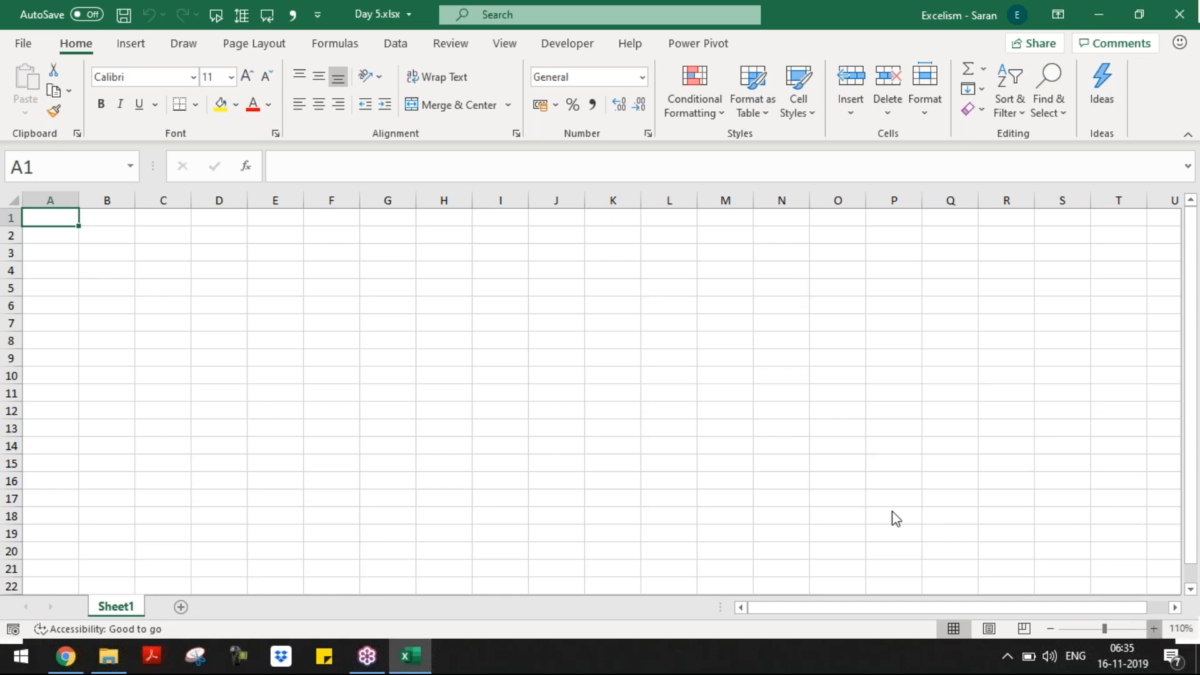
# Step: Rename the first sheet to Today_Topics with the Alt+O,H,R shortcut
pyautogui.scroll(4, 592, 393)
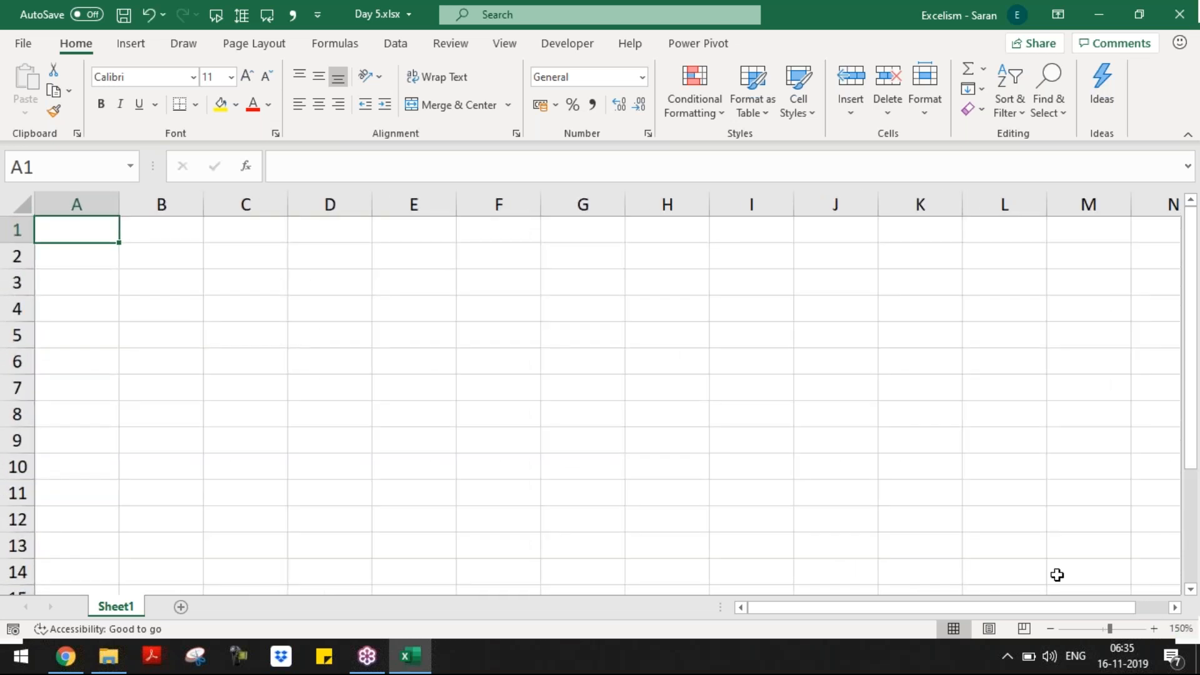
pyautogui.hotkey('alt', 'o')
pyautogui.press('h')
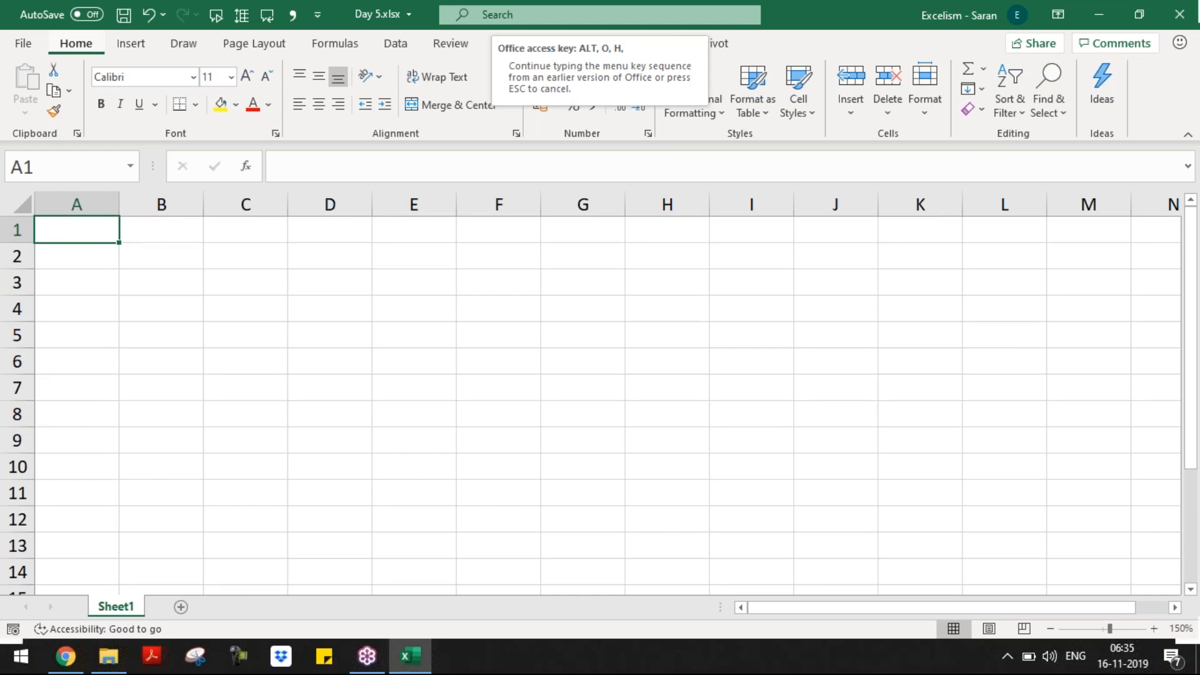
pyautogui.press('Escape')
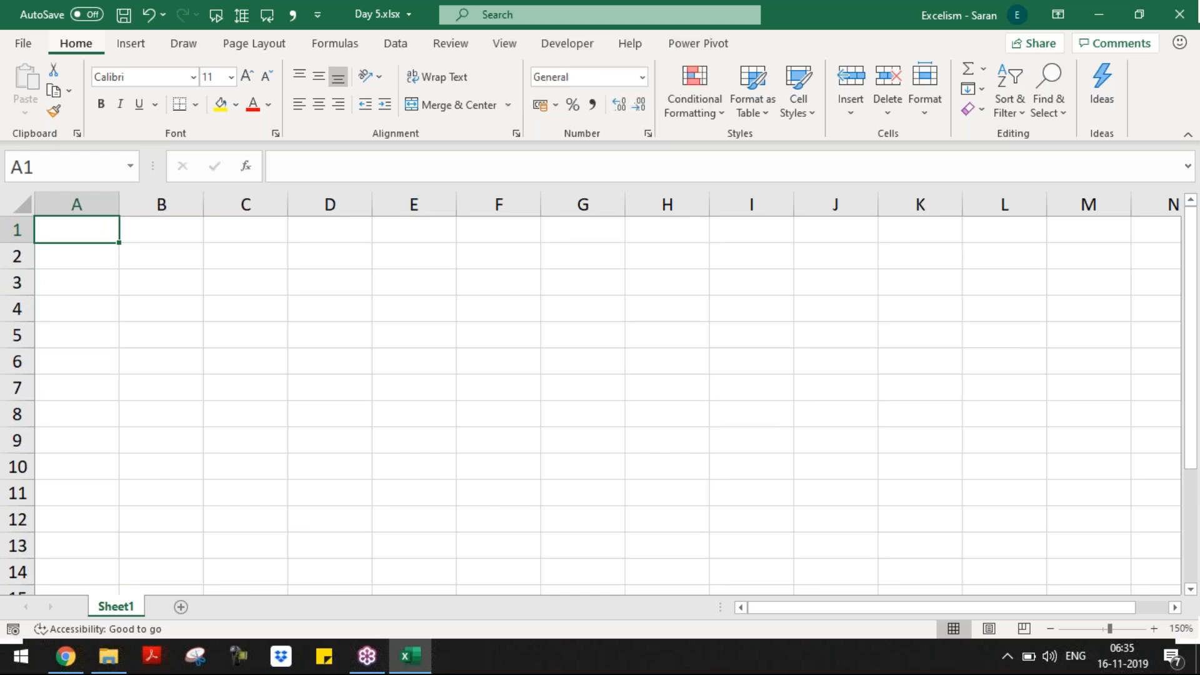
pyautogui.hotkey('alt', 'o')
pyautogui.write('hrToday_T')
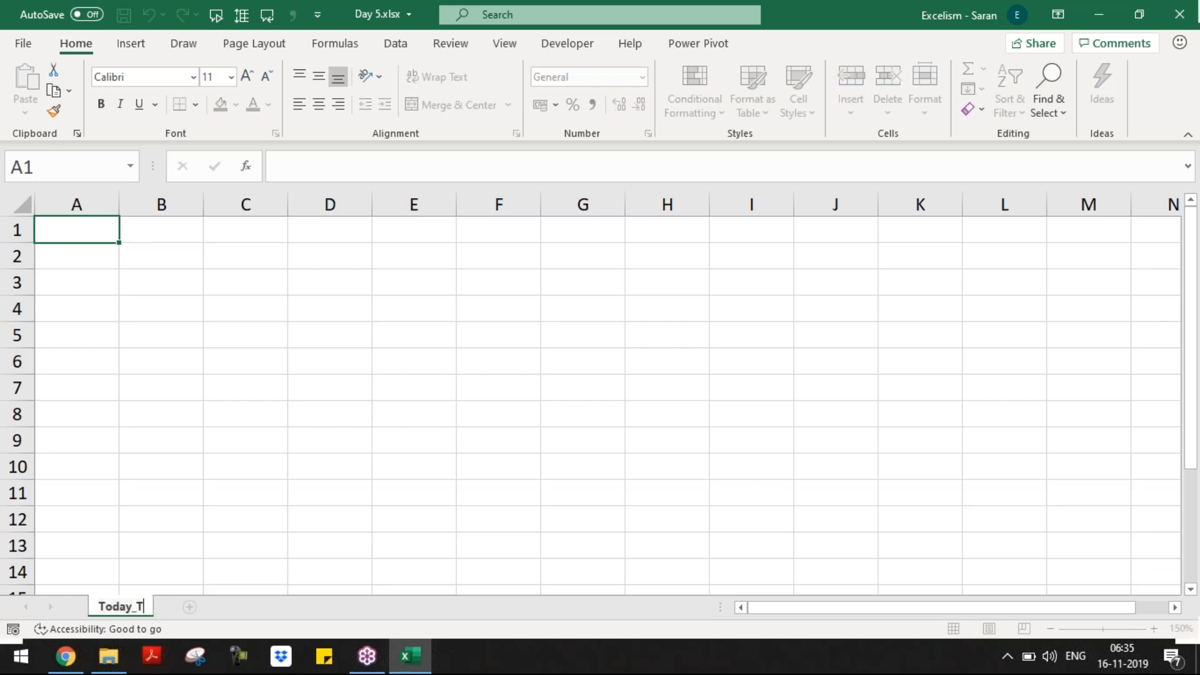
pyautogui.write('opics')
pyautogui.press('Return')
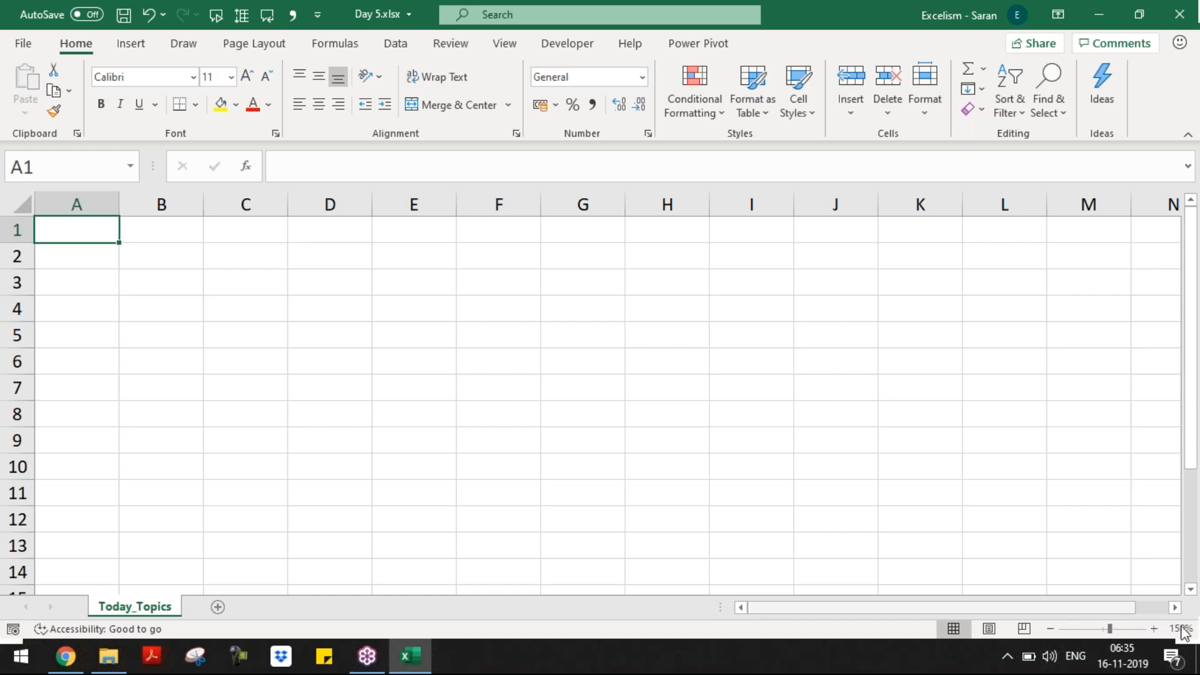
# Step: Zoom to 190% and enter Remaining Date Functions, Start-up Functions and Sparklines in A1:A3
pyautogui.click(1154, 628)
pyautogui.click(1154, 629)
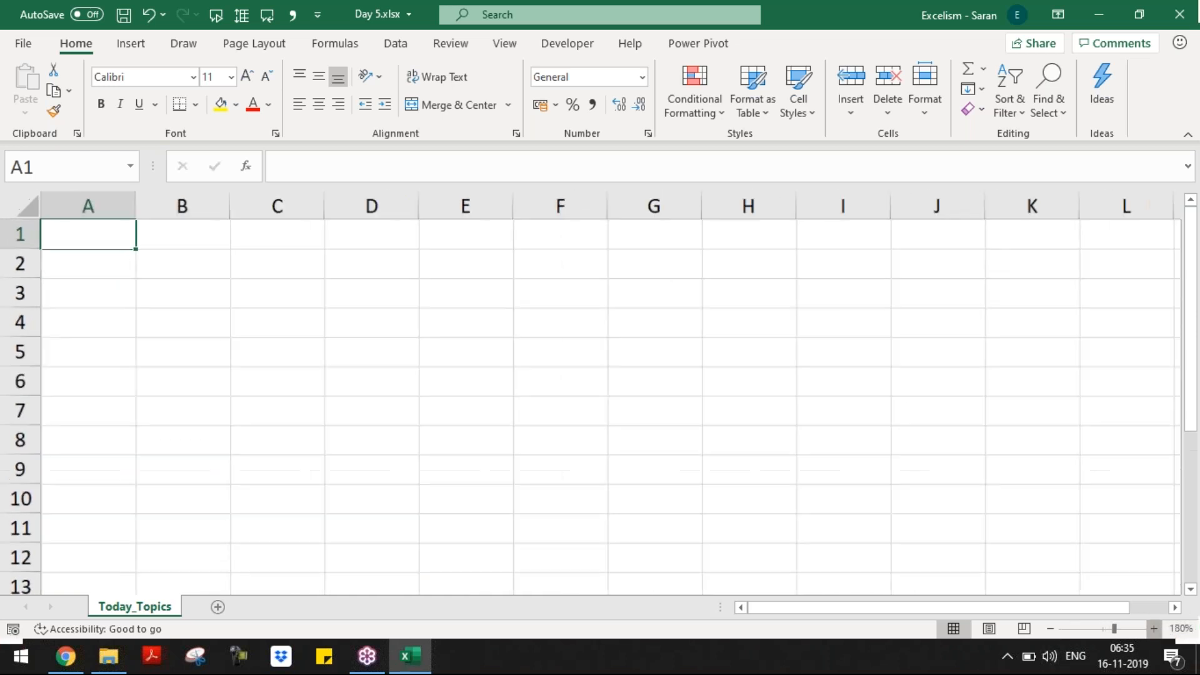
pyautogui.click(1154, 629)
pyautogui.click(1154, 629)
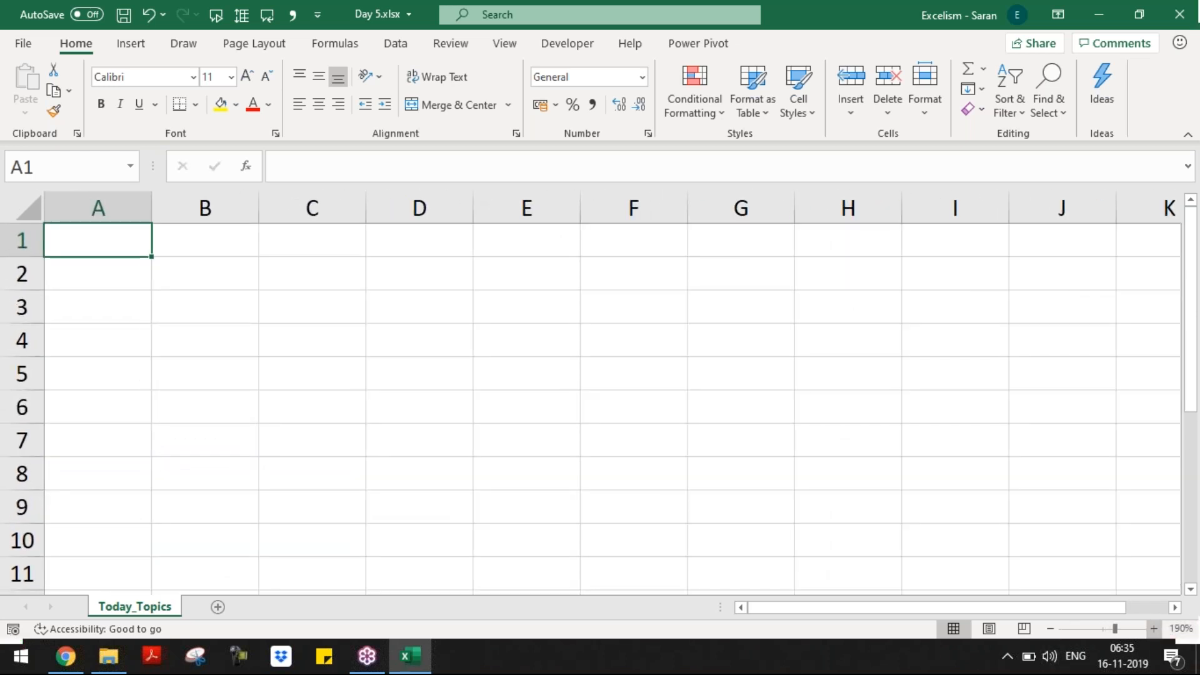
pyautogui.write('Remaining Date Functions')
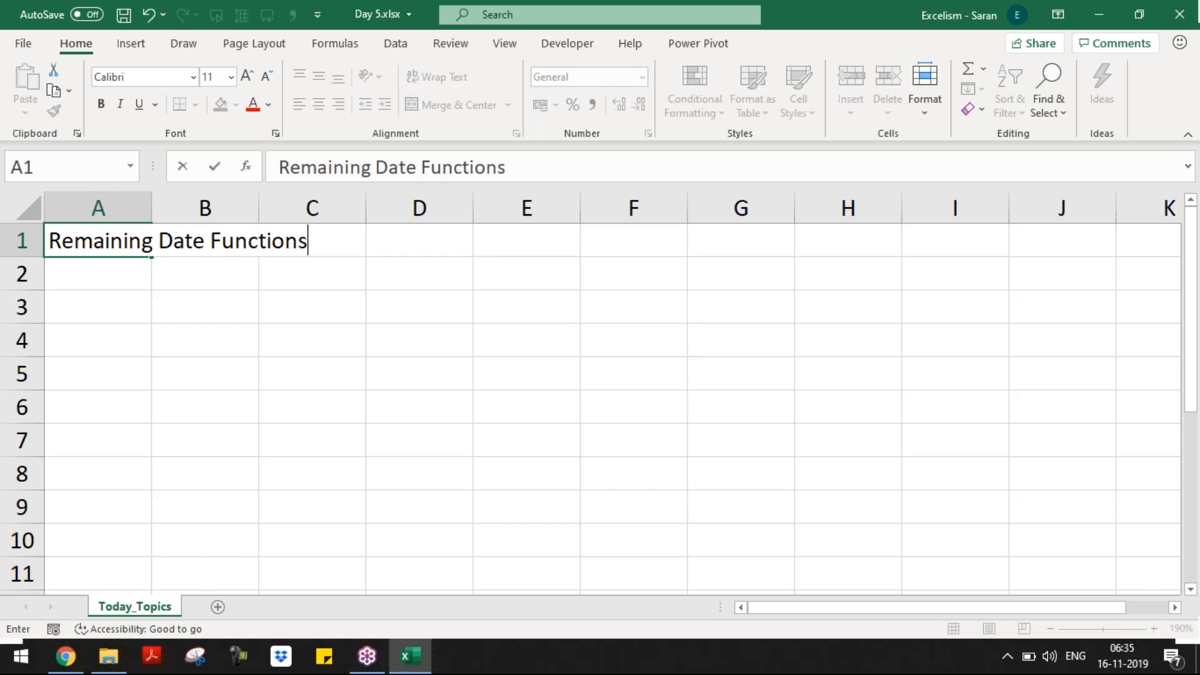
pyautogui.press('Return')
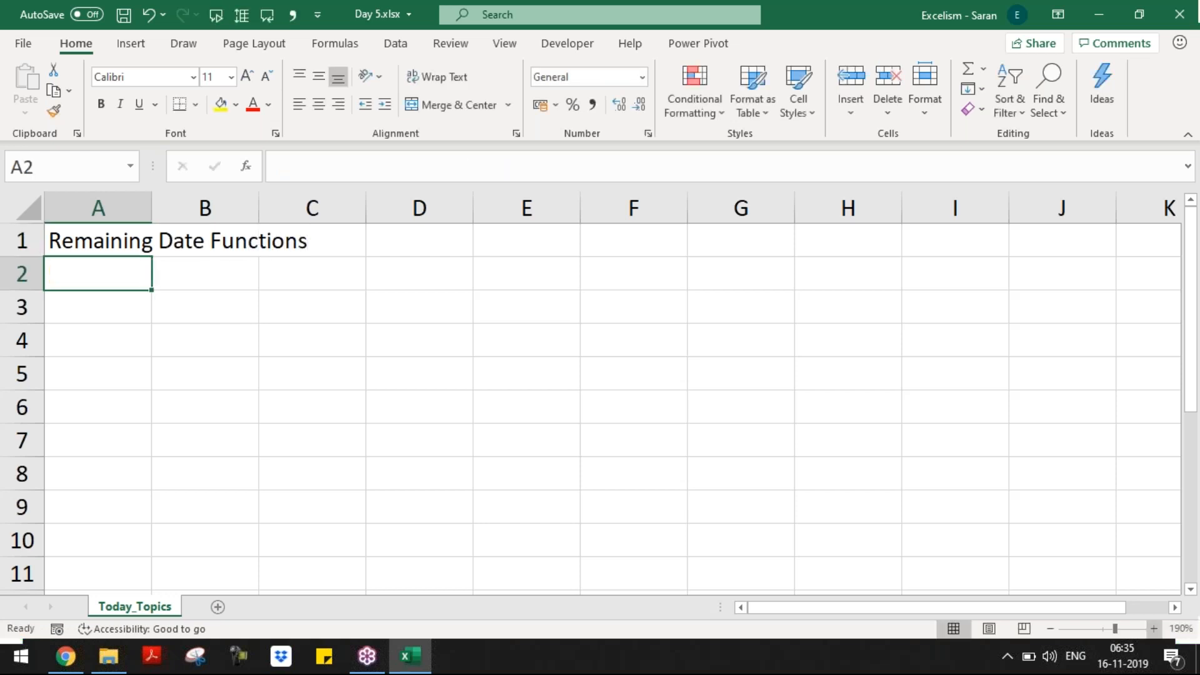
pyautogui.write('Start-up Functions')
pyautogui.hotkey('ctrl', 'Return')
pyautogui.press('Return')
pyautogui.write('Spar')
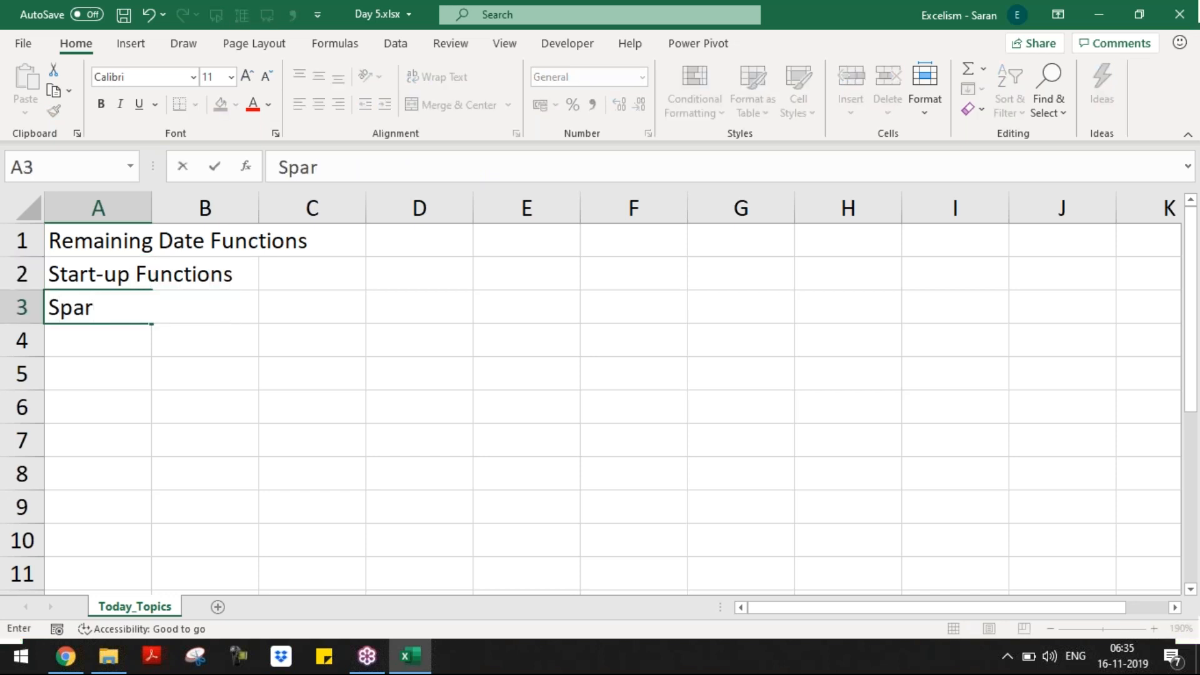
pyautogui.write('klines')
pyautogui.press('Return')
# Step: Check the A1:A3 topic list, then add a new blank sheet after Today_Topics
pyautogui.press('Up')
pyautogui.press('Up')
pyautogui.press('Up')
pyautogui.hotkey('ctrl', 'shift', 'Down')
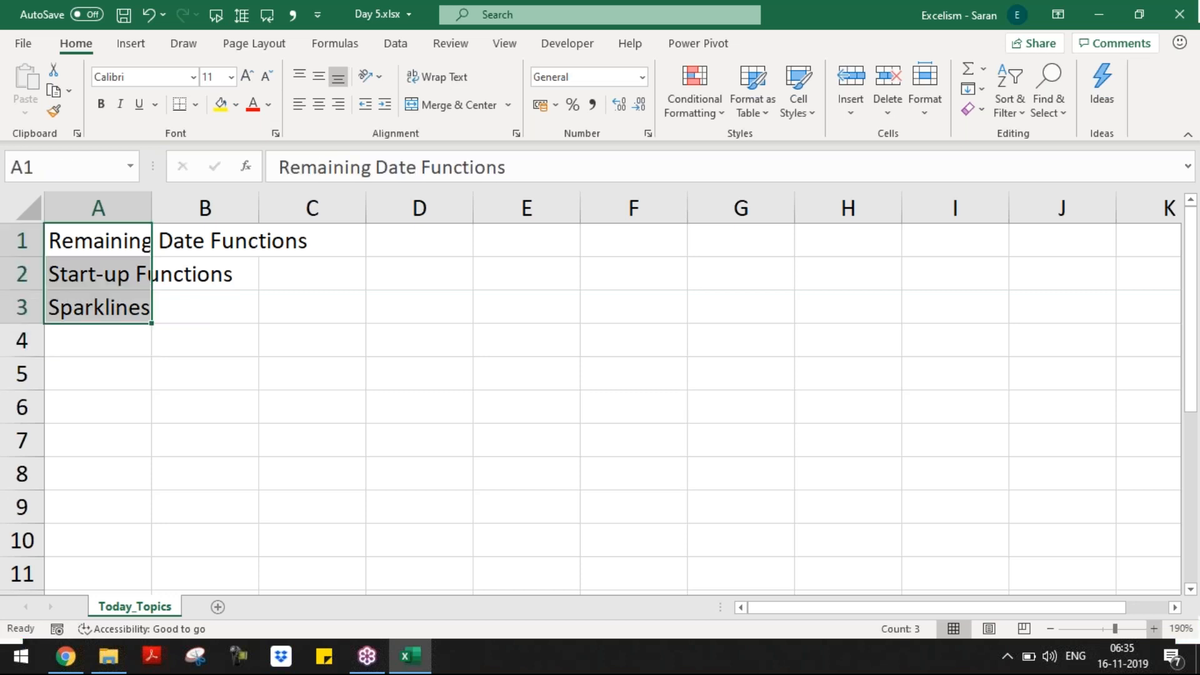
pyautogui.hotkey('ctrl', 'Down')
pyautogui.press('Up')
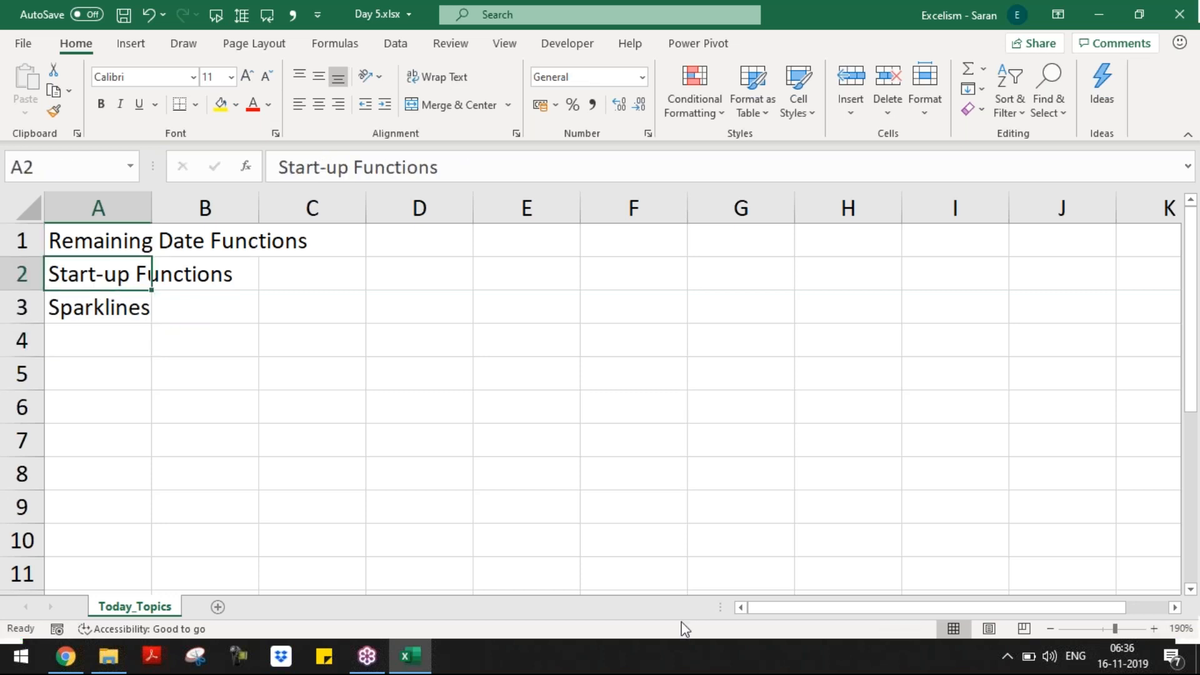
pyautogui.click(218, 607)
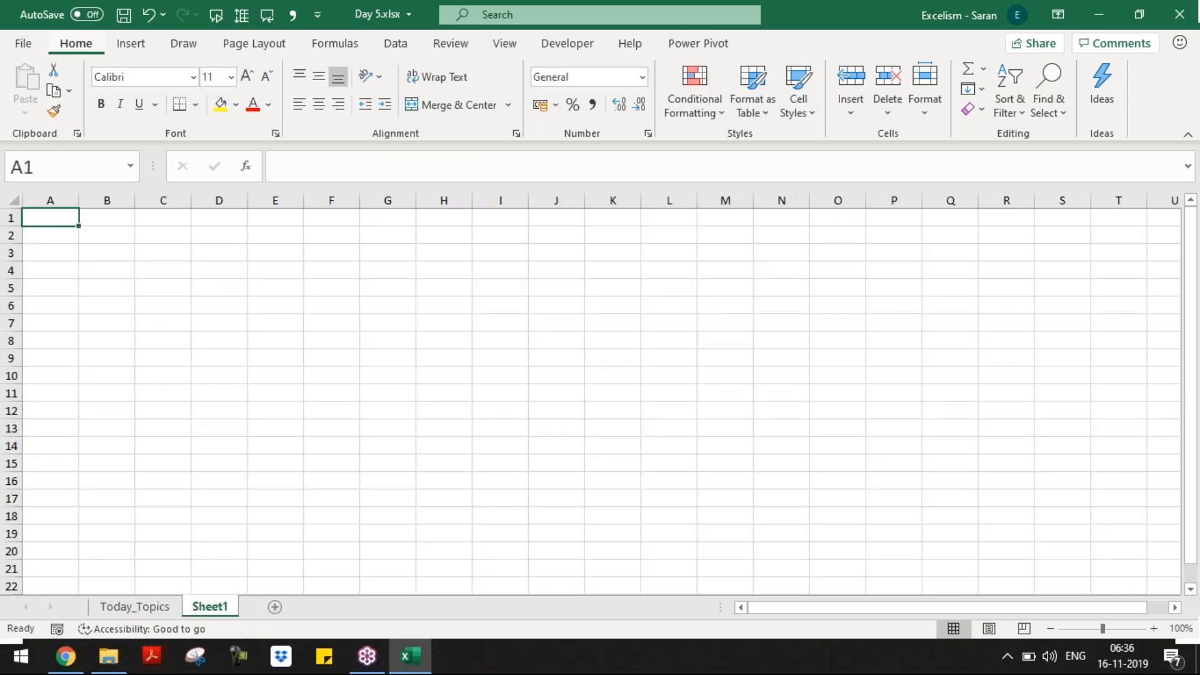
# Step: Rename the new sheet to Date Functions
pyautogui.doubleClick(209, 607)
pyautogui.write('Date Funciton')
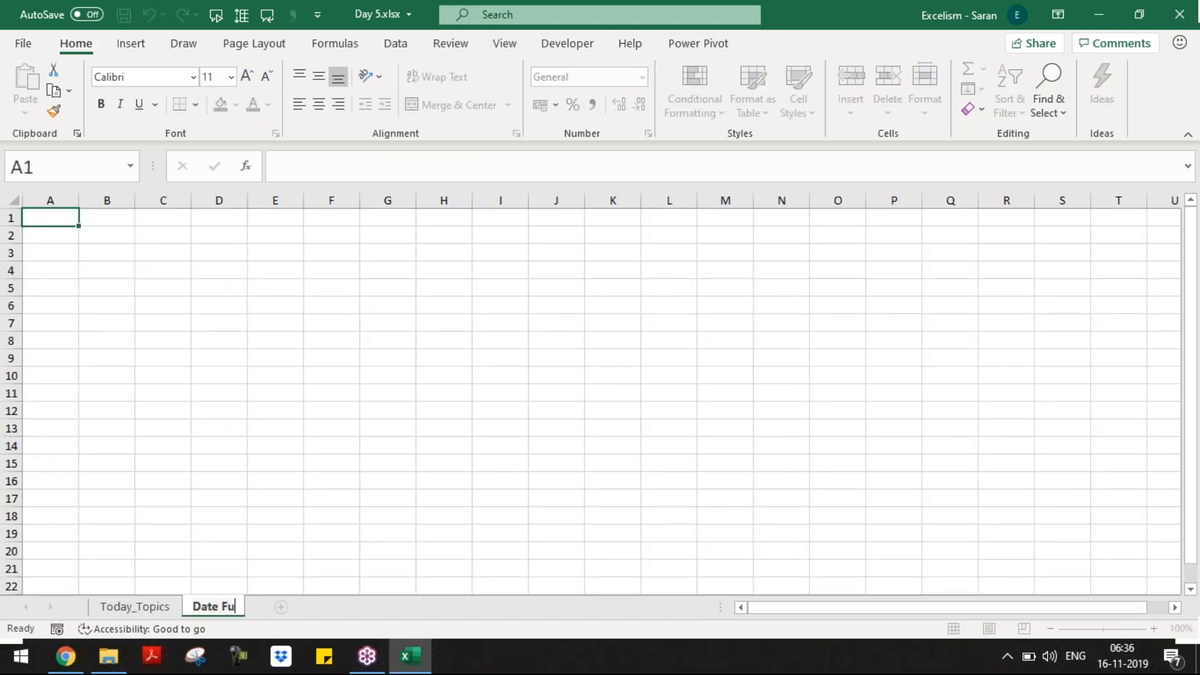
pyautogui.press('BackSpace')
pyautogui.press('BackSpace')
pyautogui.press('BackSpace')
pyautogui.press('BackSpace')
pyautogui.write('tions')
pyautogui.press('Return')
# Step: Zoom to 190% and enter the Working Days heading in A1, undoing an accidental overwrite
pyautogui.click(1154, 629)
pyautogui.click(1155, 629)
pyautogui.click(1154, 629)
pyautogui.click(1154, 629)
pyautogui.click(1155, 629)
pyautogui.click(1154, 629)
pyautogui.click(1155, 630)
pyautogui.click(1154, 630)
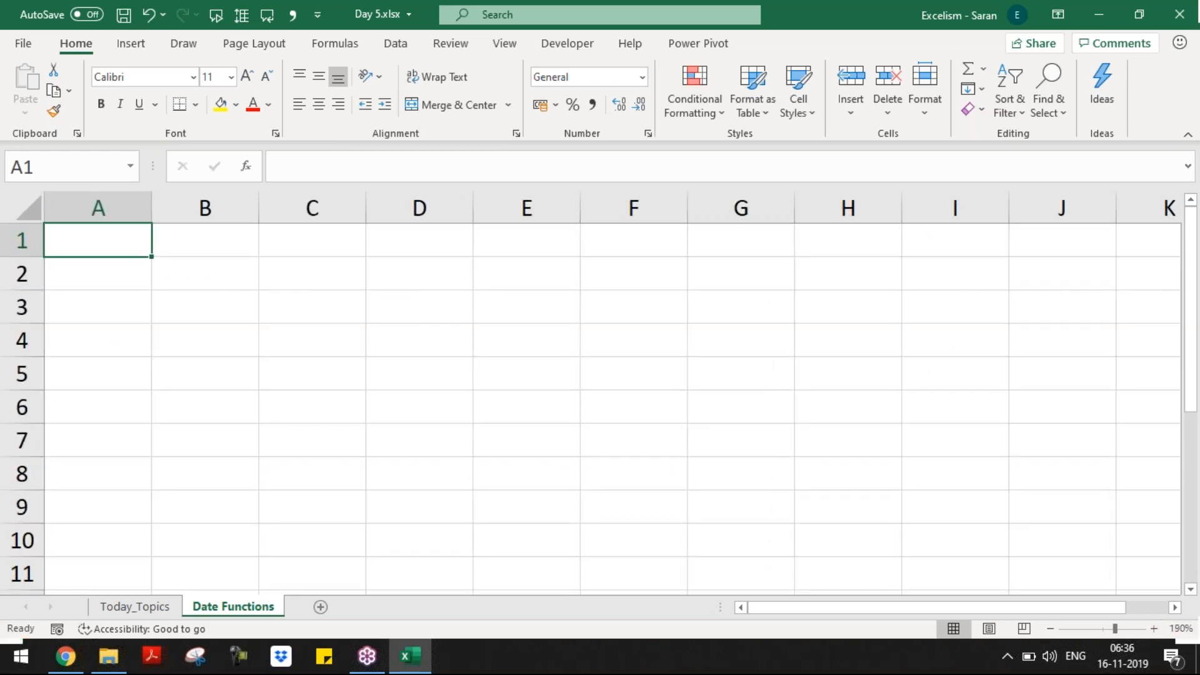
pyautogui.write('Workng')
pyautogui.press('BackSpace')
pyautogui.press('BackSpace')
pyautogui.write('ing Days')
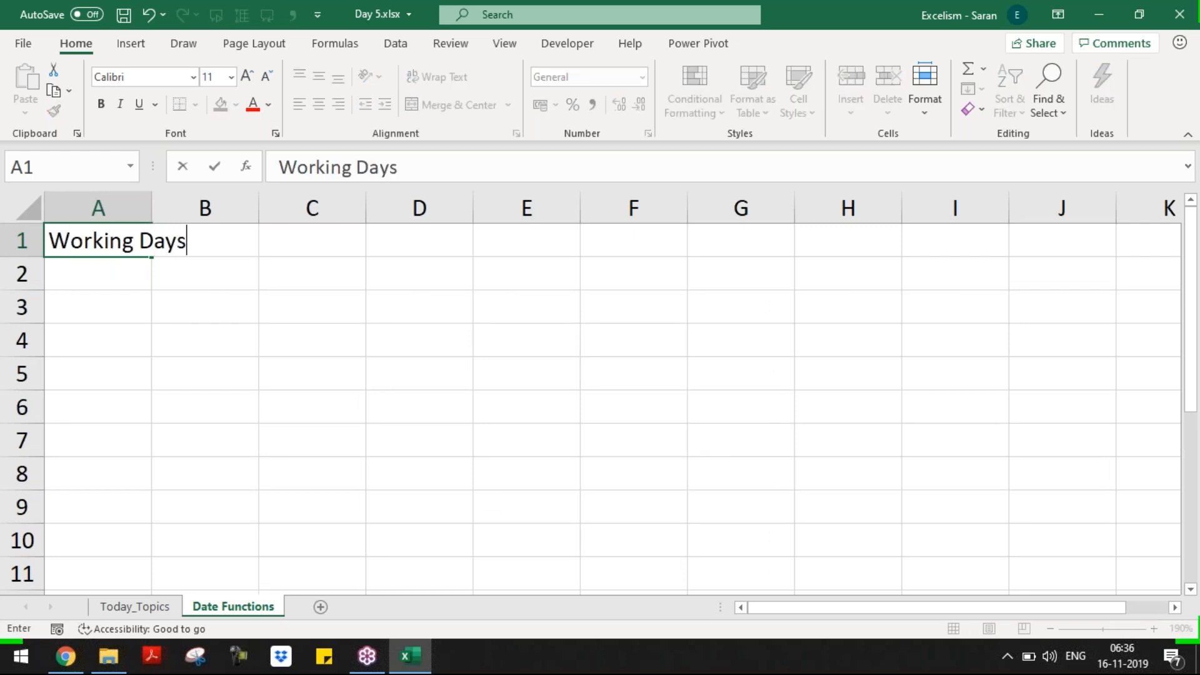
pyautogui.hotkey('ctrl', 'Return')
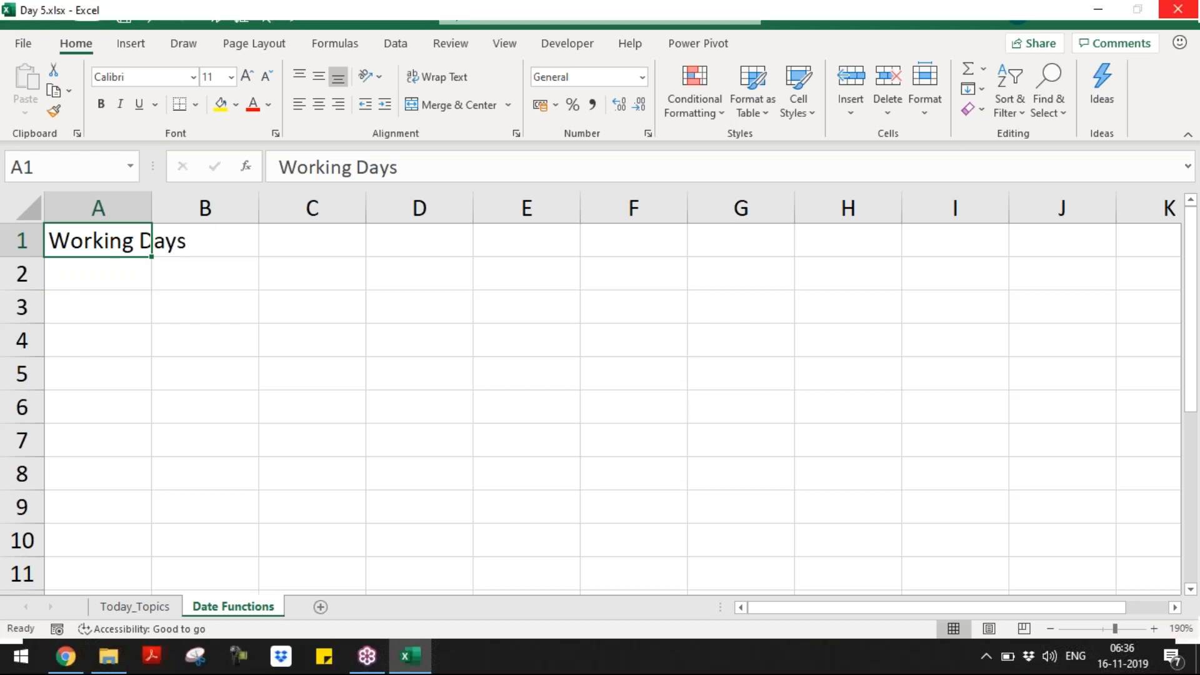
pyautogui.write('ui')
pyautogui.press('Return')
pyautogui.hotkey('ctrl', 'z')
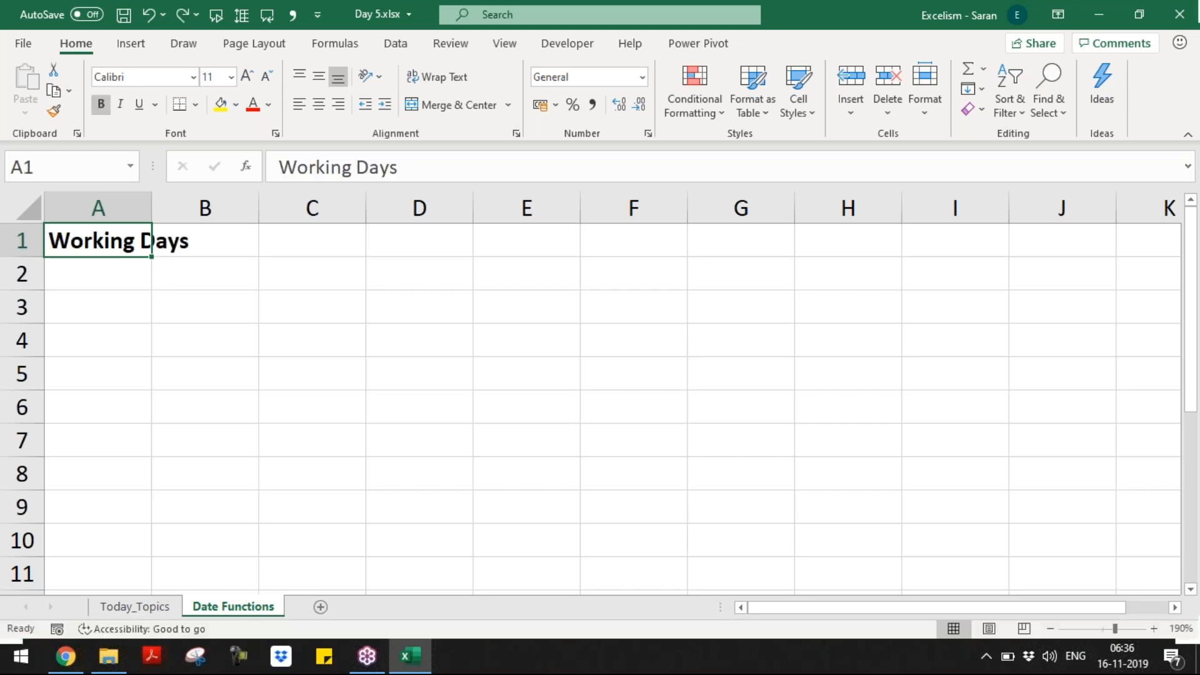
# Step: Make the Working Days heading bold and underlined, and label A2 Start Date
pyautogui.hotkey('ctrl', 'u')
pyautogui.press('Return')
pyautogui.press('F2')
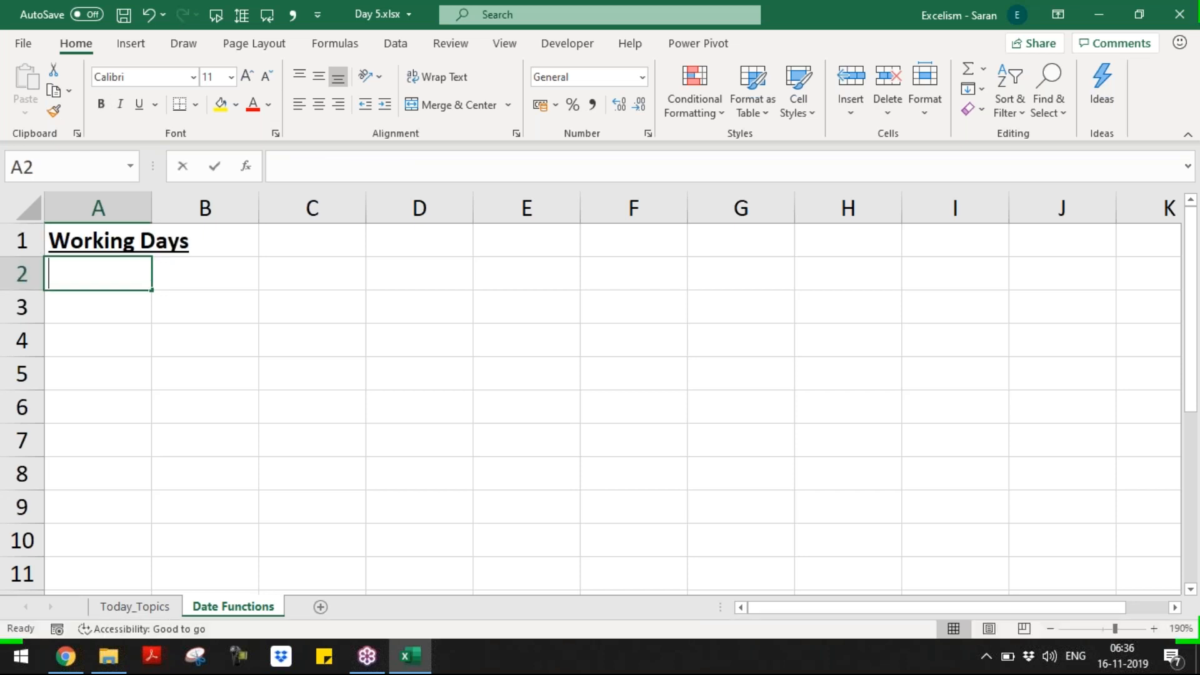
pyautogui.write('Start Date')
pyautogui.press('Tab')
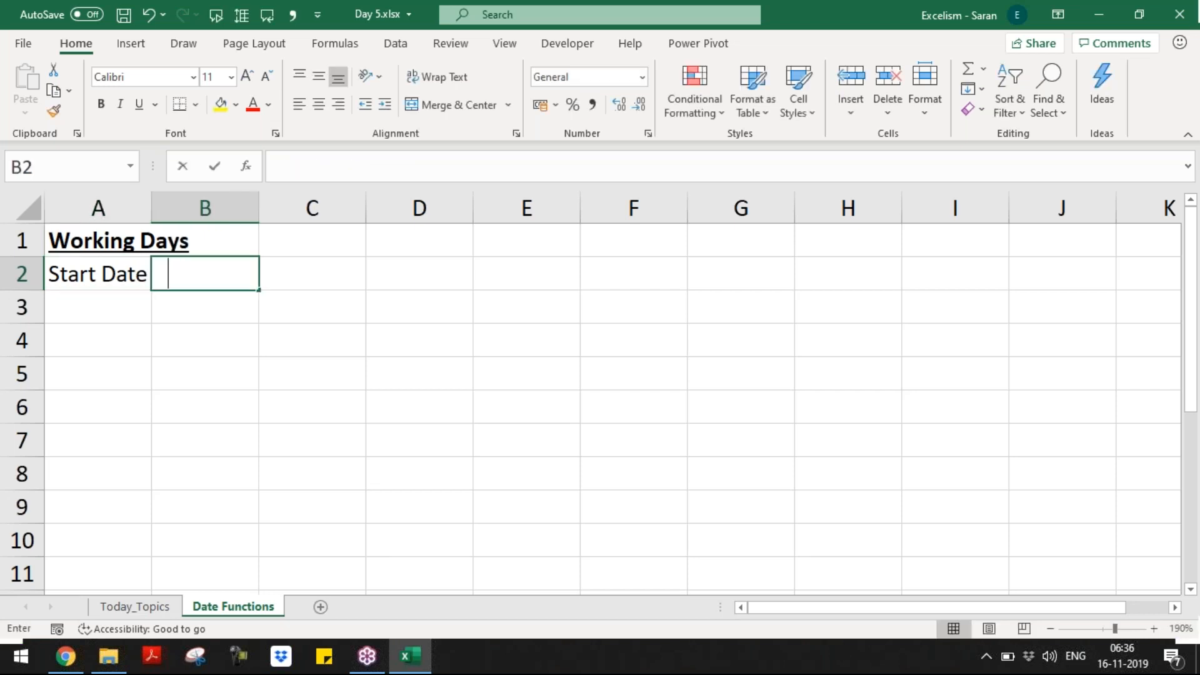
# Step: Enter start date 15/11/2019 in B2 and an End Date label in A3
pyautogui.write('16/11/2019')
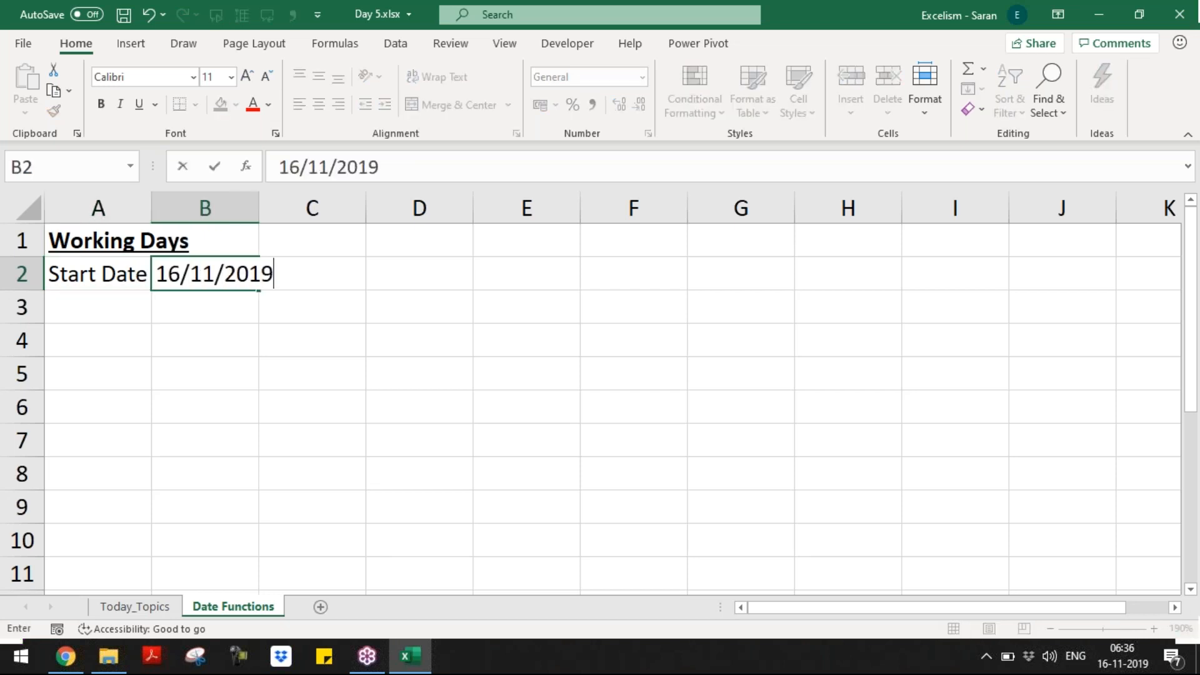
pyautogui.press('Return')
pyautogui.write('End Date')
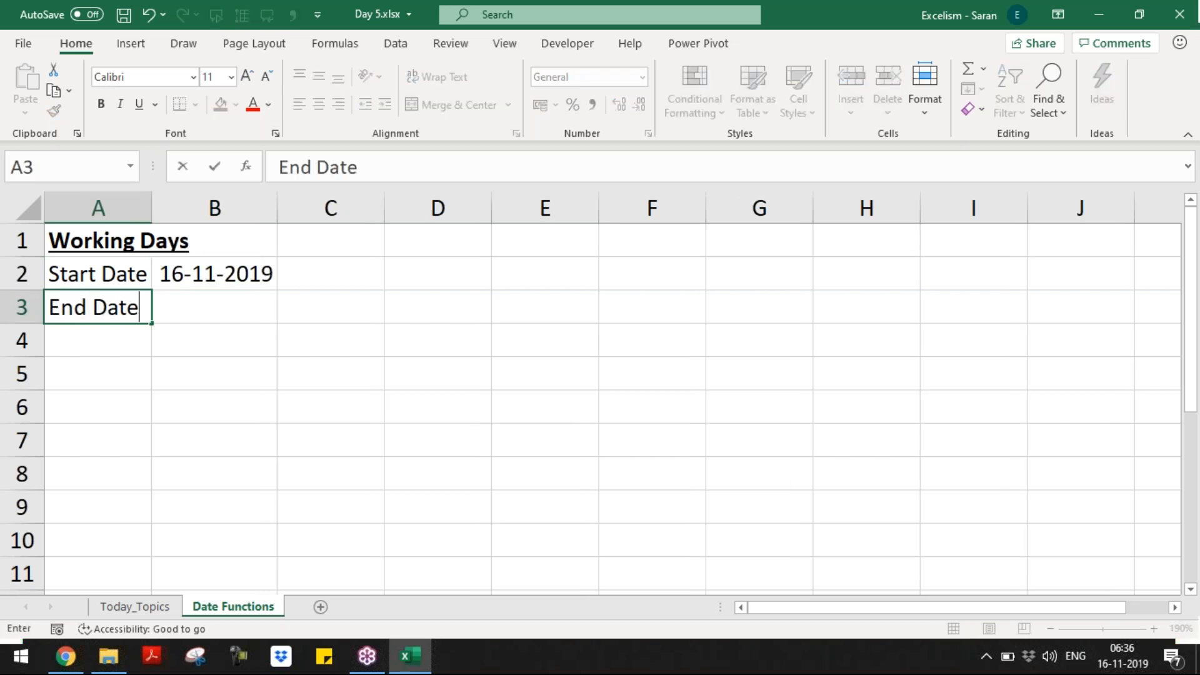
pyautogui.press('Tab')
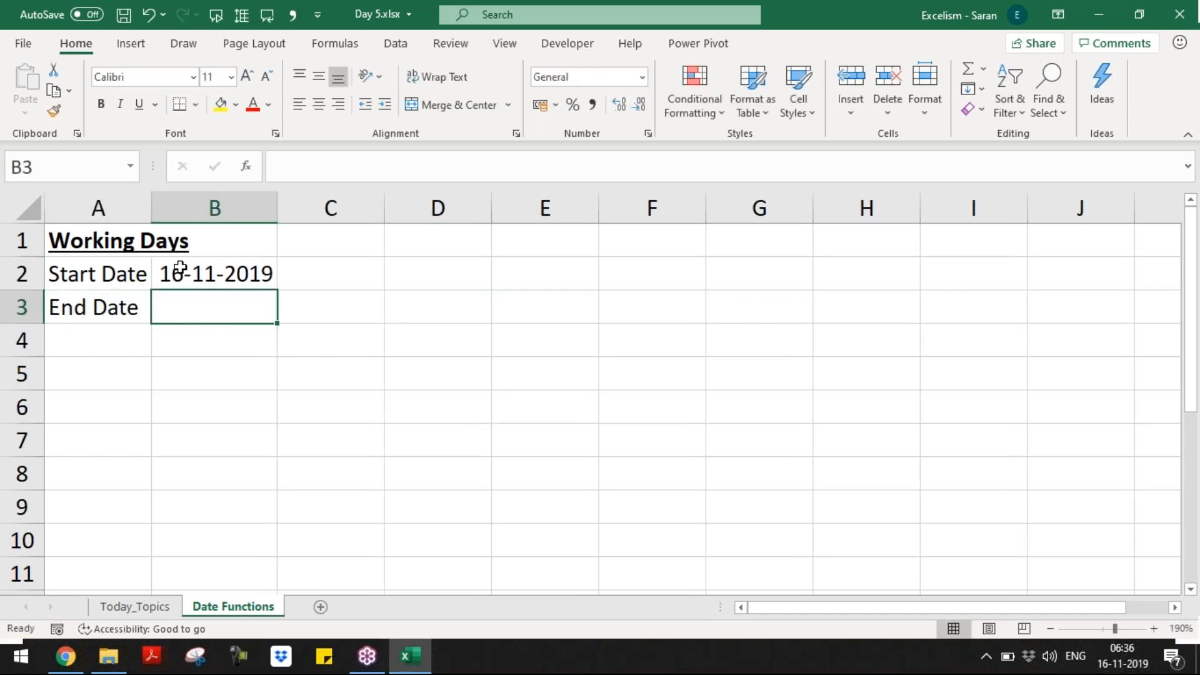
pyautogui.doubleClick(238, 272)
pyautogui.press('BackSpace')
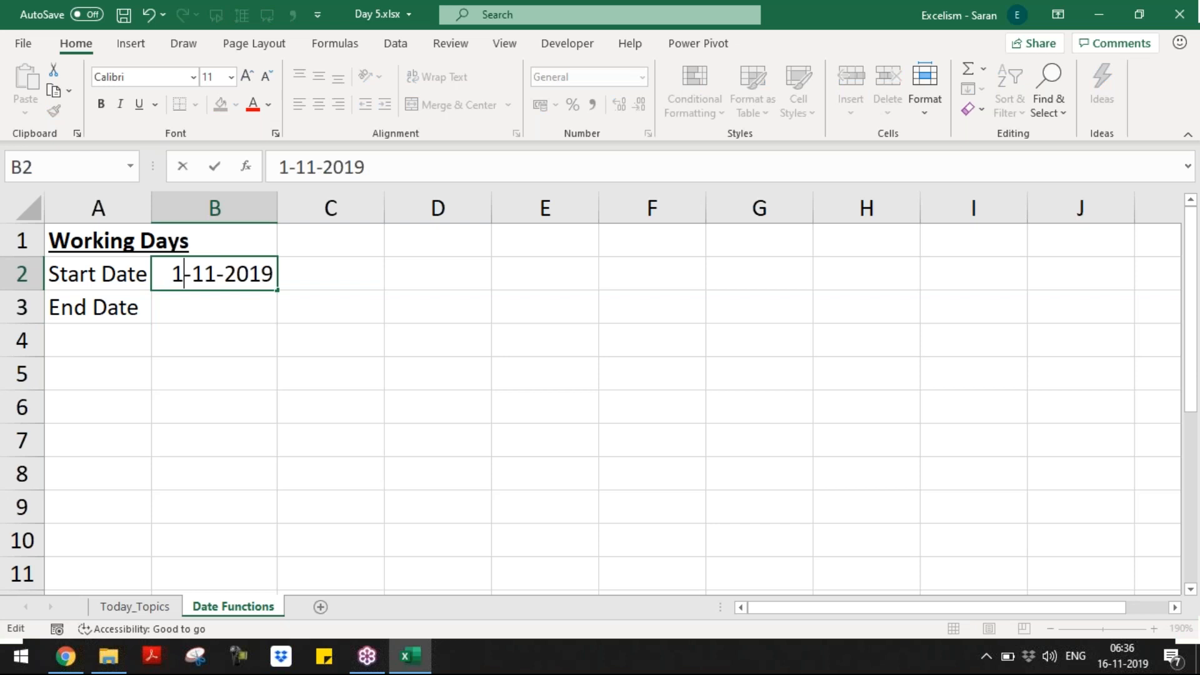
pyautogui.write('5')
pyautogui.press('Return')
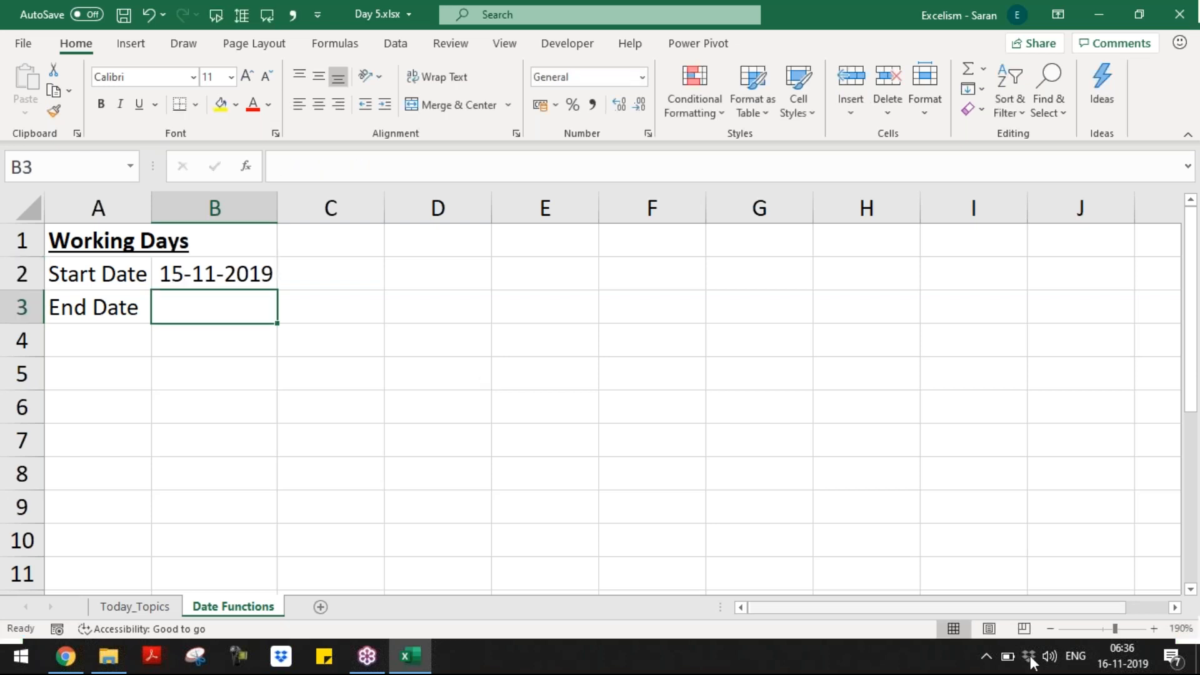
# Step: Check the system calendar and enter end date 05/12/2019 in B3
pyautogui.click(1128, 662)
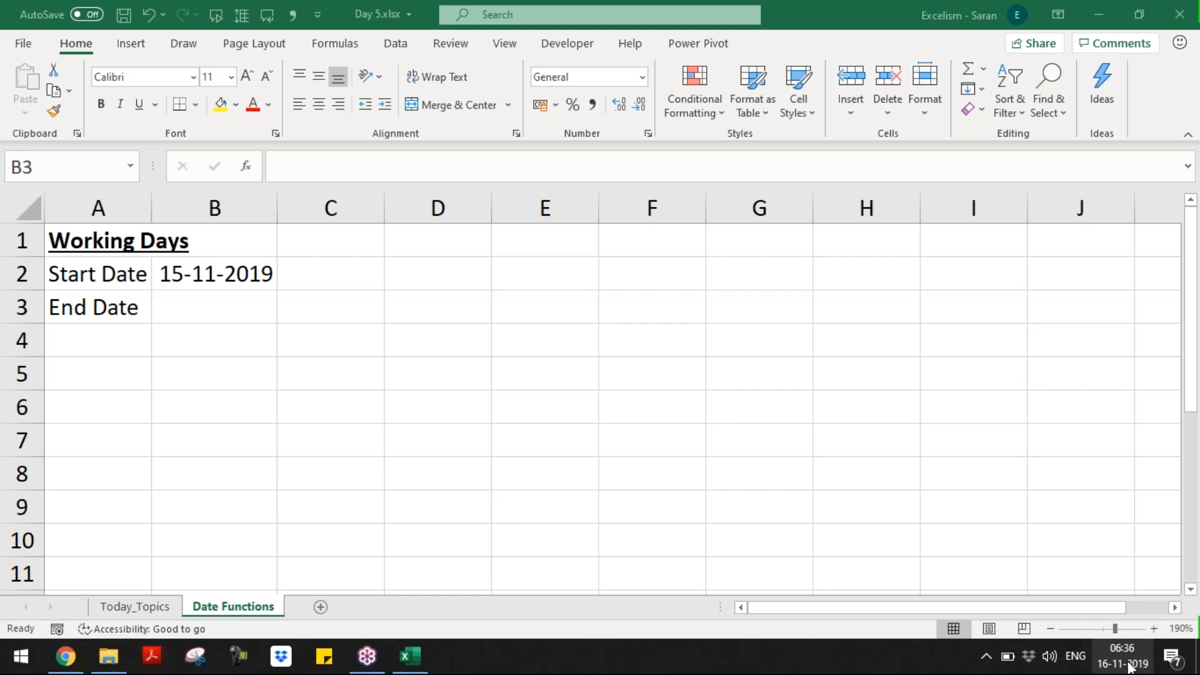
pyautogui.click(215, 306)
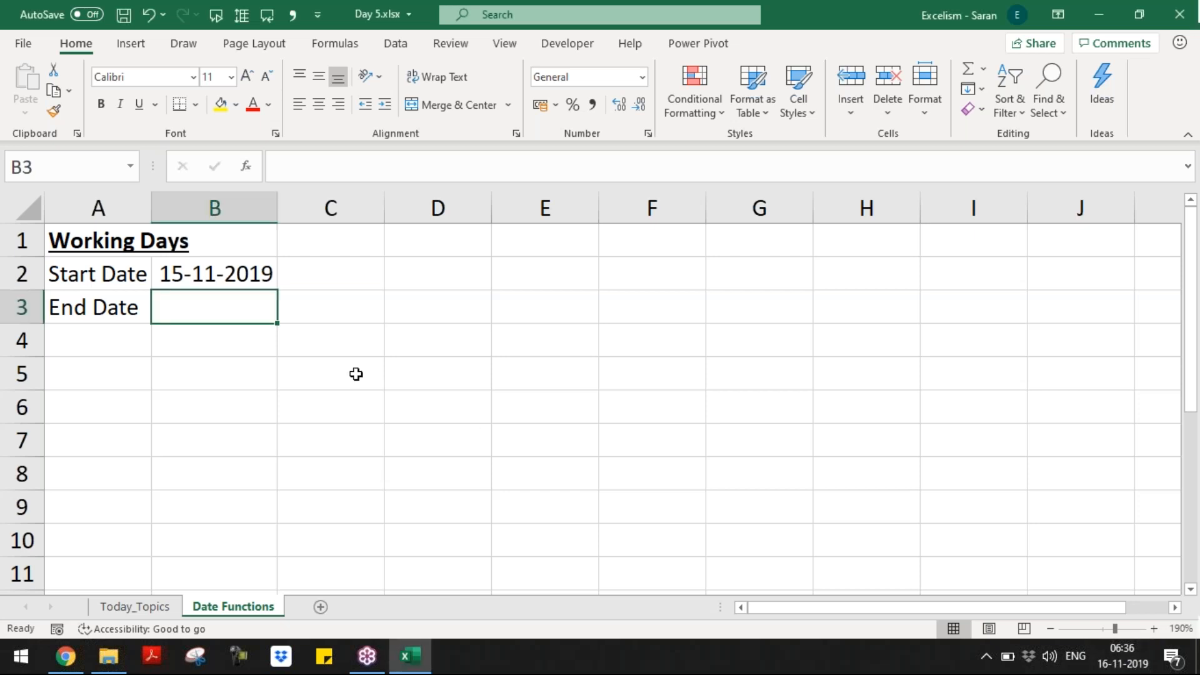
pyautogui.write('05/')
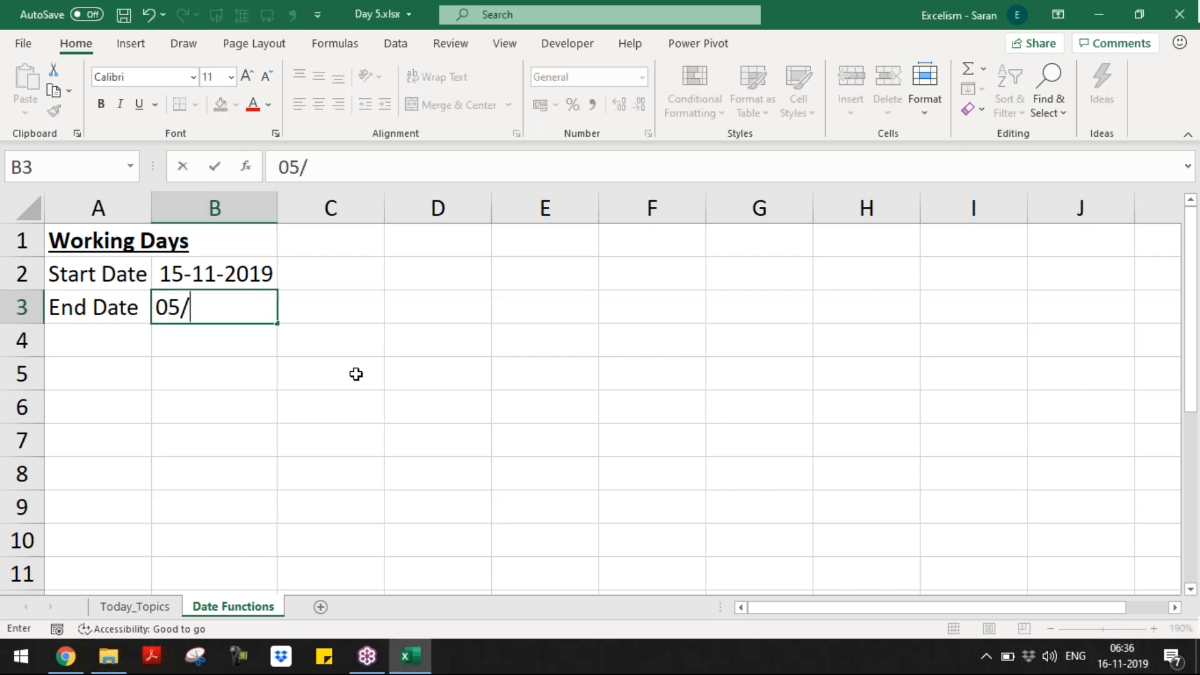
pyautogui.write('12/2019')
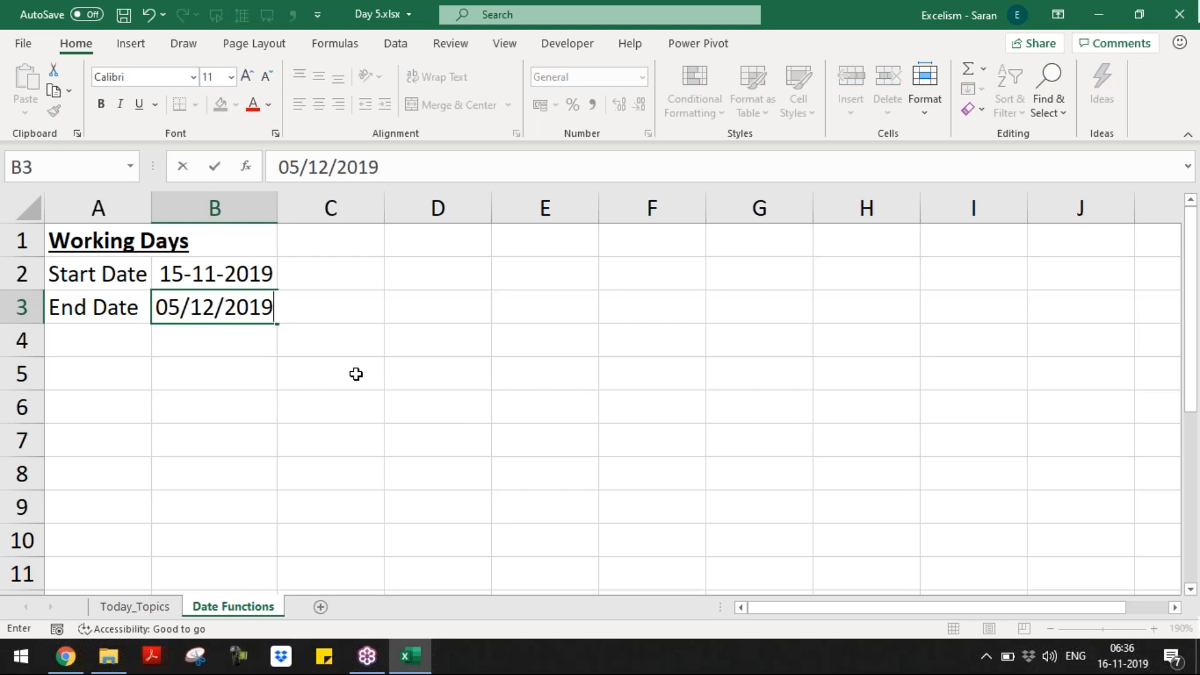
pyautogui.press('Return')
# Step: Label A4 Days and review the two dates before returning to B4
pyautogui.press('Left')
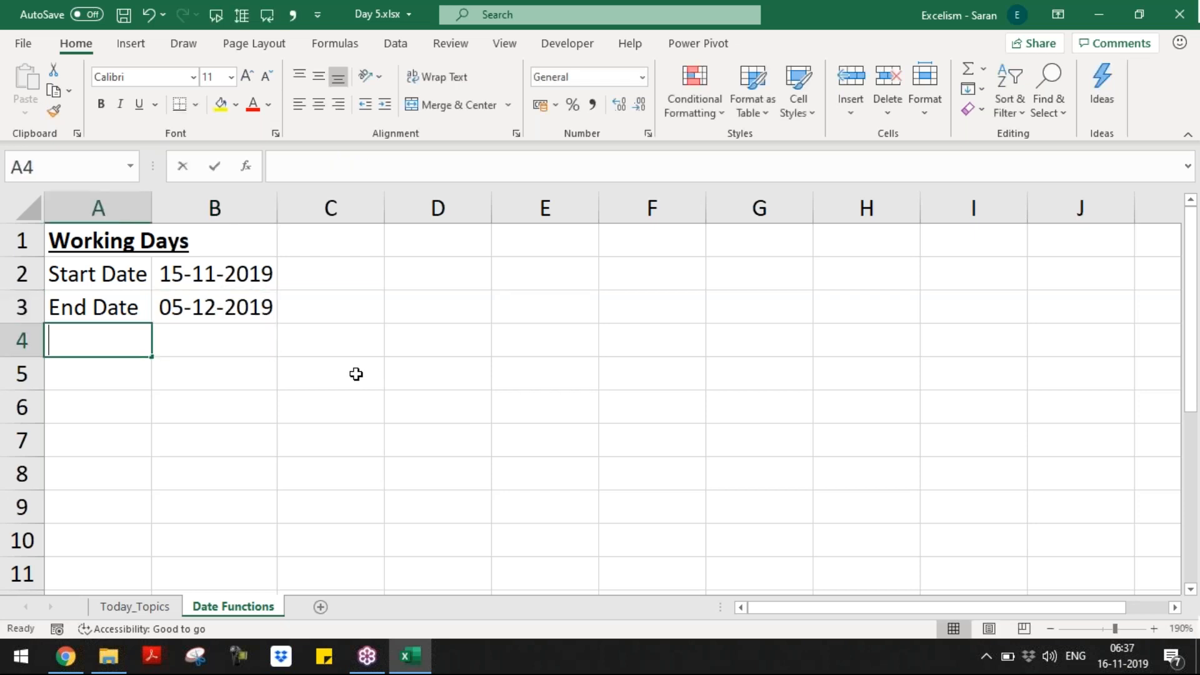
pyautogui.write('Days')
pyautogui.press('Tab')
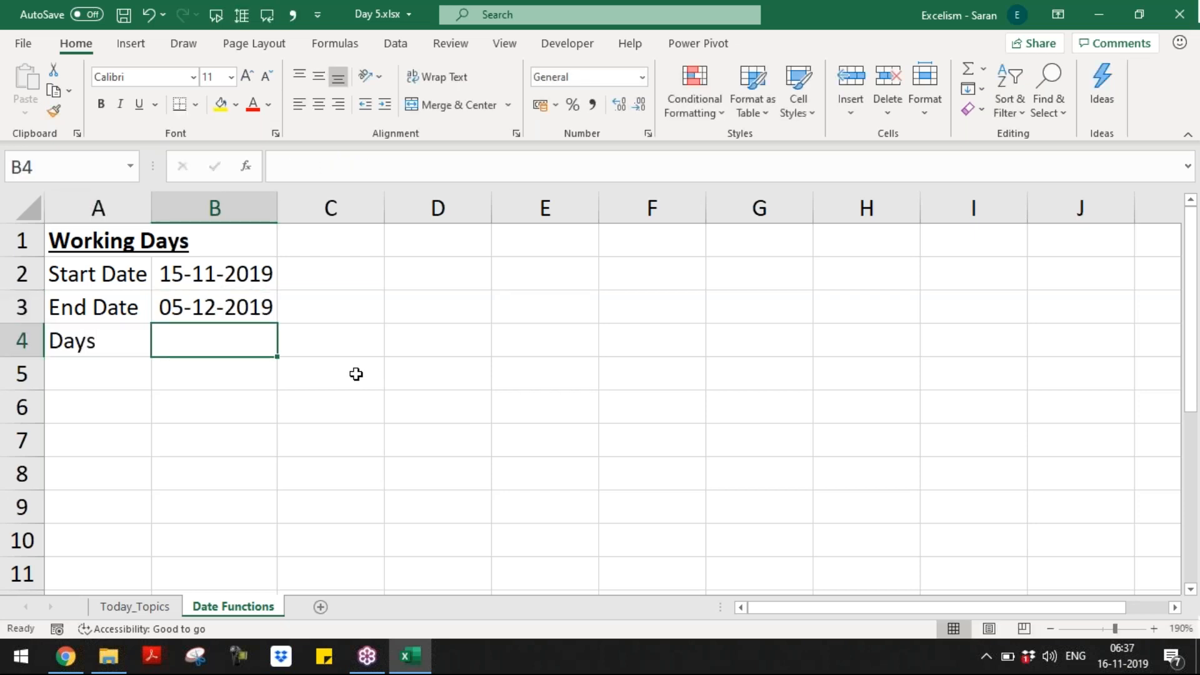
pyautogui.press('Up')
pyautogui.press('Up')
pyautogui.hotkey('shift', 'Down')
pyautogui.press('Down')
pyautogui.press('Down')
# Step: Enter =B3-B2+1 in B4 to count 21 inclusive days between the dates
pyautogui.write('=')
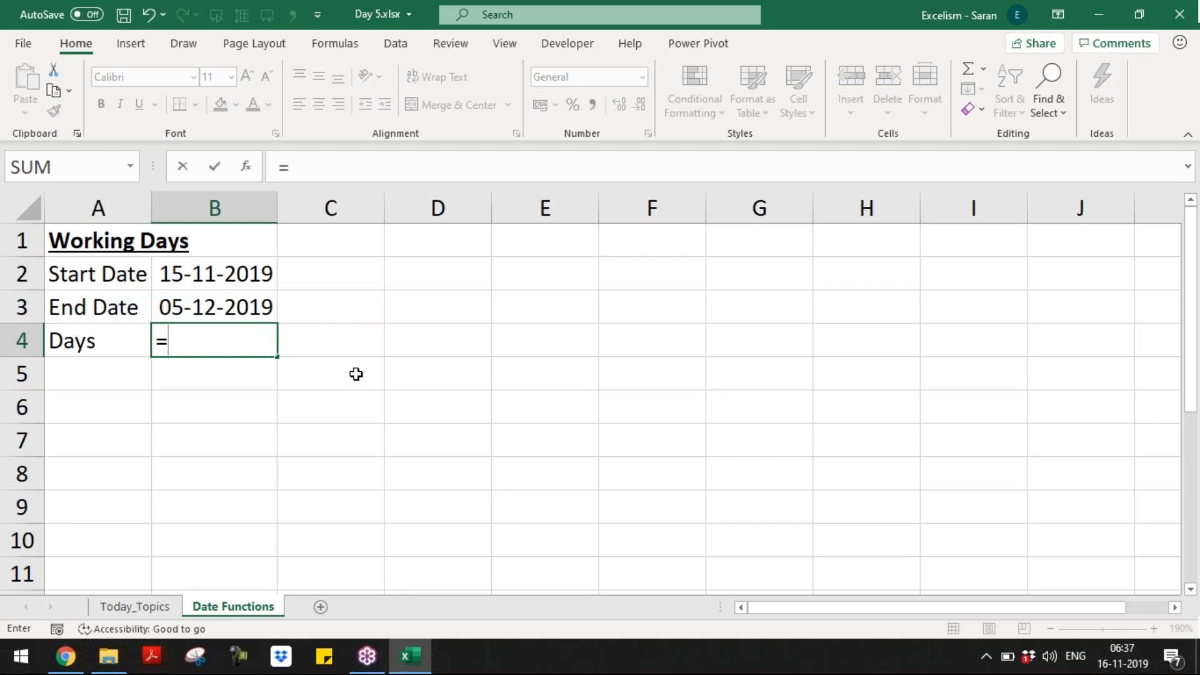
pyautogui.press('Up')
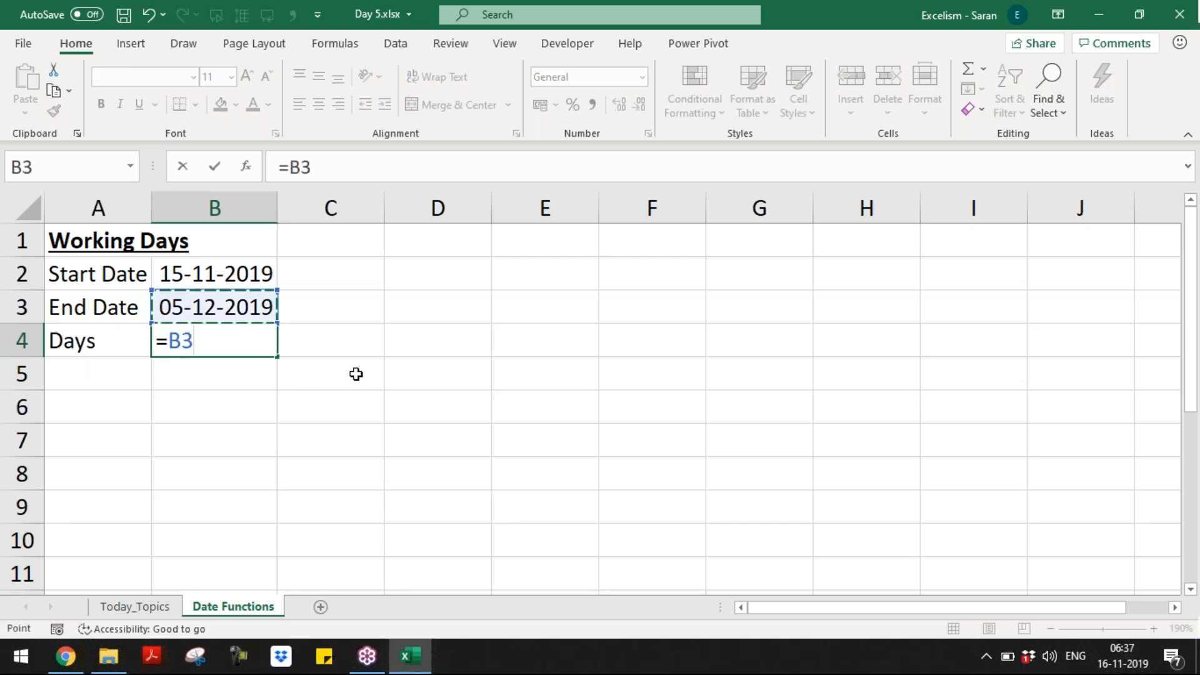
pyautogui.write('-')
pyautogui.press('Up')
pyautogui.press('Up')
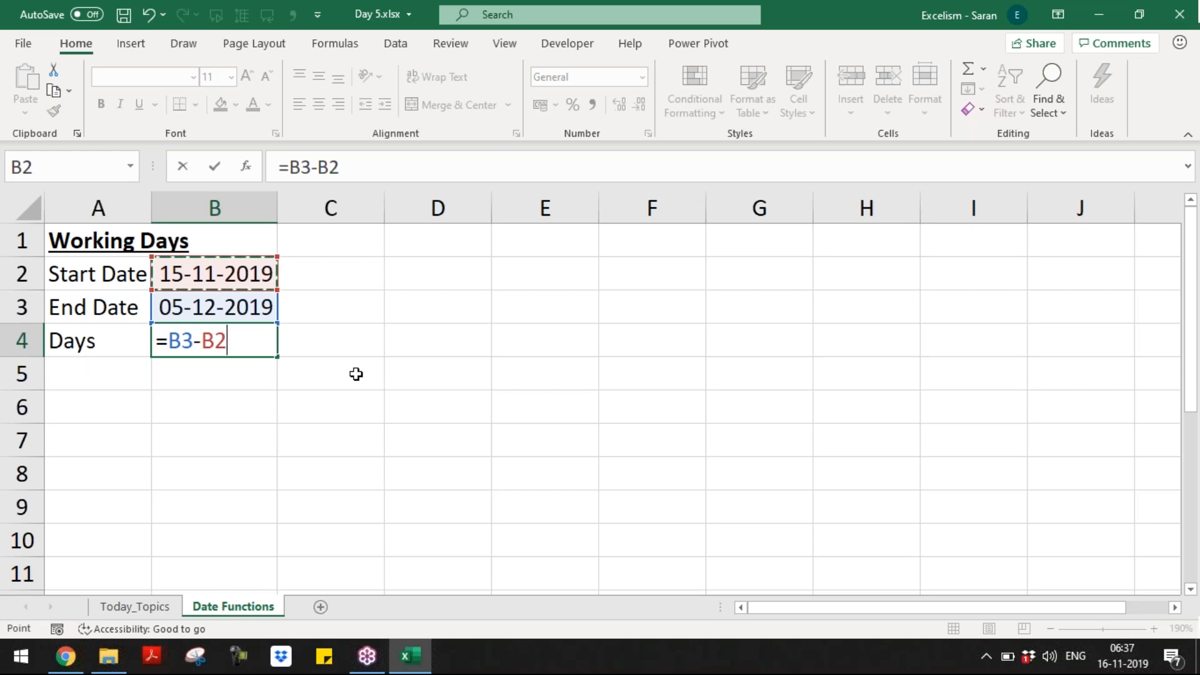
pyautogui.write('+1')
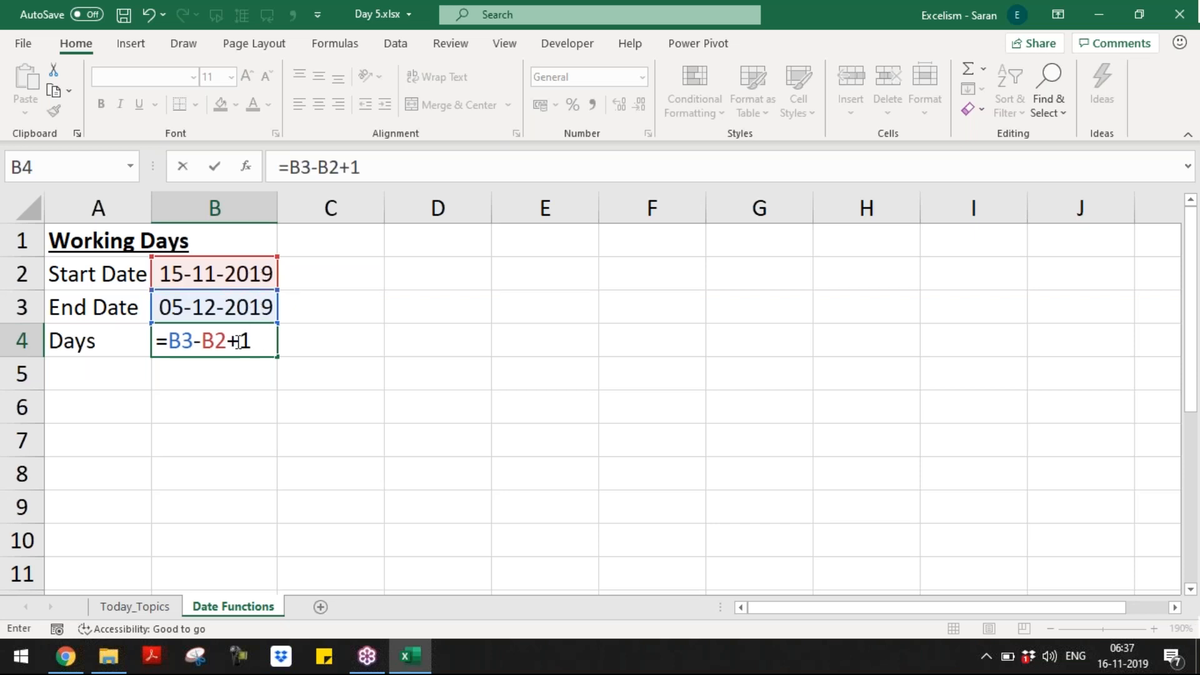
pyautogui.hotkey('shift', 'Left')
pyautogui.hotkey('shift', 'Left')
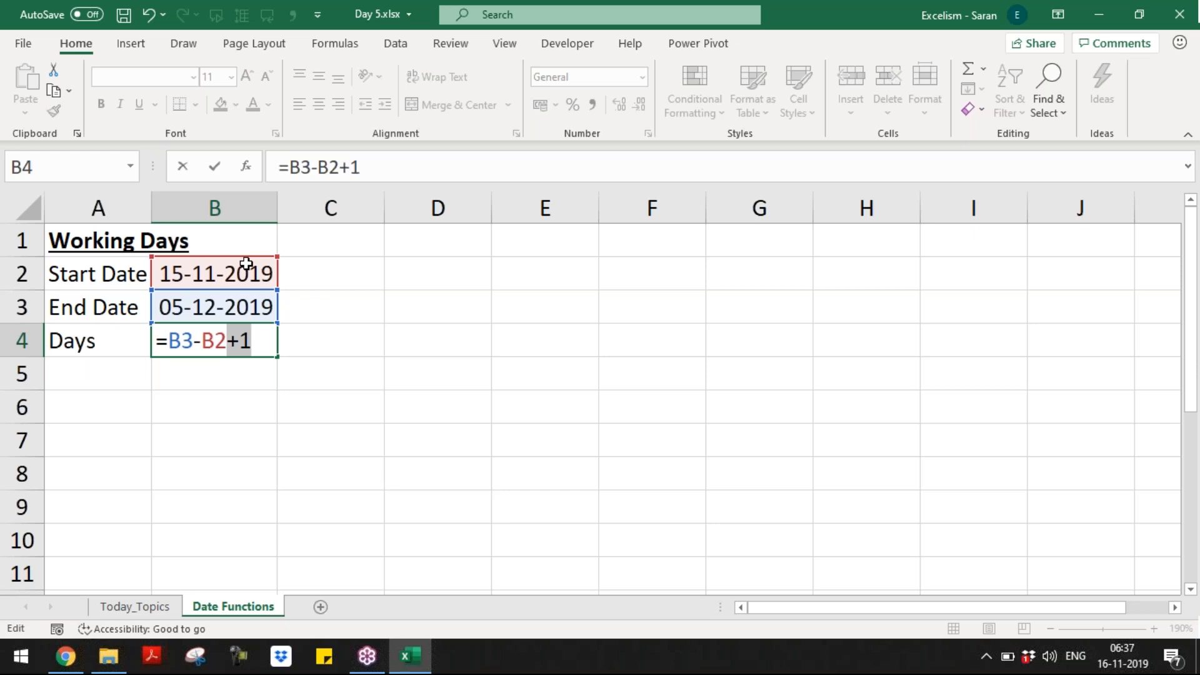
pyautogui.press('Return')
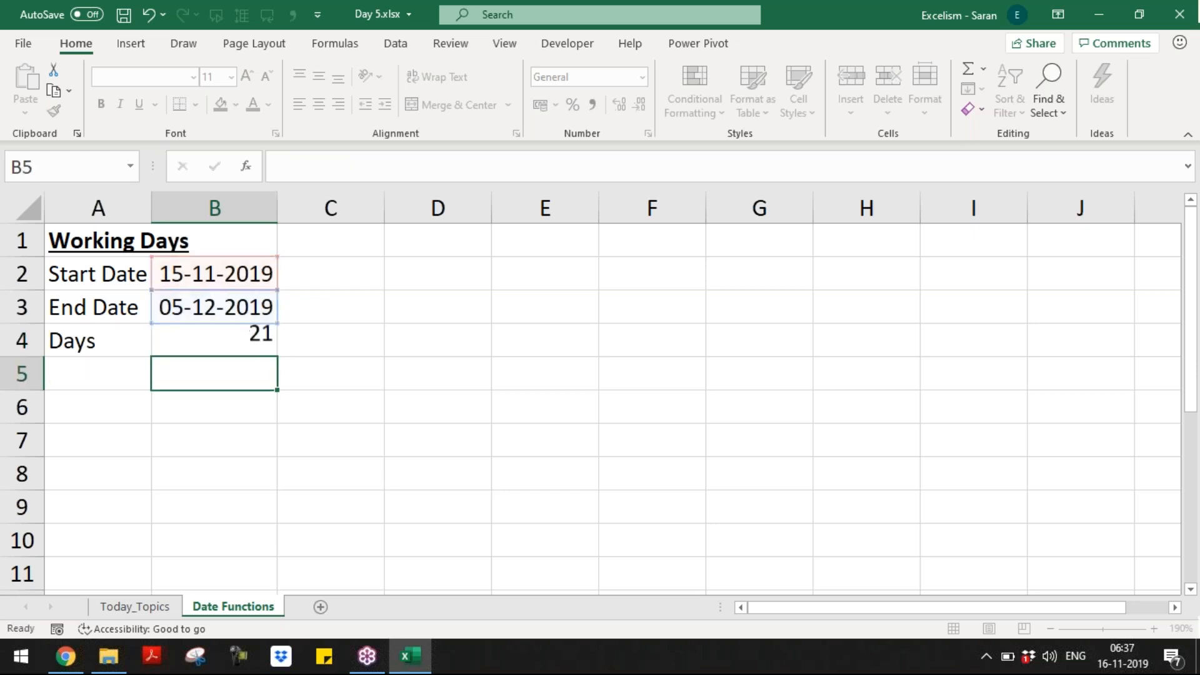
pyautogui.press('Left')
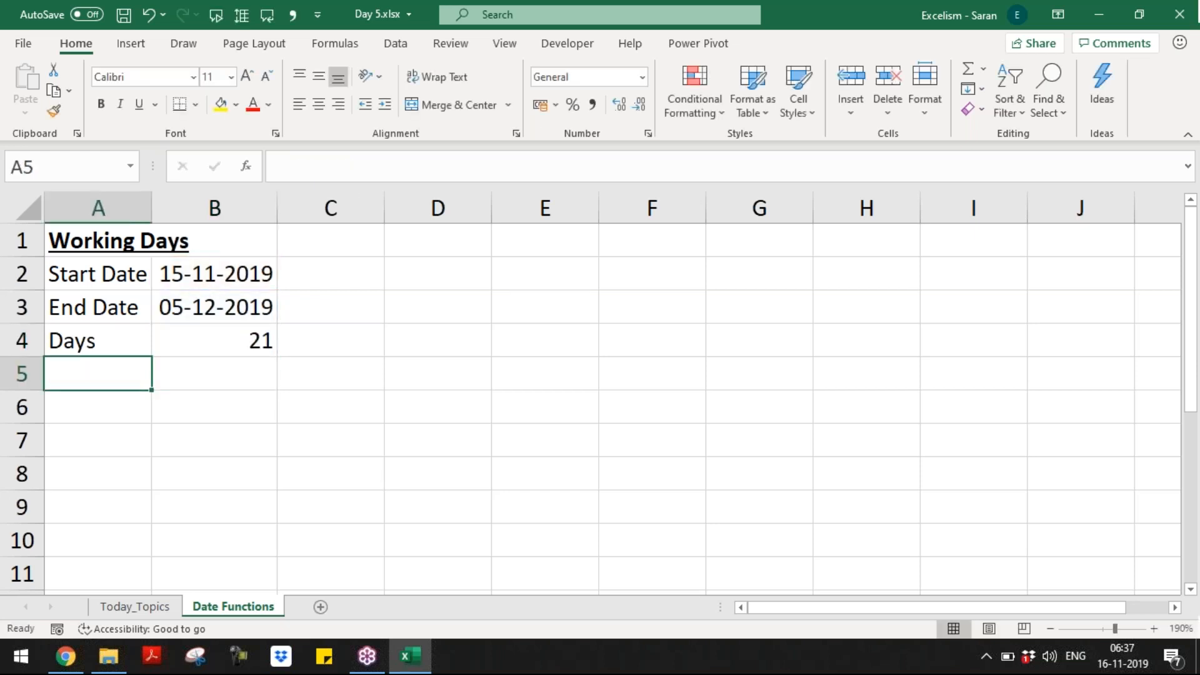
# Step: Add a Working Days label in A5 and autofit column A
pyautogui.write('Working Days')
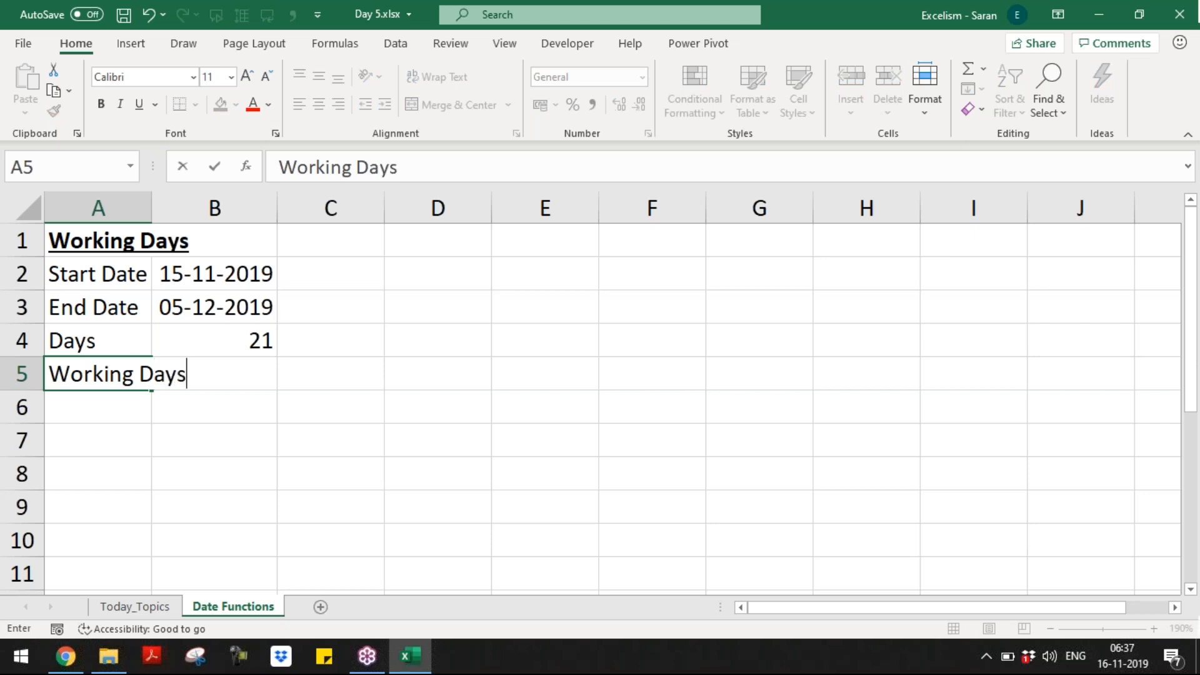
pyautogui.press('Tab')
pyautogui.press('Left')
pyautogui.hotkey('alt', 'o')
pyautogui.press('c')
pyautogui.press('a')
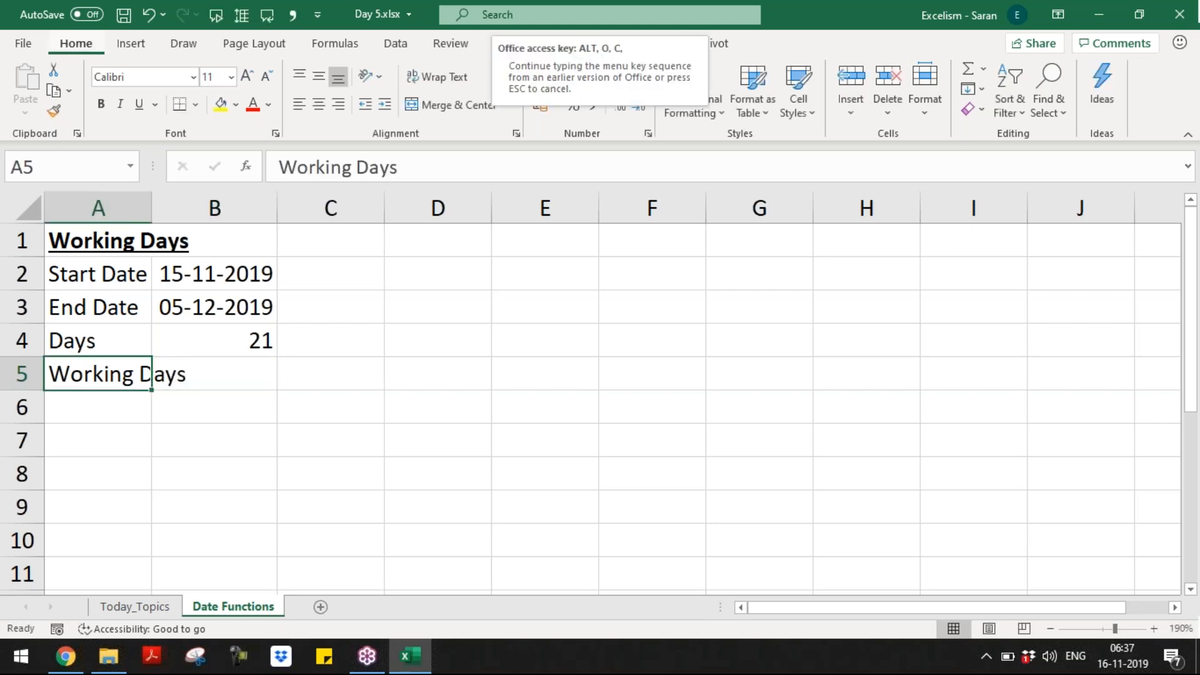
# Step: Add a Working Days note in D2 and autofit column D
pyautogui.press('Right')
pyautogui.press('Right')
pyautogui.press('Right')
pyautogui.press('Up')
pyautogui.press('Up')
pyautogui.press('Up')
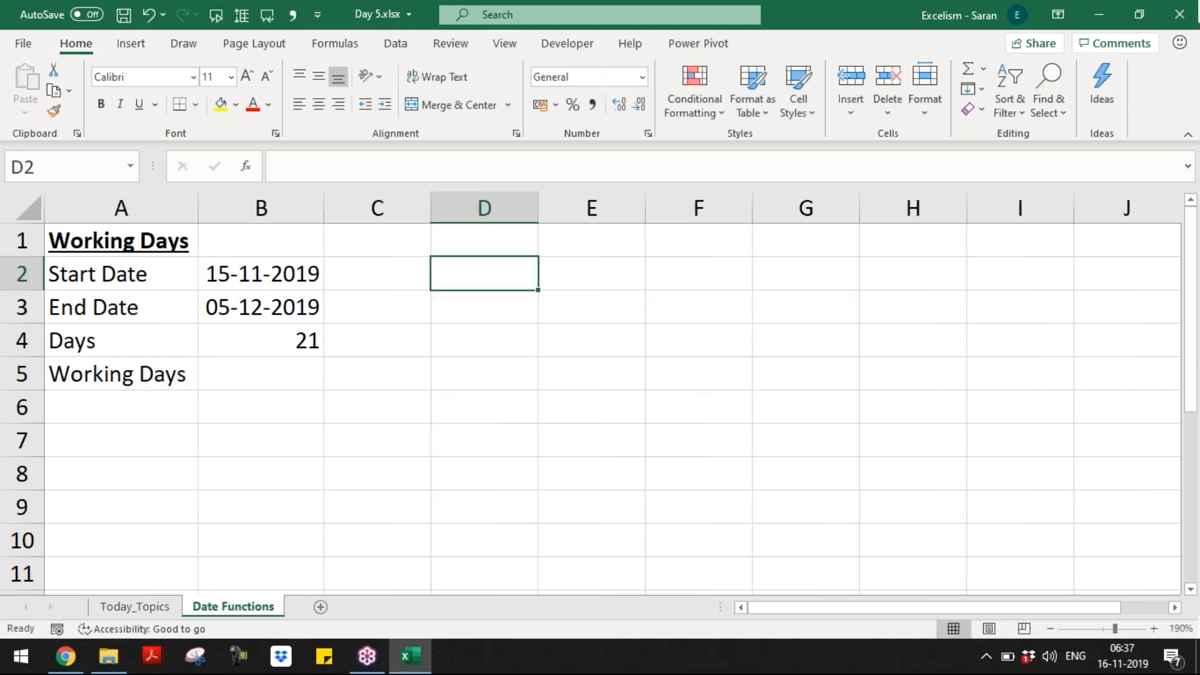
pyautogui.write('Working D')
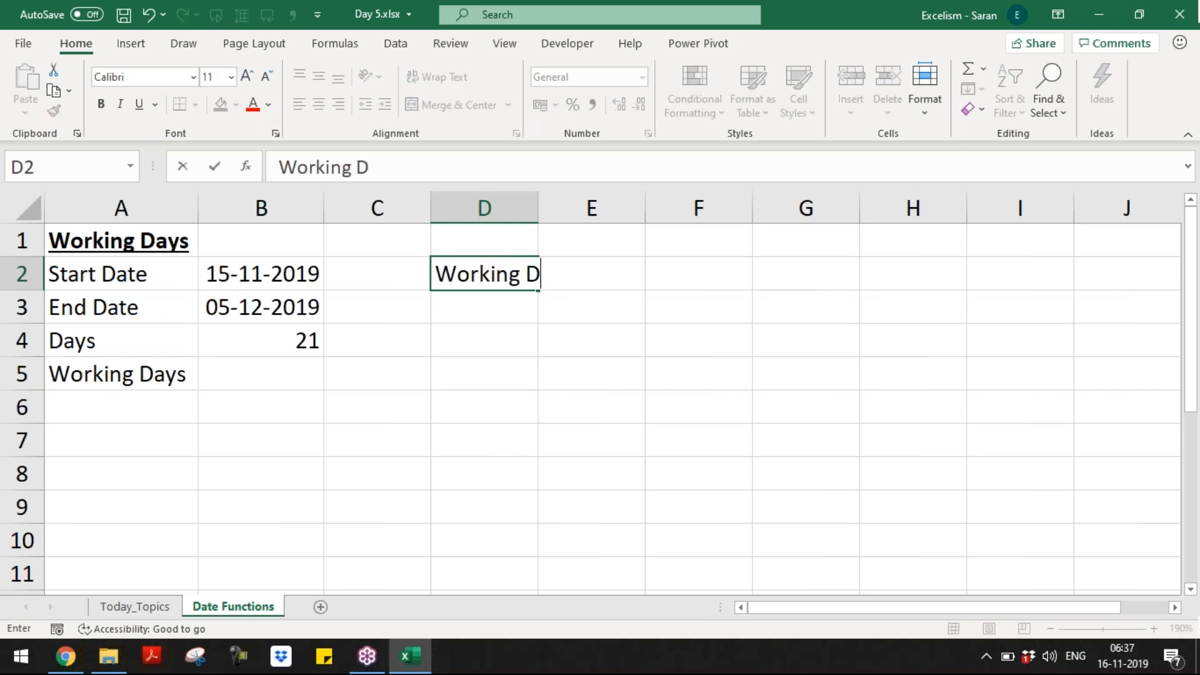
pyautogui.write('ays')
pyautogui.press('Right')
pyautogui.press('Left')
pyautogui.hotkey('alt', 'o')
pyautogui.press('c')
pyautogui.press('a')
pyautogui.press('Right')
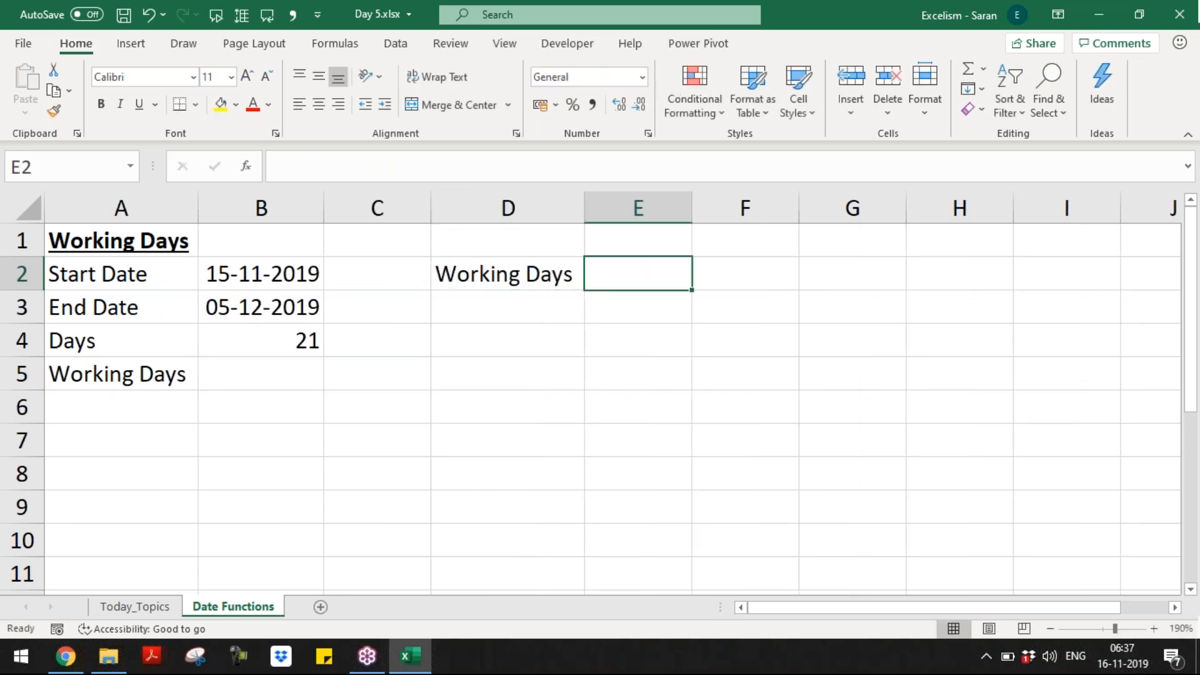
# Step: Enter the text note '=Total Days - Weekends - Holidays' in E2
pyautogui.write("'=Days")
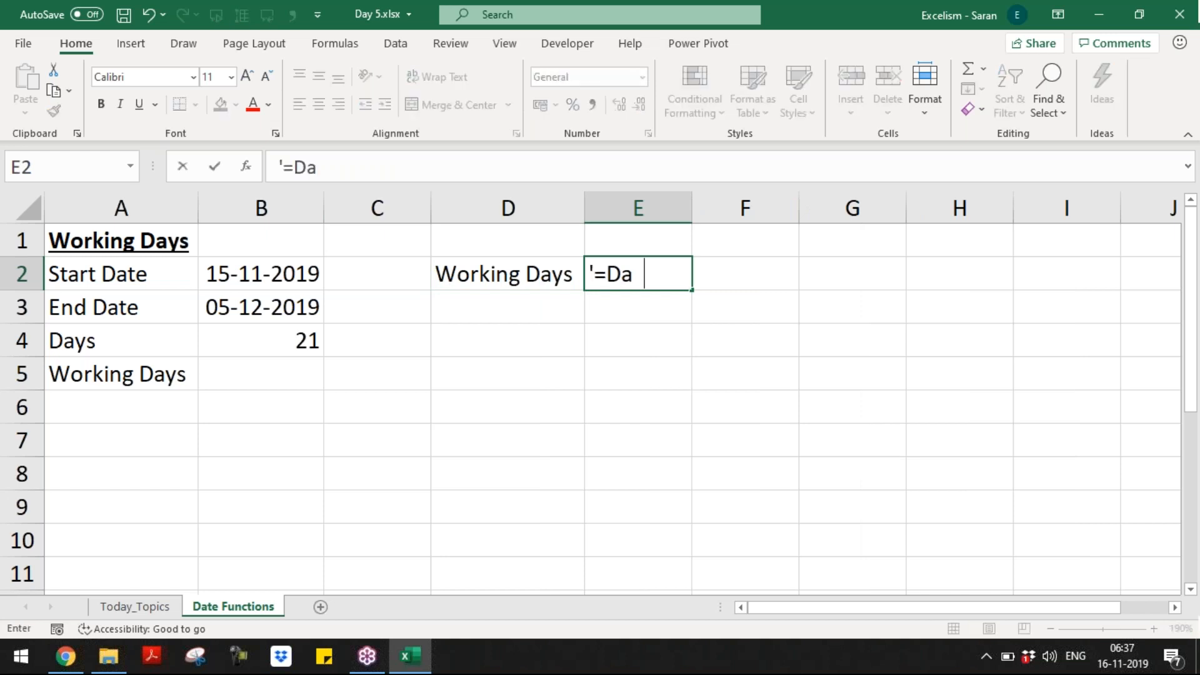
pyautogui.press('BackSpace')
pyautogui.press('BackSpace')
pyautogui.press('BackSpace')
pyautogui.press('BackSpace')
pyautogui.write('Total Days - ')
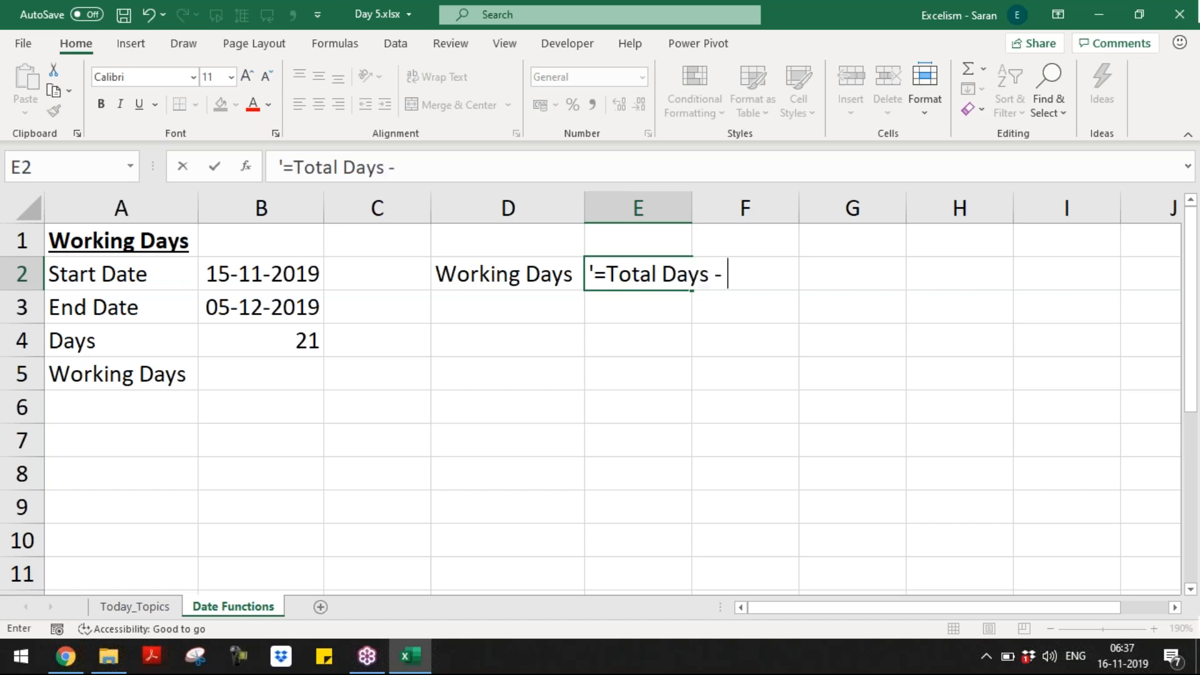
pyautogui.write('Weekends ')
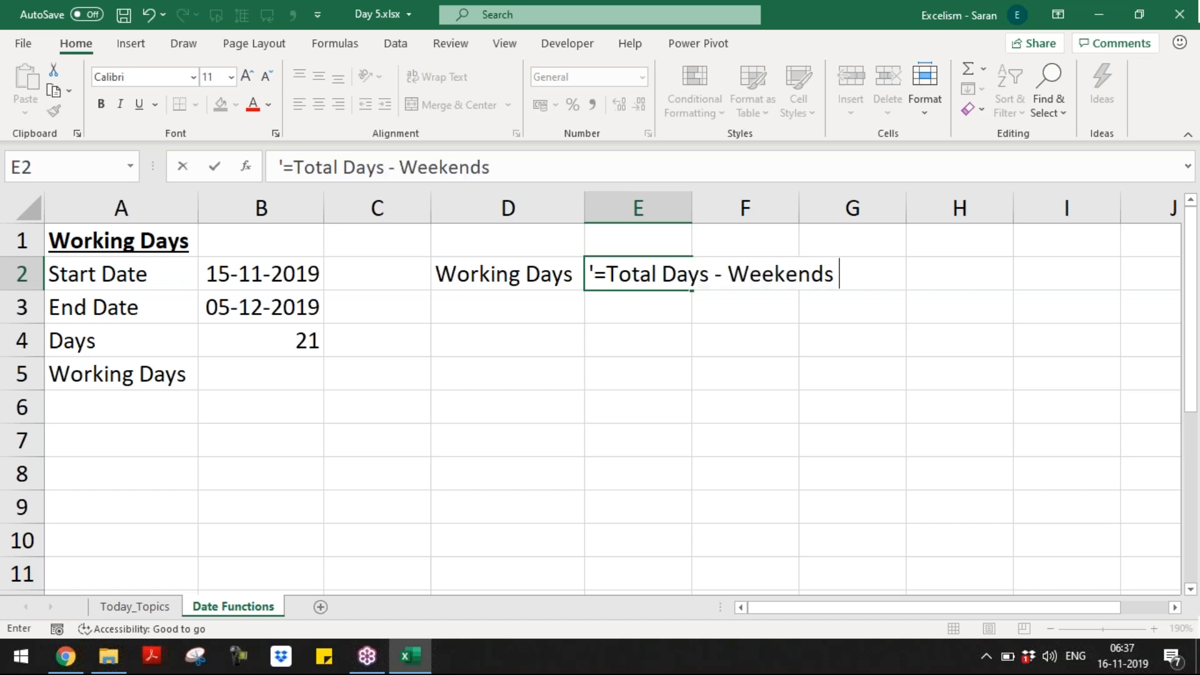
pyautogui.write('- Holidays')
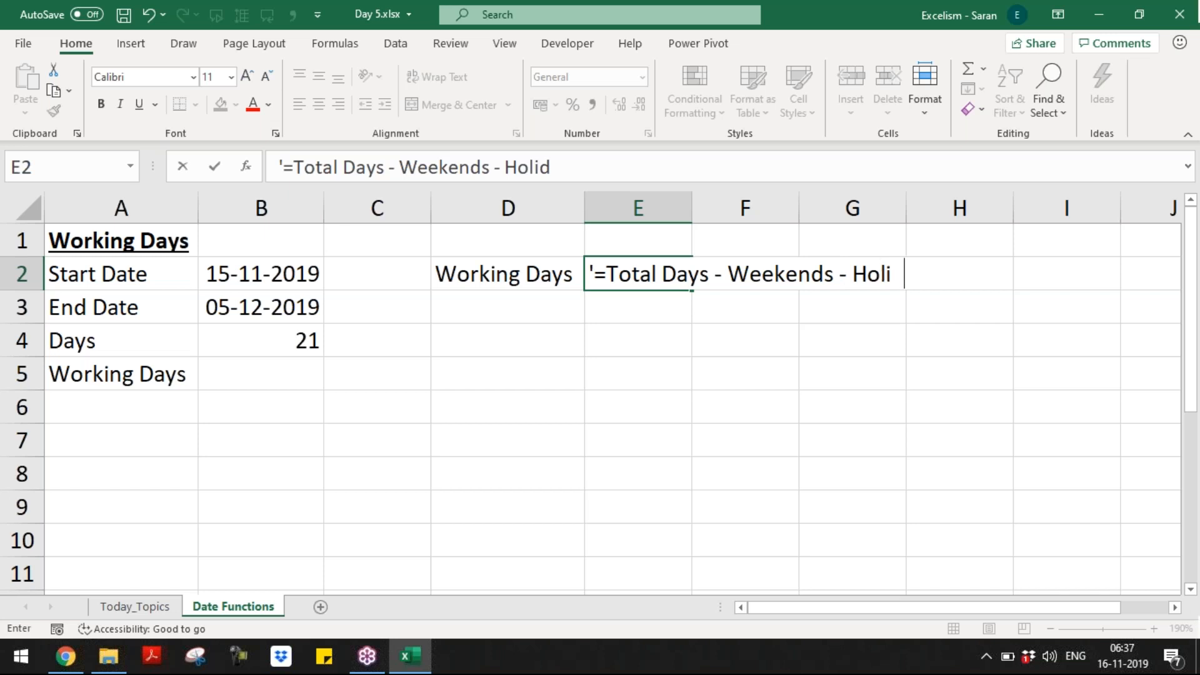
pyautogui.hotkey('ctrl', 'Return')
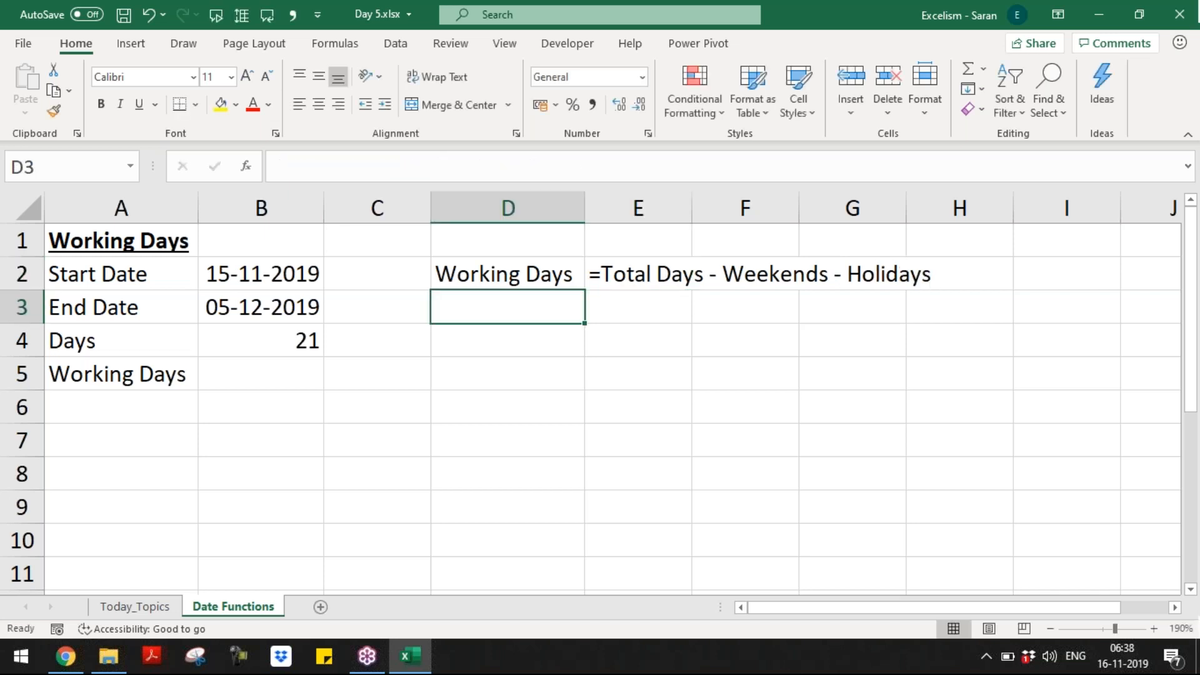
# Step: Review the start date, end date and Days result in B2:B4, ending at D4
pyautogui.press('Up')
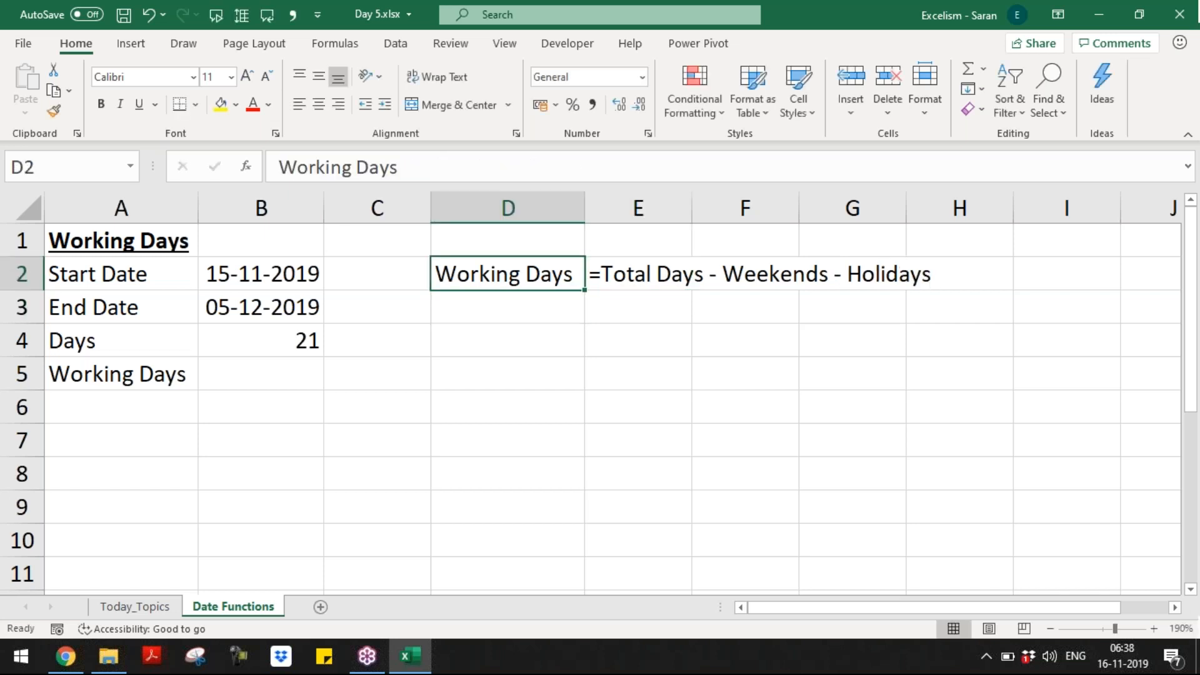
pyautogui.press('Down')
pyautogui.press('Down')
pyautogui.press('Down')
pyautogui.press('Left')
pyautogui.press('Left')
pyautogui.press('Left')
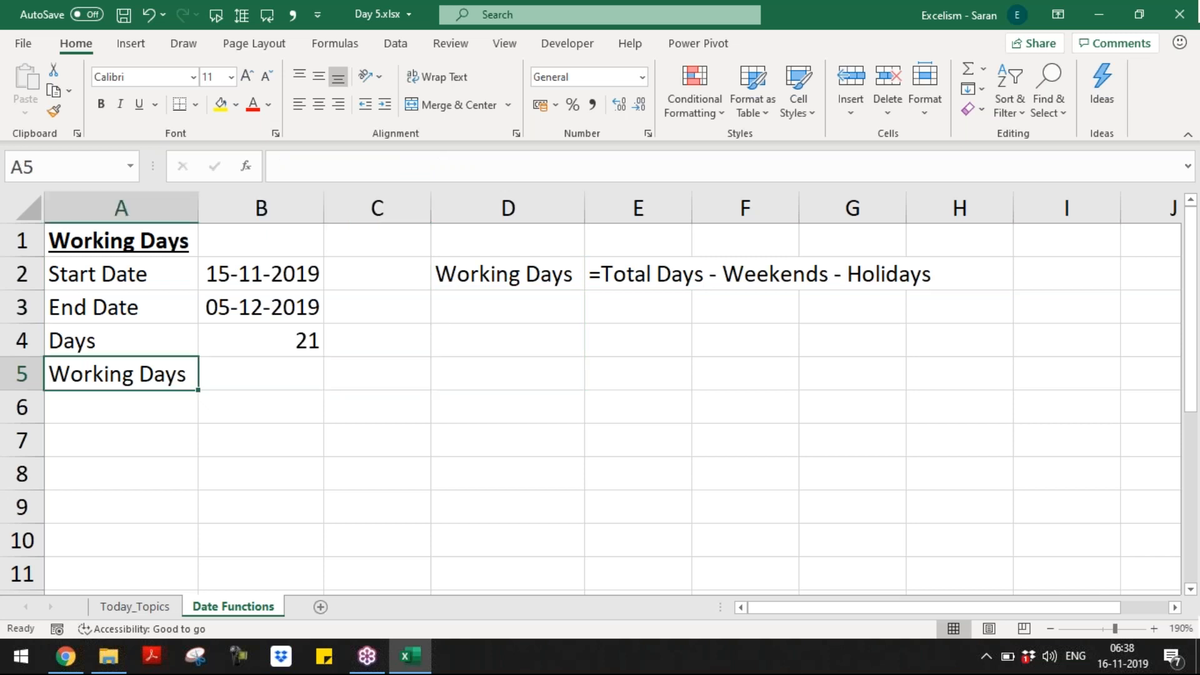
pyautogui.press('Right')
pyautogui.press('Up')
pyautogui.press('Up')
pyautogui.press('Up')
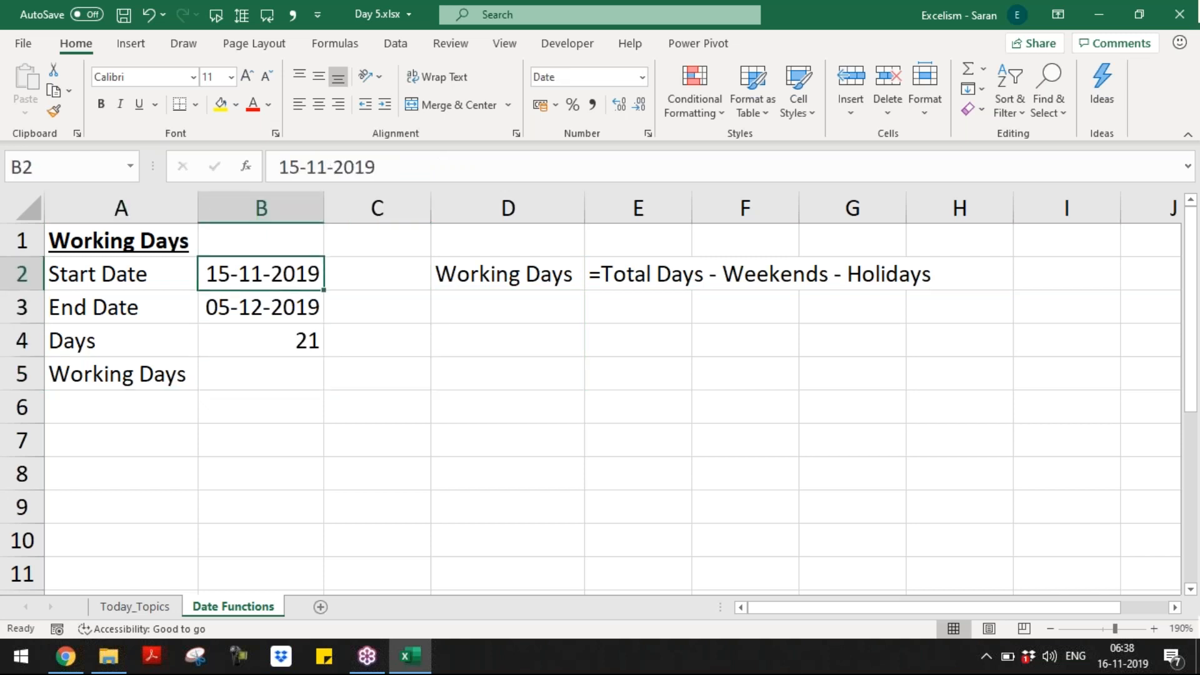
pyautogui.hotkey('shift', 'Down')
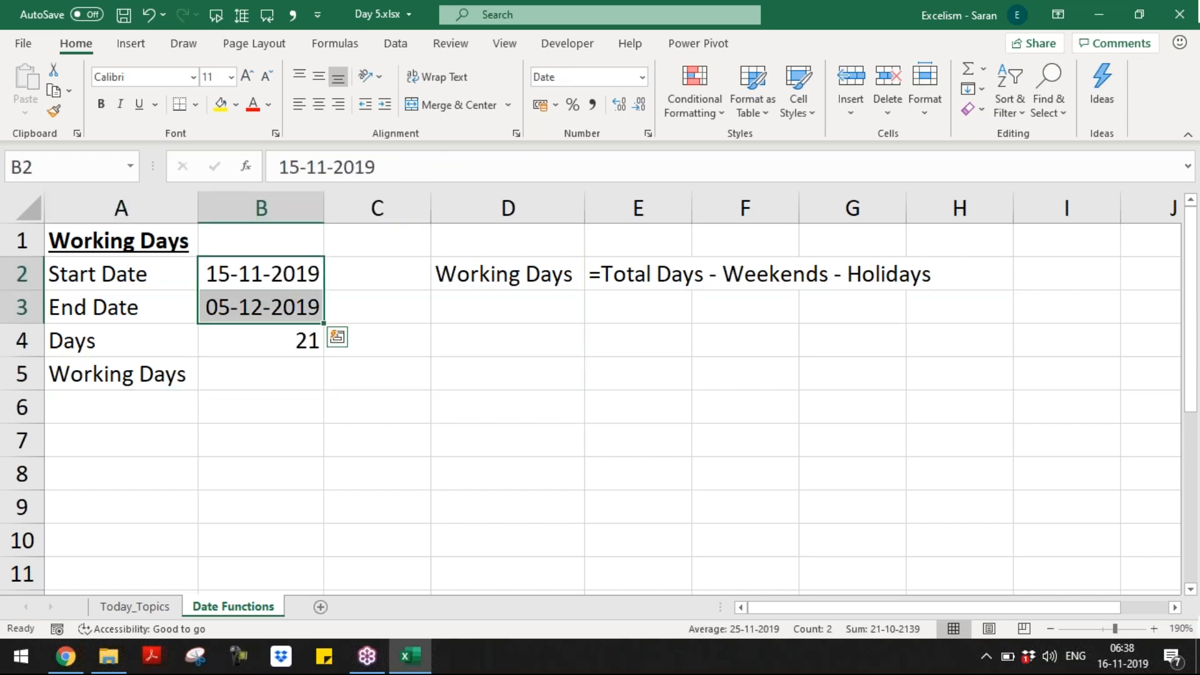
pyautogui.press('Down')
pyautogui.press('Down')
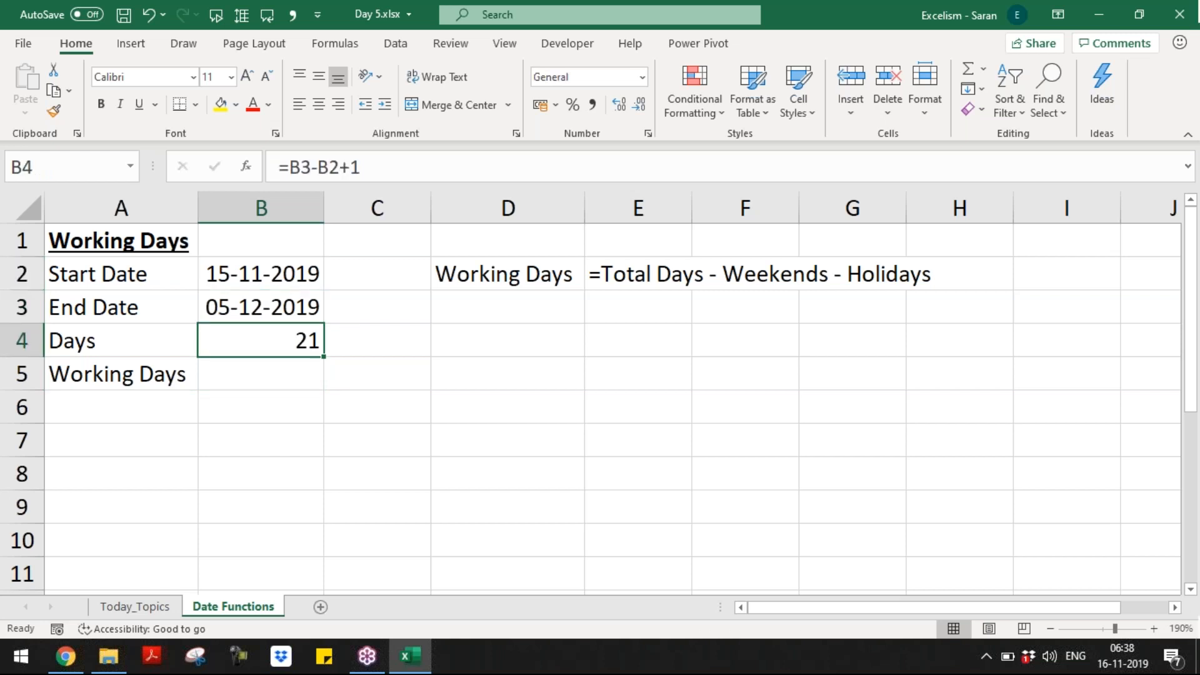
pyautogui.press('Down')
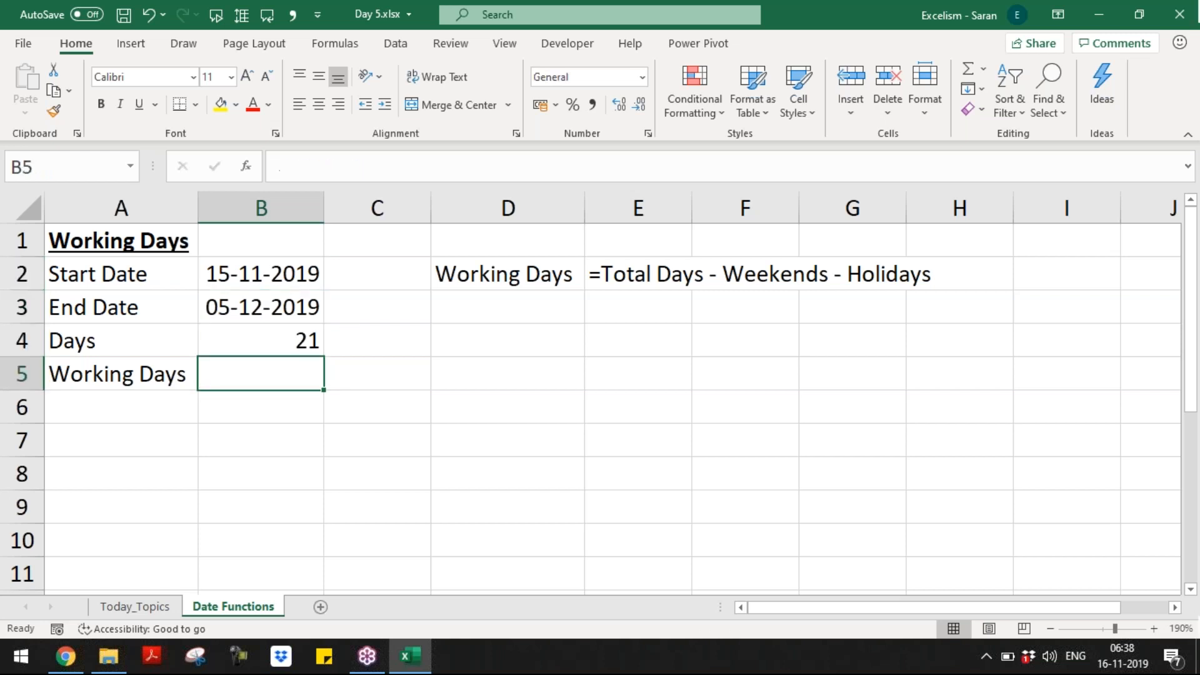
pyautogui.press('Up')
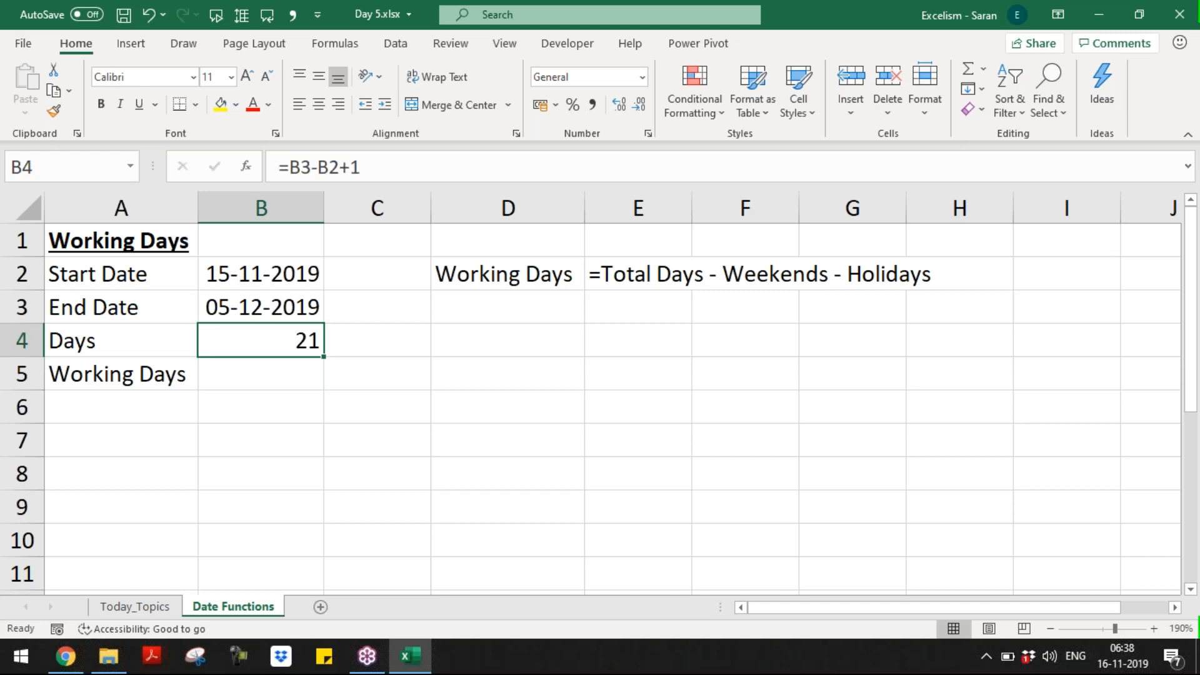
pyautogui.press('Up')
pyautogui.press('Up')
pyautogui.press('Down')
pyautogui.press('Down')
pyautogui.press('Right')
pyautogui.press('Right')
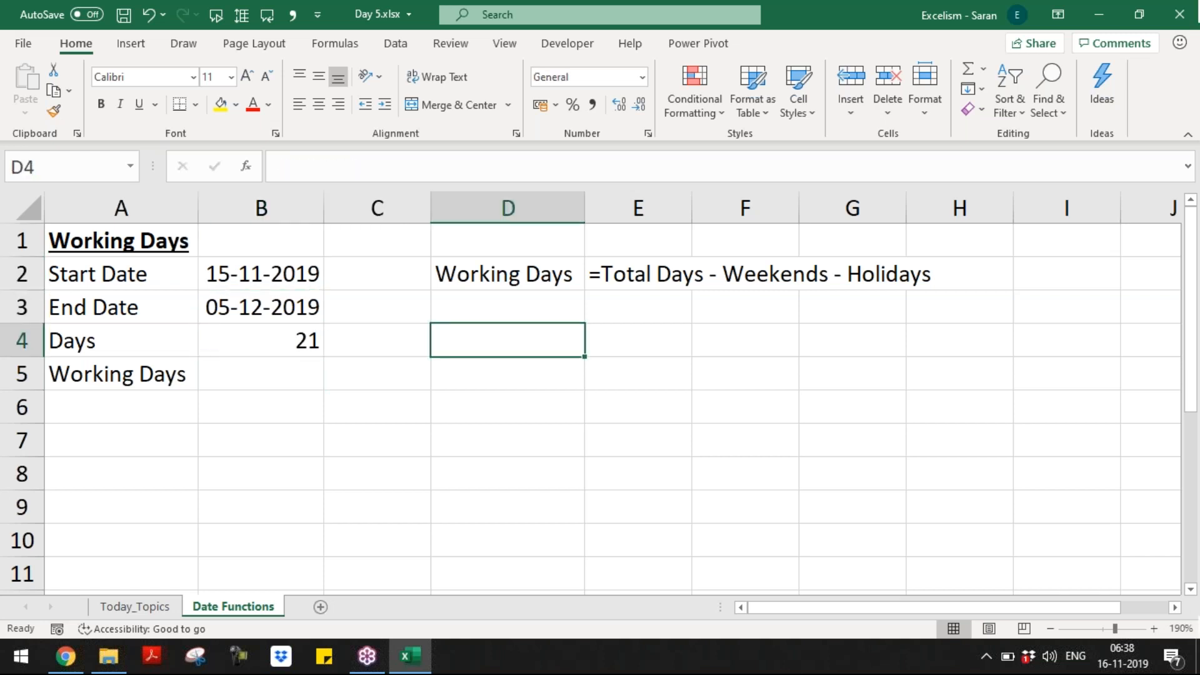
# Step: Drop a draft note in D4 and write 'Excel considers Saturday and Sunday are the default weekends' in D3
pyautogui.write('As e')
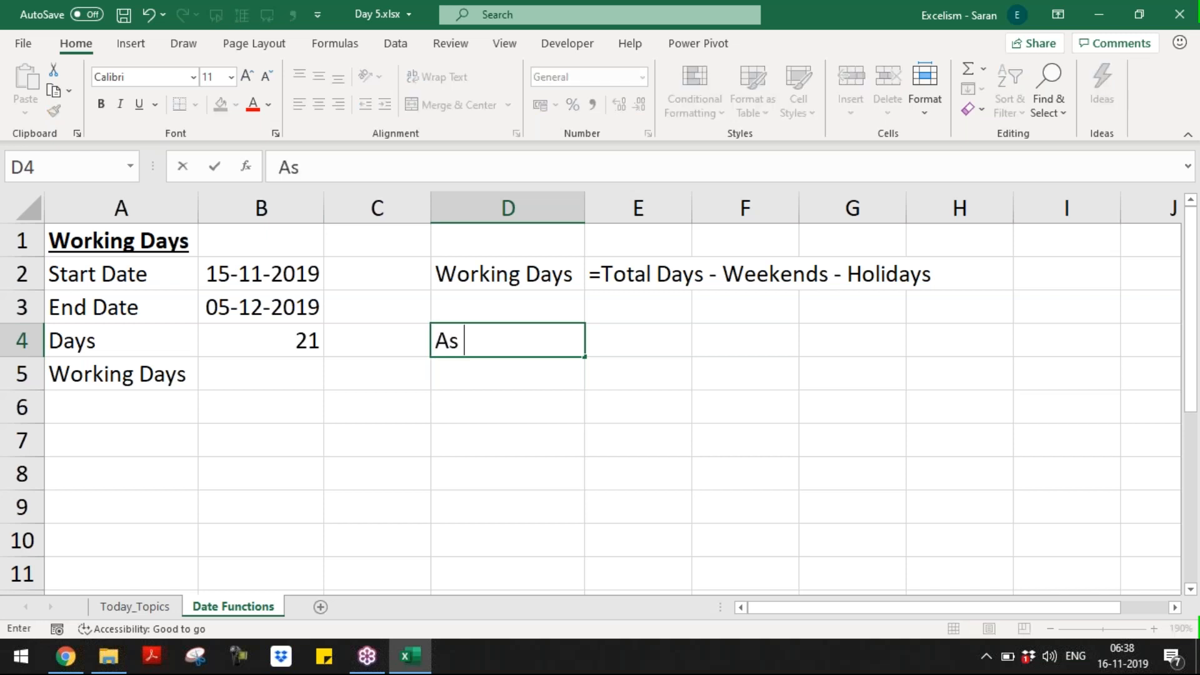
pyautogui.press('BackSpace')
pyautogui.write('per')
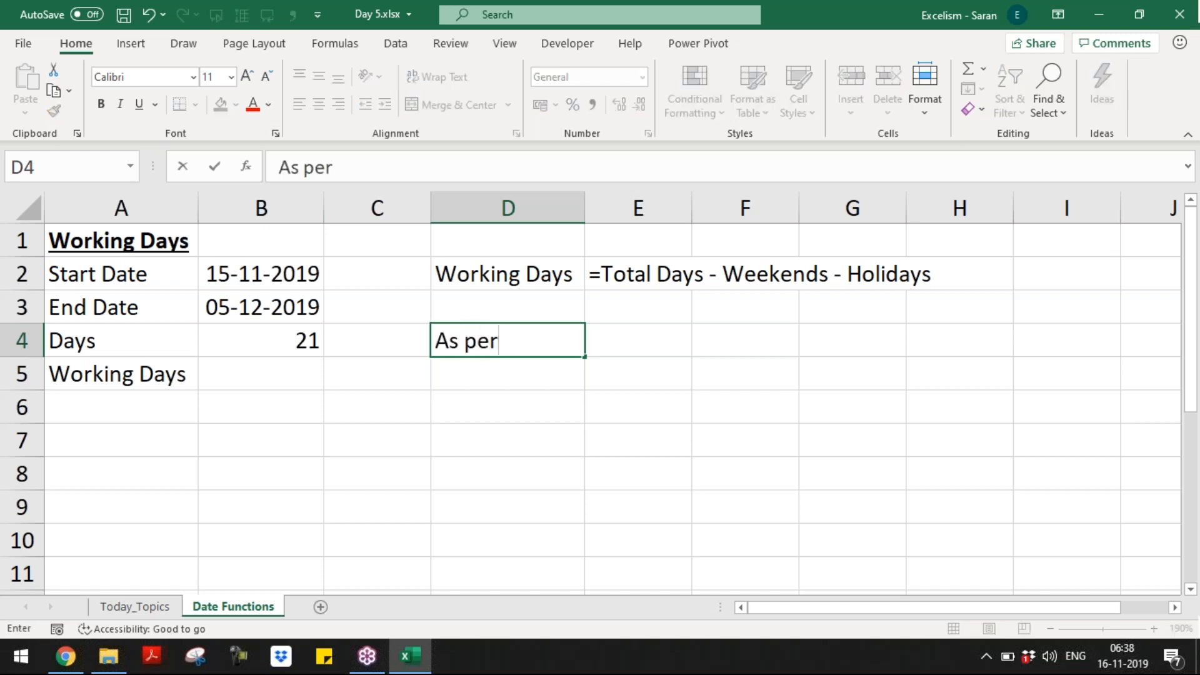
pyautogui.press('Escape')
pyautogui.press('Up')
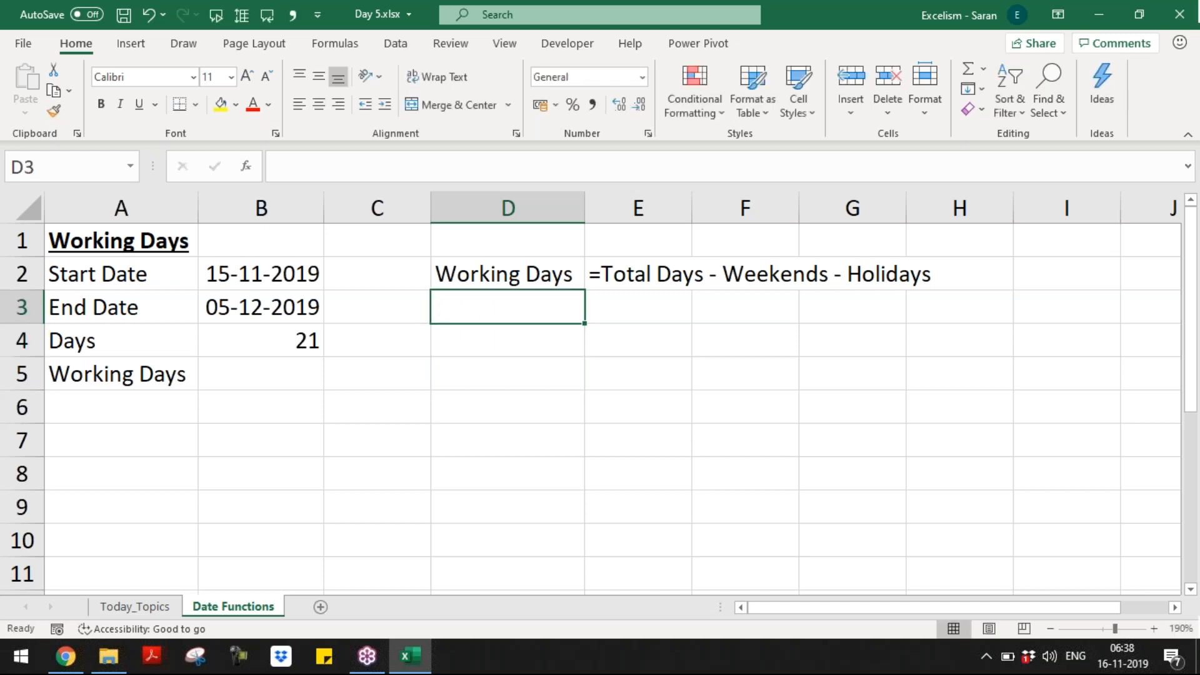
pyautogui.write('Excel c')
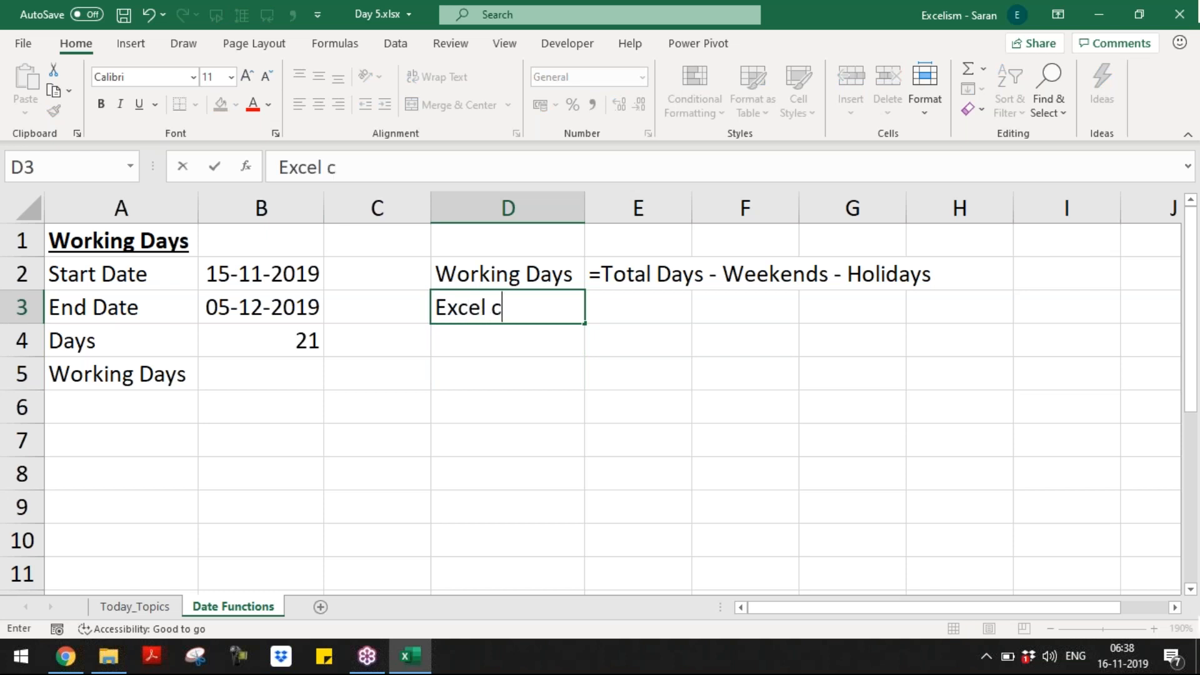
pyautogui.write('onsider')
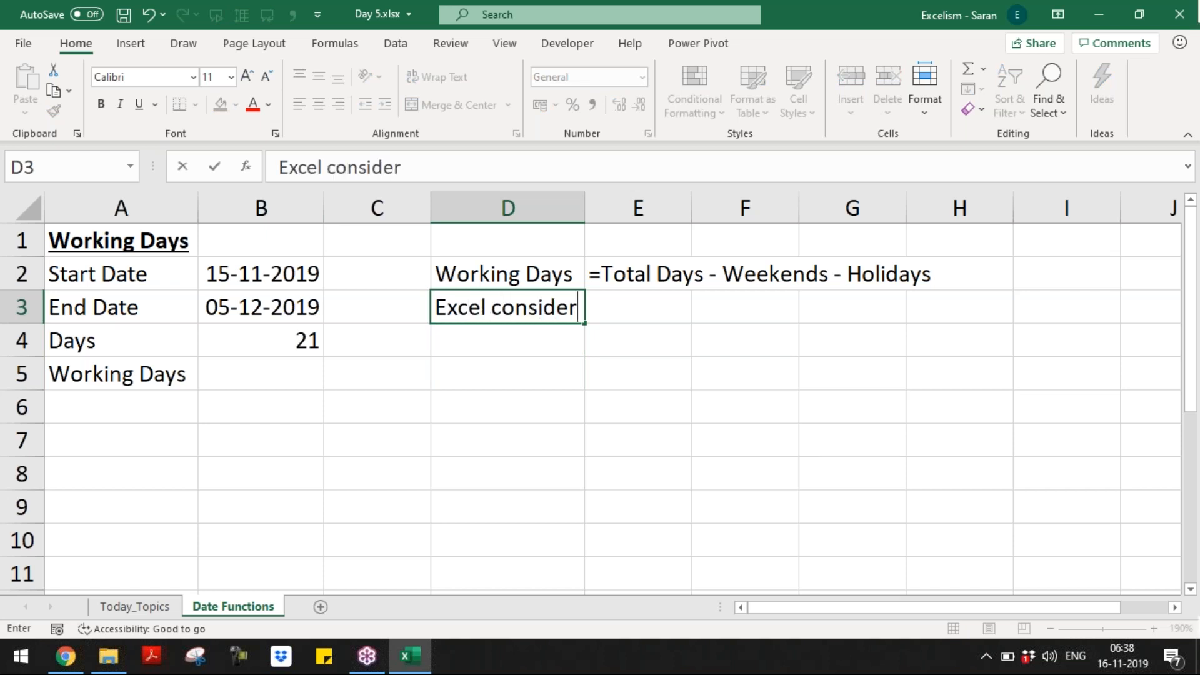
pyautogui.write('s Saturday and Su')
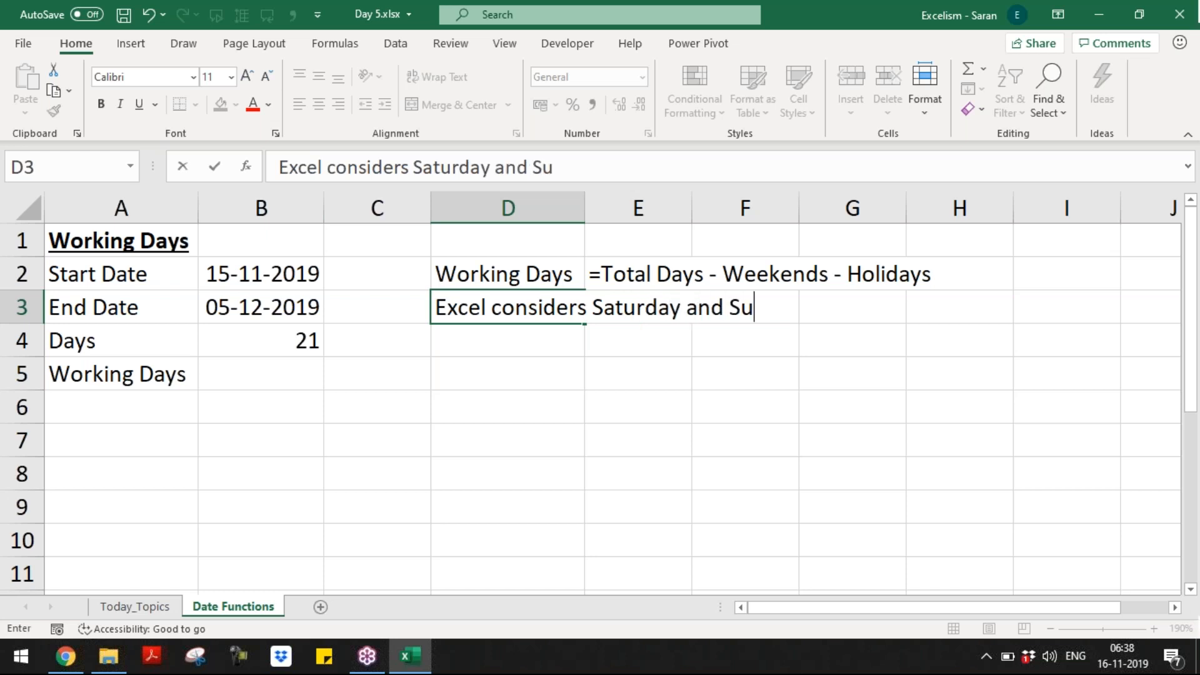
pyautogui.write('ndary are the')
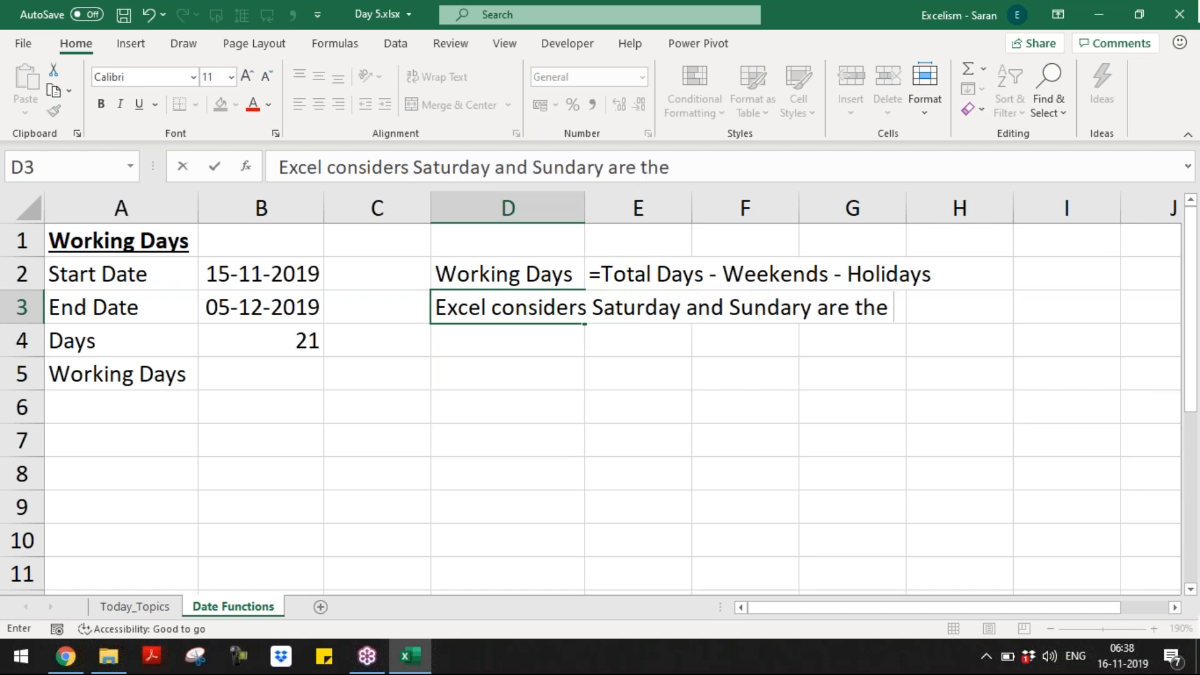
pyautogui.press('BackSpace')
pyautogui.press('BackSpace')
pyautogui.press('BackSpace')
pyautogui.press('BackSpace')
pyautogui.press('BackSpace')
pyautogui.press('BackSpace')
pyautogui.press('BackSpace')
pyautogui.press('BackSpace')
pyautogui.press('BackSpace')
pyautogui.press('BackSpace')
pyautogui.press('BackSpace')
pyautogui.press('BackSpace')
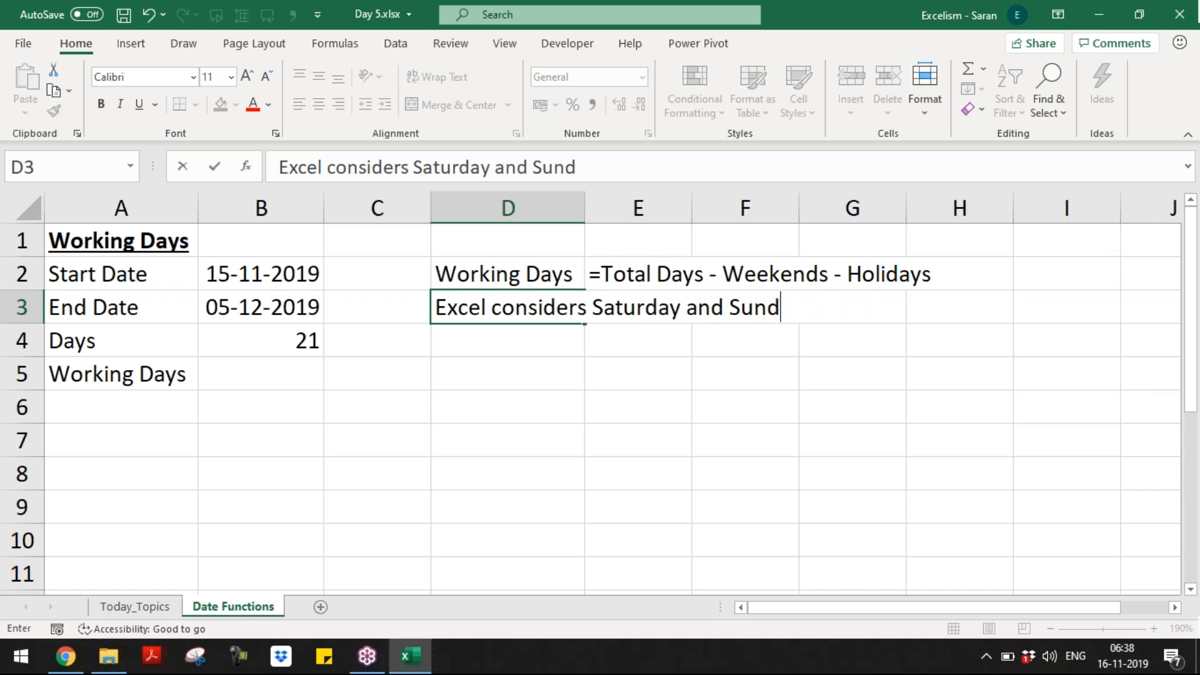
pyautogui.write('ay are t')
pyautogui.write('he d')
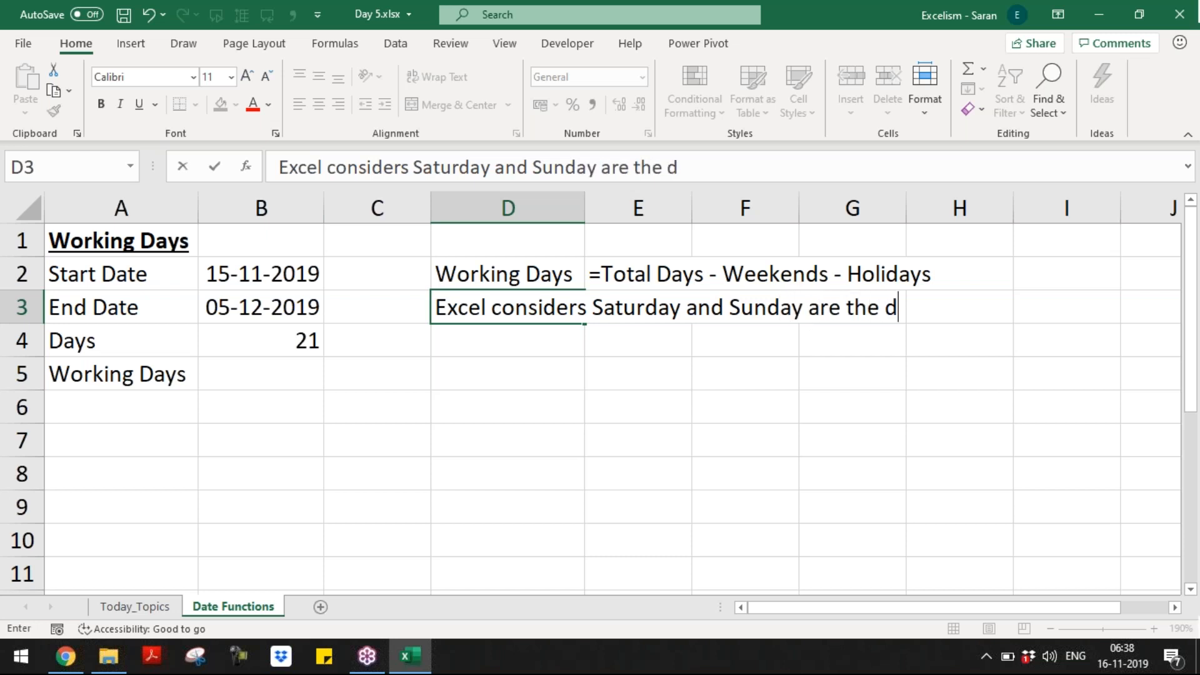
pyautogui.write('efault weekends')
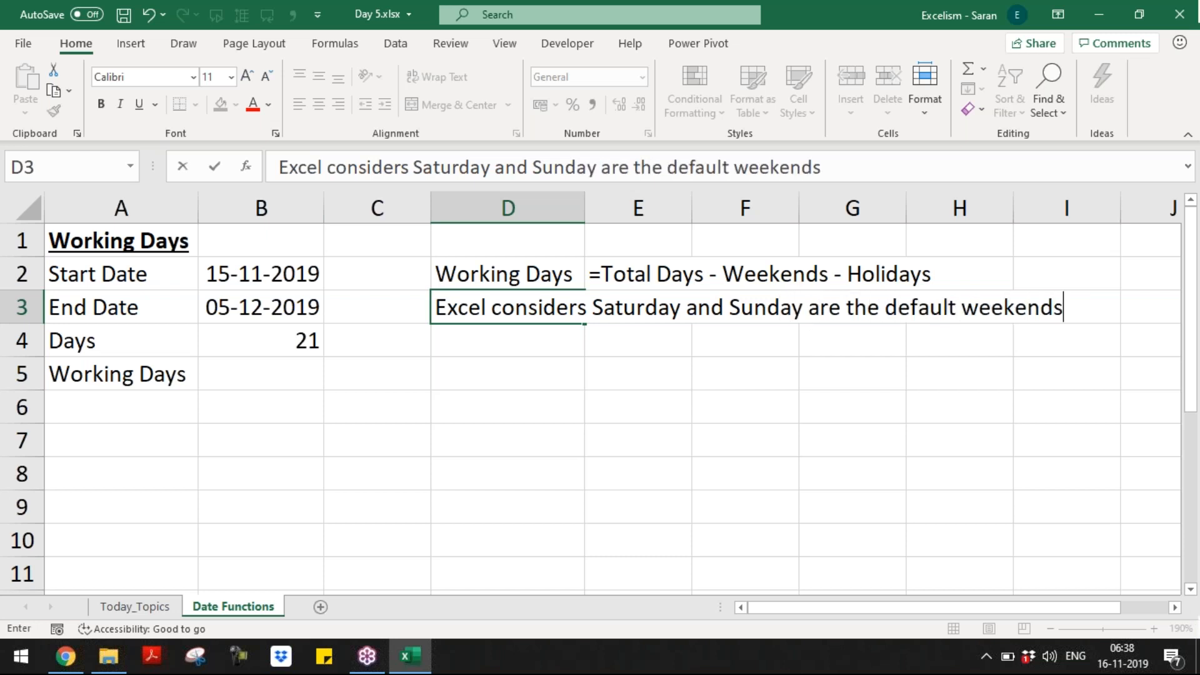
pyautogui.press('Return')
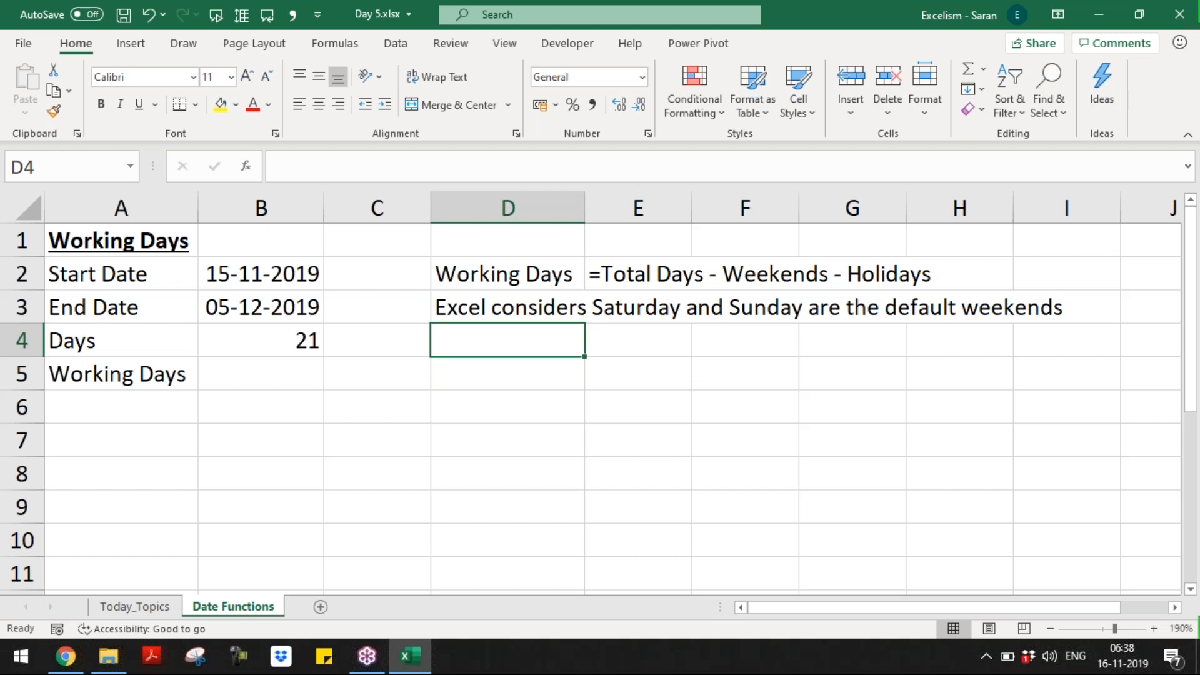
# Step: Enter =NETWORKDAYS(B2,B3) in B5, returning 15 working days
pyautogui.click(261, 374)
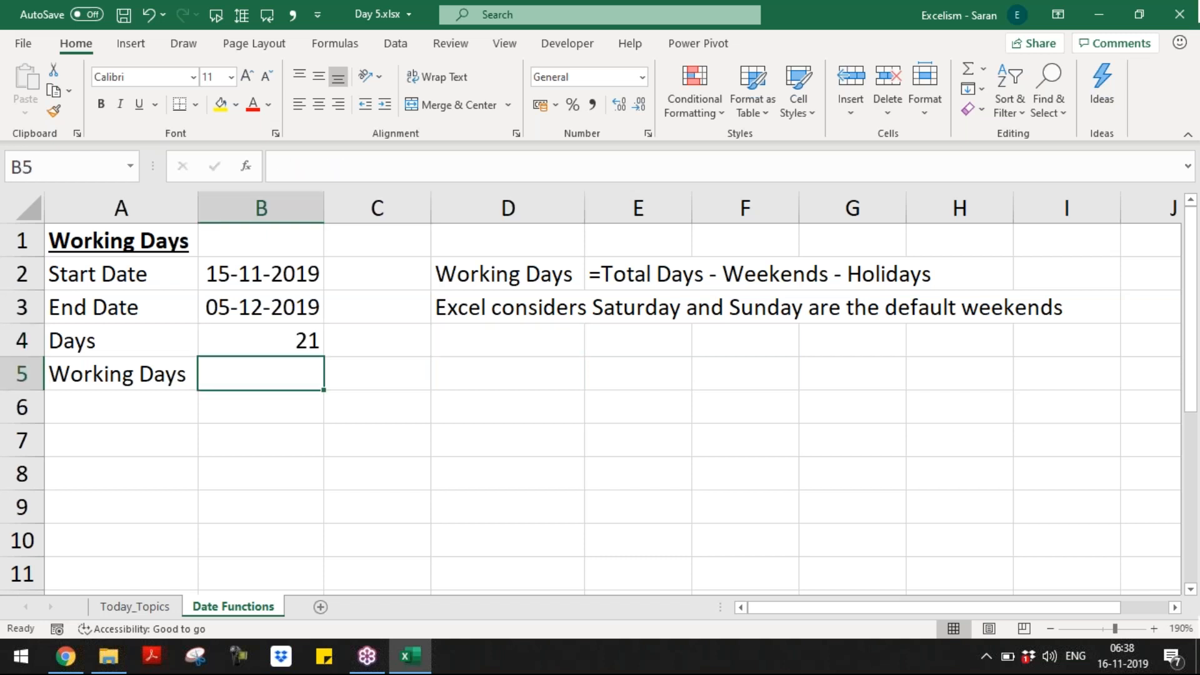
pyautogui.write('=')
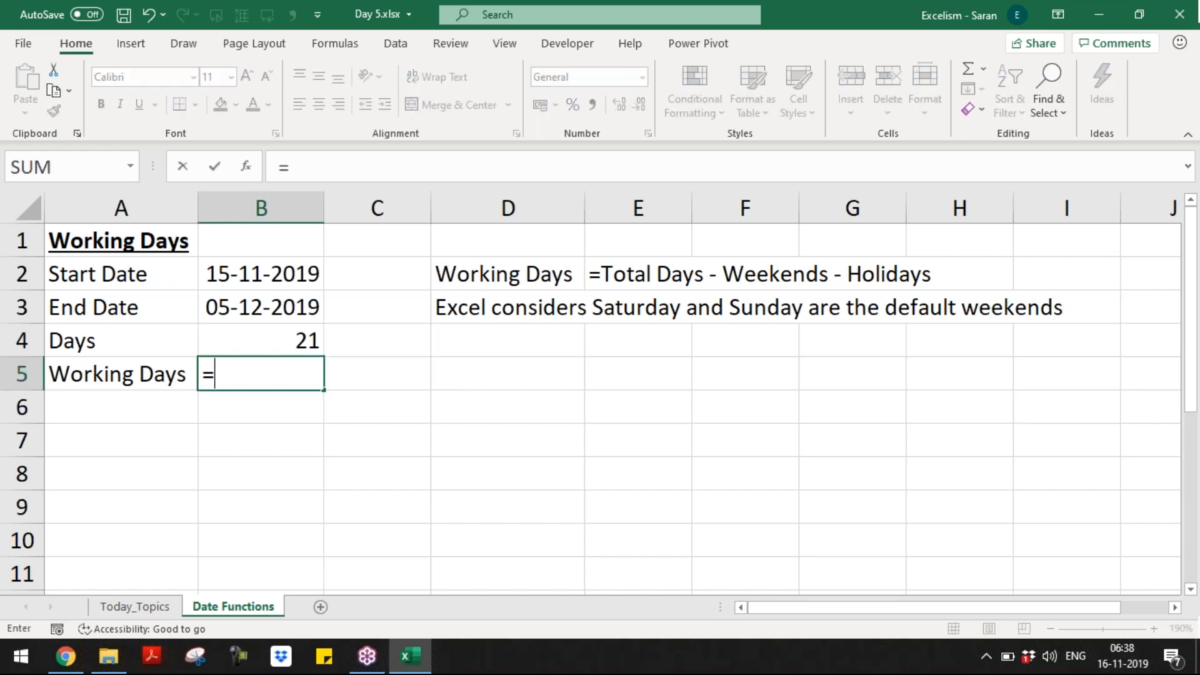
pyautogui.write('netw')
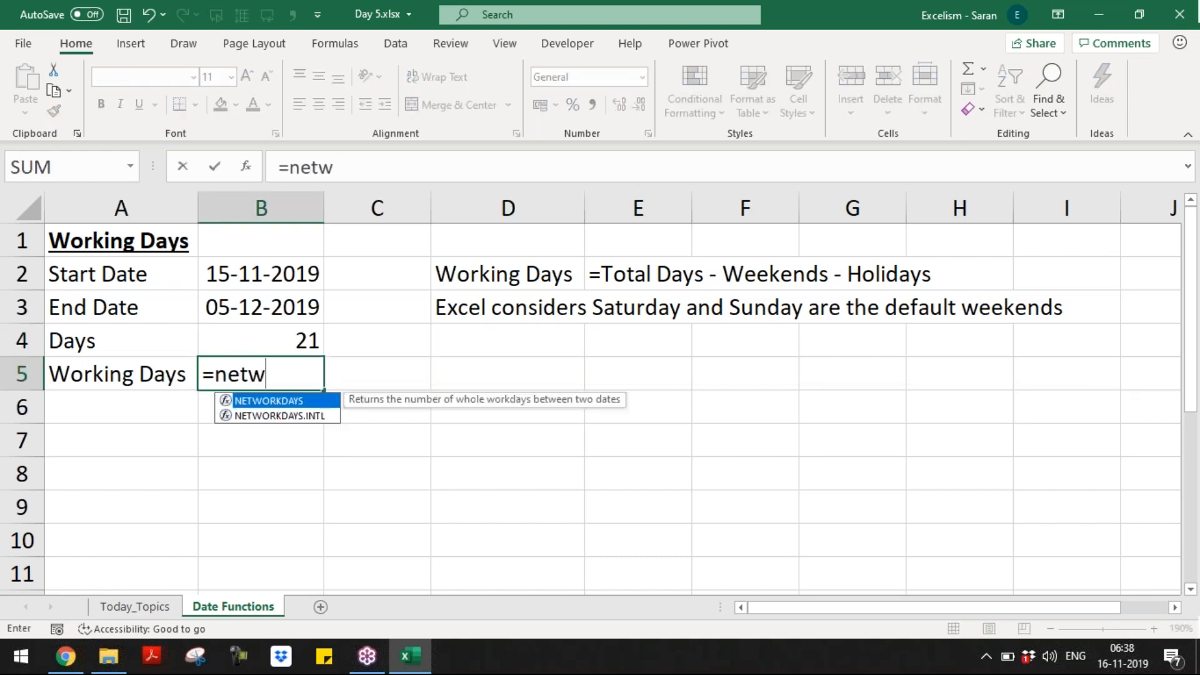
pyautogui.press('Tab')
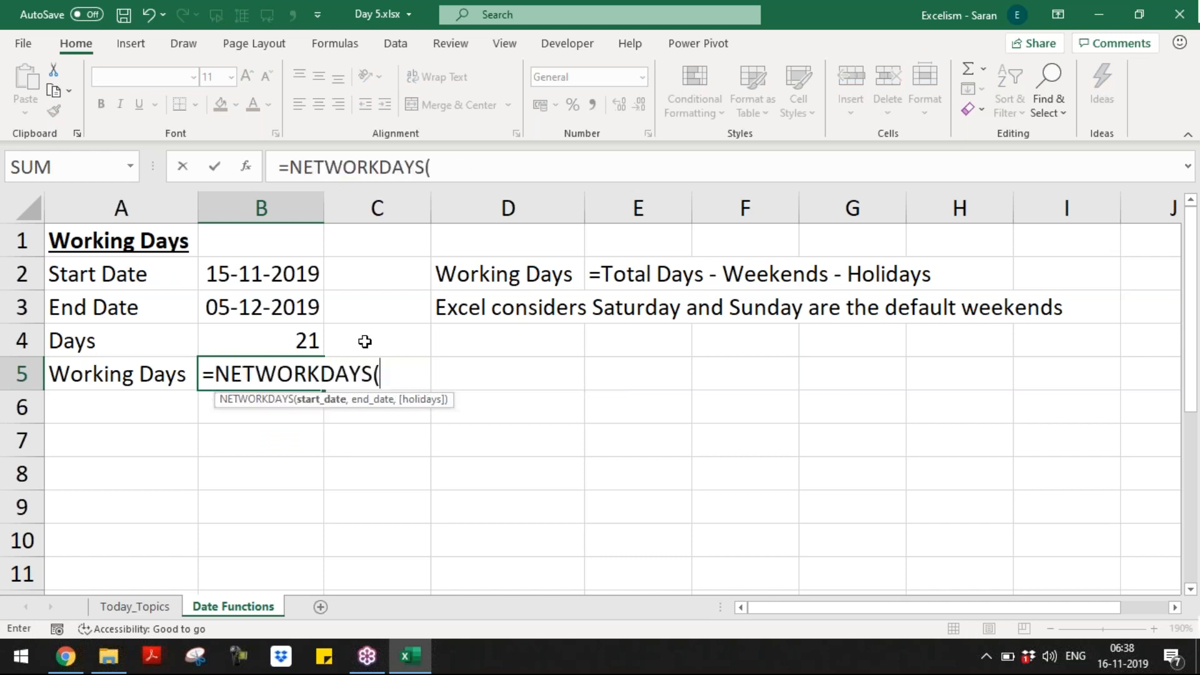
pyautogui.press('BackSpace')
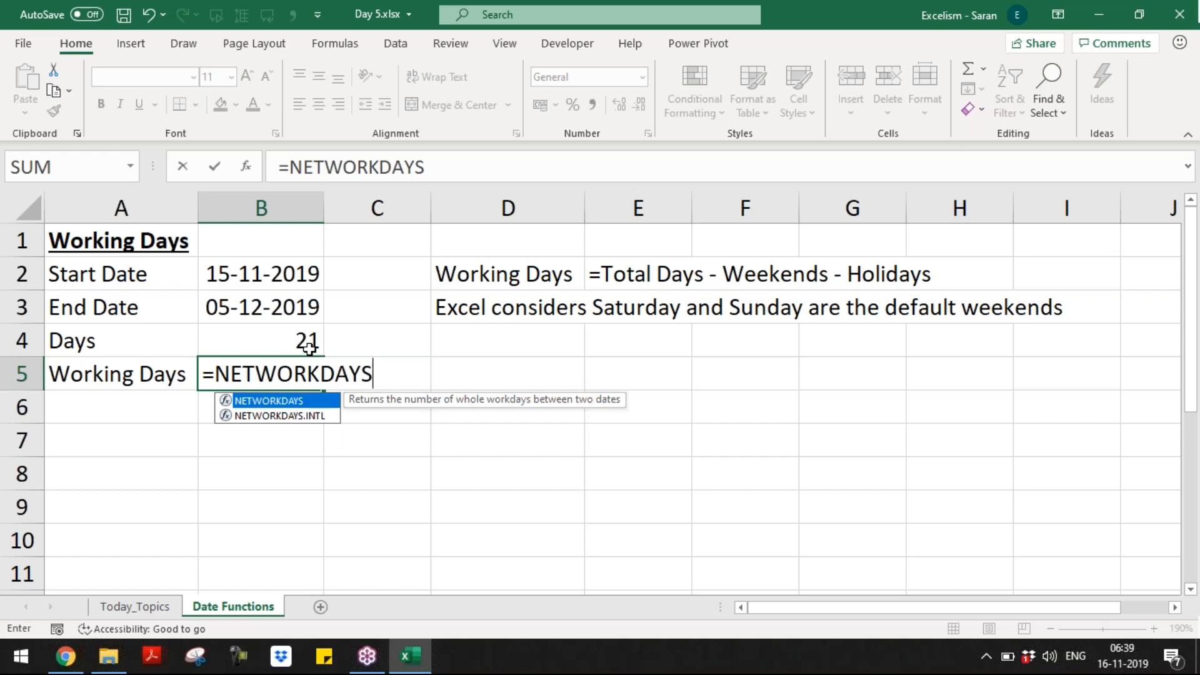
pyautogui.write('(')
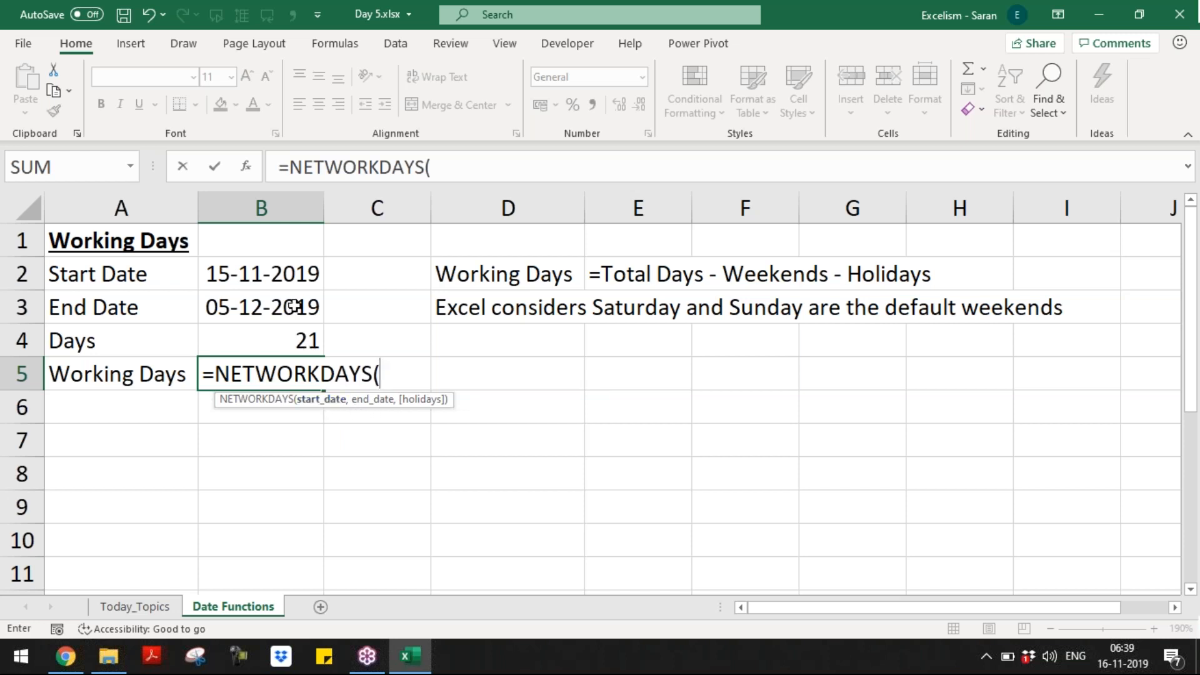
pyautogui.click(294, 283)
pyautogui.write(',')
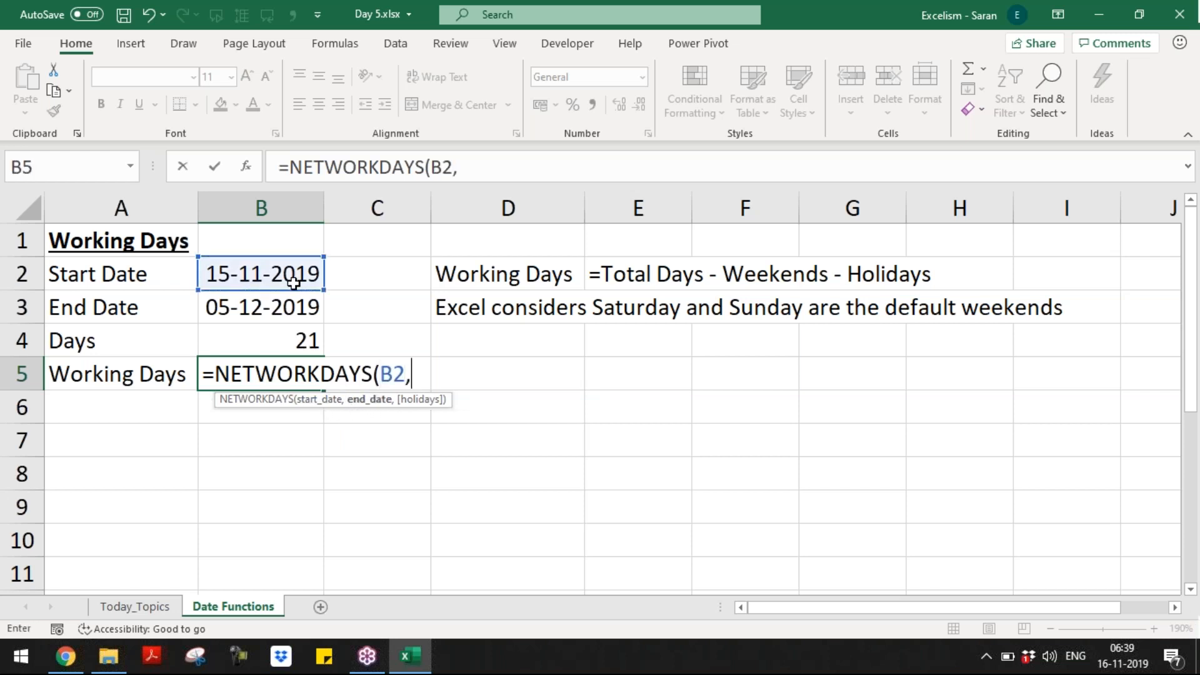
pyautogui.click(282, 304)
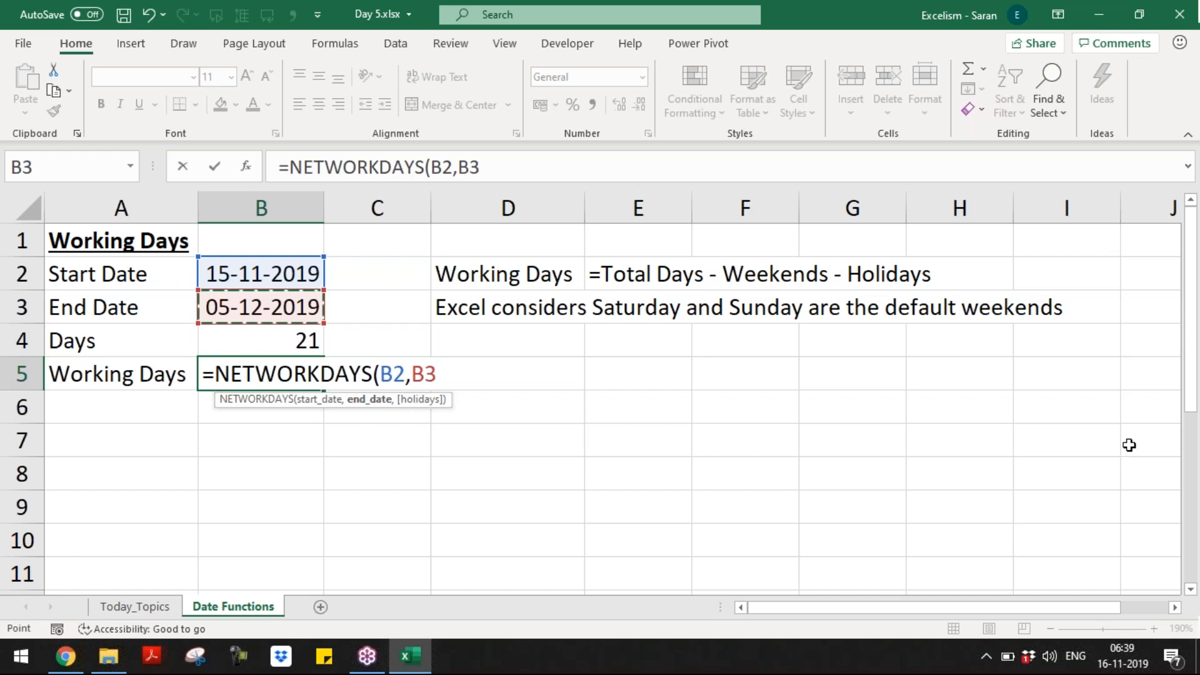
pyautogui.write(')')
pyautogui.press('Return')
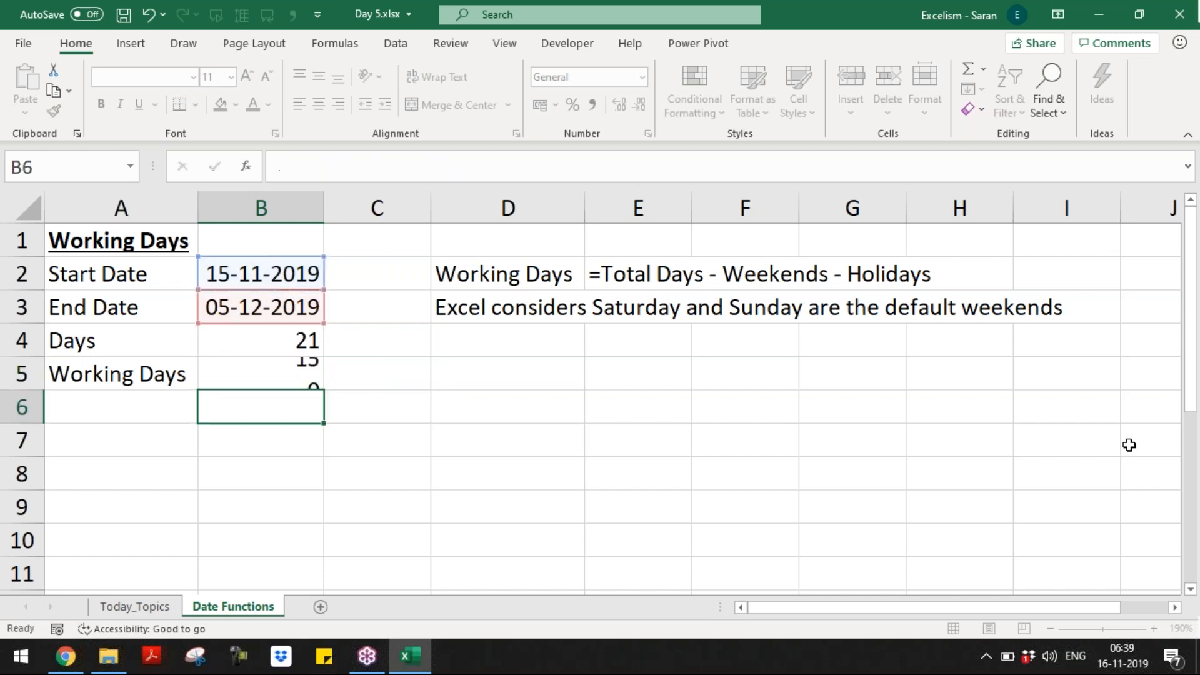
pyautogui.press('Up')
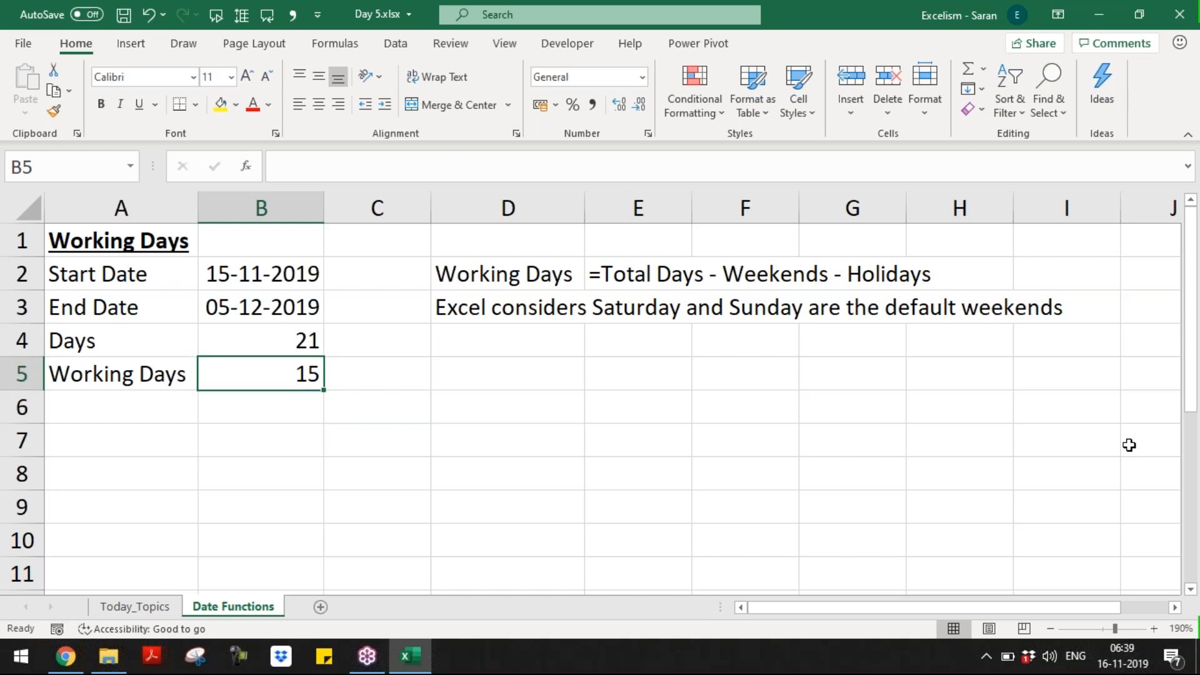
# Step: Add a Weekends row: label in A6, a days-difference formula in B6, and the note 'Sat & Sun' in C6
pyautogui.press('Right')
pyautogui.press('Down')
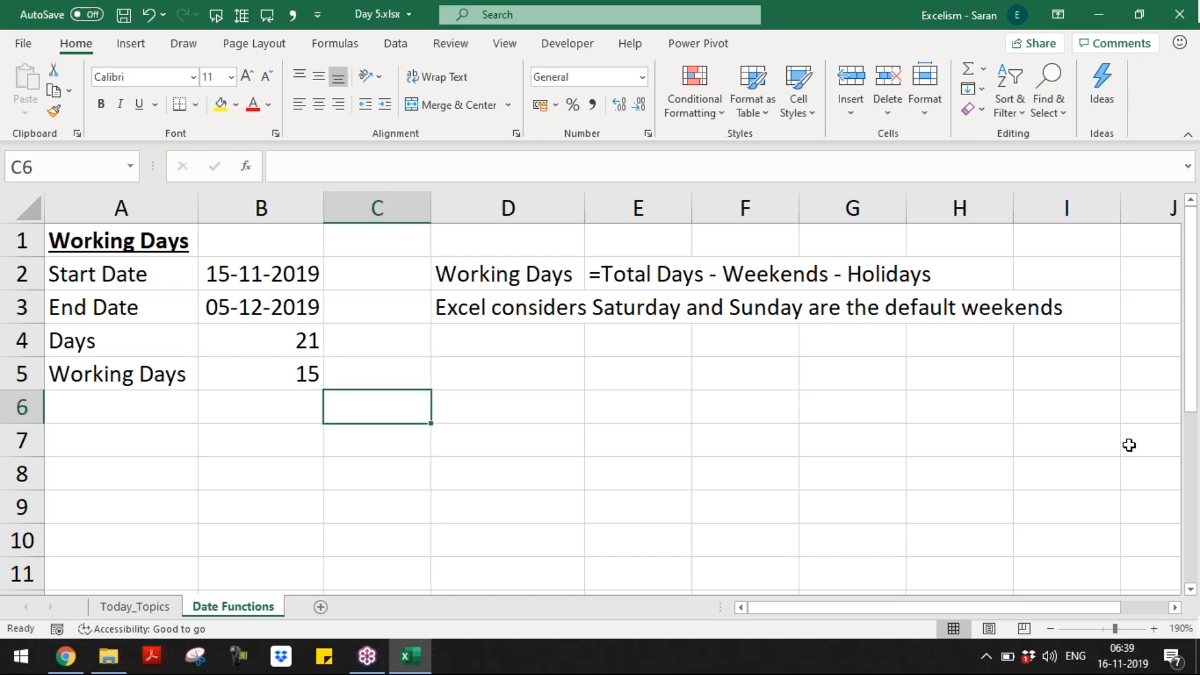
pyautogui.press('Left')
pyautogui.press('Left')
pyautogui.write('Weekends')
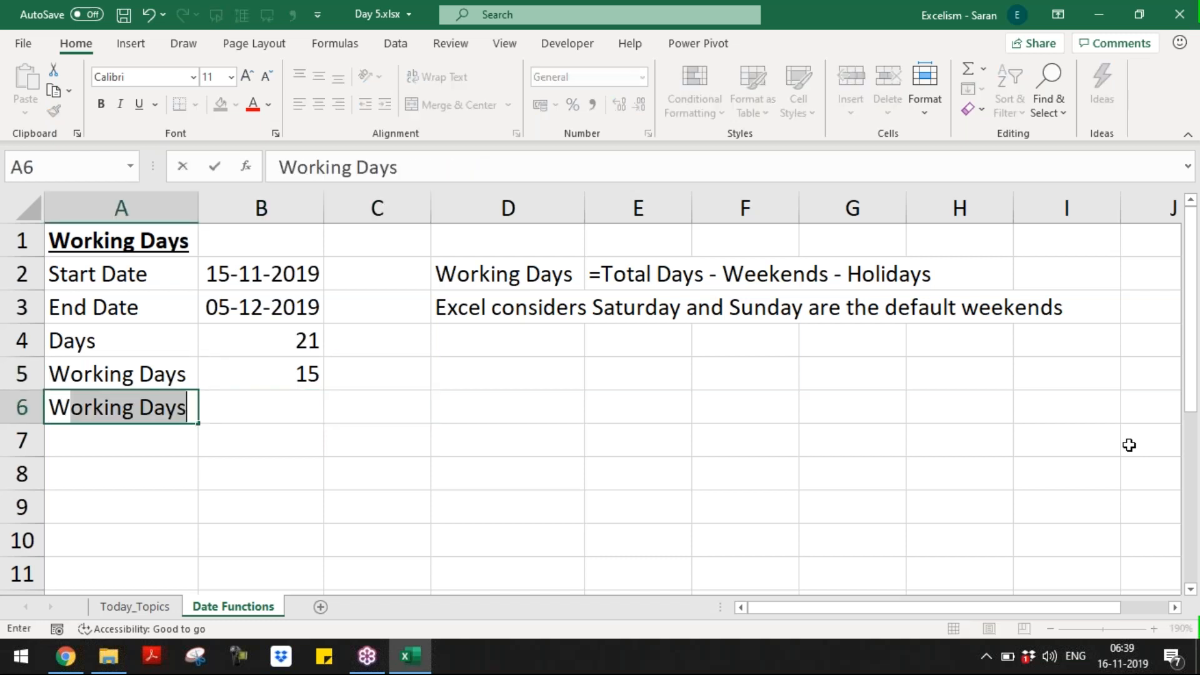
pyautogui.press('Tab')
pyautogui.write('=')
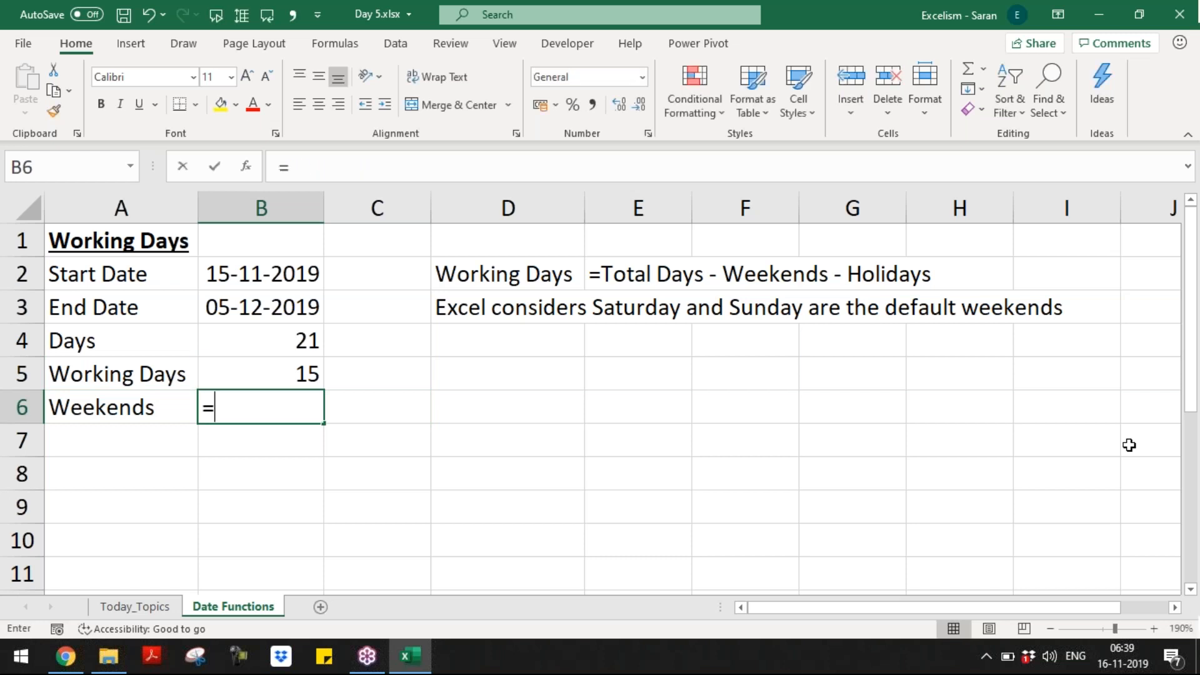
pyautogui.press('Up')
pyautogui.press('Up')
pyautogui.write('-')
pyautogui.press('Up')
pyautogui.press('Return')
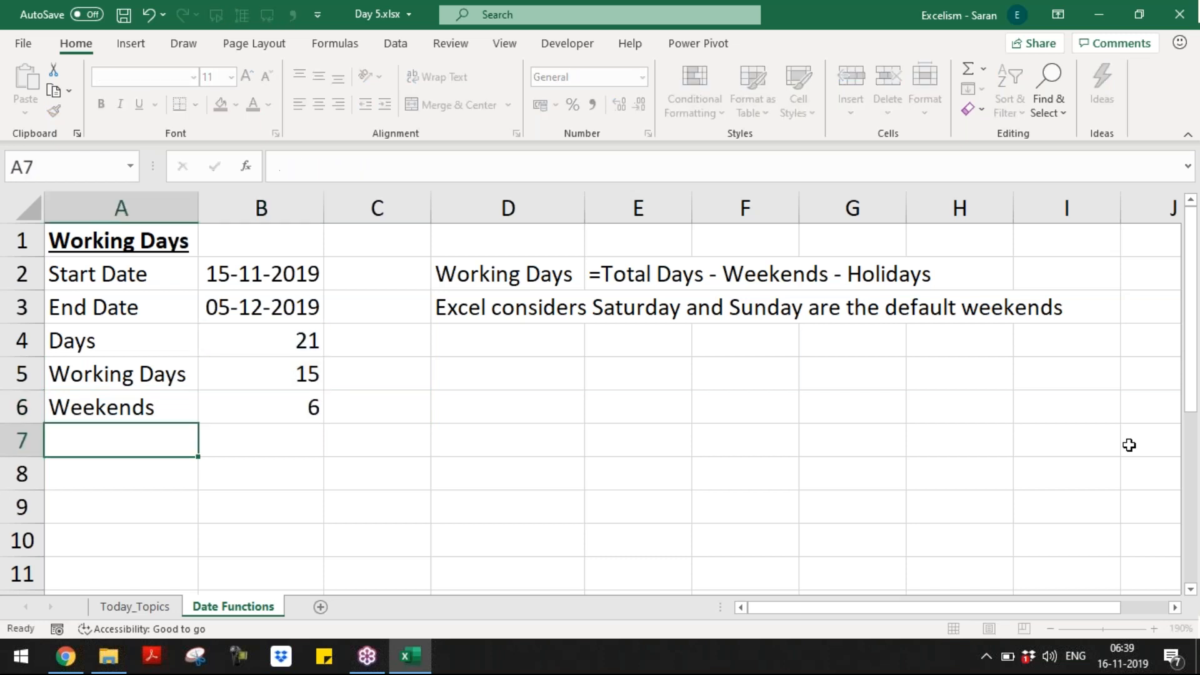
pyautogui.press('Up')
pyautogui.press('Right')
pyautogui.press('Right')
pyautogui.write('Sat ')
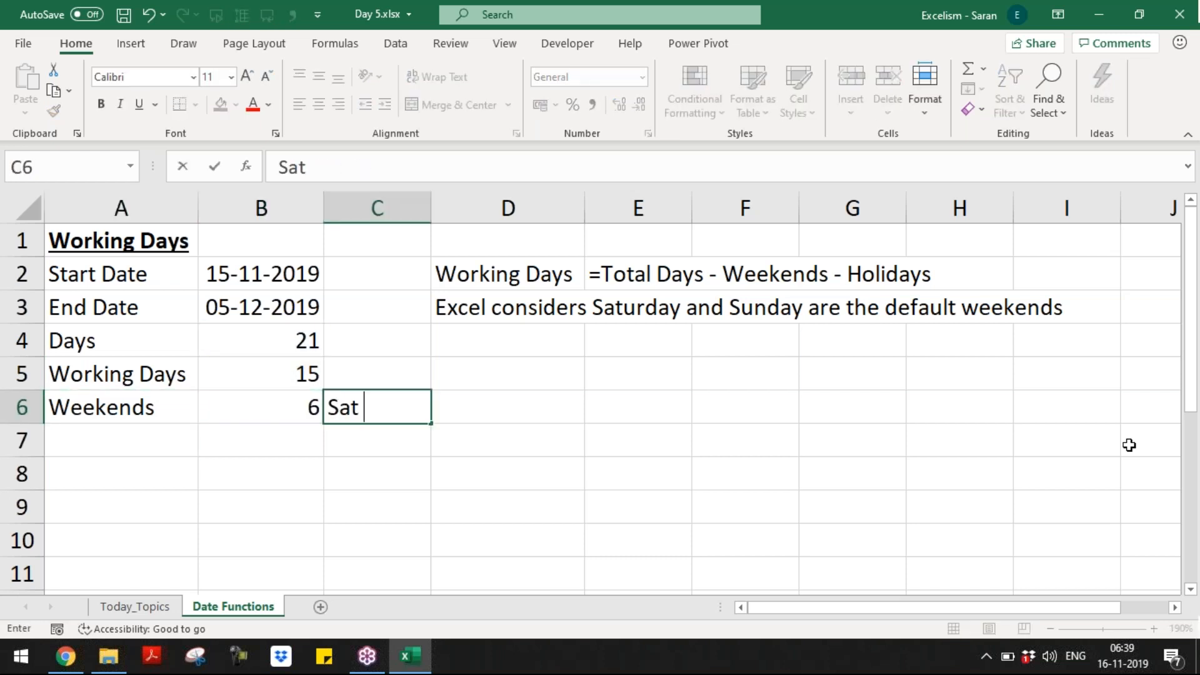
pyautogui.write('& Sun')
pyautogui.press('Return')
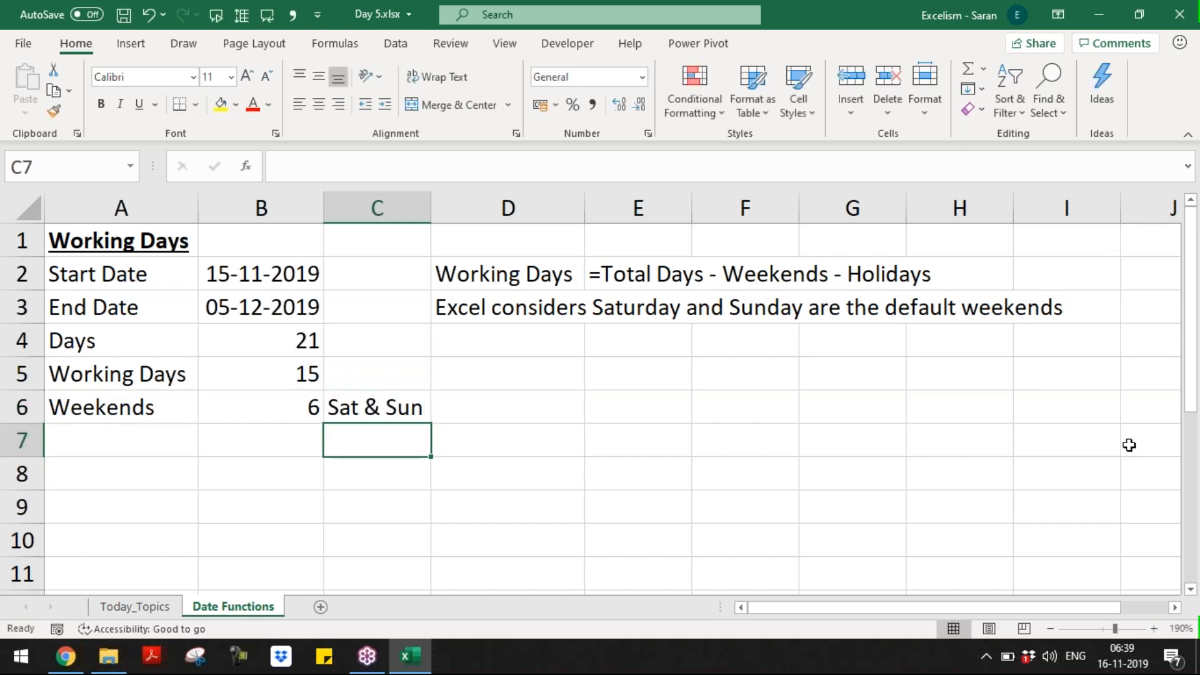
# Step: Check the Weekends formula in B6, then label A7 'Holidays'
pyautogui.press('Left')
pyautogui.press('Left')
pyautogui.press('Up')
pyautogui.press('Up')
pyautogui.press('Up')
pyautogui.press('Up')
pyautogui.press('Up')
pyautogui.press('Down')
pyautogui.press('Down')
pyautogui.press('Down')
pyautogui.press('Down')
pyautogui.press('Down')
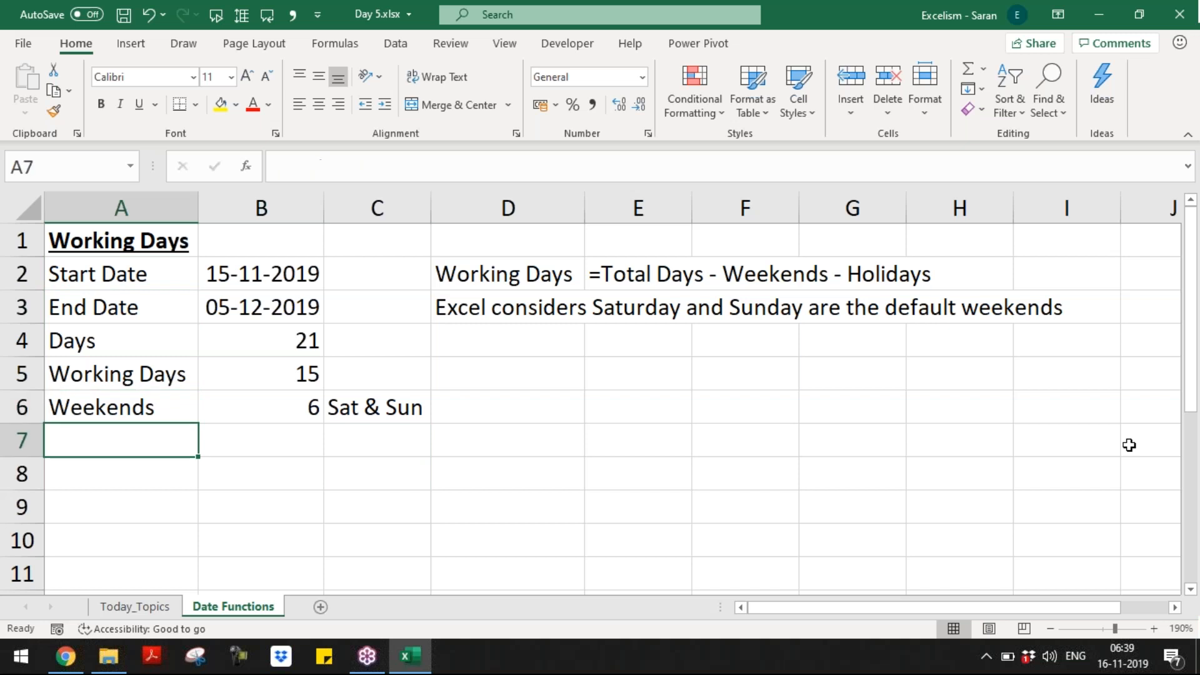
pyautogui.press('Right')
pyautogui.press('Right')
pyautogui.press('Up')
pyautogui.press('Left')
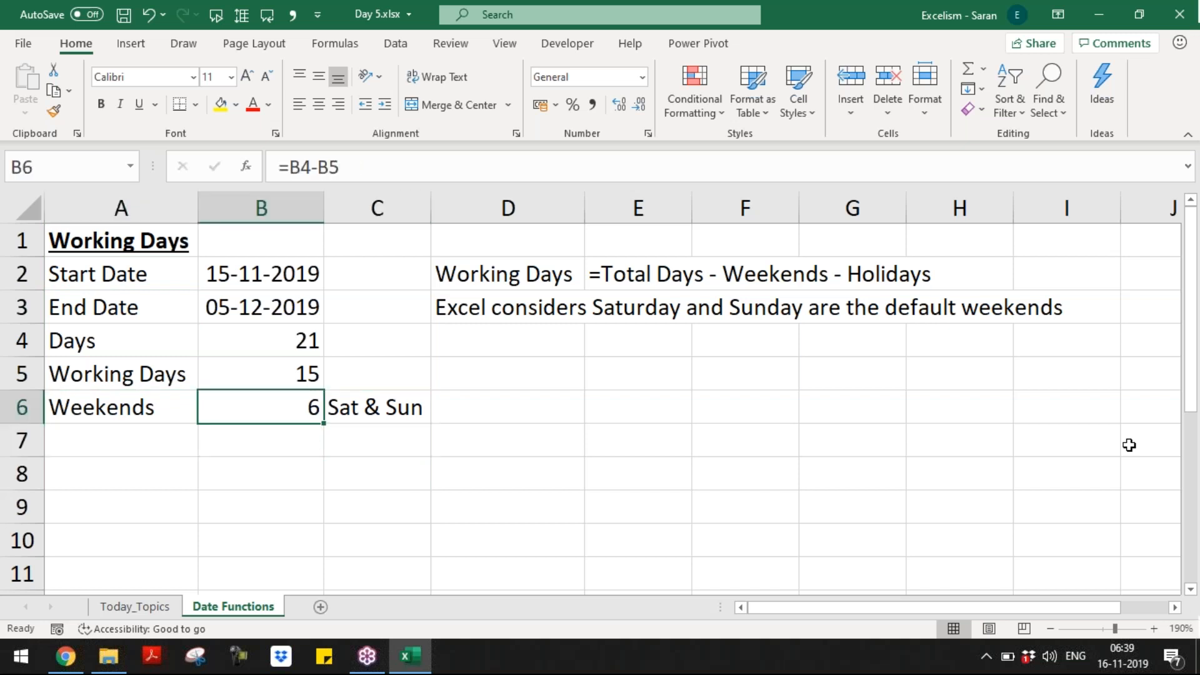
pyautogui.press('Right')
pyautogui.press('Right')
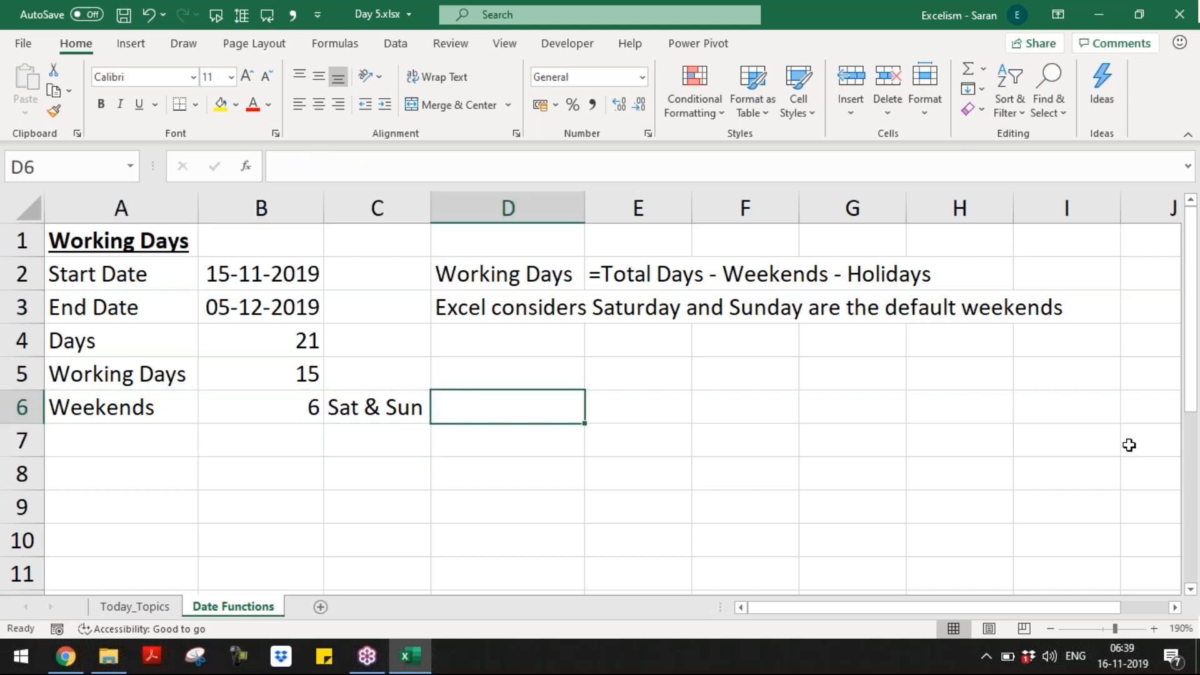
pyautogui.press('Down')
pyautogui.press('Left')
pyautogui.press('Left')
pyautogui.press('Left')
pyautogui.write('Holidays')
pyautogui.press('Tab')
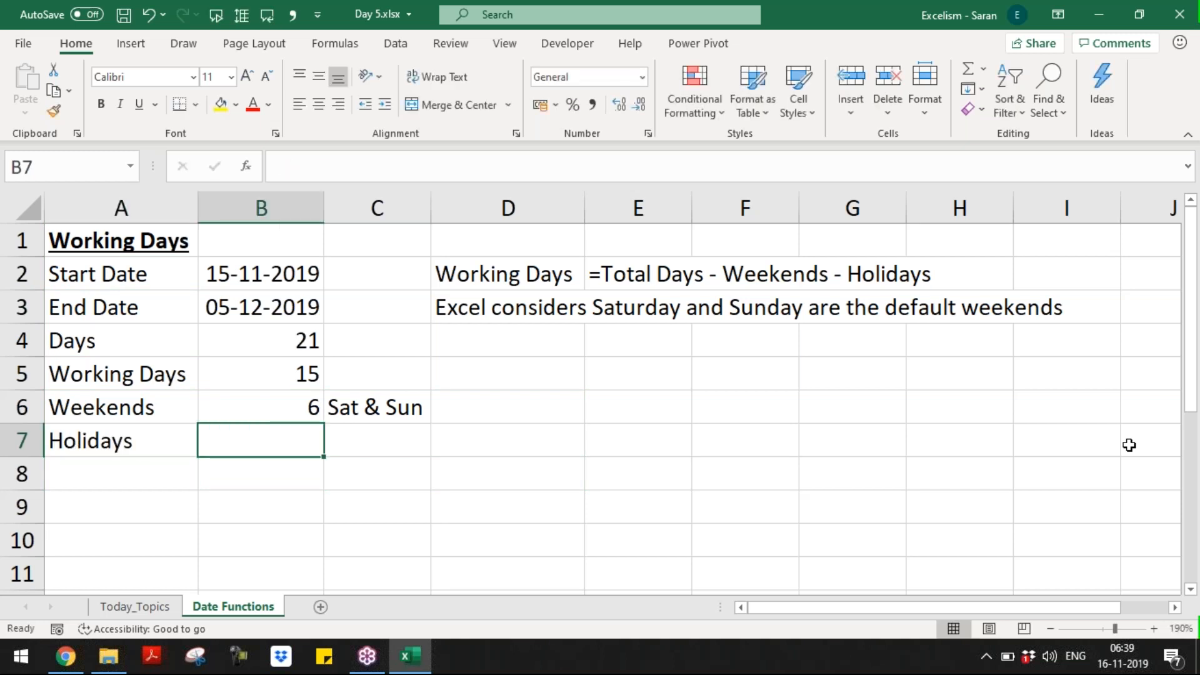
# Step: Enter the holiday dates 18/11/2019, 21/11/2019 and 04/12/2019 in B7:B9
pyautogui.write('18/')
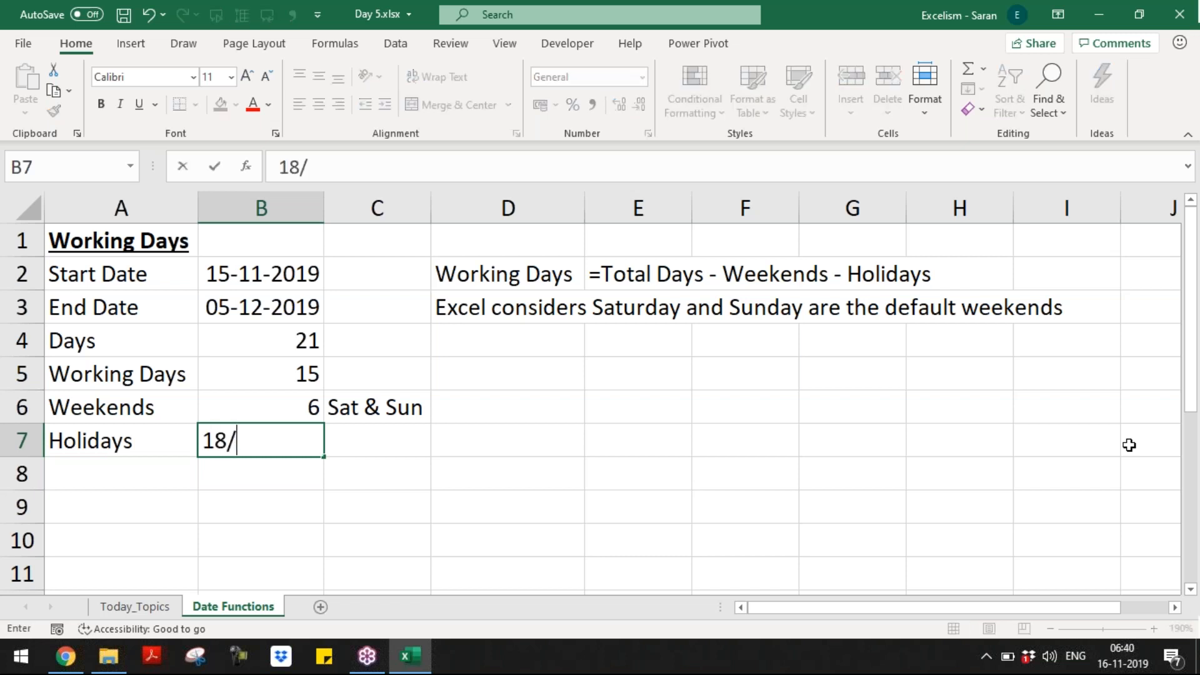
pyautogui.write('11/2019')
pyautogui.press('Return')
pyautogui.write('2')
pyautogui.press('Escape')
pyautogui.press('Tab')
pyautogui.write('21/11/2019')
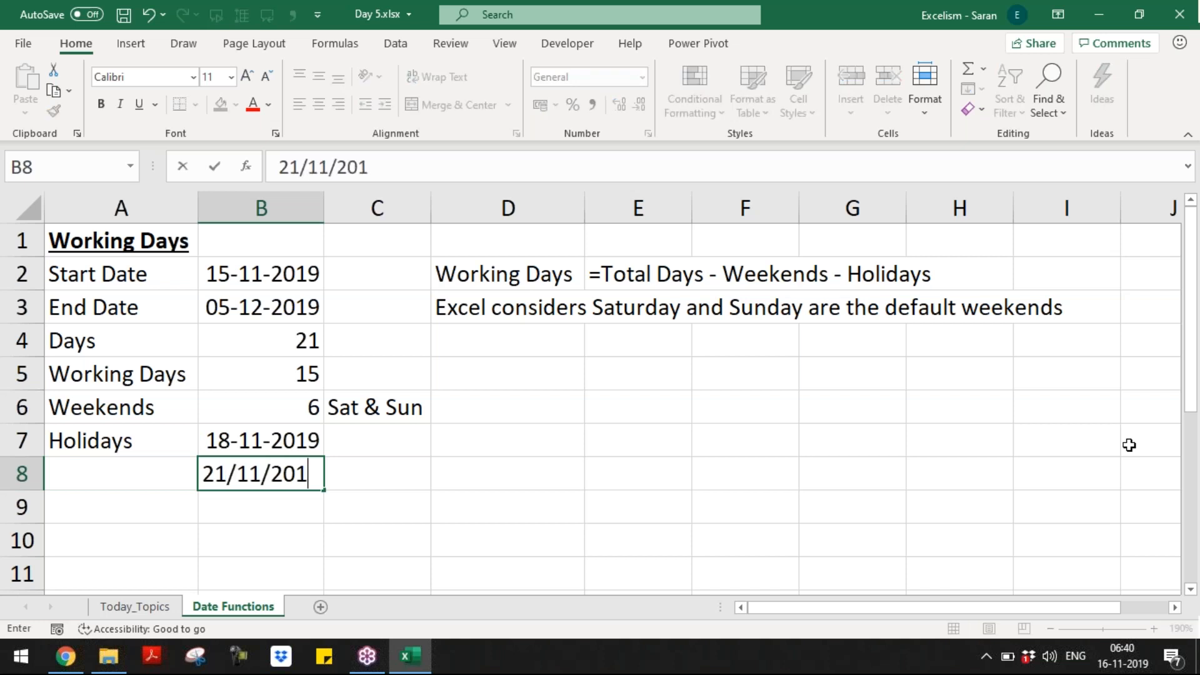
pyautogui.press('Return')
pyautogui.write('0')
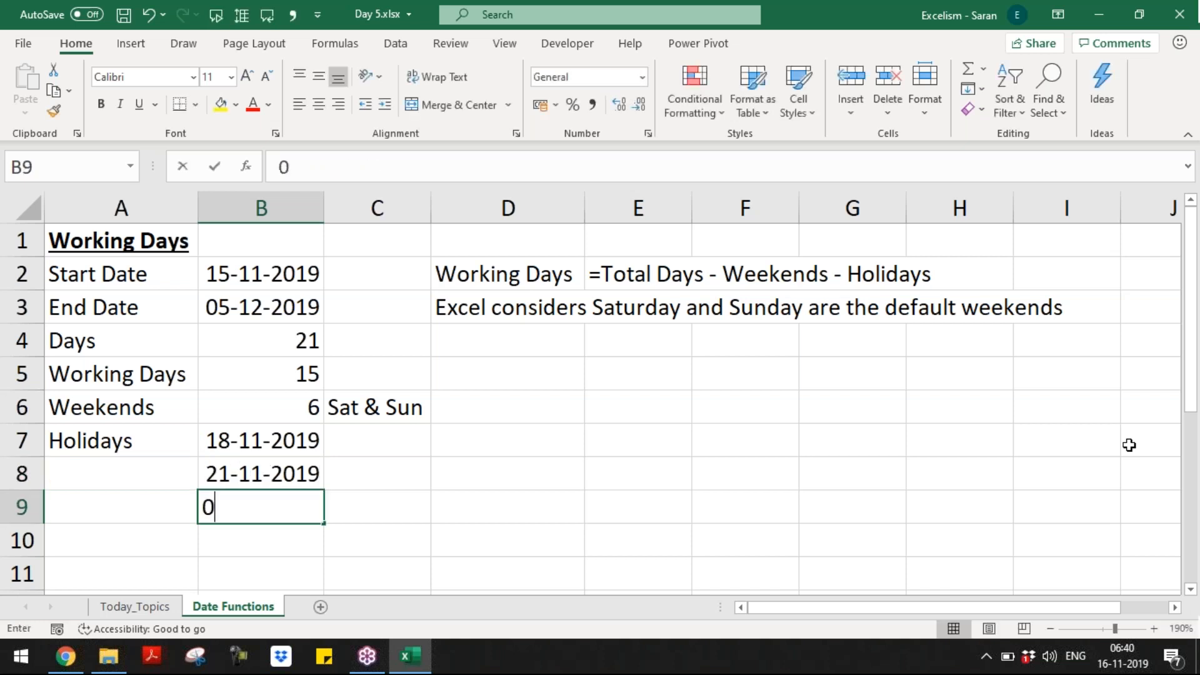
pyautogui.write('4/12/2019')
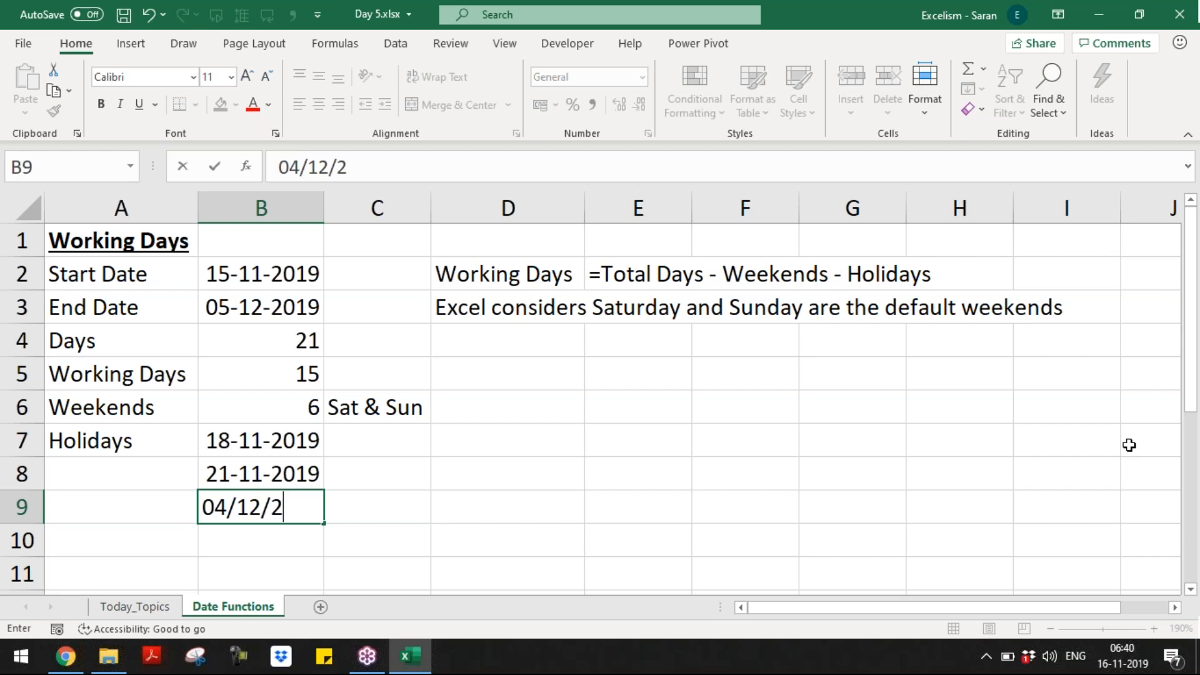
pyautogui.press('Return')
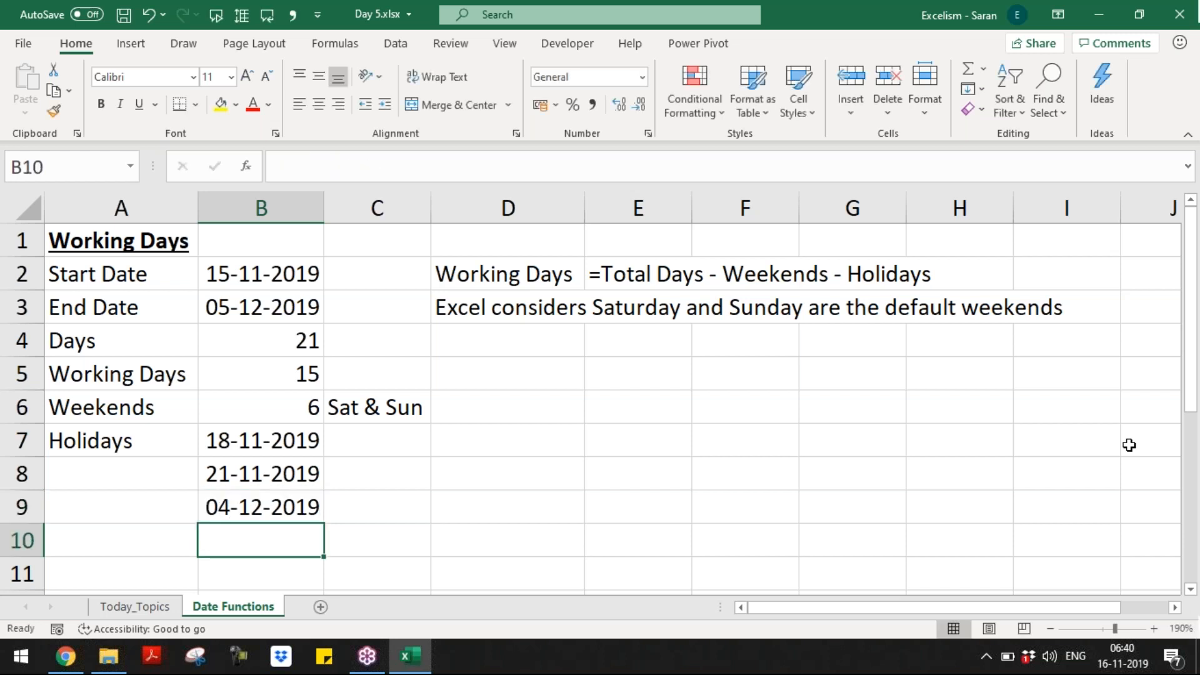
# Step: Select the three holiday dates in B7:B9 to review them, then move to A10
pyautogui.press('Left')
pyautogui.press('Up')
pyautogui.press('Up')
pyautogui.press('Up')
pyautogui.press('Up')
pyautogui.press('Right')
pyautogui.press('Down')
pyautogui.press('Down')
pyautogui.press('Up')
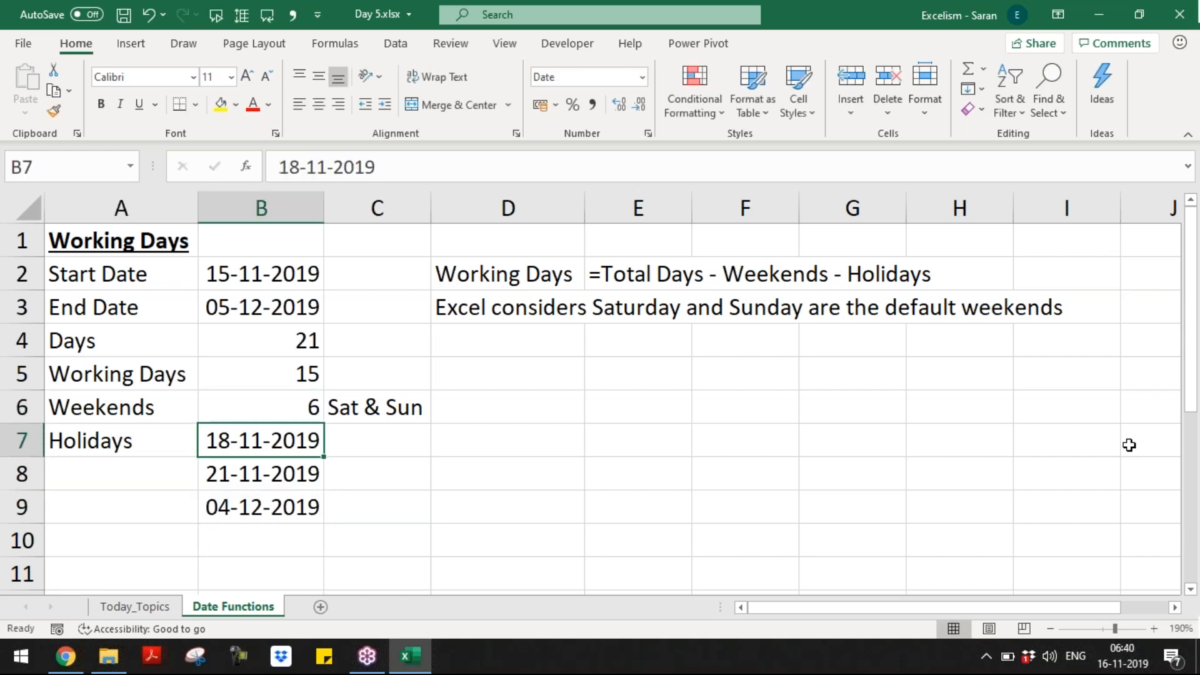
pyautogui.hotkey('shift', 'Down')
pyautogui.hotkey('shift', 'Down')
pyautogui.press('Down')
pyautogui.press('Down')
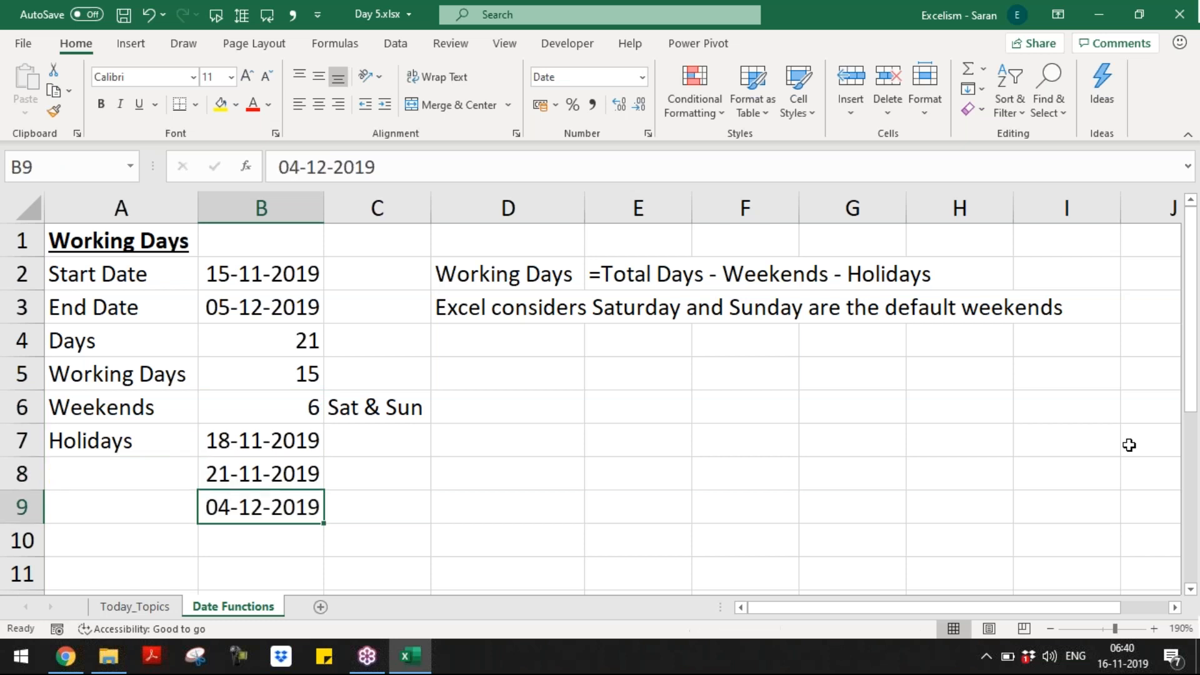
pyautogui.press('Down')
pyautogui.press('Left')
# Step: Label A10 'Working Days' and enter =NETWORKDAYS(B2,B3,B7:B9) in B10, returning 12
pyautogui.write('Working Days')
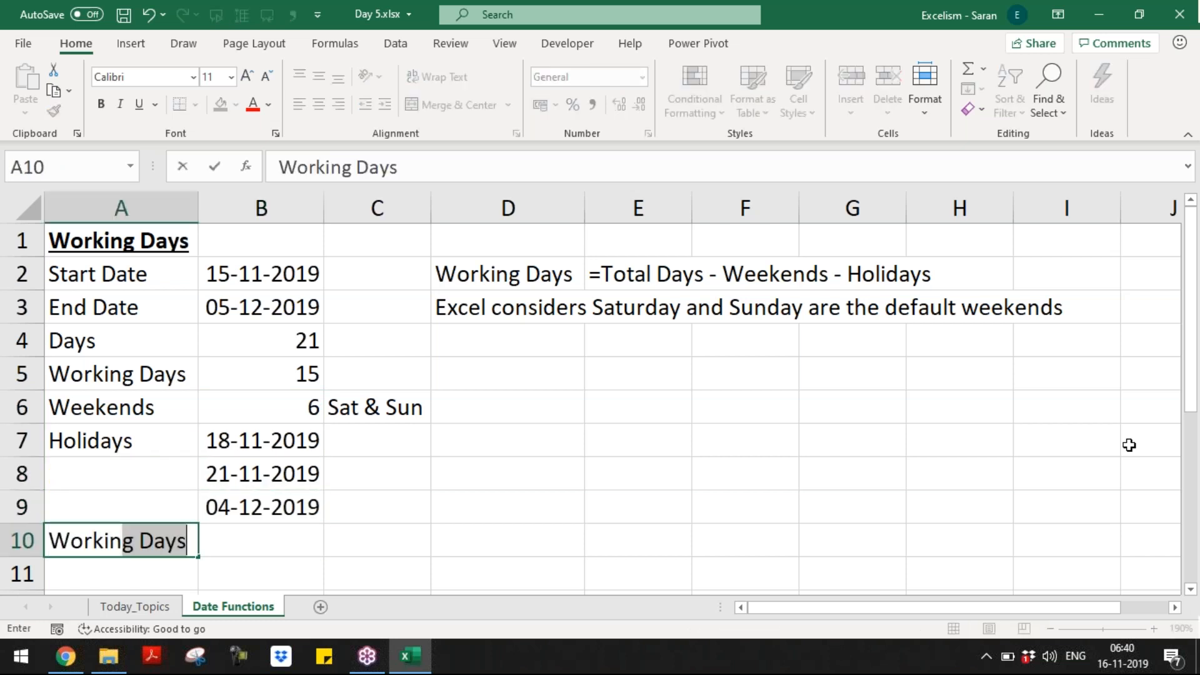
pyautogui.press('Tab')
pyautogui.write('=net')
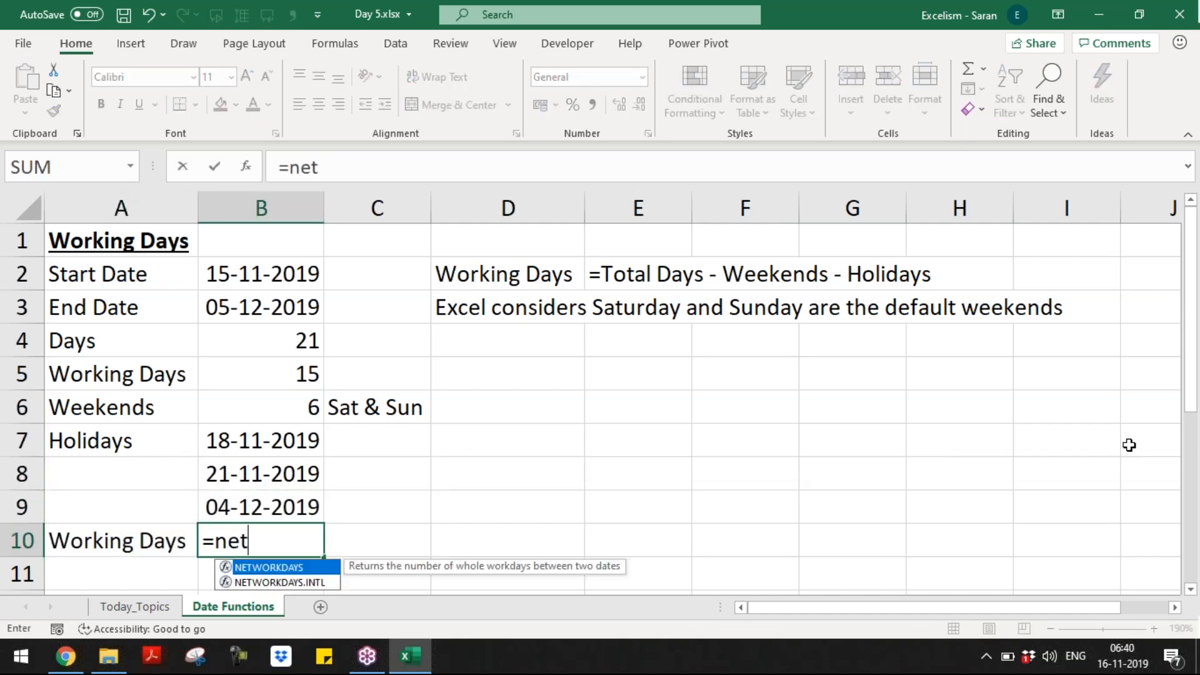
pyautogui.press('Tab')
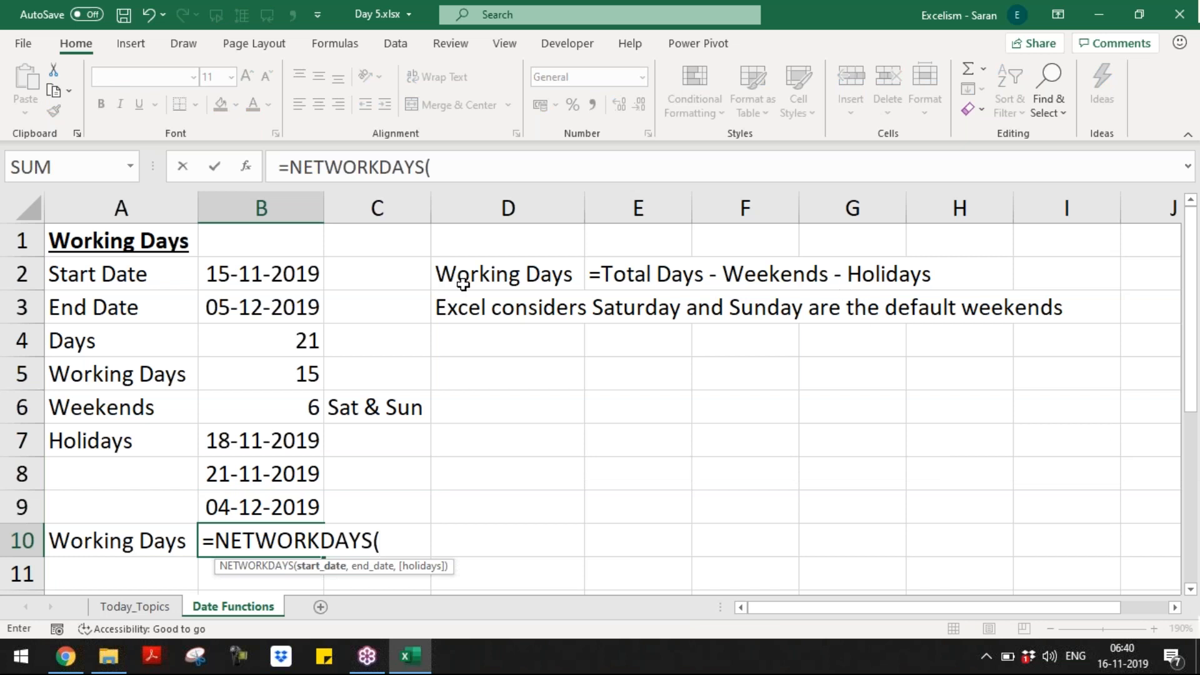
pyautogui.click(319, 264)
pyautogui.write(',')
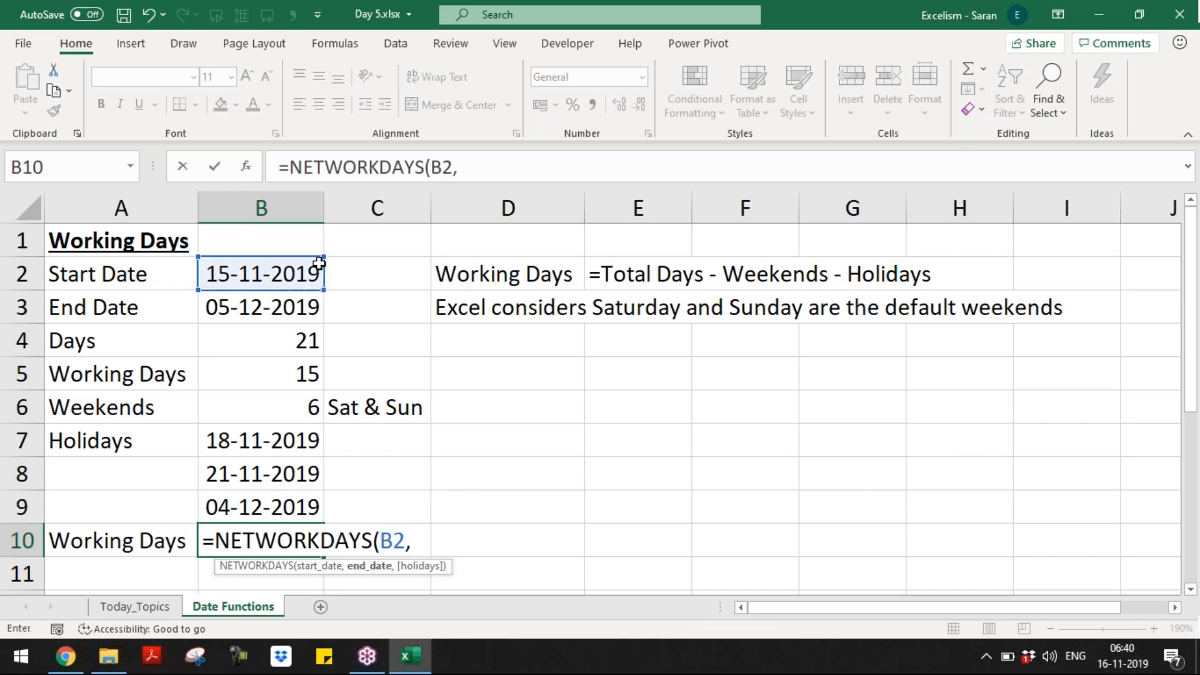
pyautogui.click(310, 305)
pyautogui.write(',')
pyautogui.moveTo(289, 440); pyautogui.dragTo(300, 505)
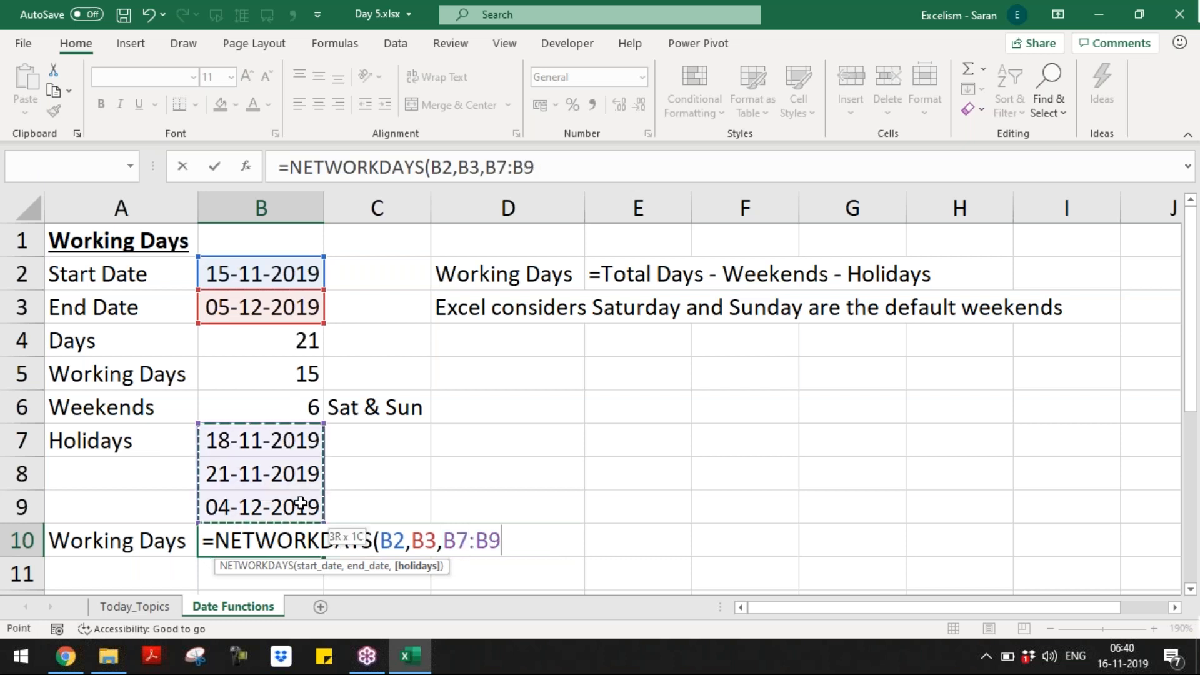
pyautogui.write(')')
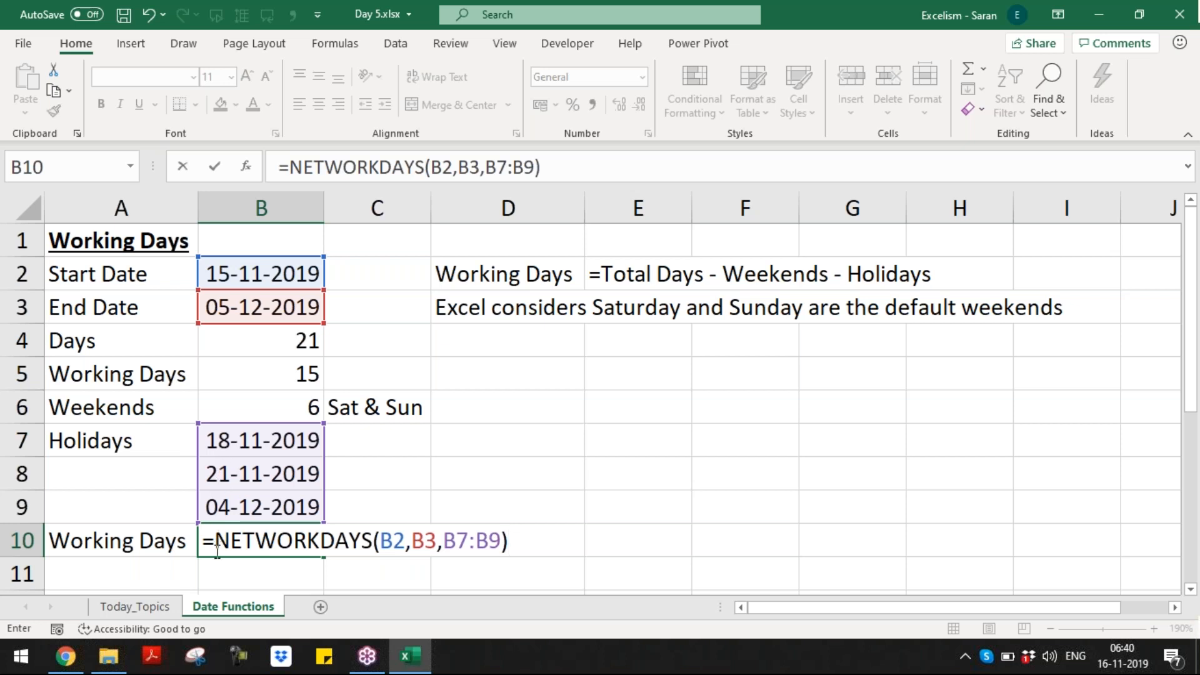
pyautogui.press('Return')
# Step: Review the values above the result, selecting the holiday dates in B7:B9
pyautogui.press('Up')
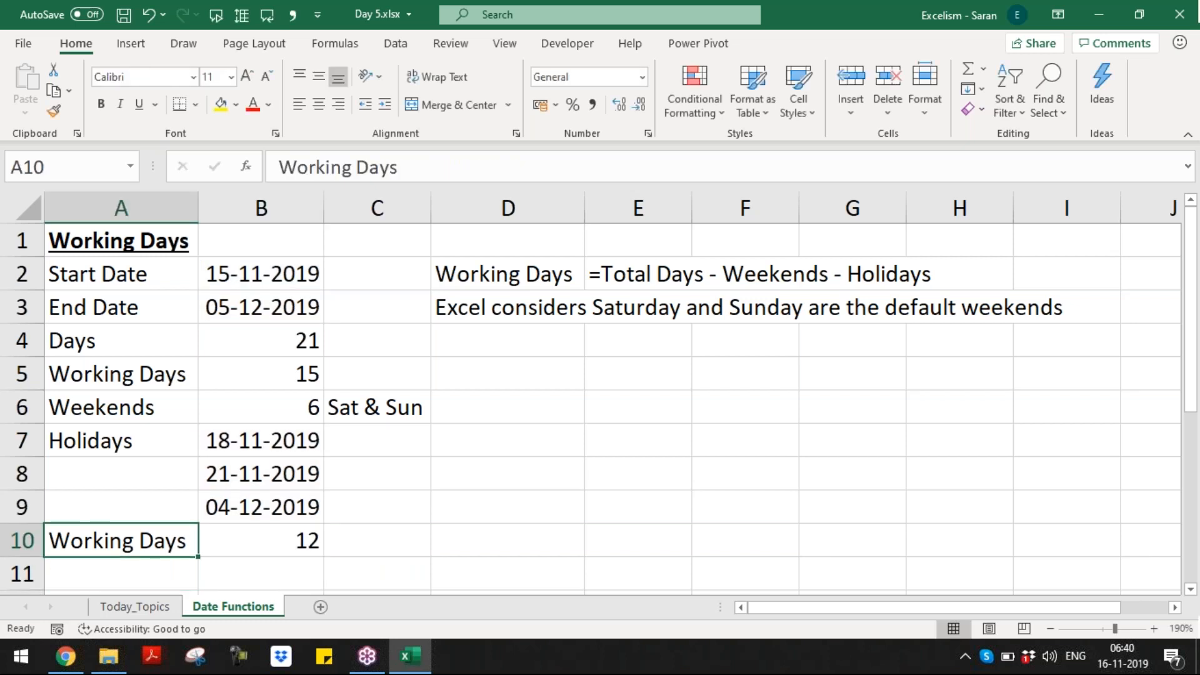
pyautogui.press('Right')
pyautogui.press('Right')
pyautogui.press('Left')
pyautogui.press('Up')
pyautogui.press('Up')
pyautogui.press('Up')
pyautogui.press('Up')
pyautogui.press('Up')
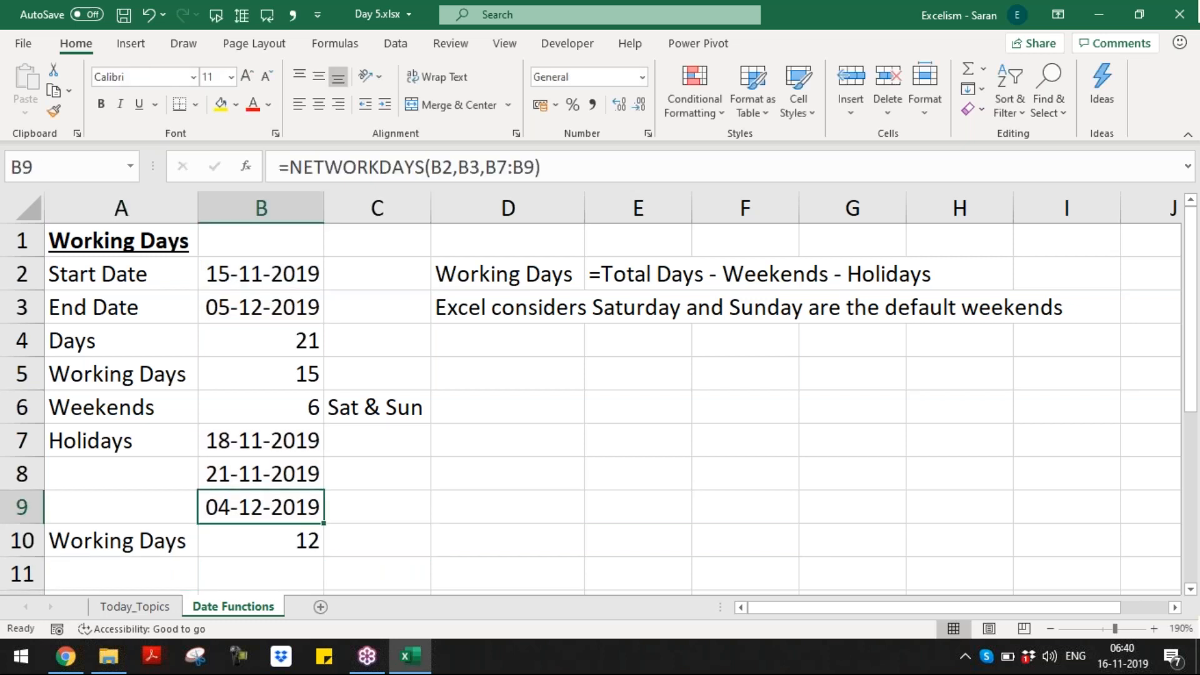
pyautogui.press('Down')
pyautogui.press('Down')
pyautogui.hotkey('shift', 'Down')
pyautogui.hotkey('shift', 'Down')
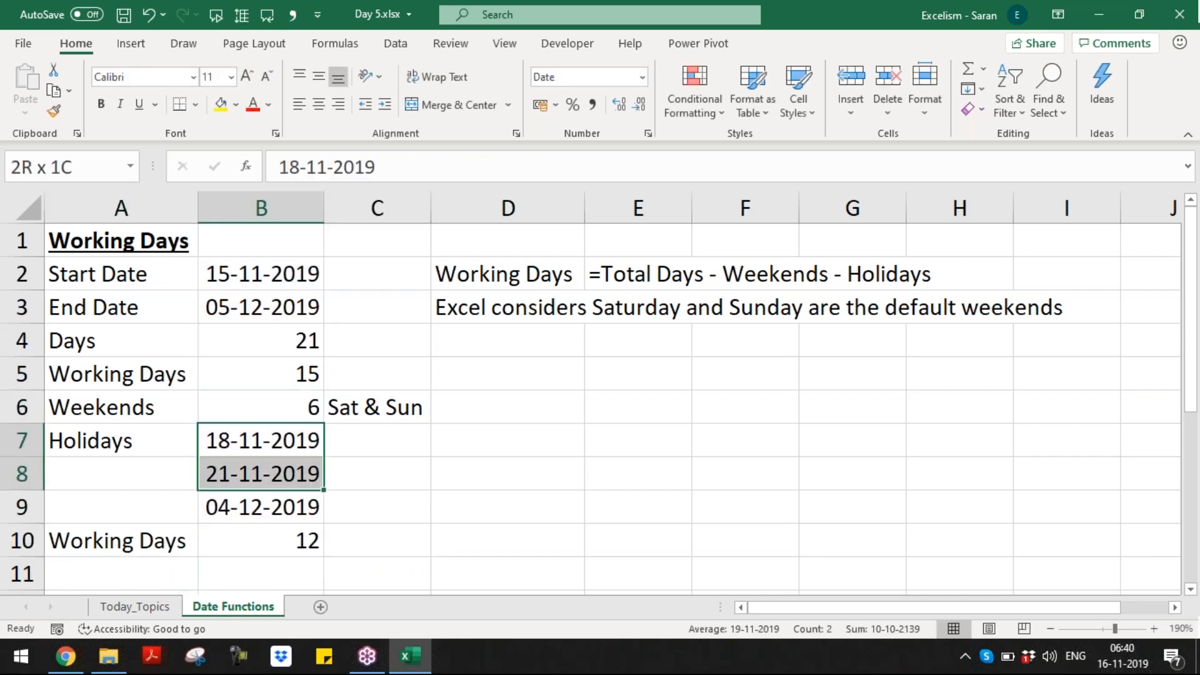
pyautogui.press('Down')
pyautogui.press('Down')
pyautogui.press('Down')
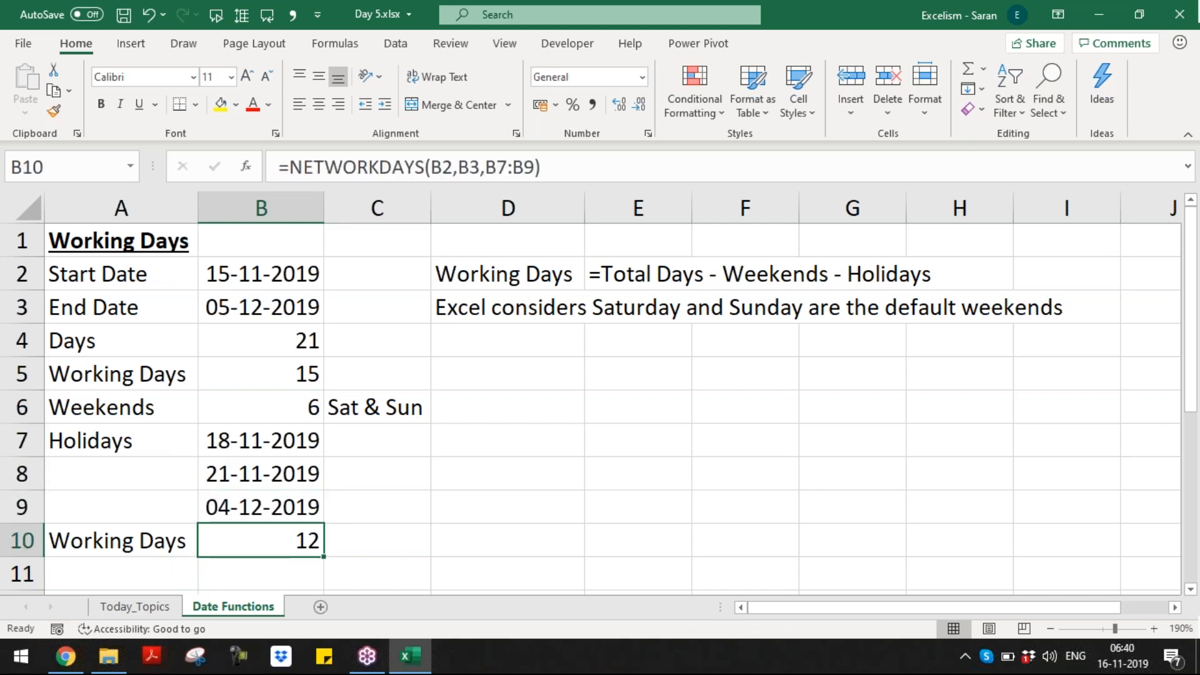
pyautogui.press('Right')
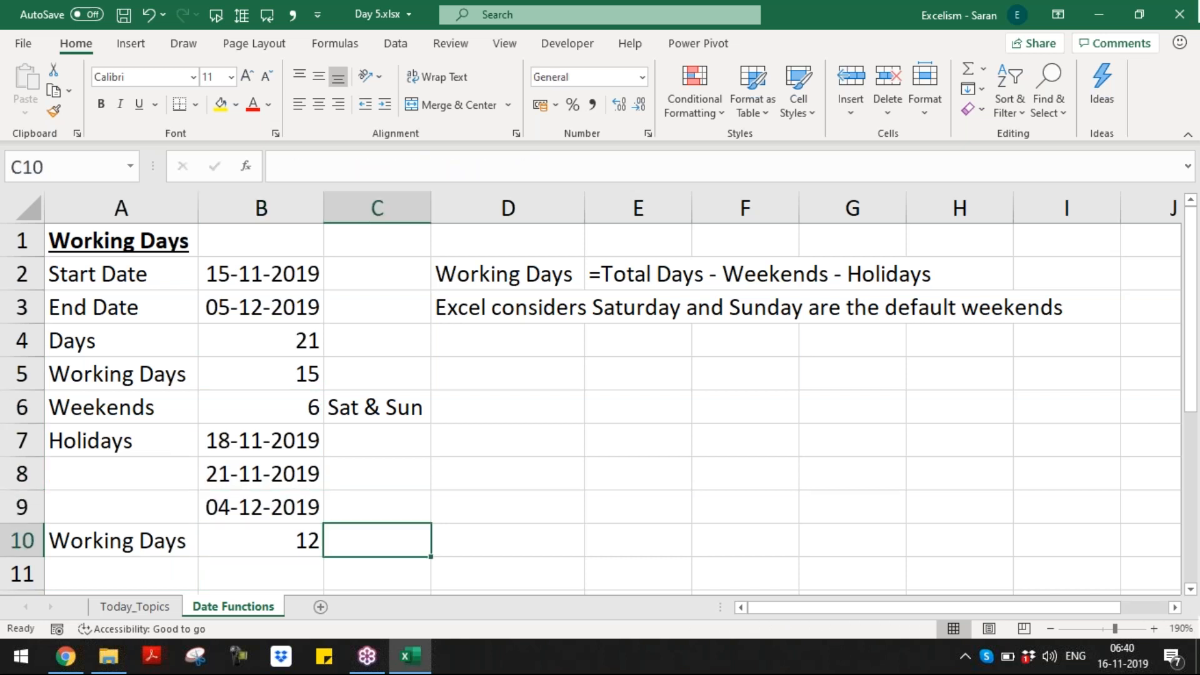
pyautogui.press('Down')
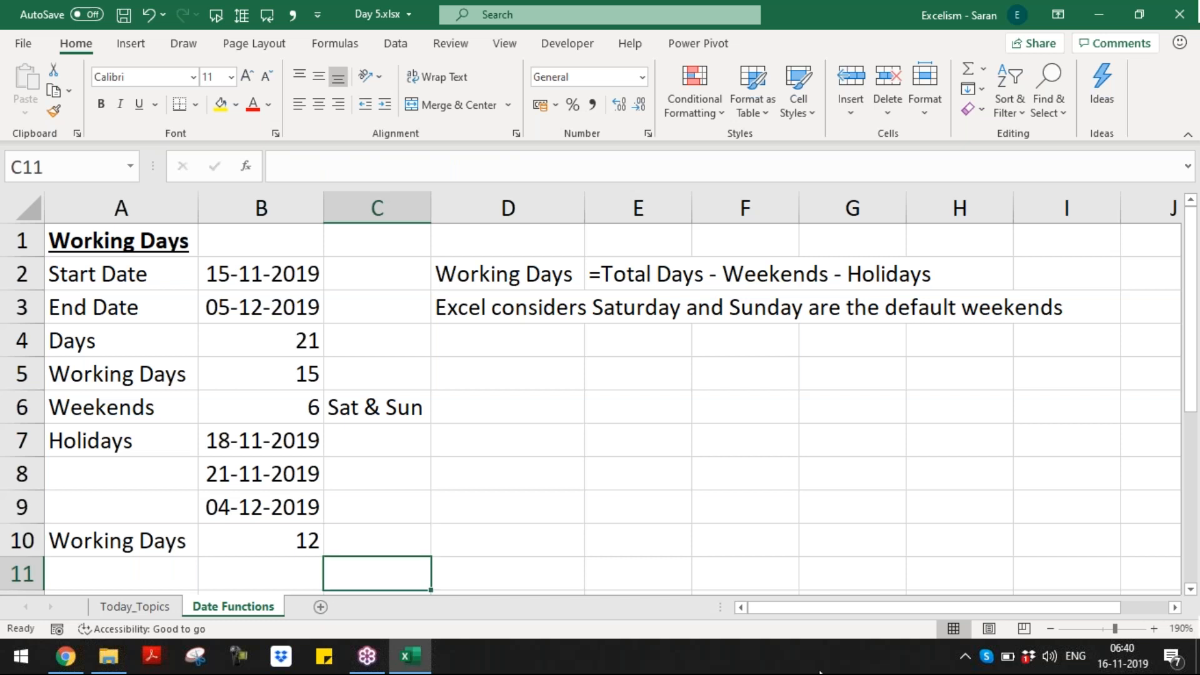
# Step: Autofit column B and copy the holiday dates B7:B9 into C7:C9
pyautogui.doubleClick(1050, 628)
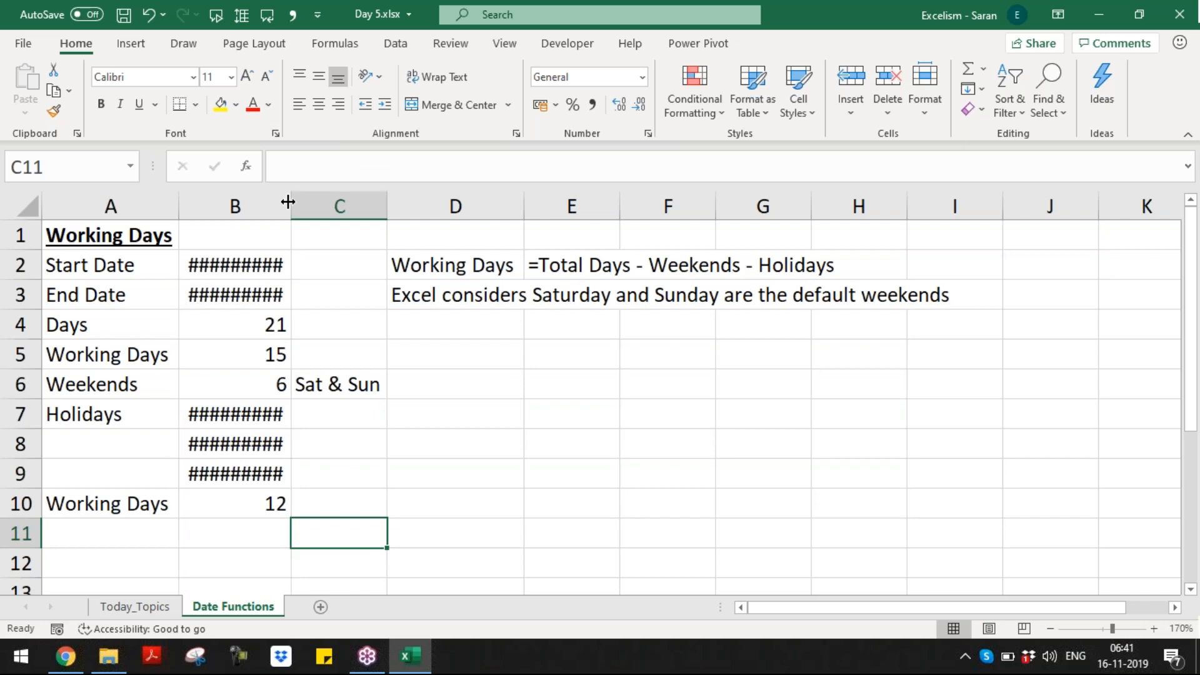
pyautogui.doubleClick(287, 201)
pyautogui.click(283, 406)
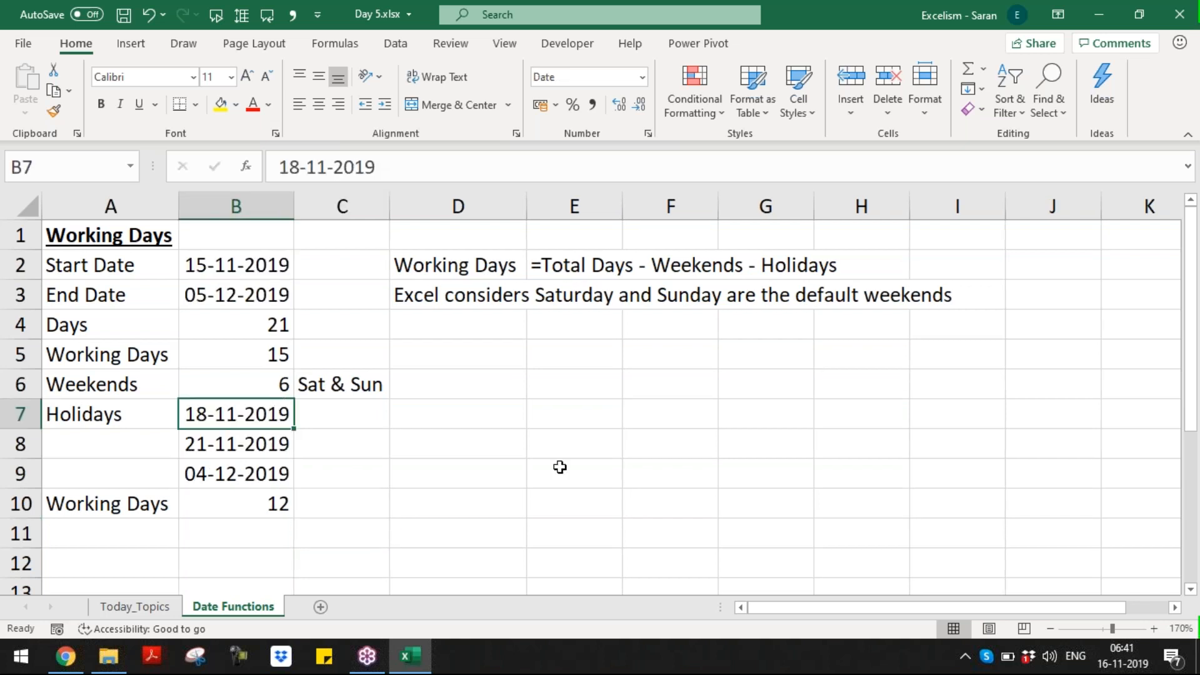
pyautogui.write('17')
pyautogui.press('Escape')
pyautogui.hotkey('shift', 'Down')
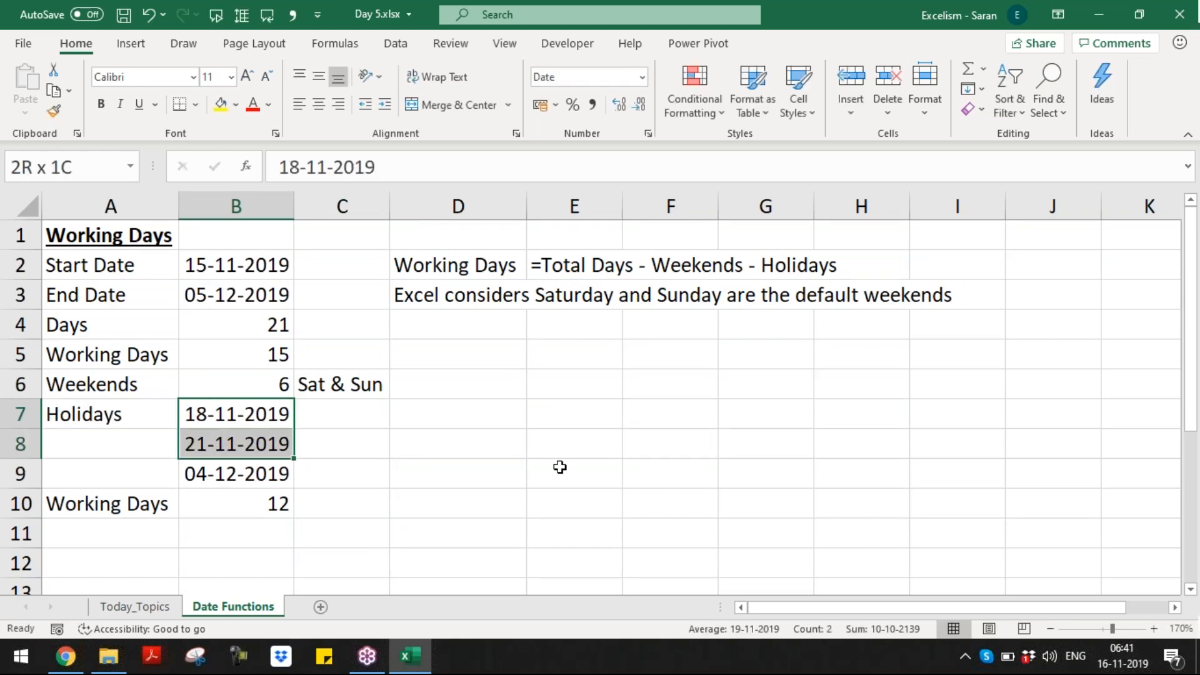
pyautogui.hotkey('shift', 'Down')
pyautogui.hotkey('ctrl', 'c')
pyautogui.press('Right')
pyautogui.hotkey('shift', 'Down')
pyautogui.hotkey('shift', 'Down')
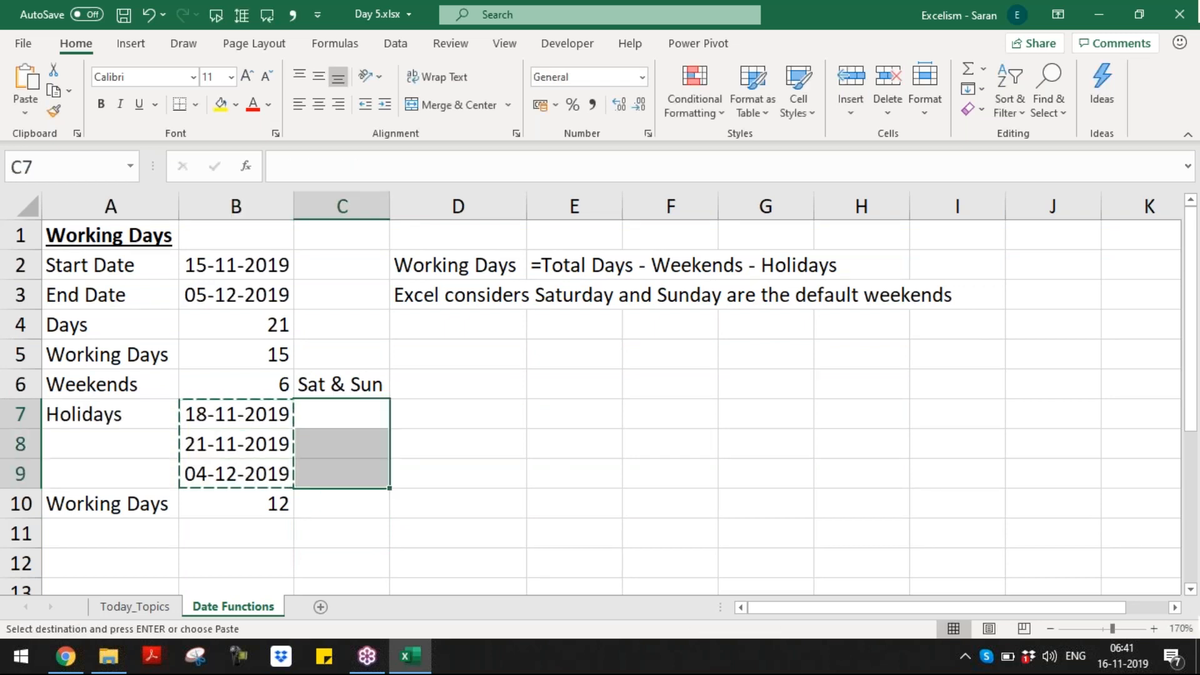
pyautogui.hotkey('ctrl', 'v')
pyautogui.press('Escape')
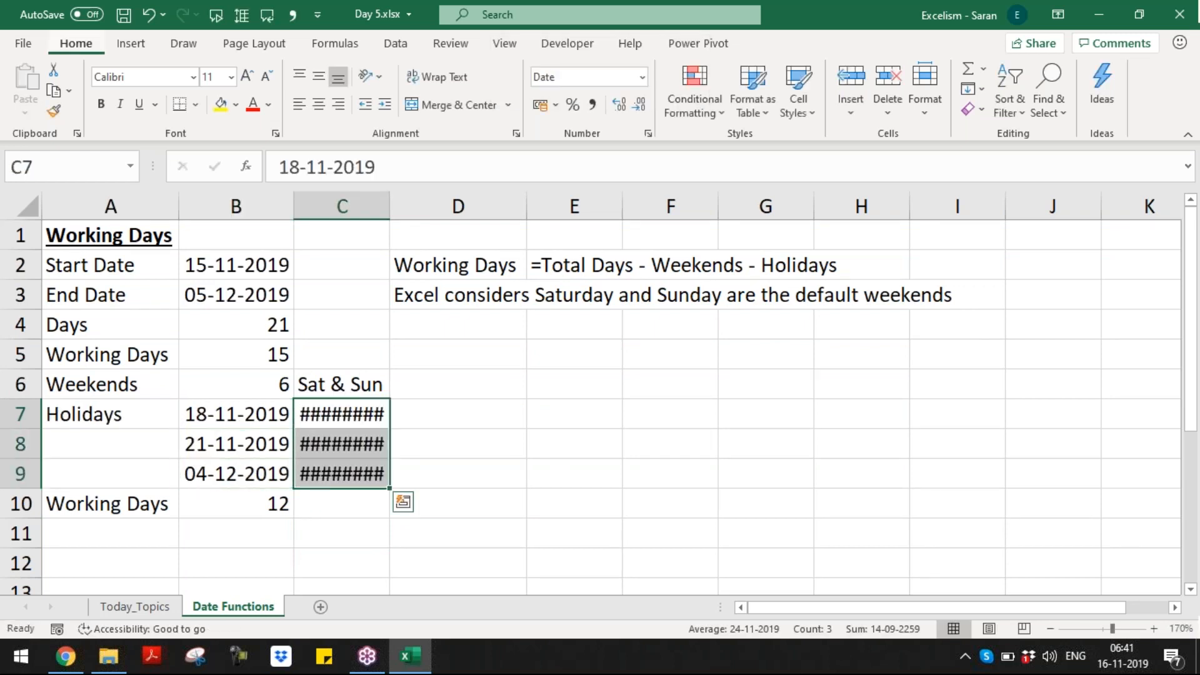
# Step: Autofit column C and change the first copied date in C7 to 17-11-2019
pyautogui.hotkey('alt', 'h')
pyautogui.press('o')
pyautogui.press('i')
pyautogui.press('Up')
pyautogui.press('Down')
pyautogui.press('Left')
pyautogui.press('F2')
pyautogui.press('Left')
pyautogui.press('Left')
pyautogui.press('Left')
pyautogui.press('Left')
pyautogui.press('Left')
pyautogui.press('Left')
pyautogui.press('Left')
pyautogui.press('Left')
pyautogui.hotkey('shift', 'Left')
pyautogui.write('7')
pyautogui.press('Return')
pyautogui.press('Down')
pyautogui.press('Down')
# Step: Type =NETWORKDAYS(B2,B3,C7:C9) in C10, using the copied holidays as the third argument
pyautogui.write('=netw')
pyautogui.press('Tab')
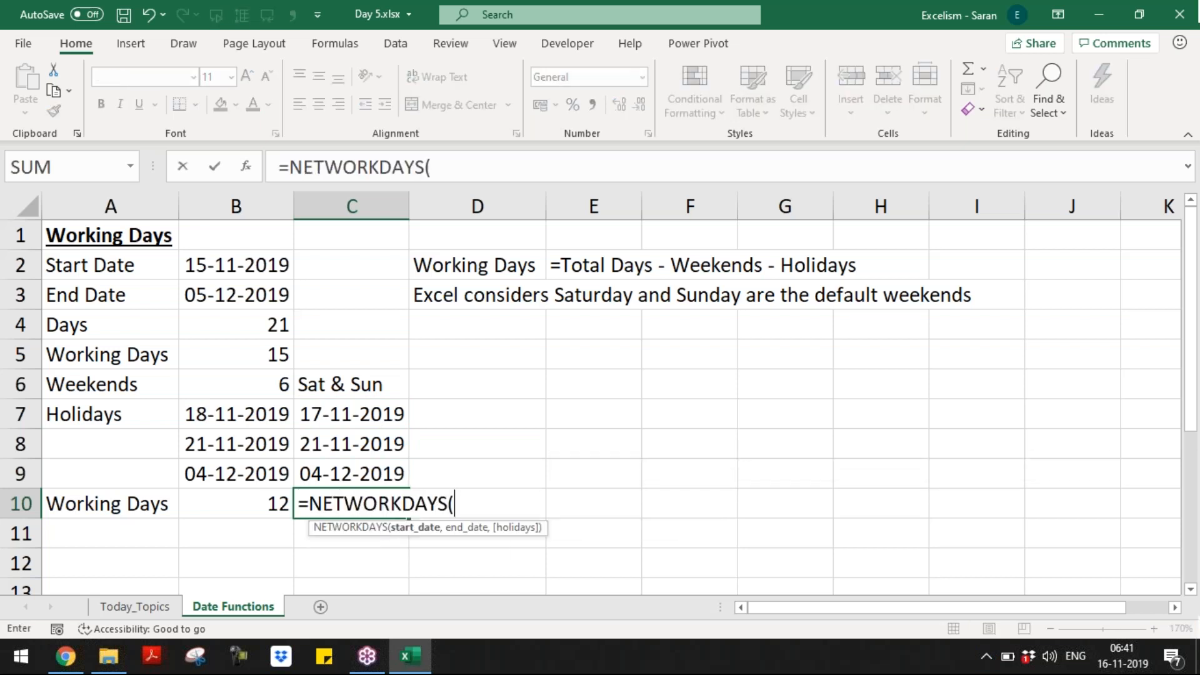
pyautogui.click(249, 272)
pyautogui.write(',')
pyautogui.click(262, 289)
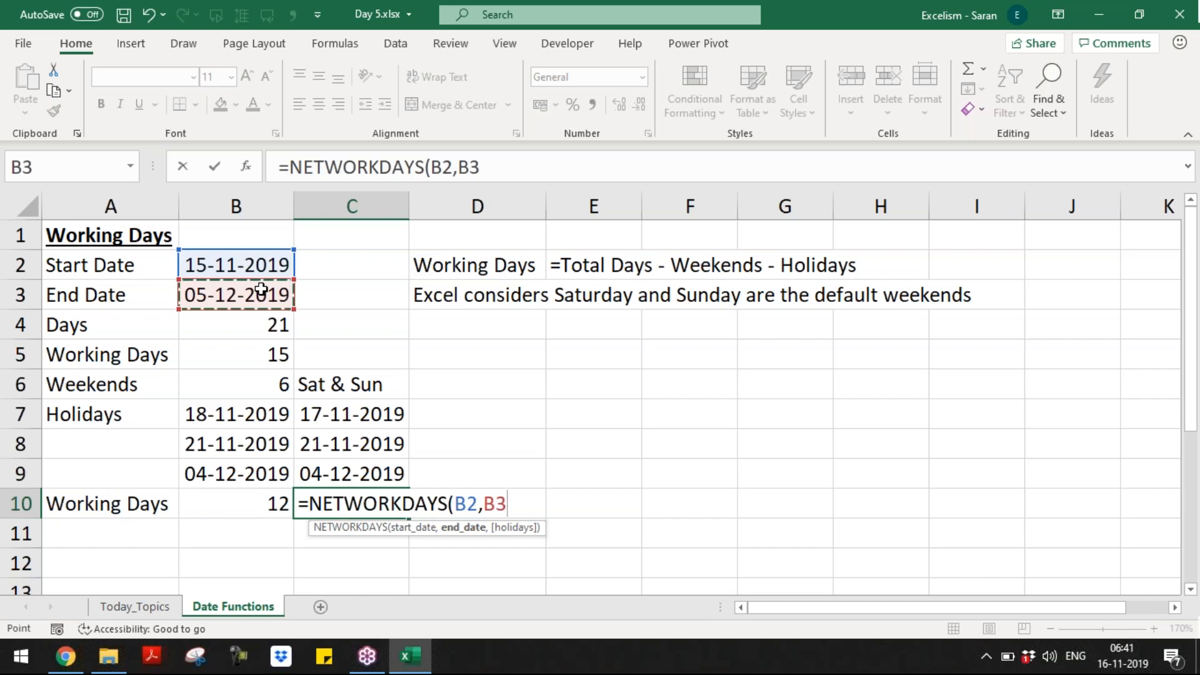
pyautogui.write(',')
pyautogui.moveTo(354, 416); pyautogui.dragTo(364, 466)
pyautogui.write(')')
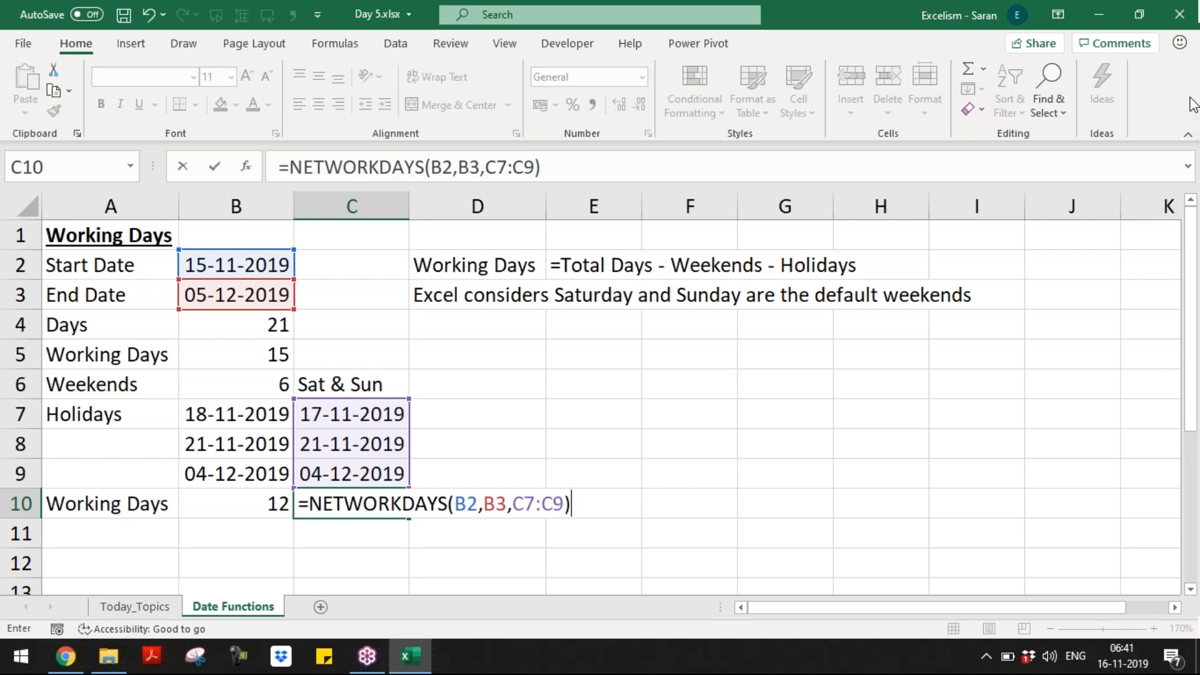
# Step: Commit the C10 formula to get 13 working days, then select the 17-11-2019 holiday in C7
pyautogui.click(1191, 68)
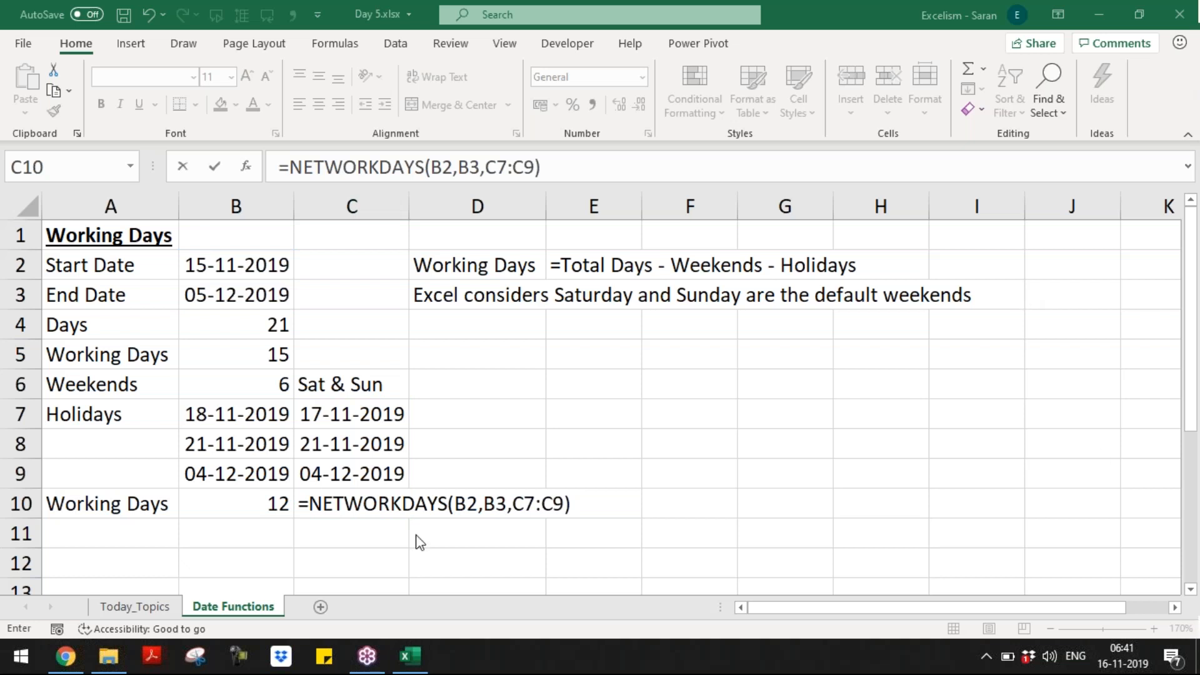
pyautogui.click(396, 502)
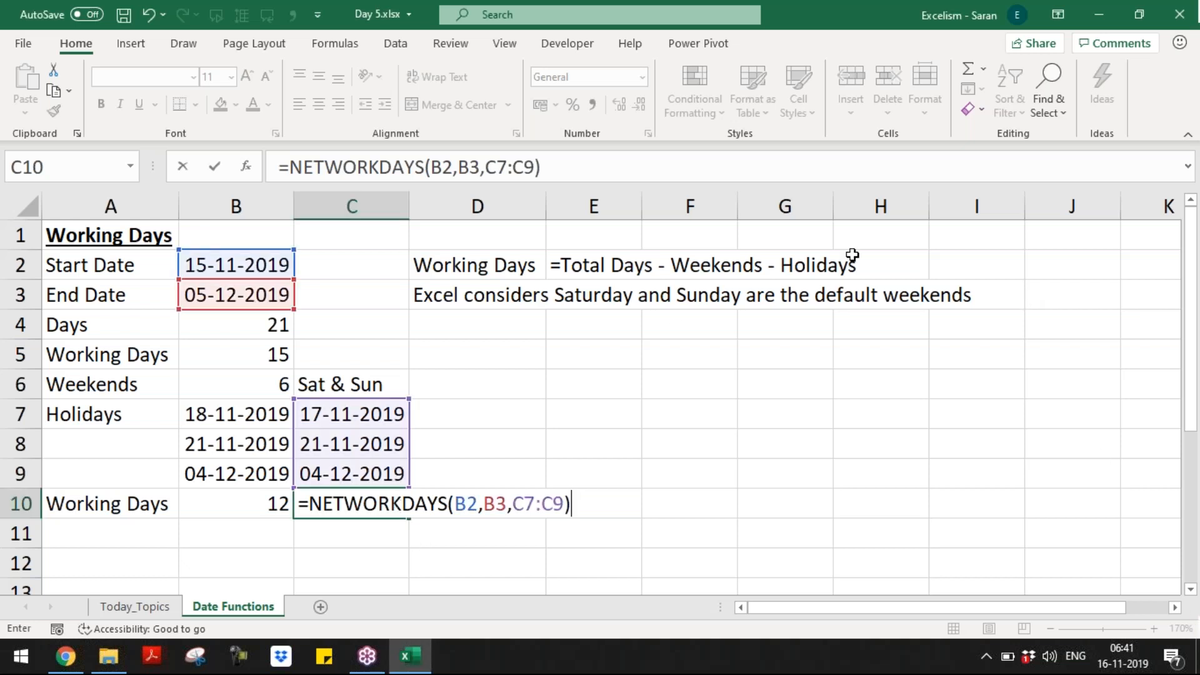
pyautogui.click(954, 67)
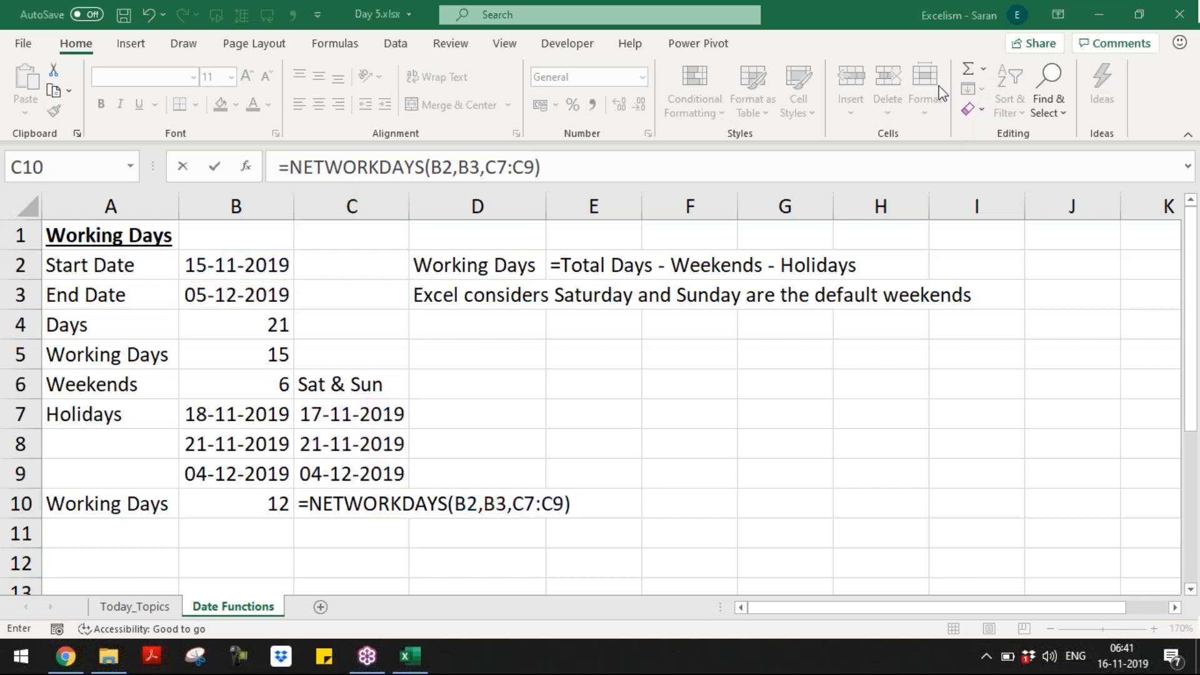
pyautogui.click(407, 509)
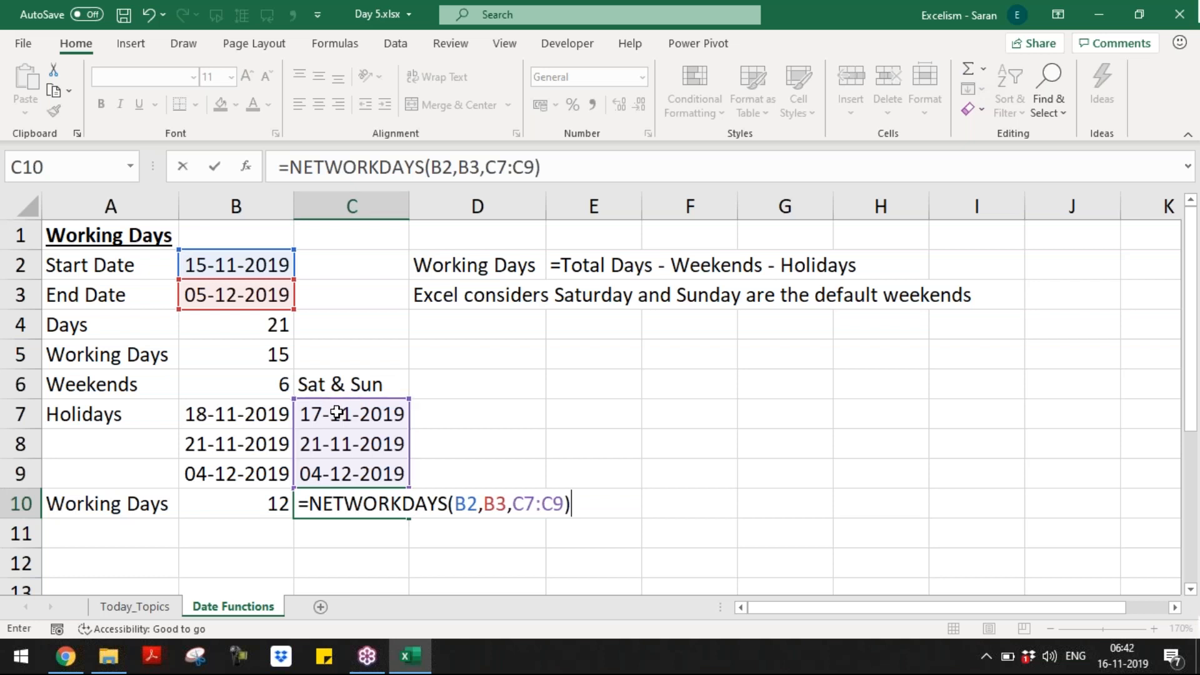
pyautogui.press('Return')
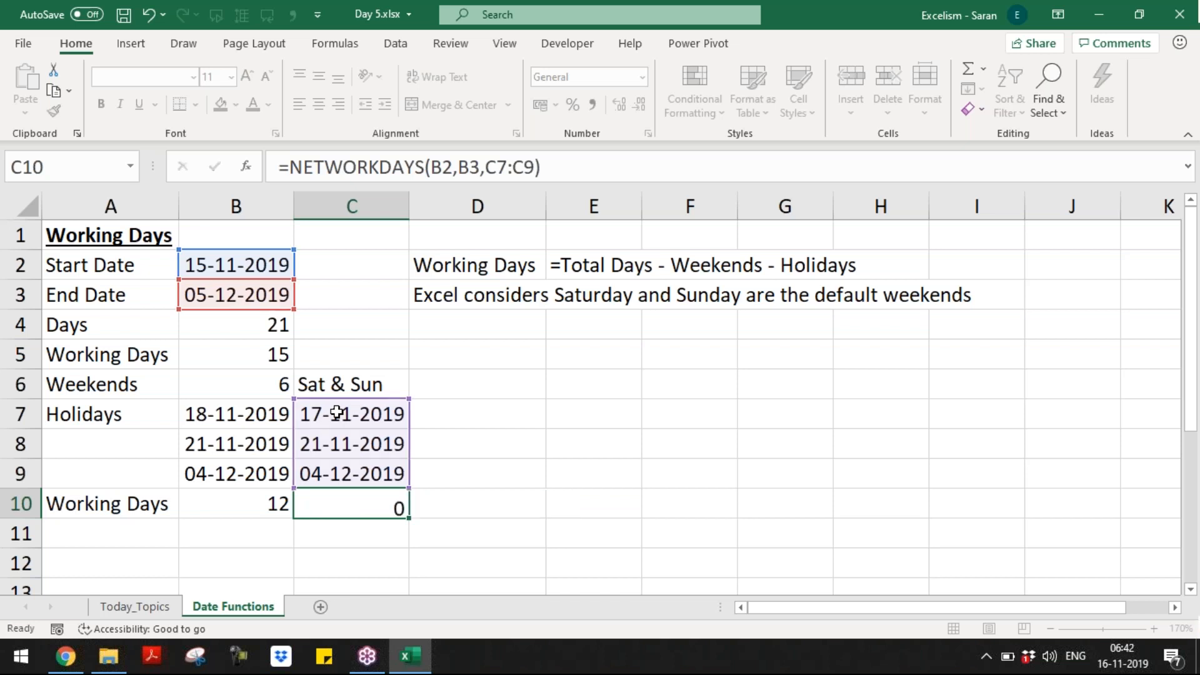
pyautogui.press('Up')
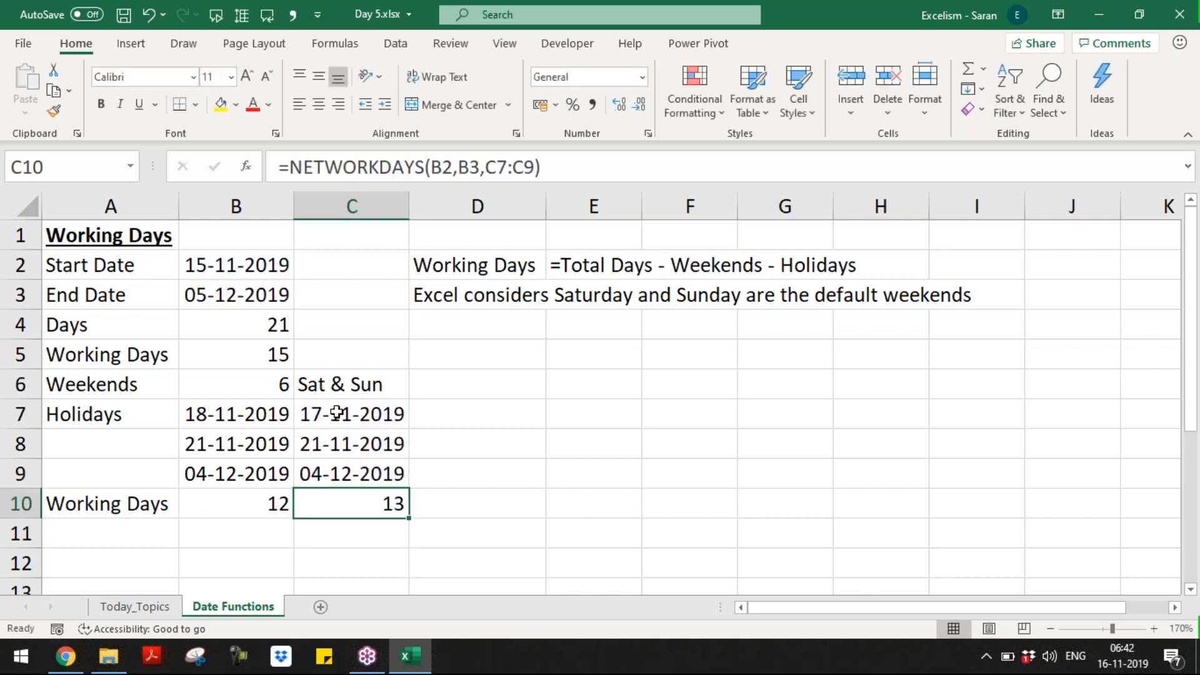
pyautogui.click(349, 416)
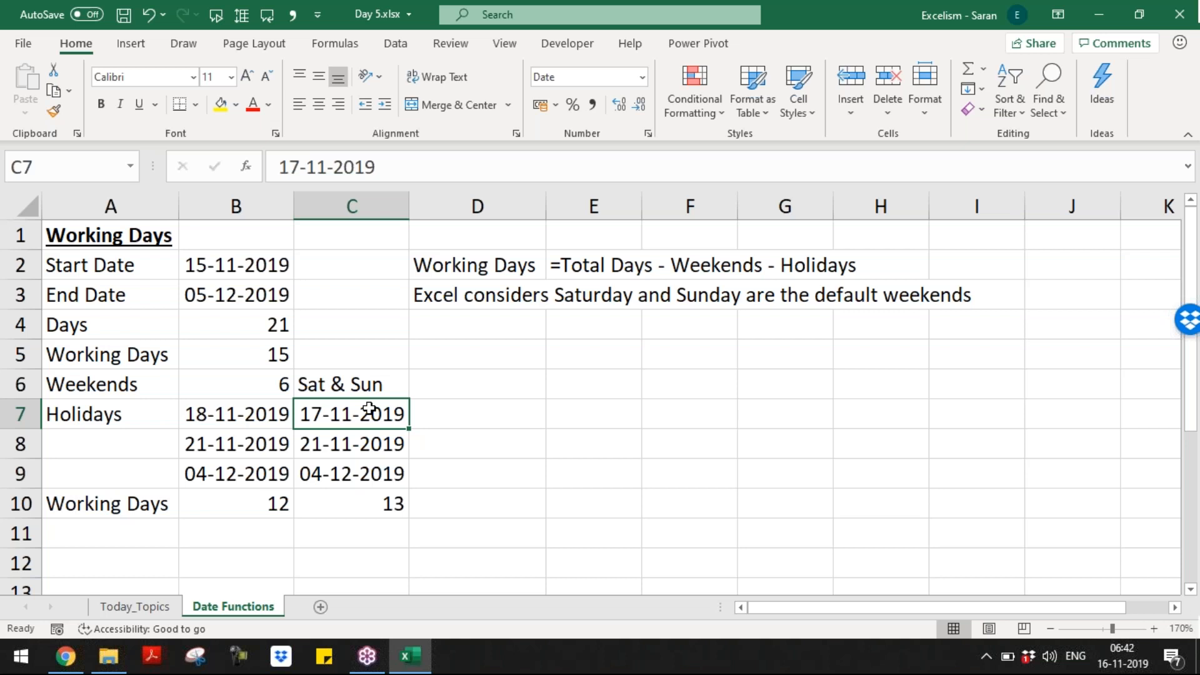
# Step: Remove the trailing -3 from B5 so it reads =NETWORKDAYS(B2,B3), returning 15
pyautogui.press('Down')
pyautogui.press('Down')
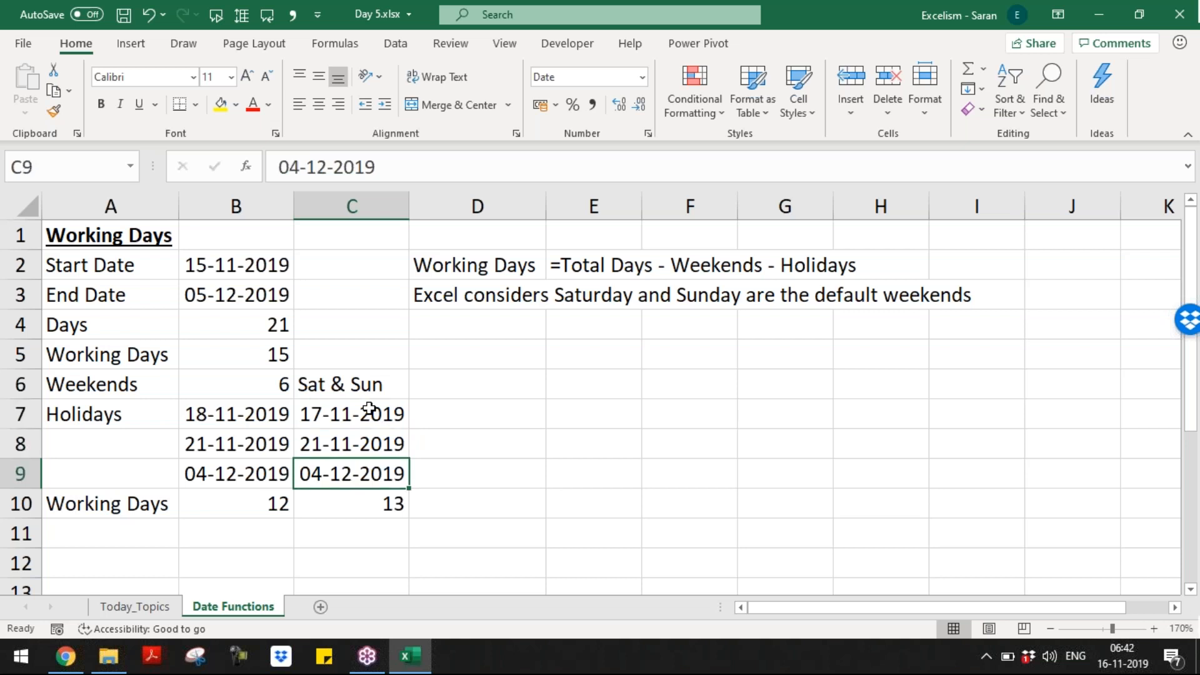
pyautogui.press('Up')
pyautogui.press('Up')
pyautogui.press('Up')
pyautogui.press('Up')
pyautogui.press('Up')
pyautogui.press('Left')
pyautogui.press('Down')
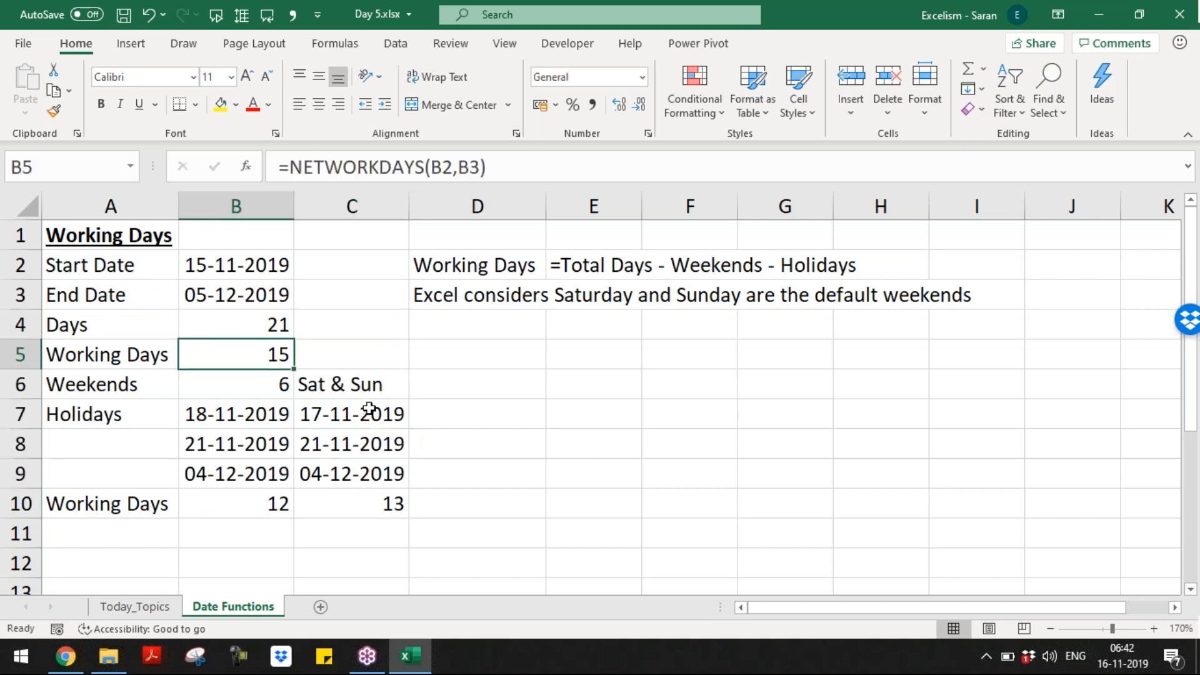
pyautogui.press('F2')
pyautogui.write('-3')
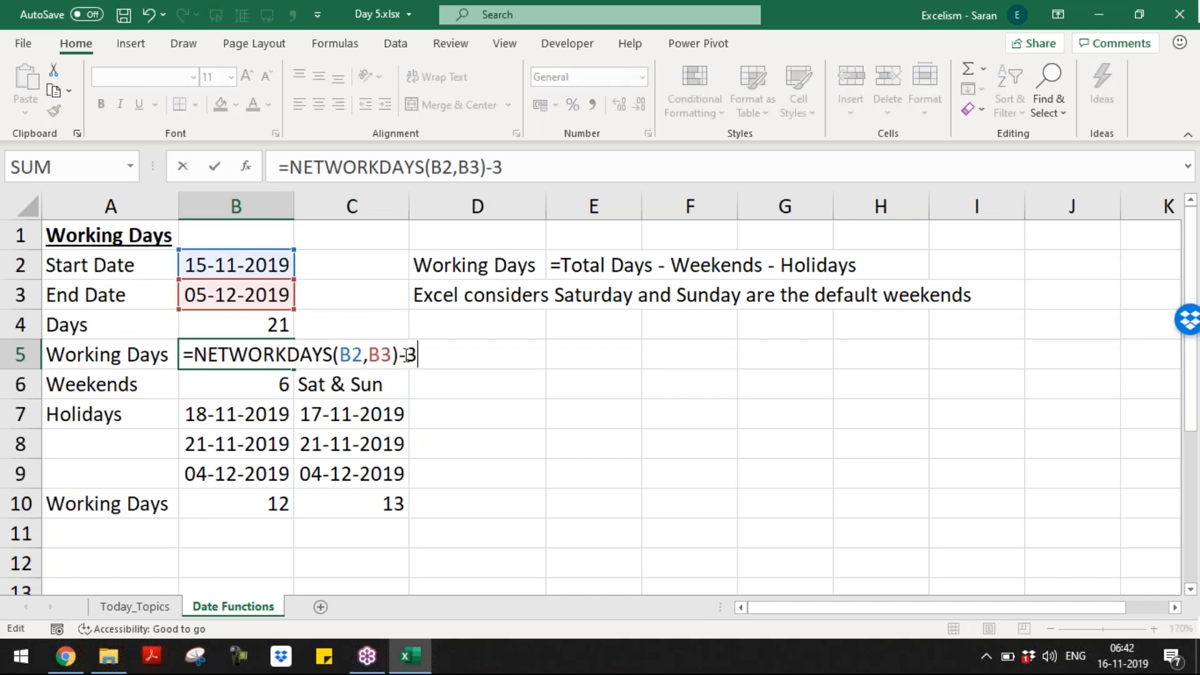
pyautogui.moveTo(429, 351); pyautogui.dragTo(410, 352)
pyautogui.press('BackSpace')
pyautogui.press('BackSpace')
pyautogui.press('Return')
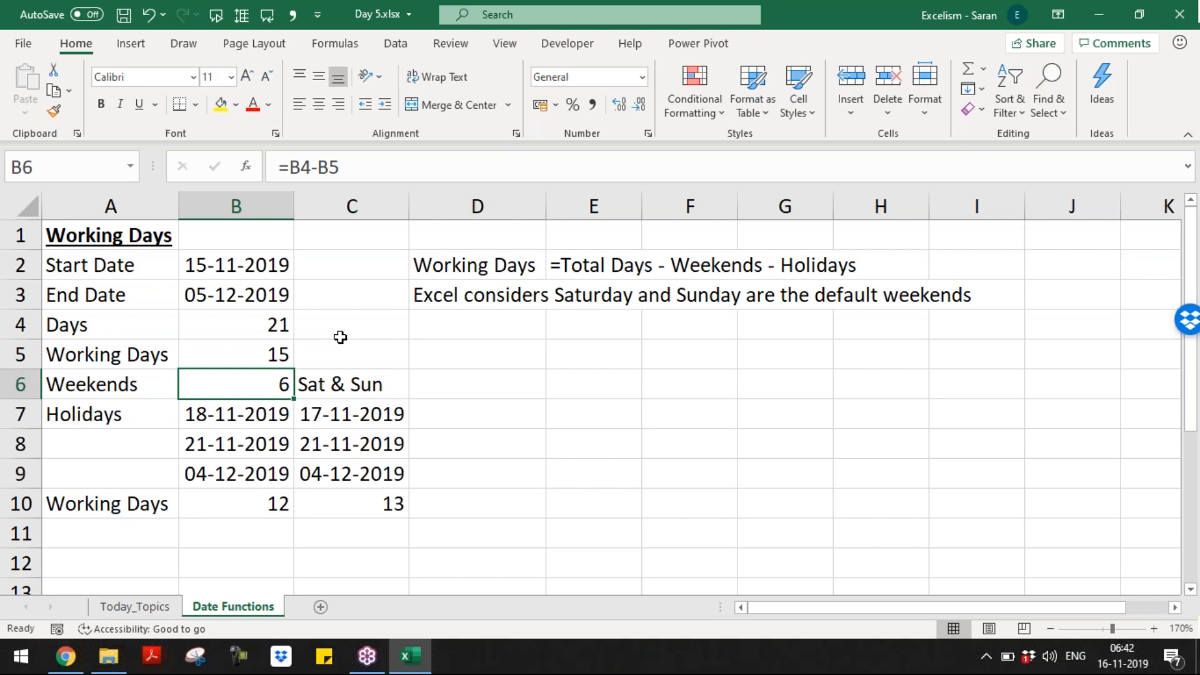
# Step: Move along row 6 and down to the holiday dates to review the results
pyautogui.press('Right')
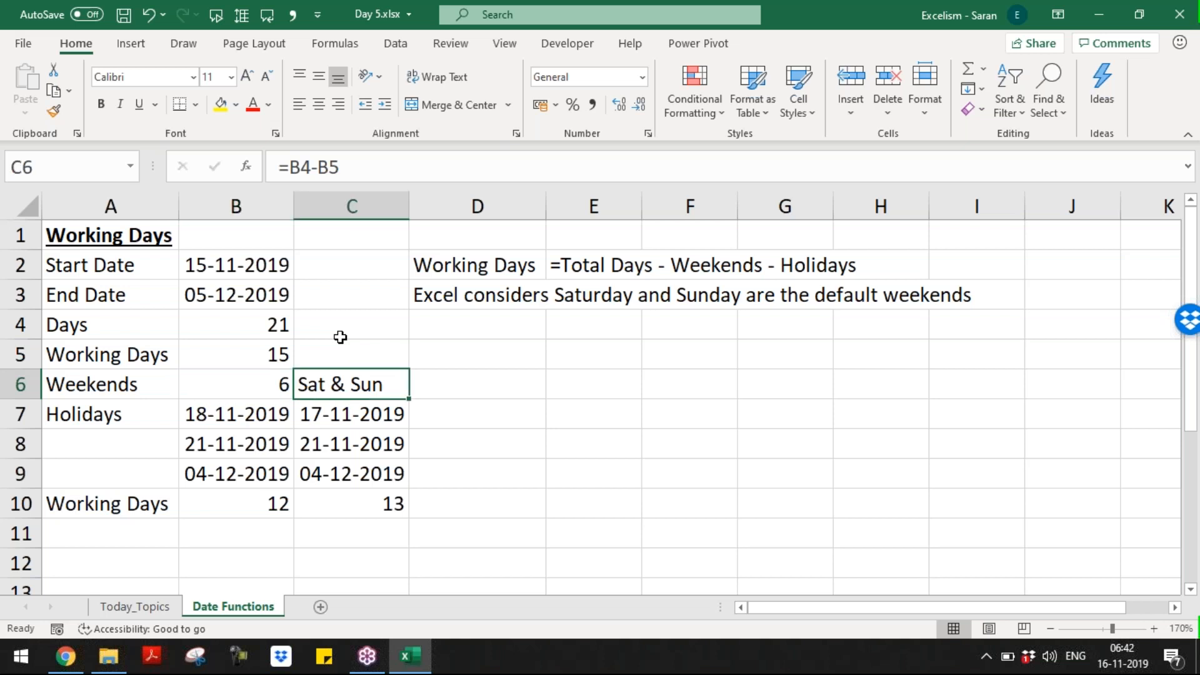
pyautogui.press('Right')
pyautogui.press('Left')
pyautogui.press('Left')
pyautogui.press('Right')
pyautogui.press('Right')
pyautogui.press('Left')
pyautogui.press('Left')
pyautogui.press('Down')
pyautogui.press('Down')
pyautogui.press('Down')
pyautogui.press('Down')
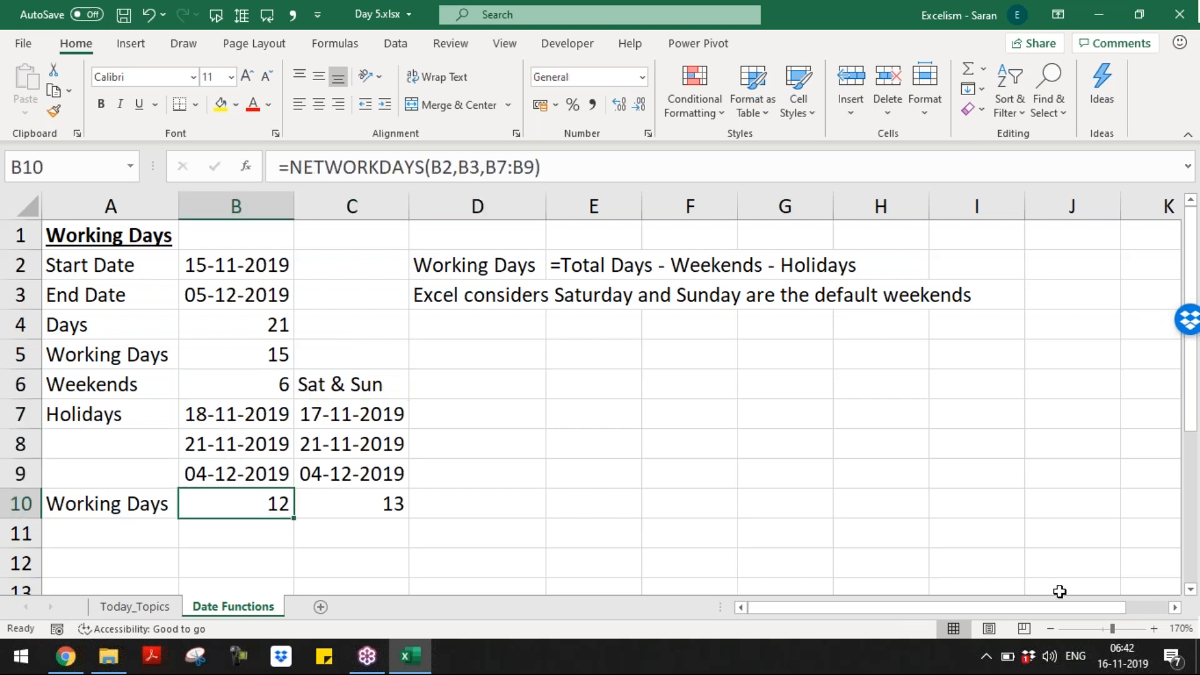
pyautogui.click(1051, 629)
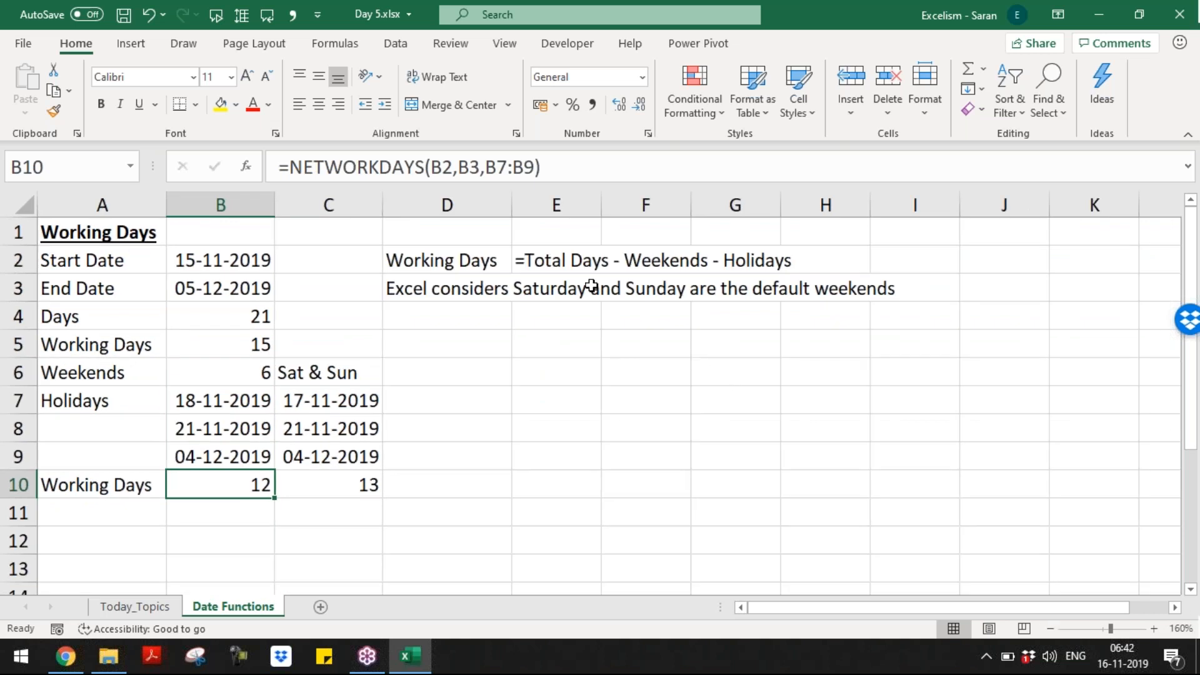
pyautogui.click(456, 282)
pyautogui.press('Down')
pyautogui.press('Down')
pyautogui.press('Down')
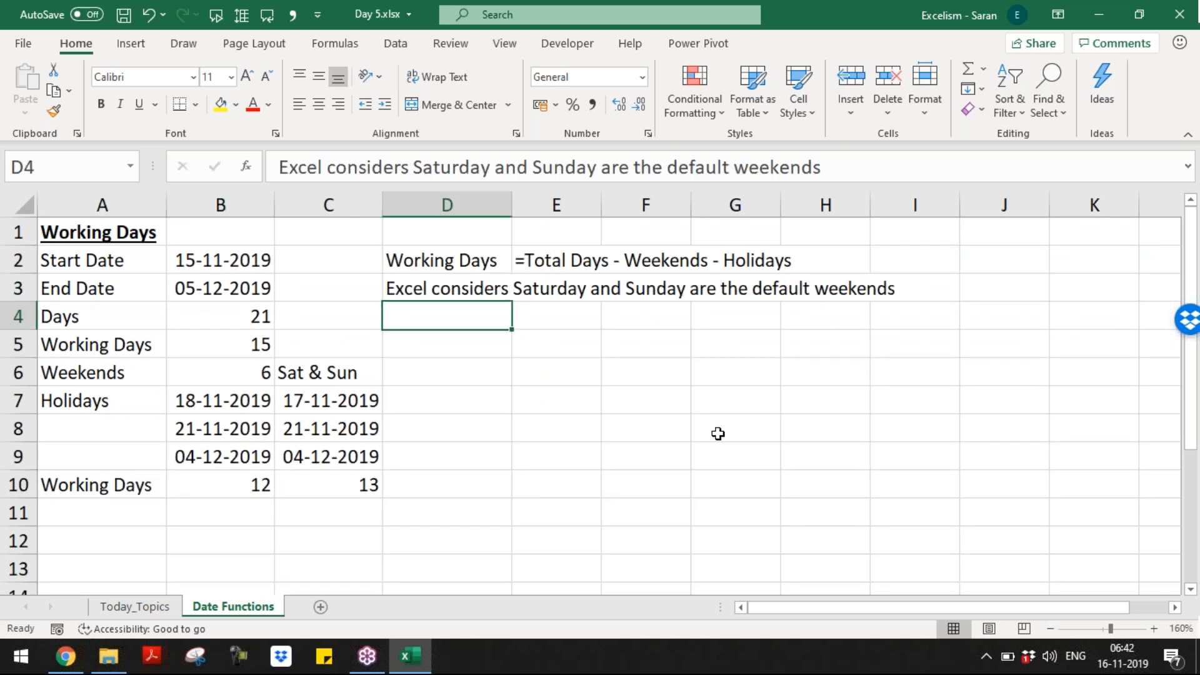
pyautogui.press('Left')
pyautogui.press('Left')
pyautogui.press('Left')
pyautogui.press('Up')
pyautogui.press('Up')
pyautogui.press('Up')
pyautogui.press('Up')
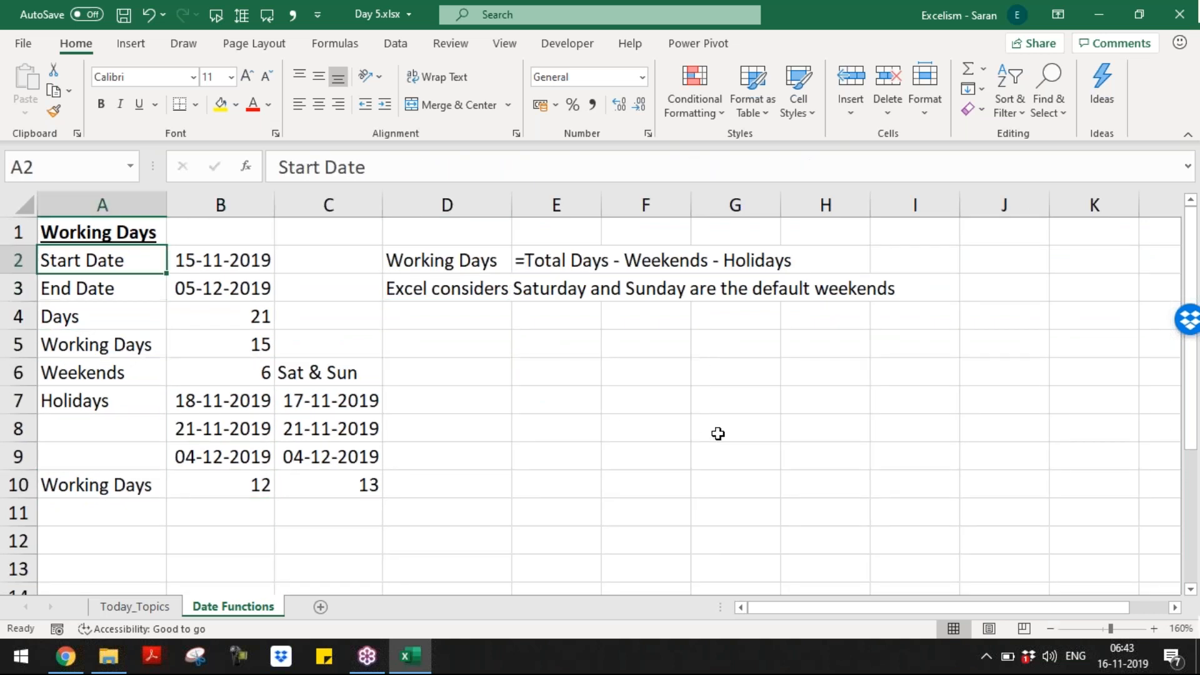
pyautogui.hotkey('shift', 'Down')
pyautogui.hotkey('shift', 'Right')
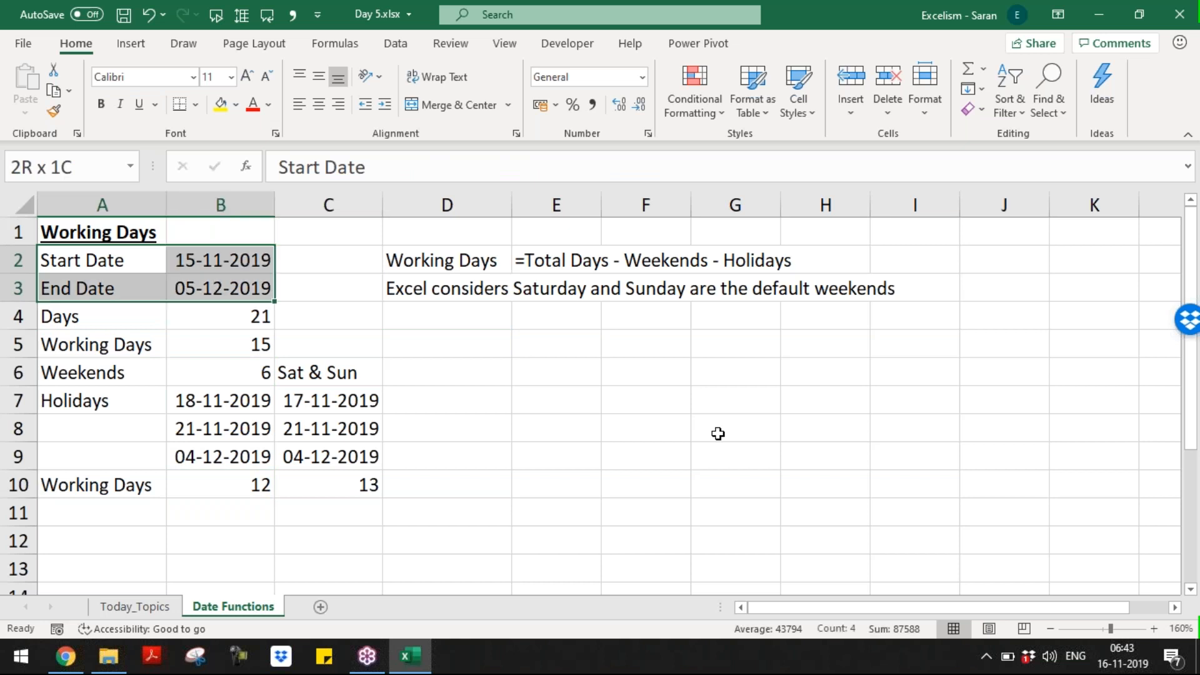
pyautogui.press('Down')
pyautogui.press('Down')
pyautogui.press('Down')
pyautogui.press('Down')
pyautogui.press('Down')
pyautogui.press('Down')
pyautogui.press('Down')
pyautogui.press('Down')
pyautogui.press('Down')
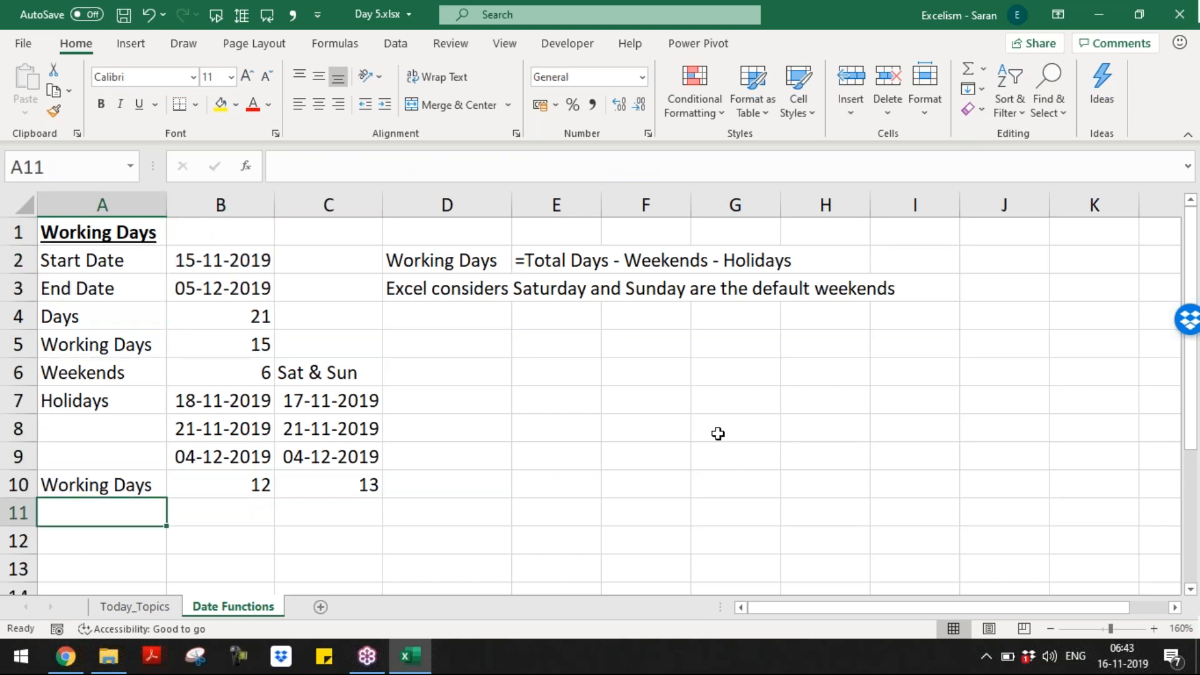
# Step: Type 'Working Days' in A11, then start and cancel a NETWORKDAYS.INTL formula in B11
pyautogui.write('W')
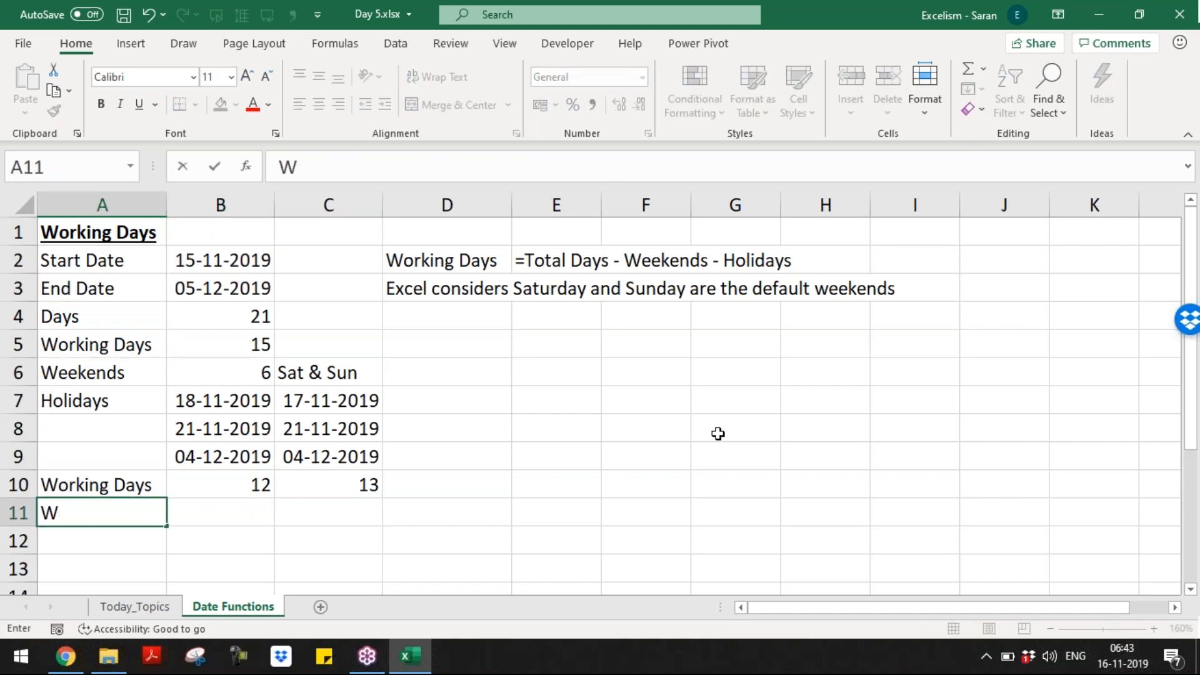
pyautogui.write('orking')
pyautogui.press('BackSpace')
pyautogui.press('BackSpace')
pyautogui.press('BackSpace')
pyautogui.press('BackSpace')
pyautogui.write('rki')
pyautogui.press('Tab')
pyautogui.write('=')
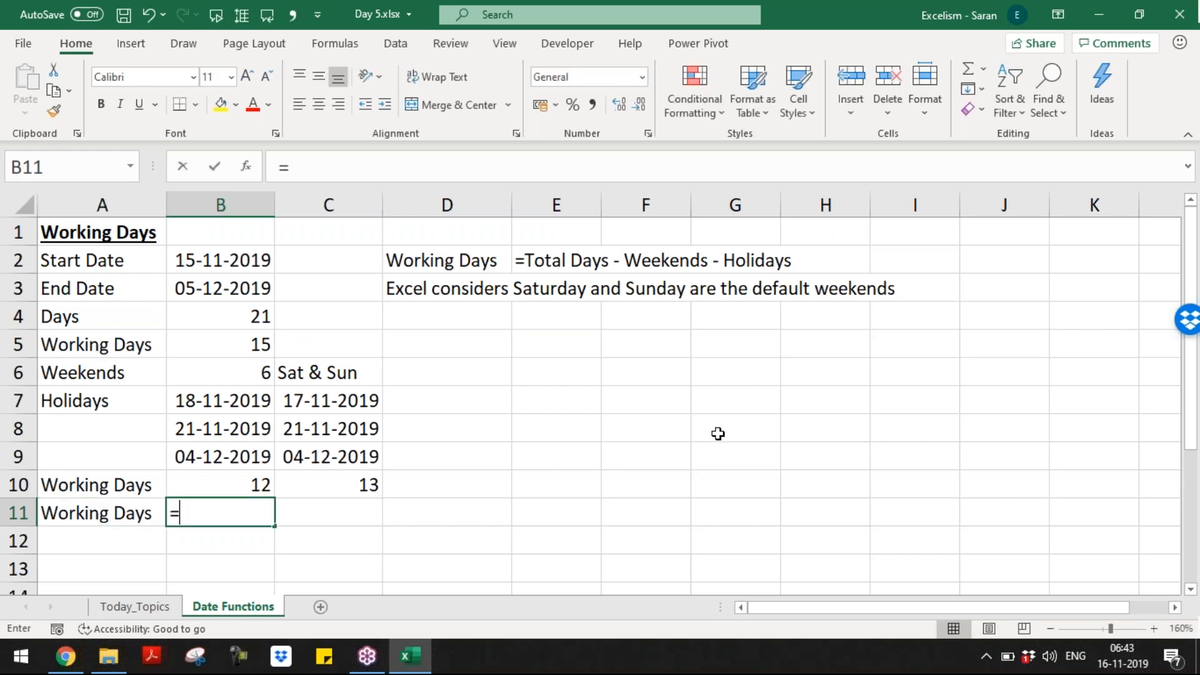
pyautogui.write('ne')
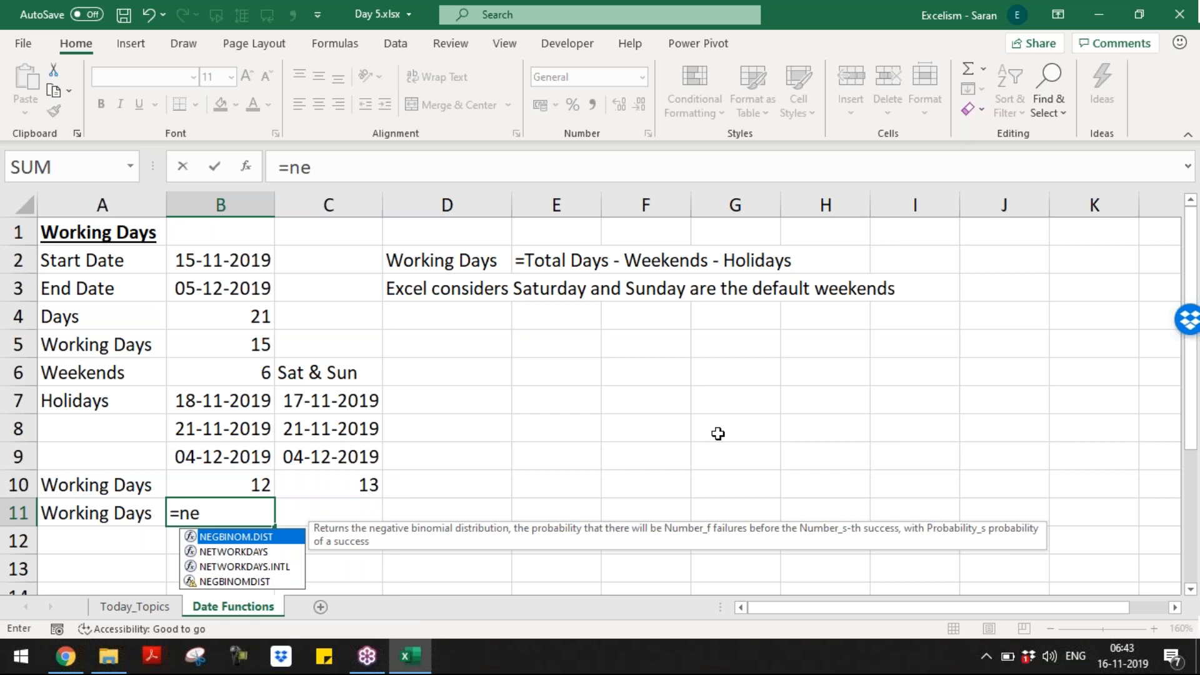
pyautogui.write('t')
pyautogui.press('Down')
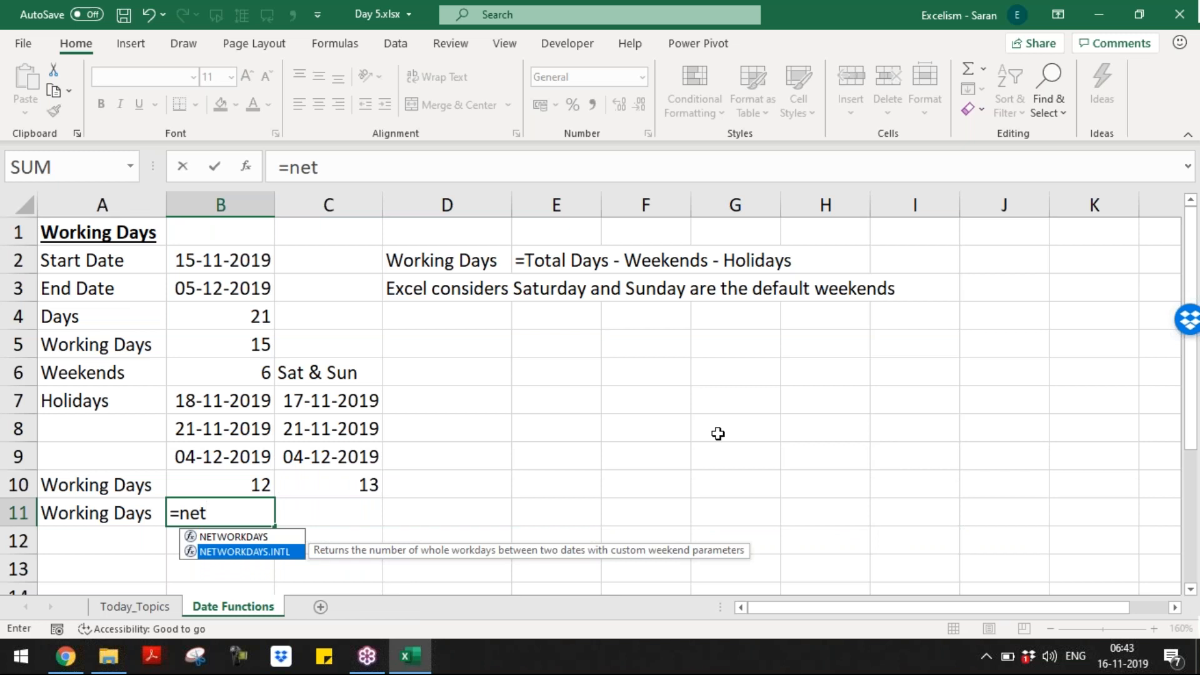
pyautogui.press('Escape')
pyautogui.press('Escape')
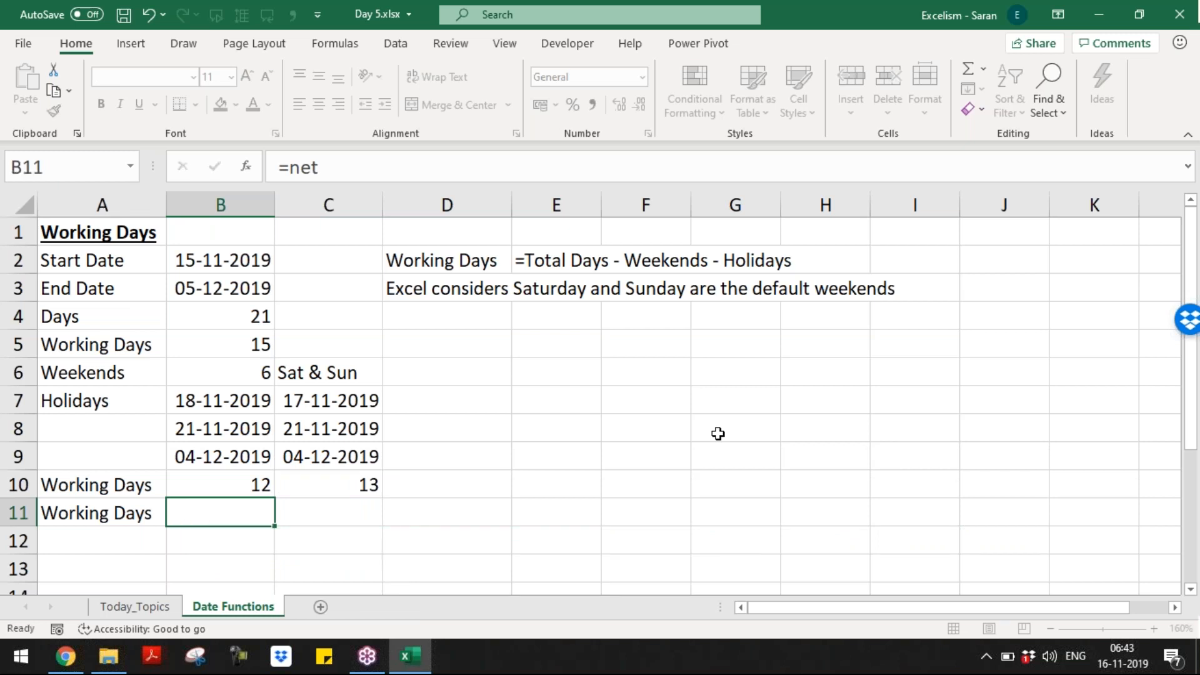
# Step: Write the D4 note 'NETWORKDAYS() considers only Sat & Sun are the weekends'
pyautogui.click(450, 324)
pyautogui.press('F2')
pyautogui.write('Ne')
pyautogui.press('BackSpace')
pyautogui.write('ETWORKDAYS')
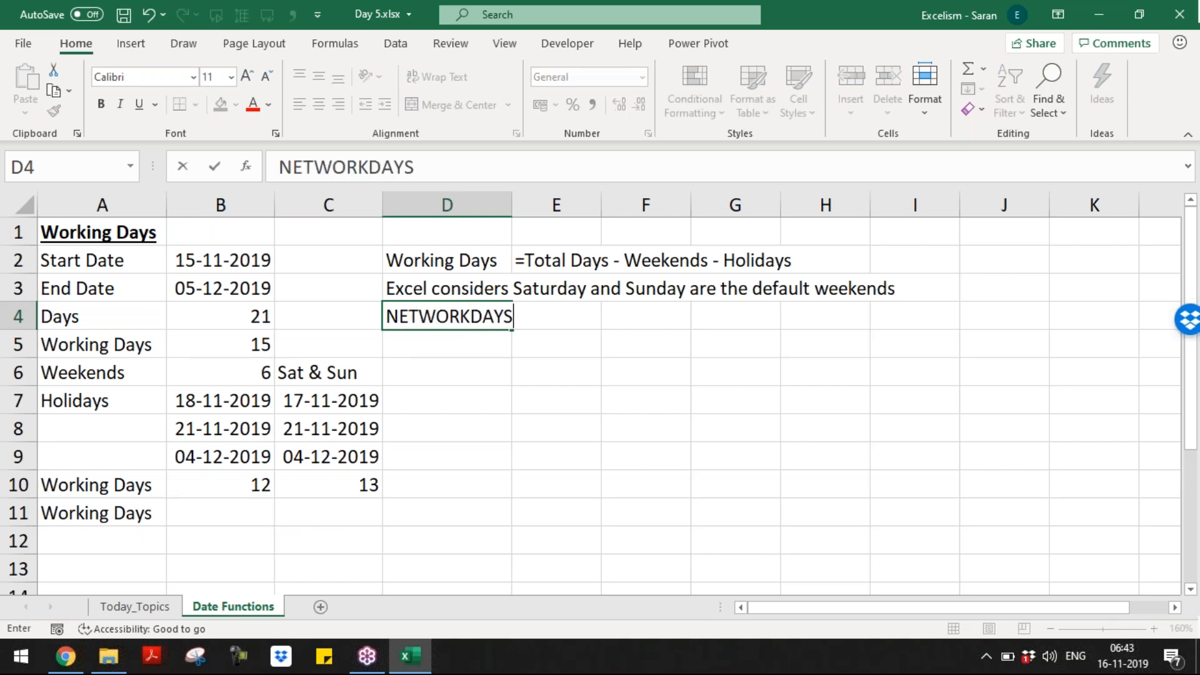
pyautogui.press('BackSpace')
pyautogui.write('() CONSIDER')
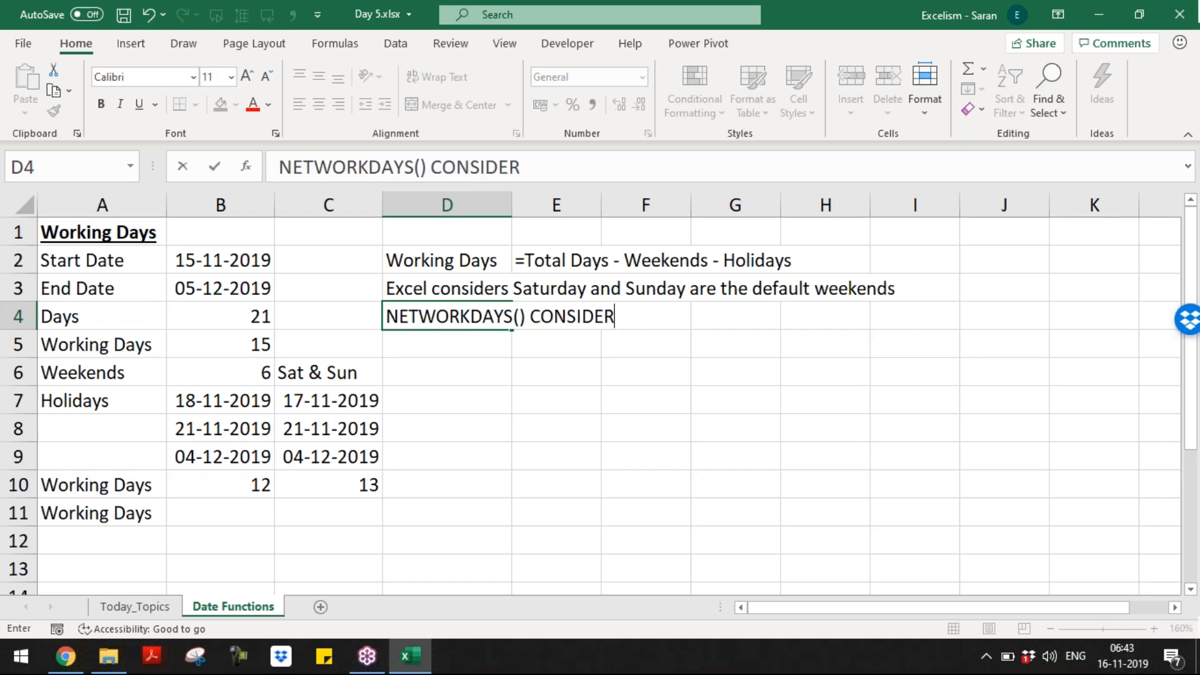
pyautogui.press('BackSpace')
pyautogui.press('BackSpace')
pyautogui.press('BackSpace')
pyautogui.press('BackSpace')
pyautogui.press('BackSpace')
pyautogui.press('BackSpace')
pyautogui.press('BackSpace')
pyautogui.press('BackSpace')
pyautogui.write('con')
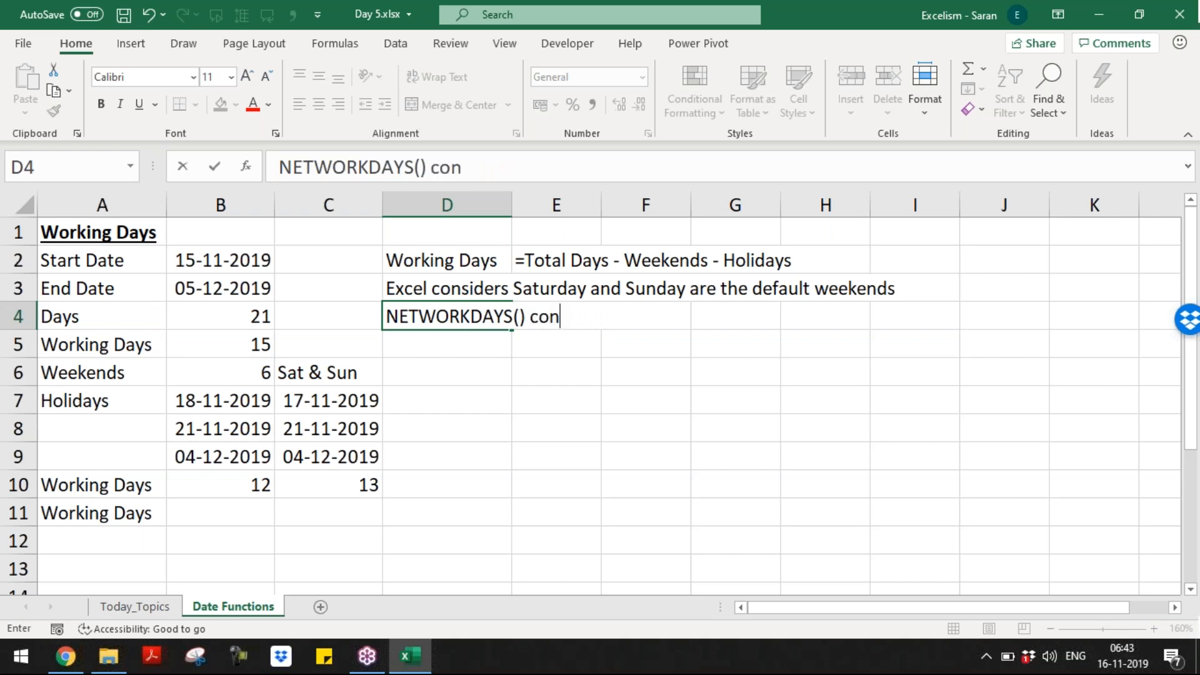
pyautogui.write('siders onl')
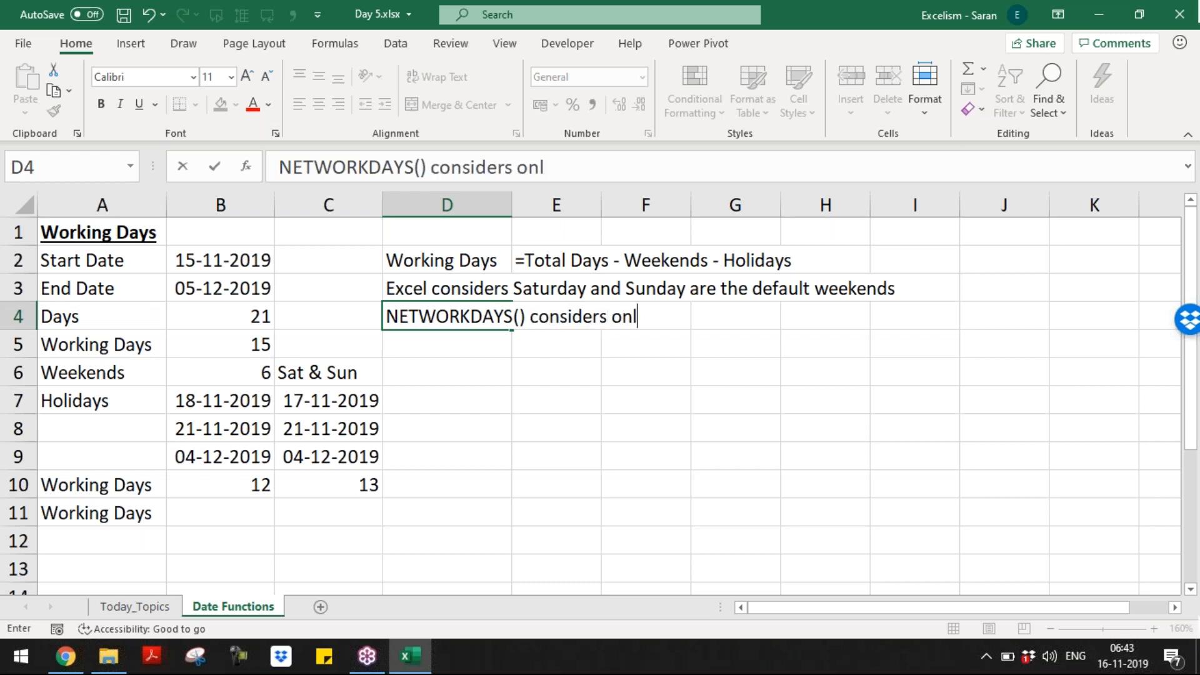
pyautogui.write('y Sat & Sun ')
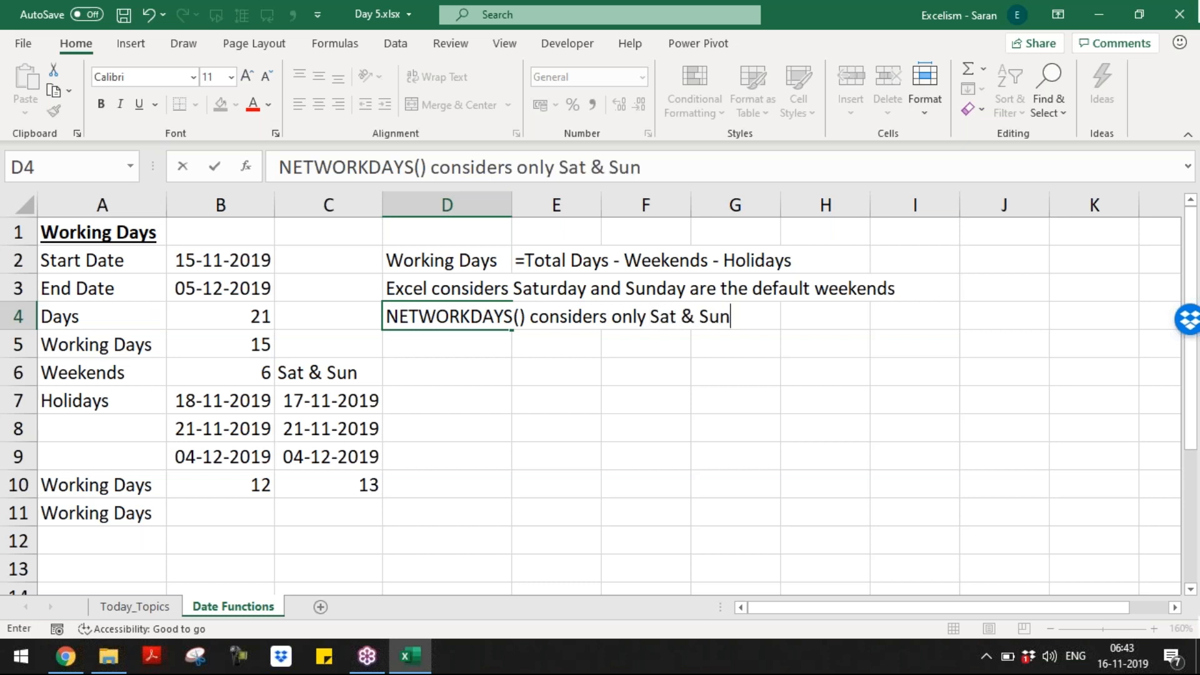
pyautogui.write('are the weekends')
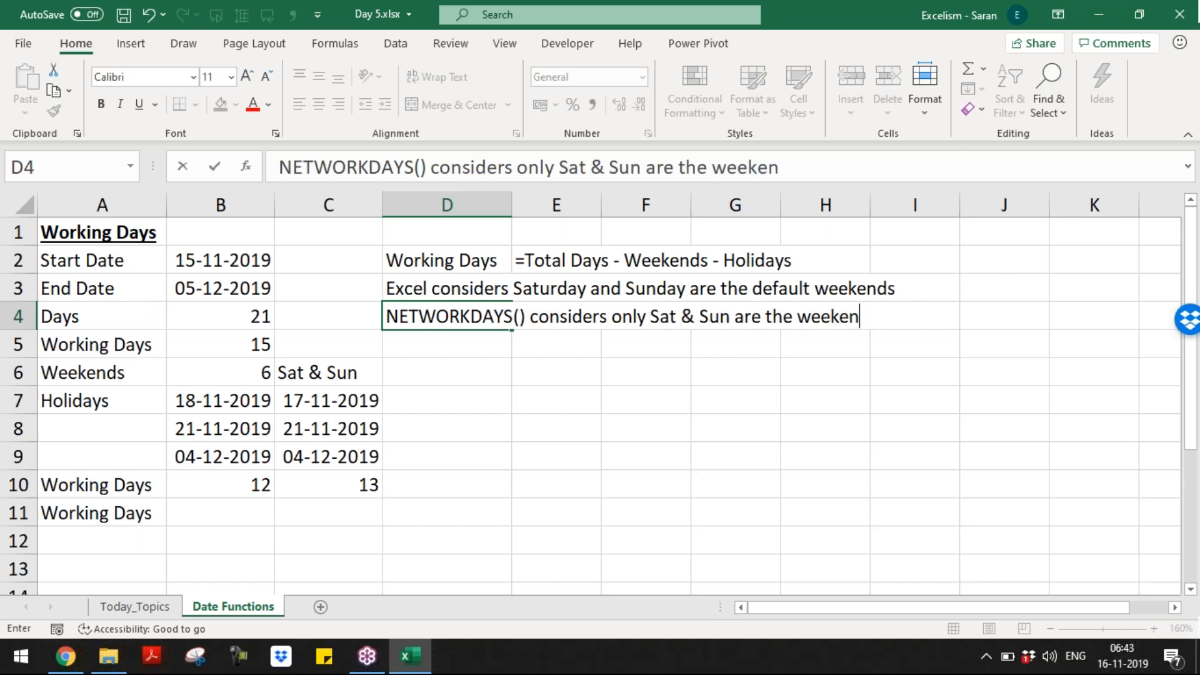
pyautogui.press('Return')
# Step: In D5, note that users wanting their own weekend must use NETWORKDAYS.INTL()
pyautogui.write('If user ')
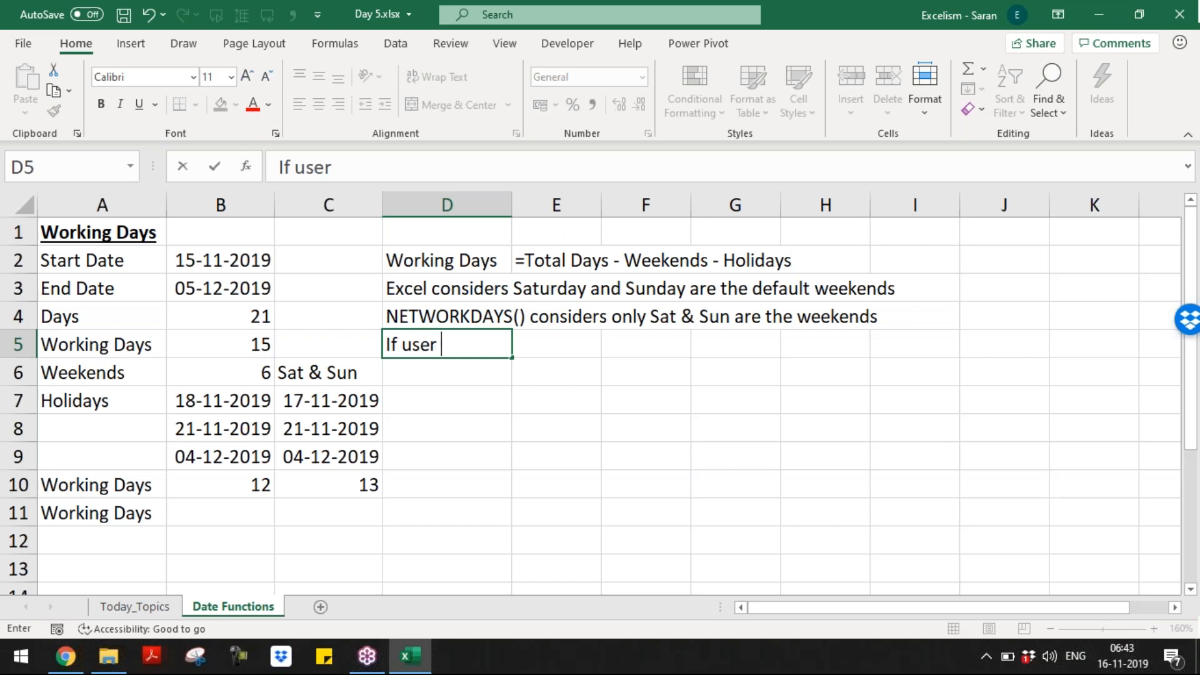
pyautogui.write('want to selec')
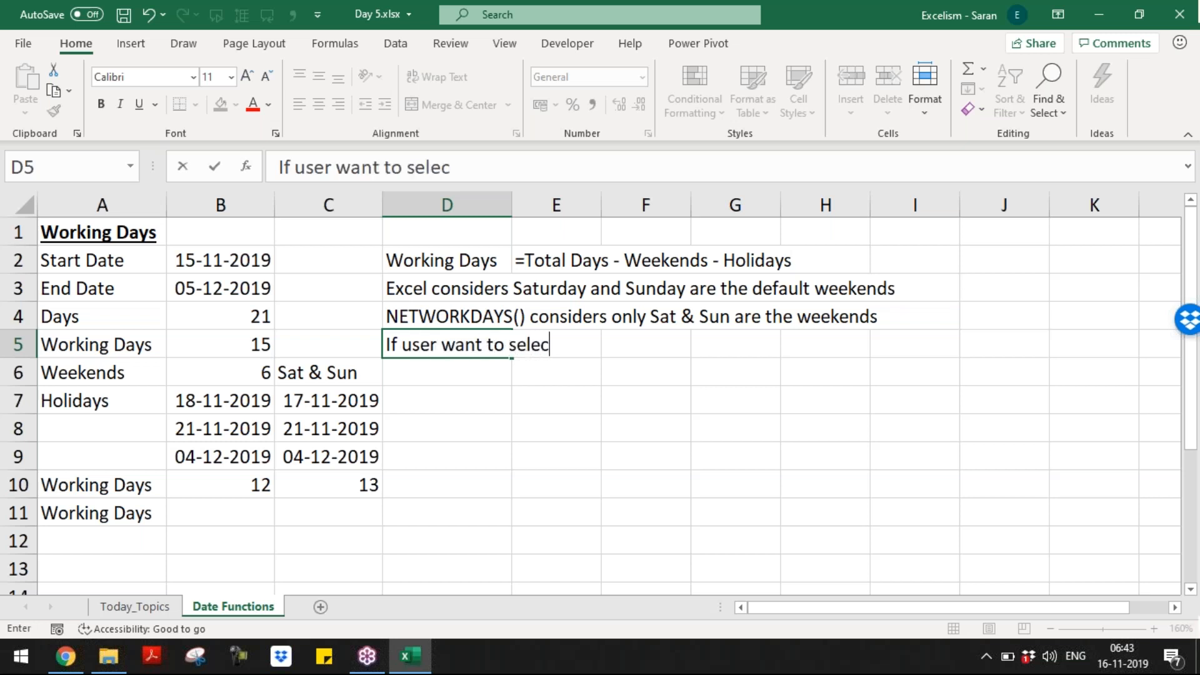
pyautogui.write('t his own ')
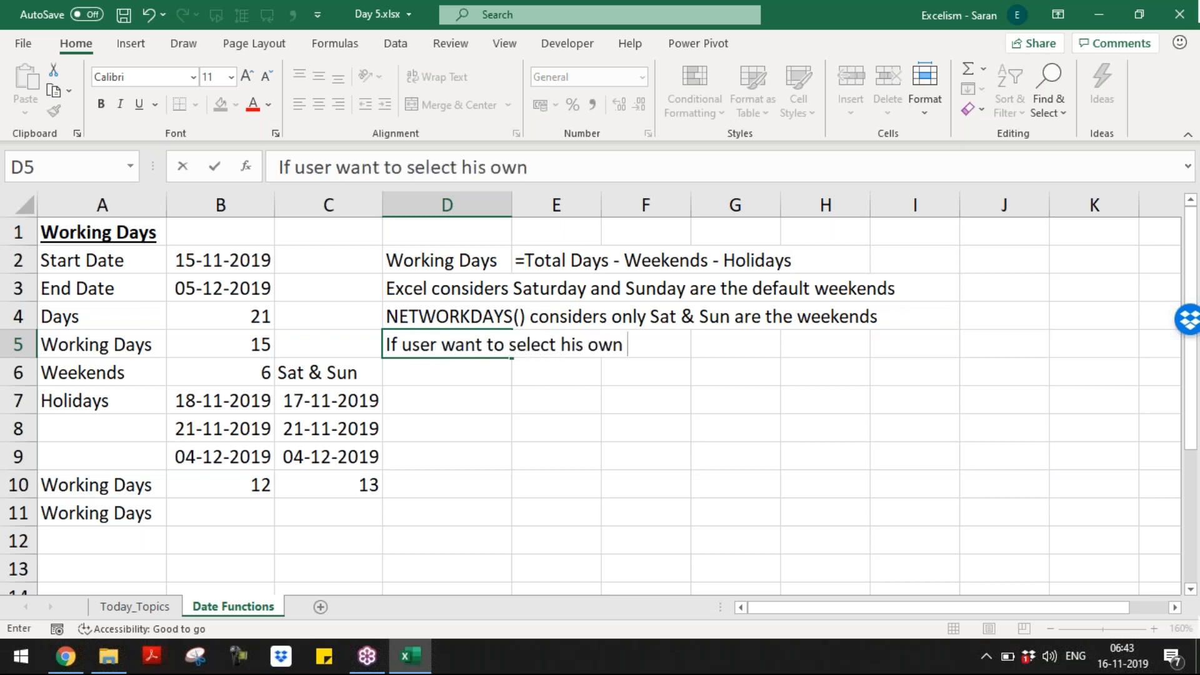
pyautogui.write('weekend, t')
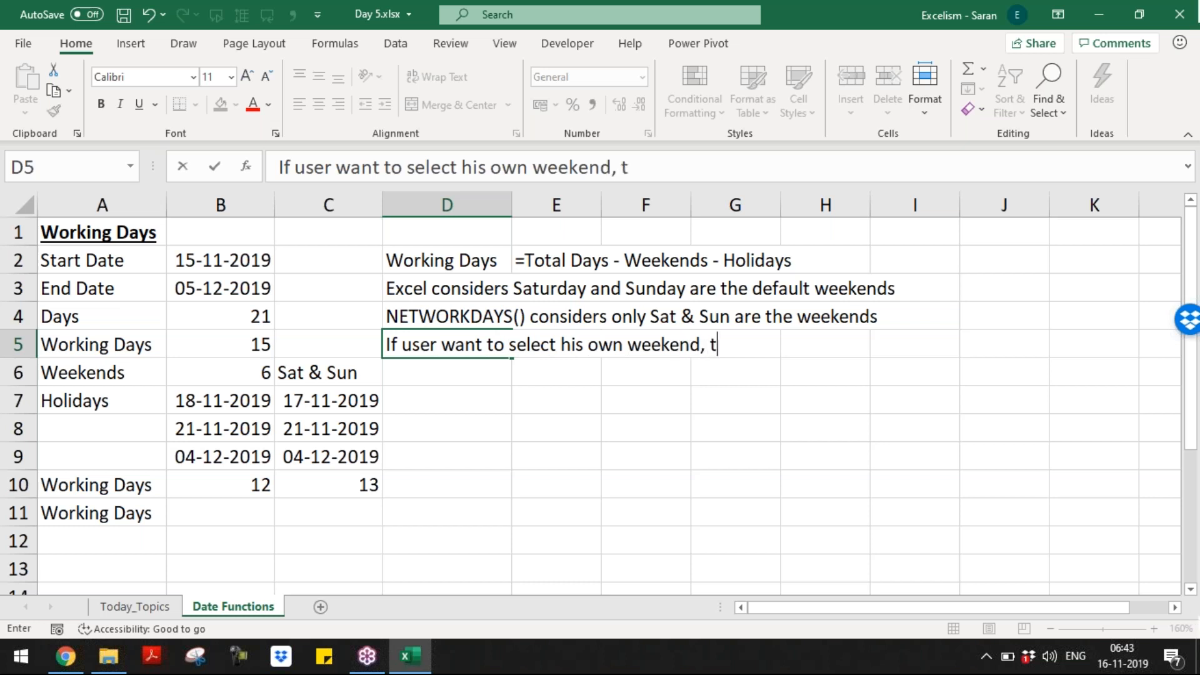
pyautogui.write('hen he mus')
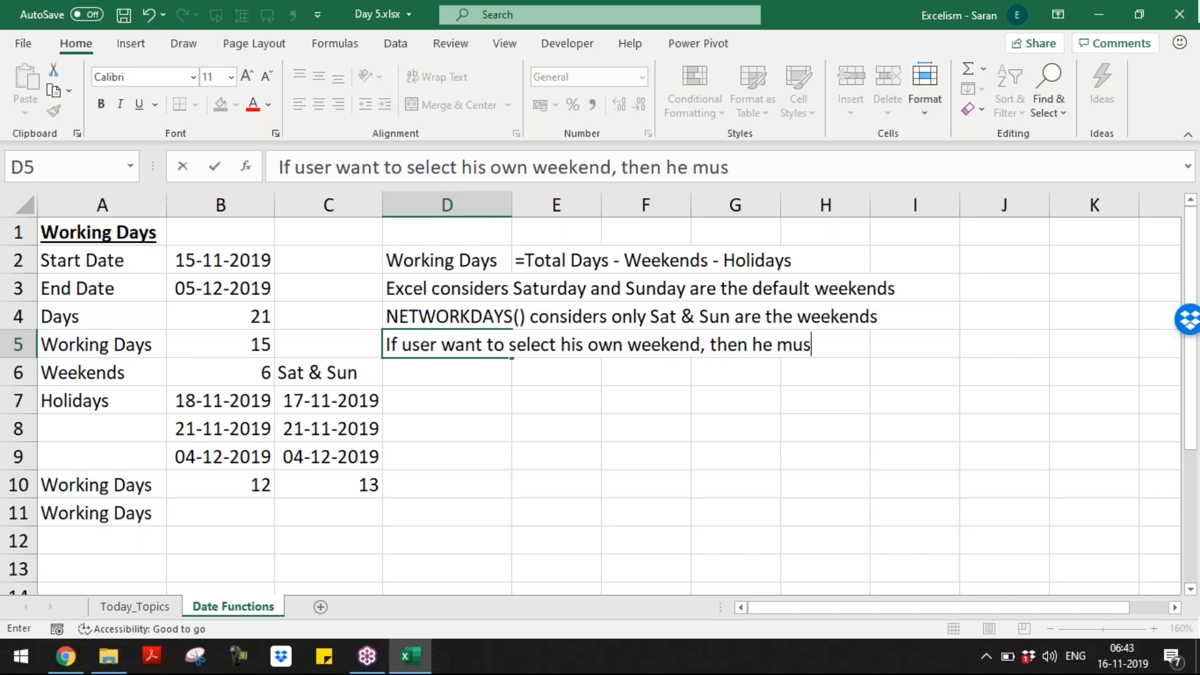
pyautogui.write('t use NETWORK')
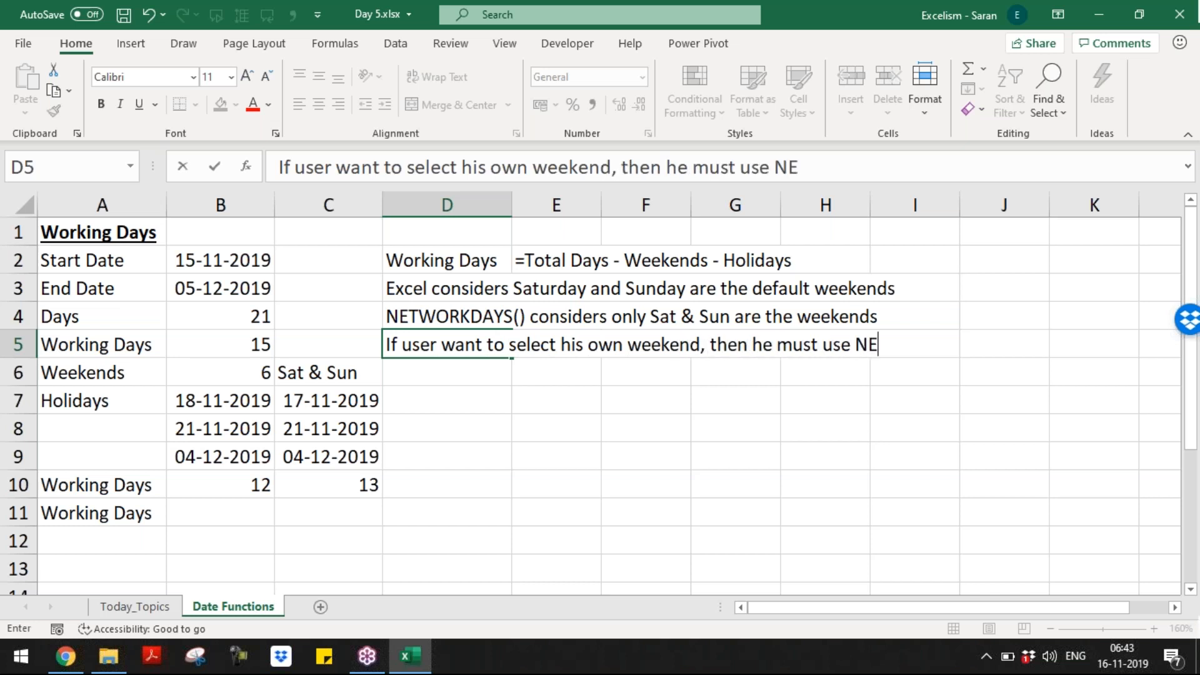
pyautogui.press('BackSpace')
pyautogui.write('RKD')
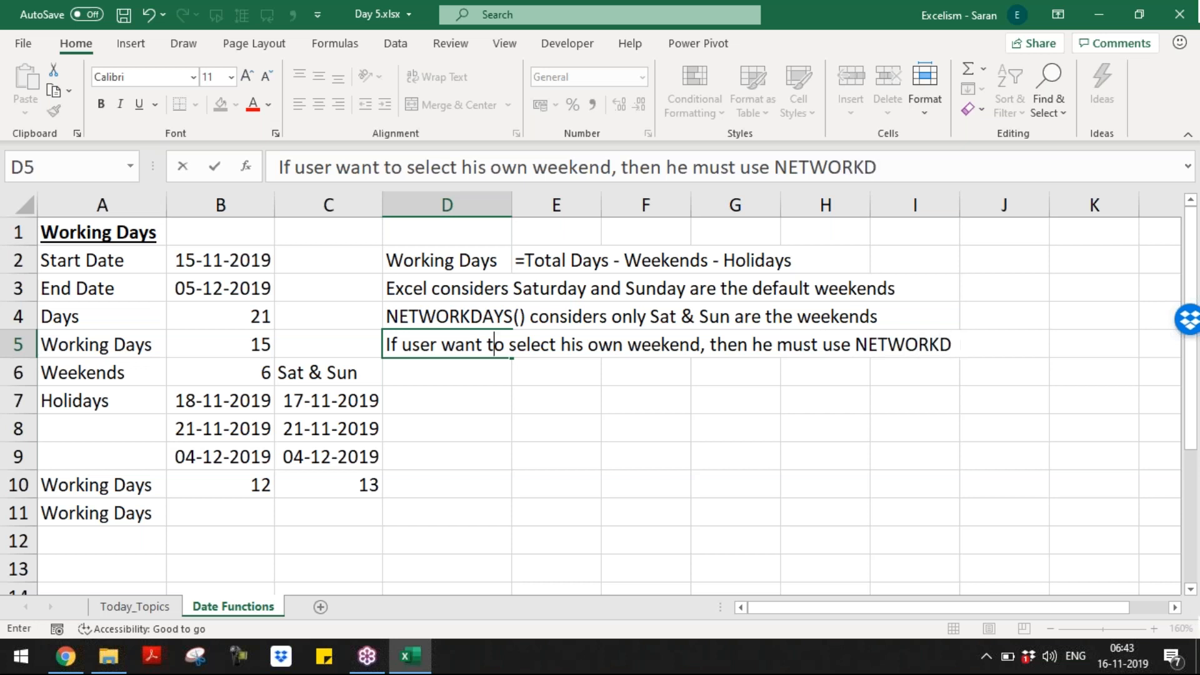
pyautogui.write('AYS.INTL()')
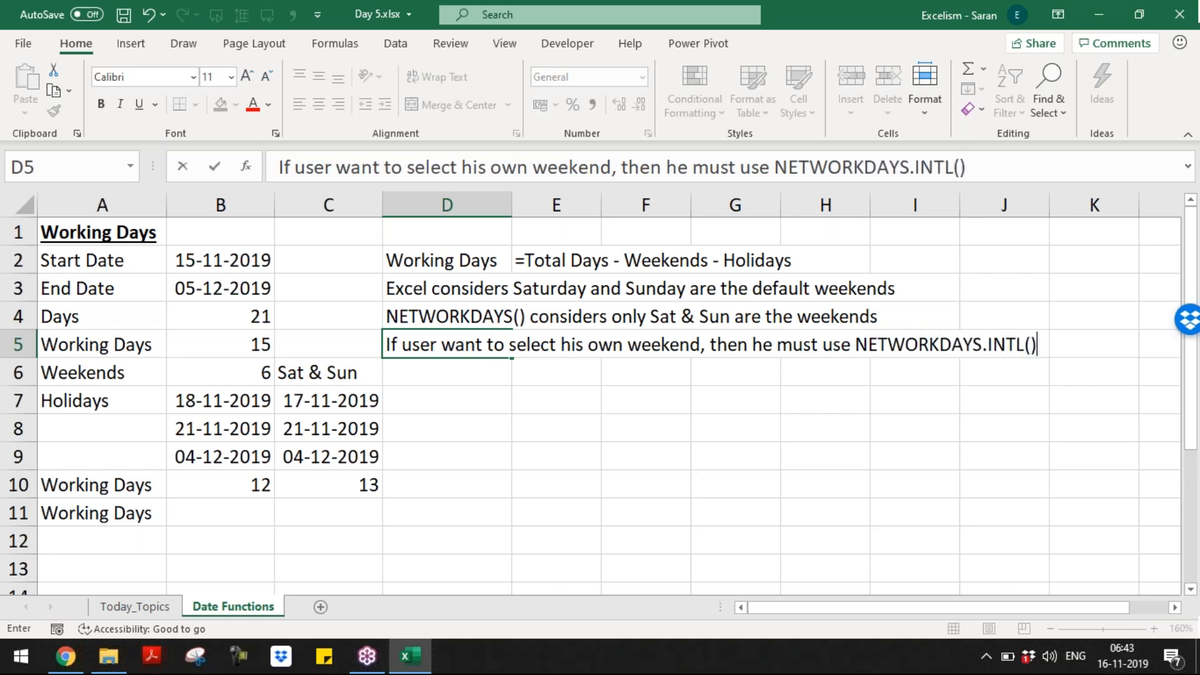
pyautogui.press('Return')
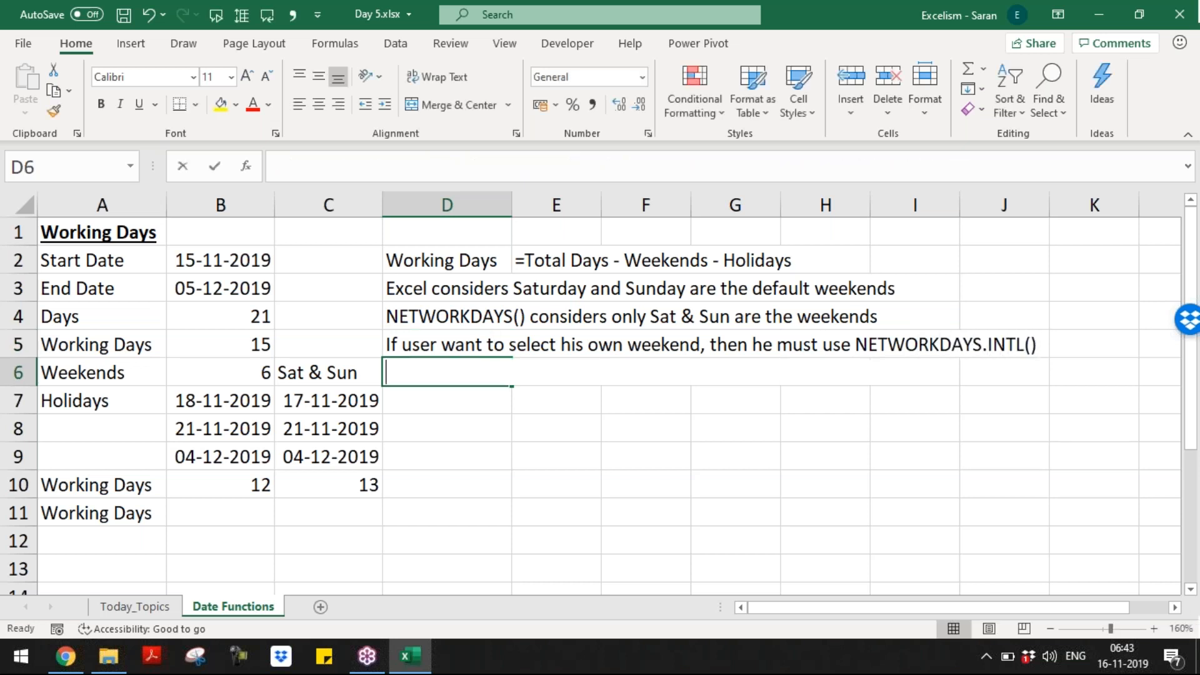
# Step: Note in D6 that NETWORKDAYS.INTL() was introduced in the 2010 version
pyautogui.write('NETWORKDAYS.')
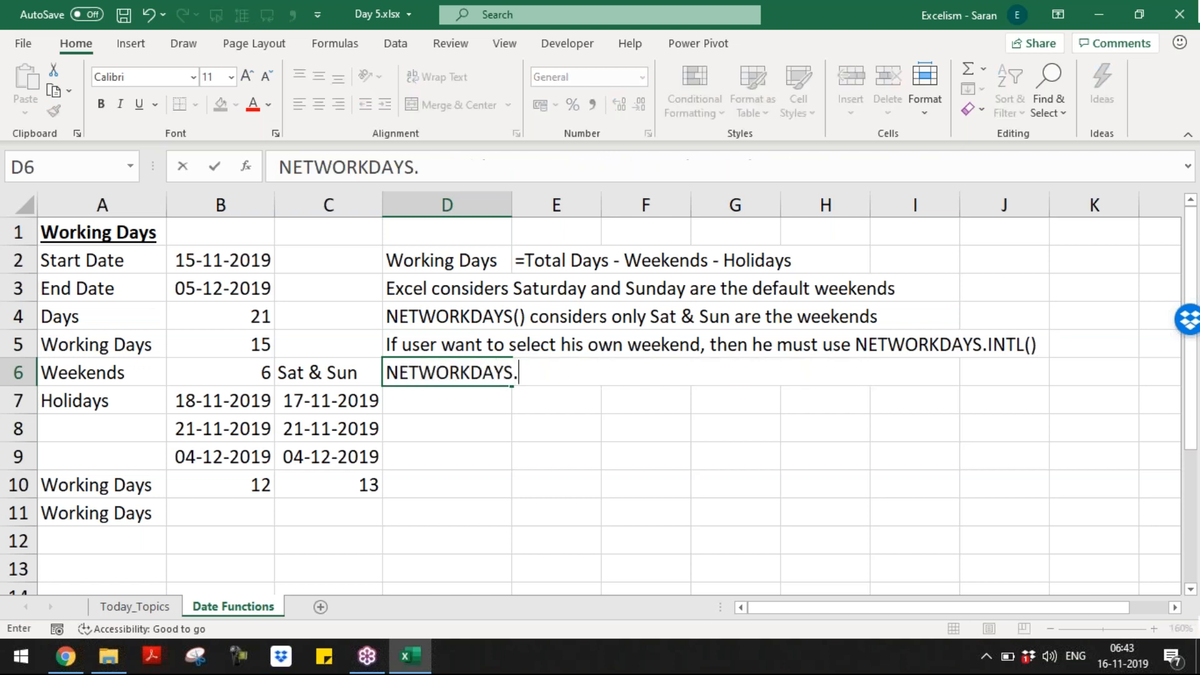
pyautogui.write('INTL')
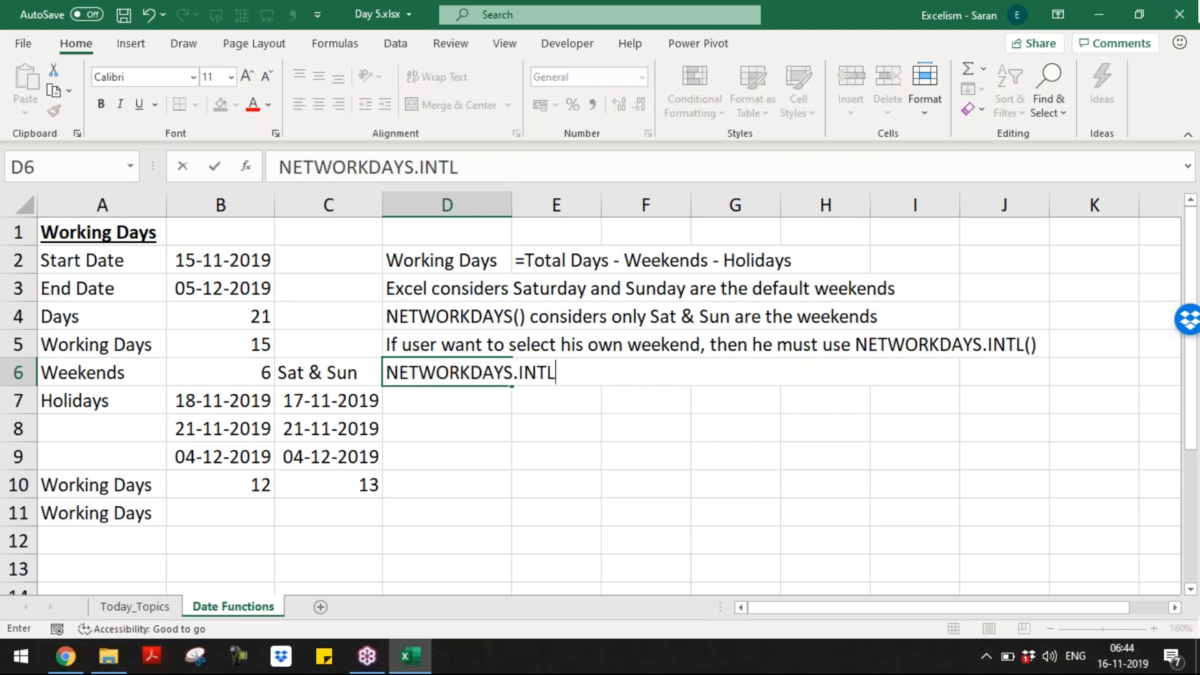
pyautogui.write('() is introud')
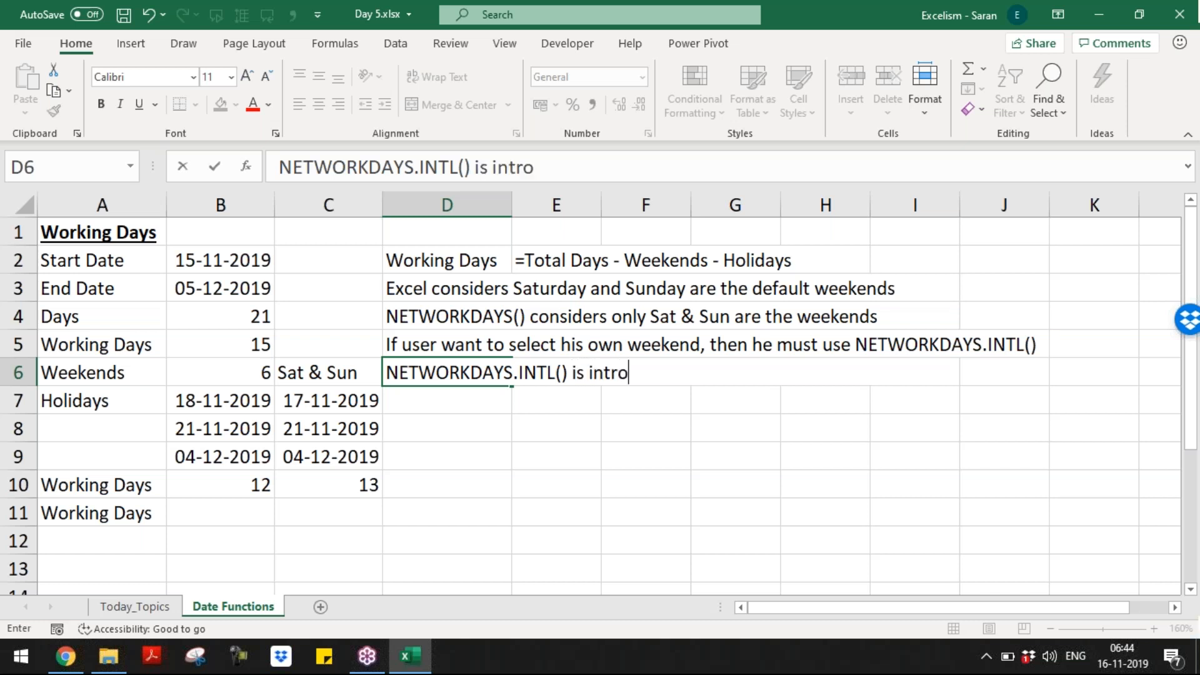
pyautogui.press('BackSpace')
pyautogui.write('ducted')
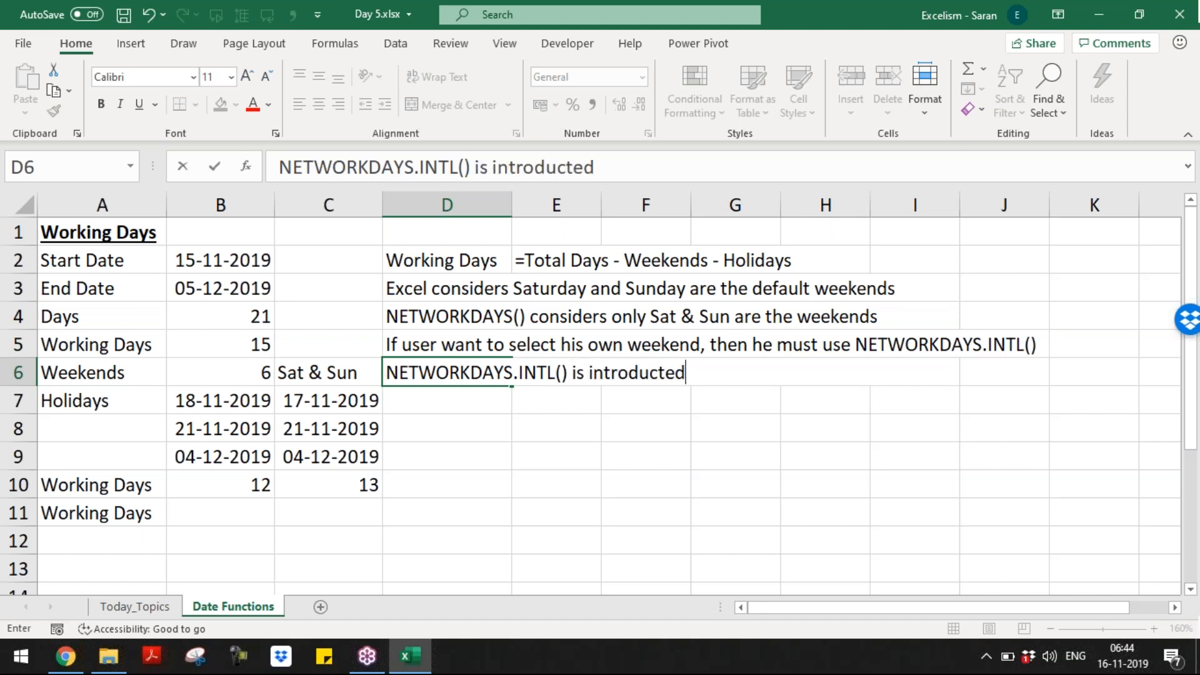
pyautogui.write(' in 20')
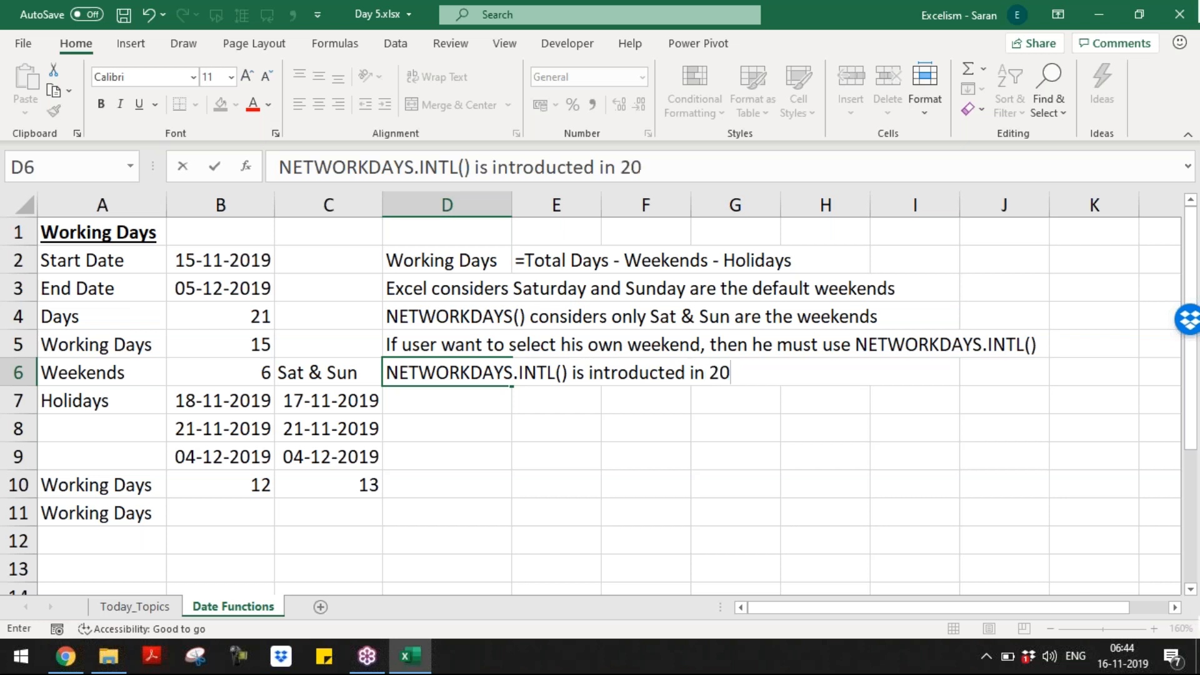
pyautogui.write('10 version')
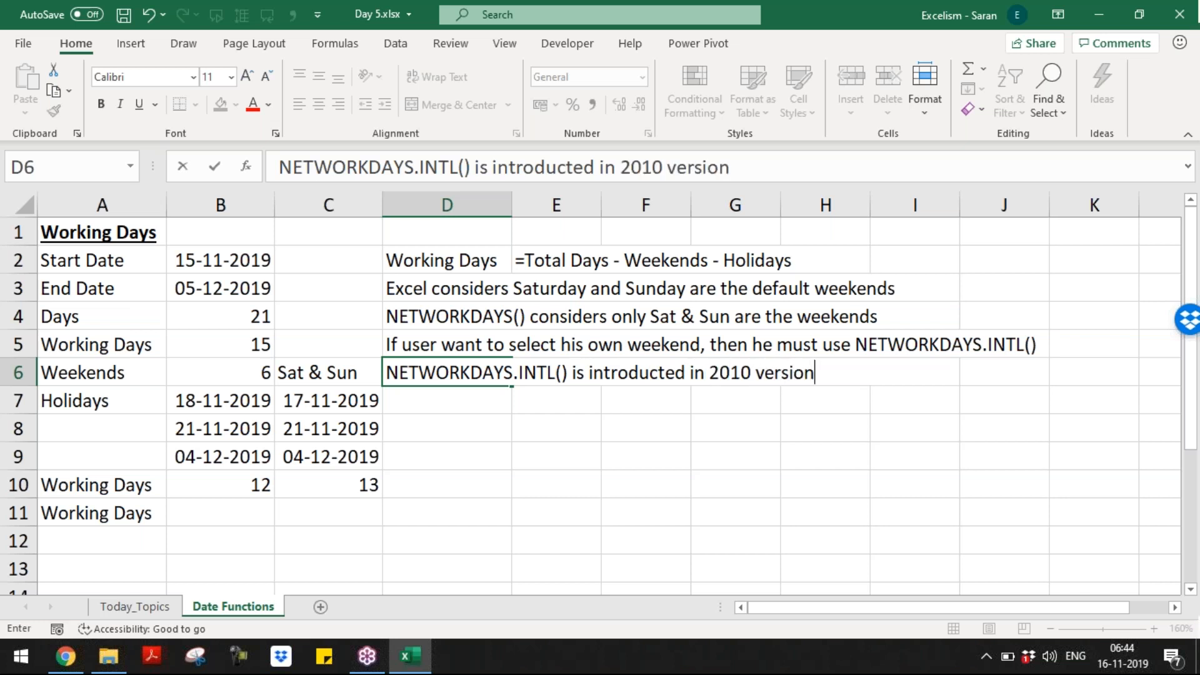
pyautogui.press('Return')
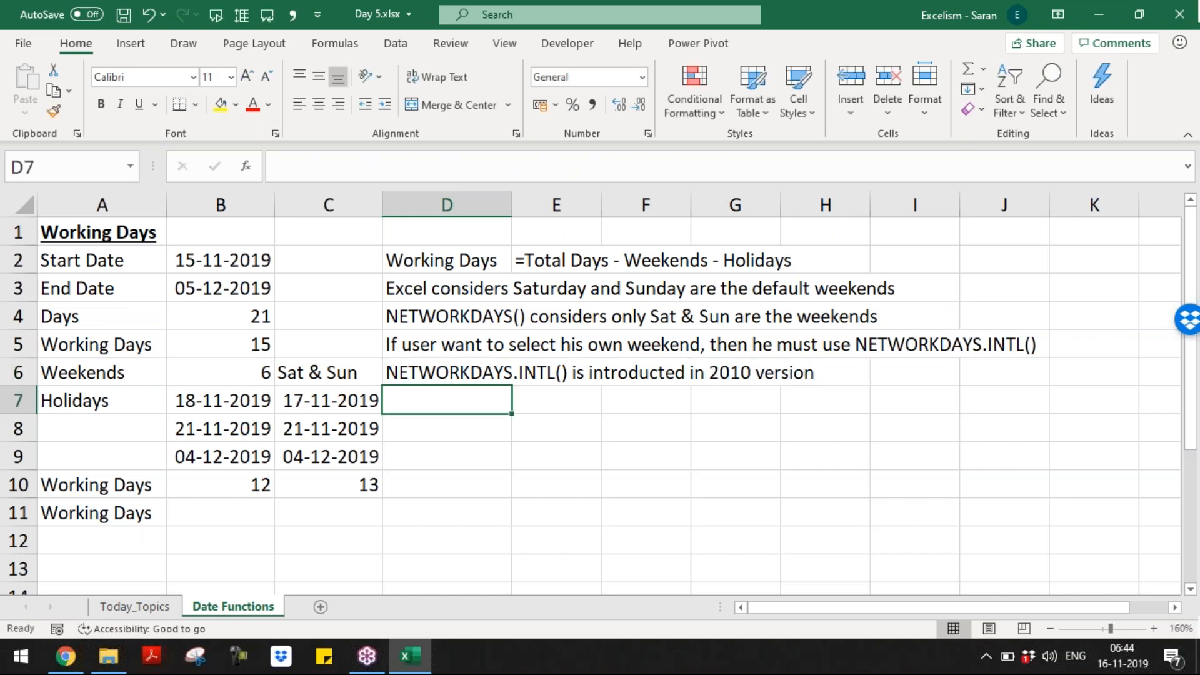
pyautogui.press('Down')
pyautogui.press('Down')
pyautogui.press('Down')
pyautogui.press('Down')
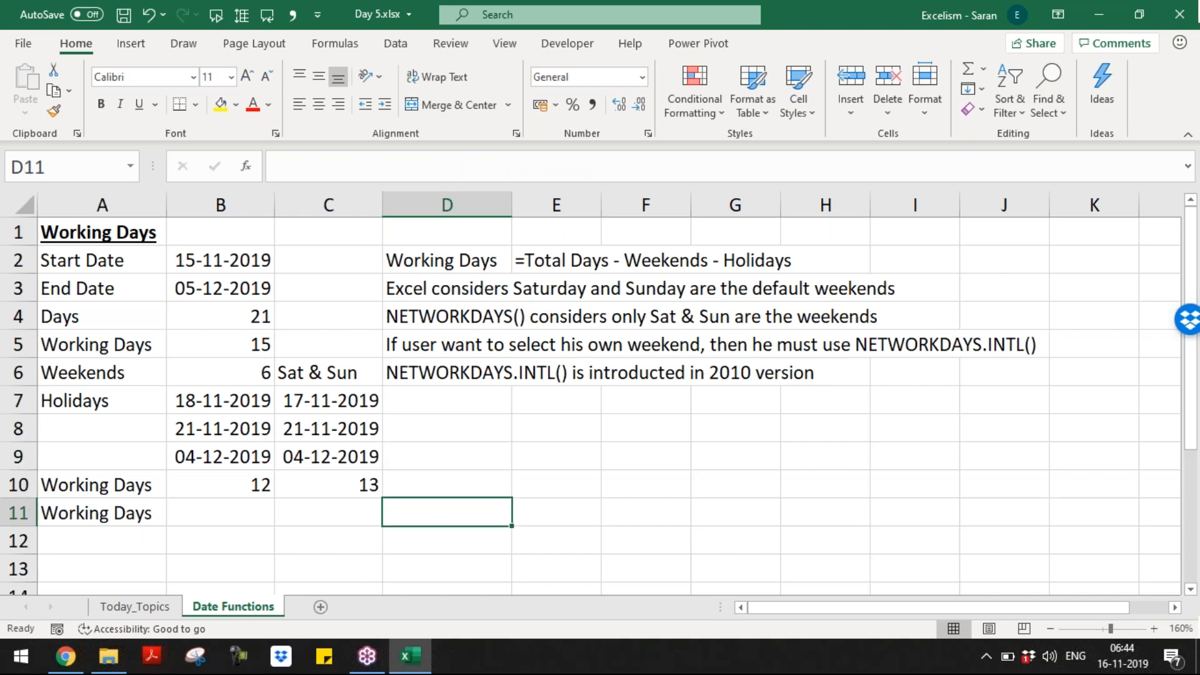
# Step: Enter =NETWORKDAYS.INTL(B2,B3) in B11, giving 15 working days
pyautogui.press('Left')
pyautogui.press('Left')
pyautogui.write('=net')
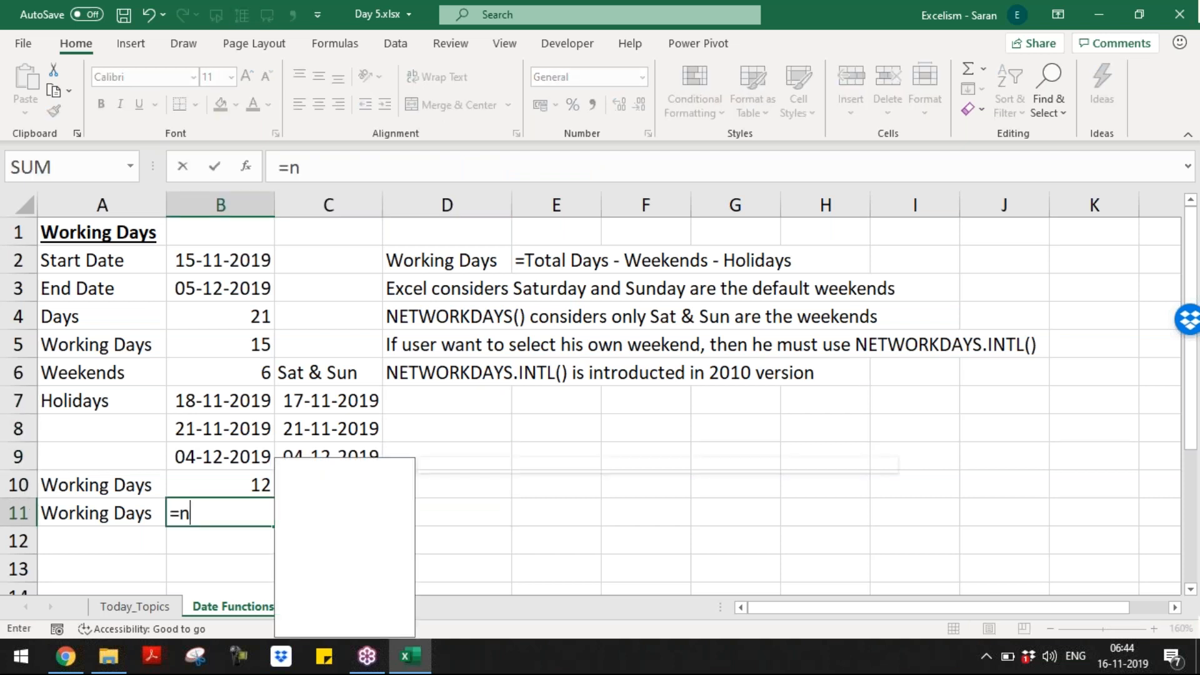
pyautogui.press('Down')
pyautogui.press('Tab')
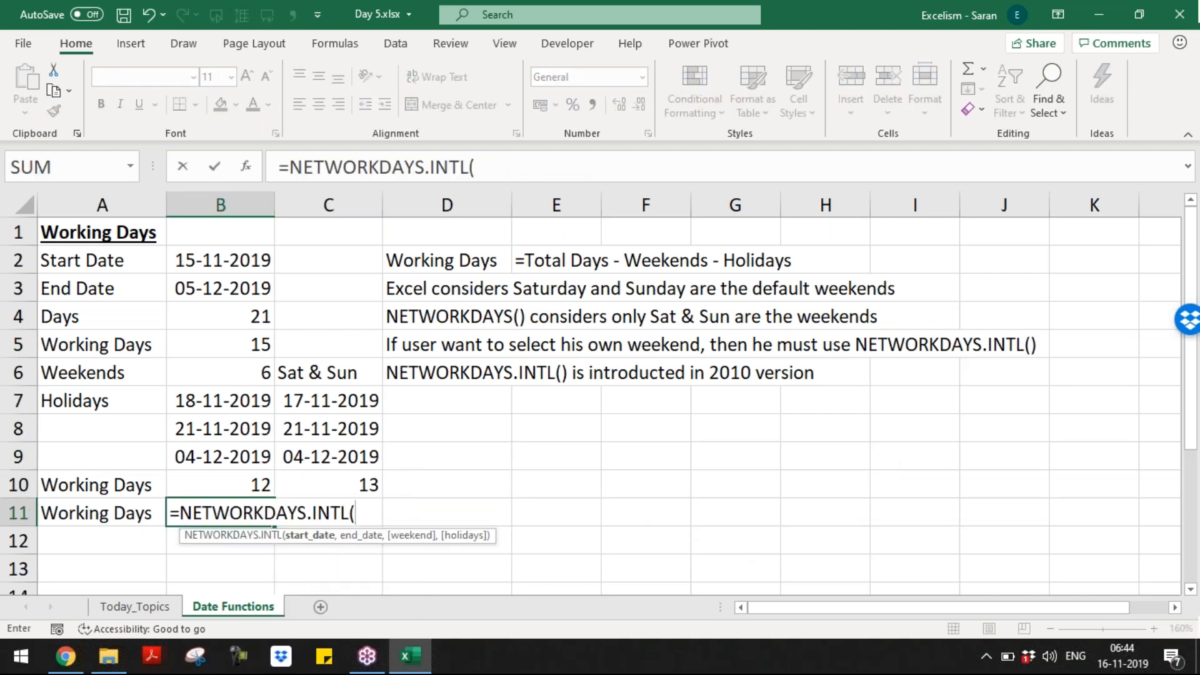
pyautogui.click(232, 268)
pyautogui.write(',')
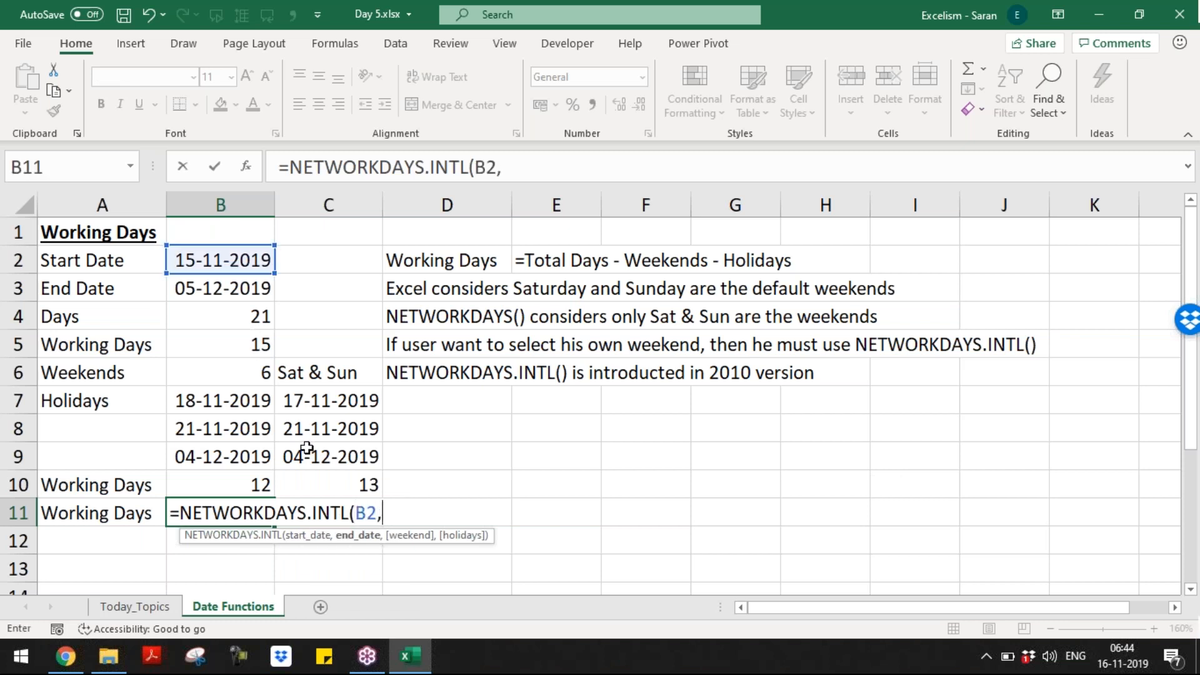
pyautogui.click(250, 291)
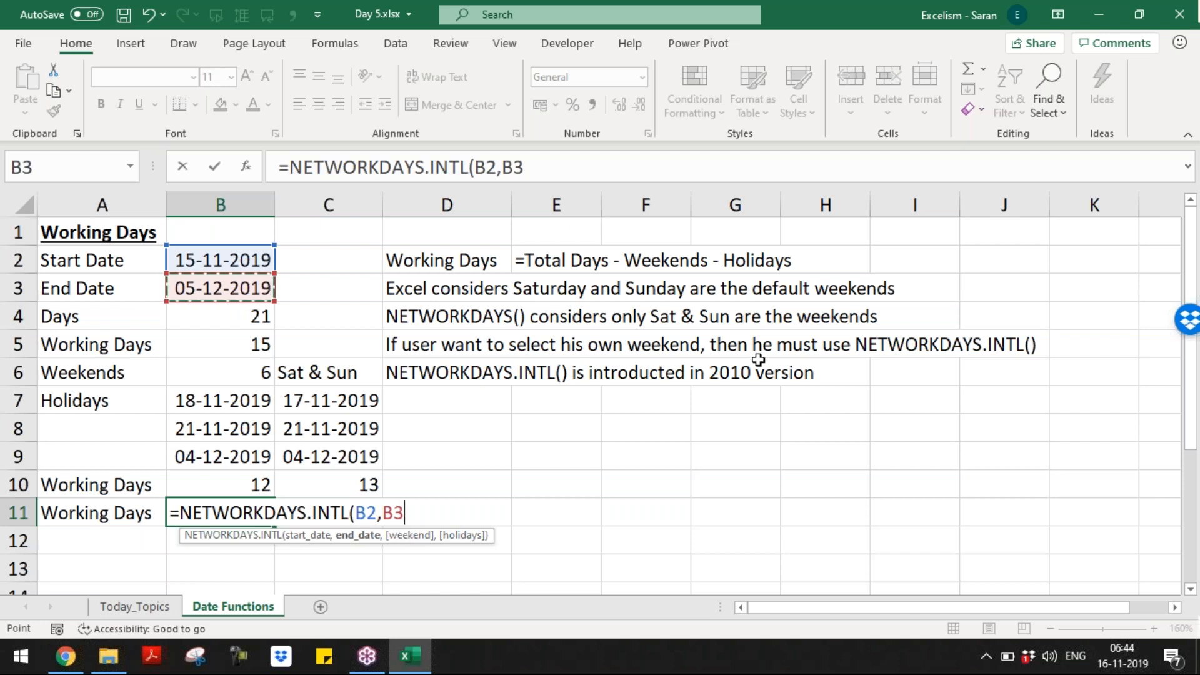
pyautogui.write(')')
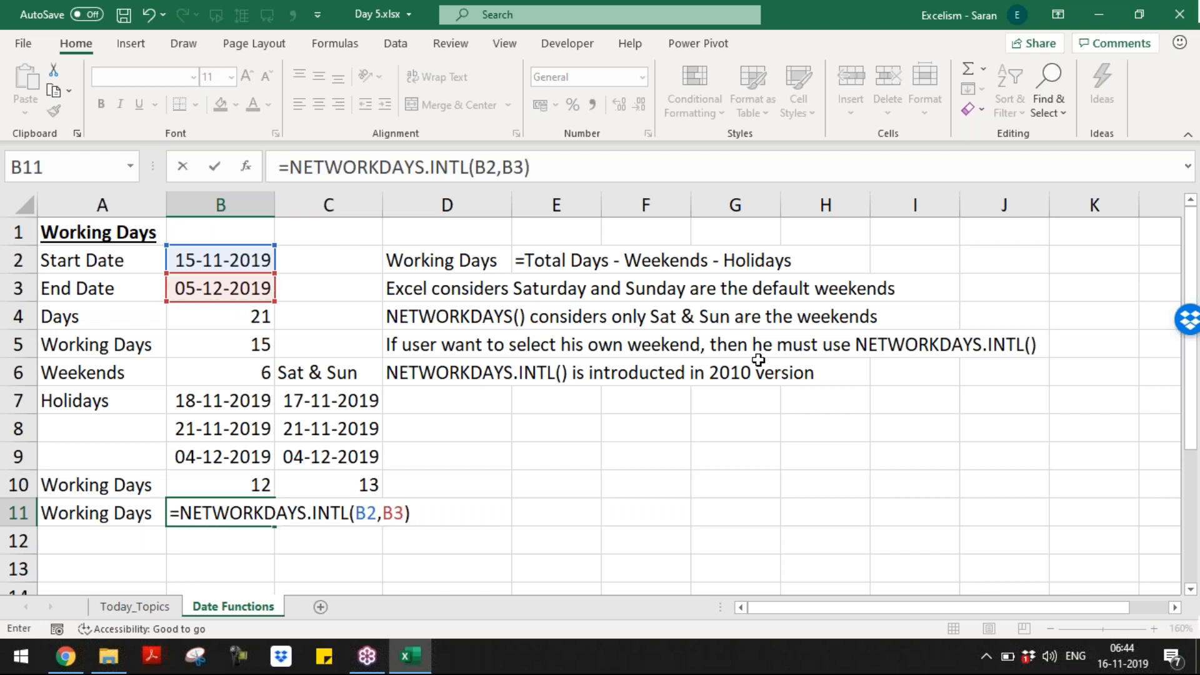
pyautogui.press('Return')
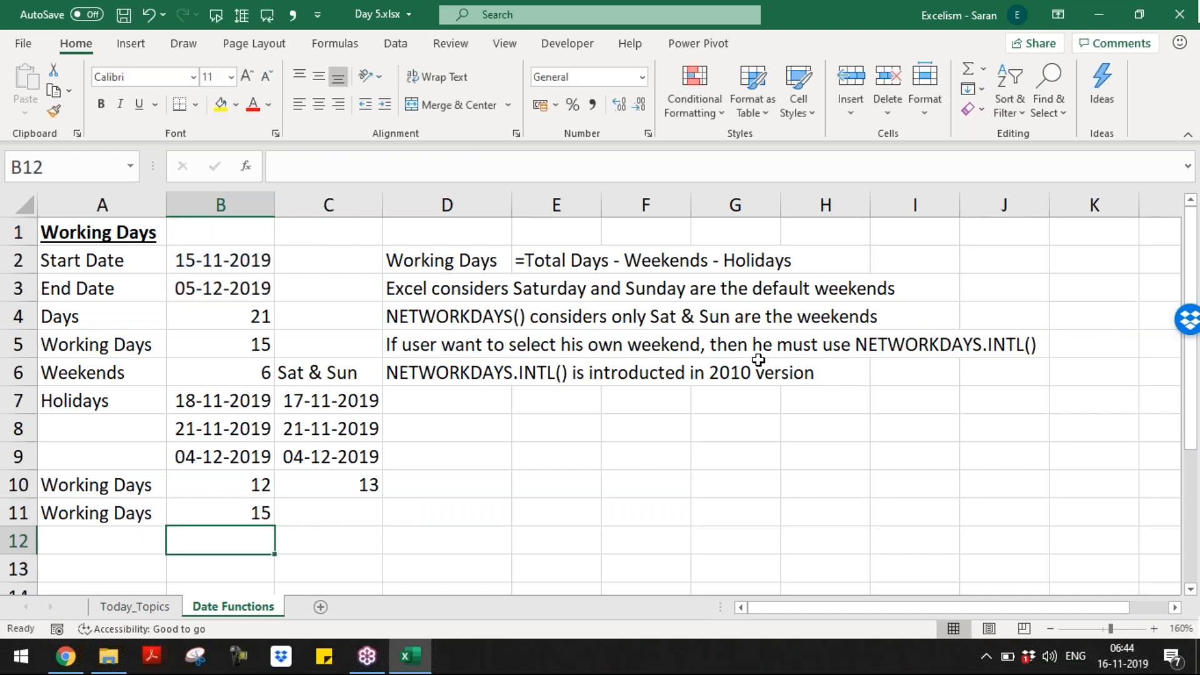
# Step: Compare the B5 and B11 results, then label cell A12 'Weekends'
pyautogui.click(244, 341)
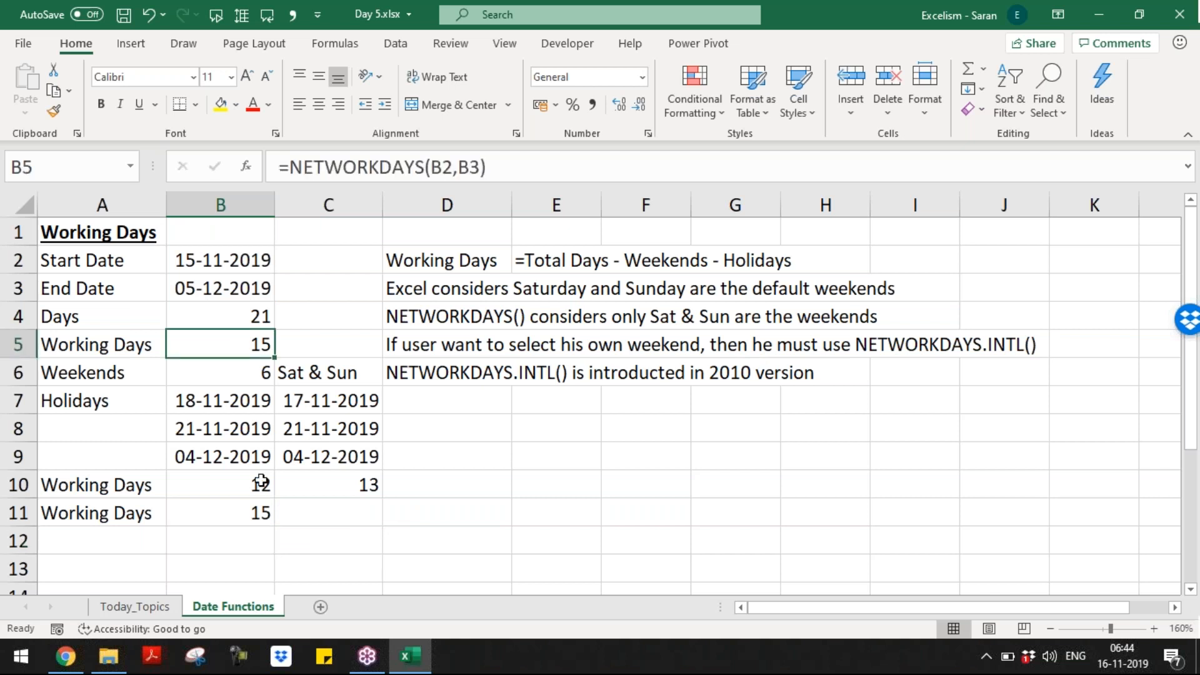
pyautogui.click(262, 516)
pyautogui.click(128, 541)
pyautogui.write('W')
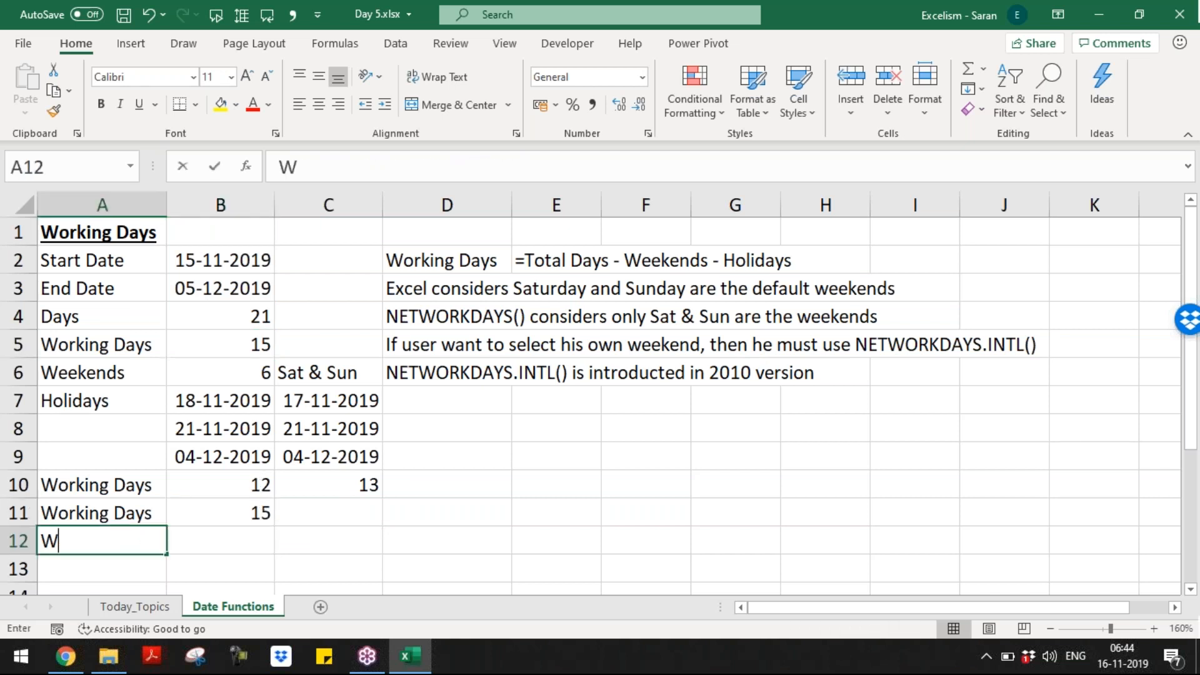
pyautogui.write('eekends')
pyautogui.press('Tab')
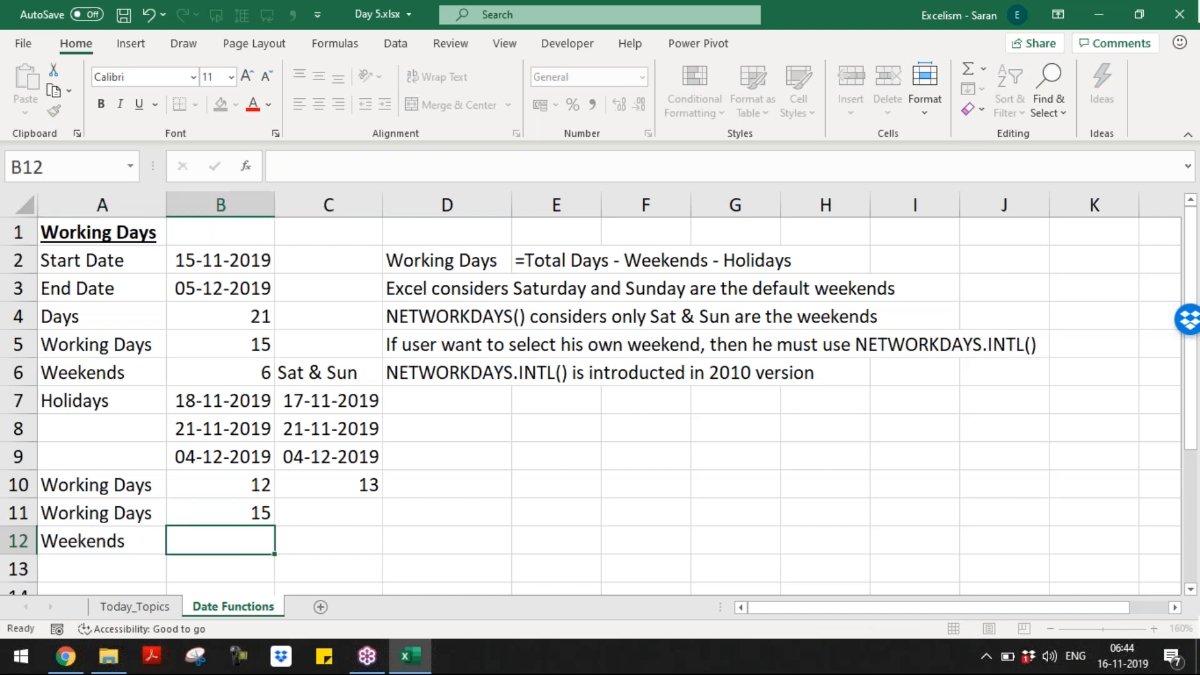
# Step: Enter =B4-B11 in B12 to count the 6 weekend days
pyautogui.write('=')
pyautogui.press('Up')
pyautogui.press('Up')
pyautogui.press('Up')
pyautogui.press('Up')
pyautogui.press('Up')
pyautogui.press('Up')
pyautogui.press('Up')
pyautogui.press('Up')
pyautogui.write('-')
pyautogui.press('Up')
pyautogui.press('Return')
pyautogui.press('Up')
# Step: Copy the 'Sat & Sun' label from C6 into C12
pyautogui.press('Right')
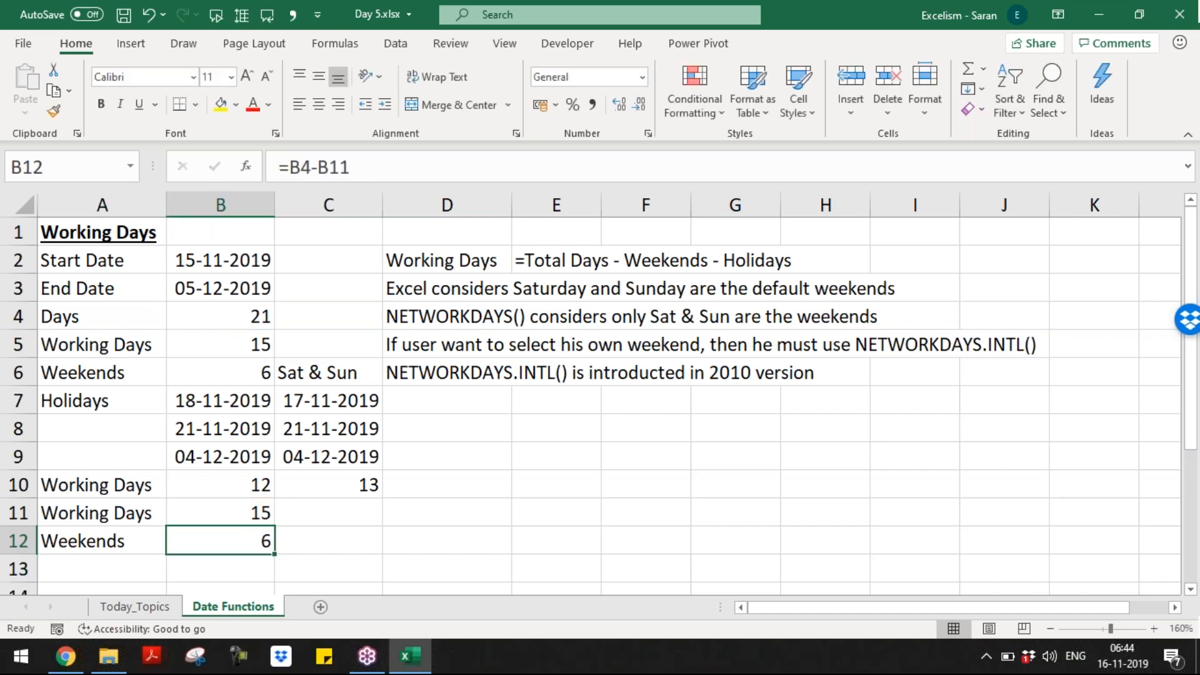
pyautogui.press('Right')
pyautogui.hotkey('ctrl', 'Up')
pyautogui.hotkey('ctrl', 'Up')
pyautogui.hotkey('ctrl', 'c')
pyautogui.press('Down')
pyautogui.press('Down')
pyautogui.press('Down')
pyautogui.press('Down')
pyautogui.press('Down')
pyautogui.press('Down')
pyautogui.press('Return')
pyautogui.press('Right')
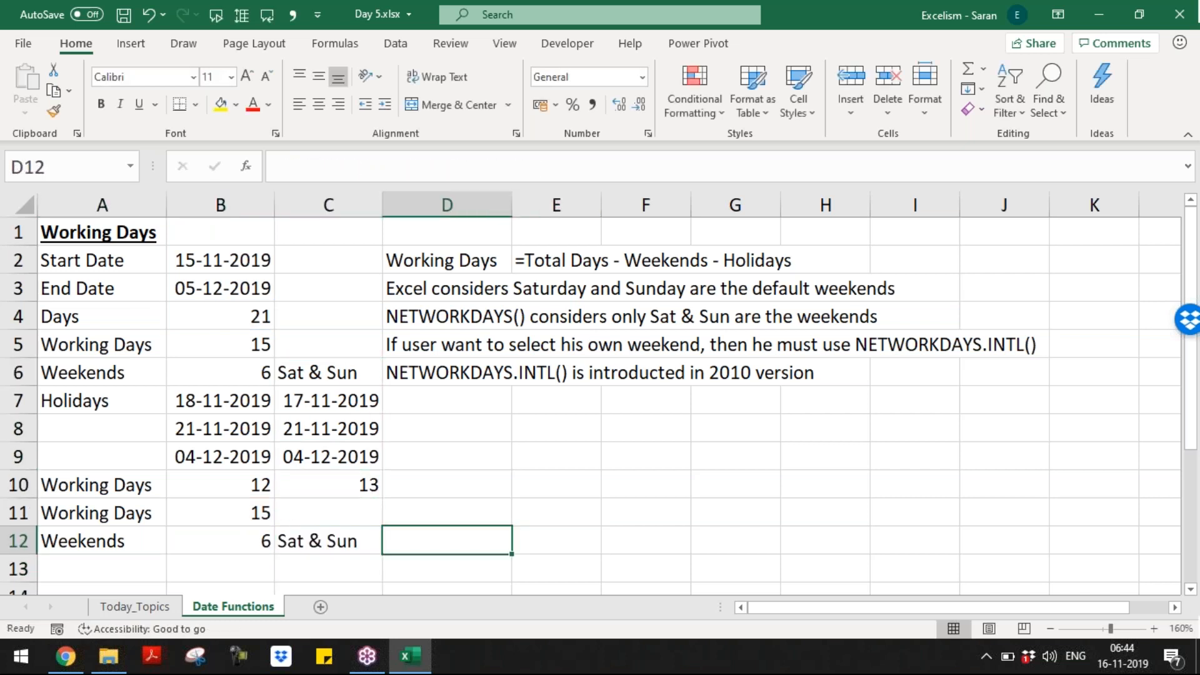
pyautogui.hotkey('ctrl', 'Up')
pyautogui.press('Down')
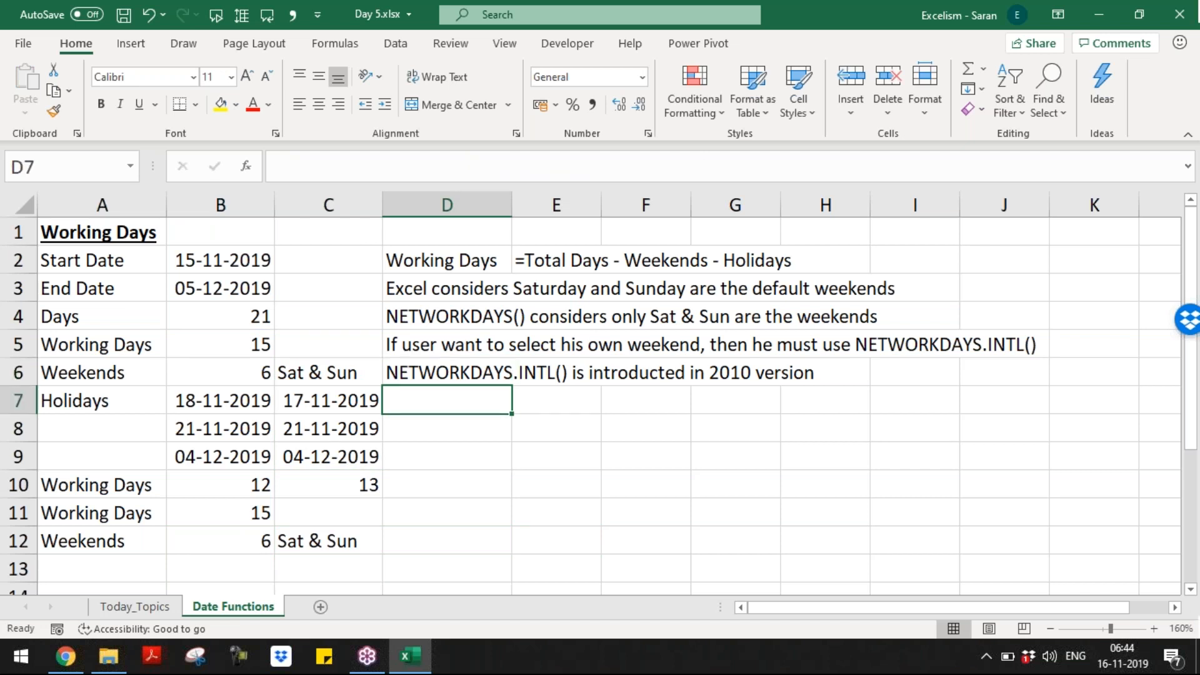
# Step: Type the D7 note 'NETWORKDAYS.INTL() considers Sat & Sun as weekends'
pyautogui.write('NET')
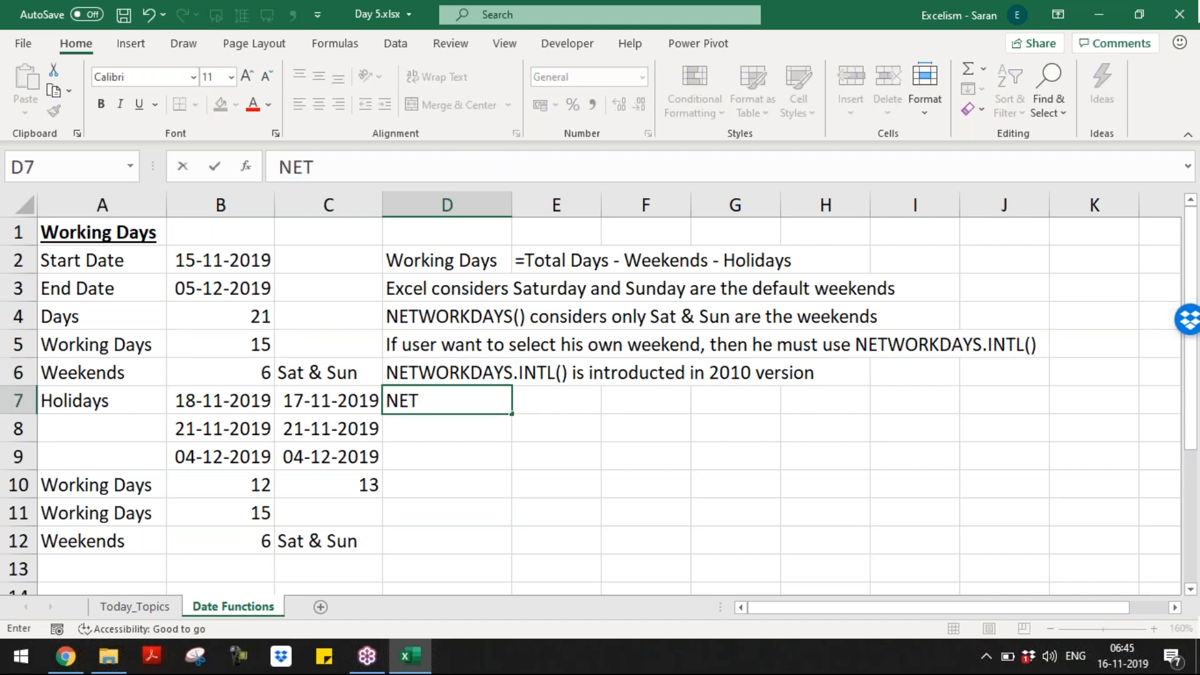
pyautogui.write('WORKDAYS.INTL')
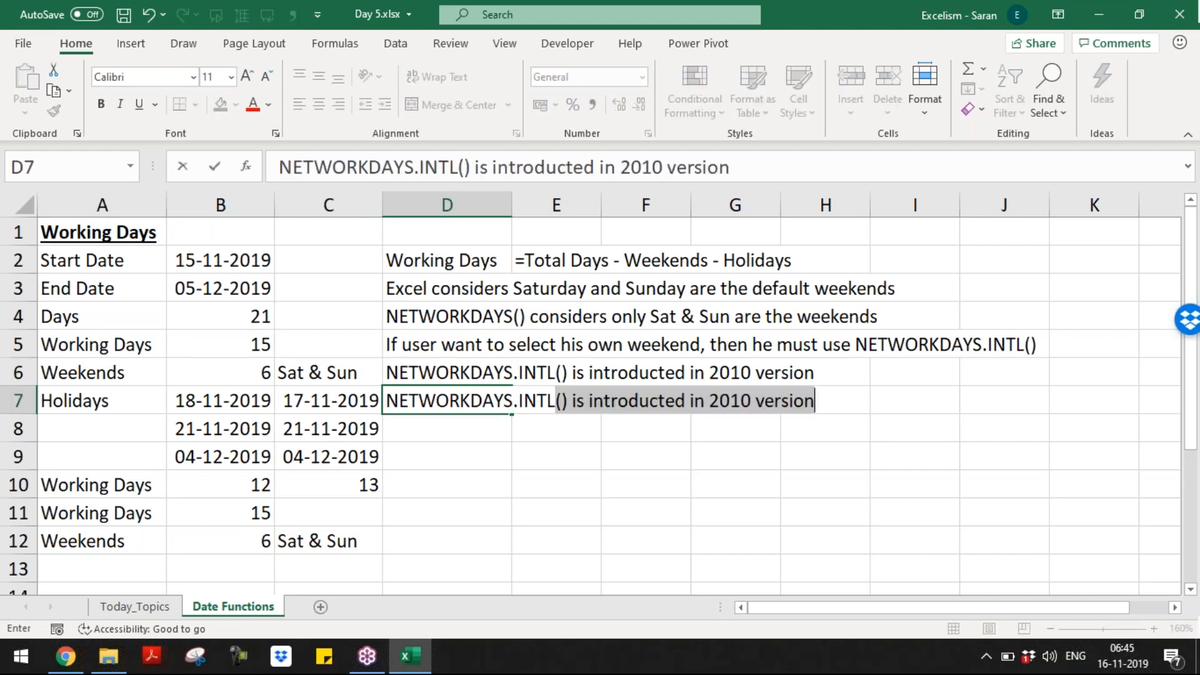
pyautogui.write('() CONSI')
pyautogui.press('BackSpace')
pyautogui.press('BackSpace')
pyautogui.press('BackSpace')
pyautogui.press('BackSpace')
pyautogui.press('BackSpace')
pyautogui.write('con')
pyautogui.press('BackSpace')
pyautogui.write('onsider')
pyautogui.write('s ')
pyautogui.write('S')
pyautogui.press('BackSpace')
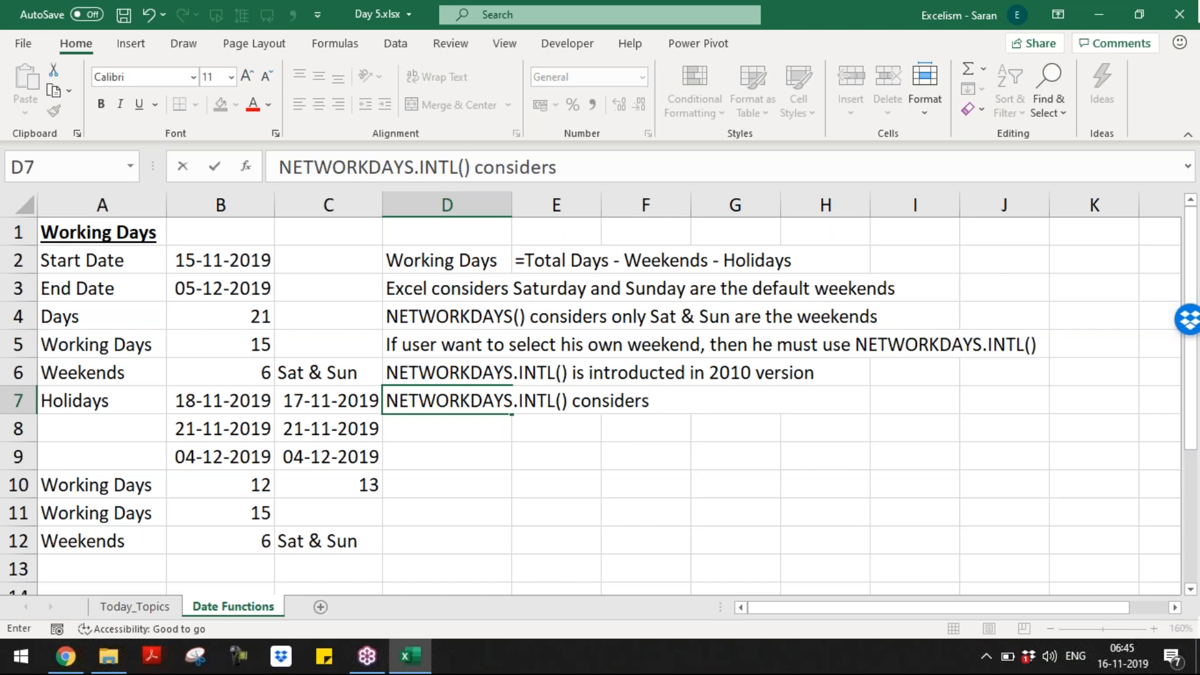
pyautogui.write('Sat & Sun as weeke')
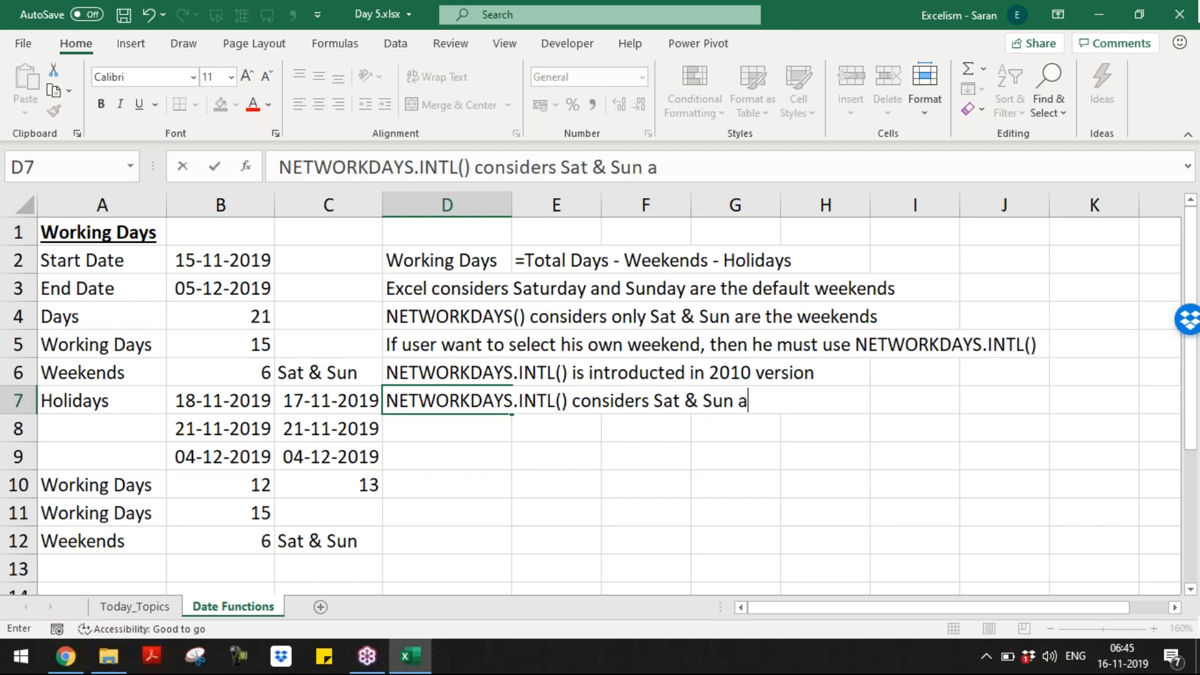
pyautogui.write('by')
pyautogui.press('BackSpace')
pyautogui.press('BackSpace')
# Step: Insert 'by-default' before 'considers' in the D7 note
pyautogui.press('Left')
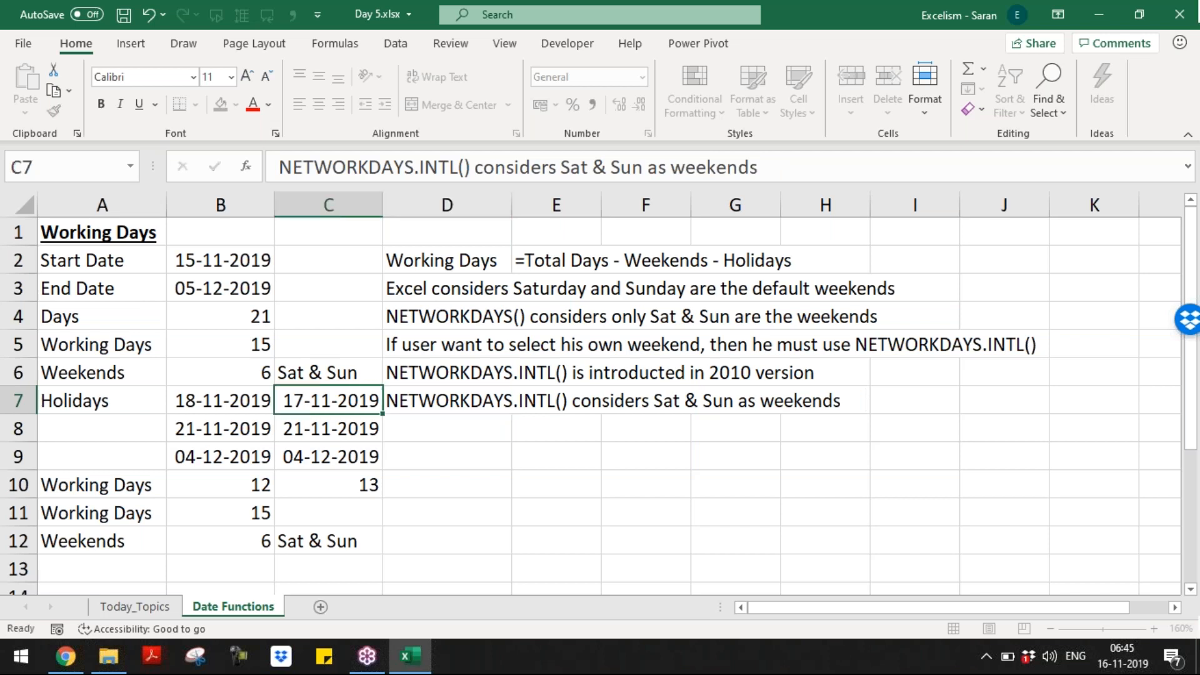
pyautogui.press('Right')
pyautogui.press('F2')
pyautogui.press('Left')
pyautogui.press('Left')
pyautogui.press('Left')
pyautogui.press('Left')
pyautogui.press('Left')
pyautogui.press('Left')
pyautogui.press('Left')
pyautogui.press('Left')
pyautogui.press('Left')
pyautogui.press('Left')
pyautogui.press('Left')
pyautogui.press('Left')
pyautogui.press('Left')
pyautogui.press('Left')
pyautogui.press('Left')
pyautogui.press('Left')
pyautogui.press('Left')
pyautogui.press('Left')
pyautogui.press('Left')
pyautogui.press('Left')
pyautogui.press('Left')
pyautogui.press('Left')
pyautogui.press('Left')
pyautogui.press('Left')
pyautogui.press('Left')
pyautogui.press('Left')
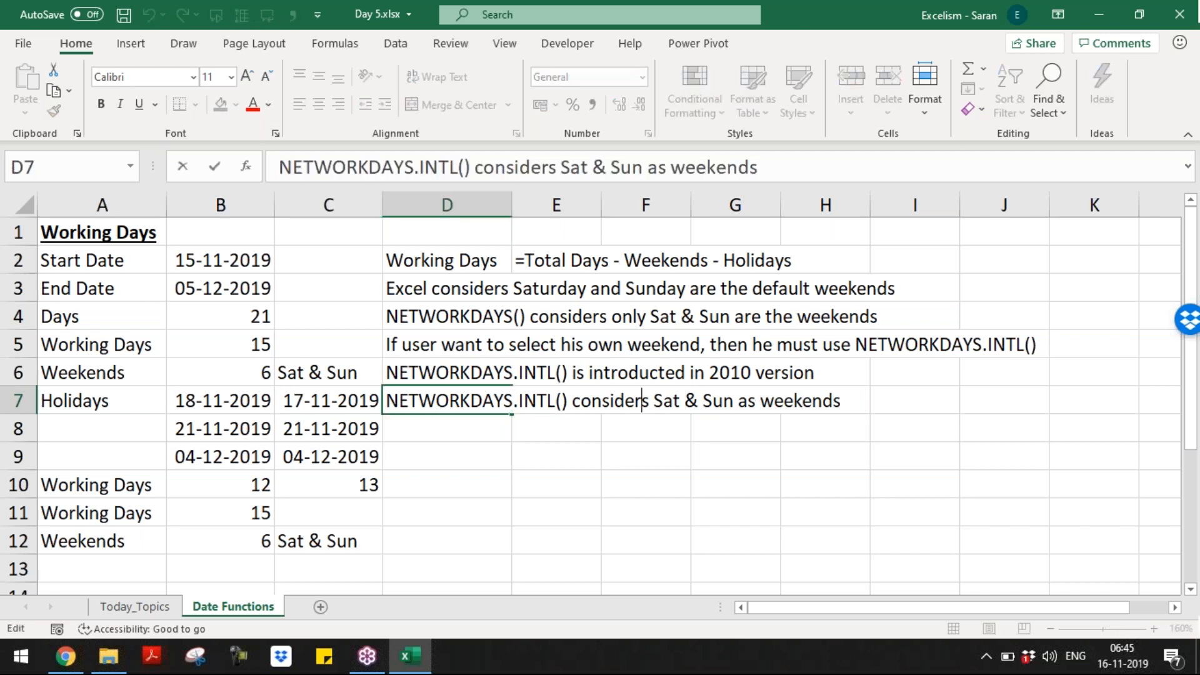
pyautogui.write('by-defau')
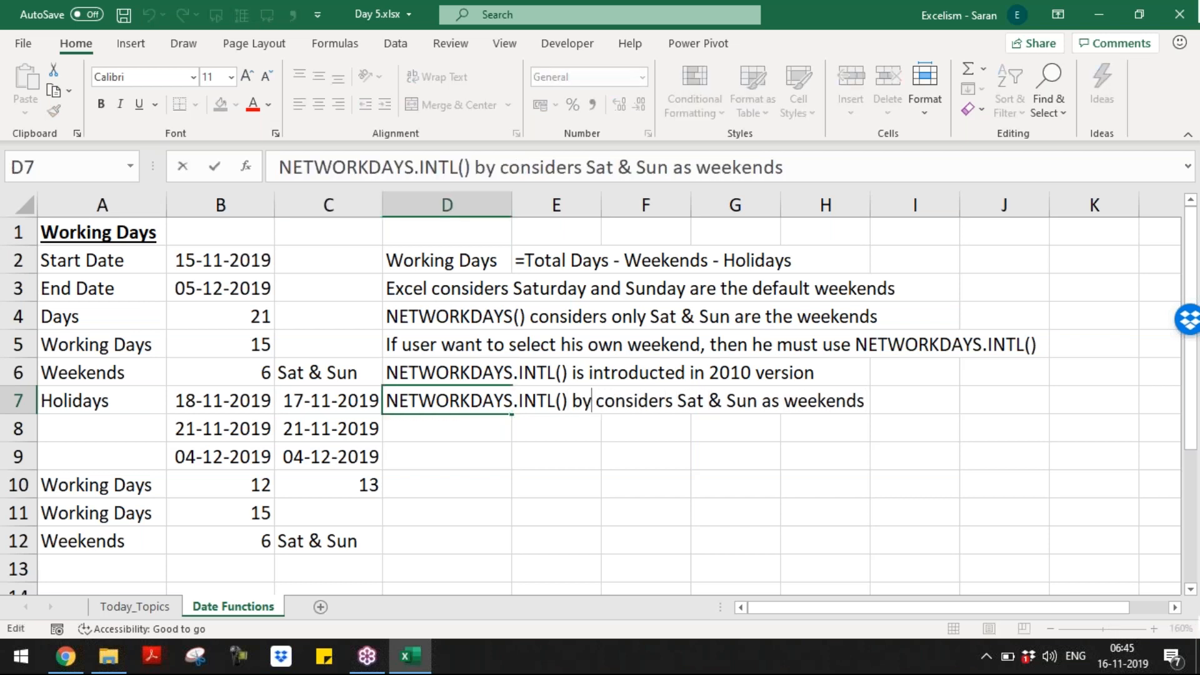
pyautogui.write('lt')
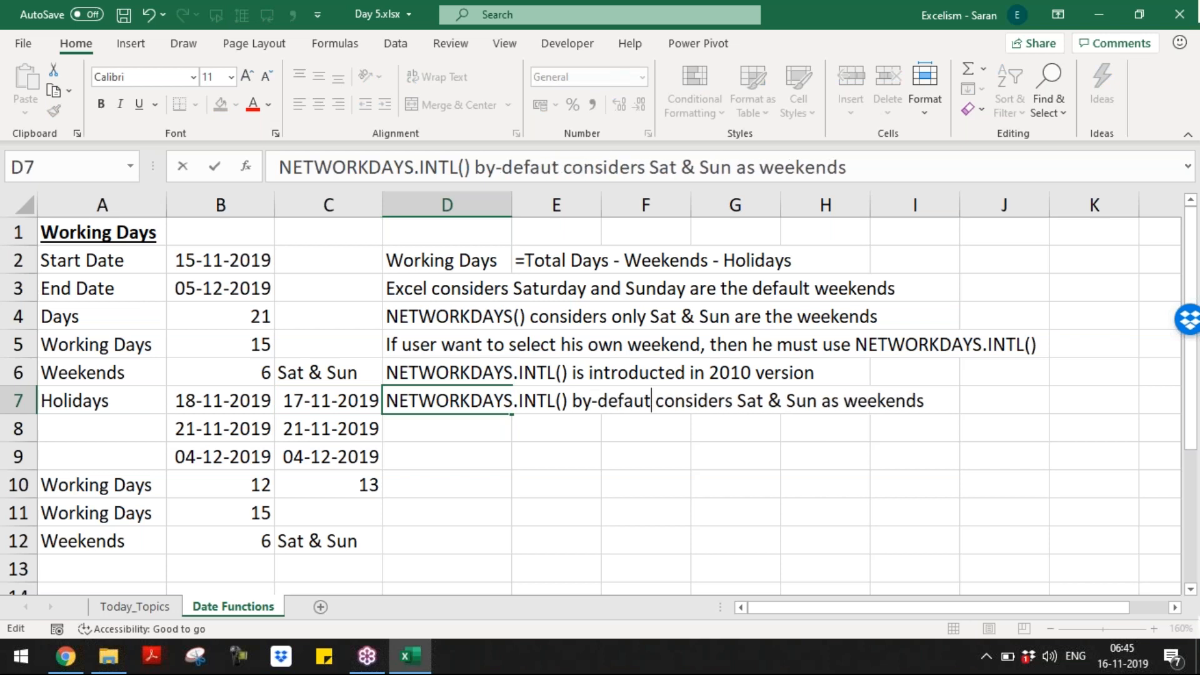
pyautogui.press('Return')
# Step: Cancel the stray D8 entry and begin the 'Working Days' label in A13
pyautogui.write('If user')
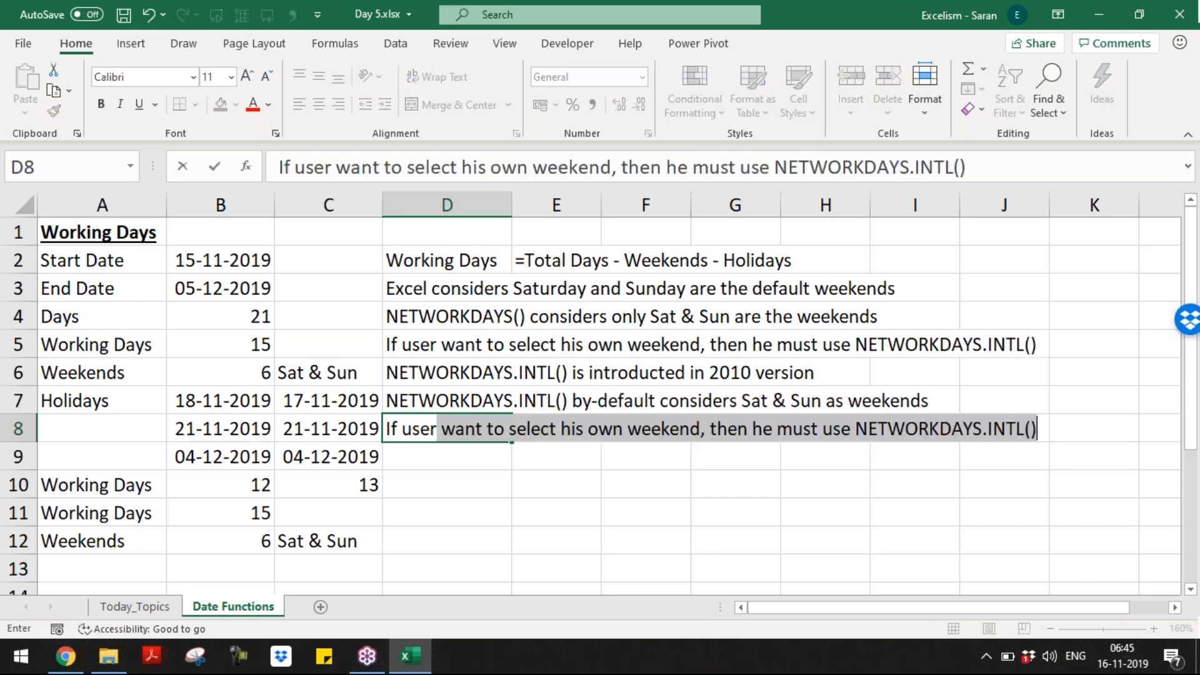
pyautogui.press('Escape')
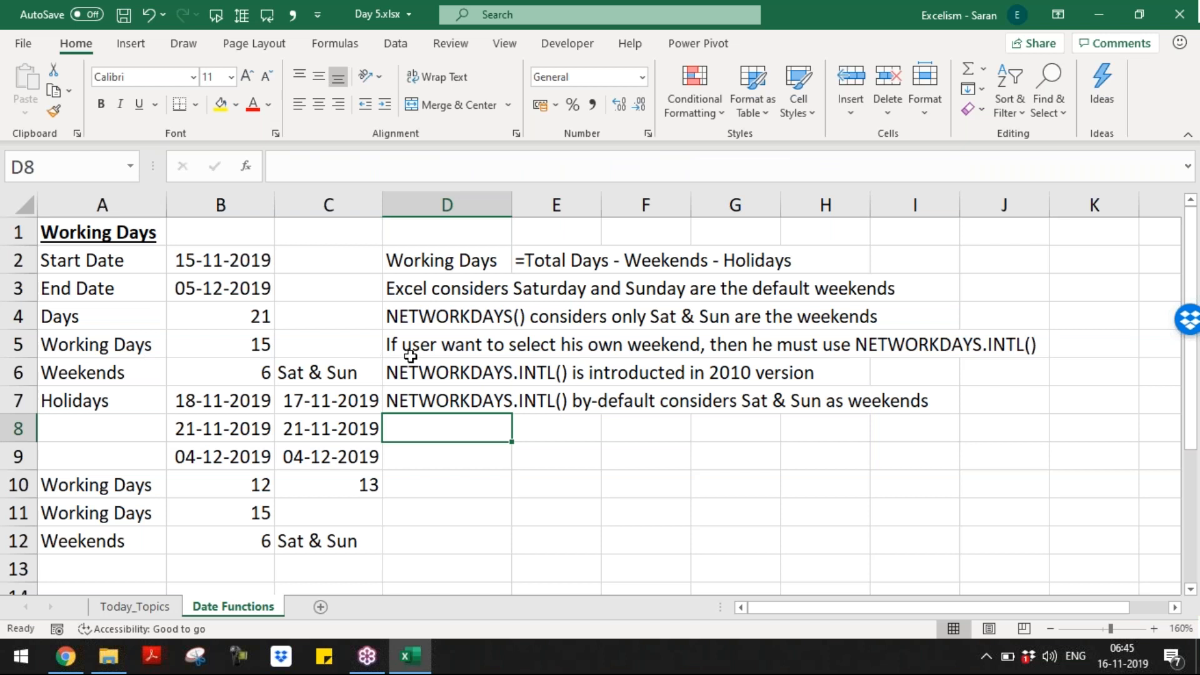
pyautogui.click(410, 348)
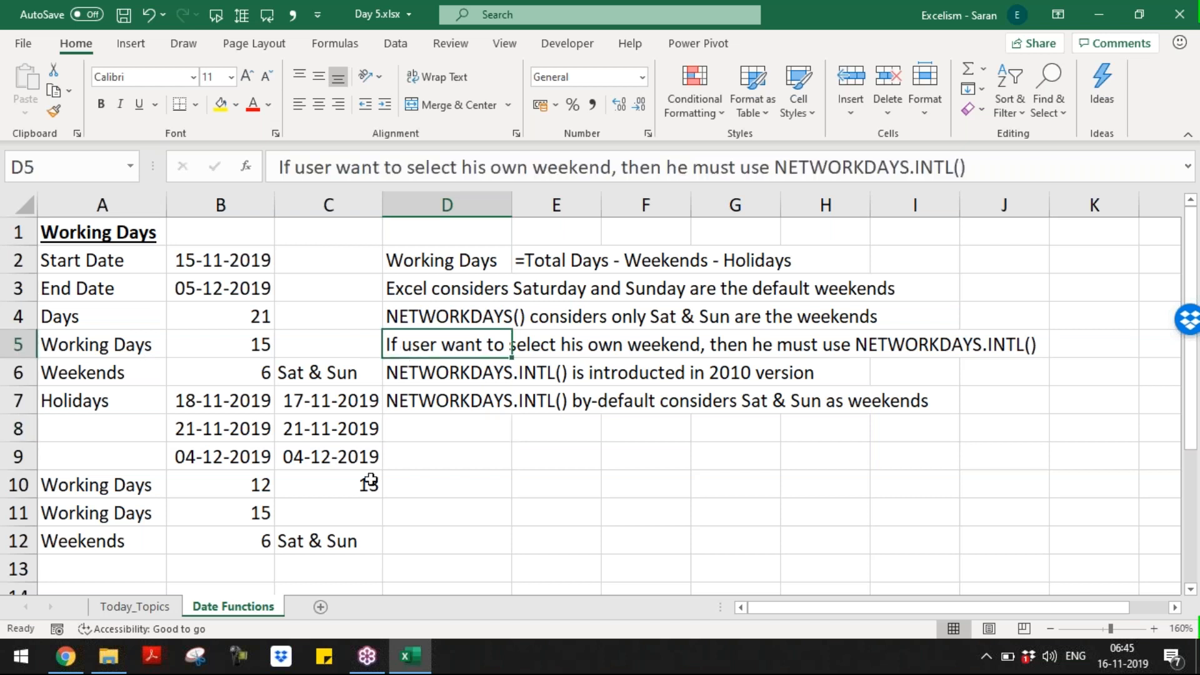
pyautogui.click(260, 536)
pyautogui.press('Return')
pyautogui.press('Left')
pyautogui.write('HWorki')
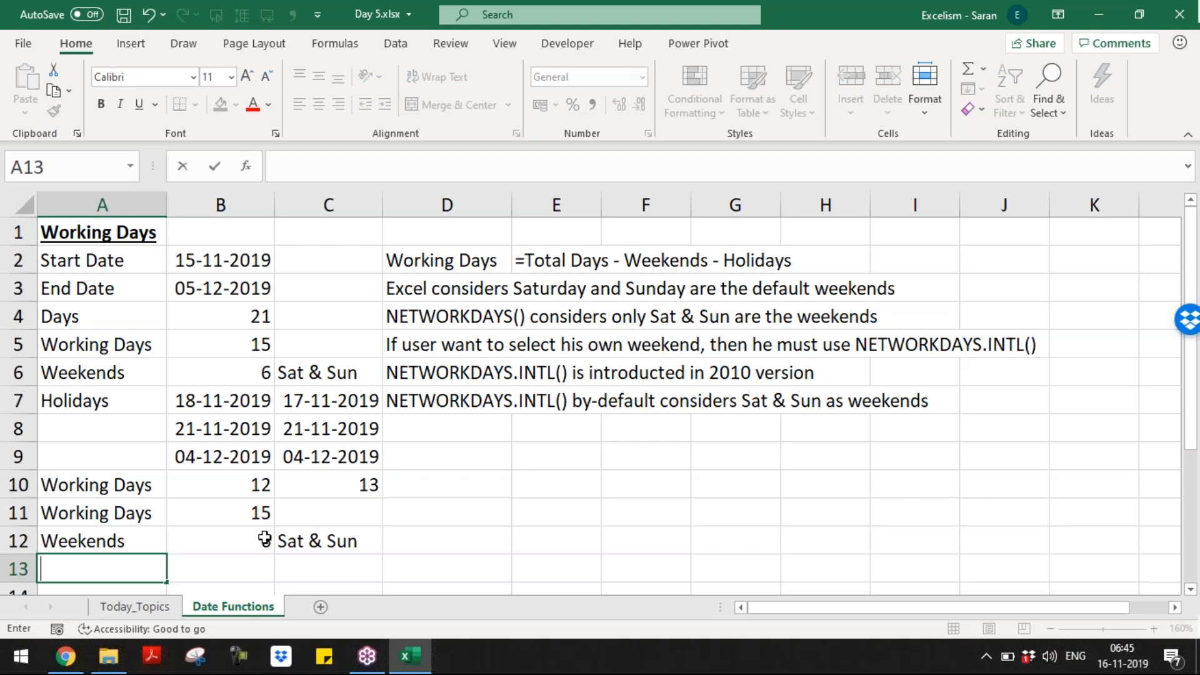
# Step: Accept the Working Days label and start =NETWORKDAYS.INTL(B2,B3 in B13
pyautogui.press('Tab')
pyautogui.write('=')
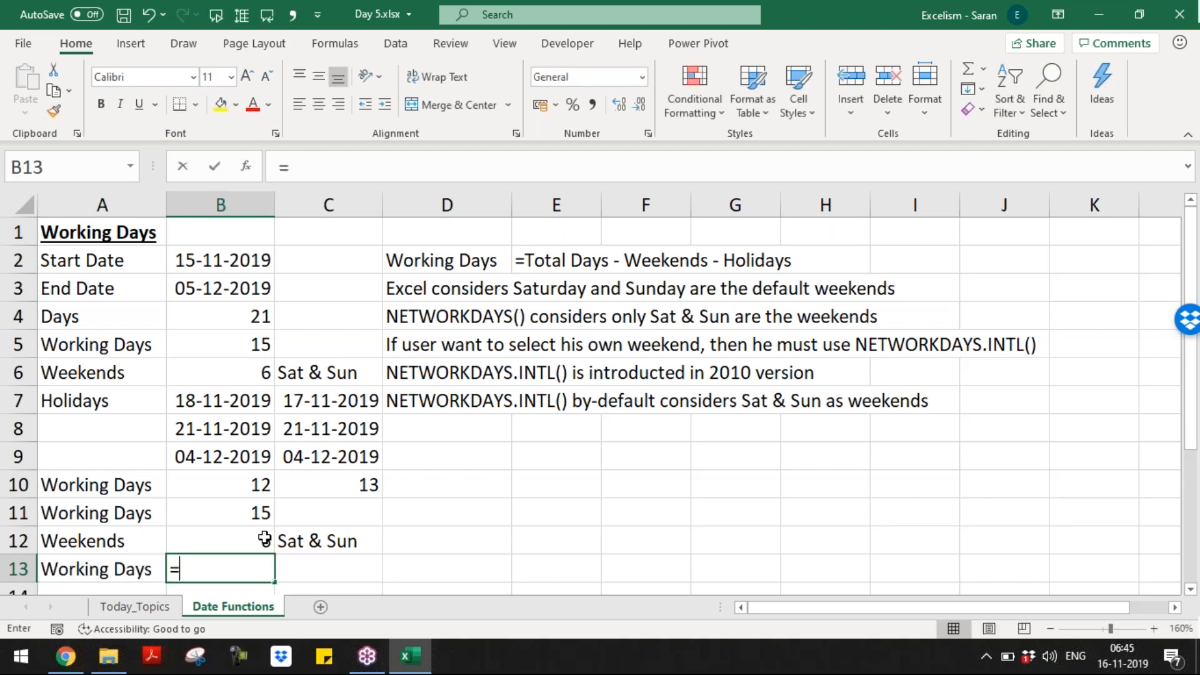
pyautogui.write('net')
pyautogui.press('Down')
pyautogui.press('Tab')
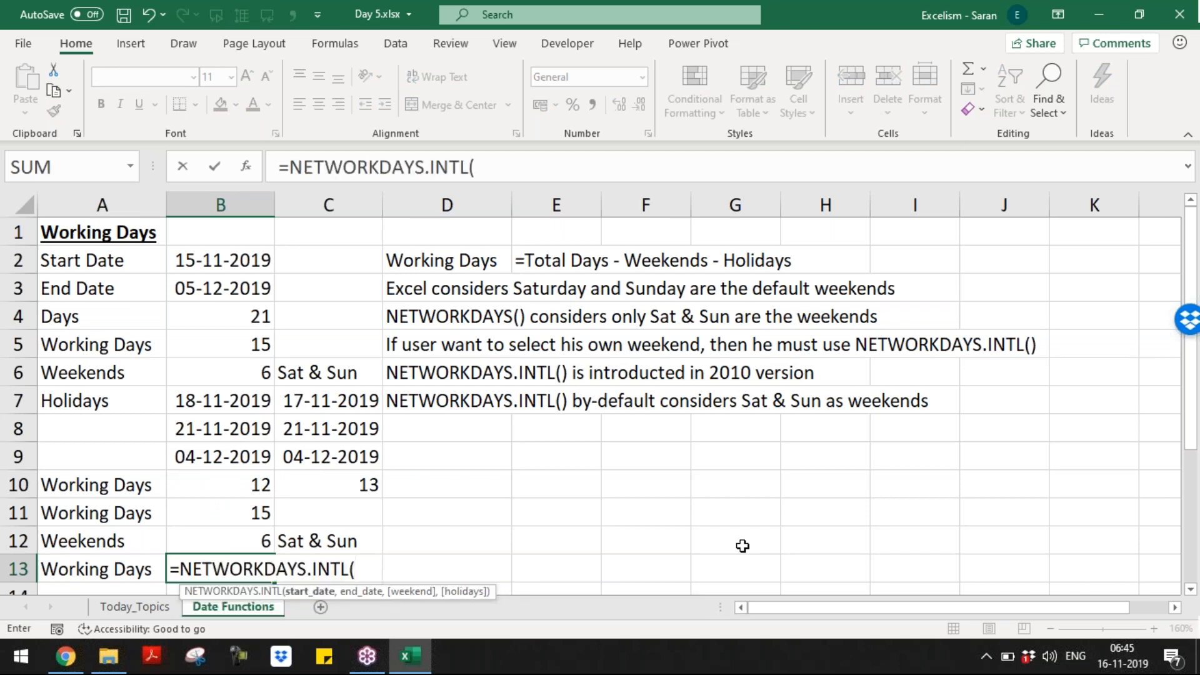
pyautogui.click(218, 256)
pyautogui.write(',')
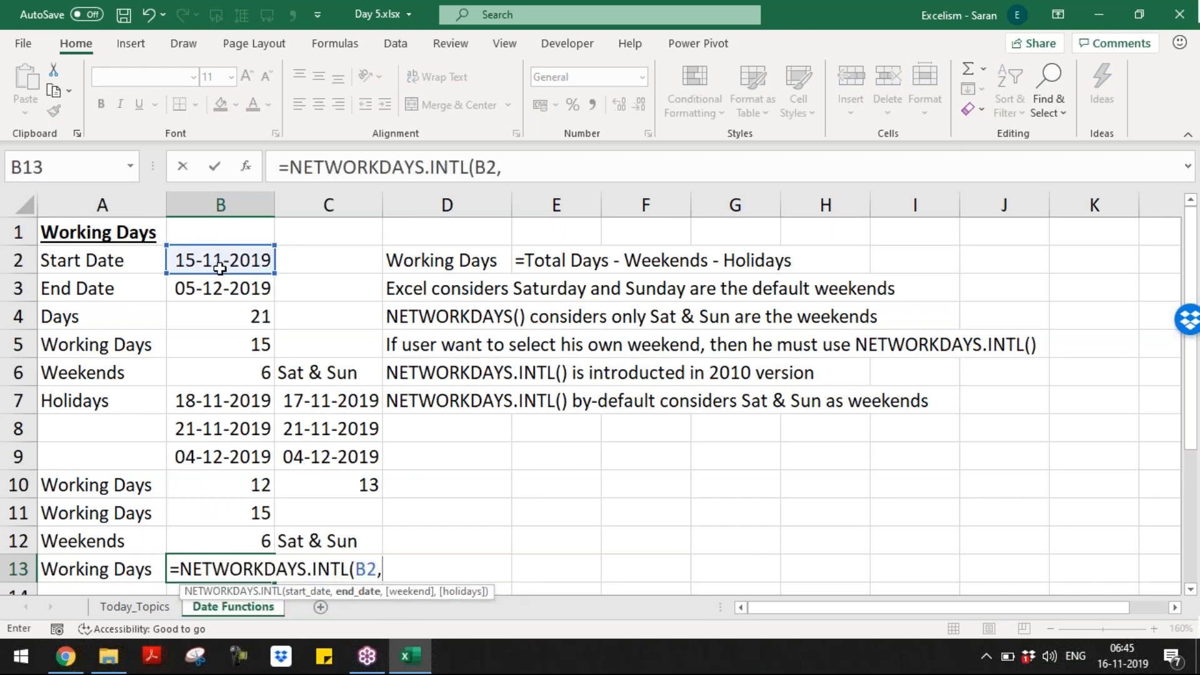
pyautogui.click(230, 287)
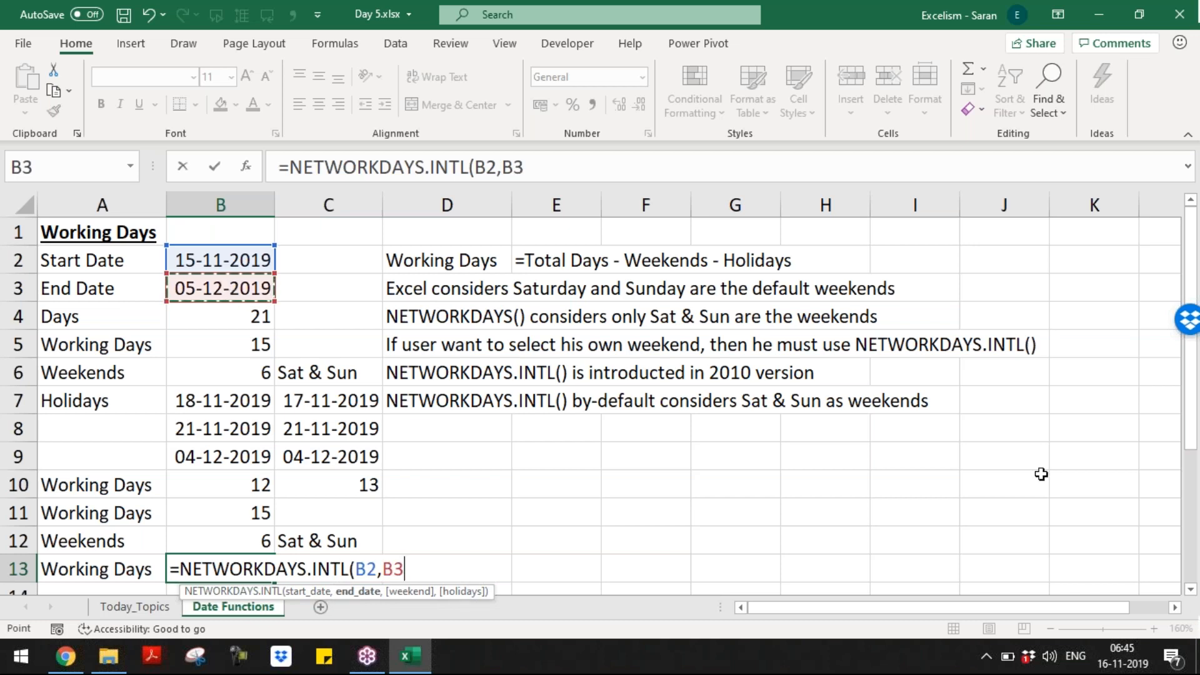
# Step: Add weekend code 11 (Sunday only) and complete the formula, returning 18
pyautogui.click(1190, 591)
pyautogui.click(1190, 590)
pyautogui.click(1190, 590)
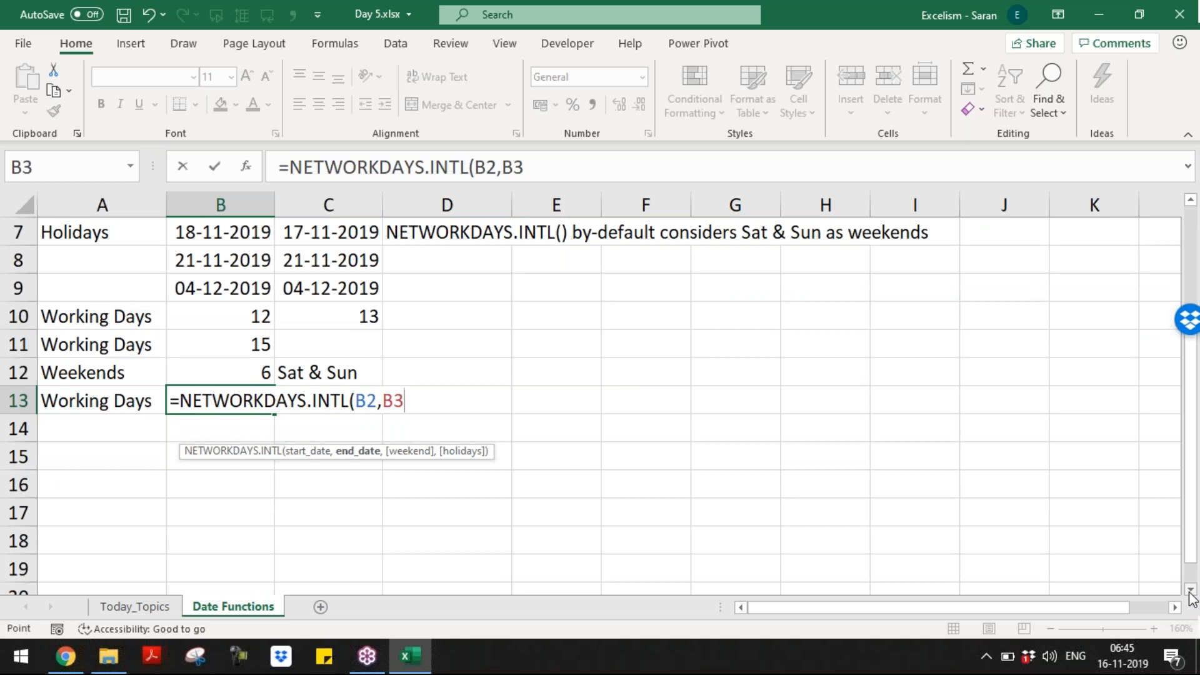
pyautogui.write(',')
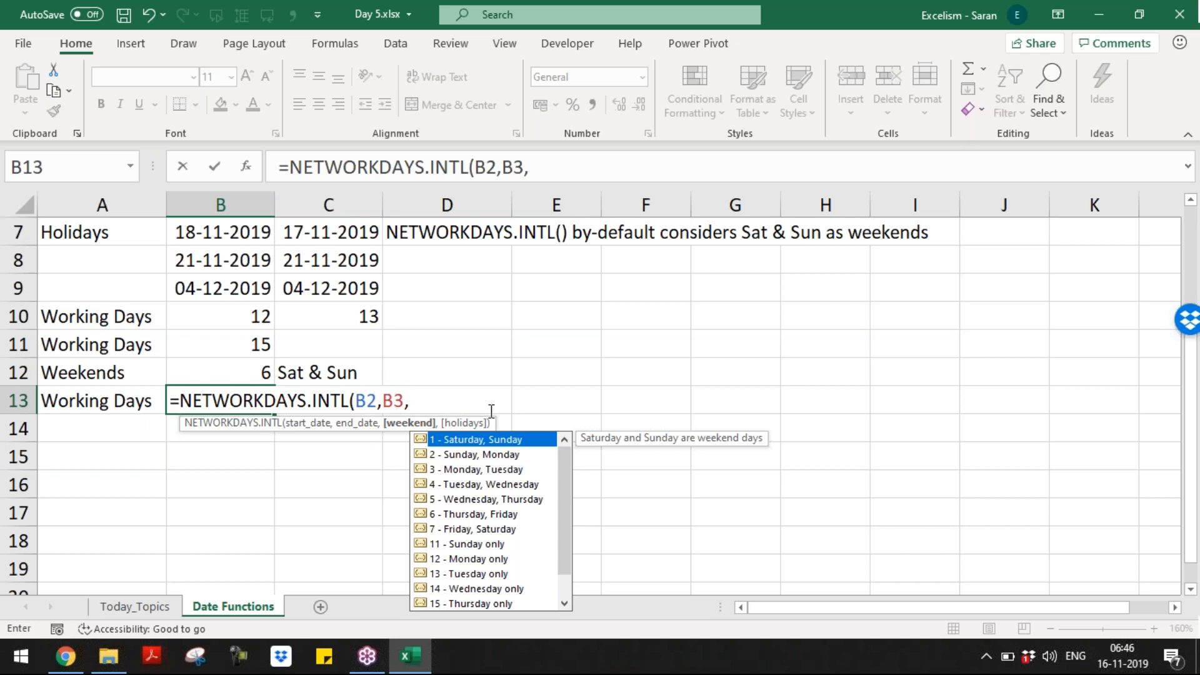
pyautogui.press('BackSpace')
pyautogui.write(',')
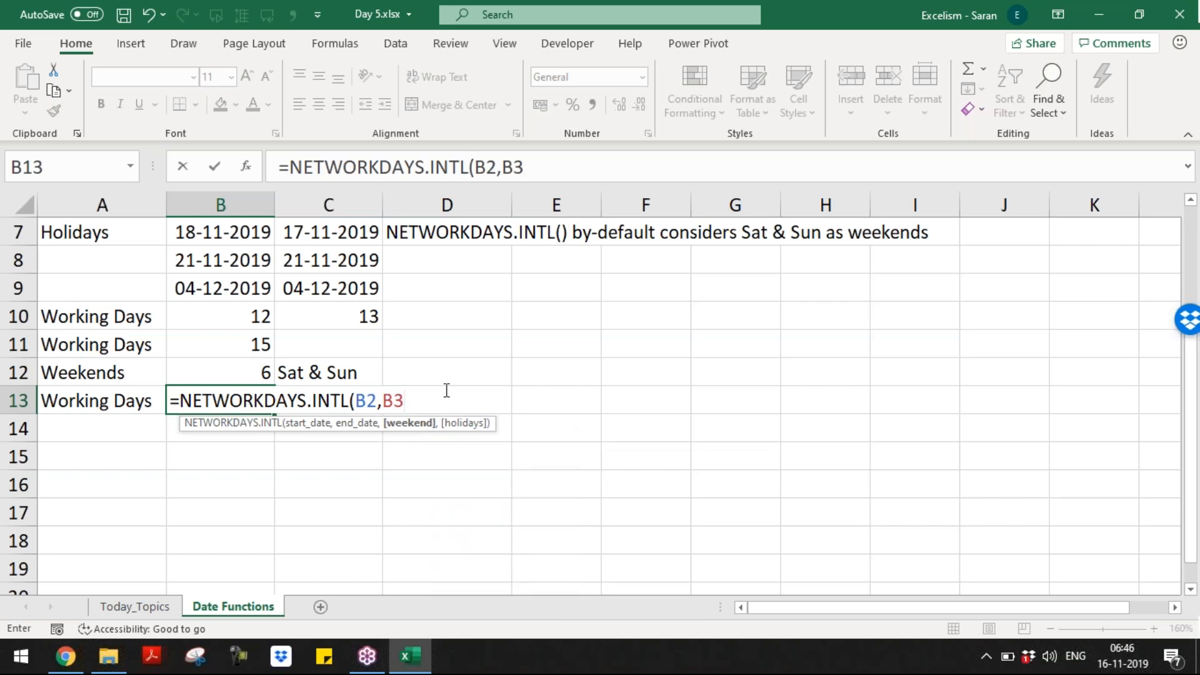
pyautogui.moveTo(563, 460); pyautogui.dragTo(564, 451)
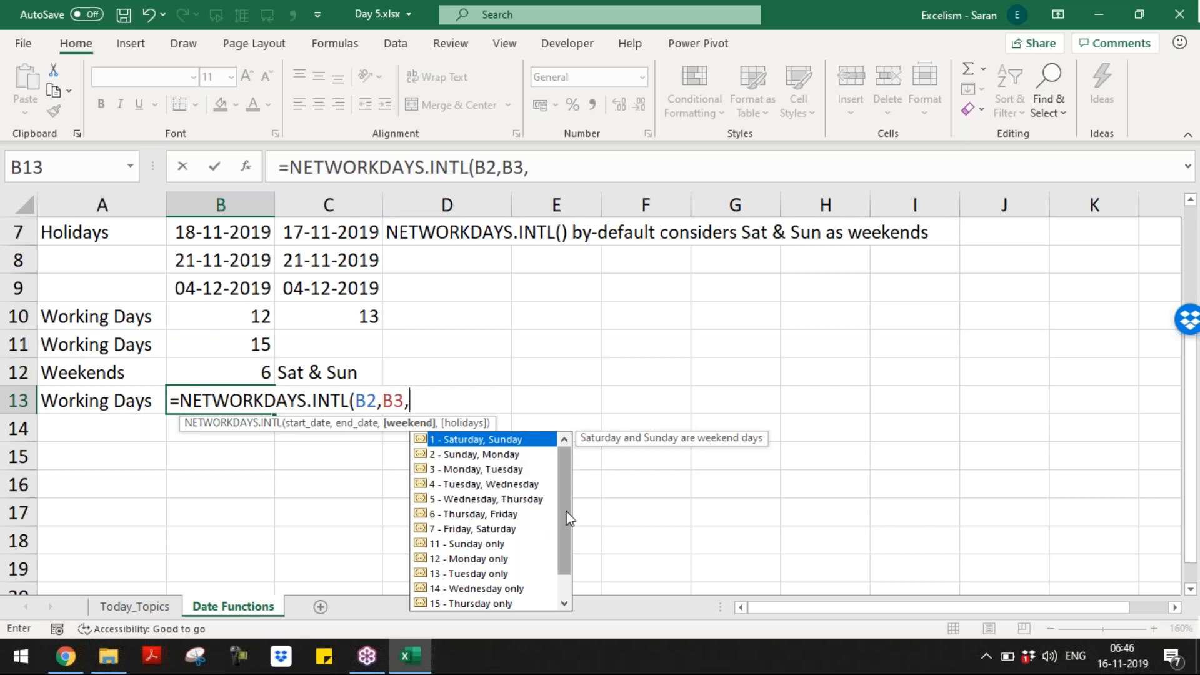
pyautogui.moveTo(568, 518); pyautogui.dragTo(568, 548)
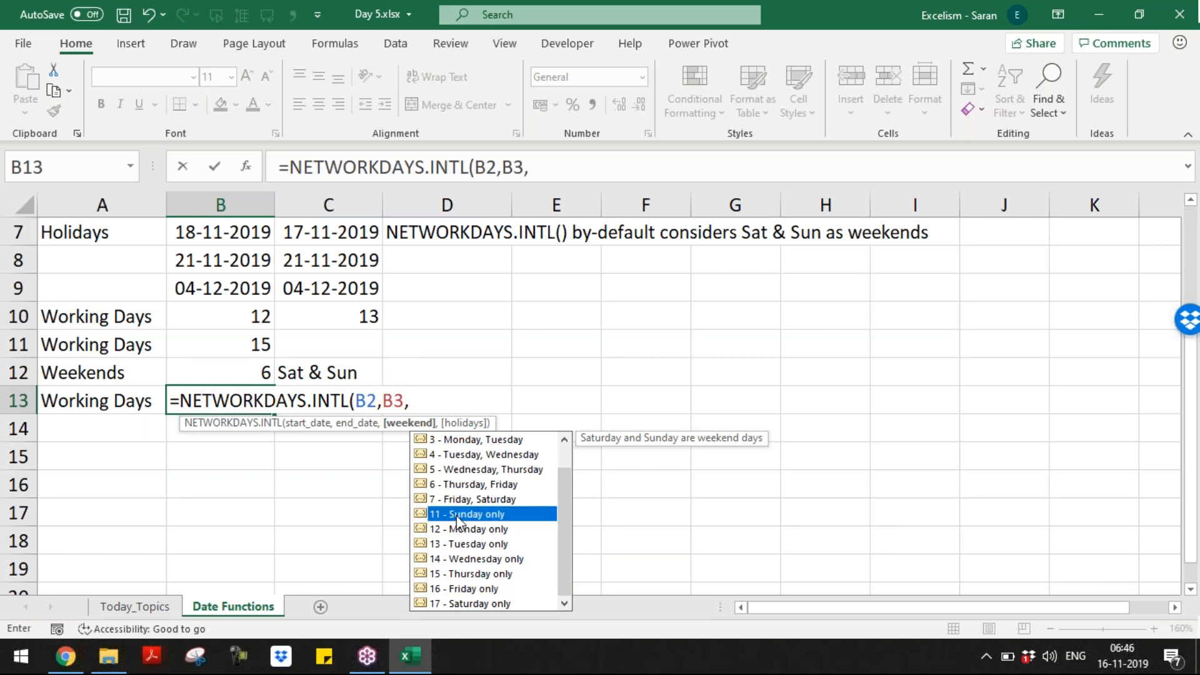
pyautogui.doubleClick(456, 515)
pyautogui.write(')')
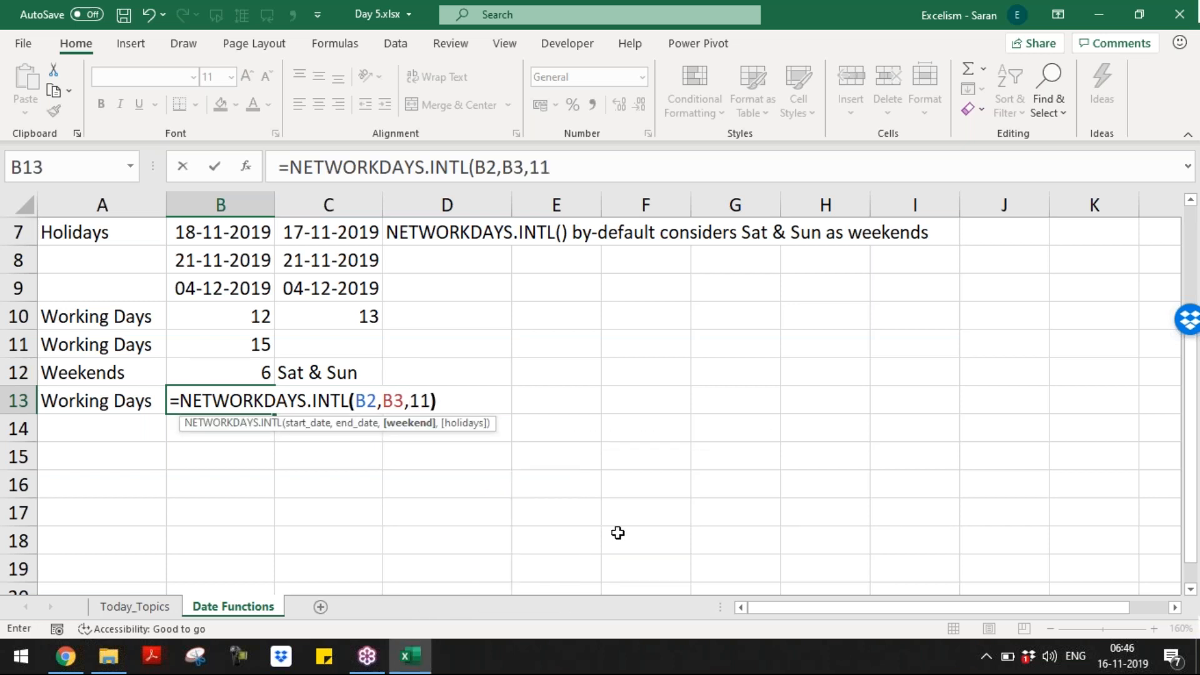
pyautogui.press('Return')
pyautogui.press('Up')
pyautogui.press('Right')
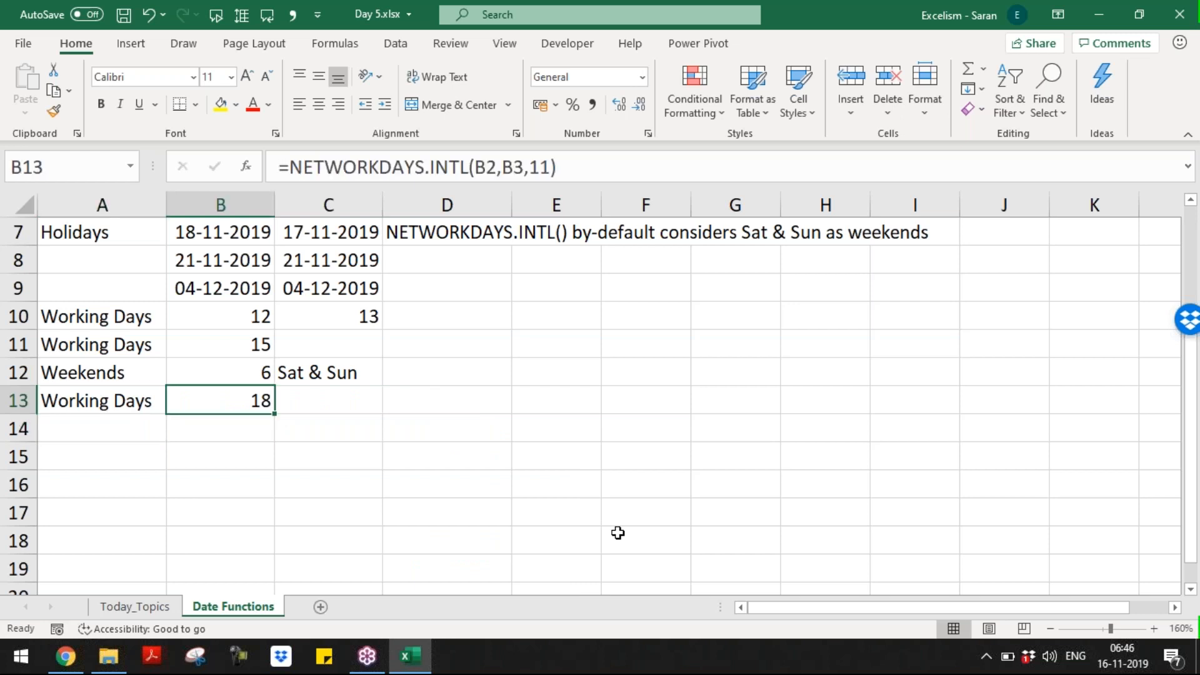
pyautogui.press('Right')
pyautogui.press('Right')
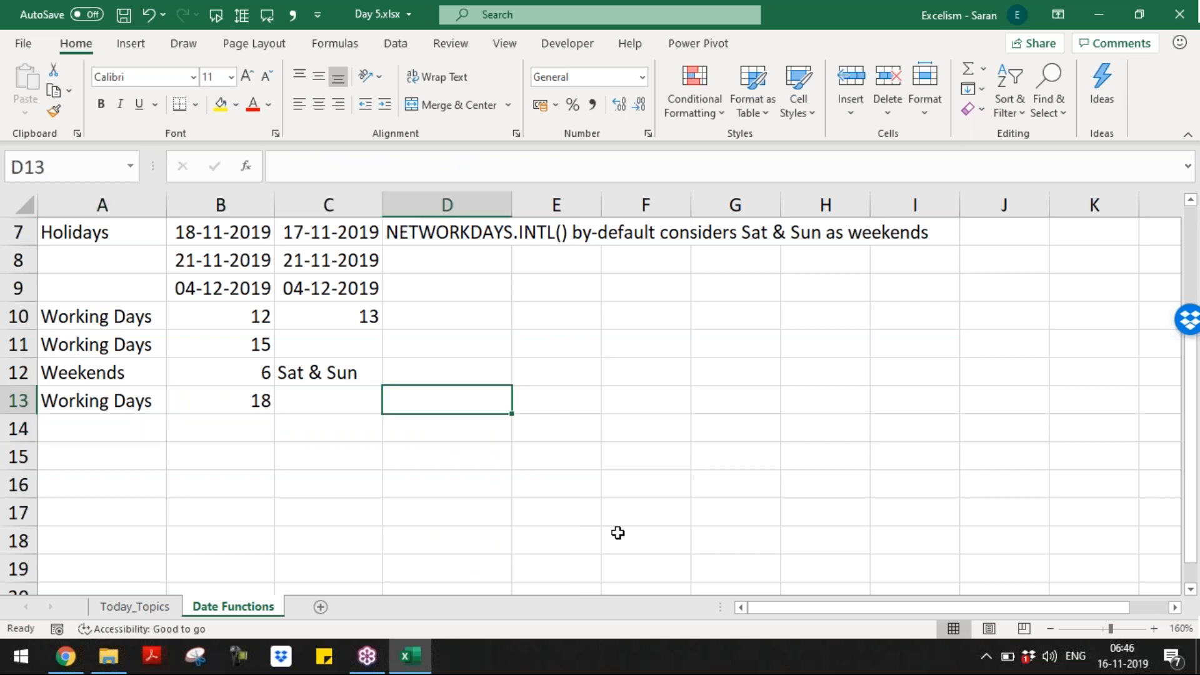
# Step: Insert one blank row at row 13, above the working-days result
pyautogui.press('Down')
pyautogui.press('Left')
pyautogui.press('Left')
pyautogui.press('Left')
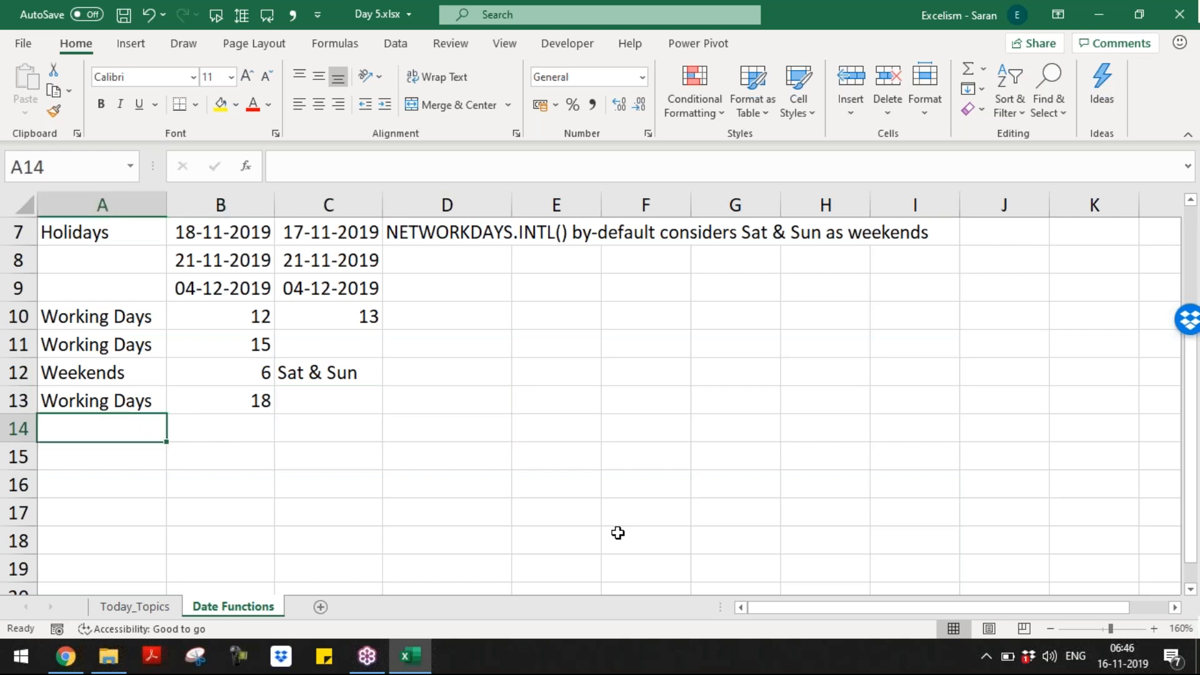
pyautogui.press('Up')
pyautogui.hotkey('shift', 'space')
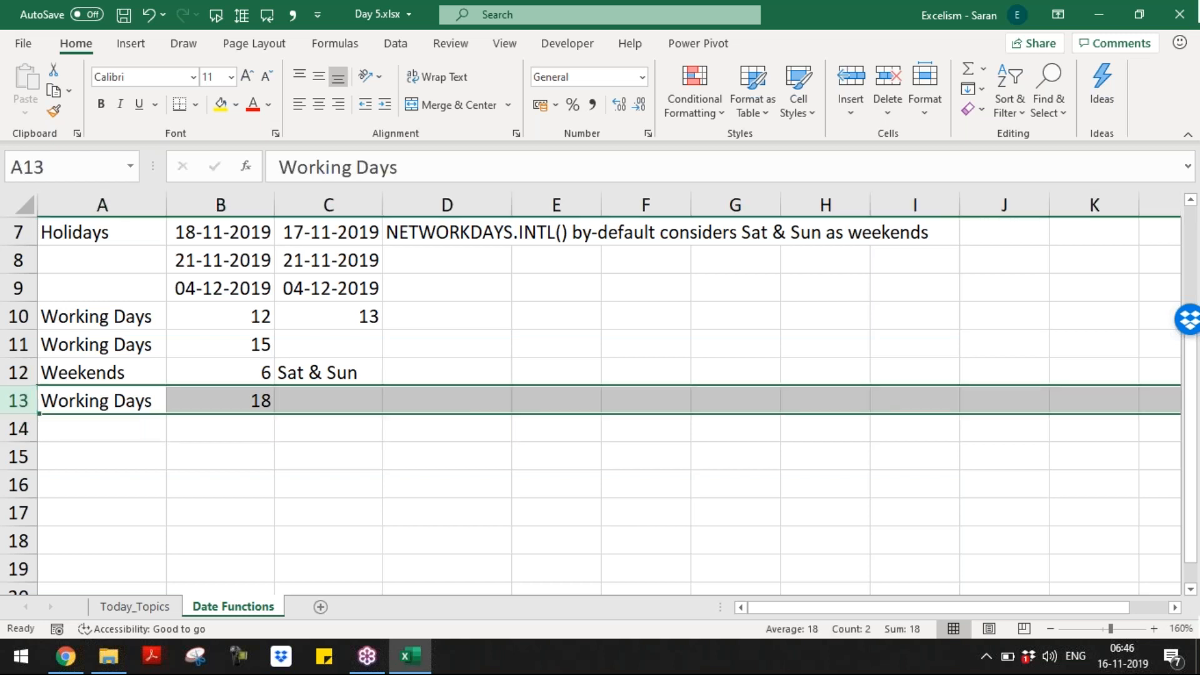
pyautogui.hotkey('ctrl', 'shift', '+')
pyautogui.hotkey('ctrl', 'shift', '+')
pyautogui.hotkey('ctrl', 'z')
# Step: Fill B13 yellow with weekend code 11 and write 'Monday' in C13
pyautogui.press('Up')
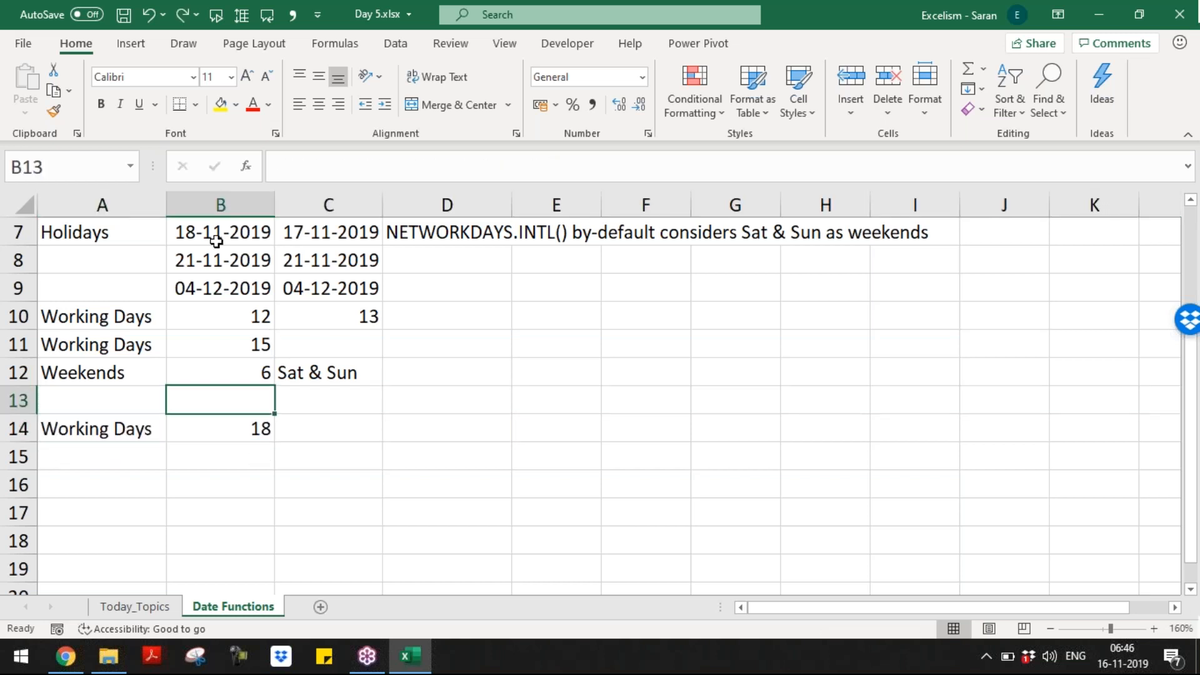
pyautogui.click(220, 105)
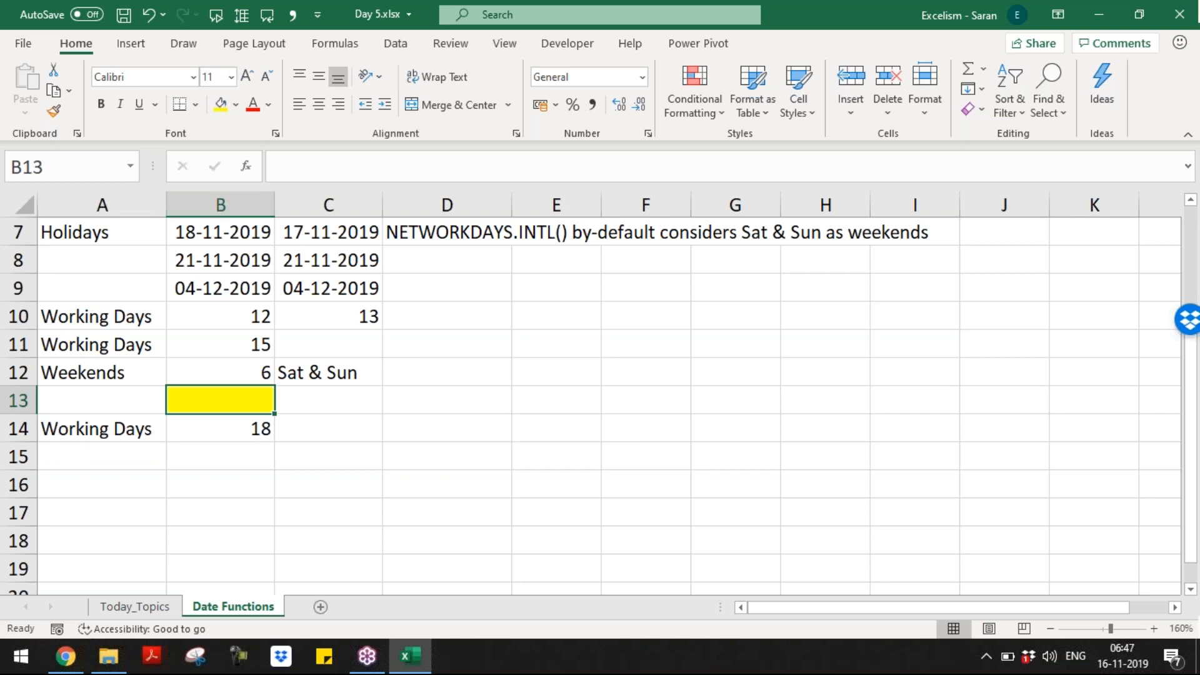
pyautogui.write('11')
pyautogui.press('Return')
pyautogui.press('Up')
pyautogui.press('Right')
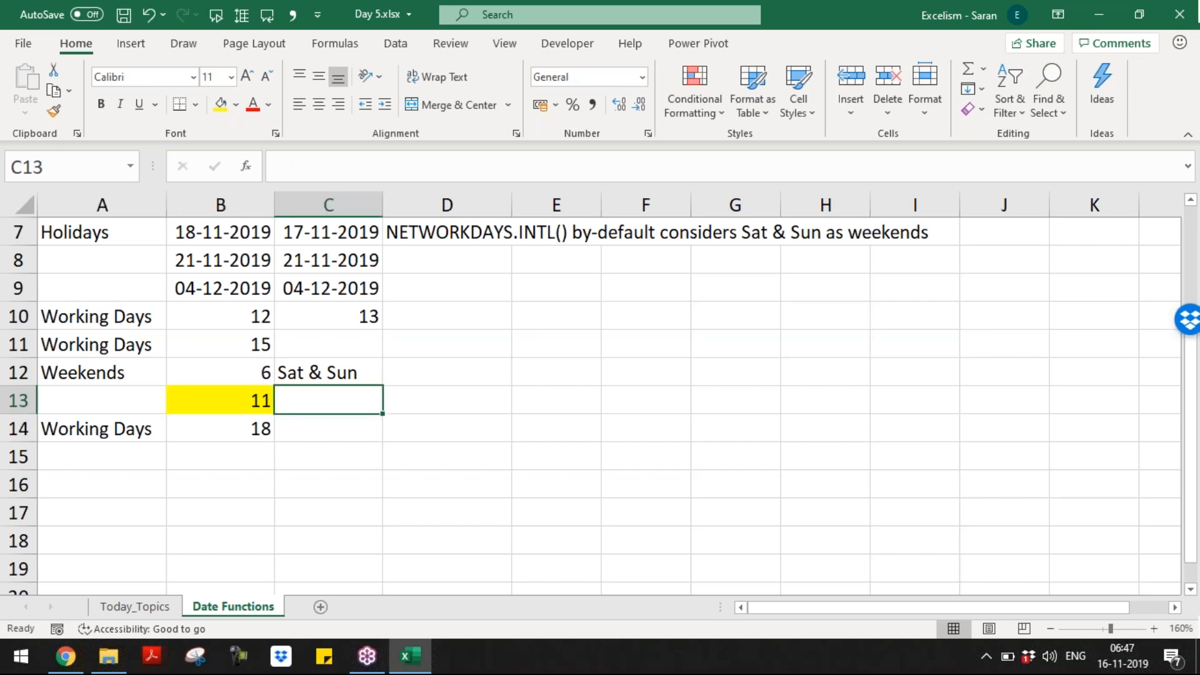
pyautogui.write('Mond')
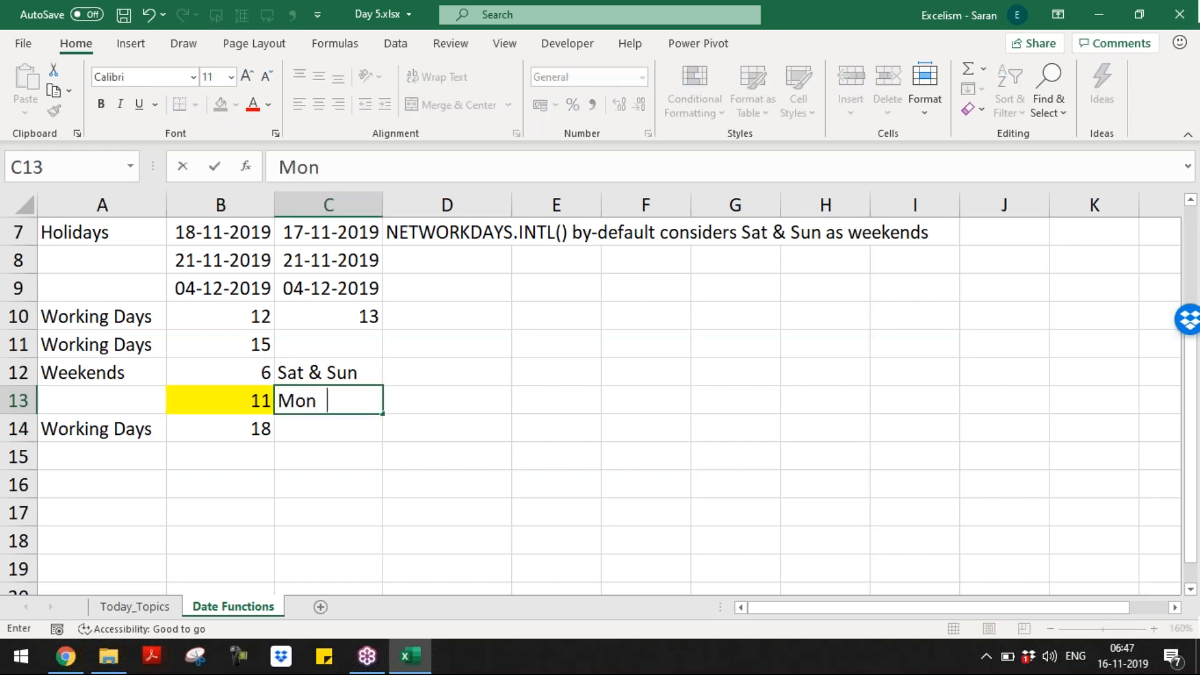
pyautogui.press('BackSpace')
pyautogui.write('day')
pyautogui.press('Return')
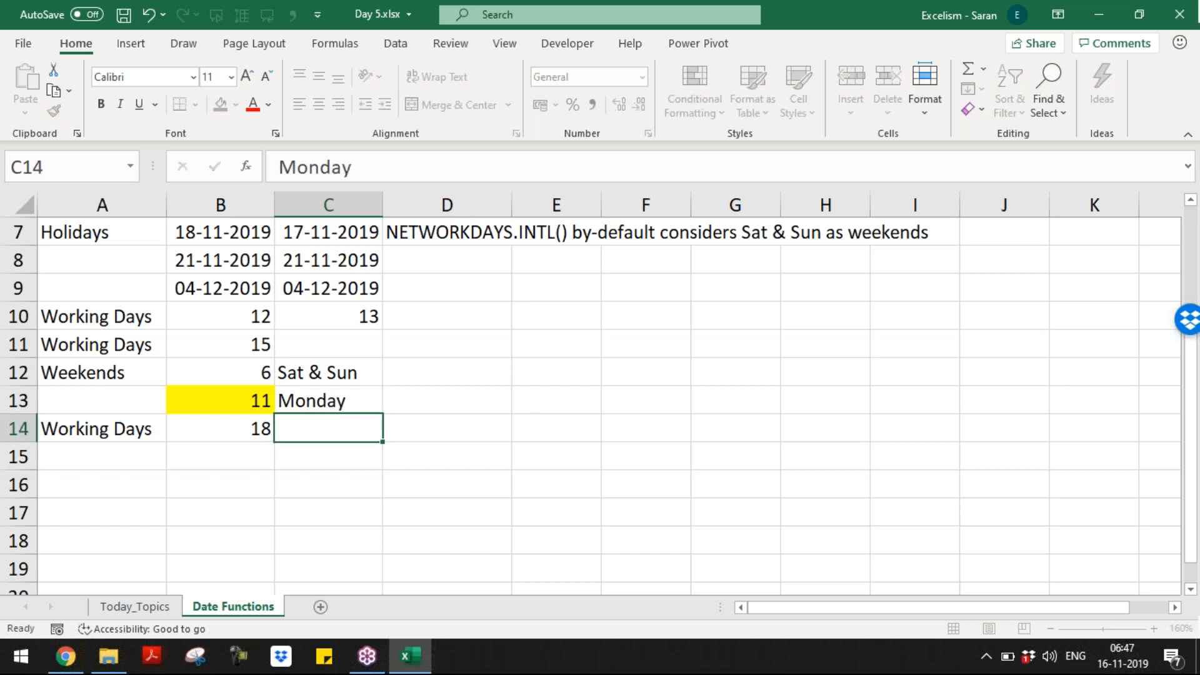
# Step: Edit the B14 formula, deleting its fixed weekend code 11
pyautogui.press('Left')
pyautogui.press('F2')
pyautogui.press('Left')
pyautogui.hotkey('shift', 'Left')
pyautogui.hotkey('shift', 'Left')
pyautogui.press('BackSpace')
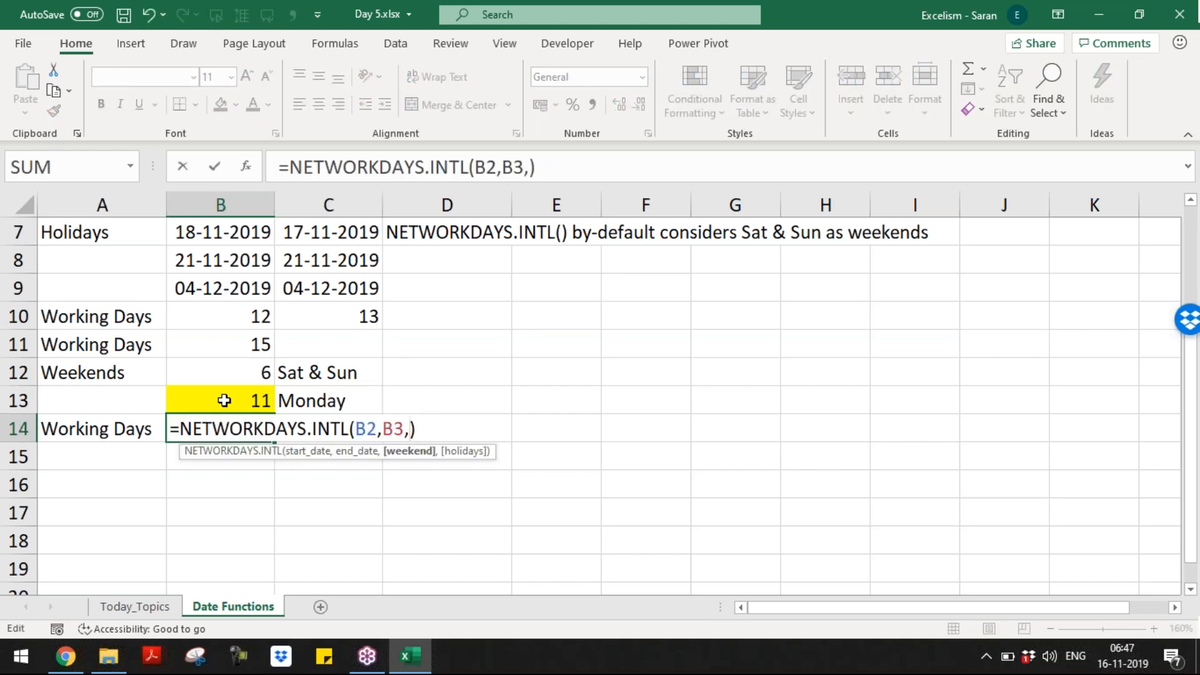
# Step: Make B14's NETWORKDAYS.INTL weekend argument reference the yellow cell B13
pyautogui.click(224, 400)
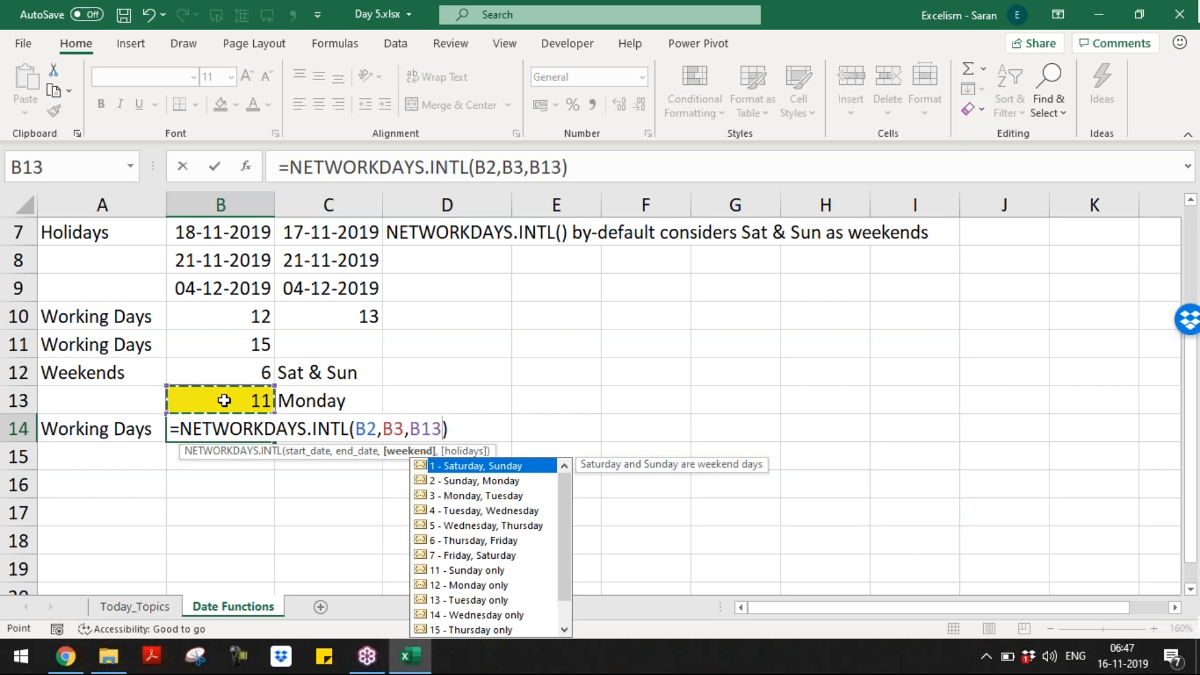
pyautogui.press('Return')
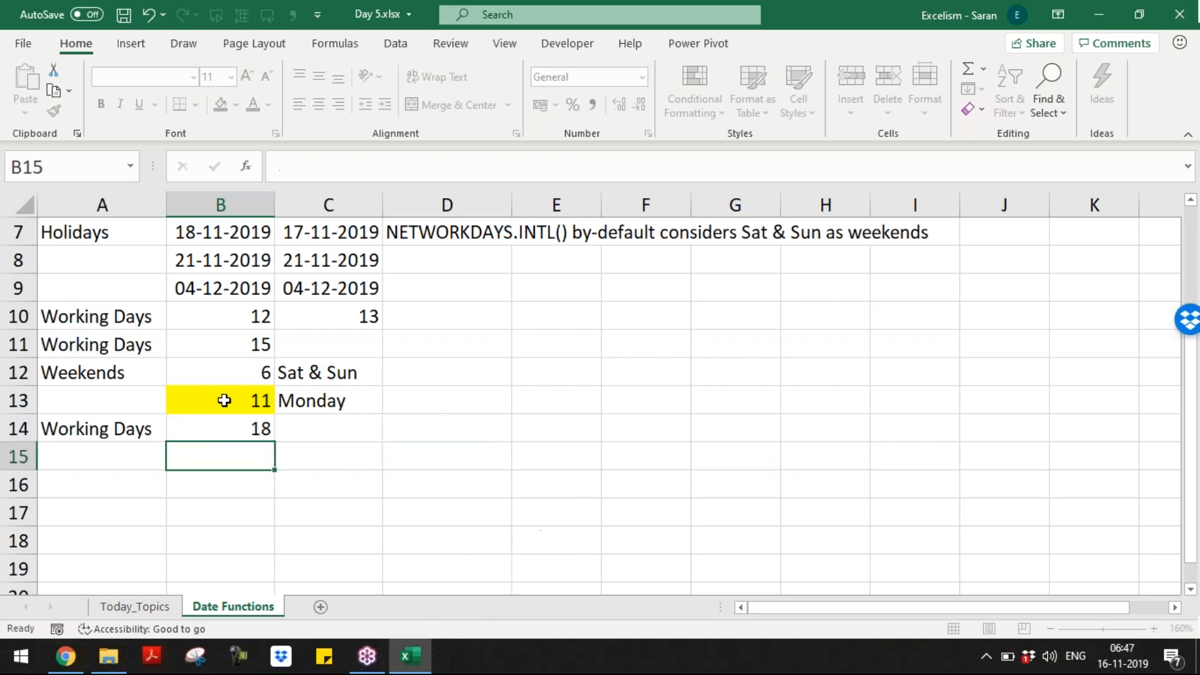
pyautogui.press('Up')
pyautogui.press('Up')
# Step: Label the weekend code in C13 as 'Sunday'
pyautogui.press('Right')
pyautogui.write('Saunday')
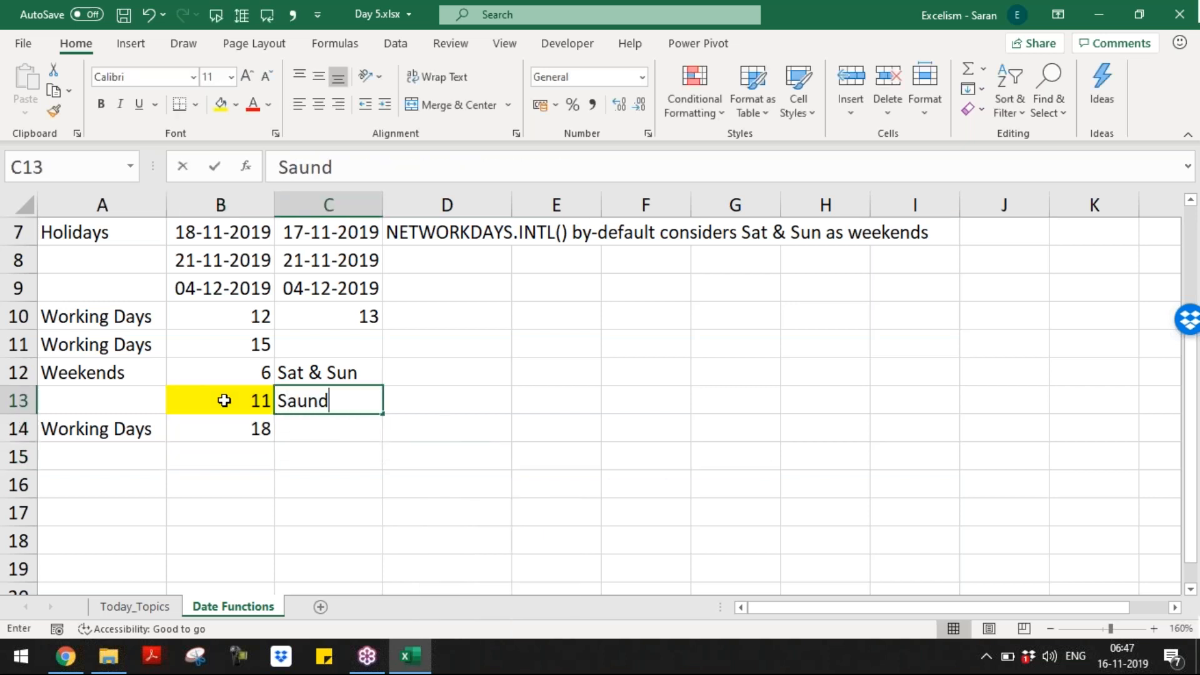
pyautogui.press('BackSpace')
pyautogui.press('BackSpace')
pyautogui.press('BackSpace')
pyautogui.press('BackSpace')
pyautogui.press('BackSpace')
pyautogui.write('nday')
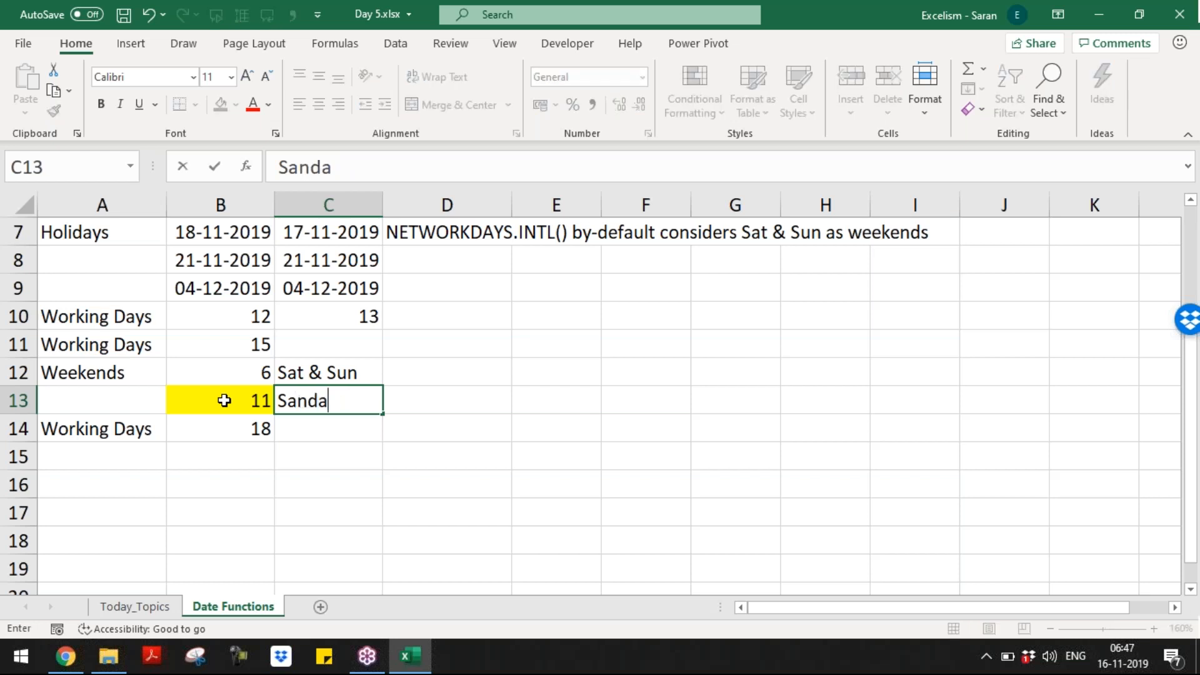
pyautogui.press('BackSpace')
pyautogui.press('BackSpace')
pyautogui.press('BackSpace')
pyautogui.press('BackSpace')
pyautogui.press('BackSpace')
pyautogui.write('u')
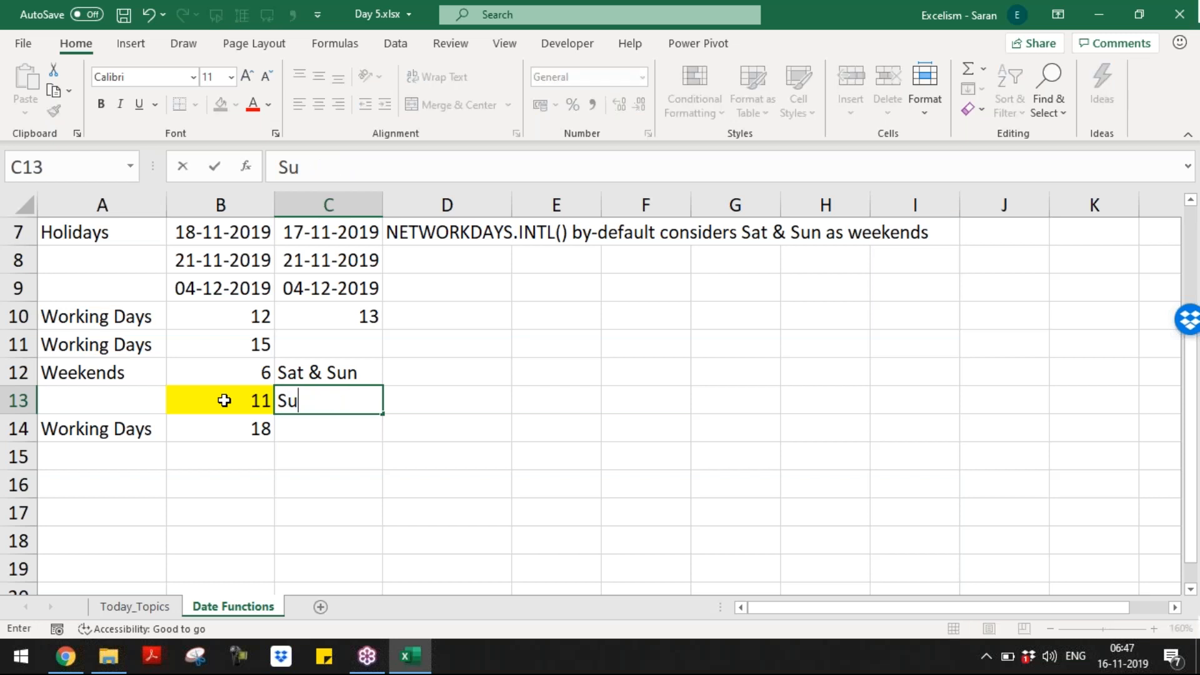
pyautogui.write('nday')
pyautogui.press('Return')
# Step: Try weekend codes 12, 13, 14 and 15 in B13
pyautogui.click(223, 400)
pyautogui.write('12')
pyautogui.press('Return')
pyautogui.press('Up')
pyautogui.write('13')
pyautogui.press('Return')
pyautogui.press('Up')
pyautogui.write('14')
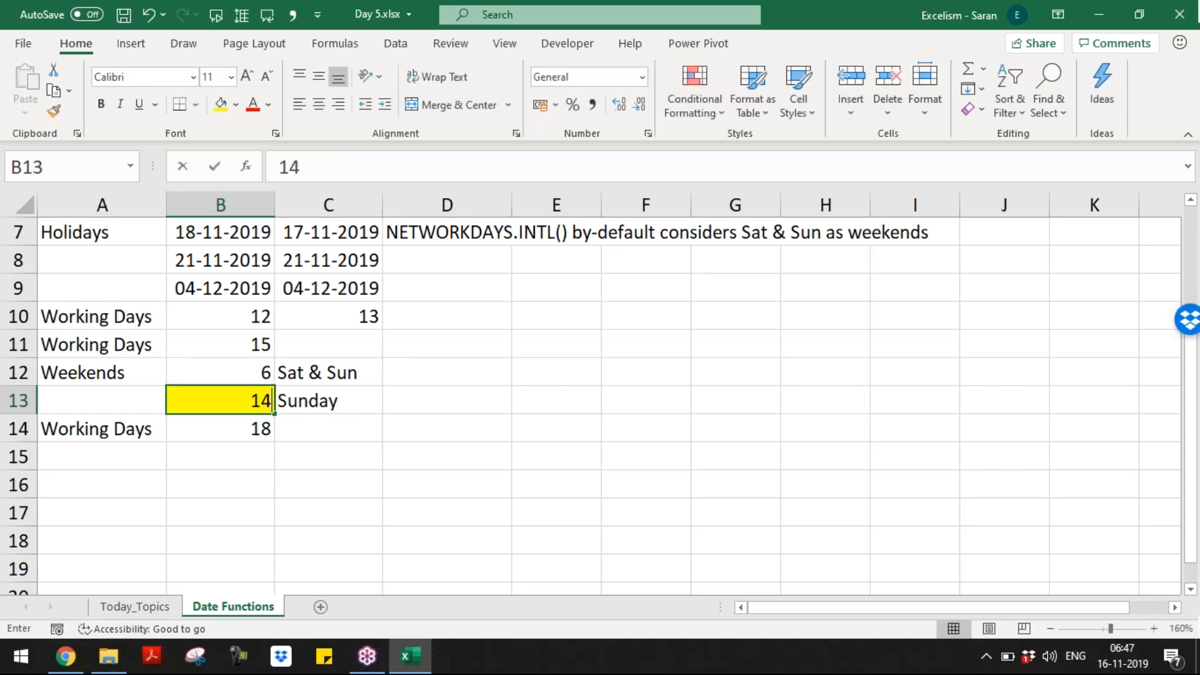
pyautogui.press('Return')
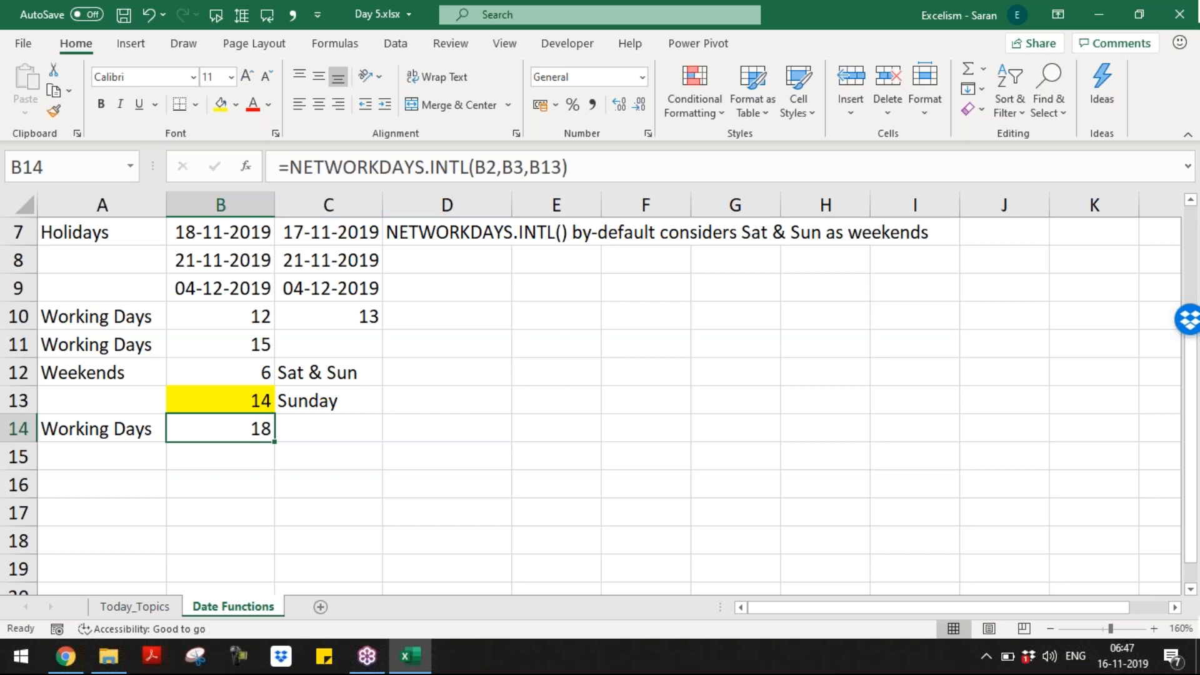
pyautogui.press('Up')
pyautogui.write('15')
pyautogui.press('Return')
# Step: Try weekend codes 17 and 18 in B13, undoing the invalid 18
pyautogui.press('Up')
pyautogui.write('17')
pyautogui.press('Return')
pyautogui.press('Up')
pyautogui.write('18')
pyautogui.press('Return')
pyautogui.press('Up')
pyautogui.hotkey('ctrl', 'z')
# Step: Restore weekend code 11 in B13
pyautogui.press('Down')
pyautogui.press('Up')
pyautogui.press('Right')
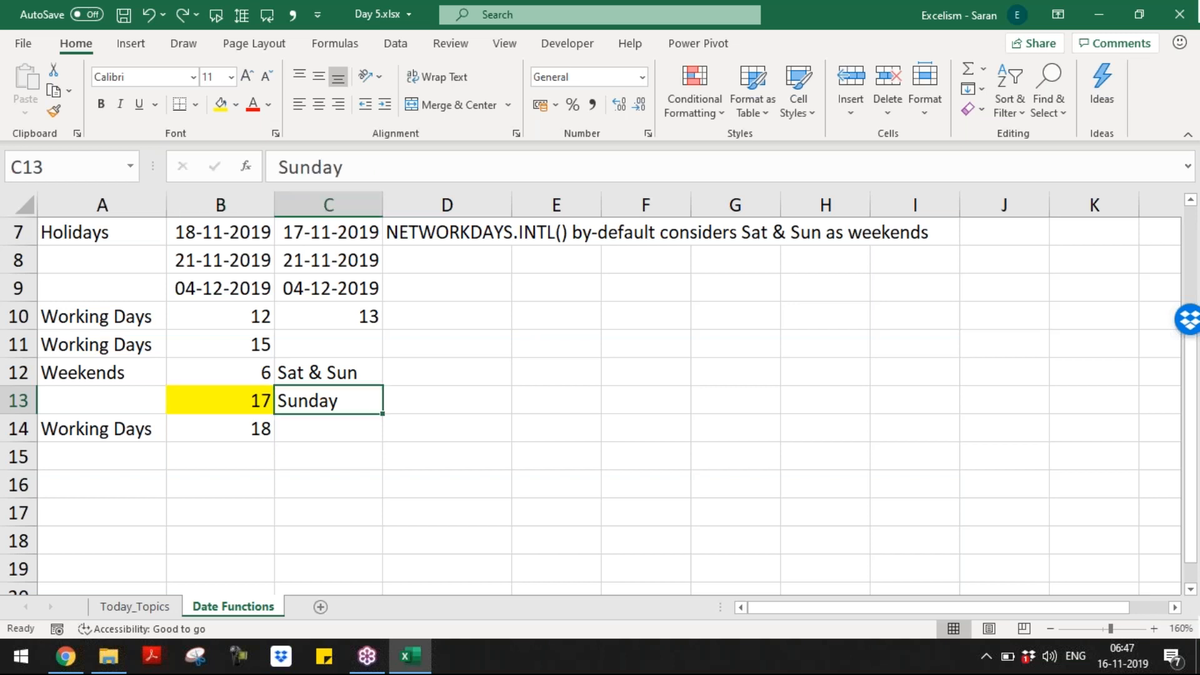
pyautogui.press('Left')
pyautogui.write('11')
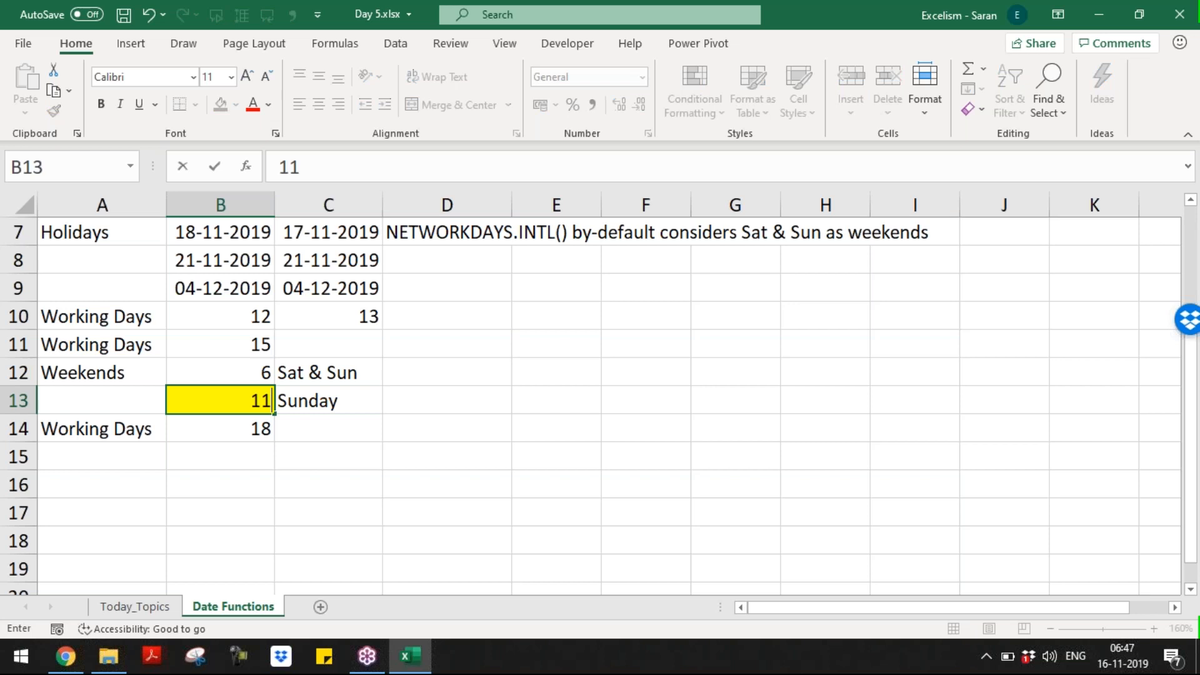
pyautogui.press('Return')
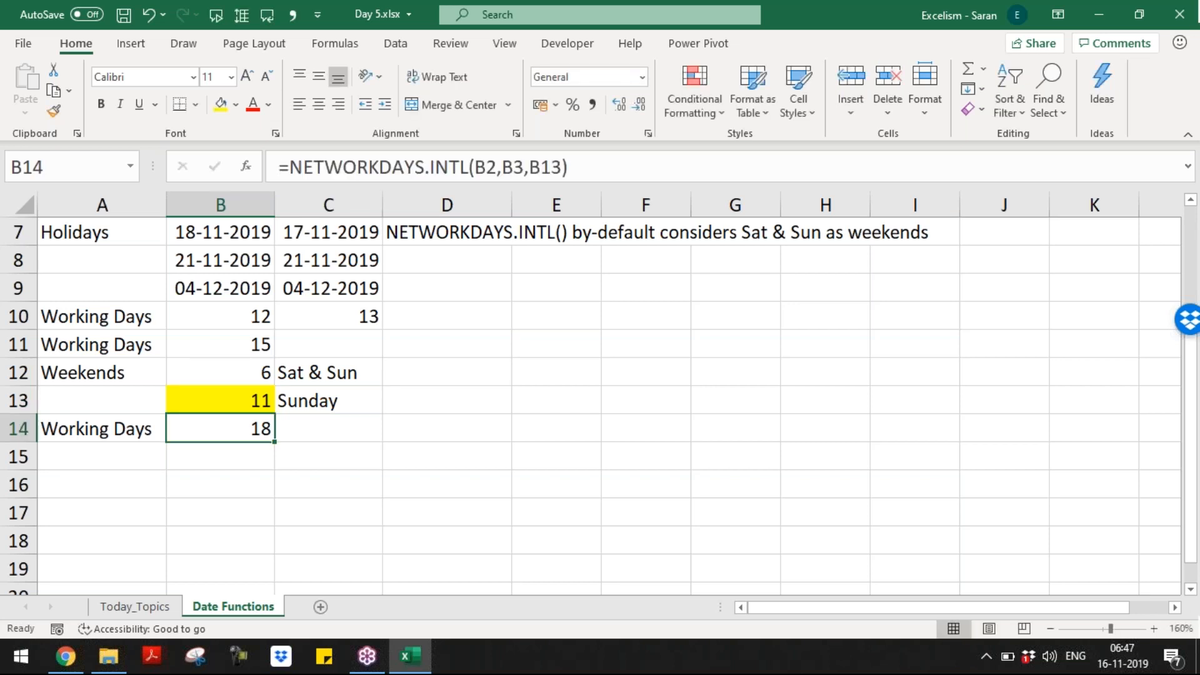
# Step: Start re-editing B14's formula, removing the B13 weekend reference
pyautogui.press('F2')
pyautogui.press('Left')
pyautogui.press('BackSpace')
pyautogui.press('BackSpace')
pyautogui.press('BackSpace')
pyautogui.press('BackSpace')
pyautogui.write(',')
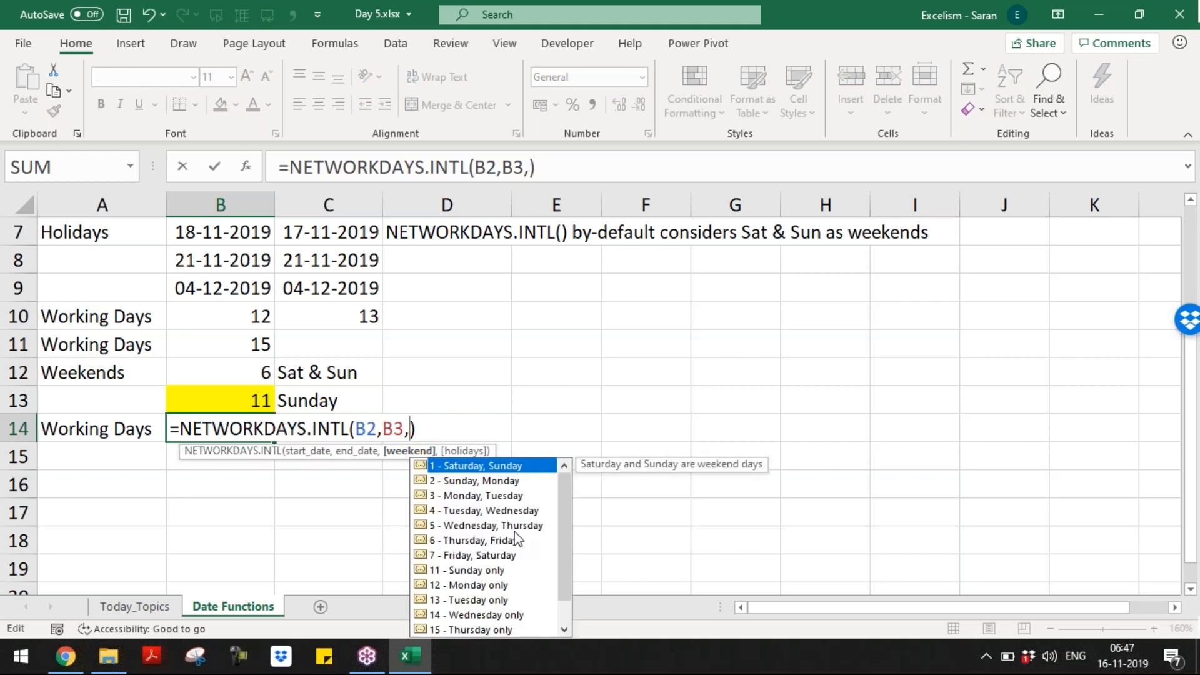
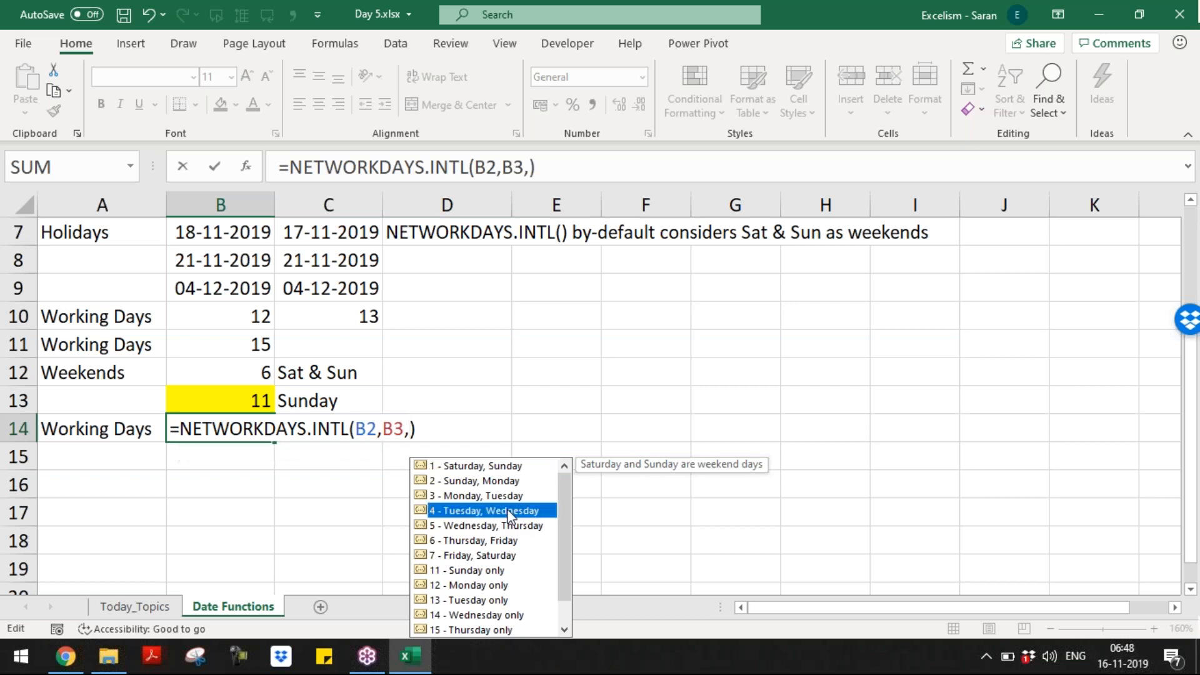
# Step: Set B14's weekend argument to 4 (Tuesday, Wednesday) so it returns 15 working days
pyautogui.doubleClick(512, 511)
pyautogui.press('Return')
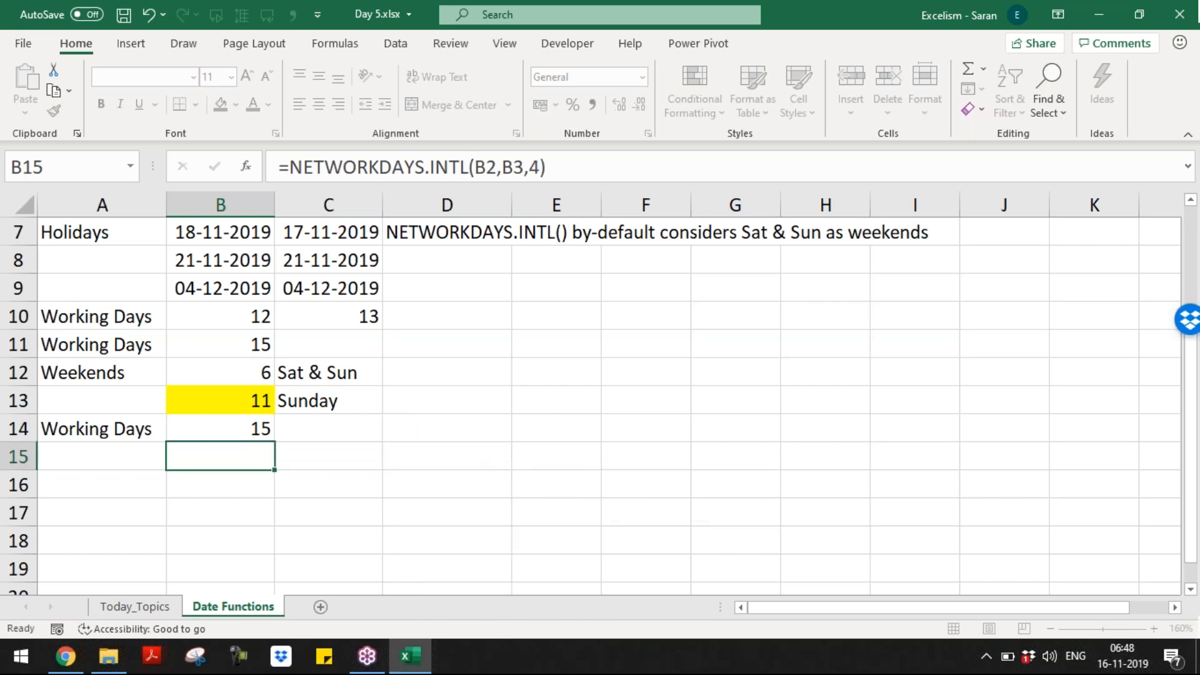
pyautogui.press('Up')
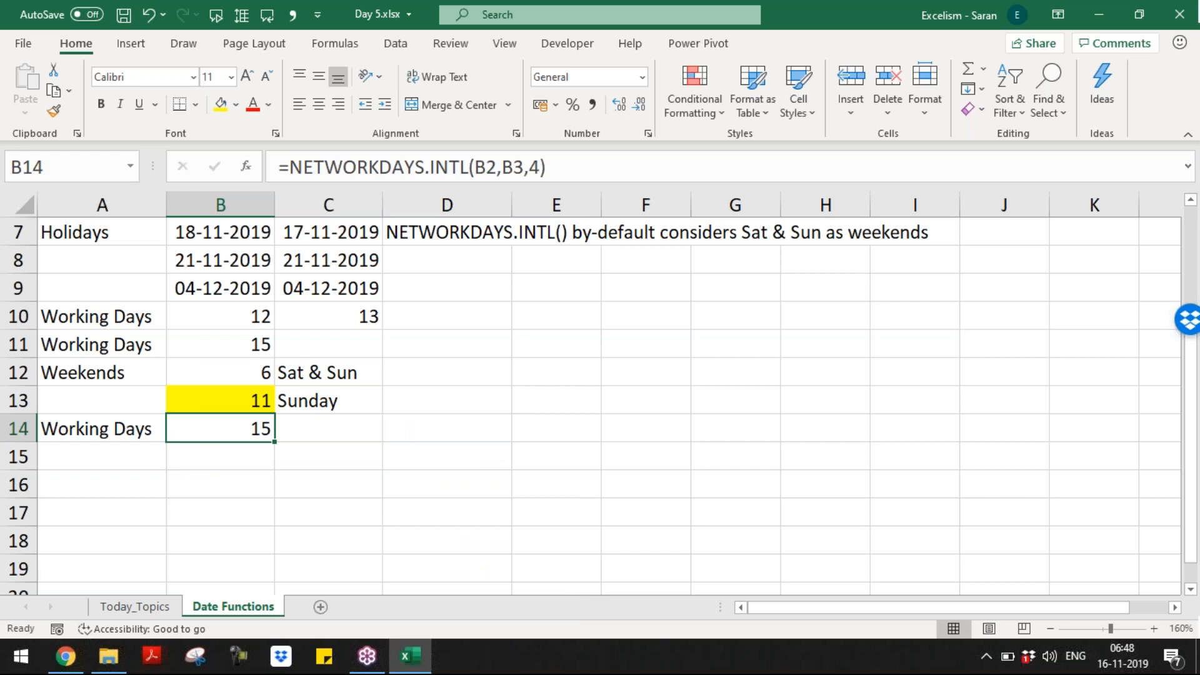
# Step: Review the start date in B2 and the notes in column D, ending at D15
pyautogui.press('Right')
pyautogui.press('Right')
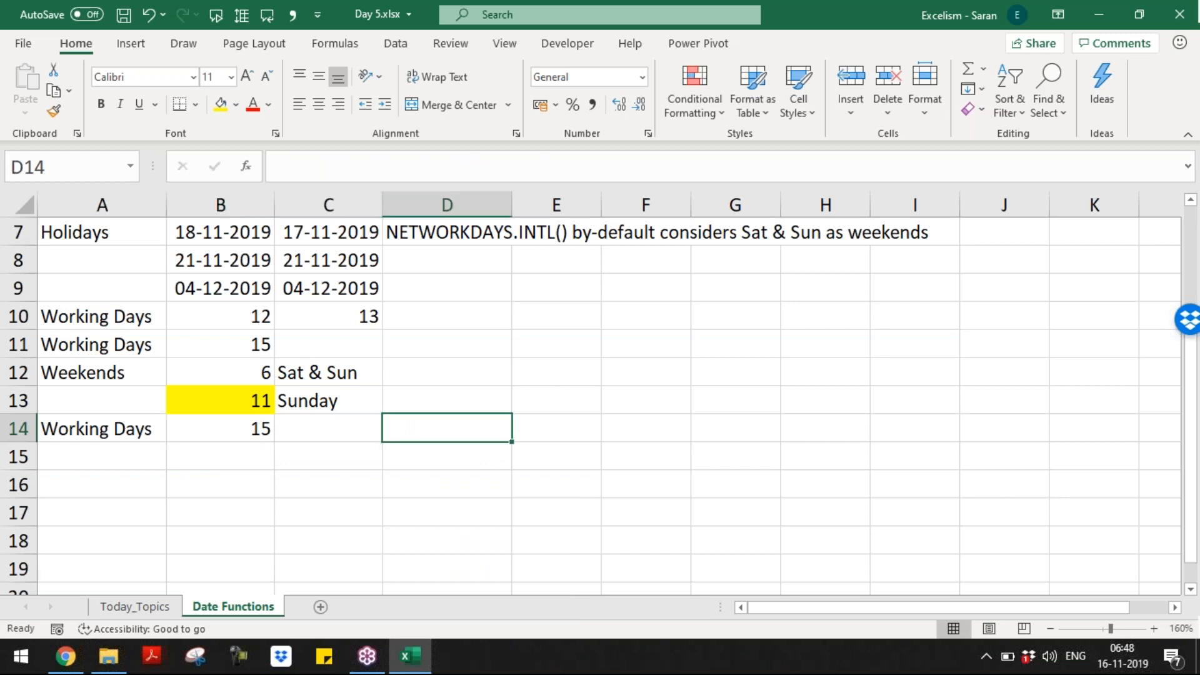
pyautogui.press('Left')
pyautogui.press('Left')
pyautogui.press('Right')
pyautogui.press('Right')
pyautogui.hotkey('ctrl', 'Up')
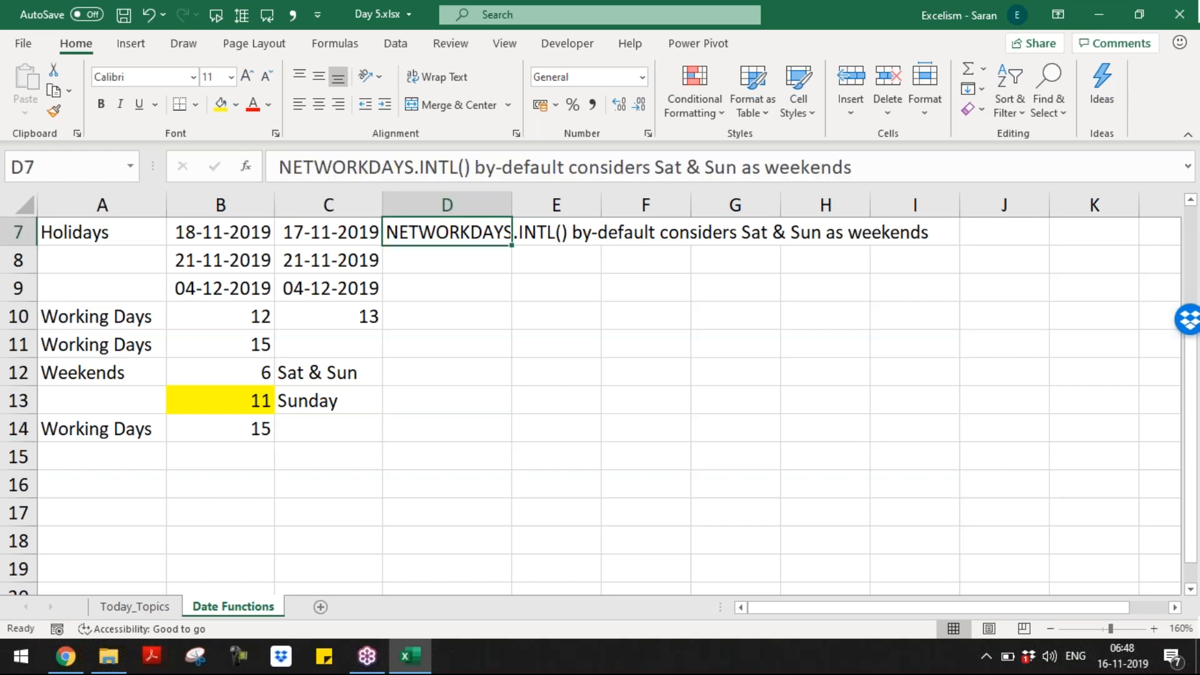
pyautogui.hotkey('ctrl', 'Up')
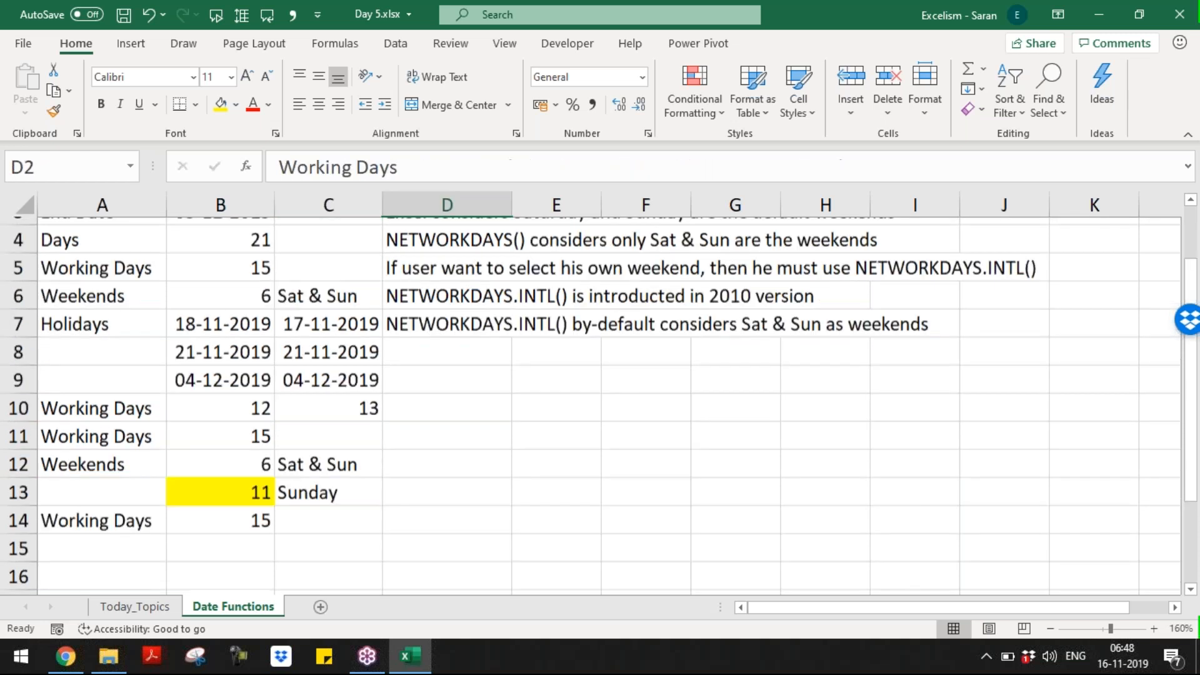
pyautogui.hotkey('ctrl', 'Left')
pyautogui.hotkey('ctrl', 'Left')
pyautogui.press('Right')
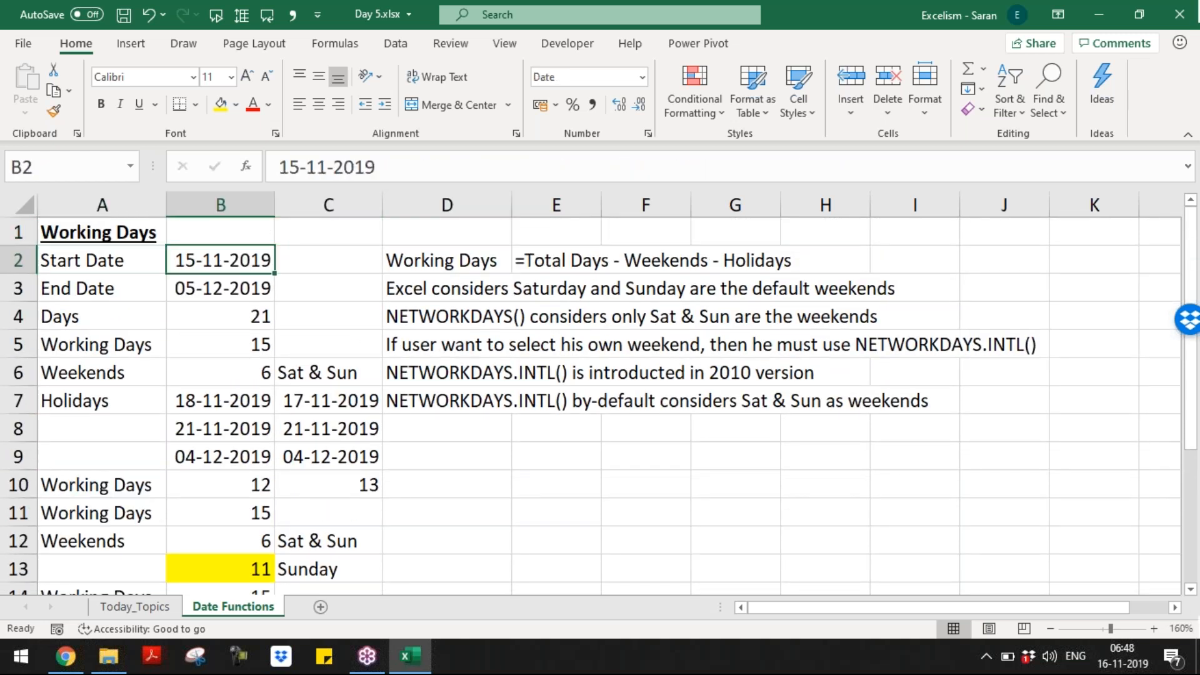
pyautogui.hotkey('ctrl', 'Down')
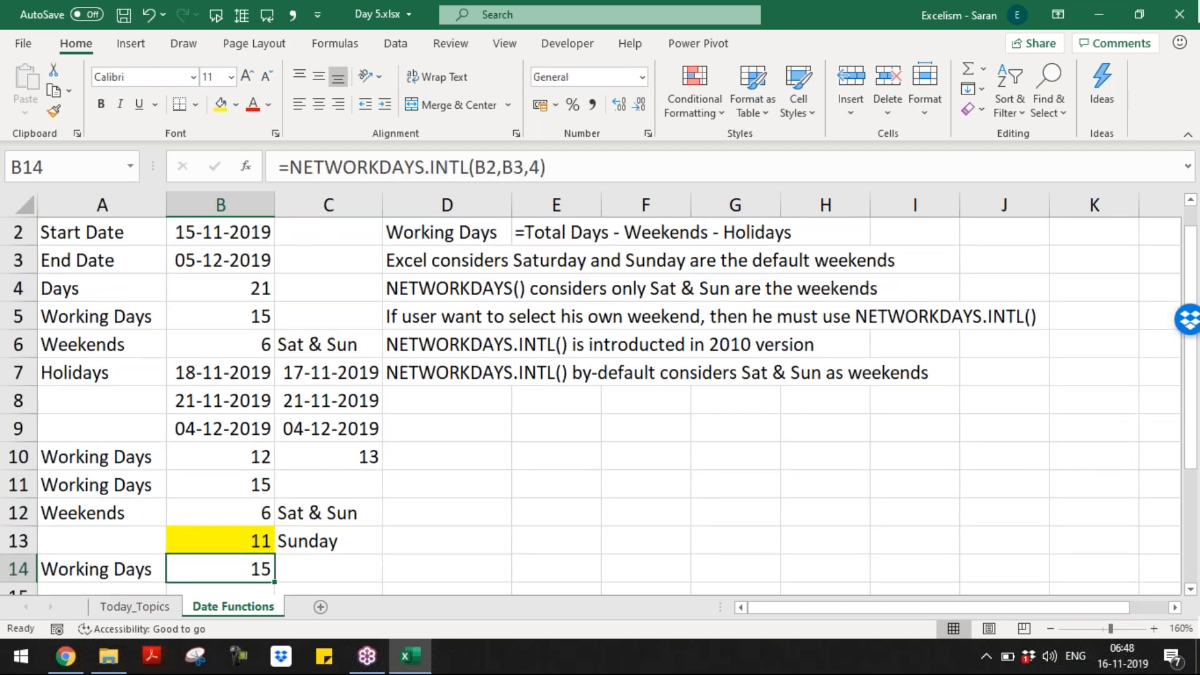
pyautogui.press('Down')
pyautogui.press('Down')
pyautogui.press('Down')
pyautogui.press('Right')
pyautogui.press('Right')
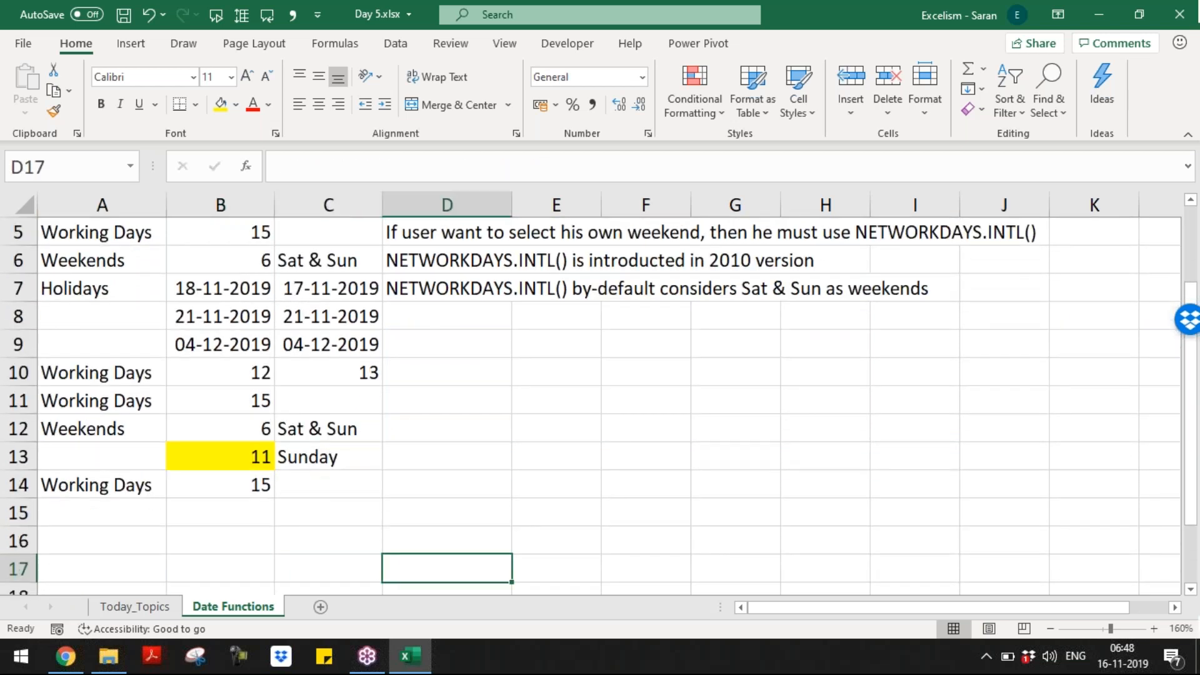
pyautogui.hotkey('ctrl', 'Up')
pyautogui.press('Down')
pyautogui.press('Down')
pyautogui.press('Down')
pyautogui.press('Down')
pyautogui.press('Down')
pyautogui.press('Up')
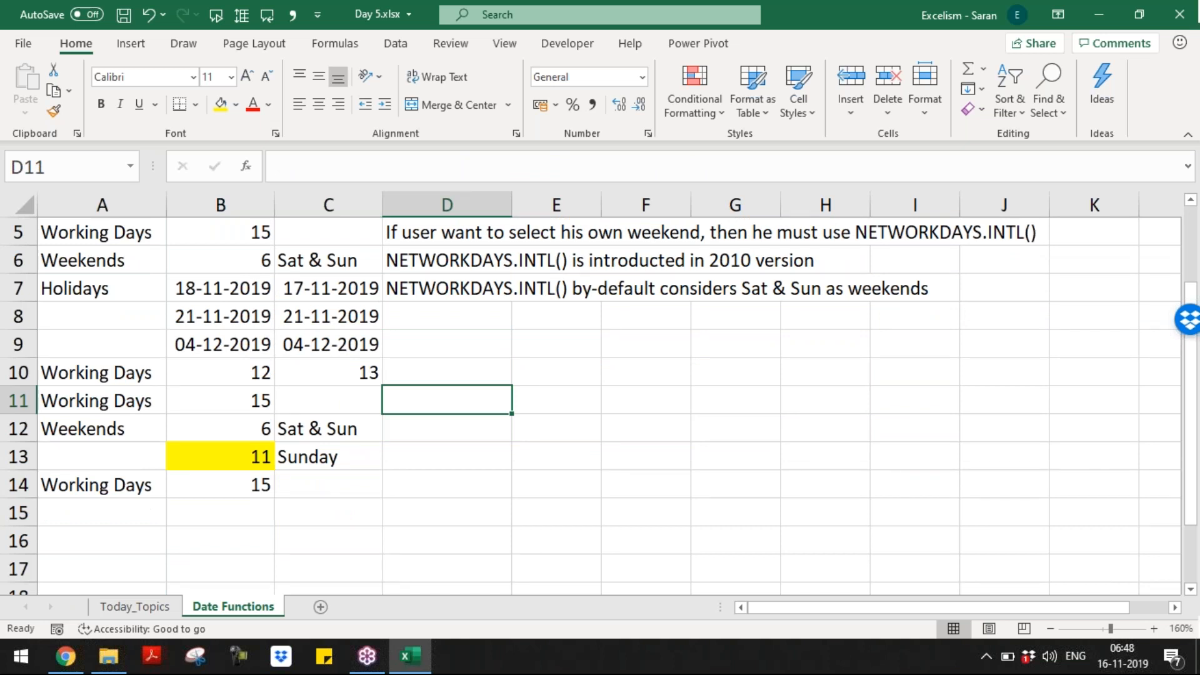
pyautogui.press('Down')
pyautogui.press('Down')
pyautogui.press('Down')
pyautogui.press('Down')
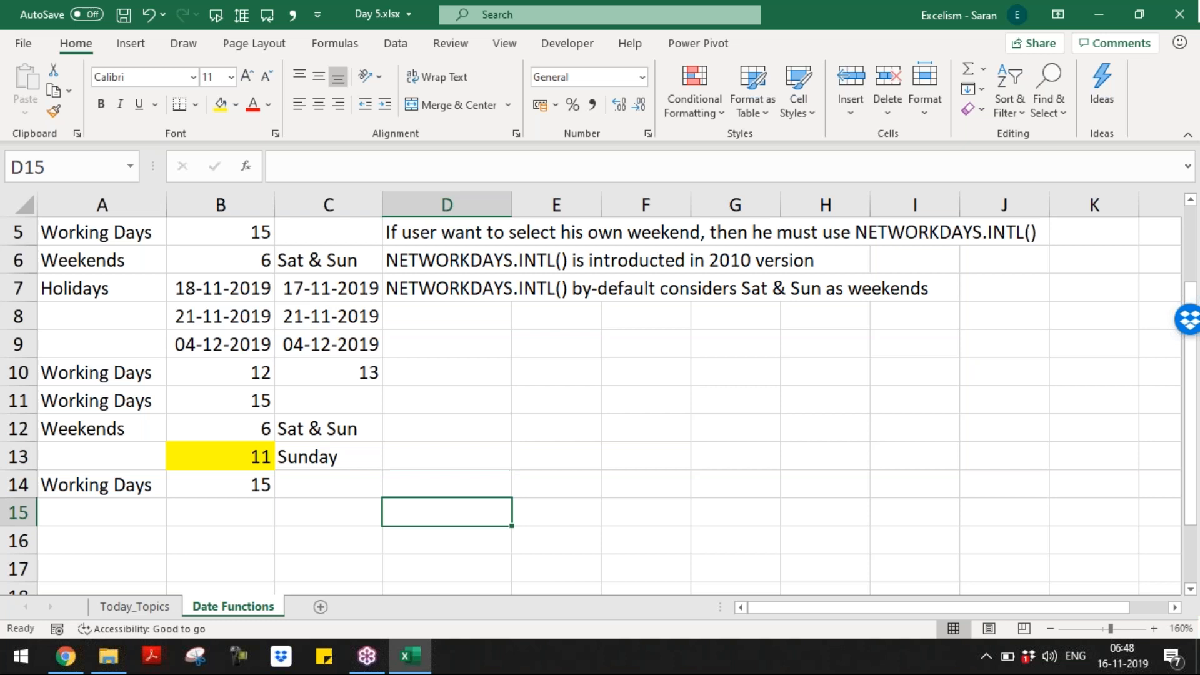
# Step: Enter 'If user want to consider Monday and Friday are the weekends' in D9
pyautogui.write('If')
pyautogui.press('Escape')
pyautogui.hotkey('ctrl', 'Up')
pyautogui.press('Down')
pyautogui.press('Down')
pyautogui.write('If')
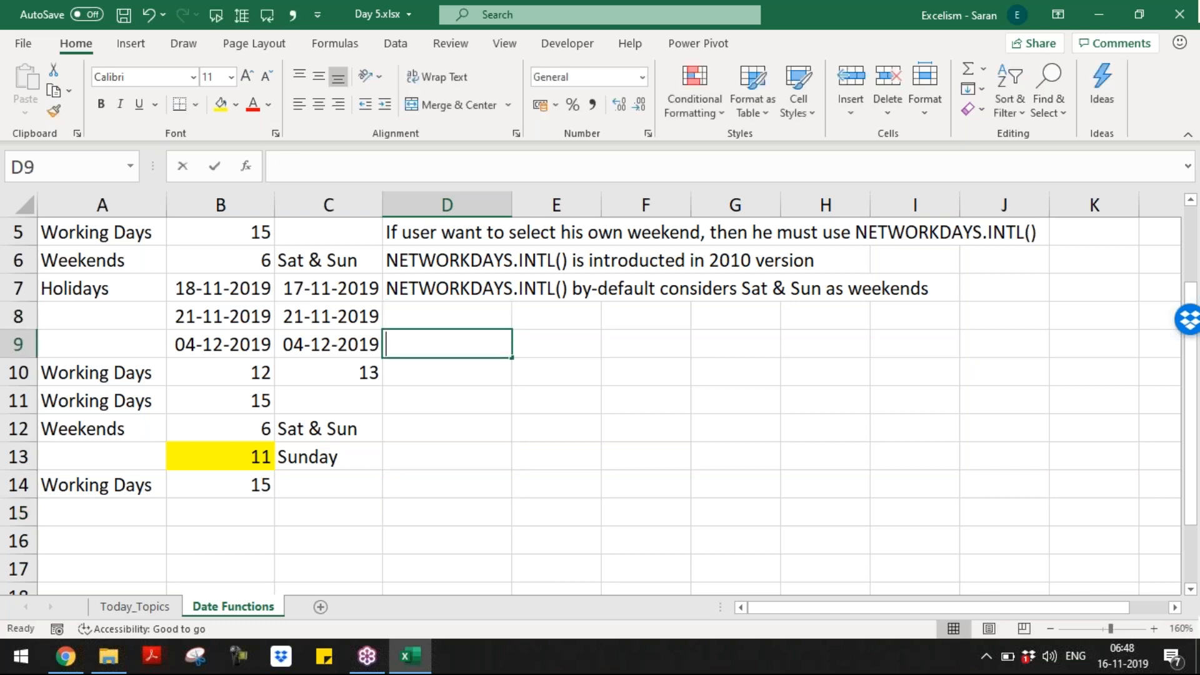
pyautogui.hotkey('shift', 'Right')
pyautogui.hotkey('shift', 'Right')
pyautogui.hotkey('shift', 'Right')
pyautogui.hotkey('shift', 'Right')
pyautogui.hotkey('shift', 'Right')
pyautogui.hotkey('shift', 'Right')
pyautogui.hotkey('shift', 'Right')
pyautogui.hotkey('shift', 'Right')
pyautogui.hotkey('shift', 'Right')
pyautogui.hotkey('shift', 'Right')
pyautogui.hotkey('shift', 'Right')
pyautogui.hotkey('shift', 'Right')
pyautogui.hotkey('shift', 'Right')
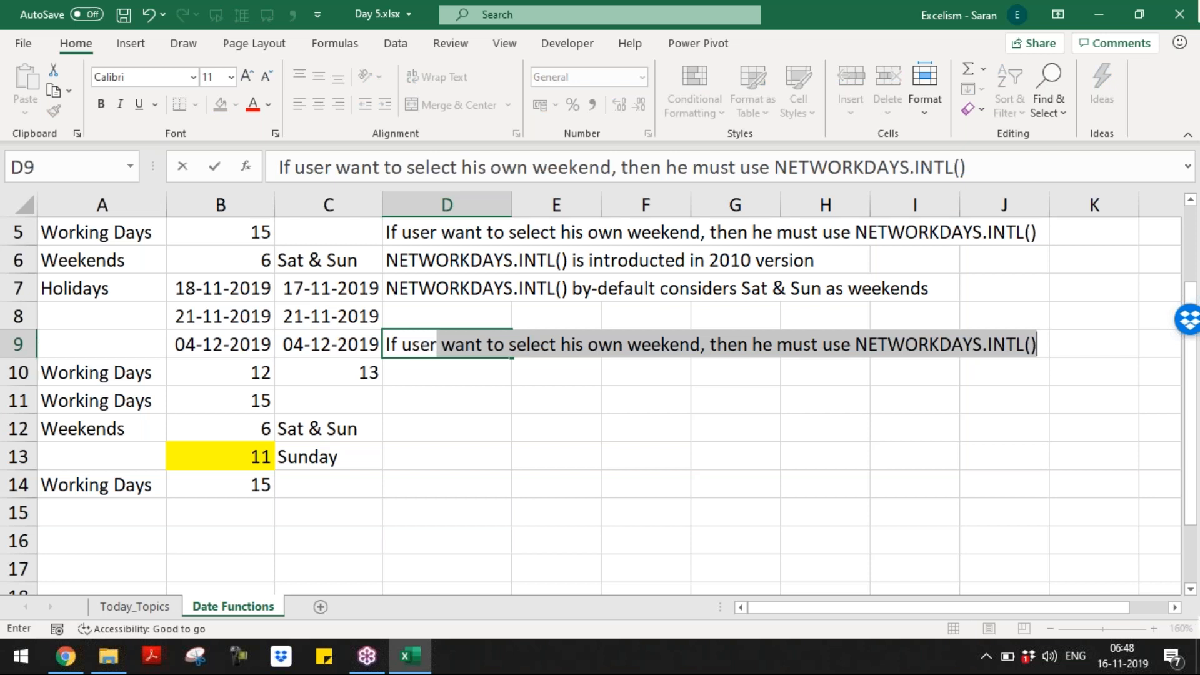
pyautogui.write('conside')
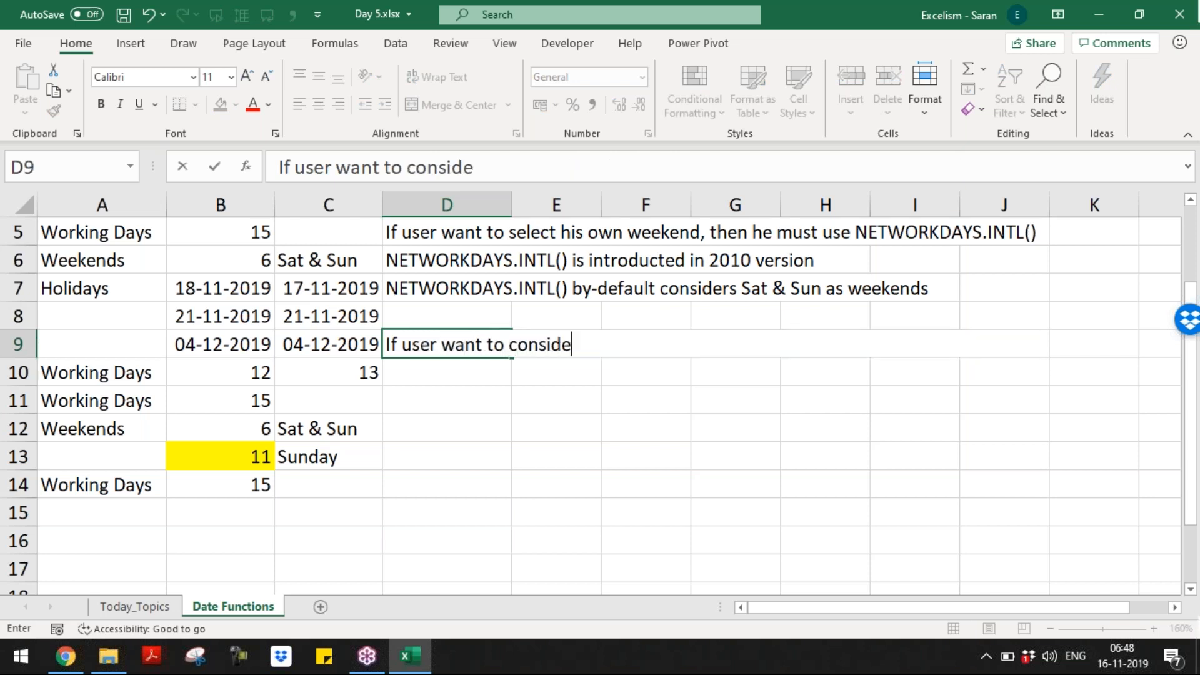
pyautogui.write('r Monday and ')
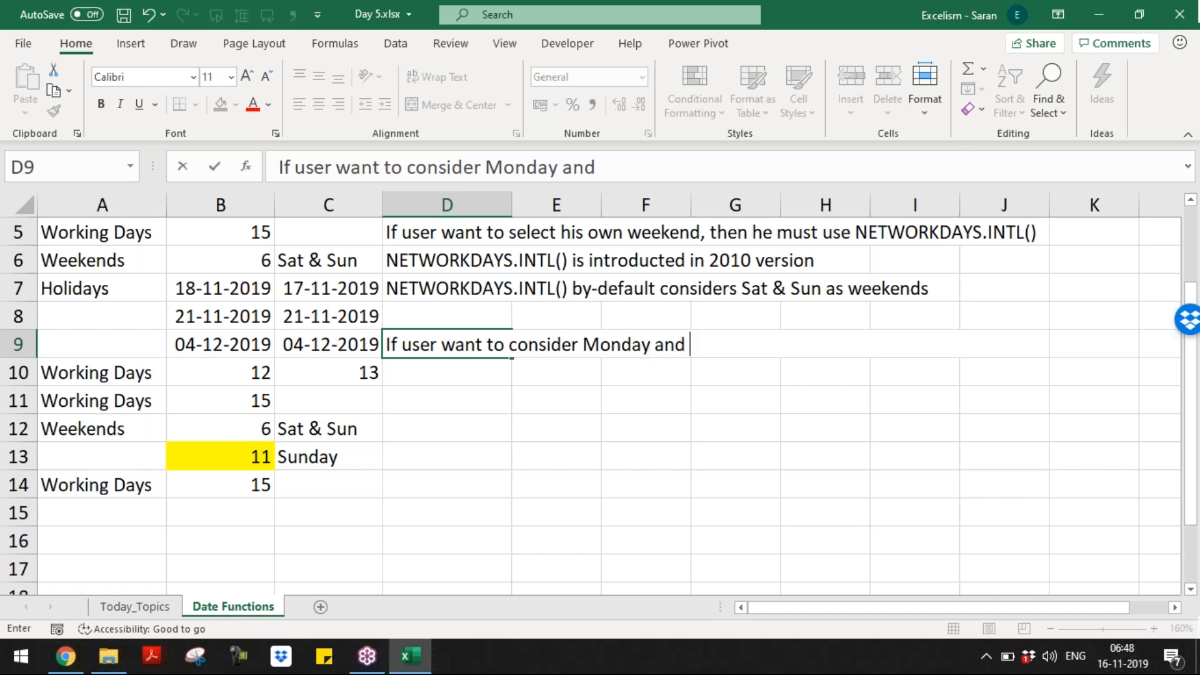
pyautogui.write('Friday are the weekends')
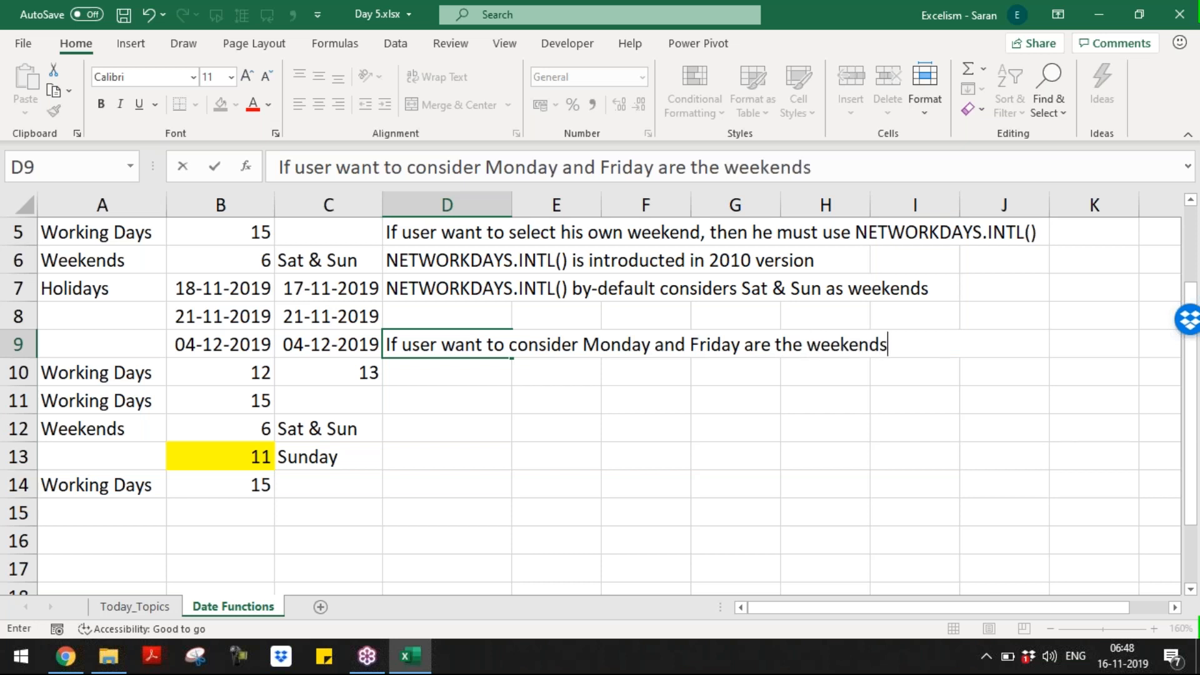
pyautogui.press('Return')
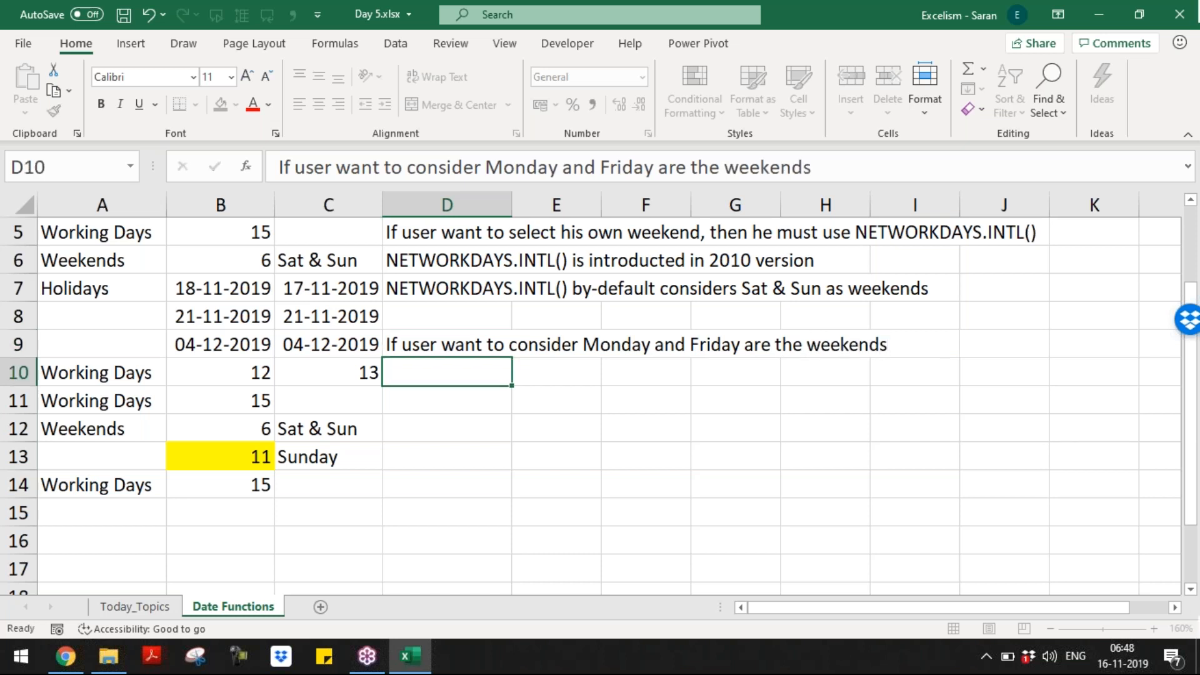
# Step: Add the question 'Is this possible?' in D10 and check both new notes
pyautogui.press('Up')
pyautogui.press('Down')
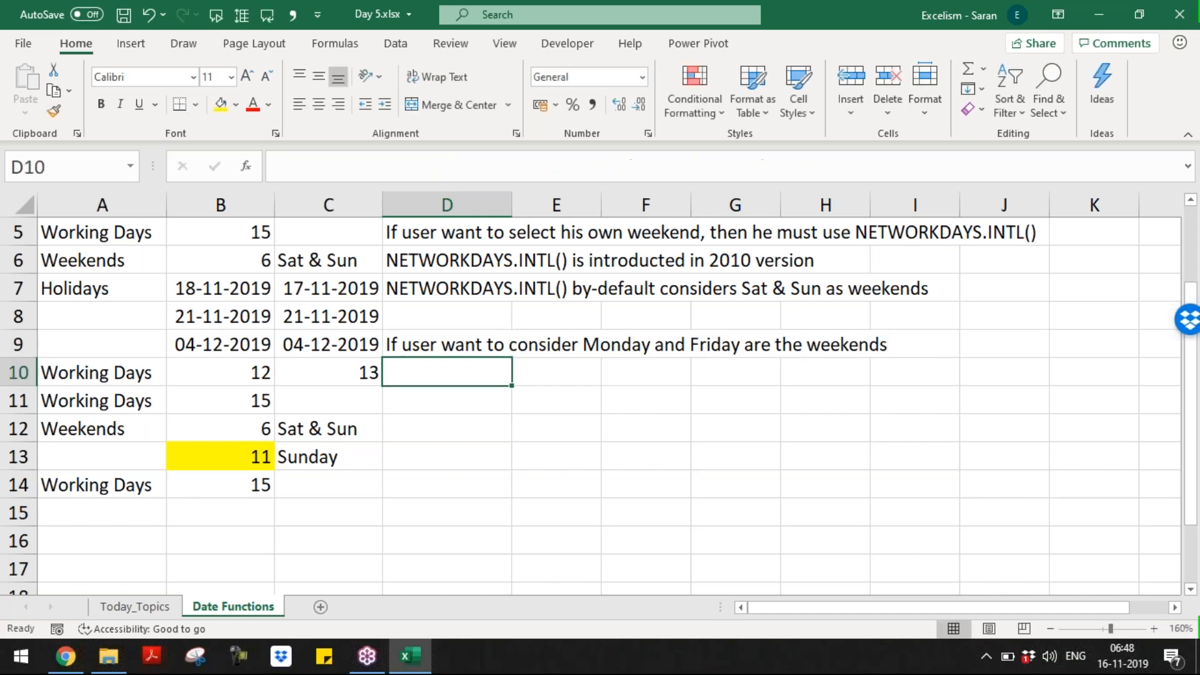
pyautogui.write('Is this possibe')
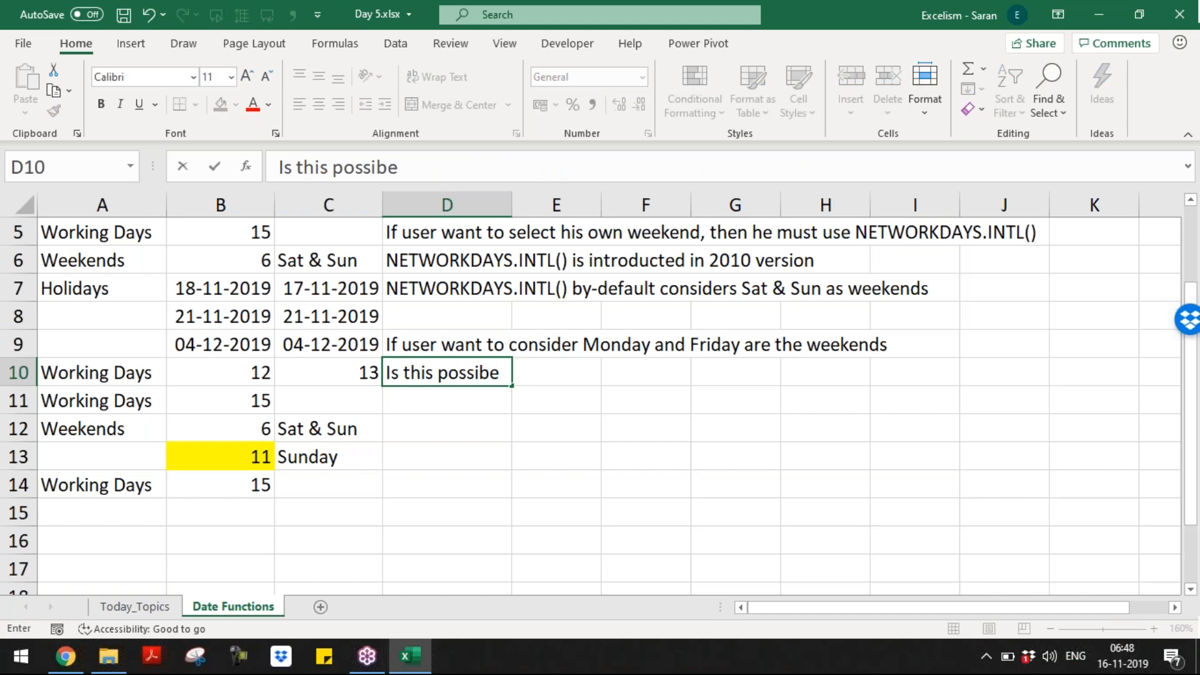
pyautogui.press('BackSpace')
pyautogui.write('le?')
pyautogui.press('Return')
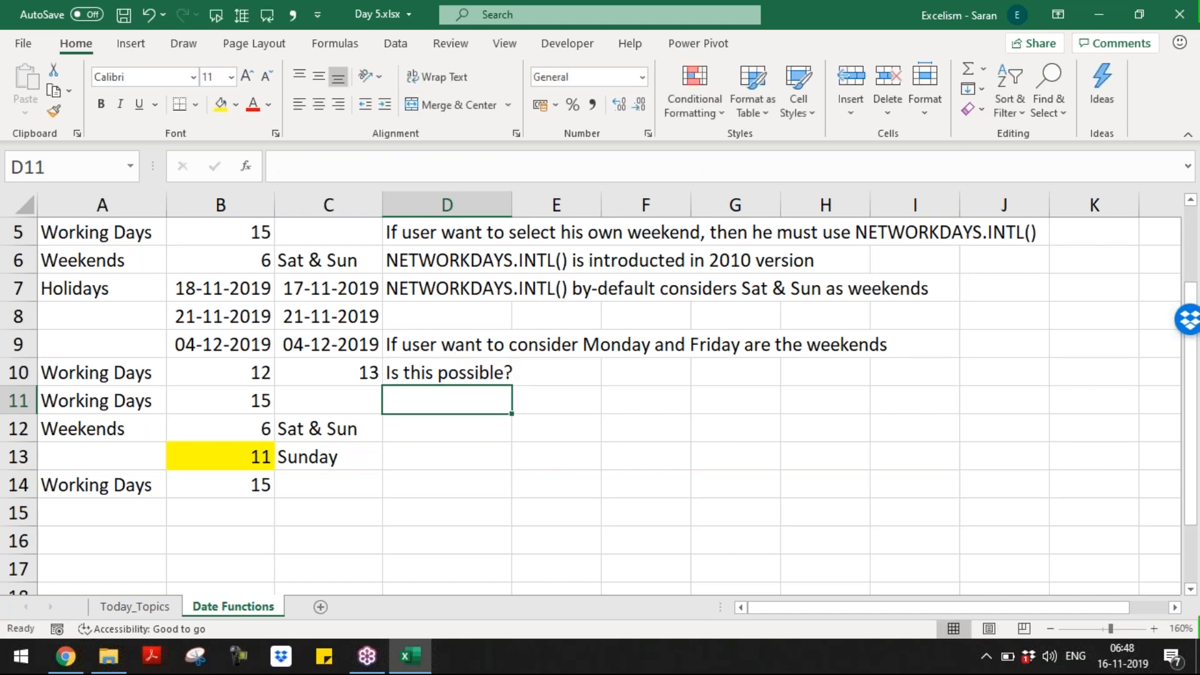
pyautogui.press('Up')
pyautogui.press('Up')
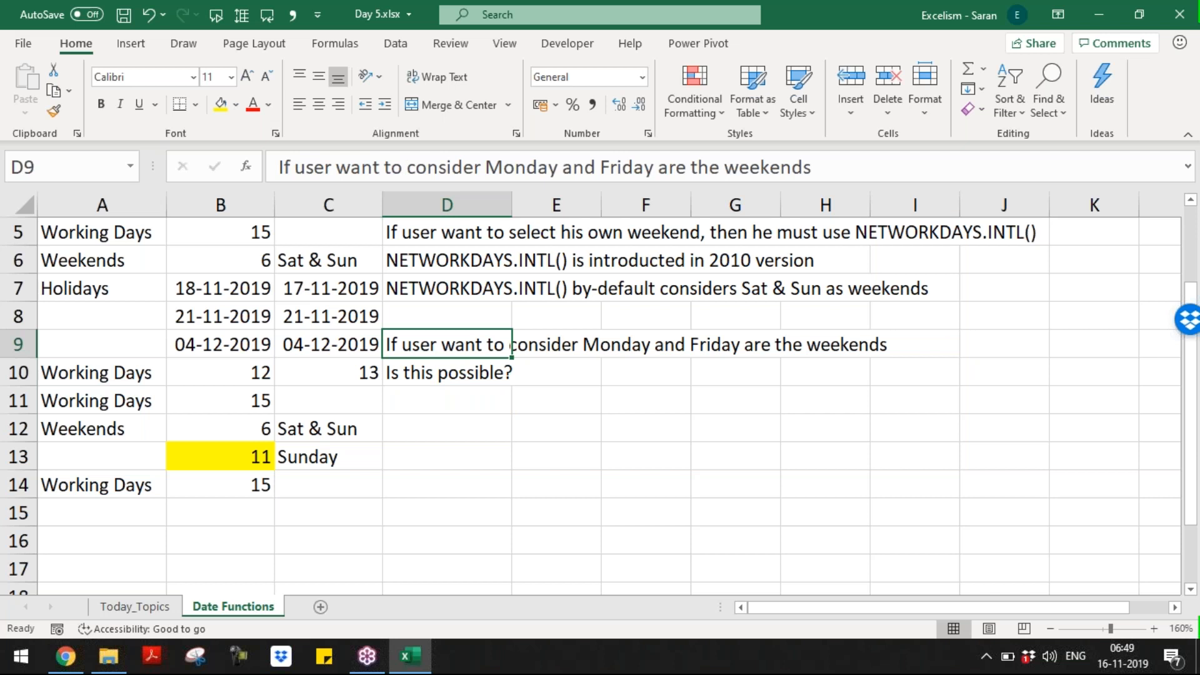
pyautogui.hotkey('shift', 'Down')
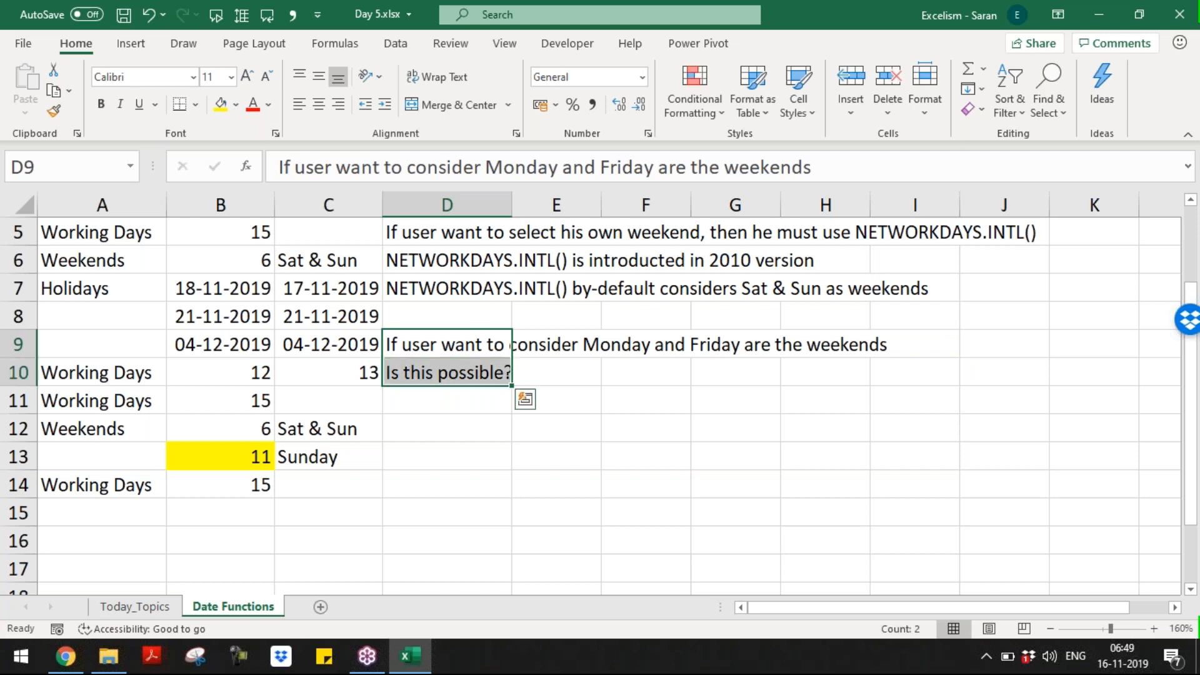
pyautogui.press('Down')
pyautogui.press('Down')
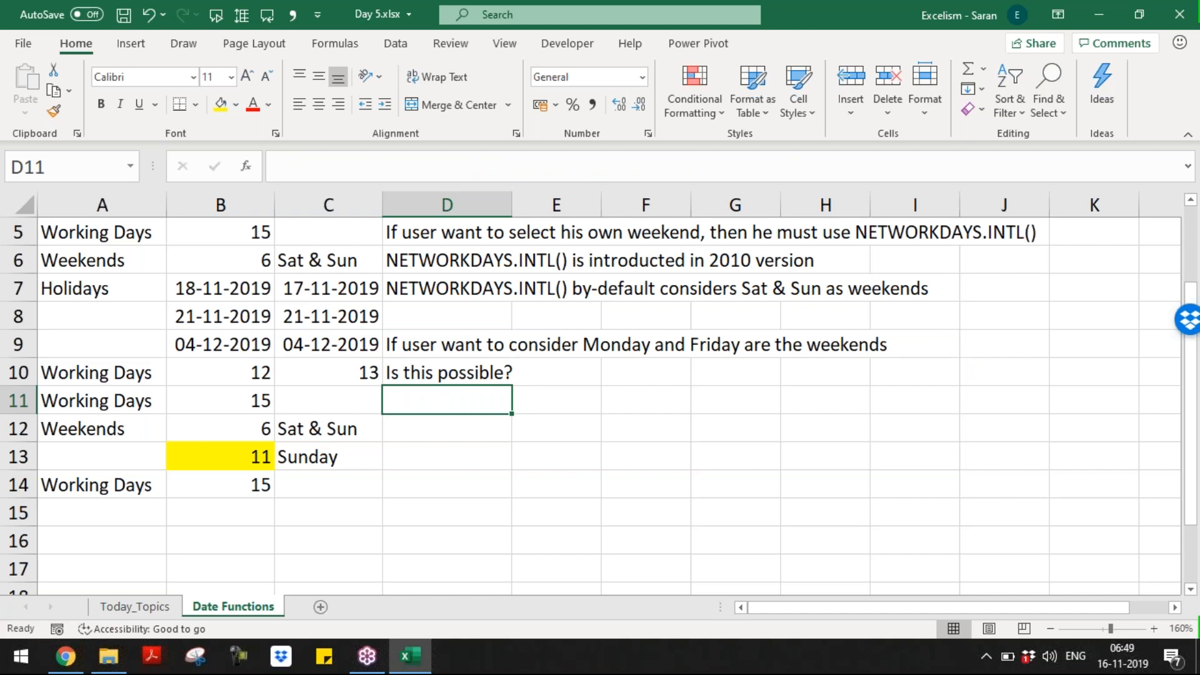
pyautogui.press('Up')
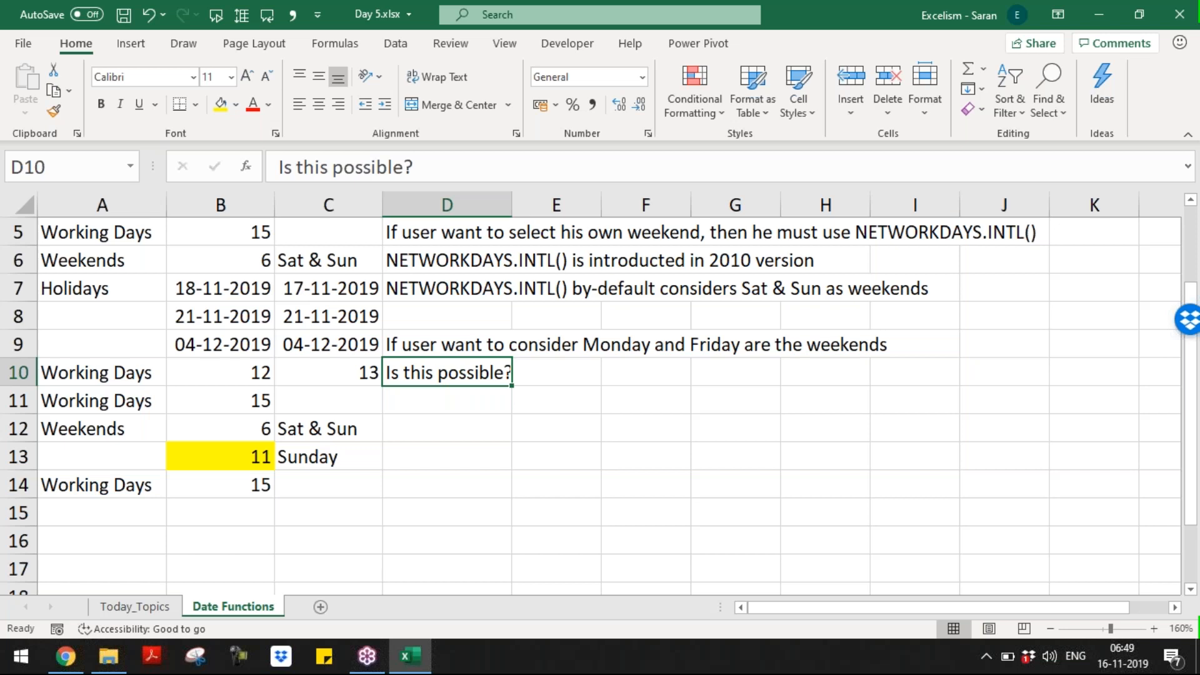
# Step: Move from the top of the sheet down to the Working Days label in A14
pyautogui.hotkey('ctrl', 'Home')
pyautogui.press('Down')
pyautogui.press('Down')
pyautogui.hotkey('ctrl', 'Down')
pyautogui.hotkey('ctrl', 'Down')
pyautogui.press('Down')
pyautogui.press('Down')
pyautogui.press('Down')
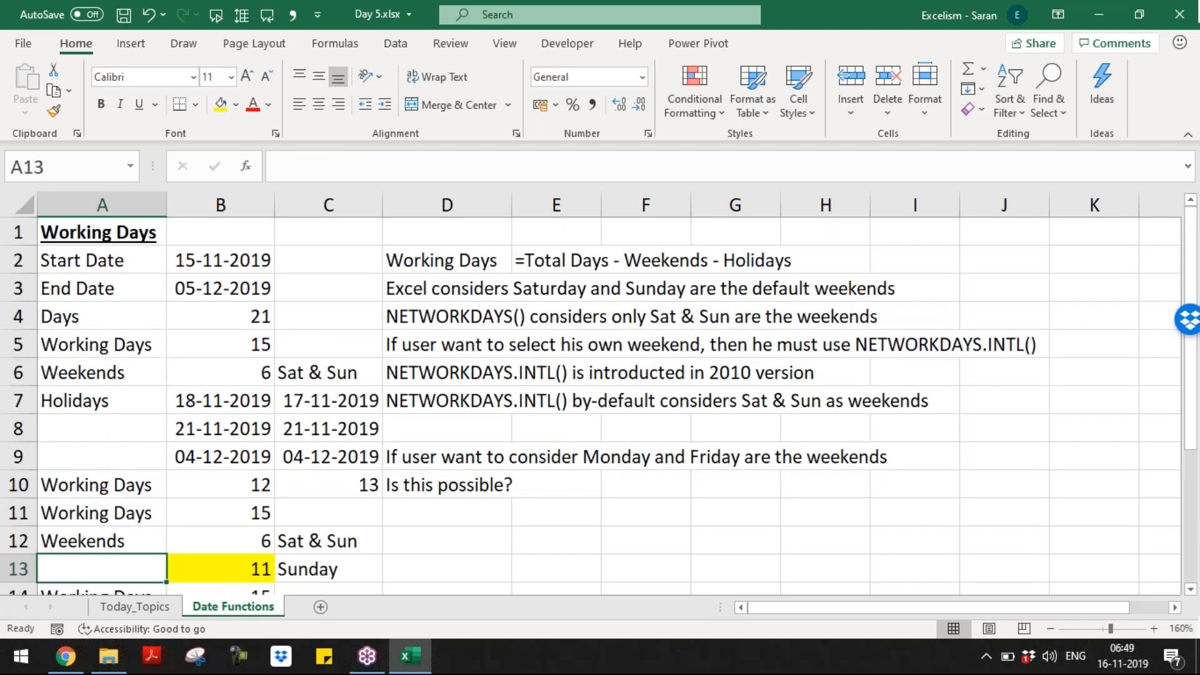
pyautogui.press('Down')
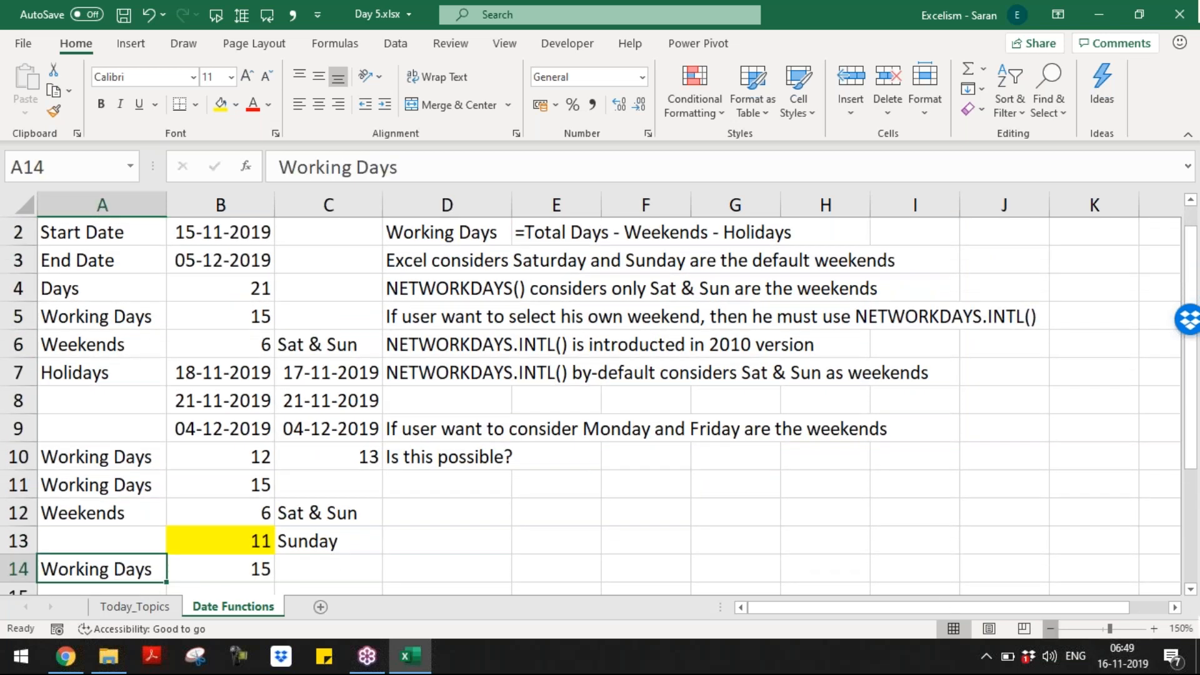
# Step: Adjust the zoom and answer 'Yes. This is possible.' in D11
pyautogui.click(1050, 628)
pyautogui.click(1050, 628)
pyautogui.click(1050, 628)
pyautogui.click(1050, 628)
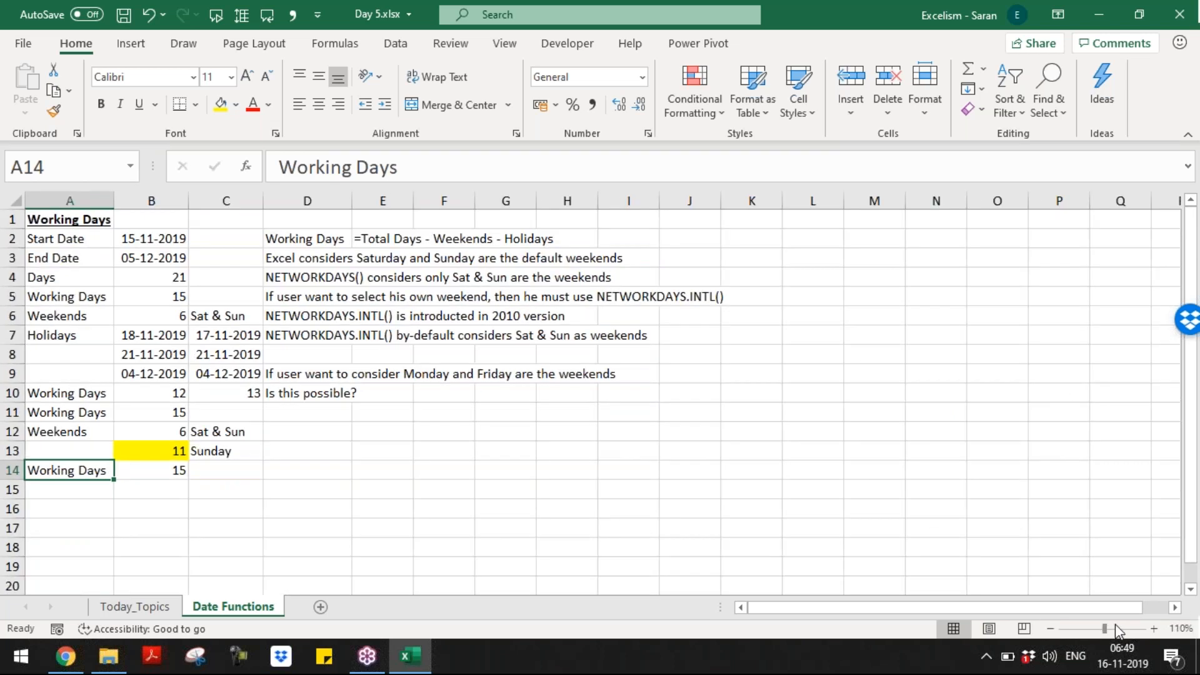
pyautogui.click(1154, 629)
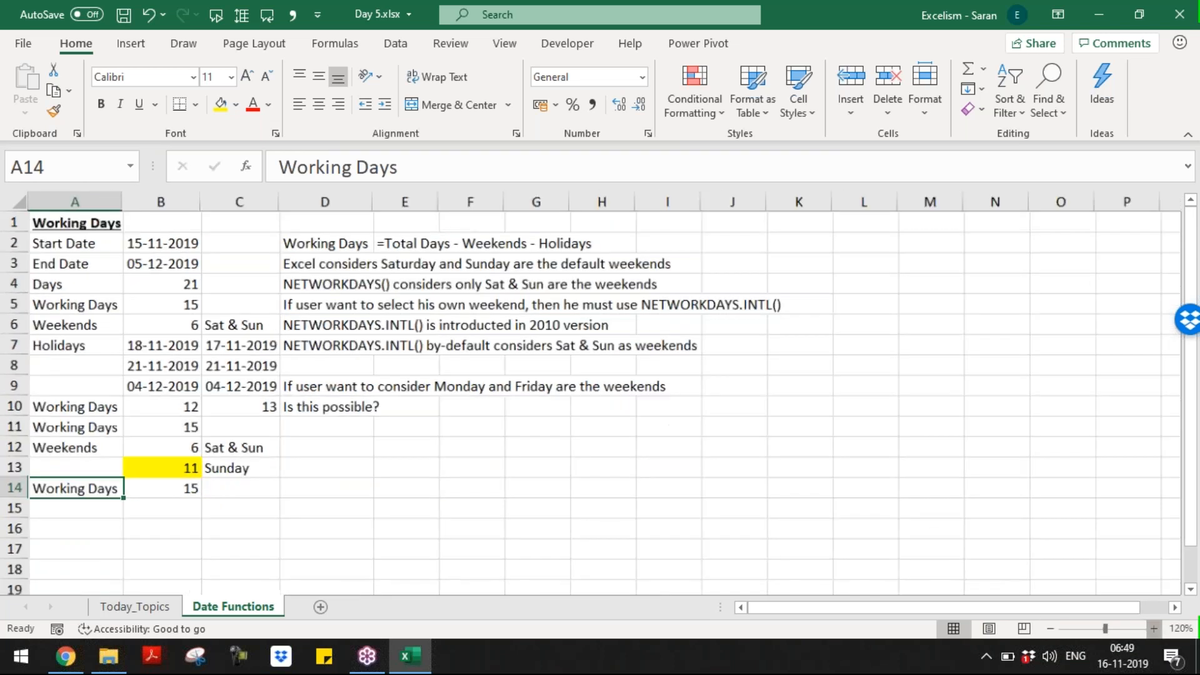
pyautogui.click(1154, 628)
pyautogui.press('Down')
pyautogui.press('Right')
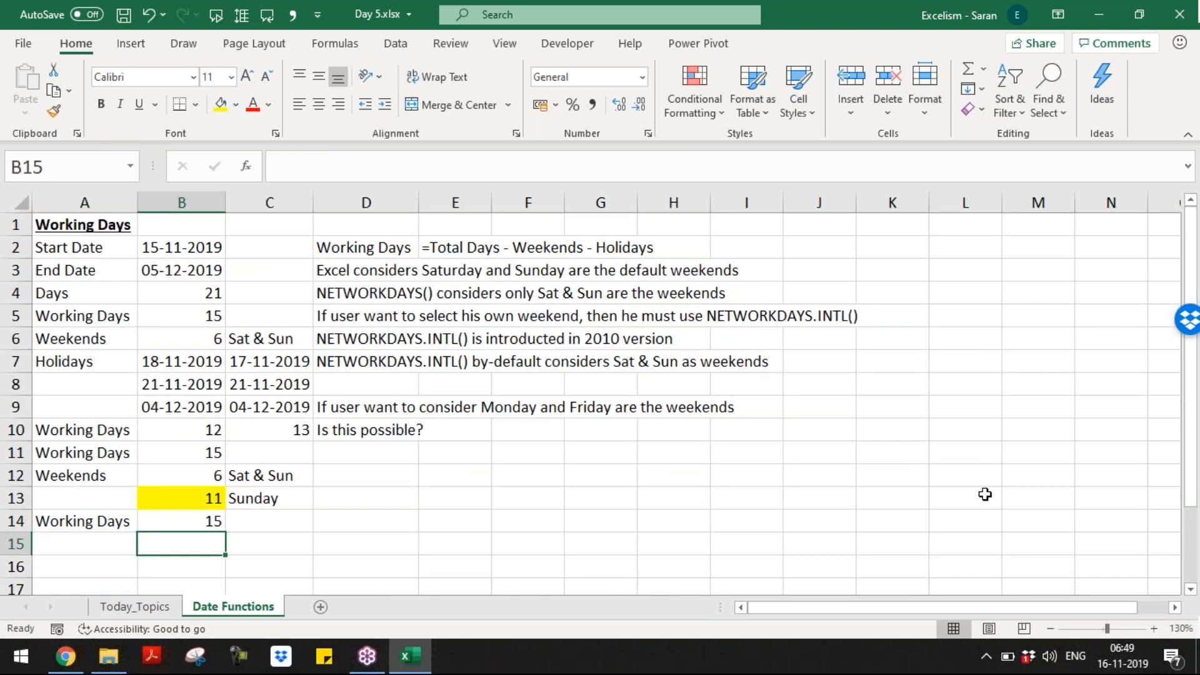
pyautogui.press('Right')
pyautogui.press('Right')
pyautogui.hotkey('ctrl', 'Up')
pyautogui.press('Down')
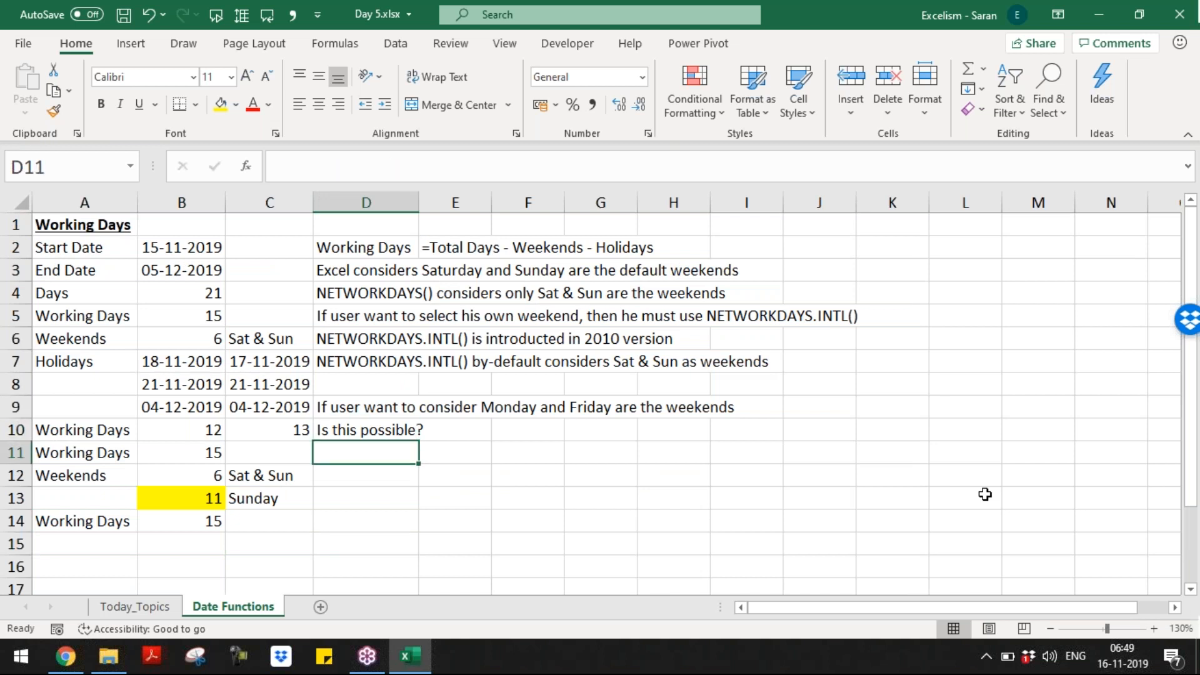
pyautogui.write('Y')
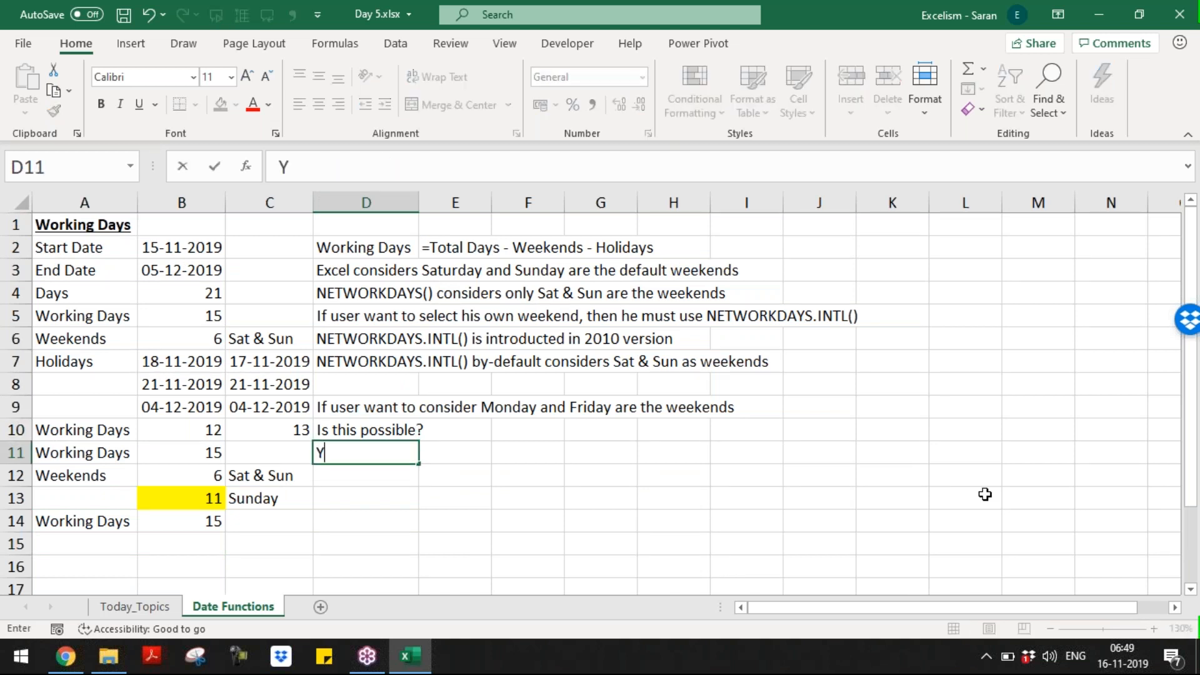
pyautogui.write('es. This is possible.')
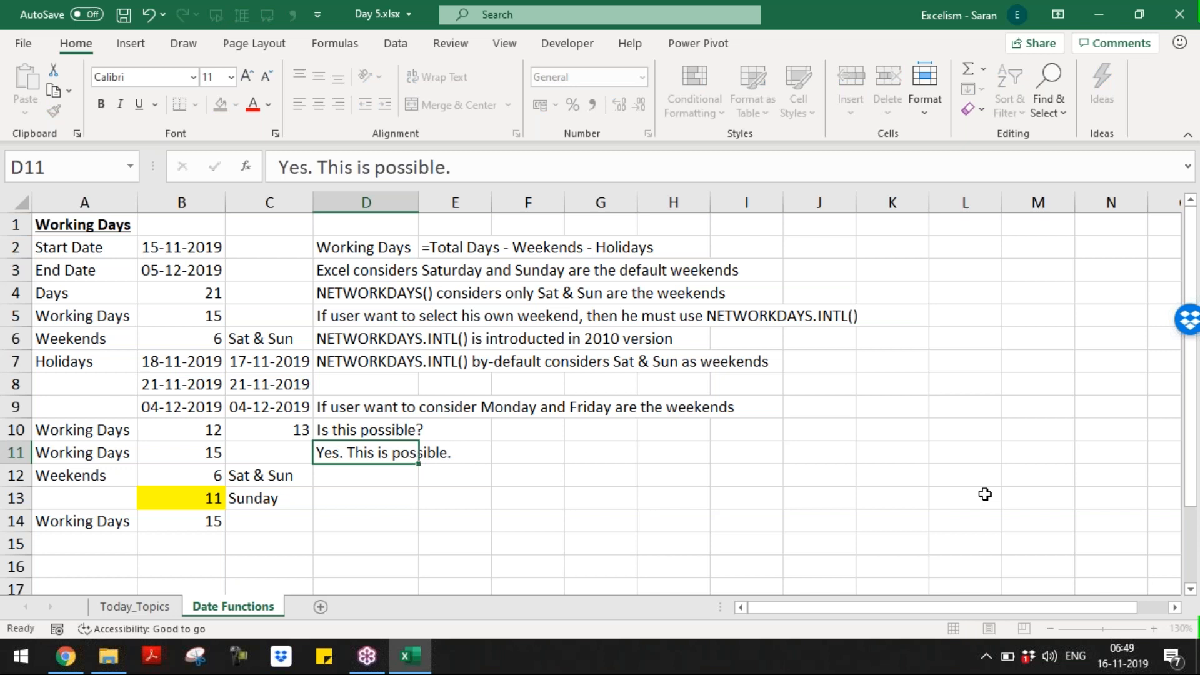
pyautogui.press('Return')
# Step: Note in D12 that weekend_type, NETWORKDAYS.INTL()'s 3rd argument, must be customized
pyautogui.write('To')
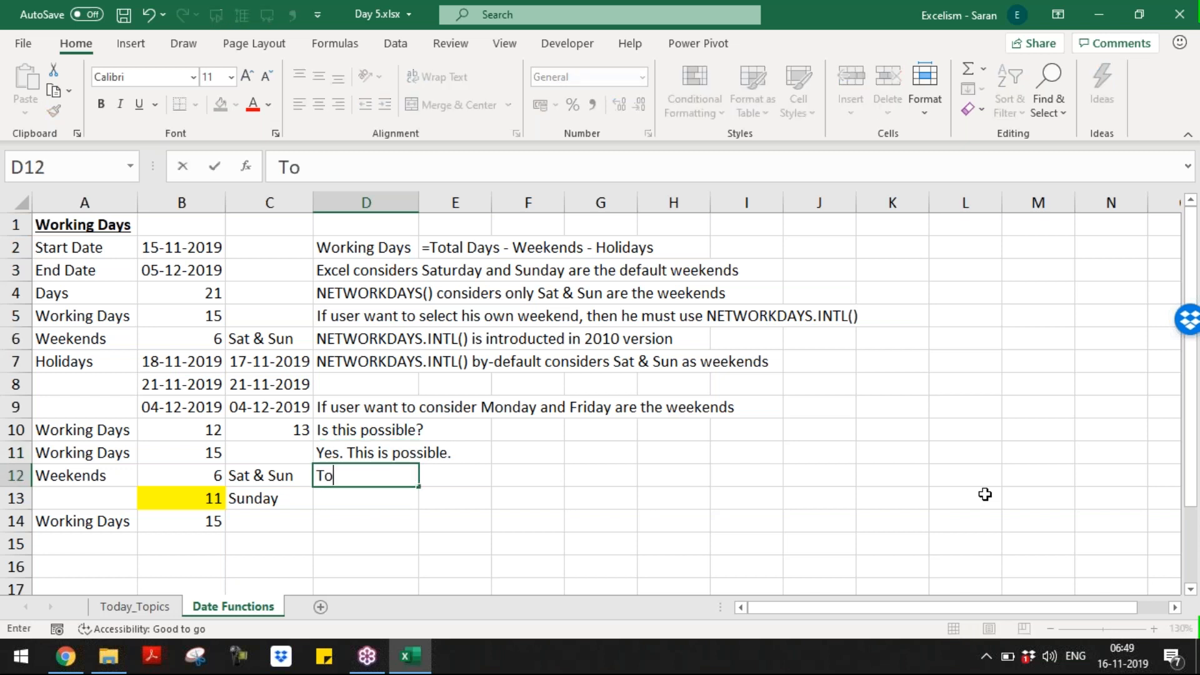
pyautogui.write(' solve this we shou')
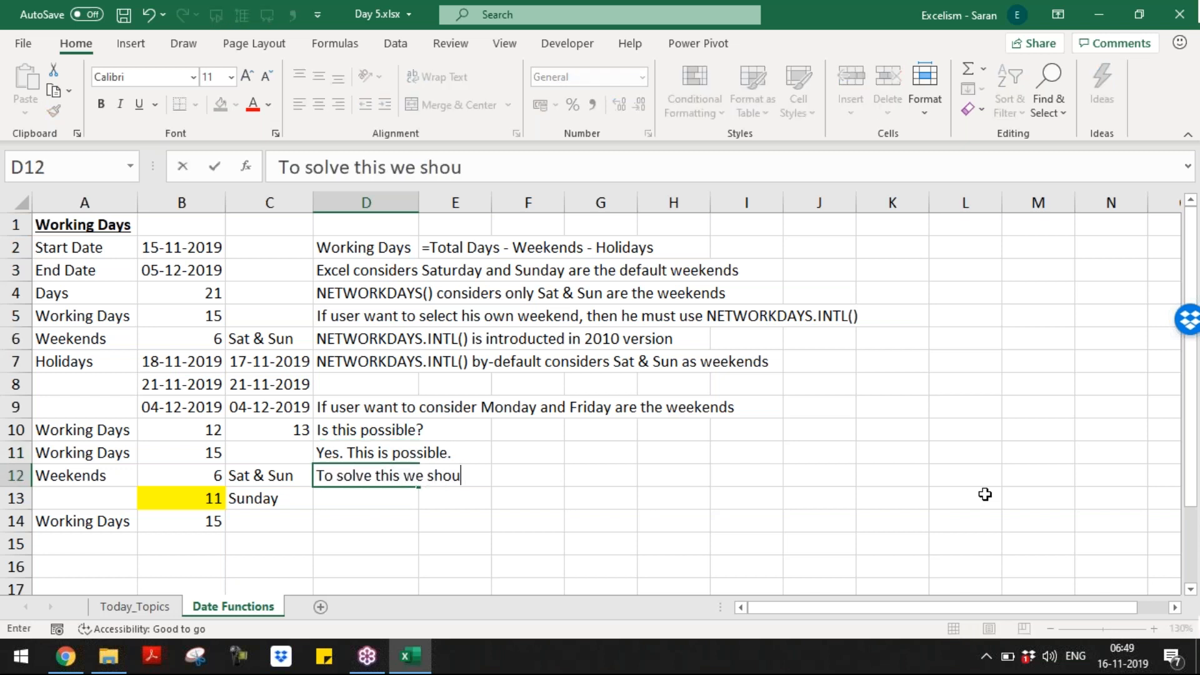
pyautogui.write('ld customize the')
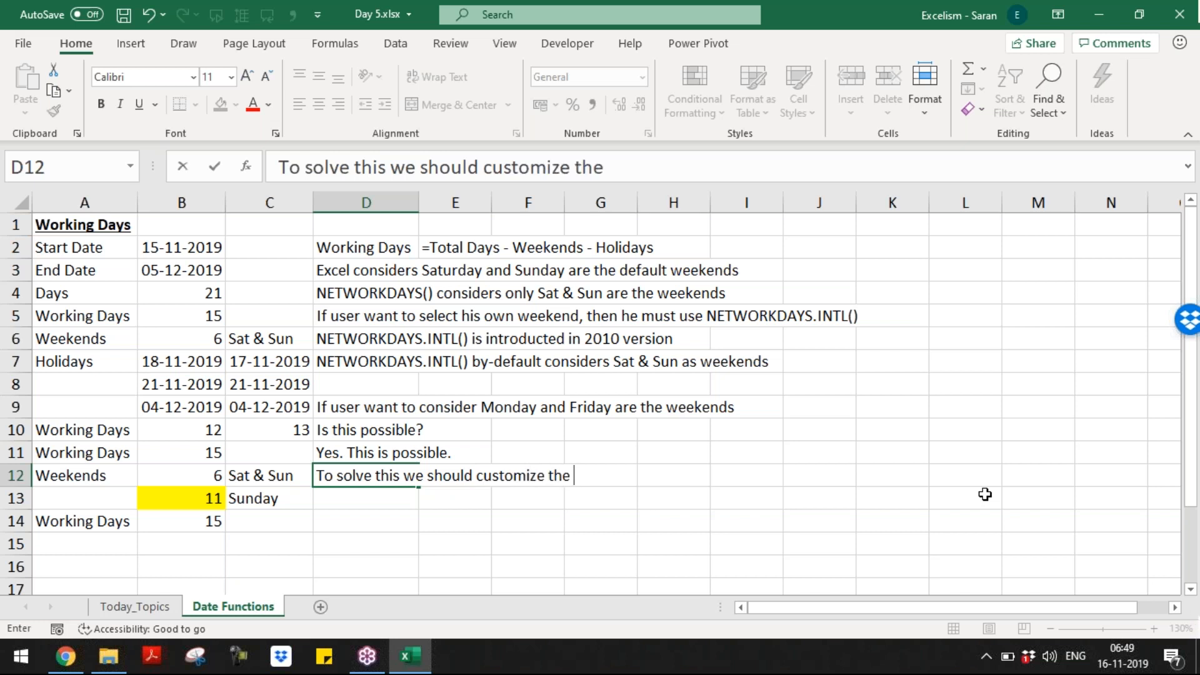
pyautogui.write(' weekend ty')
pyautogui.press('BackSpace')
pyautogui.press('BackSpace')
pyautogui.press('BackSpace')
pyautogui.write('_')
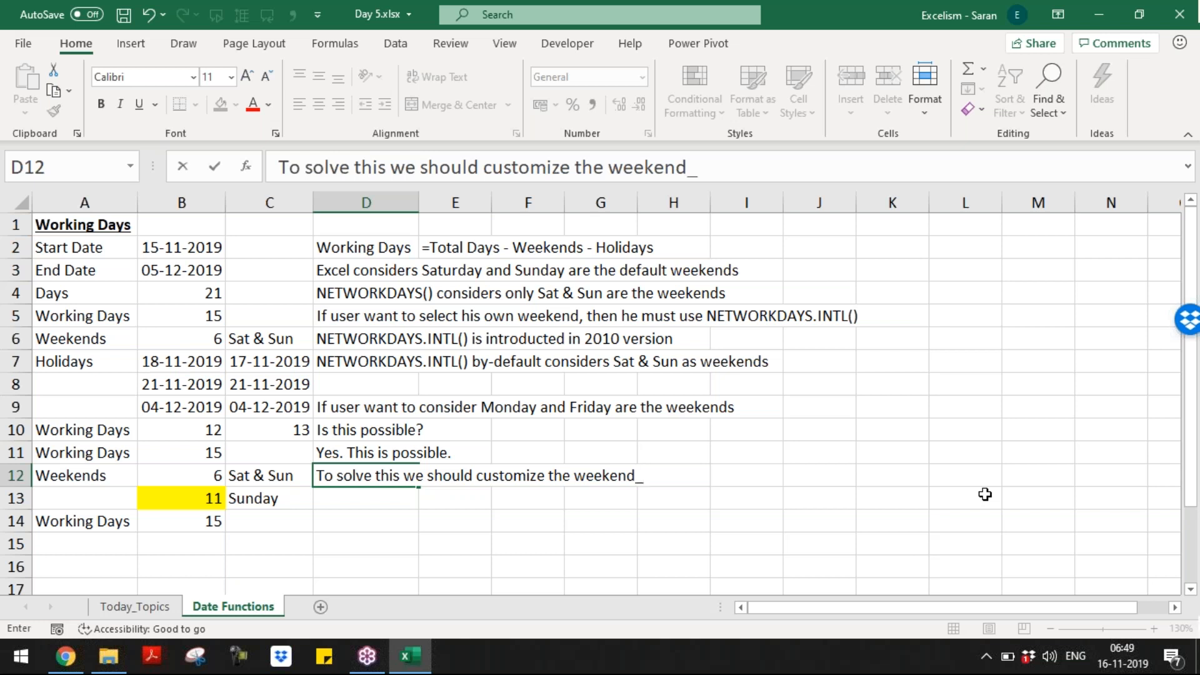
pyautogui.write('type, which is ')
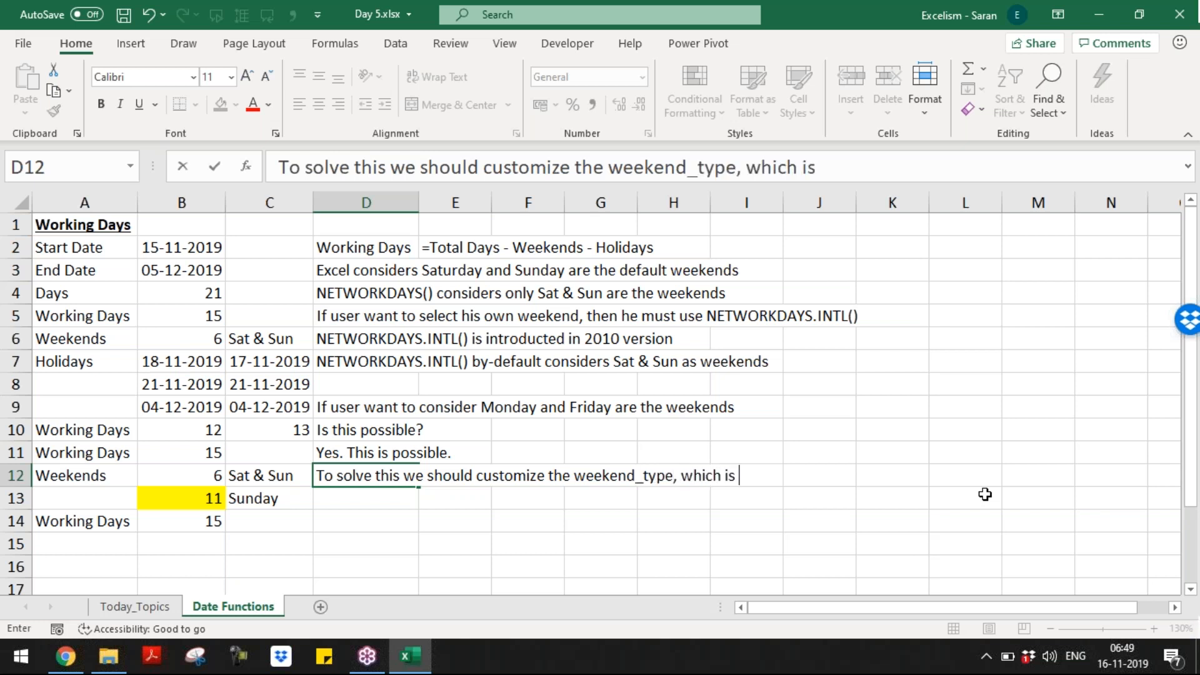
pyautogui.write('3rd ar')
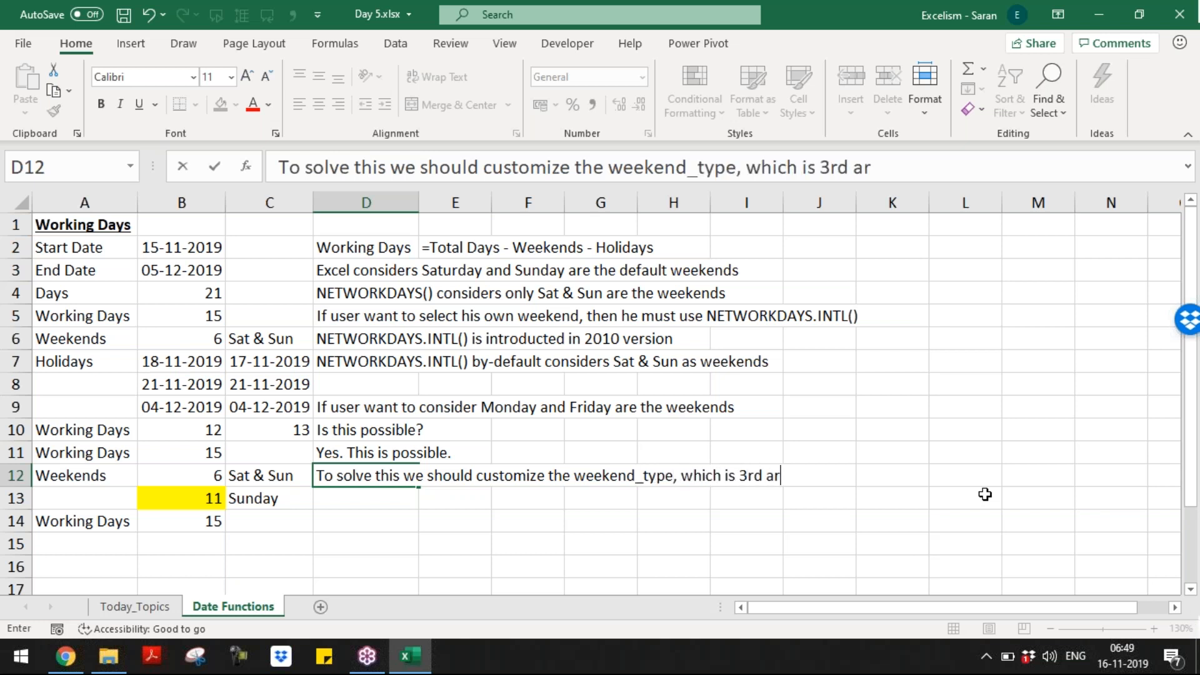
pyautogui.write('gument of the ')
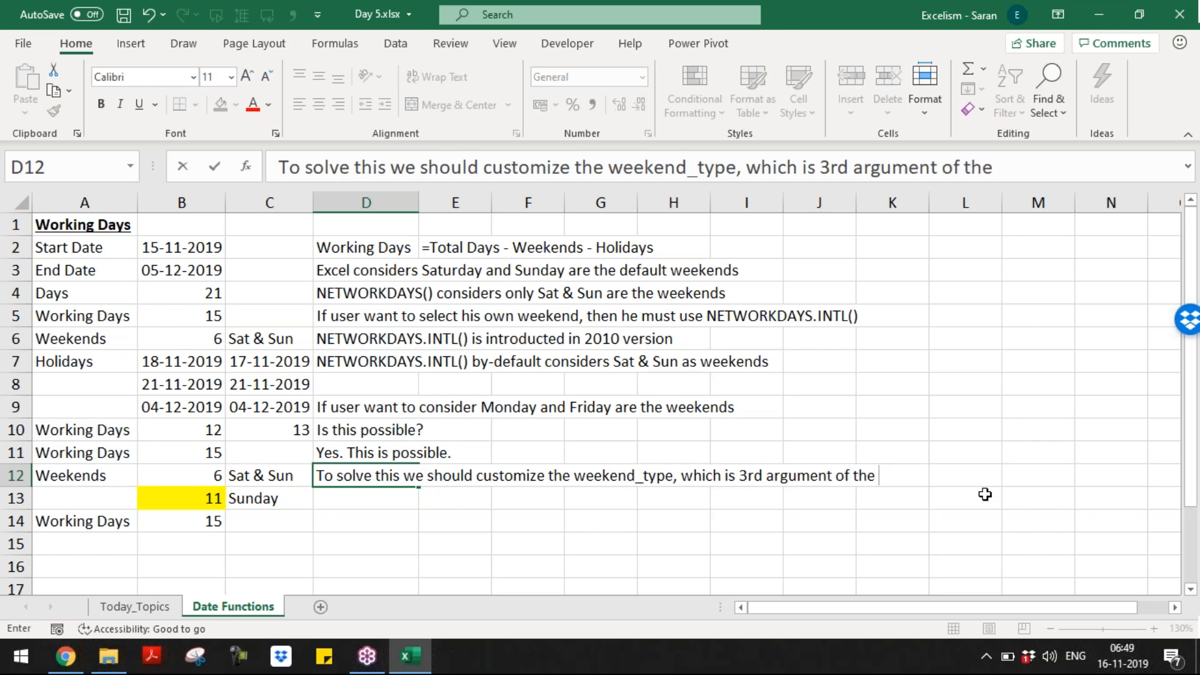
pyautogui.write('NETWORKDAYS.')
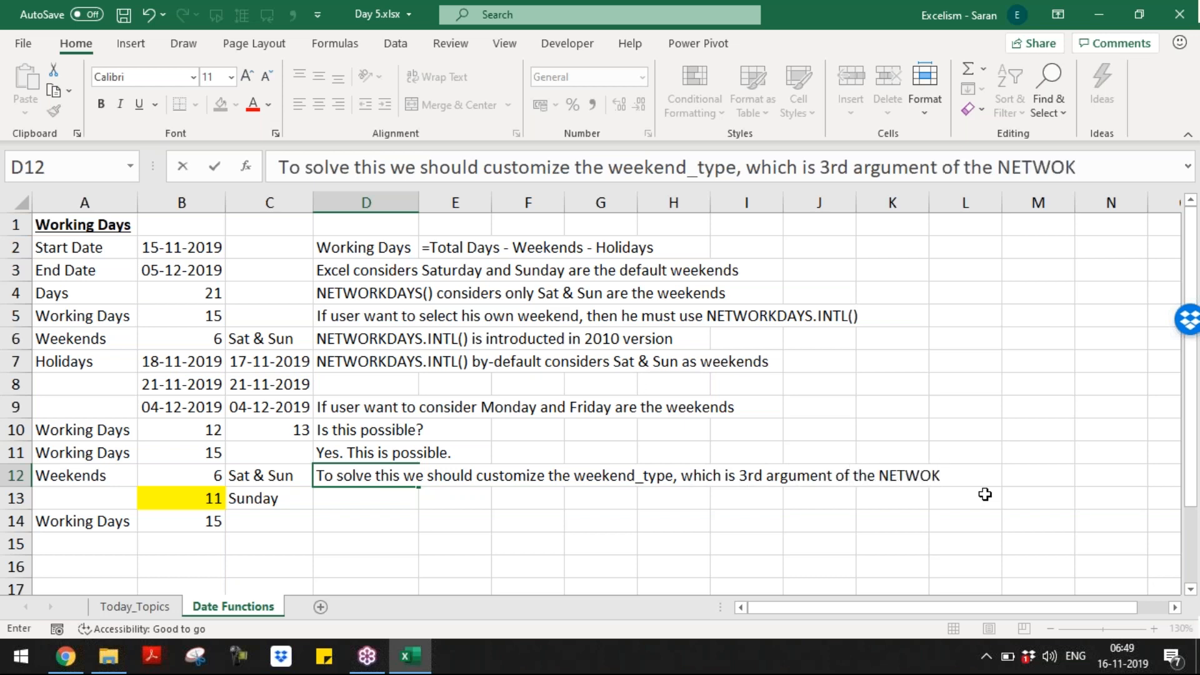
pyautogui.write('IN')
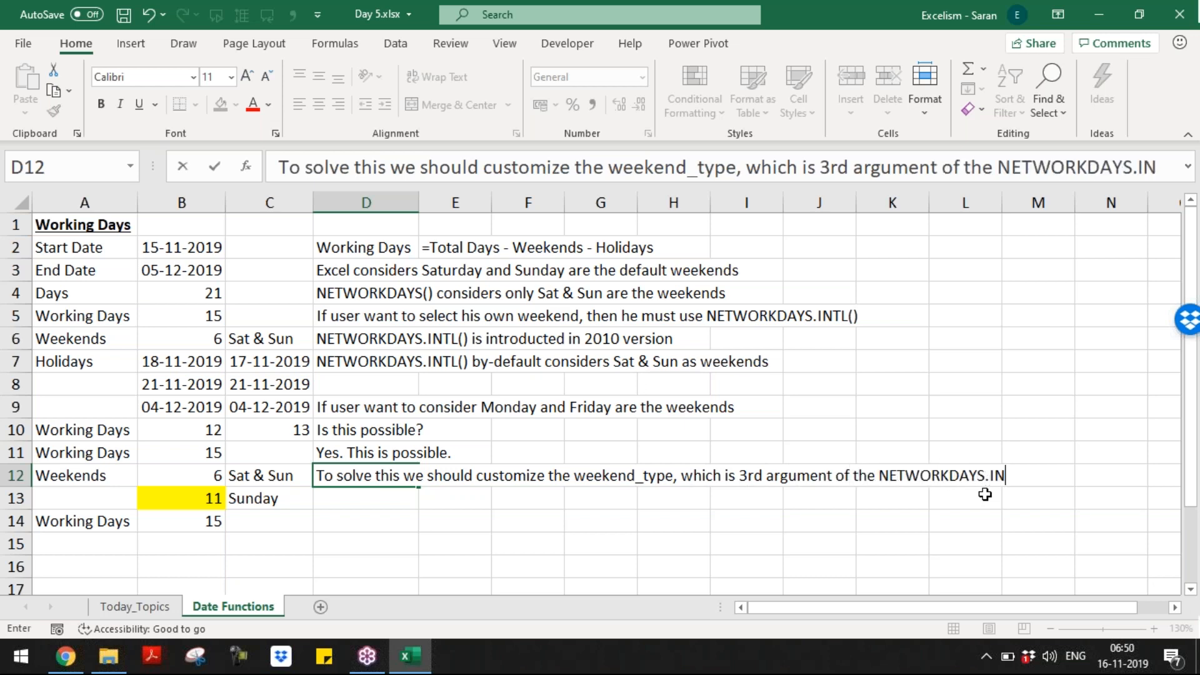
pyautogui.write('TL()')
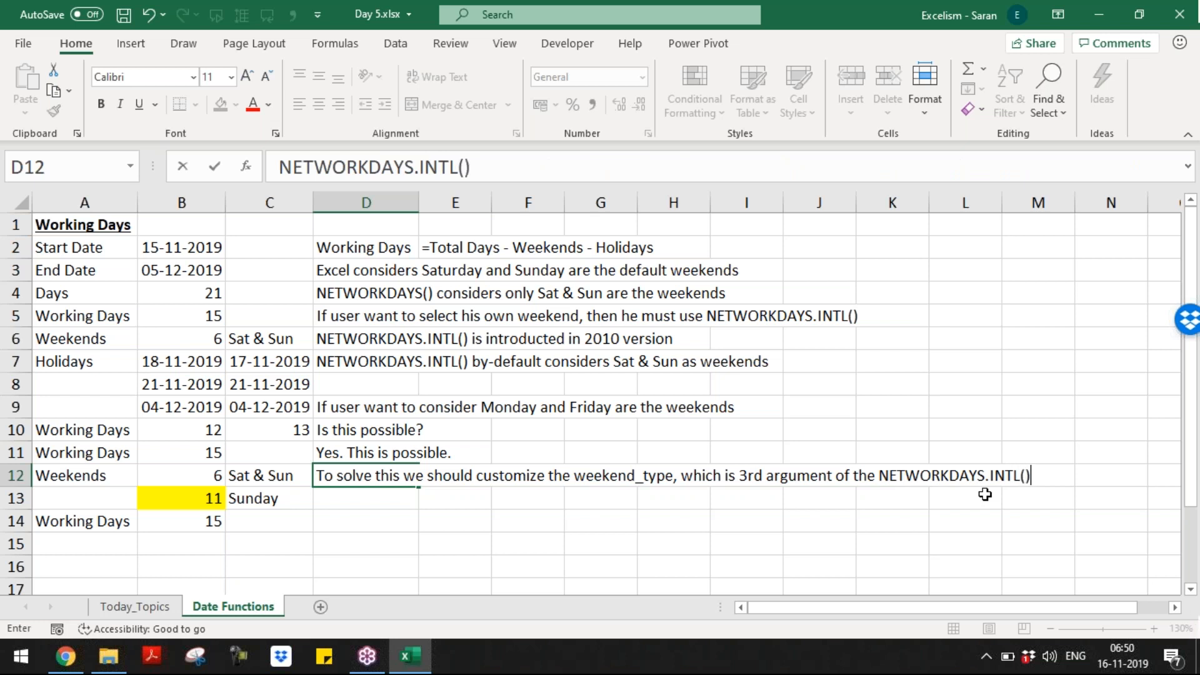
pyautogui.press('Return')
pyautogui.press('Return')
pyautogui.press('Return')
pyautogui.press('Return')
pyautogui.press('Left')
pyautogui.press('Left')
pyautogui.press('Left')
pyautogui.press('Up')
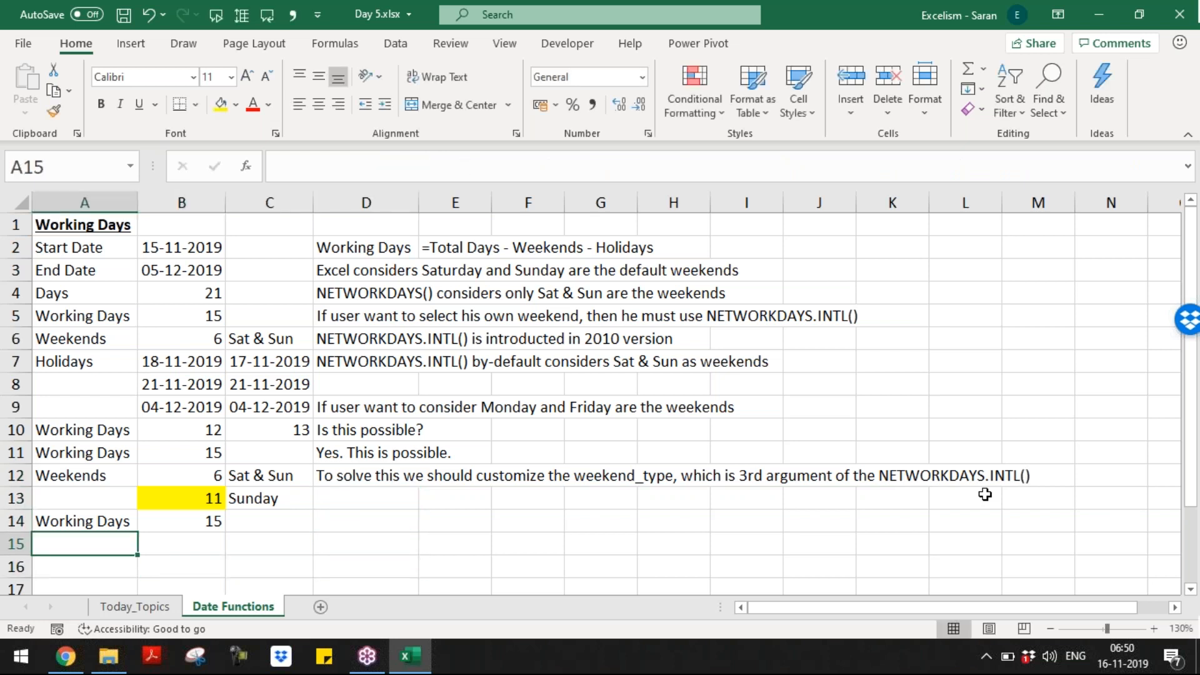
# Step: Label A17 'Start Date' and A18 'End Date' for the new table
pyautogui.press('Up')
pyautogui.press('Down')
pyautogui.press('Right')
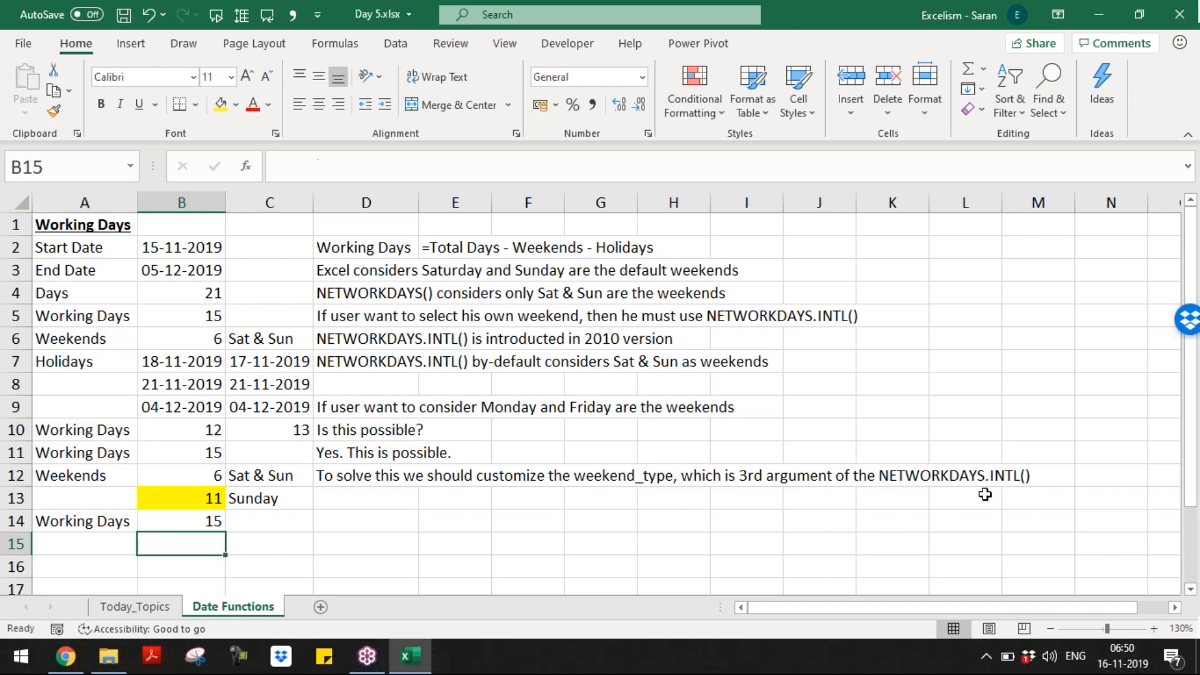
pyautogui.press('Left')
pyautogui.press('Right')
pyautogui.press('Left')
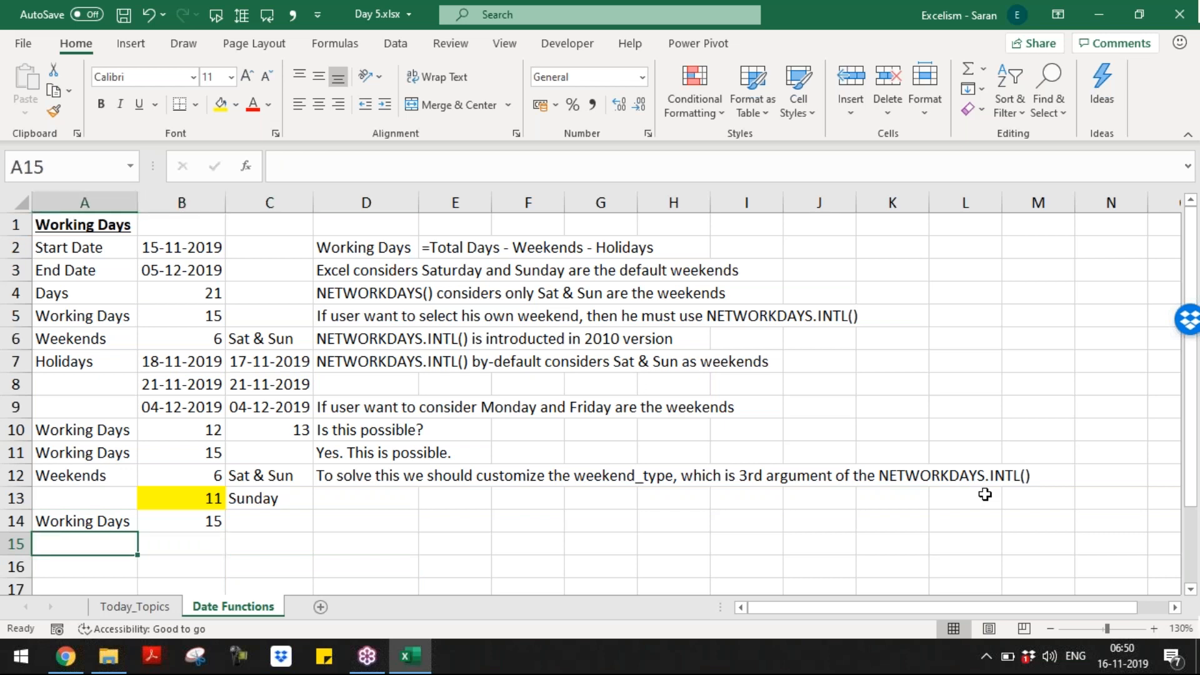
pyautogui.press('Right')
pyautogui.press('Right')
pyautogui.press('Down')
pyautogui.press('Down')
pyautogui.press('Down')
pyautogui.press('Down')
pyautogui.press('Down')
pyautogui.press('Down')
pyautogui.press('Down')
pyautogui.press('Up')
pyautogui.press('Up')
pyautogui.press('Up')
pyautogui.press('Up')
pyautogui.press('Up')
pyautogui.press('Up')
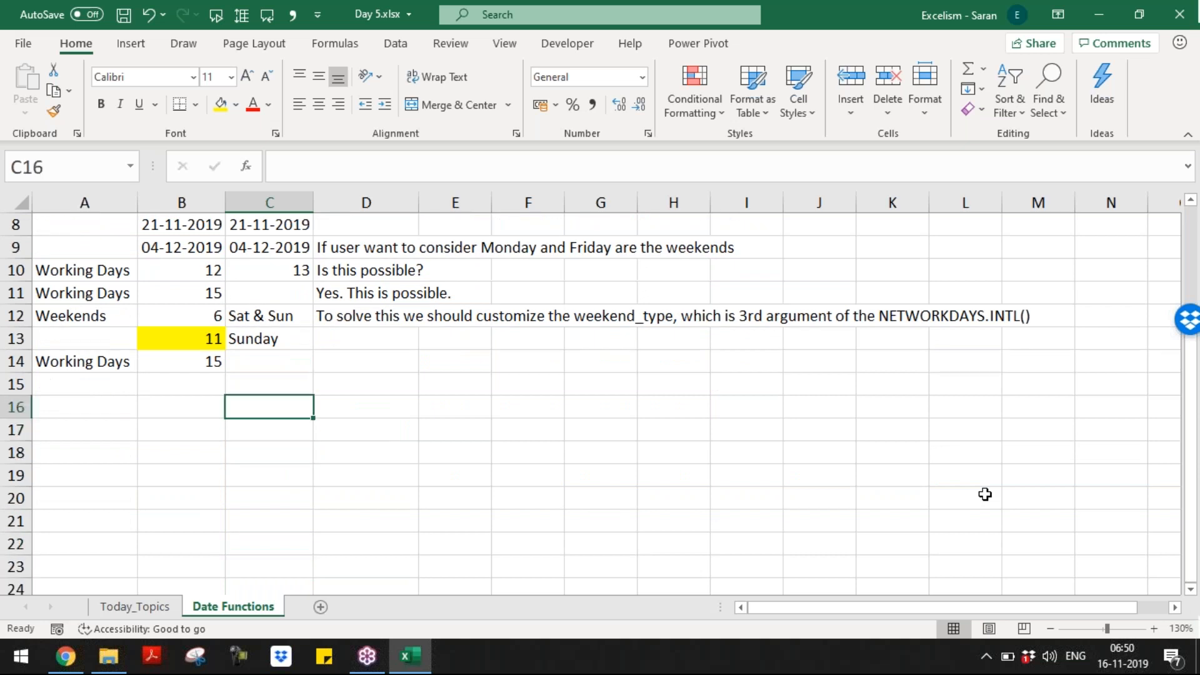
pyautogui.press('Down')
pyautogui.press('Left')
pyautogui.press('Left')
pyautogui.write('stat D')
pyautogui.press('BackSpace')
pyautogui.press('BackSpace')
pyautogui.press('BackSpace')
pyautogui.write('rt Date')
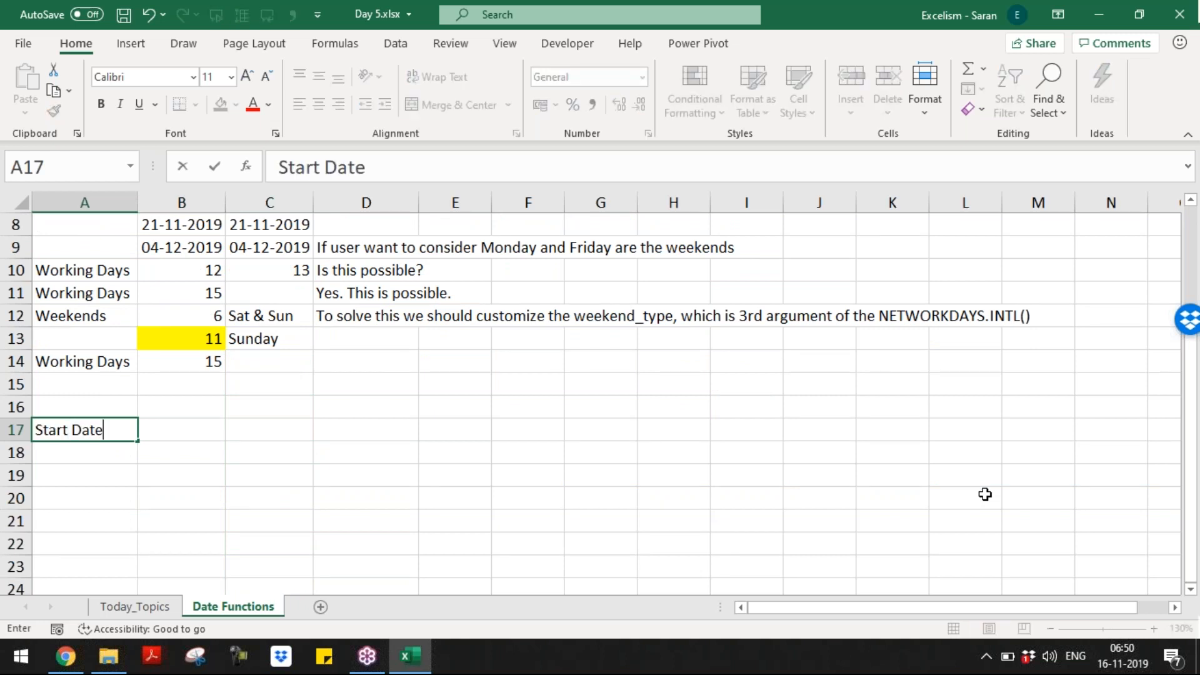
pyautogui.press('Return')
pyautogui.write('End Da')
pyautogui.press('BackSpace')
pyautogui.write('Date')
pyautogui.press('Return')
# Step: Select and copy the original start and end dates in B2:B3
pyautogui.press('Up')
pyautogui.press('Up')
pyautogui.press('Up')
pyautogui.press('Up')
pyautogui.press('Up')
pyautogui.press('Up')
pyautogui.press('Up')
pyautogui.press('Up')
pyautogui.press('Up')
pyautogui.press('Up')
pyautogui.press('Up')
pyautogui.press('Up')
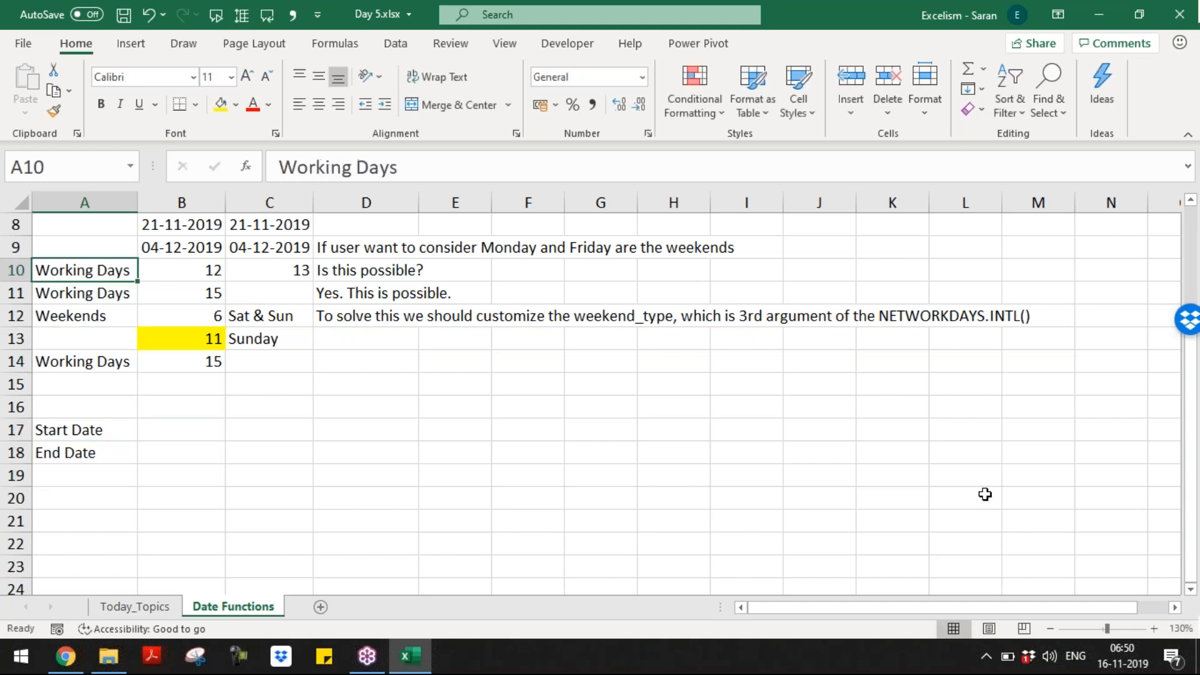
pyautogui.press('Up')
pyautogui.press('Up')
pyautogui.press('Up')
pyautogui.press('Up')
pyautogui.press('Up')
pyautogui.press('Right')
pyautogui.hotkey('ctrl', 'c')
pyautogui.press('Down')
pyautogui.press('Up')
pyautogui.press('Escape')
pyautogui.hotkey('shift', 'Down')
# Step: Paste the dates 15-11-2019 and 05-12-2019 into B17:B18
pyautogui.hotkey('ctrl', 'c')
pyautogui.press('Down')
pyautogui.press('Down')
pyautogui.press('Down')
pyautogui.press('Down')
pyautogui.press('Down')
pyautogui.press('Down')
pyautogui.press('Down')
pyautogui.press('Down')
pyautogui.press('Down')
pyautogui.press('Down')
pyautogui.press('Down')
pyautogui.press('Down')
pyautogui.press('Down')
pyautogui.press('Down')
pyautogui.press('Down')
pyautogui.press('Down')
pyautogui.press('Down')
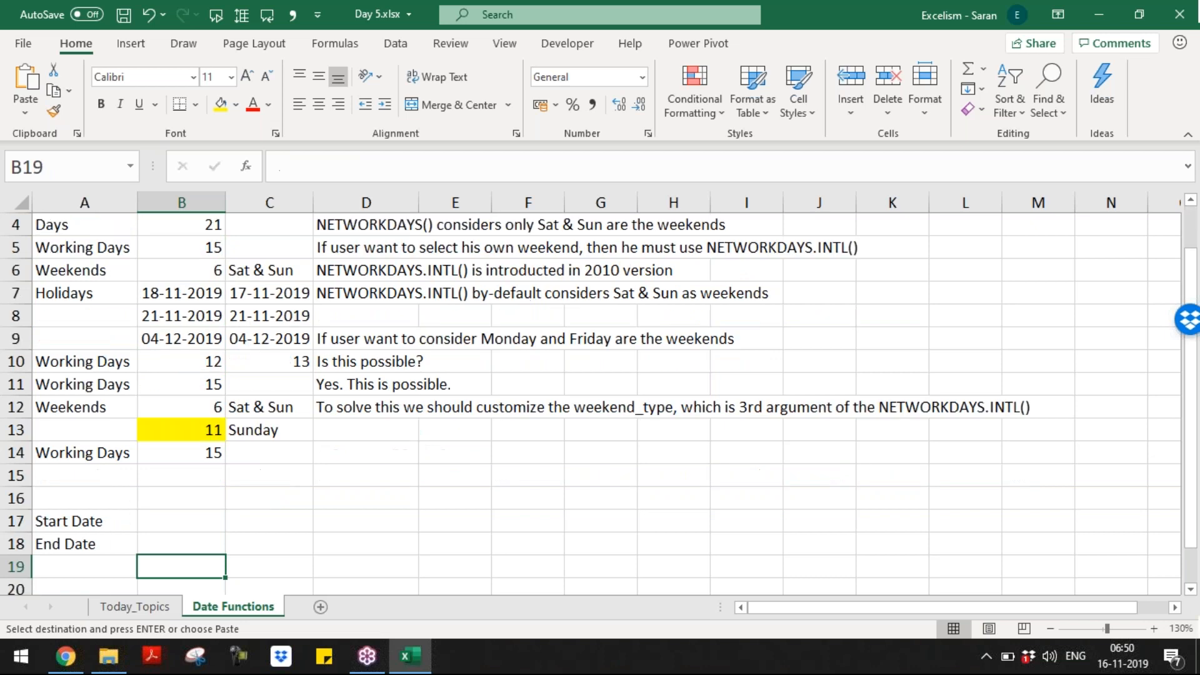
pyautogui.press('Up')
pyautogui.press('Up')
pyautogui.press('Return')
# Step: Head C16 with 'Sat & Sun' and D16 with 'Sun & Mon'
pyautogui.press('Up')
pyautogui.press('Right')
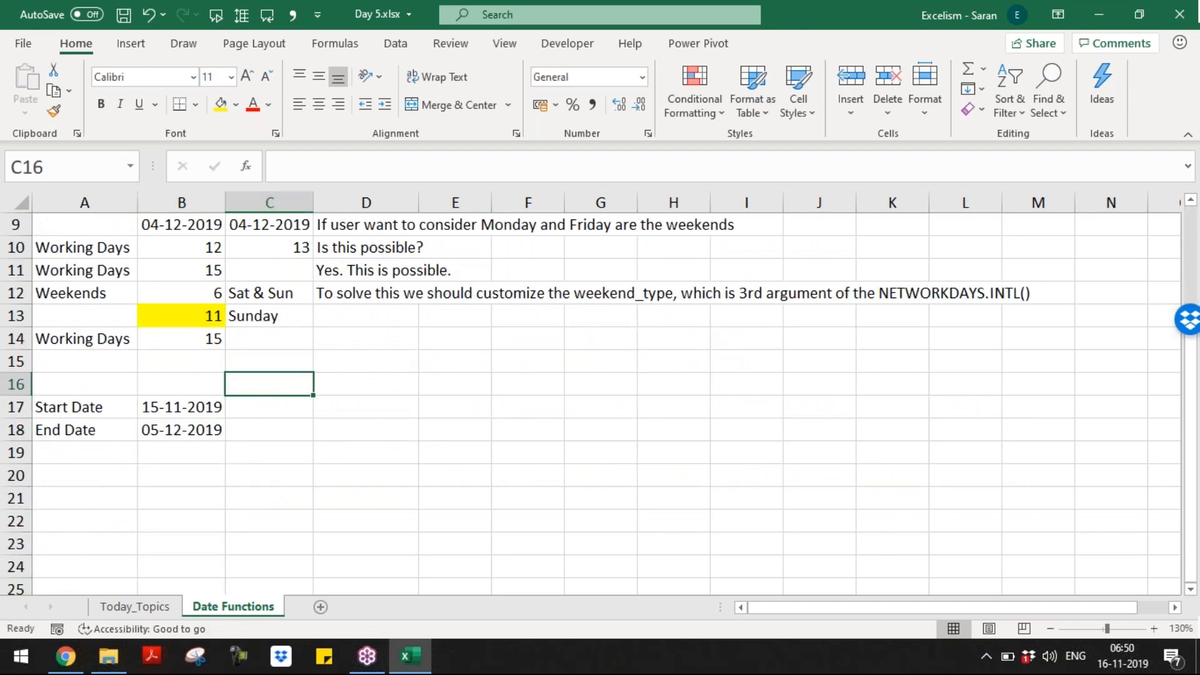
pyautogui.write('Sun')
pyautogui.press('Right')
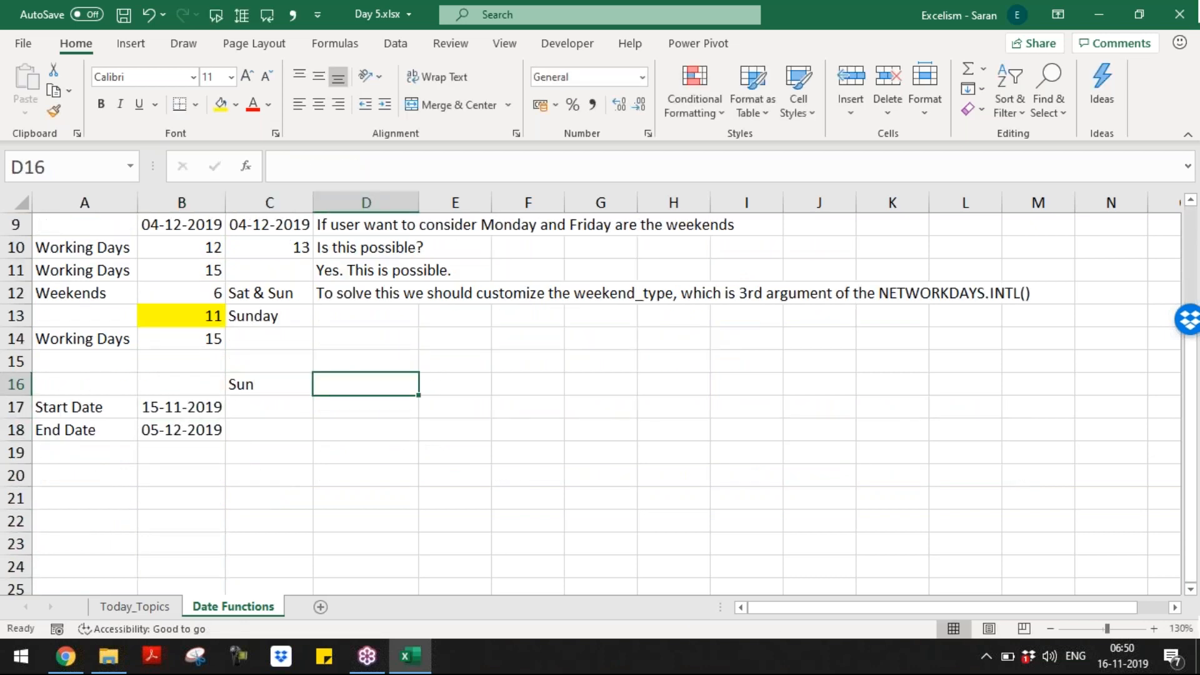
pyautogui.press('Left')
pyautogui.press('F2')
pyautogui.write('&M')
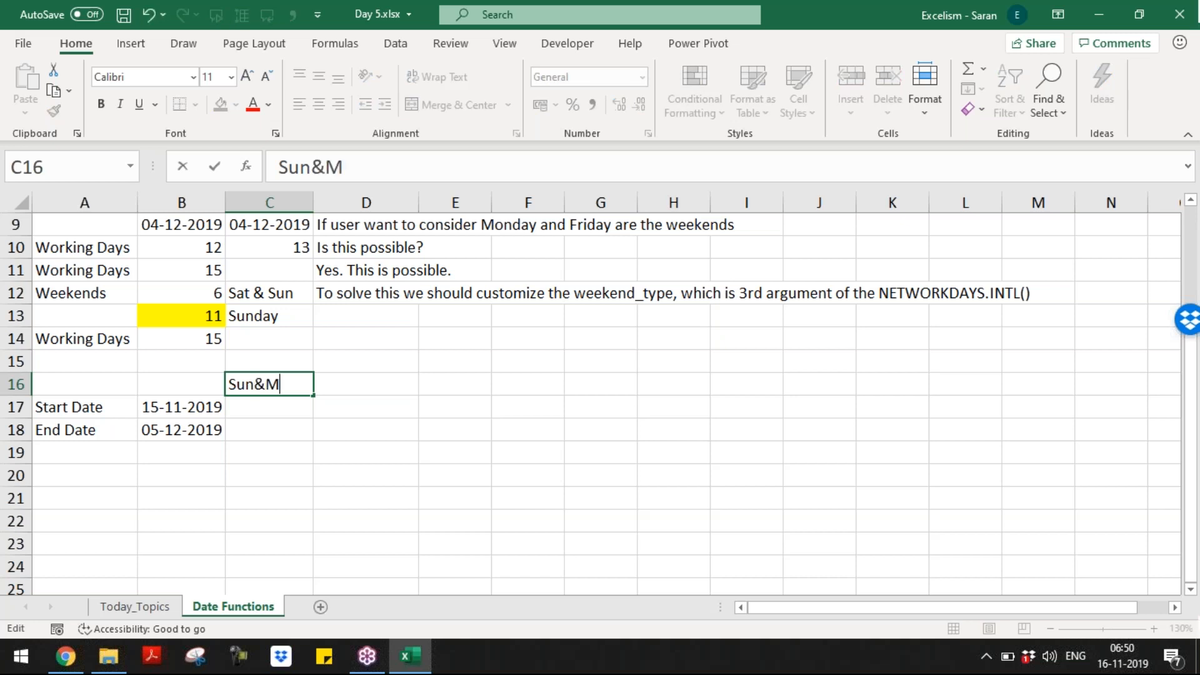
pyautogui.write('on')
pyautogui.press('Escape')
pyautogui.write('Sat & S')
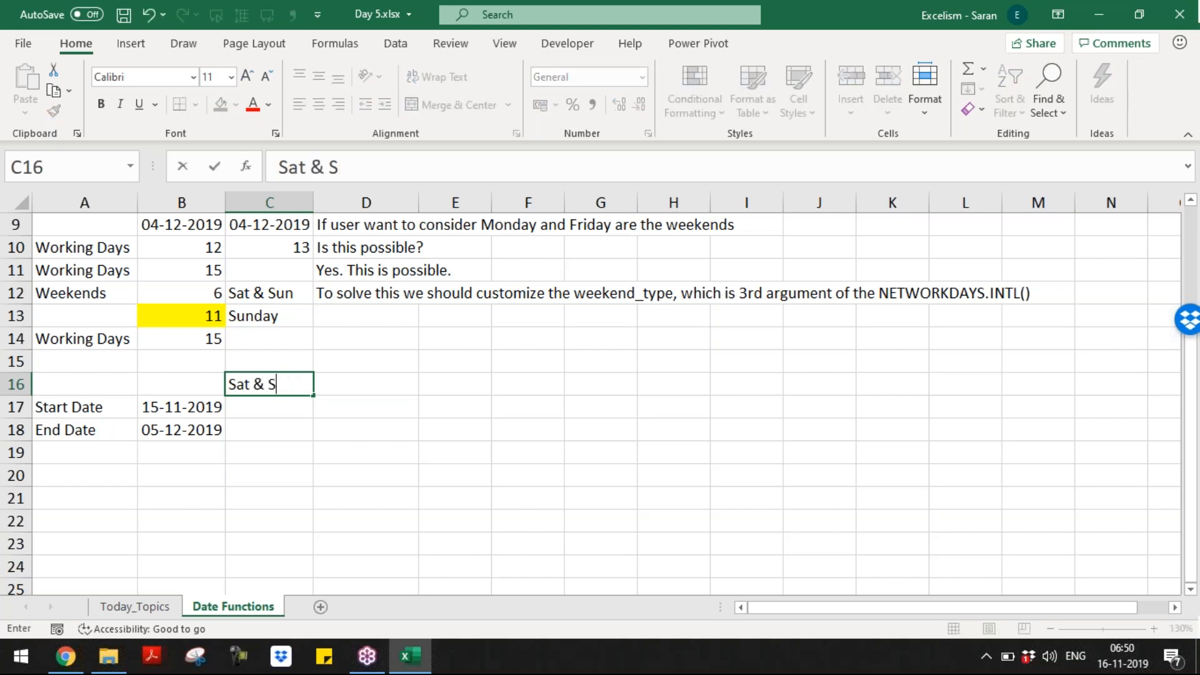
pyautogui.write('un')
pyautogui.press('Right')
pyautogui.press('F2')
pyautogui.write('Sum')
pyautogui.press('BackSpace')
pyautogui.press('BackSpace')
pyautogui.write('n & Mon')
pyautogui.press('Right')
# Step: Fill E16:I16 with 'Mon & Tue', 'Tue & Wed', 'Wed & Thu', 'Thu & Fri', 'Fri & Sat'
pyautogui.write('M')
pyautogui.press('Escape')
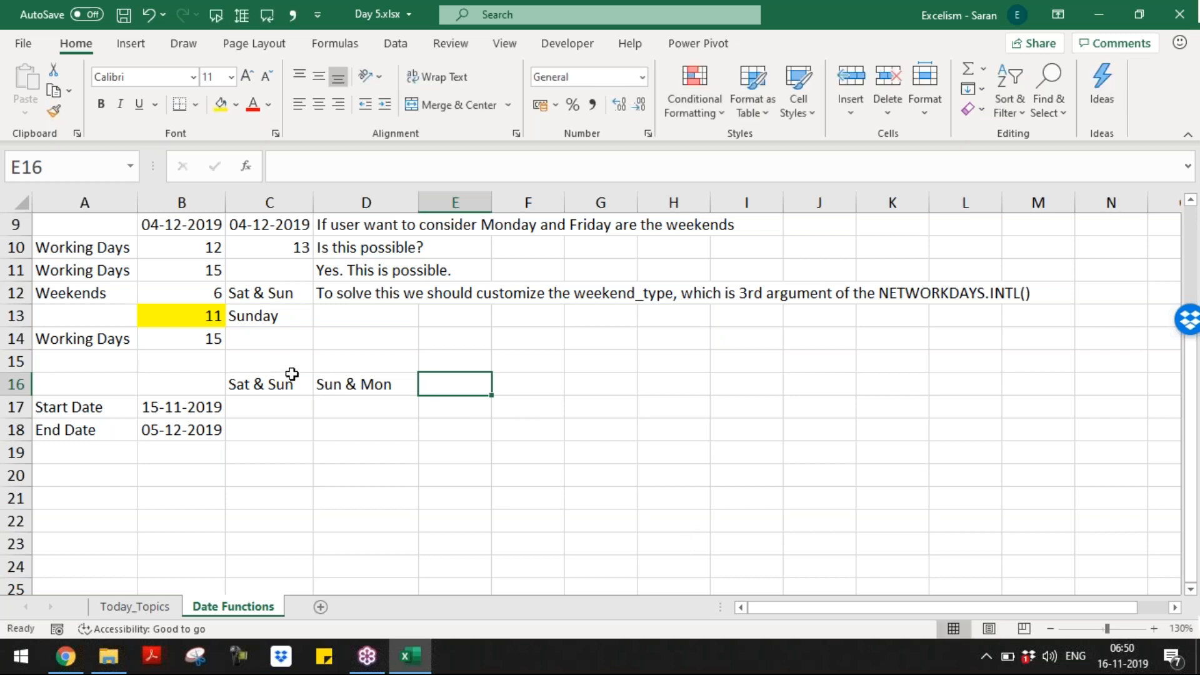
pyautogui.click(328, 382)
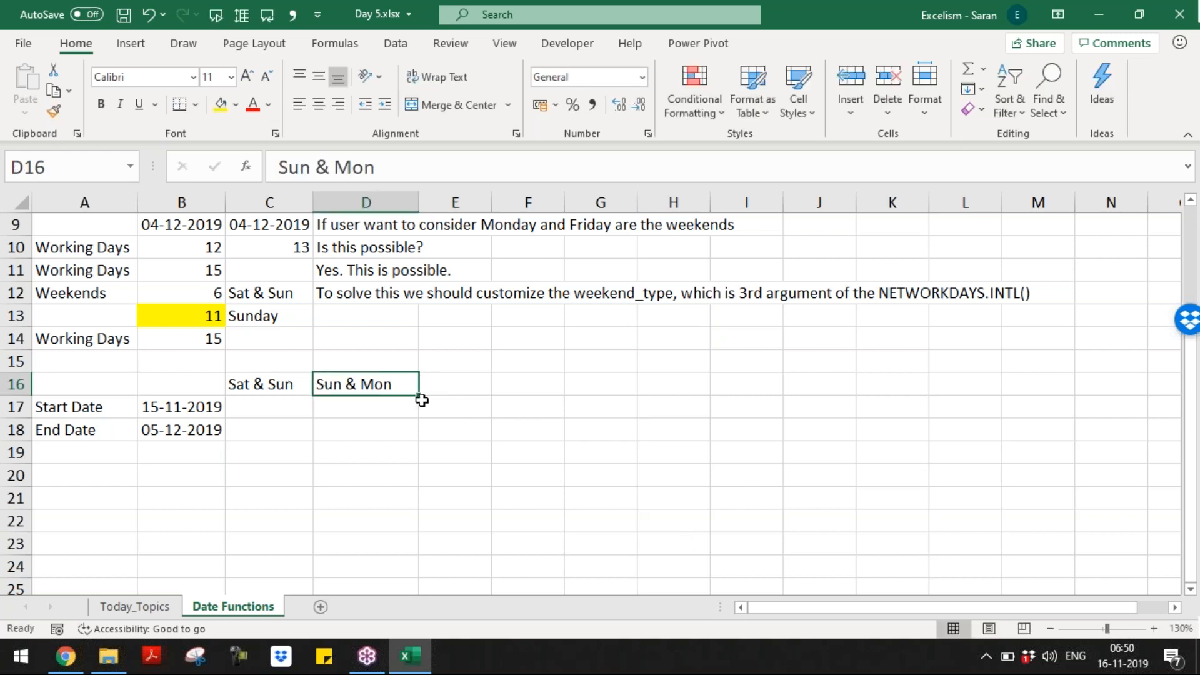
pyautogui.moveTo(418, 394)
pyautogui.mouseDown()
pyautogui.moveTo(703, 396)
pyautogui.moveTo(419, 394)
pyautogui.mouseUp()
pyautogui.click(471, 382)
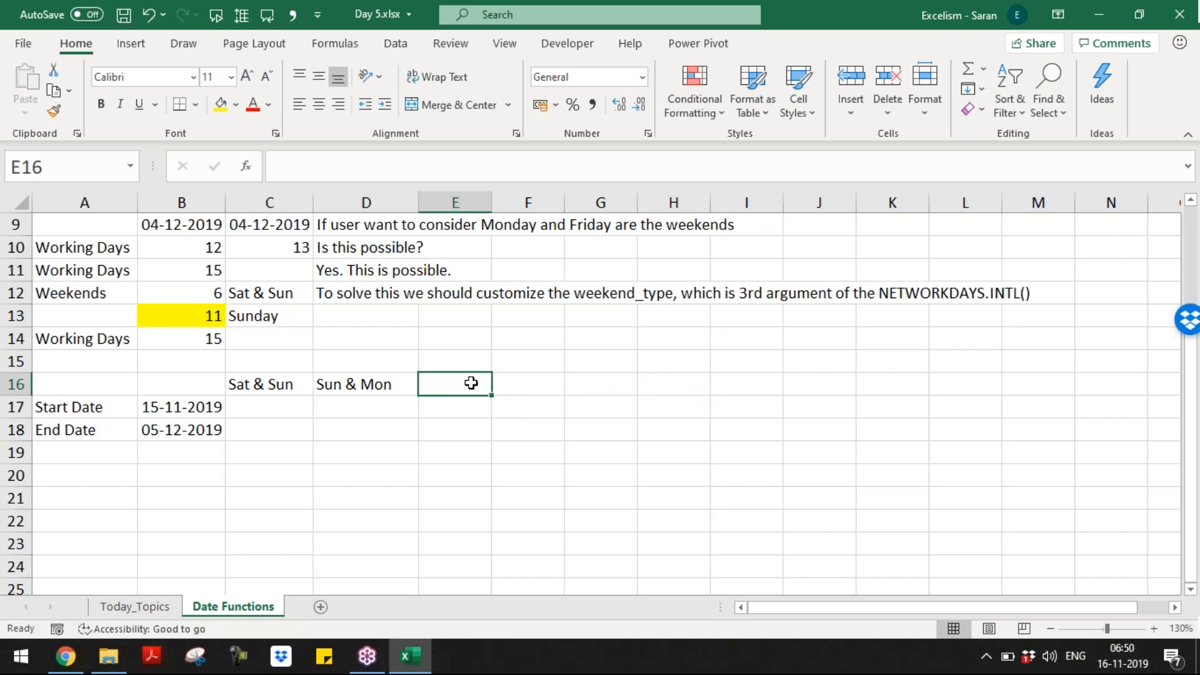
pyautogui.write('Mon & Tue')
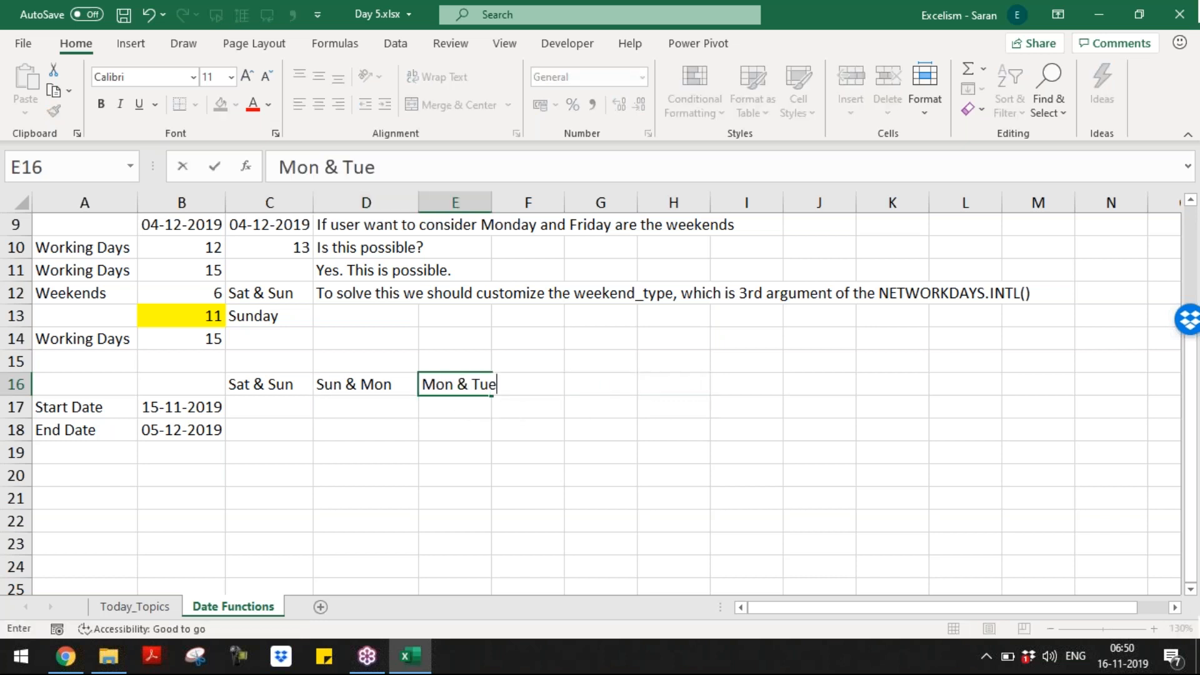
pyautogui.press('Tab')
pyautogui.write('Tue ')
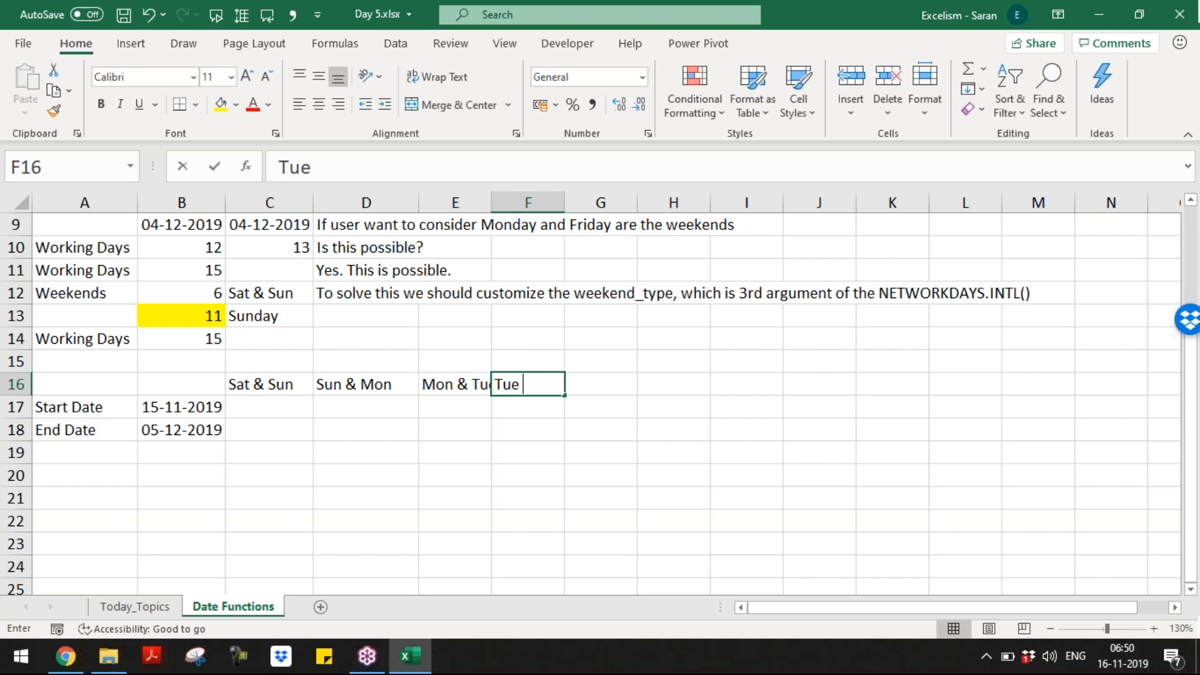
pyautogui.write('*& Wed')
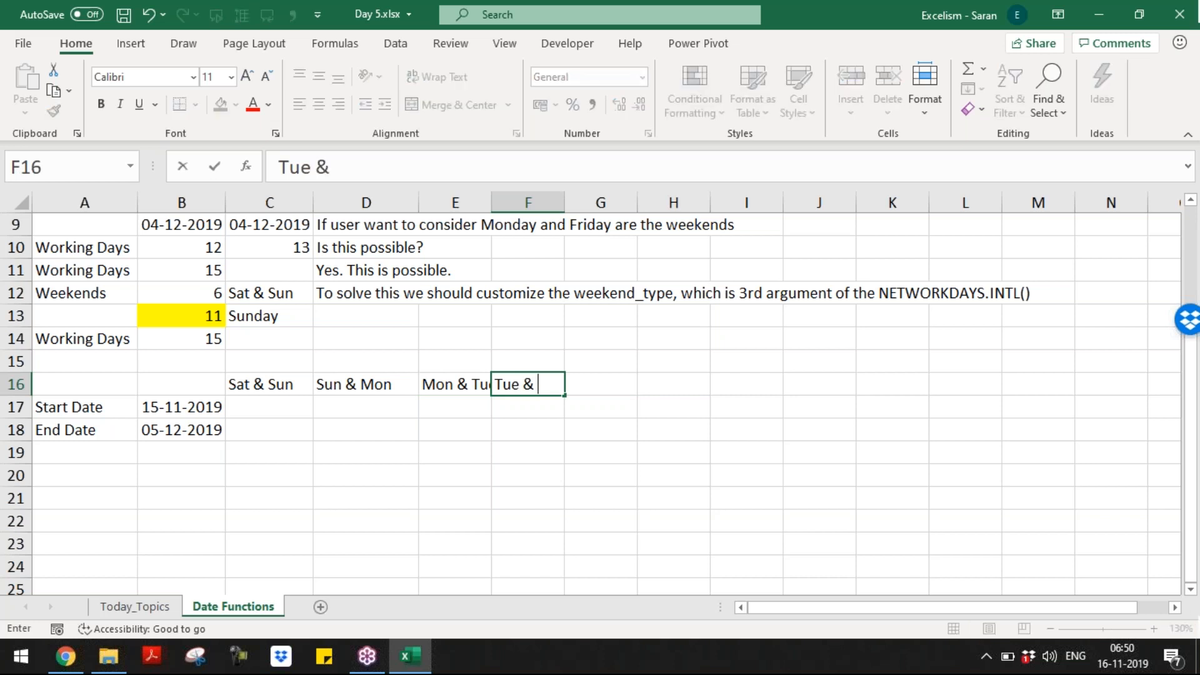
pyautogui.press('Tab')
pyautogui.write('We')
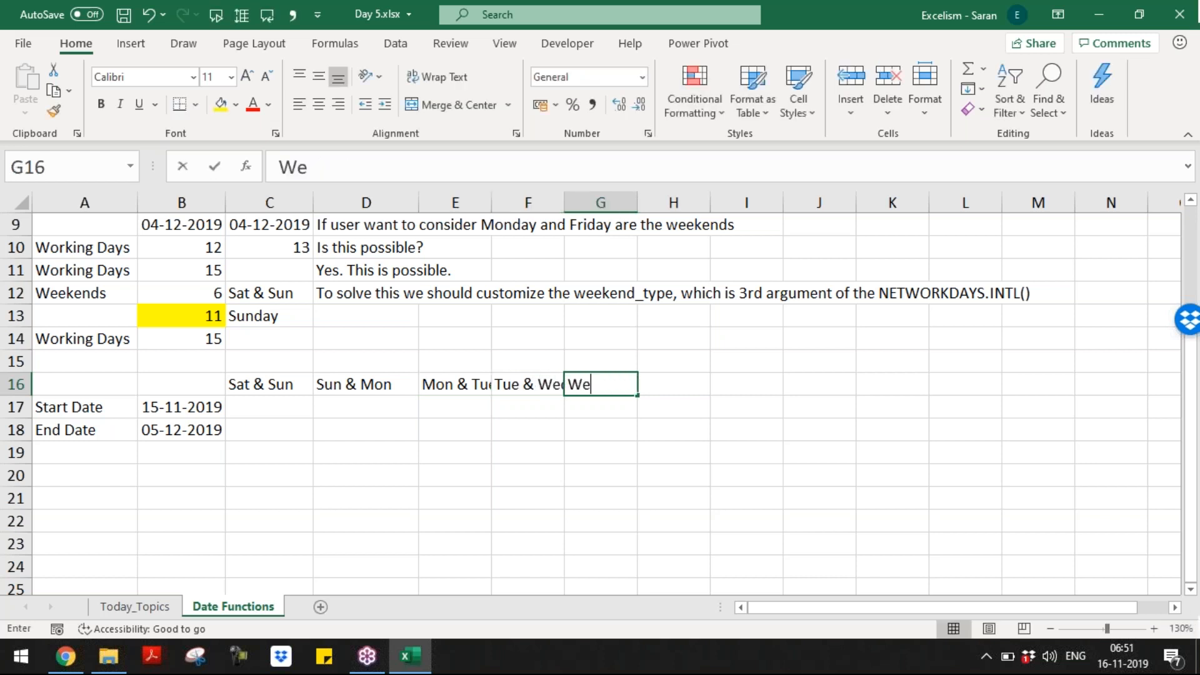
pyautogui.write('d & Thu')
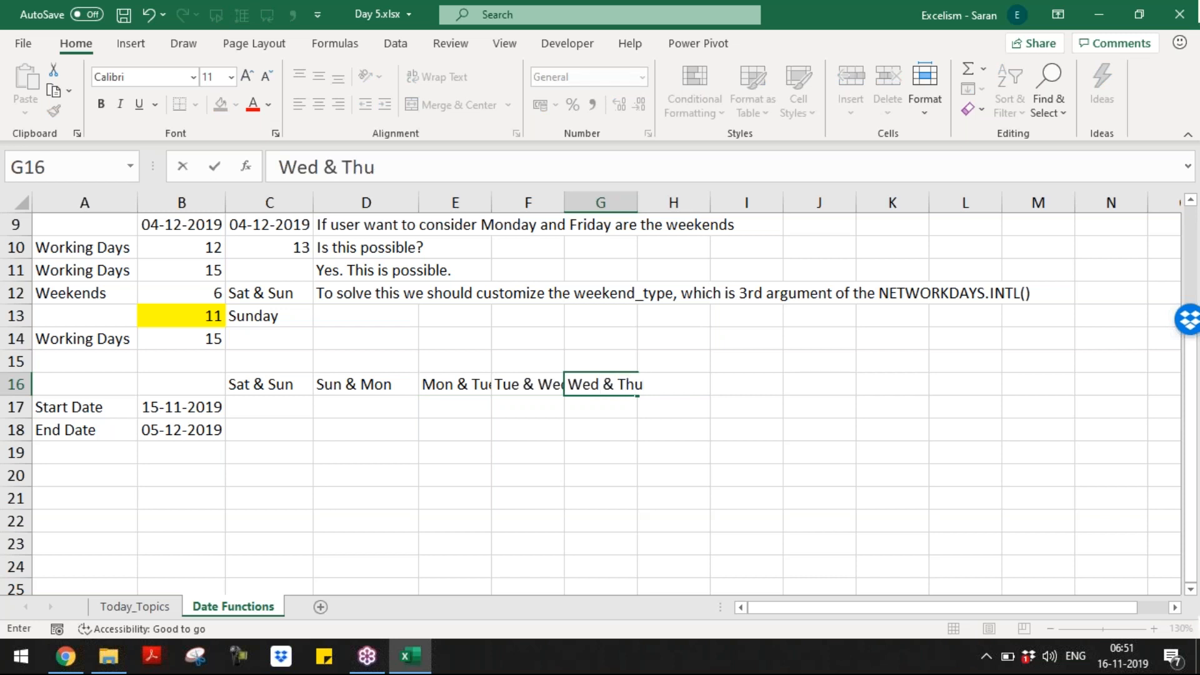
pyautogui.press('Tab')
pyautogui.write('Thu & F')
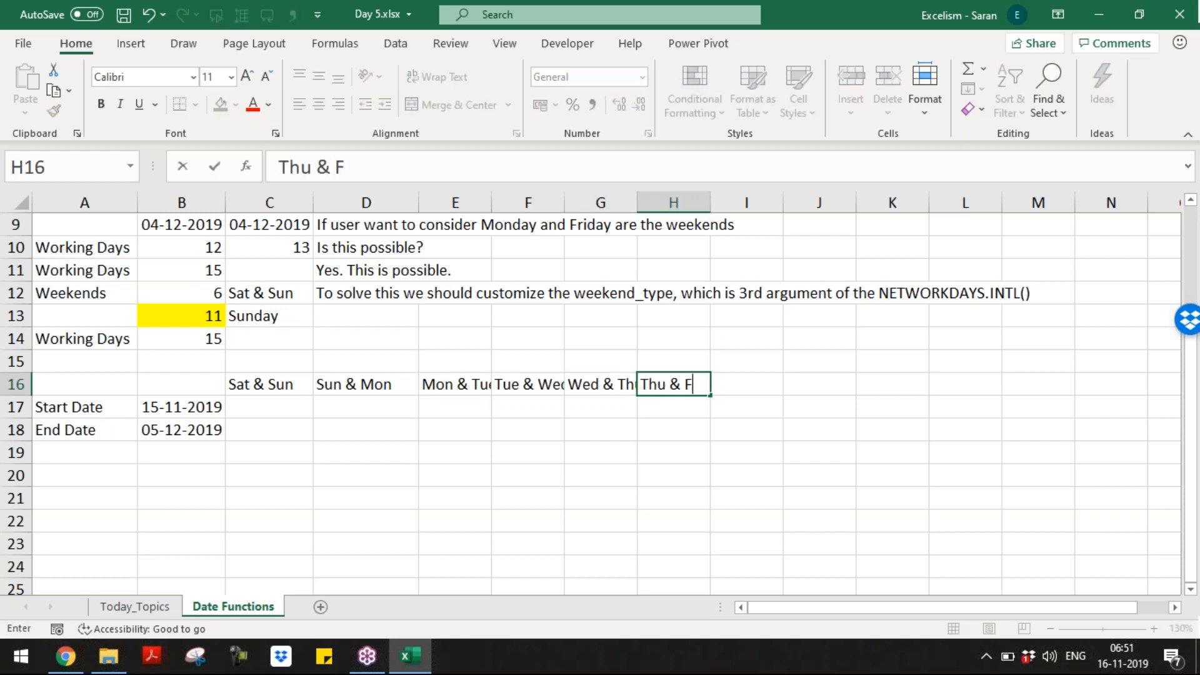
pyautogui.press('Tab')
pyautogui.write('Fri & Sat')
pyautogui.hotkey('ctrl', 'Return')
pyautogui.press('Left')
pyautogui.press('Left')
pyautogui.press('Left')
pyautogui.press('Left')
pyautogui.press('Left')
pyautogui.press('Left')
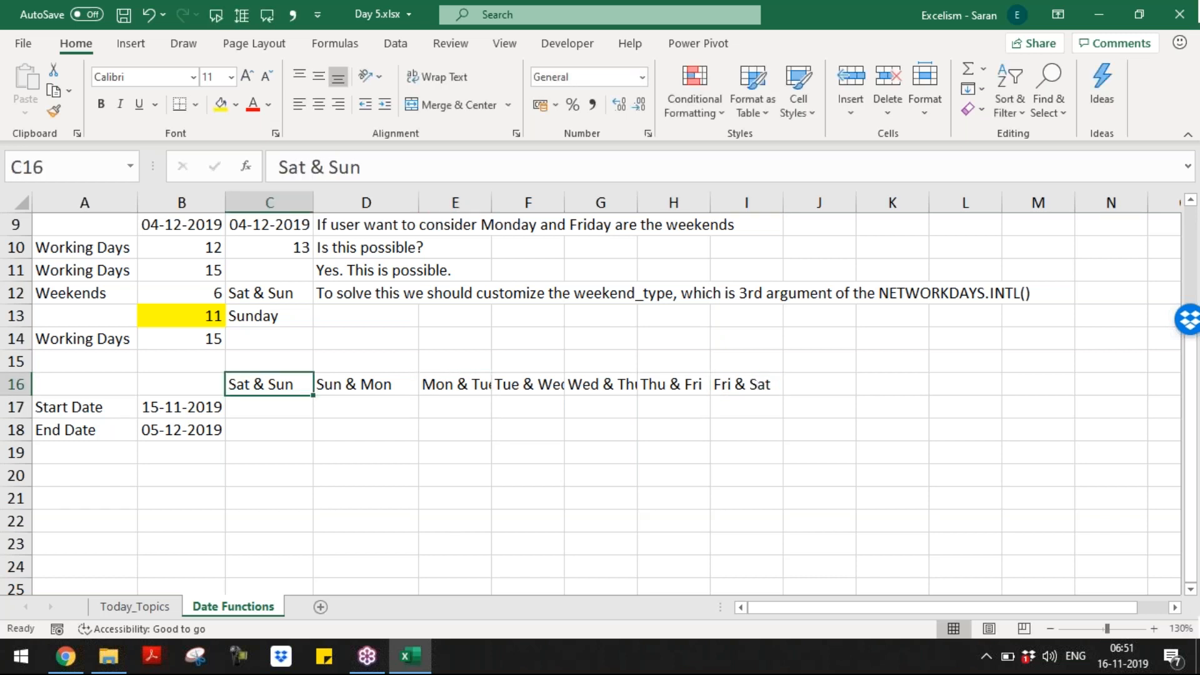
pyautogui.press('Down')
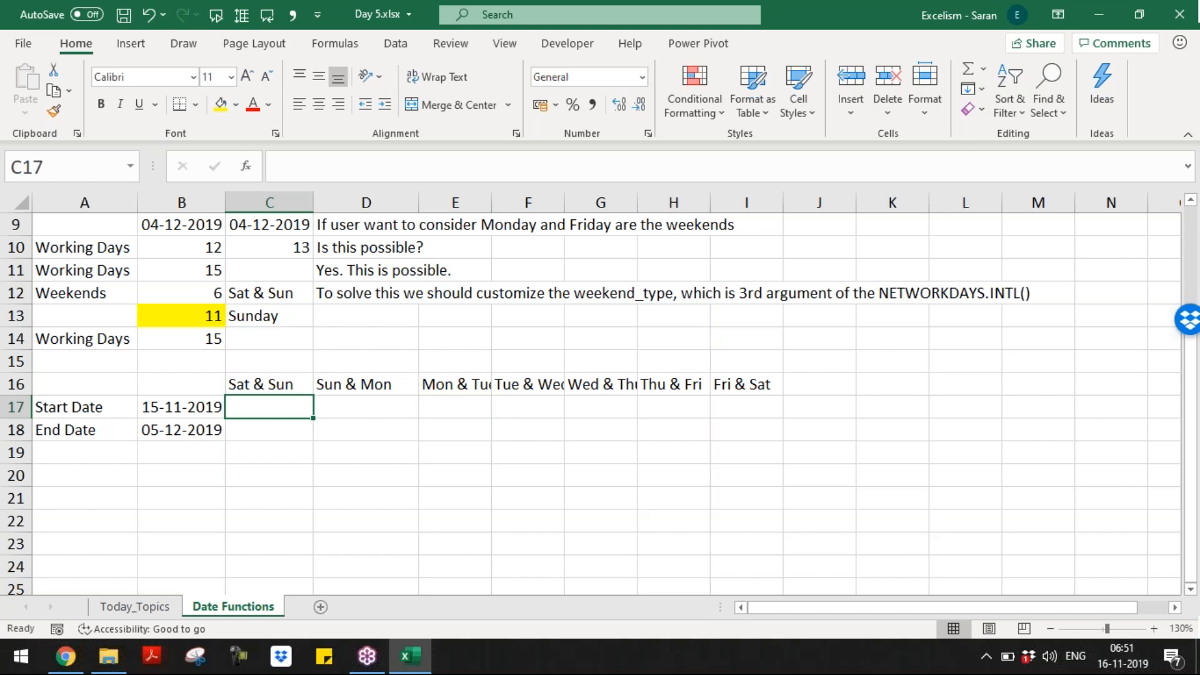
# Step: Copy the start and end dates from B17:B18 into C17:I18 and AutoFit the columns
pyautogui.press('Left')
pyautogui.hotkey('shift', 'Down')
pyautogui.hotkey('ctrl', 'c')
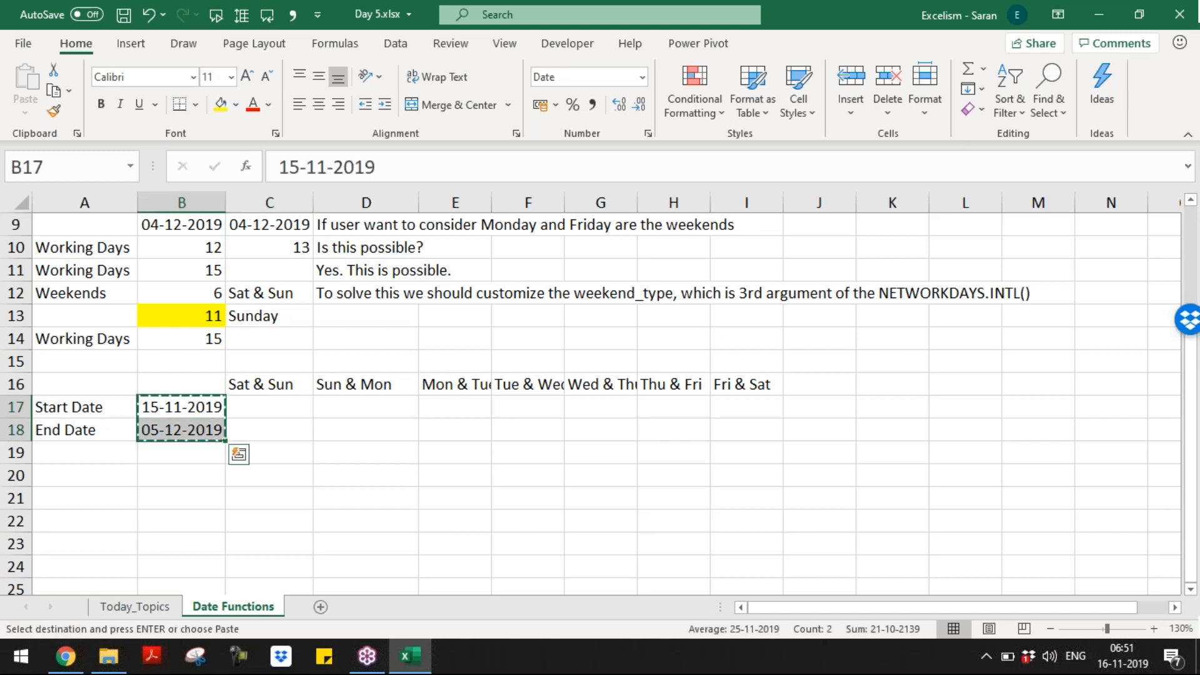
pyautogui.press('Right')
pyautogui.hotkey('shift', 'Down')
pyautogui.hotkey('shift', 'Right')
pyautogui.hotkey('shift', 'Right')
pyautogui.hotkey('shift', 'Right')
pyautogui.hotkey('shift', 'Right')
pyautogui.hotkey('shift', 'Right')
pyautogui.hotkey('shift', 'Right')
pyautogui.press('Return')
pyautogui.press('Up')
pyautogui.hotkey('ctrl', 'shift', 'Right')
pyautogui.hotkey('ctrl', 'shift', 'Down')
pyautogui.hotkey('alt', 'h')
pyautogui.press('o')
pyautogui.press('i')
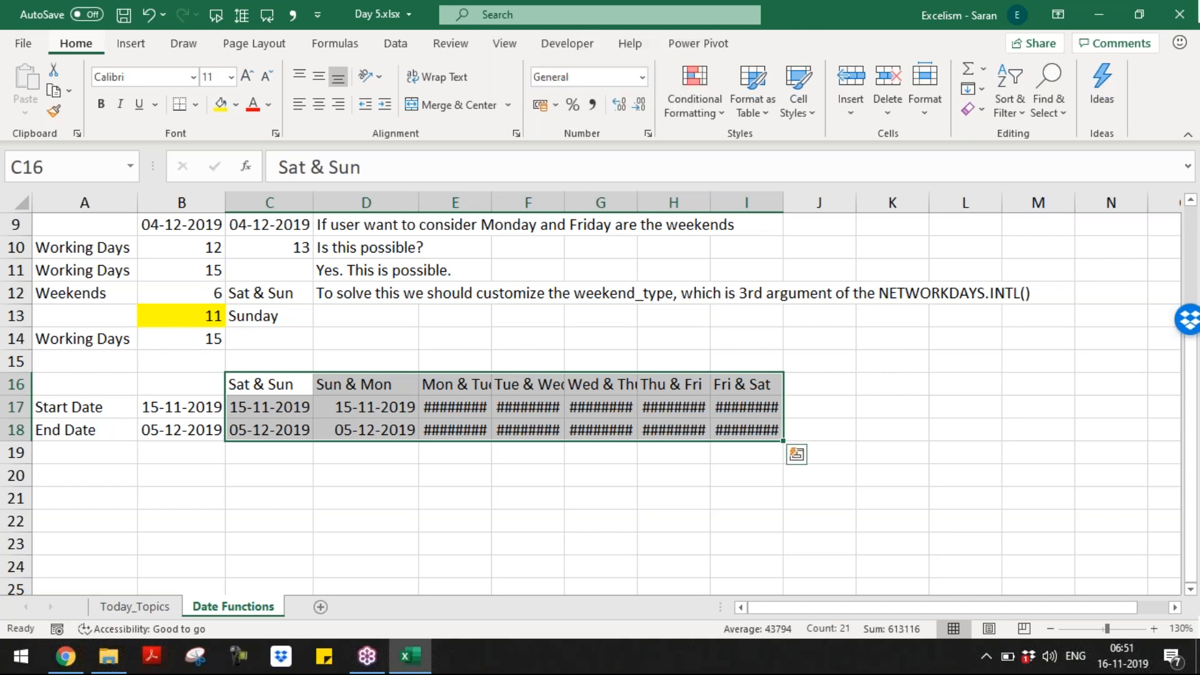
pyautogui.press('Down')
pyautogui.press('Down')
pyautogui.press('Down')
# Step: Label cell A19 'Working days'
pyautogui.press('Left')
pyautogui.press('Left')
pyautogui.write('Netowrk')
pyautogui.press('BackSpace')
pyautogui.press('BackSpace')
pyautogui.press('BackSpace')
pyautogui.press('BackSpace')
pyautogui.press('BackSpace')
pyautogui.press('BackSpace')
pyautogui.press('BackSpace')
pyautogui.write('Working days')
pyautogui.press('Return')
pyautogui.press('Up')
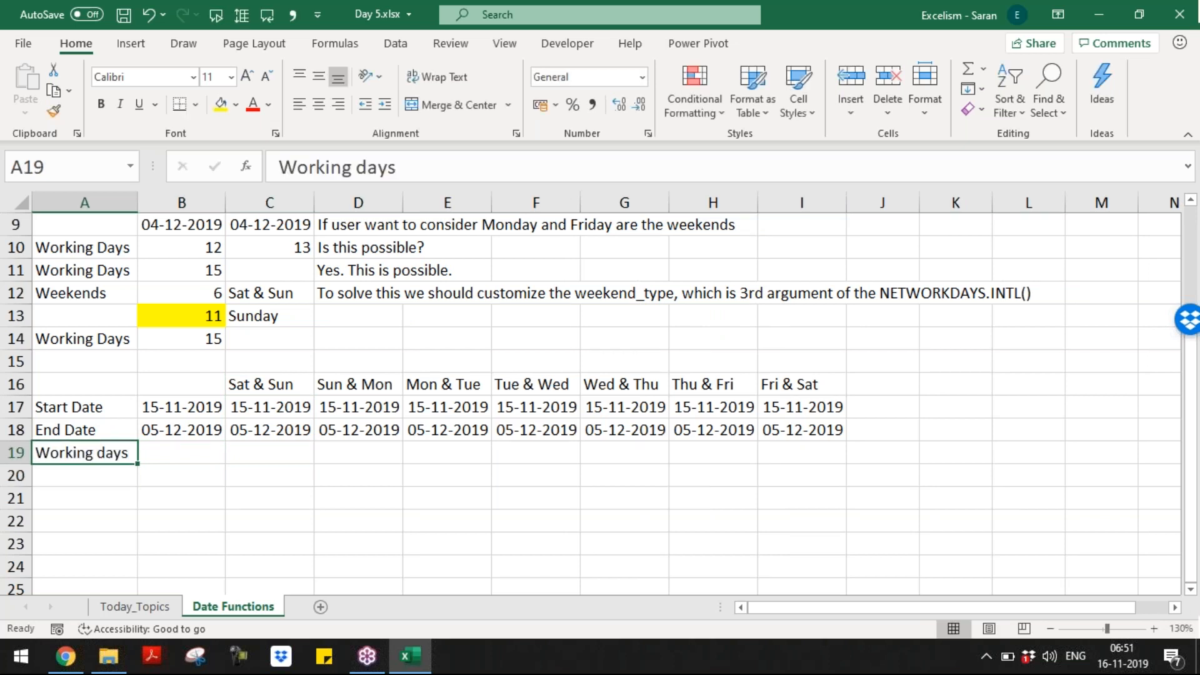
pyautogui.write('000')
pyautogui.press('Escape')
# Step: Enter =NETWORKDAYS.INTL(C17,C18,1) in C19, returning 15 working days
pyautogui.press('Right')
pyautogui.press('Right')
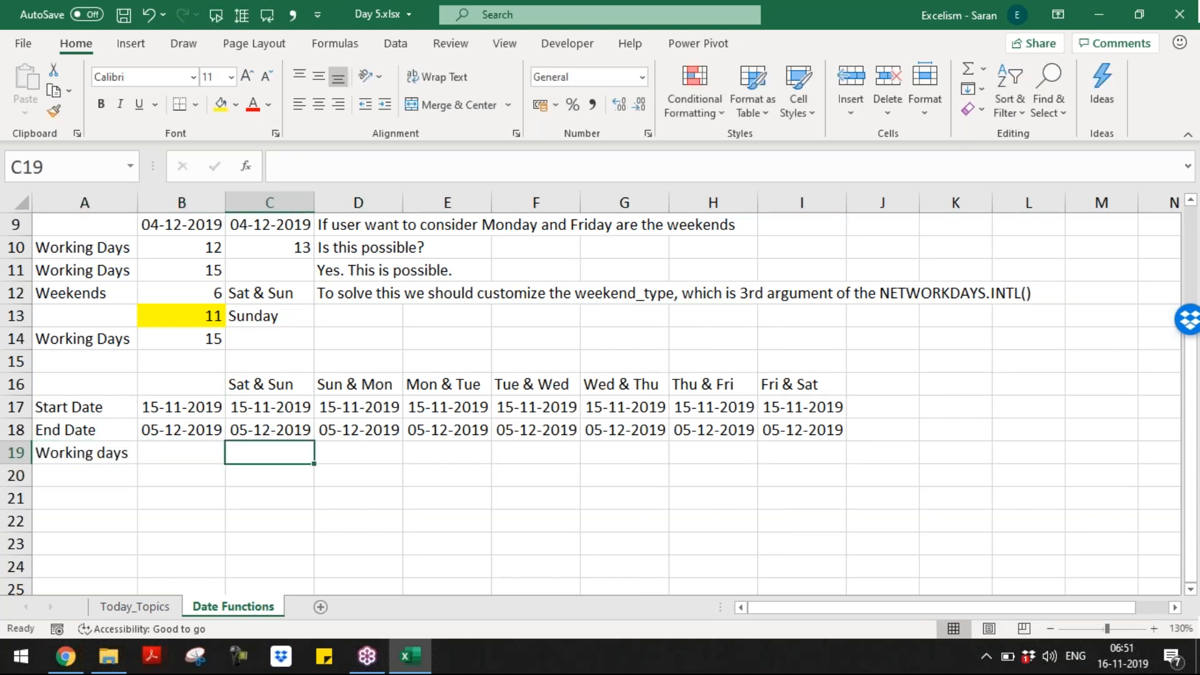
pyautogui.write('=')
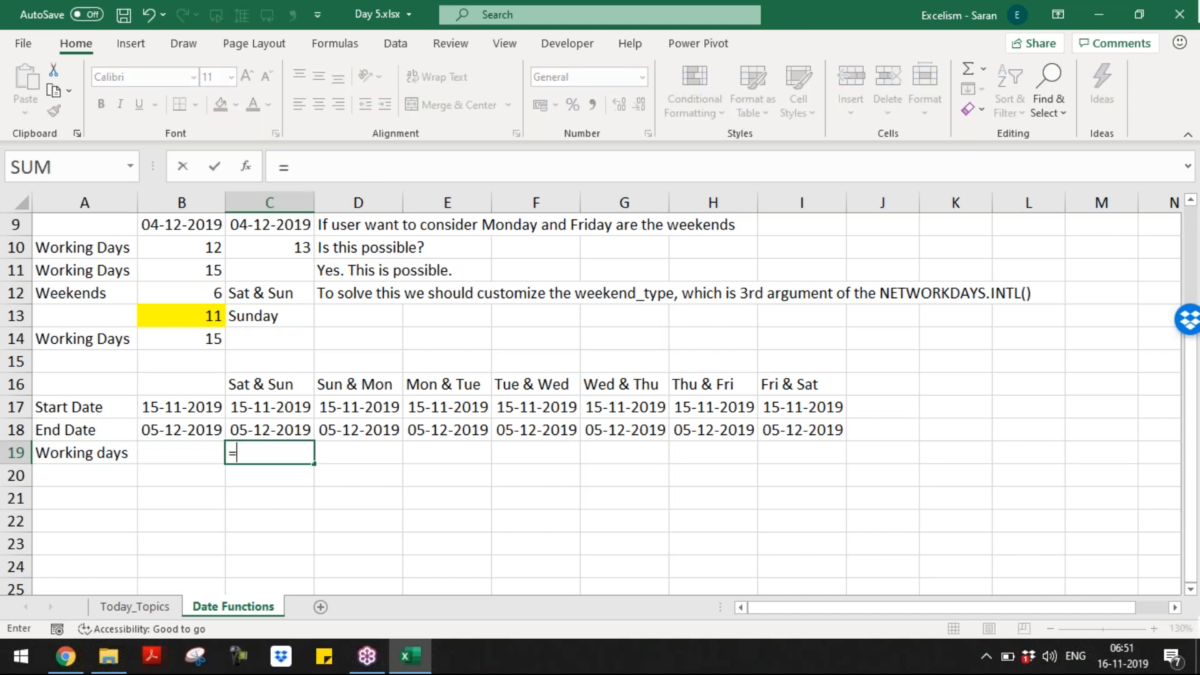
pyautogui.write('net')
pyautogui.press('Tab')
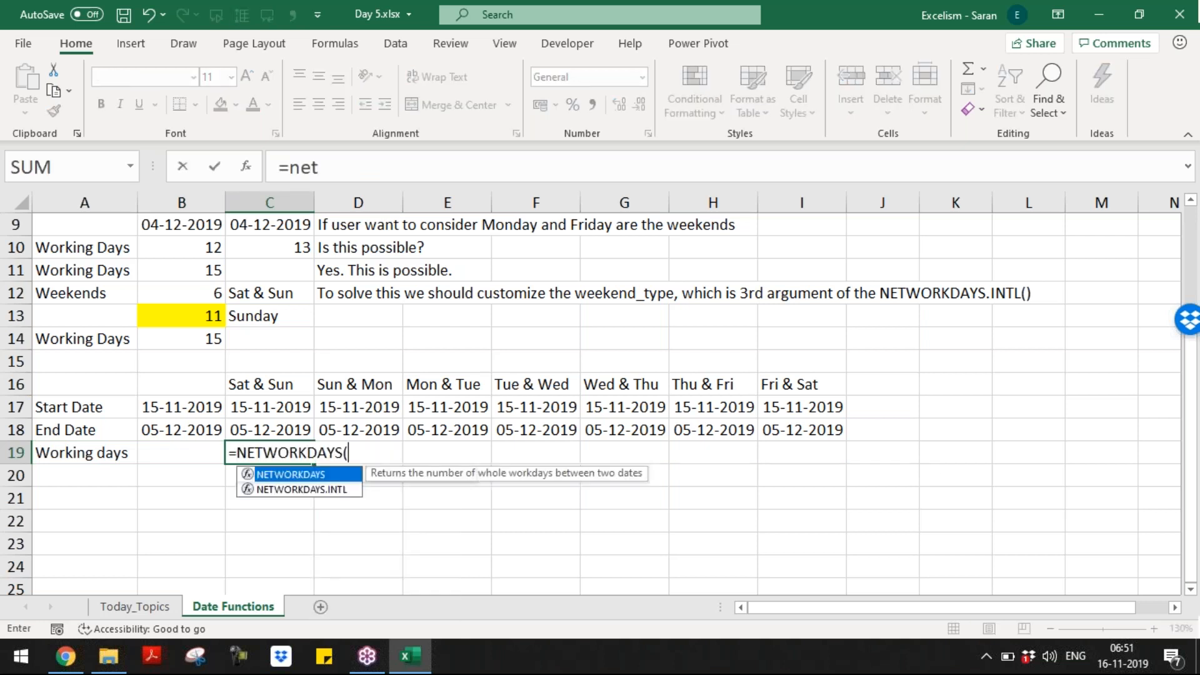
pyautogui.press('BackSpace')
pyautogui.write('.')
pyautogui.press('Down')
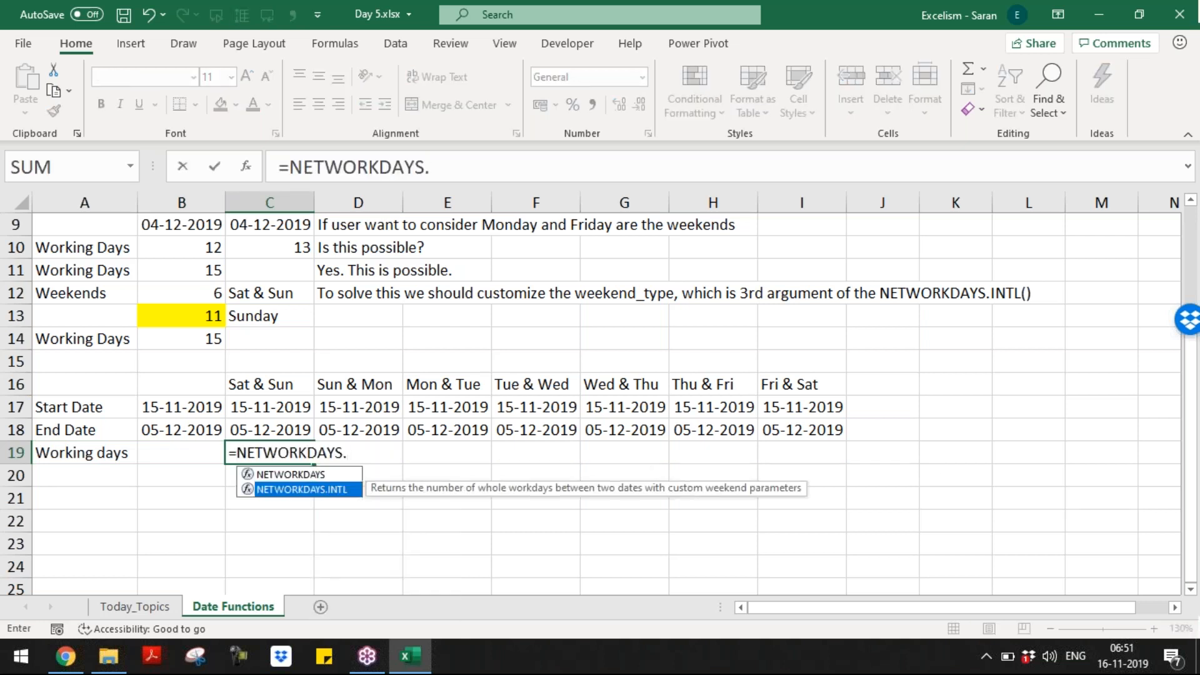
pyautogui.press('Tab')
pyautogui.press('Up')
pyautogui.press('Up')
pyautogui.press('Up')
pyautogui.press('Down')
pyautogui.write(',')
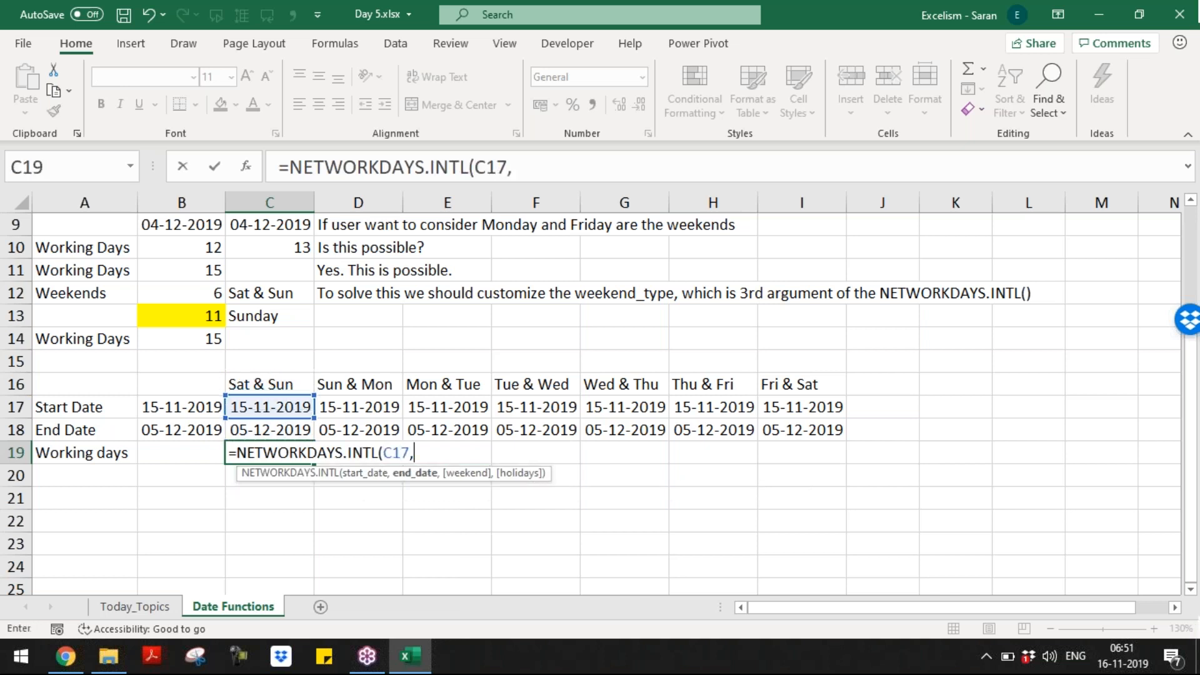
pyautogui.press('Up')
pyautogui.write(',')
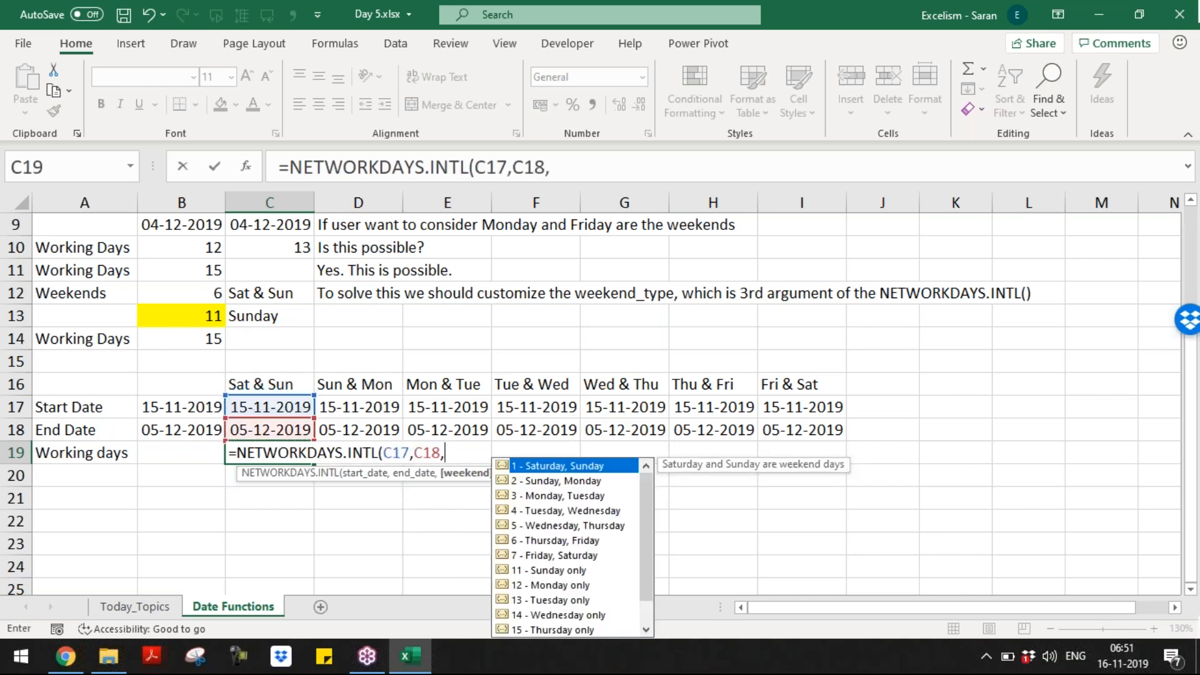
pyautogui.write('1')
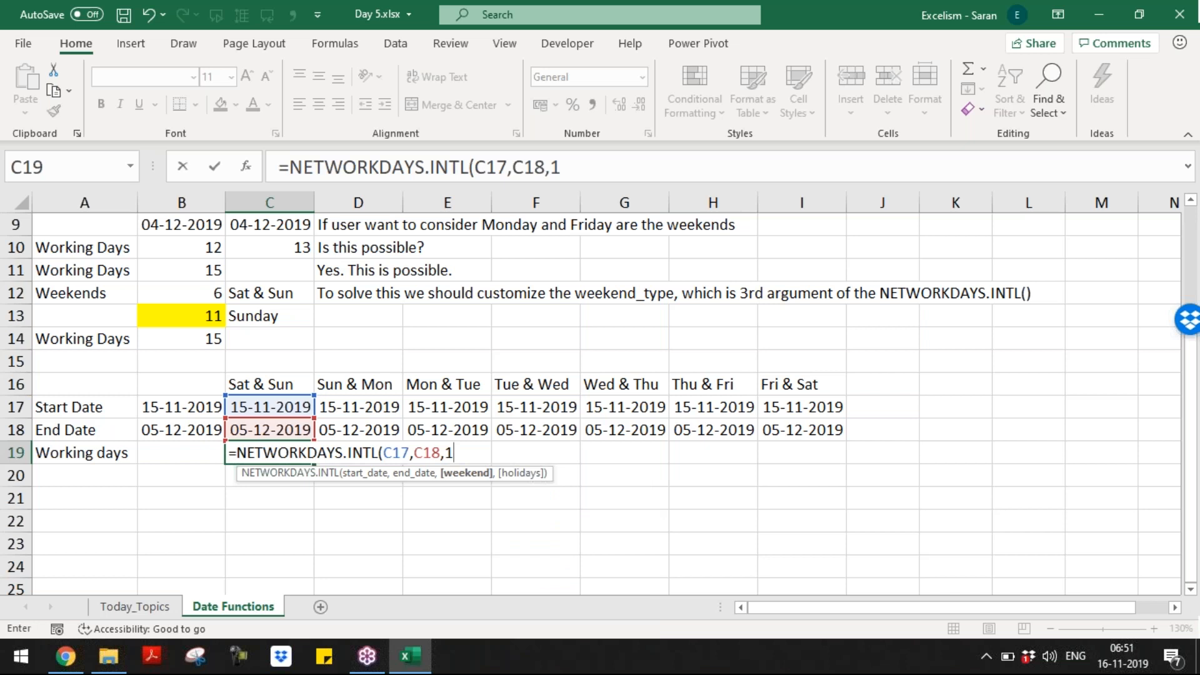
pyautogui.write(')')
pyautogui.press('BackSpace')
pyautogui.press('BackSpace')
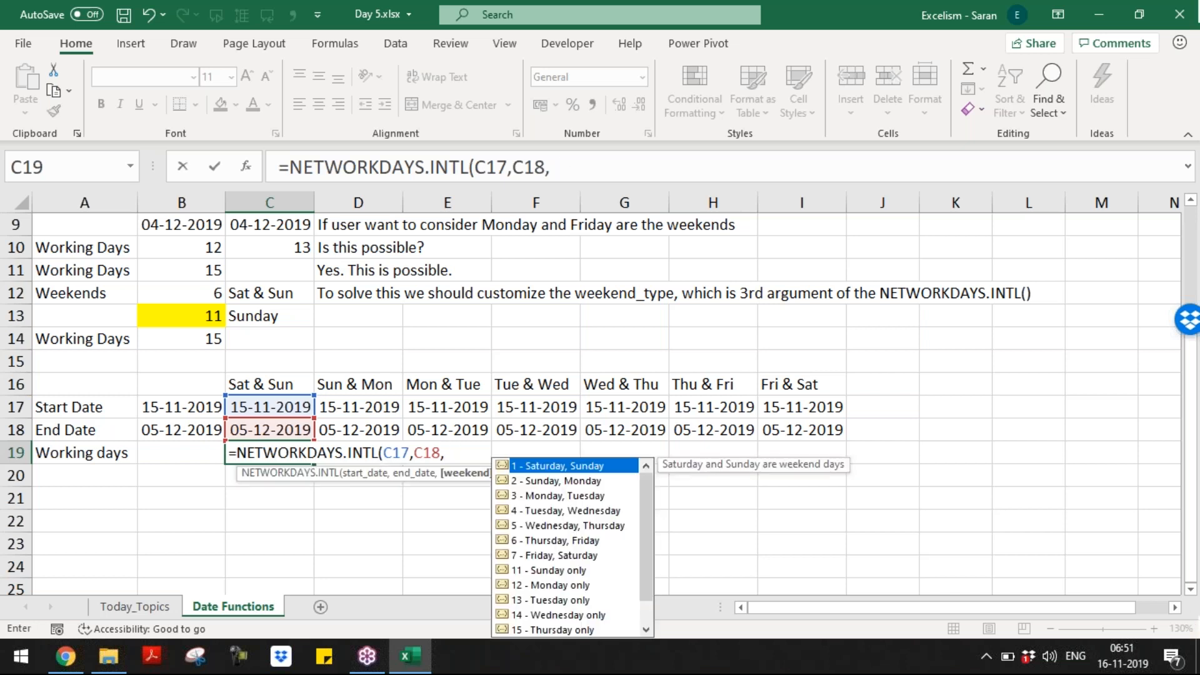
pyautogui.write('1)')
pyautogui.hotkey('ctrl', 'Return')
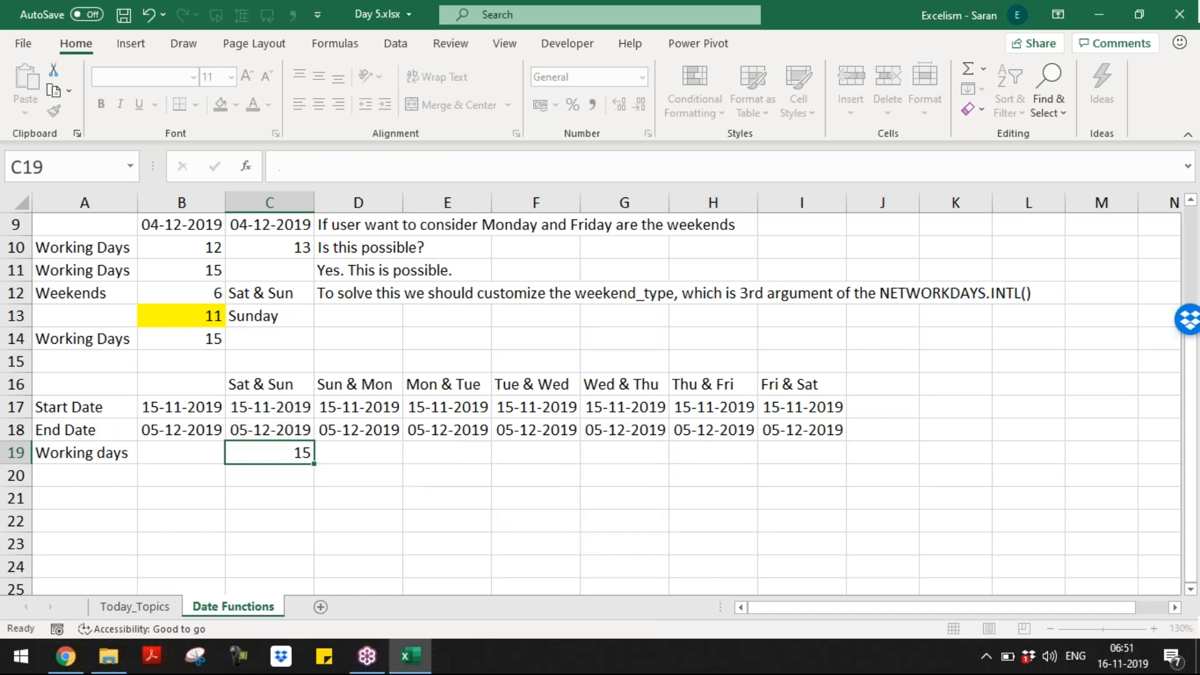
# Step: Insert a blank row at row 17, above the dates
pyautogui.hotkey('ctrl', 'Up')
pyautogui.press('Down')
pyautogui.hotkey('shift', 'space')
pyautogui.hotkey('ctrl', 'shift', '+')
pyautogui.press('Up')
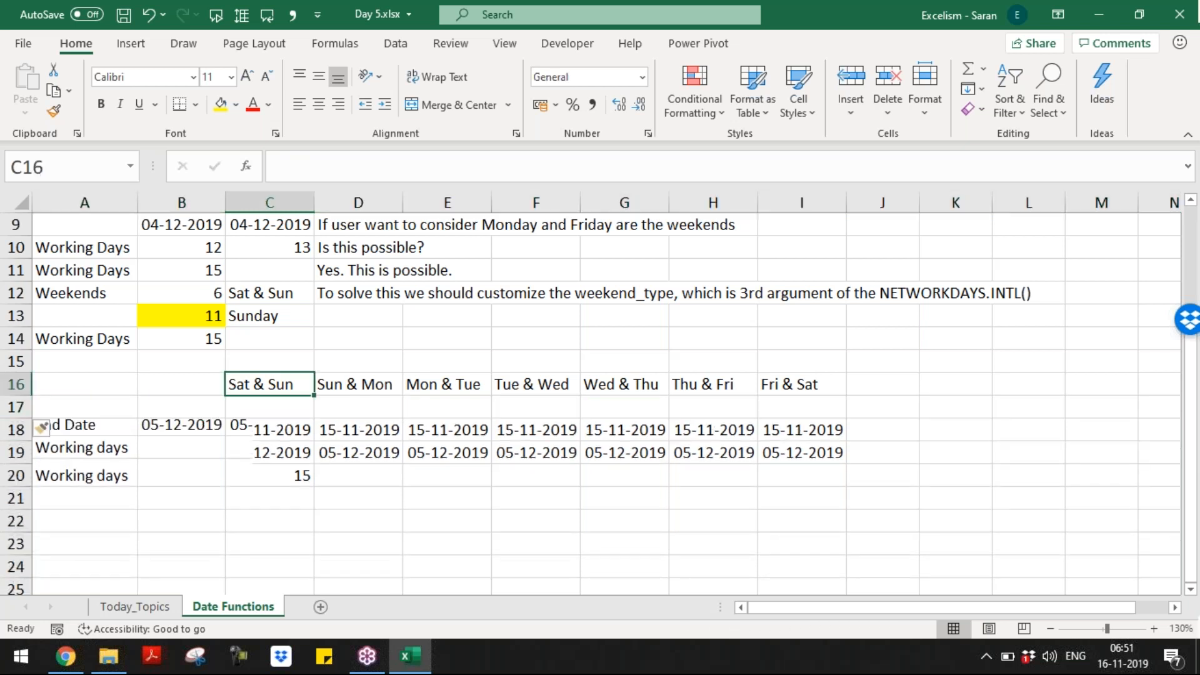
pyautogui.press('Down')
# Step: Enter weekend codes 1 through 7 in C17:I17
pyautogui.write('1\t2\t3')
pyautogui.press('Tab')
pyautogui.write('4')
pyautogui.press('Tab')
pyautogui.write('6')
pyautogui.press('Tab')
pyautogui.hotkey('shift', 'Tab')
pyautogui.write('5')
pyautogui.press('Tab')
pyautogui.write('6')
pyautogui.press('Tab')
pyautogui.write('7')
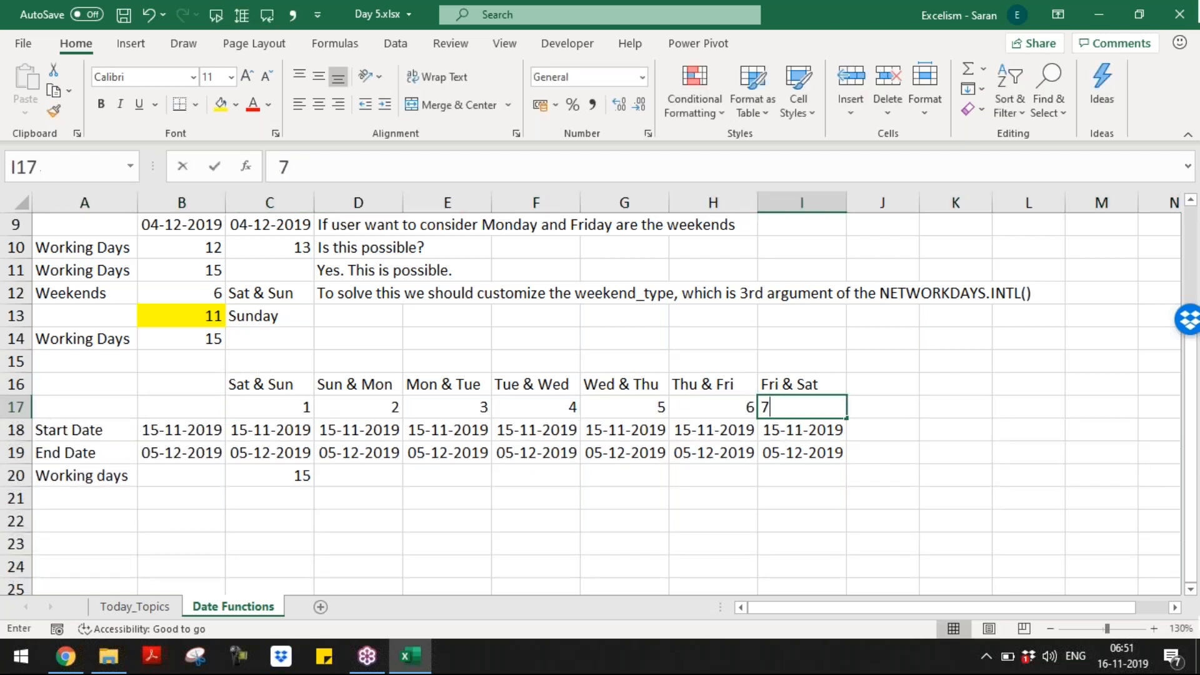
pyautogui.press('Return')
# Step: Change C20's weekend argument to C17, giving =NETWORKDAYS.INTL(C18,C19,C17)
pyautogui.press('Down')
pyautogui.press('Down')
pyautogui.press('F2')
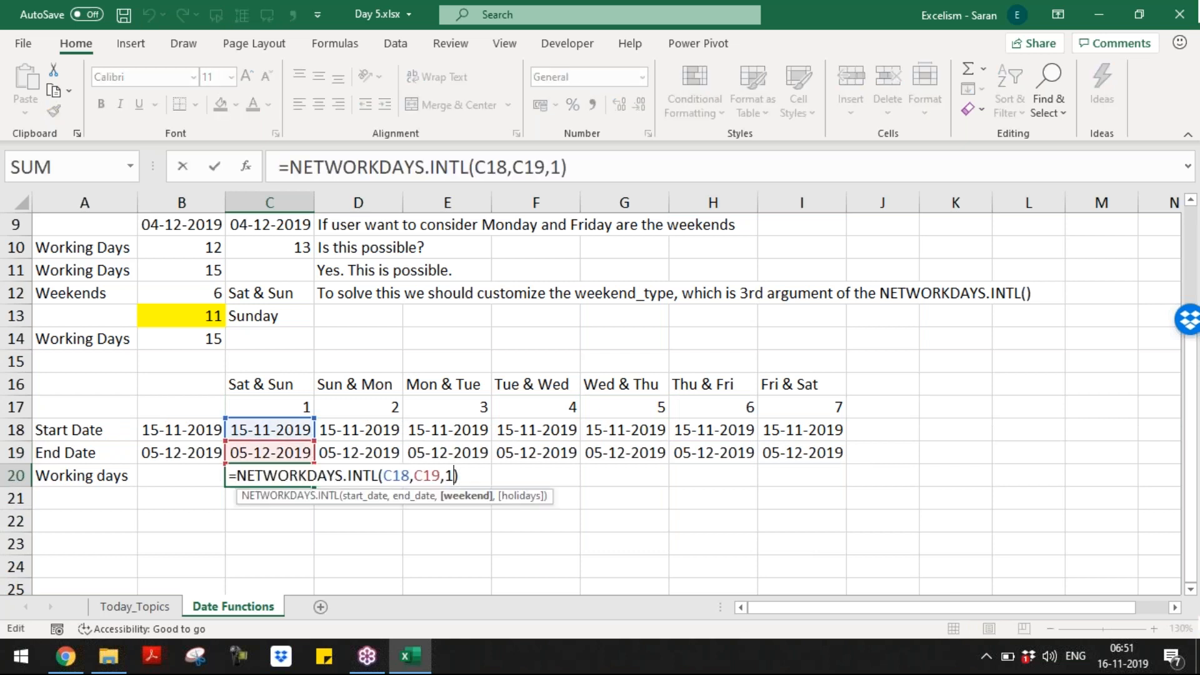
pyautogui.press('BackSpace')
pyautogui.press('BackSpace')
pyautogui.click(283, 405)
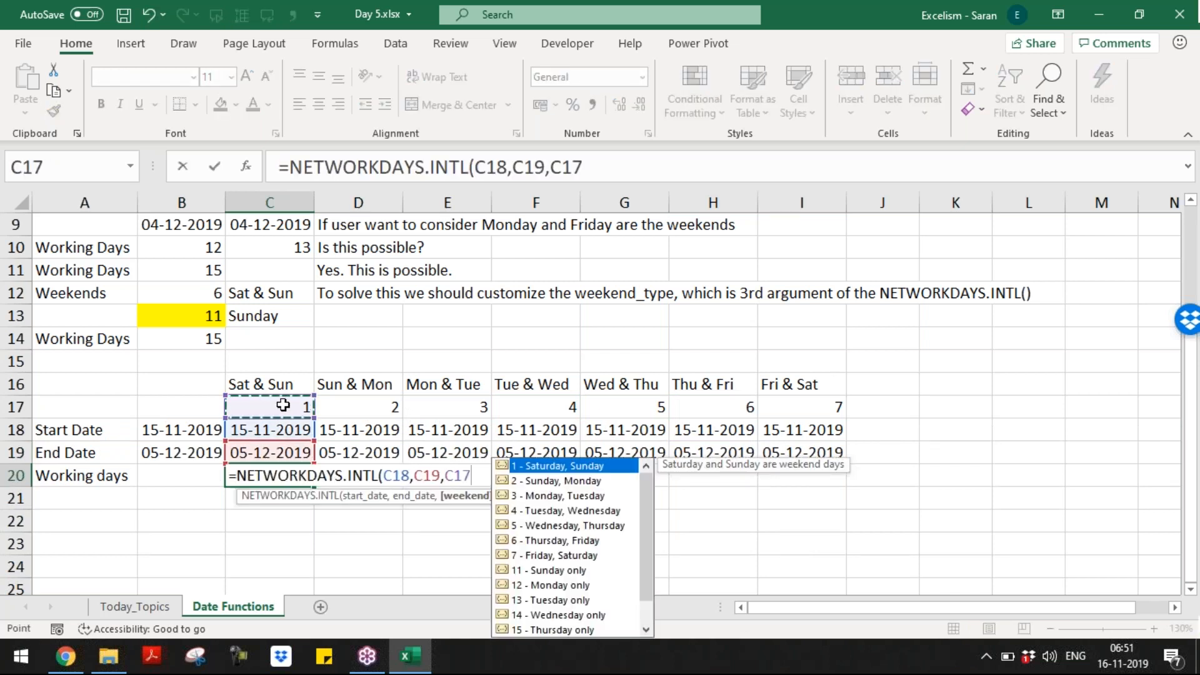
pyautogui.write(')')
pyautogui.press('Return')
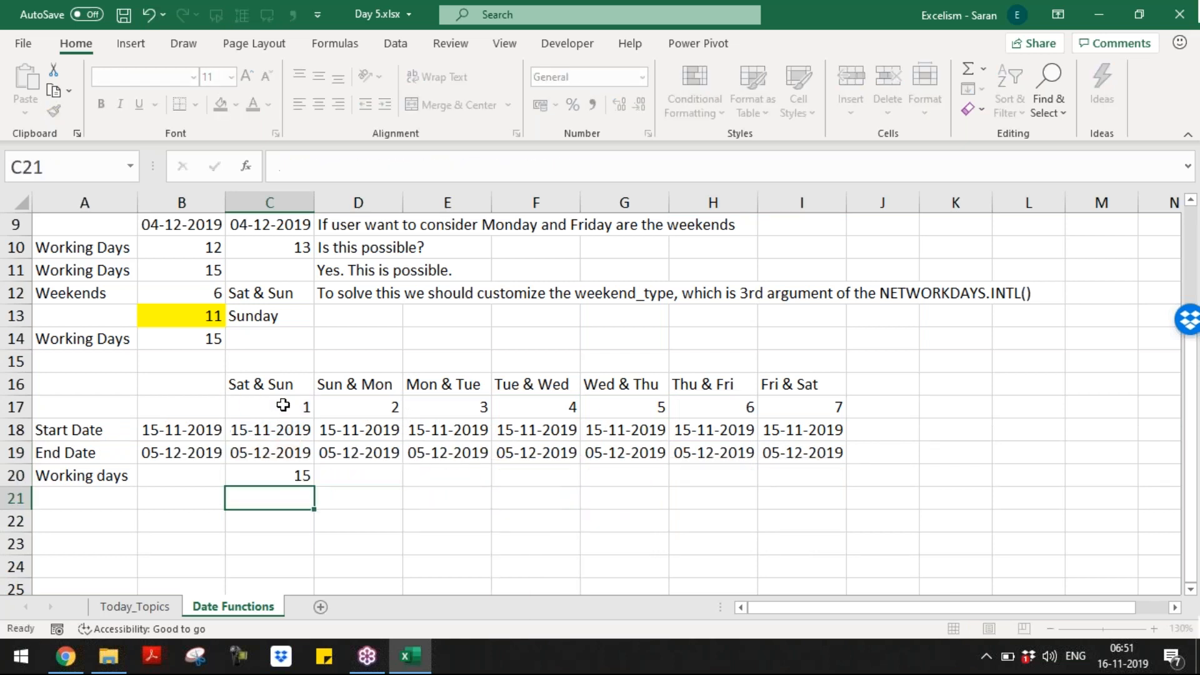
# Step: Copy the C20 working-days formula across D20:I20
pyautogui.press('Up')
pyautogui.hotkey('ctrl', 'c')
pyautogui.press('Right')
pyautogui.hotkey('shift', 'Right')
pyautogui.hotkey('shift', 'Right')
pyautogui.press('Return')
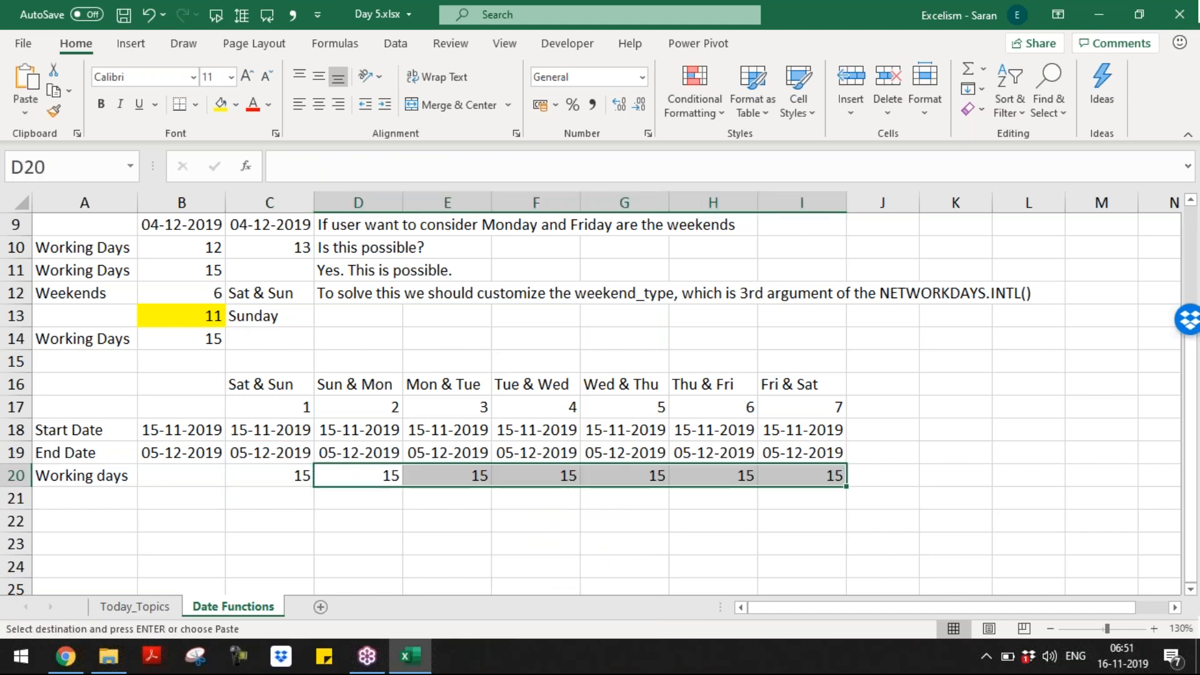
pyautogui.press('Left')
pyautogui.hotkey('ctrl', 'shift', 'Right')
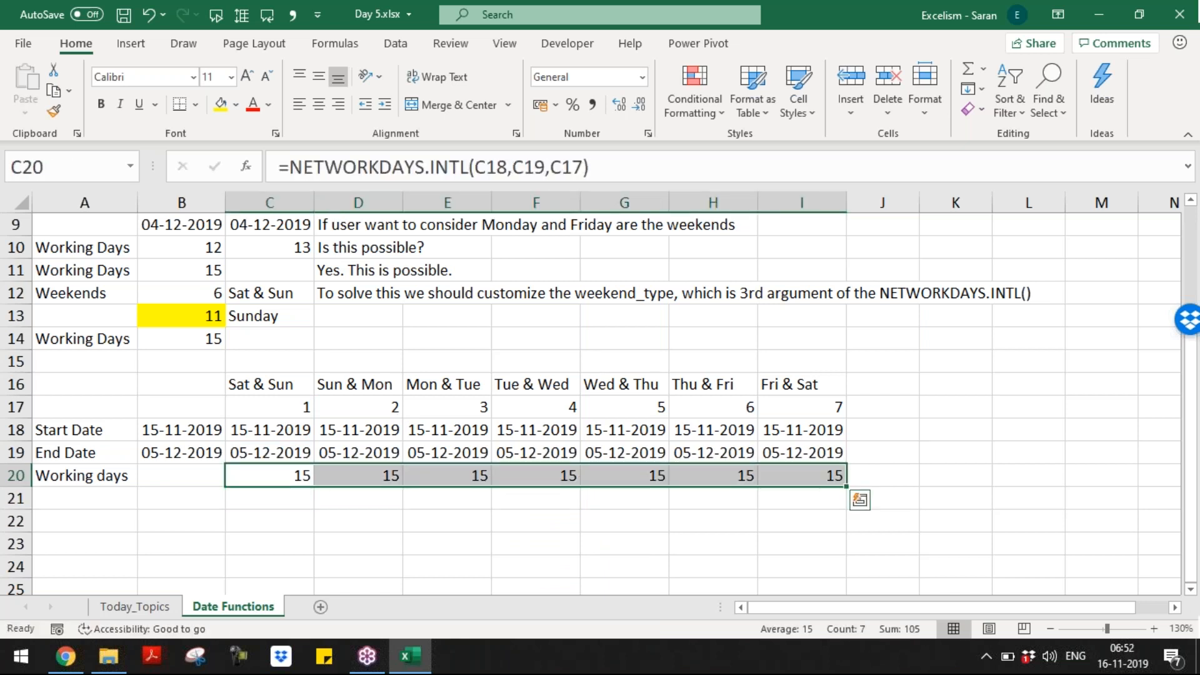
# Step: Check the date references and the Mon & Tue formula without changing them
pyautogui.press('Up')
pyautogui.press('Up')
pyautogui.press('Up')
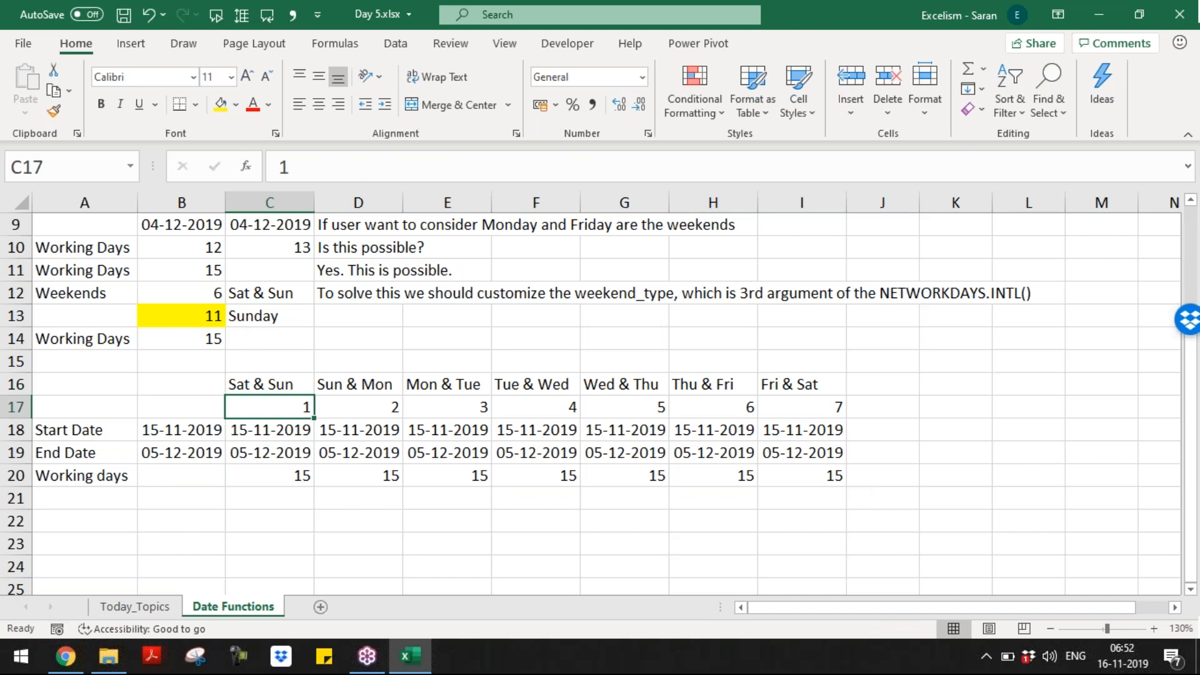
pyautogui.press('Down')
pyautogui.hotkey('shift', 'Down')
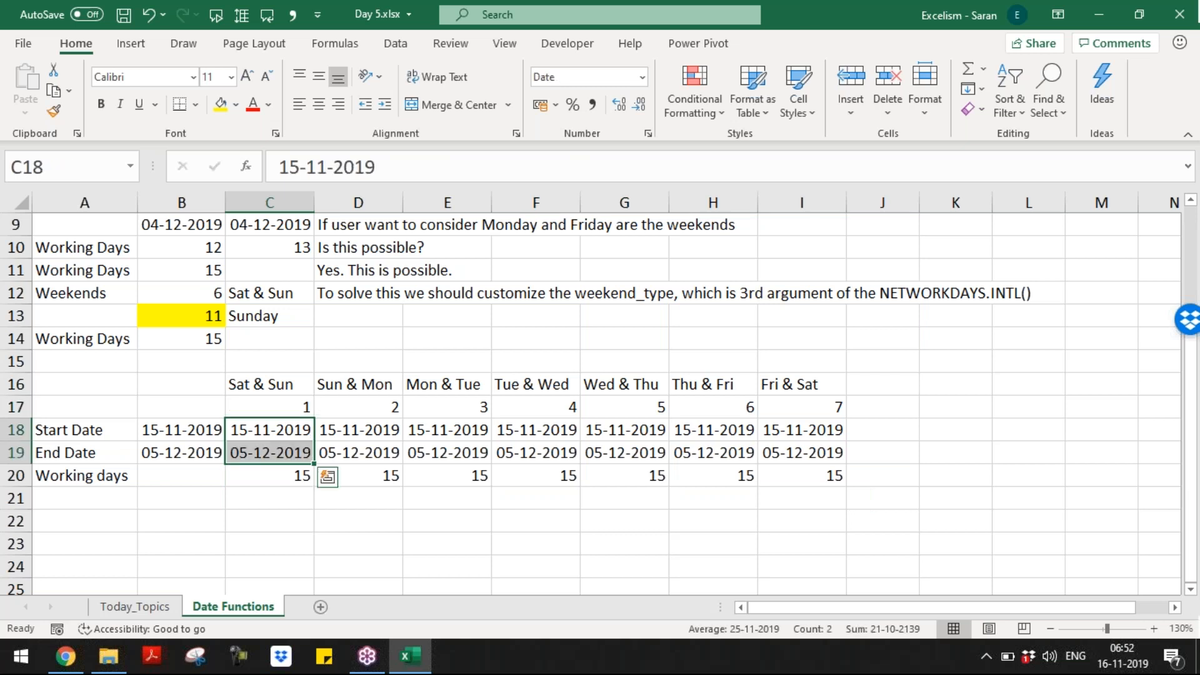
pyautogui.press('Right')
pyautogui.hotkey('shift', 'Down')
pyautogui.press('Right')
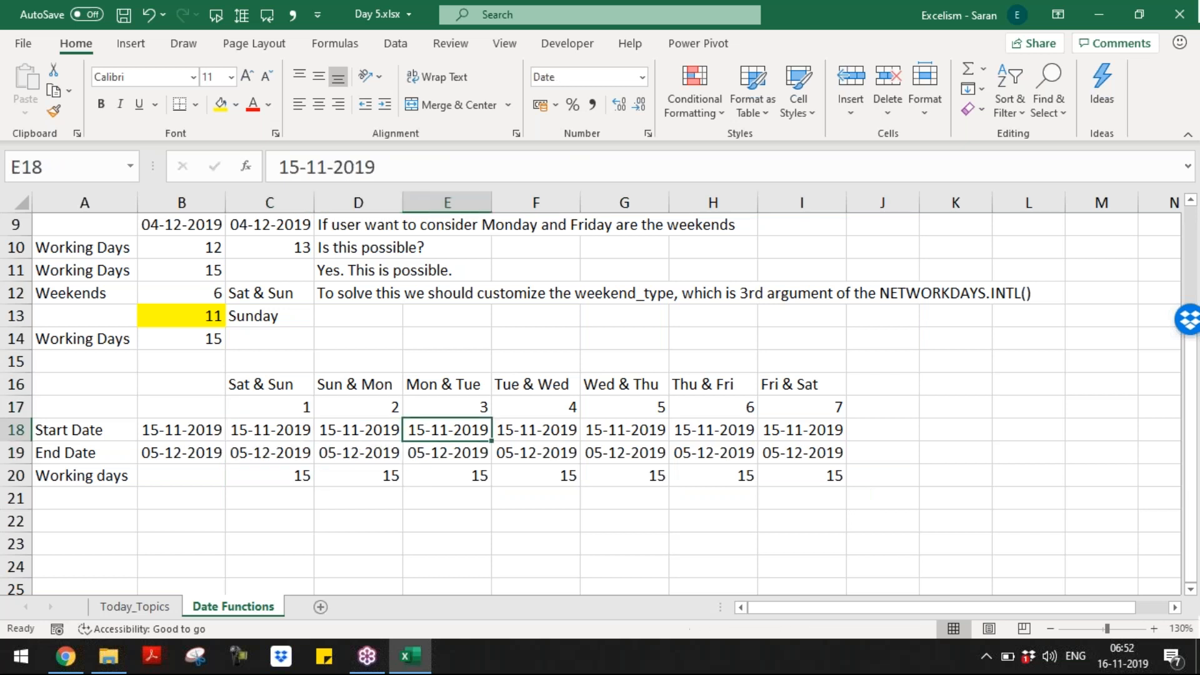
pyautogui.hotkey('shift', 'Down')
pyautogui.press('Right')
pyautogui.press('Down')
pyautogui.press('Left')
pyautogui.press('Down')
pyautogui.press('F2')
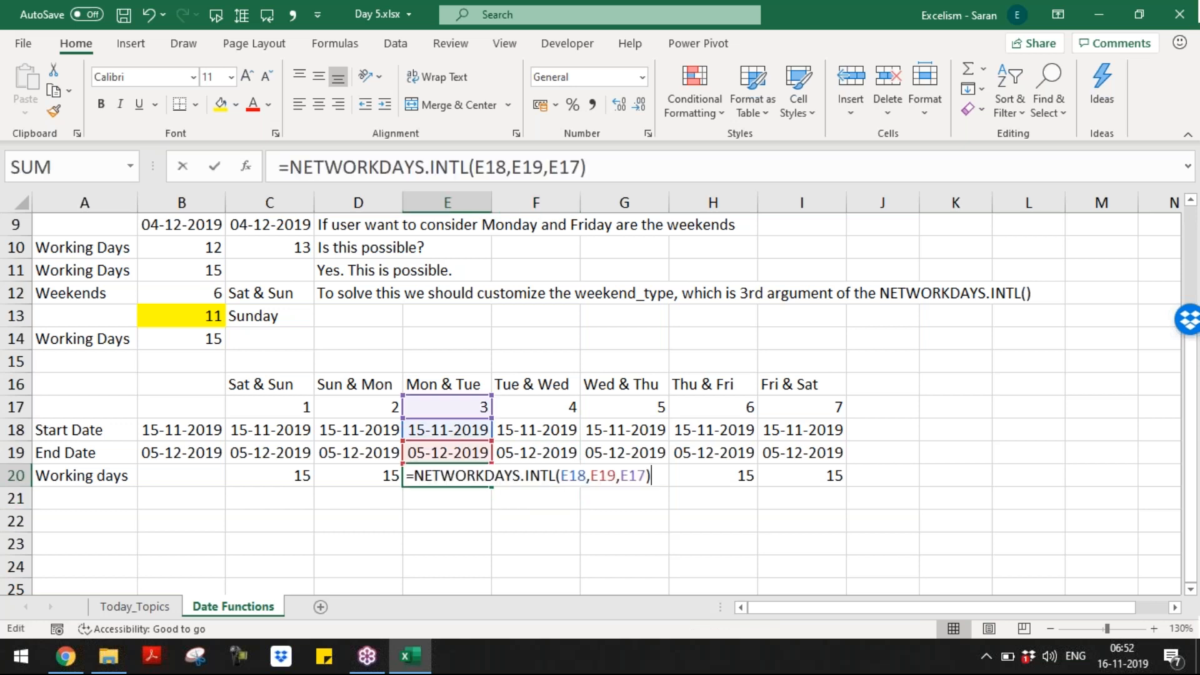
pyautogui.press('Escape')
# Step: Select the table from the Start Date row down through the Working days row
pyautogui.press('Left')
pyautogui.press('Down')
pyautogui.press('Left')
pyautogui.press('Left')
pyautogui.press('Up')
pyautogui.press('Up')
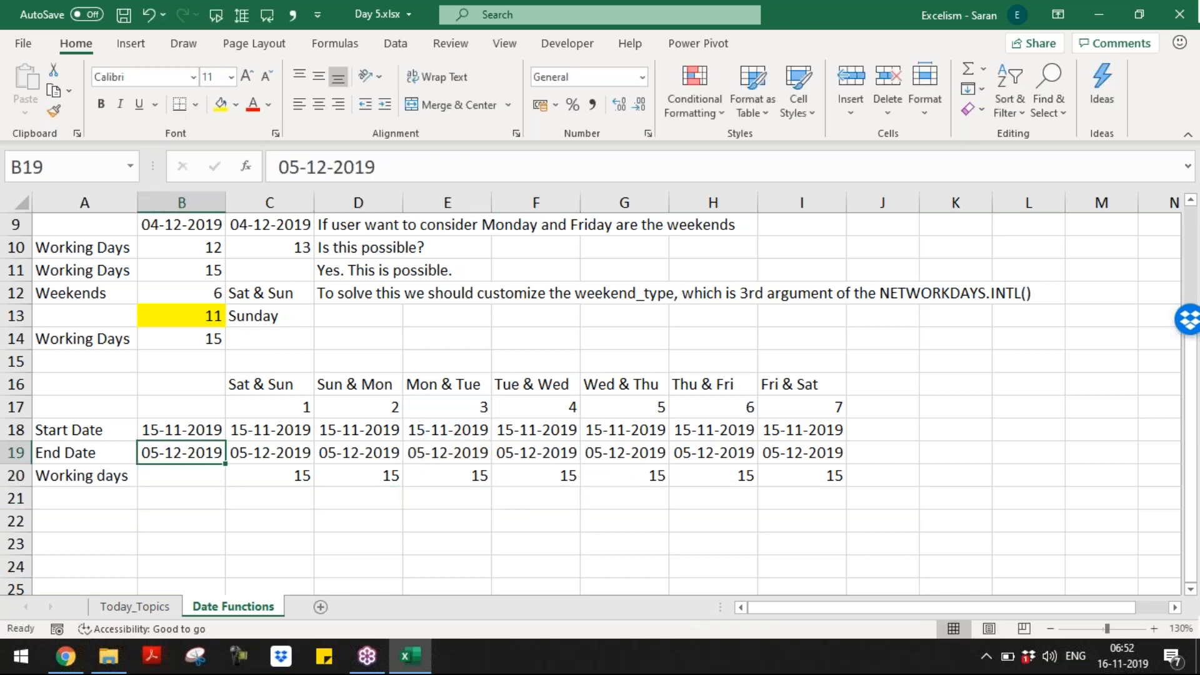
pyautogui.press('Up')
pyautogui.press('Left')
pyautogui.hotkey('ctrl', 'shift', 'Right')
pyautogui.hotkey('ctrl', 'shift', 'Down')
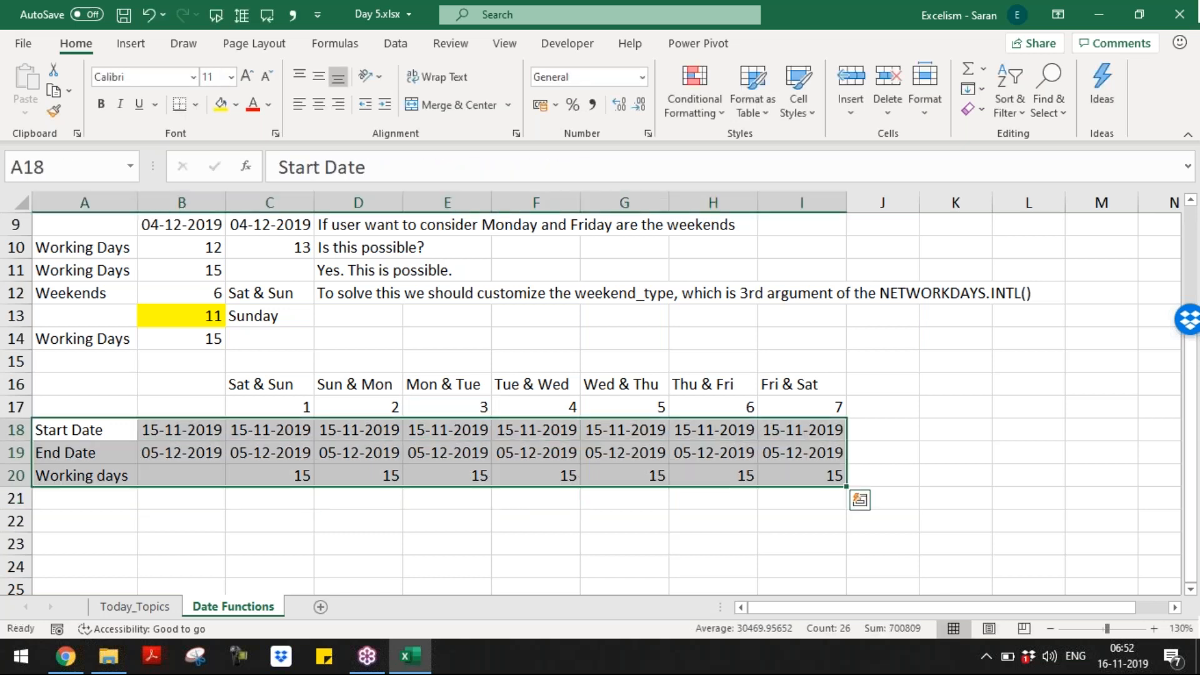
# Step: Copy the custom-weekend table A16:I20 and paste a duplicate at A22
pyautogui.hotkey('ctrl', 'c')
pyautogui.press('Down')
pyautogui.press('Down')
pyautogui.press('Down')
pyautogui.press('Down')
pyautogui.press('Up')
pyautogui.press('Up')
pyautogui.press('Up')
pyautogui.press('Up')
pyautogui.press('Up')
pyautogui.press('Up')
pyautogui.press('Up')
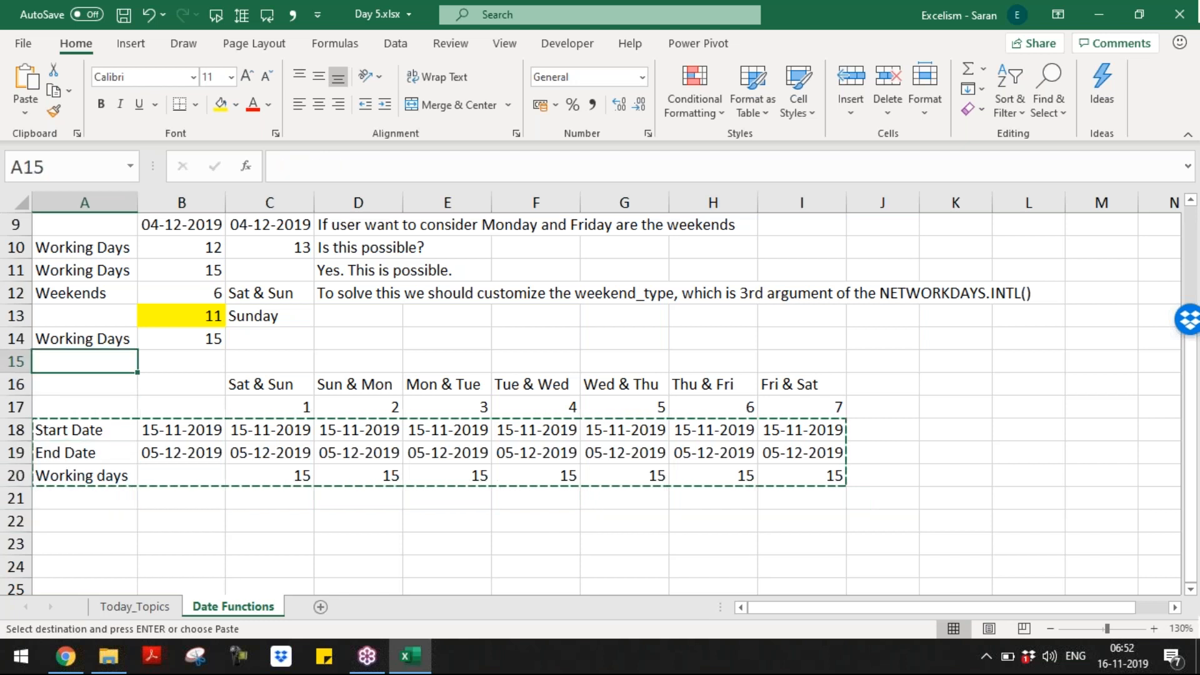
pyautogui.press('Down')
pyautogui.hotkey('shift', 'Down')
pyautogui.hotkey('shift', 'Down')
pyautogui.hotkey('shift', 'Down')
pyautogui.hotkey('shift', 'Down')
pyautogui.hotkey('shift', 'Right')
pyautogui.hotkey('shift', 'Right')
pyautogui.hotkey('ctrl', 'shift', 'Right')
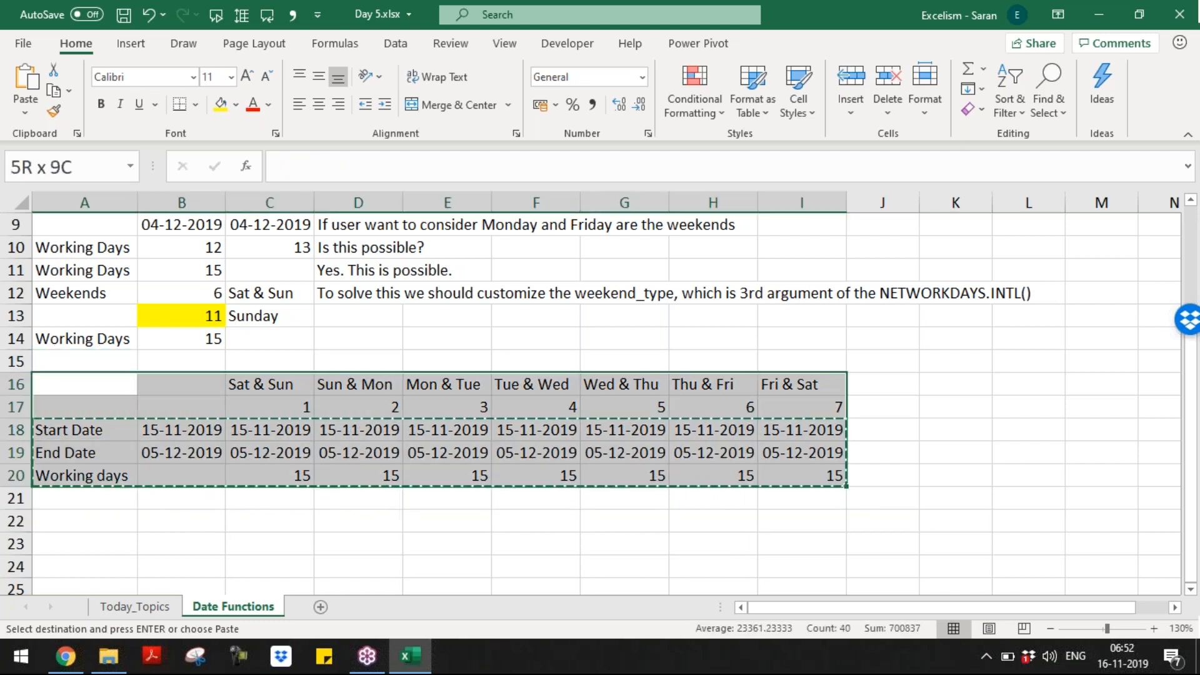
pyautogui.hotkey('ctrl', 'c')
pyautogui.press('Down')
pyautogui.press('Down')
pyautogui.press('Down')
pyautogui.press('Down')
pyautogui.press('Down')
pyautogui.press('Down')
pyautogui.hotkey('ctrl', 'v')
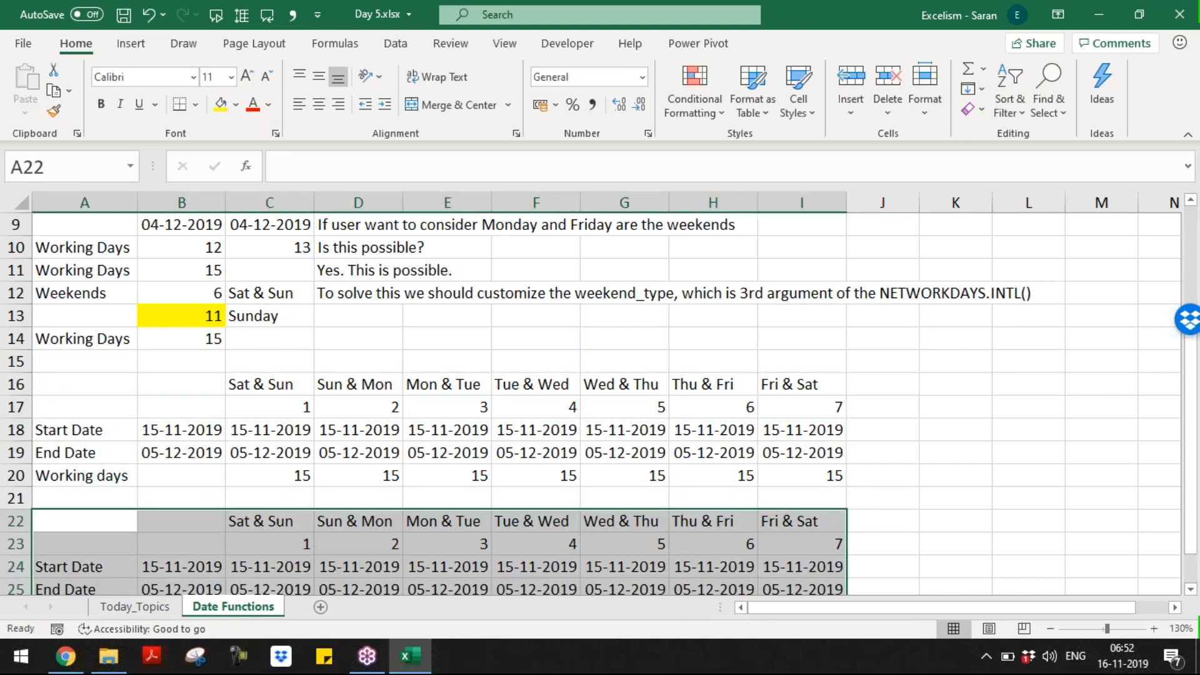
pyautogui.press('Down')
pyautogui.press('Down')
pyautogui.press('Down')
pyautogui.press('Down')
pyautogui.press('Up')
pyautogui.press('Up')
pyautogui.press('Up')
pyautogui.press('Up')
pyautogui.press('Up')
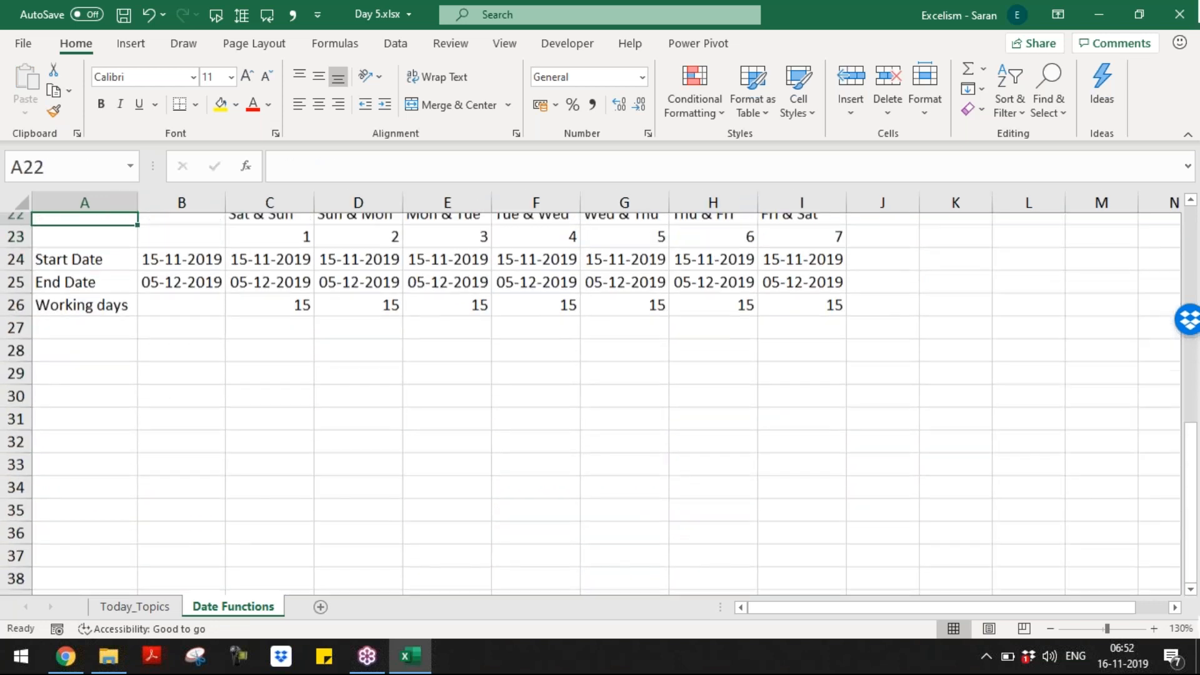
# Step: Relabel the copy's headers as single days, starting with Sun and filling through Sat
pyautogui.press('Right')
pyautogui.press('Down')
pyautogui.press('Right')
pyautogui.press('Right')
pyautogui.press('Left')
pyautogui.write('Sum')
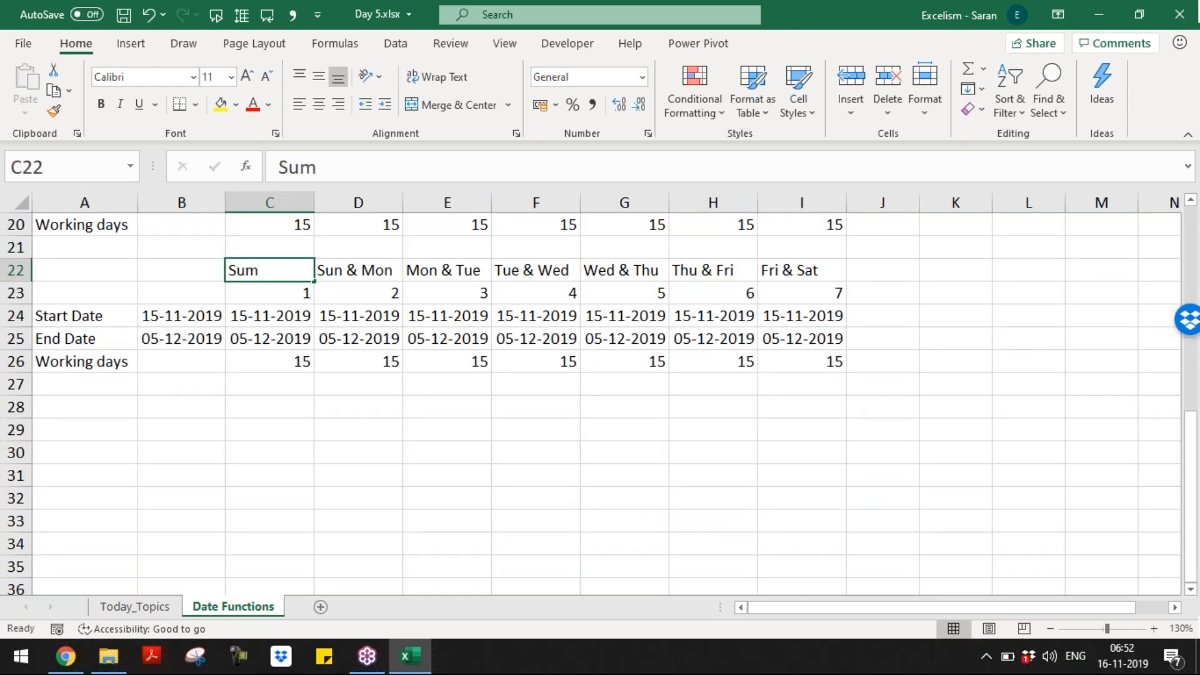
pyautogui.press('Right')
pyautogui.press('Left')
pyautogui.write('Sun')
pyautogui.press('Right')
pyautogui.moveTo(294, 275); pyautogui.dragTo(809, 242)
pyautogui.click(303, 270)
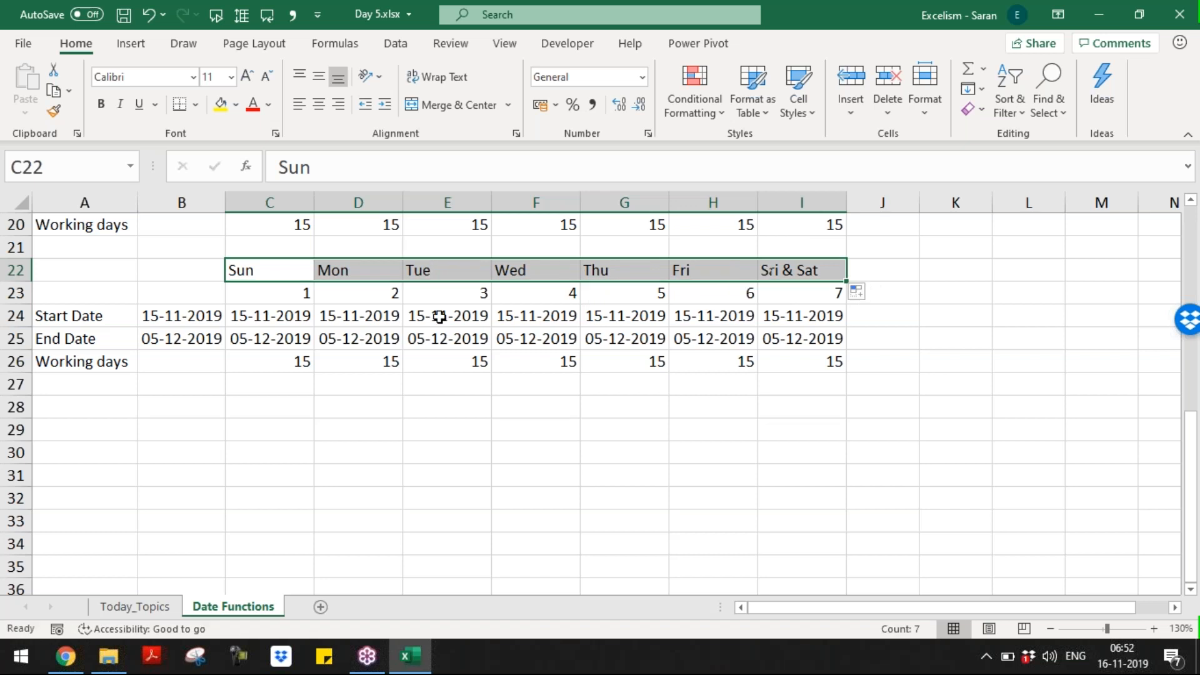
# Step: Enter single-day weekend codes 11, 12, 13, 14 and 15 in the copy's code row
pyautogui.click(284, 288)
pyautogui.write('11')
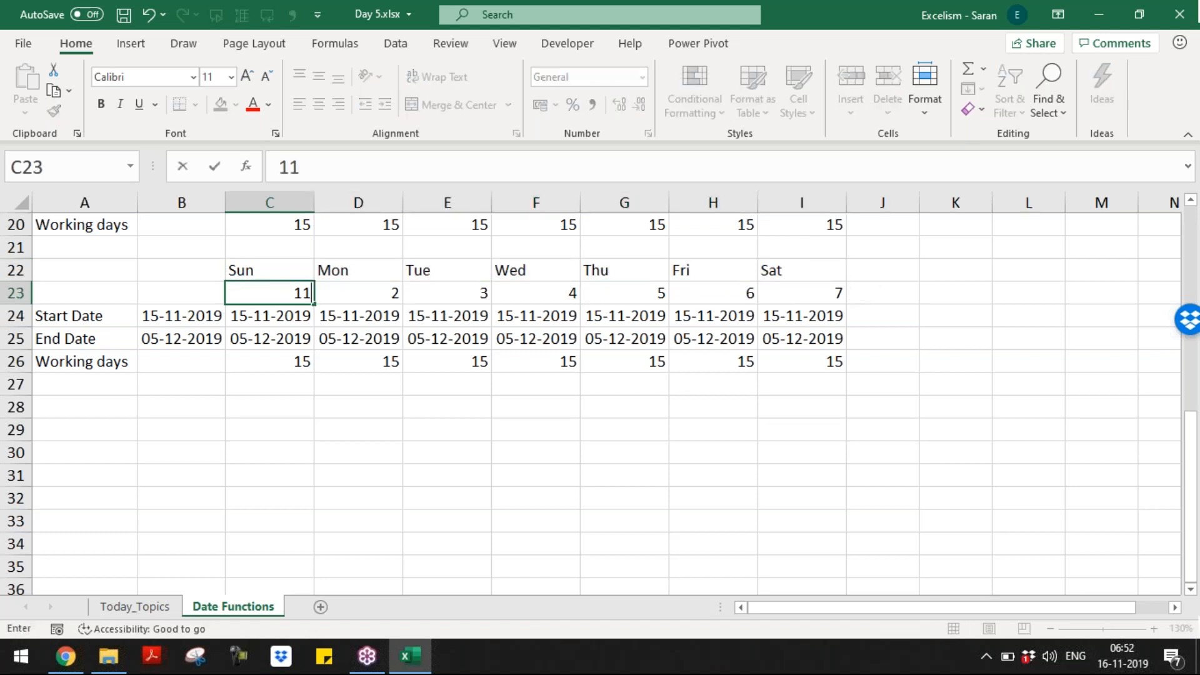
pyautogui.press('Return')
pyautogui.write('12')
pyautogui.press('Return')
pyautogui.write('13')
pyautogui.press('Return')
pyautogui.write('14')
pyautogui.press('Return')
pyautogui.write('15')
pyautogui.press('Return')
# Step: Enter 16 and 17 as the Friday-only and Saturday-only weekend codes in H23:I23
pyautogui.write('15')
pyautogui.press('BackSpace')
pyautogui.write('6')
pyautogui.press('Tab')
pyautogui.write('17')
pyautogui.press('Return')
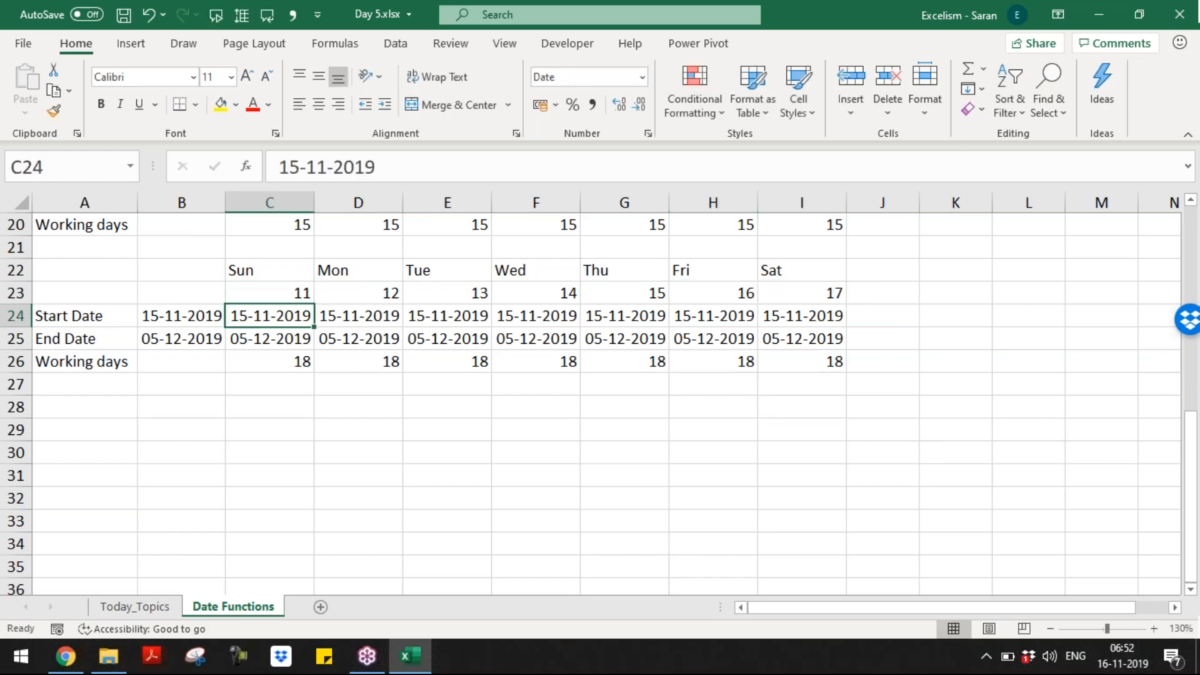
# Step: Link every start date in C18:I18 to the master start date with =$B$18
pyautogui.press('Up')
pyautogui.press('Up')
pyautogui.press('Up')
pyautogui.press('Up')
pyautogui.press('Up')
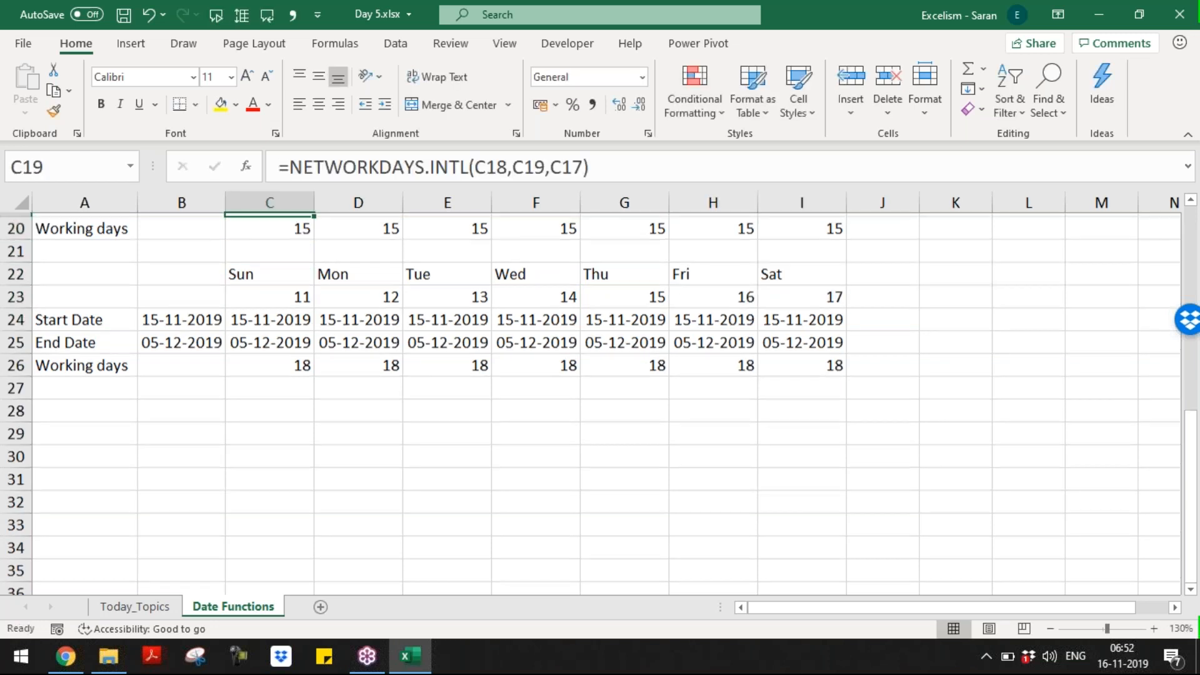
pyautogui.press('Up')
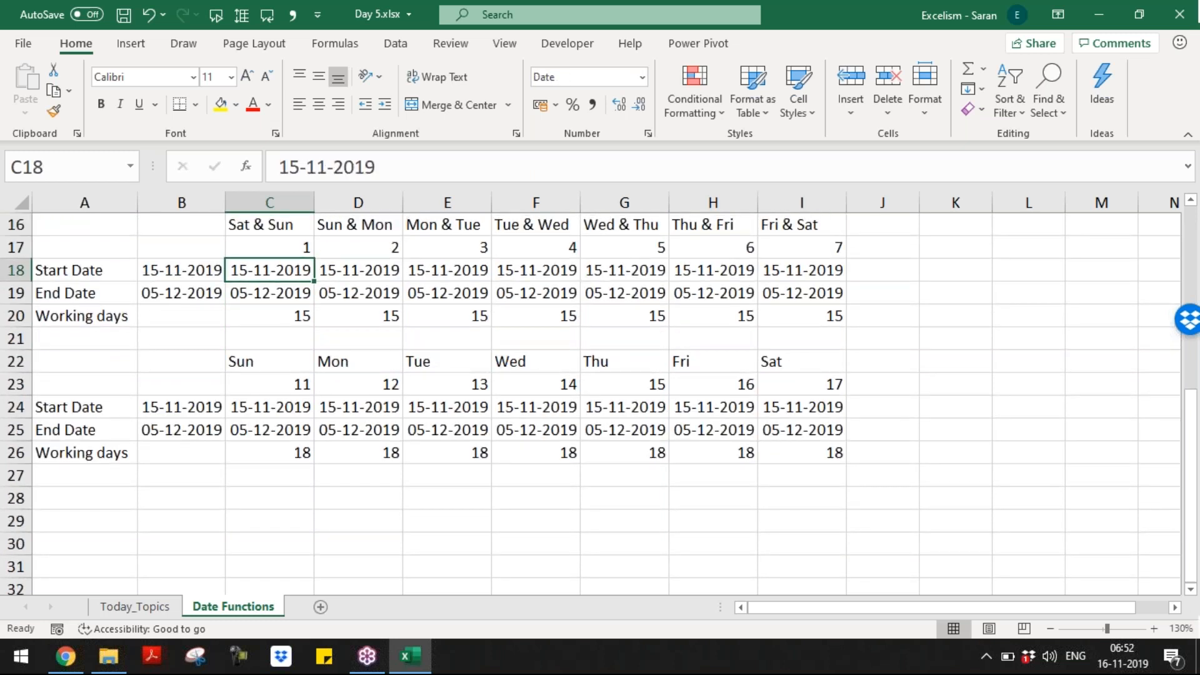
pyautogui.write('=')
pyautogui.press('Left')
pyautogui.press('F4')
pyautogui.press('Return')
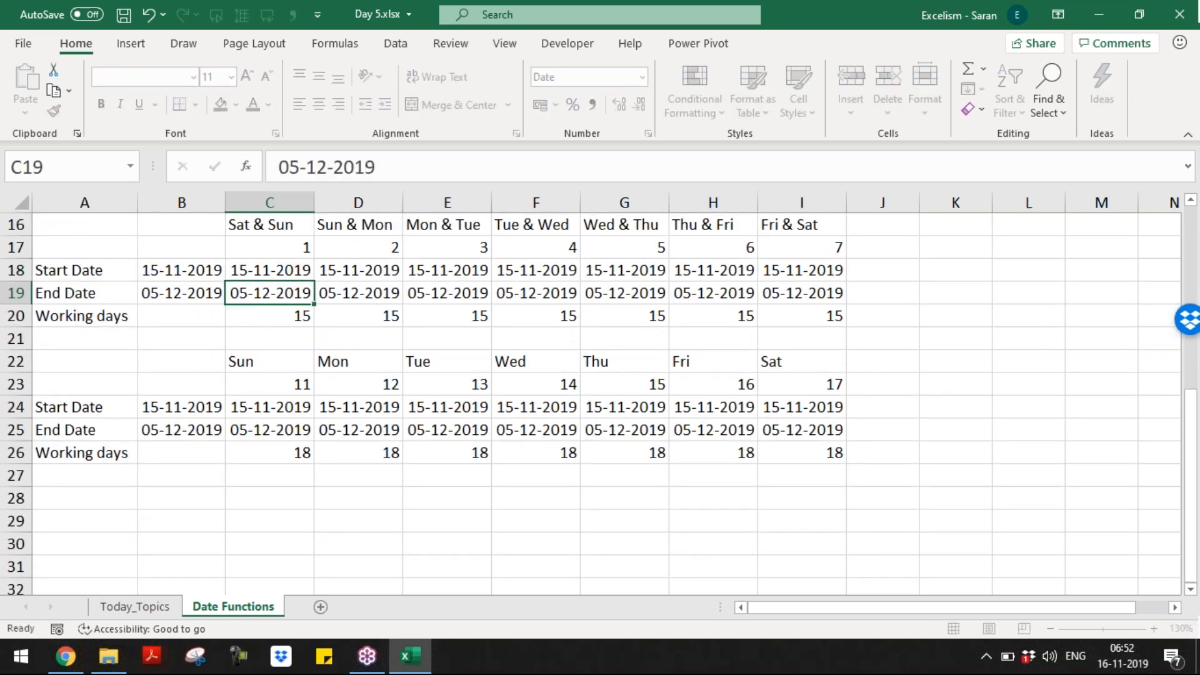
pyautogui.hotkey('ctrl', 'c')
pyautogui.press('Up')
pyautogui.hotkey('ctrl', 'c')
pyautogui.press('Right')
pyautogui.hotkey('ctrl', 'shift', 'Right')
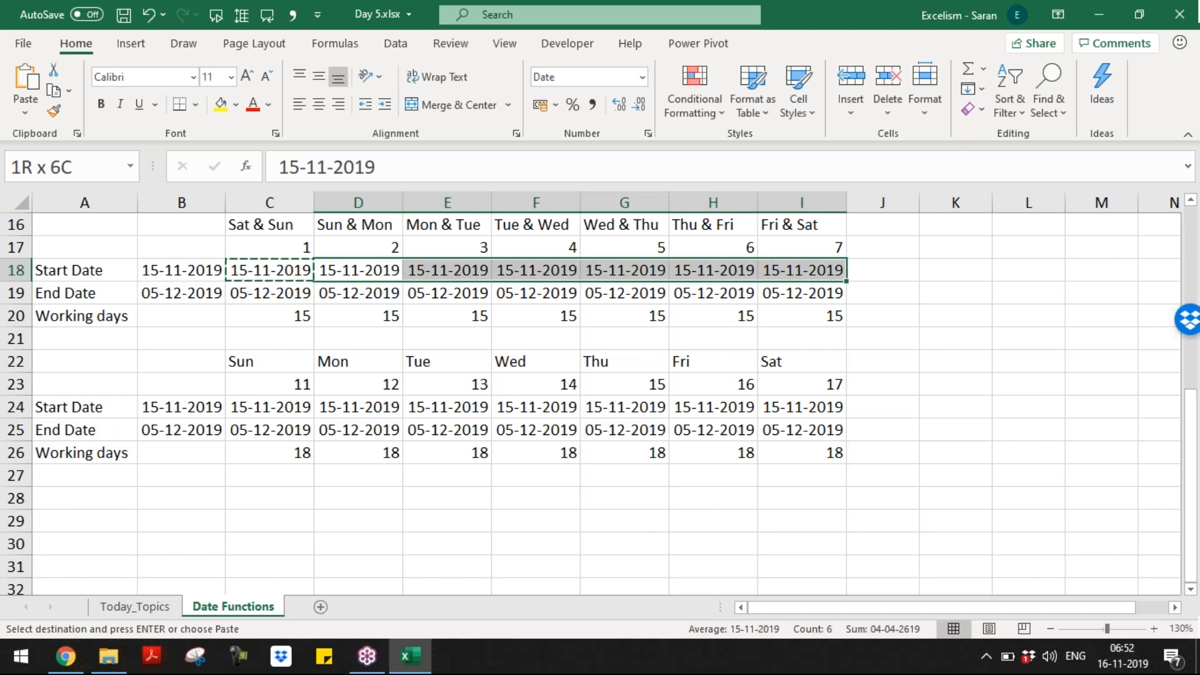
pyautogui.press('Return')
# Step: Link every end date in C19:I19 to the master end date with =$B$19
pyautogui.press('Down')
pyautogui.press('Left')
pyautogui.press('Left')
pyautogui.press('Right')
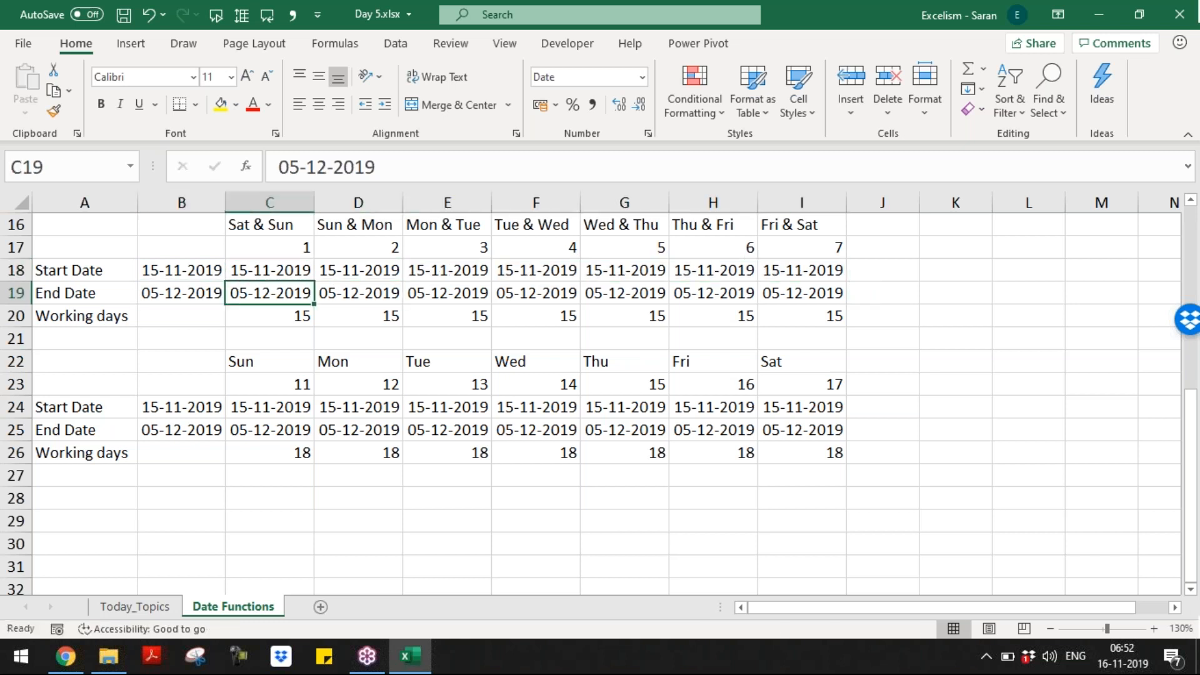
pyautogui.write('=')
pyautogui.press('Left')
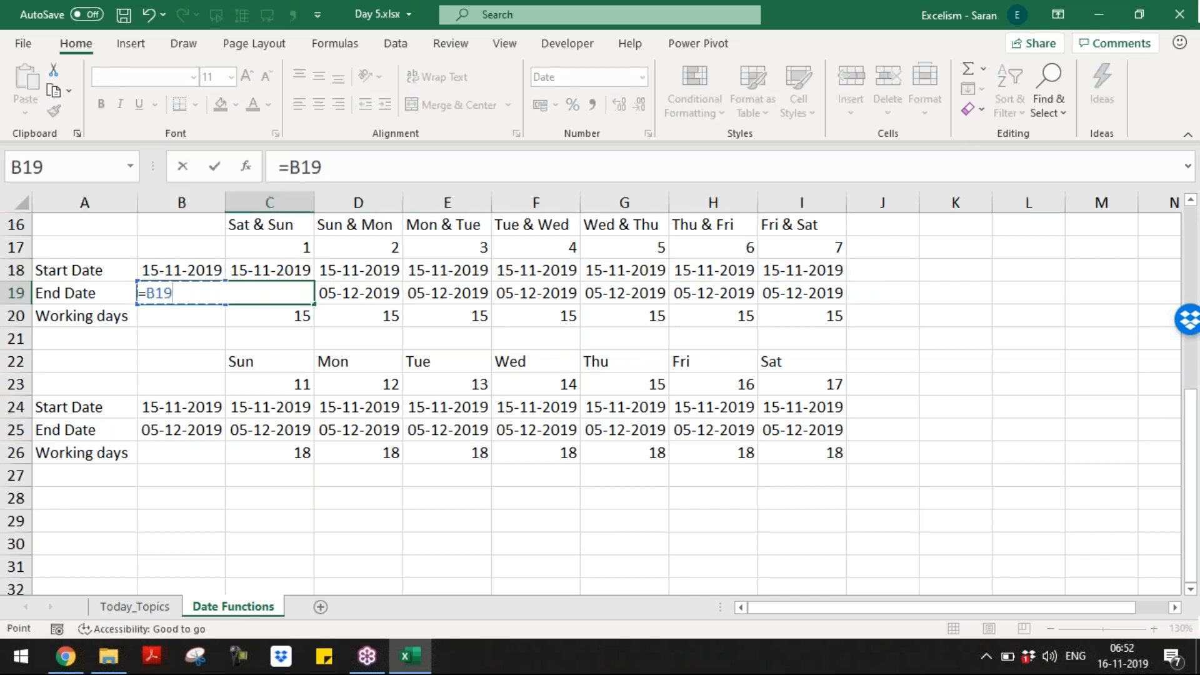
pyautogui.press('F4')
pyautogui.press('Return')
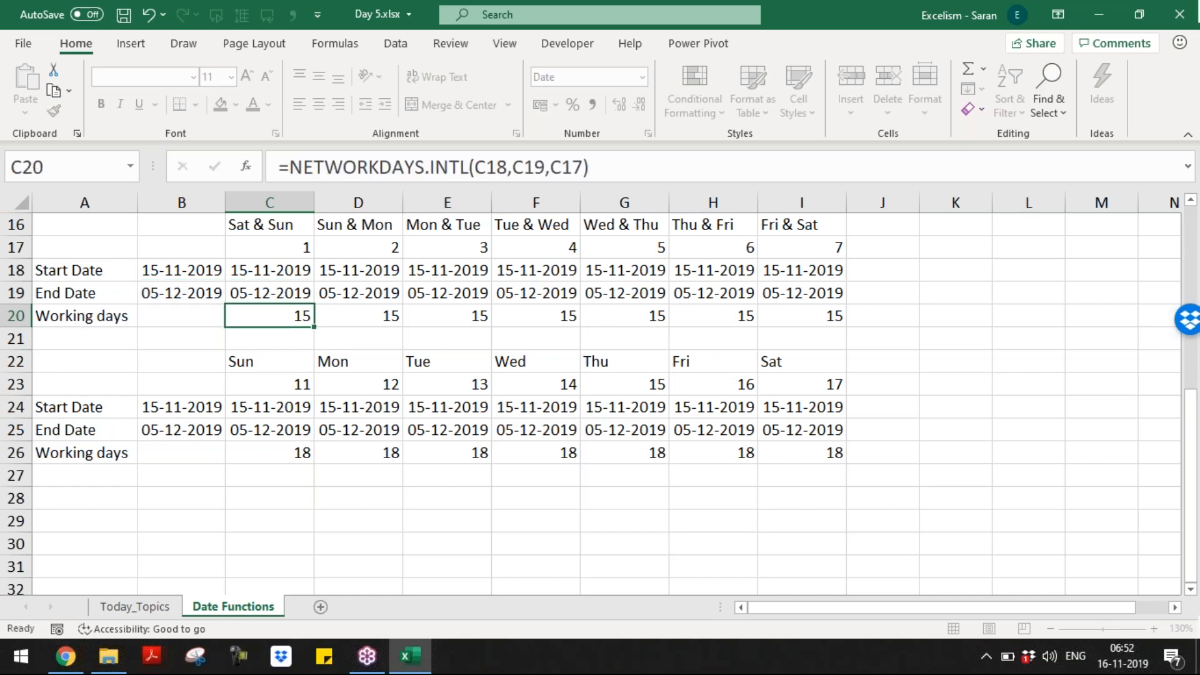
pyautogui.press('Up')
pyautogui.hotkey('ctrl', 'c')
pyautogui.press('Right')
pyautogui.hotkey('ctrl', 'shift', 'Right')
pyautogui.press('Return')
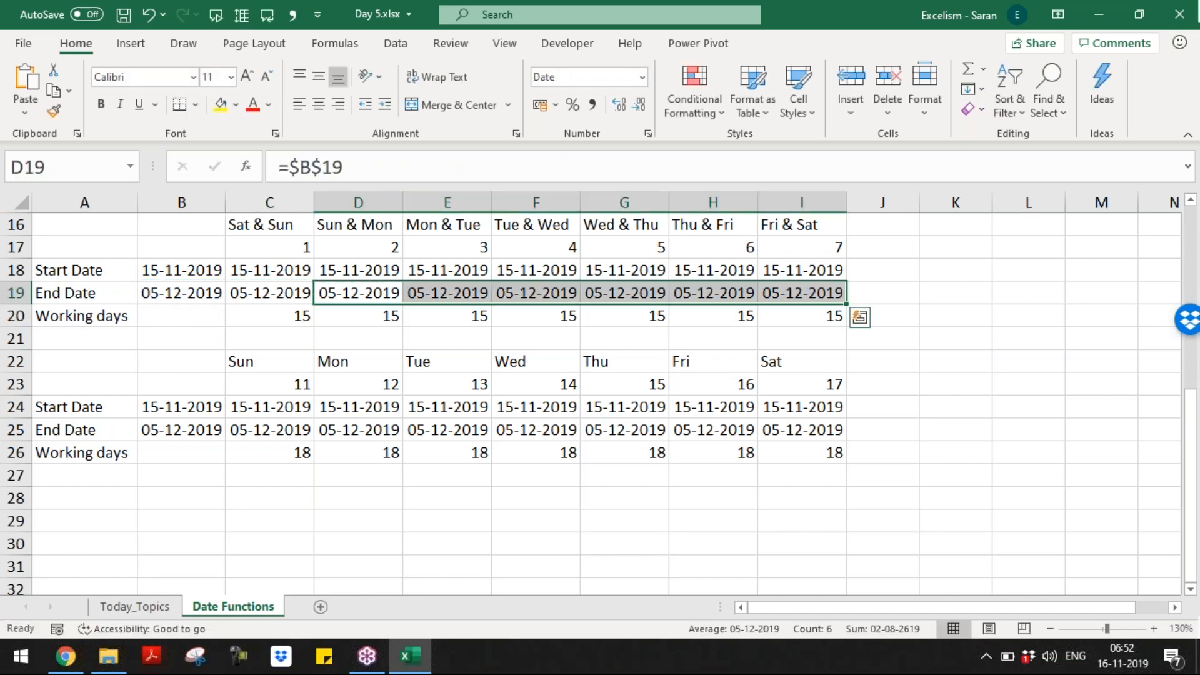
# Step: Point B24 and B25 of the copied table at the master dates in B18 and B19
pyautogui.press('Down')
pyautogui.press('Down')
pyautogui.press('Down')
pyautogui.press('Down')
pyautogui.press('Down')
pyautogui.press('Left')
pyautogui.press('Left')
pyautogui.write('=')
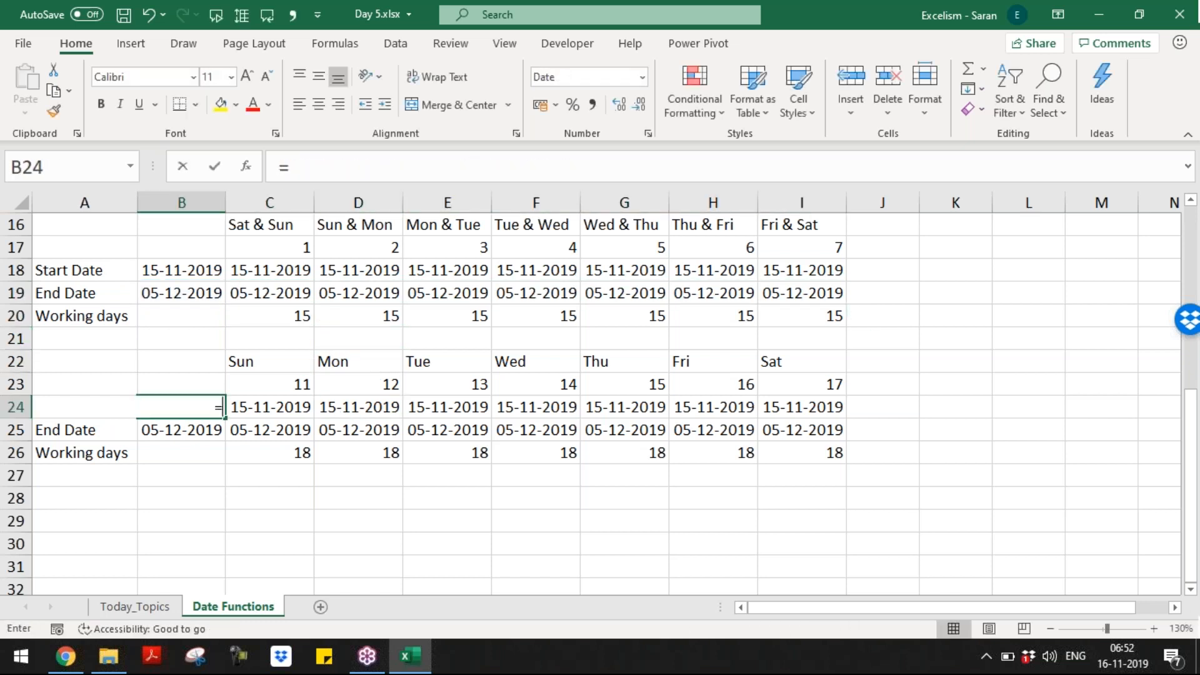
pyautogui.press('Up')
pyautogui.press('Up')
pyautogui.press('Up')
pyautogui.press('Up')
pyautogui.press('Up')
pyautogui.press('Up')
pyautogui.press('Up')
pyautogui.press('Down')
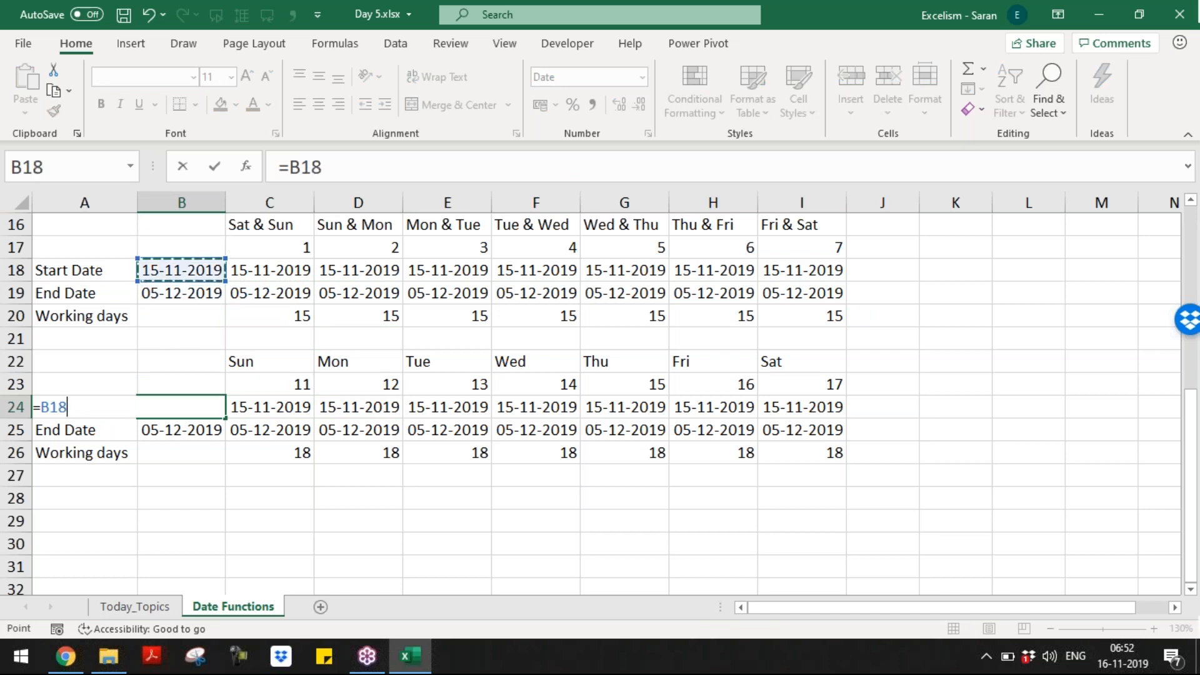
pyautogui.press('Return')
pyautogui.write('=')
pyautogui.press('Up')
pyautogui.press('Up')
pyautogui.press('Up')
pyautogui.press('Up')
pyautogui.press('Up')
pyautogui.press('Up')
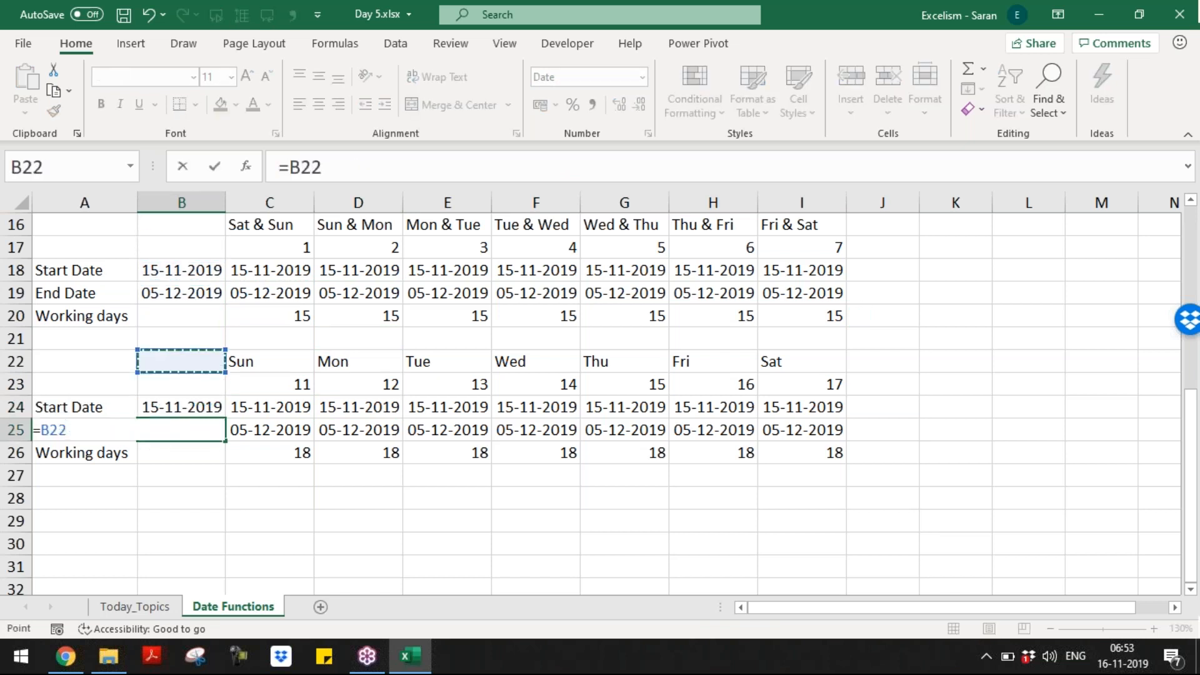
pyautogui.press('Return')
# Step: Link the copied table's start dates in C24:I24 to =$B$24
pyautogui.press('Up')
pyautogui.press('Up')
pyautogui.press('Right')
pyautogui.press('Right')
pyautogui.press('Left')
pyautogui.press('Up')
pyautogui.press('Up')
pyautogui.press('Up')
pyautogui.press('Up')
pyautogui.press('Up')
pyautogui.press('Up')
pyautogui.press('Down')
pyautogui.press('Down')
pyautogui.press('Down')
pyautogui.press('Down')
pyautogui.press('Down')
pyautogui.press('Down')
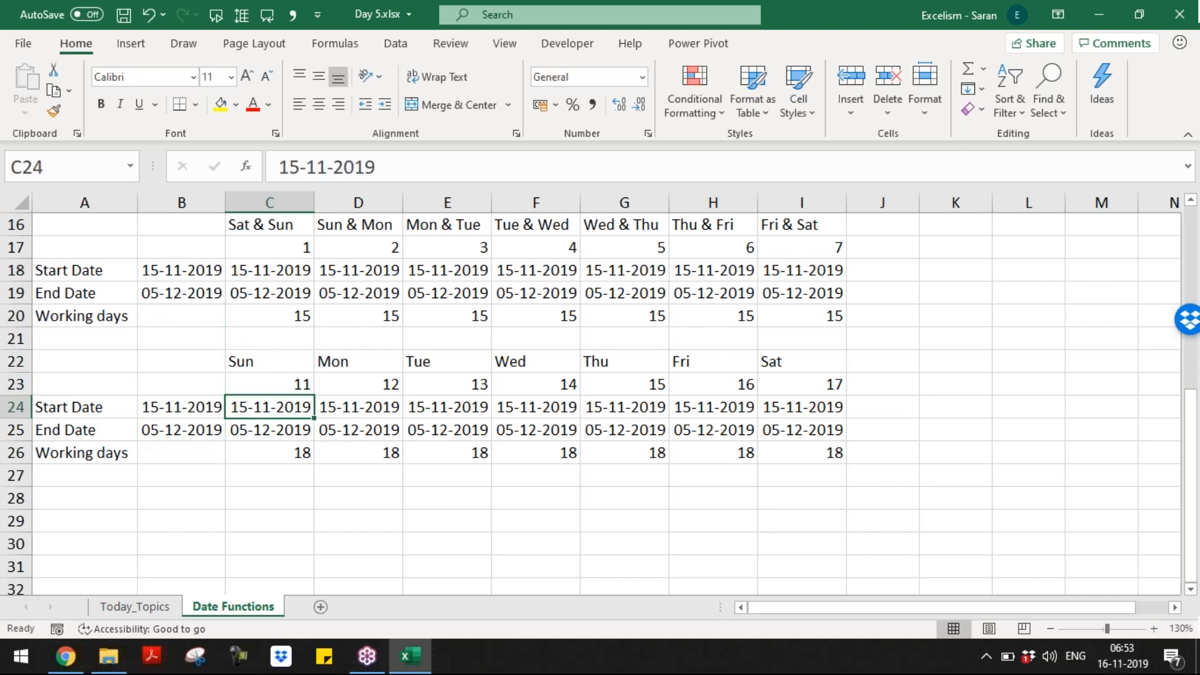
pyautogui.write('=')
pyautogui.press('Left')
pyautogui.press('F4')
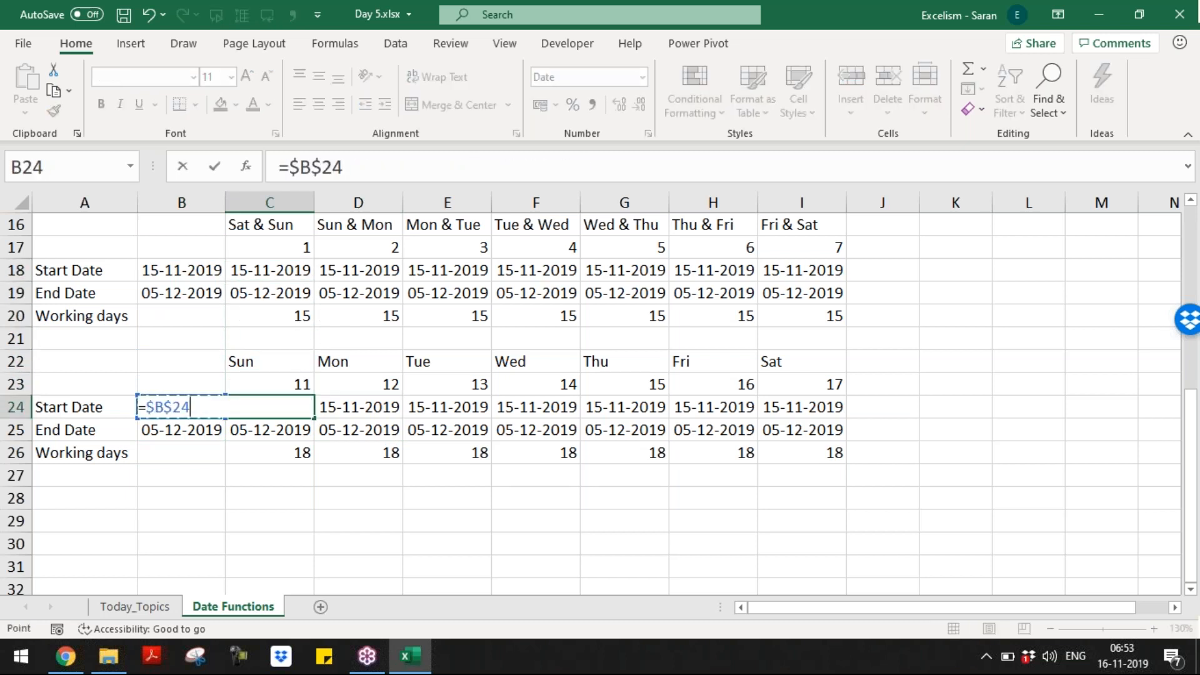
pyautogui.press('Return')
pyautogui.press('Up')
pyautogui.hotkey('ctrl', 'c')
pyautogui.press('Right')
pyautogui.hotkey('ctrl', 'shift', 'Right')
pyautogui.press('Return')
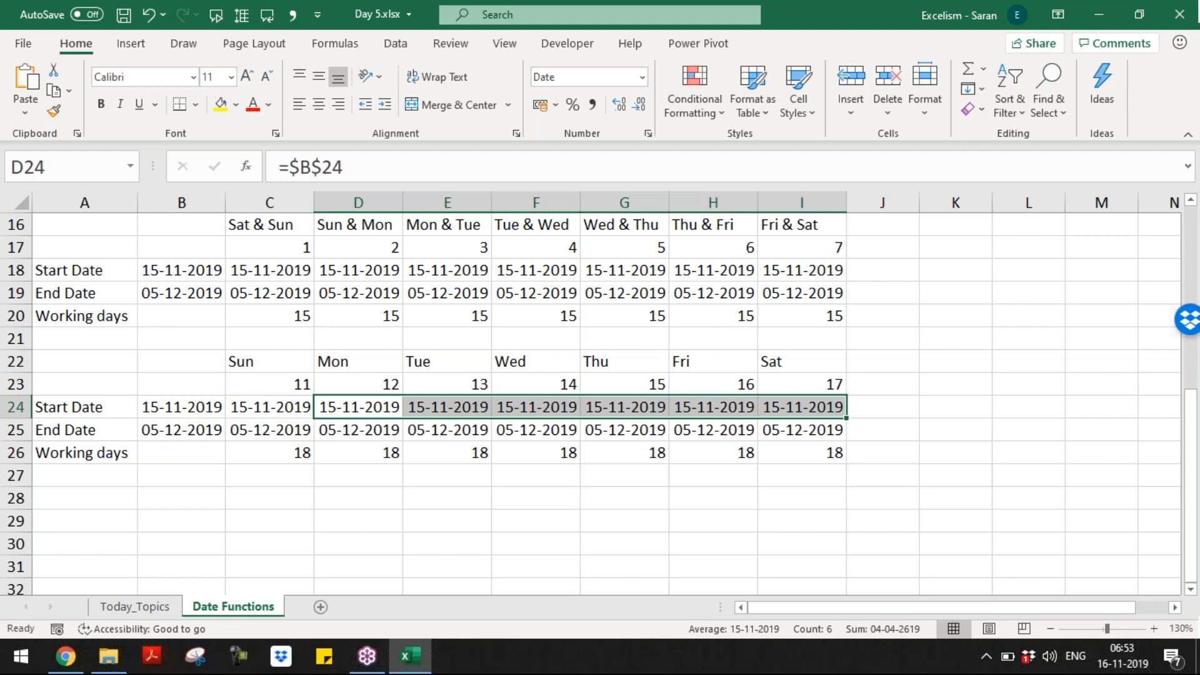
# Step: Link the copied table's end dates in C25:I25 to =$B$25, then select B18:B19
pyautogui.press('Down')
pyautogui.press('Left')
pyautogui.write('=')
pyautogui.press('Left')
pyautogui.press('F4')
pyautogui.press('Return')
pyautogui.press('Up')
pyautogui.hotkey('ctrl', 'c')
pyautogui.press('Right')
pyautogui.hotkey('ctrl', 'shift', 'Right')
pyautogui.press('Return')
pyautogui.press('Home')
pyautogui.press('Up')
pyautogui.press('Up')
pyautogui.press('Up')
pyautogui.press('Up')
pyautogui.press('Up')
pyautogui.press('Up')
pyautogui.press('Up')
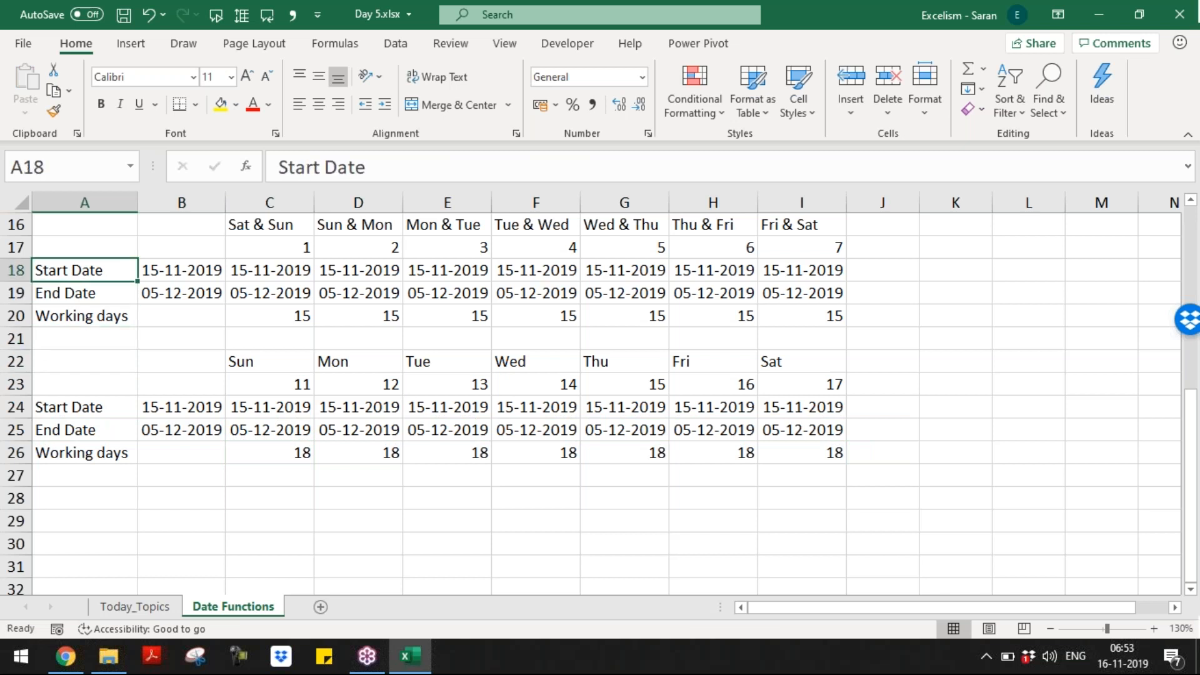
pyautogui.press('Right')
pyautogui.hotkey('shift', 'Down')
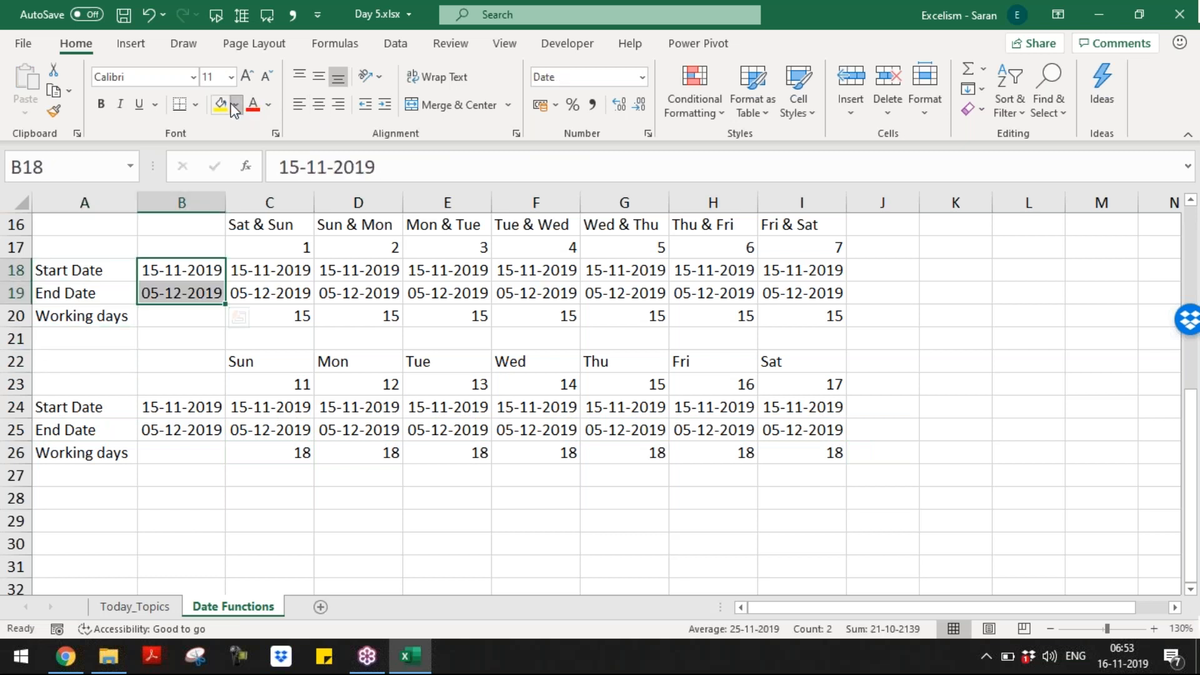
# Step: Fill B18:B19 yellow and change the master end date in B19 to 06/12/2019
pyautogui.click(235, 105)
pyautogui.click(222, 107)
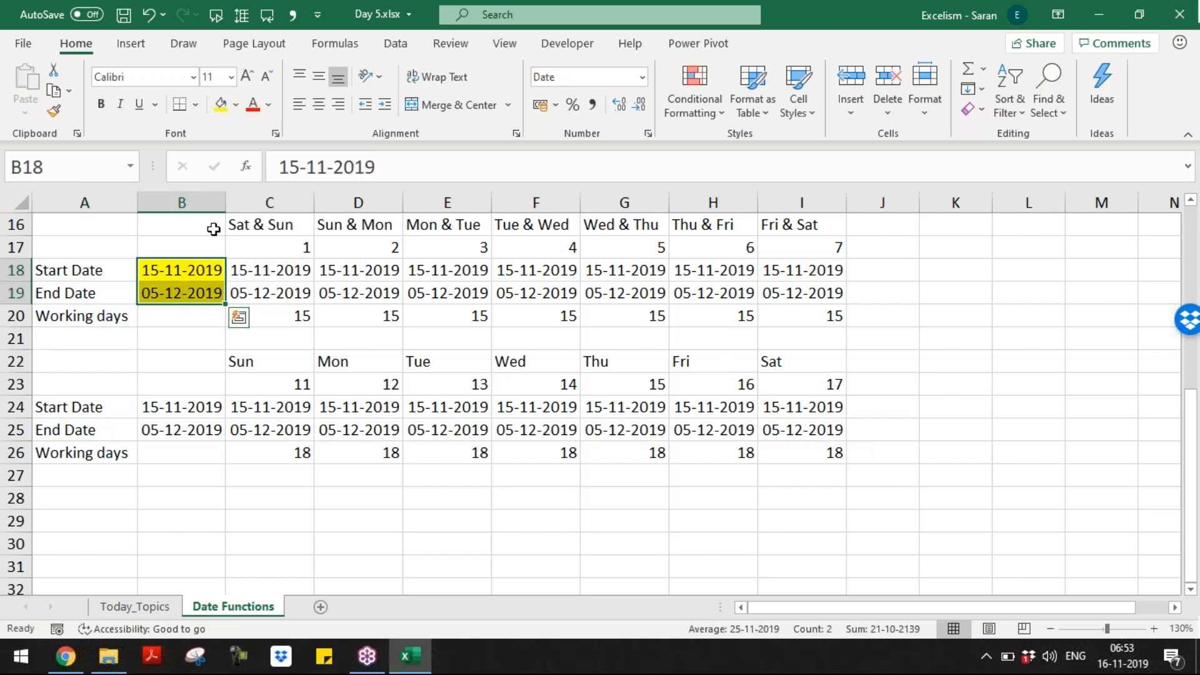
pyautogui.click(179, 288)
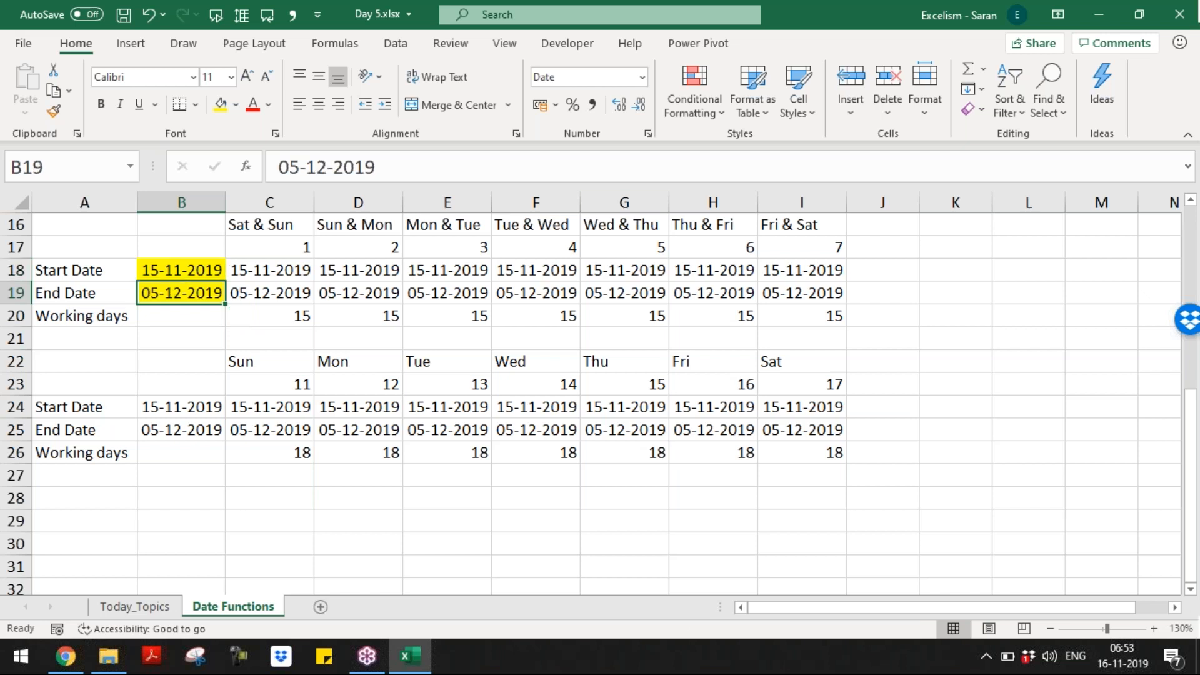
pyautogui.write('06/12/2019')
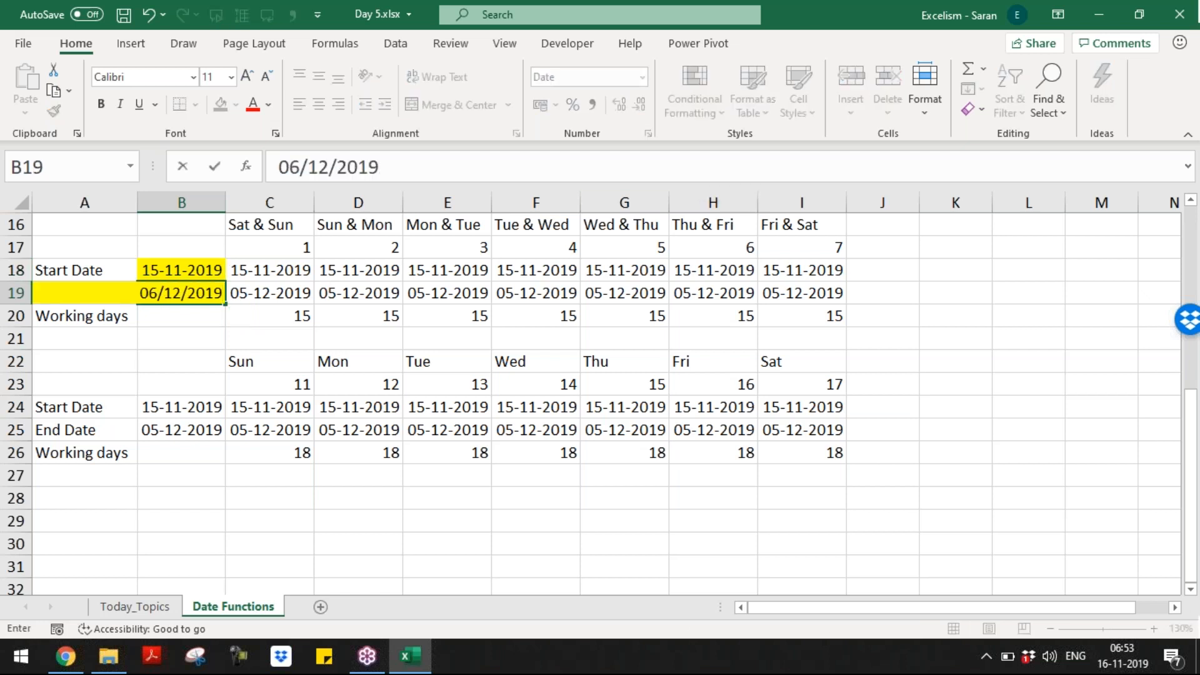
pyautogui.press('Return')
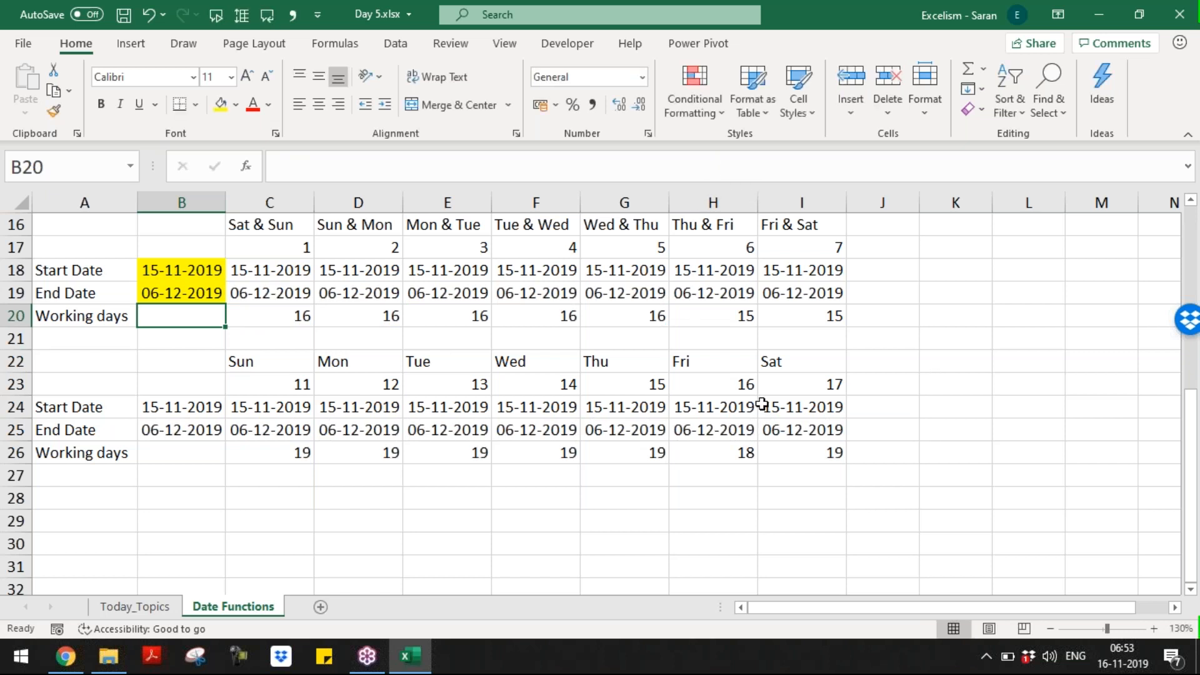
# Step: Review the recalculated working-day results and the Friday-only formula in H26
pyautogui.moveTo(300, 450); pyautogui.dragTo(602, 455)
pyautogui.moveTo(725, 367); pyautogui.dragTo(728, 455)
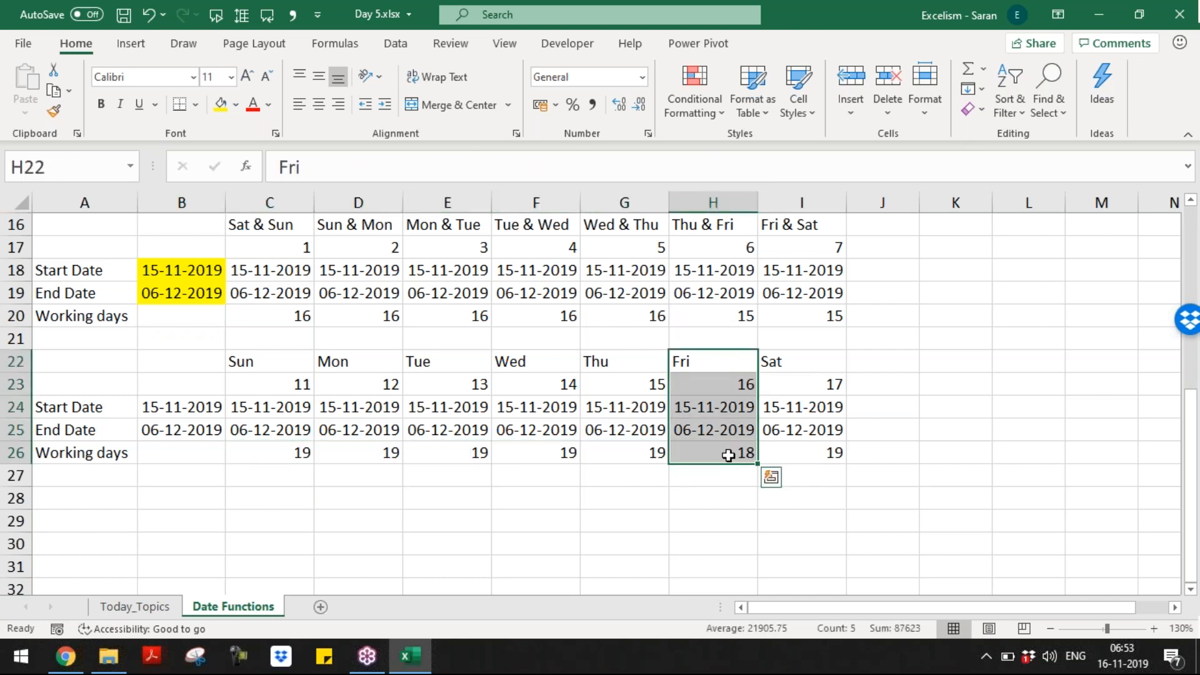
pyautogui.click(728, 456)
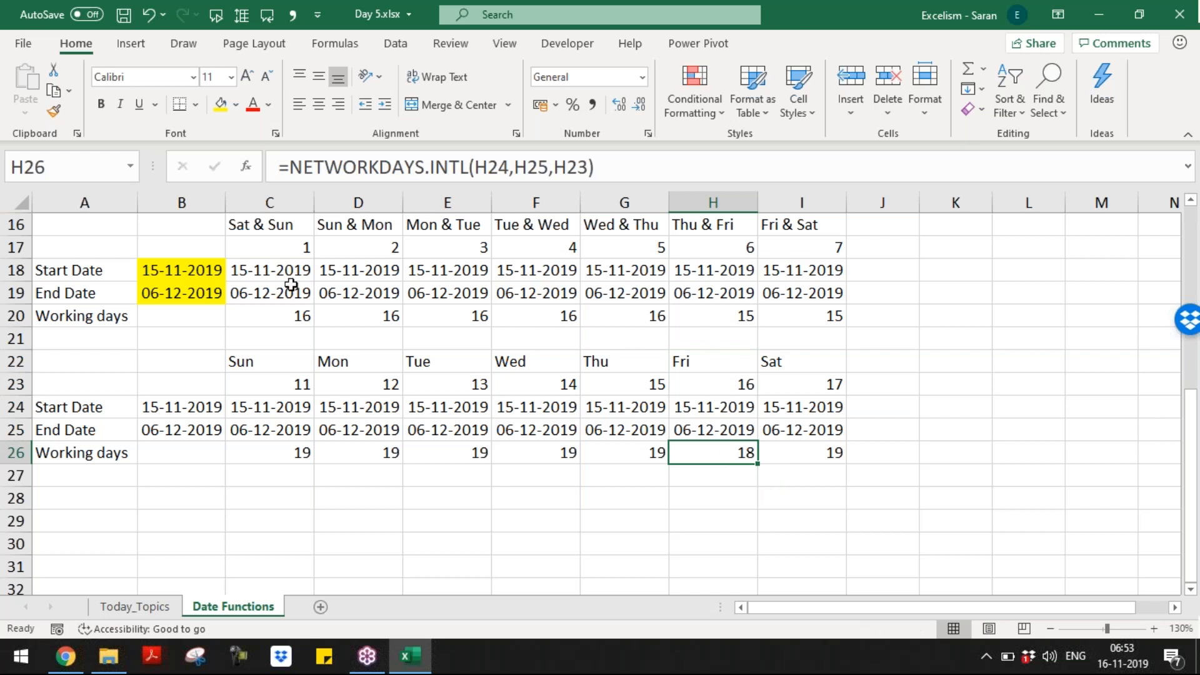
pyautogui.click(197, 293)
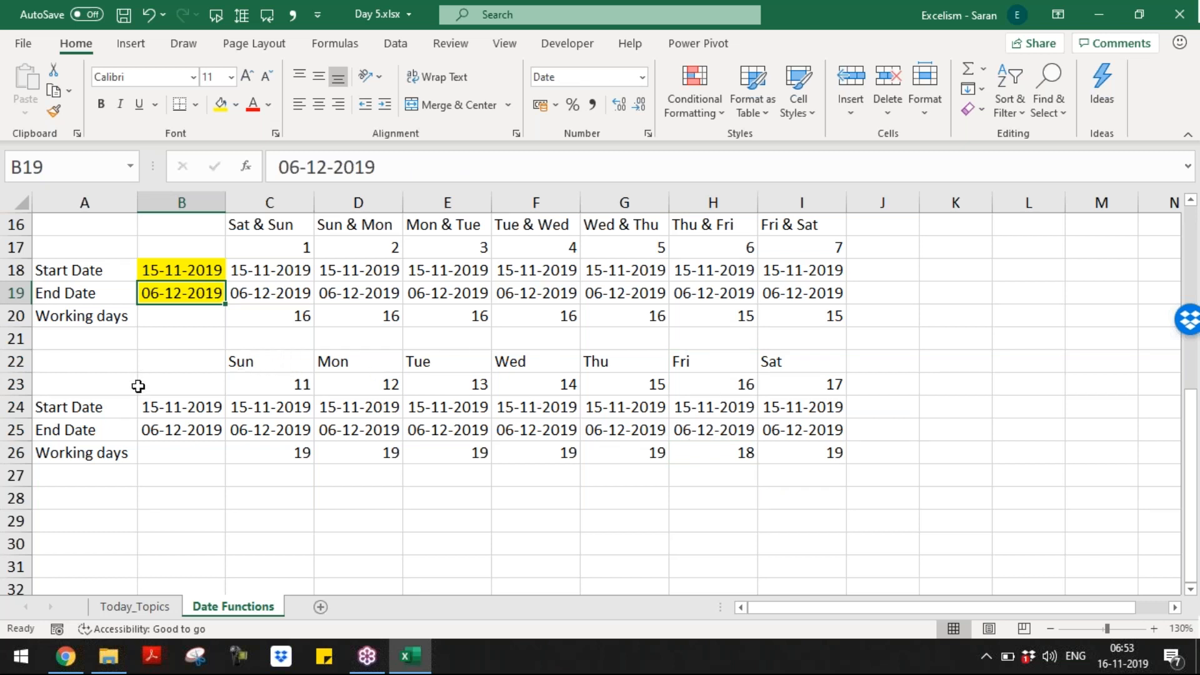
pyautogui.click(281, 496)
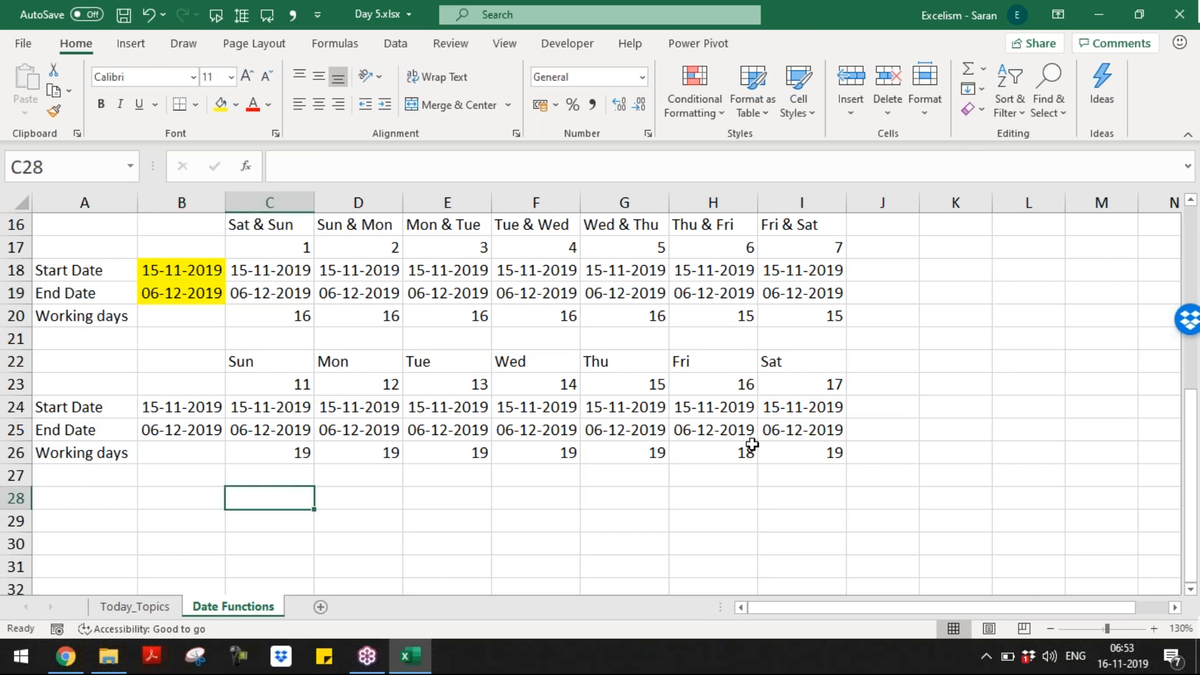
# Step: Inspect the Sun column's working-days formula and its C23 weekend-code reference without changing it
pyautogui.hotkey('ctrl', 'Up')
pyautogui.hotkey('ctrl', 'Up')
pyautogui.hotkey('ctrl', 'Up')
pyautogui.press('Down')
pyautogui.press('Down')
pyautogui.press('Down')
pyautogui.press('Down')
pyautogui.press('Down')
pyautogui.press('Down')
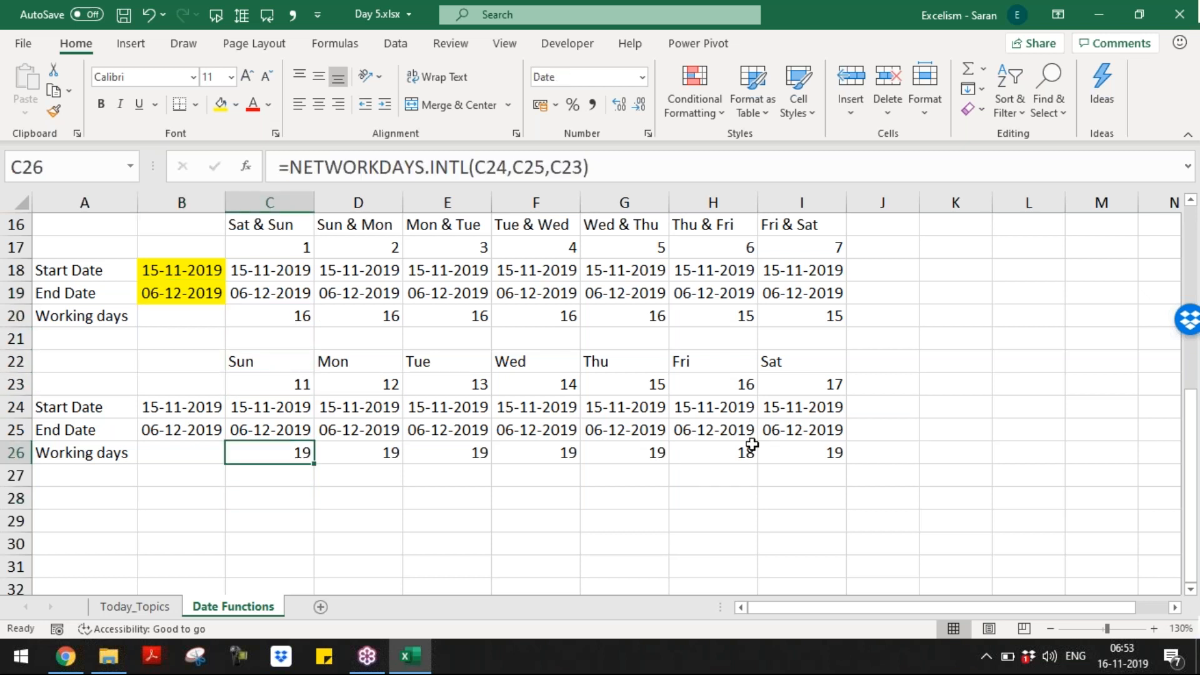
pyautogui.press('F2')
pyautogui.press('Left')
pyautogui.press('Left')
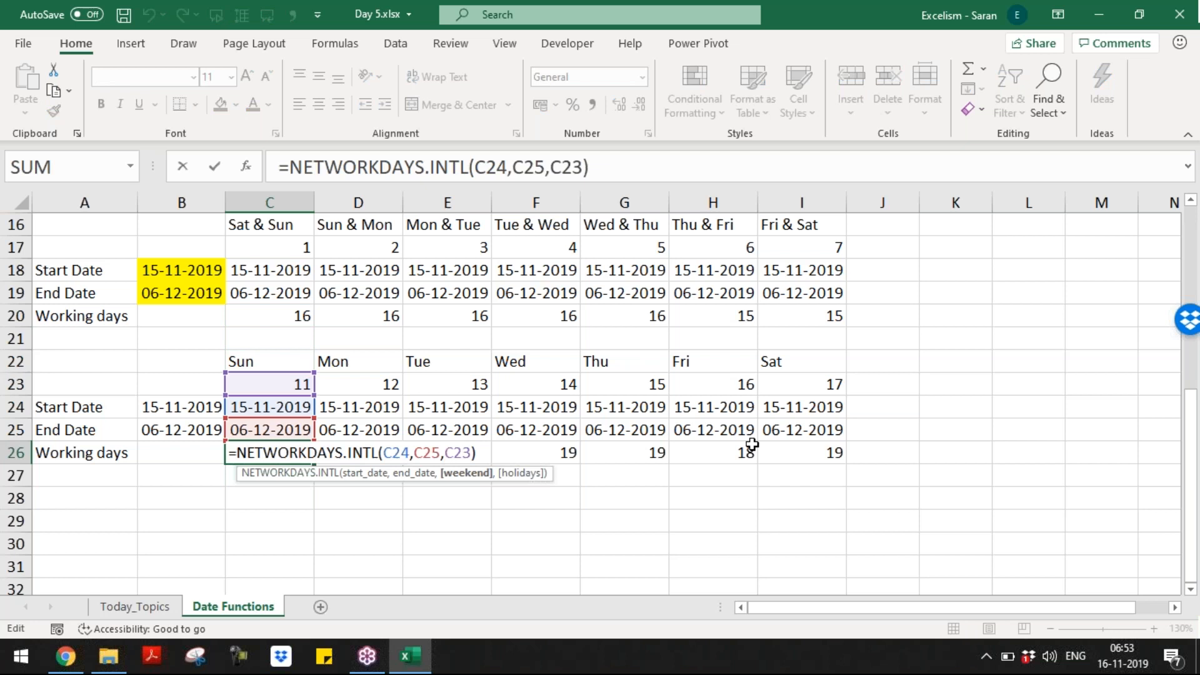
pyautogui.hotkey('shift', 'Left')
pyautogui.press('Escape')
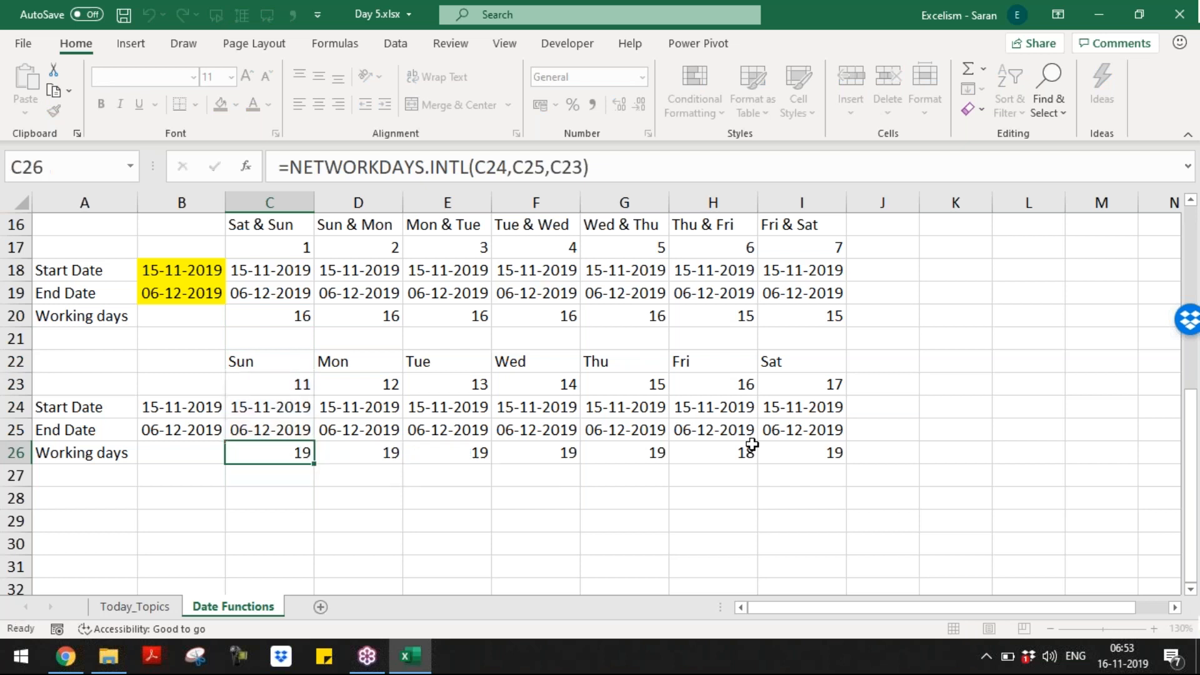
pyautogui.press('Down')
pyautogui.press('Down')
pyautogui.press('Down')
pyautogui.press('Up')
# Step: Enter the headings 'Sun & Thu', 'Mon & Fri' and 'Mon,Wed & Fri' in C28:E28
pyautogui.write('Sun ')
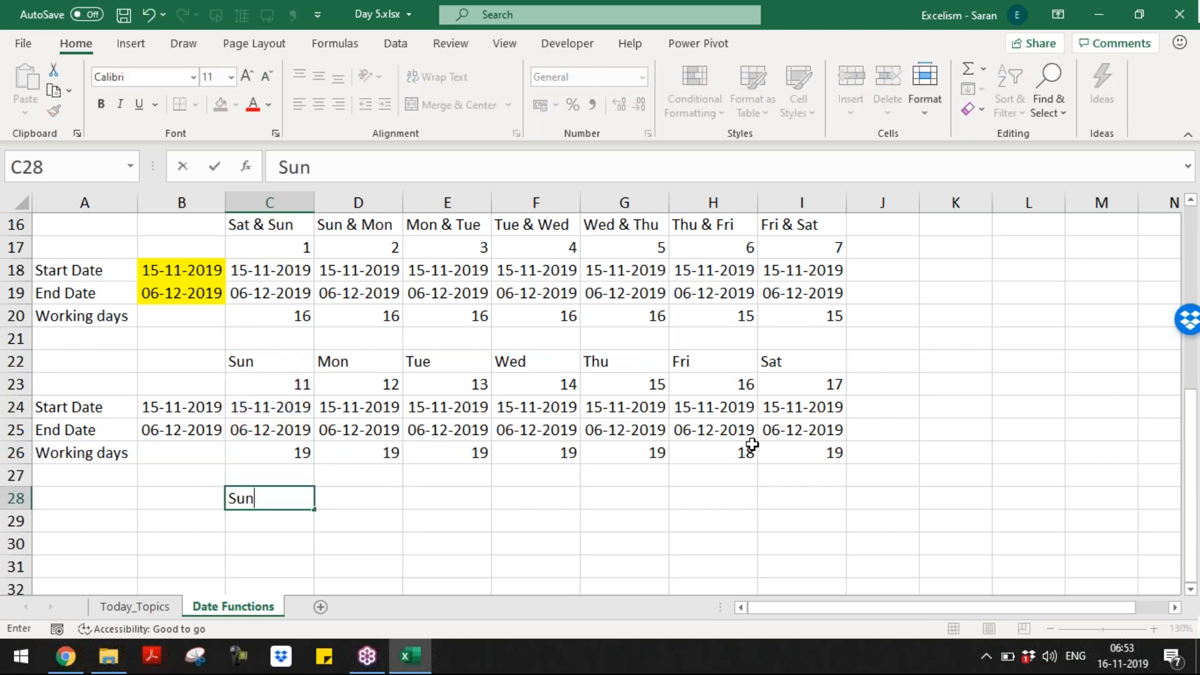
pyautogui.write('& Thu')
pyautogui.press('Tab')
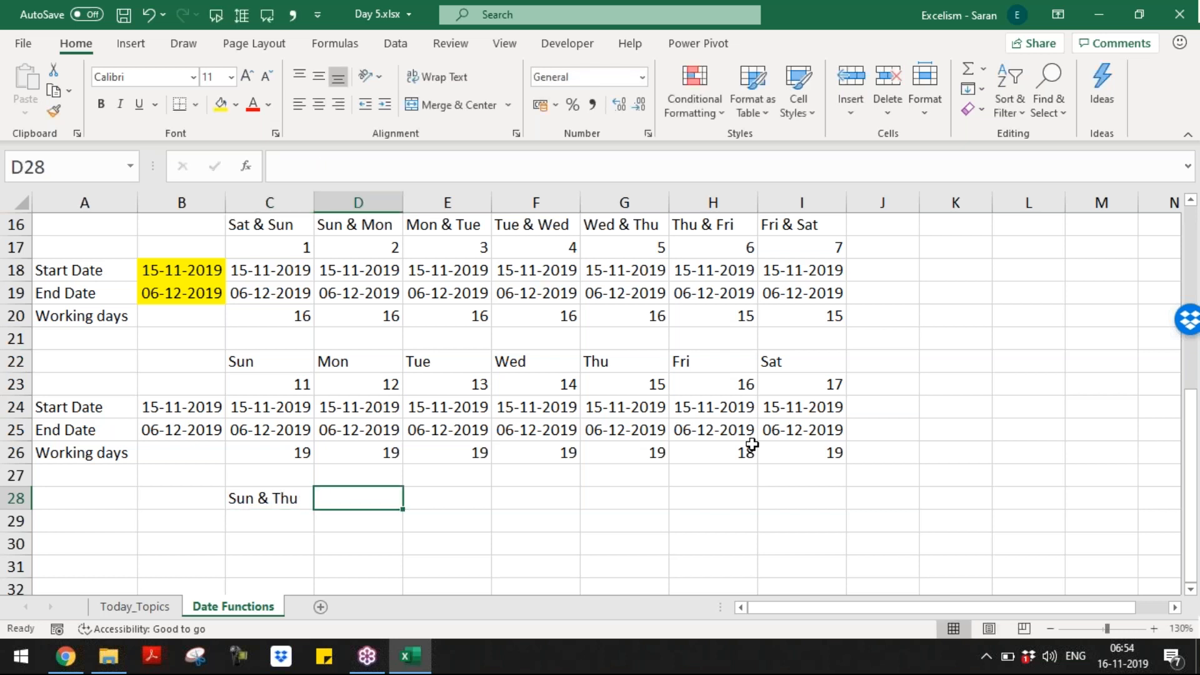
pyautogui.write('Mon & F')
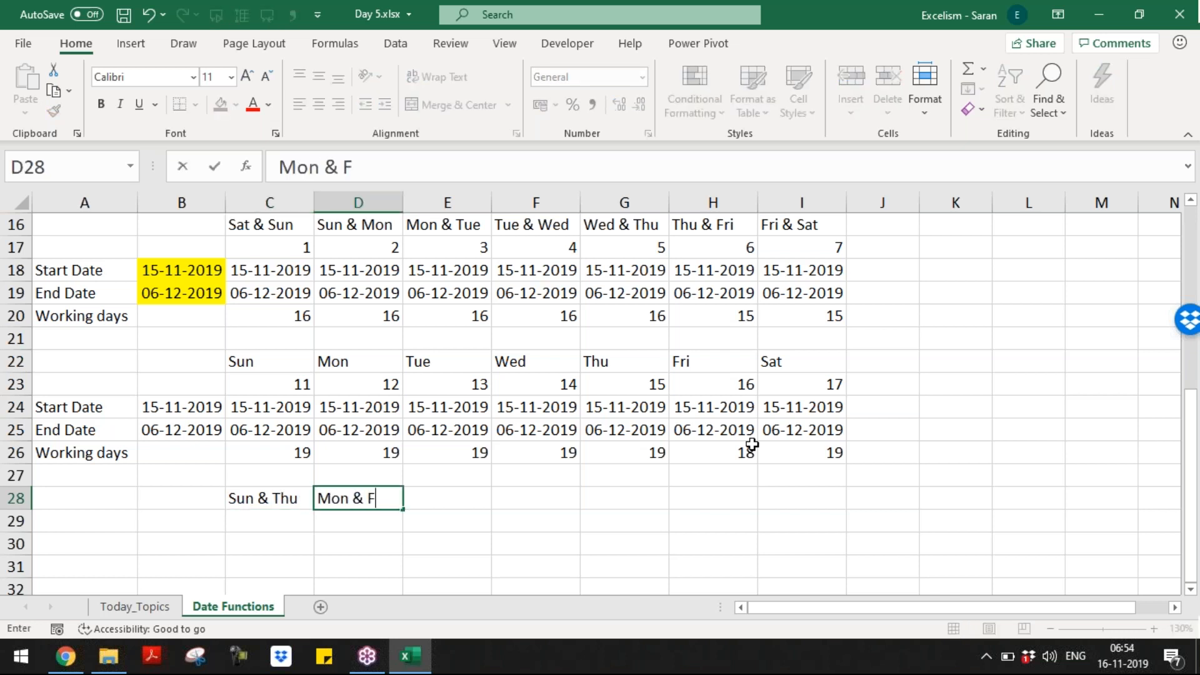
pyautogui.press('Tab')
pyautogui.write('MOn')
pyautogui.press('BackSpace')
pyautogui.press('BackSpace')
pyautogui.write('on ')
pyautogui.write('T')
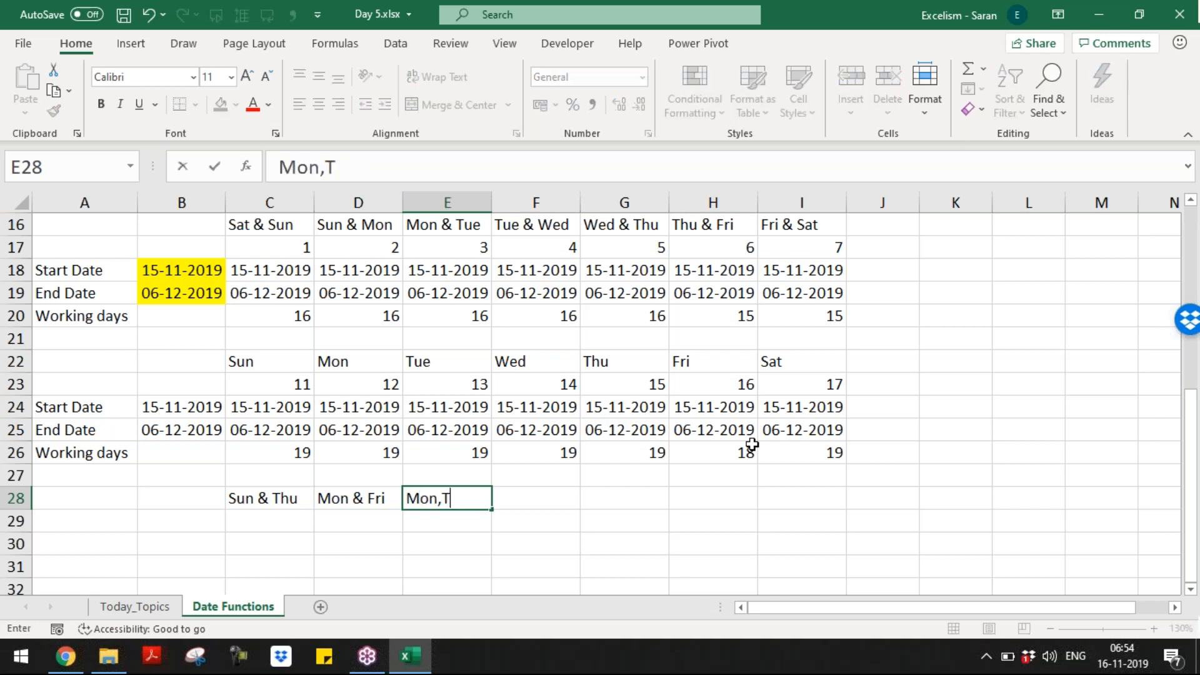
pyautogui.press('BackSpace')
pyautogui.write('Wed & Fri')
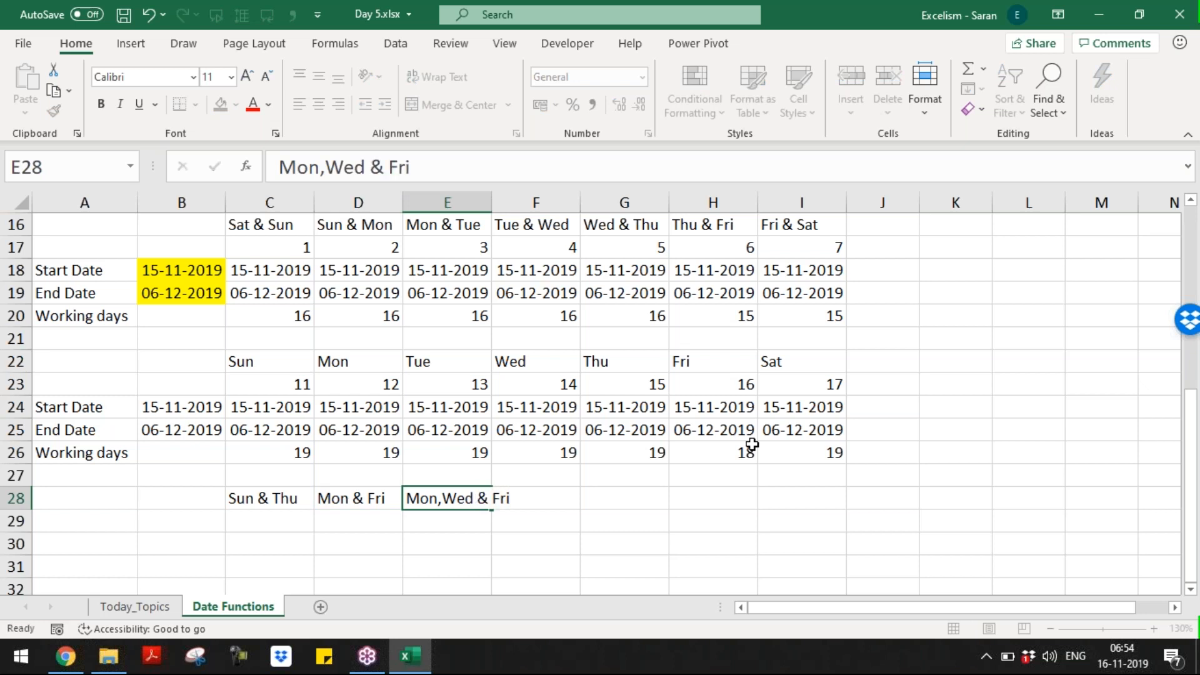
pyautogui.press('Right')
pyautogui.press('Left')
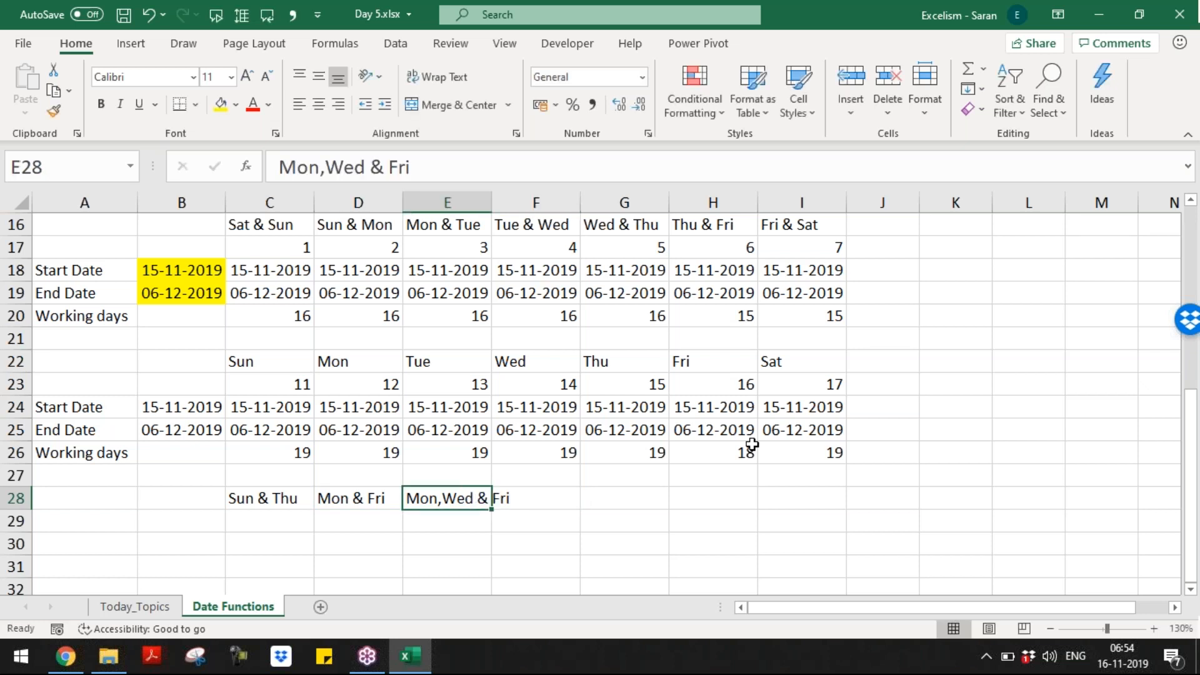
# Step: Autofit column E and add the 'Mon-Thu' heading in F28
pyautogui.hotkey('alt', 'h')
pyautogui.press('o')
pyautogui.press('i')
pyautogui.press('Right')
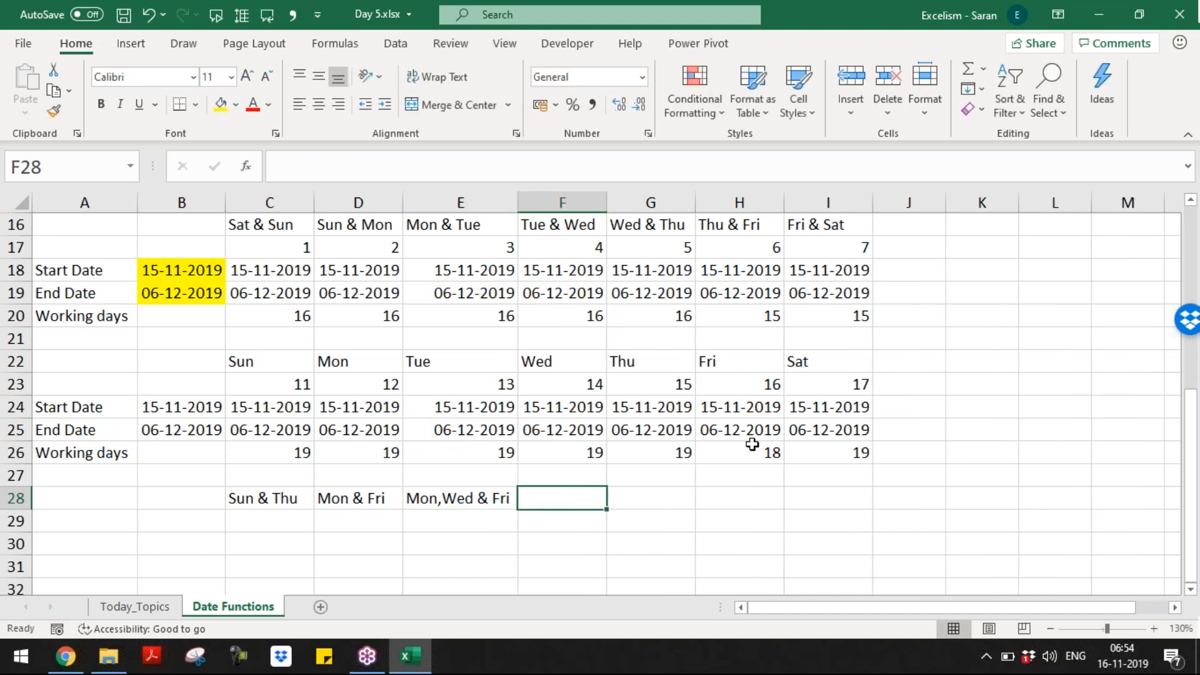
pyautogui.write('Mon')
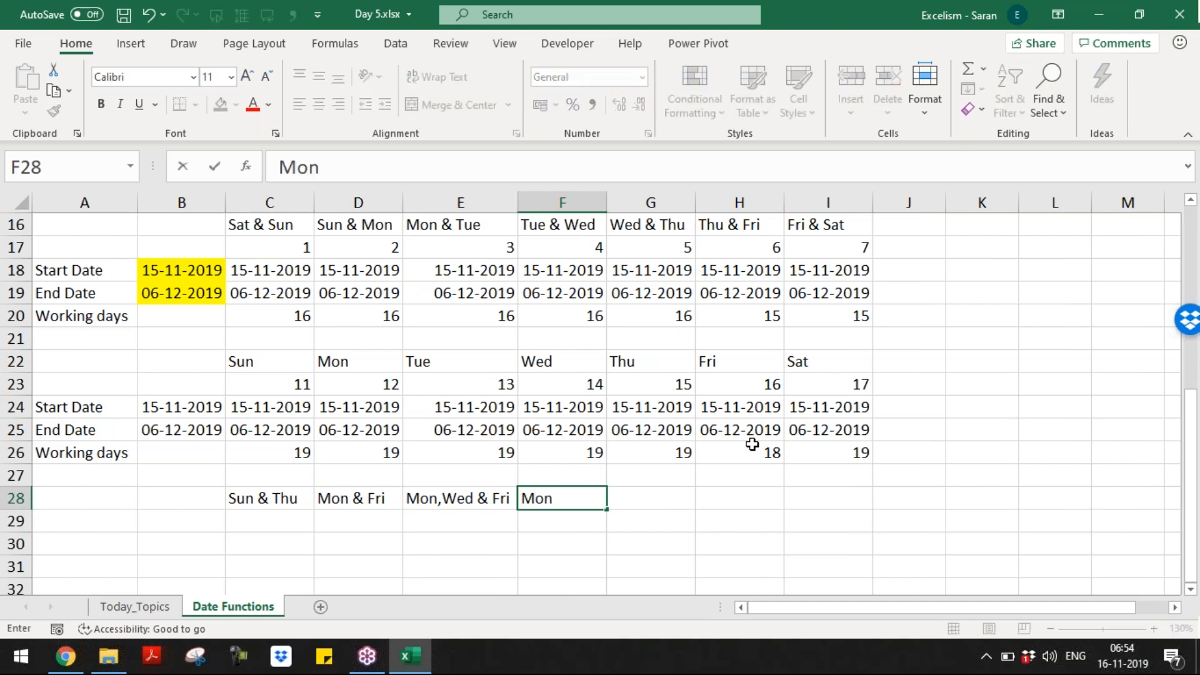
pyautogui.write('-Thu')
pyautogui.press('Tab')
pyautogui.press('Left')
pyautogui.press('Left')
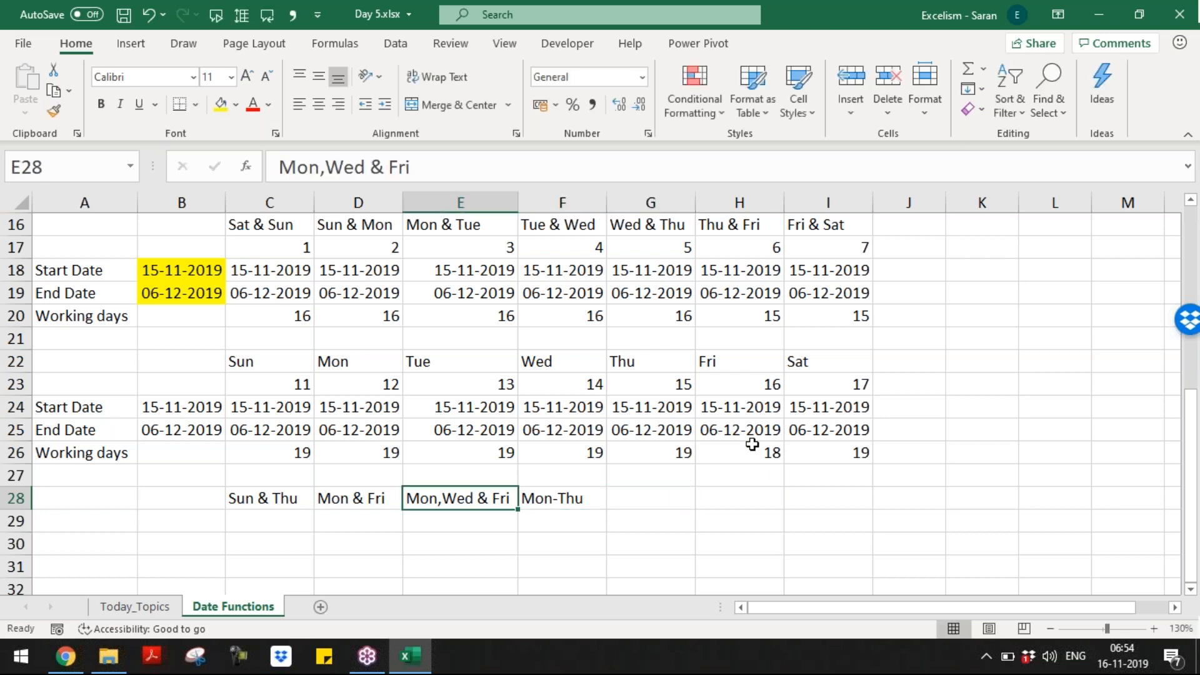
pyautogui.press('Home')
pyautogui.press('Up')
pyautogui.press('Up')
pyautogui.press('Up')
pyautogui.press('Up')
pyautogui.press('Up')
pyautogui.press('Down')
# Step: Copy the Start Date to Working days rows A24:I26 and paste them at A29
pyautogui.hotkey('shift', 'Down')
pyautogui.hotkey('shift', 'Down')
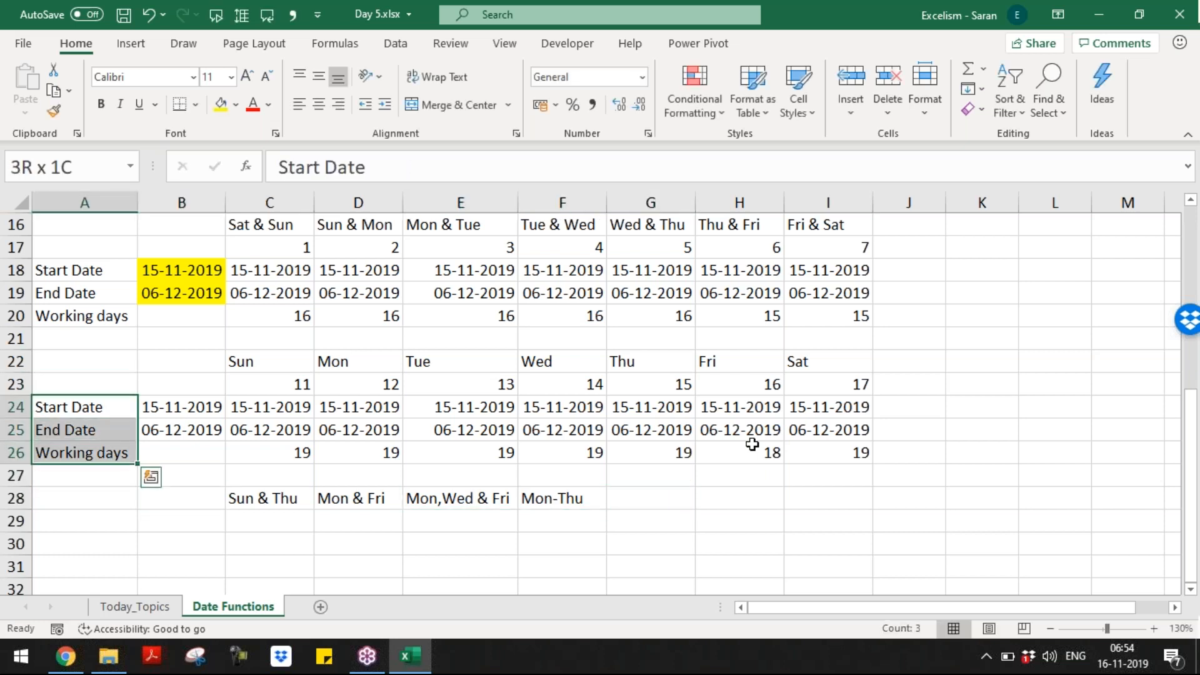
pyautogui.hotkey('ctrl', 'shift', 'Right')
pyautogui.hotkey('ctrl', 'c')
pyautogui.press('Down')
pyautogui.press('Down')
pyautogui.press('Down')
pyautogui.press('Down')
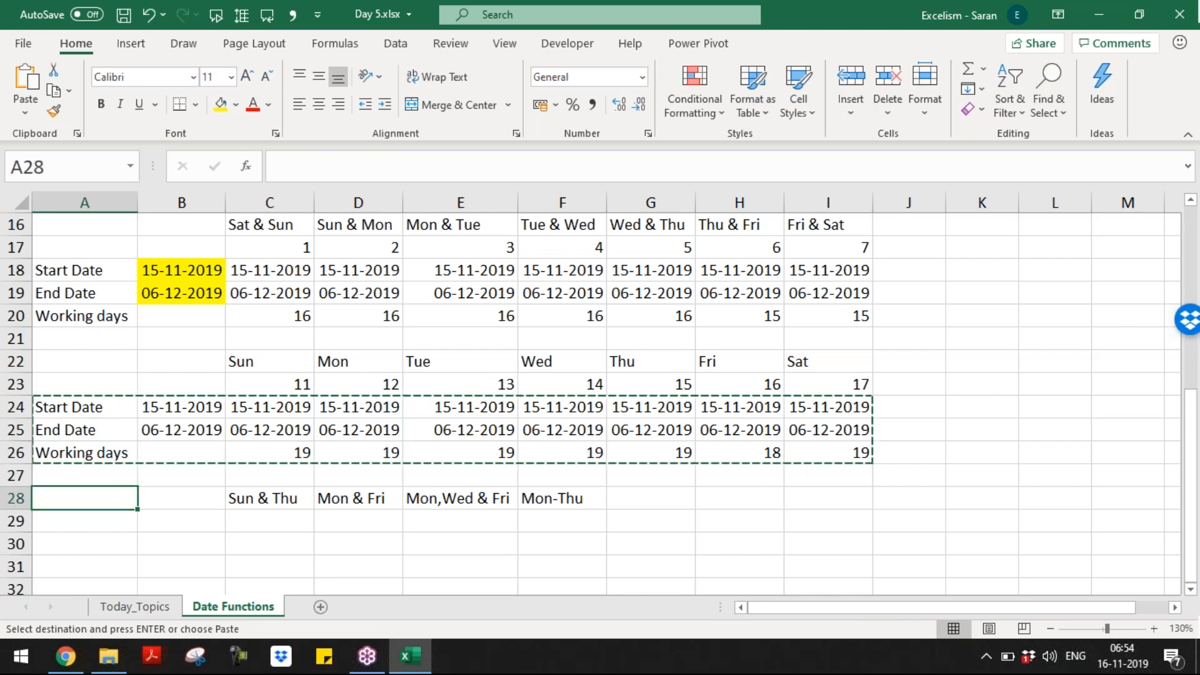
pyautogui.press('Down')
pyautogui.hotkey('ctrl', 'v')
pyautogui.press('Right')
pyautogui.press('Right')
pyautogui.press('Right')
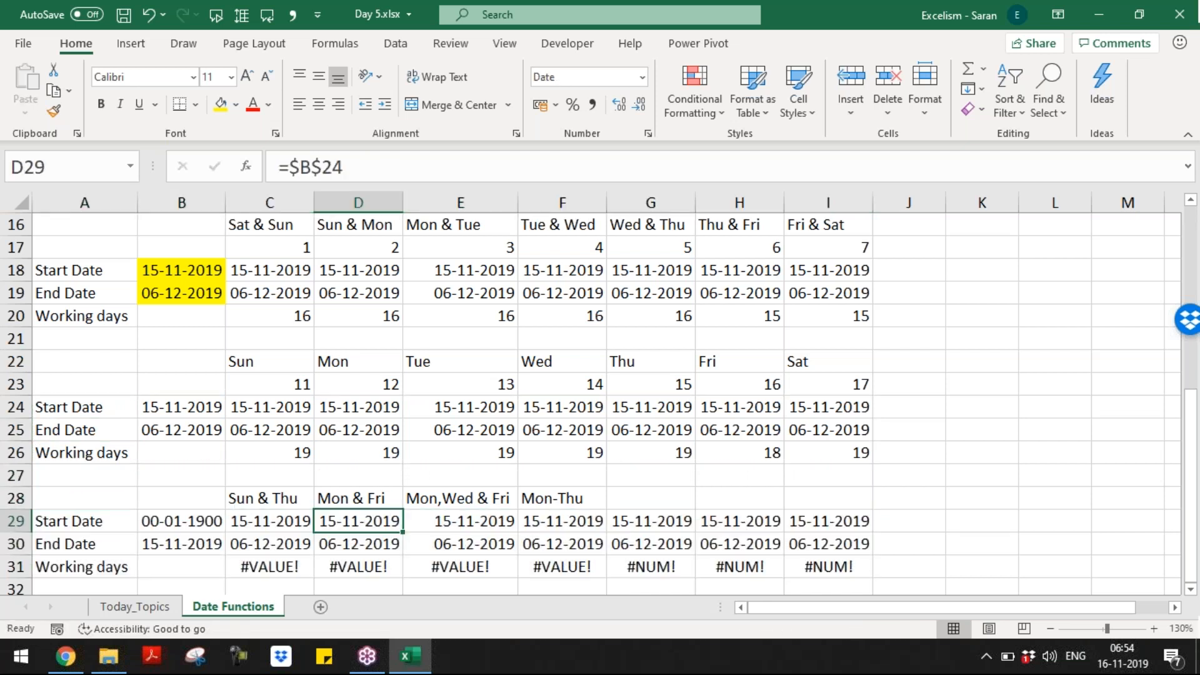
pyautogui.press('Right')
pyautogui.press('Right')
pyautogui.press('Right')
pyautogui.press('Down')
pyautogui.press('Down')
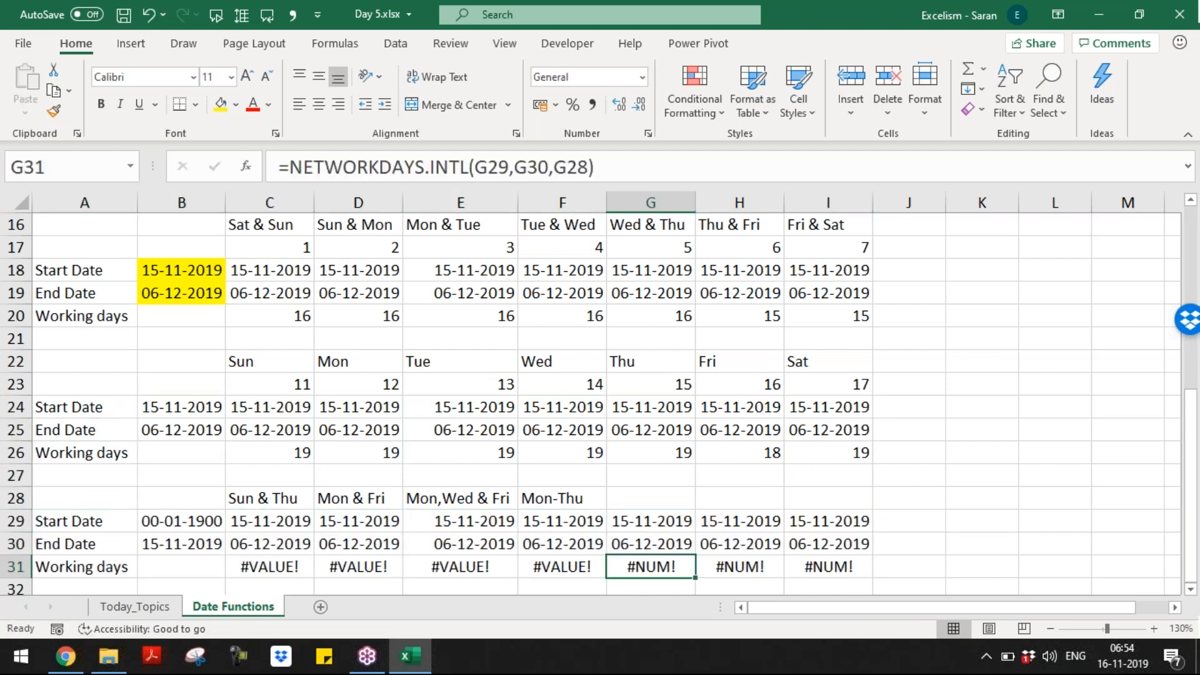
pyautogui.press('Right')
pyautogui.press('Right')
pyautogui.press('Left')
# Step: Clear the unneeded pasted cells G29:I31 and the #VALUE! results in C31:F31
pyautogui.press('Left')
pyautogui.press('Up')
pyautogui.press('Up')
pyautogui.hotkey('shift', 'Right')
pyautogui.hotkey('shift', 'Right')
pyautogui.hotkey('shift', 'Down')
pyautogui.hotkey('shift', 'Down')
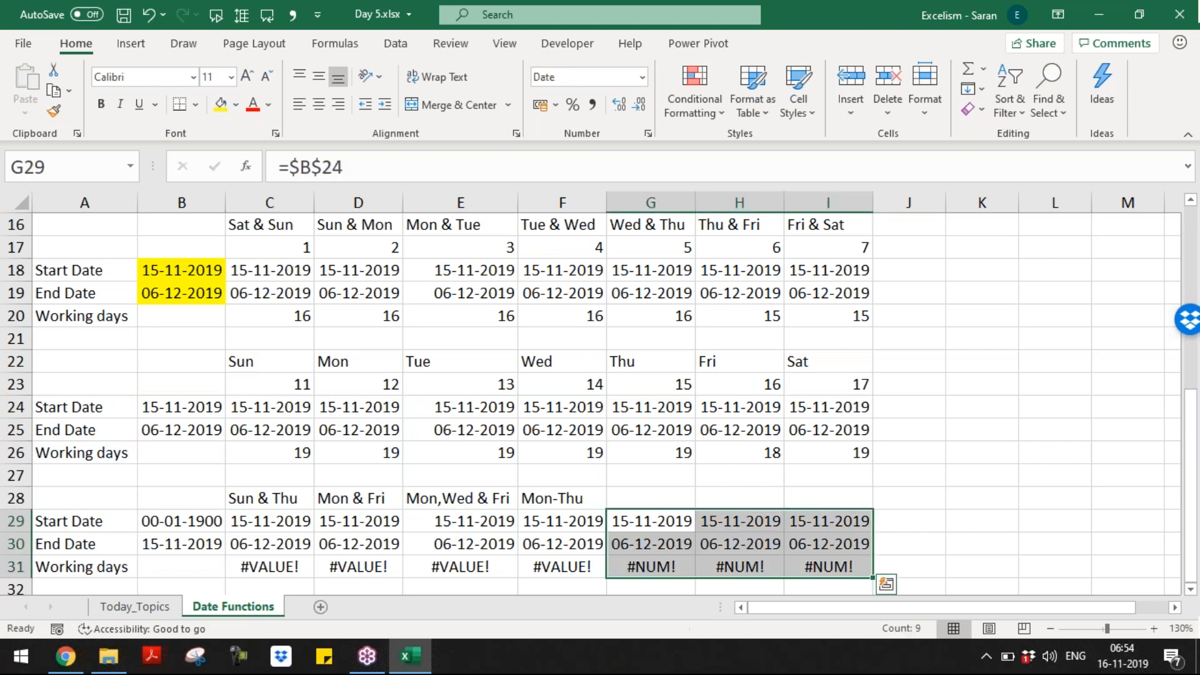
pyautogui.press('Delete')
pyautogui.press('Left')
pyautogui.press('Left')
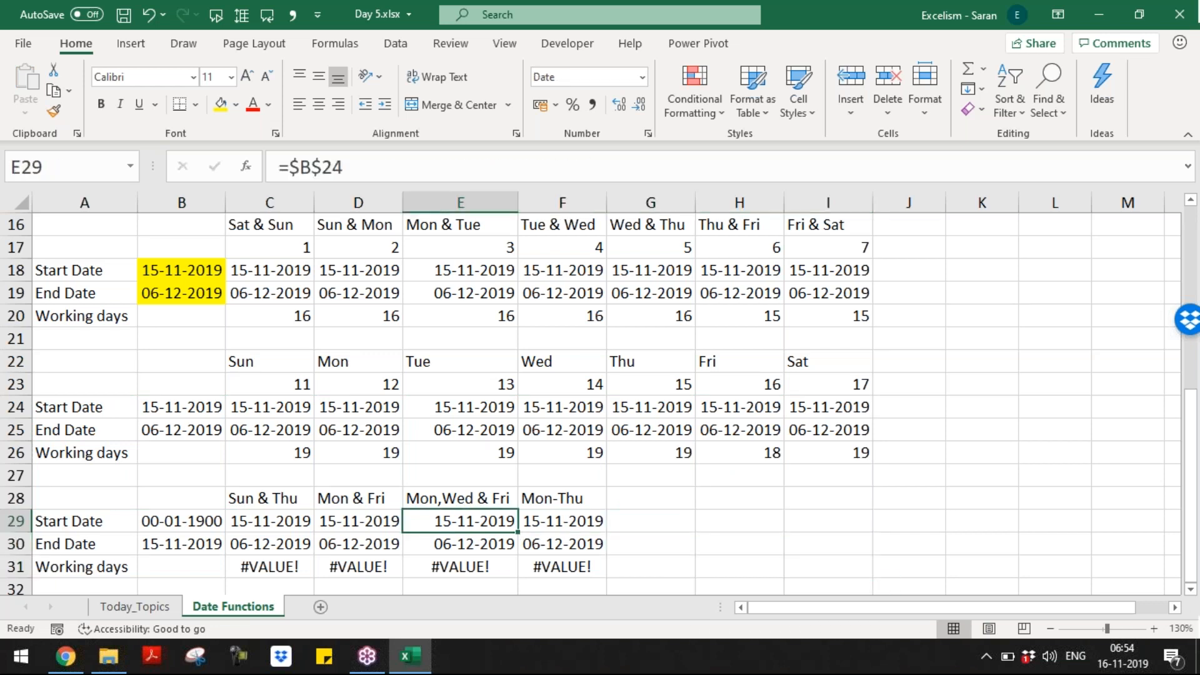
pyautogui.press('Up')
pyautogui.press('Left')
pyautogui.press('Left')
pyautogui.press('Down')
pyautogui.press('Down')
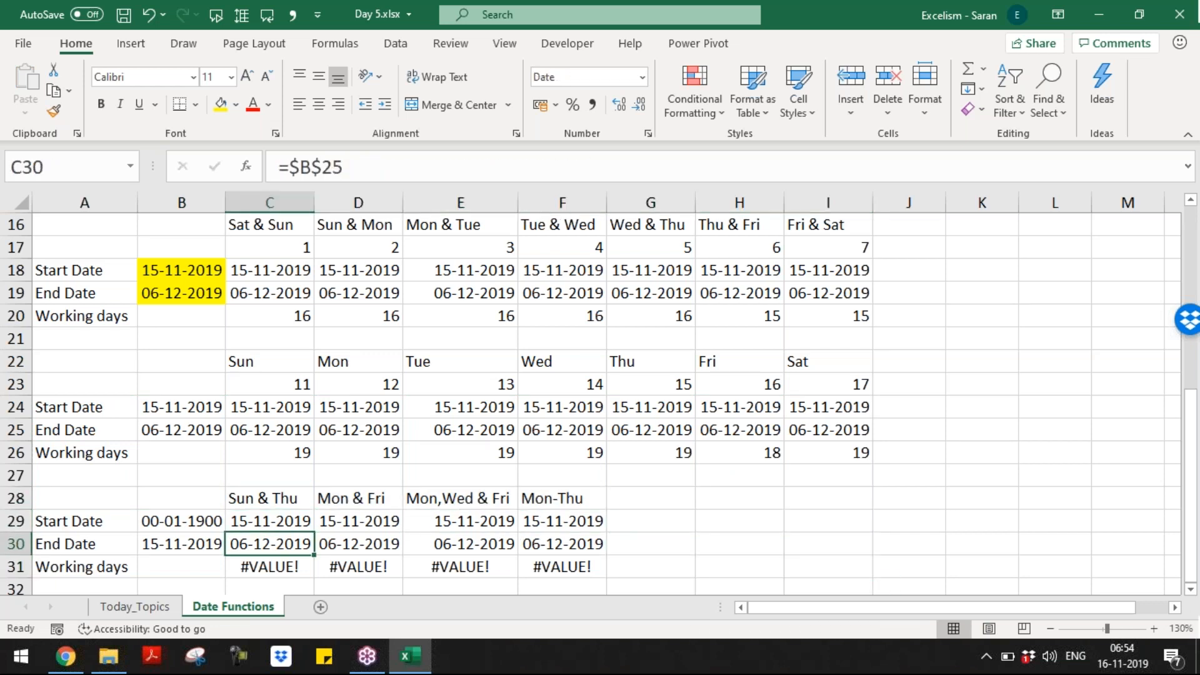
# Step: Bold the new headings in row 28, the Sun to Sat headings and the day-pair headings
pyautogui.press('Down')
pyautogui.hotkey('shift', 'Right')
pyautogui.hotkey('shift', 'Right')
pyautogui.hotkey('shift', 'Right')
pyautogui.press('Delete')
pyautogui.press('Up')
pyautogui.press('Up')
pyautogui.press('Up')
pyautogui.press('Up')
pyautogui.press('Down')
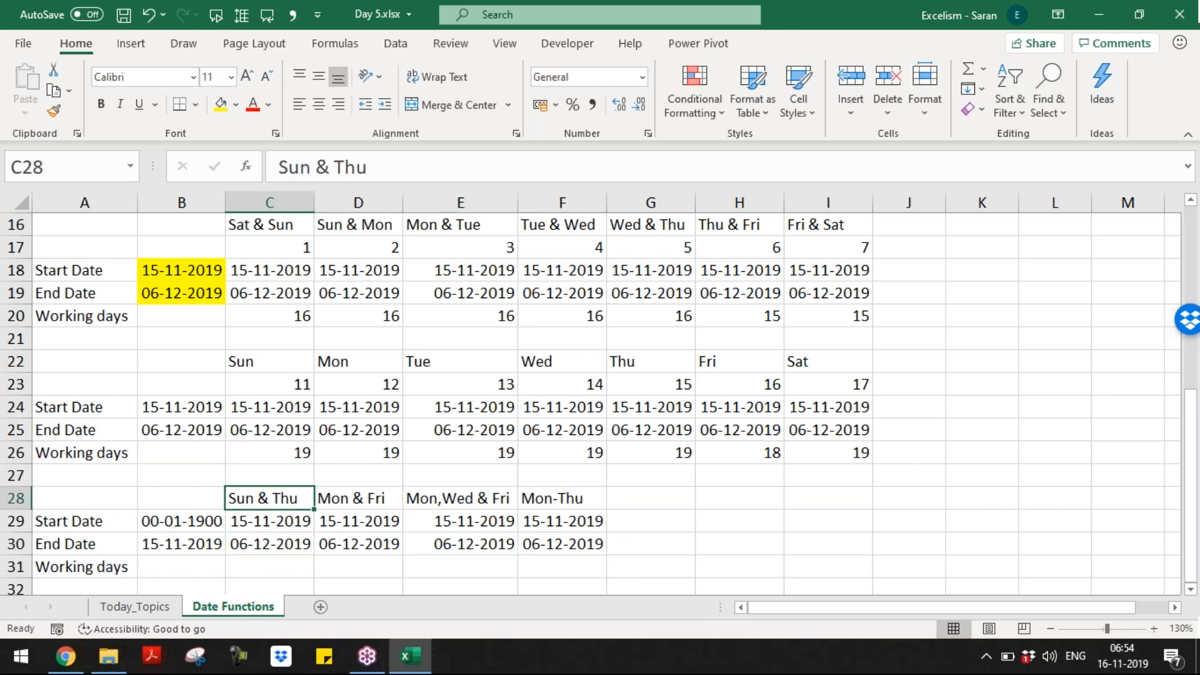
pyautogui.hotkey('shift', 'Right')
pyautogui.hotkey('shift', 'Right')
pyautogui.hotkey('shift', 'Right')
pyautogui.hotkey('ctrl', 'b')
pyautogui.press('Up')
pyautogui.press('Up')
pyautogui.press('Up')
pyautogui.press('Up')
pyautogui.press('Up')
pyautogui.press('Up')
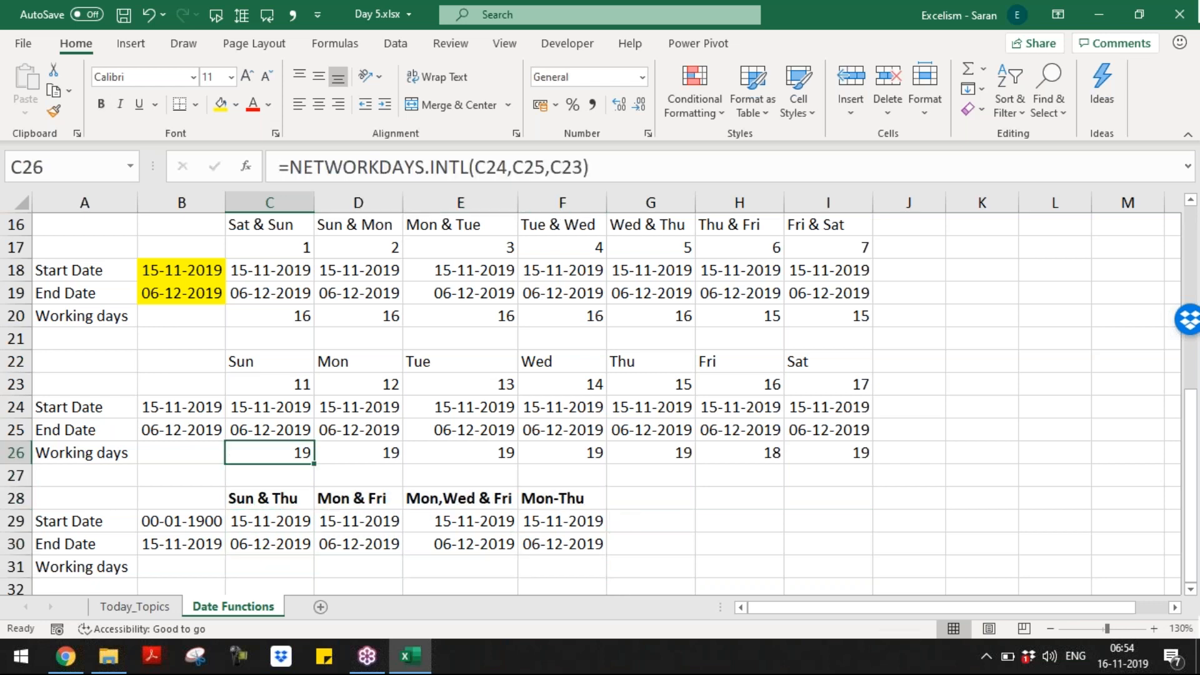
pyautogui.hotkey('shift', 'Right')
pyautogui.hotkey('shift', 'Right')
pyautogui.hotkey('shift', 'Right')
pyautogui.hotkey('shift', 'Right')
pyautogui.hotkey('shift', 'Right')
pyautogui.hotkey('shift', 'Right')
pyautogui.hotkey('ctrl', 'b')
pyautogui.press('Up')
pyautogui.press('Up')
pyautogui.press('Up')
pyautogui.press('Up')
pyautogui.press('Up')
pyautogui.press('Up')
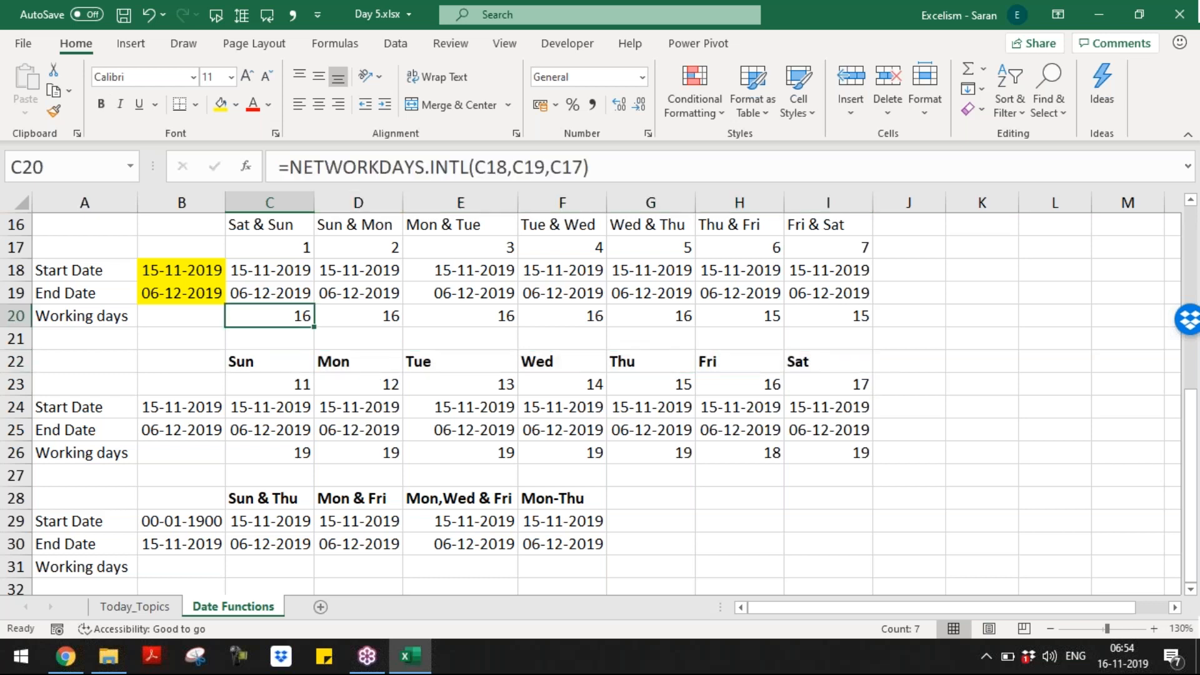
pyautogui.hotkey('shift', 'Right')
pyautogui.hotkey('shift', 'Right')
pyautogui.hotkey('shift', 'Right')
pyautogui.hotkey('shift', 'Right')
pyautogui.hotkey('shift', 'Right')
pyautogui.hotkey('shift', 'Right')
pyautogui.hotkey('ctrl', 'b')
# Step: Bold the Working days rows 20 and 26
pyautogui.press('Down')
pyautogui.press('Down')
pyautogui.press('Down')
pyautogui.press('Down')
pyautogui.press('Down')
pyautogui.press('Down')
pyautogui.press('Down')
pyautogui.press('Down')
pyautogui.press('Down')
pyautogui.press('Down')
pyautogui.press('Down')
pyautogui.press('Down')
pyautogui.press('Down')
pyautogui.press('Down')
pyautogui.press('Down')
pyautogui.scroll(-1, 600, 400)
pyautogui.press('Up')
pyautogui.press('Up')
pyautogui.press('Up')
pyautogui.press('Up')
pyautogui.press('Up')
pyautogui.press('Up')
pyautogui.press('Up')
pyautogui.press('Up')
pyautogui.press('Up')
pyautogui.press('Up')
pyautogui.press('Up')
pyautogui.hotkey('ctrl', 'Left')
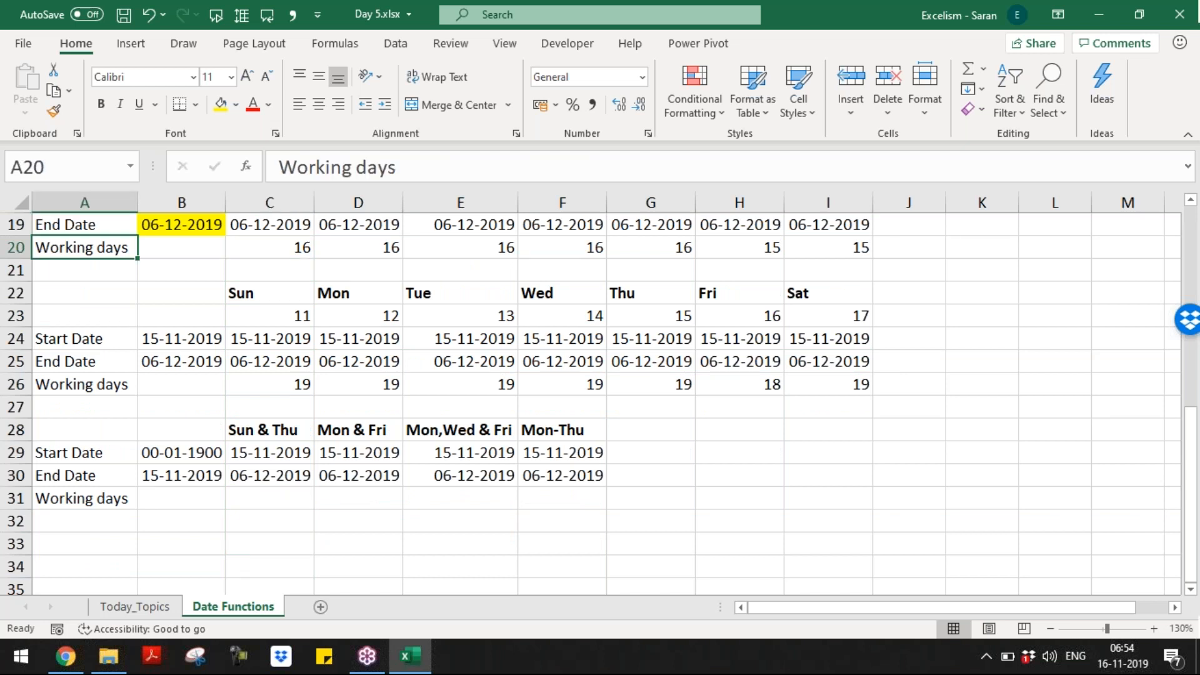
pyautogui.hotkey('ctrl', 'shift', 'Right')
pyautogui.hotkey('ctrl', 'shift', 'Right')
pyautogui.hotkey('ctrl', 'b')
pyautogui.press('Down')
# Step: Bold the third Working days row 31 through column F
pyautogui.press('Down')
pyautogui.press('Down')
pyautogui.press('Down')
pyautogui.press('Down')
pyautogui.press('Down')
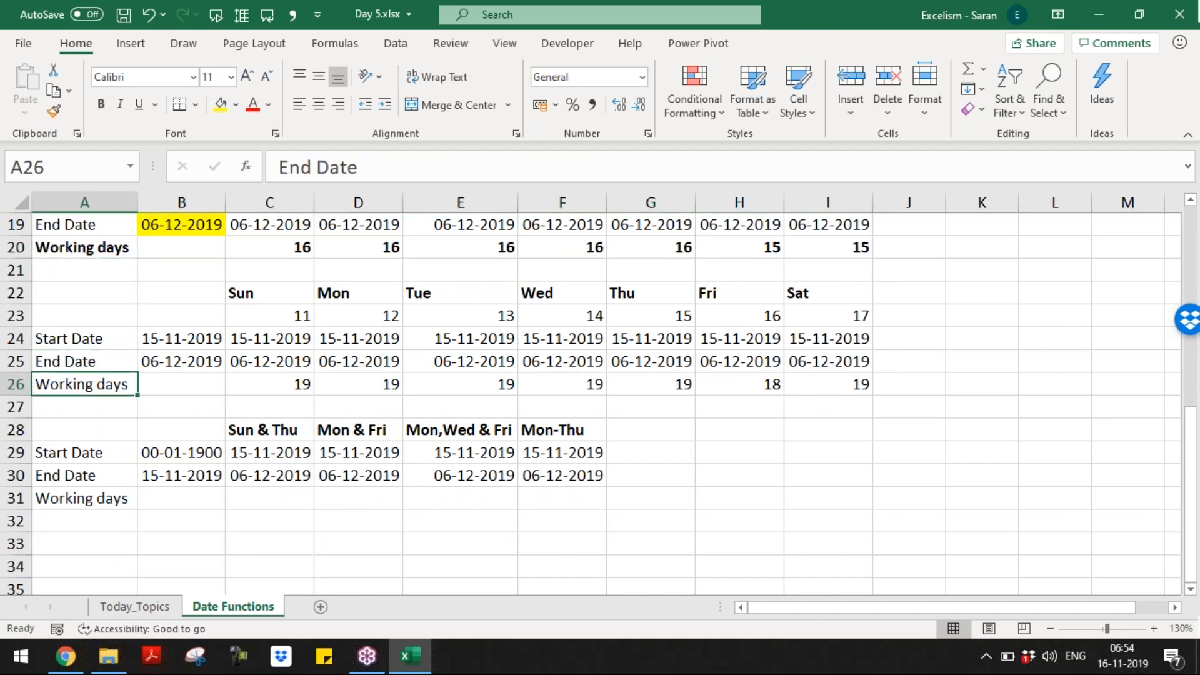
pyautogui.hotkey('ctrl', 'shift', 'Right')
pyautogui.hotkey('ctrl', 'shift', 'Right')
pyautogui.hotkey('ctrl', 'b')
pyautogui.press('Down')
pyautogui.press('Down')
pyautogui.press('Down')
pyautogui.press('Down')
pyautogui.press('Down')
pyautogui.hotkey('shift', 'Right')
pyautogui.hotkey('shift', 'Right')
pyautogui.hotkey('shift', 'Right')
pyautogui.hotkey('shift', 'Right')
pyautogui.hotkey('shift', 'Right')
pyautogui.hotkey('shift', 'Right')
pyautogui.hotkey('shift', 'Left')
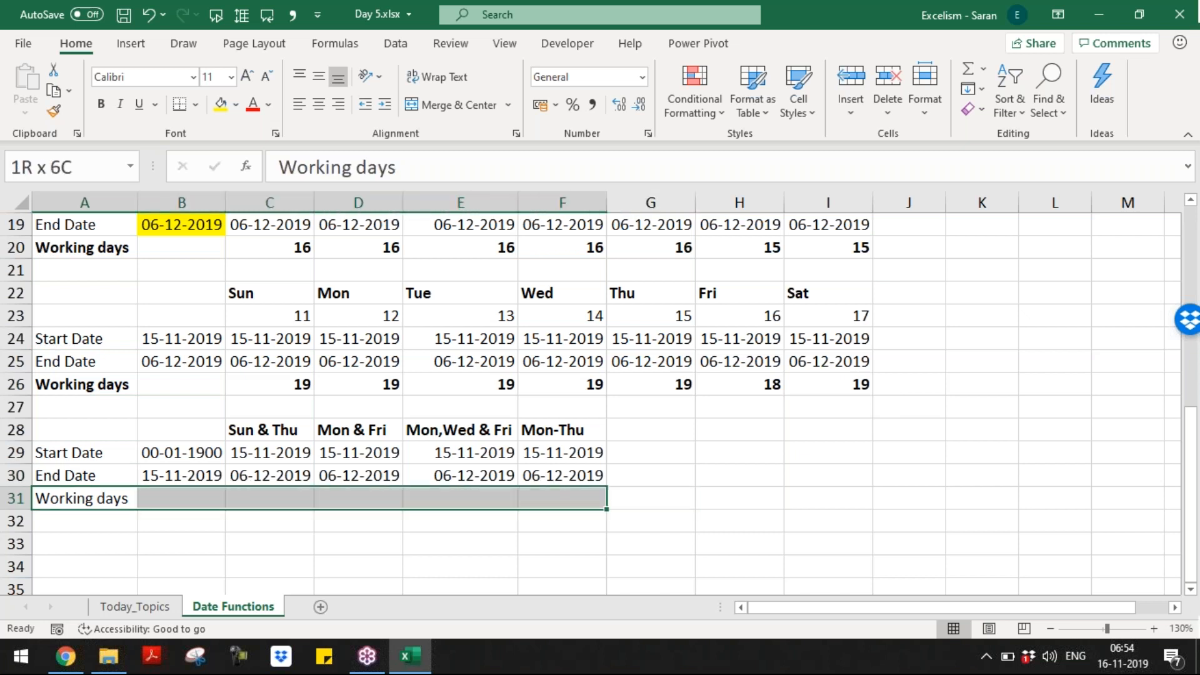
pyautogui.hotkey('ctrl', 'b')
pyautogui.press('Down')
pyautogui.press('Down')
pyautogui.press('Right')
pyautogui.press('Right')
pyautogui.press('Right')
pyautogui.press('Right')
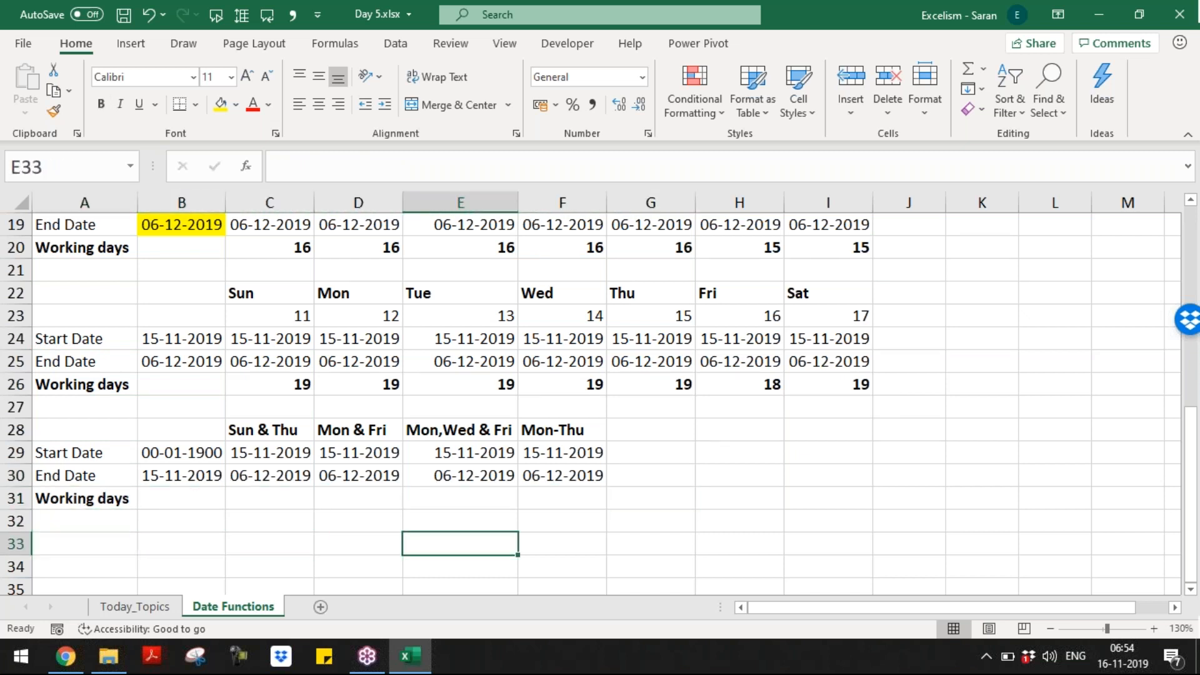
pyautogui.press('Right')
pyautogui.press('Down')
pyautogui.press('Down')
pyautogui.press('Down')
pyautogui.press('Down')
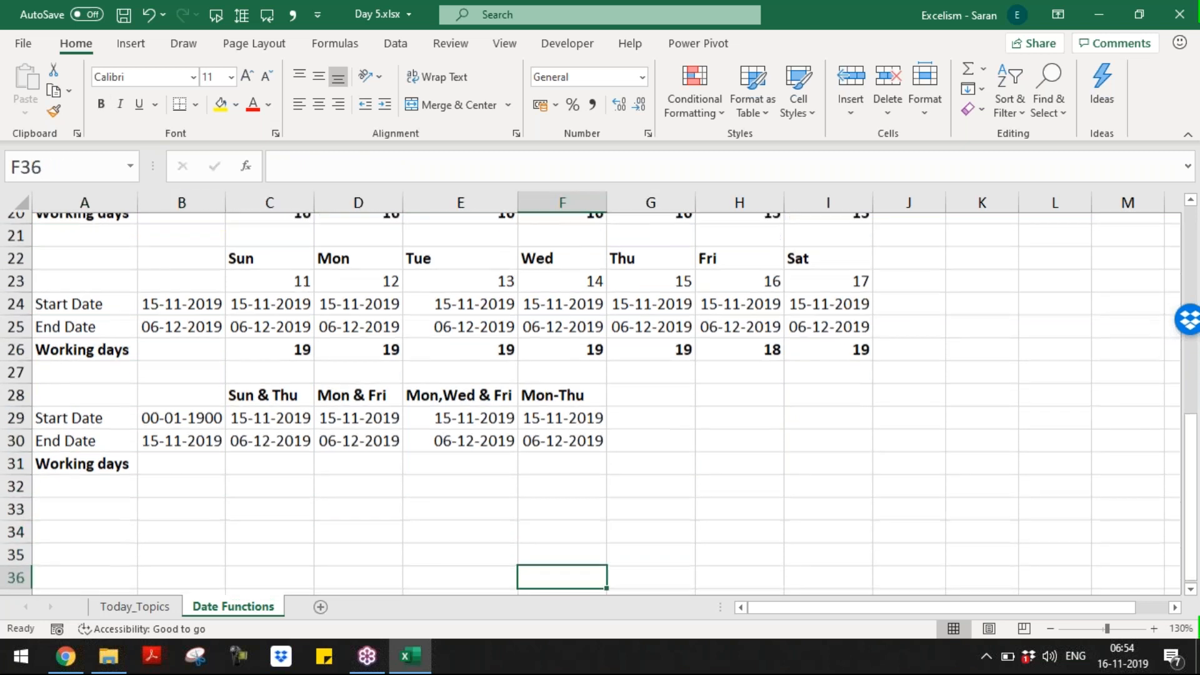
pyautogui.press('Up')
pyautogui.press('Up')
pyautogui.press('Up')
pyautogui.press('Up')
pyautogui.press('Left')
pyautogui.press('Left')
pyautogui.press('Left')
pyautogui.press('Left')
pyautogui.press('Left')
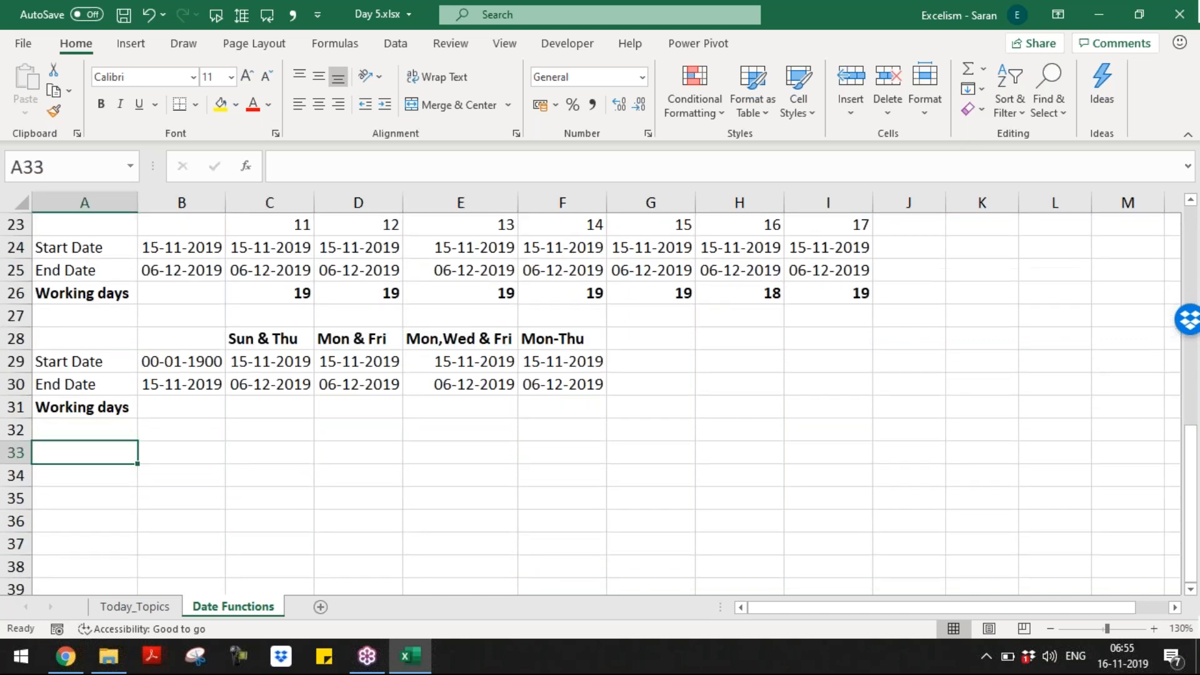
# Step: Enter the notes '0 Means Working Day' and '1 Means Weekend' under the table
pyautogui.write('0')
pyautogui.press('Tab')
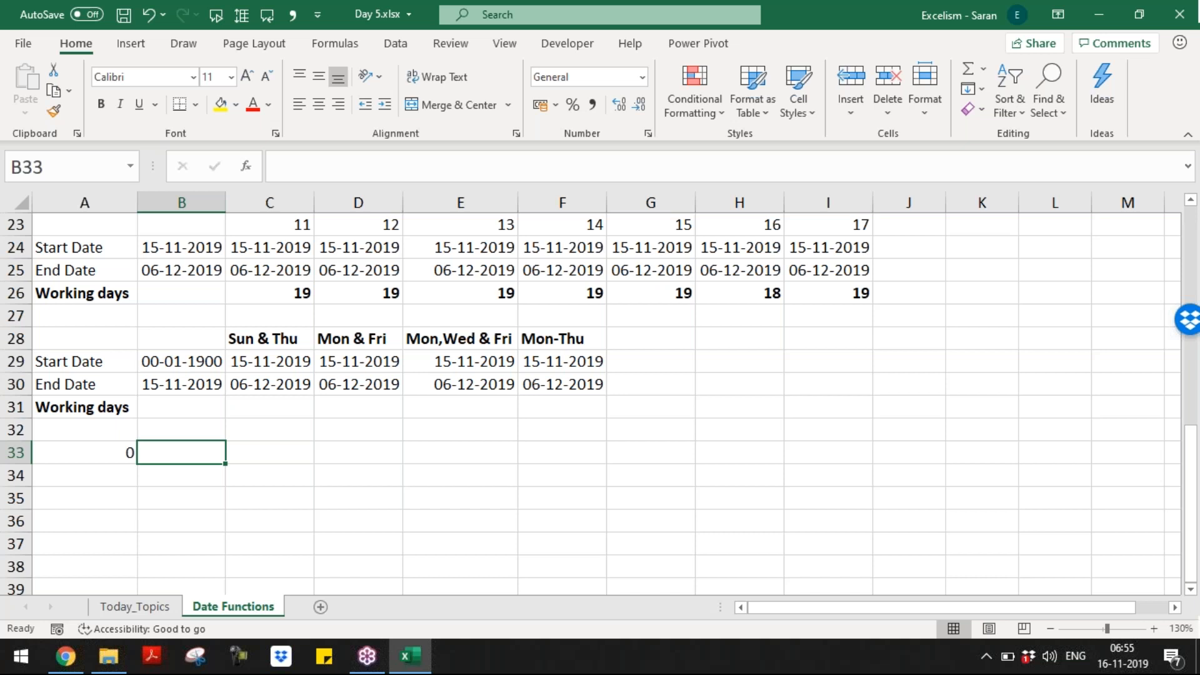
pyautogui.press('Left')
pyautogui.write('1')
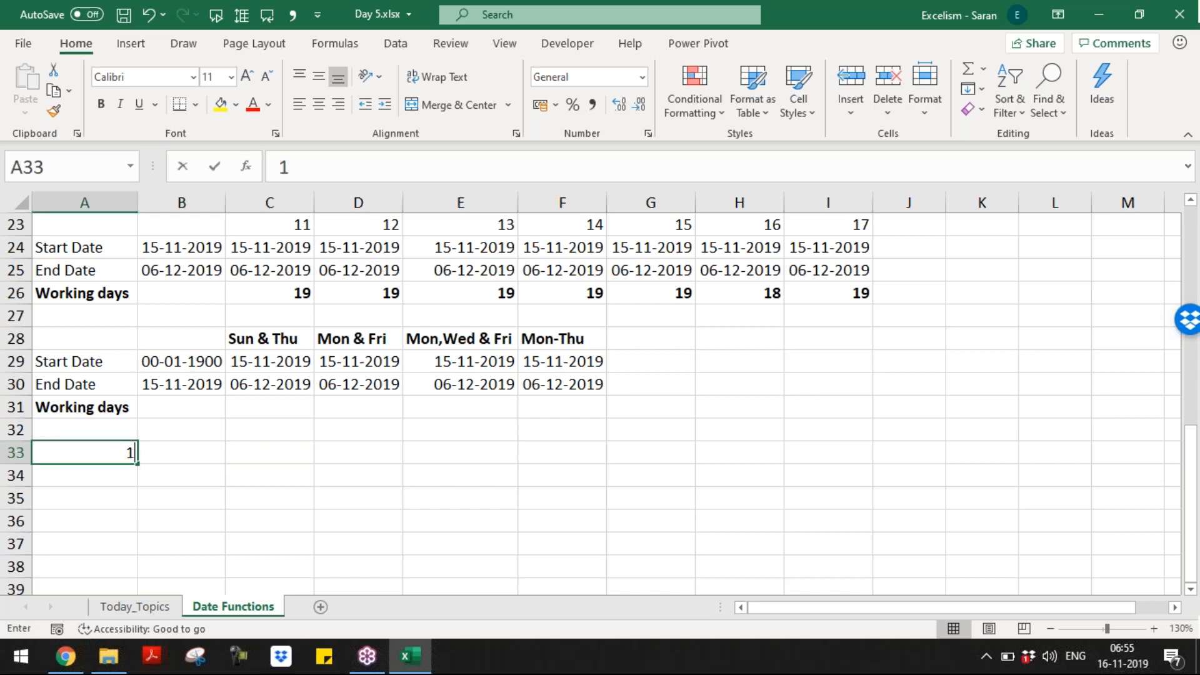
pyautogui.write('. Means')
pyautogui.press('BackSpace')
pyautogui.press('BackSpace')
pyautogui.press('BackSpace')
pyautogui.press('BackSpace')
pyautogui.press('BackSpace')
pyautogui.press('BackSpace')
pyautogui.write('0')
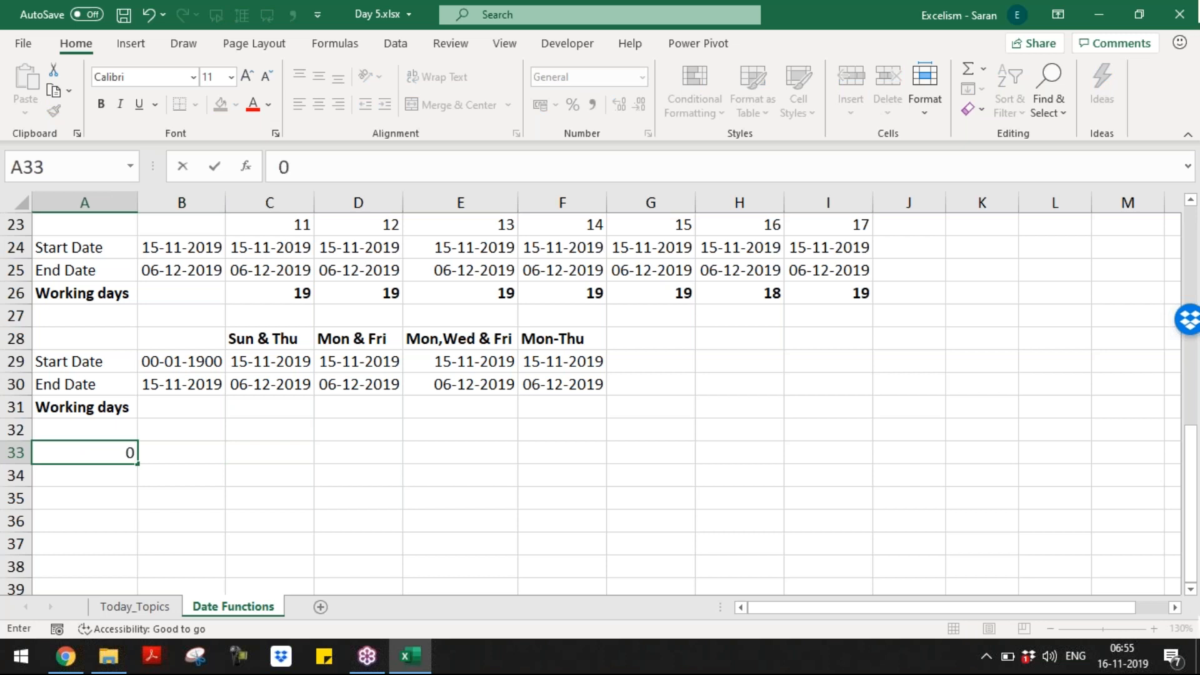
pyautogui.write(' Means Working Dy')
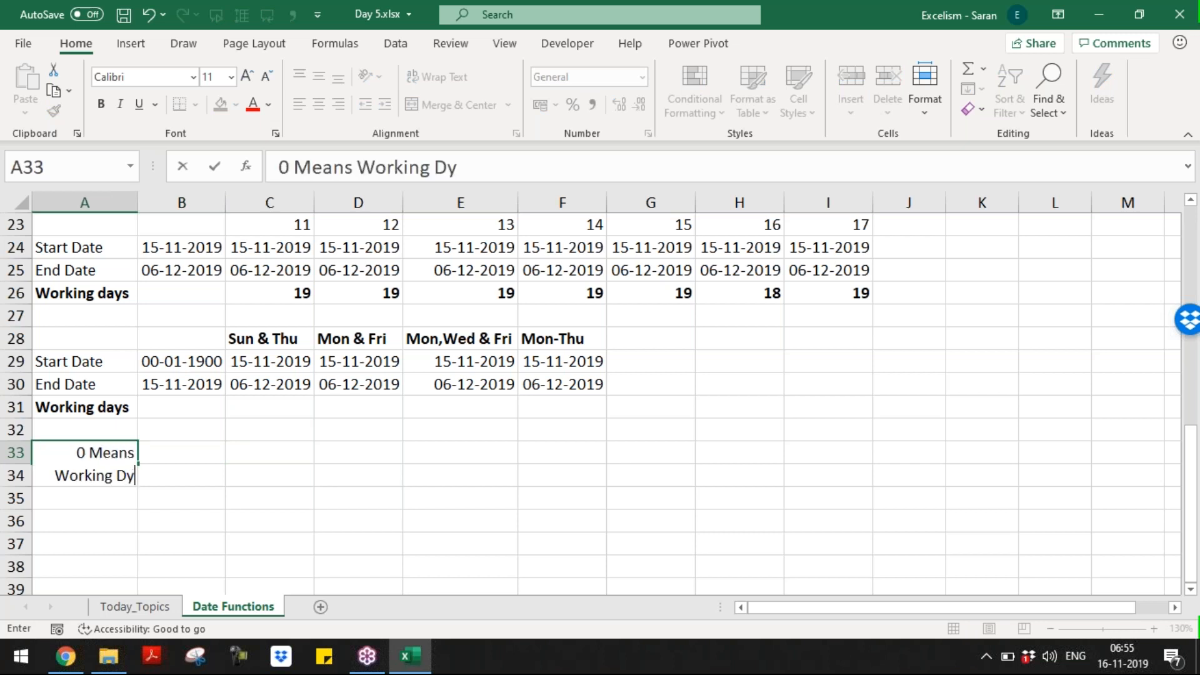
pyautogui.press('BackSpace')
pyautogui.write('ay')
pyautogui.press('Return')
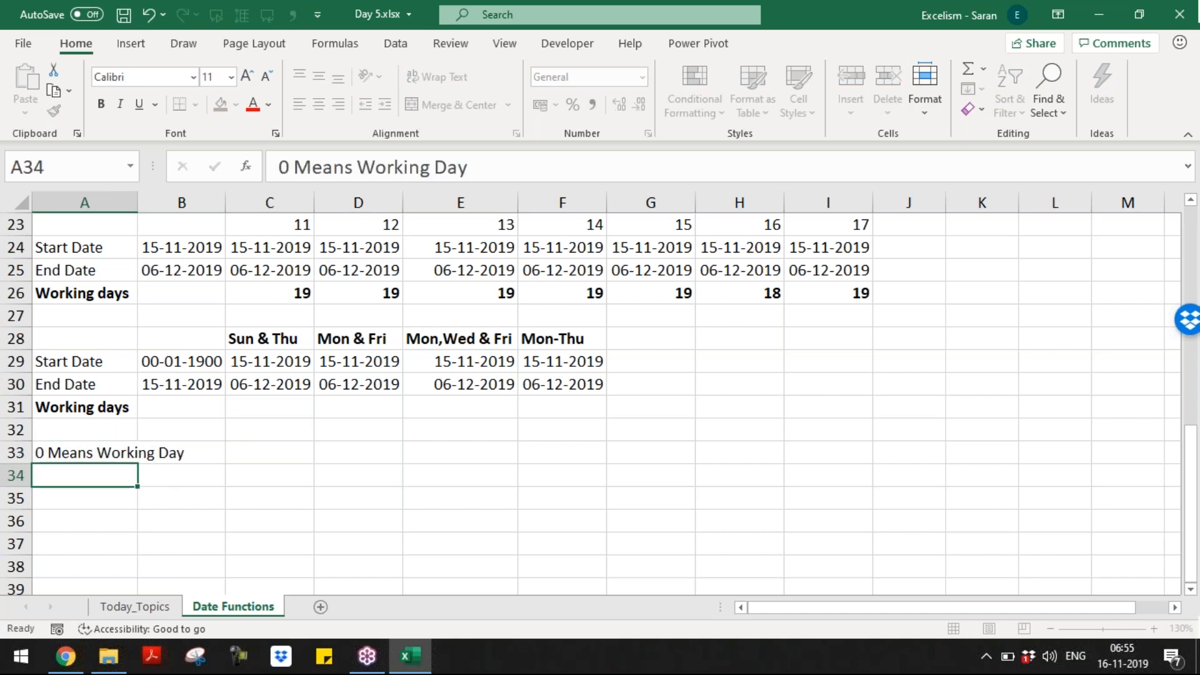
pyautogui.write('1 Means Weekend')
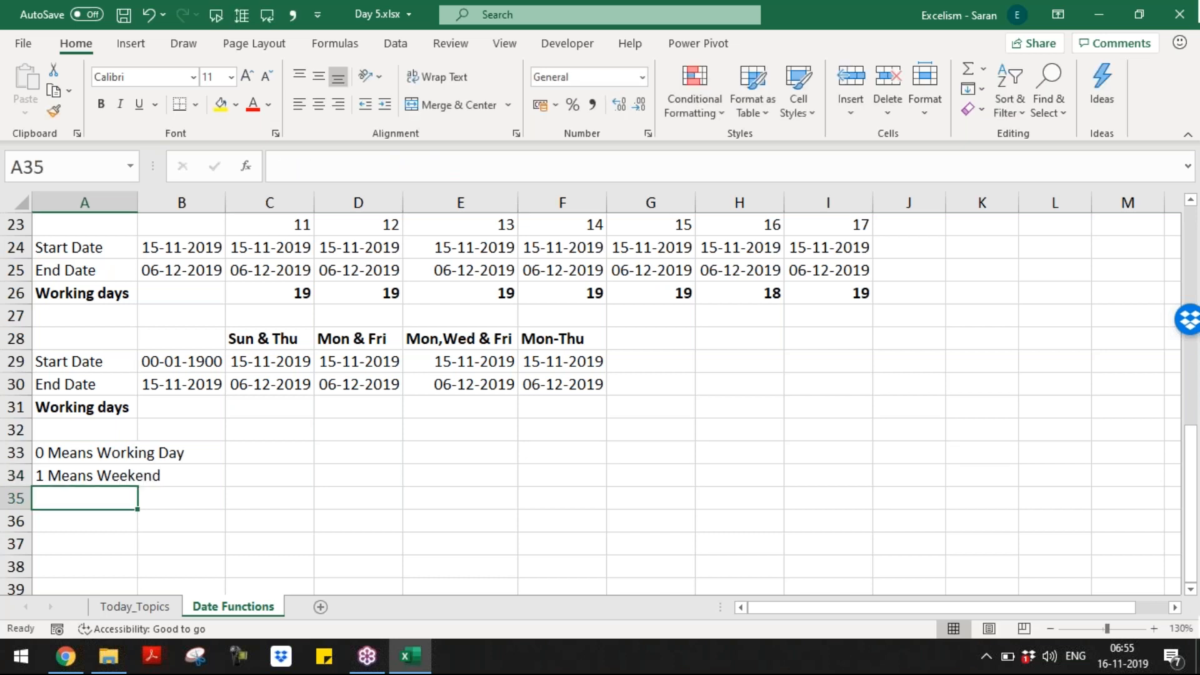
# Step: Add notes '0000000 means all are working days' and '1111111 means all are weekends'
pyautogui.write("'")
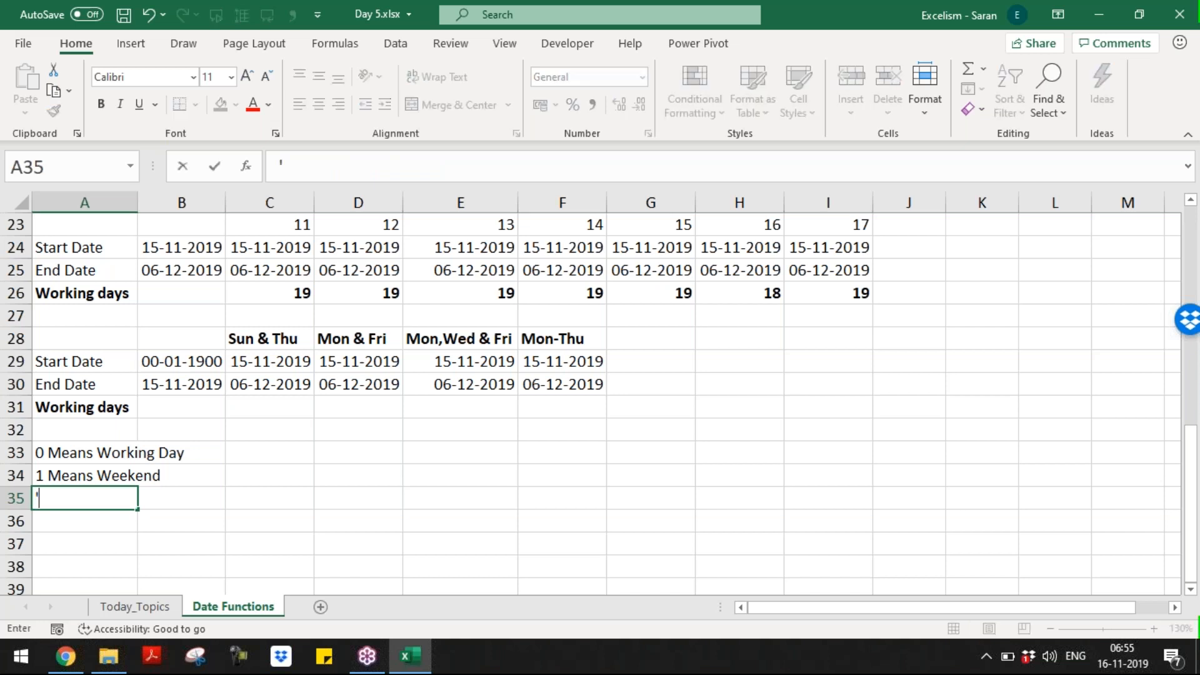
pyautogui.write('000000000')
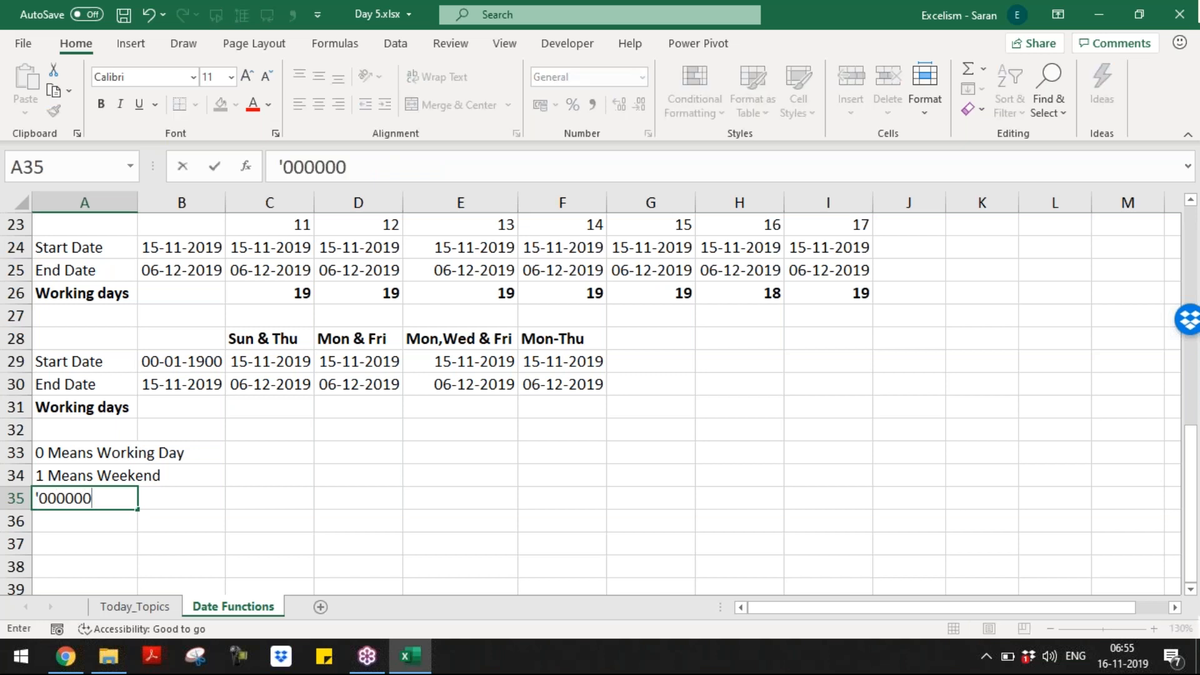
pyautogui.write(' mean')
pyautogui.press('BackSpace')
pyautogui.write('mean')
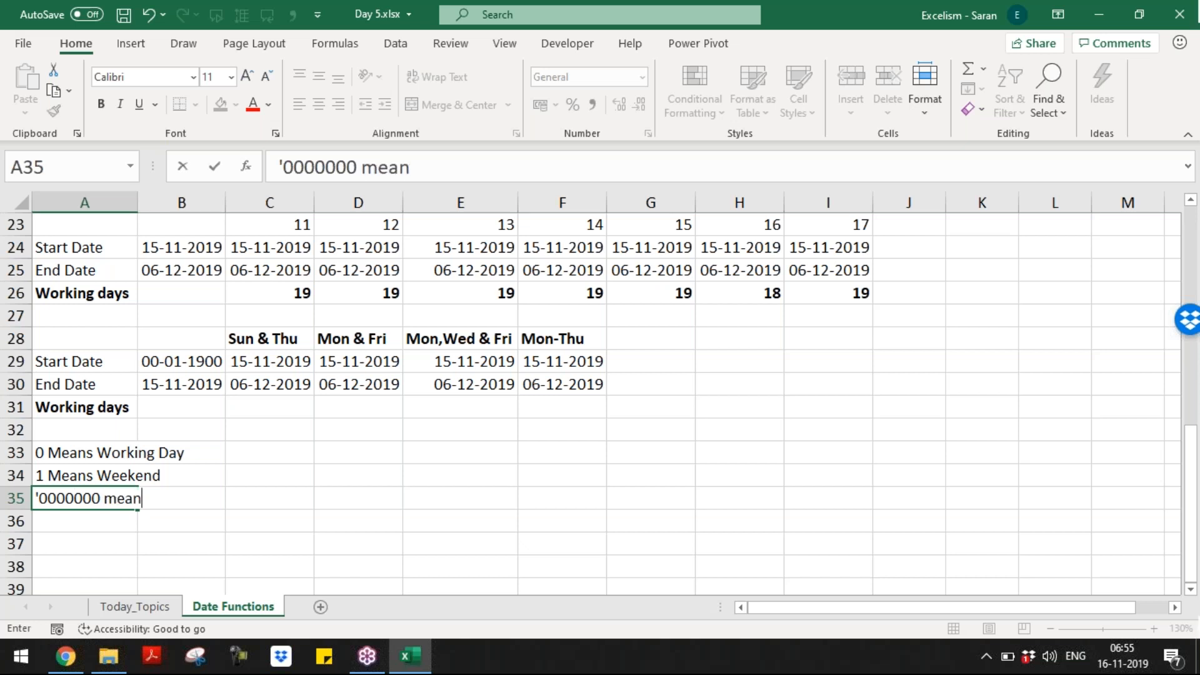
pyautogui.write('s all are workin')
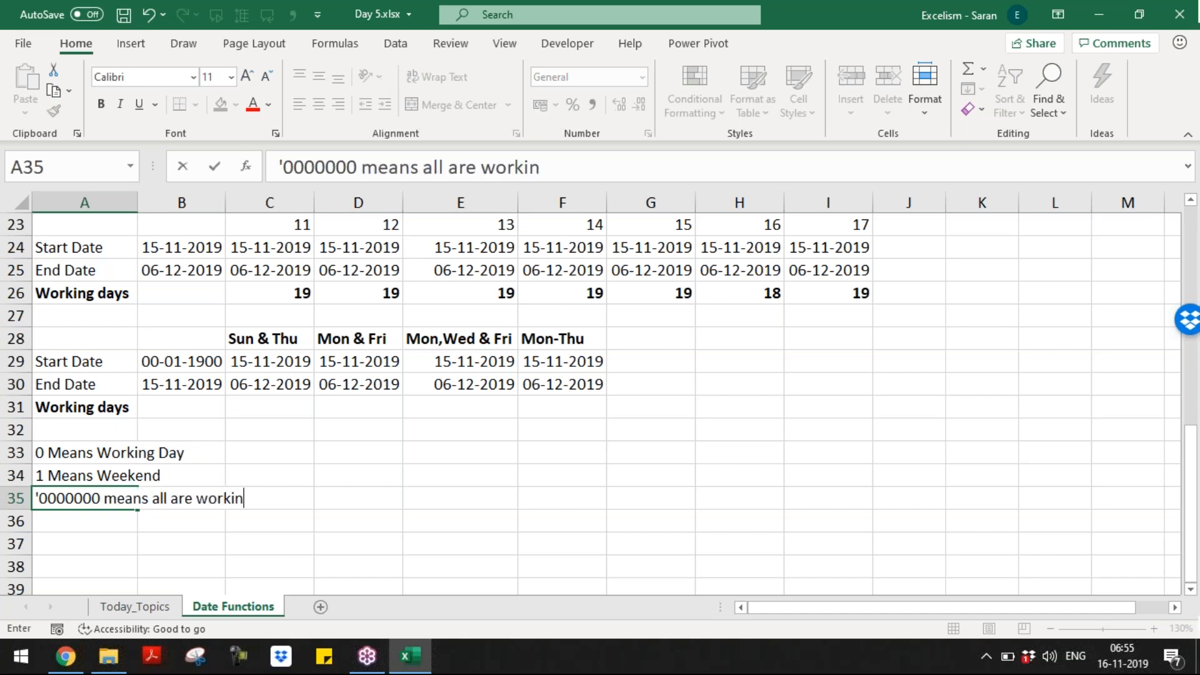
pyautogui.write('g days')
pyautogui.press('Return')
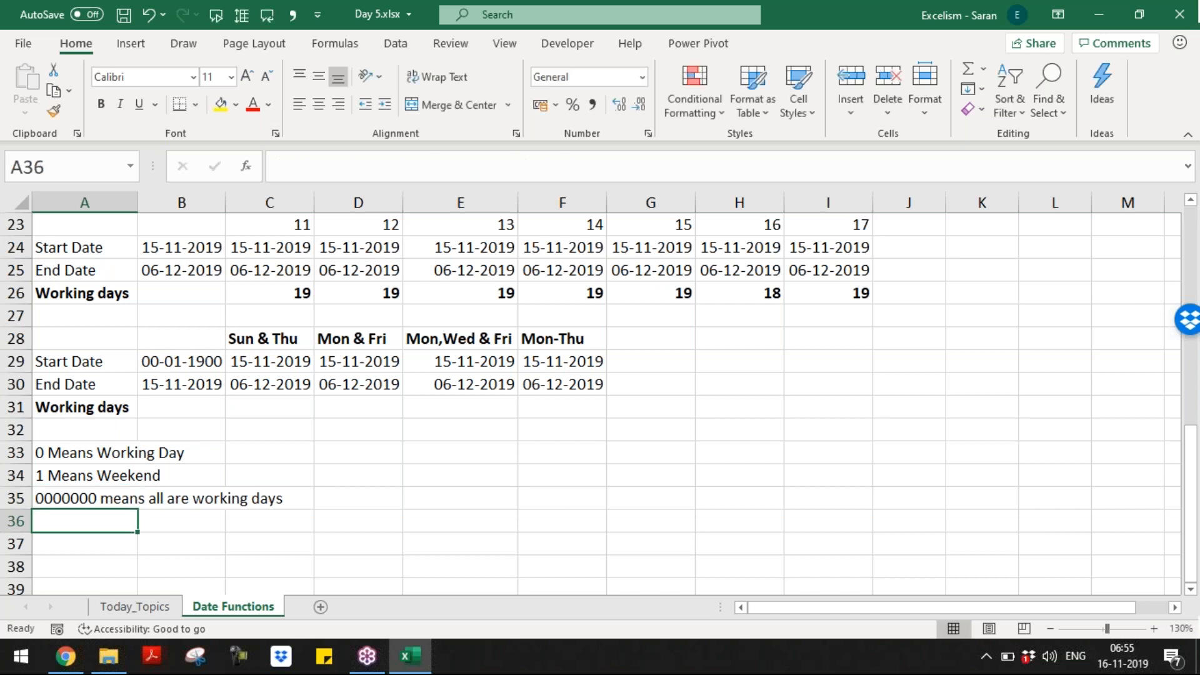
pyautogui.write("'1010")
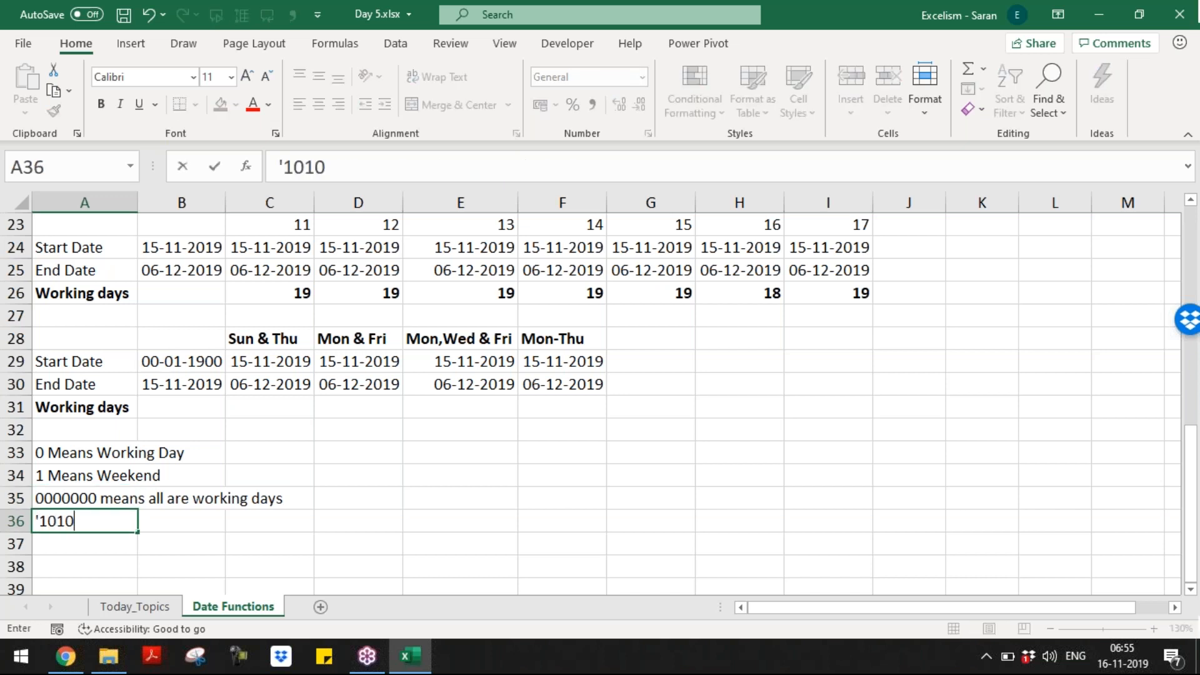
pyautogui.press('BackSpace')
pyautogui.press('BackSpace')
pyautogui.press('BackSpace')
pyautogui.write('111111')
pyautogui.press('Tab')
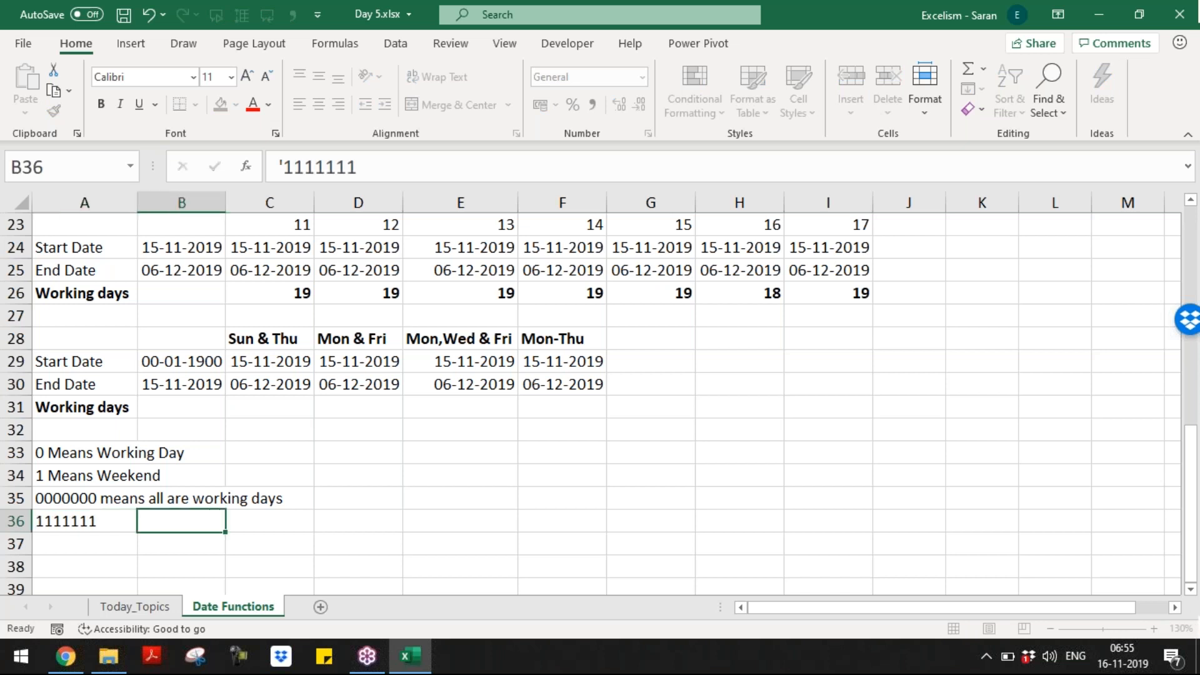
pyautogui.press('Left')
pyautogui.press('F2')
pyautogui.write('means ')
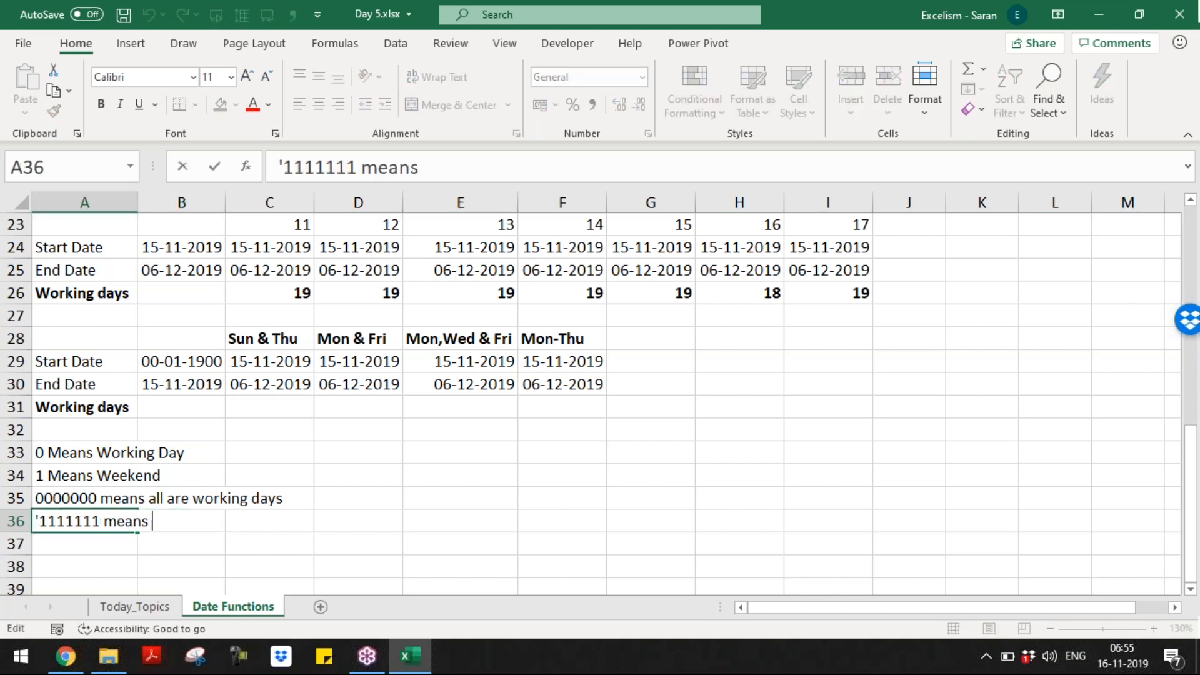
pyautogui.write('al l are weekends')
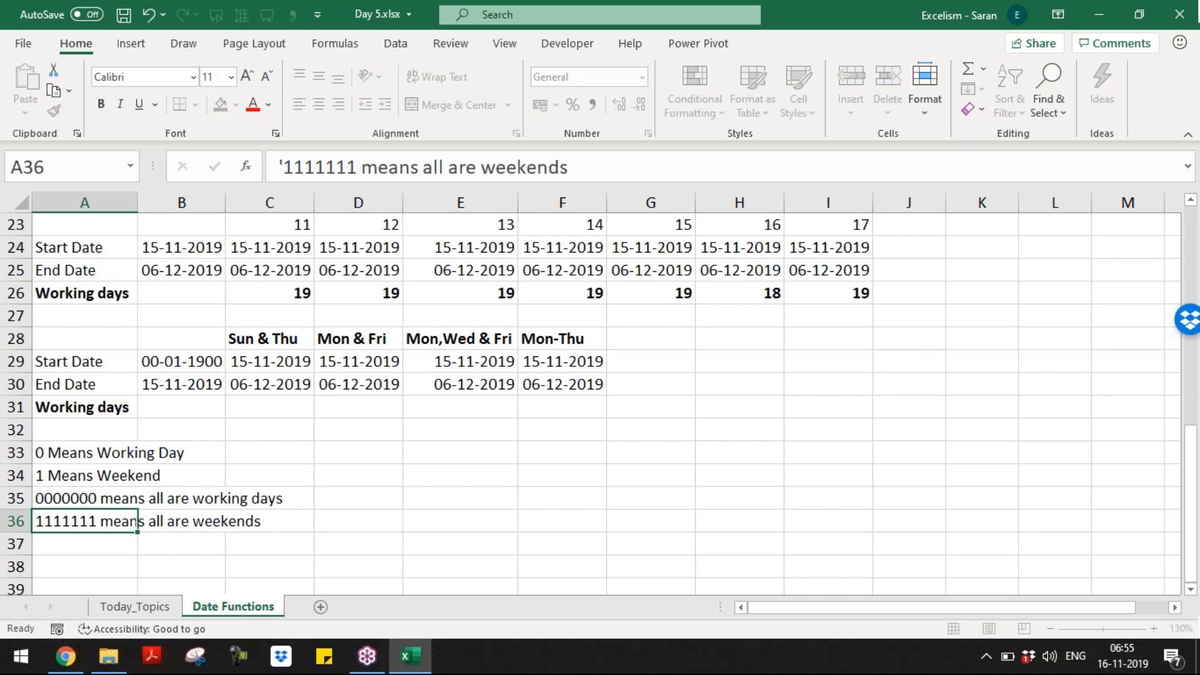
pyautogui.press('Return')
# Step: Add the note '1000000 means Monday is weekend'
pyautogui.write("'100")
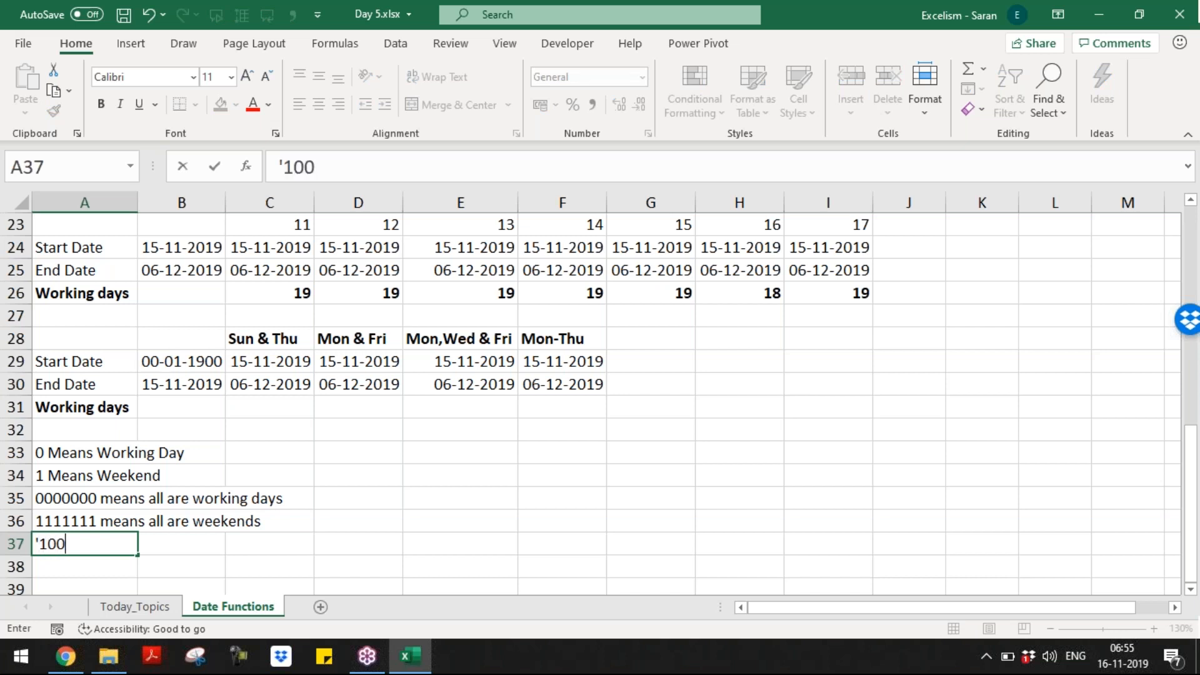
pyautogui.write('0000 means S')
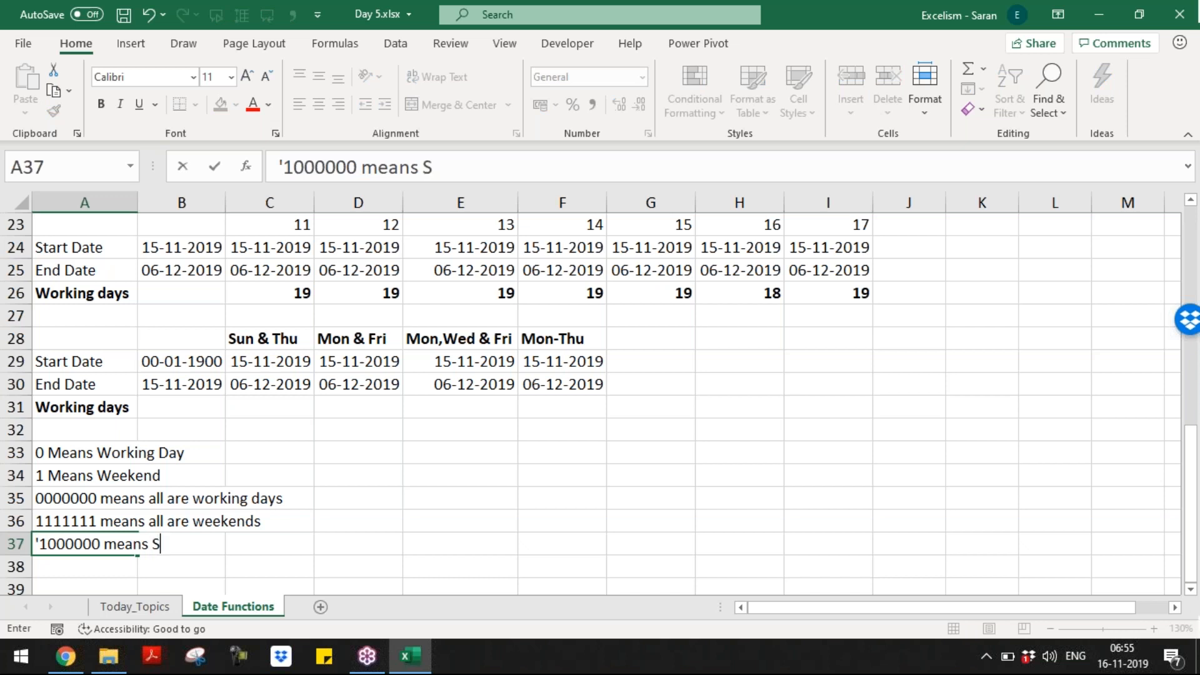
pyautogui.press('BackSpace')
pyautogui.write('Monday is w')
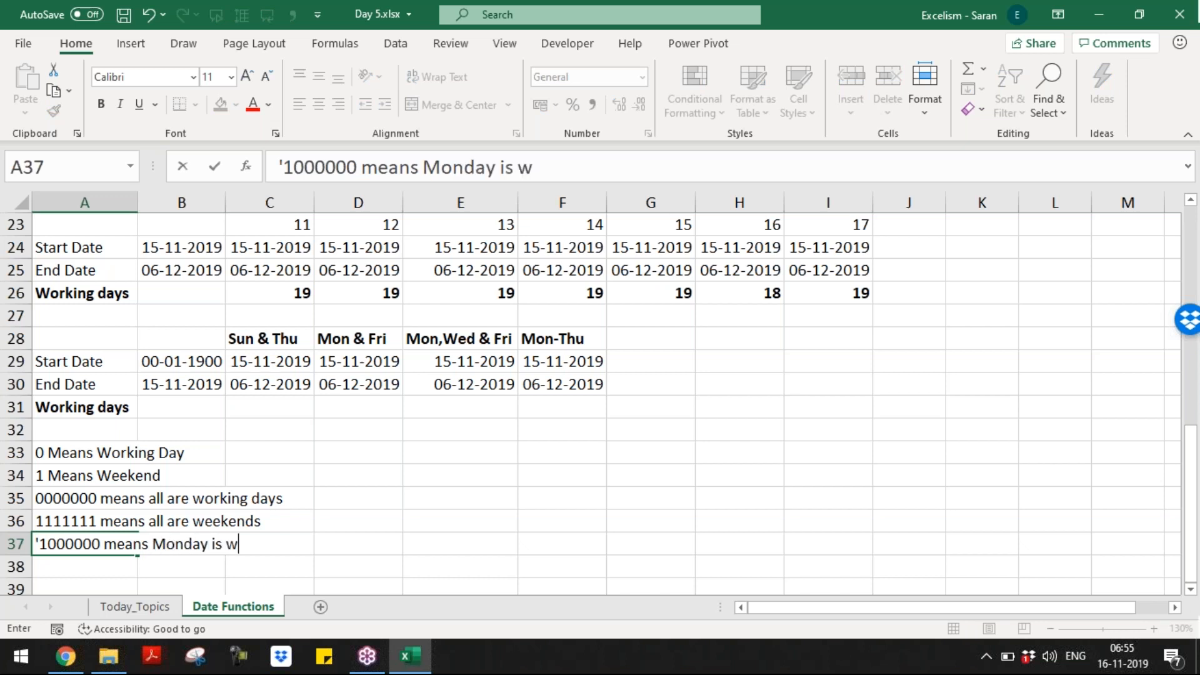
pyautogui.write('eekend')
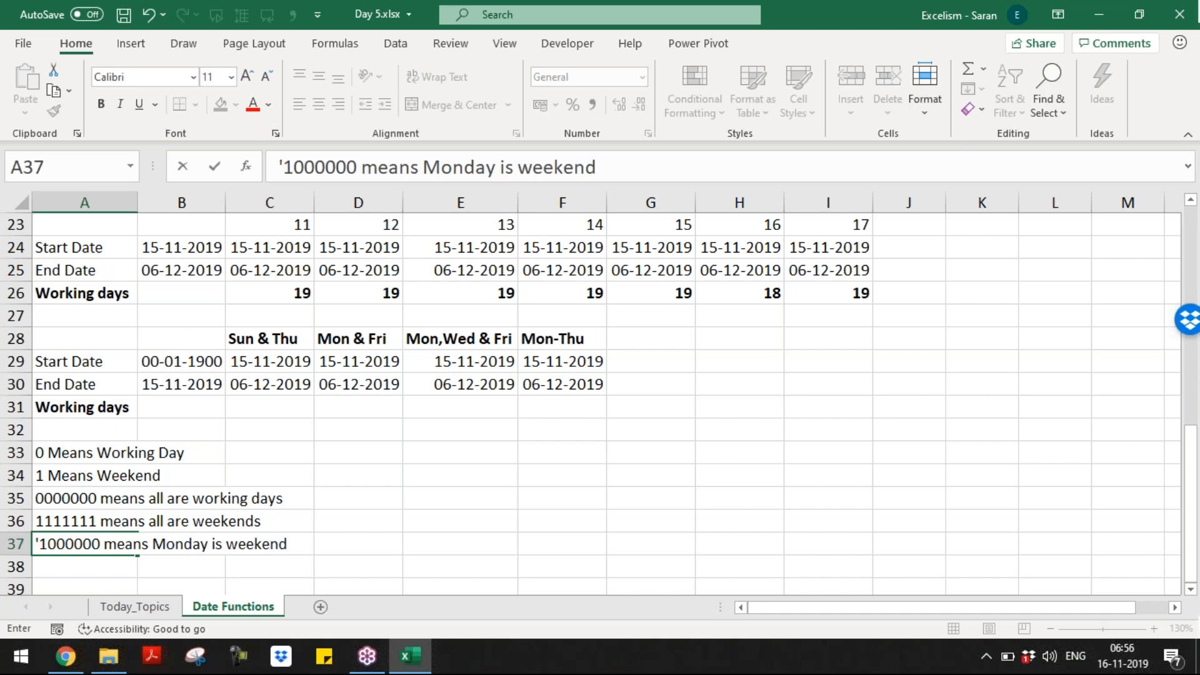
pyautogui.press('Return')
pyautogui.press('Down')
pyautogui.press('Down')
pyautogui.press('Down')
pyautogui.press('Down')
pyautogui.press('Up')
pyautogui.press('Up')
pyautogui.press('Up')
pyautogui.press('Up')
pyautogui.press('Up')
pyautogui.press('Up')
pyautogui.press('Up')
pyautogui.press('Down')
pyautogui.press('Down')
pyautogui.press('Down')
pyautogui.press('Down')
# Step: Add the note 'In the sequence of the code, it considers starts from Monday till Sunday'
pyautogui.press('Up')
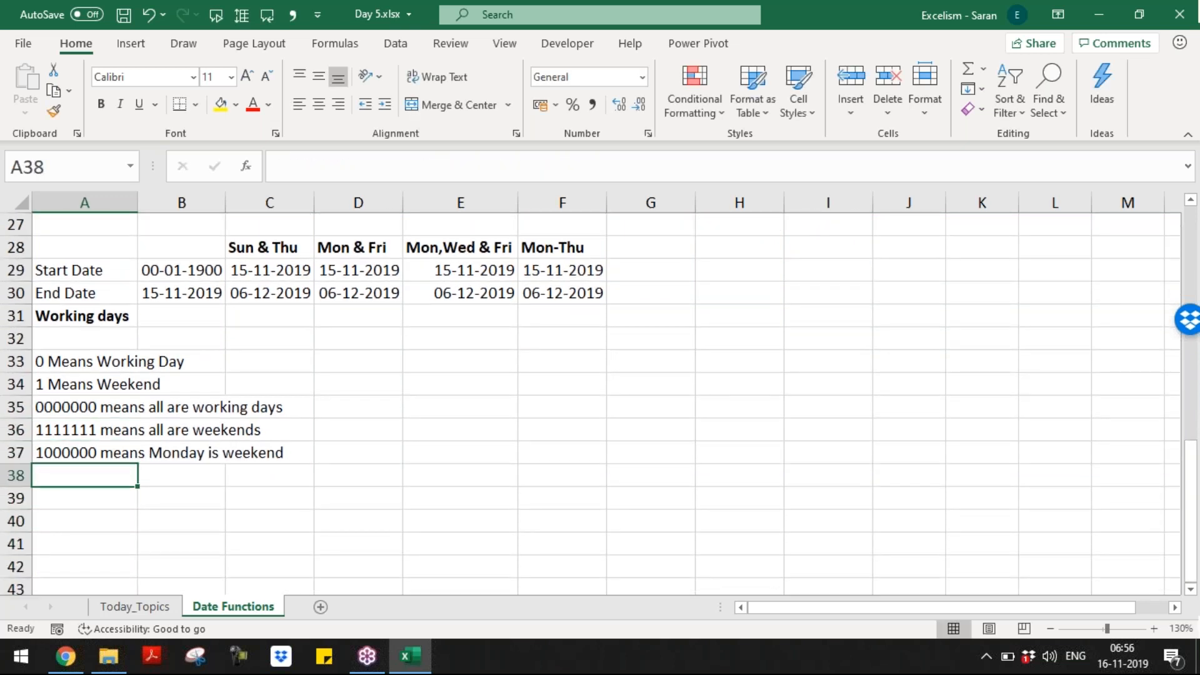
pyautogui.write('In the se')
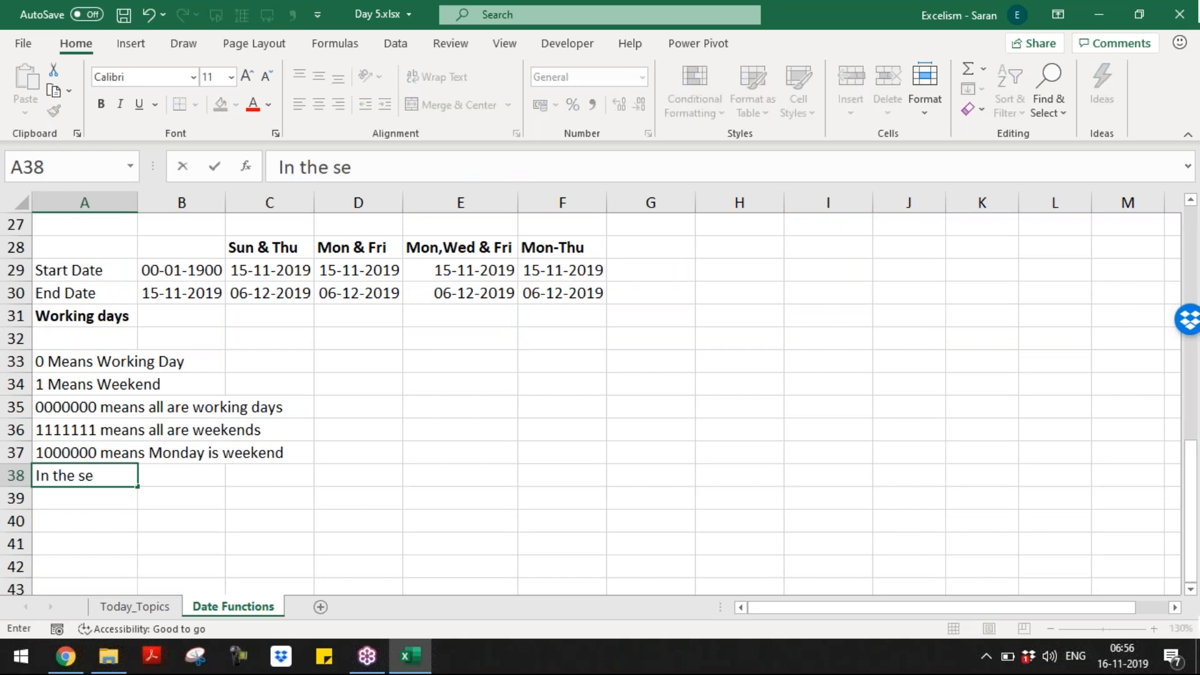
pyautogui.write('quence of the c')
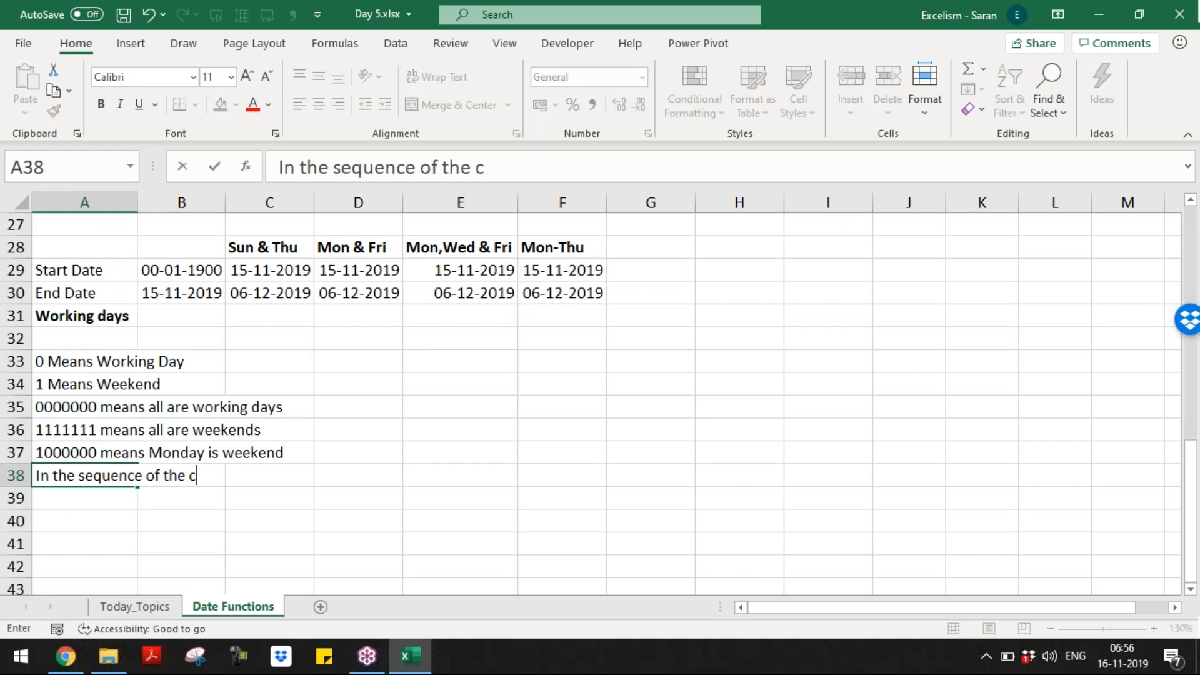
pyautogui.write('ode, it ')
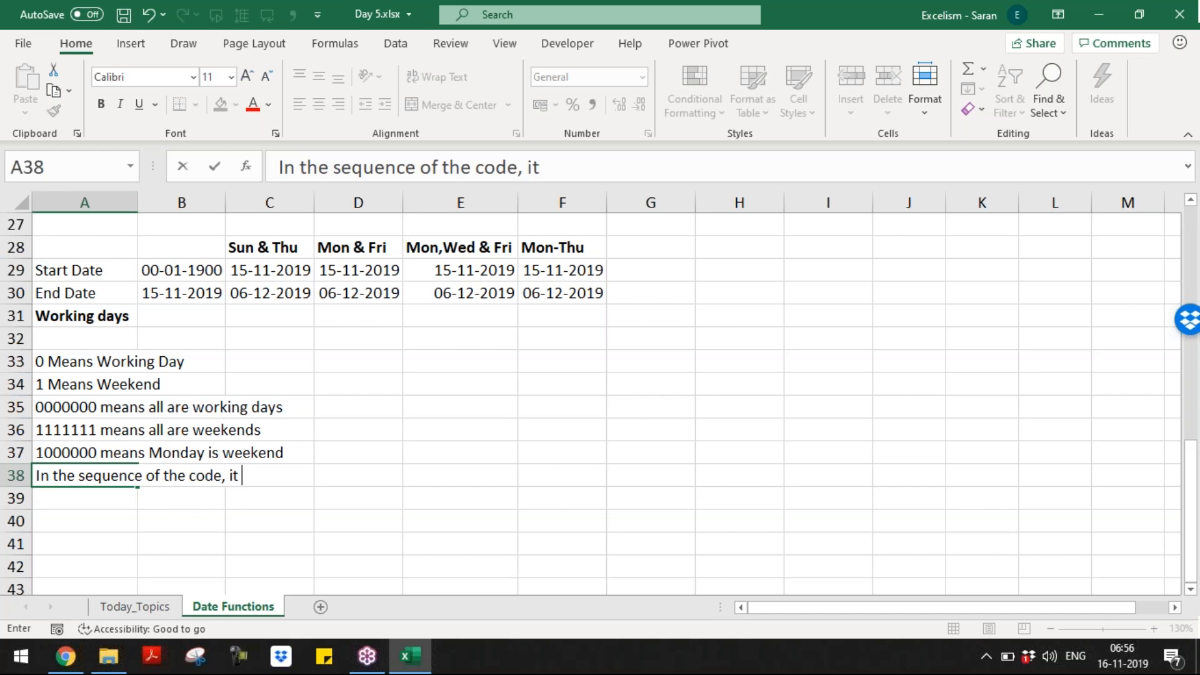
pyautogui.write('considers s')
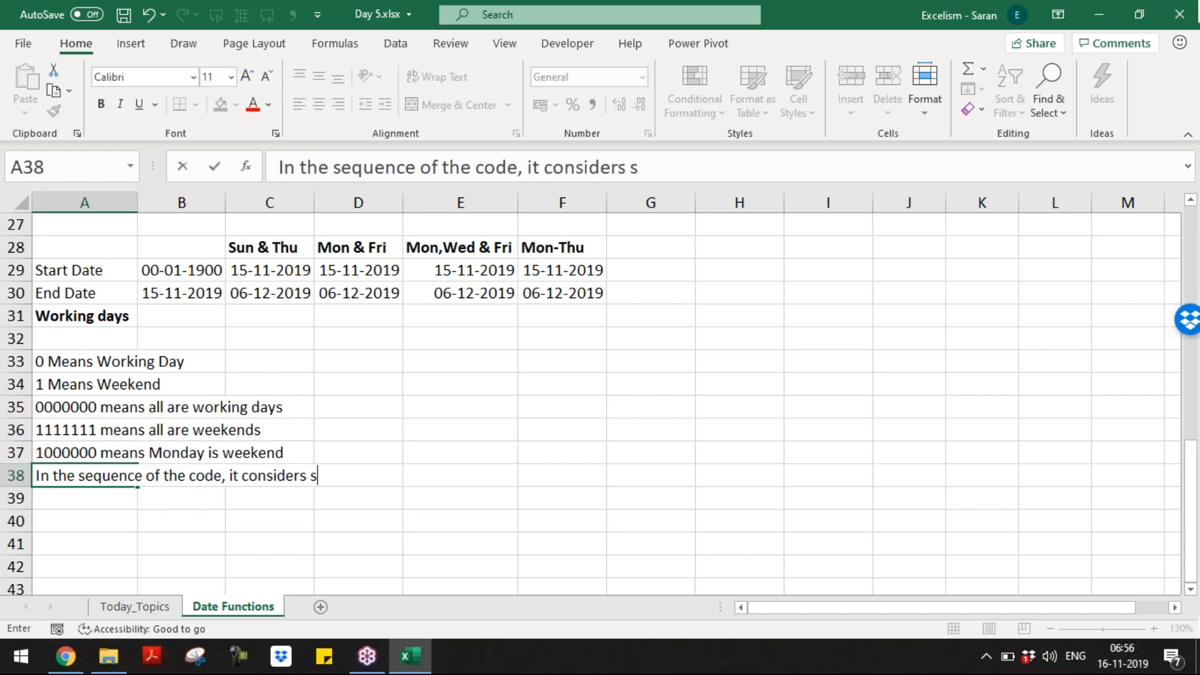
pyautogui.write('tarts from Monday t')
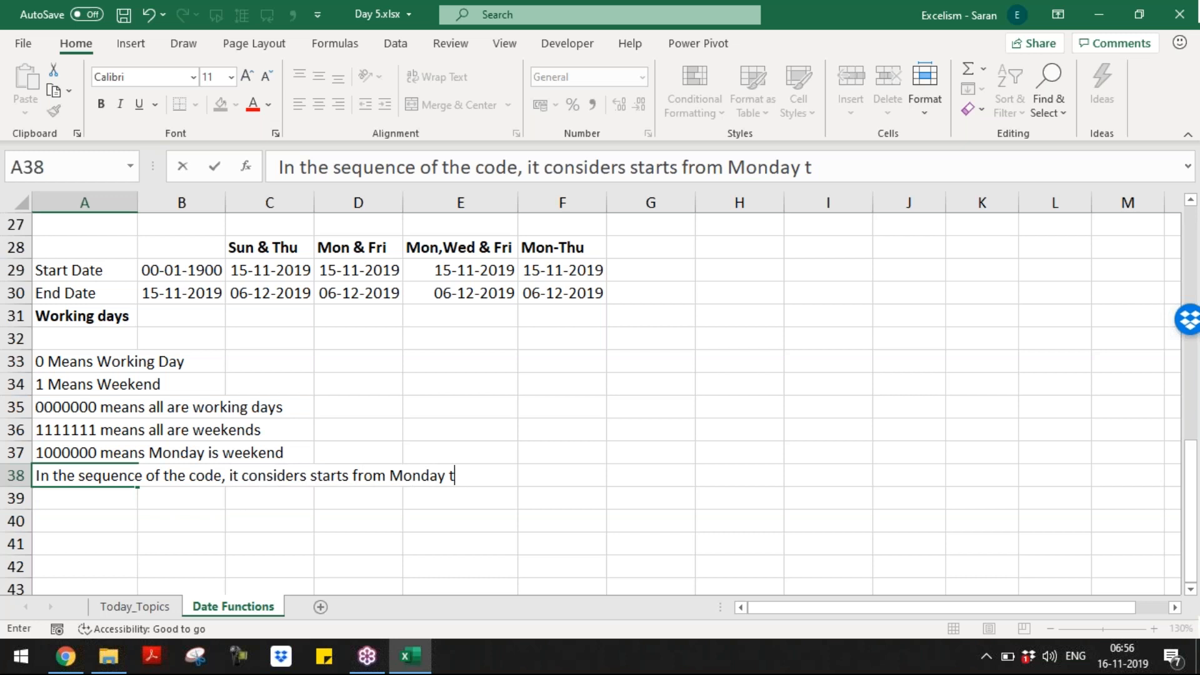
pyautogui.write('ill Sunday')
pyautogui.press('Return')
pyautogui.press('Up')
pyautogui.press('Up')
pyautogui.press('Up')
pyautogui.press('Down')
pyautogui.press('Down')
pyautogui.press('Down')
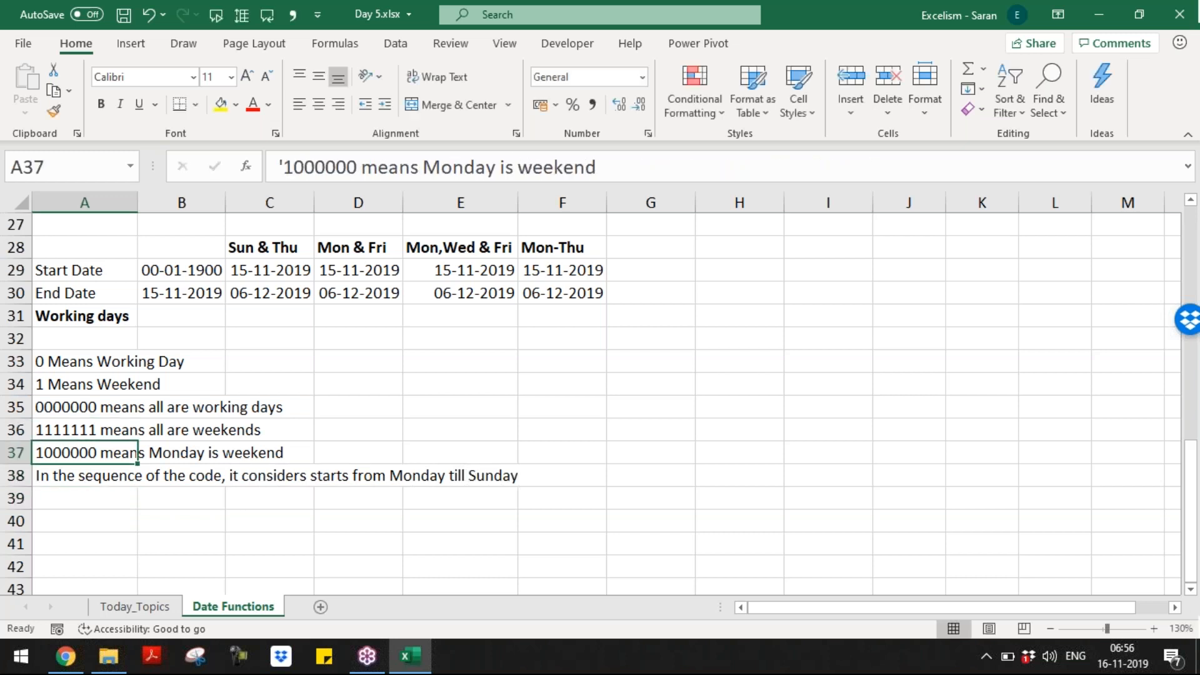
pyautogui.press('Up')
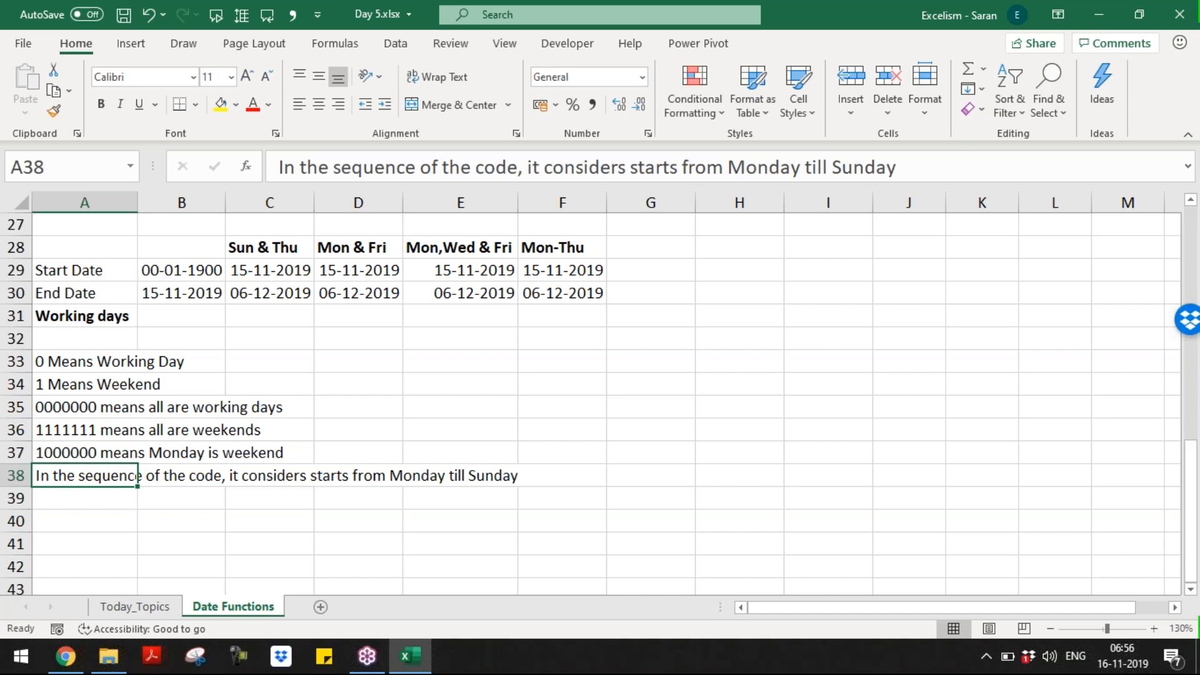
pyautogui.press('Down')
pyautogui.press('Up')
pyautogui.press('Down')
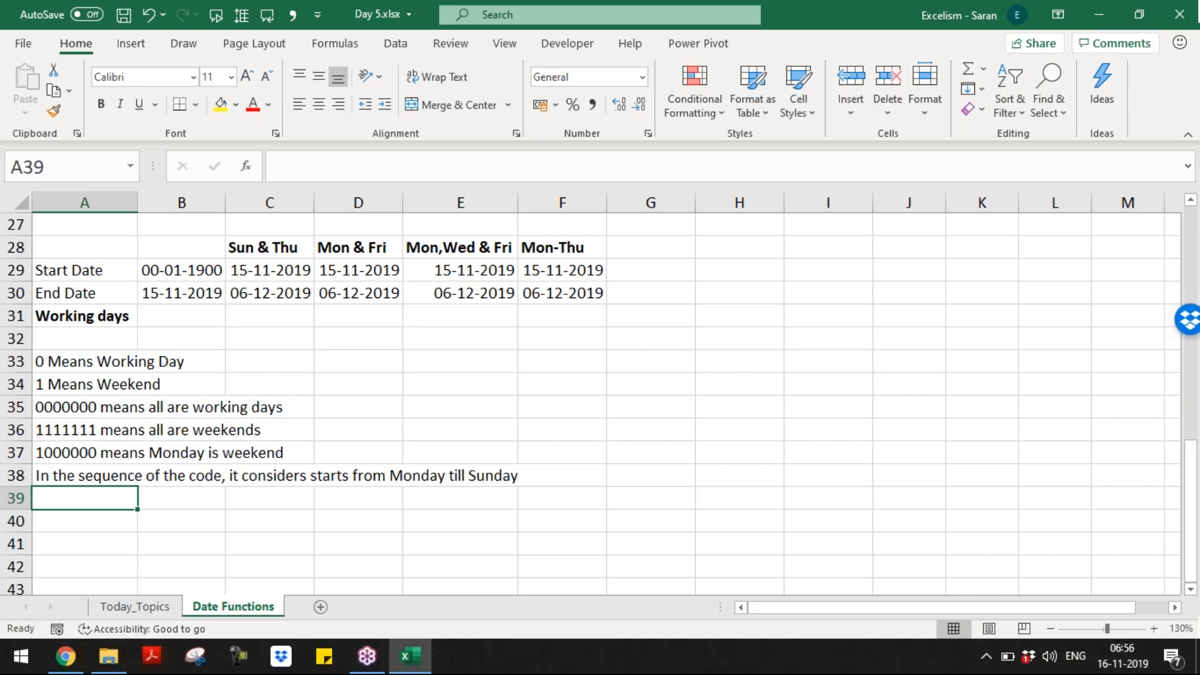
# Step: Add the note '0001001 means Thursday & Sunday are the weekends'
pyautogui.write("'0001001")
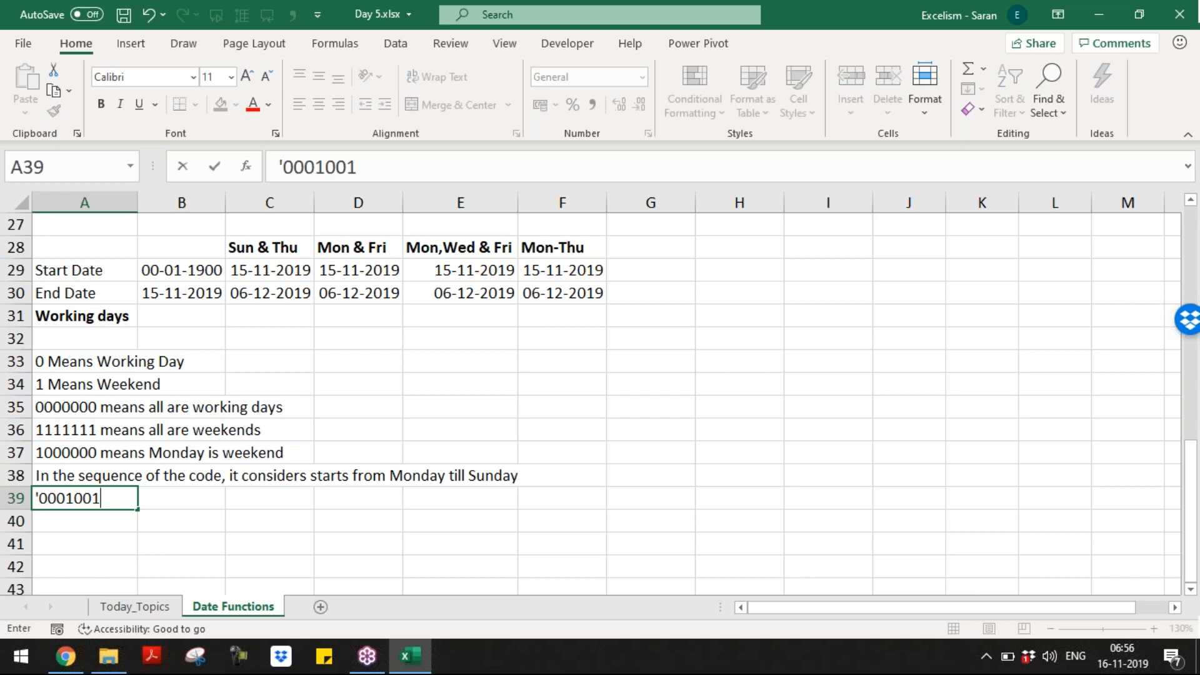
pyautogui.press('Tab')
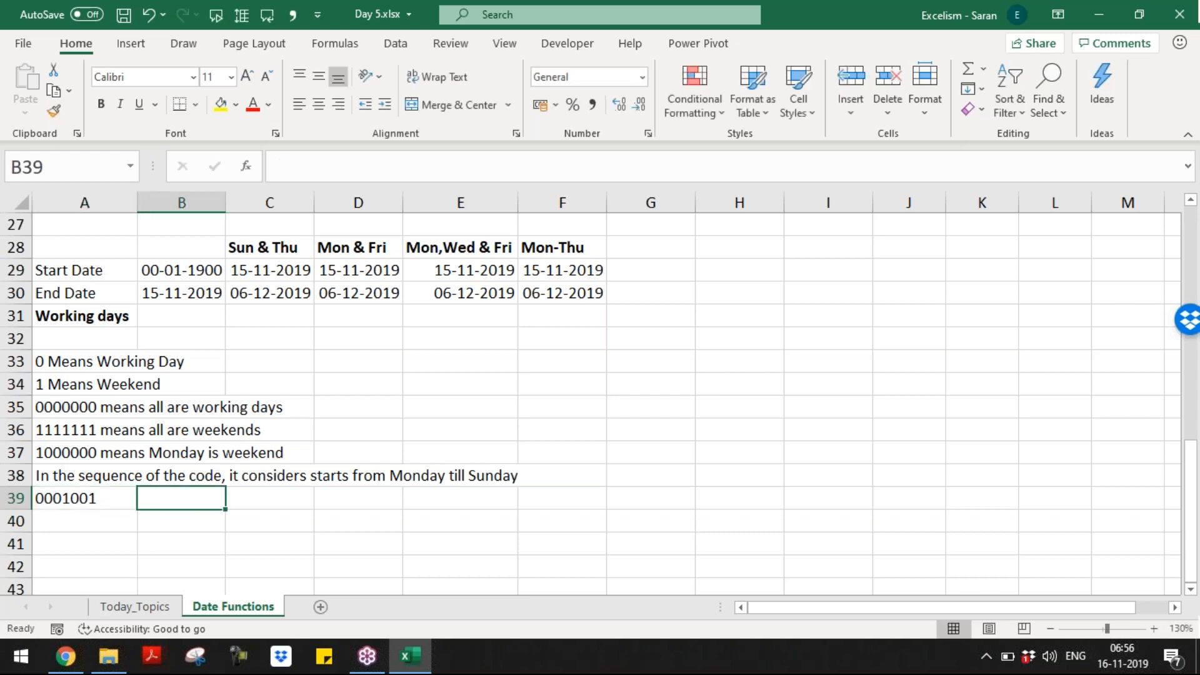
pyautogui.hotkey('shift', 'Tab')
pyautogui.press('F2')
pyautogui.write('means')
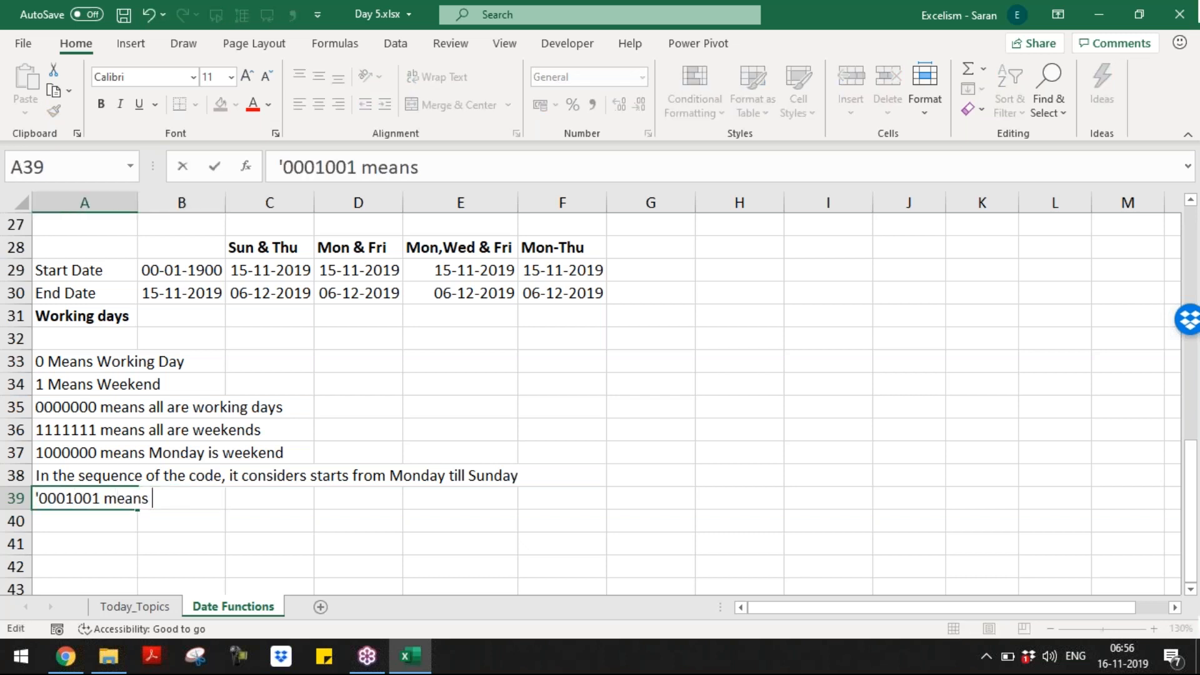
pyautogui.write(' Thursday & Sunday are t')
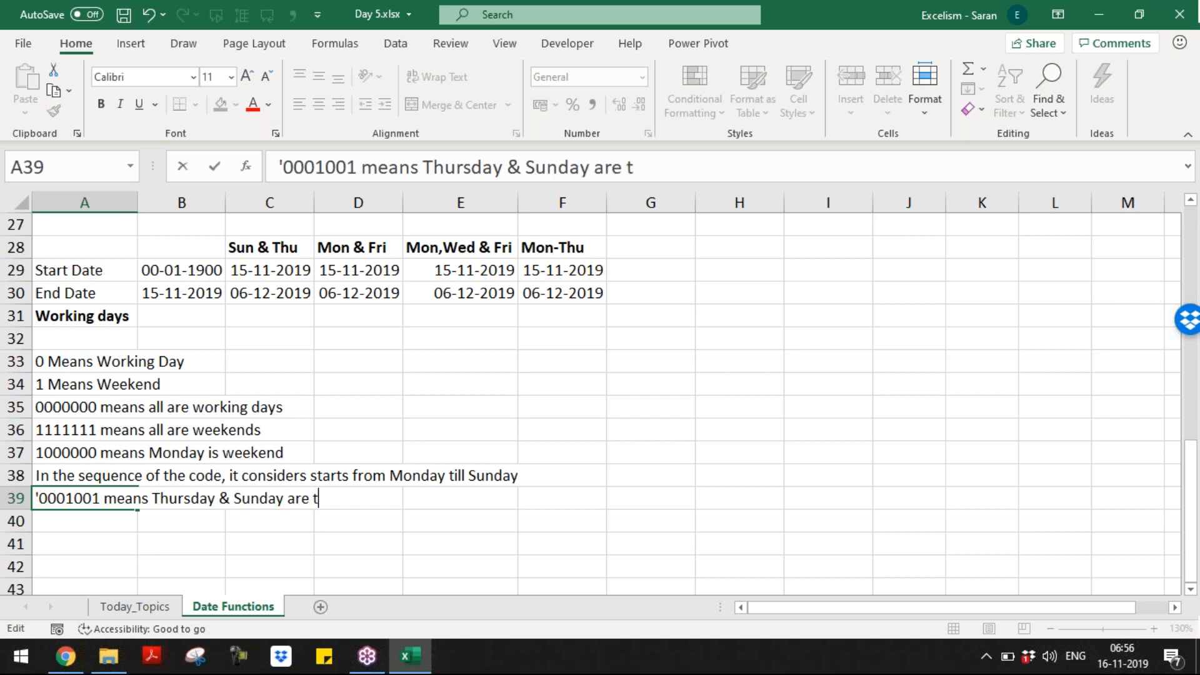
pyautogui.write('he weekends')
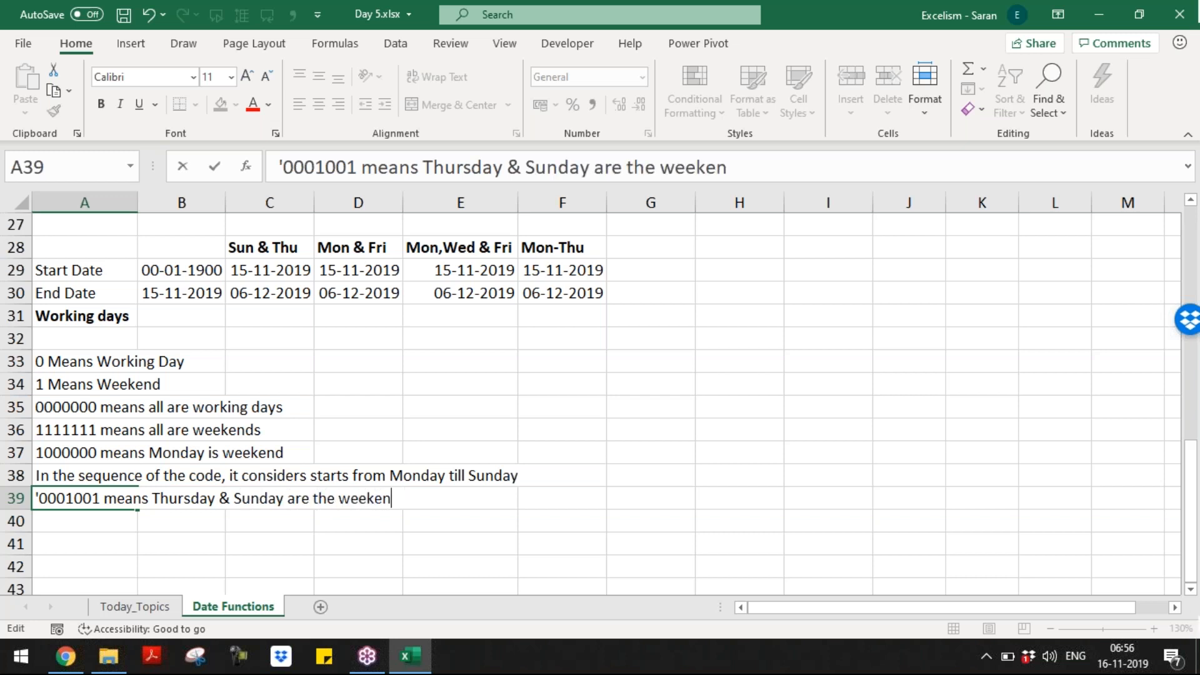
pyautogui.press('Return')
# Step: In row 40, add 'This code must enter instead of the 3rd Argument'
pyautogui.click(143, 498)
pyautogui.press('Up')
pyautogui.press('Up')
pyautogui.press('Up')
pyautogui.press('Down')
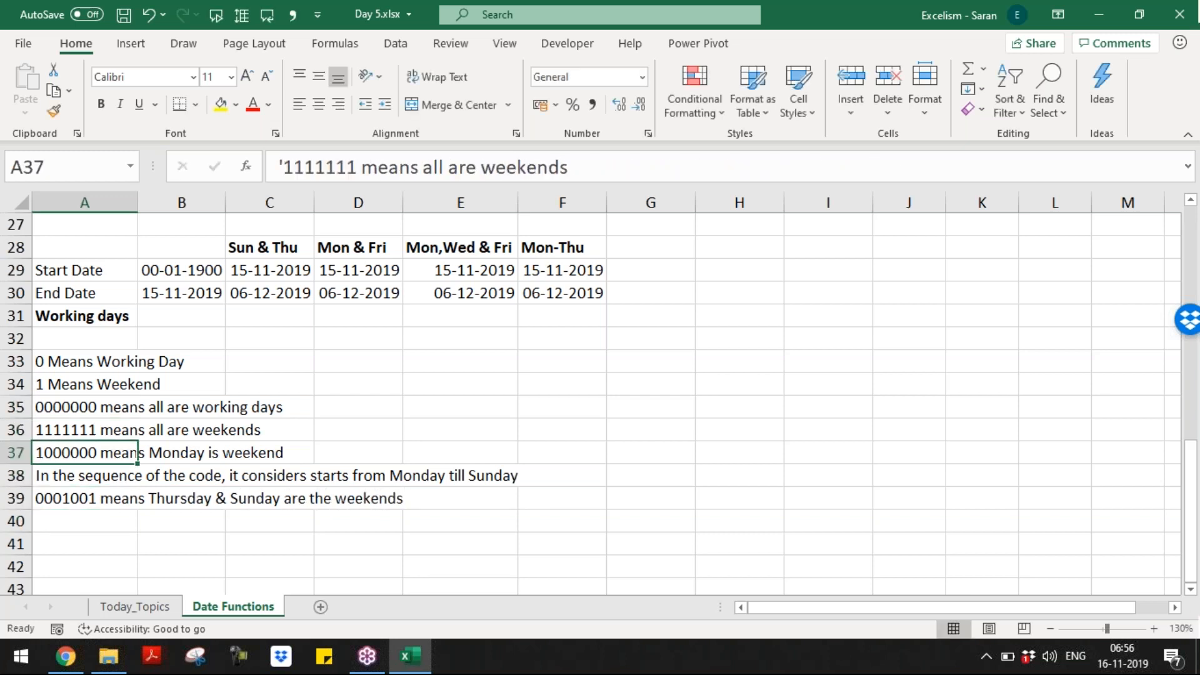
pyautogui.press('Down')
pyautogui.press('Down')
pyautogui.press('Down')
pyautogui.write('This cos')
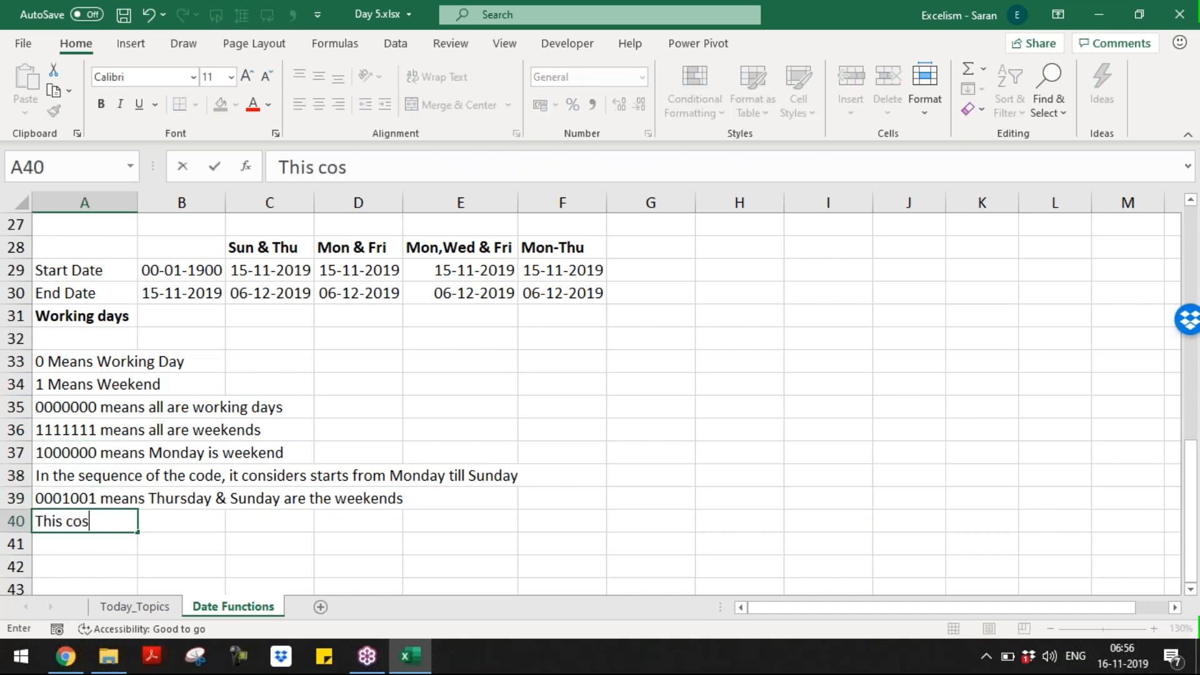
pyautogui.press('BackSpace')
pyautogui.write('de must ')
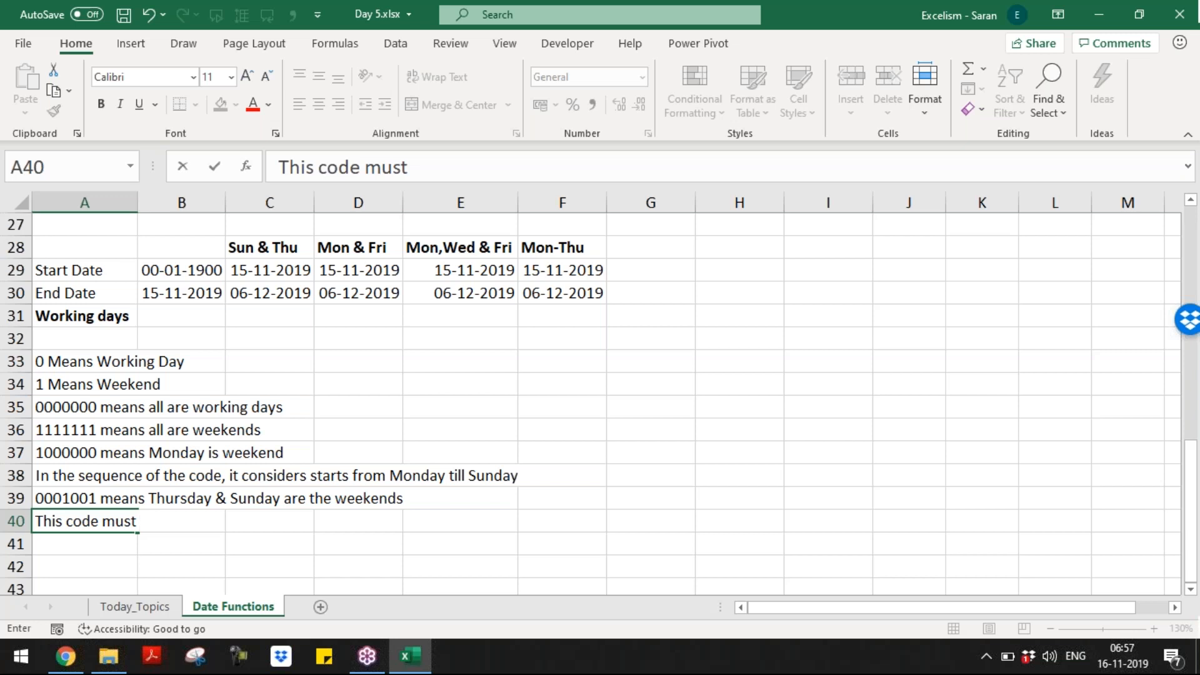
pyautogui.write('enter instead of the t')
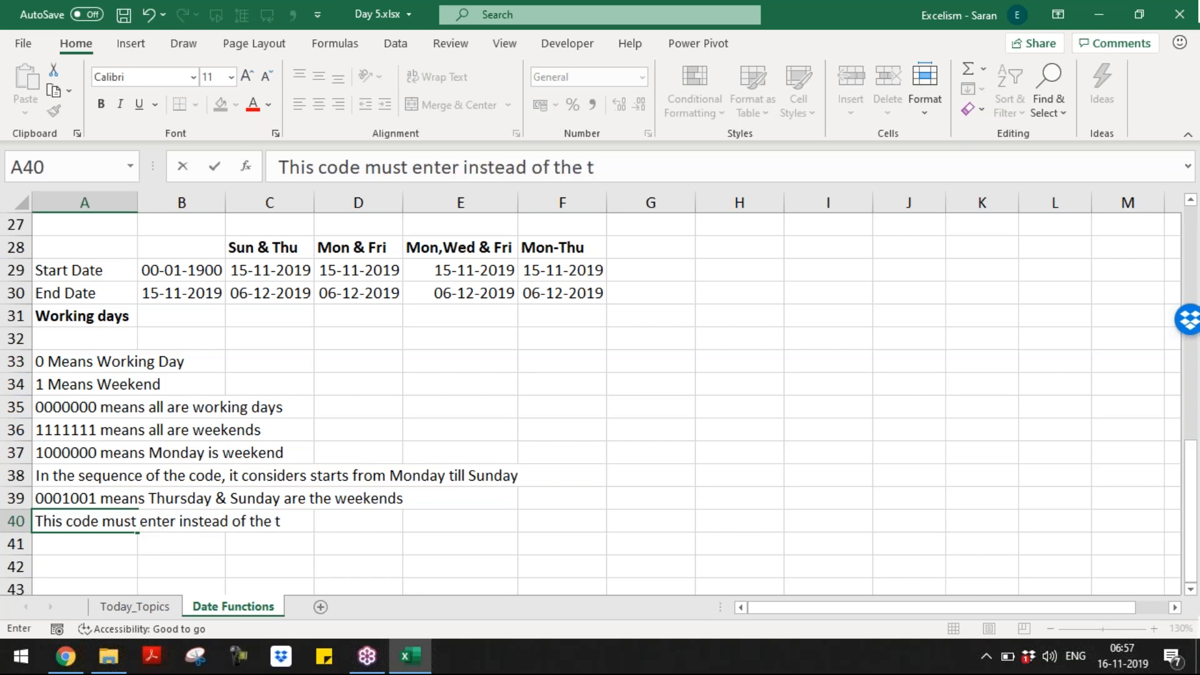
pyautogui.press('BackSpace')
pyautogui.write('3rd Argu')
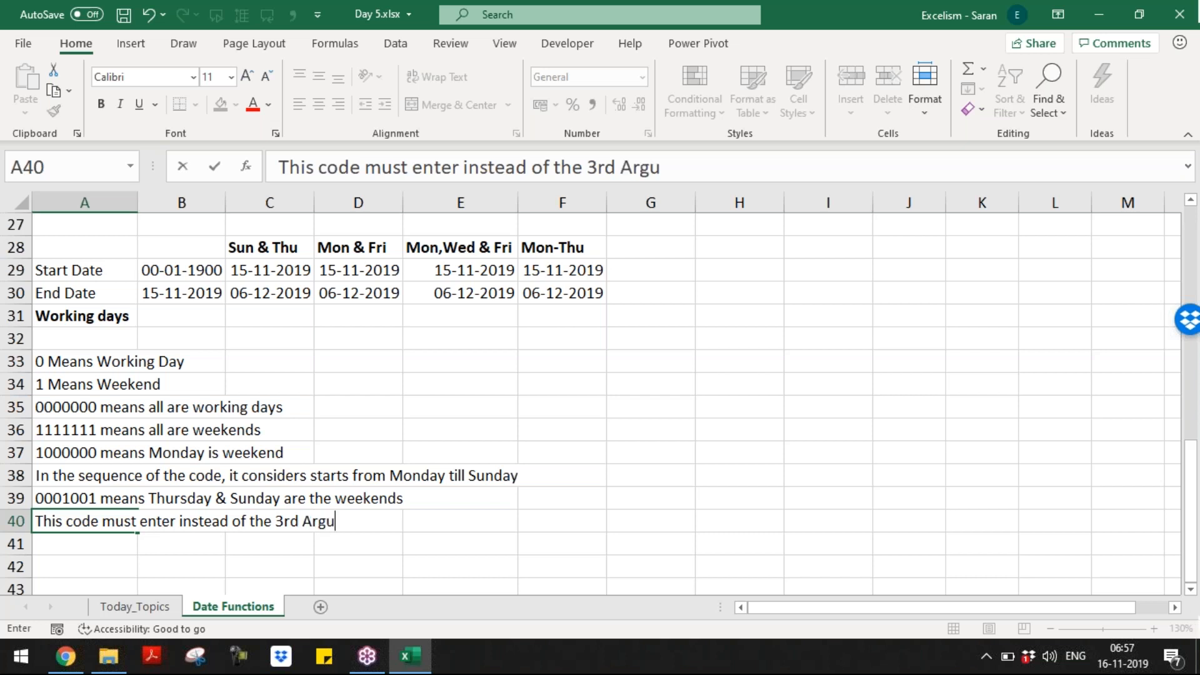
pyautogui.write('ment')
pyautogui.press('Return')
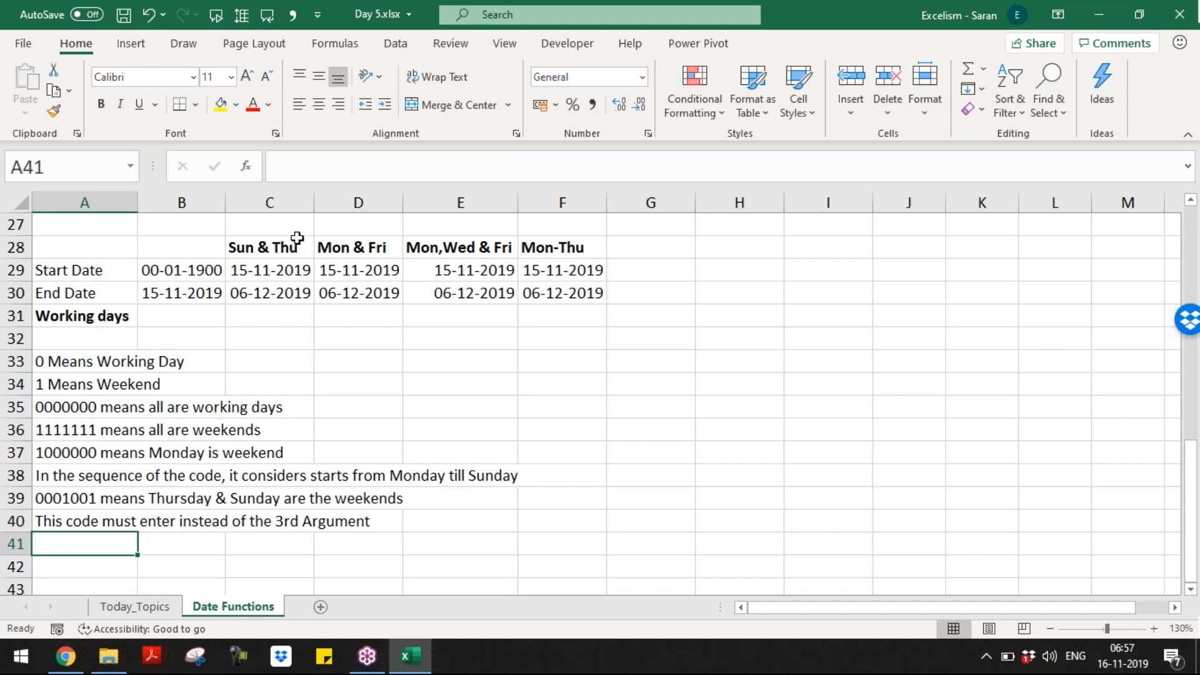
# Step: In C31, start =NETWORKDAYS.INTL with C29, C30 and weekend code 0001001
pyautogui.click(248, 314)
pyautogui.write('=net')
pyautogui.press('Down')
pyautogui.press('Tab')
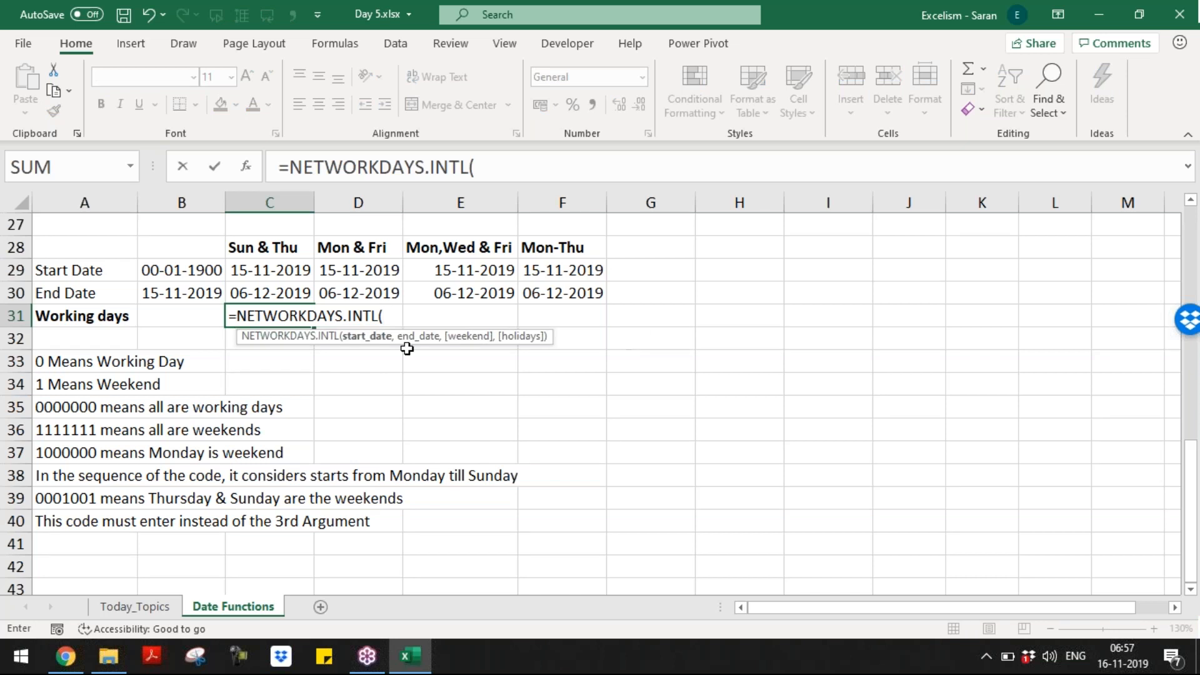
pyautogui.click(280, 275)
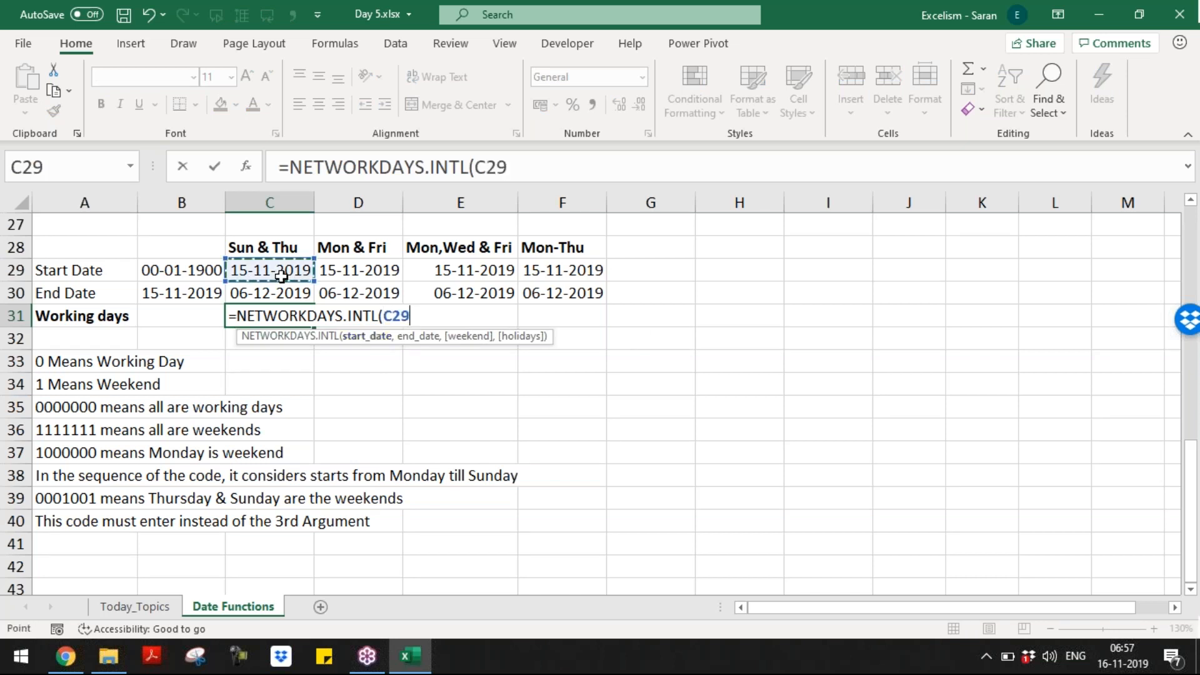
pyautogui.write(',')
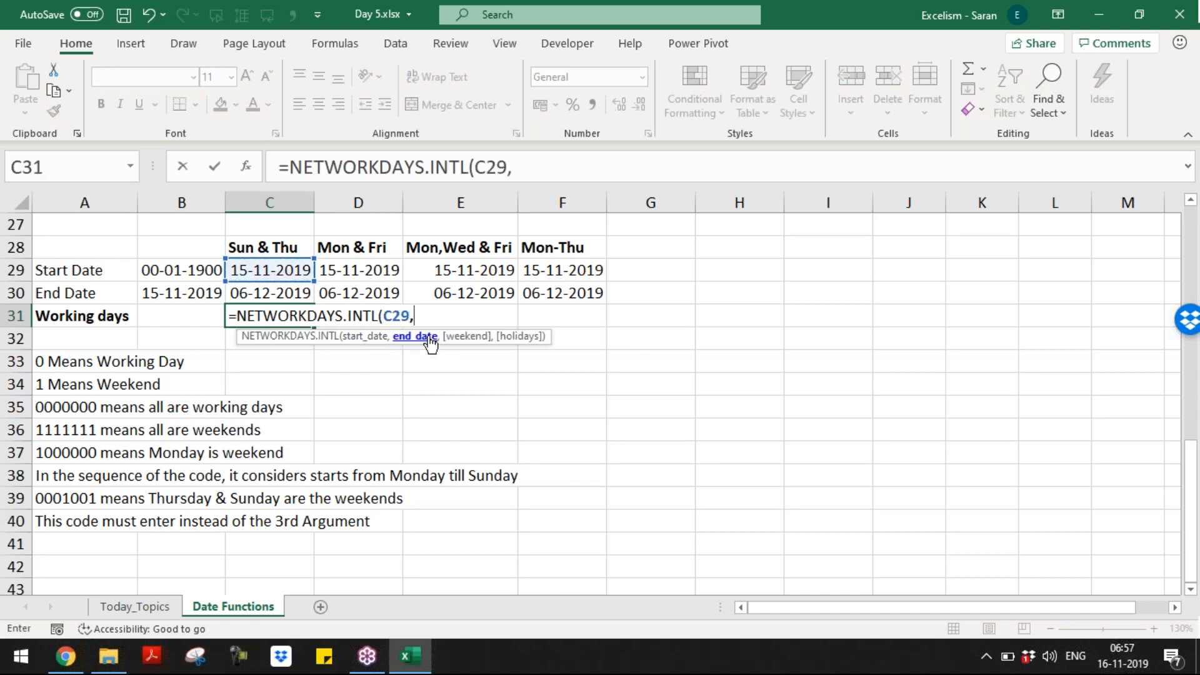
pyautogui.click(292, 292)
pyautogui.write('m')
pyautogui.press('BackSpace')
pyautogui.write(',')
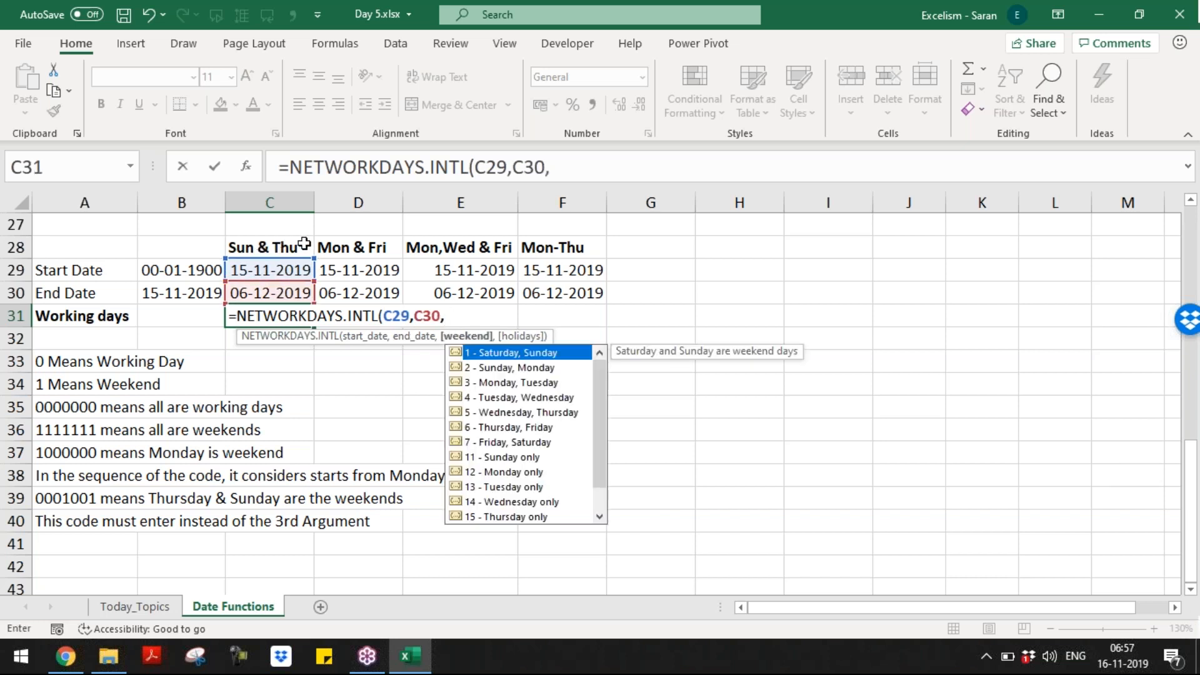
pyautogui.write('0001001')
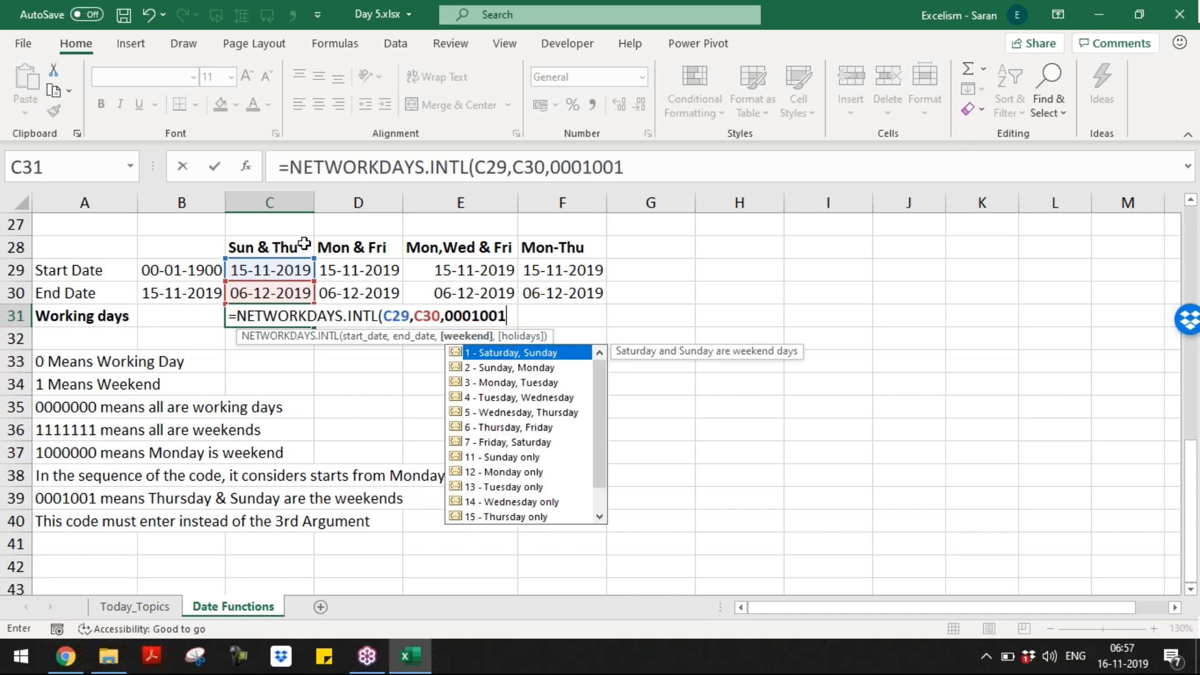
# Step: Put quotes around "0001001" and close the formula, giving 16 working days
pyautogui.moveTo(448, 316); pyautogui.dragTo(529, 314)
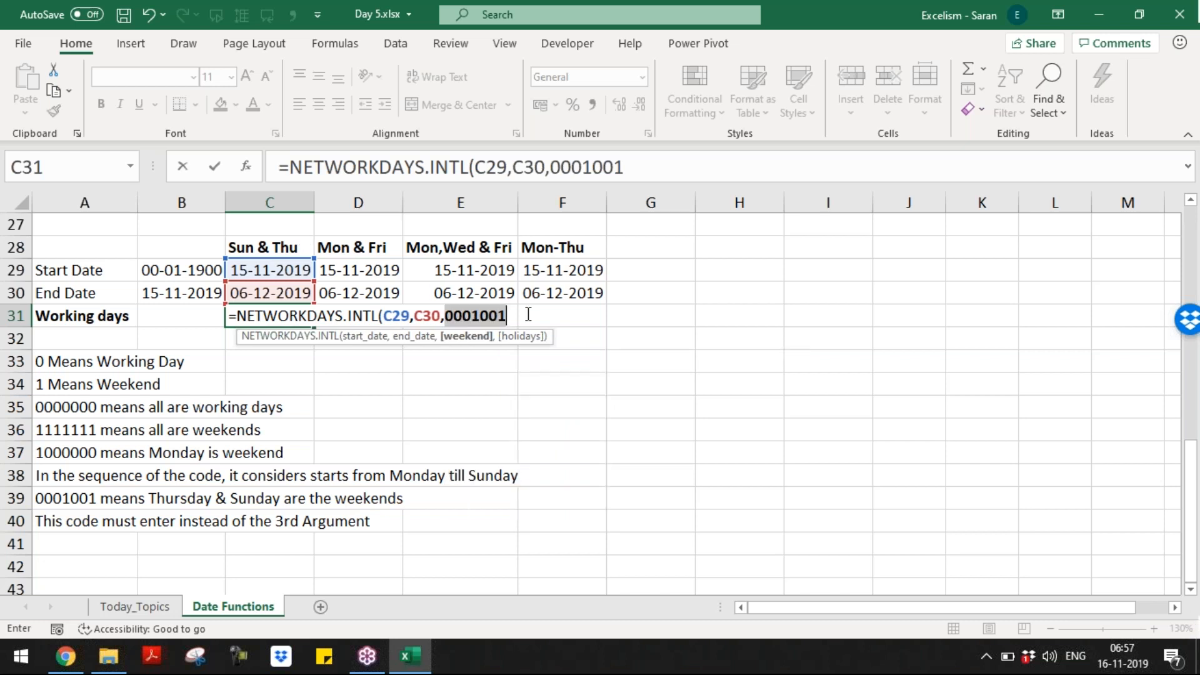
pyautogui.click(475, 316)
pyautogui.moveTo(475, 317); pyautogui.dragTo(513, 316)
pyautogui.moveTo(447, 316); pyautogui.dragTo(512, 315)
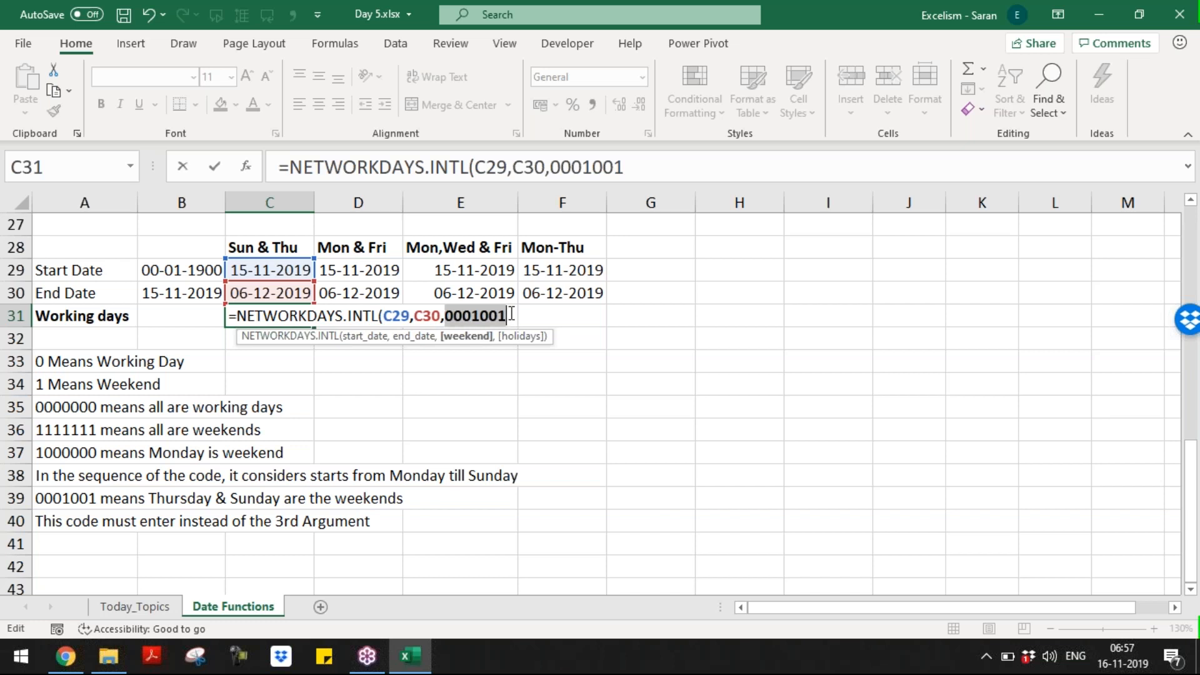
pyautogui.click(445, 316)
pyautogui.write('"')
pyautogui.press('End')
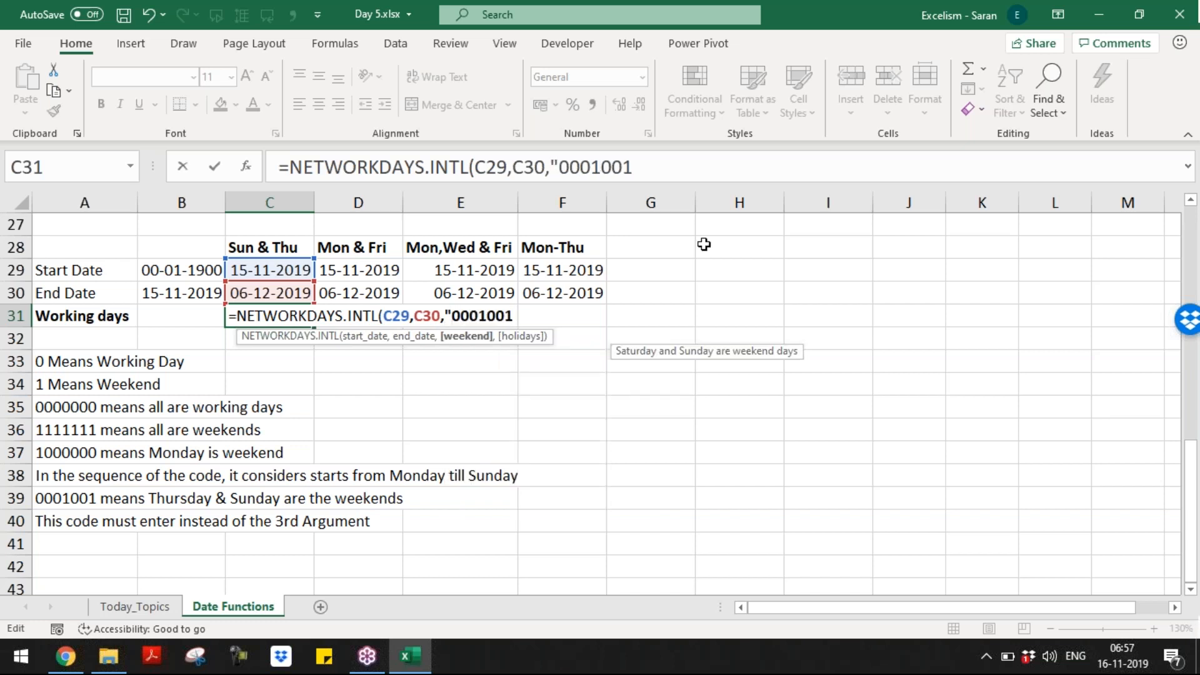
pyautogui.write('"')
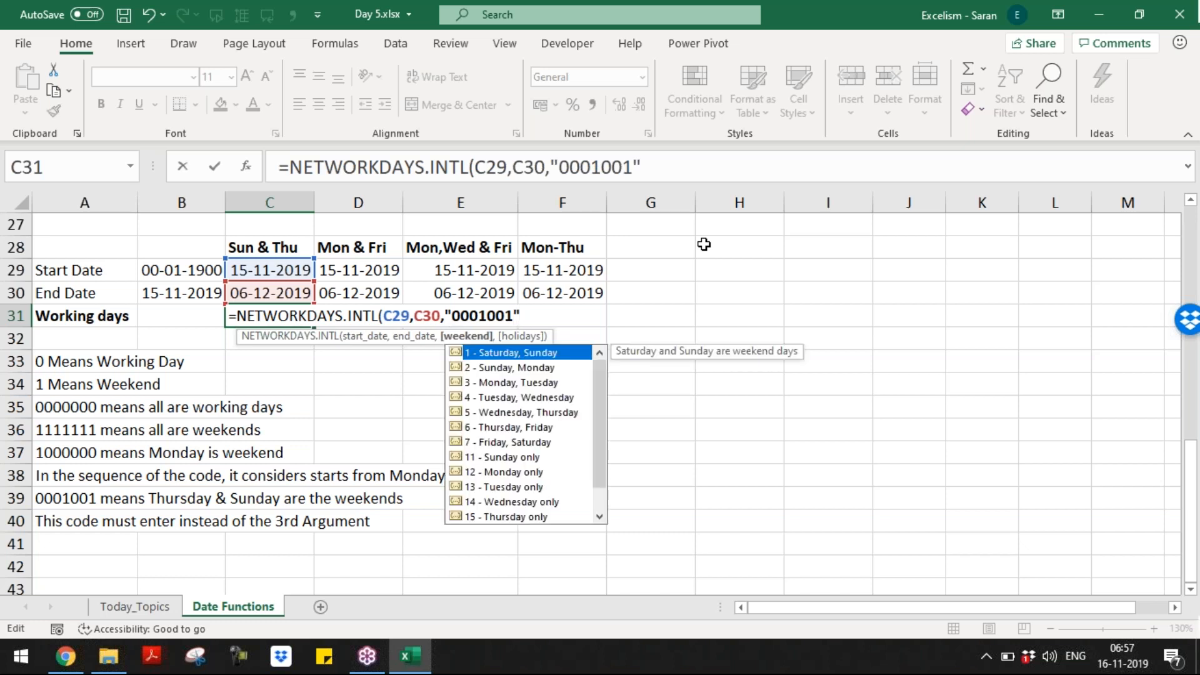
pyautogui.write(')')
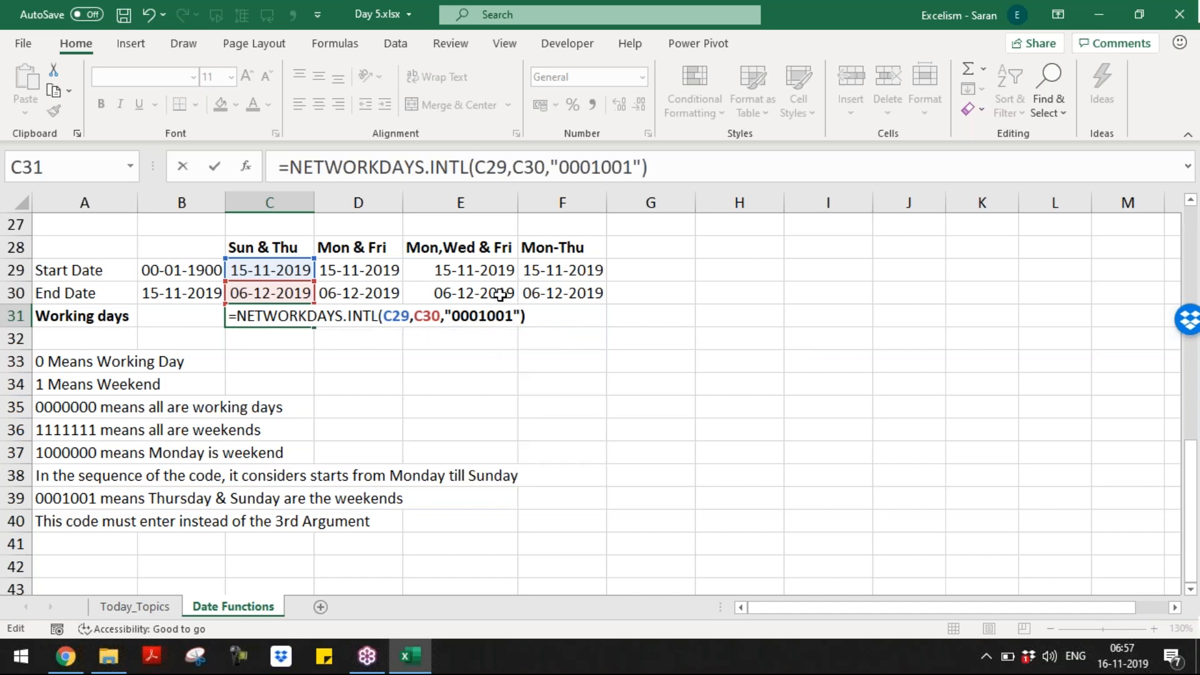
pyautogui.moveTo(446, 316); pyautogui.dragTo(515, 311)
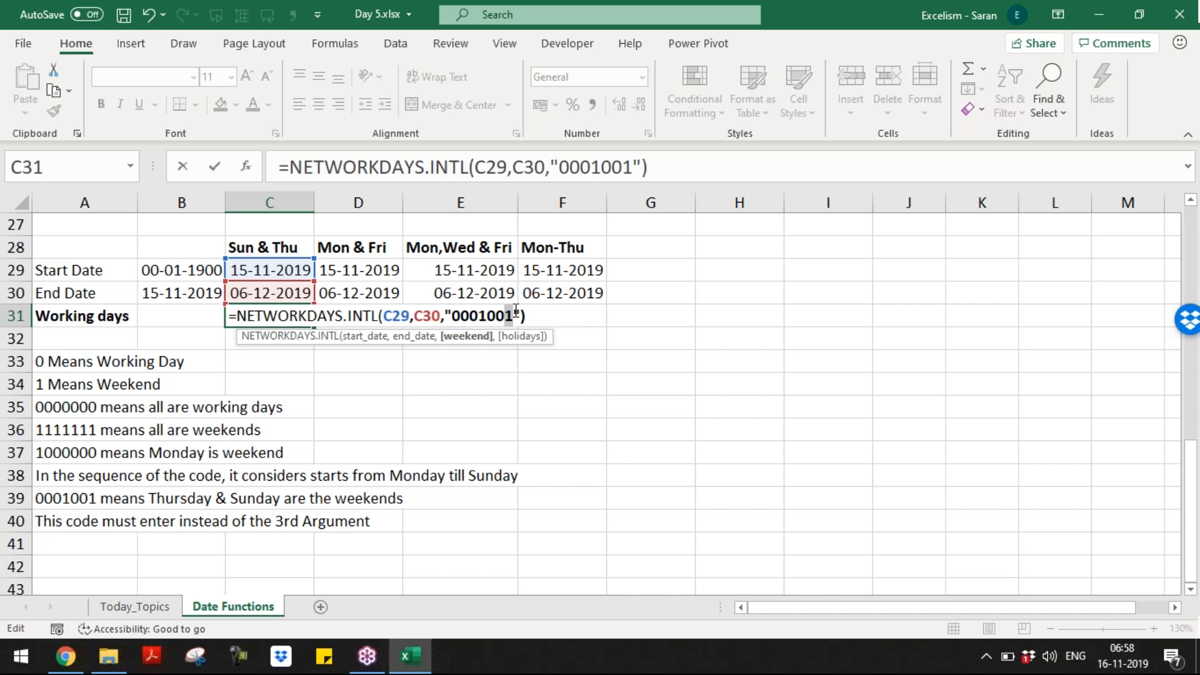
pyautogui.press('Return')
pyautogui.click(358, 316)
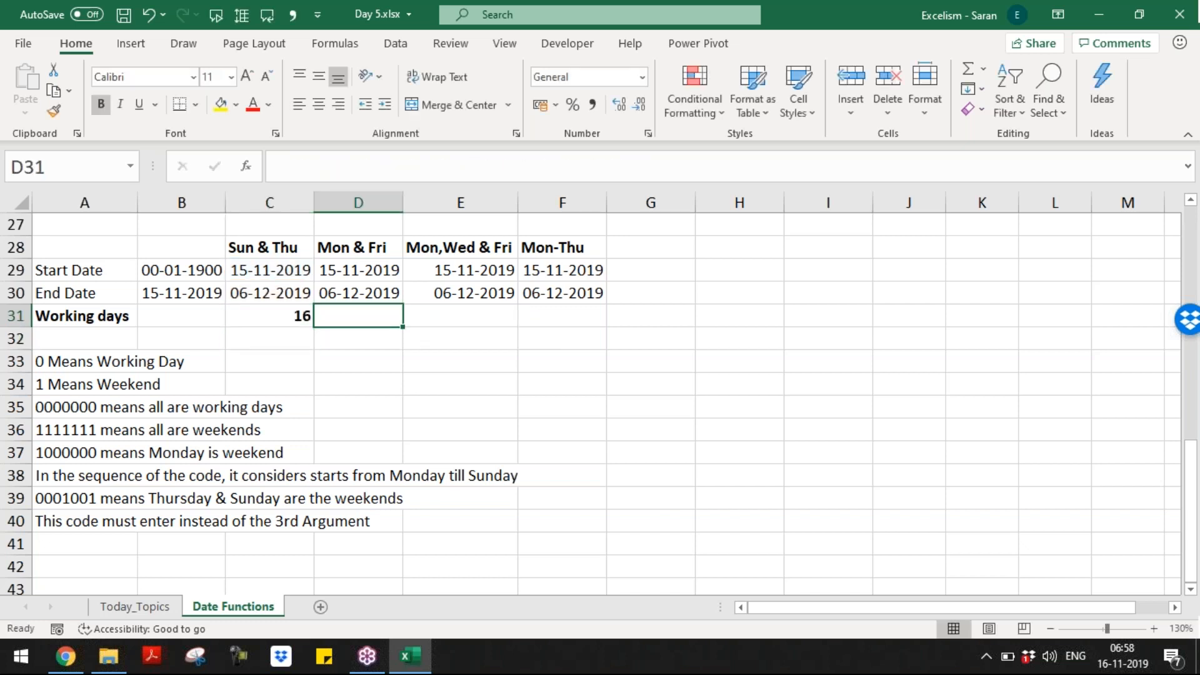
# Step: Copy the Sun & Thu formula into the Mon & Fri cell with weekend code 1000100, giving 15
pyautogui.click(269, 315)
pyautogui.hotkey('ctrl', 'c')
pyautogui.press('Right')
pyautogui.hotkey('ctrl', 'v')
pyautogui.press('F2')
pyautogui.press('Left')
pyautogui.press('Left')
pyautogui.press('Left')
pyautogui.press('Left')
pyautogui.press('Left')
pyautogui.press('Left')
pyautogui.press('Left')
pyautogui.press('Left')
pyautogui.hotkey('shift', 'Left')
pyautogui.write('1')
pyautogui.press('Right')
pyautogui.press('Right')
pyautogui.hotkey('shift', 'Right')
pyautogui.write('0')
pyautogui.press('Right')
pyautogui.press('Right')
pyautogui.hotkey('shift', 'Right')
pyautogui.write('0')
pyautogui.press('Left')
pyautogui.press('Left')
pyautogui.hotkey('shift', 'Left')
pyautogui.write('1')
pyautogui.press('Return')
# Step: Copy it into the Mon,Wed & Fri cell with code 1010100, giving 12 working days
pyautogui.press('Up')
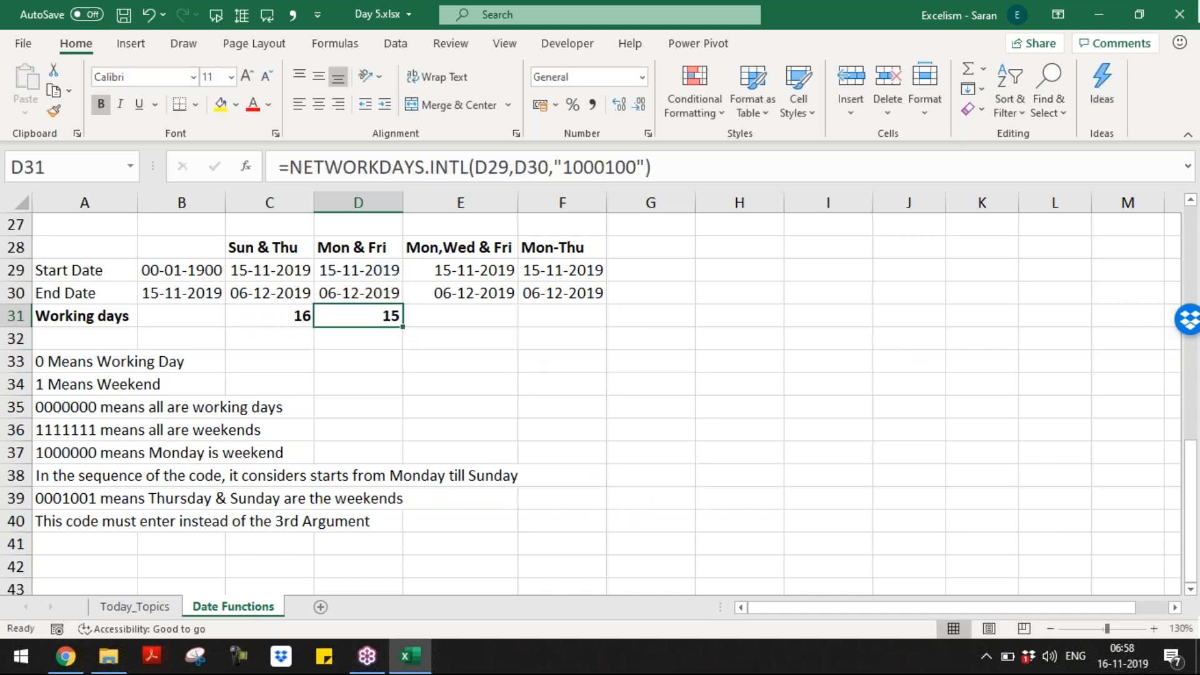
pyautogui.hotkey('ctrl', 'c')
pyautogui.press('Right')
pyautogui.hotkey('ctrl', 'v')
pyautogui.press('F2')
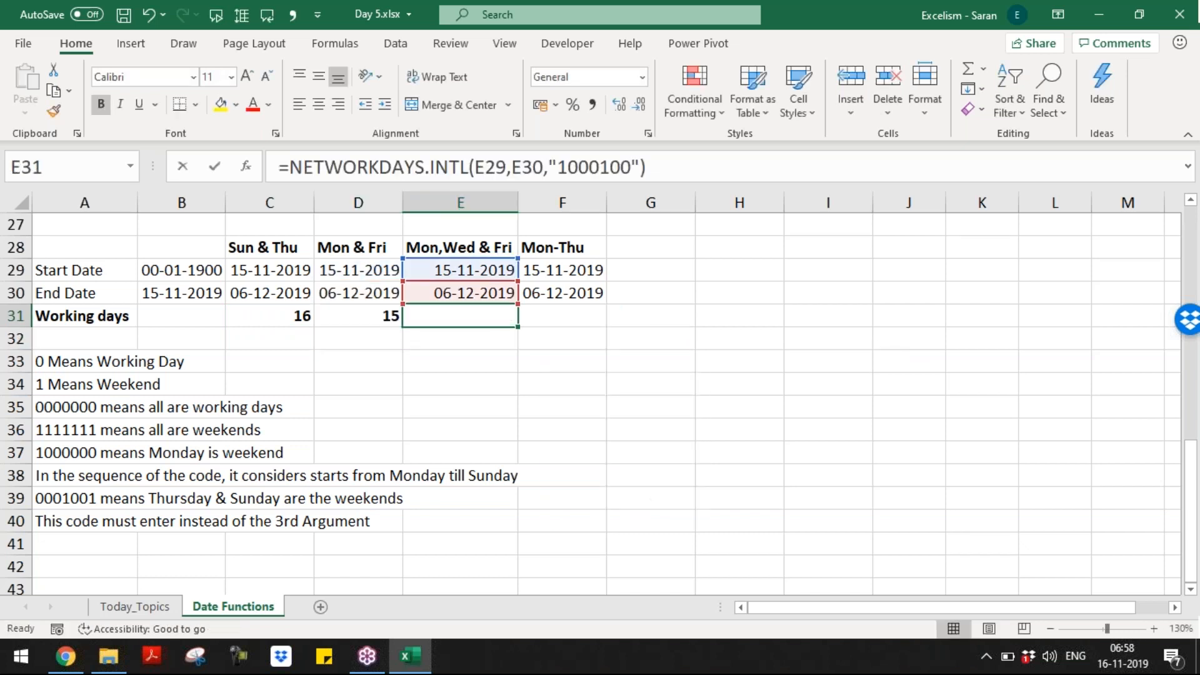
pyautogui.press('Left')
pyautogui.press('Left')
pyautogui.press('Left')
pyautogui.press('Left')
pyautogui.press('Left')
pyautogui.press('Left')
pyautogui.press('Left')
pyautogui.press('Left')
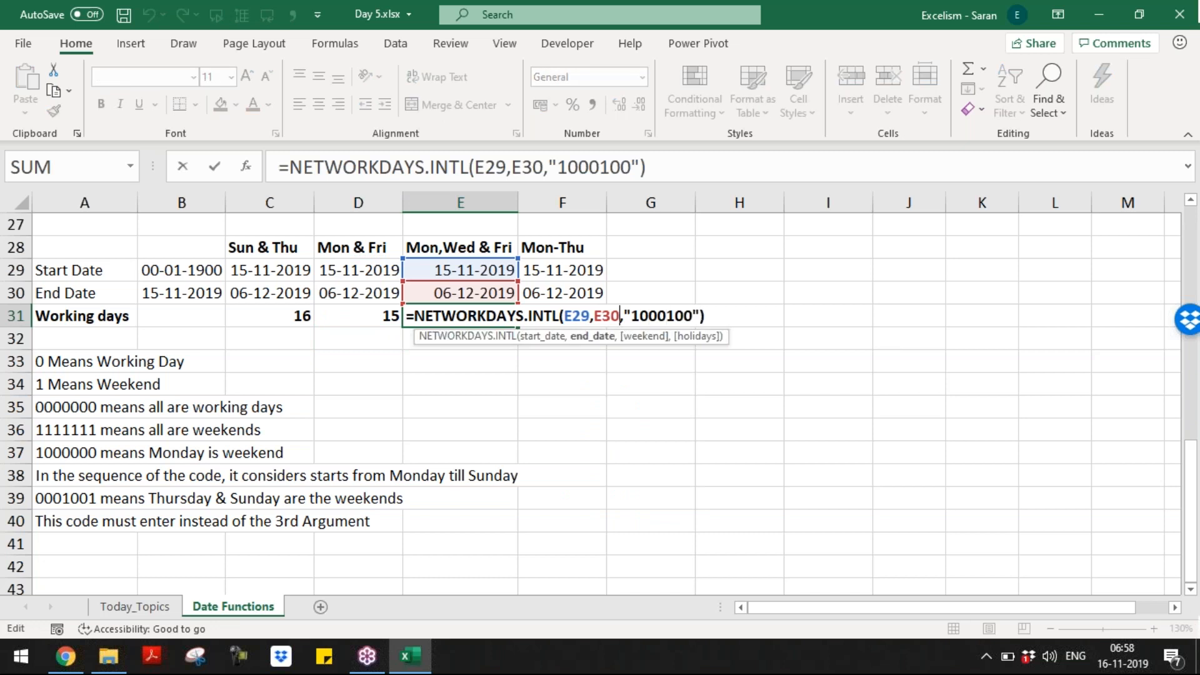
pyautogui.hotkey('shift', 'Left')
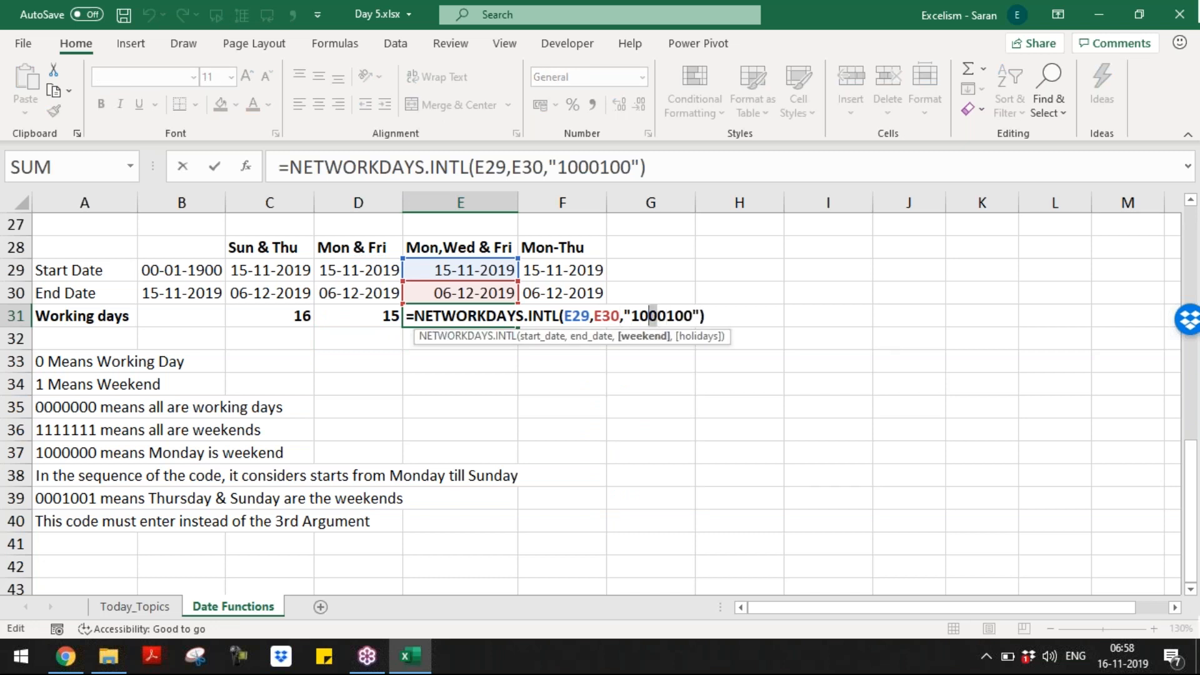
pyautogui.write('1')
pyautogui.press('Right')
pyautogui.press('Right')
pyautogui.press('Return')
# Step: Fill the Mon-Thu cell with the formula using code 1111000, giving 10 working days
pyautogui.click(461, 315)
pyautogui.click(562, 316)
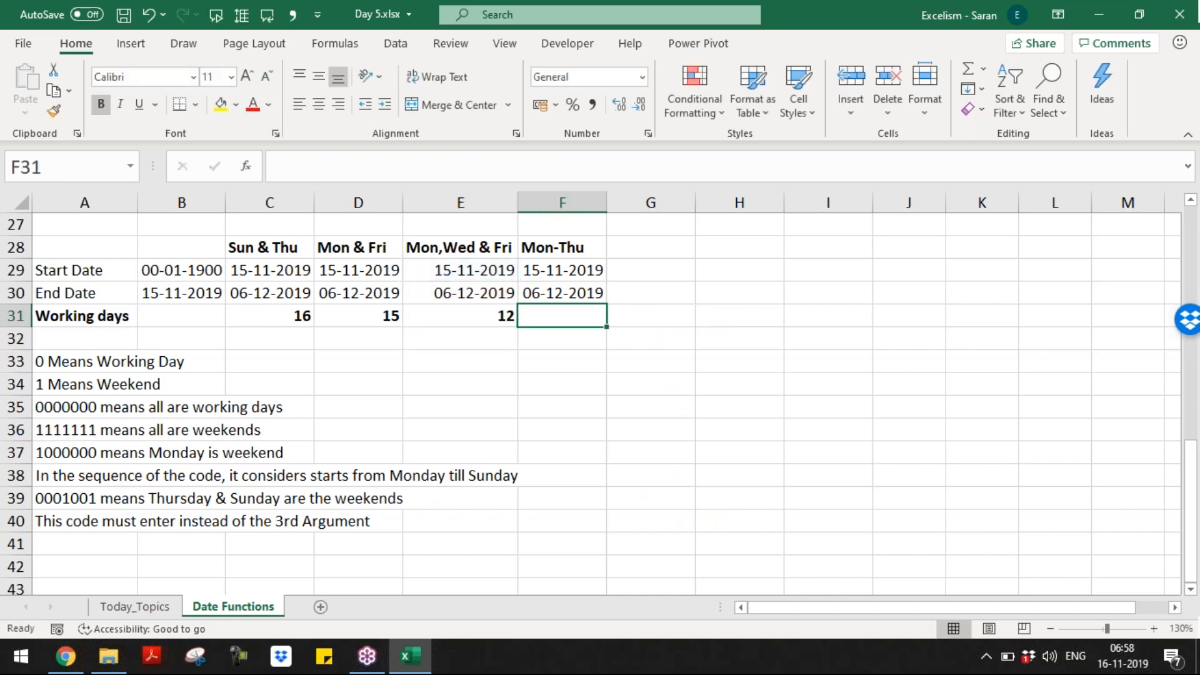
pyautogui.write('=')
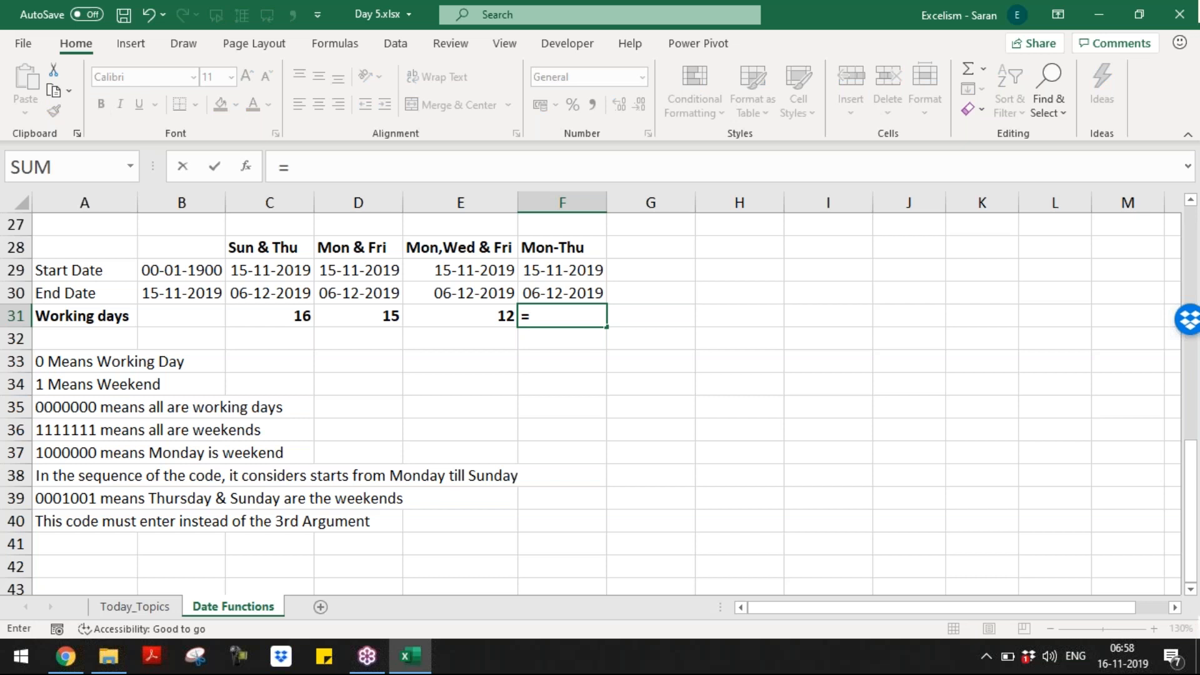
pyautogui.press('Escape')
pyautogui.press('Left')
pyautogui.hotkey('ctrl', 'c')
pyautogui.press('Right')
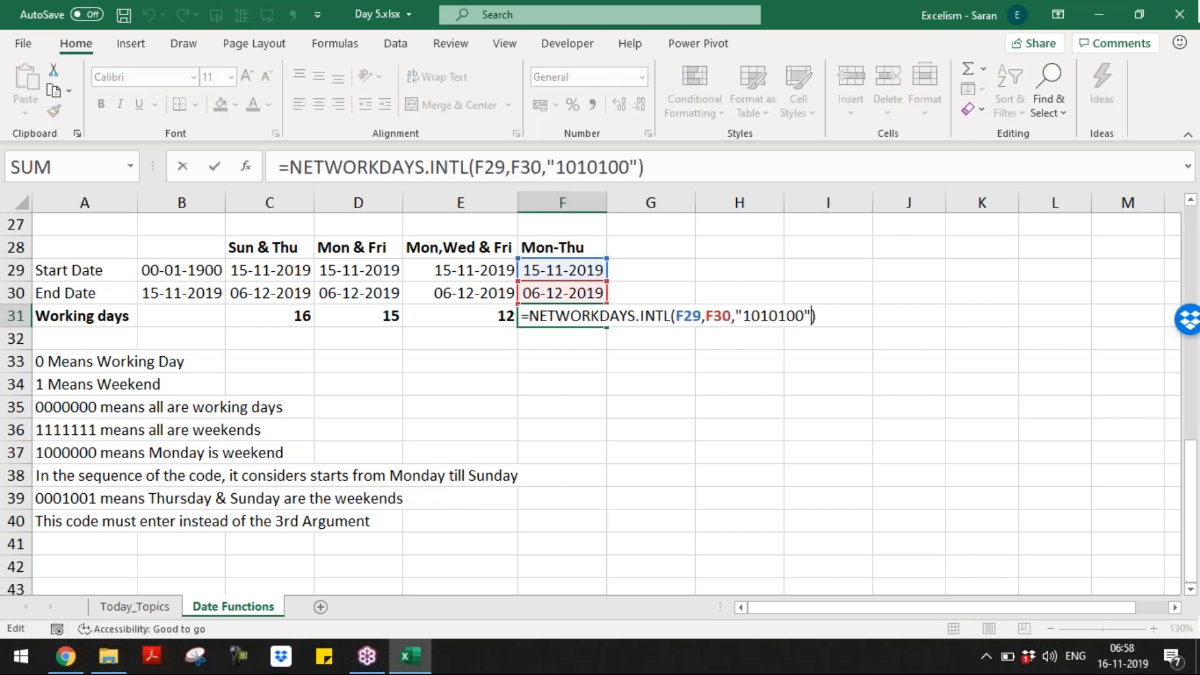
pyautogui.press('Left')
pyautogui.press('Left')
pyautogui.press('Left')
pyautogui.press('Left')
pyautogui.press('Right')
pyautogui.press('Right')
pyautogui.hotkey('shift', 'Left')
pyautogui.hotkey('shift', 'Left')
pyautogui.hotkey('shift', 'Left')
pyautogui.hotkey('shift', 'Left')
pyautogui.hotkey('shift', 'Left')
pyautogui.hotkey('shift', 'Left')
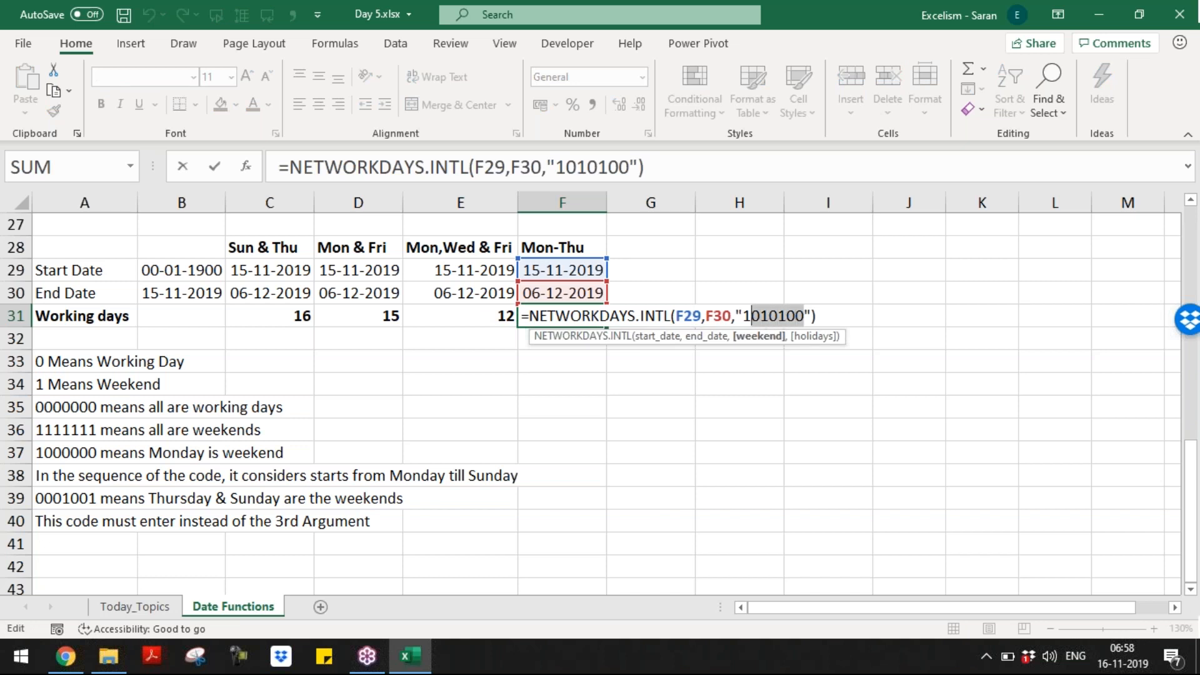
pyautogui.write('111')
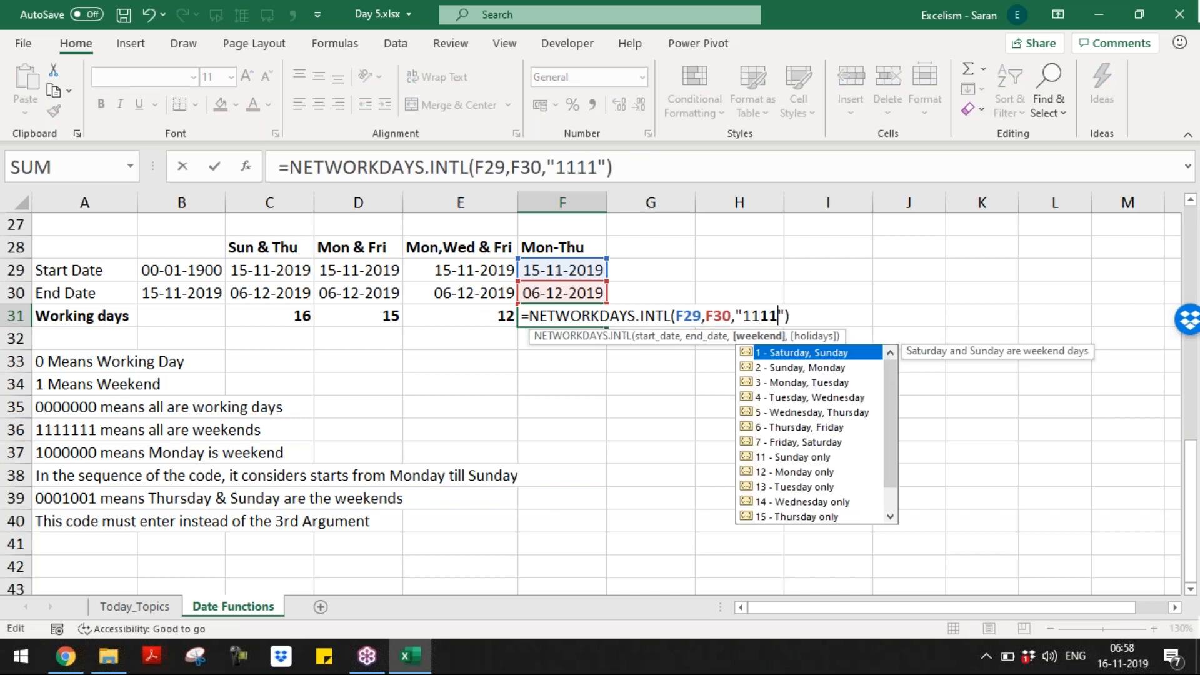
pyautogui.write('000')
pyautogui.press('Return')
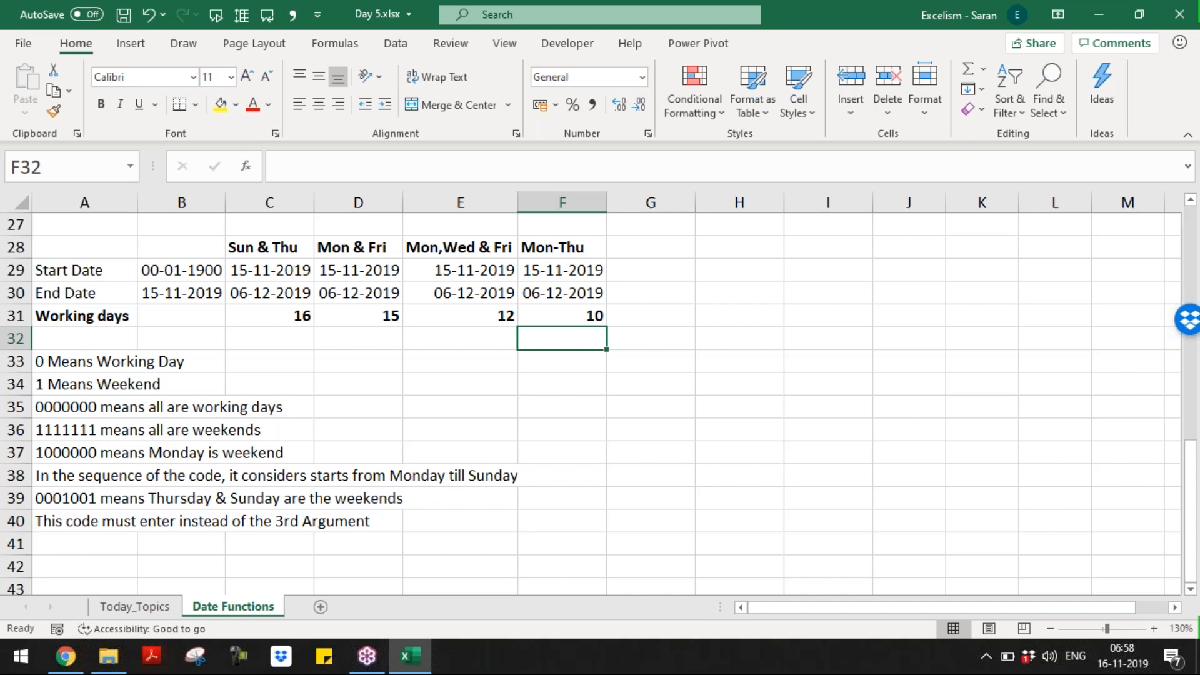
# Step: Move the weekend-code notes from A33:A40 to column H starting at H28
pyautogui.press('Left')
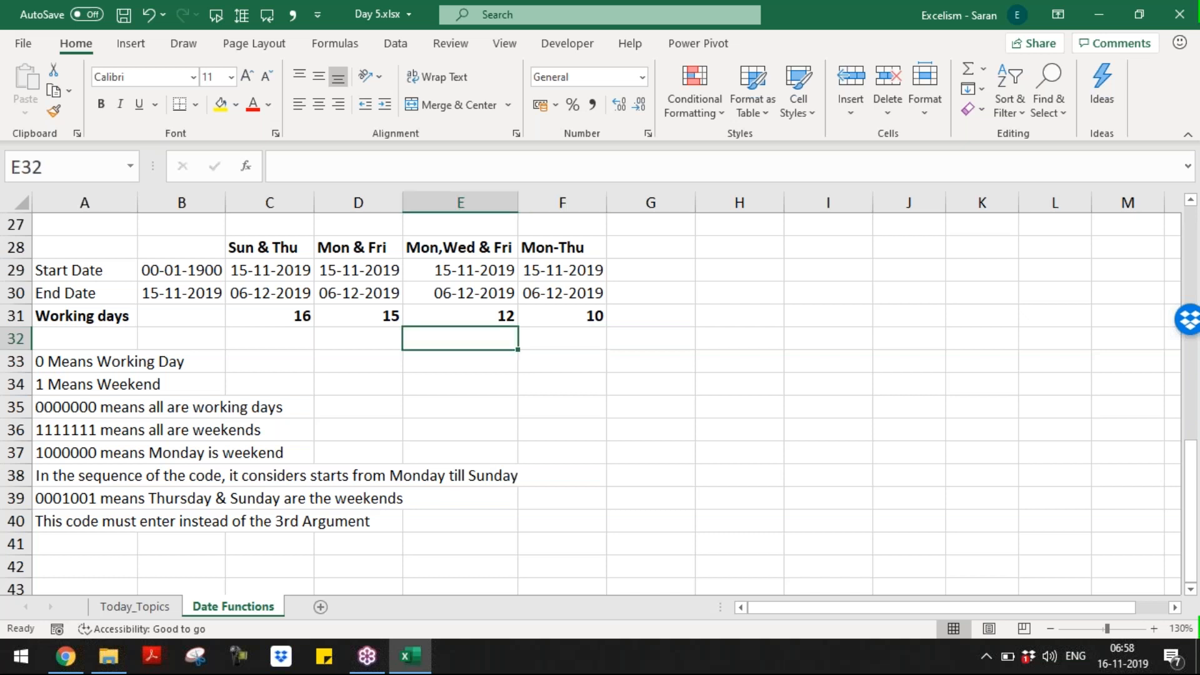
pyautogui.hotkey('ctrl', 'Left')
pyautogui.press('Down')
pyautogui.hotkey('ctrl', 'shift', 'Down')
pyautogui.hotkey('ctrl', 'c')
pyautogui.press('Up')
pyautogui.press('Up')
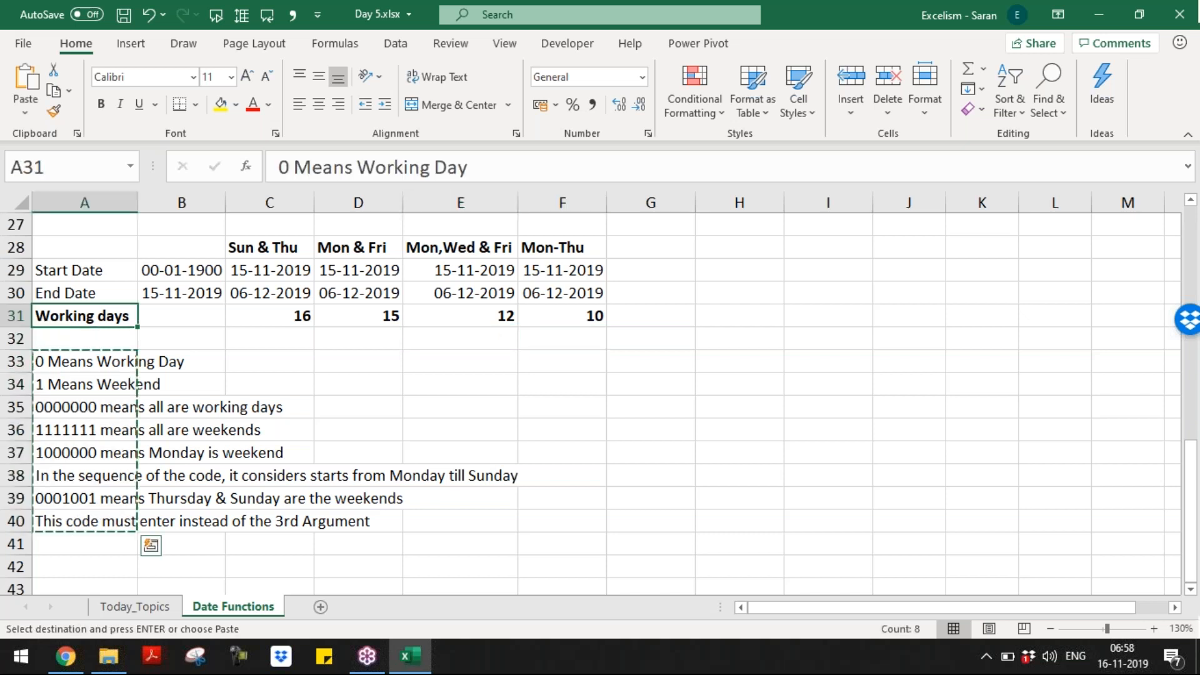
pyautogui.press('Up')
pyautogui.press('Up')
pyautogui.press('Right')
pyautogui.press('Right')
pyautogui.press('Right')
pyautogui.press('Up')
pyautogui.press('Right')
pyautogui.press('Right')
pyautogui.press('Right')
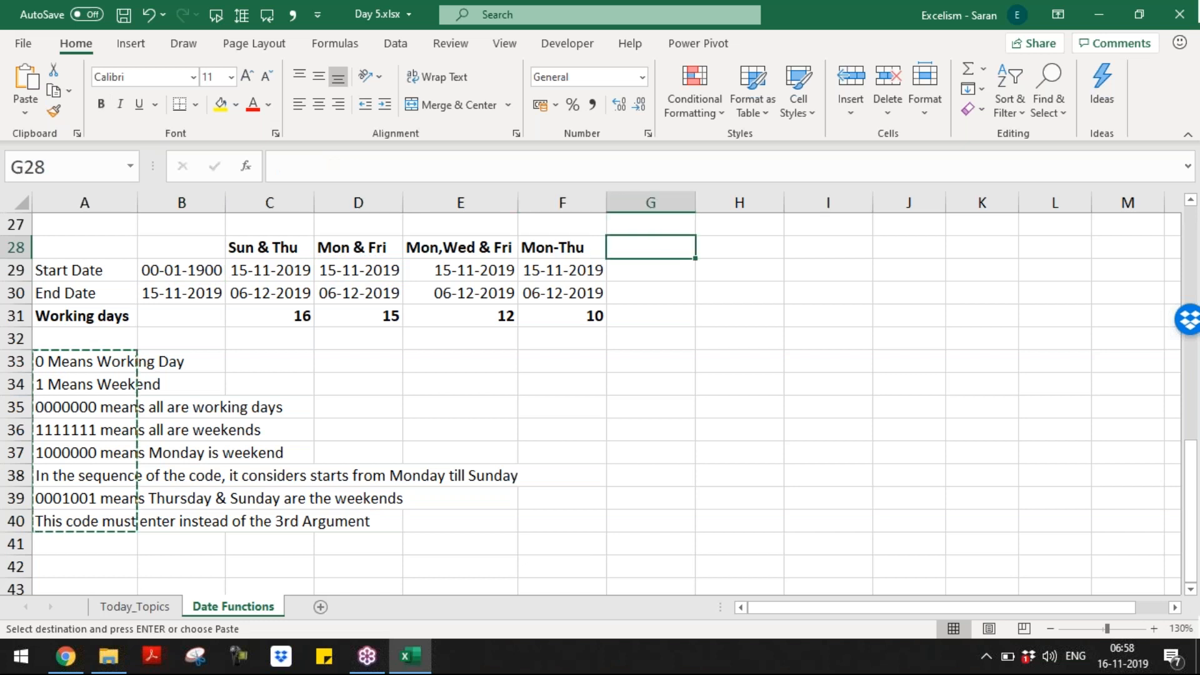
pyautogui.press('Right')
pyautogui.press('Return')
pyautogui.press('Left')
pyautogui.press('Left')
pyautogui.press('Left')
# Step: Label A28 'Weekends' in bold and copy the label to A22 and A16
pyautogui.press('Left')
pyautogui.press('Left')
pyautogui.press('Left')
pyautogui.press('Up')
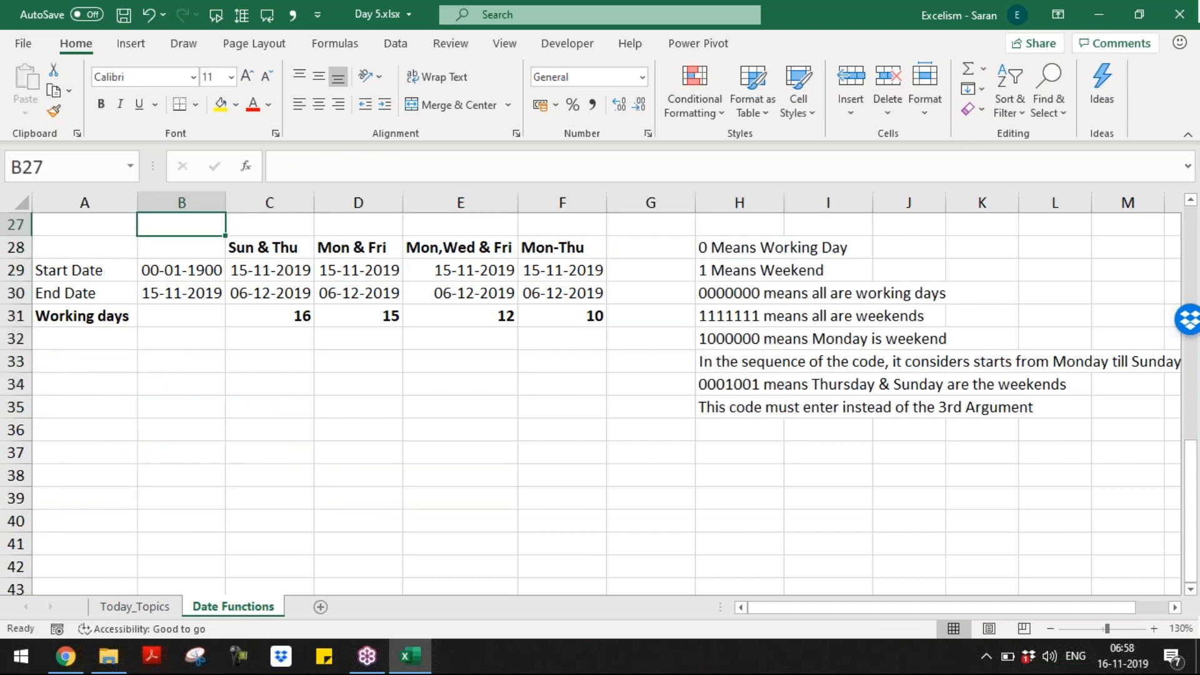
pyautogui.press('Up')
pyautogui.press('Down')
pyautogui.press('Down')
pyautogui.press('Left')
pyautogui.write('Week')
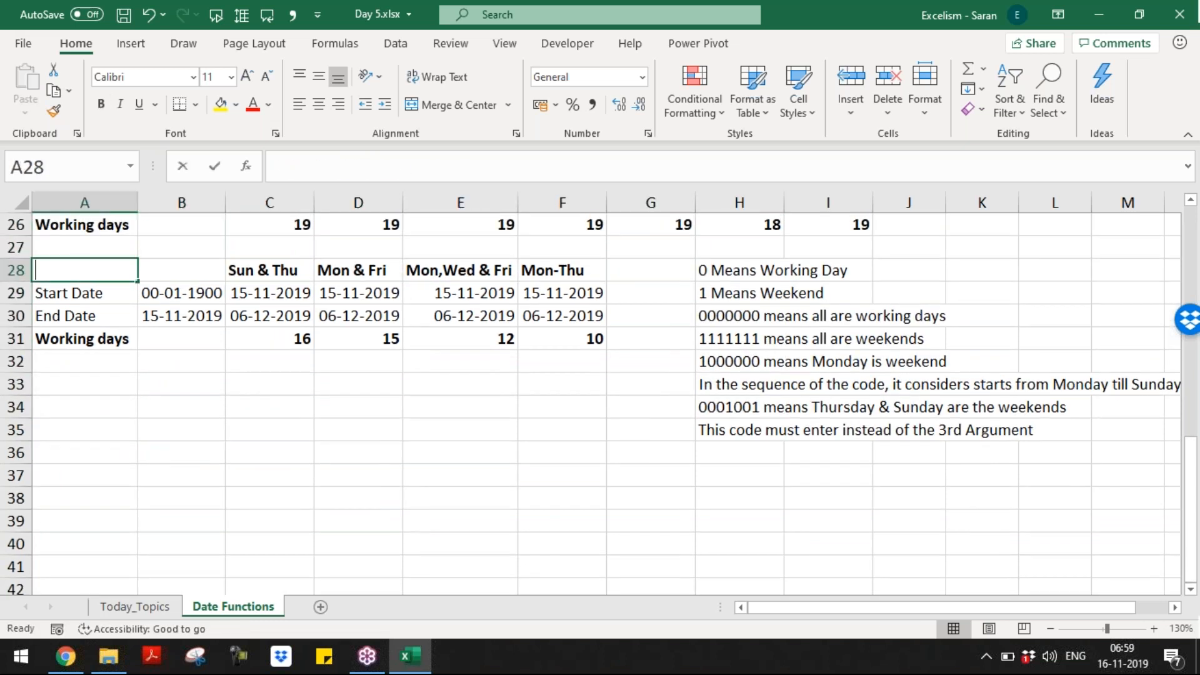
pyautogui.write('ends')
pyautogui.hotkey('ctrl', 'Return')
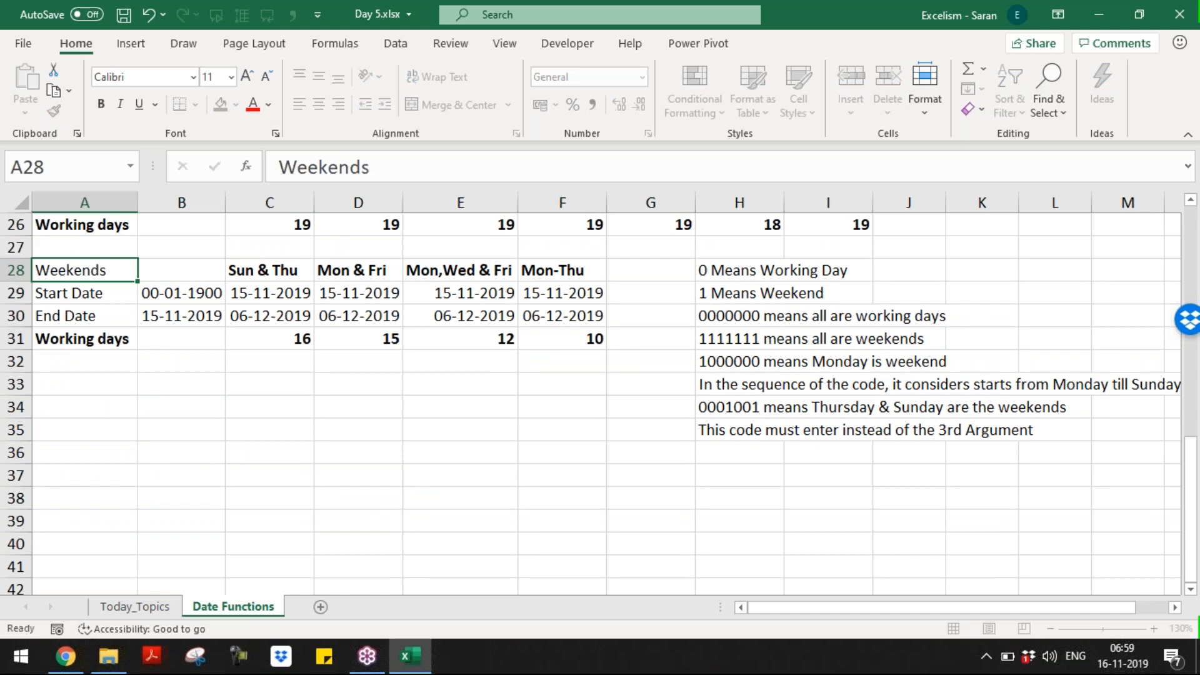
pyautogui.hotkey('ctrl', 'b')
pyautogui.hotkey('ctrl', 'c')
pyautogui.press('Up')
pyautogui.press('Up')
pyautogui.press('Up')
pyautogui.press('Up')
pyautogui.press('Up')
pyautogui.press('Up')
pyautogui.hotkey('ctrl', 'v')
pyautogui.hotkey('ctrl', 'c')
pyautogui.press('Up')
pyautogui.press('Up')
pyautogui.press('Up')
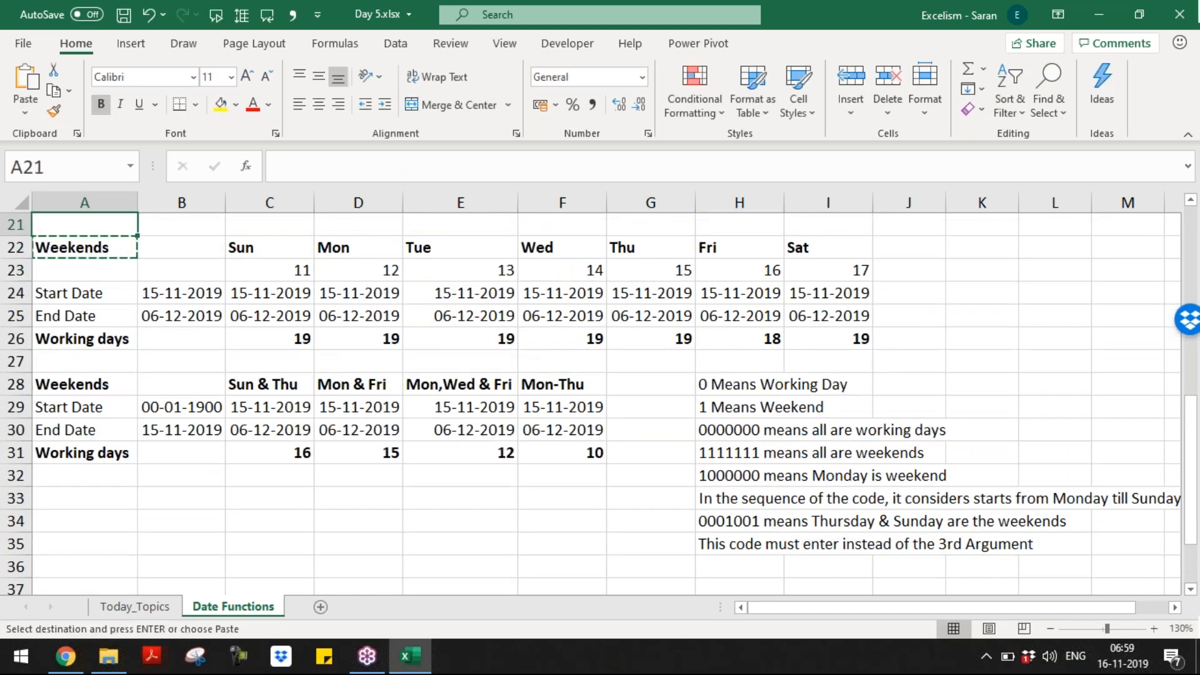
pyautogui.press('Up')
pyautogui.press('Up')
pyautogui.press('Up')
pyautogui.press('Return')
pyautogui.press('Down')
pyautogui.press('Down')
pyautogui.press('Down')
pyautogui.press('Down')
pyautogui.press('Down')
pyautogui.press('Down')
pyautogui.press('Down')
pyautogui.press('Down')
pyautogui.press('Down')
pyautogui.press('Down')
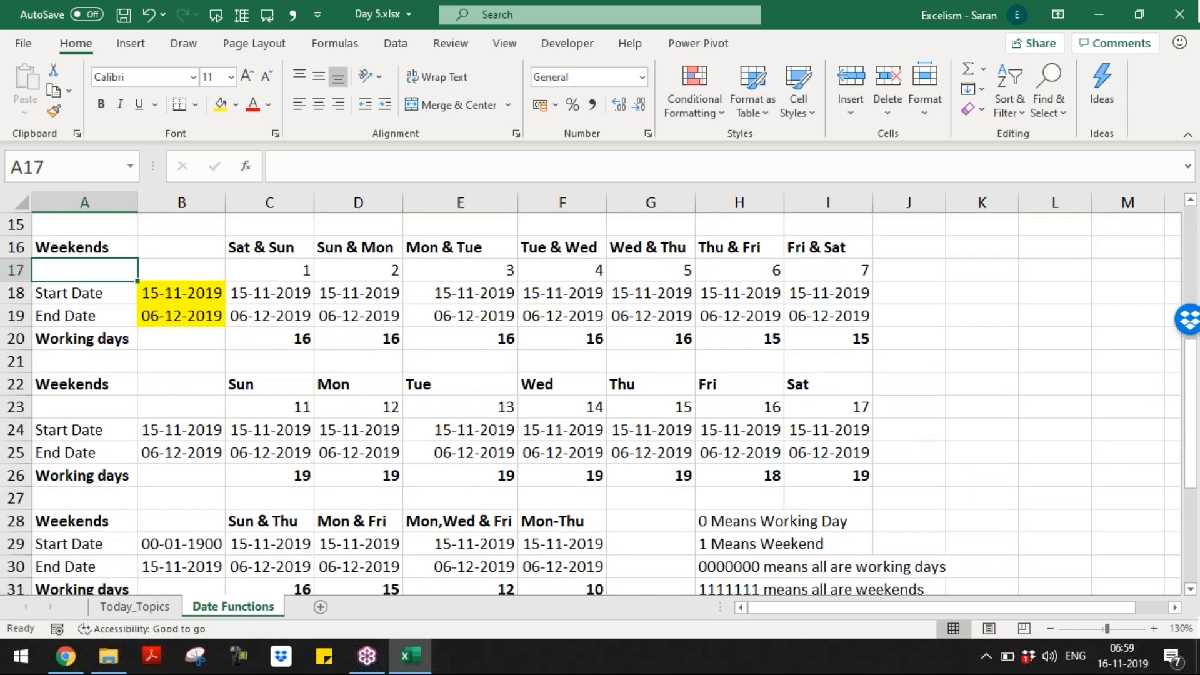
# Step: Insert a blank row above the Start Date row at row 29
pyautogui.press('Down')
pyautogui.press('Down')
pyautogui.press('Down')
pyautogui.press('Down')
pyautogui.press('Up')
pyautogui.hotkey('shift', 'space')
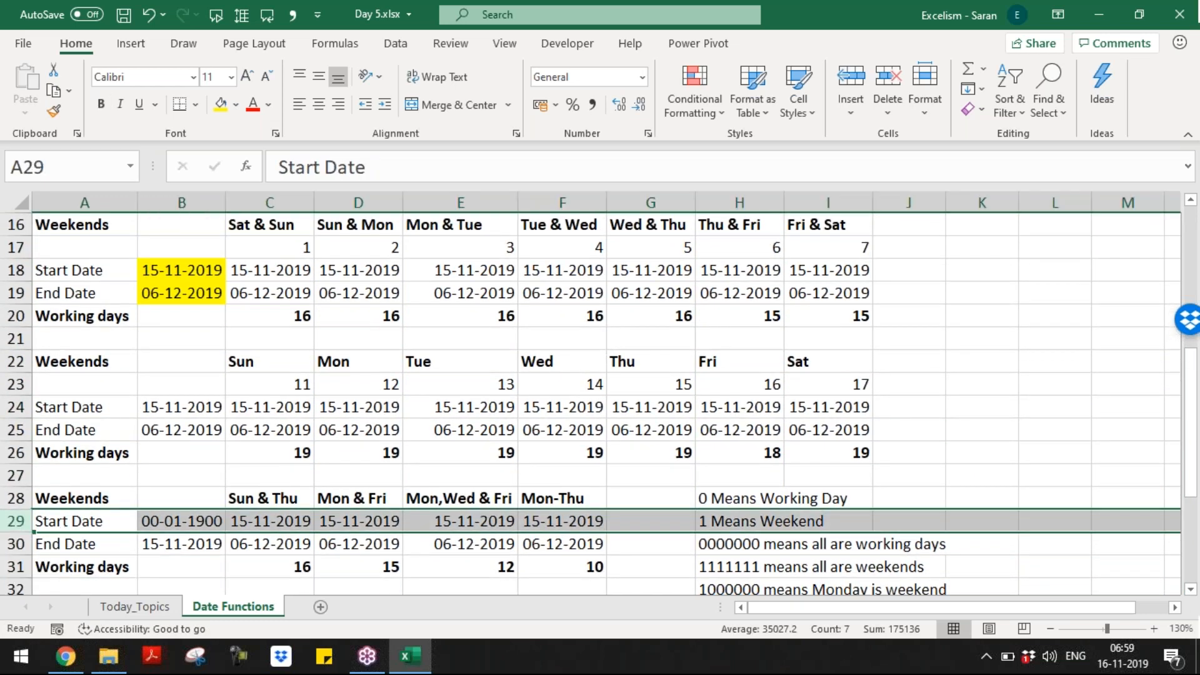
pyautogui.hotkey('ctrl', 'shift', '+')
pyautogui.press('Right')
pyautogui.press('Right')
# Step: Enter the text codes '0001001 in C29 and '1000100 in D29
pyautogui.write("'0")
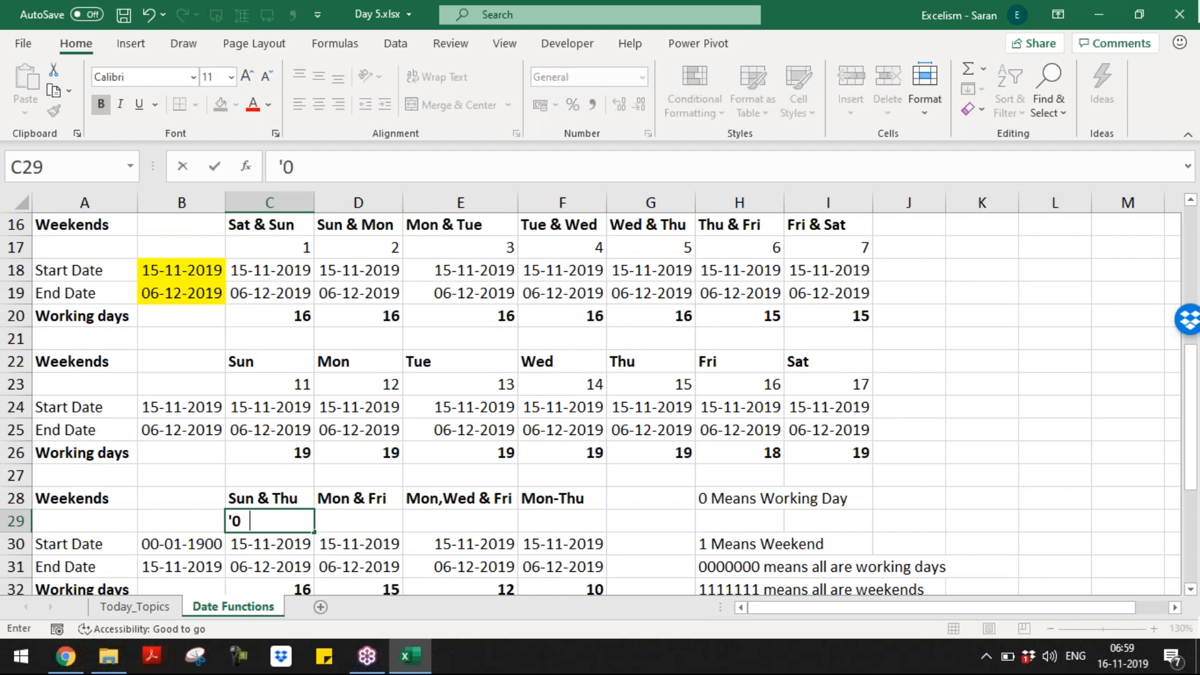
pyautogui.write('00100100')
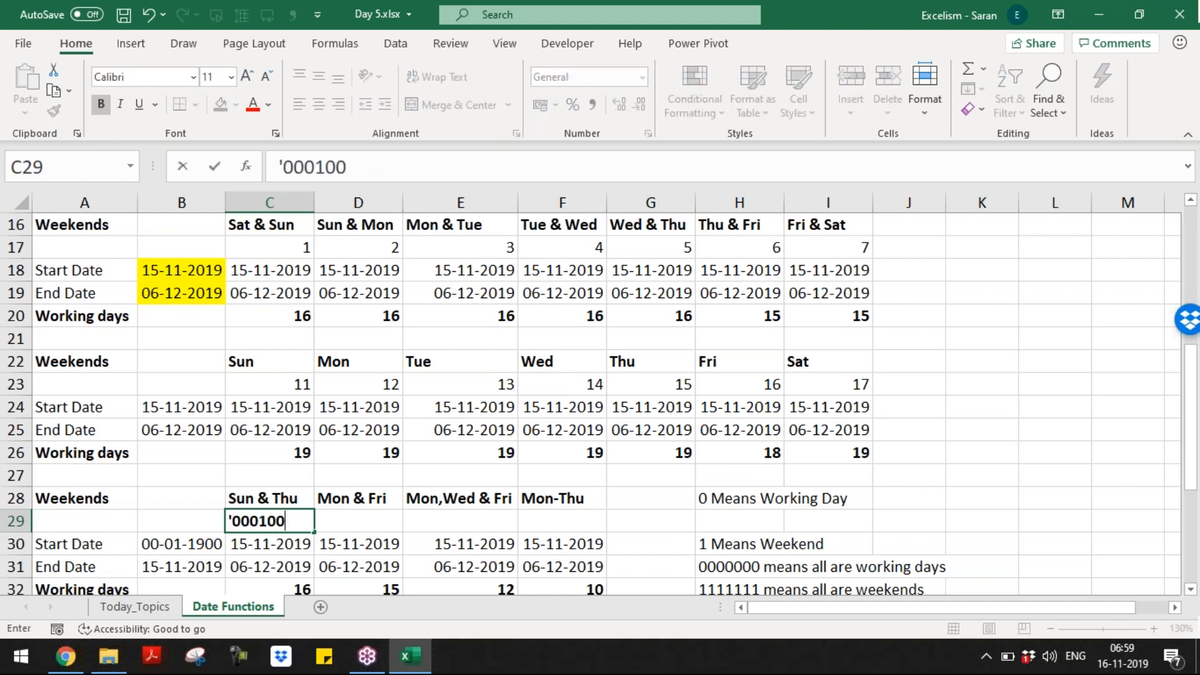
pyautogui.press('Return')
pyautogui.press('Up')
pyautogui.press('Right')
pyautogui.write("'100")
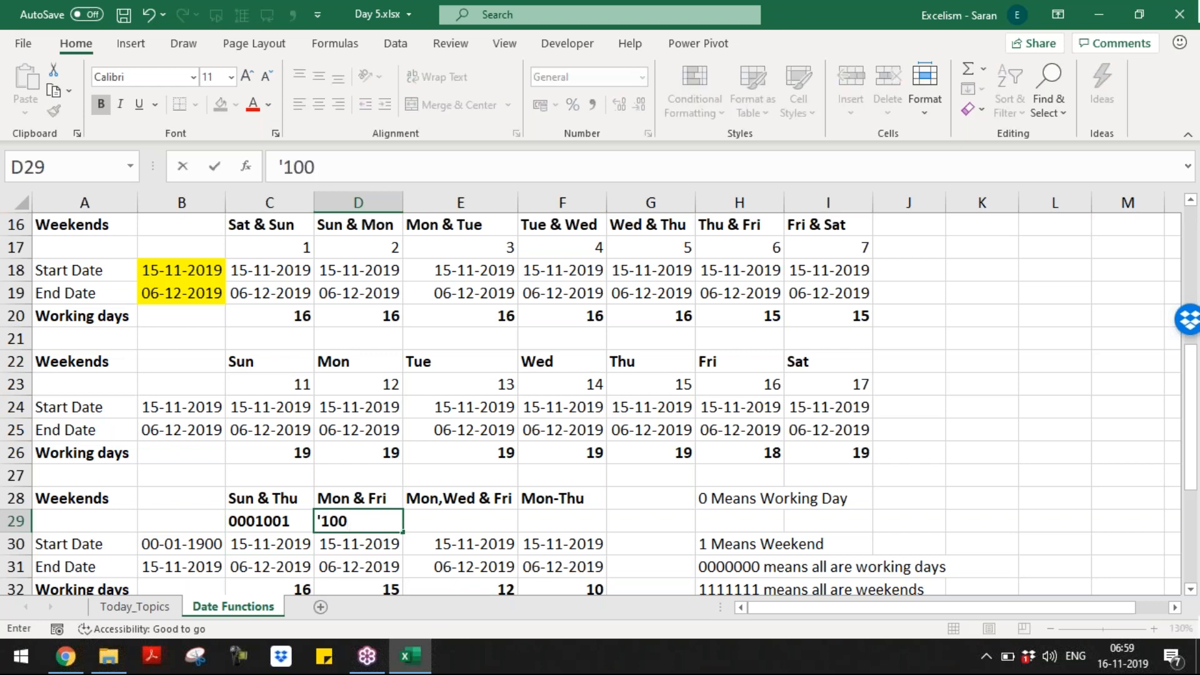
pyautogui.write('00')
pyautogui.press('BackSpace')
pyautogui.write('100')
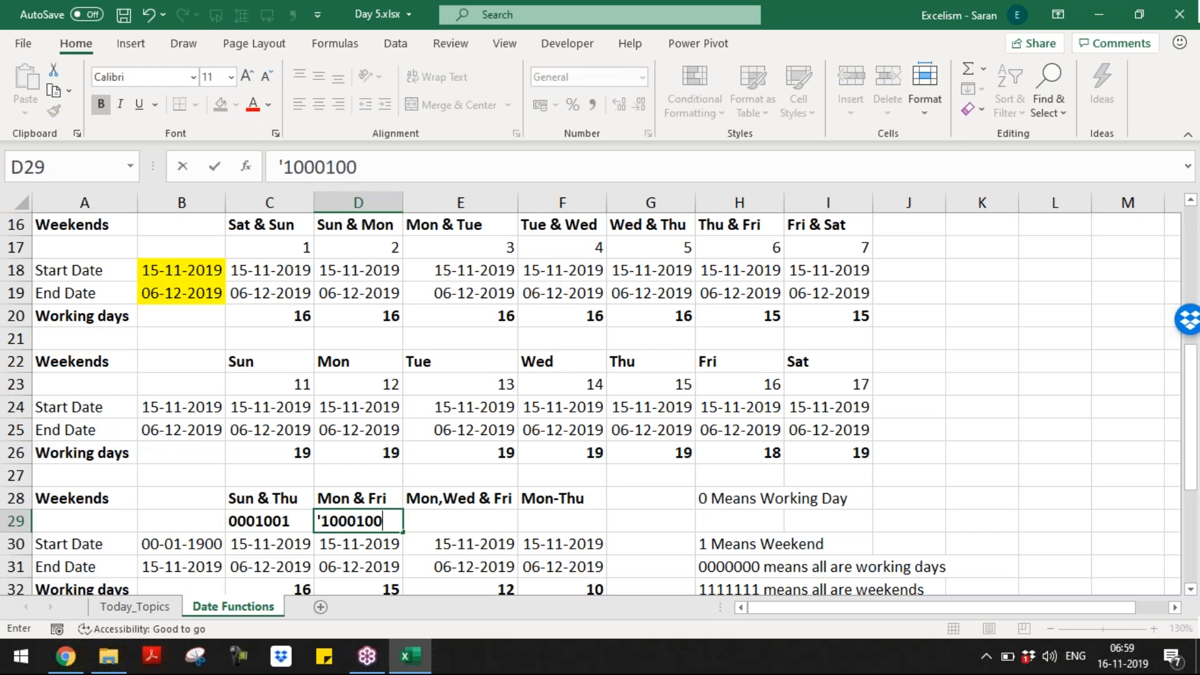
pyautogui.hotkey('ctrl', 'Return')
# Step: Enter the text codes '1010100 in E29 and '1111000 in F29
pyautogui.press('Right')
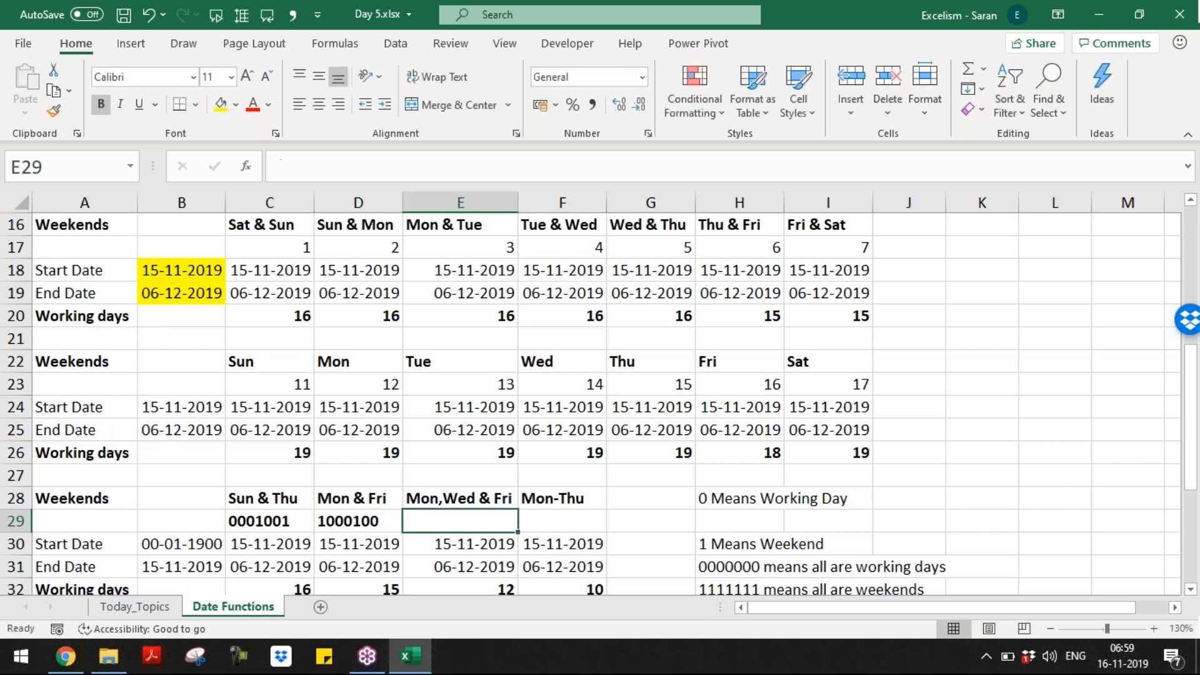
pyautogui.write("'10")
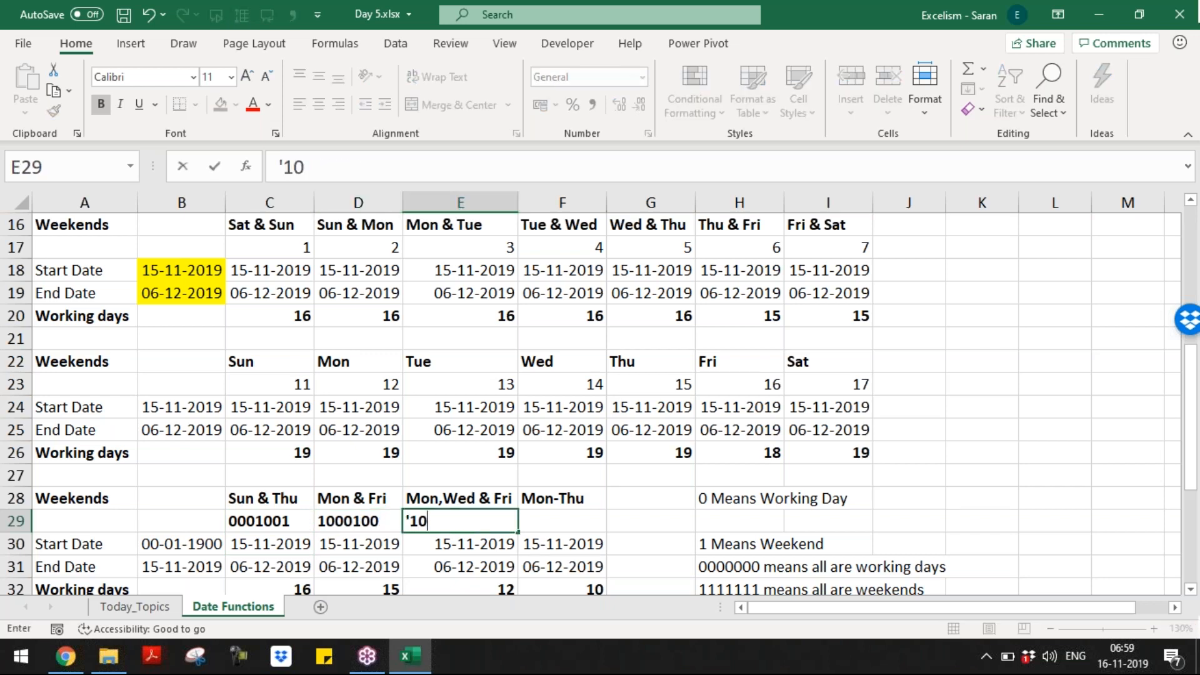
pyautogui.write('10100')
pyautogui.press('Return')
pyautogui.press('Up')
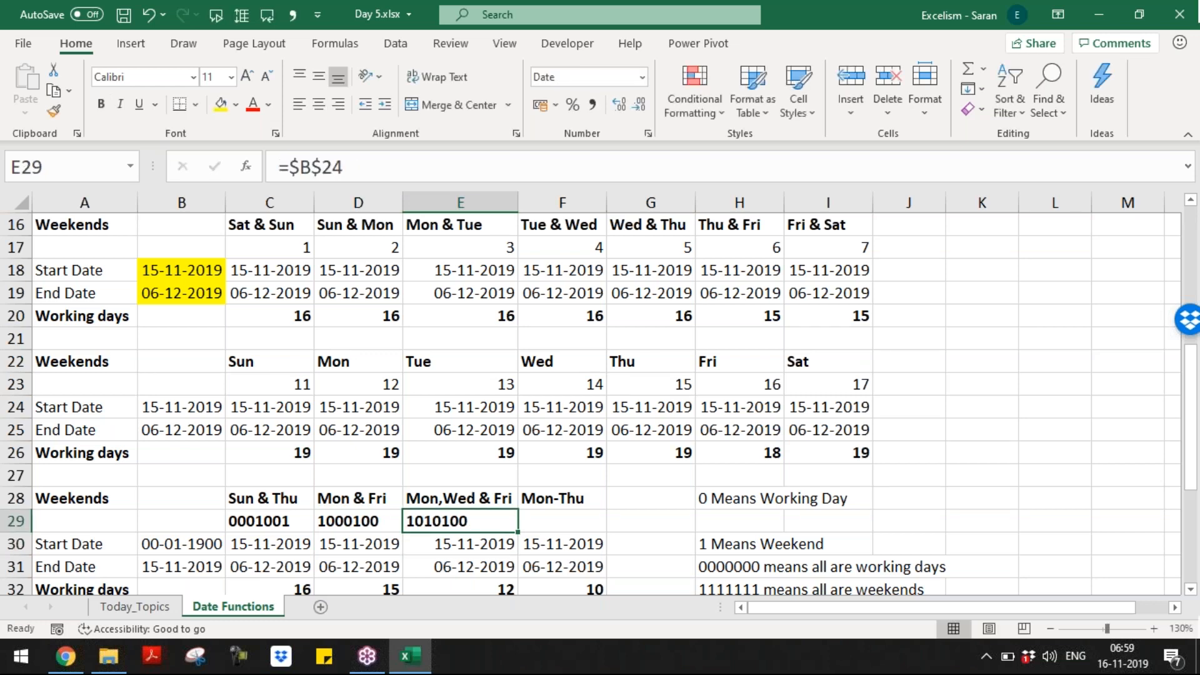
pyautogui.press('Right')
pyautogui.write("'1111000")
pyautogui.press('Return')
# Step: Move the '0 Means Working Day' note from H28 down to H29
pyautogui.press('Down')
pyautogui.press('Down')
pyautogui.press('Down')
pyautogui.press('Down')
pyautogui.press('Down')
pyautogui.press('Up')
pyautogui.press('Up')
pyautogui.press('Up')
pyautogui.press('Up')
pyautogui.press('Up')
pyautogui.press('Up')
pyautogui.press('Right')
pyautogui.press('Right')
pyautogui.press('Up')
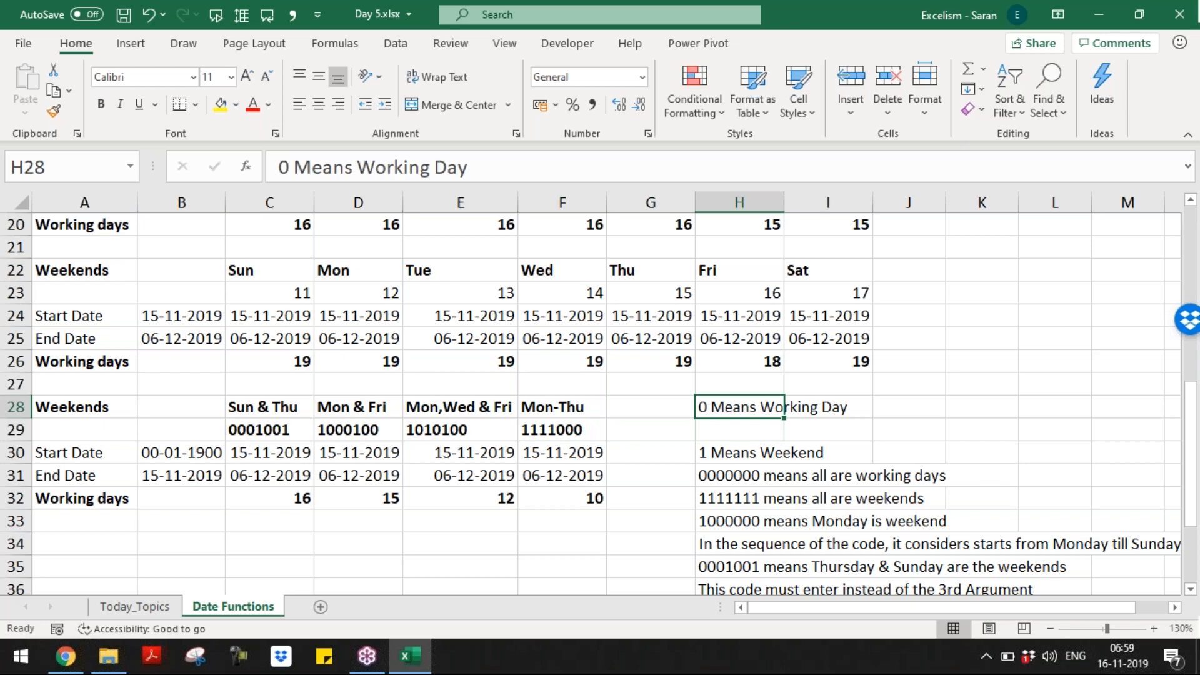
pyautogui.hotkey('ctrl', 'x')
pyautogui.press('Down')
pyautogui.press('Return')
# Step: Copy the Start Date and End Date cells A30:B31 of the third table
pyautogui.press('Down')
pyautogui.press('Down')
pyautogui.press('Down')
pyautogui.press('Down')
pyautogui.press('Left')
pyautogui.press('Left')
pyautogui.press('Left')
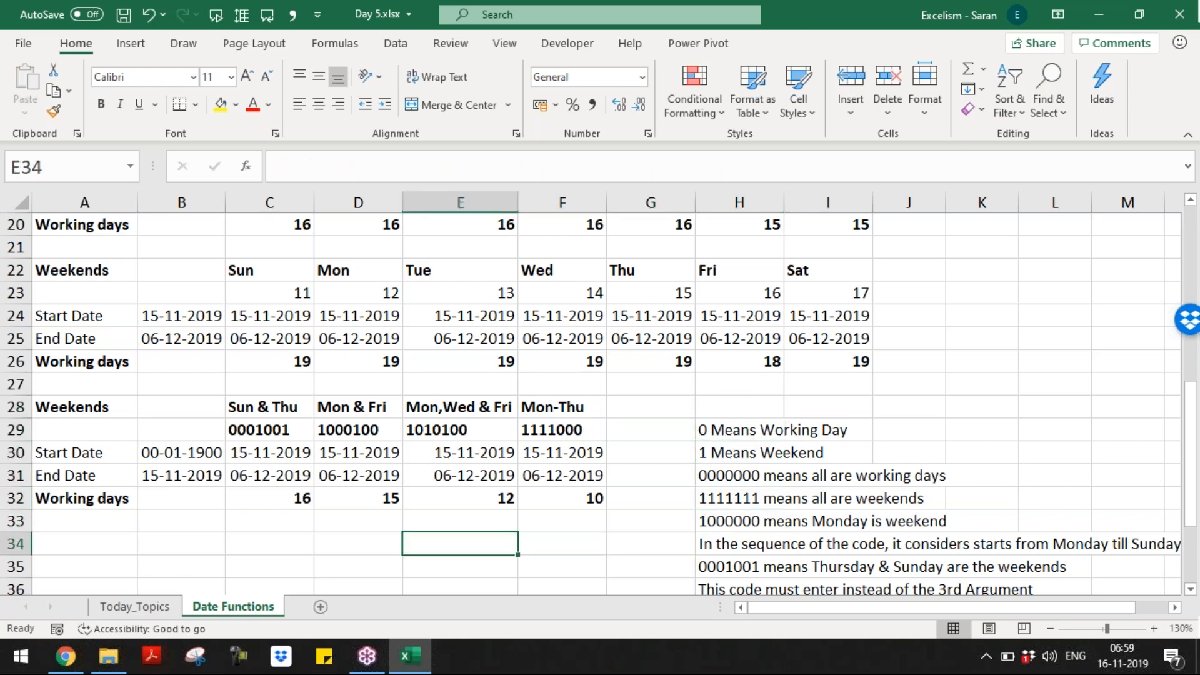
pyautogui.press('Left')
pyautogui.press('Left')
pyautogui.press('Left')
pyautogui.press('Left')
pyautogui.press('Down')
pyautogui.press('Down')
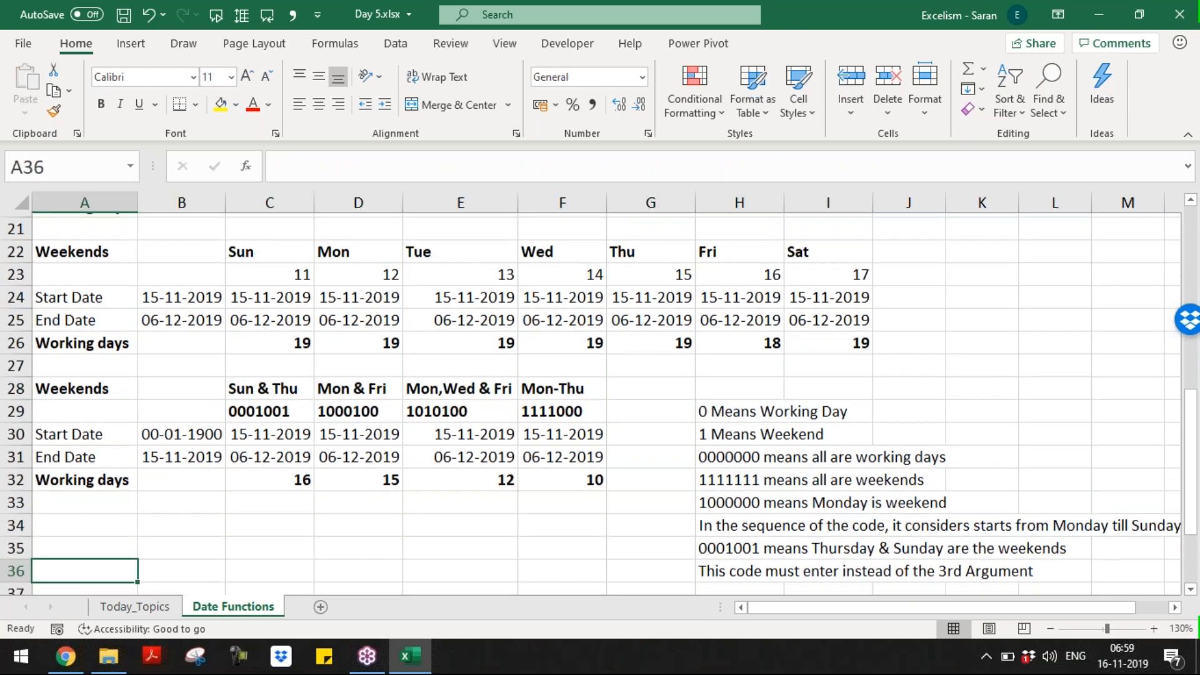
pyautogui.press('Down')
pyautogui.press('Down')
pyautogui.press('Down')
pyautogui.press('Down')
pyautogui.press('Up')
pyautogui.press('Up')
pyautogui.press('Up')
pyautogui.press('Up')
pyautogui.press('Up')
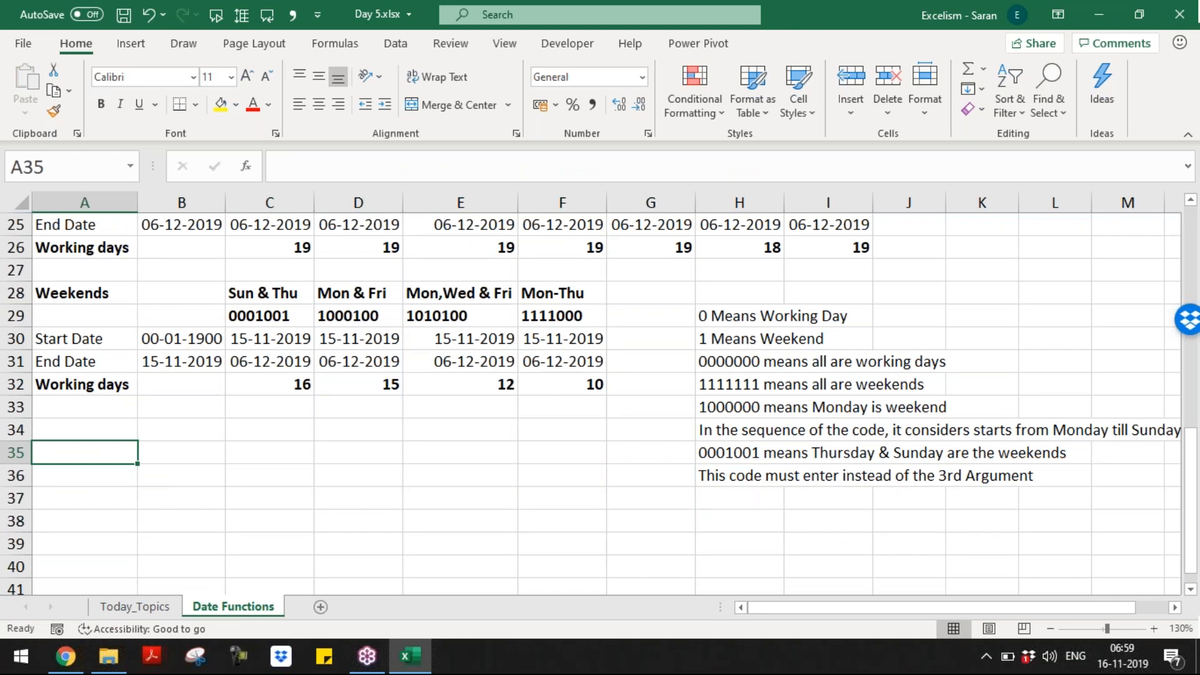
pyautogui.press('Up')
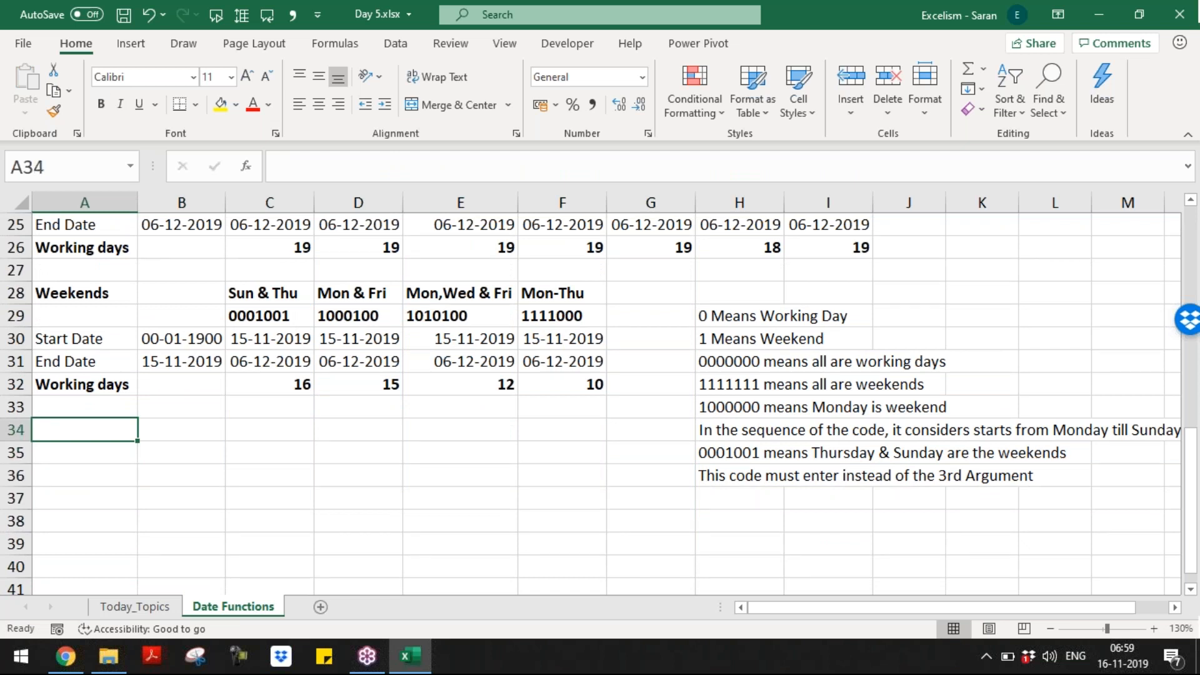
pyautogui.press('Up')
pyautogui.press('Up')
# Step: Link B30 to =B24 and B31 to =B25, showing 15-11-2019 and 06-12-2019
pyautogui.press('Up')
pyautogui.press('Up')
pyautogui.hotkey('shift', 'Down')
pyautogui.hotkey('shift', 'Right')
pyautogui.hotkey('ctrl', 'c')
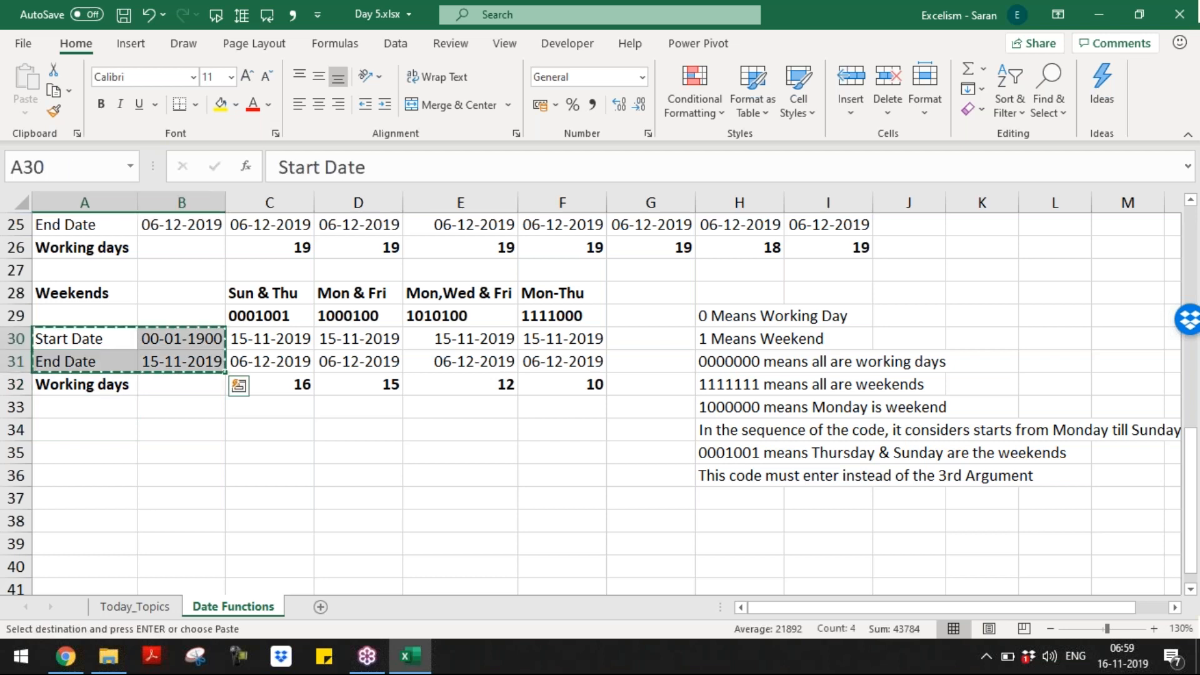
pyautogui.hotkey('shift', 'Left')
pyautogui.hotkey('shift', 'Up')
pyautogui.press('Right')
pyautogui.press('Up')
pyautogui.press('Up')
pyautogui.press('Up')
pyautogui.press('Up')
pyautogui.press('Up')
pyautogui.press('Up')
pyautogui.press('Up')
pyautogui.press('Up')
pyautogui.press('Up')
pyautogui.press('Down')
pyautogui.press('Down')
pyautogui.press('Down')
pyautogui.press('Down')
pyautogui.press('Down')
pyautogui.press('Down')
pyautogui.press('Down')
pyautogui.press('Down')
pyautogui.press('Down')
pyautogui.press('F2')
pyautogui.press('F2')
pyautogui.press('Up')
pyautogui.press('Up')
pyautogui.press('Up')
pyautogui.press('Up')
pyautogui.press('Up')
pyautogui.press('Up')
pyautogui.press('Return')
pyautogui.press('Down')
pyautogui.press('Up')
pyautogui.press('F2')
pyautogui.press('F2')
pyautogui.press('Up')
pyautogui.press('Up')
pyautogui.press('Up')
pyautogui.press('Up')
pyautogui.press('Up')
pyautogui.press('Up')
pyautogui.press('Up')
pyautogui.press('Return')
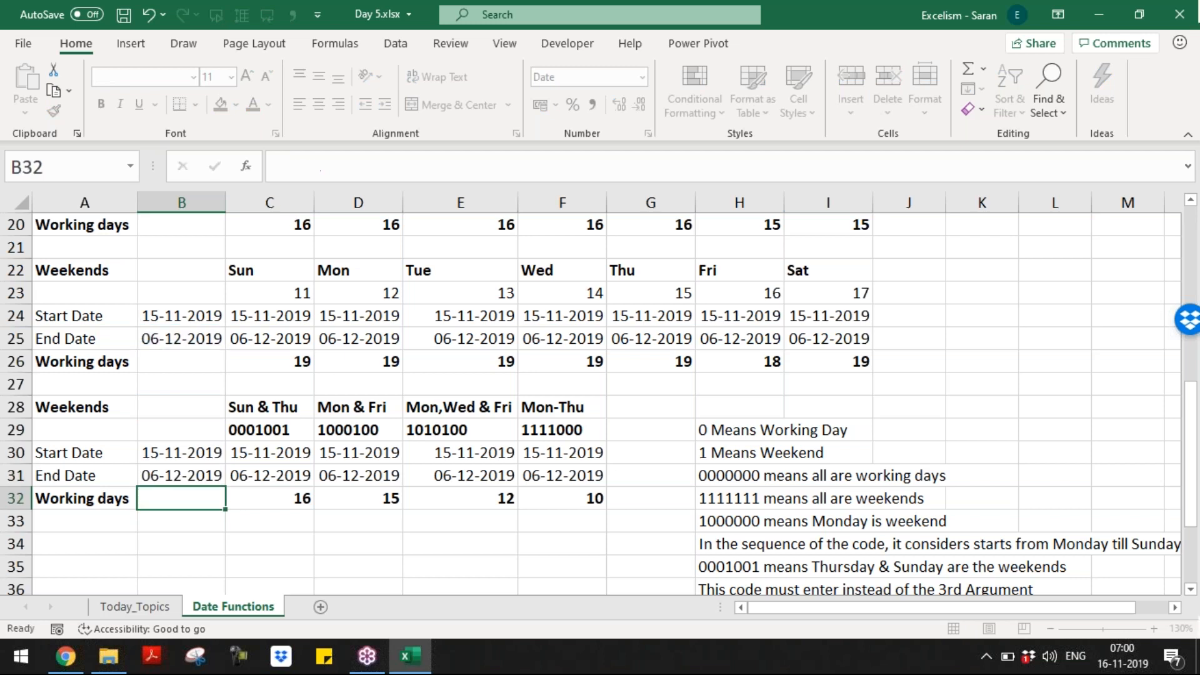
pyautogui.click(181, 453)
pyautogui.press('Down')
pyautogui.press('Down')
pyautogui.press('Down')
pyautogui.press('Down')
pyautogui.press('Down')
pyautogui.press('Down')
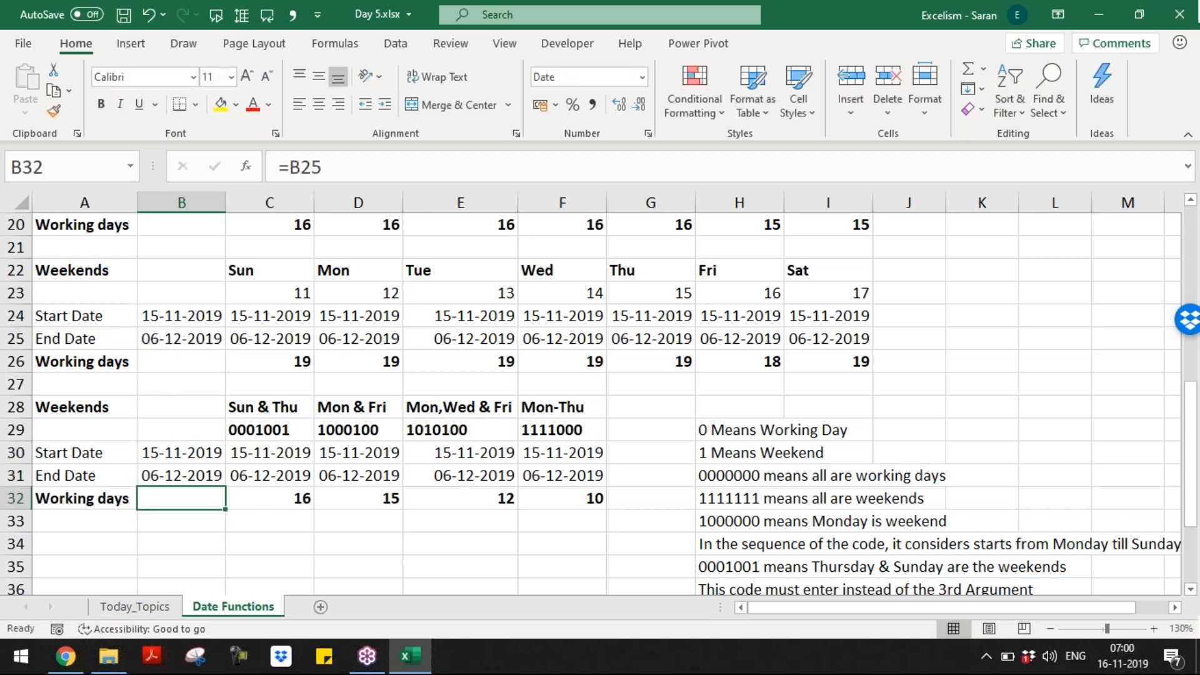
pyautogui.press('Down')
pyautogui.press('Down')
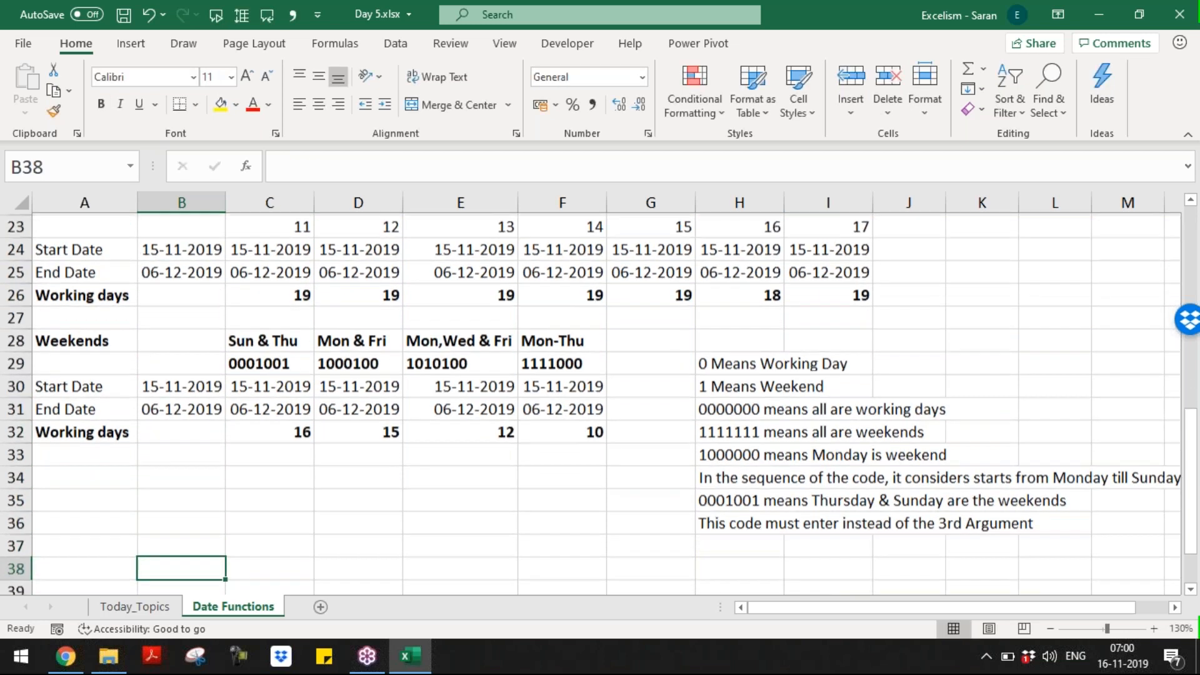
pyautogui.click(85, 475)
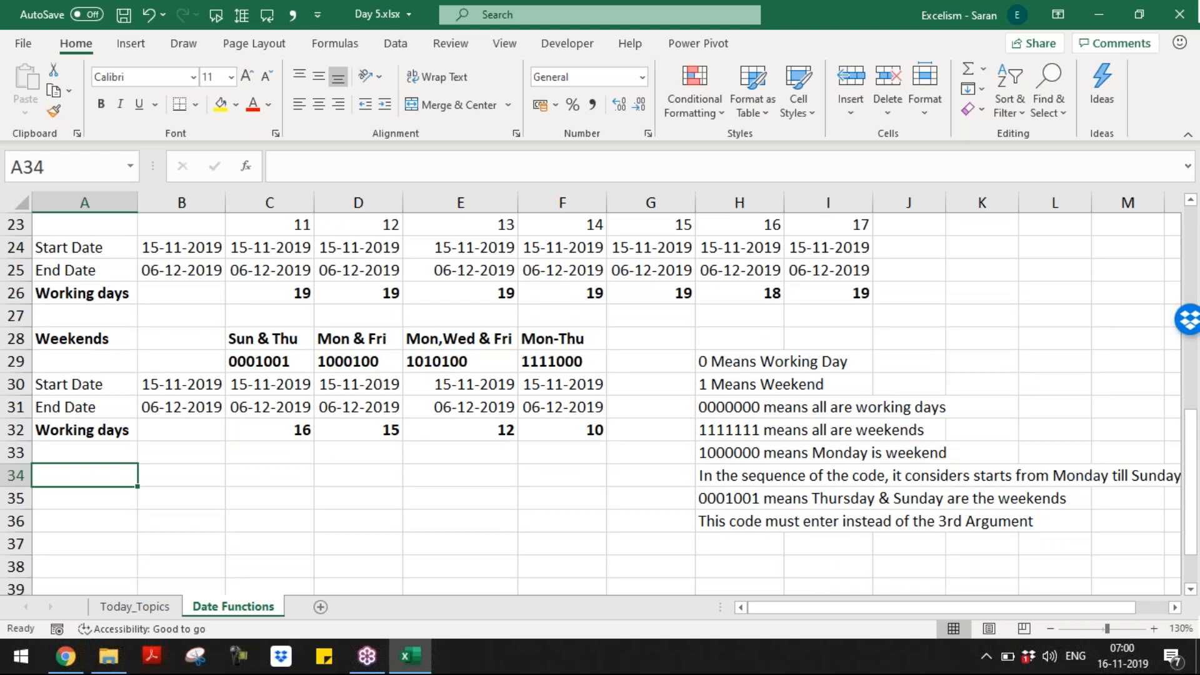
# Step: Enter 'How many sundays are b/w start date and end date?' in A34
pyautogui.write('How many sundays are b/w ')
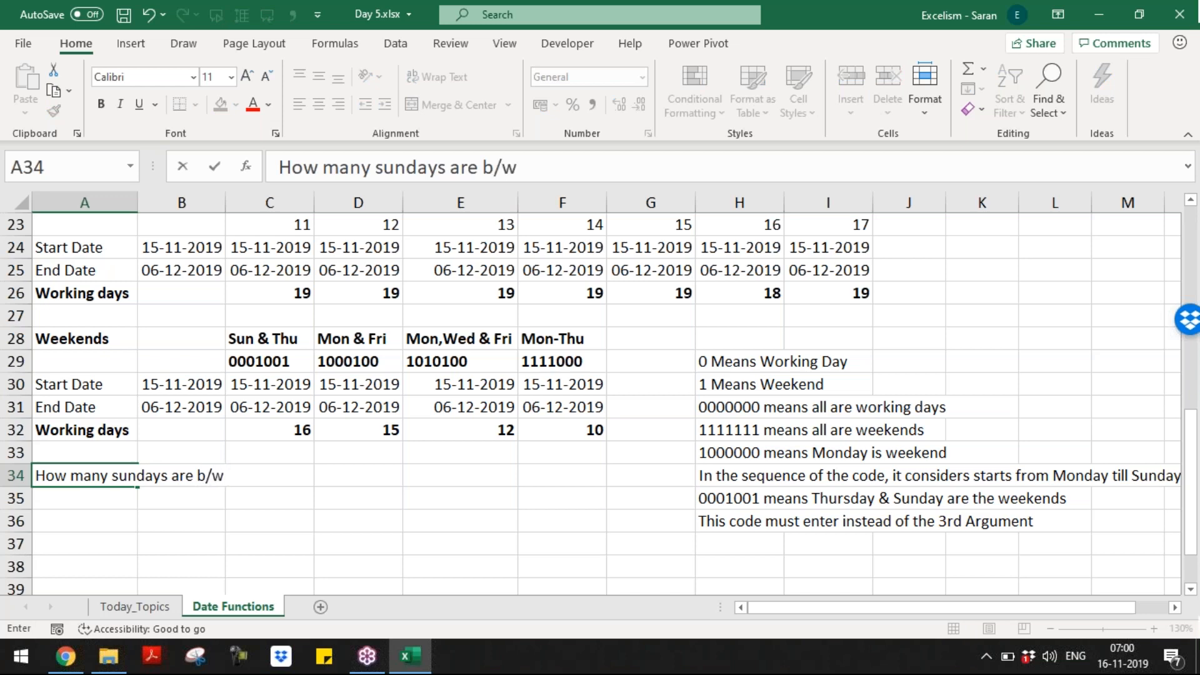
pyautogui.write('start date and end a')
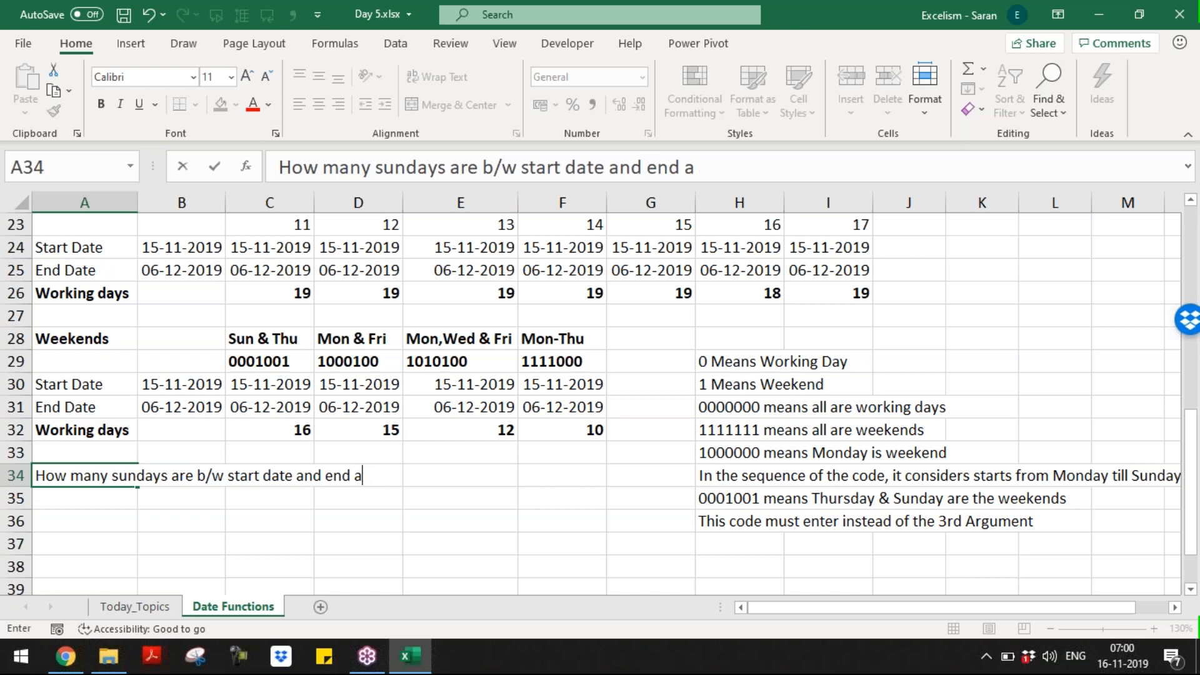
pyautogui.press('BackSpace')
pyautogui.write('date')
pyautogui.press('Return')
pyautogui.press('Up')
pyautogui.press('F2')
pyautogui.write('?')
pyautogui.press('Return')
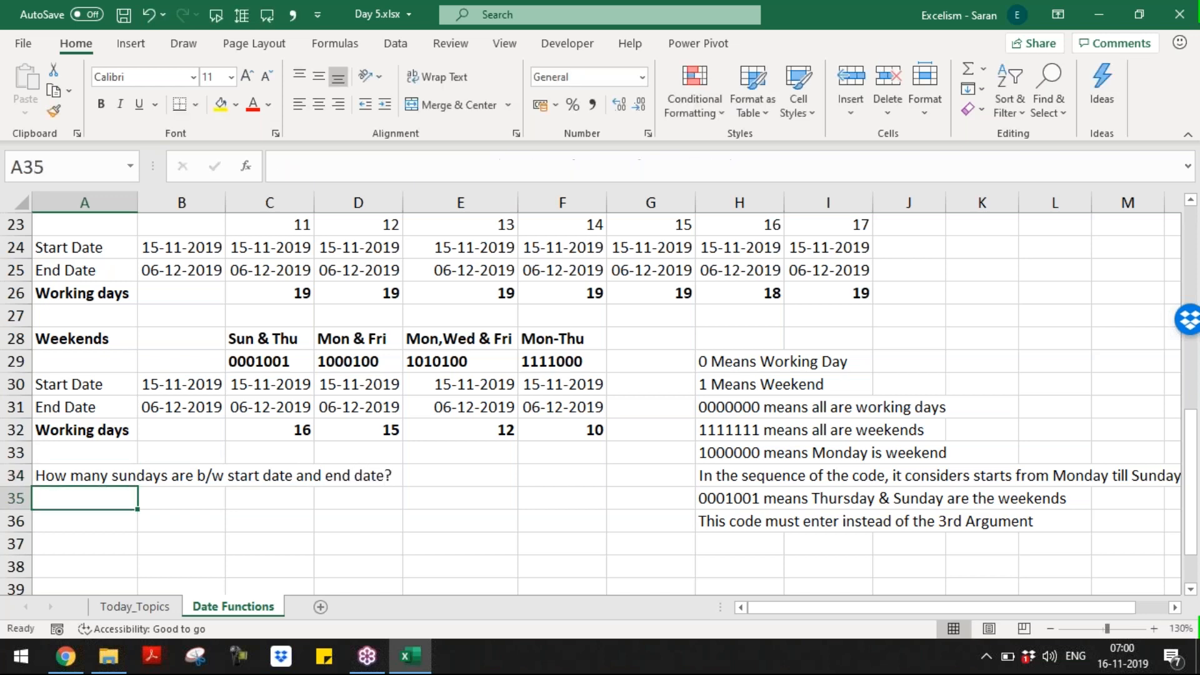
# Step: Enter 'Is it possible?' in A35
pyautogui.write('Is it possible>')
pyautogui.press('BackSpace')
pyautogui.write('?')
pyautogui.press('Return')
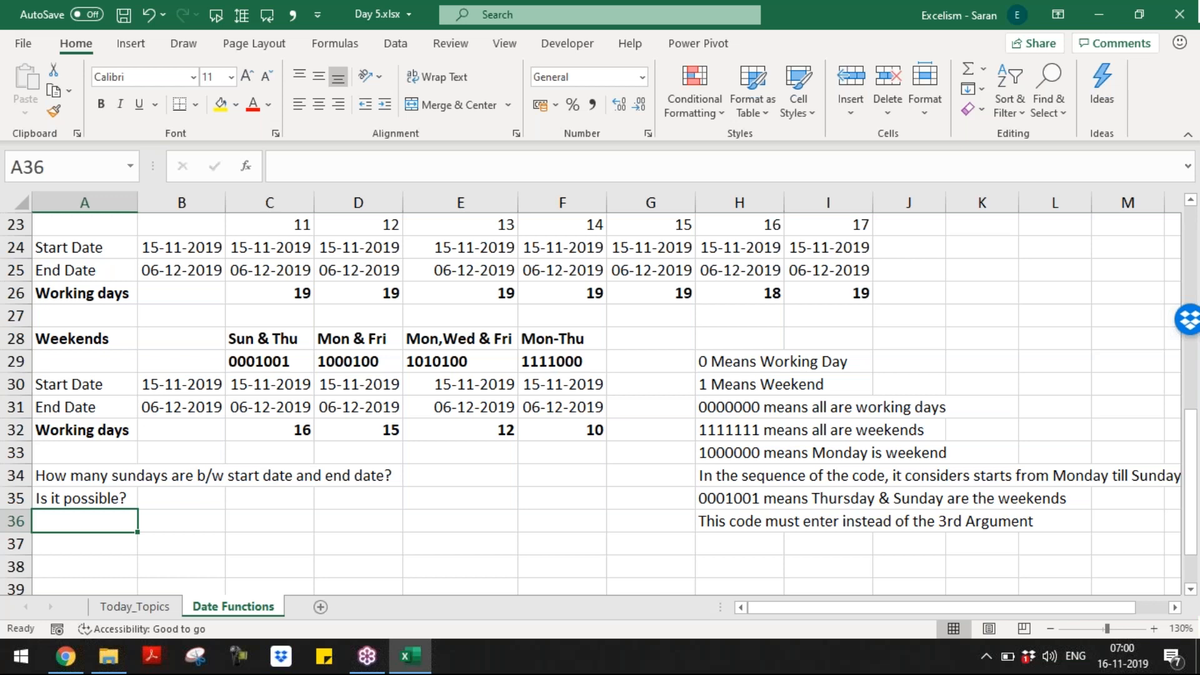
# Step: Enter 'Yes.' in A36 and the label 'How many Sun?' in C37
pyautogui.write('Yes.')
pyautogui.press('Return')
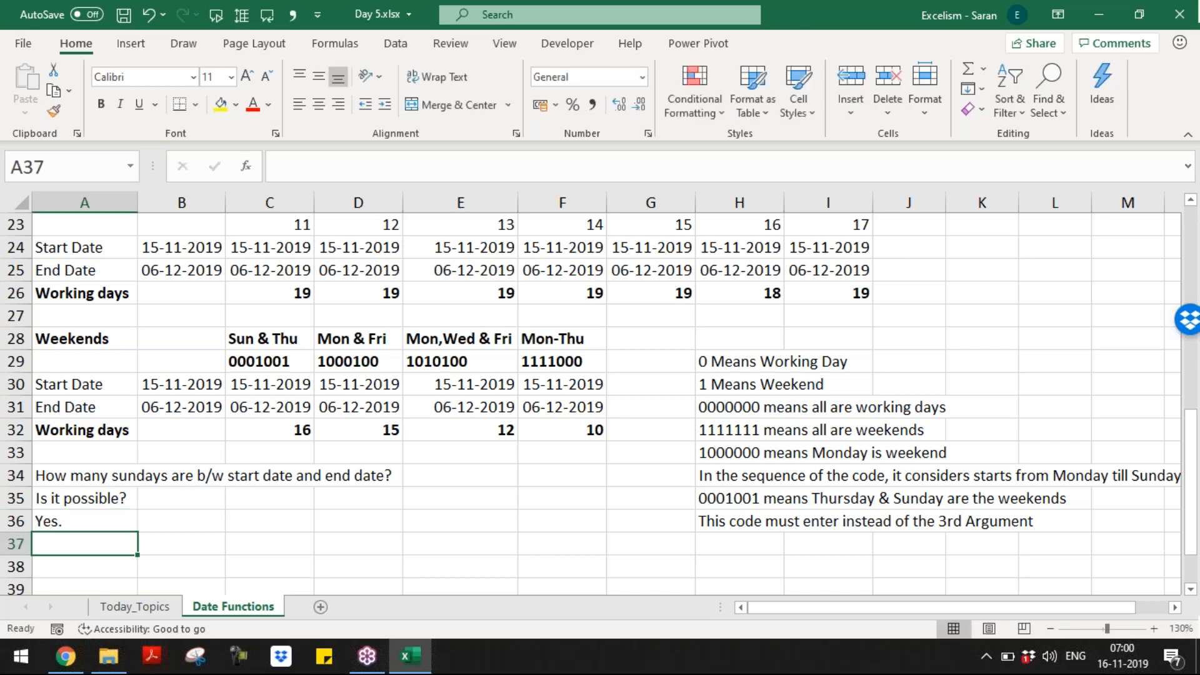
pyautogui.press('Right')
pyautogui.press('Right')
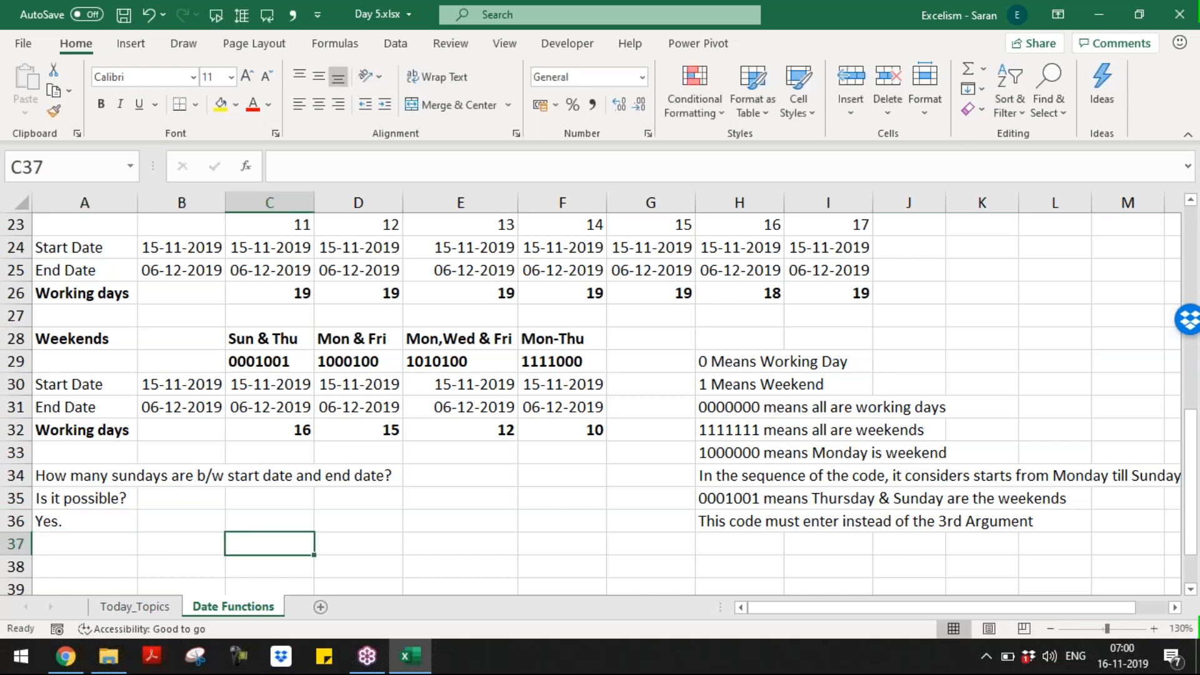
pyautogui.write('All Sun')
pyautogui.press('BackSpace')
pyautogui.press('BackSpace')
pyautogui.press('BackSpace')
pyautogui.press('BackSpace')
pyautogui.press('BackSpace')
pyautogui.press('BackSpace')
pyautogui.press('BackSpace')
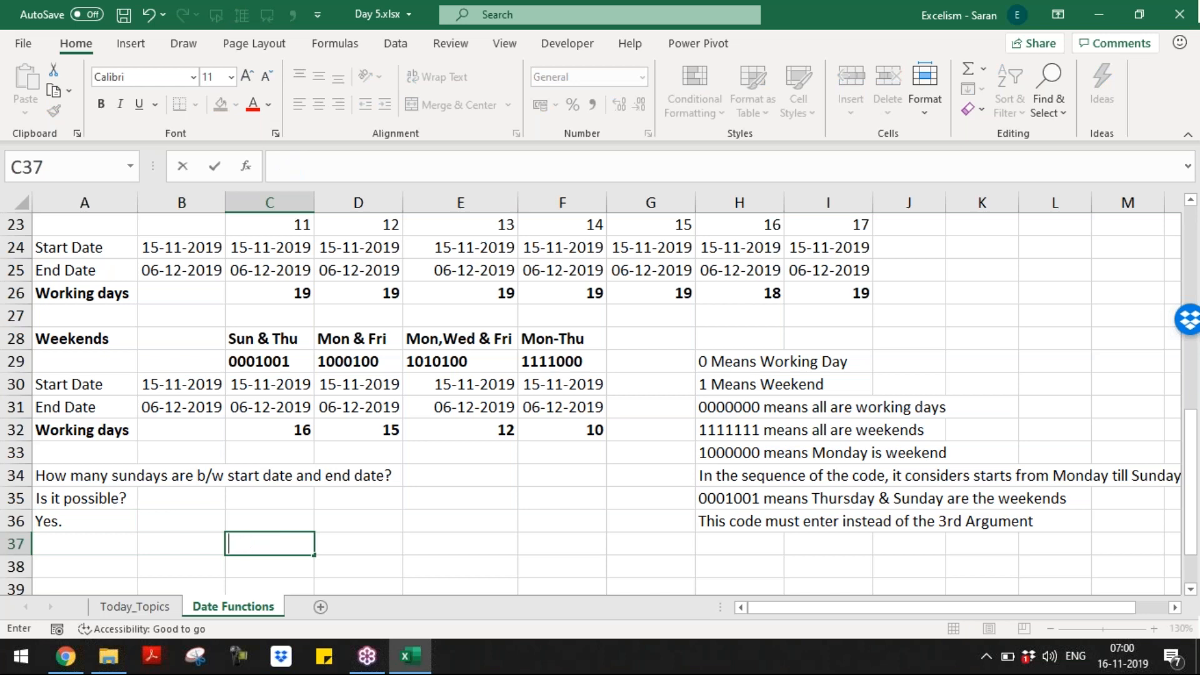
pyautogui.write('How many Sun?')
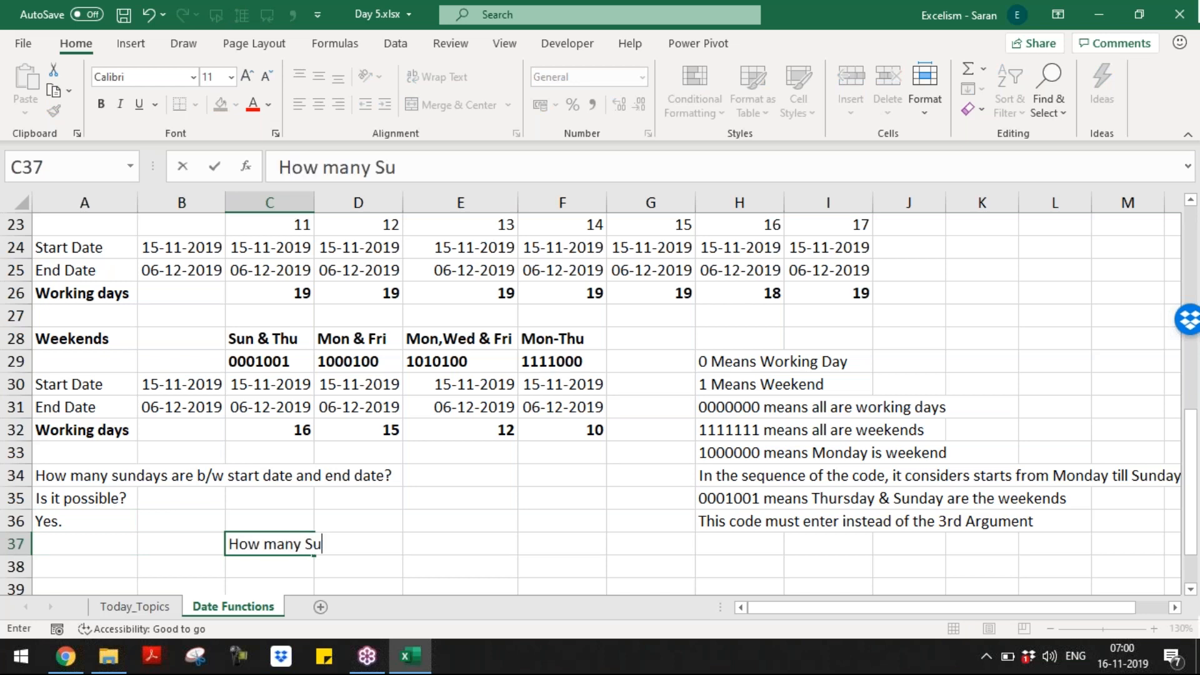
pyautogui.press('Return')
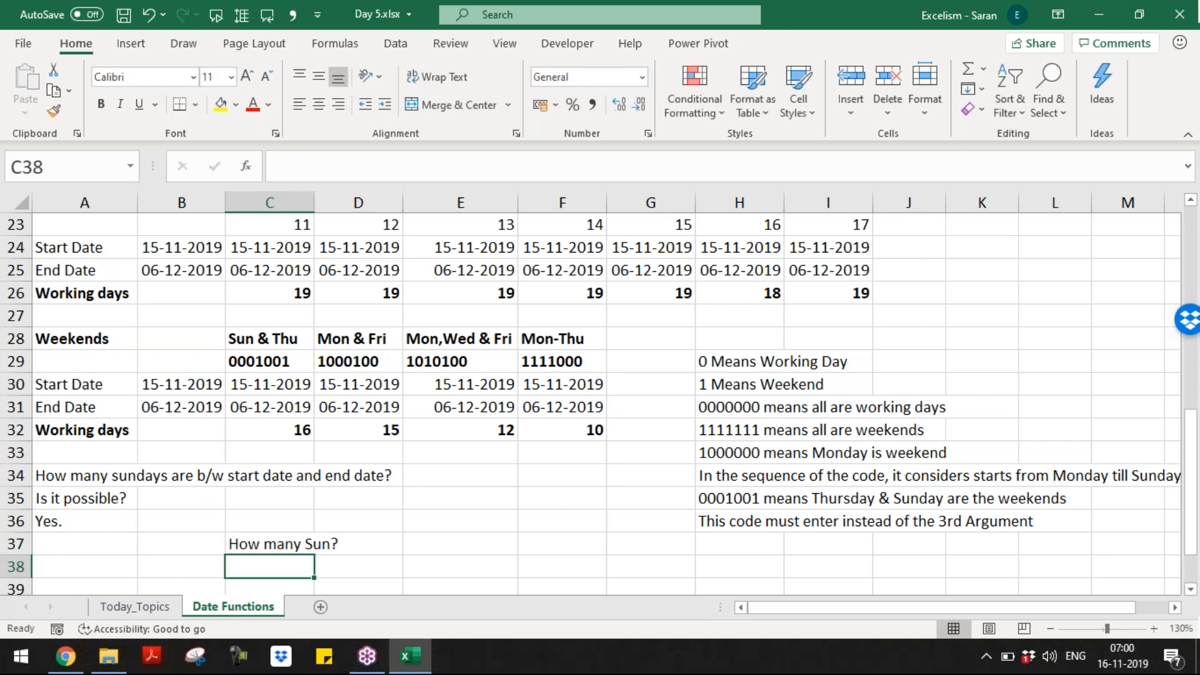
# Step: AutoFit column C's width to fit the 'How many Sun?' label
pyautogui.press('Up')
pyautogui.hotkey('alt', 'o')
pyautogui.press('a')
pyautogui.press('Escape')
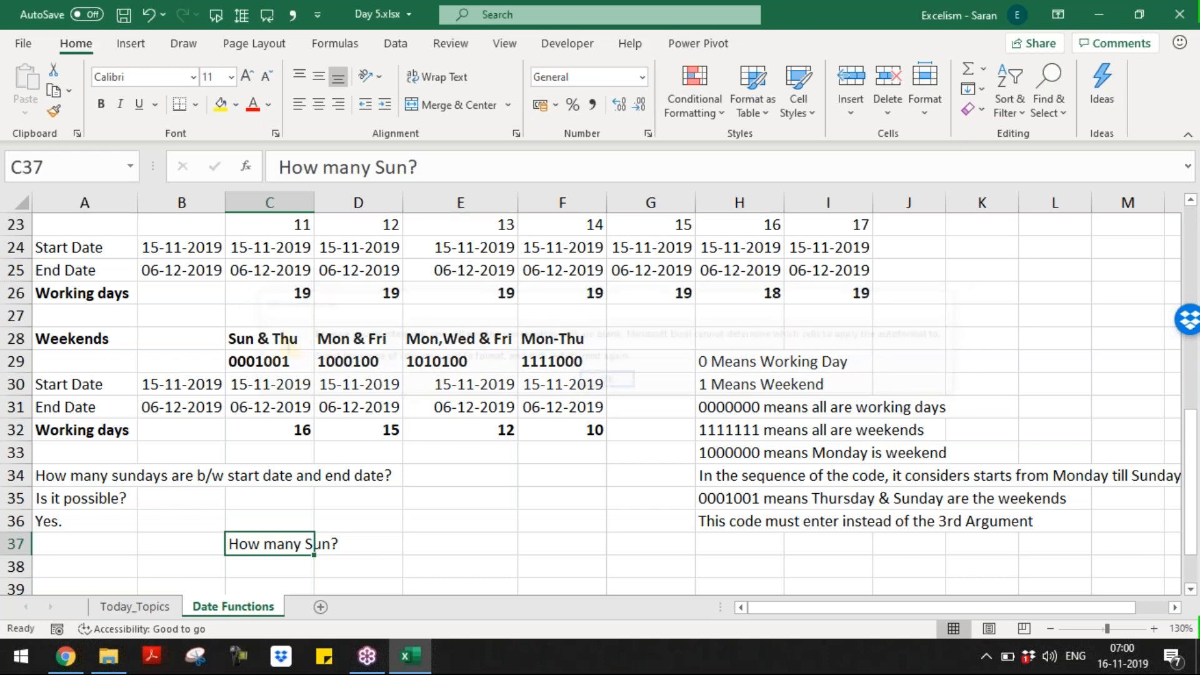
pyautogui.hotkey('alt', 'o')
pyautogui.press('c')
pyautogui.press('a')
pyautogui.press('Down')
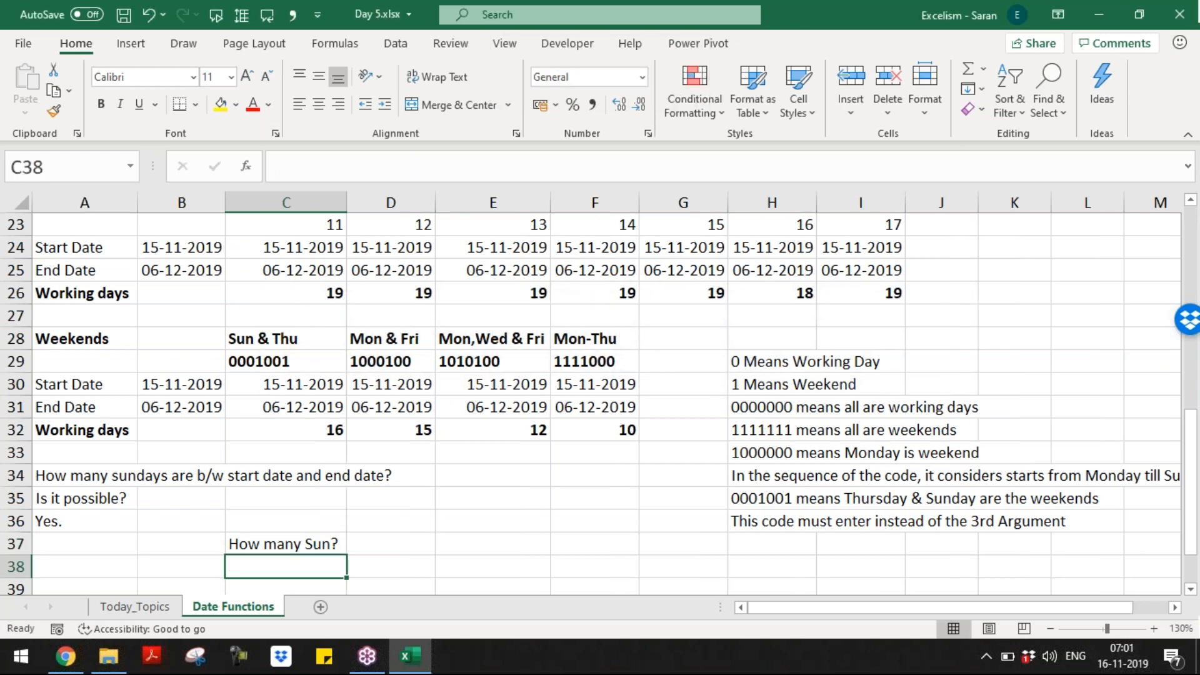
# Step: Enter weekend code '1111110 in C38 and copy the date and working-days block A30:C32 to row 39
pyautogui.write("'11")
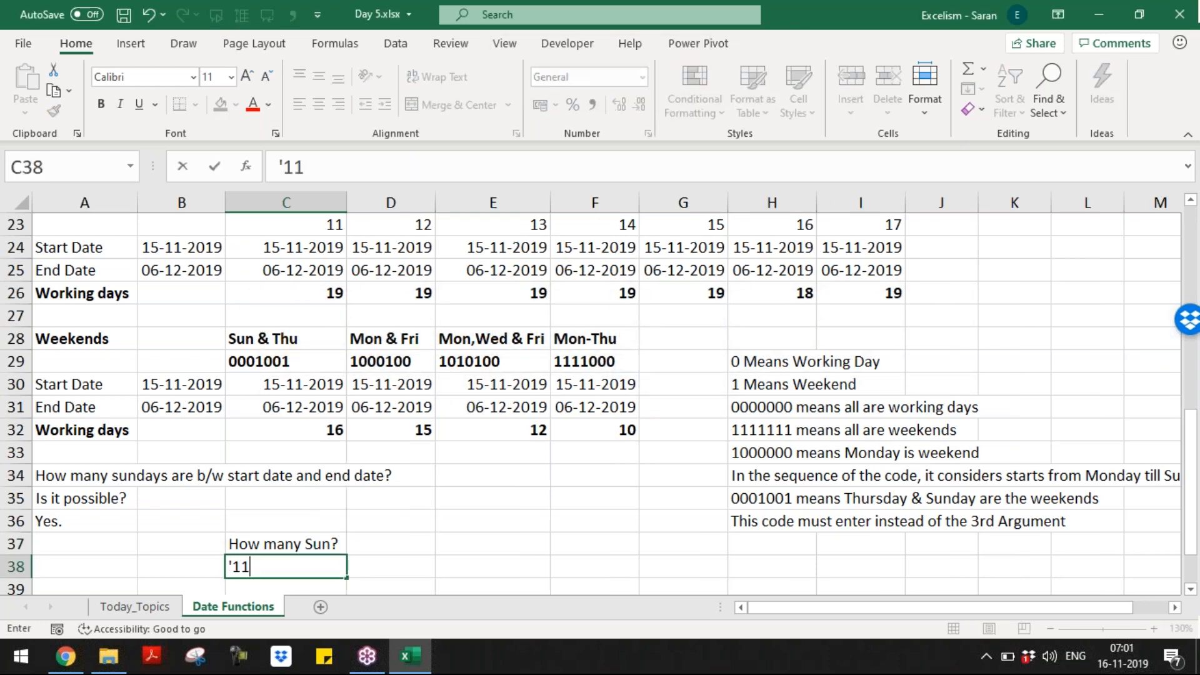
pyautogui.write('11110')
pyautogui.press('Return')
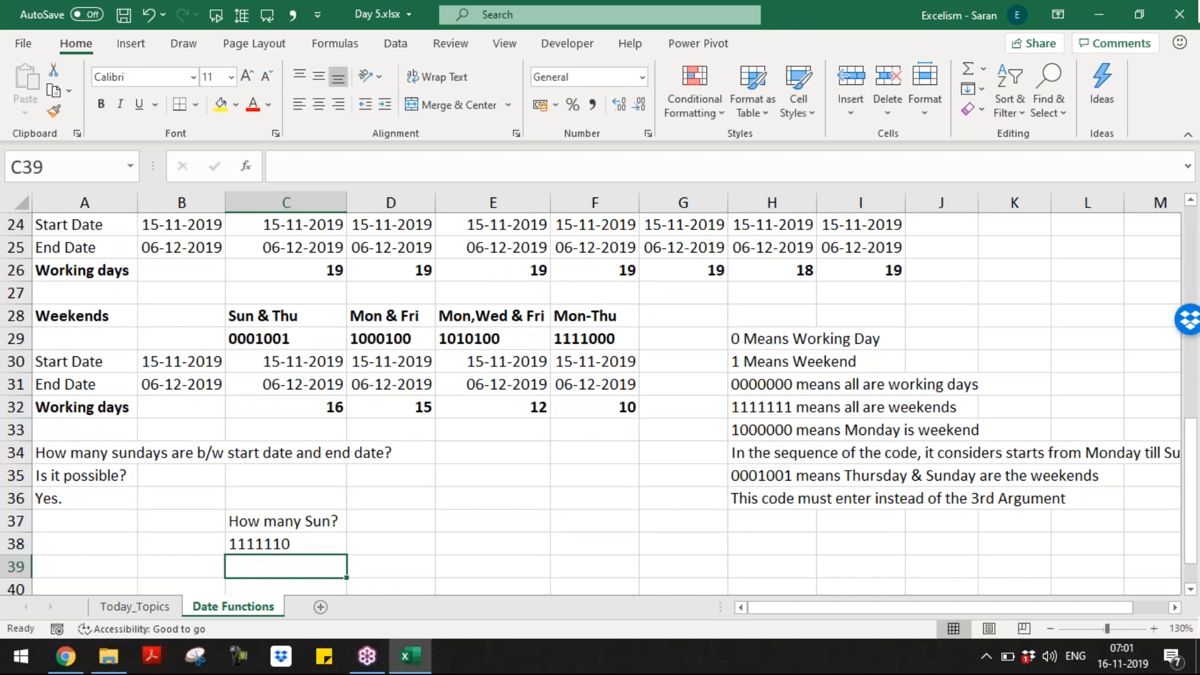
pyautogui.press('Down')
pyautogui.press('Down')
pyautogui.press('Up')
pyautogui.press('Up')
pyautogui.press('Left')
pyautogui.press('Left')
pyautogui.press('Up')
pyautogui.press('Up')
pyautogui.press('Up')
pyautogui.press('Up')
pyautogui.press('Up')
pyautogui.press('Up')
pyautogui.press('Up')
pyautogui.press('Up')
pyautogui.press('Up')
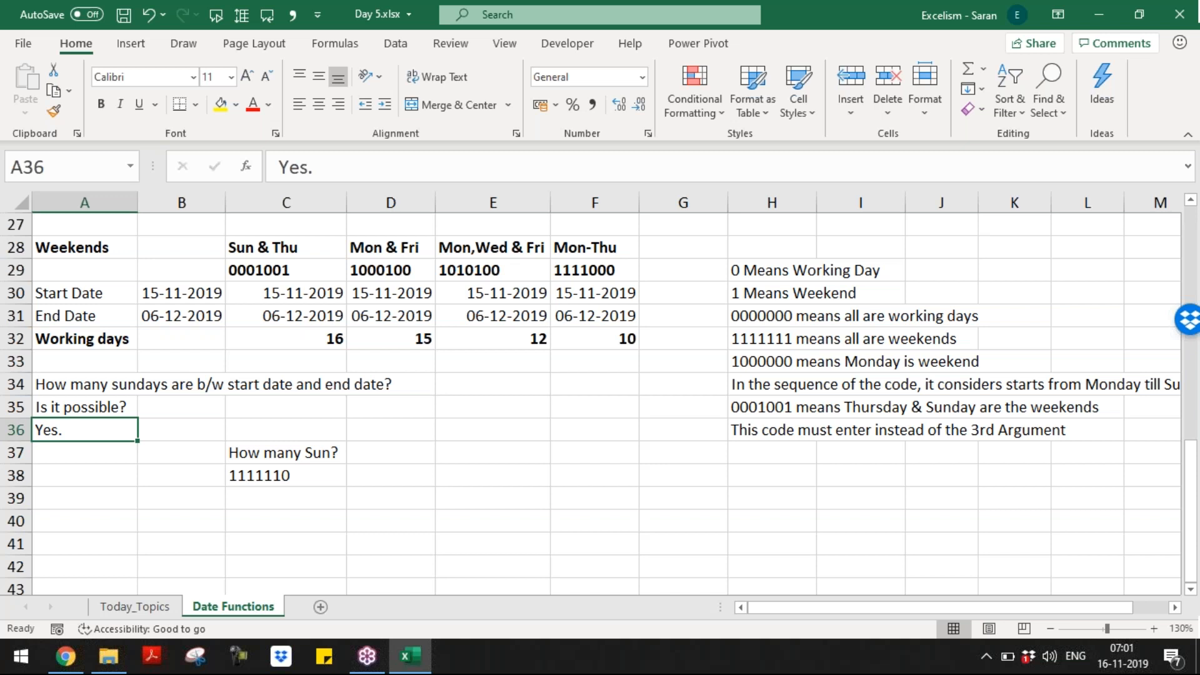
pyautogui.hotkey('shift', 'Down')
pyautogui.hotkey('shift', 'Right')
pyautogui.hotkey('shift', 'Down')
pyautogui.hotkey('shift', 'Right')
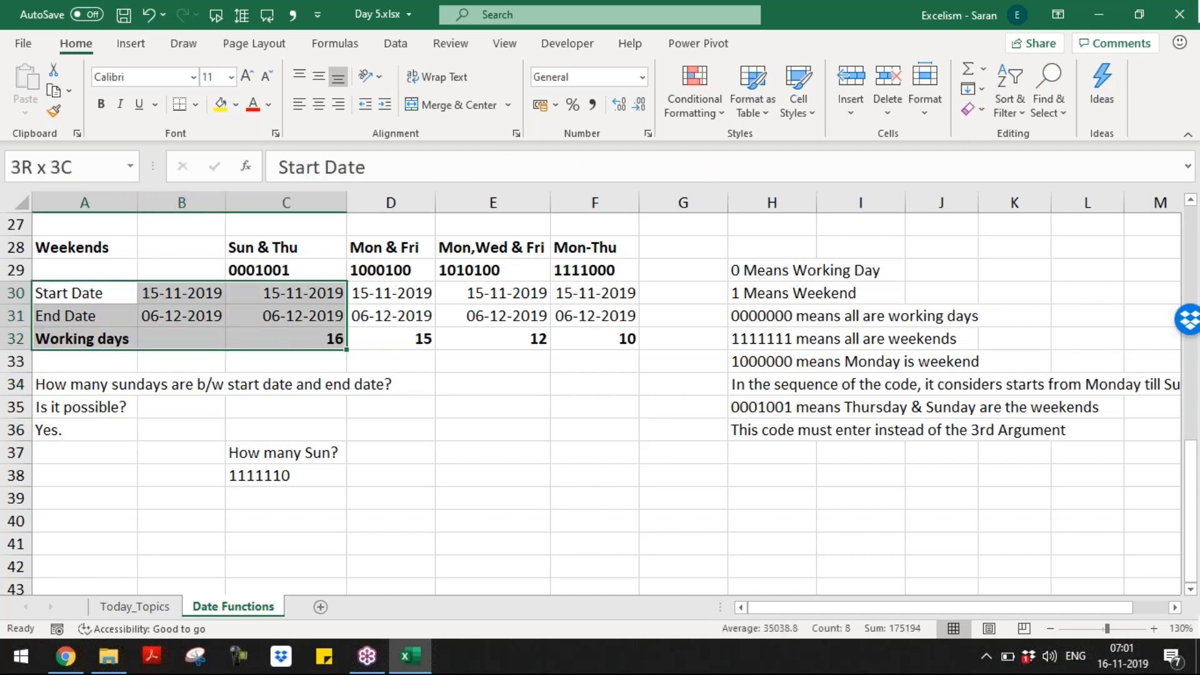
pyautogui.hotkey('ctrl', 'c')
pyautogui.press('Down')
pyautogui.press('Down')
pyautogui.press('Down')
pyautogui.press('Down')
pyautogui.press('Down')
pyautogui.press('Down')
pyautogui.press('Down')
pyautogui.press('Down')
pyautogui.press('Down')
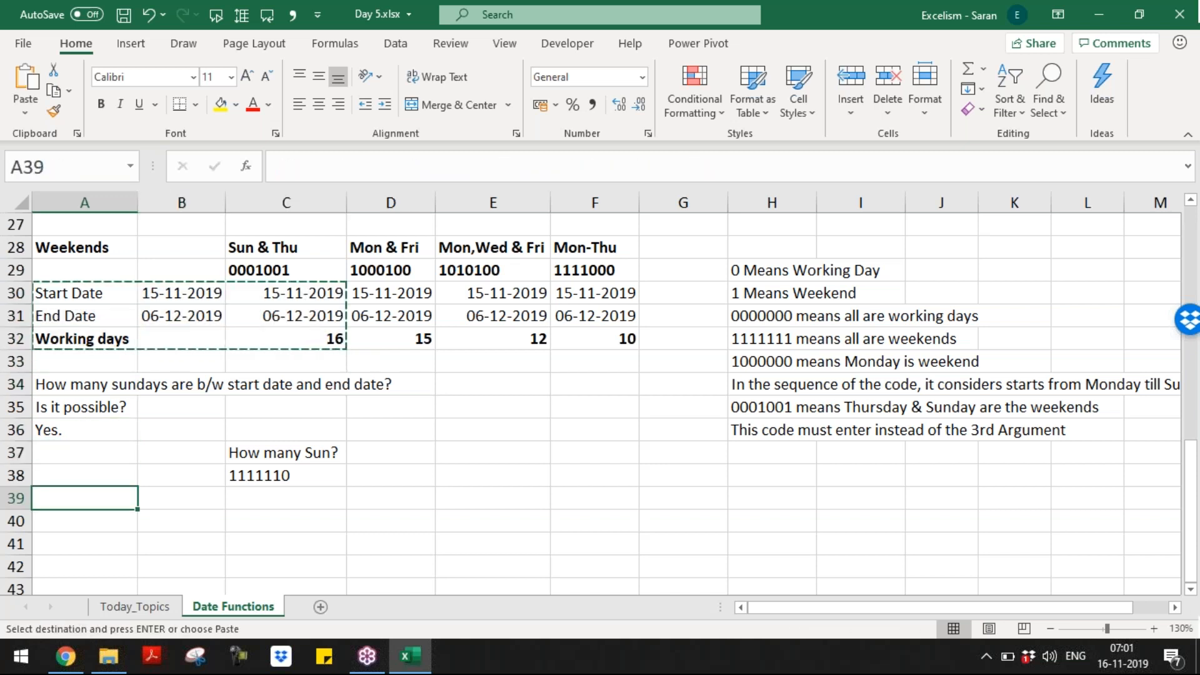
pyautogui.press('Return')
pyautogui.press('Right')
pyautogui.press('F2')
pyautogui.press('F2')
pyautogui.press('Up')
pyautogui.press('Up')
pyautogui.press('Up')
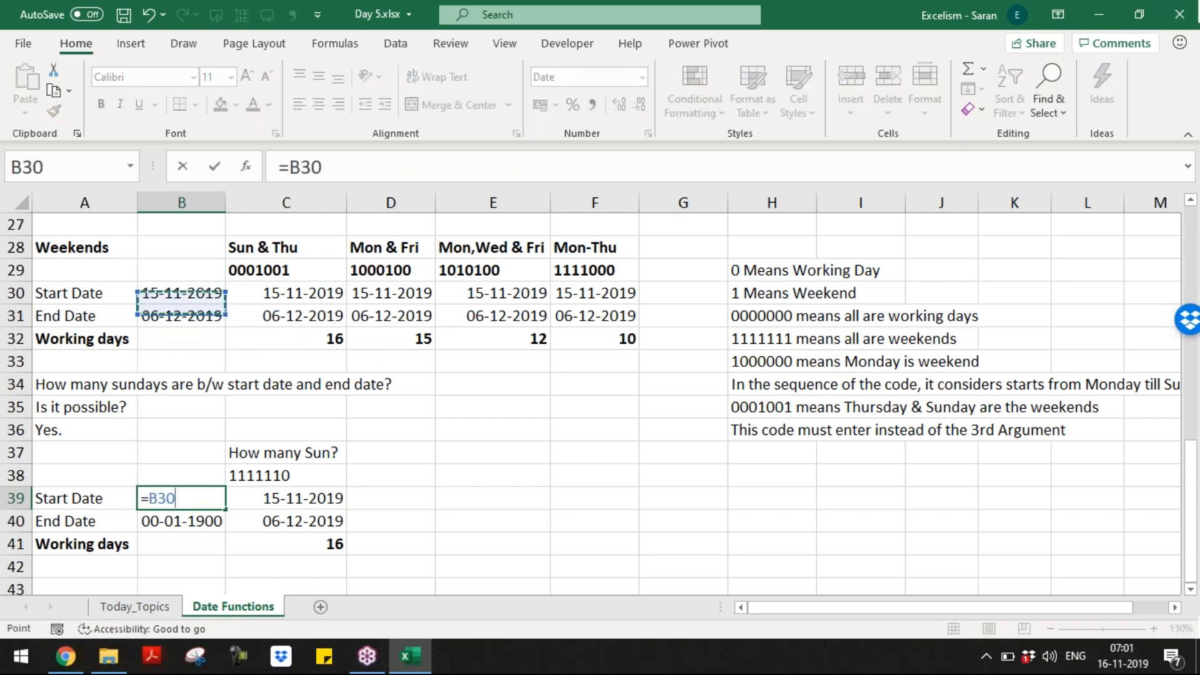
pyautogui.press('Return')
pyautogui.press('Up')
pyautogui.hotkey('ctrl', 'c')
pyautogui.press('Down')
pyautogui.press('Return')
pyautogui.press('Right')
pyautogui.press('Up')
pyautogui.press('Down')
pyautogui.press('Down')
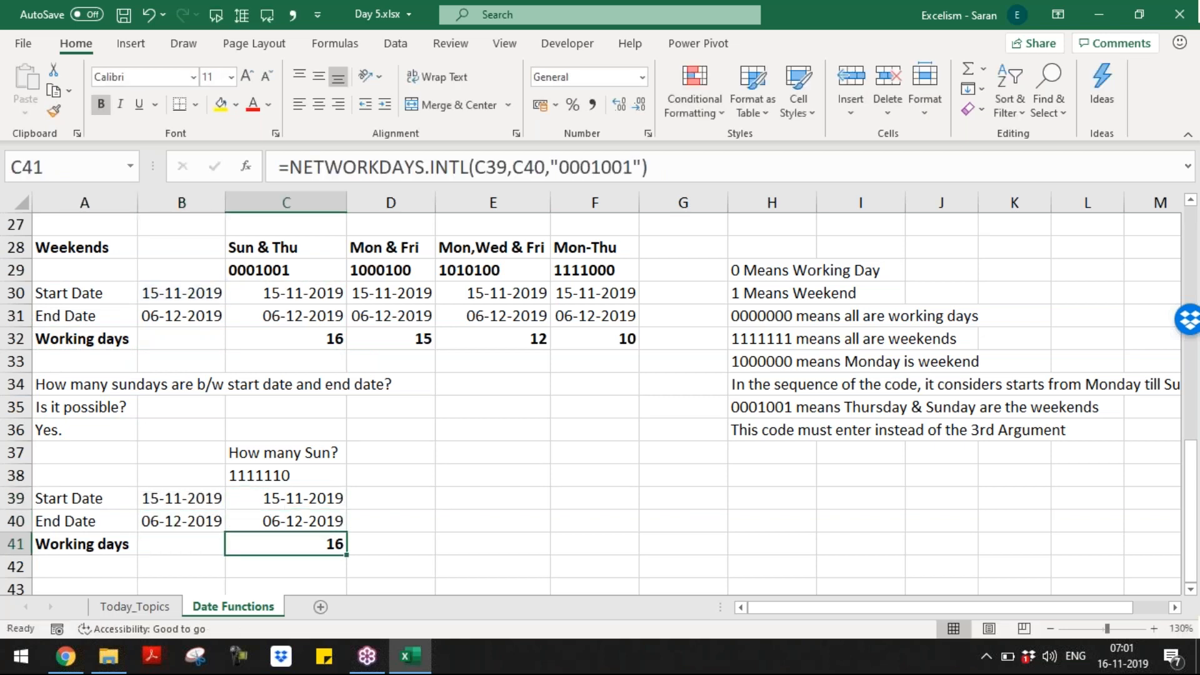
# Step: Replace C41's hard-coded weekend code with C38, counting 3 Sundays
pyautogui.press('F2')
pyautogui.press('Left')
pyautogui.hotkey('shift', 'Left')
pyautogui.hotkey('shift', 'Left')
pyautogui.hotkey('shift', 'Left')
pyautogui.hotkey('shift', 'Left')
pyautogui.hotkey('shift', 'Left')
pyautogui.hotkey('shift', 'Left')
pyautogui.hotkey('shift', 'Left')
pyautogui.hotkey('shift', 'Left')
pyautogui.hotkey('shift', 'Left')
pyautogui.press('Delete')
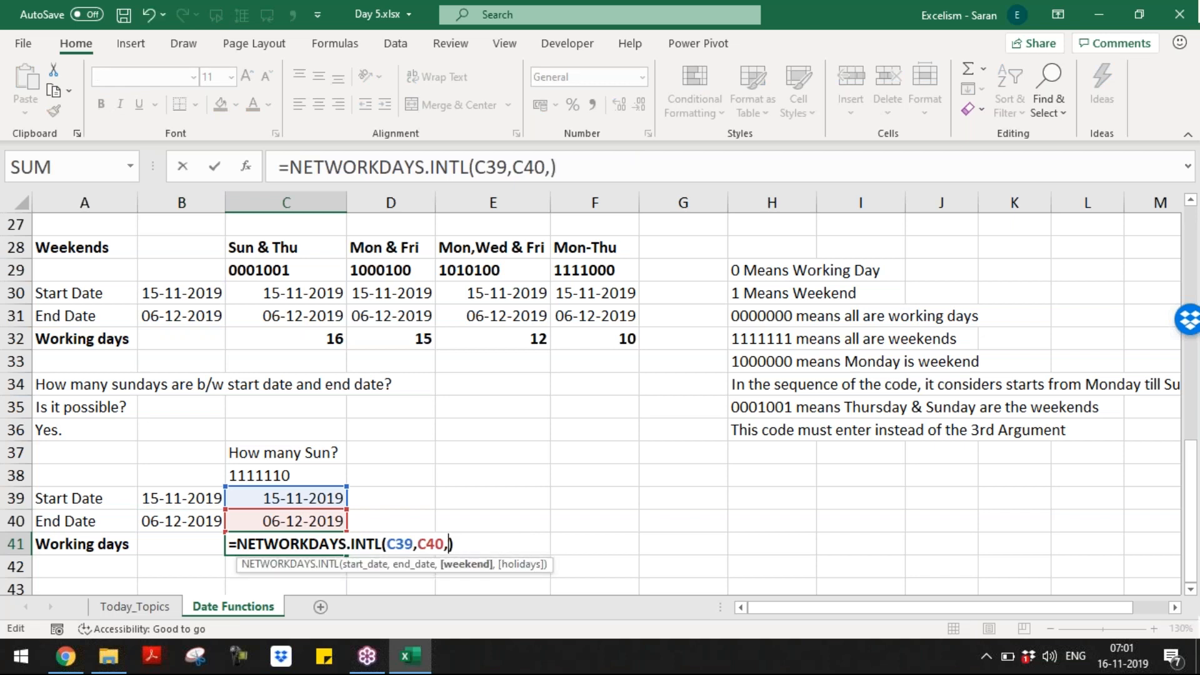
pyautogui.click(313, 470)
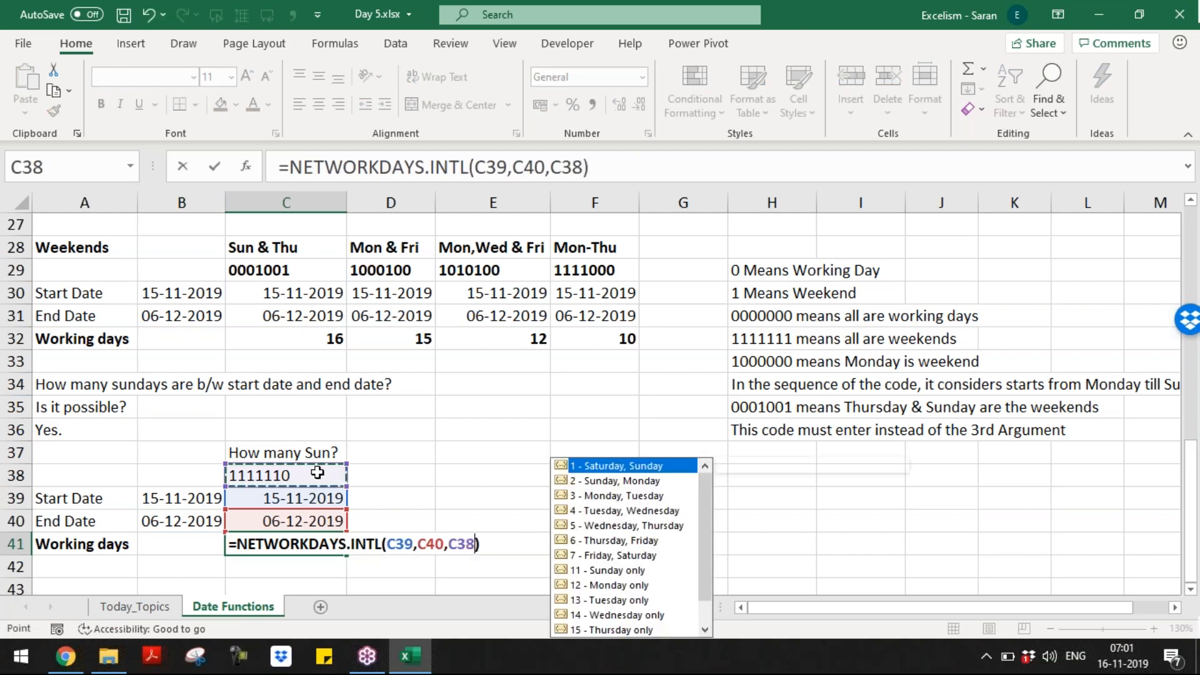
pyautogui.press('Return')
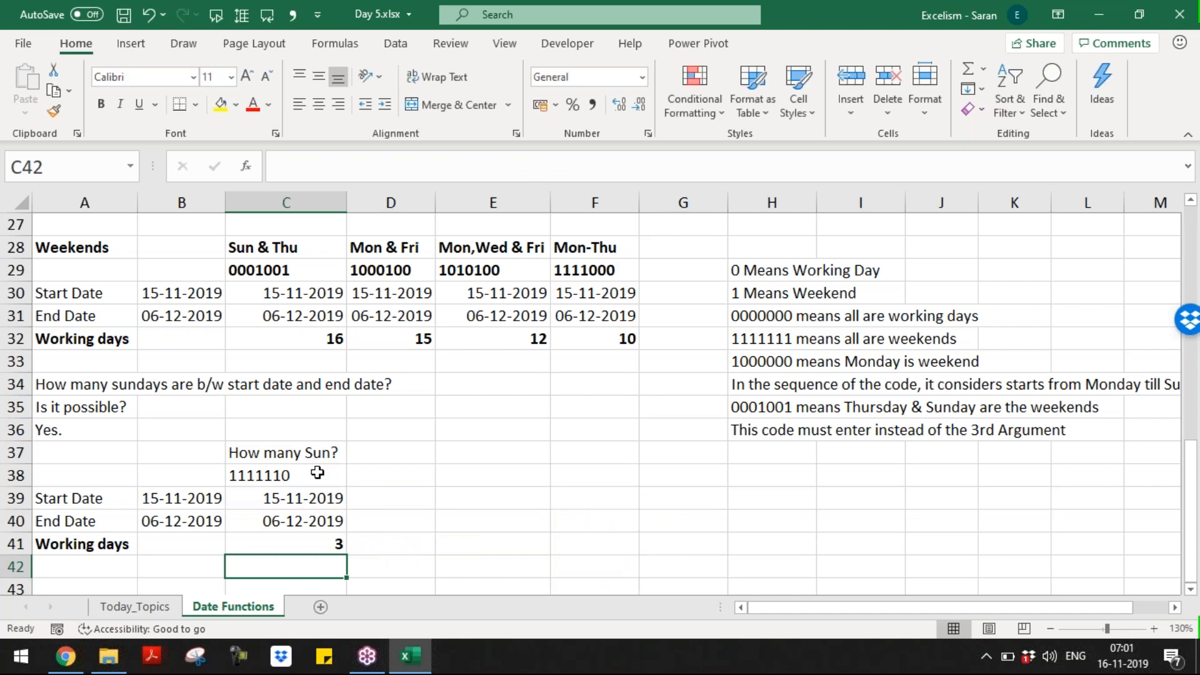
pyautogui.press('Up')
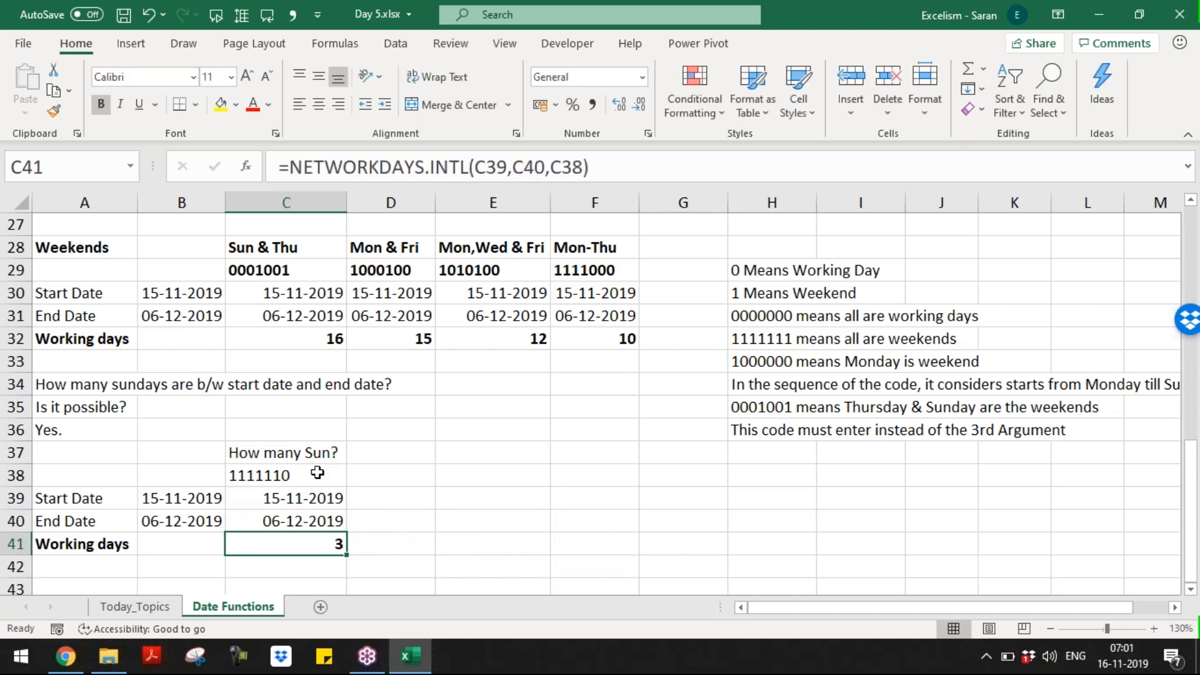
pyautogui.press('Up')
pyautogui.press('Up')
pyautogui.press('Up')
pyautogui.press('Up')
pyautogui.press('Right')
# Step: Add the label 'How many Tue?' in D37 and weekend code '1011111 in D38
pyautogui.press('F2')
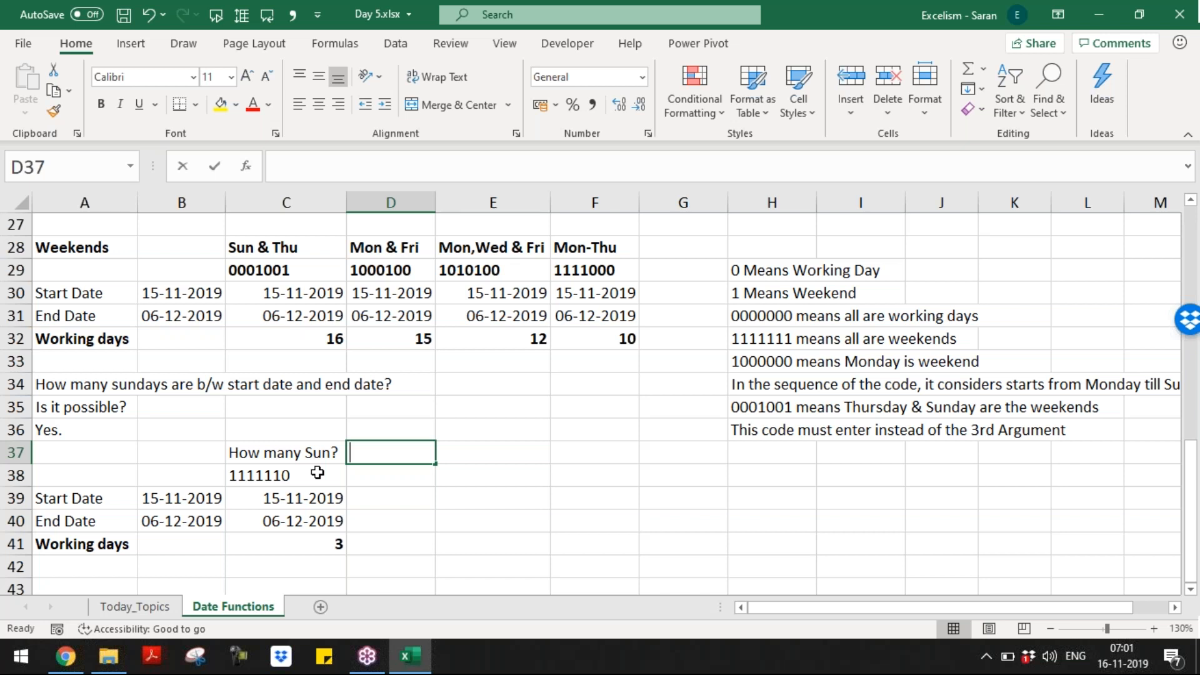
pyautogui.write('How many Te')
pyautogui.press('BackSpace')
pyautogui.write('ye')
pyautogui.press('BackSpace')
pyautogui.press('BackSpace')
pyautogui.write('ue?')
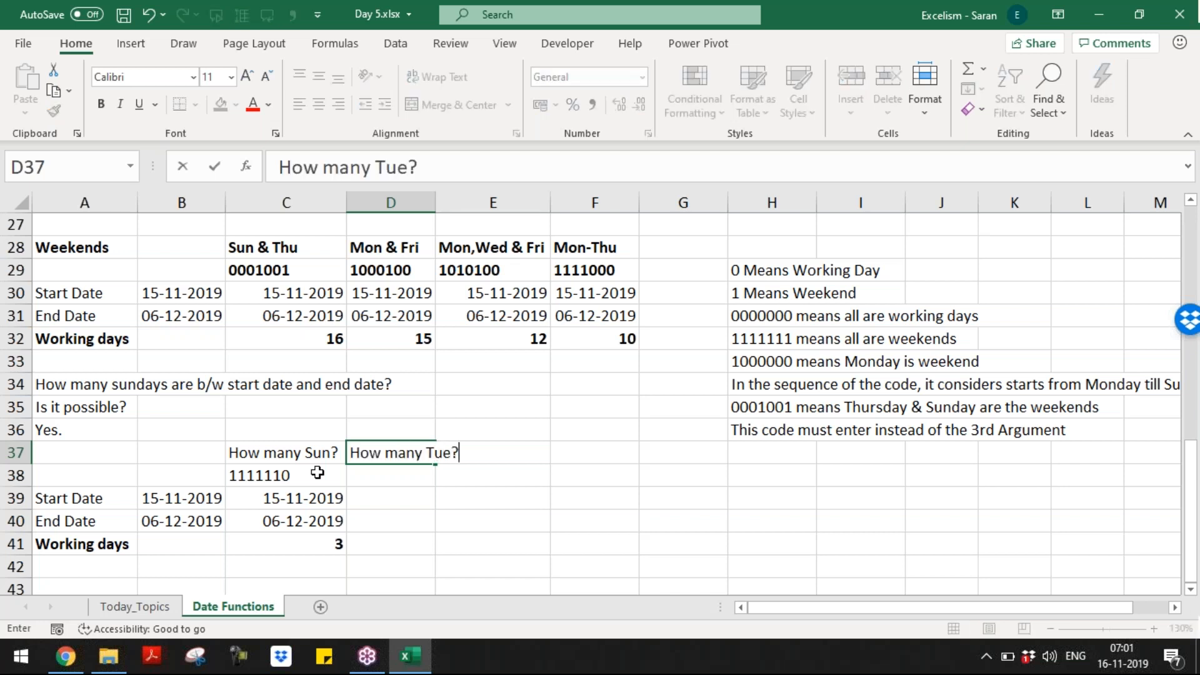
pyautogui.press('Return')
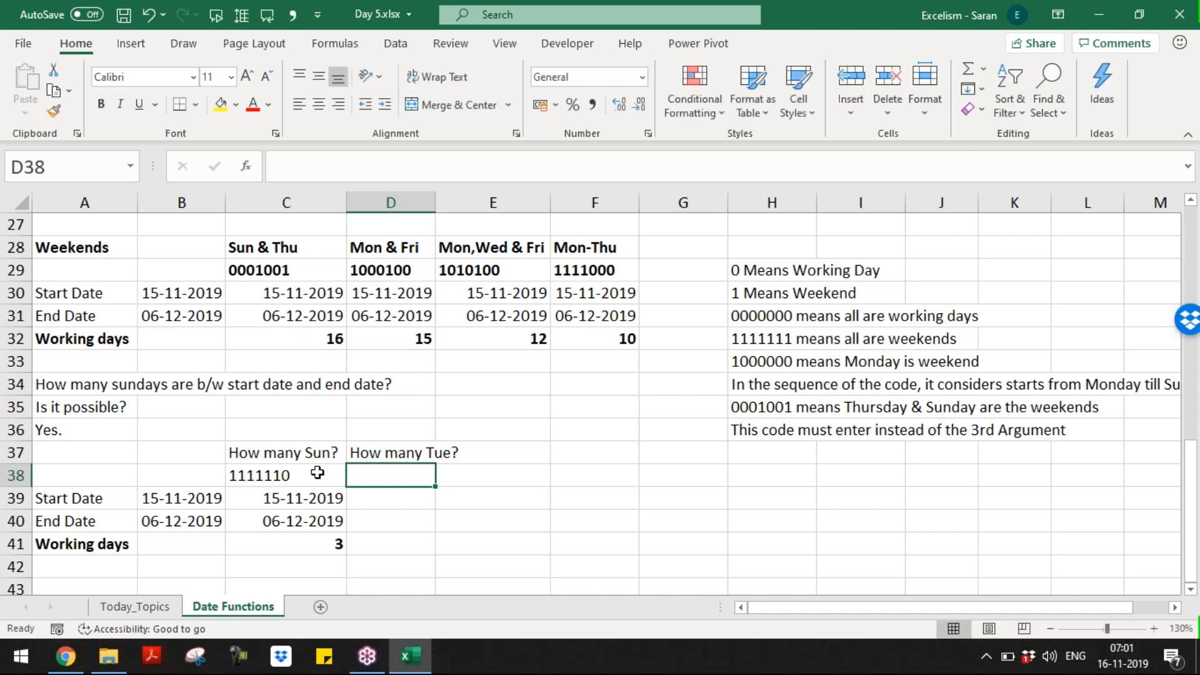
pyautogui.write("'0")
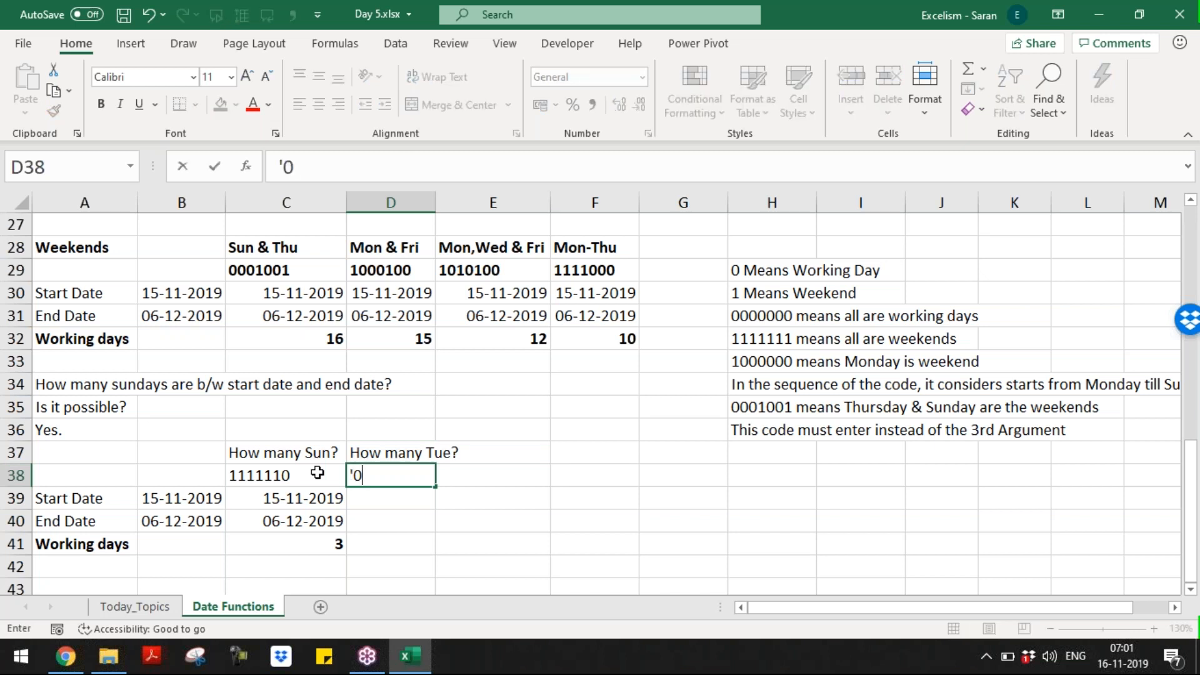
pyautogui.press('BackSpace')
pyautogui.write('1011111')
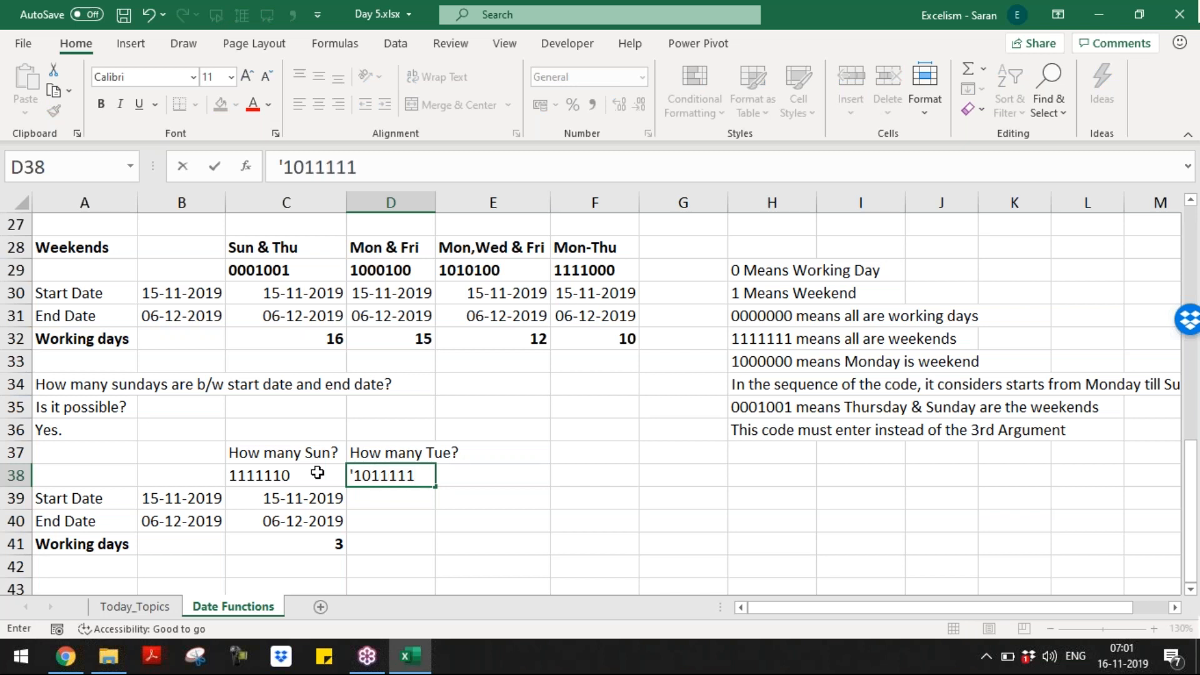
pyautogui.press('Return')
# Step: Copy the dates and the count formula into D39:D41, giving 3 Tuesdays
pyautogui.press('Left')
pyautogui.hotkey('shift', 'Down')
pyautogui.hotkey('ctrl', 'c')
pyautogui.press('Right')
pyautogui.press('Return')
pyautogui.press('Down')
pyautogui.press('Down')
pyautogui.press('Left')
pyautogui.hotkey('ctrl', 'c')
pyautogui.press('Right')
pyautogui.press('Return')
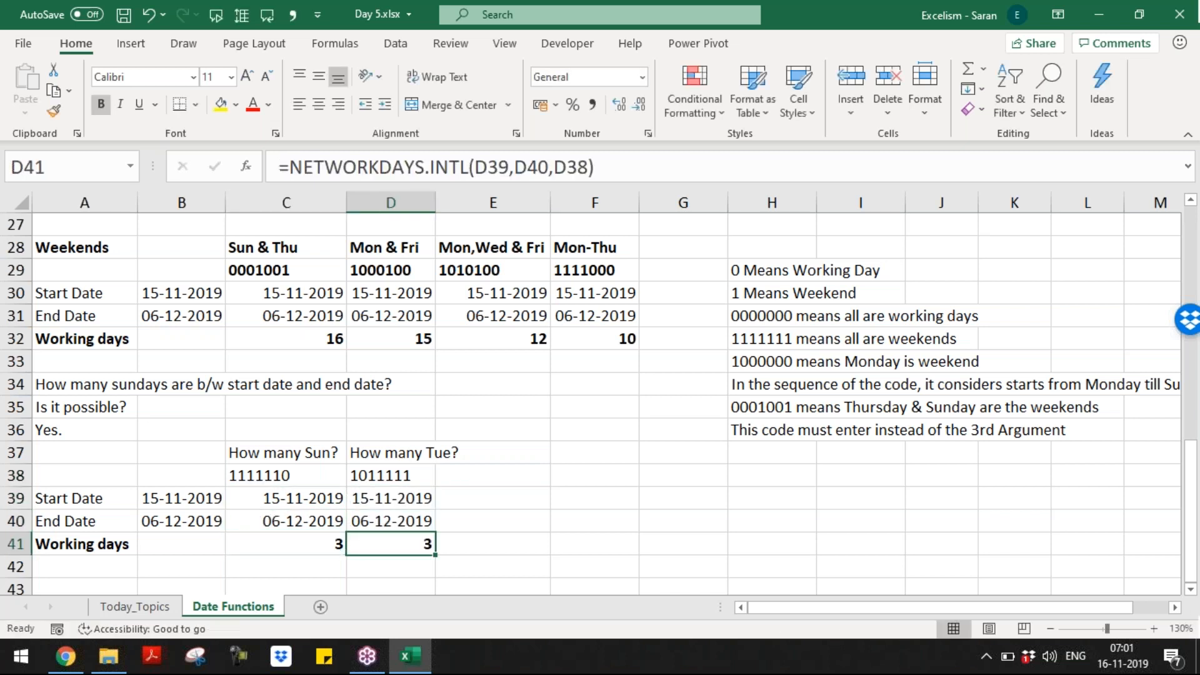
pyautogui.press('Up')
pyautogui.press('Up')
pyautogui.press('Up')
pyautogui.press('Up')
pyautogui.press('Down')
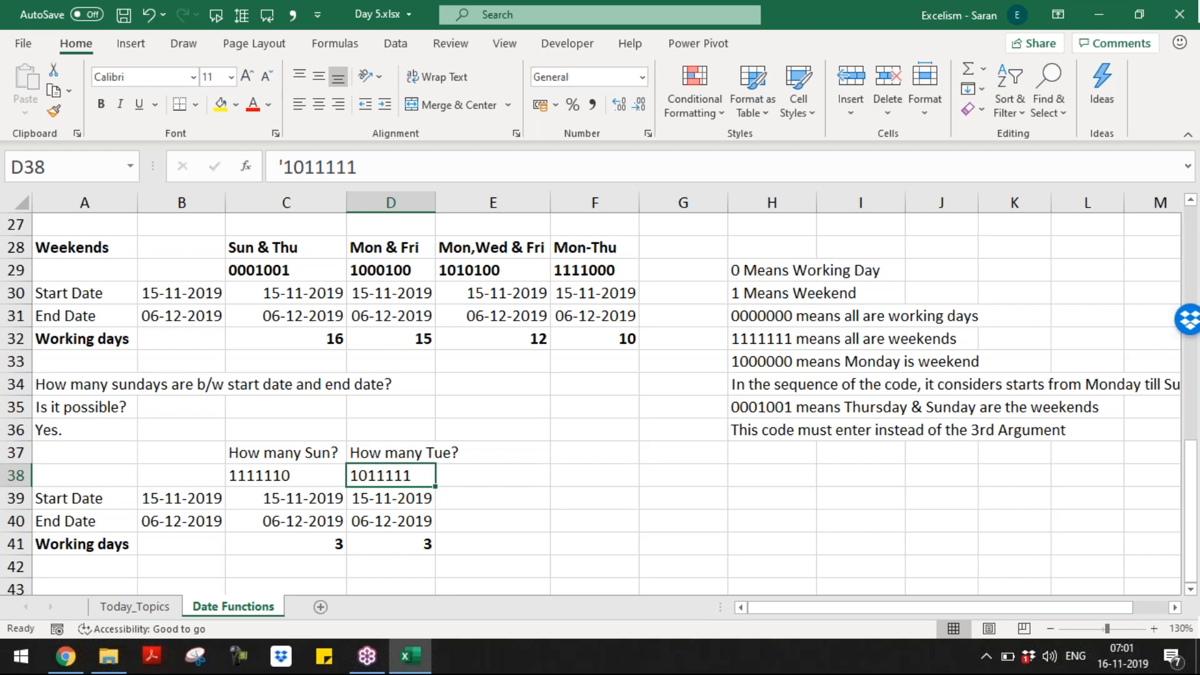
pyautogui.press('Down')
pyautogui.press('Down')
pyautogui.press('Down')
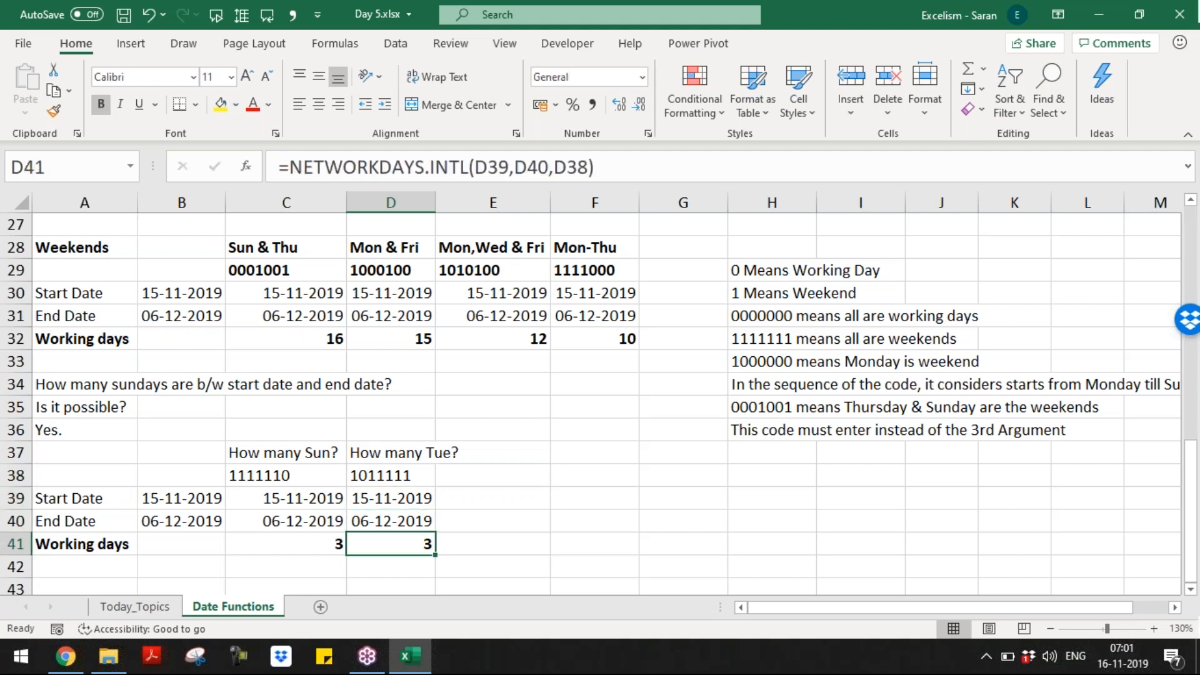
pyautogui.press('Left')
# Step: Make the questions and codes in C37:D38 bold
pyautogui.press('Up')
pyautogui.press('Up')
pyautogui.press('Up')
pyautogui.press('Up')
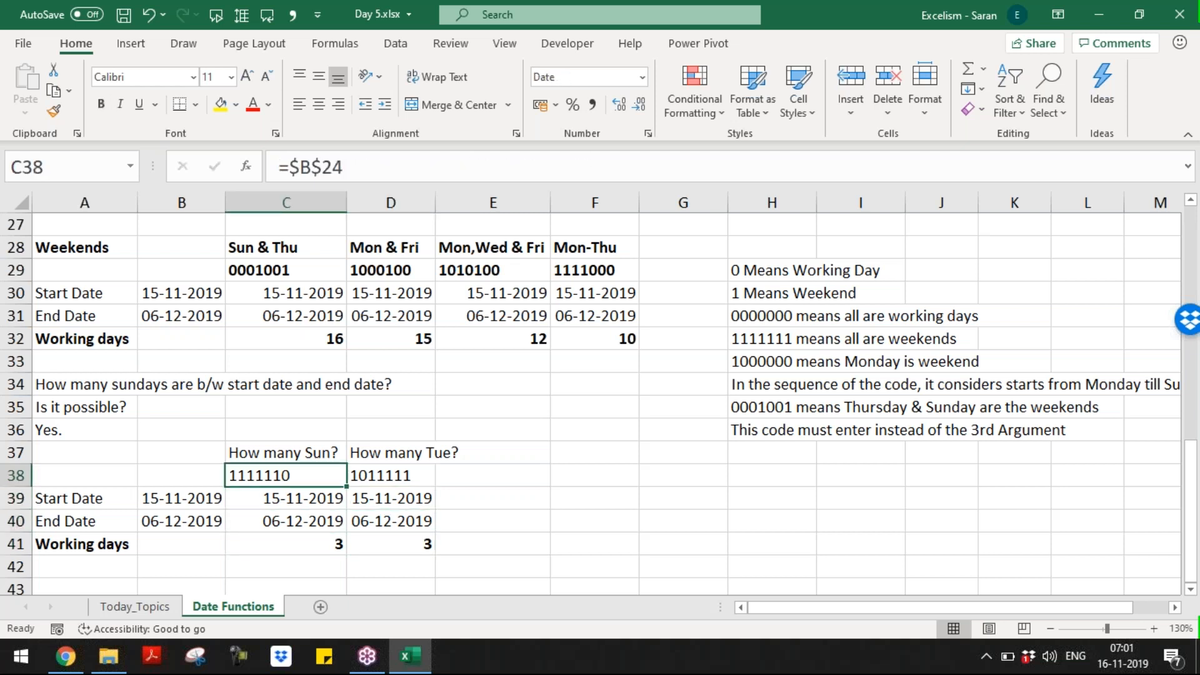
pyautogui.hotkey('shift', 'Right')
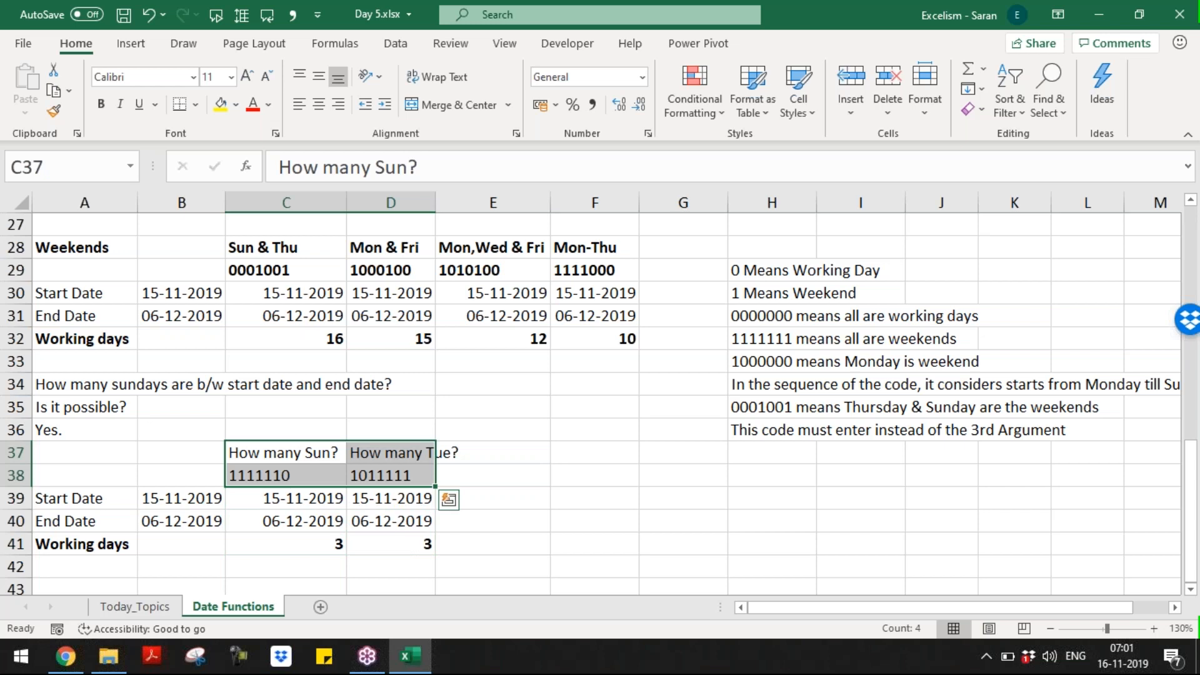
pyautogui.hotkey('ctrl', 'b')
pyautogui.hotkey('ctrl', 'i')
pyautogui.hotkey('ctrl', 'b')
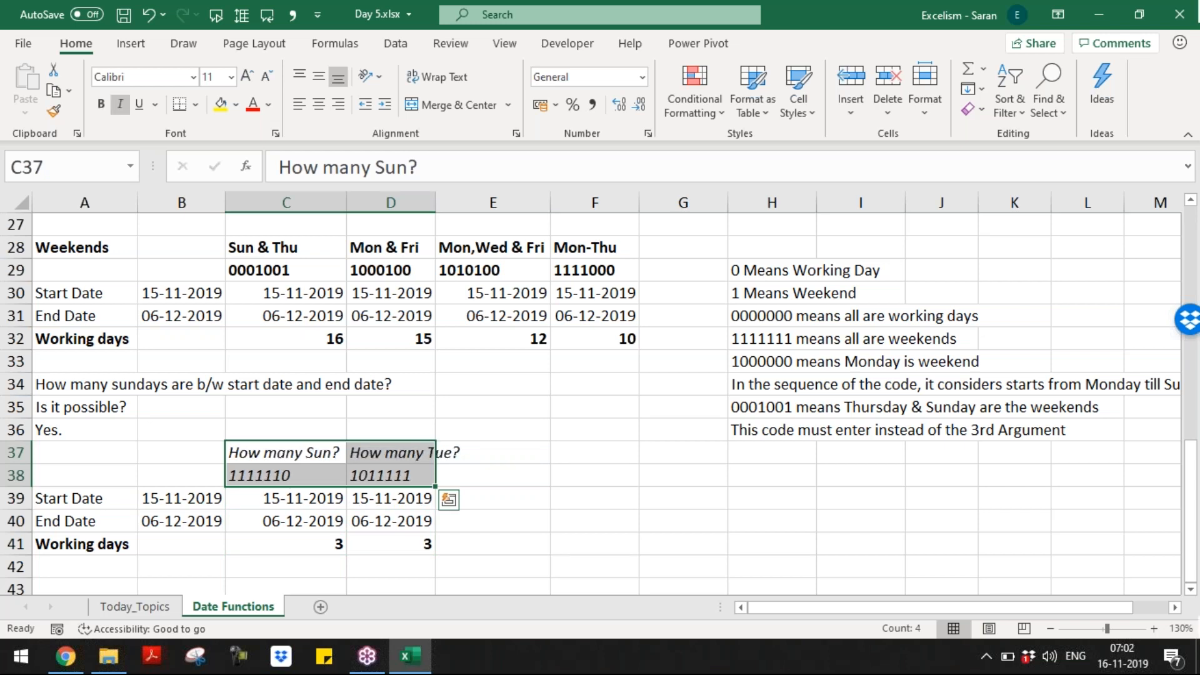
pyautogui.hotkey('ctrl', 'b')
pyautogui.hotkey('ctrl', 'i')
pyautogui.press('Down')
pyautogui.press('Down')
pyautogui.press('Down')
pyautogui.press('Down')
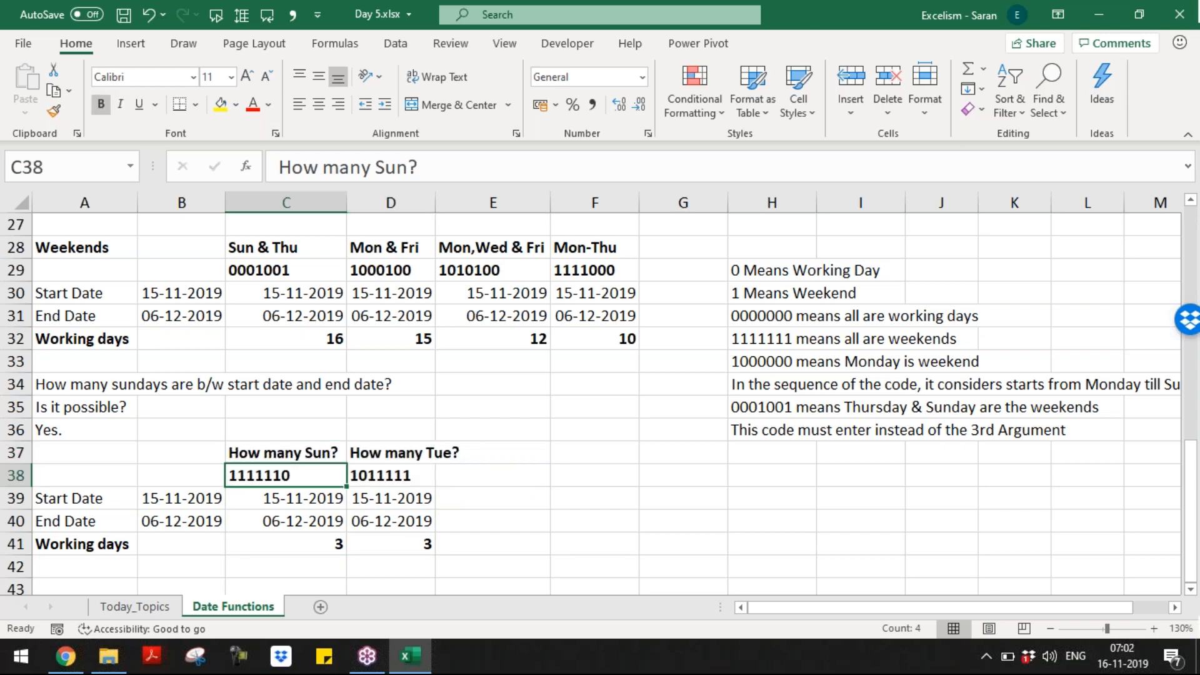
pyautogui.press('Down')
pyautogui.press('Down')
pyautogui.press('Down')
pyautogui.press('Down')
pyautogui.press('Up')
pyautogui.press('Up')
pyautogui.press('Left')
pyautogui.press('Left')
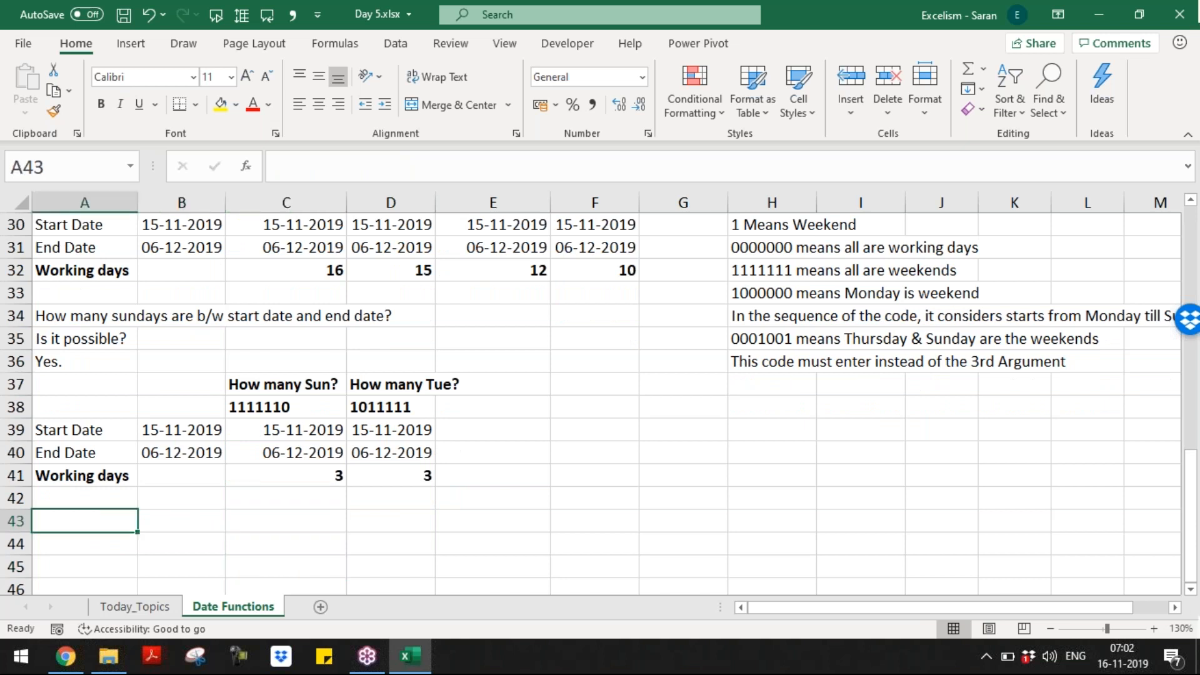
# Step: Enter 'How to consider 2nd Sat & 4th Sat as Weekend.' in A43
pyautogui.write('How to conide')
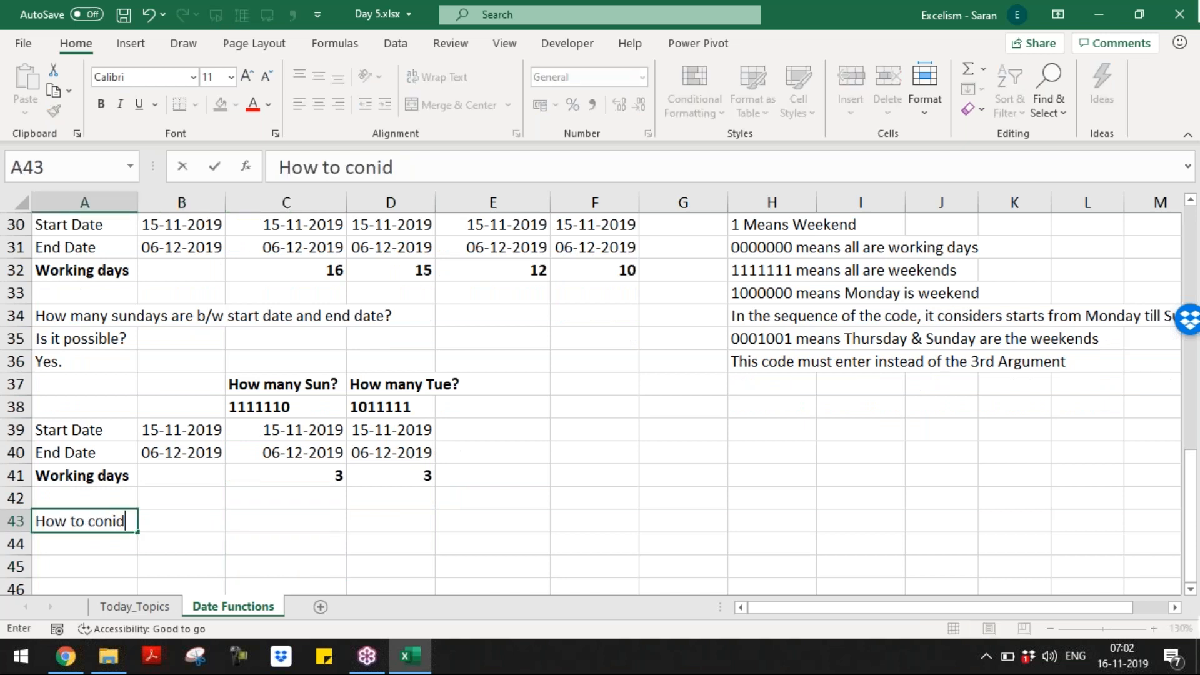
pyautogui.press('BackSpace')
pyautogui.press('BackSpace')
pyautogui.press('BackSpace')
pyautogui.write('sider ')
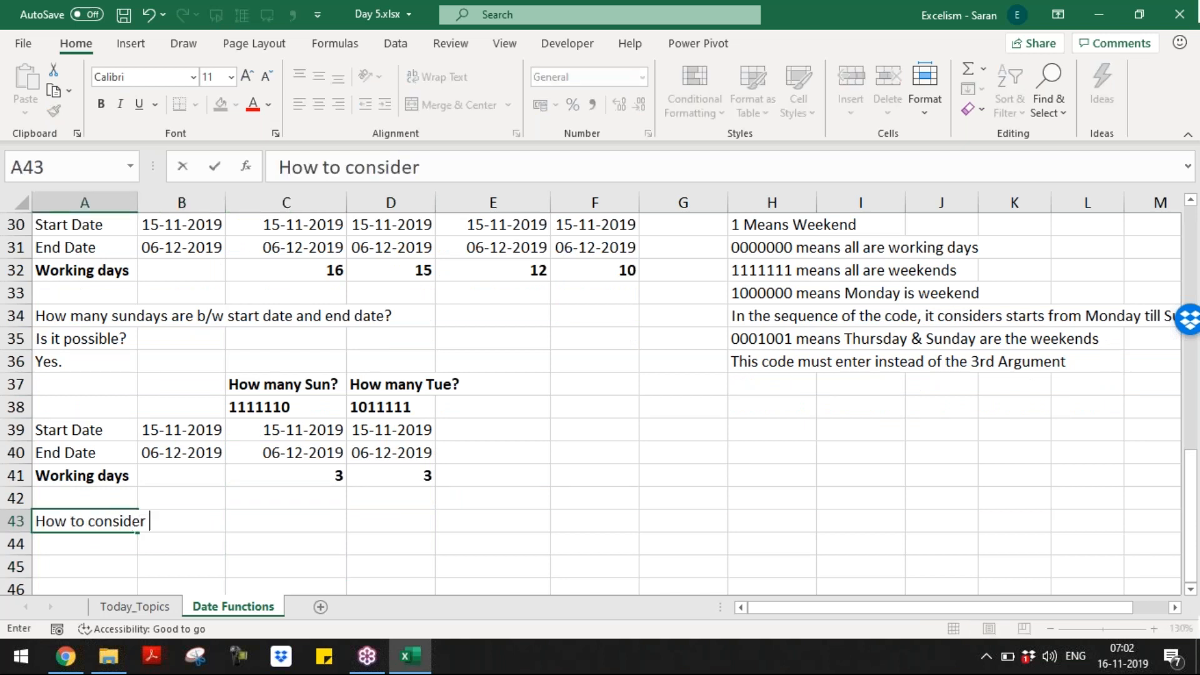
pyautogui.write('second sa')
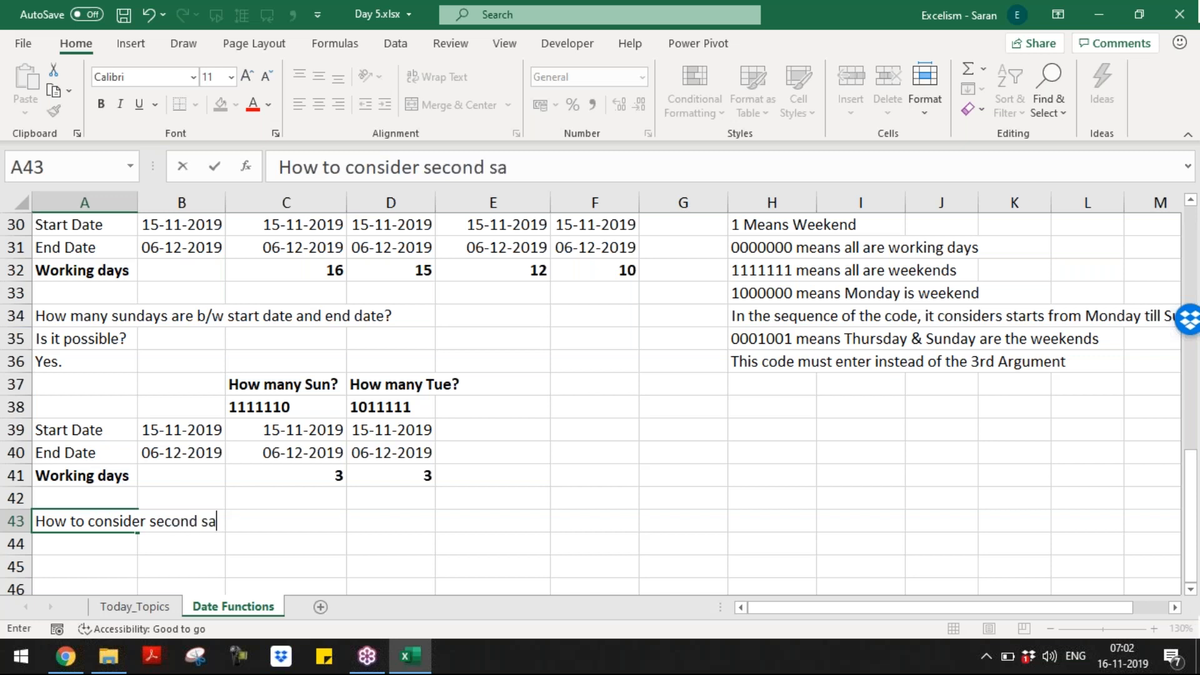
pyautogui.write('t & 4th Sat as Weeknd')
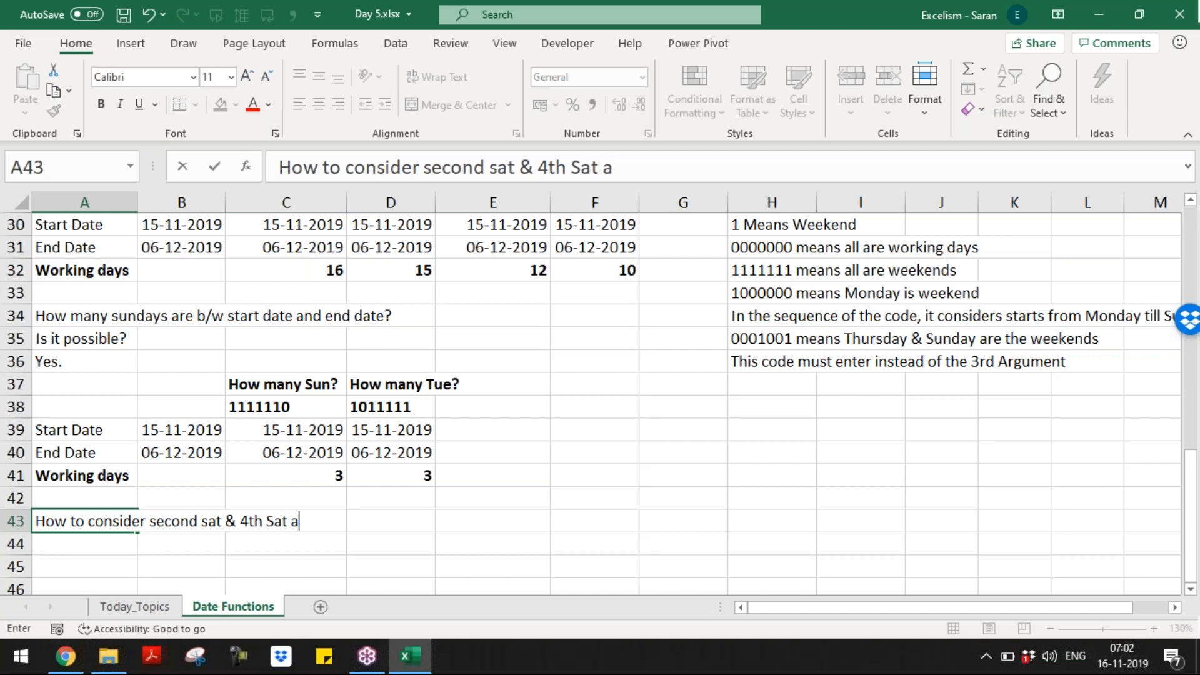
pyautogui.press('BackSpace')
pyautogui.press('BackSpace')
pyautogui.write('end.')
pyautogui.press('Return')
pyautogui.click(133, 520)
pyautogui.press('F2')
pyautogui.click(290, 521)
pyautogui.press('Left')
pyautogui.press('Left')
pyautogui.press('Left')
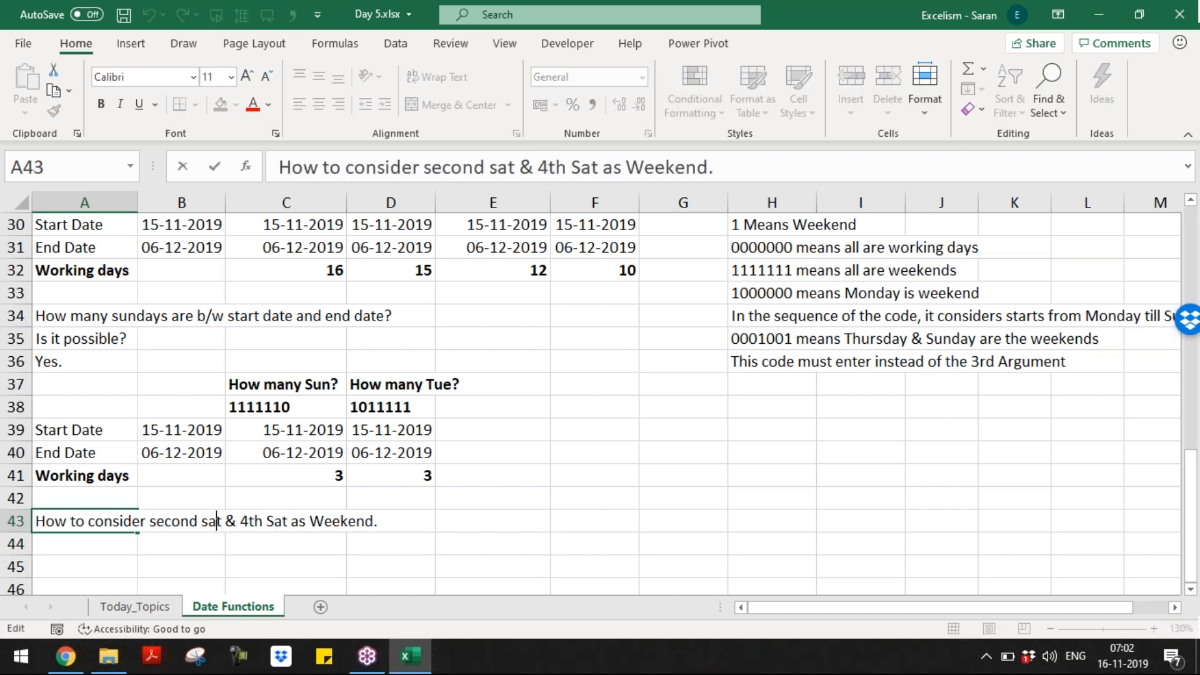
pyautogui.hotkey('shift', 'Right')
pyautogui.write('S')
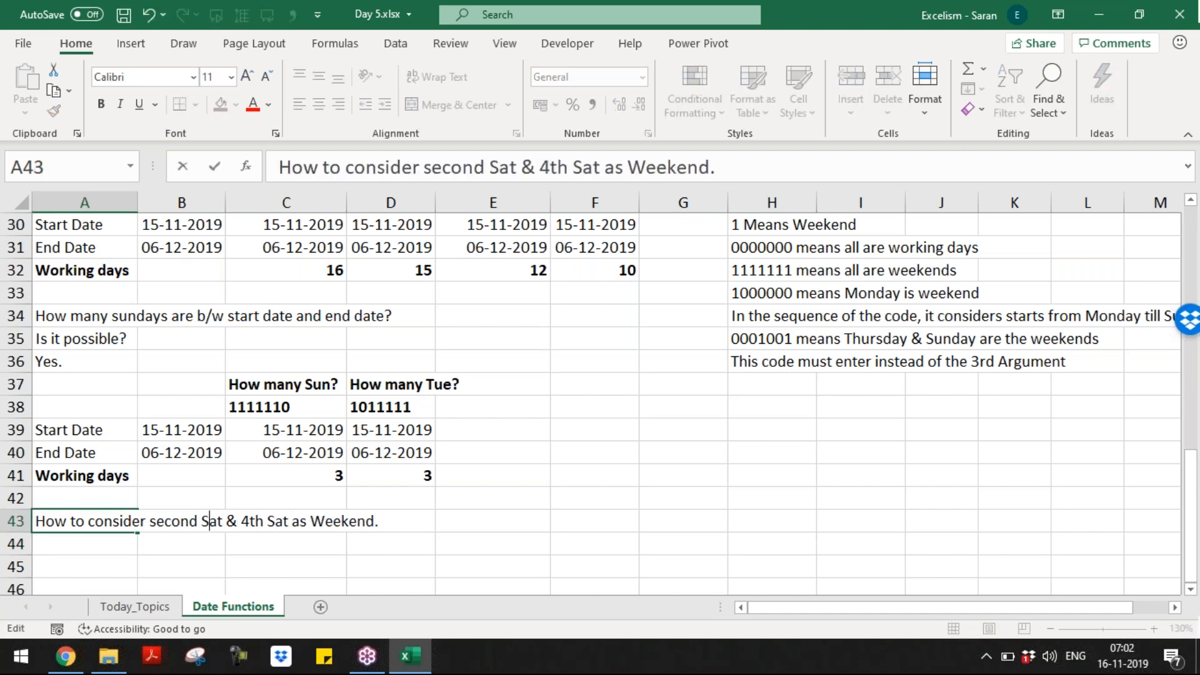
pyautogui.hotkey('ctrl', 'shift', 'Left')
pyautogui.write('2nd')
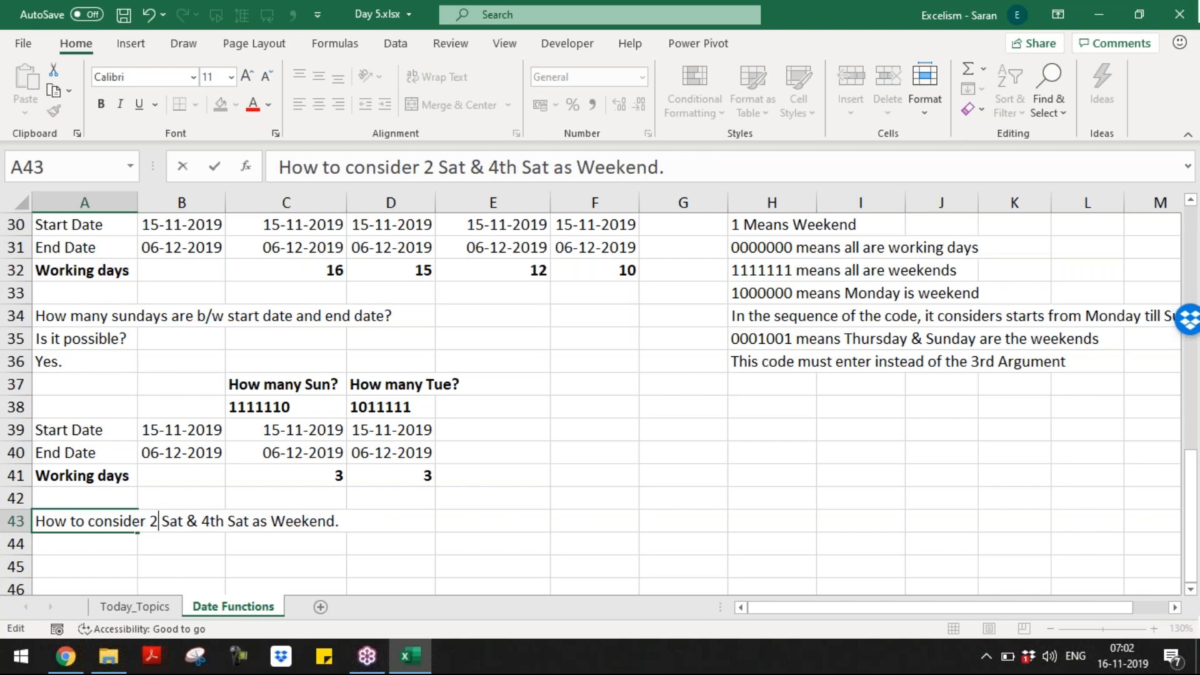
pyautogui.press('Return')
# Step: Add 'Simple.' in A44 and 'Keep all 2nd Sat & 4th Sat as Holidays List' in A45
pyautogui.press('Down')
pyautogui.press('Down')
pyautogui.press('Down')
pyautogui.press('Down')
pyautogui.press('Up')
pyautogui.press('Up')
pyautogui.press('Up')
pyautogui.press('Up')
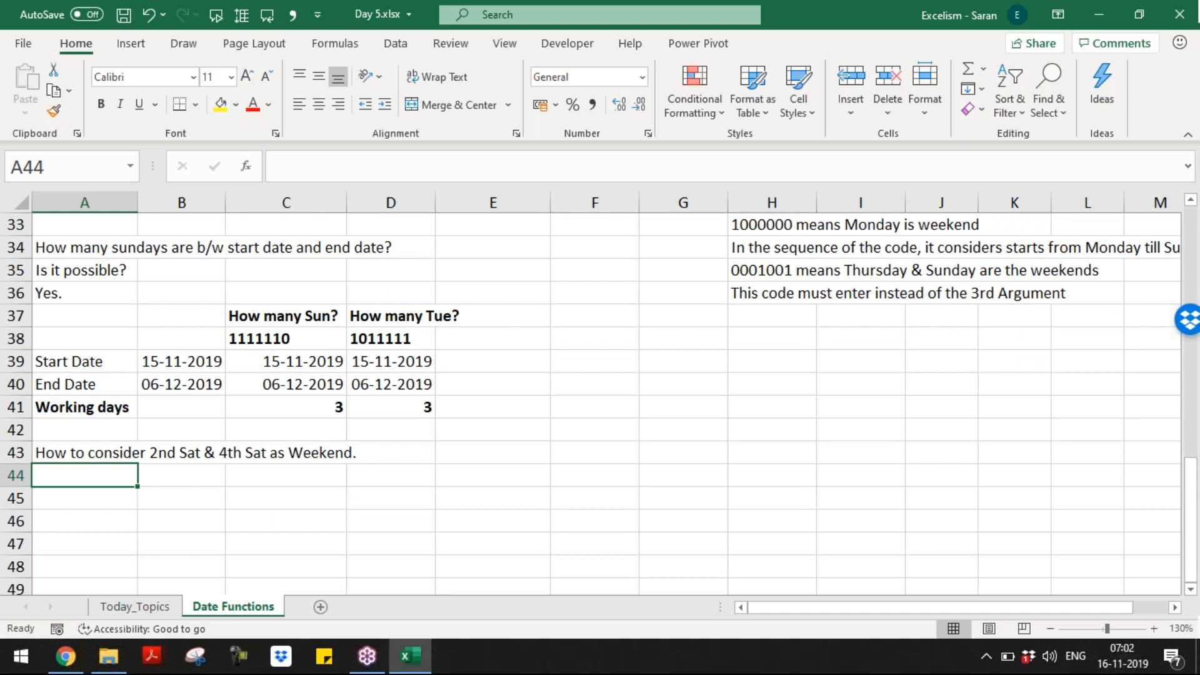
pyautogui.write('Simple.')
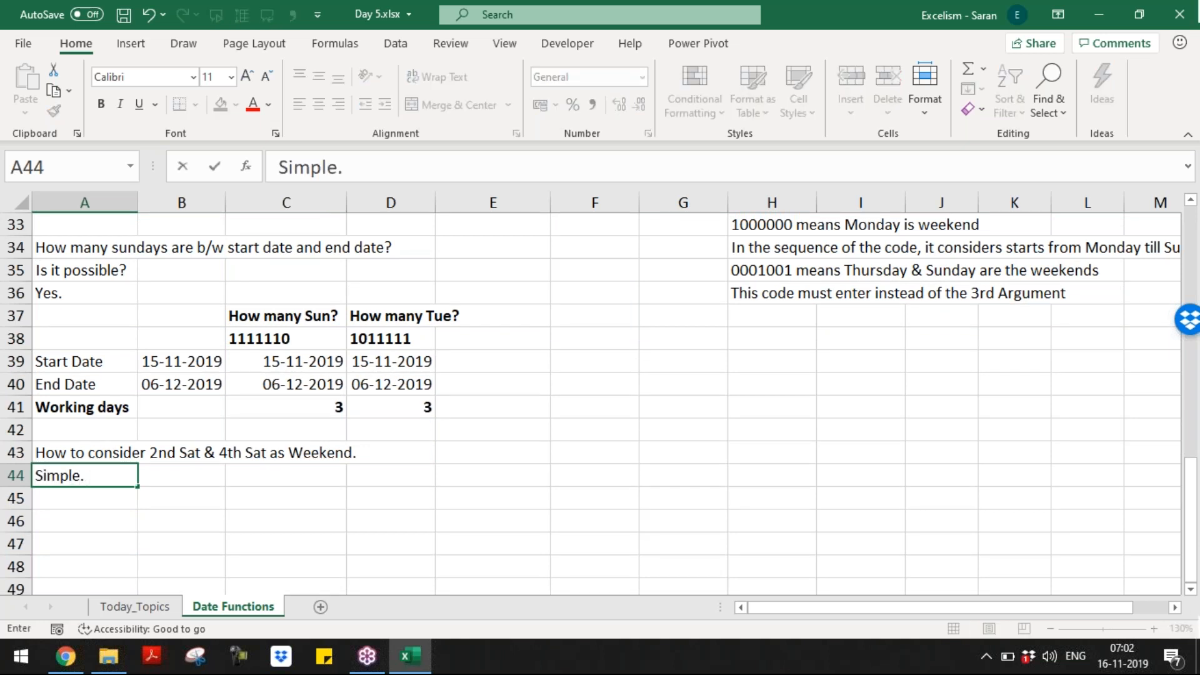
pyautogui.press('Return')
pyautogui.write('Kee')
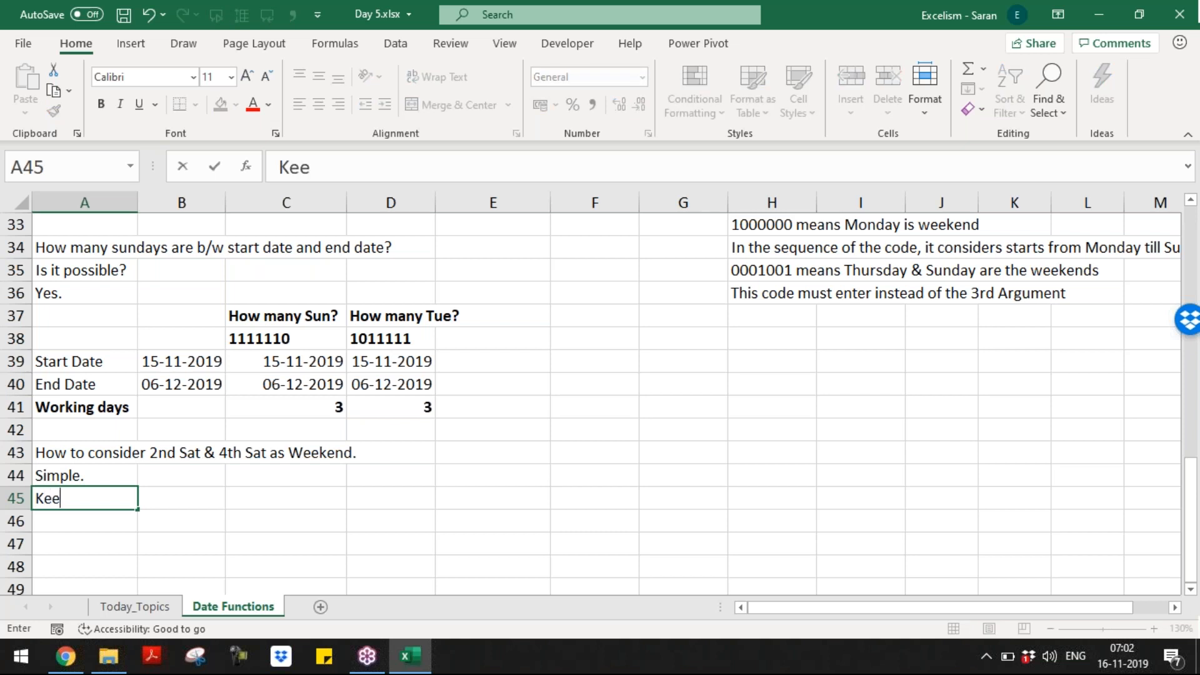
pyautogui.write('p all 2')
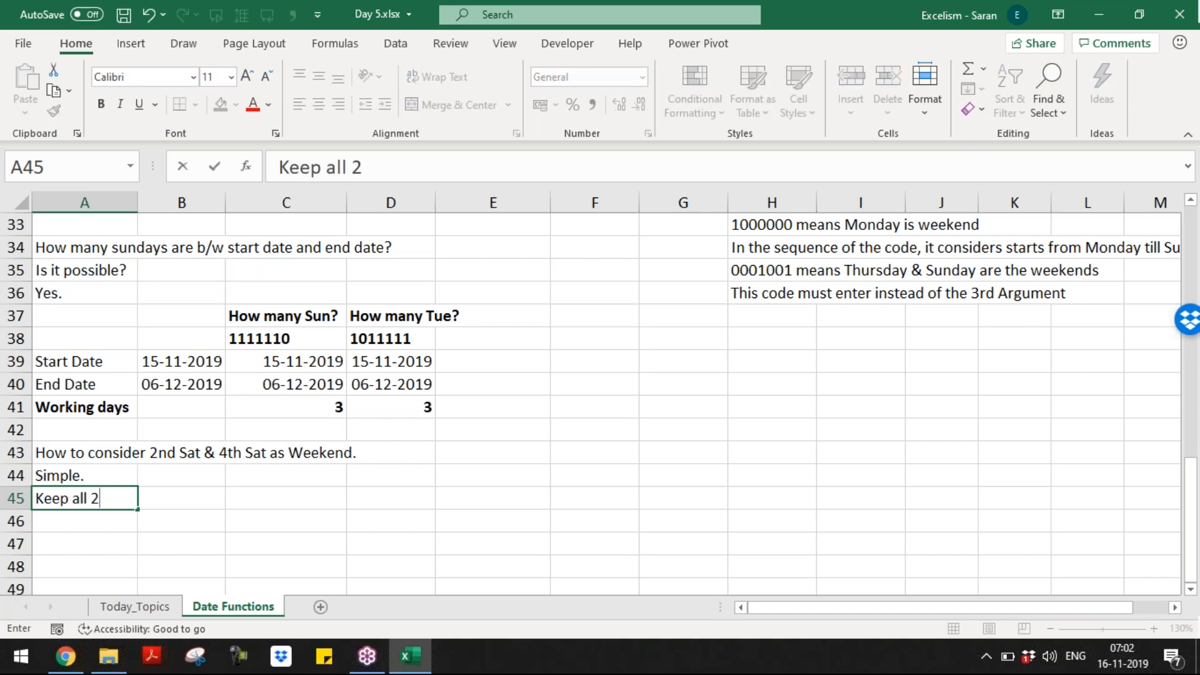
pyautogui.write('nd Sat & ')
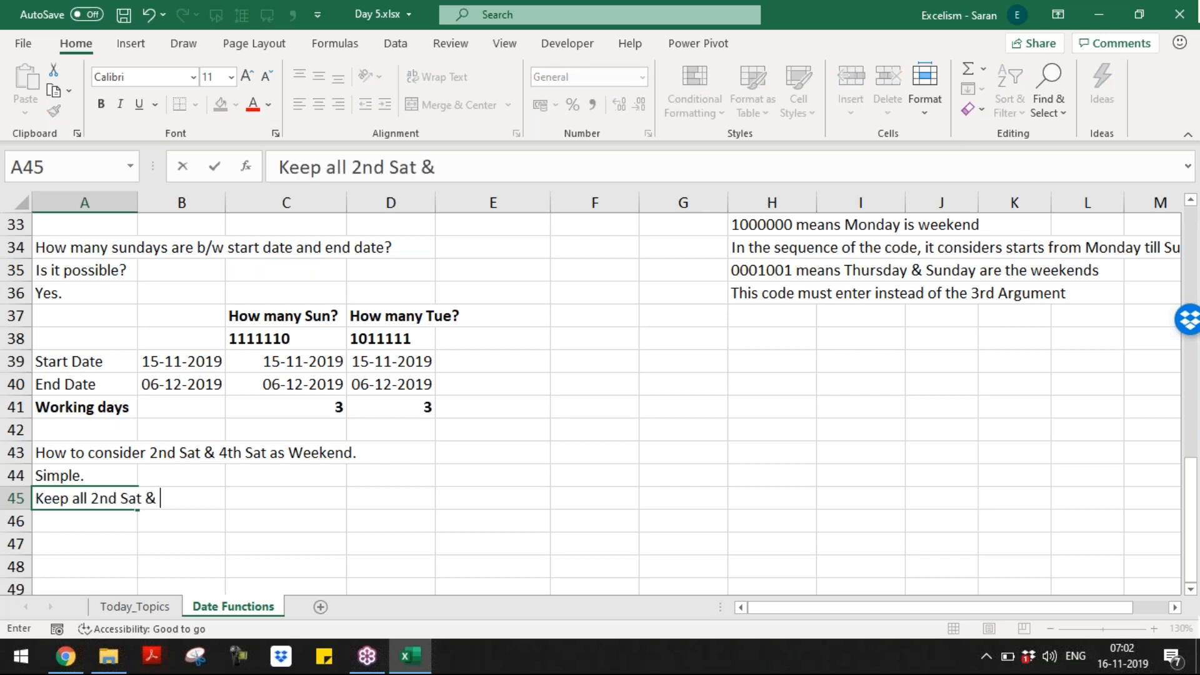
pyautogui.write('4th Sat as we')
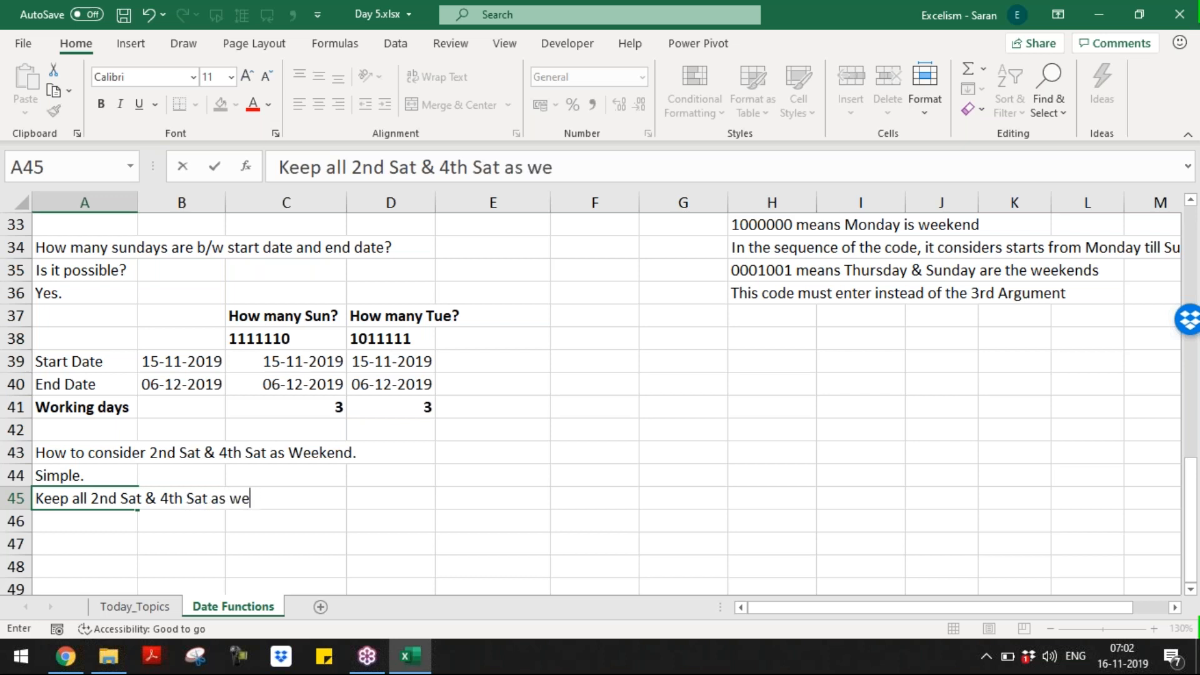
pyautogui.press('BackSpace')
pyautogui.press('BackSpace')
pyautogui.write('Holidays Lus')
pyautogui.press('BackSpace')
pyautogui.press('BackSpace')
pyautogui.write('ist')
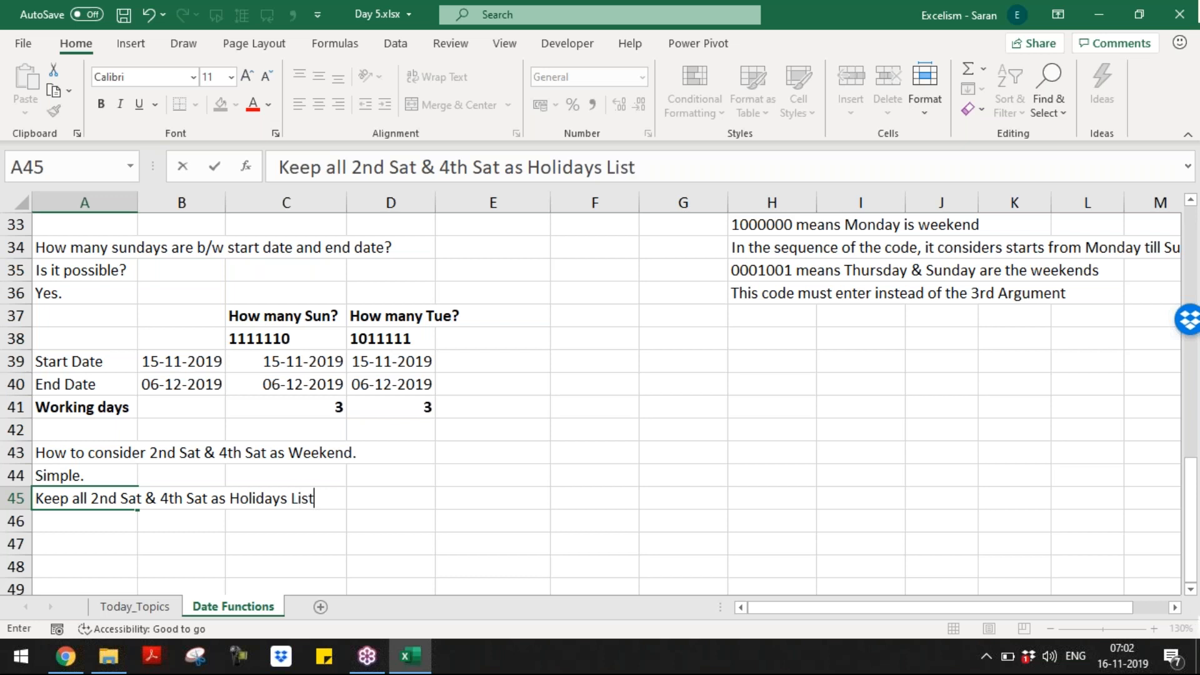
pyautogui.press('Return')
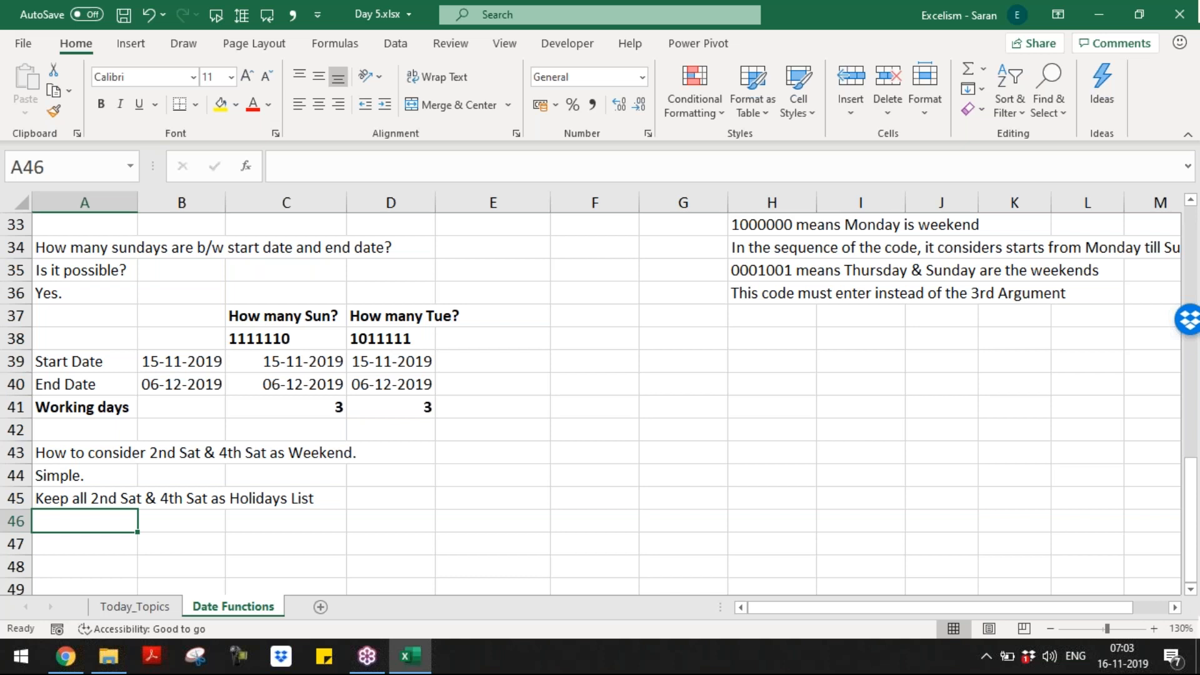
# Step: Move the three note lines from A43:A45 to H38:H40
pyautogui.press('pageup')
pyautogui.press('pageup')
pyautogui.press('pagedown')
pyautogui.press('pagedown')
pyautogui.press('Down')
pyautogui.press('Down')
pyautogui.press('Down')
pyautogui.press('Up')
pyautogui.press('Up')
pyautogui.press('Up')
pyautogui.press('Up')
pyautogui.press('Up')
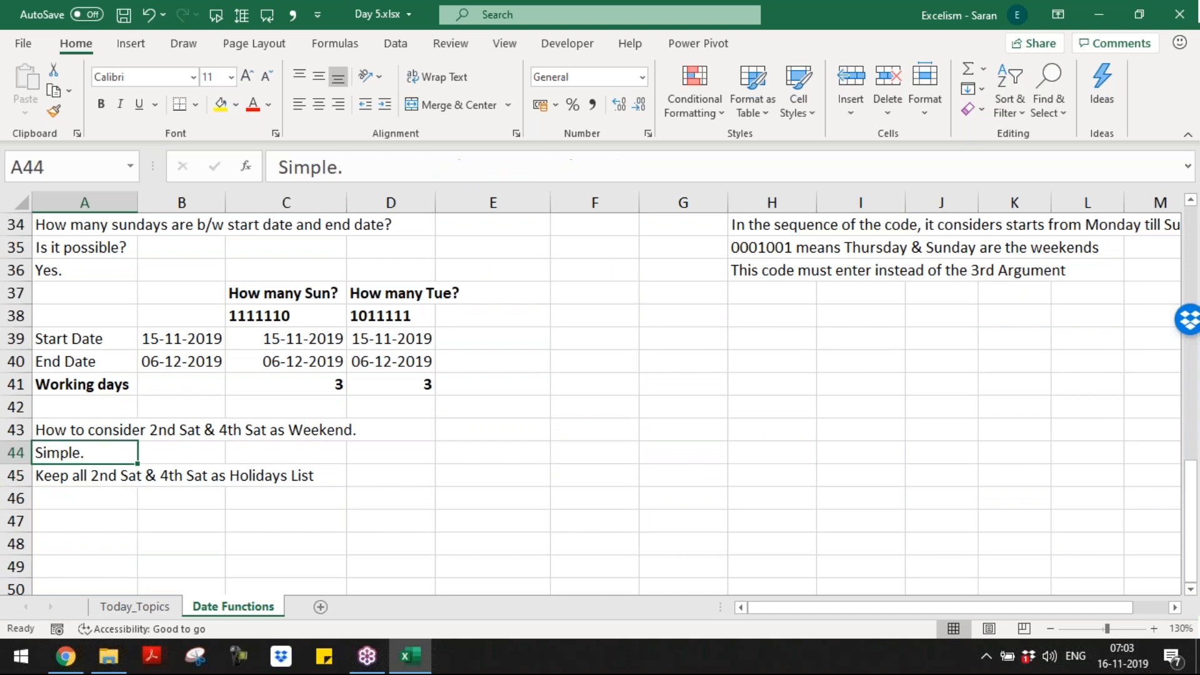
pyautogui.press('Up')
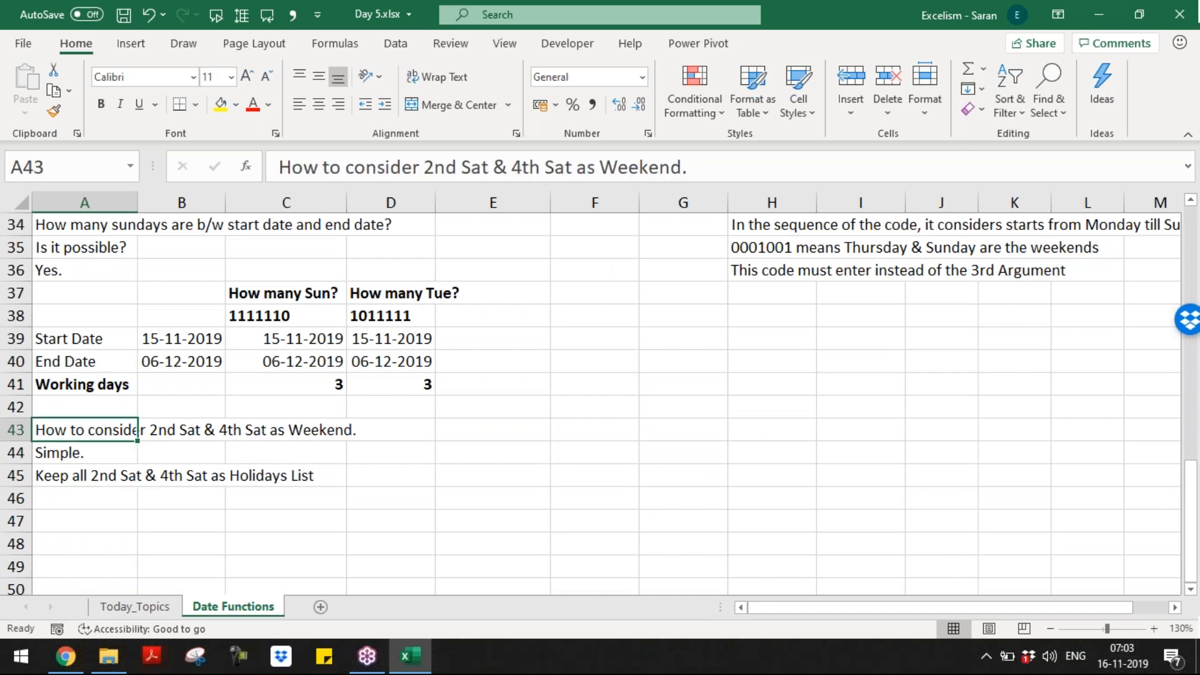
pyautogui.hotkey('shift', 'Down')
pyautogui.hotkey('shift', 'Down')
pyautogui.hotkey('ctrl', 'c')
pyautogui.press('Up')
pyautogui.press('Up')
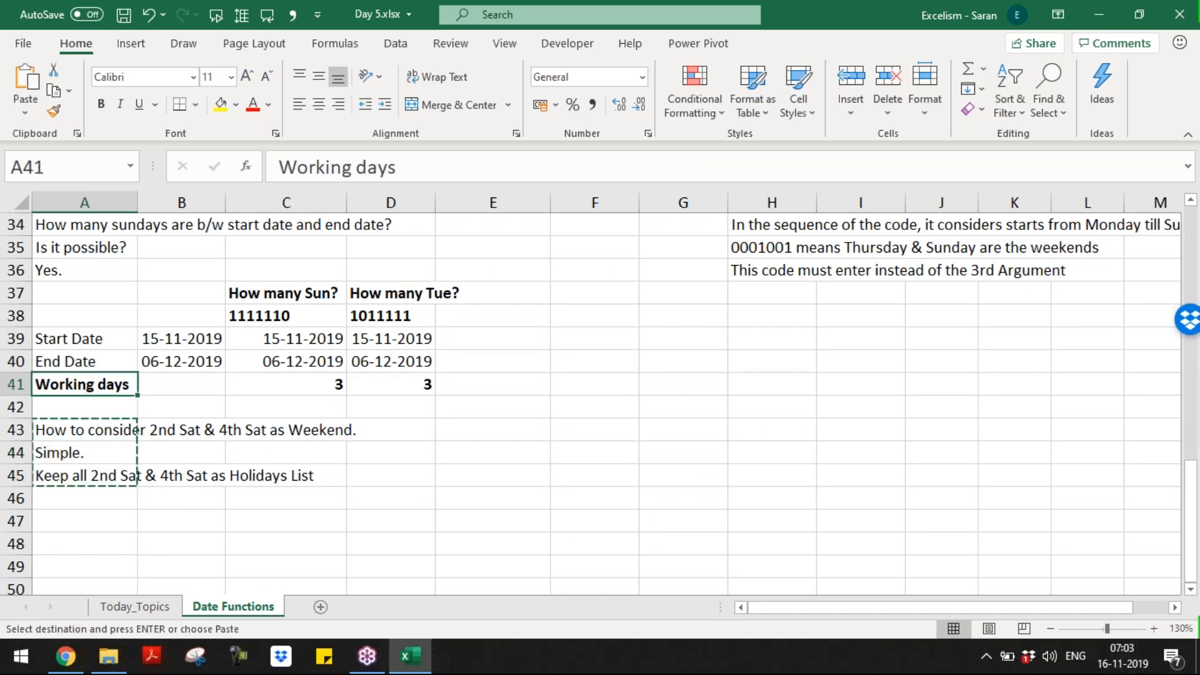
pyautogui.press('Up')
pyautogui.press('Up')
pyautogui.press('Right')
pyautogui.press('Right')
pyautogui.press('Right')
pyautogui.press('Right')
pyautogui.press('Right')
pyautogui.press('Right')
pyautogui.press('Up')
pyautogui.press('Right')
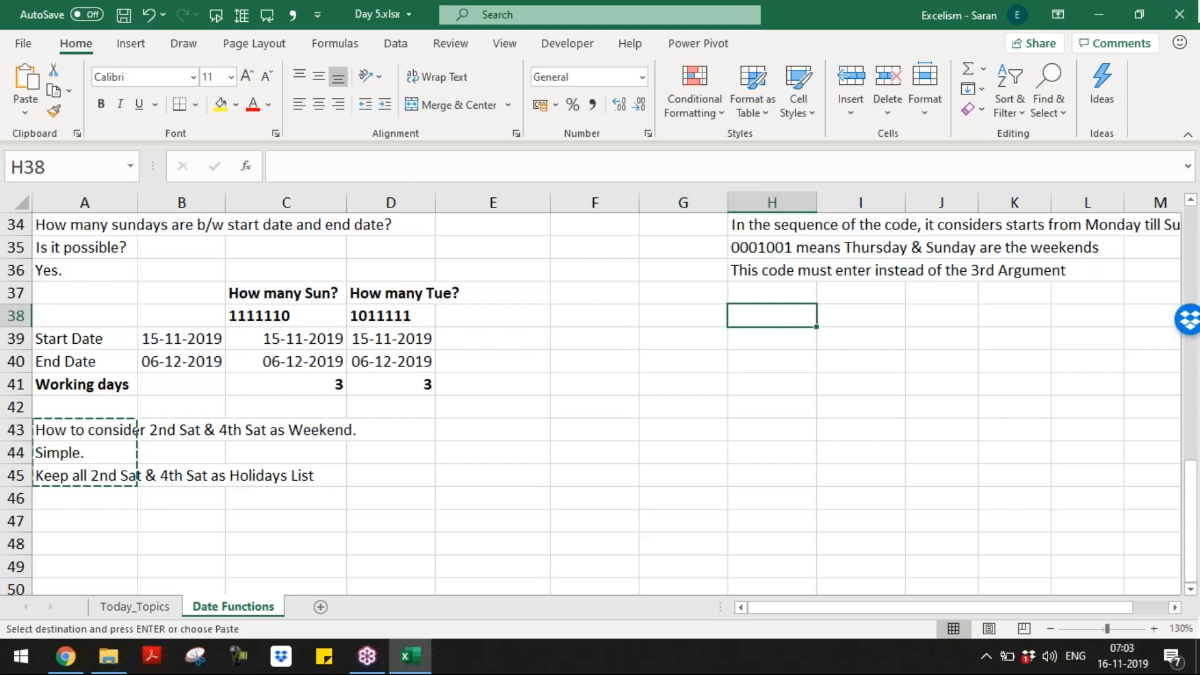
pyautogui.hotkey('ctrl', 'v')
pyautogui.press('Down')
pyautogui.press('Down')
pyautogui.press('Down')
pyautogui.press('Down')
pyautogui.press('Left')
pyautogui.press('Left')
pyautogui.press('Left')
pyautogui.press('Left')
pyautogui.press('Left')
pyautogui.press('Left')
pyautogui.press('Left')
pyautogui.press('Down')
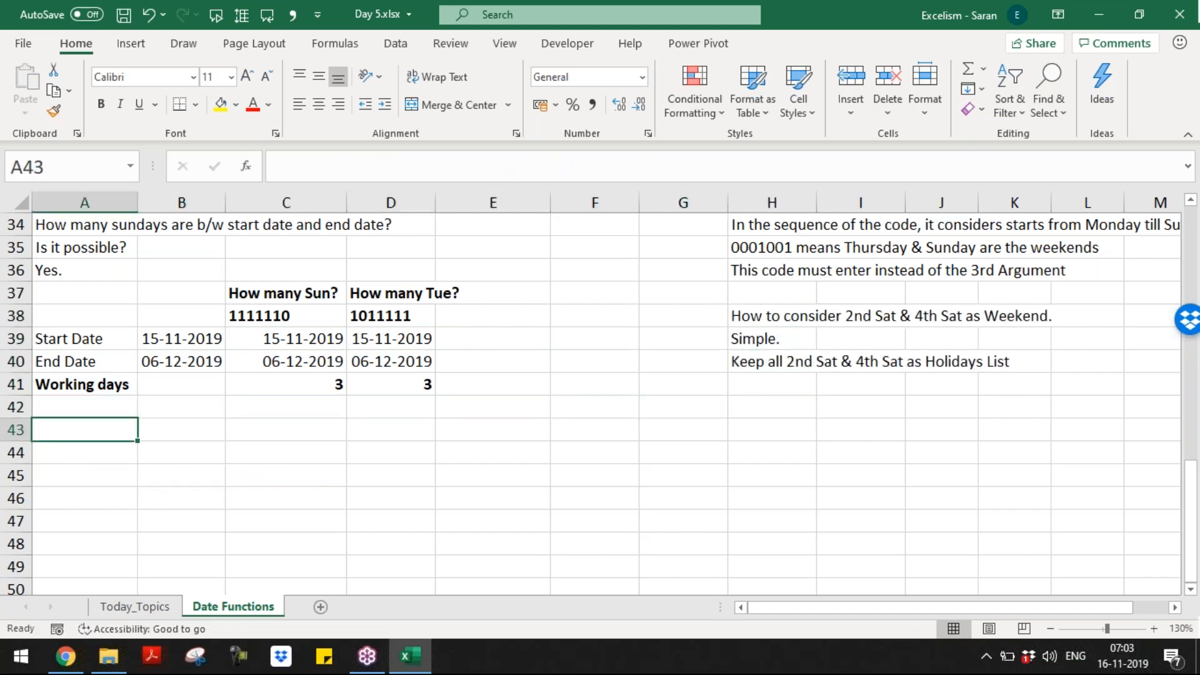
# Step: Shrink row 43 to a thin strip and fill A43:N43 yellow
pyautogui.click(25, 430)
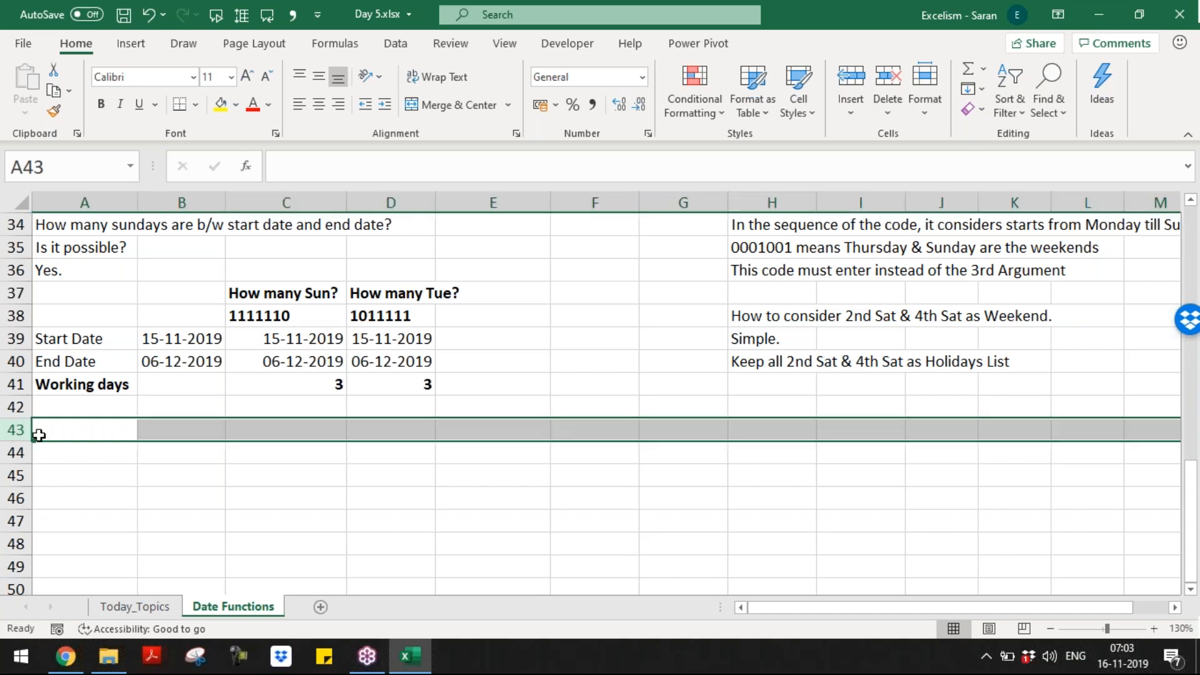
pyautogui.moveTo(17, 441); pyautogui.dragTo(13, 424)
pyautogui.click(46, 420)
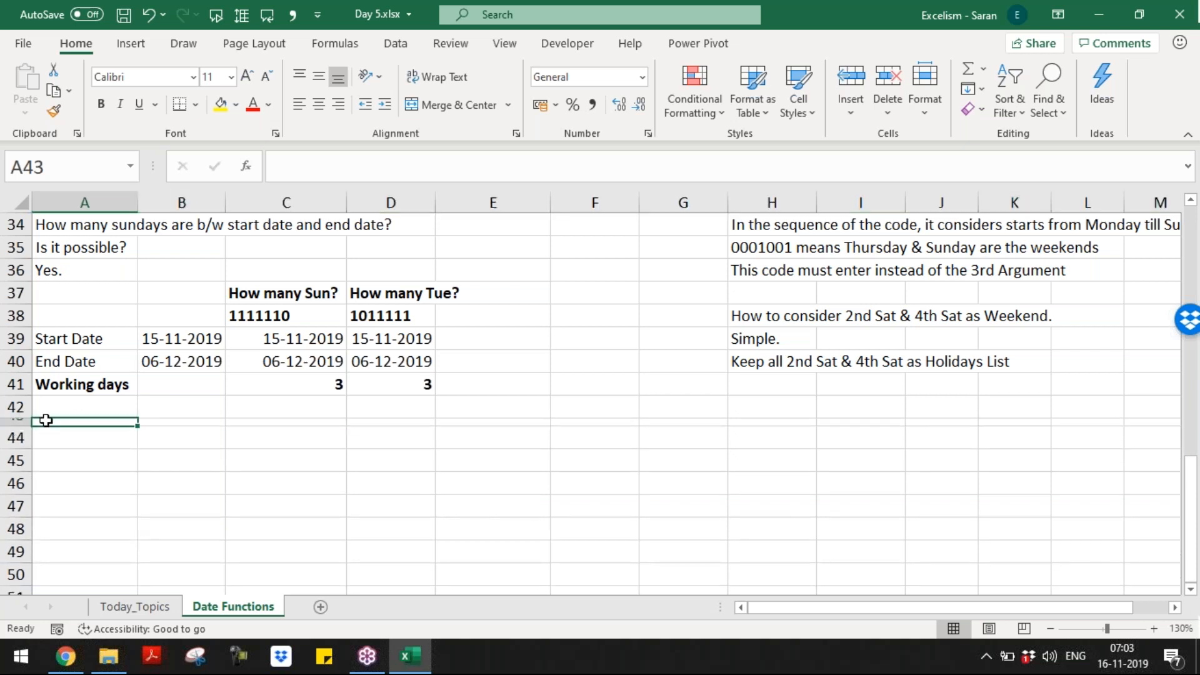
pyautogui.hotkey('shift', 'Right')
pyautogui.hotkey('shift', 'Right')
pyautogui.hotkey('shift', 'Right')
pyautogui.hotkey('shift', 'Right')
pyautogui.hotkey('shift', 'Right')
pyautogui.hotkey('shift', 'Right')
pyautogui.hotkey('shift', 'Right')
pyautogui.hotkey('shift', 'Right')
pyautogui.hotkey('shift', 'Right')
pyautogui.hotkey('shift', 'Right')
pyautogui.hotkey('shift', 'Right')
pyautogui.hotkey('shift', 'Right')
pyautogui.hotkey('shift', 'Right')
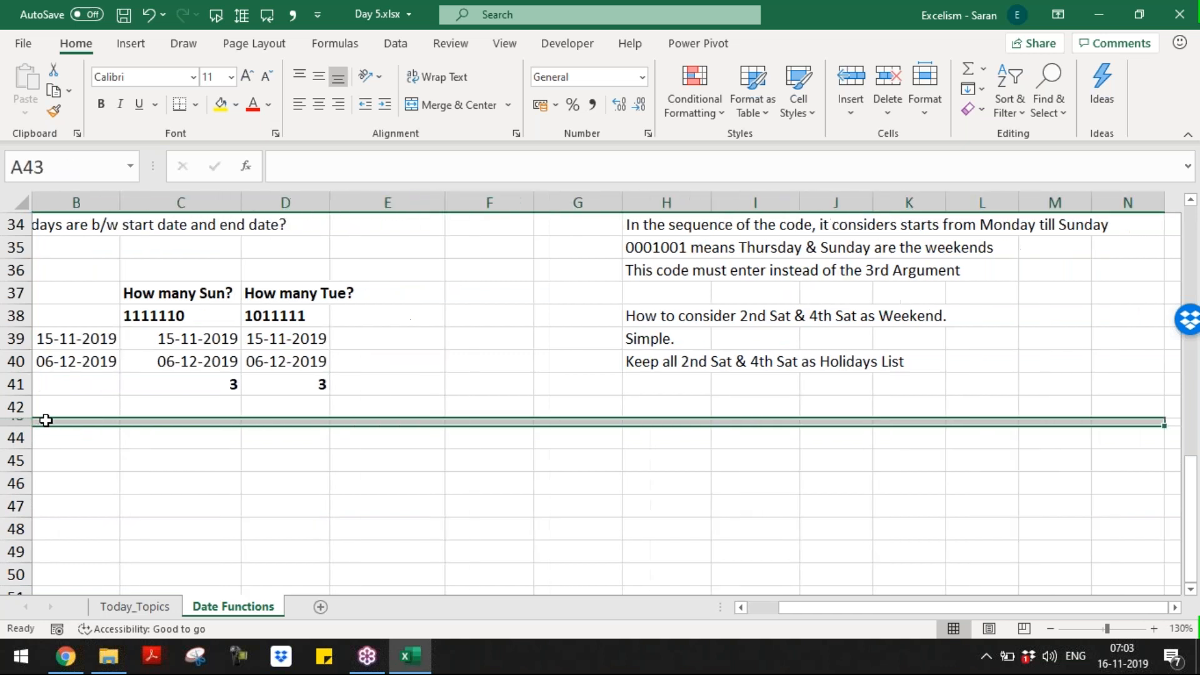
pyautogui.click(220, 104)
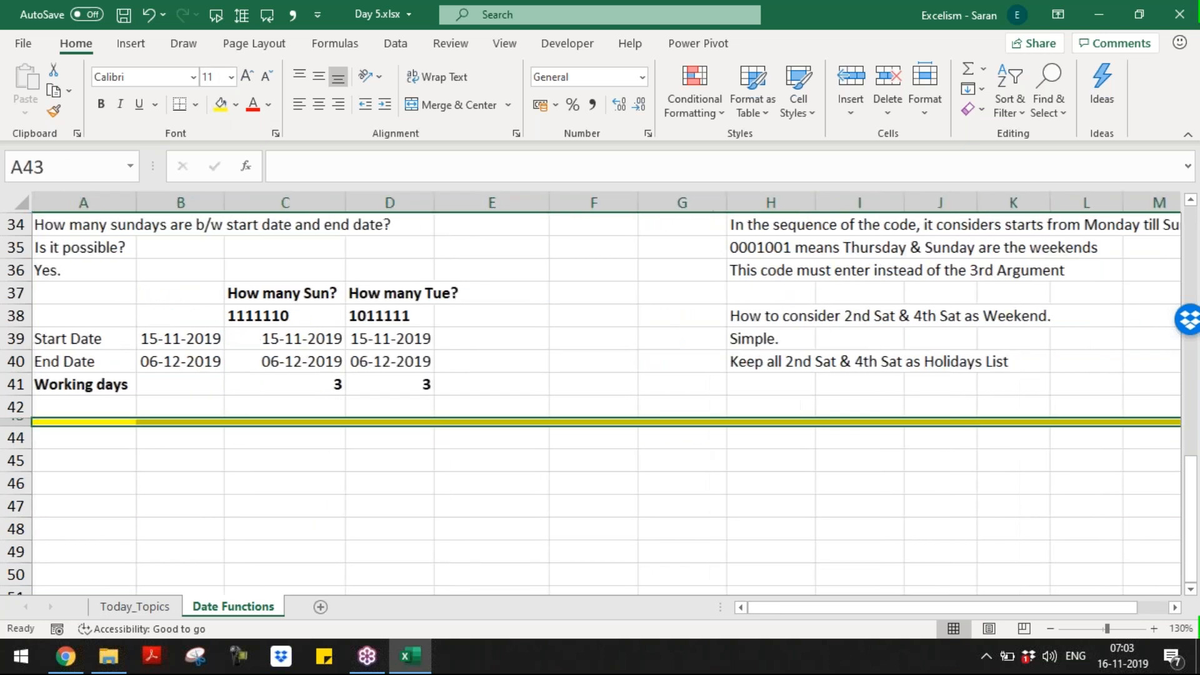
pyautogui.click(84, 483)
pyautogui.click(85, 460)
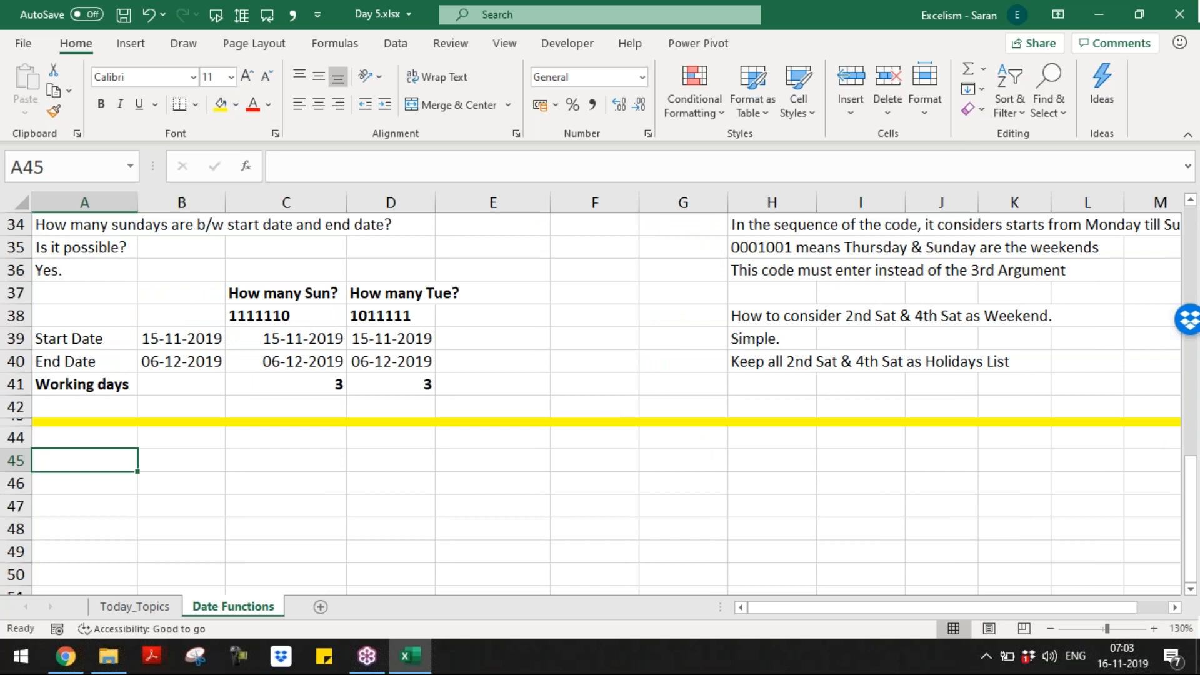
pyautogui.hotkey('ctrl', 'Down')
pyautogui.hotkey('ctrl', 'Up')
pyautogui.press('Down')
pyautogui.press('Down')
pyautogui.press('Down')
pyautogui.press('Down')
pyautogui.press('Down')
# Step: Enter the 'Join Date' label in A45 with the date 15-11-2019 beside it
pyautogui.press('Up')
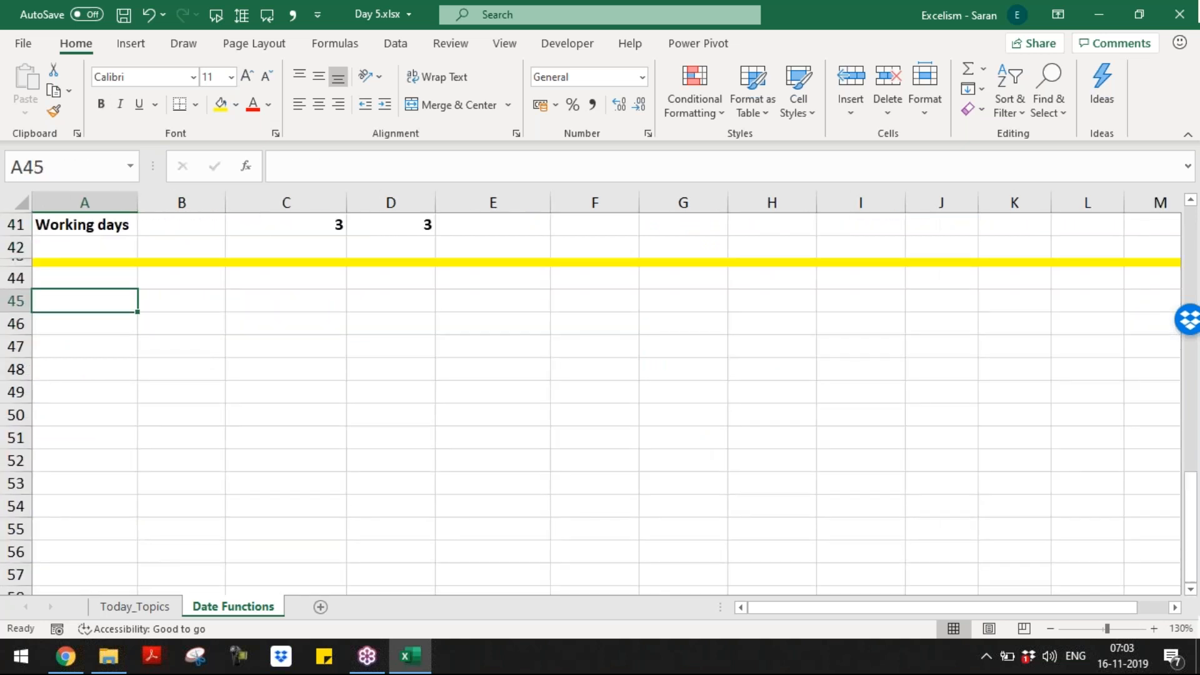
pyautogui.write('Joined Day')
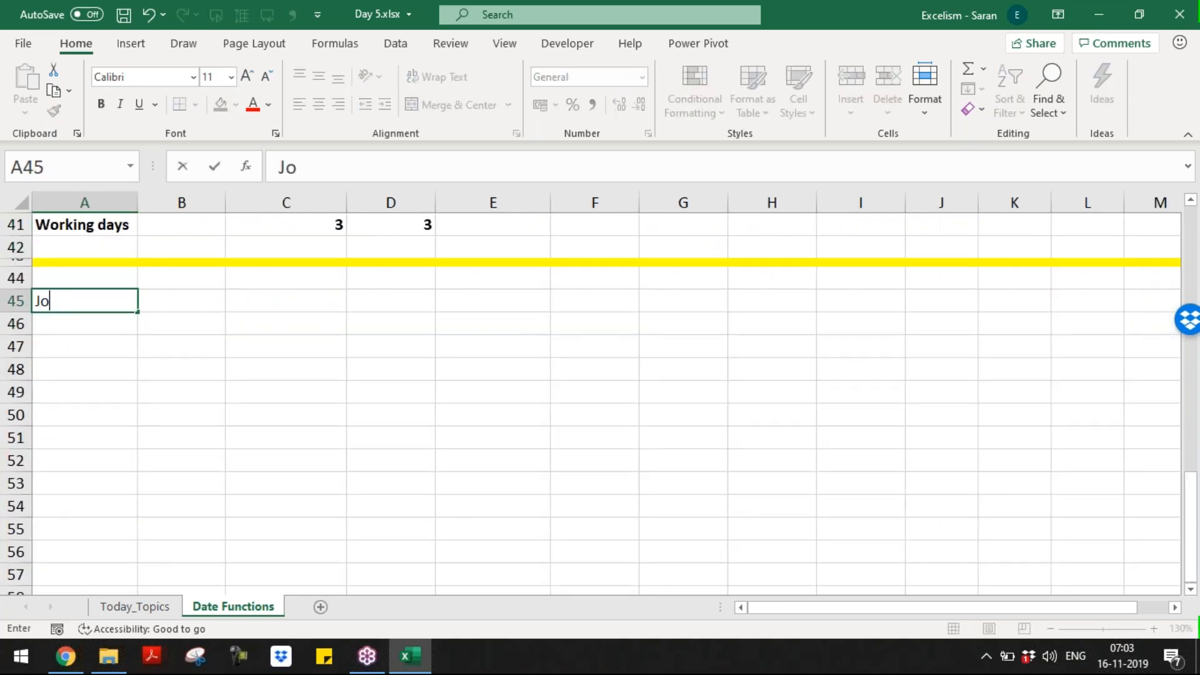
pyautogui.press('BackSpace')
pyautogui.write('te')
pyautogui.press('BackSpace')
pyautogui.press('BackSpace')
pyautogui.press('BackSpace')
pyautogui.press('BackSpace')
pyautogui.press('BackSpace')
pyautogui.press('BackSpace')
pyautogui.press('BackSpace')
pyautogui.write('Date')
pyautogui.press('Tab')
pyautogui.write('15/11/22')
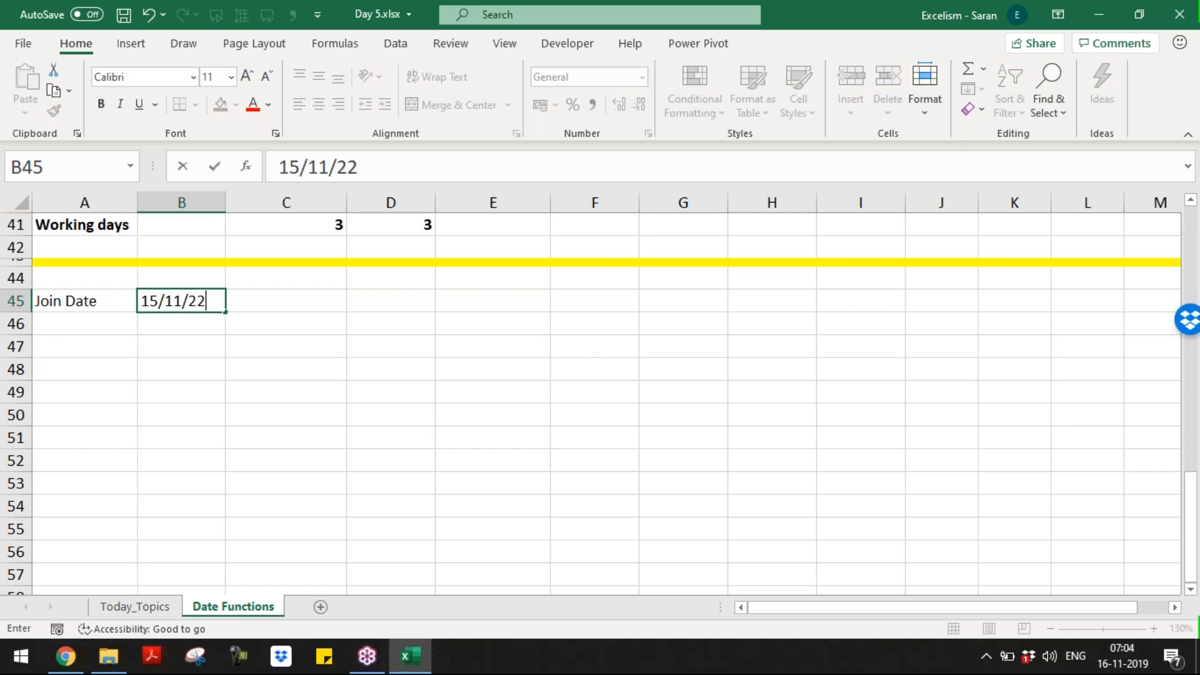
pyautogui.press('BackSpace')
pyautogui.write('019')
pyautogui.press('Return')
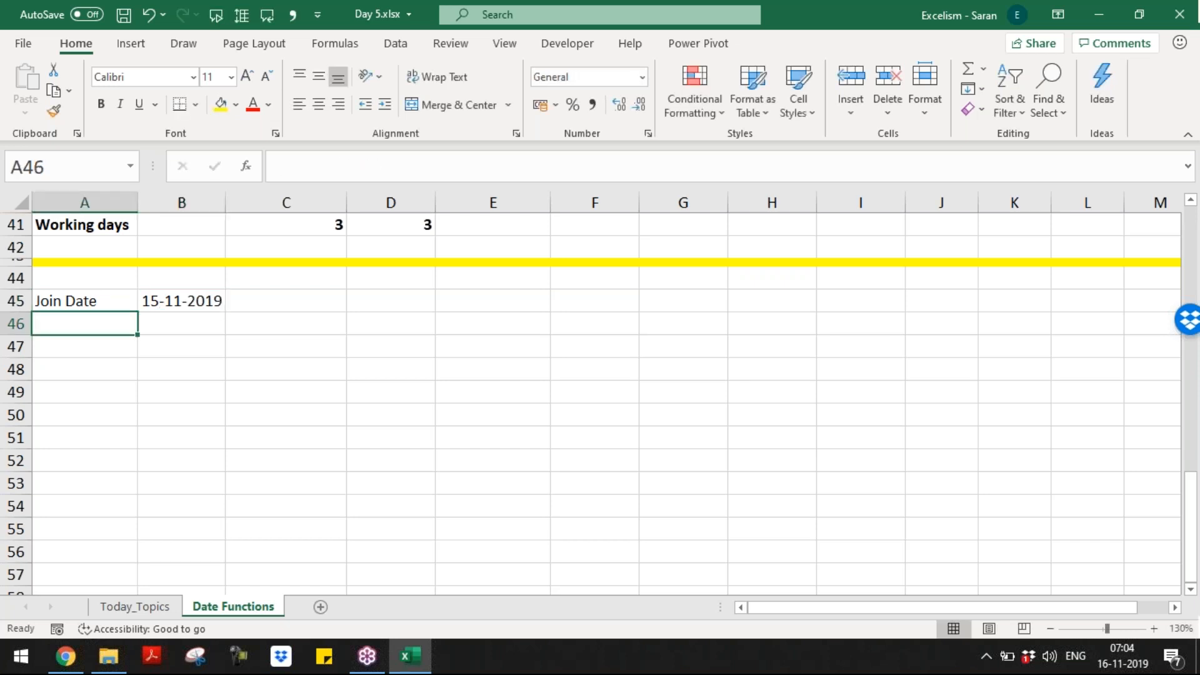
# Step: Type a working-days label into A46, entered with the typo 'Working Dats'
pyautogui.write('Wok')
pyautogui.press('BackSpace')
pyautogui.write('rki')
pyautogui.press('BackSpace')
pyautogui.press('BackSpace')
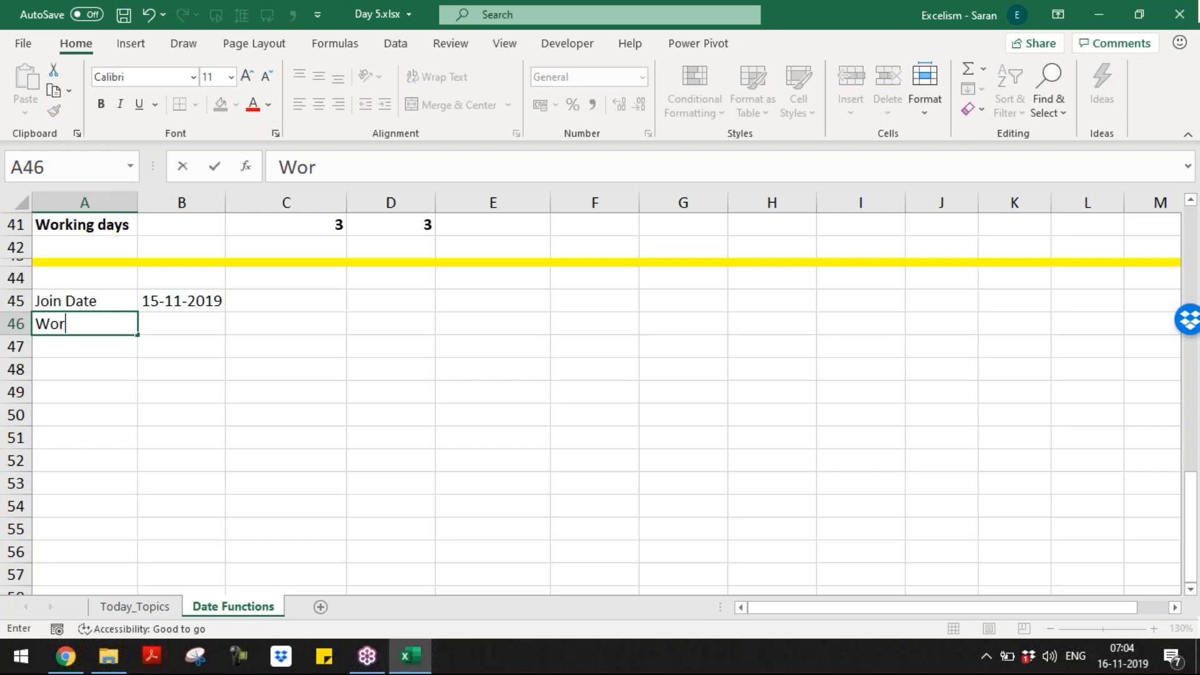
pyautogui.write('king Dats')
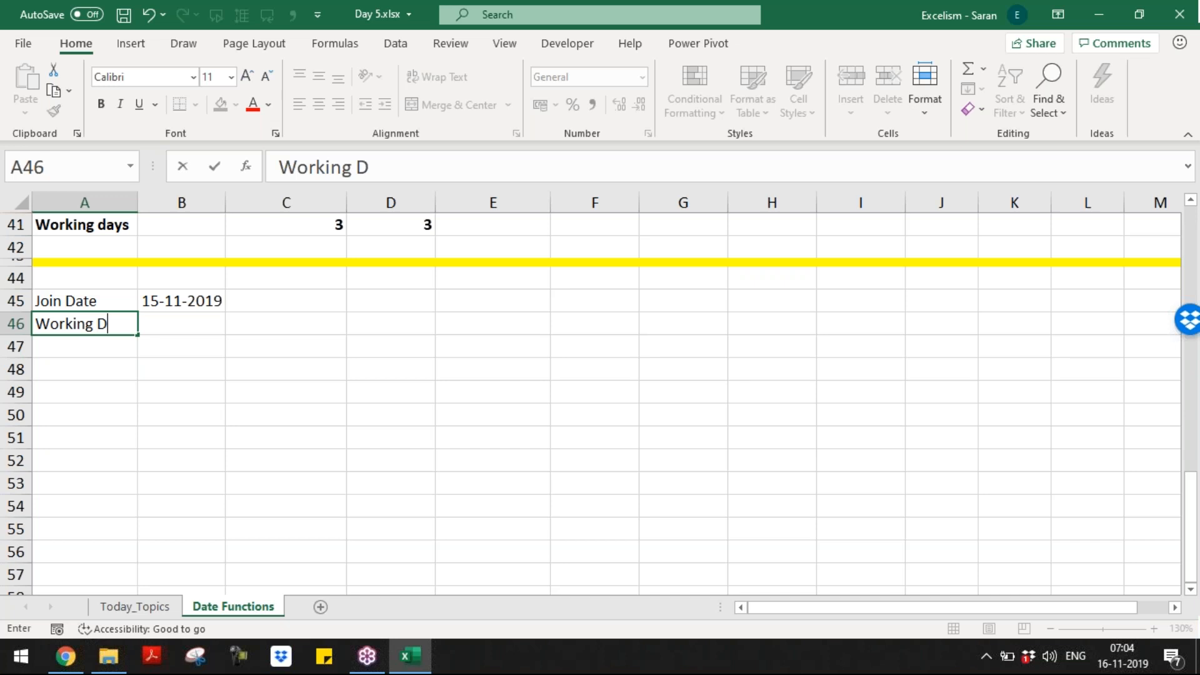
pyautogui.press('Tab')
pyautogui.press('Left')
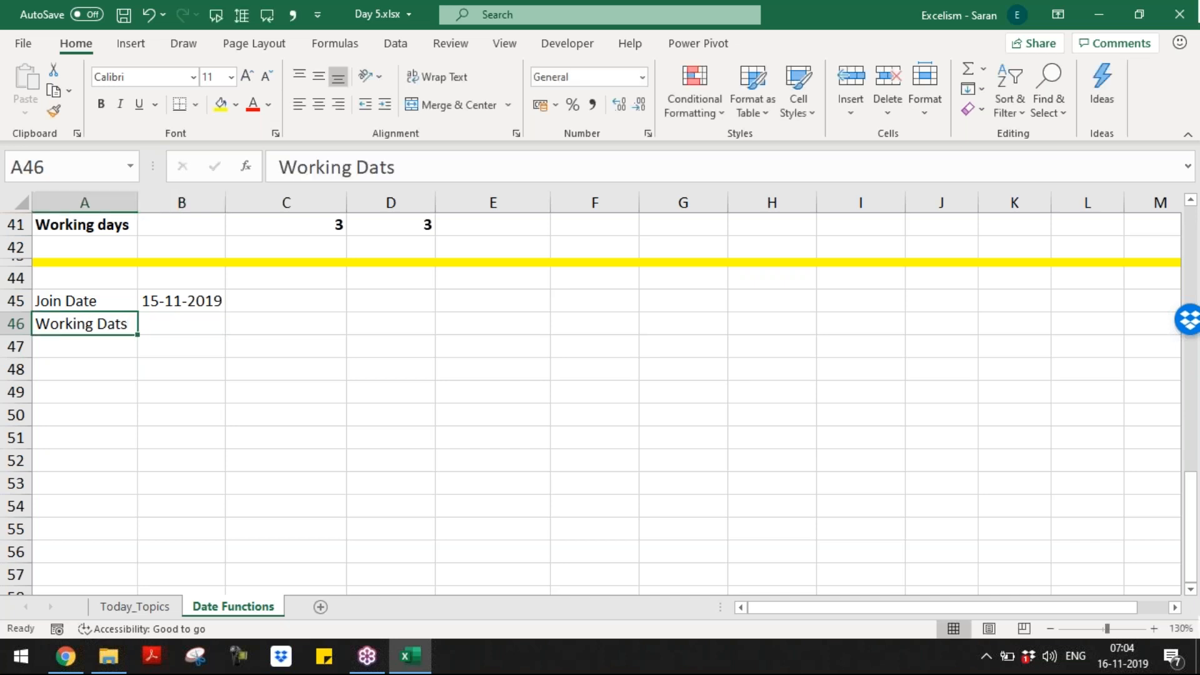
# Step: Close Help, correct the label to 'Working Days', and set B46 to 32
pyautogui.press('F1')
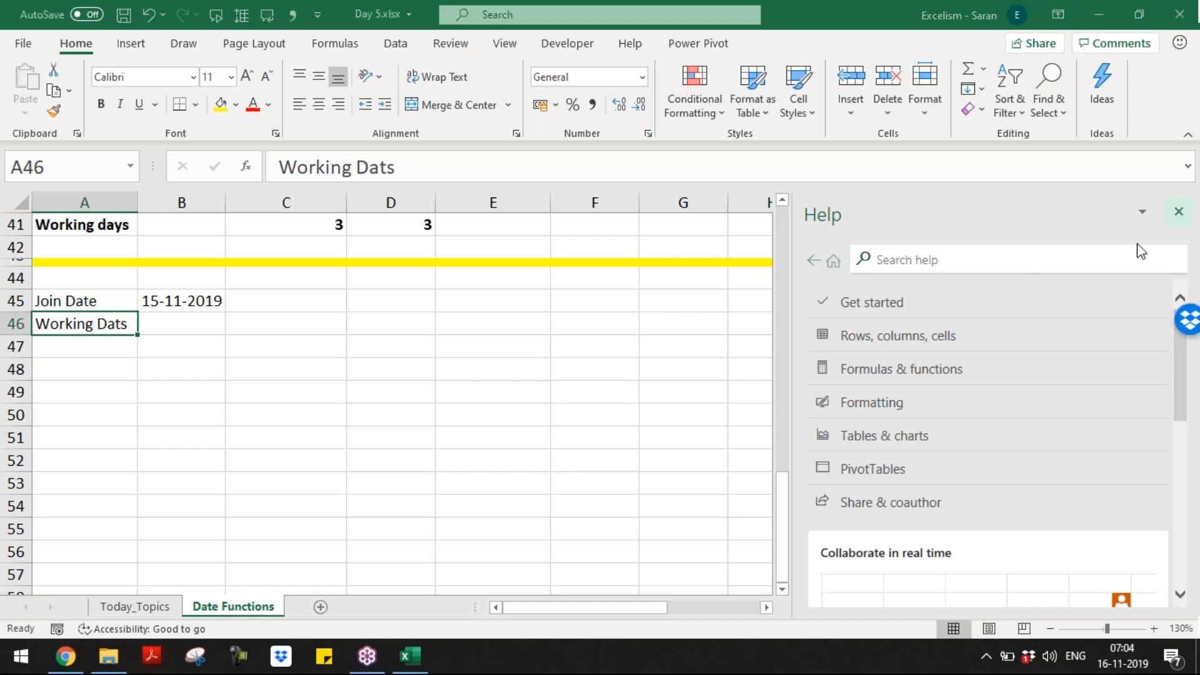
pyautogui.click(1176, 212)
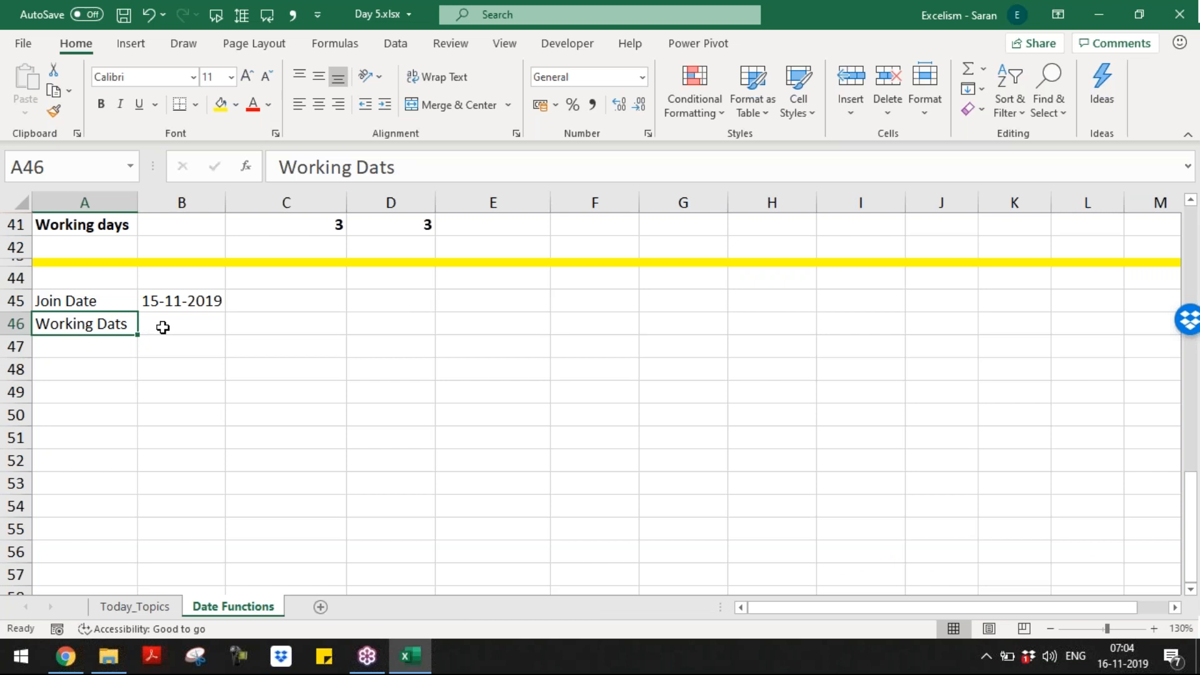
pyautogui.press('F2')
pyautogui.press('BackSpace')
pyautogui.press('BackSpace')
pyautogui.write('ys')
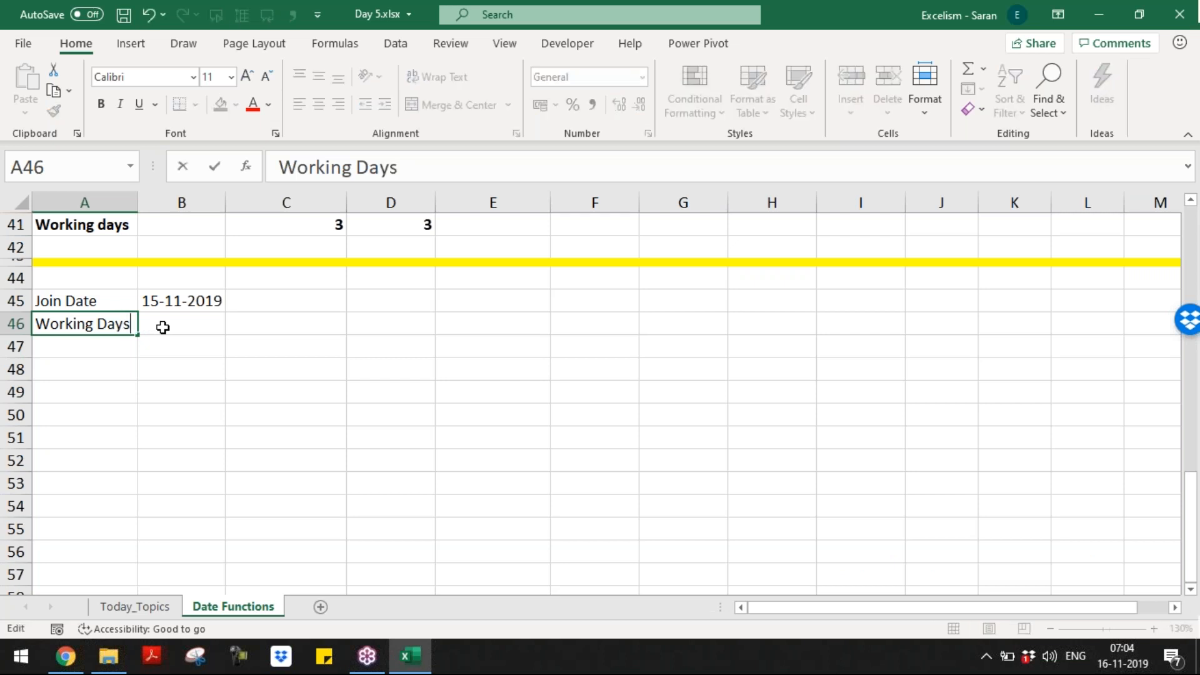
pyautogui.click(163, 327)
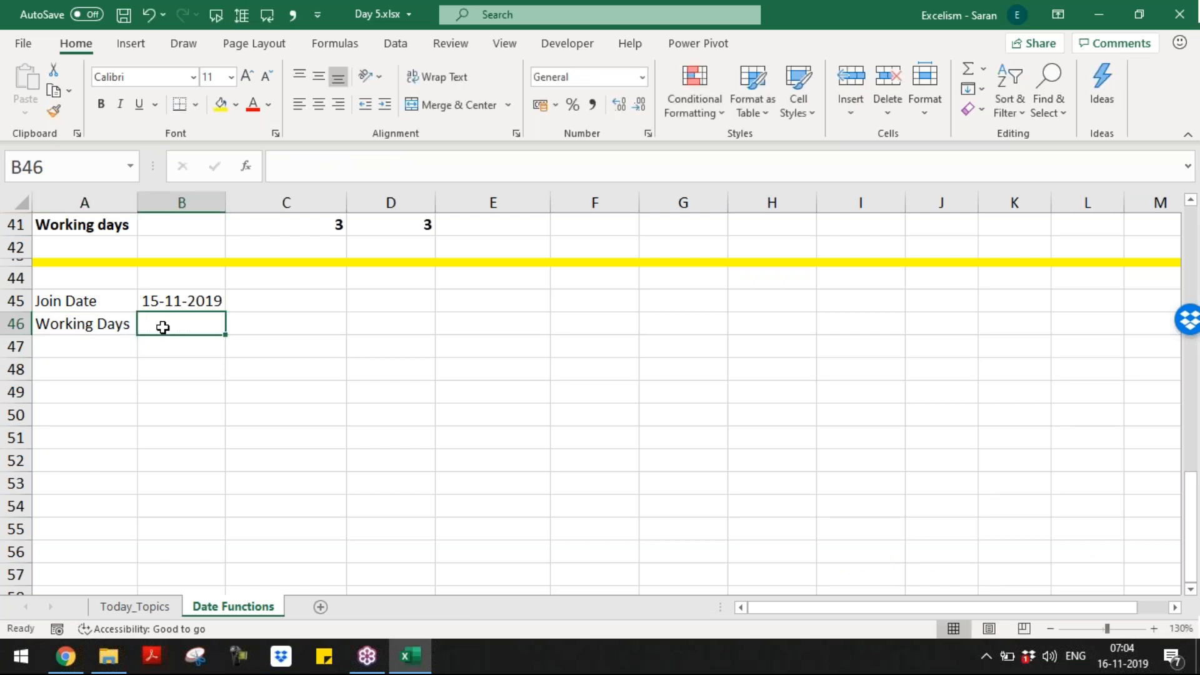
pyautogui.write('32')
pyautogui.press('Return')
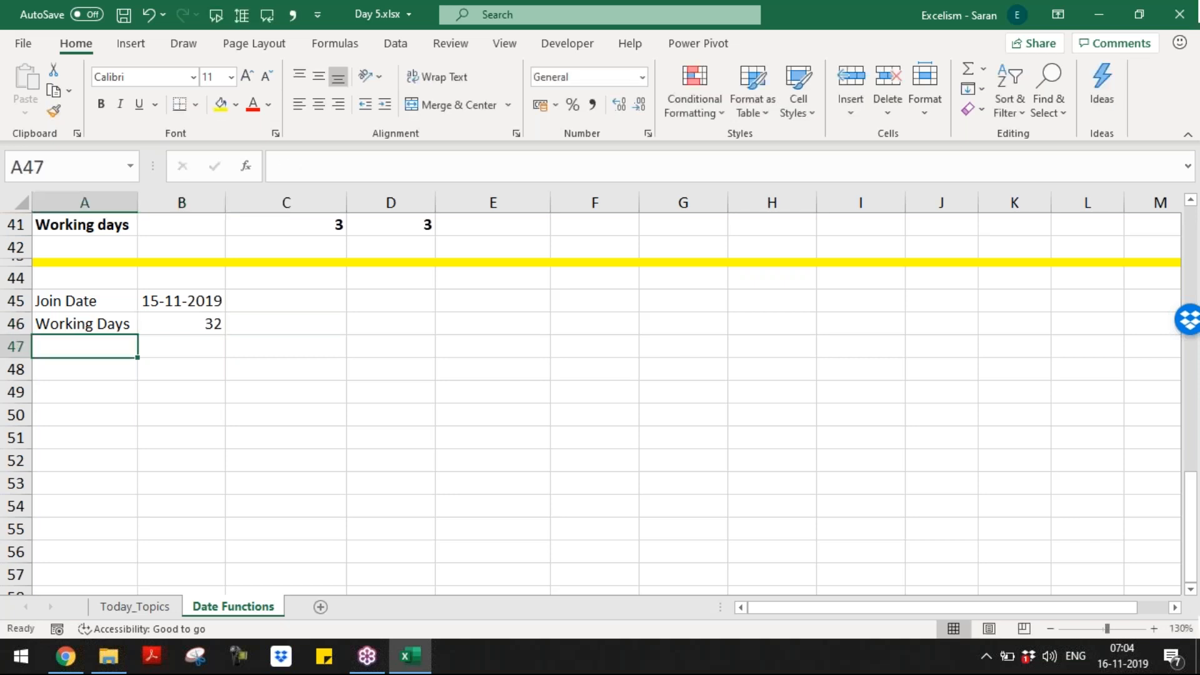
# Step: Label A47 'Last WD' and review the join date, working days and empty result cell
pyautogui.write('End Da')
pyautogui.press('BackSpace')
pyautogui.press('BackSpace')
pyautogui.press('BackSpace')
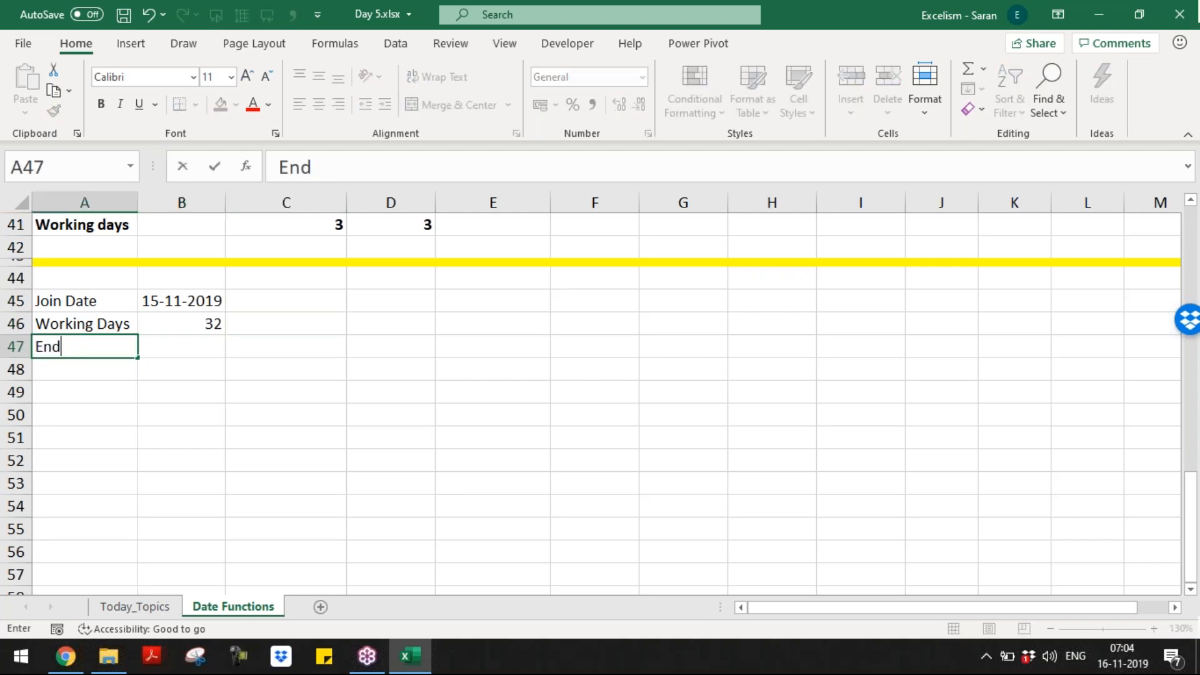
pyautogui.press('BackSpace')
pyautogui.press('BackSpace')
pyautogui.press('BackSpace')
pyautogui.write('Last WD')
pyautogui.press('Tab')
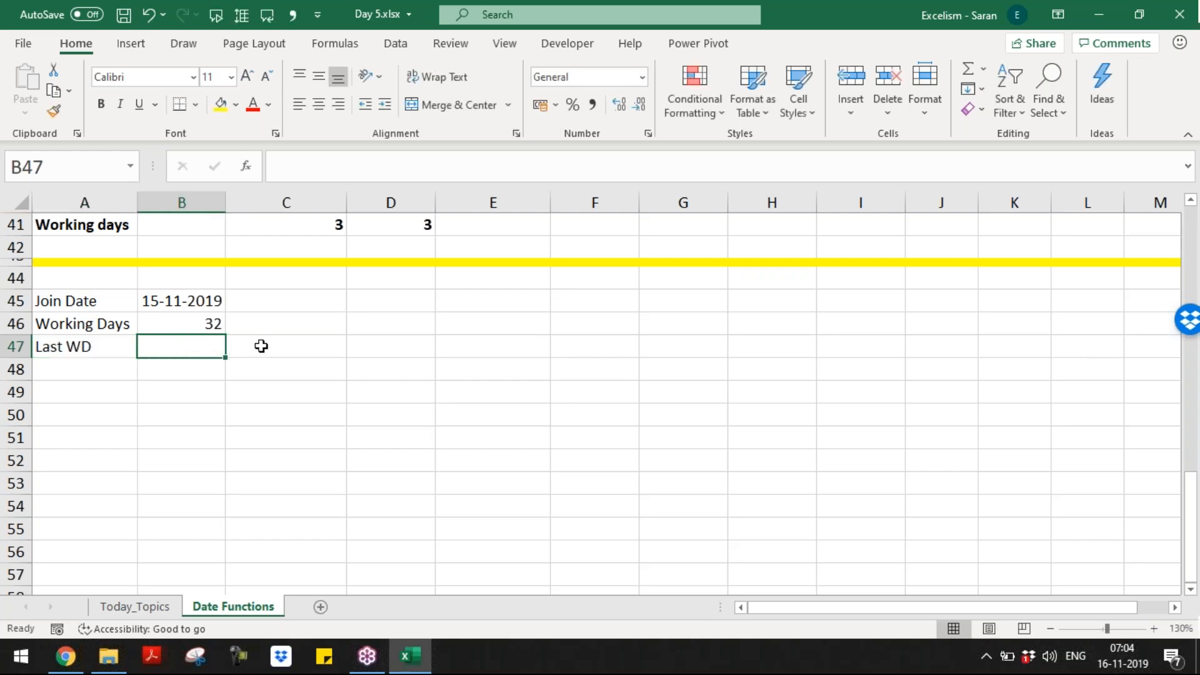
pyautogui.click(214, 307)
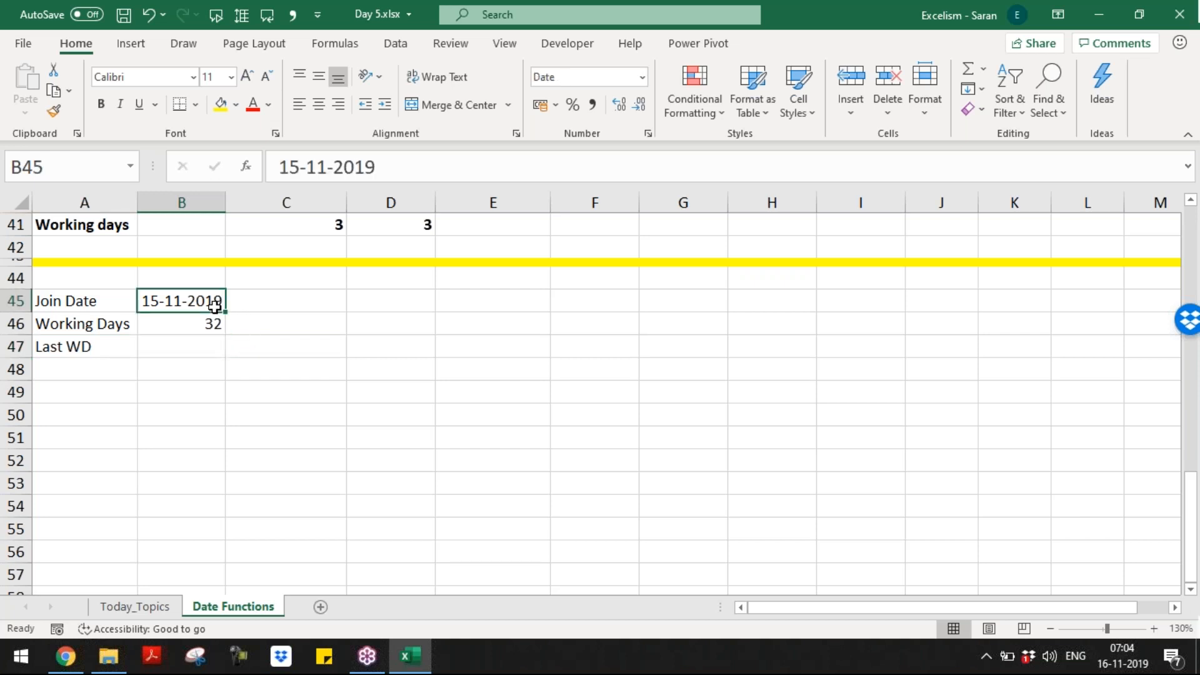
pyautogui.click(212, 323)
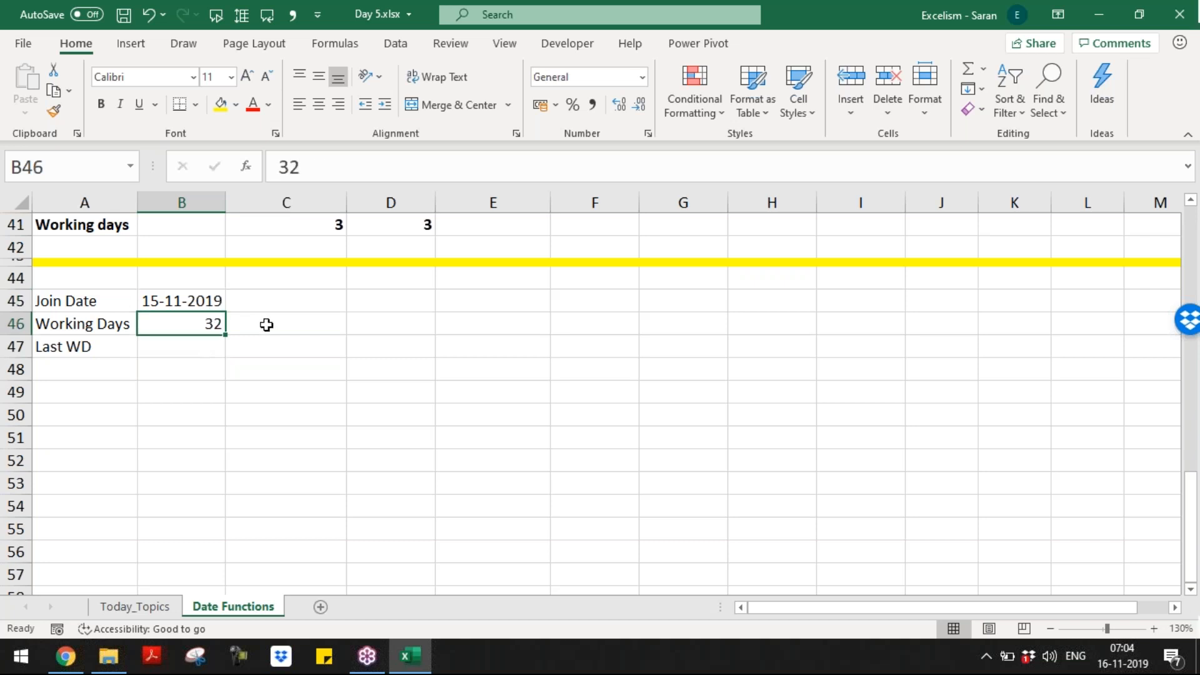
pyautogui.click(198, 341)
pyautogui.click(244, 343)
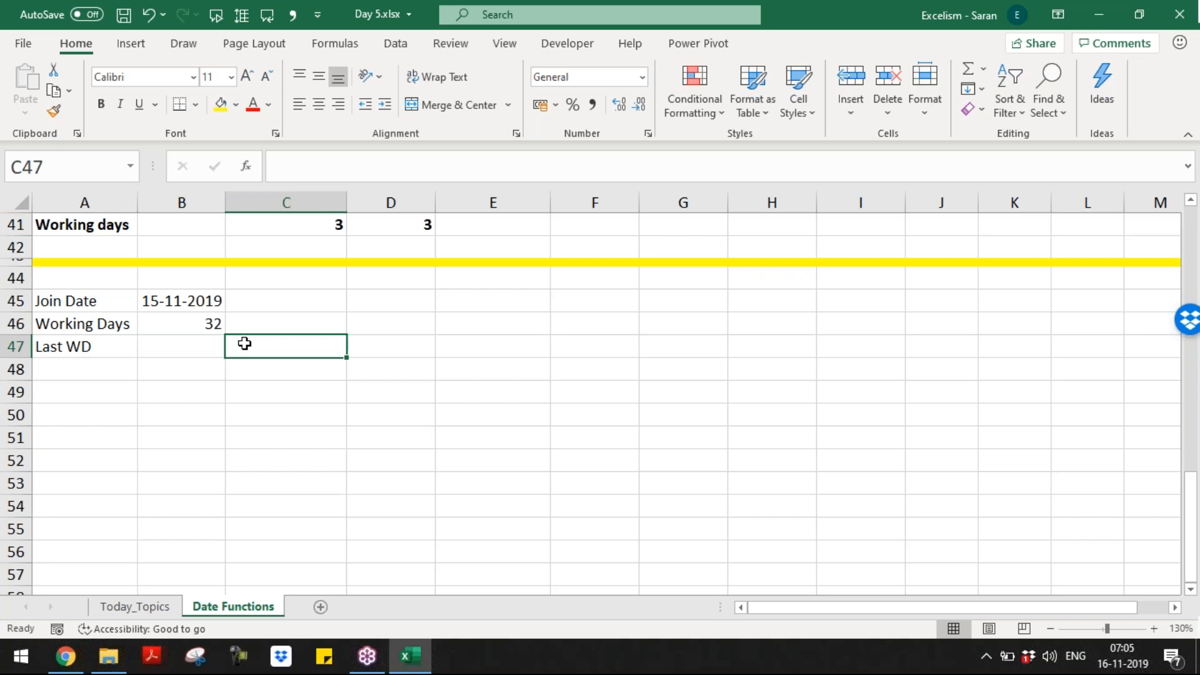
# Step: Add a 'Last WD' note label in D45
pyautogui.press('Up')
pyautogui.press('Up')
pyautogui.press('Right')
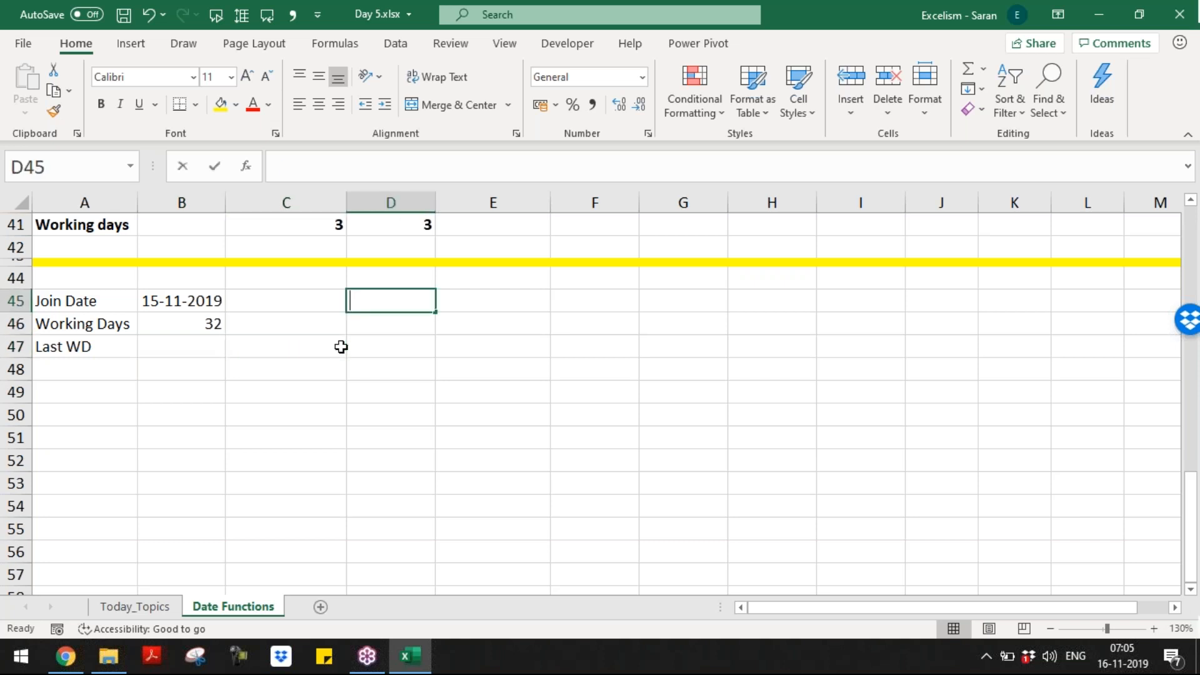
pyautogui.write('Last We')
pyautogui.press('BackSpace')
pyautogui.write('d')
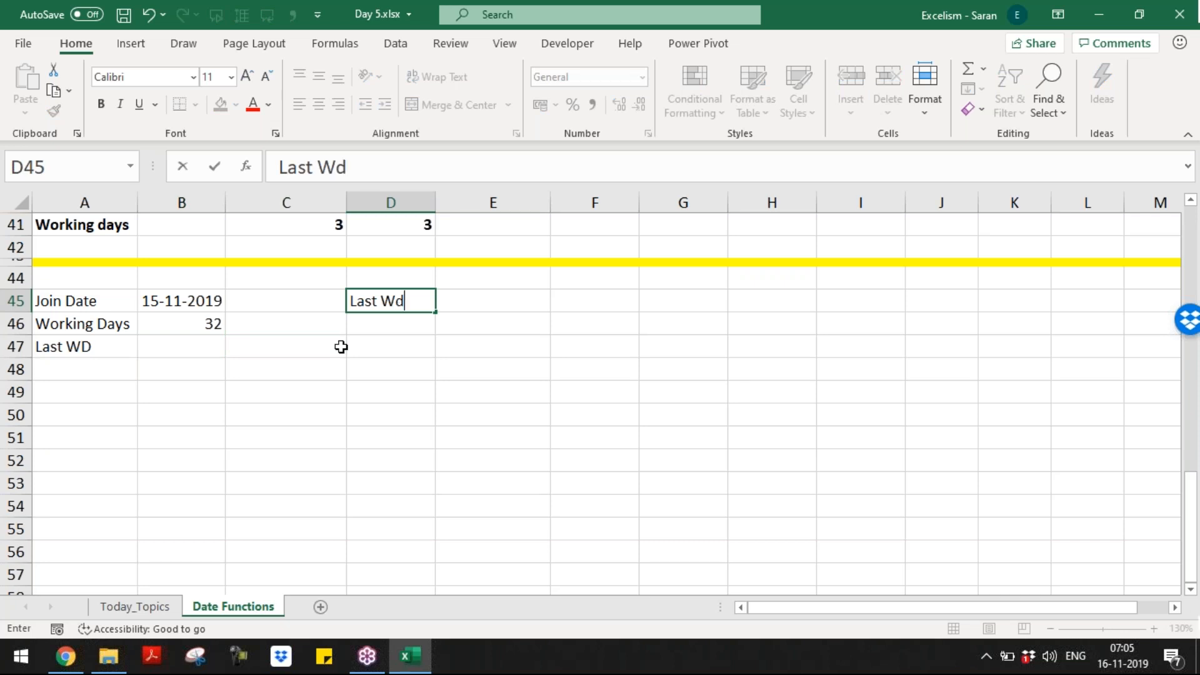
pyautogui.press('BackSpace')
pyautogui.write('D')
pyautogui.press('Right')
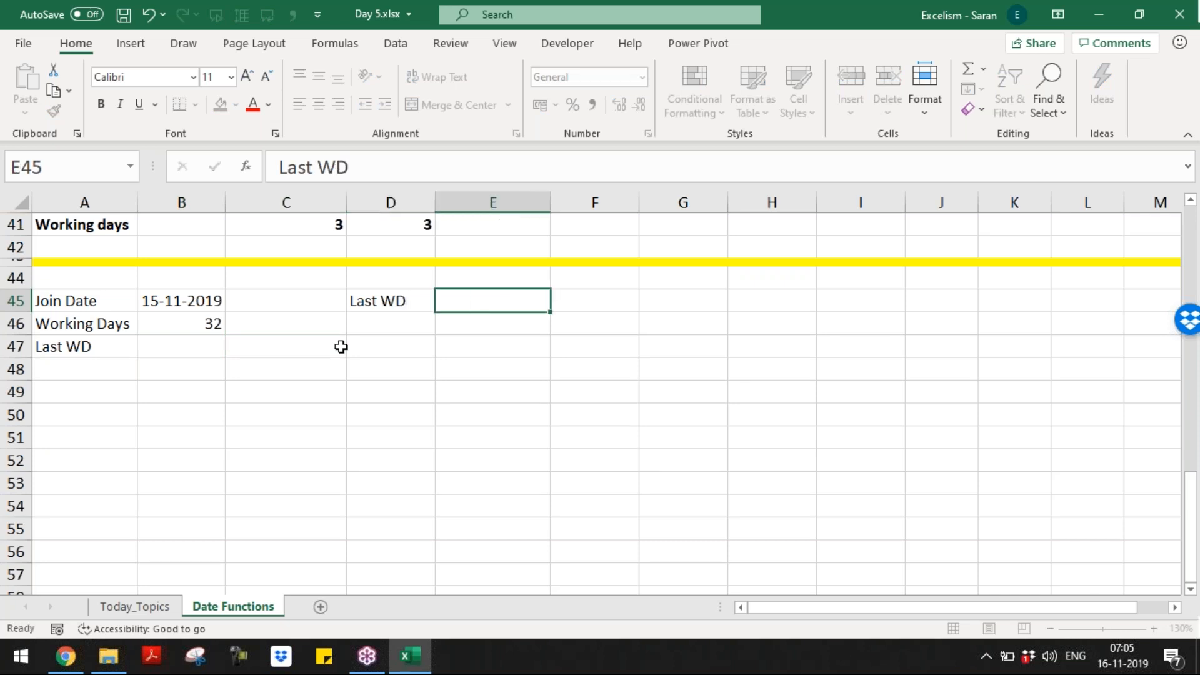
# Step: Enter '=Join Date + Weekends + Holidays' as plain text in E45
pyautogui.write('=')
pyautogui.press('BackSpace')
pyautogui.write("'=Start")
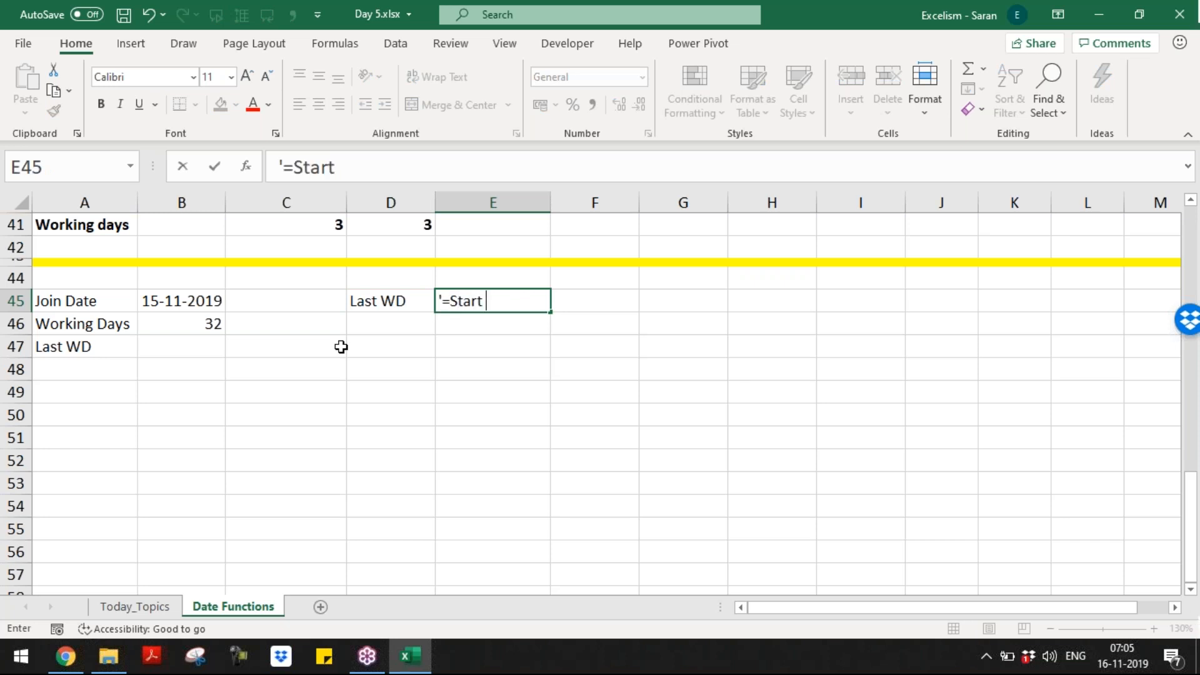
pyautogui.press('BackSpace')
pyautogui.press('BackSpace')
pyautogui.press('BackSpace')
pyautogui.press('BackSpace')
pyautogui.press('BackSpace')
pyautogui.press('BackSpace')
pyautogui.write('Join')
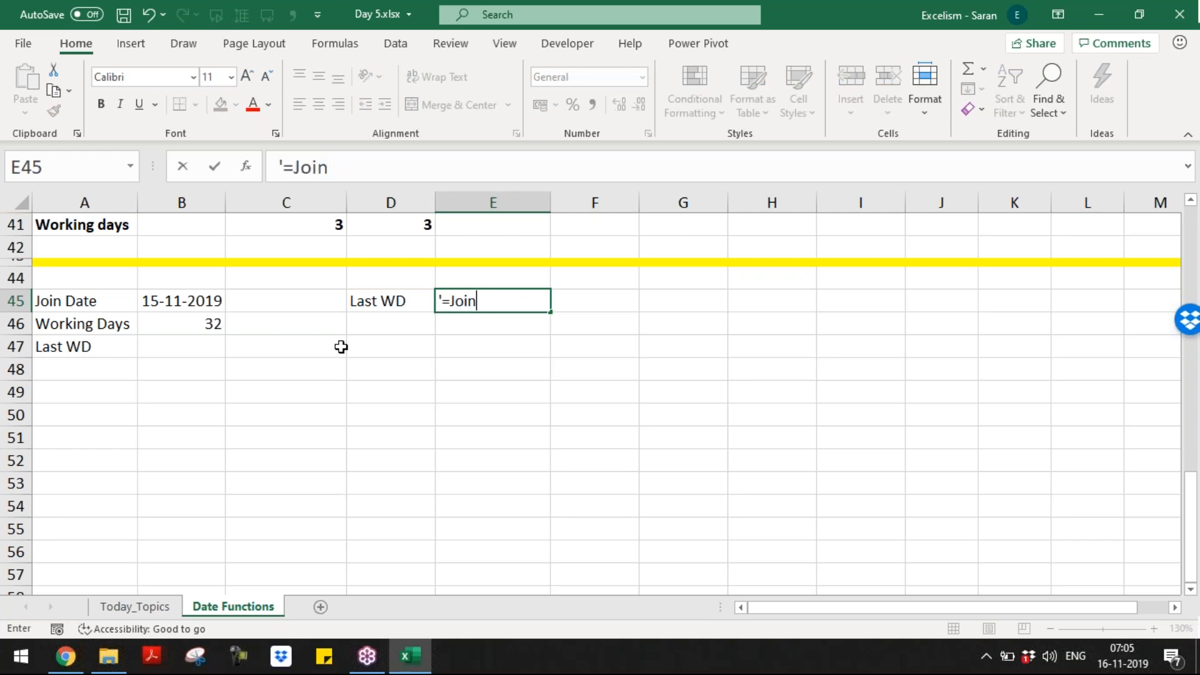
pyautogui.write(' Date +  Wee')
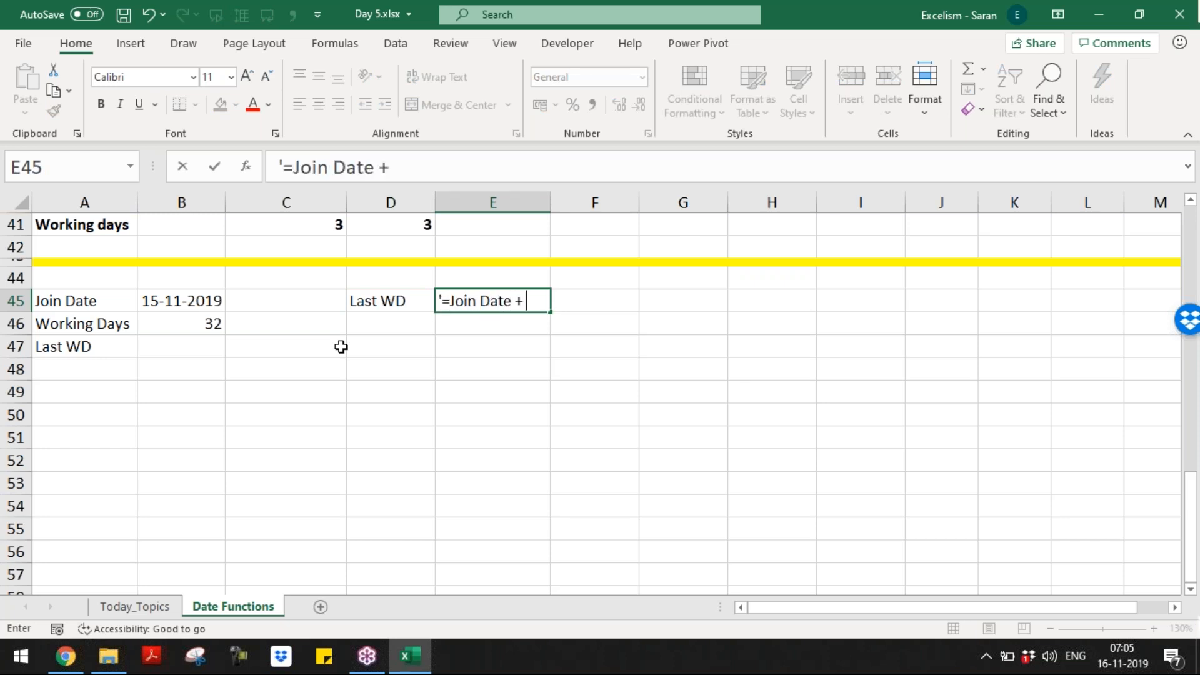
pyautogui.write('s')
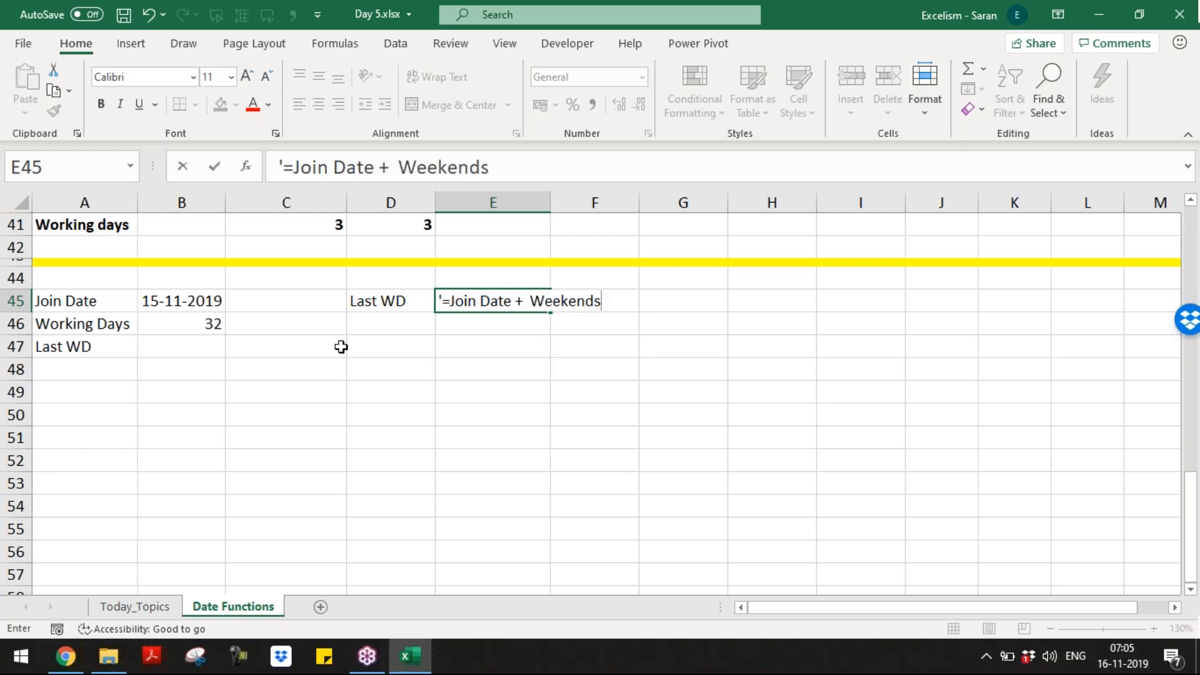
pyautogui.write(' + Holida')
pyautogui.press('BackSpace')
pyautogui.press('BackSpace')
pyautogui.write('ia')
pyautogui.press('BackSpace')
pyautogui.write('days')
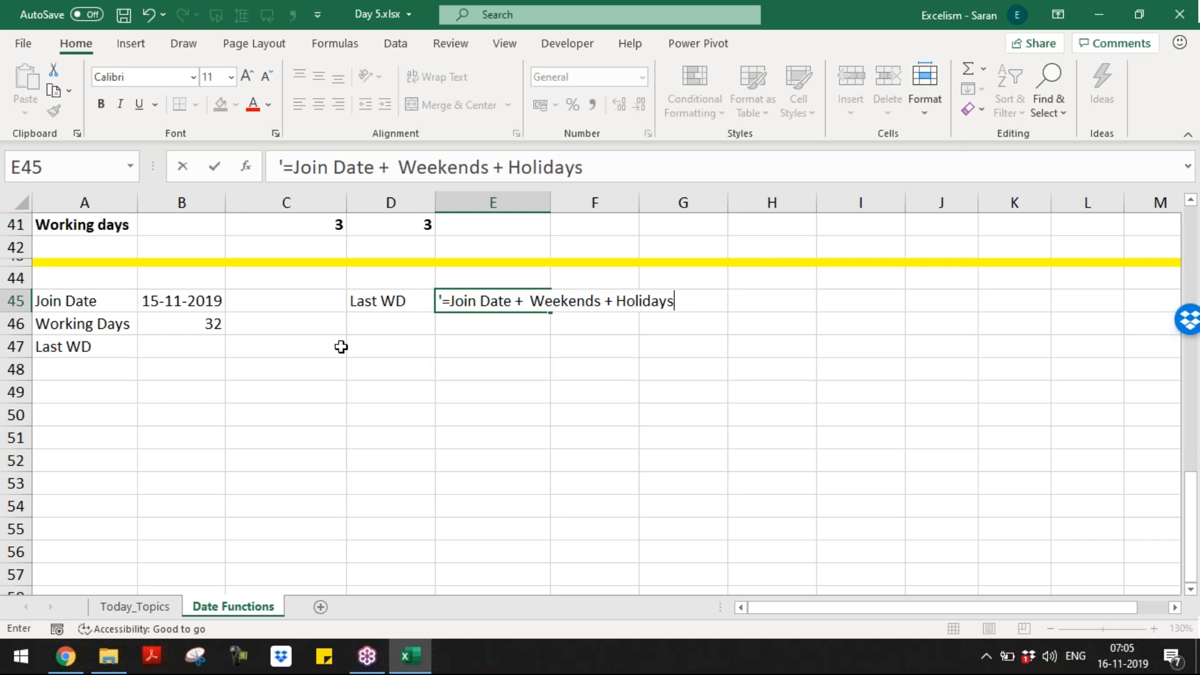
pyautogui.press('Return')
# Step: Make the Last WD row A47:B47 bold and italic
pyautogui.press('Left')
pyautogui.press('Left')
pyautogui.press('Down')
pyautogui.press('Left')
pyautogui.press('Left')
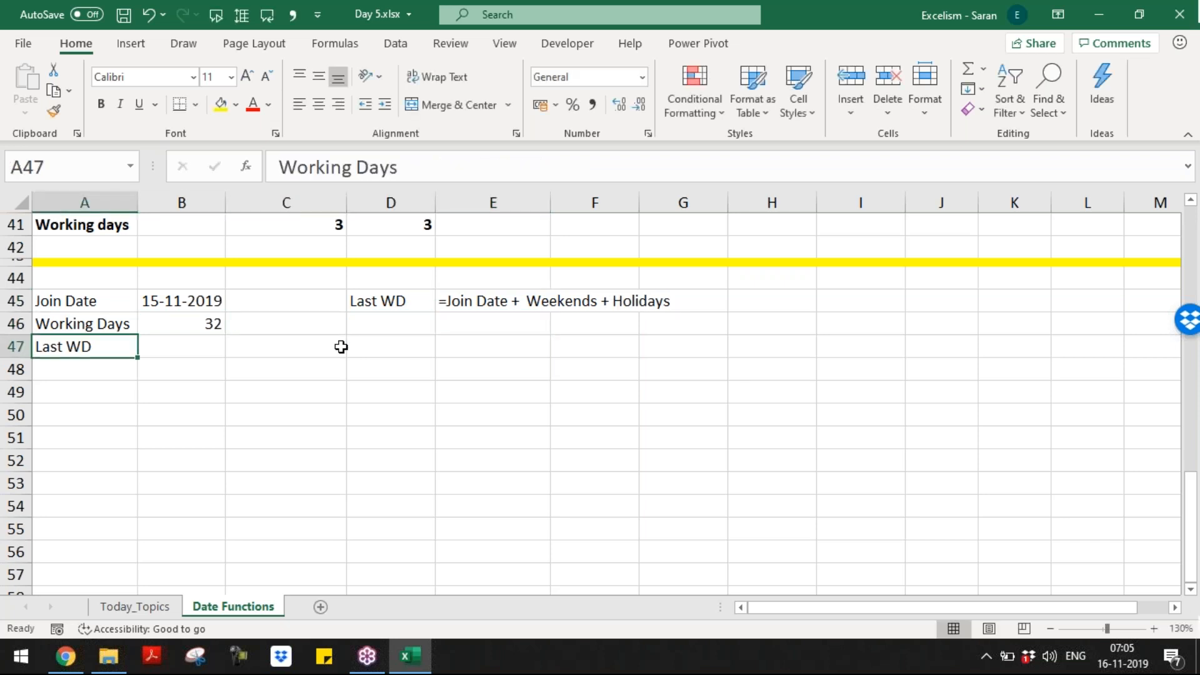
pyautogui.press('Right')
pyautogui.press('Left')
pyautogui.hotkey('shift', 'Right')
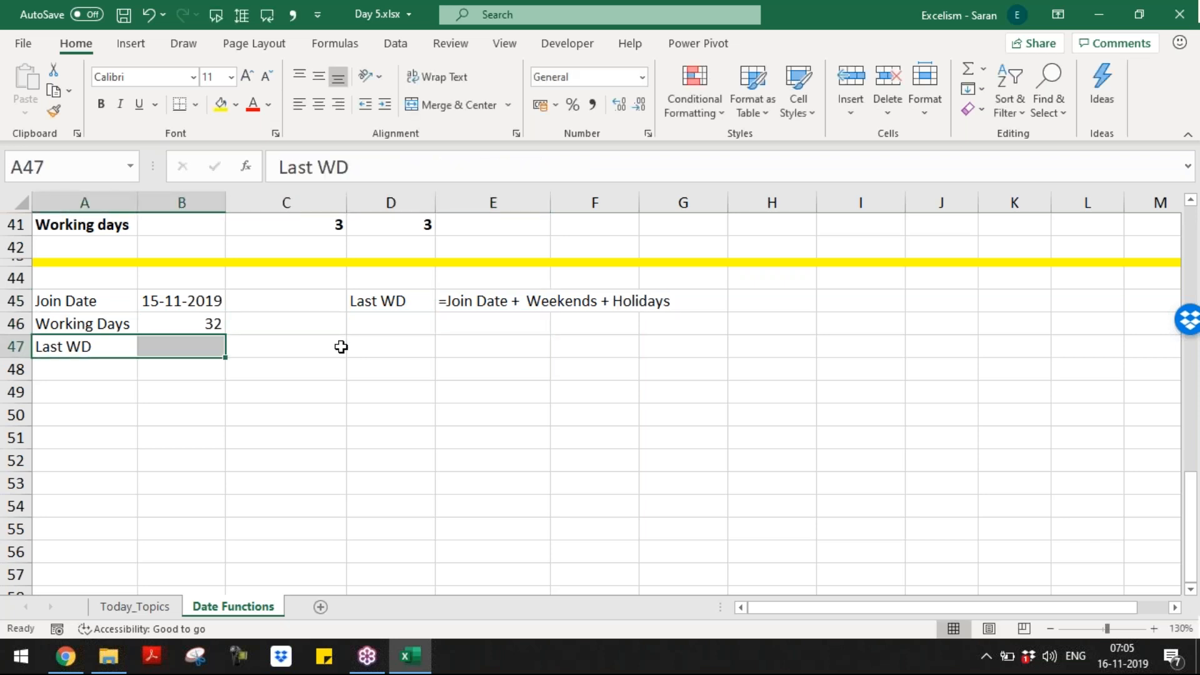
pyautogui.hotkey('ctrl', 'b')
pyautogui.hotkey('ctrl', 'i')
pyautogui.press('Up')
# Step: Enter =WORKDAY(B45,B46) in B47, returning the serial number 43830
pyautogui.press('Down')
pyautogui.press('Right')
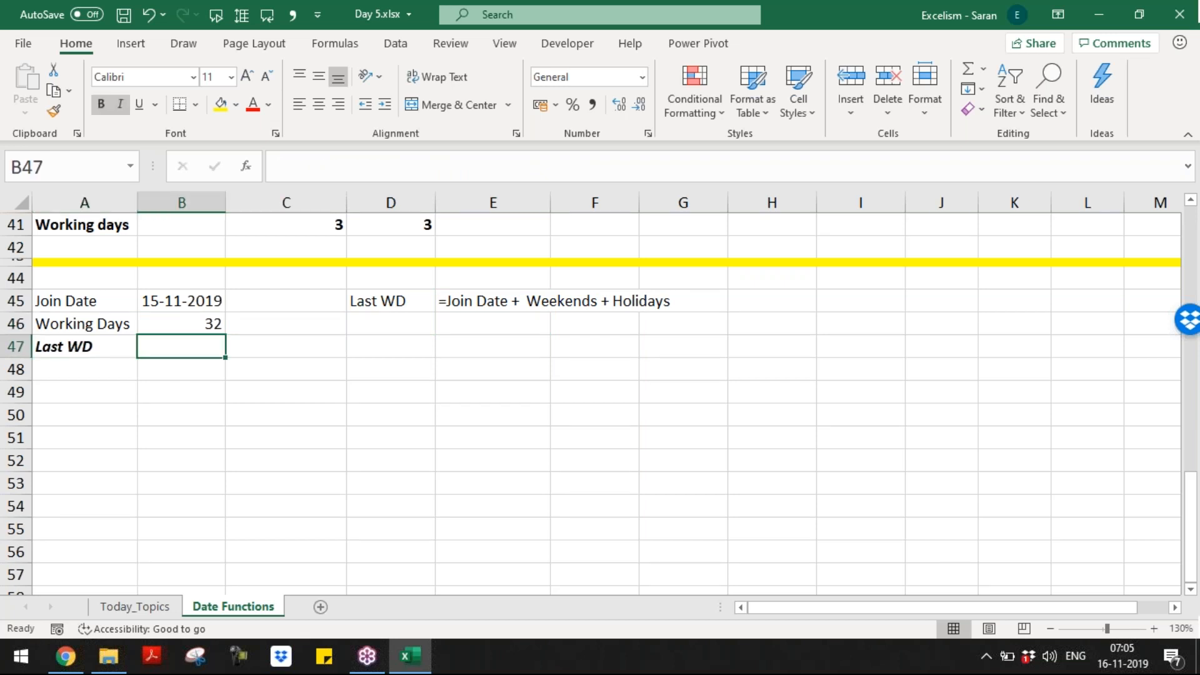
pyautogui.write('=')
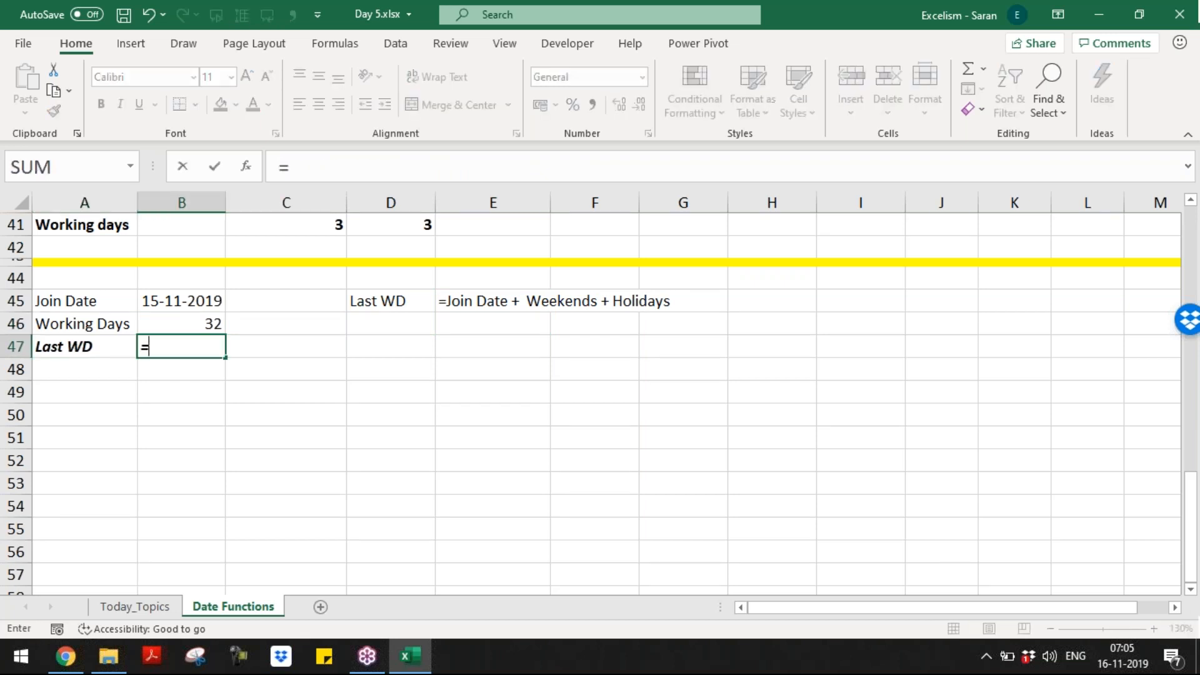
pyautogui.press('Escape')
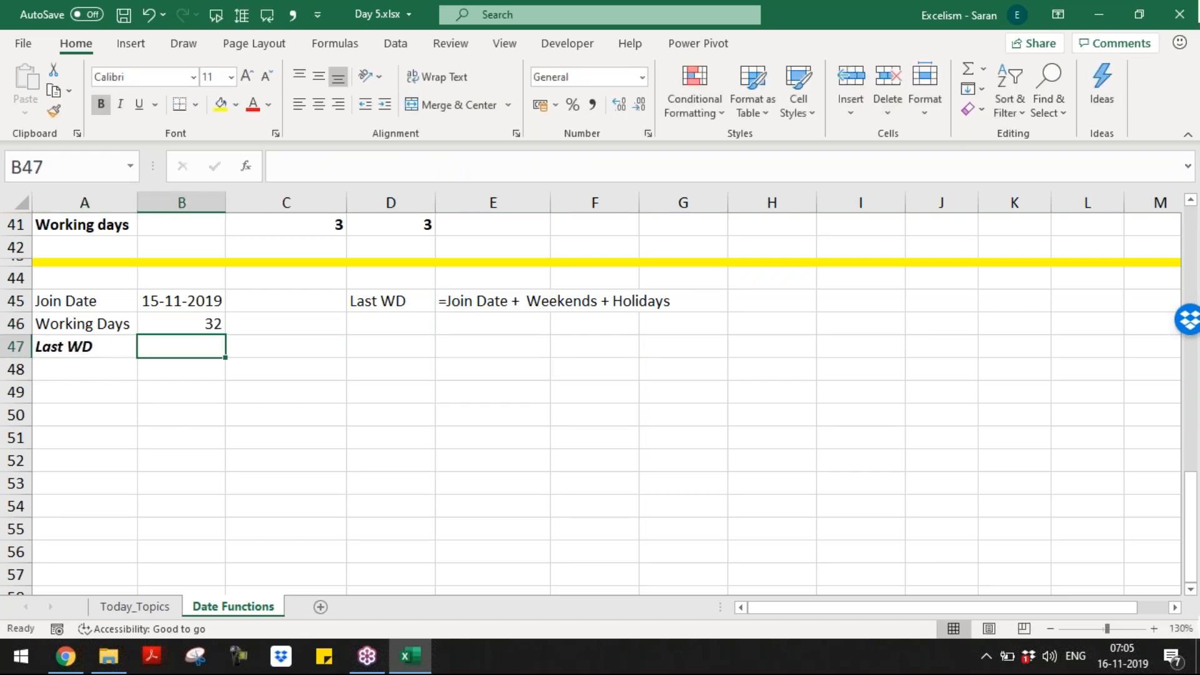
pyautogui.write('=work')
pyautogui.press('Tab')
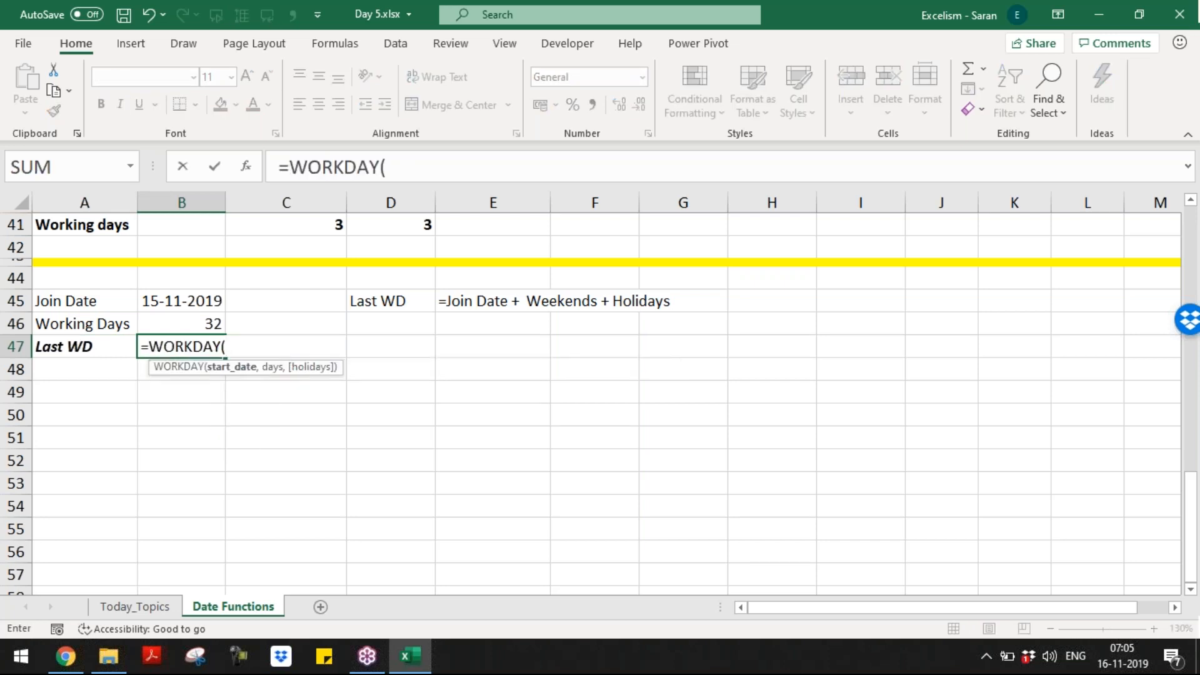
pyautogui.press('Up')
pyautogui.press('Up')
pyautogui.write(',')
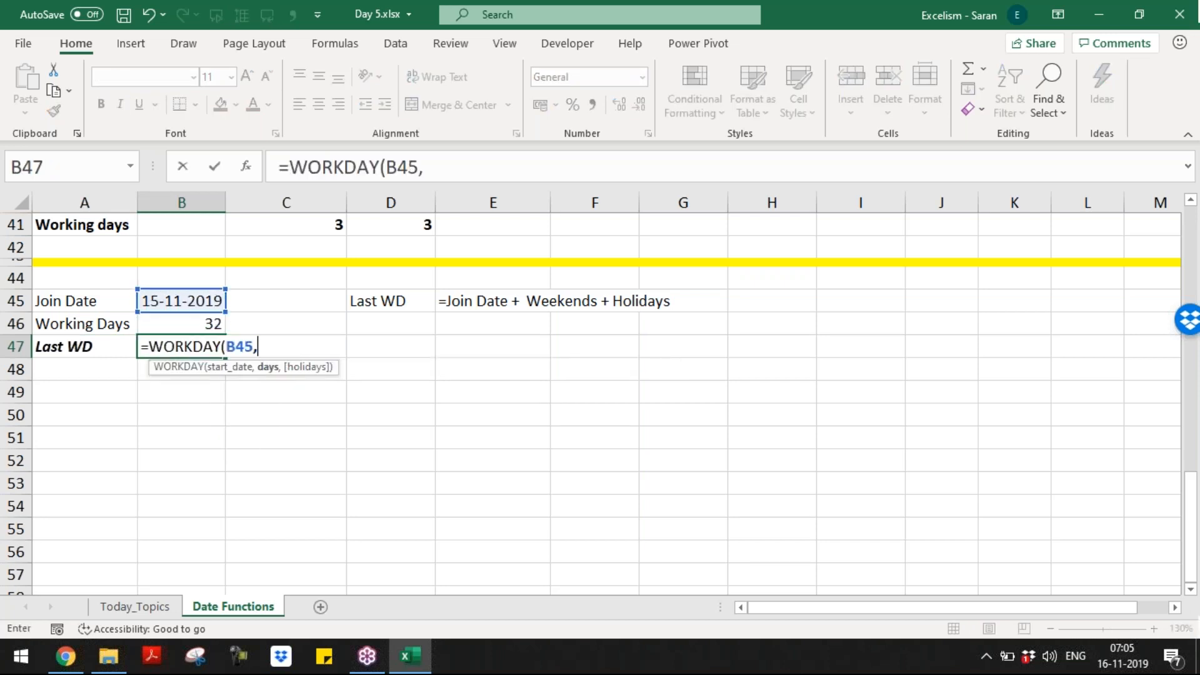
pyautogui.press('Up')
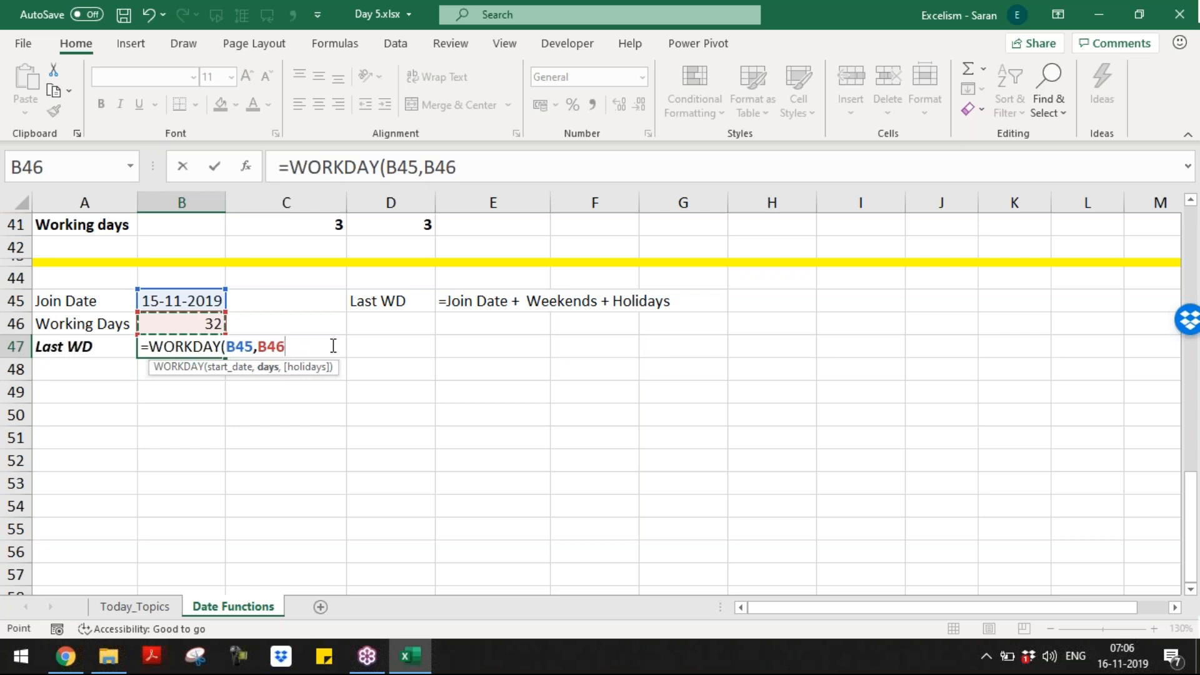
pyautogui.write(')')
pyautogui.press('Return')
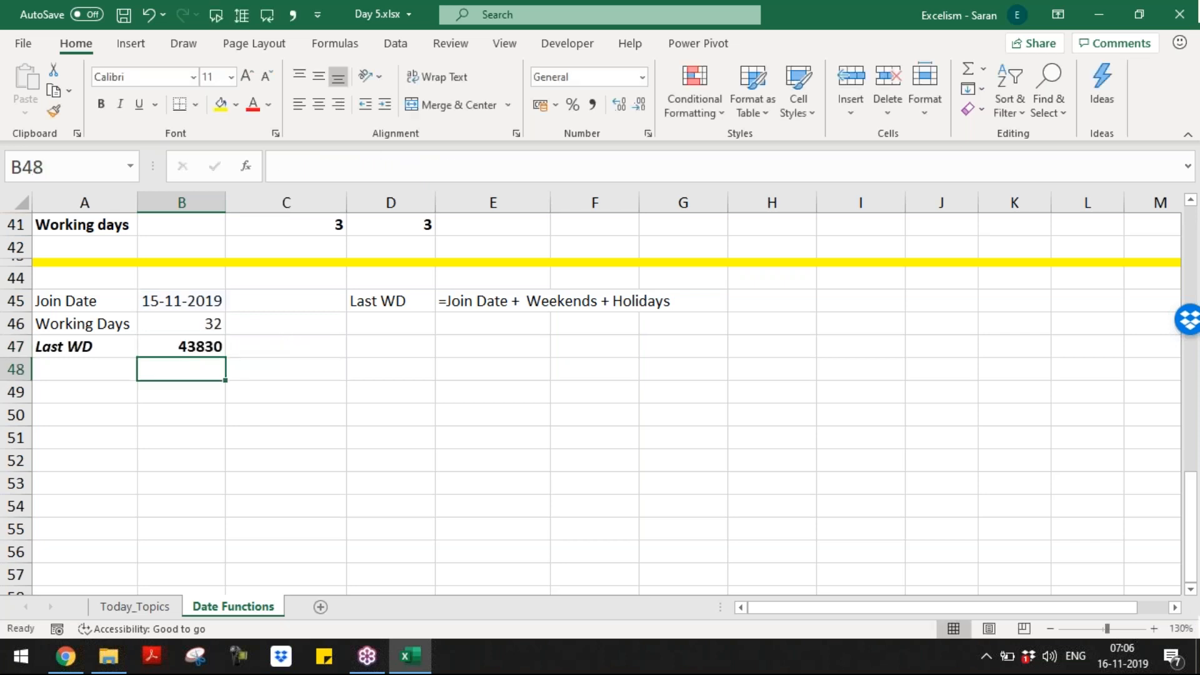
pyautogui.press('Up')
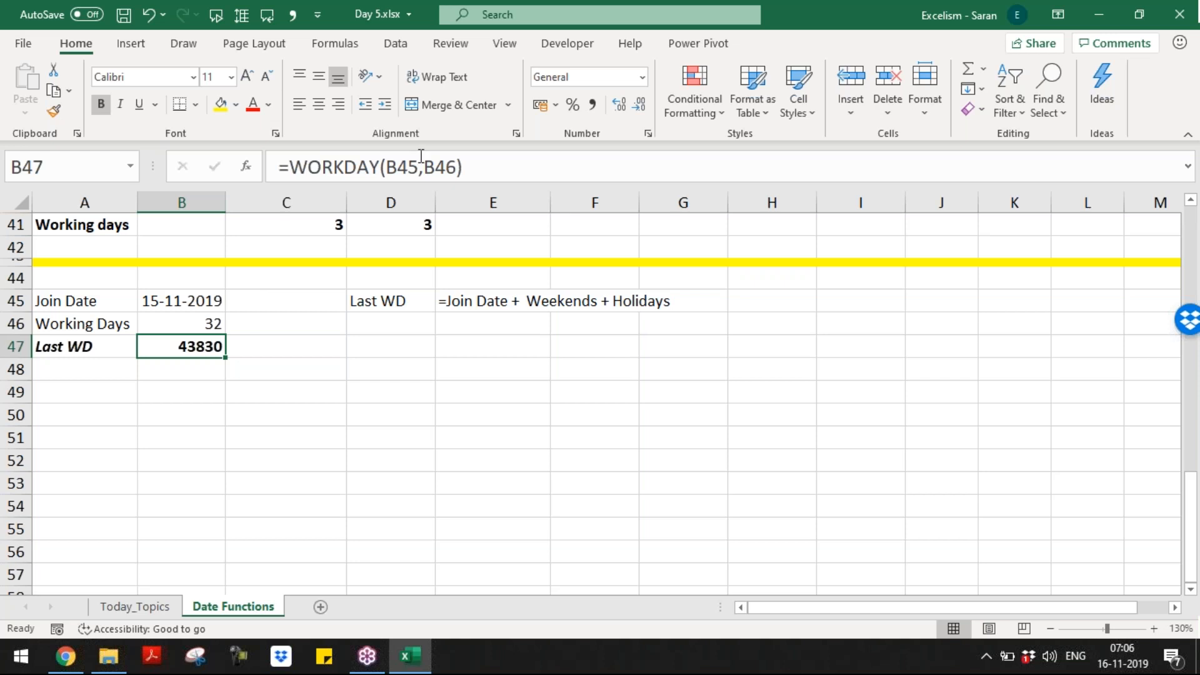
# Step: Apply Short Date to B47 so the last working day reads 31-12-2019
pyautogui.click(642, 80)
pyautogui.click(642, 80)
pyautogui.click(642, 80)
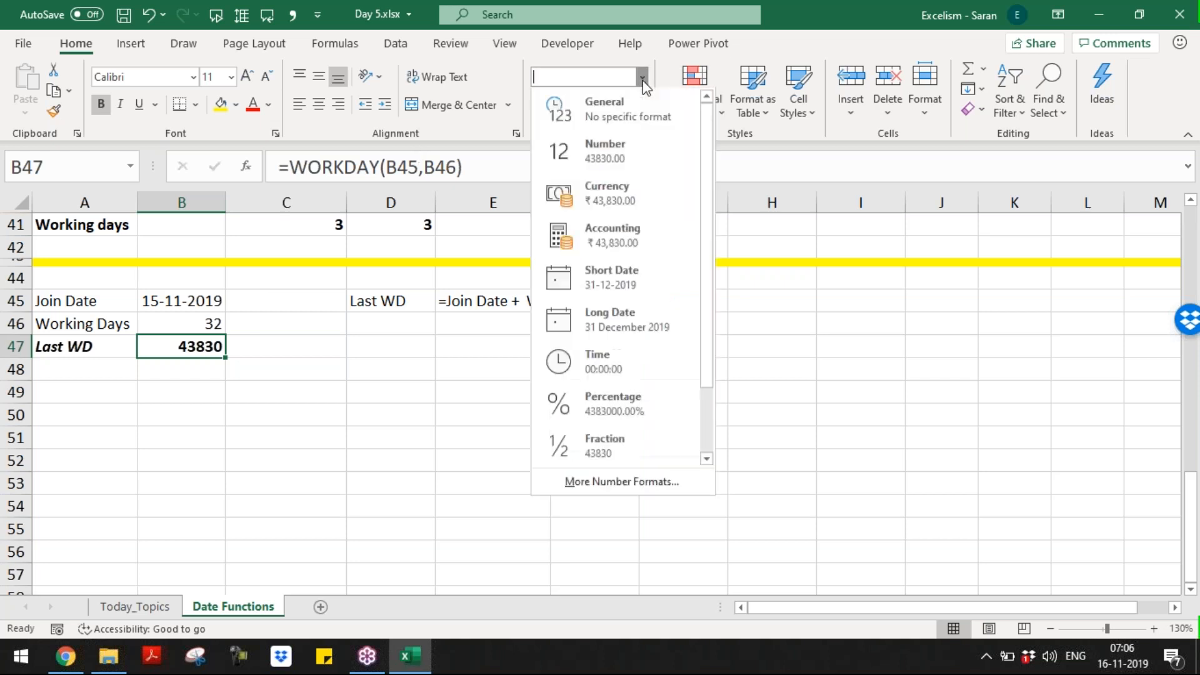
pyautogui.click(636, 270)
pyautogui.click(233, 316)
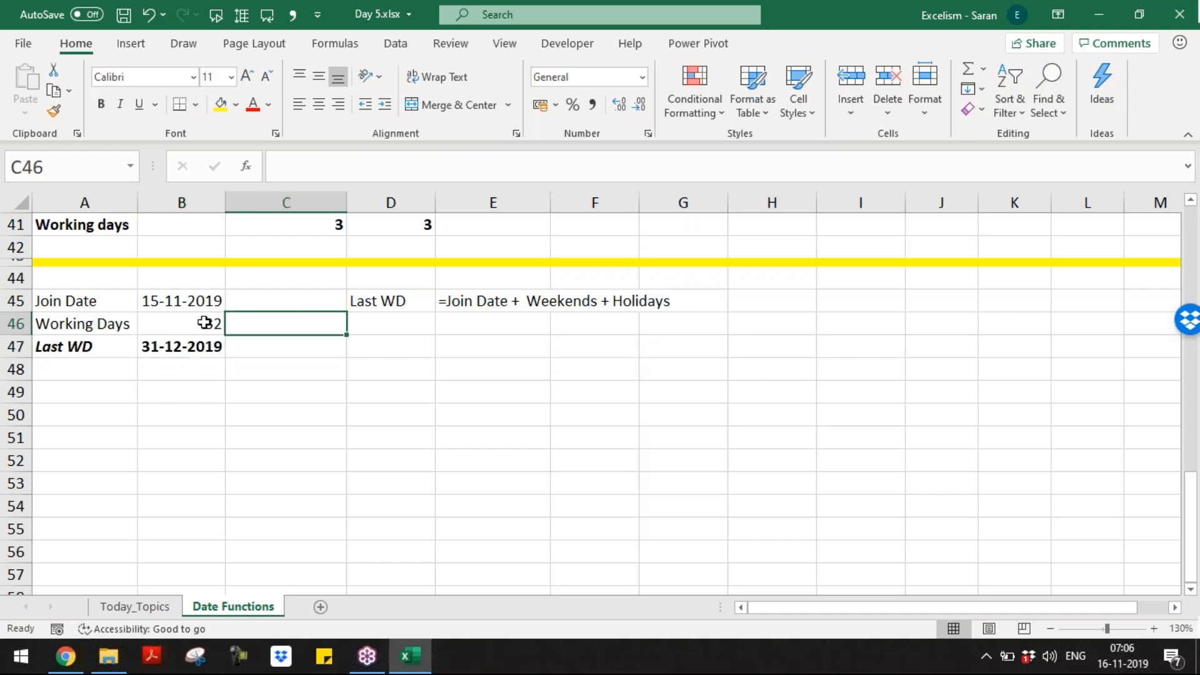
pyautogui.click(205, 323)
pyautogui.click(200, 346)
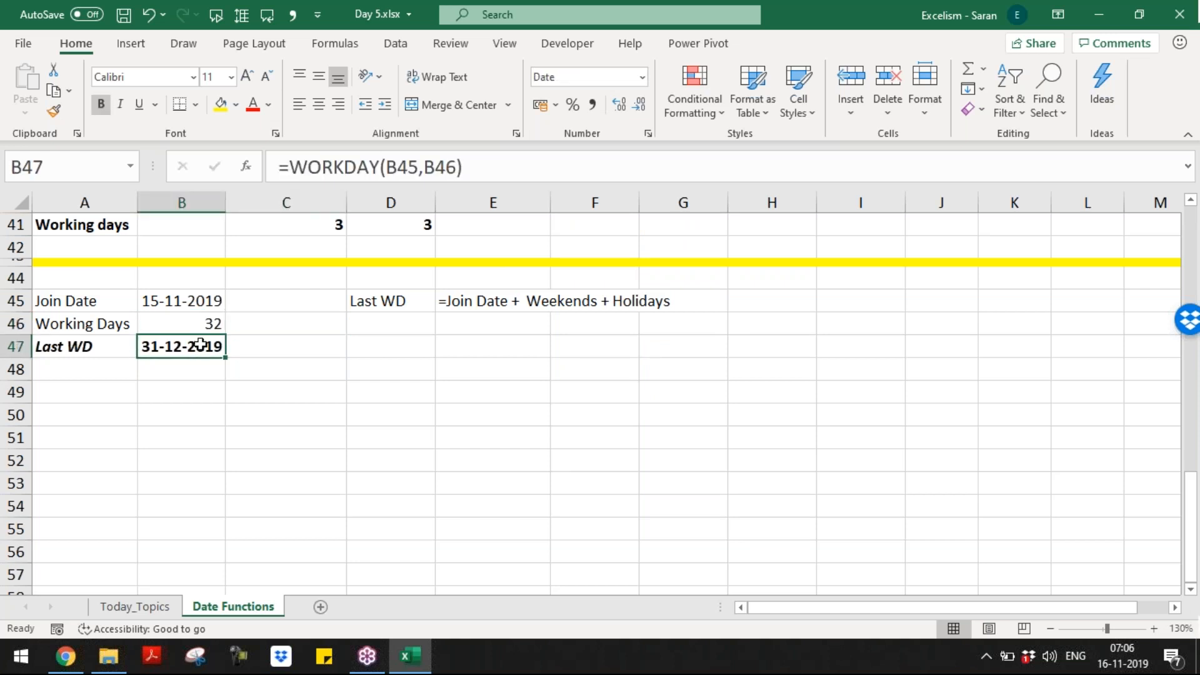
pyautogui.click(408, 343)
# Step: Note in D47: 'WORKDAY() considers by default Sat & Sun as weekends'
pyautogui.write('Work')
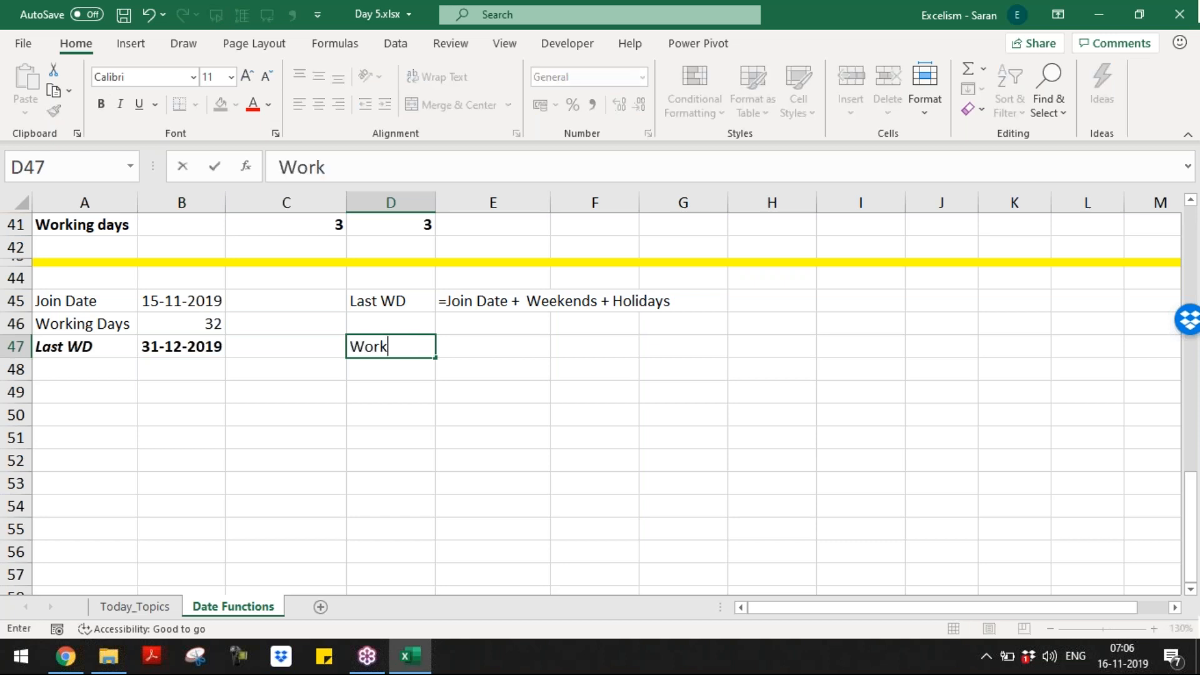
pyautogui.write('day functio')
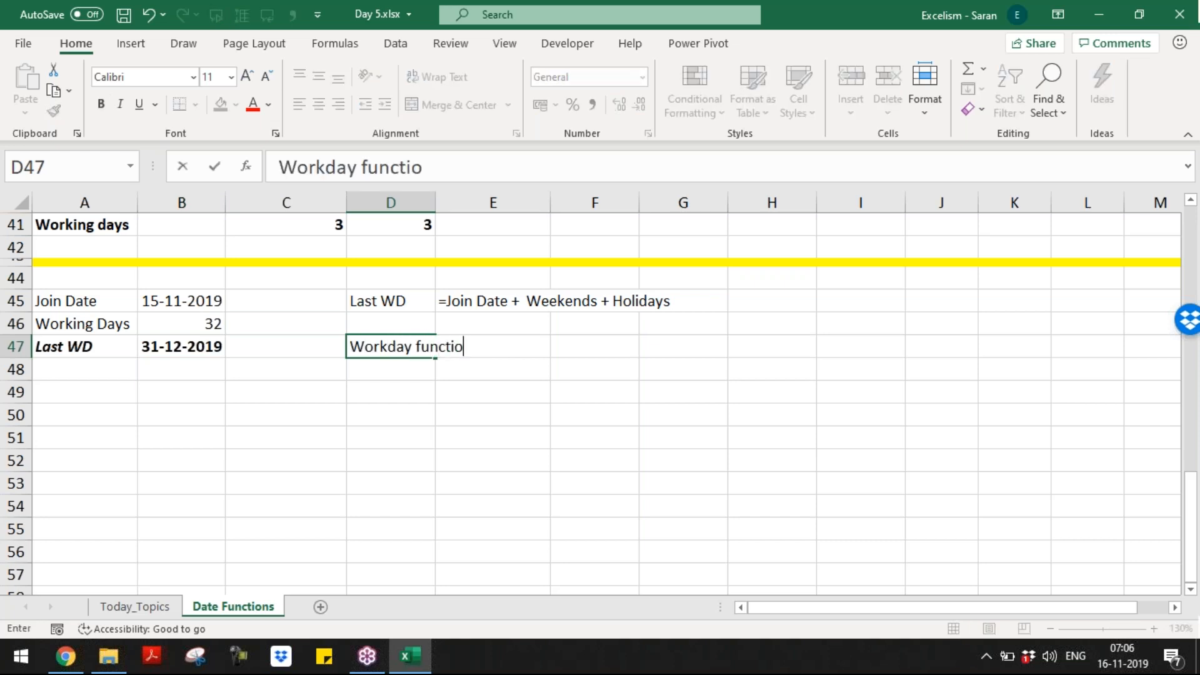
pyautogui.press('BackSpace')
pyautogui.press('BackSpace')
pyautogui.press('BackSpace')
pyautogui.press('BackSpace')
pyautogui.press('BackSpace')
pyautogui.press('BackSpace')
pyautogui.press('BackSpace')
pyautogui.press('BackSpace')
pyautogui.press('BackSpace')
pyautogui.press('BackSpace')
pyautogui.press('BackSpace')
pyautogui.press('BackSpace')
pyautogui.press('BackSpace')
pyautogui.press('BackSpace')
pyautogui.write('O')
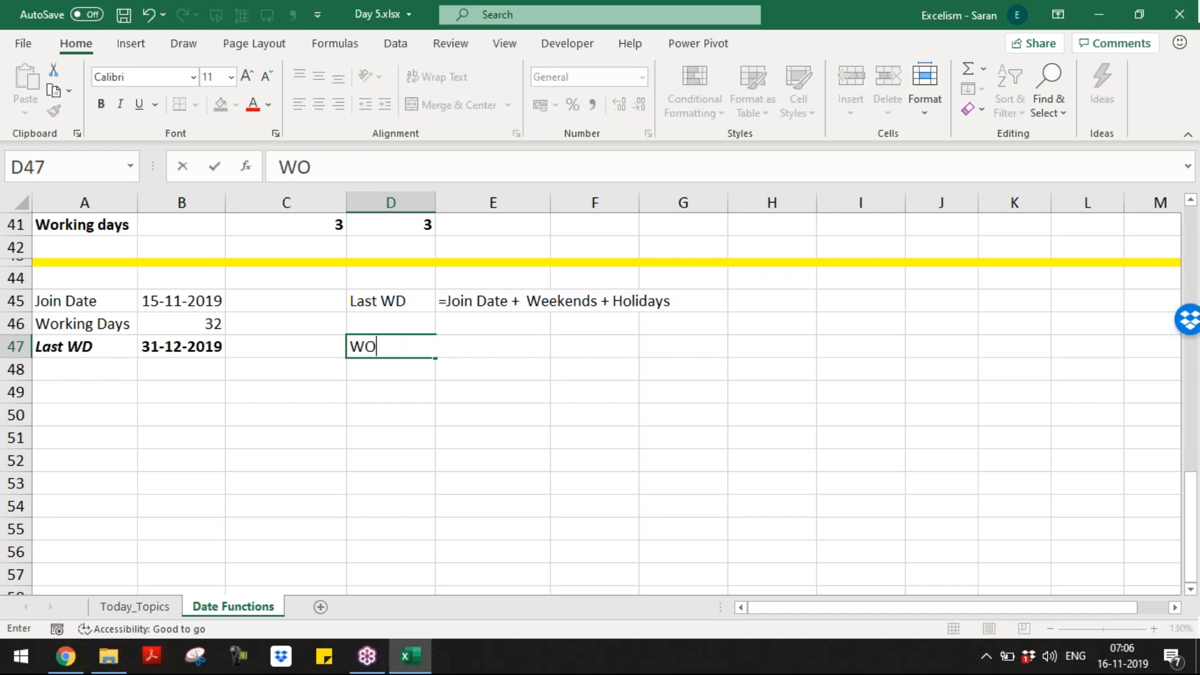
pyautogui.write('RKDAY() CONS')
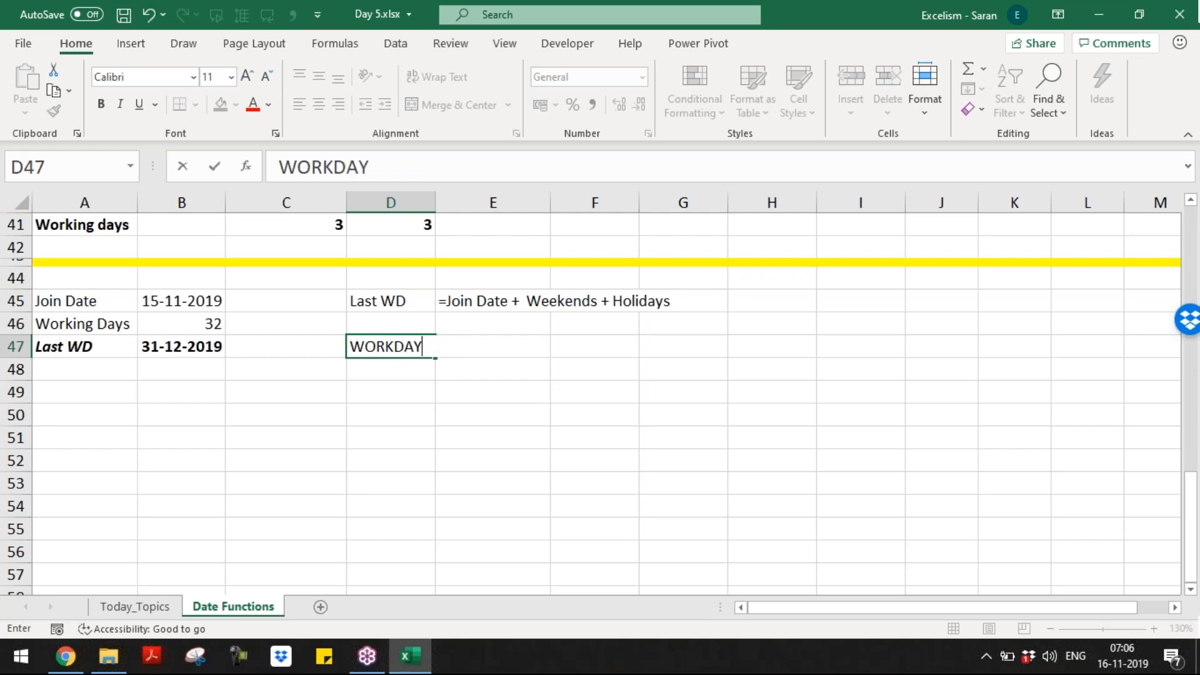
pyautogui.press('BackSpace')
pyautogui.press('BackSpace')
pyautogui.press('BackSpace')
pyautogui.press('BackSpace')
pyautogui.write('considers by')
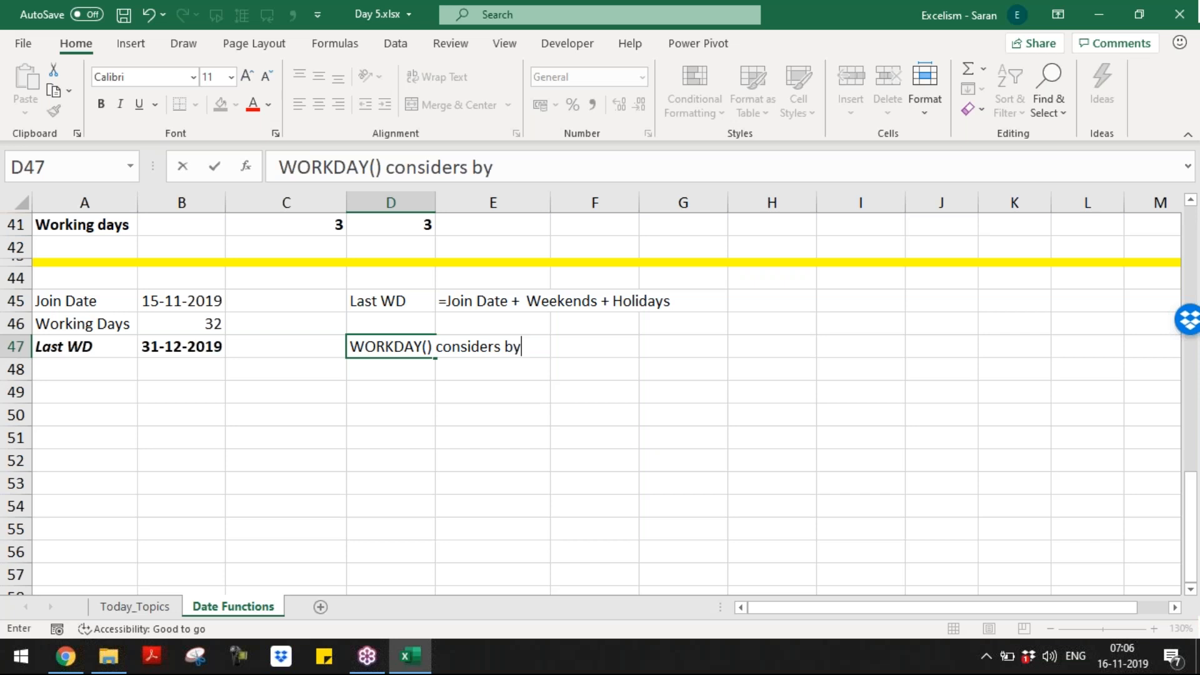
pyautogui.write(' default')
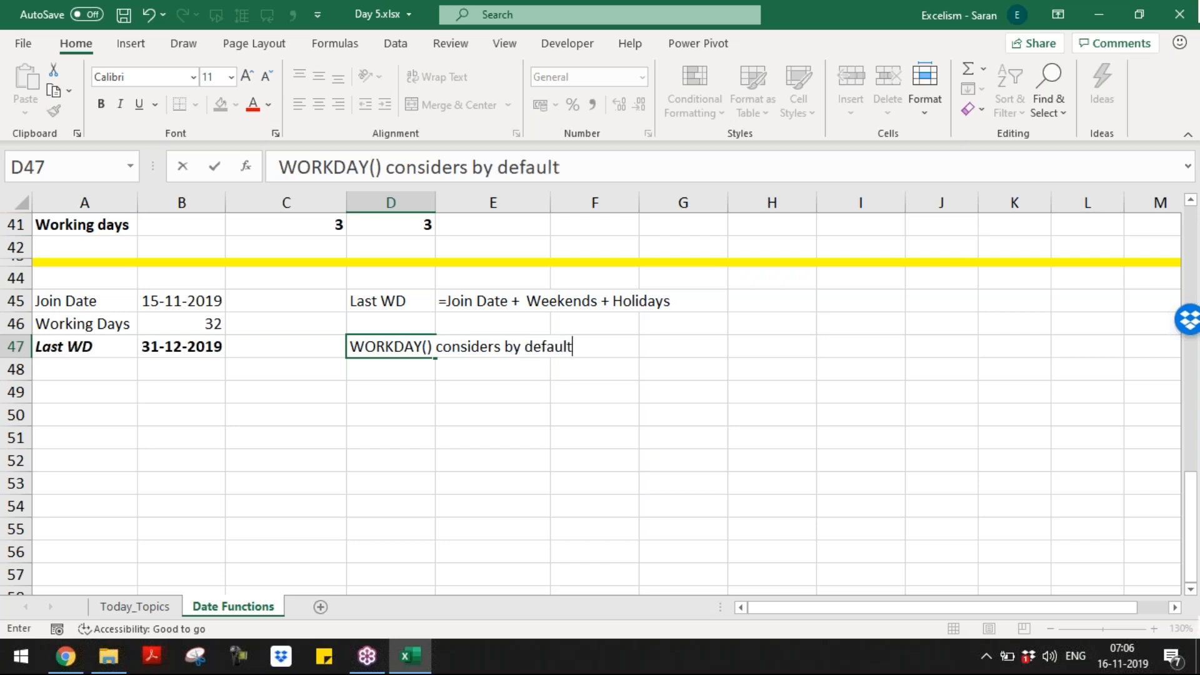
pyautogui.write(' s')
pyautogui.press('BackSpace')
pyautogui.write('Sat & Sa')
pyautogui.press('BackSpace')
pyautogui.write('u')
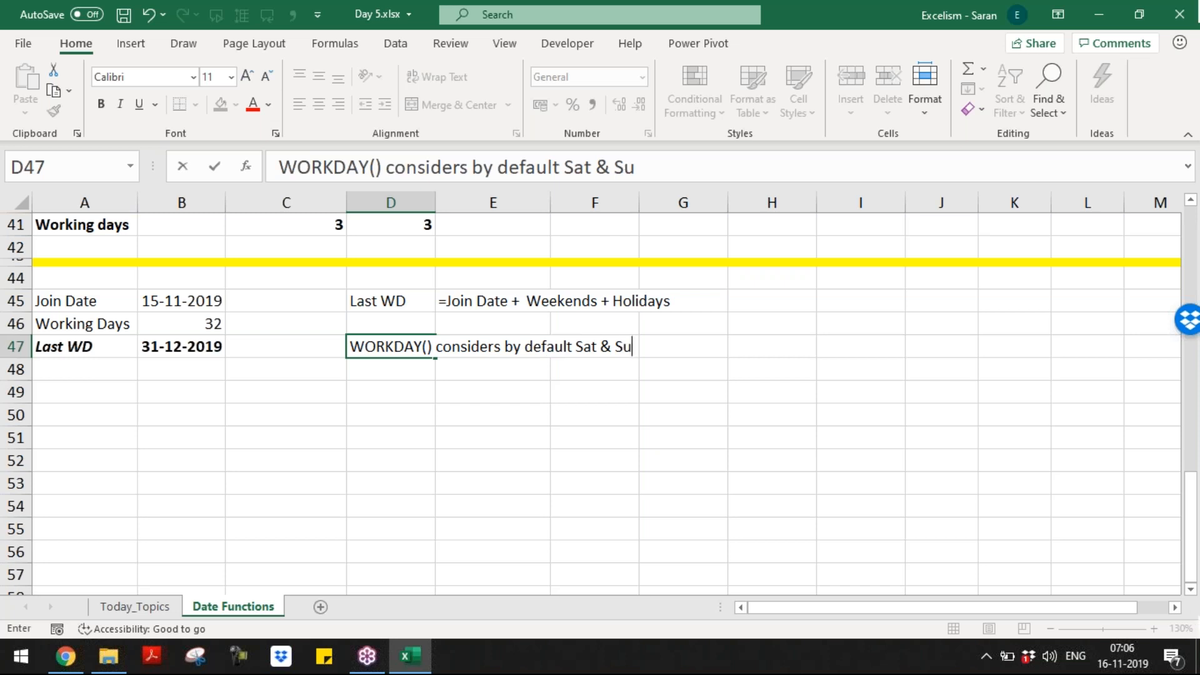
pyautogui.write('n as weekends')
pyautogui.press('Return')
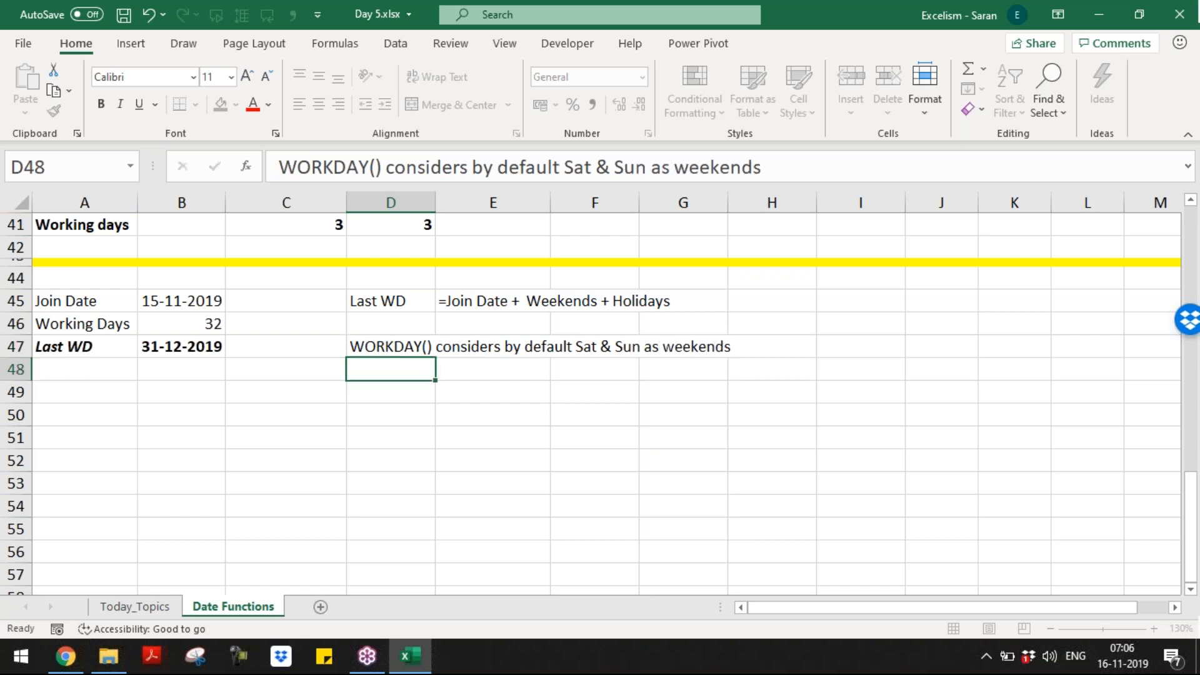
# Step: Type the D48 note that a user wanting different weekends must use WORKDAY.INTL()
pyautogui.write('If')
pyautogui.write(' we wa')
pyautogui.press('BackSpace')
pyautogui.press('BackSpace')
pyautogui.press('BackSpace')
pyautogui.press('BackSpace')
pyautogui.press('BackSpace')
pyautogui.write('user want')
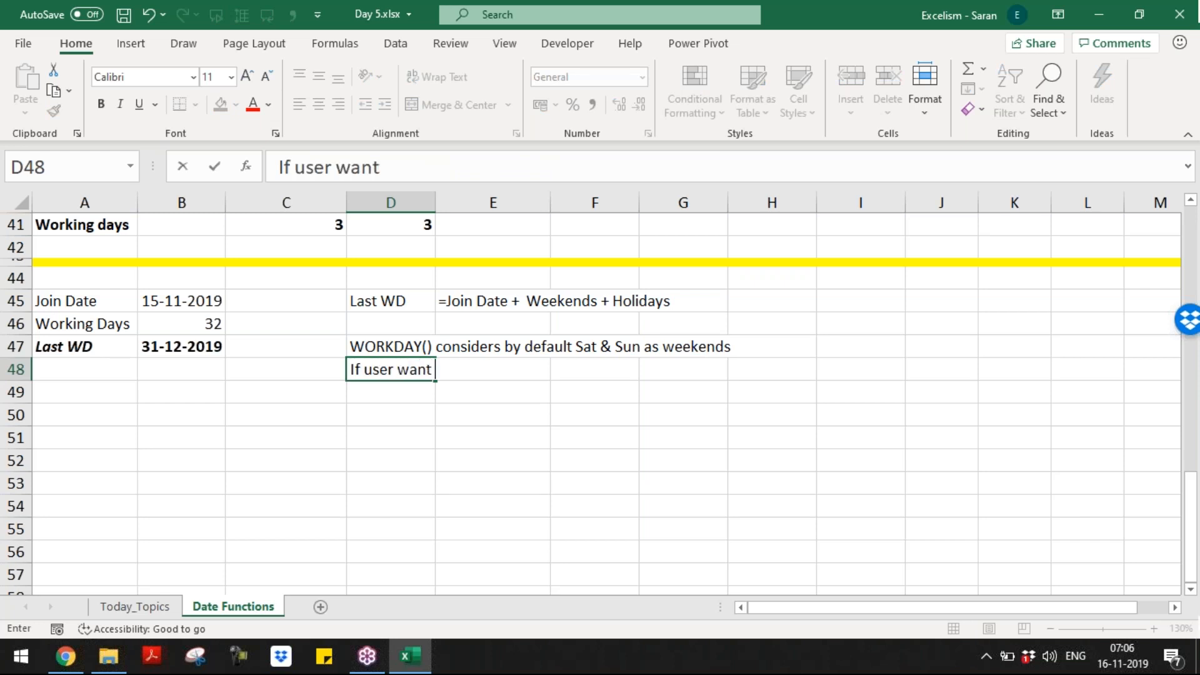
pyautogui.write(' to consider d')
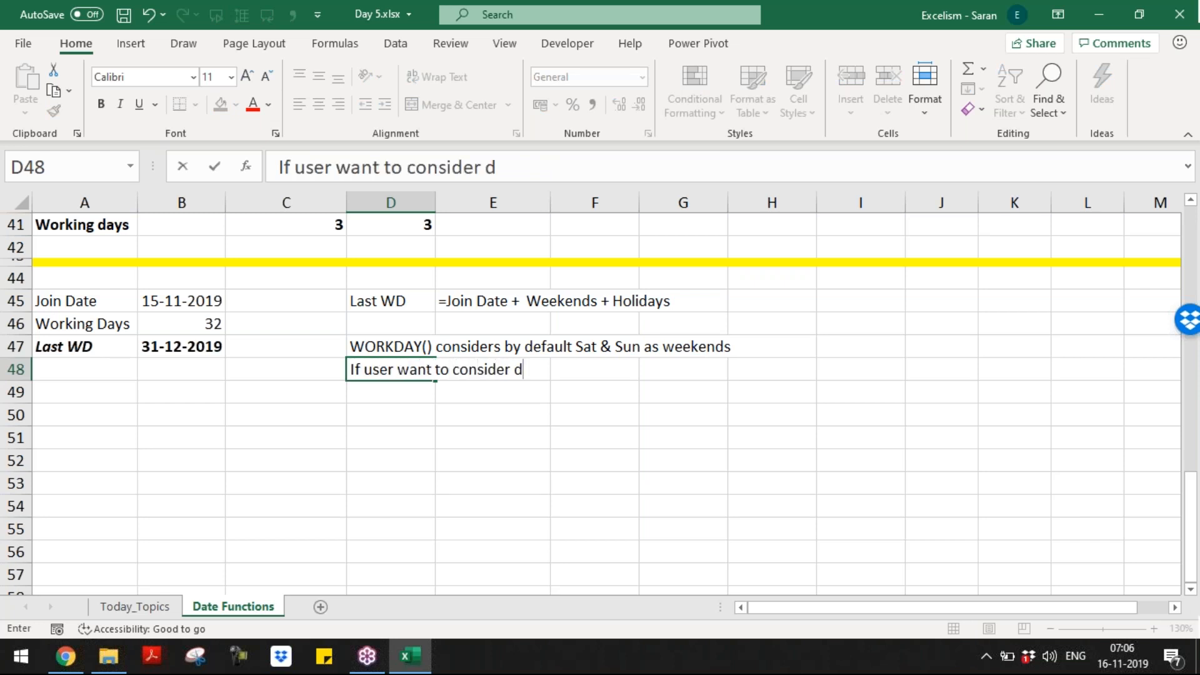
pyautogui.write('ifferent list o')
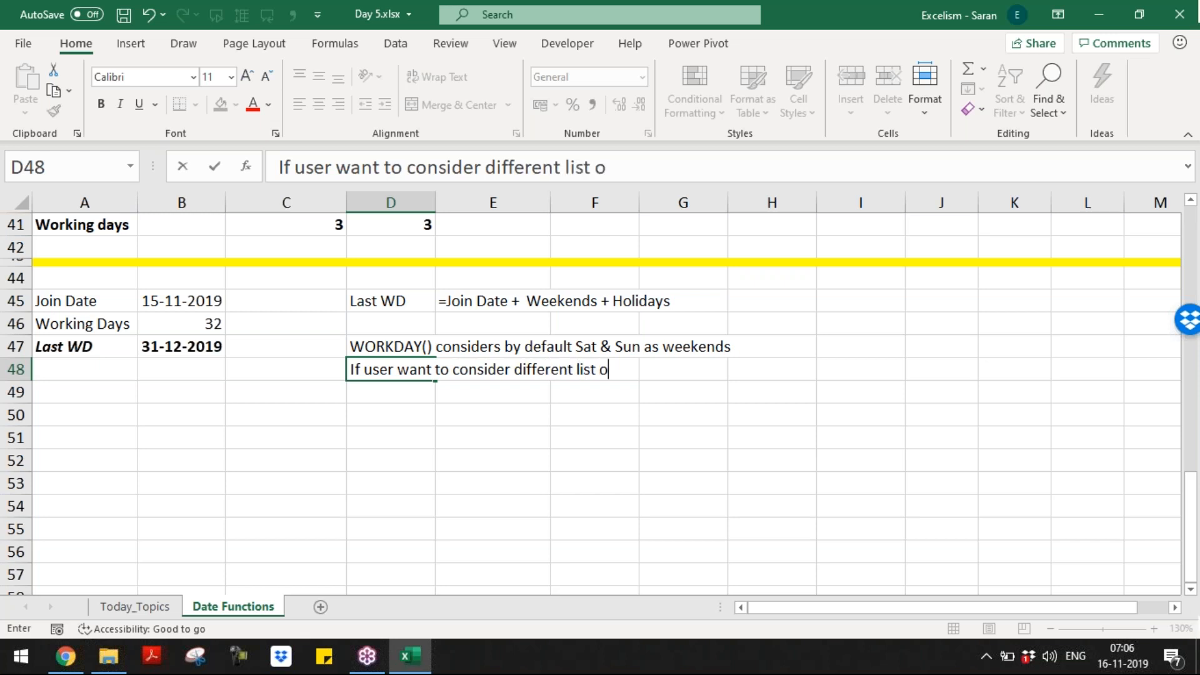
pyautogui.write('f weekends')
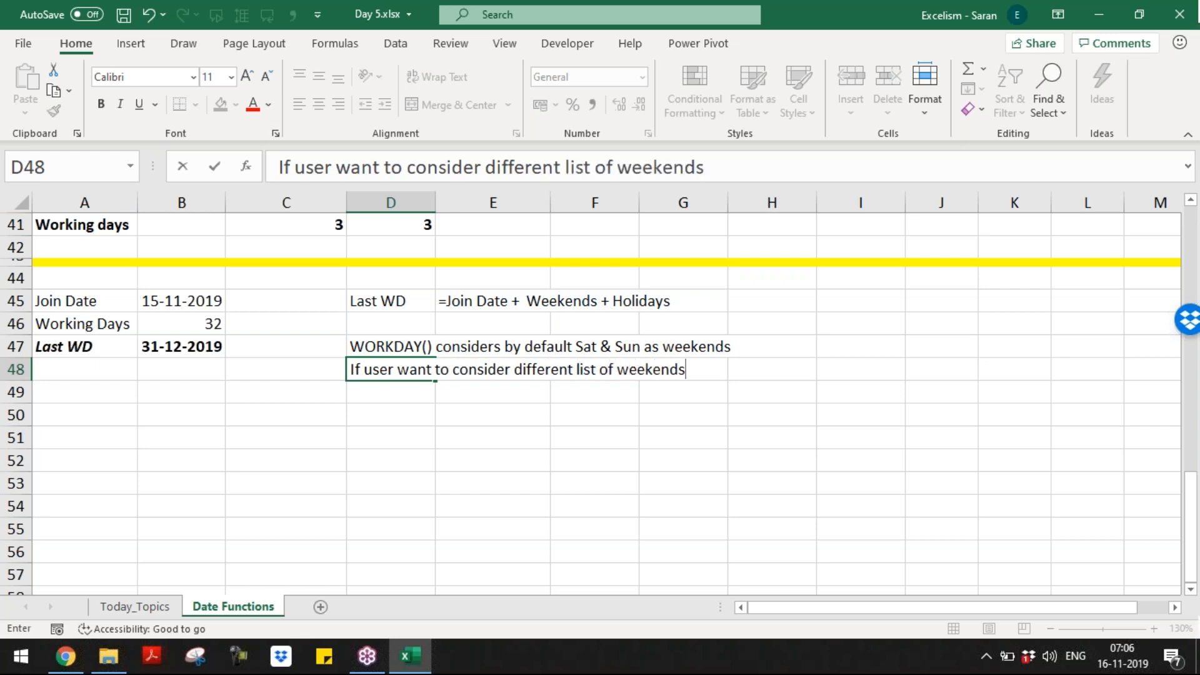
pyautogui.write(', he must')
pyautogui.press('BackSpace')
pyautogui.write('st use "')
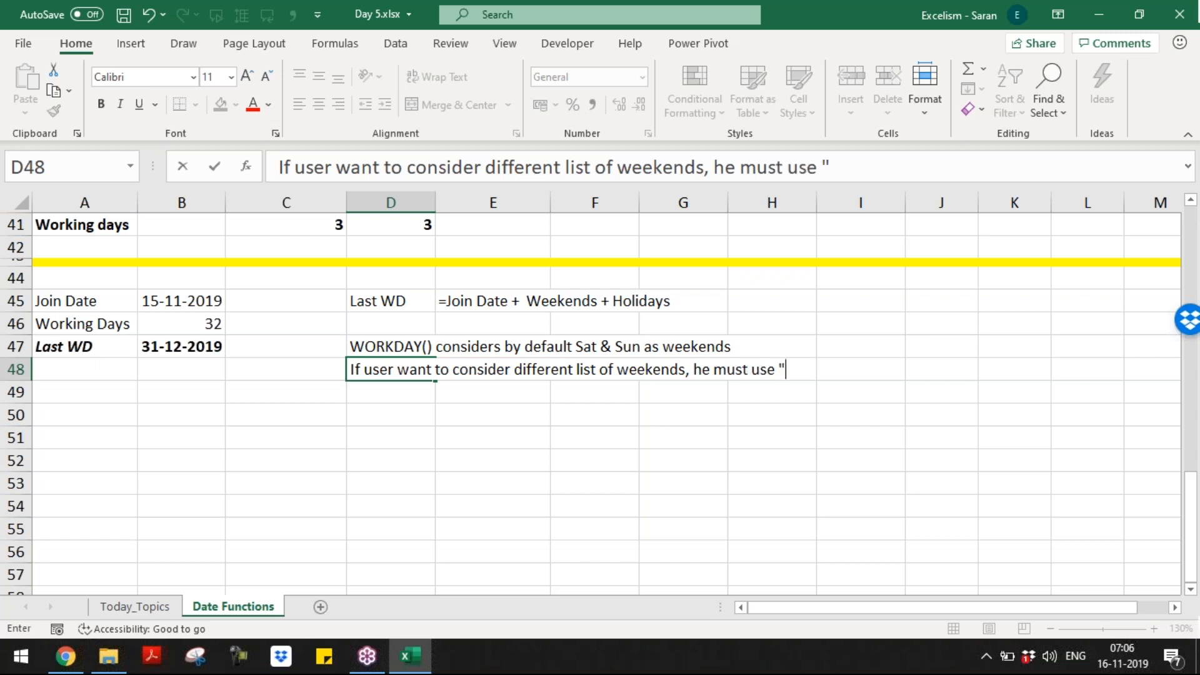
pyautogui.press('BackSpace')
pyautogui.write('NE')
pyautogui.press('BackSpace')
pyautogui.press('BackSpace')
pyautogui.write('WORK.DAY')
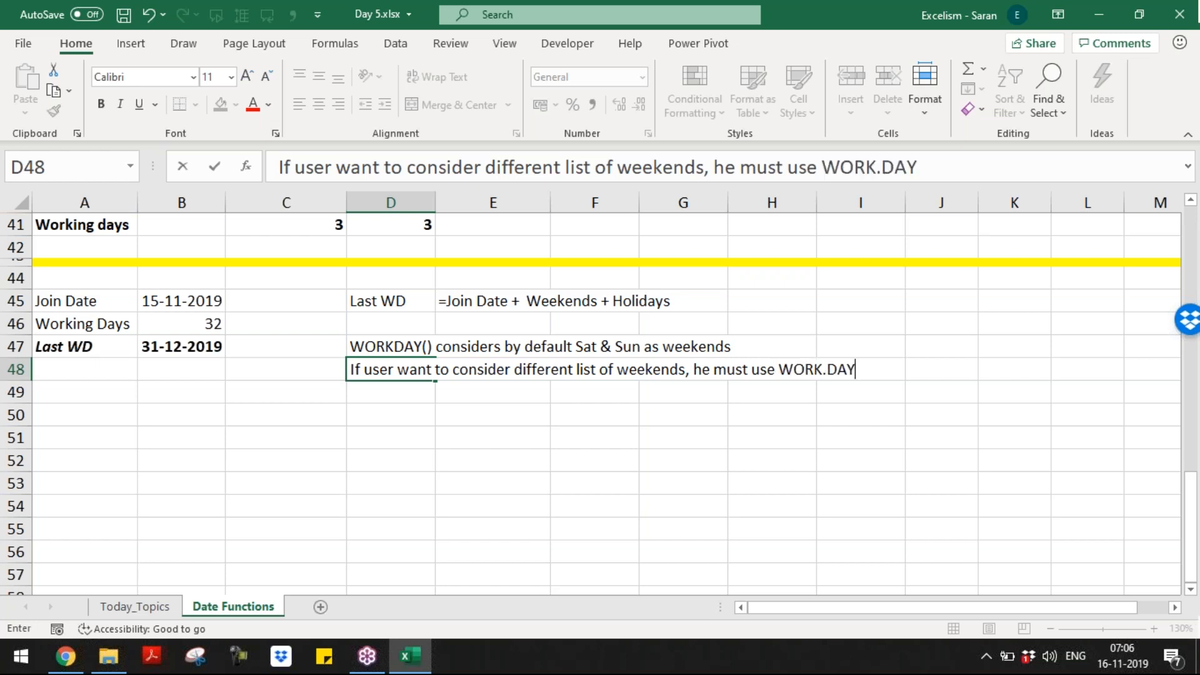
pyautogui.press('BackSpace')
pyautogui.press('BackSpace')
pyautogui.press('BackSpace')
pyautogui.press('BackSpace')
pyautogui.write('DAY.')
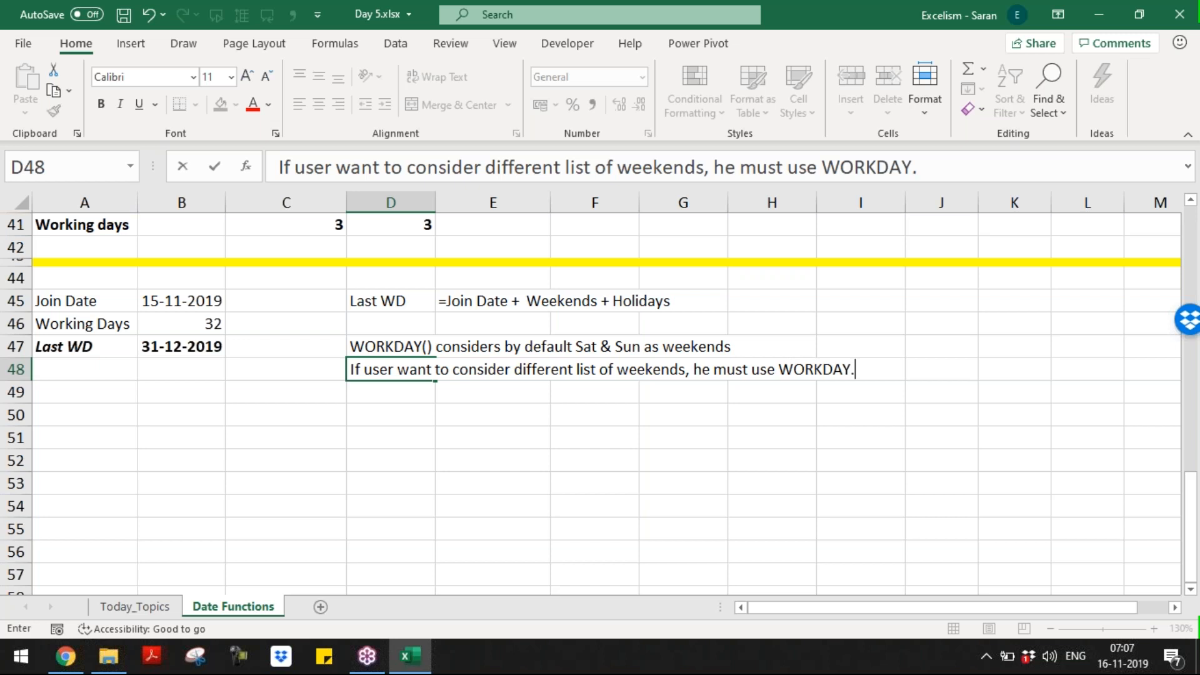
pyautogui.write('INTL()')
# Step: Commit the D48 note and add 'WORKDAY.INTL() Function introduced in 2010 version' in D49
pyautogui.press('Return')
pyautogui.write('w')
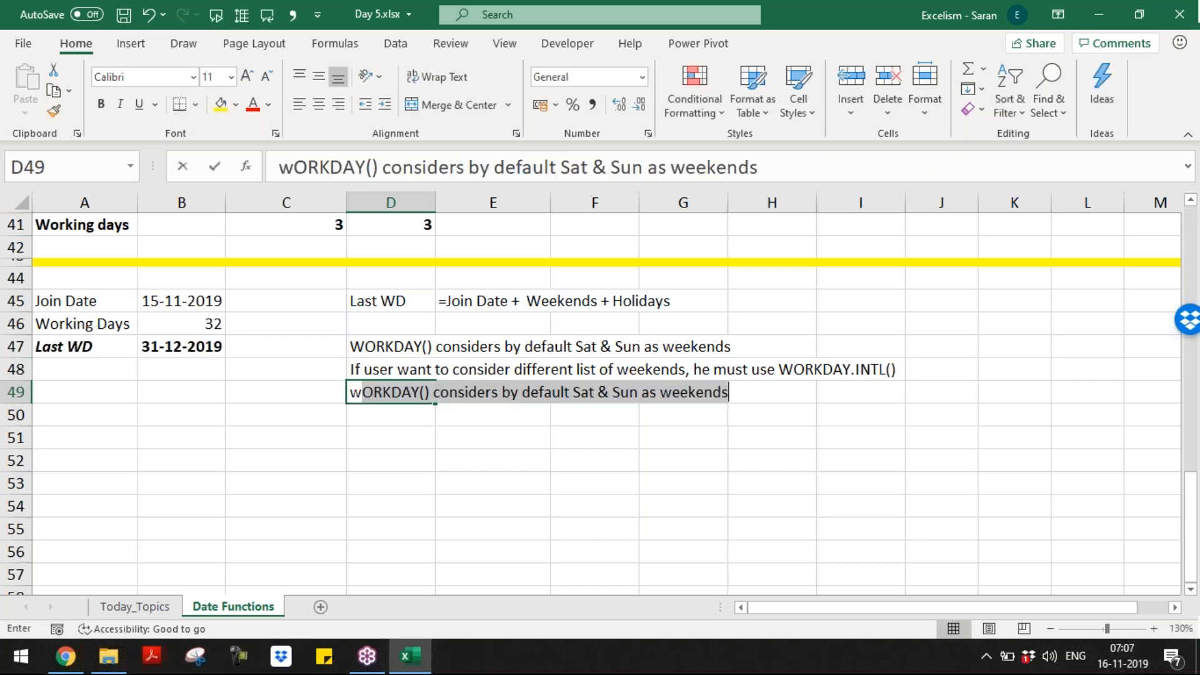
pyautogui.press('BackSpace')
pyautogui.press('BackSpace')
pyautogui.write('w')
pyautogui.press('BackSpace')
pyautogui.press('BackSpace')
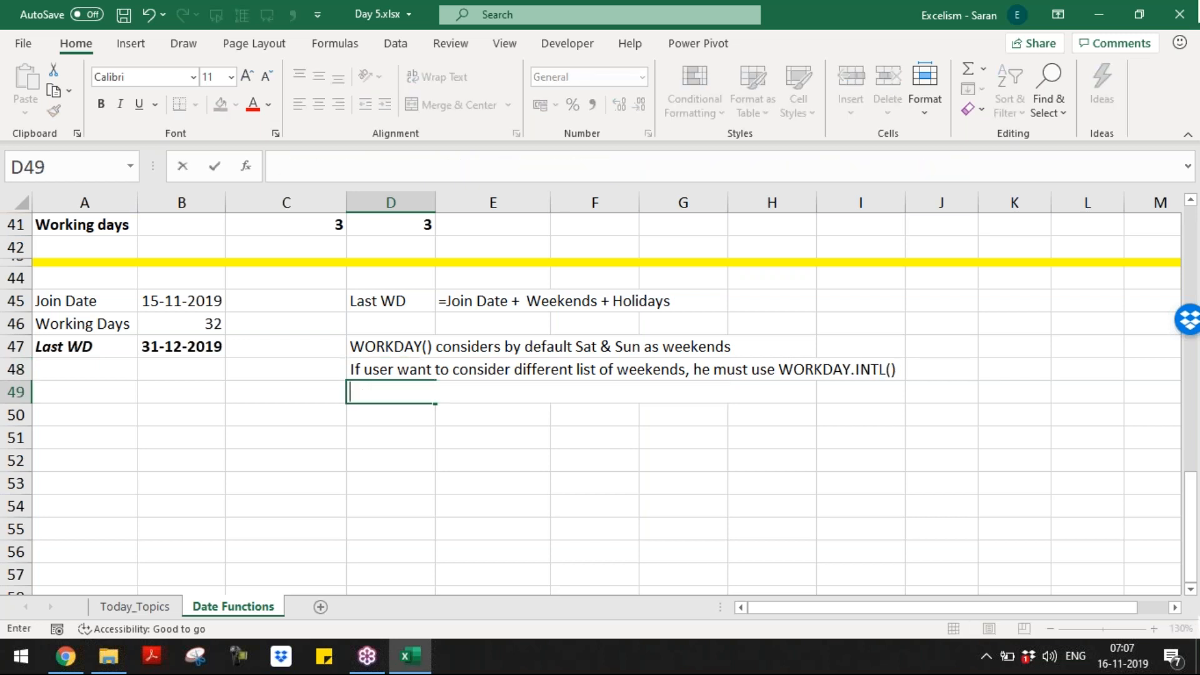
pyautogui.write('WORKDAT.')
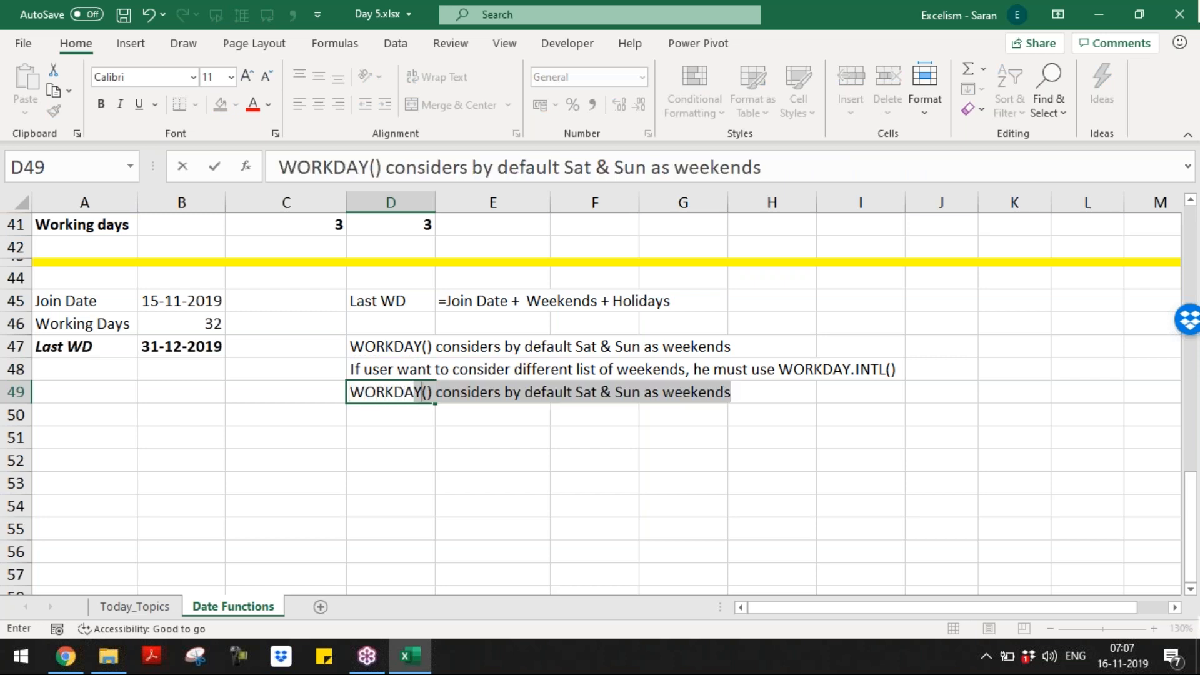
pyautogui.press('BackSpace')
pyautogui.press('BackSpace')
pyautogui.write('Y.')
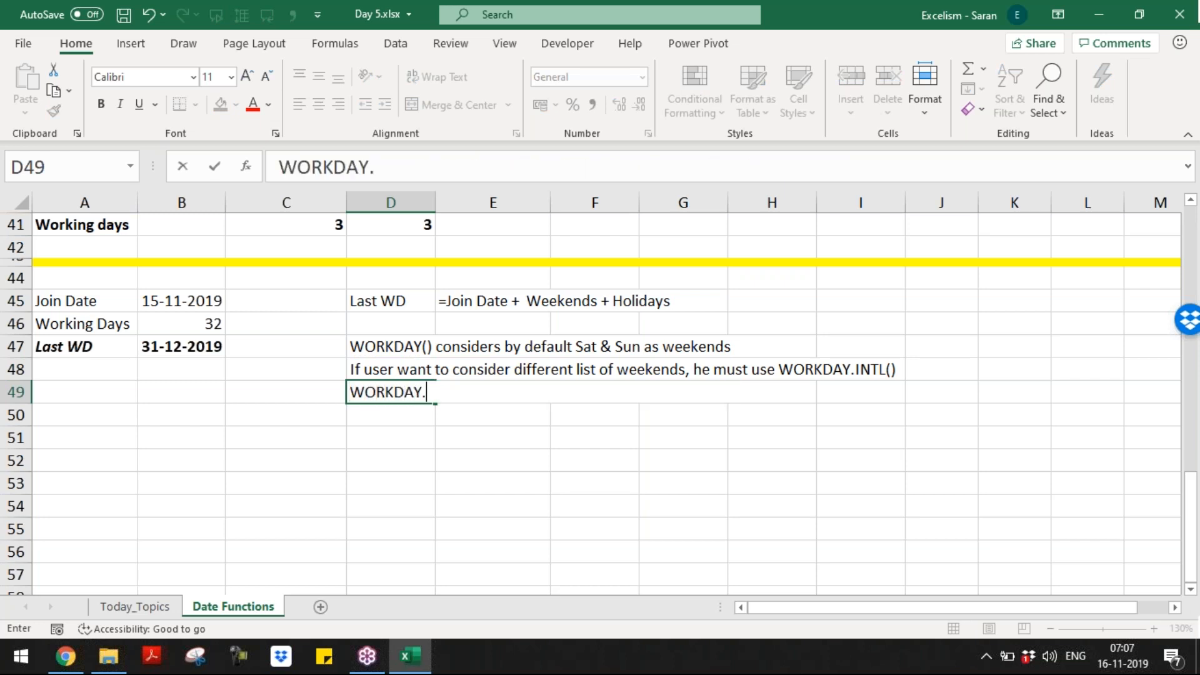
pyautogui.write('INTL()')
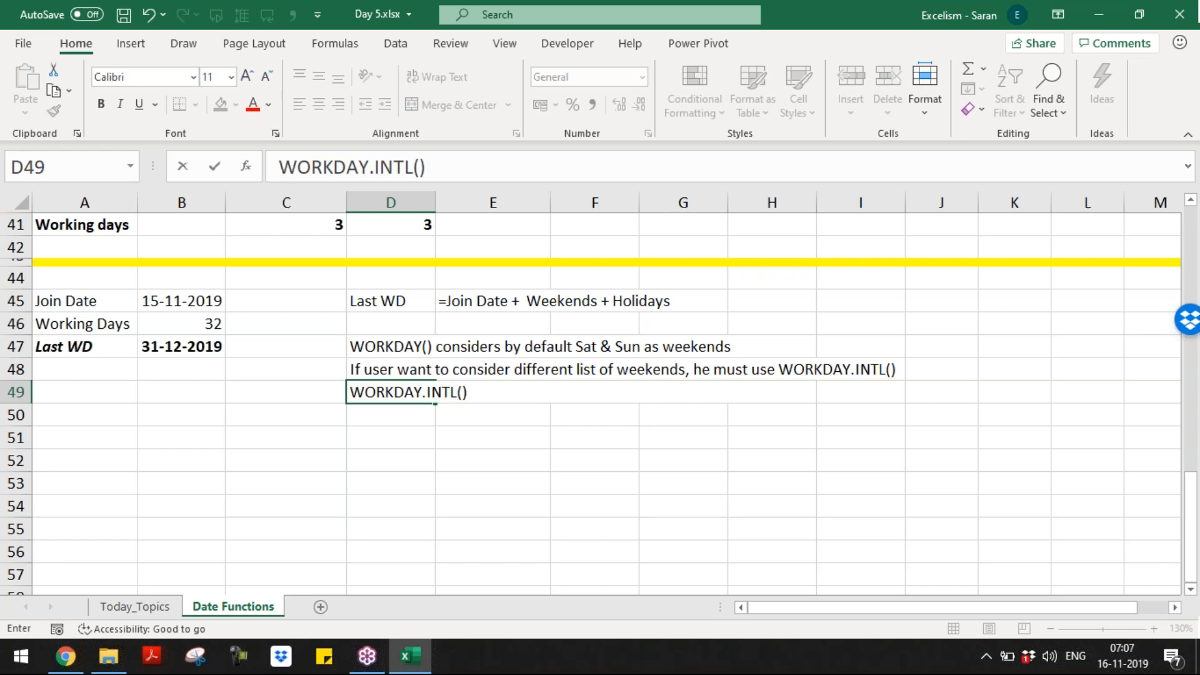
pyautogui.write(' Function i')
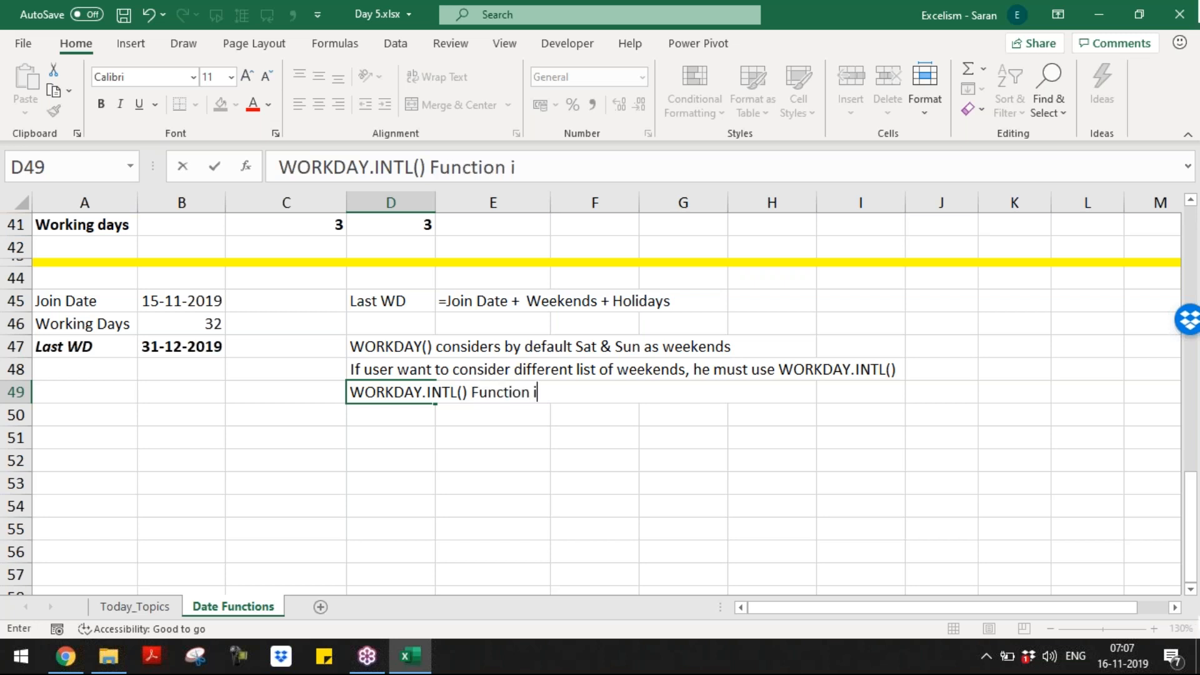
pyautogui.write('ntroduced ')
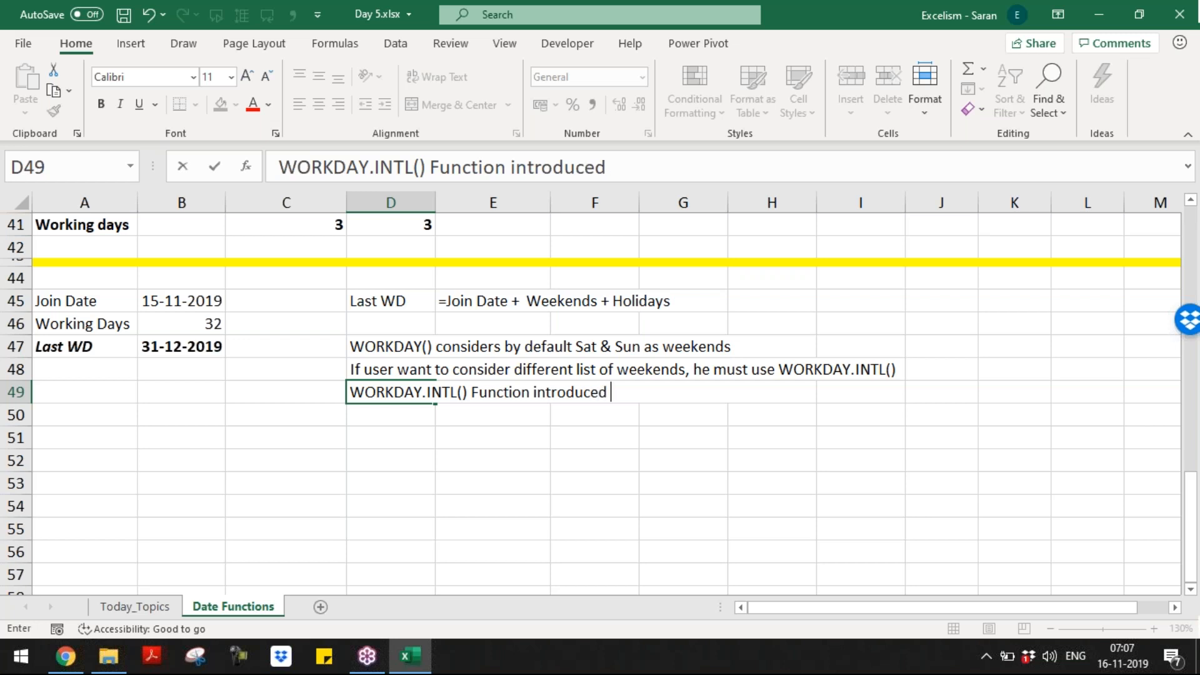
pyautogui.write('in 201')
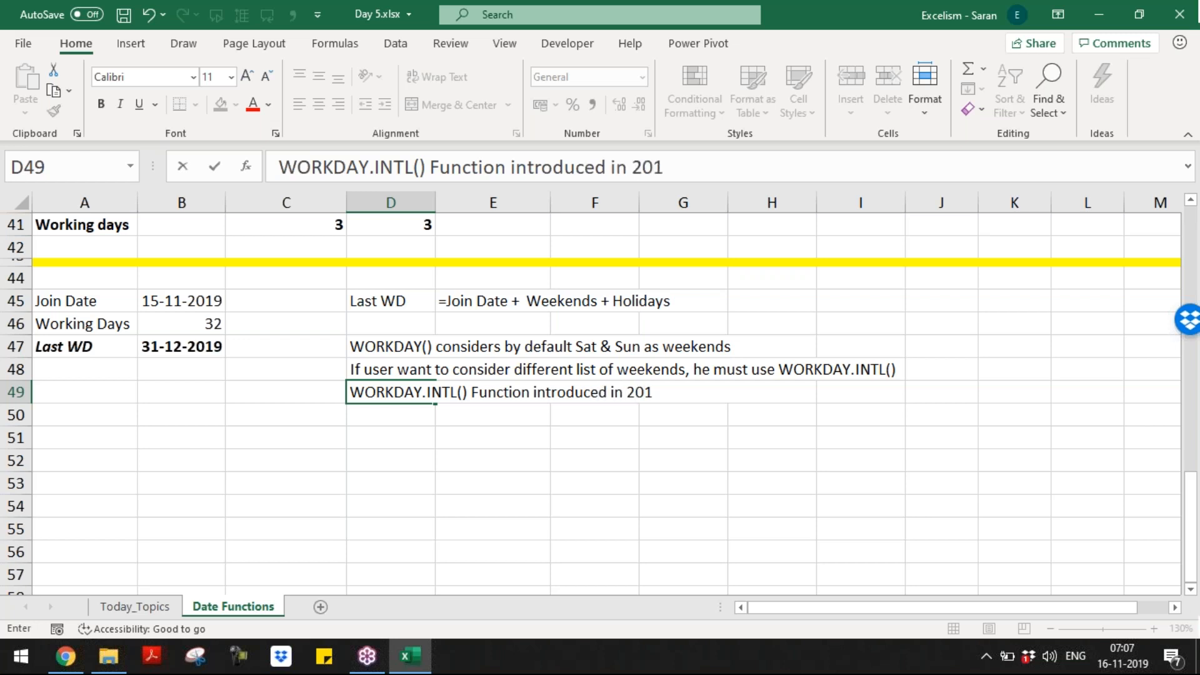
pyautogui.write('0 version')
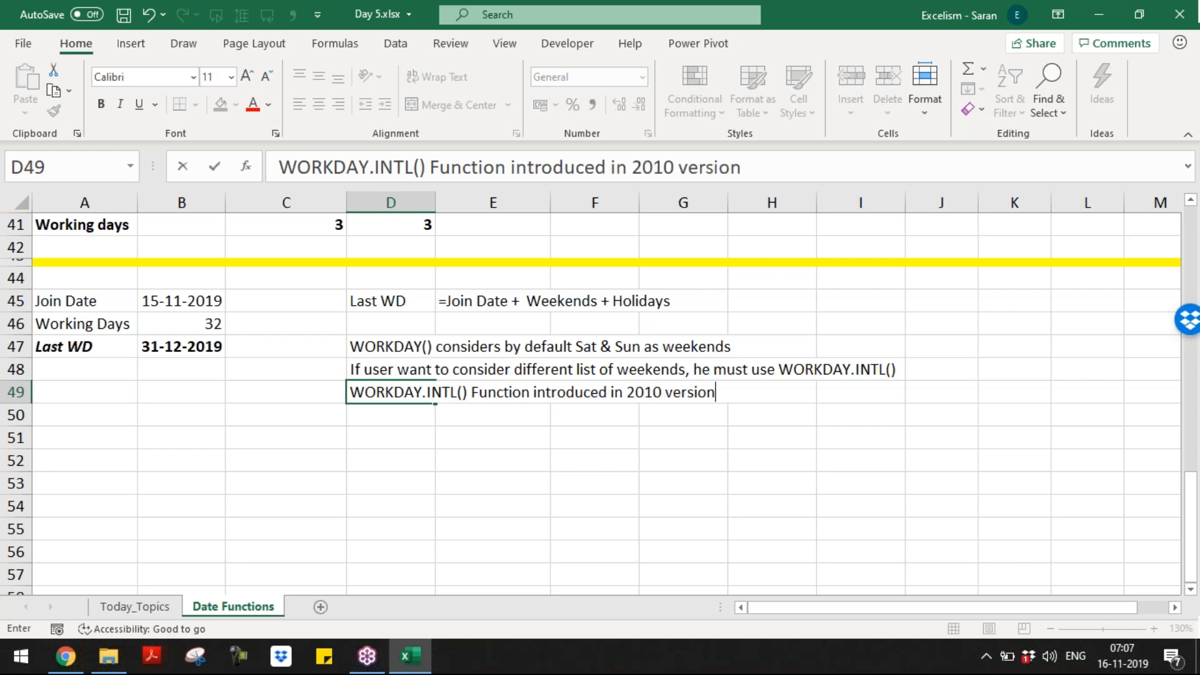
pyautogui.press('Return')
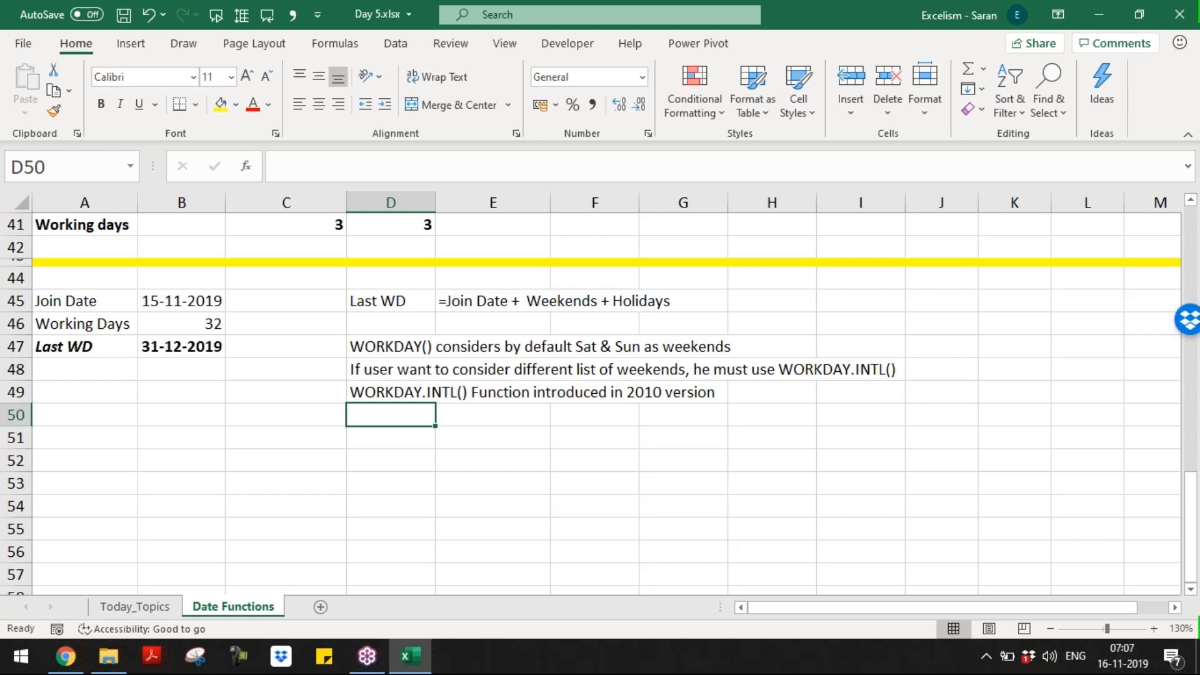
# Step: Note in D50: 'In the 3rd Argument of WORKDAY.INTL(), user can define his own weekend from the list'
pyautogui.write('In the ')
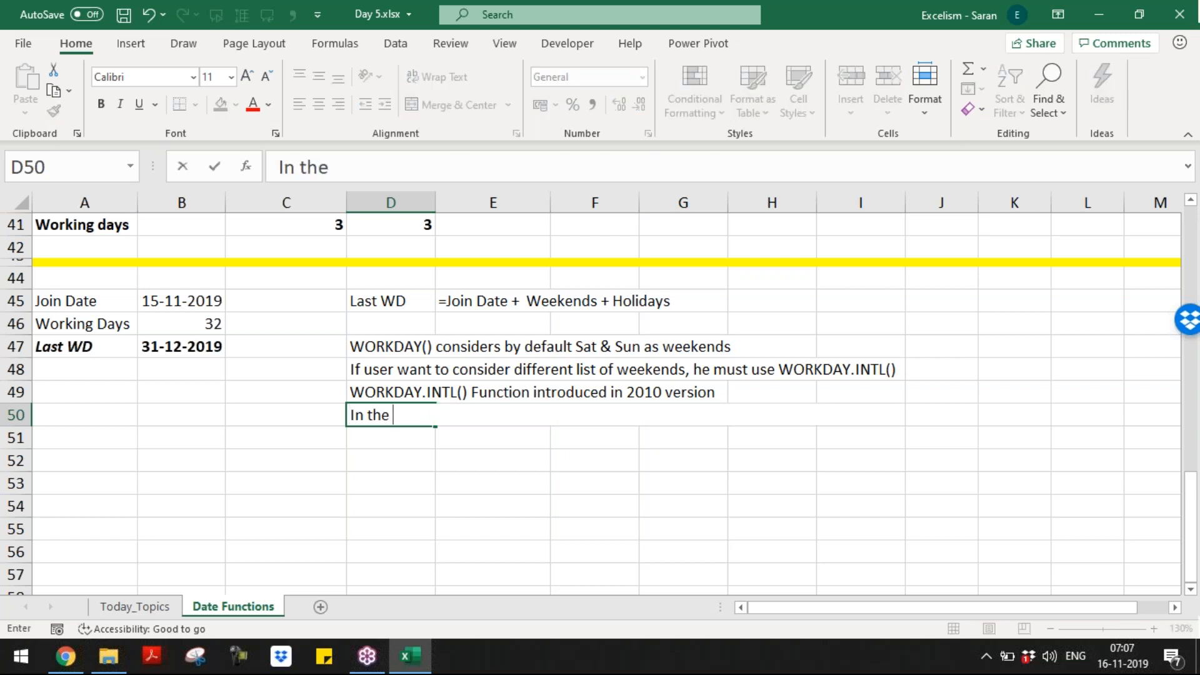
pyautogui.write('3rd Argu')
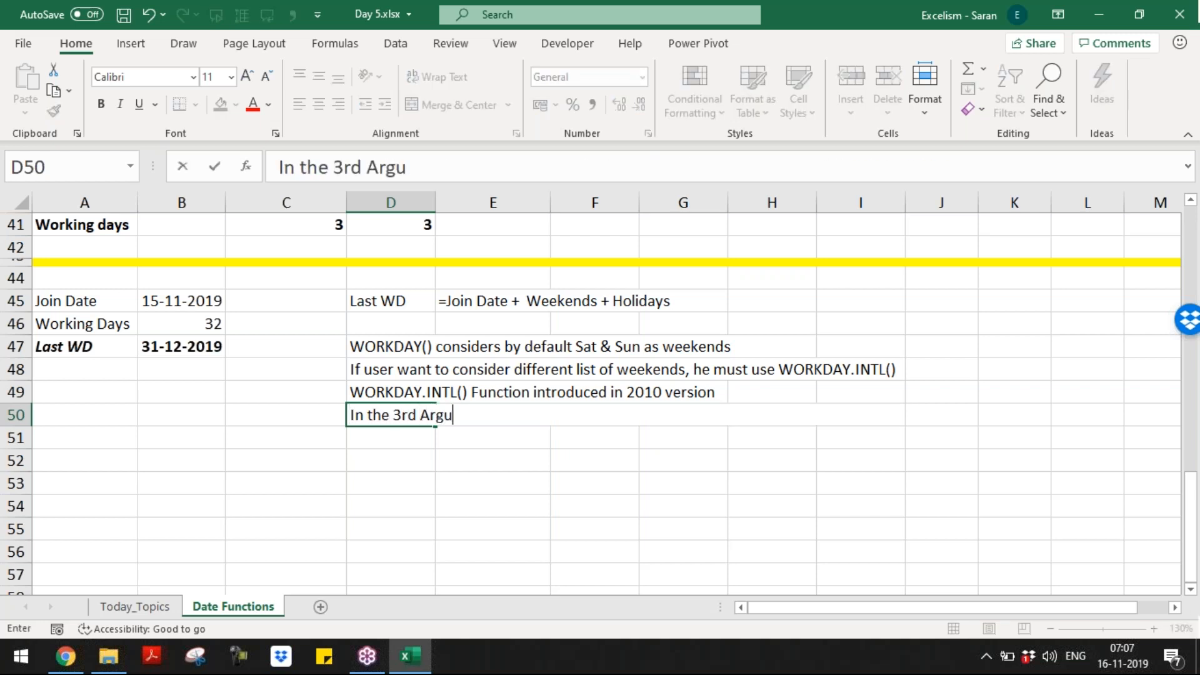
pyautogui.write('ment of Wo')
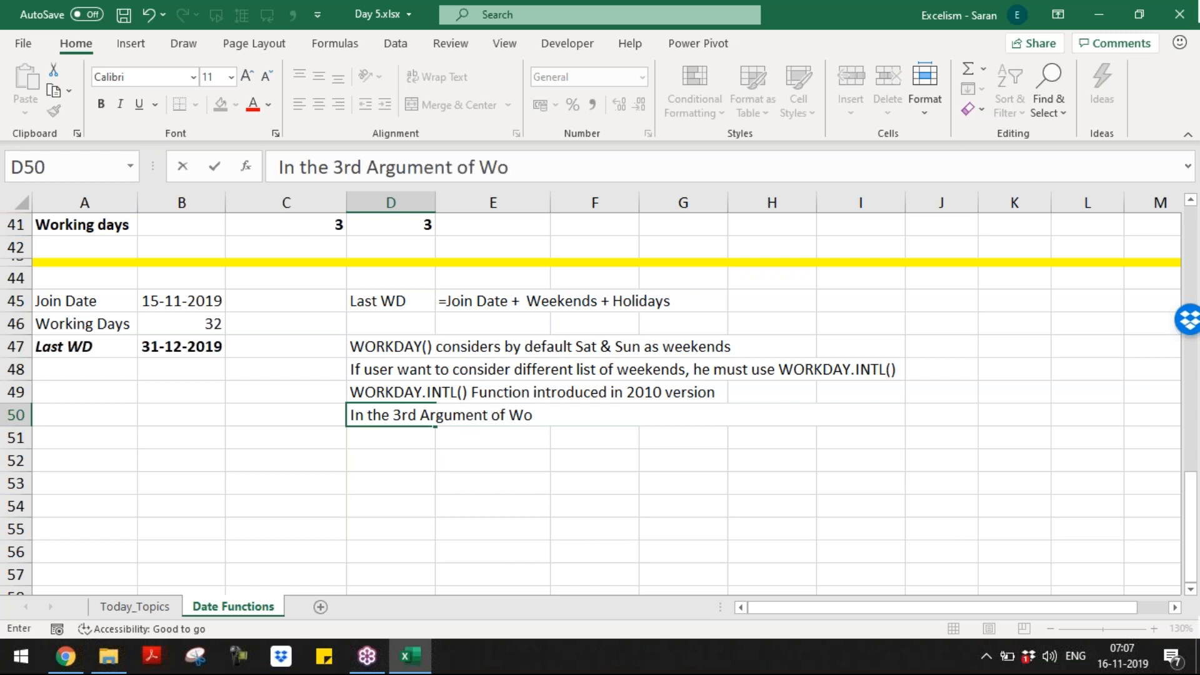
pyautogui.press('BackSpace')
pyautogui.write('ORKDA')
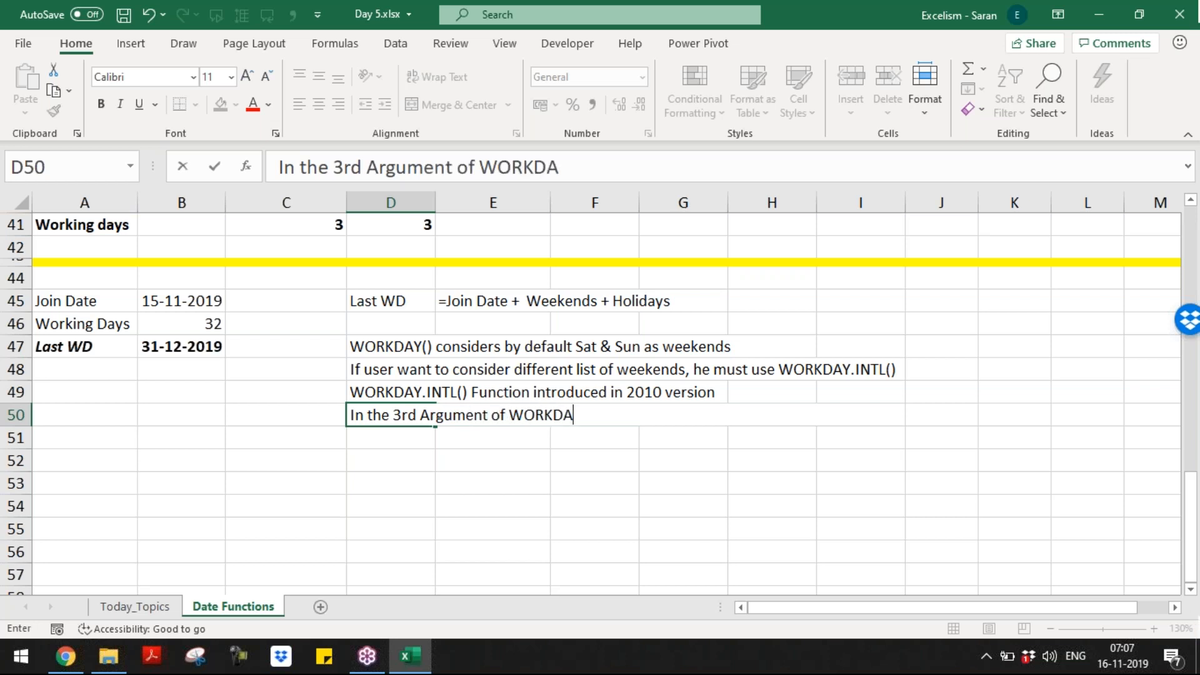
pyautogui.write('Y.INTL(), USE')
pyautogui.press('BackSpace')
pyautogui.press('BackSpace')
pyautogui.press('BackSpace')
pyautogui.write('use')
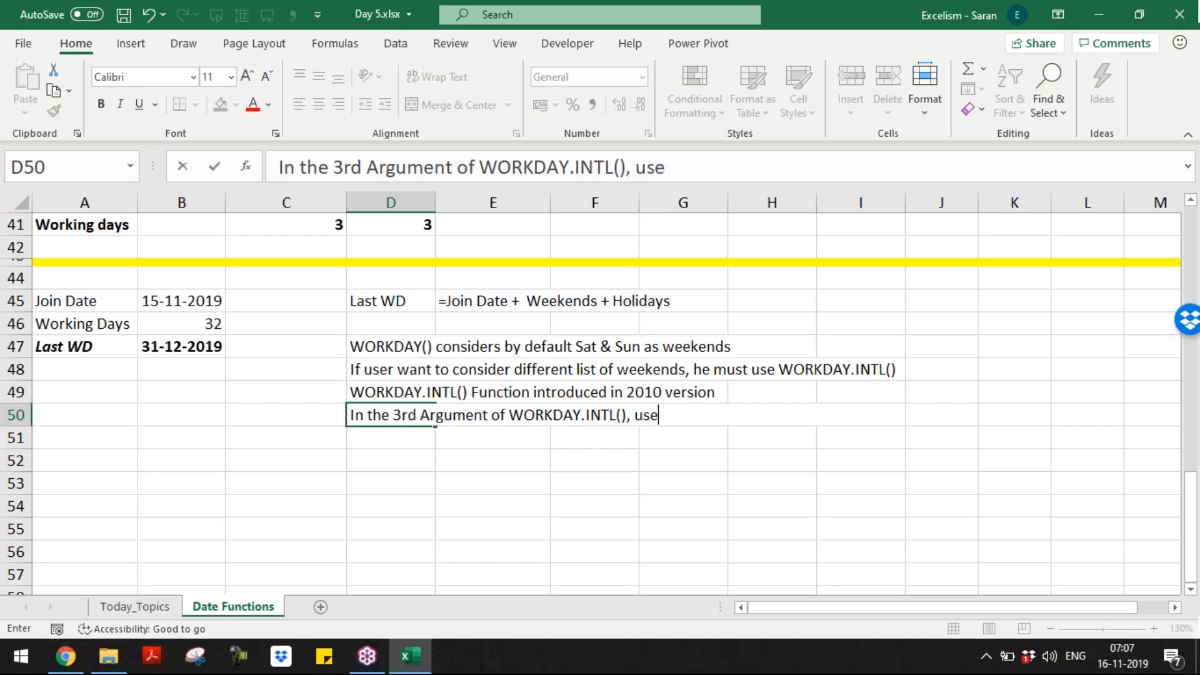
pyautogui.write('r can de')
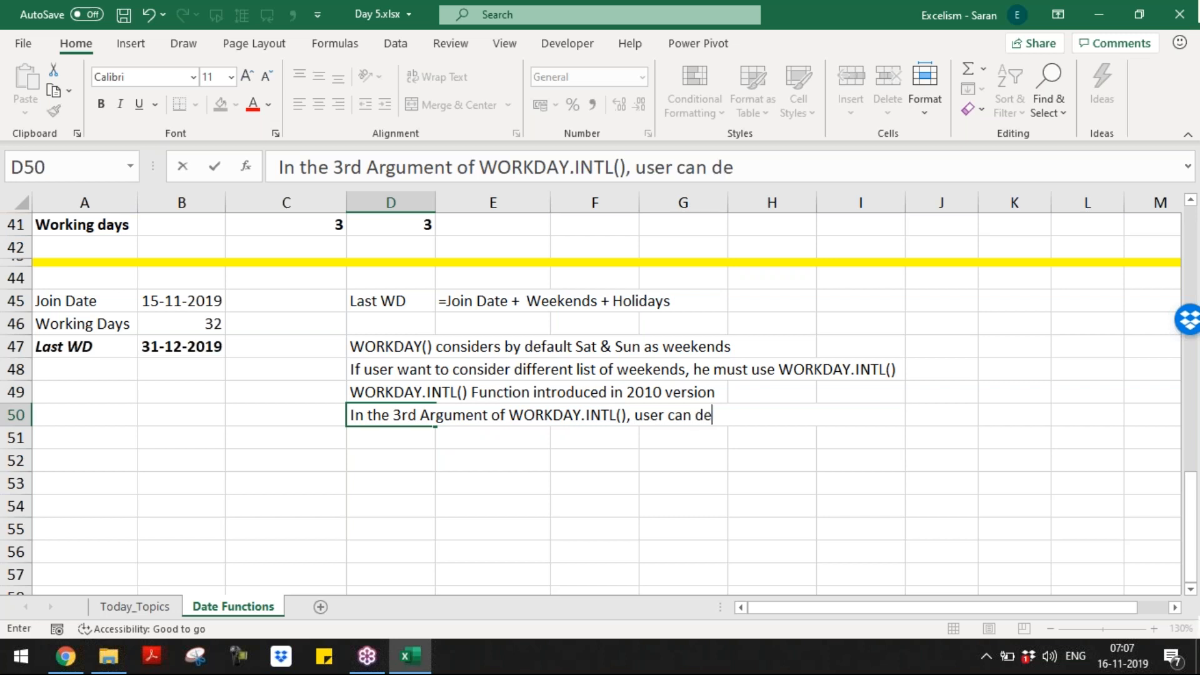
pyautogui.write('fine his own weekend from the list')
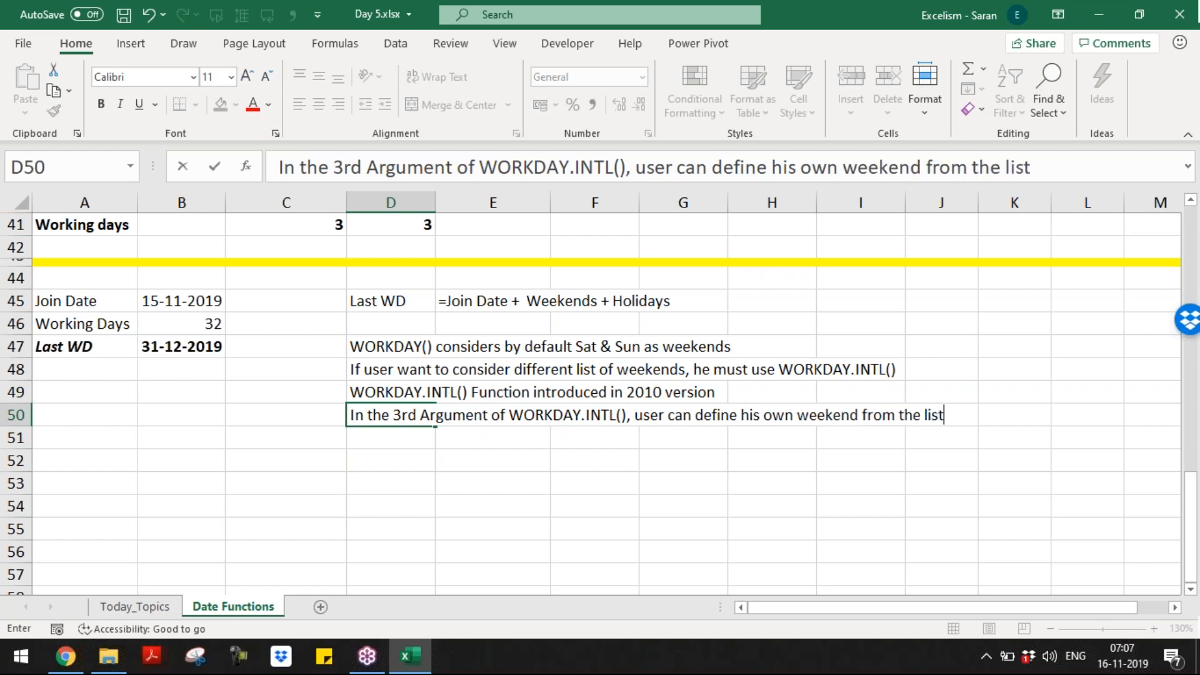
pyautogui.press('Return')
# Step: Copy the Join Date and Working Days cells, then cancel the copy and scroll up
pyautogui.press('Home')
pyautogui.press('Up')
pyautogui.press('Up')
pyautogui.press('Up')
pyautogui.press('Up')
pyautogui.press('Up')
pyautogui.press('Up')
pyautogui.hotkey('shift', 'Down')
pyautogui.hotkey('shift', 'Right')
pyautogui.hotkey('ctrl', 'c')
pyautogui.press('Down')
pyautogui.press('Down')
pyautogui.press('Down')
pyautogui.press('Down')
pyautogui.press('Down')
pyautogui.press('Up')
pyautogui.press('Escape')
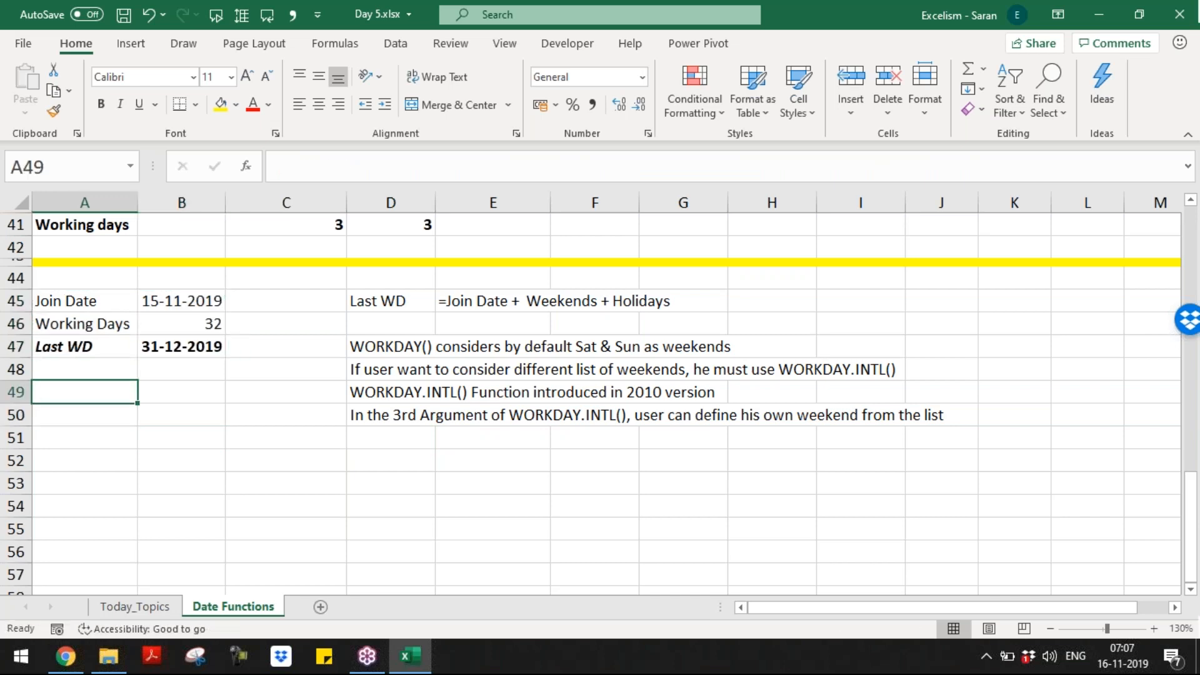
pyautogui.press('Up')
pyautogui.press('Up')
pyautogui.press('Up')
pyautogui.press('Up')
pyautogui.press('Up')
pyautogui.press('Up')
pyautogui.press('Up')
pyautogui.press('Up')
pyautogui.press('Up')
pyautogui.press('Up')
pyautogui.press('Up')
pyautogui.press('Up')
pyautogui.press('Up')
pyautogui.press('Up')
pyautogui.press('Up')
pyautogui.press('Up')
pyautogui.press('Up')
pyautogui.press('Up')
pyautogui.press('Up')
pyautogui.press('Up')
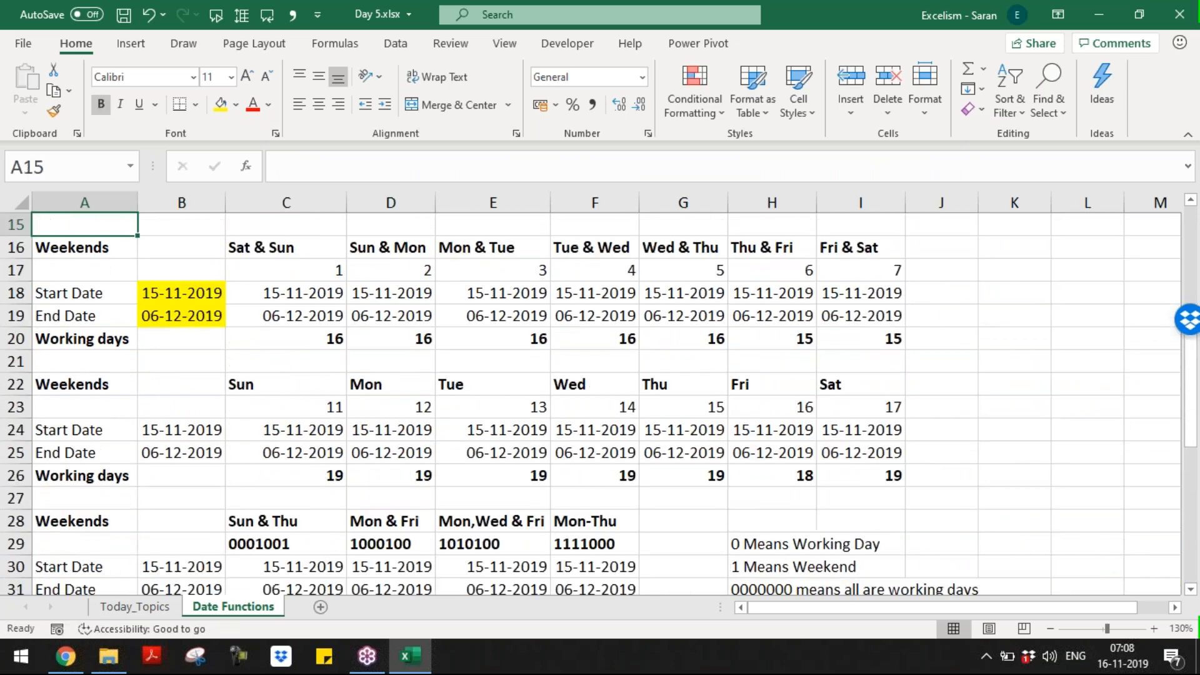
# Step: Copy the three weekend tables in A16:I32 and paste them at A52
pyautogui.press('Up')
pyautogui.press('Up')
pyautogui.press('Up')
pyautogui.press('Down')
pyautogui.press('Down')
pyautogui.press('Down')
pyautogui.press('Down')
pyautogui.press('Down')
pyautogui.press('Up')
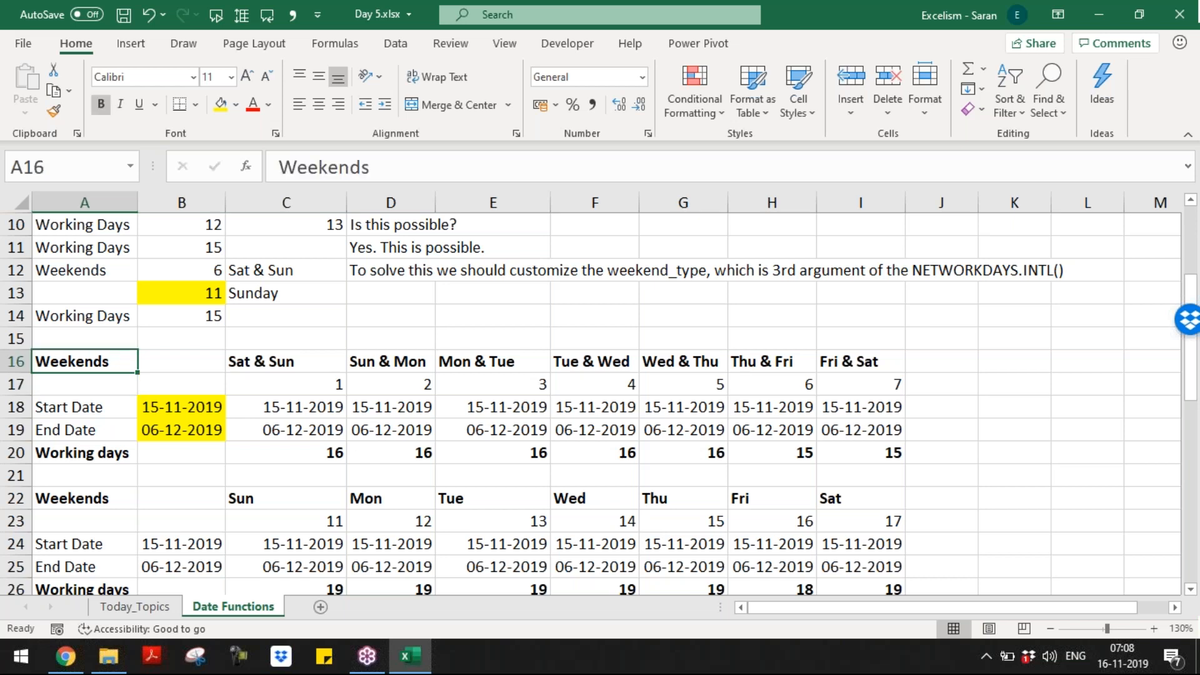
pyautogui.hotkey('shift', 'Down')
pyautogui.moveTo(85, 384); pyautogui.dragTo(910, 543)
pyautogui.hotkey('ctrl', 'c')
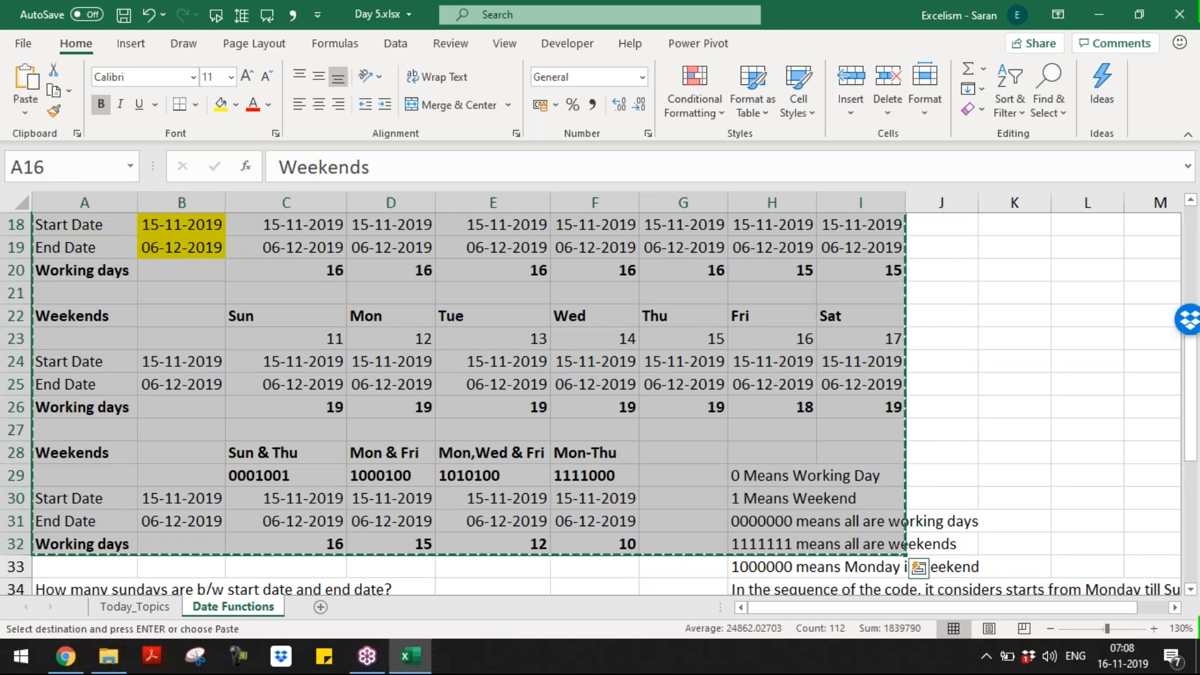
pyautogui.press('pagedown')
pyautogui.press('pagedown')
pyautogui.press('Up')
pyautogui.press('Down')
pyautogui.press('Down')
pyautogui.press('Down')
pyautogui.press('Up')
pyautogui.press('Return')
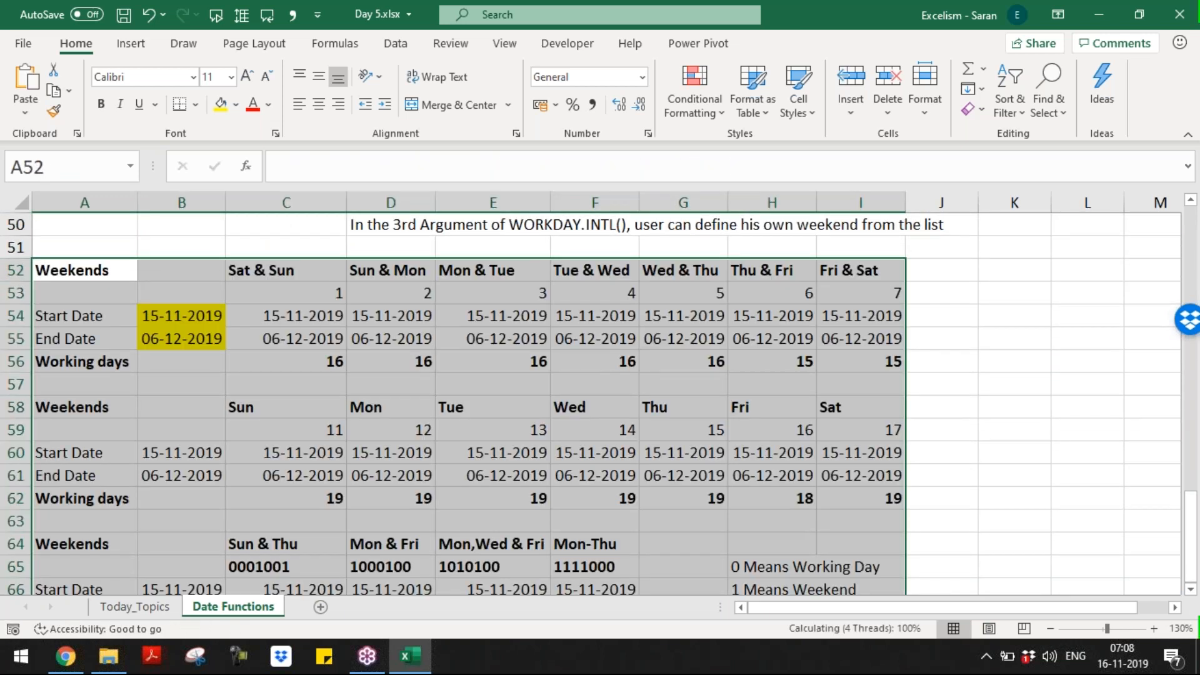
# Step: Relabel A55 as 'Working days' and A56 as 'Last WD' in the first copied table
pyautogui.press('Down')
pyautogui.press('Down')
pyautogui.press('Down')
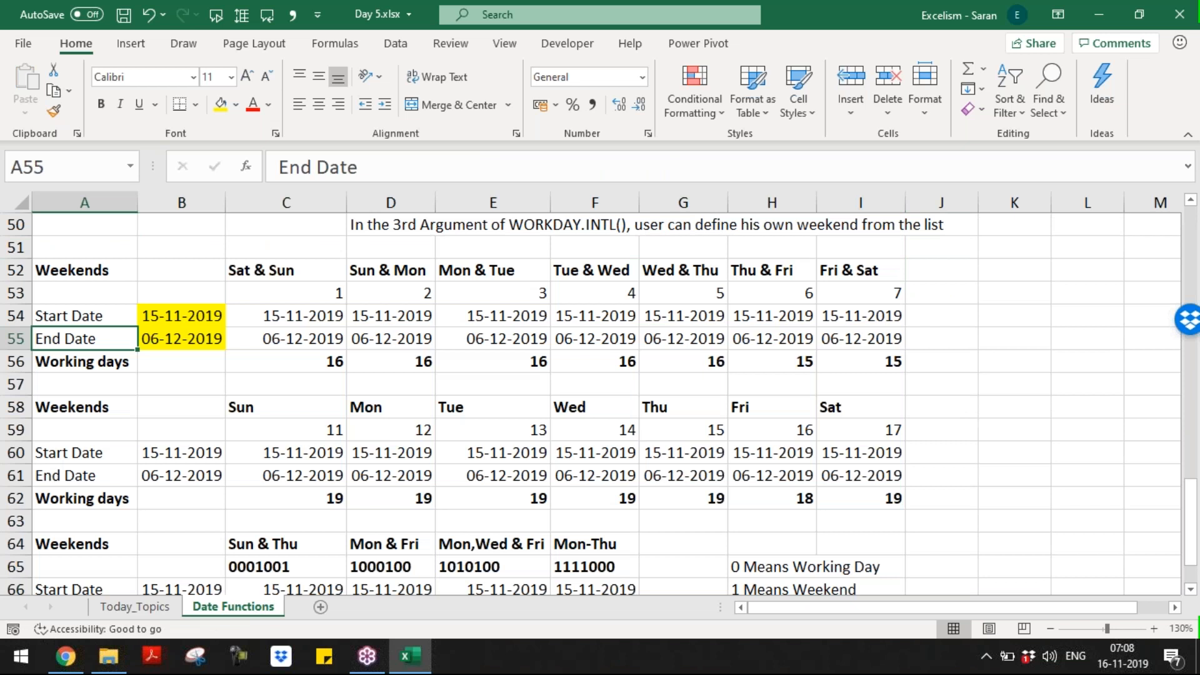
pyautogui.write('E')
pyautogui.press('BackSpace')
pyautogui.write('Workind')
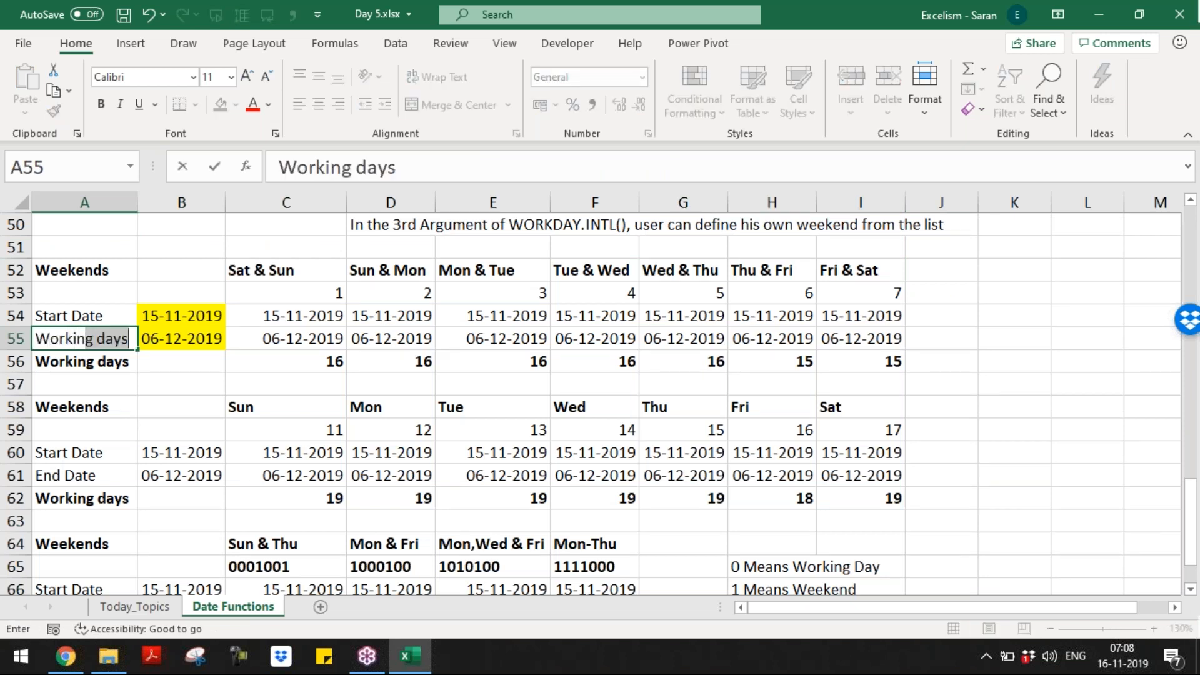
pyautogui.press('BackSpace')
pyautogui.write('h')
pyautogui.press('BackSpace')
pyautogui.write('g')
pyautogui.press('Return')
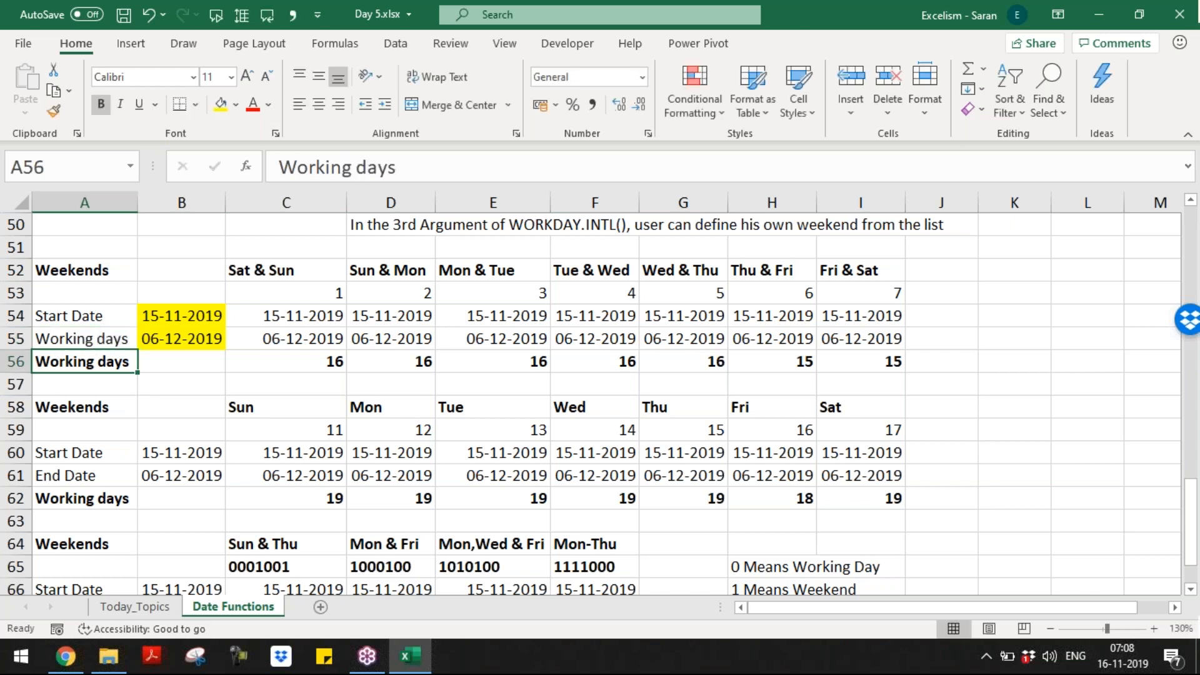
pyautogui.write('Last ')
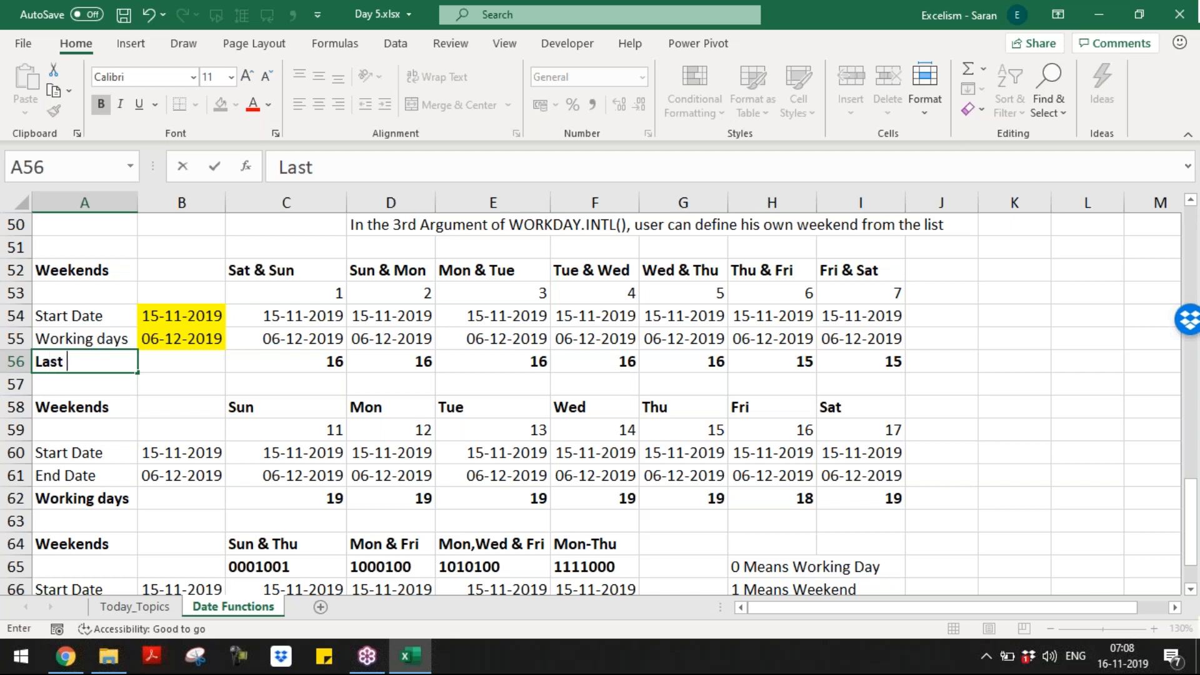
pyautogui.write('WD')
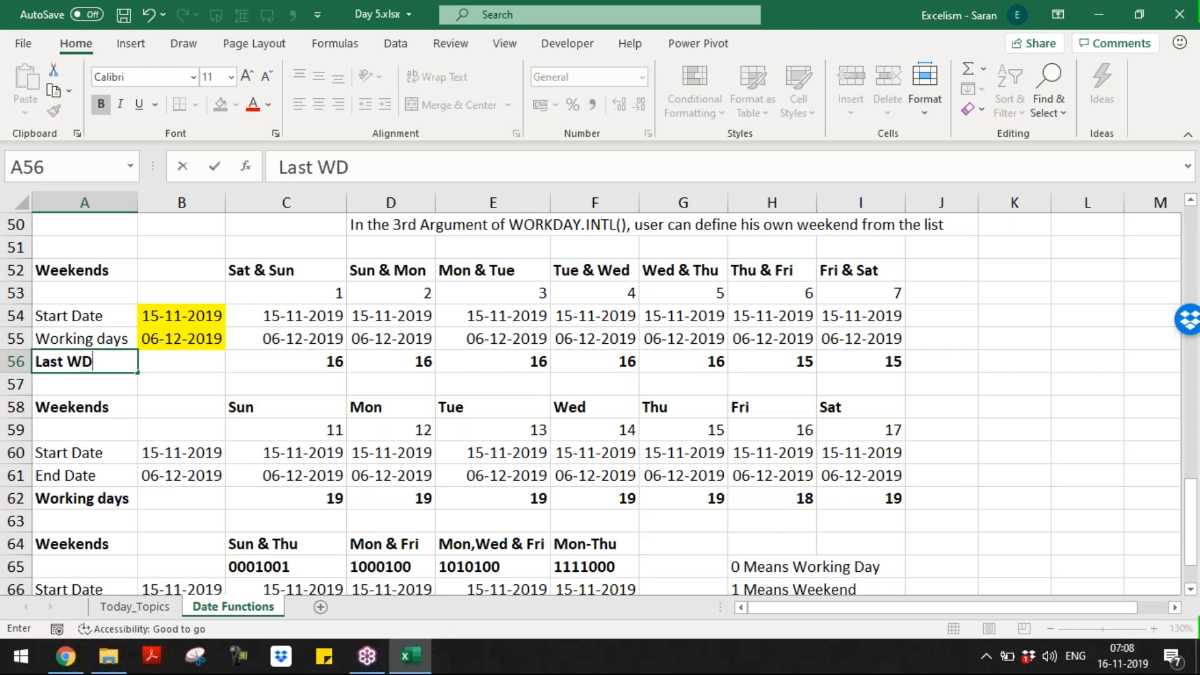
pyautogui.press('Up')
# Step: Copy the row labels A54:A56 into the second and third tables at A60 and A66
pyautogui.press('Up')
pyautogui.hotkey('ctrl', 'shift', 'Down')
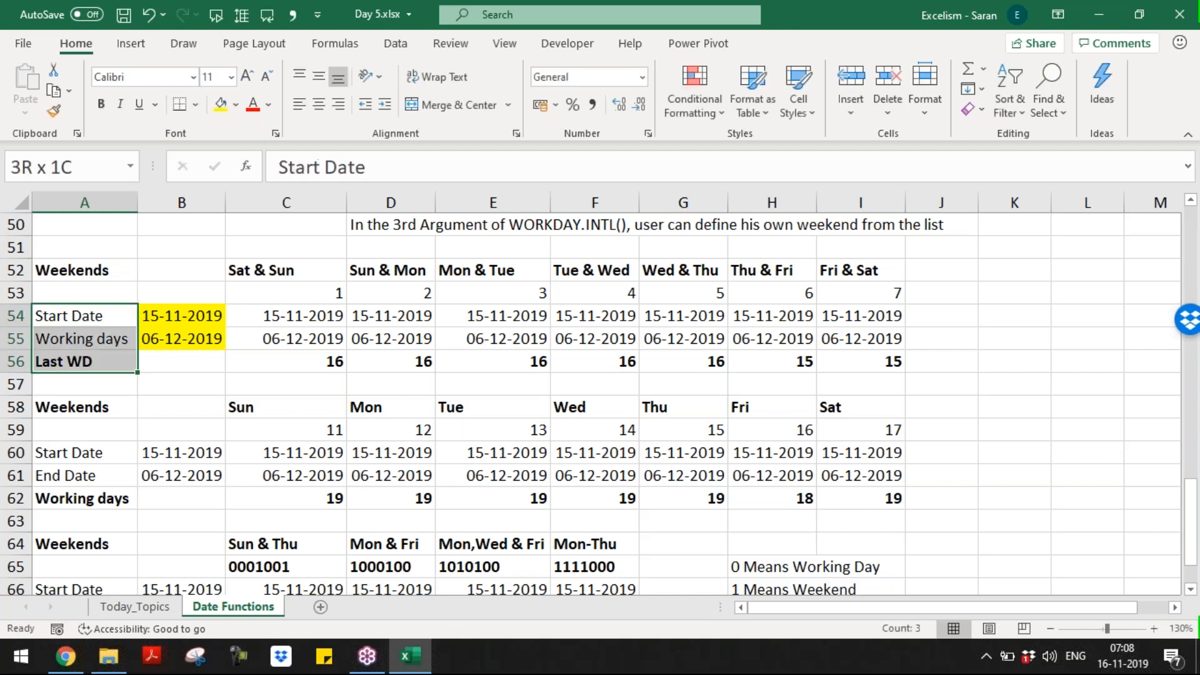
pyautogui.hotkey('ctrl', 'c')
pyautogui.press('Down')
pyautogui.press('Down')
pyautogui.press('Down')
pyautogui.press('Down')
pyautogui.press('Down')
pyautogui.press('Down')
pyautogui.hotkey('ctrl', 'v')
pyautogui.press('Down')
pyautogui.press('Down')
pyautogui.press('Down')
pyautogui.press('Down')
pyautogui.press('Down')
pyautogui.press('Down')
pyautogui.press('Down')
pyautogui.press('Down')
pyautogui.press('Down')
pyautogui.press('Down')
pyautogui.press('Down')
pyautogui.press('Down')
pyautogui.press('Down')
pyautogui.press('Down')
pyautogui.press('Up')
pyautogui.press('Up')
pyautogui.press('Up')
pyautogui.press('Up')
pyautogui.press('Up')
pyautogui.press('Up')
pyautogui.press('Up')
pyautogui.press('Up')
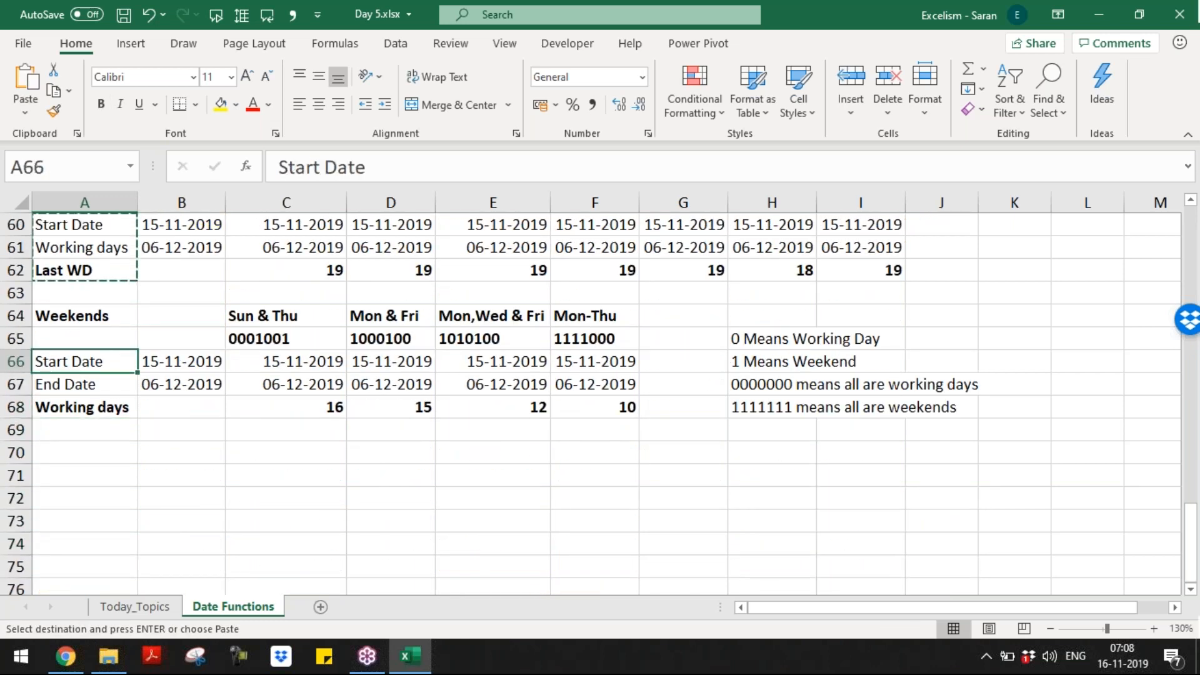
pyautogui.press('Up')
pyautogui.press('Down')
pyautogui.press('Return')
pyautogui.press('Up')
pyautogui.press('Up')
pyautogui.press('Up')
pyautogui.press('Up')
pyautogui.press('Up')
pyautogui.press('Up')
pyautogui.press('Up')
pyautogui.press('Up')
pyautogui.press('Up')
pyautogui.press('Up')
pyautogui.press('Up')
pyautogui.press('Up')
pyautogui.press('Up')
pyautogui.press('Up')
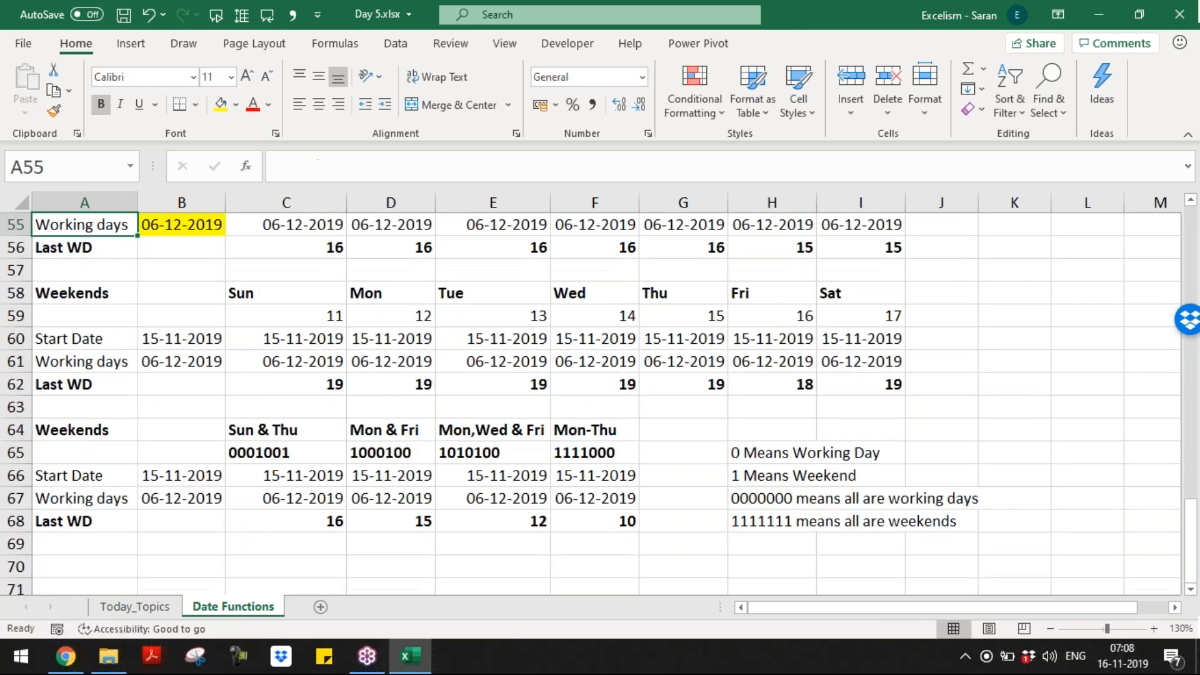
pyautogui.press('Up')
pyautogui.press('Up')
pyautogui.press('Down')
pyautogui.press('Down')
# Step: Enter 32 working days in B55 and give it General number format
pyautogui.press('Right')
pyautogui.press('Right')
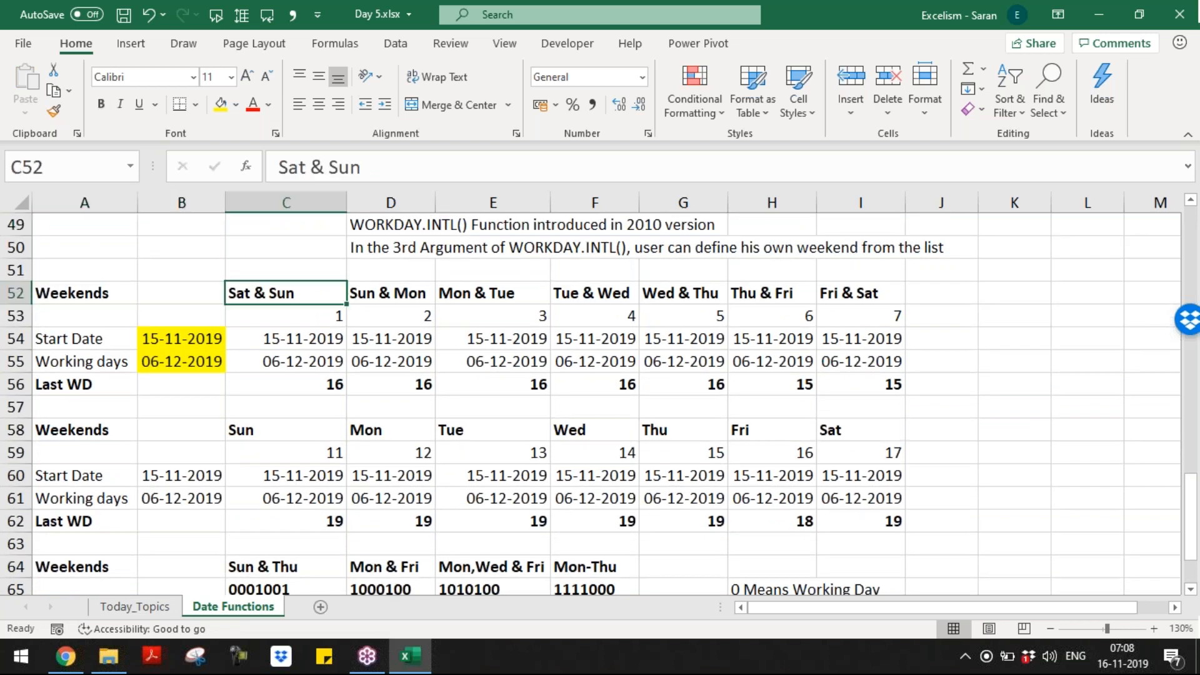
pyautogui.press('Right')
pyautogui.press('Down')
pyautogui.press('Left')
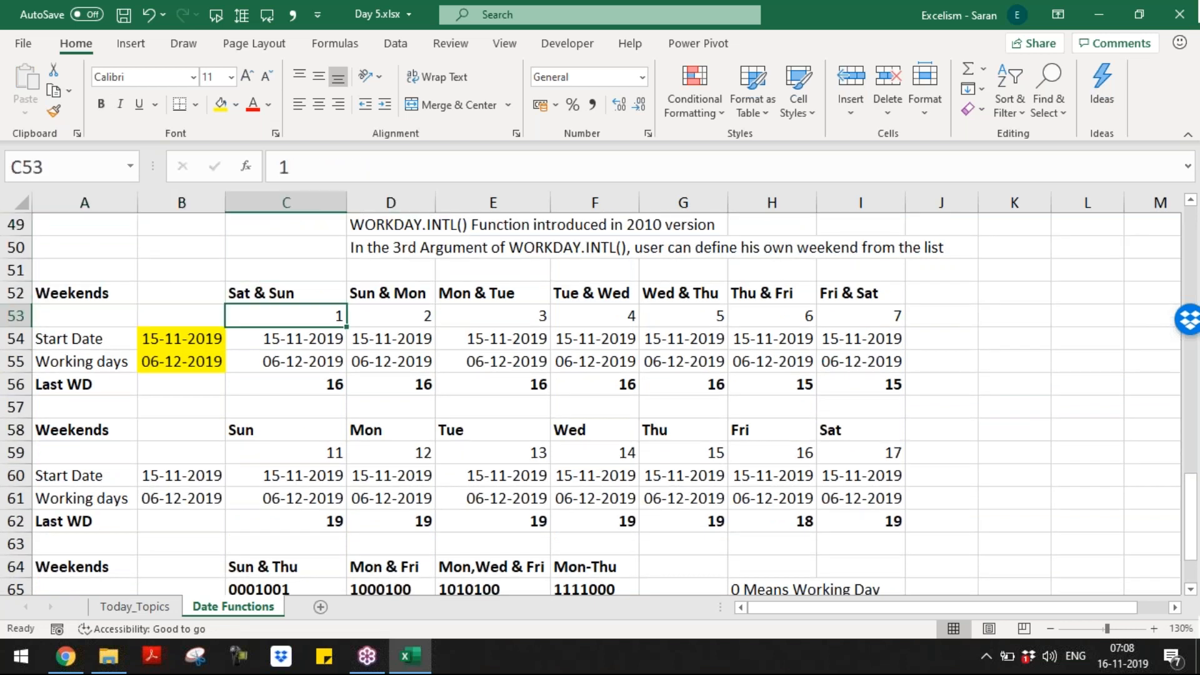
pyautogui.press('Up')
pyautogui.press('Down')
pyautogui.press('Down')
pyautogui.press('Left')
pyautogui.press('Down')
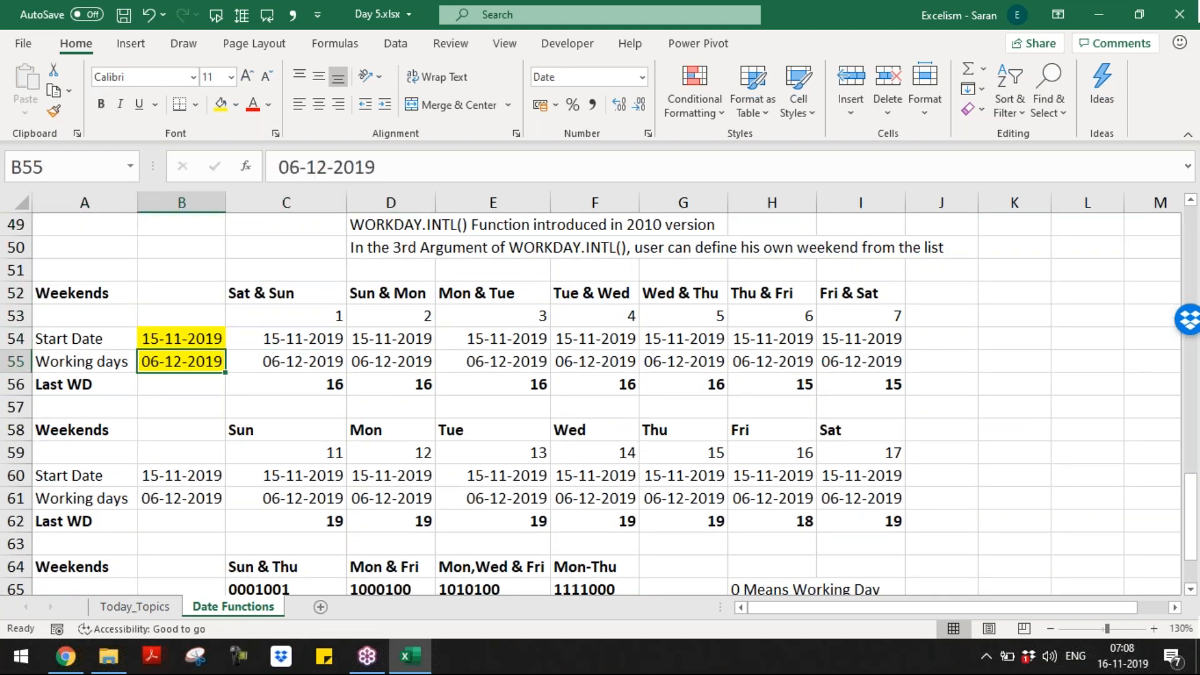
pyautogui.hotkey('shift', 'Right')
pyautogui.hotkey('ctrl', 'shift', 'Right')
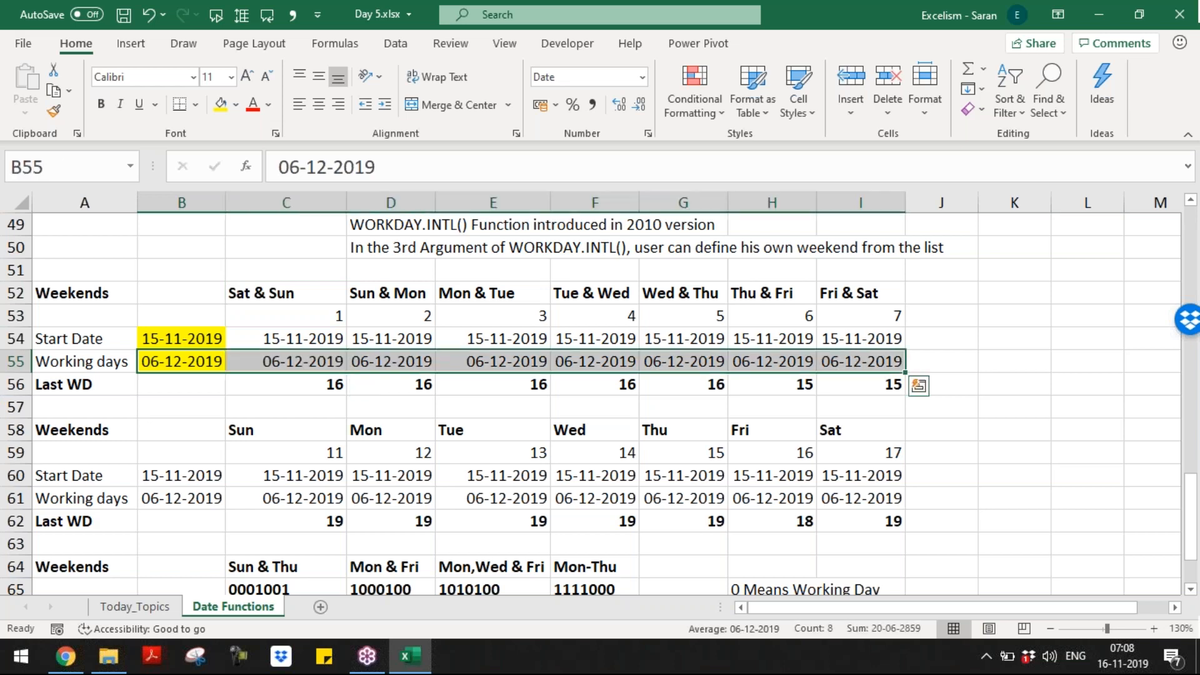
pyautogui.press('Left')
pyautogui.press('Right')
pyautogui.write('32')
pyautogui.press('Tab')
pyautogui.press('Left')
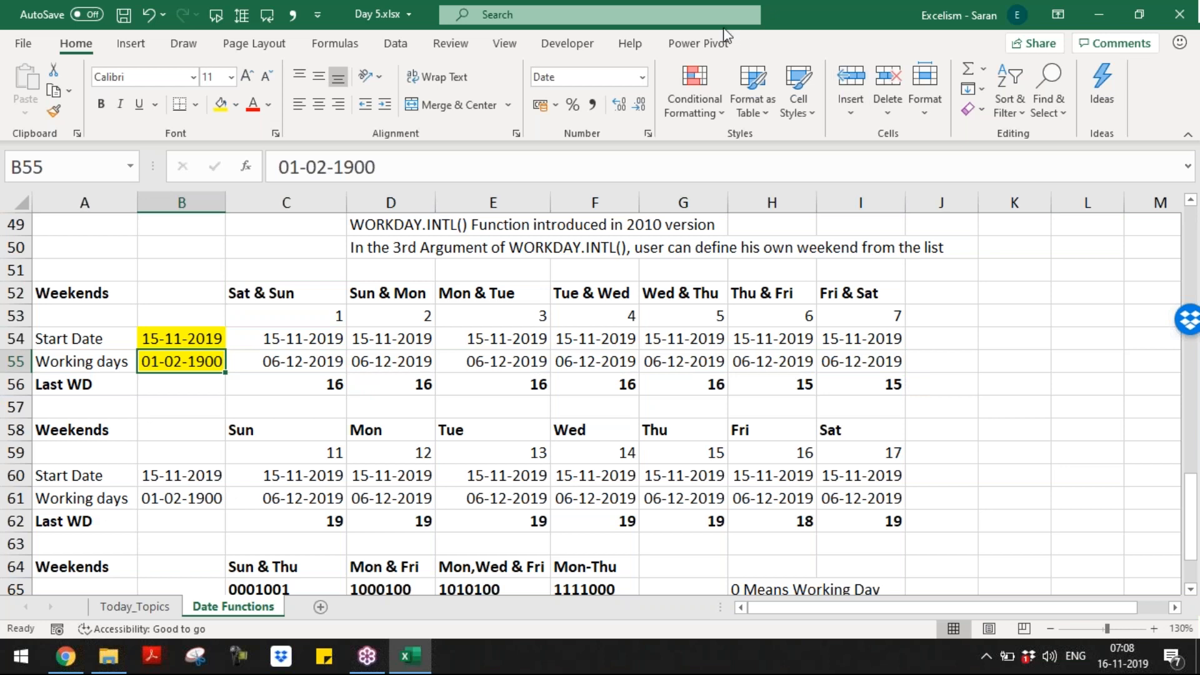
pyautogui.click(642, 79)
pyautogui.click(625, 107)
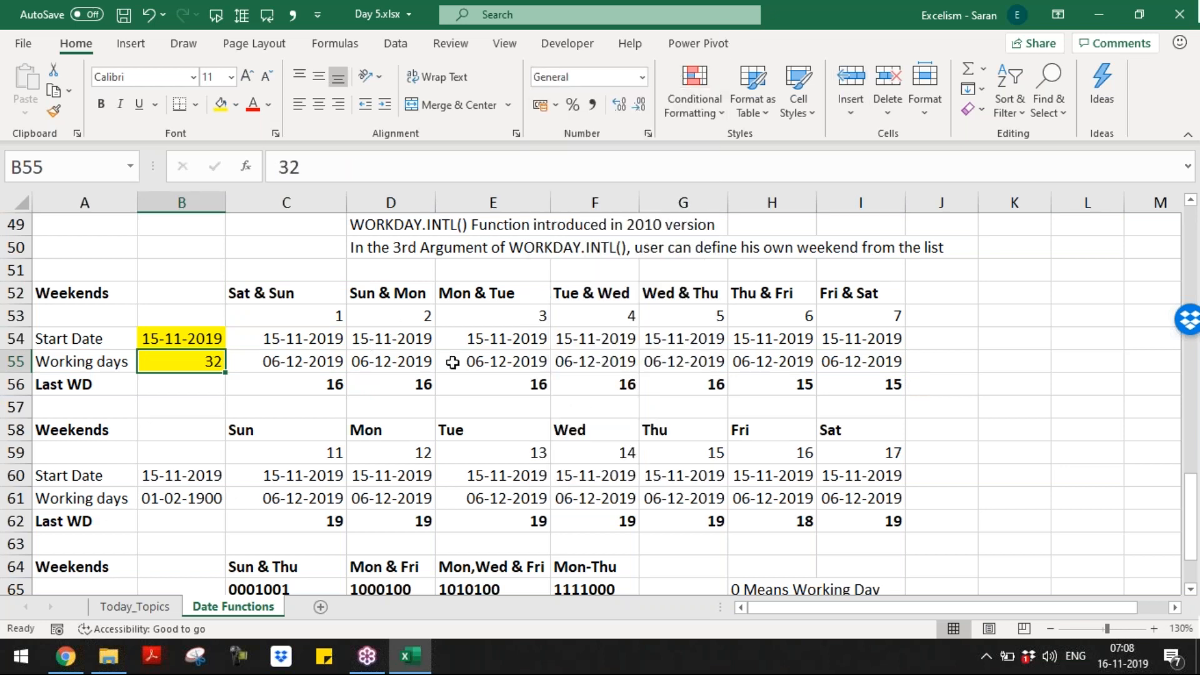
# Step: Fill C55:I55 with formulas linking to B55 and clear their date formatting
pyautogui.press('Right')
pyautogui.write('=')
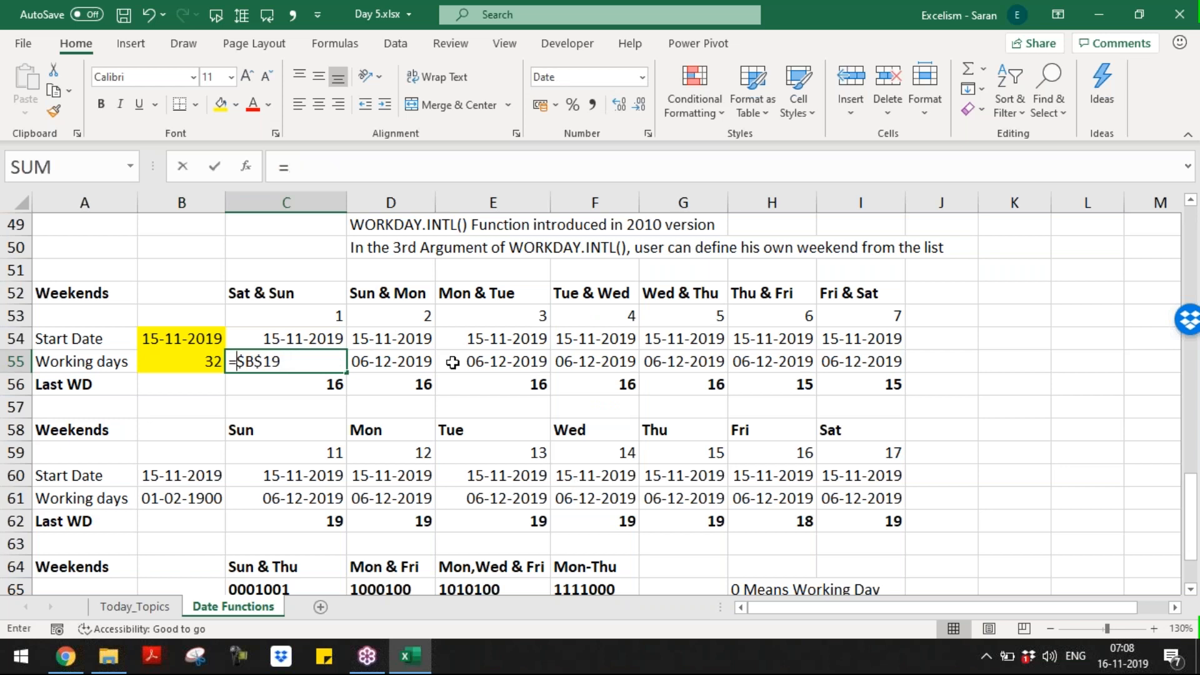
pyautogui.press('Left')
pyautogui.press('Return')
pyautogui.press('Up')
pyautogui.hotkey('ctrl', 'c')
pyautogui.press('Right')
pyautogui.press('Left')
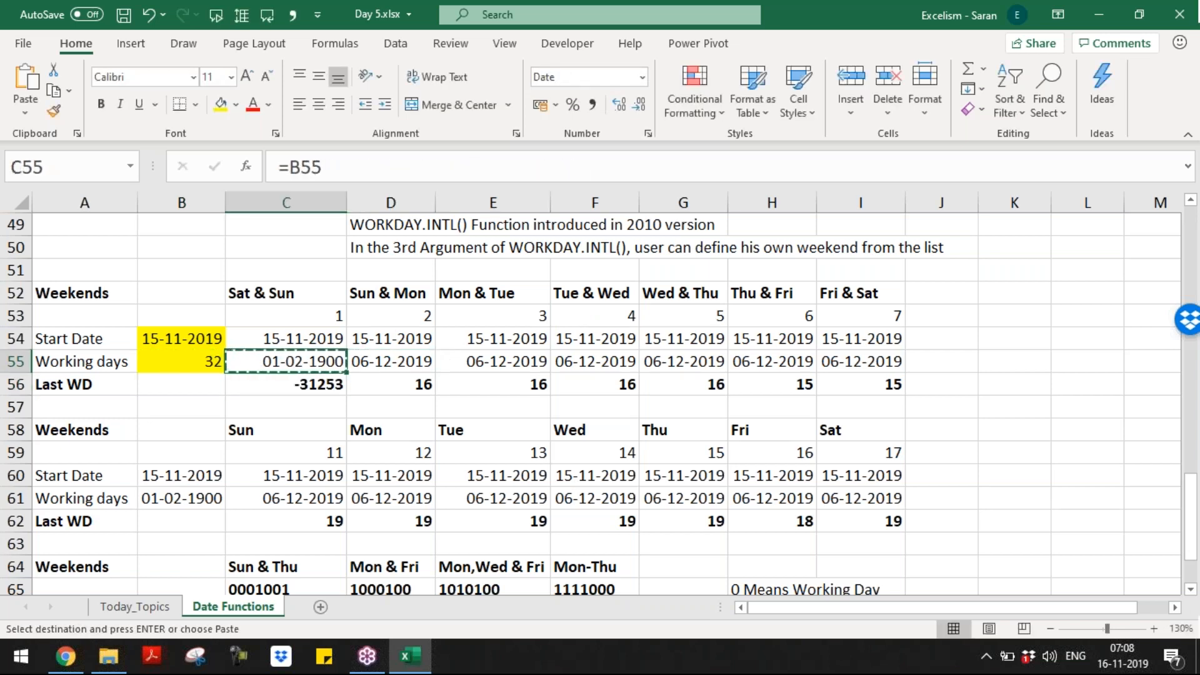
pyautogui.press('Right')
pyautogui.hotkey('ctrl', 'shift', 'Right')
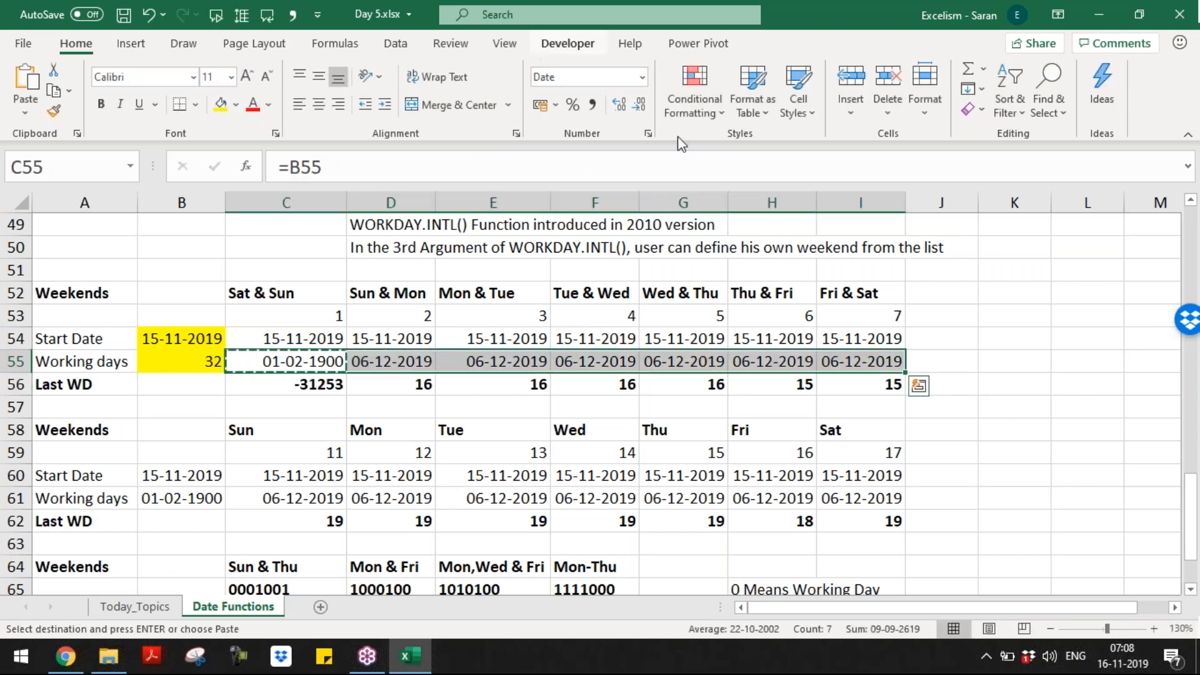
pyautogui.click(974, 109)
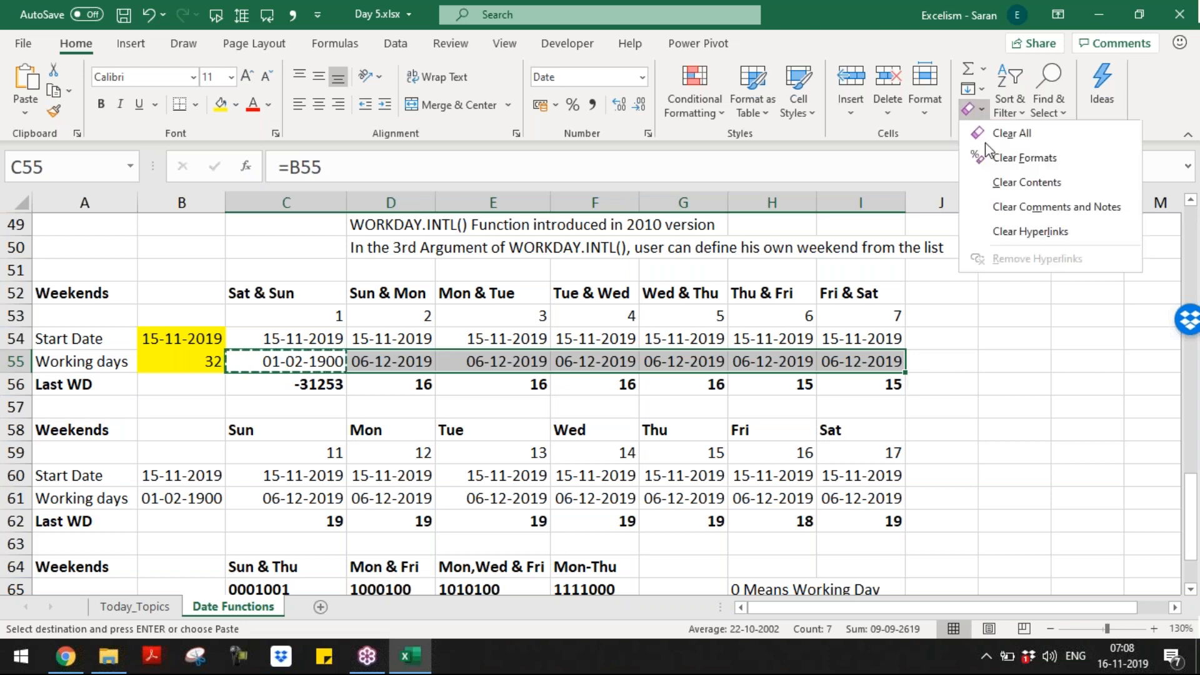
pyautogui.press('Escape')
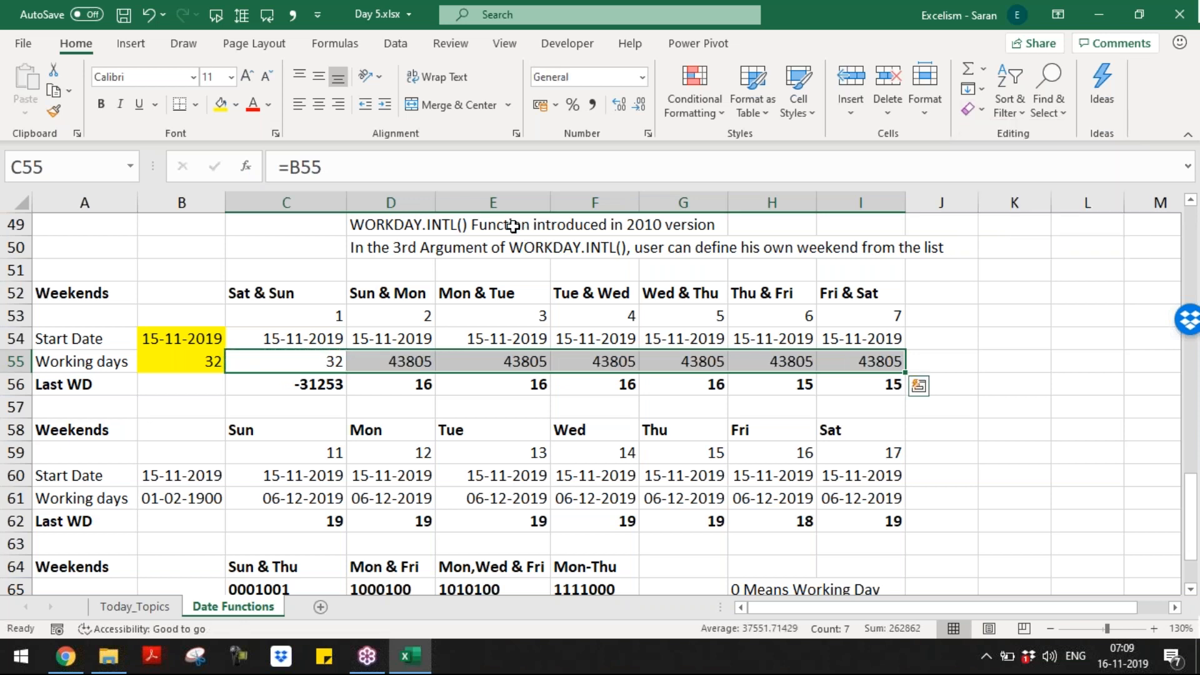
pyautogui.press('Left')
pyautogui.press('Right')
pyautogui.hotkey('ctrl', 'c')
pyautogui.press('Right')
pyautogui.hotkey('ctrl', 'shift', 'Right')
# Step: Delete the old Last WD results in C56:I56
pyautogui.press('Return')
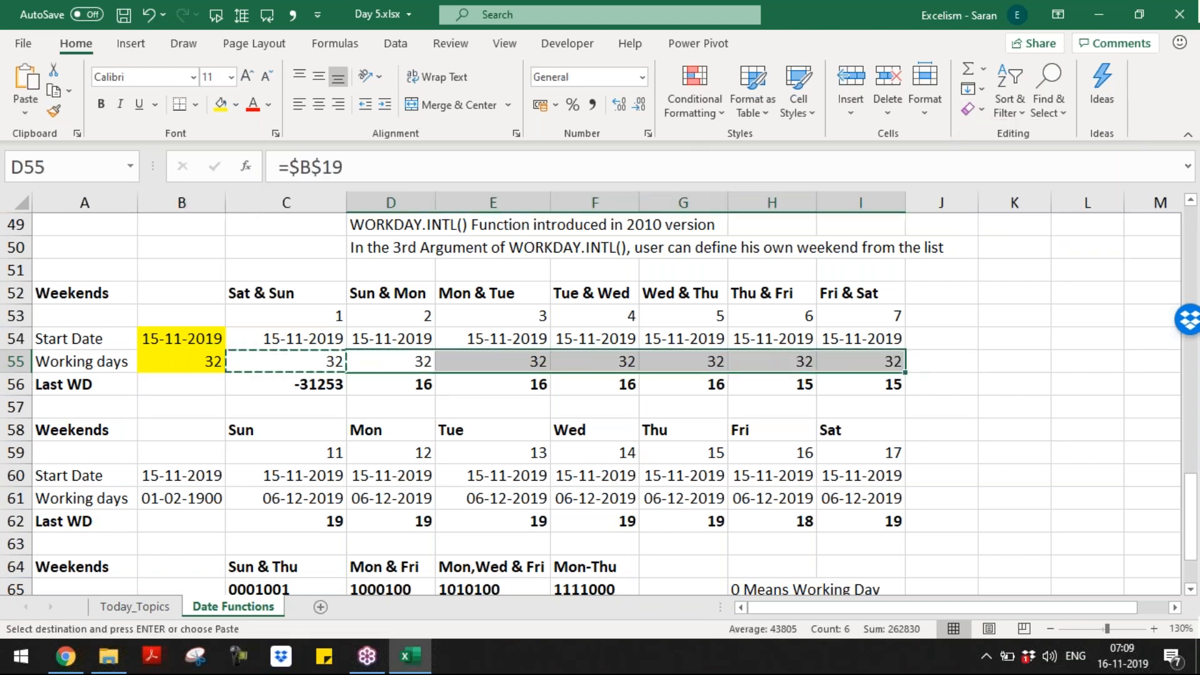
pyautogui.press('Up')
pyautogui.press('Left')
pyautogui.press('Down')
pyautogui.press('Down')
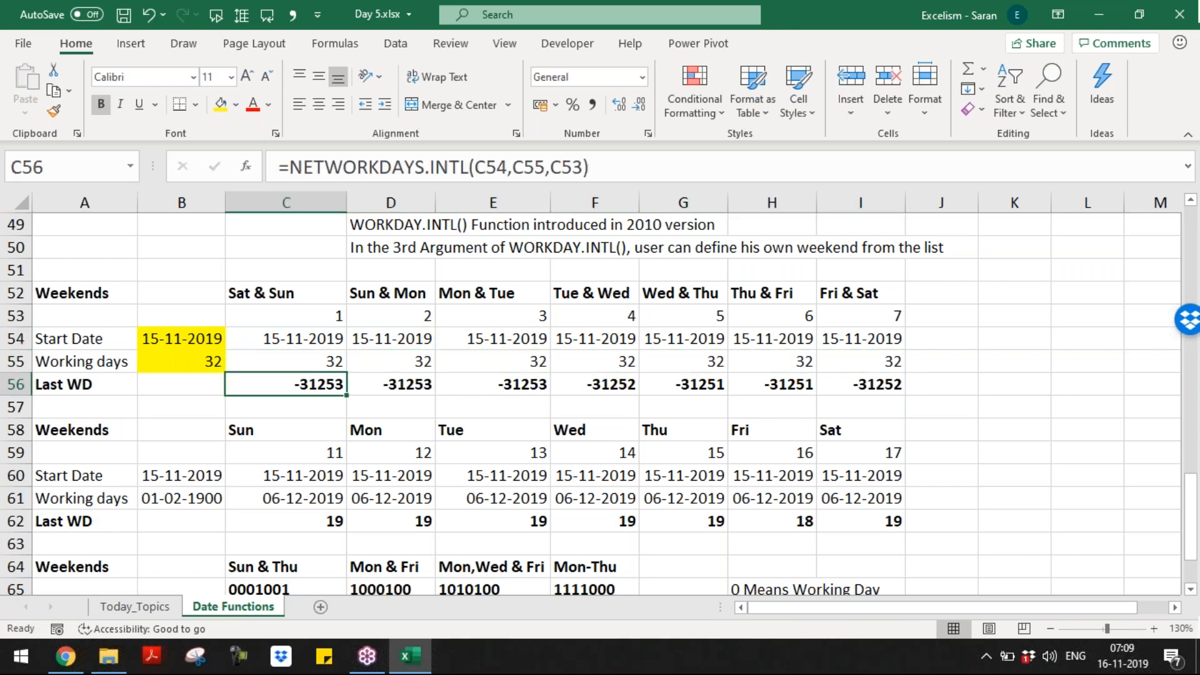
pyautogui.hotkey('ctrl', 'shift', 'Right')
pyautogui.press('Delete')
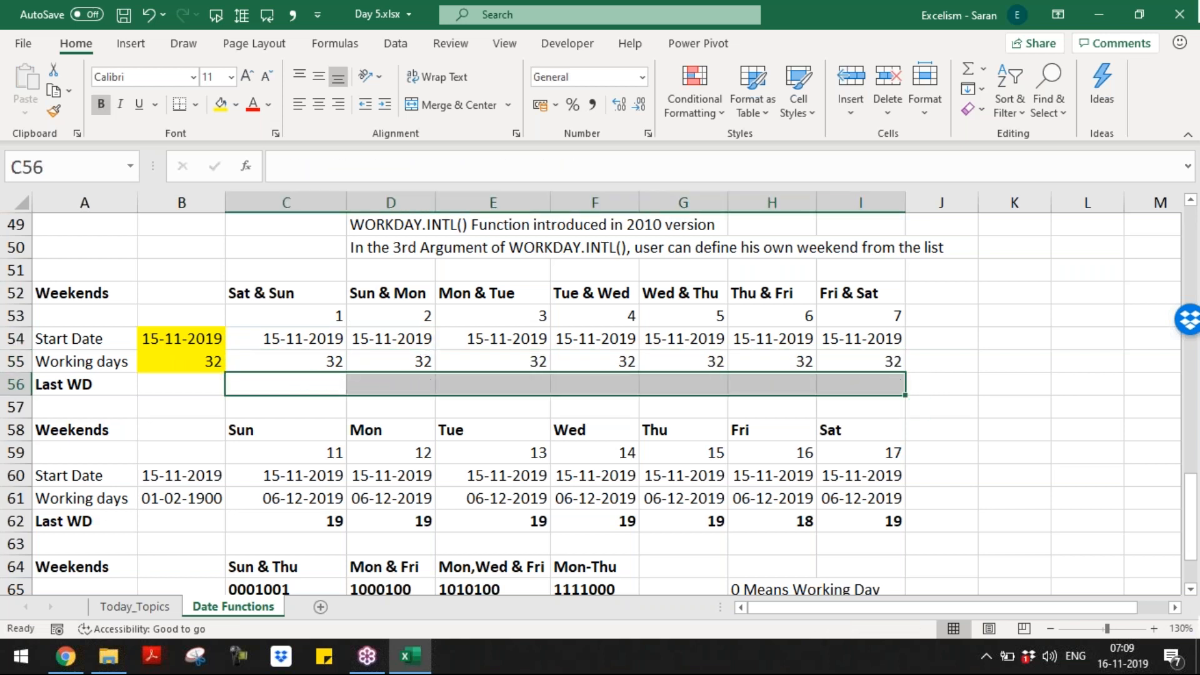
pyautogui.press('Down')
pyautogui.press('Down')
pyautogui.press('Down')
pyautogui.press('Up')
pyautogui.press('Down')
# Step: Link the second table's start date and working days rows to the first table, clearing date formatting
pyautogui.press('Left')
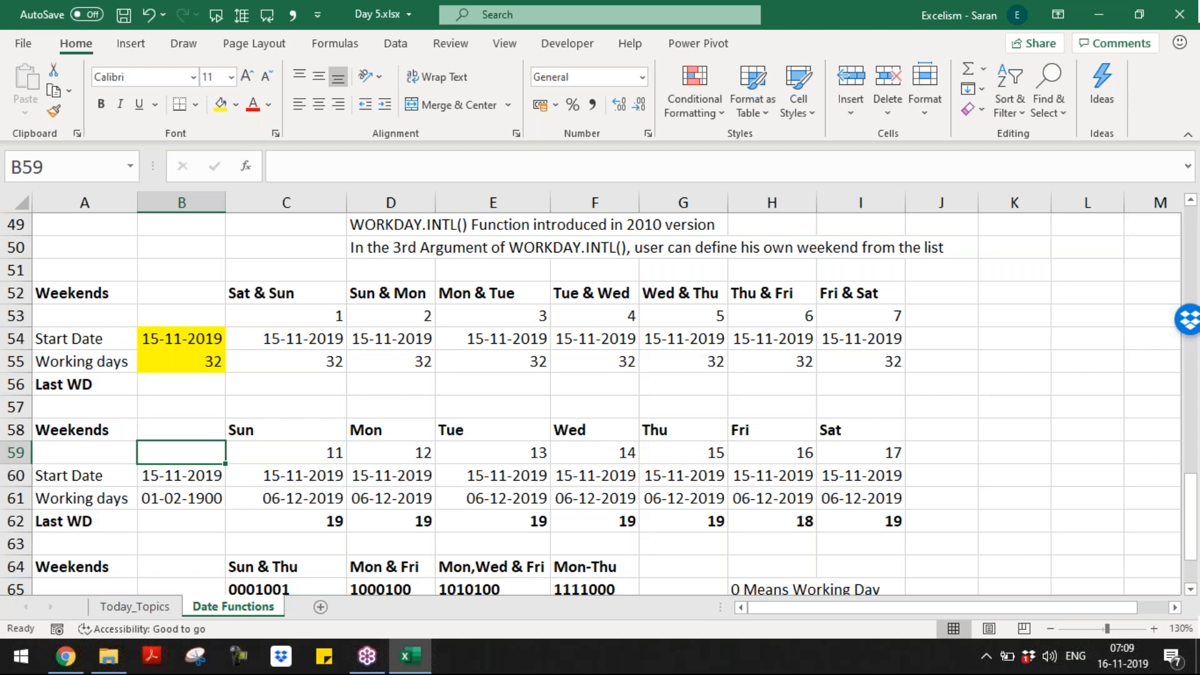
pyautogui.press('Down')
pyautogui.hotkey('ctrl', 'shift', 'Right')
pyautogui.hotkey('shift', 'Down')
pyautogui.write('=')
pyautogui.press('Up')
pyautogui.press('Up')
pyautogui.press('Up')
pyautogui.press('Up')
pyautogui.press('Up')
pyautogui.press('Up')
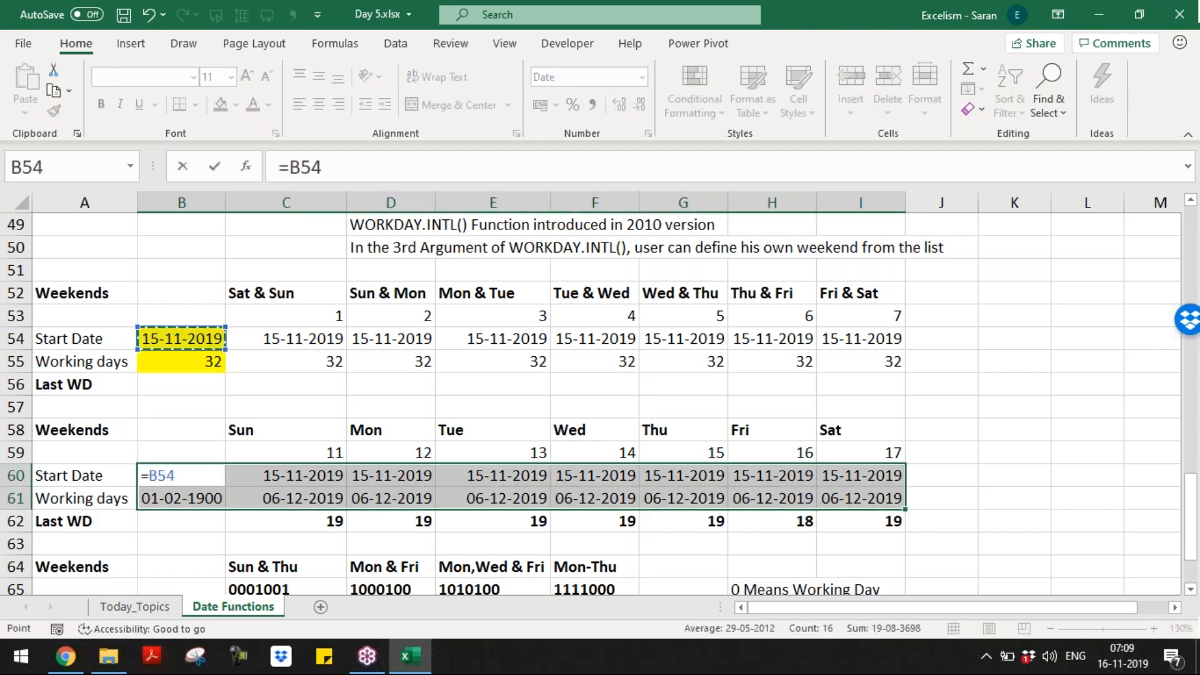
pyautogui.hotkey('ctrl', 'Return')
pyautogui.press('Down')
pyautogui.hotkey('ctrl', 'shift', 'Right')
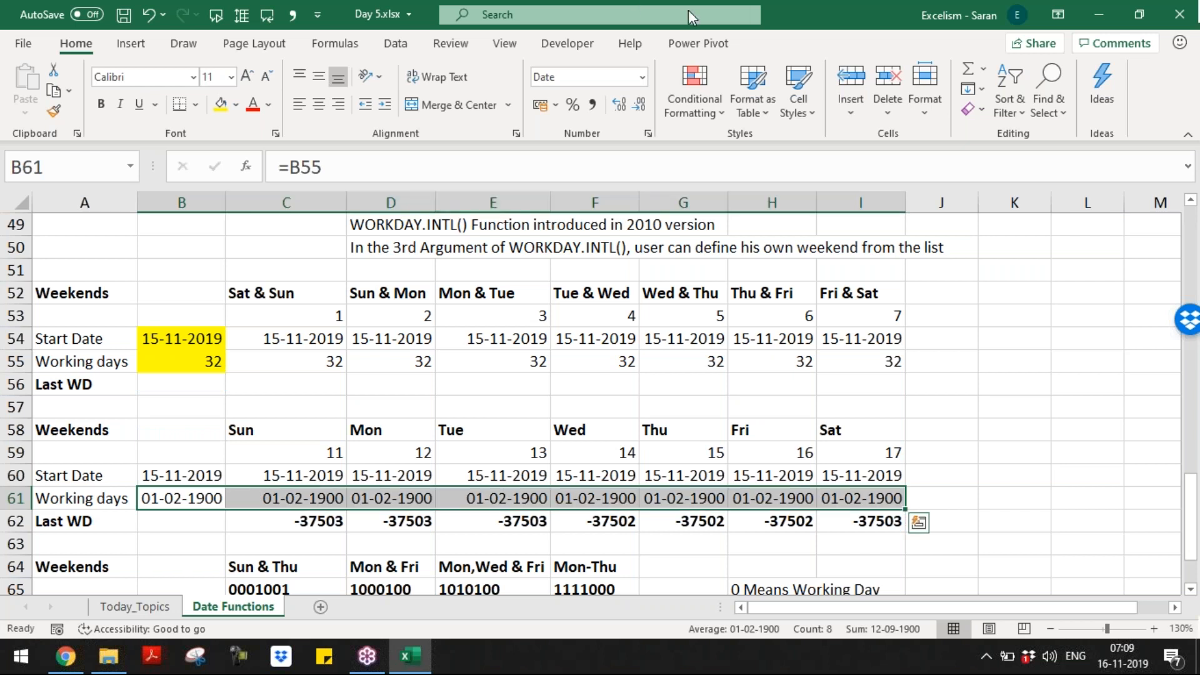
pyautogui.click(973, 110)
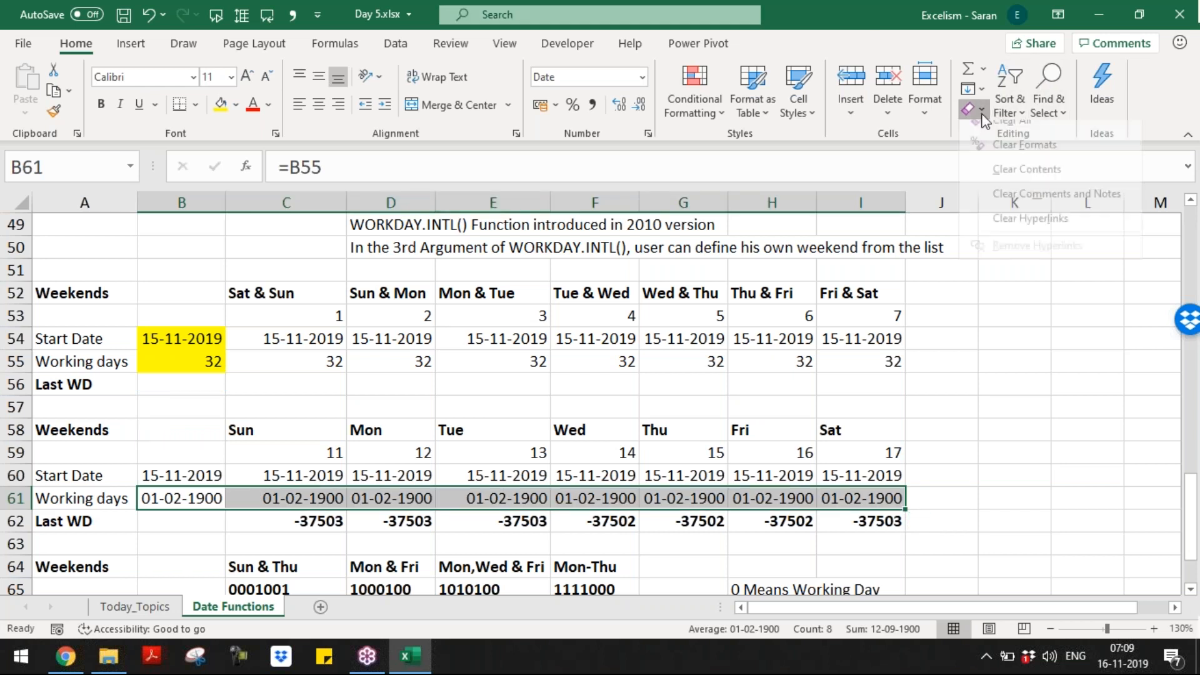
pyautogui.click(999, 163)
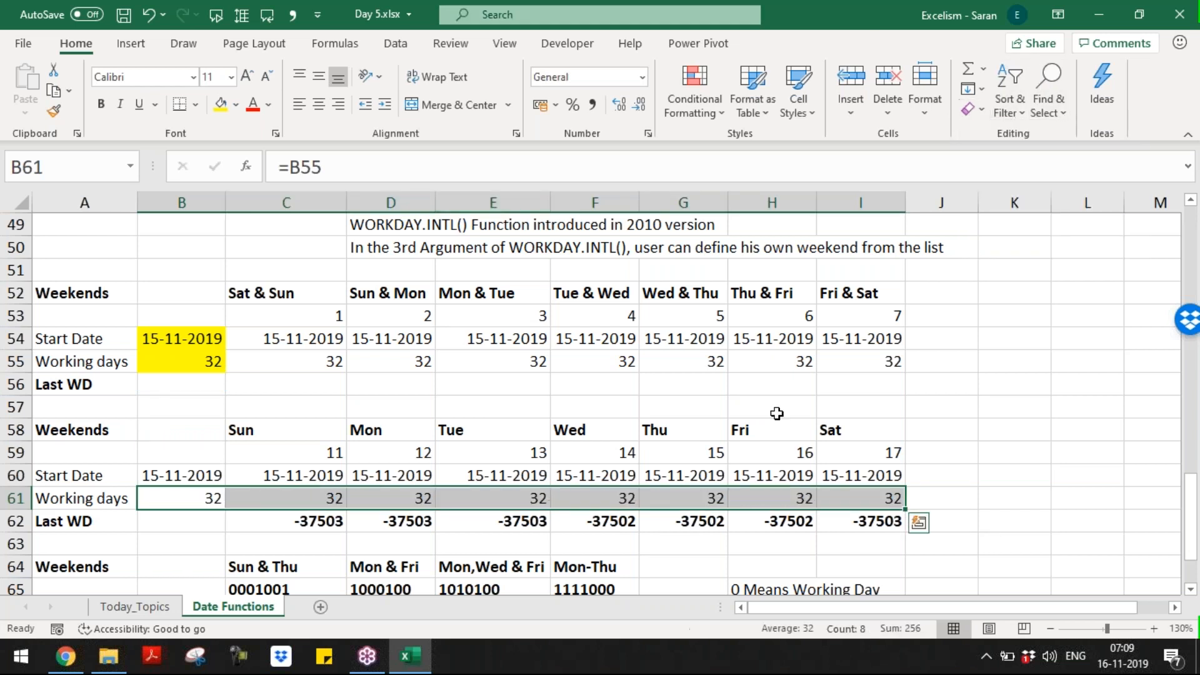
# Step: Delete the old Last WD results in row 62
pyautogui.click(313, 519)
pyautogui.press('Down')
pyautogui.press('Down')
pyautogui.press('Down')
pyautogui.press('Down')
pyautogui.press('Down')
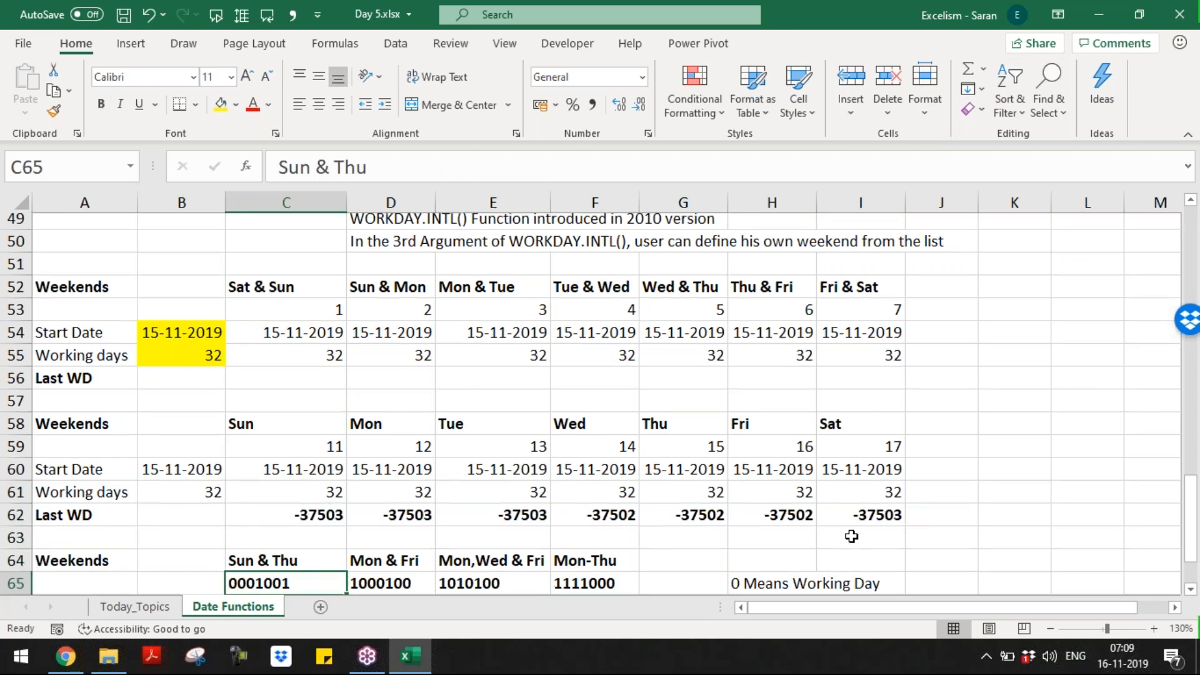
pyautogui.press('Up')
pyautogui.press('Up')
pyautogui.press('Up')
pyautogui.press('Up')
pyautogui.press('Up')
pyautogui.hotkey('ctrl', 'shift', 'Right')
pyautogui.press('Delete')
# Step: Link the third table's rows 66–67 to the table above and clear row 67's date formatting
pyautogui.press('Down')
pyautogui.press('Down')
pyautogui.press('Down')
pyautogui.press('Down')
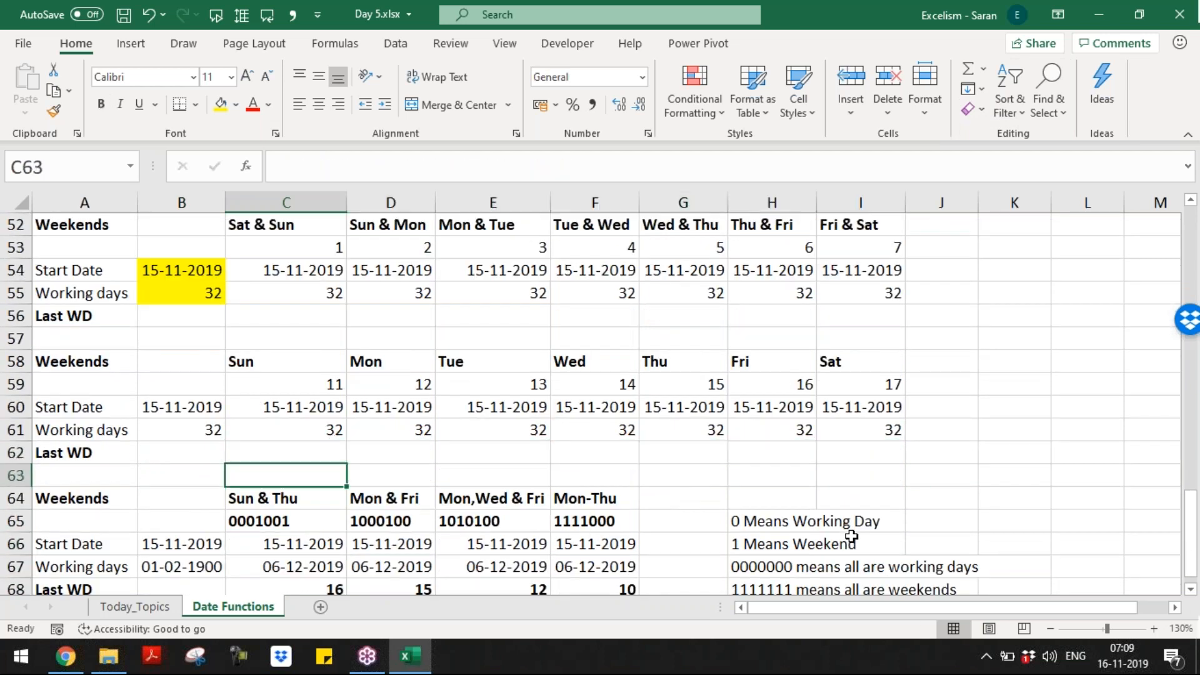
pyautogui.press('Down')
pyautogui.press('Down')
pyautogui.press('Down')
pyautogui.press('Up')
pyautogui.press('Up')
pyautogui.press('Up')
pyautogui.press('Left')
pyautogui.hotkey('ctrl', 'shift', 'Right')
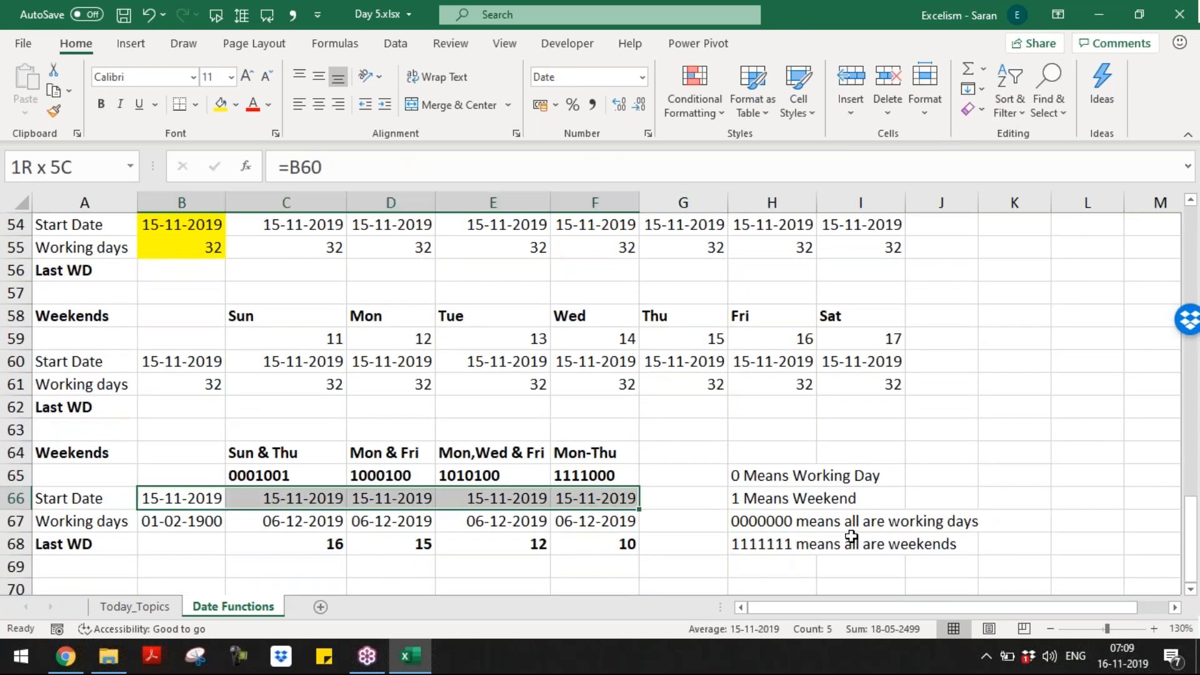
pyautogui.hotkey('shift', 'Down')
pyautogui.press('F2')
pyautogui.press('F2')
pyautogui.press('Down')
pyautogui.press('Up')
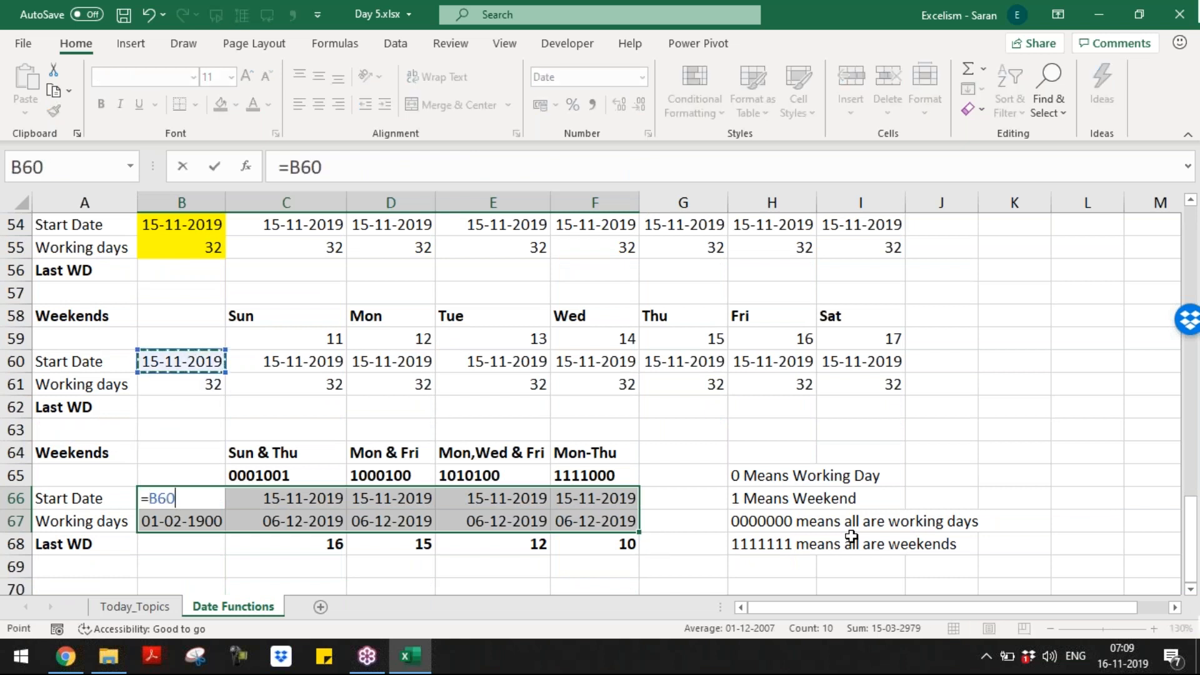
pyautogui.hotkey('ctrl', 'Return')
pyautogui.press('Down')
pyautogui.hotkey('ctrl', 'shift', 'Right')
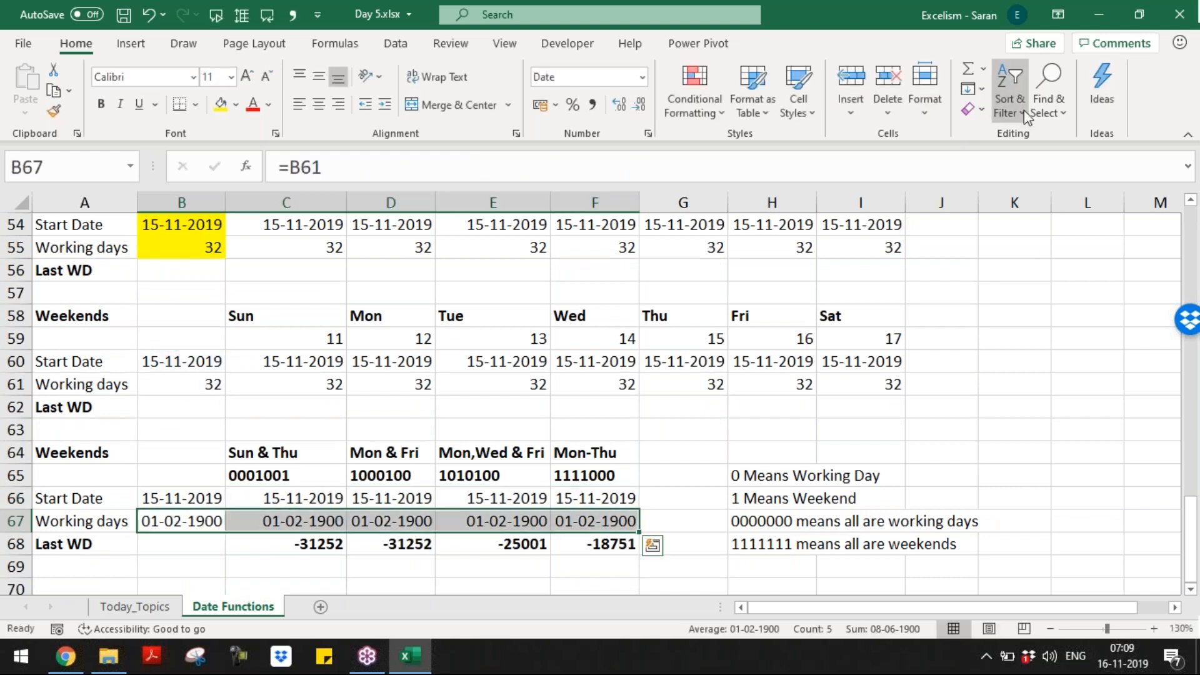
pyautogui.click(974, 110)
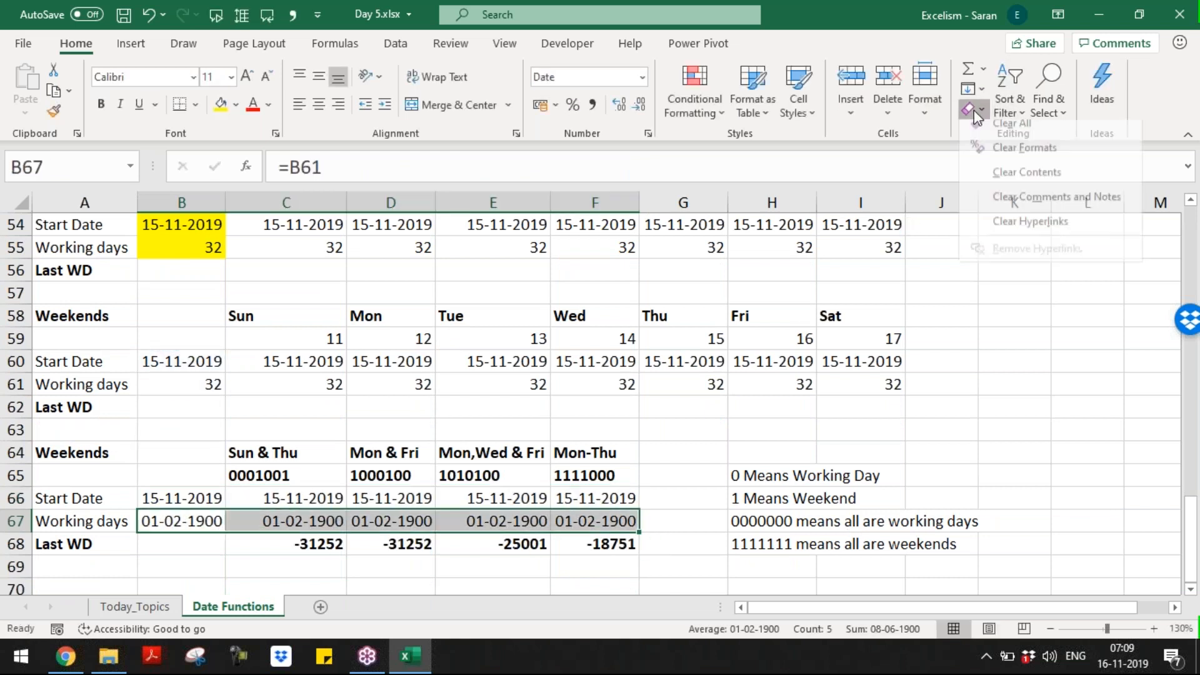
pyautogui.click(999, 154)
# Step: Clear the old Last WD results in row 68
pyautogui.click(316, 535)
pyautogui.hotkey('ctrl', 'shift', 'Right')
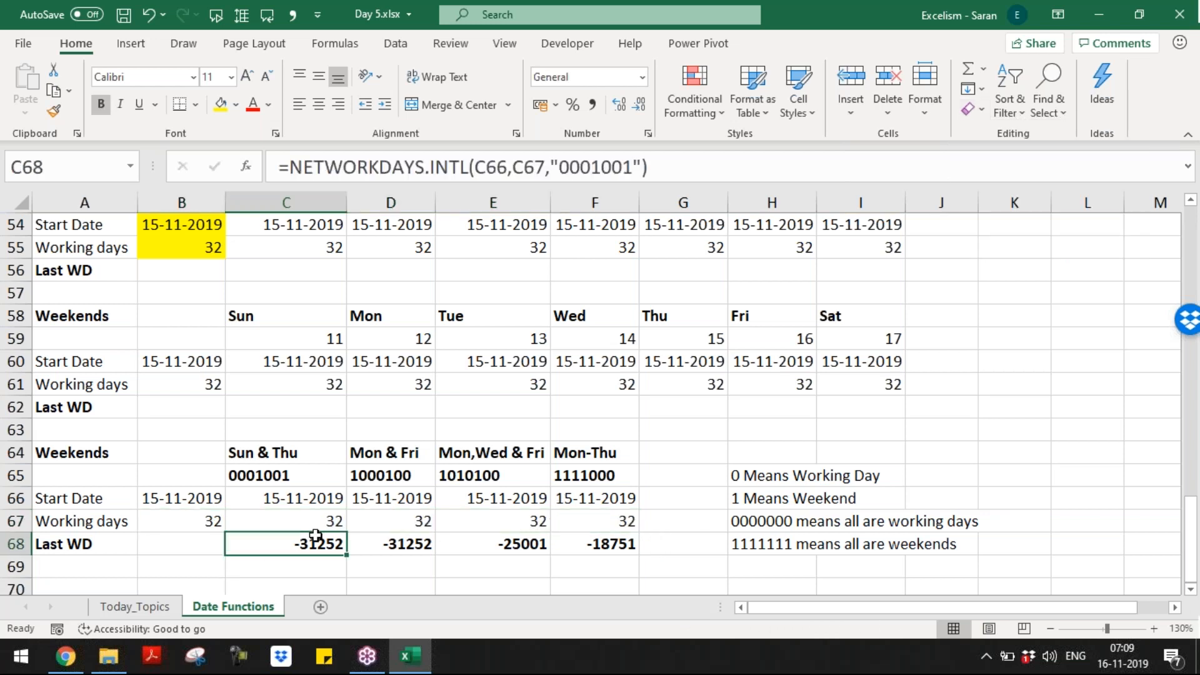
pyautogui.press('Up')
pyautogui.press('Up')
pyautogui.press('Up')
pyautogui.press('Up')
pyautogui.press('Up')
pyautogui.press('Up')
pyautogui.press('Up')
pyautogui.press('Up')
pyautogui.press('Up')
pyautogui.press('Up')
pyautogui.press('Up')
pyautogui.press('Up')
pyautogui.press('Up')
pyautogui.press('Up')
pyautogui.press('Up')
pyautogui.press('Up')
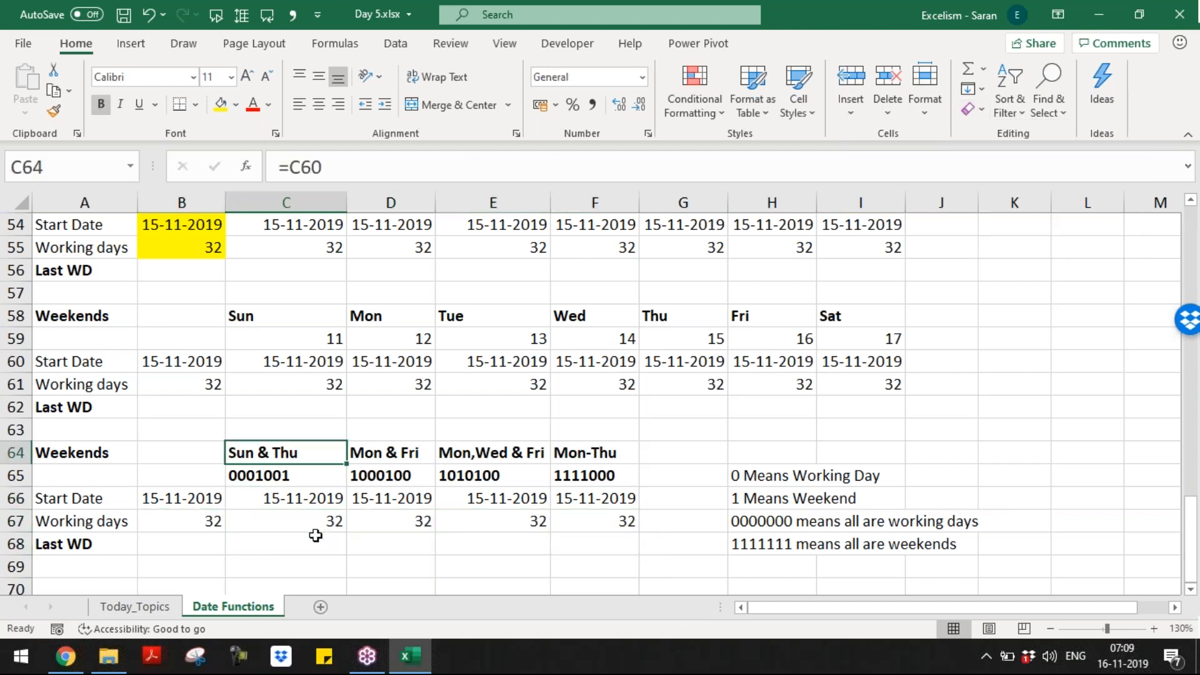
pyautogui.press('Up')
pyautogui.press('Up')
pyautogui.press('Down')
pyautogui.press('Down')
pyautogui.press('Down')
pyautogui.press('Down')
pyautogui.press('Down')
pyautogui.press('Down')
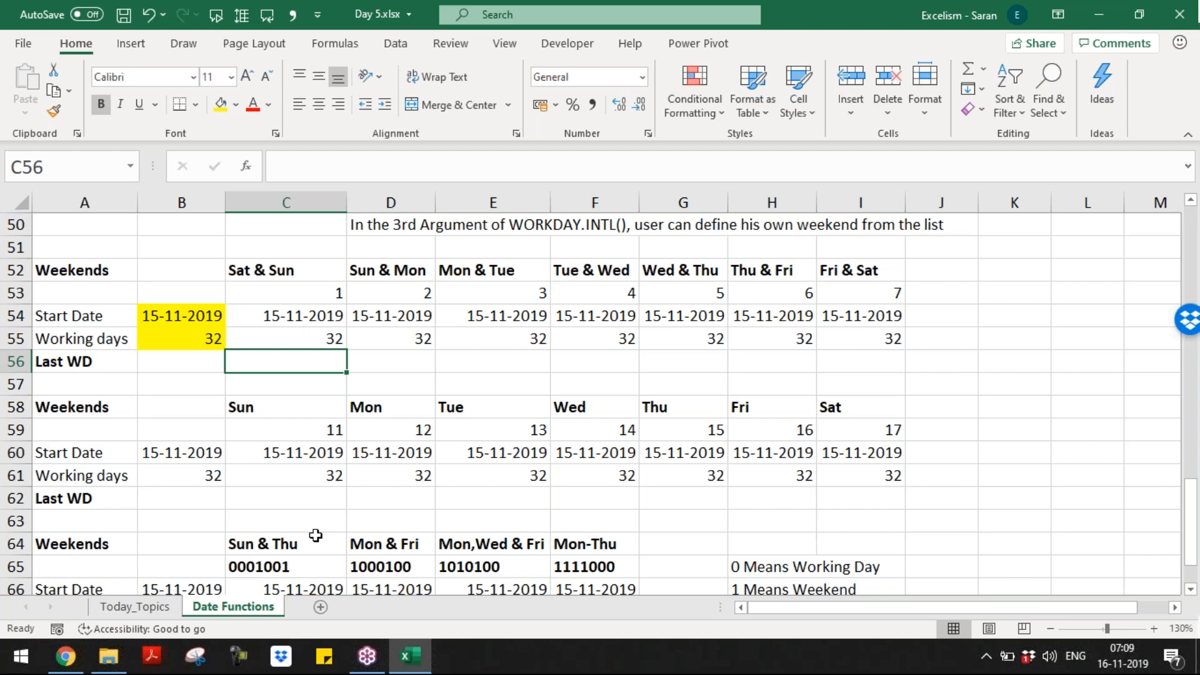
# Step: Enter =WORKDAY.INTL(C54,C55,C53) in C56 as the first Last WD result
pyautogui.press('Up')
pyautogui.press('Up')
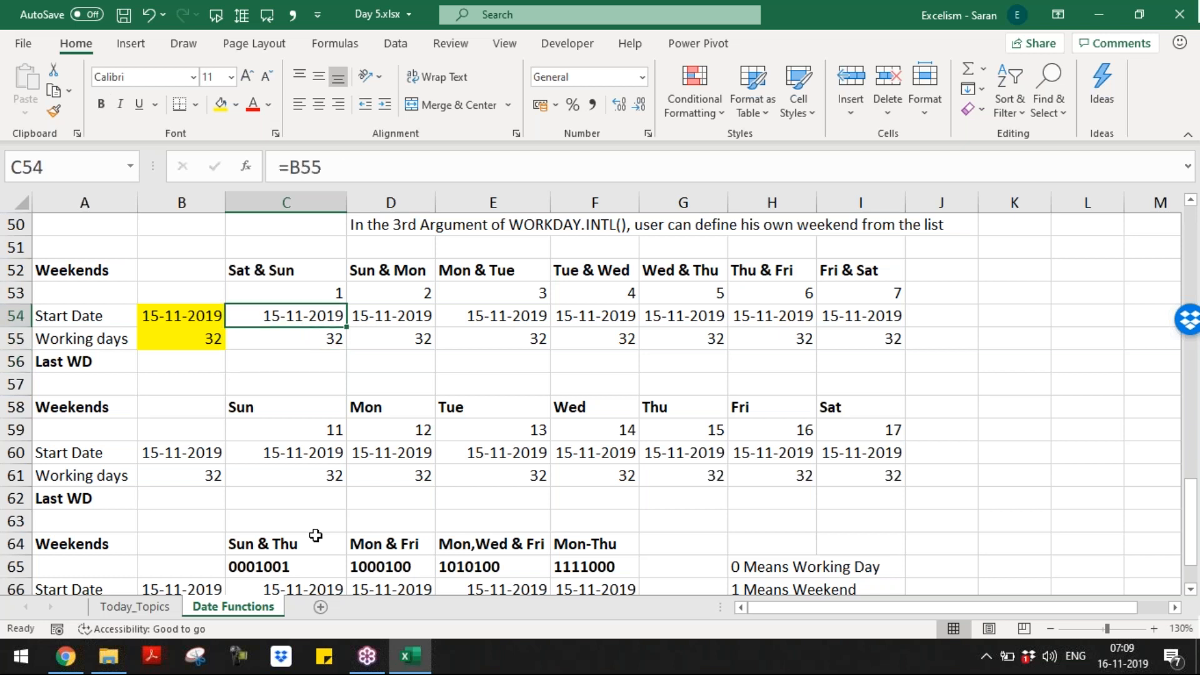
pyautogui.press('Down')
pyautogui.press('Down')
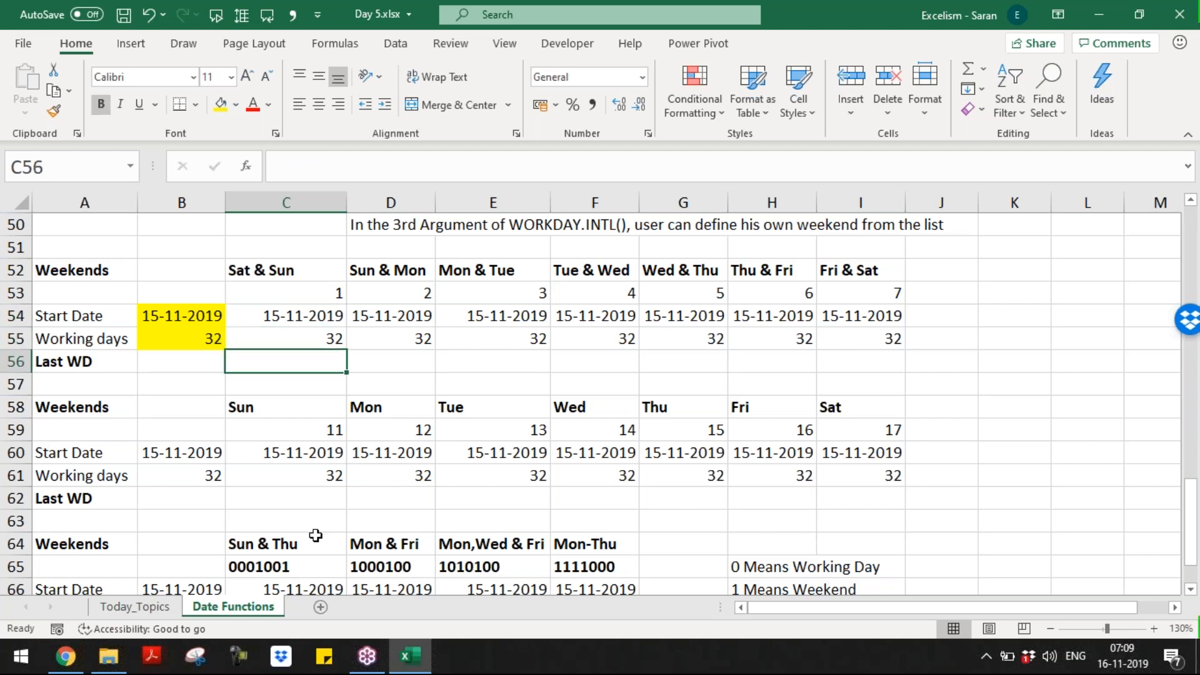
pyautogui.write('=work')
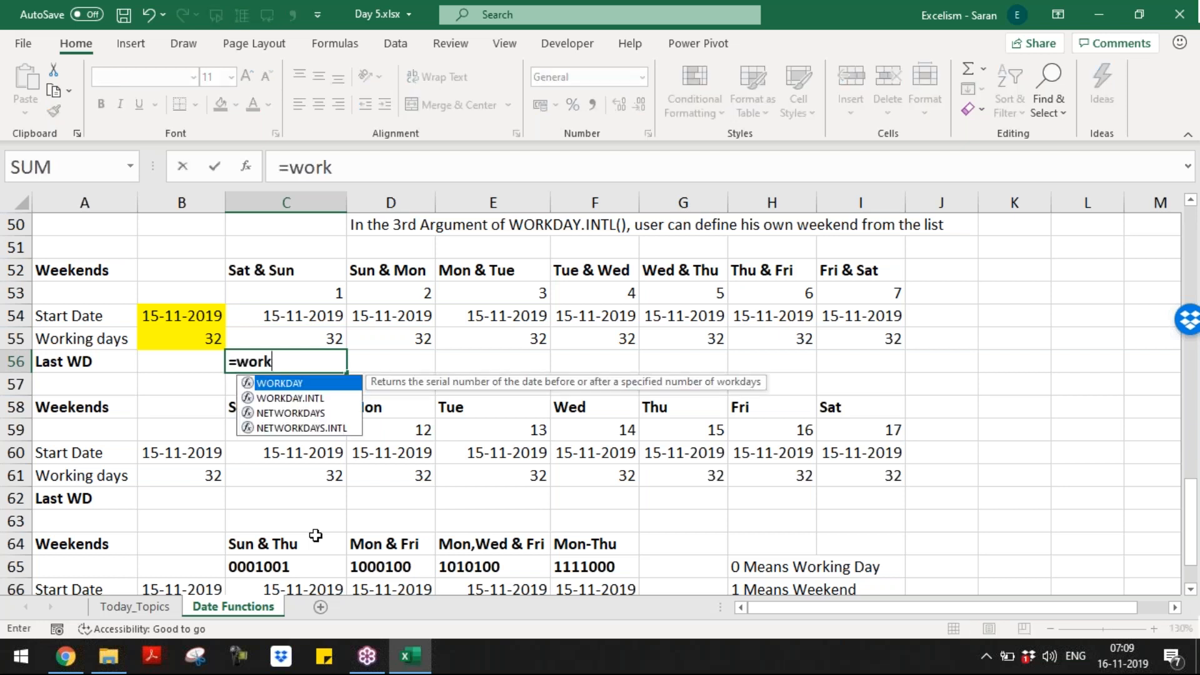
pyautogui.press('Down')
pyautogui.press('Tab')
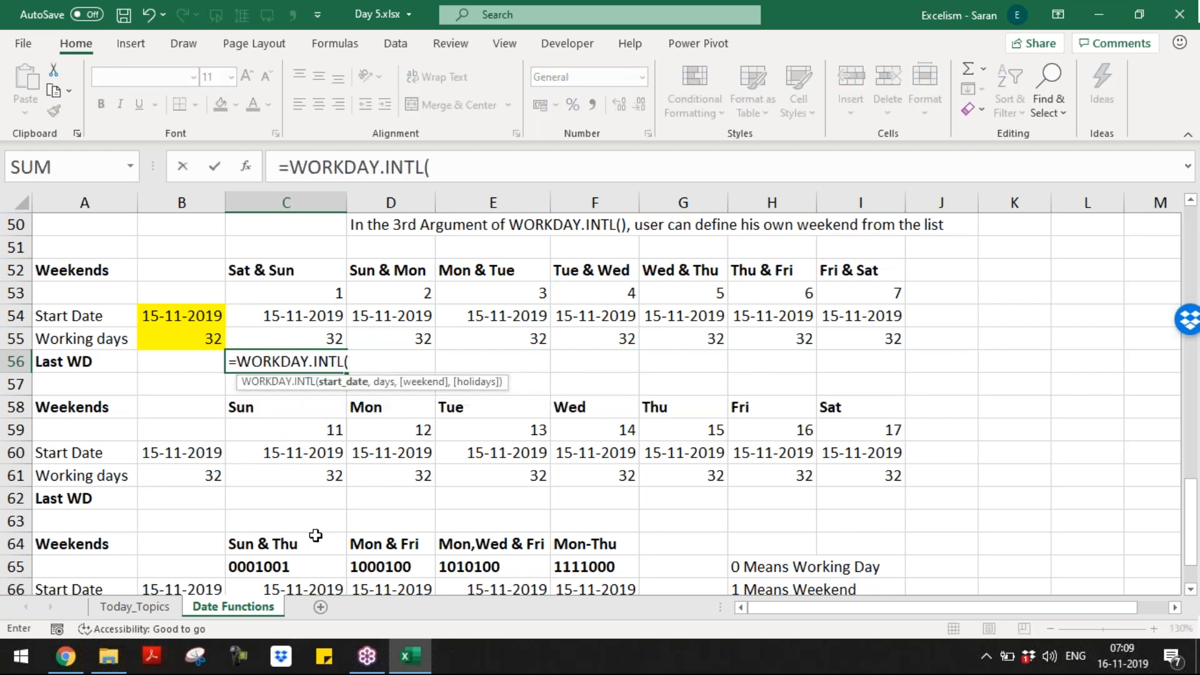
pyautogui.press('Up')
pyautogui.press('Up')
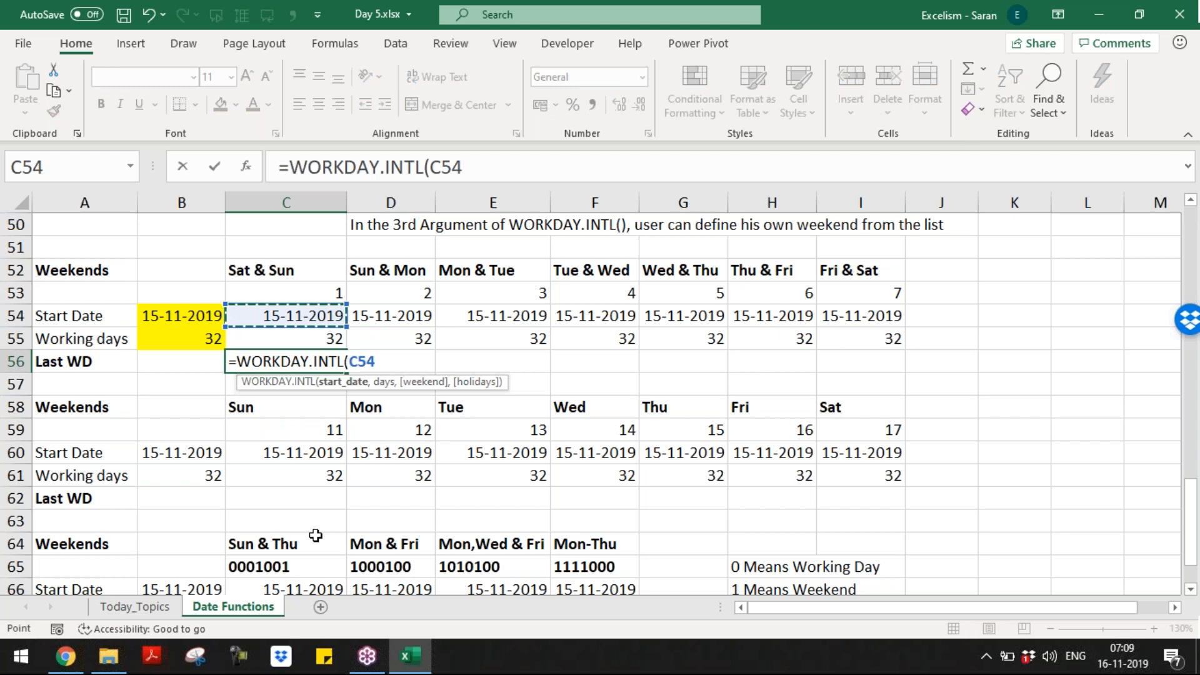
pyautogui.write(',')
pyautogui.press('Up')
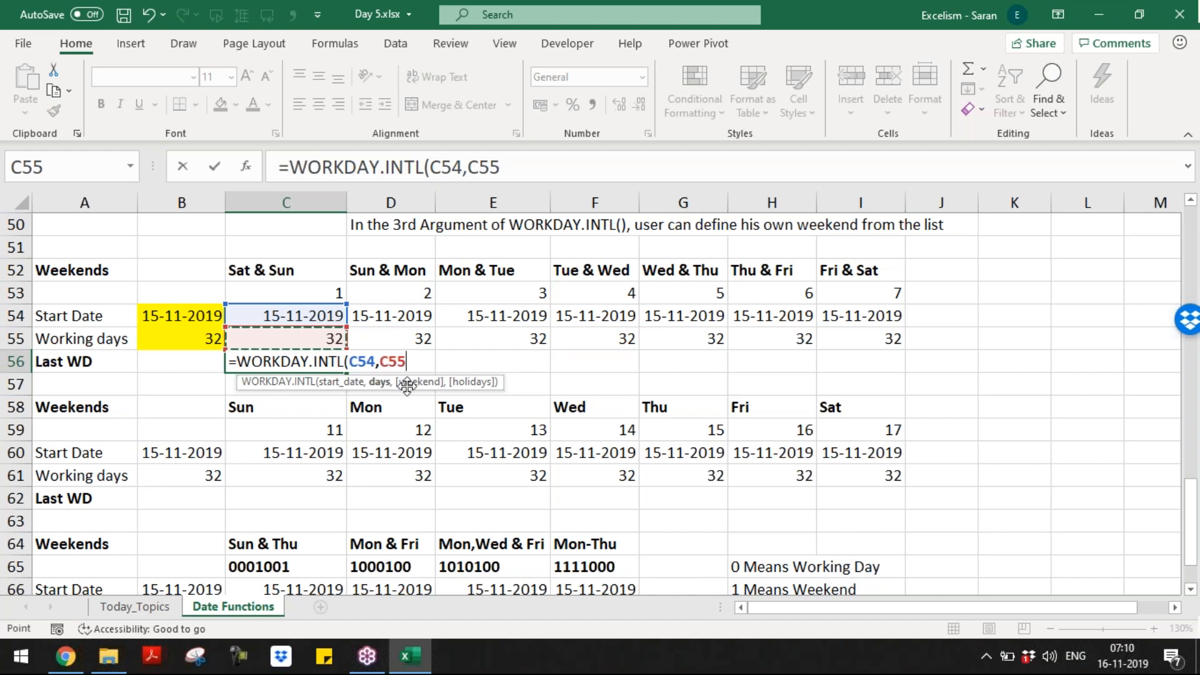
pyautogui.write(',')
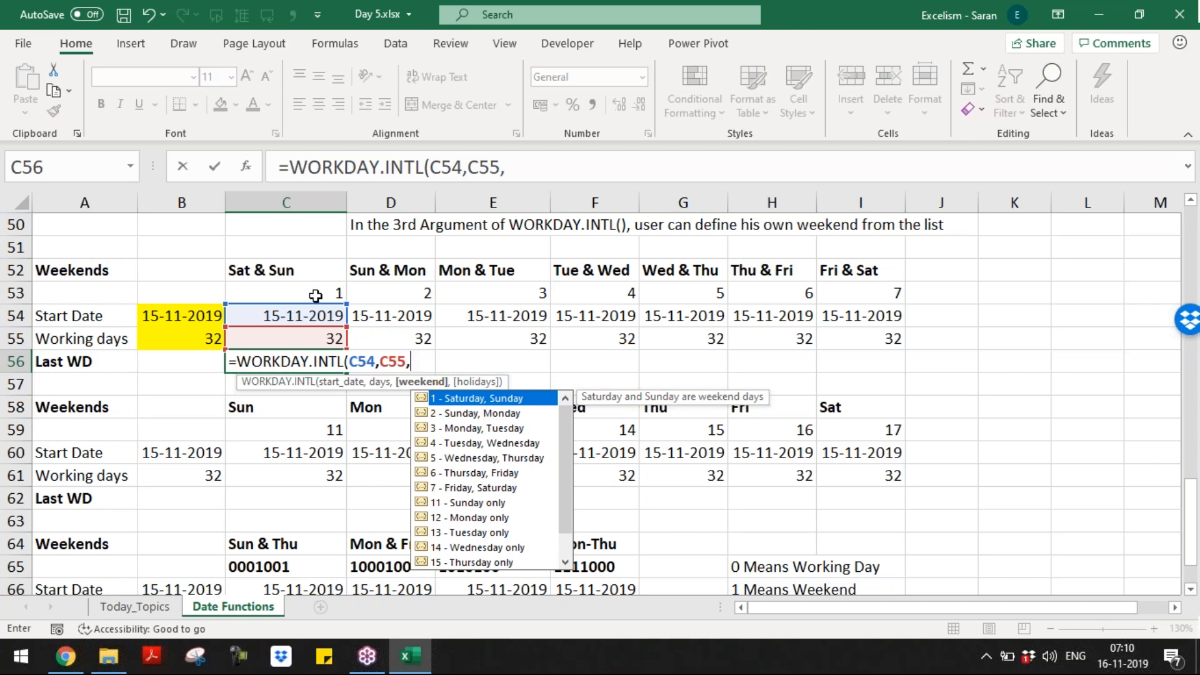
pyautogui.click(315, 296)
pyautogui.hotkey('ctrl', 'Return')
# Step: Copy the formula across D56:I56 and format the row as Short Date
pyautogui.hotkey('ctrl', 'c')
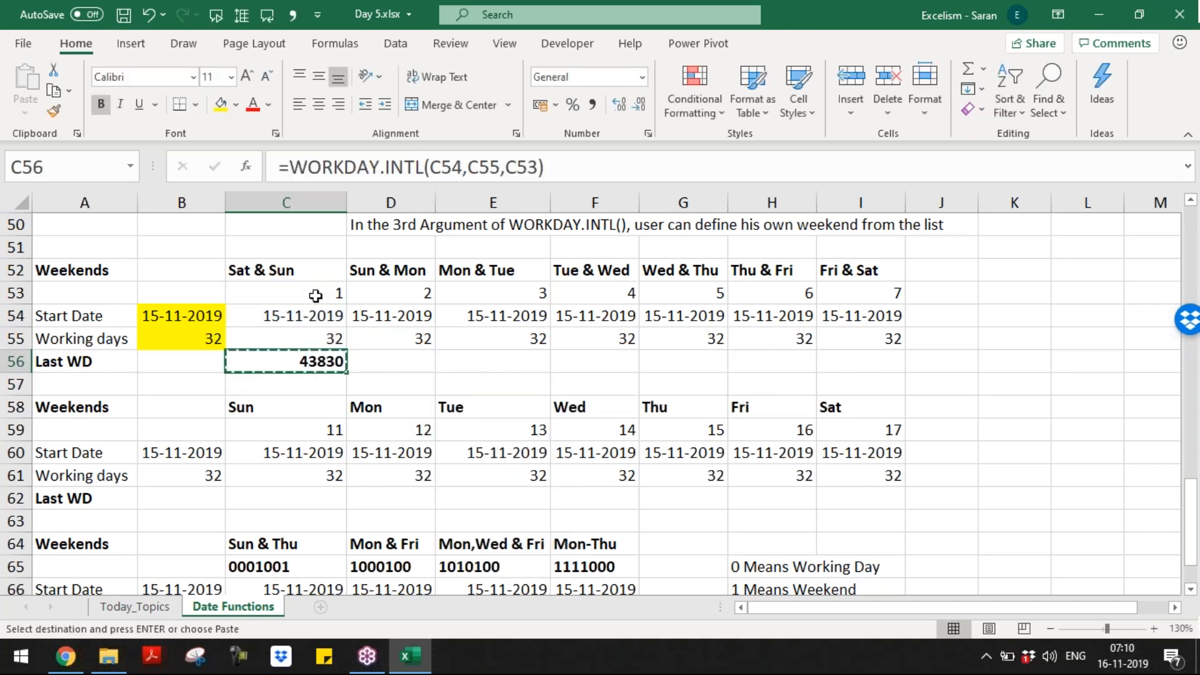
pyautogui.hotkey('shift', 'Right')
pyautogui.hotkey('shift', 'Right')
pyautogui.hotkey('shift', 'Right')
pyautogui.hotkey('shift', 'Right')
pyautogui.hotkey('shift', 'Right')
pyautogui.hotkey('shift', 'Right')
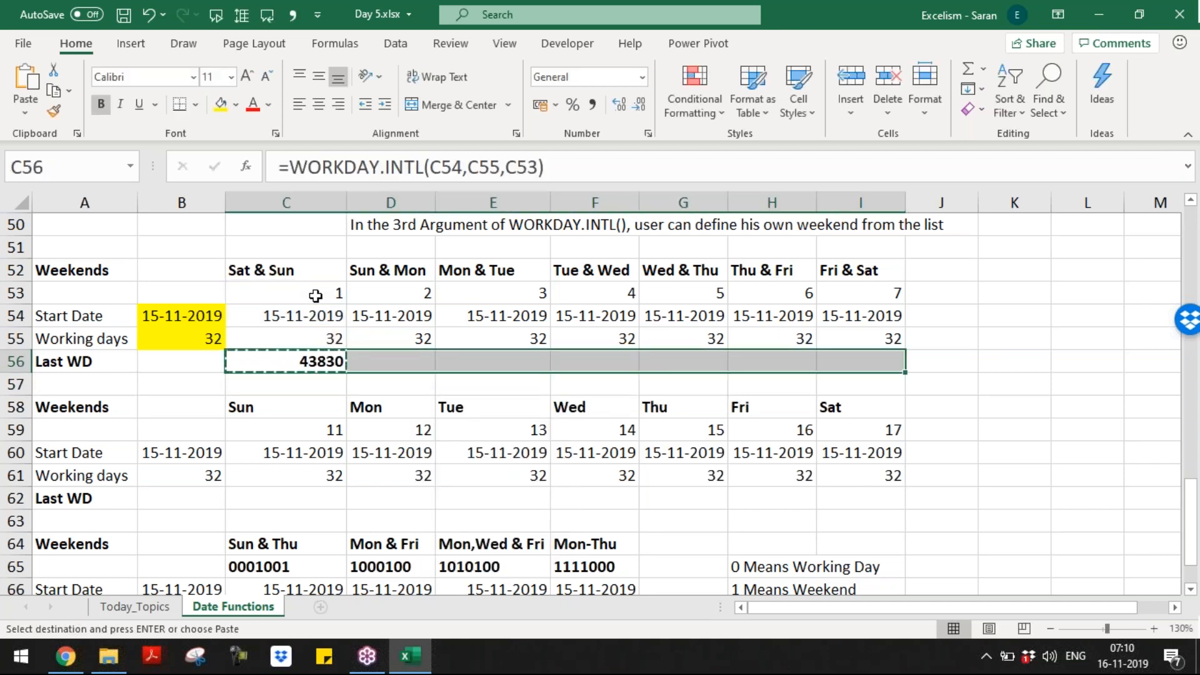
pyautogui.hotkey('ctrl', 'v')
pyautogui.press('Escape')
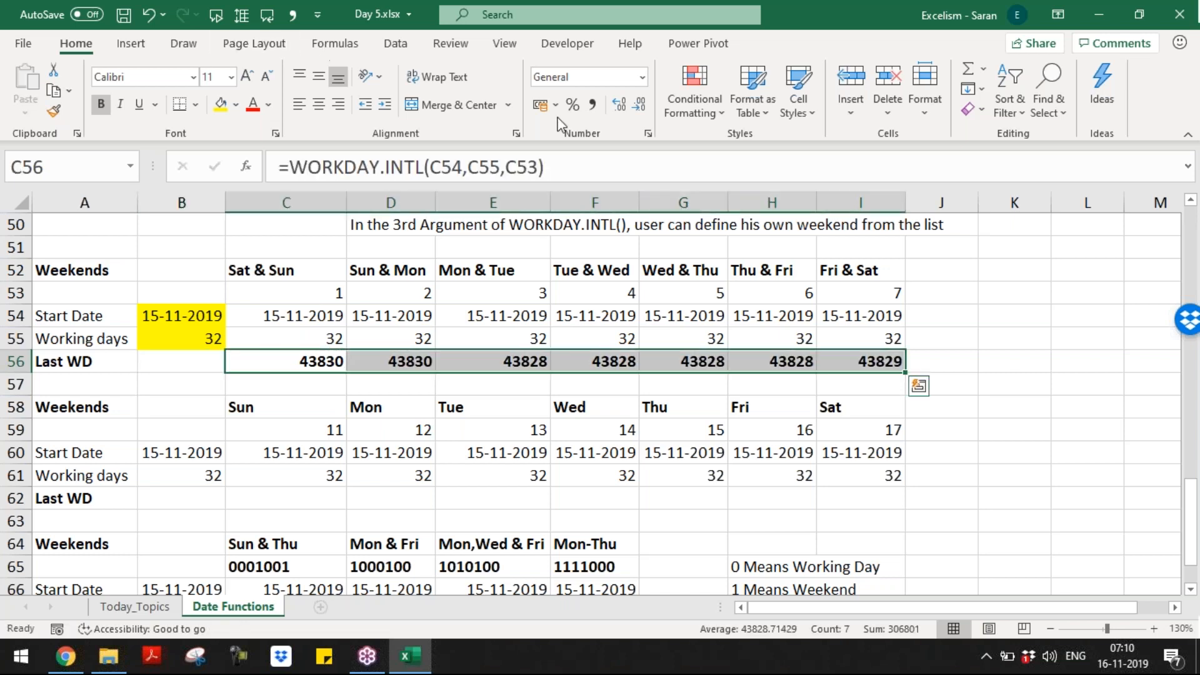
pyautogui.click(643, 80)
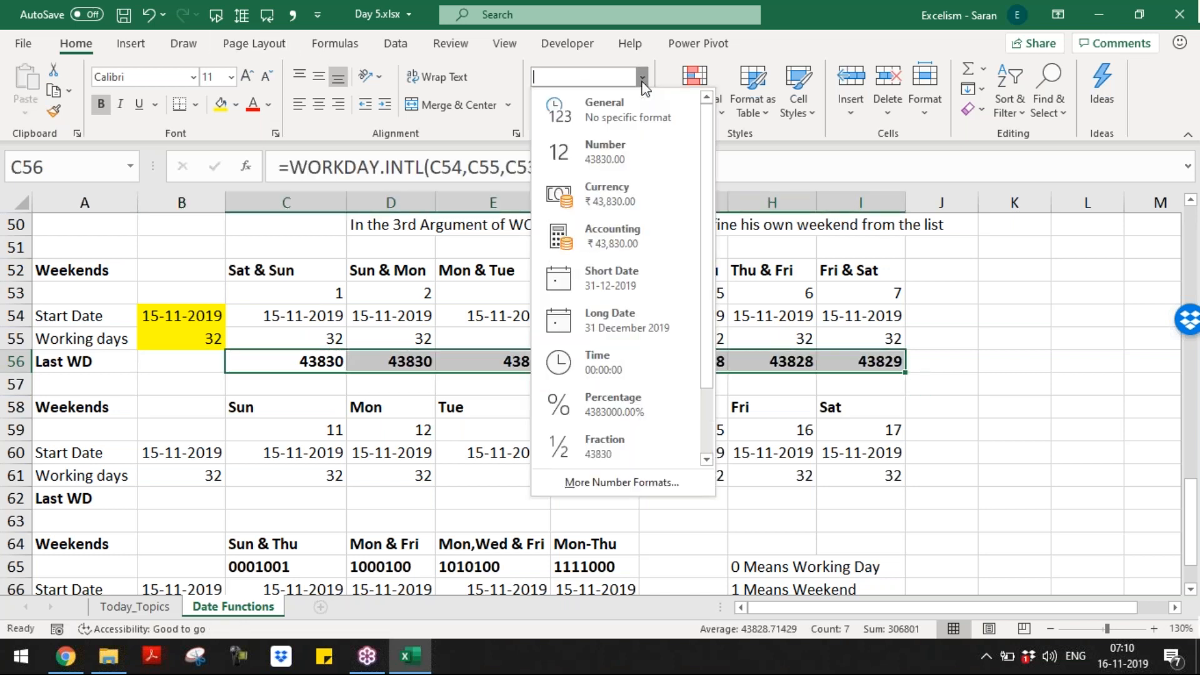
pyautogui.click(646, 269)
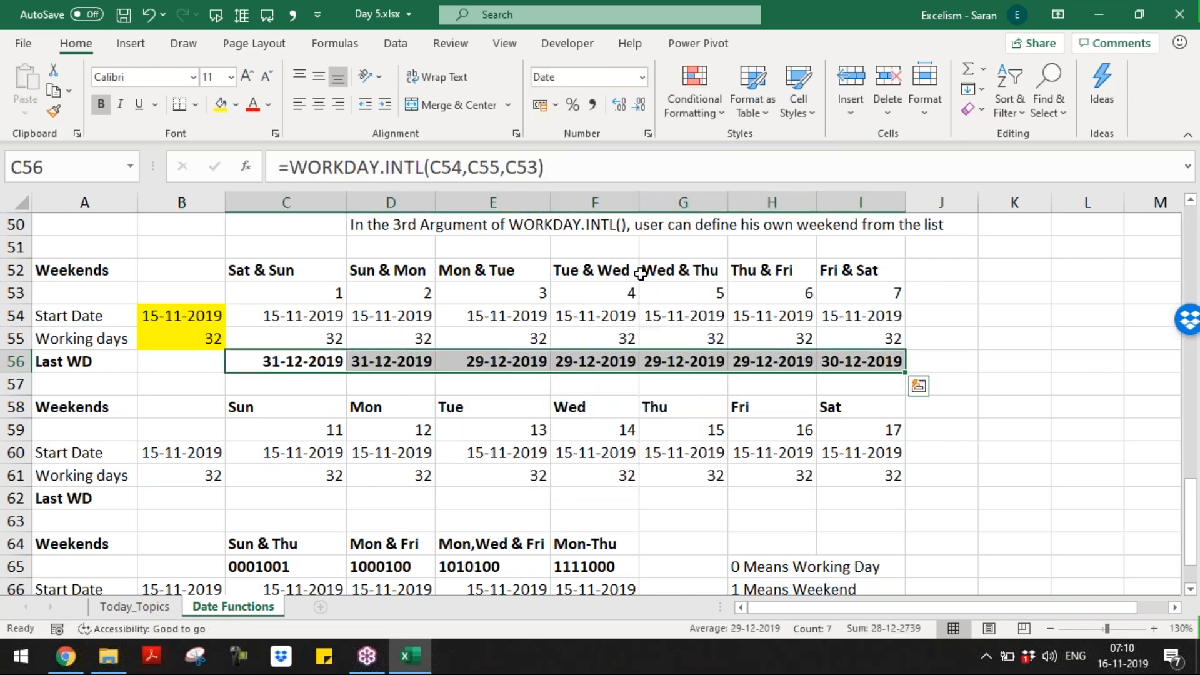
pyautogui.click(522, 388)
pyautogui.click(341, 474)
pyautogui.click(316, 500)
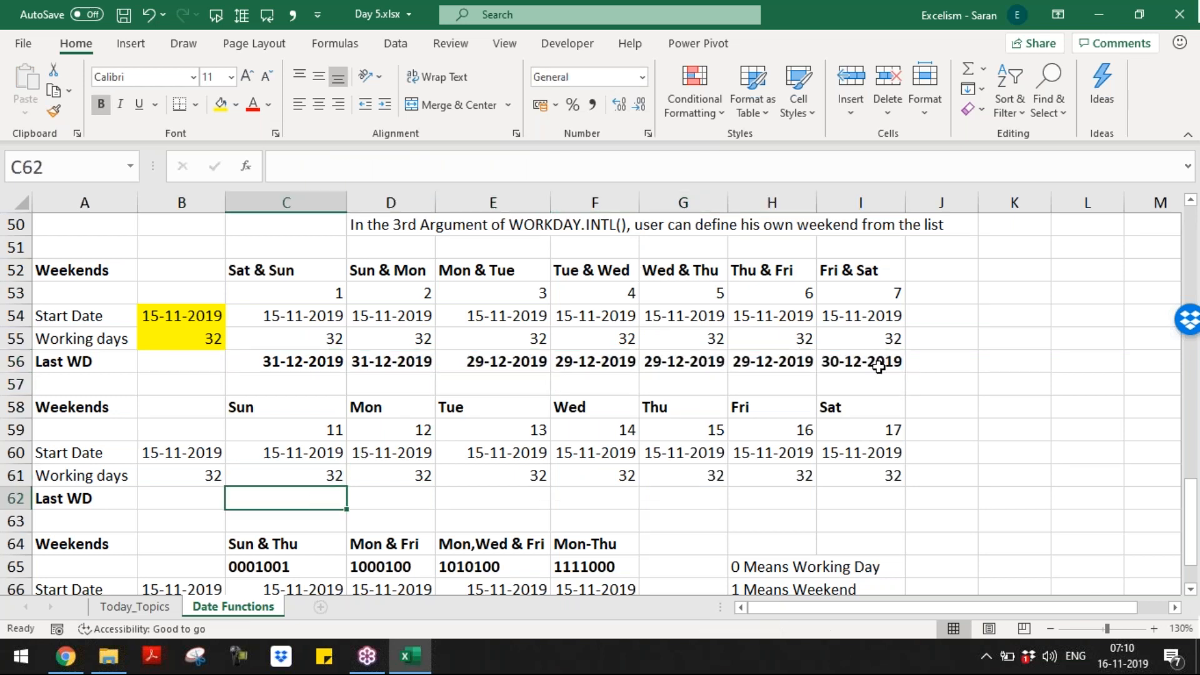
# Step: Copy the Last WD formula into C62 and check its days and weekend arguments
pyautogui.press('Up')
pyautogui.press('Up')
pyautogui.press('Up')
pyautogui.press('Up')
pyautogui.press('Up')
pyautogui.press('Up')
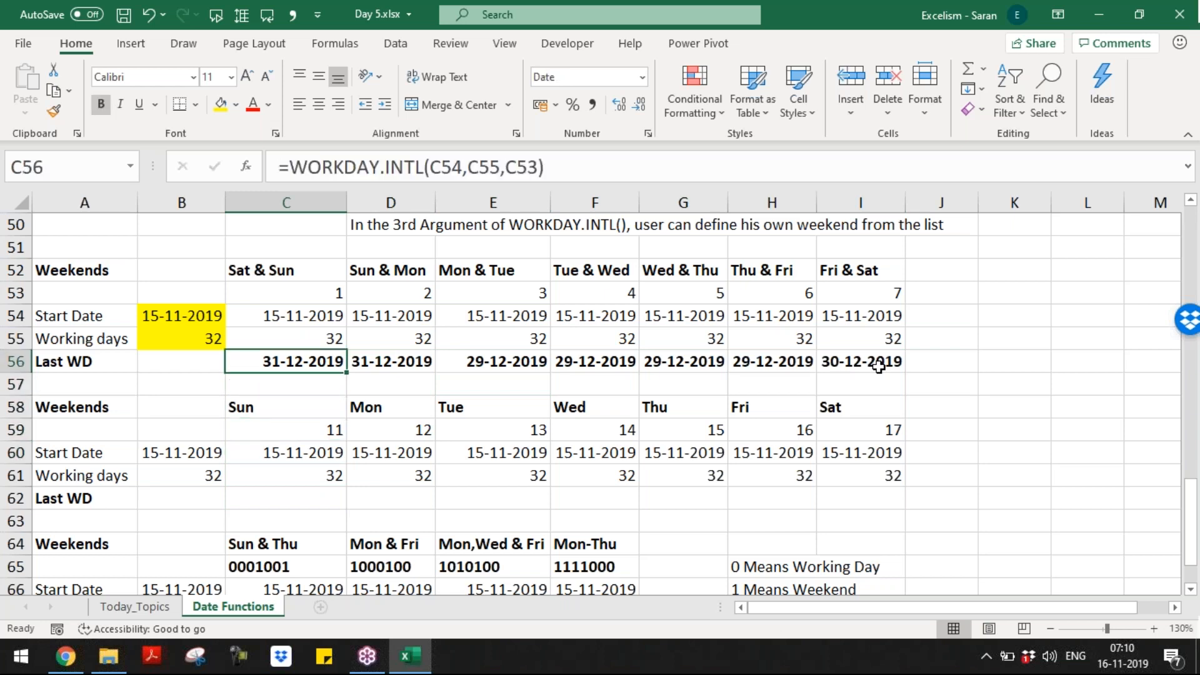
pyautogui.hotkey('ctrl', 'c')
pyautogui.press('Down')
pyautogui.press('Down')
pyautogui.press('Down')
pyautogui.press('Down')
pyautogui.press('Down')
pyautogui.press('Down')
pyautogui.press('Return')
pyautogui.press('F2')
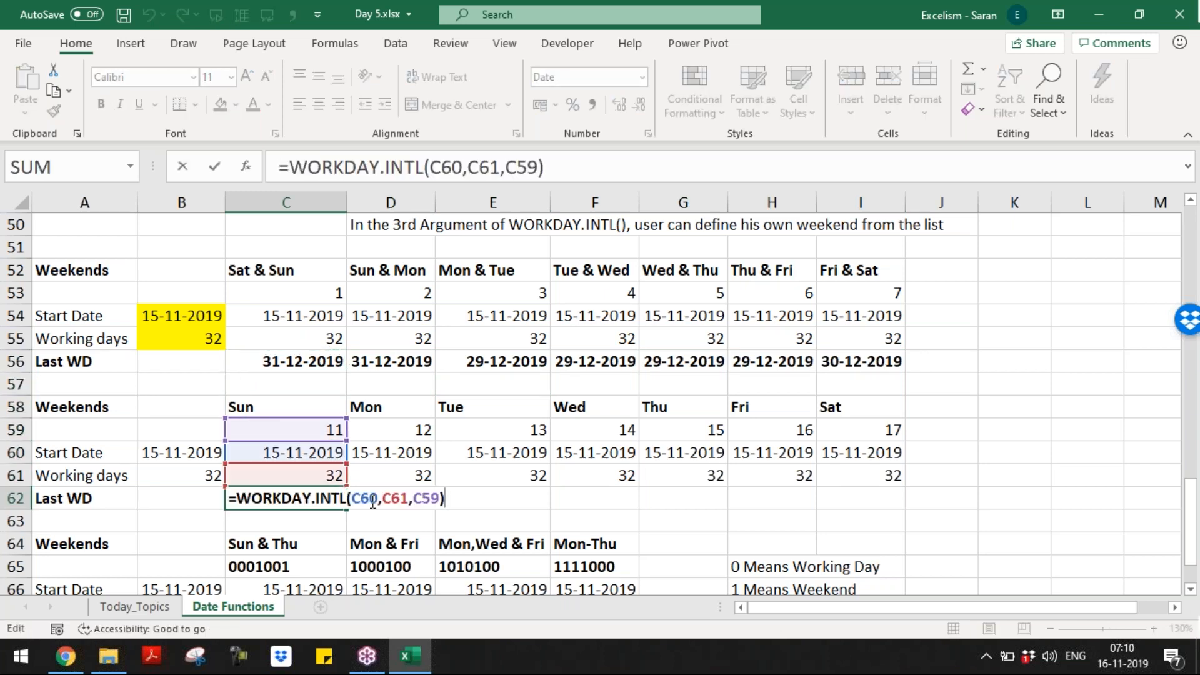
pyautogui.click(373, 503)
pyautogui.click(393, 503)
pyautogui.click(420, 502)
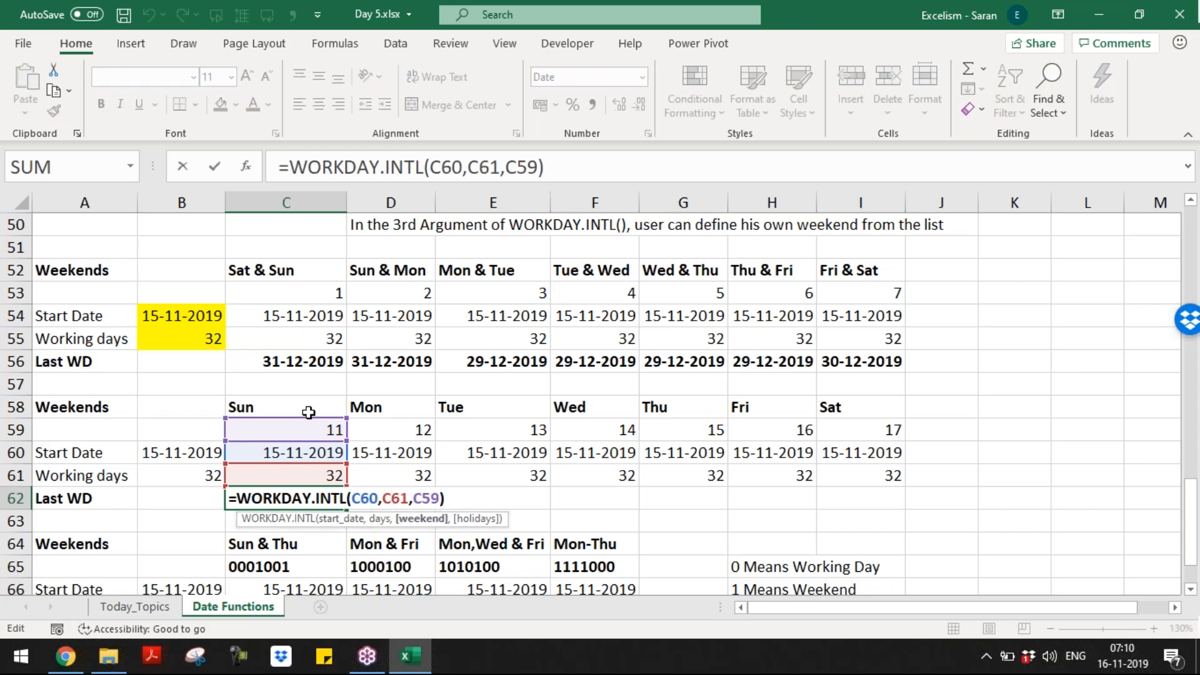
pyautogui.press('Return')
# Step: Fill the C62 Last WD formula across D62:I62 for the remaining weekend patterns
pyautogui.press('Up')
pyautogui.hotkey('ctrl', 'c')
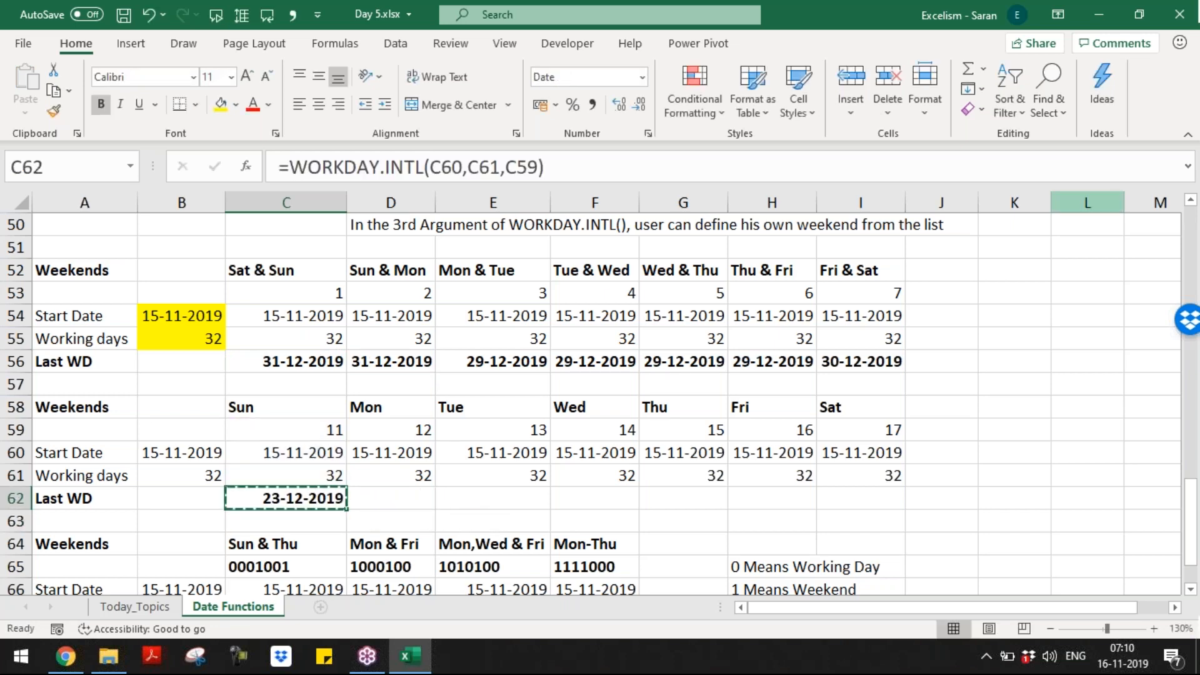
pyautogui.press('Right')
pyautogui.hotkey('shift', 'Right')
pyautogui.hotkey('shift', 'Right')
pyautogui.hotkey('shift', 'Right')
pyautogui.hotkey('shift', 'Right')
pyautogui.hotkey('shift', 'Right')
pyautogui.press('Return')
pyautogui.press('Down')
pyautogui.press('Down')
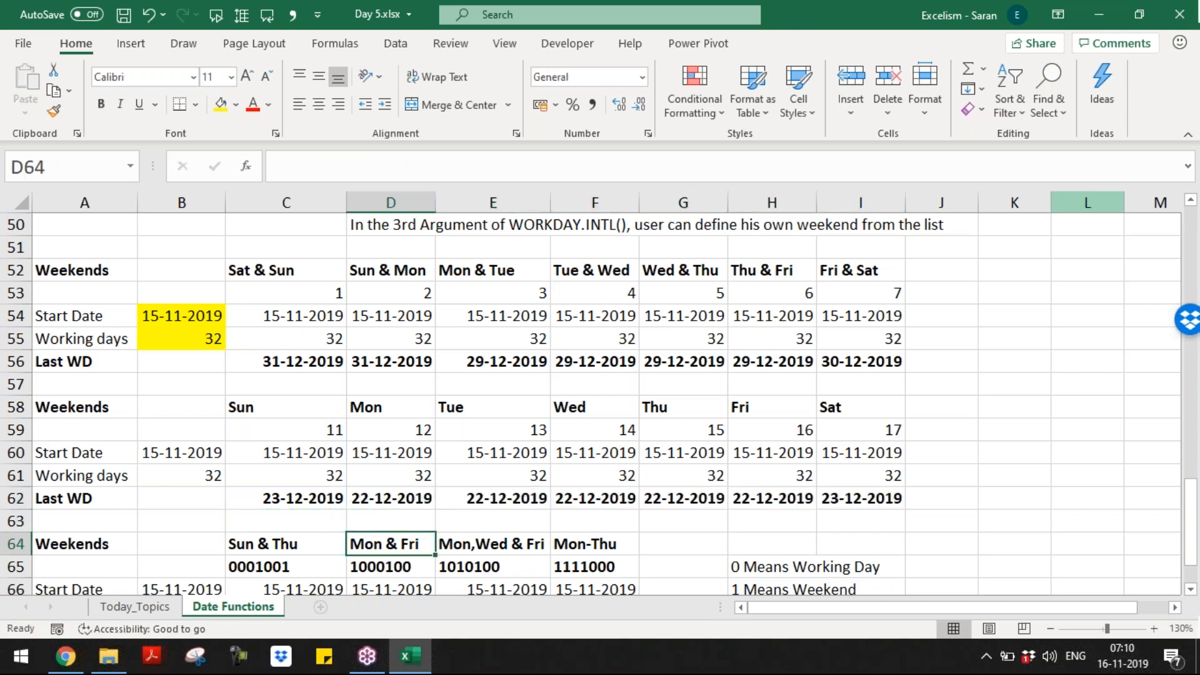
pyautogui.press('Down')
pyautogui.press('Down')
pyautogui.press('Down')
pyautogui.press('Down')
pyautogui.press('Down')
pyautogui.press('Down')
pyautogui.press('Down')
pyautogui.press('Down')
pyautogui.press('Down')
pyautogui.press('Down')
pyautogui.press('Up')
pyautogui.press('Up')
pyautogui.press('Up')
pyautogui.press('Up')
pyautogui.press('Up')
pyautogui.press('Up')
# Step: Enter =WORKDAY.INTL(C66,C67,C65) in C68, using the custom weekend code in C65
pyautogui.press('Left')
pyautogui.hotkey('shift', 'Right')
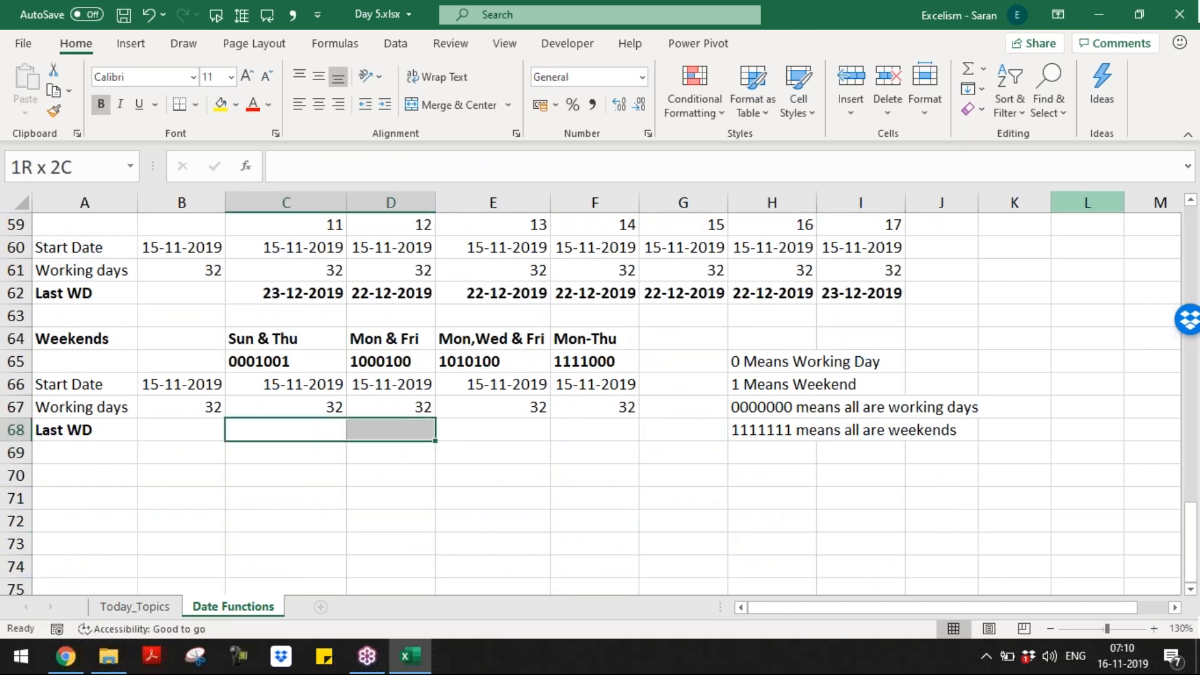
pyautogui.hotkey('shift', 'Right')
pyautogui.hotkey('shift', 'Right')
pyautogui.hotkey('shift', 'Right')
pyautogui.hotkey('shift', 'Left')
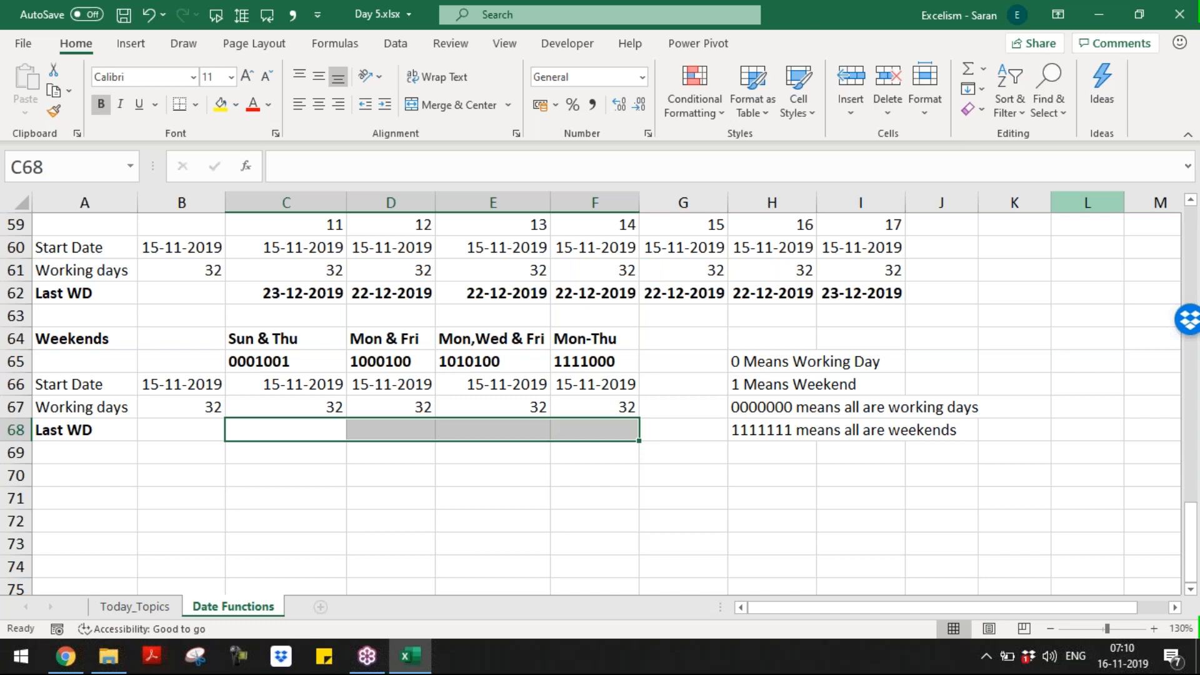
pyautogui.press('Up')
pyautogui.press('Up')
pyautogui.press('Up')
pyautogui.press('Up')
pyautogui.press('Up')
pyautogui.press('Up')
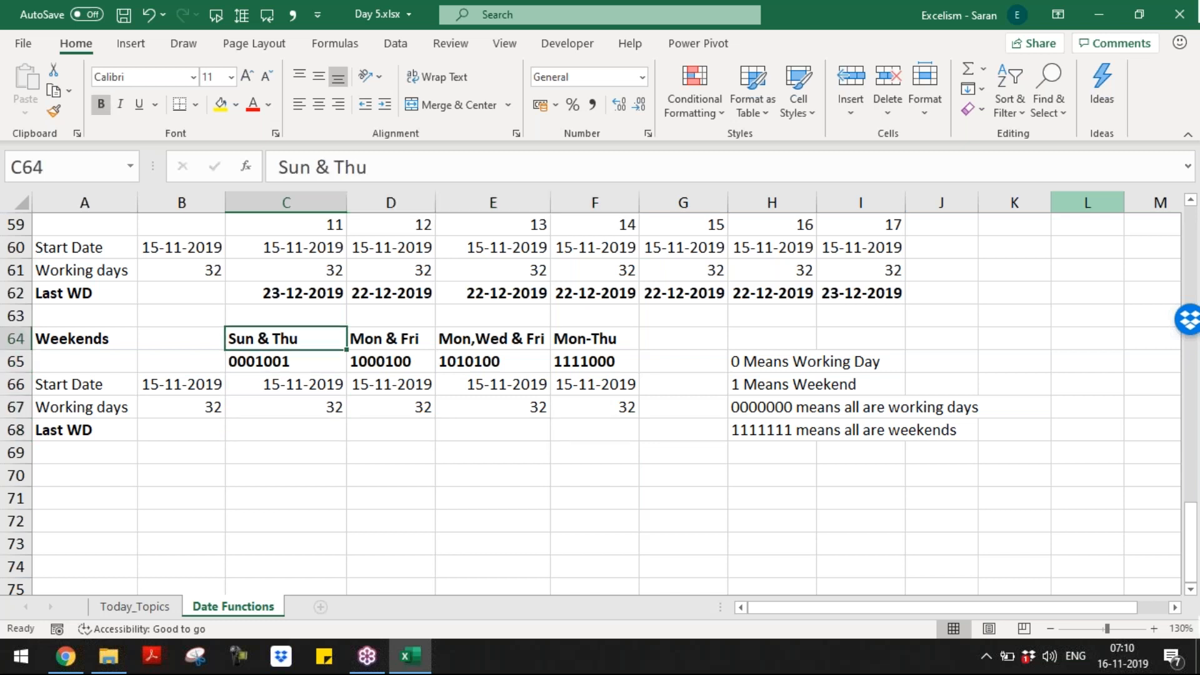
pyautogui.hotkey('ctrl', 'c')
pyautogui.press('Down')
pyautogui.press('Down')
pyautogui.press('Down')
pyautogui.press('Down')
pyautogui.press('Down')
pyautogui.press('Down')
pyautogui.press('Return')
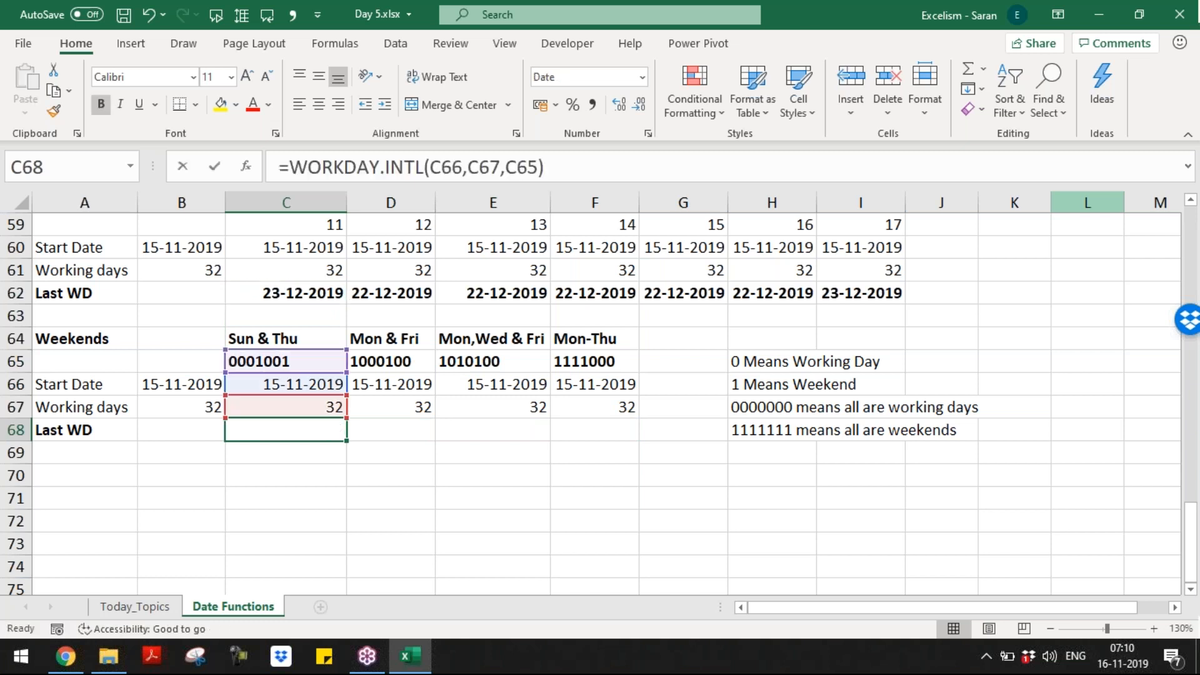
pyautogui.press('F2')
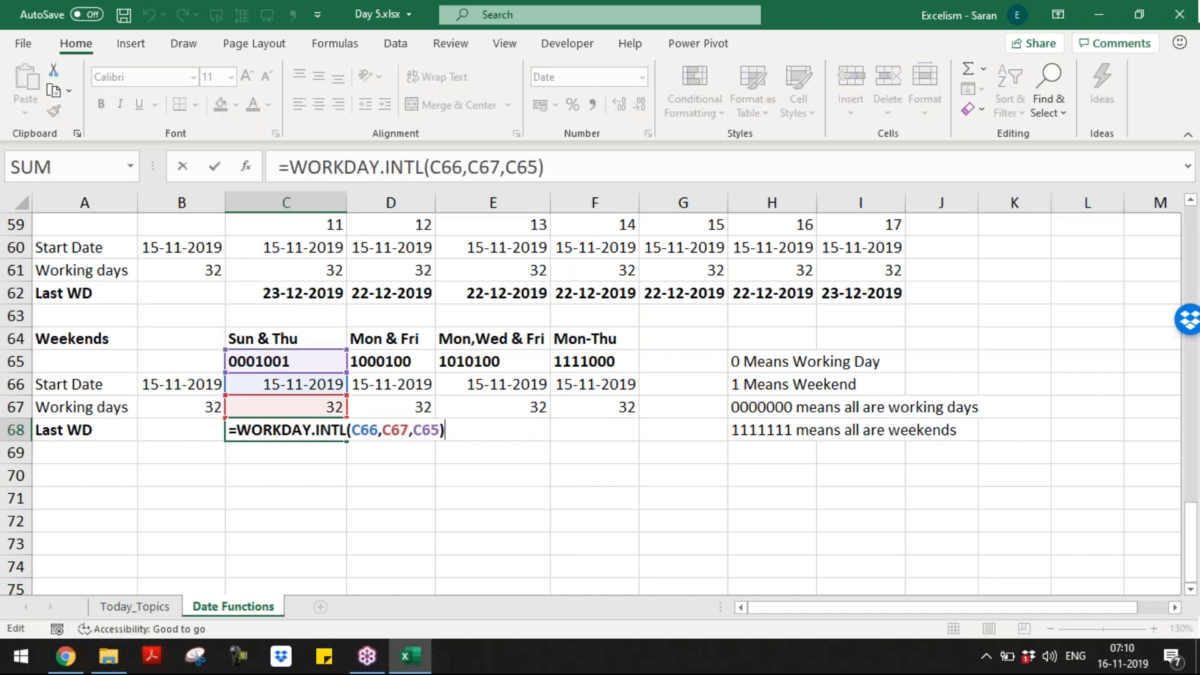
pyautogui.moveTo(419, 430); pyautogui.dragTo(440, 430)
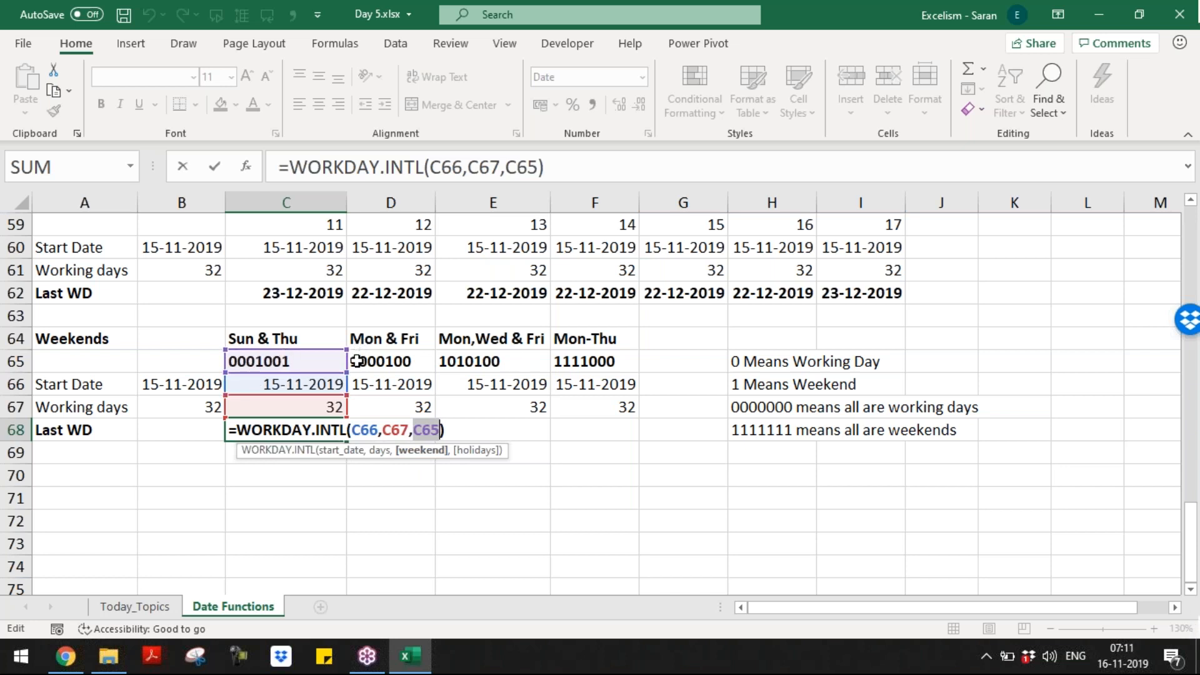
pyautogui.press('Return')
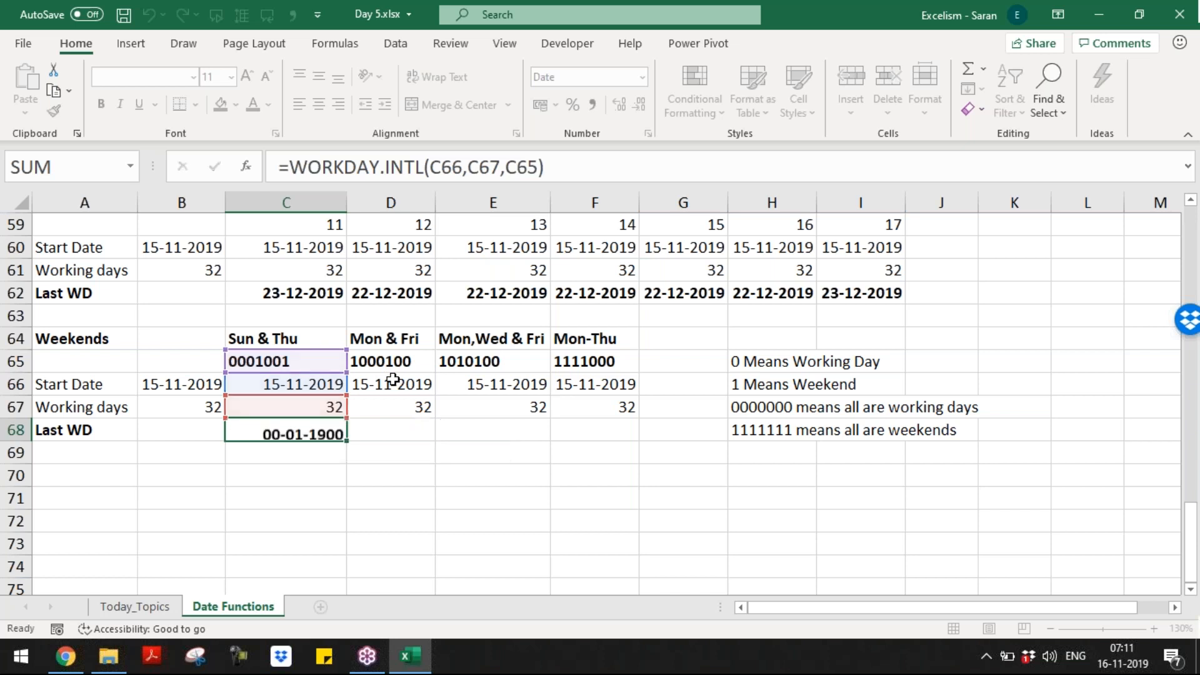
# Step: Copy the C68 WORKDAY.INTL formula across D68:F68
pyautogui.press('Up')
pyautogui.hotkey('ctrl', 'c')
pyautogui.moveTo(391, 430); pyautogui.dragTo(493, 430)
pyautogui.hotkey('shift', 'Right')
pyautogui.press('Return')
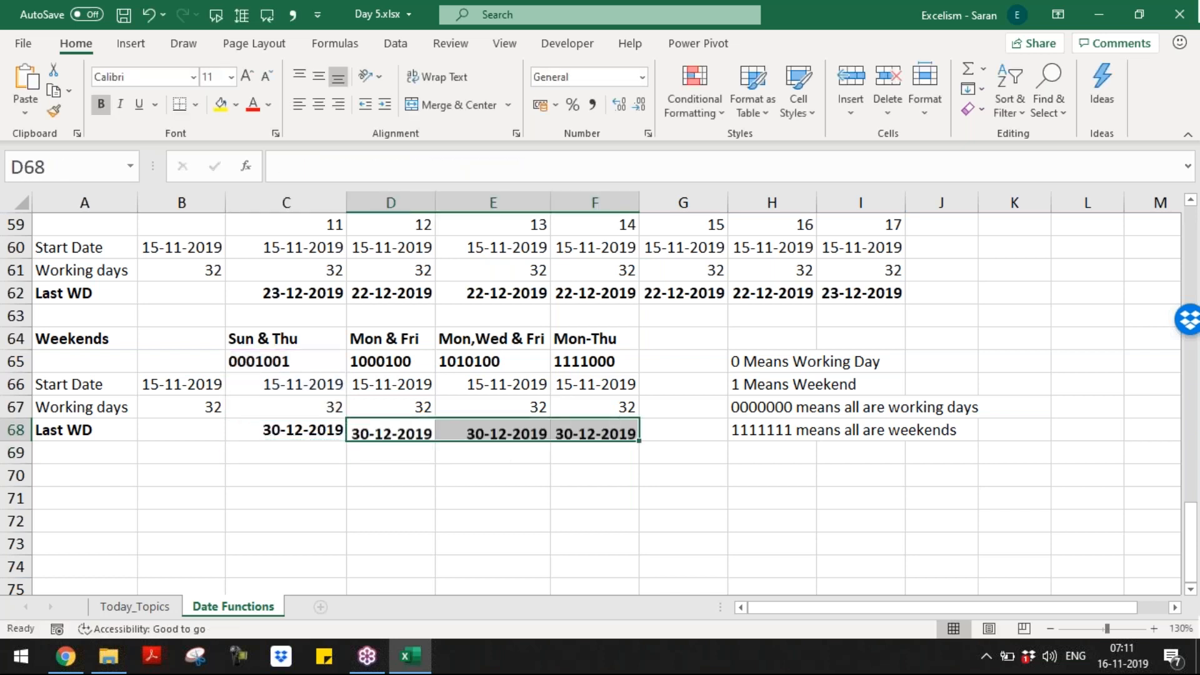
pyautogui.press('Left')
pyautogui.hotkey('ctrl', 'shift', 'Right')
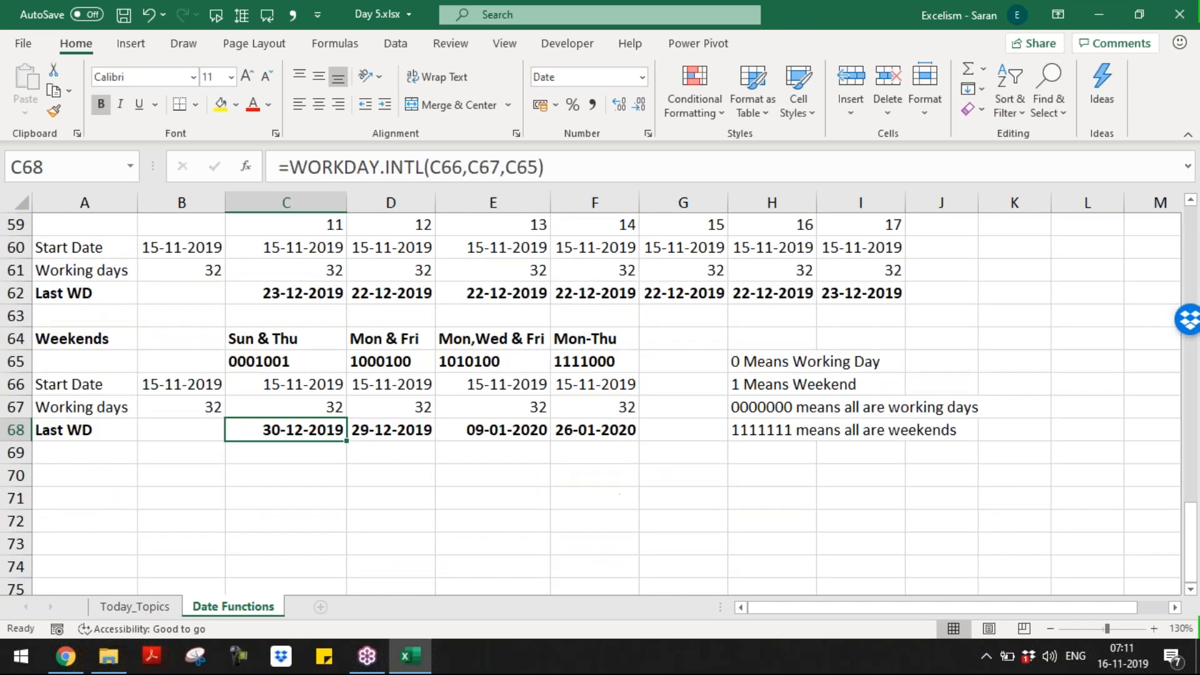
pyautogui.click(286, 475)
pyautogui.press('Down')
pyautogui.press('Down')
pyautogui.press('Down')
pyautogui.press('Down')
pyautogui.press('Down')
pyautogui.press('Down')
pyautogui.press('Down')
pyautogui.press('Down')
pyautogui.press('Up')
pyautogui.press('Up')
pyautogui.press('Up')
pyautogui.press('Up')
pyautogui.press('Up')
pyautogui.press('Up')
pyautogui.press('Up')
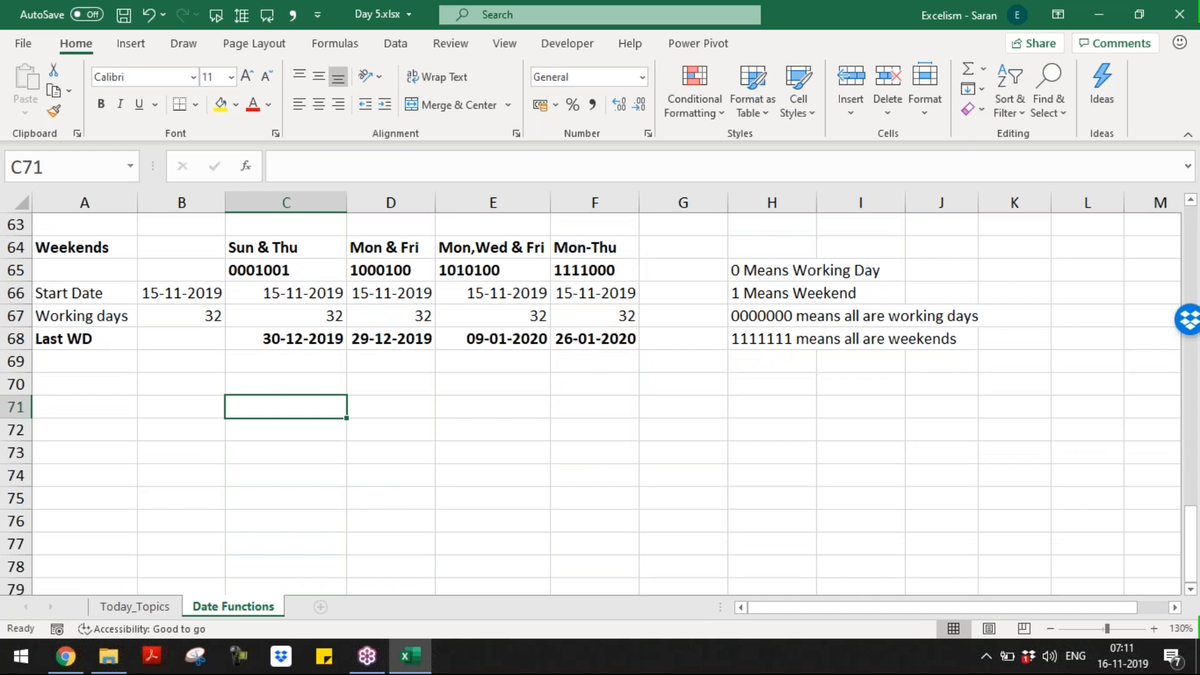
# Step: Shrink row 70 to a thin strip and fill A70:L70 yellow
pyautogui.press('Up')
pyautogui.press('Left')
pyautogui.press('Left')
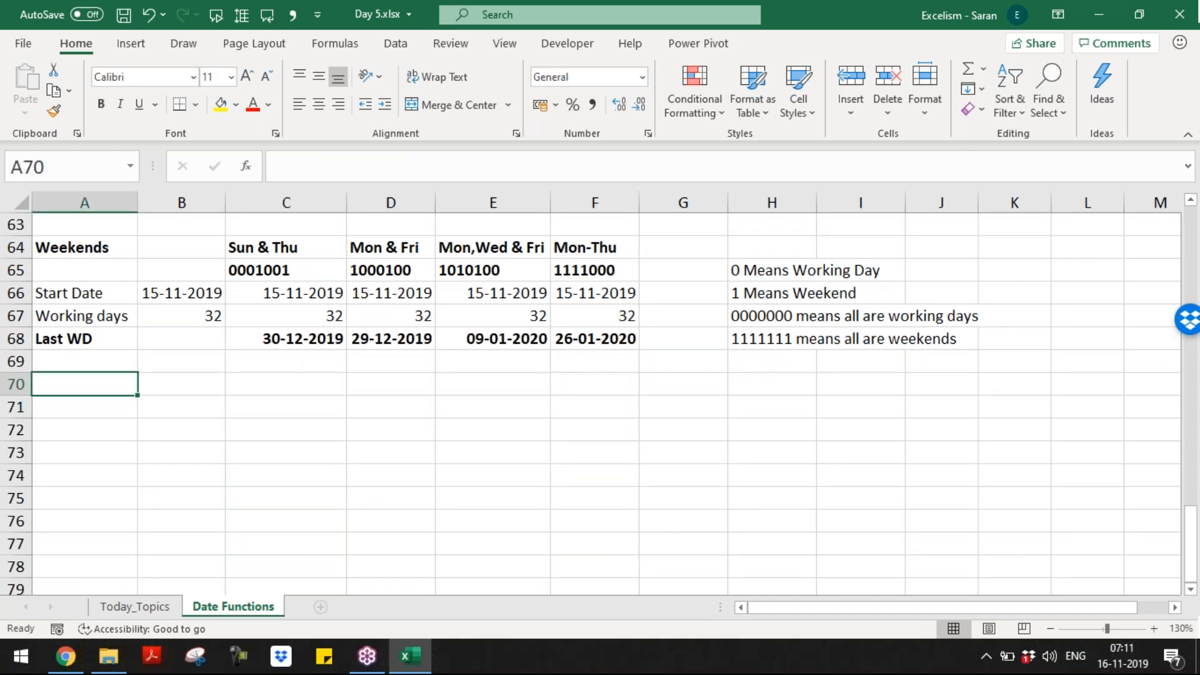
pyautogui.moveTo(29, 396); pyautogui.dragTo(330, 350)
pyautogui.hotkey('shift', 'Right')
pyautogui.hotkey('shift', 'Right')
pyautogui.hotkey('shift', 'Right')
pyautogui.hotkey('shift', 'Right')
pyautogui.hotkey('shift', 'Right')
pyautogui.hotkey('shift', 'Right')
pyautogui.hotkey('shift', 'Right')
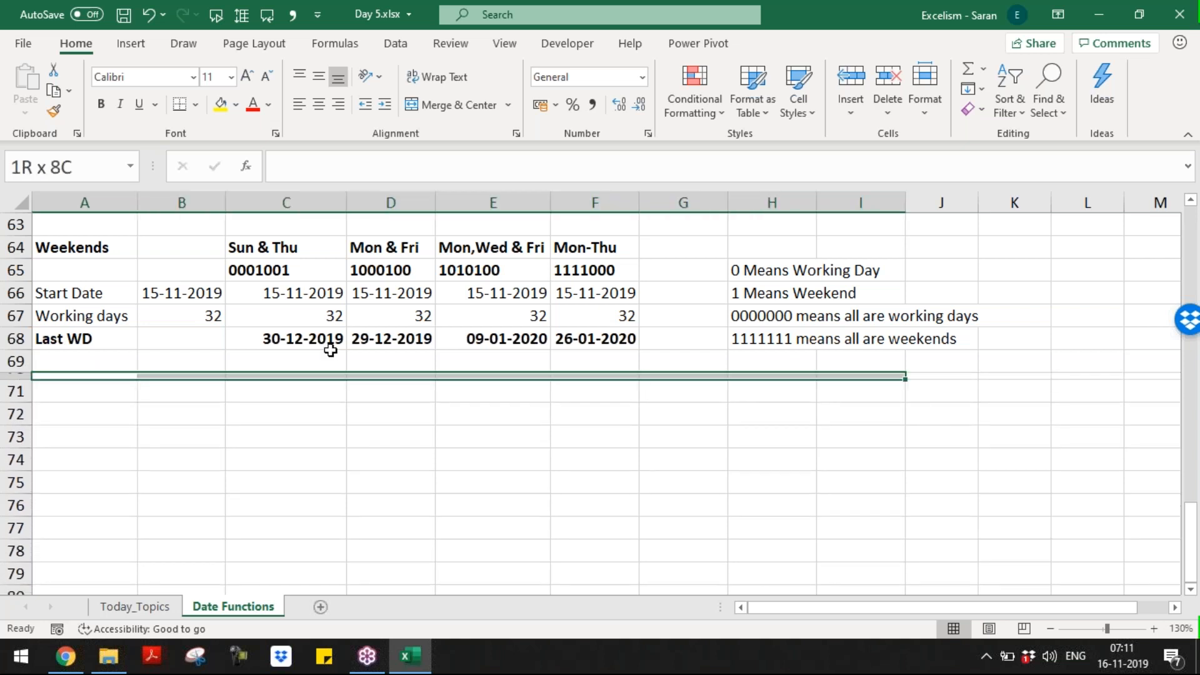
pyautogui.hotkey('shift', 'Left')
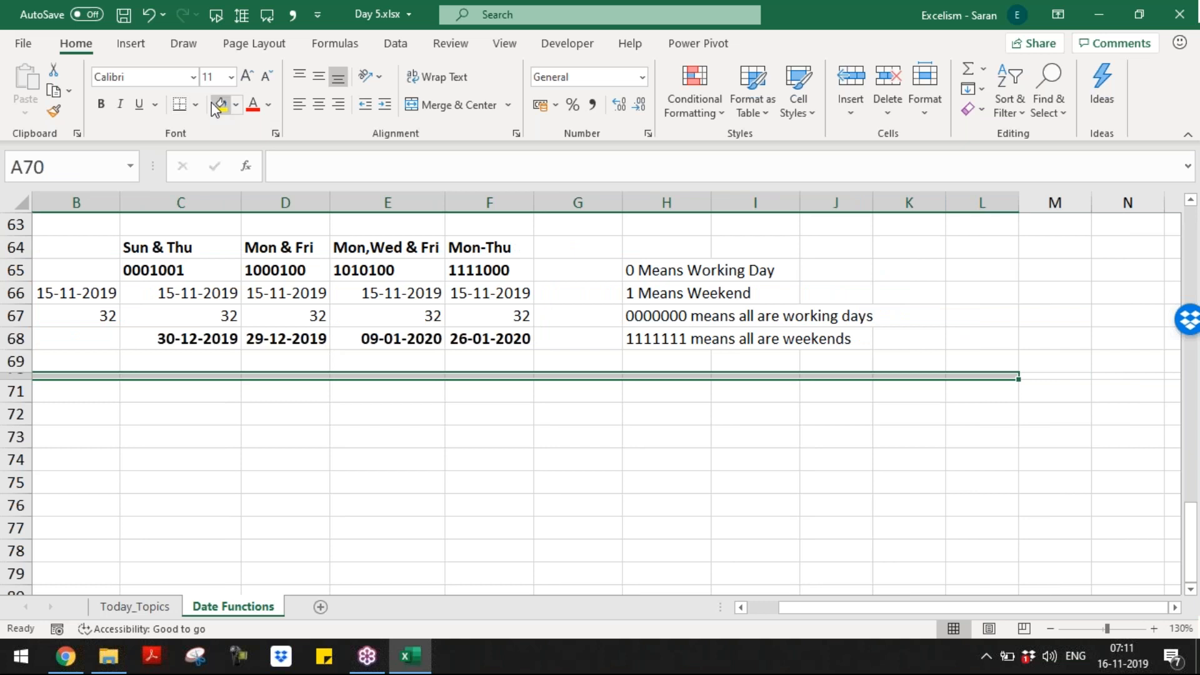
pyautogui.click(219, 104)
# Step: Enter the 'Start Date' label in A72 with 15/11/2019 beside it
pyautogui.press('Down')
pyautogui.press('Down')
pyautogui.press('Down')
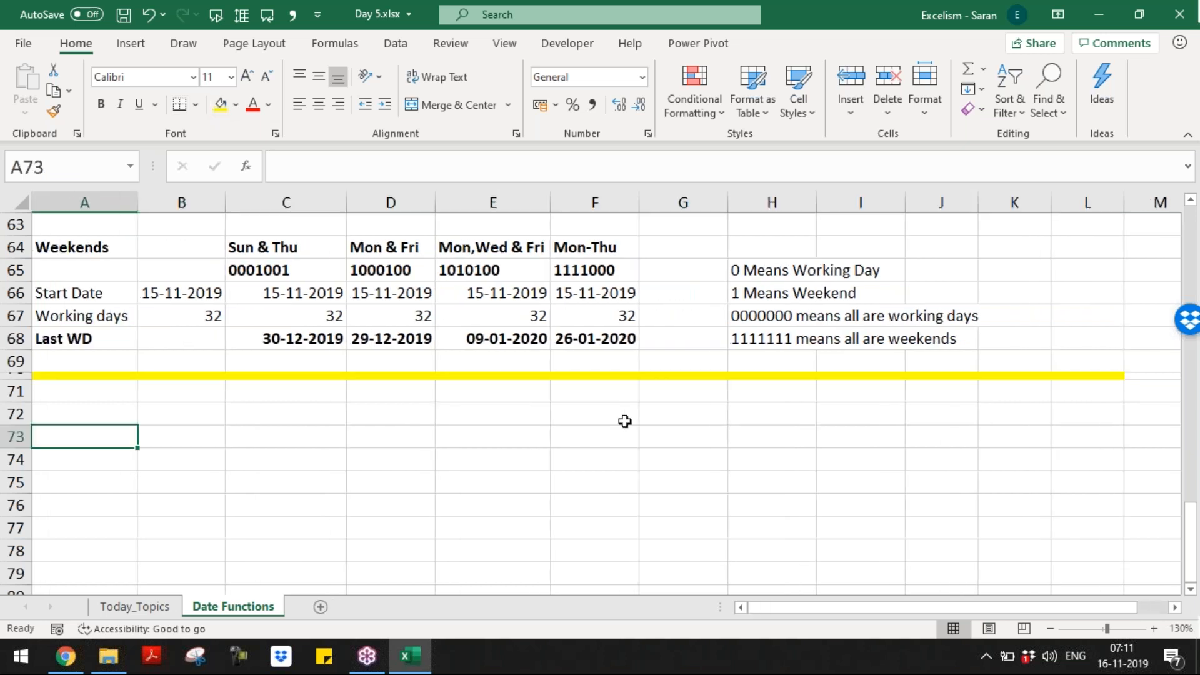
pyautogui.press('Up')
pyautogui.write('Start Date')
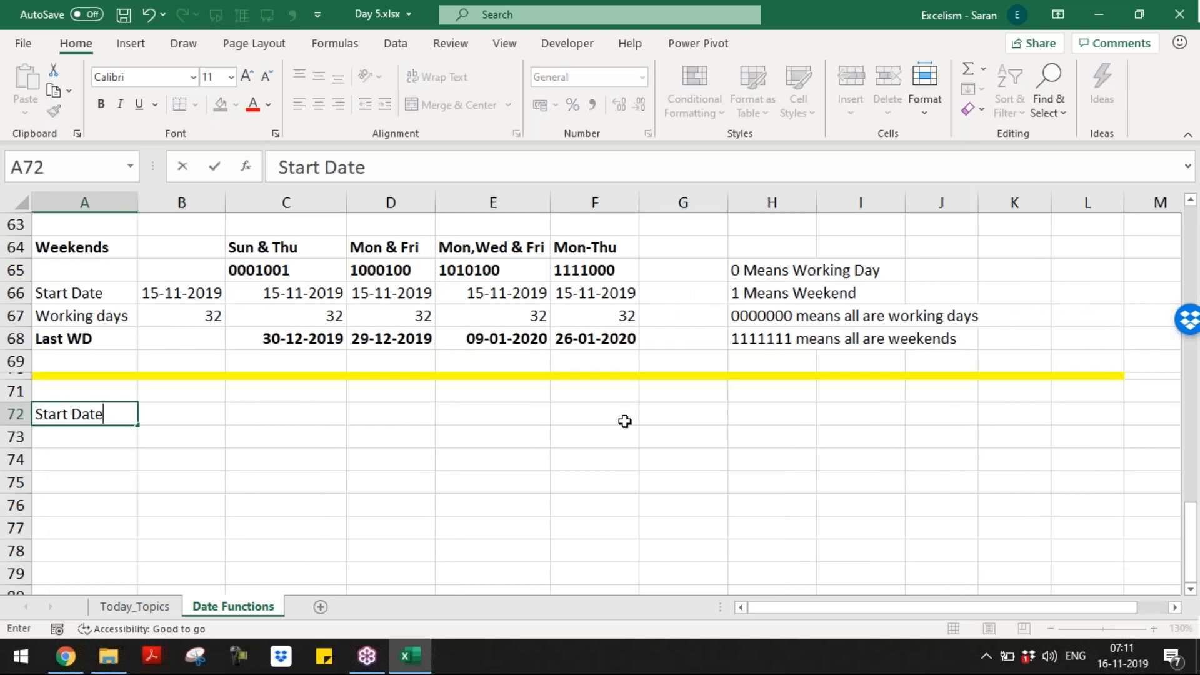
pyautogui.press('Tab')
pyautogui.write('15/11/2019')
pyautogui.press('Return')
# Step: Add 'End Date' with 18/11/2019, then the 'Working Days' label in A74
pyautogui.write('E')
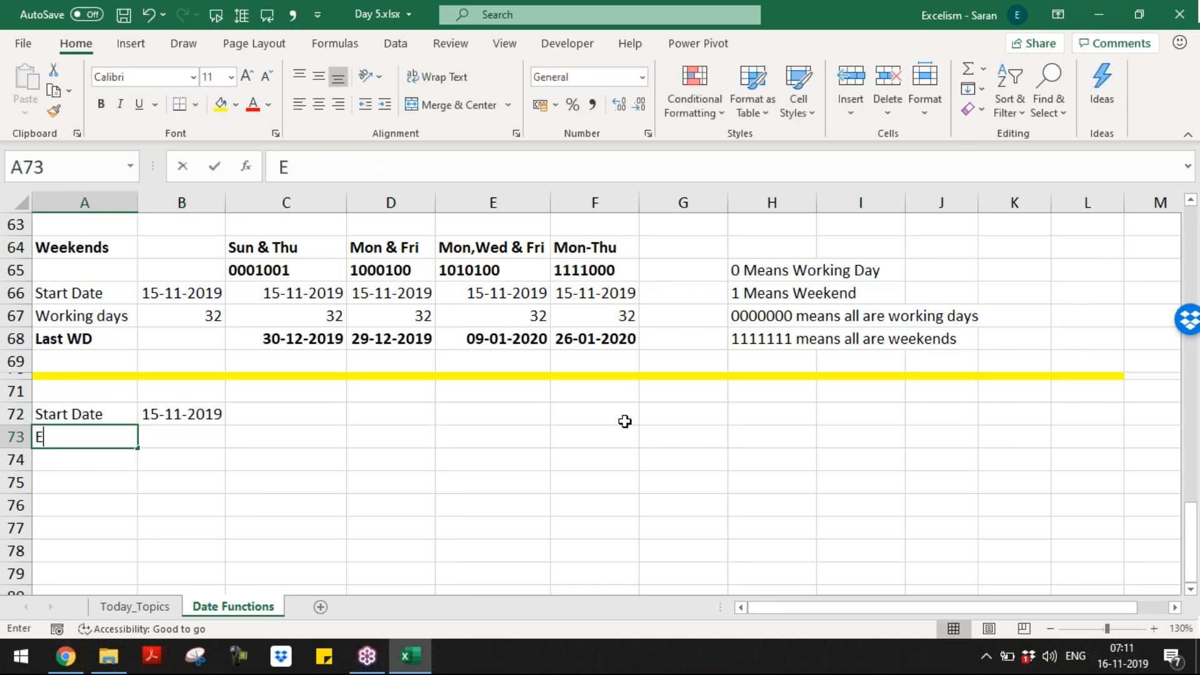
pyautogui.write('nd Date')
pyautogui.press('Tab')
pyautogui.write('16/')
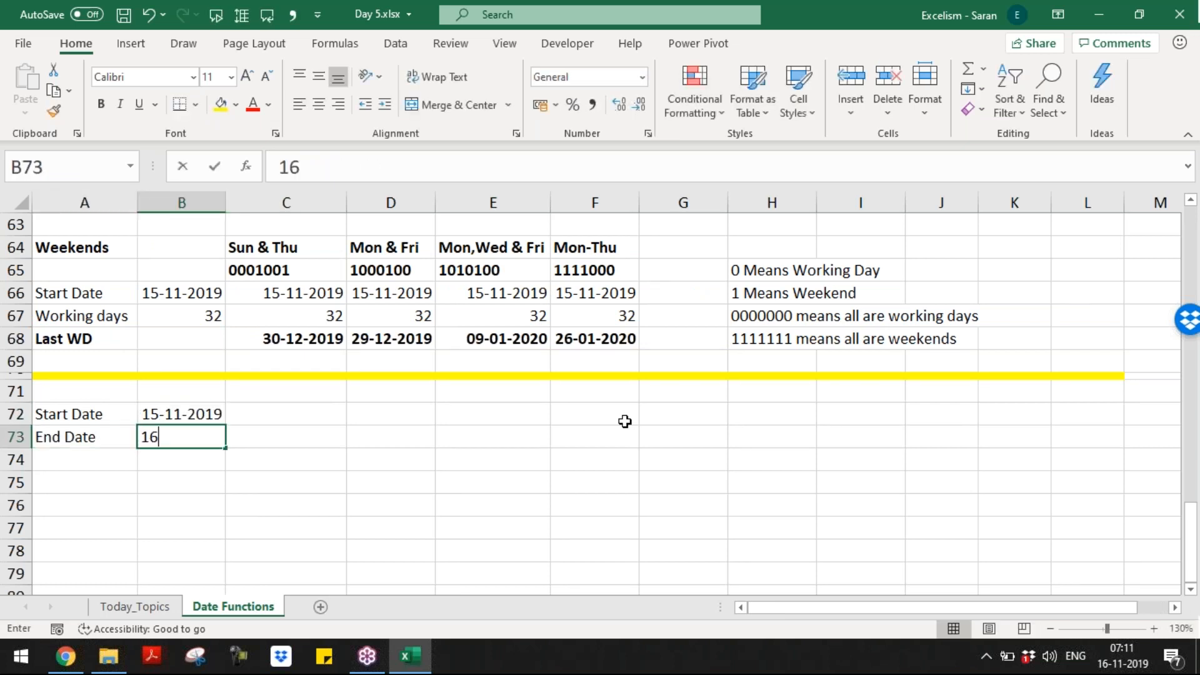
pyautogui.press('BackSpace')
pyautogui.write('8/11 ')
pyautogui.write('2019')
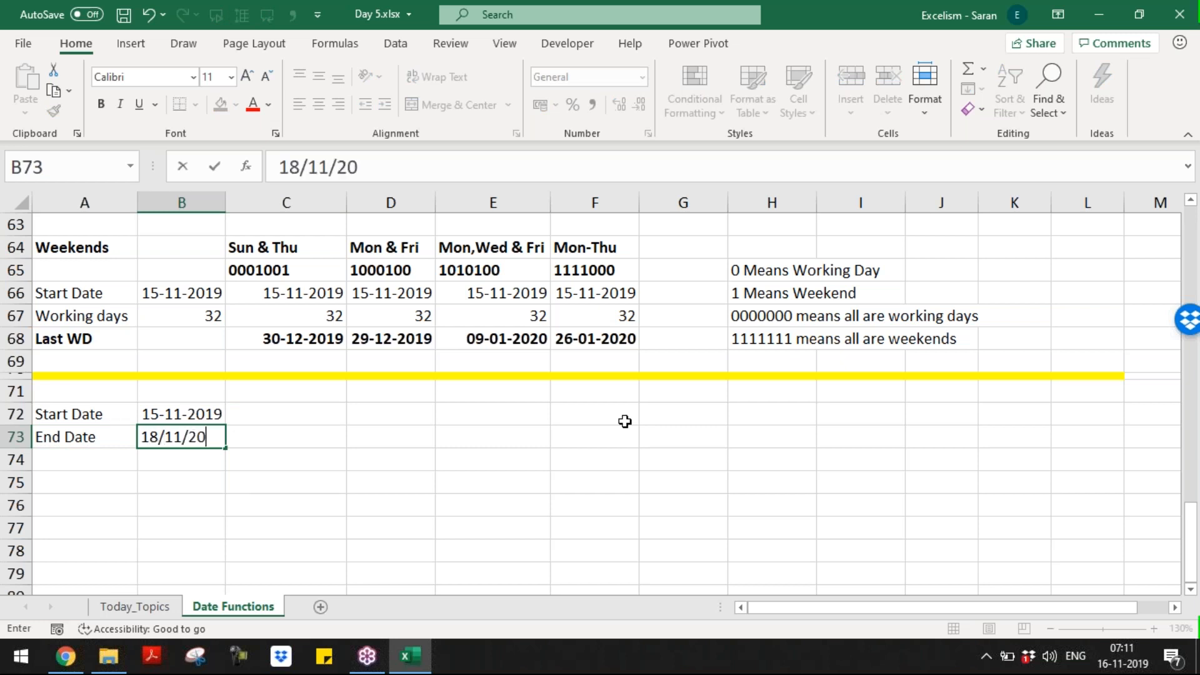
pyautogui.press('Return')
pyautogui.write('Working Days')
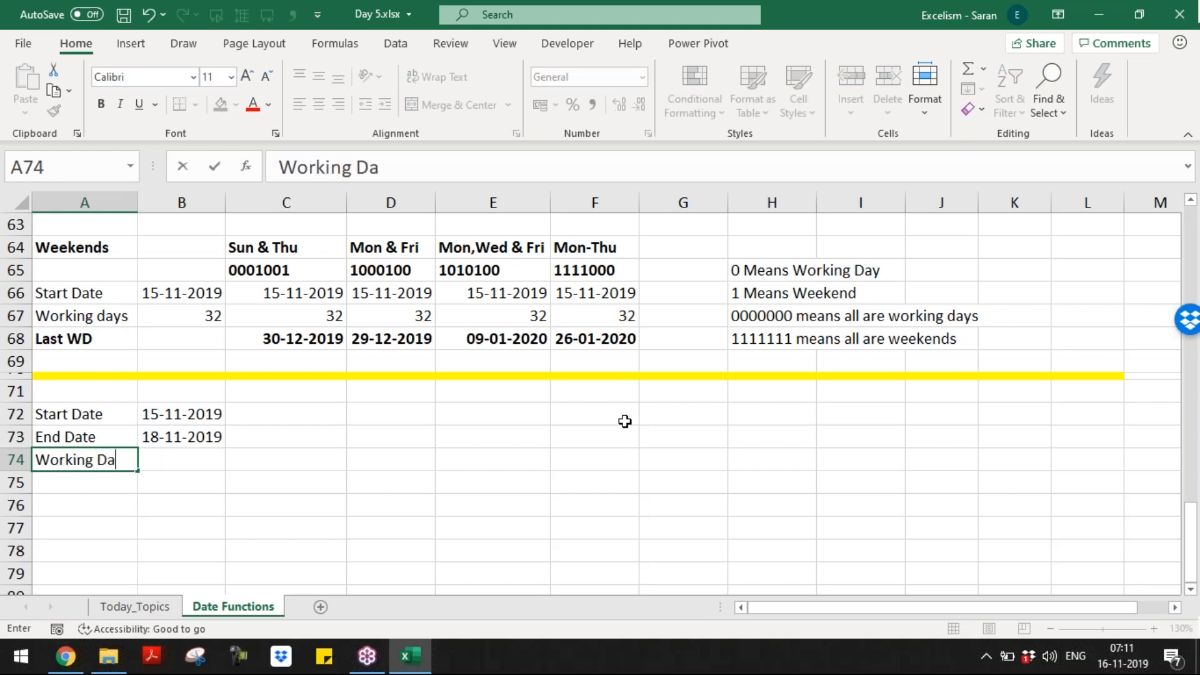
pyautogui.press('Tab')
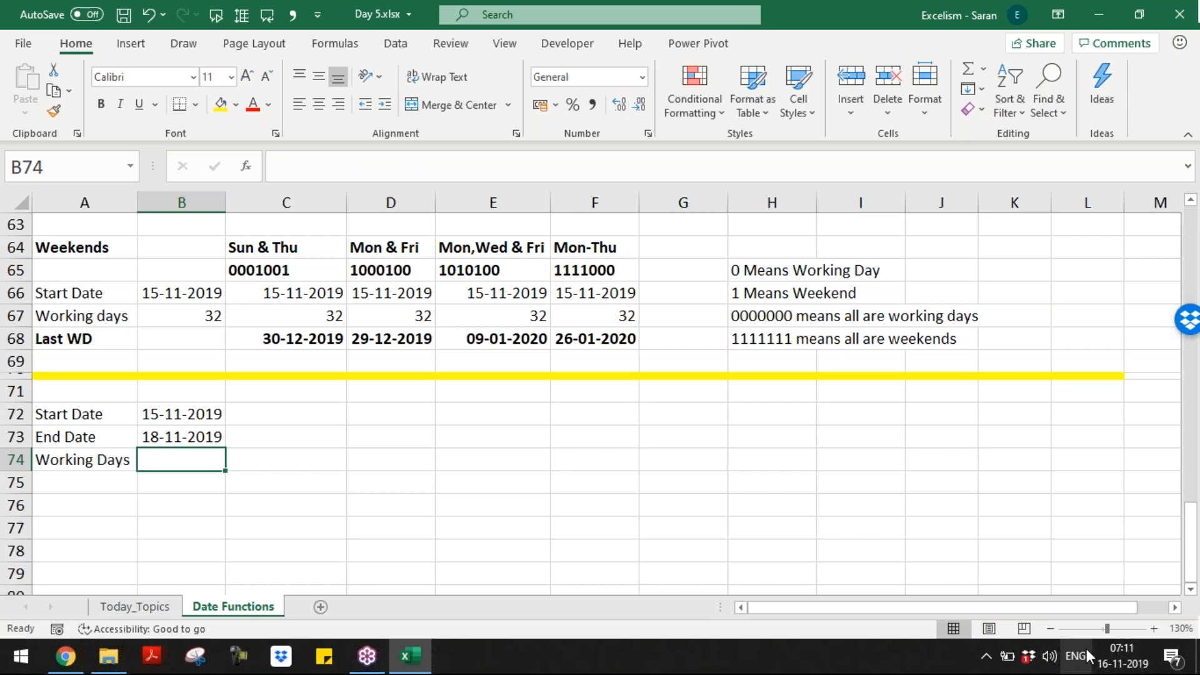
# Step: Check Friday 15 November 2019 in the taskbar calendar, then close it
pyautogui.click(1137, 668)
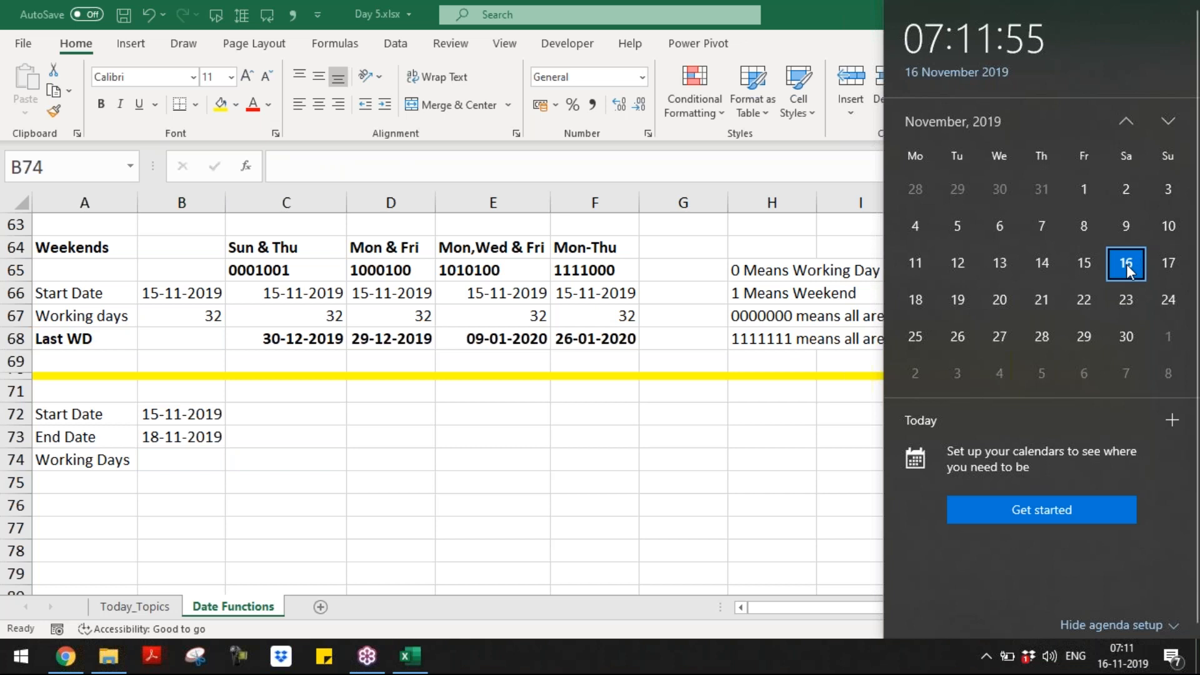
pyautogui.click(1096, 253)
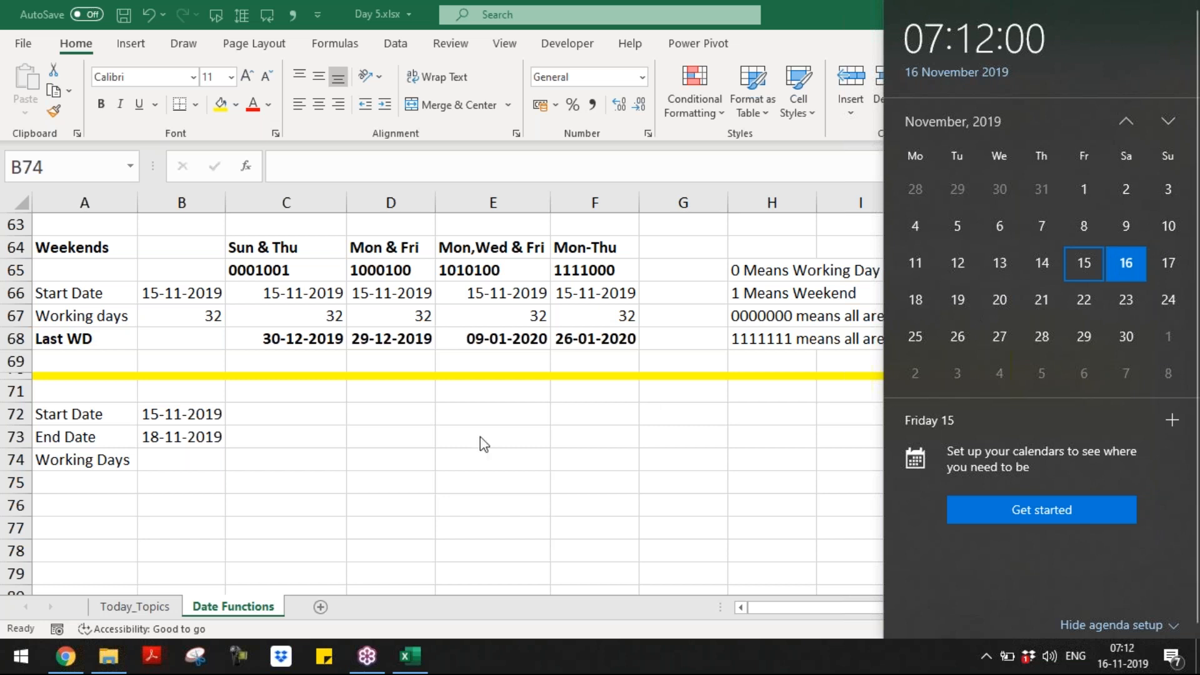
pyautogui.click(175, 458)
# Step: Enter =NETWORKDAYS(B72,B73) in B74 to count the working days
pyautogui.write('=wr')
pyautogui.press('BackSpace')
pyautogui.press('BackSpace')
pyautogui.write('n')
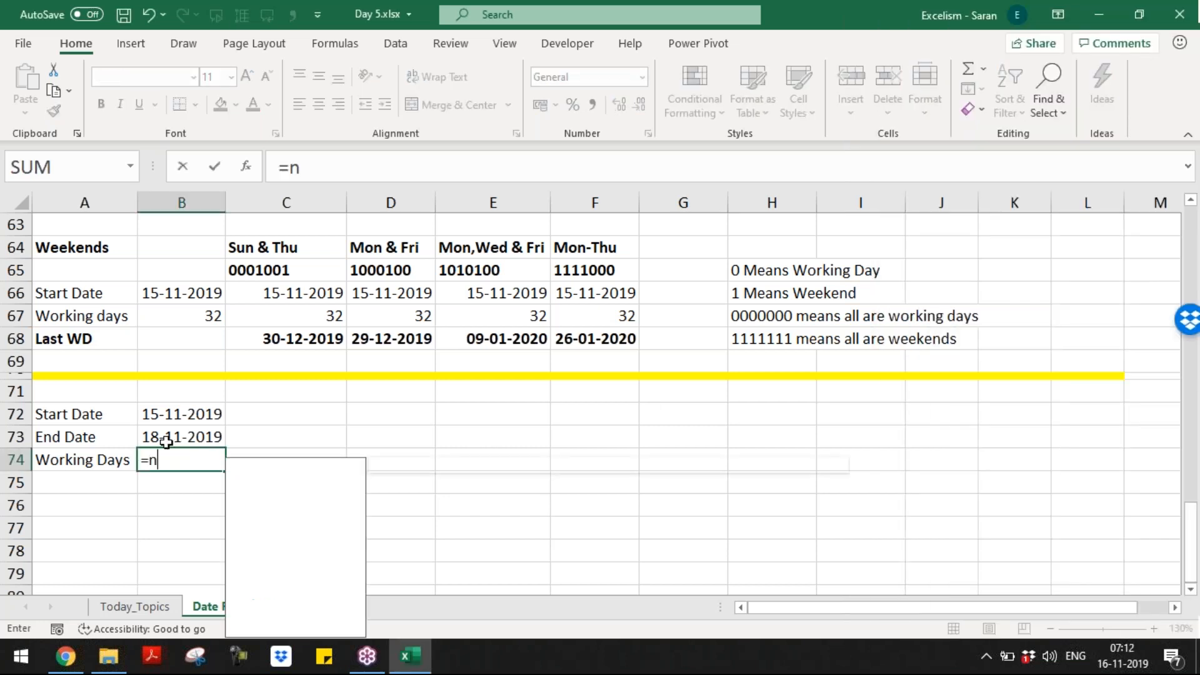
pyautogui.write('et')
pyautogui.press('Tab')
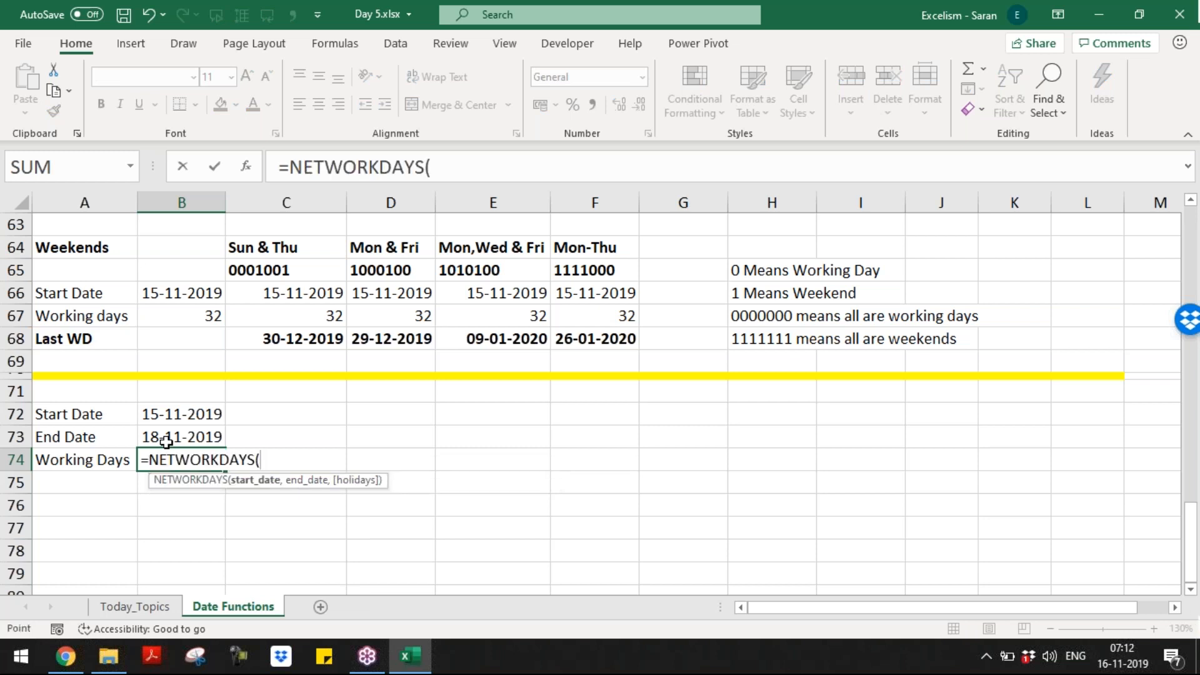
pyautogui.press('Up')
pyautogui.press('Up')
pyautogui.write(',')
pyautogui.press('Up')
pyautogui.write(')')
pyautogui.press('Return')
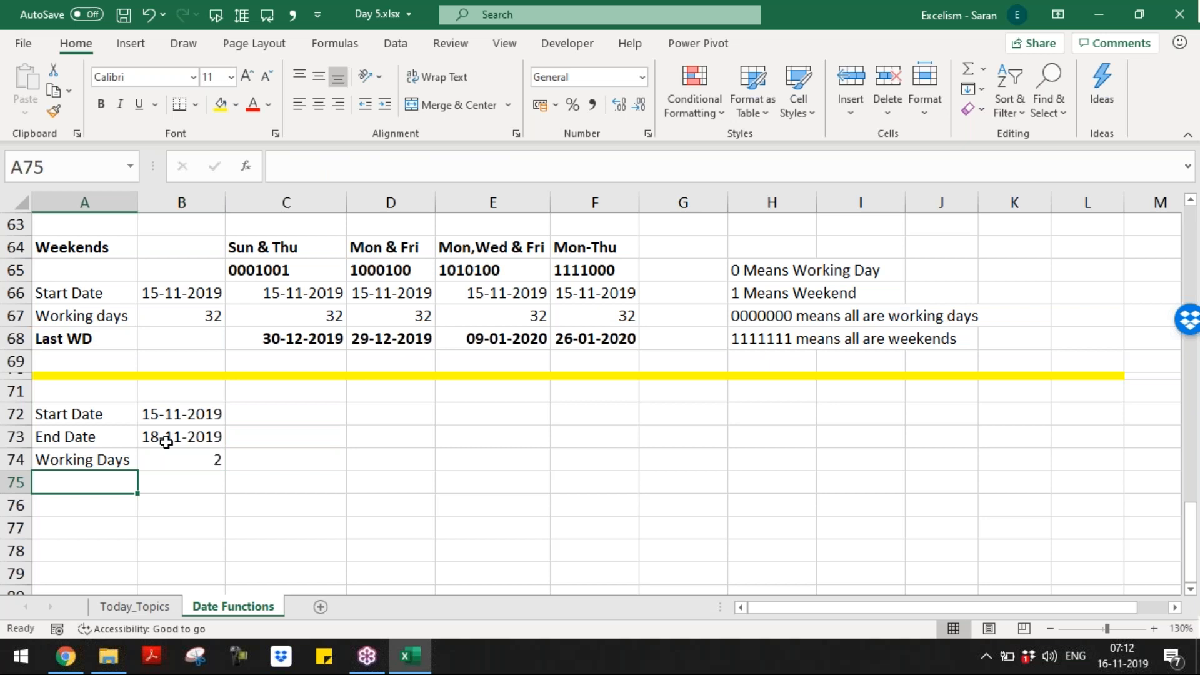
# Step: Type the 'Last Working Day' label in A75 and autofit column A to it
pyautogui.write('Last Work')
pyautogui.press('BackSpace')
pyautogui.write('inday')
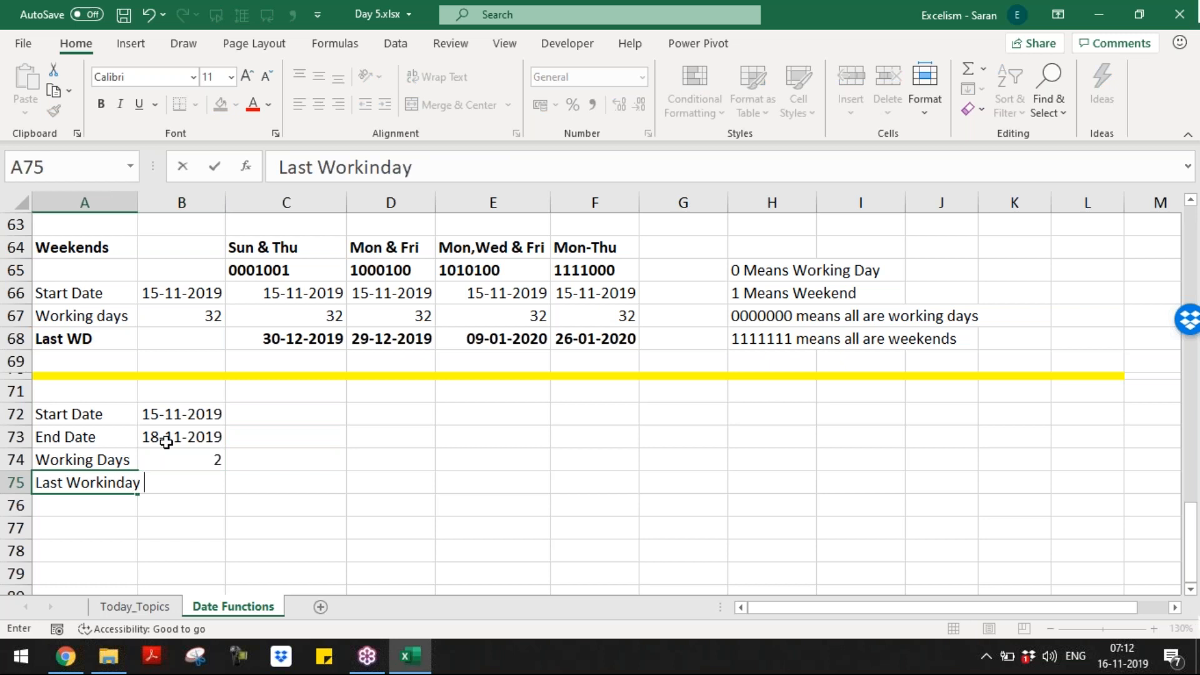
pyautogui.press('BackSpace')
pyautogui.press('BackSpace')
pyautogui.press('BackSpace')
pyautogui.write('g a')
pyautogui.press('BackSpace')
pyautogui.write('Day')
pyautogui.press('Right')
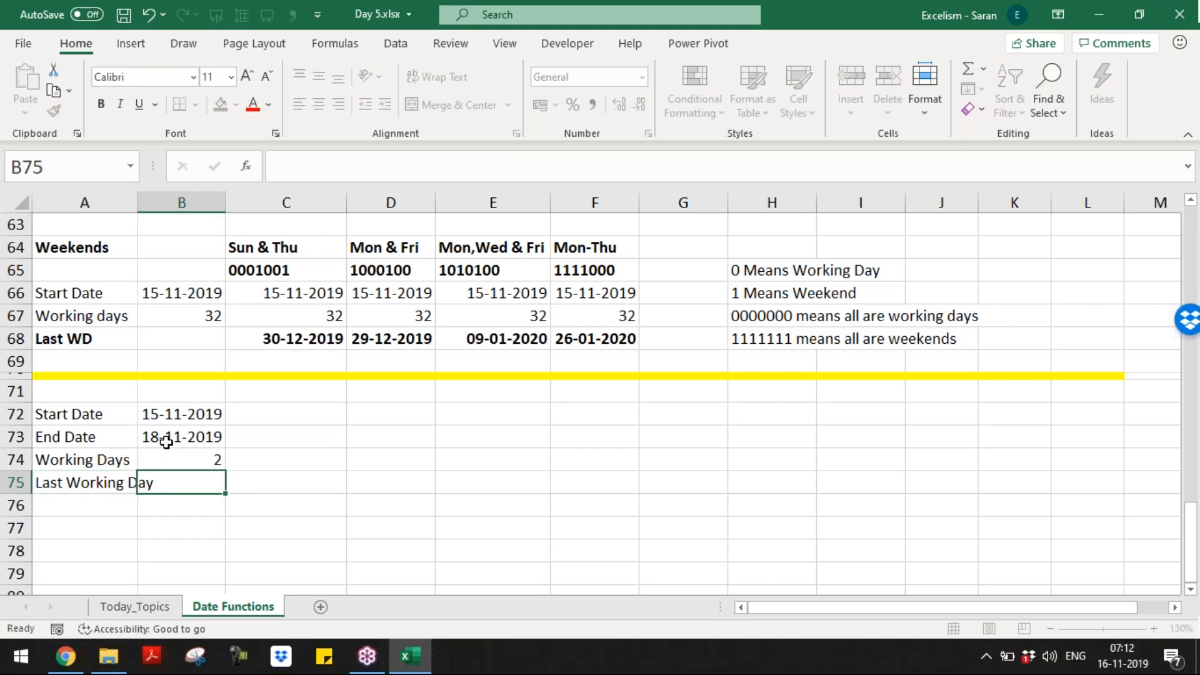
pyautogui.press('Left')
pyautogui.hotkey('alt', 'o')
pyautogui.press('c')
pyautogui.press('a')
# Step: Enter =WORKDAY(B72,B74) in B75 for the last working day
pyautogui.press('Right')
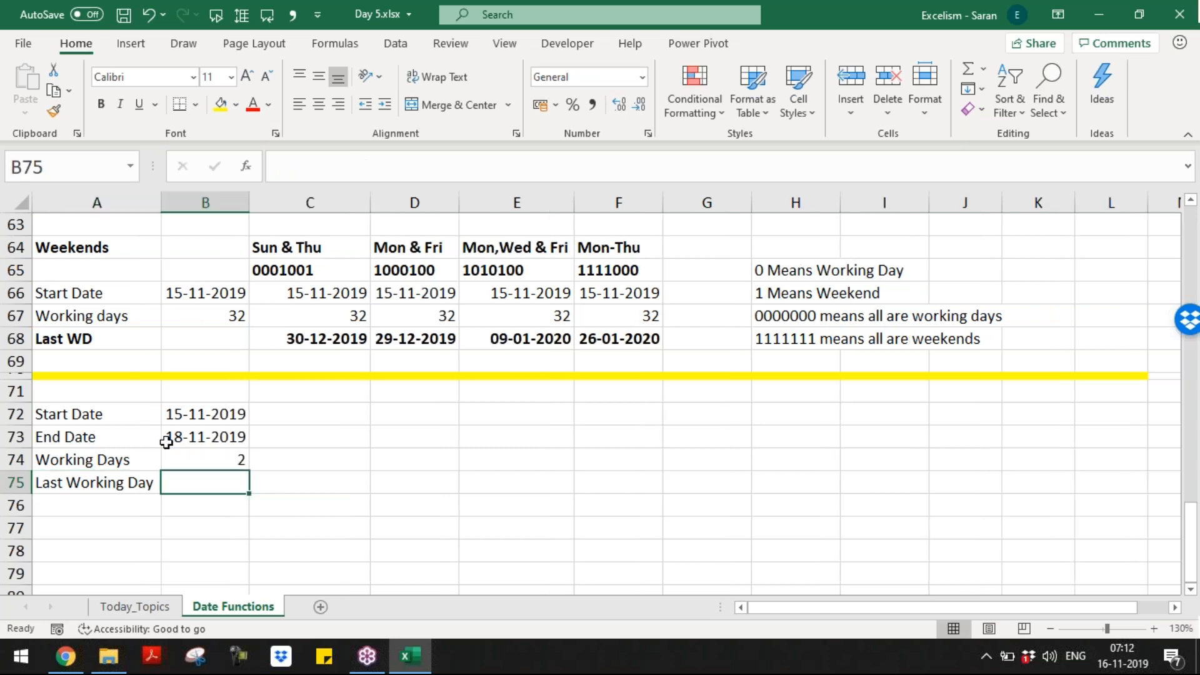
pyautogui.press('Up')
pyautogui.press('Down')
pyautogui.press('Up')
pyautogui.press('Up')
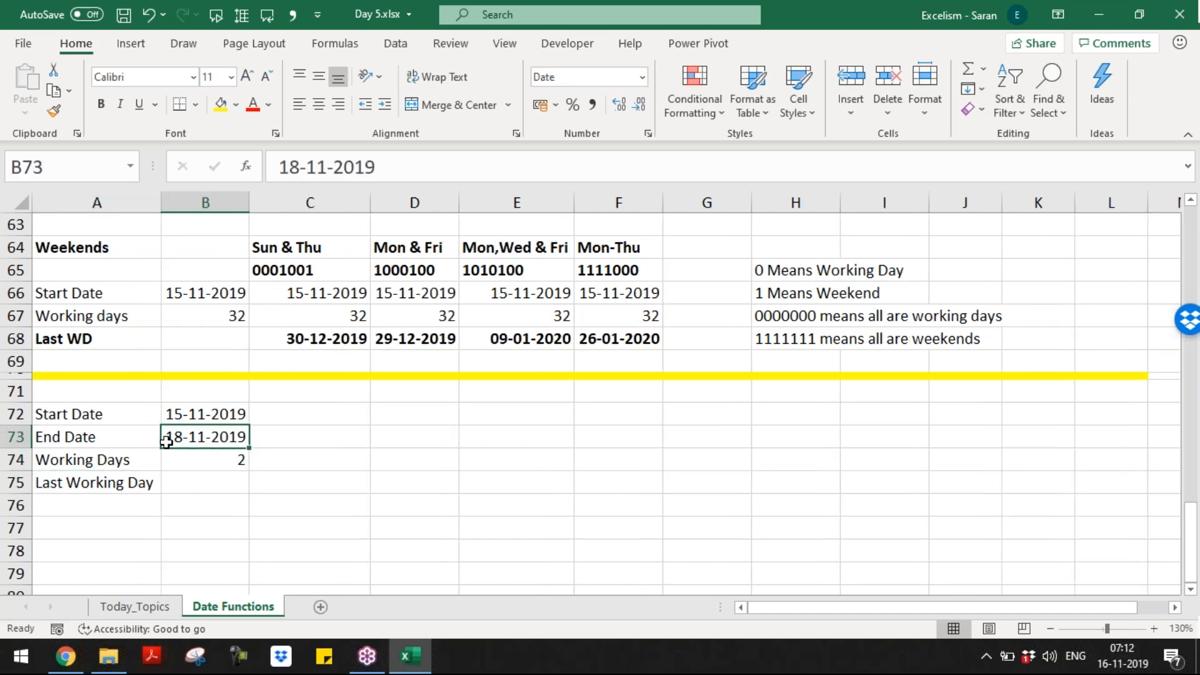
pyautogui.press('Down')
pyautogui.press('Down')
pyautogui.write('=')
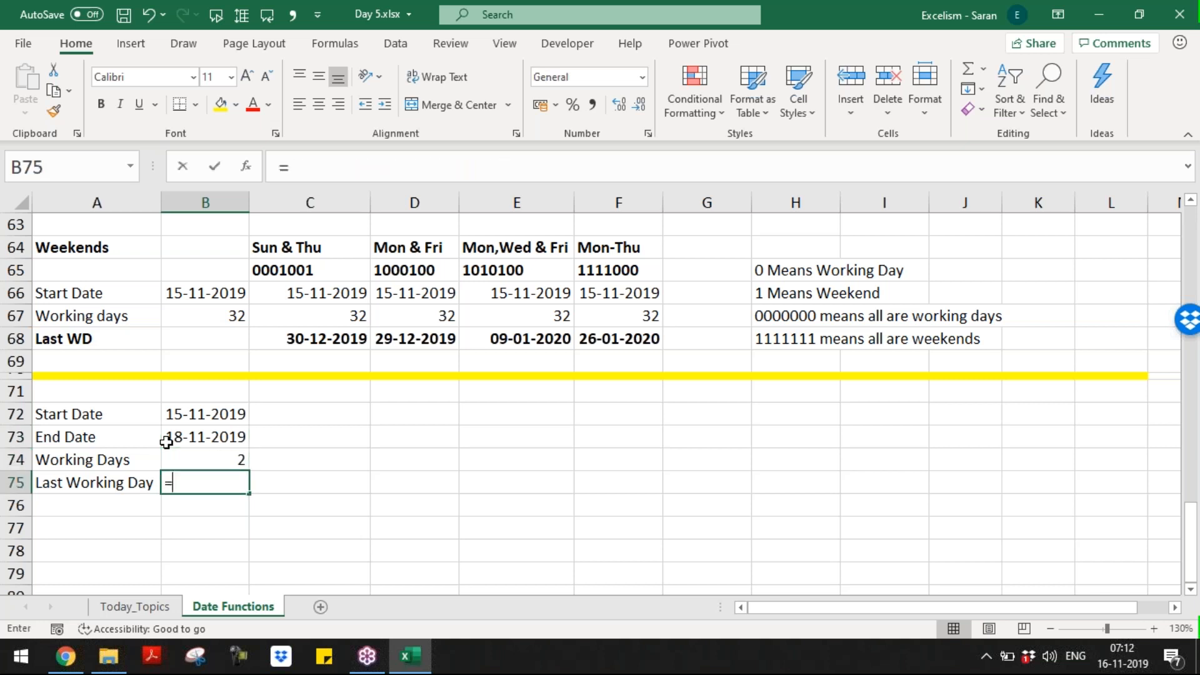
pyautogui.write('wor')
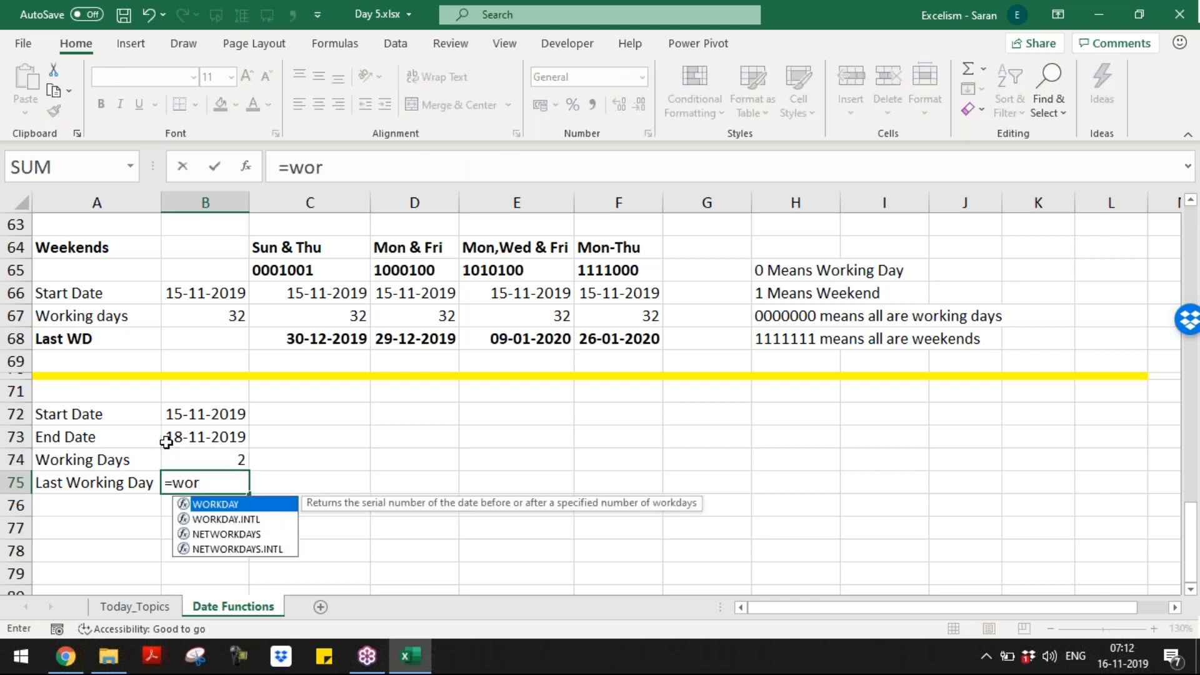
pyautogui.press('Tab')
pyautogui.press('Up')
pyautogui.press('Up')
pyautogui.press('Up')
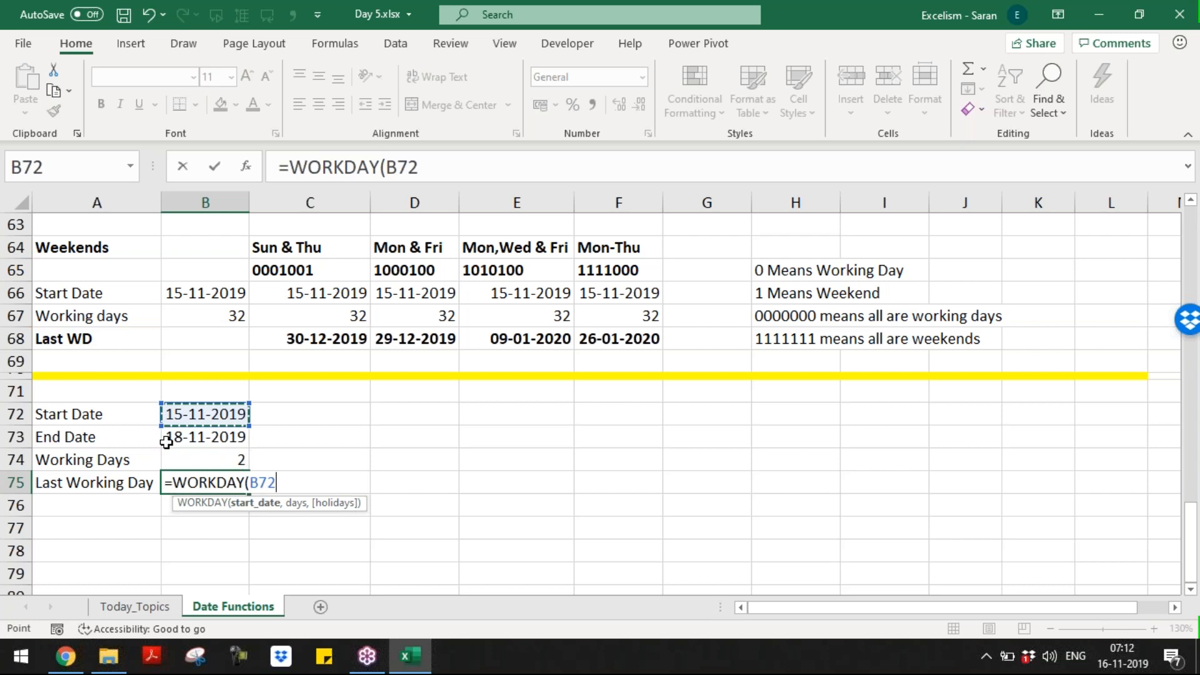
pyautogui.write(',')
pyautogui.press('Up')
pyautogui.write(')')
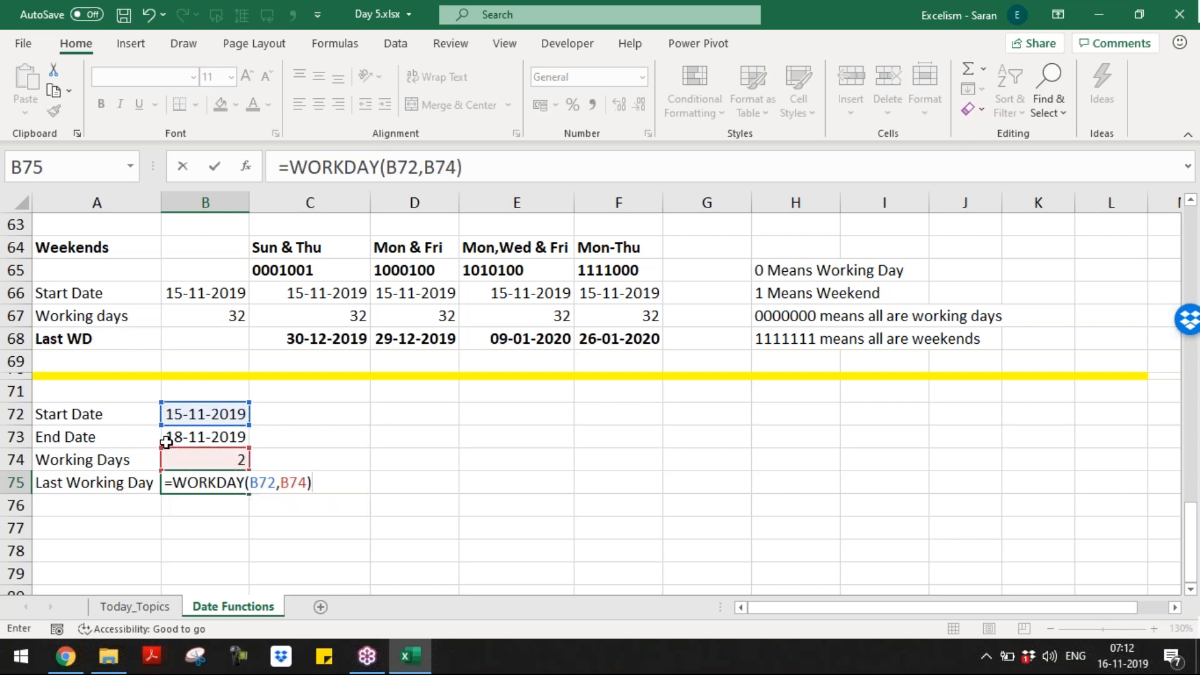
pyautogui.press('Return')
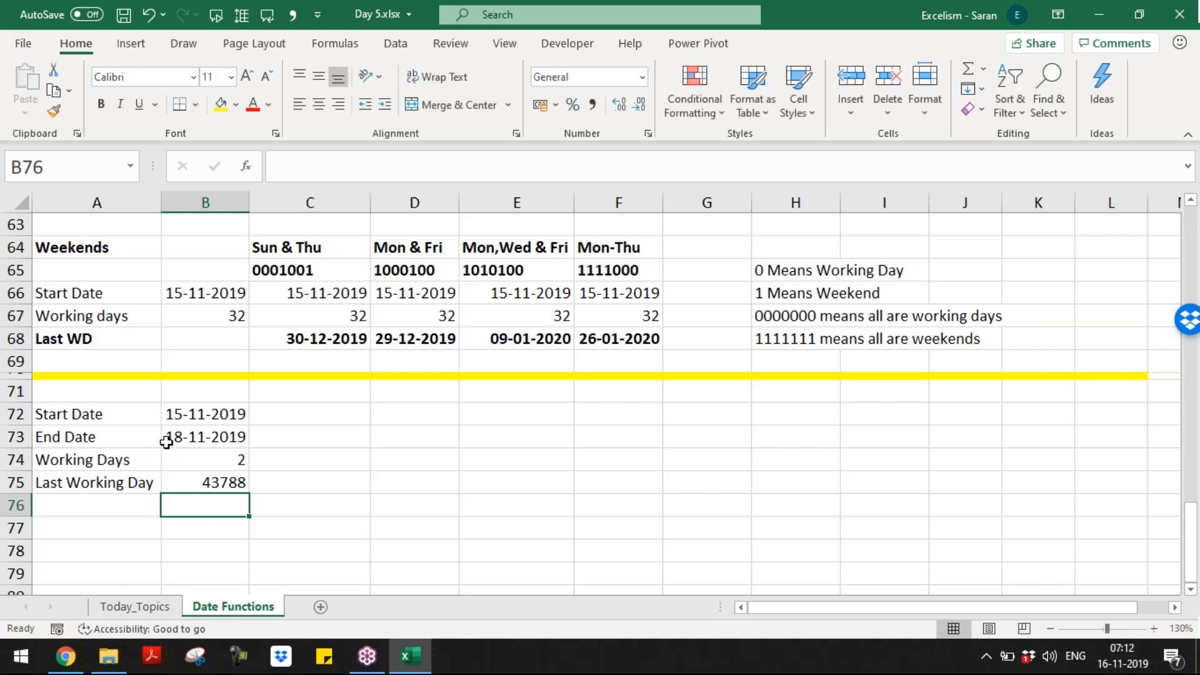
pyautogui.press('Up')
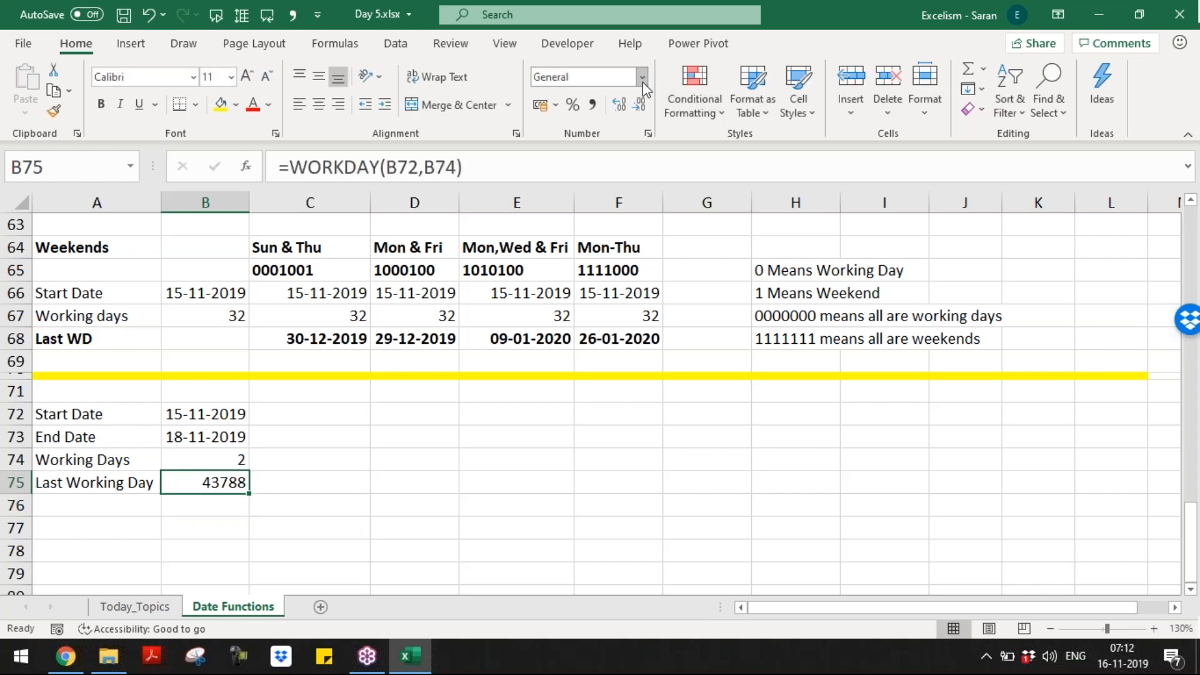
# Step: Format the B75 result as a Short Date so it shows 19-11-2019
pyautogui.click(643, 80)
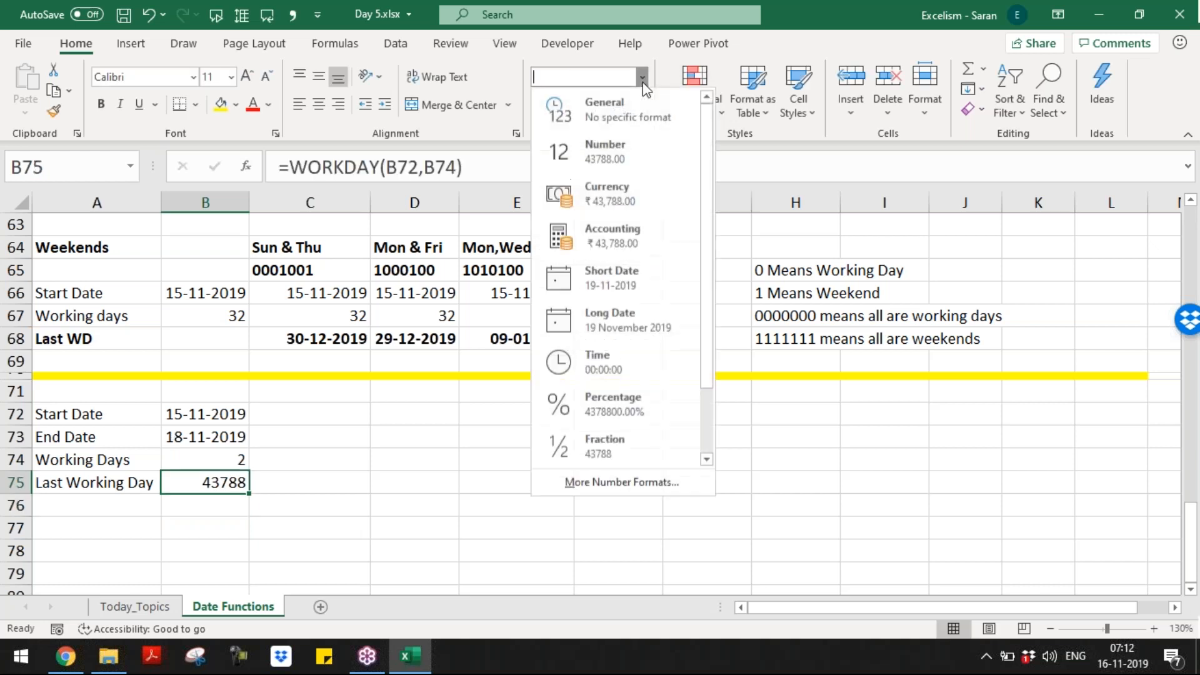
pyautogui.click(645, 285)
pyautogui.click(270, 483)
# Step: Write 'While Calculating WORKDAY Function excel will not consider the start date' in C75
pyautogui.write('While Calcul')
pyautogui.press('BackSpace')
pyautogui.press('BackSpace')
pyautogui.write('lculating Wor')
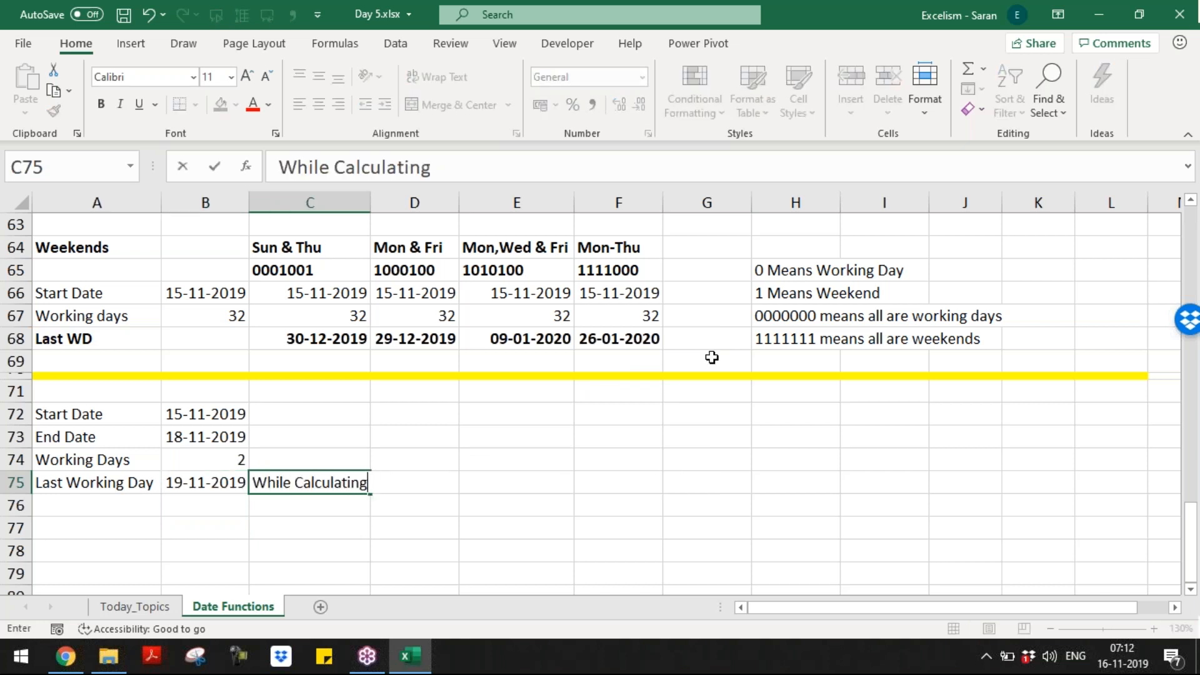
pyautogui.press('BackSpace')
pyautogui.press('BackSpace')
pyautogui.write('ORKDAY FU')
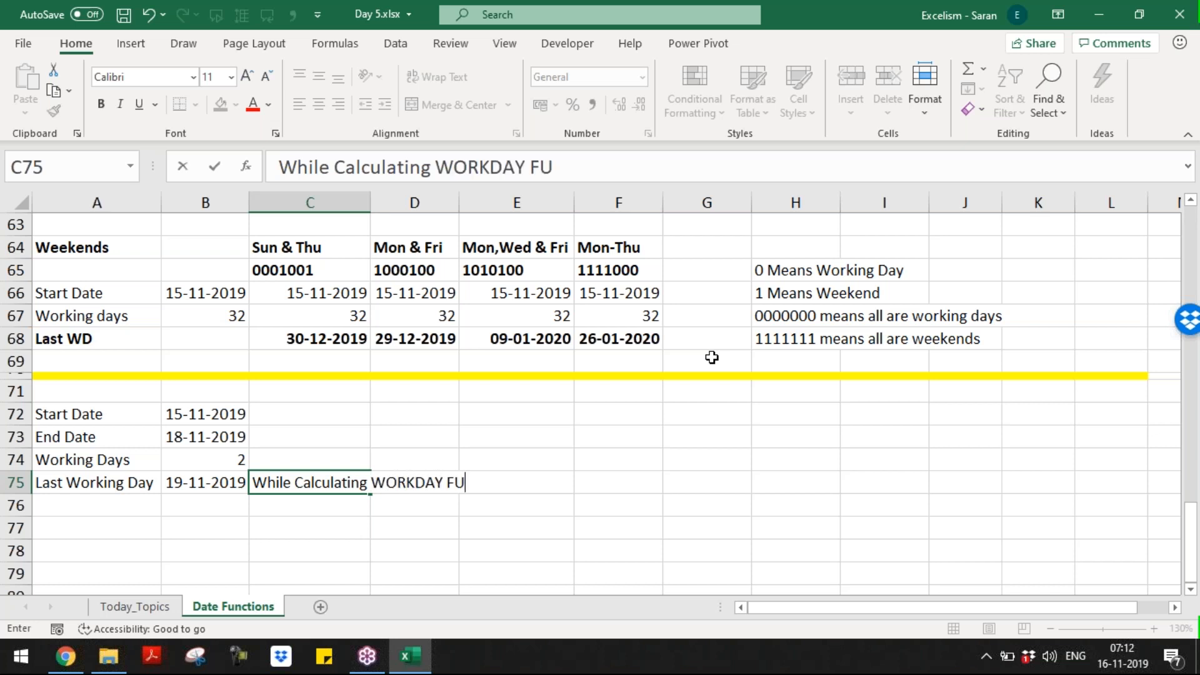
pyautogui.press('BackSpace')
pyautogui.write('unciton')
pyautogui.press('BackSpace')
pyautogui.press('BackSpace')
pyautogui.press('BackSpace')
pyautogui.press('BackSpace')
pyautogui.write('tio')
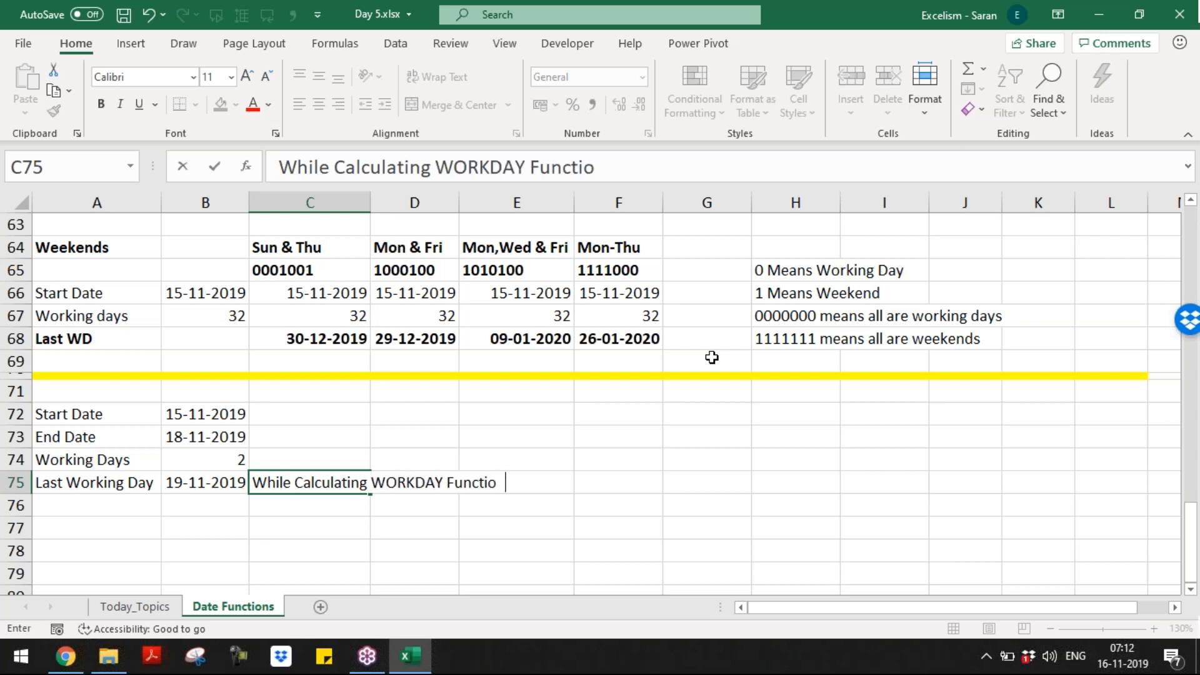
pyautogui.write('n excel w ill n')
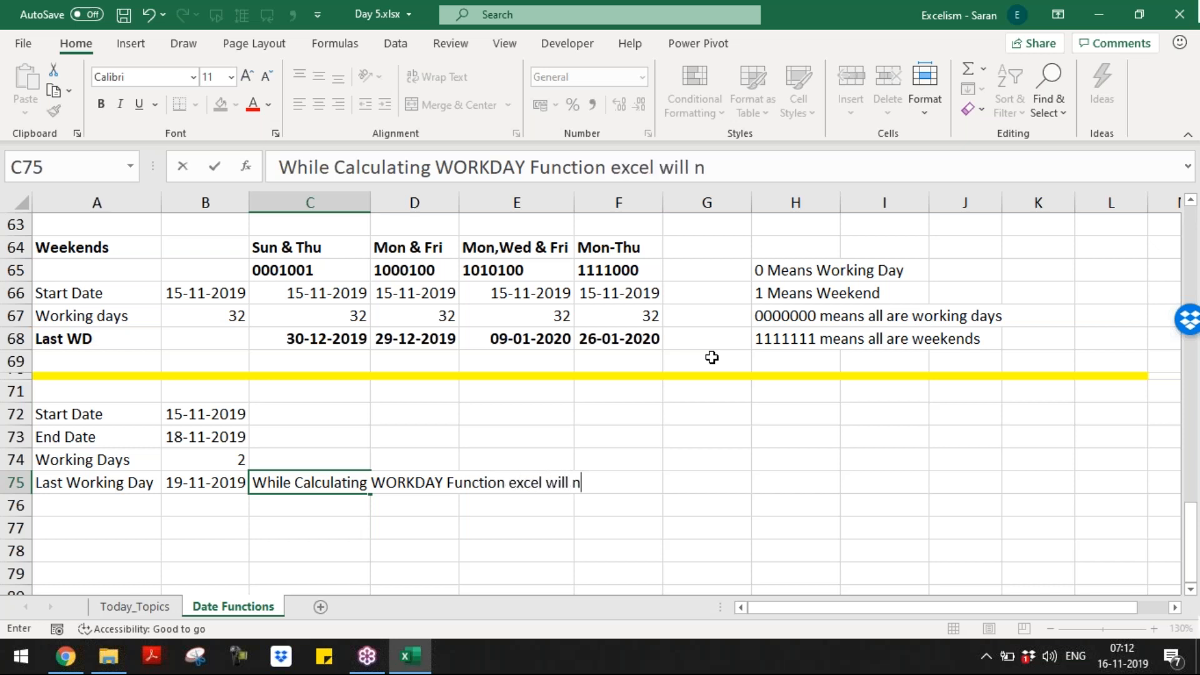
pyautogui.write('ot consider the stat')
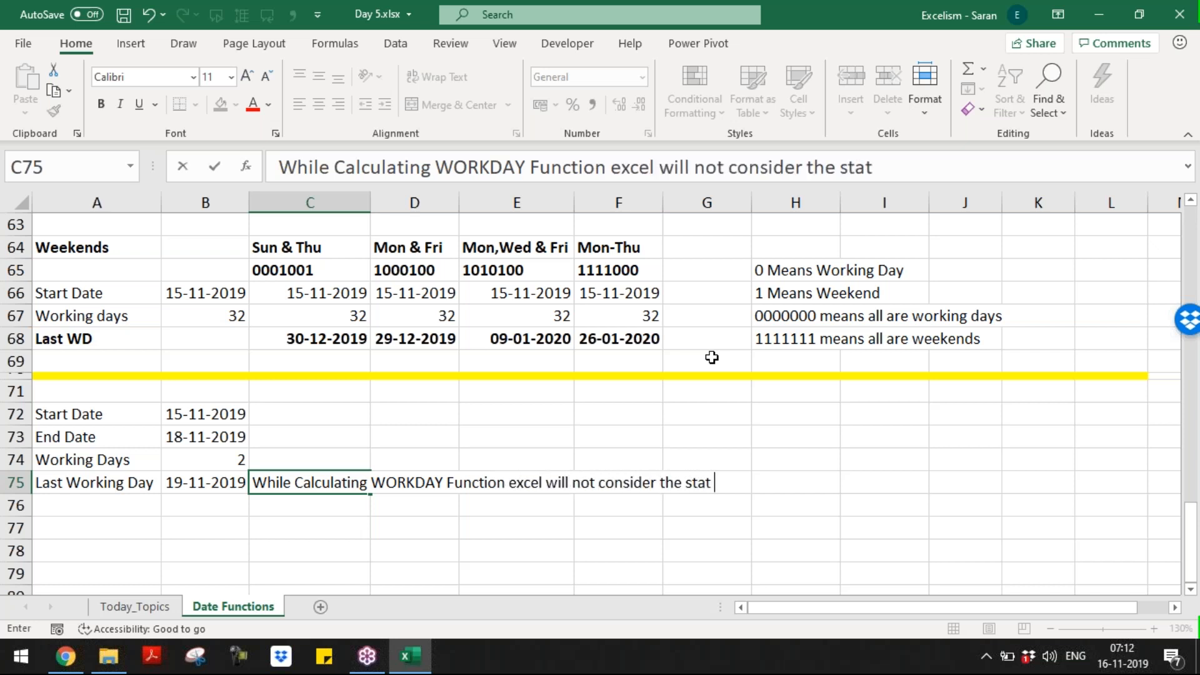
pyautogui.press('BackSpace')
pyautogui.write('rt date')
pyautogui.press('Return')
pyautogui.press('Left')
pyautogui.press('Up')
pyautogui.press('Up')
pyautogui.press('Up')
pyautogui.press('Up')
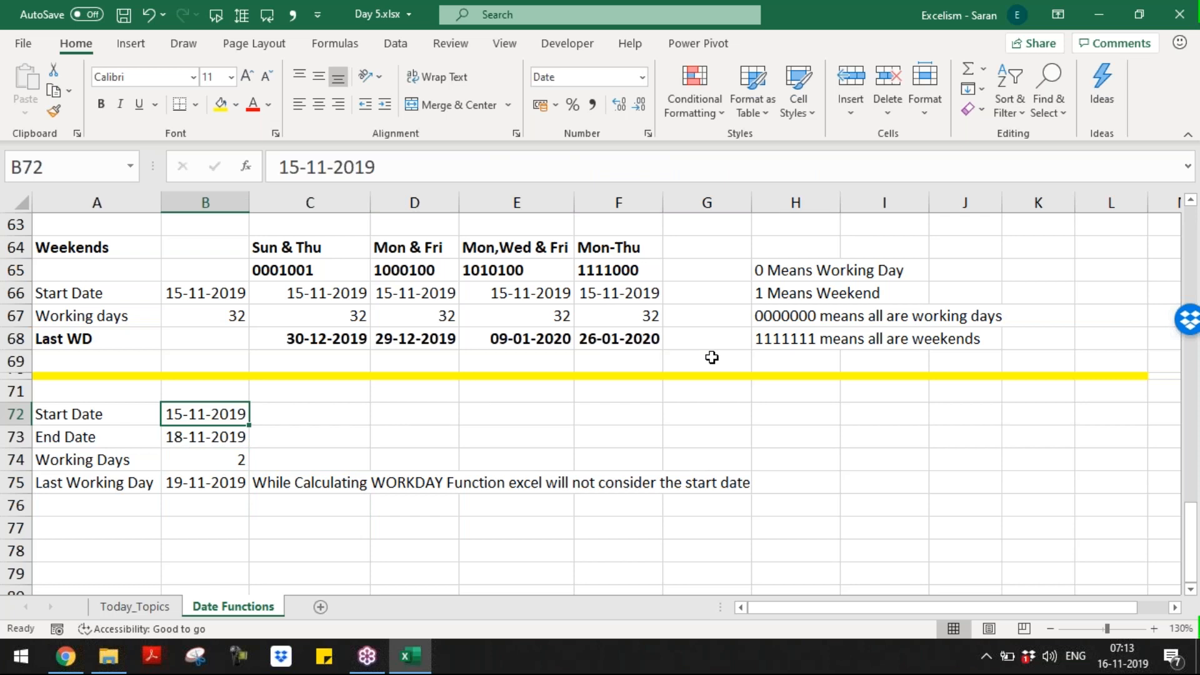
pyautogui.press('Up')
pyautogui.press('Up')
pyautogui.press('Up')
pyautogui.press('Up')
pyautogui.press('Up')
pyautogui.press('Up')
pyautogui.press('Up')
pyautogui.press('Up')
pyautogui.press('Up')
pyautogui.press('Up')
pyautogui.press('Up')
pyautogui.press('Up')
pyautogui.press('Up')
pyautogui.press('Up')
pyautogui.press('Up')
pyautogui.press('Up')
# Step: Insert '+ Workindays' after 'Join Date' in the E45 Last WD note, then return to B75
pyautogui.scroll(3, 712, 358)
pyautogui.scroll(6, 712, 357)
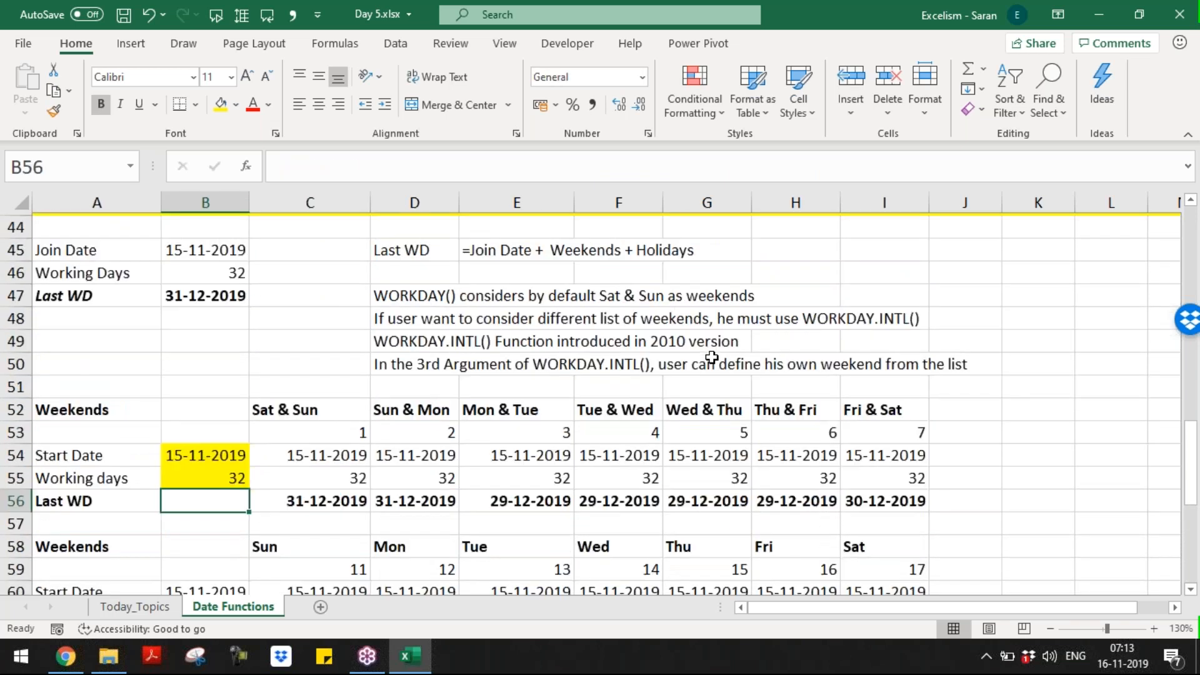
pyautogui.click(449, 553)
pyautogui.click(490, 555)
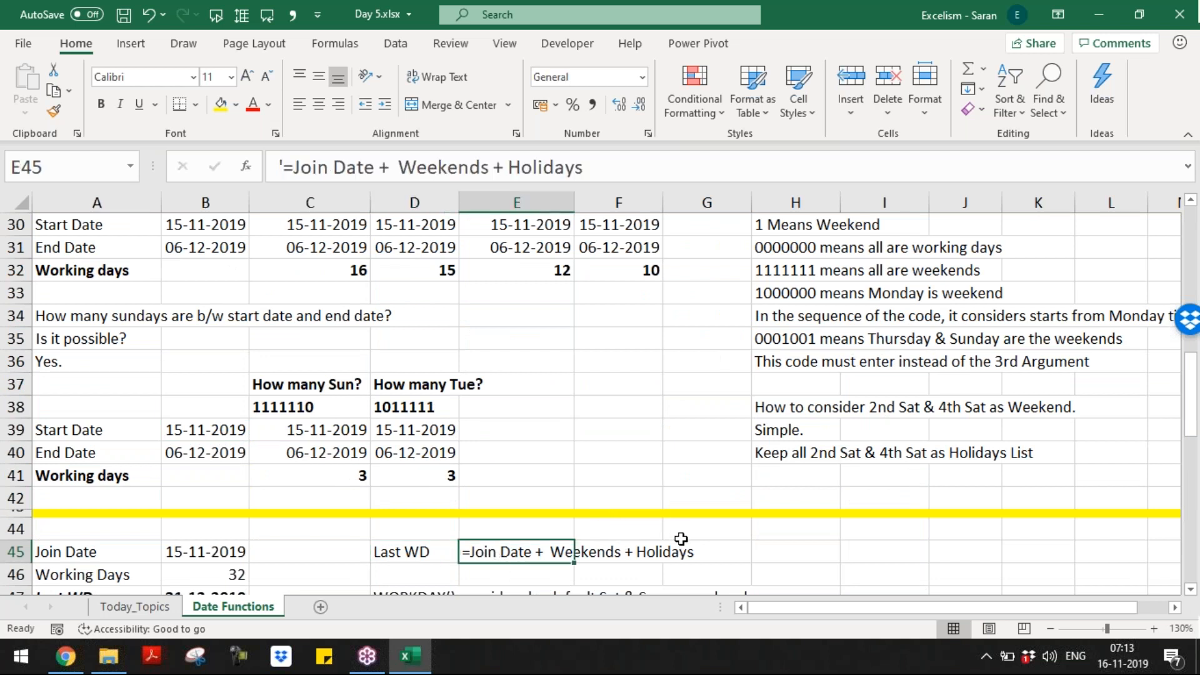
pyautogui.doubleClick(540, 552)
pyautogui.click(528, 552)
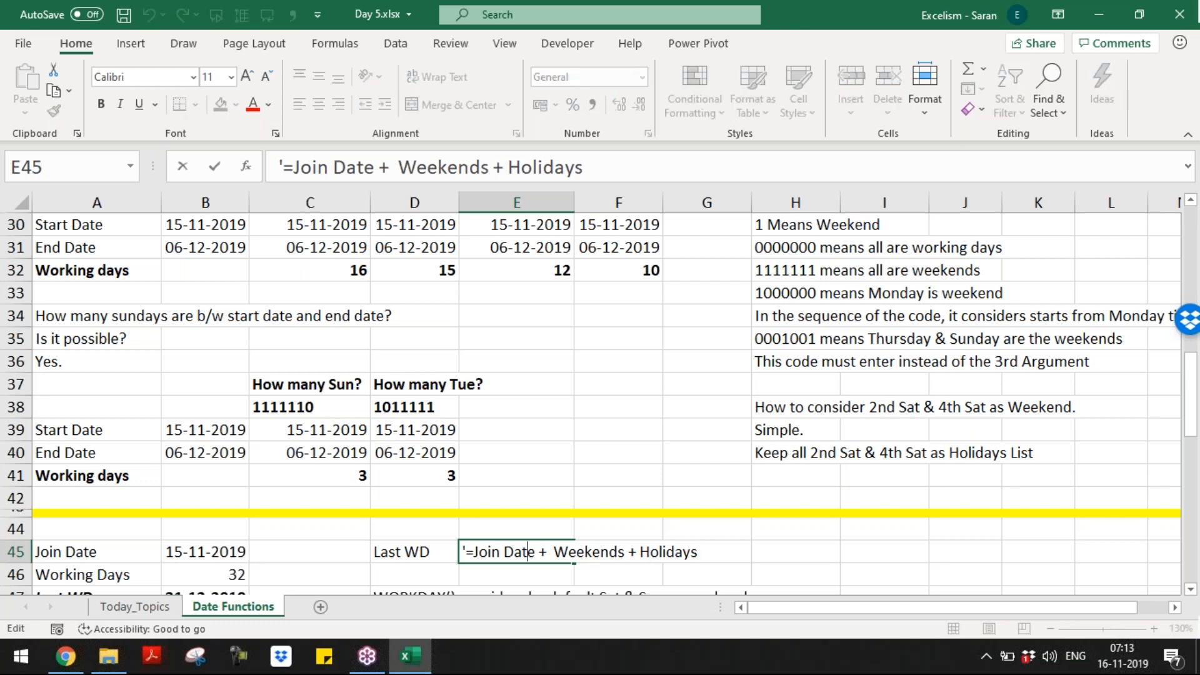
pyautogui.write('+ Wo')
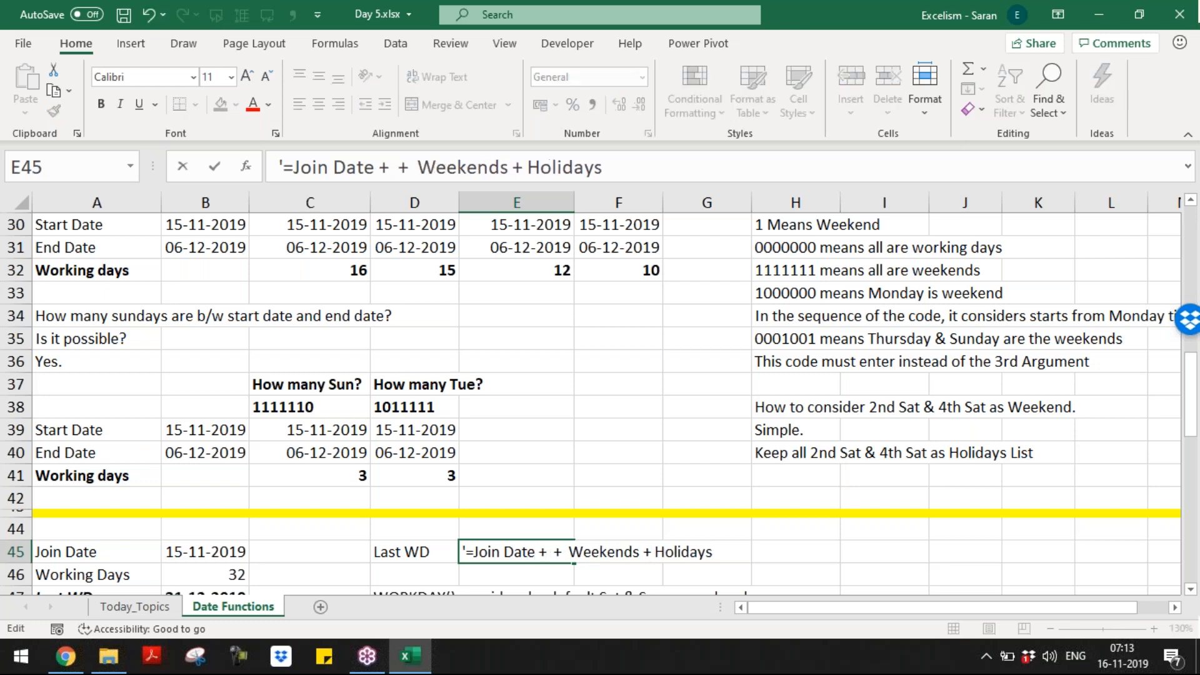
pyautogui.write('rkn')
pyautogui.press('BackSpace')
pyautogui.write('indays')
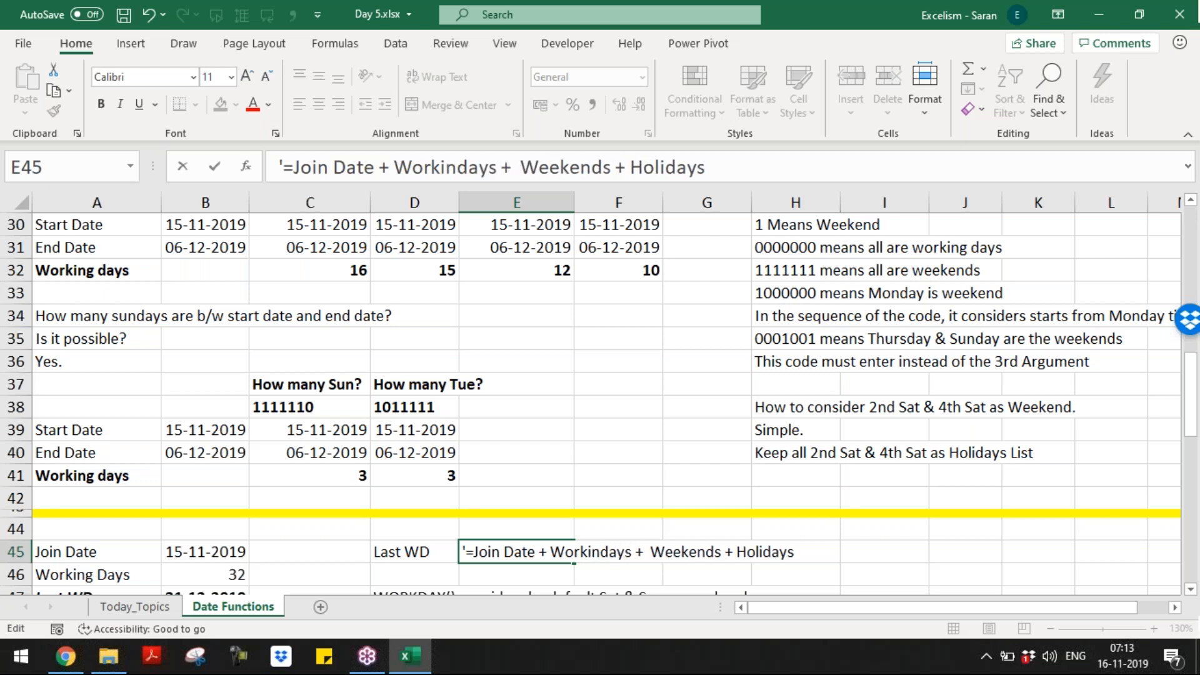
pyautogui.press('Return')
pyautogui.press('pagedown')
pyautogui.press('pagedown')
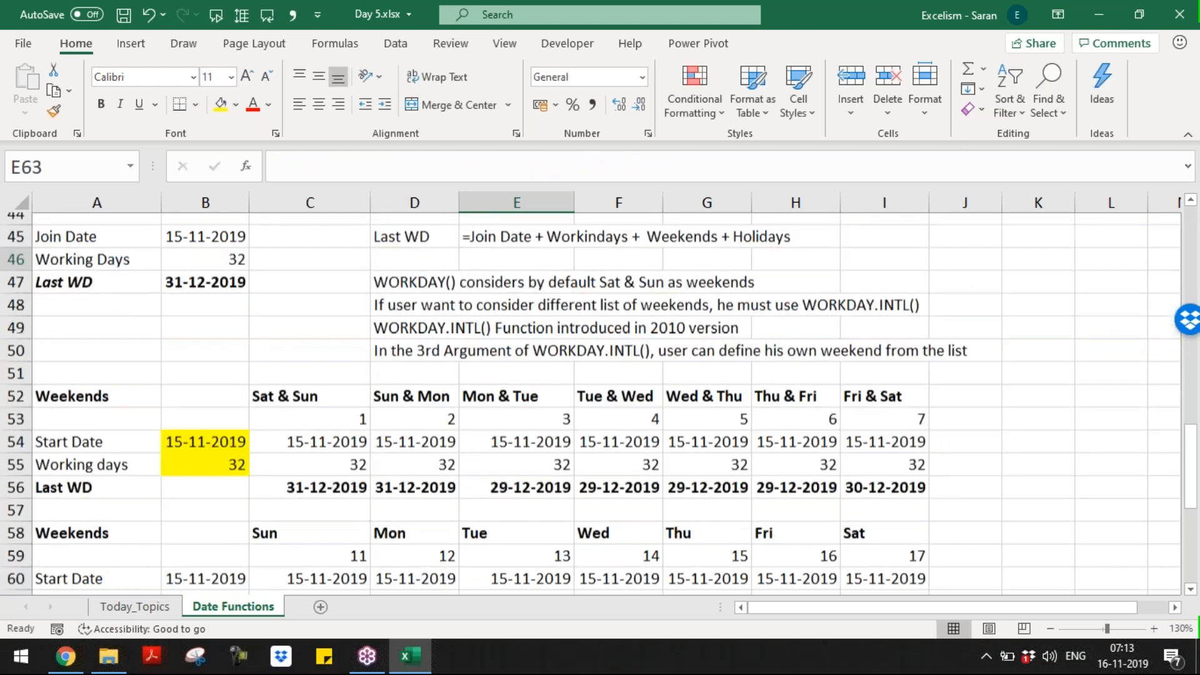
pyautogui.press('Left')
pyautogui.press('Left')
pyautogui.press('Left')
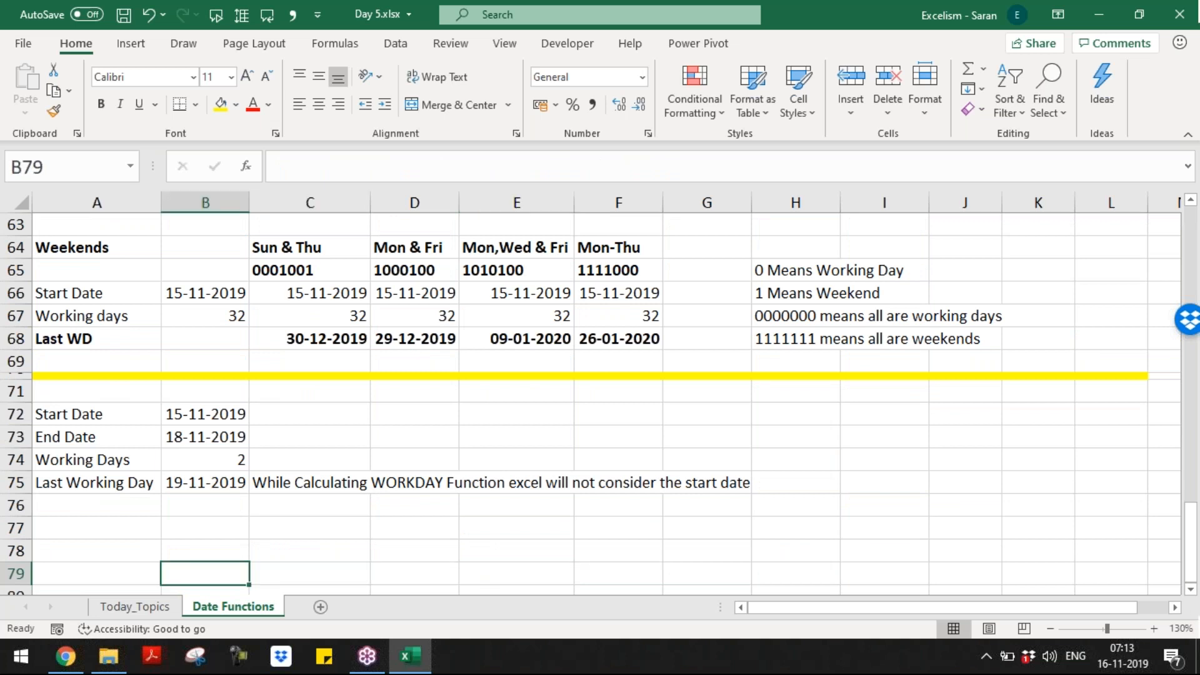
pyautogui.press('Up')
pyautogui.press('Up')
pyautogui.press('Up')
pyautogui.press('Up')
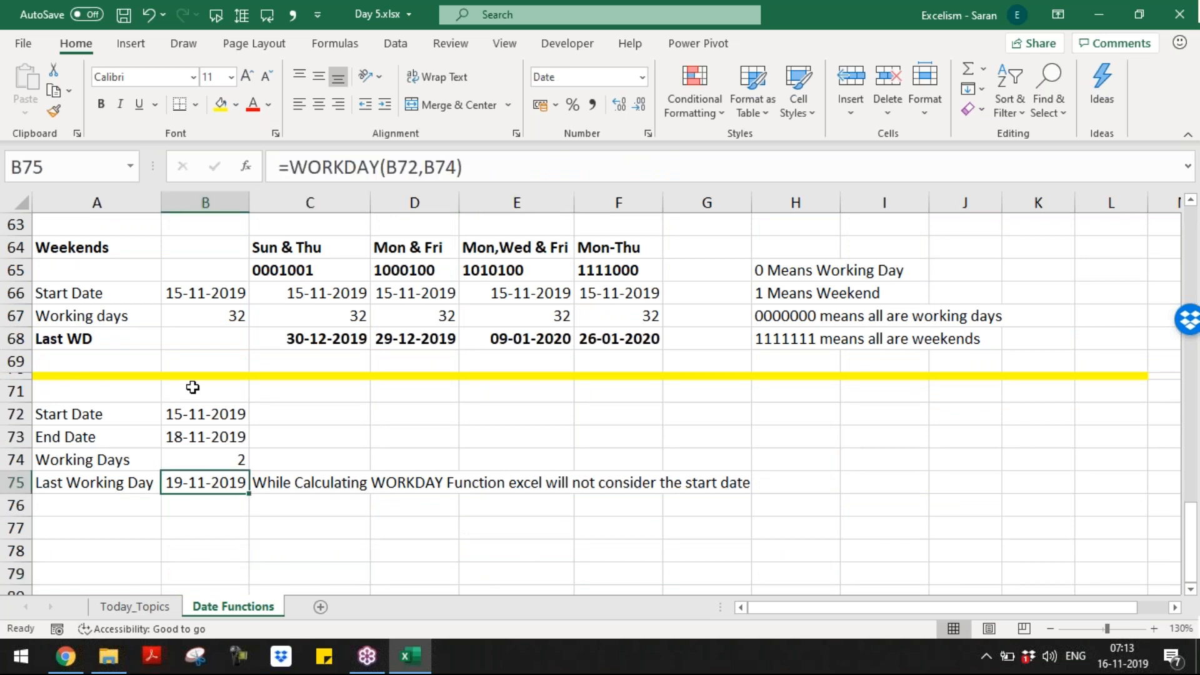
pyautogui.click(201, 414)
pyautogui.click(1122, 656)
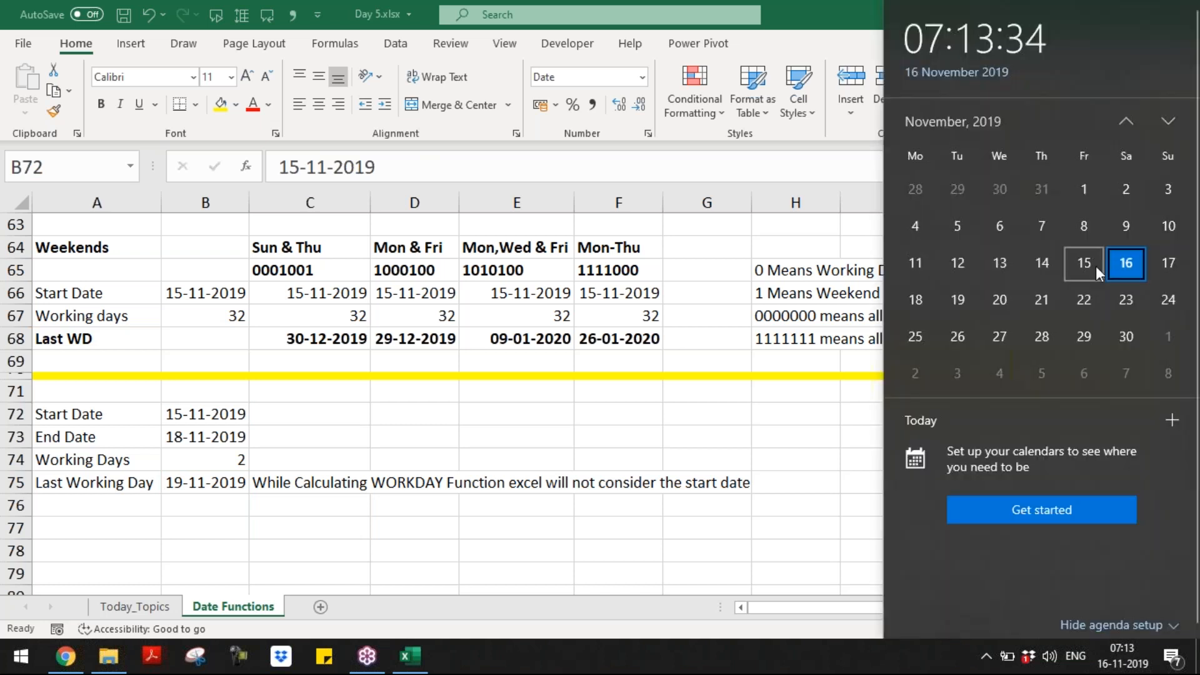
pyautogui.click(1094, 265)
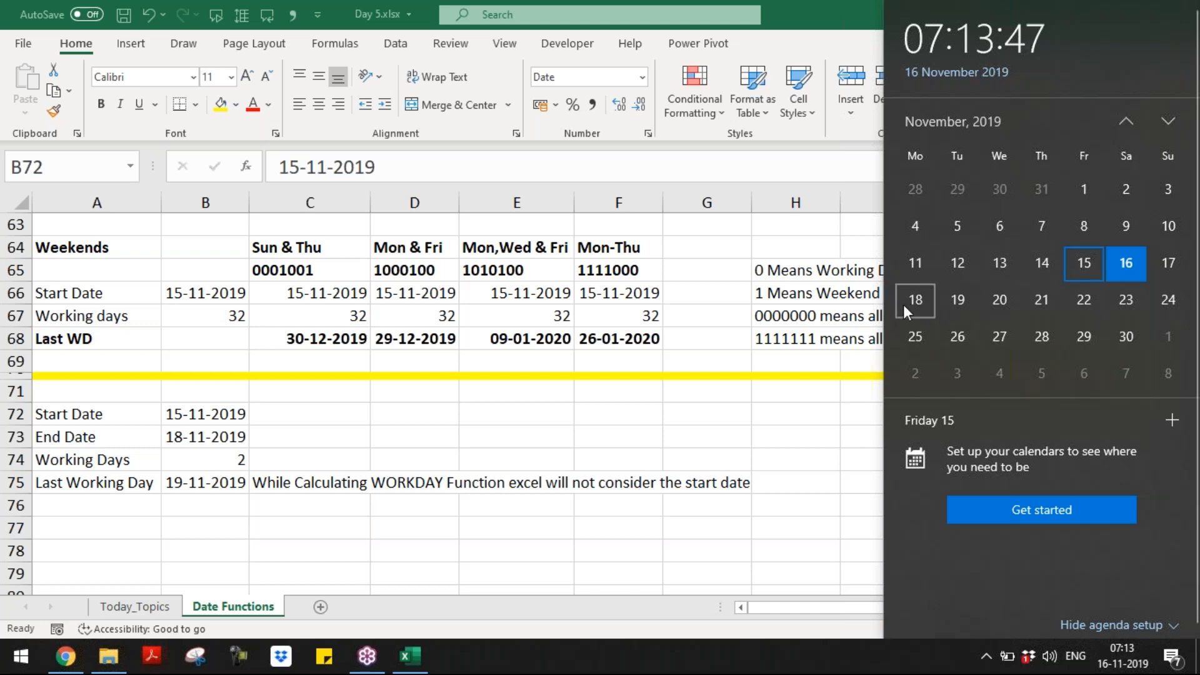
pyautogui.click(465, 430)
pyautogui.moveTo(240, 437); pyautogui.dragTo(237, 460)
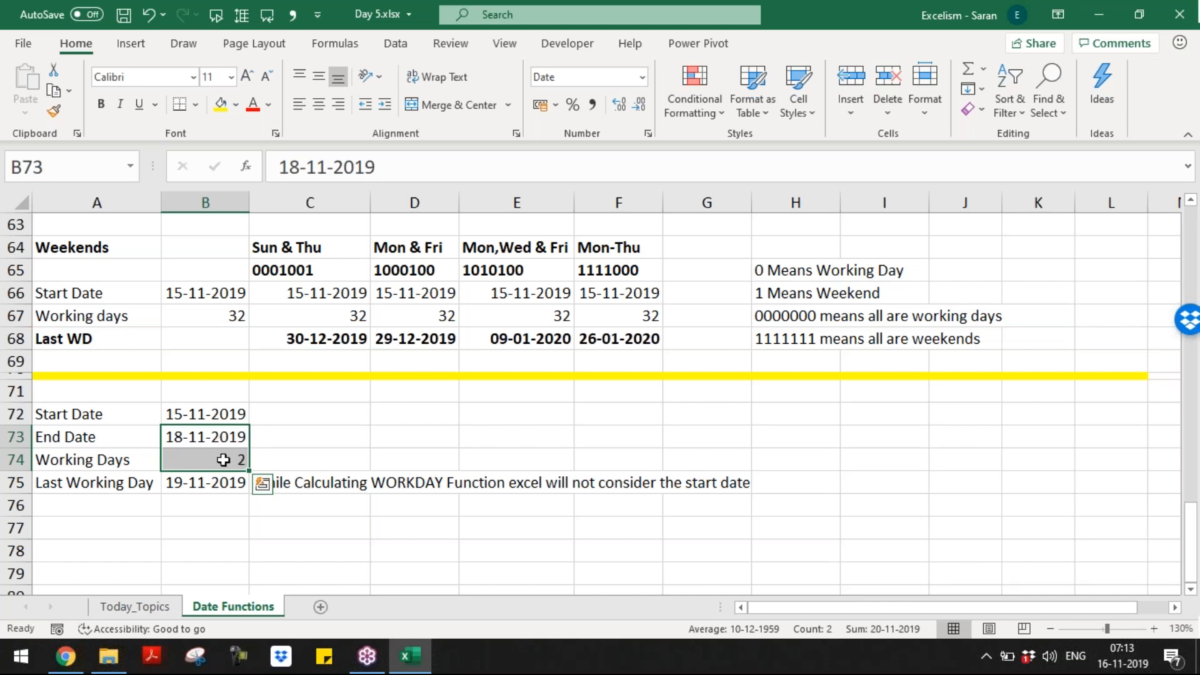
pyautogui.click(223, 460)
pyautogui.moveTo(220, 415); pyautogui.dragTo(219, 440)
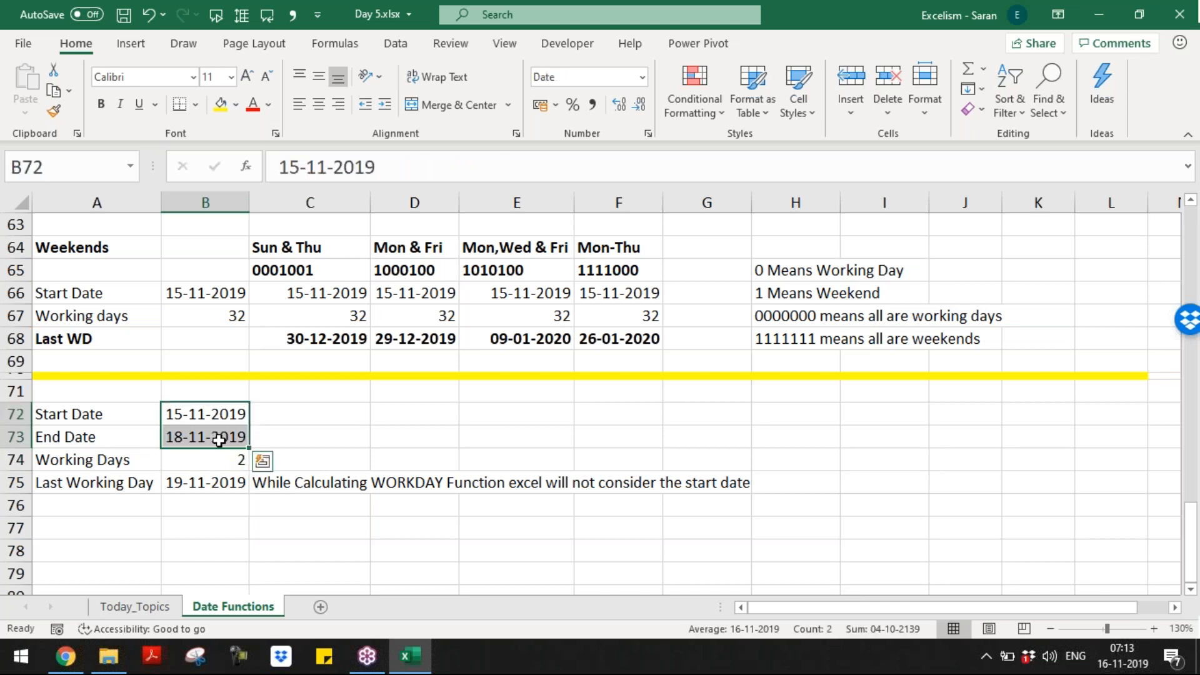
pyautogui.click(217, 476)
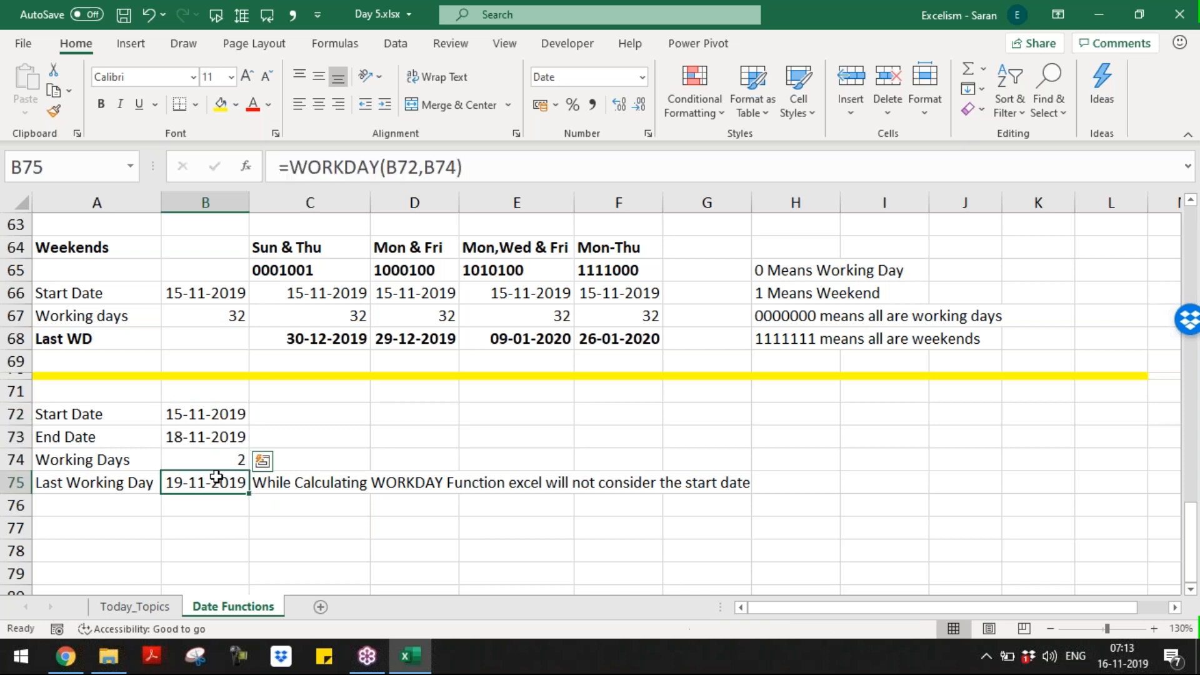
pyautogui.click(219, 420)
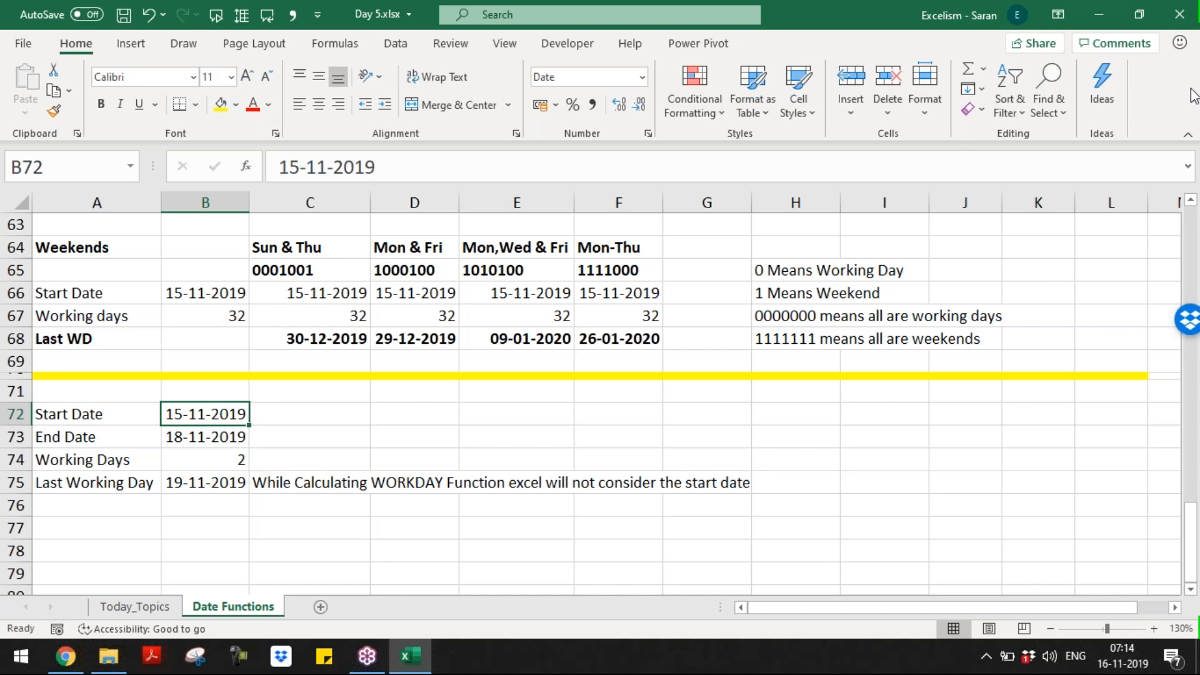
pyautogui.click(1183, 67)
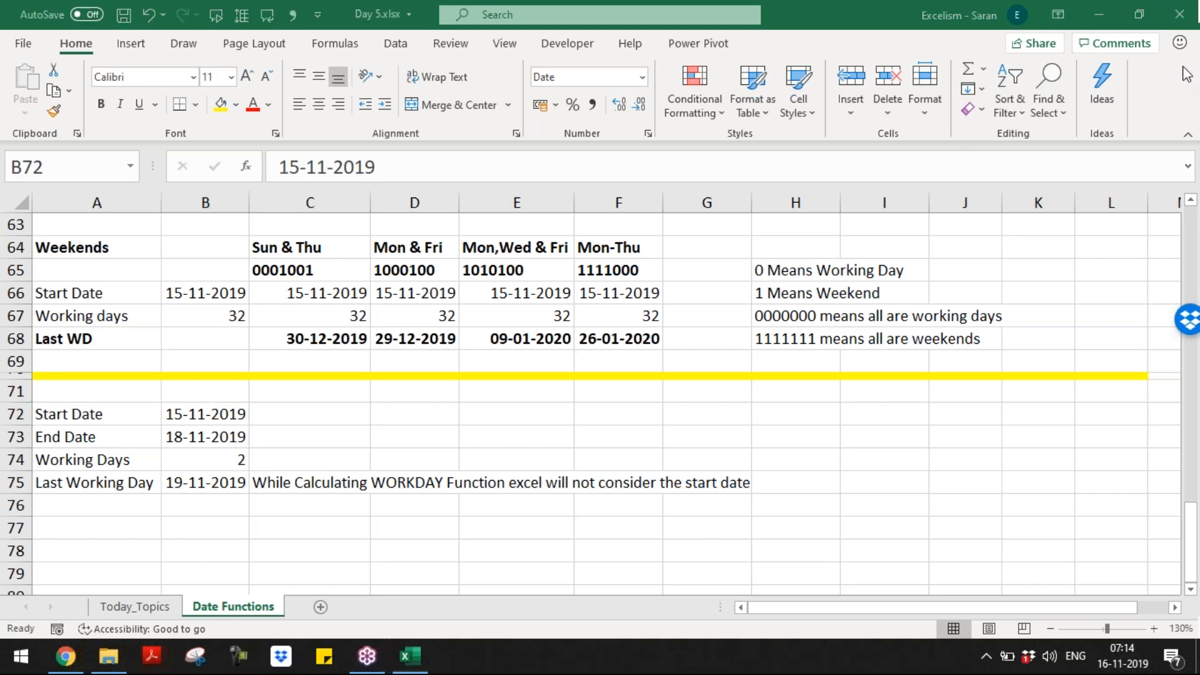
pyautogui.click(473, 451)
pyautogui.press('pageup')
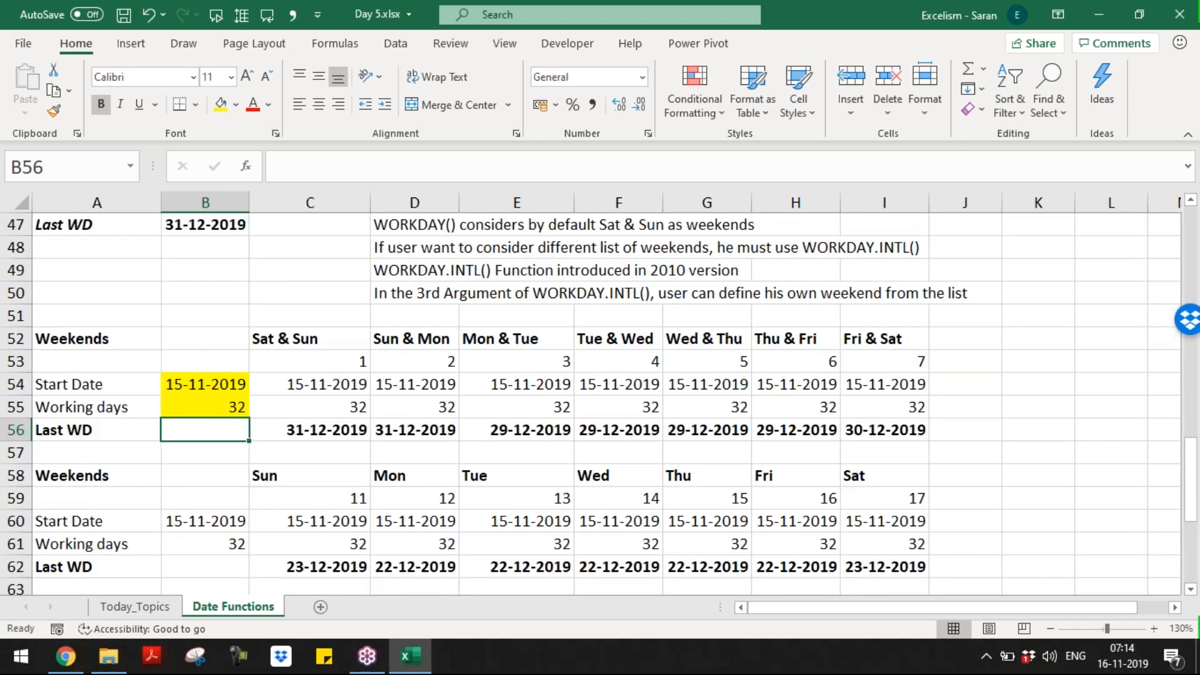
pyautogui.press('pageup')
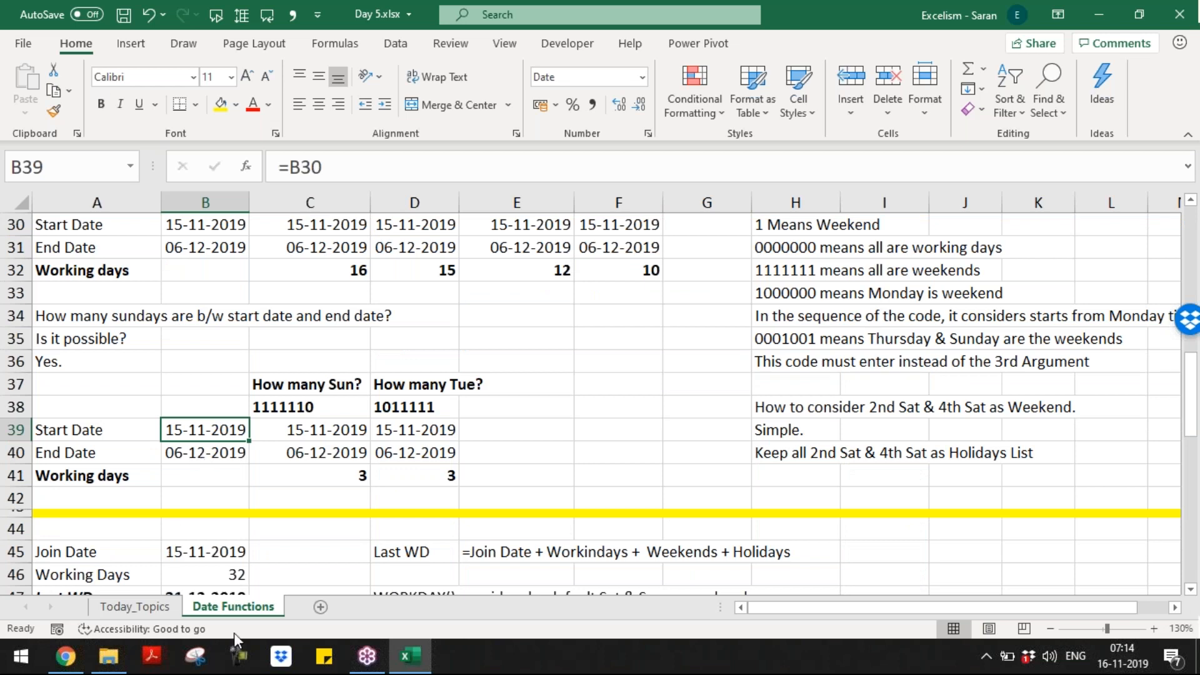
pyautogui.hotkey('ctrl', 'End')
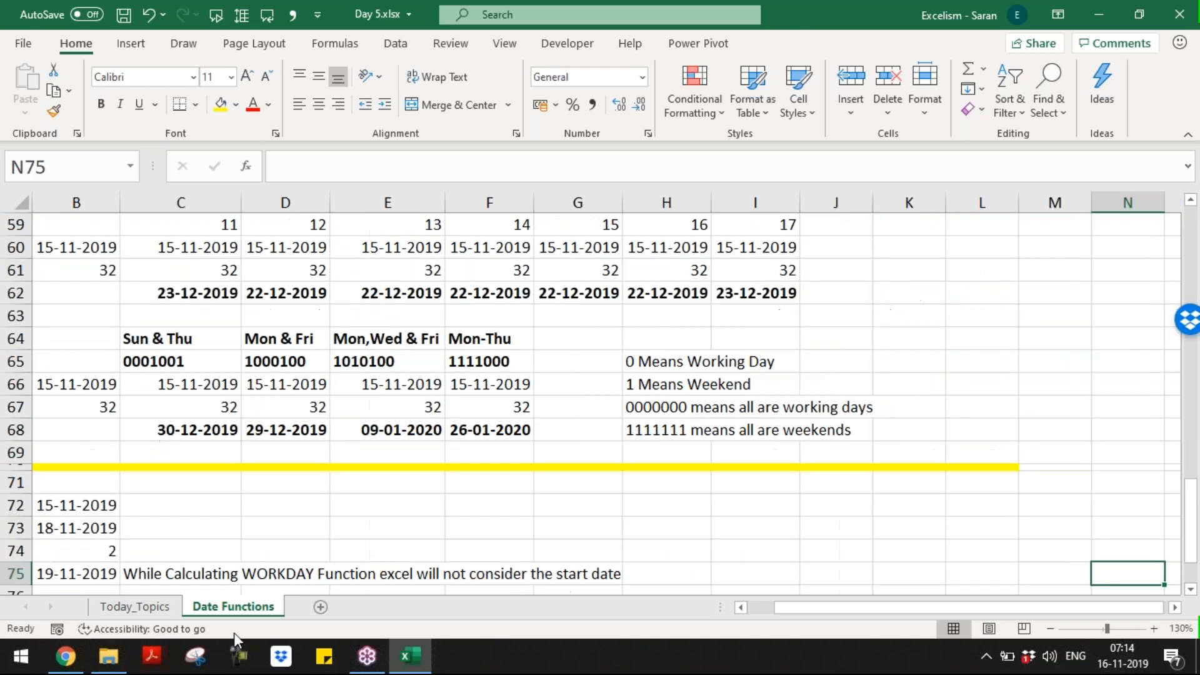
pyautogui.press('Home')
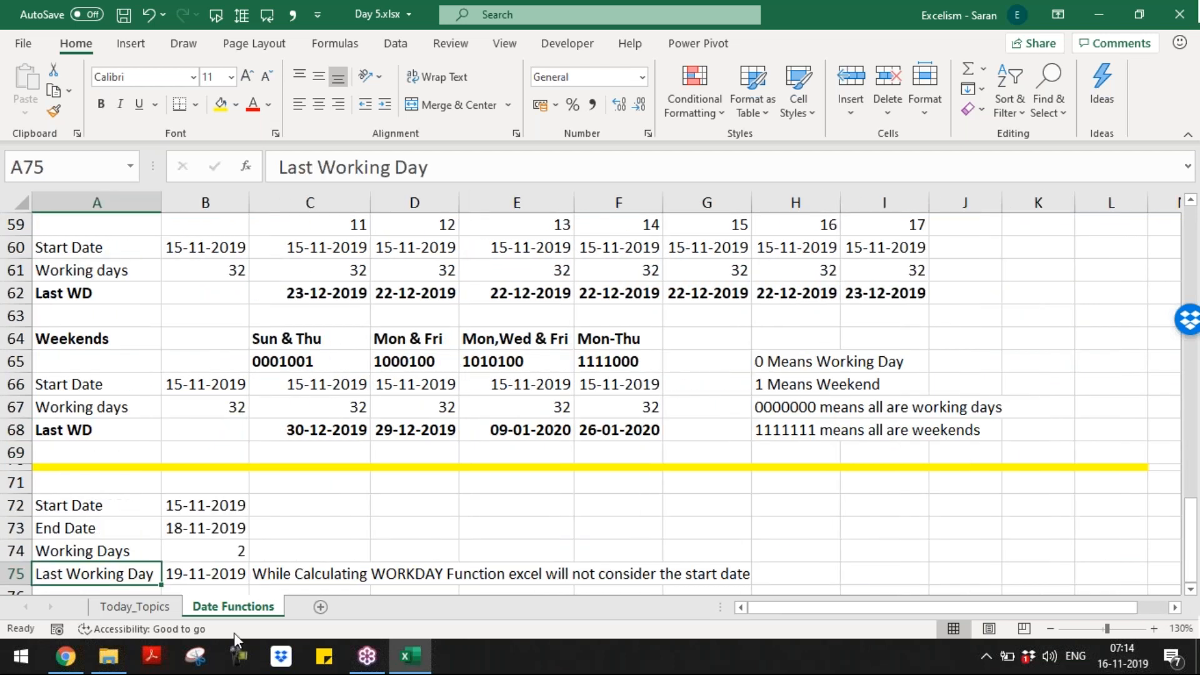
pyautogui.press('Down')
pyautogui.press('Down')
pyautogui.press('Down')
pyautogui.press('Up')
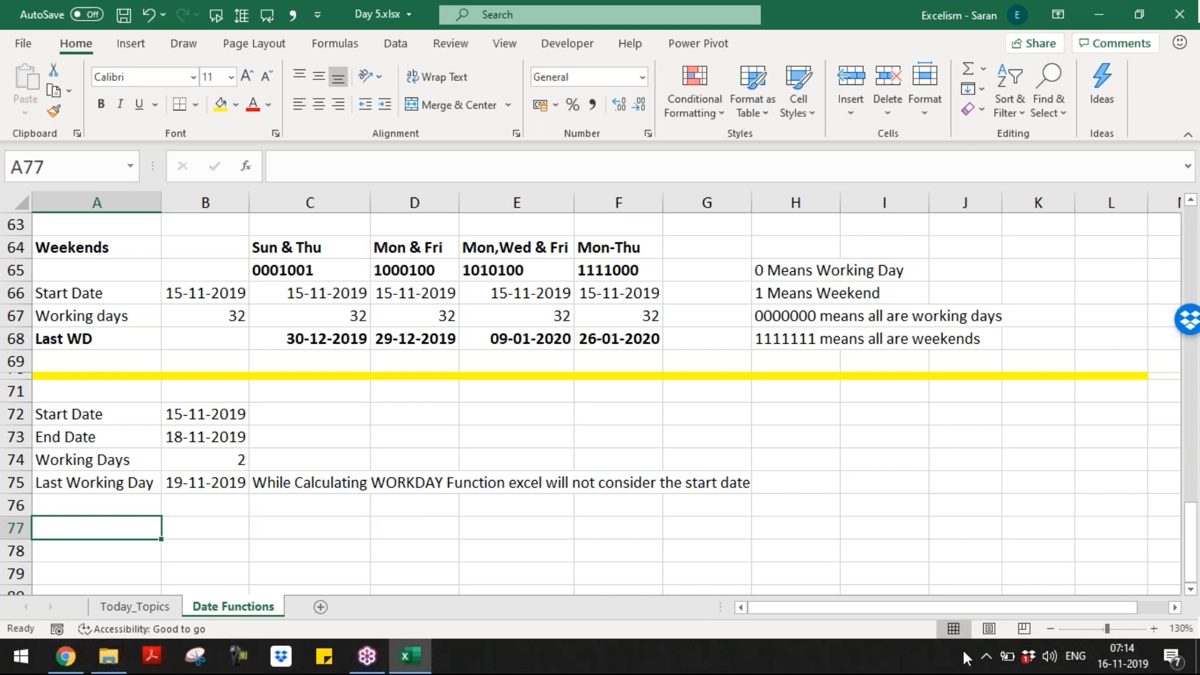
pyautogui.click(1186, 399)
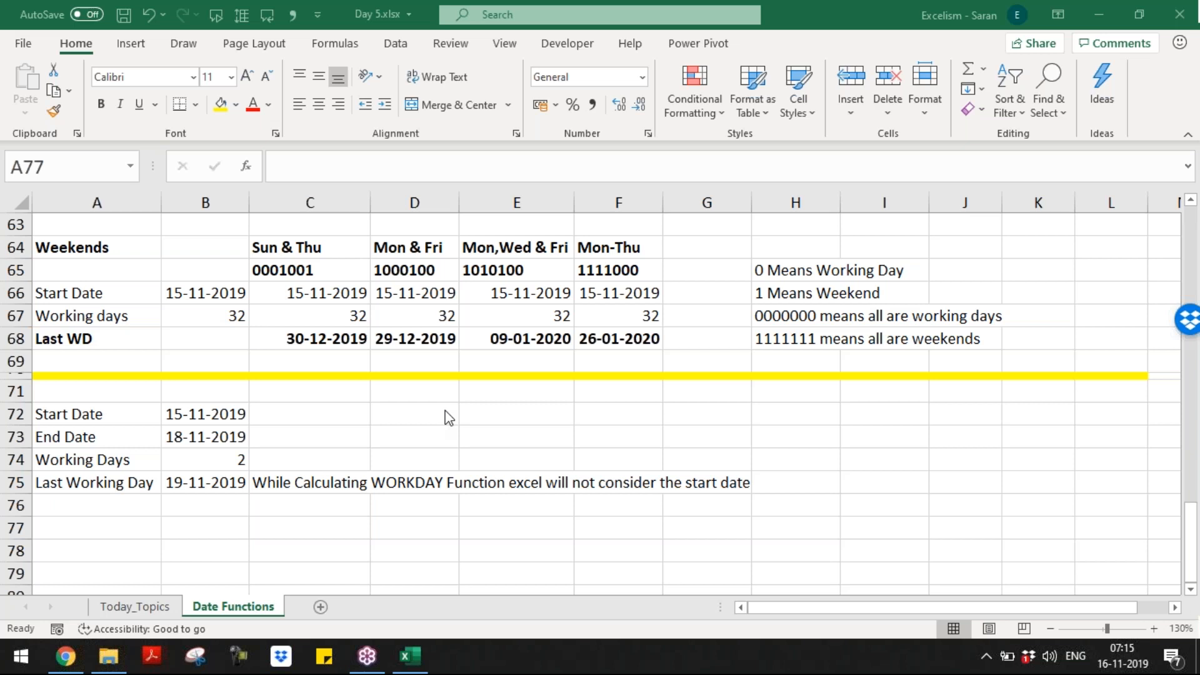
# Step: Shrink row 77 to a thin strip and fill A77:L77 yellow as a divider
pyautogui.click(193, 467)
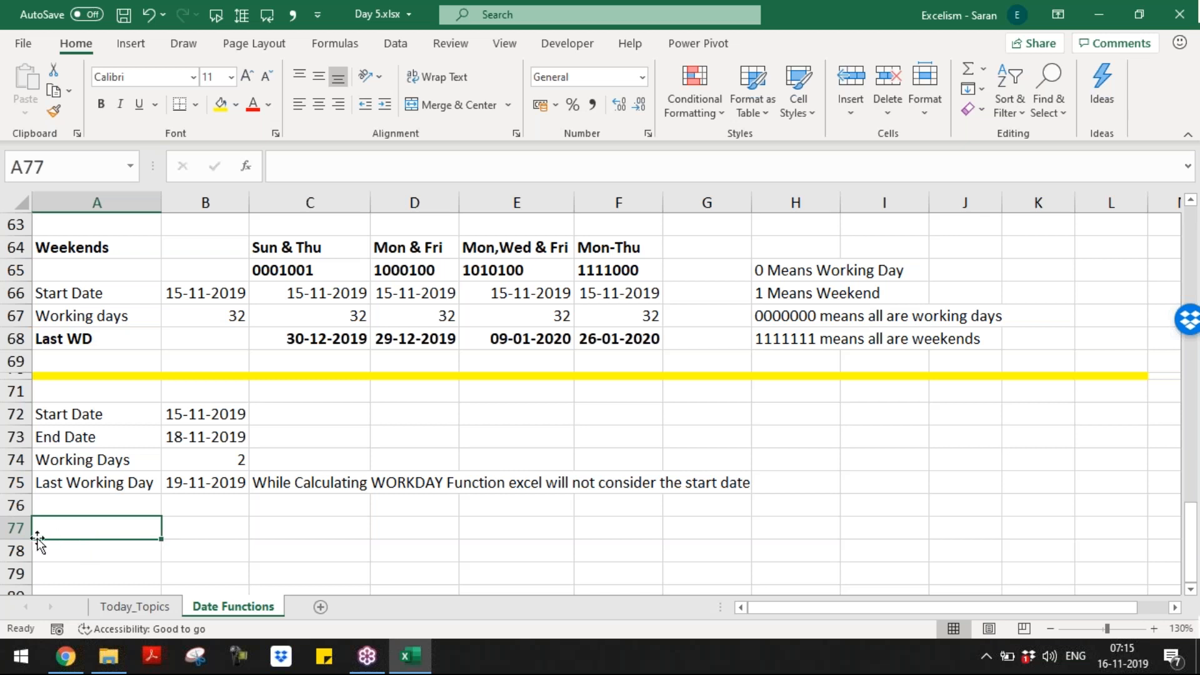
pyautogui.moveTo(16, 538); pyautogui.dragTo(16, 523)
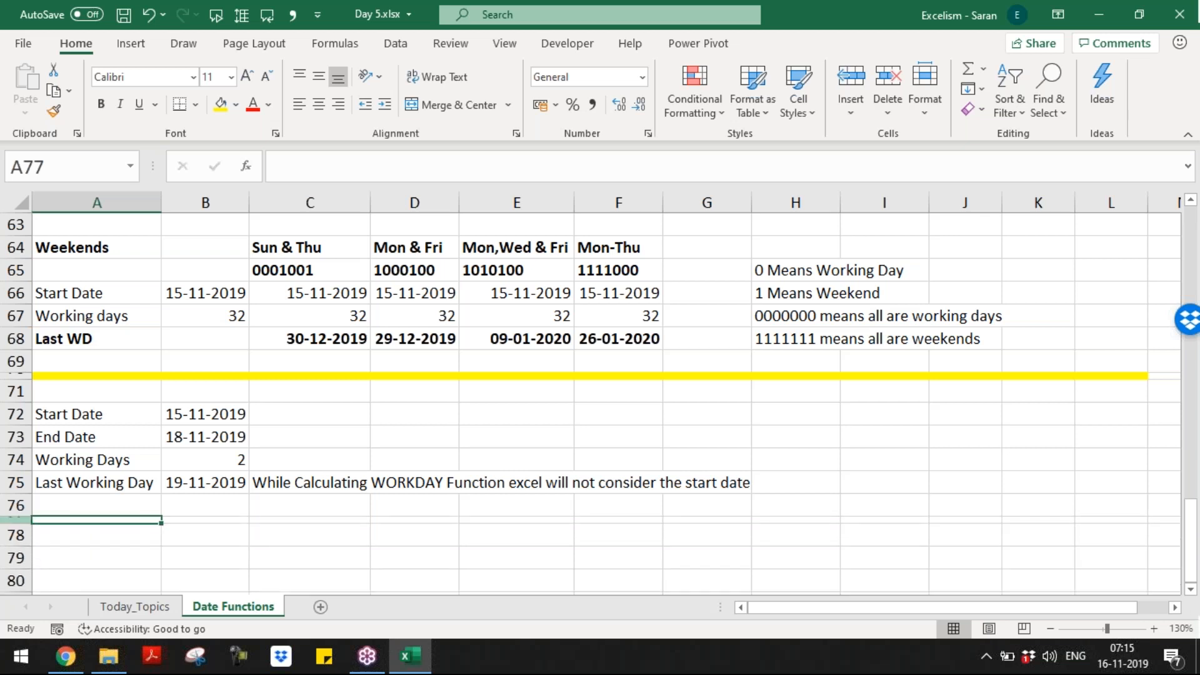
pyautogui.hotkey('shift', 'Right')
pyautogui.hotkey('shift', 'Right')
pyautogui.hotkey('shift', 'Right')
pyautogui.hotkey('shift', 'Right')
pyautogui.hotkey('shift', 'Right')
pyautogui.hotkey('shift', 'Right')
pyautogui.hotkey('shift', 'Right')
pyautogui.hotkey('shift', 'Right')
pyautogui.hotkey('shift', 'Right')
pyautogui.hotkey('shift', 'Right')
pyautogui.hotkey('shift', 'Right')
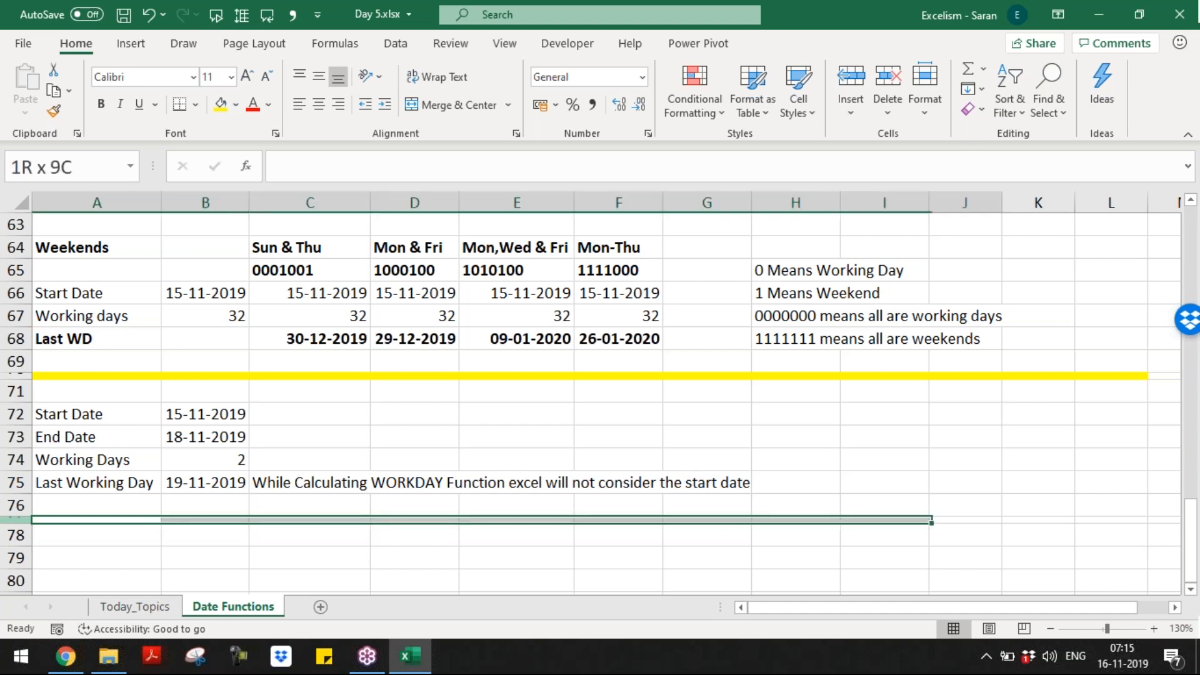
pyautogui.hotkey('shift', 'Right')
pyautogui.hotkey('shift', 'Left')
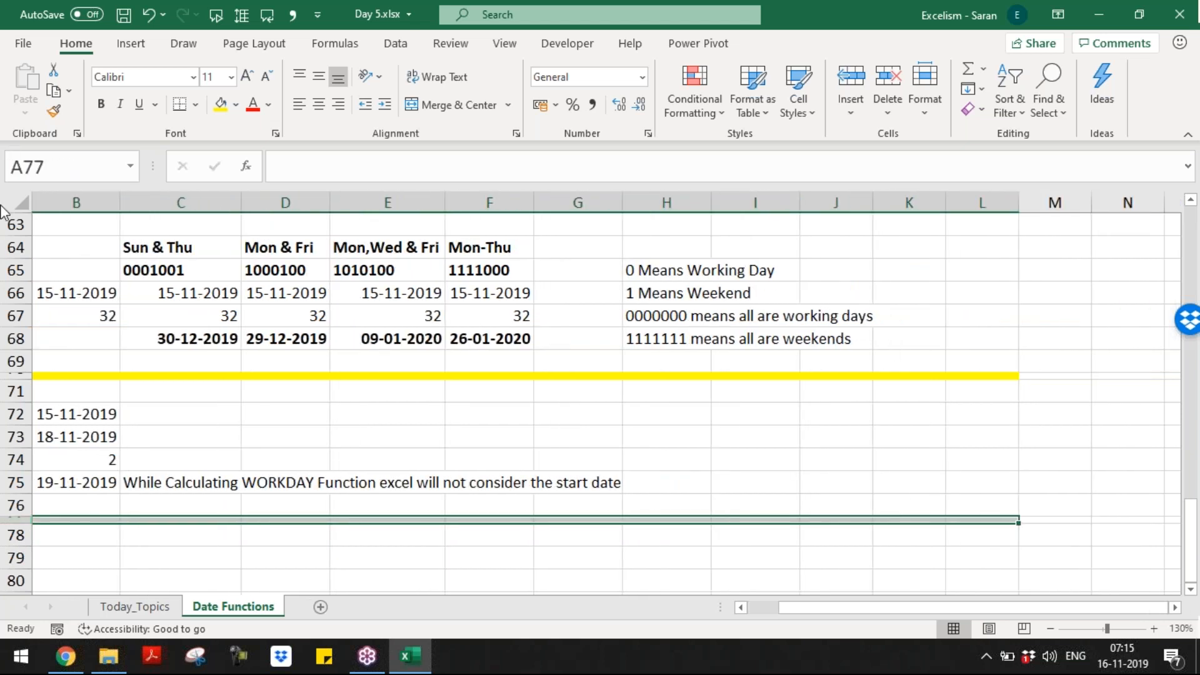
pyautogui.click(220, 104)
pyautogui.press('Home')
pyautogui.press('Down')
pyautogui.press('Down')
pyautogui.press('Down')
pyautogui.press('Down')
pyautogui.press('Down')
pyautogui.press('Down')
pyautogui.press('Down')
pyautogui.press('Down')
pyautogui.press('Down')
pyautogui.press('Down')
pyautogui.press('Down')
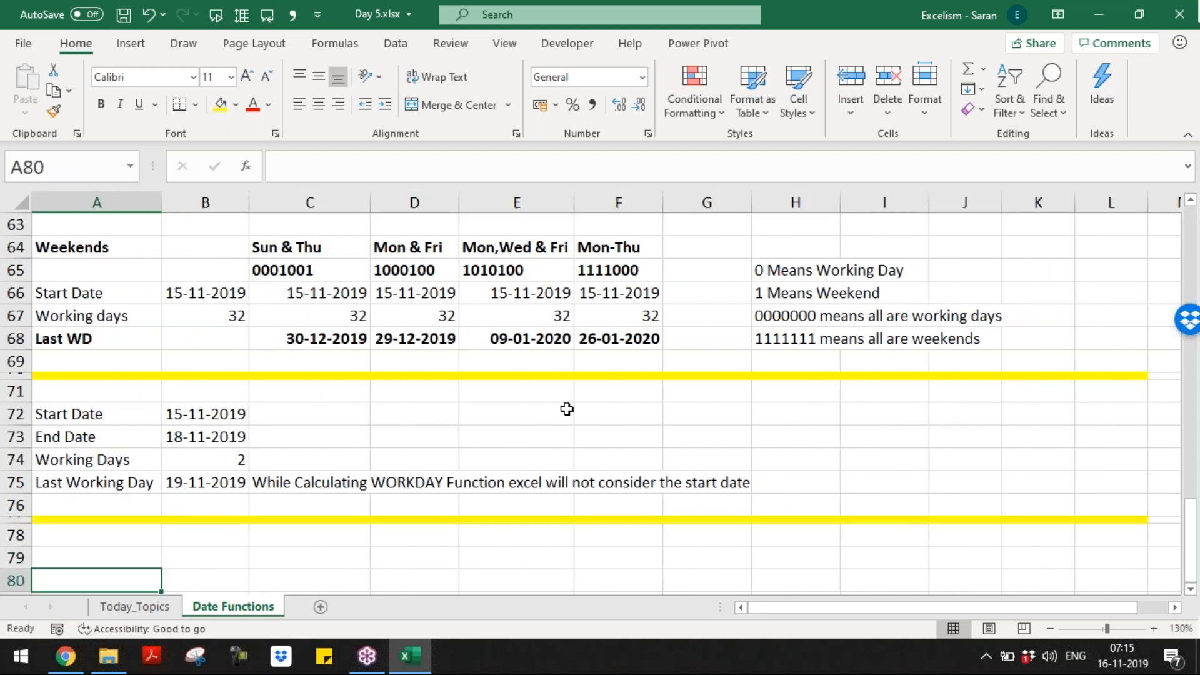
pyautogui.scroll(-1, 567, 408)
pyautogui.press('Up')
pyautogui.press('Up')
pyautogui.press('Up')
pyautogui.press('Up')
pyautogui.press('Up')
pyautogui.press('Up')
pyautogui.press('Up')
pyautogui.press('Up')
pyautogui.press('Up')
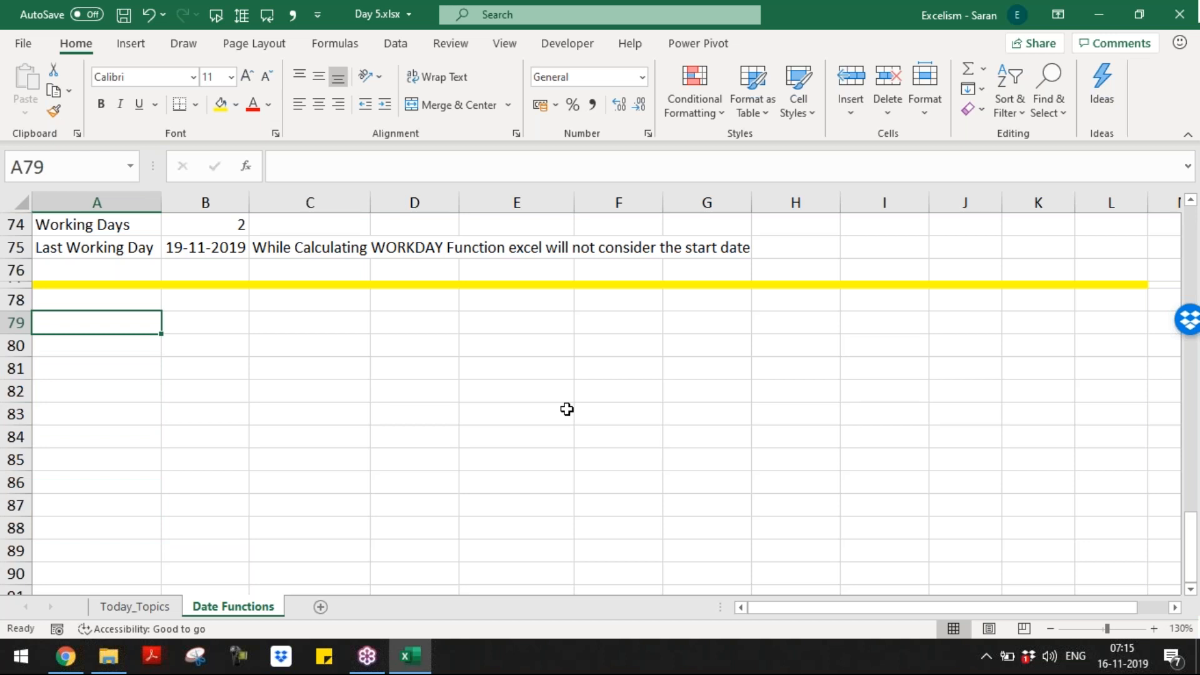
# Step: Enter Name India, DOB 15/08/1947 and Today =TODAY() in A79:B81
pyautogui.write('Name')
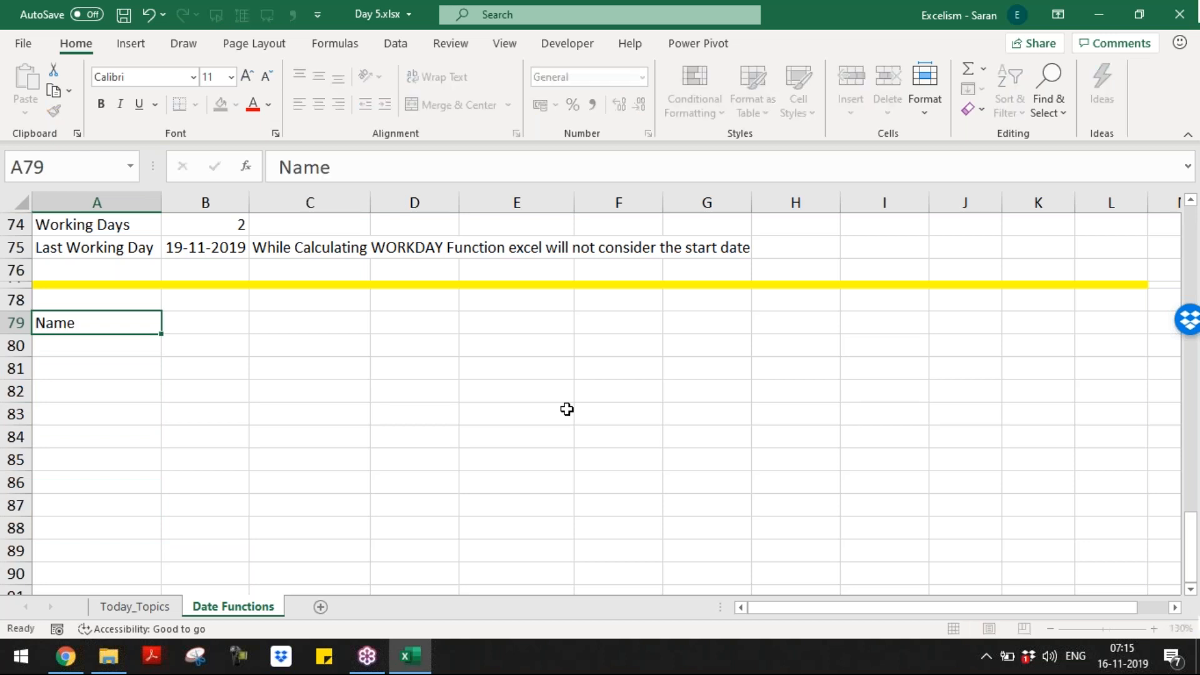
pyautogui.press('Tab')
pyautogui.write('India')
pyautogui.press('Return')
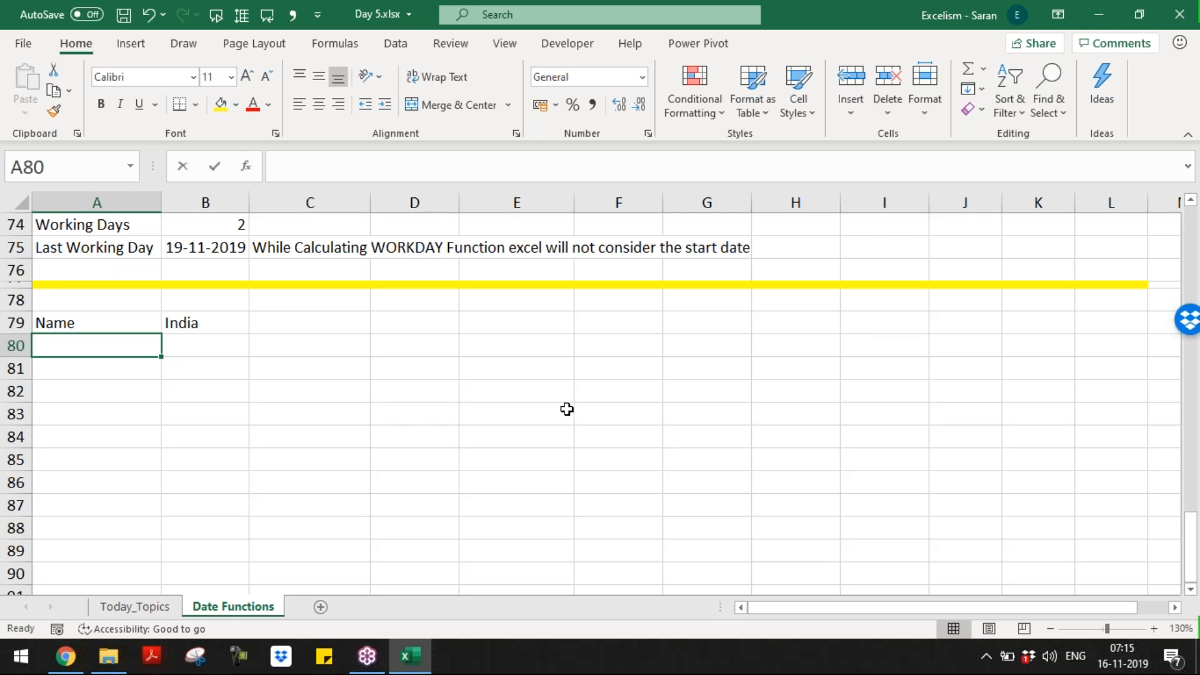
pyautogui.write('DOB')
pyautogui.press('Tab')
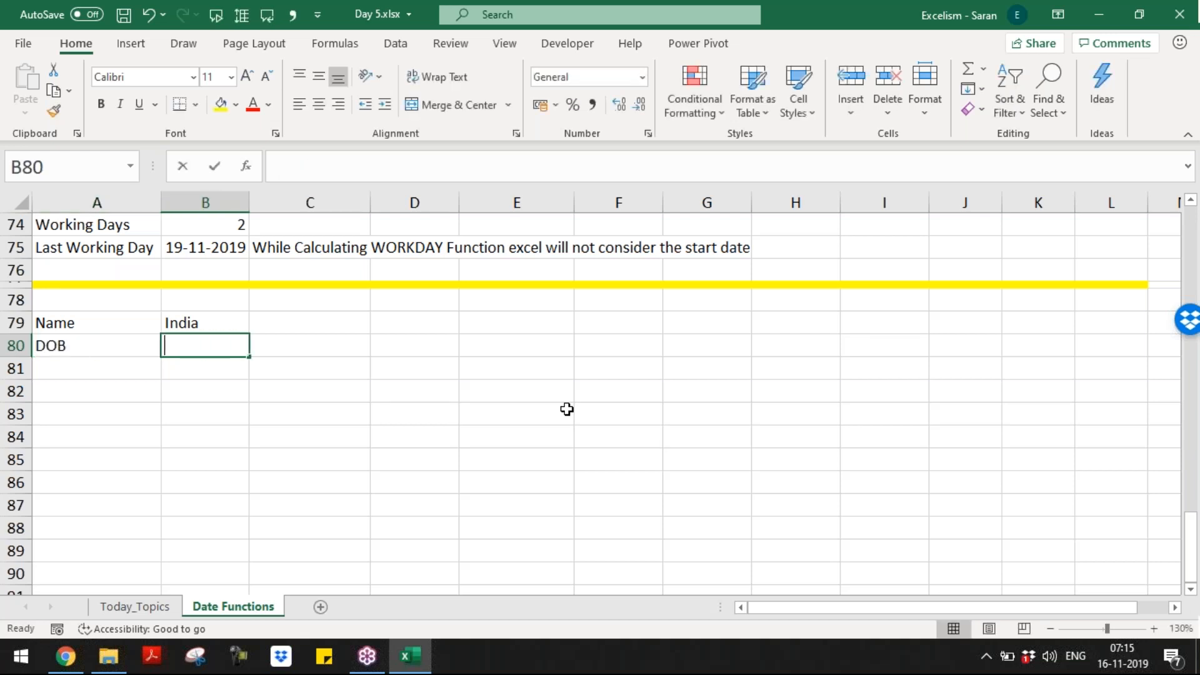
pyautogui.write('15/08/1947')
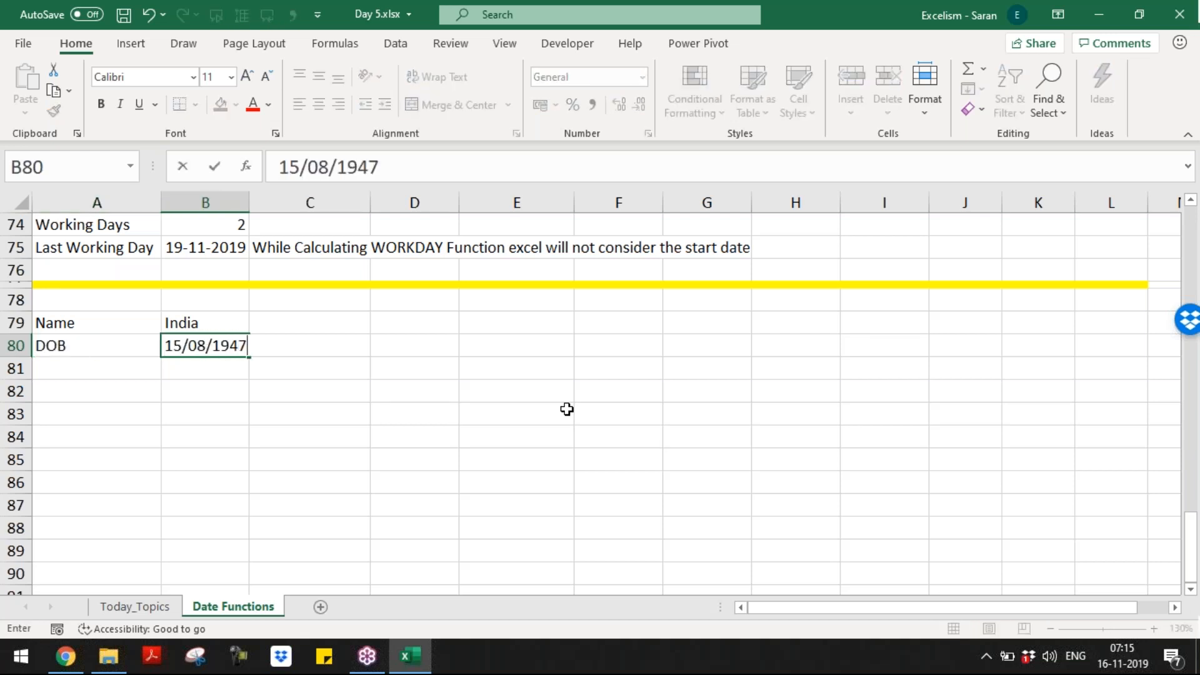
pyautogui.press('Return')
pyautogui.write('Today')
pyautogui.press('Tab')
pyautogui.write('=')
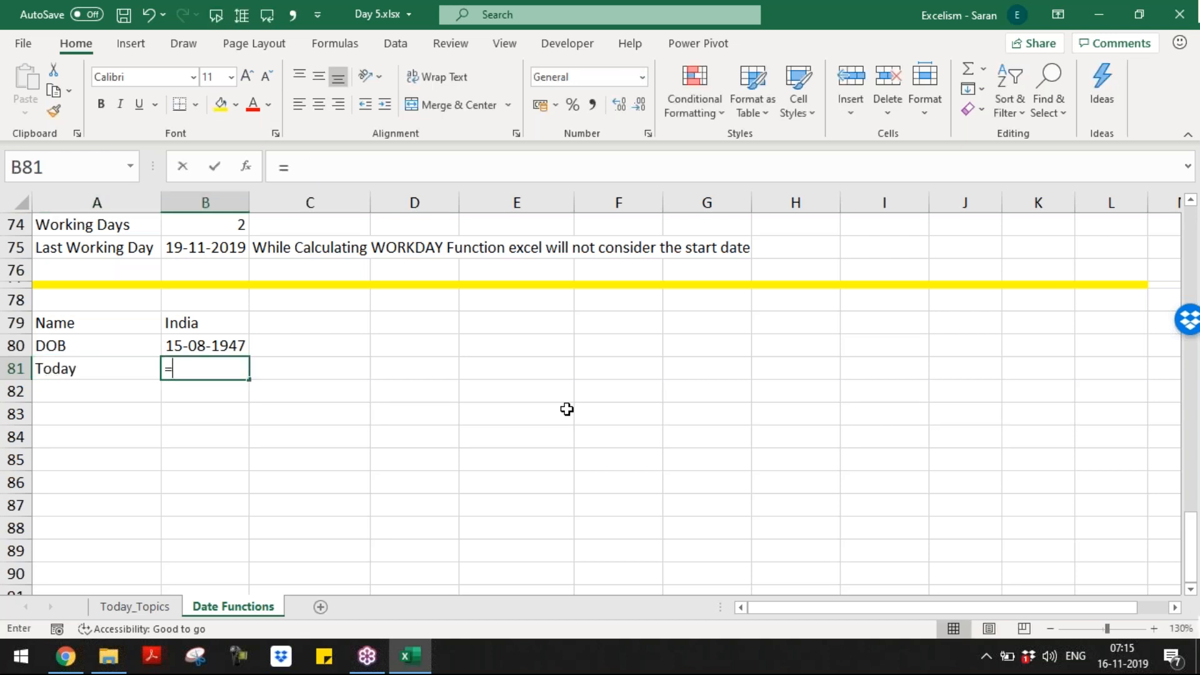
pyautogui.write('to')
pyautogui.press('Tab')
pyautogui.press('Return')
pyautogui.press('Return')
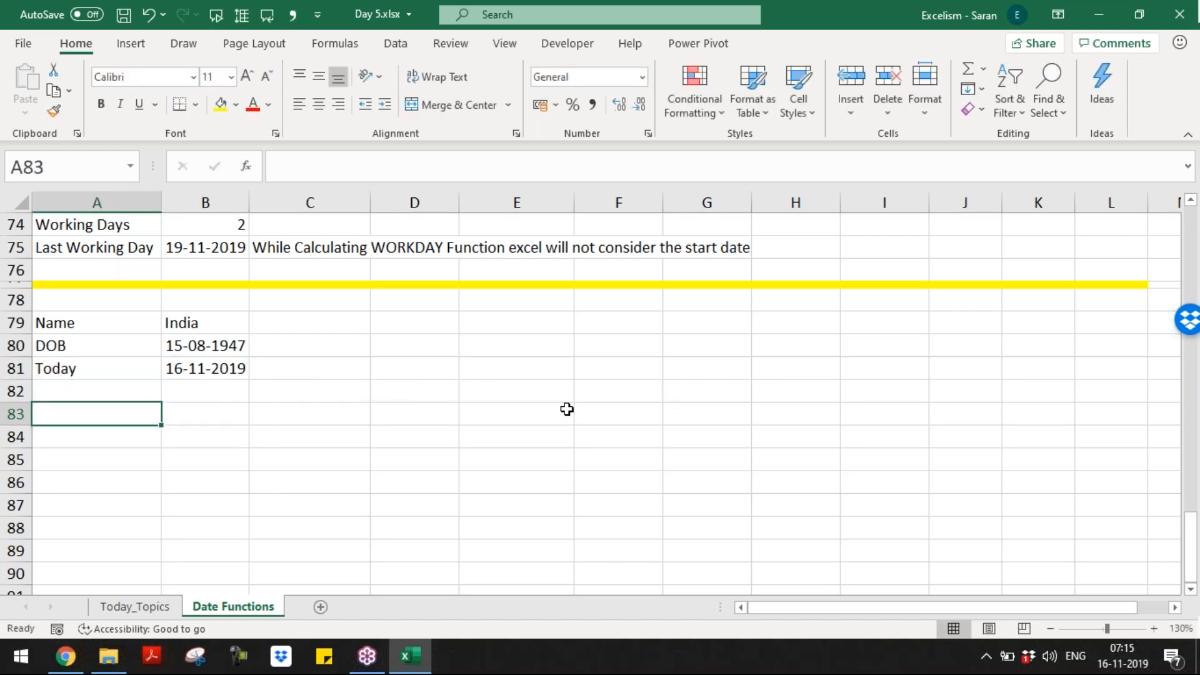
# Step: Add a Years label in A83 and start typing =DATEDIF( beside it in B83
pyautogui.write('Years')
pyautogui.press('Tab')
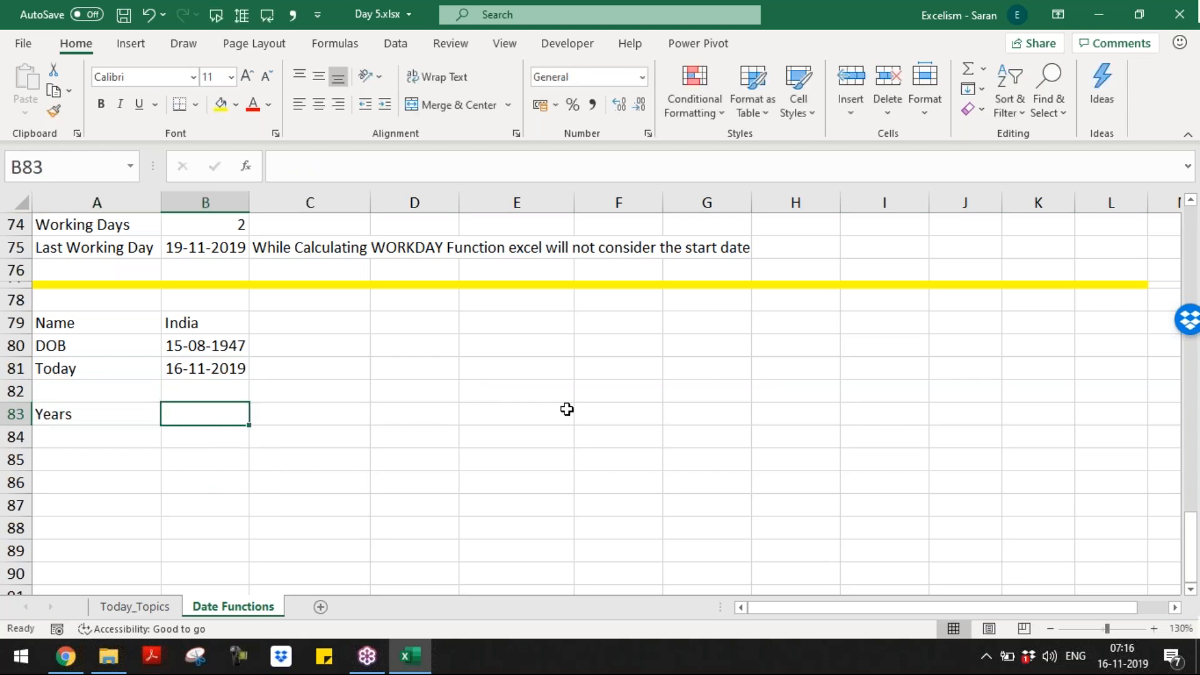
pyautogui.press('Up')
pyautogui.press('Up')
pyautogui.press('Up')
pyautogui.press('Up')
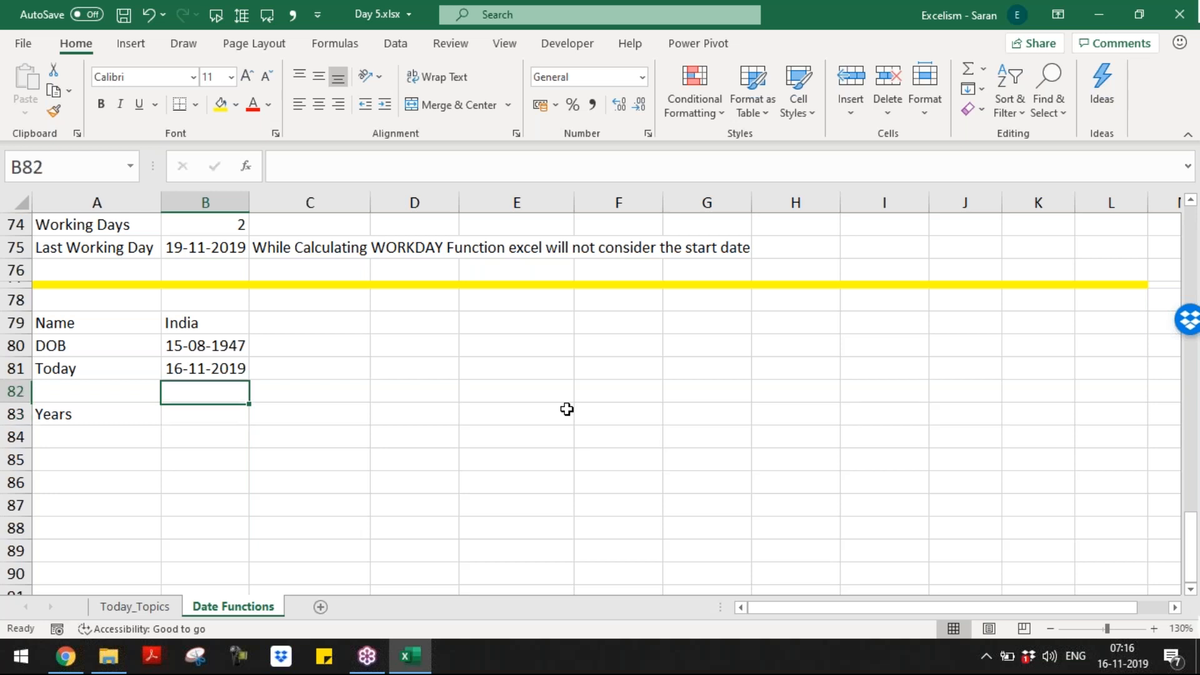
pyautogui.press('Left')
pyautogui.press('Down')
pyautogui.press('Down')
pyautogui.press('Down')
pyautogui.press('Down')
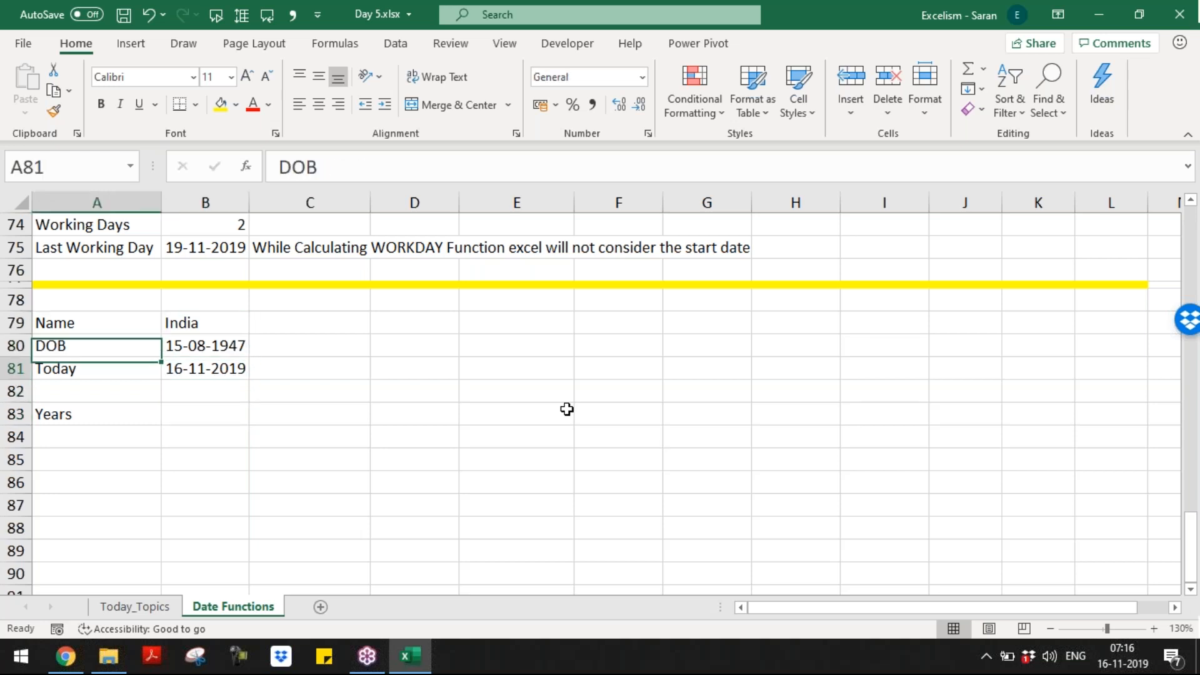
pyautogui.press('Right')
pyautogui.write('=')
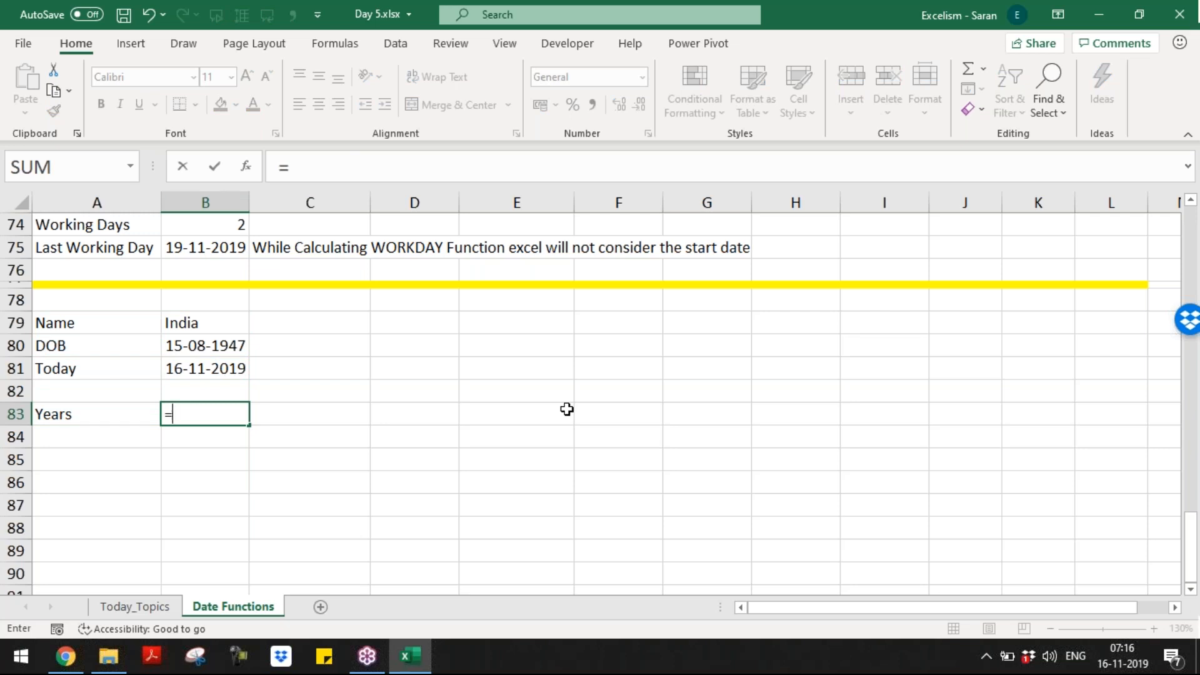
pyautogui.write('DATEDIF')
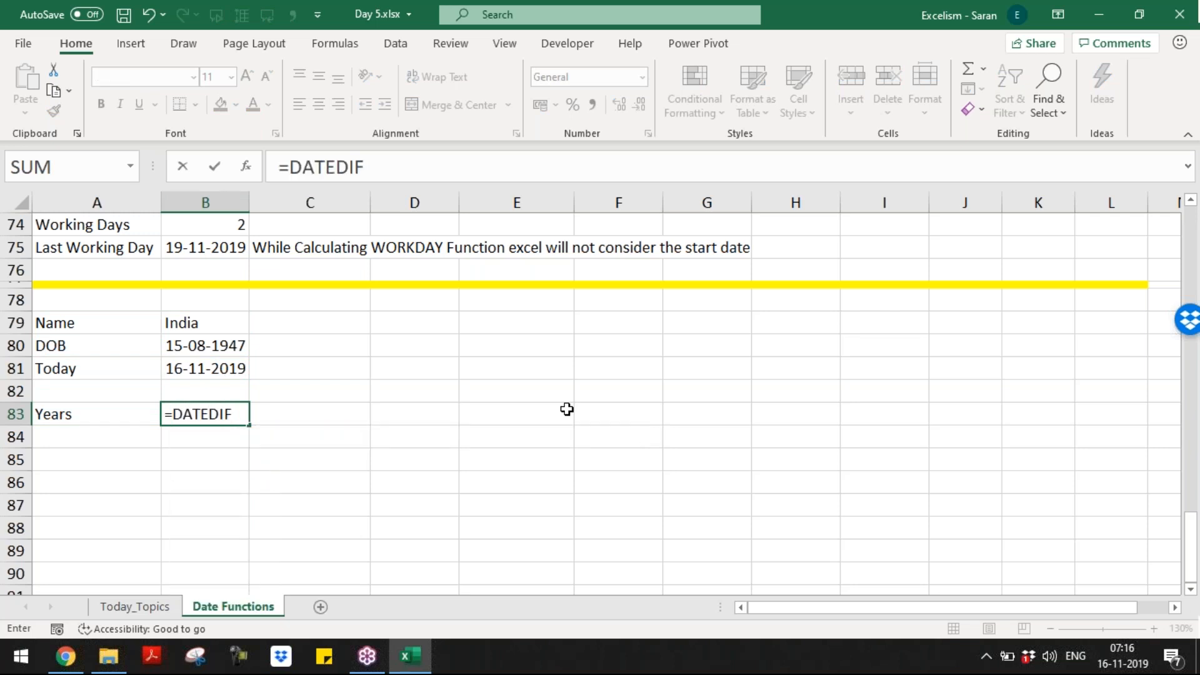
pyautogui.write('(')
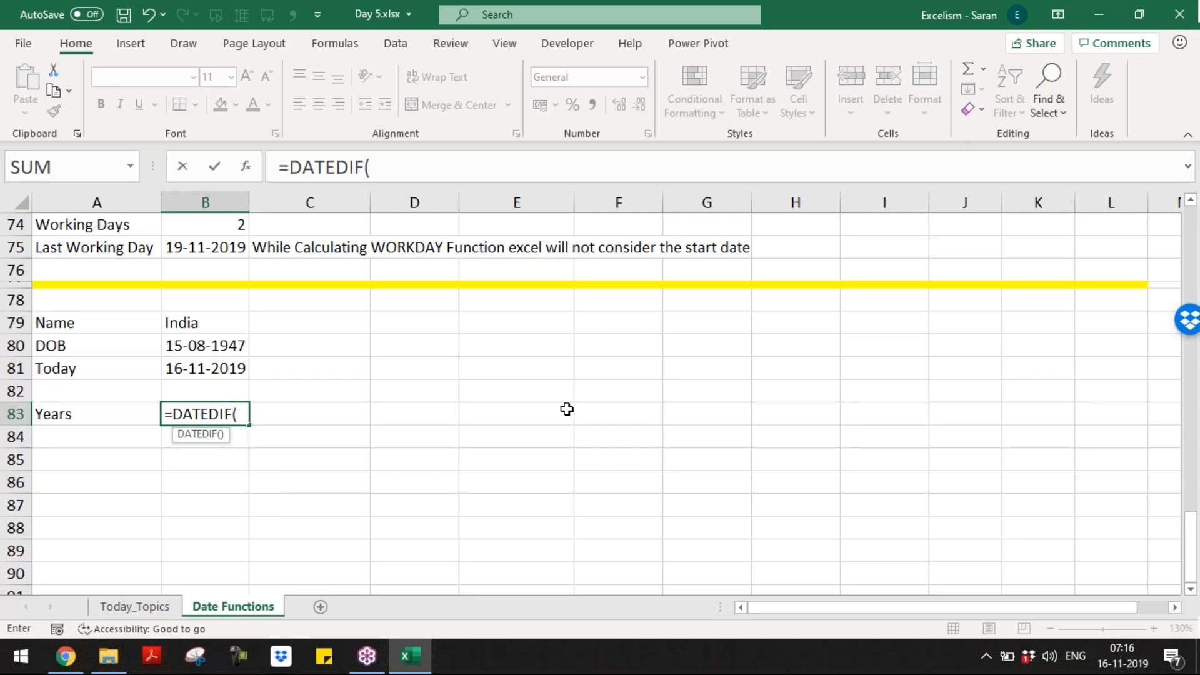
# Step: Finish B83 so it holds =DATEDIF() as text rather than a working formula
pyautogui.press('BackSpace')
pyautogui.press('BackSpace')
pyautogui.press('BackSpace')
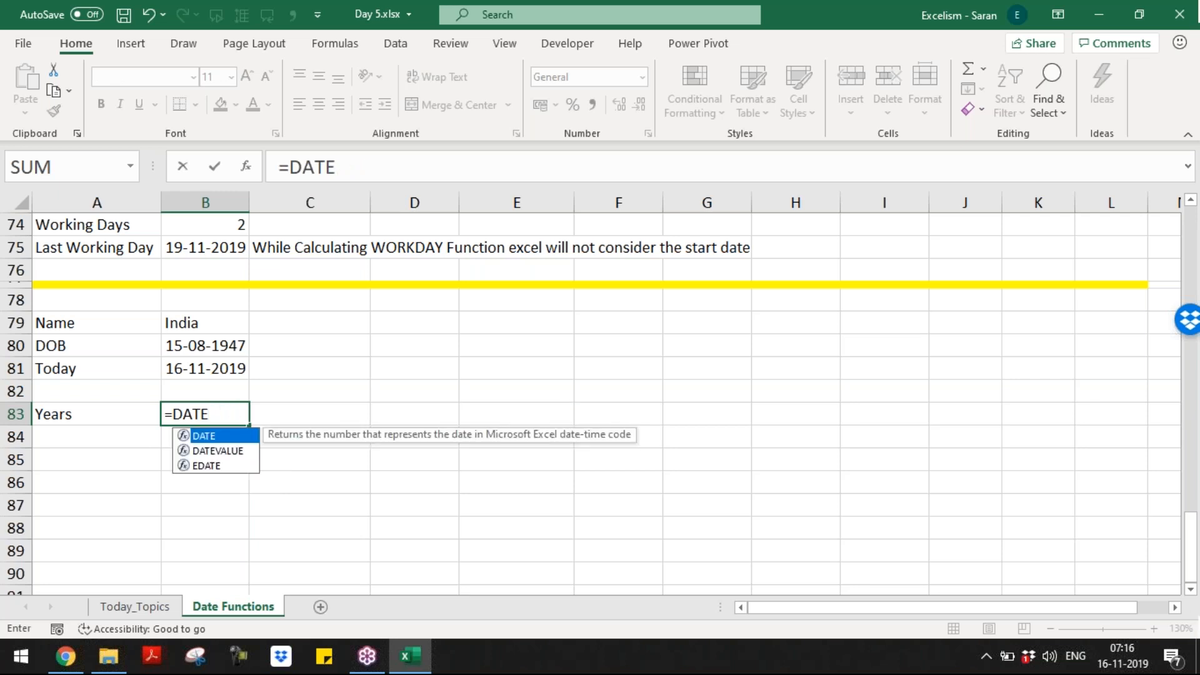
pyautogui.write('D')
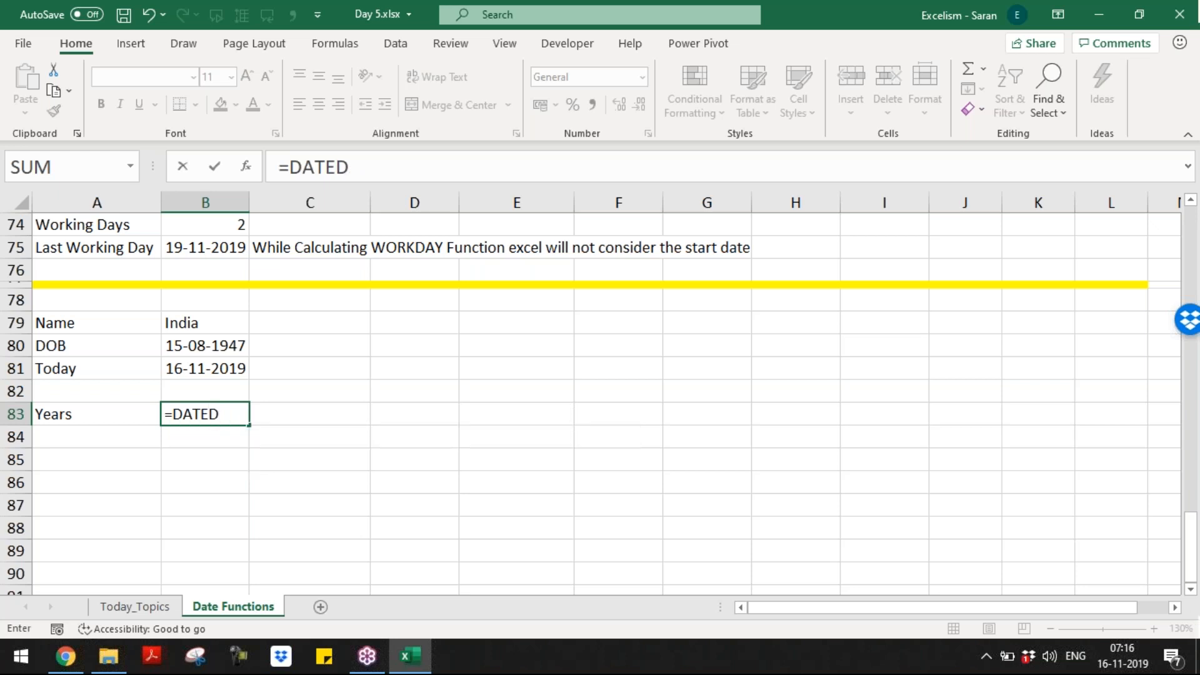
pyautogui.write('IF()')
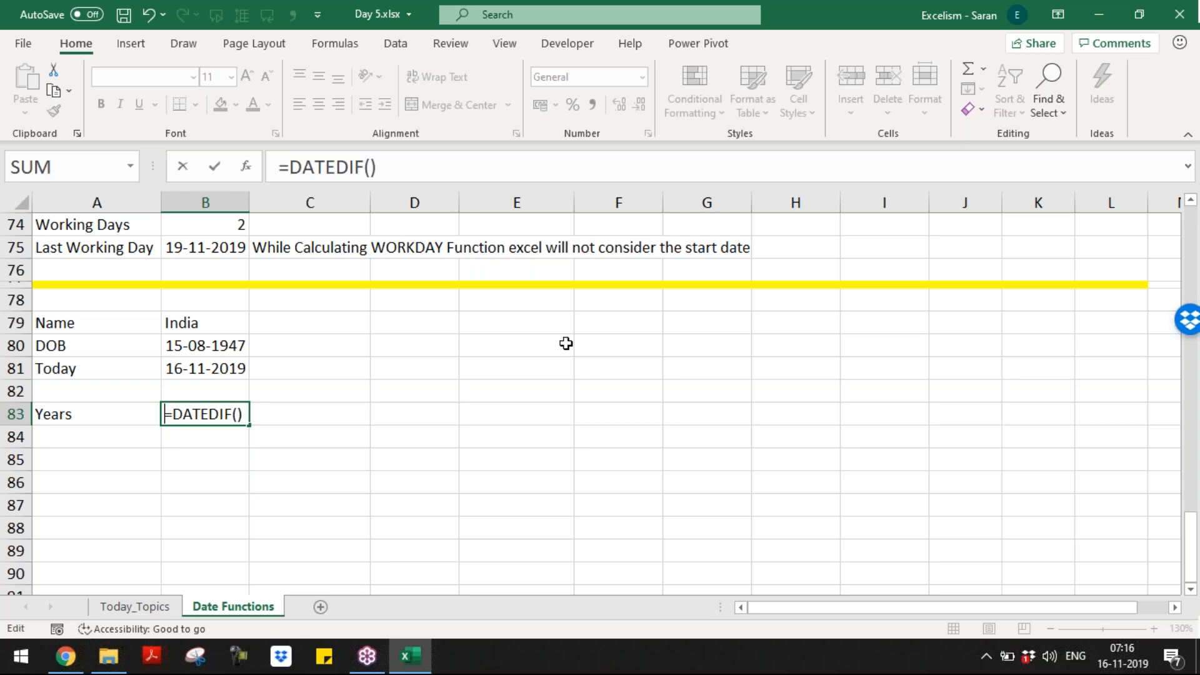
pyautogui.write("'")
pyautogui.hotkey('ctrl', 'Return')
pyautogui.press('Up')
pyautogui.press('Up')
pyautogui.press('Up')
pyautogui.press('Up')
# Step: Begin a note in D79 starting with 'DATEDIF() Fu'
pyautogui.press('Right')
pyautogui.press('Right')
pyautogui.press('Right')
pyautogui.press('Left')
pyautogui.write('d')
pyautogui.press('BackSpace')
pyautogui.write('DATEDIF')
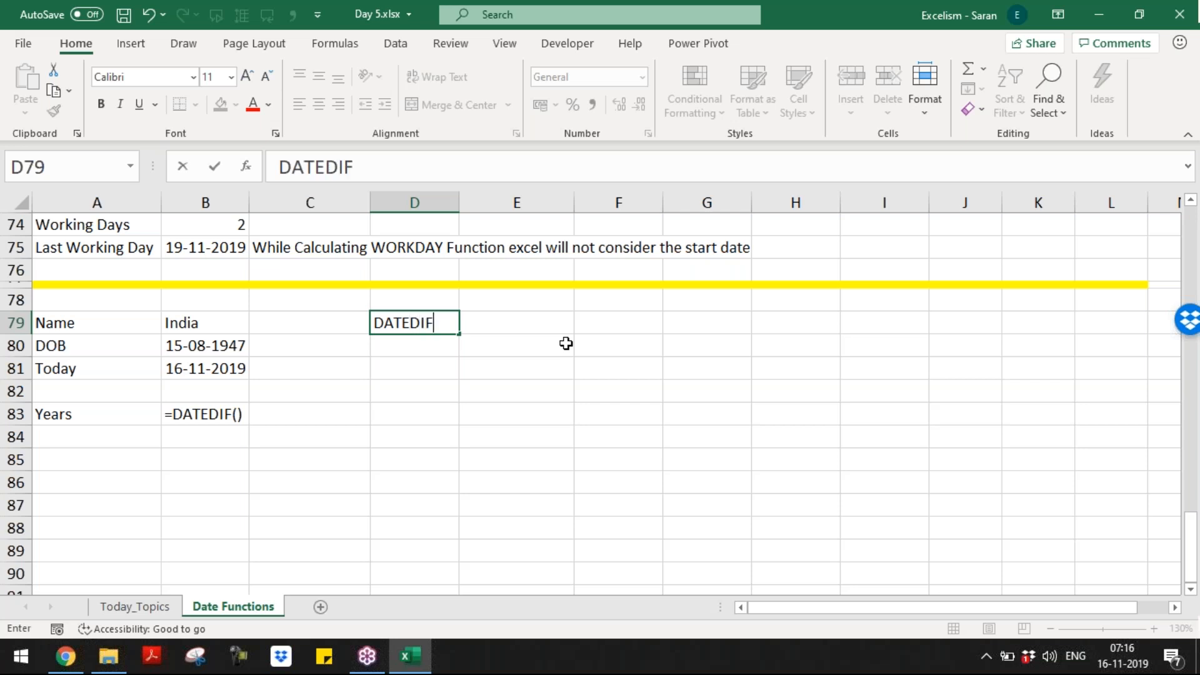
pyautogui.write('() FU')
# Step: Complete the D79 note as 'DATEDIF() Function is available till 2007 version'
pyautogui.press('BackSpace')
pyautogui.write('unction')
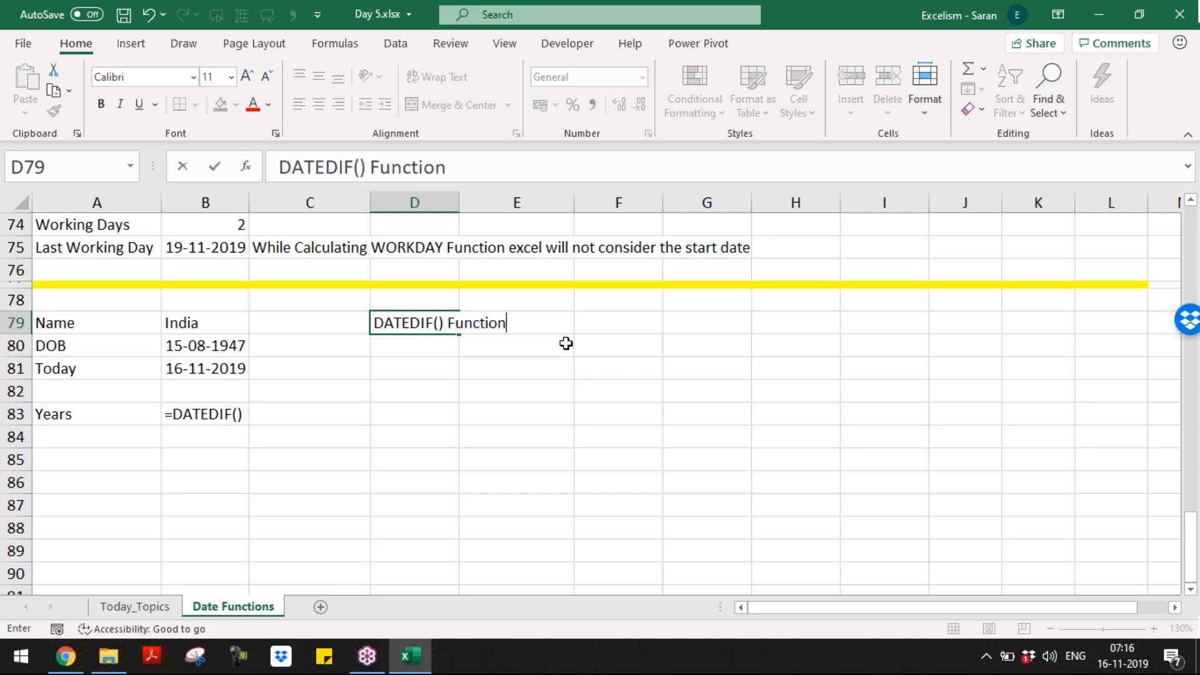
pyautogui.write(' is available til')
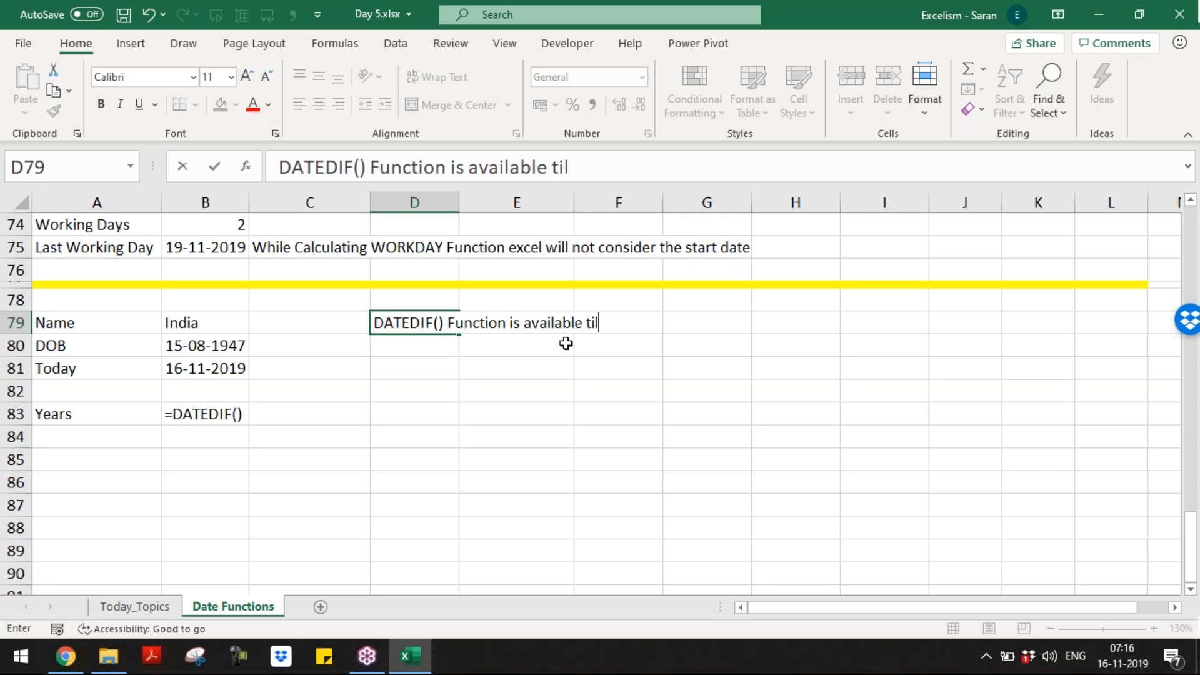
pyautogui.write('l 2007 version,')
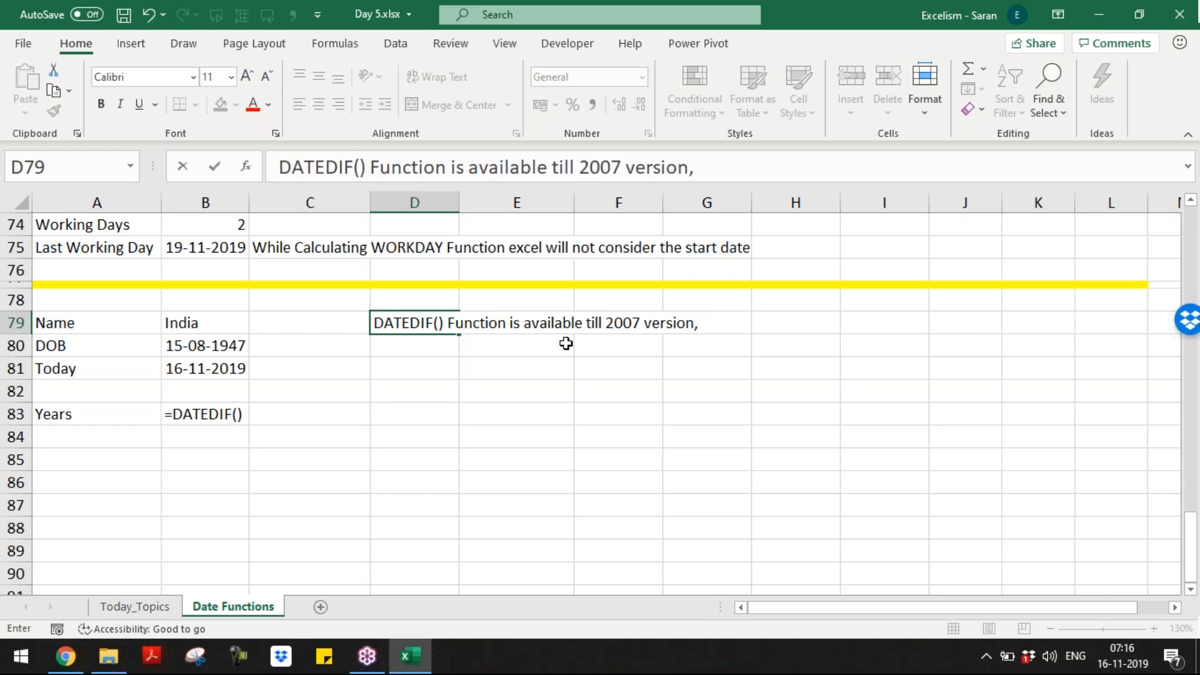
pyautogui.press('BackSpace')
pyautogui.press('Return')
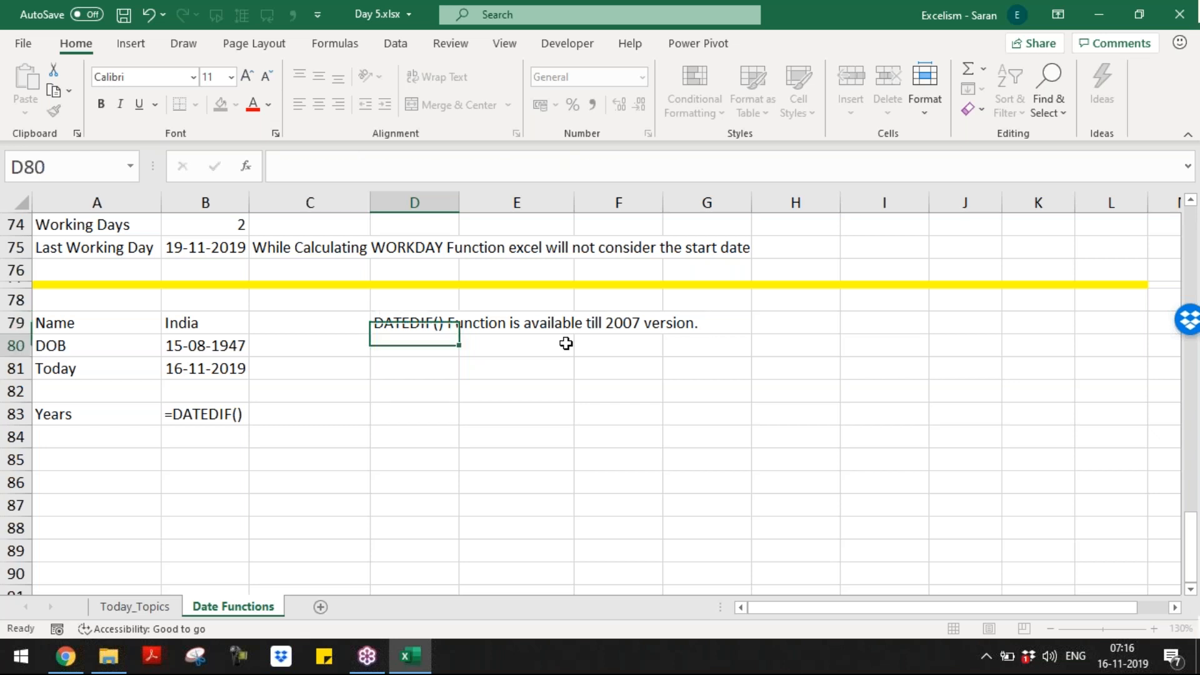
# Step: Write in D80 that DATEDIF() was removed from the function list for technical reasons
pyautogui.write('Because of')
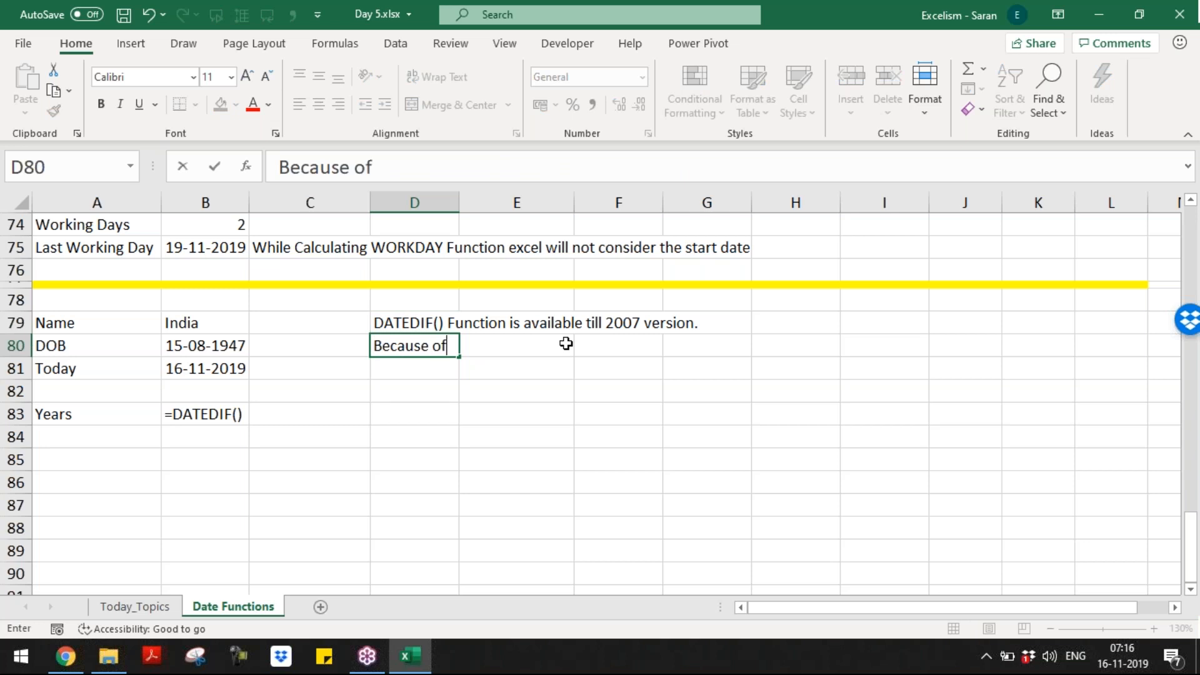
pyautogui.write(' the technical ')
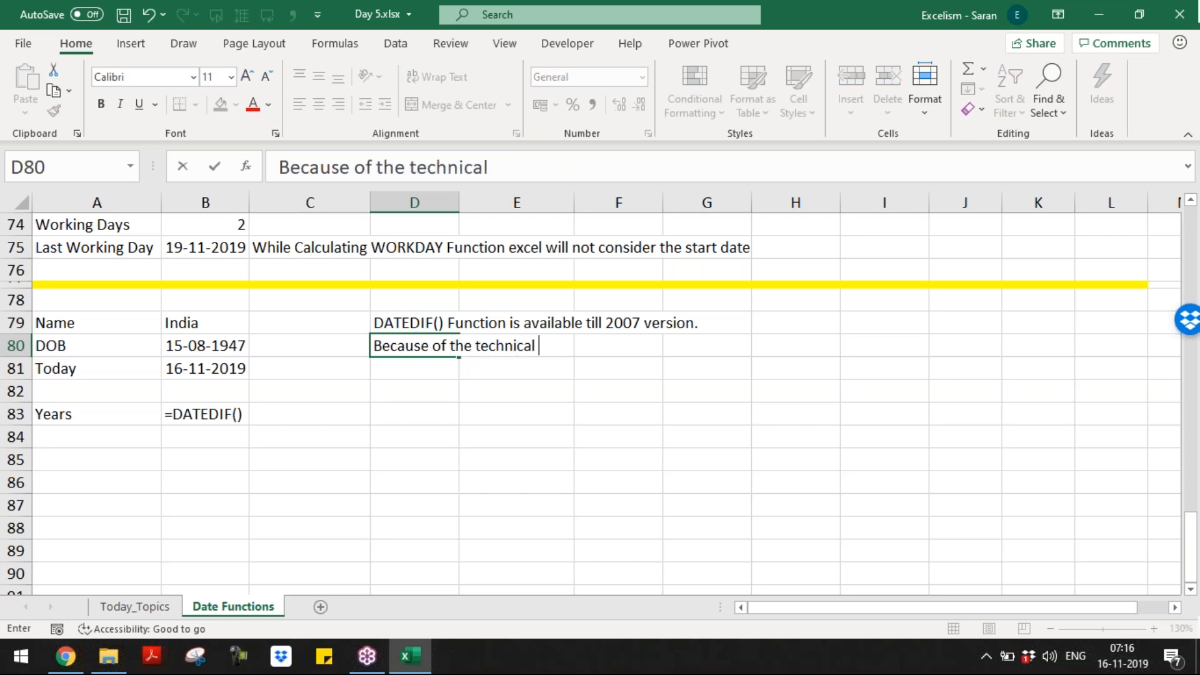
pyautogui.write('rea')
pyautogui.press('BackSpace')
pyautogui.write('aosn')
pyautogui.press('BackSpace')
pyautogui.press('BackSpace')
pyautogui.press('BackSpace')
pyautogui.write('sons they')
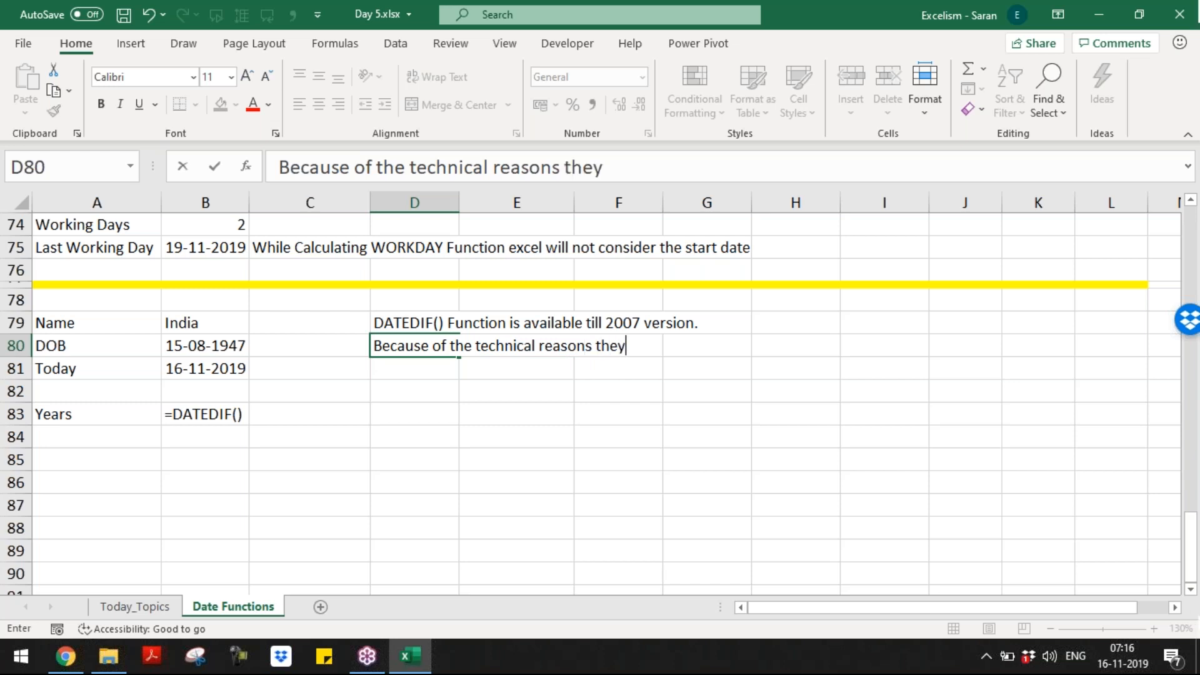
pyautogui.write(' have removed')
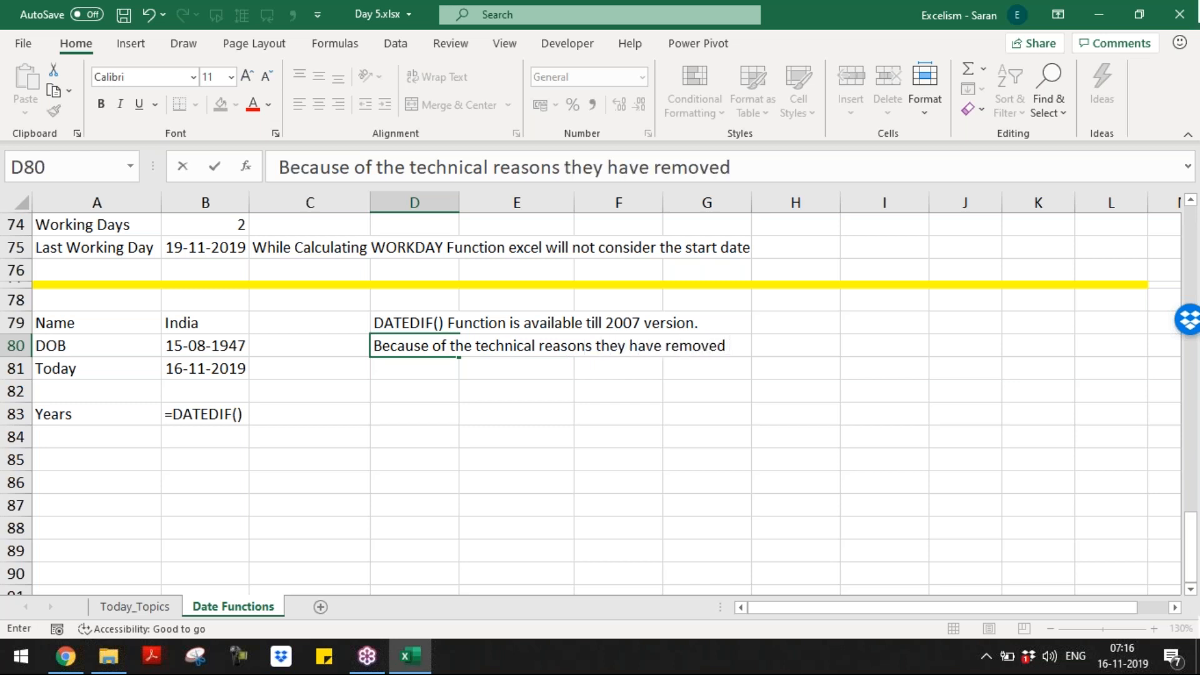
pyautogui.write(' DATEDIF() f')
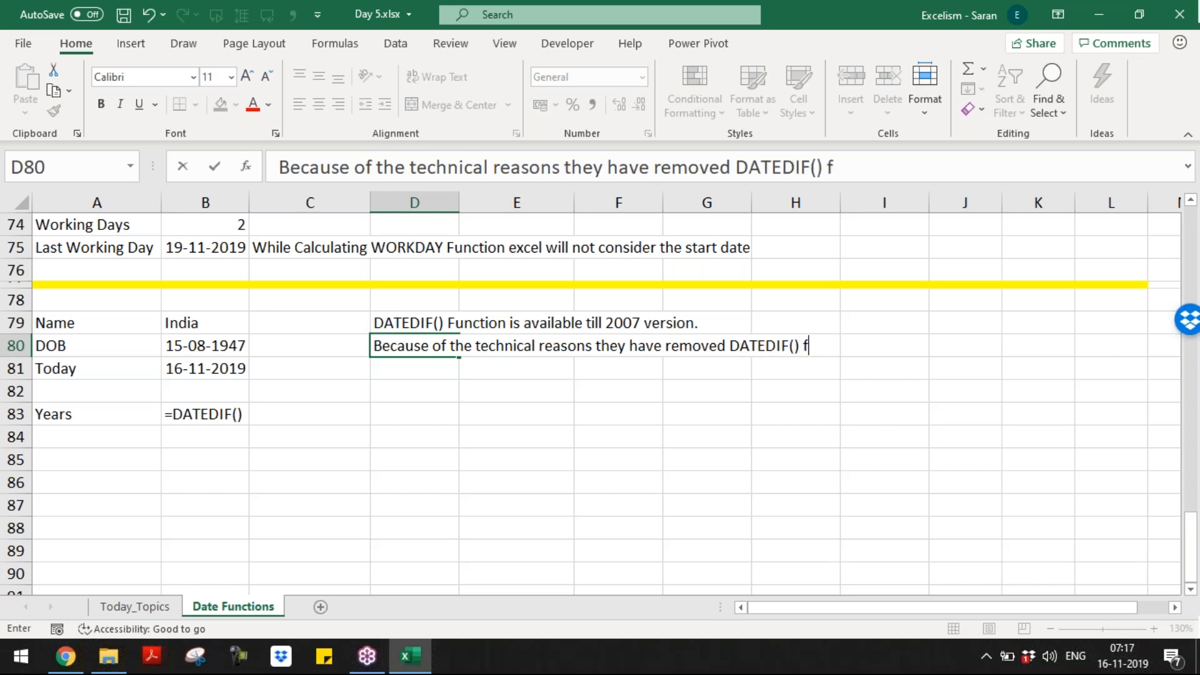
pyautogui.write('rom the li')
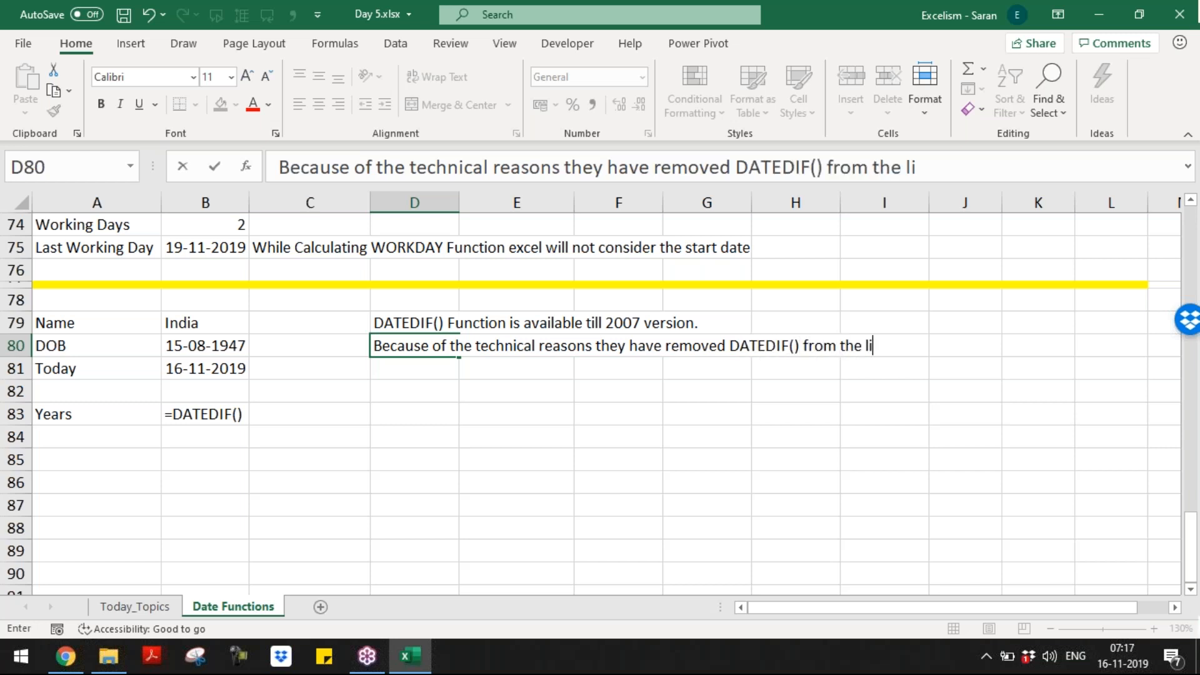
pyautogui.write('st of the function.')
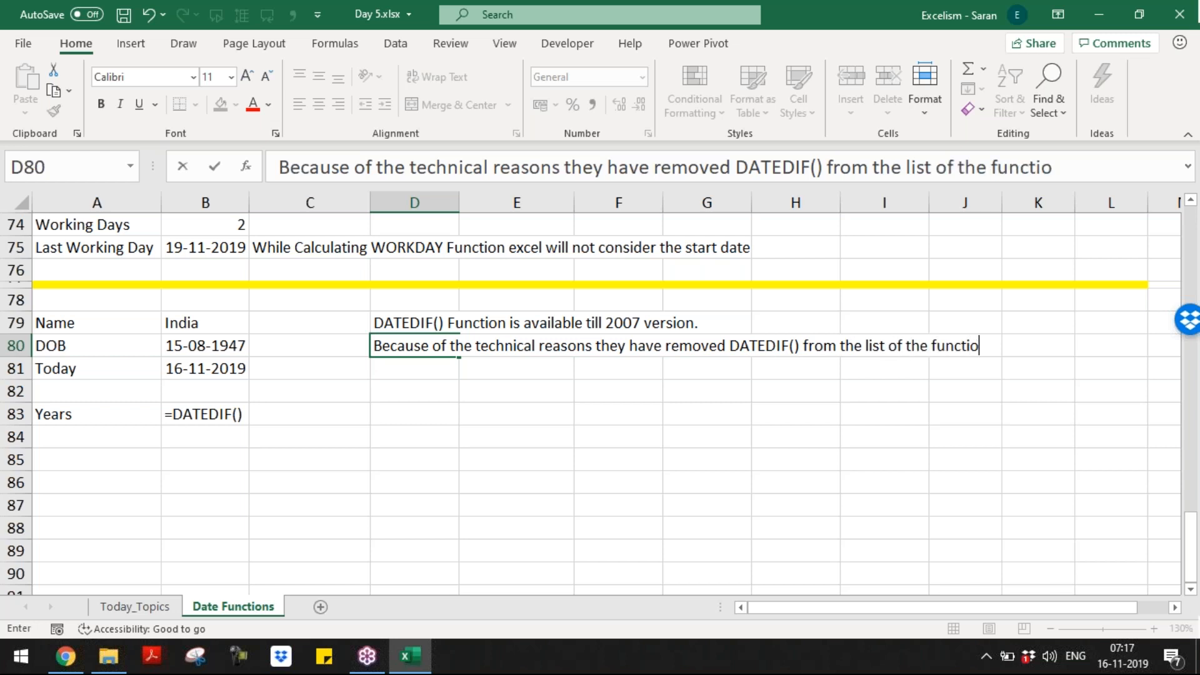
pyautogui.hotkey('ctrl', 'Return')
pyautogui.press('Return')
# Step: Note in D81 that the function still works after 2007 if we remember its arguments
pyautogui.write('T')
pyautogui.press('BackSpace')
pyautogui.write('However, we ca')
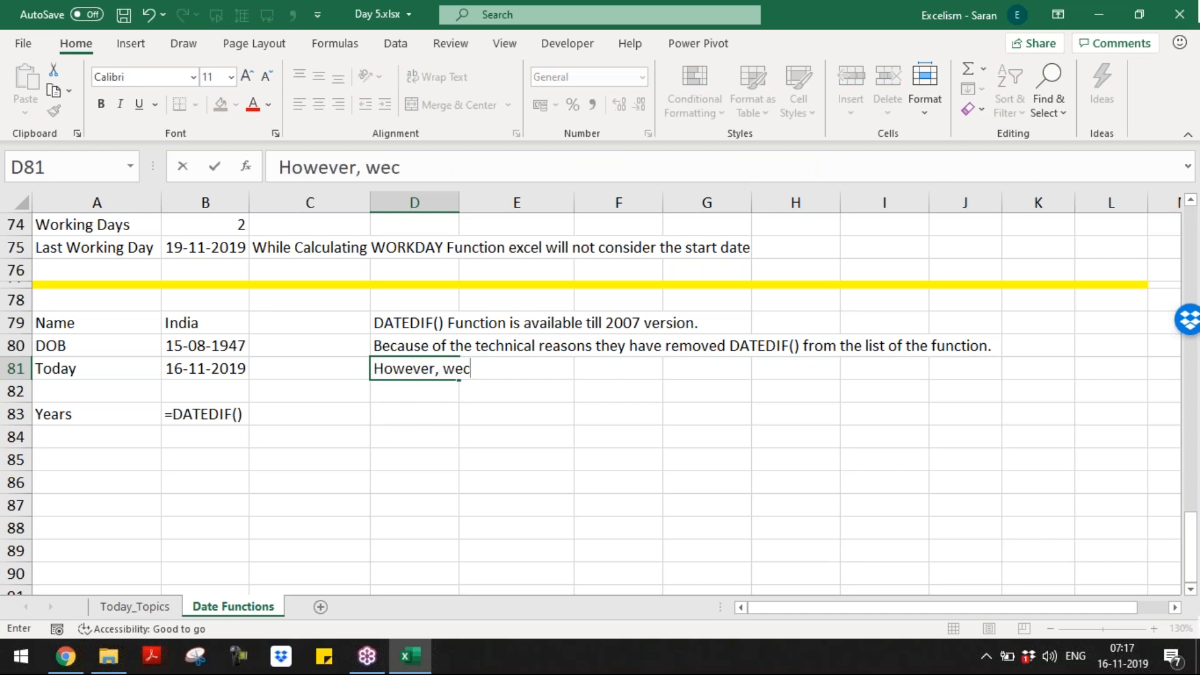
pyautogui.write('n use ')
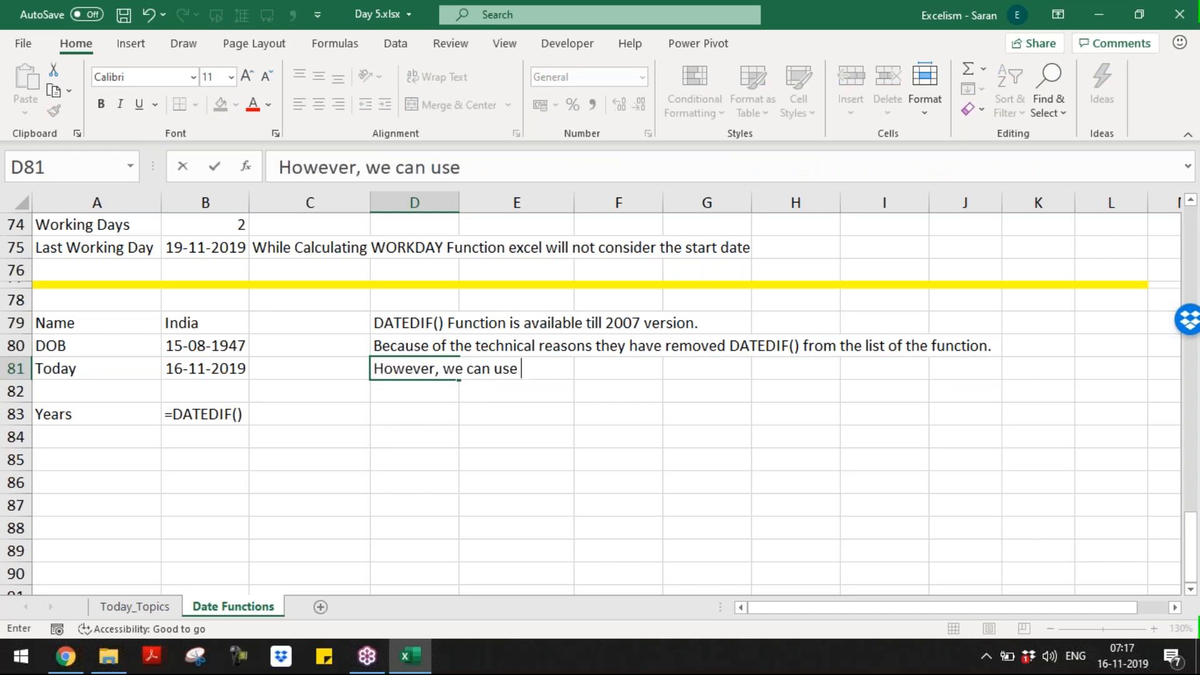
pyautogui.write('this funci')
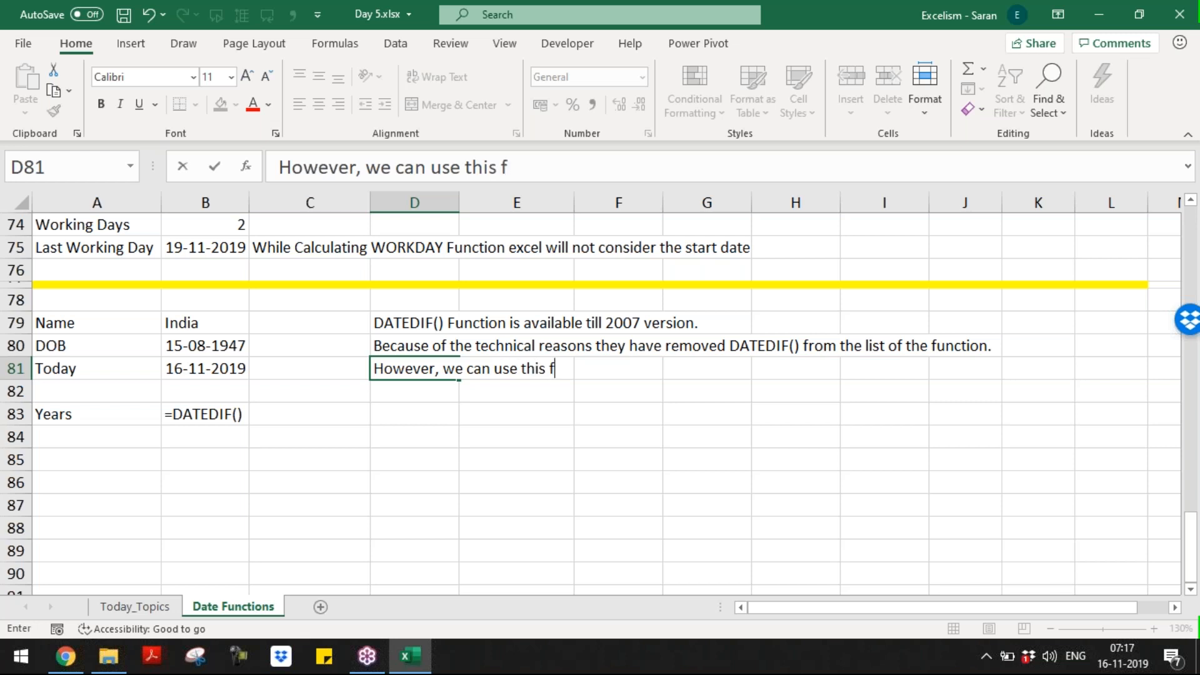
pyautogui.press('BackSpace')
pyautogui.write('tin')
pyautogui.press('BackSpace')
pyautogui.press('BackSpace')
pyautogui.write('on even la')
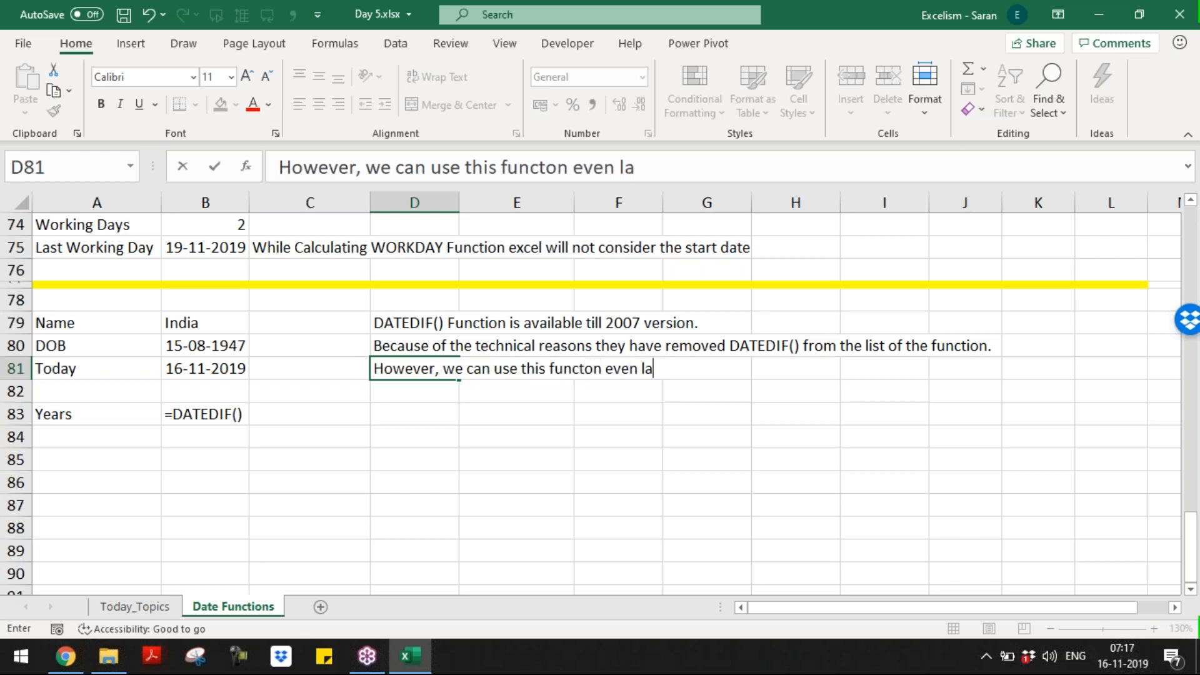
pyautogui.write('st 2007 versiom')
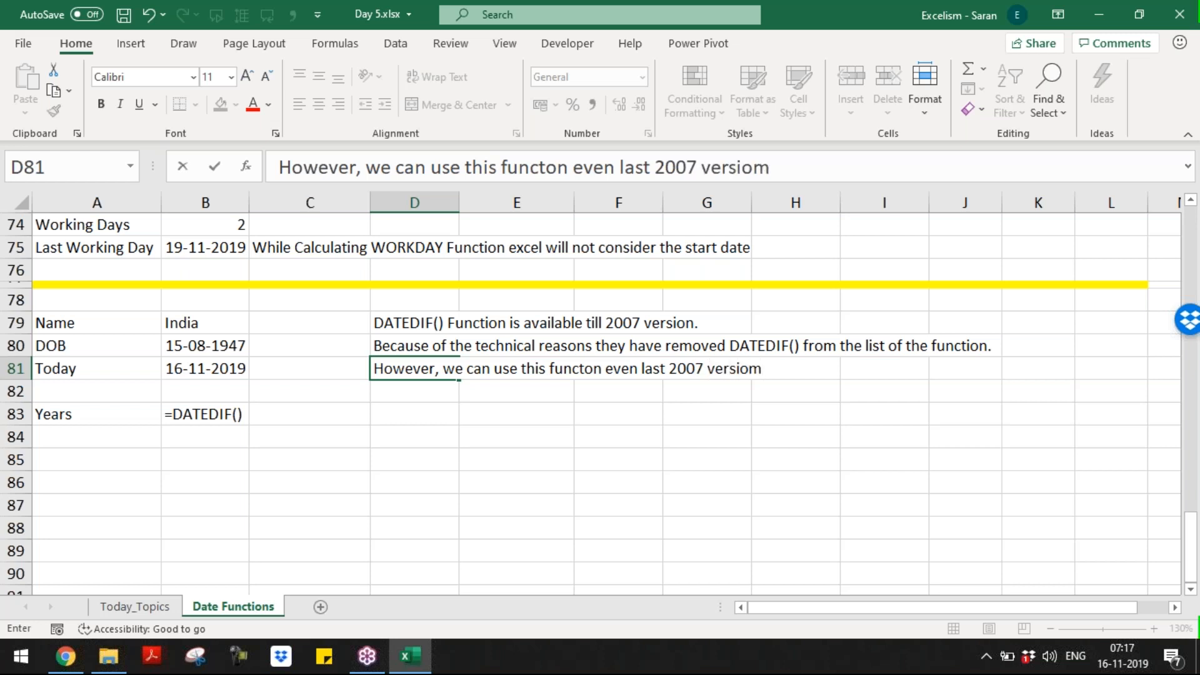
pyautogui.press('BackSpace')
pyautogui.write('n, if we remember')
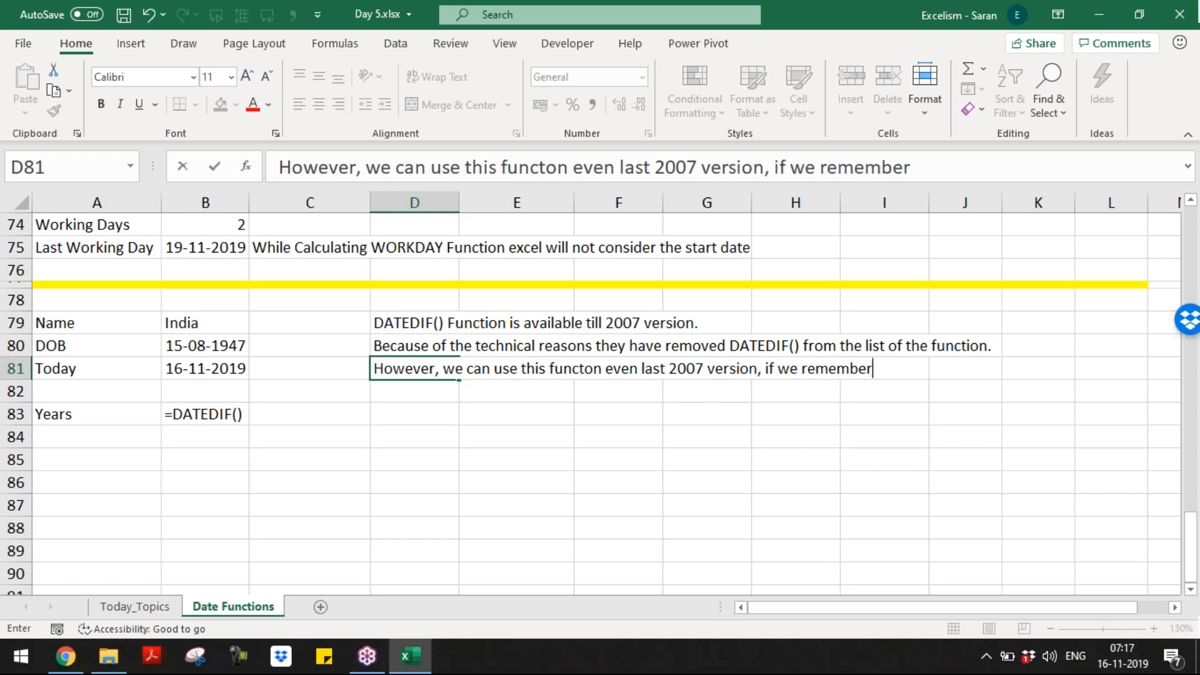
pyautogui.write(' argume')
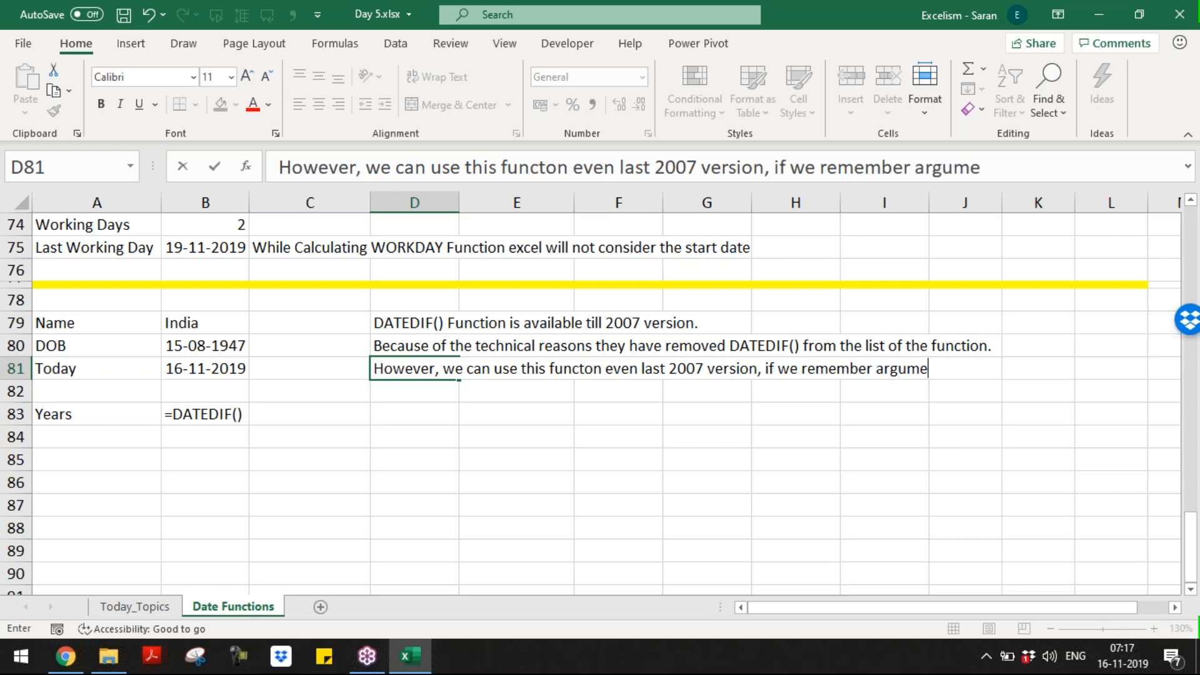
pyautogui.write('nts')
pyautogui.press('Return')
pyautogui.press('Down')
pyautogui.press('Down')
pyautogui.press('Up')
pyautogui.press('Up')
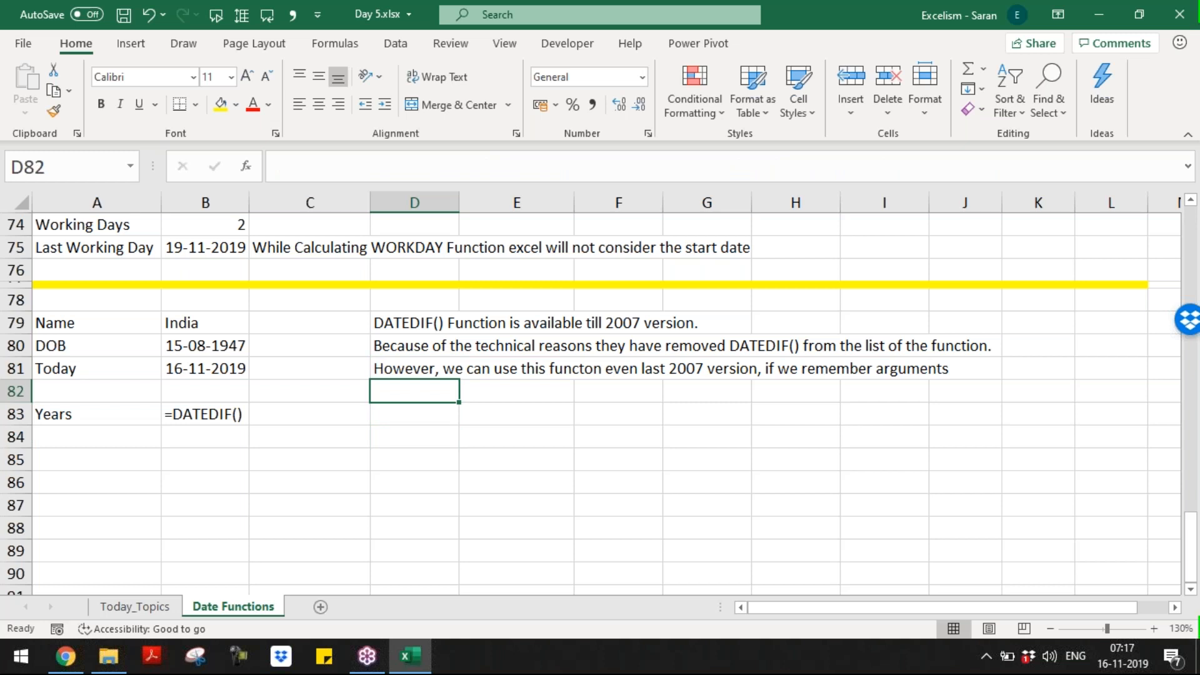
# Step: Type 'DATEDIF() having 3 Argument' in D82
pyautogui.write("'DATEDIF")
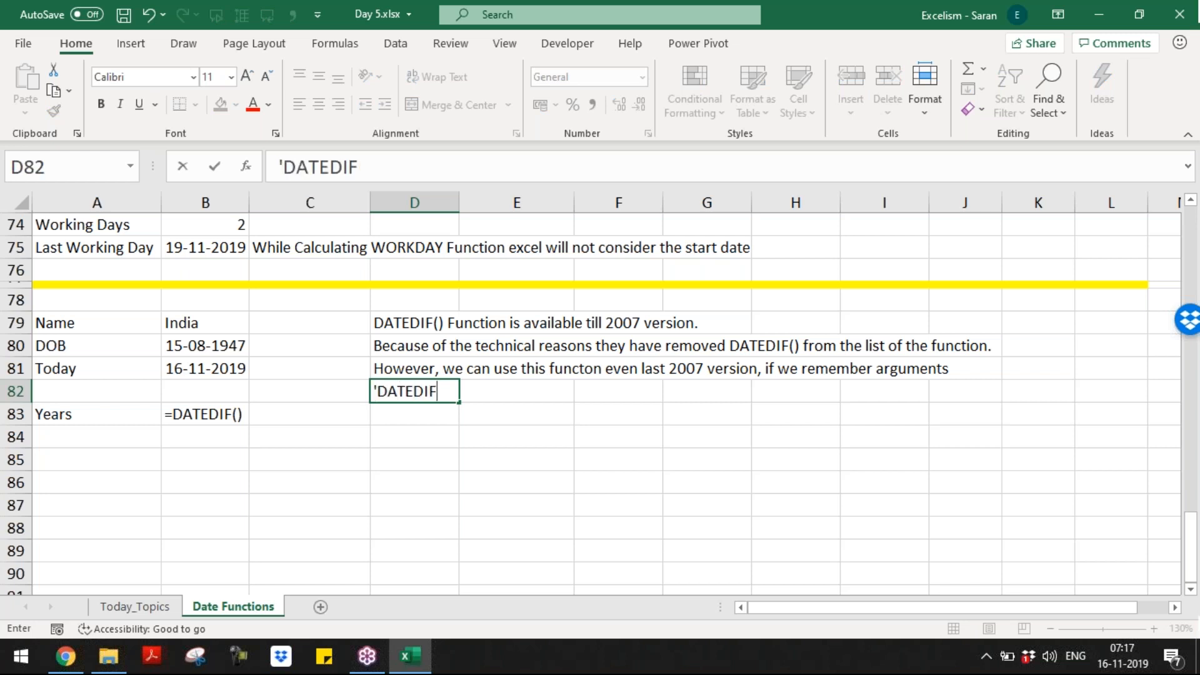
pyautogui.write('() HAVI')
pyautogui.press('BackSpace')
pyautogui.press('BackSpace')
pyautogui.press('BackSpace')
pyautogui.press('BackSpace')
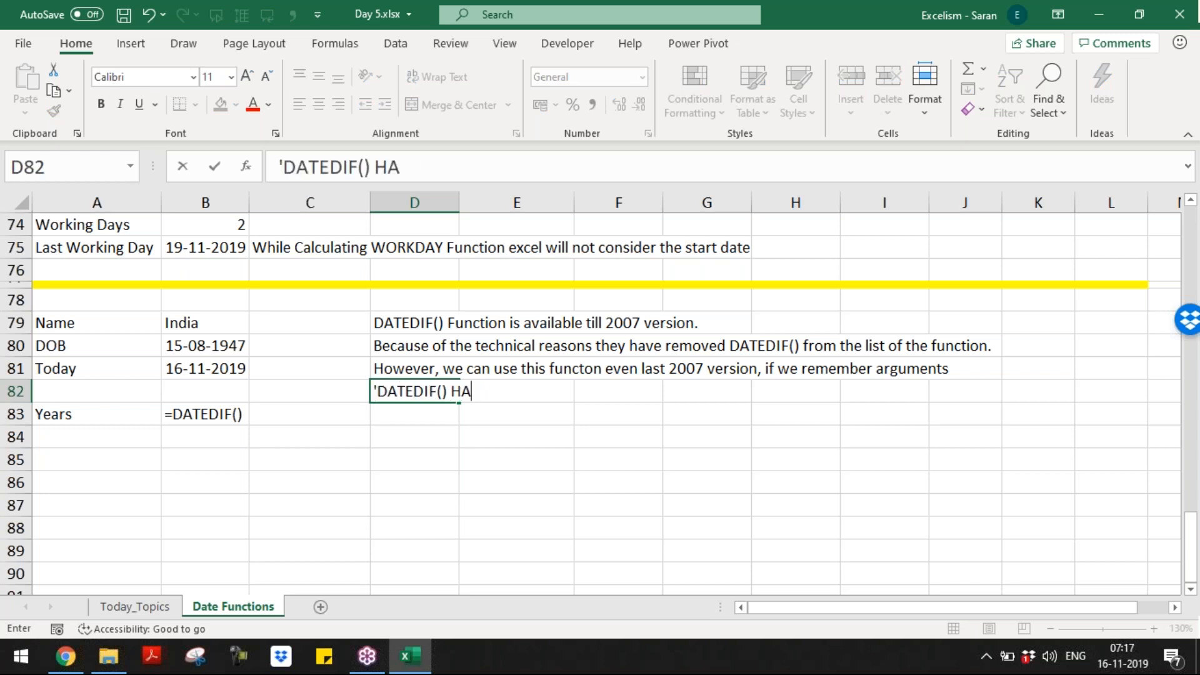
pyautogui.write('a')
pyautogui.press('BackSpace')
pyautogui.write('havin')
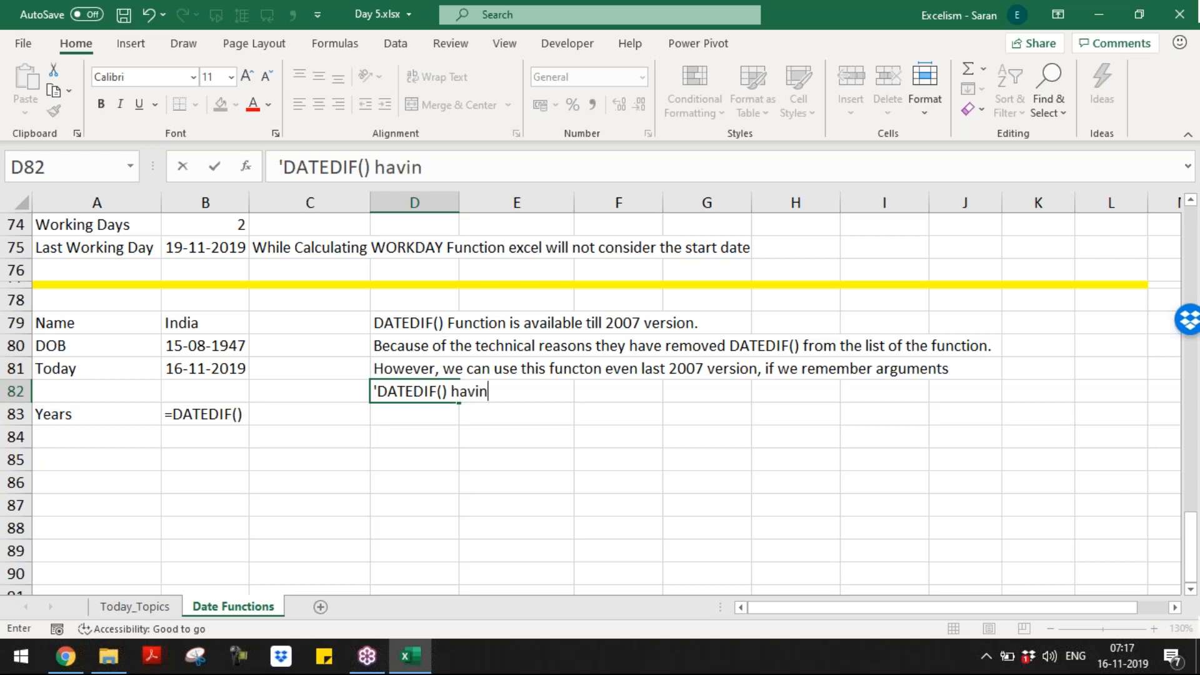
pyautogui.write('g 3 Ar')
pyautogui.press('BackSpace')
pyautogui.write('Argument')
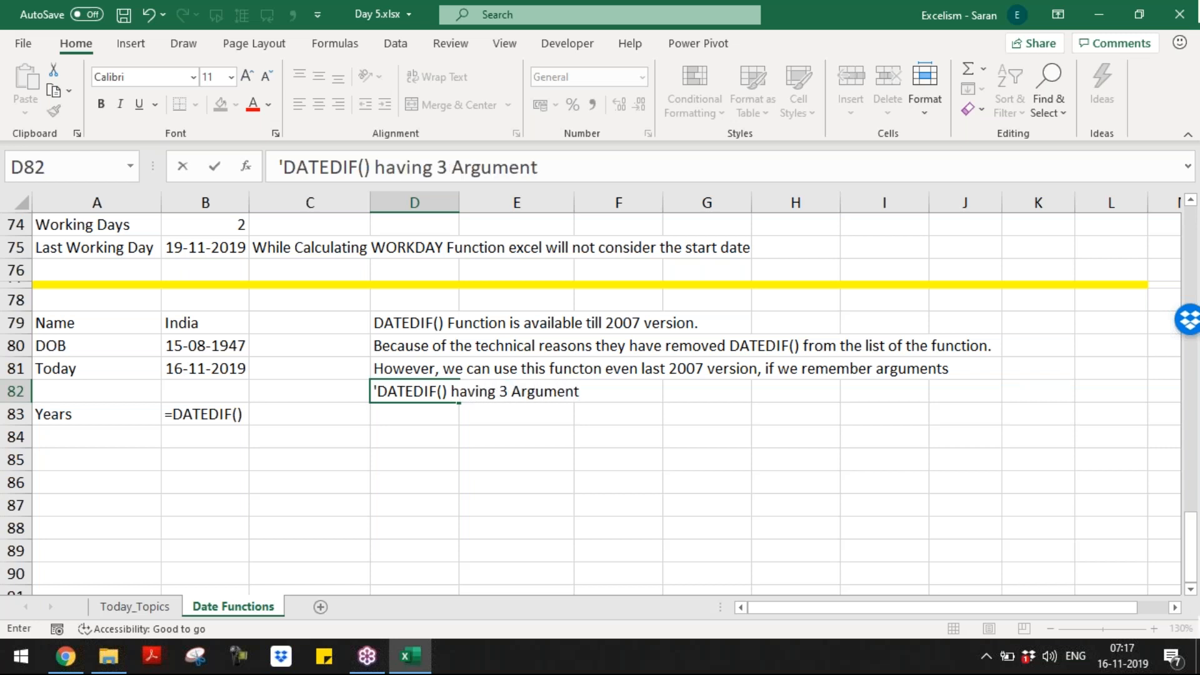
pyautogui.press('Return')
# Step: List '1. Start_Date, 2. End_Date 3. Diff_Code' in D83, then edit B83
pyautogui.write('1. ')
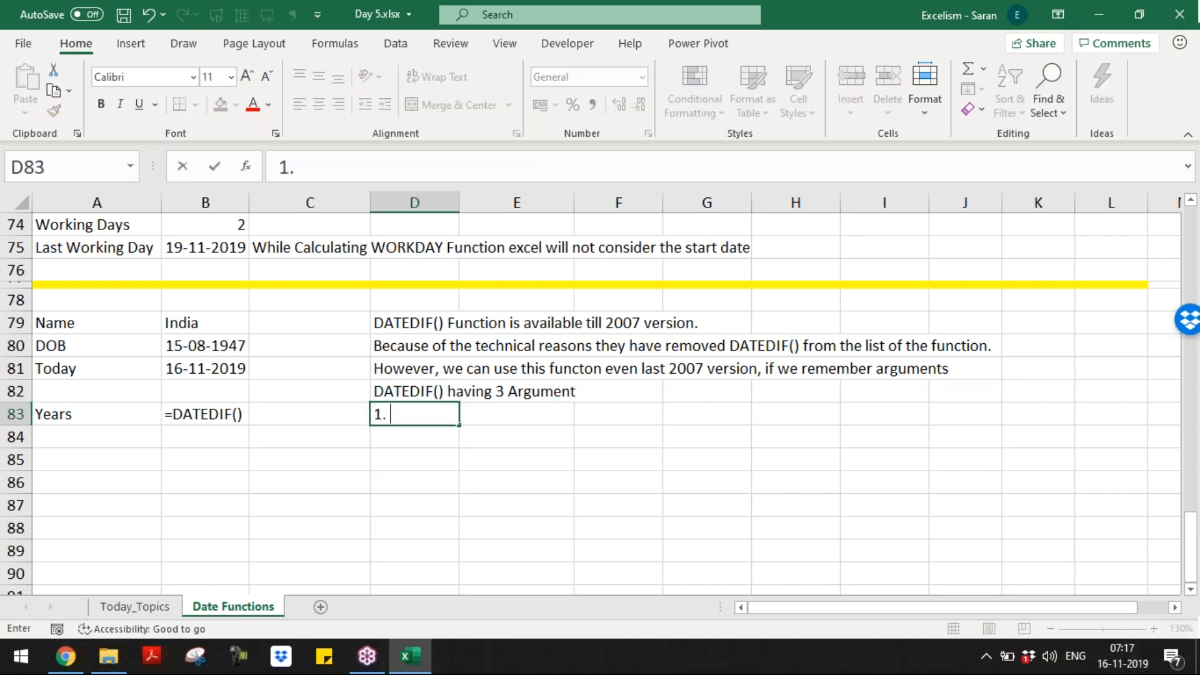
pyautogui.write('Start_D')
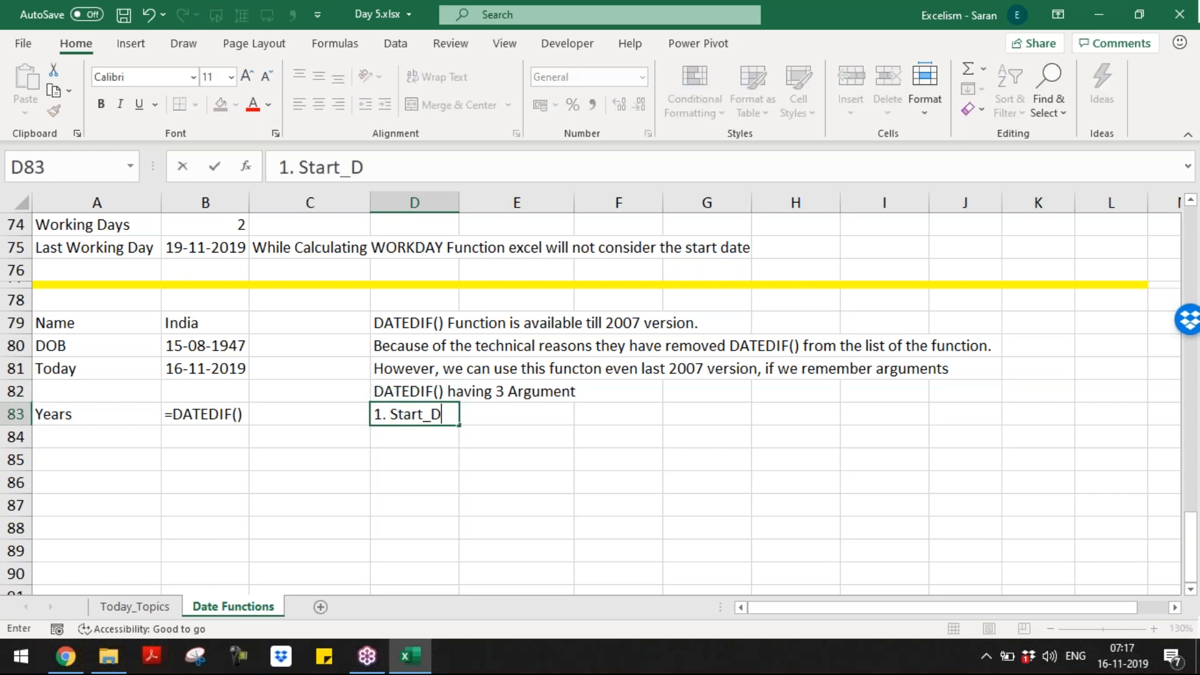
pyautogui.write('ate, 2. n')
pyautogui.press('BackSpace')
pyautogui.write('End D')
pyautogui.press('BackSpace')
pyautogui.press('BackSpace')
pyautogui.write('_Date')
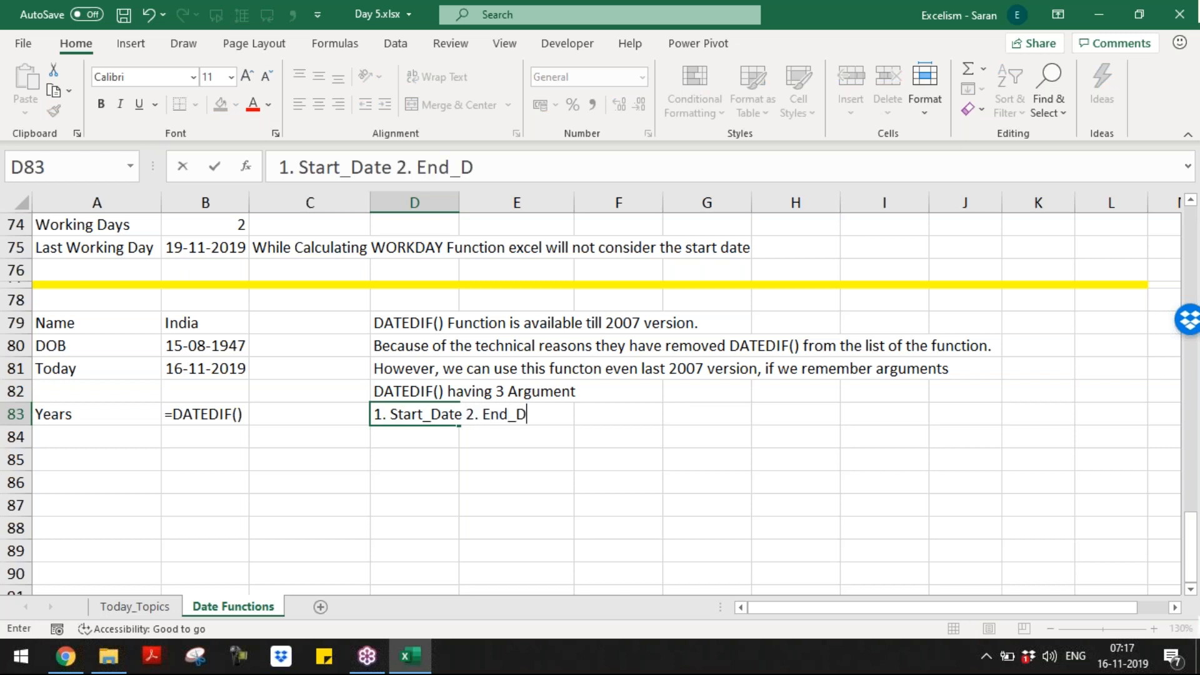
pyautogui.write(' 3. Differene')
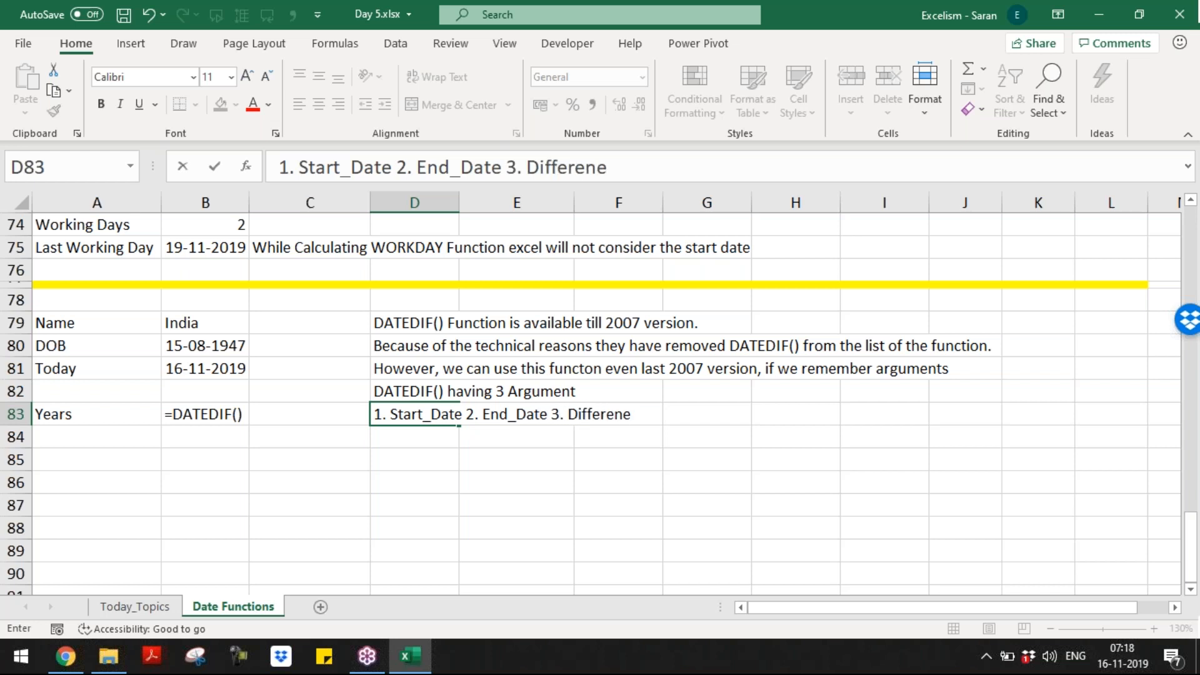
pyautogui.press('BackSpace')
pyautogui.press('BackSpace')
pyautogui.press('BackSpace')
pyautogui.press('BackSpace')
pyautogui.press('BackSpace')
pyautogui.write('_Code')
pyautogui.press('Return')
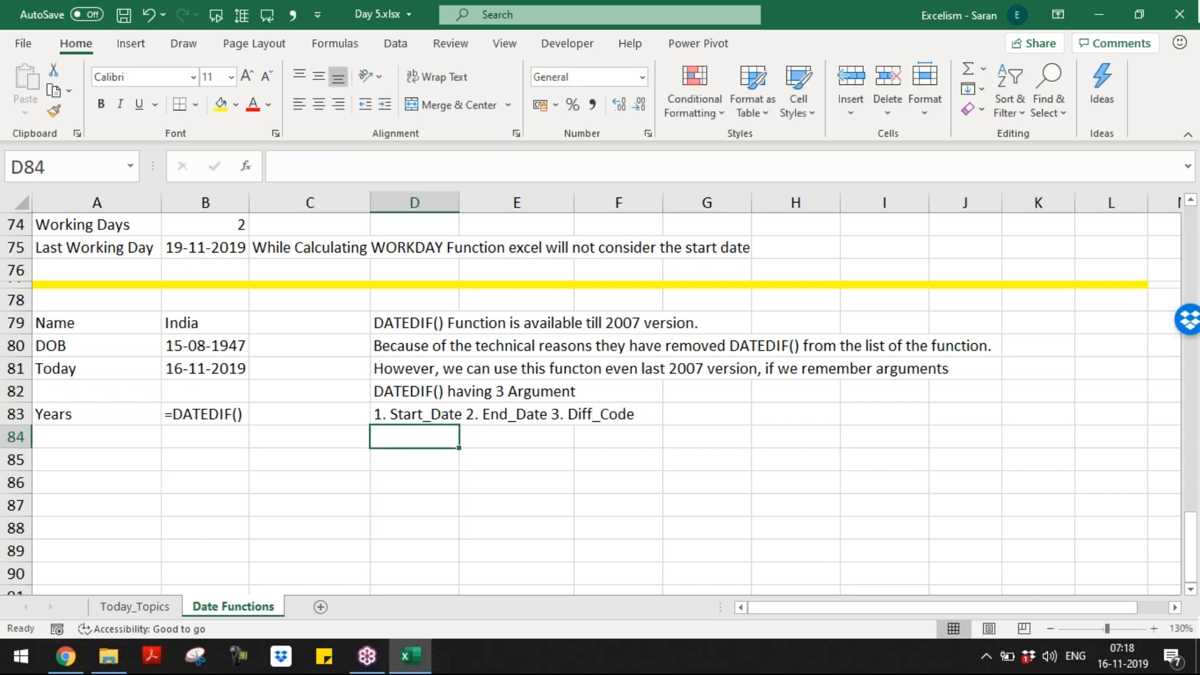
pyautogui.press('Left')
pyautogui.press('Left')
pyautogui.press('Left')
pyautogui.press('Up')
pyautogui.press('Right')
pyautogui.press('F2')
# Step: Turn B83 into =DATEDIF(B80,B81,"Y") so it shows an age of 72 years
pyautogui.press('Home')
pyautogui.press('Delete')
pyautogui.press('End')
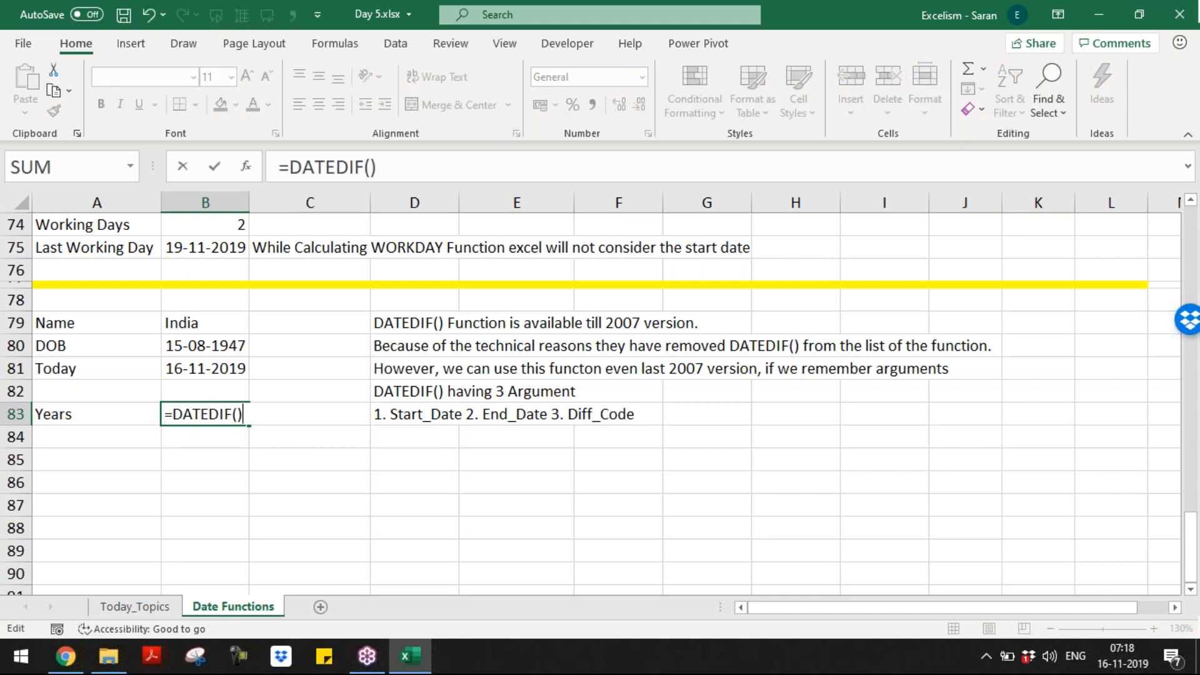
pyautogui.press('BackSpace')
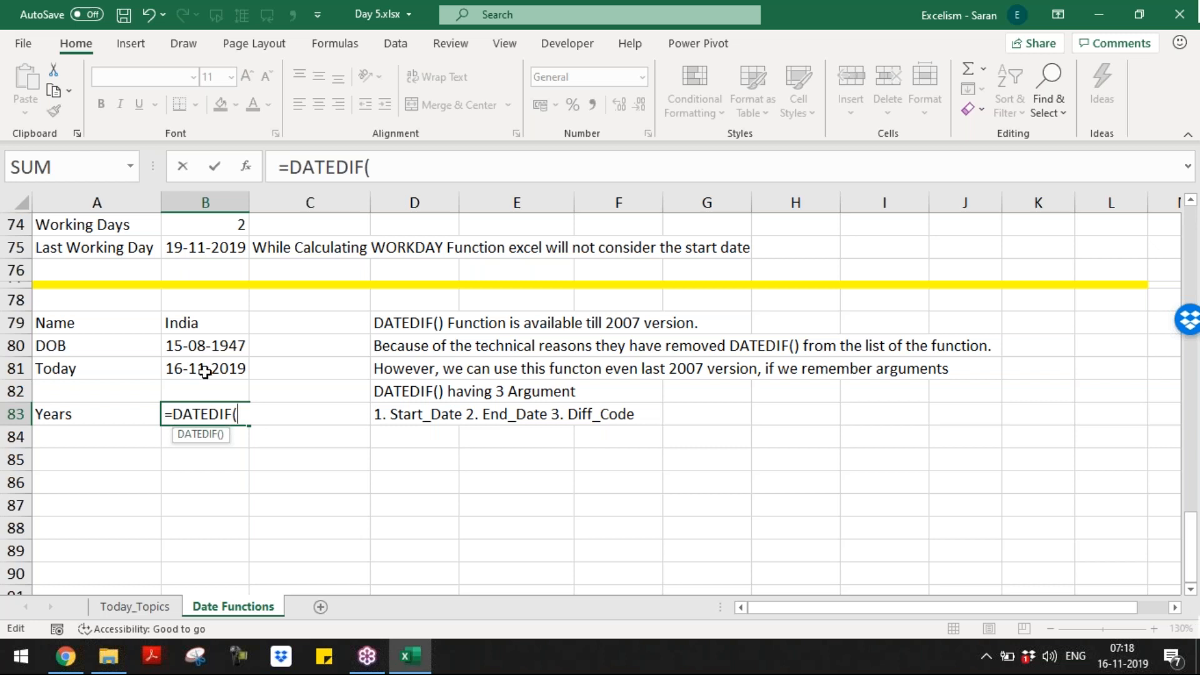
pyautogui.click(201, 348)
pyautogui.write(',')
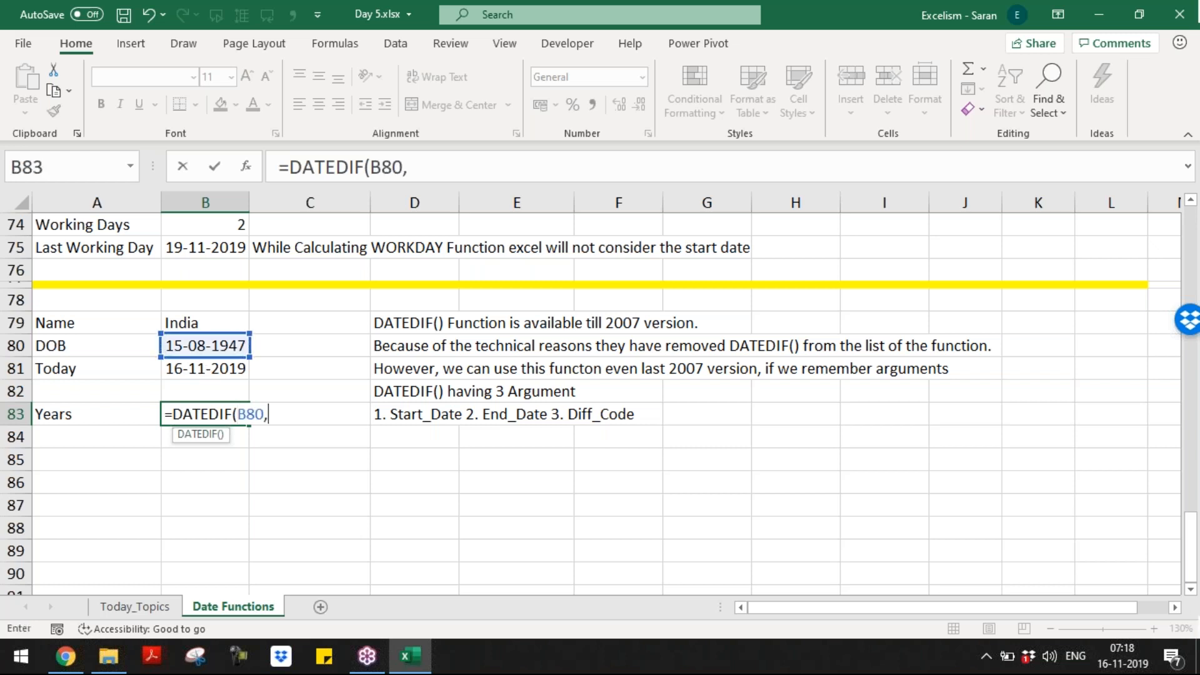
pyautogui.click(229, 372)
pyautogui.write(',')
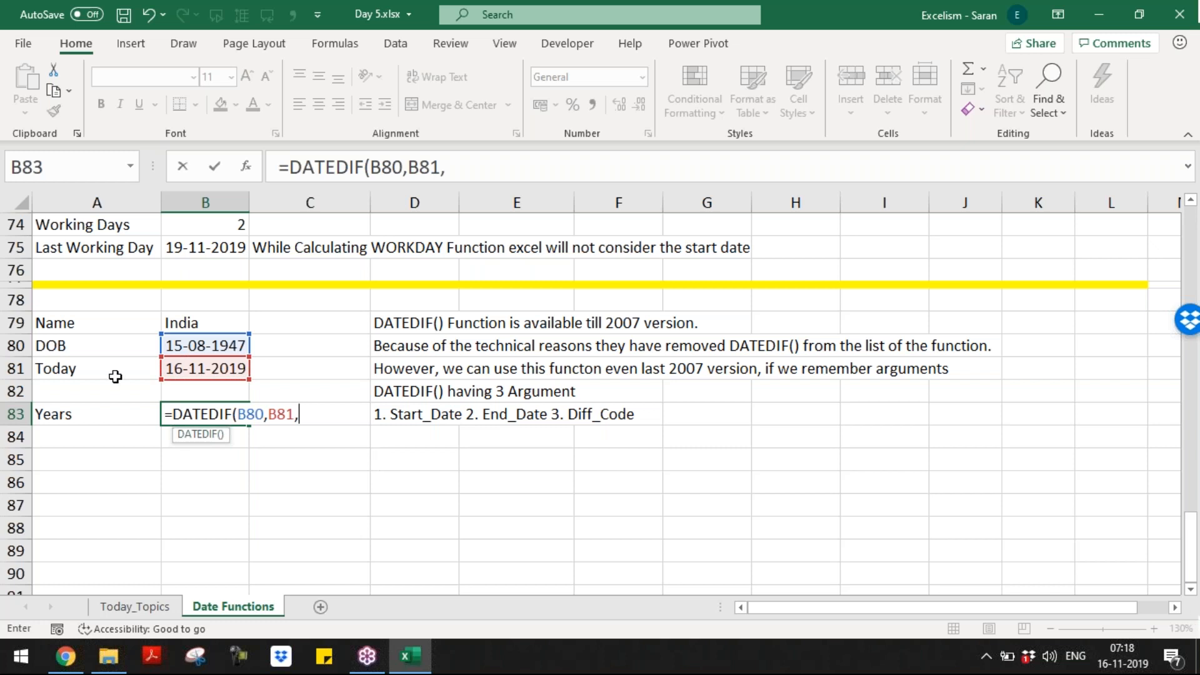
pyautogui.write('"Y ')
pyautogui.write(')')
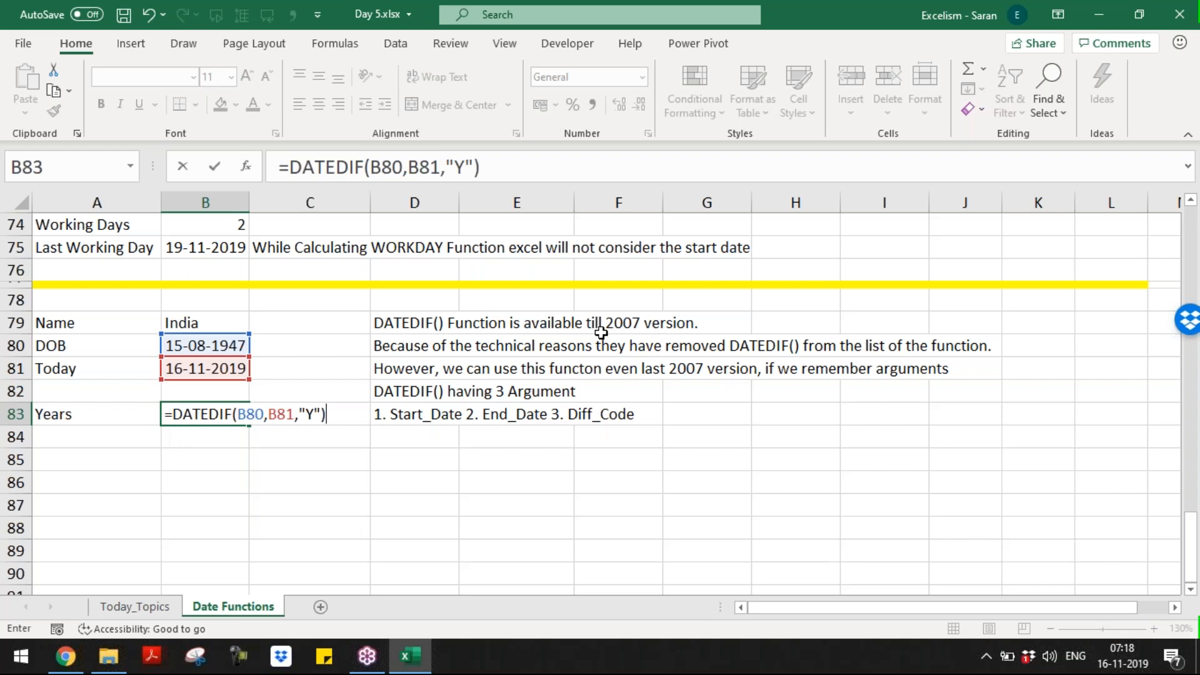
pyautogui.press('Return')
pyautogui.press('Up')
pyautogui.press('Up')
pyautogui.press('Up')
pyautogui.press('Up')
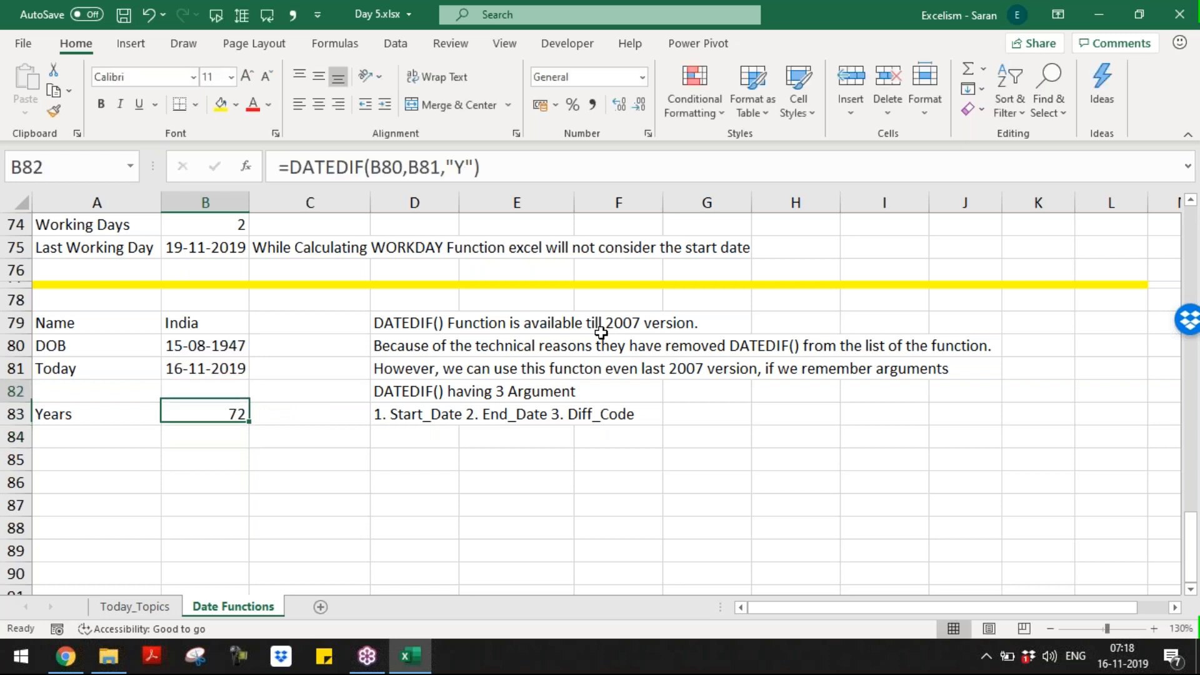
pyautogui.press('Down')
pyautogui.press('Down')
pyautogui.press('Down')
pyautogui.press('Down')
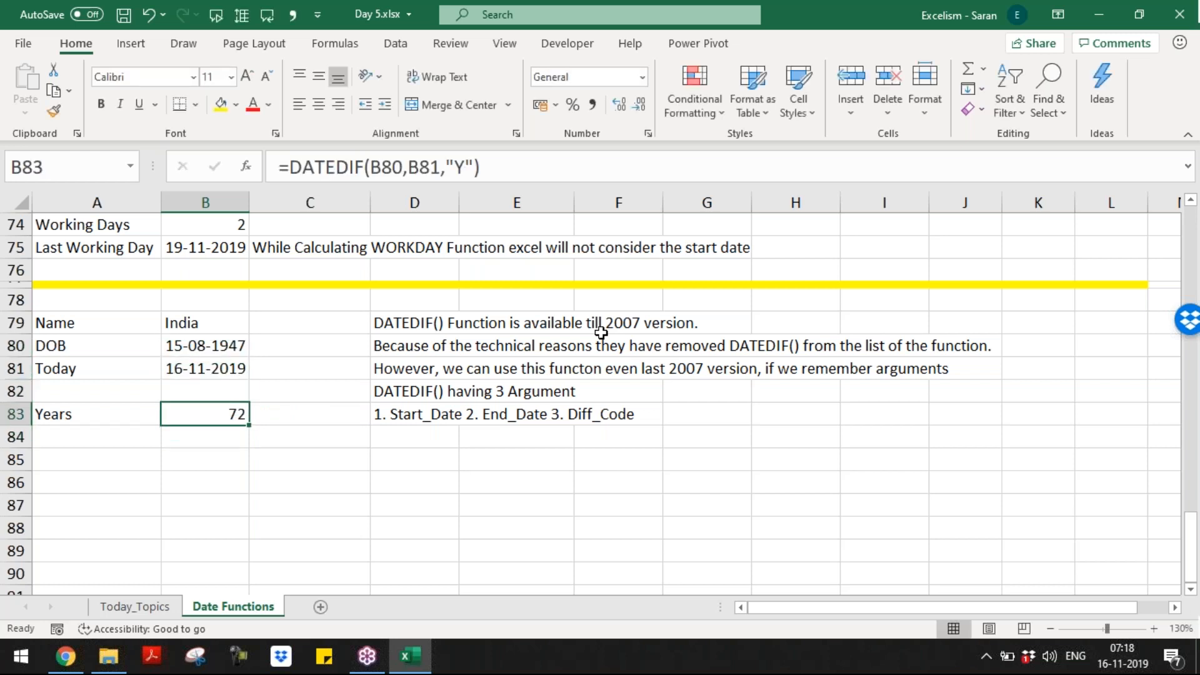
# Step: Label cell A84 as Months
pyautogui.press('Left')
pyautogui.press('Down')
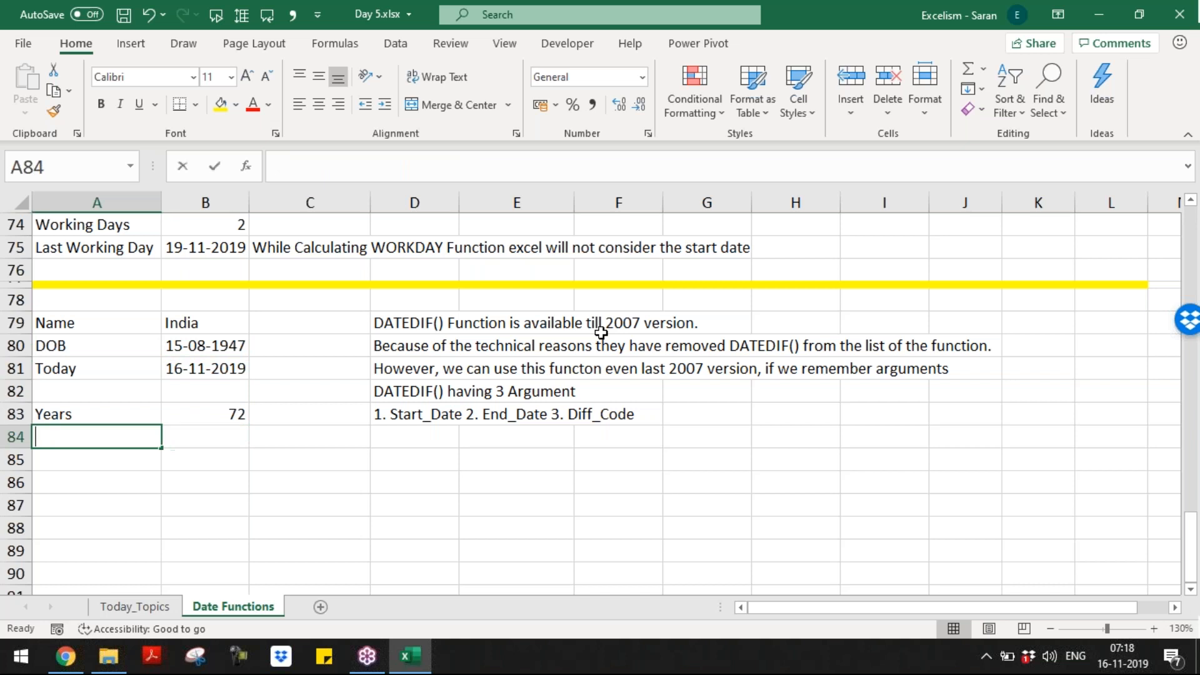
pyautogui.write('MOnda')
pyautogui.press('BackSpace')
pyautogui.press('BackSpace')
pyautogui.write('ths')
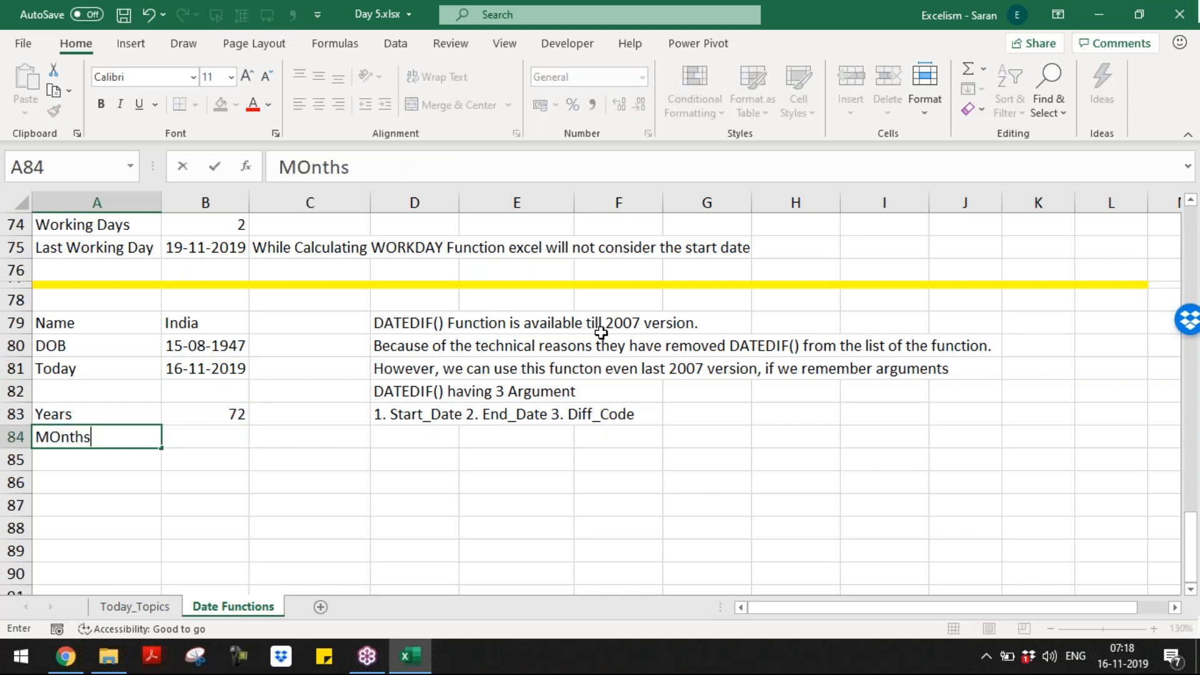
pyautogui.press('Tab')
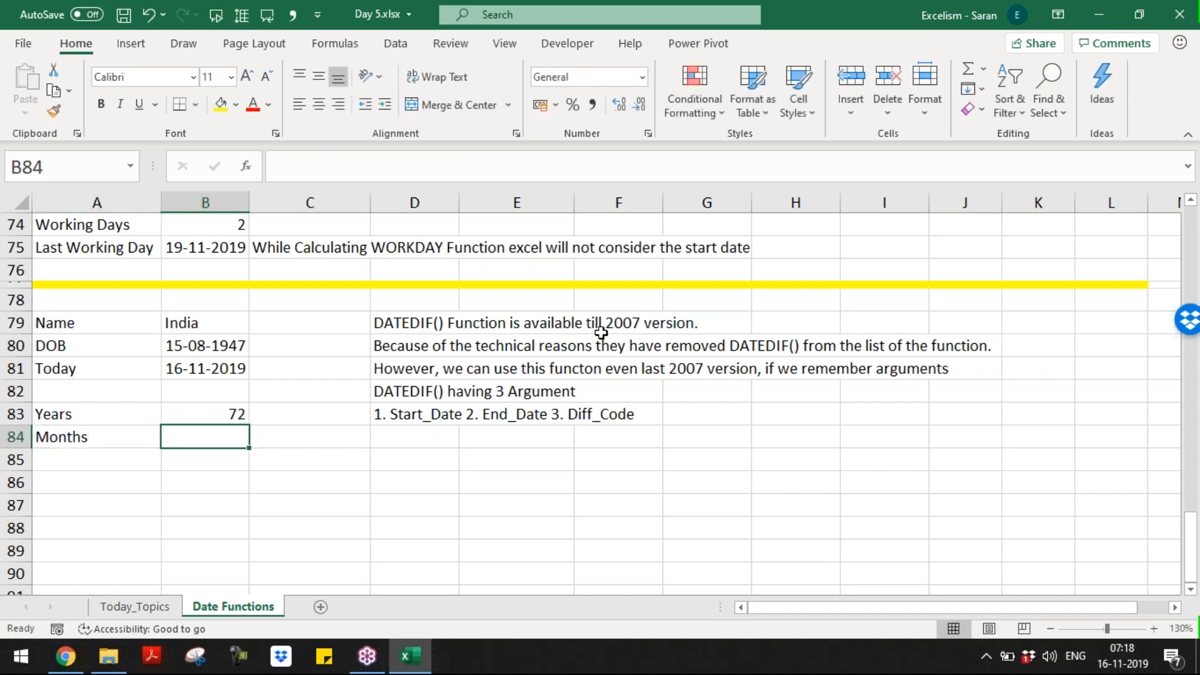
# Step: Enter =DATEDIF(B80,B81,"M") in B84, giving 867 months
pyautogui.write('=d')
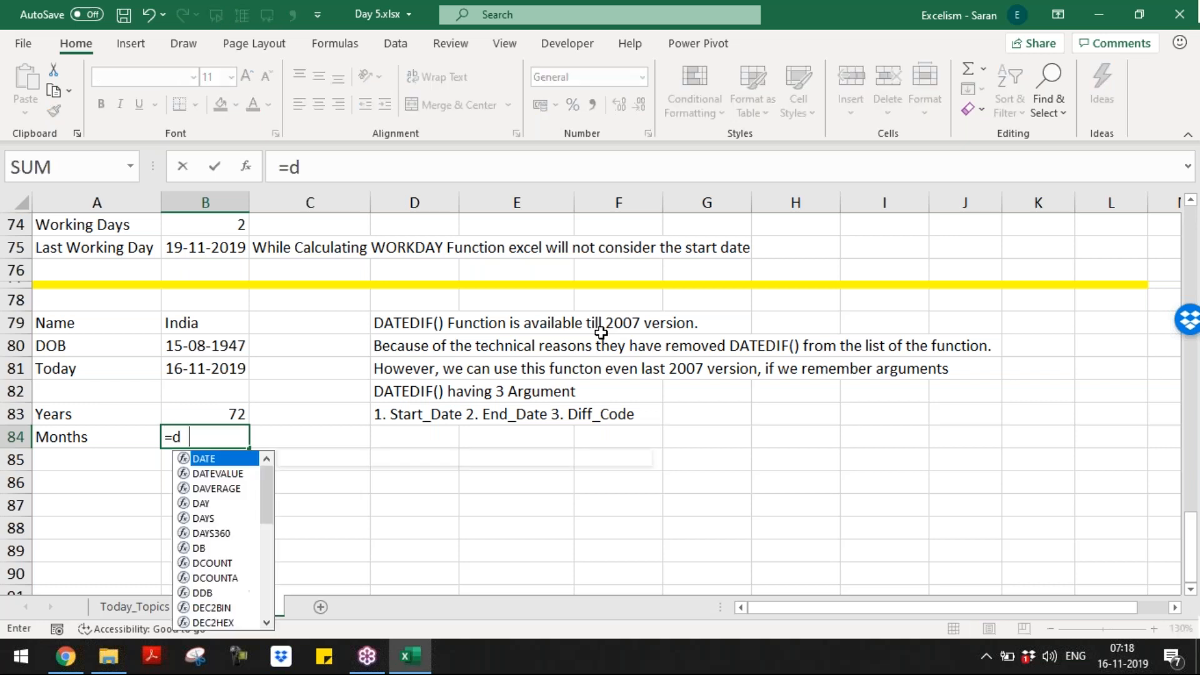
pyautogui.write('atedif(')
pyautogui.press('Up')
pyautogui.press('Up')
pyautogui.press('Up')
pyautogui.press('Up')
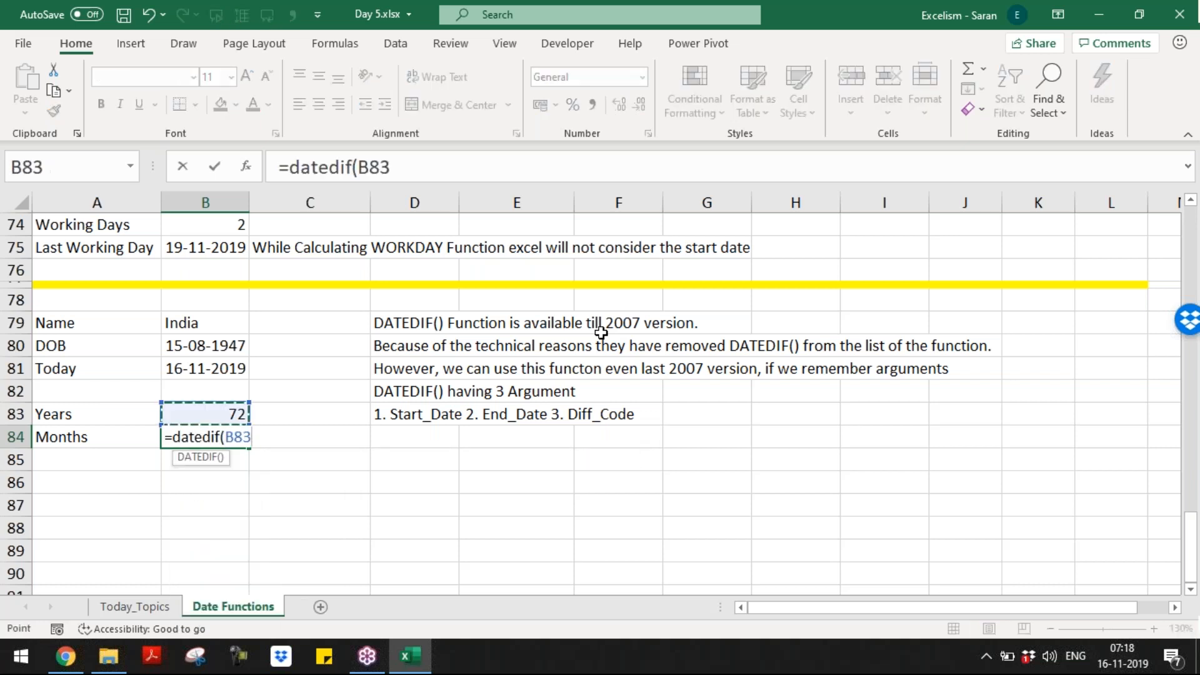
pyautogui.write(',')
pyautogui.press('Up')
pyautogui.press('Up')
pyautogui.press('Up')
pyautogui.write(',')
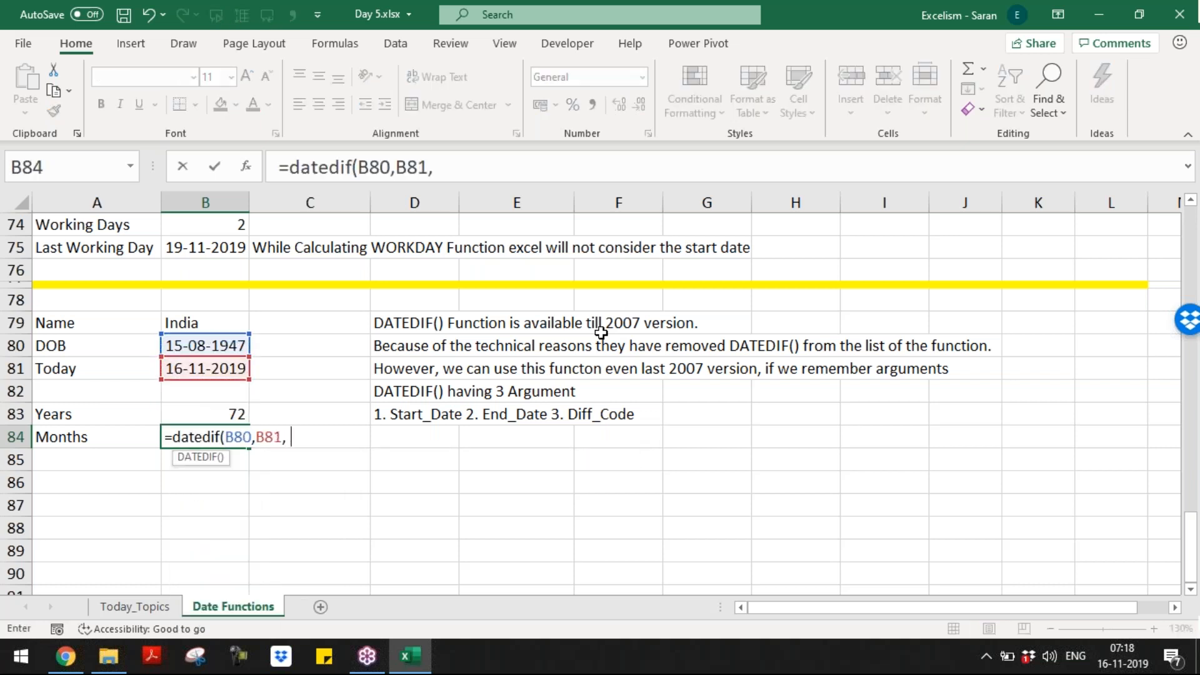
pyautogui.write('"M")')
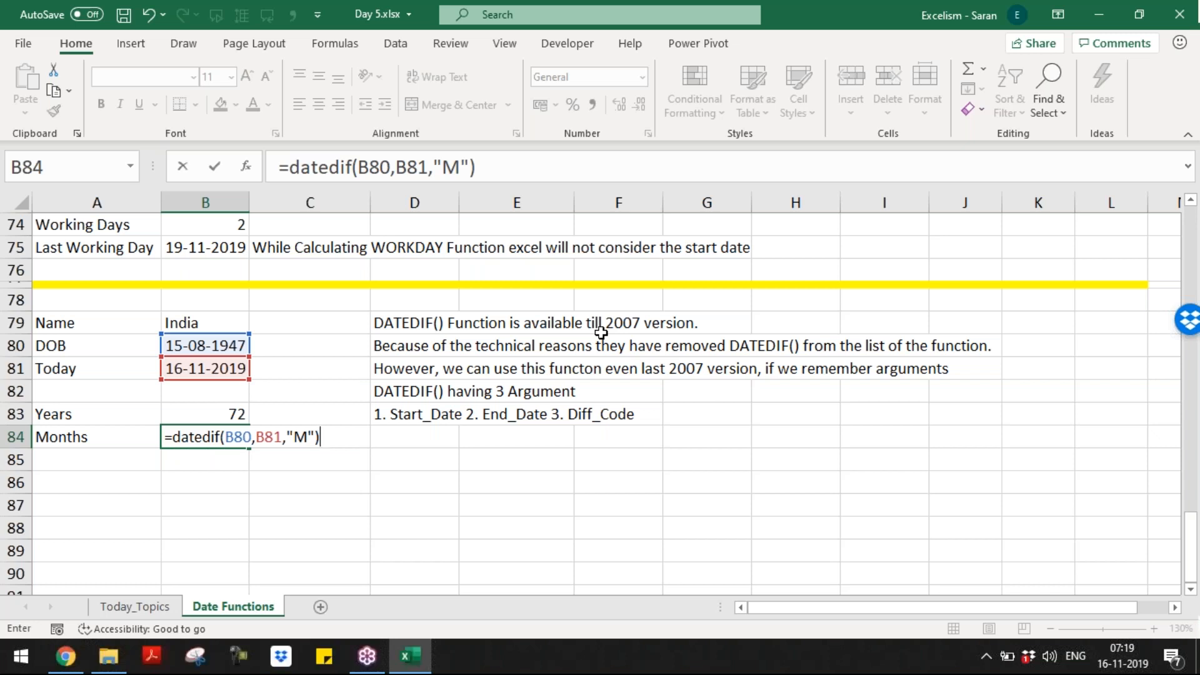
pyautogui.press('Return')
pyautogui.press('Up')
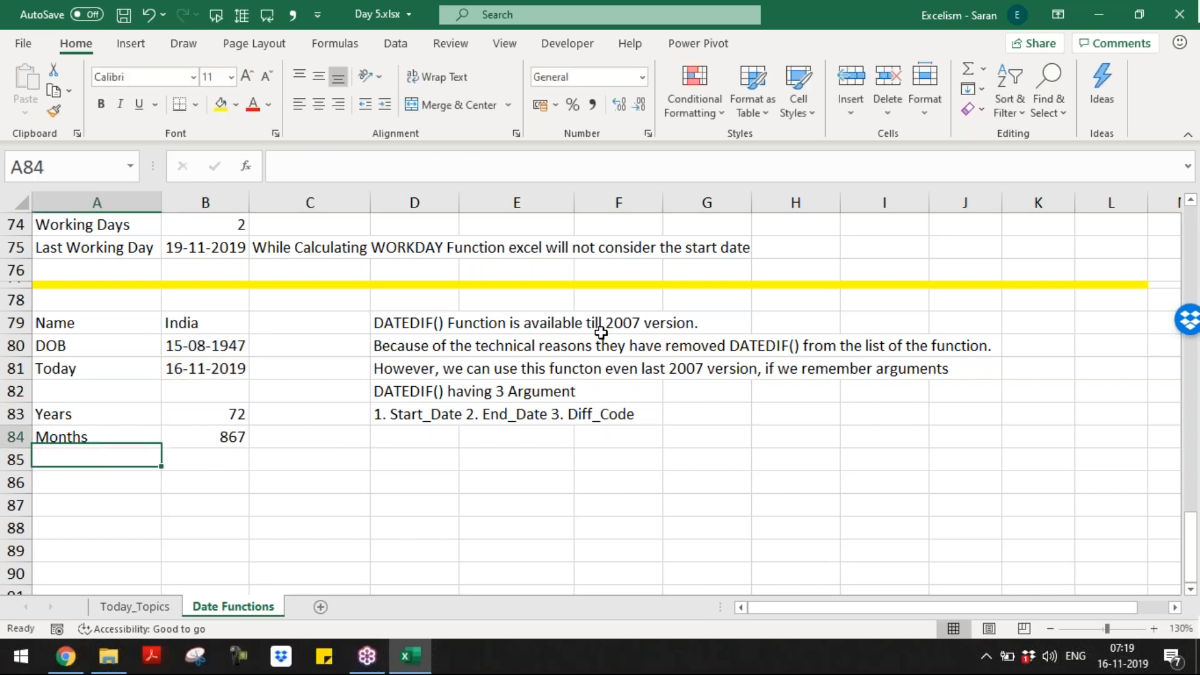
pyautogui.press('Right')
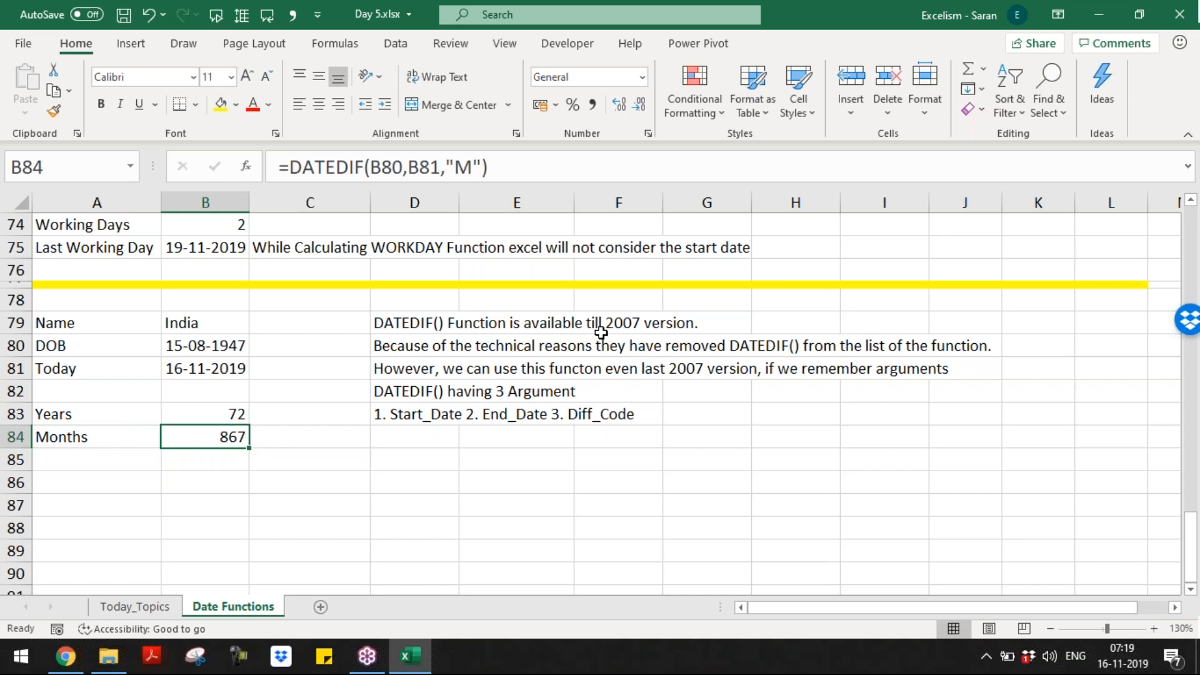
pyautogui.press('Up')
pyautogui.press('Up')
pyautogui.press('Up')
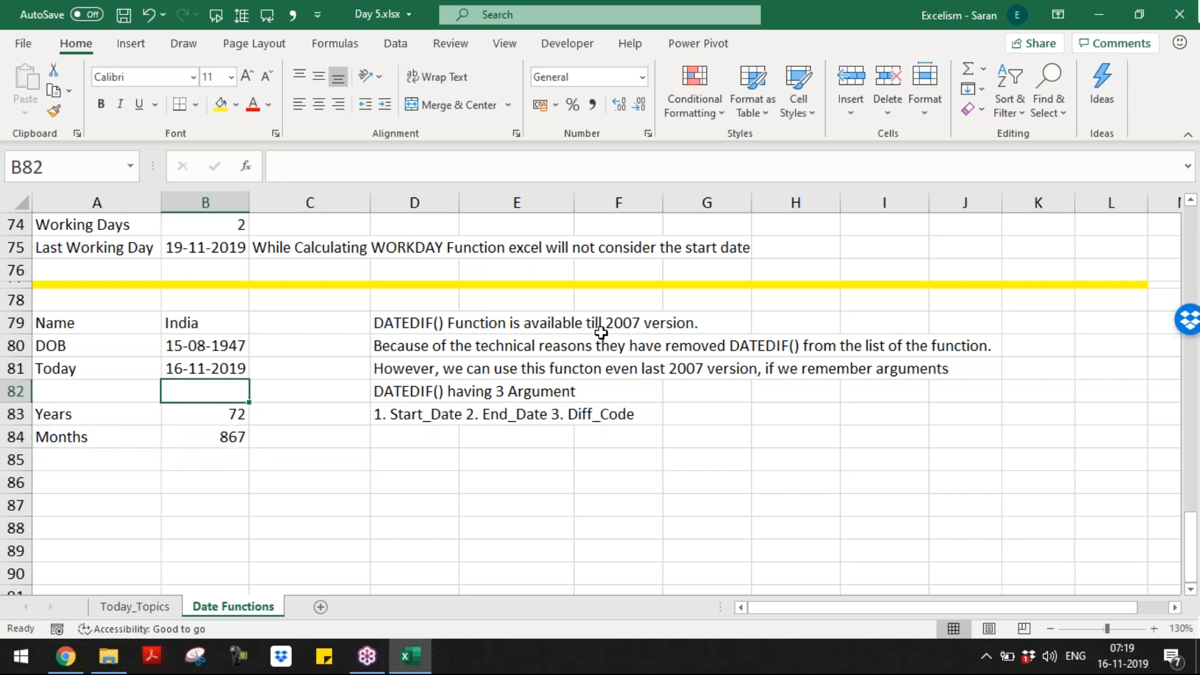
pyautogui.press('Down')
pyautogui.press('Down')
pyautogui.press('Down')
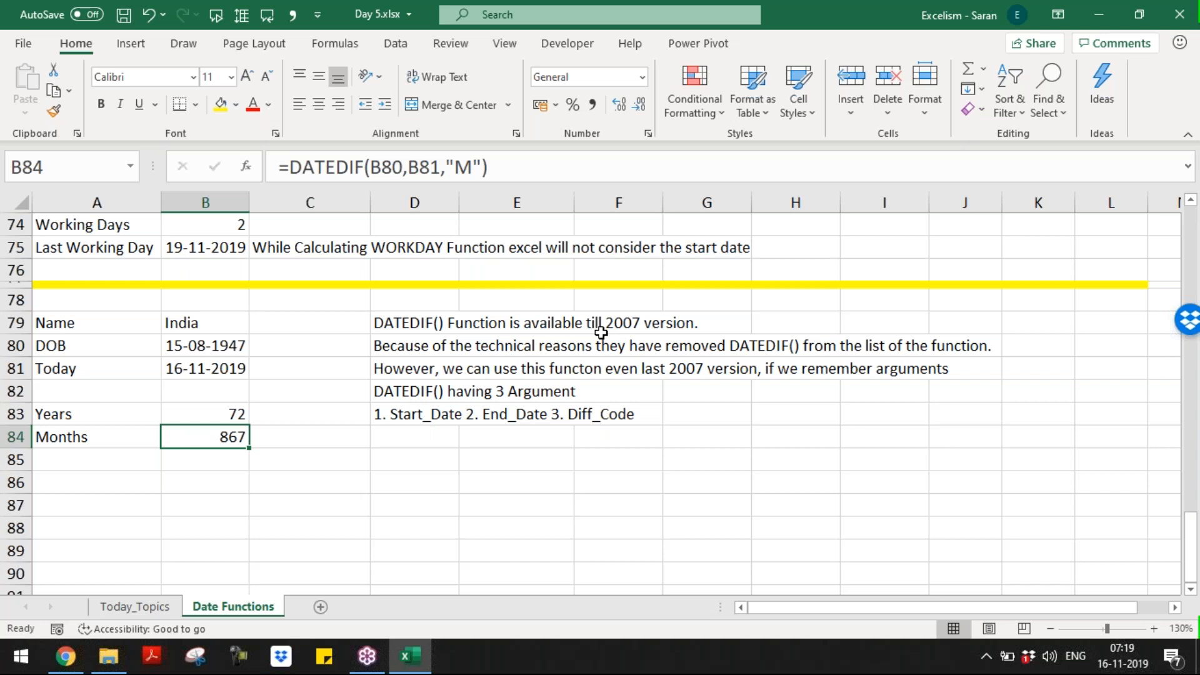
pyautogui.press('Down')
# Step: Type 'Months after Completed Years' in A85 and autofit column A
pyautogui.press('Left')
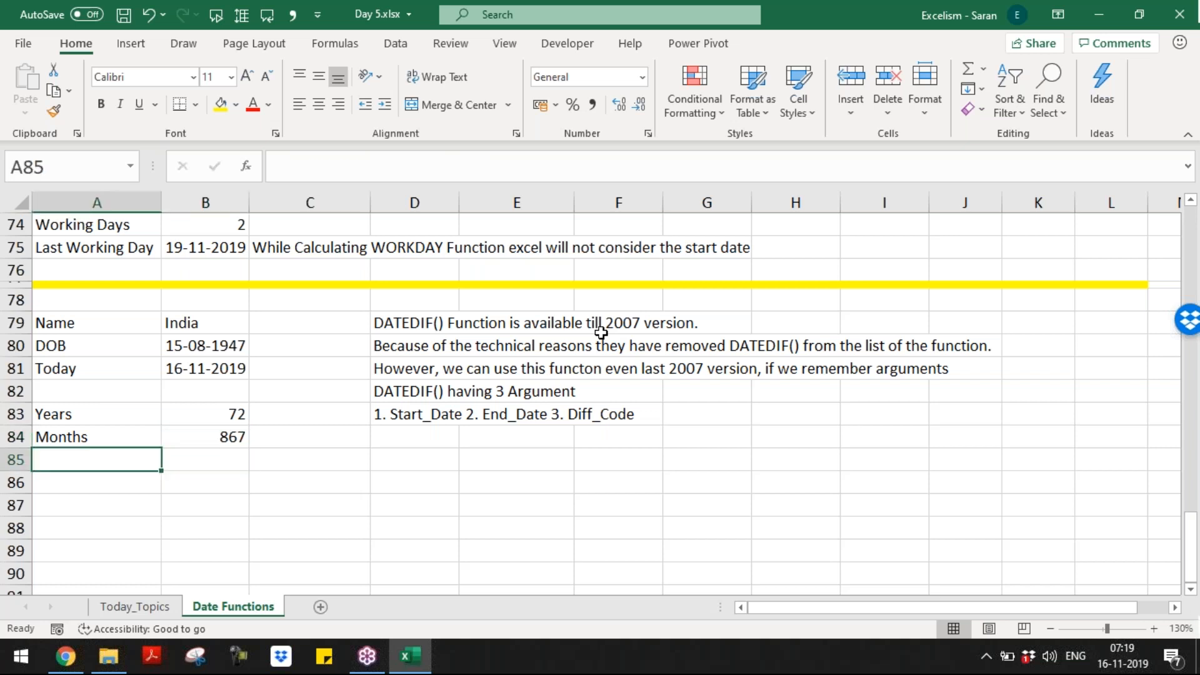
pyautogui.write('Months')
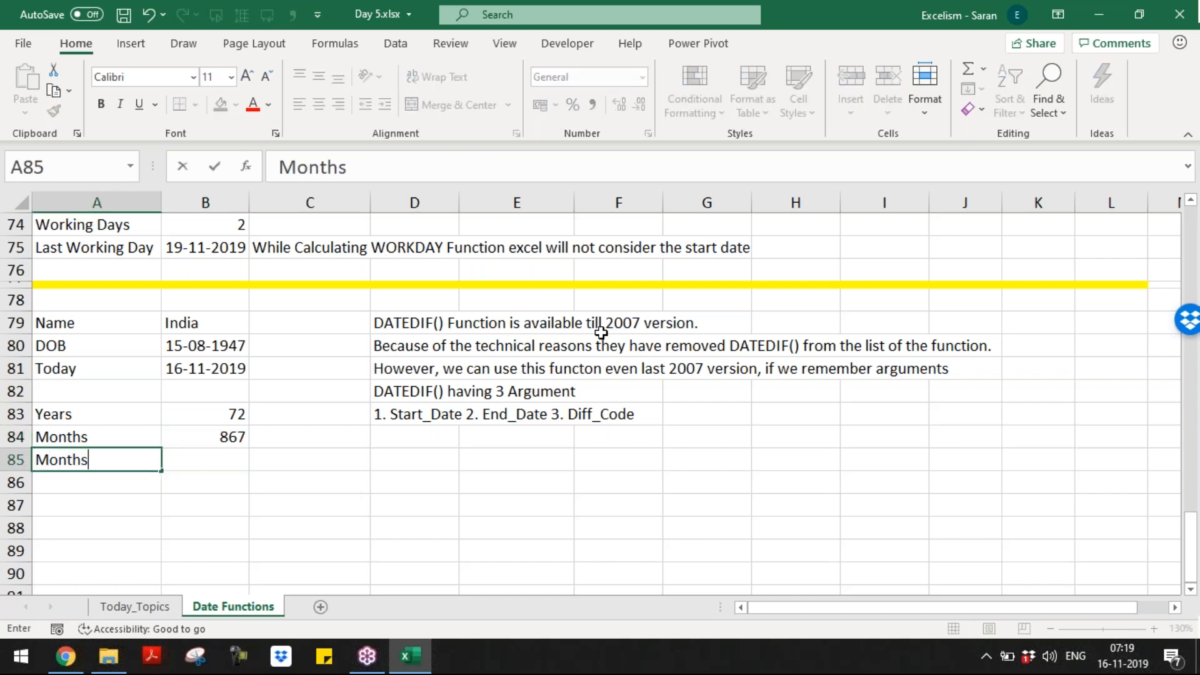
pyautogui.write(' after Comple')
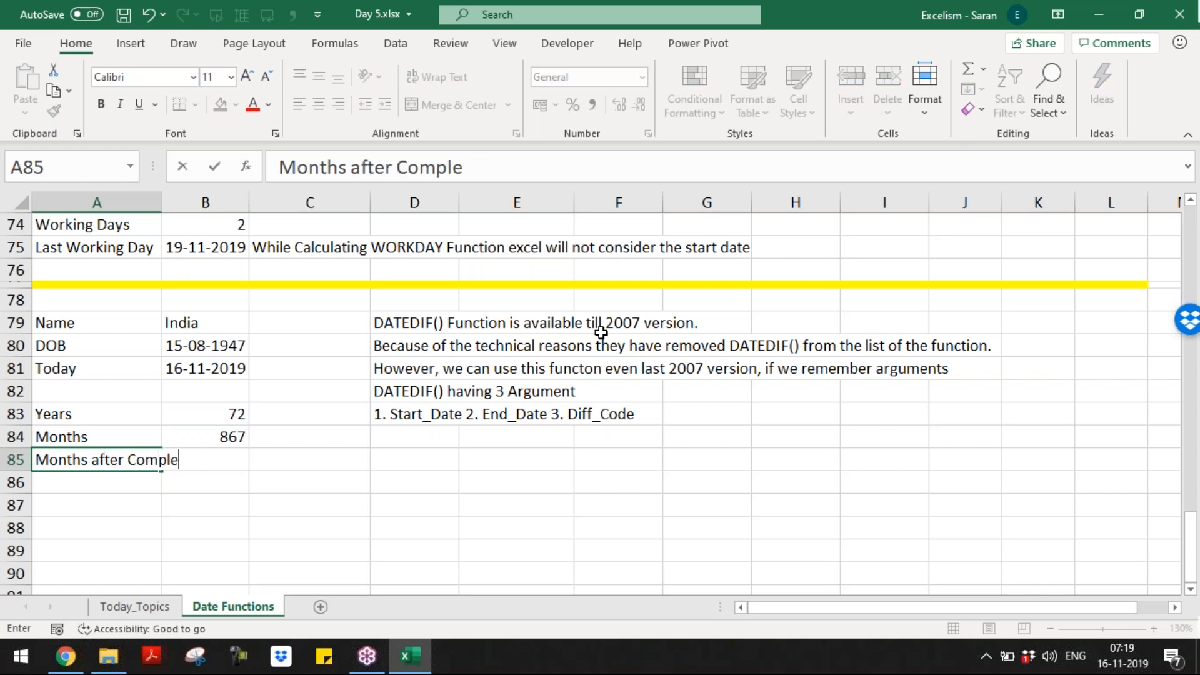
pyautogui.write('ted Years')
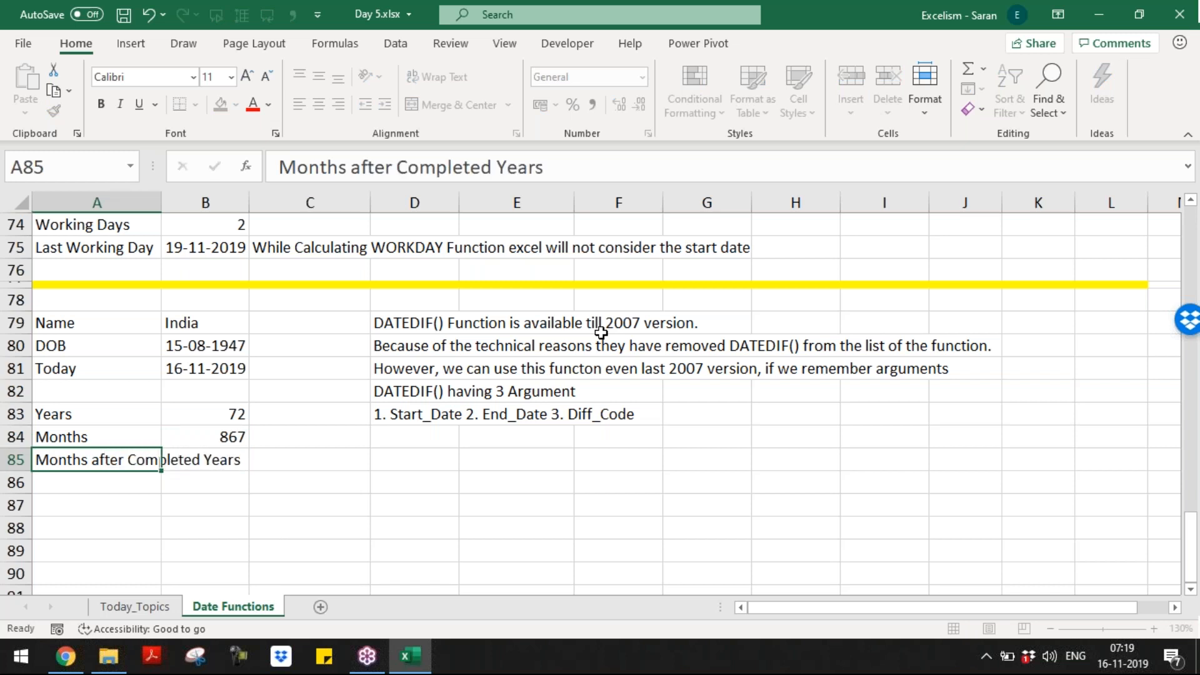
pyautogui.hotkey('ctrl', 'Return')
pyautogui.hotkey('alt', 'o')
pyautogui.press('c')
pyautogui.press('a')
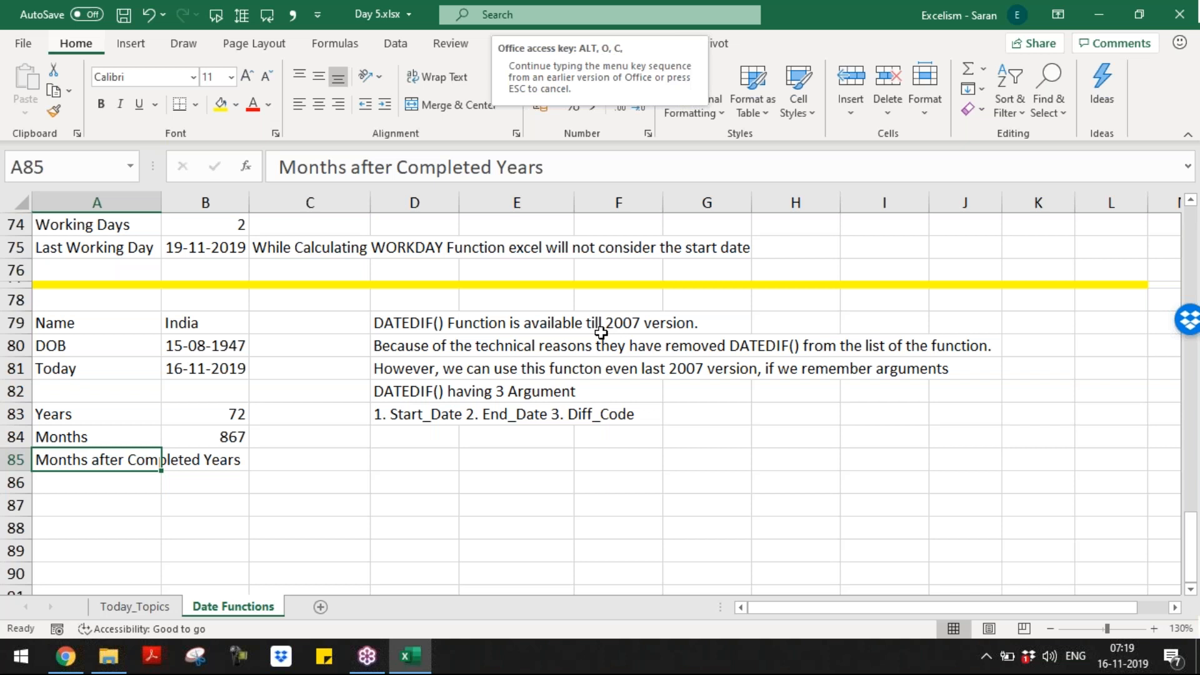
# Step: Enter =DATEDIF(B80,B81,"YM") in B85, showing 3 leftover months
pyautogui.press('Right')
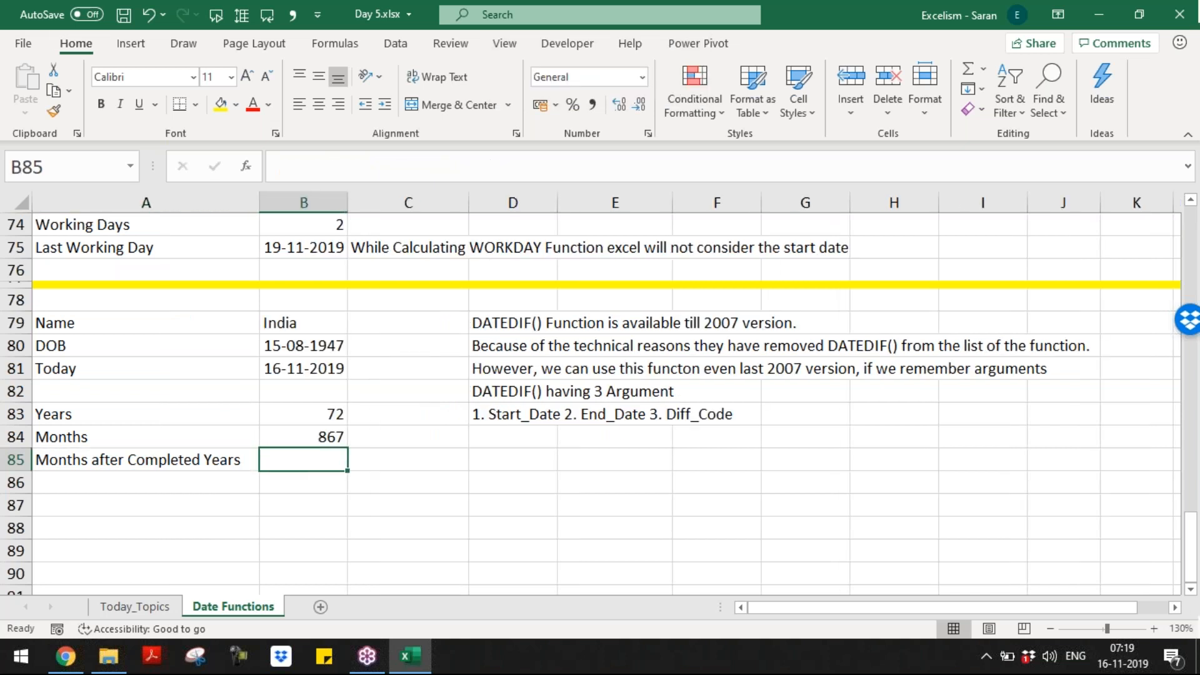
pyautogui.write('=')
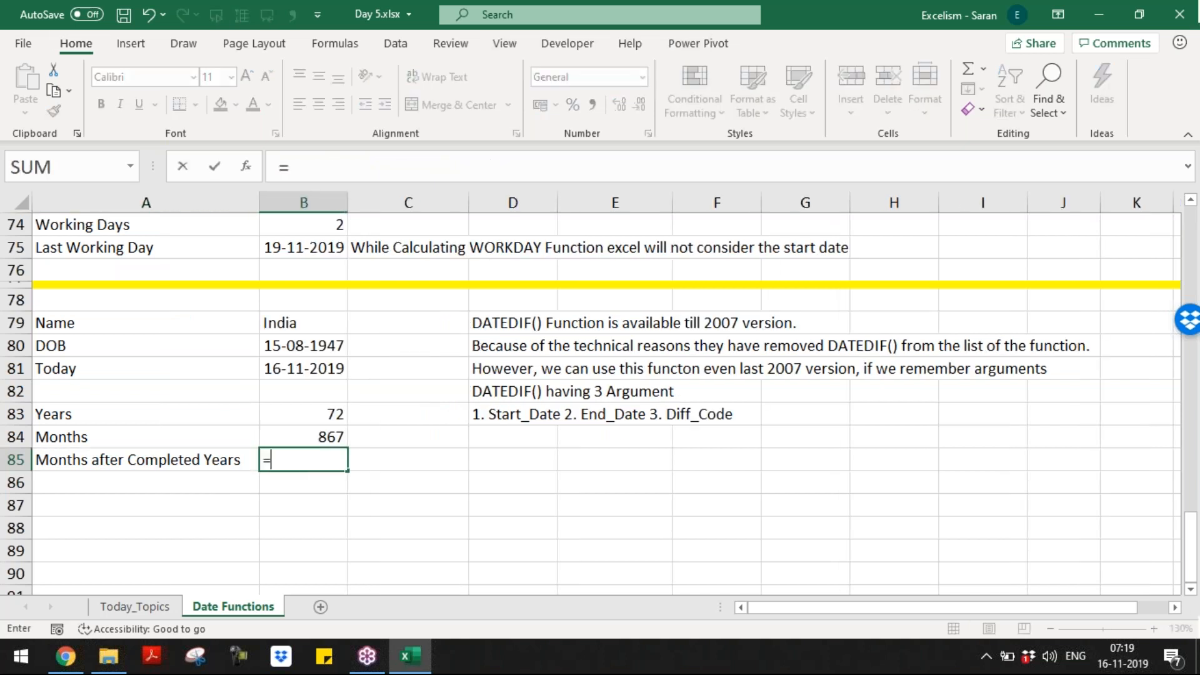
pyautogui.write('datedif(')
pyautogui.press('Up')
pyautogui.press('Up')
pyautogui.press('Up')
pyautogui.press('Up')
pyautogui.press('Up')
pyautogui.press('Up')
pyautogui.press('Up')
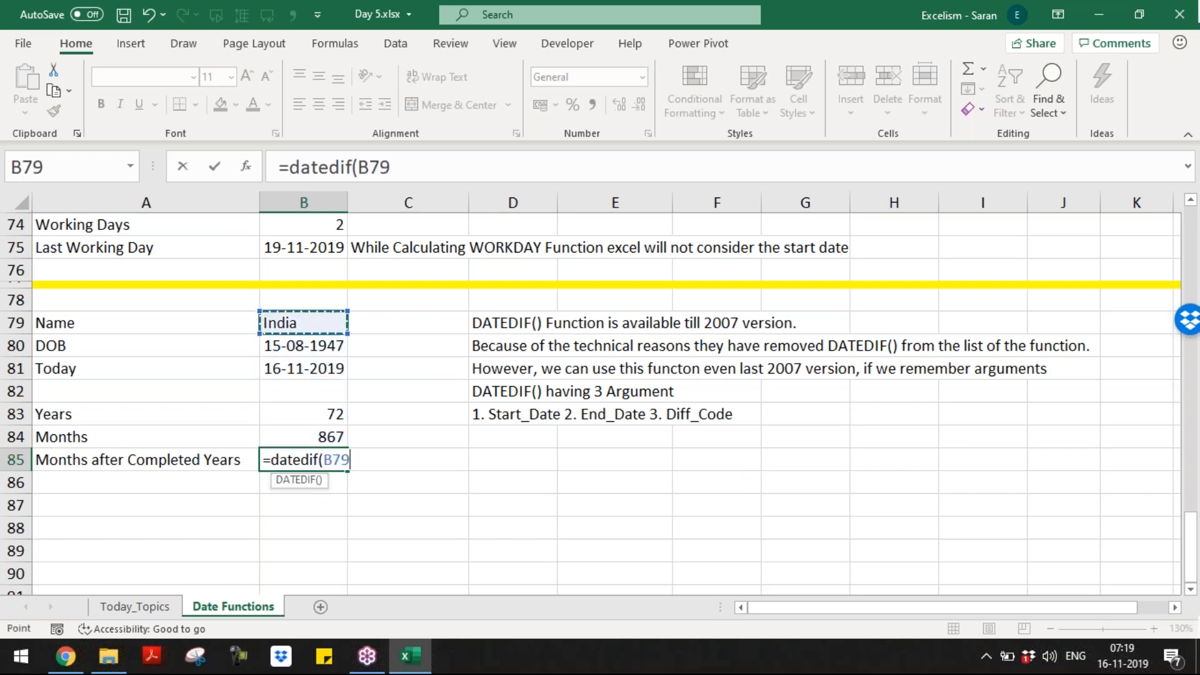
pyautogui.press('Down')
pyautogui.press('Down')
pyautogui.write(',')
pyautogui.press('Up')
pyautogui.press('Up')
pyautogui.press('Up')
pyautogui.press('Up')
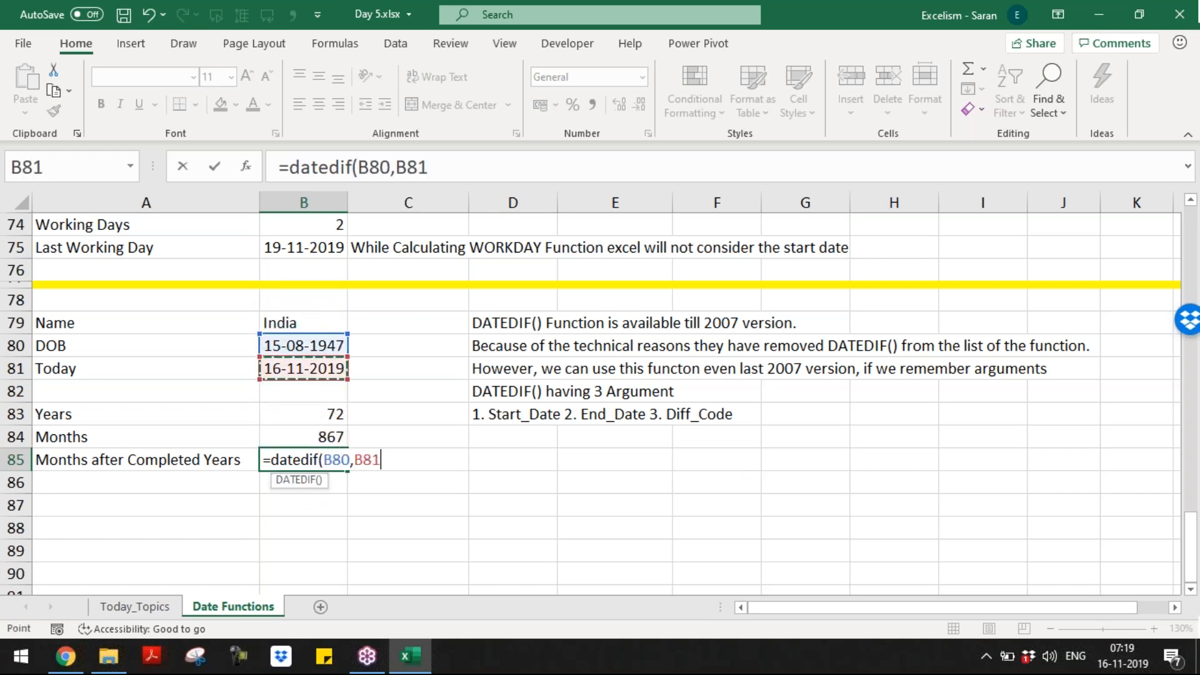
pyautogui.write(',"')
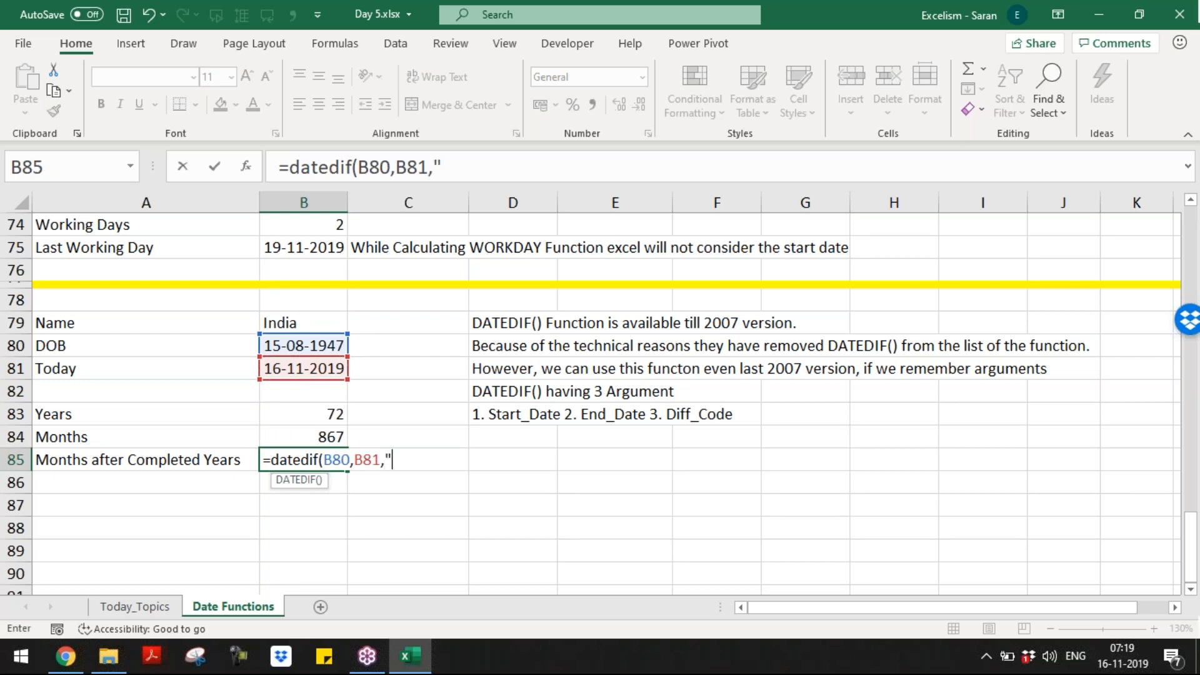
pyautogui.write('YM")')
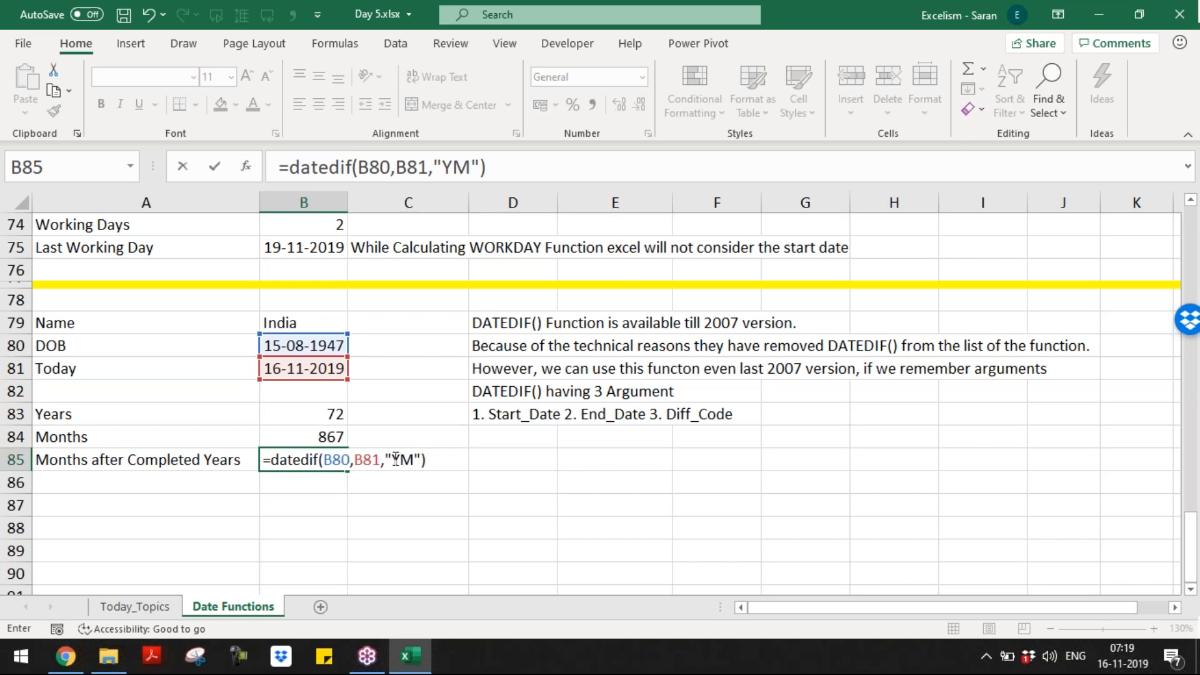
pyautogui.moveTo(400, 459); pyautogui.dragTo(413, 459)
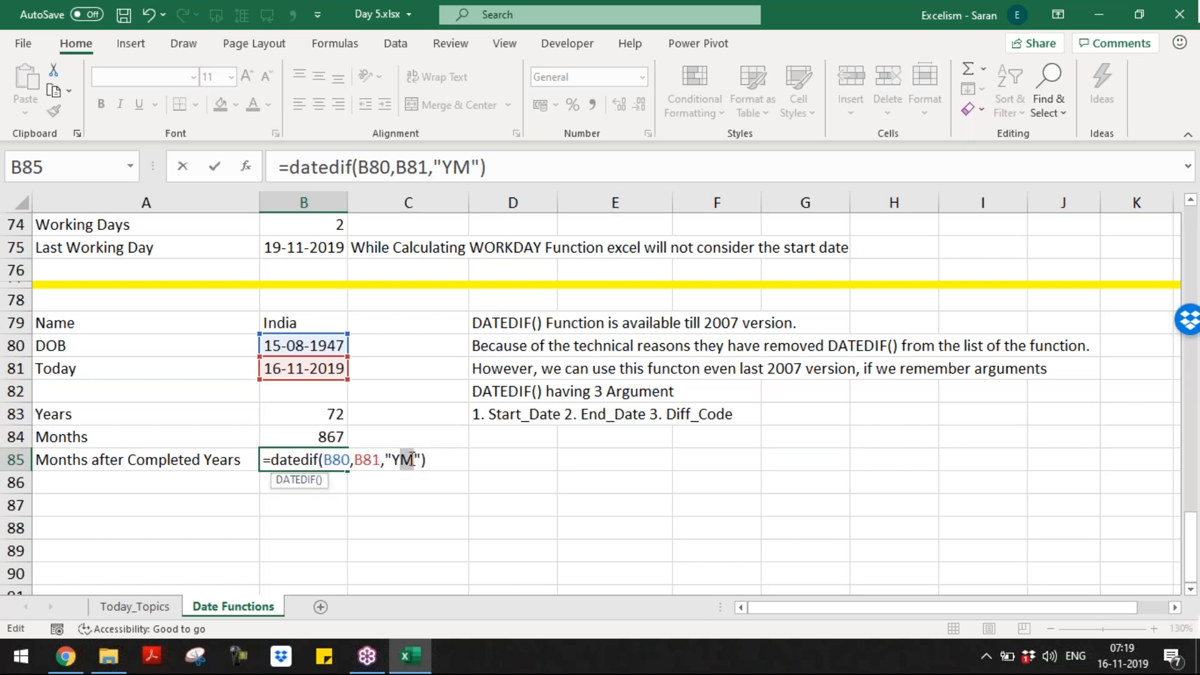
pyautogui.press('Return')
# Step: Shade the 72 and 3 results in B83 and B85 yellow
pyautogui.press('Up')
pyautogui.press('Up')
pyautogui.press('Up')
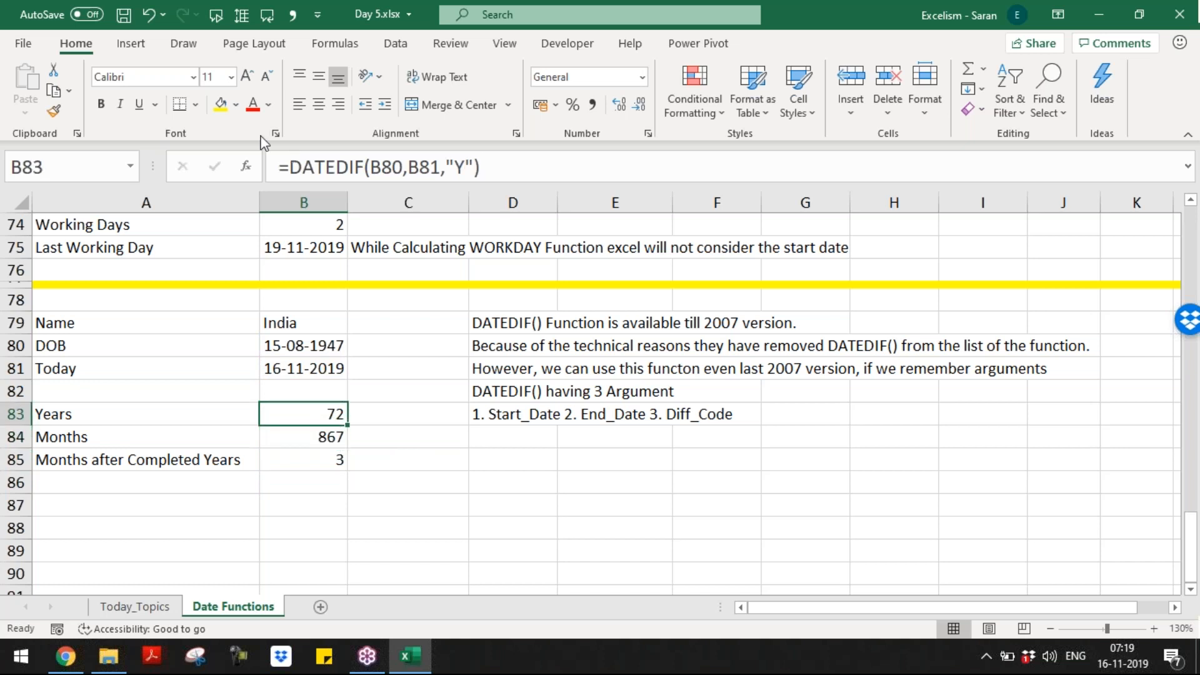
pyautogui.click(221, 104)
pyautogui.click(326, 457)
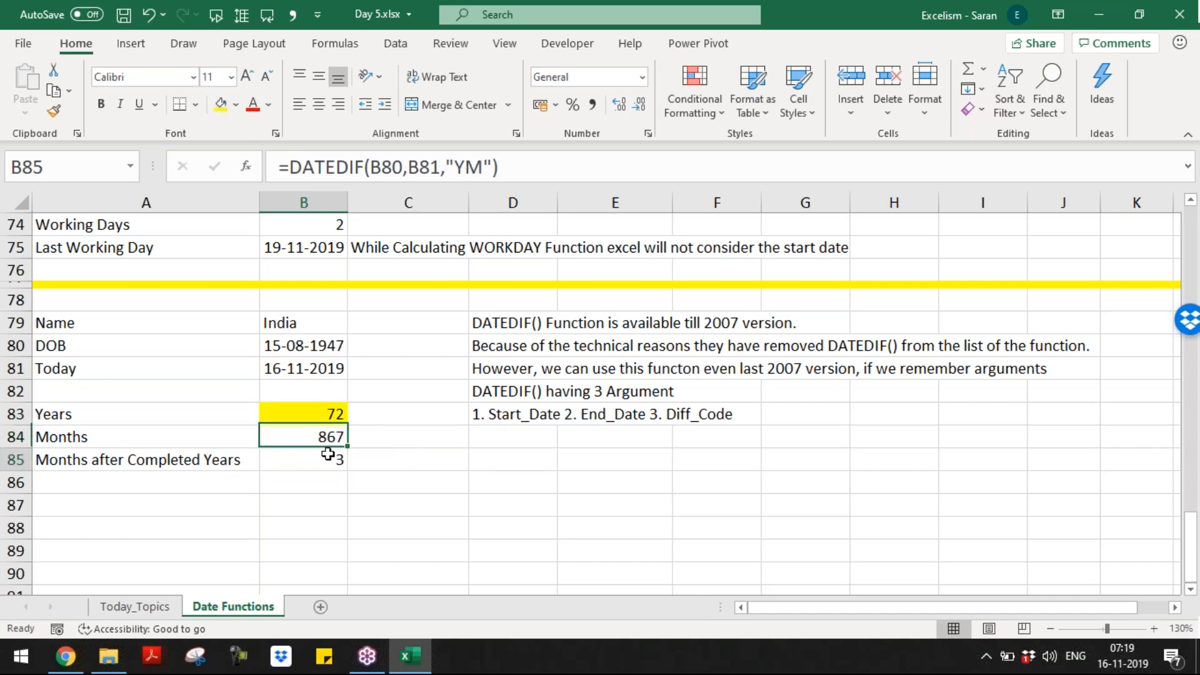
pyautogui.click(221, 104)
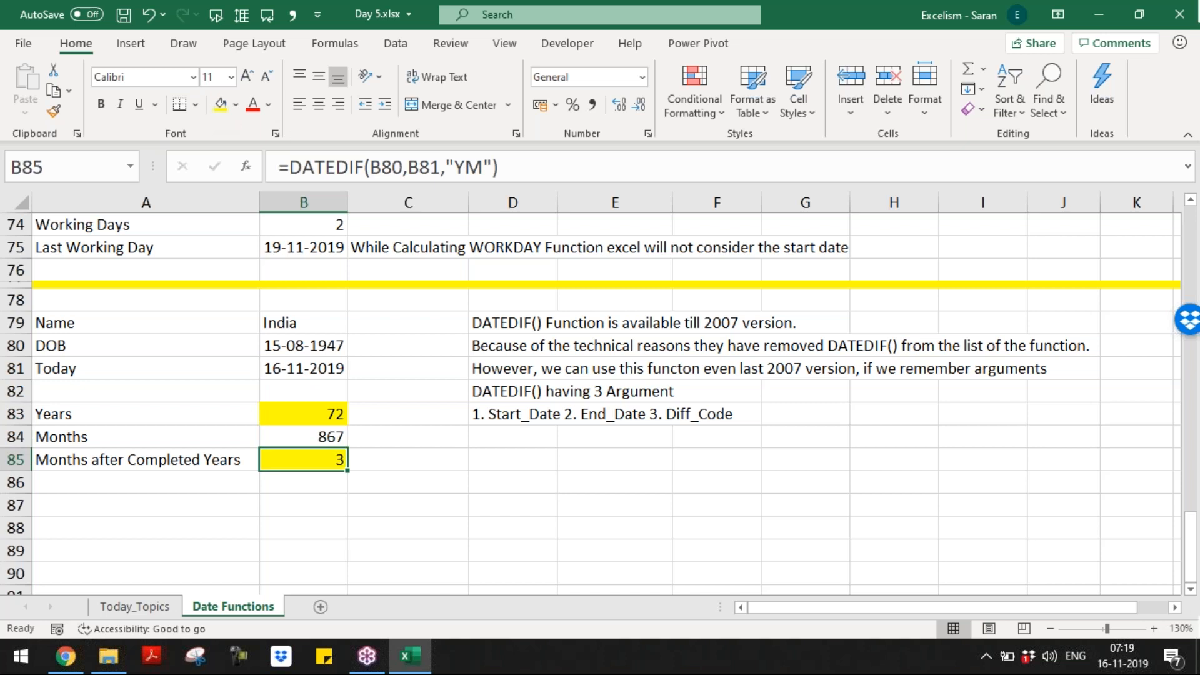
pyautogui.click(146, 482)
# Step: Add the Days row, reusing the Months formula in B86 with code "D" to get 26391 total days
pyautogui.write('Days')
pyautogui.press('Tab')
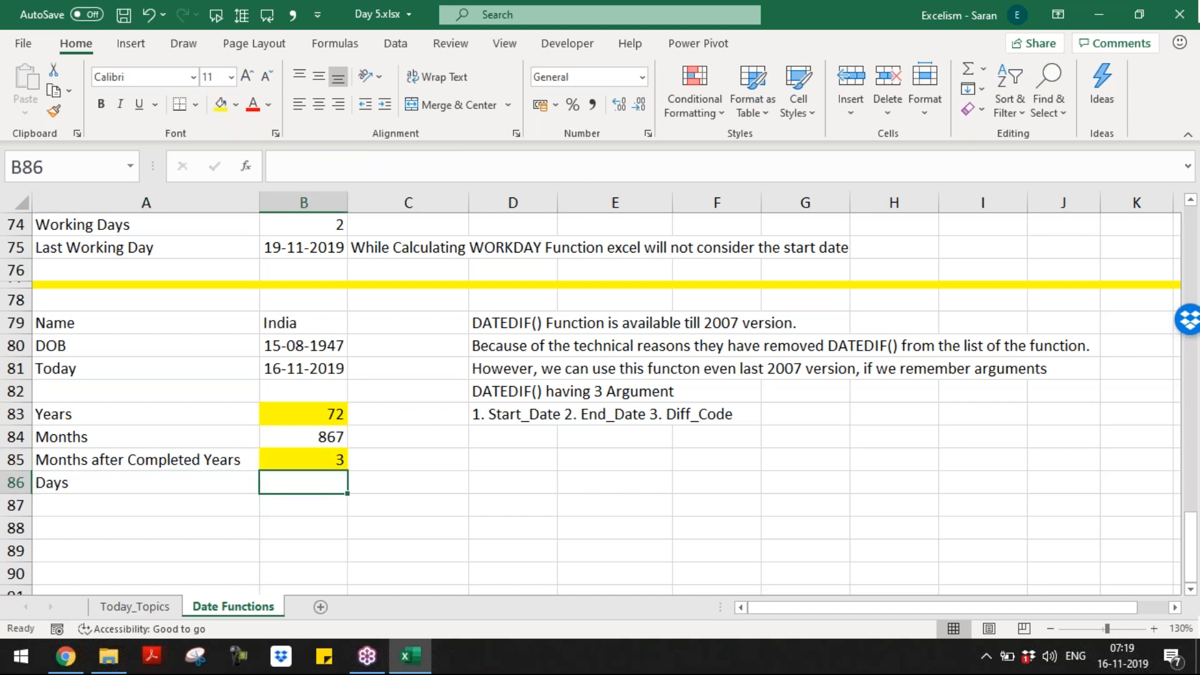
pyautogui.click(304, 436)
pyautogui.press('F2')
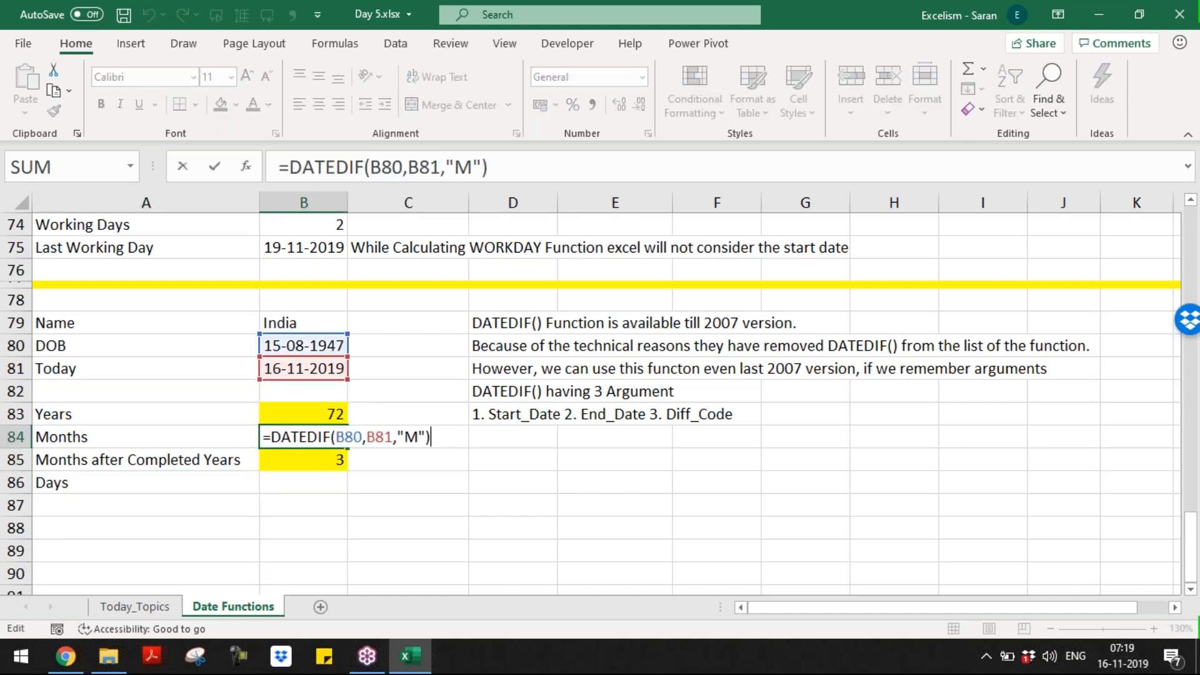
pyautogui.press('Escape')
pyautogui.click(303, 482)
pyautogui.write('=DATEDIF(B80,B81,"M")')
pyautogui.press('F2')
pyautogui.press('Left')
pyautogui.press('Left')
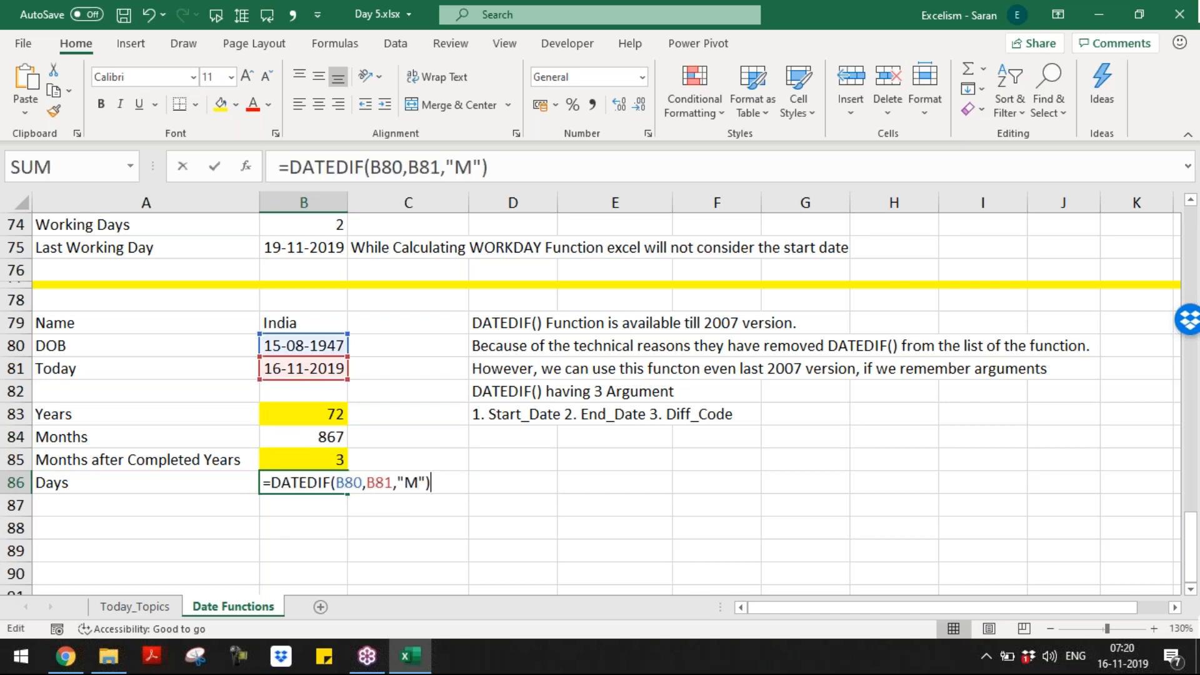
pyautogui.hotkey('shift', 'Left')
pyautogui.write('D')
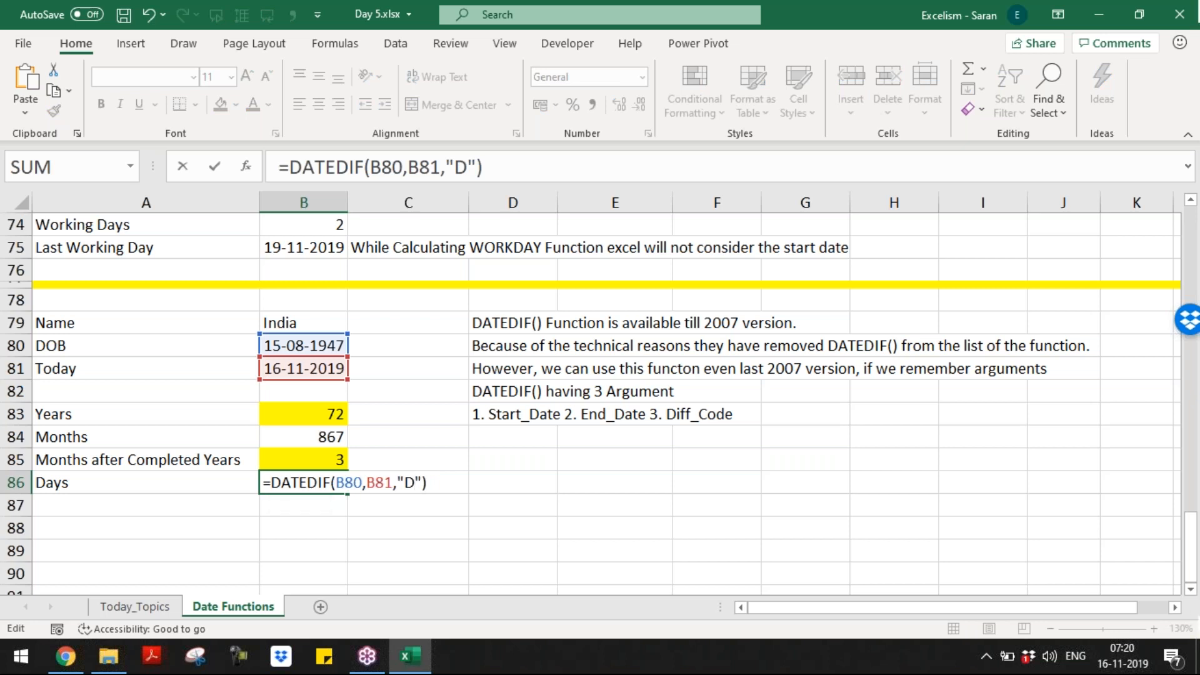
pyautogui.press('Return')
# Step: Label A87 'Days after Years' and set B87's DATEDIF code to "YD", giving 93
pyautogui.click(145, 505)
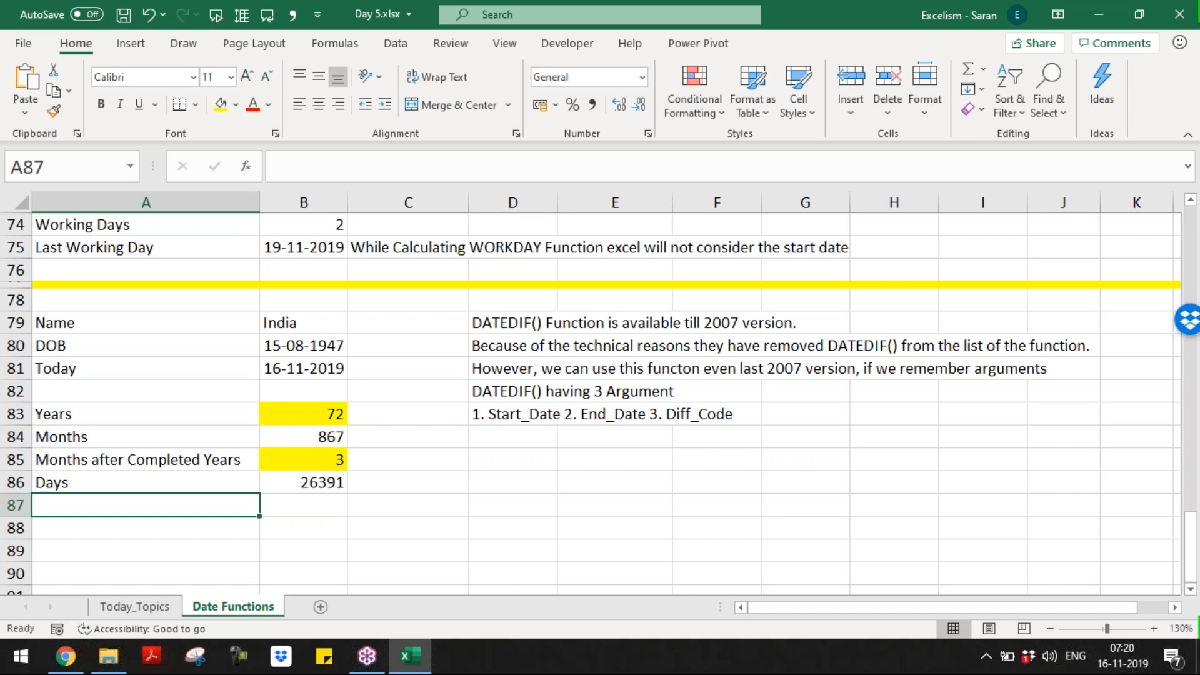
pyautogui.write('Days')
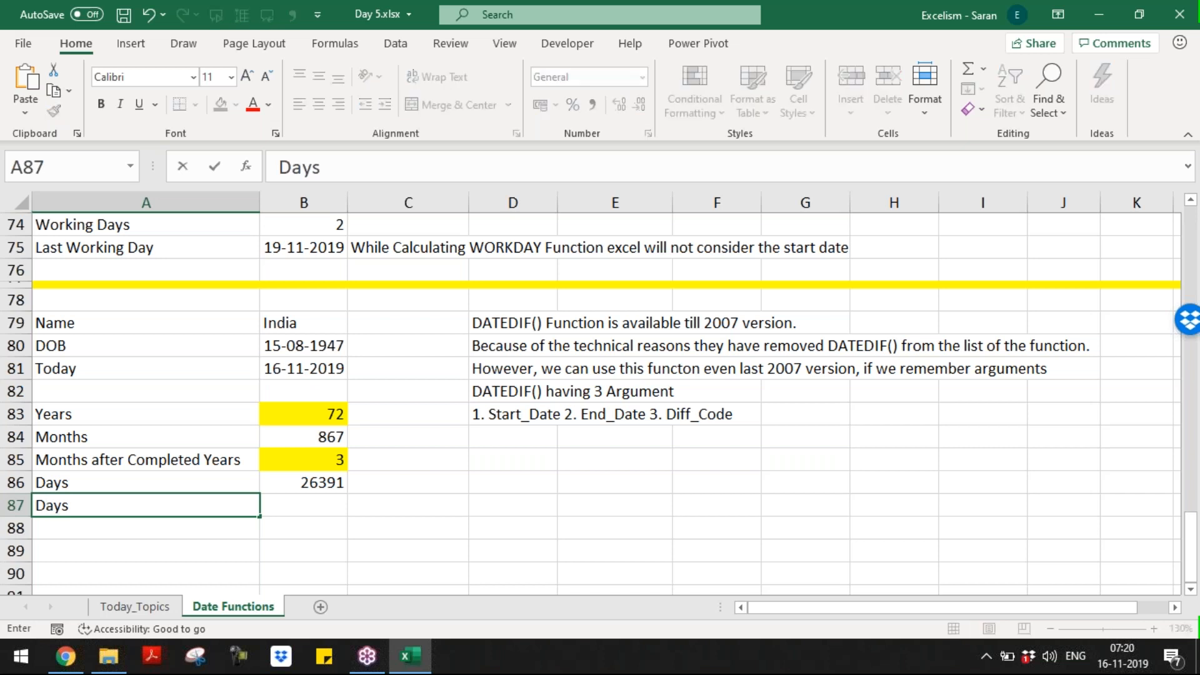
pyautogui.write(' after')
pyautogui.press('BackSpace')
pyautogui.write('er Years')
pyautogui.press('Tab')
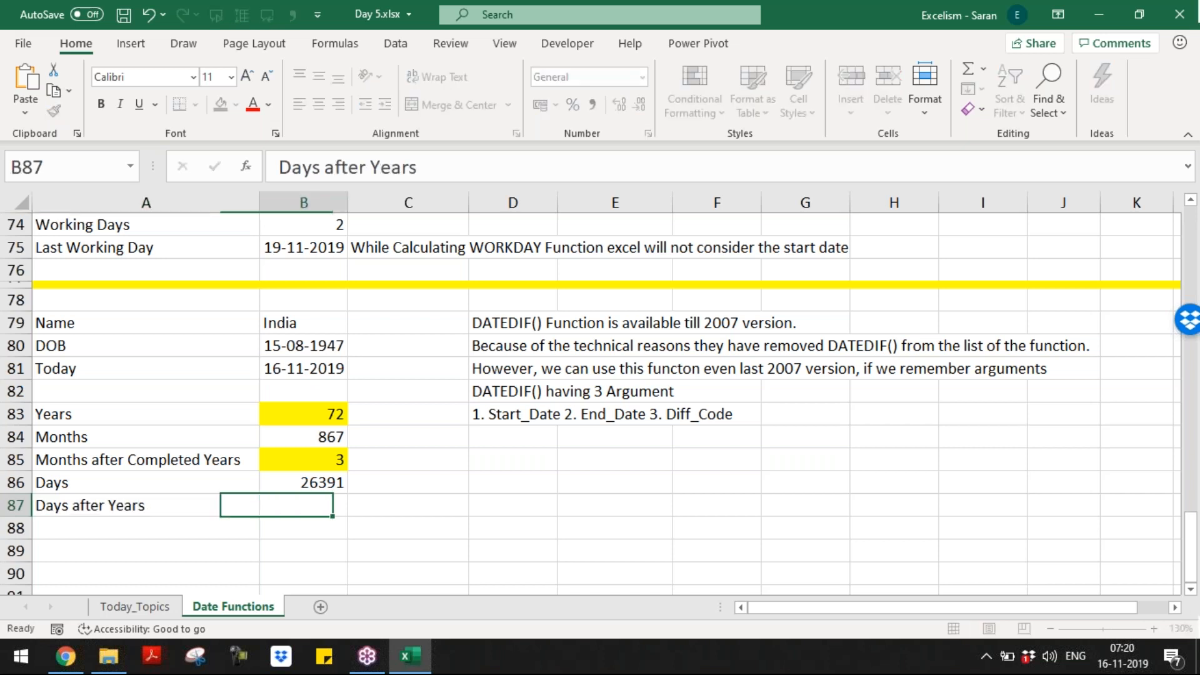
pyautogui.write('=DATEDIF(B80,B81,"M")')
pyautogui.press('F2')
pyautogui.press('Left')
pyautogui.press('Left')
pyautogui.hotkey('shift', 'Left')
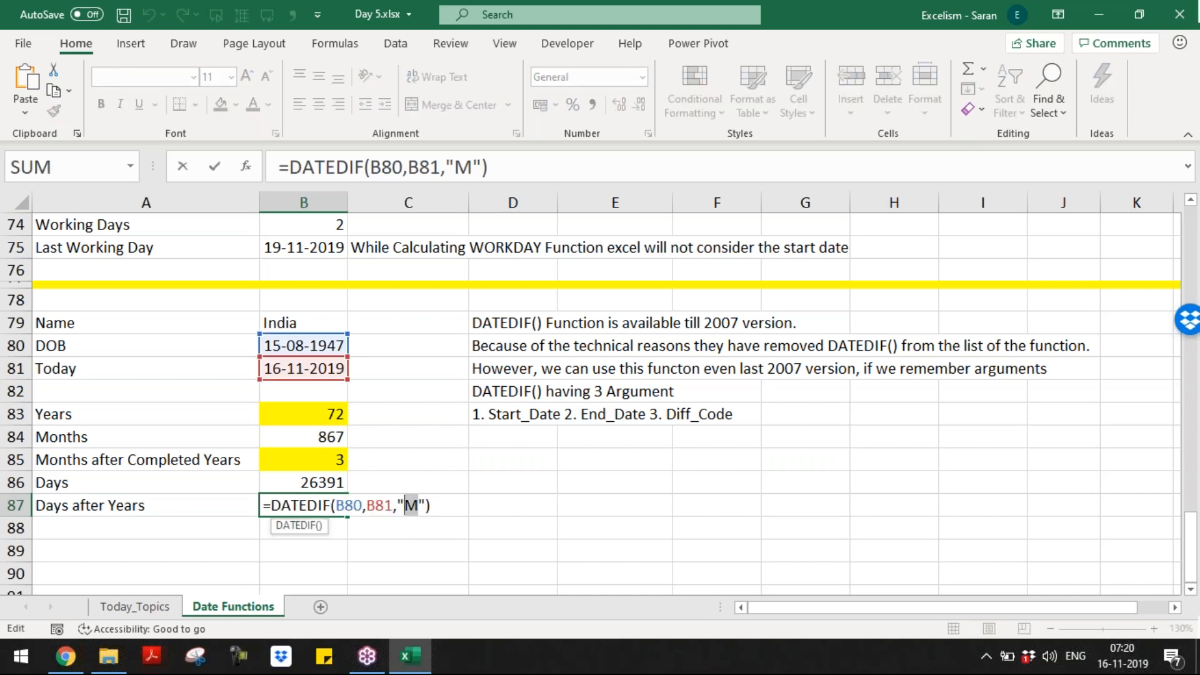
pyautogui.write('YD')
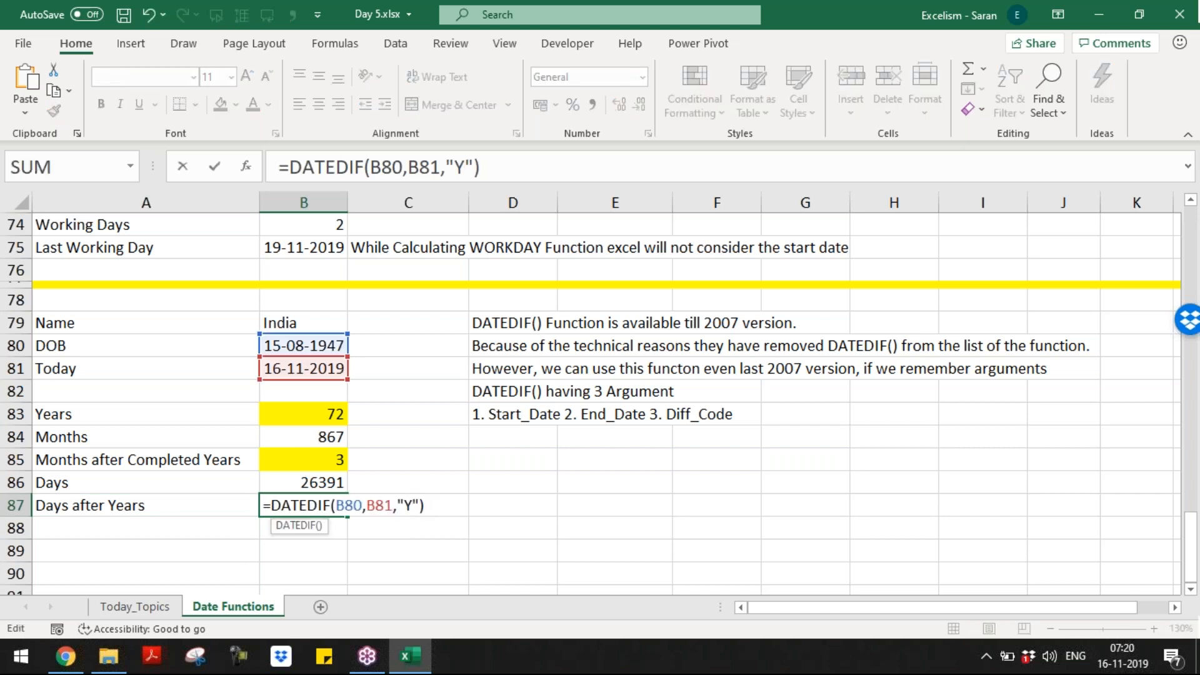
pyautogui.press('Return')
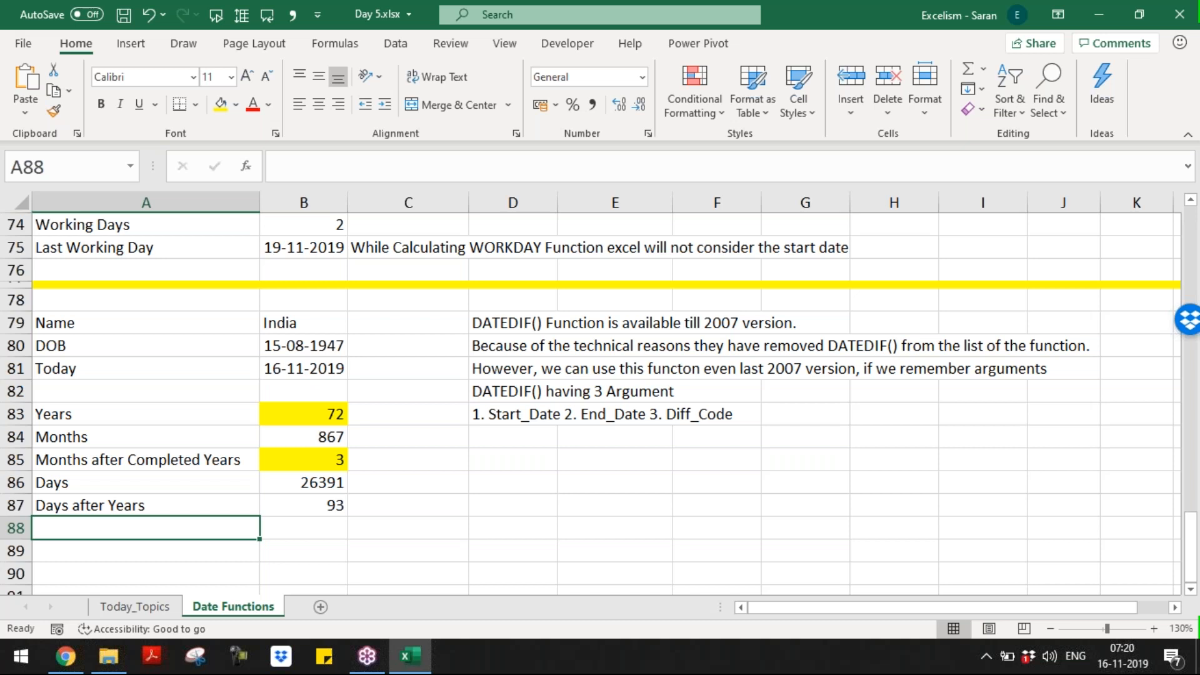
# Step: Copy the A87 label to A88 and rename it 'Days after Months'
pyautogui.press('Up')
pyautogui.hotkey('ctrl', 'c')
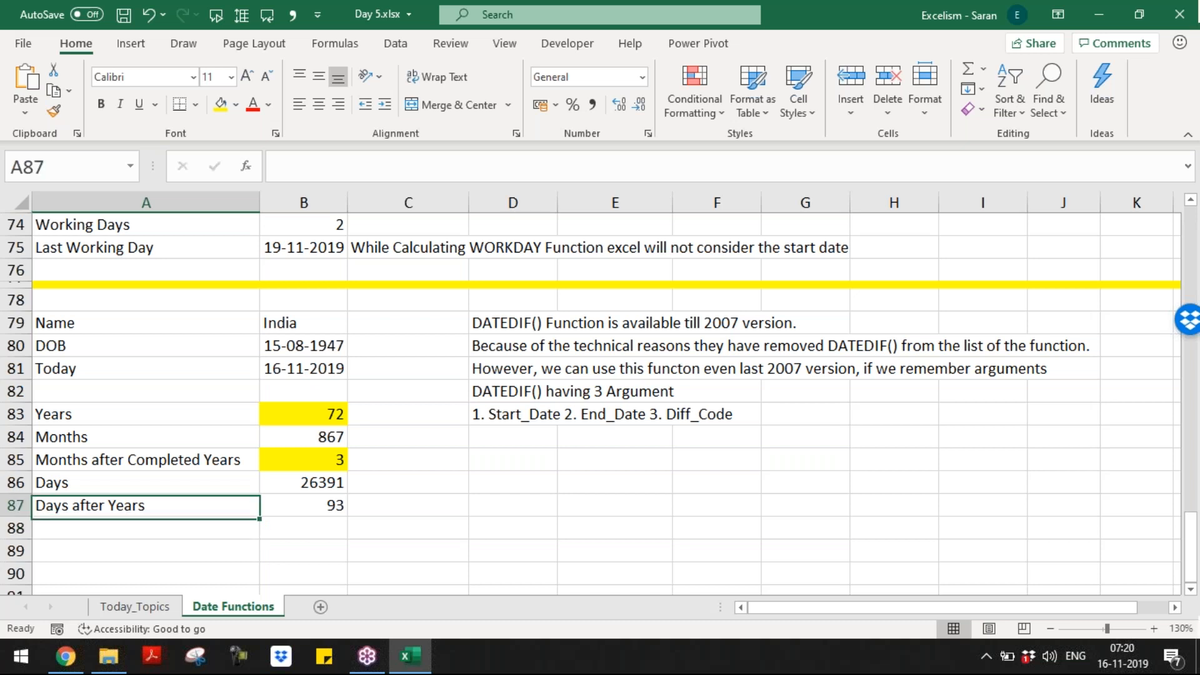
pyautogui.press('Down')
pyautogui.hotkey('ctrl', 'v')
pyautogui.press('F2')
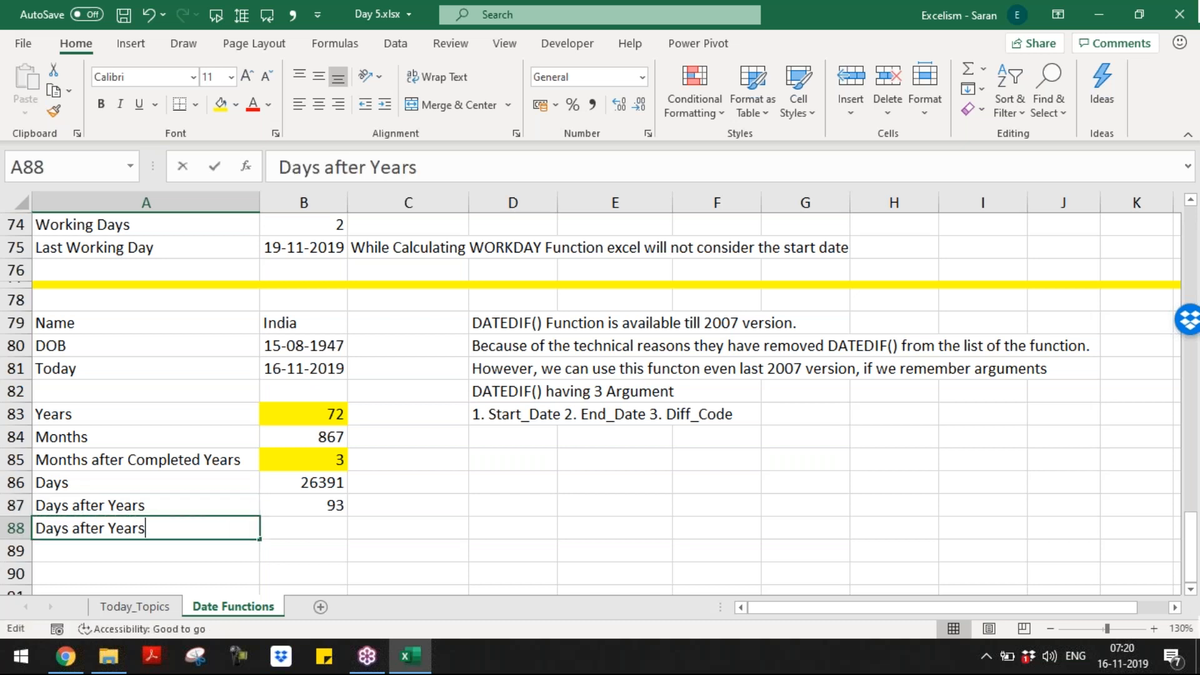
pyautogui.press('BackSpace')
pyautogui.press('BackSpace')
pyautogui.press('BackSpace')
pyautogui.press('BackSpace')
pyautogui.press('BackSpace')
pyautogui.write('Monthda')
pyautogui.press('Tab')
pyautogui.press('Left')
pyautogui.press('F2')
pyautogui.press('BackSpace')
pyautogui.press('BackSpace')
pyautogui.write('s')
pyautogui.press('Tab')
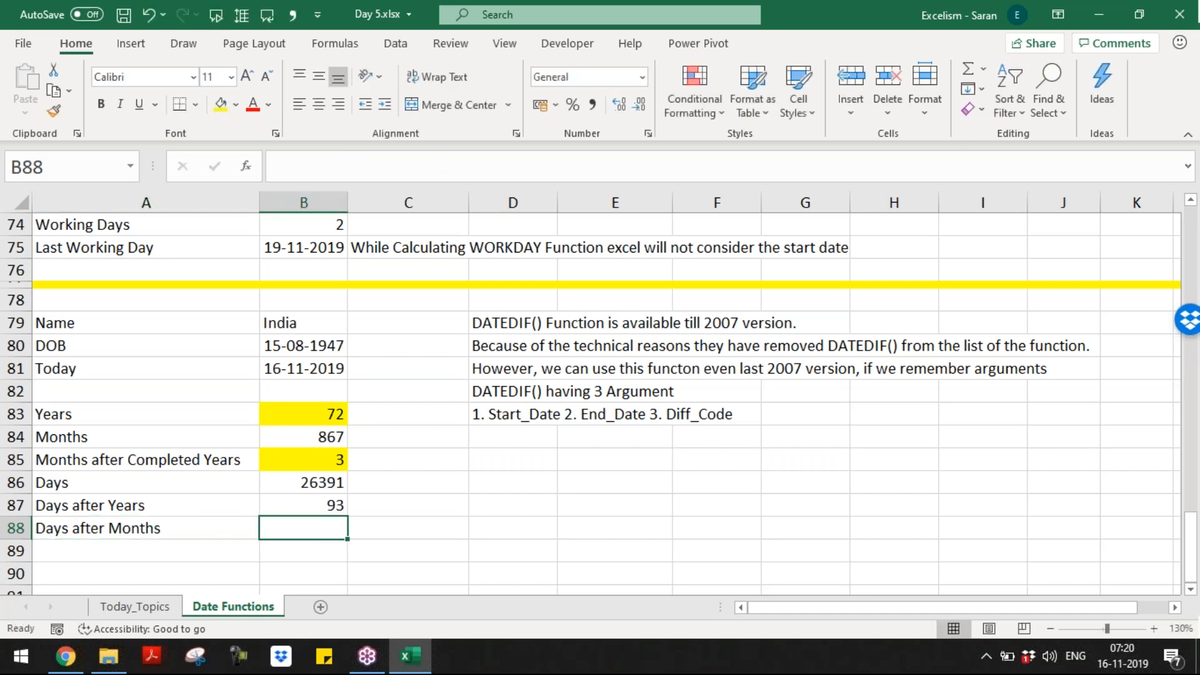
# Step: Enter =DATEDIF(B80,B81,"MD") in B88, giving 1, and shade it yellow
pyautogui.write('=datedif(')
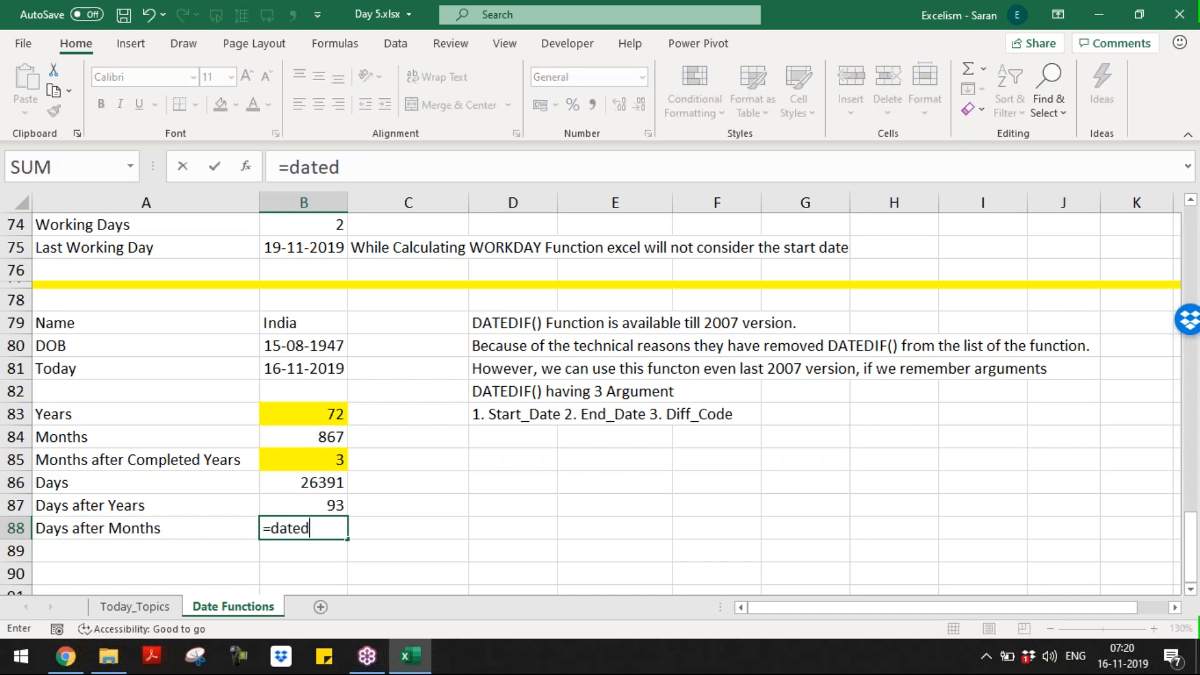
pyautogui.press('Up')
pyautogui.press('Up')
pyautogui.press('Up')
pyautogui.press('Up')
pyautogui.press('Up')
pyautogui.press('Up')
pyautogui.press('Up')
pyautogui.press('Up')
pyautogui.press('Up')
pyautogui.press('Down')
pyautogui.write(',')
pyautogui.press('Up')
pyautogui.press('Up')
pyautogui.press('Up')
pyautogui.press('Up')
pyautogui.press('Up')
pyautogui.press('Up')
pyautogui.press('Up')
pyautogui.write(',"')
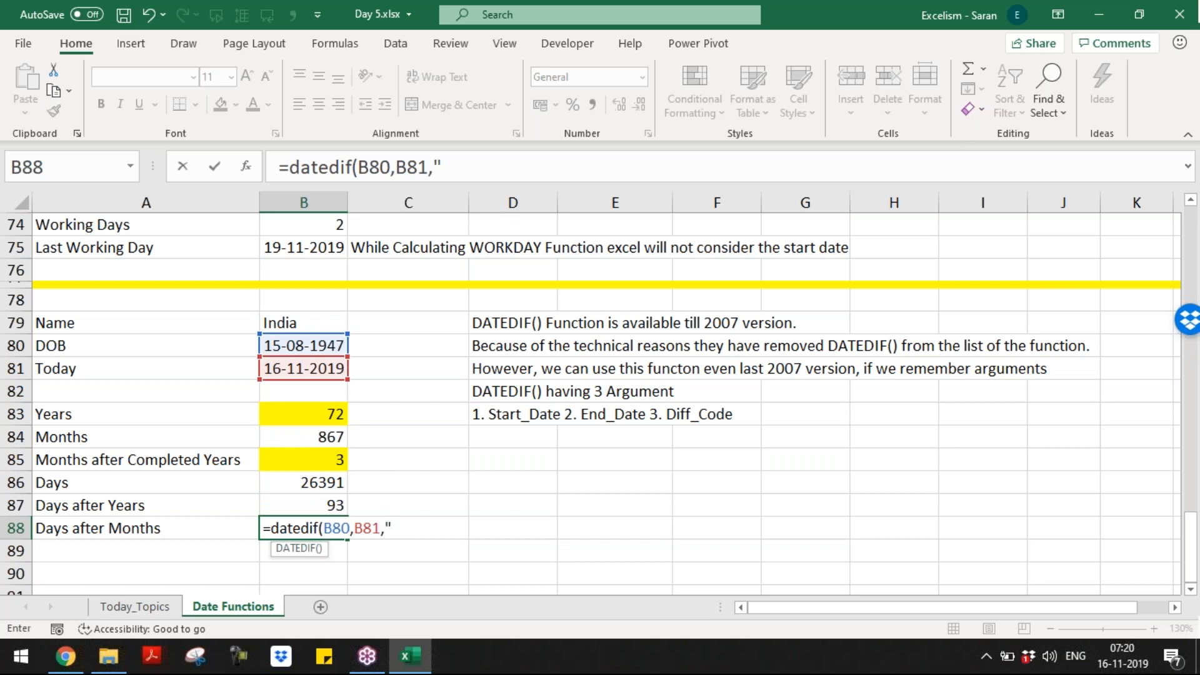
pyautogui.write('MD")')
pyautogui.press('Return')
pyautogui.press('Up')
pyautogui.press('Right')
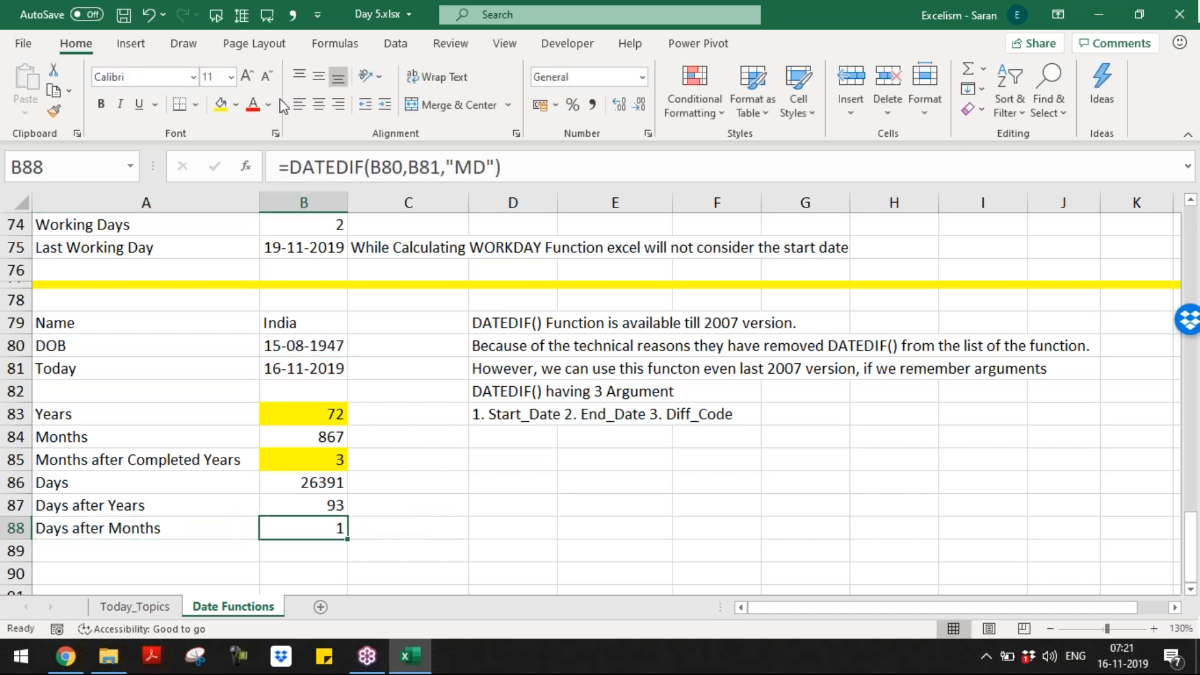
pyautogui.click(220, 108)
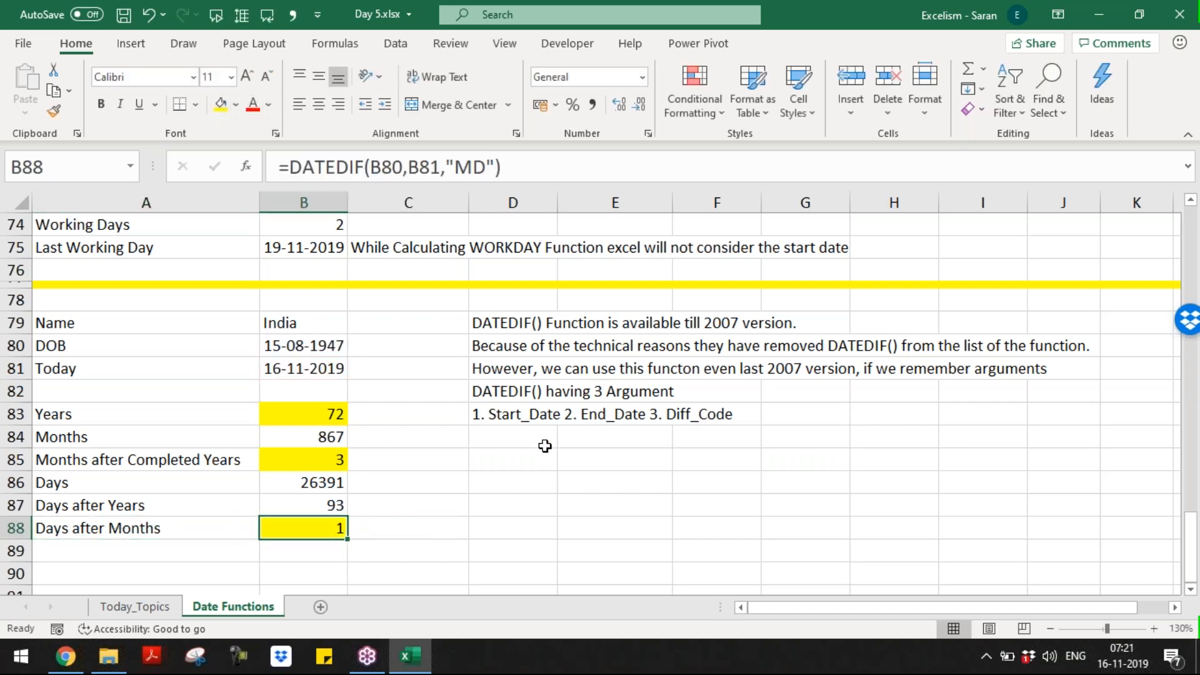
# Step: Start the code list by entering Y in D85
pyautogui.click(506, 453)
pyautogui.write('Y')
pyautogui.press('Return')
# Step: List the codes M, D, YM, YD and MD below Y in column D
pyautogui.write('M')
pyautogui.press('Return')
pyautogui.write('D')
pyautogui.press('Return')
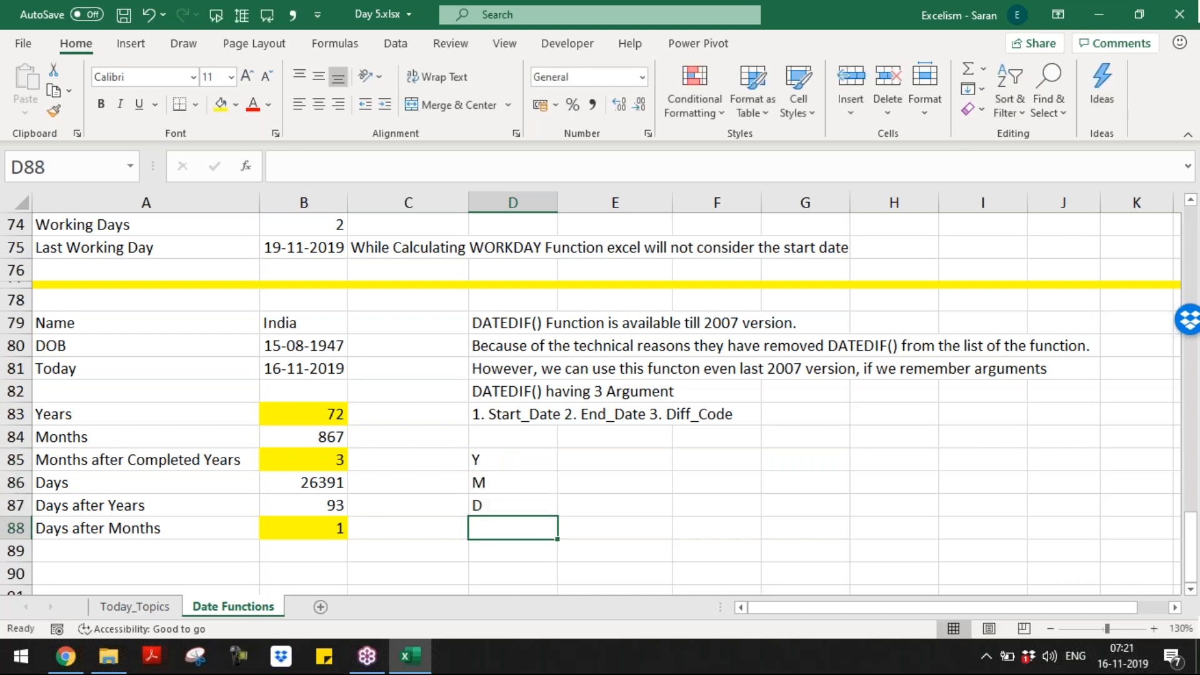
pyautogui.write('YM')
pyautogui.press('Return')
pyautogui.write('YD')
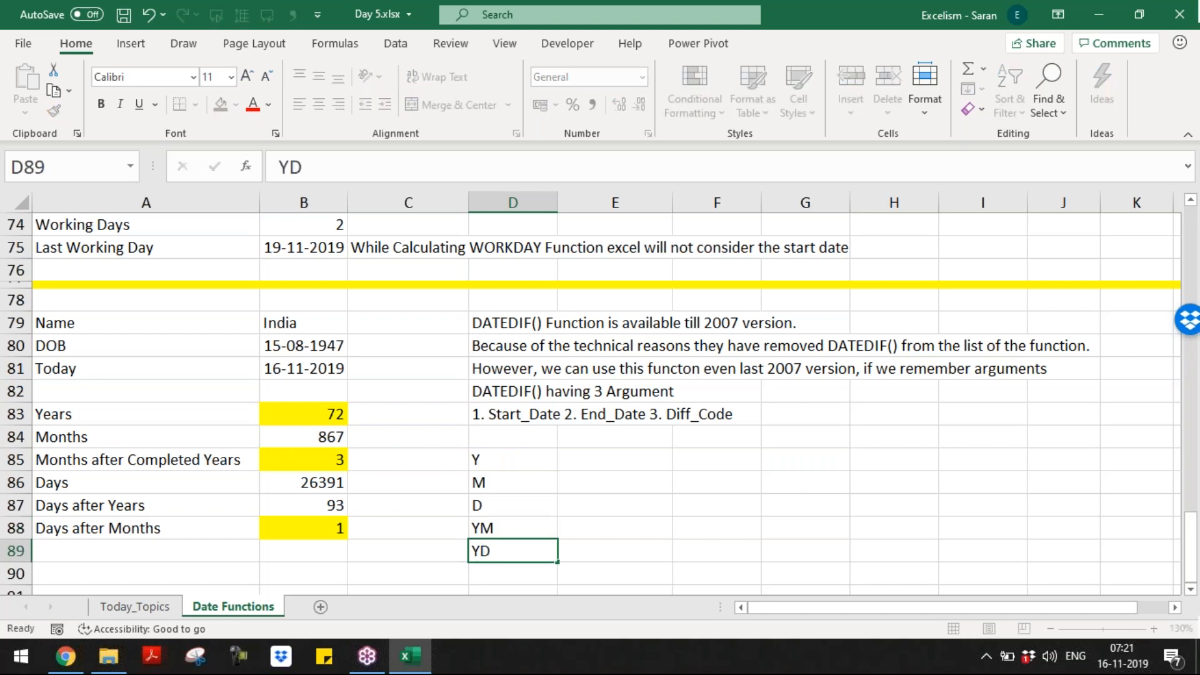
pyautogui.press('Return')
pyautogui.write('MD')
pyautogui.press('Return')
# Step: Describe Y in E85 as 'Completed Years b/w two dates'
pyautogui.press('Up')
pyautogui.press('Up')
pyautogui.press('Up')
pyautogui.press('Up')
pyautogui.press('Up')
pyautogui.press('Up')
pyautogui.press('Up')
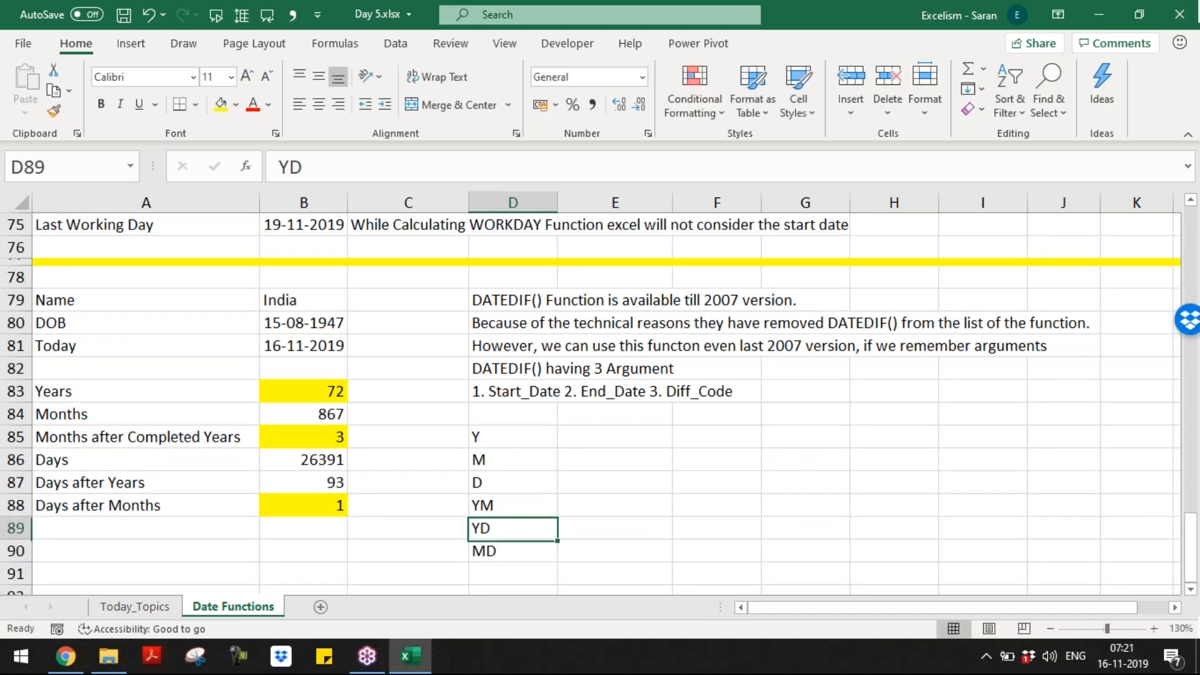
pyautogui.press('Down')
pyautogui.press('Right')
pyautogui.write('Co')
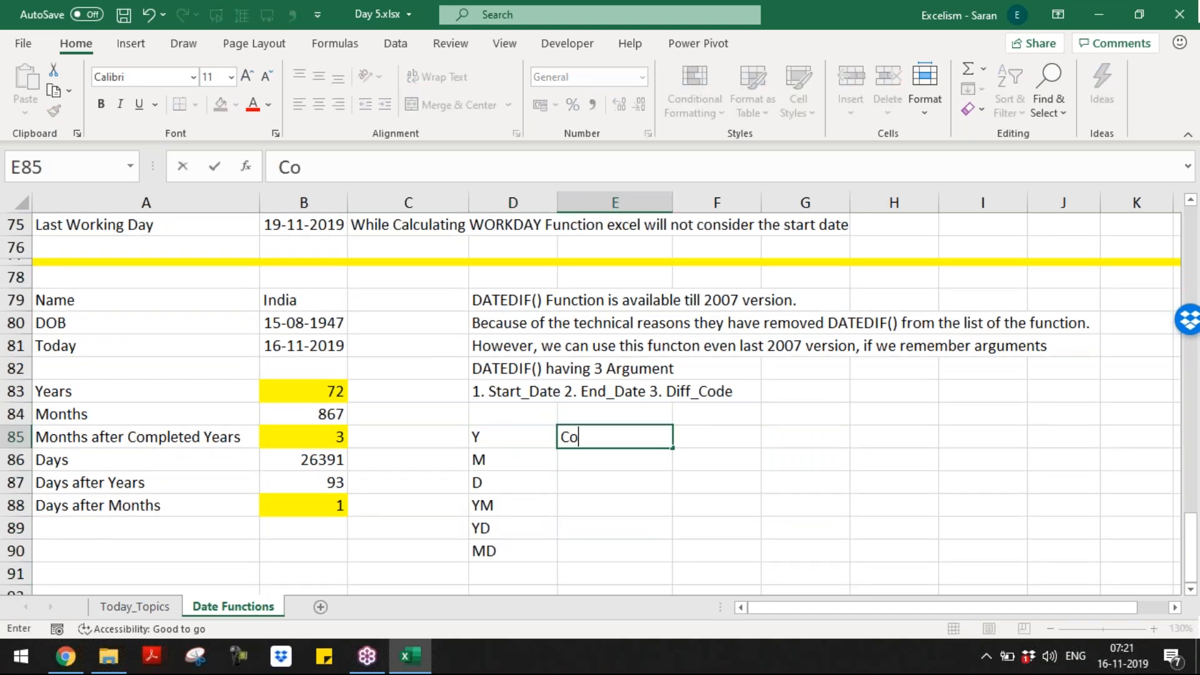
pyautogui.write('mpleted Years')
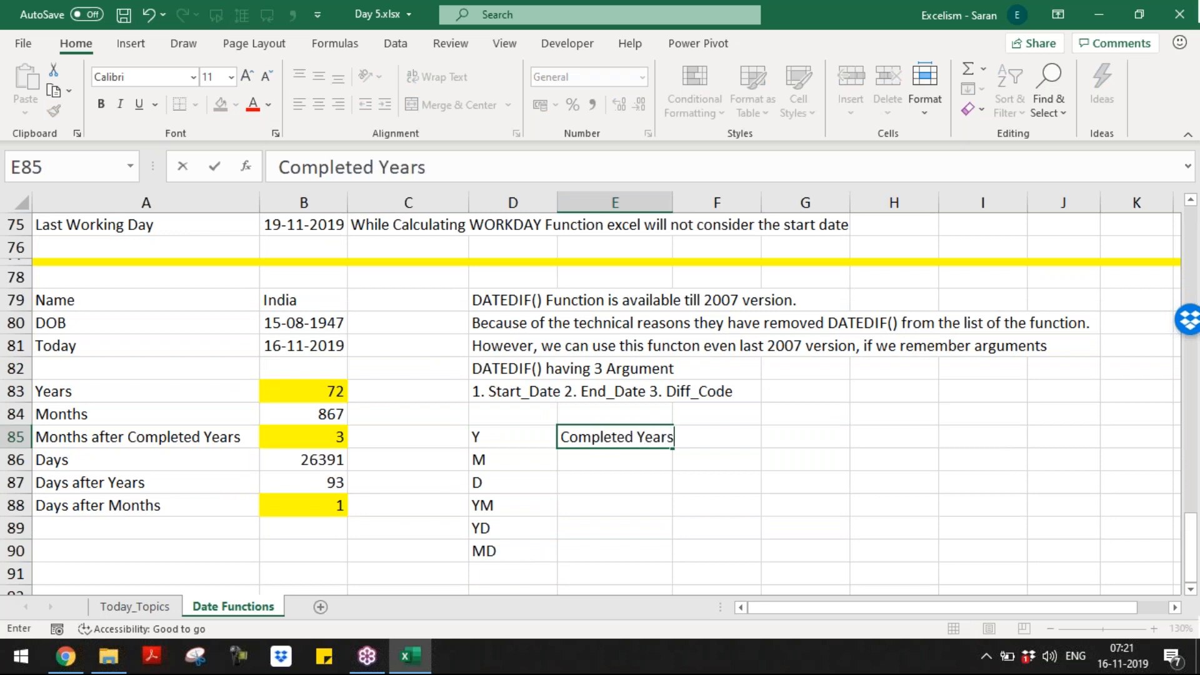
pyautogui.write(' b/w two day')
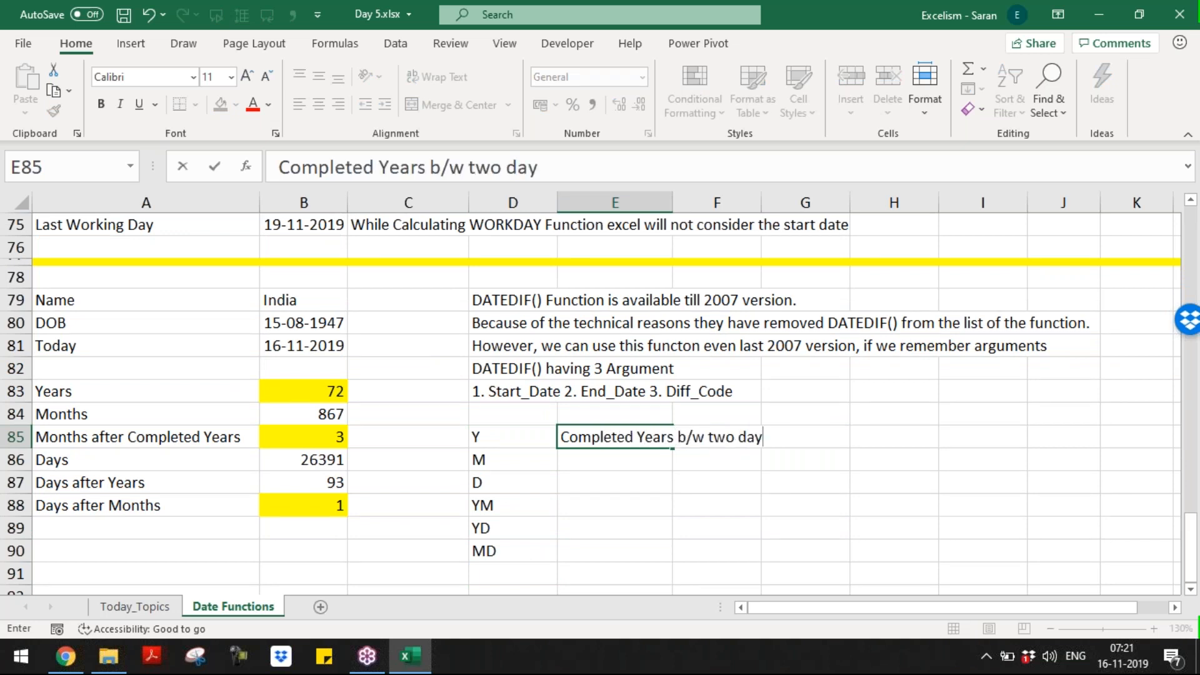
pyautogui.press('BackSpace')
pyautogui.write('te')
pyautogui.write('s in Dat')
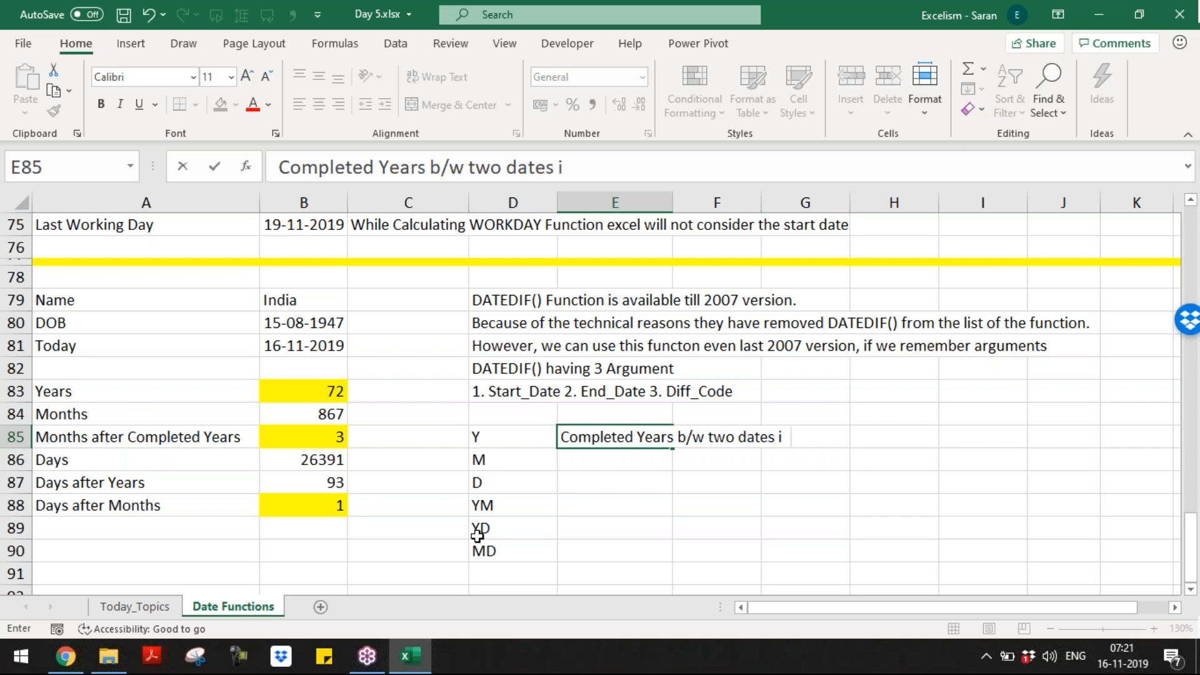
pyautogui.press('BackSpace')
pyautogui.write('te')
pyautogui.press('BackSpace')
pyautogui.press('BackSpace')
pyautogui.press('BackSpace')
pyautogui.press('BackSpace')
pyautogui.press('BackSpace')
pyautogui.press('BackSpace')
pyautogui.press('BackSpace')
pyautogui.press('BackSpace')
pyautogui.press('Return')
pyautogui.press('Up')
# Step: Copy the Y description to E86 and change Years to Months
pyautogui.press('Down')
pyautogui.press('Up')
pyautogui.hotkey('ctrl', 'c')
pyautogui.press('Down')
pyautogui.hotkey('ctrl', 'v')
pyautogui.press('F2')
pyautogui.hotkey('ctrl', 'Left')
pyautogui.hotkey('ctrl', 'Left')
pyautogui.hotkey('ctrl', 'Left')
pyautogui.hotkey('ctrl', 'Left')
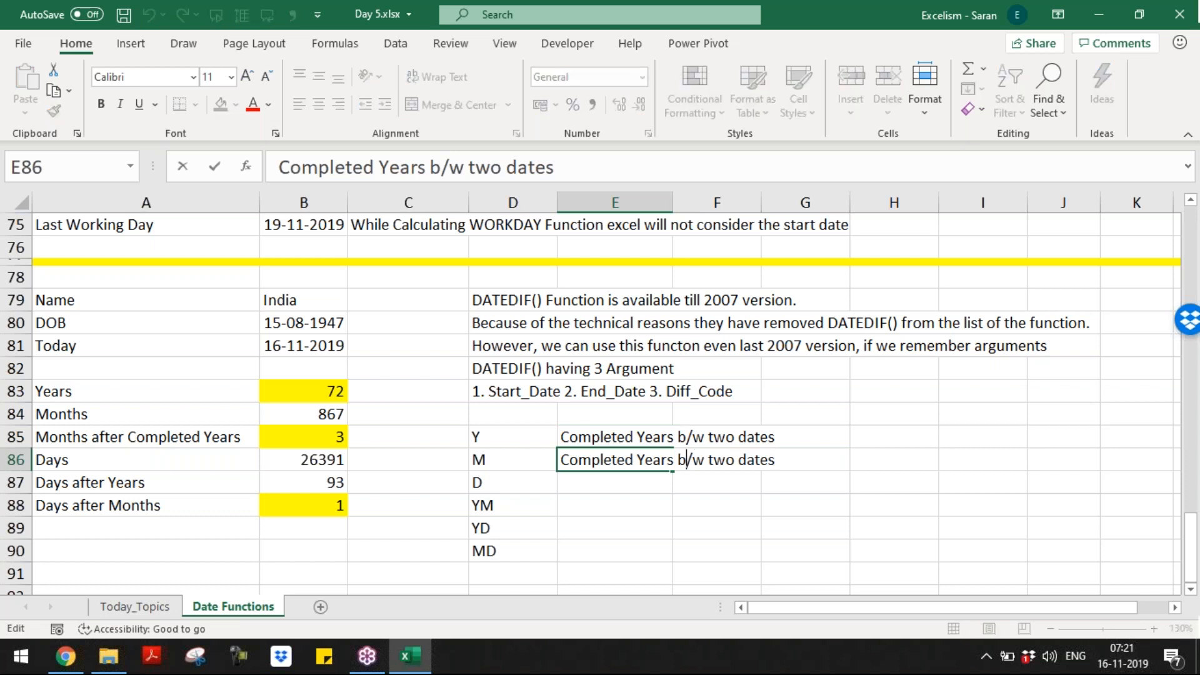
pyautogui.hotkey('ctrl', 'shift', 'Left')
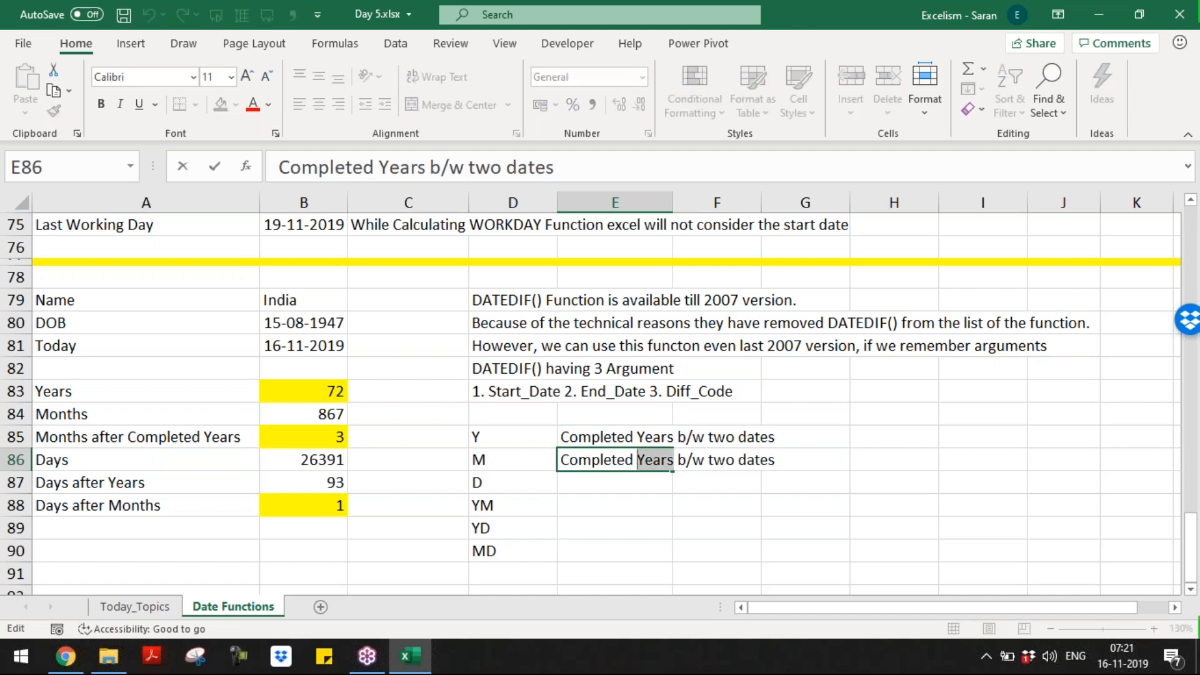
pyautogui.write('Month')
pyautogui.write('s')
pyautogui.press('Return')
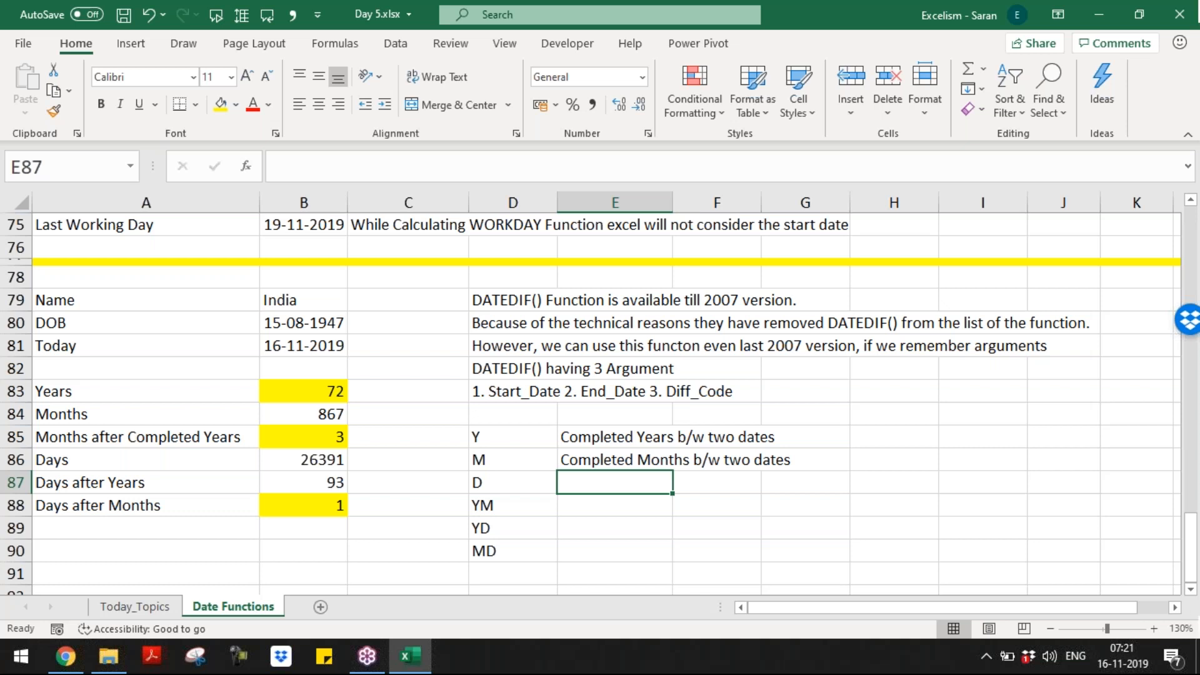
# Step: Copy the Months description to E87 and change it to 'Completed Days b/w two dates'
pyautogui.press('Up')
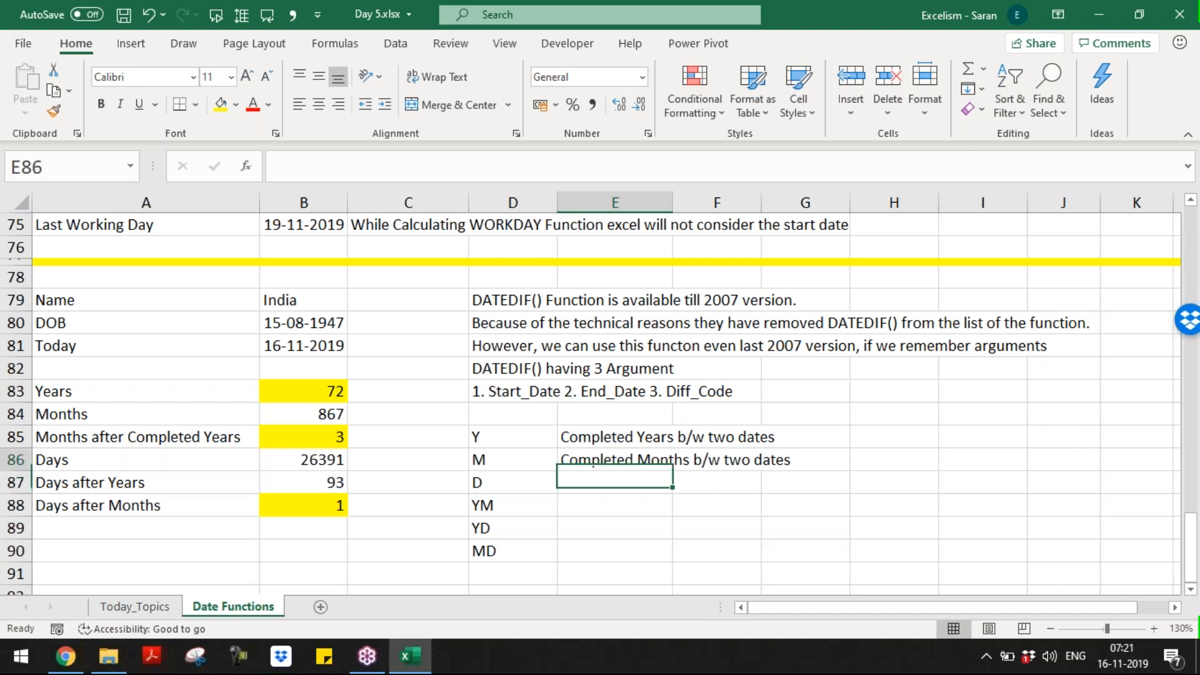
pyautogui.hotkey('ctrl', 'c')
pyautogui.press('Down')
pyautogui.hotkey('ctrl', 'v')
pyautogui.doubleClick(708, 482)
pyautogui.moveTo(691, 483); pyautogui.dragTo(637, 482)
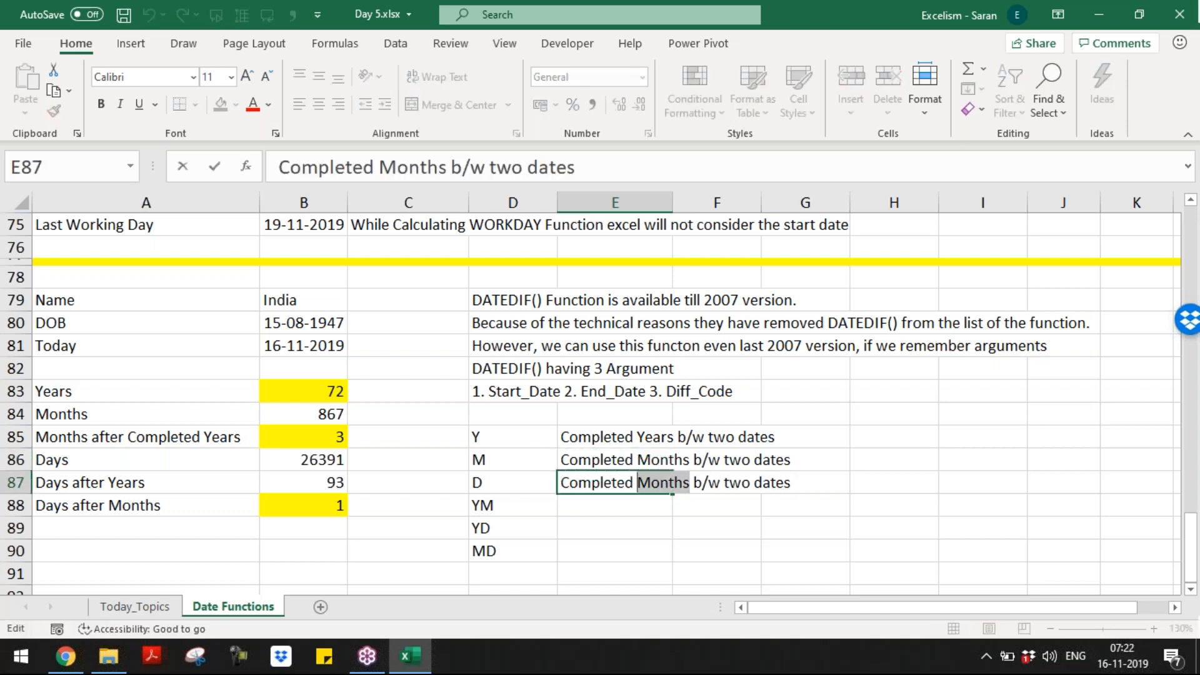
pyautogui.write('Days')
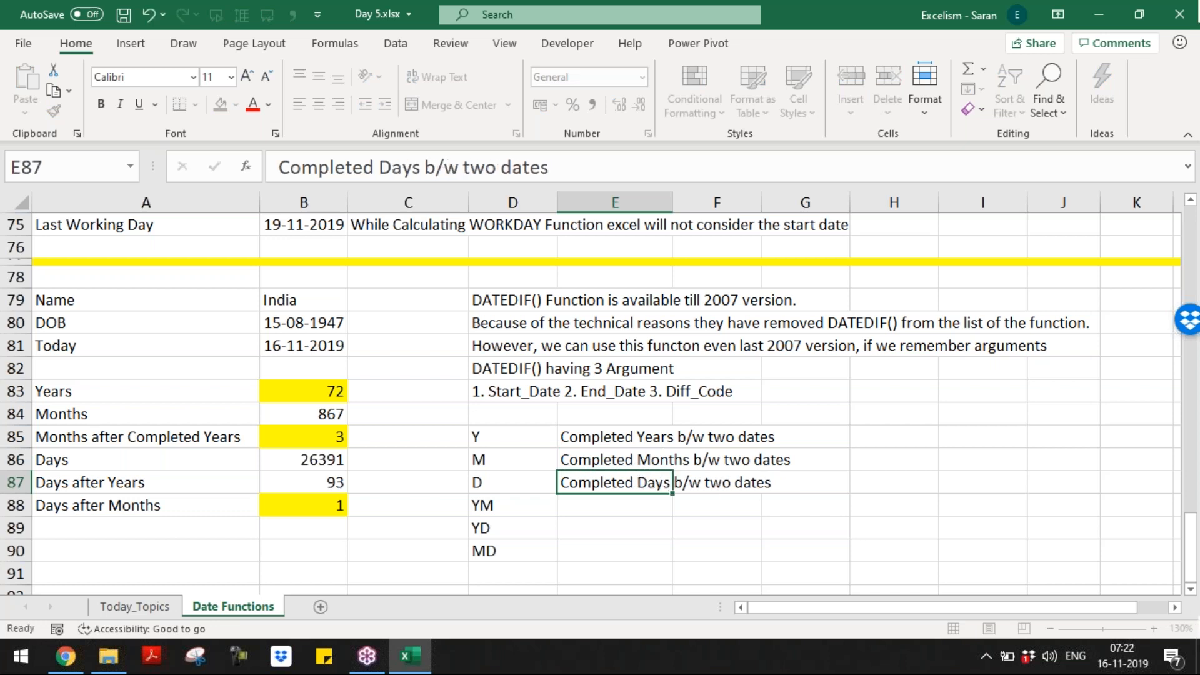
pyautogui.press('Return')
# Step: Describe YM in E88 as 'Completed Months after Completed Years b/w two dates'
pyautogui.press('Up')
pyautogui.press('Up')
pyautogui.press('Up')
pyautogui.press('Down')
pyautogui.press('Down')
pyautogui.press('Down')
pyautogui.write('Days')
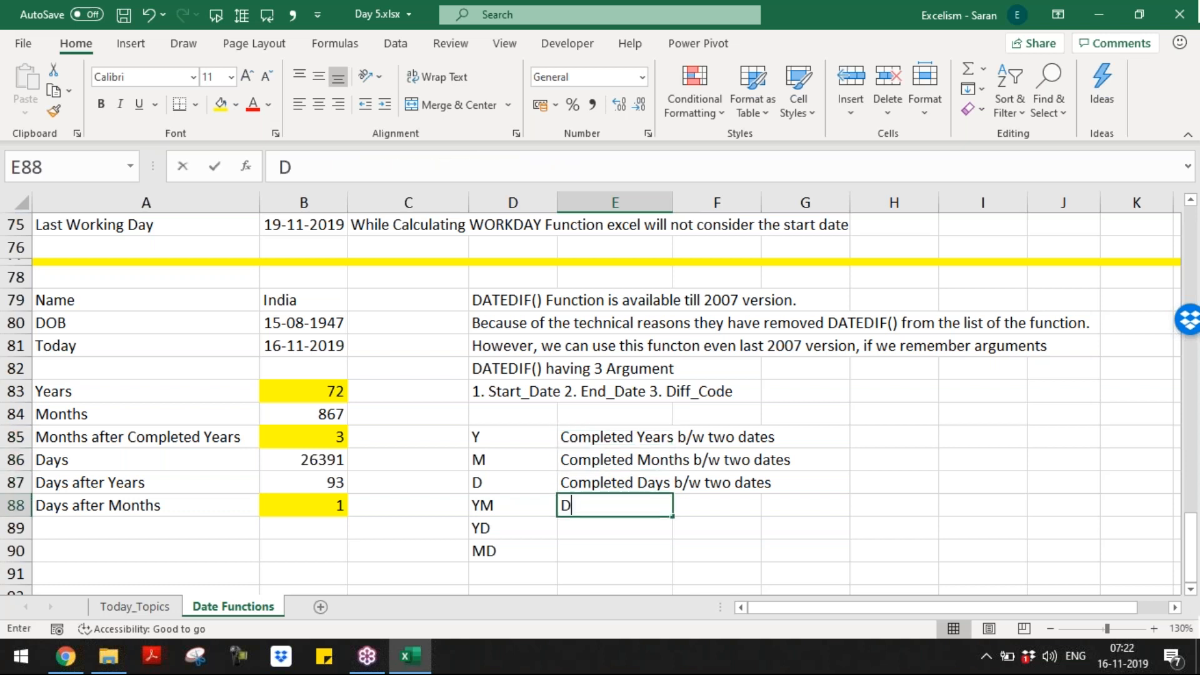
pyautogui.press('BackSpace')
pyautogui.press('BackSpace')
pyautogui.press('BackSpace')
pyautogui.press('BackSpace')
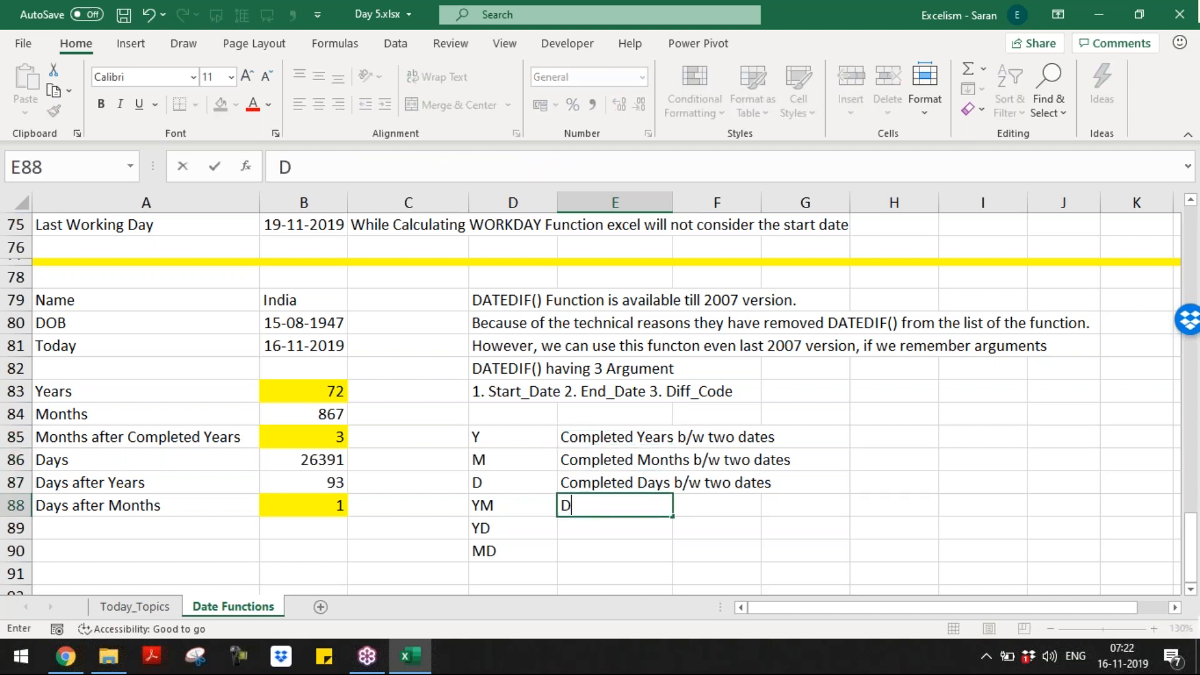
pyautogui.write('Mon')
pyautogui.press('BackSpace')
pyautogui.press('BackSpace')
pyautogui.press('BackSpace')
pyautogui.write('Completed ')
pyautogui.write('Month')
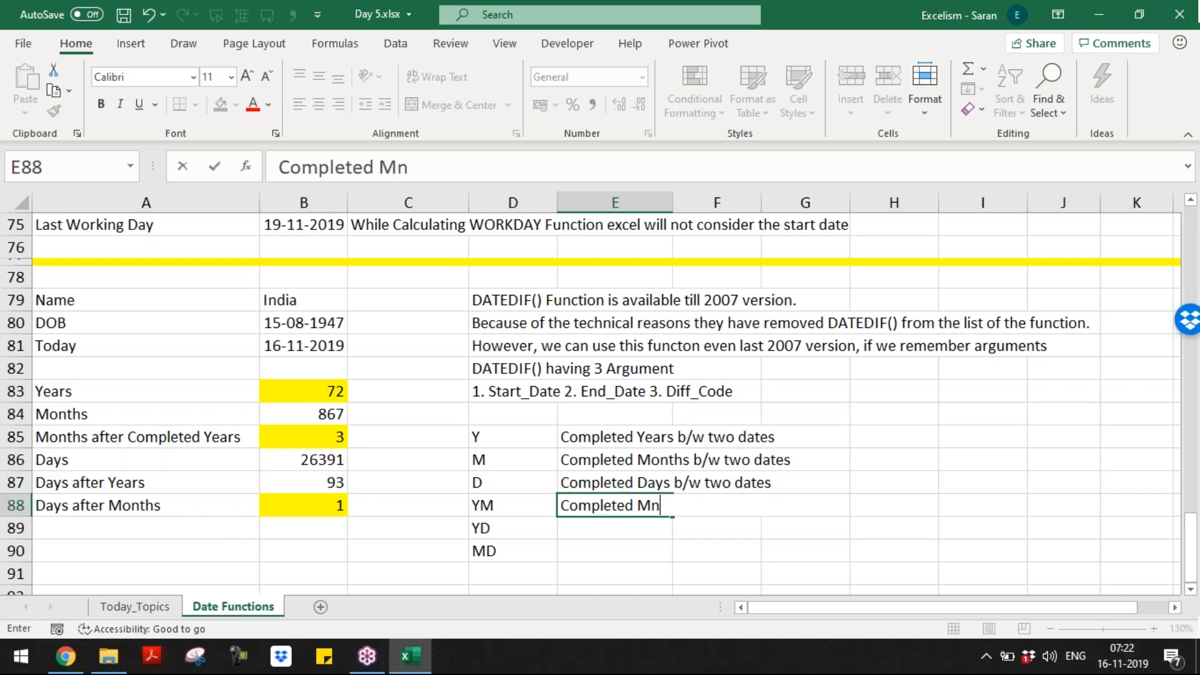
pyautogui.press('BackSpace')
pyautogui.press('BackSpace')
pyautogui.press('BackSpace')
pyautogui.write('onths a')
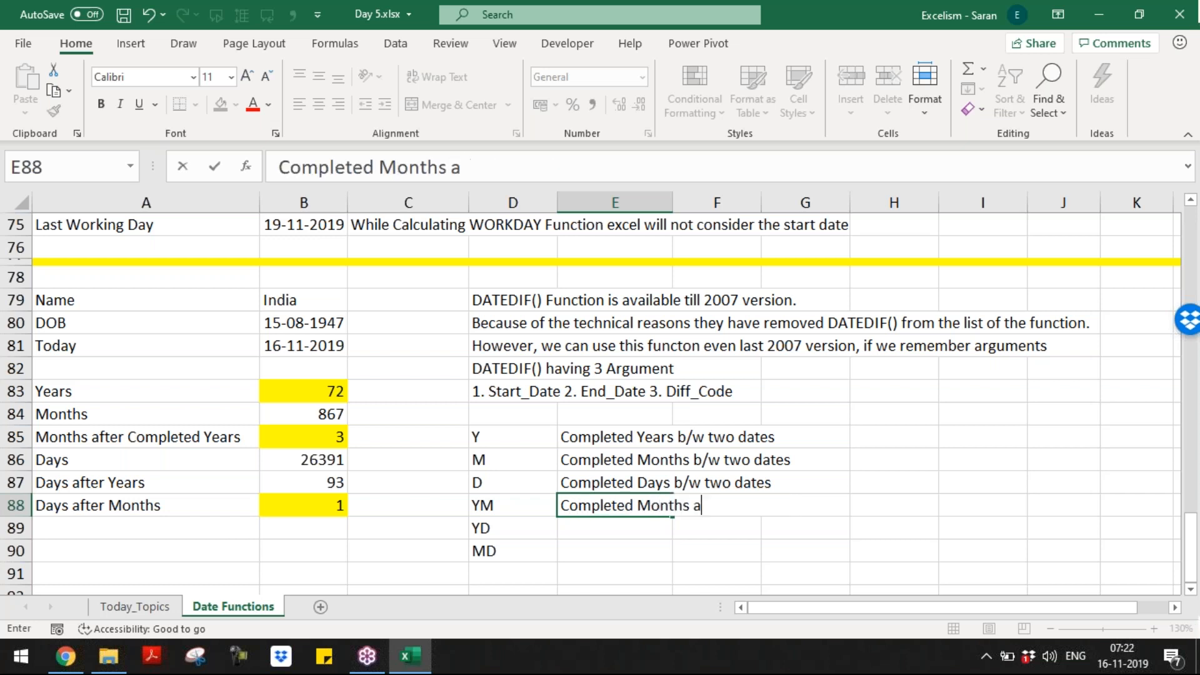
pyautogui.write('fter Completed ')
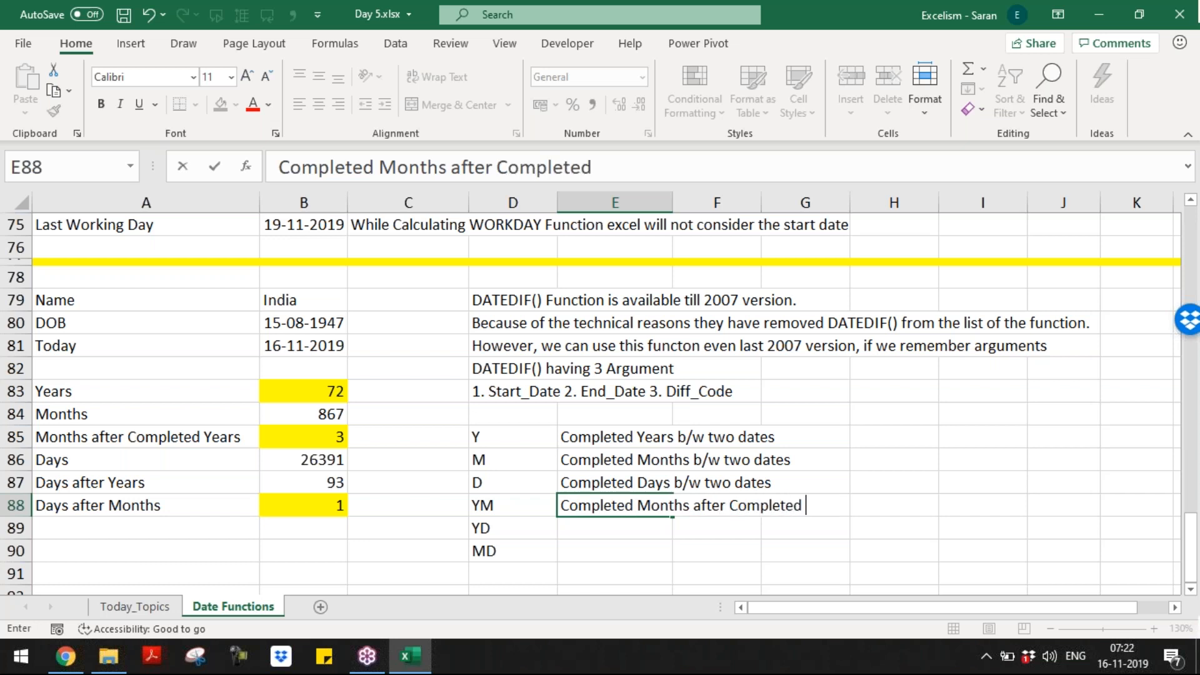
pyautogui.write('Years b/w two date')
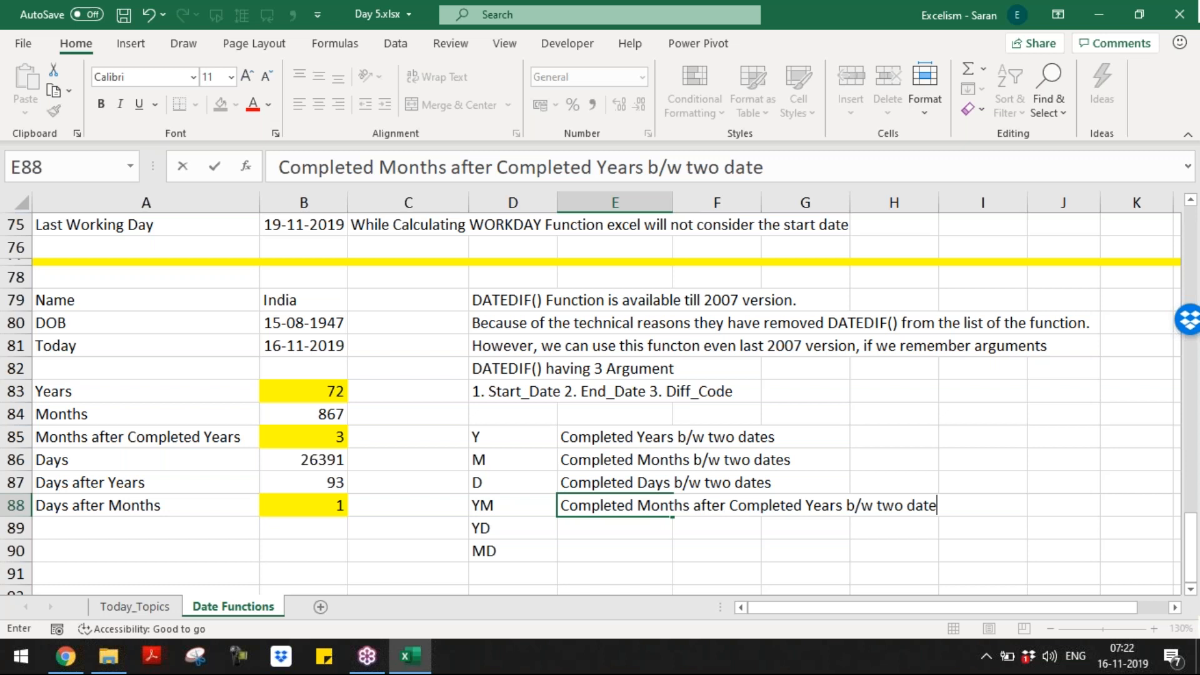
pyautogui.write('s')
pyautogui.press('Return')
# Step: Copy the YM description to E89 and change Months to Days for YD
pyautogui.press('Up')
pyautogui.hotkey('ctrl', 'c')
pyautogui.press('Down')
pyautogui.hotkey('ctrl', 'v')
pyautogui.press('F2')
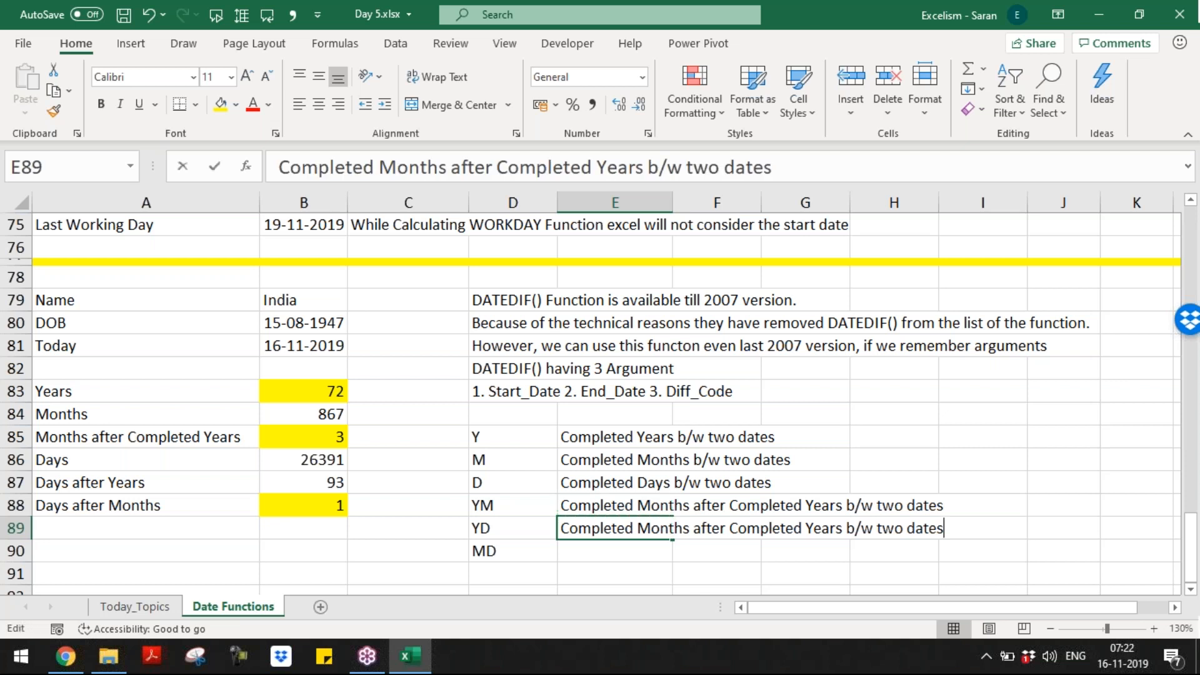
pyautogui.hotkey('ctrl', 'Left')
pyautogui.hotkey('ctrl', 'Left')
pyautogui.hotkey('ctrl', 'Left')
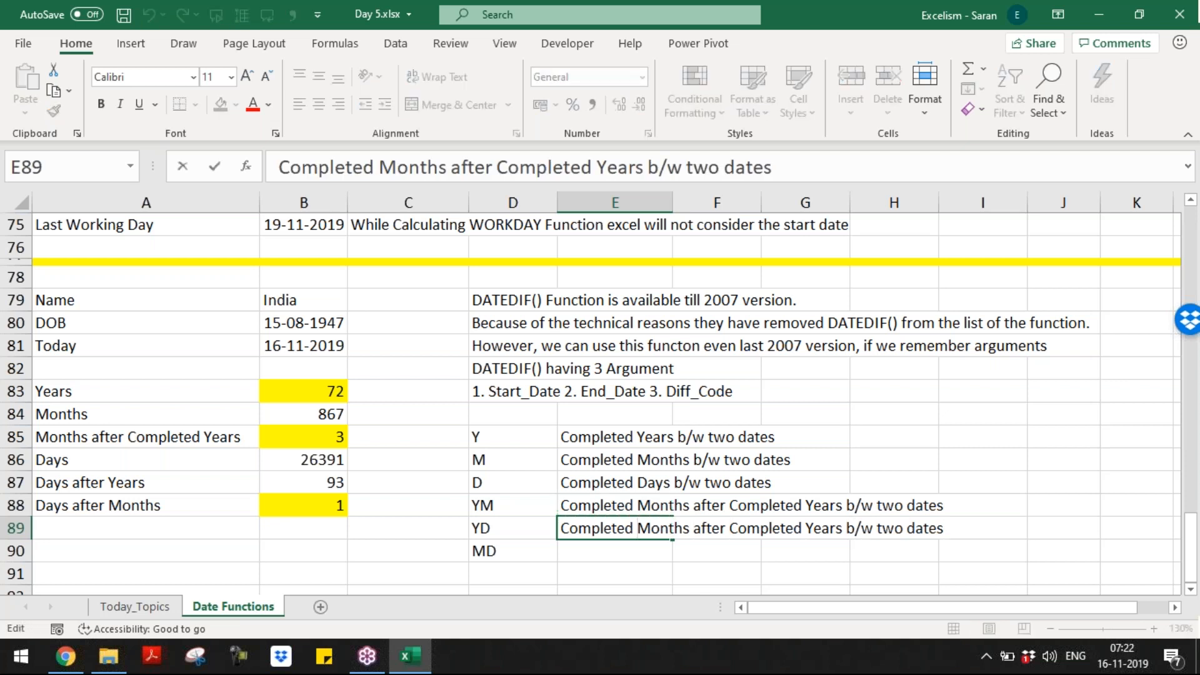
pyautogui.hotkey('ctrl', 'shift', 'Right')
pyautogui.hotkey('shift', 'Left')
pyautogui.write('Days')
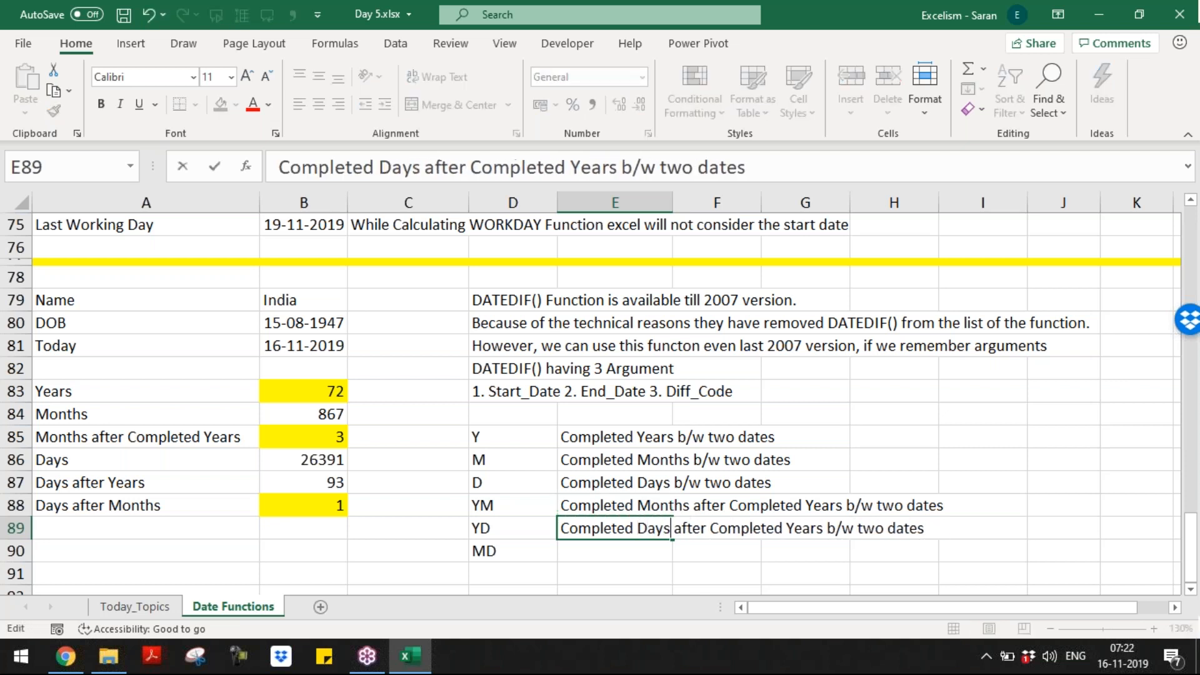
pyautogui.press('Return')
# Step: Copy the YD description to E90 and change Years to Months for MD
pyautogui.press('Up')
pyautogui.hotkey('ctrl', 'c')
pyautogui.press('Up')
pyautogui.press('Down')
pyautogui.press('Down')
pyautogui.hotkey('ctrl', 'v')
pyautogui.press('F2')
pyautogui.hotkey('ctrl', 'Left')
pyautogui.hotkey('ctrl', 'Left')
pyautogui.hotkey('ctrl', 'Left')
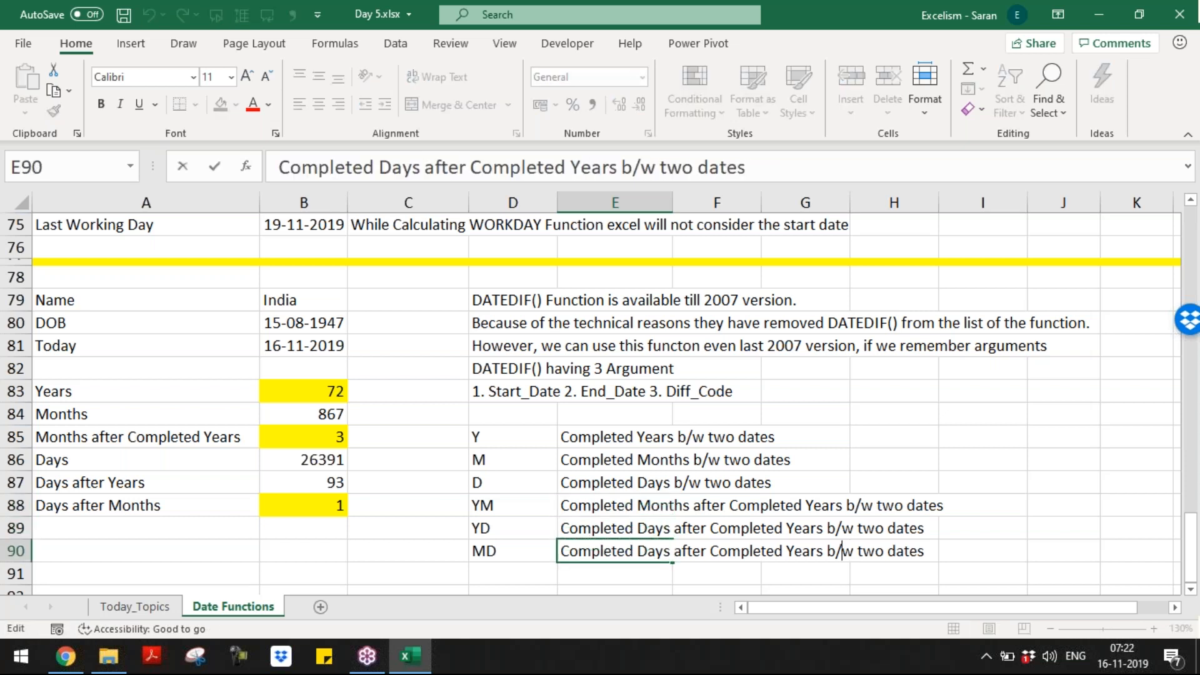
pyautogui.press('Left')
pyautogui.press('Left')
pyautogui.press('Left')
pyautogui.press('Left')
pyautogui.hotkey('ctrl', 'shift', 'Left')
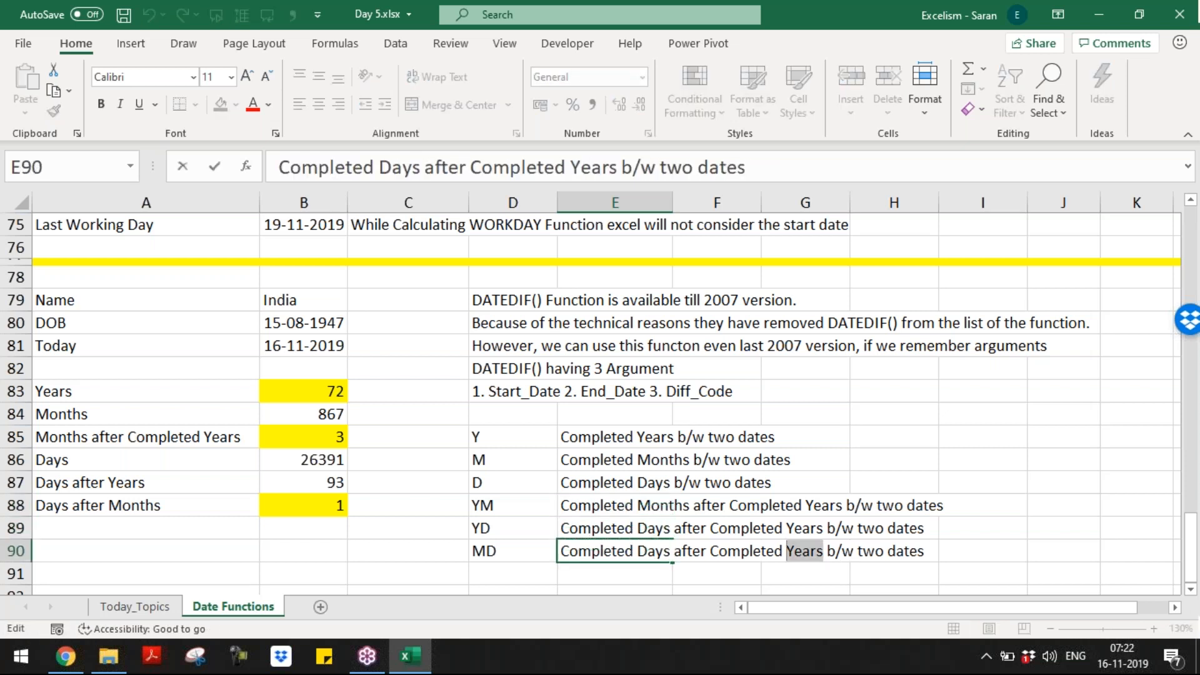
pyautogui.write('MOnth')
pyautogui.write('s')
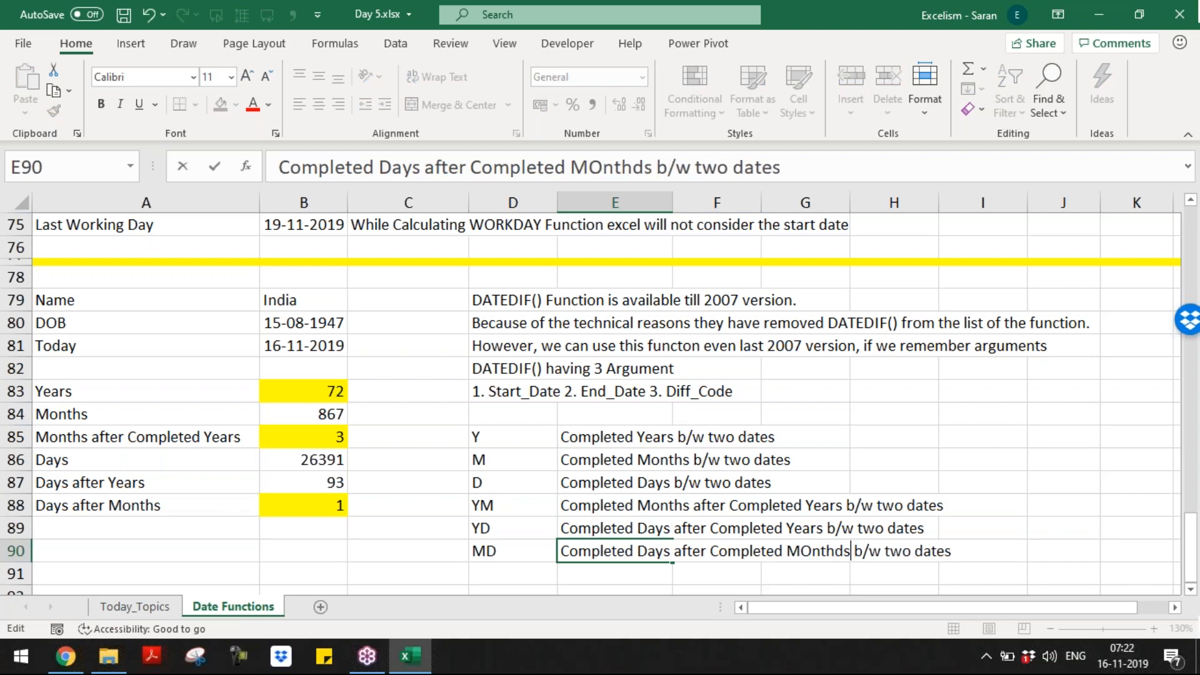
pyautogui.press('Return')
# Step: Correct the 'MOnths' capitalisation in E90 to 'Months'
pyautogui.press('F2')
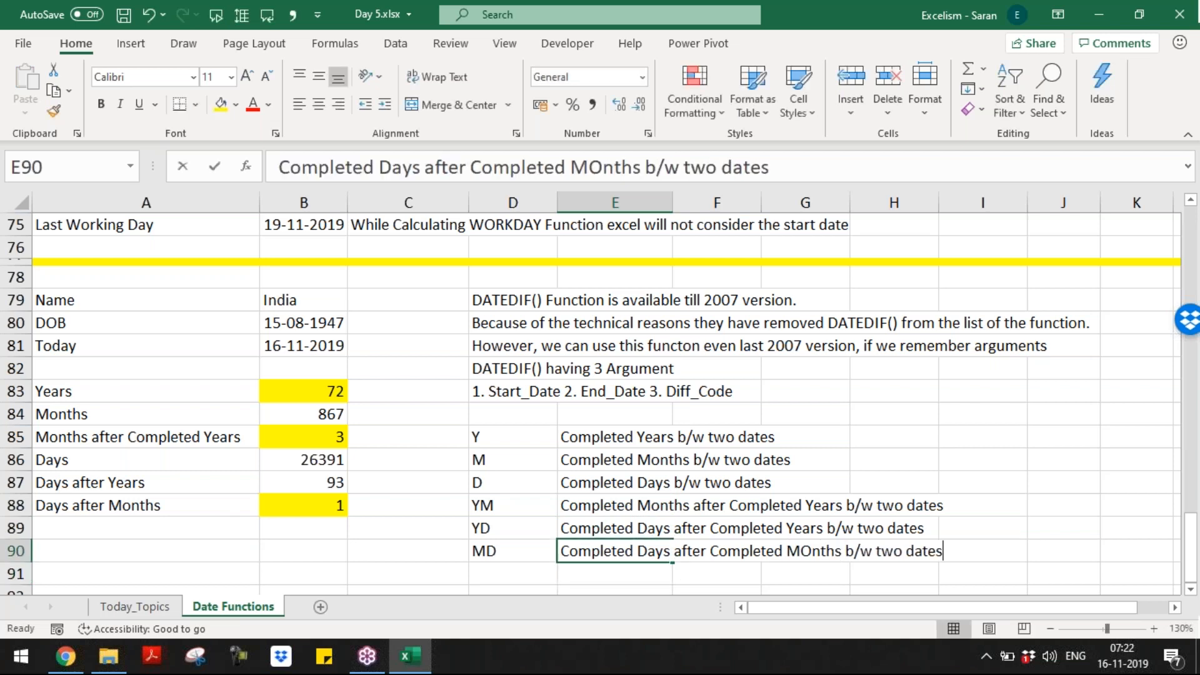
pyautogui.press('Left')
pyautogui.press('Left')
pyautogui.press('Left')
pyautogui.press('Left')
pyautogui.hotkey('shift', 'Left')
pyautogui.write('o')
pyautogui.press('Return')
pyautogui.click(673, 505)
pyautogui.press('Up')
pyautogui.press('Up')
pyautogui.press('Up')
pyautogui.press('Up')
pyautogui.press('Down')
pyautogui.press('Down')
pyautogui.press('Down')
pyautogui.press('Down')
pyautogui.press('Down')
pyautogui.press('Down')
pyautogui.press('Down')
pyautogui.press('Down')
pyautogui.press('Down')
# Step: Enter 'India age is 72 Years, 3 Months and 1 Days' in A92, correcting Day to Days
pyautogui.press('Left')
pyautogui.press('Left')
pyautogui.press('Left')
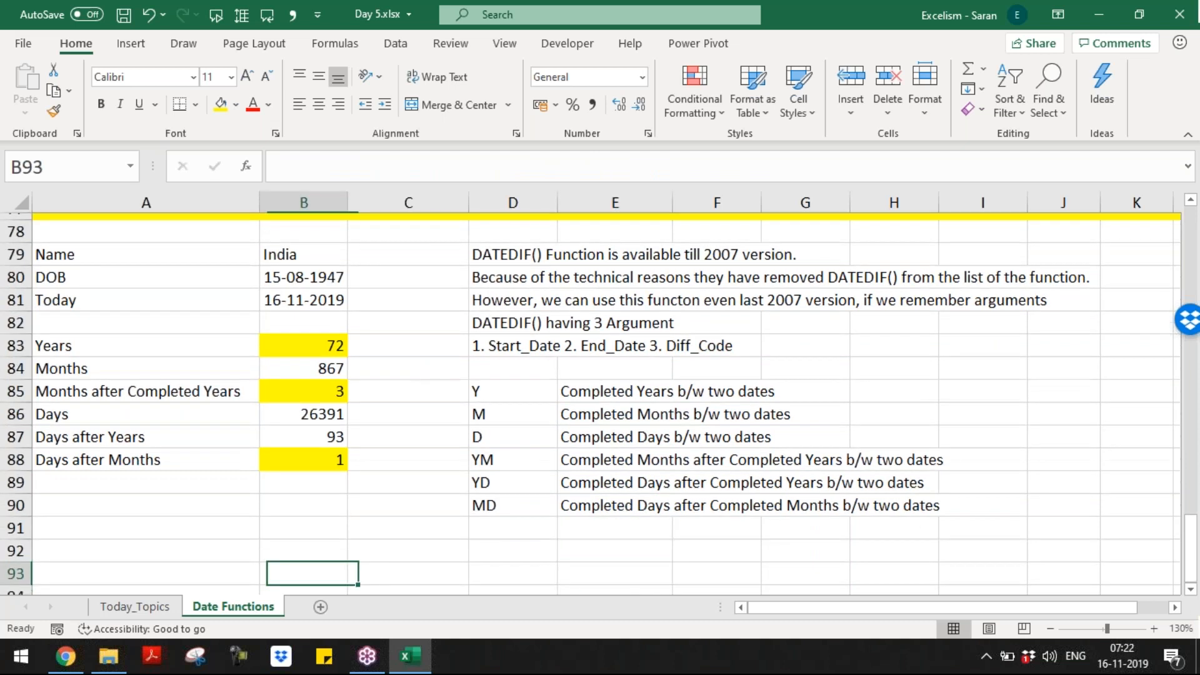
pyautogui.press('Up')
pyautogui.press('Up')
pyautogui.press('Left')
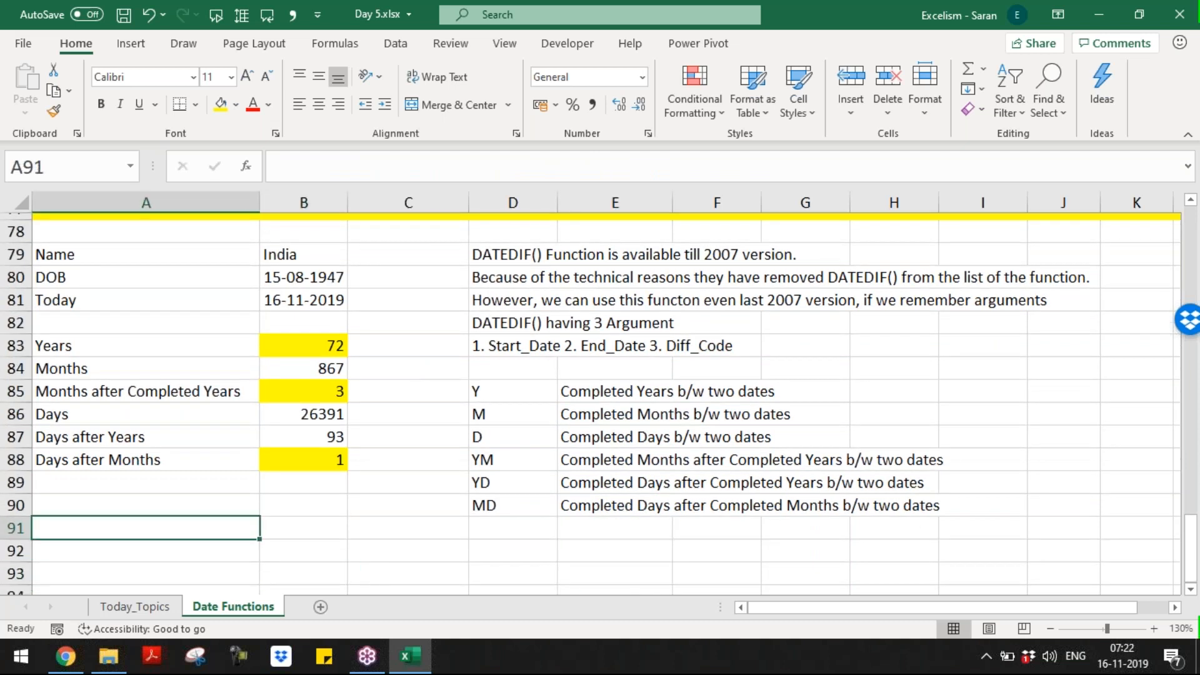
pyautogui.press('Down')
pyautogui.write('India age ')
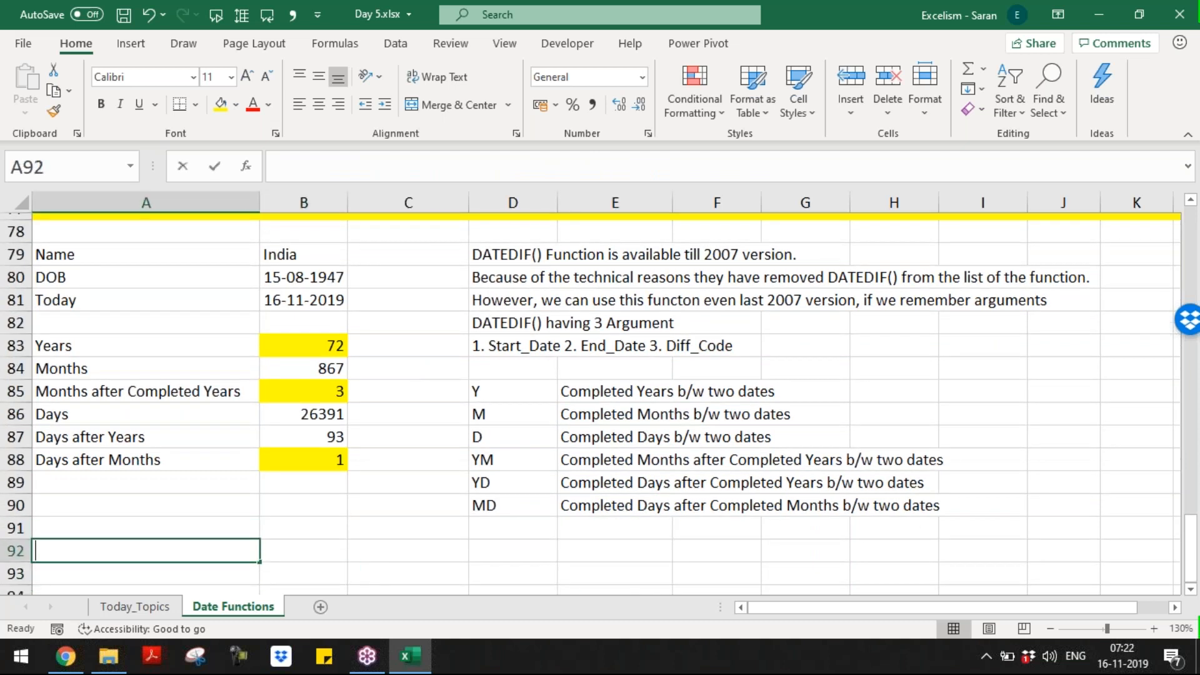
pyautogui.write('is ')
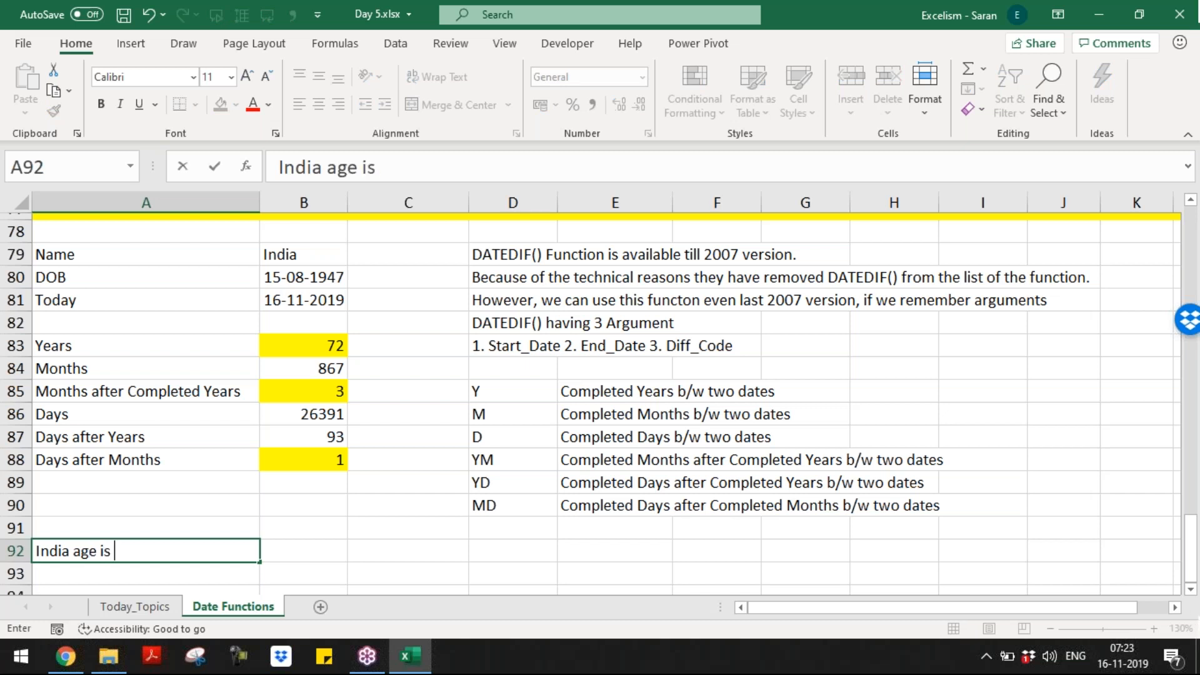
pyautogui.write('72 Years, 3 Months a nd 1 Day')
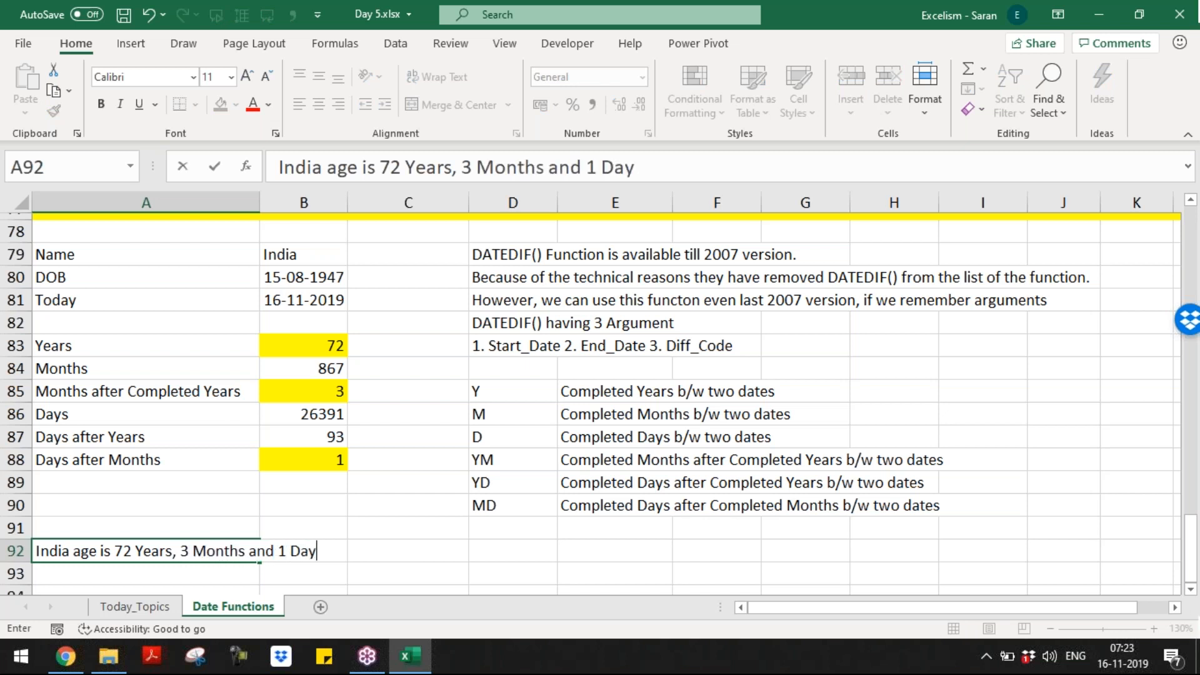
pyautogui.hotkey('ctrl', 'Return')
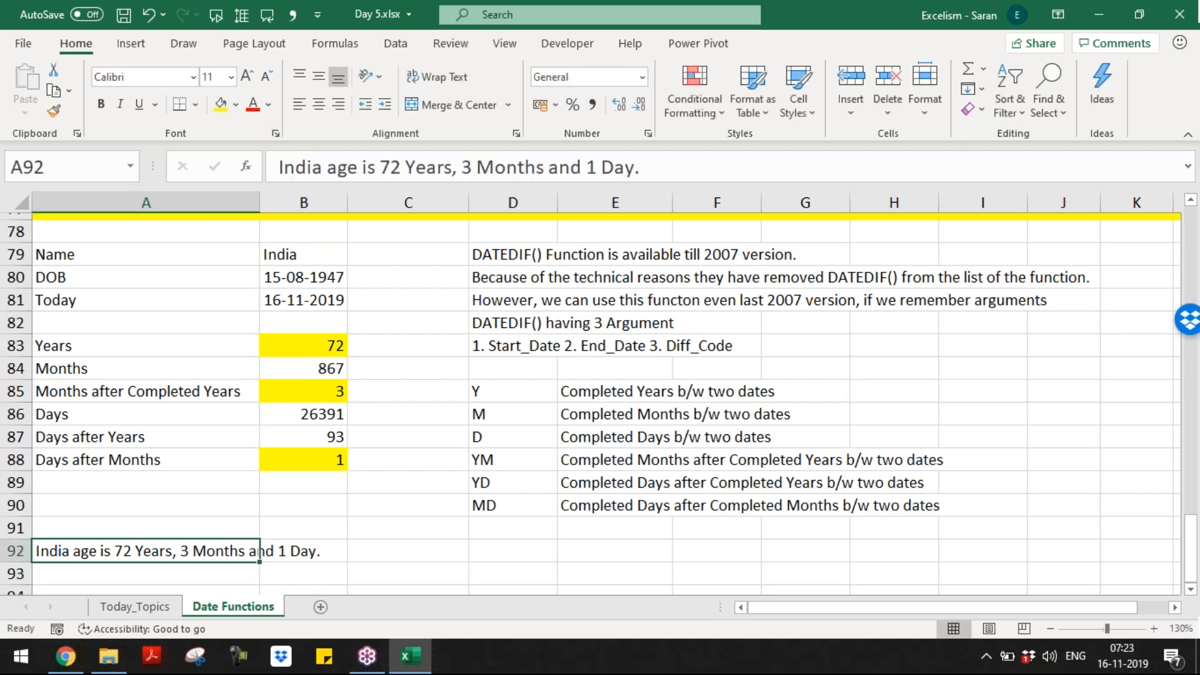
pyautogui.press('F2')
pyautogui.press('Left')
pyautogui.write('s')
pyautogui.press('BackSpace')
pyautogui.press('Return')
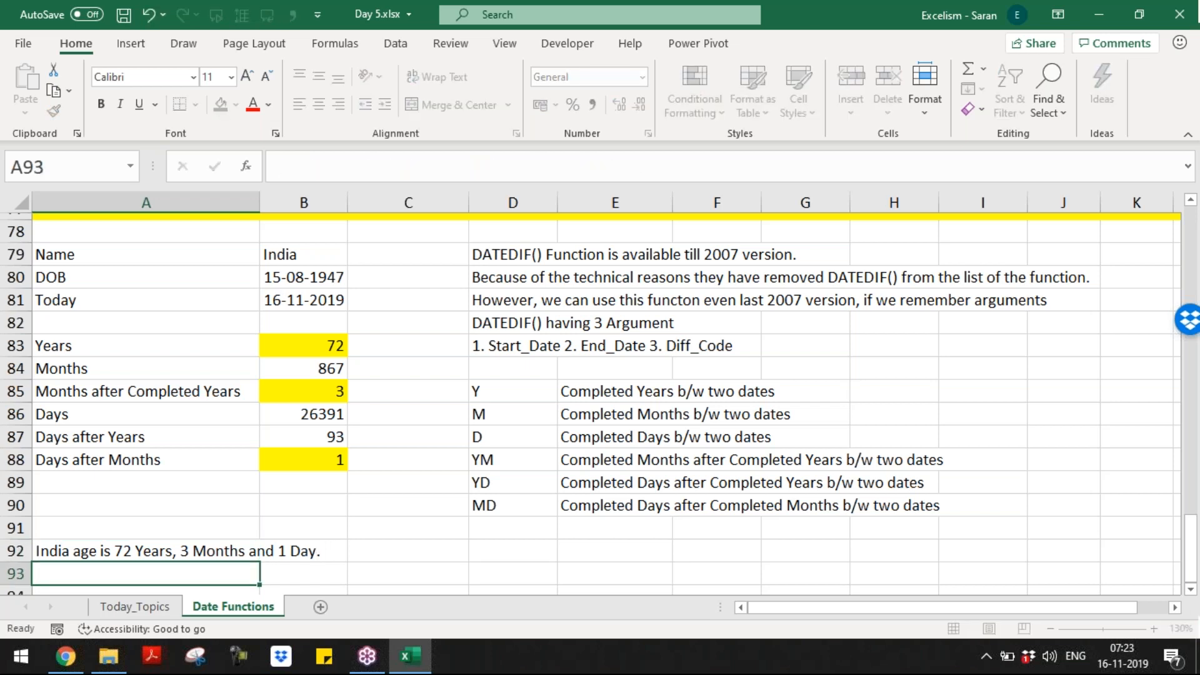
pyautogui.press('Up')
pyautogui.press('F2')
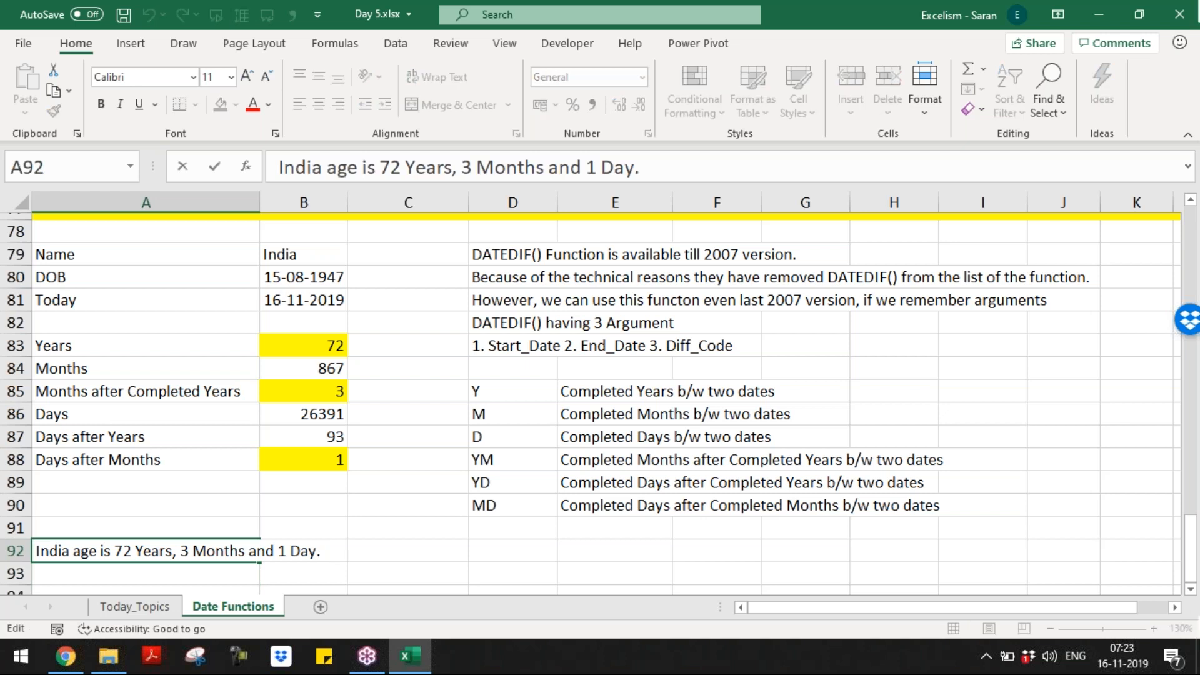
pyautogui.write('s')
pyautogui.press('Return')
# Step: Copy the age sentence from A92 into A91 and check the values in column B
pyautogui.press('Up')
pyautogui.press('Up')
pyautogui.press('Up')
pyautogui.press('Up')
pyautogui.press('Up')
pyautogui.press('Right')
pyautogui.press('Left')
pyautogui.press('Down')
pyautogui.press('Down')
pyautogui.press('Down')
pyautogui.press('Down')
pyautogui.press('Down')
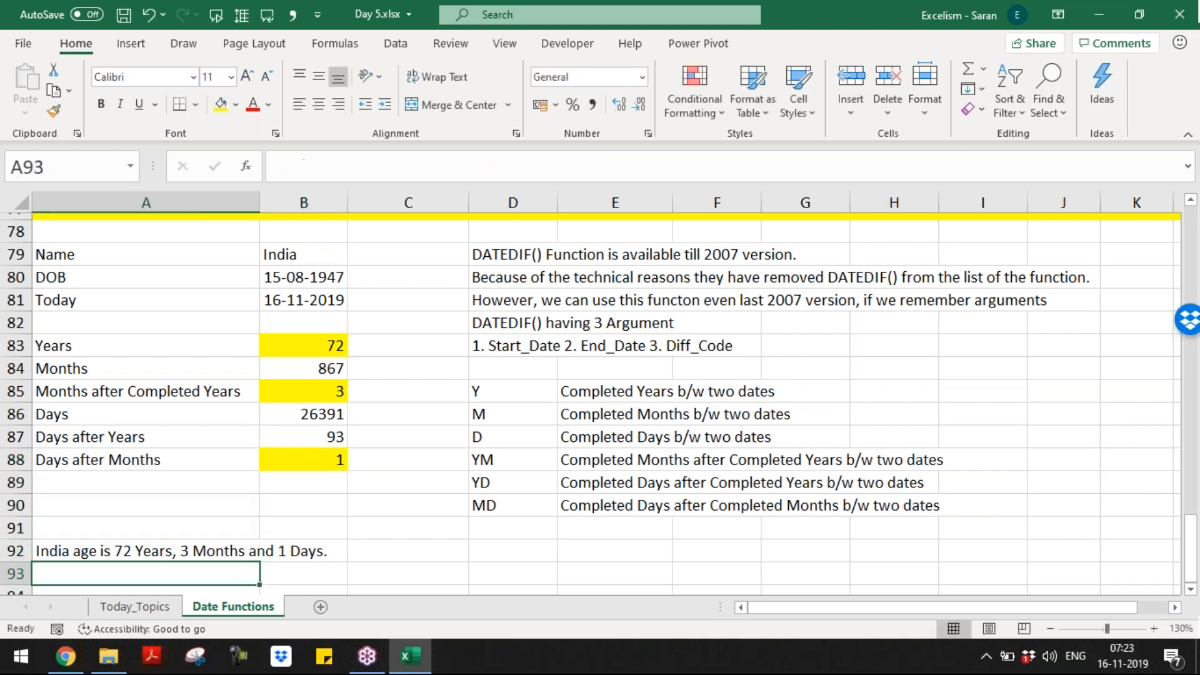
pyautogui.press('Up')
pyautogui.hotkey('ctrl', 'c')
pyautogui.press('Up')
pyautogui.hotkey('ctrl', 'v')
pyautogui.press('Up')
pyautogui.press('Up')
pyautogui.press('Down')
pyautogui.press('Down')
pyautogui.press('Up')
pyautogui.press('Up')
pyautogui.press('Up')
pyautogui.press('Up')
pyautogui.press('Up')
pyautogui.press('Up')
pyautogui.press('Up')
pyautogui.press('Up')
pyautogui.press('Up')
pyautogui.press('Up')
pyautogui.press('Up')
pyautogui.press('Up')
pyautogui.press('Right')
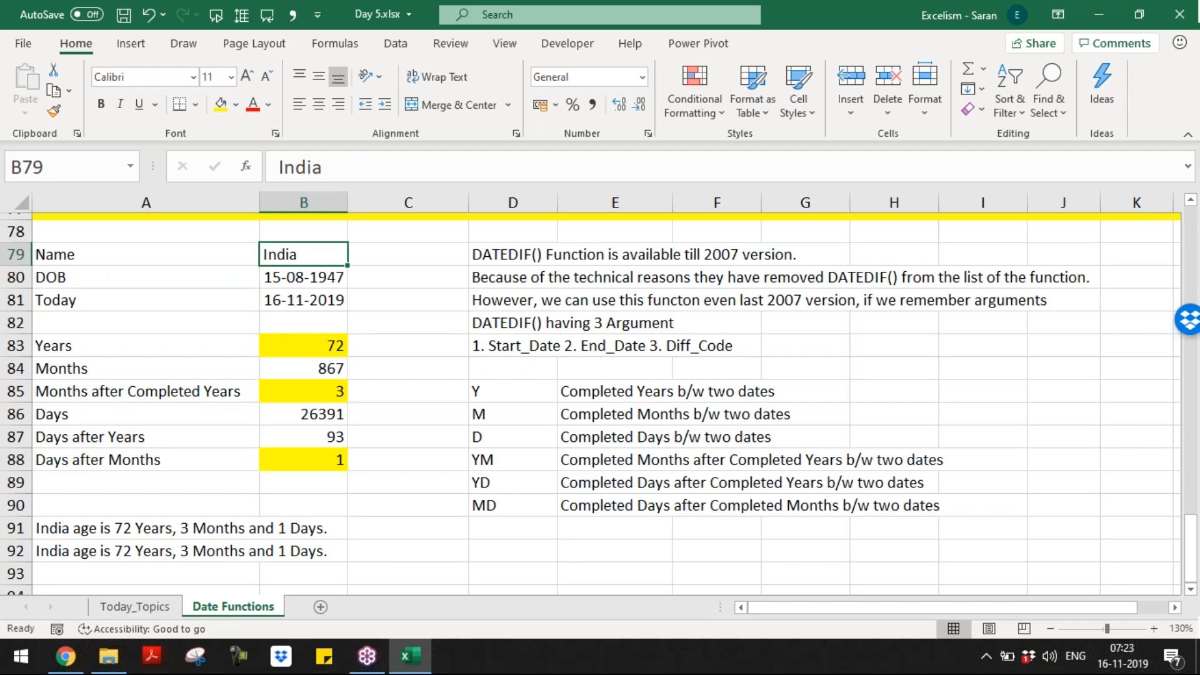
pyautogui.press('Down')
pyautogui.press('Down')
pyautogui.press('Down')
pyautogui.press('Down')
pyautogui.press('Down')
pyautogui.press('Down')
pyautogui.press('Down')
pyautogui.press('Down')
pyautogui.press('Down')
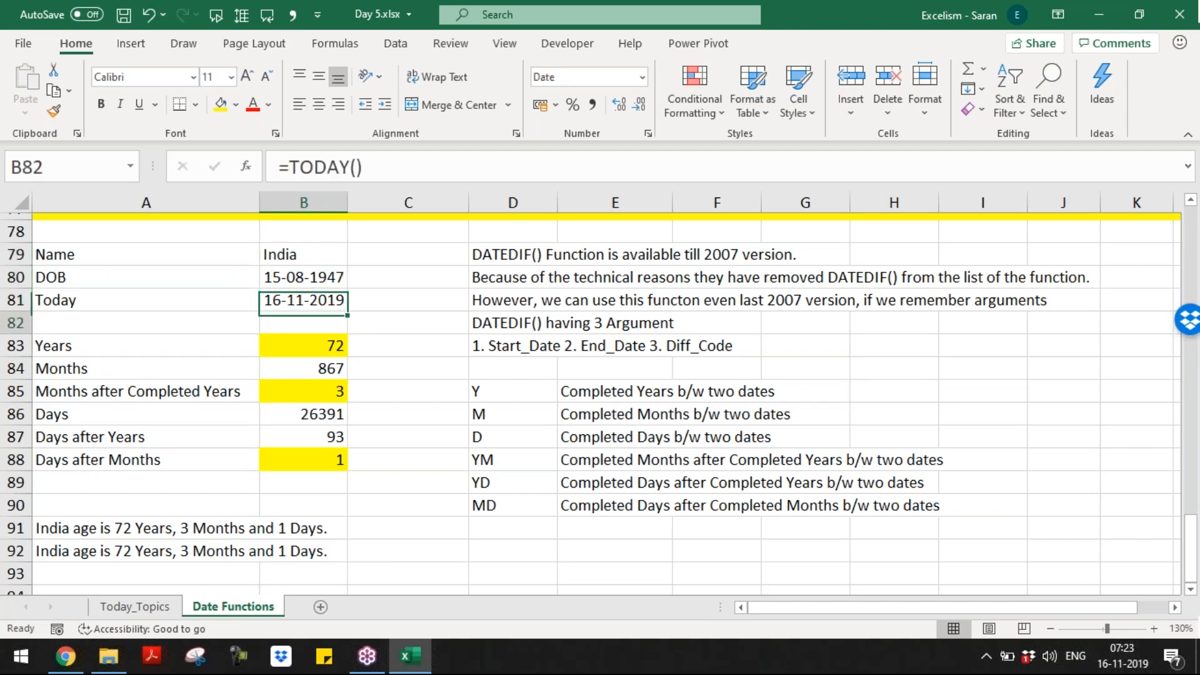
pyautogui.press('Down')
pyautogui.press('Down')
pyautogui.press('Down')
pyautogui.press('Down')
pyautogui.press('Down')
pyautogui.press('Down')
pyautogui.press('Down')
pyautogui.press('Down')
pyautogui.press('Left')
pyautogui.press('Up')
pyautogui.press('Up')
pyautogui.press('Up')
# Step: Clear the duplicate sentence from A92 and take the A91 sentence across toward row 92
pyautogui.press('Up')
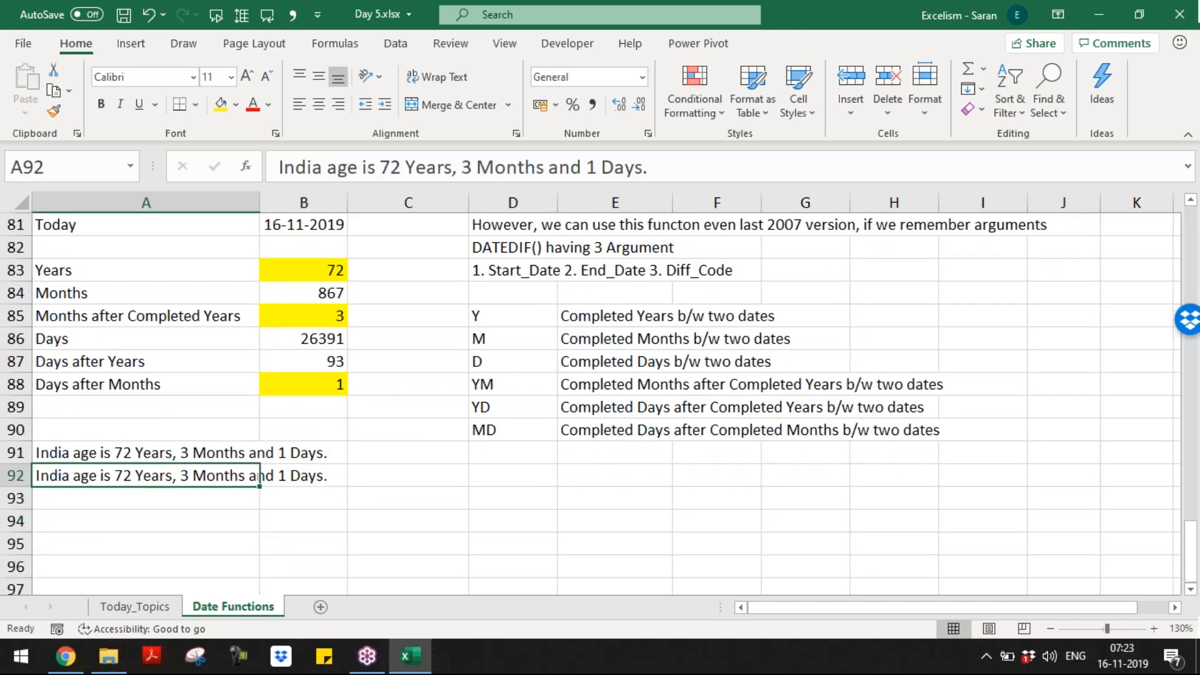
pyautogui.press('Delete')
pyautogui.press('Up')
pyautogui.hotkey('ctrl', 'c')
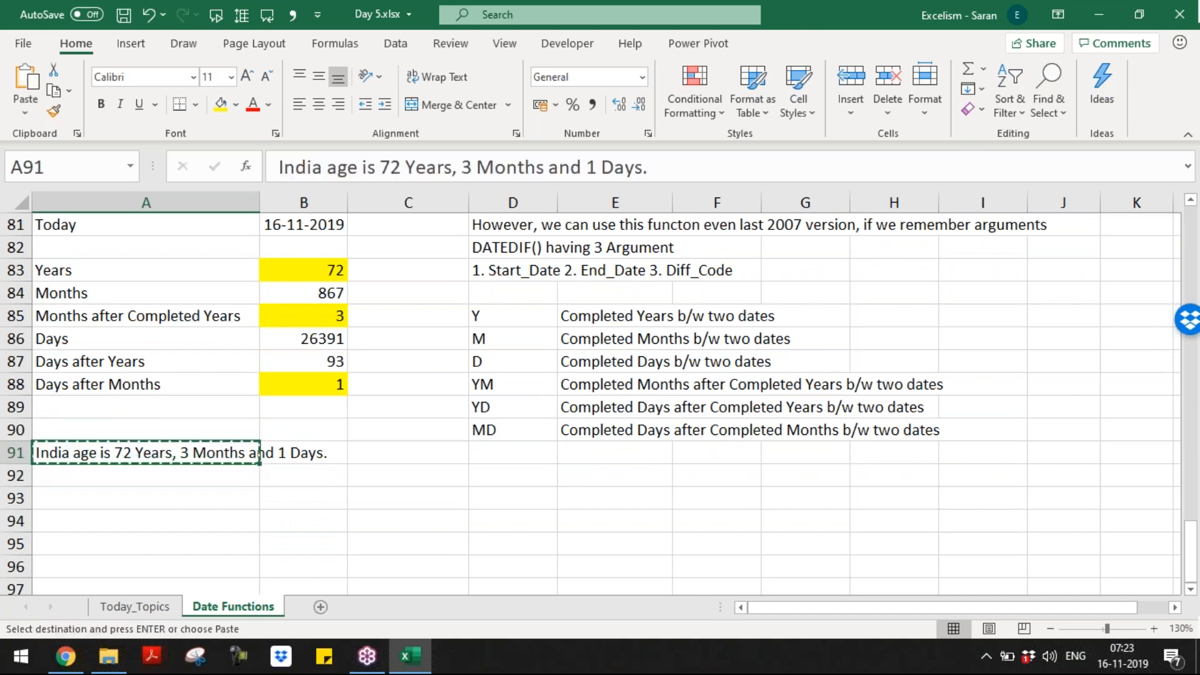
pyautogui.press('Right')
pyautogui.press('Right')
pyautogui.press('Right')
pyautogui.press('Down')
pyautogui.press('Left')
pyautogui.press('Left')
pyautogui.press('Up')
pyautogui.press('Left')
pyautogui.press('Right')
pyautogui.press('Right')
pyautogui.press('Right')
pyautogui.press('Down')
pyautogui.press('Right')
pyautogui.press('Return')
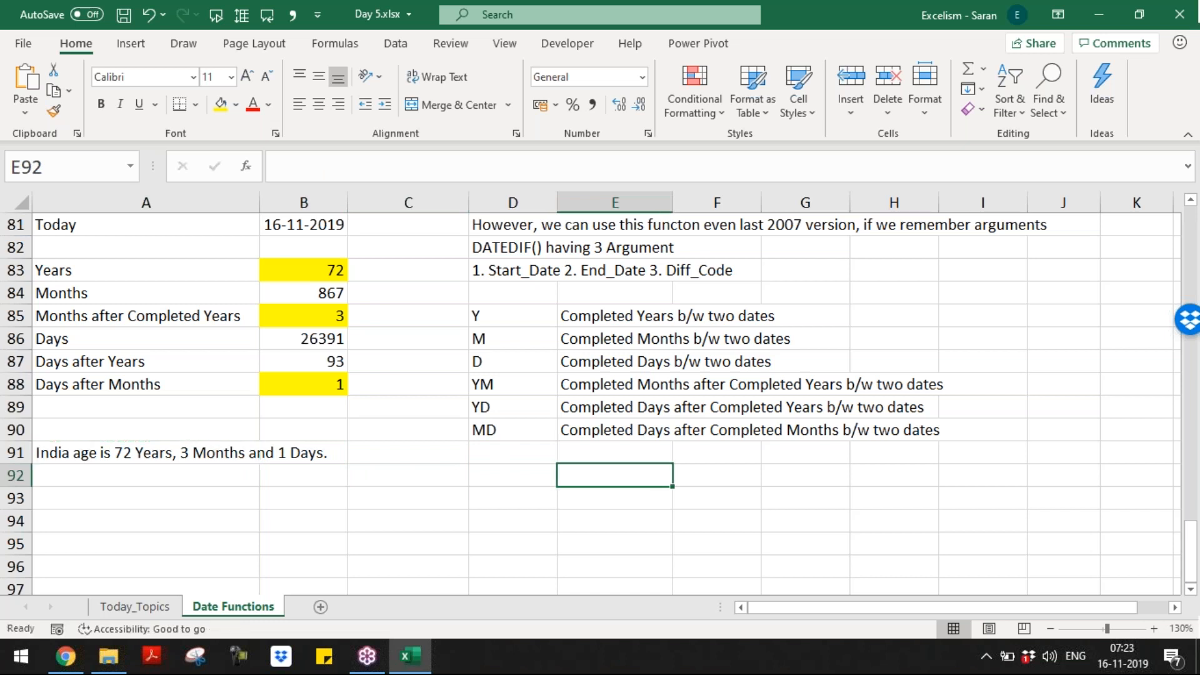
pyautogui.press('Left')
pyautogui.write('Constant')
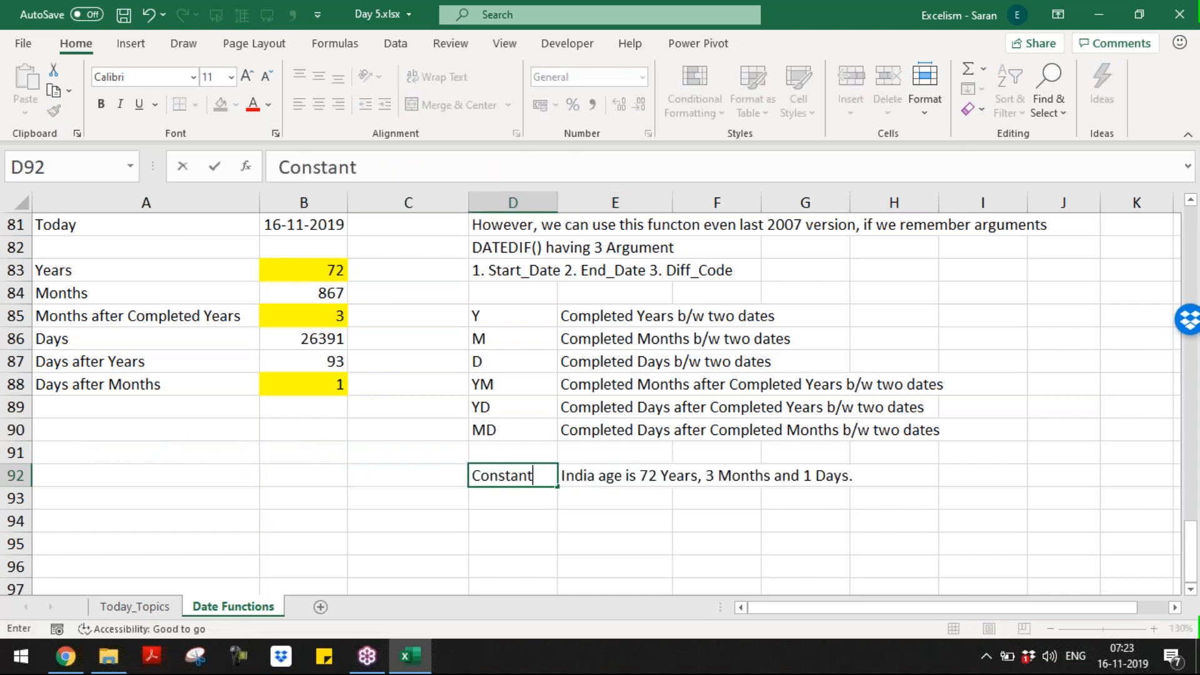
pyautogui.press('Return')
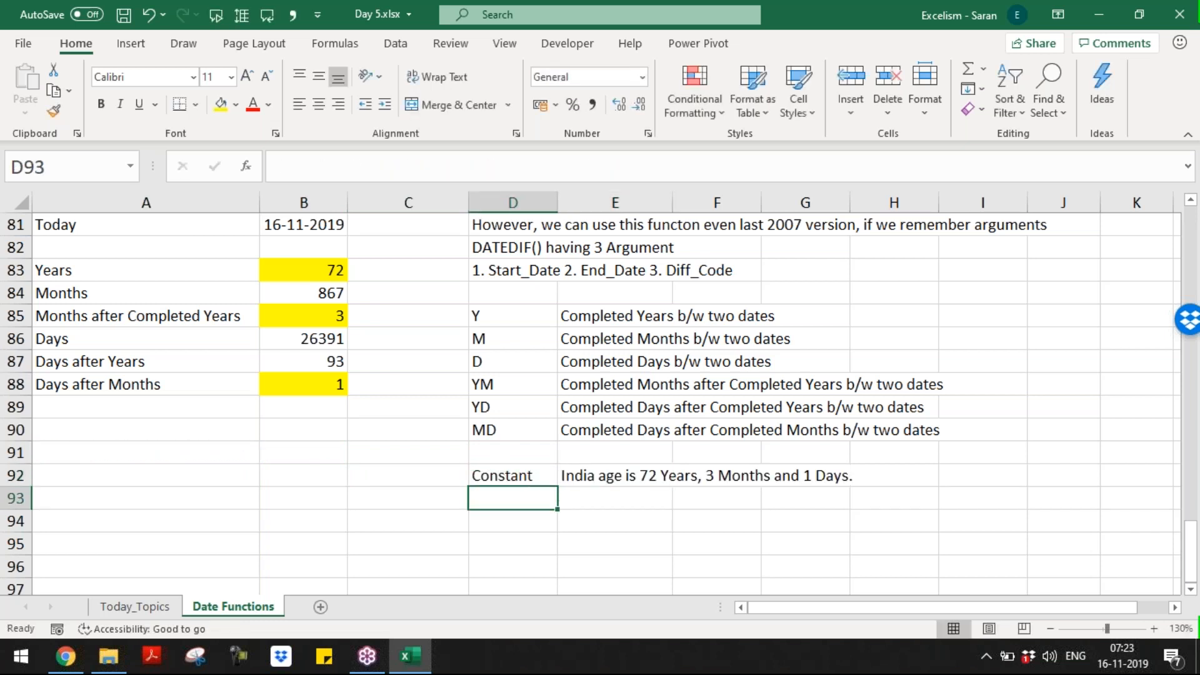
pyautogui.write('Dynamic')
pyautogui.press('Up')
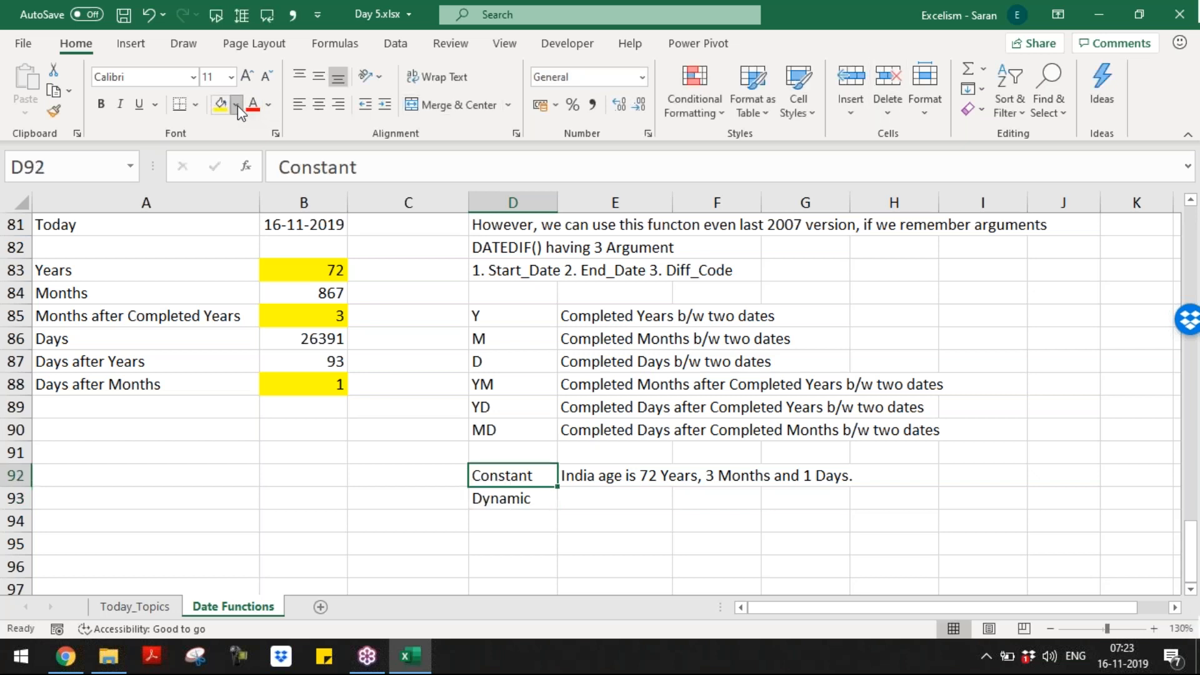
pyautogui.click(237, 107)
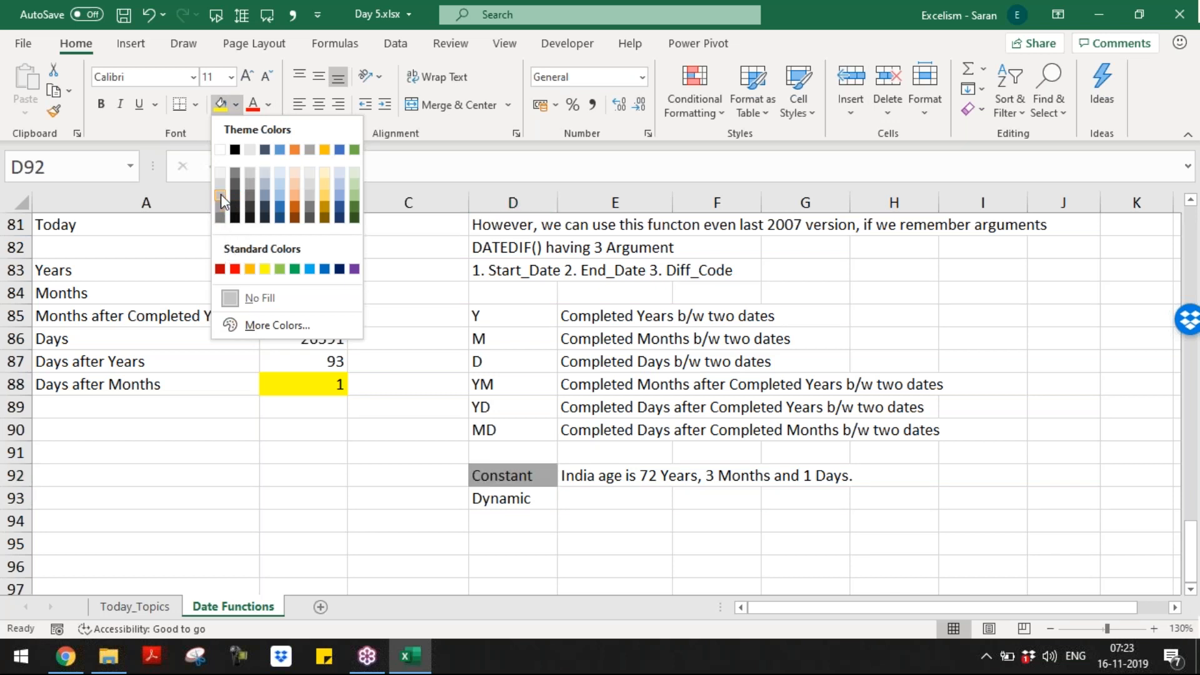
pyautogui.click(464, 477)
pyautogui.click(491, 497)
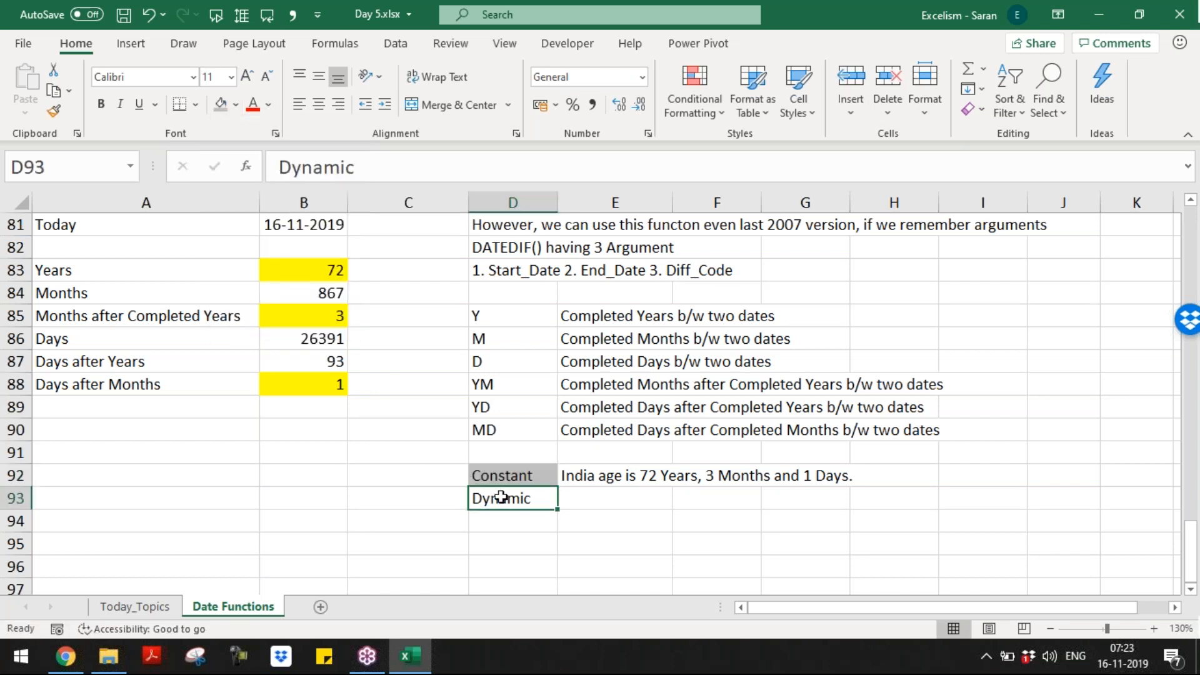
pyautogui.click(236, 105)
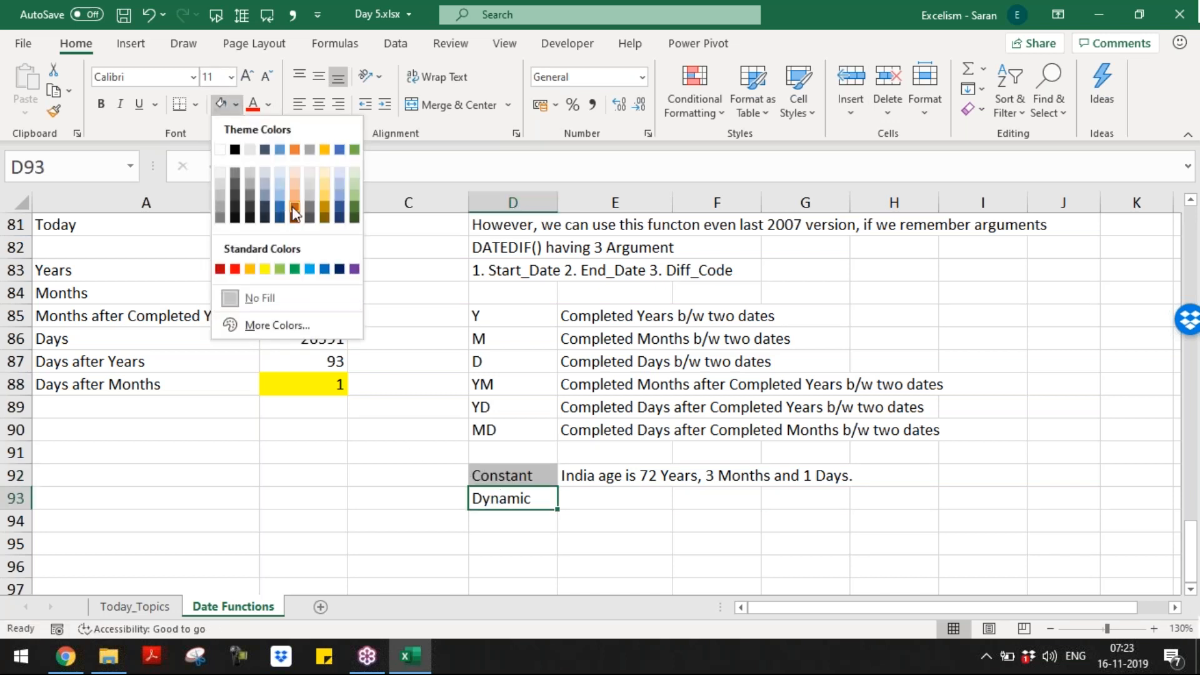
pyautogui.click(322, 195)
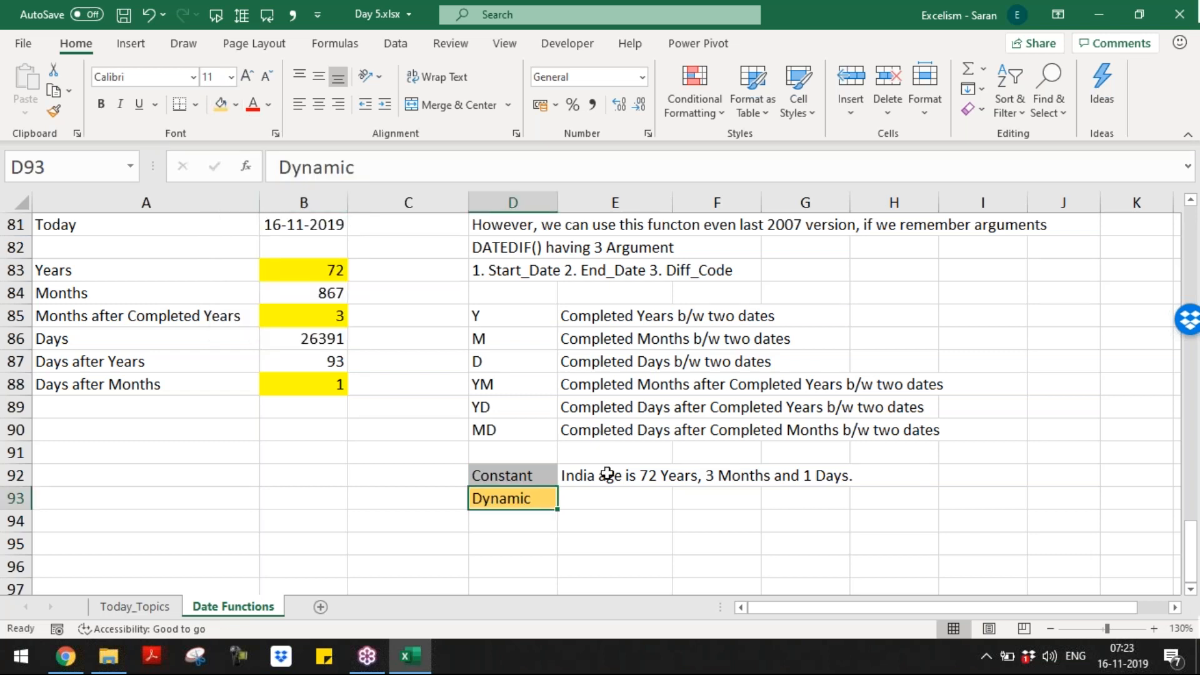
pyautogui.click(607, 491)
pyautogui.press('Up')
pyautogui.press('Up')
pyautogui.press('Up')
pyautogui.press('Up')
pyautogui.press('Up')
pyautogui.press('Up')
pyautogui.press('Up')
pyautogui.press('Up')
pyautogui.press('Up')
pyautogui.press('Up')
pyautogui.press('Up')
pyautogui.press('Up')
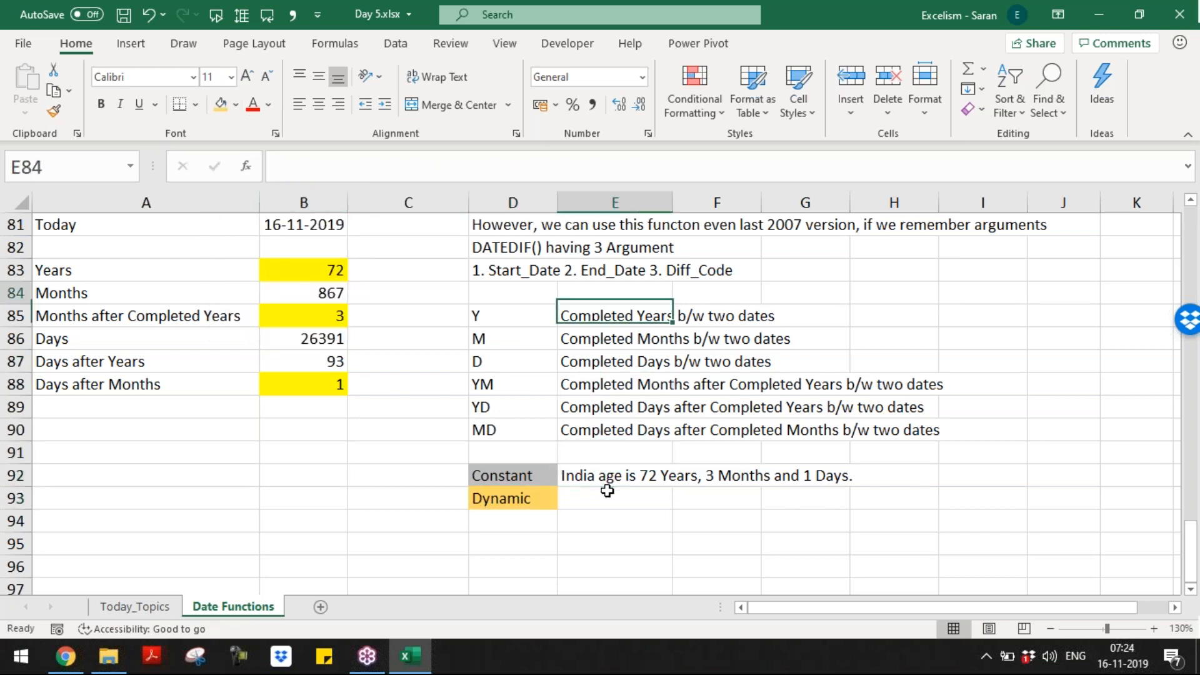
pyautogui.press('Down')
pyautogui.press('Down')
pyautogui.press('Down')
pyautogui.press('Down')
pyautogui.press('Down')
pyautogui.press('Down')
pyautogui.press('Down')
pyautogui.press('Down')
pyautogui.press('Down')
pyautogui.press('Down')
pyautogui.press('Down')
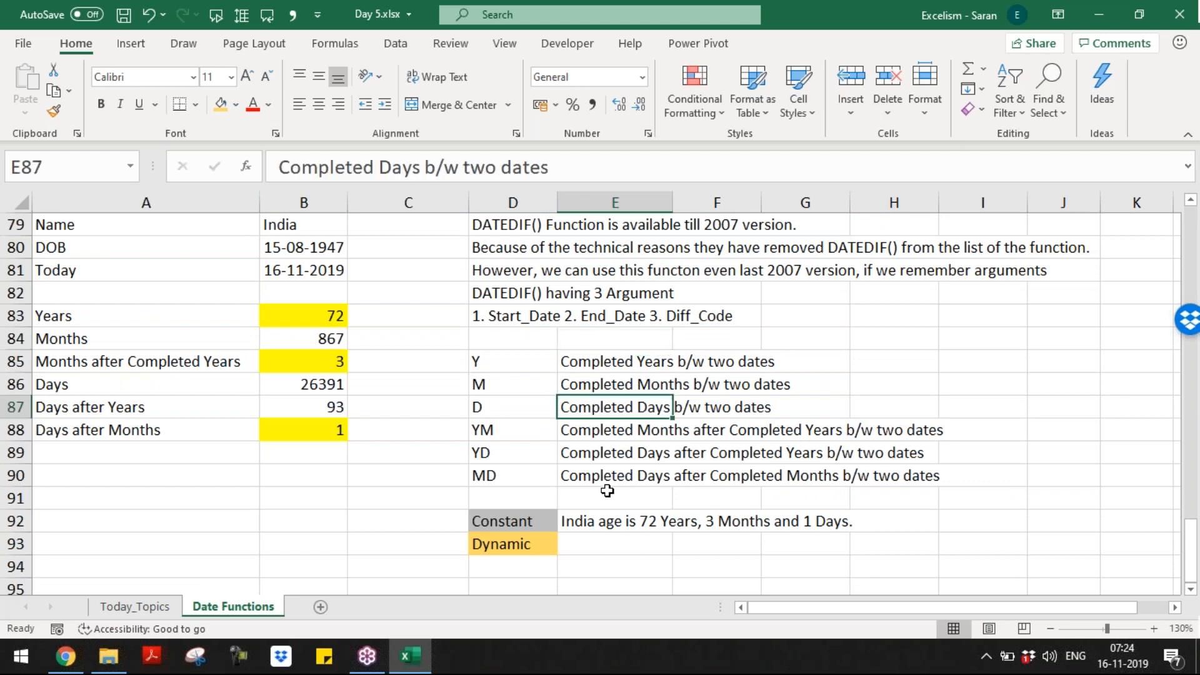
pyautogui.press('Down')
pyautogui.press('Down')
pyautogui.press('Down')
pyautogui.press('Down')
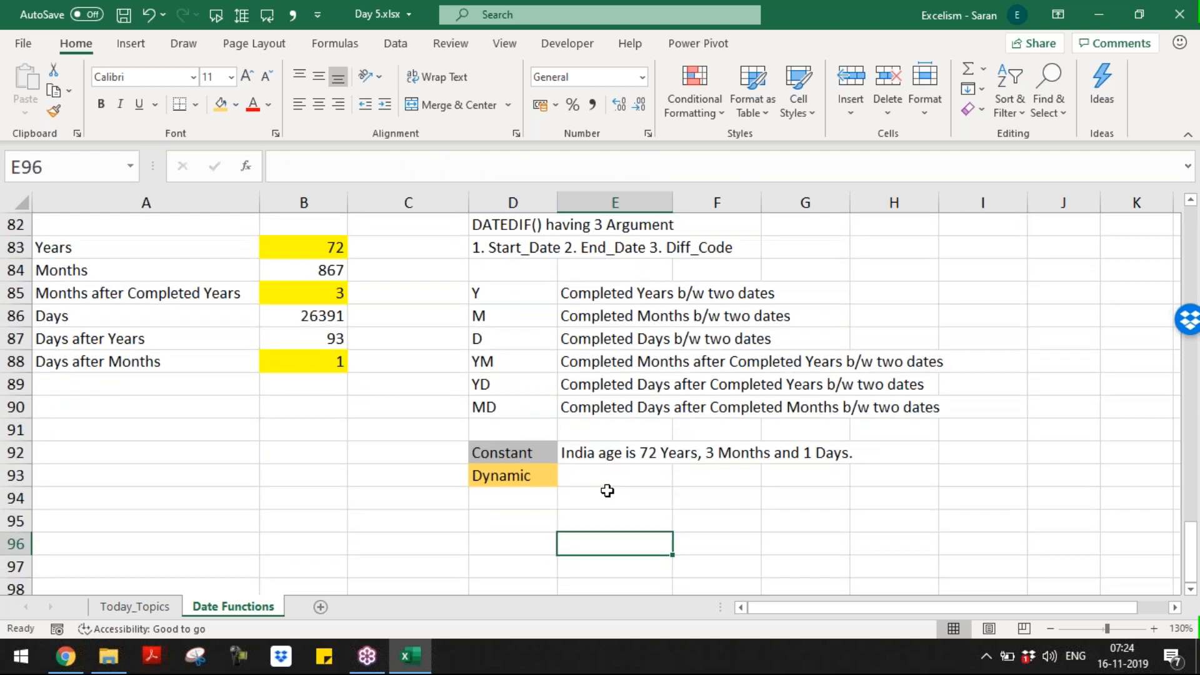
pyautogui.press('Up')
pyautogui.press('Left')
pyautogui.press('Up')
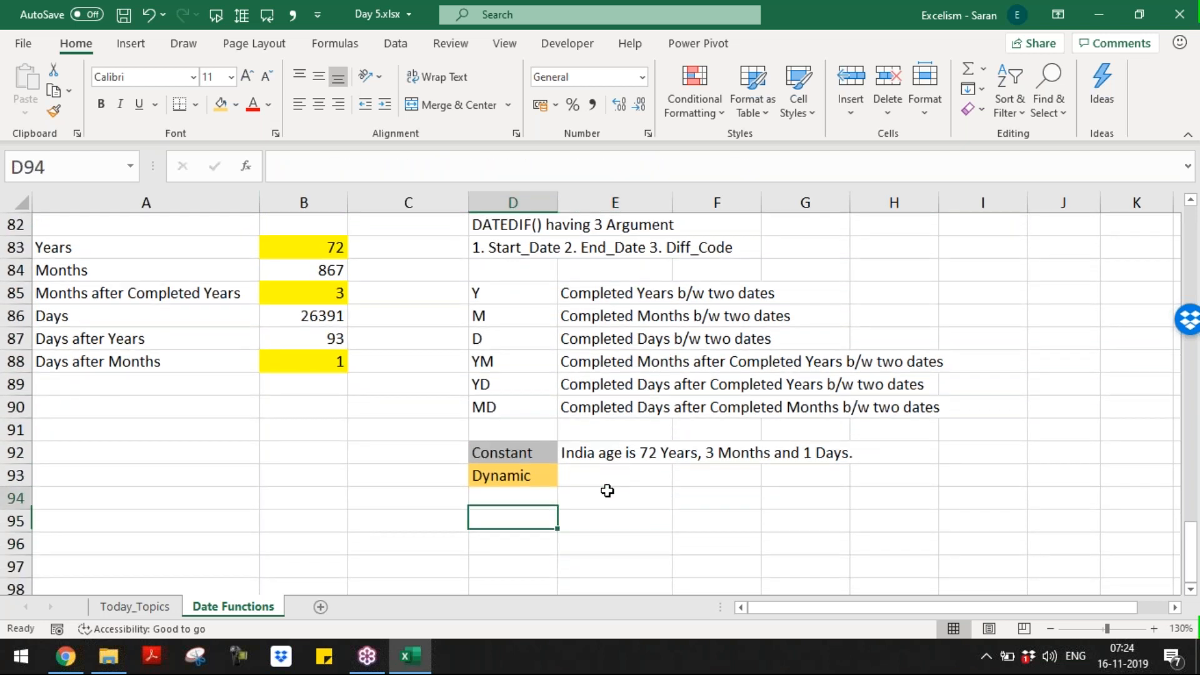
pyautogui.press('Up')
pyautogui.press('Up')
pyautogui.hotkey('shift', 'Down')
pyautogui.hotkey('shift', 'Right')
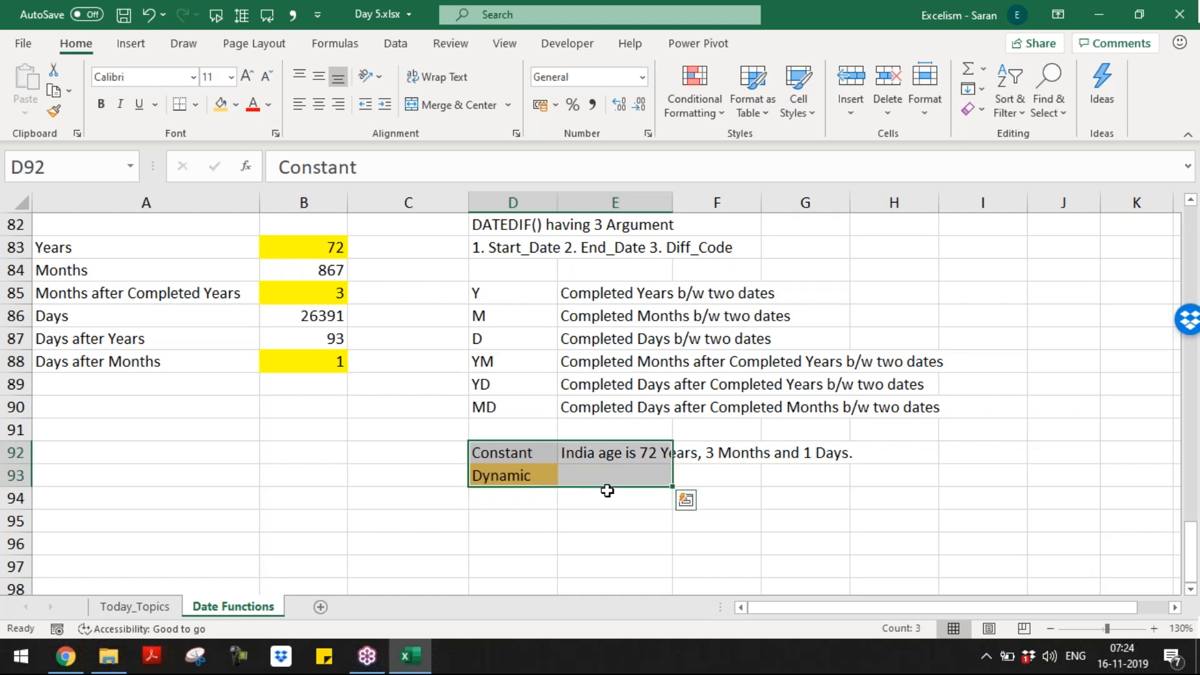
pyautogui.press('Up')
pyautogui.press('Up')
pyautogui.press('Up')
pyautogui.press('Up')
pyautogui.press('Up')
pyautogui.press('Up')
pyautogui.press('Up')
pyautogui.press('Up')
pyautogui.press('Up')
pyautogui.press('Up')
pyautogui.press('Up')
pyautogui.press('Up')
pyautogui.press('Up')
pyautogui.press('Up')
pyautogui.press('Up')
pyautogui.press('Down')
pyautogui.press('Down')
pyautogui.press('Down')
pyautogui.press('Down')
pyautogui.press('Down')
pyautogui.press('Down')
pyautogui.press('Down')
pyautogui.press('Down')
pyautogui.press('Down')
pyautogui.press('Down')
pyautogui.press('Down')
pyautogui.press('Down')
pyautogui.press('Down')
pyautogui.press('Down')
pyautogui.press('Down')
pyautogui.press('Down')
pyautogui.press('Down')
pyautogui.press('Down')
pyautogui.press('Down')
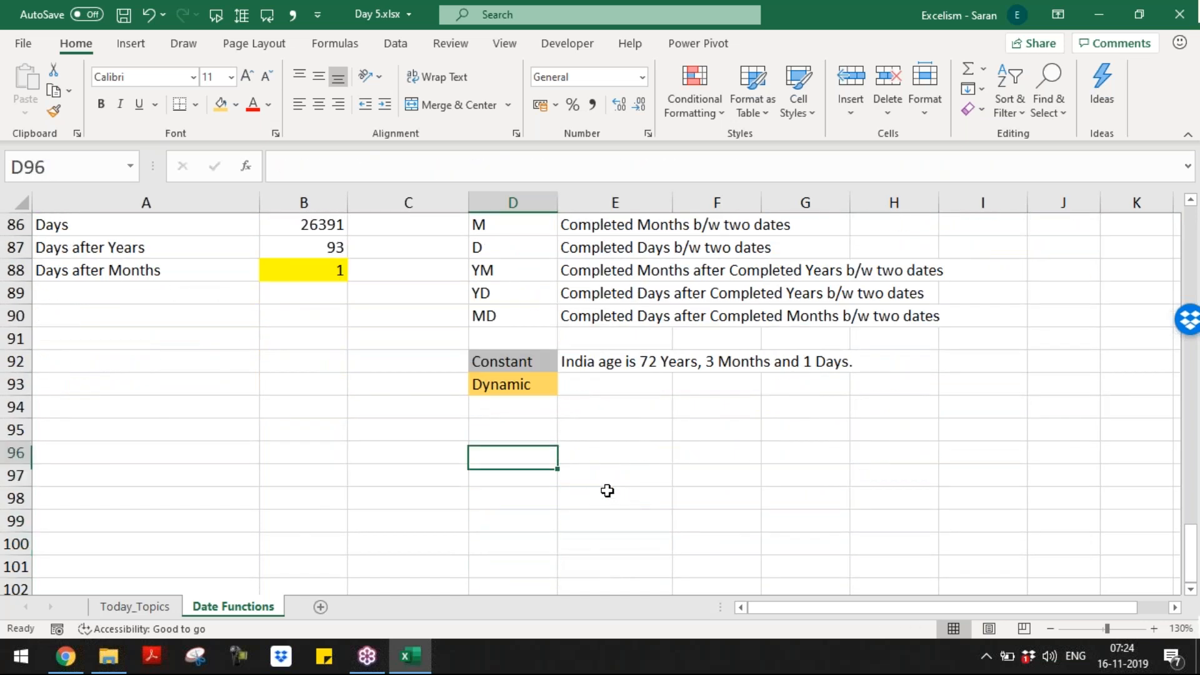
# Step: Enter a sample first name in D96 and a surname in E96
pyautogui.press('Left')
pyautogui.press('Left')
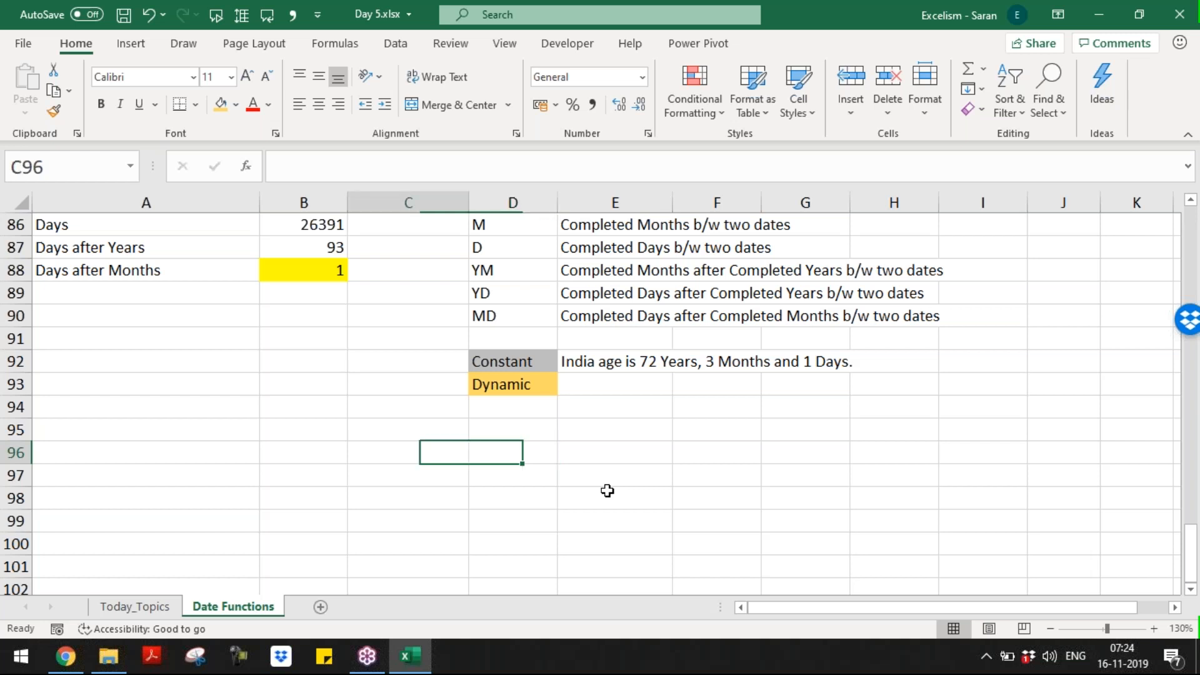
pyautogui.press('Right')
pyautogui.press('Right')
pyautogui.press('Tab')
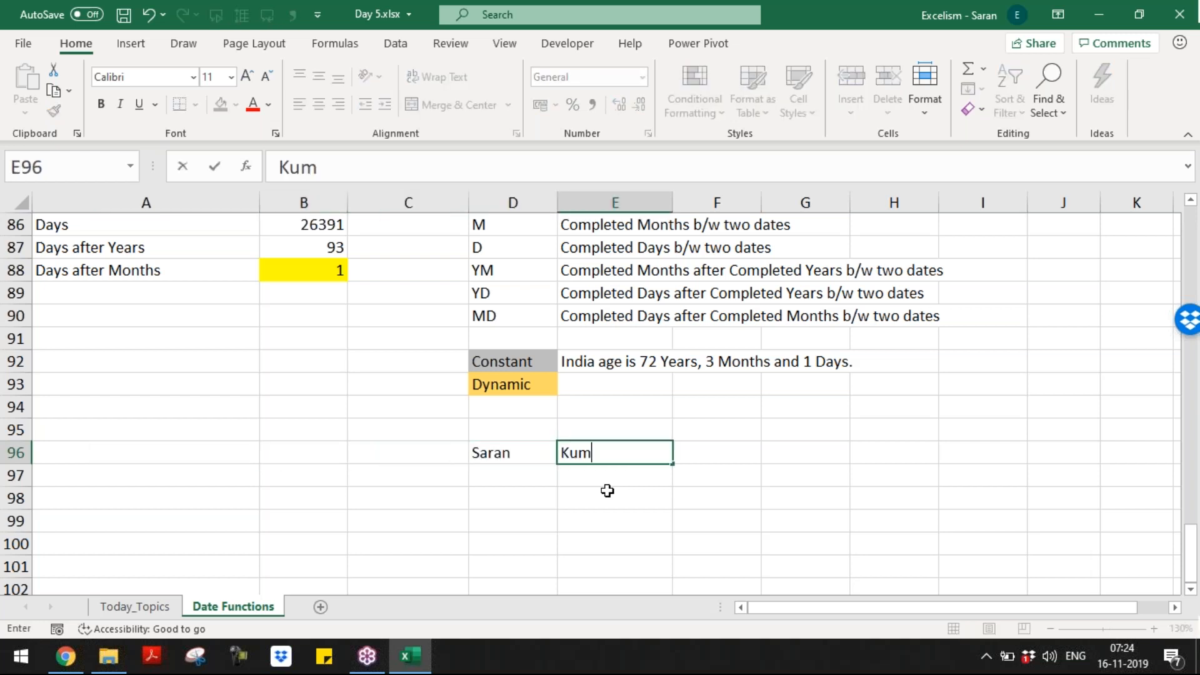
pyautogui.press('Tab')
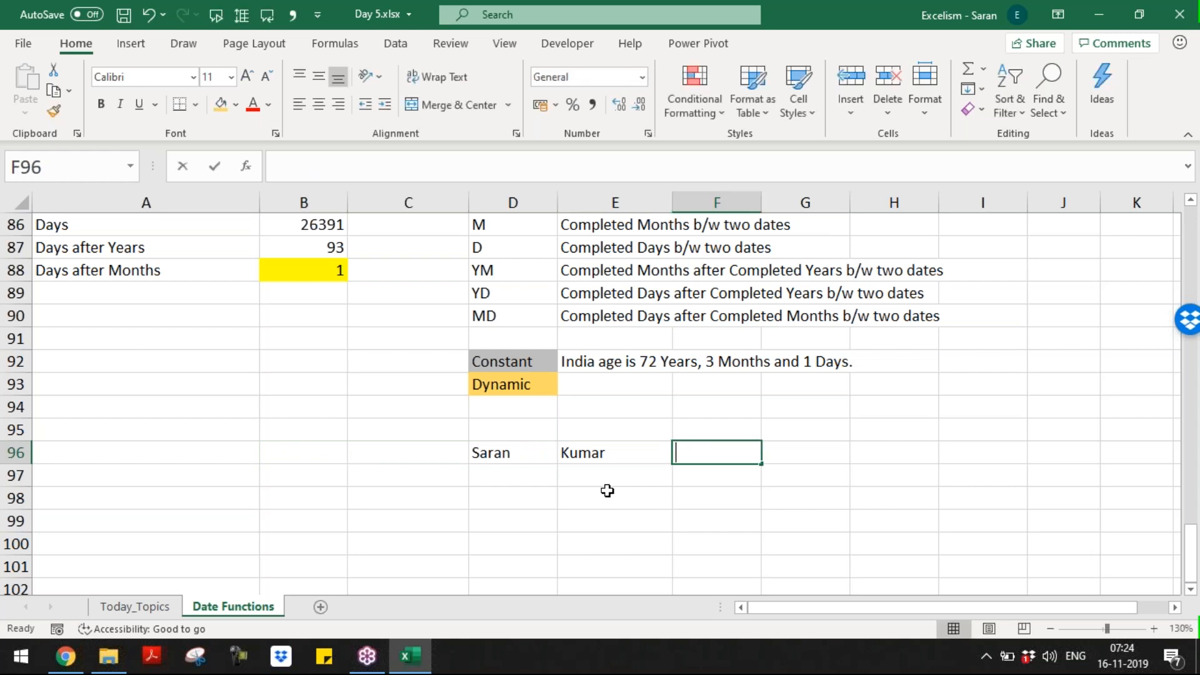
# Step: Join the two names in F96 with =CONCATENATE(D96,E96)
pyautogui.write('=conca')
pyautogui.press('Down')
pyautogui.press('Tab')
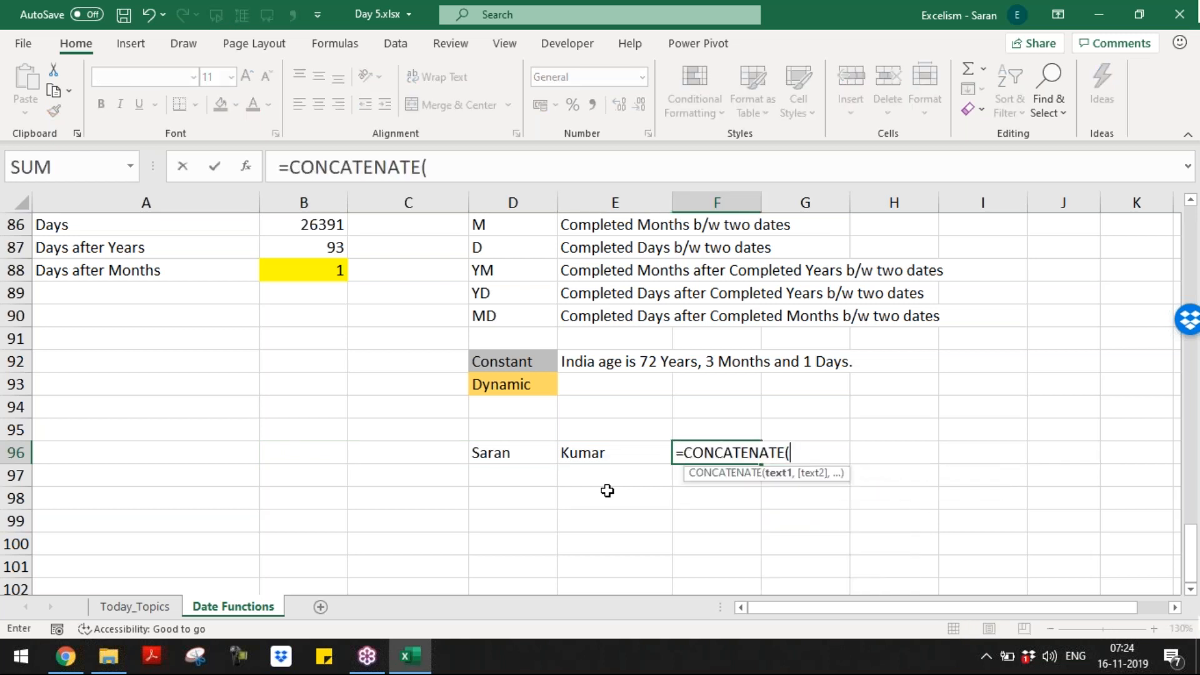
pyautogui.press('Left')
pyautogui.press('Left')
pyautogui.write(',')
pyautogui.press('Left')
pyautogui.write(')')
pyautogui.press('Return')
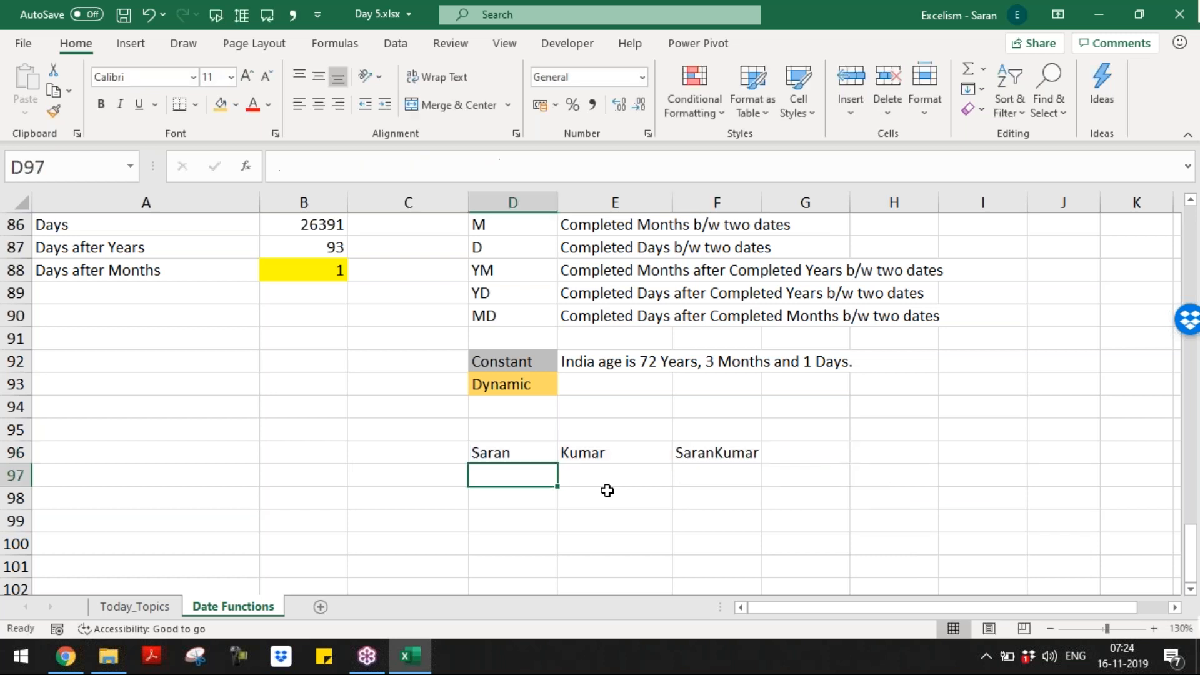
pyautogui.press('Up')
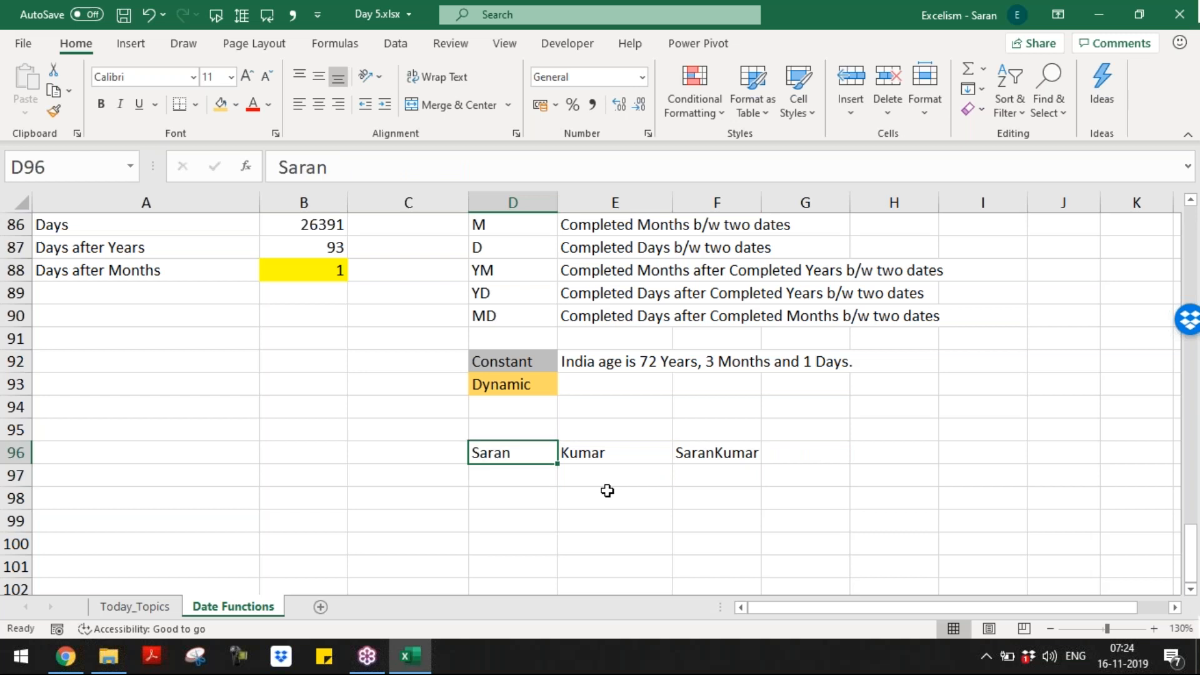
pyautogui.press('Down')
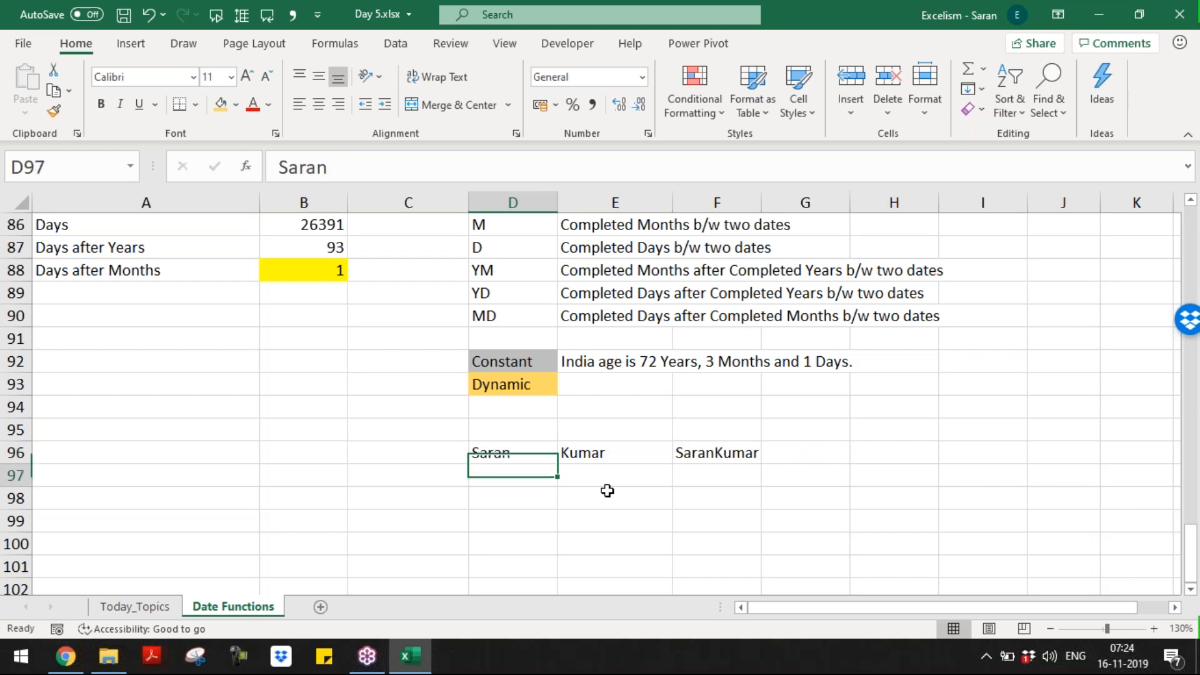
pyautogui.press('Right')
pyautogui.press('Right')
pyautogui.press('Up')
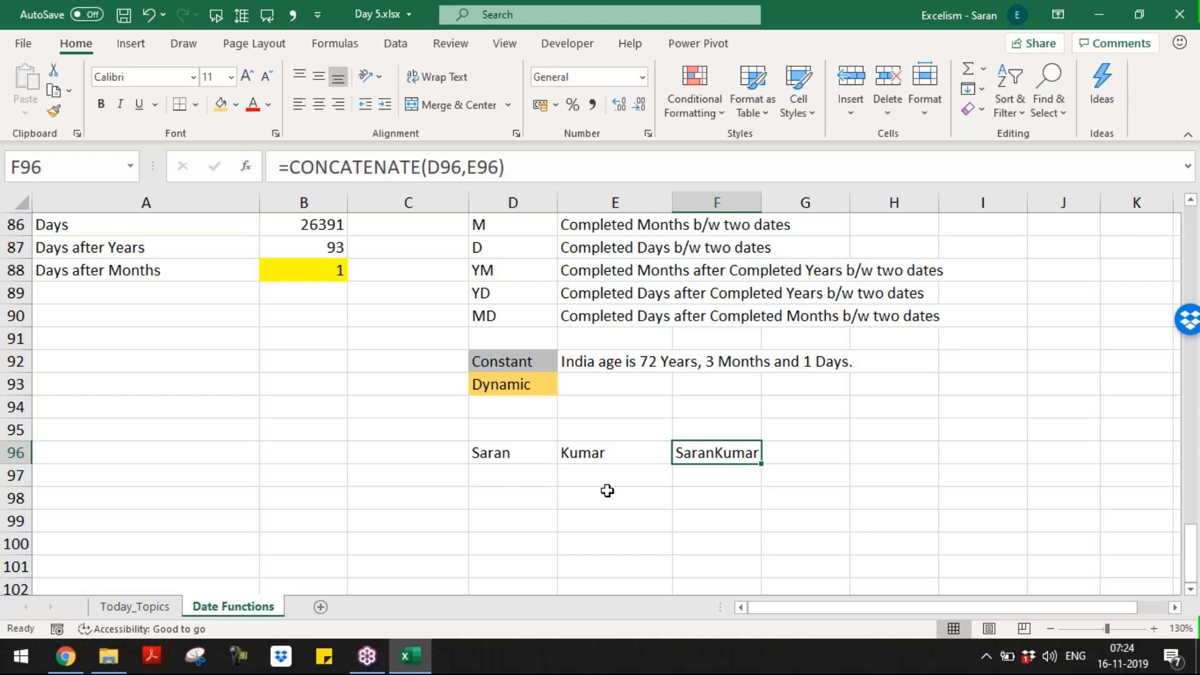
pyautogui.press('Down')
# Step: Abandon a second CONCATENATE attempt in F97 and clear that cell
pyautogui.write('=conca')
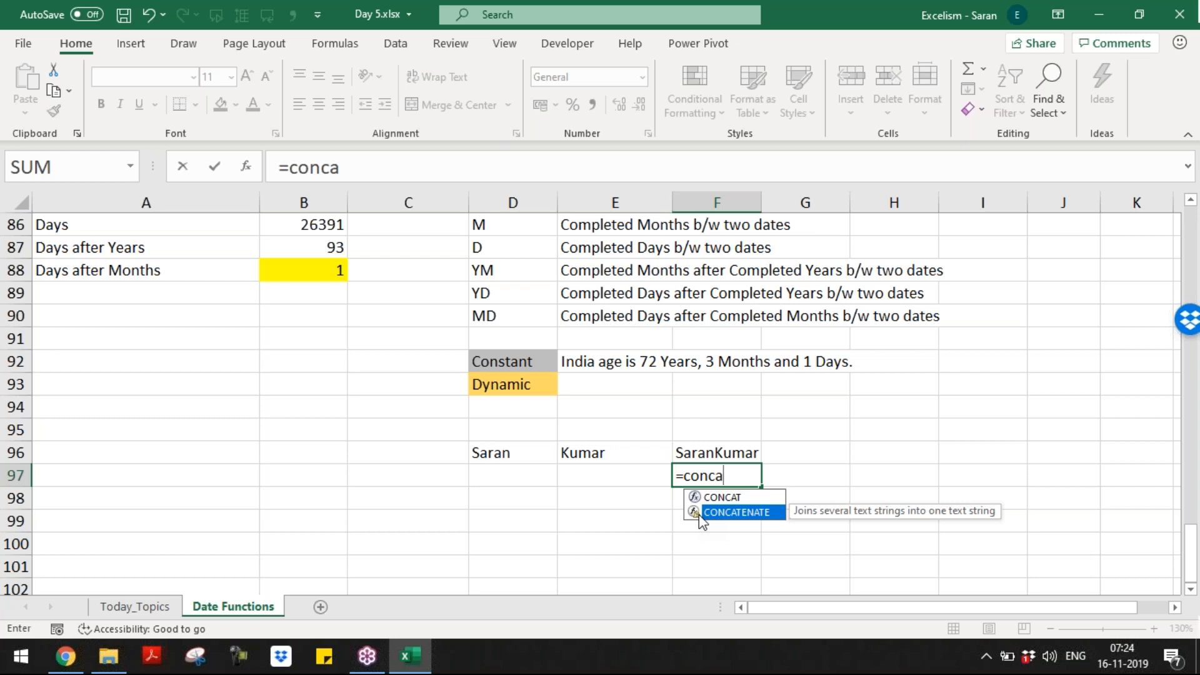
pyautogui.press('Escape')
pyautogui.press('Up')
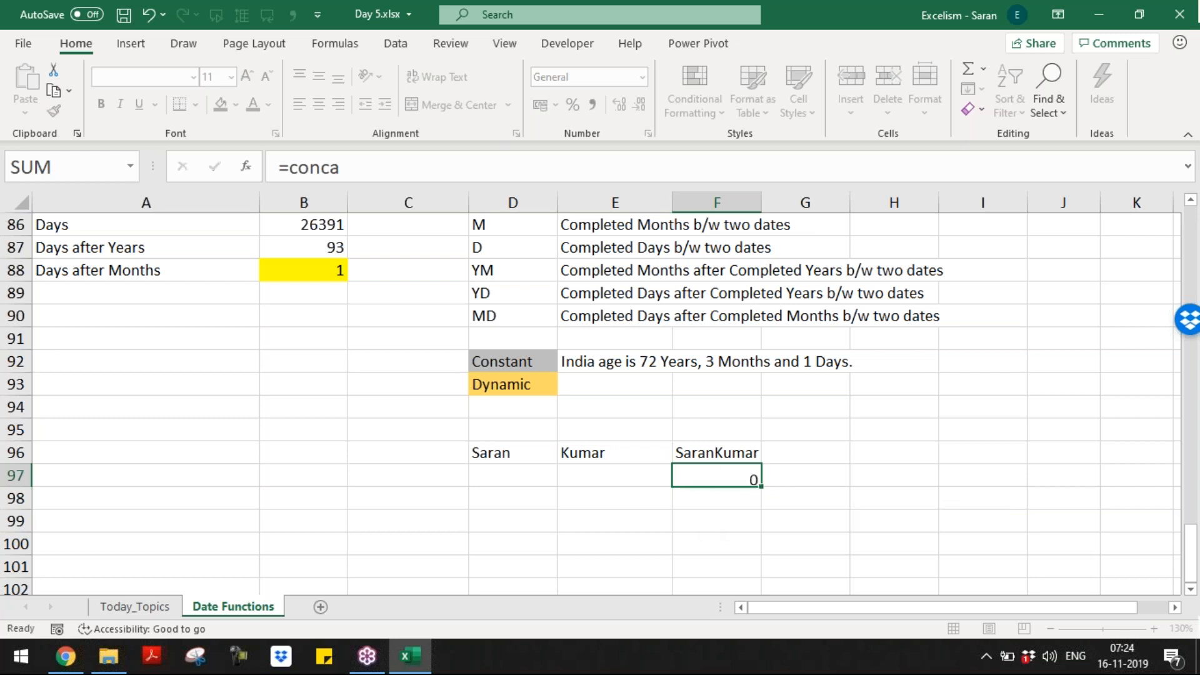
pyautogui.press('Down')
pyautogui.press('Delete')
pyautogui.press('Up')
# Step: Type the note 'CONCATENATE() Function joins values.' in D97
pyautogui.press('Left')
pyautogui.press('Left')
pyautogui.press('Left')
pyautogui.press('Right')
pyautogui.hotkey('shift', 'Right')
pyautogui.hotkey('shift', 'Right')
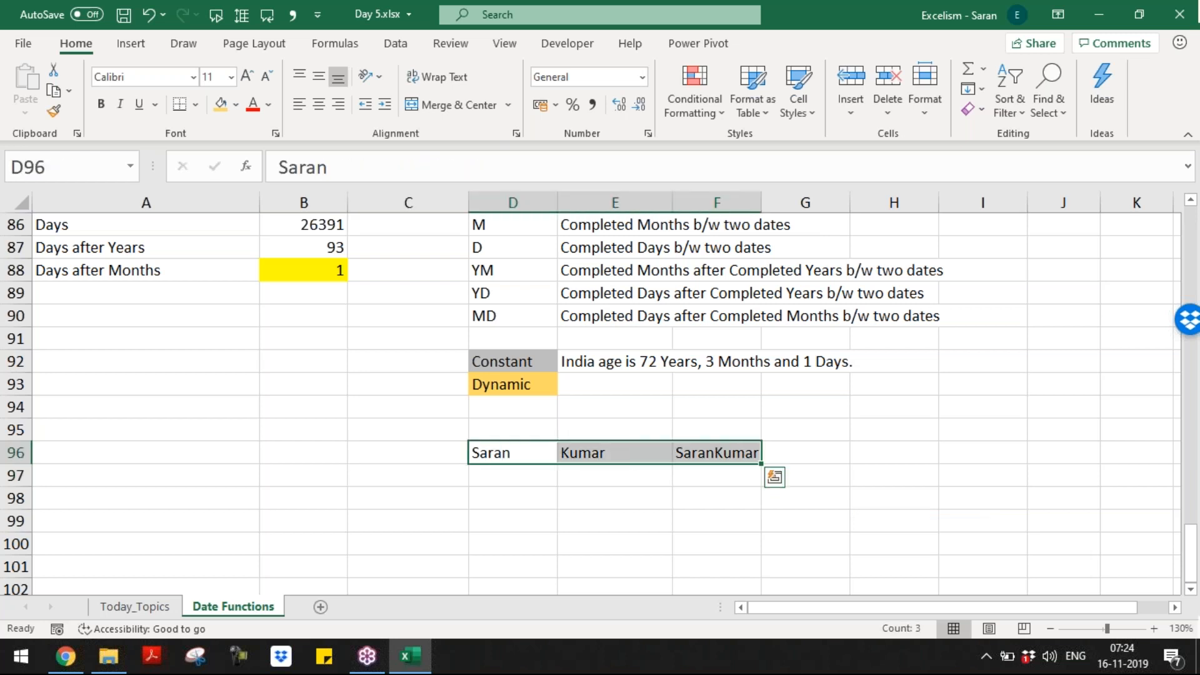
pyautogui.press('Down')
pyautogui.write('CONCATE')
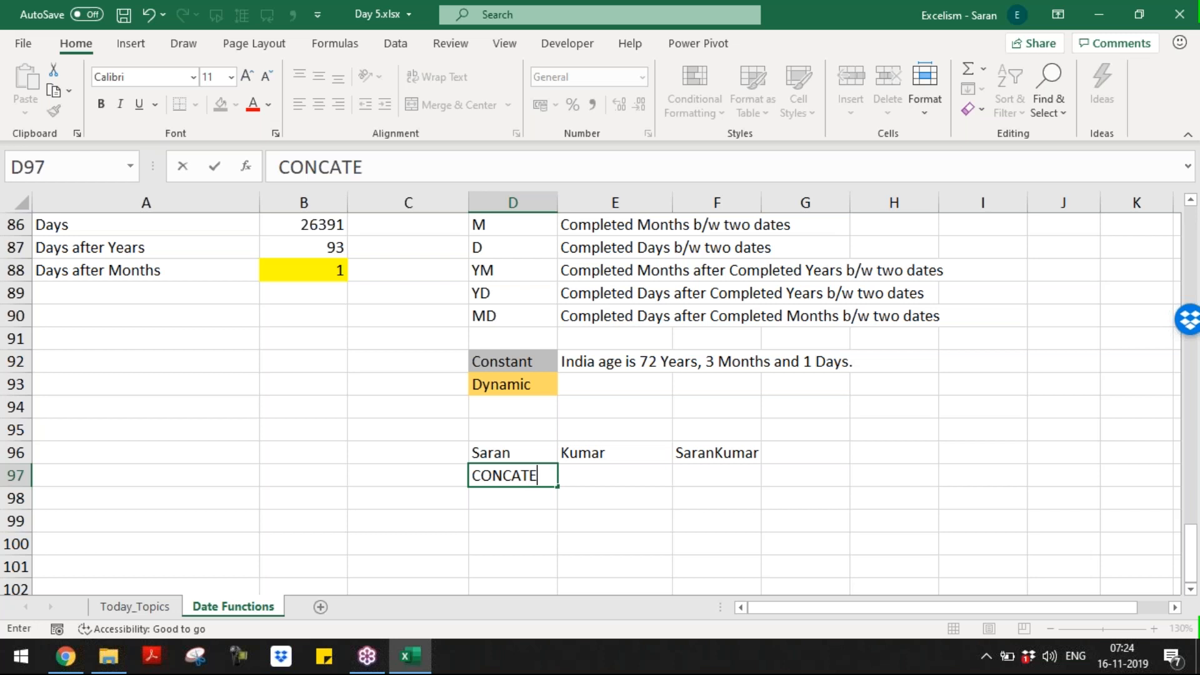
pyautogui.press('BackSpace')
pyautogui.write('TEN')
pyautogui.press('BackSpace')
pyautogui.press('BackSpace')
pyautogui.press('BackSpace')
pyautogui.write('ENATE(0')
pyautogui.press('BackSpace')
pyautogui.write(') FUNCTI')
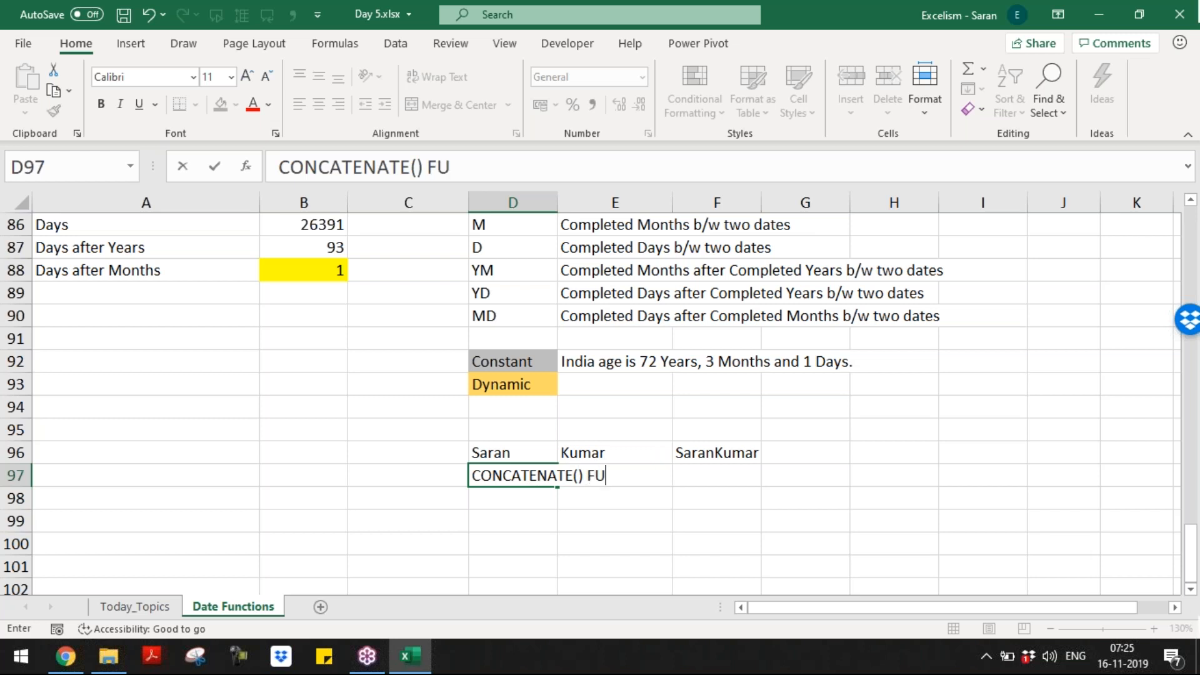
pyautogui.press('BackSpace')
pyautogui.press('BackSpace')
pyautogui.press('BackSpace')
pyautogui.press('BackSpace')
pyautogui.press('BackSpace')
pyautogui.write('unctions')
pyautogui.press('BackSpace')
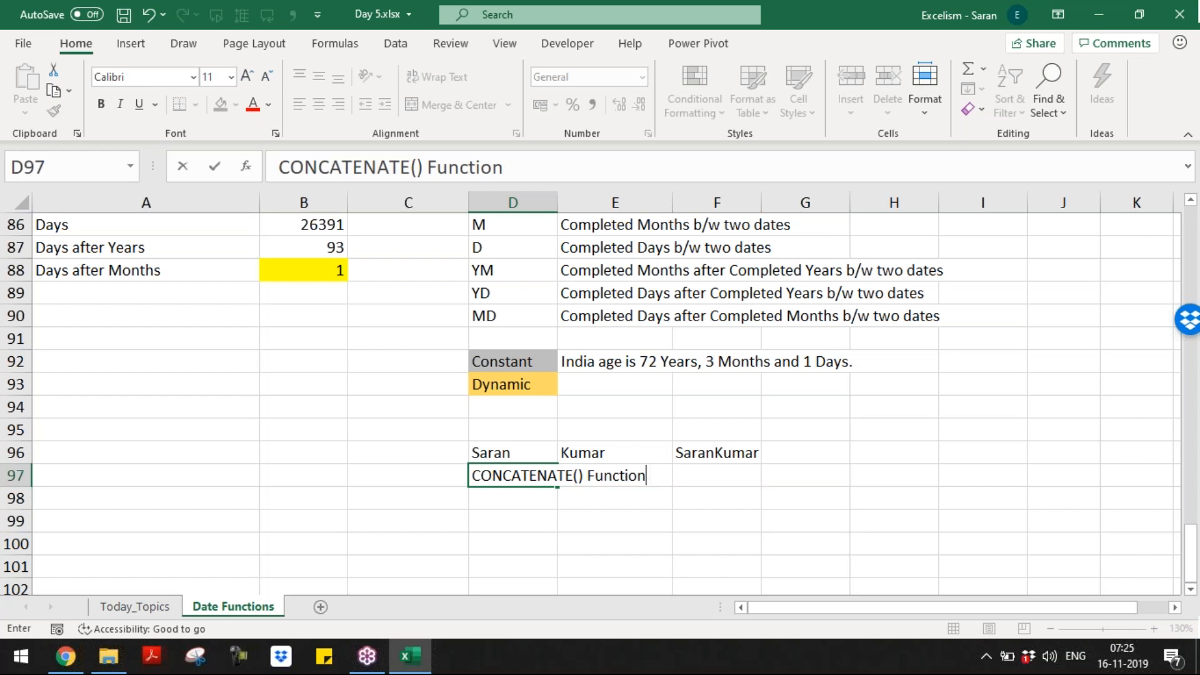
pyautogui.write('joins values.')
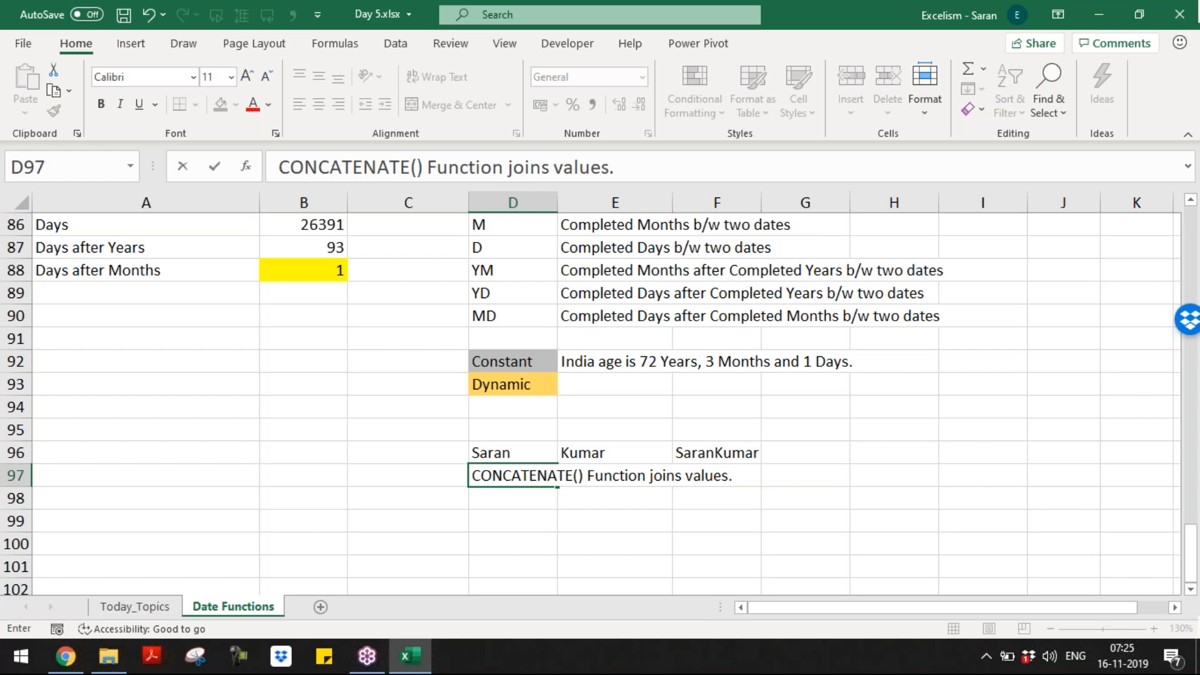
pyautogui.press('Return')
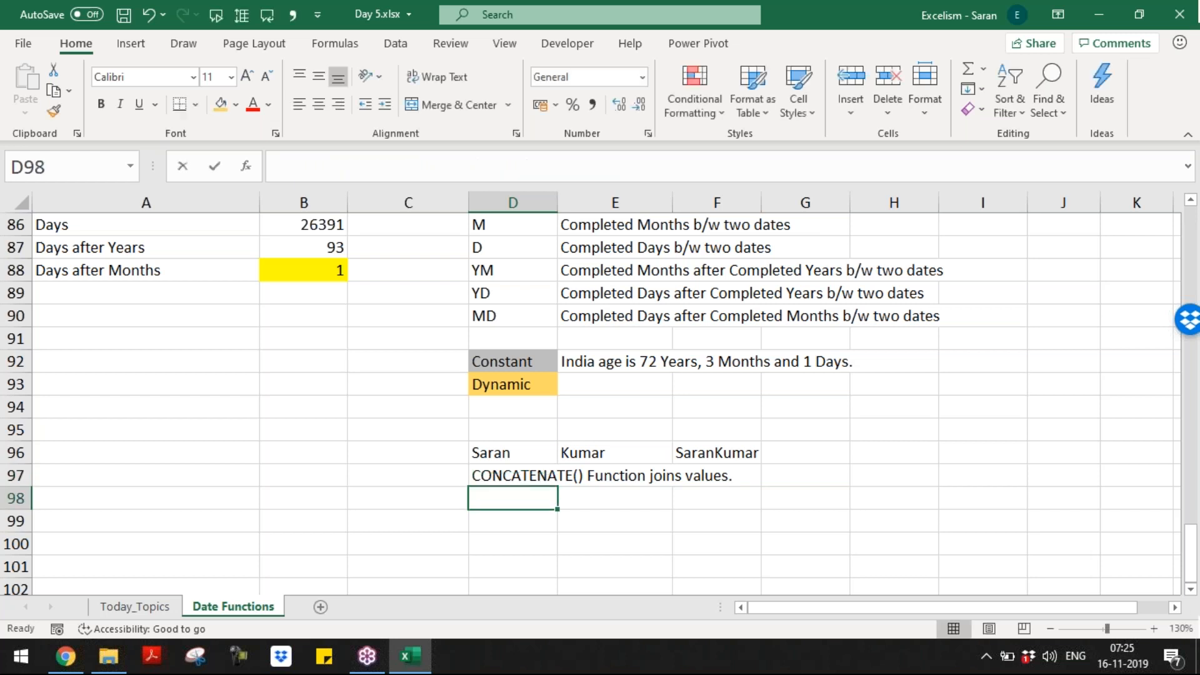
# Step: Type the note 'CONCATENATE() Function always results text' in D98
pyautogui.write('CONCAT')
pyautogui.hotkey('shift', 'Right')
pyautogui.hotkey('shift', 'Right')
pyautogui.hotkey('shift', 'Right')
pyautogui.hotkey('shift', 'Right')
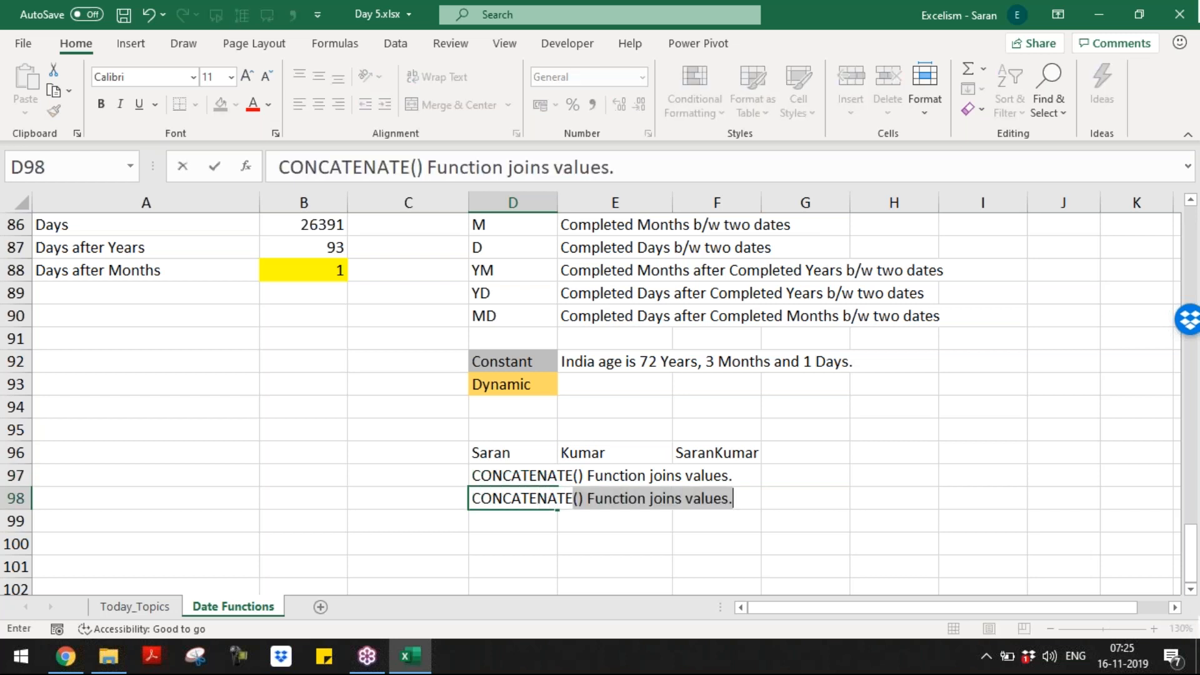
pyautogui.write('(0')
pyautogui.press('BackSpace')
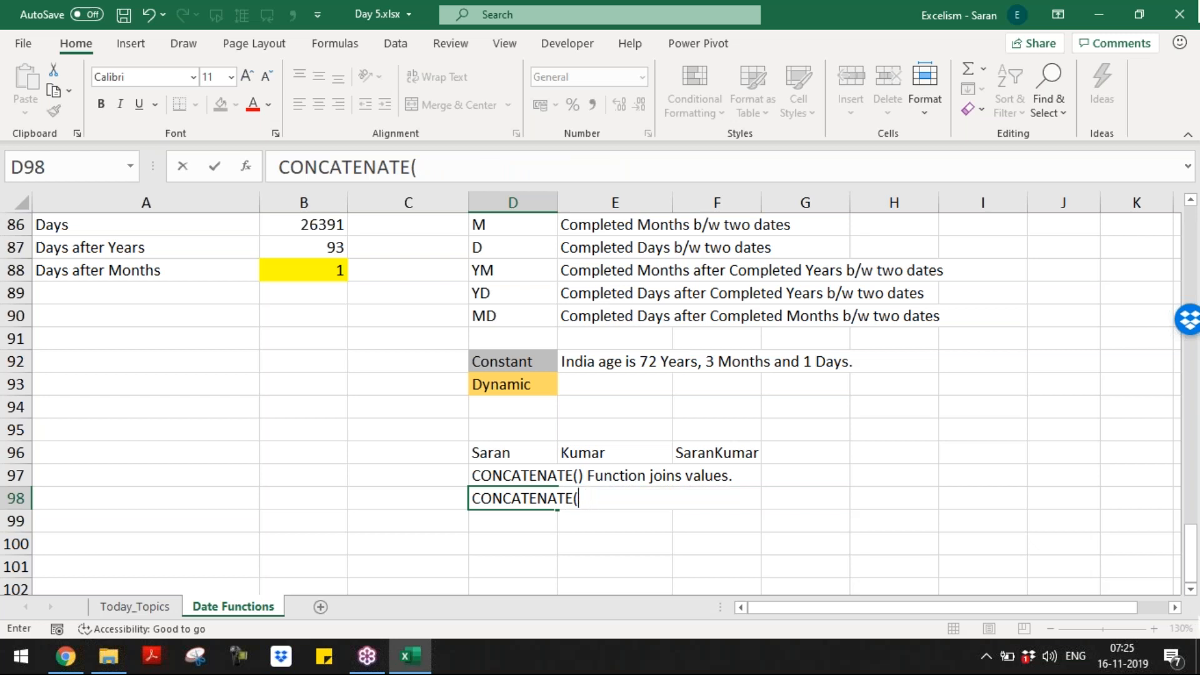
pyautogui.write(') FUNCTI')
pyautogui.press('BackSpace')
pyautogui.press('BackSpace')
pyautogui.press('BackSpace')
pyautogui.press('BackSpace')
pyautogui.press('BackSpace')
pyautogui.press('BackSpace')
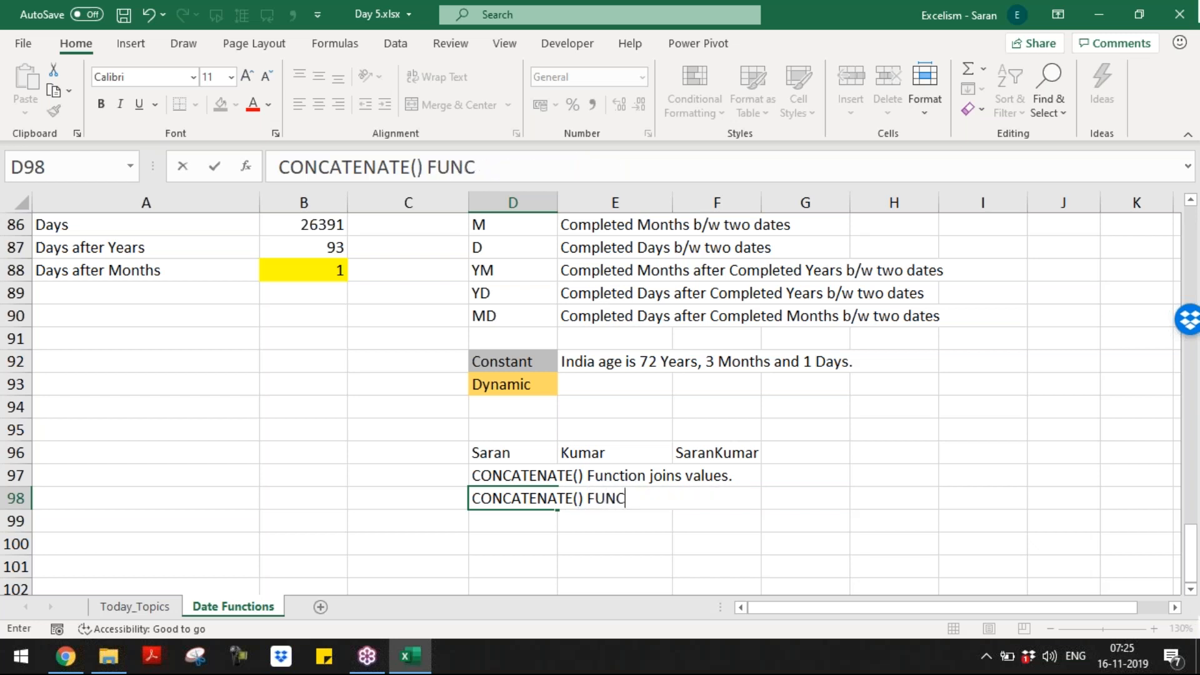
pyautogui.write('unction alw')
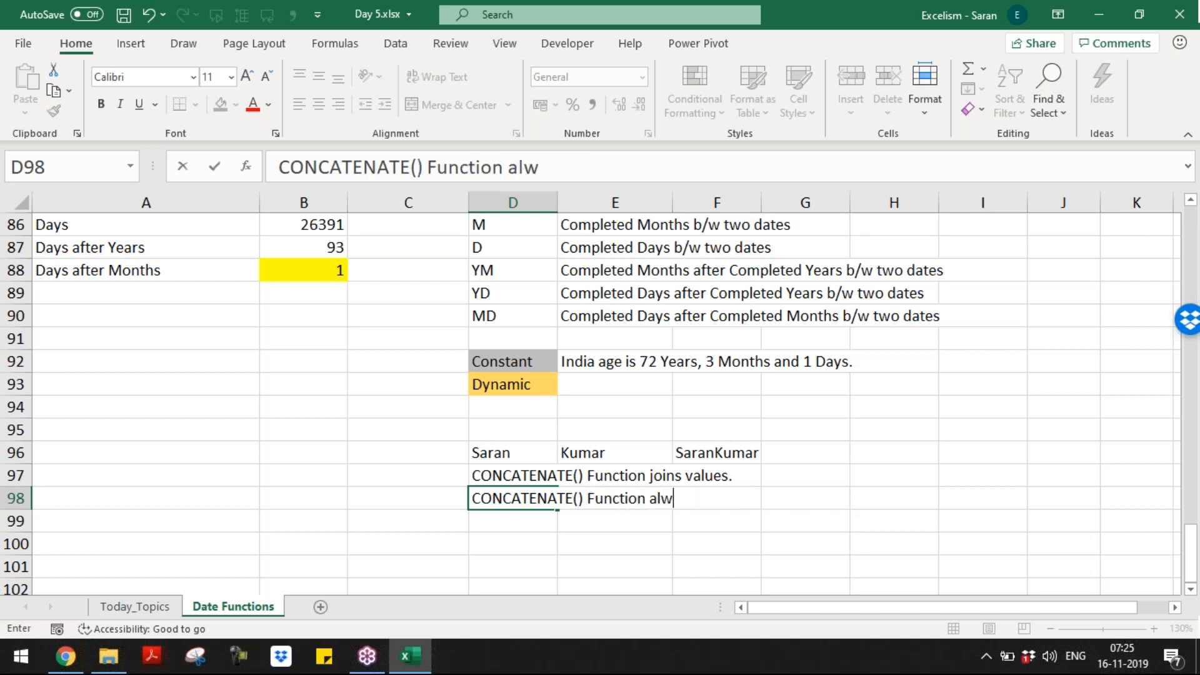
pyautogui.write('ays results text')
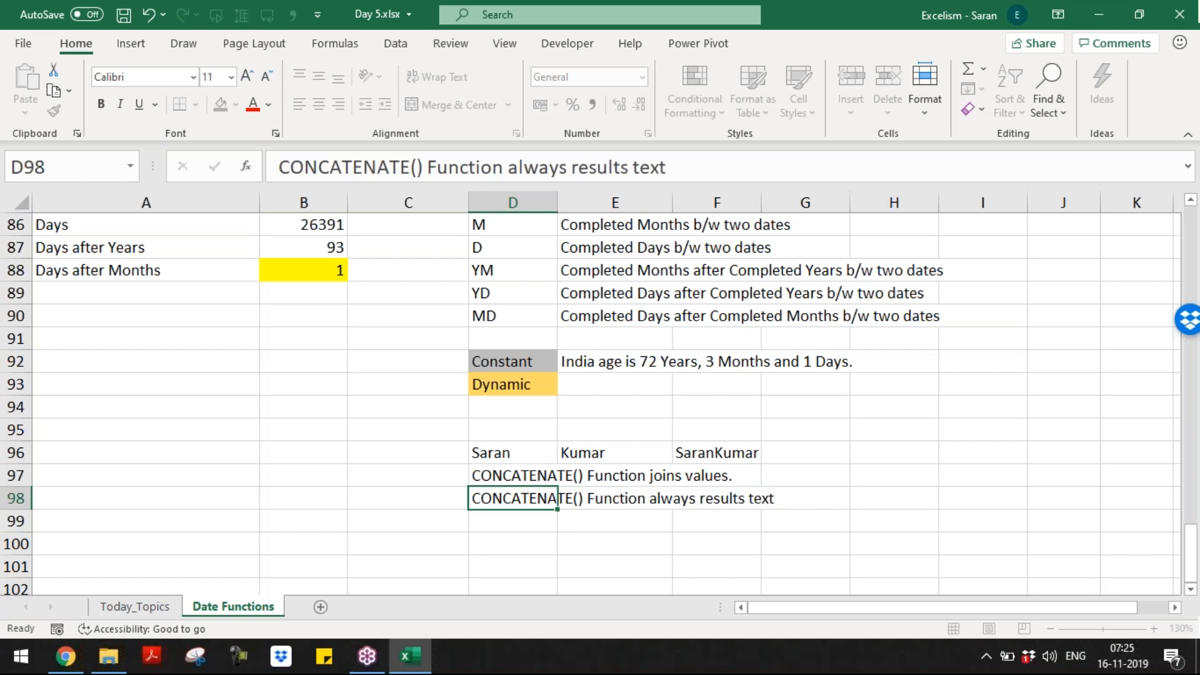
pyautogui.press('Return')
pyautogui.press('F2')
# Step: Write in D99 that CONCATENATE() is in the Compatability category from 2016 Version or Office 365
pyautogui.write('C')
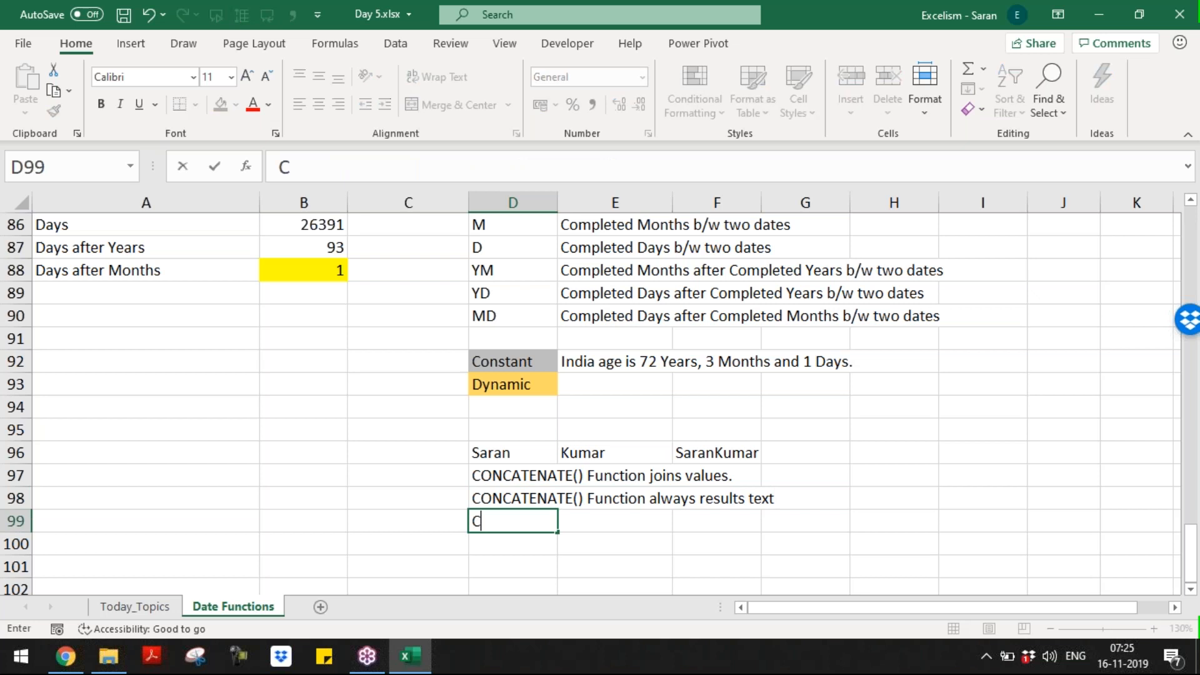
pyautogui.write('ONCATENATE() Function is part of Compatability category from Office')
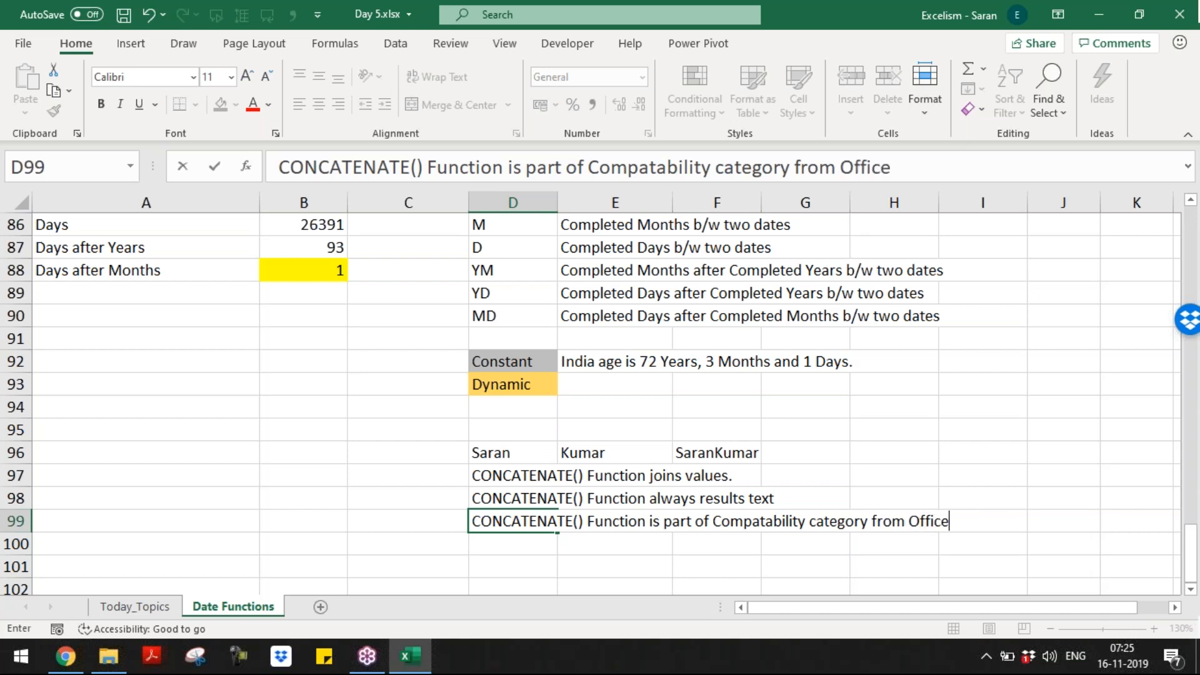
pyautogui.press('BackSpace')
pyautogui.press('BackSpace')
pyautogui.press('BackSpace')
pyautogui.press('BackSpace')
pyautogui.press('BackSpace')
pyautogui.press('BackSpace')
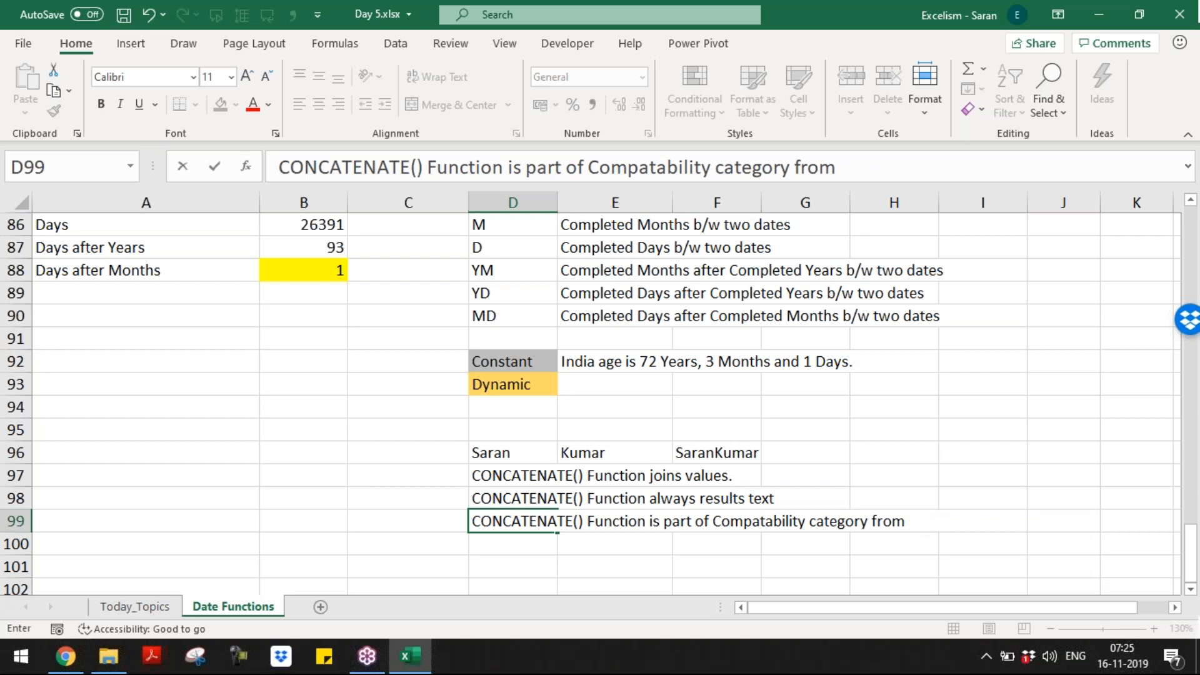
pyautogui.write('2016V')
pyautogui.press('BackSpace')
pyautogui.write('Version ')
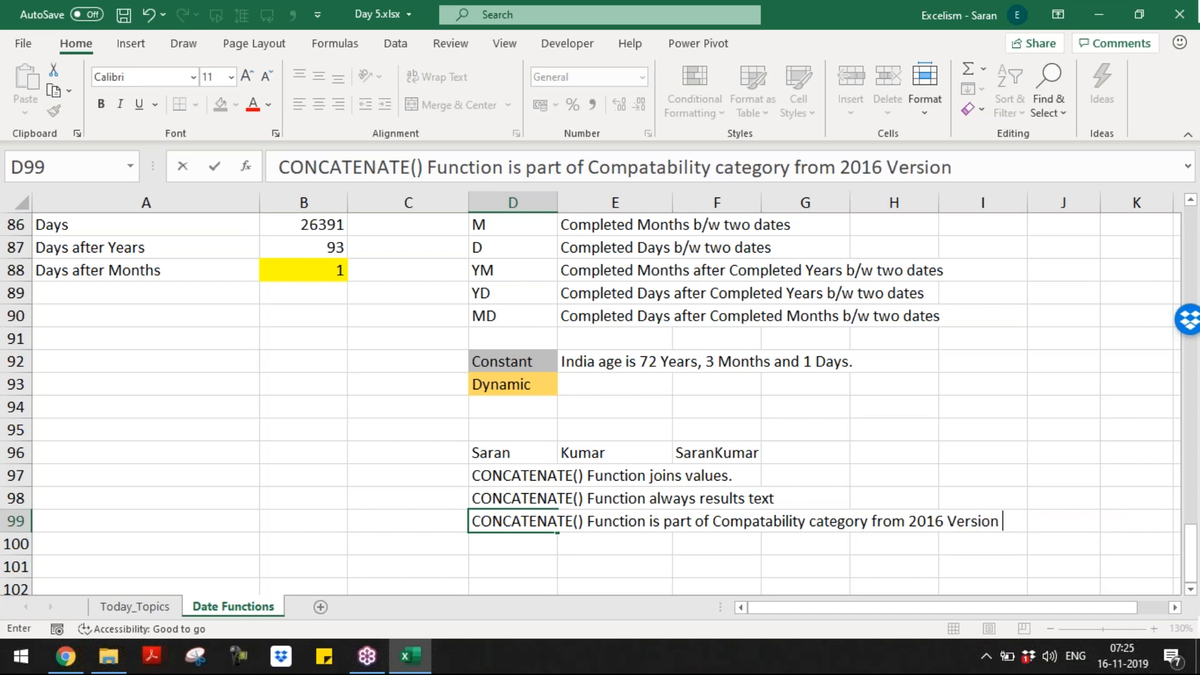
pyautogui.write('or Office 365')
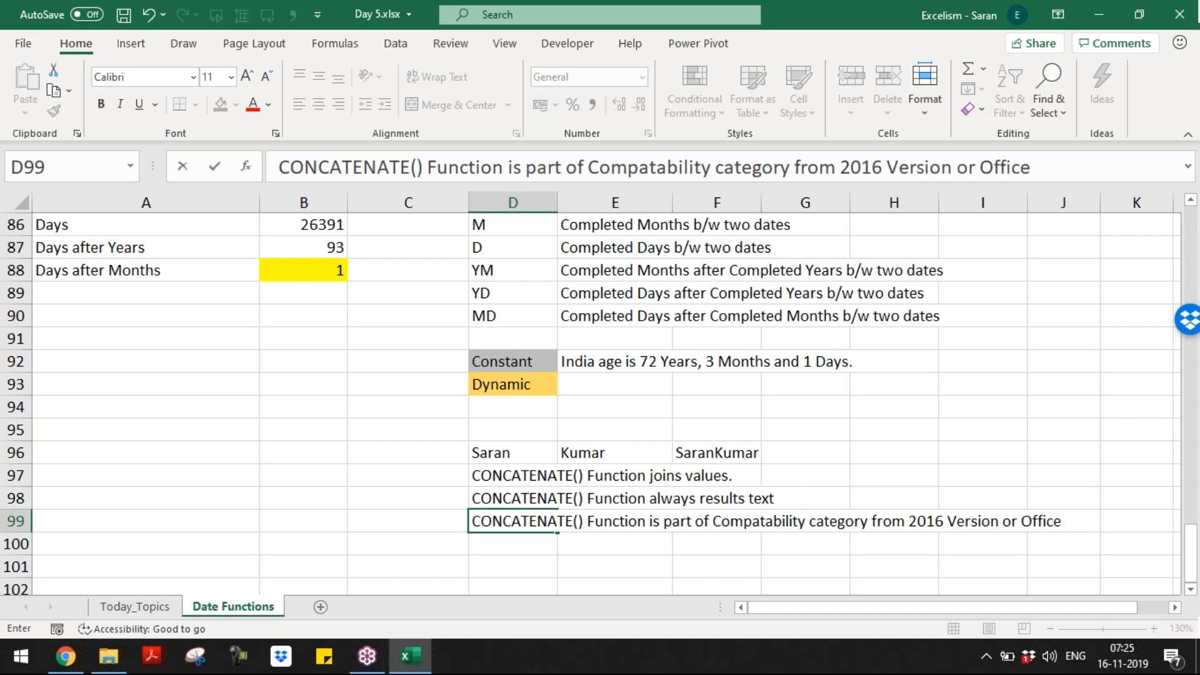
pyautogui.press('Return')
pyautogui.press('Up')
pyautogui.press('Up')
pyautogui.press('Up')
pyautogui.press('Up')
pyautogui.press('Down')
pyautogui.press('Down')
pyautogui.press('Down')
pyautogui.press('Down')
pyautogui.press('Down')
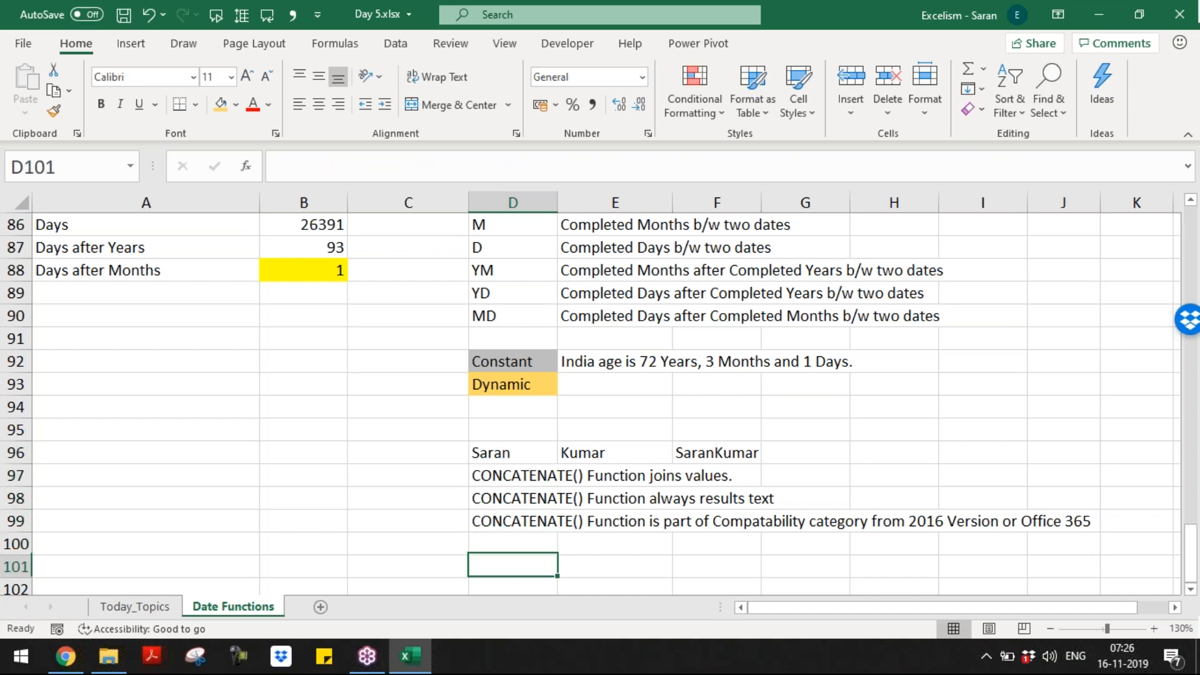
pyautogui.press('Down')
pyautogui.press('Down')
# Step: Write the D101 note that with every function, Excel introduces new functions
pyautogui.press('Up')
pyautogui.press('Up')
pyautogui.write('Wth')
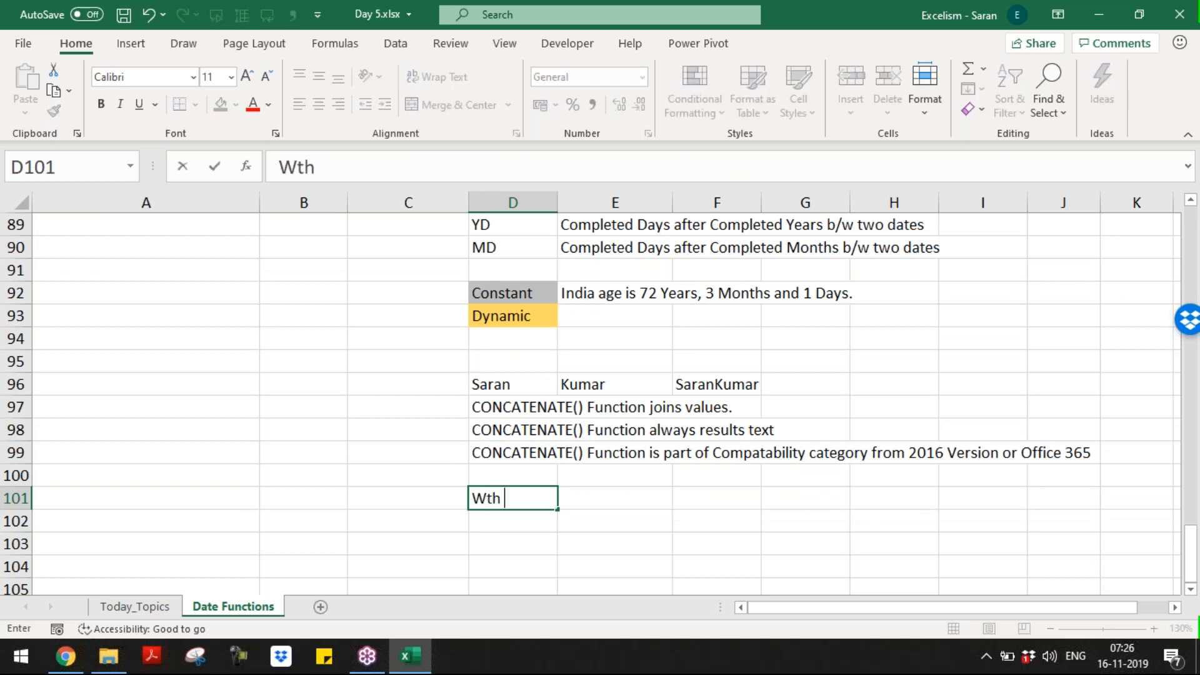
pyautogui.press('BackSpace')
pyautogui.press('Delete')
pyautogui.write('ith every fun')
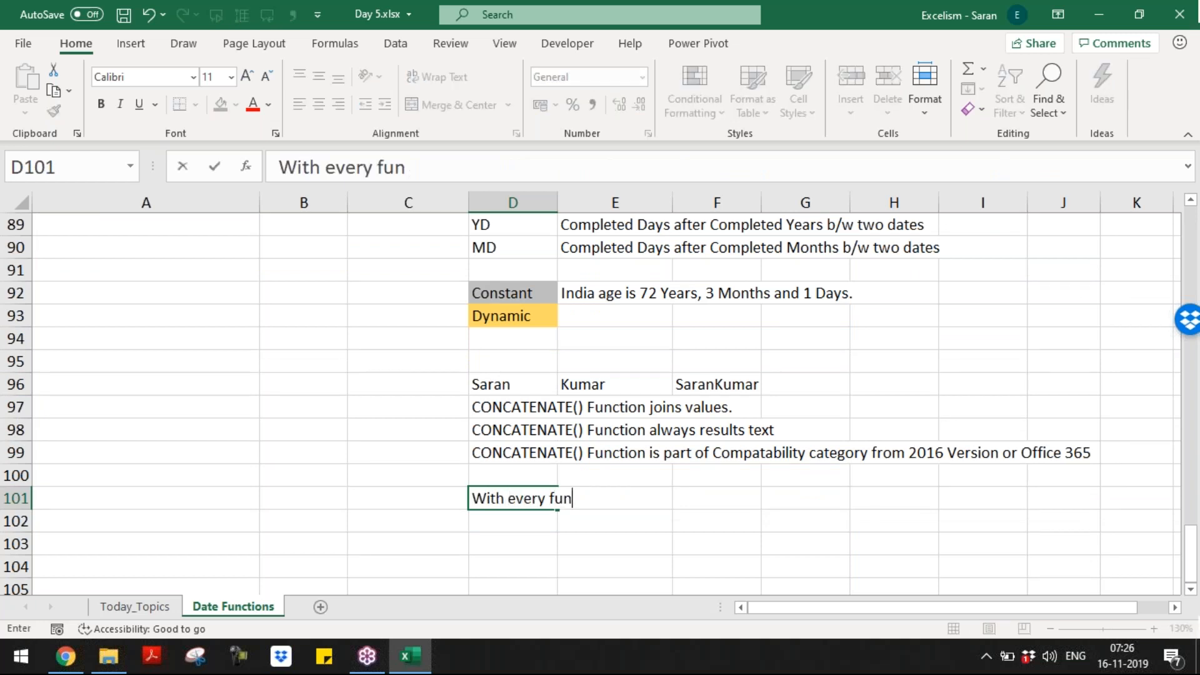
pyautogui.write('ction, ')
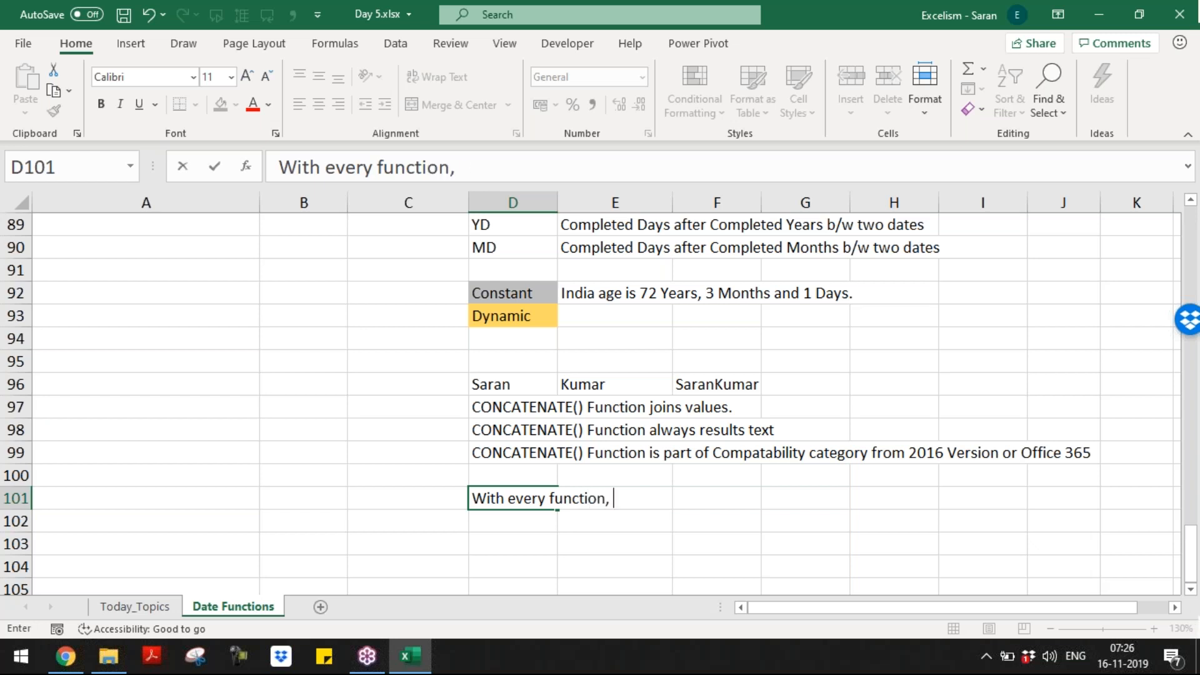
pyautogui.write('Excel indu')
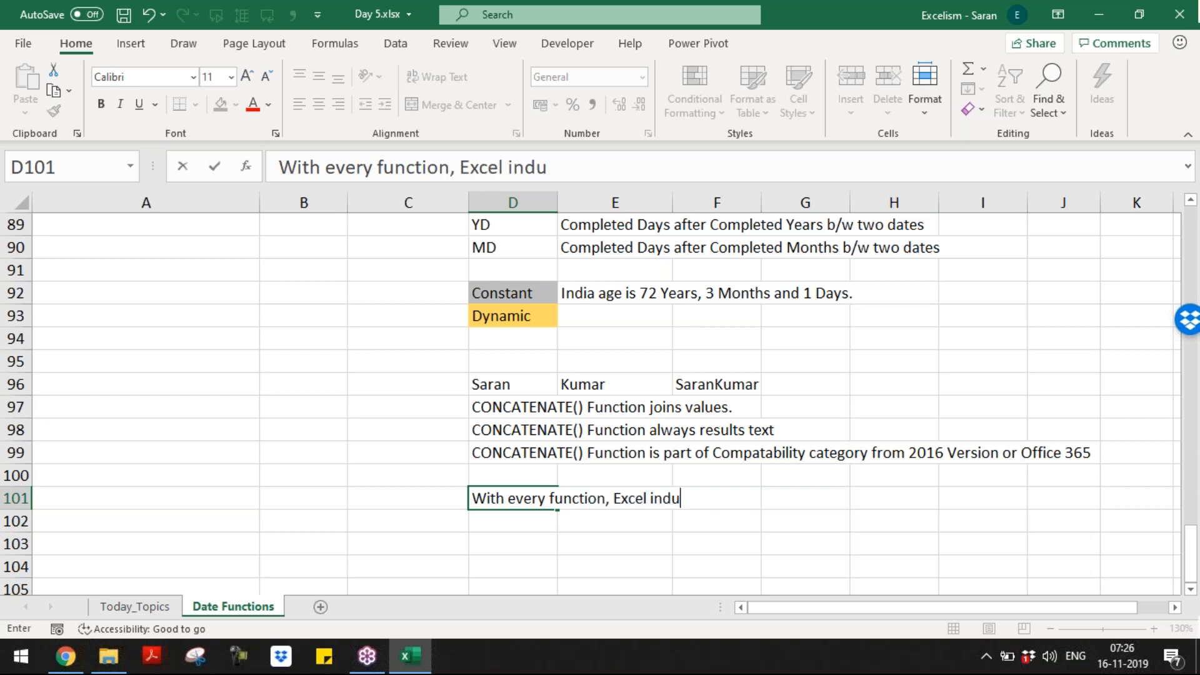
pyautogui.press('BackSpace')
pyautogui.press('BackSpace')
pyautogui.write('troduce advanced functions.')
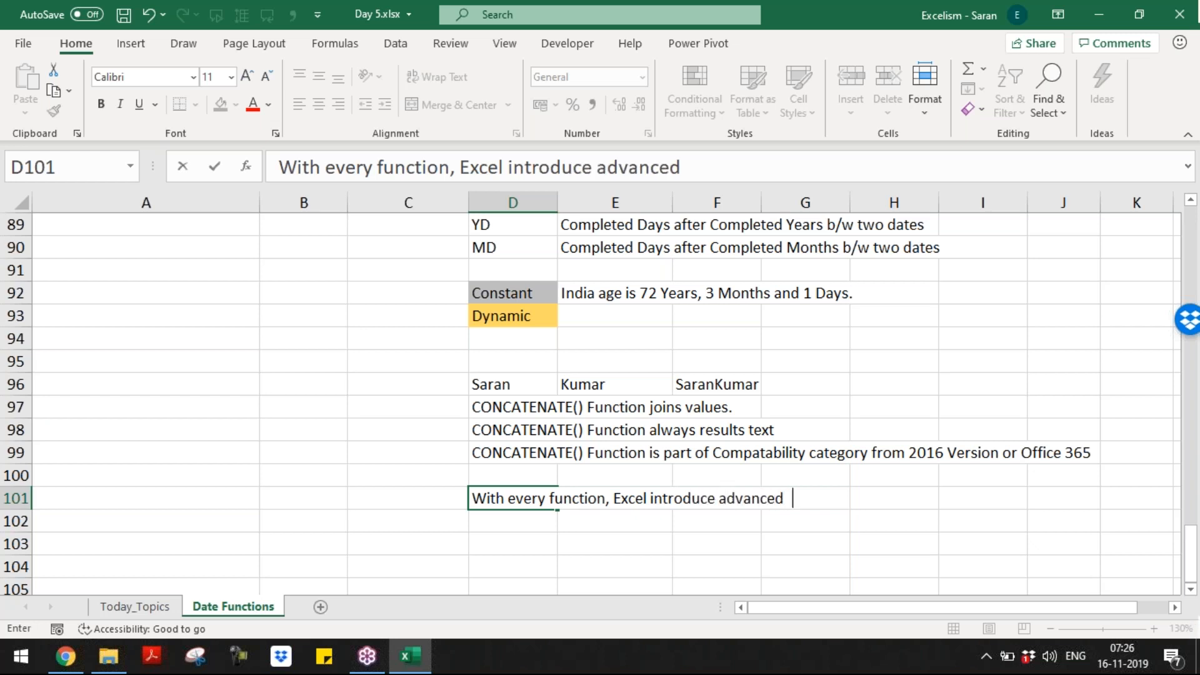
pyautogui.press('BackSpace')
pyautogui.press('BackSpace')
pyautogui.press('BackSpace')
pyautogui.press('BackSpace')
pyautogui.press('BackSpace')
pyautogui.press('BackSpace')
pyautogui.press('BackSpace')
pyautogui.press('BackSpace')
pyautogui.press('BackSpace')
pyautogui.press('BackSpace')
pyautogui.write('new functions.')
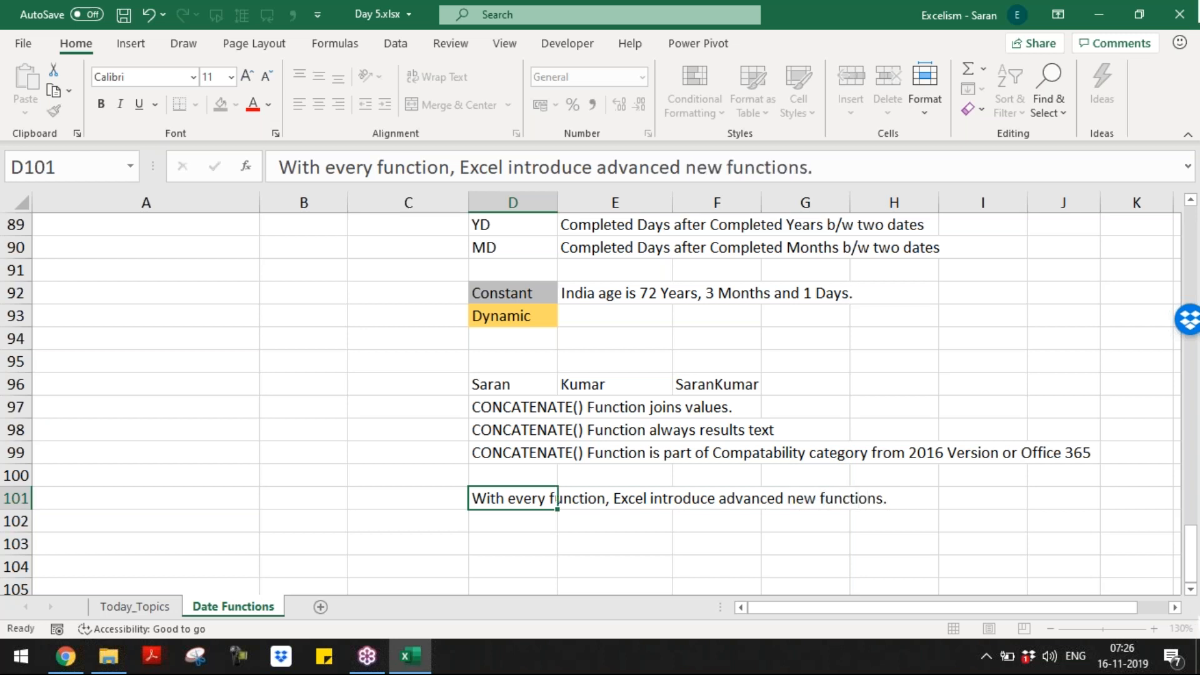
pyautogui.press('Return')
# Step: Write in D102 that after introduction of couple of functions, some old functions become redundant
pyautogui.write('Adt')
pyautogui.press('BackSpace')
pyautogui.press('BackSpace')
pyautogui.write('fter ')
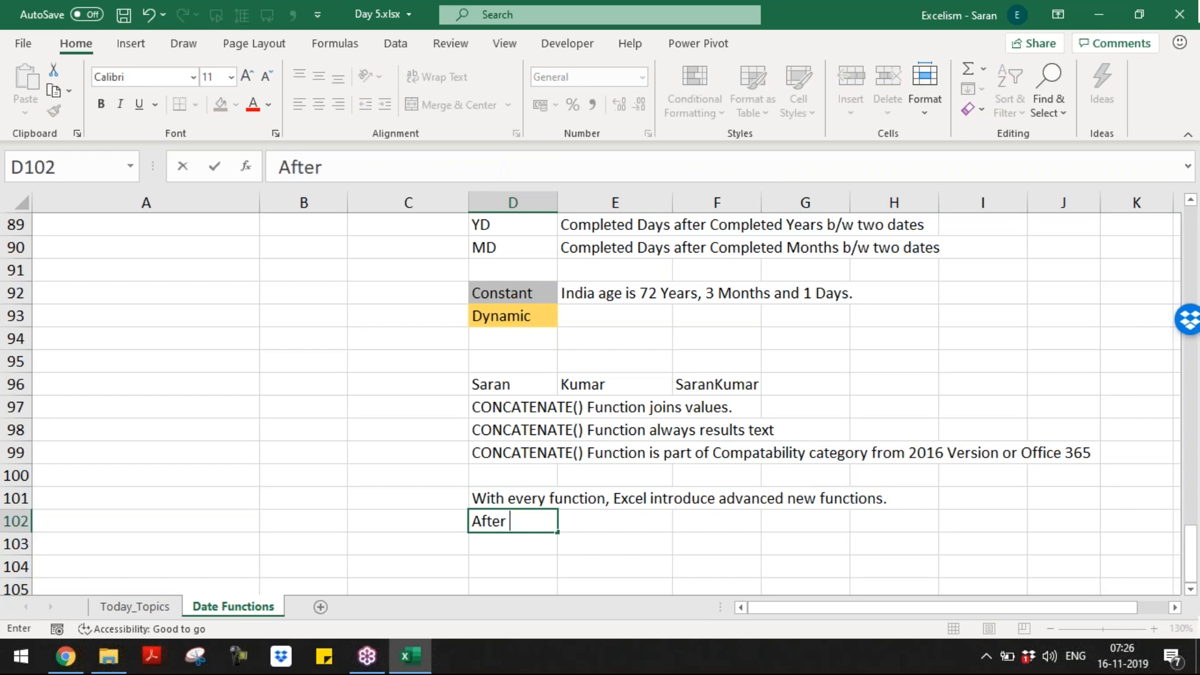
pyautogui.write('introduction of ')
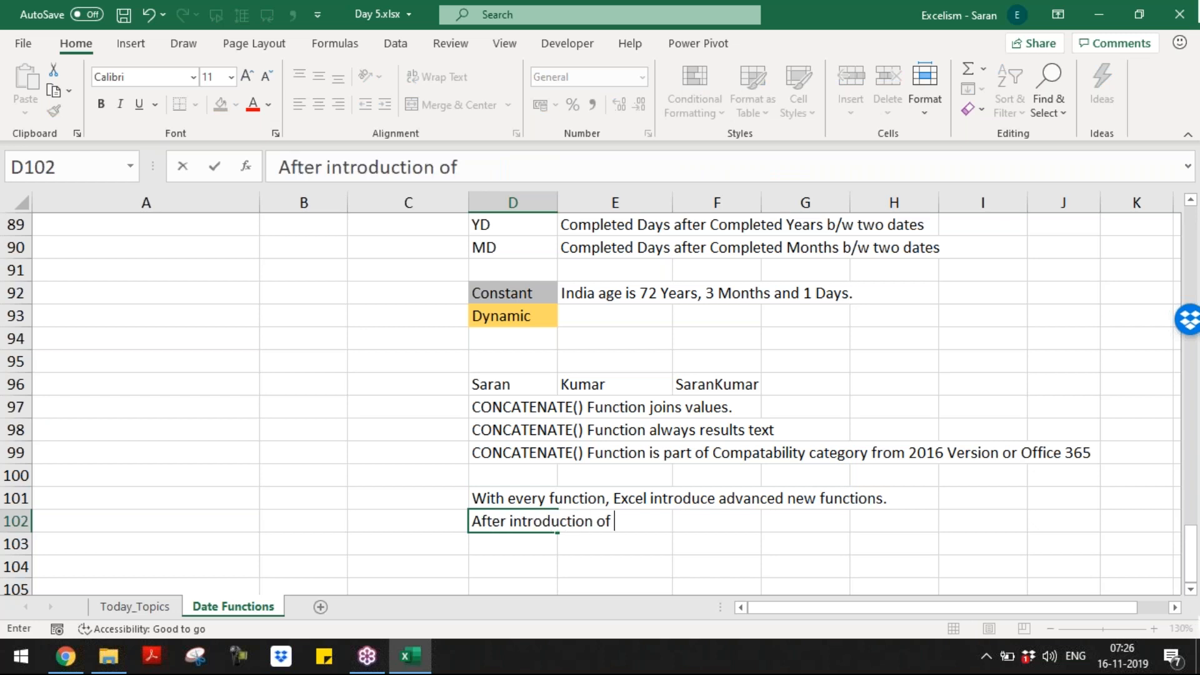
pyautogui.write('couple  of fun')
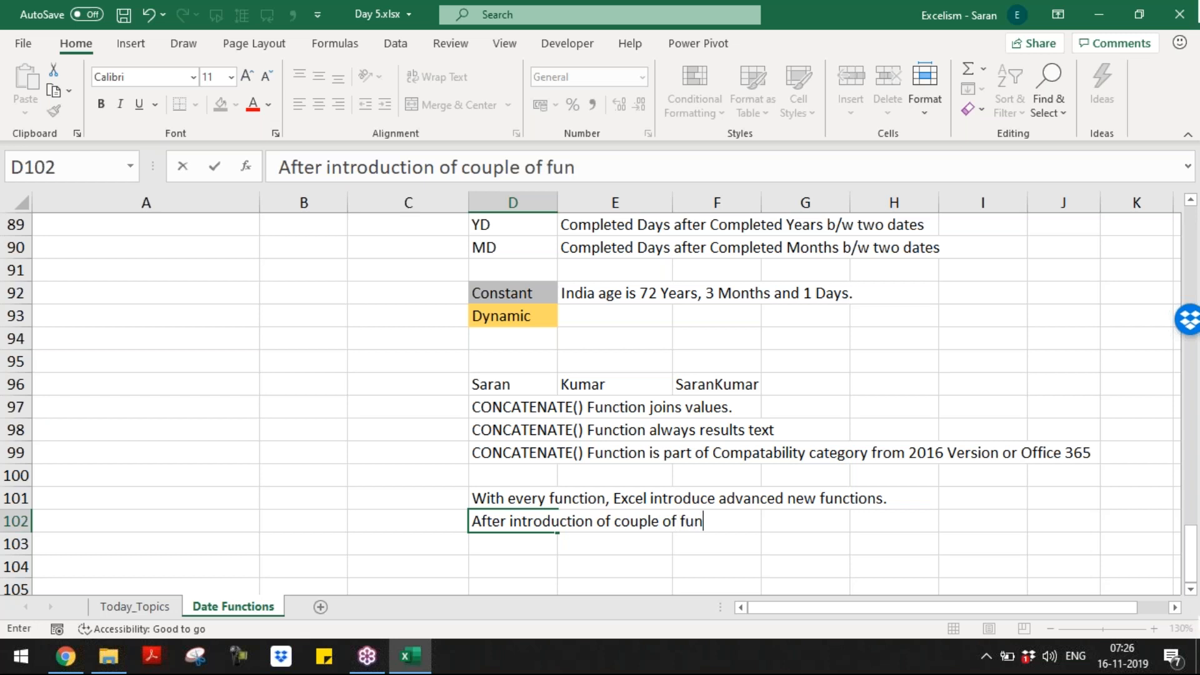
pyautogui.write('ctions, som')
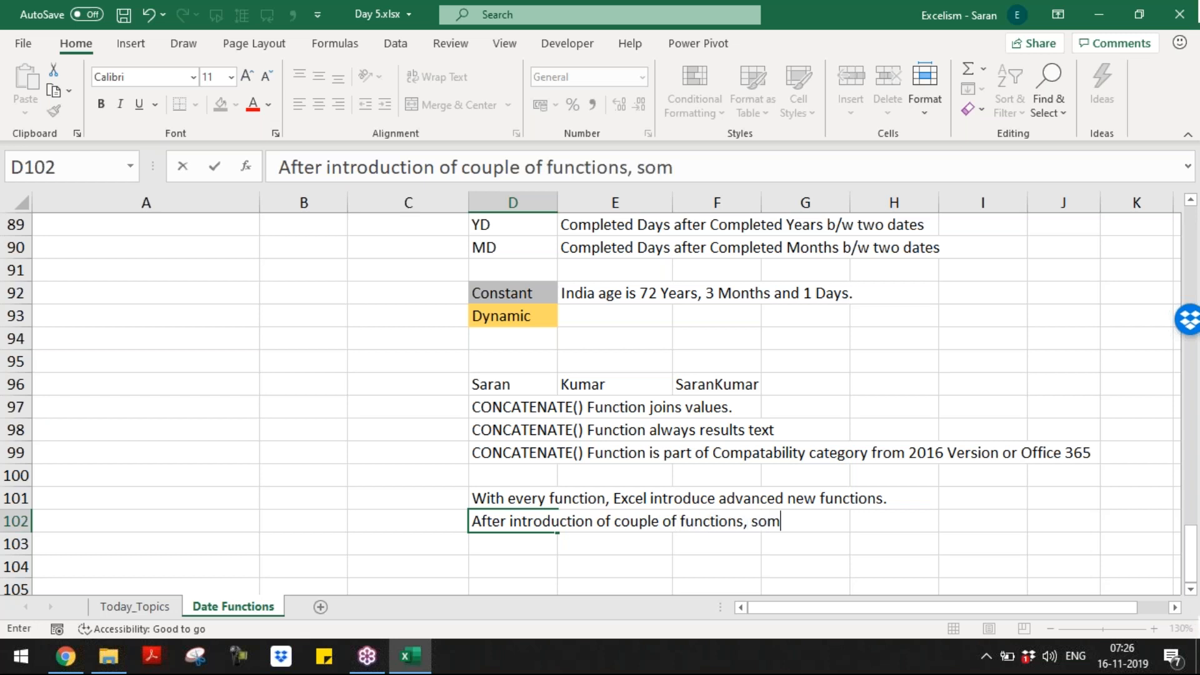
pyautogui.write('e of the old f')
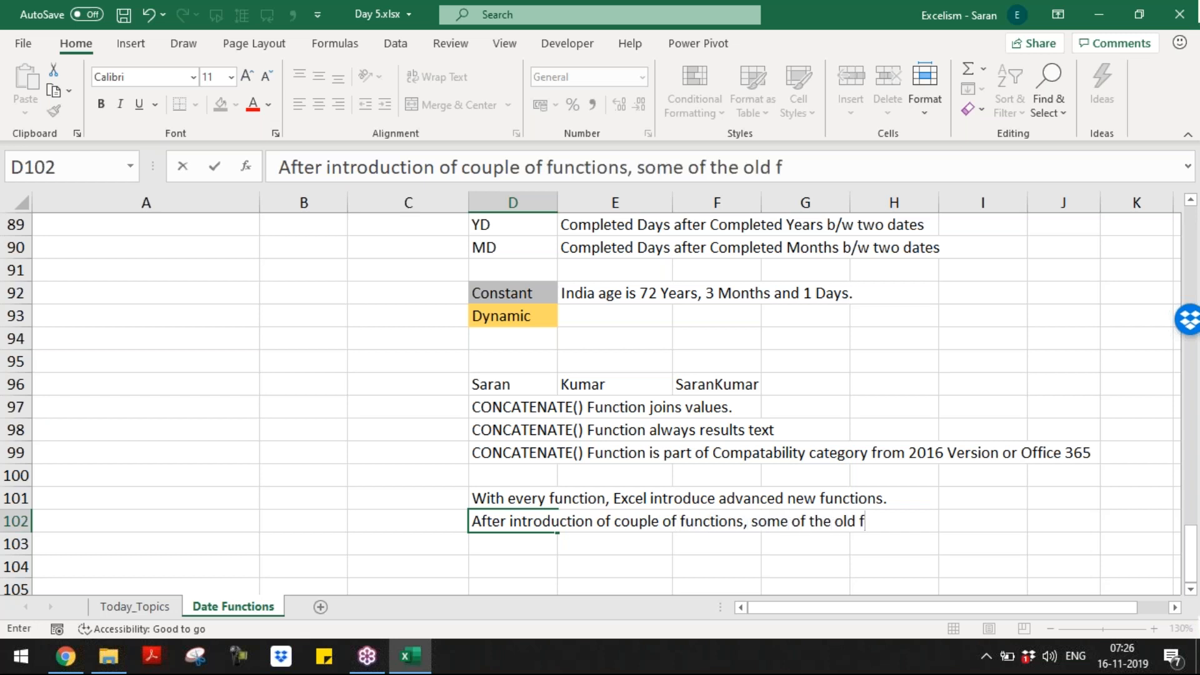
pyautogui.write('unctions become')
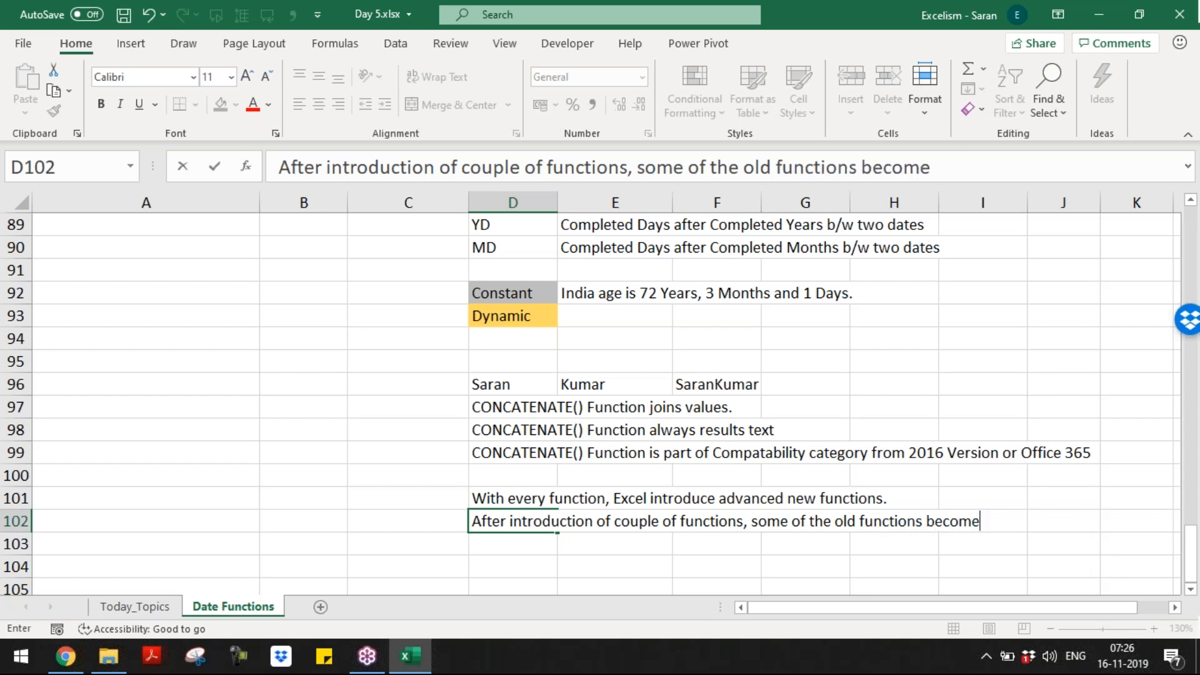
pyautogui.write('s redun')
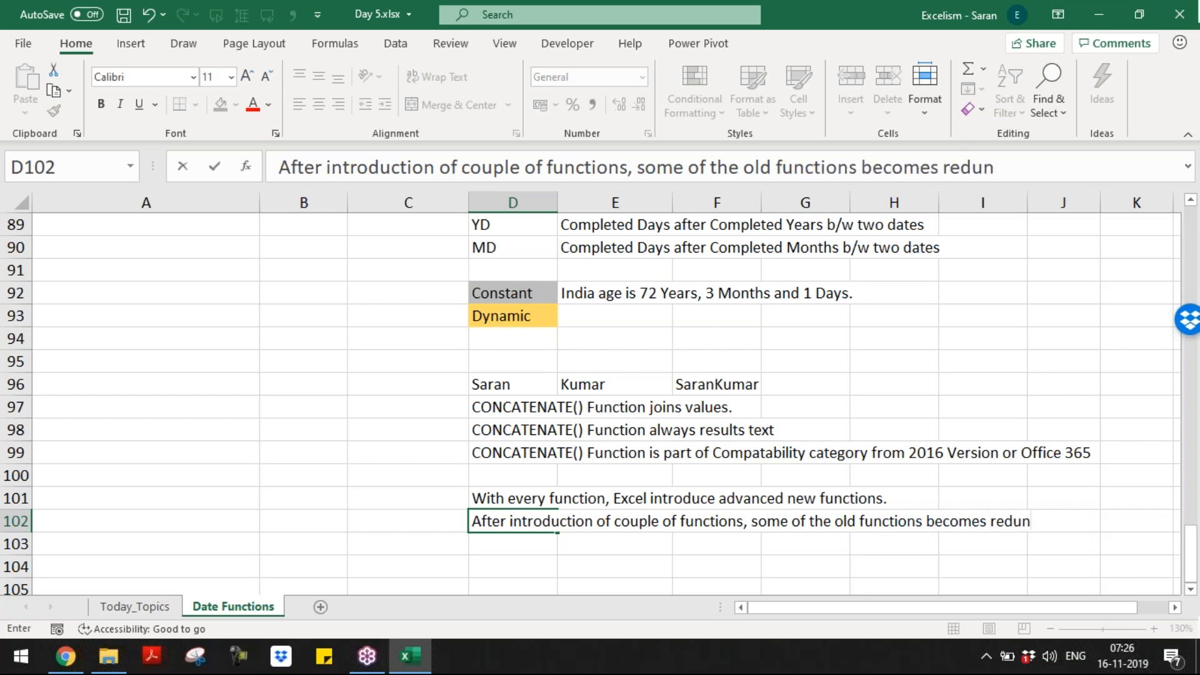
pyautogui.write('dent.')
pyautogui.press('Return')
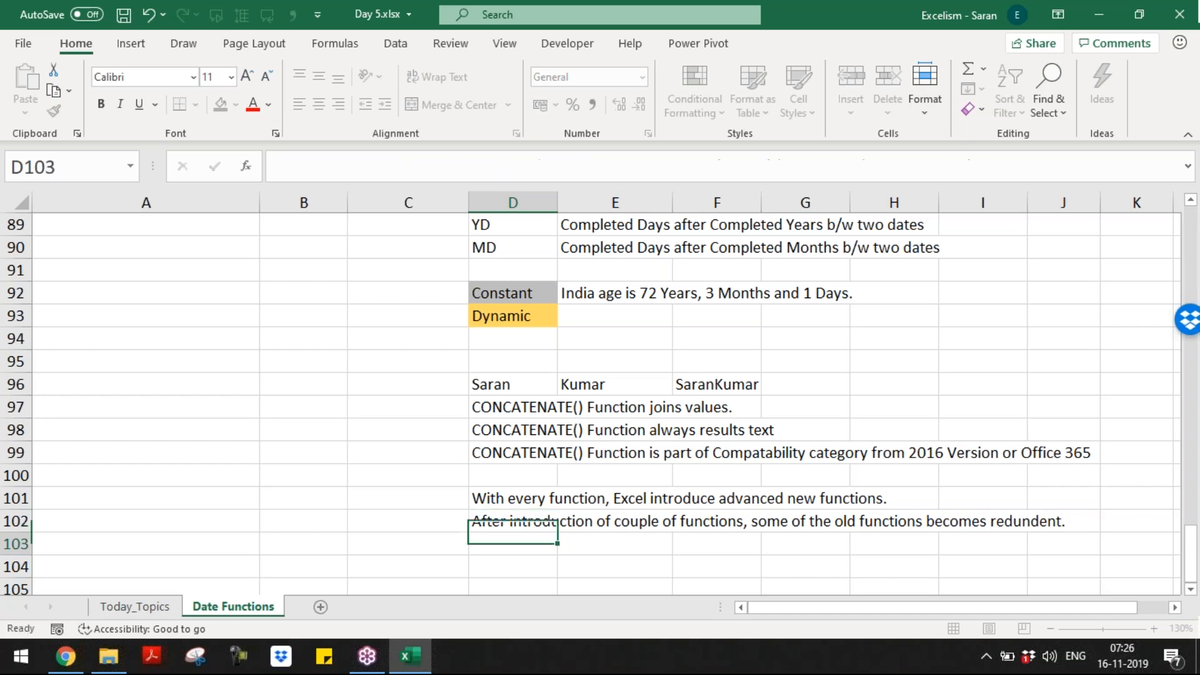
# Step: Write in D103 that Excel is not removing old functions from the functions list
pyautogui.write('Si')
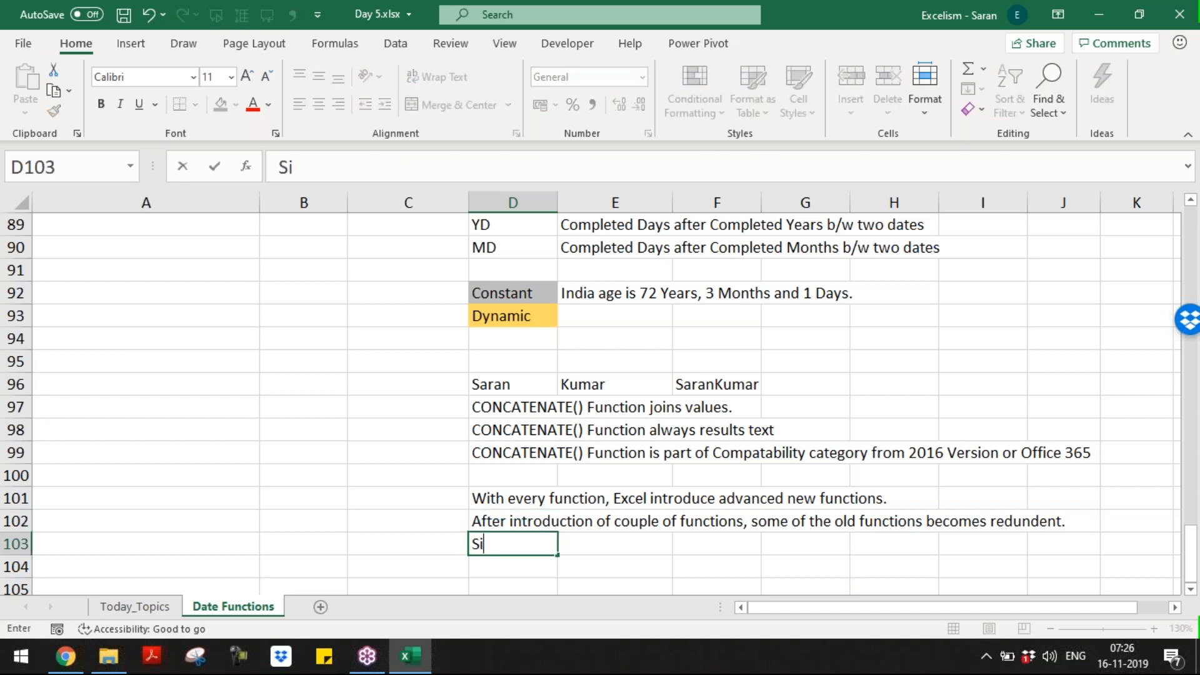
pyautogui.write('nce old functions')
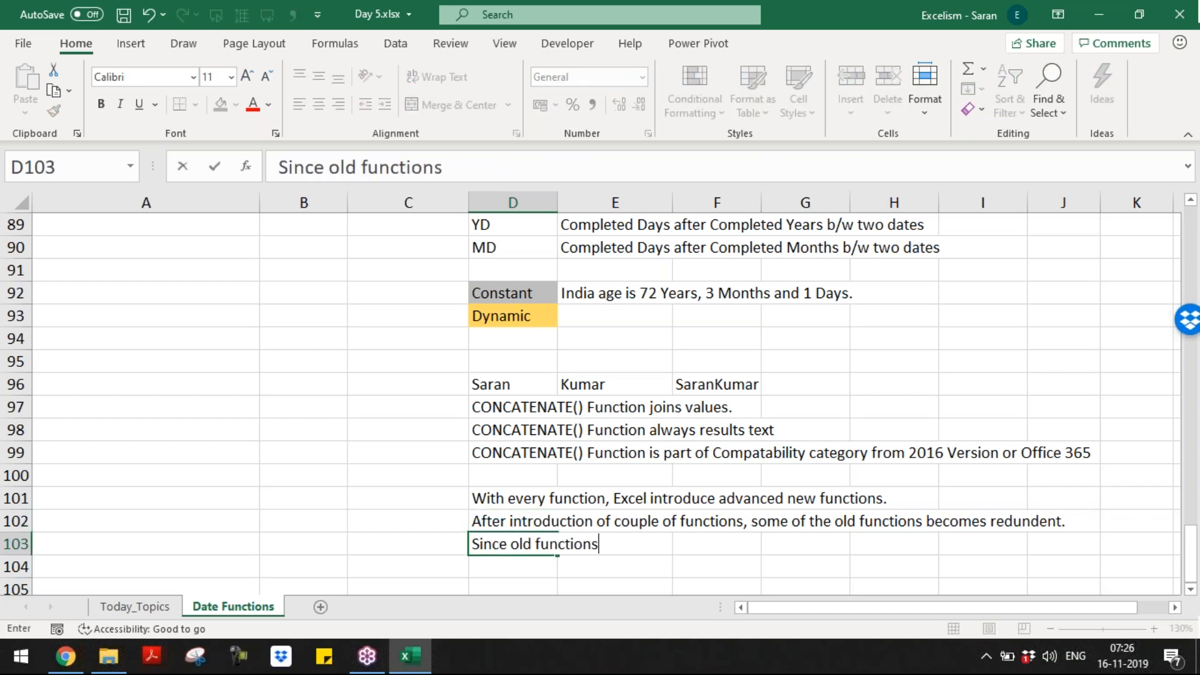
pyautogui.write(' are not releva')
pyautogui.press('BackSpace')
pyautogui.press('BackSpace')
pyautogui.press('BackSpace')
pyautogui.write('evant, ')
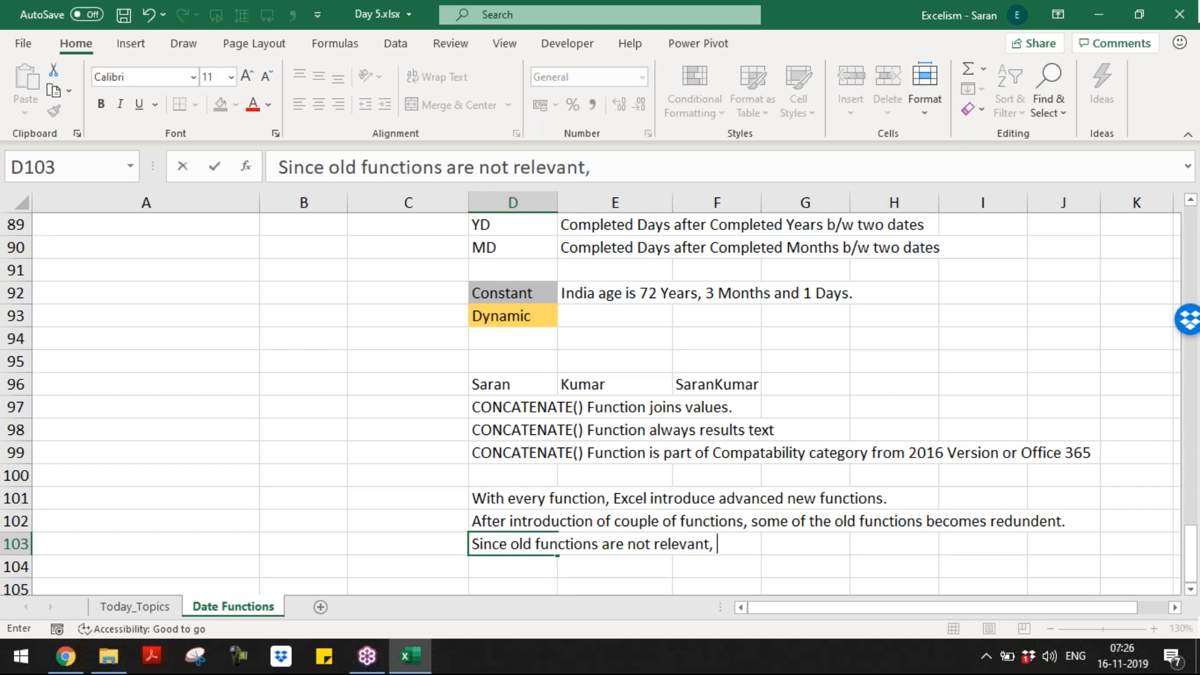
pyautogui.write('excel is not re')
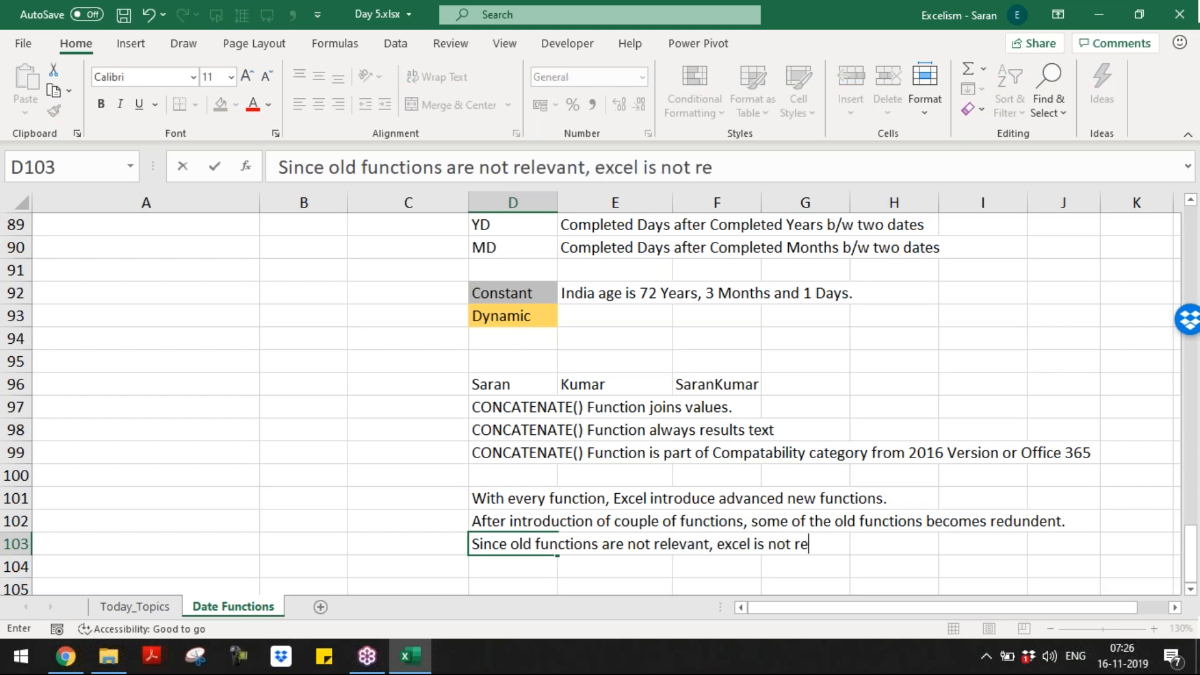
pyautogui.write('movind')
pyautogui.press('BackSpace')
pyautogui.write('g')
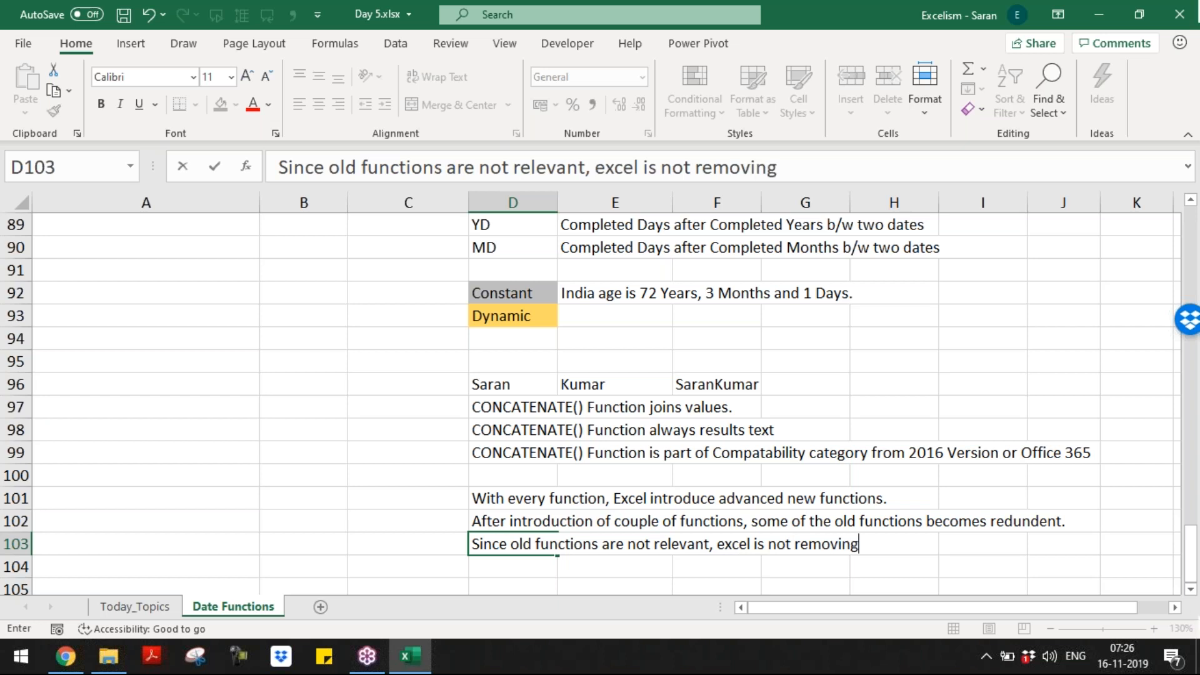
pyautogui.write(' fro m th')
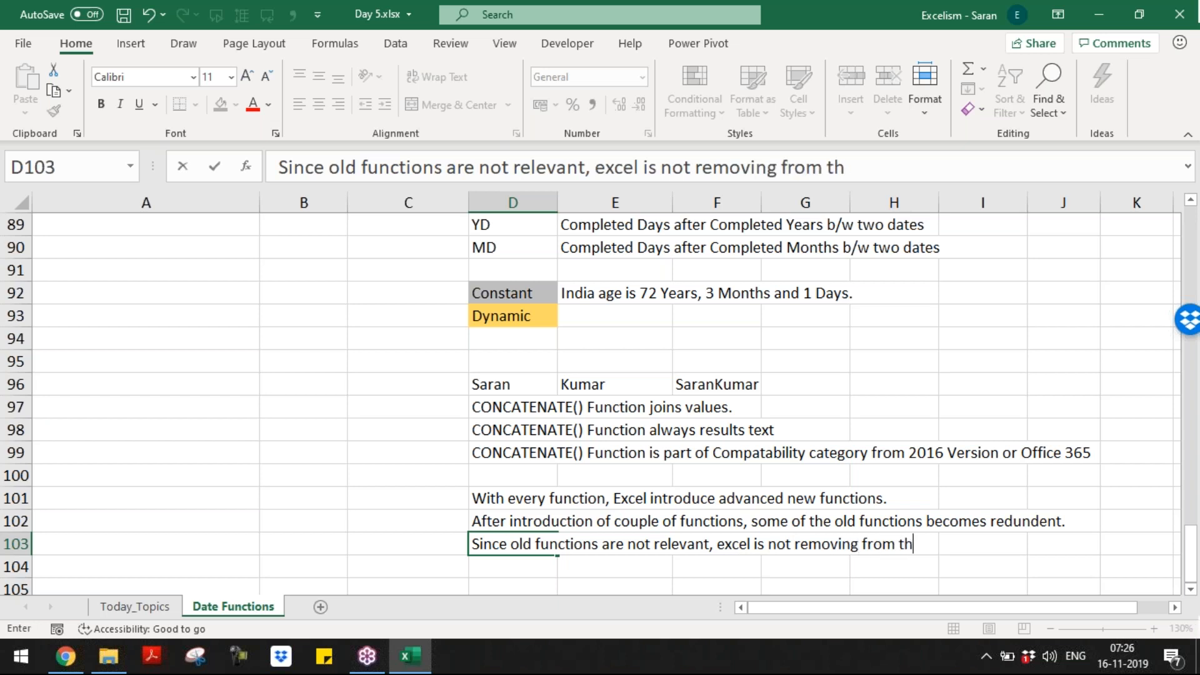
pyautogui.write('e functions ')
pyautogui.write('list.')
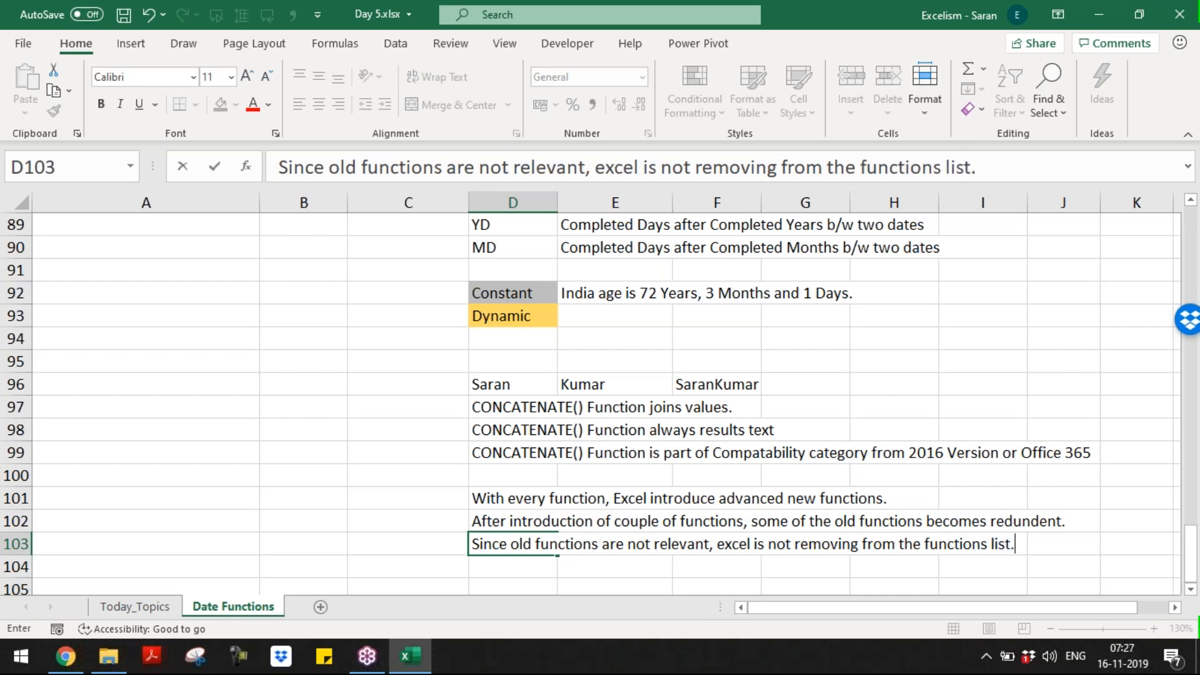
pyautogui.press('Return')
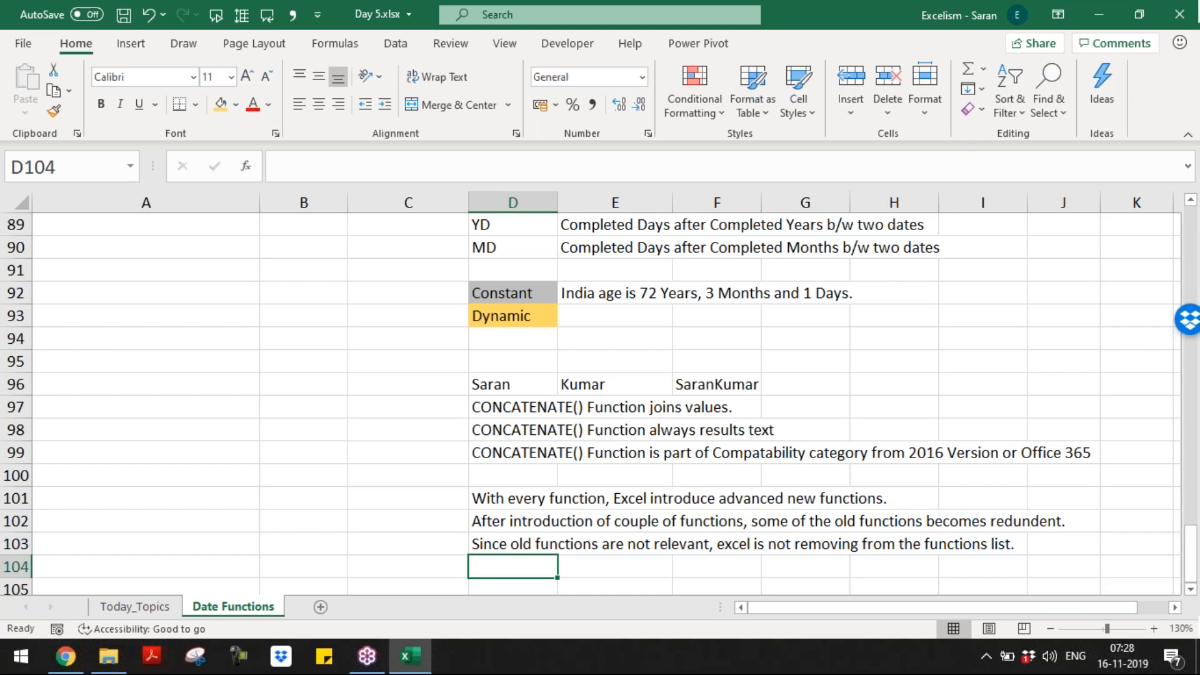
# Step: Browse the Formulas tab's Financial, Logical and Compatibility function lists, including CONCATENATE
pyautogui.click(336, 45)
pyautogui.click(166, 103)
pyautogui.click(211, 103)
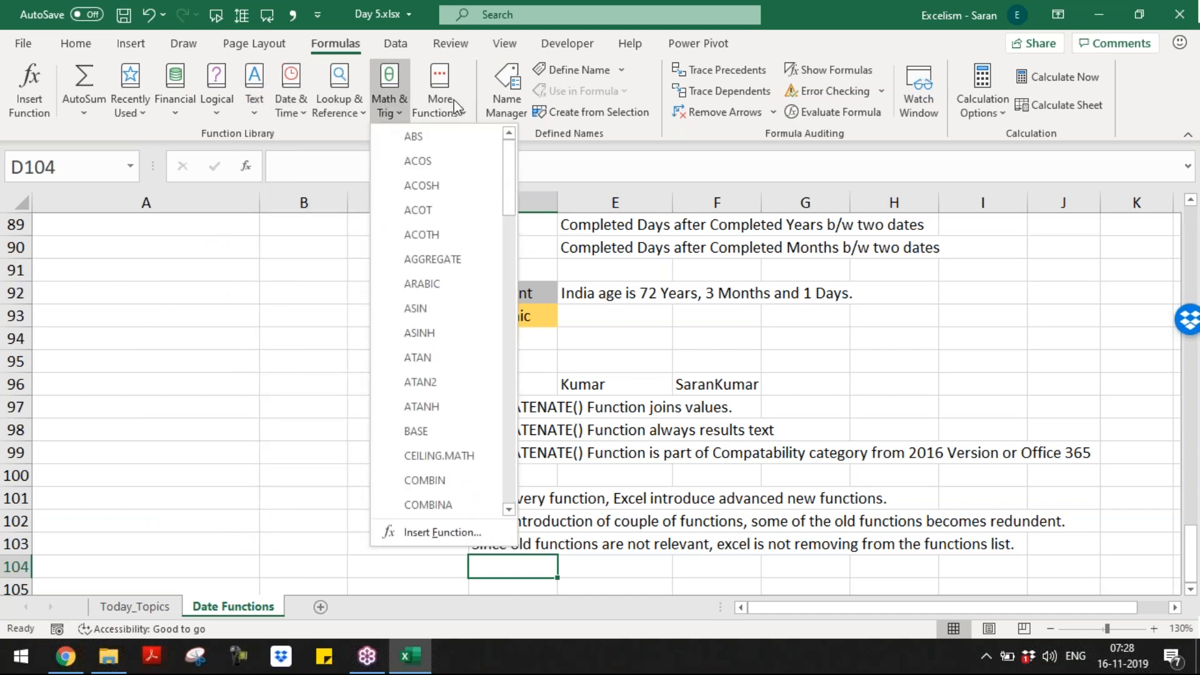
pyautogui.moveTo(456, 107)
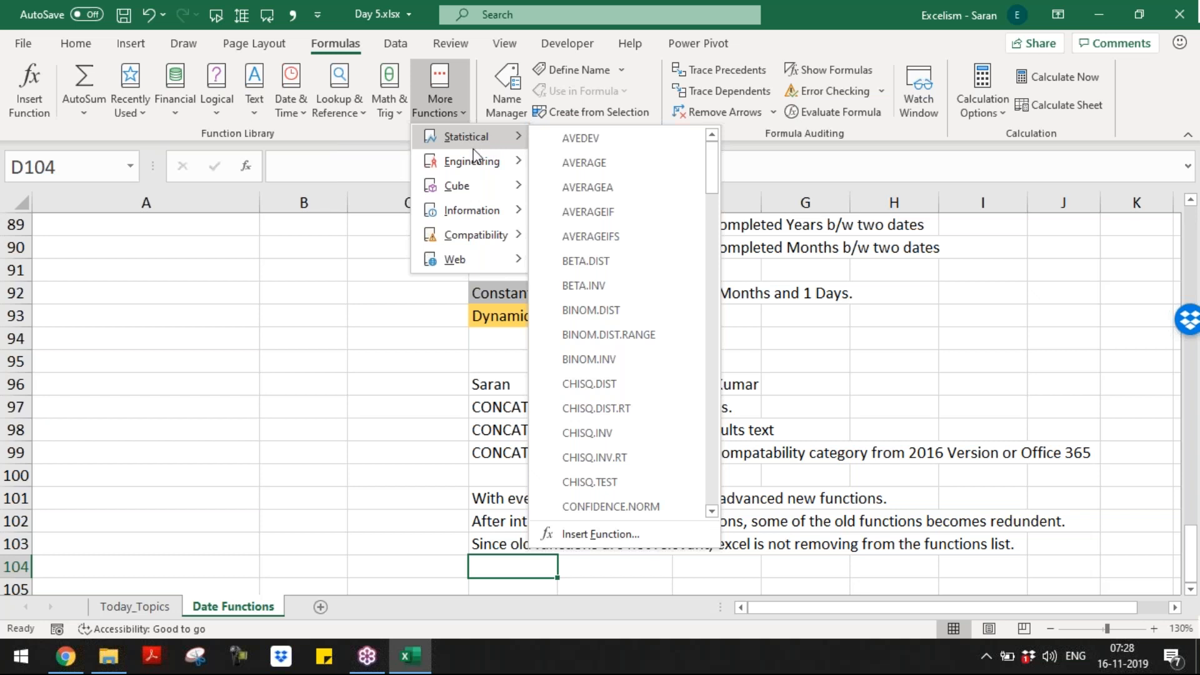
pyautogui.moveTo(482, 187)
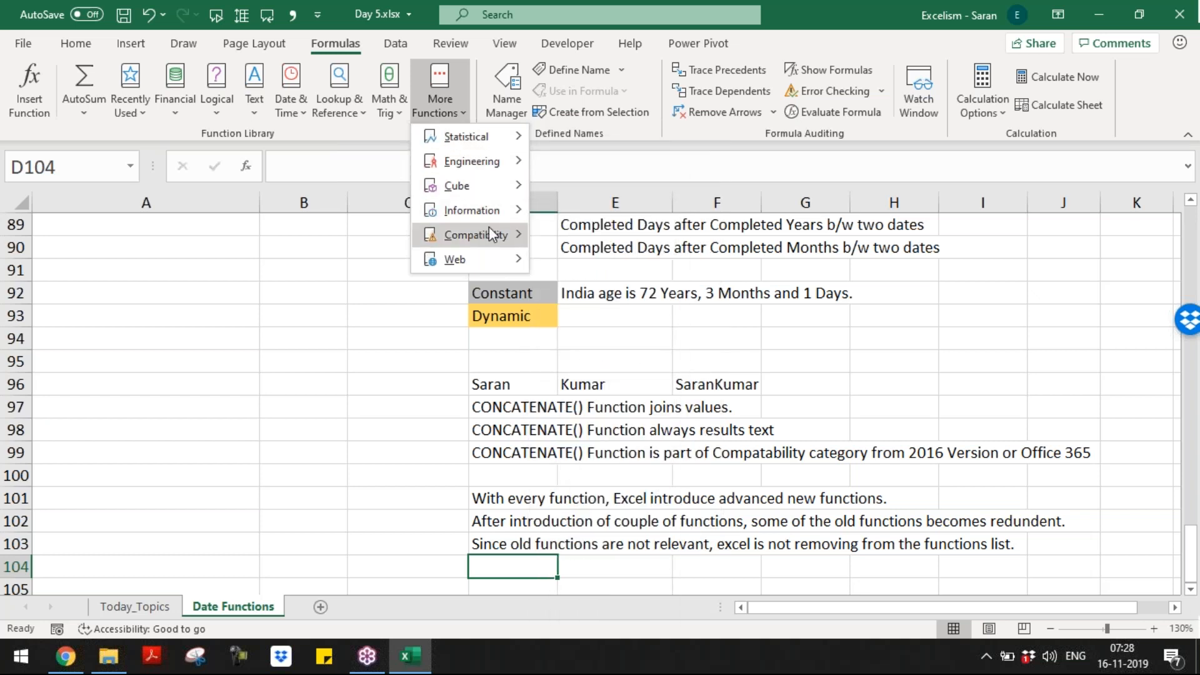
pyautogui.moveTo(488, 228)
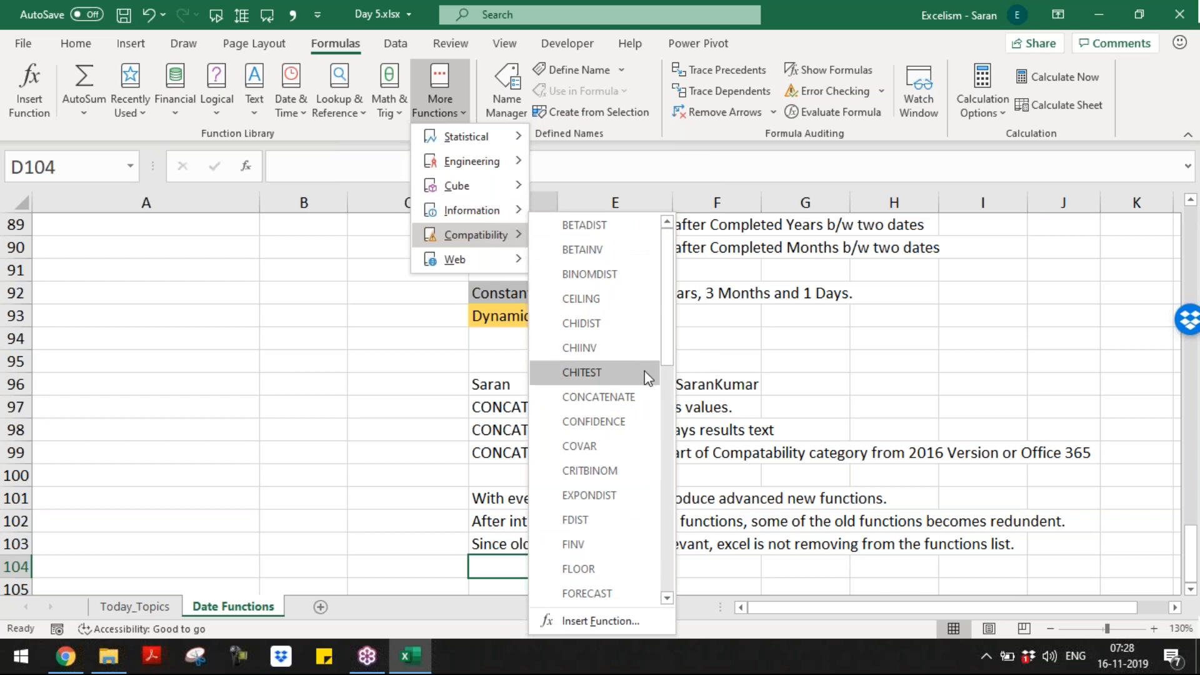
pyautogui.moveTo(673, 318); pyautogui.dragTo(630, 262)
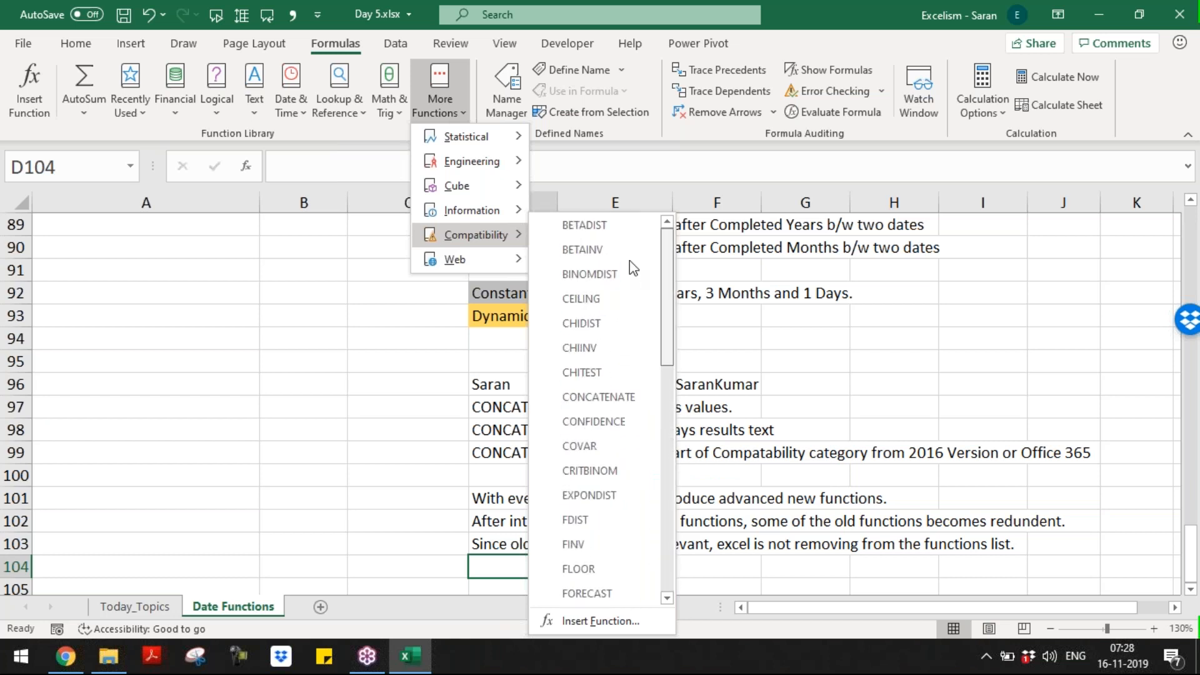
pyautogui.click(290, 207)
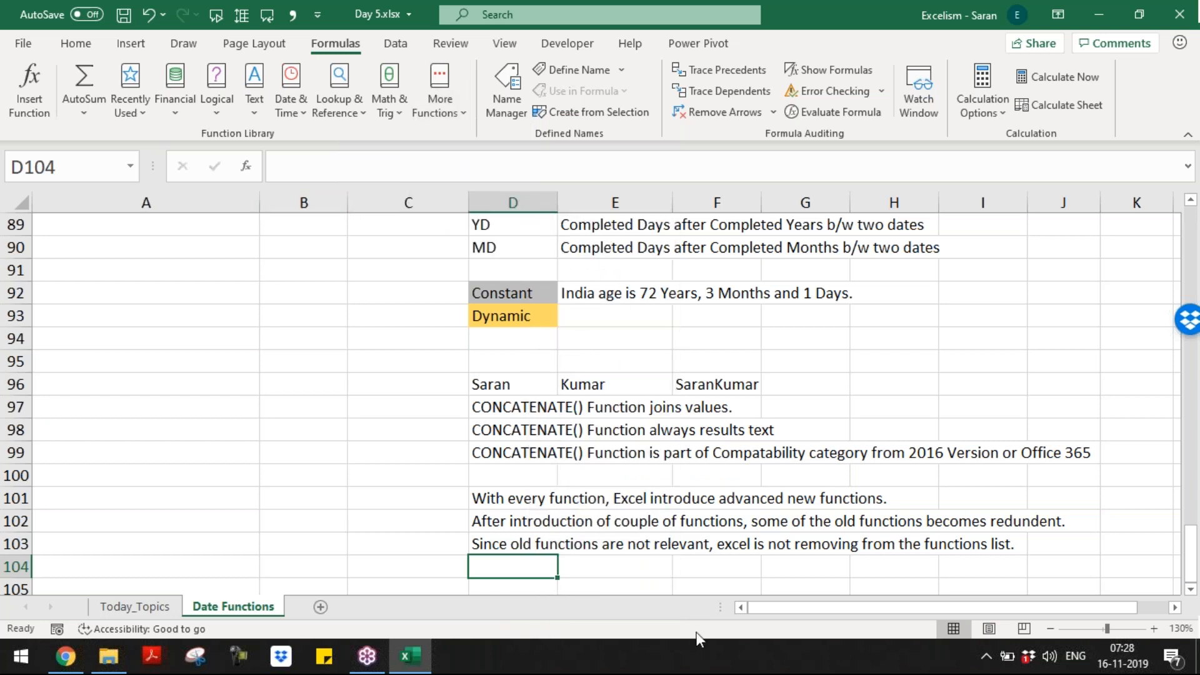
# Step: Write in D105 that the CONCAT() function was introduced in 2016 version or Office 365
pyautogui.press('Up')
pyautogui.press('Up')
pyautogui.press('Up')
pyautogui.press('Up')
pyautogui.press('Up')
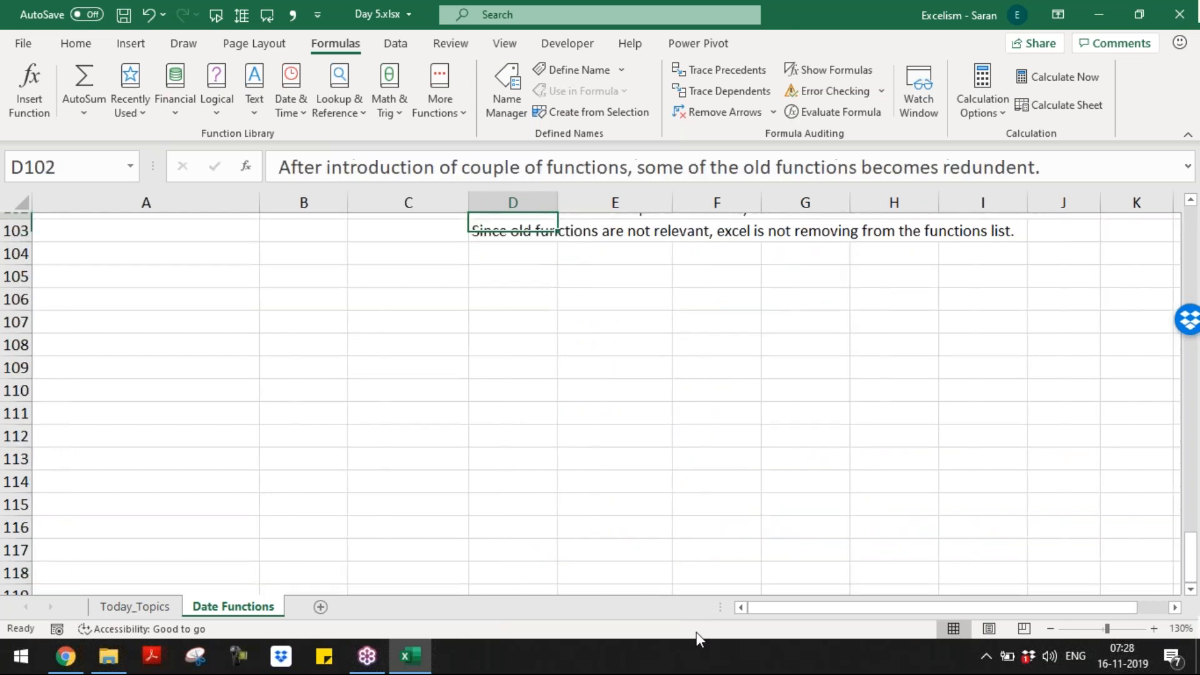
pyautogui.press('Up')
pyautogui.press('Up')
pyautogui.press('Up')
pyautogui.press('Down')
pyautogui.press('Down')
pyautogui.press('Down')
pyautogui.press('Down')
pyautogui.press('Down')
pyautogui.press('Down')
pyautogui.press('Down')
pyautogui.press('Down')
pyautogui.press('Down')
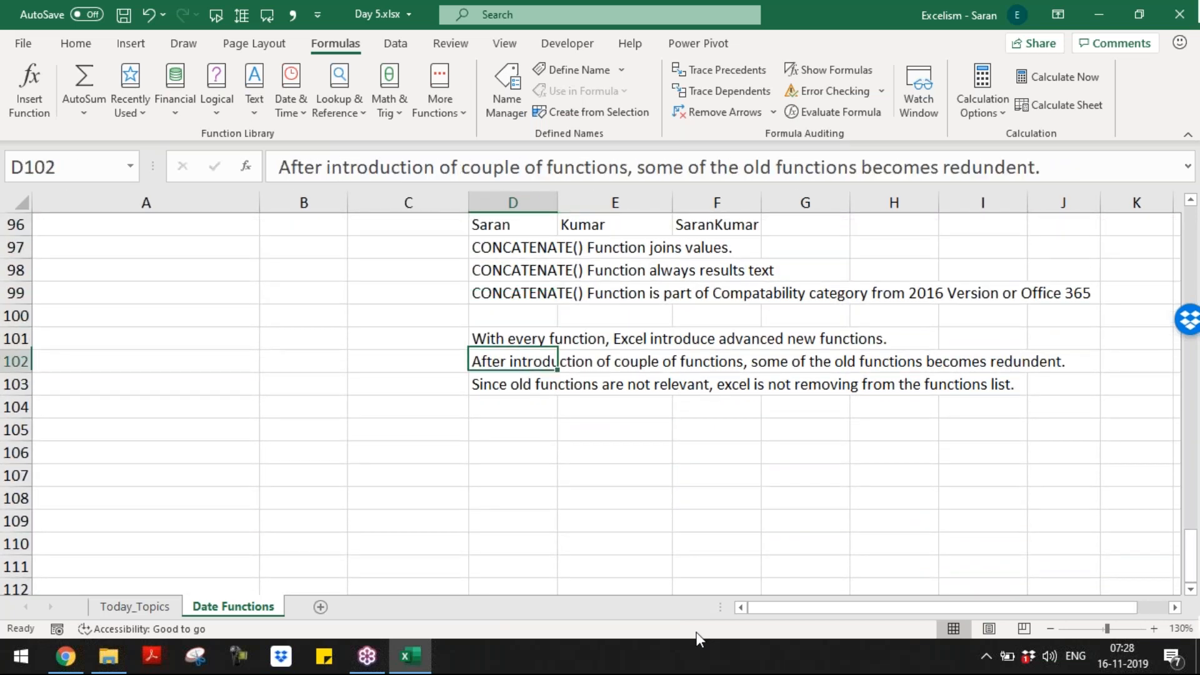
pyautogui.write('CONCAT() Function int')
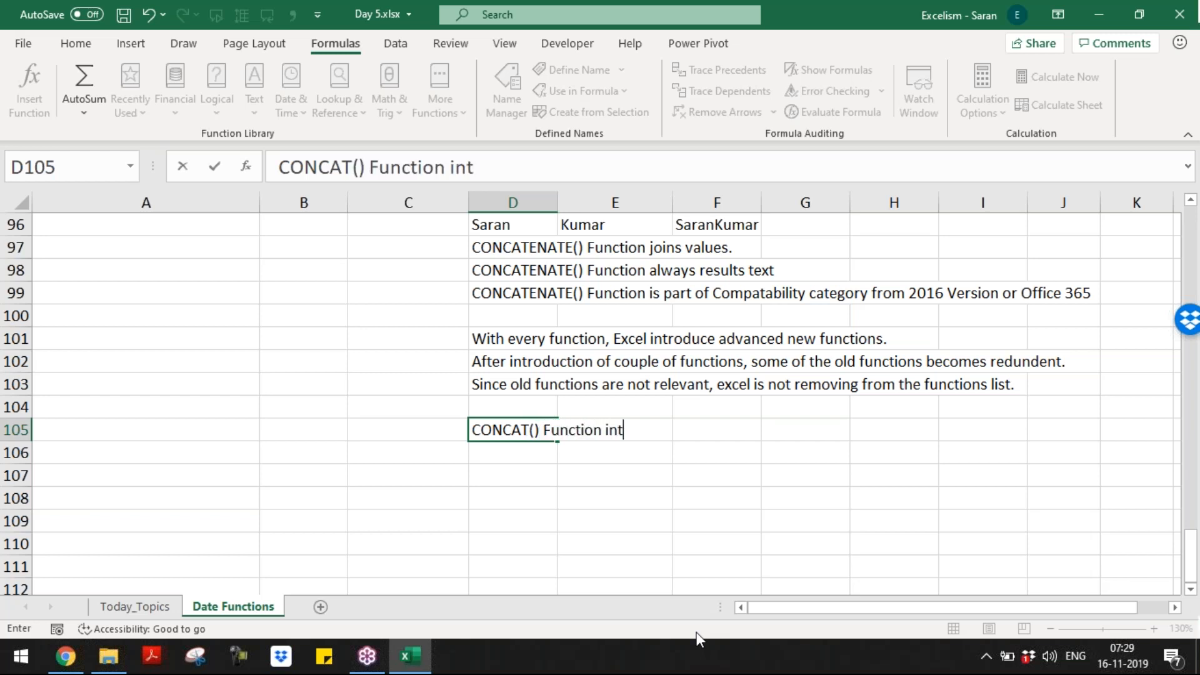
pyautogui.write('roducte')
pyautogui.press('BackSpace')
pyautogui.press('BackSpace')
pyautogui.write('ed n')
pyautogui.press('BackSpace')
pyautogui.press('BackSpace')
pyautogui.write('in ')
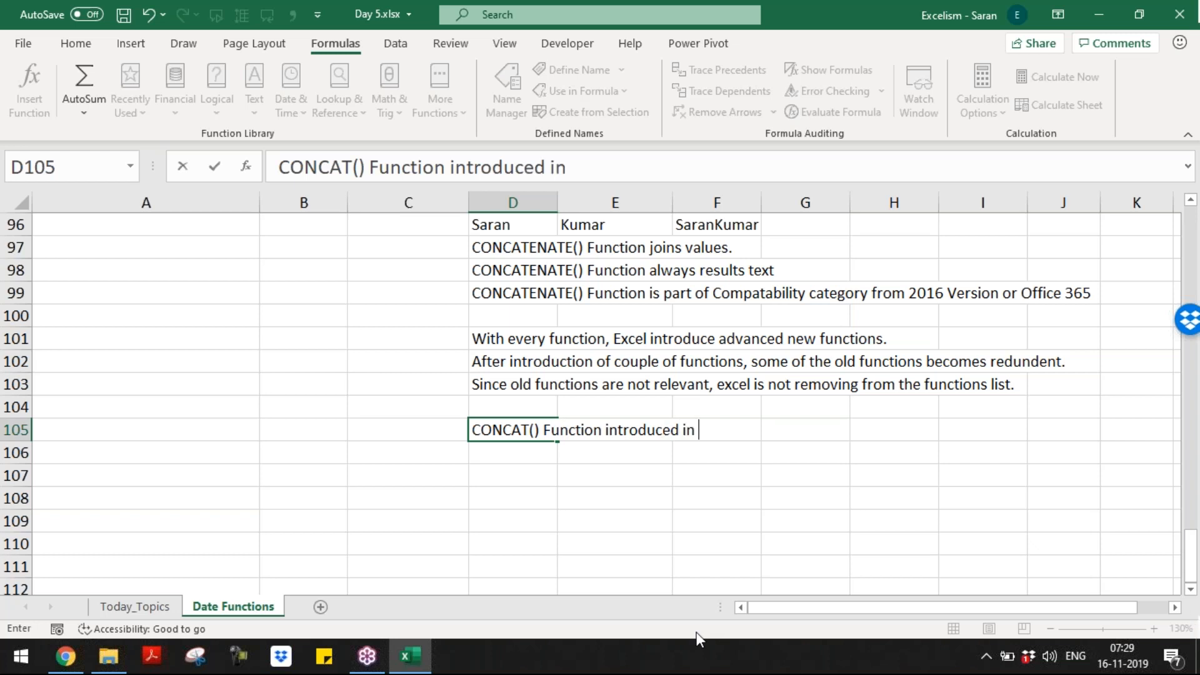
pyautogui.write('2016 versi')
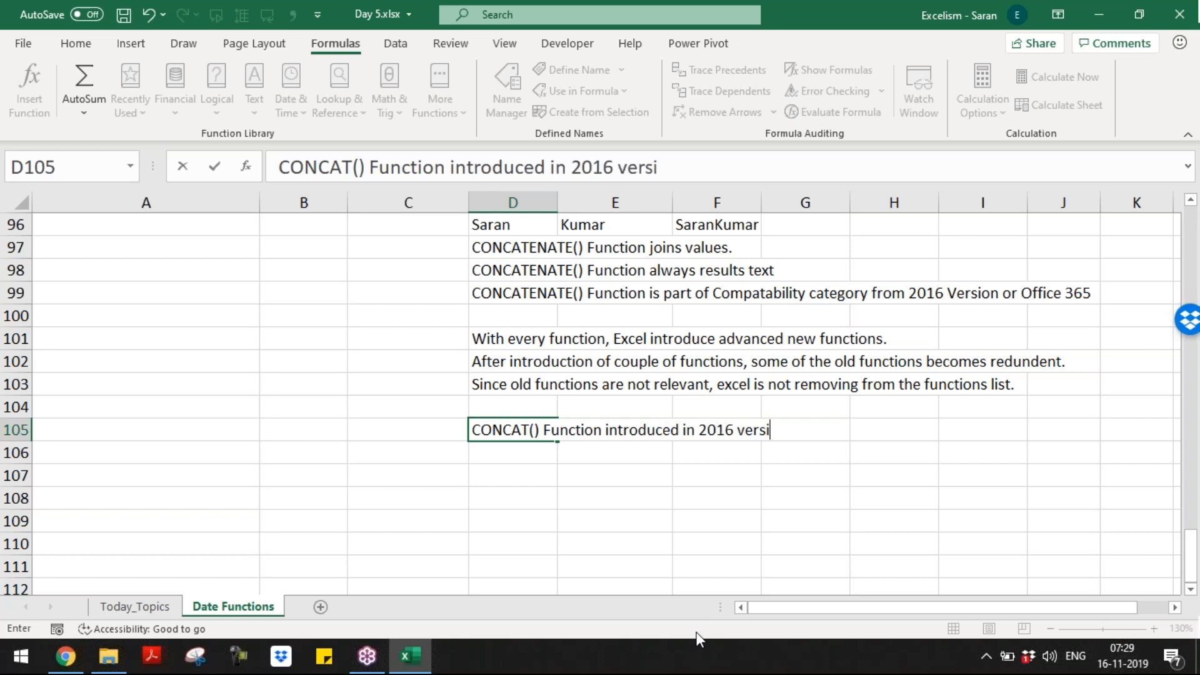
pyautogui.write('on or O')
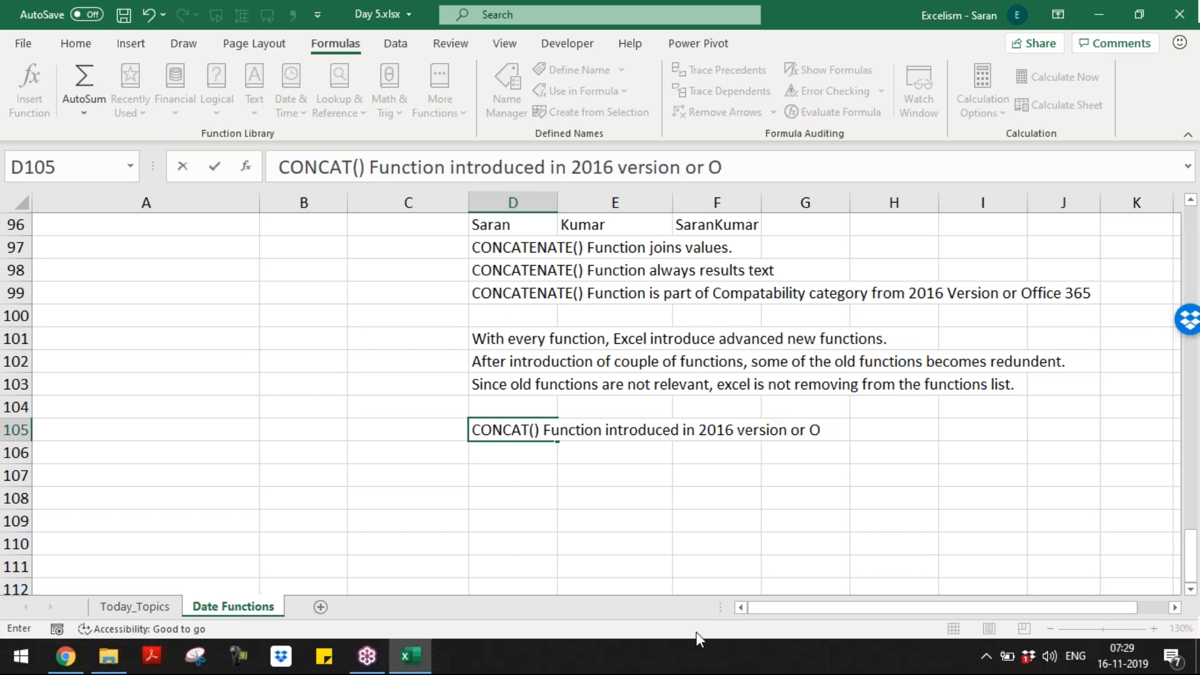
pyautogui.write('ffice 365.')
pyautogui.press('Return')
# Step: Note in D106 that CONCAT() is more advanced than the CONCATENATE() function
pyautogui.write('CONCAT')
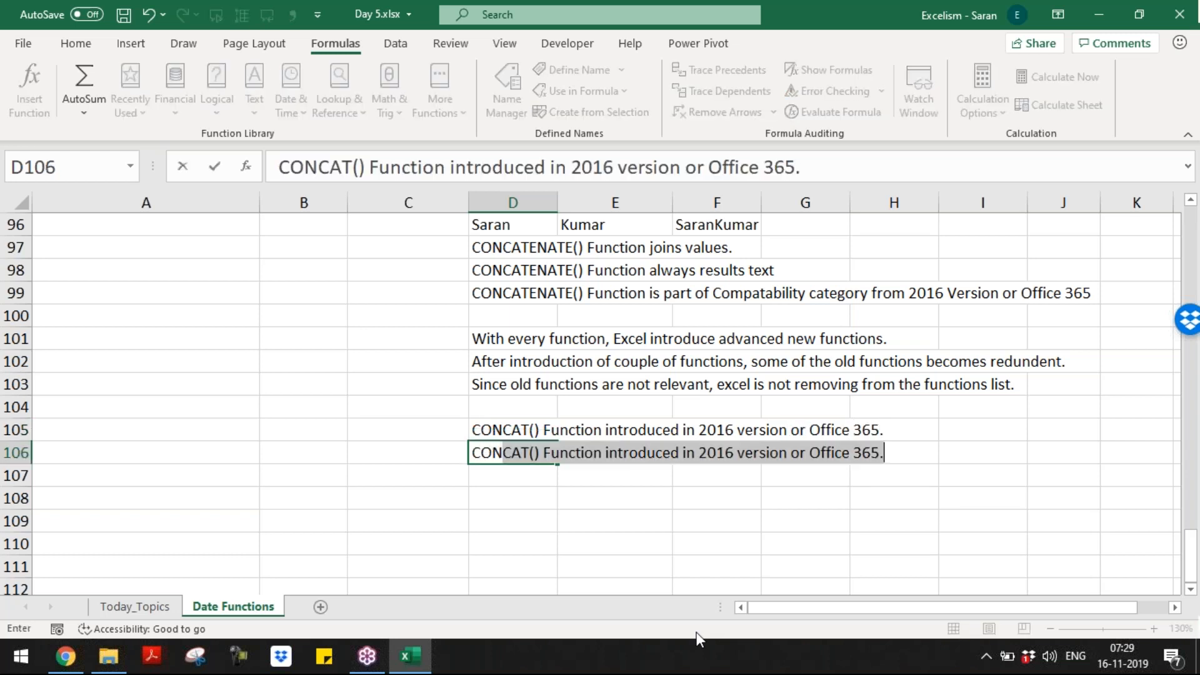
pyautogui.write('() m')
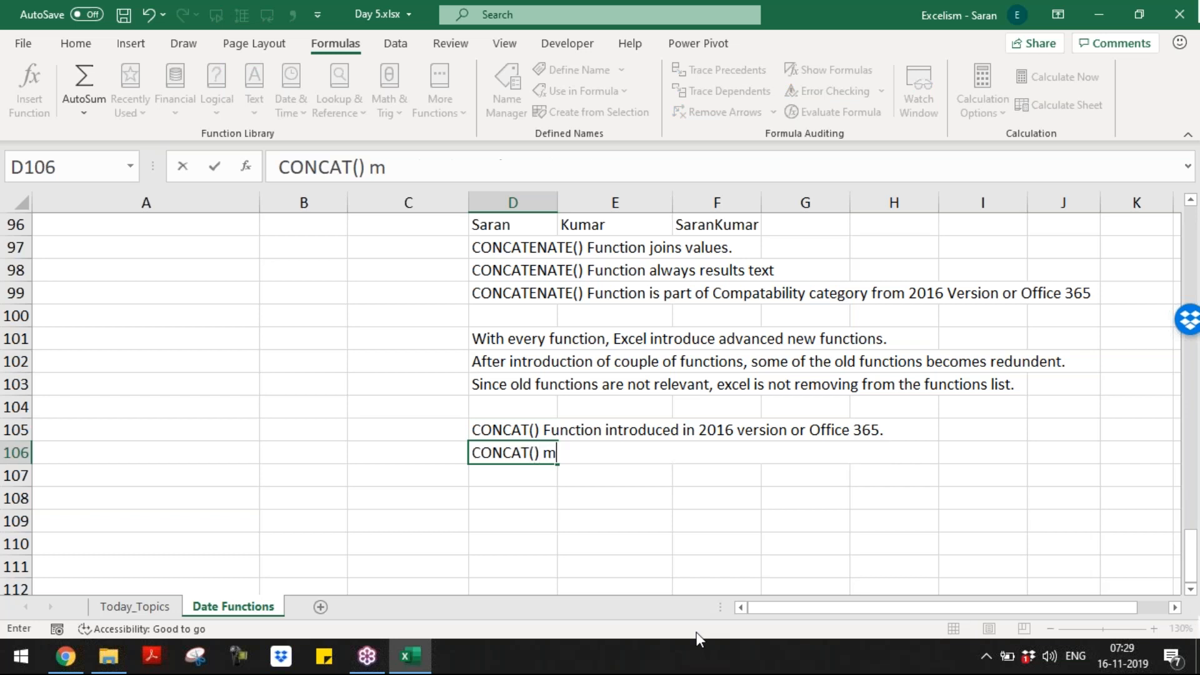
pyautogui.write('ore advanced th')
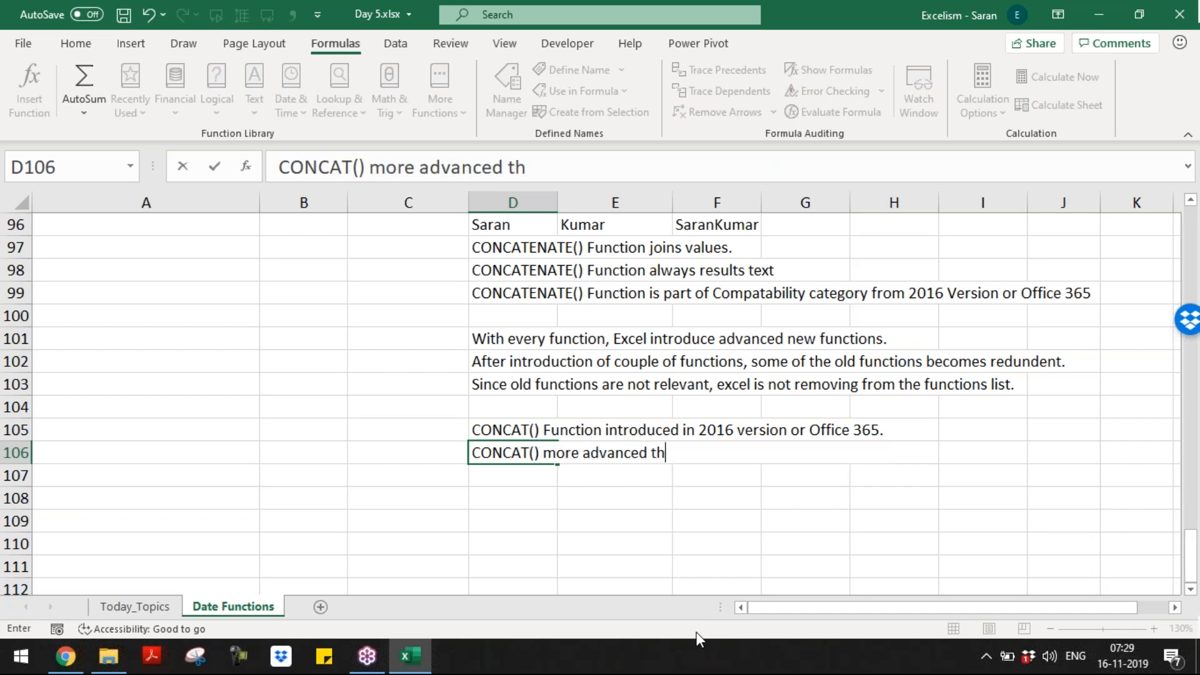
pyautogui.write('an CONCATE')
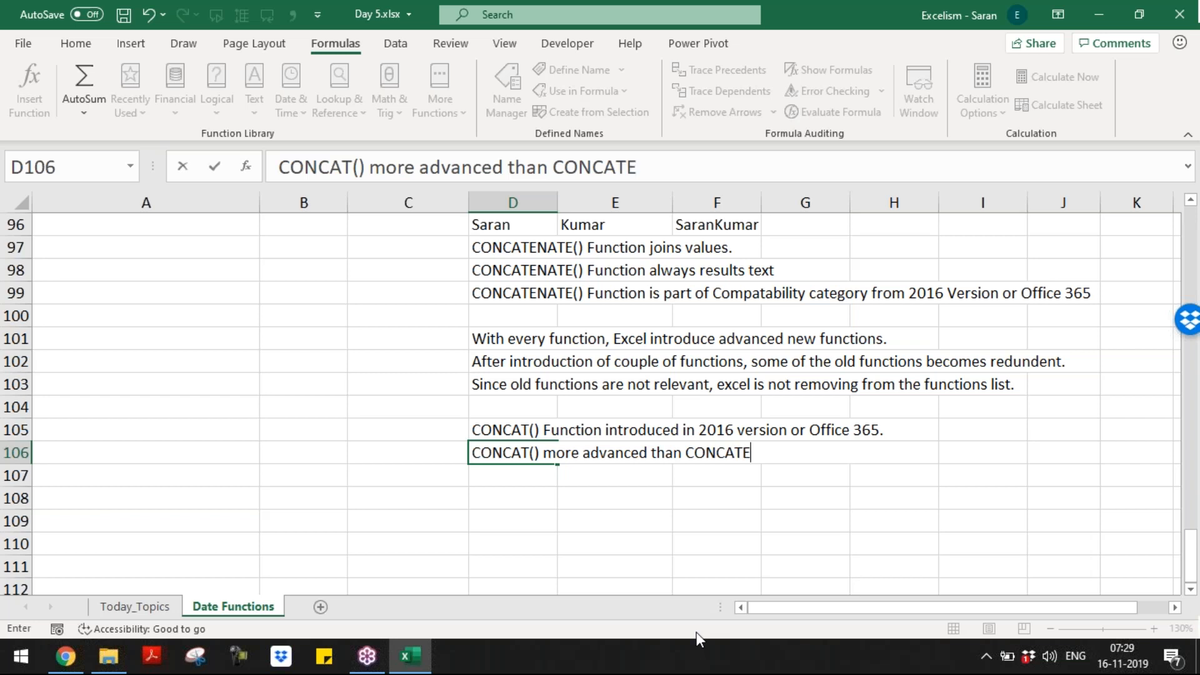
pyautogui.write('NATE() Functions')
pyautogui.press('BackSpace')
pyautogui.press('Return')
# Step: Note in D107 that in the CONCATENATE() function, we can not keep the range
pyautogui.write('In the Co')
pyautogui.press('BackSpace')
pyautogui.write('ONCATE')
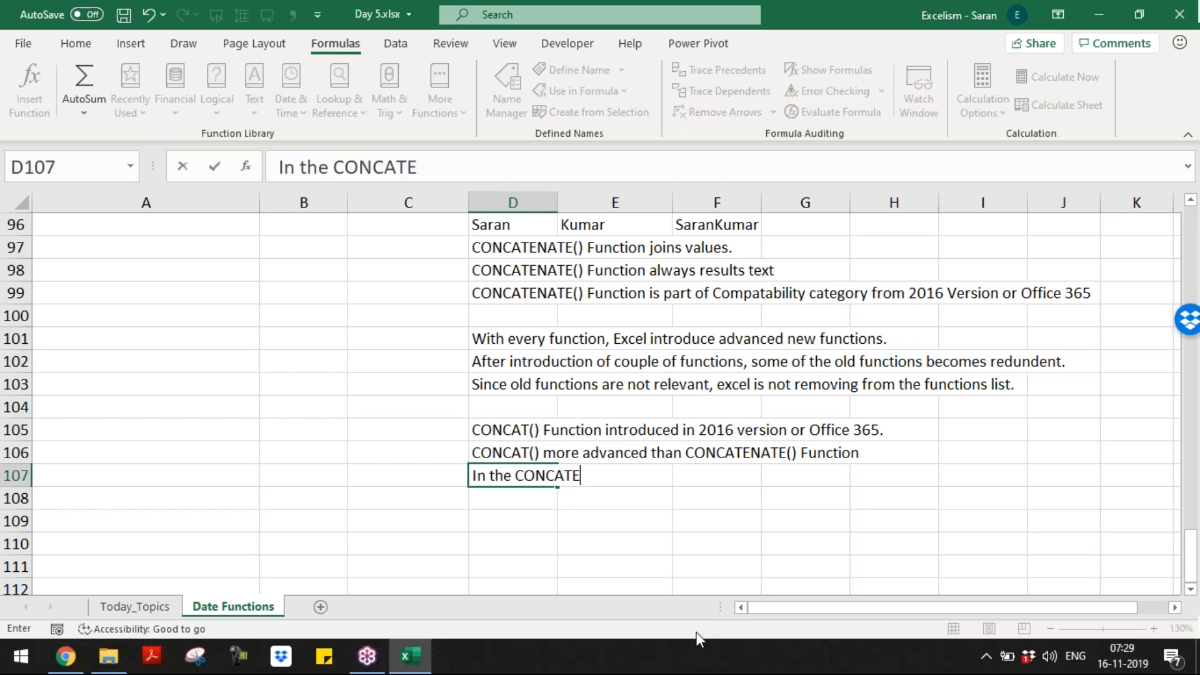
pyautogui.write('NATE(')
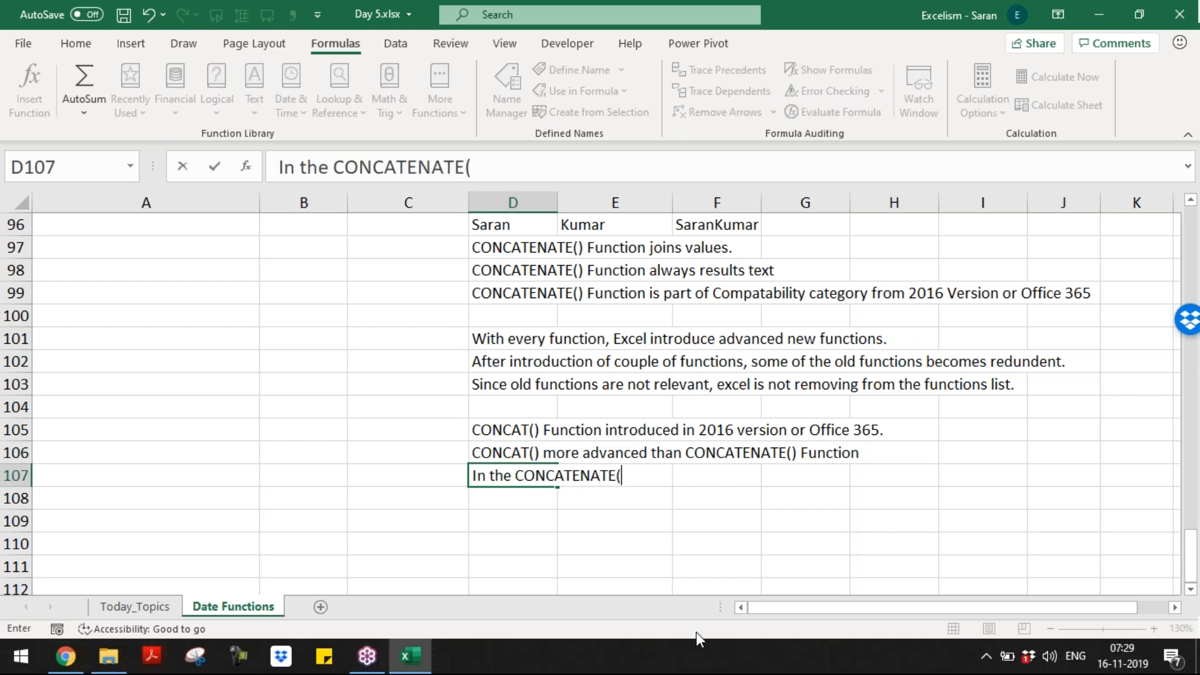
pyautogui.write(') function, we')
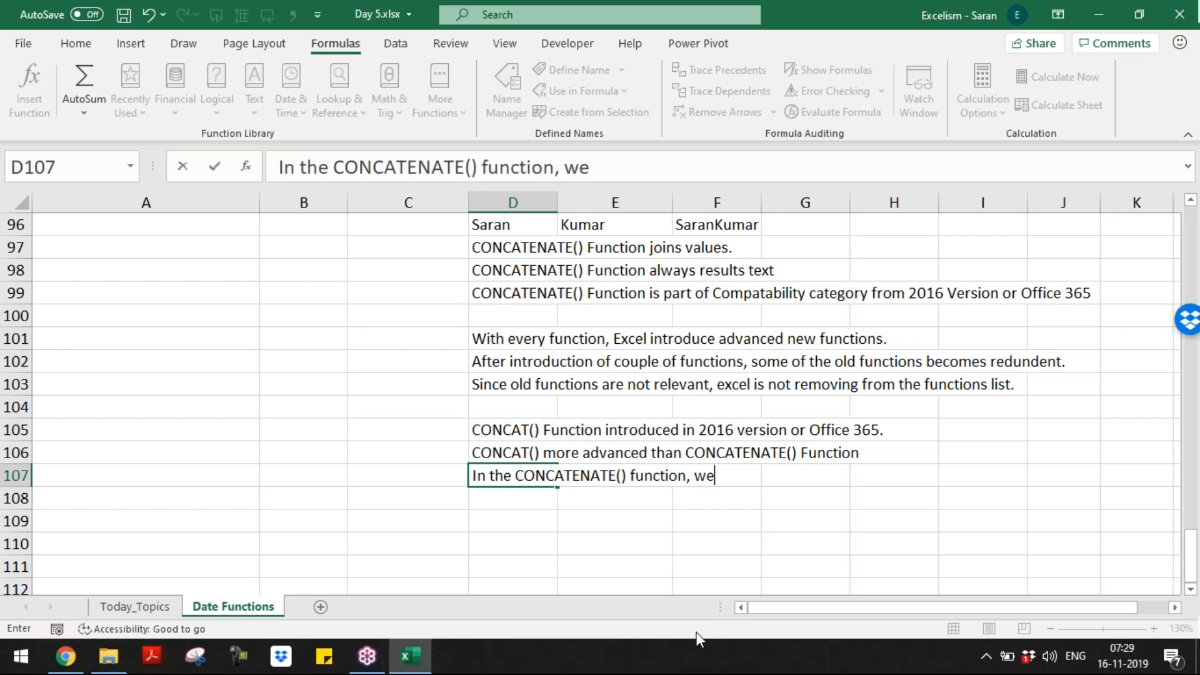
pyautogui.write(' can not k')
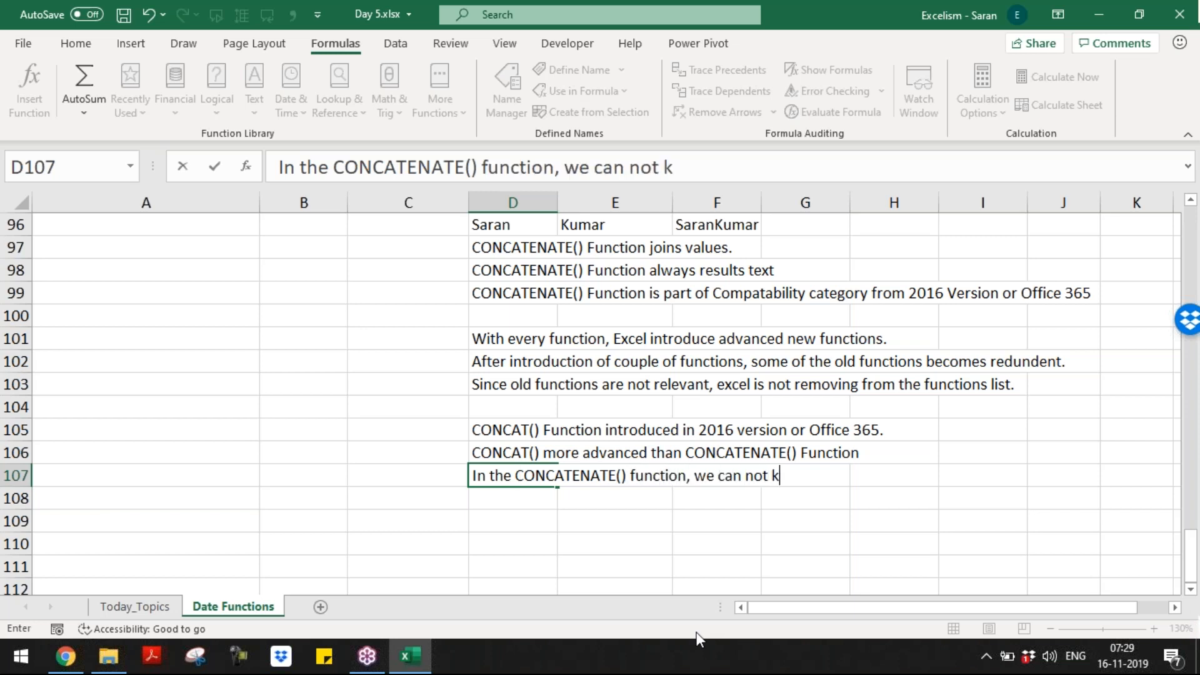
pyautogui.write('eep the range')
pyautogui.press('Return')
pyautogui.press('Return')
# Step: Enter a sample first and last name in D109:E109 and =CONCATENATE(D109:E109) in F109
pyautogui.press('Tab')
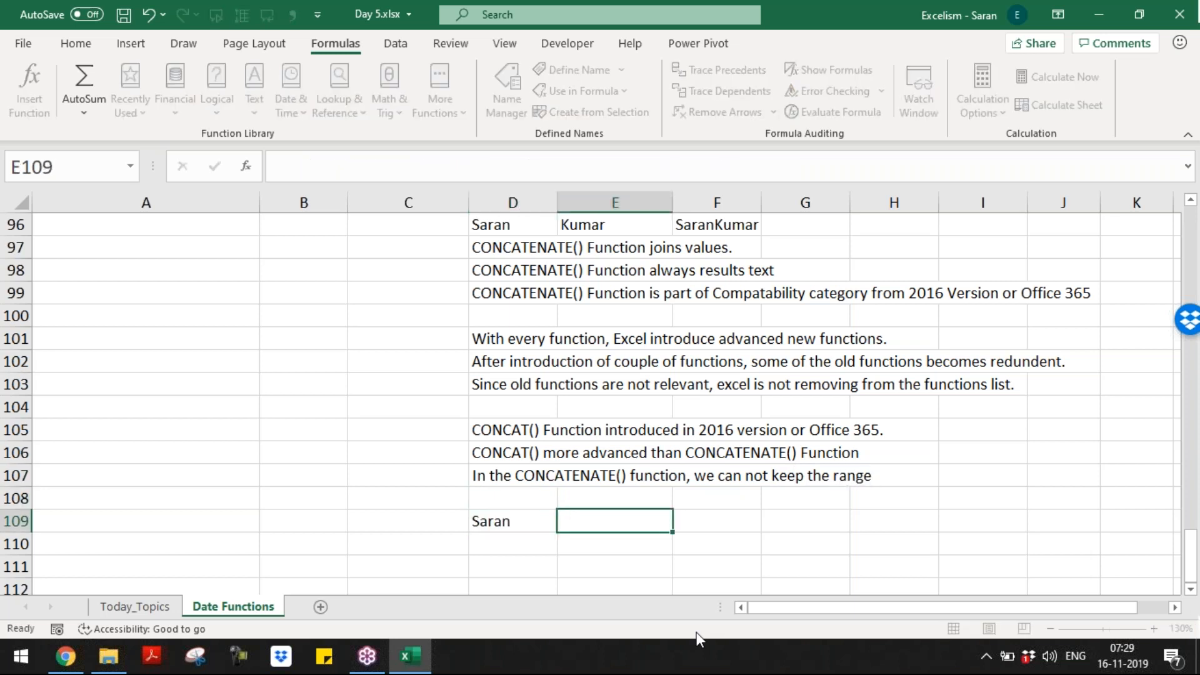
pyautogui.press('Tab')
pyautogui.write('=conca')
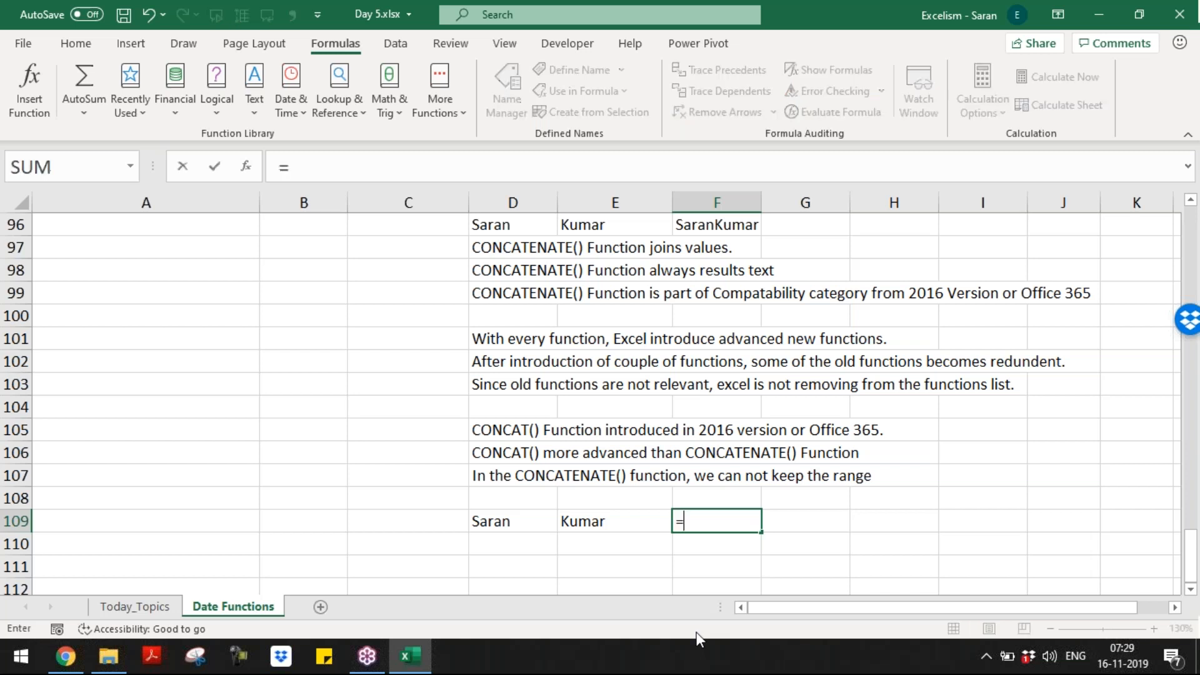
pyautogui.press('Down')
pyautogui.press('Tab')
pyautogui.press('Left')
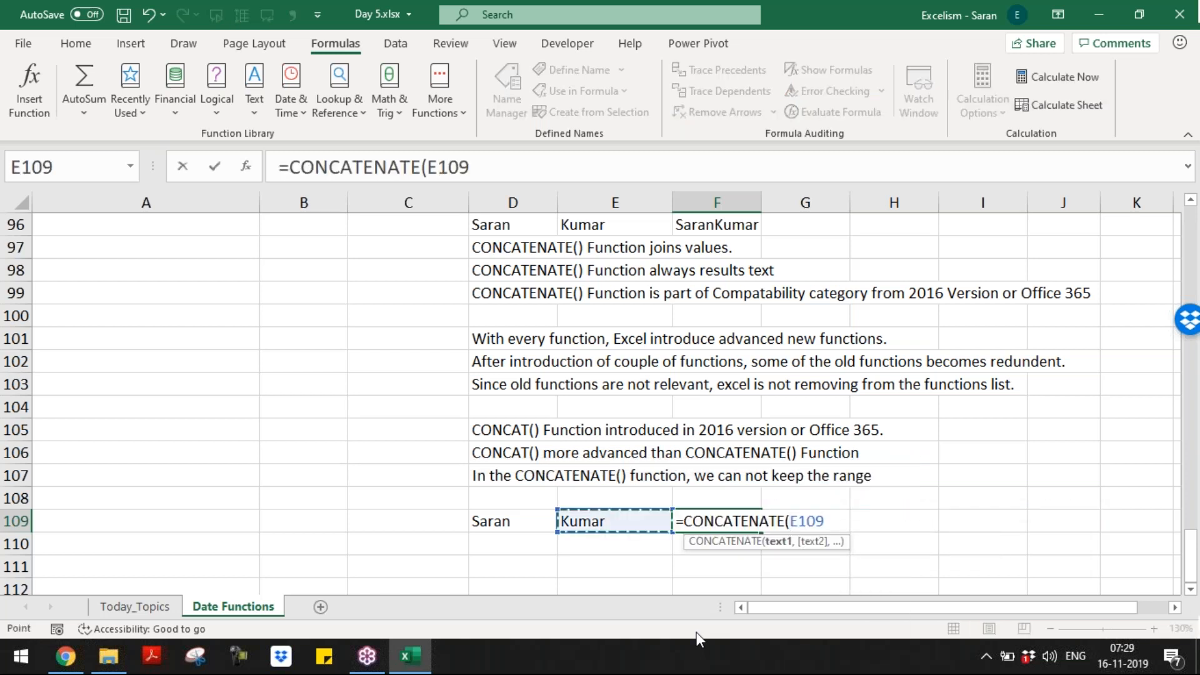
pyautogui.press('Left')
pyautogui.hotkey('shift', 'Right')
pyautogui.write(')')
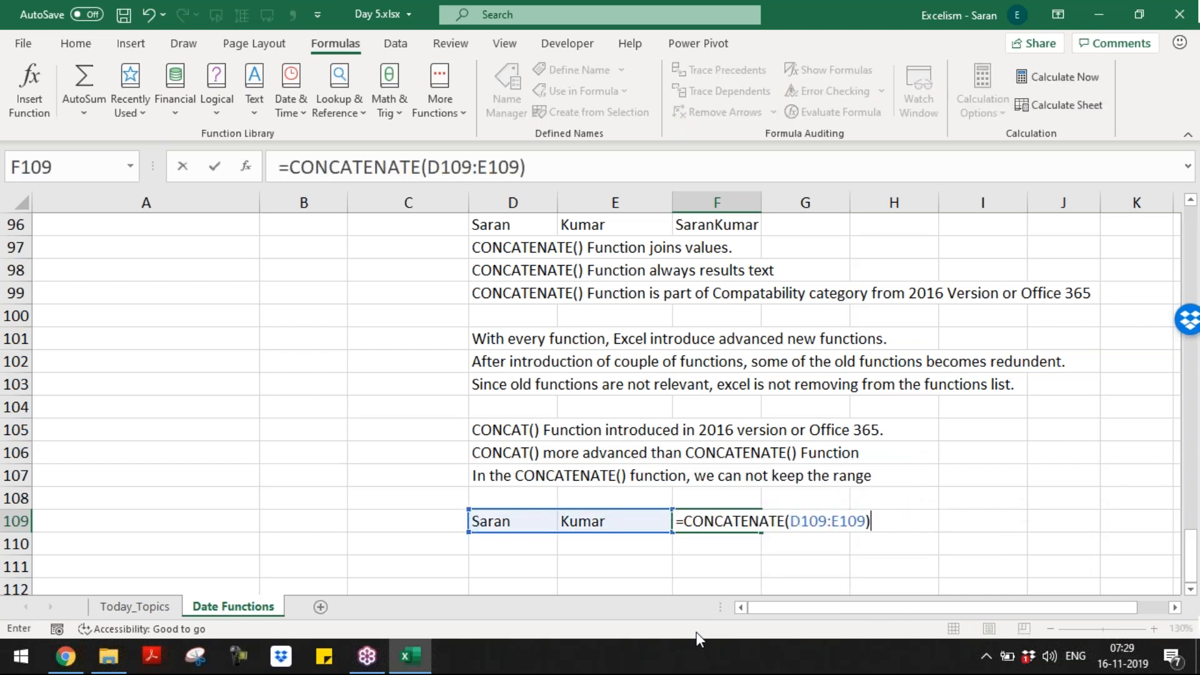
pyautogui.press('Return')
# Step: Inspect the spilled F109:G109 result, then prefix the F109 formula with an apostrophe to show it as text
pyautogui.press('Up')
pyautogui.press('Right')
pyautogui.press('Right')
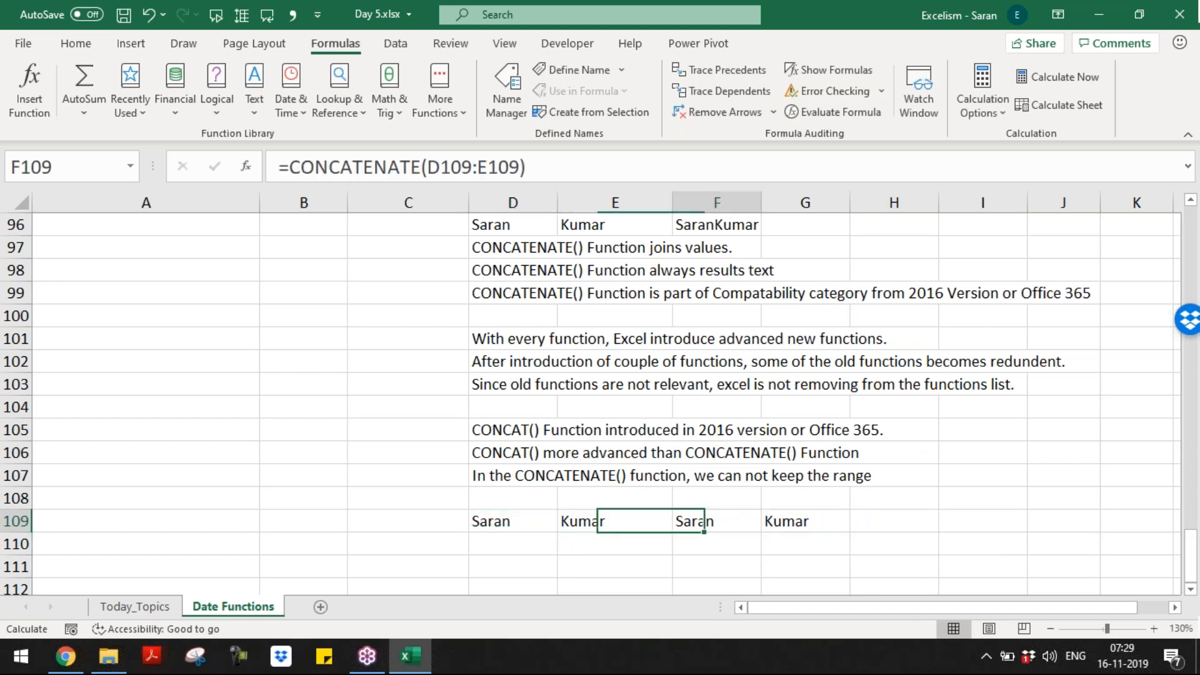
pyautogui.hotkey('shift', 'Right')
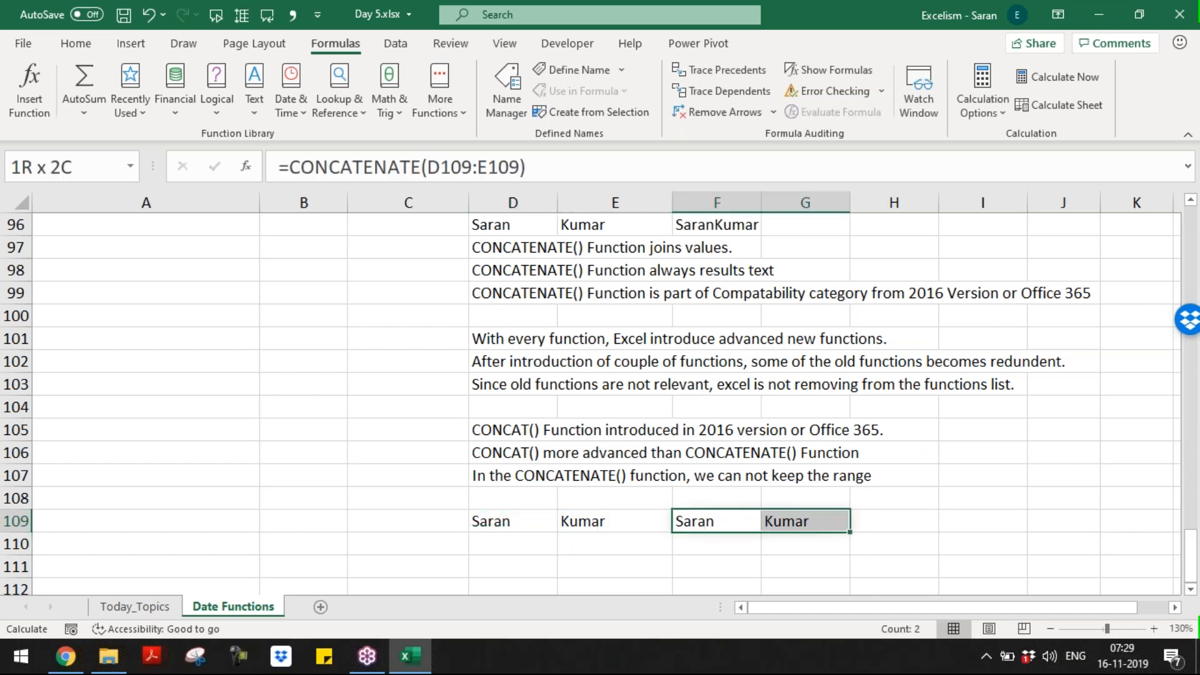
pyautogui.hotkey('shift', 'Left')
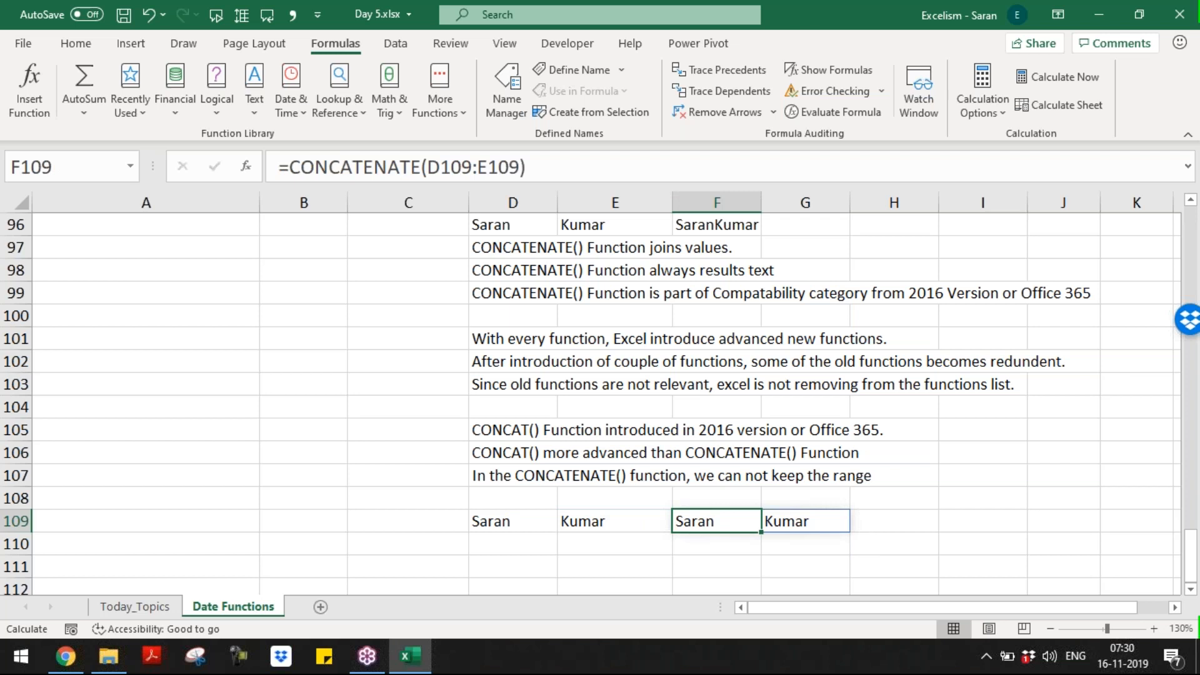
pyautogui.hotkey('shift', 'Right')
pyautogui.press('Left')
pyautogui.press('Right')
pyautogui.hotkey('shift', 'Right')
pyautogui.hotkey('shift', 'Left')
pyautogui.press('F2')
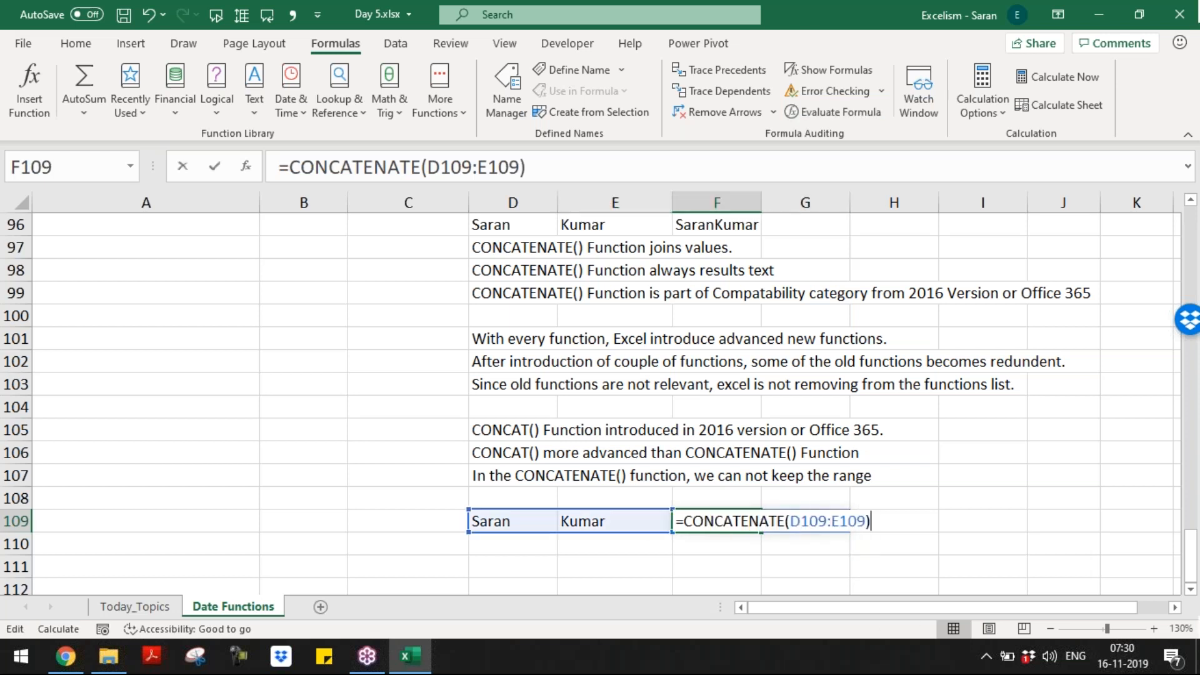
pyautogui.press('Escape')
pyautogui.press('F2')
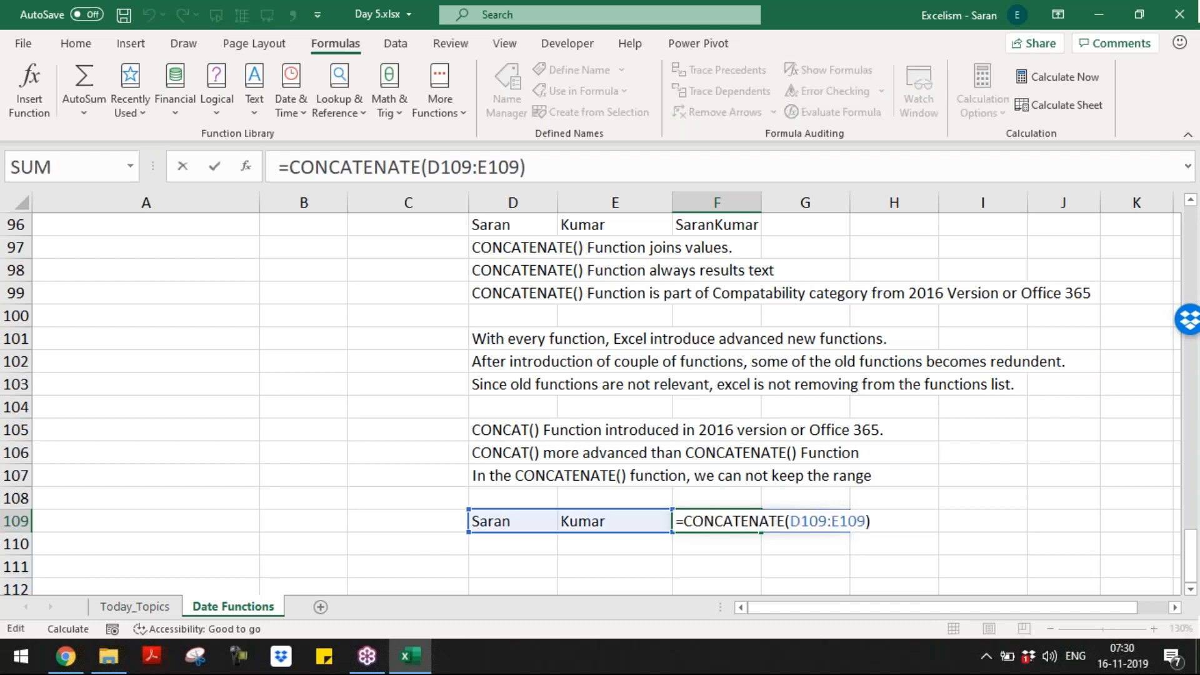
pyautogui.write("'")
pyautogui.press('Return')
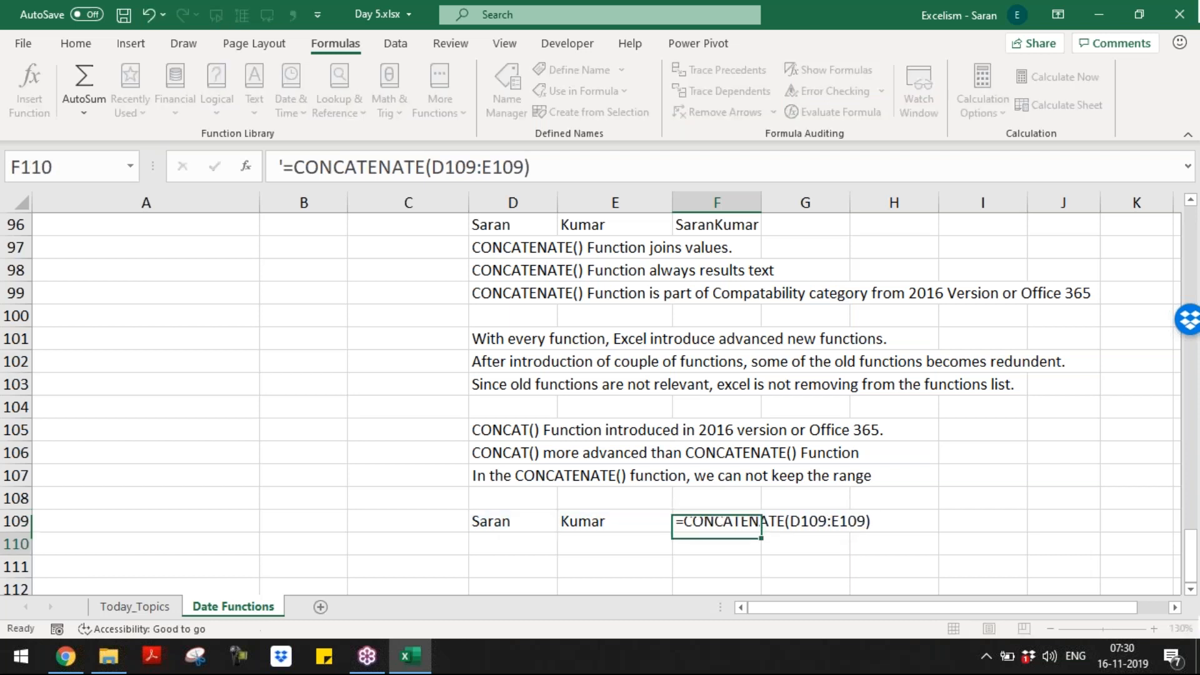
pyautogui.click(846, 521)
# Step: Record #VALUE! in F110 as the formula's result
pyautogui.press('Down')
pyautogui.press('Left')
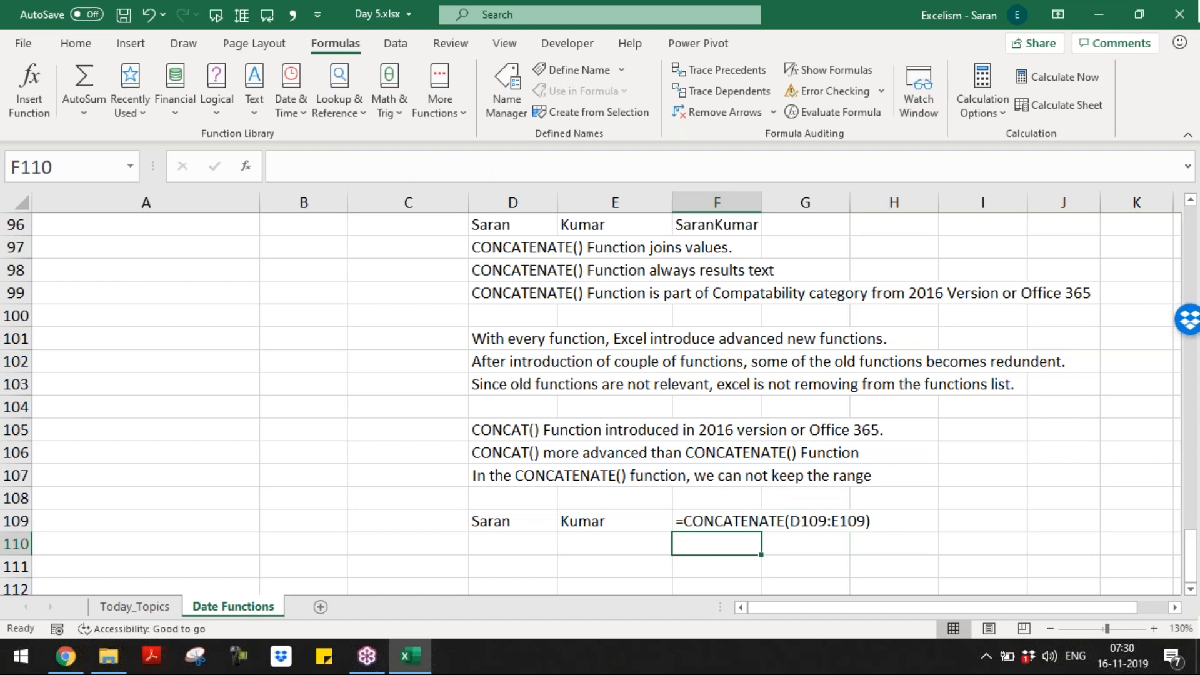
pyautogui.write('$+')
pyautogui.press('BackSpace')
pyautogui.press('BackSpace')
pyautogui.write('#')
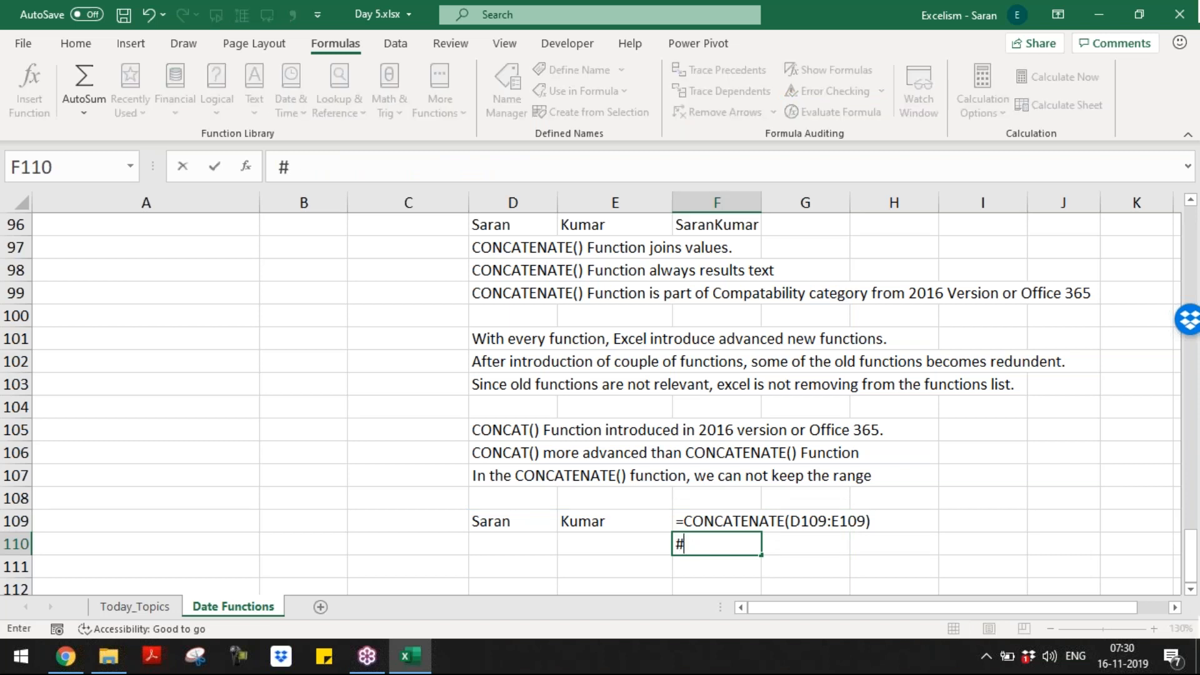
pyautogui.write('VALUE!')
pyautogui.hotkey('ctrl', 'Return')
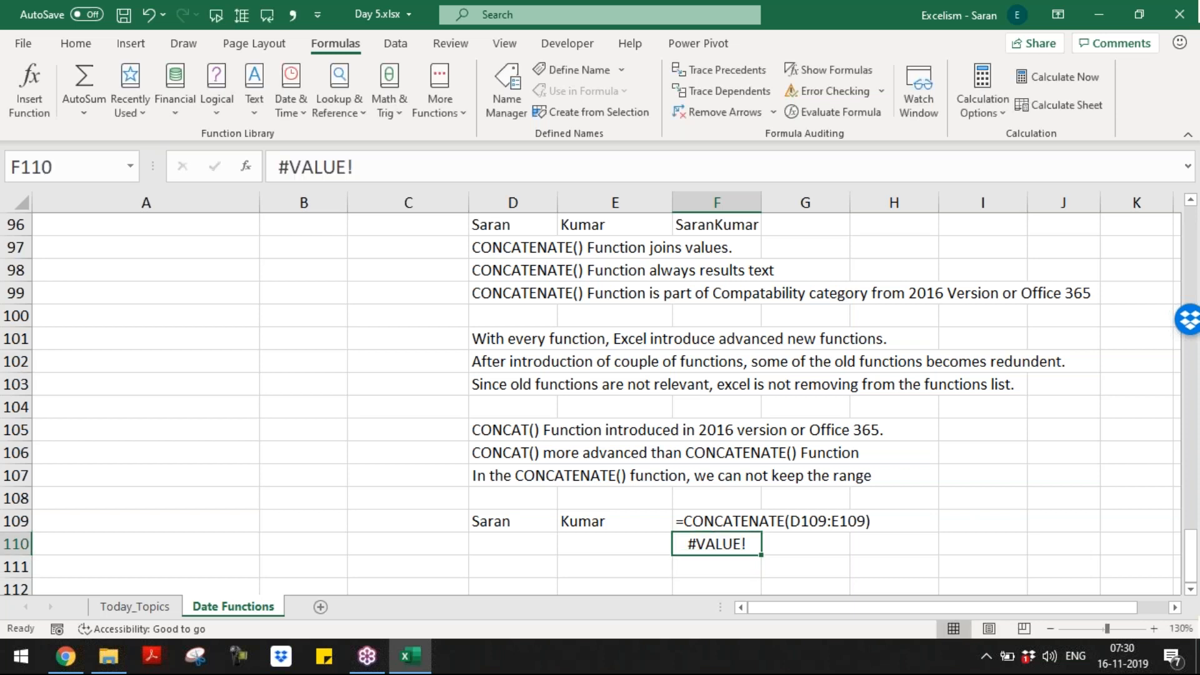
# Step: Select the two name cells D109:E109
pyautogui.moveTo(500, 521); pyautogui.dragTo(600, 520)
pyautogui.press('Right')
pyautogui.press('Right')
pyautogui.press('Right')
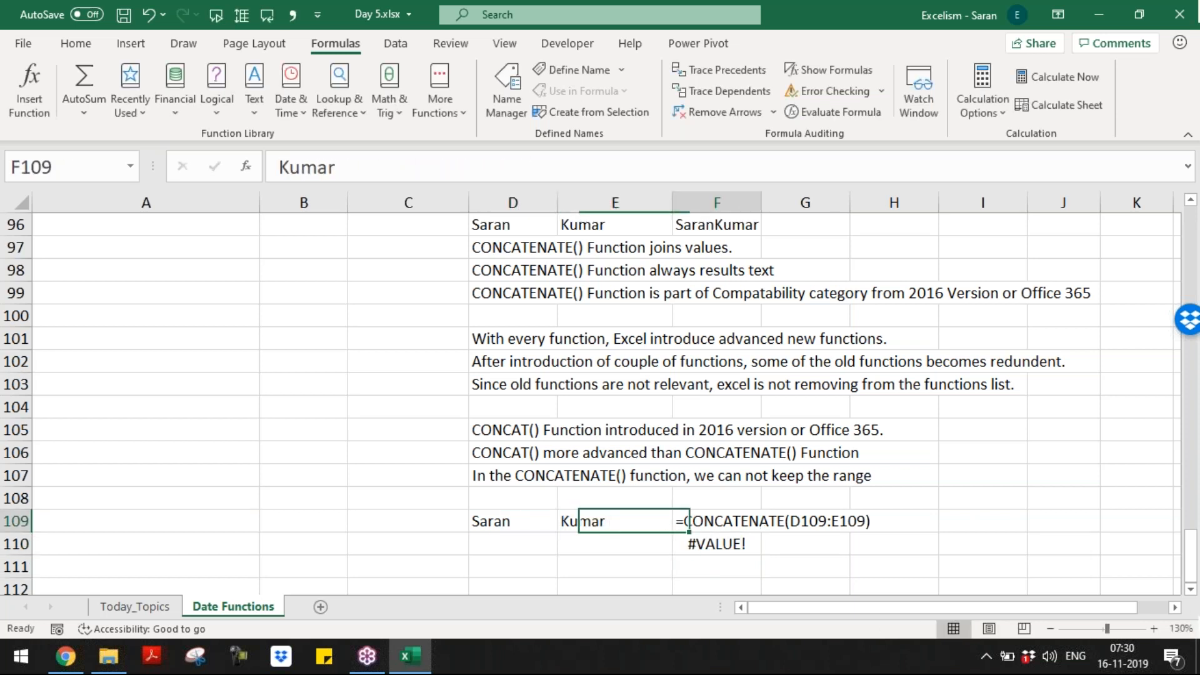
pyautogui.press('Left')
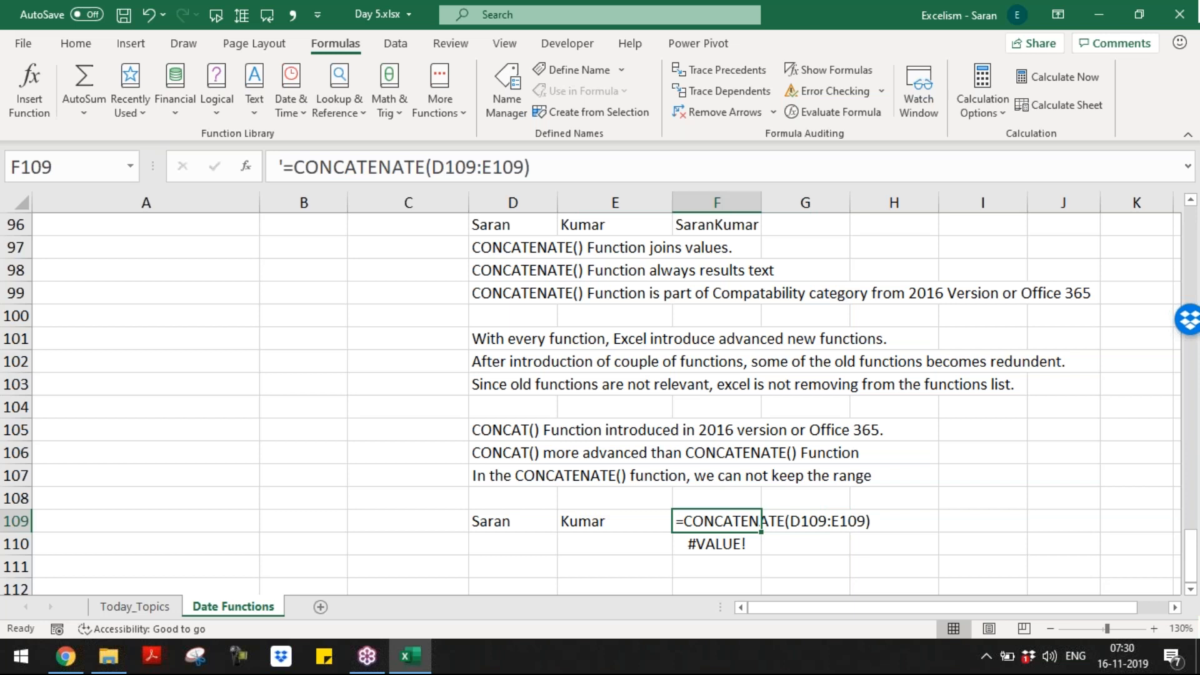
pyautogui.press('Down')
pyautogui.press('Down')
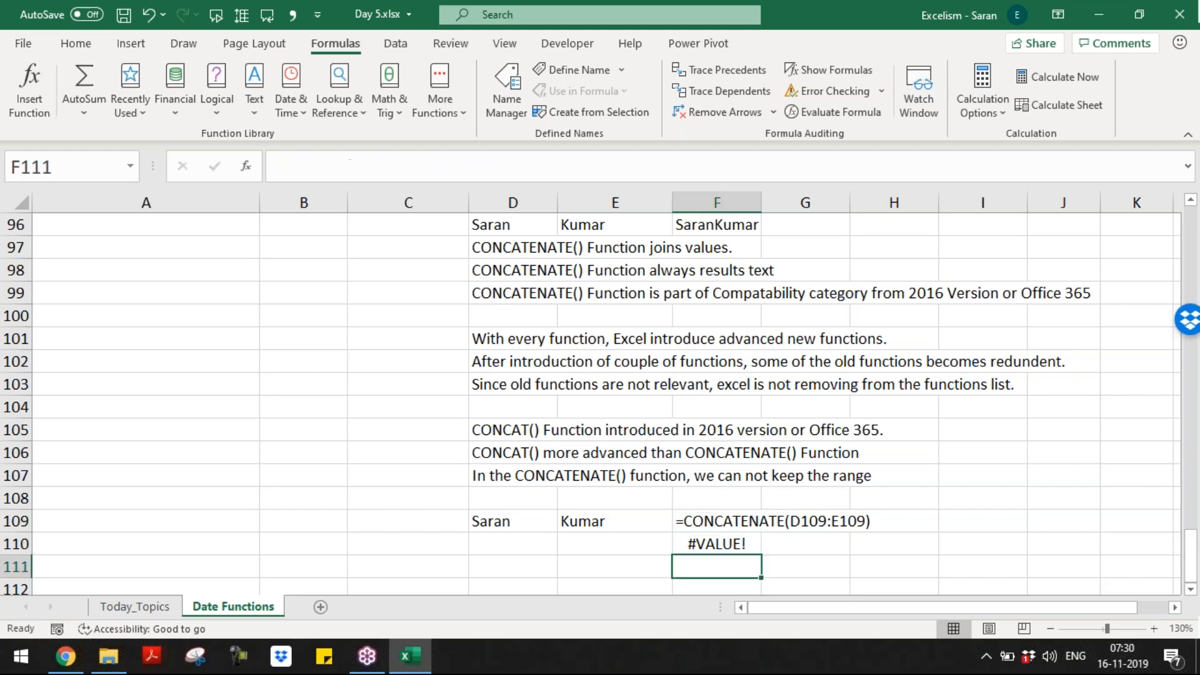
pyautogui.press('Left')
pyautogui.press('Left')
pyautogui.press('Up')
pyautogui.press('Up')
pyautogui.hotkey('shift', 'Right')
# Step: Copy the sample names from D109:E109 into D111:E111
pyautogui.press('Down')
pyautogui.press('Down')
pyautogui.press('Down')
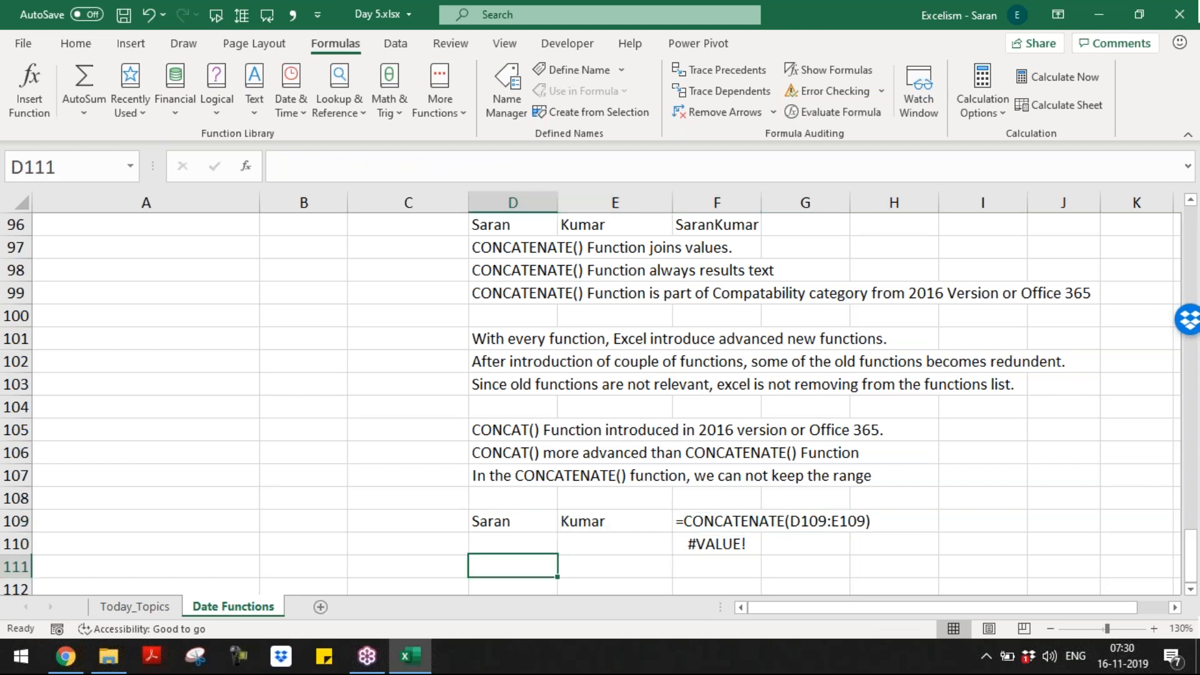
pyautogui.press('Up')
pyautogui.press('Up')
pyautogui.press('Up')
pyautogui.hotkey('shift', 'Right')
pyautogui.hotkey('ctrl', 'c')
pyautogui.press('Down')
pyautogui.press('Down')
pyautogui.hotkey('shift', 'Right')
pyautogui.press('Return')
pyautogui.press('Right')
pyautogui.press('Right')
# Step: Enter =CONCAT(D111:E111) in F111
pyautogui.write('=conc')
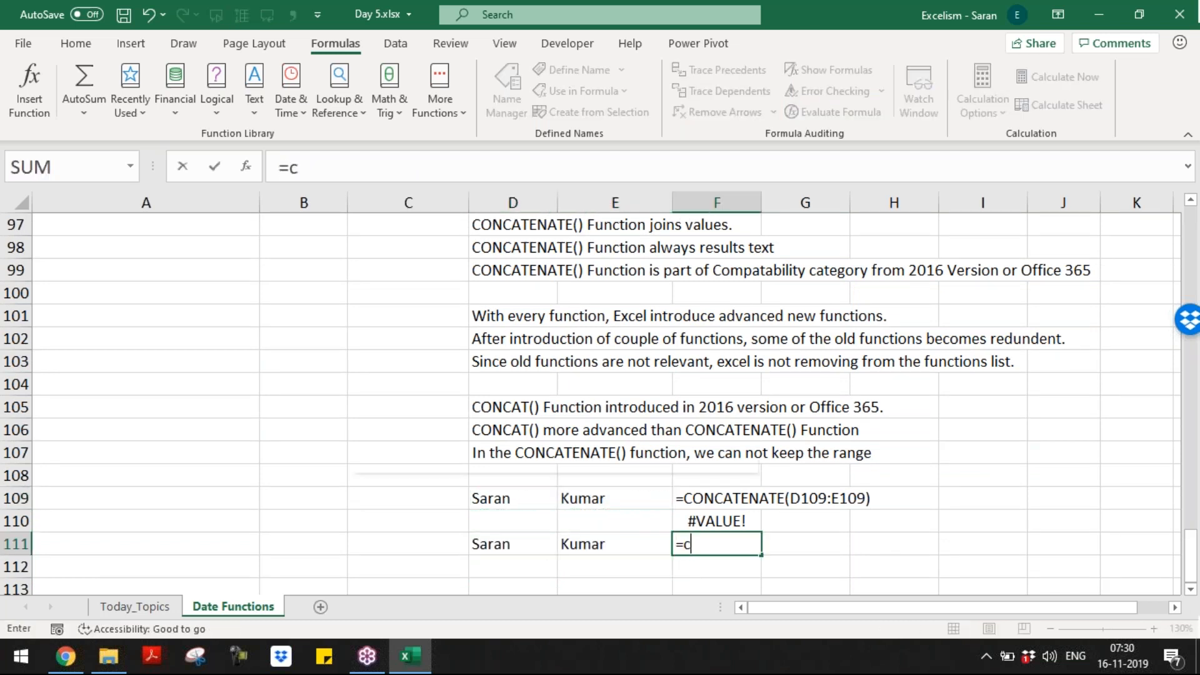
pyautogui.press('Tab')
pyautogui.press('Left')
pyautogui.press('Left')
pyautogui.press('Left')
pyautogui.press('Right')
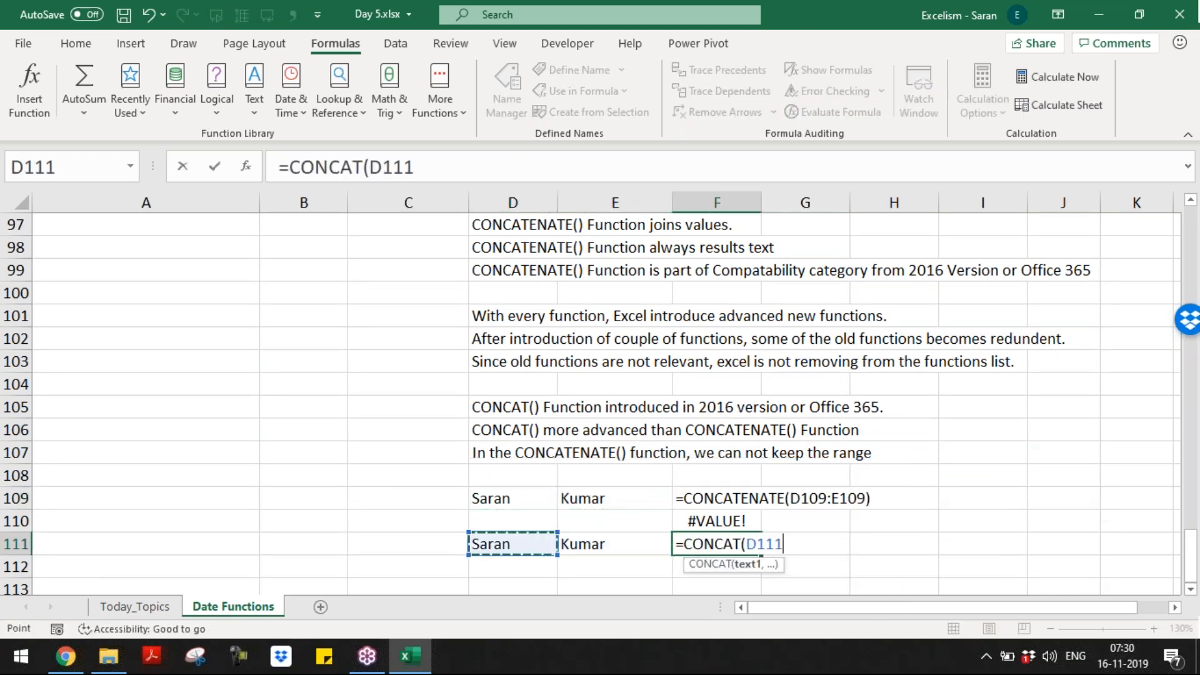
pyautogui.hotkey('shift', 'Right')
pyautogui.write(')')
pyautogui.press('Return')
# Step: Add a trailing space after the first name in D111 and compare the F109 and F111 results
pyautogui.press('Up')
pyautogui.press('Up')
pyautogui.press('Up')
pyautogui.press('Down')
pyautogui.press('Down')
pyautogui.press('Left')
pyautogui.press('Left')
pyautogui.press('F2')
pyautogui.press('Return')
pyautogui.press('Up')
pyautogui.press('Right')
pyautogui.press('Right')
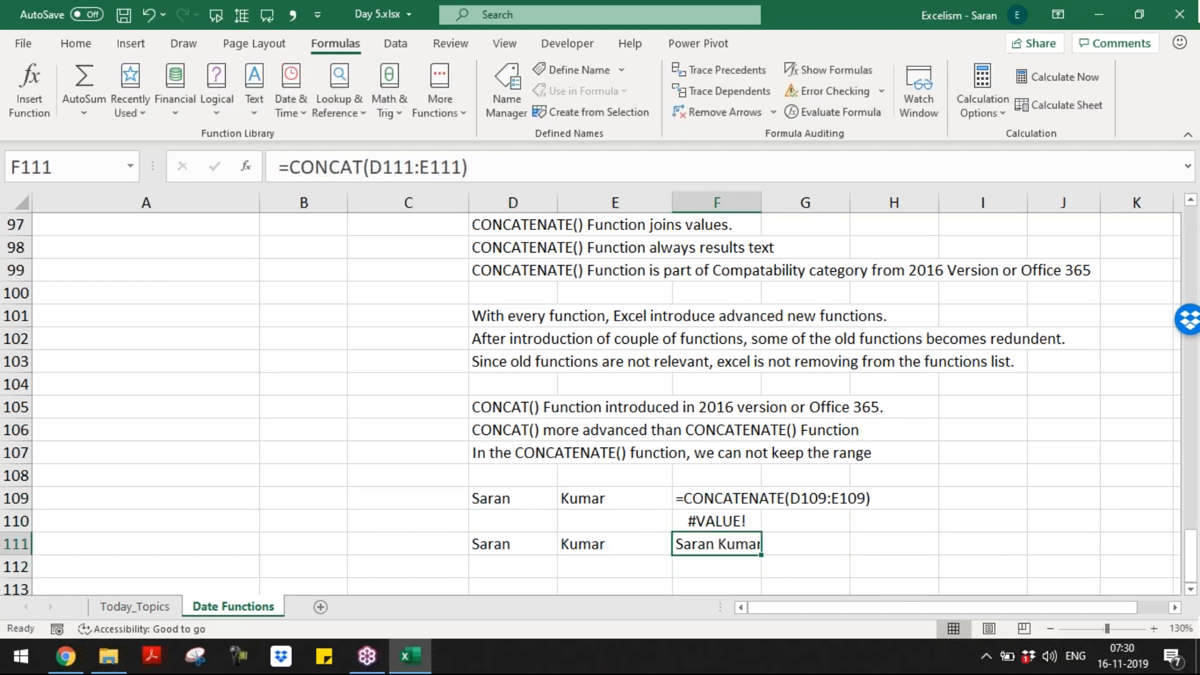
pyautogui.press('Up')
pyautogui.press('Up')
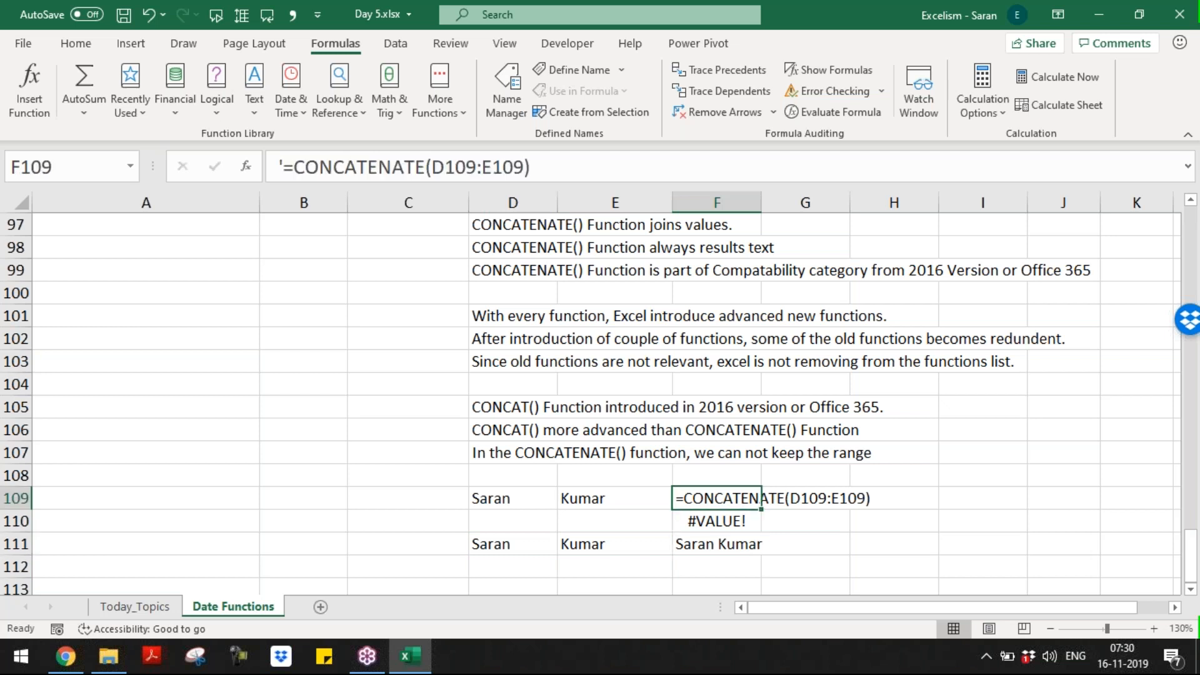
pyautogui.press('Down')
pyautogui.press('Down')
pyautogui.press('Down')
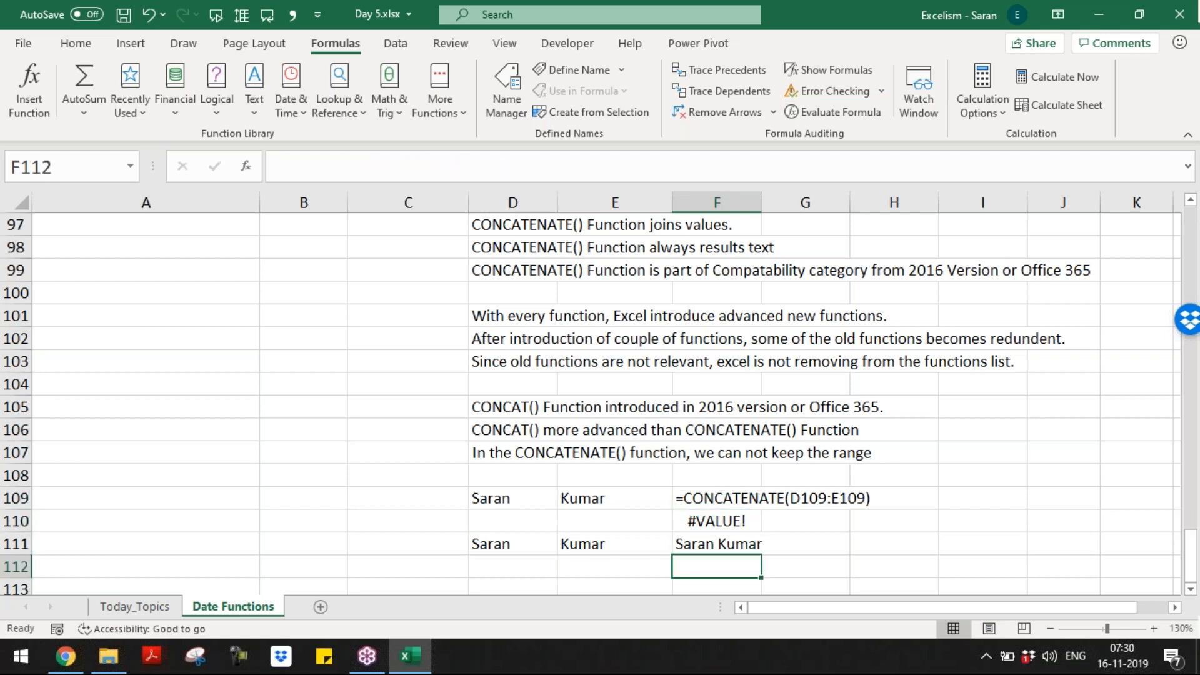
pyautogui.press('Down')
pyautogui.press('Up')
pyautogui.press('Up')
pyautogui.press('Up')
pyautogui.press('Up')
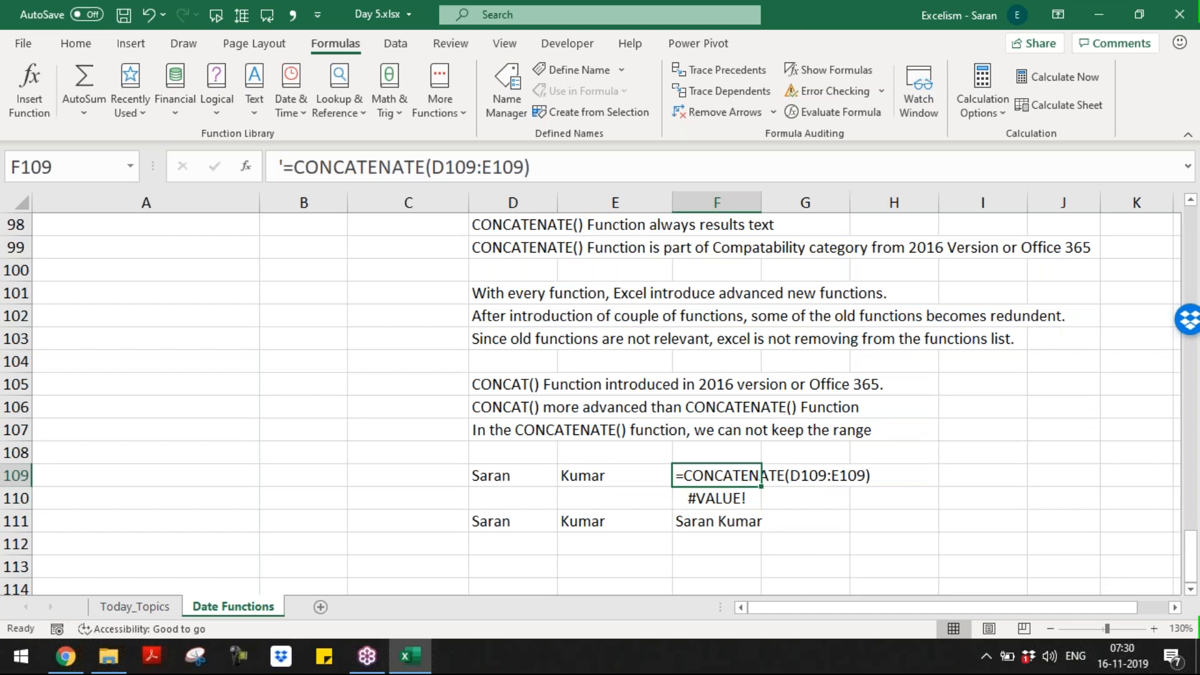
pyautogui.press('Down')
pyautogui.press('Down')
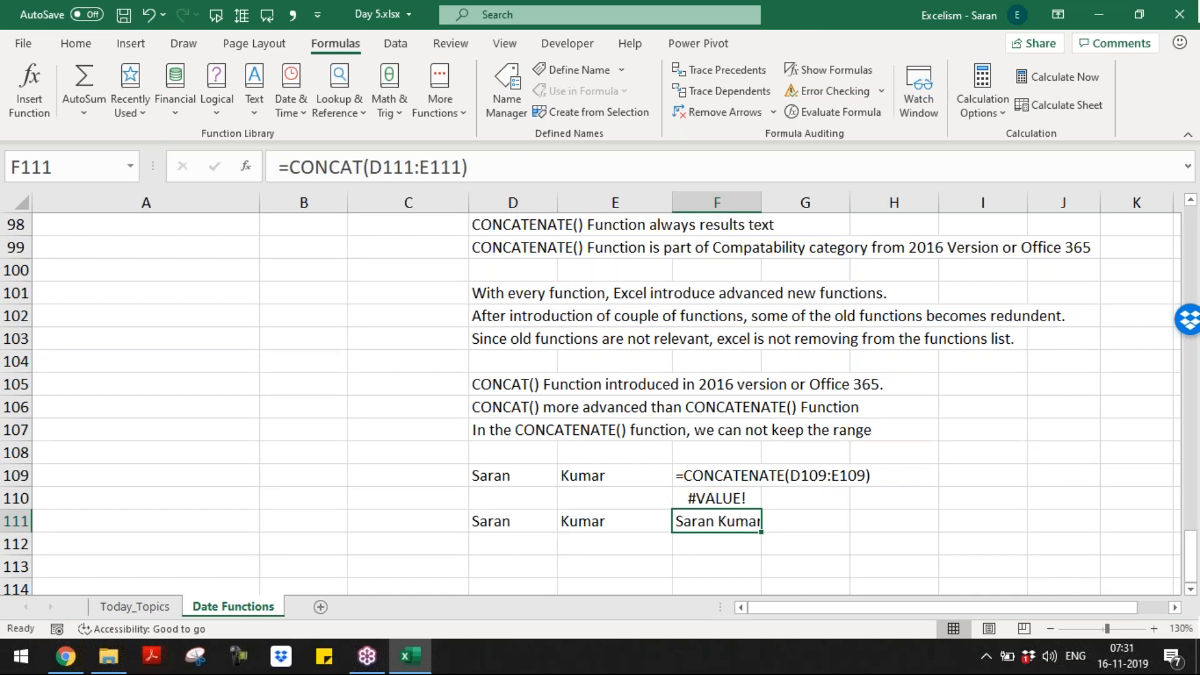
# Step: Write in D113 that the alternative for joining values together is the "&" symbol
pyautogui.press('Down')
pyautogui.press('Down')
pyautogui.press('Down')
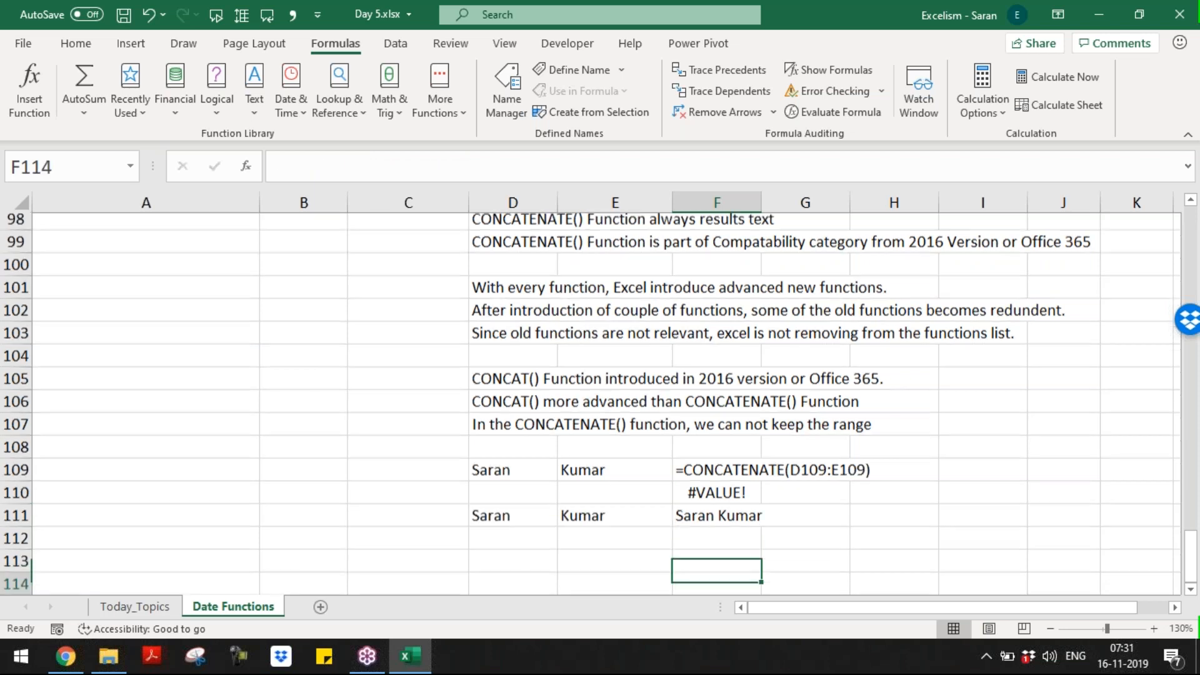
pyautogui.press('Up')
pyautogui.press('Left')
pyautogui.press('Left')
pyautogui.write('The alternative')
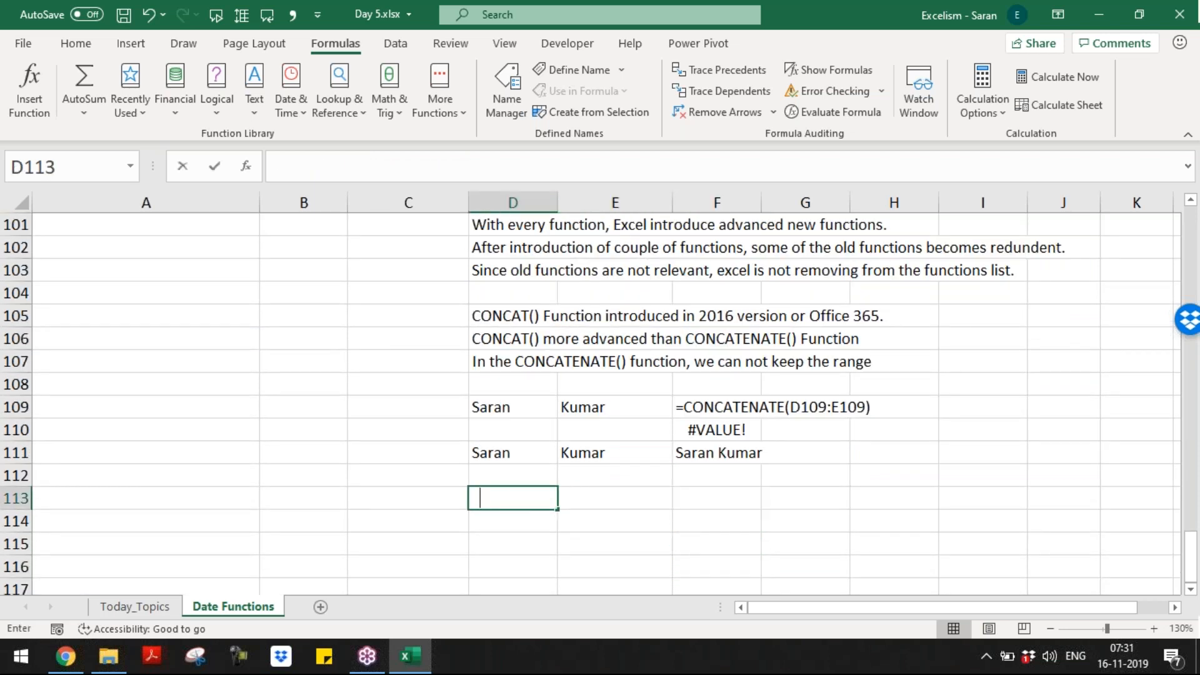
pyautogui.write(' for j')
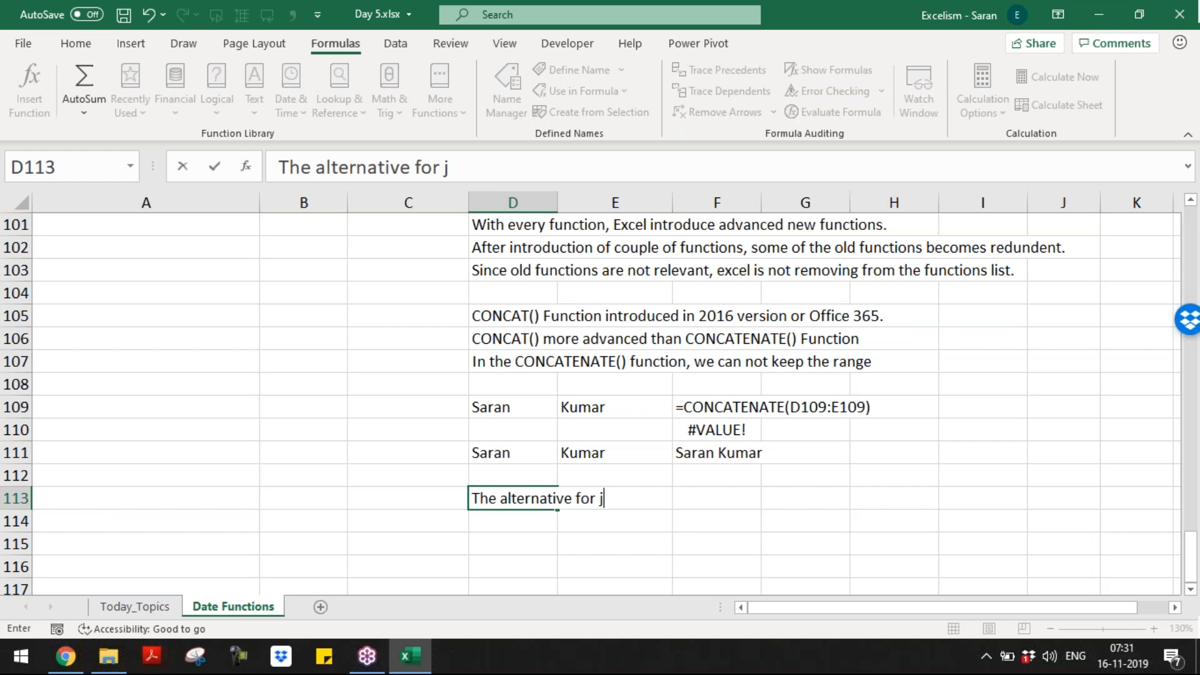
pyautogui.press('BackSpace')
pyautogui.write('Joining')
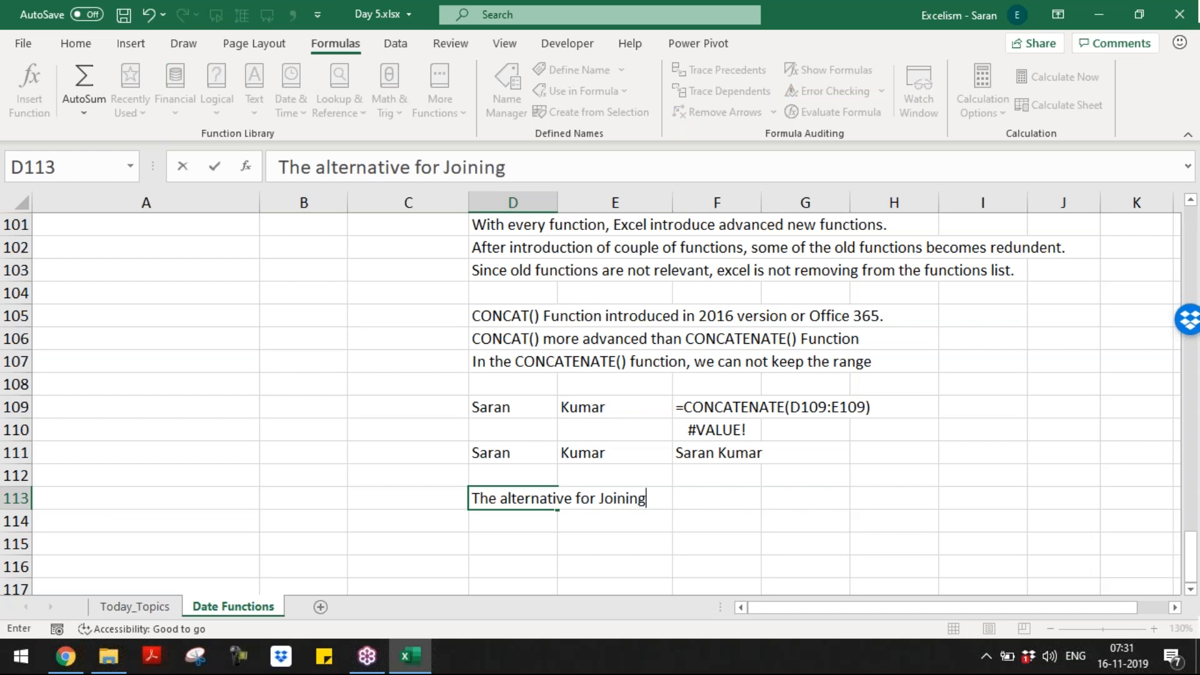
pyautogui.write(' values togethe')
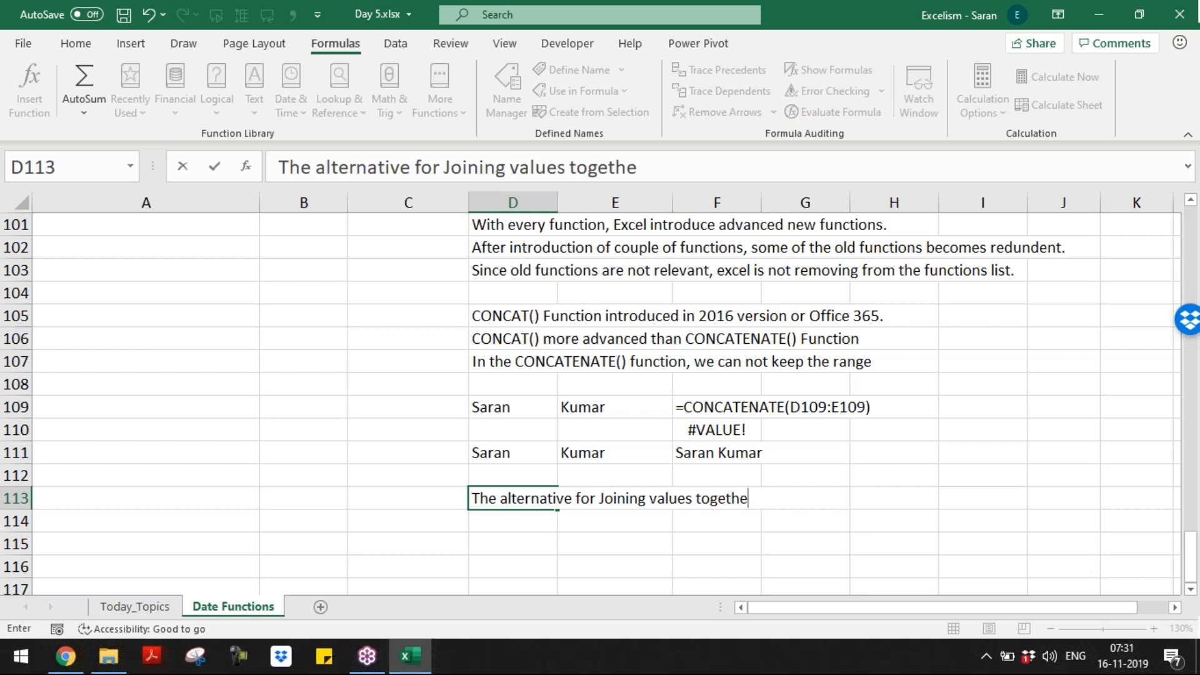
pyautogui.write('r is ')
pyautogui.write('A')
pyautogui.write('mp')
pyautogui.press('BackSpace')
pyautogui.press('BackSpace')
pyautogui.press('BackSpace')
pyautogui.write('&')
pyautogui.press('BackSpace')
pyautogui.write('"&"')
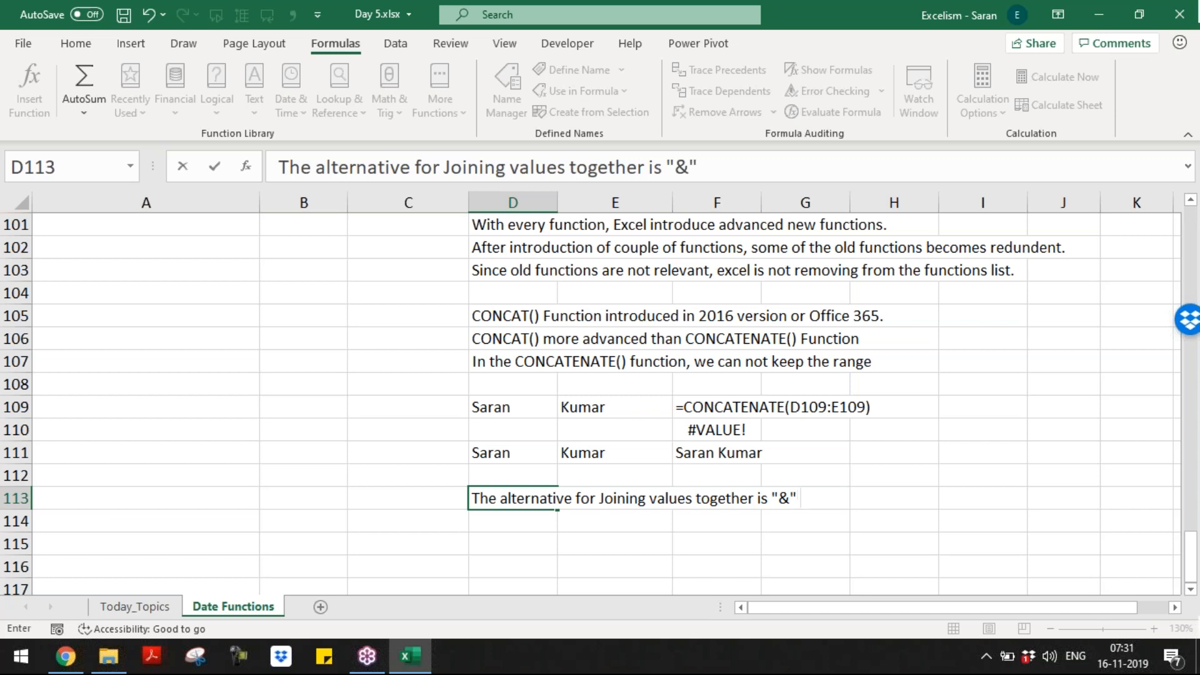
pyautogui.write(' symbiol')
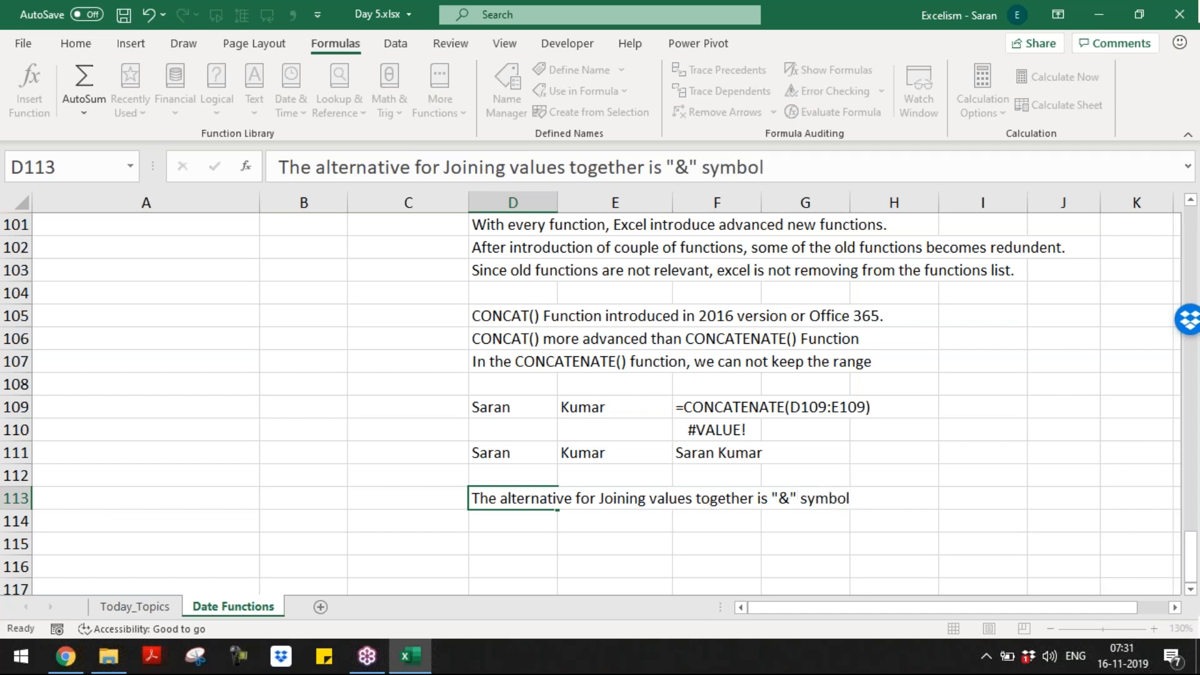
pyautogui.press('Return')
pyautogui.press('Return')
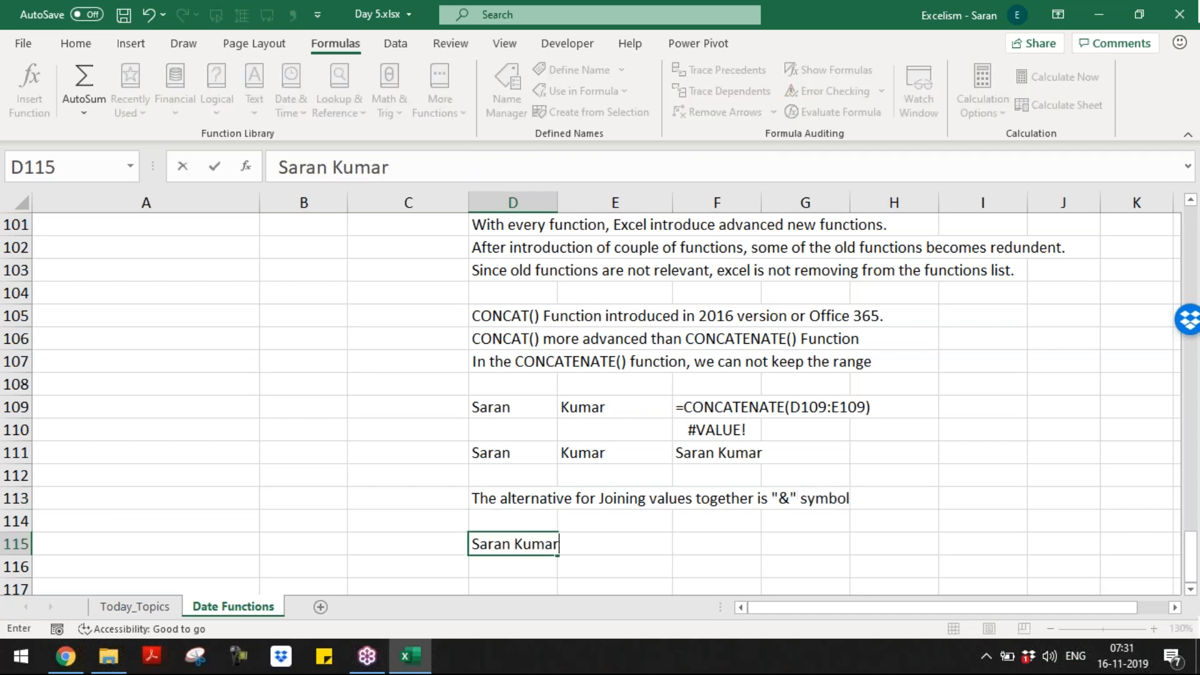
# Step: Put the sample first name in D115 and the last name in E115
pyautogui.press('Tab')
pyautogui.press('Left')
pyautogui.press('F2')
pyautogui.write('S')
pyautogui.hotkey('ctrl', 'Return')
pyautogui.press('Tab')
pyautogui.press('Tab')
# Step: Enter =D115&E115 in F115 to join the two names
pyautogui.write('=')
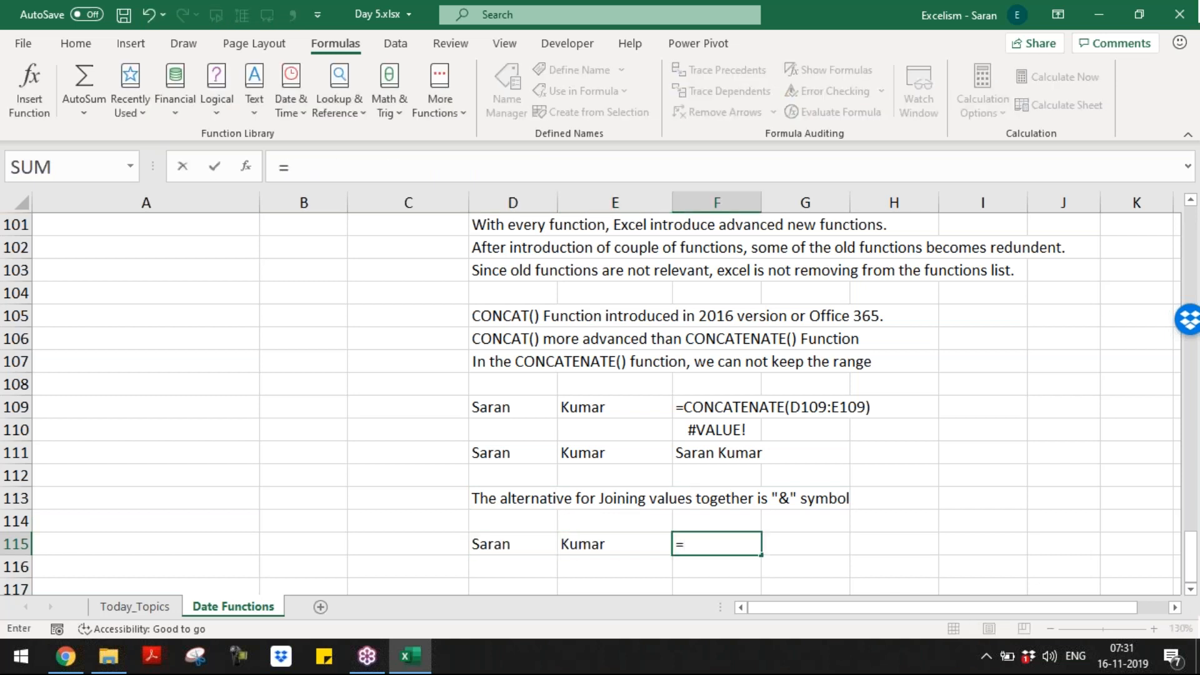
pyautogui.press('Left')
pyautogui.press('Left')
pyautogui.write('&')
pyautogui.press('Left')
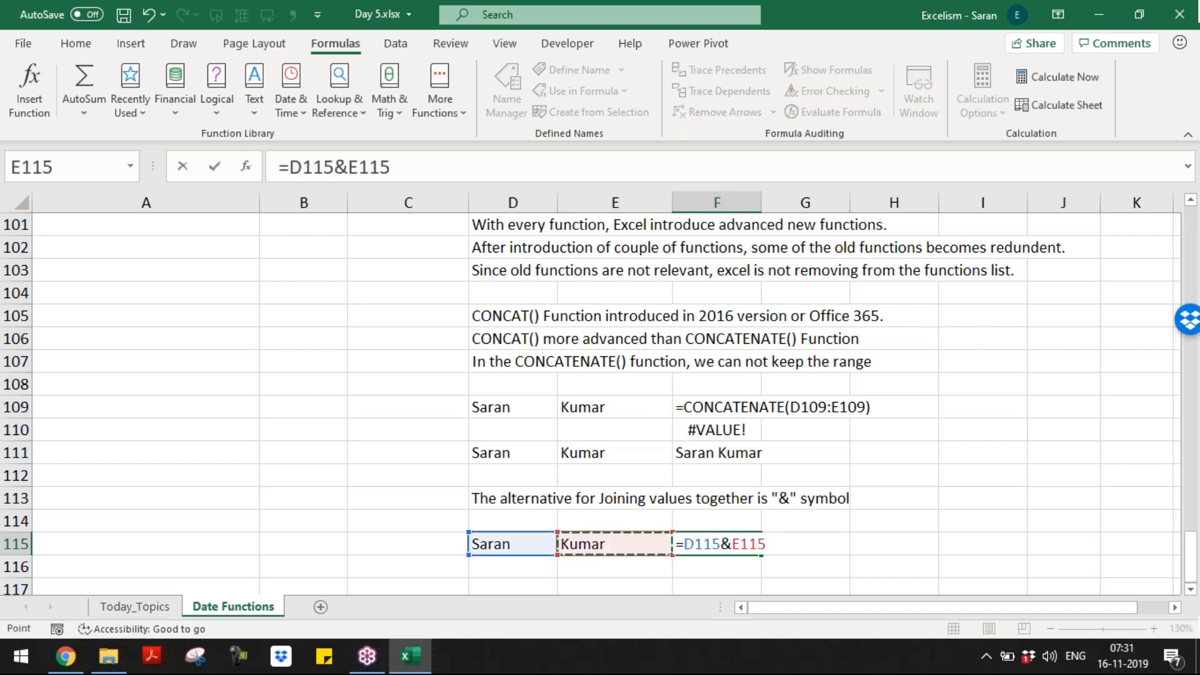
pyautogui.press('Return')
# Step: Insert a quoted space between the names, making F115 =D115&" "&E115
pyautogui.press('Right')
pyautogui.press('Right')
pyautogui.press('F2')
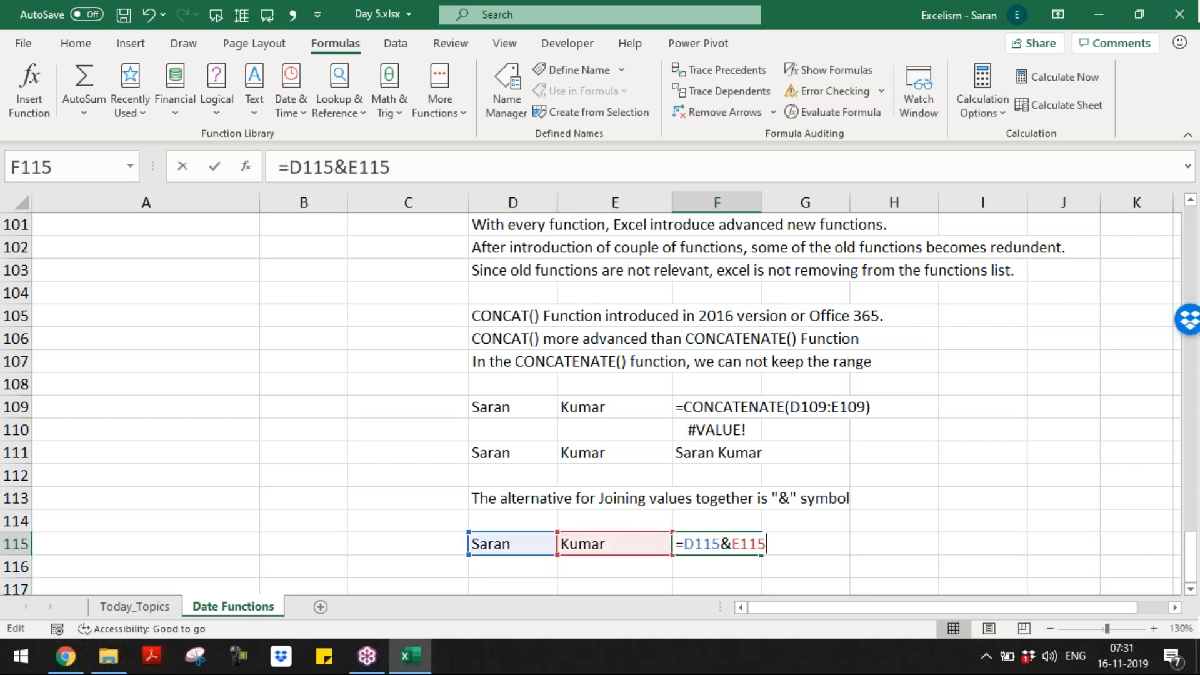
pyautogui.press('Left')
pyautogui.press('Left')
pyautogui.write('" "&')
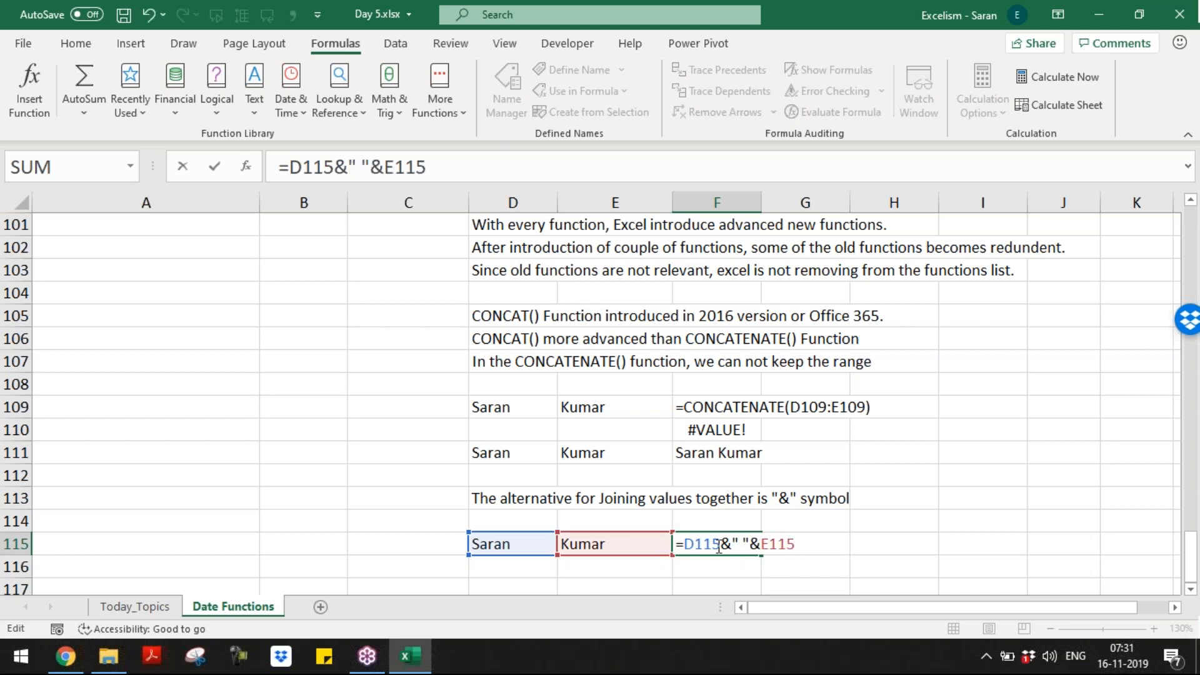
pyautogui.moveTo(688, 538); pyautogui.dragTo(857, 546)
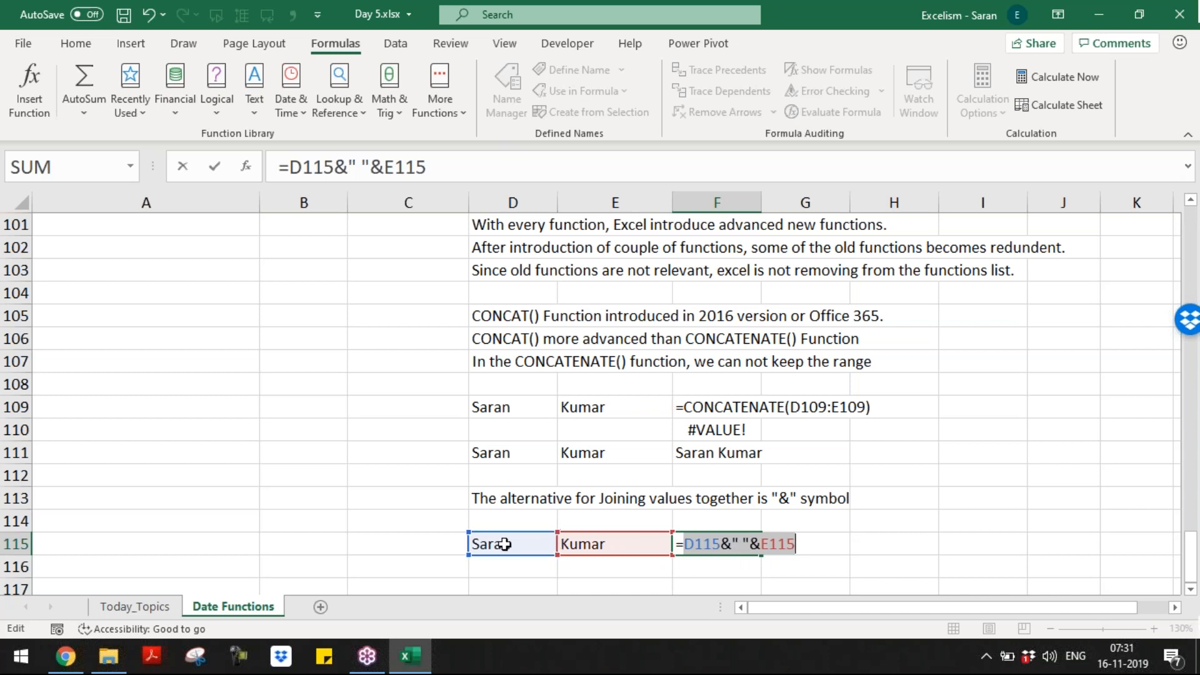
pyautogui.click(728, 541)
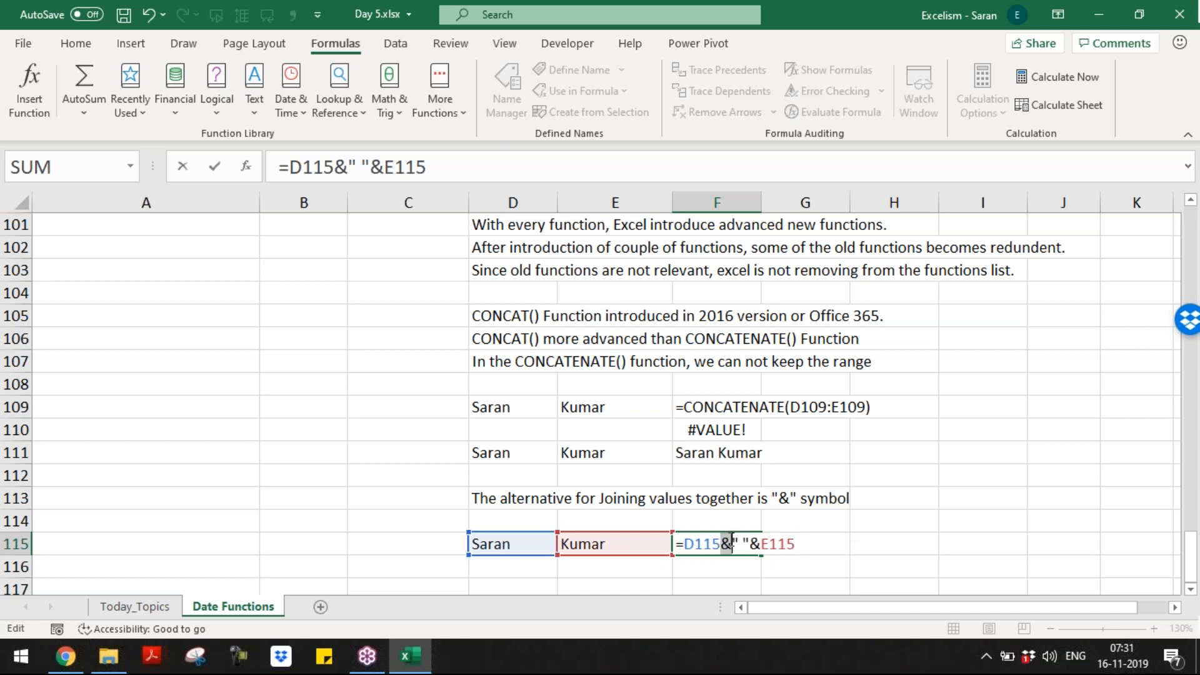
pyautogui.moveTo(733, 541); pyautogui.dragTo(820, 543)
pyautogui.press('Return')
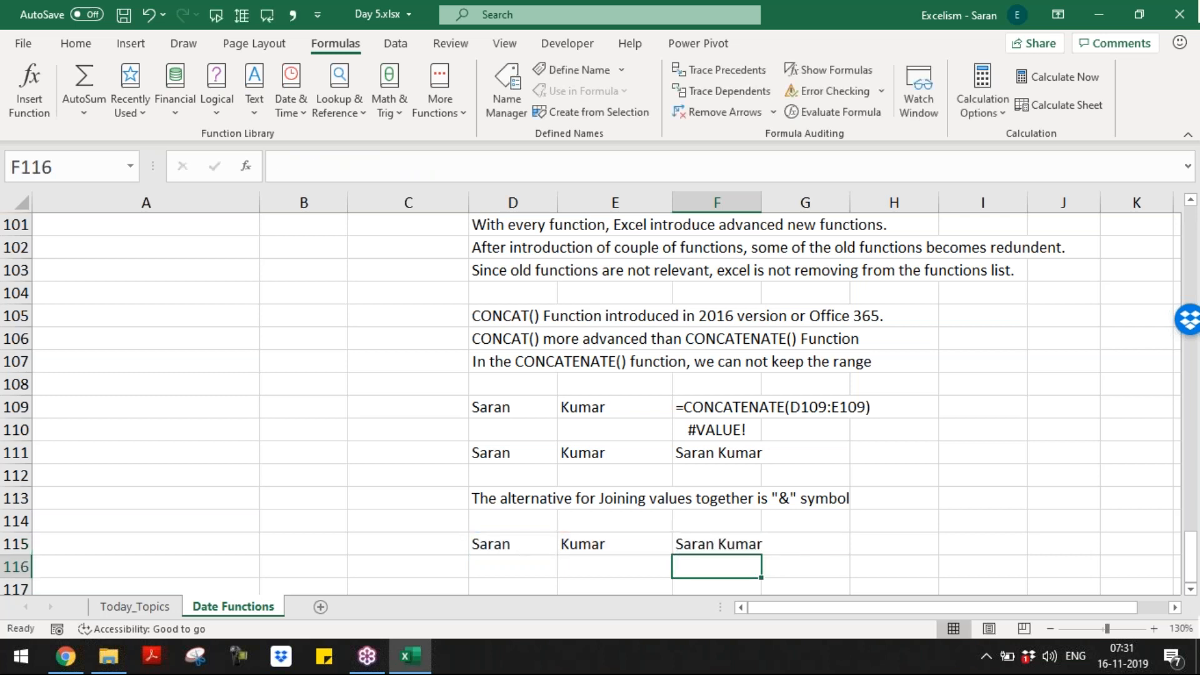
# Step: Enter the sample numbers 20 in D117 and 19 in E117
pyautogui.press('Down')
pyautogui.press('Down')
pyautogui.press('Up')
pyautogui.press('Up')
pyautogui.press('Up')
pyautogui.press('Up')
pyautogui.press('Up')
pyautogui.press('Up')
pyautogui.press('Up')
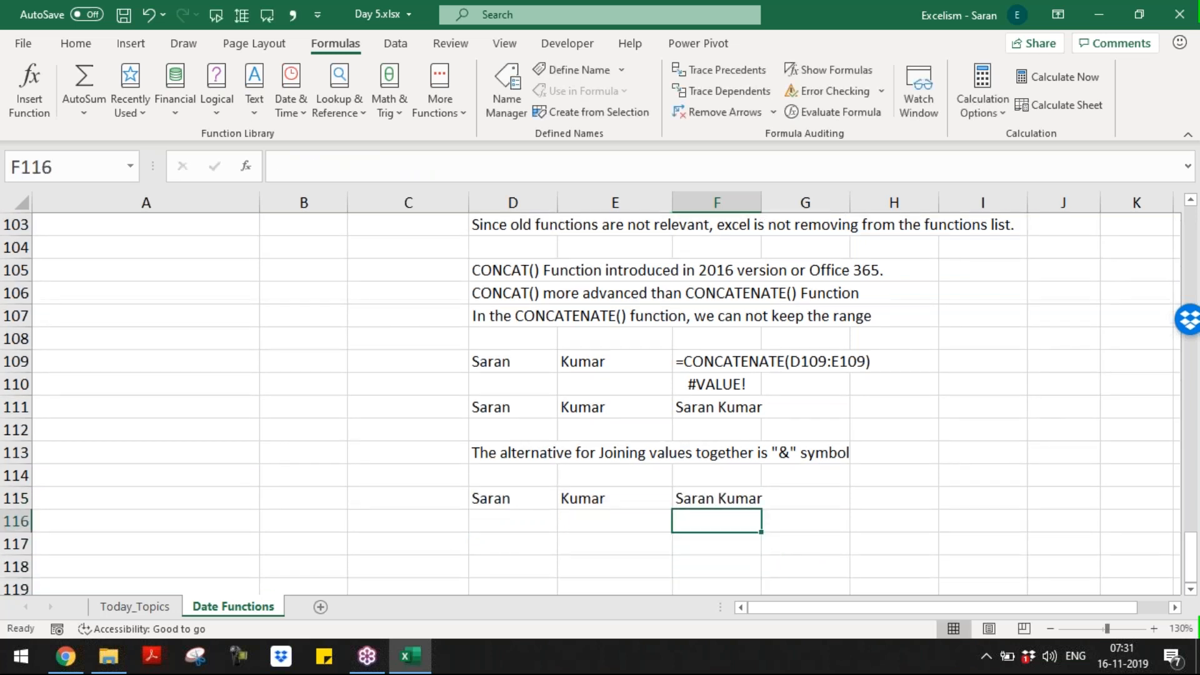
pyautogui.press('Up')
pyautogui.press('Up')
pyautogui.press('Up')
pyautogui.press('Up')
pyautogui.press('Up')
pyautogui.press('Up')
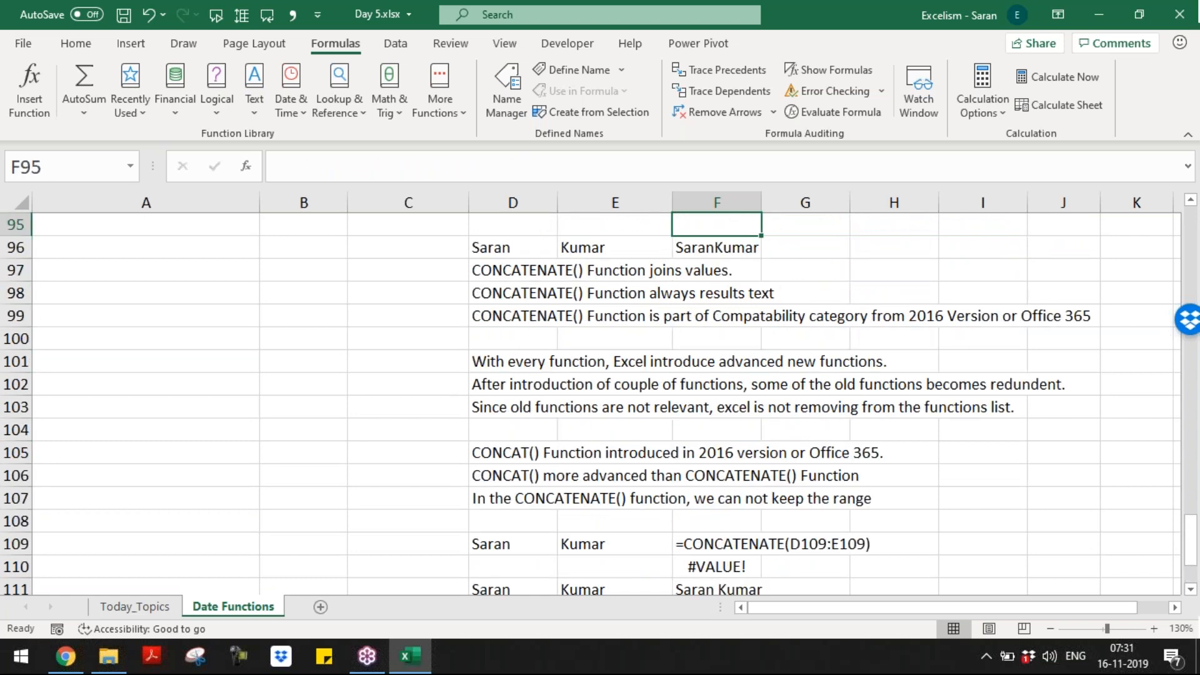
pyautogui.press('Up')
pyautogui.press('Up')
pyautogui.press('Down')
pyautogui.press('Down')
pyautogui.press('Down')
pyautogui.press('Down')
pyautogui.press('Down')
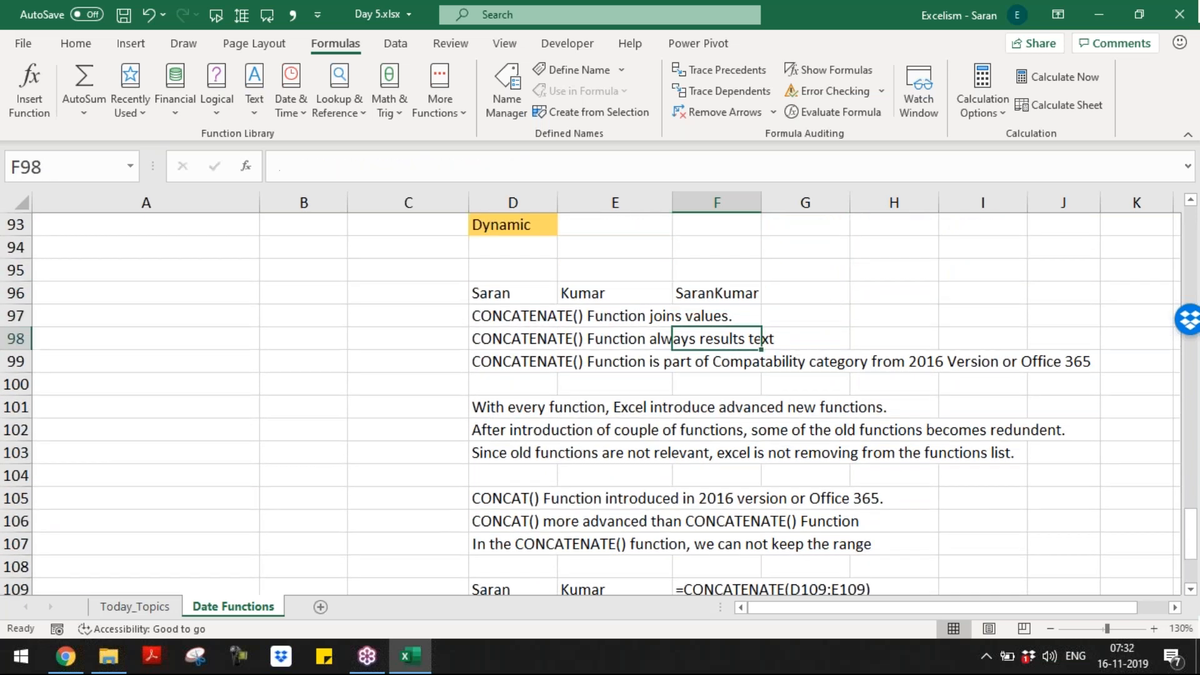
pyautogui.press('Left')
pyautogui.press('Left')
pyautogui.press('Down')
pyautogui.press('Down')
pyautogui.press('Down')
pyautogui.press('Down')
pyautogui.press('Down')
pyautogui.press('Down')
pyautogui.press('Down')
pyautogui.press('Down')
pyautogui.press('Down')
pyautogui.press('Down')
pyautogui.press('Down')
pyautogui.press('Down')
pyautogui.press('Down')
pyautogui.press('Down')
pyautogui.press('Down')
pyautogui.press('Down')
pyautogui.press('Down')
pyautogui.press('Down')
pyautogui.press('Down')
pyautogui.press('Down')
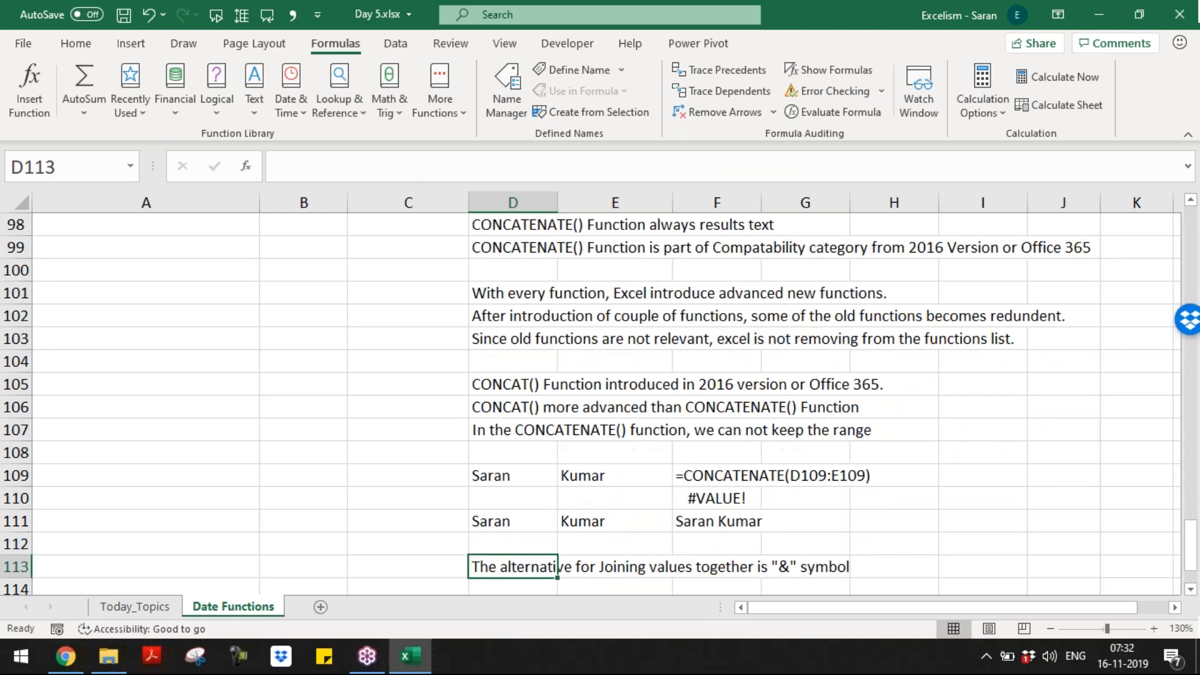
pyautogui.press('Up')
pyautogui.press('Up')
pyautogui.press('Up')
pyautogui.write('20')
pyautogui.press('Tab')
pyautogui.write('19')
pyautogui.press('Tab')
# Step: Join them in F117 with =D117&E117 so it shows 2019
pyautogui.write('=')
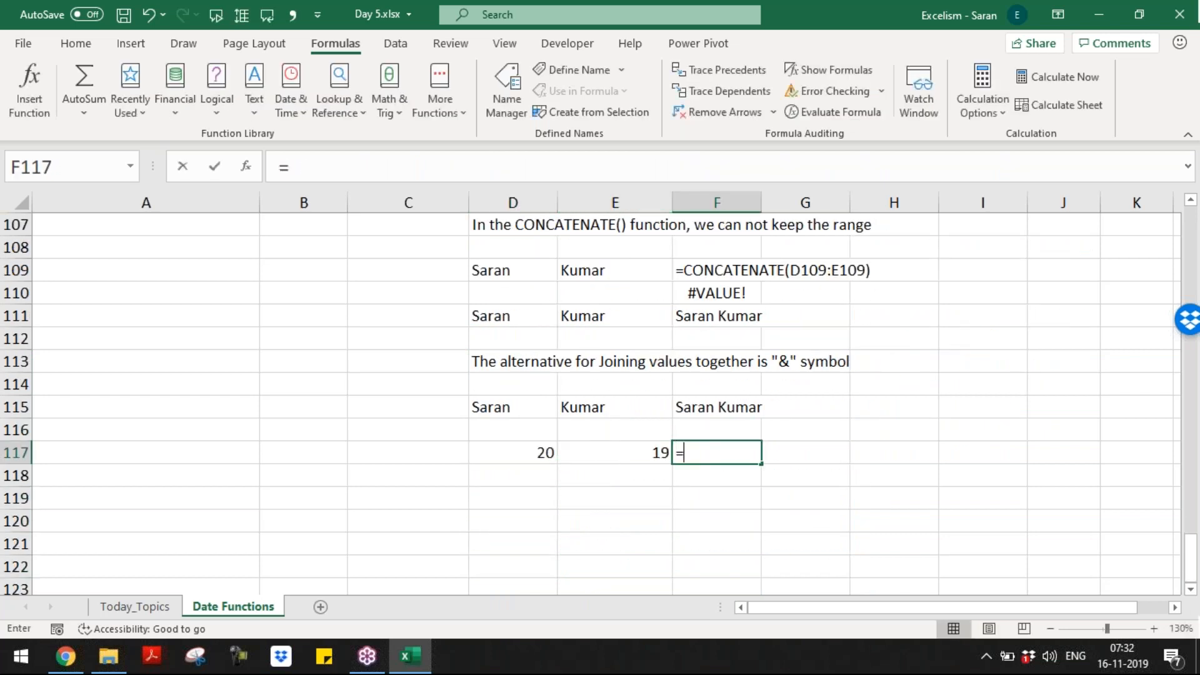
pyautogui.press('Left')
pyautogui.press('Left')
pyautogui.write('&')
pyautogui.press('Down')
pyautogui.press('Up')
pyautogui.press('Left')
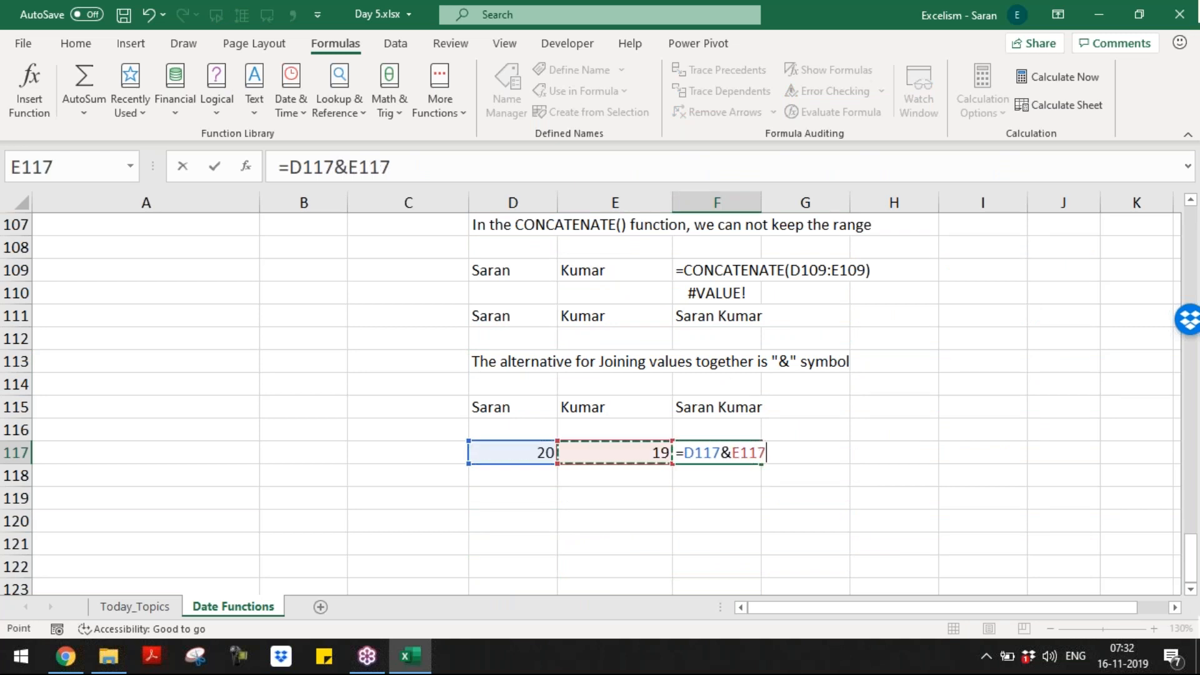
pyautogui.press('Return')
# Step: Type the note 'This is text' in G117
pyautogui.press('Up')
pyautogui.press('Right')
pyautogui.press('Right')
pyautogui.press('Right')
pyautogui.write('This is text')
pyautogui.press('Return')
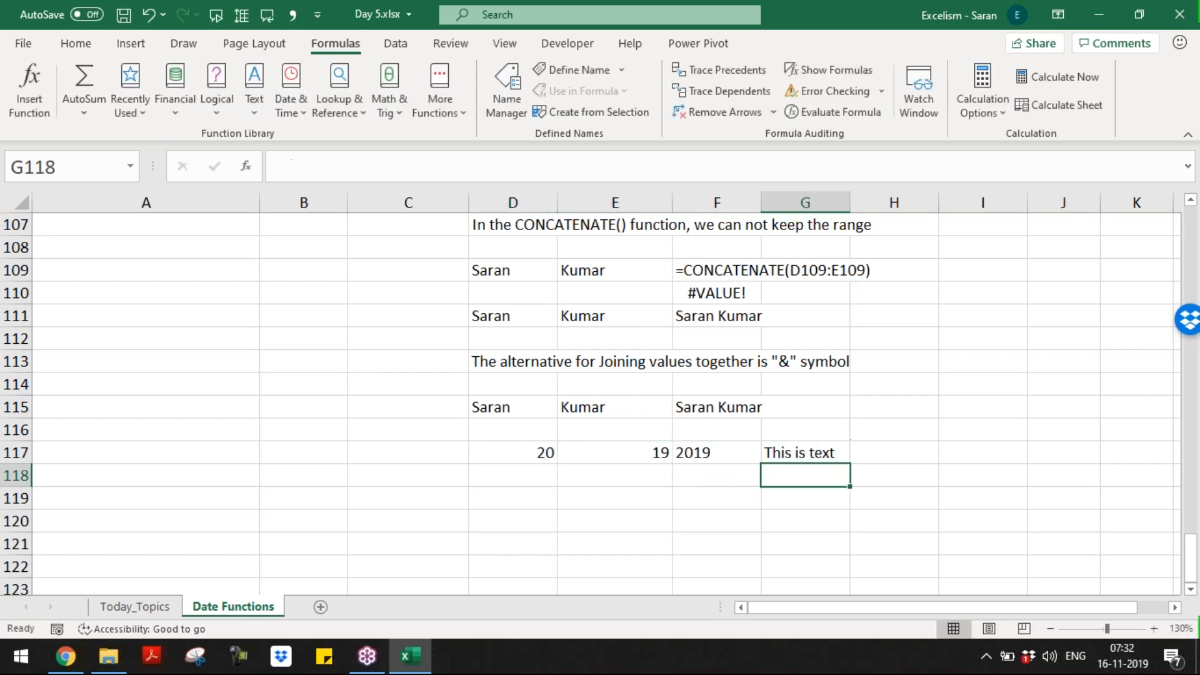
pyautogui.press('Up')
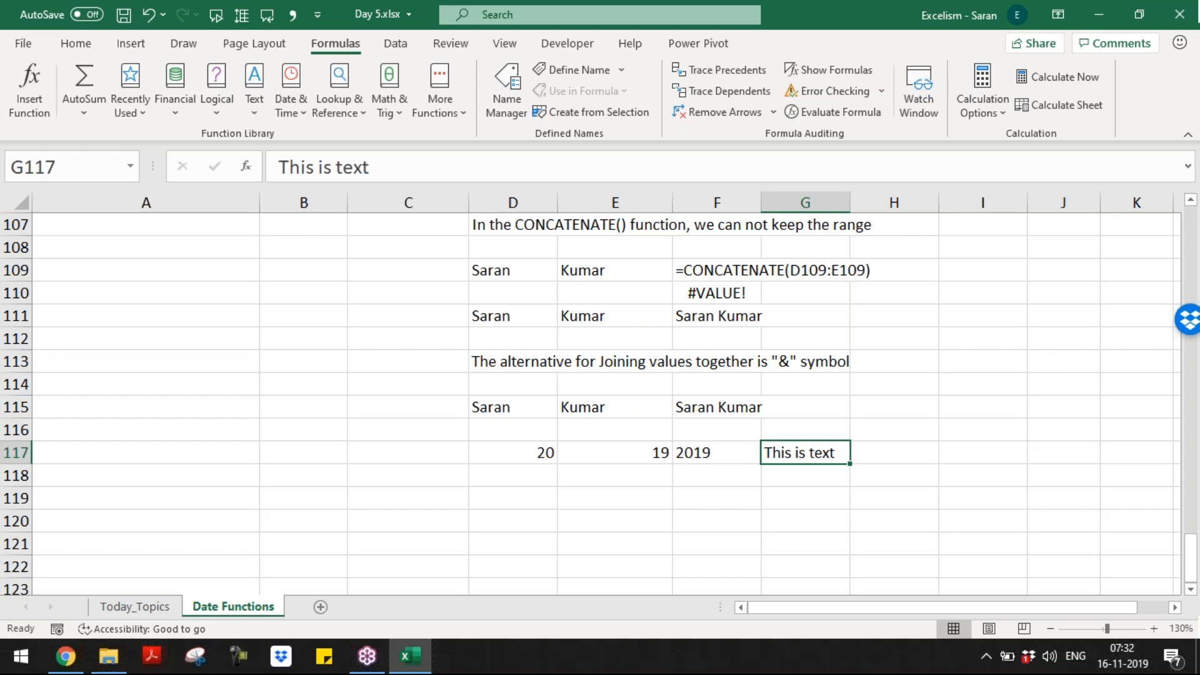
pyautogui.press('Left')
pyautogui.press('Left')
pyautogui.press('Right')
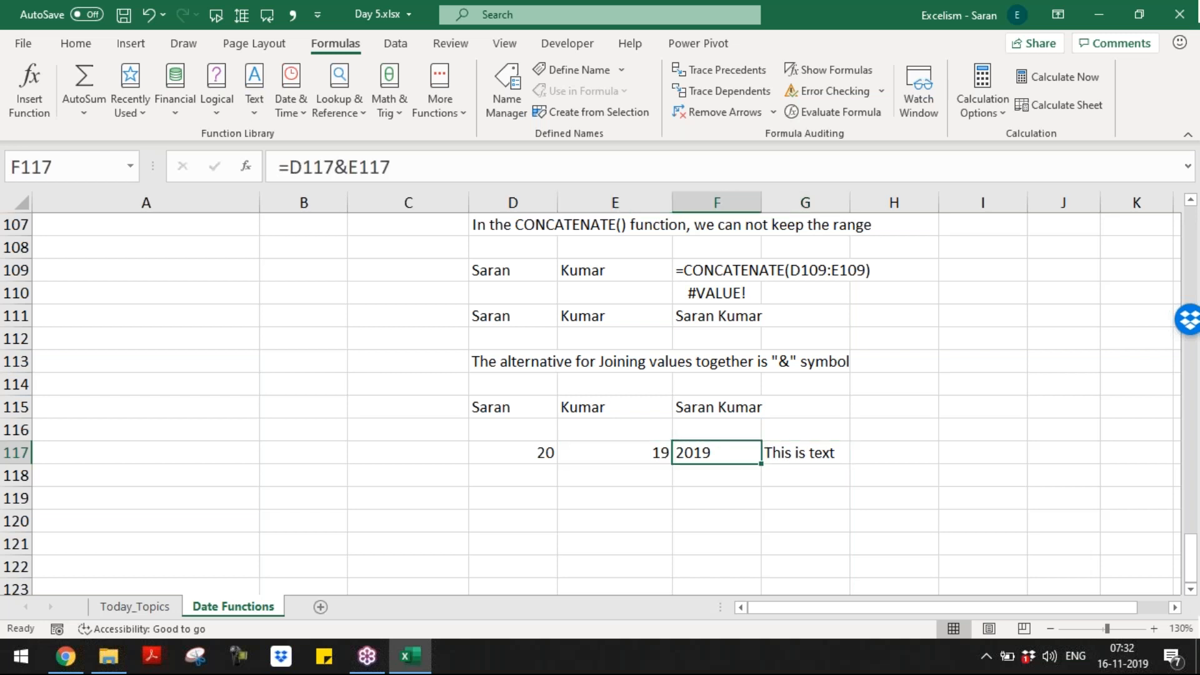
pyautogui.press('Up')
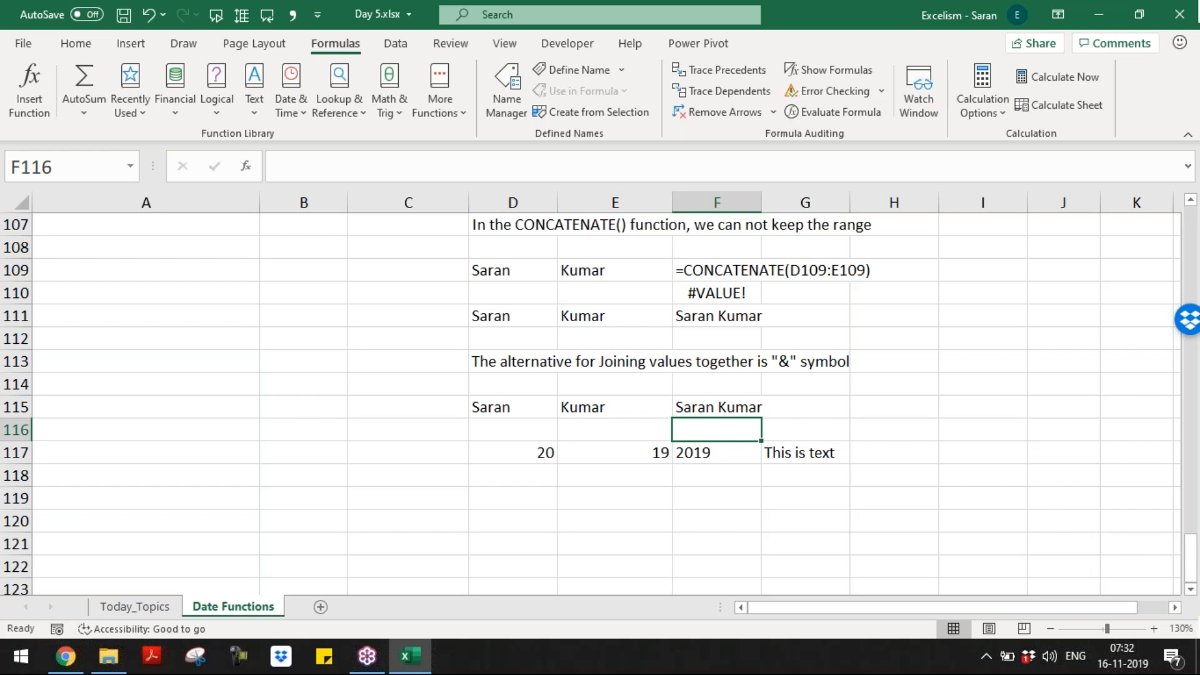
pyautogui.press('Up')
pyautogui.press('Up')
pyautogui.press('Up')
pyautogui.press('Up')
pyautogui.press('Up')
pyautogui.press('Up')
pyautogui.press('Up')
pyautogui.press('Up')
pyautogui.press('Up')
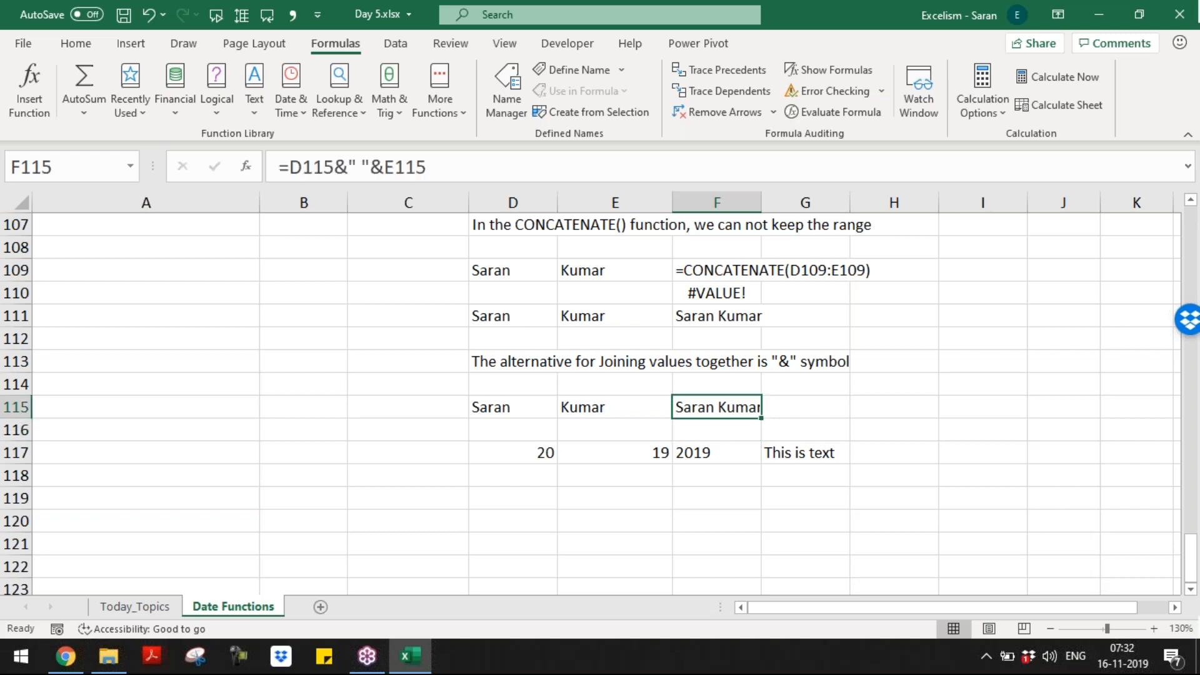
pyautogui.press('Up')
pyautogui.press('Up')
pyautogui.press('Up')
pyautogui.press('Up')
pyautogui.press('Up')
pyautogui.press('Up')
pyautogui.press('Up')
pyautogui.press('Up')
pyautogui.press('Up')
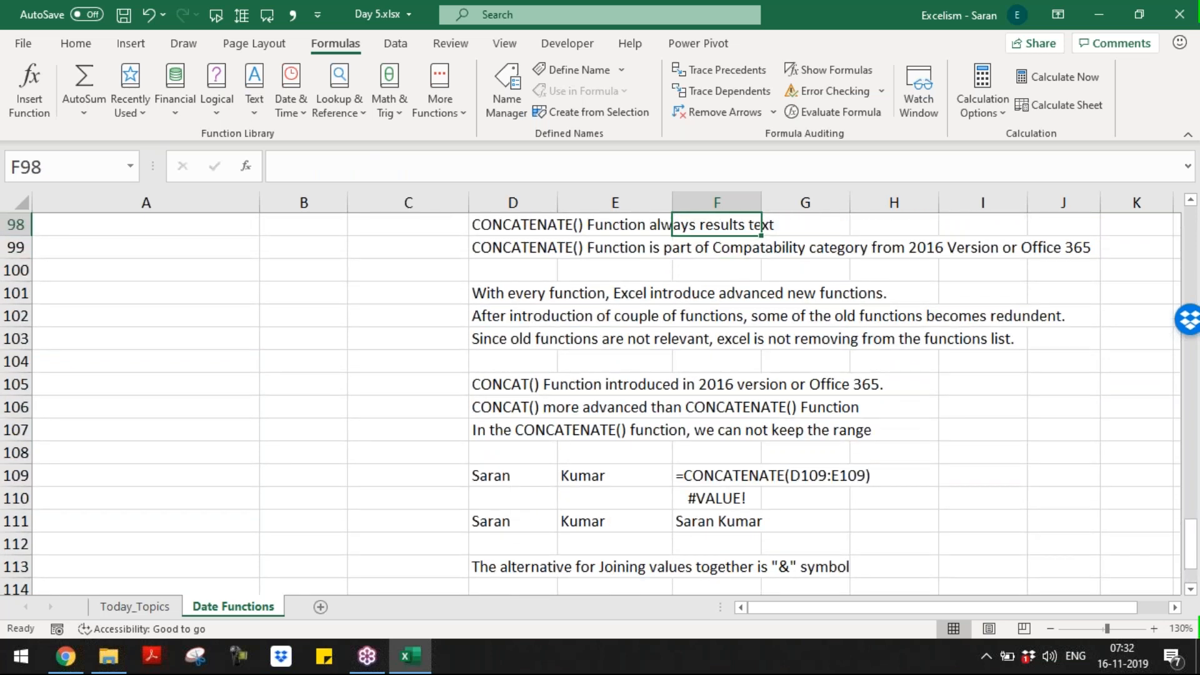
# Step: Select and copy the Constant and Dynamic cells D92:E93
pyautogui.press('Up')
pyautogui.press('Up')
pyautogui.press('Up')
pyautogui.press('Up')
pyautogui.press('Up')
pyautogui.press('Up')
pyautogui.press('Up')
pyautogui.press('Up')
pyautogui.press('Up')
pyautogui.press('Up')
pyautogui.press('Up')
pyautogui.press('Up')
pyautogui.press('Up')
pyautogui.press('Up')
pyautogui.press('Up')
pyautogui.press('Up')
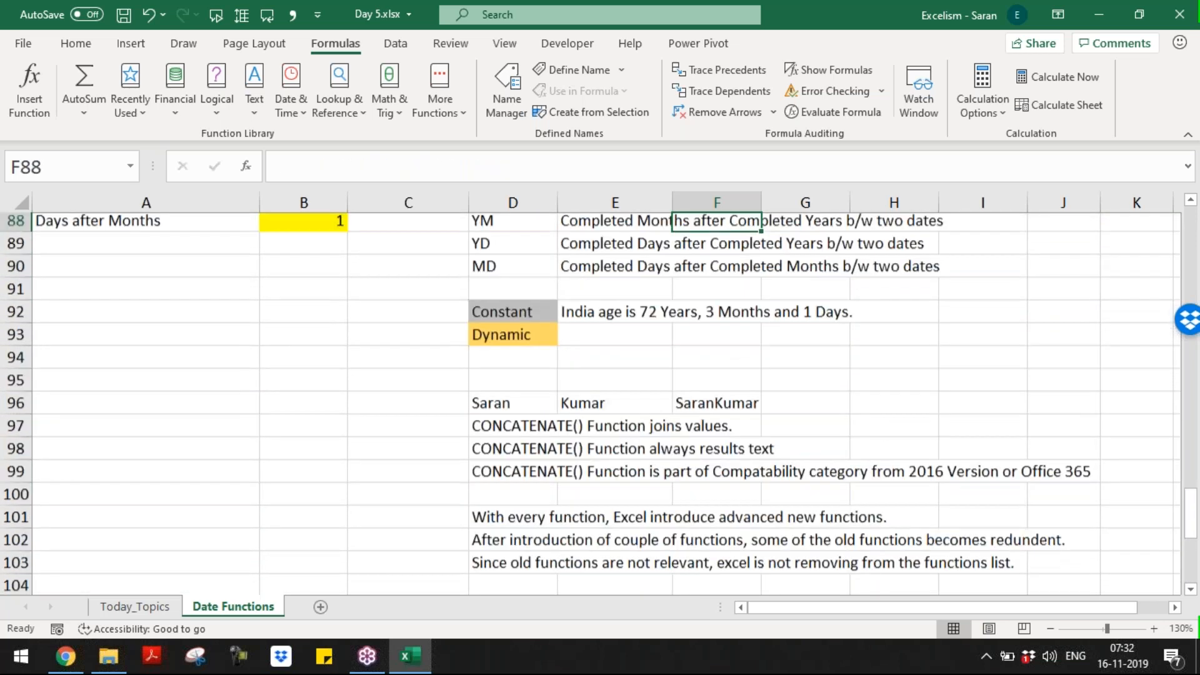
pyautogui.press('Up')
pyautogui.press('Up')
pyautogui.press('Up')
pyautogui.press('Down')
pyautogui.press('Down')
pyautogui.press('Down')
pyautogui.press('Down')
pyautogui.press('Down')
pyautogui.press('Down')
pyautogui.press('Down')
pyautogui.press('Down')
pyautogui.press('Down')
pyautogui.press('Down')
pyautogui.press('Down')
pyautogui.press('Down')
pyautogui.press('Down')
pyautogui.press('Left')
pyautogui.press('Left')
pyautogui.press('Right')
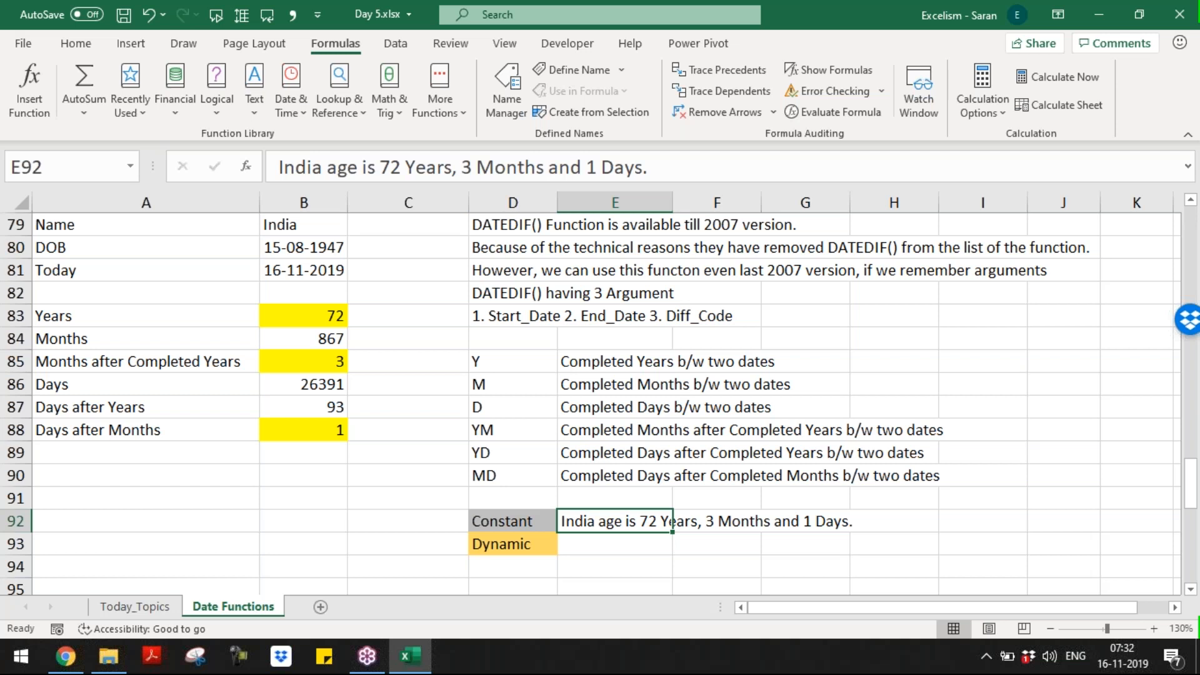
pyautogui.press('Left')
pyautogui.hotkey('shift', 'Right')
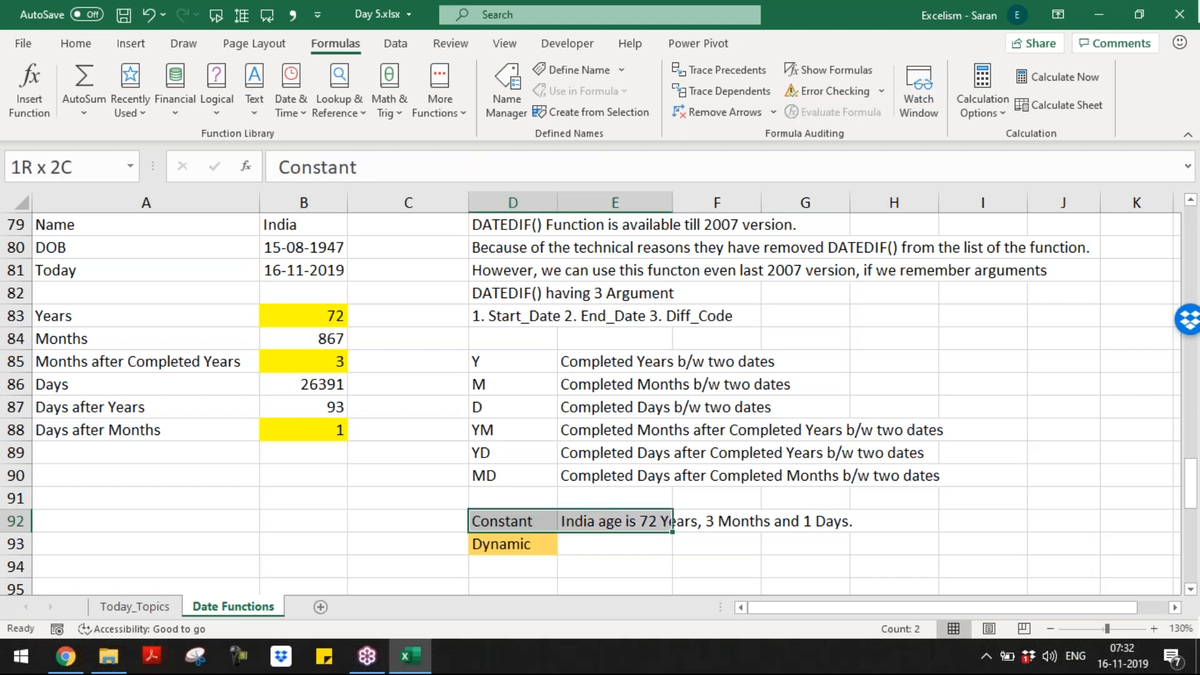
pyautogui.hotkey('shift', 'Down')
pyautogui.hotkey('ctrl', 'c')
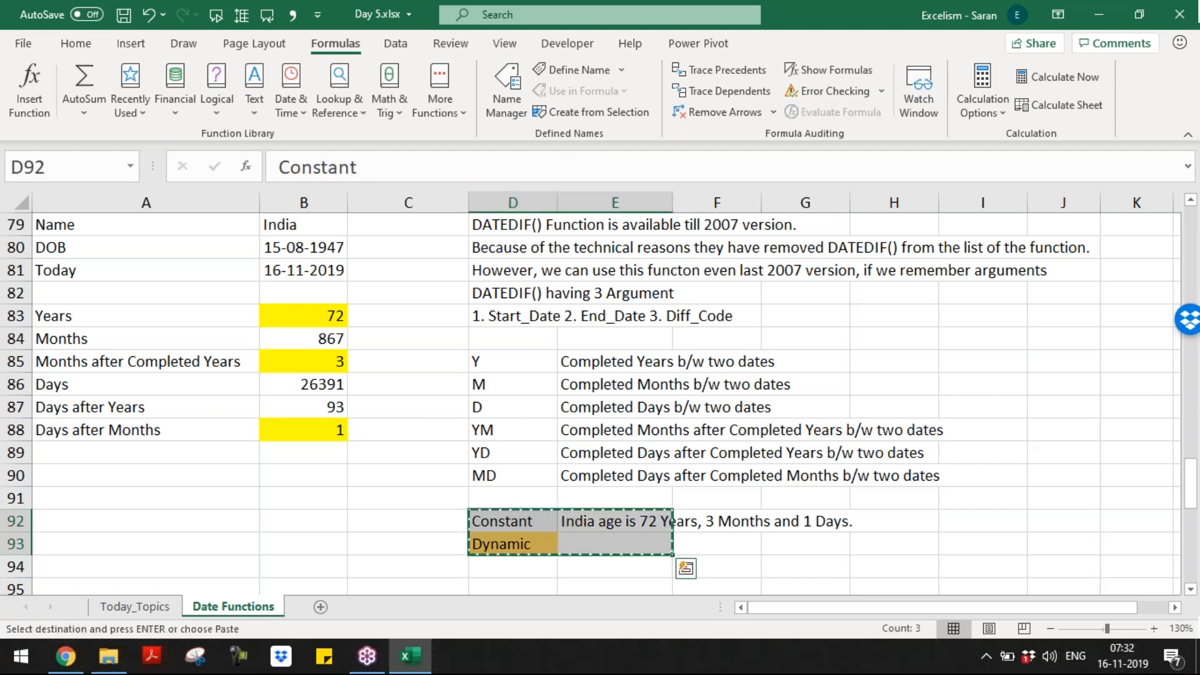
pyautogui.press('Escape')
pyautogui.press('Up')
pyautogui.press('Up')
pyautogui.press('Up')
pyautogui.press('Up')
pyautogui.press('Up')
pyautogui.press('Up')
pyautogui.press('Up')
pyautogui.press('Up')
pyautogui.press('Up')
pyautogui.press('Up')
pyautogui.press('Up')
pyautogui.press('Up')
pyautogui.press('Up')
pyautogui.press('Up')
pyautogui.press('Up')
pyautogui.press('Up')
pyautogui.press('Up')
# Step: Insert several rows of blank cells at row 78, pushing the DATEDIF notes down
pyautogui.press('Down')
pyautogui.press('Down')
pyautogui.press('Down')
pyautogui.hotkey('shift', 'Right')
pyautogui.hotkey('shift', 'Right')
pyautogui.hotkey('shift', 'Right')
pyautogui.hotkey('shift', 'Right')
pyautogui.hotkey('shift', 'Right')
pyautogui.hotkey('shift', 'Right')
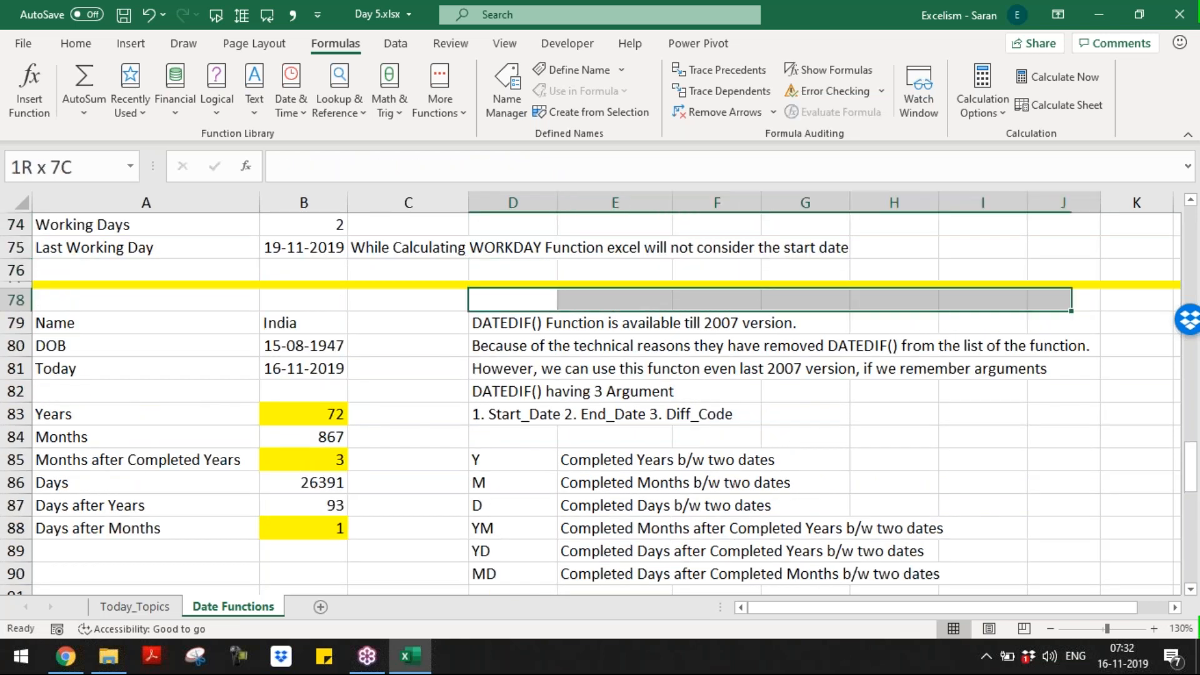
pyautogui.hotkey('ctrl', 'shift', '+')
pyautogui.press('Return')
pyautogui.hotkey('ctrl', 'shift', '+')
pyautogui.press('Return')
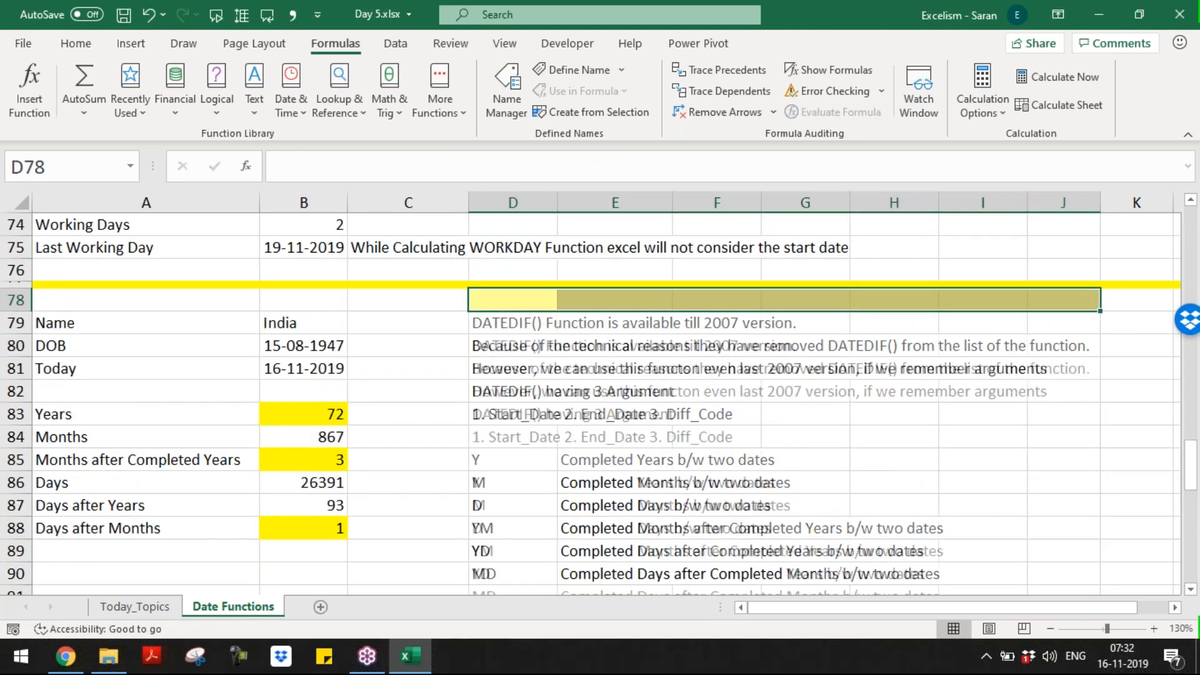
pyautogui.hotkey('ctrl', 'shift', '+')
pyautogui.press('Return')
pyautogui.hotkey('ctrl', 'shift', '+')
pyautogui.press('Return')
pyautogui.hotkey('ctrl', 'shift', '+')
pyautogui.press('Return')
pyautogui.hotkey('ctrl', 'shift', '+')
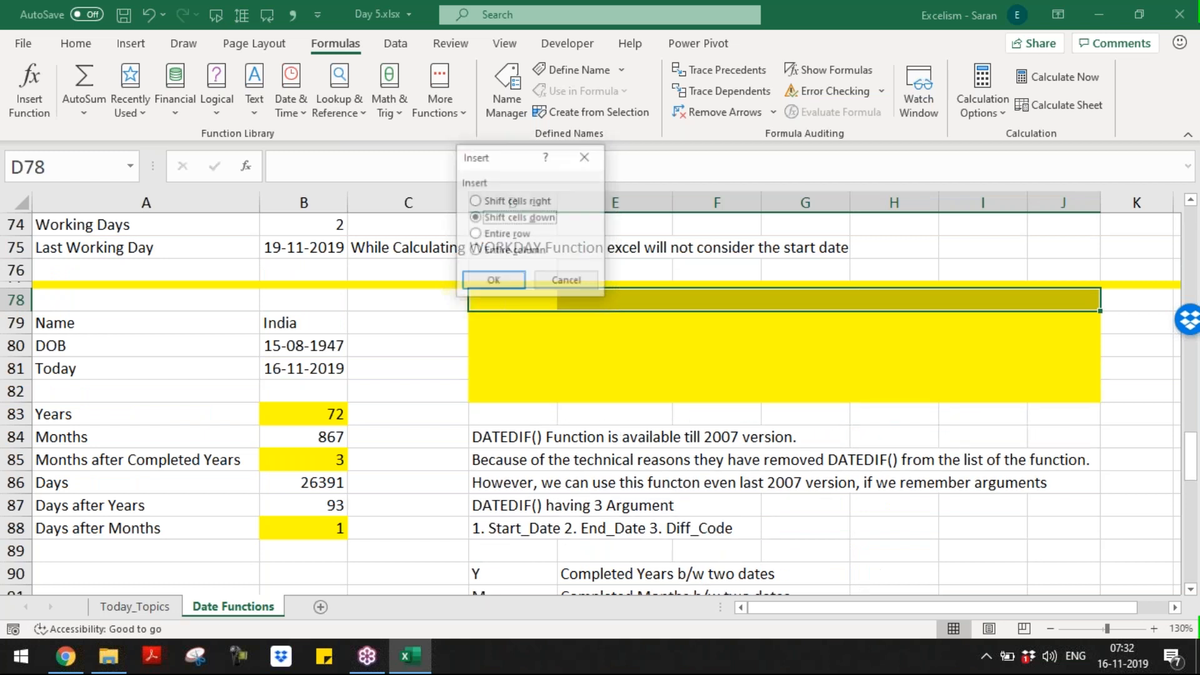
pyautogui.press('Return')
pyautogui.hotkey('ctrl', 'shift', '+')
pyautogui.press('Down')
pyautogui.press('Down')
pyautogui.press('Escape')
pyautogui.hotkey('shift', 'Down')
pyautogui.hotkey('shift', 'Down')
pyautogui.hotkey('shift', 'Down')
pyautogui.hotkey('shift', 'Down')
pyautogui.hotkey('shift', 'Down')
pyautogui.hotkey('shift', 'Down')
pyautogui.hotkey('shift', 'Down')
pyautogui.hotkey('shift', 'Down')
pyautogui.hotkey('shift', 'Up')
pyautogui.hotkey('shift', 'Up')
pyautogui.hotkey('shift', 'Up')
pyautogui.hotkey('shift', 'Up')
pyautogui.hotkey('shift', 'Down')
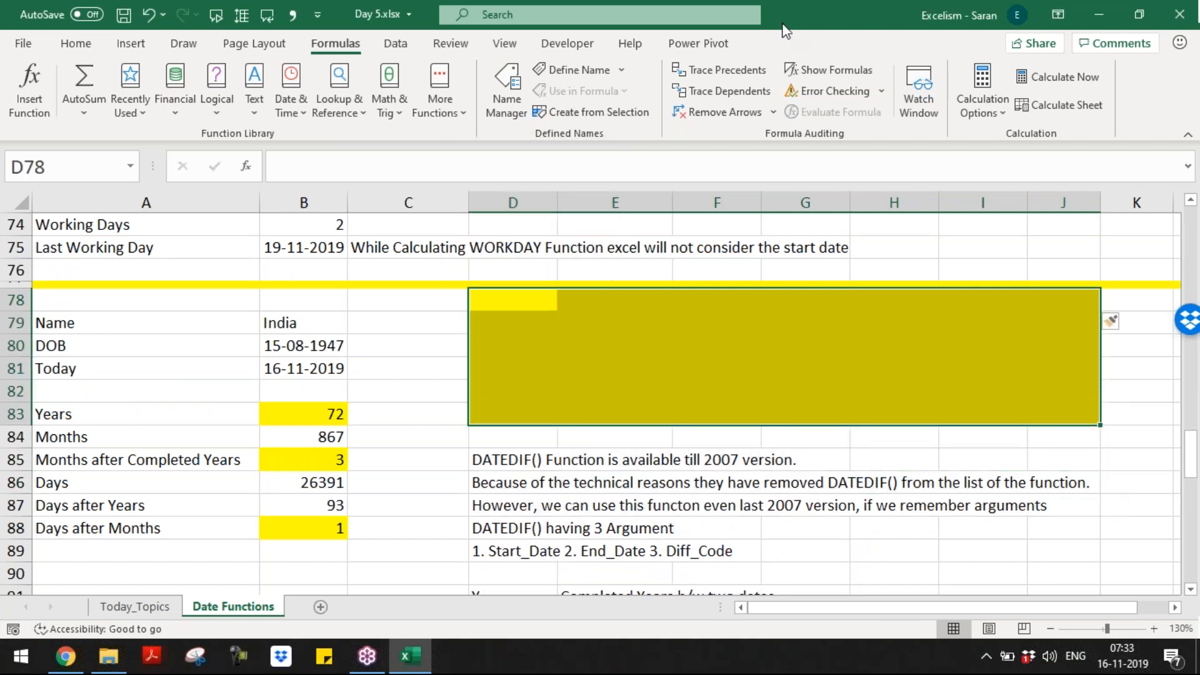
# Step: Clear the yellow fill from the newly inserted blank cells
pyautogui.click(75, 45)
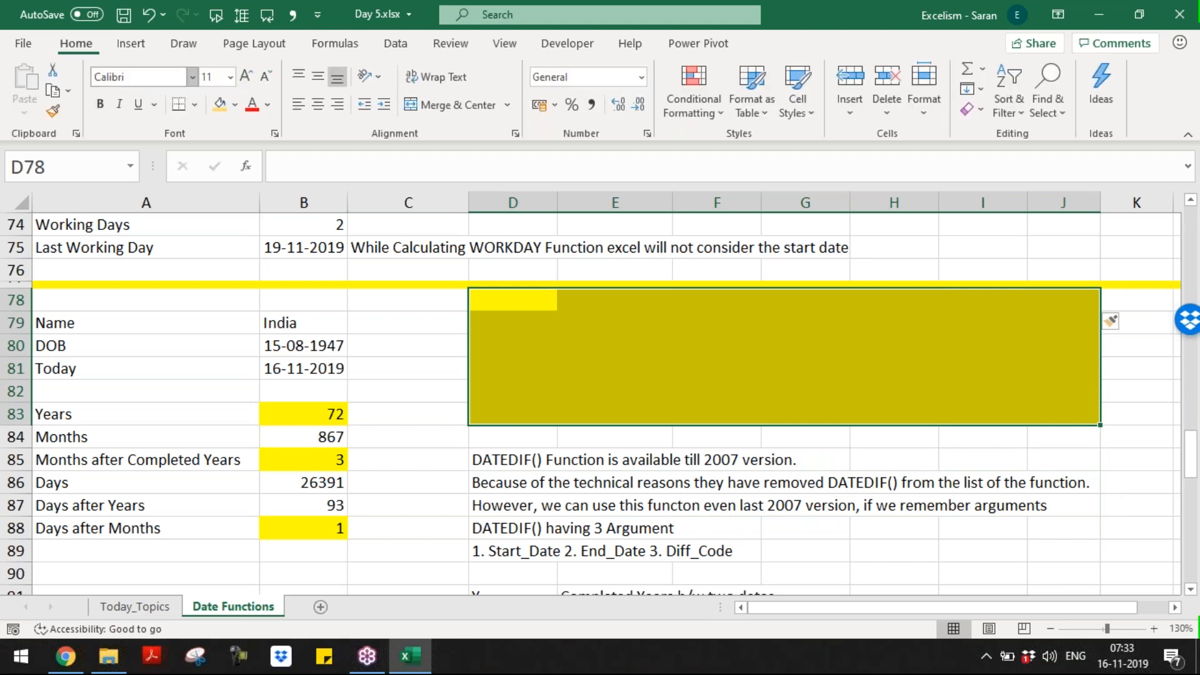
pyautogui.click(237, 111)
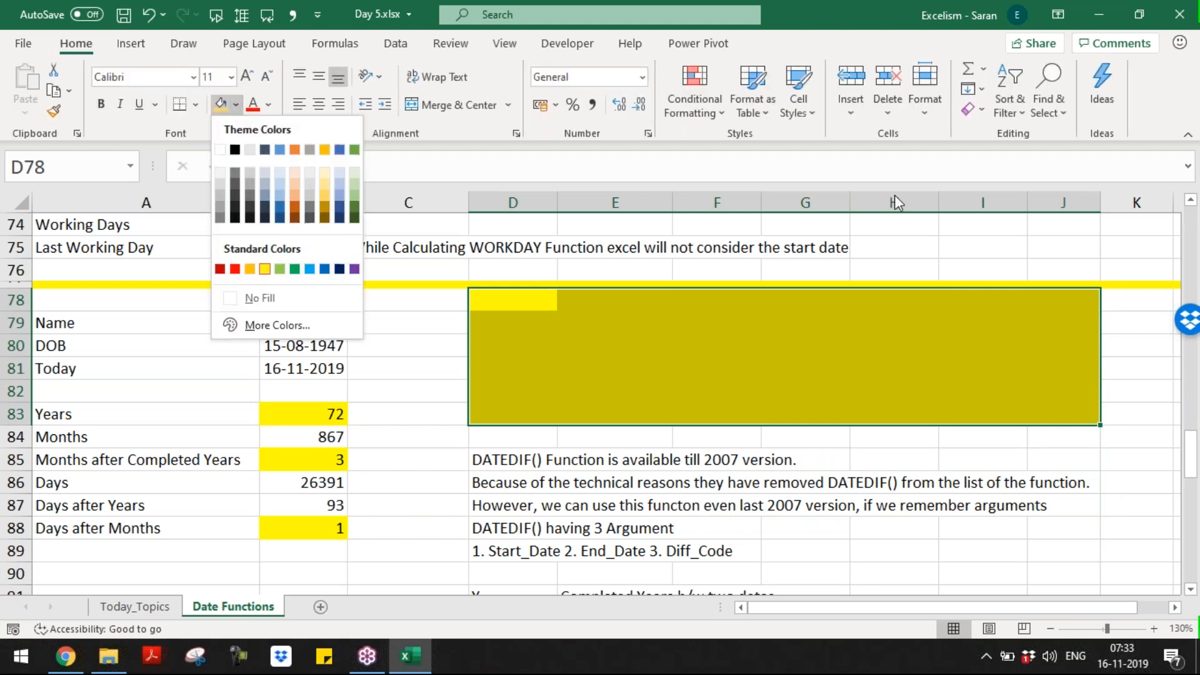
pyautogui.click(755, 373)
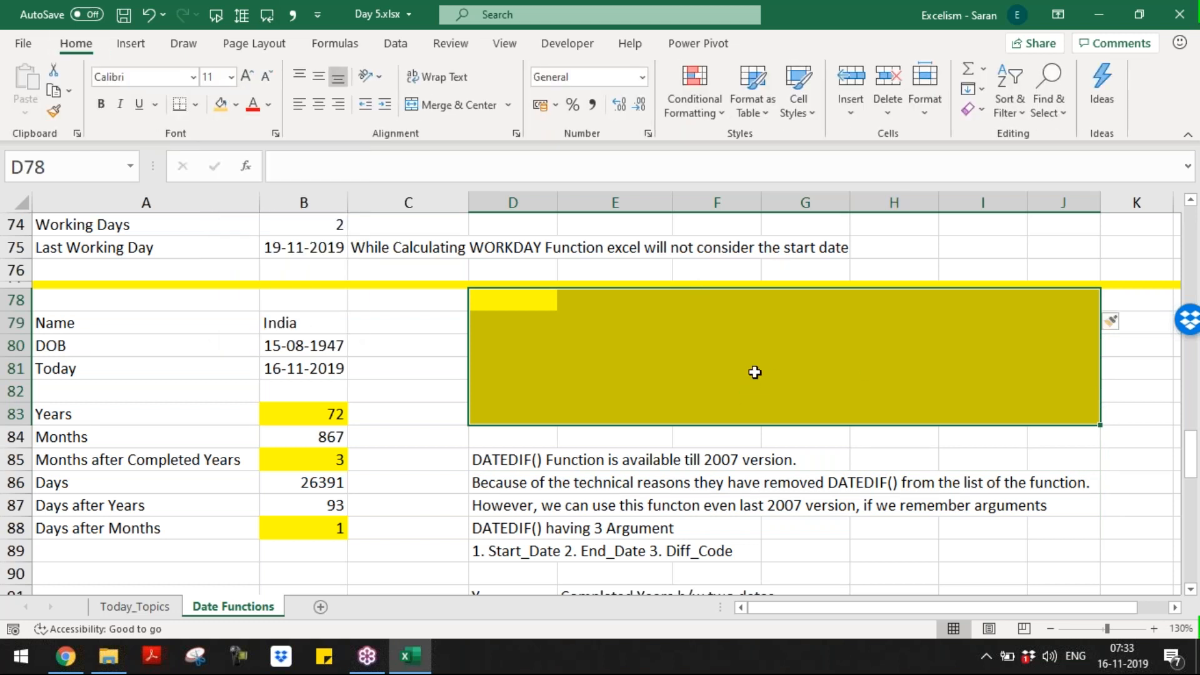
pyautogui.click(970, 110)
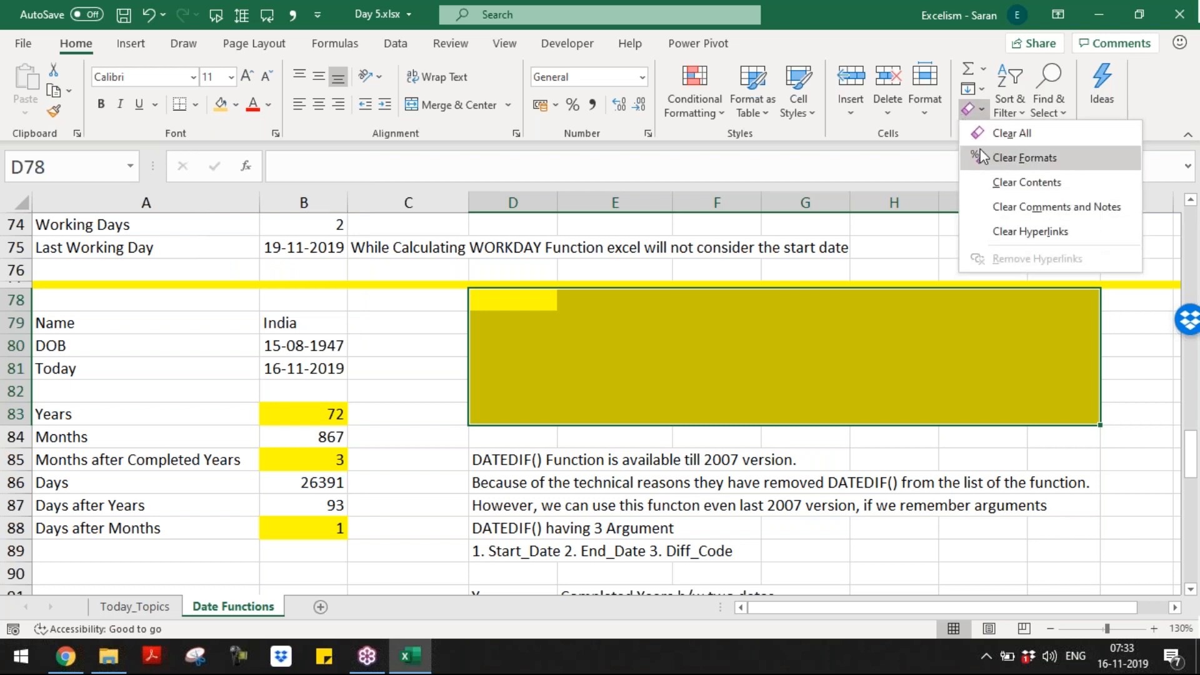
pyautogui.click(983, 157)
pyautogui.click(618, 373)
# Step: Copy the Constant and Dynamic cells D98:E99 and insert them at D79
pyautogui.press('Down')
pyautogui.press('Down')
pyautogui.press('Down')
pyautogui.press('Down')
pyautogui.press('Down')
pyautogui.press('Down')
pyautogui.press('Down')
pyautogui.press('Down')
pyautogui.press('Down')
pyautogui.press('Down')
pyautogui.press('Down')
pyautogui.press('Down')
pyautogui.press('Down')
pyautogui.press('Down')
pyautogui.press('Left')
pyautogui.press('Left')
pyautogui.press('Down')
pyautogui.press('Down')
pyautogui.press('Down')
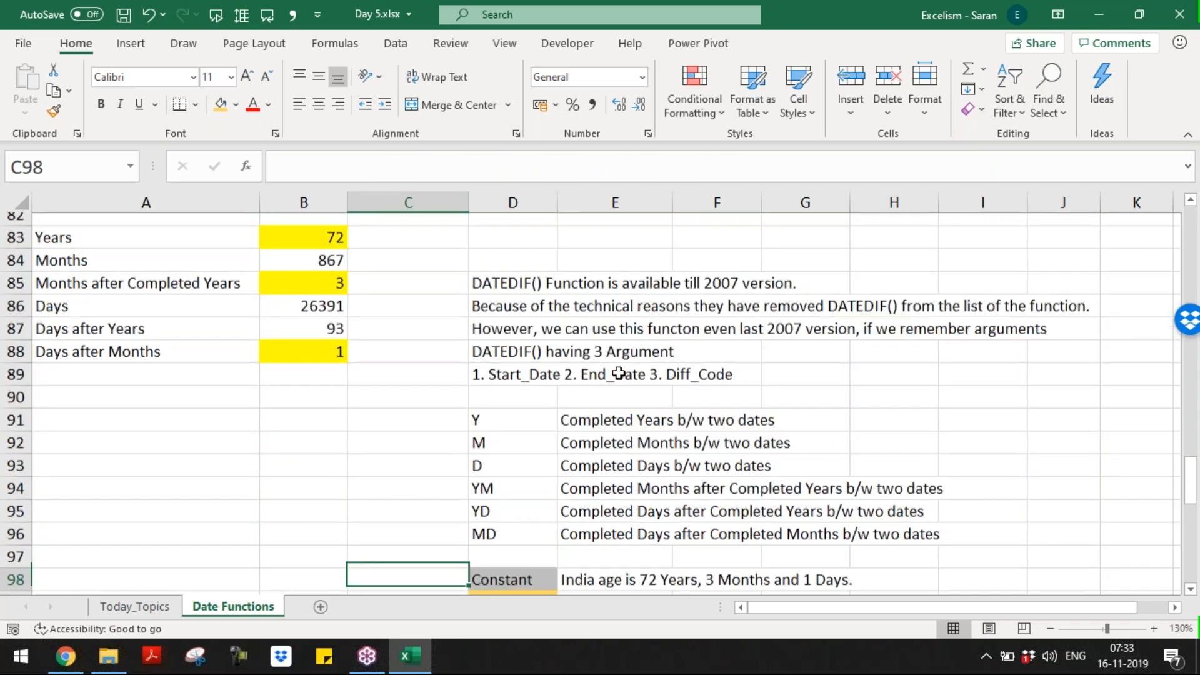
pyautogui.press('Right')
pyautogui.hotkey('shift', 'Down')
pyautogui.hotkey('shift', 'Right')
pyautogui.hotkey('ctrl', 'c')
pyautogui.press('Up')
pyautogui.press('Up')
pyautogui.press('Up')
pyautogui.press('Up')
pyautogui.press('Up')
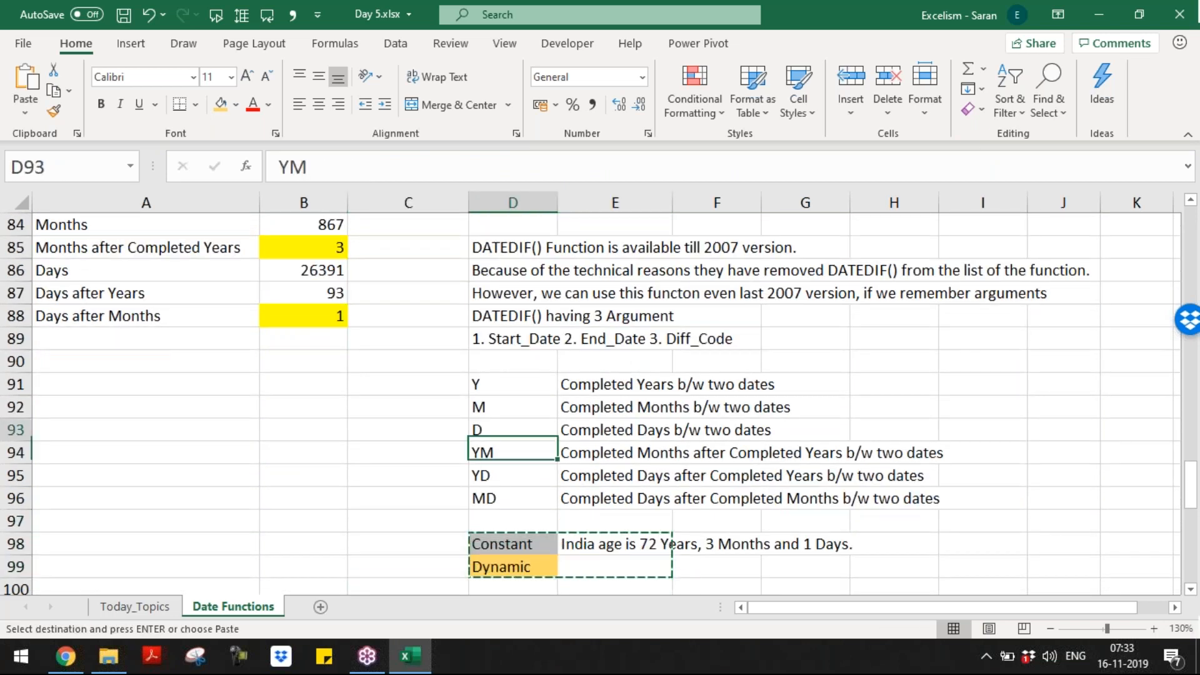
pyautogui.press('Up')
pyautogui.press('Up')
pyautogui.press('Up')
pyautogui.press('Up')
pyautogui.press('Up')
pyautogui.press('Up')
pyautogui.press('Up')
pyautogui.press('Up')
pyautogui.press('Up')
pyautogui.press('Up')
pyautogui.press('Up')
pyautogui.press('Up')
pyautogui.press('Up')
pyautogui.press('Up')
pyautogui.press('Up')
pyautogui.press('Down')
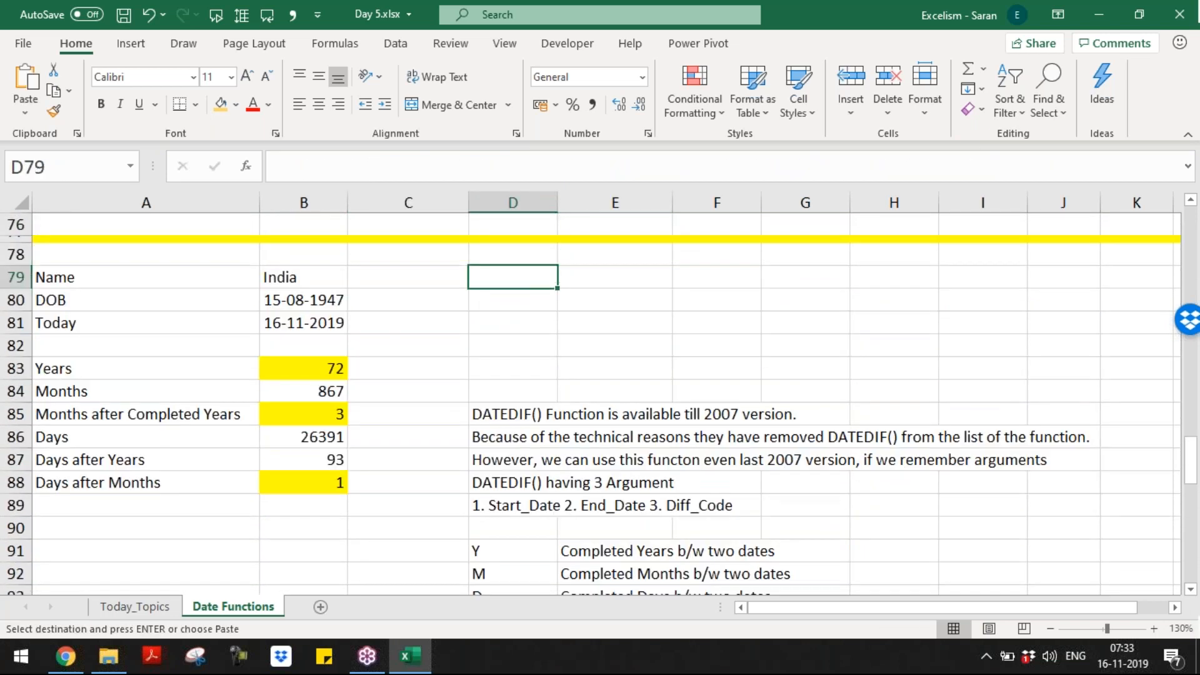
pyautogui.hotkey('ctrl', 'shift', '=')
pyautogui.press('Return')
pyautogui.press('Down')
pyautogui.press('Down')
pyautogui.press('Down')
pyautogui.press('Down')
pyautogui.press('Down')
pyautogui.press('Down')
pyautogui.press('Down')
pyautogui.press('Down')
pyautogui.press('Down')
pyautogui.press('Down')
pyautogui.press('Down')
pyautogui.press('Down')
pyautogui.press('Down')
pyautogui.press('Down')
pyautogui.press('Down')
pyautogui.press('Down')
pyautogui.press('Down')
pyautogui.press('Down')
pyautogui.press('Down')
pyautogui.press('Down')
pyautogui.press('Down')
pyautogui.press('Down')
pyautogui.press('Down')
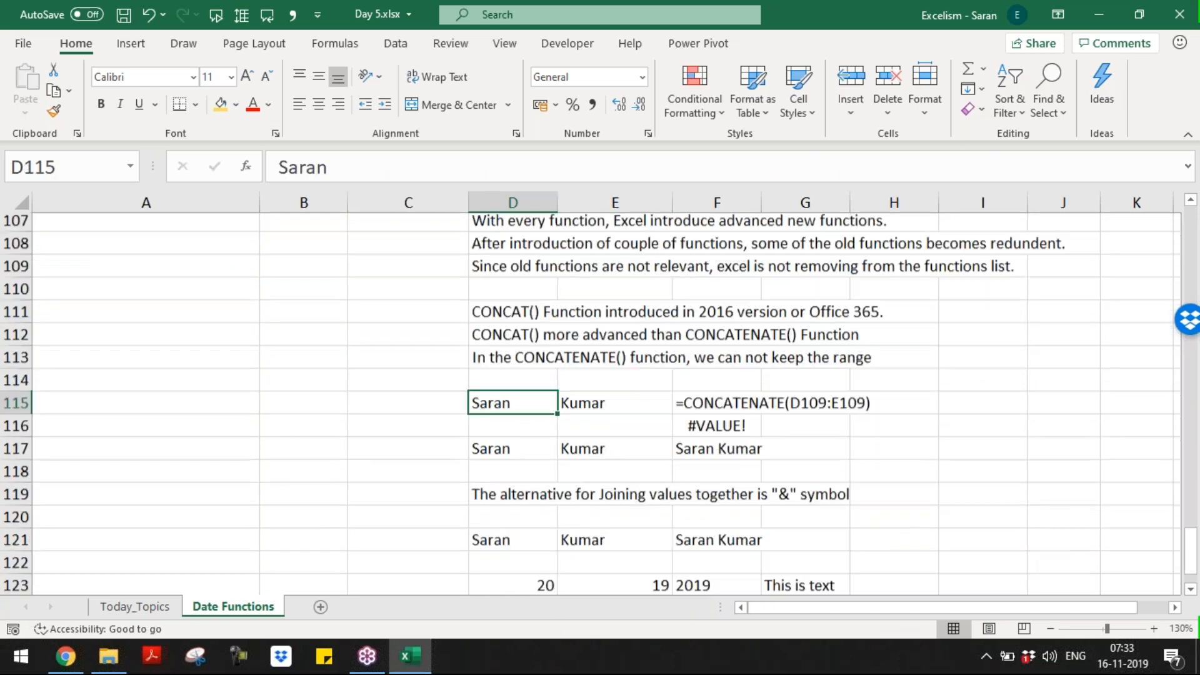
# Step: Delete the leftover empty cells D82:G86, shifting the cells below up
pyautogui.press('Up')
pyautogui.press('Up')
pyautogui.press('Up')
pyautogui.press('Up')
pyautogui.press('Up')
pyautogui.press('Up')
pyautogui.press('Up')
pyautogui.press('Up')
pyautogui.press('Up')
pyautogui.press('Up')
pyautogui.press('Up')
pyautogui.press('Up')
pyautogui.press('Up')
pyautogui.press('Up')
pyautogui.press('Up')
pyautogui.press('Up')
pyautogui.press('Up')
pyautogui.press('Up')
pyautogui.press('Up')
pyautogui.press('Up')
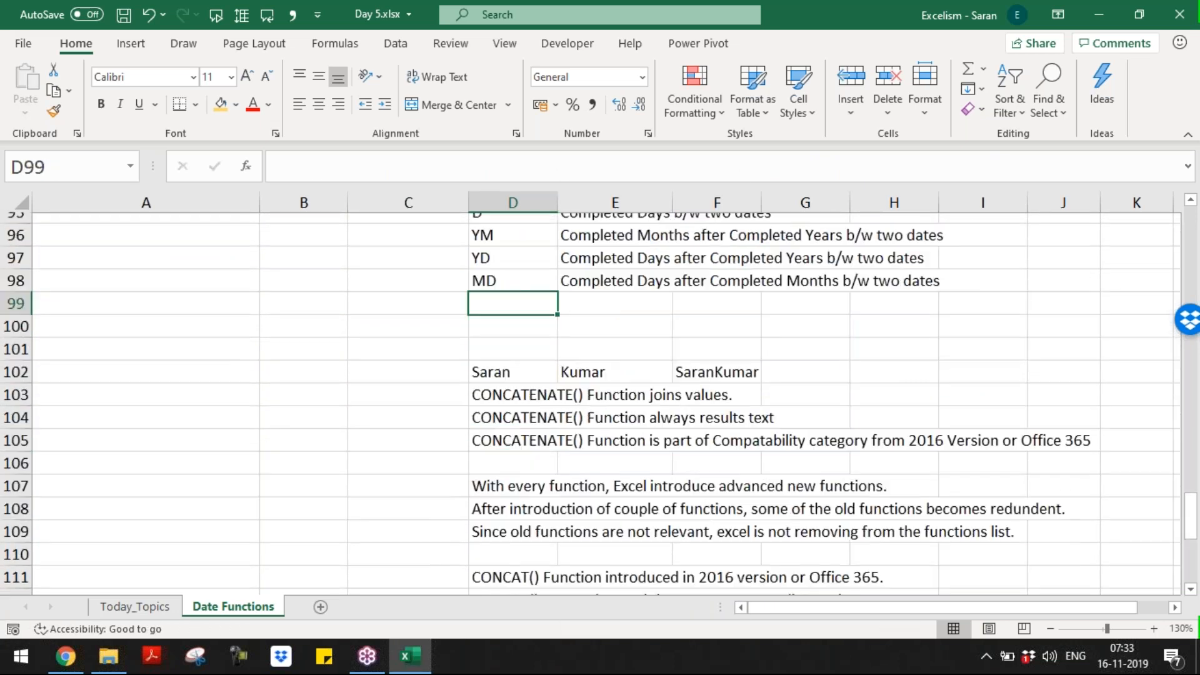
pyautogui.hotkey('shift', 'Down')
pyautogui.hotkey('shift', 'Down')
pyautogui.hotkey('shift', 'Down')
pyautogui.hotkey('shift', 'Down')
pyautogui.hotkey('shift', 'Right')
pyautogui.hotkey('shift', 'Right')
pyautogui.hotkey('shift', 'Right')
pyautogui.hotkey('shift', 'Right')
pyautogui.hotkey('shift', 'Right')
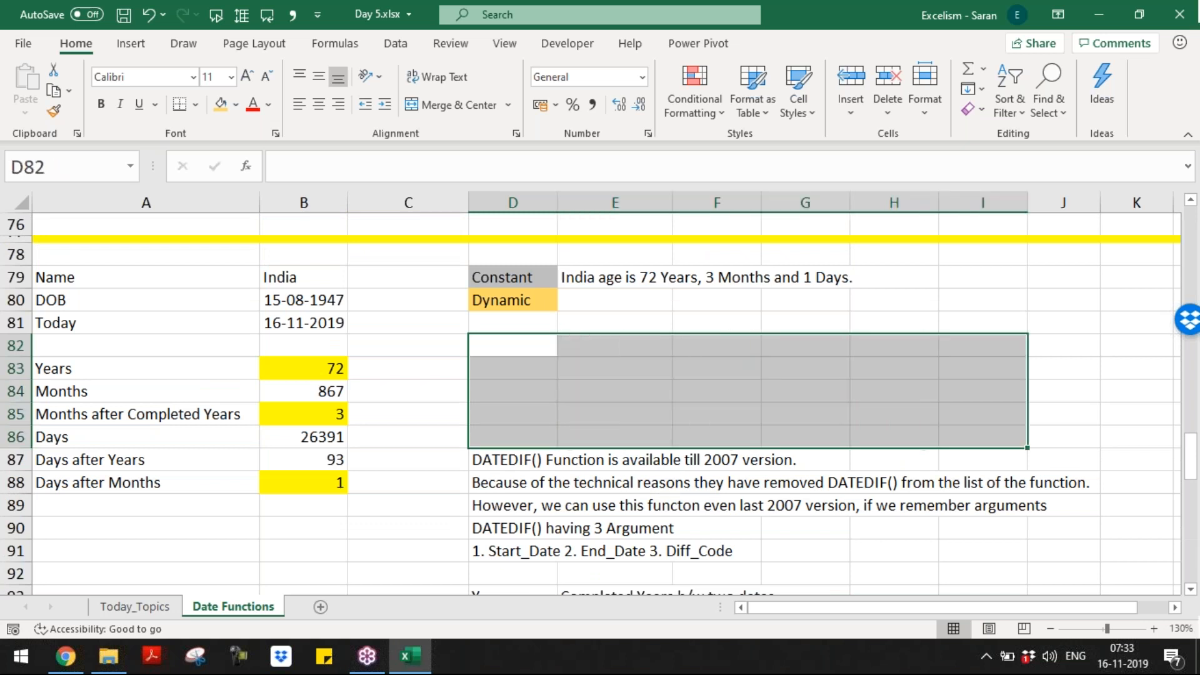
pyautogui.hotkey('ctrl', '-')
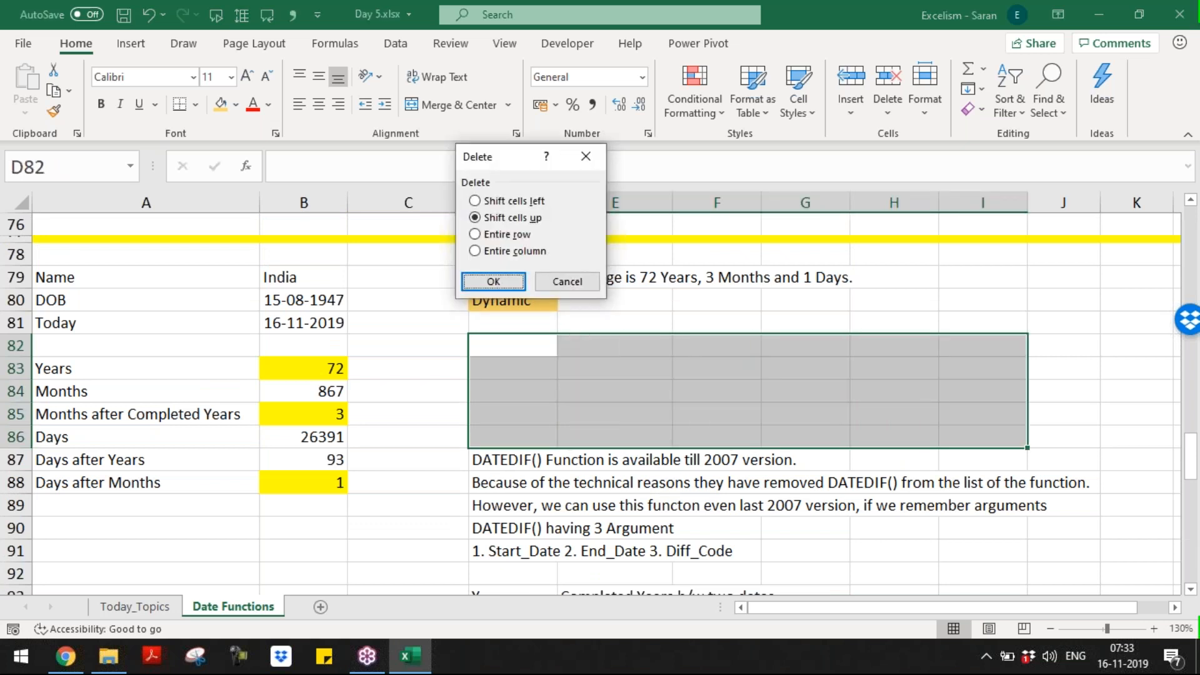
pyautogui.press('Return')
pyautogui.click(614, 300)
pyautogui.click(615, 277)
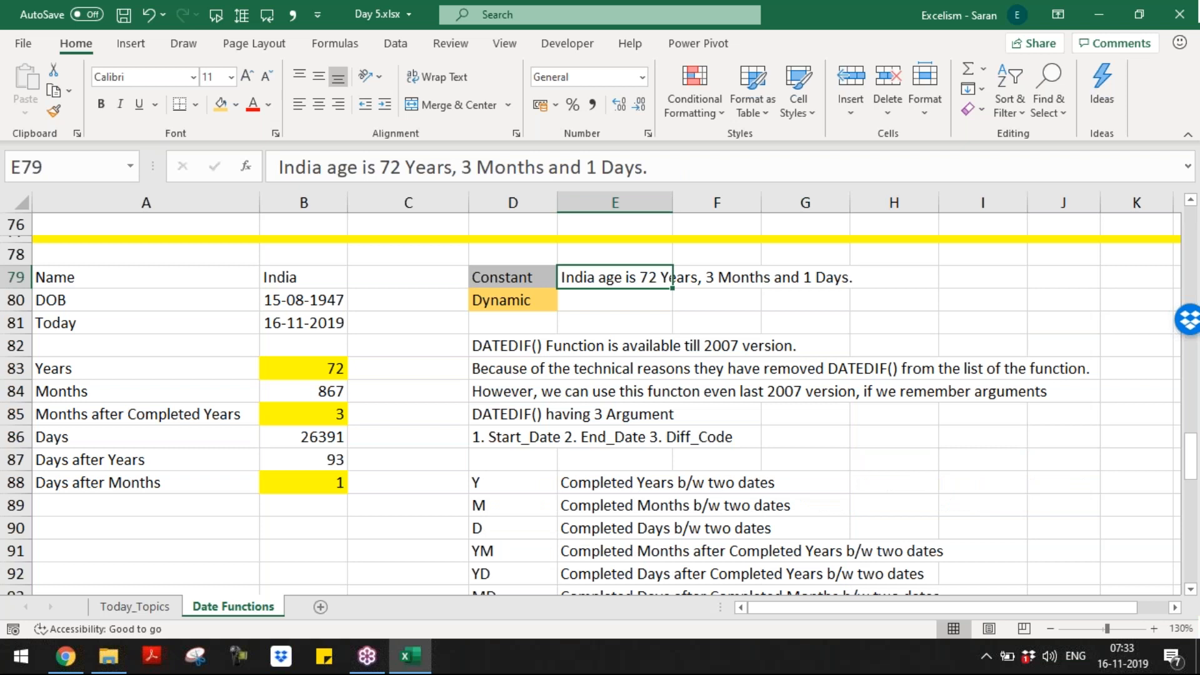
# Step: Start the E80 formula as =B79&" age is " using the country name
pyautogui.click(656, 300)
pyautogui.press('Left')
pyautogui.press('Right')
pyautogui.write('=')
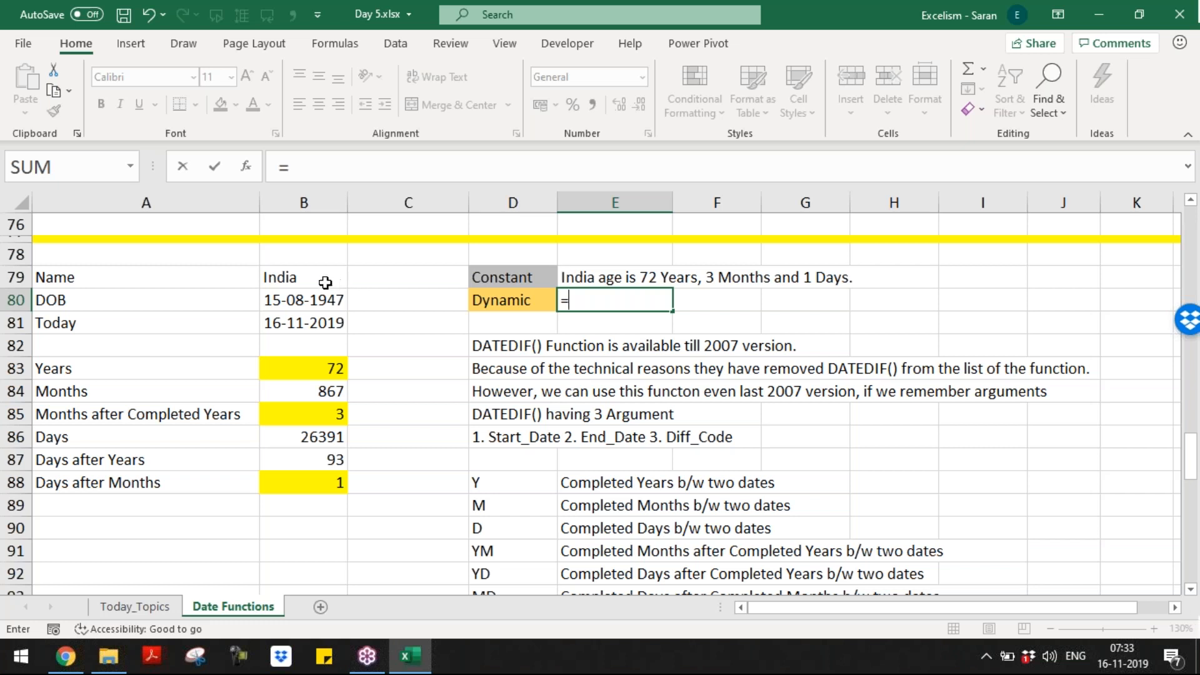
pyautogui.click(293, 279)
pyautogui.write('&')
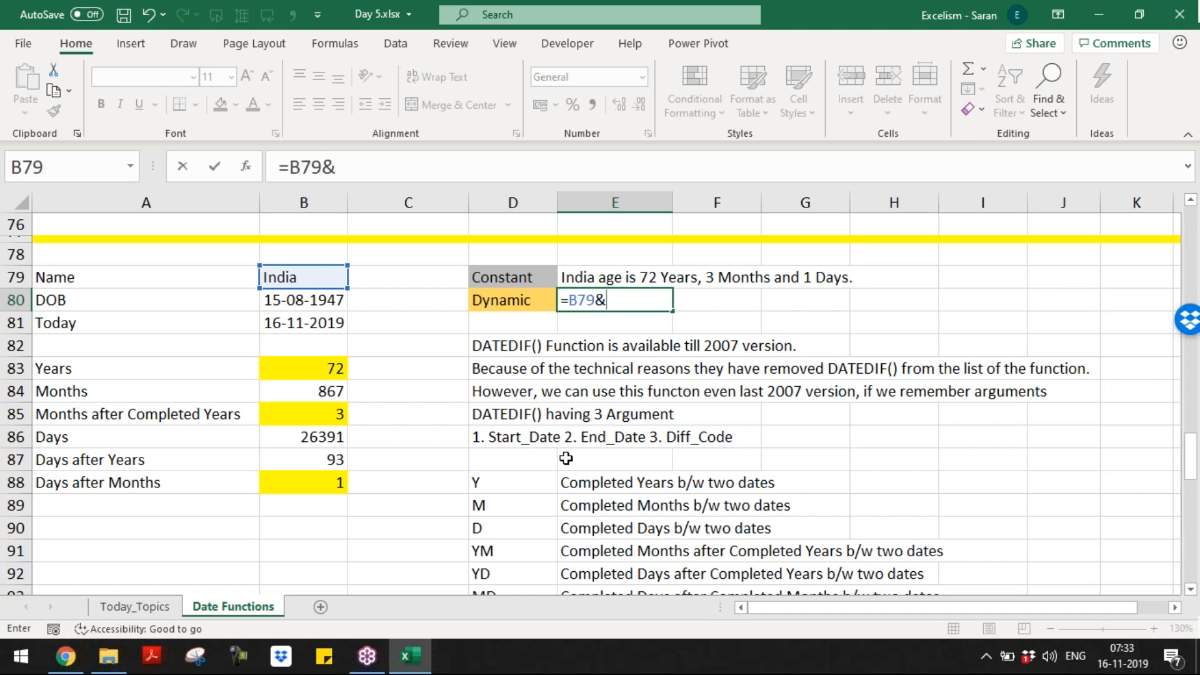
pyautogui.write('" age is "&')
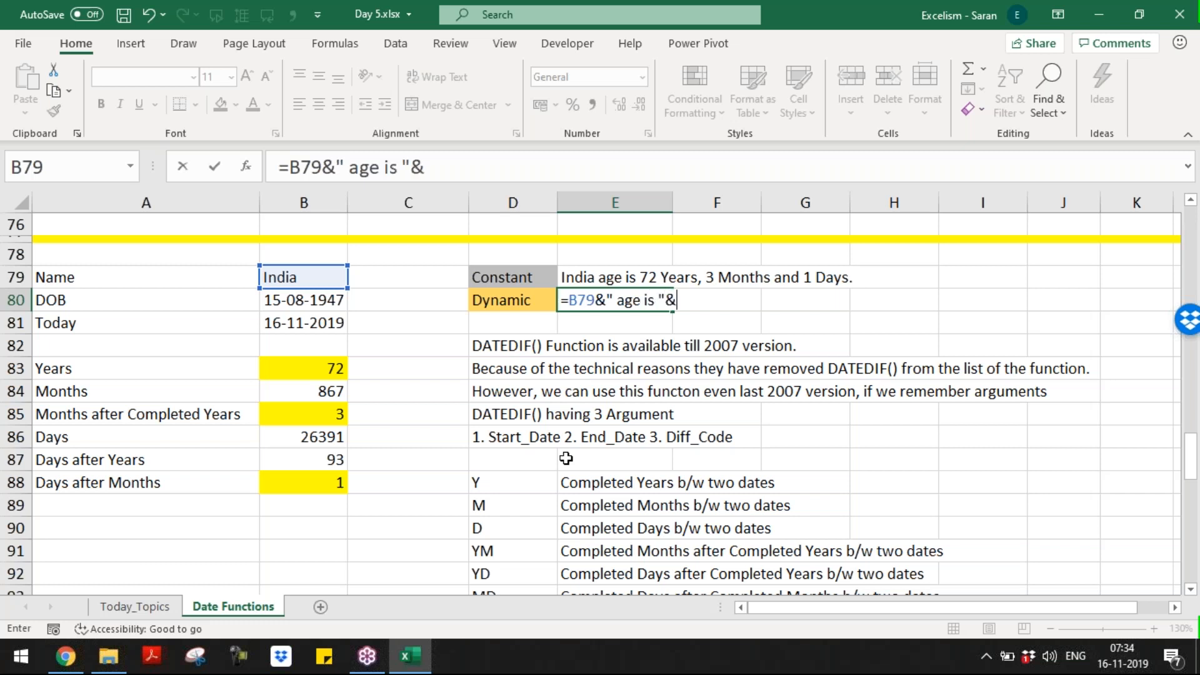
pyautogui.click(618, 300)
pyautogui.moveTo(613, 300); pyautogui.dragTo(657, 300)
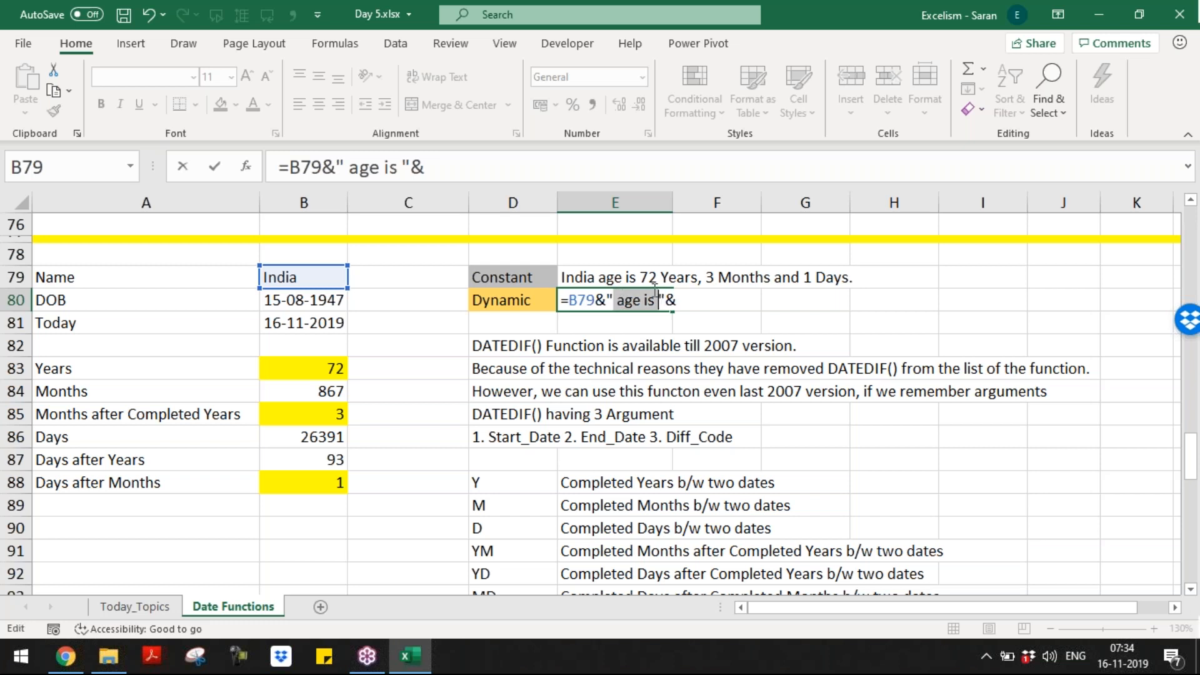
pyautogui.click(681, 300)
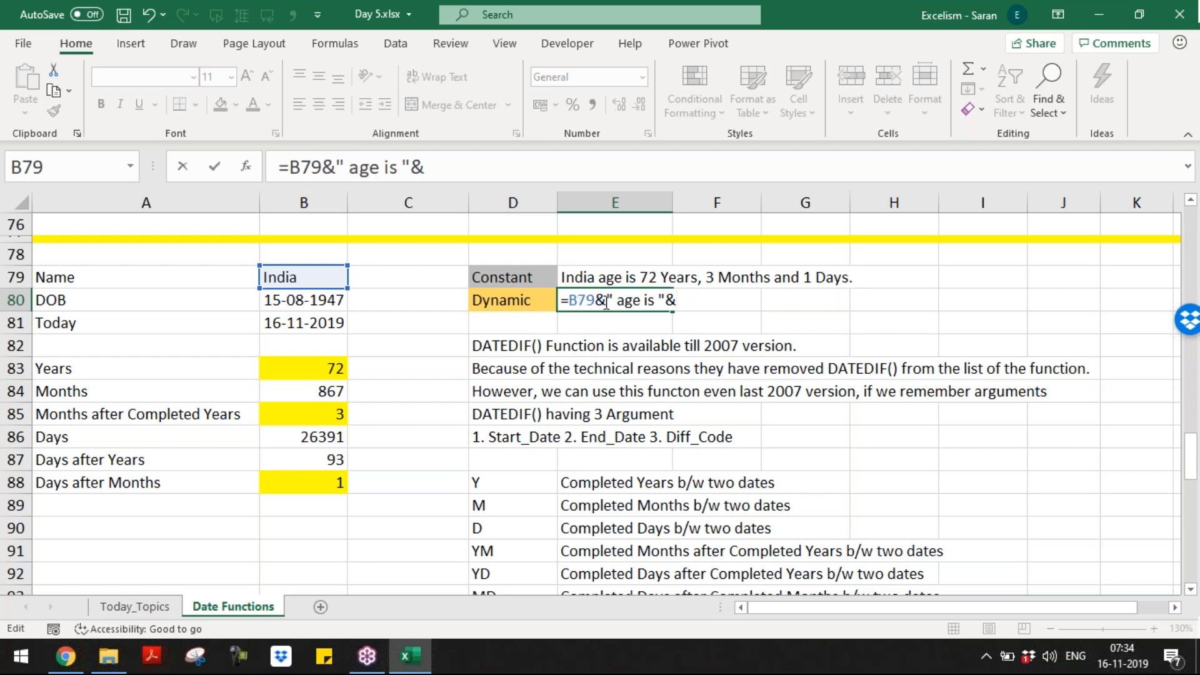
pyautogui.press('BackSpace')
pyautogui.press('Return')
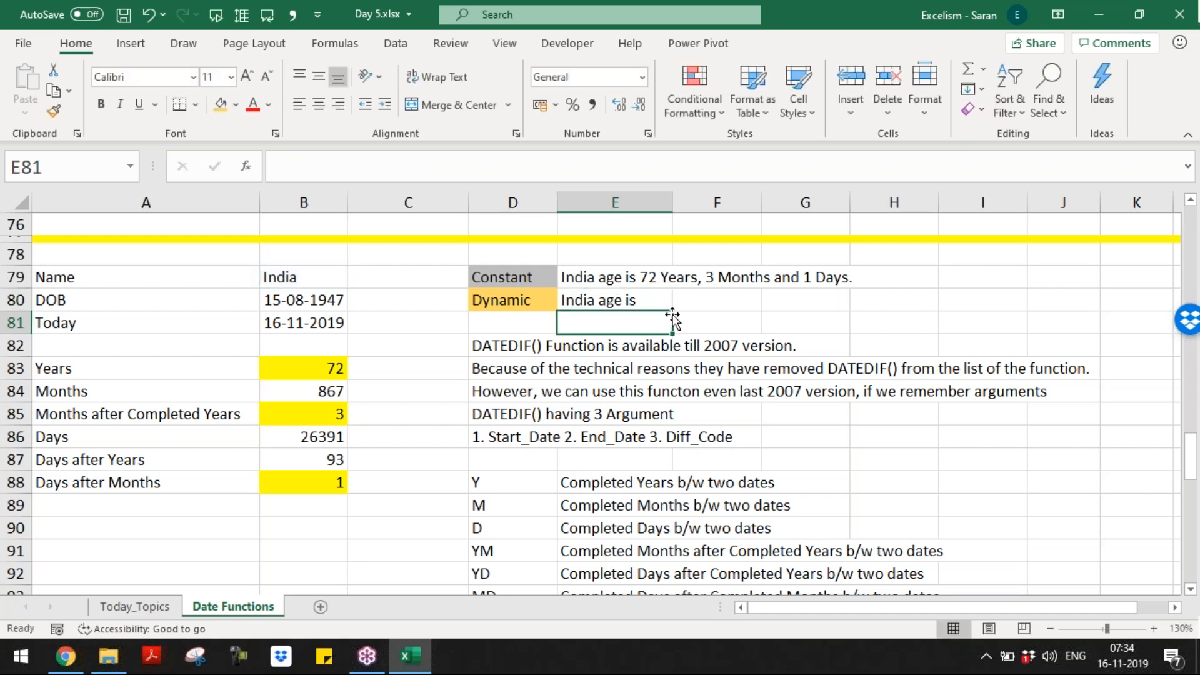
# Step: Extend the E80 formula with the years value B83 and " Years, "
pyautogui.press('Up')
pyautogui.press('F2')
pyautogui.write('&')
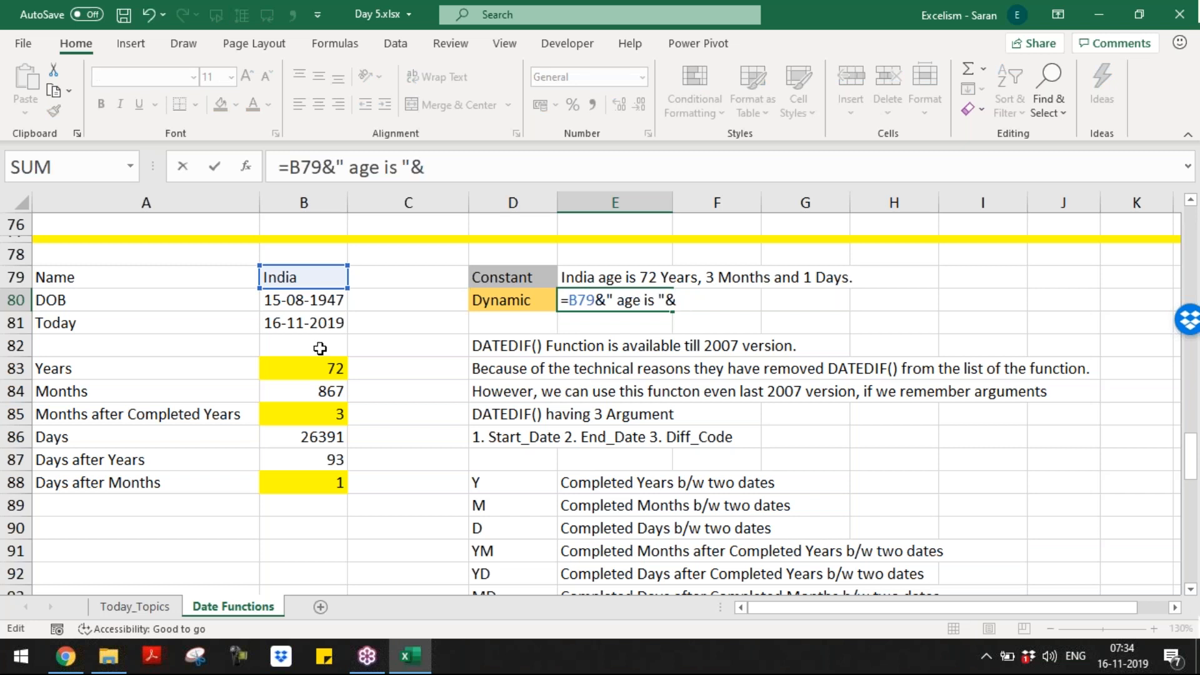
pyautogui.click(315, 363)
pyautogui.press('Return')
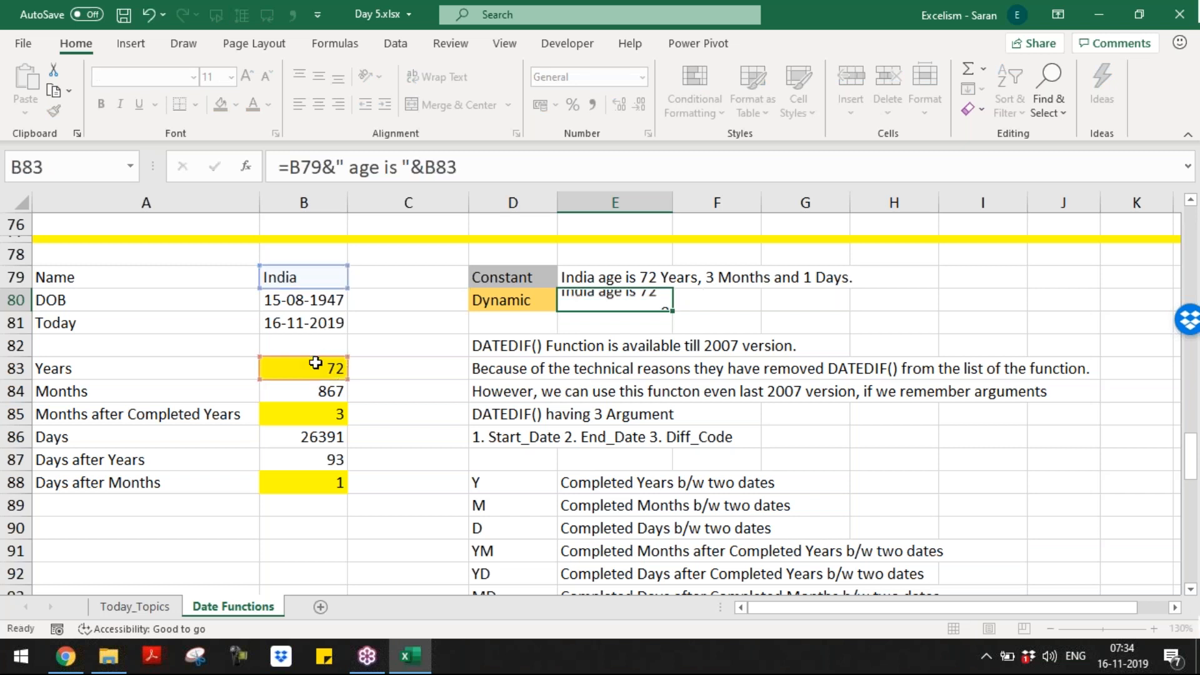
pyautogui.press('F2')
pyautogui.write('&')
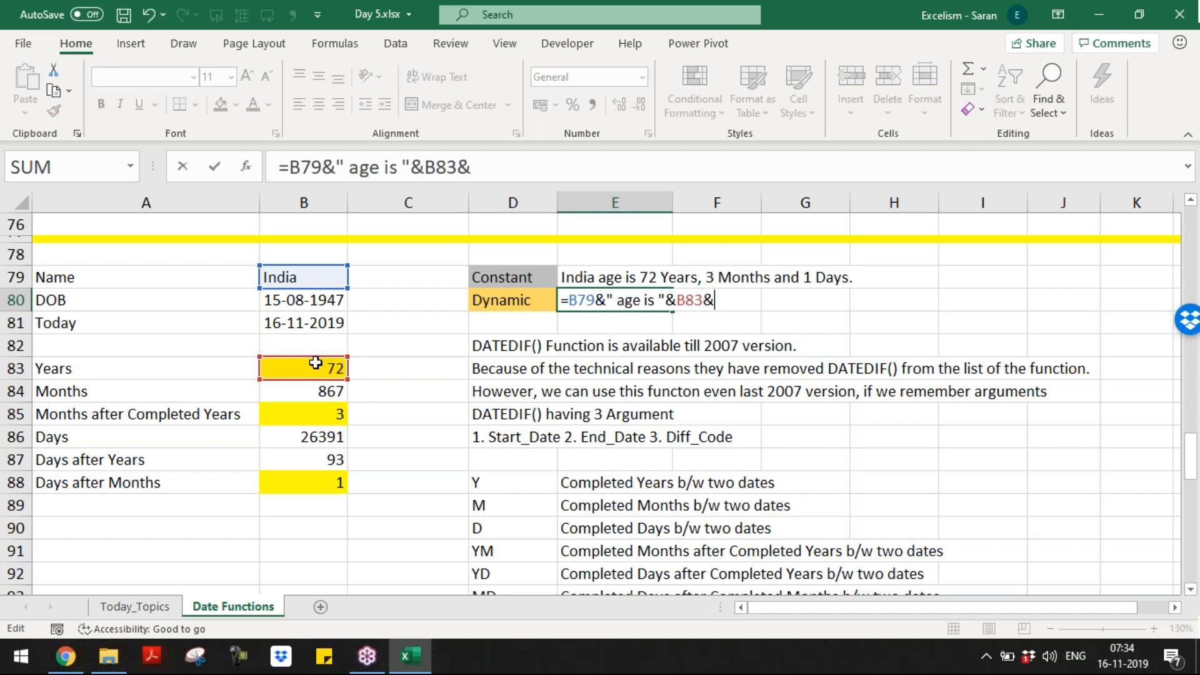
pyautogui.write('" Years')
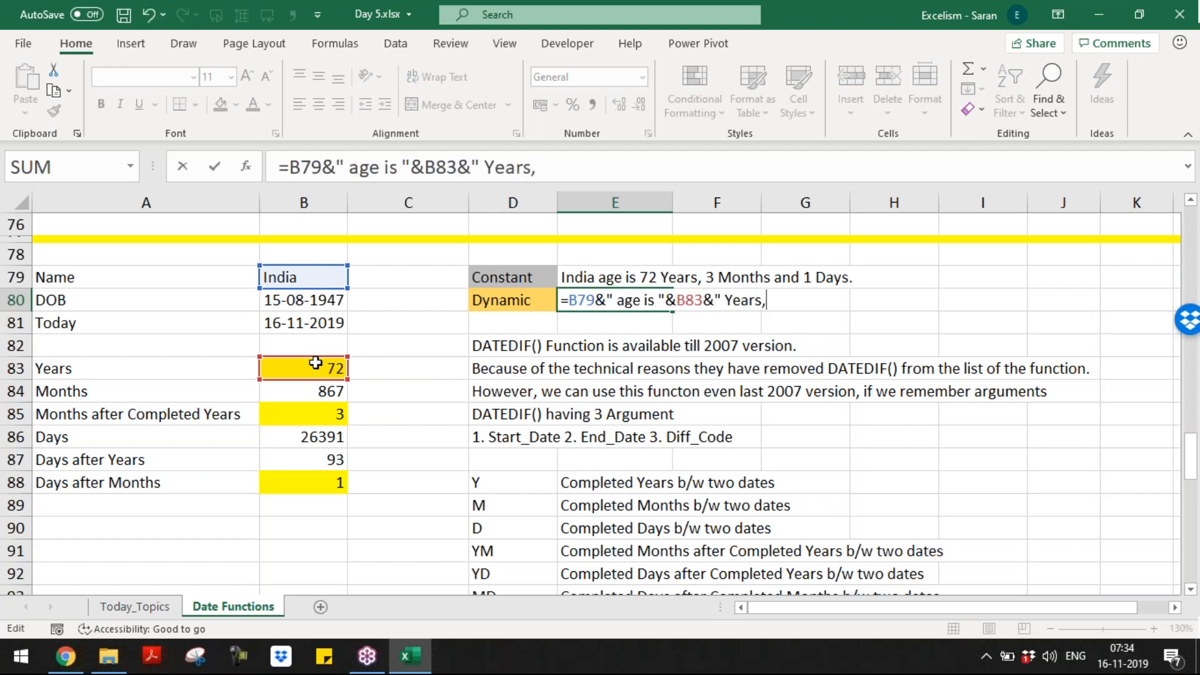
pyautogui.write(', "')
pyautogui.press('Return')
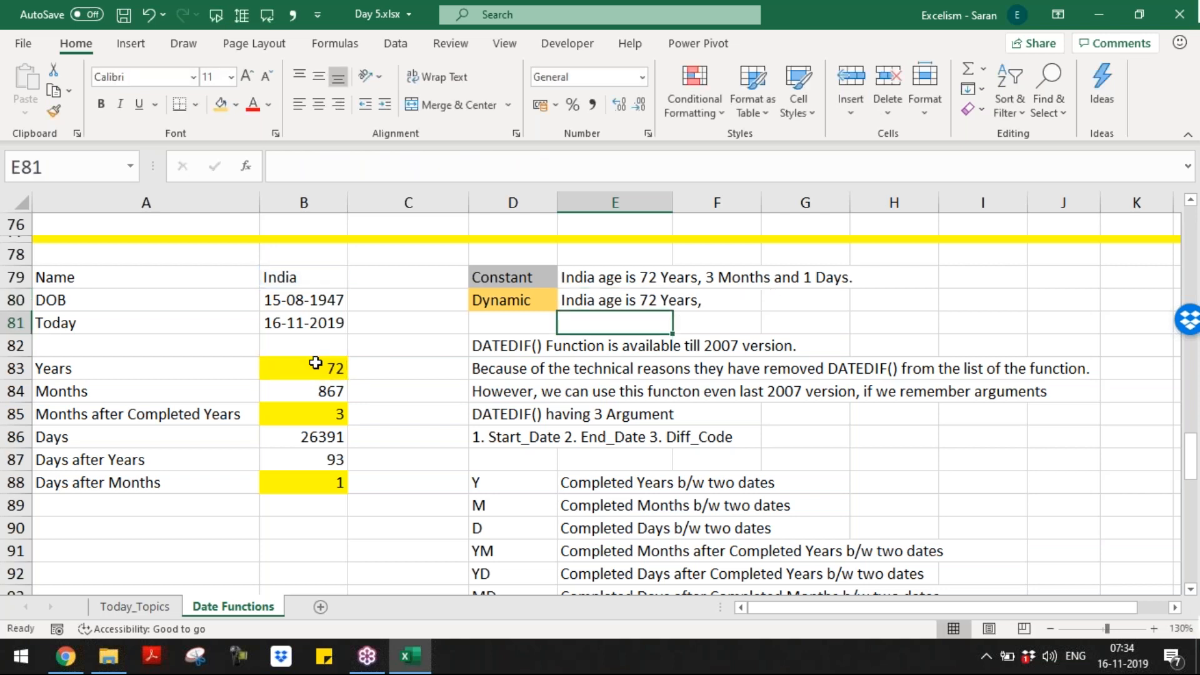
# Step: Finish the formula with B85 " Months and ", B88 and " Days"
pyautogui.press('Up')
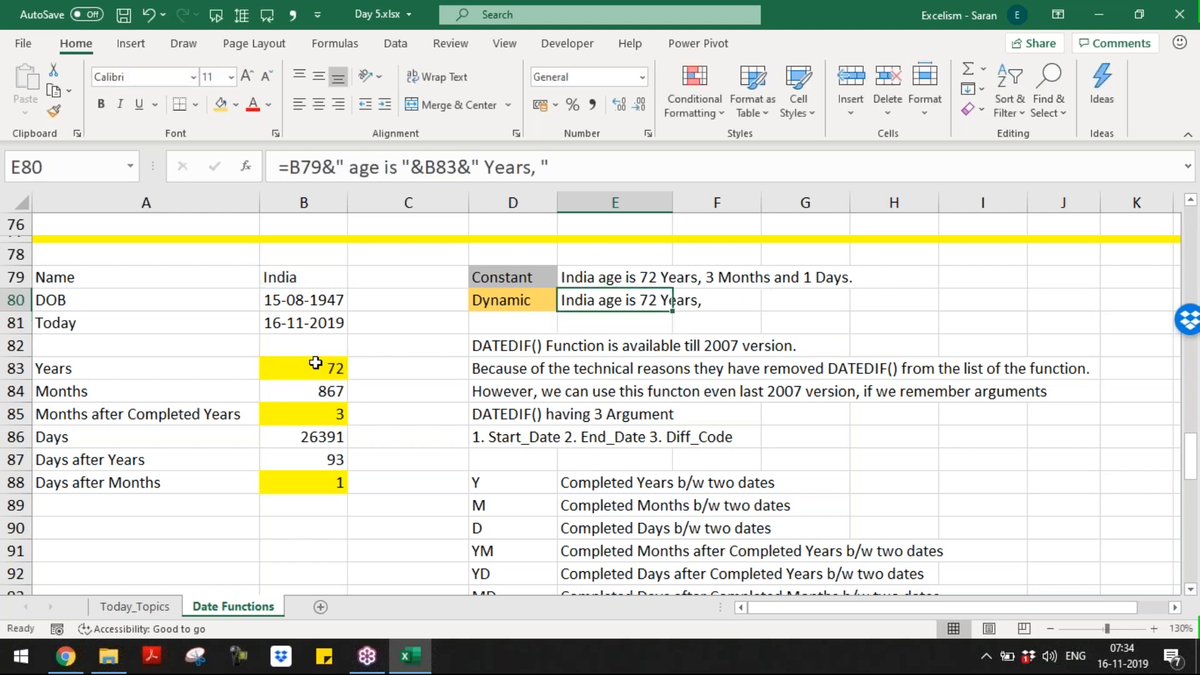
pyautogui.press('F2')
pyautogui.write('&')
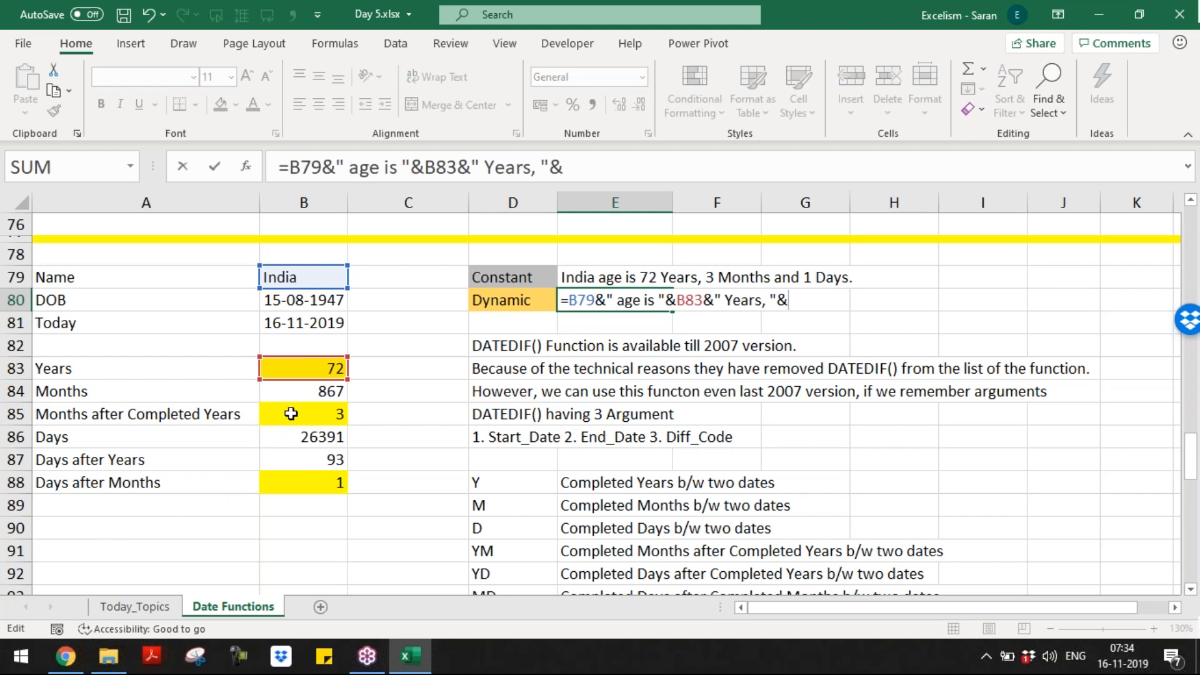
pyautogui.click(289, 415)
pyautogui.write('&" Months and "&')
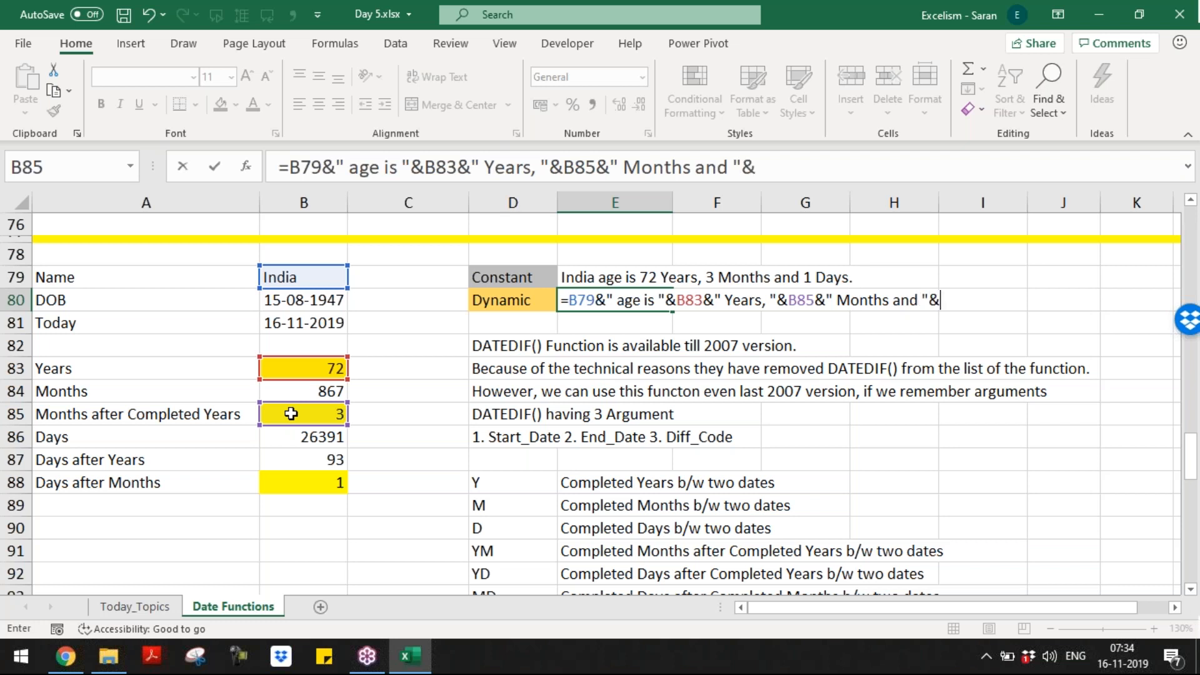
pyautogui.click(294, 475)
pyautogui.write('&')
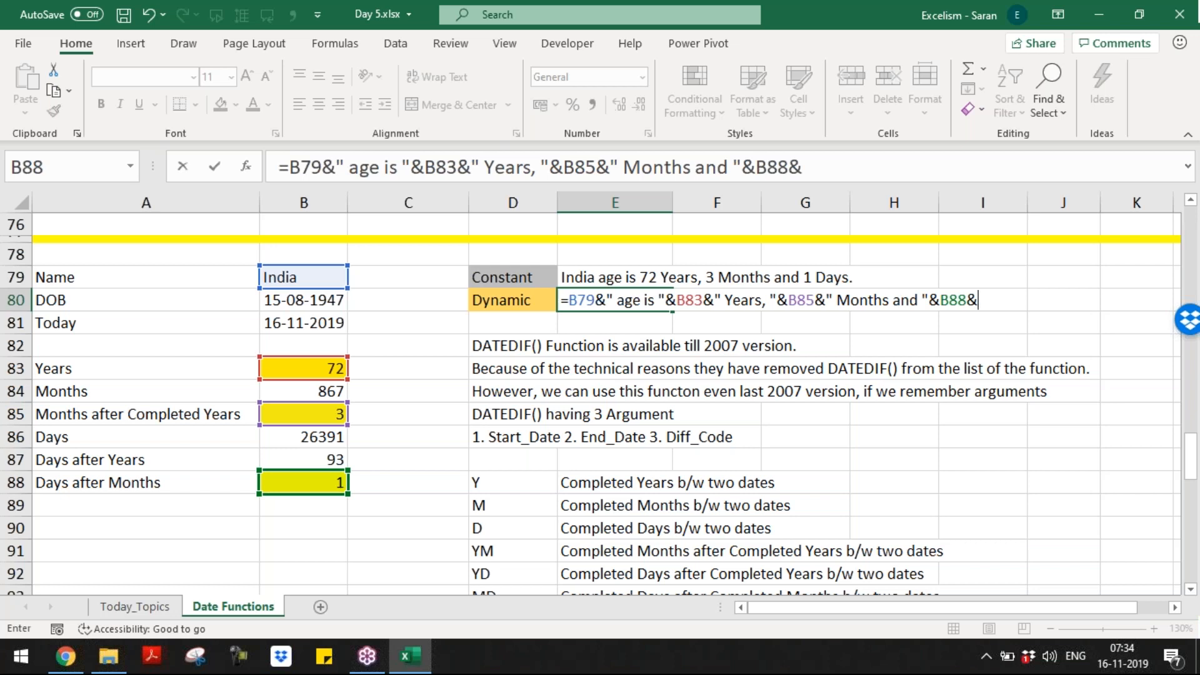
pyautogui.write('" Days.')
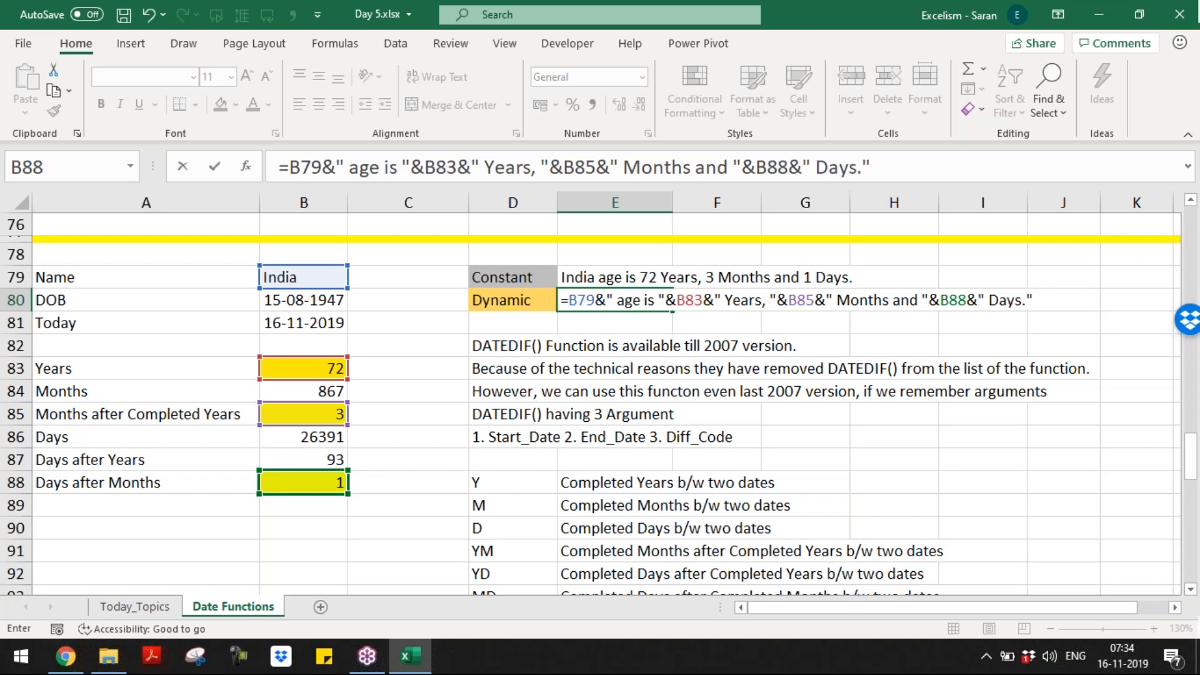
pyautogui.press('Return')
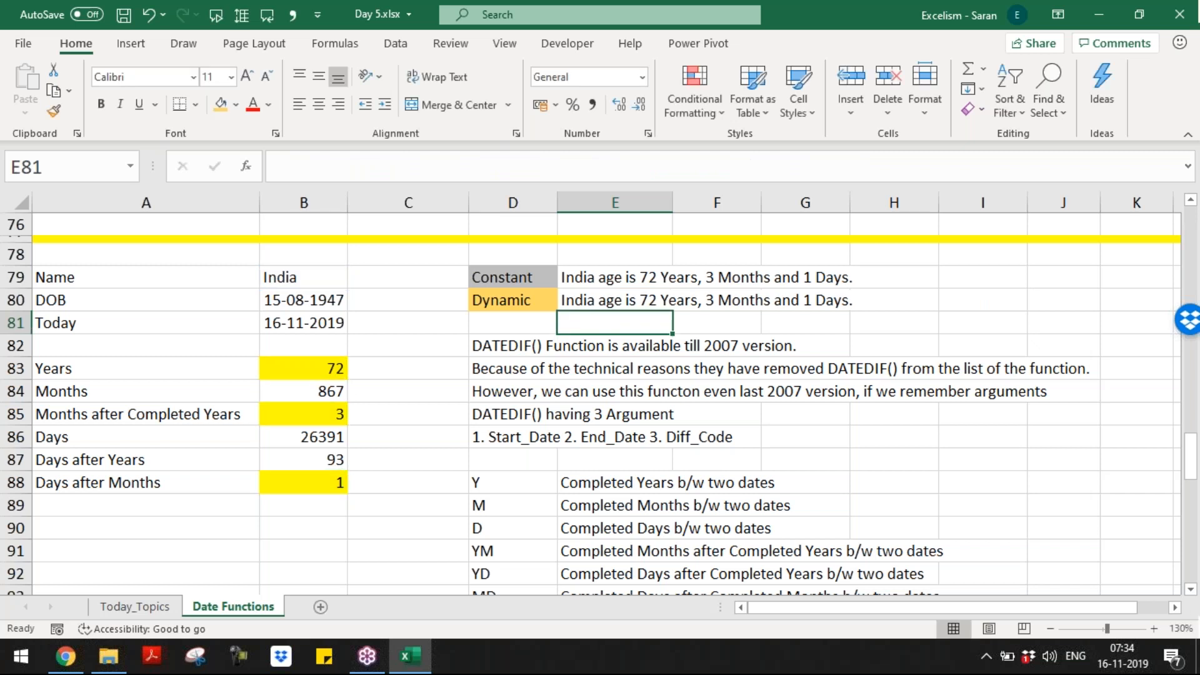
# Step: Compare the two sentence cells, then enter a new name in B79 and birth date 07/02/1987
pyautogui.press('Up')
pyautogui.press('Up')
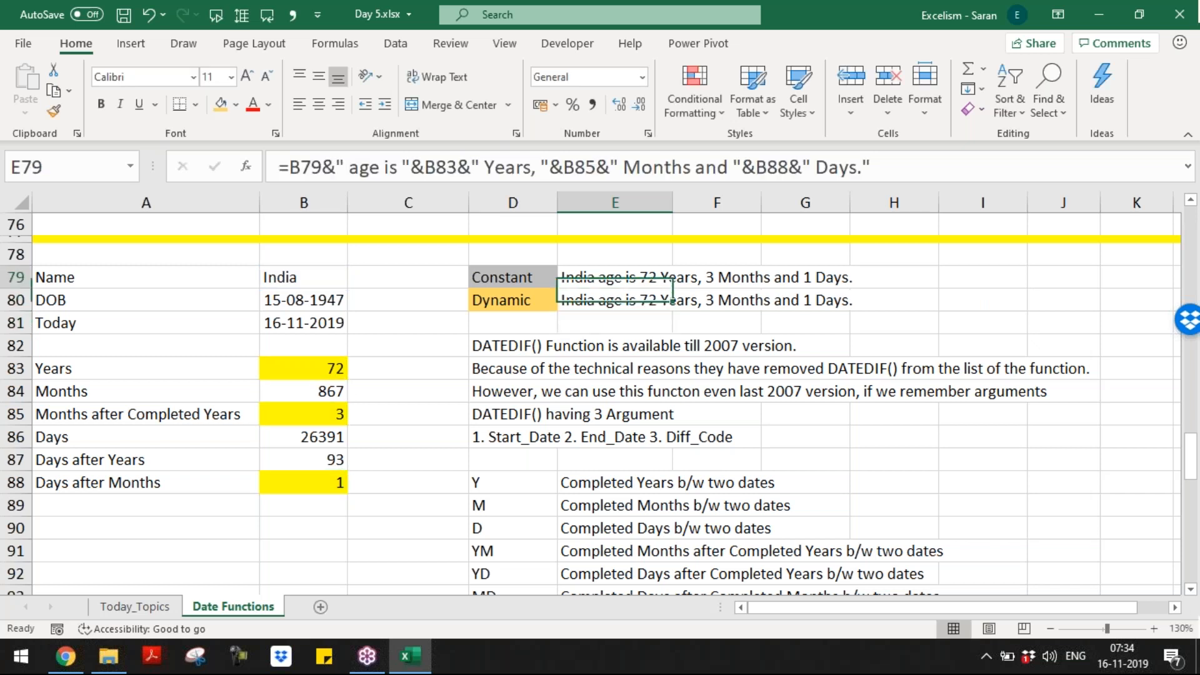
pyautogui.press('Down')
pyautogui.press('Up')
pyautogui.press('Left')
pyautogui.press('Left')
pyautogui.press('Left')
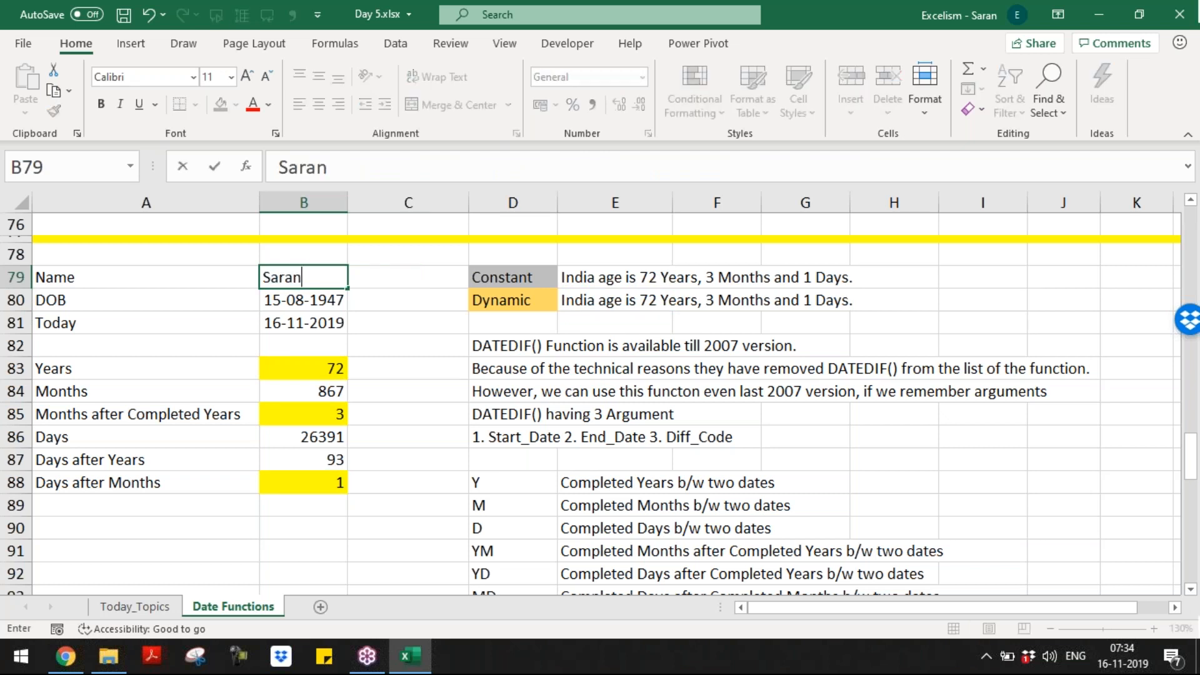
pyautogui.press('Return')
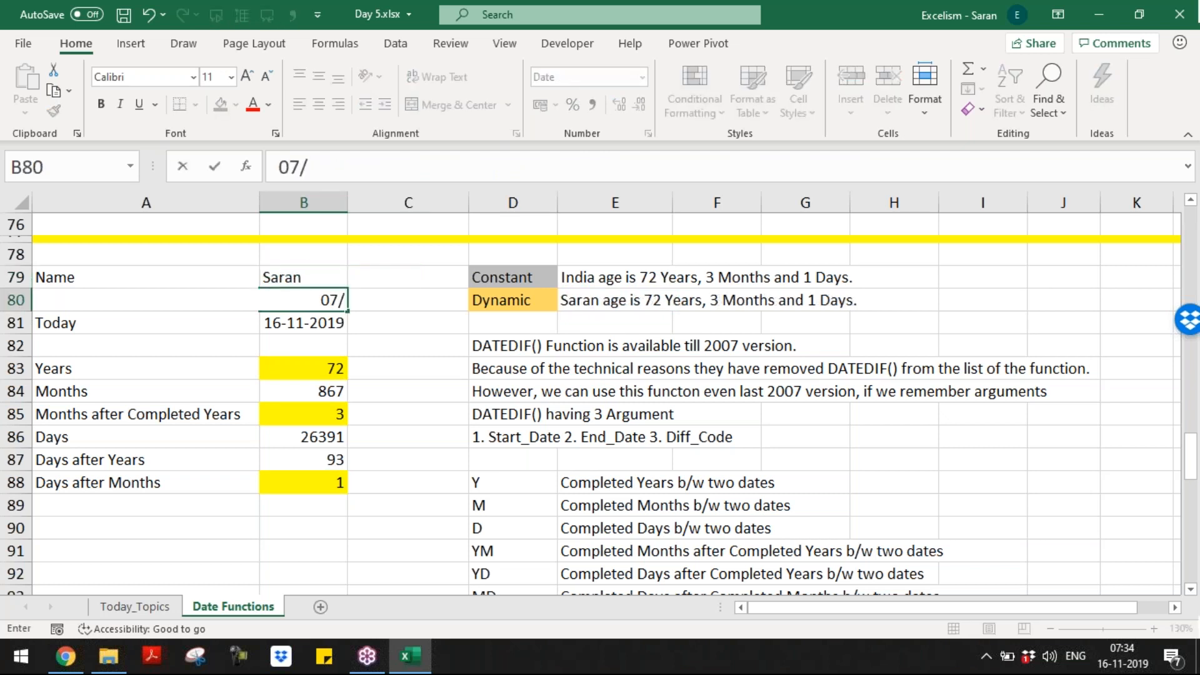
pyautogui.hotkey('ctrl', 'Return')
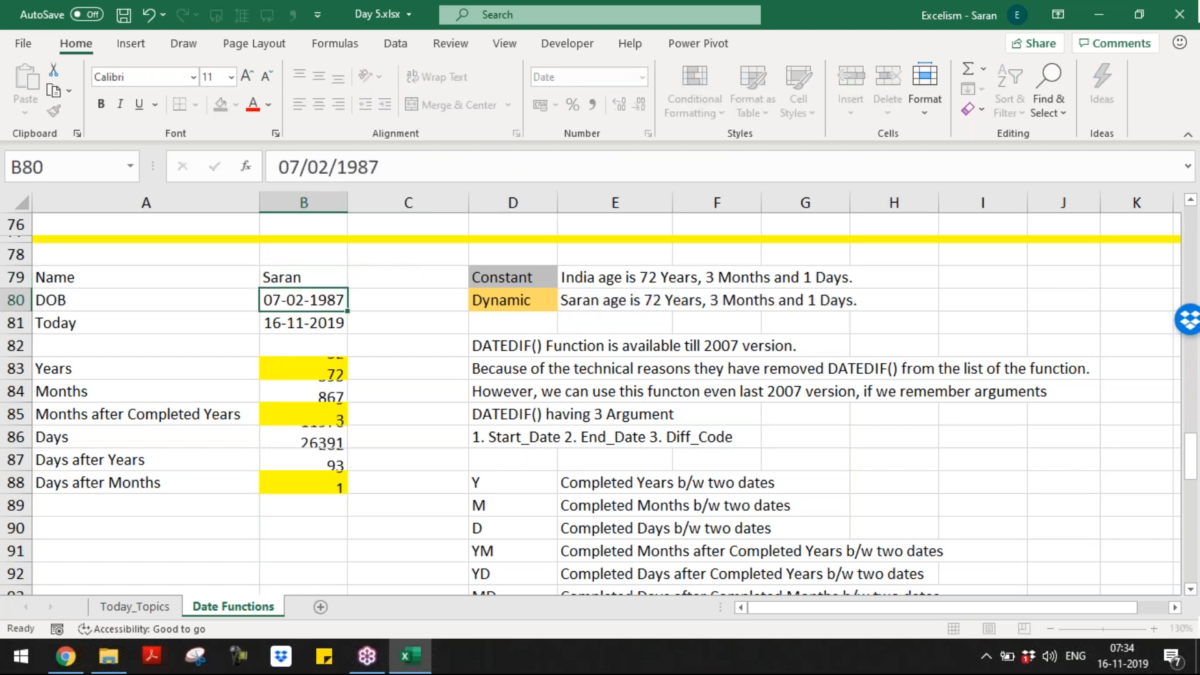
# Step: Review the recalculated age values and the Dynamic sentence in E80
pyautogui.press('Down')
pyautogui.press('Down')
pyautogui.press('Down')
pyautogui.press('Down')
pyautogui.press('Up')
pyautogui.press('Up')
pyautogui.press('Right')
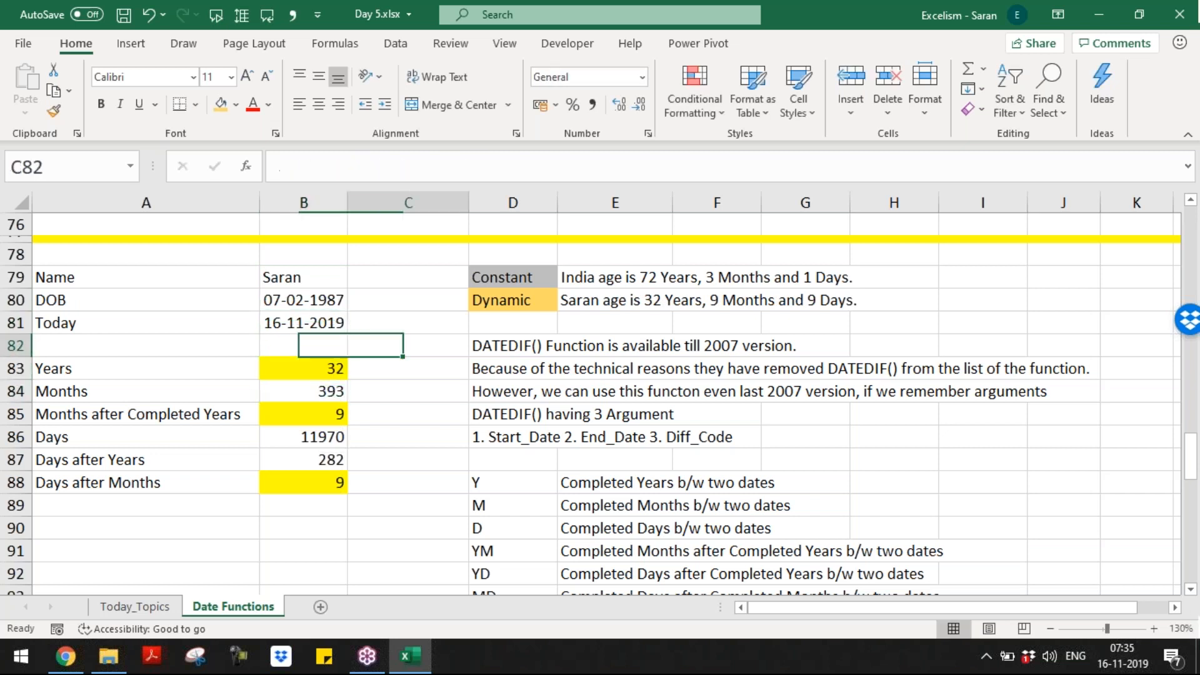
pyautogui.press('Right')
pyautogui.press('Right')
pyautogui.press('Up')
pyautogui.press('Up')
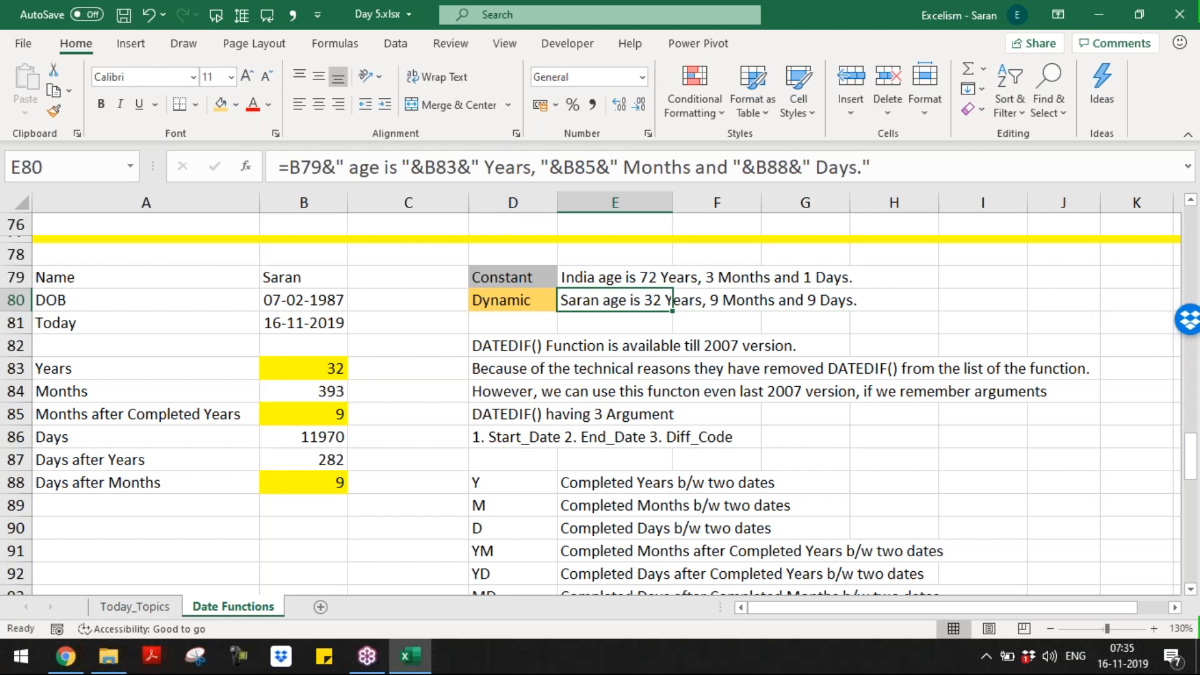
# Step: Replace the name in B79 and set the birth date to 28/01/2018, fixing a mistyped year
pyautogui.press('Left')
pyautogui.press('Left')
pyautogui.press('Left')
pyautogui.press('Up')
pyautogui.press('F2')
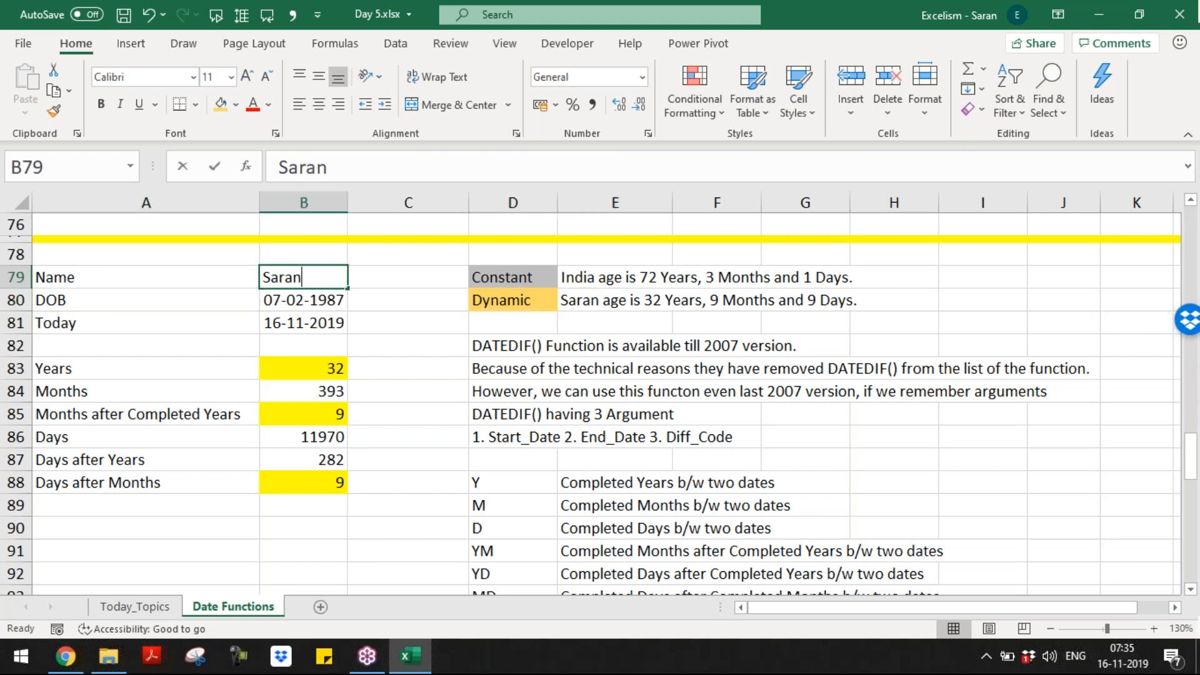
pyautogui.press('BackSpace')
pyautogui.press('BackSpace')
pyautogui.press('BackSpace')
pyautogui.press('BackSpace')
pyautogui.press('BackSpace')
pyautogui.write('Kshetra')
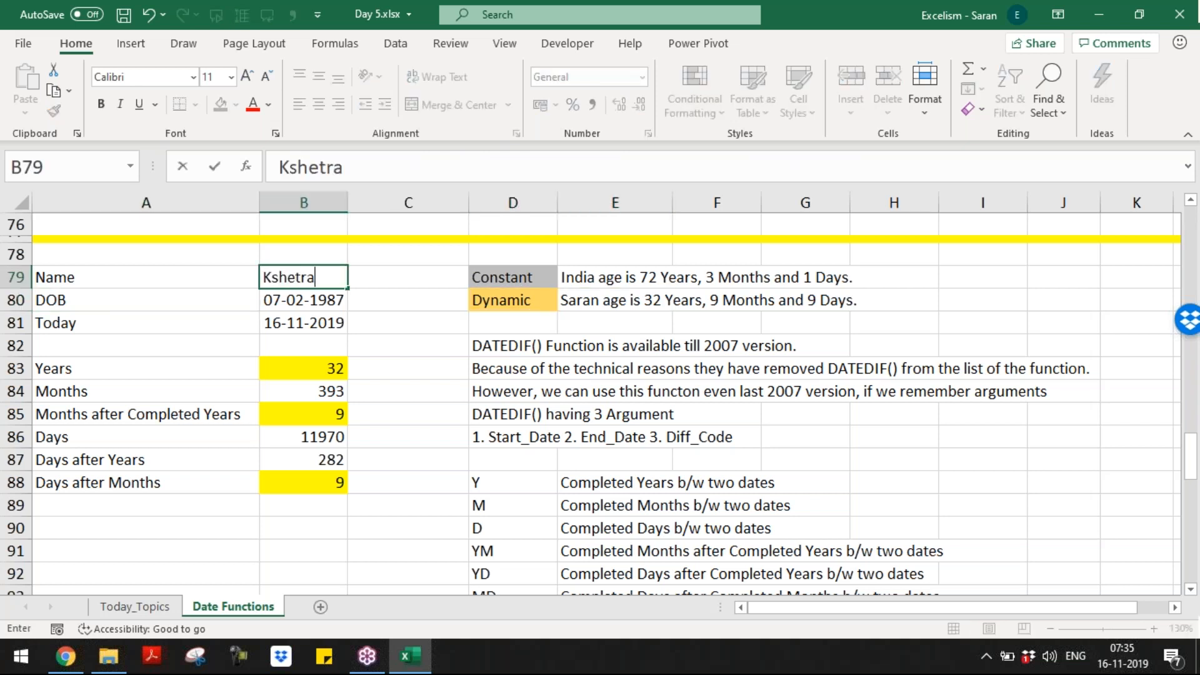
pyautogui.press('Return')
pyautogui.write('28/01/2019')
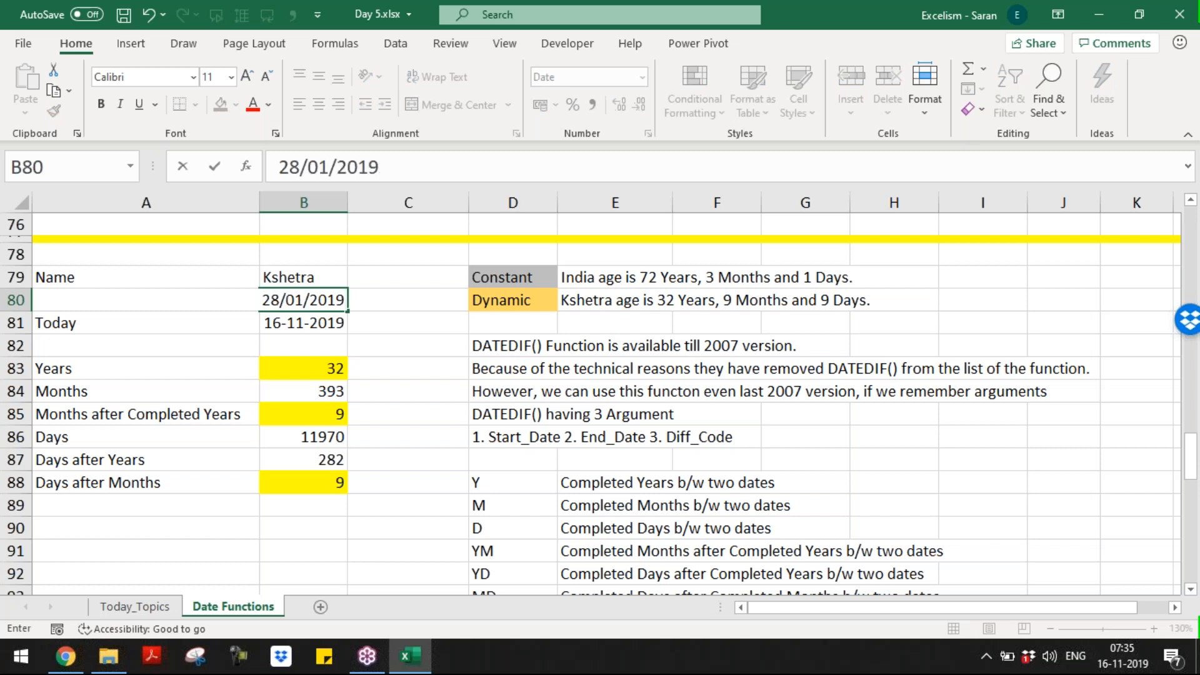
pyautogui.press('BackSpace')
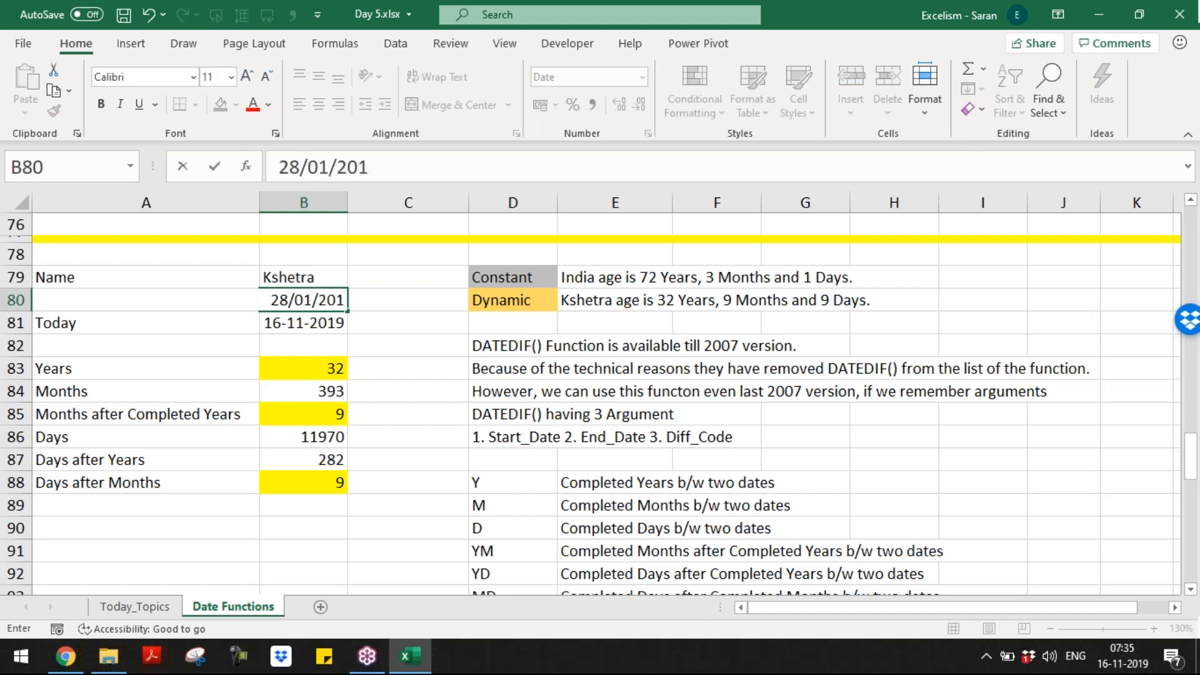
pyautogui.write('8')
pyautogui.press('Return')
pyautogui.press('Down')
pyautogui.press('Down')
pyautogui.press('Down')
pyautogui.press('Down')
pyautogui.press('Down')
pyautogui.press('Down')
pyautogui.press('Down')
pyautogui.press('Up')
pyautogui.press('Up')
pyautogui.press('Up')
pyautogui.press('Up')
pyautogui.press('Up')
pyautogui.press('Up')
pyautogui.press('Up')
pyautogui.press('Up')
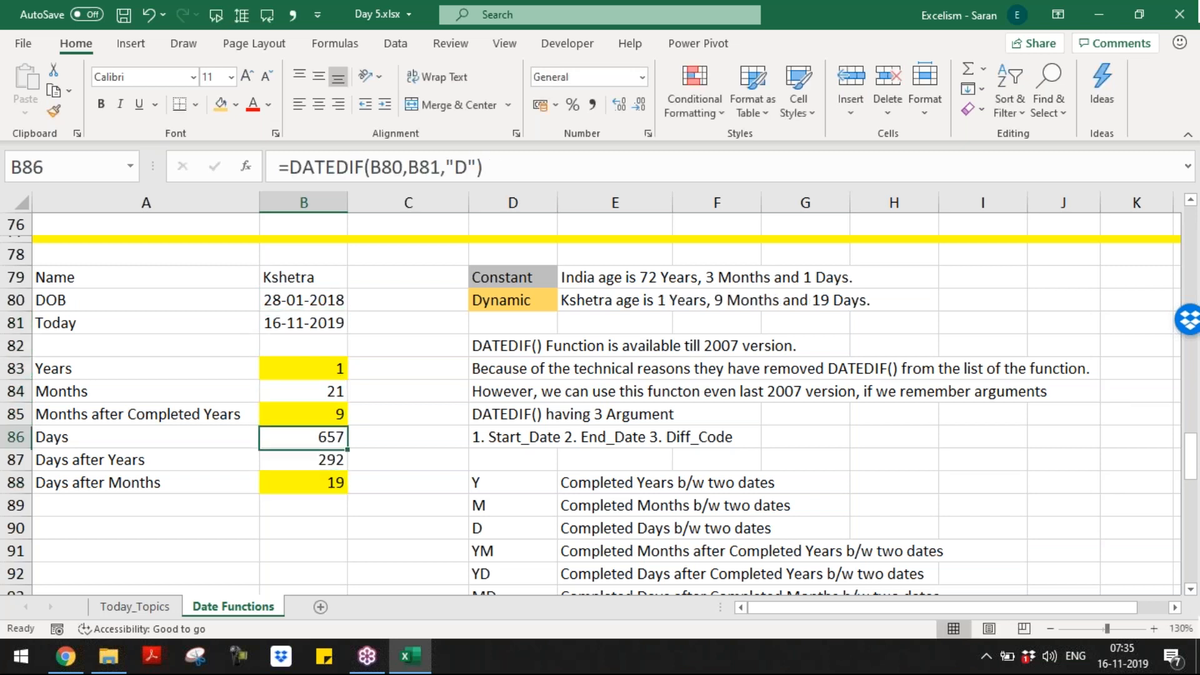
pyautogui.press('Right')
pyautogui.press('Right')
pyautogui.press('Right')
pyautogui.press('Right')
# Step: Review the age sentences, the Years DATEDIF formula in B83 and the difference codes
pyautogui.press('Left')
pyautogui.press('Up')
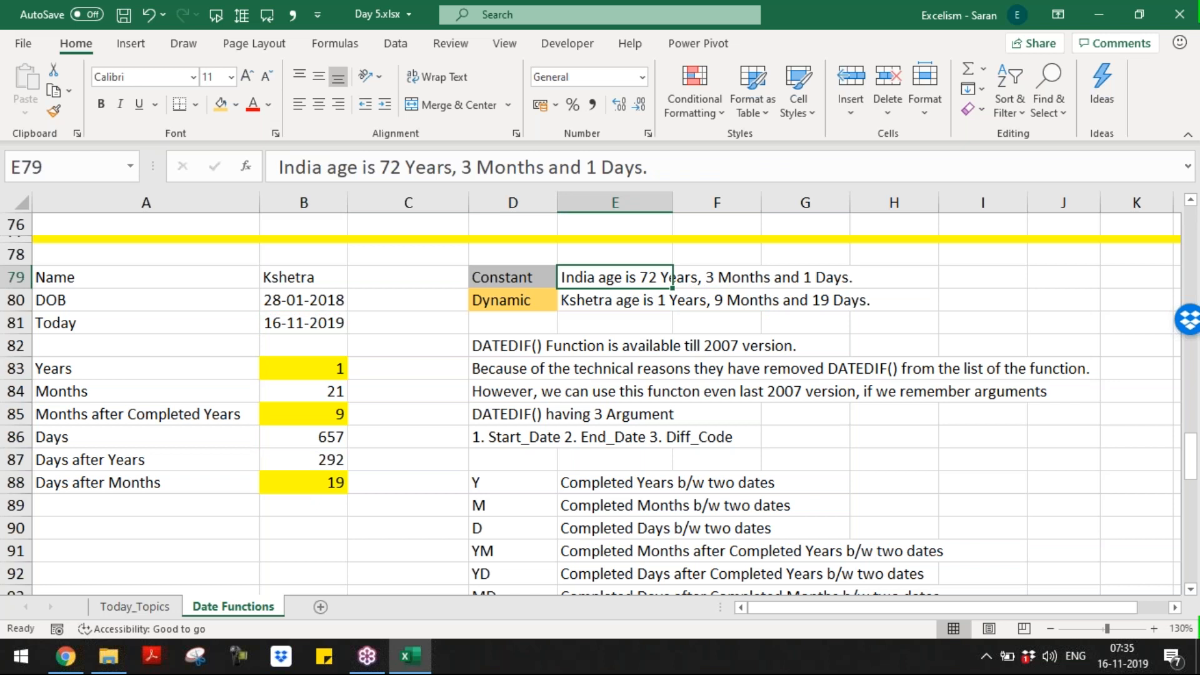
pyautogui.press('Down')
pyautogui.press('Down')
pyautogui.press('Down')
pyautogui.press('Down')
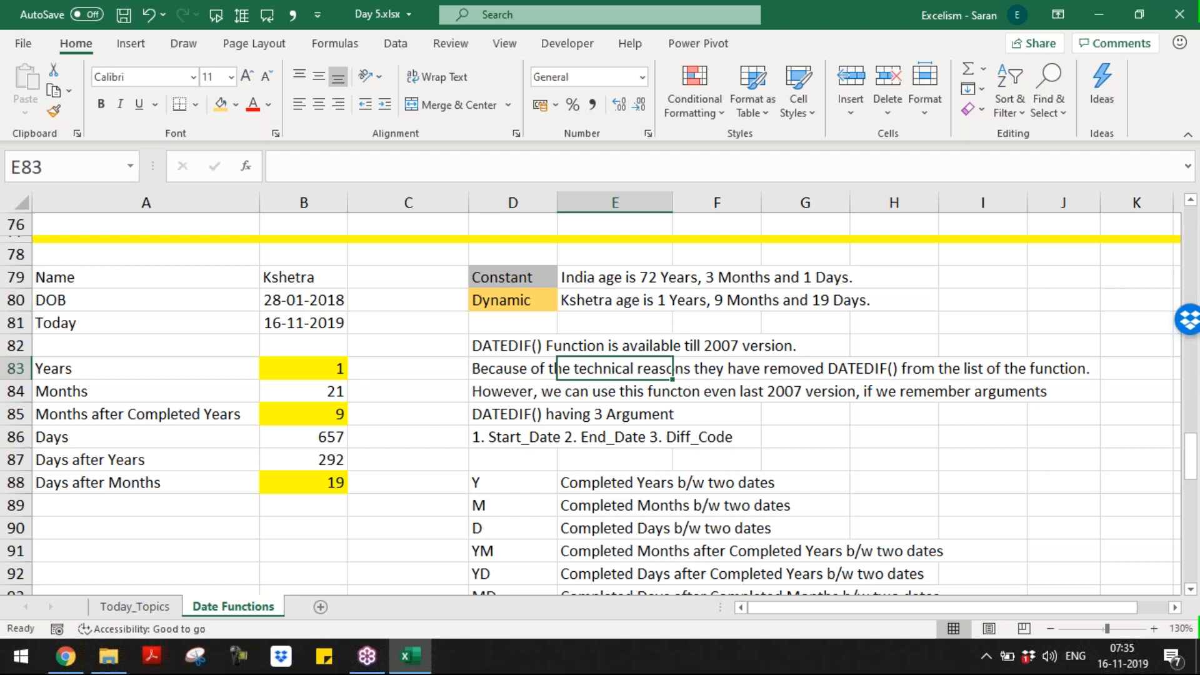
pyautogui.press('Left')
pyautogui.press('Left')
pyautogui.press('Left')
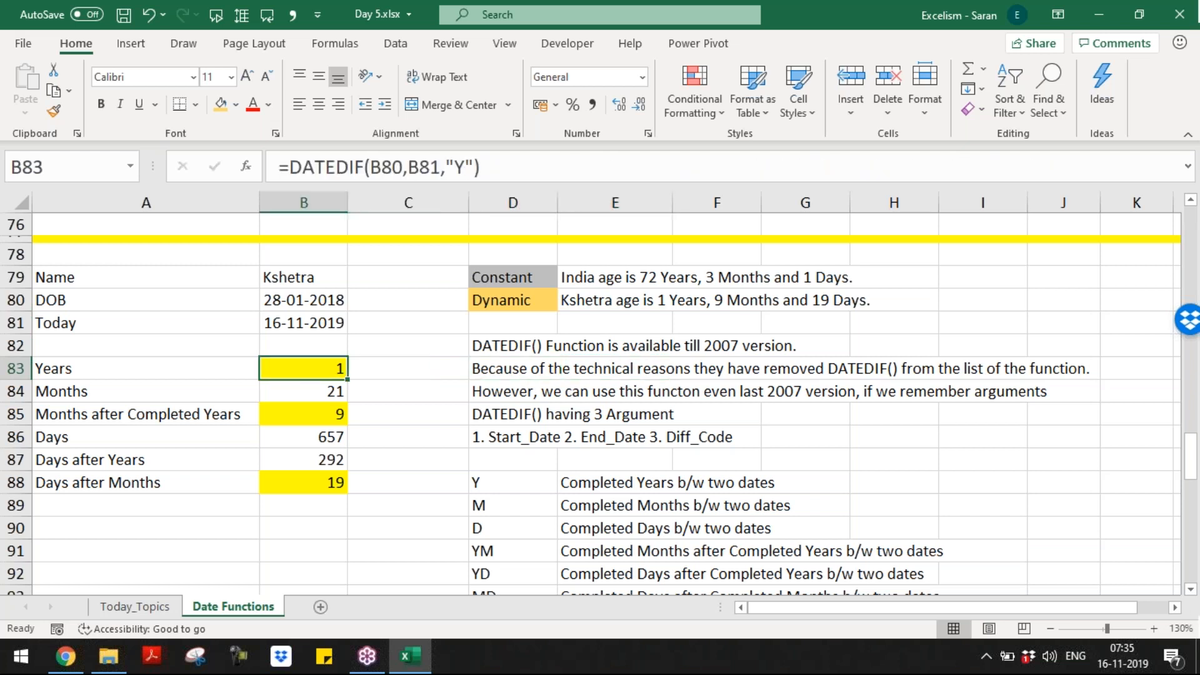
pyautogui.press('Right')
pyautogui.press('Right')
pyautogui.press('Right')
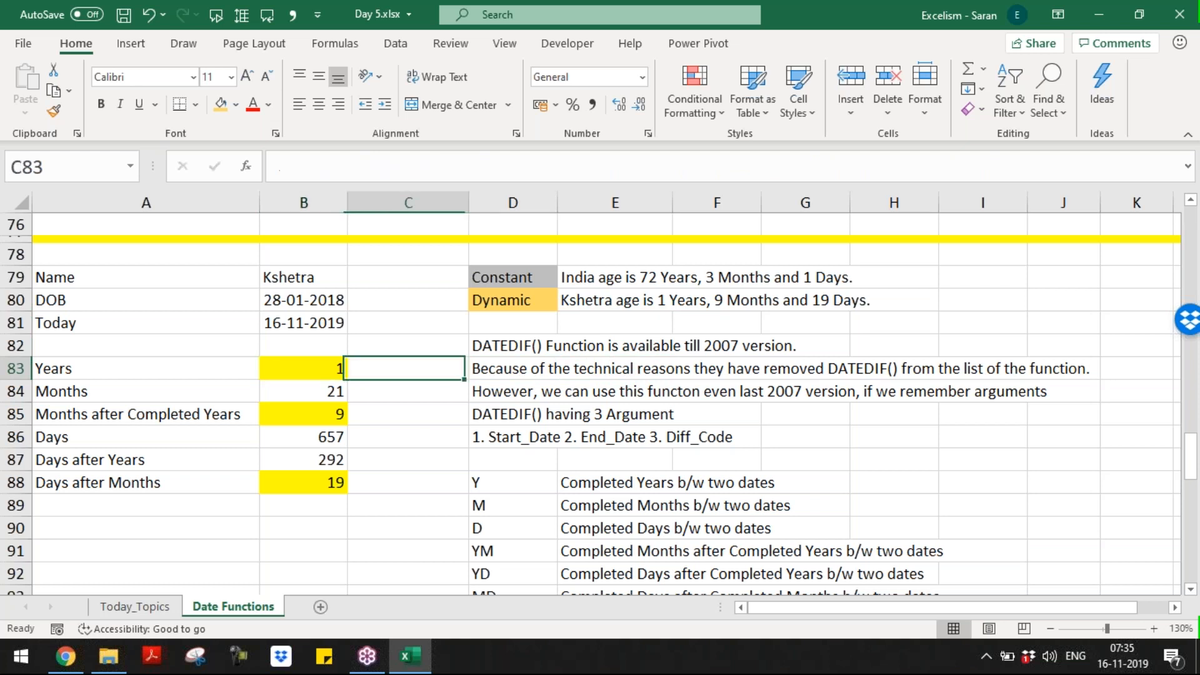
pyautogui.press('Left')
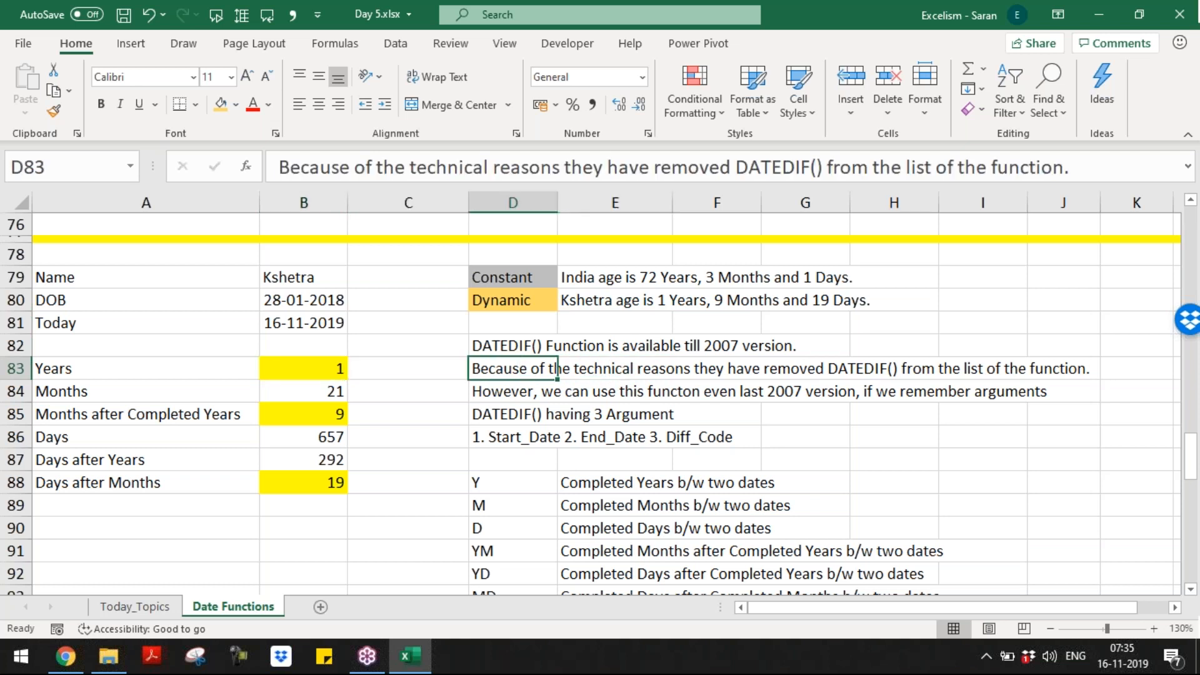
pyautogui.press('Left')
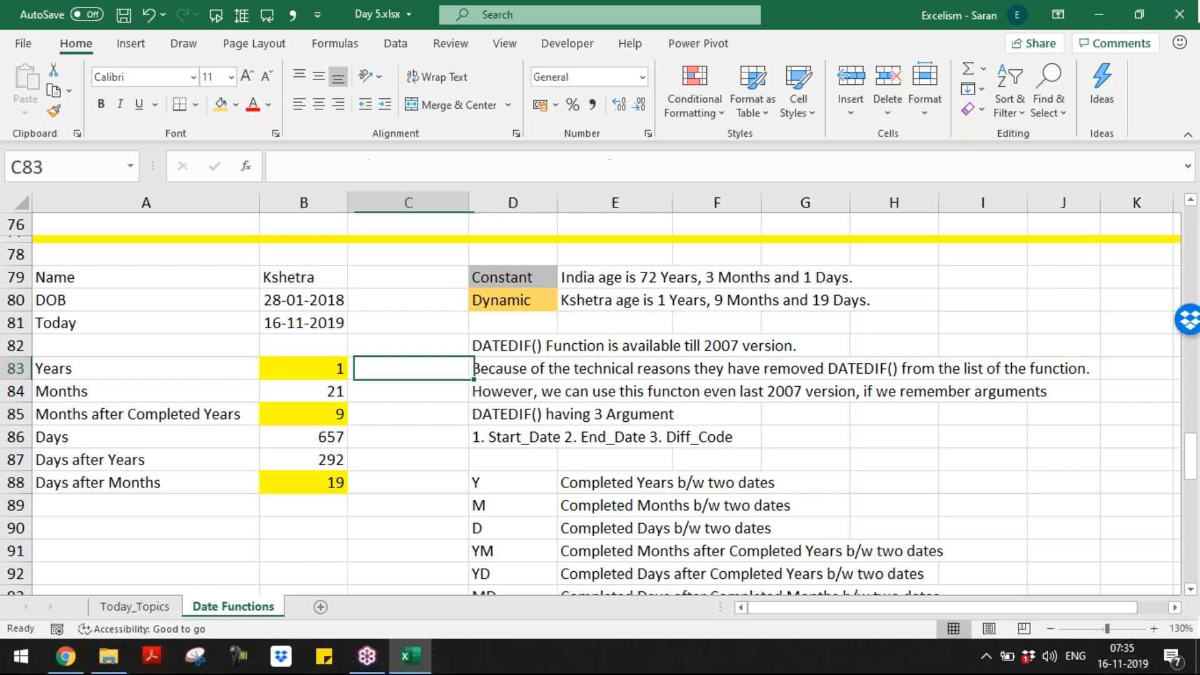
pyautogui.press('Left')
pyautogui.press('Down')
pyautogui.press('Down')
pyautogui.press('Down')
pyautogui.press('Down')
pyautogui.press('Down')
pyautogui.press('Right')
pyautogui.press('Right')
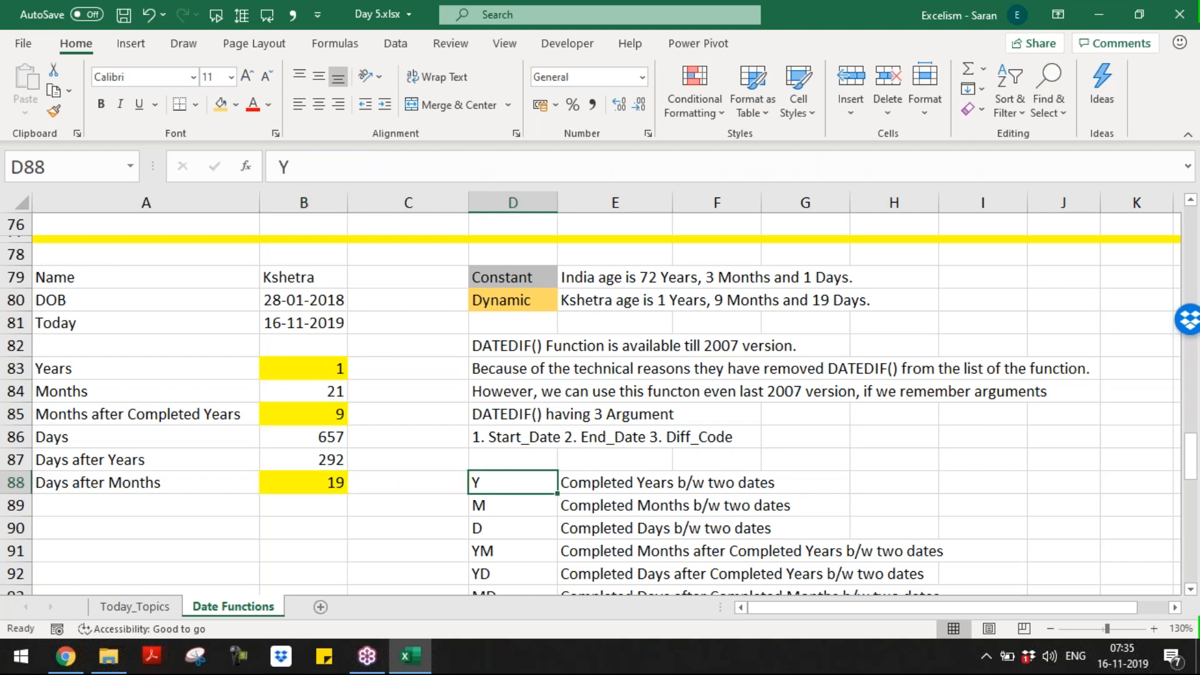
pyautogui.press('Down')
pyautogui.press('Down')
pyautogui.press('Down')
pyautogui.press('Down')
pyautogui.press('Down')
pyautogui.press('Down')
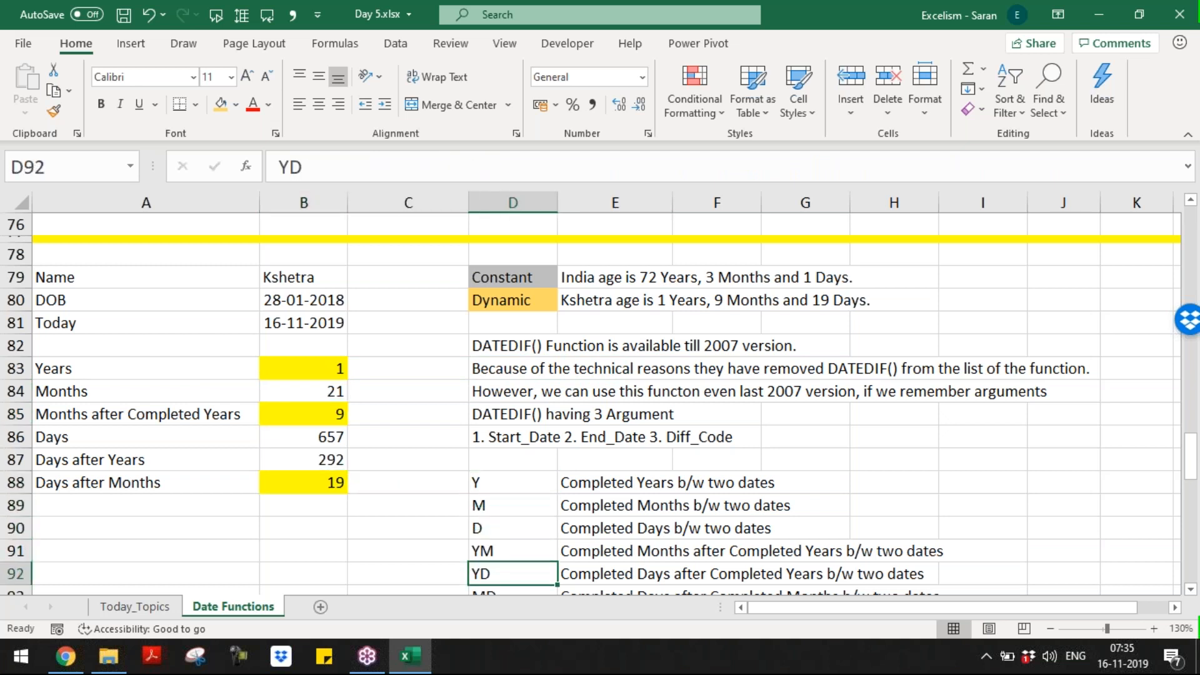
pyautogui.press('Up')
pyautogui.press('Down')
pyautogui.press('Down')
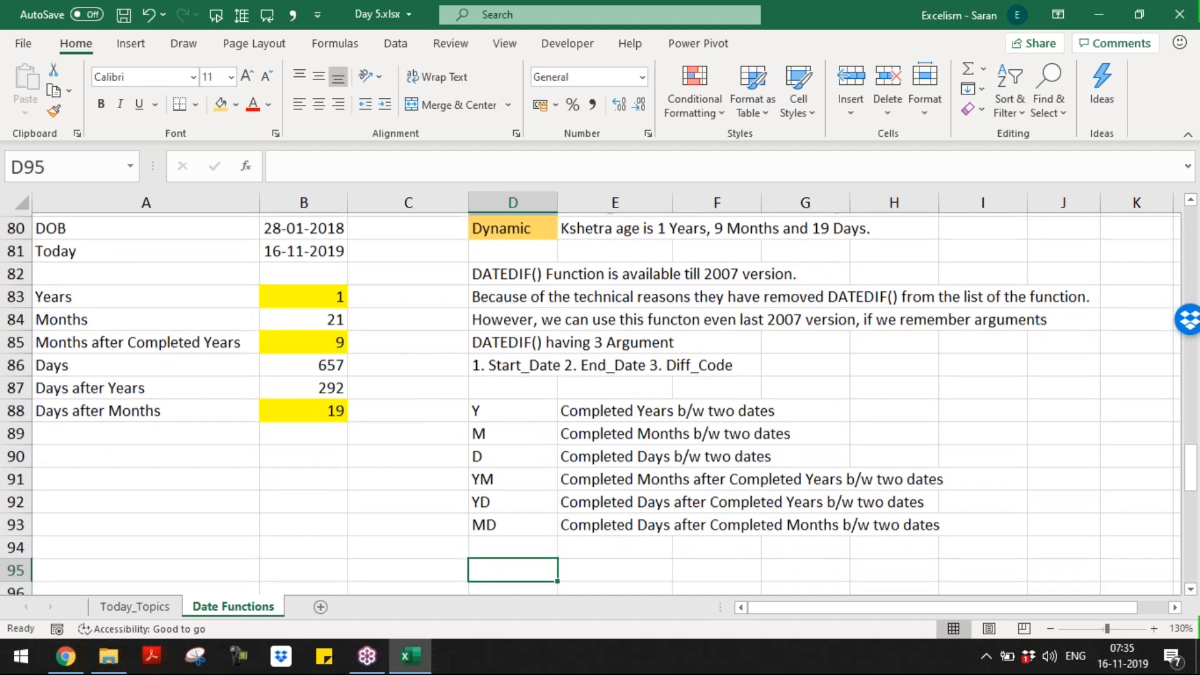
pyautogui.press('Up')
# Step: Delete the empty rows 94–95 below the difference codes
pyautogui.scroll(-1, 606, 403)
pyautogui.hotkey('shift', 'space')
pyautogui.hotkey('shift', 'Down')
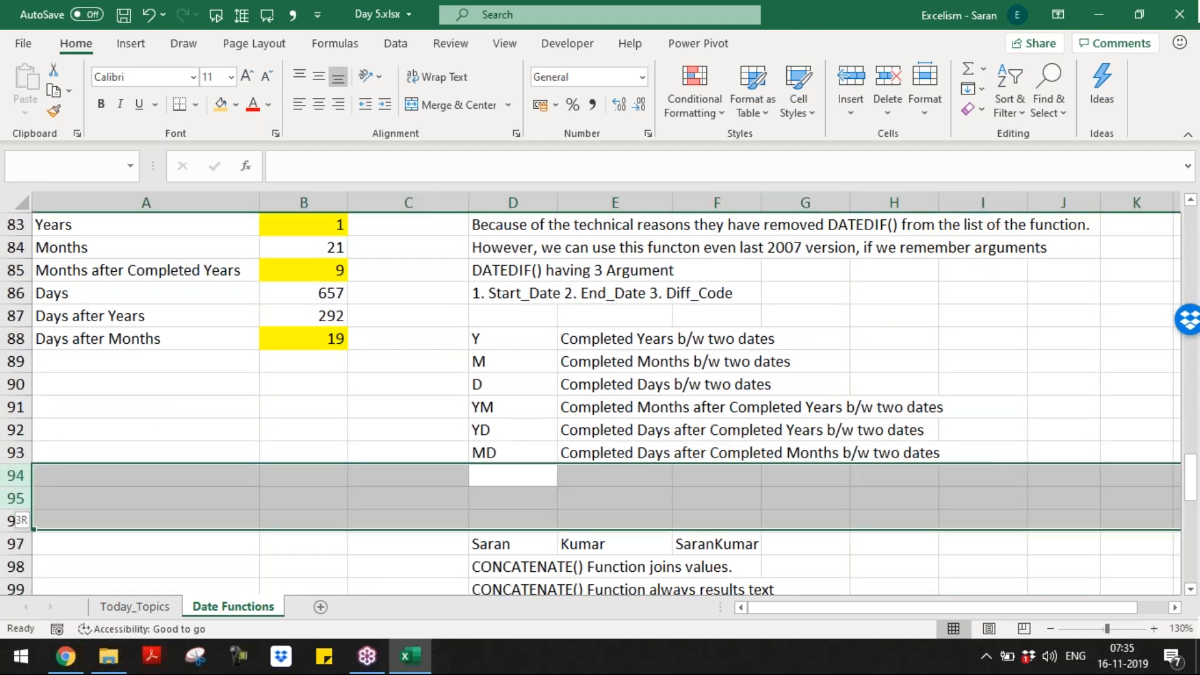
pyautogui.hotkey('ctrl', '-')
# Step: Browse the CONCATENATE examples, jump to the sheet's start and end, and add a new sheet
pyautogui.press('Down')
pyautogui.press('Right')
pyautogui.press('Right')
pyautogui.press('Down')
pyautogui.press('Up')
pyautogui.press('Down')
pyautogui.press('Down')
pyautogui.press('Down')
pyautogui.press('Down')
pyautogui.press('Down')
pyautogui.press('Down')
pyautogui.press('Down')
pyautogui.press('Down')
pyautogui.press('Down')
pyautogui.press('Down')
pyautogui.press('Down')
pyautogui.press('Down')
pyautogui.press('Down')
pyautogui.press('Down')
pyautogui.press('Down')
pyautogui.press('Down')
pyautogui.press('Down')
pyautogui.press('Down')
pyautogui.press('Down')
pyautogui.press('Down')
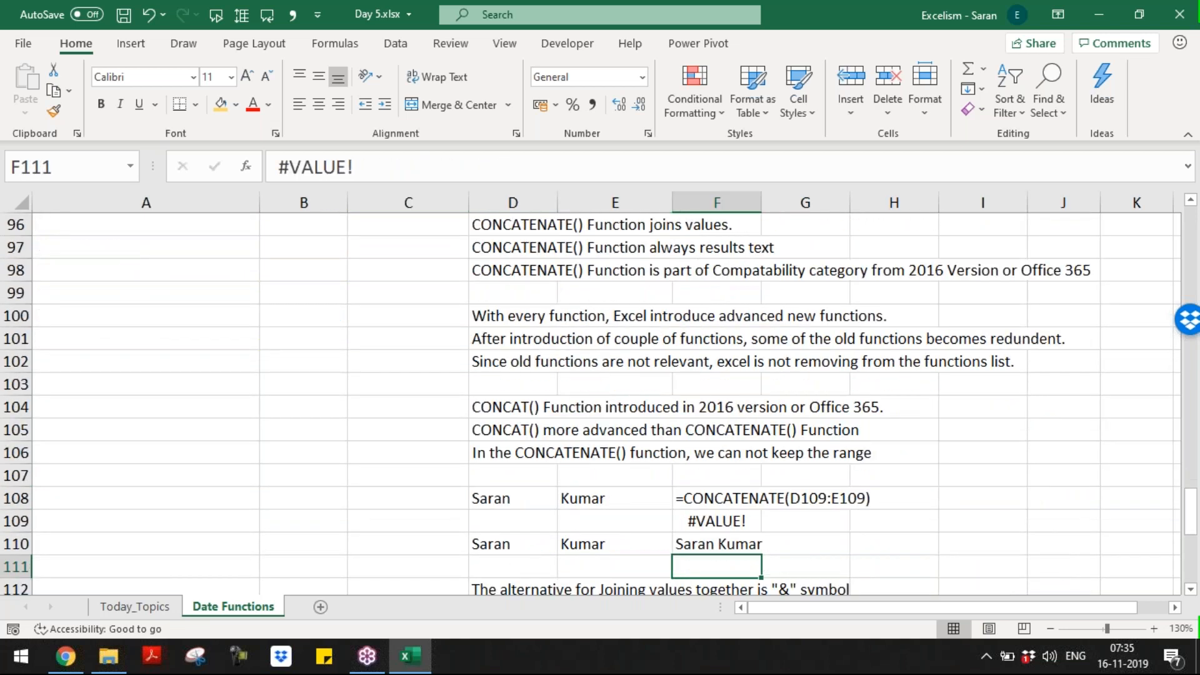
pyautogui.hotkey('ctrl', 'Home')
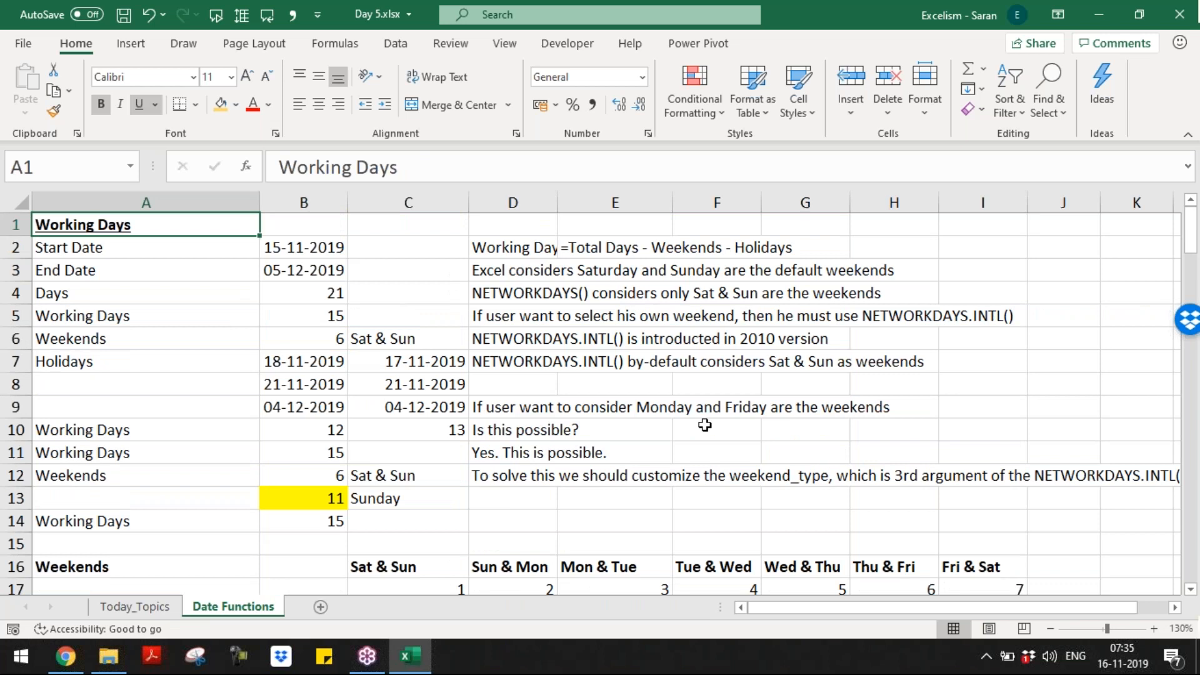
pyautogui.hotkey('ctrl', 'End')
pyautogui.press('Home')
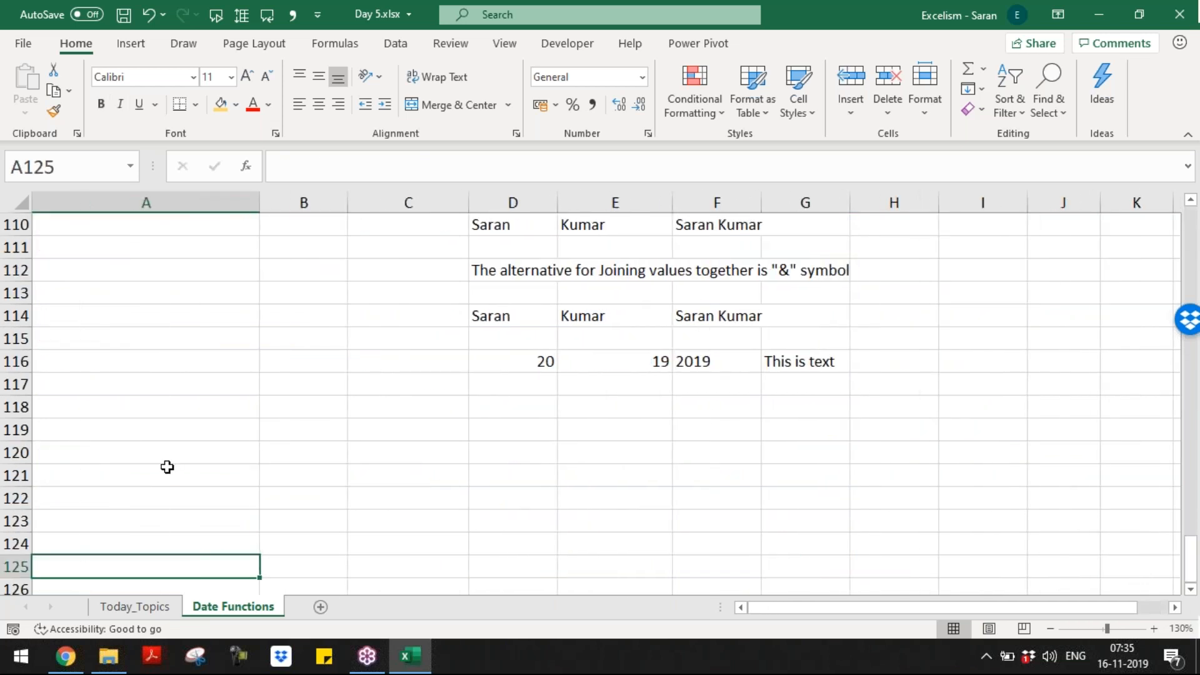
pyautogui.click(147, 410)
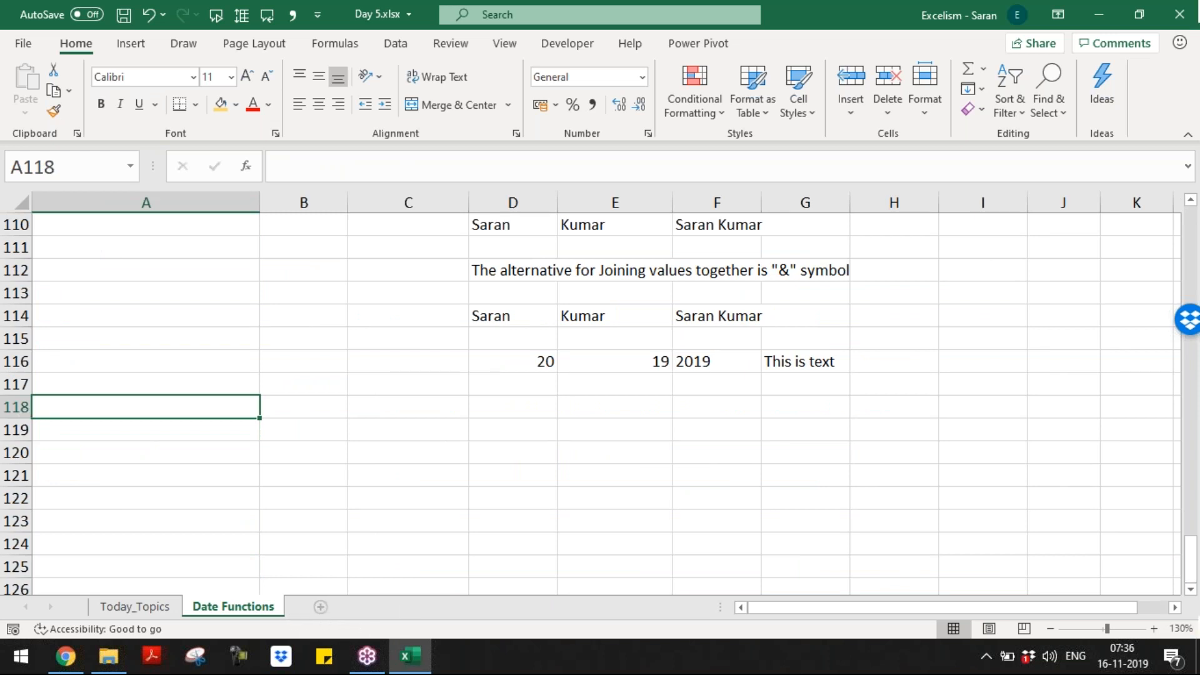
pyautogui.click(320, 607)
# Step: Rename the new sheet to Time and zoom the view to 170%
pyautogui.doubleClick(312, 606)
pyautogui.write('Time')
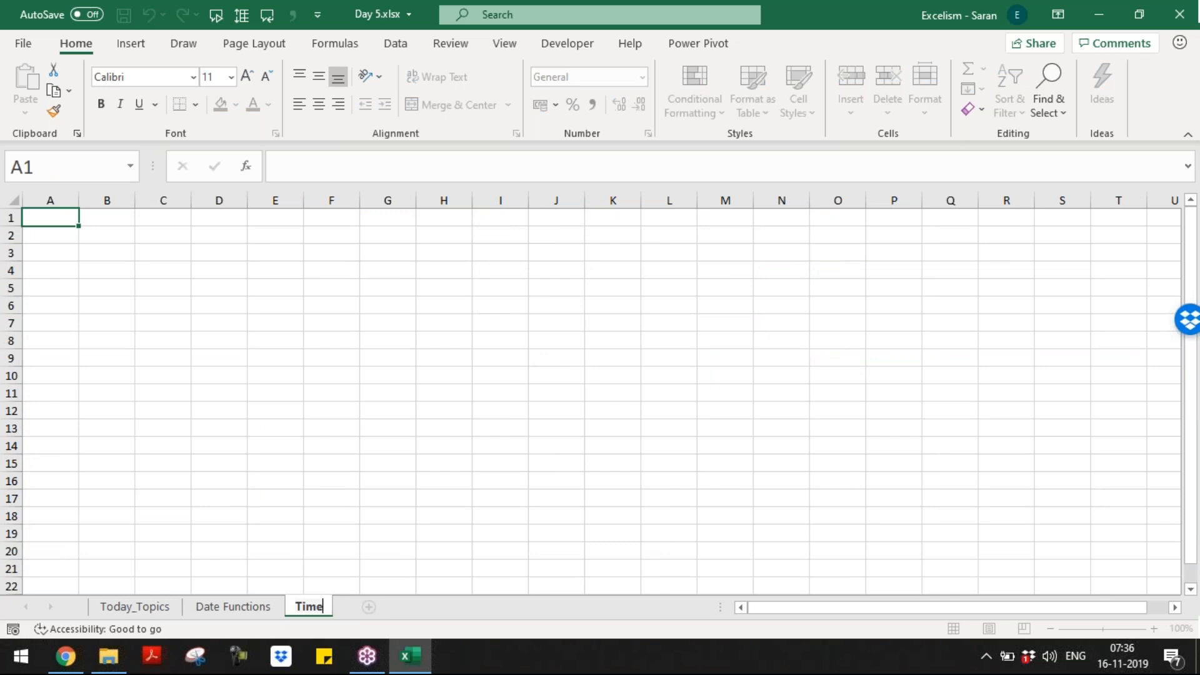
pyautogui.press('Return')
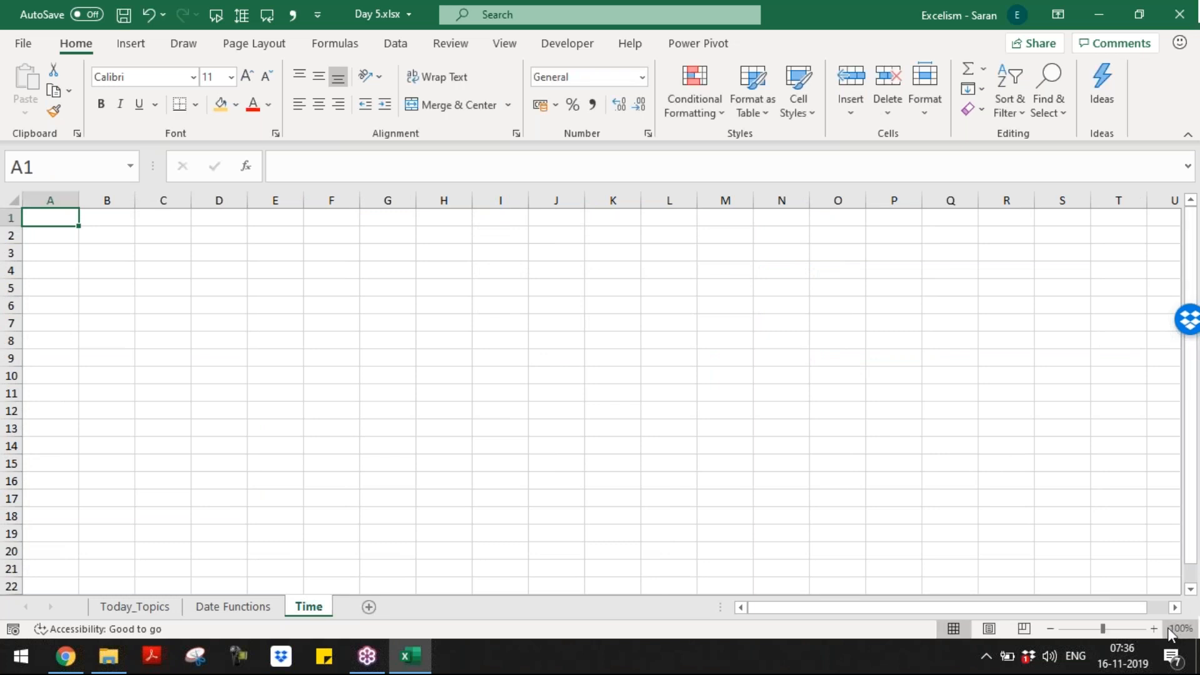
pyautogui.click(1153, 628)
pyautogui.click(1154, 628)
pyautogui.click(1153, 628)
pyautogui.click(1153, 628)
pyautogui.click(1154, 628)
pyautogui.click(1153, 628)
pyautogui.click(1154, 628)
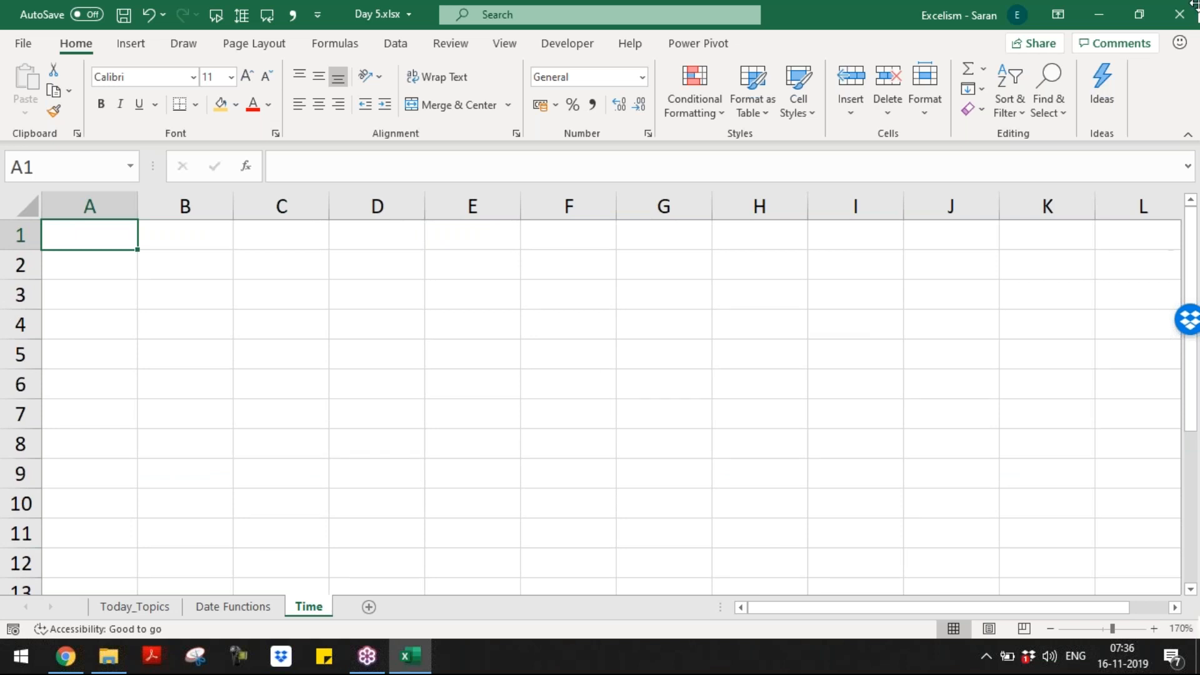
# Step: Enter '1 Day = 24 Hours' in A1 and 10% in A3, then begin =24/10 in B3
pyautogui.click(1185, 57)
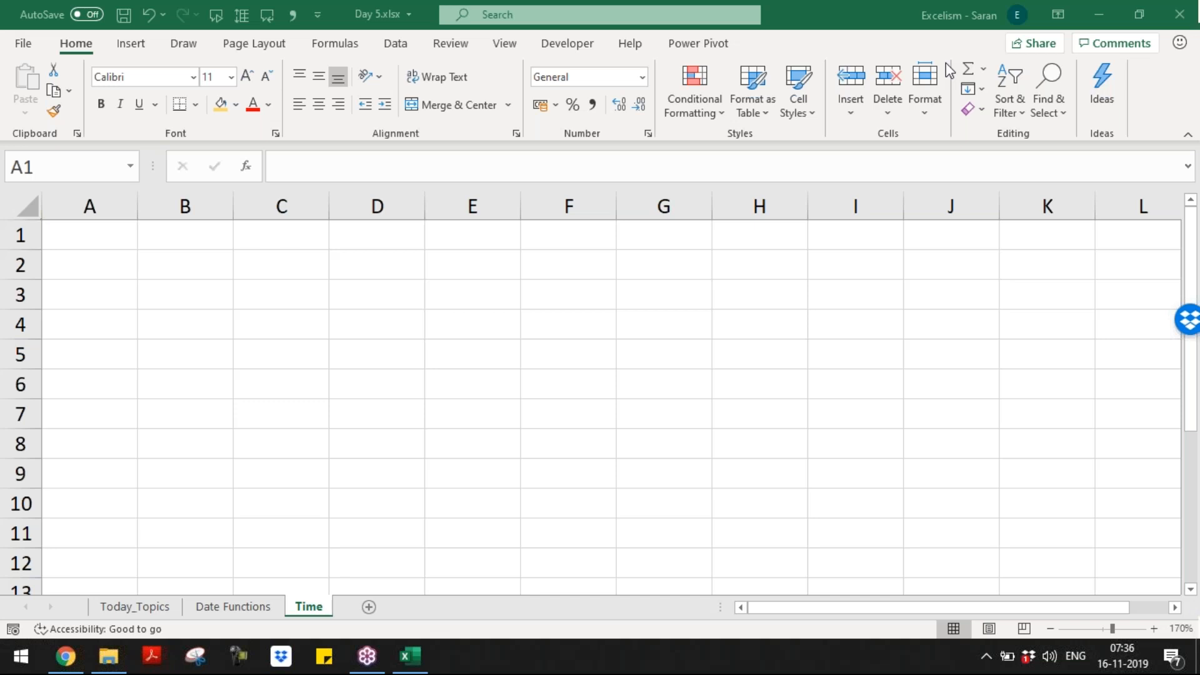
pyautogui.click(227, 302)
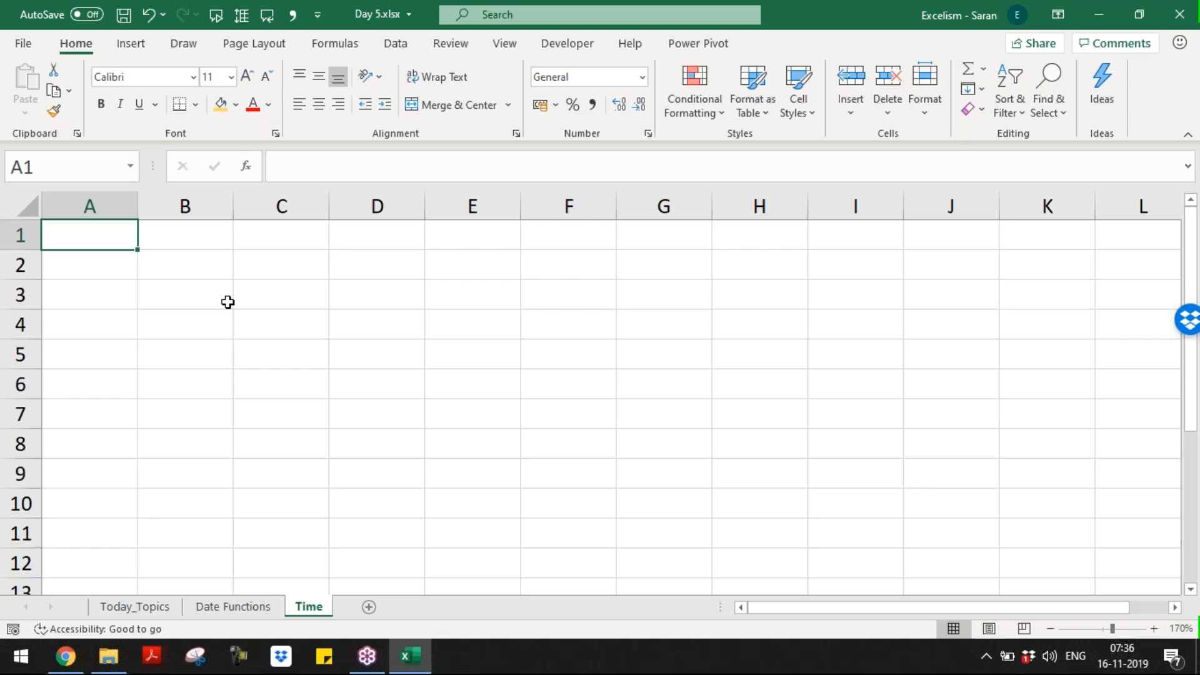
pyautogui.write('1')
pyautogui.press('BackSpace')
pyautogui.write('1 ')
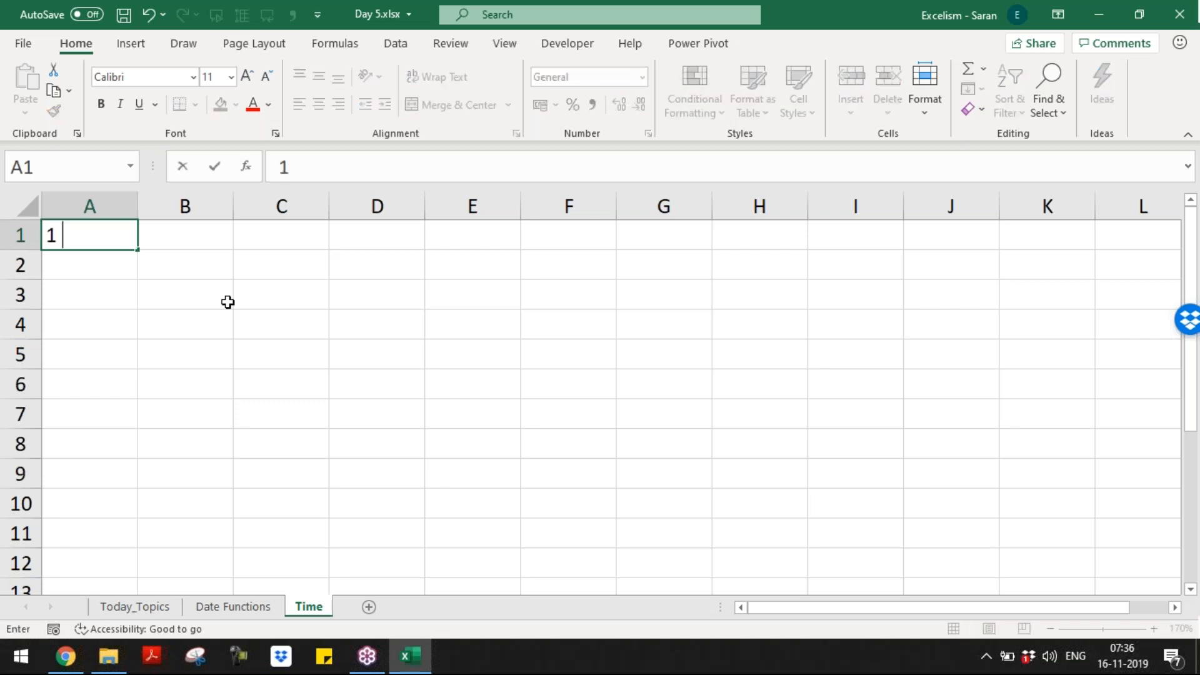
pyautogui.write('Day = 24 Hours')
pyautogui.press('Return')
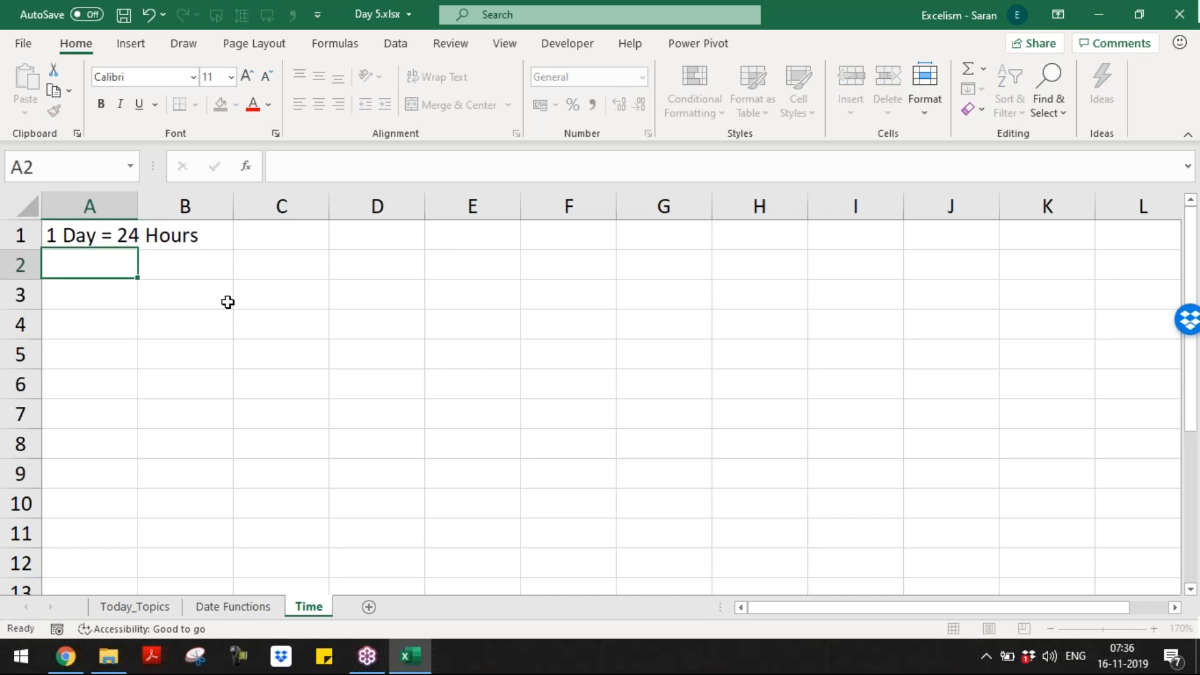
pyautogui.press('Return')
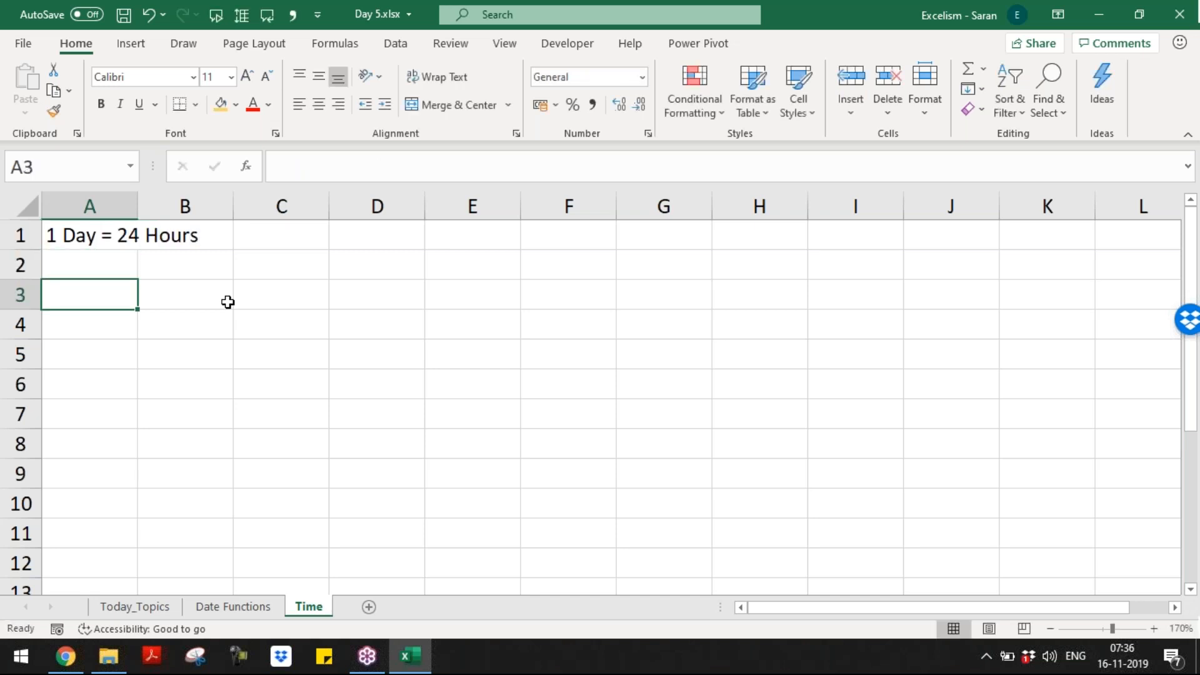
pyautogui.write('10%')
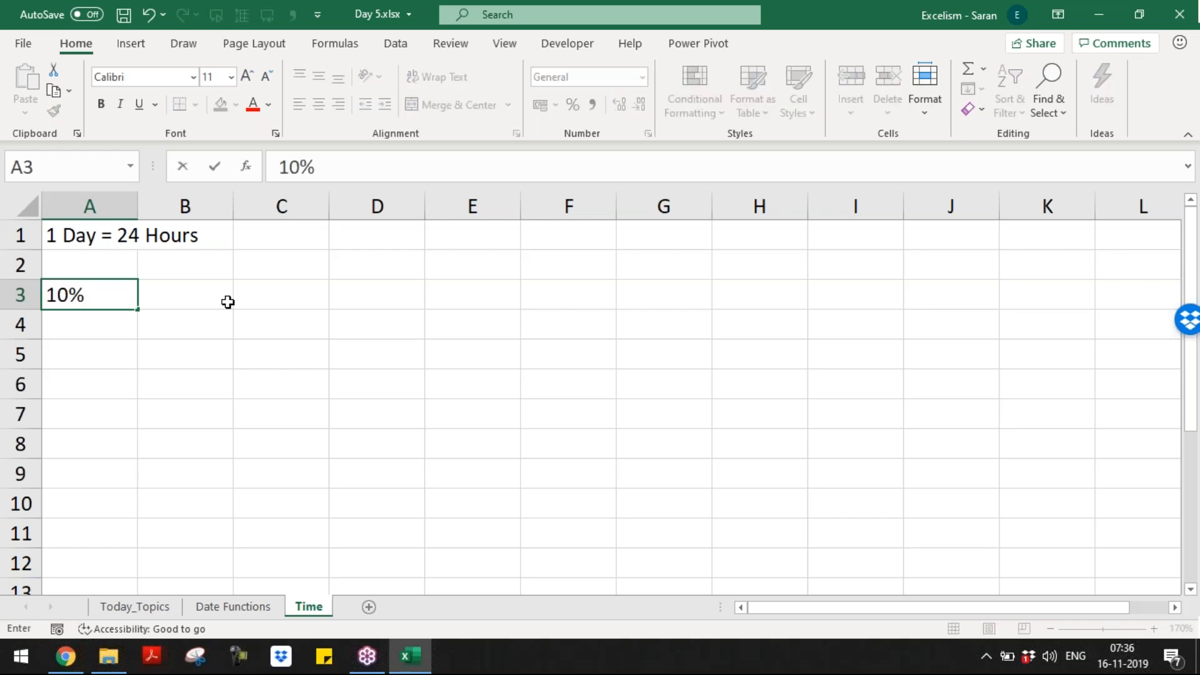
pyautogui.click(227, 302)
pyautogui.write('1/')
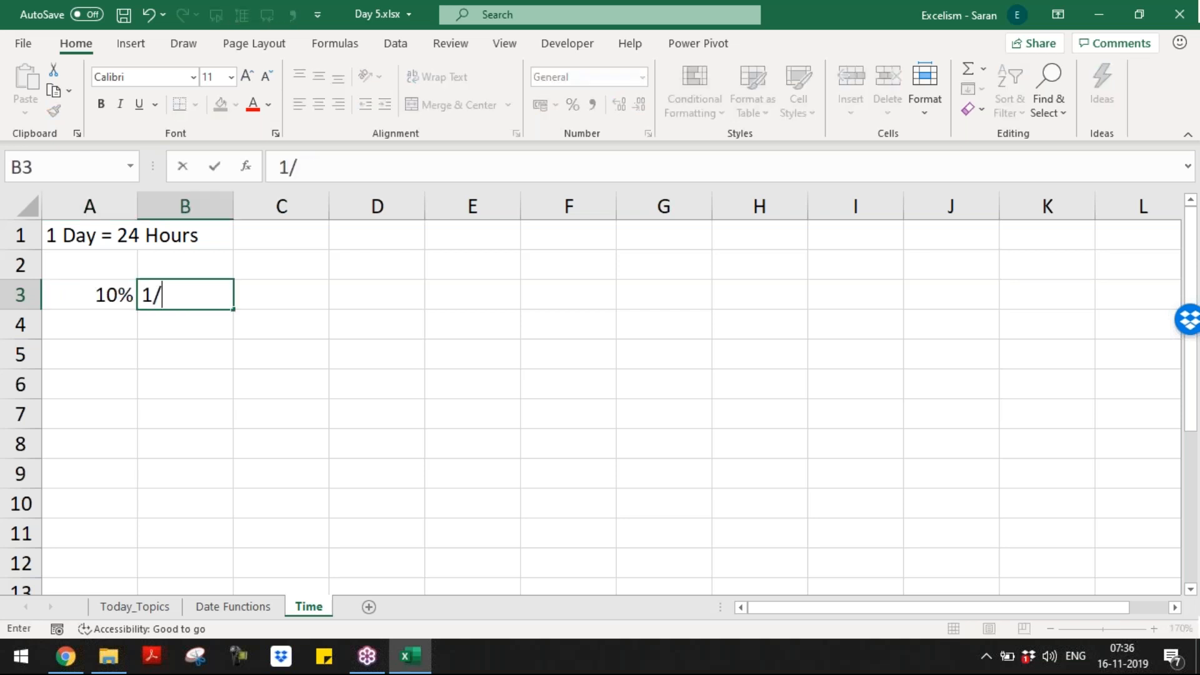
pyautogui.press('Escape')
pyautogui.write('=24/10')
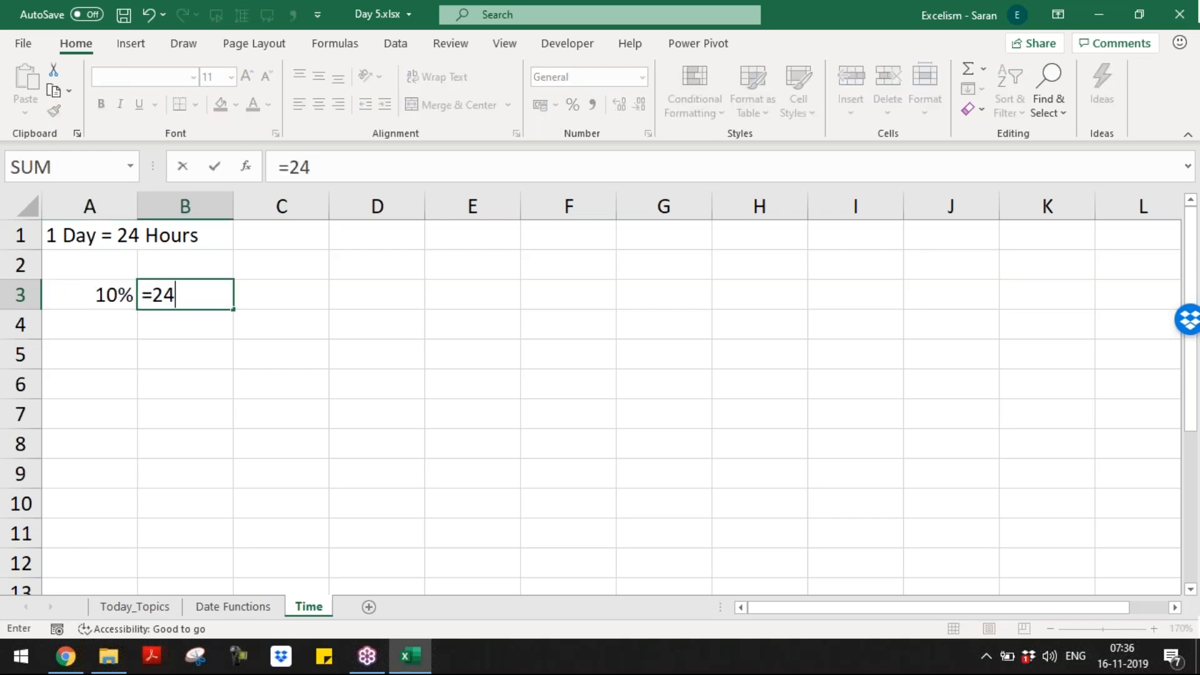
# Step: Finish B3 to show 2.4 and add a C3 label formula =B3&" Hours"
pyautogui.press('BackSpace')
pyautogui.press('BackSpace')
pyautogui.press('BackSpace')
pyautogui.write('/10 Hou')
pyautogui.press('BackSpace')
pyautogui.press('BackSpace')
pyautogui.press('BackSpace')
pyautogui.press('BackSpace')
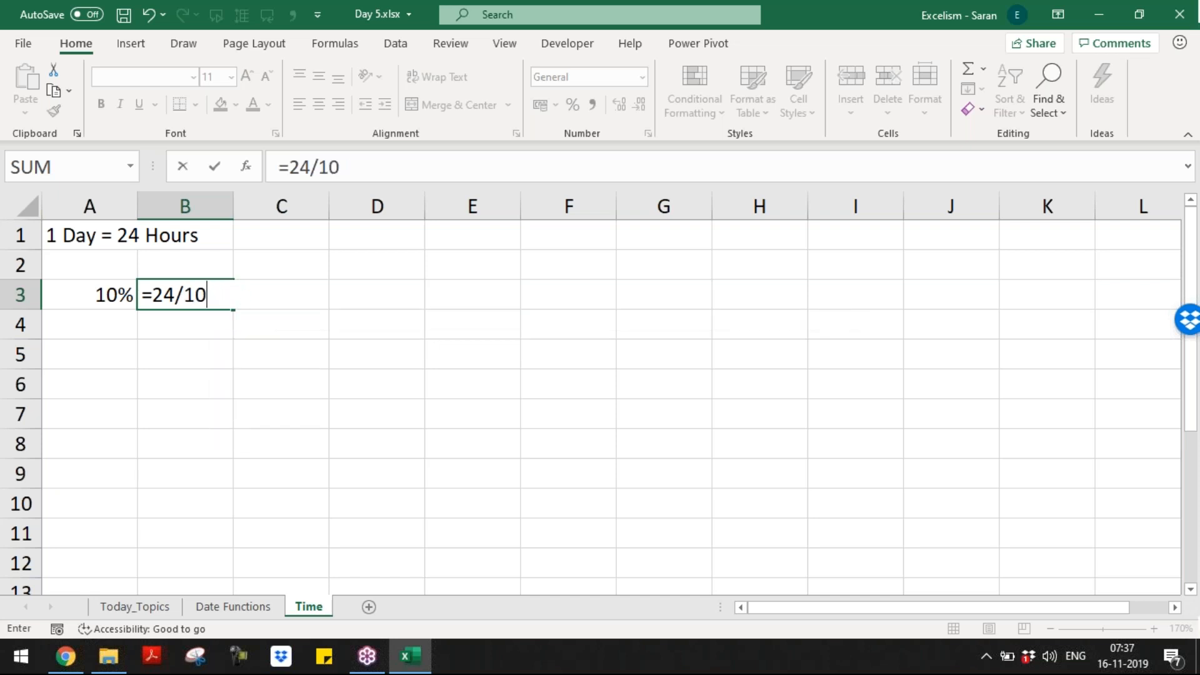
pyautogui.press('Tab')
pyautogui.write('=')
pyautogui.press('Left')
pyautogui.write('&" Hours')
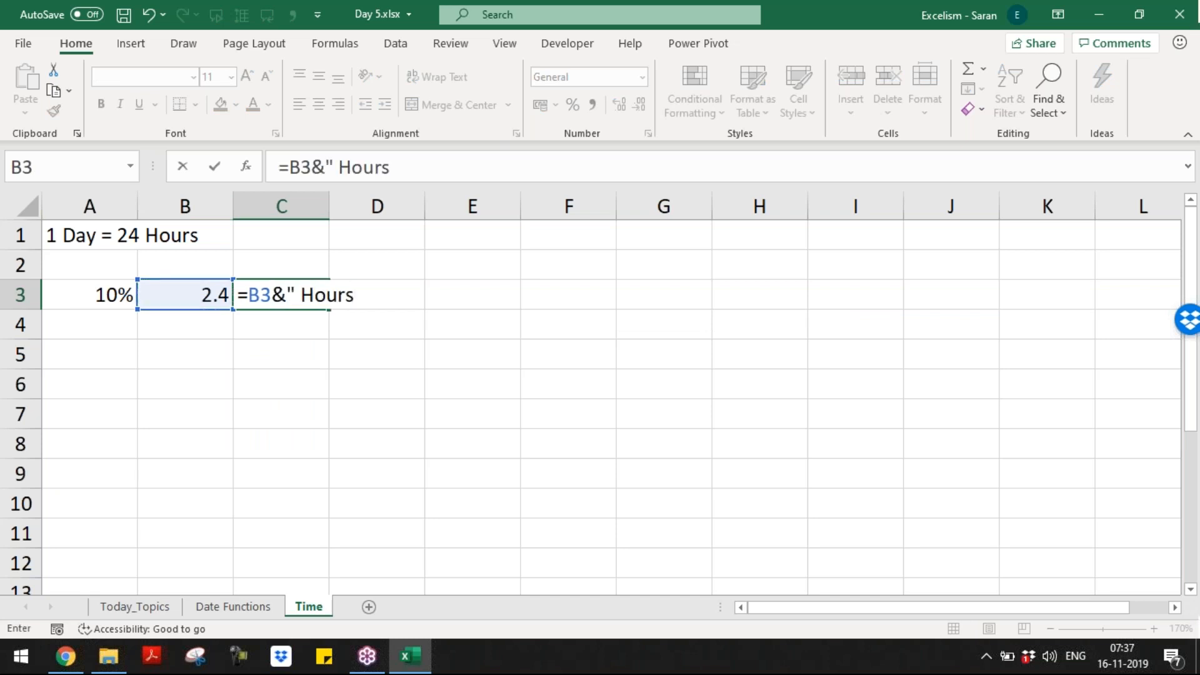
pyautogui.press('Return')
# Step: Rewrite the B3 formula as =24*A3 so hours follow the 10% value
pyautogui.click(89, 294)
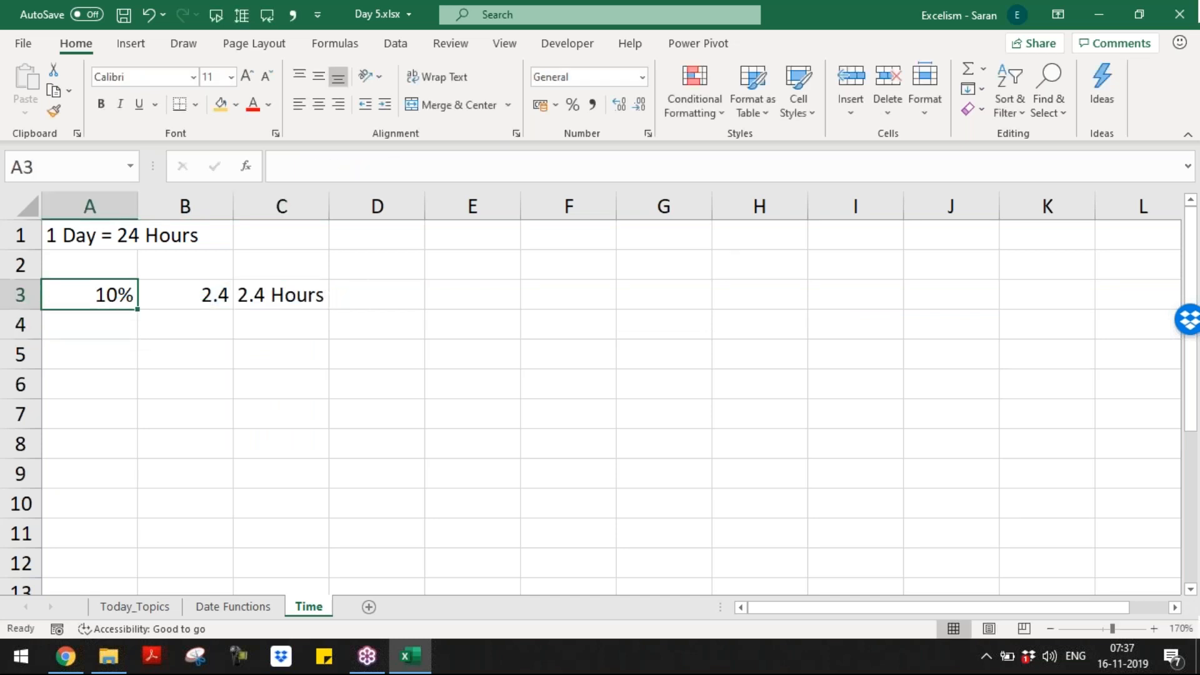
pyautogui.click(185, 295)
pyautogui.press('F2')
pyautogui.press('BackSpace')
pyautogui.press('BackSpace')
pyautogui.press('BackSpace')
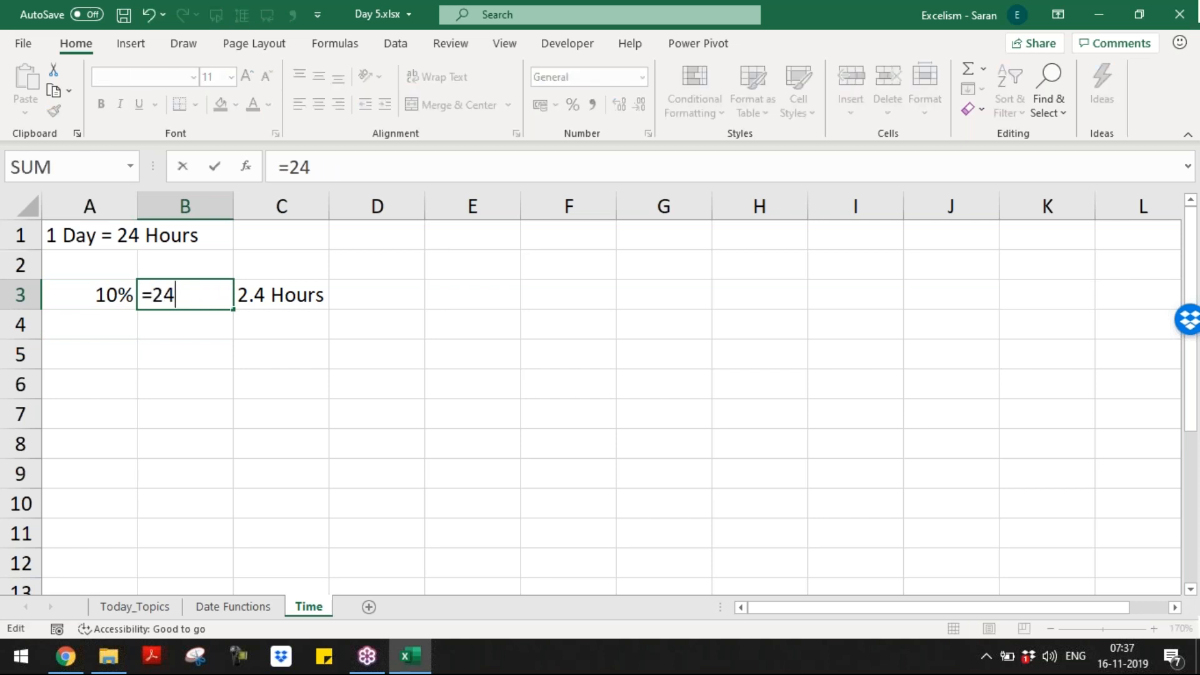
pyautogui.write('*')
pyautogui.click(97, 300)
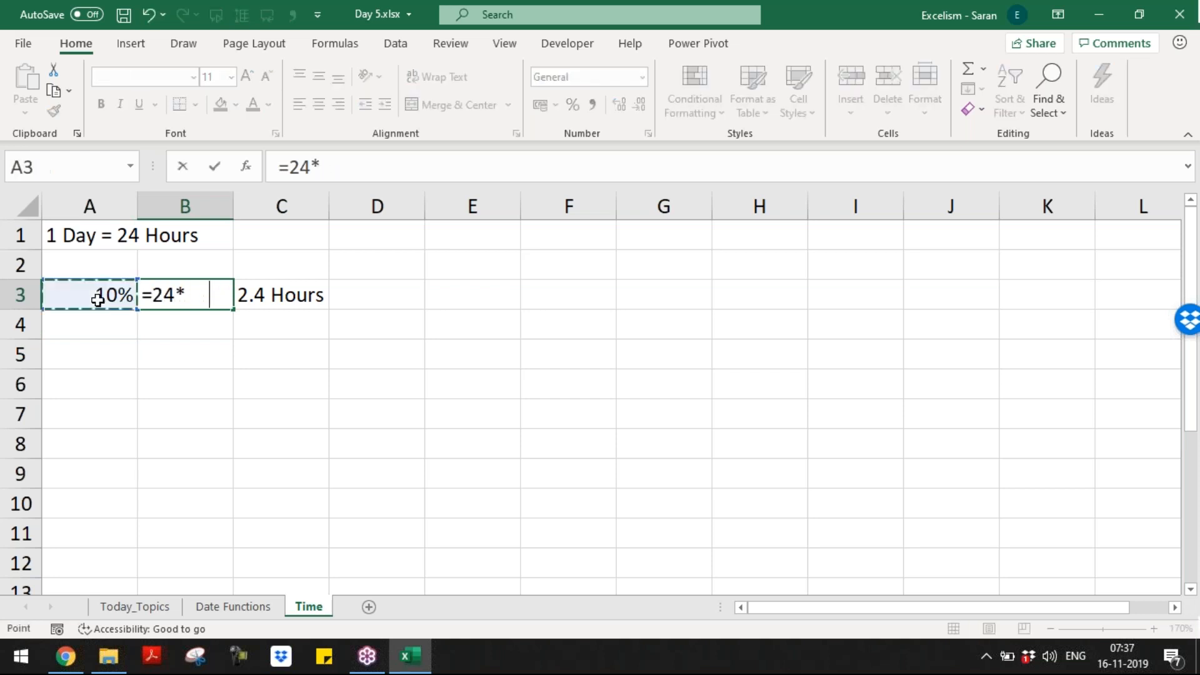
pyautogui.press('Return')
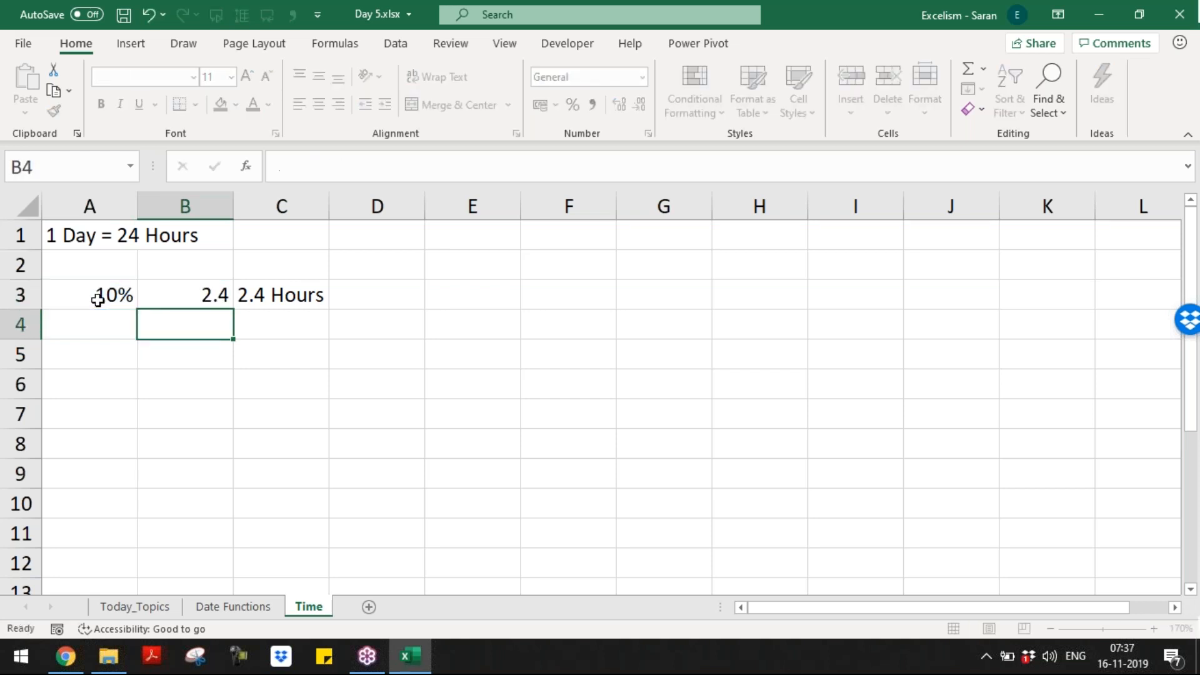
# Step: Enter 20% in A4 and fill percentages, hours formulas and labels down to row 11
pyautogui.press('Left')
pyautogui.write('20')
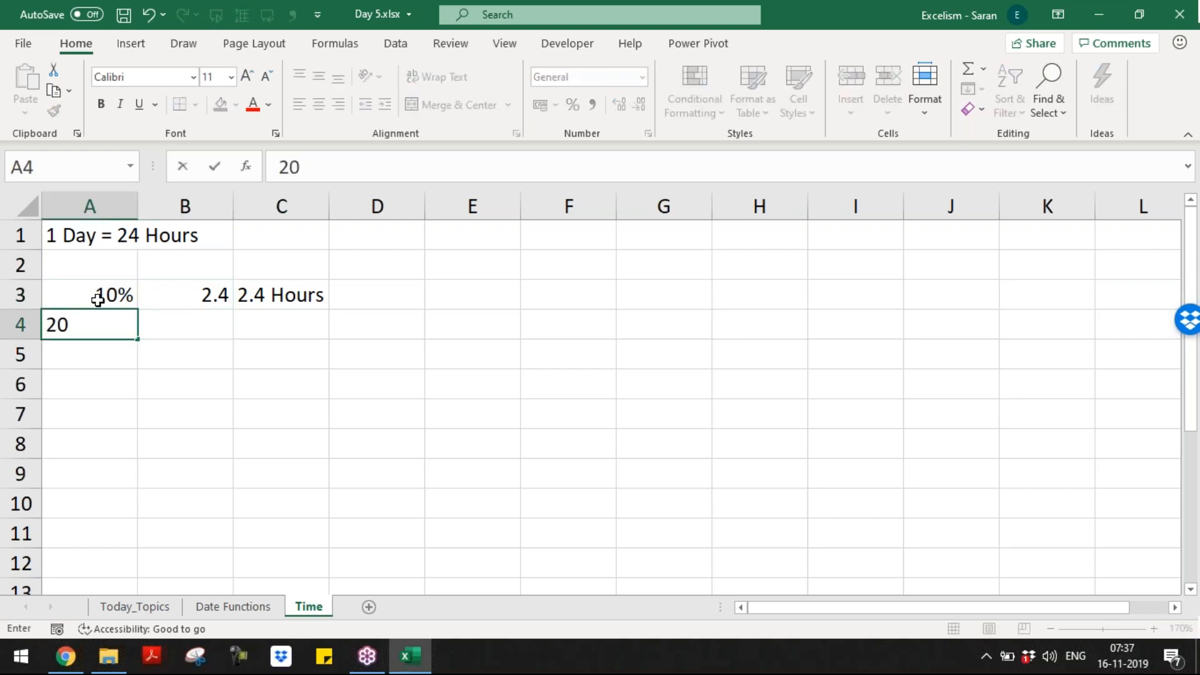
pyautogui.write('%')
pyautogui.click(98, 299)
pyautogui.hotkey('shift', 'Down')
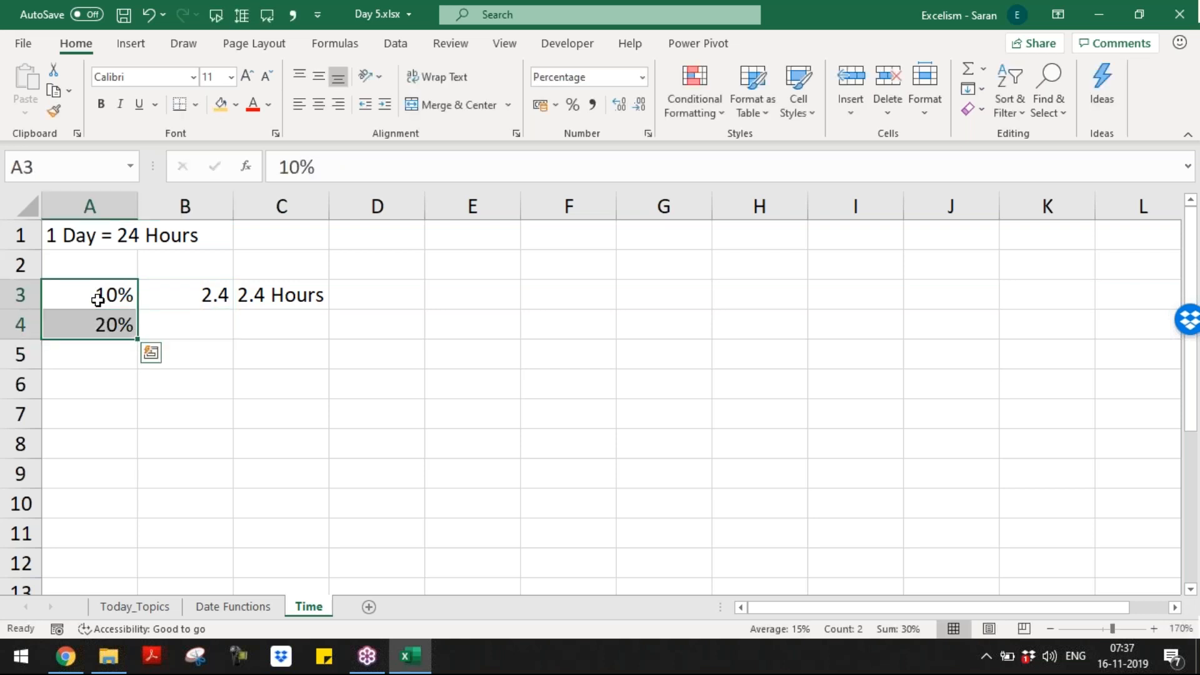
pyautogui.moveTo(129, 342); pyautogui.dragTo(158, 538)
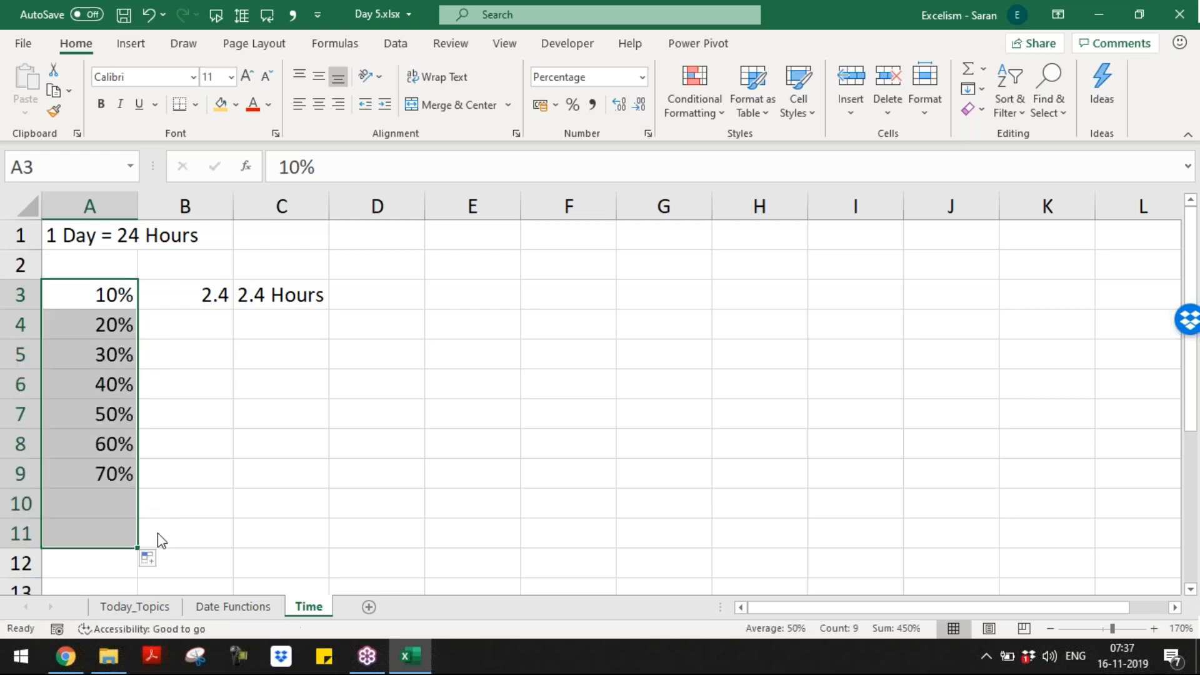
pyautogui.click(208, 302)
pyautogui.moveTo(235, 310); pyautogui.dragTo(241, 549)
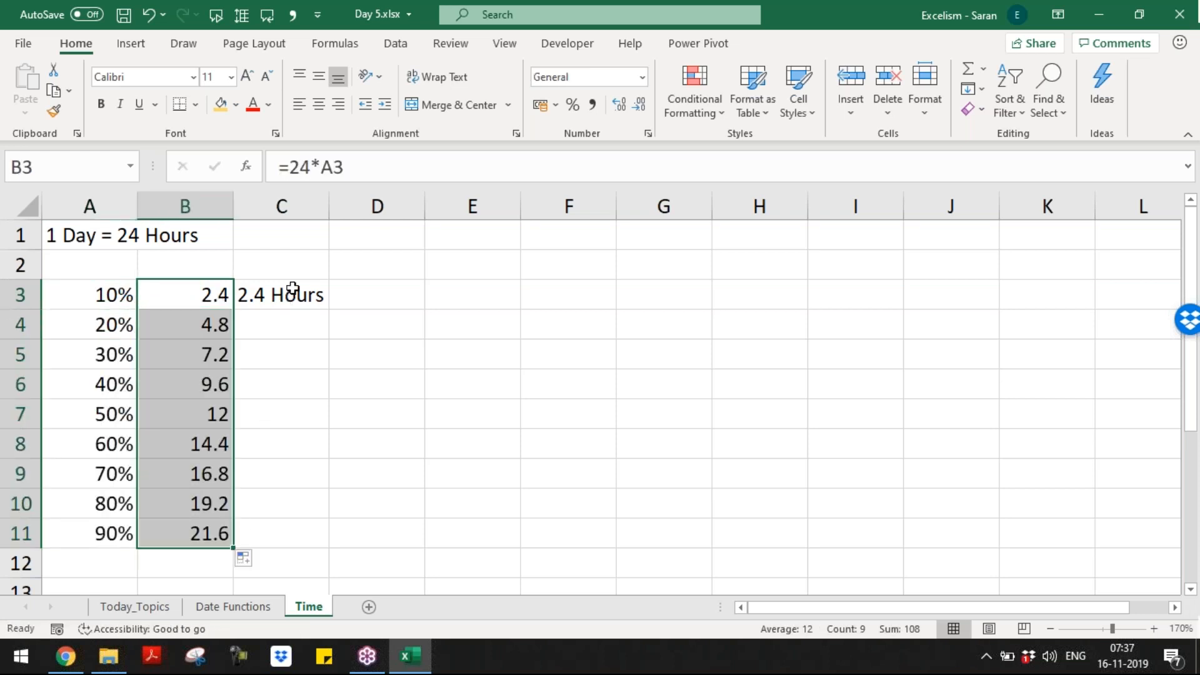
pyautogui.click(288, 295)
pyautogui.moveTo(329, 309); pyautogui.dragTo(314, 547)
pyautogui.click(150, 562)
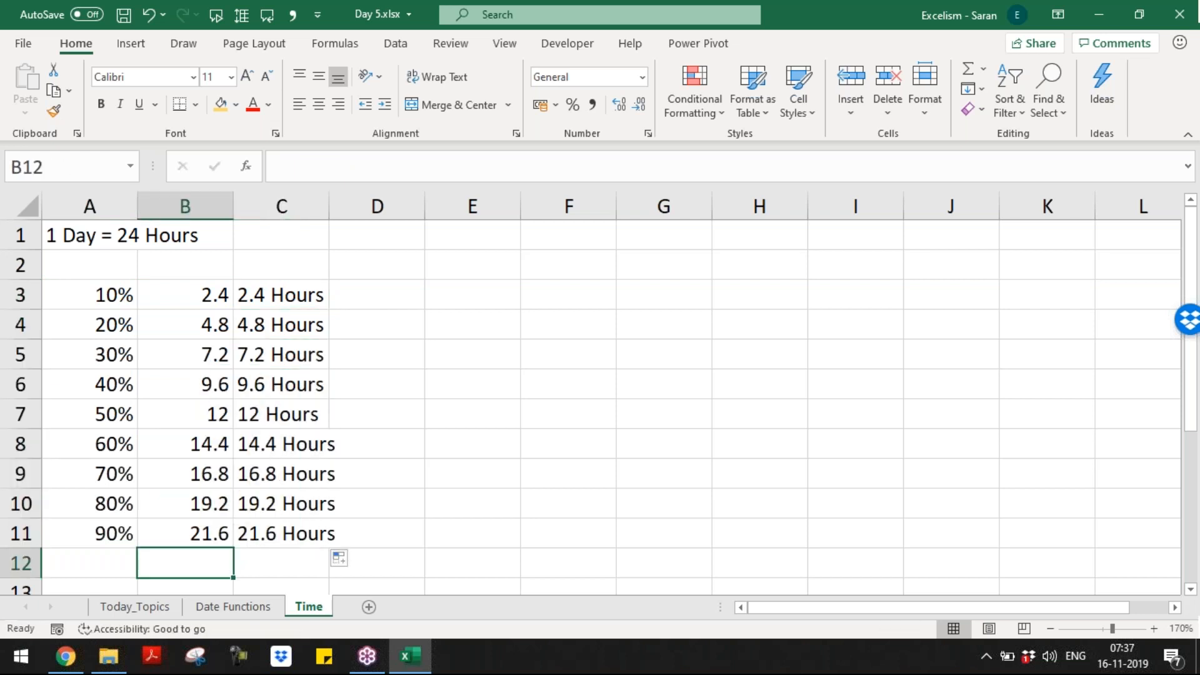
# Step: Extend the table to 100% and 24 Hours in row 12, and widen column C
pyautogui.press('Up')
pyautogui.press('Up')
pyautogui.press('Left')
pyautogui.hotkey('shift', 'Down')
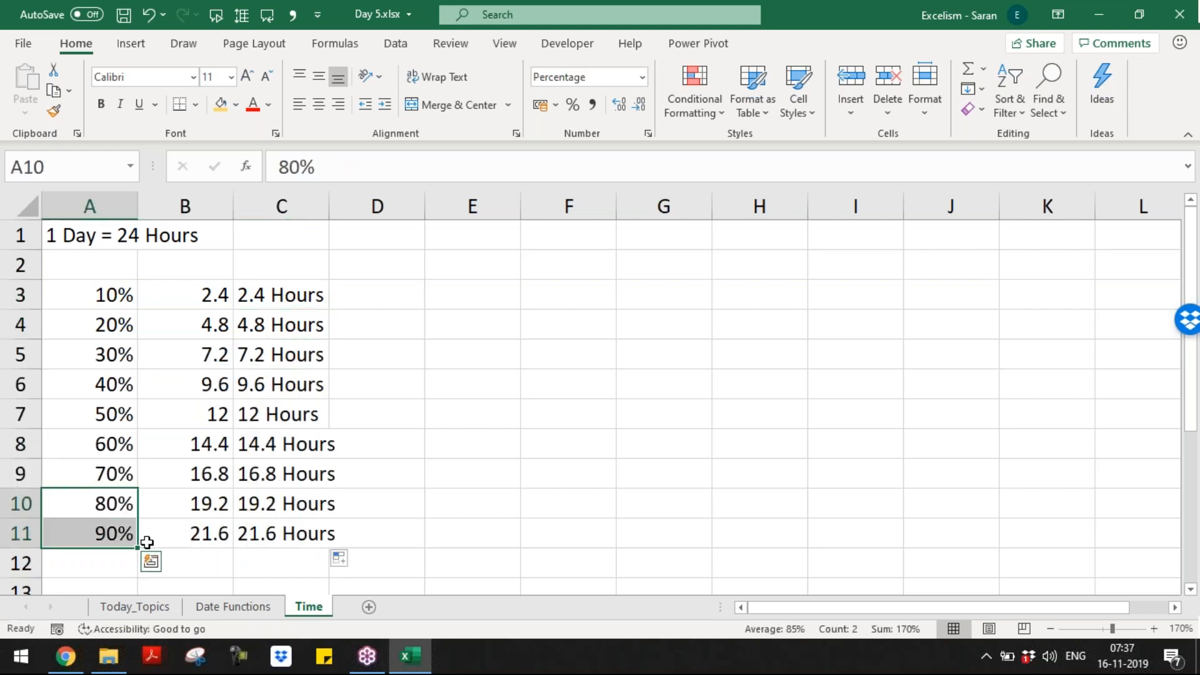
pyautogui.moveTo(138, 550); pyautogui.dragTo(139, 574)
pyautogui.click(188, 563)
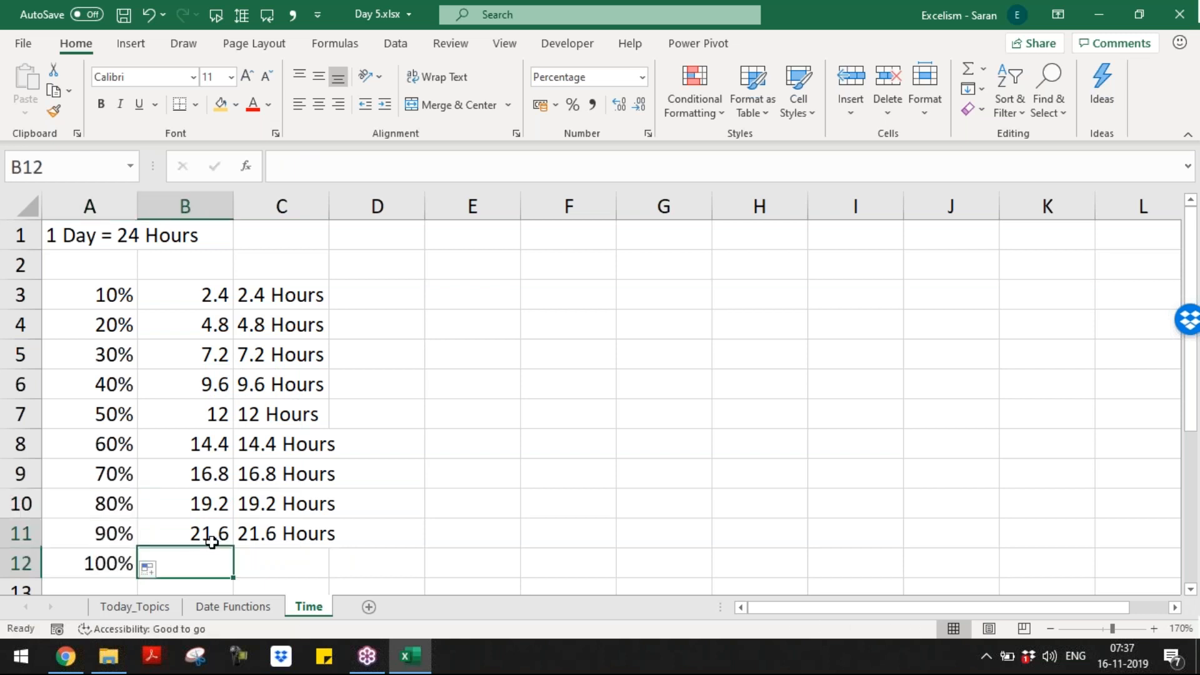
pyautogui.click(222, 541)
pyautogui.moveTo(228, 545); pyautogui.dragTo(230, 570)
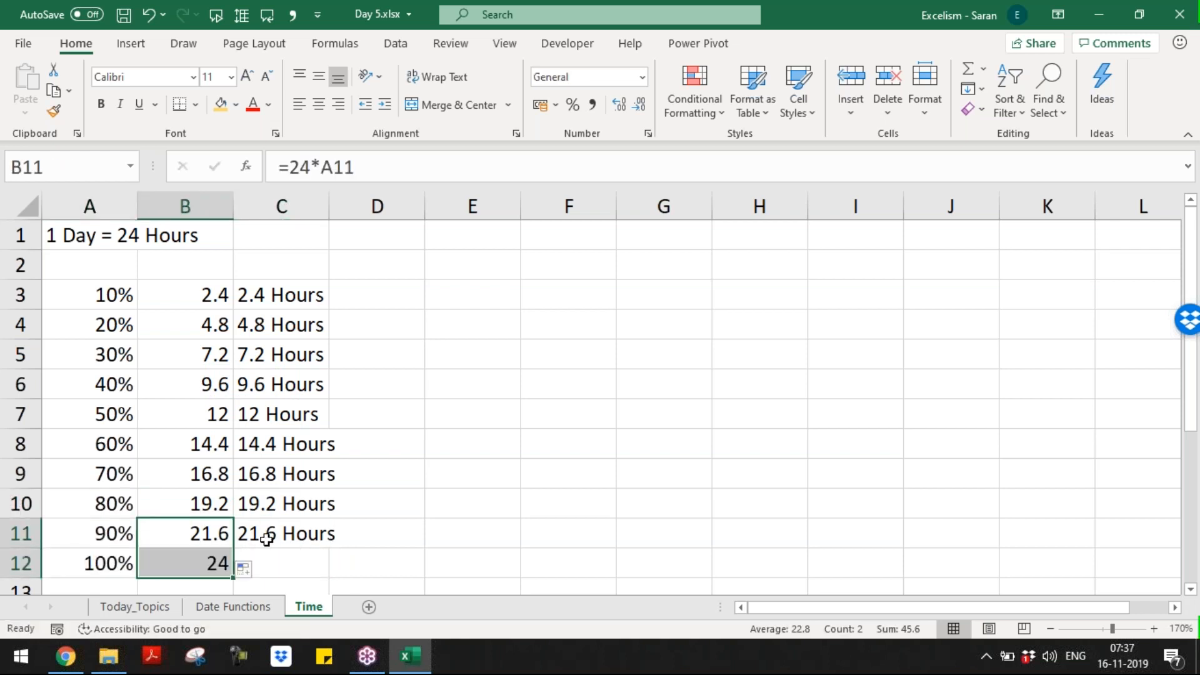
pyautogui.click(267, 536)
pyautogui.moveTo(328, 548); pyautogui.dragTo(329, 568)
pyautogui.moveTo(329, 209); pyautogui.dragTo(342, 209)
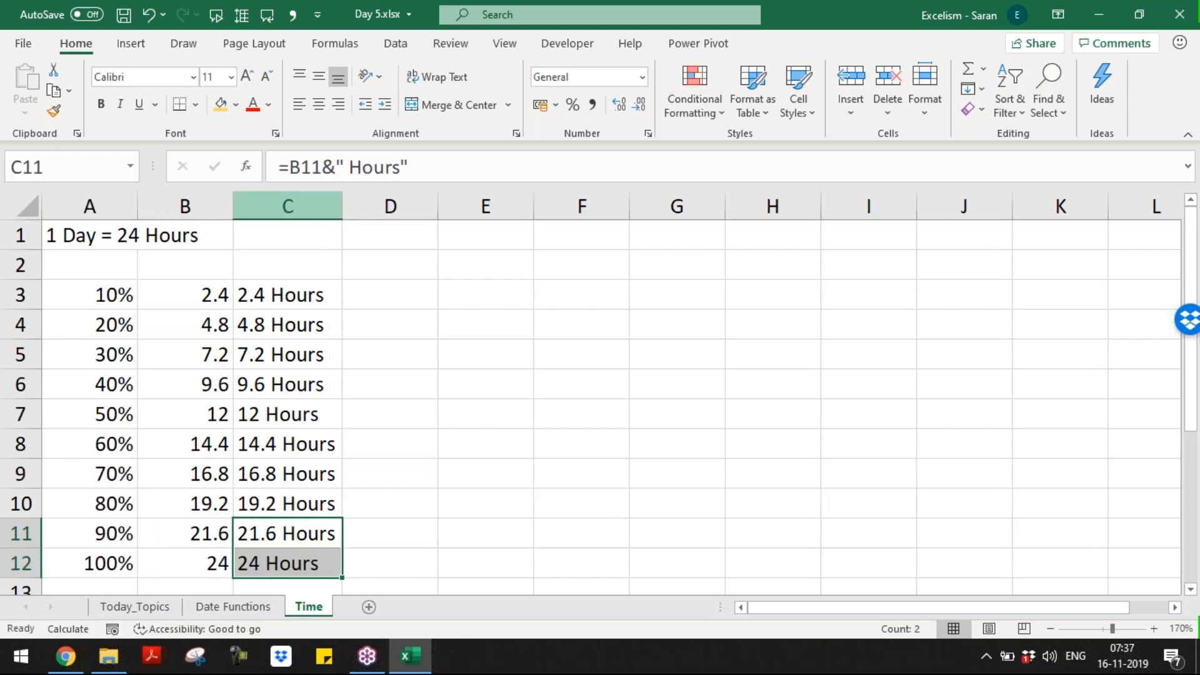
pyautogui.click(496, 283)
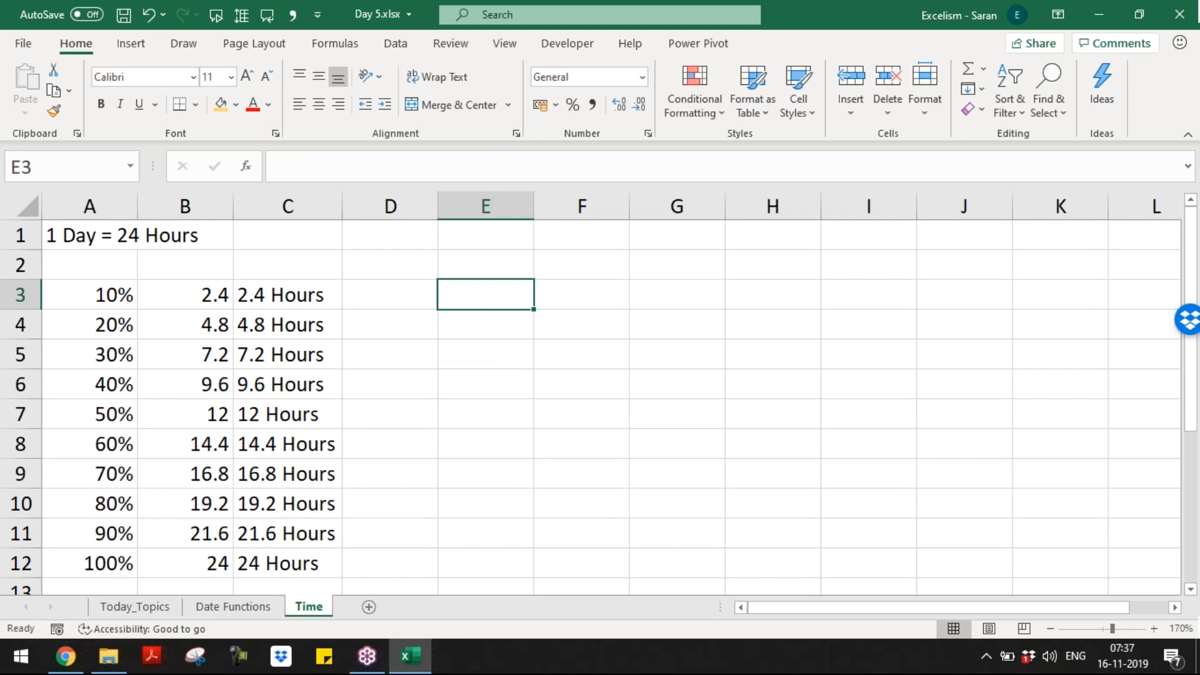
# Step: Enter 1, 1.1 and 1.2 in E3:E5 and fill the series down to 2.1
pyautogui.write('1')
pyautogui.press('Return')
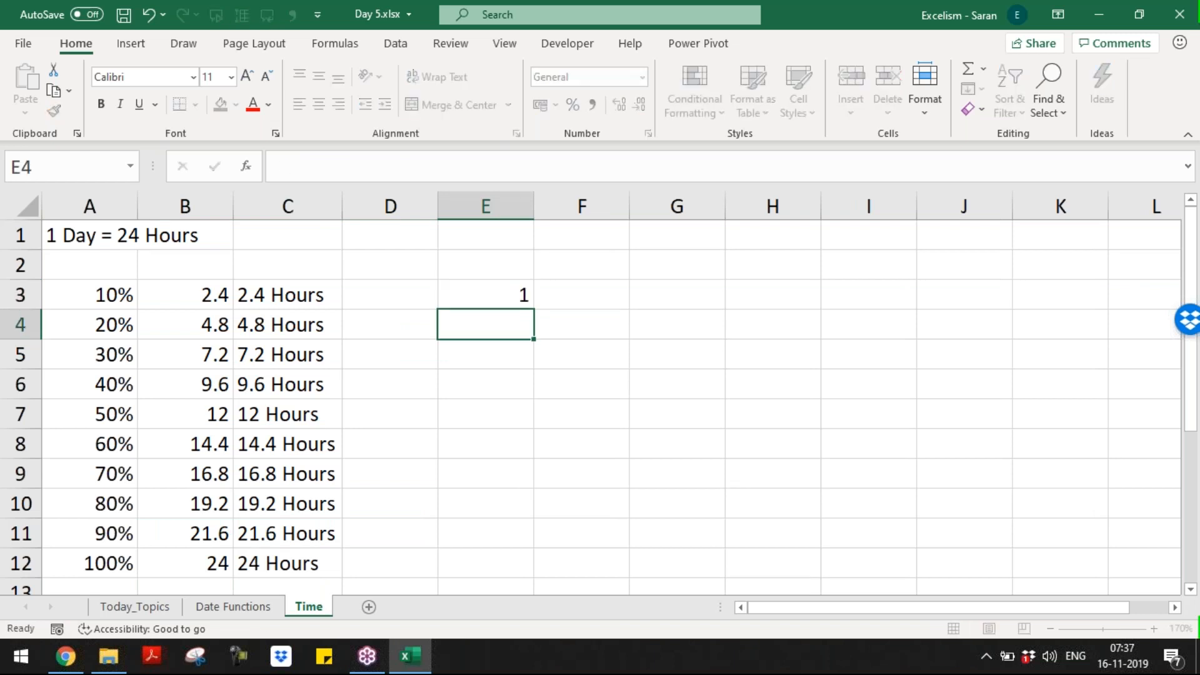
pyautogui.write('1.1')
pyautogui.press('Return')
pyautogui.write('1.2')
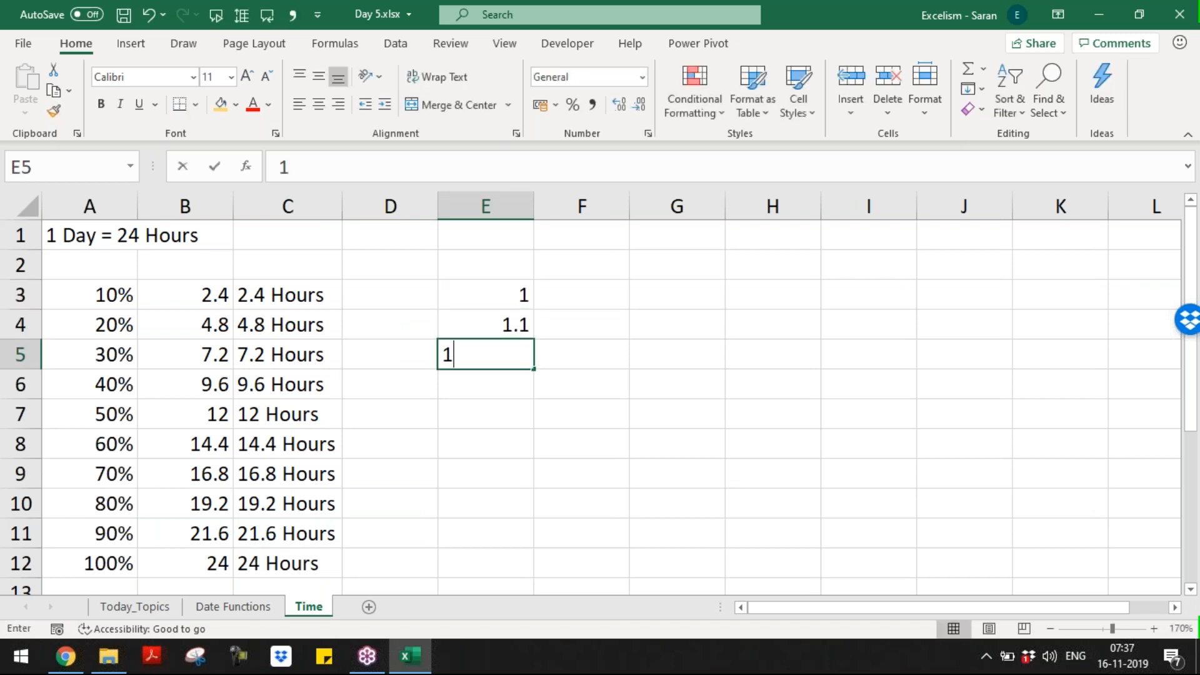
pyautogui.press('Return')
pyautogui.moveTo(506, 329); pyautogui.dragTo(519, 356)
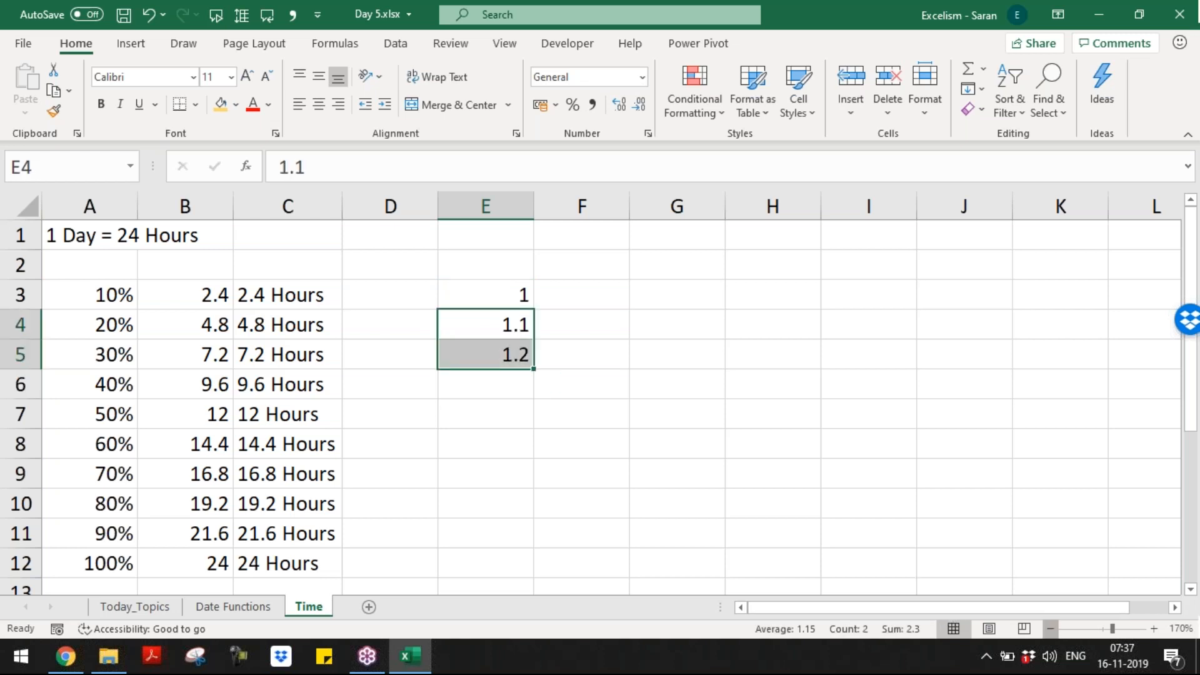
pyautogui.click(1051, 628)
pyautogui.click(1051, 628)
pyautogui.click(1051, 628)
pyautogui.moveTo(441, 339); pyautogui.dragTo(442, 558)
pyautogui.click(416, 271)
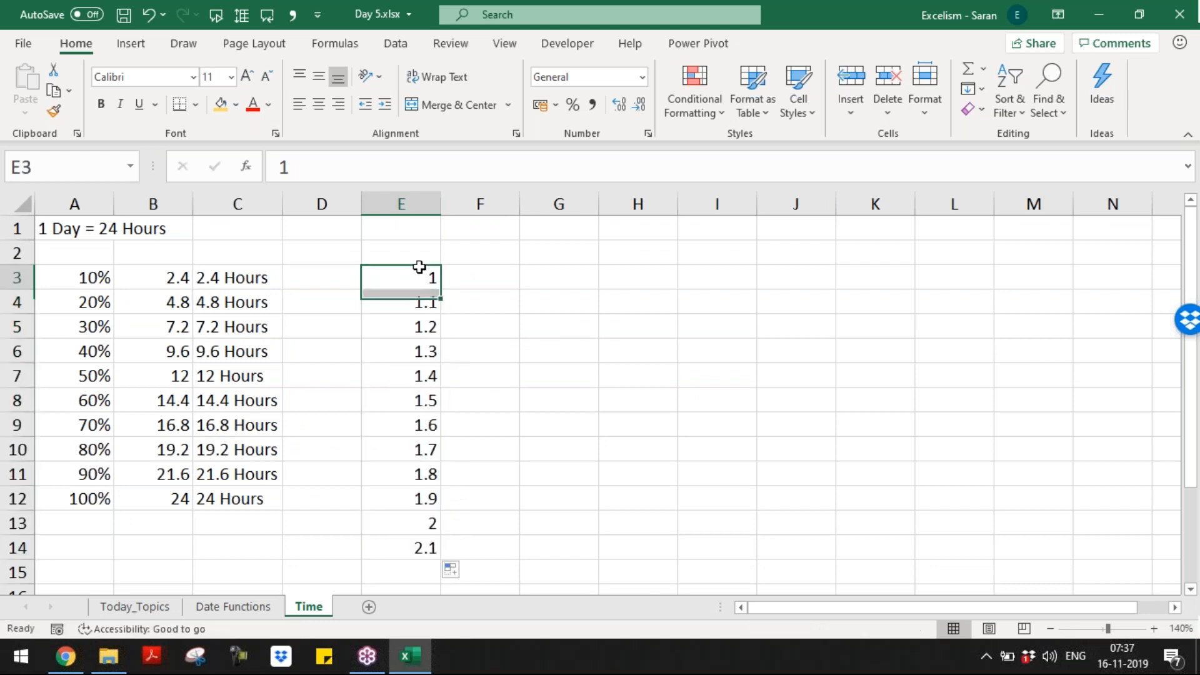
# Step: Add a bold italic 'SN of Date' header in E2 and autofit column E
pyautogui.click(417, 253)
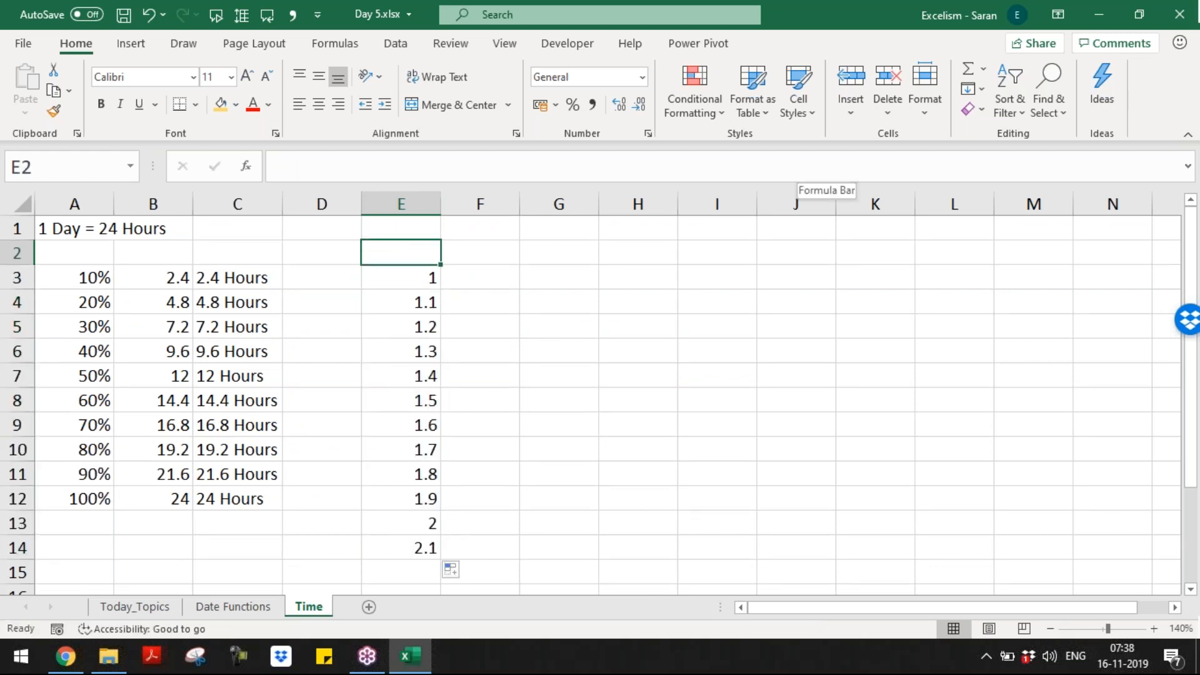
pyautogui.write('SN of Date')
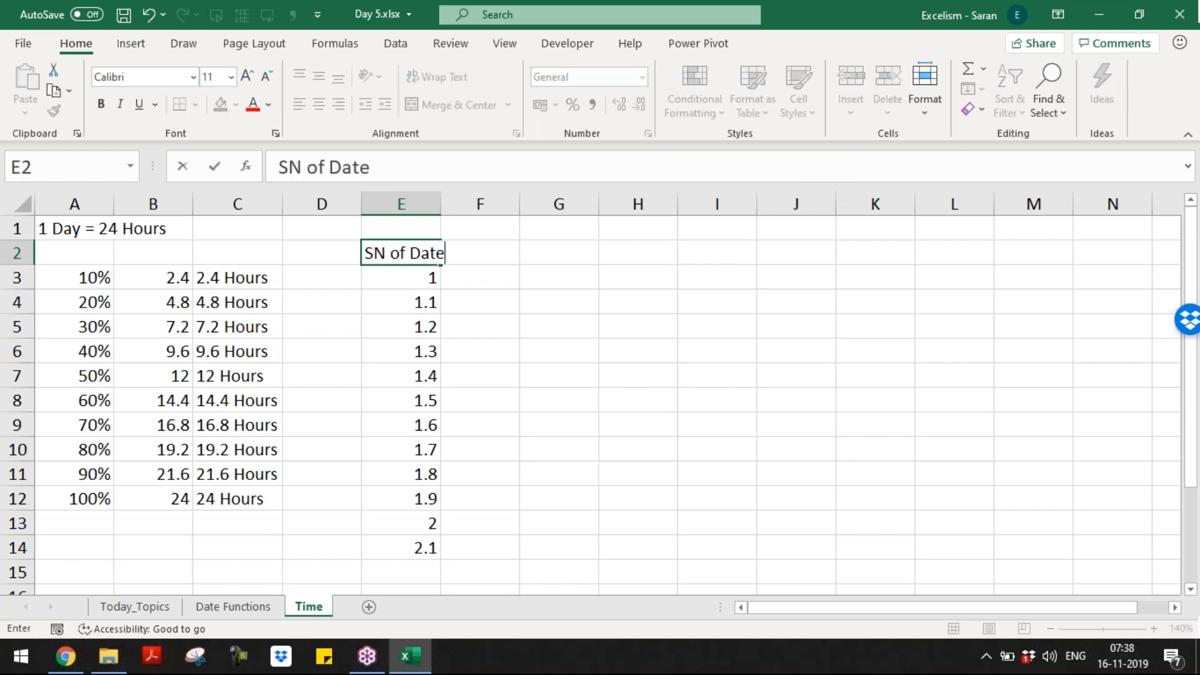
pyautogui.press('Return')
pyautogui.press('Up')
pyautogui.hotkey('ctrl', 'b')
pyautogui.hotkey('ctrl', 'i')
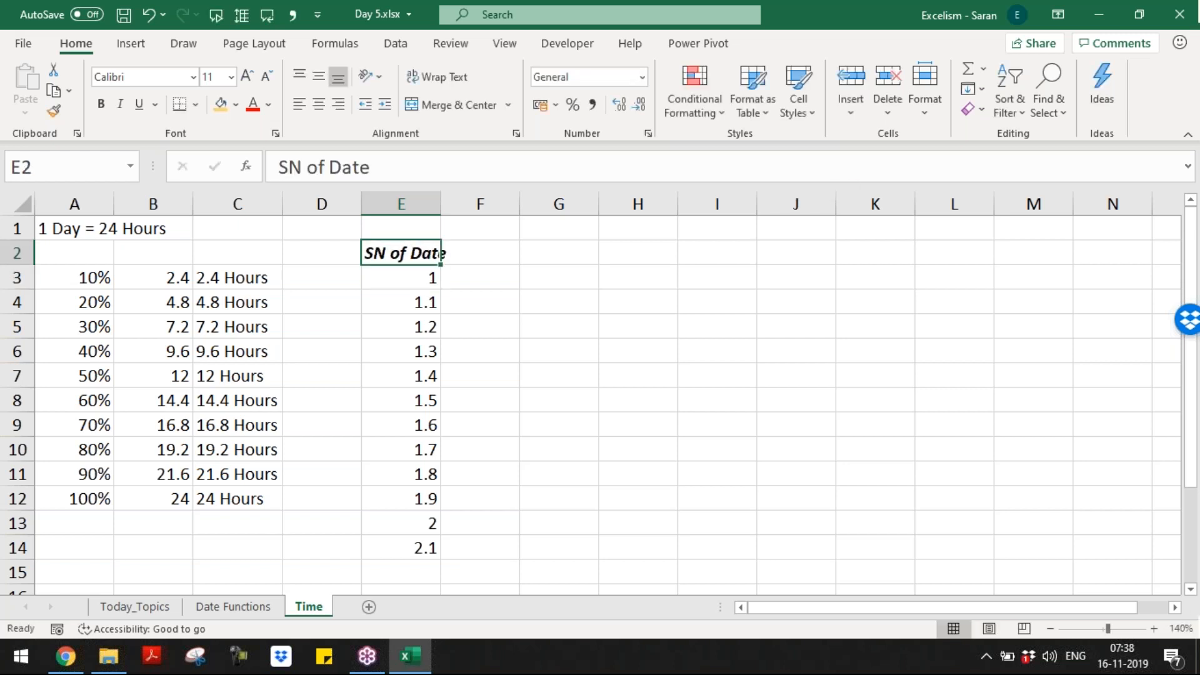
pyautogui.hotkey('alt', 'h')
pyautogui.press('o')
pyautogui.press('i')
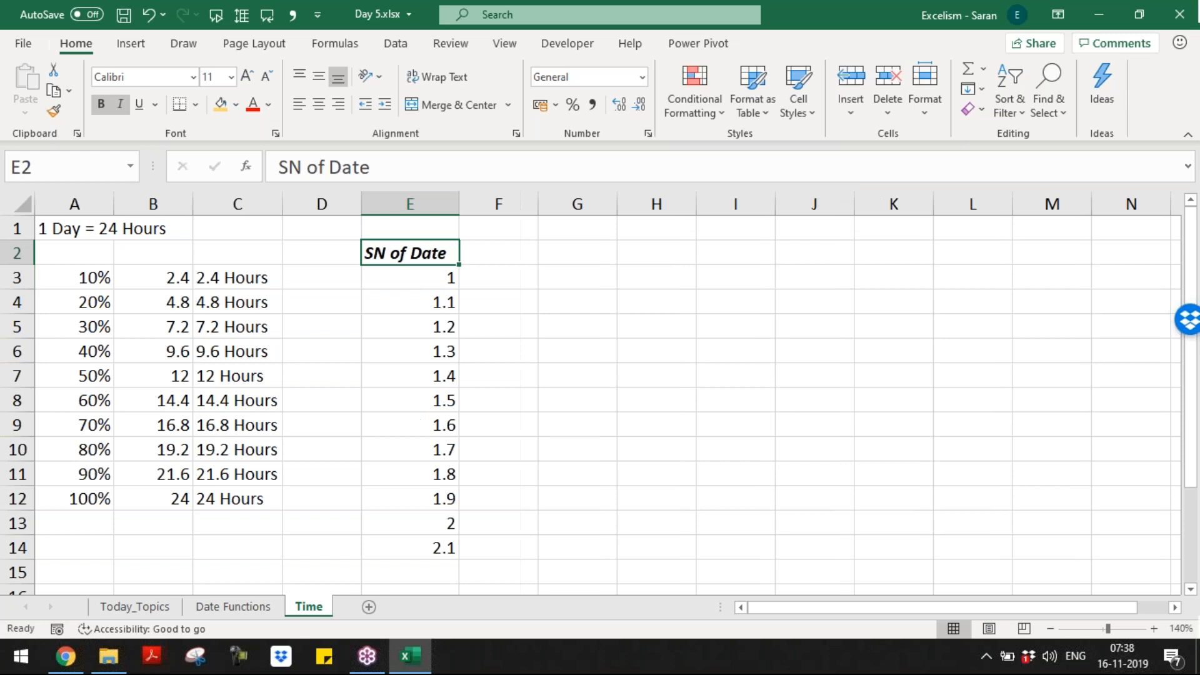
# Step: Add a bold italic 'Date' header in F2
pyautogui.press('Right')
pyautogui.write('Date')
pyautogui.press('Return')
pyautogui.press('Up')
pyautogui.hotkey('ctrl', 'b')
pyautogui.hotkey('ctrl', 'i')
pyautogui.press('Down')
# Step: Enter =TEXT(E3,"dd-mm-yyyy") in F3 to show the first serial number as a date
pyautogui.write('=text')
pyautogui.press('Tab')
pyautogui.press('Left')
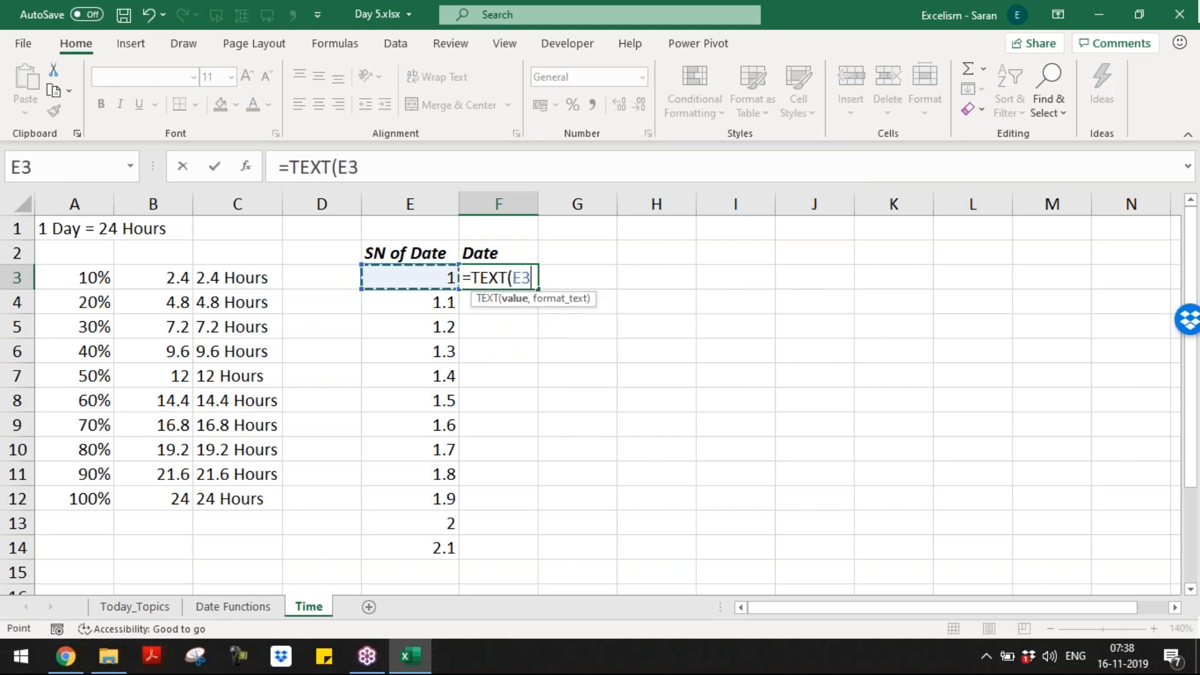
pyautogui.write(',"dd')
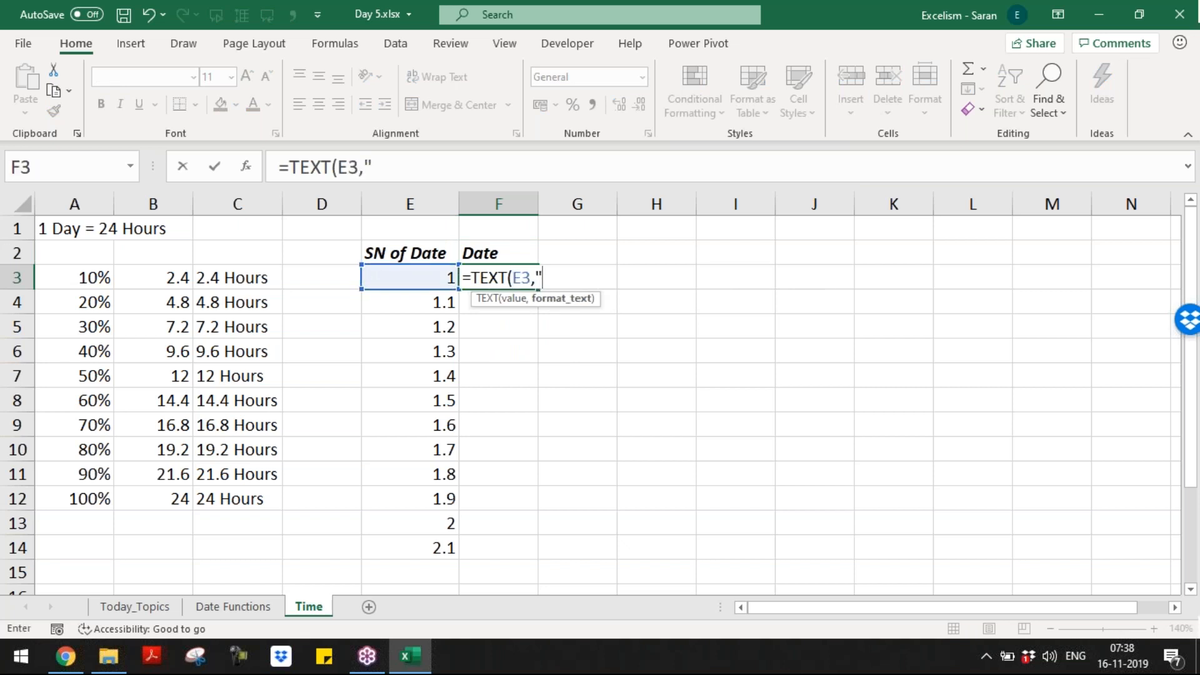
pyautogui.write('-mm')
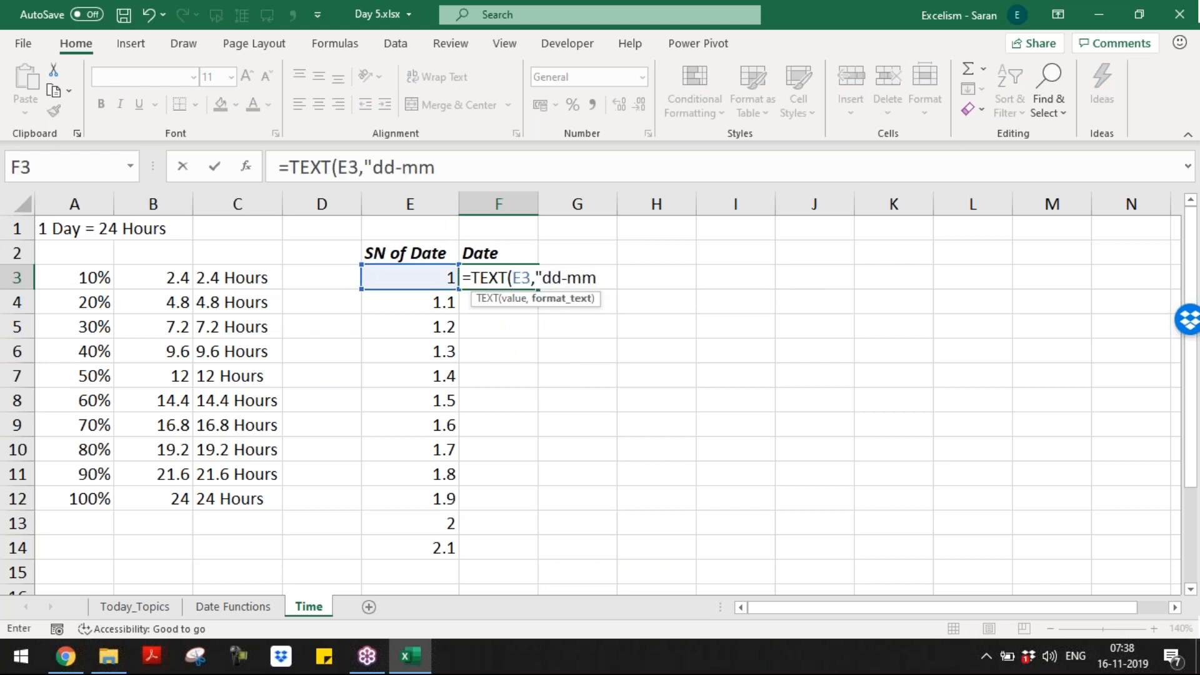
pyautogui.write('-yyyy")')
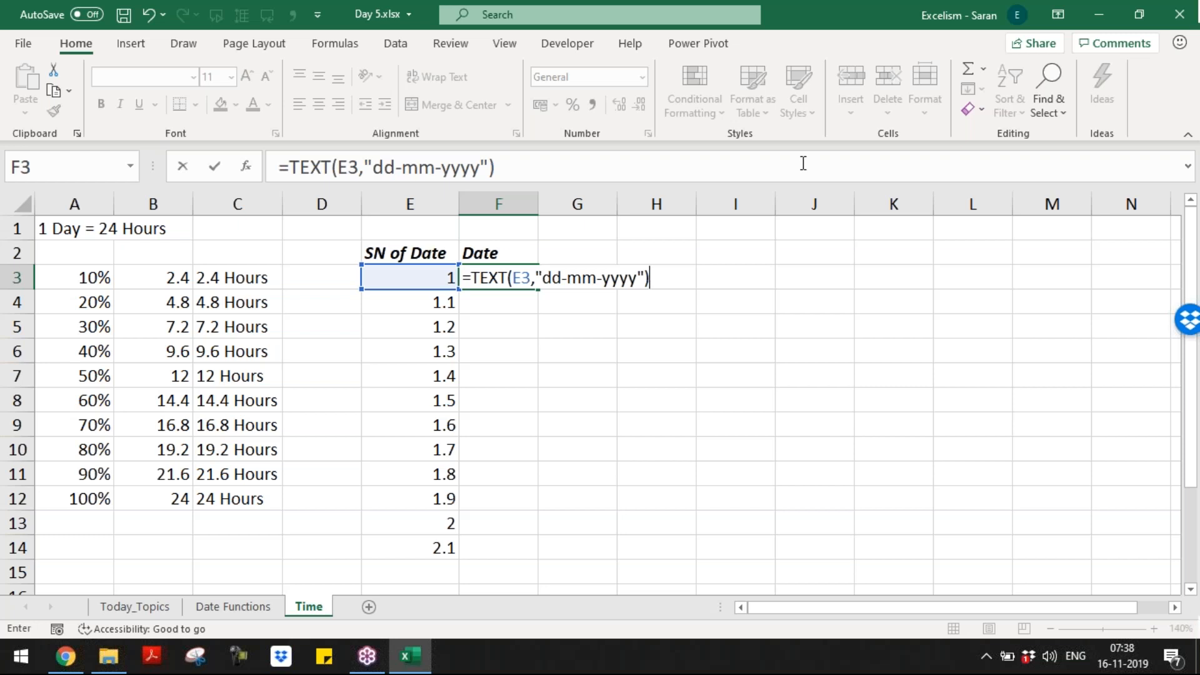
pyautogui.doubleClick(519, 277)
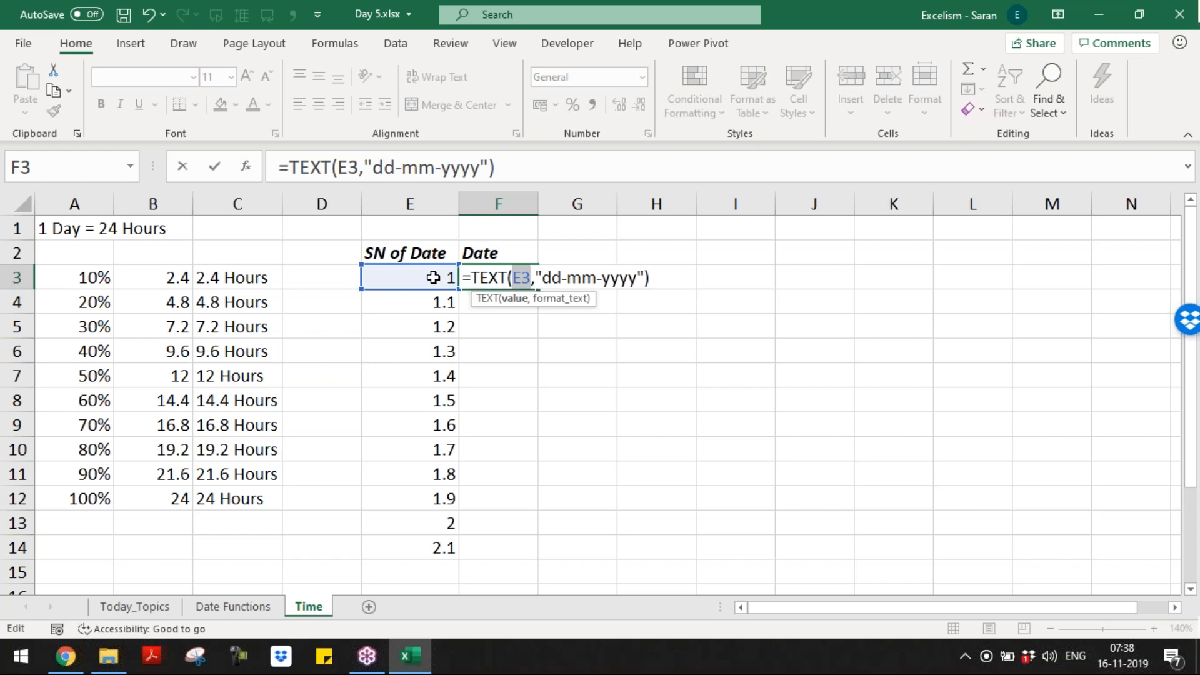
pyautogui.moveTo(543, 277); pyautogui.dragTo(644, 278)
pyautogui.moveTo(543, 278); pyautogui.dragTo(637, 278)
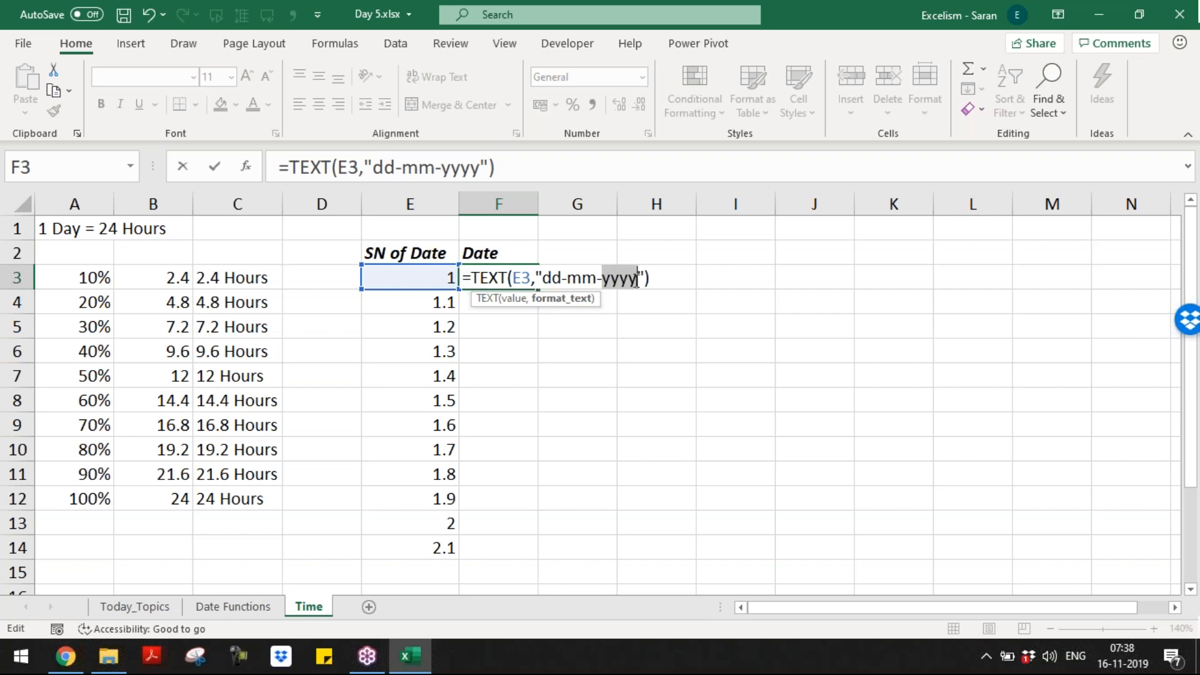
pyautogui.press('Return')
# Step: Copy the date formula into F4 beside 1.1 and inspect its format text
pyautogui.press('Up')
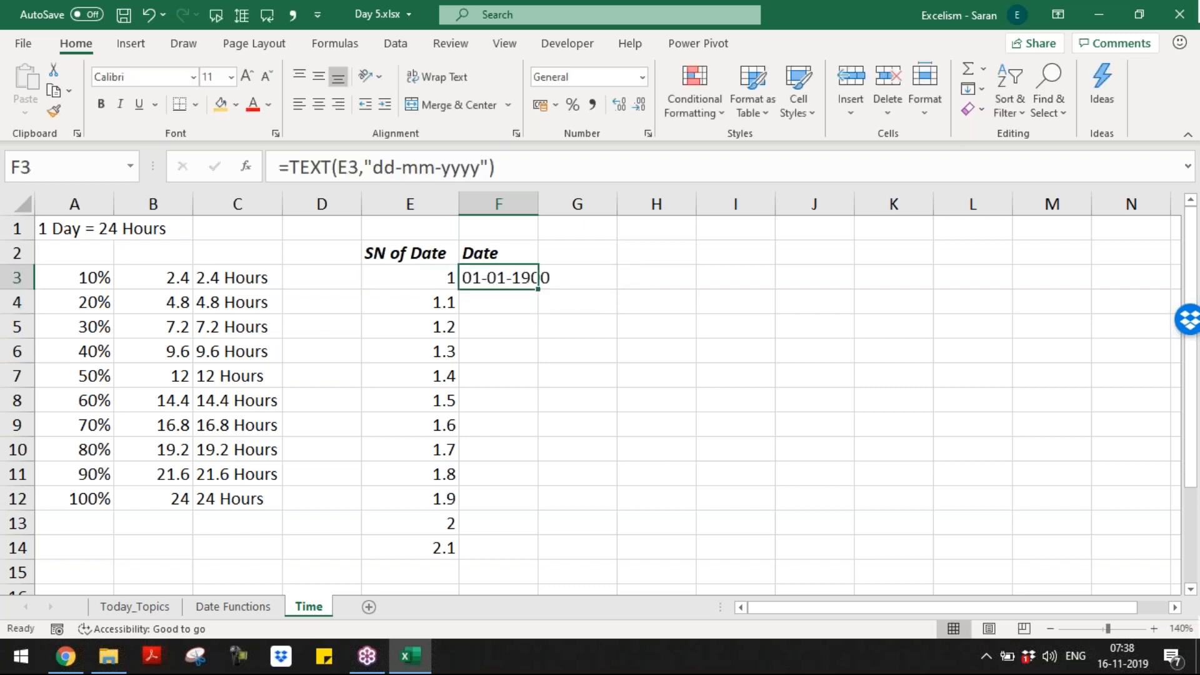
pyautogui.hotkey('ctrl', 'c')
pyautogui.press('Left')
pyautogui.press('Down')
pyautogui.press('Right')
pyautogui.hotkey('ctrl', 'v')
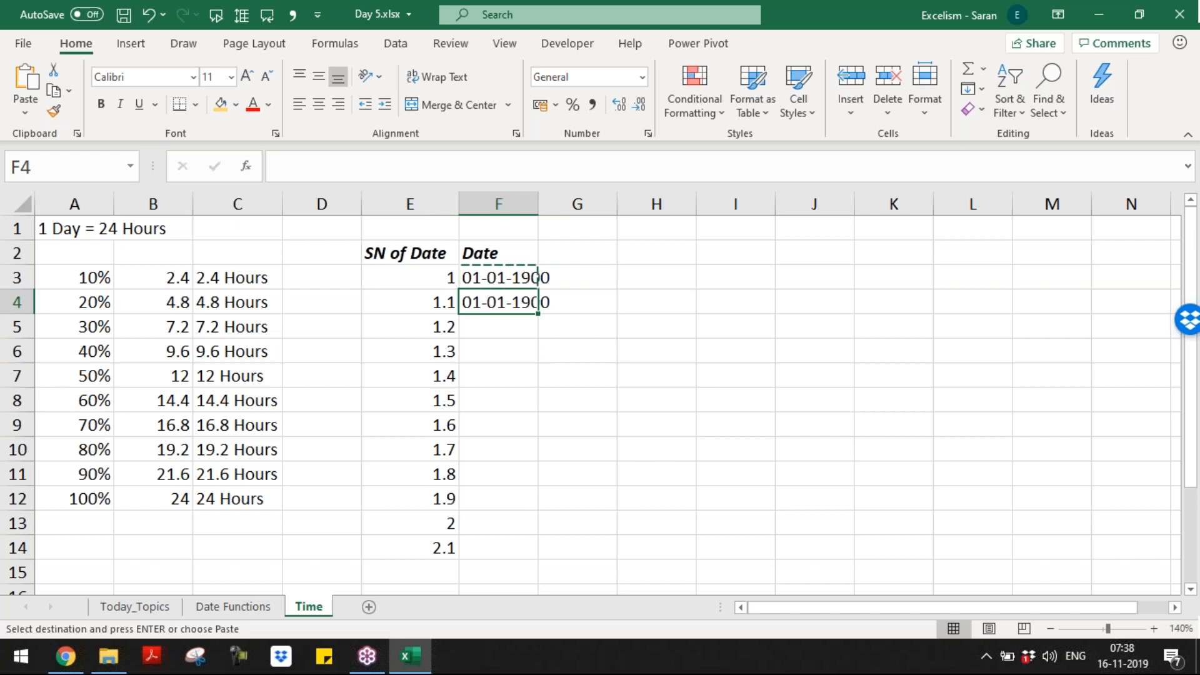
pyautogui.press('Escape')
pyautogui.press('Left')
pyautogui.press('Right')
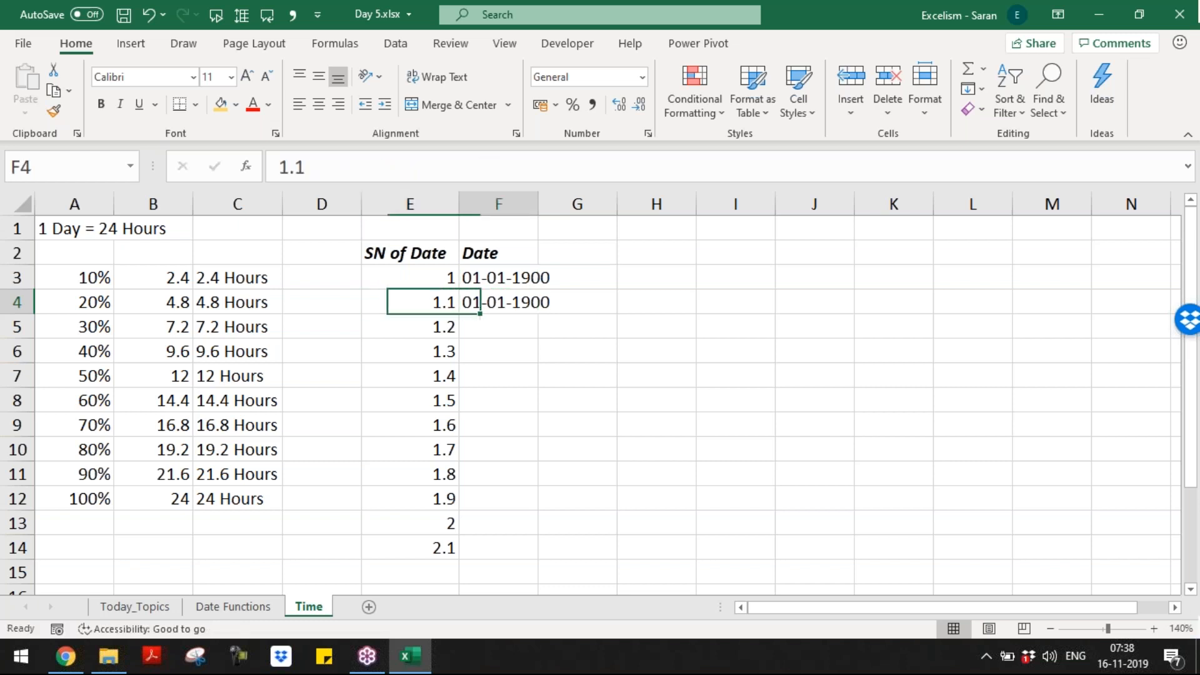
pyautogui.press('F2')
pyautogui.press('Left')
pyautogui.press('Left')
pyautogui.press('Left')
pyautogui.press('Left')
pyautogui.press('Left')
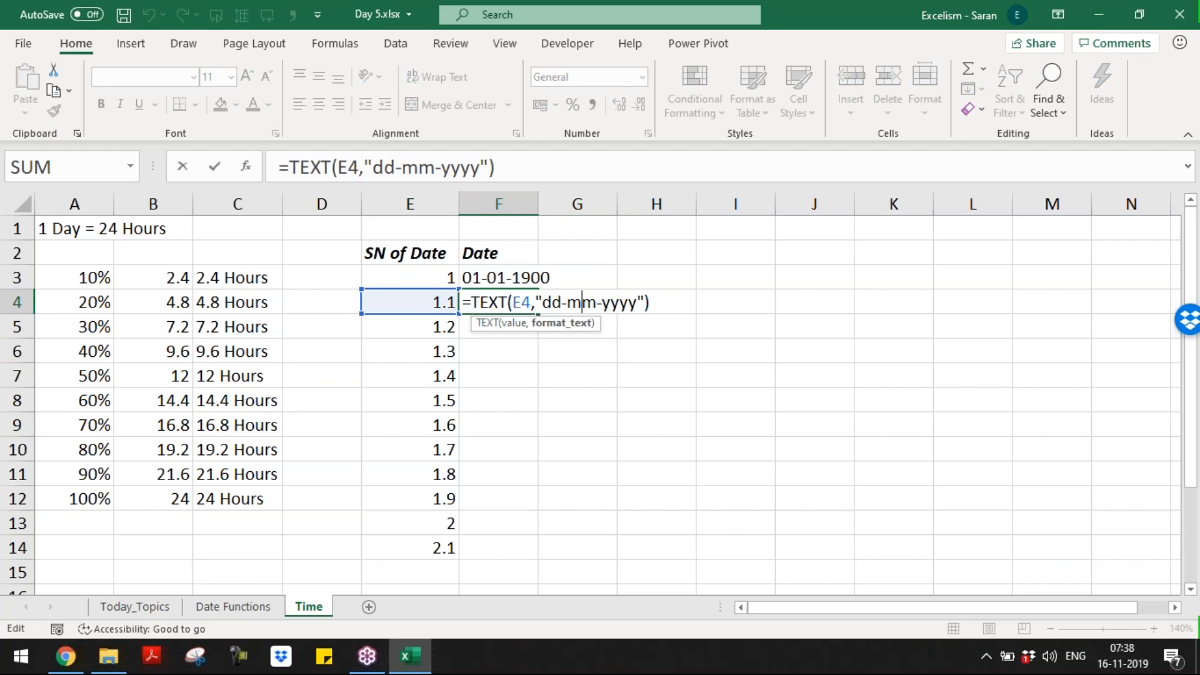
pyautogui.press('Escape')
# Step: Paste the F4 date formula down through F5:F14
pyautogui.press('Left')
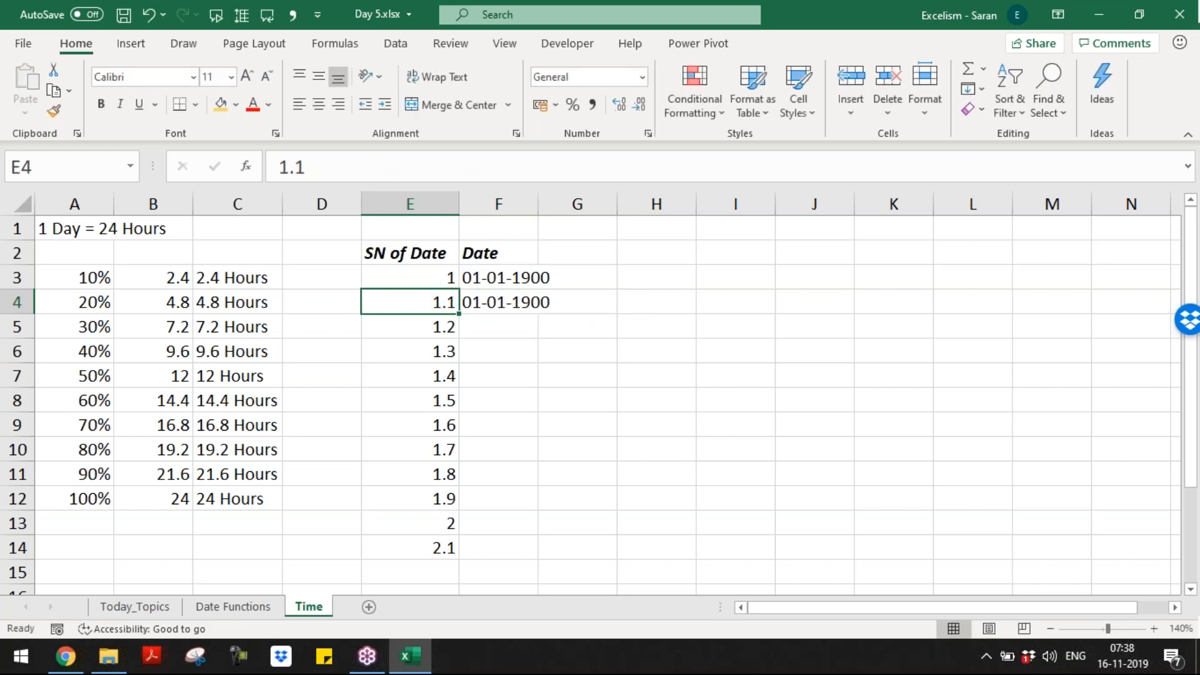
pyautogui.press('Right')
pyautogui.hotkey('ctrl', 'c')
pyautogui.press('Left')
pyautogui.hotkey('ctrl', 'Down')
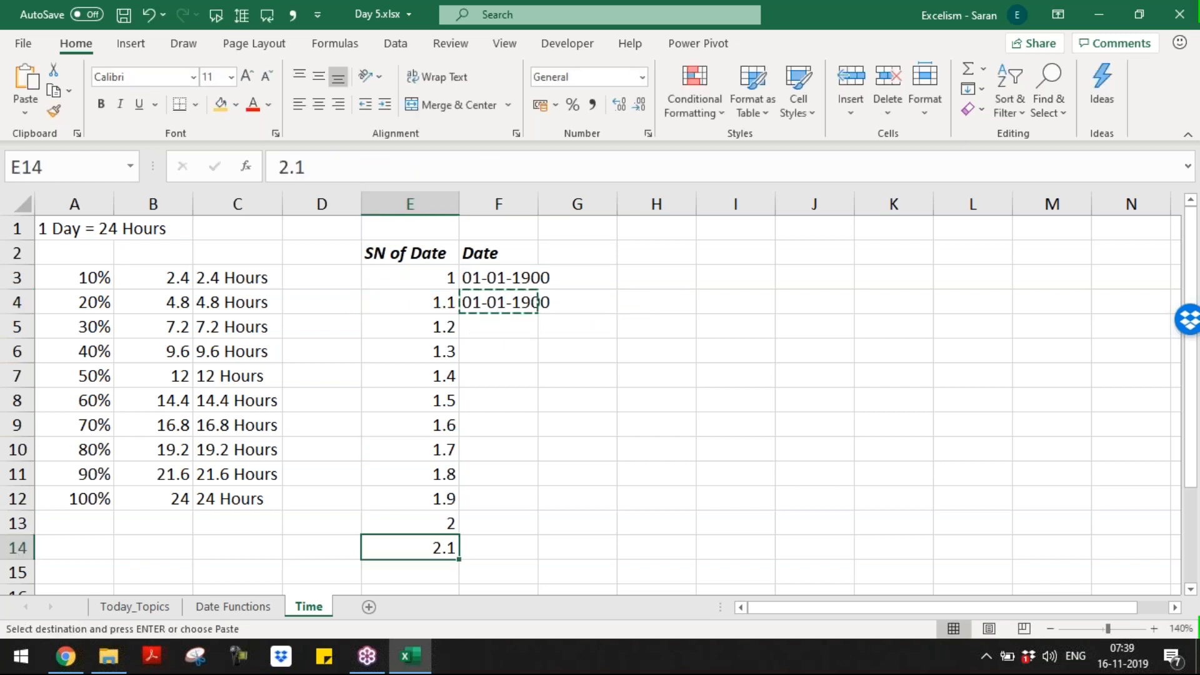
pyautogui.press('Right')
pyautogui.hotkey('ctrl', 'shift', 'Up')
pyautogui.hotkey('shift', 'Down')
pyautogui.press('Return')
# Step: Autofit column F to the dates and re-enter F13's formula to refresh it
pyautogui.hotkey('ctrl', 'Up')
pyautogui.press('Down')
pyautogui.hotkey('ctrl', 'shift', 'Down')
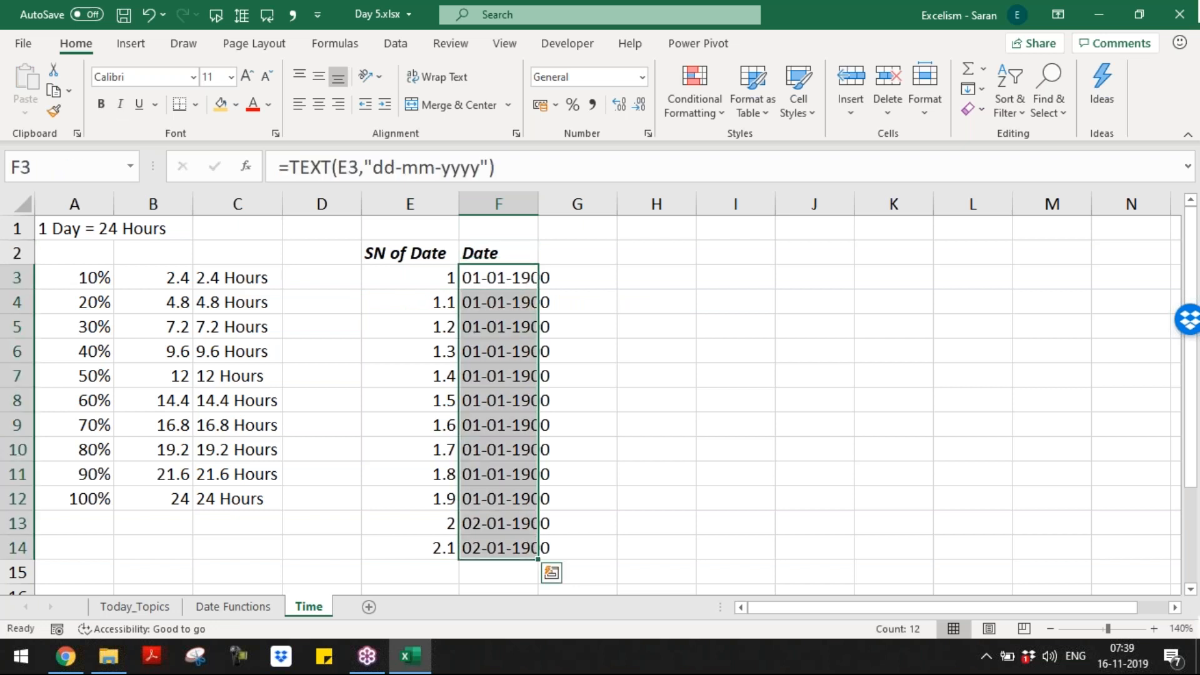
pyautogui.hotkey('alt', 'h')
pyautogui.press('o')
pyautogui.press('i')
pyautogui.press('Down')
pyautogui.press('Down')
pyautogui.press('Down')
pyautogui.press('Down')
pyautogui.press('Down')
pyautogui.press('Down')
pyautogui.press('Down')
pyautogui.press('Down')
pyautogui.press('Down')
pyautogui.press('Down')
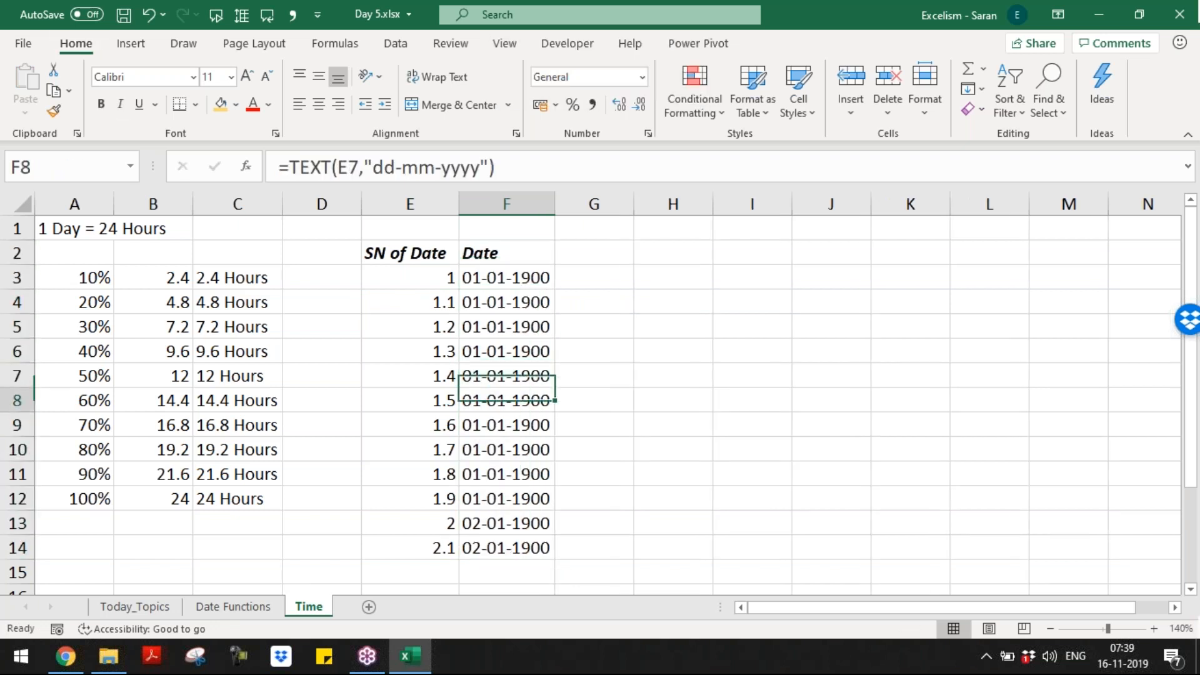
pyautogui.press('F2')
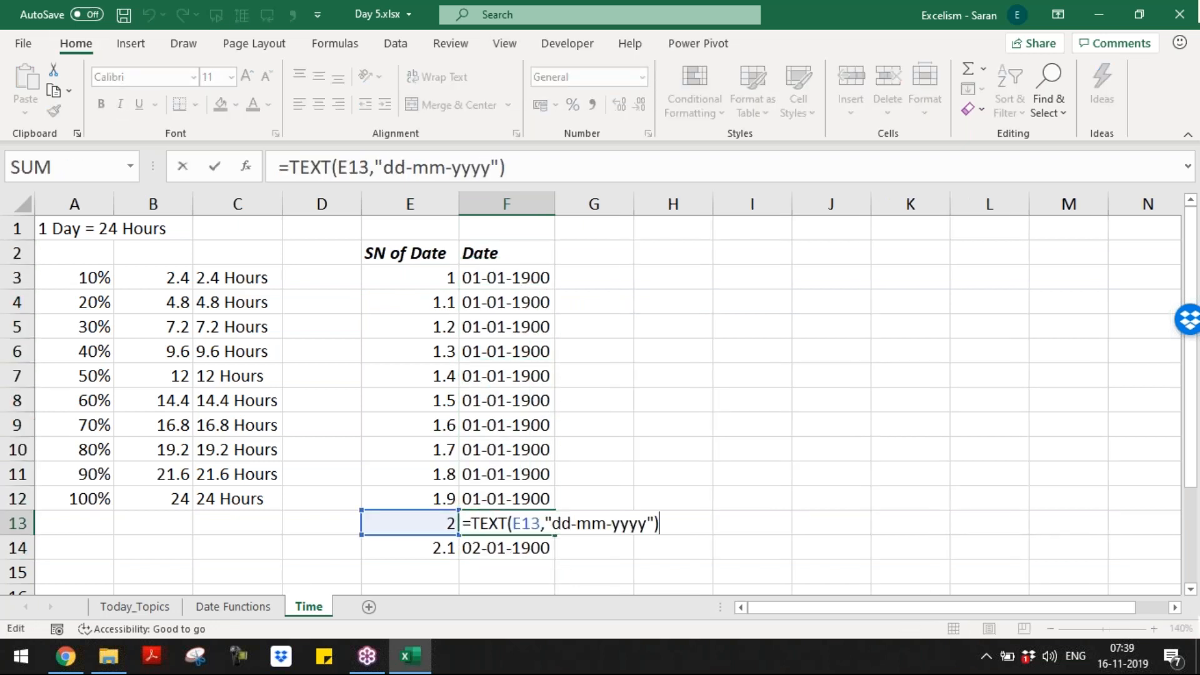
pyautogui.press('Return')
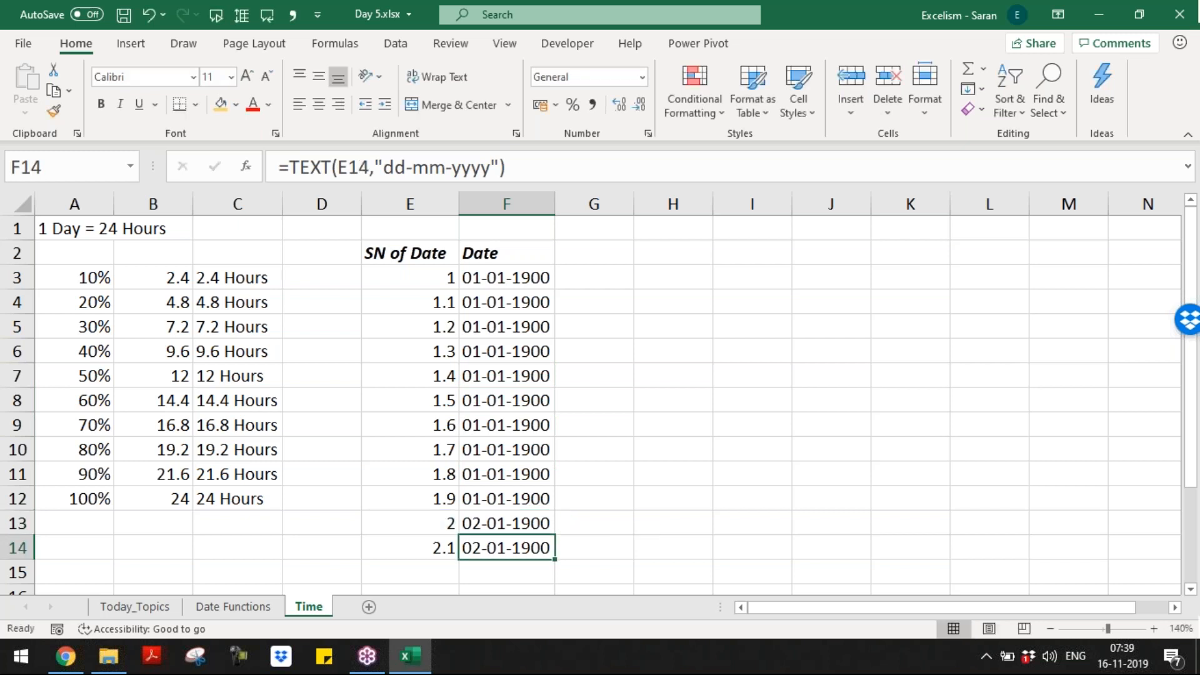
pyautogui.hotkey('ctrl', 'Up')
pyautogui.press('Down')
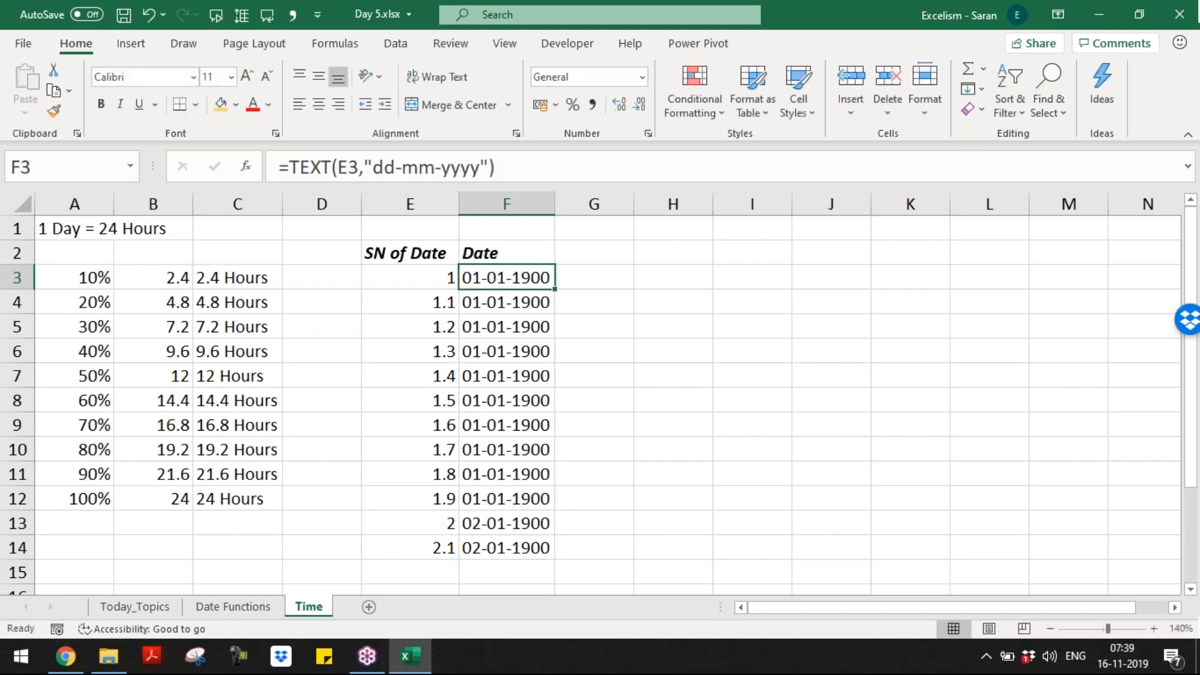
# Step: Rename the F2 header to dd-mm-yyyy and autofit column F
pyautogui.hotkey('ctrl', 'shift', 'Down')
pyautogui.press('Up')
pyautogui.write('d')
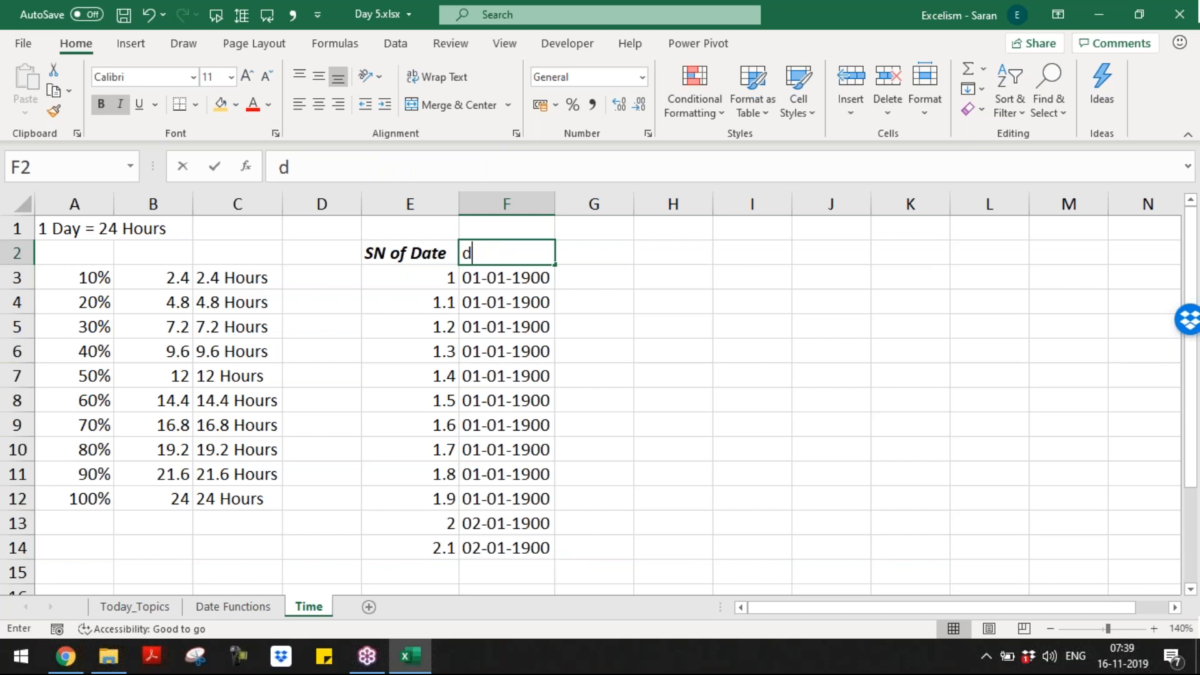
pyautogui.write('d-mm-yy')
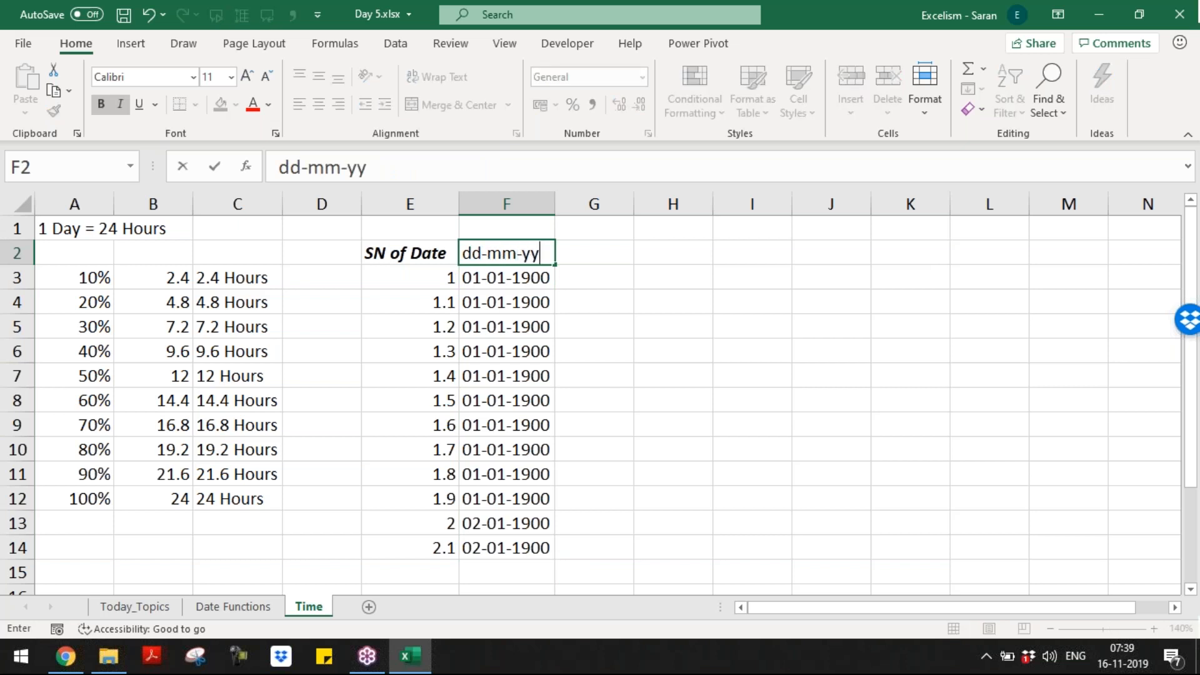
pyautogui.write('yy')
pyautogui.press('Return')
pyautogui.press('Up')
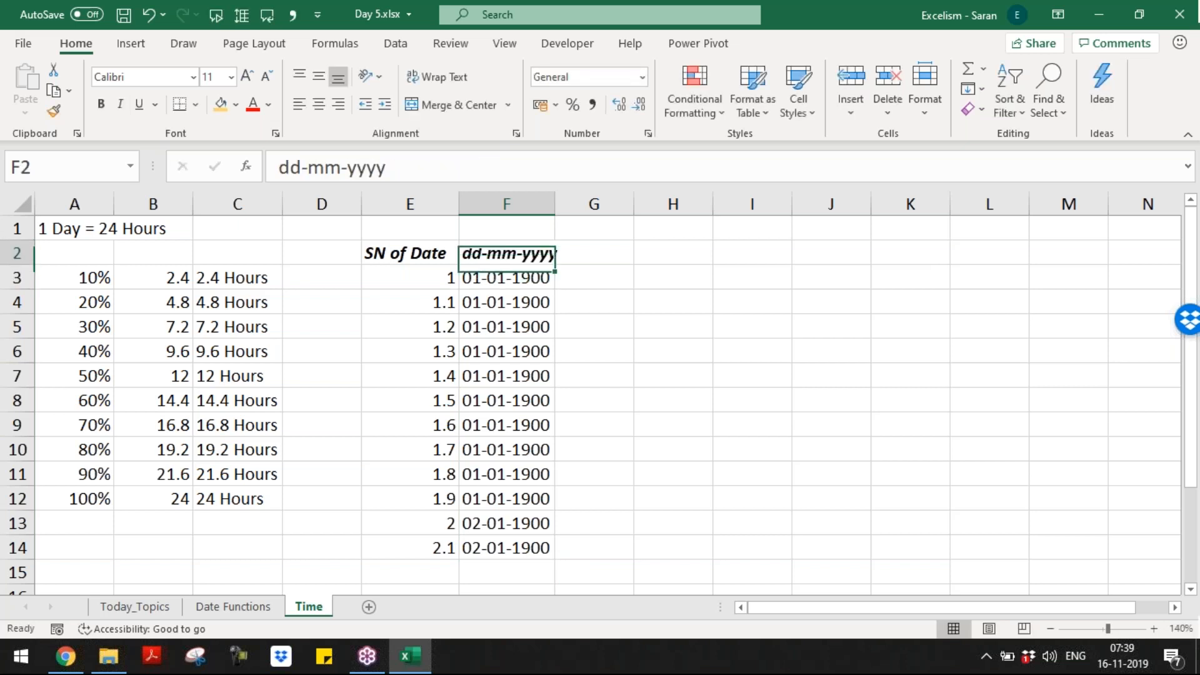
pyautogui.hotkey('alt', 'o')
pyautogui.press('c')
pyautogui.press('a')
# Step: Enter the header dd-mm-yyyy hh:mm:ss in G2, correcting a typo
pyautogui.press('Down')
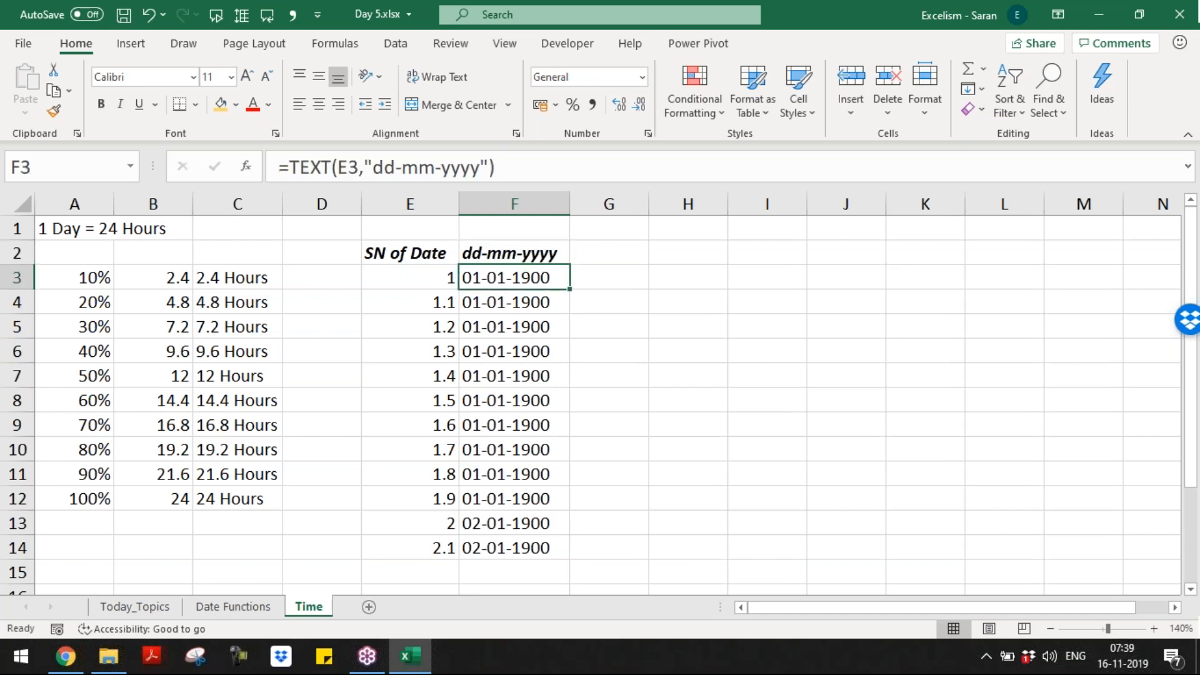
pyautogui.press('Right')
pyautogui.press('Up')
pyautogui.write('d')
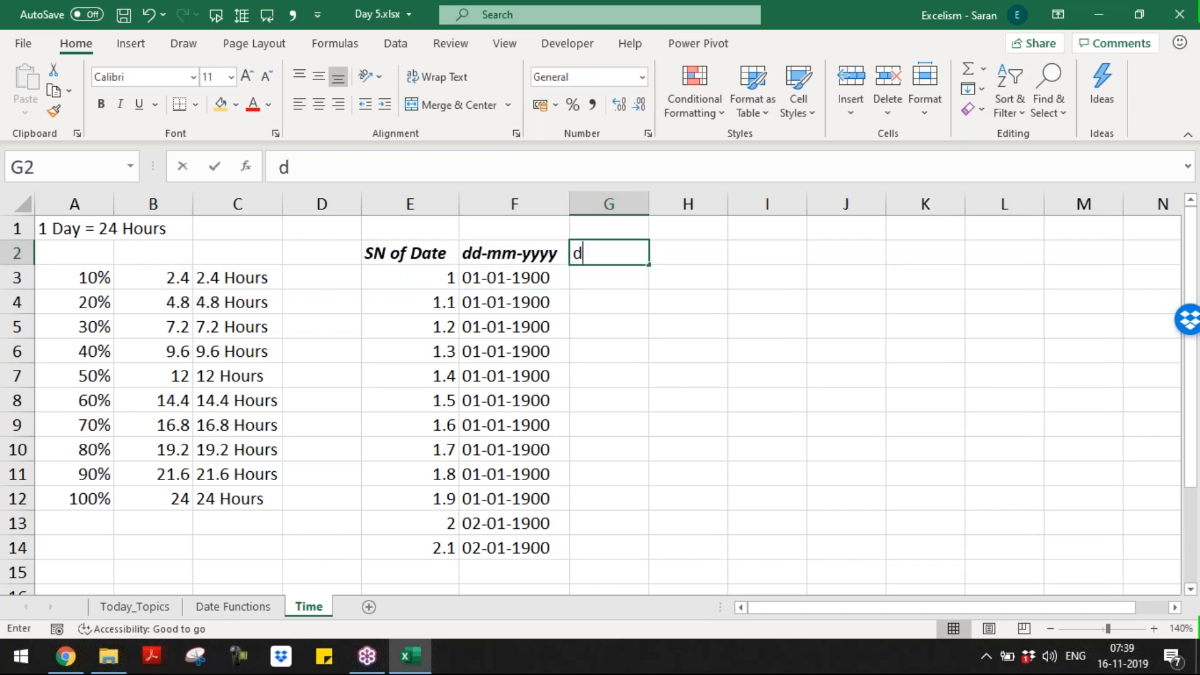
pyautogui.write('d-mm-yyyy')
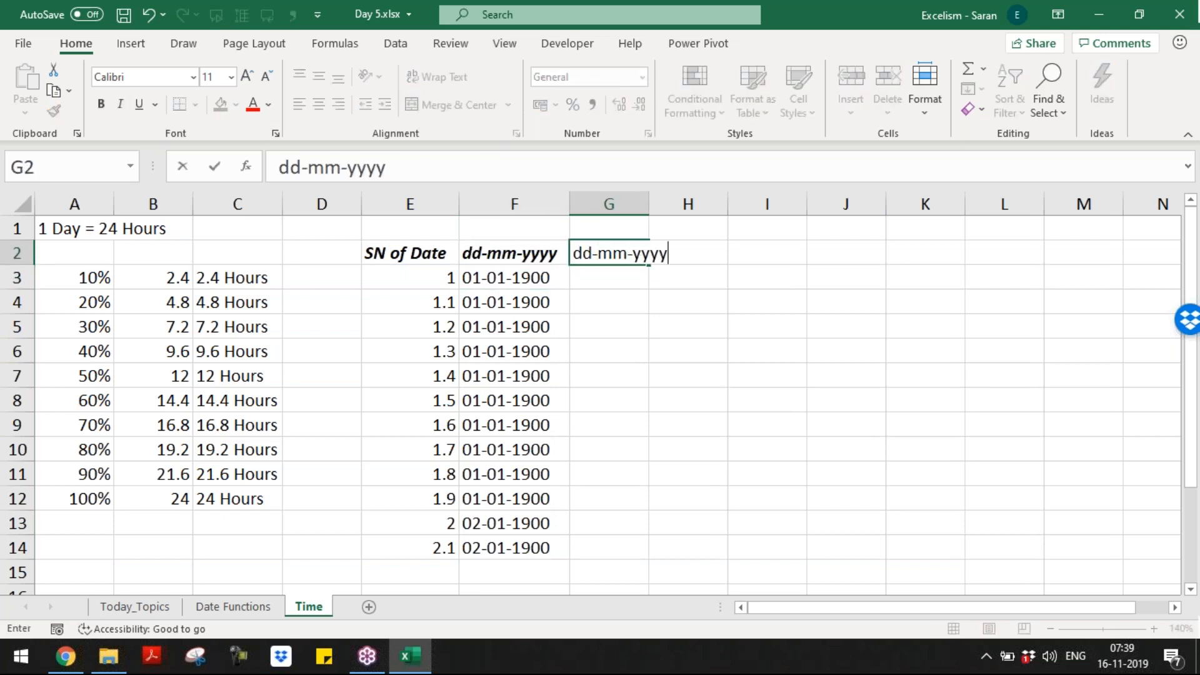
pyautogui.write(' hh"mm"ss')
pyautogui.press('BackSpace')
pyautogui.press('BackSpace')
pyautogui.press('BackSpace')
pyautogui.press('BackSpace')
pyautogui.press('BackSpace')
pyautogui.press('BackSpace')
pyautogui.press('BackSpace')
pyautogui.write('hh:m')
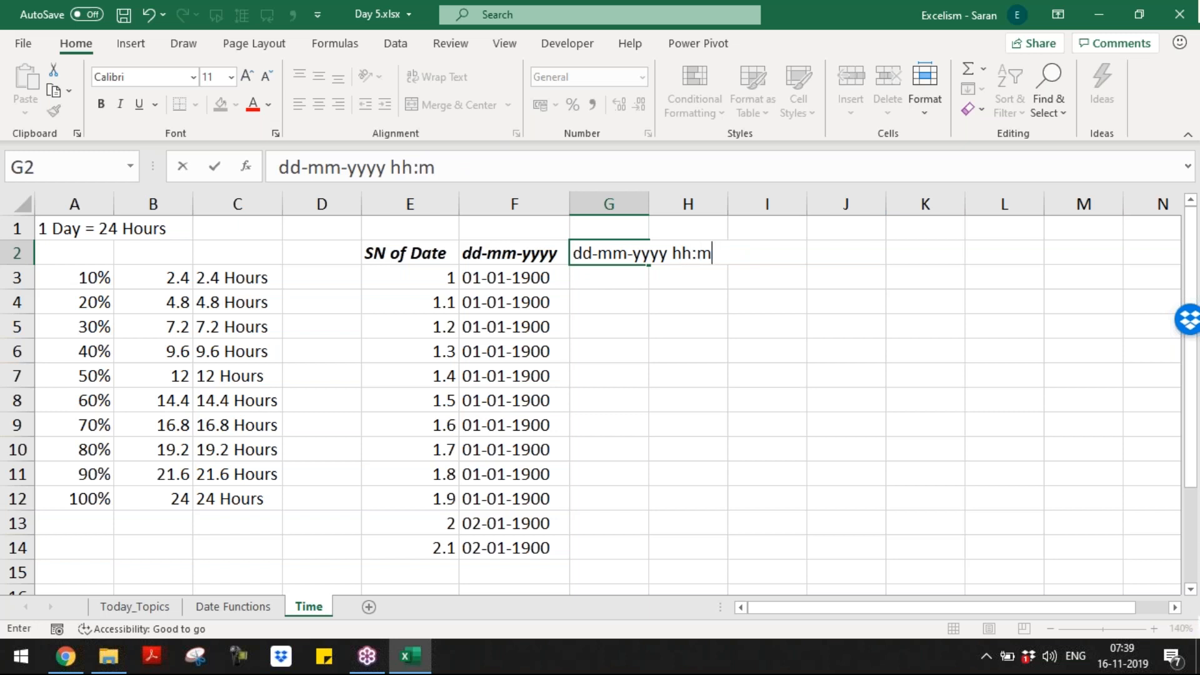
pyautogui.write('m:ss')
pyautogui.hotkey('ctrl', 'Return')
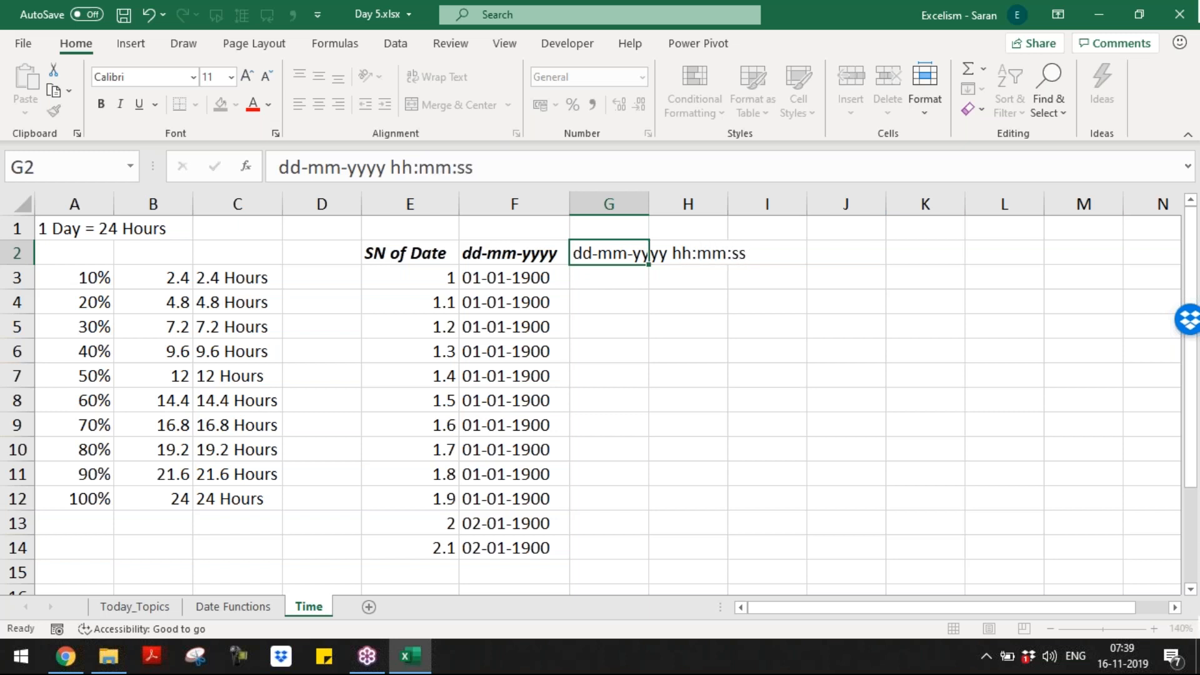
# Step: Autofit column G and make the G2 header bold and italic
pyautogui.hotkey('alt', 'o')
pyautogui.press('c')
pyautogui.press('a')
pyautogui.press('Down')
pyautogui.press('Up')
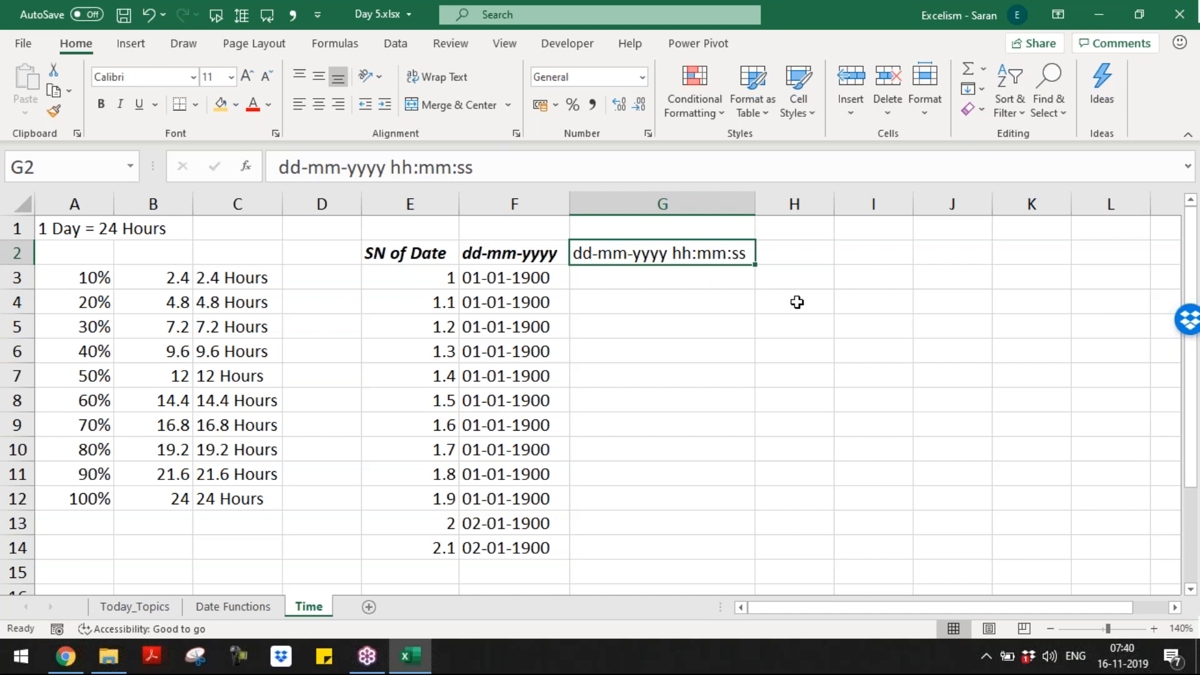
pyautogui.hotkey('ctrl', 'b')
pyautogui.hotkey('ctrl', 'i')
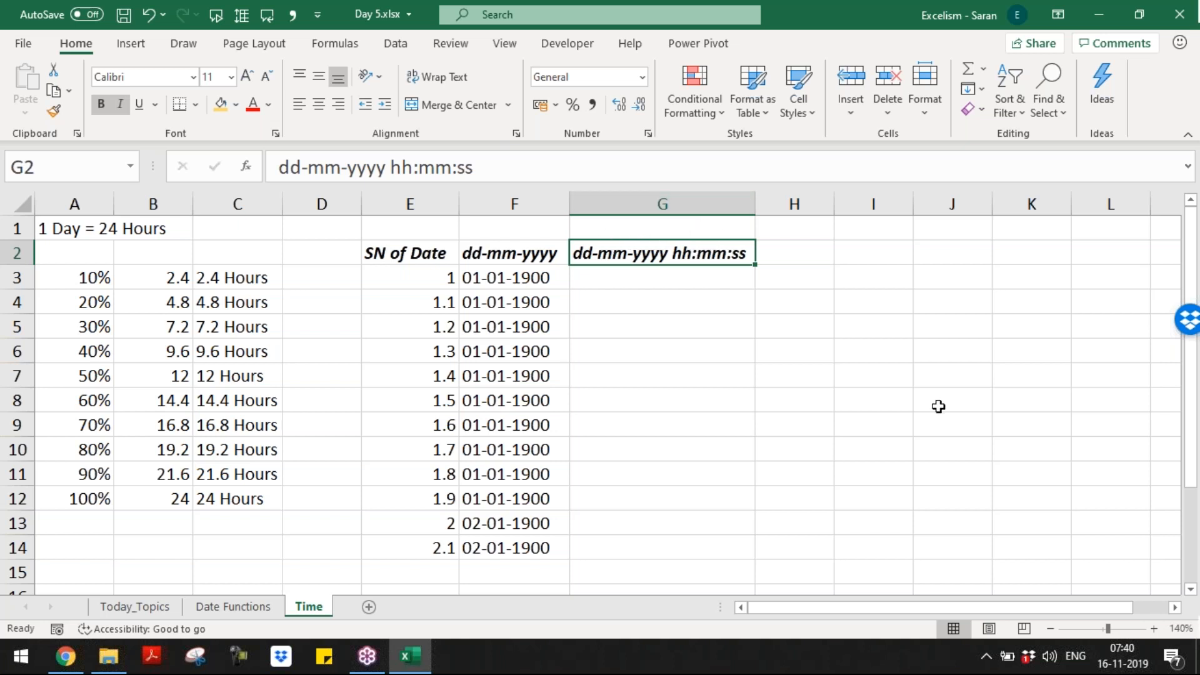
# Step: Enter =TEXT(E3,$G$2) in G3, using the G2 header as a locked format code
pyautogui.press('Down')
pyautogui.press('Left')
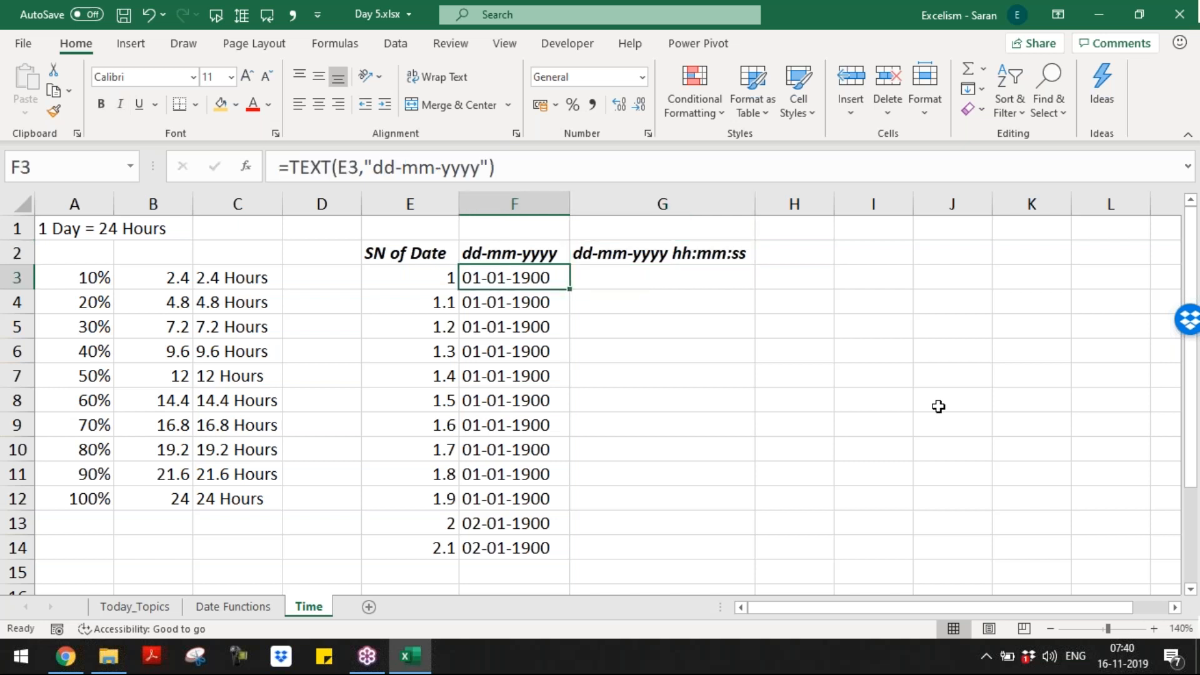
pyautogui.press('Right')
pyautogui.write('=tex')
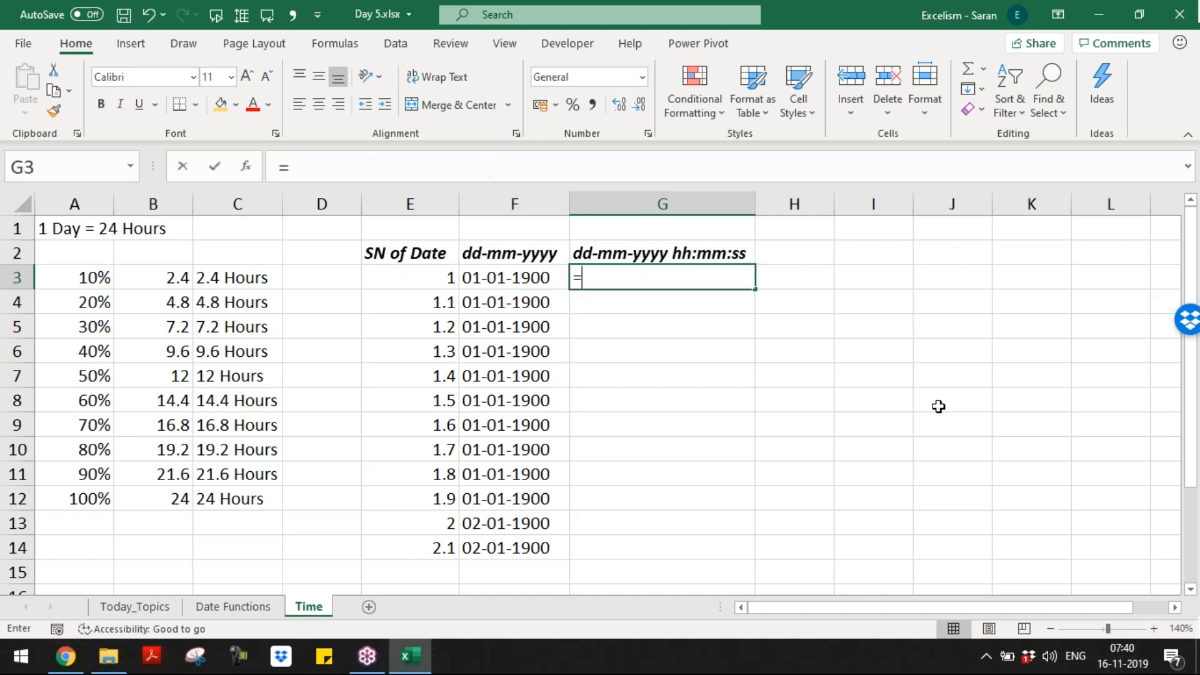
pyautogui.press('Tab')
pyautogui.press('Left')
pyautogui.press('Left')
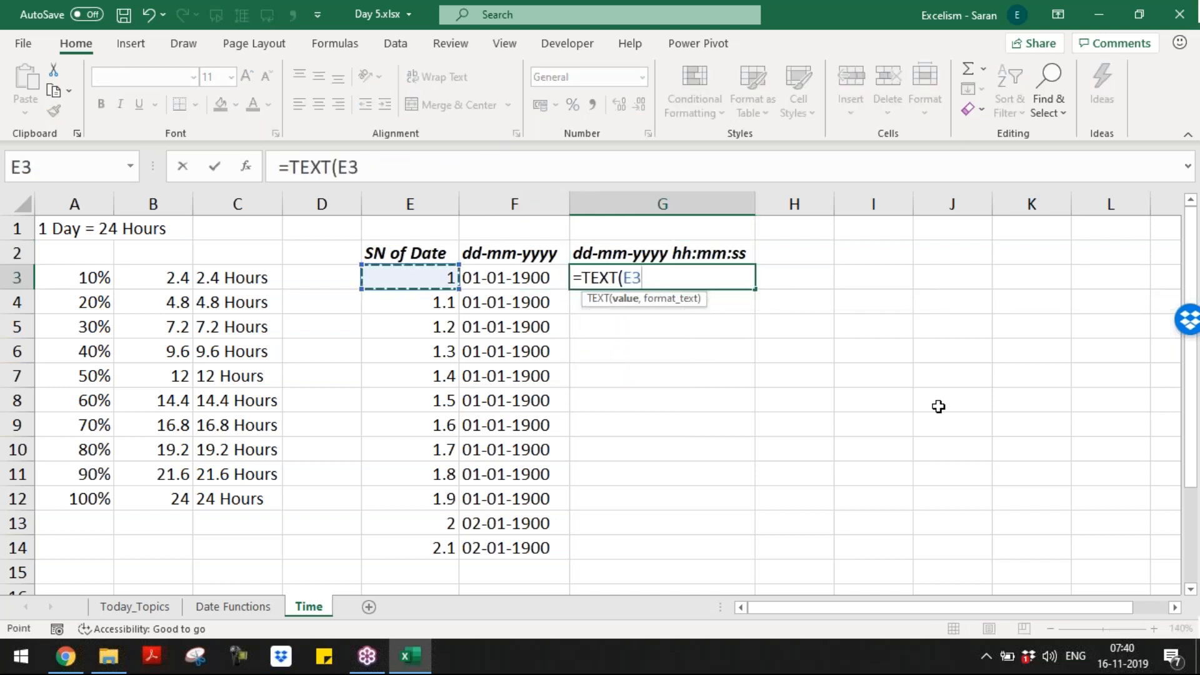
pyautogui.write(',')
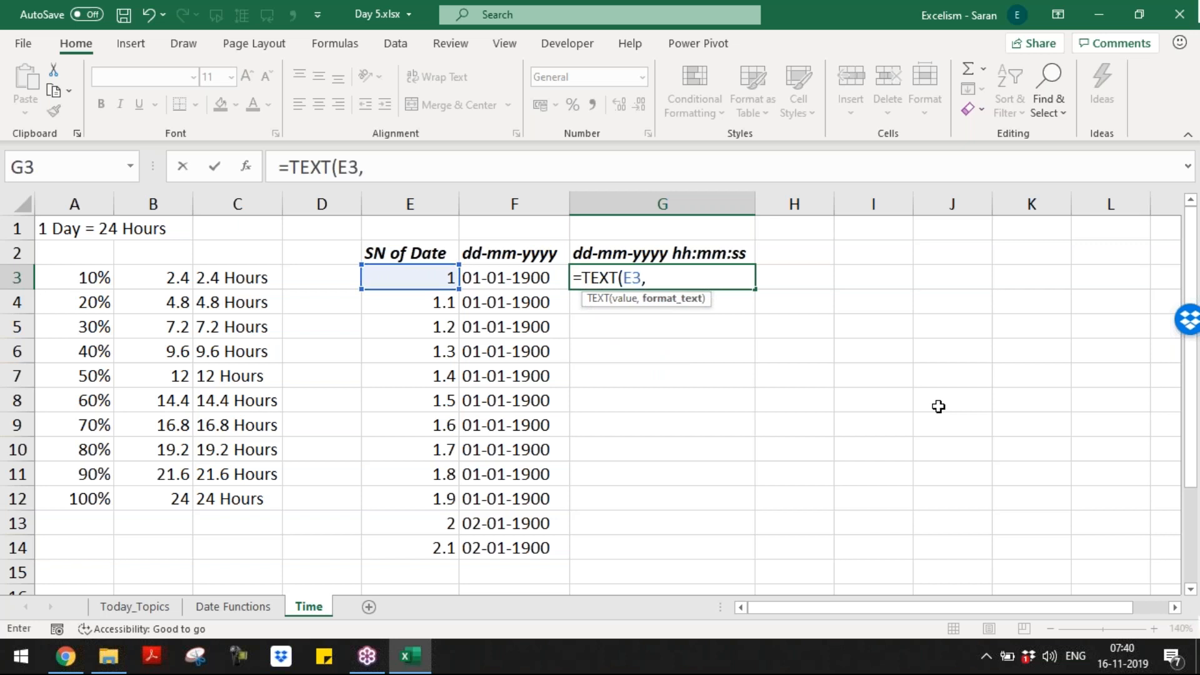
pyautogui.press('Up')
pyautogui.write(')')
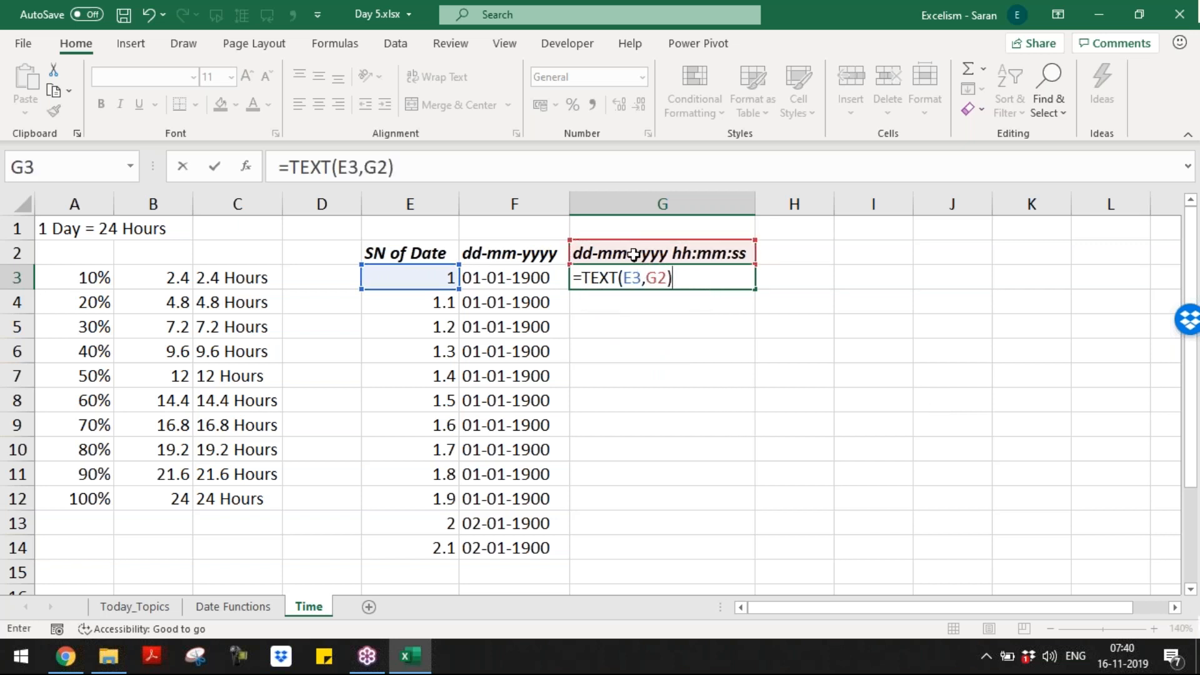
pyautogui.click(656, 278)
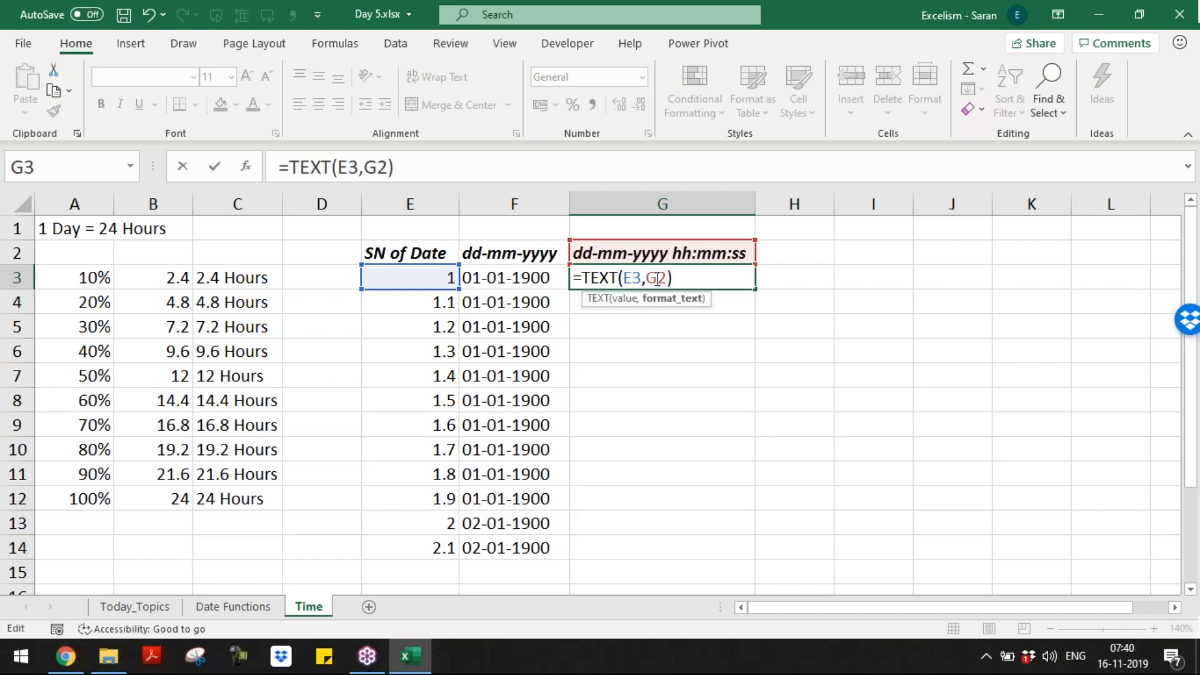
pyautogui.press('F4')
pyautogui.press('Return')
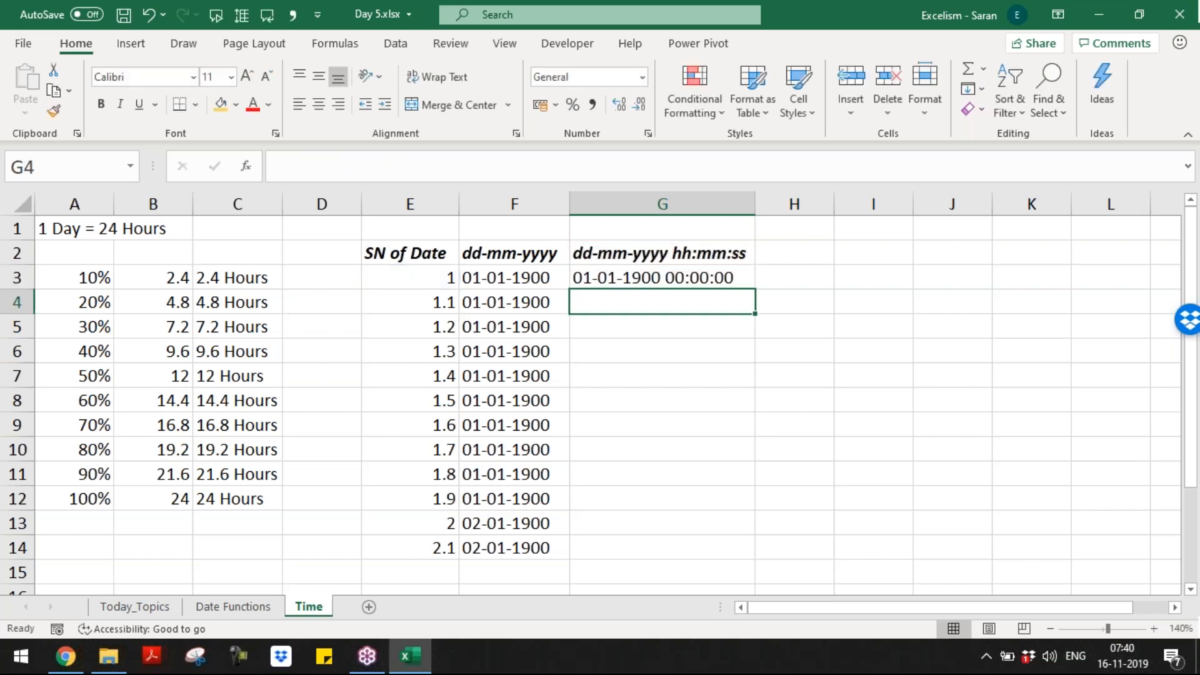
# Step: Check G3 against E3 and fill the date-time formula down to G14
pyautogui.click(732, 277)
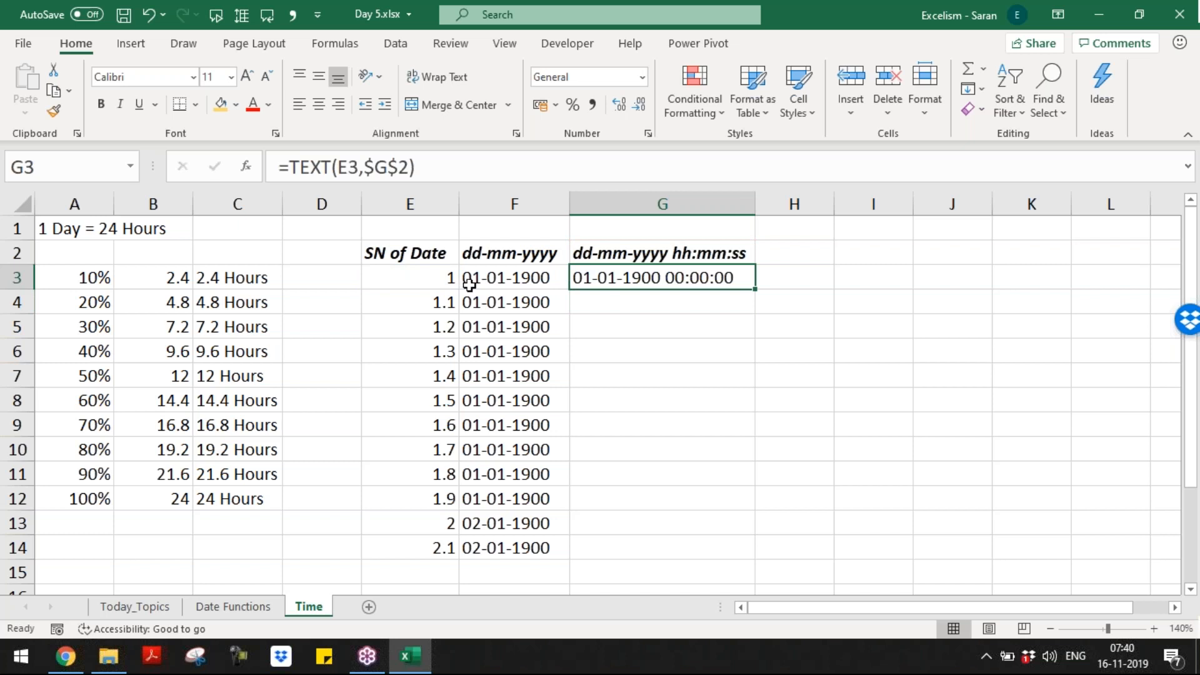
pyautogui.click(448, 281)
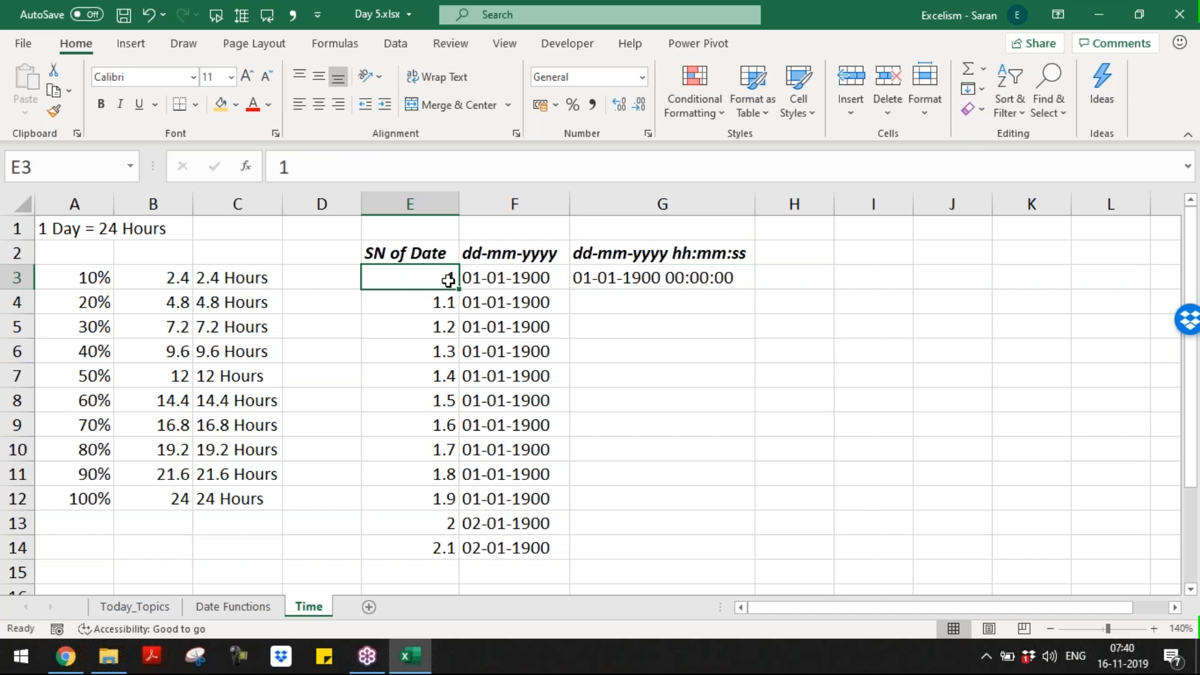
pyautogui.click(646, 277)
pyautogui.moveTo(754, 289); pyautogui.dragTo(755, 308)
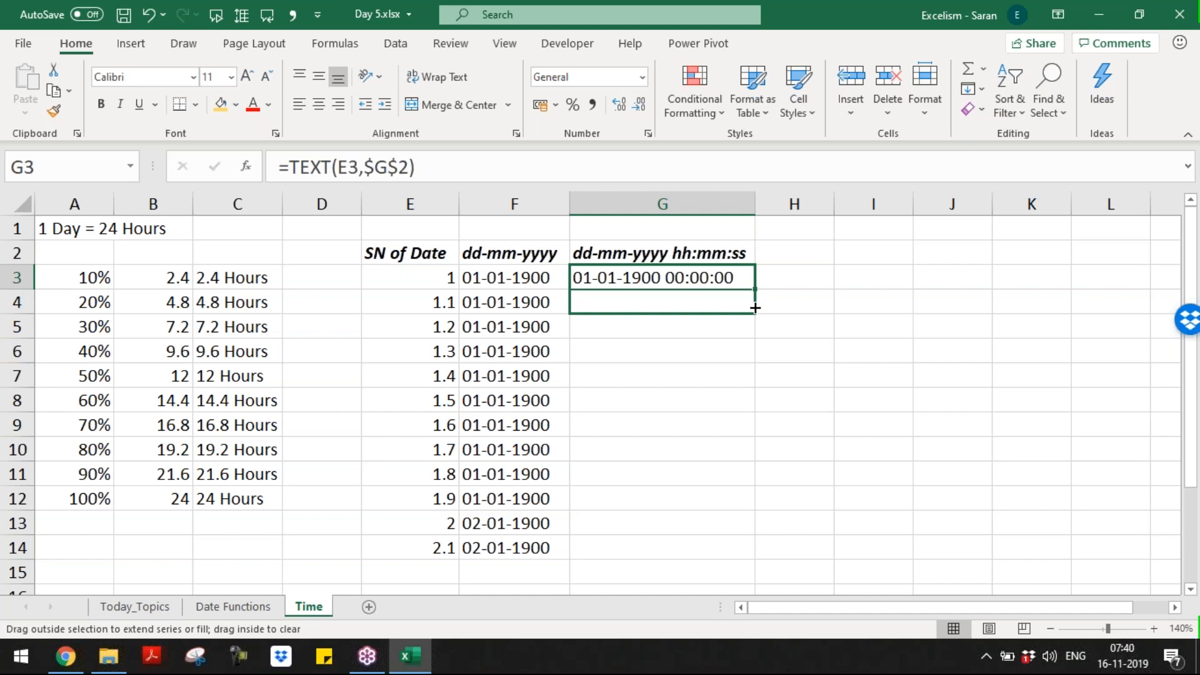
pyautogui.moveTo(755, 308); pyautogui.dragTo(755, 309)
pyautogui.click(689, 294)
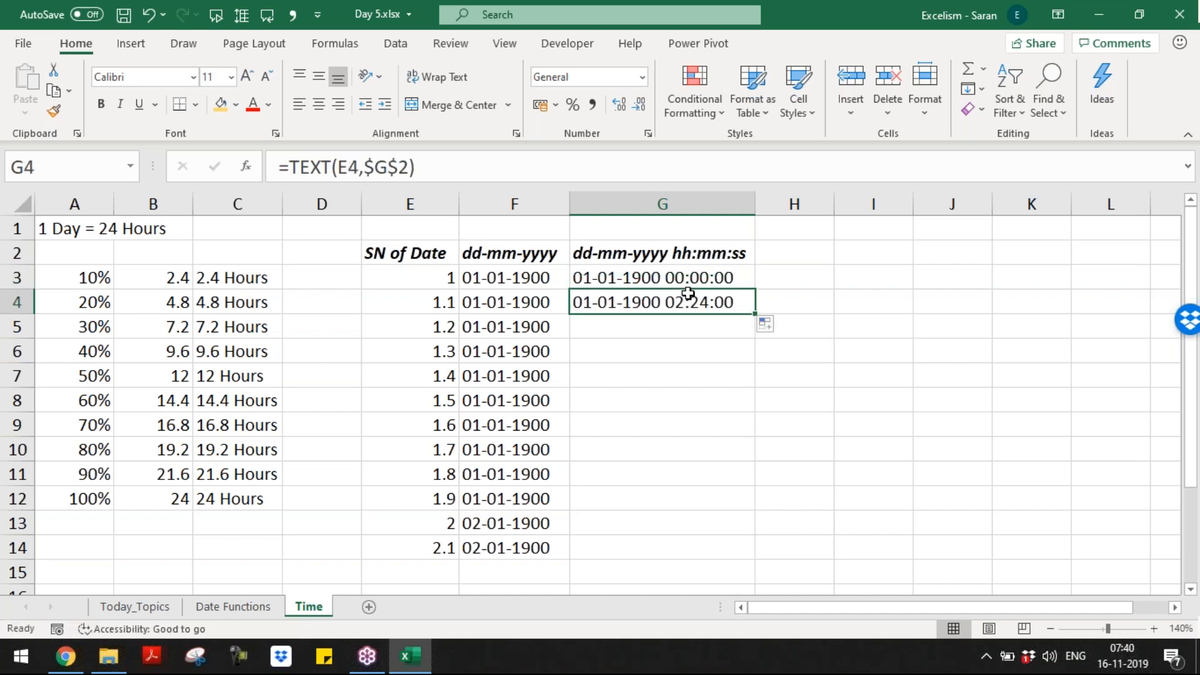
pyautogui.moveTo(756, 314); pyautogui.dragTo(756, 559)
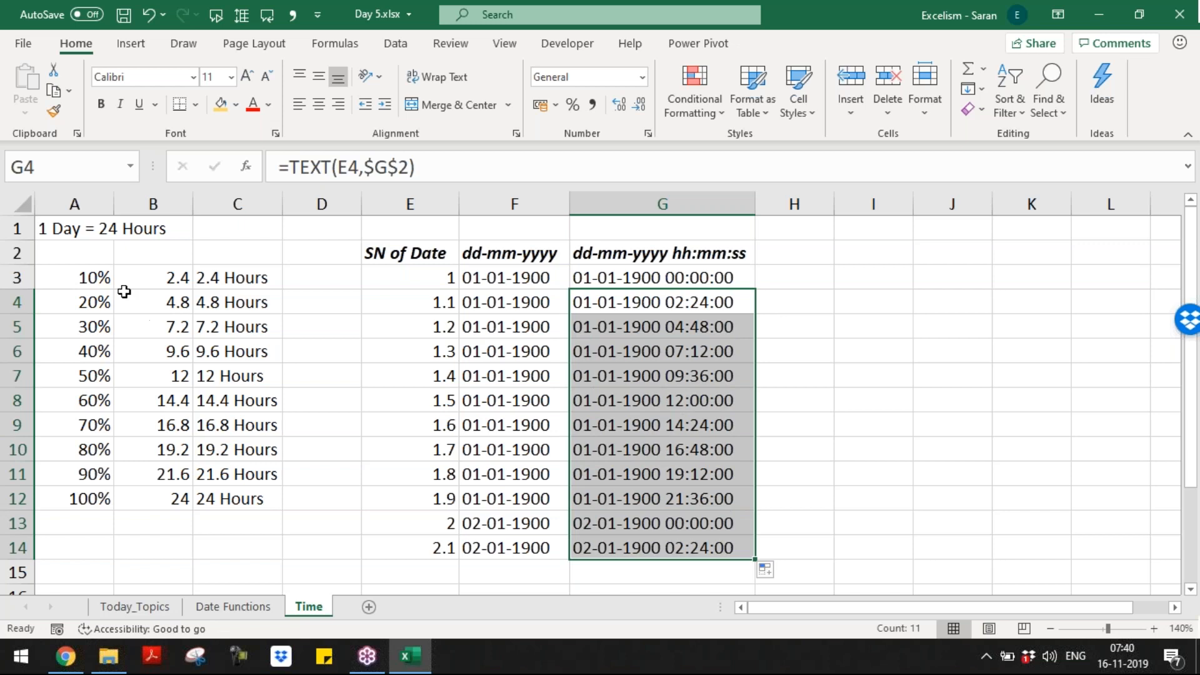
pyautogui.moveTo(96, 276); pyautogui.dragTo(237, 498)
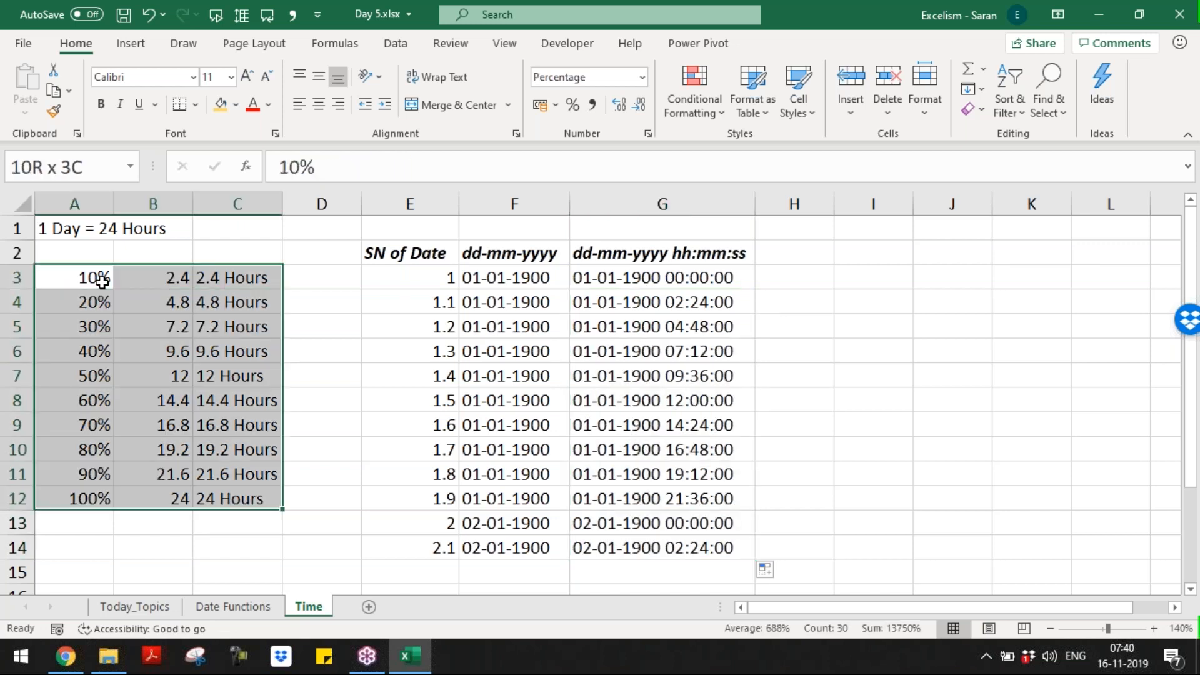
# Step: Move the hours table A3:C12 down one row and enter 0% in A3
pyautogui.hotkey('ctrl', 'x')
pyautogui.click(94, 302)
pyautogui.hotkey('ctrl', 'v')
pyautogui.click(74, 277)
pyautogui.write('0')
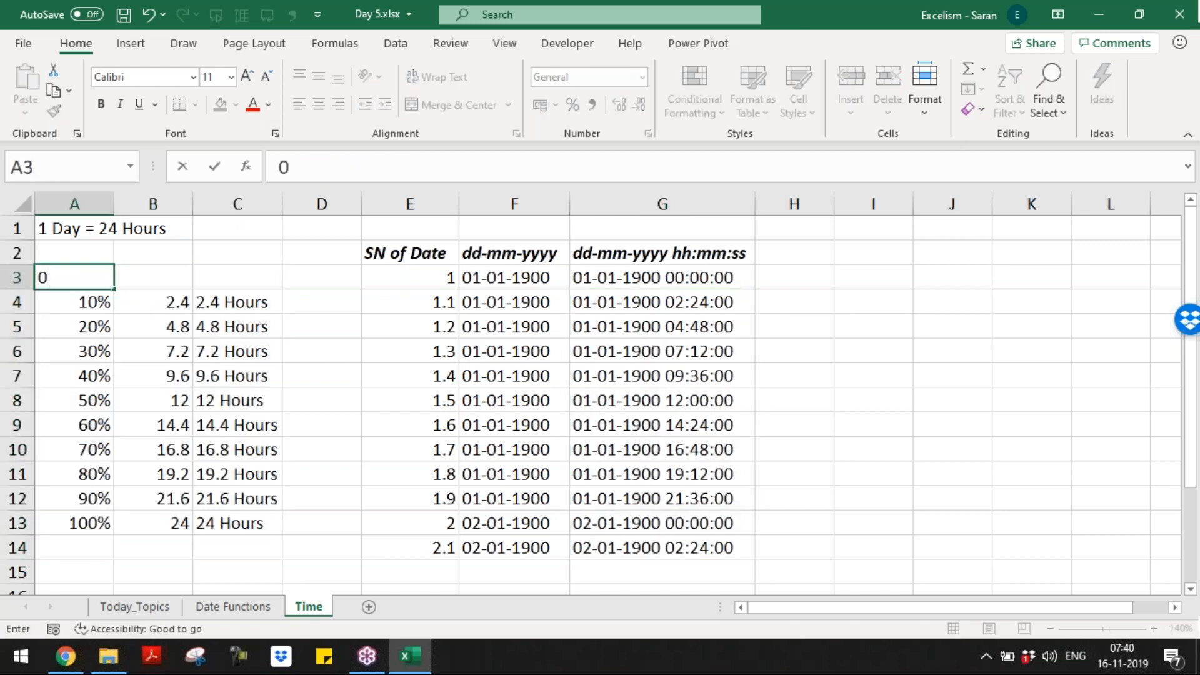
pyautogui.write('%')
pyautogui.press('Right')
pyautogui.press('Down')
# Step: Copy the B4 and C4 formulas into B3 and C3 so the row reads 0 and 0 Hours
pyautogui.hotkey('ctrl', 'c')
pyautogui.press('Up')
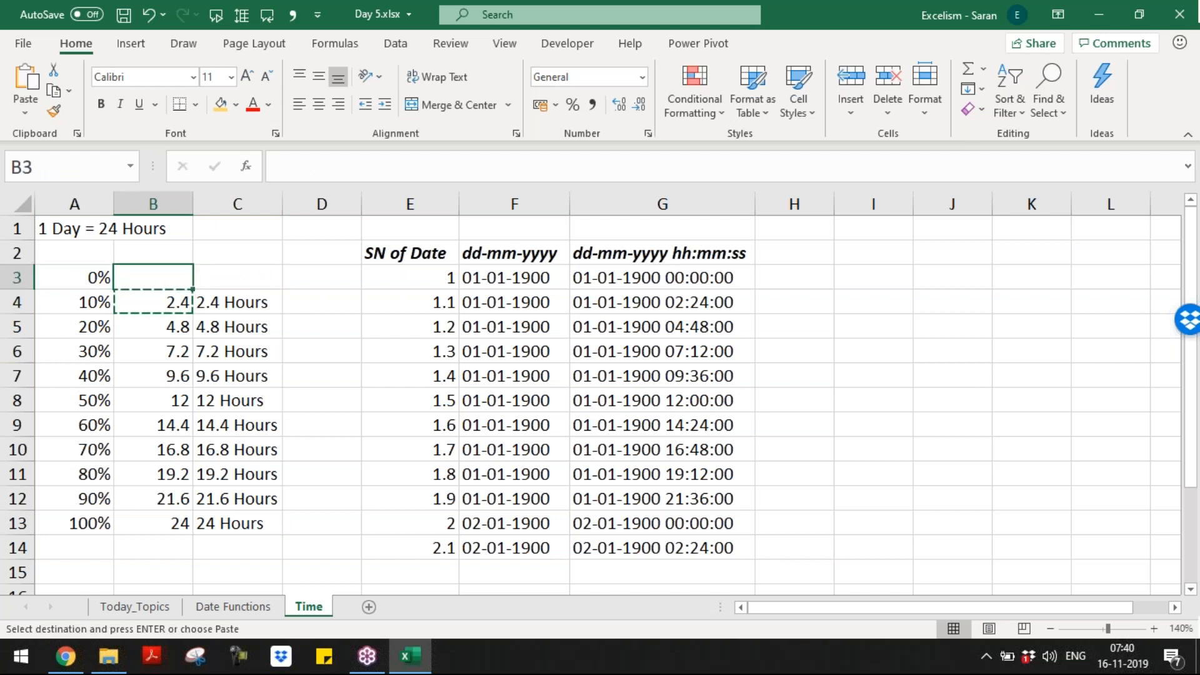
pyautogui.press('Return')
pyautogui.press('Right')
pyautogui.press('Down')
pyautogui.hotkey('ctrl', 'c')
pyautogui.press('Up')
pyautogui.press('Return')
pyautogui.press('Right')
# Step: Re-enter 1.0 in E3 and try Comma Style and Decrease Decimal on it
pyautogui.press('Right')
pyautogui.press('Right')
pyautogui.press('Left')
pyautogui.press('Right')
pyautogui.press('Right')
pyautogui.press('Left')
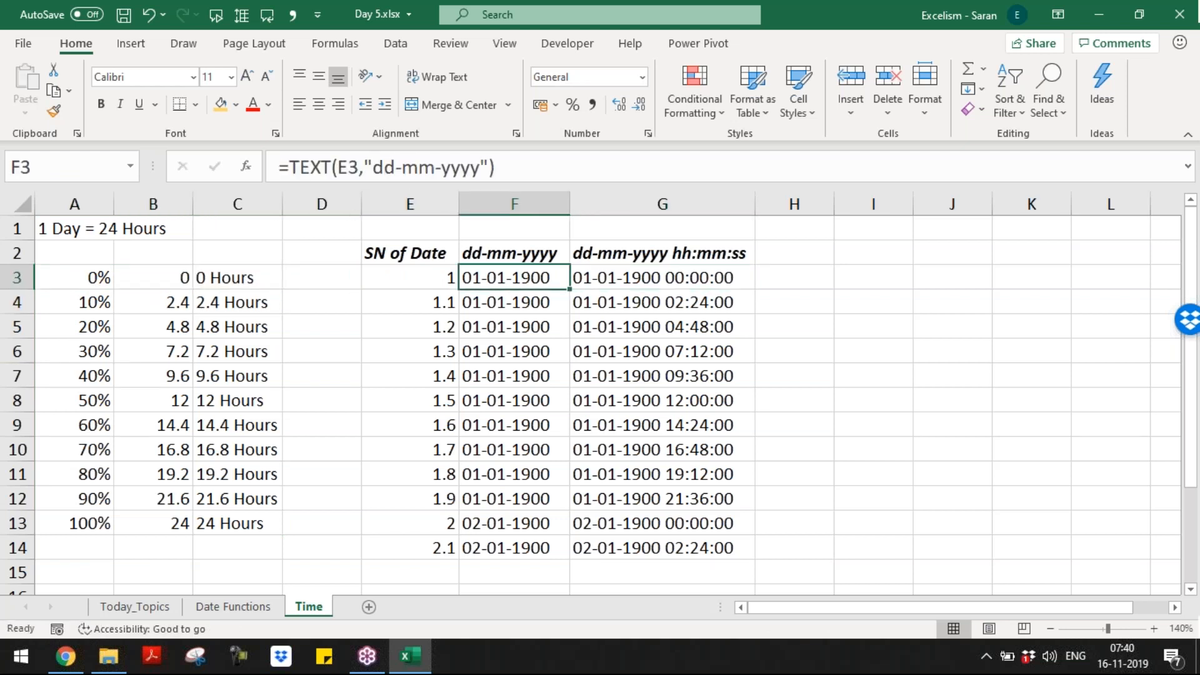
pyautogui.press('Left')
pyautogui.write('1.0')
pyautogui.press('Return')
pyautogui.press('Up')
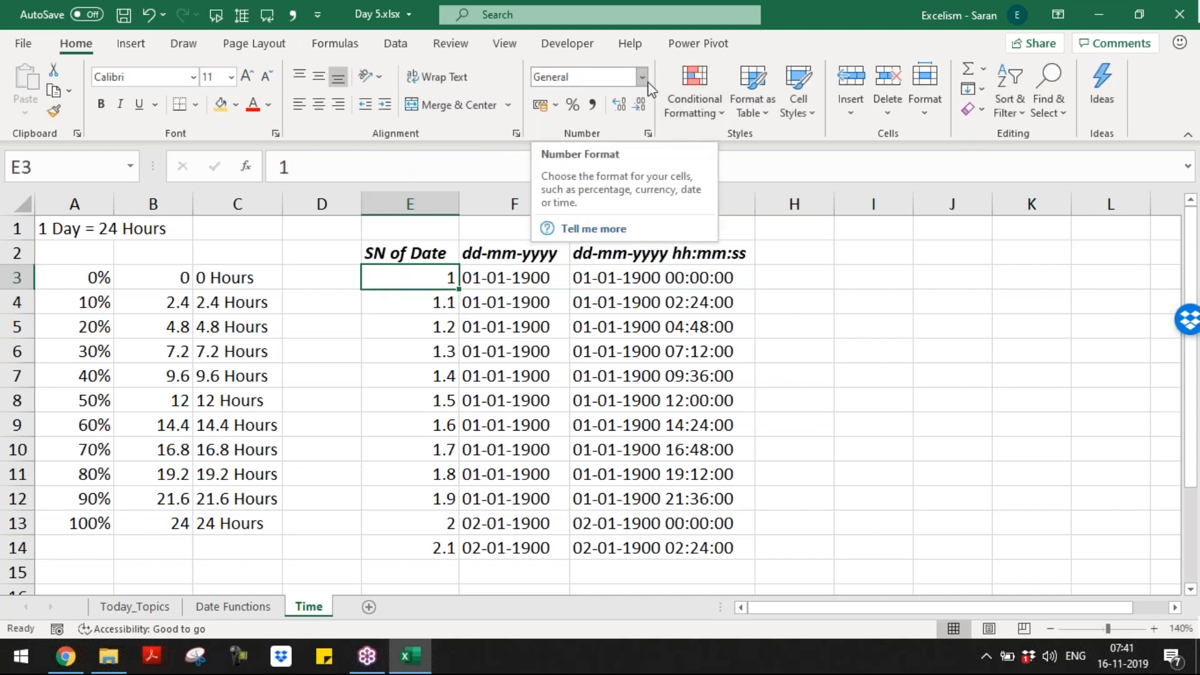
pyautogui.click(592, 105)
pyautogui.click(639, 106)
# Step: Copy 1.1 from E4 over E3, then re-enter 1.0 in E3
pyautogui.click(436, 302)
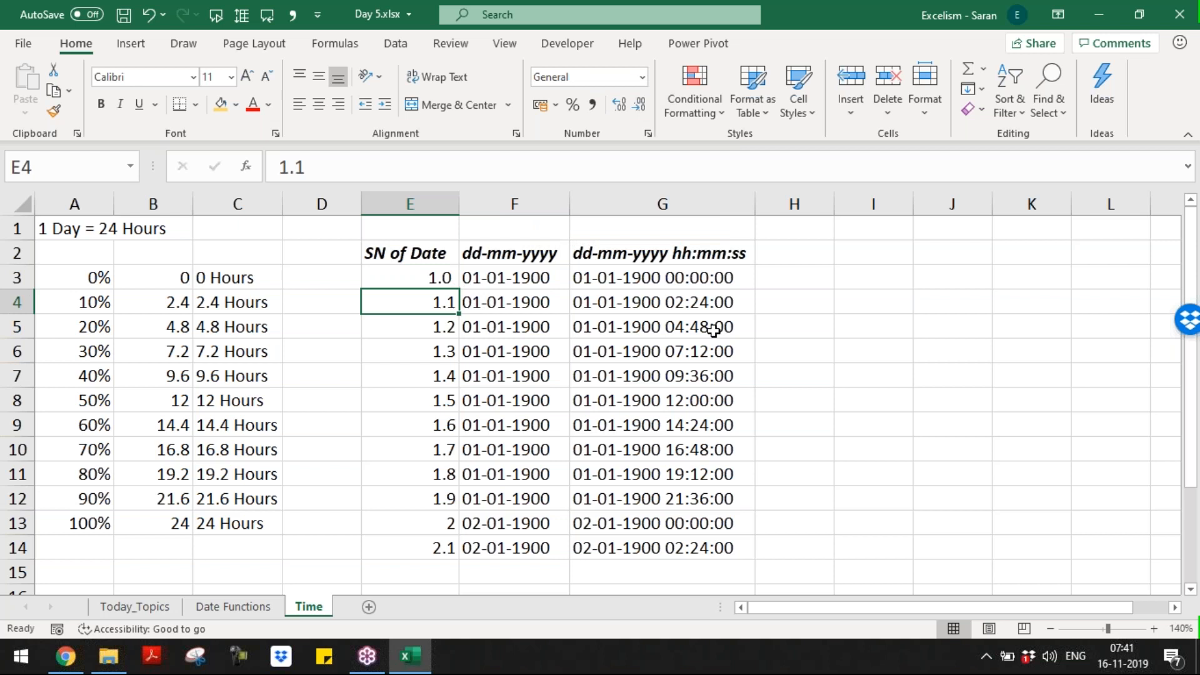
pyautogui.hotkey('ctrl', 'c')
pyautogui.press('Up')
pyautogui.hotkey('ctrl', 'v')
pyautogui.write('1.0')
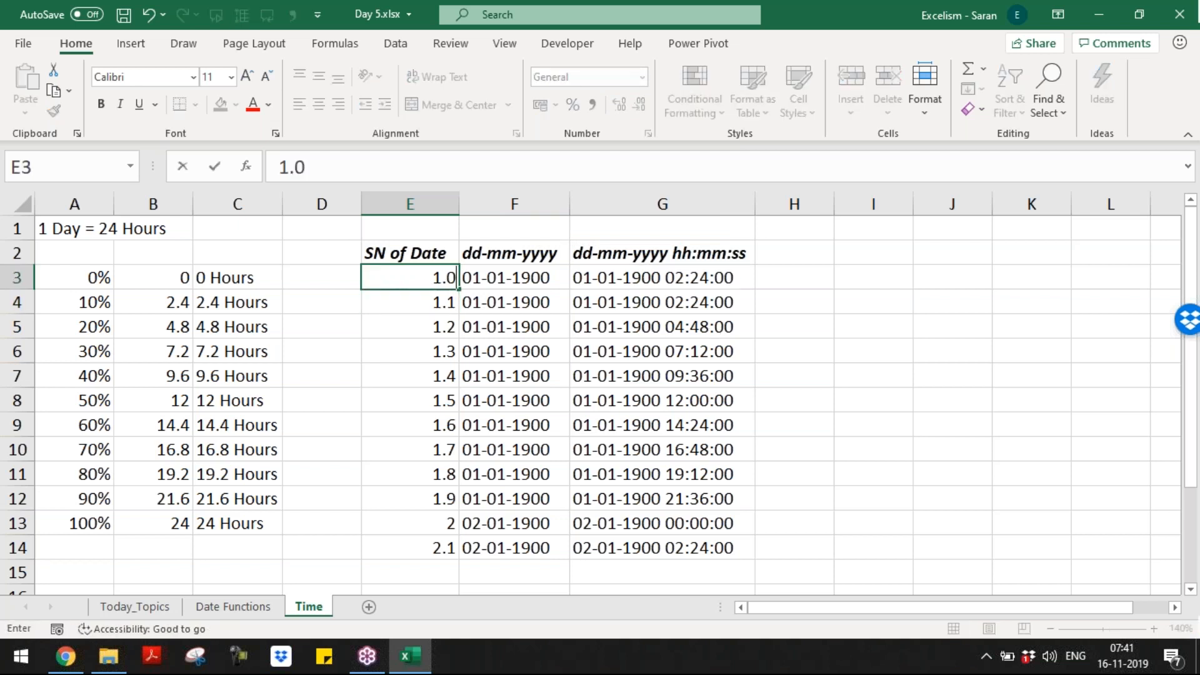
pyautogui.hotkey('ctrl', 'Return')
# Step: Compare serial numbers 1.1–1.5 with their TEXT formulas in G4:G8
pyautogui.click(455, 305)
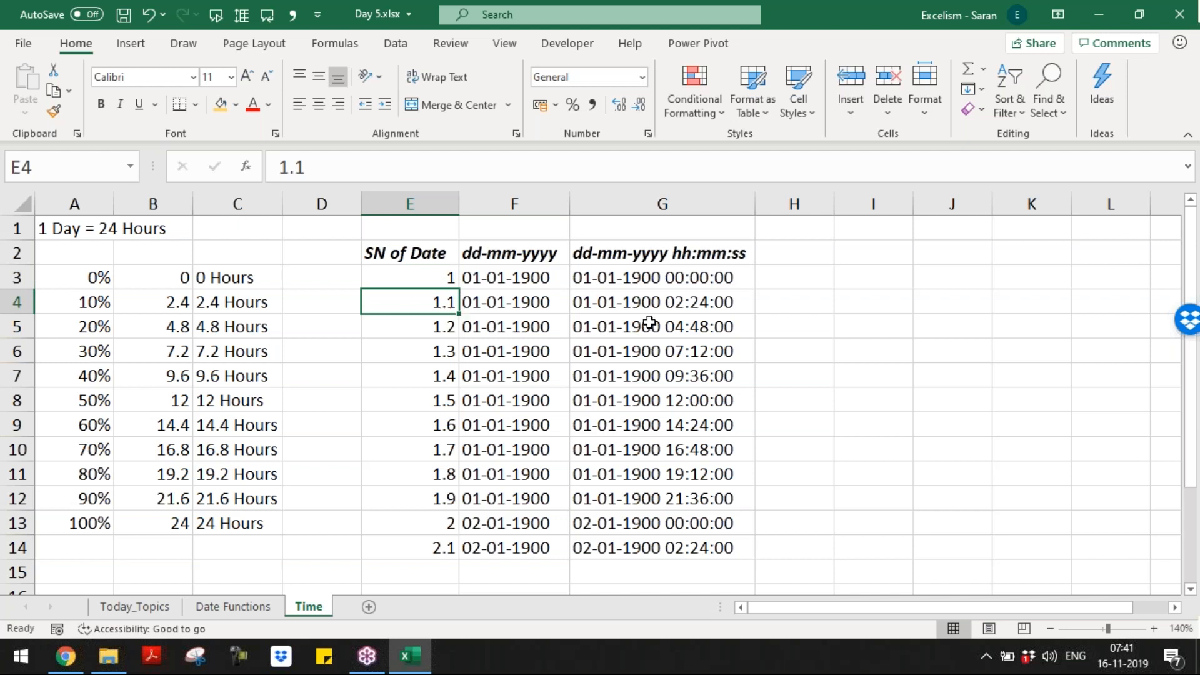
pyautogui.click(647, 305)
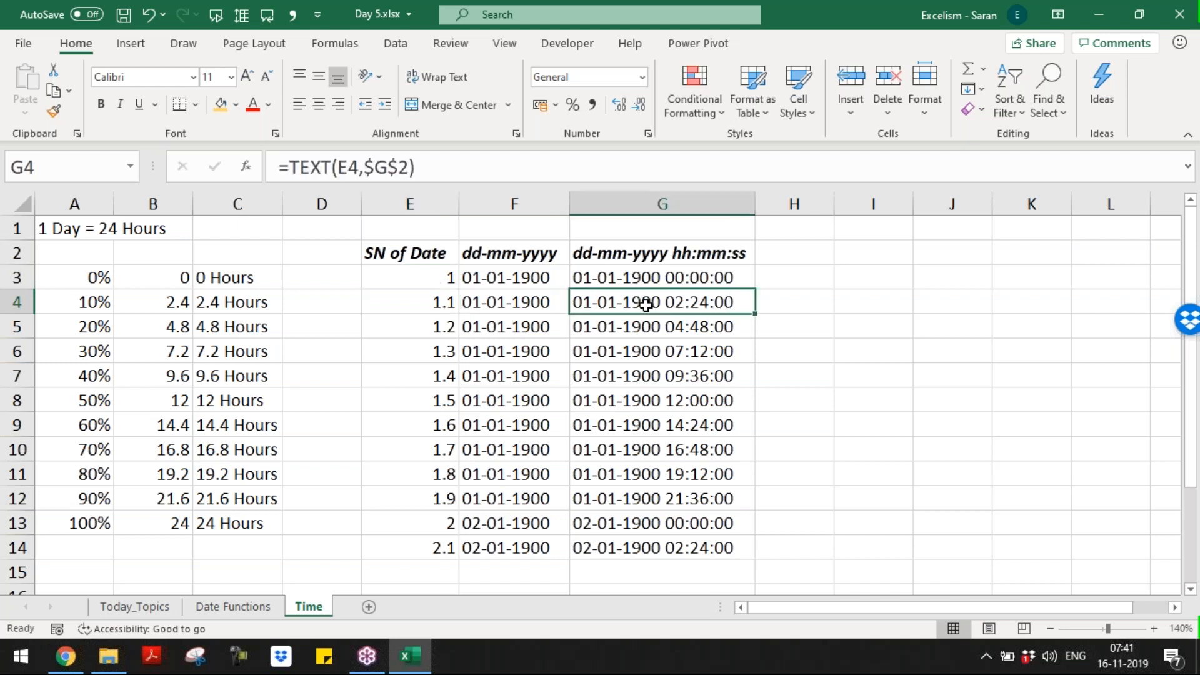
pyautogui.click(407, 329)
pyautogui.click(615, 326)
pyautogui.click(429, 345)
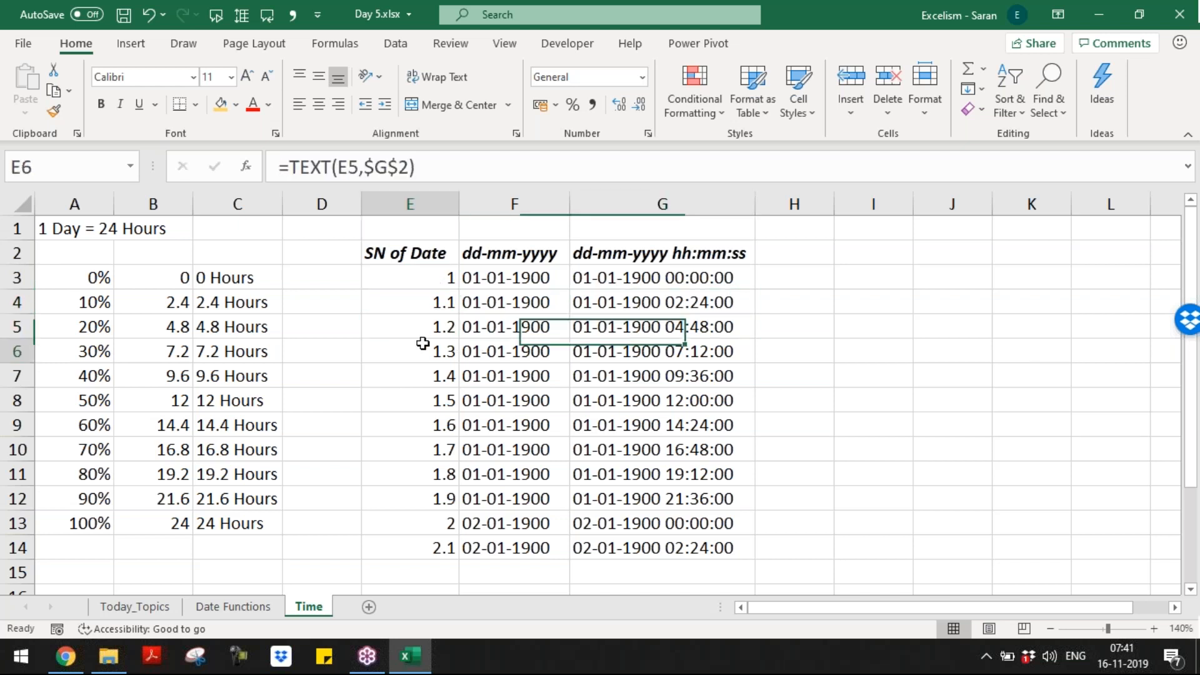
pyautogui.click(644, 350)
pyautogui.click(432, 369)
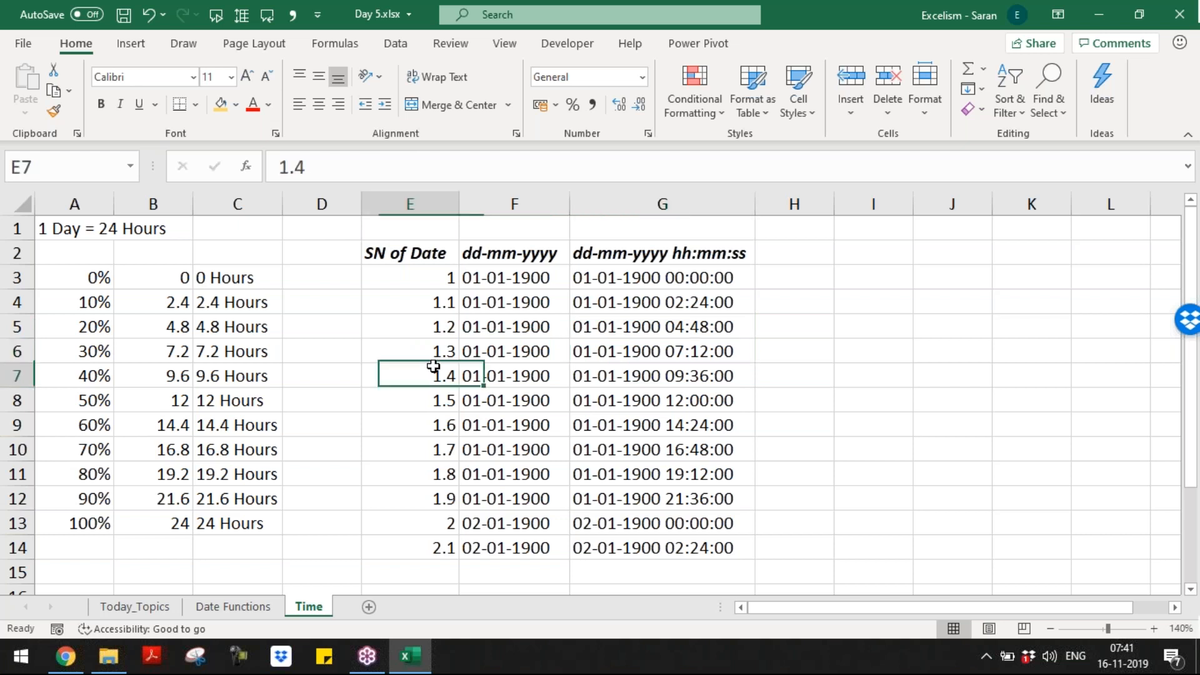
pyautogui.click(607, 373)
pyautogui.click(440, 396)
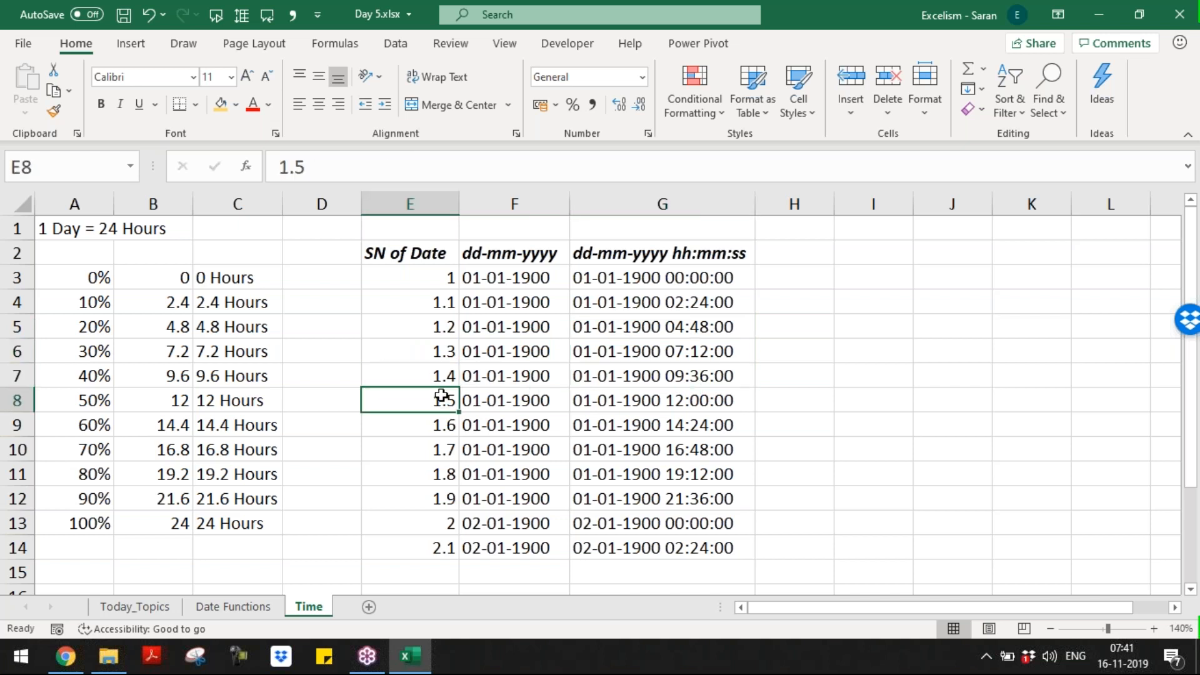
pyautogui.click(620, 405)
# Step: Copy the G2 format header into H2, append ' am/pm', and autofit column H
pyautogui.press('Down')
pyautogui.press('Down')
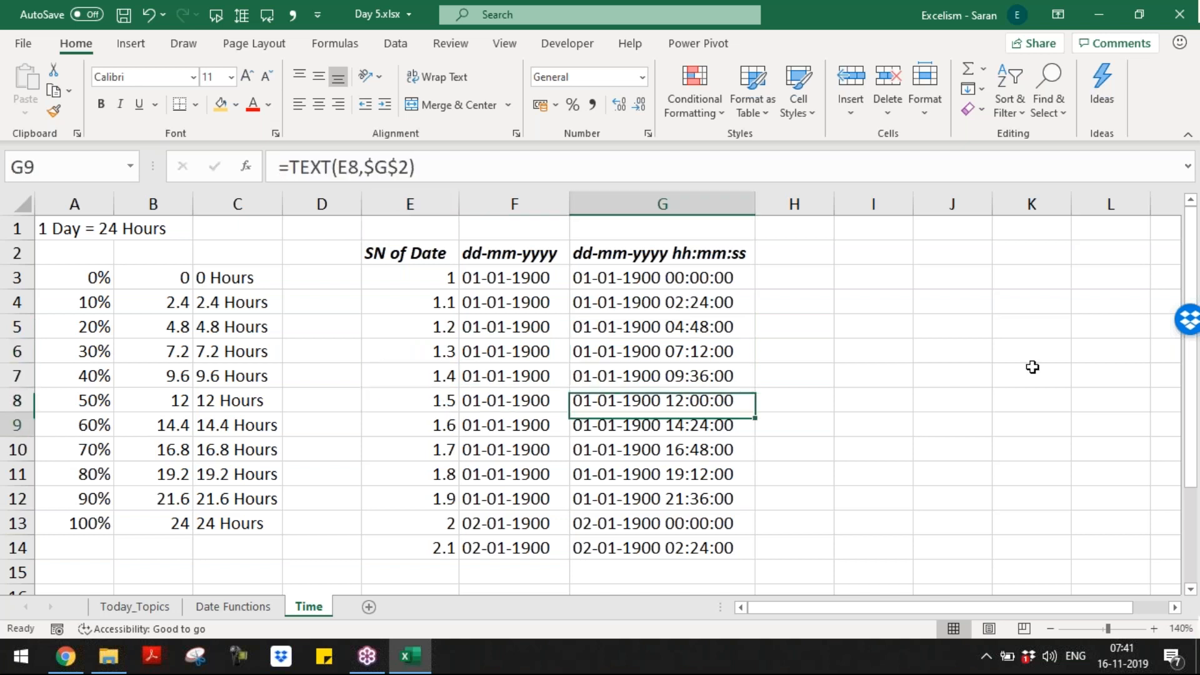
pyautogui.press('Up')
pyautogui.press('Up')
pyautogui.press('Up')
pyautogui.press('Up')
pyautogui.press('Up')
pyautogui.press('Up')
pyautogui.press('Up')
pyautogui.press('Up')
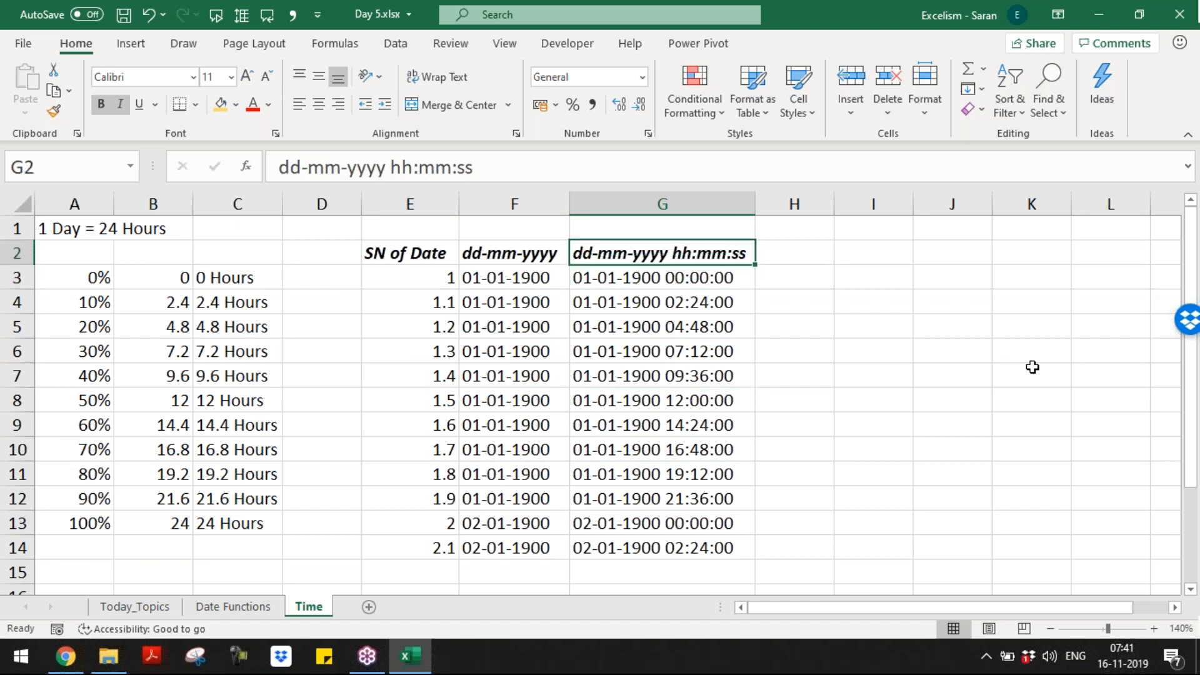
pyautogui.hotkey('ctrl', 'c')
pyautogui.press('Right')
pyautogui.hotkey('ctrl', 'v')
pyautogui.press('F2')
pyautogui.write('am/pm')
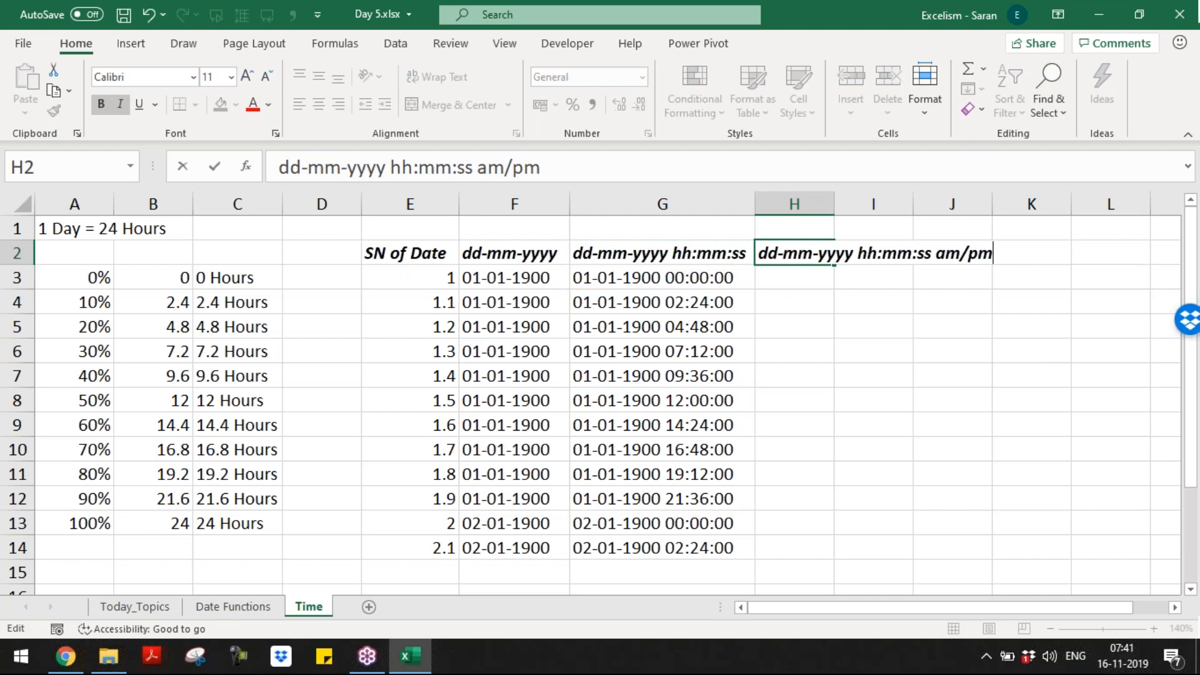
pyautogui.press('Return')
pyautogui.press('Up')
pyautogui.hotkey('alt', 'o')
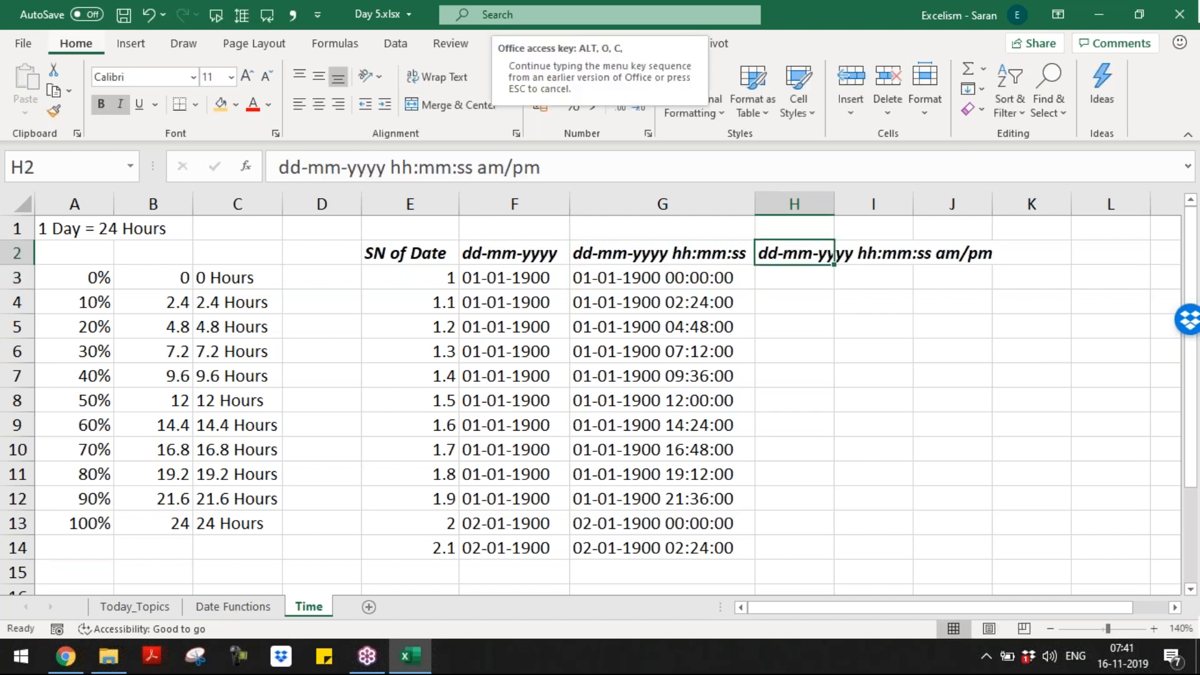
pyautogui.press('a')
pyautogui.press('Down')
# Step: Enter =TEXT(E3,H2) in H3 to show the serial number in the am/pm format
pyautogui.press('Up')
pyautogui.press('Down')
pyautogui.press('Up')
pyautogui.press('Left')
pyautogui.press('Down')
pyautogui.press('Right')
pyautogui.write('=text')
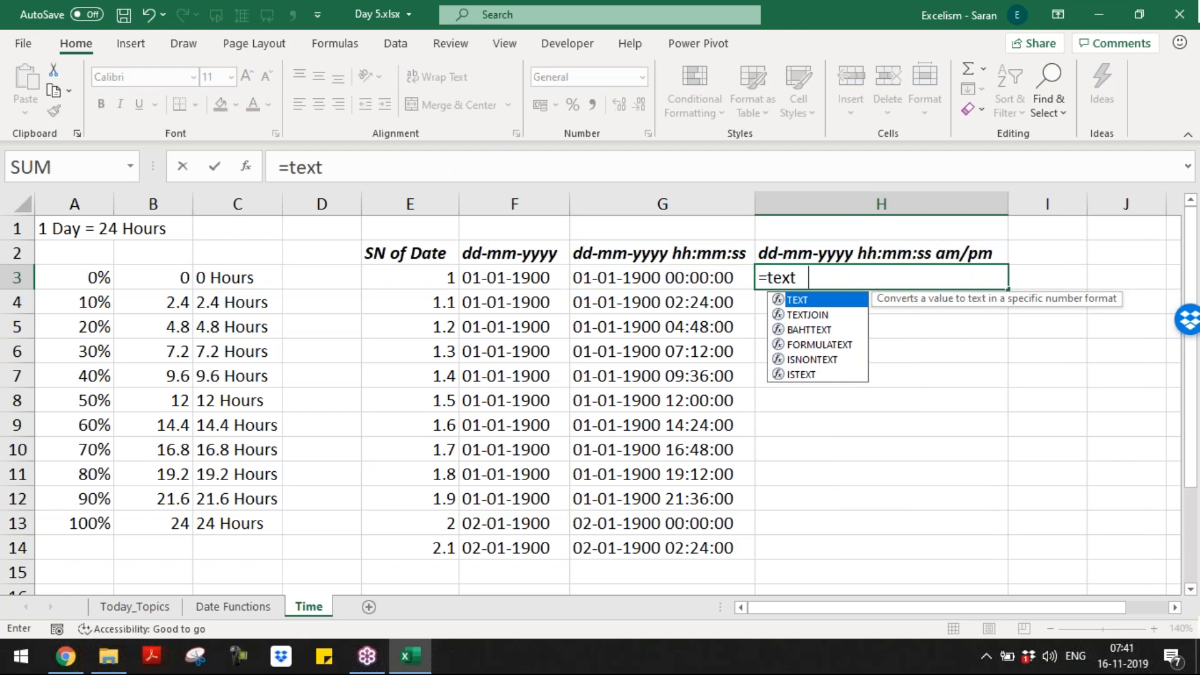
pyautogui.press('Tab')
pyautogui.press('Left')
pyautogui.press('Left')
pyautogui.press('Left')
pyautogui.write(',')
pyautogui.press('Up')
pyautogui.write(')')
pyautogui.hotkey('ctrl', 'Return')
# Step: Copy the H3 formula down into H4:H14
pyautogui.hotkey('ctrl', 'c')
pyautogui.press('Left')
pyautogui.hotkey('ctrl', 'Down')
pyautogui.press('Right')
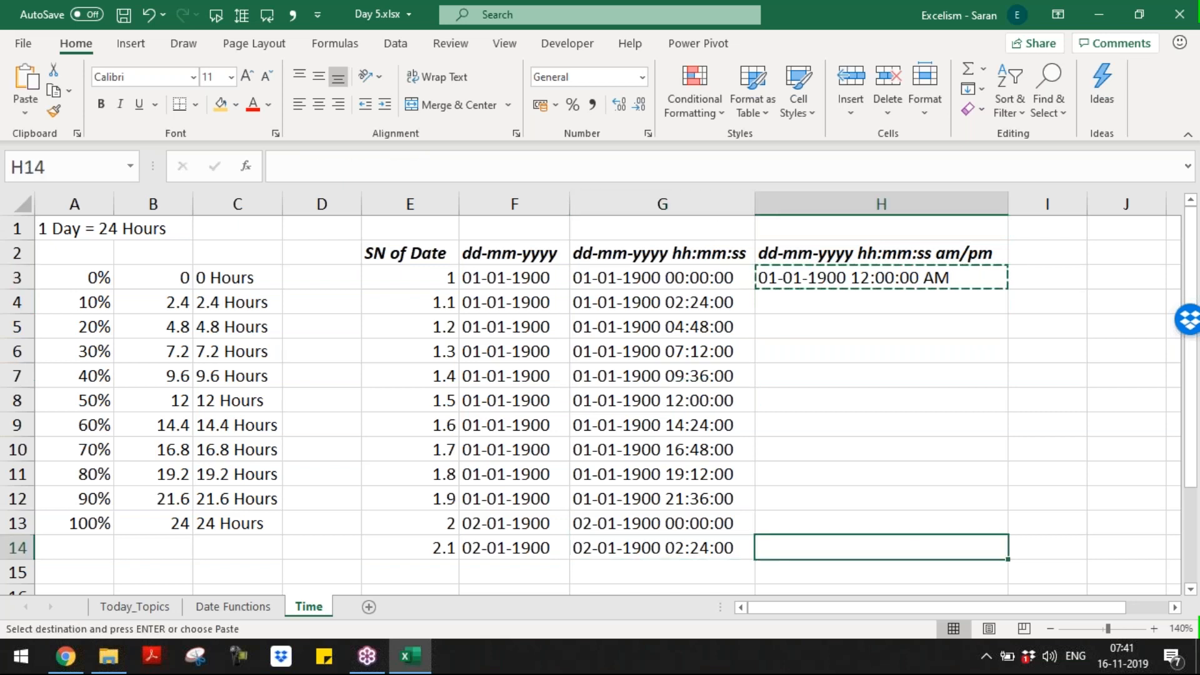
pyautogui.hotkey('ctrl', 'shift', 'Up')
pyautogui.hotkey('shift', 'Down')
pyautogui.press('Return')
# Step: Lock the H3 format reference as $H$2 with F4 and re-fill H4:H14
pyautogui.hotkey('ctrl', 'Up')
pyautogui.press('Down')
pyautogui.press('F2')
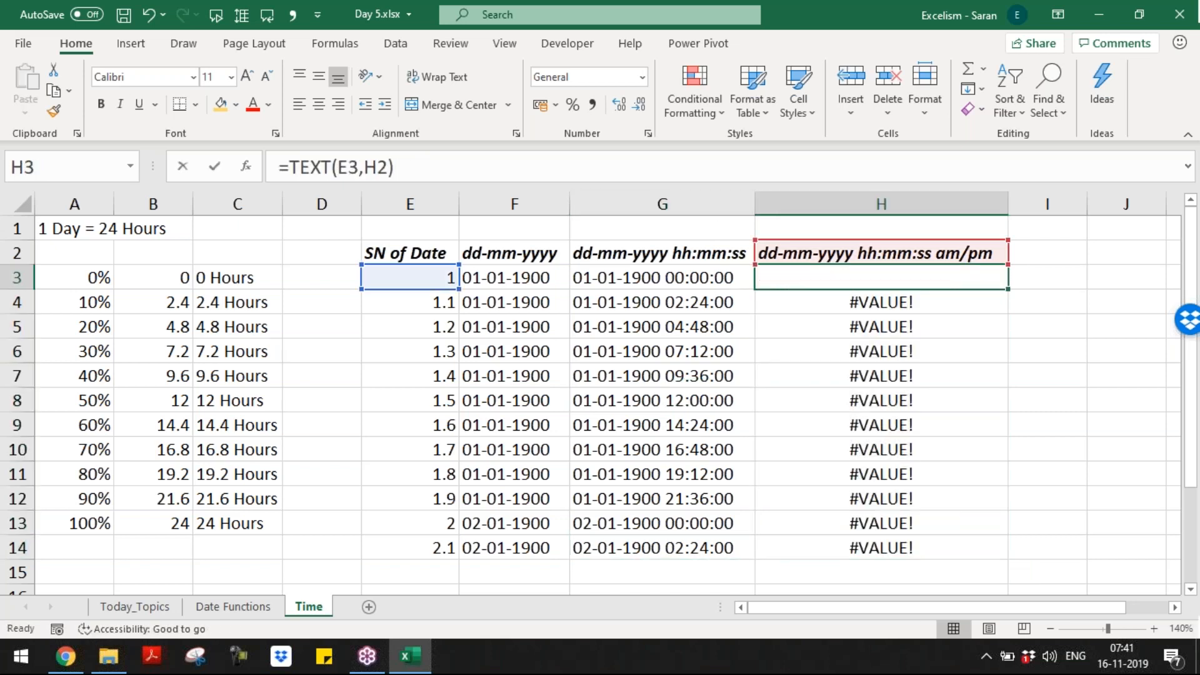
pyautogui.press('Left')
pyautogui.press('Left')
pyautogui.press('F4')
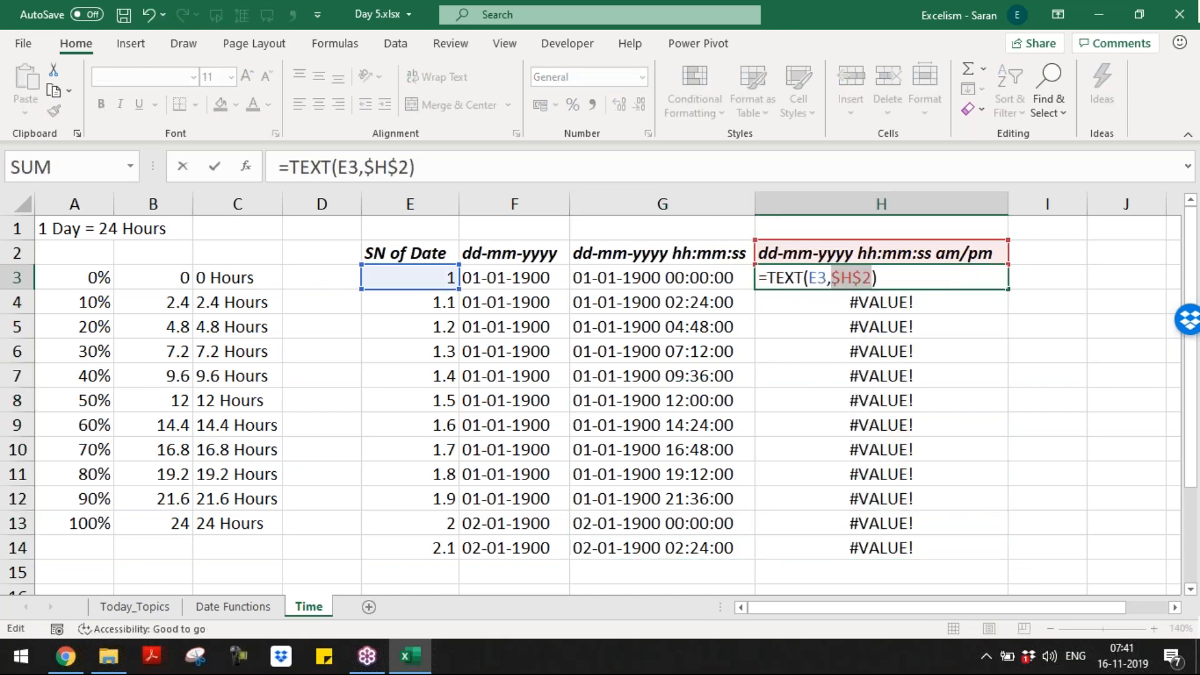
pyautogui.press('Return')
pyautogui.press('Up')
pyautogui.hotkey('ctrl', 'c')
pyautogui.press('Down')
pyautogui.hotkey('ctrl', 'shift', 'Down')
pyautogui.press('Return')
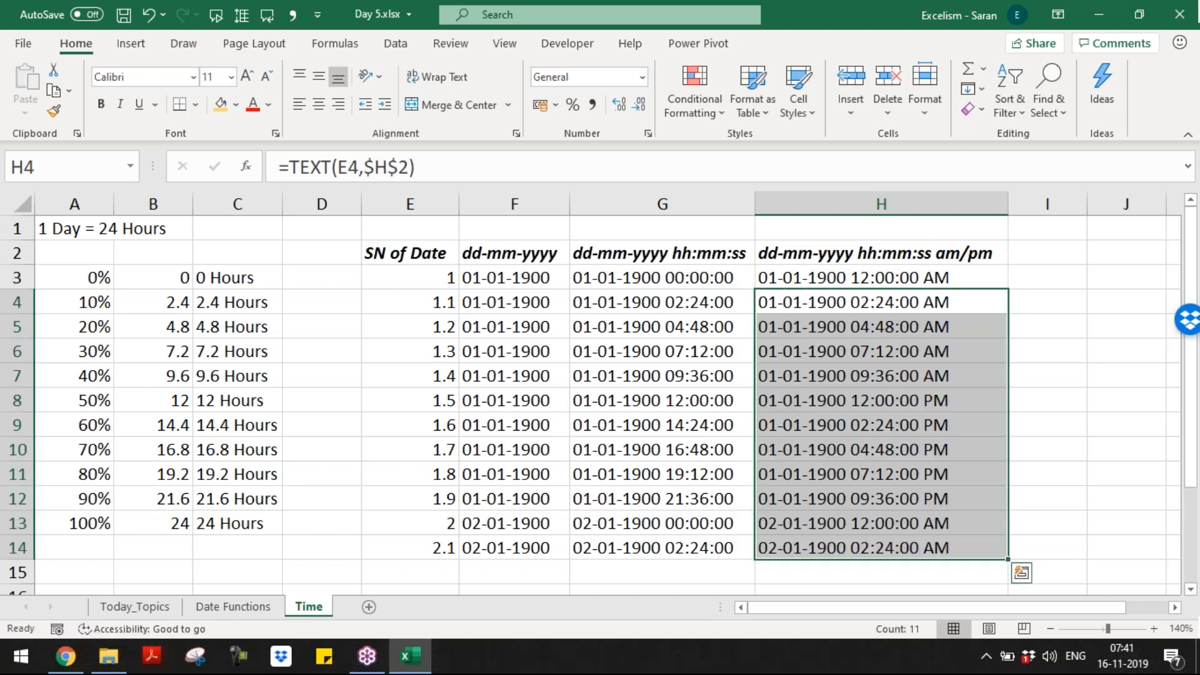
# Step: Compare the 12-hour results with the G2 header and select $H$2 in H3's formula
pyautogui.press('Up')
pyautogui.press('Down')
pyautogui.press('Down')
pyautogui.press('Down')
pyautogui.press('Down')
pyautogui.press('Down')
pyautogui.press('Down')
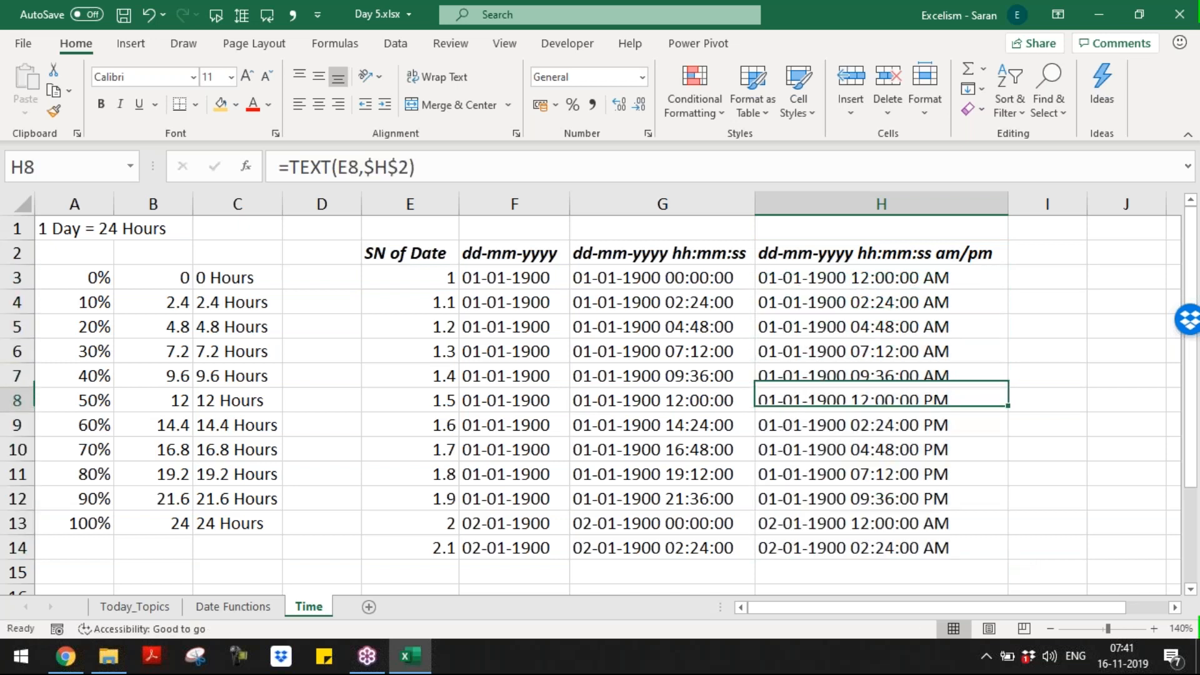
pyautogui.press('Up')
pyautogui.press('Up')
pyautogui.press('Up')
pyautogui.press('Up')
pyautogui.press('Up')
pyautogui.press('Up')
pyautogui.press('Up')
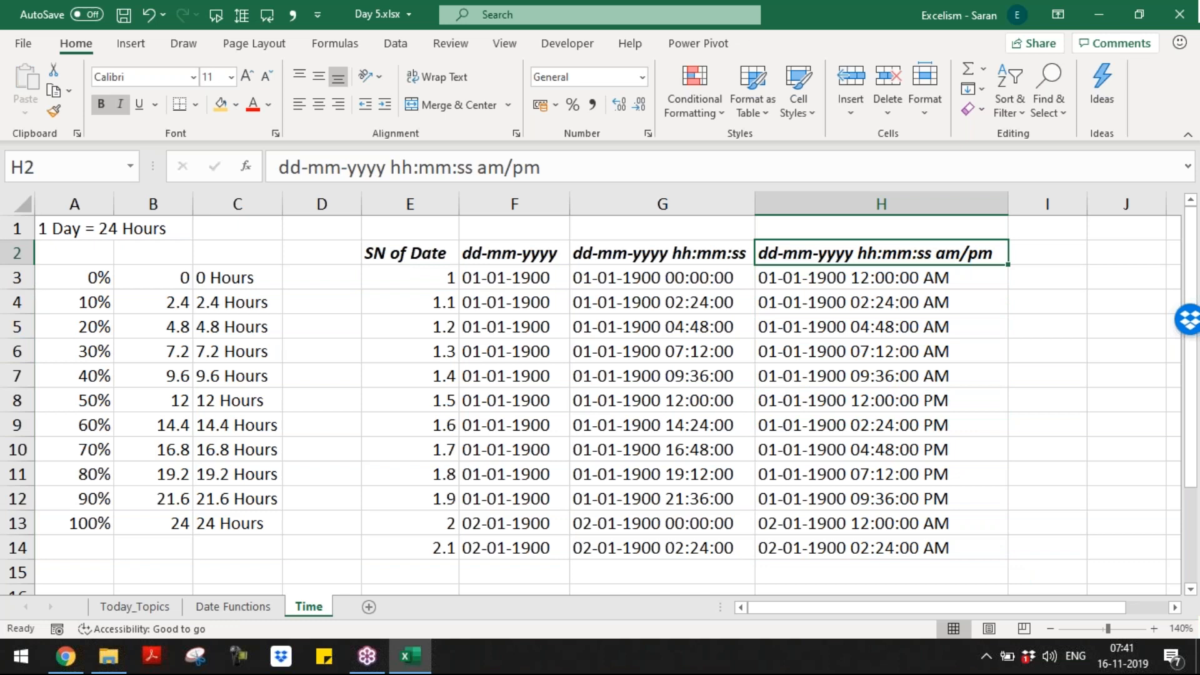
pyautogui.press('Left')
pyautogui.press('Left')
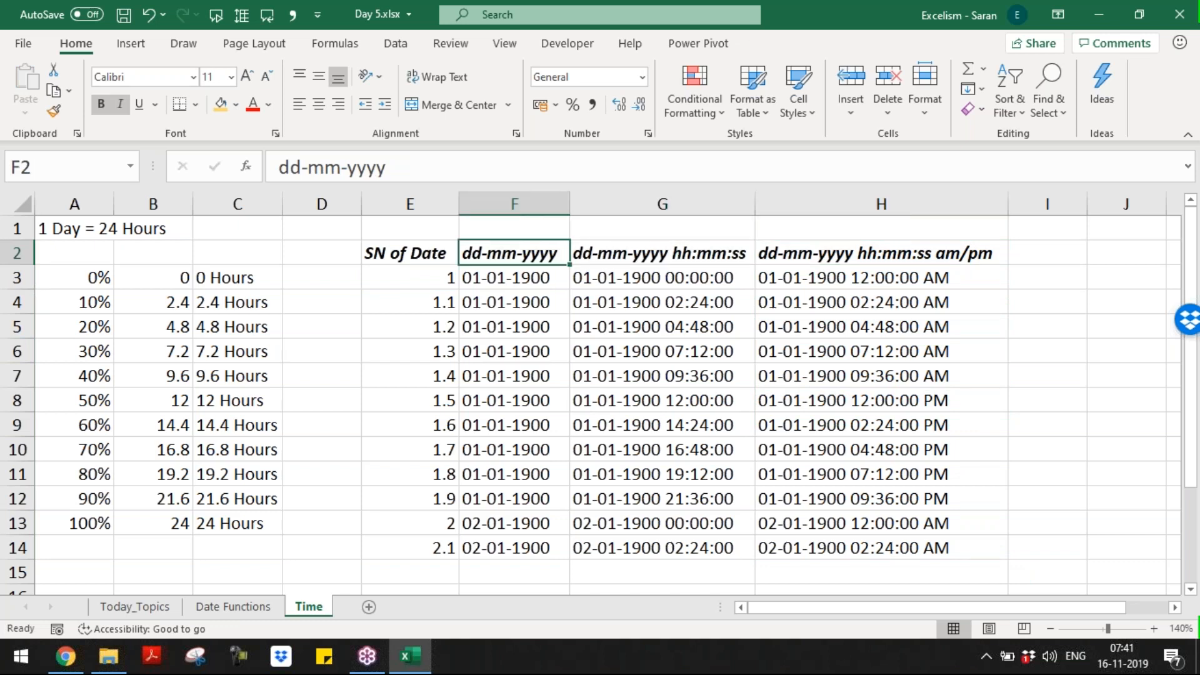
pyautogui.press('Right')
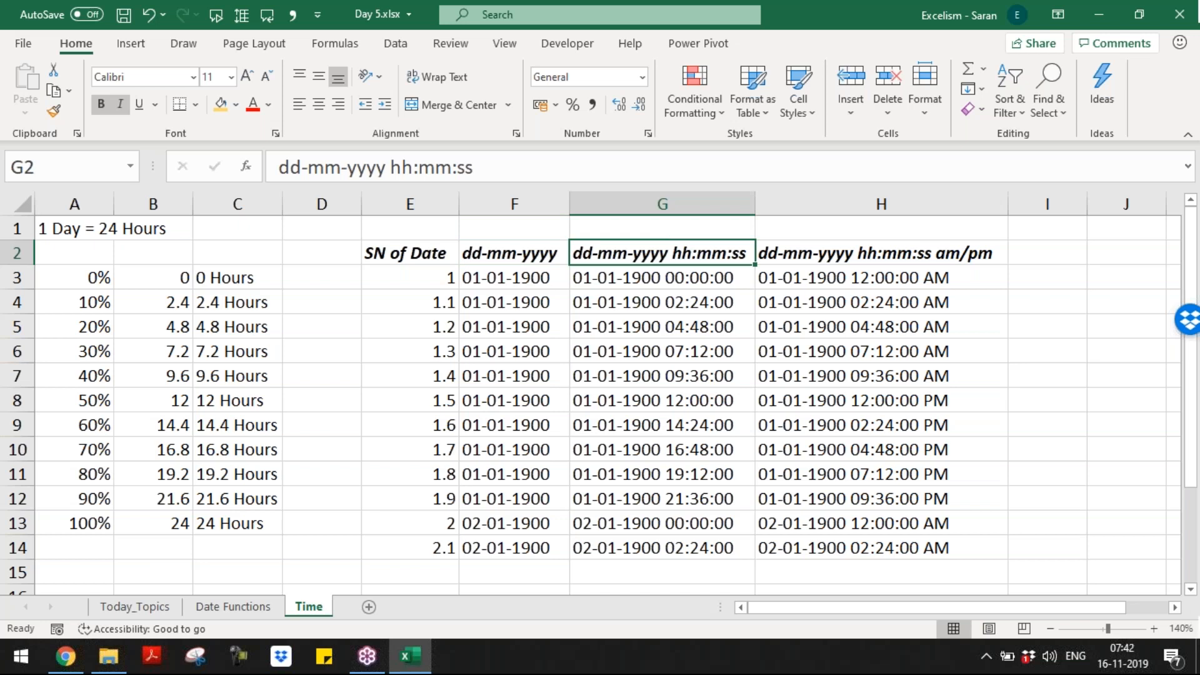
pyautogui.click(881, 253)
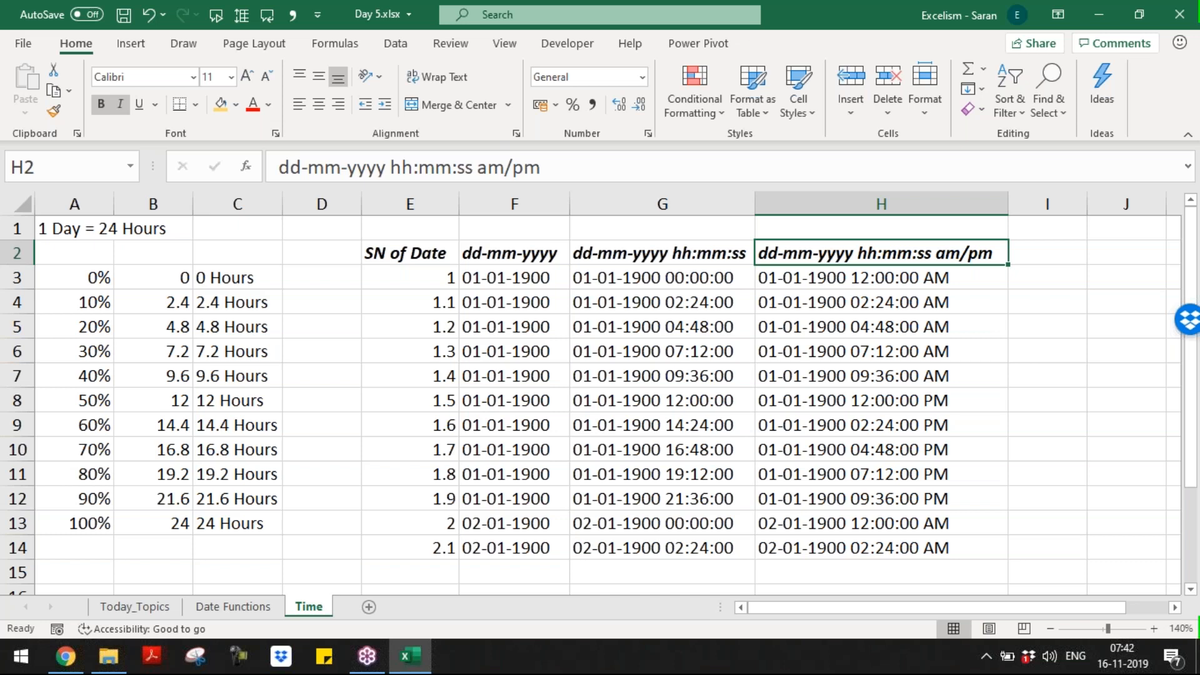
pyautogui.press('Down')
pyautogui.press('F2')
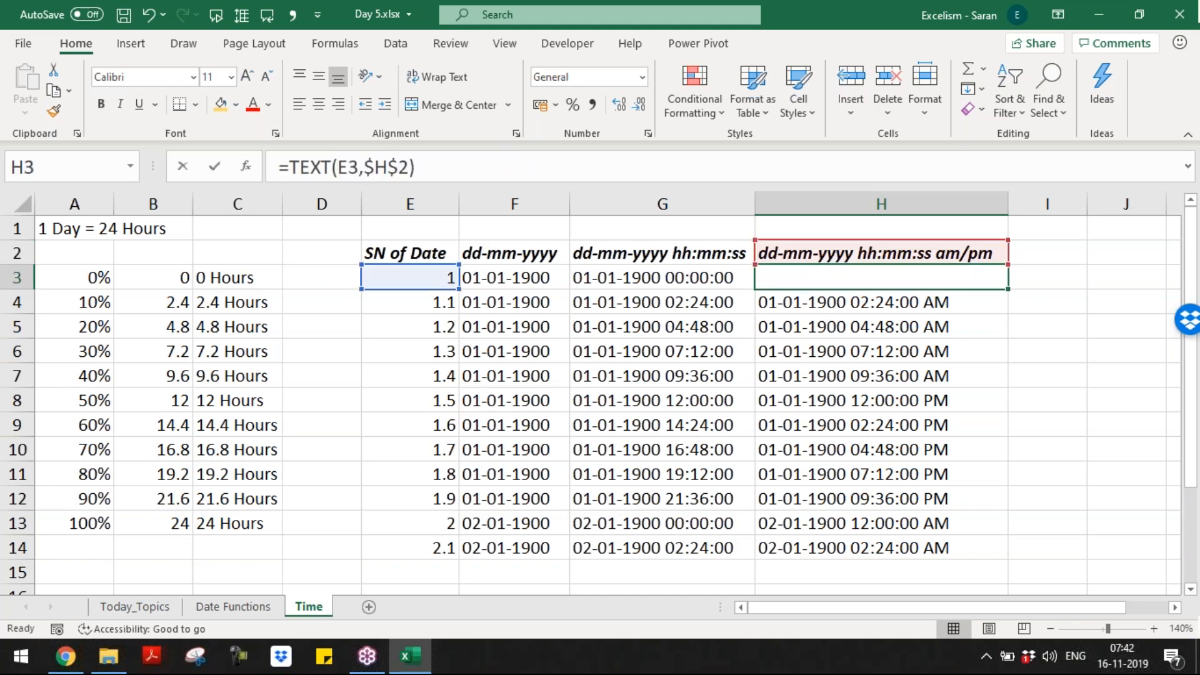
pyautogui.press('Left')
pyautogui.hotkey('shift', 'Left')
pyautogui.hotkey('shift', 'Left')
pyautogui.hotkey('shift', 'Left')
pyautogui.hotkey('shift', 'Left')
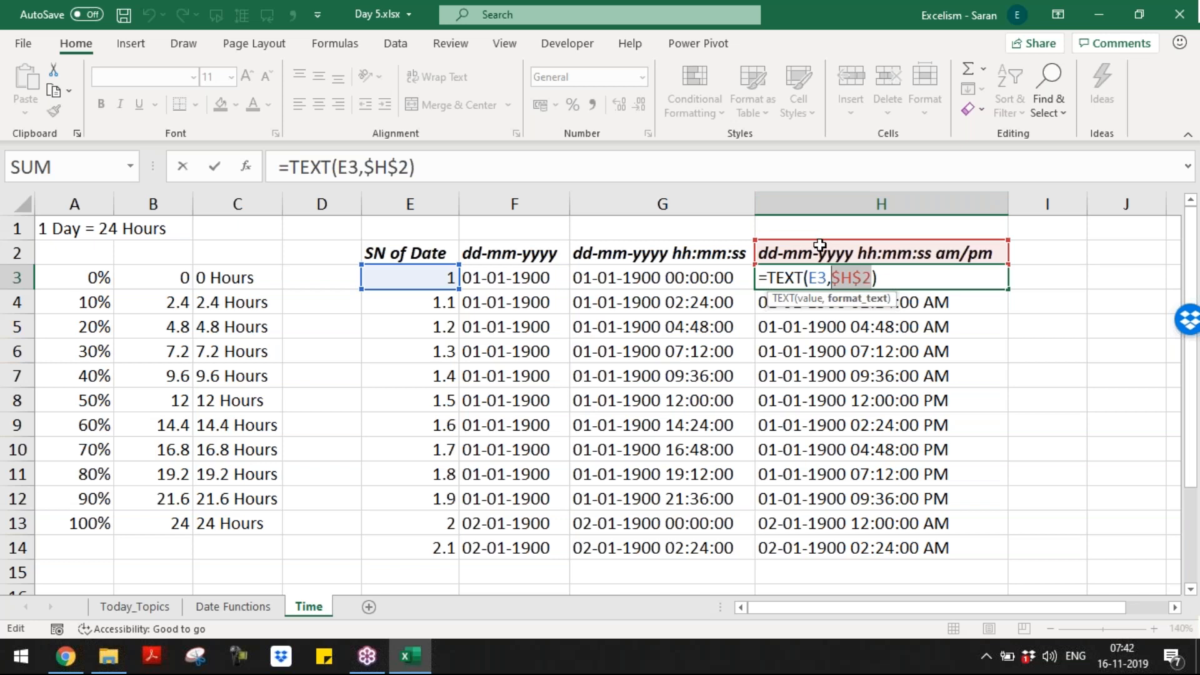
# Step: Confirm the H3 TEXT formula, review column H, enter 1.2357 in E4 and adjust E5's value
pyautogui.press('Return')
pyautogui.press('Return')
pyautogui.press('Return')
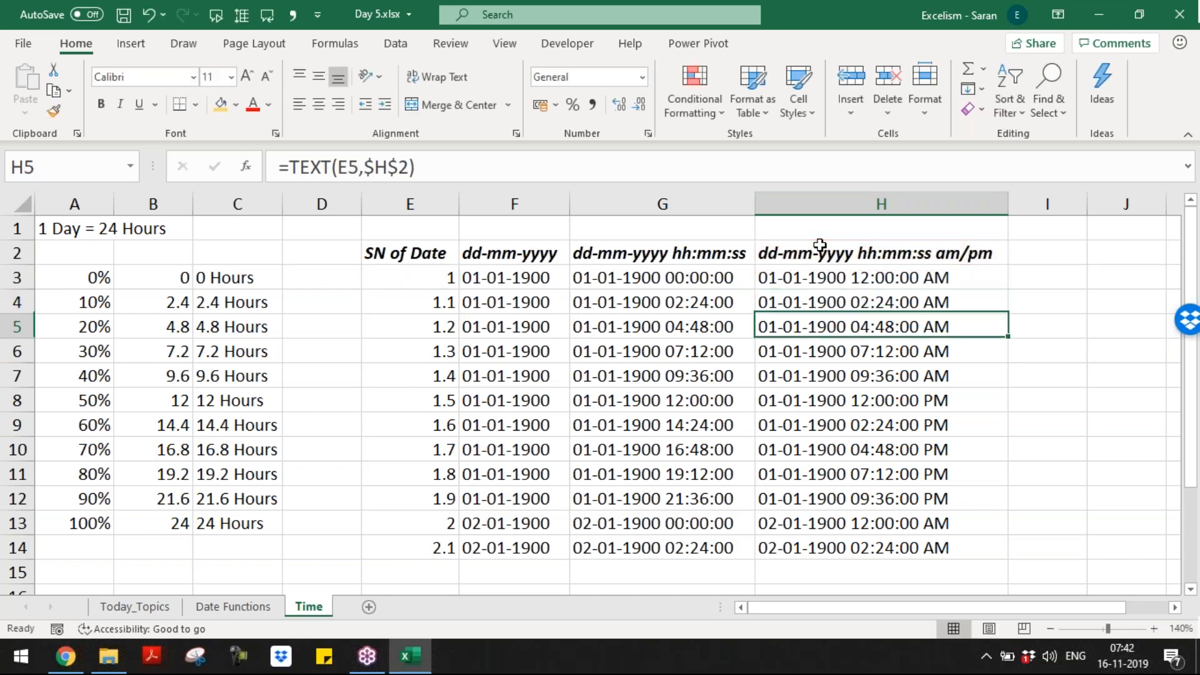
pyautogui.press('Up')
pyautogui.press('Up')
pyautogui.press('Up')
pyautogui.press('Down')
pyautogui.press('Down')
pyautogui.press('Down')
pyautogui.press('Down')
pyautogui.press('Down')
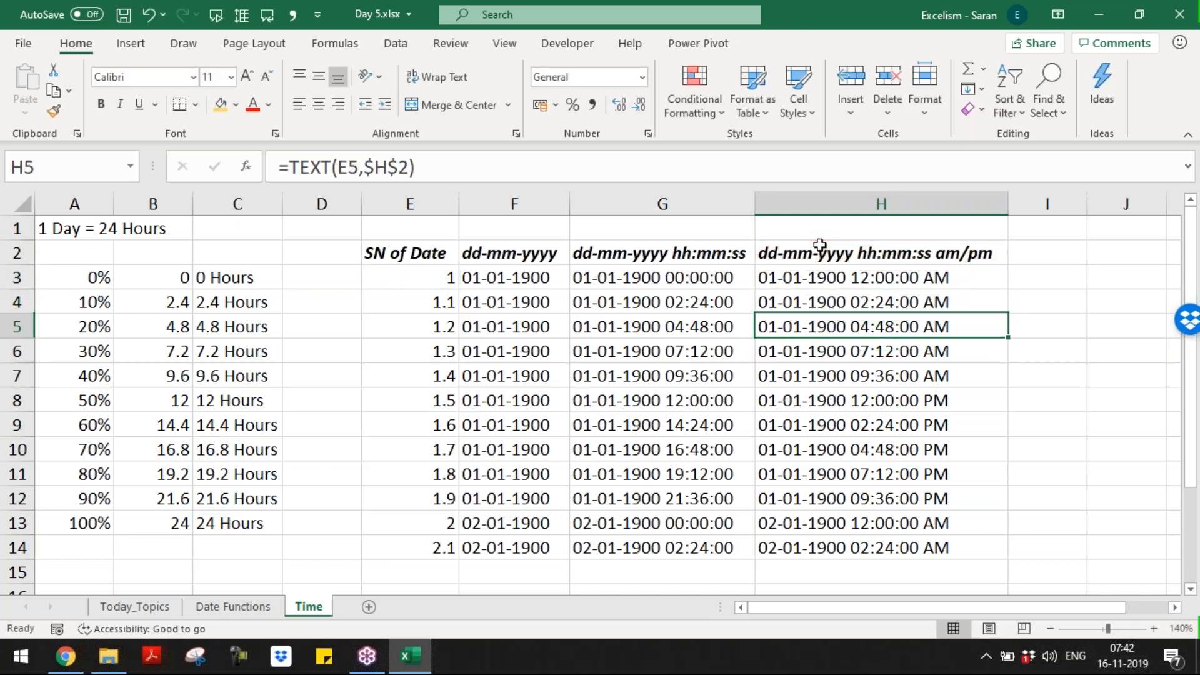
pyautogui.press('Down')
pyautogui.press('Down')
pyautogui.press('Down')
pyautogui.press('Up')
pyautogui.press('Up')
pyautogui.press('Up')
pyautogui.press('Up')
pyautogui.press('Up')
pyautogui.press('Up')
pyautogui.press('Up')
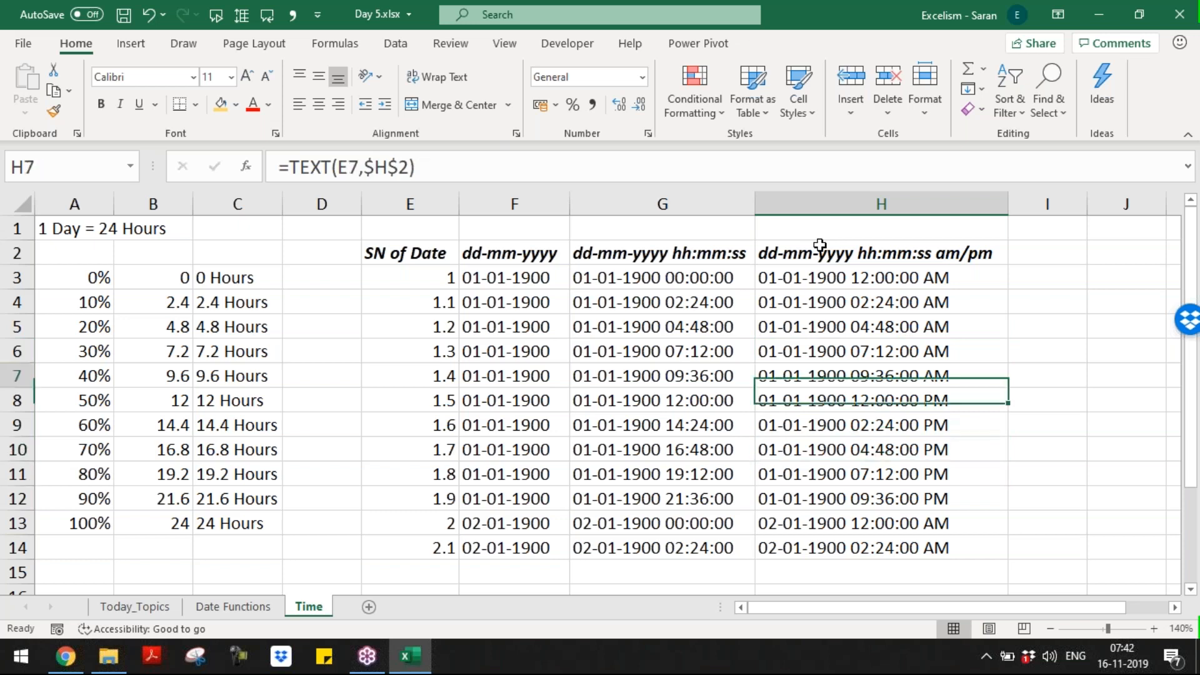
pyautogui.press('Left')
pyautogui.press('Left')
pyautogui.press('Left')
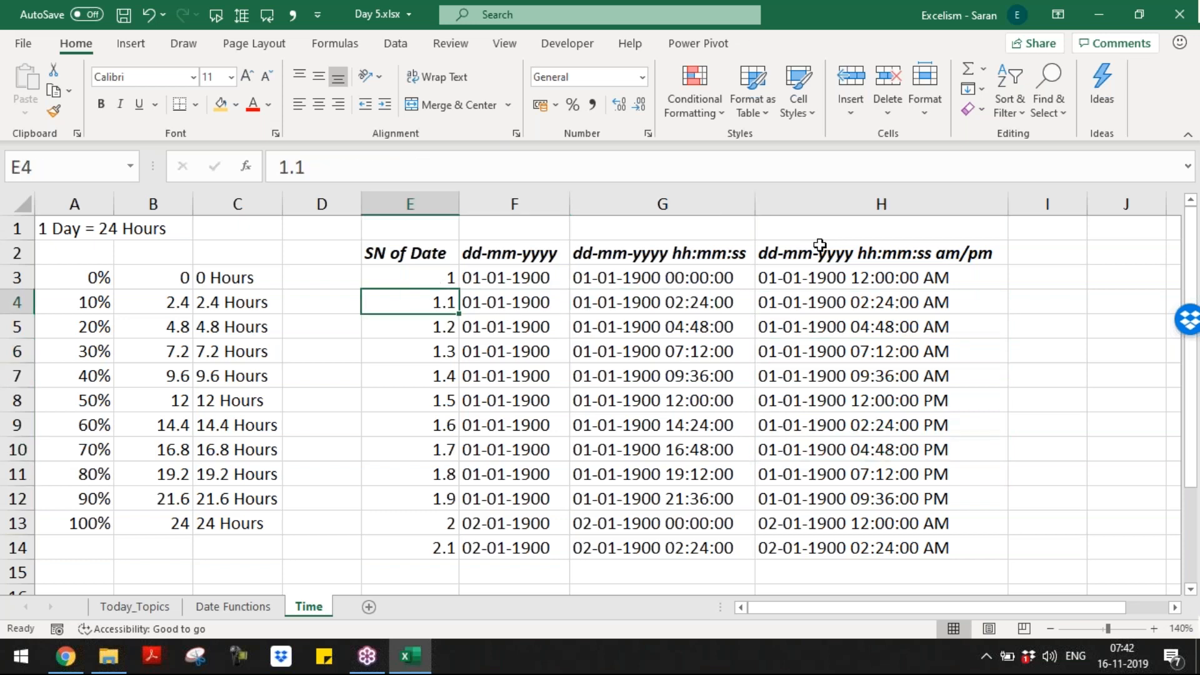
pyautogui.write('1.2357')
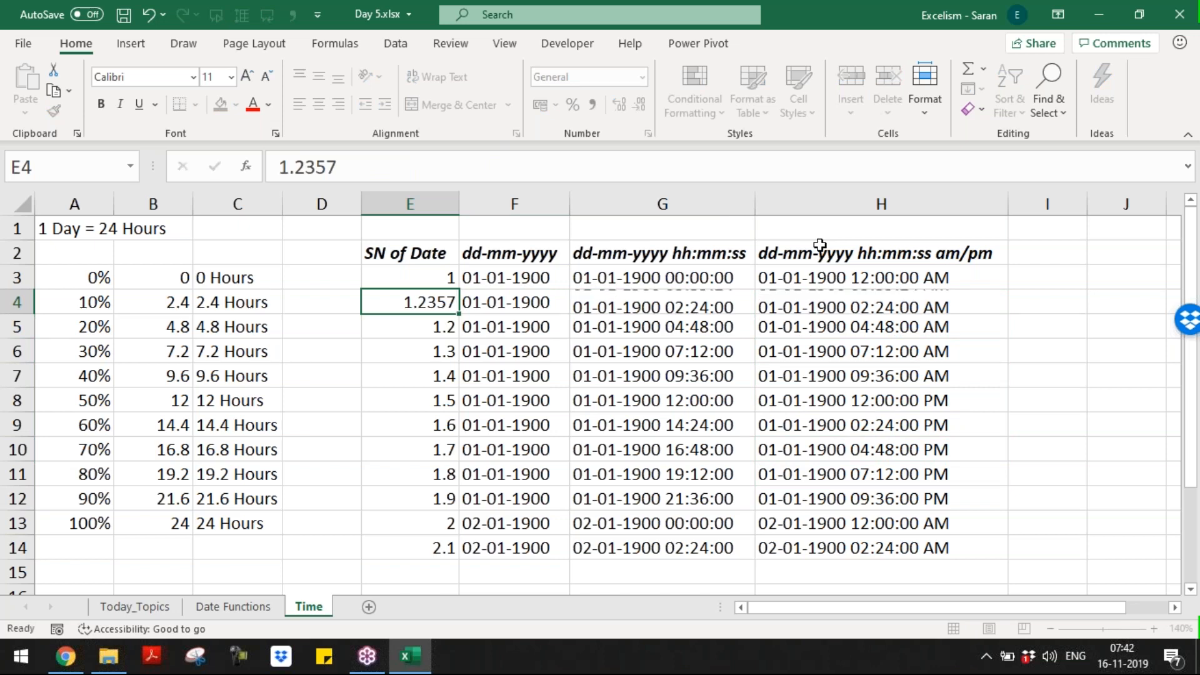
pyautogui.press('Return')
pyautogui.press('F2')
pyautogui.press('BackSpace')
pyautogui.press('BackSpace')
pyautogui.write('1')
# Step: Add fractional seconds (.ss after hh:mm:ss) to the time format string in H2
pyautogui.click(819, 245)
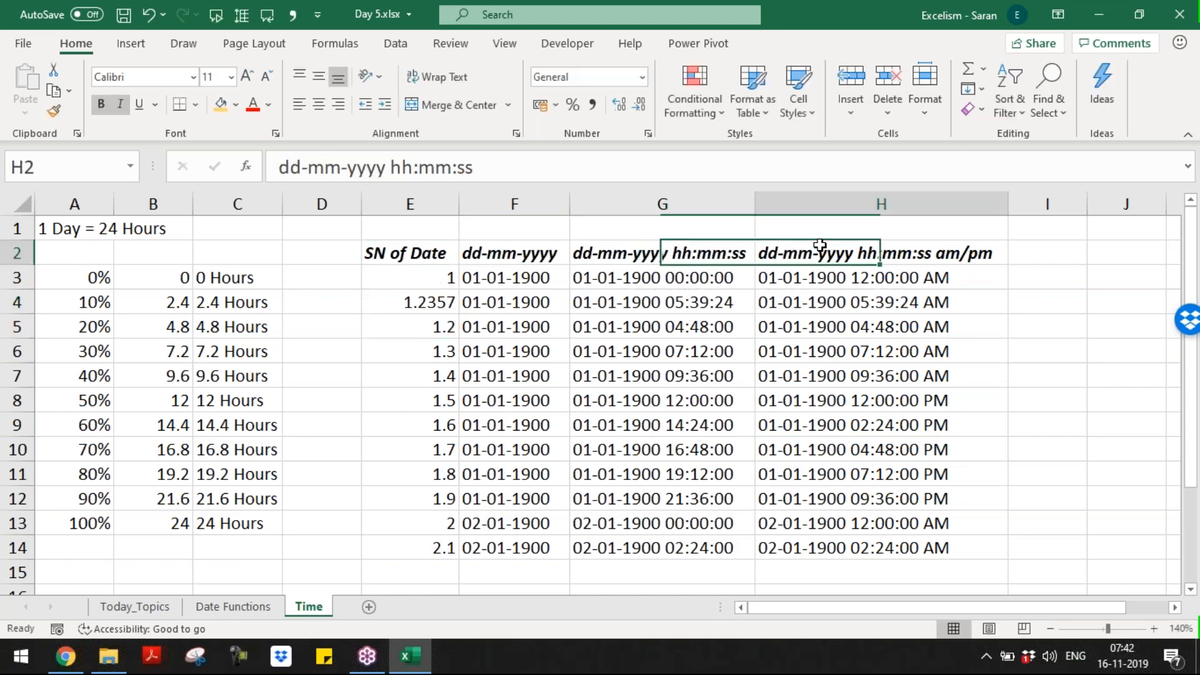
pyautogui.press('F2')
pyautogui.press('Left')
pyautogui.press('Left')
pyautogui.press('Left')
pyautogui.press('Left')
pyautogui.press('Left')
pyautogui.press('Left')
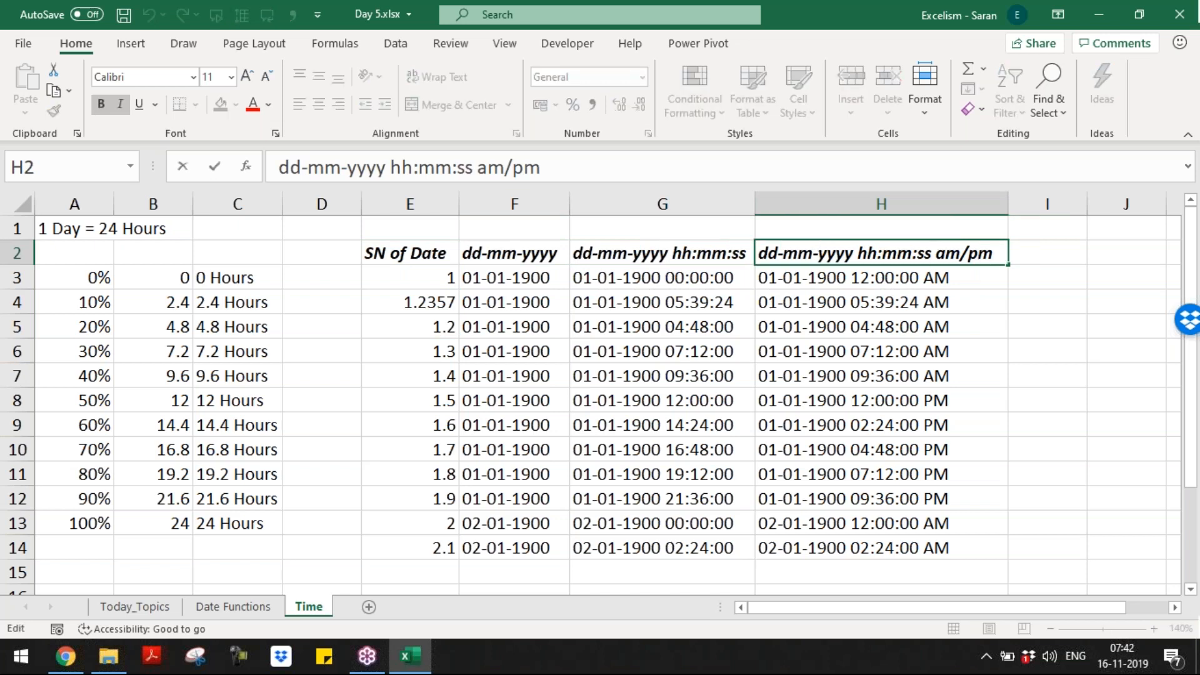
pyautogui.write('.ss')
pyautogui.press('Return')
pyautogui.press('Down')
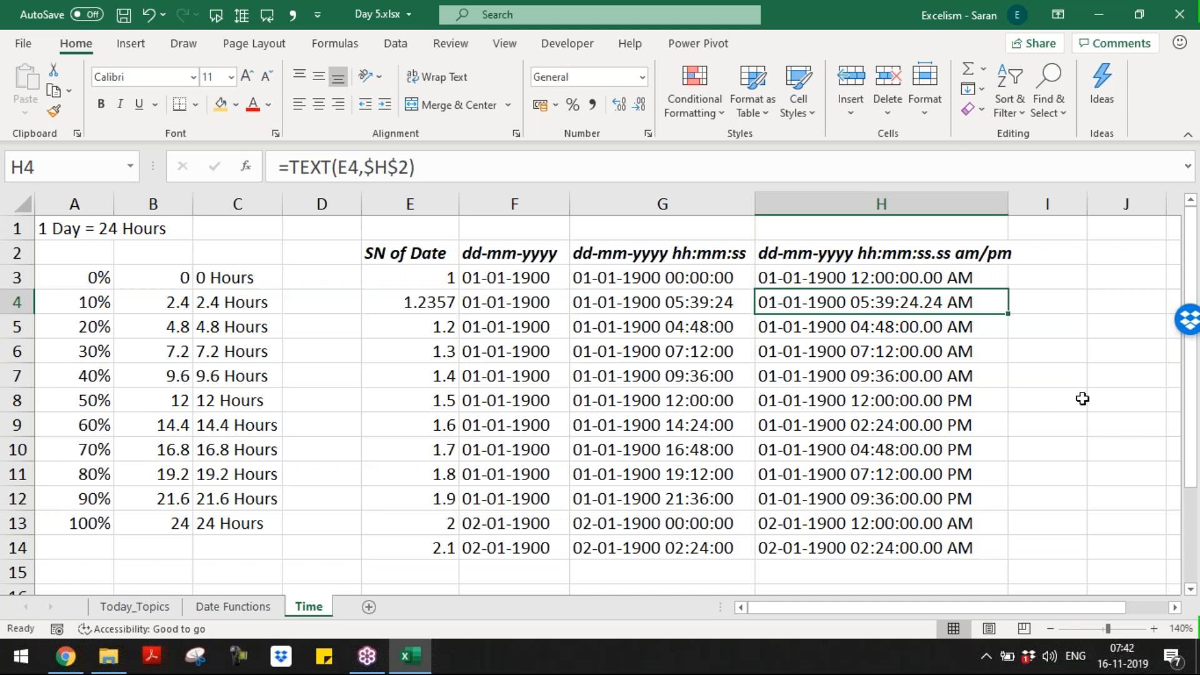
# Step: Enter 1.62587 in E9 and check its converted time in H9
pyautogui.press('Down')
pyautogui.press('Down')
pyautogui.press('Left')
pyautogui.press('Left')
pyautogui.press('Left')
pyautogui.press('Down')
pyautogui.press('Down')
pyautogui.press('Down')
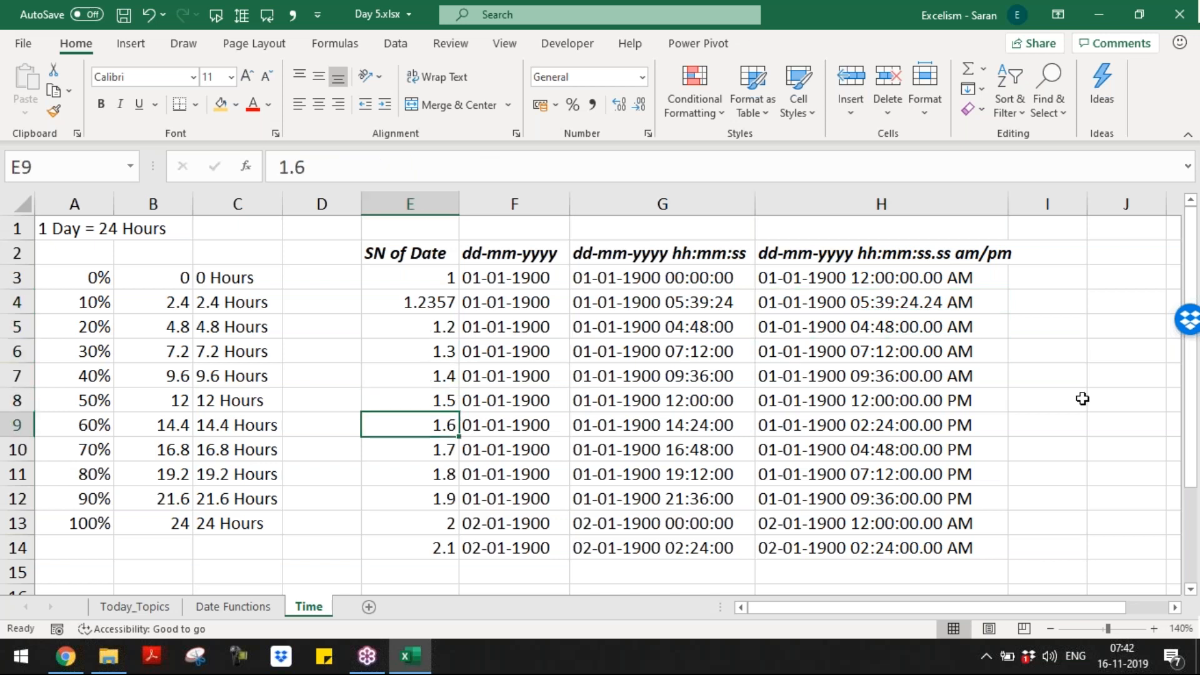
pyautogui.write('16')
pyautogui.press('BackSpace')
pyautogui.write('.62')
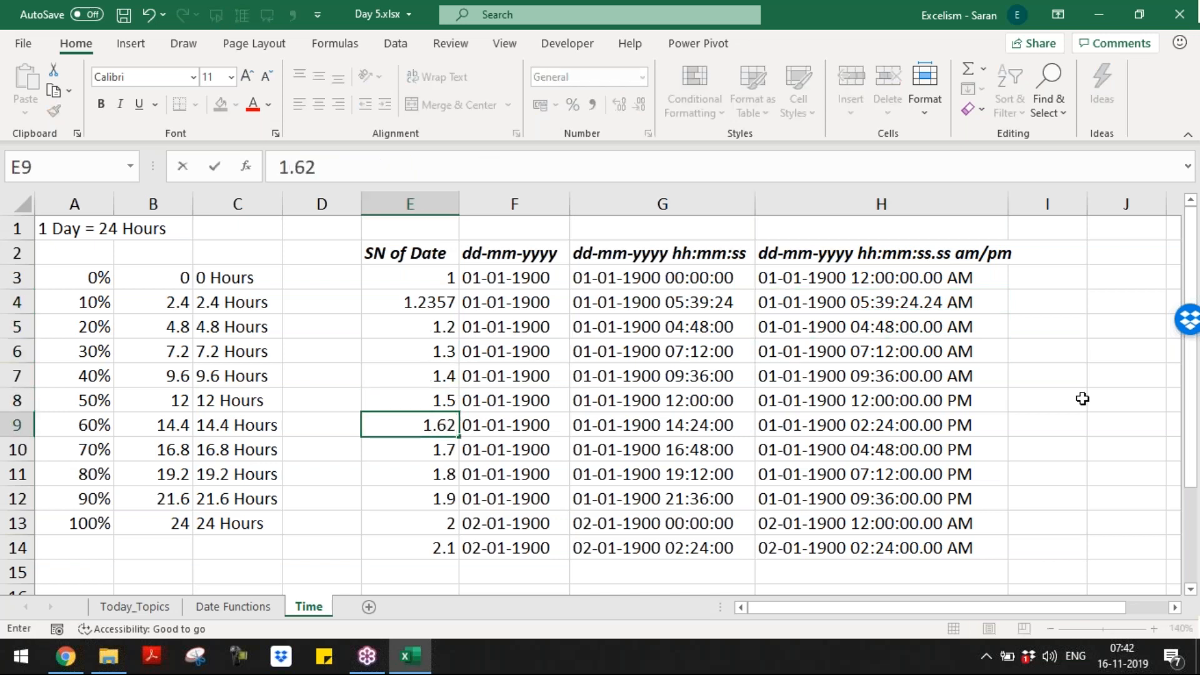
pyautogui.write('587')
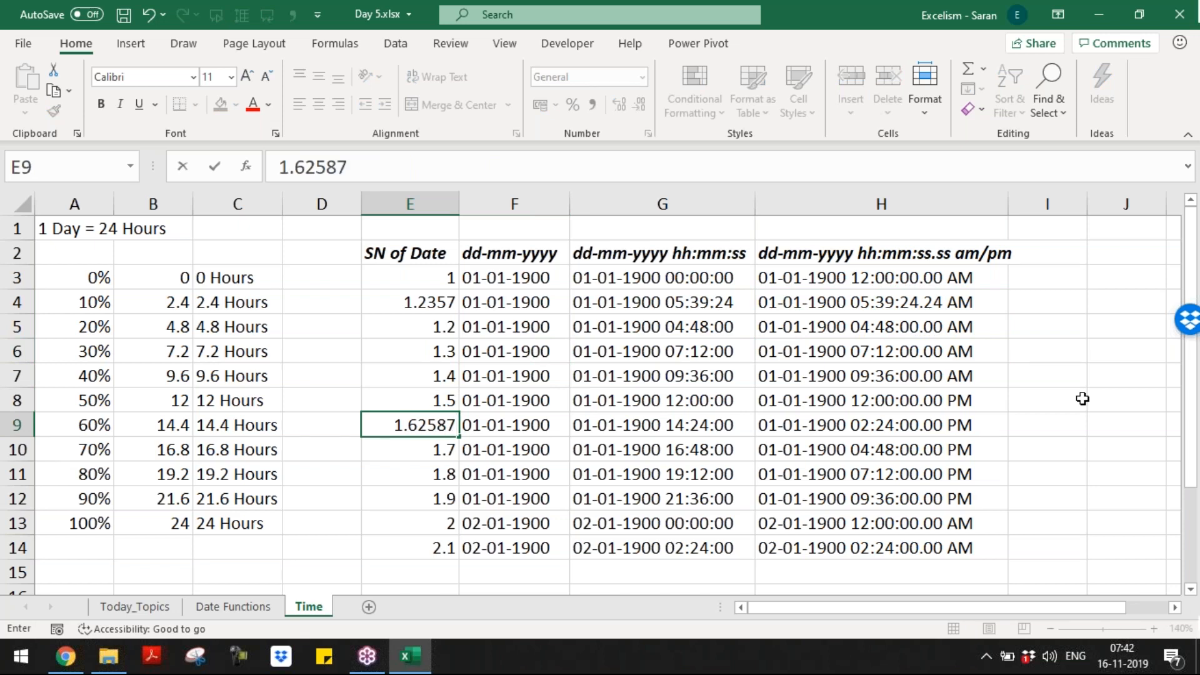
pyautogui.press('Return')
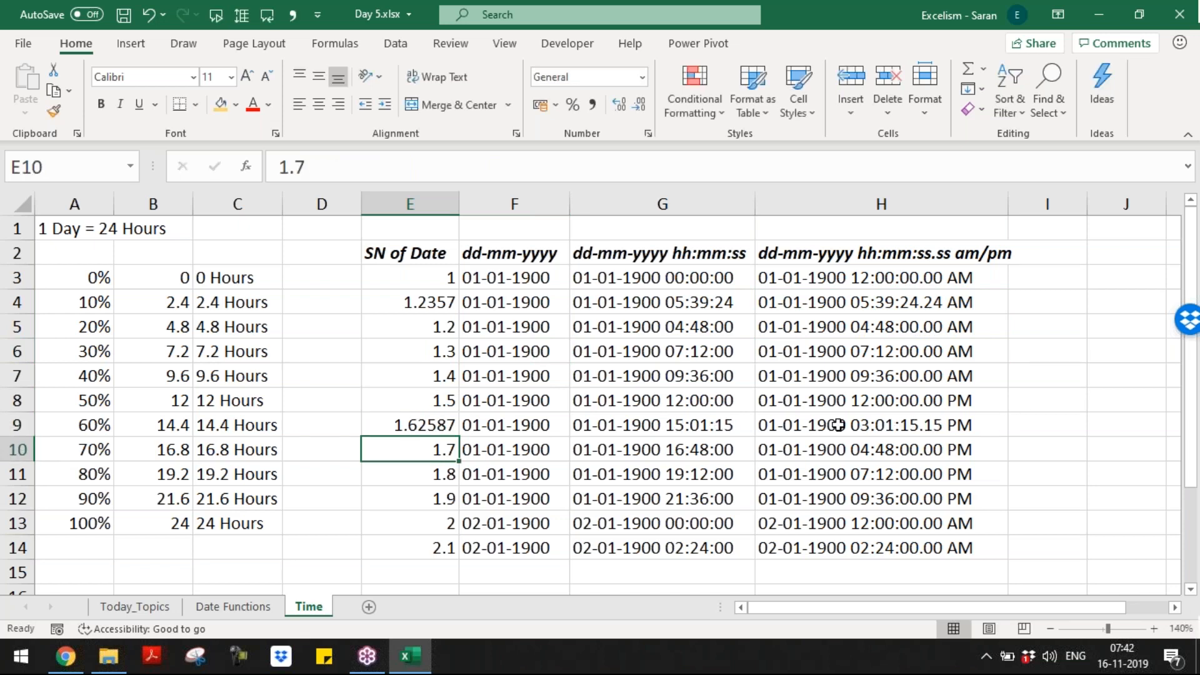
pyautogui.click(841, 426)
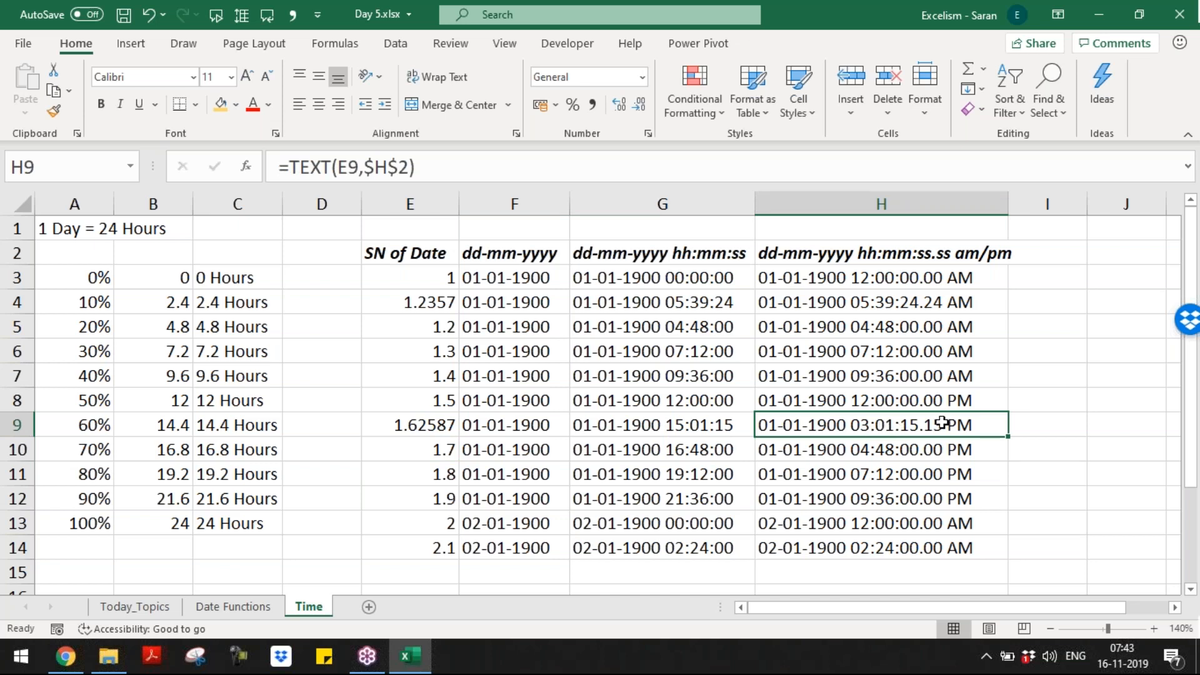
pyautogui.hotkey('ctrl', 'Down')
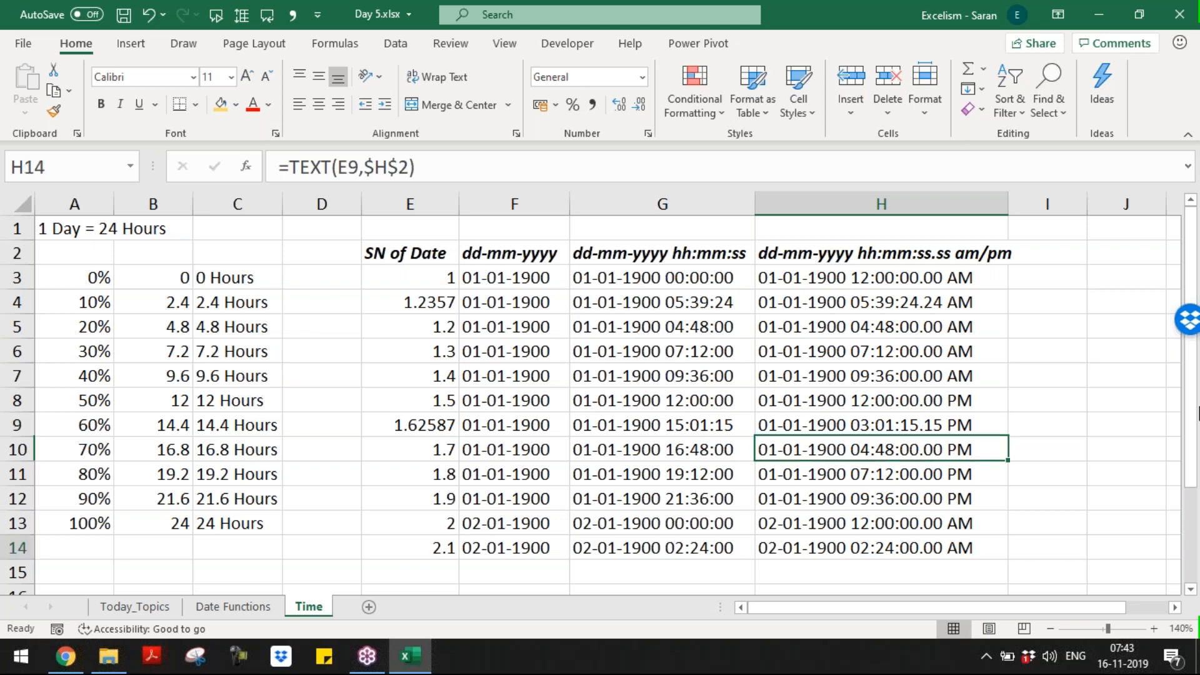
pyautogui.hotkey('ctrl', 'Up')
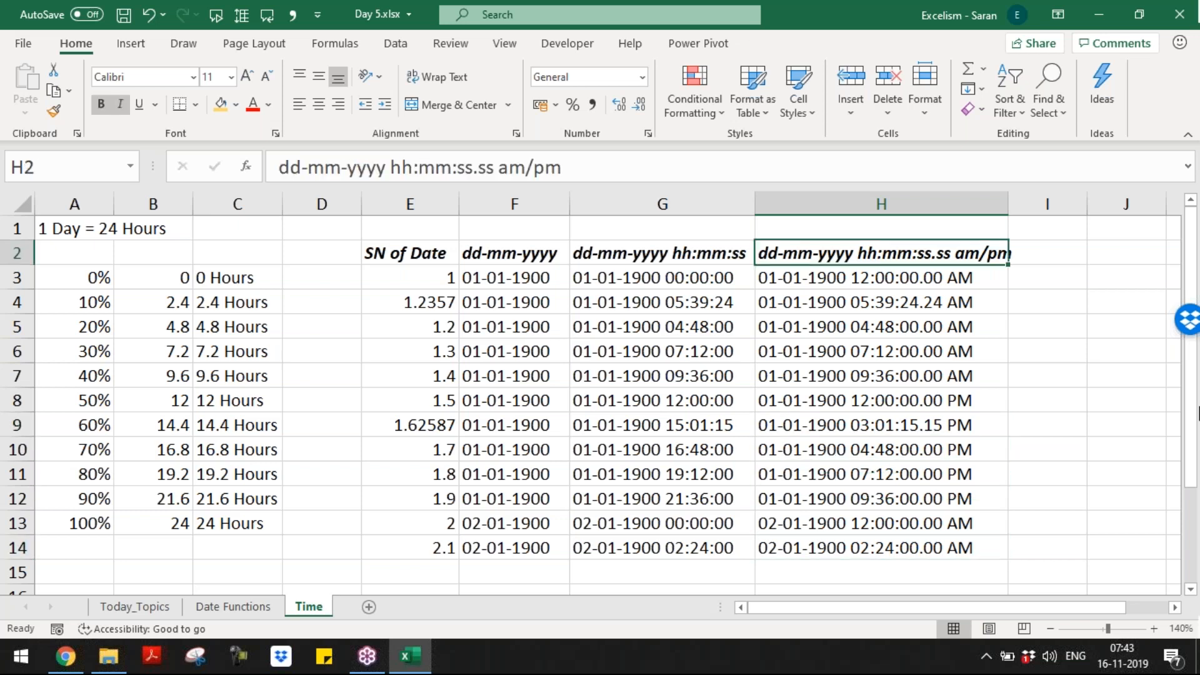
# Step: AutoFit column H width with Alt+H, O, I
pyautogui.hotkey('alt', 'h')
pyautogui.press('o')
pyautogui.press('i')
pyautogui.press('Home')
pyautogui.press('Down')
pyautogui.press('Down')
pyautogui.press('Down')
pyautogui.press('Down')
pyautogui.press('Down')
pyautogui.press('Down')
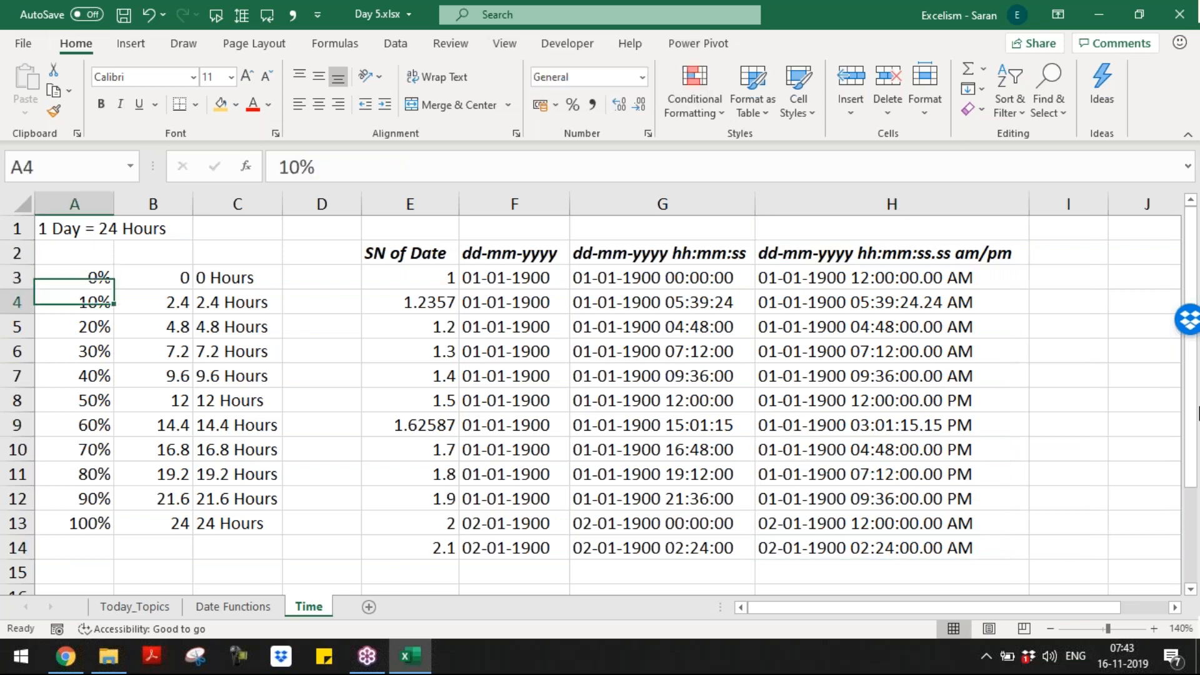
# Step: Enter '=YEAR() as a text label in A16
pyautogui.press('Down')
pyautogui.press('Down')
pyautogui.press('Down')
pyautogui.press('Down')
pyautogui.press('Down')
pyautogui.press('Down')
pyautogui.press('Down')
pyautogui.press('Down')
pyautogui.press('Down')
pyautogui.press('Down')
pyautogui.press('Down')
pyautogui.press('Down')
pyautogui.press('Down')
pyautogui.press('Down')
pyautogui.press('Up')
pyautogui.press('Up')
pyautogui.press('Up')
pyautogui.press('Up')
pyautogui.press('Up')
pyautogui.press('Up')
pyautogui.write('YEAR')
pyautogui.press('Return')
pyautogui.press('Up')
pyautogui.write('=YEAR')
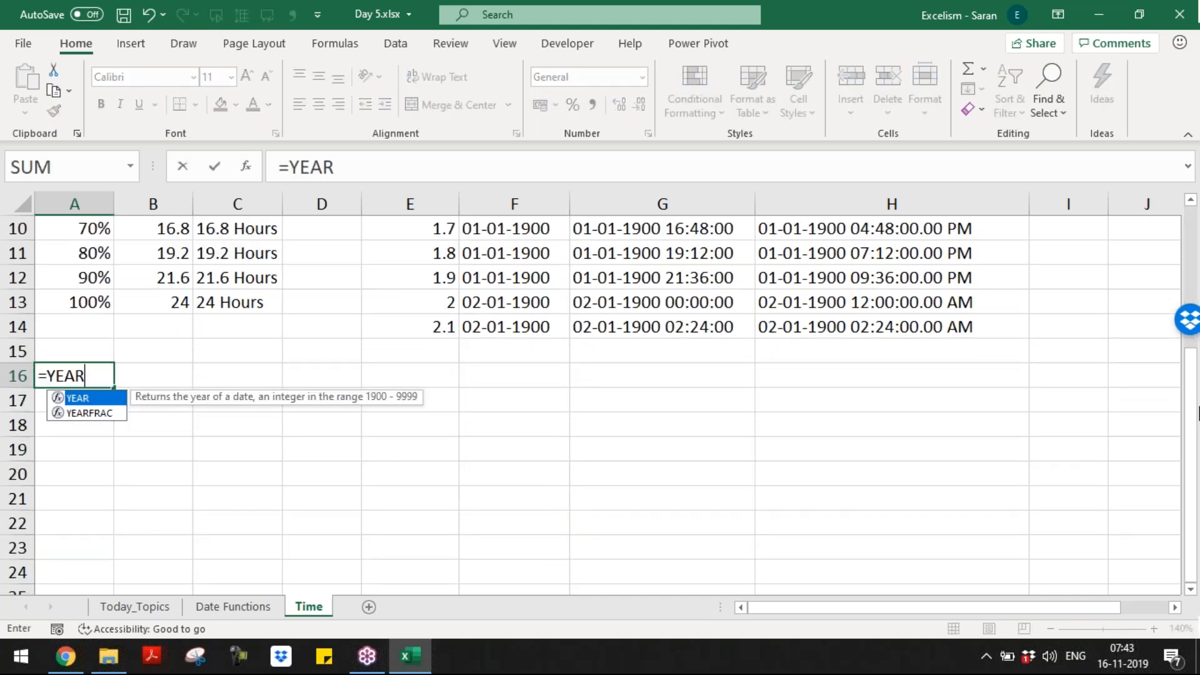
pyautogui.write("'")
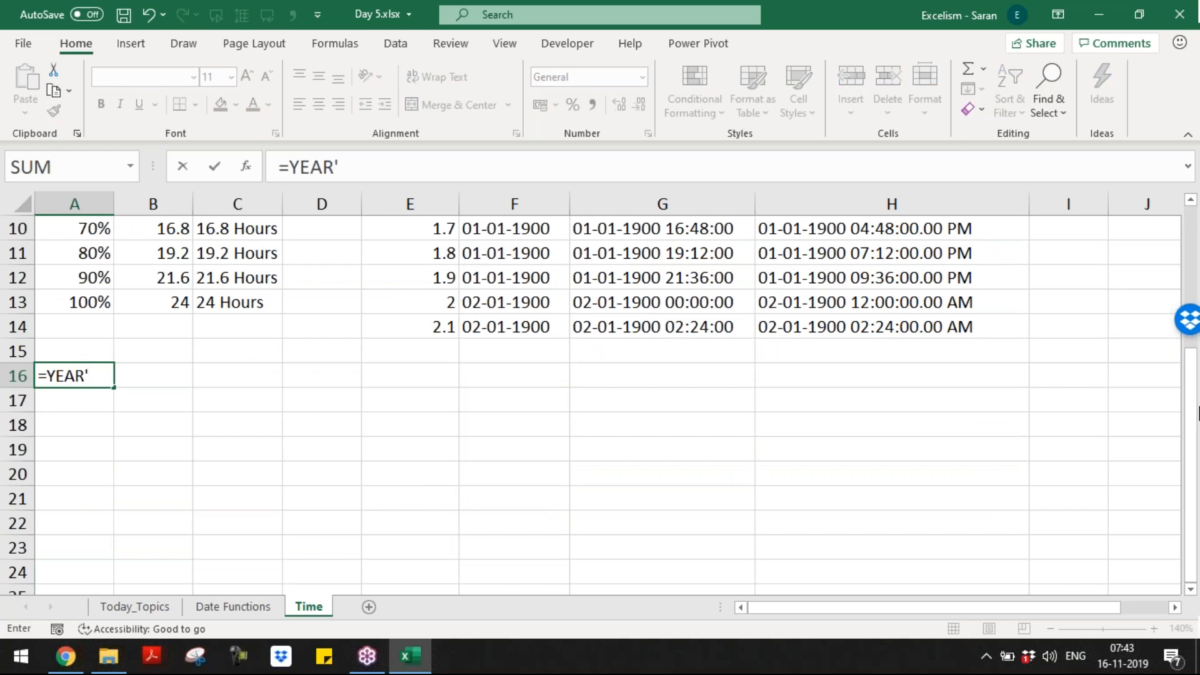
pyautogui.write('YEAR')
pyautogui.press('BackSpace')
pyautogui.press('BackSpace')
pyautogui.press('BackSpace')
pyautogui.press('BackSpace')
pyautogui.press('BackSpace')
pyautogui.press('BackSpace')
pyautogui.press('Escape')
pyautogui.write('=')
pyautogui.press('BackSpace')
pyautogui.write("'")
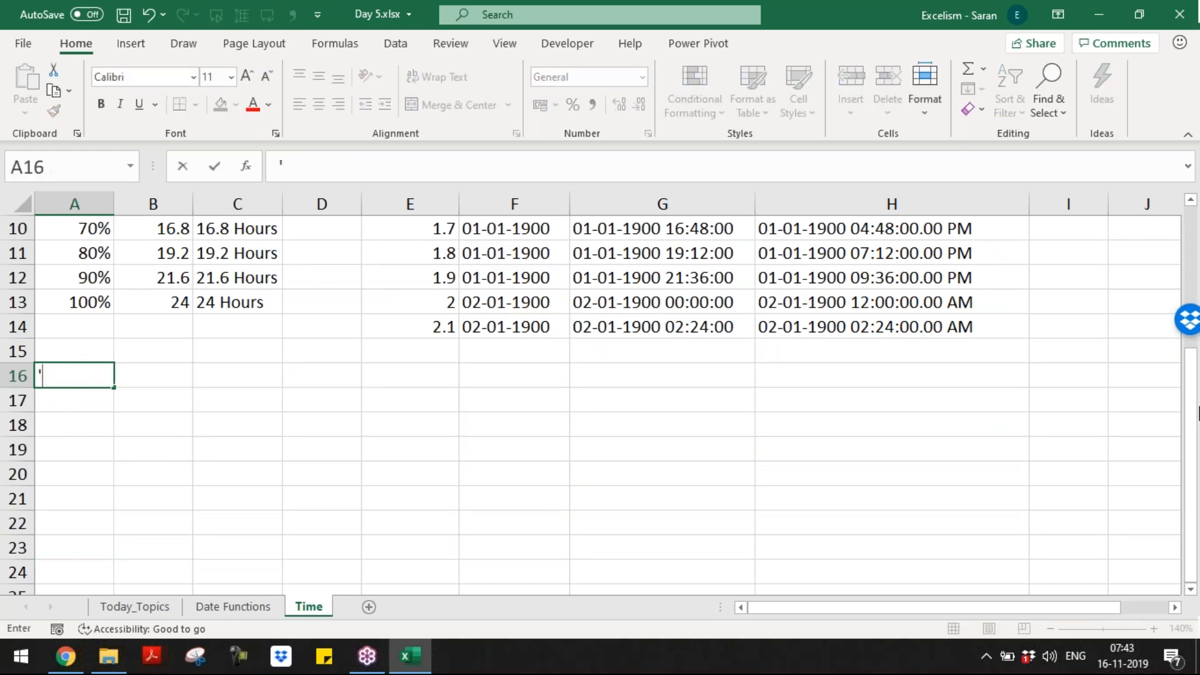
pyautogui.write('=YEAR')
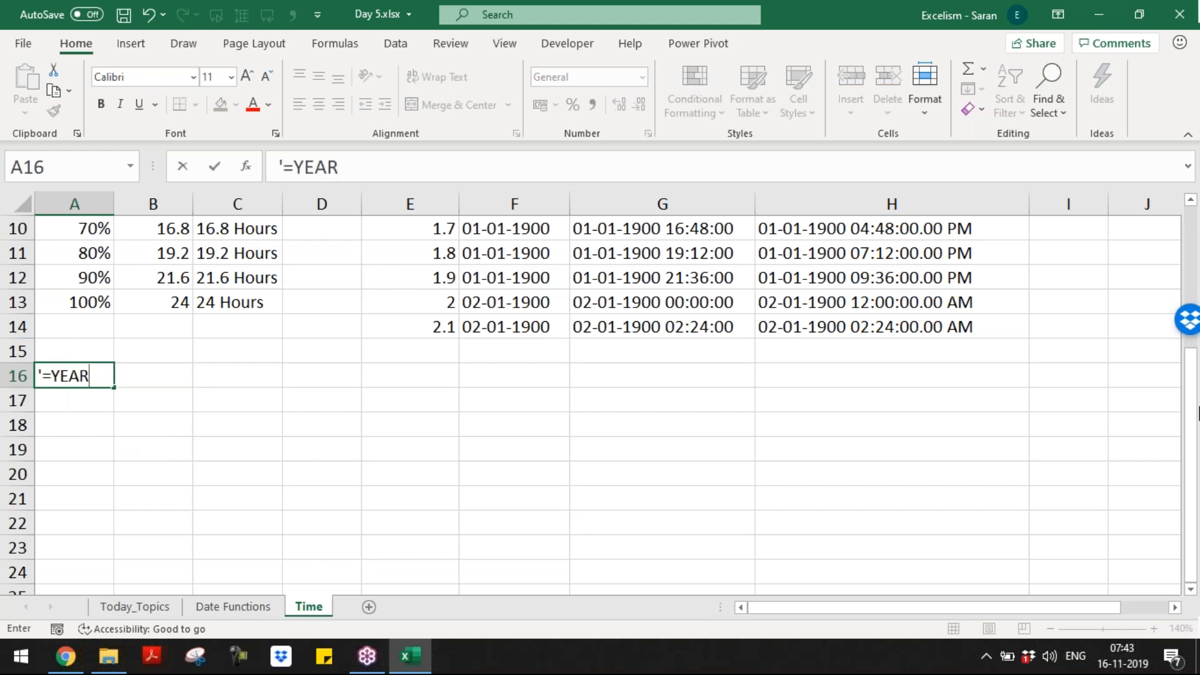
pyautogui.write('()')
pyautogui.press('Return')
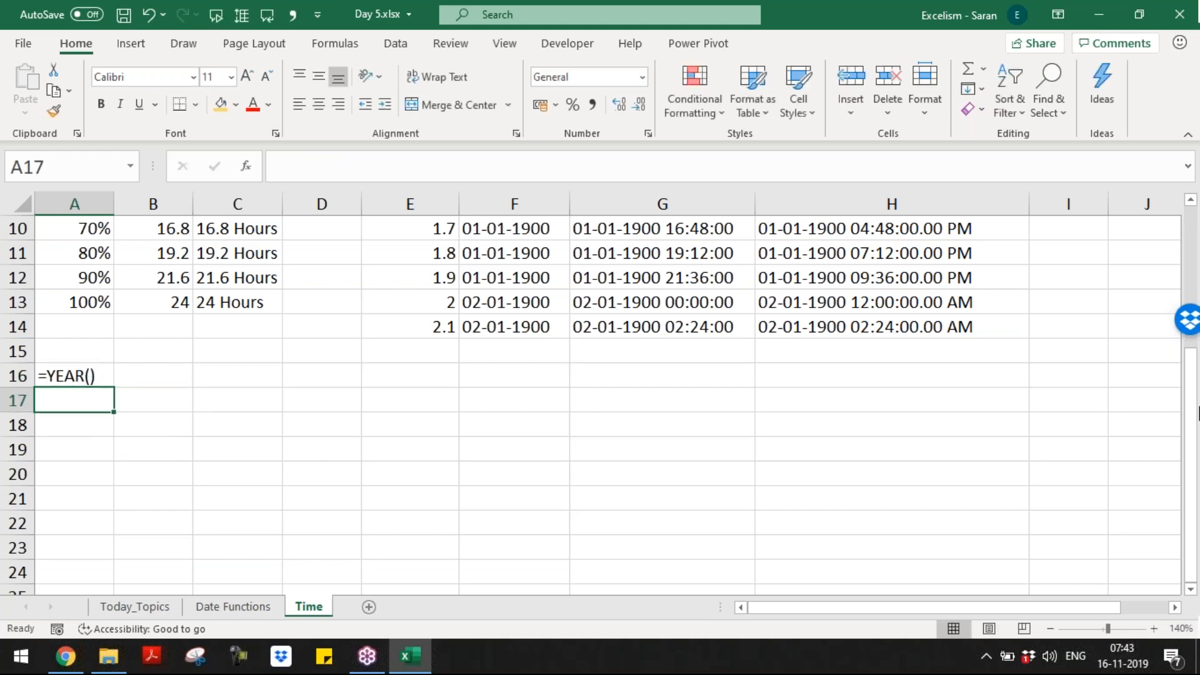
# Step: Add '=MONTH(), '=DAY() and '=DATE() as text labels in A17:A19
pyautogui.write("'=MO")
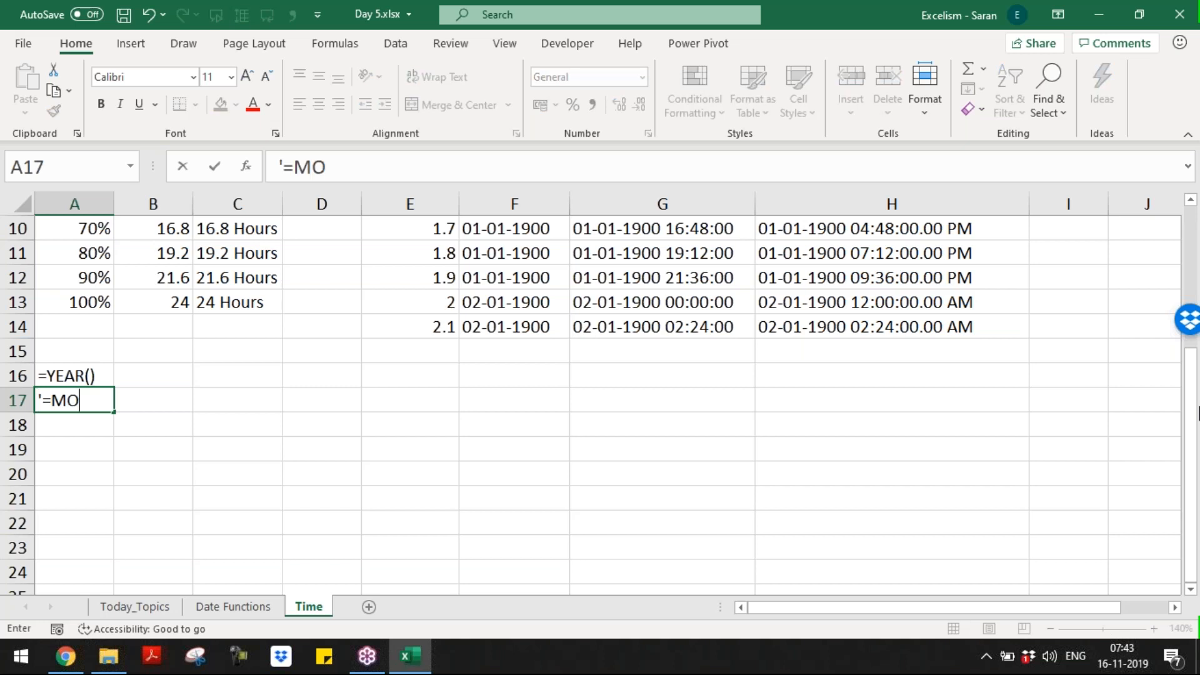
pyautogui.write('NTH)')
pyautogui.press('BackSpace')
pyautogui.write('()')
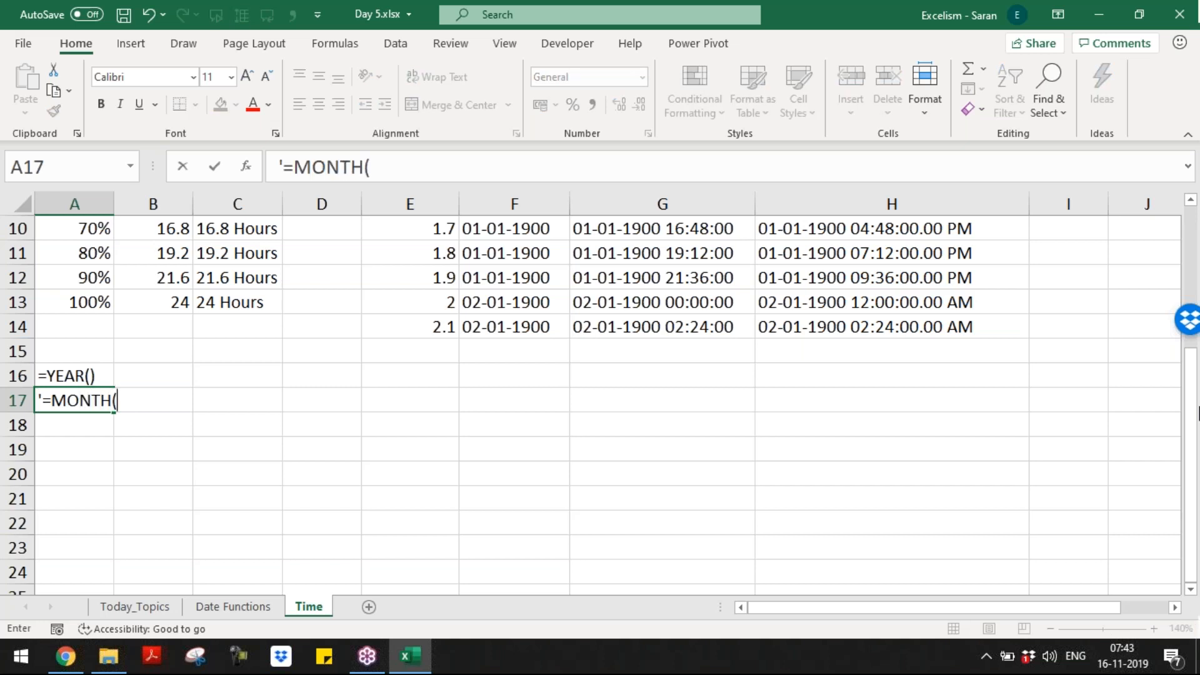
pyautogui.press('Return')
pyautogui.write("'=DAY()")
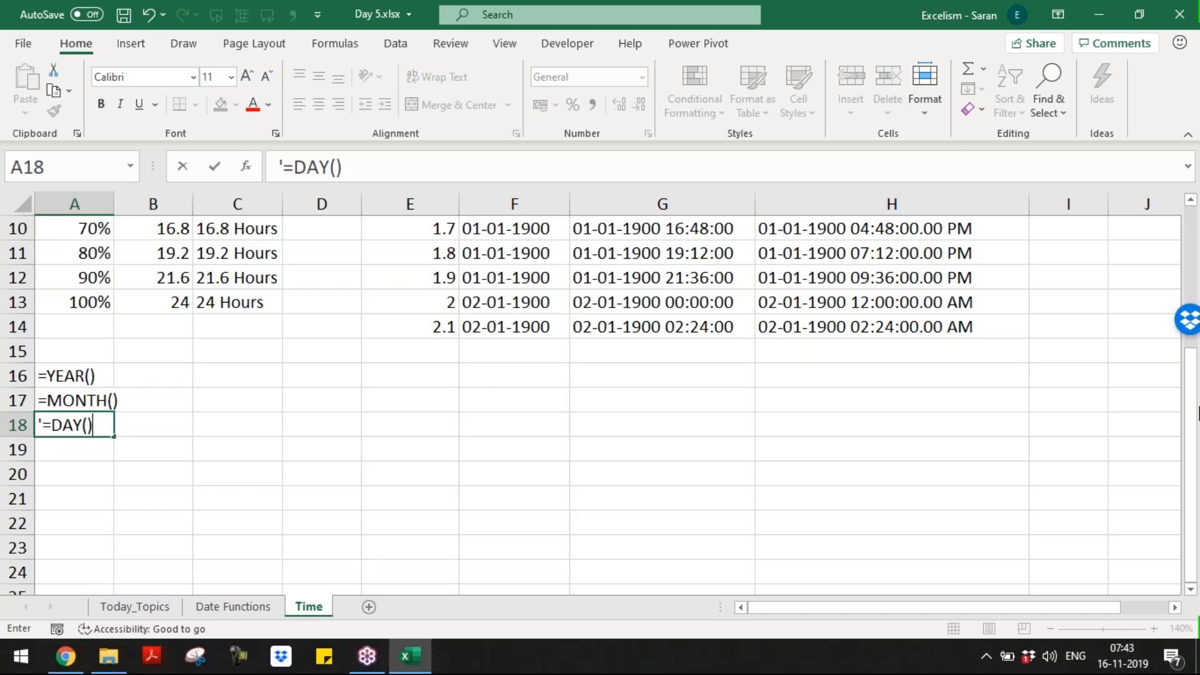
pyautogui.press('Return')
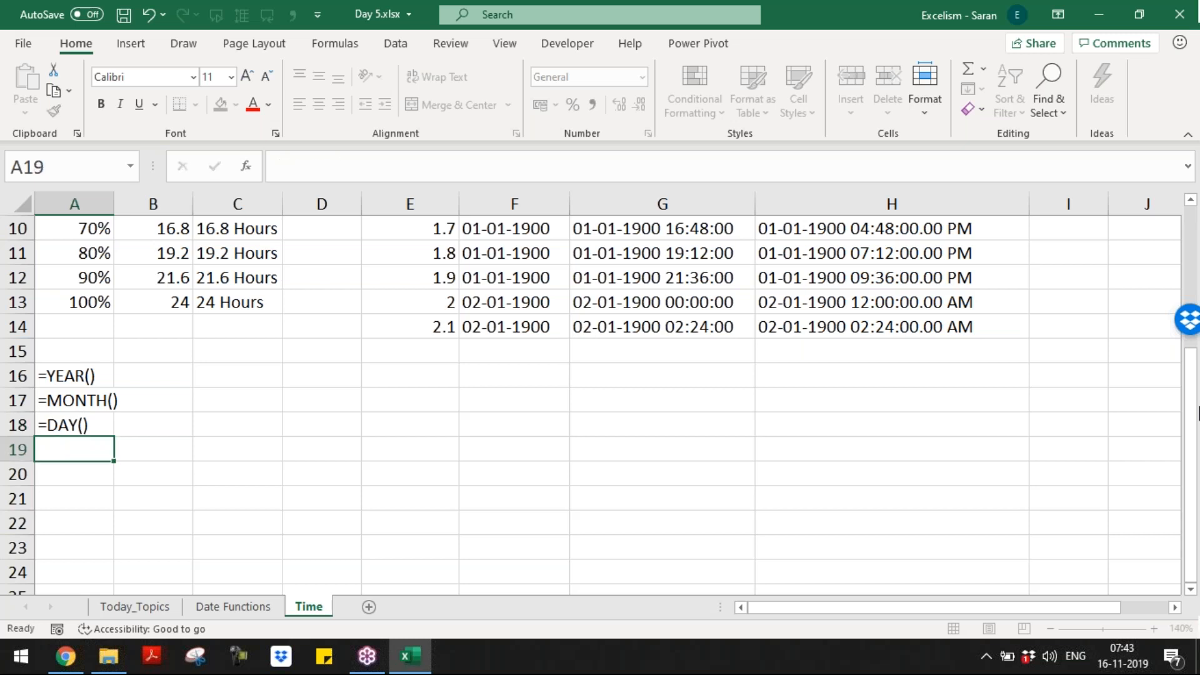
pyautogui.write("'=DATE")
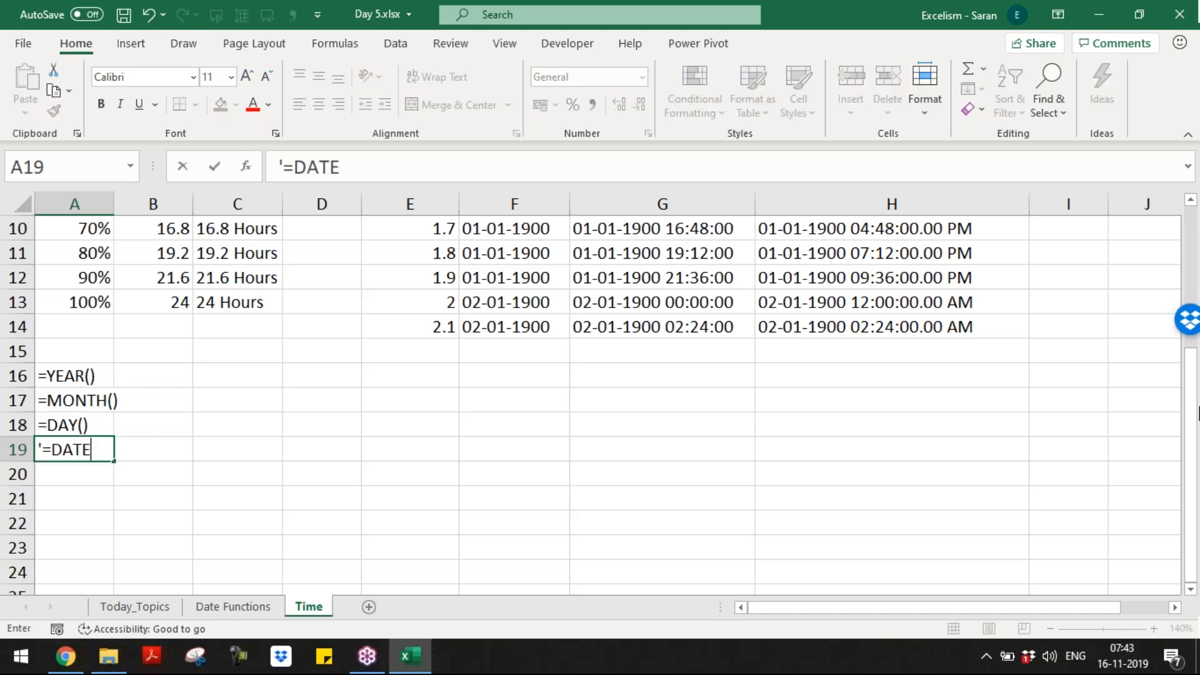
pyautogui.write('()')
pyautogui.press('Return')
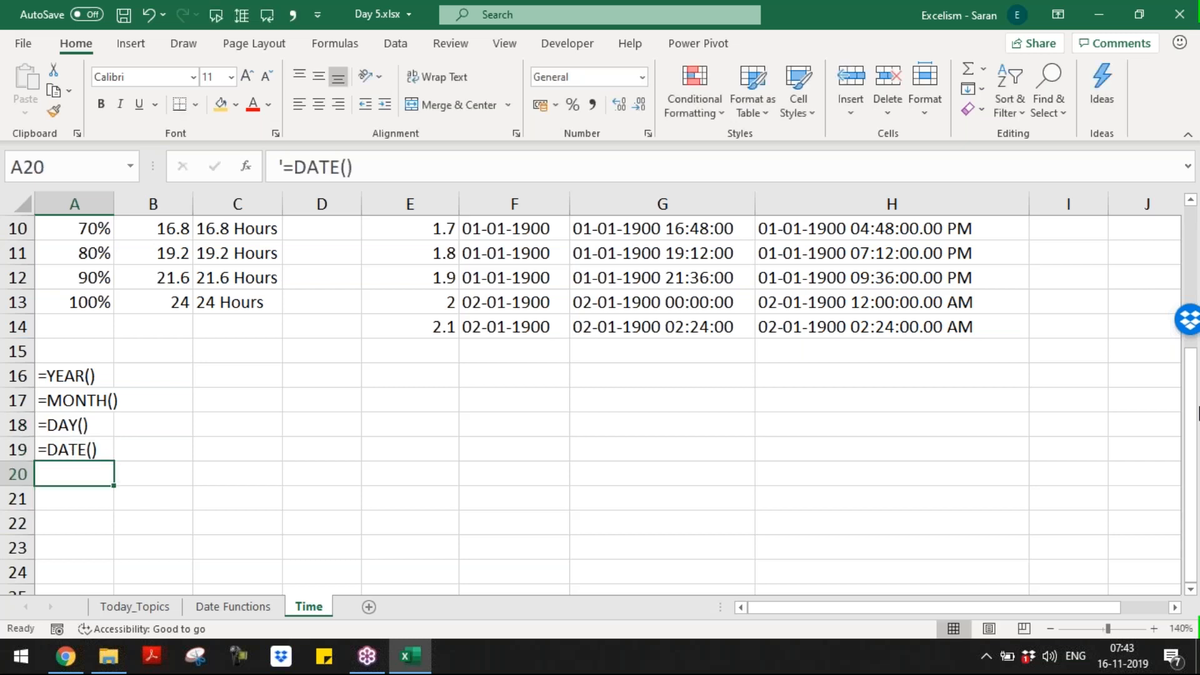
# Step: Select A16:A19 and AutoFit column A to the function names
pyautogui.press('Up')
pyautogui.press('Up')
pyautogui.press('Up')
pyautogui.press('Up')
pyautogui.hotkey('shift', 'Down')
pyautogui.hotkey('shift', 'Down')
pyautogui.hotkey('shift', 'Down')
pyautogui.hotkey('alt', 'o')
pyautogui.press('c')
pyautogui.press('a')
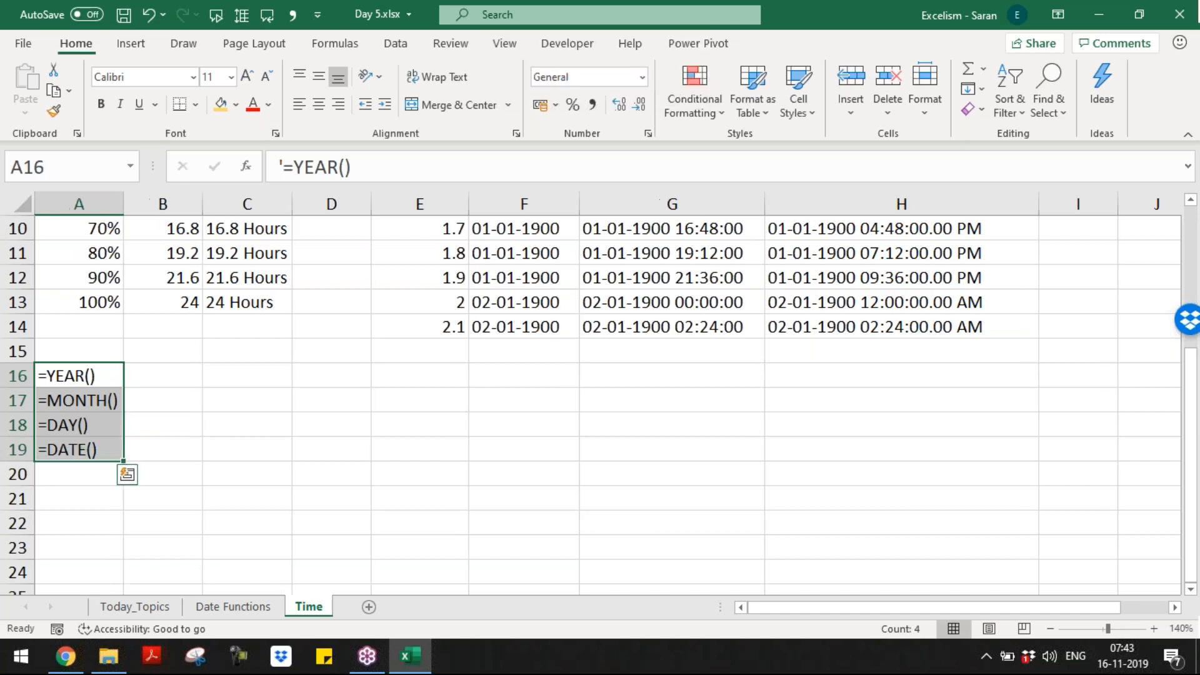
pyautogui.press('Right')
# Step: Type 'To Extract Year from Date' in B16 and 'To Extract Month', flash-filling the rest
pyautogui.write('T')
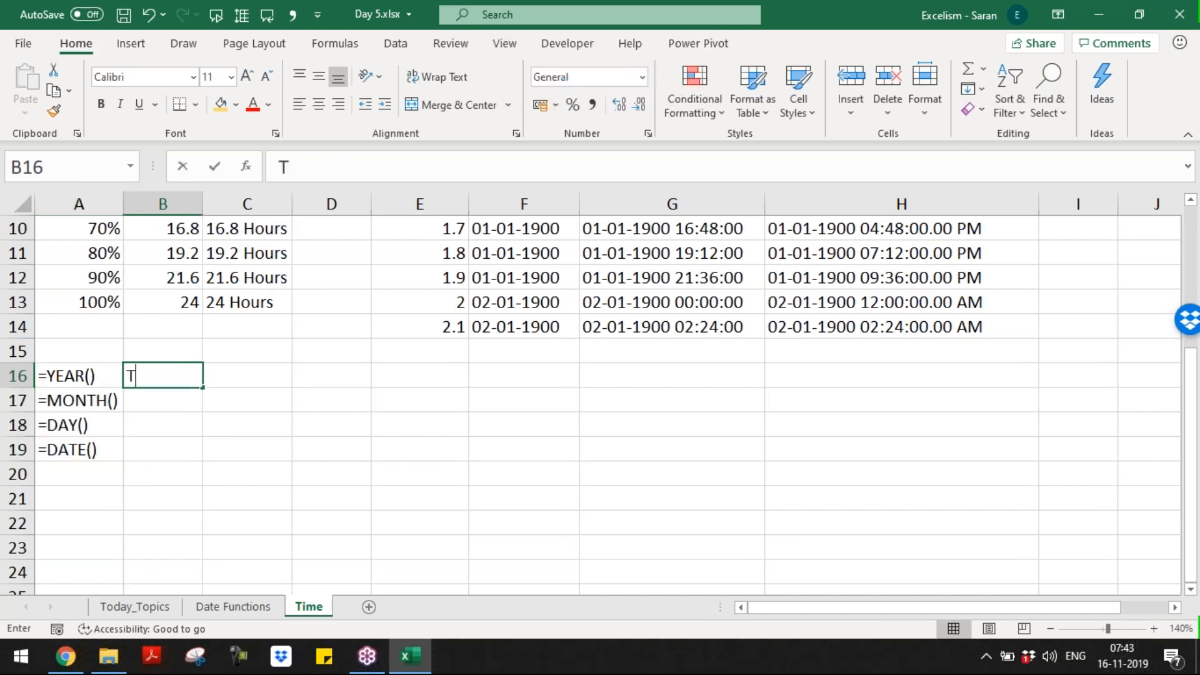
pyautogui.write('o Extract Year from Date')
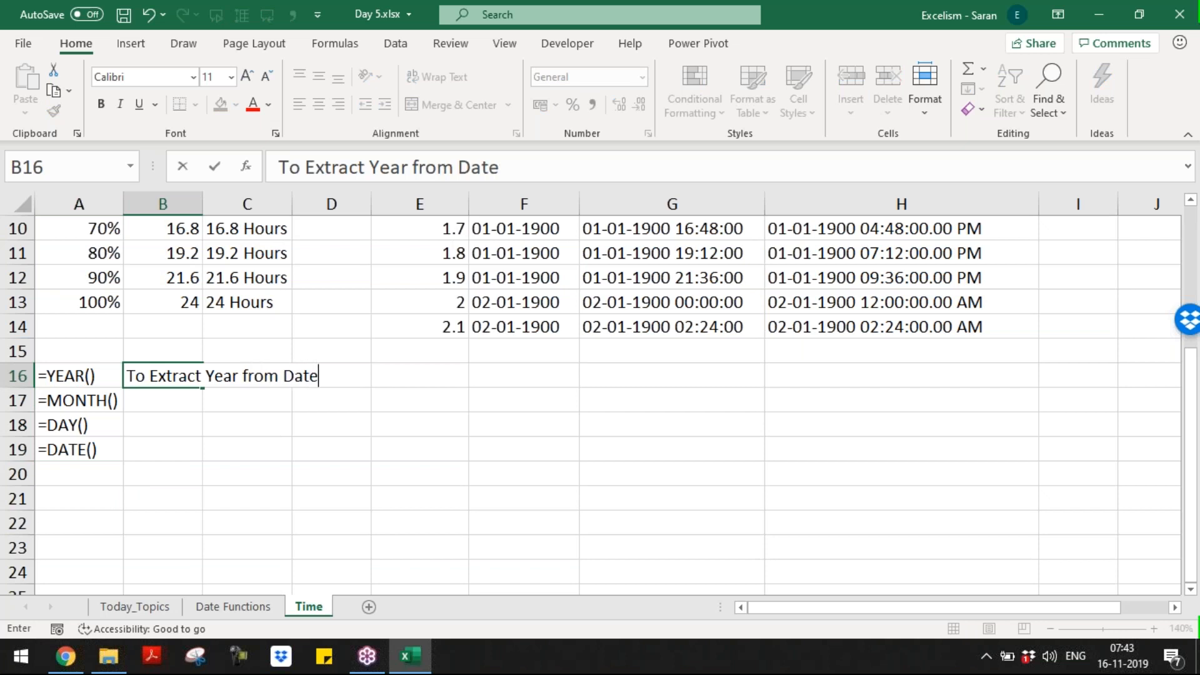
pyautogui.press('Return')
pyautogui.write('T')
pyautogui.press('BackSpace')
pyautogui.write('o Ex')
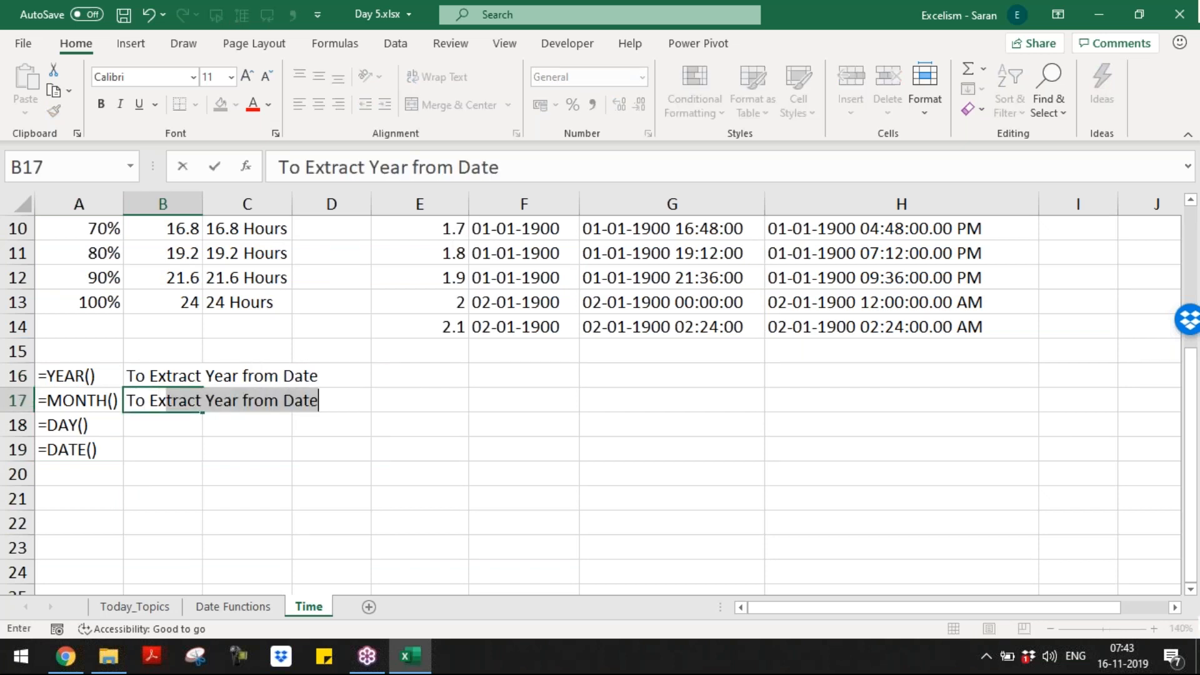
pyautogui.write('tract Month from Date')
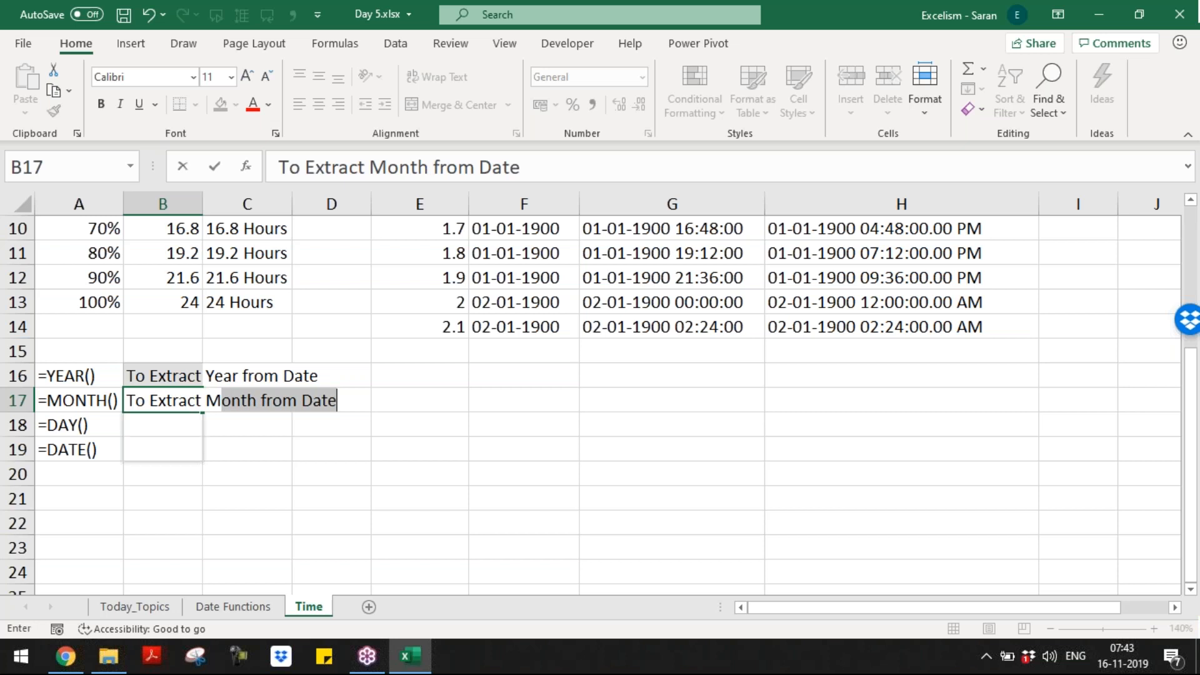
pyautogui.press('Return')
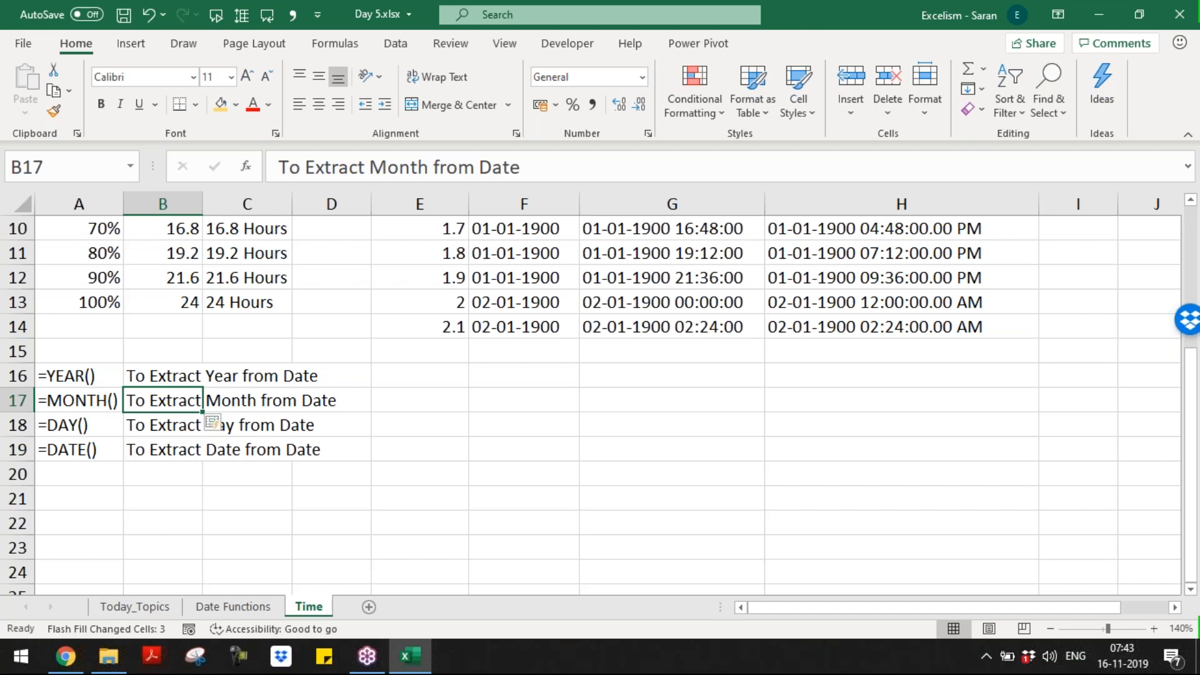
# Step: Describe DATE in B19 as 'To join Year, Month and Day as Date'
pyautogui.press('Up')
pyautogui.press('Down')
pyautogui.press('Left')
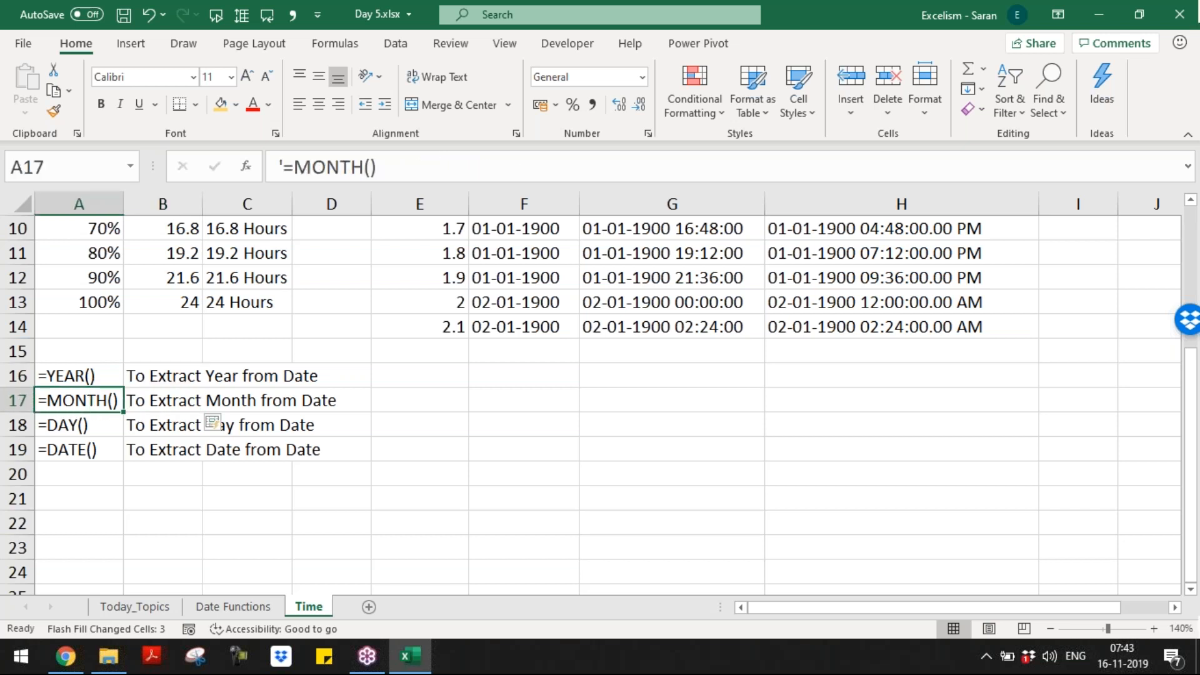
pyautogui.press('Right')
pyautogui.press('Up')
pyautogui.press('Down')
pyautogui.press('Down')
pyautogui.press('Down')
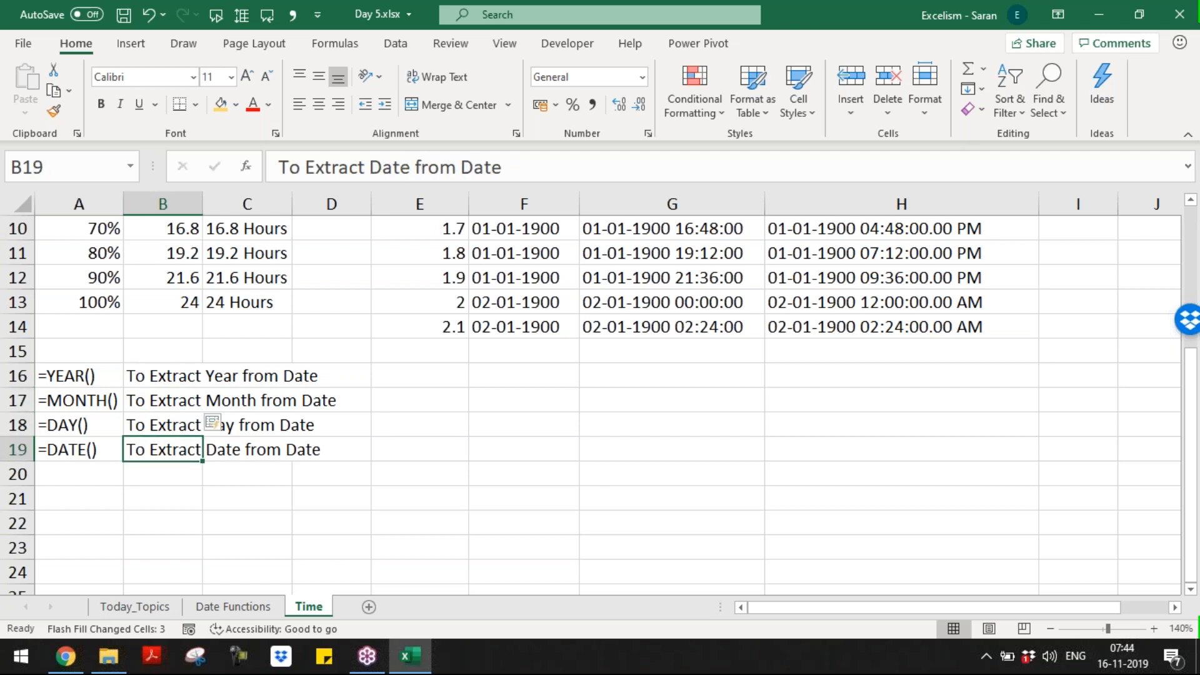
pyautogui.write('To o')
pyautogui.press('BackSpace')
pyautogui.write('jo')
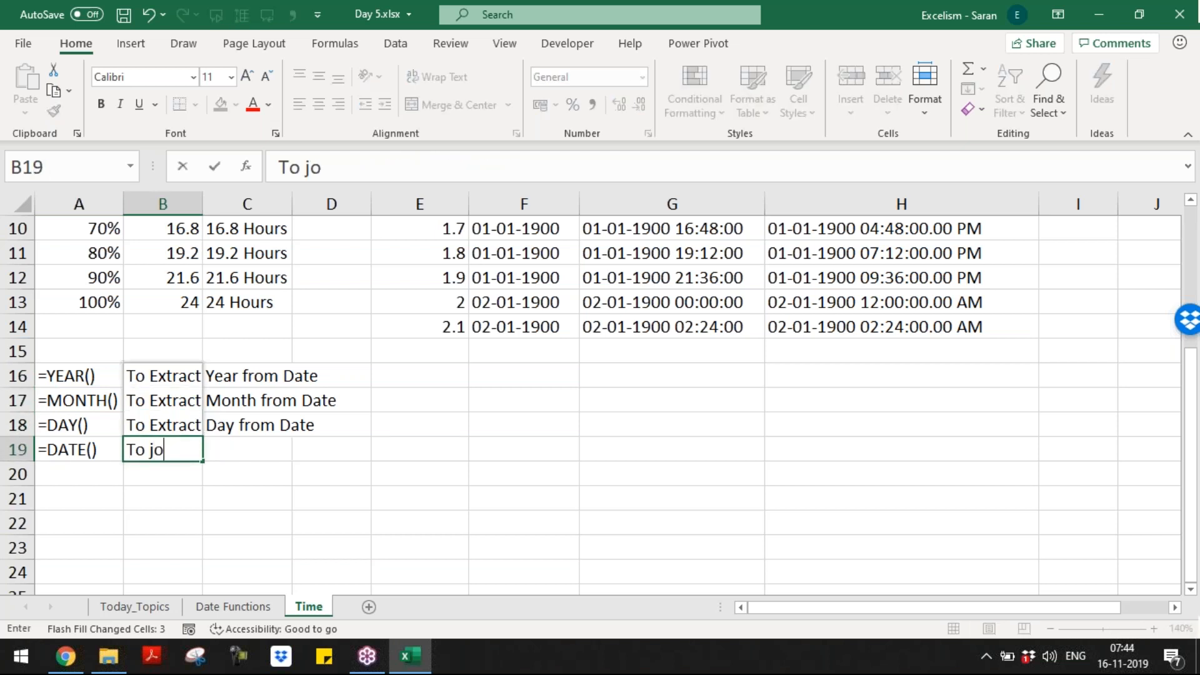
pyautogui.write('in Year, Month')
pyautogui.press('BackSpace')
pyautogui.press('BackSpace')
pyautogui.write('n')
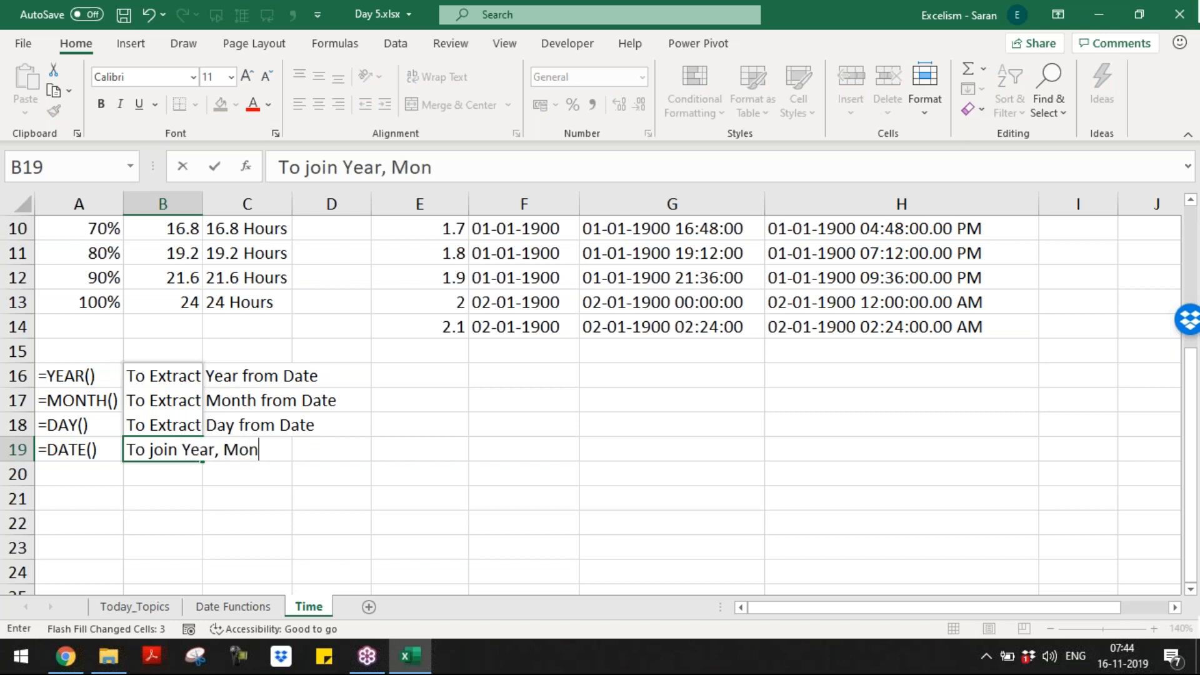
pyautogui.write('th and Day as ')
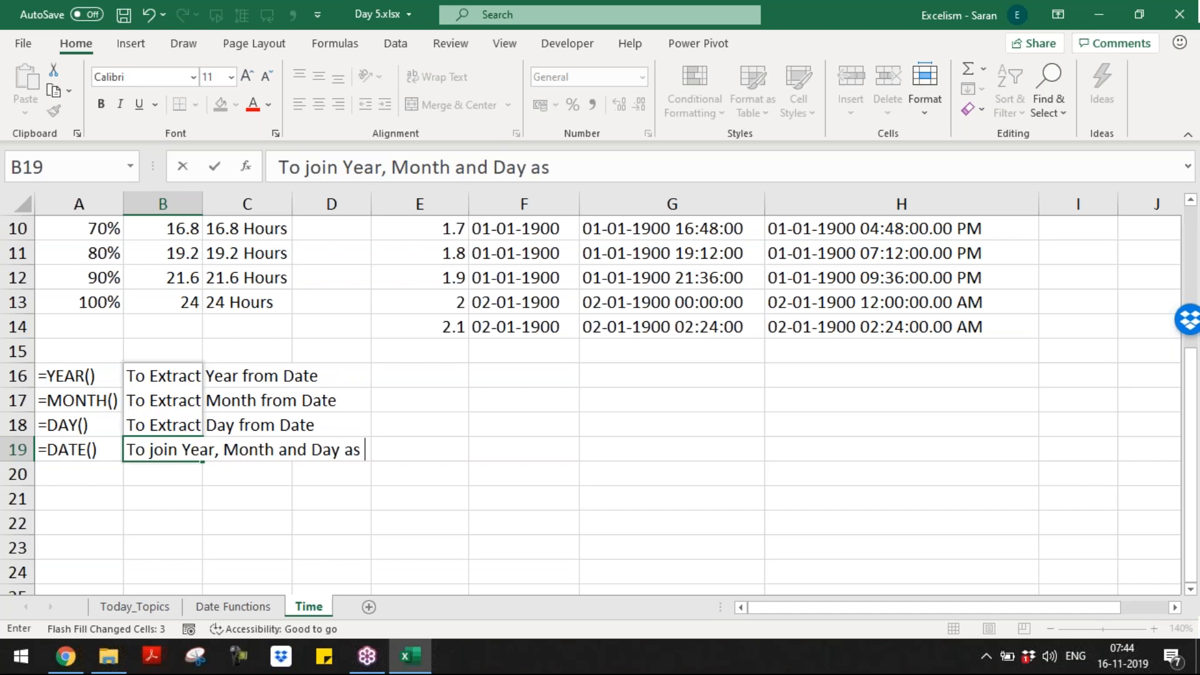
pyautogui.write('Date')
pyautogui.press('Return')
pyautogui.press('Up')
# Step: Copy the A16:B19 function block and paste it at A21
pyautogui.moveTo(75, 375); pyautogui.dragTo(204, 450)
pyautogui.hotkey('ctrl', 'c')
pyautogui.press('Down')
pyautogui.press('Down')
pyautogui.press('Right')
pyautogui.press('Right')
pyautogui.press('Down')
pyautogui.press('Down')
pyautogui.press('Down')
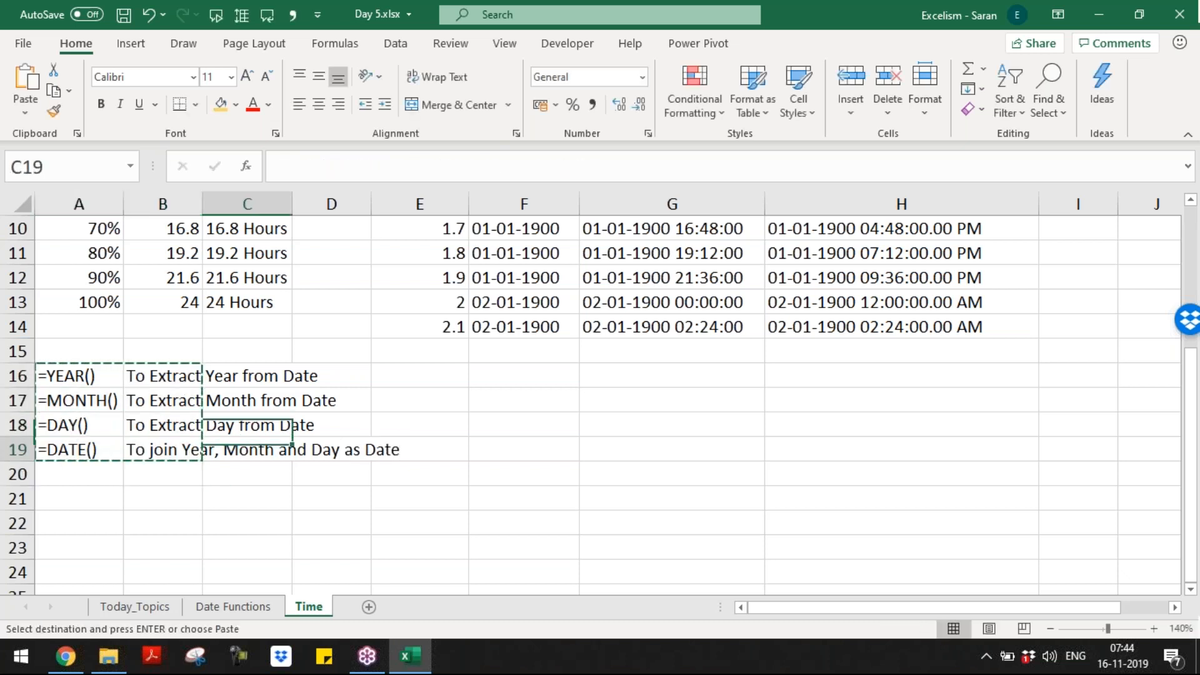
pyautogui.press('Left')
pyautogui.press('Left')
pyautogui.hotkey('ctrl', 'v')
pyautogui.press('Return')
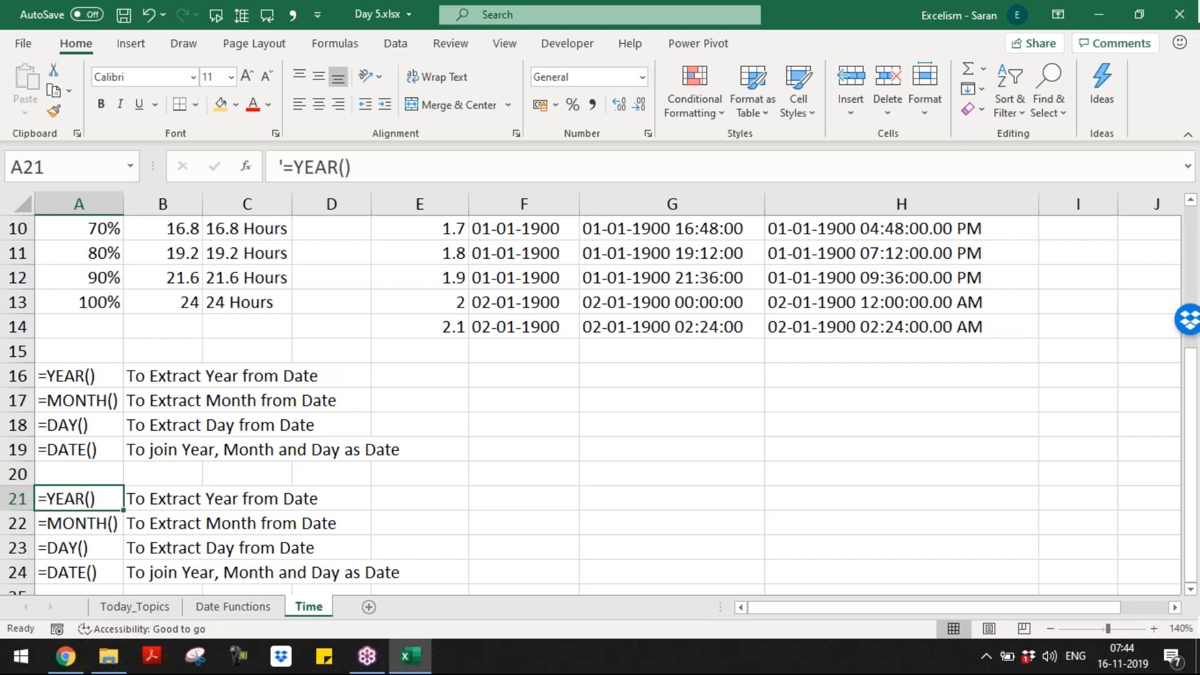
# Step: Change A21 to =HOUR() and A22 to =MINUTE()
pyautogui.press('F2')
pyautogui.press('BackSpace')
pyautogui.press('BackSpace')
pyautogui.press('BackSpace')
pyautogui.press('BackSpace')
pyautogui.press('BackSpace')
pyautogui.press('BackSpace')
pyautogui.press('BackSpace')
pyautogui.write('=')
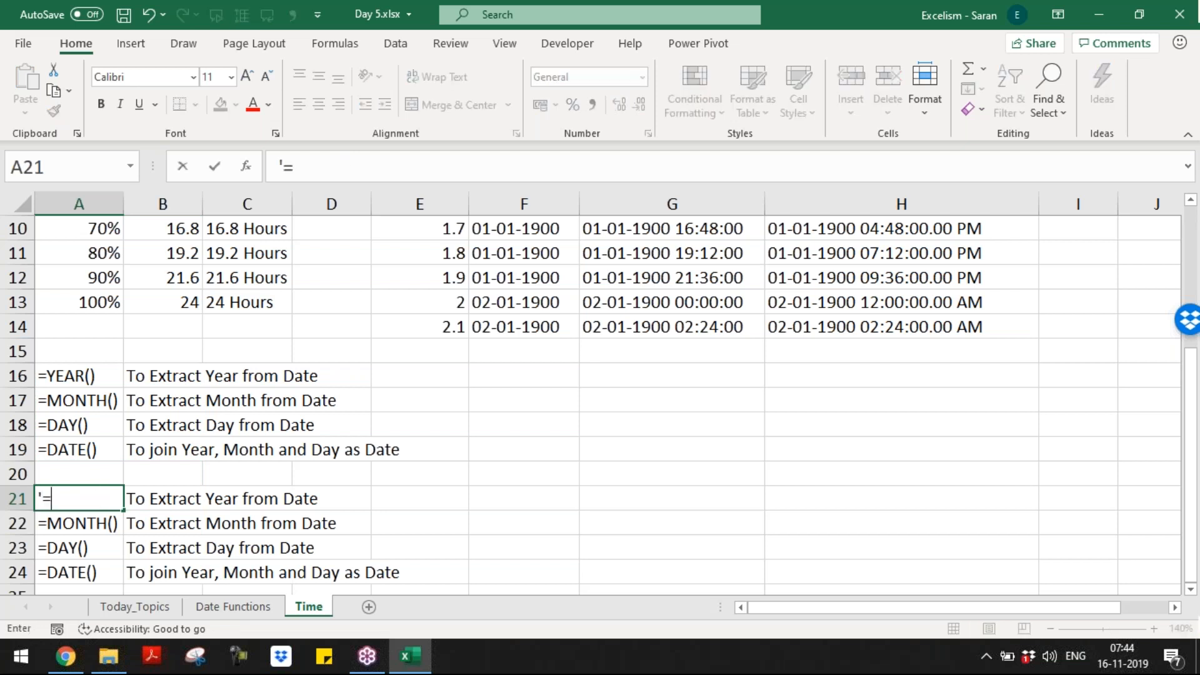
pyautogui.write('HOUR(04')
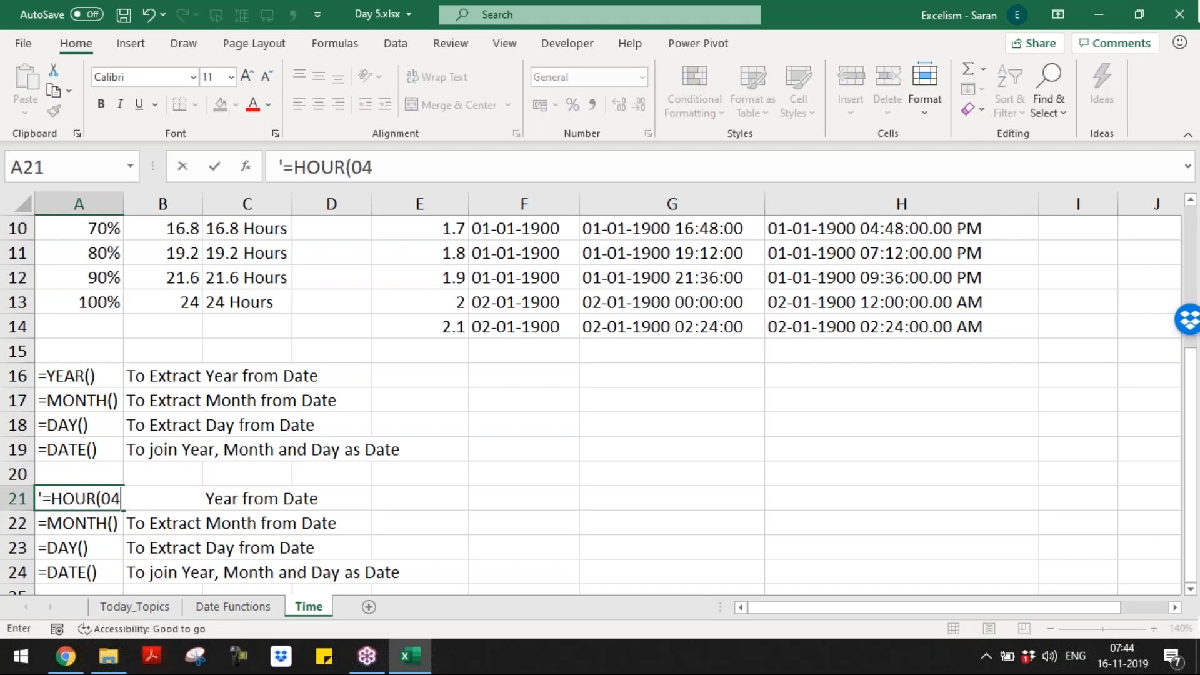
pyautogui.press('BackSpace')
pyautogui.press('BackSpace')
pyautogui.write(')')
pyautogui.press('Return')
pyautogui.press('F2')
pyautogui.press('BackSpace')
pyautogui.press('BackSpace')
pyautogui.press('BackSpace')
pyautogui.press('BackSpace')
pyautogui.press('BackSpace')
pyautogui.press('BackSpace')
pyautogui.press('BackSpace')
pyautogui.write('SE')
pyautogui.press('BackSpace')
pyautogui.press('BackSpace')
pyautogui.write('MINUTE()')
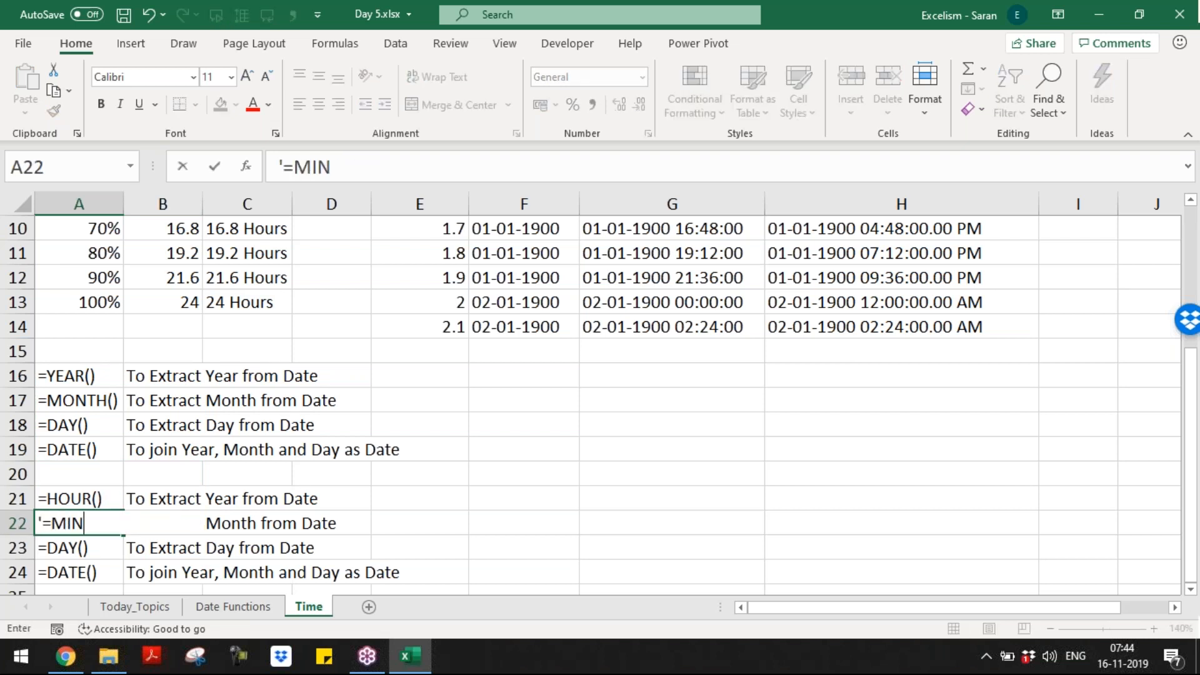
pyautogui.press('Return')
# Step: Change A23 to =SECOND() and A24 to =TIME()
pyautogui.press('F2')
pyautogui.press('BackSpace')
pyautogui.press('BackSpace')
pyautogui.press('BackSpace')
pyautogui.press('BackSpace')
pyautogui.press('BackSpace')
pyautogui.press('BackSpace')
pyautogui.write('=SECOUN')
pyautogui.press('BackSpace')
pyautogui.press('BackSpace')
pyautogui.write('ND()')
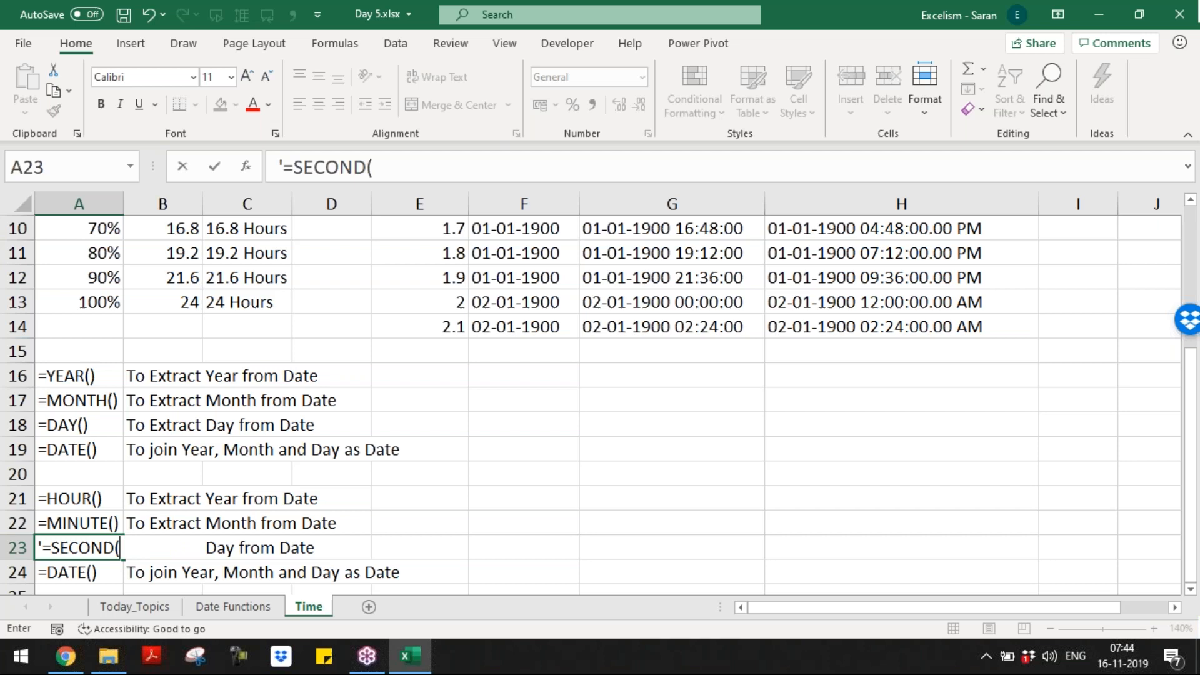
pyautogui.press('Return')
pyautogui.press('F2')
pyautogui.press('BackSpace')
pyautogui.press('BackSpace')
pyautogui.press('BackSpace')
pyautogui.press('BackSpace')
pyautogui.press('BackSpace')
pyautogui.press('BackSpace')
pyautogui.press('BackSpace')
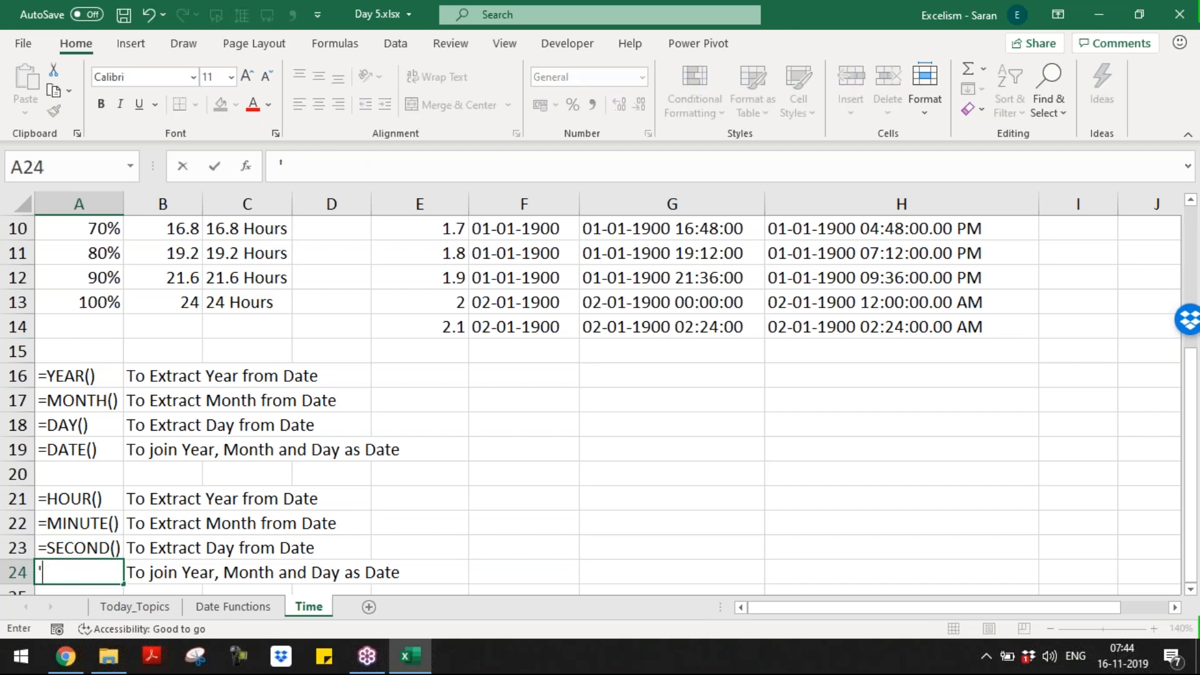
pyautogui.write('=TIME()')
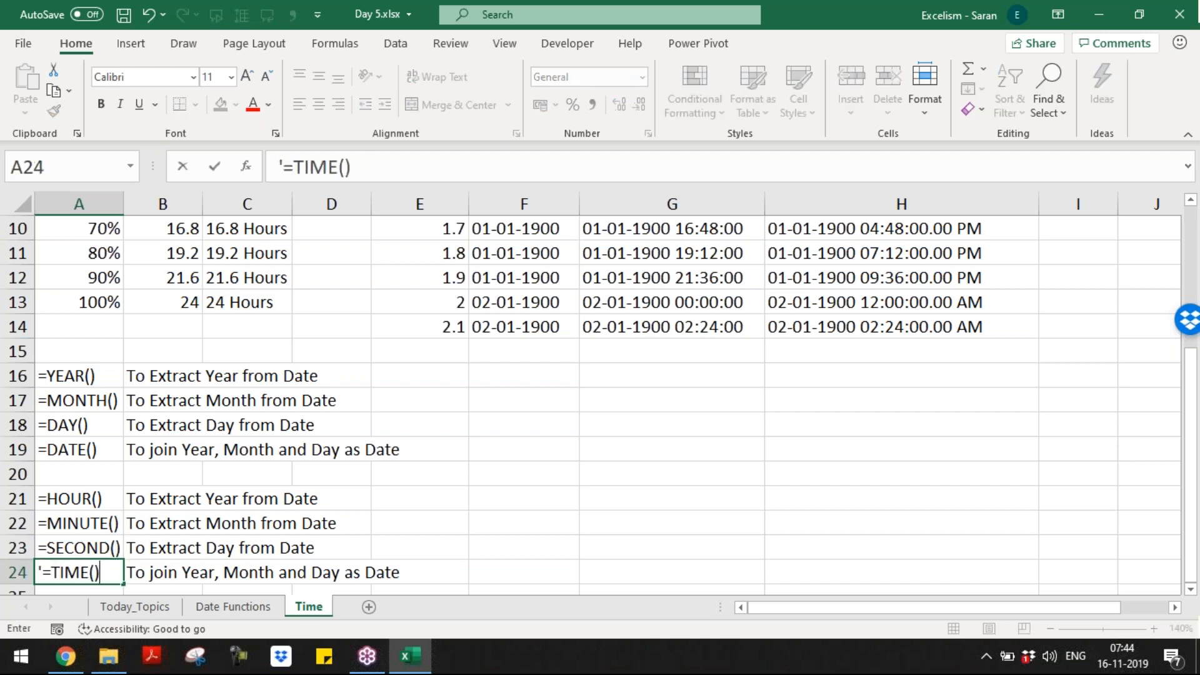
pyautogui.press('Return')
# Step: Clear the copied descriptions in B22:B24
pyautogui.press('Up')
pyautogui.press('Up')
pyautogui.press('Up')
pyautogui.press('Up')
pyautogui.press('Right')
pyautogui.press('F2')
pyautogui.press('Left')
pyautogui.press('Left')
pyautogui.press('Left')
pyautogui.press('Left')
pyautogui.press('Left')
pyautogui.press('Left')
pyautogui.press('Left')
pyautogui.press('Left')
pyautogui.press('Left')
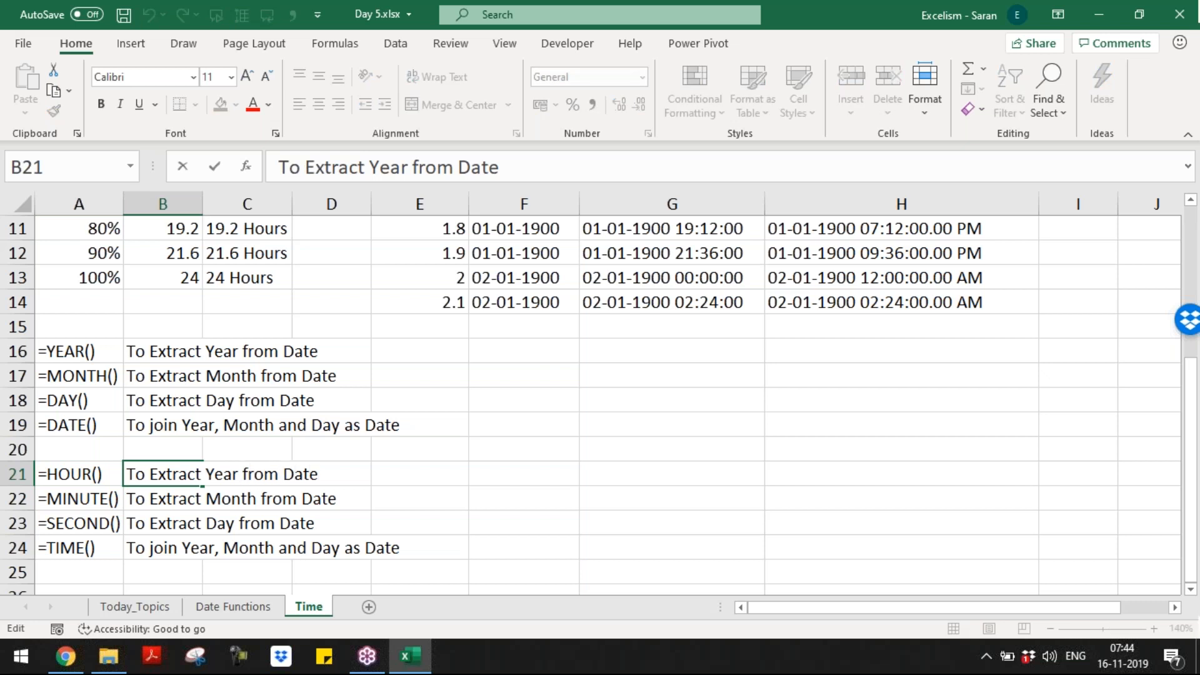
pyautogui.press('Escape')
pyautogui.press('Down')
pyautogui.hotkey('ctrl', 'shift', 'Down')
pyautogui.press('Delete')
pyautogui.press('Up')
# Step: Rewrite B21 as 'To Extract Hour from Time'
pyautogui.press('F2')
pyautogui.press('Left')
pyautogui.press('Left')
pyautogui.press('Left')
pyautogui.press('Left')
pyautogui.press('Left')
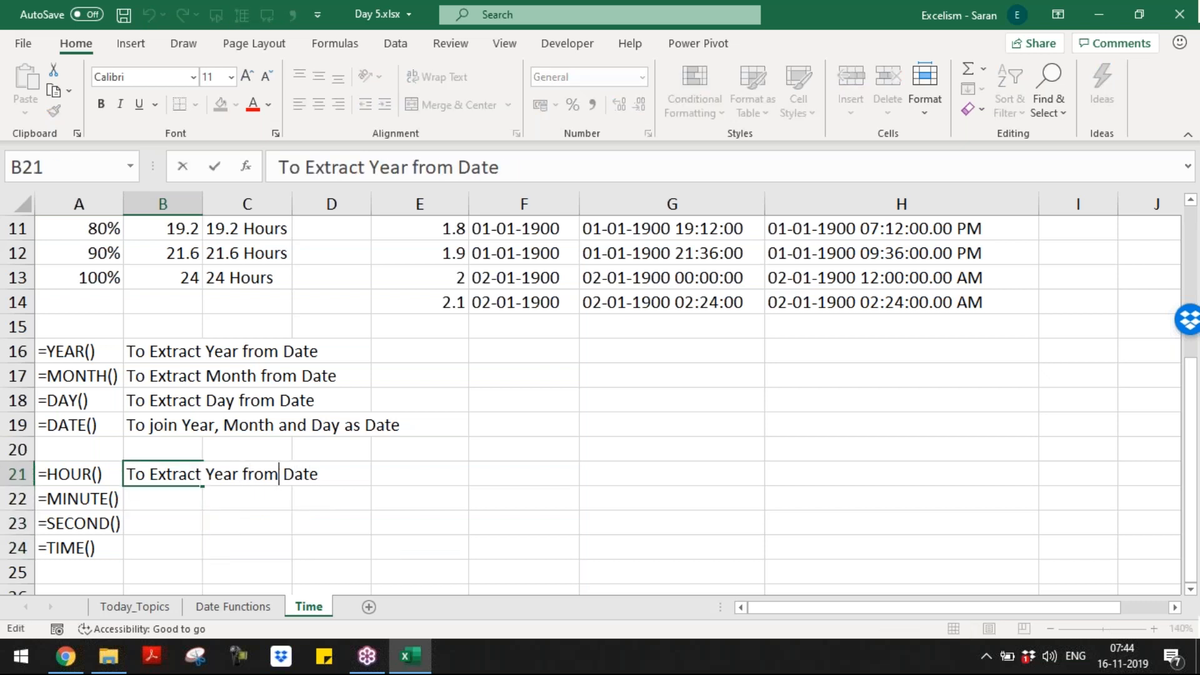
pyautogui.hotkey('ctrl', 'shift', 'Left')
pyautogui.write('hOUR')
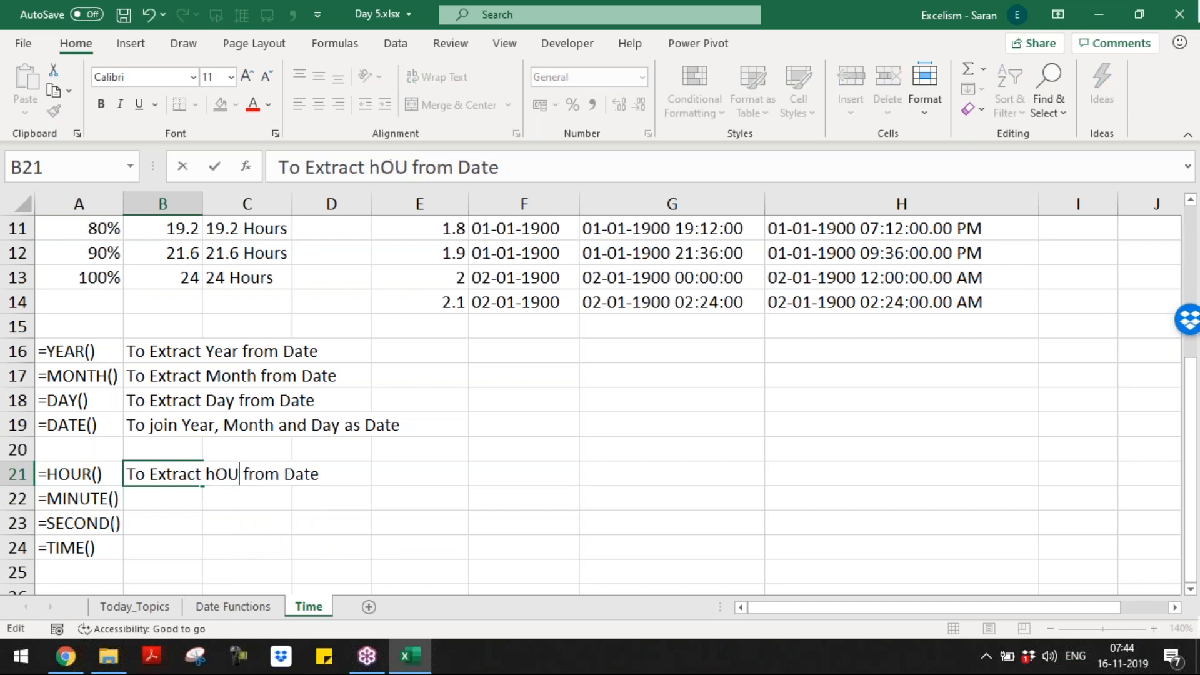
pyautogui.hotkey('ctrl', 'shift', 'Left')
pyautogui.write('Hour')
pyautogui.press('Right')
pyautogui.press('Right')
pyautogui.press('Right')
pyautogui.press('Right')
pyautogui.press('Right')
pyautogui.press('Right')
pyautogui.hotkey('ctrl', 'shift', 'Right')
pyautogui.write('Time')
pyautogui.press('Return')
# Step: Flash-fill the Minute and Second descriptions and enter 'To Join Hour, Minute, Second as Time' in B24
pyautogui.write('To Ex')
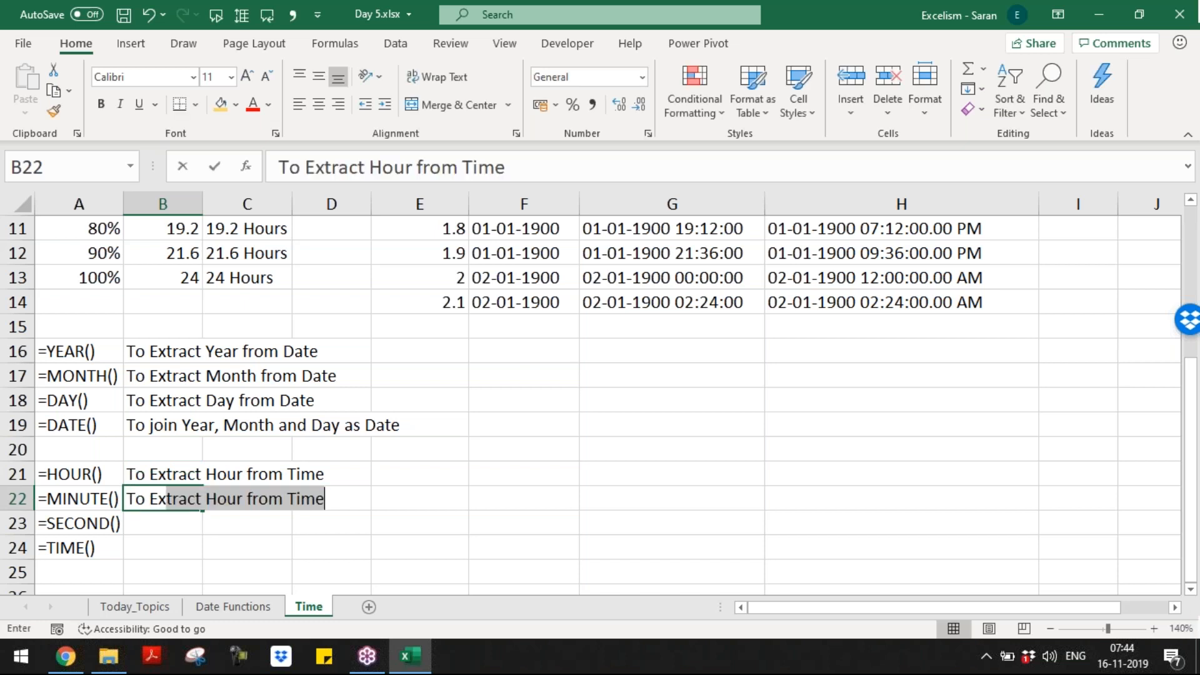
pyautogui.write('tract Mi')
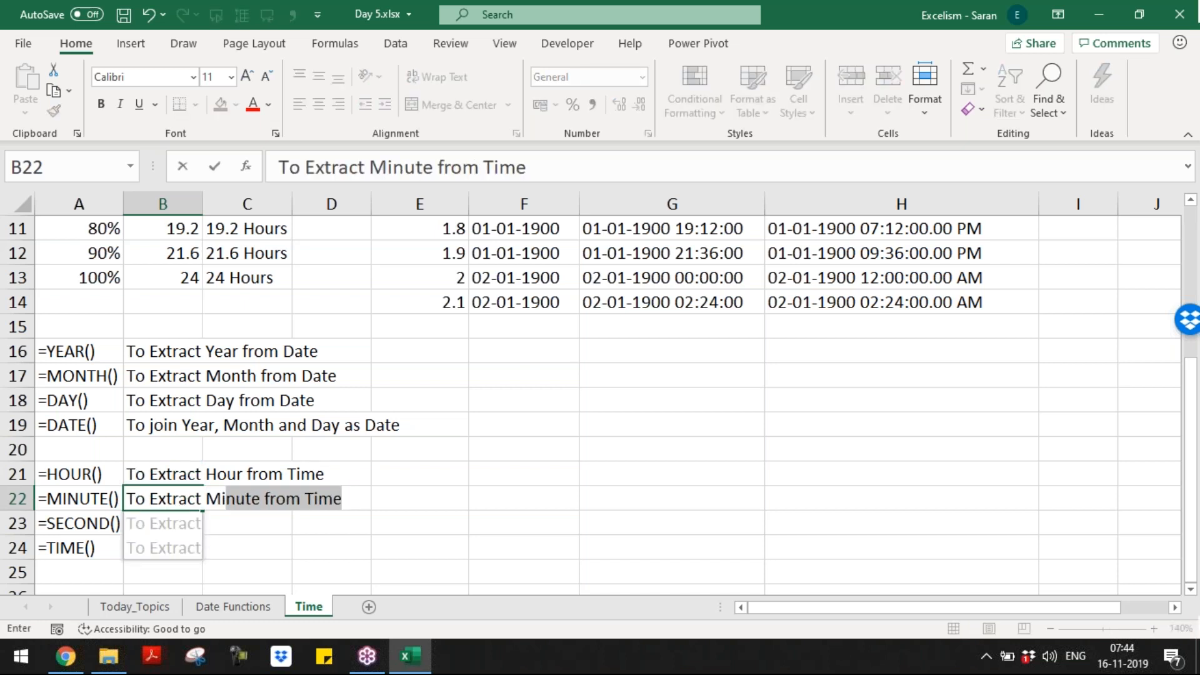
pyautogui.press('Return')
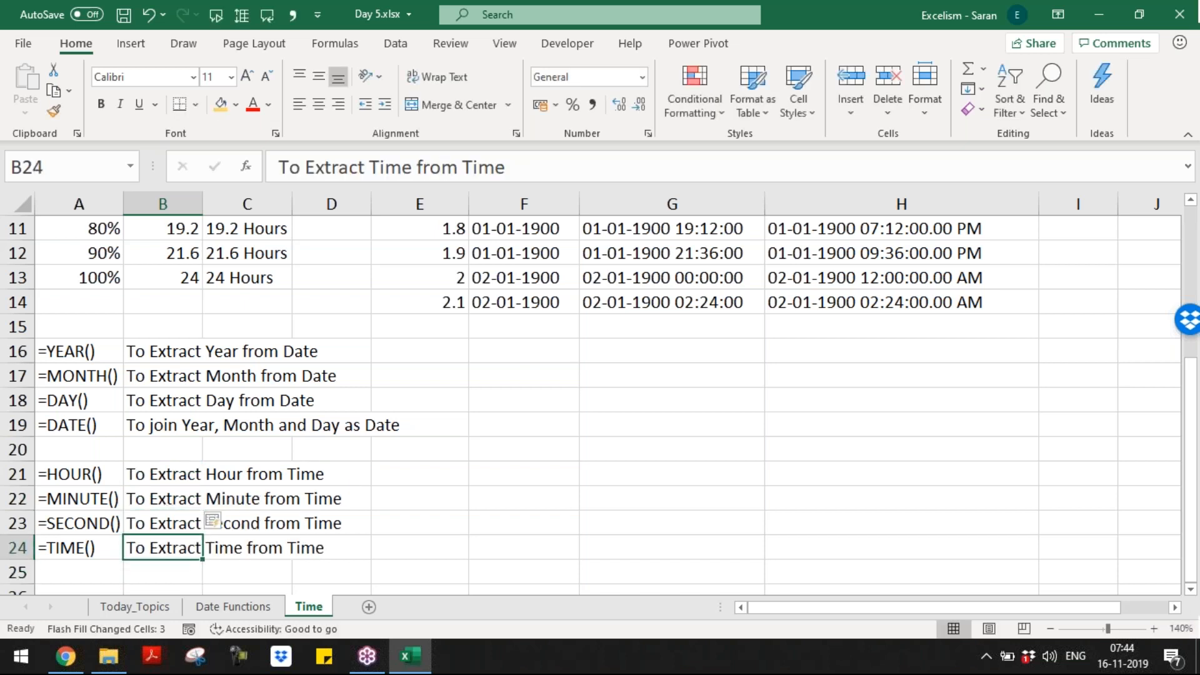
pyautogui.write('To Join')
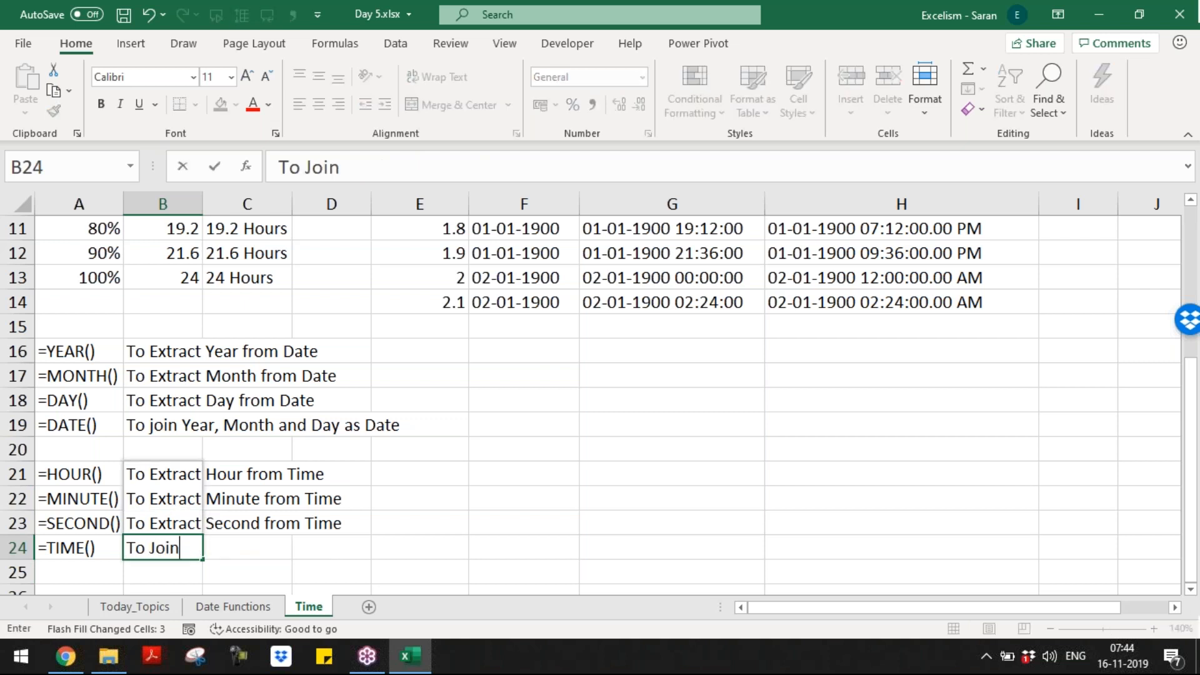
pyautogui.write(' Hour, M')
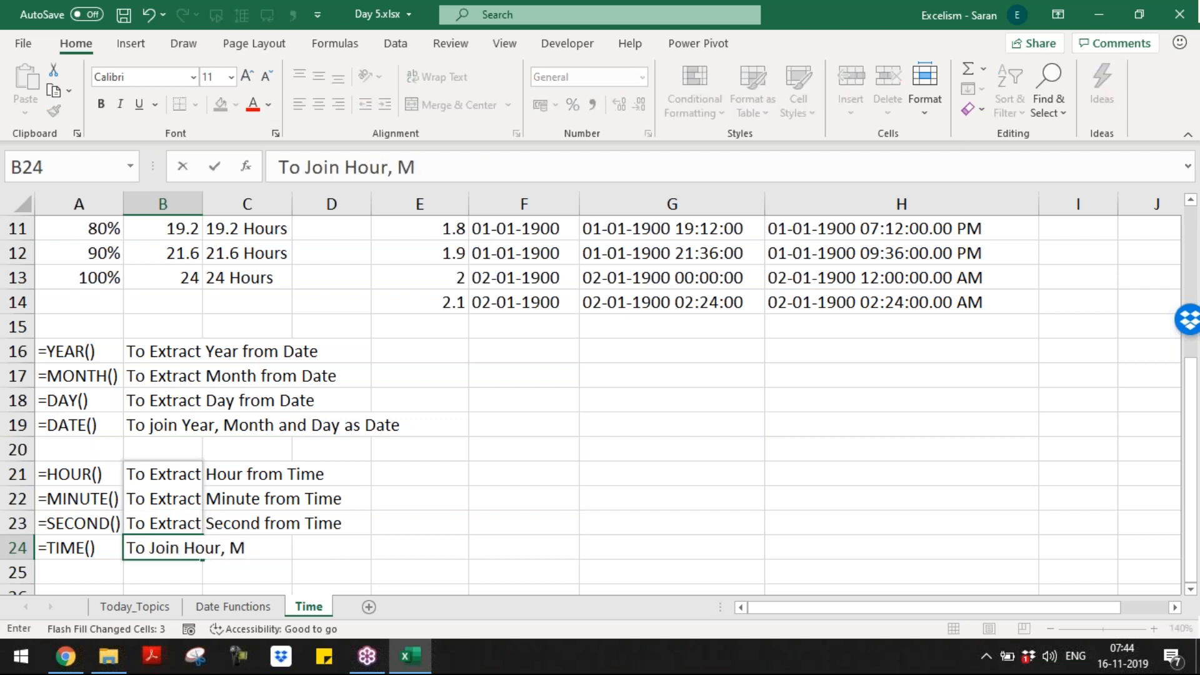
pyautogui.write('inute, Second ')
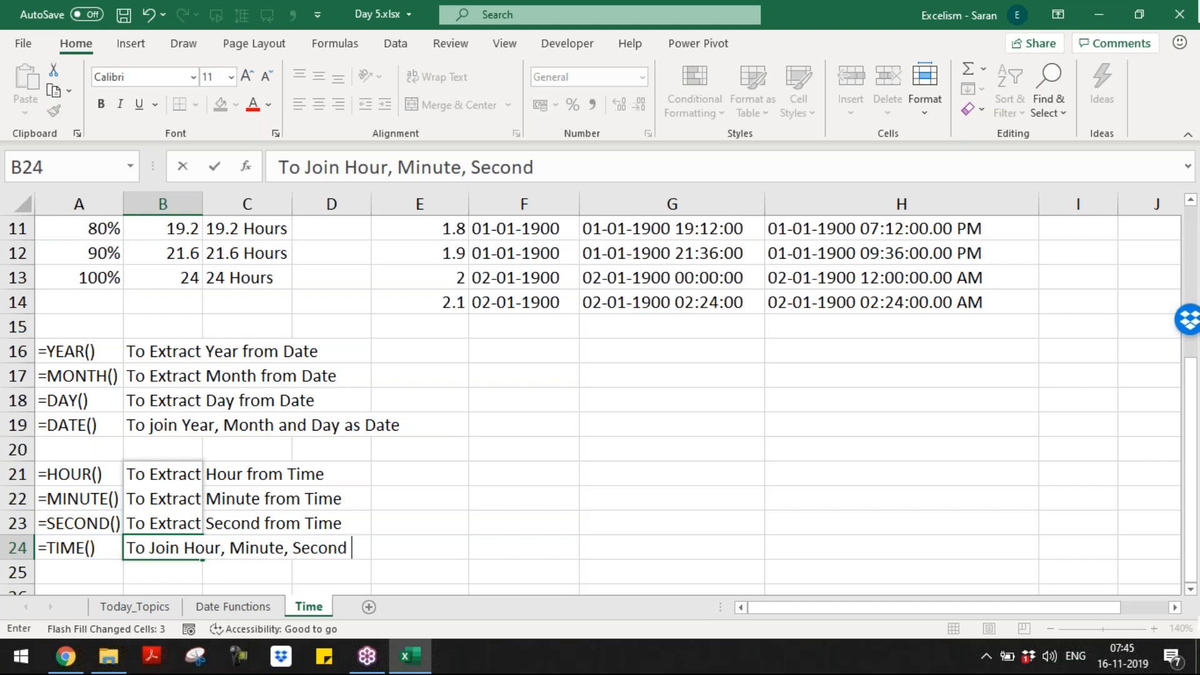
pyautogui.write('as Time')
pyautogui.press('Return')
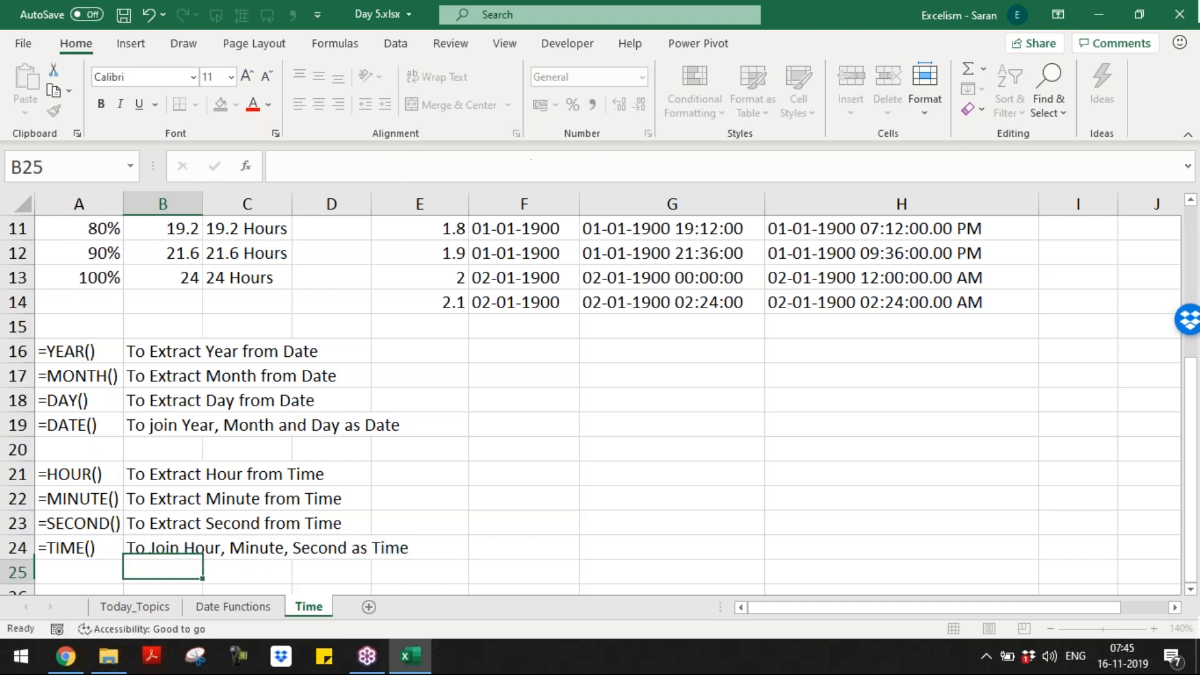
pyautogui.press('Up')
pyautogui.press('Up')
pyautogui.press('Up')
pyautogui.press('Up')
pyautogui.press('Left')
pyautogui.hotkey('shift', 'Down')
pyautogui.hotkey('shift', 'Down')
pyautogui.hotkey('shift', 'Down')
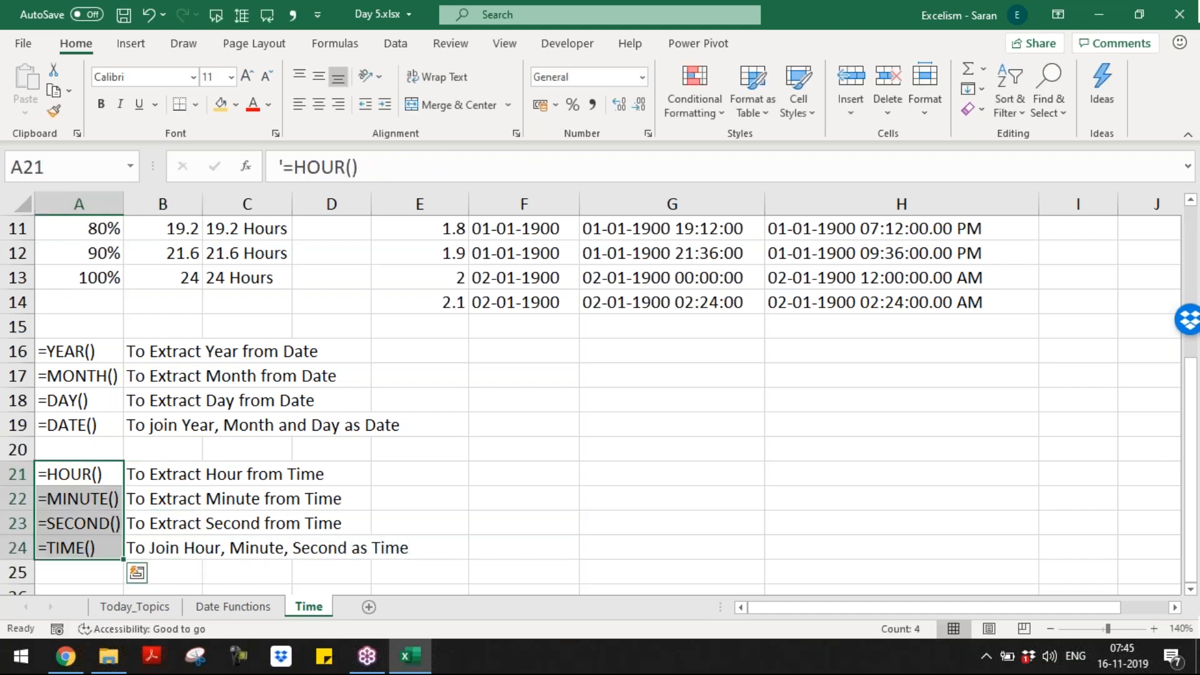
# Step: AutoFit column A so the function names such as =HOUR() and =MINUTE() fit
pyautogui.hotkey('alt', 'h')
pyautogui.press('o')
pyautogui.press('i')
pyautogui.press('Up')
pyautogui.press('Up')
pyautogui.press('Up')
pyautogui.press('Up')
pyautogui.press('Up')
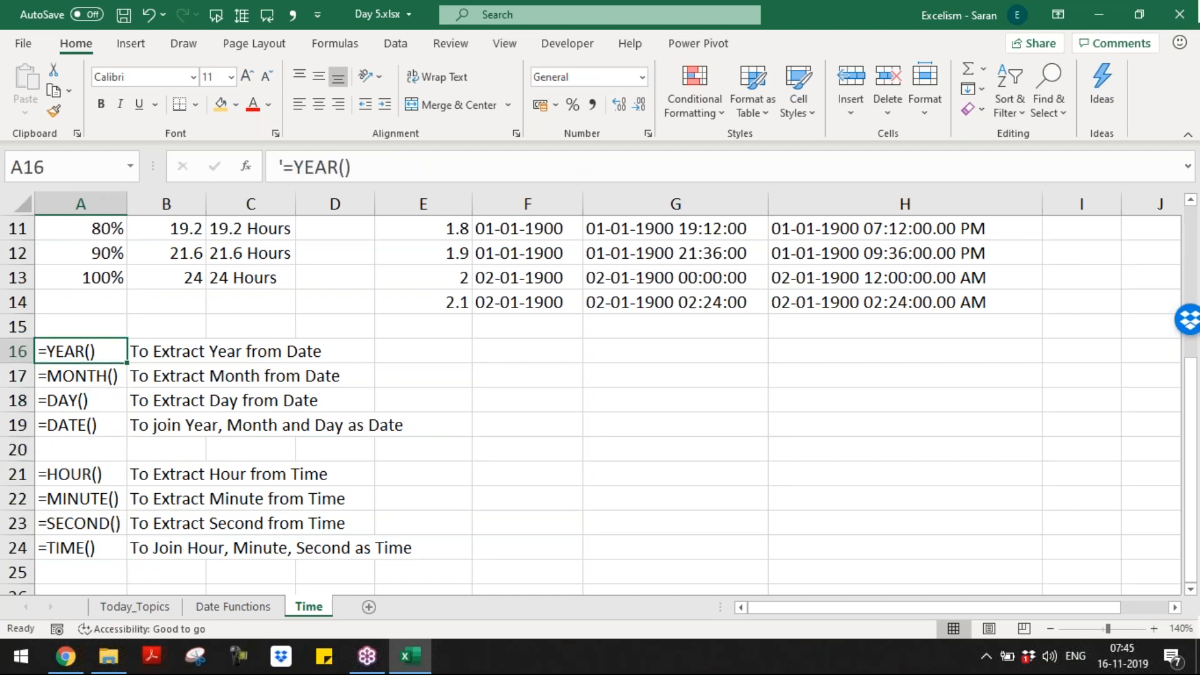
pyautogui.press('Down')
pyautogui.press('Down')
pyautogui.press('Down')
pyautogui.press('Down')
pyautogui.press('Down')
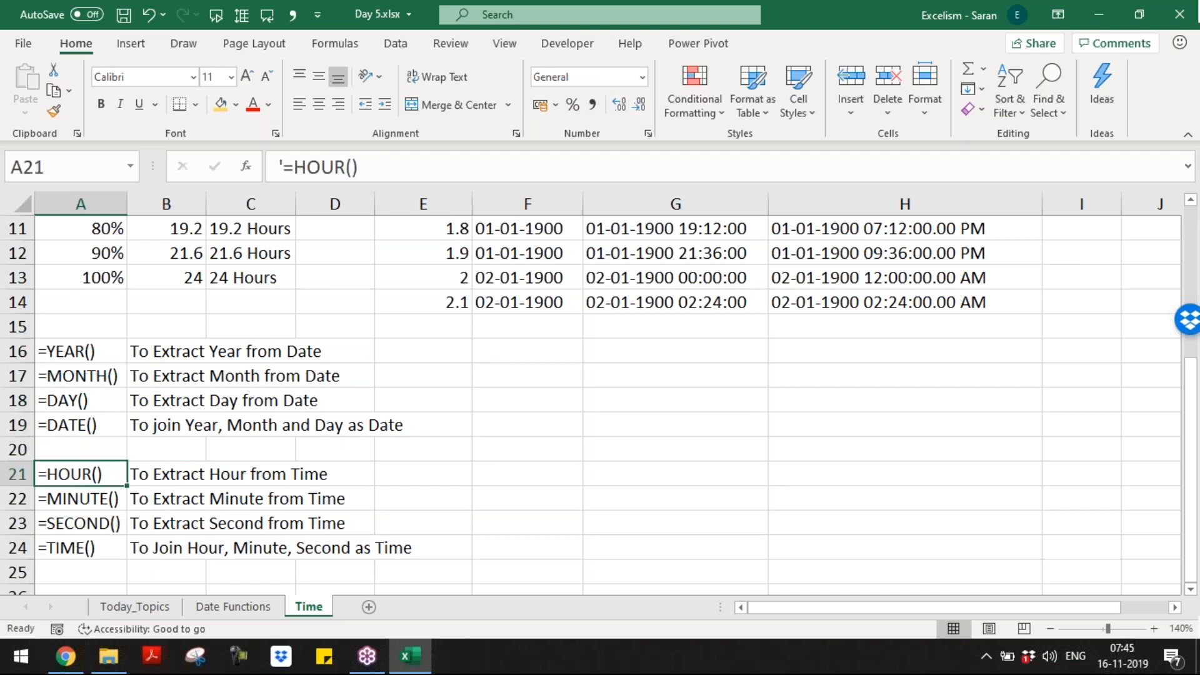
pyautogui.press('Down')
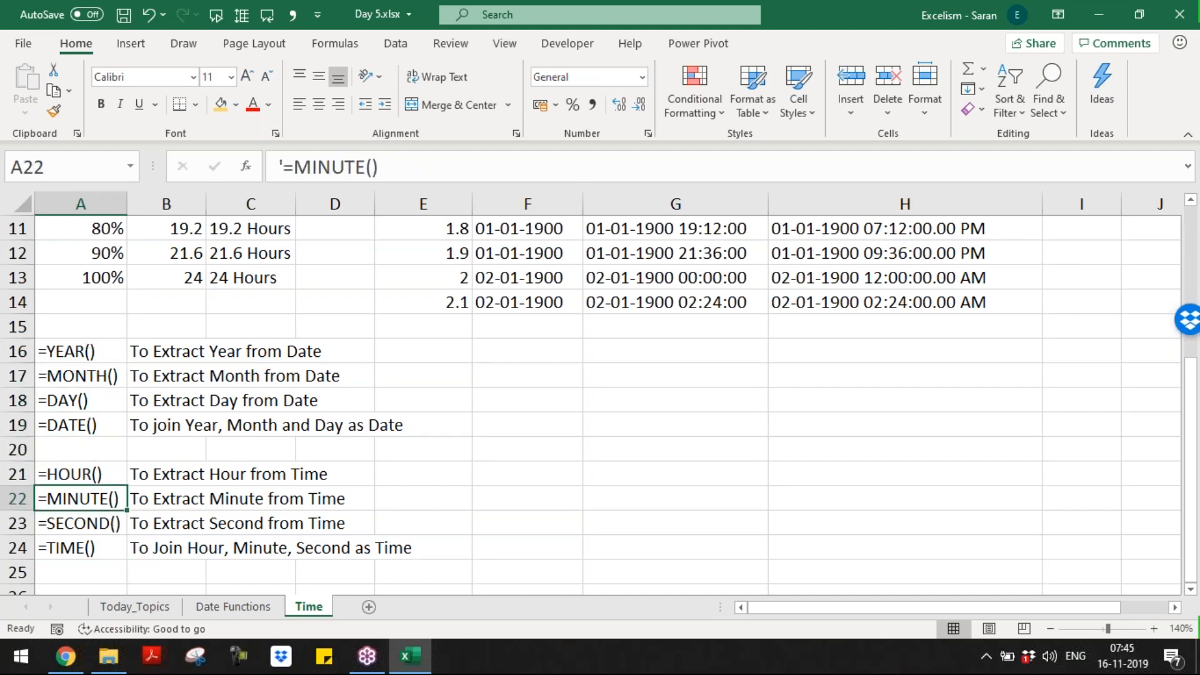
pyautogui.press('Down')
pyautogui.press('Down')
pyautogui.press('Down')
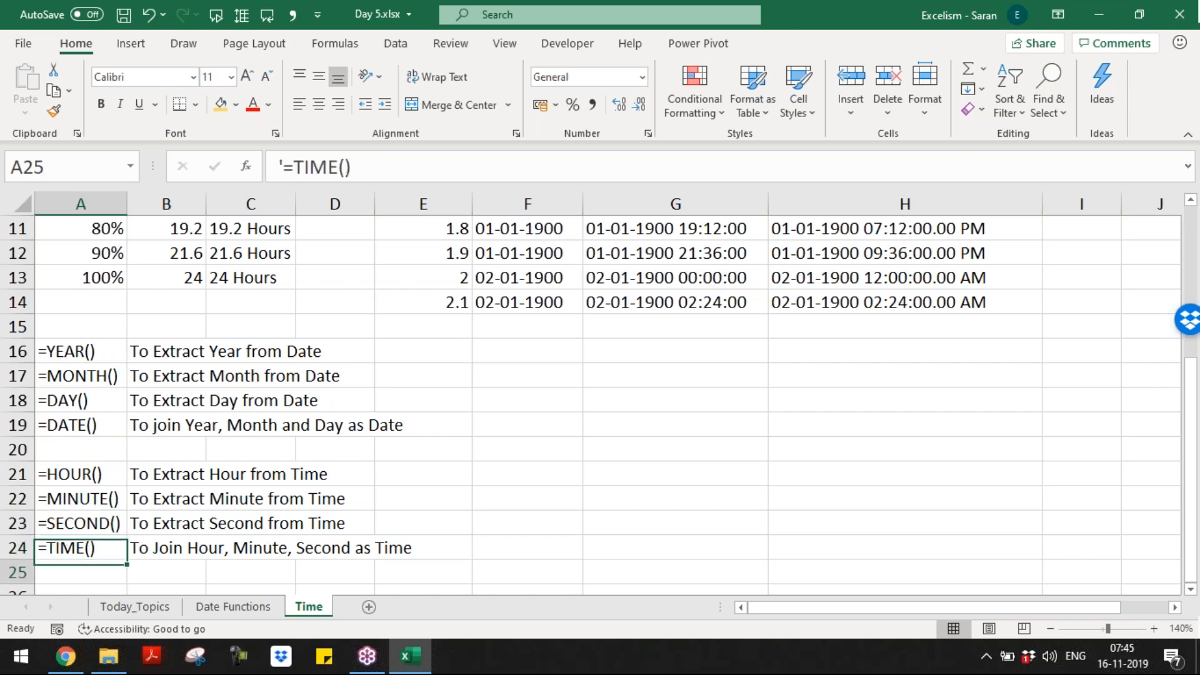
pyautogui.press('Down')
pyautogui.press('Down')
pyautogui.press('Down')
pyautogui.hotkey('ctrl', 'Home')
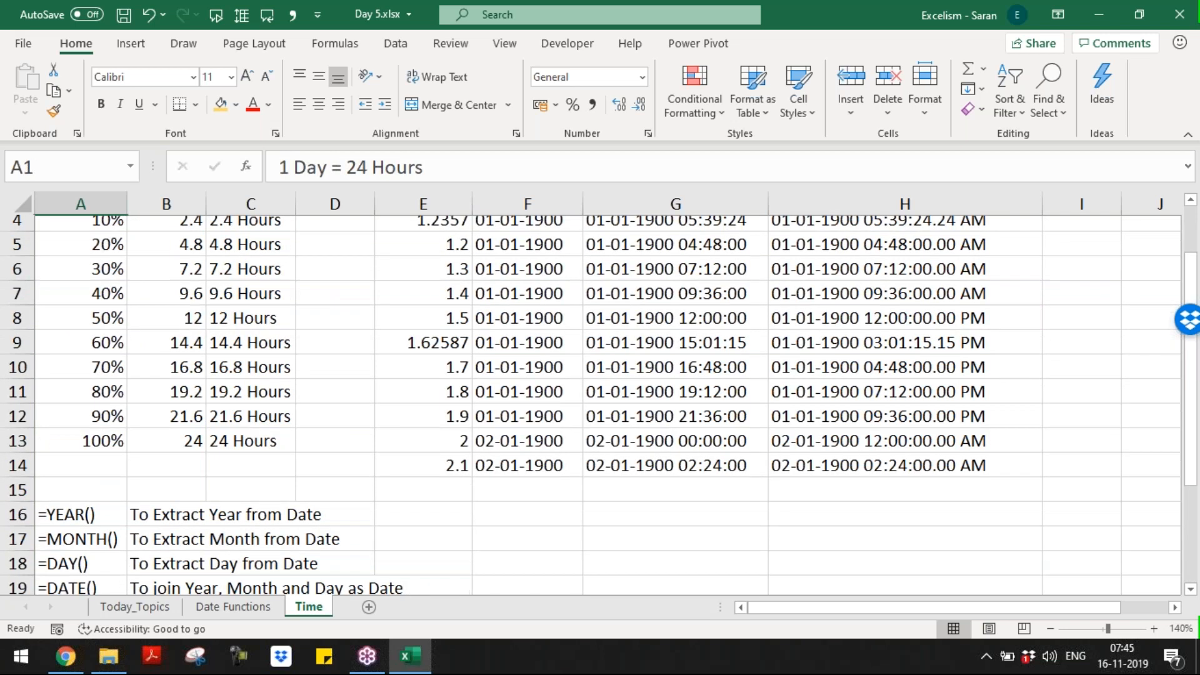
# Step: Save the Day 5.xlsx workbook, then select the table range A3:C13 and return to A1
pyautogui.hotkey('ctrl', 's')
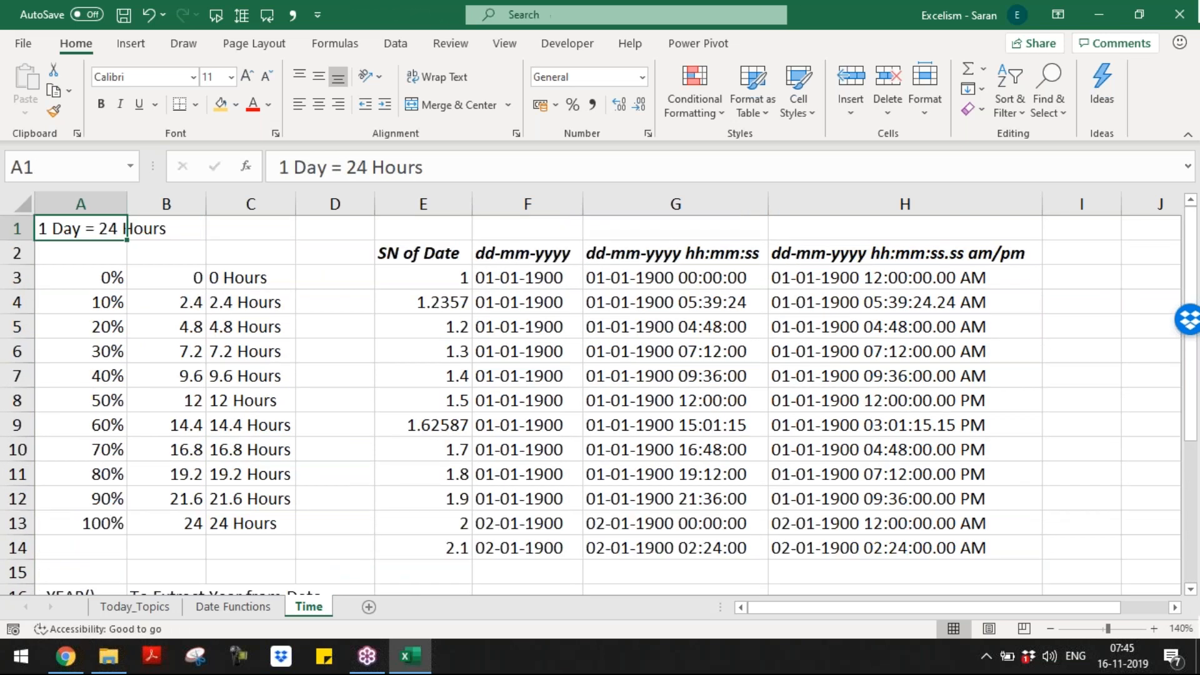
pyautogui.press('Down')
pyautogui.press('Down')
pyautogui.press('Right')
pyautogui.press('Right')
pyautogui.press('Right')
pyautogui.press('Right')
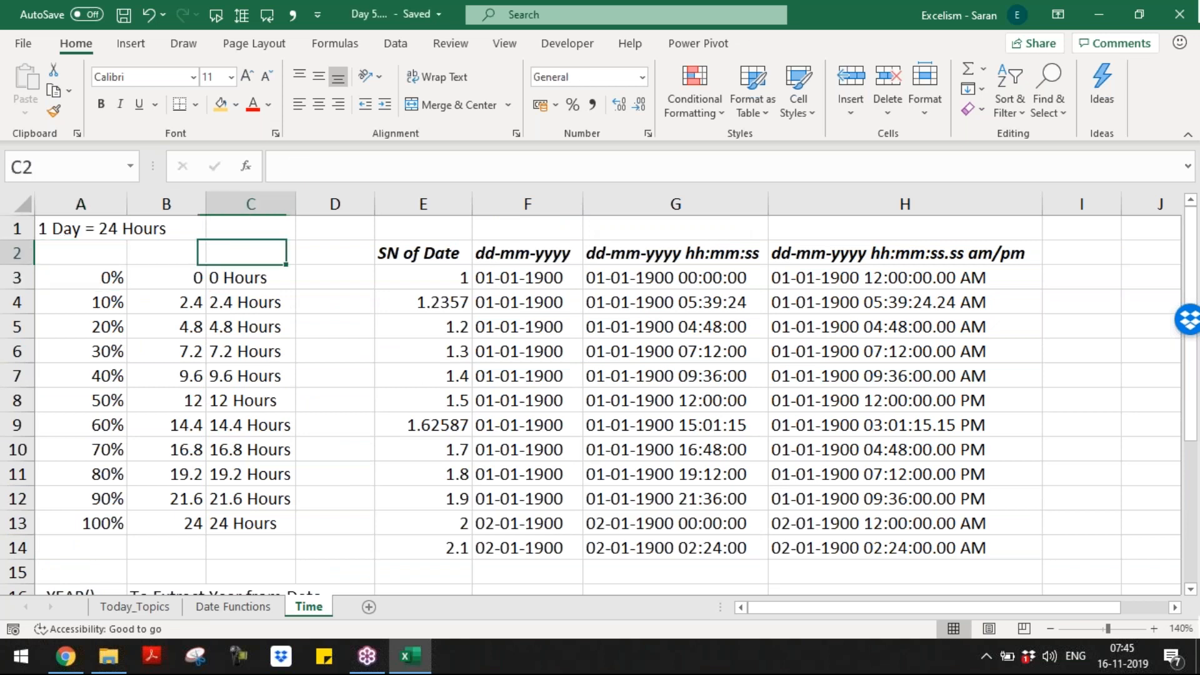
pyautogui.press('Down')
pyautogui.press('Down')
pyautogui.press('Down')
pyautogui.press('Left')
pyautogui.press('Left')
pyautogui.press('Left')
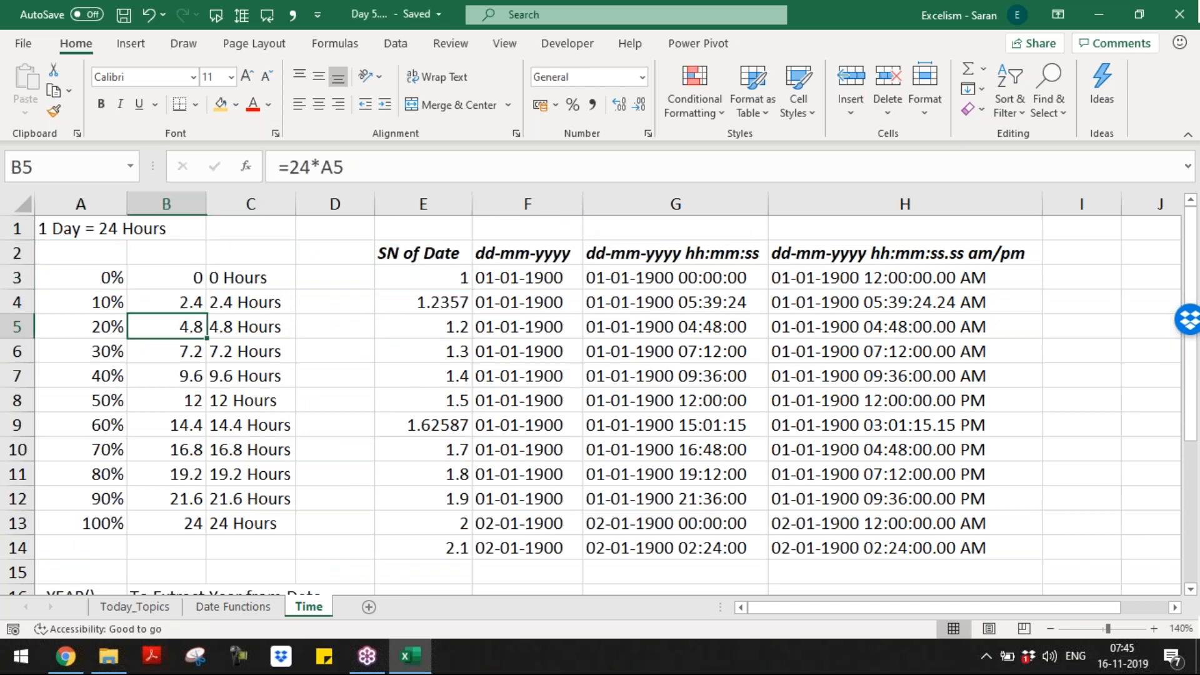
pyautogui.press('Left')
pyautogui.press('Up')
pyautogui.press('Up')
pyautogui.press('Up')
pyautogui.press('Down')
pyautogui.hotkey('shift', 'Right')
pyautogui.hotkey('shift', 'Right')
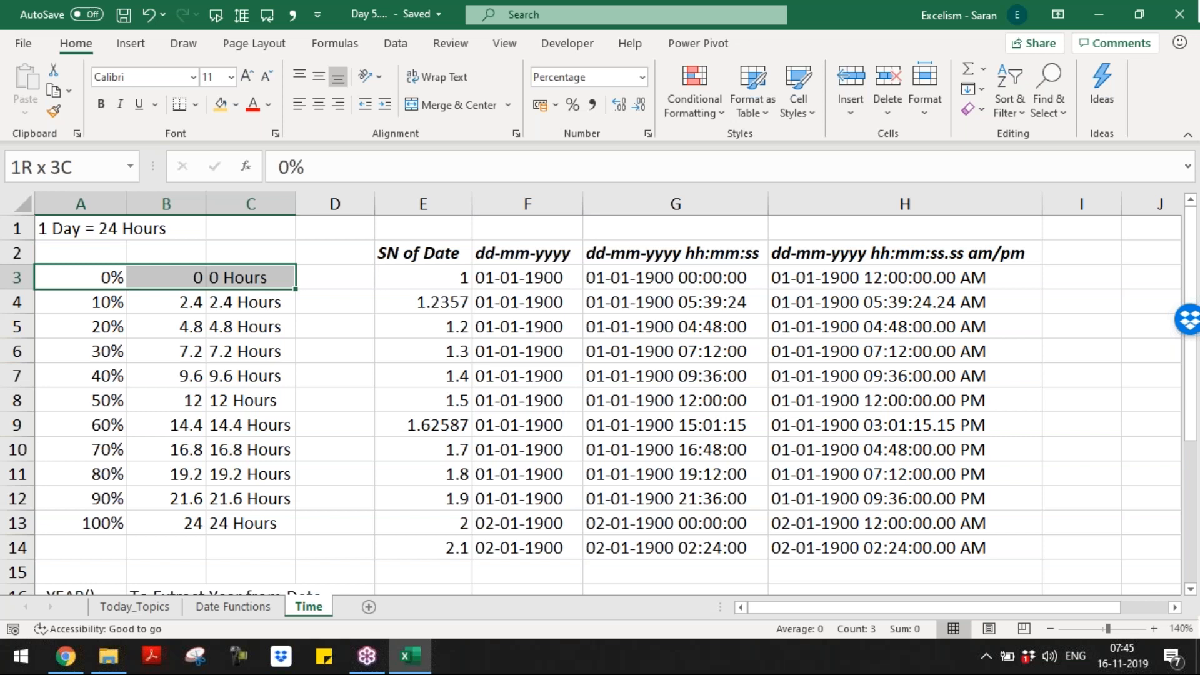
pyautogui.hotkey('ctrl', 'shift', 'Down')
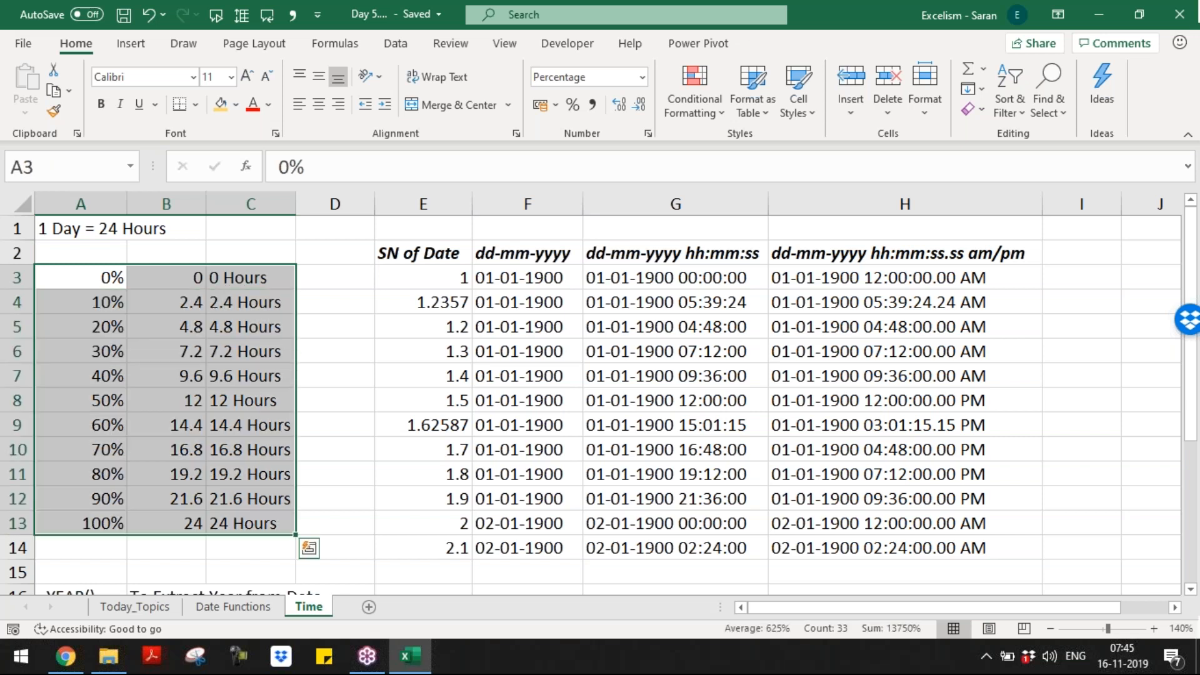
pyautogui.hotkey('ctrl', 'Home')
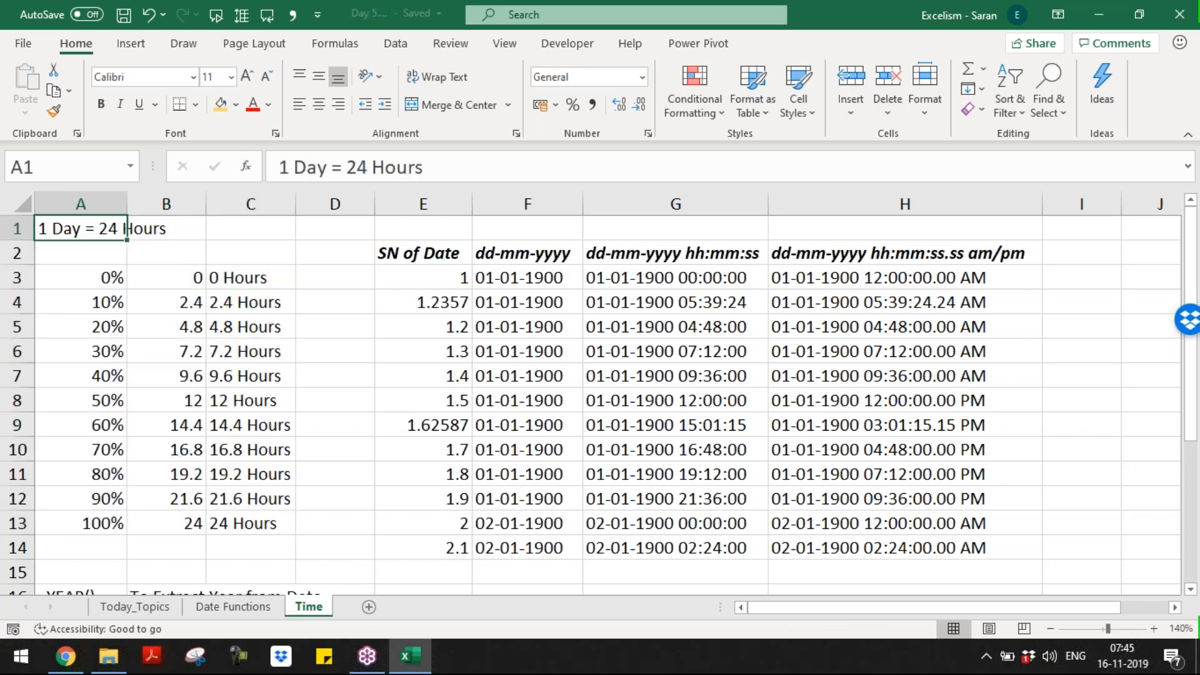
pyautogui.click(1186, 69)
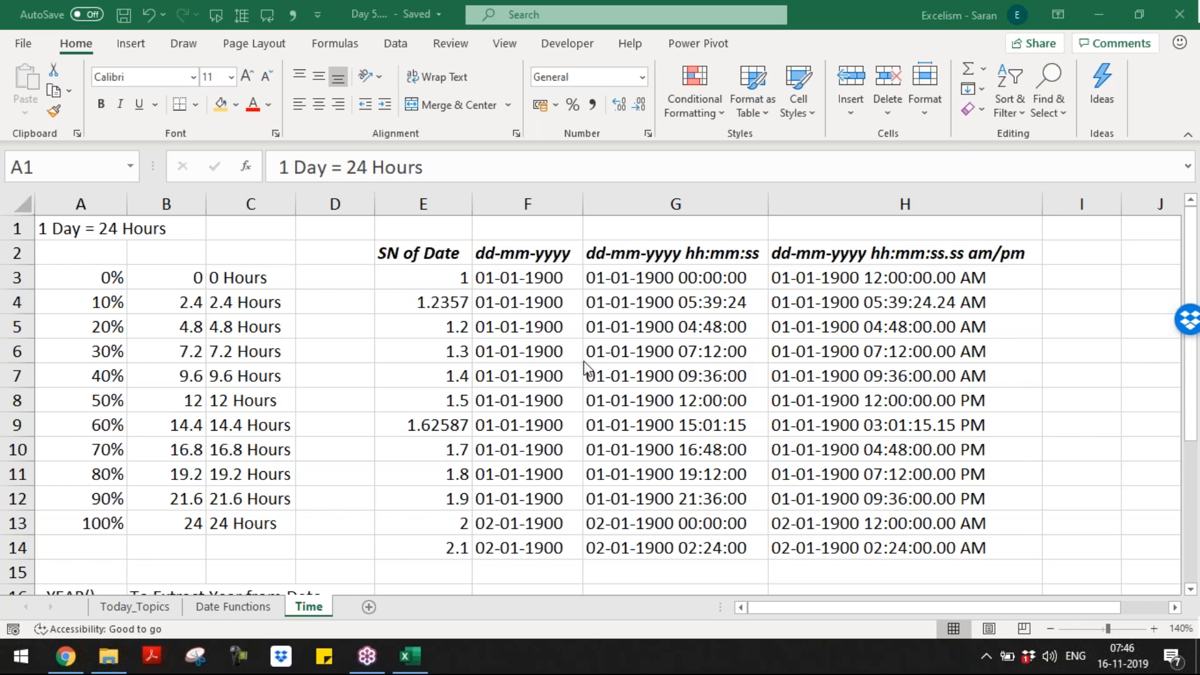
pyautogui.click(125, 229)
pyautogui.click(585, 340)
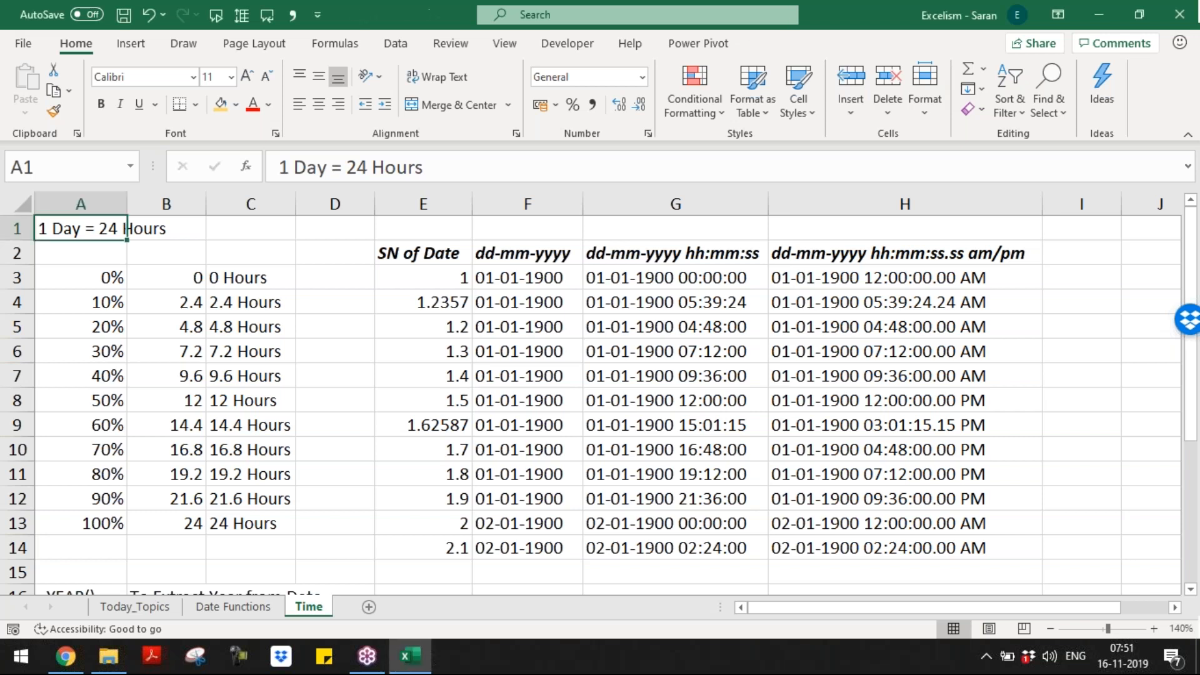
# Step: Add a new sheet after Time and name it Sparklines
pyautogui.click(369, 607)
pyautogui.doubleClick(363, 605)
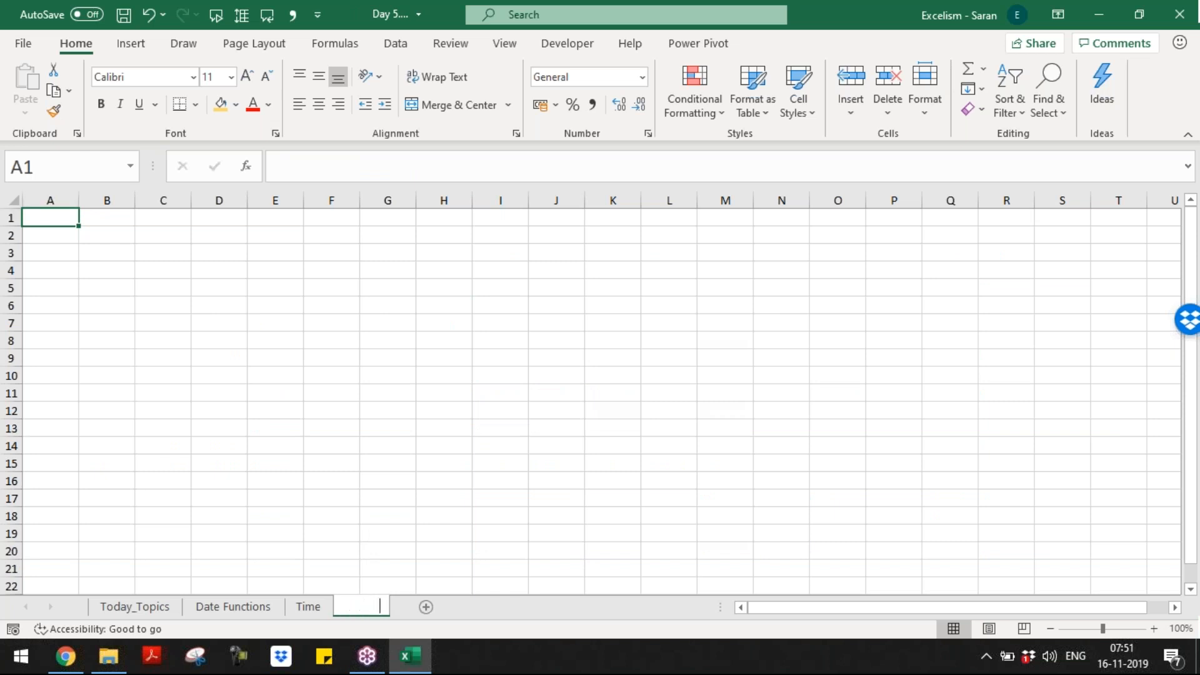
pyautogui.write('Sparklines')
pyautogui.press('Return')
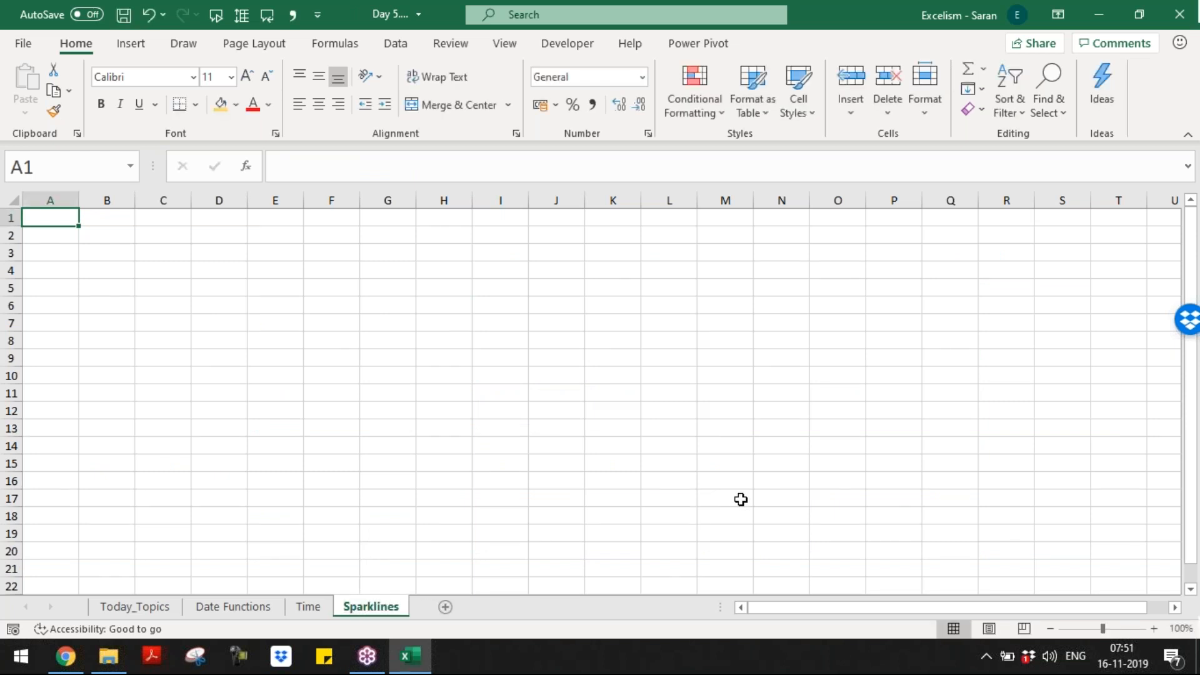
# Step: Zoom in and enter month headers Jan through Jun across B1:G1
pyautogui.click(1154, 628)
pyautogui.click(1153, 628)
pyautogui.click(1154, 629)
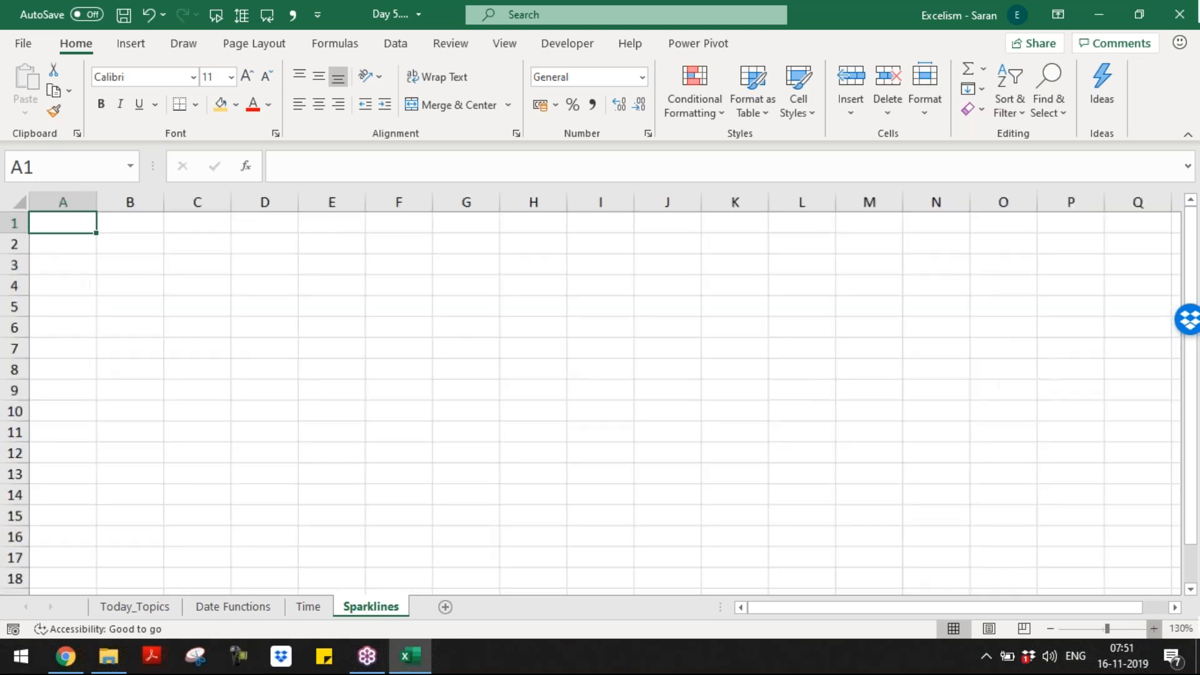
pyautogui.click(1153, 628)
pyautogui.click(1154, 628)
pyautogui.click(1154, 628)
pyautogui.click(1154, 629)
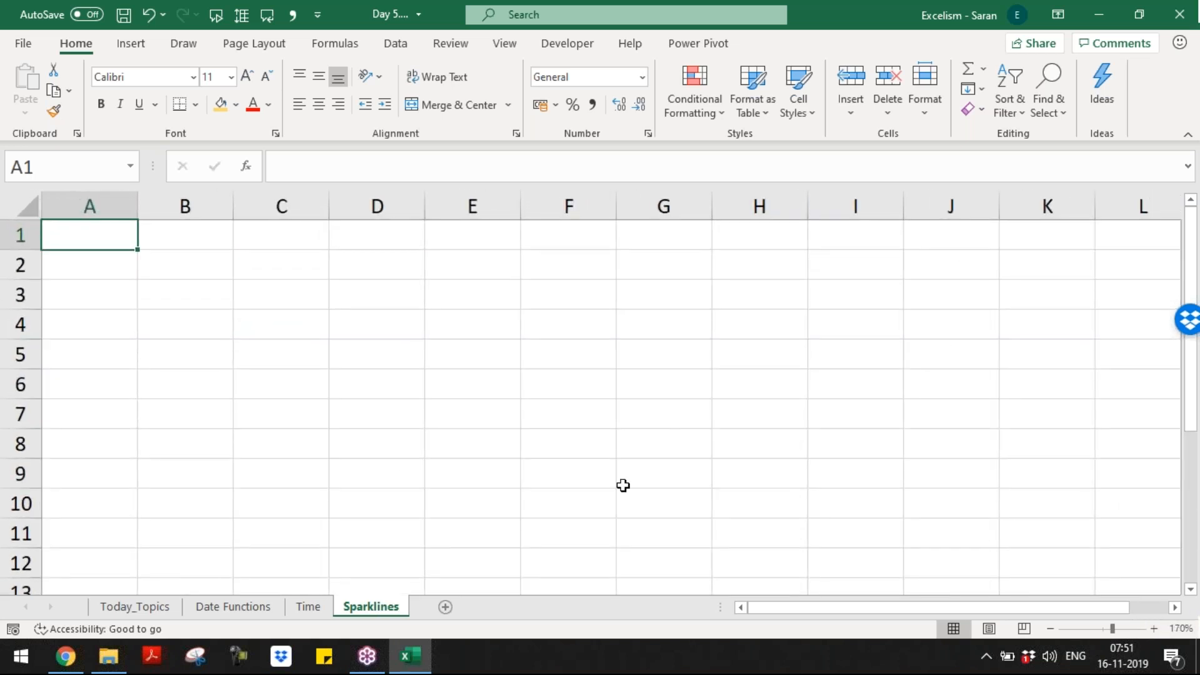
pyautogui.press('Tab')
pyautogui.write('Jan')
pyautogui.press('Tab')
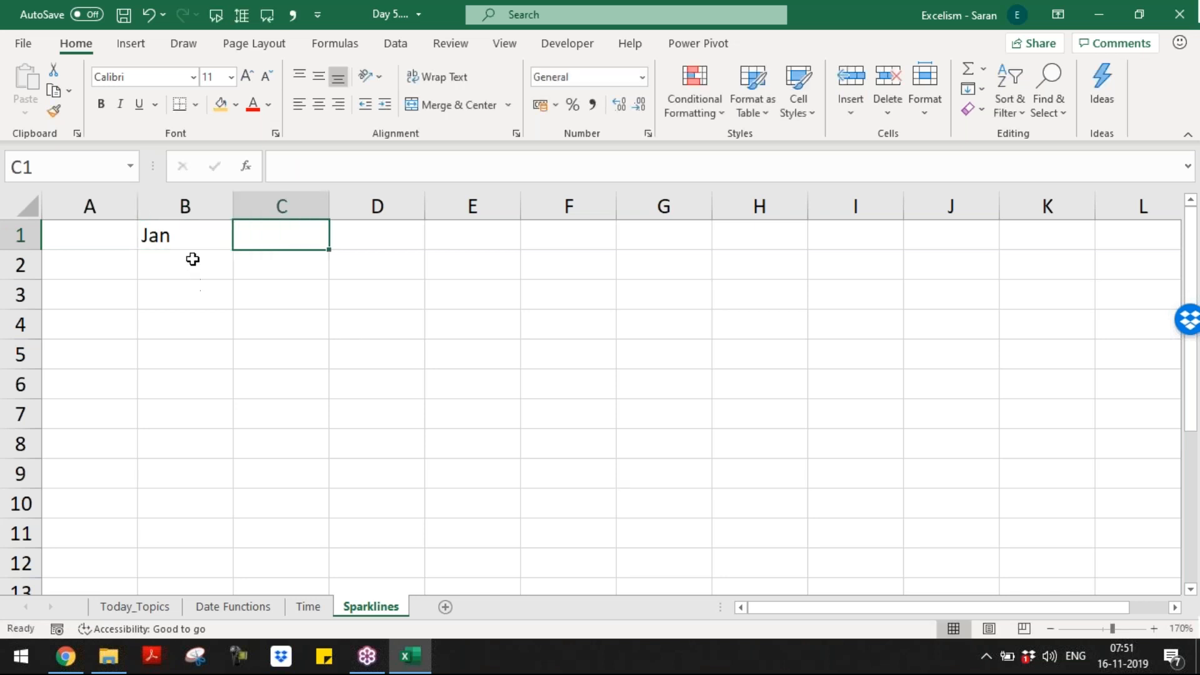
pyautogui.moveTo(195, 244); pyautogui.dragTo(686, 257)
# Step: Insert three empty rows above the month headers
pyautogui.press('Up')
pyautogui.hotkey('shift', 'space')
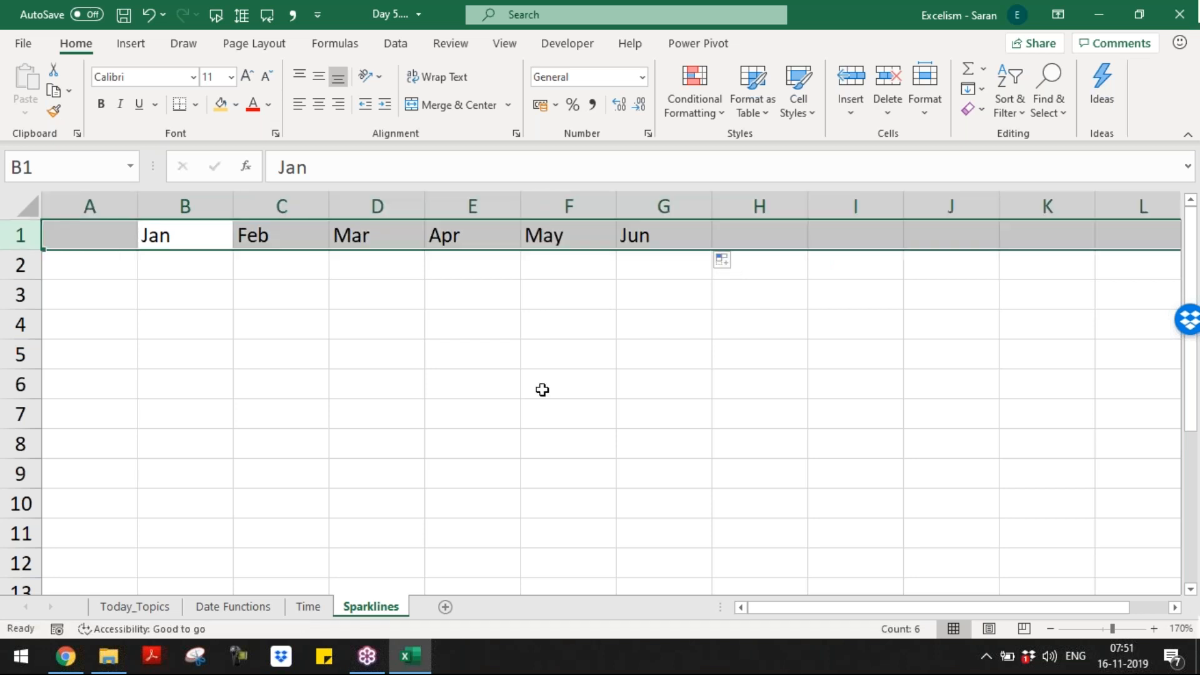
pyautogui.hotkey('ctrl', '+')
pyautogui.hotkey('ctrl', '+')
pyautogui.hotkey('ctrl', '+')
pyautogui.press('Left')
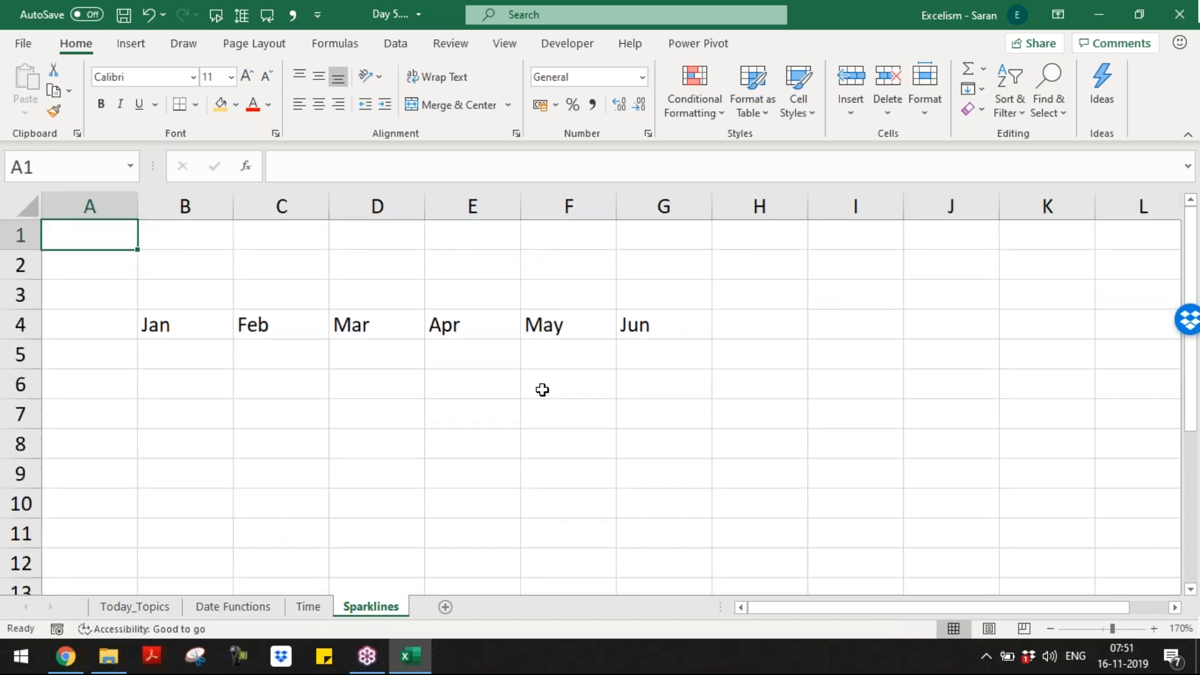
# Step: Enter the A1 heading 'SPARKLINES called as Tiny Charts.'
pyautogui.write('Spar')
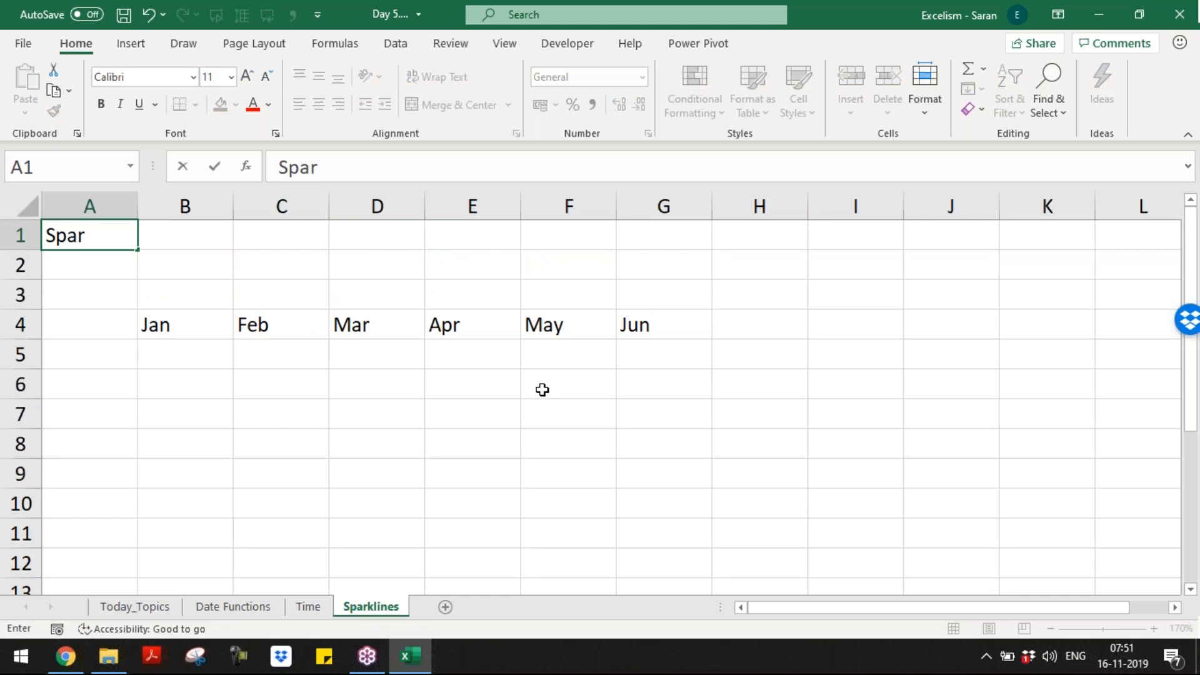
pyautogui.write('klines i')
pyautogui.press('BackSpace')
pyautogui.write('is')
pyautogui.press('BackSpace')
pyautogui.press('BackSpace')
pyautogui.press('BackSpace')
pyautogui.press('BackSpace')
pyautogui.press('BackSpace')
pyautogui.press('BackSpace')
pyautogui.press('BackSpace')
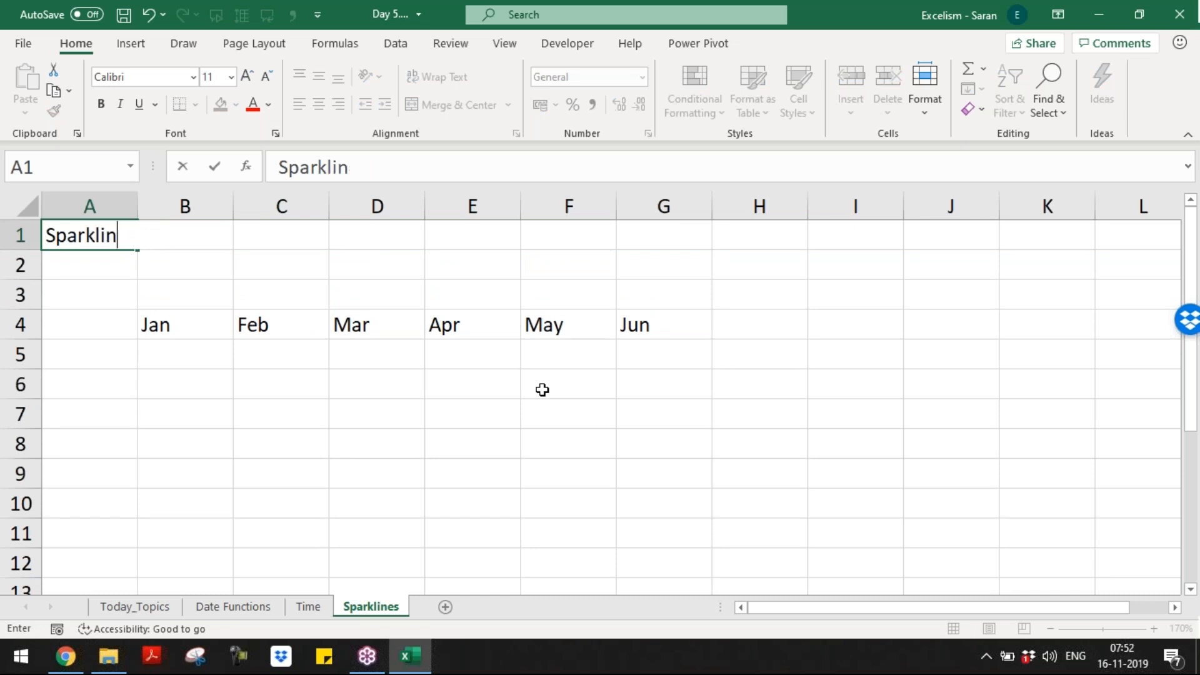
pyautogui.press('BackSpace')
pyautogui.press('BackSpace')
pyautogui.press('BackSpace')
pyautogui.press('BackSpace')
pyautogui.press('BackSpace')
pyautogui.press('BackSpace')
pyautogui.press('BackSpace')
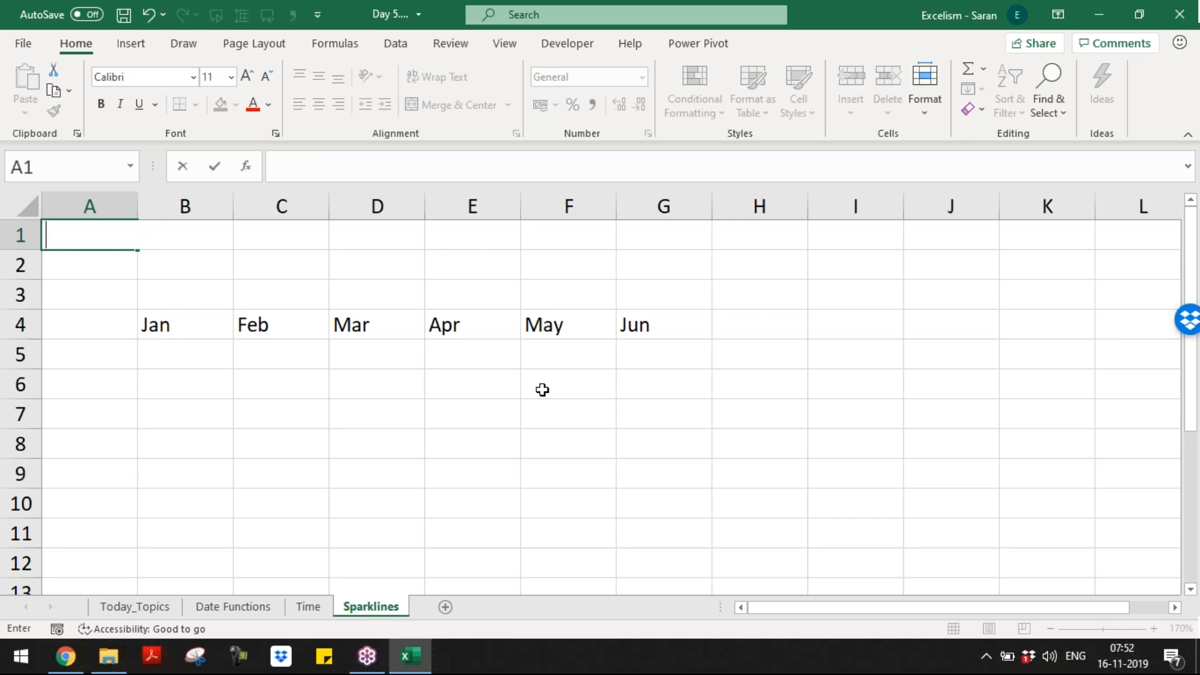
pyautogui.write('sap')
pyautogui.press('BackSpace')
pyautogui.press('BackSpace')
pyautogui.press('BackSpace')
pyautogui.write('SPARKLINES ')
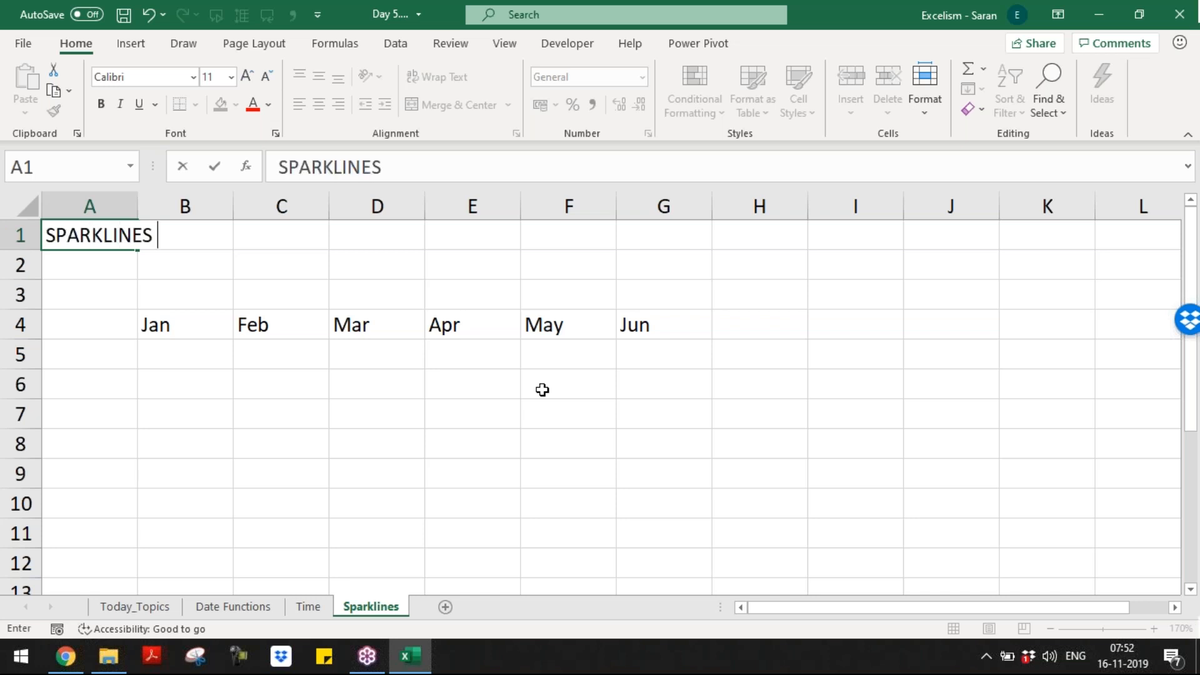
pyautogui.write('called a')
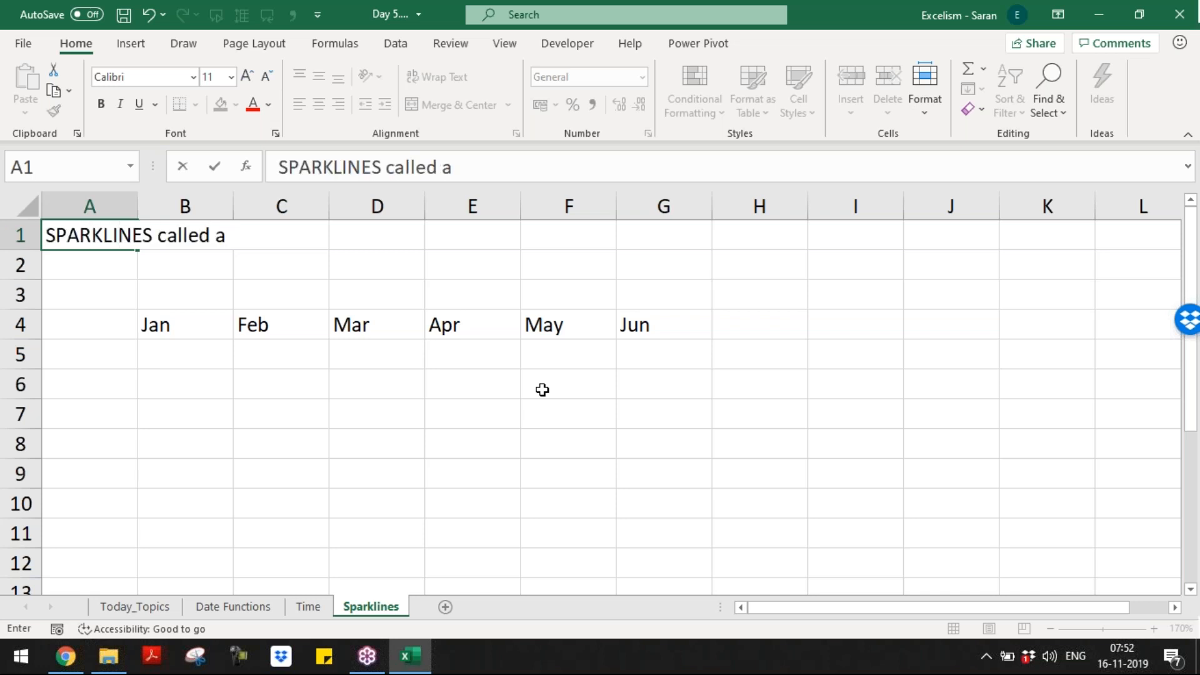
pyautogui.write('s Tiny Charges')
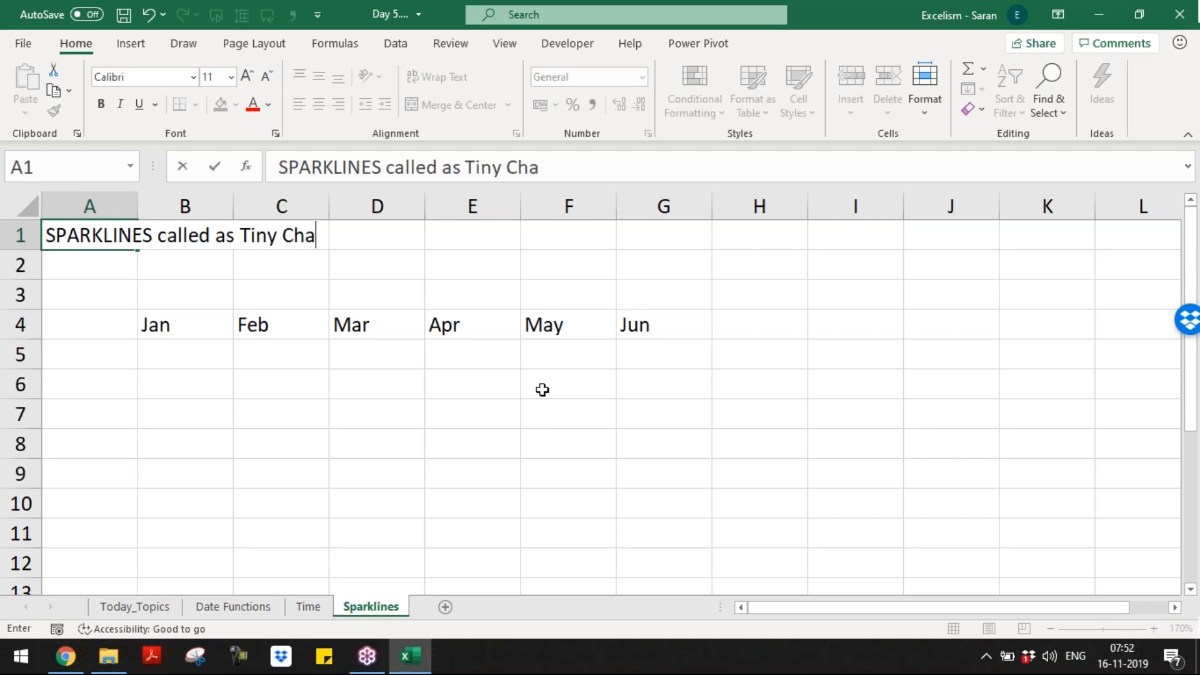
pyautogui.press('BackSpace')
pyautogui.press('BackSpace')
pyautogui.press('BackSpace')
pyautogui.write('ts.')
pyautogui.press('Return')
# Step: Write in A2 'Tiny Chart means a Chart which can fit into a Single Cell'
pyautogui.write('Tiny Char')
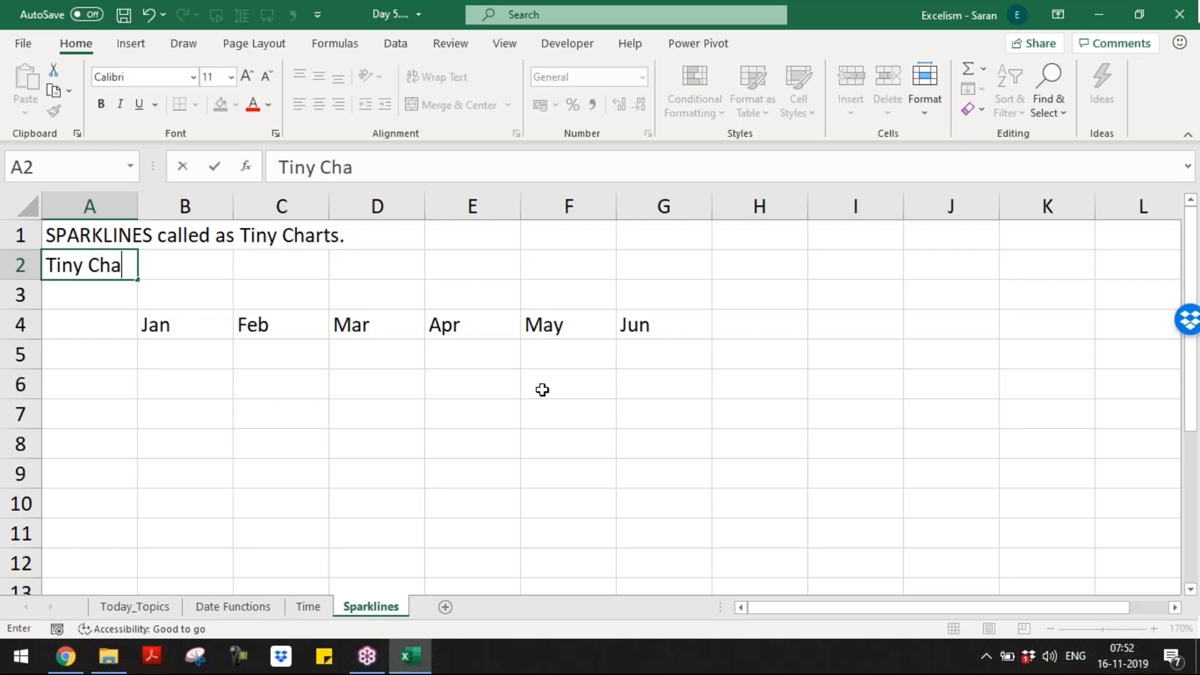
pyautogui.write('t means ')
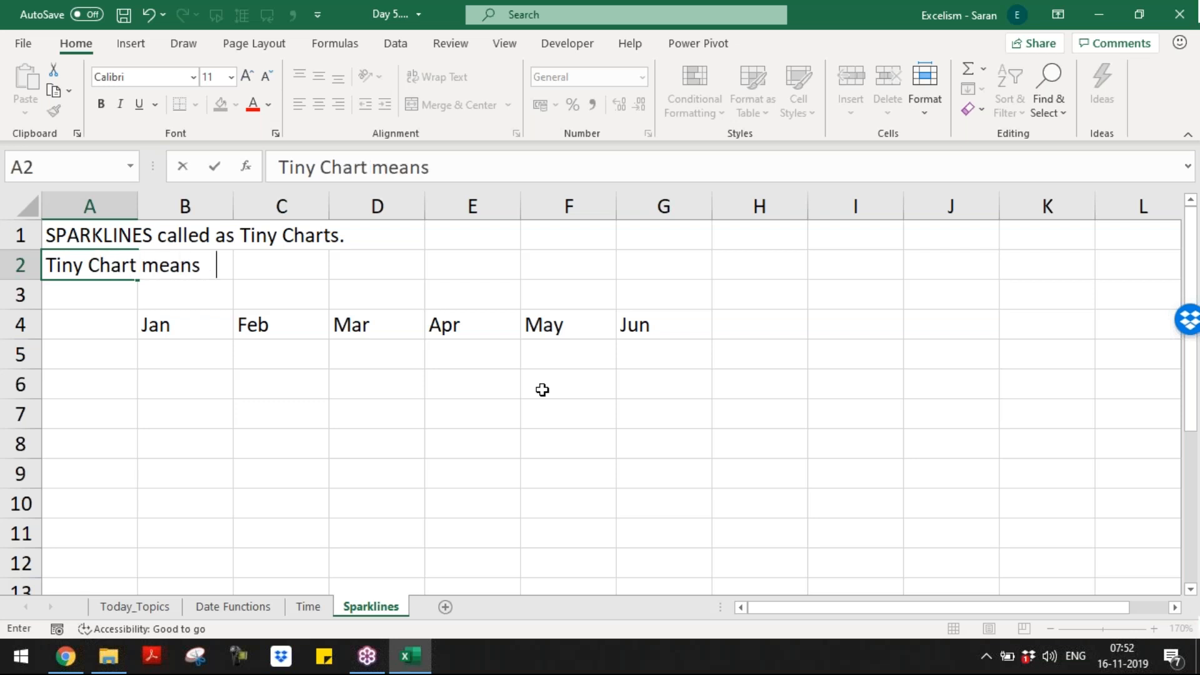
pyautogui.write('a Chart which ca')
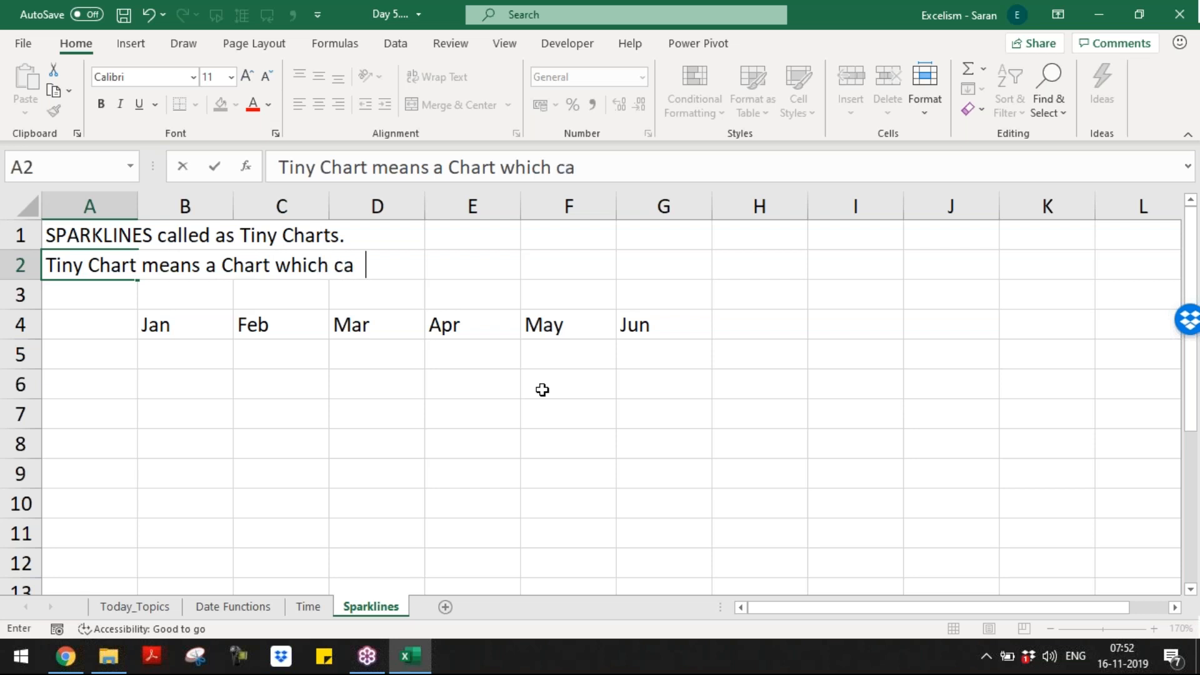
pyautogui.write('n fit into a ')
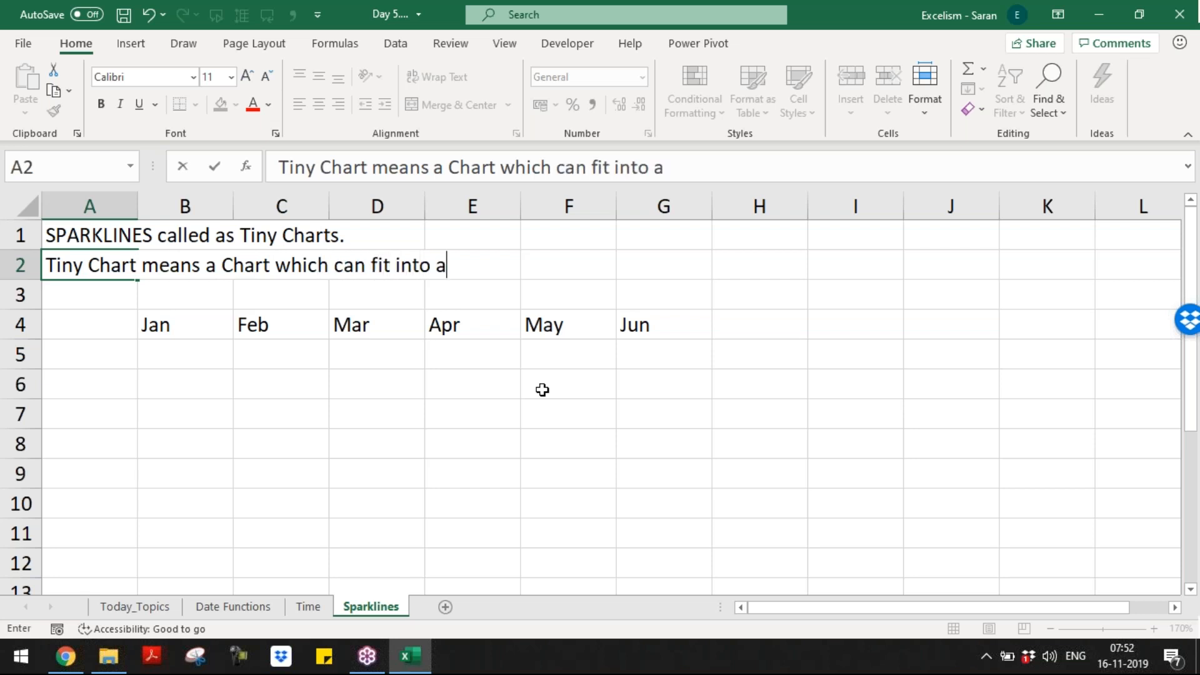
pyautogui.write('Single Ce;;')
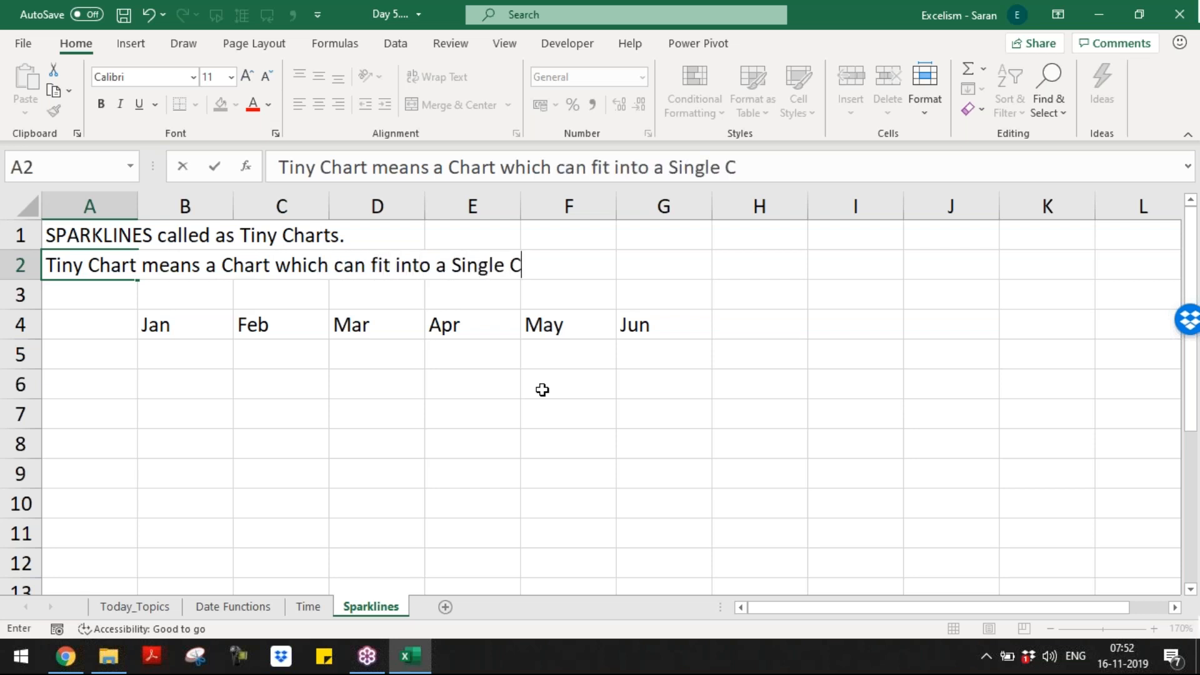
pyautogui.press('BackSpace')
pyautogui.press('BackSpace')
pyautogui.write('ll')
pyautogui.press('Return')
# Step: Insert a row and note in A3 that this feature was introduced in 2010 Version
pyautogui.hotkey('shift', 'space')
pyautogui.hotkey('ctrl', 'shift', '+')
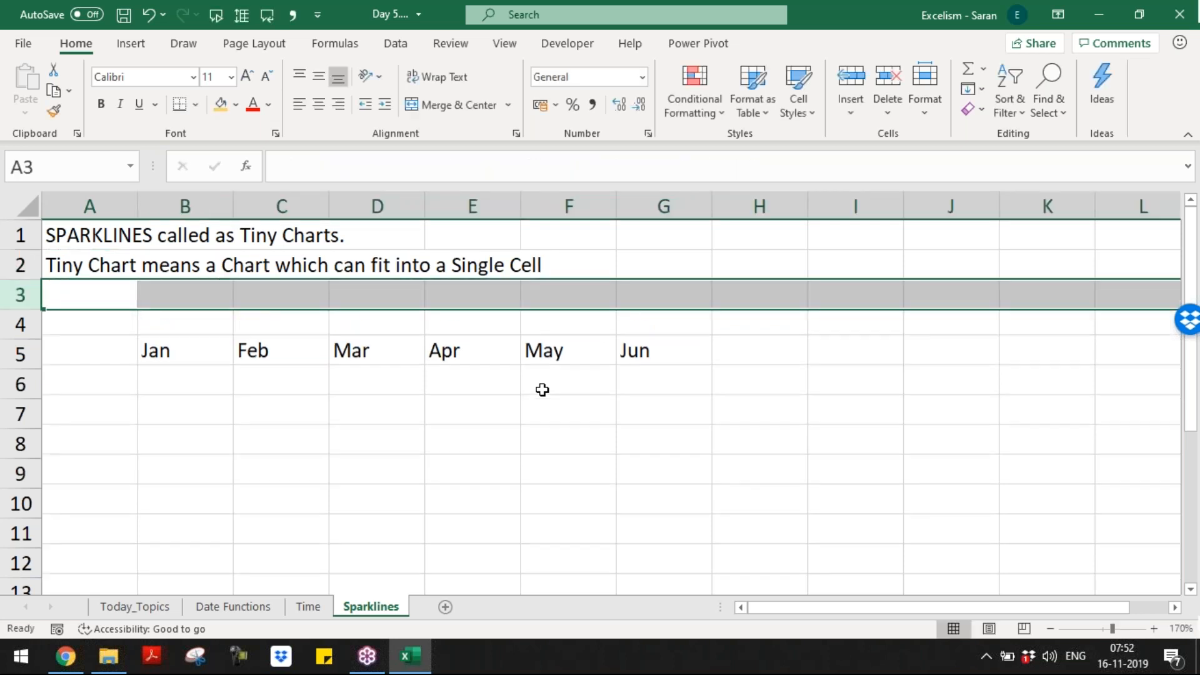
pyautogui.write('Spar')
pyautogui.press('BackSpace')
pyautogui.press('BackSpace')
pyautogui.press('BackSpace')
pyautogui.press('BackSpace')
pyautogui.press('BackSpace')
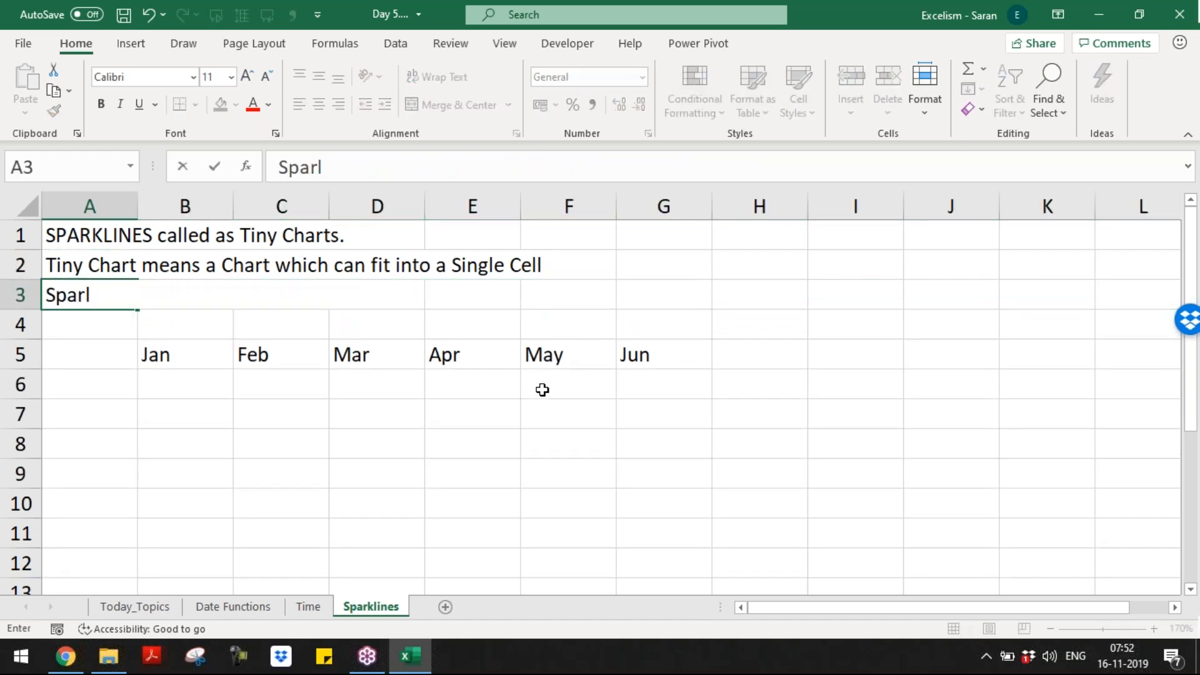
pyautogui.write('This f')
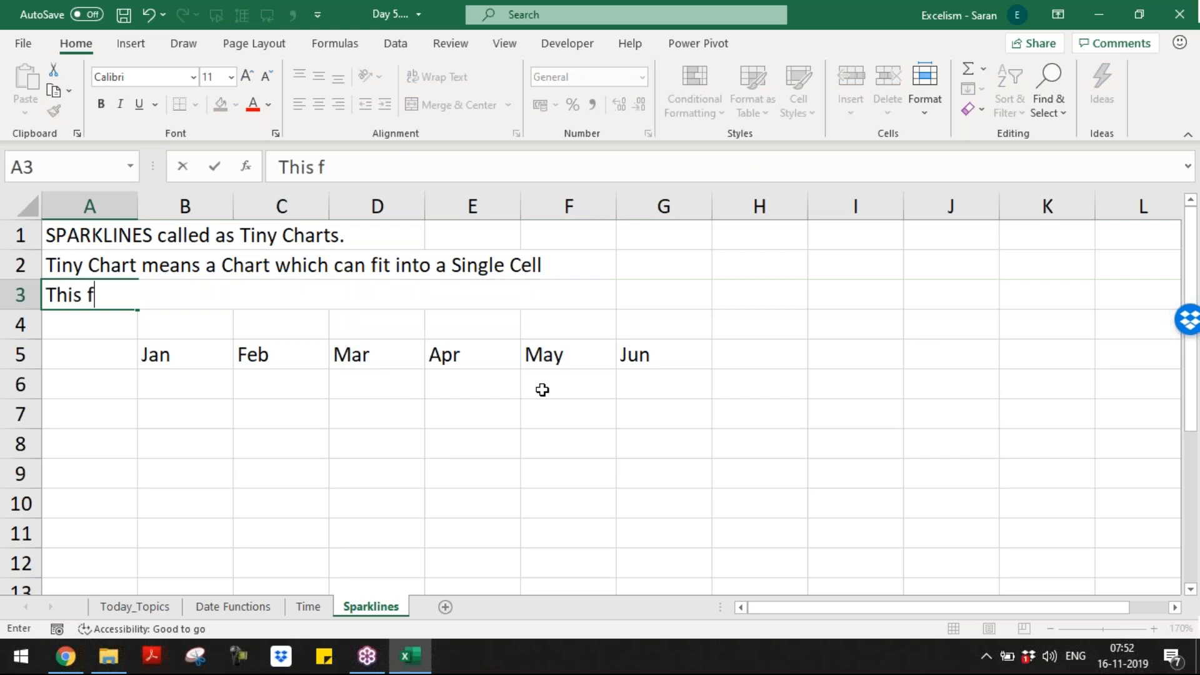
pyautogui.write('eature intor')
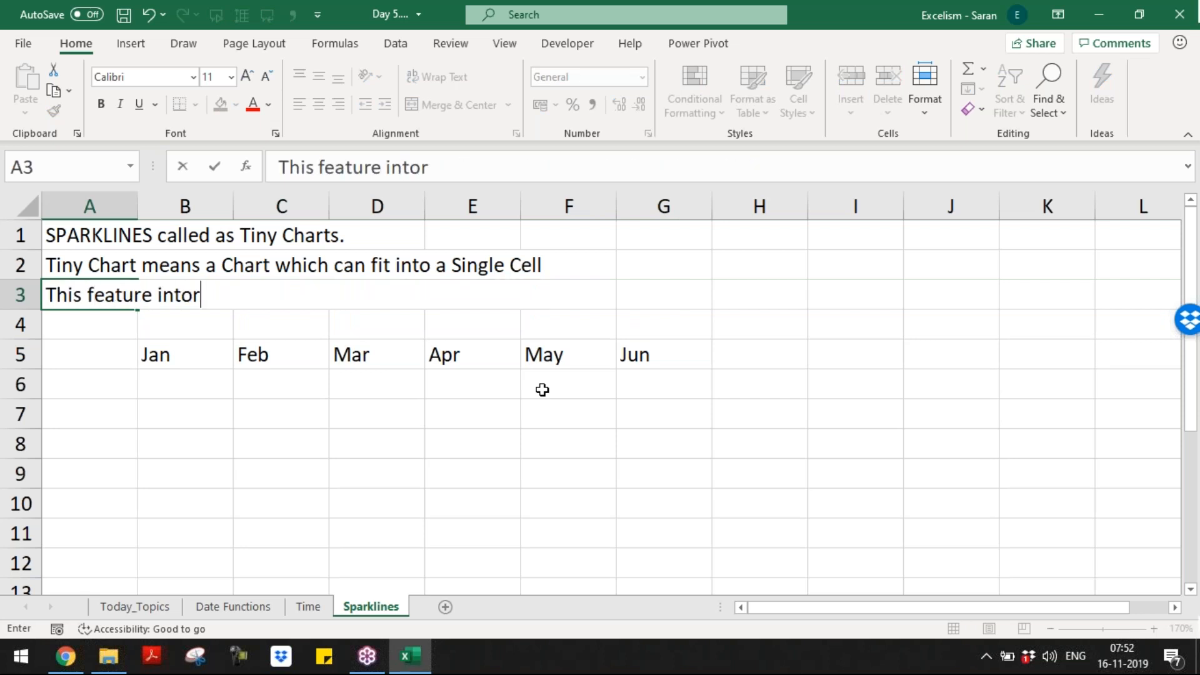
pyautogui.press('BackSpace')
pyautogui.press('BackSpace')
pyautogui.write('roduc ')
pyautogui.write('d in 2010')
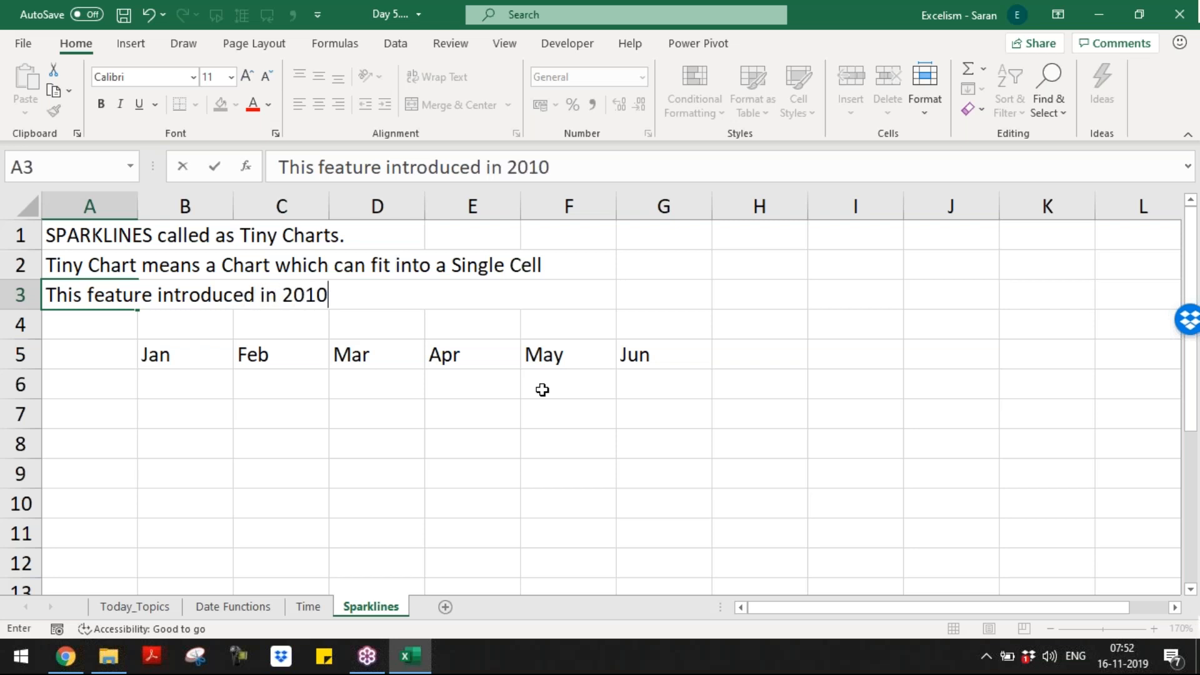
pyautogui.write(' VErsi')
pyautogui.press('BackSpace')
pyautogui.press('BackSpace')
pyautogui.write('sion')
pyautogui.press('Return')
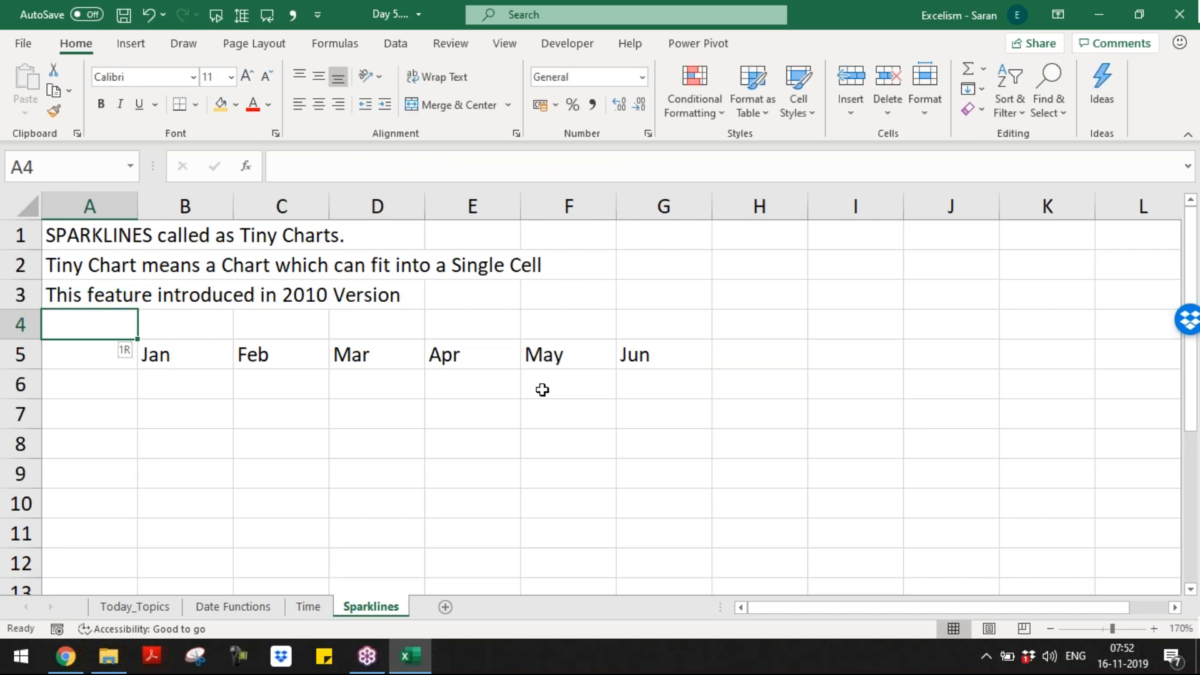
# Step: Insert a row and write 'Ribbon Menu --> Insert Tab --> Sparklines' in A4
pyautogui.hotkey('shift', 'space')
pyautogui.hotkey('ctrl', 'shift', '+')
pyautogui.press('Left')
pyautogui.write('Ribbon Me')
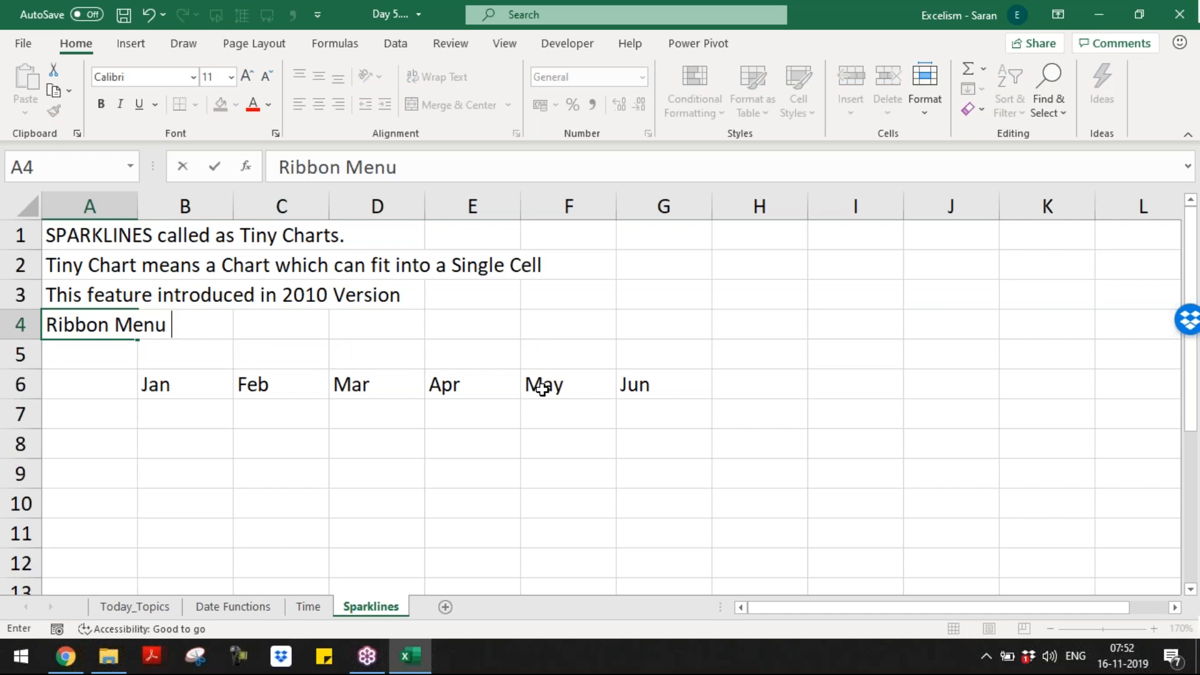
pyautogui.write('nu --> Insert Tab -->')
pyautogui.press('Return')
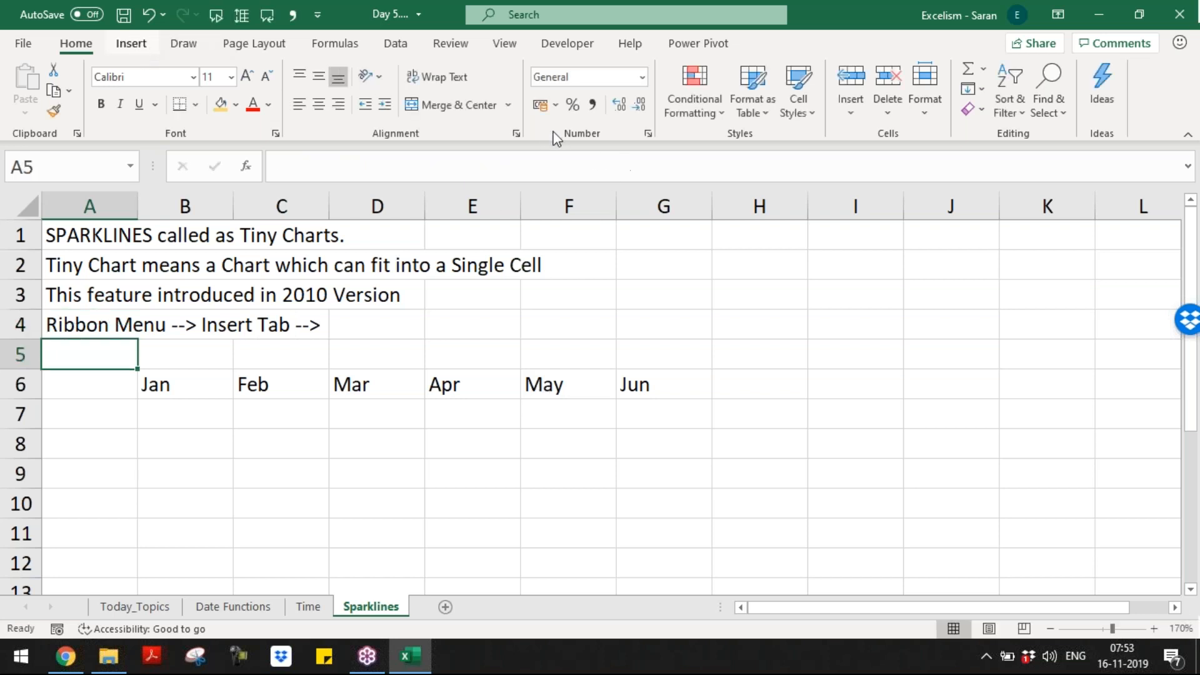
pyautogui.scroll(-1, 642, 136)
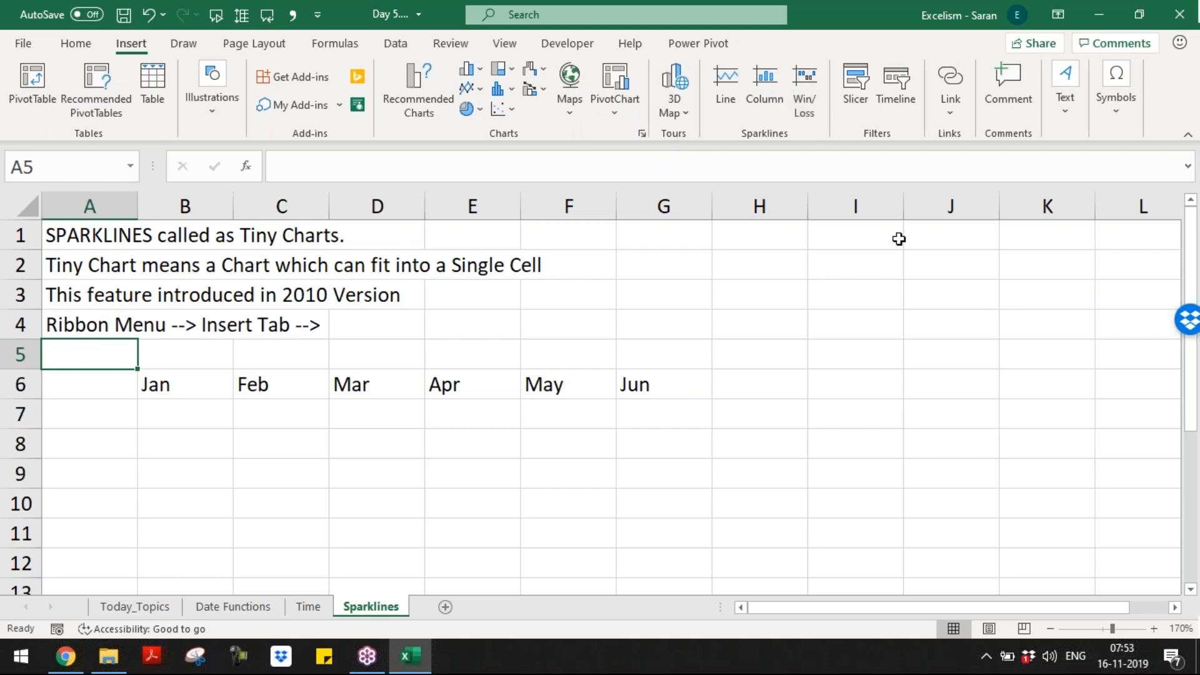
pyautogui.press('Up')
pyautogui.press('F2')
pyautogui.write('S')
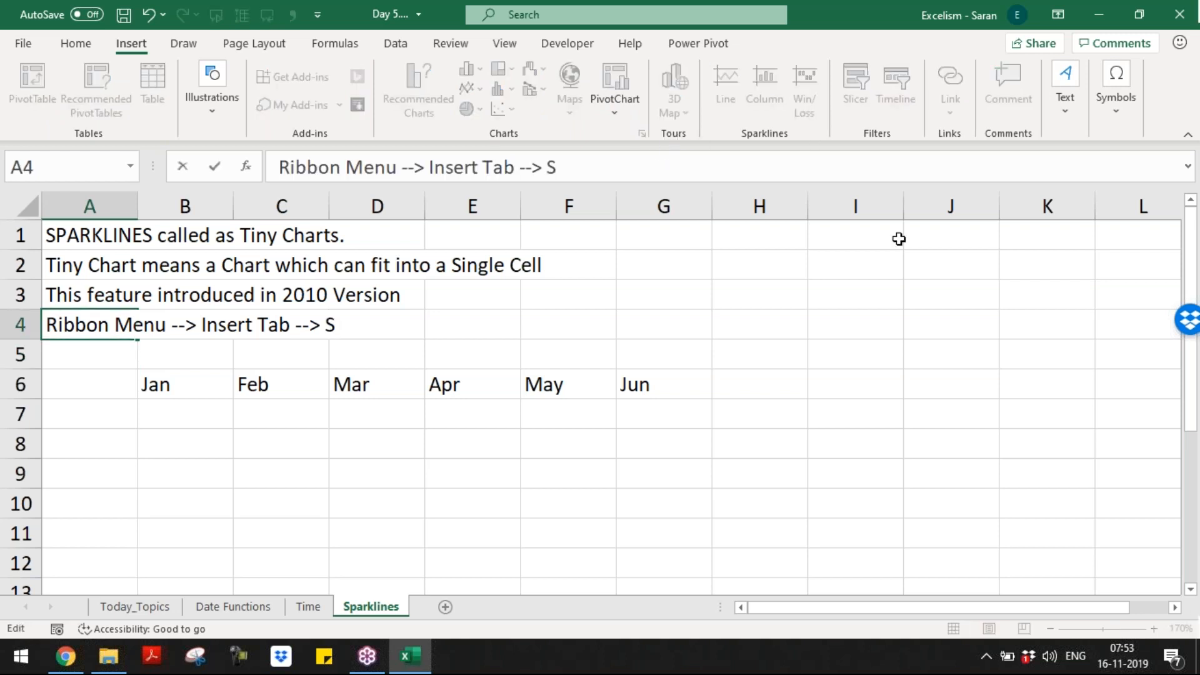
pyautogui.write('parklines')
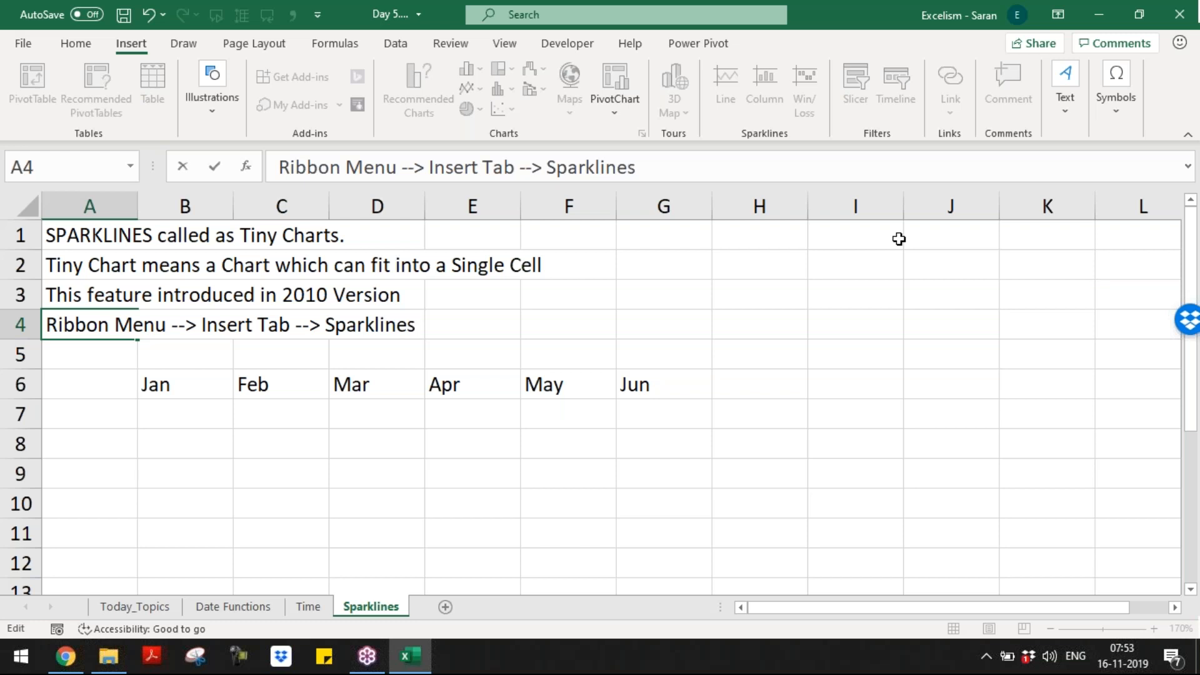
pyautogui.press('Return')
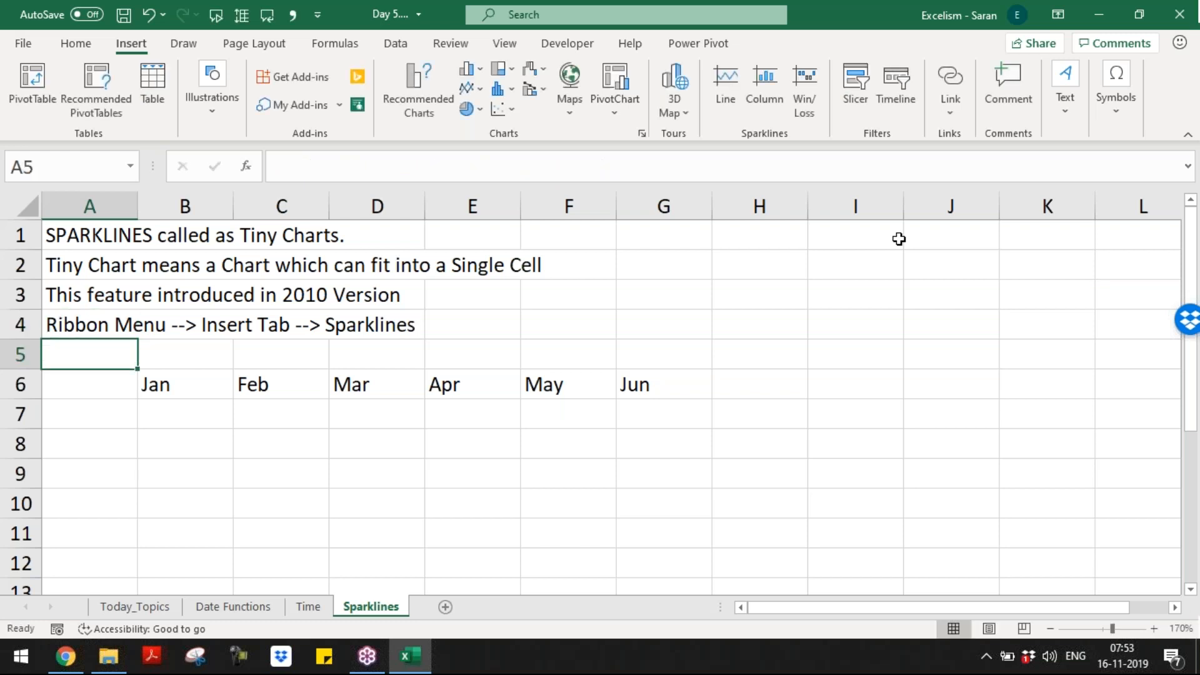
# Step: Insert a row and note in A5 that sparklines work with horizontal or vertical data
pyautogui.press('Down')
pyautogui.press('Up')
pyautogui.press('Right')
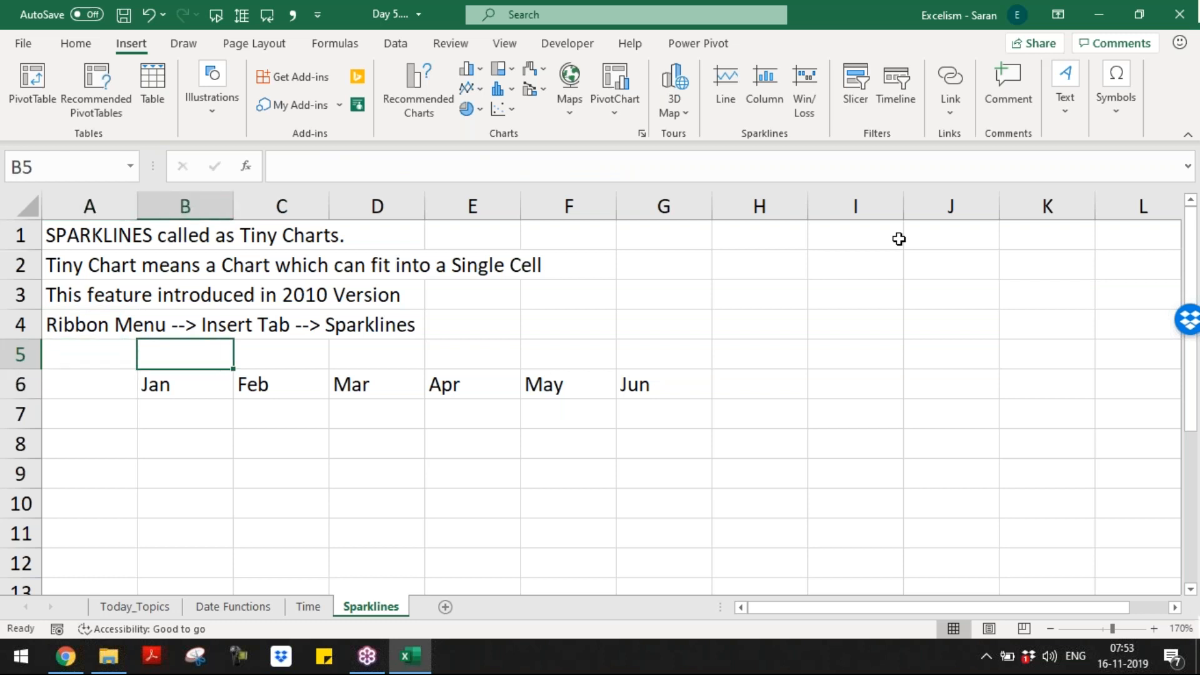
pyautogui.hotkey('shift', 'space')
pyautogui.hotkey('ctrl', 'shift', '+')
pyautogui.hotkey('ctrl', 'shift', '+')
pyautogui.press('Left')
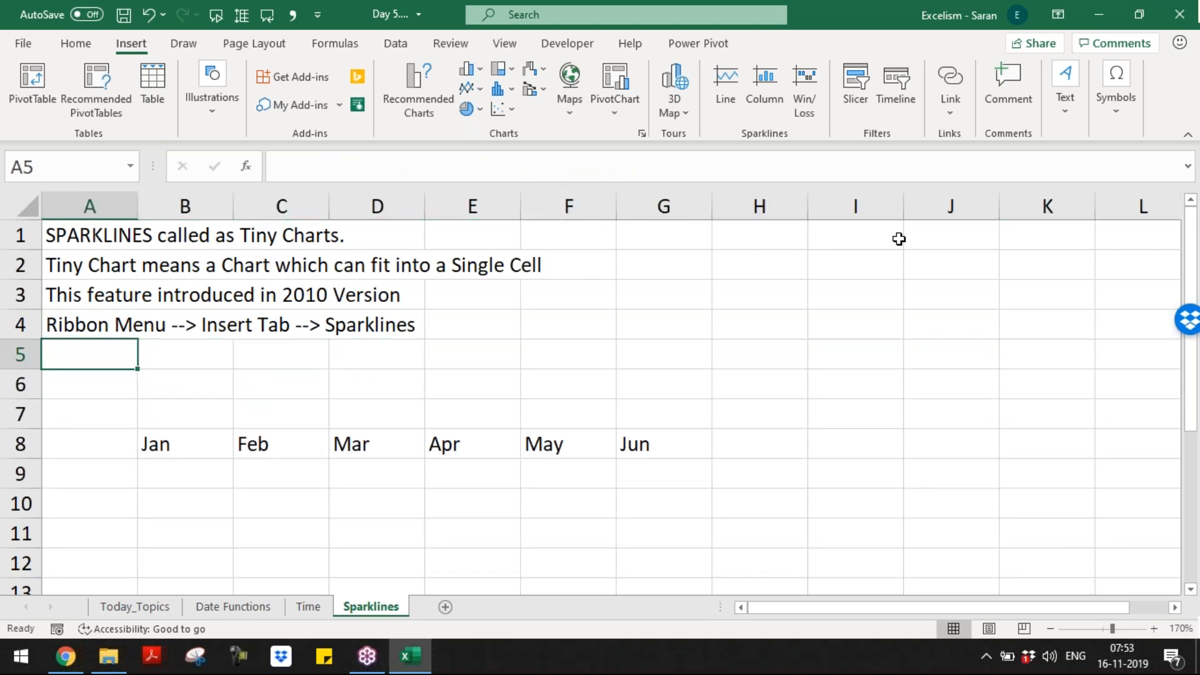
pyautogui.write('S')
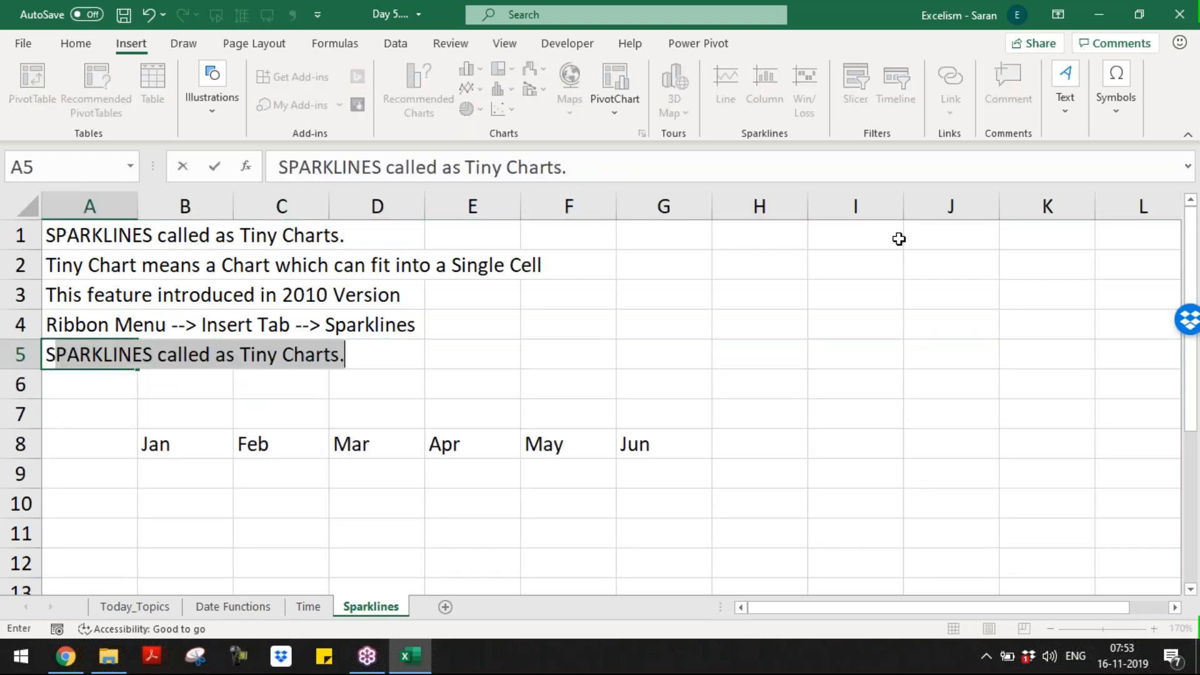
pyautogui.write('parklines')
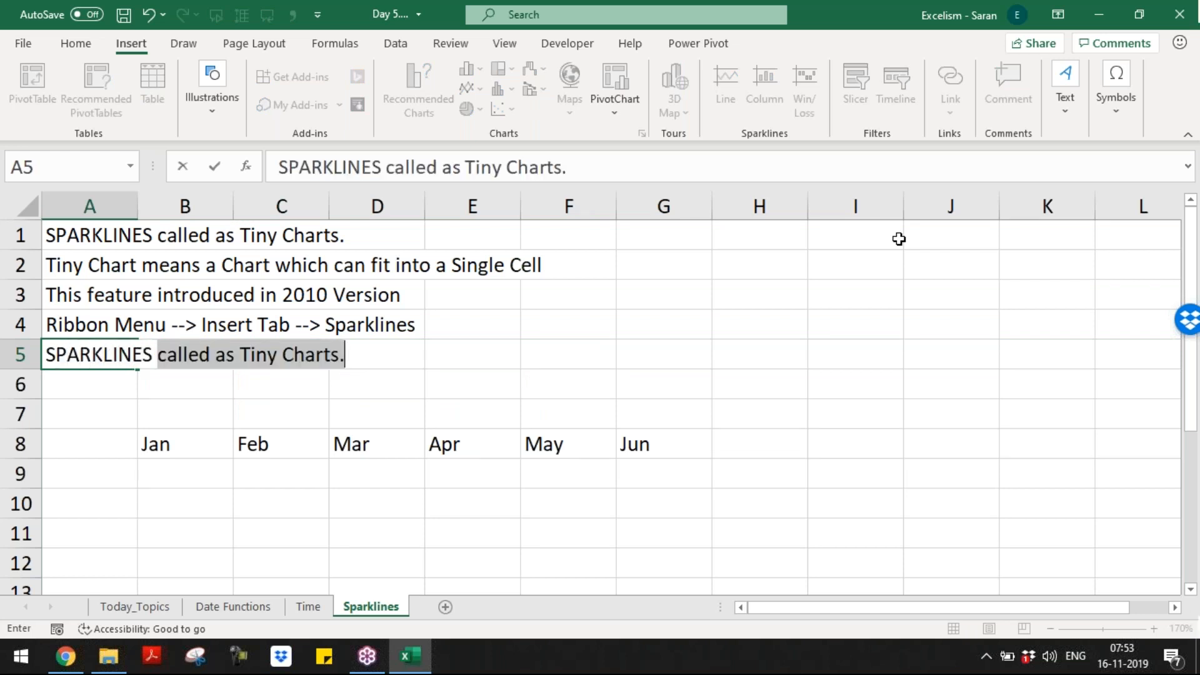
pyautogui.write(' can be given to')
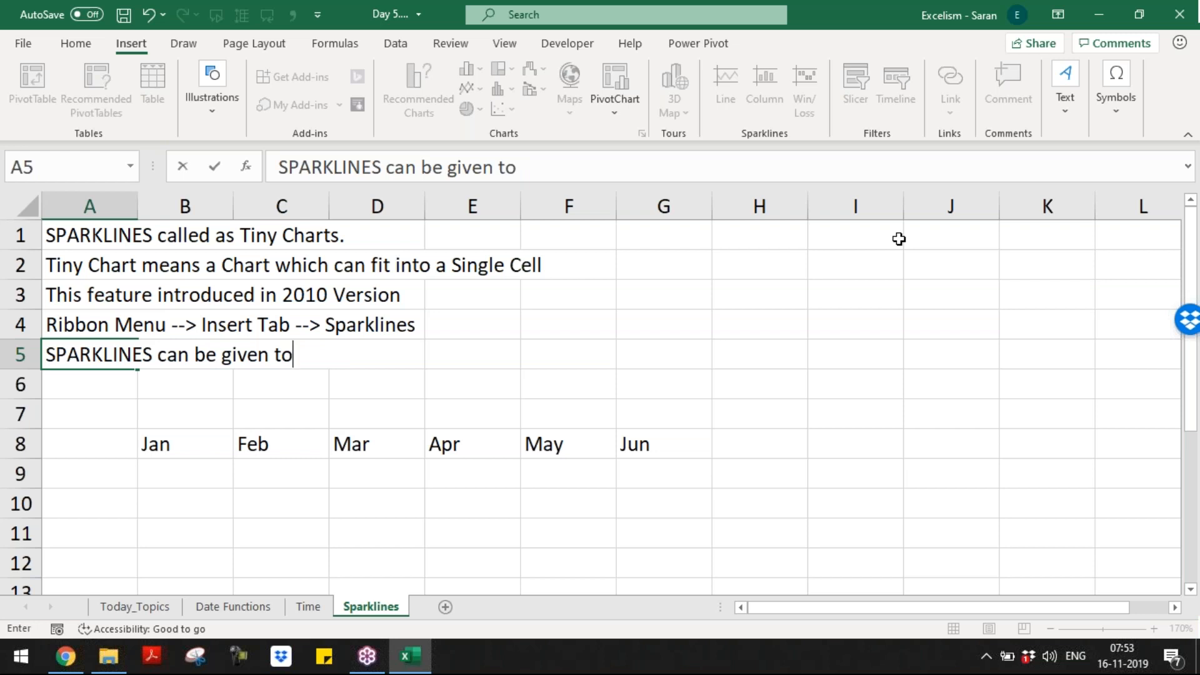
pyautogui.write(' horizomtal dat')
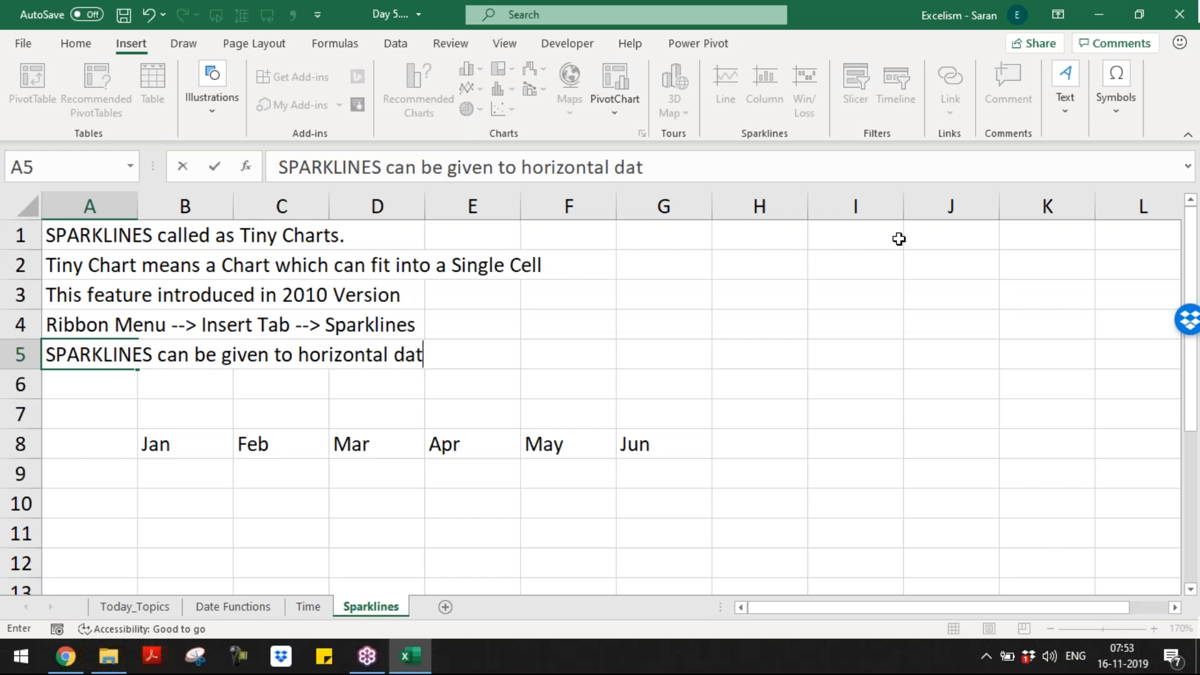
pyautogui.write('e or vertical data')
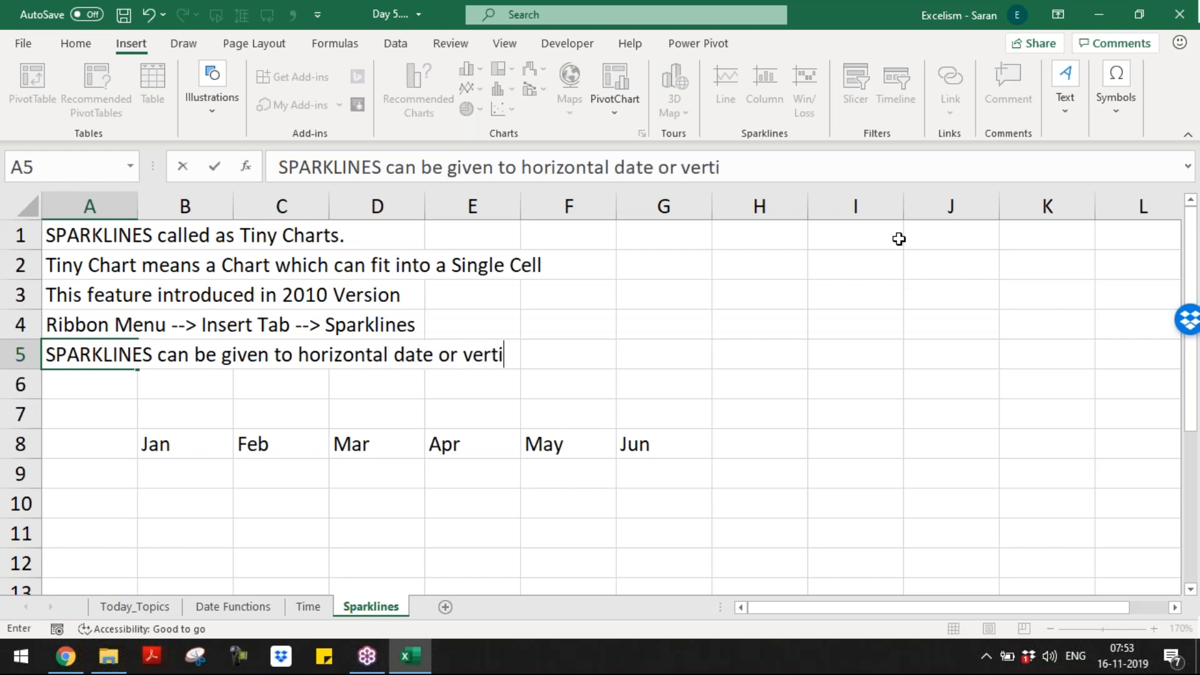
pyautogui.press('Return')
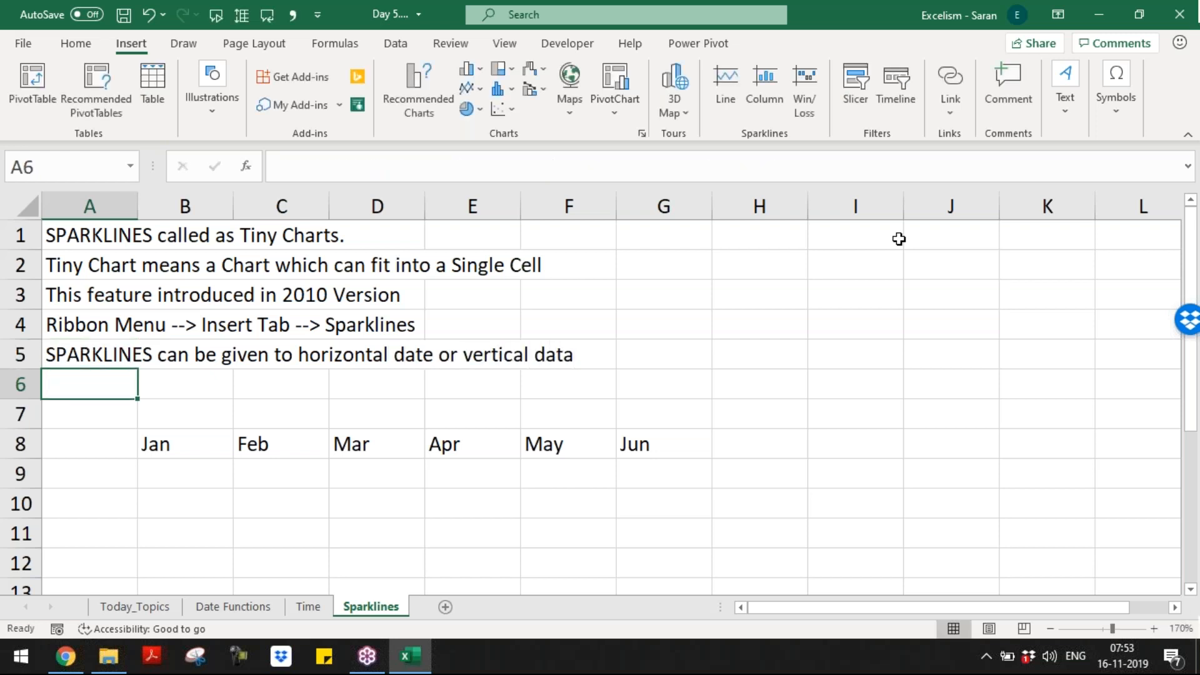
# Step: Delete the extra blank row above the month headers
pyautogui.hotkey('shift', 'space')
pyautogui.hotkey('ctrl', '-')
pyautogui.press('Down')
pyautogui.press('Down')
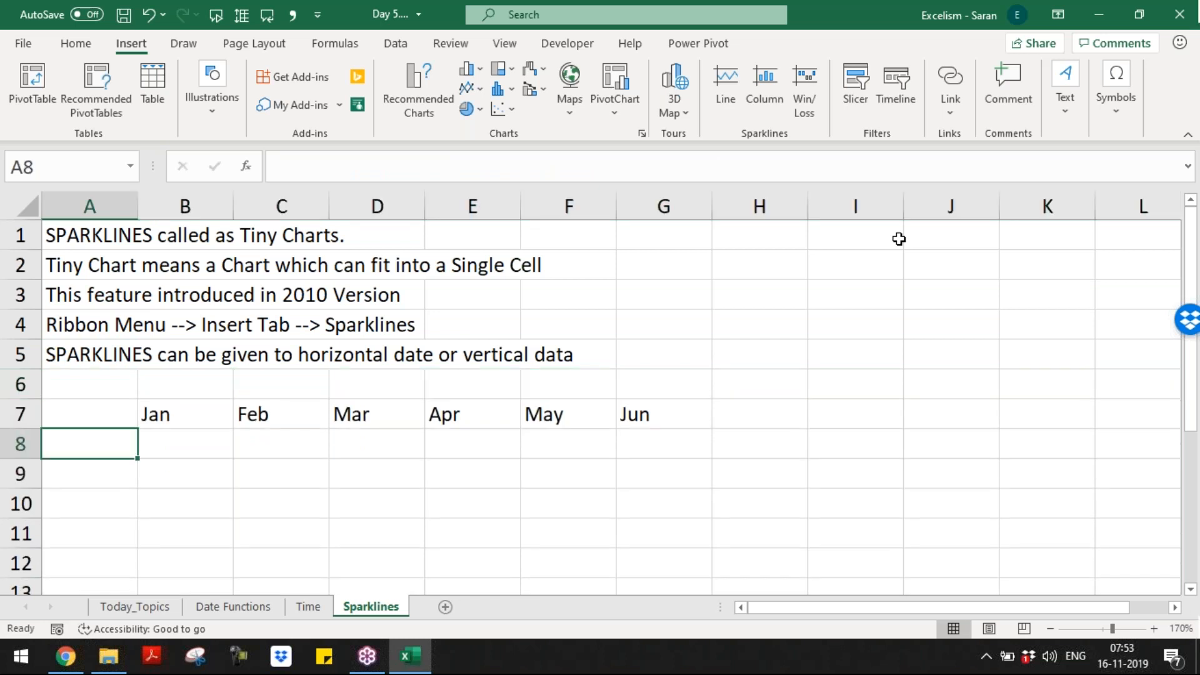
# Step: Zoom out and enter row labels A through F in A8:A13
pyautogui.click(1050, 628)
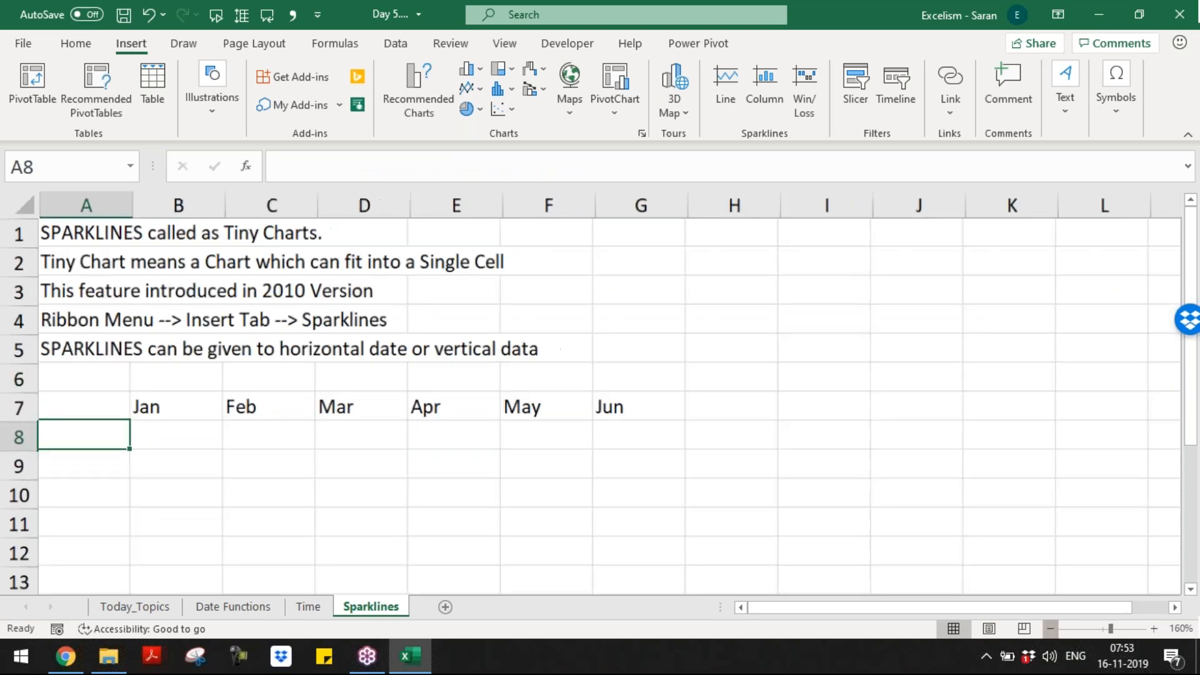
pyautogui.click(1051, 628)
pyautogui.press('Up')
pyautogui.press('Right')
pyautogui.hotkey('ctrl', 'shift', 'Right')
pyautogui.press('Down')
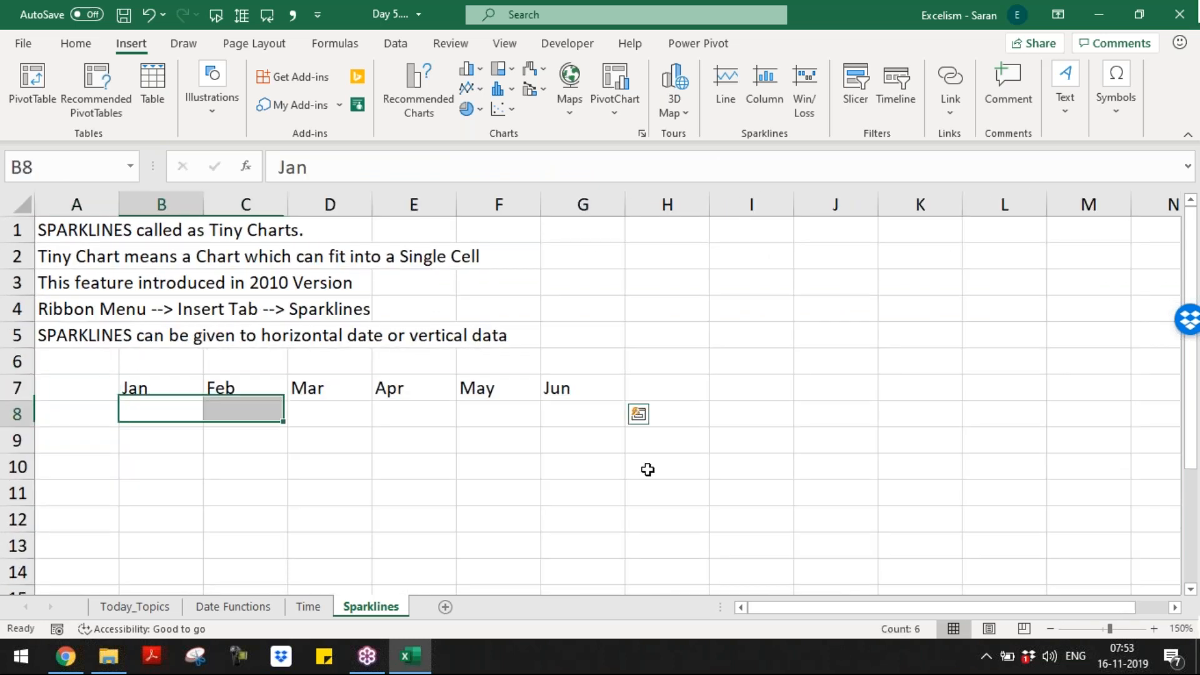
pyautogui.press('Left')
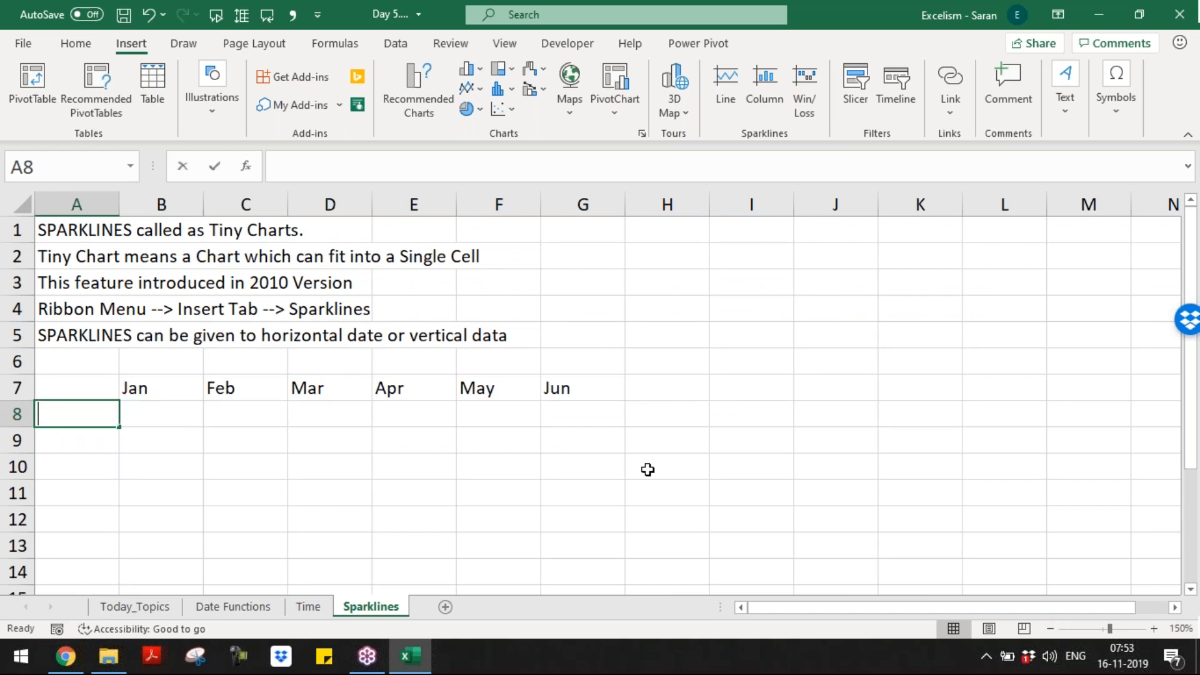
pyautogui.write('A B C D E ')
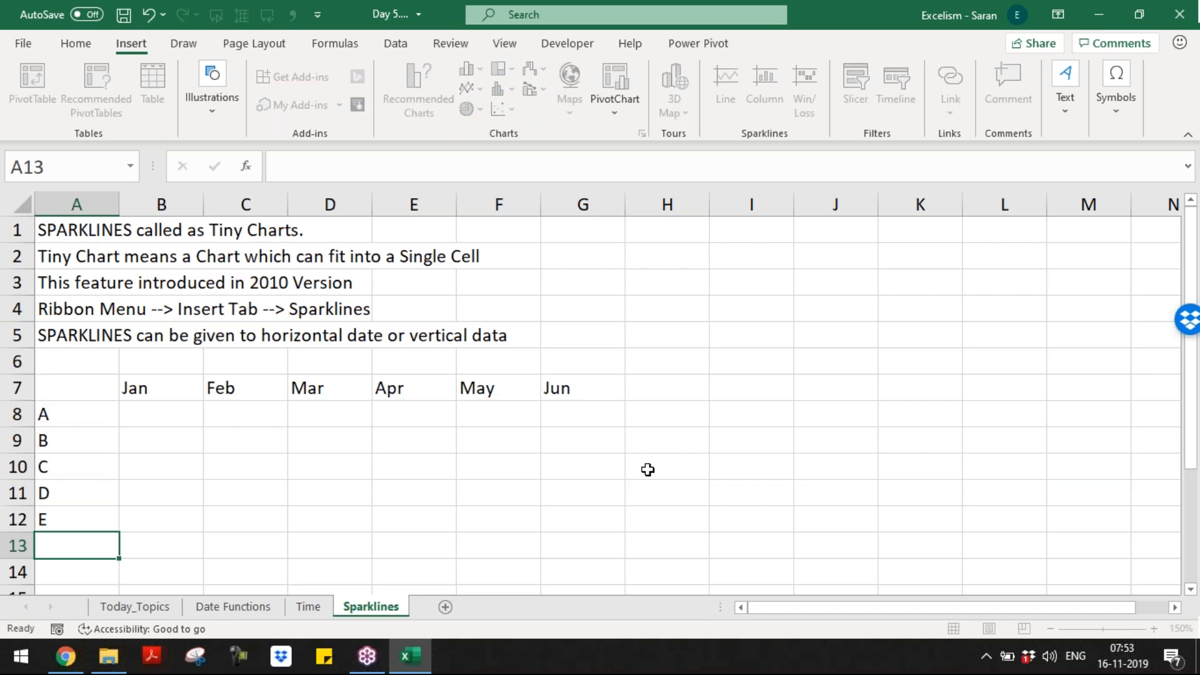
pyautogui.write('F')
pyautogui.press('Return')
# Step: Make the Jan–Jun headers bold italic and the A–F labels bold
pyautogui.hotkey('ctrl', 'Down')
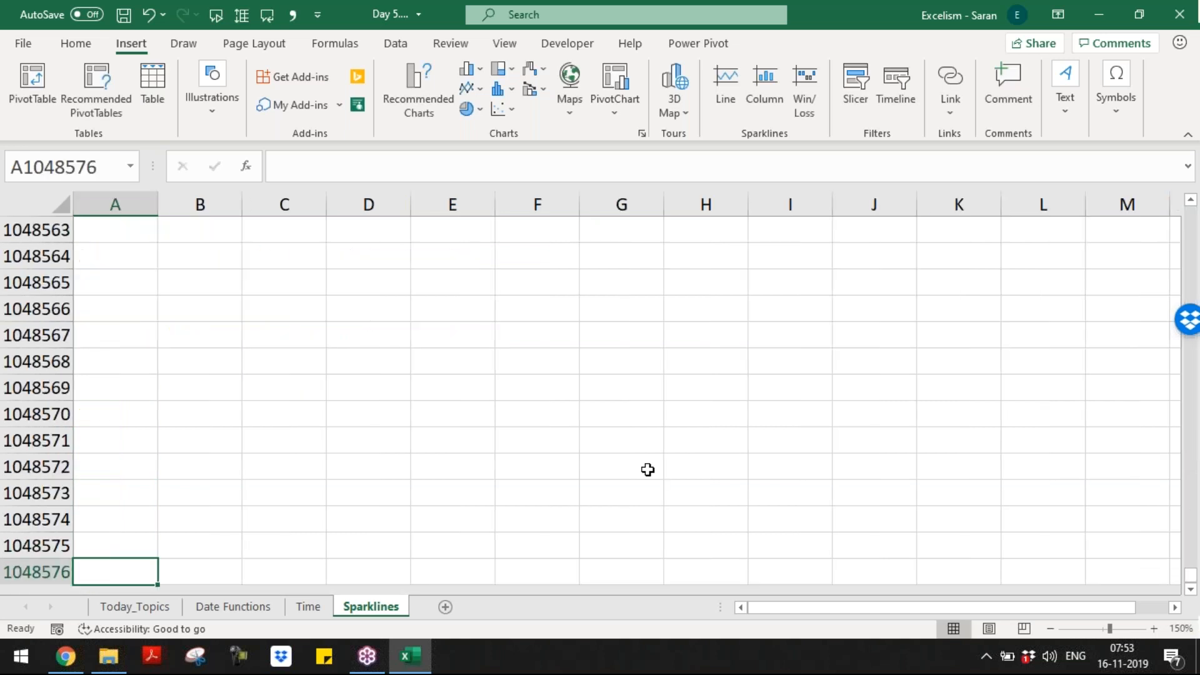
pyautogui.hotkey('ctrl', 'Up')
pyautogui.hotkey('ctrl', 'Up')
pyautogui.hotkey('ctrl', 'Up')
pyautogui.press('Down')
pyautogui.press('Down')
pyautogui.press('Right')
pyautogui.hotkey('ctrl', 'shift', 'Right')
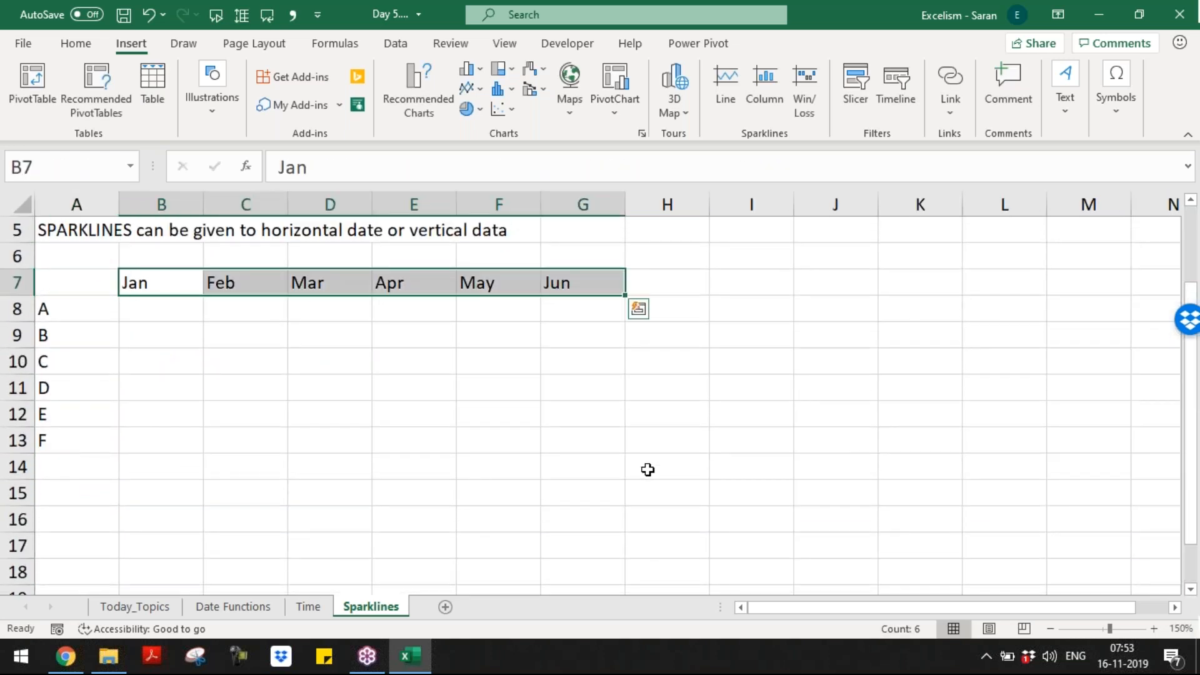
pyautogui.hotkey('ctrl', 'b')
pyautogui.hotkey('ctrl', 'i')
pyautogui.press('Left')
pyautogui.press('Down')
pyautogui.hotkey('ctrl', 'shift', 'Down')
pyautogui.hotkey('ctrl', 'b')
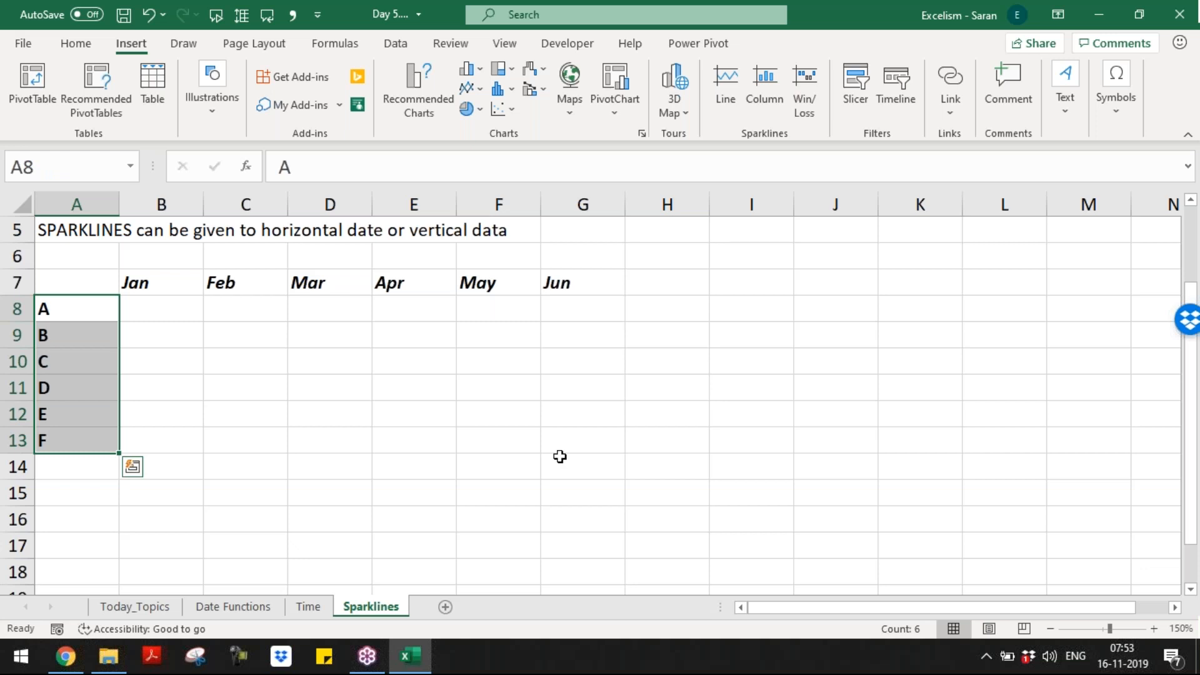
# Step: Shade the A–F labels and Jan–Jun headers with yellow fill
pyautogui.click(80, 43)
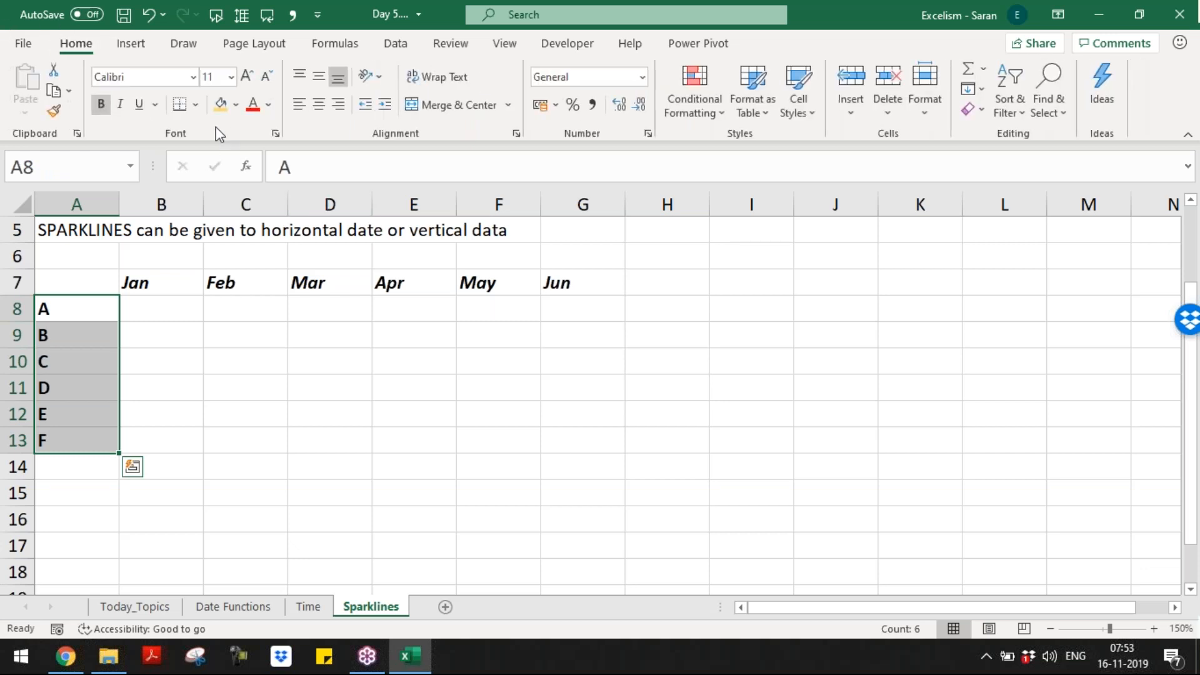
pyautogui.click(221, 104)
pyautogui.press('Up')
pyautogui.press('Right')
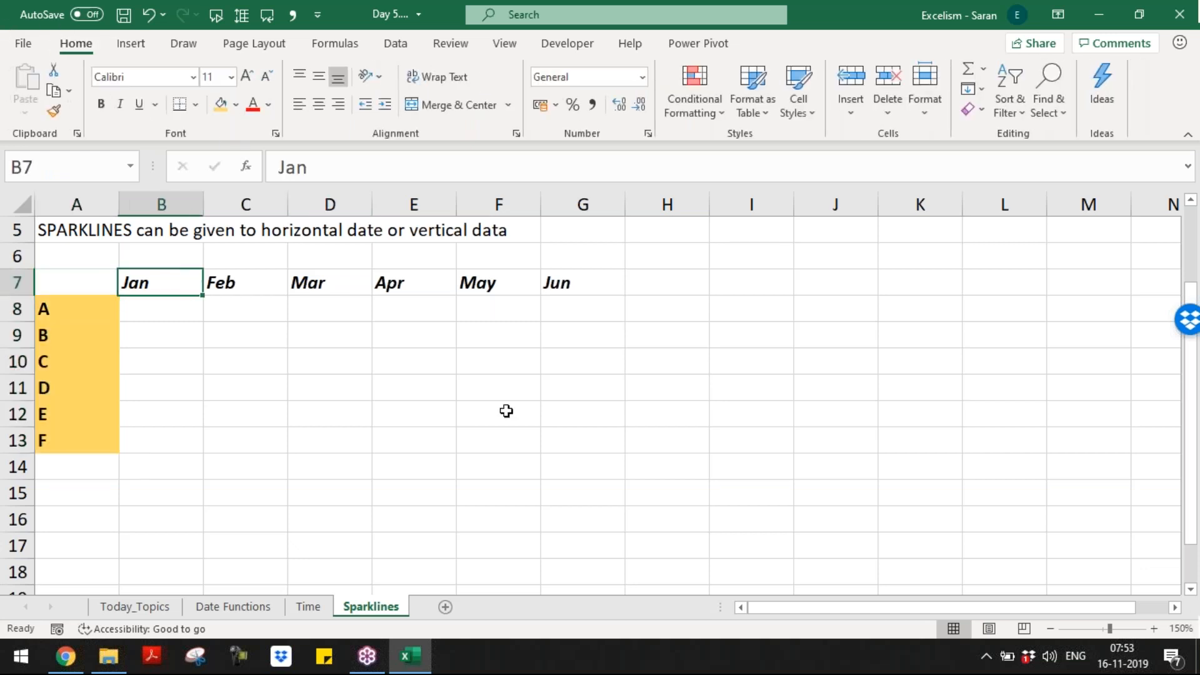
pyautogui.hotkey('ctrl', 'shift', 'Right')
pyautogui.click(225, 114)
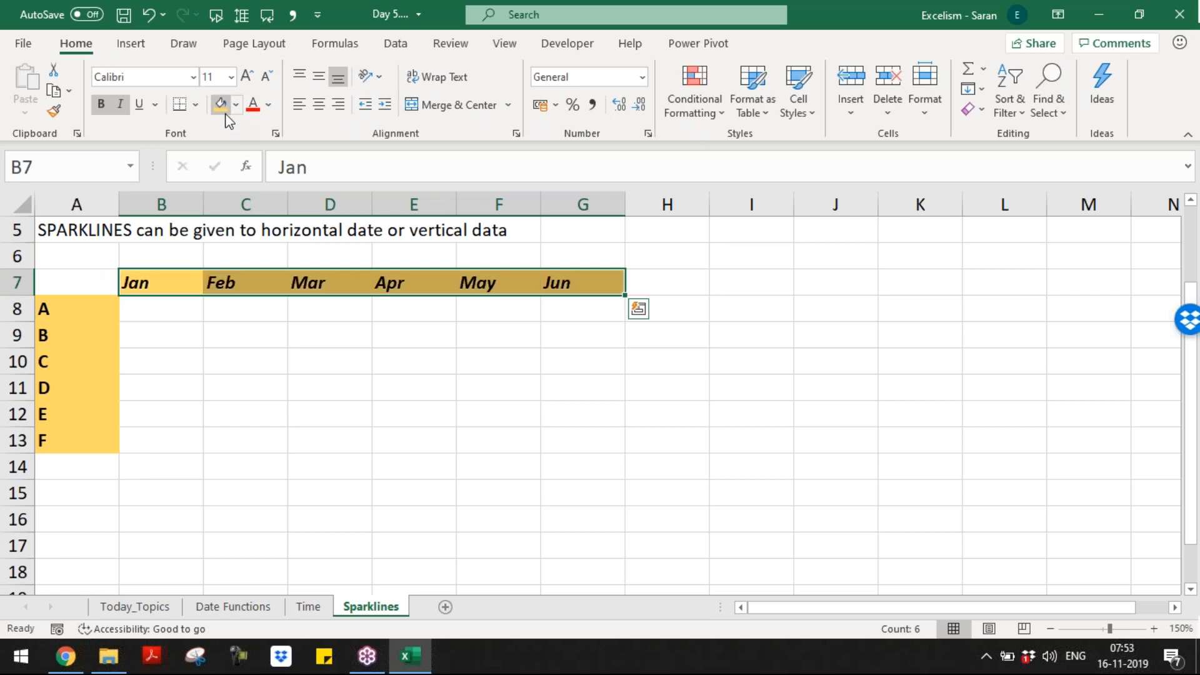
# Step: Fill B8:G13 with =RANDBETWEEN(0,100000) in one entry
pyautogui.press('Down')
pyautogui.hotkey('shift', 'Down')
pyautogui.hotkey('shift', 'Down')
pyautogui.hotkey('shift', 'Down')
pyautogui.hotkey('shift', 'Down')
pyautogui.hotkey('shift', 'Down')
pyautogui.hotkey('shift', 'Right')
pyautogui.hotkey('shift', 'Right')
pyautogui.hotkey('shift', 'Right')
pyautogui.hotkey('shift', 'Right')
pyautogui.hotkey('shift', 'Right')
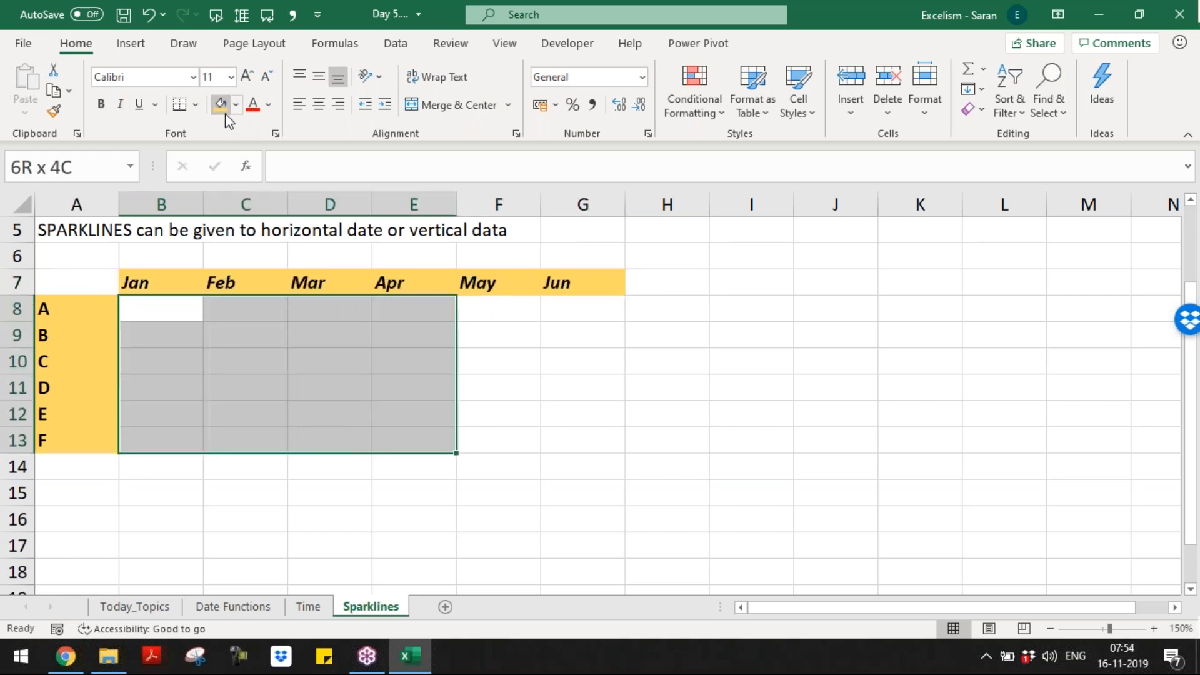
pyautogui.write('=ra')
pyautogui.press('Down')
pyautogui.press('Down')
pyautogui.press('Down')
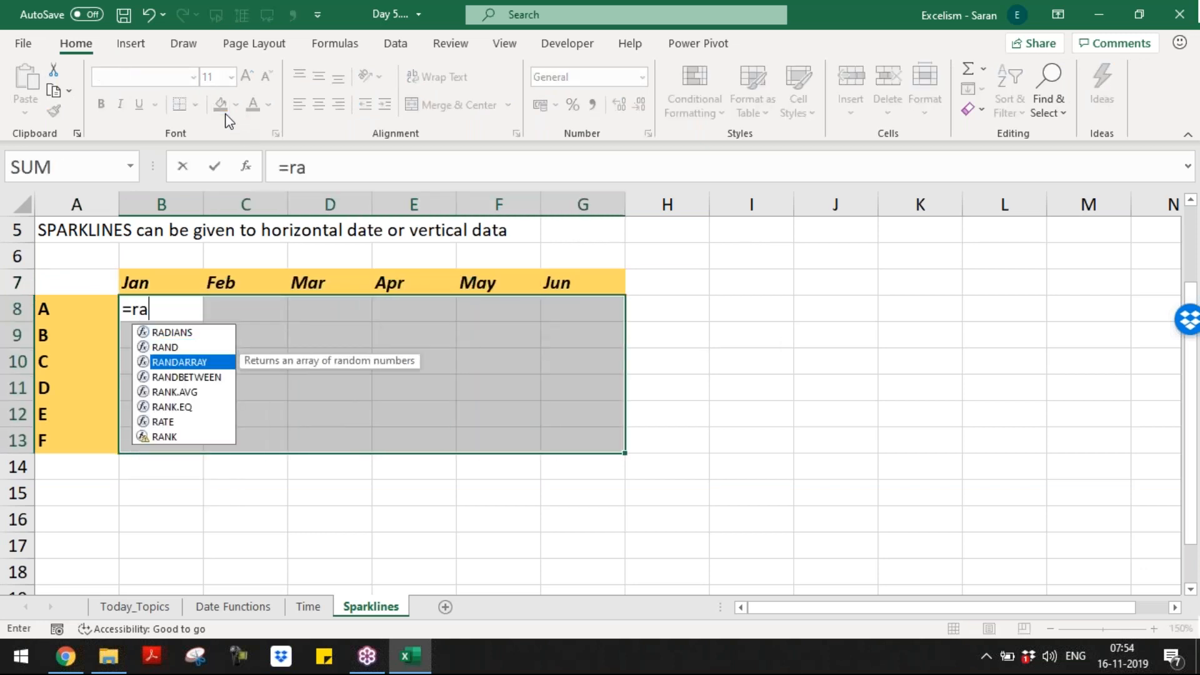
pyautogui.press('Tab')
pyautogui.write('0,1')
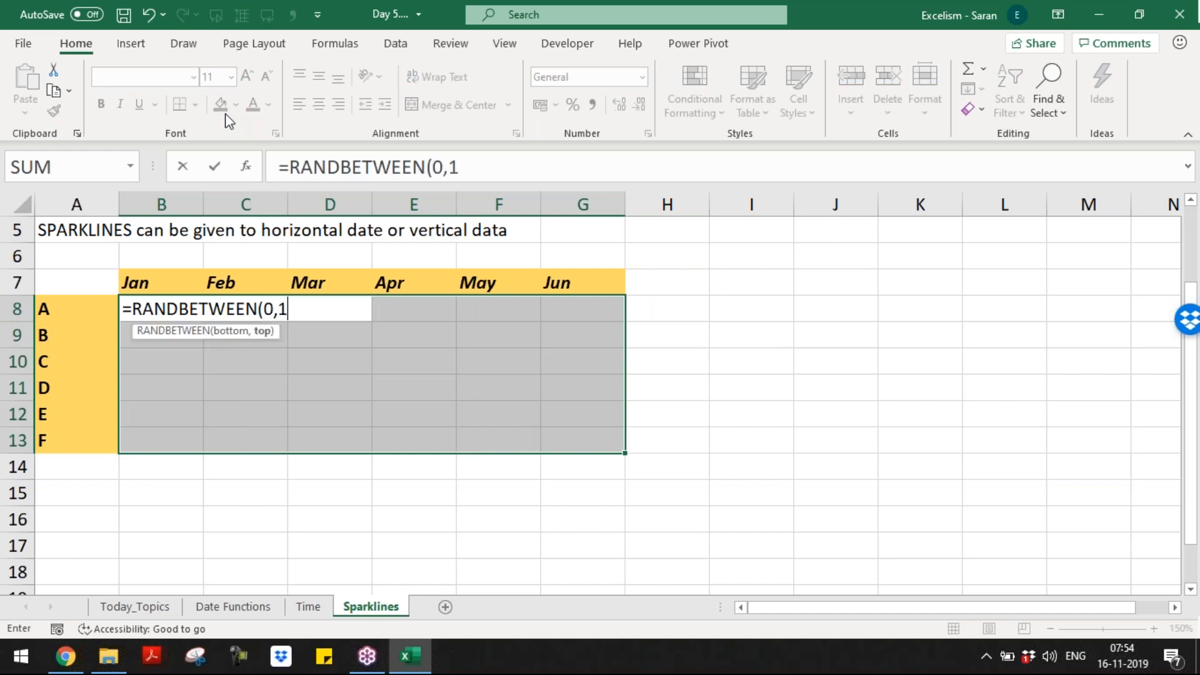
pyautogui.write('00000)')
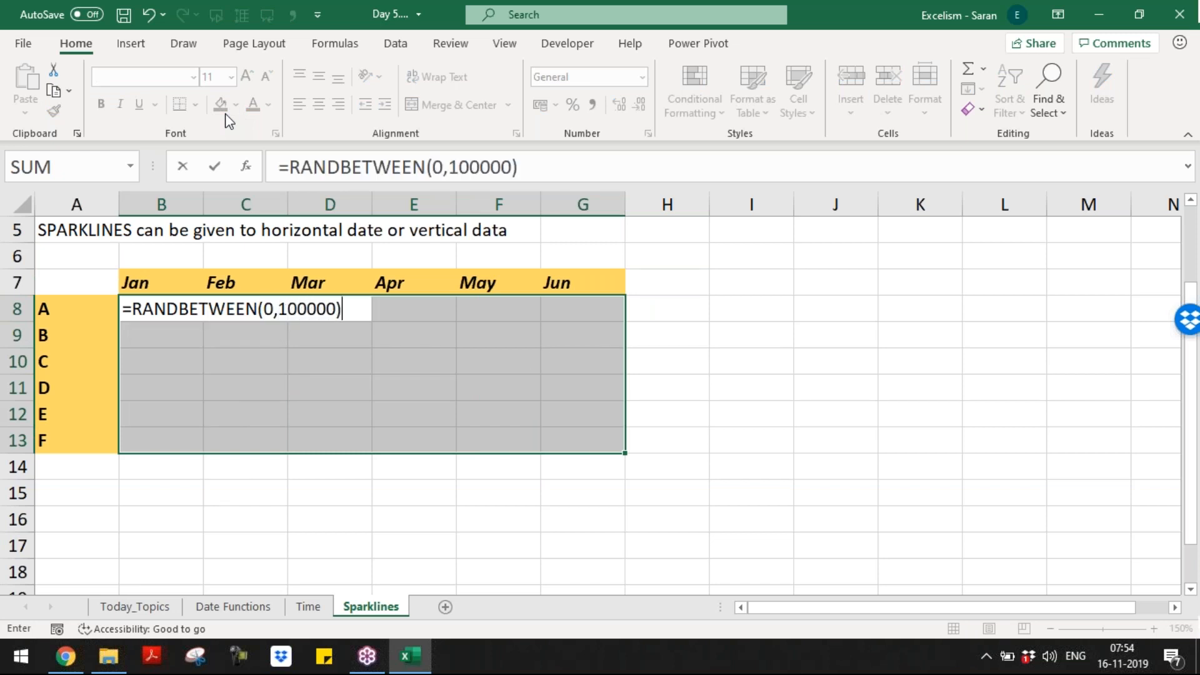
pyautogui.hotkey('ctrl', 'Return')
# Step: Format the random numbers with Comma Style and no decimal places
pyautogui.hotkey('ctrl', 'c')
pyautogui.press('Escape')
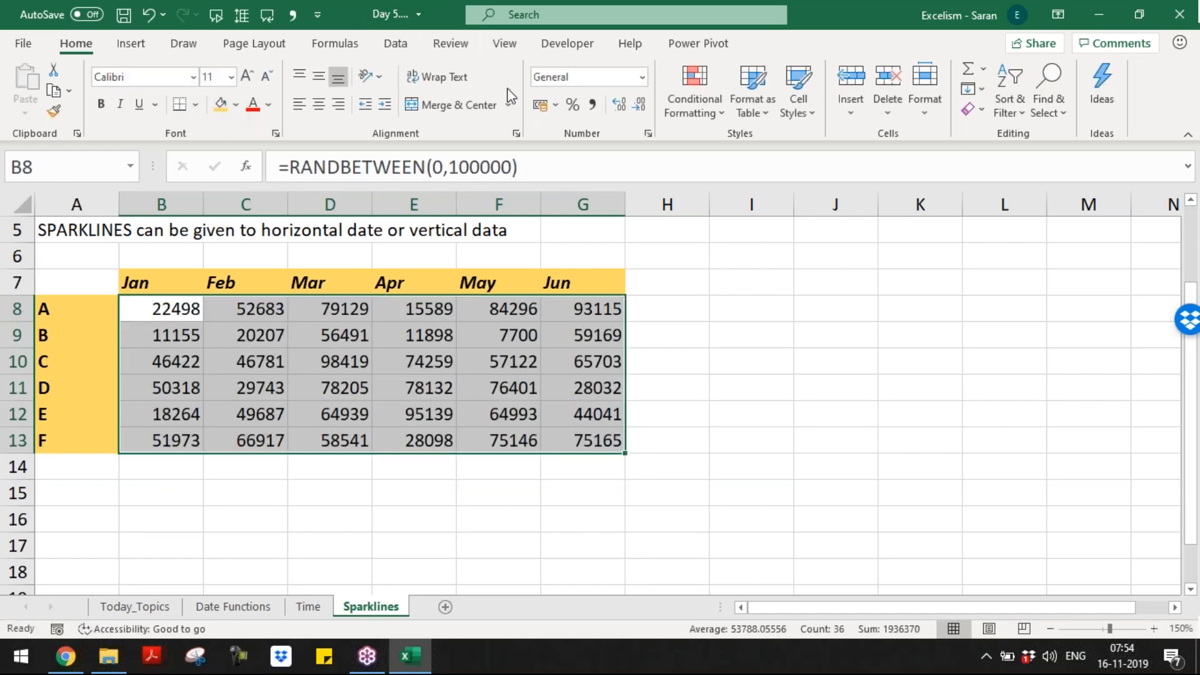
pyautogui.click(592, 104)
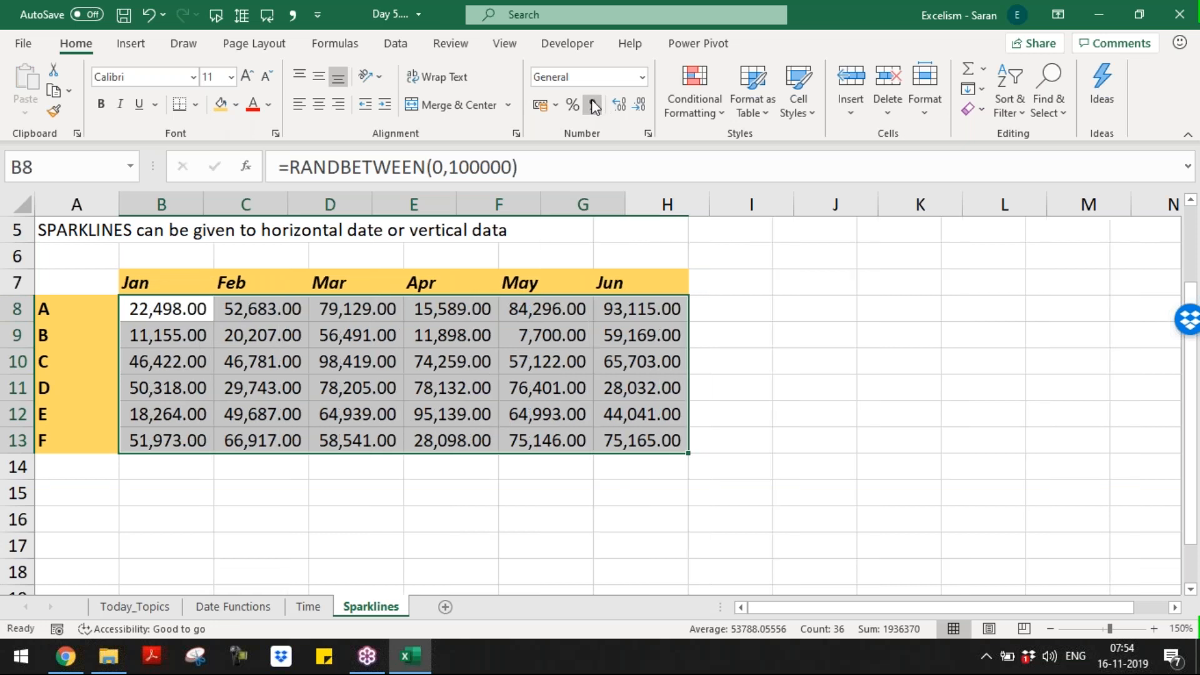
pyautogui.click(639, 104)
pyautogui.click(639, 104)
pyautogui.click(611, 279)
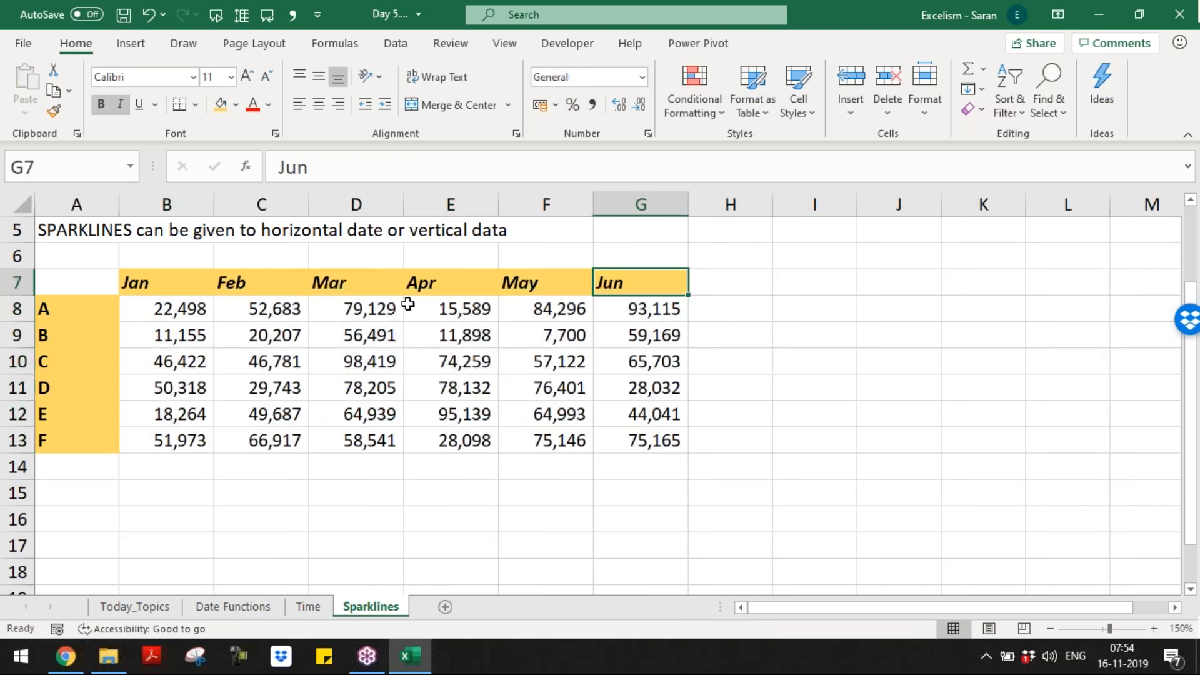
pyautogui.click(727, 301)
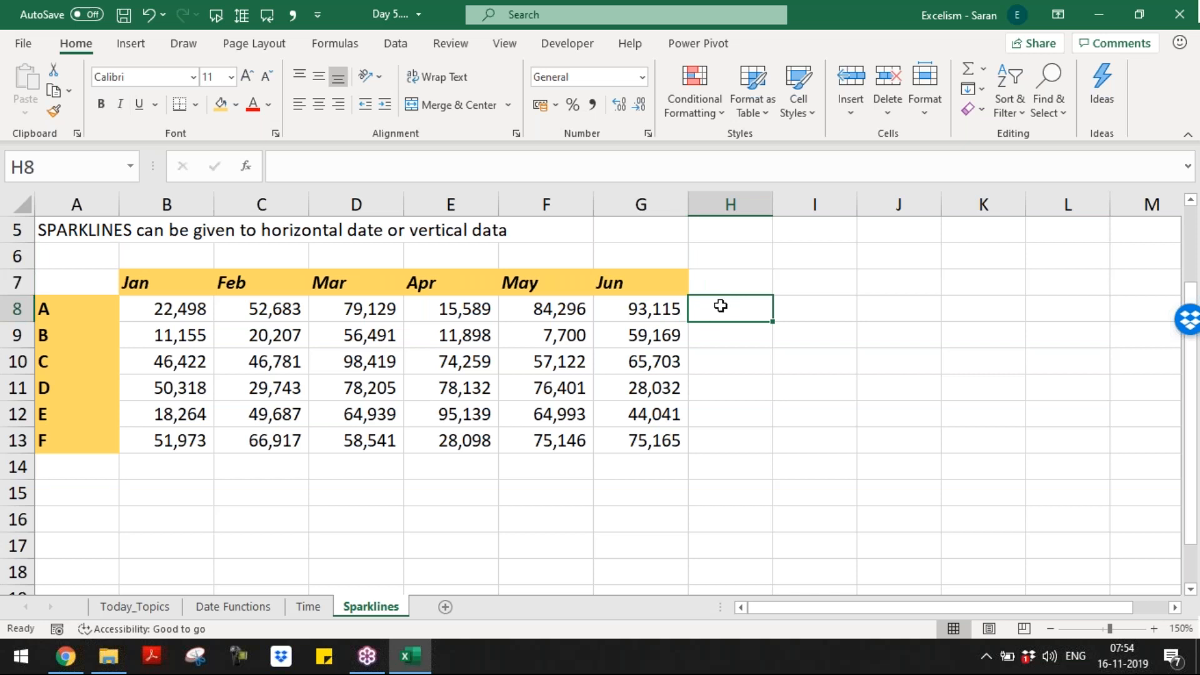
# Step: Add a line sparkline in H8 for B8:G8 and fill it down to H13
pyautogui.click(120, 47)
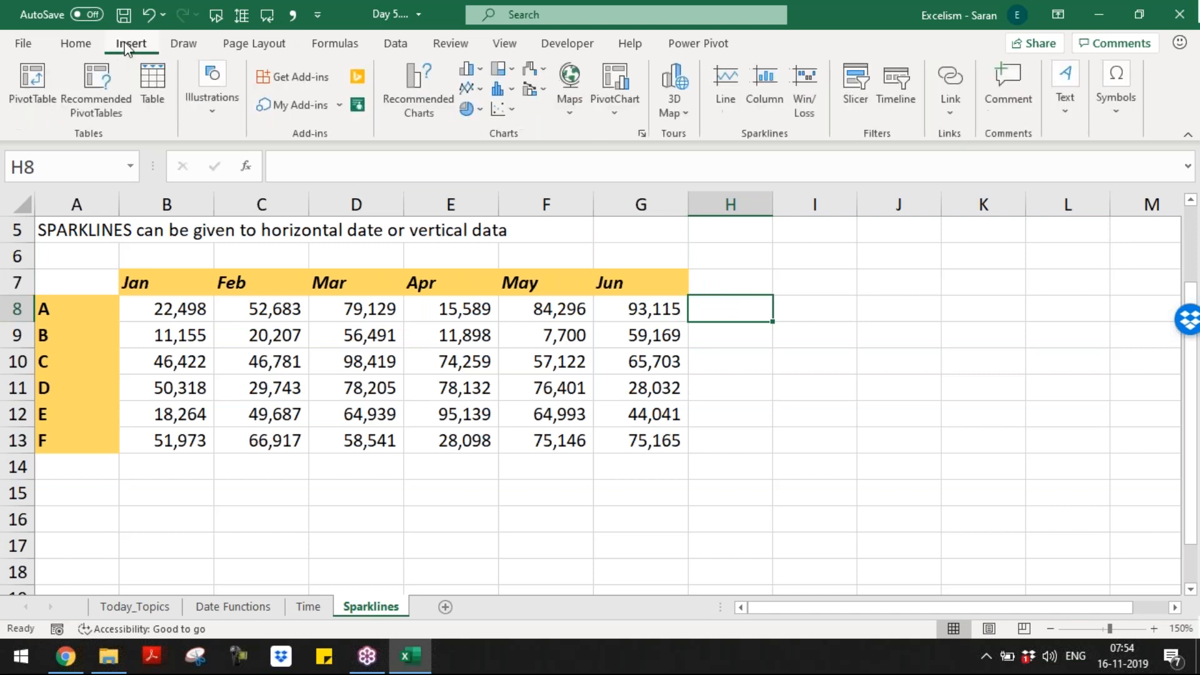
pyautogui.click(729, 105)
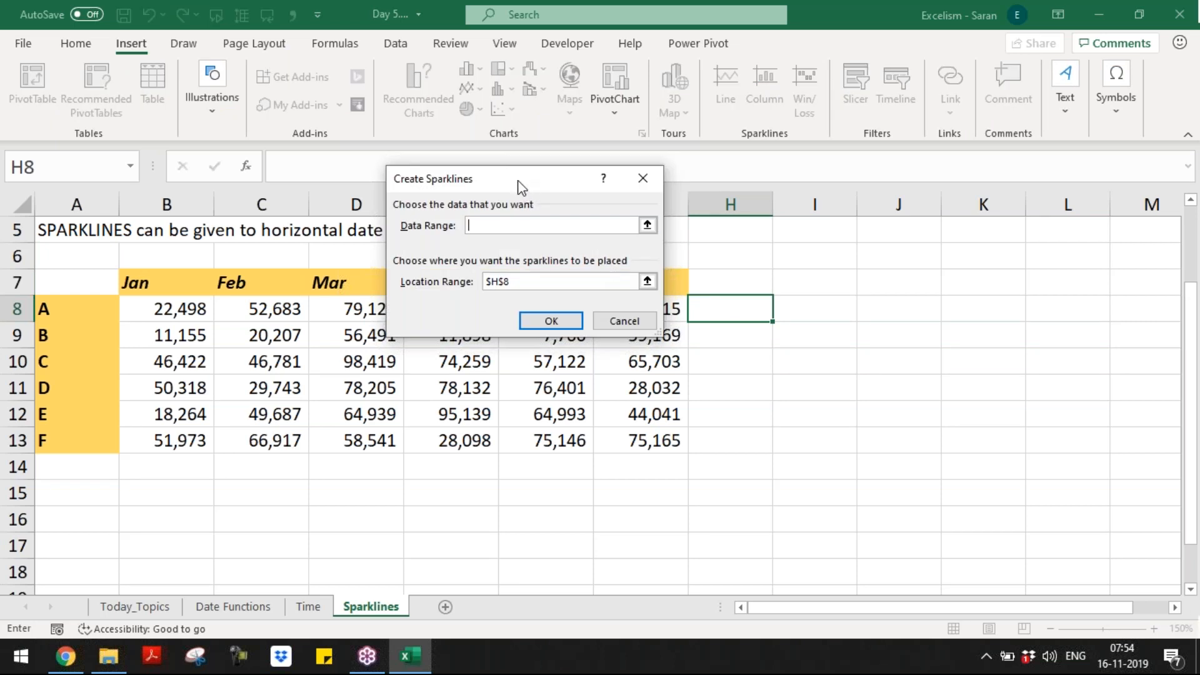
pyautogui.moveTo(519, 186); pyautogui.dragTo(505, 436)
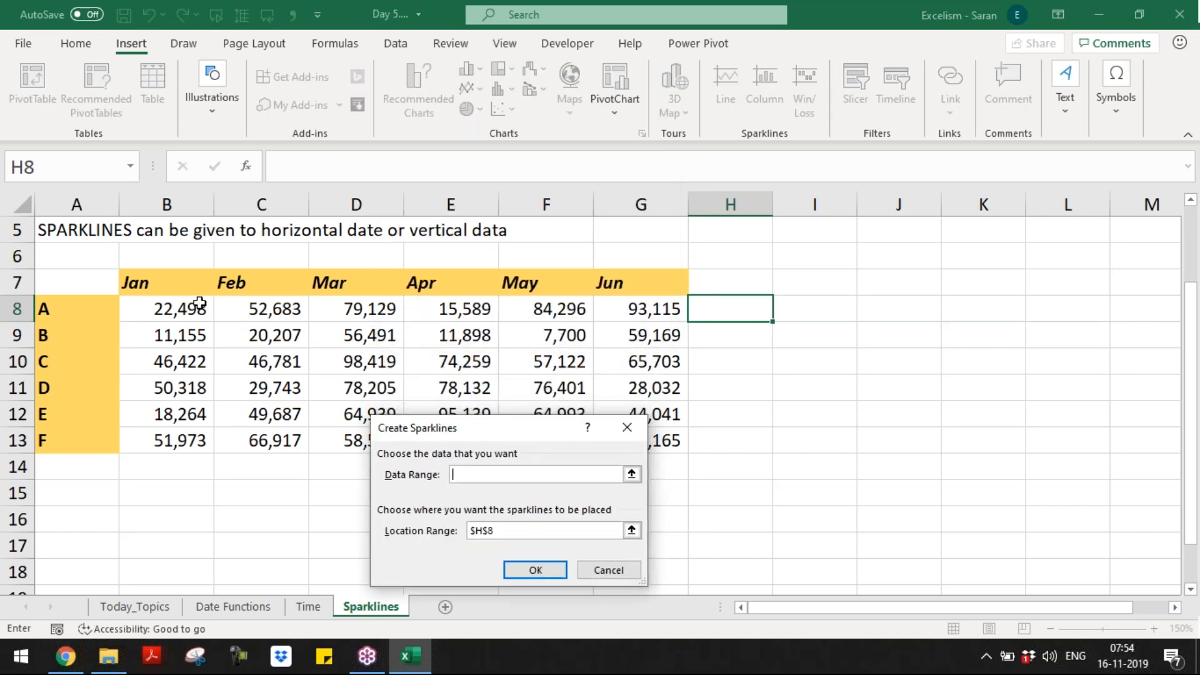
pyautogui.moveTo(185, 305); pyautogui.dragTo(629, 315)
pyautogui.moveTo(516, 438); pyautogui.dragTo(477, 281)
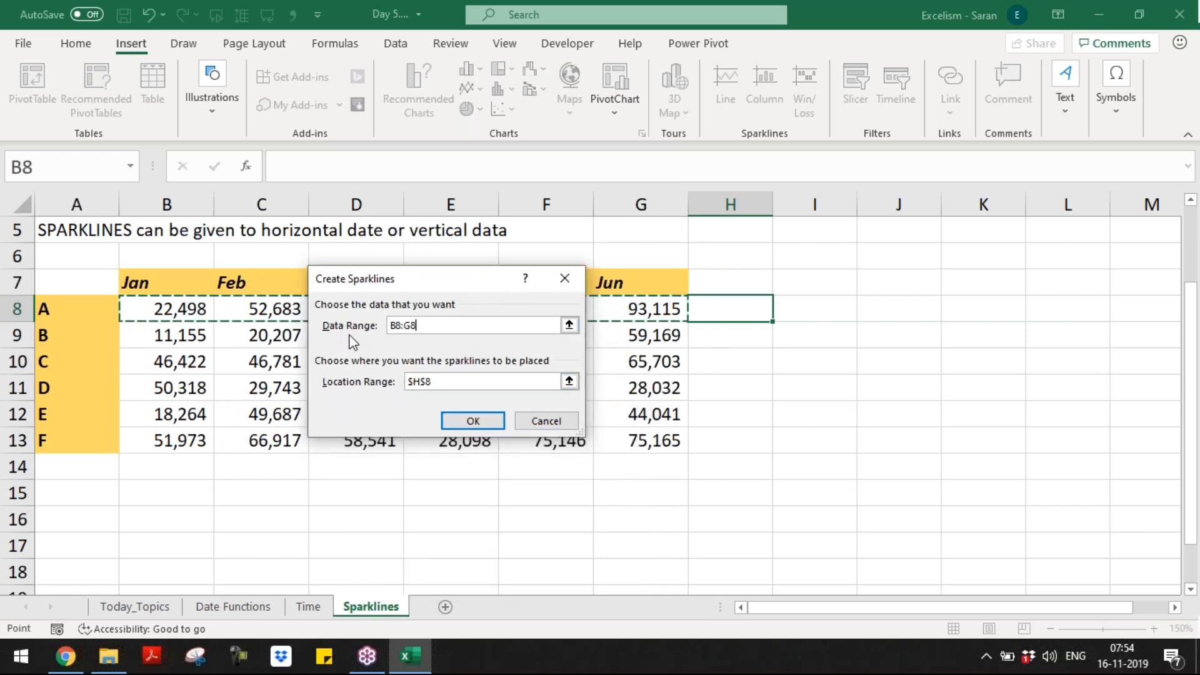
pyautogui.click(569, 381)
pyautogui.click(740, 311)
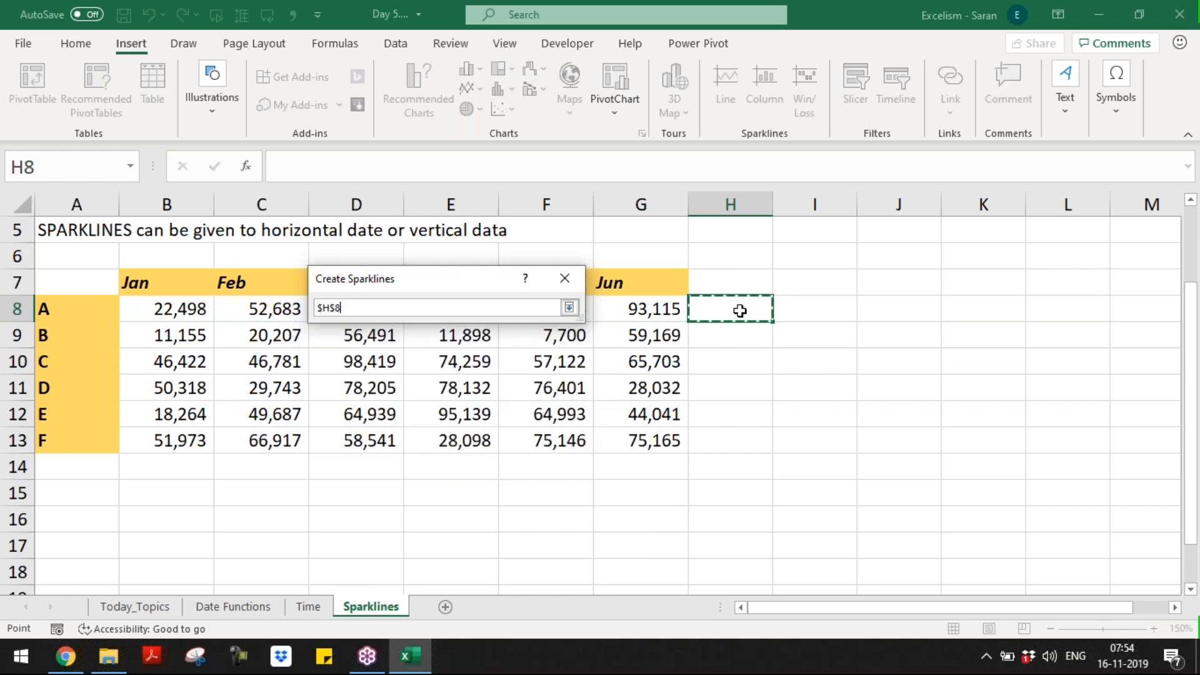
pyautogui.click(568, 307)
pyautogui.click(473, 421)
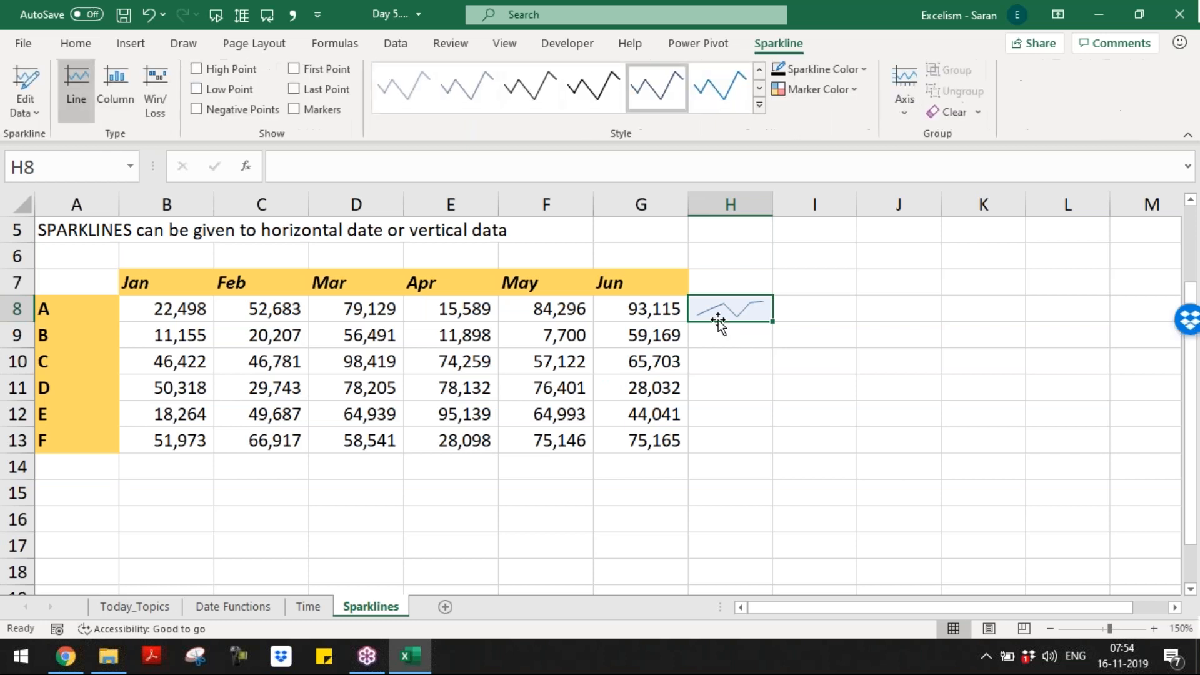
pyautogui.moveTo(772, 322); pyautogui.dragTo(772, 452)
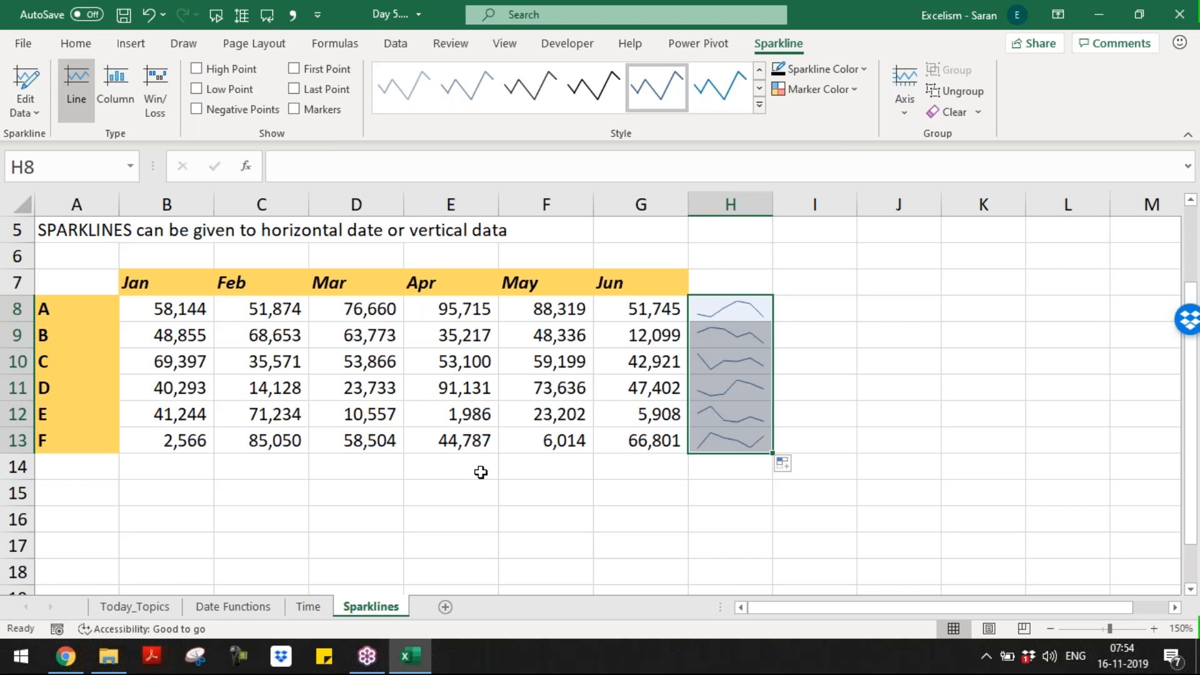
# Step: Test the sparklines by clearing row E's Apr value, undoing it, and recalculating the random numbers
pyautogui.moveTo(160, 292); pyautogui.dragTo(543, 362)
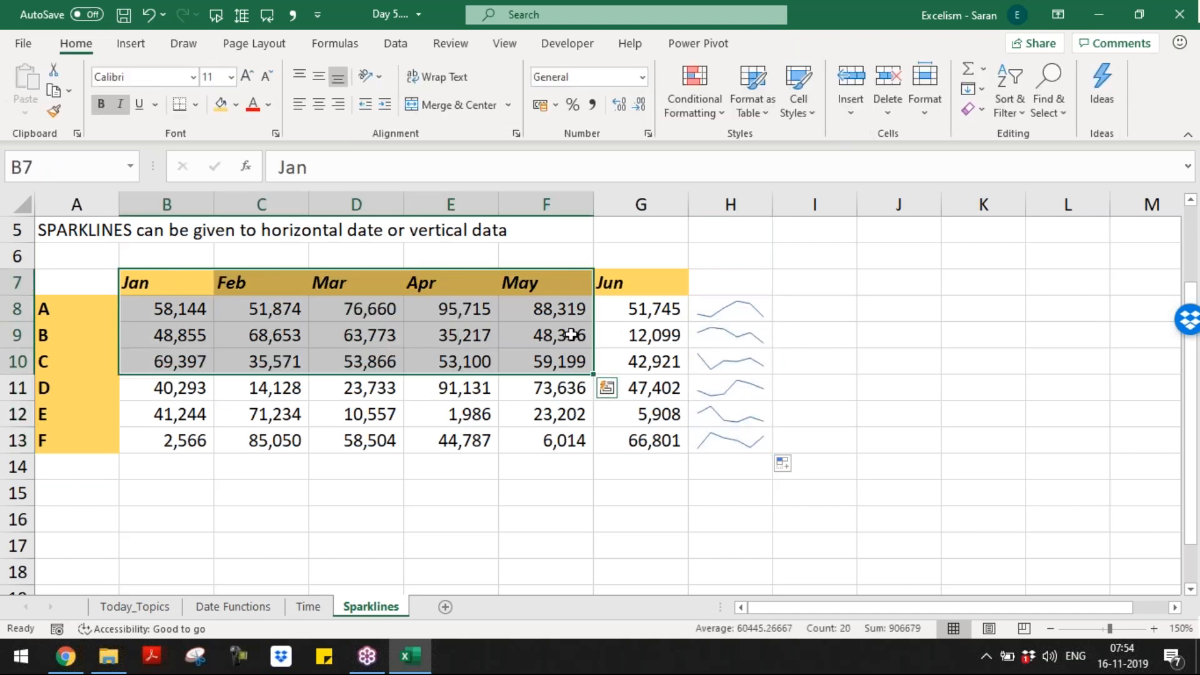
pyautogui.moveTo(175, 309); pyautogui.dragTo(475, 309)
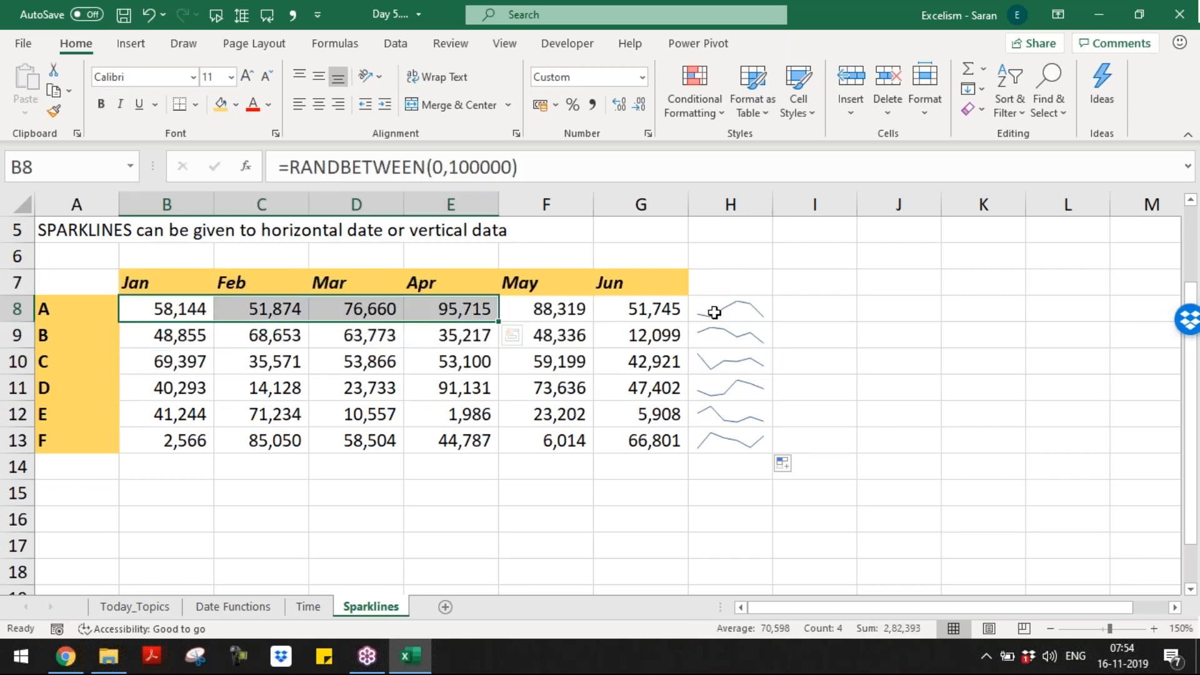
pyautogui.click(462, 416)
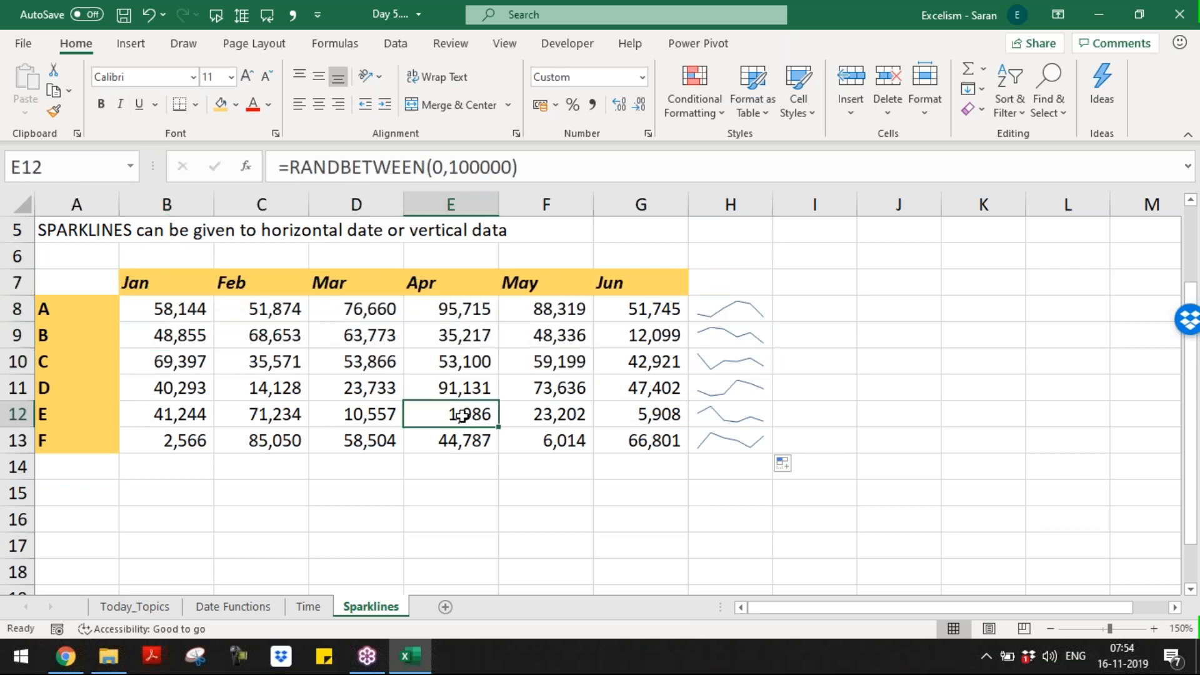
pyautogui.press('Delete')
pyautogui.press('Delete')
pyautogui.press('Delete')
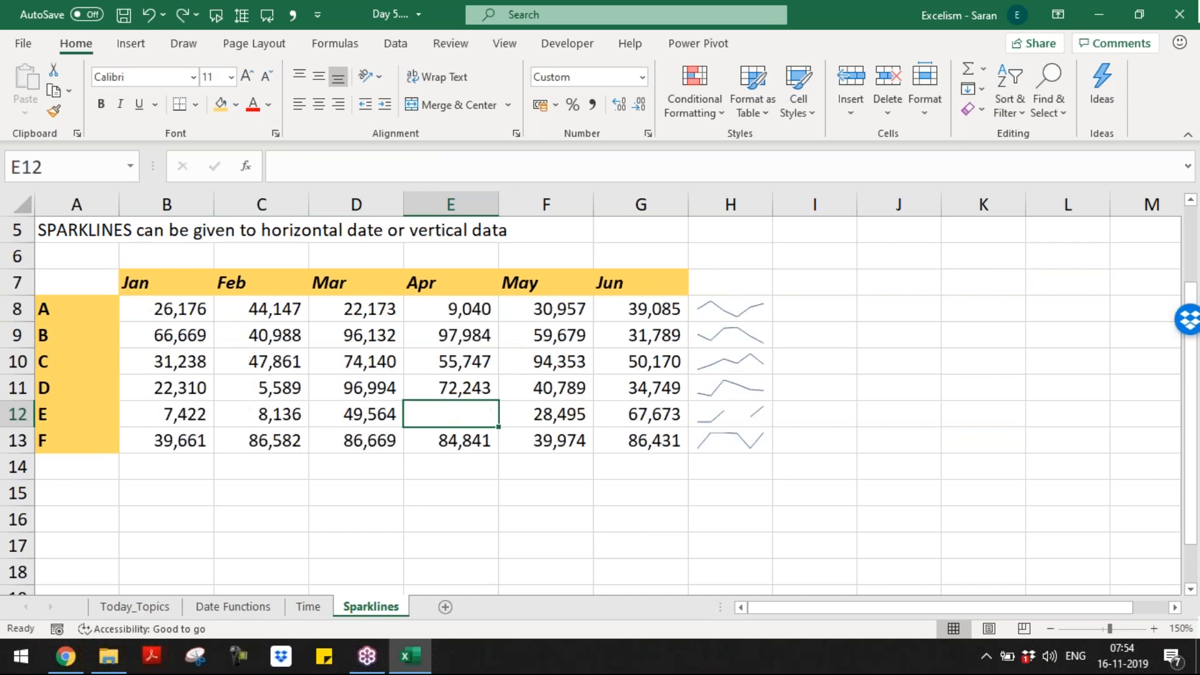
pyautogui.hotkey('ctrl', 'z')
pyautogui.hotkey('ctrl', 'z')
pyautogui.press('Down')
pyautogui.press('Down')
pyautogui.press('Down')
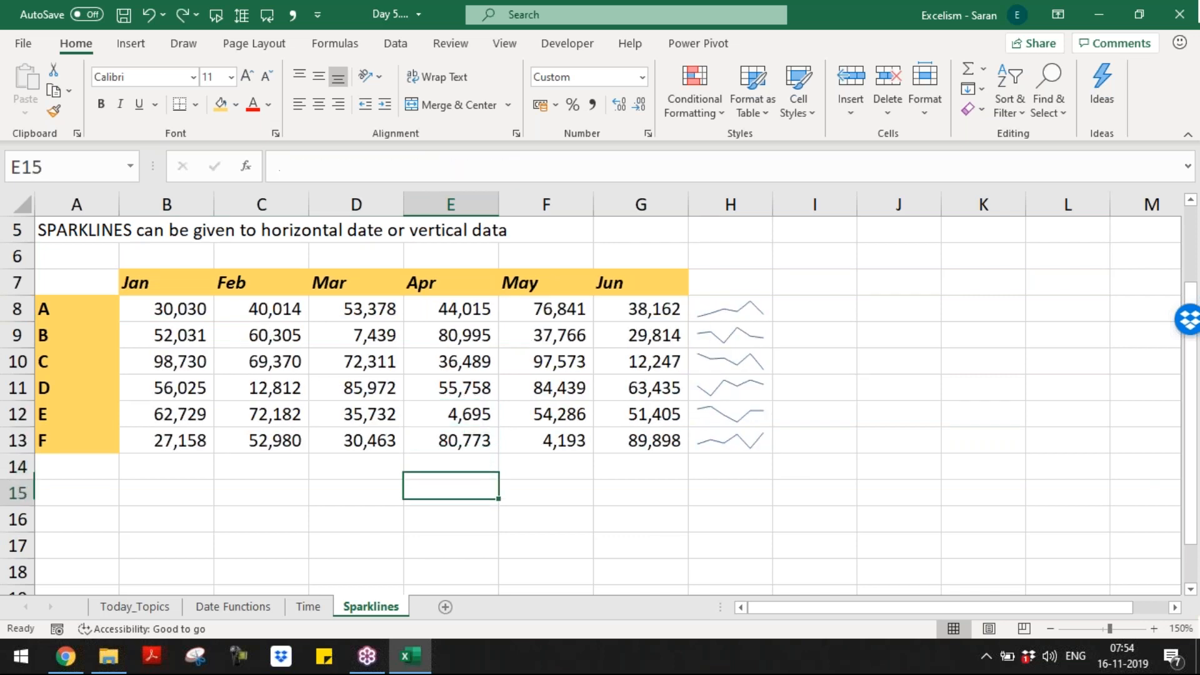
pyautogui.press('Delete')
pyautogui.press('Delete')
pyautogui.press('Delete')
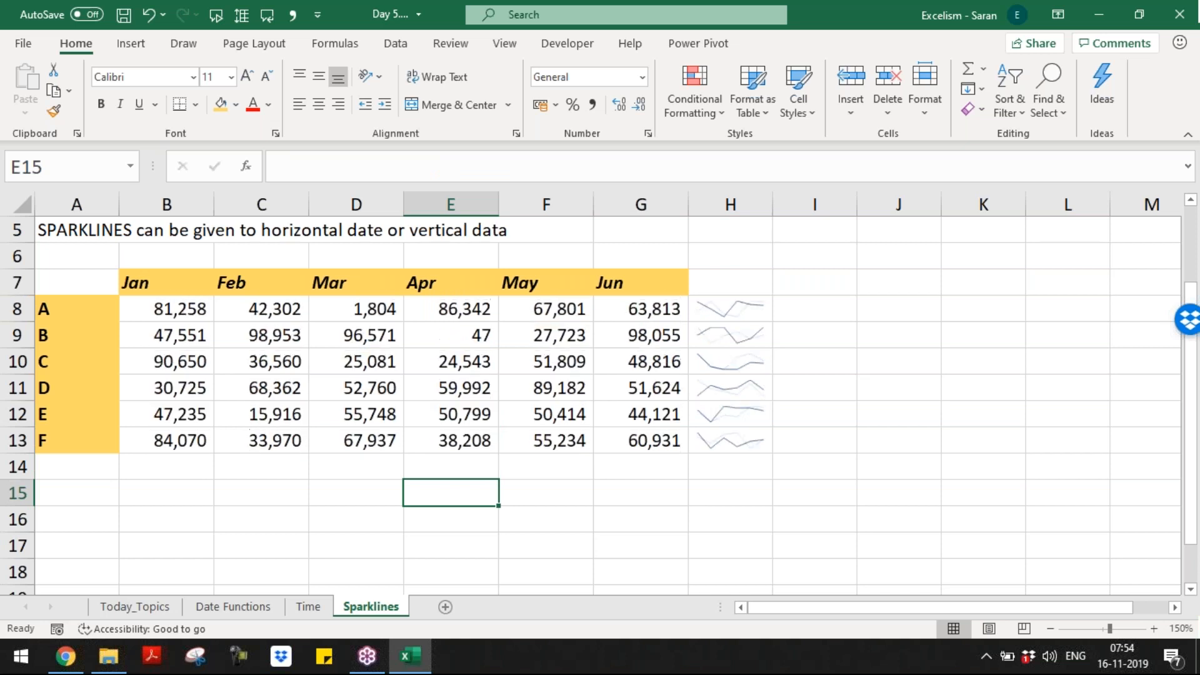
# Step: Apply the orange sparkline style to H8:H13 and set the line weight to 1½ pt
pyautogui.click(699, 305)
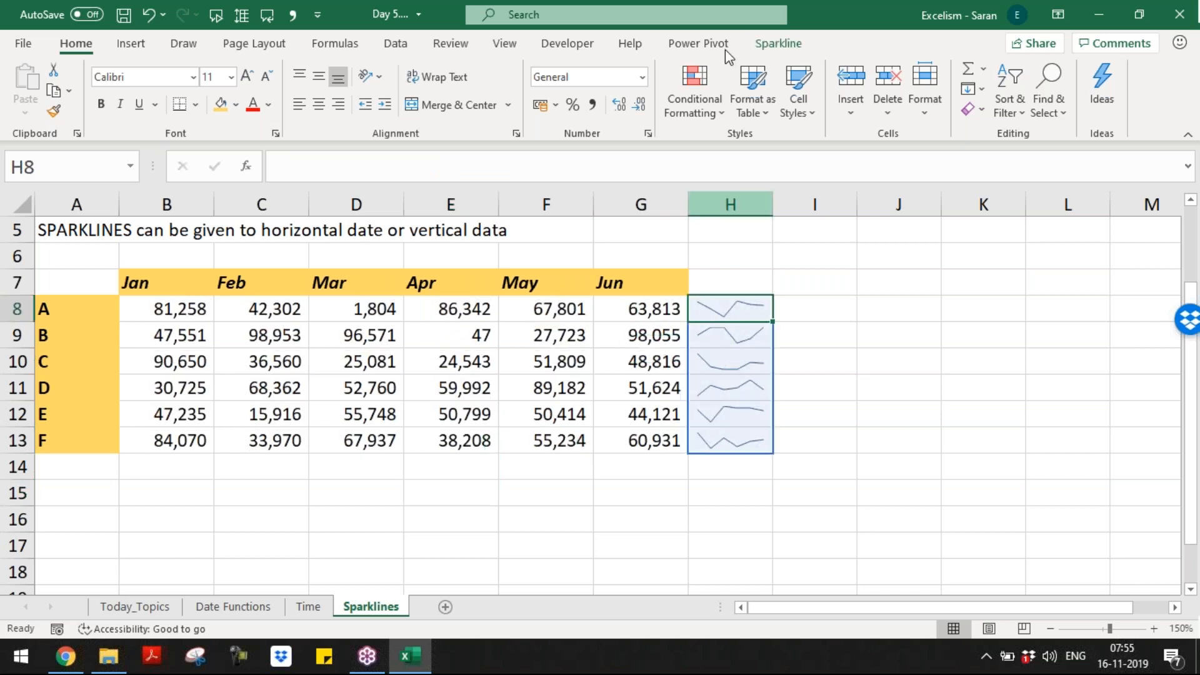
pyautogui.click(773, 45)
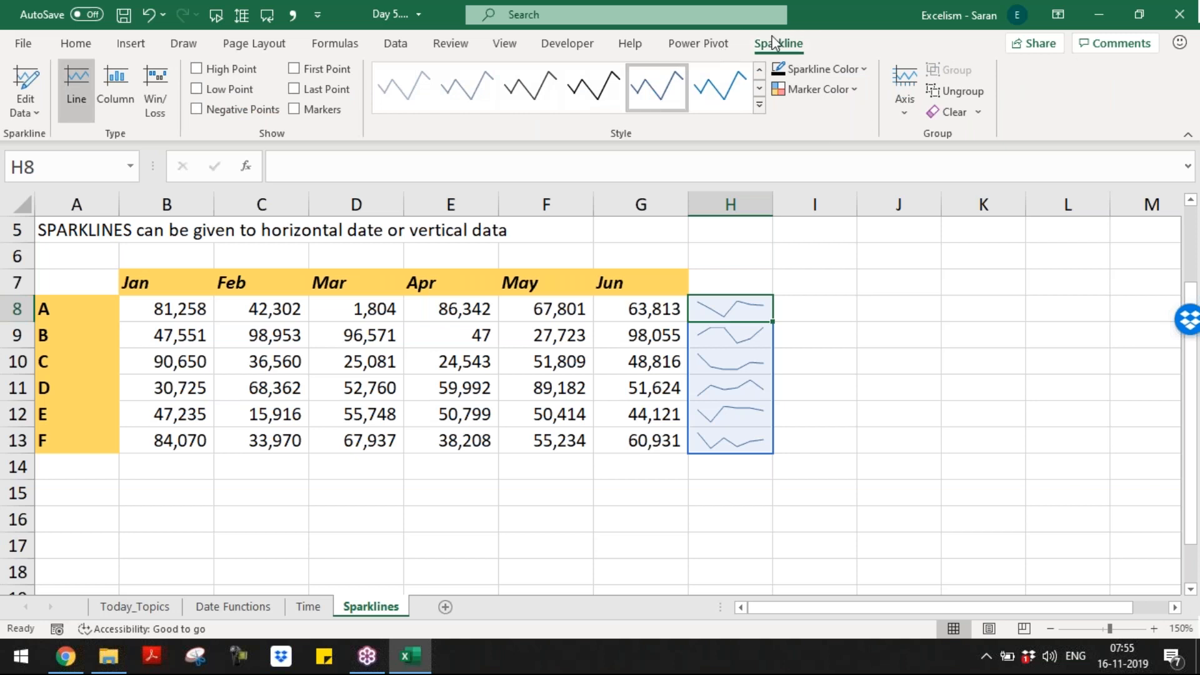
pyautogui.click(760, 104)
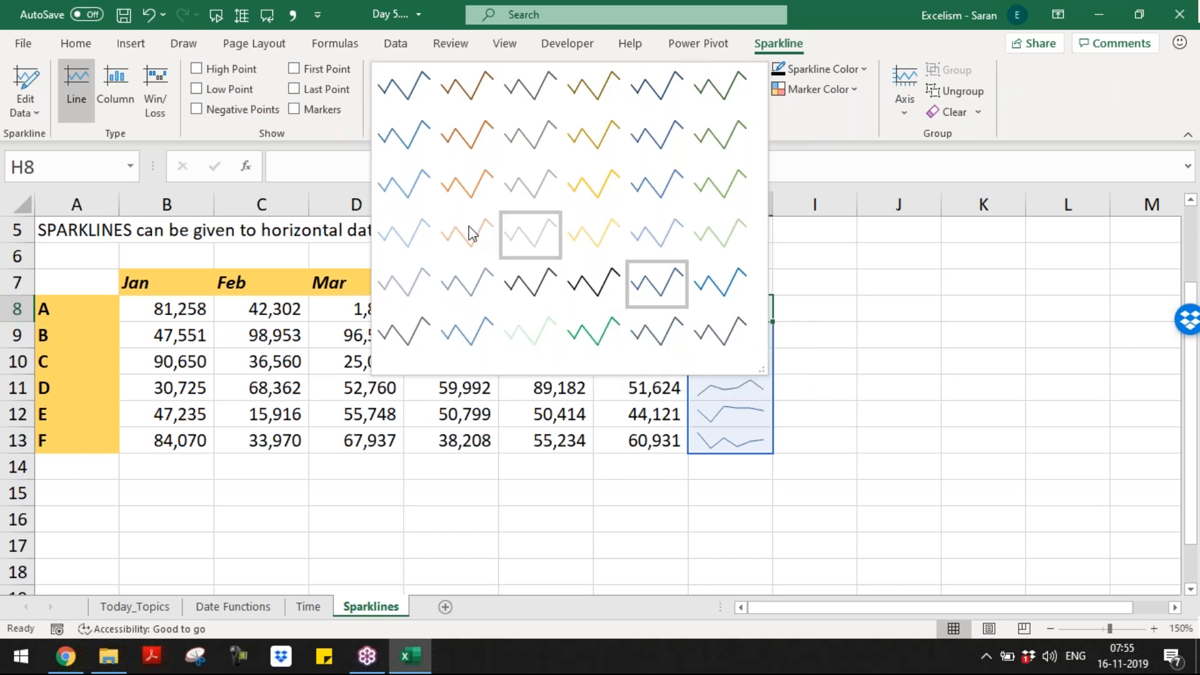
pyautogui.click(474, 193)
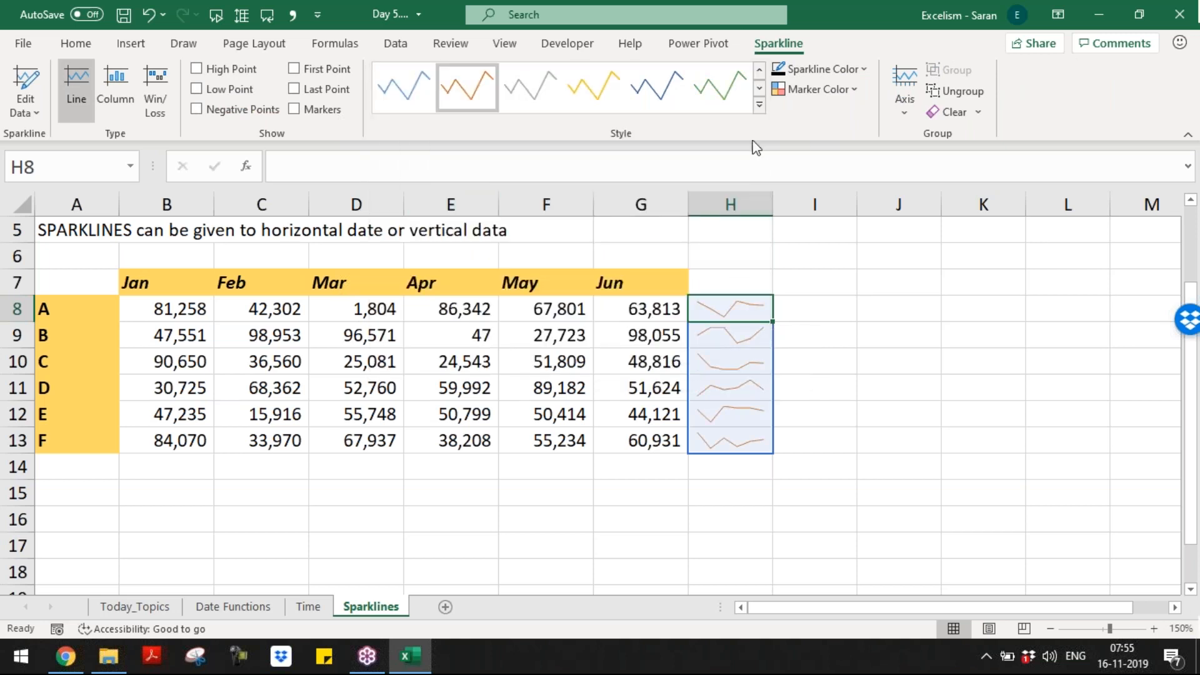
pyautogui.click(822, 73)
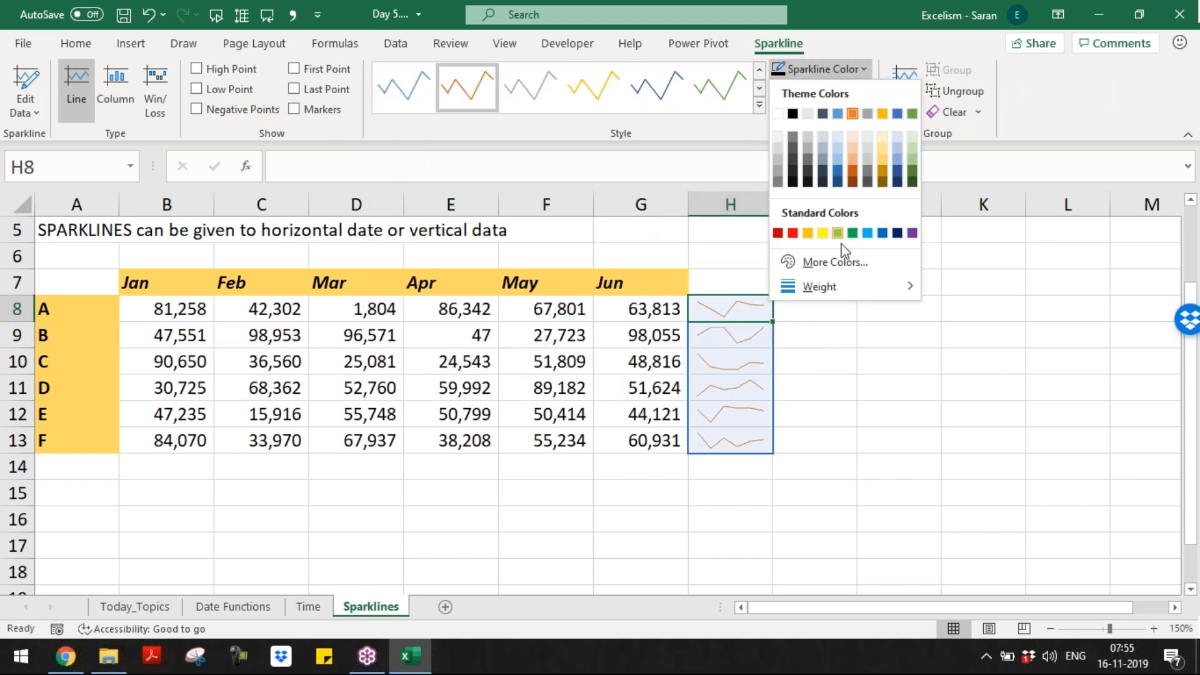
pyautogui.moveTo(849, 285)
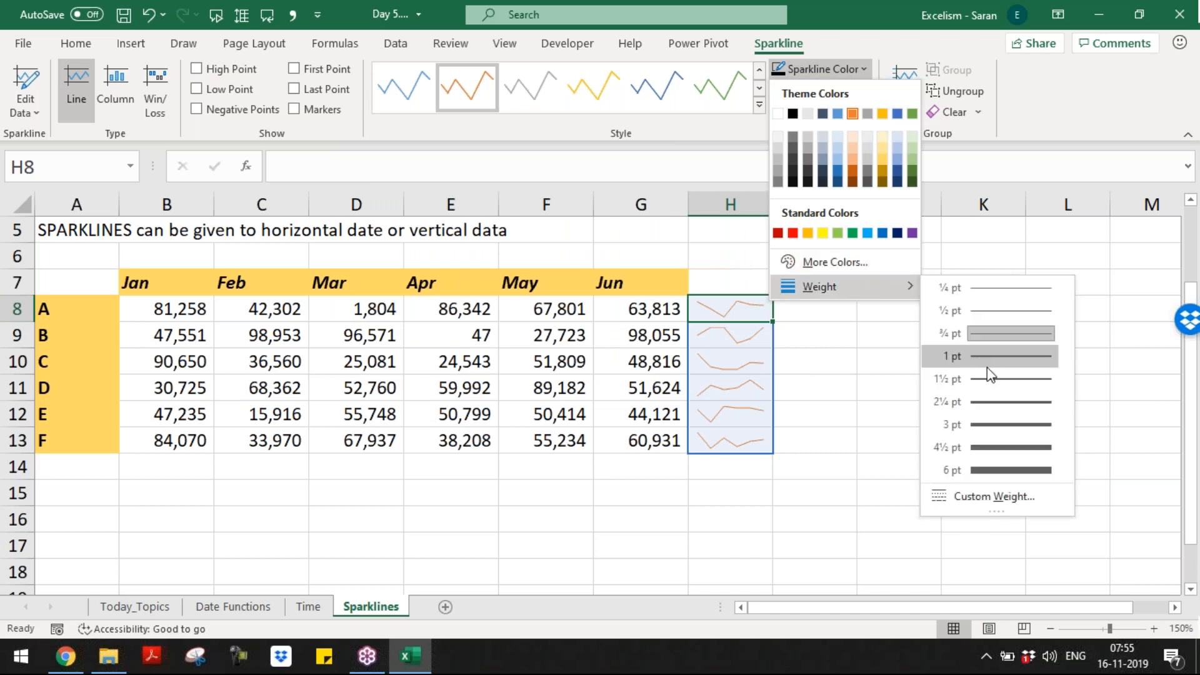
pyautogui.click(998, 380)
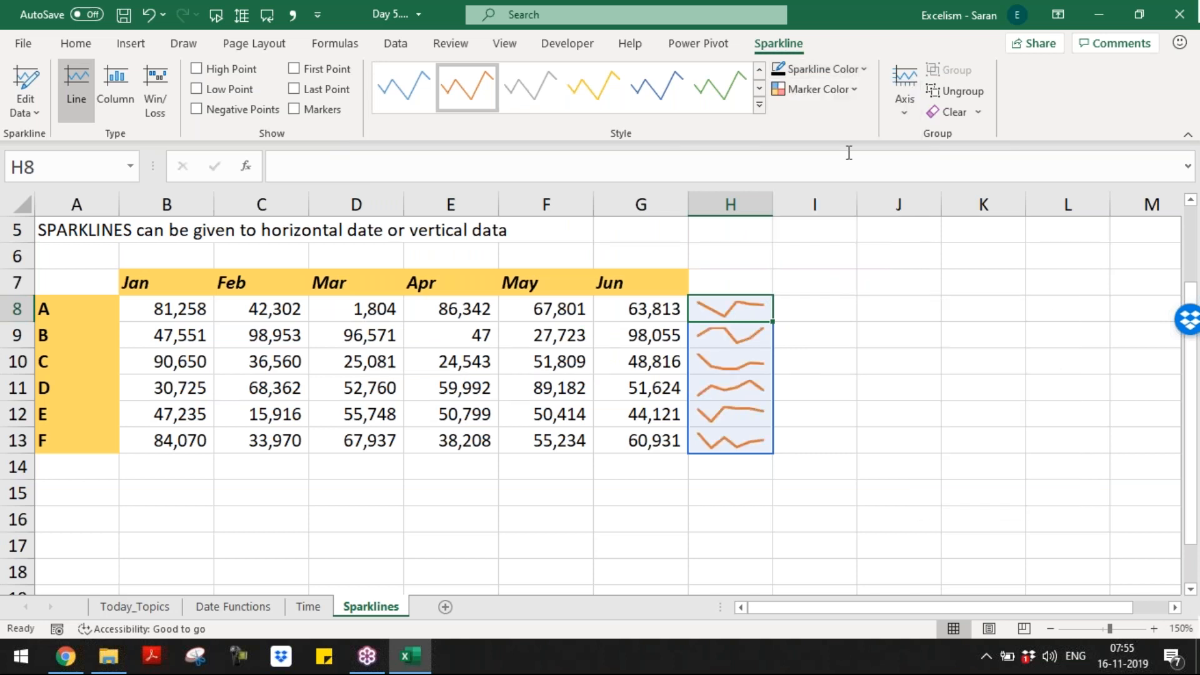
# Step: Show high points as green markers and low points as red markers
pyautogui.click(839, 89)
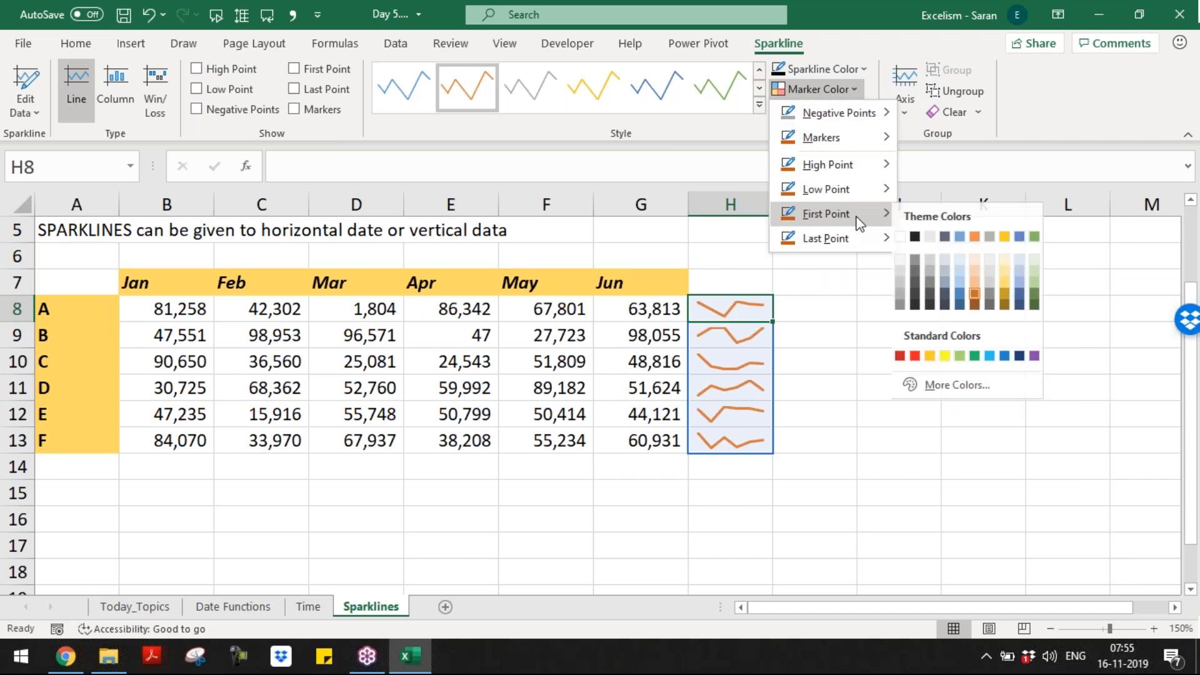
pyautogui.moveTo(867, 168)
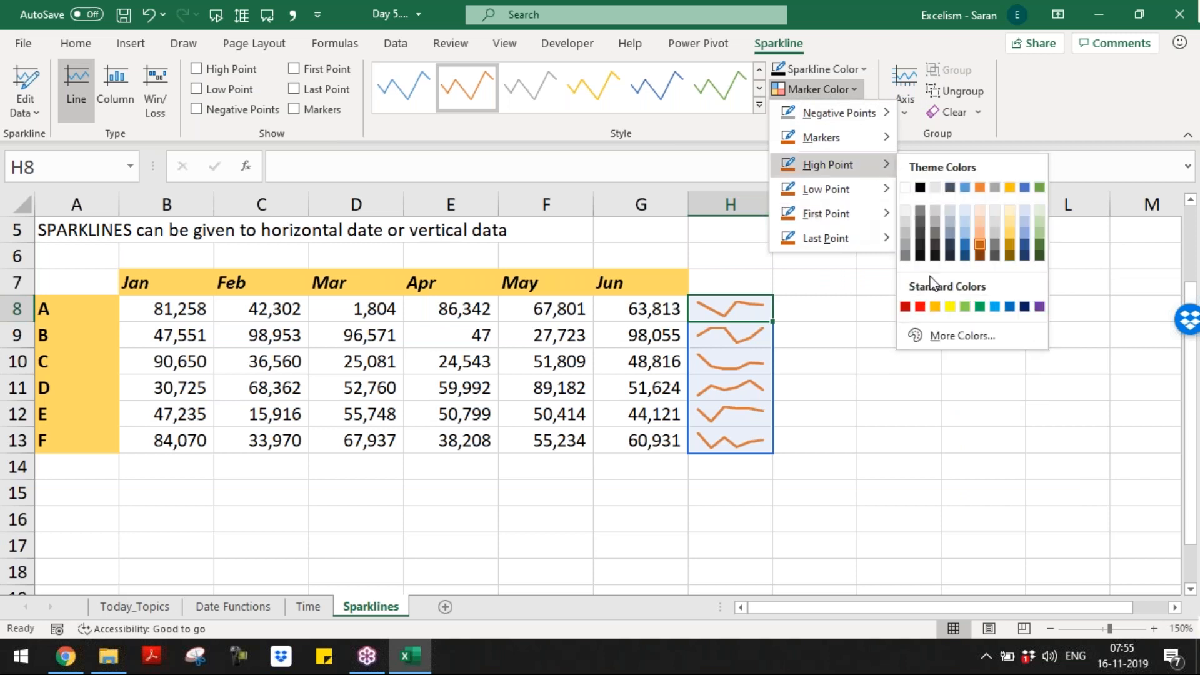
pyautogui.click(980, 306)
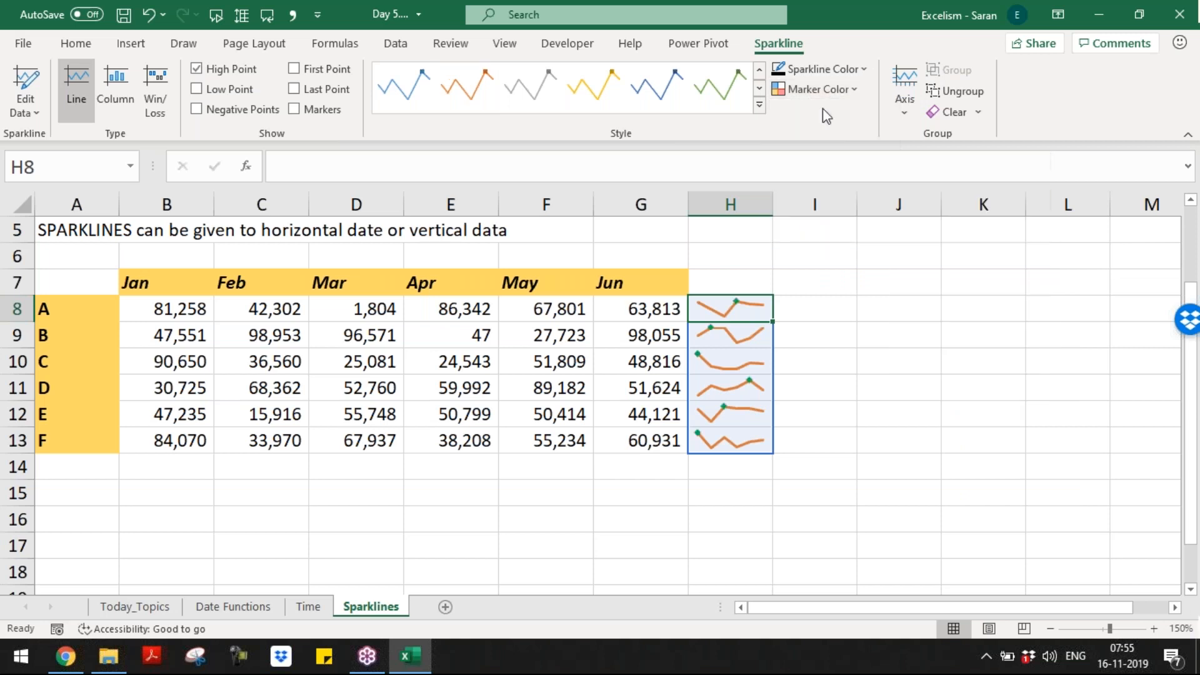
pyautogui.click(831, 91)
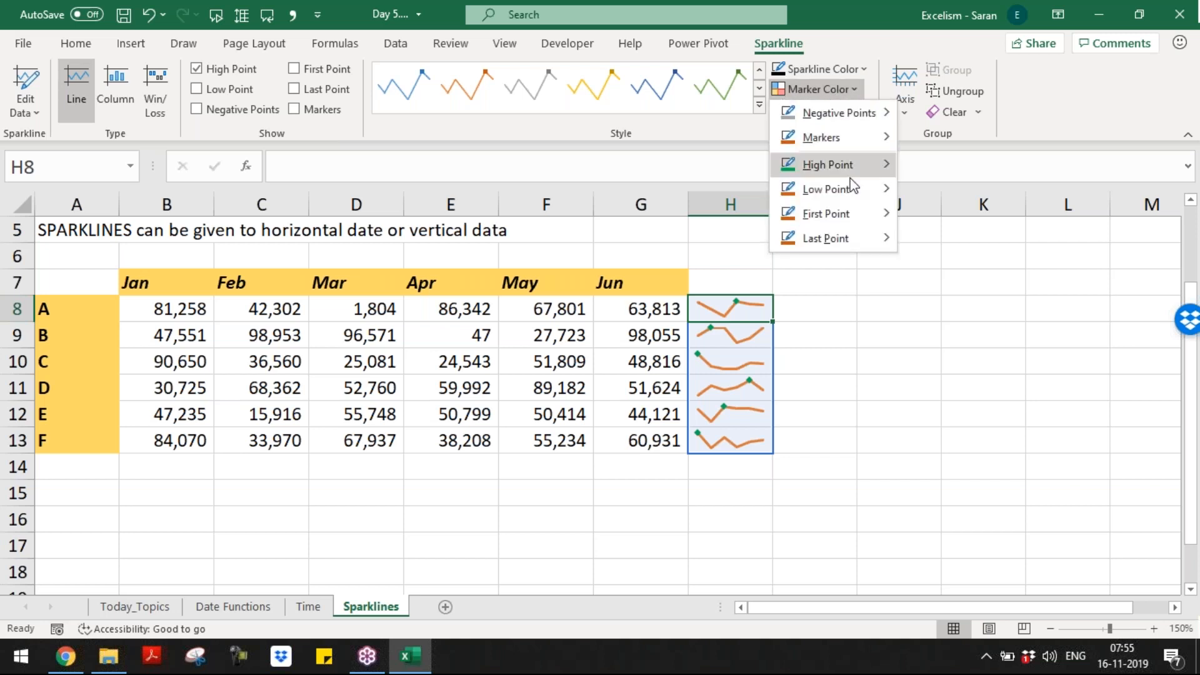
pyautogui.moveTo(857, 192)
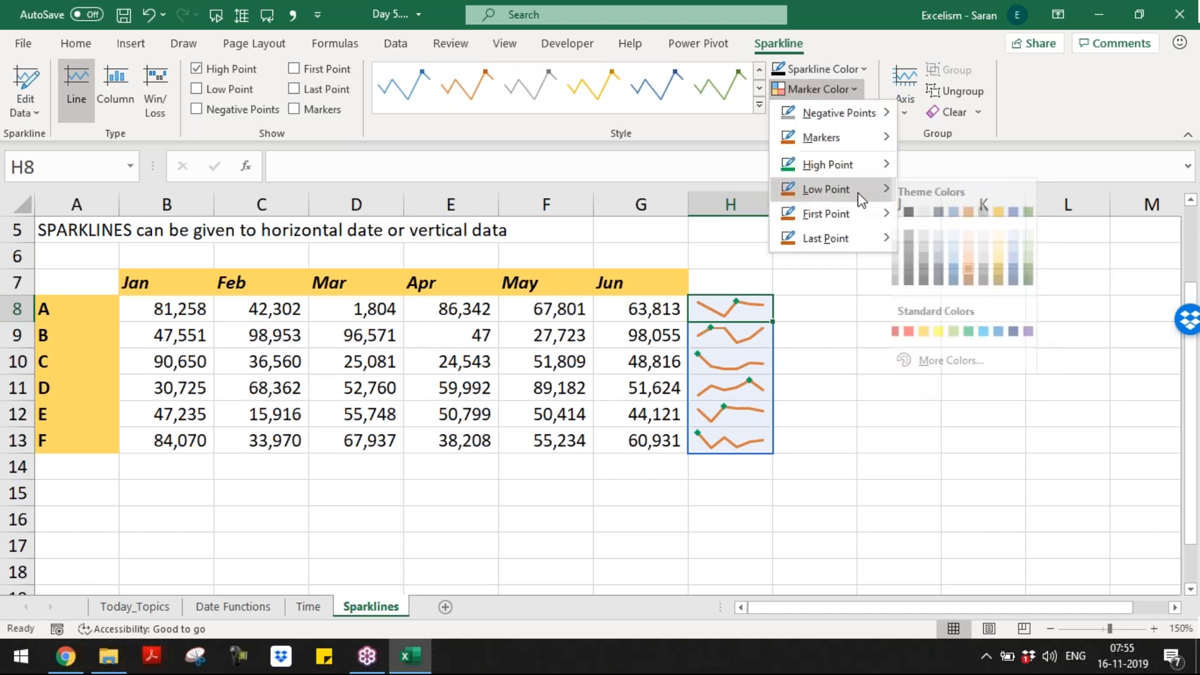
pyautogui.click(920, 331)
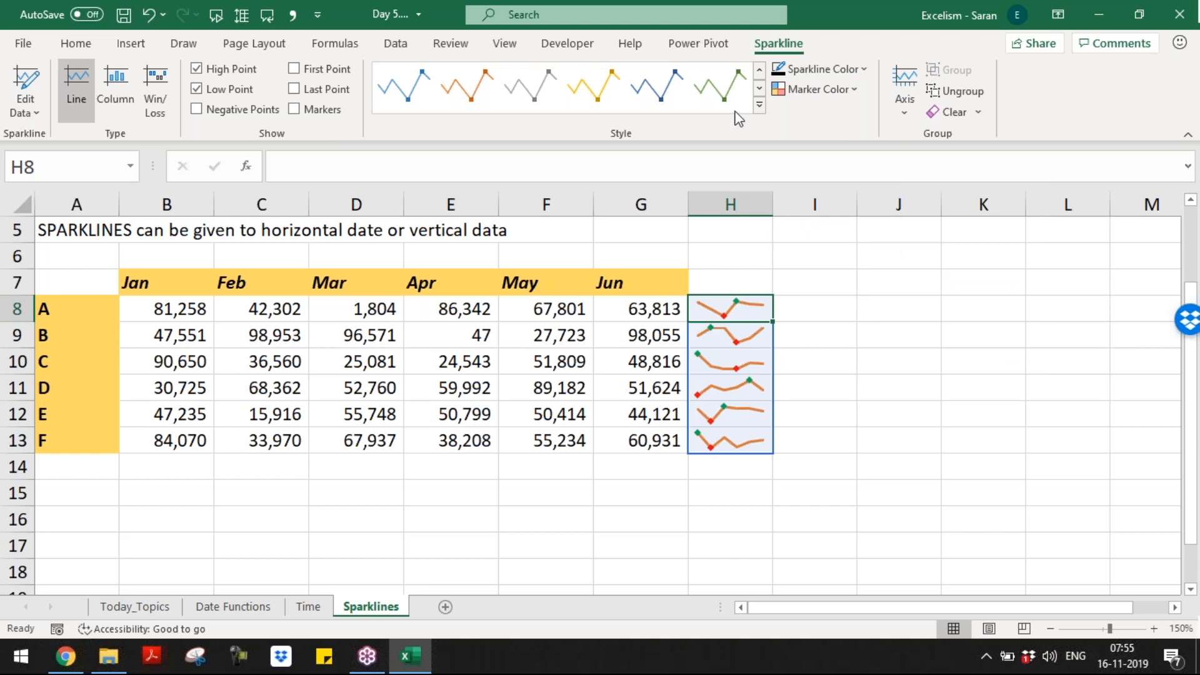
# Step: Try a blue style, then apply a light orange sparkline style with dark markers
pyautogui.click(759, 104)
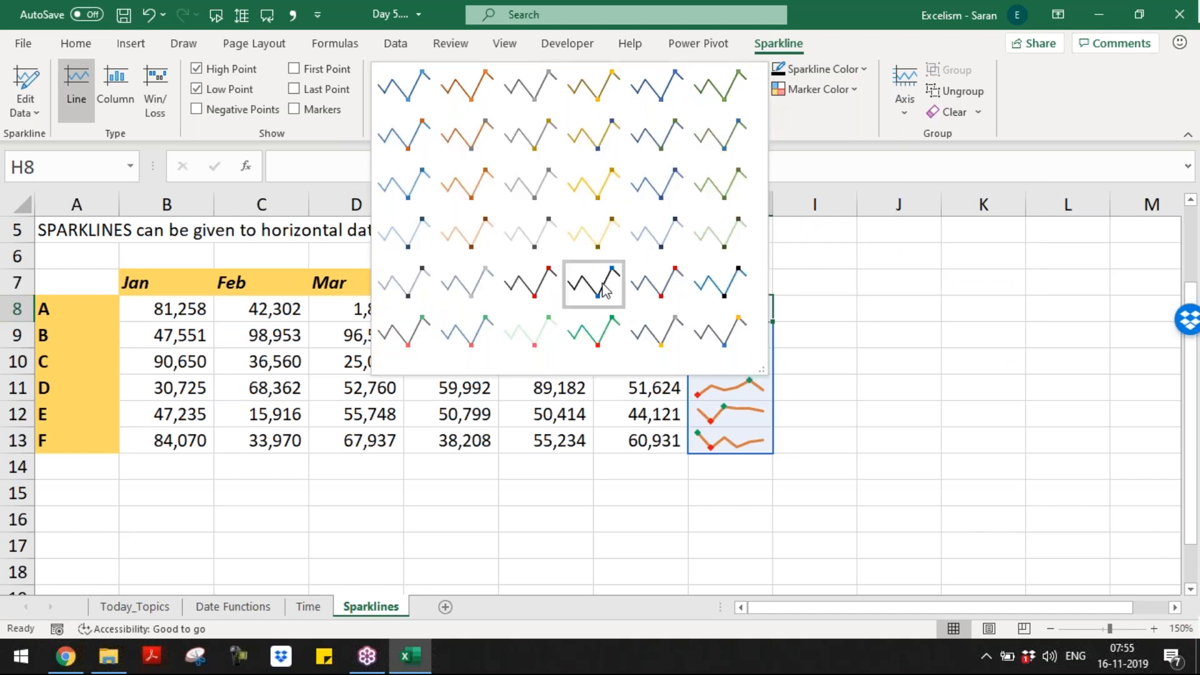
pyautogui.click(720, 283)
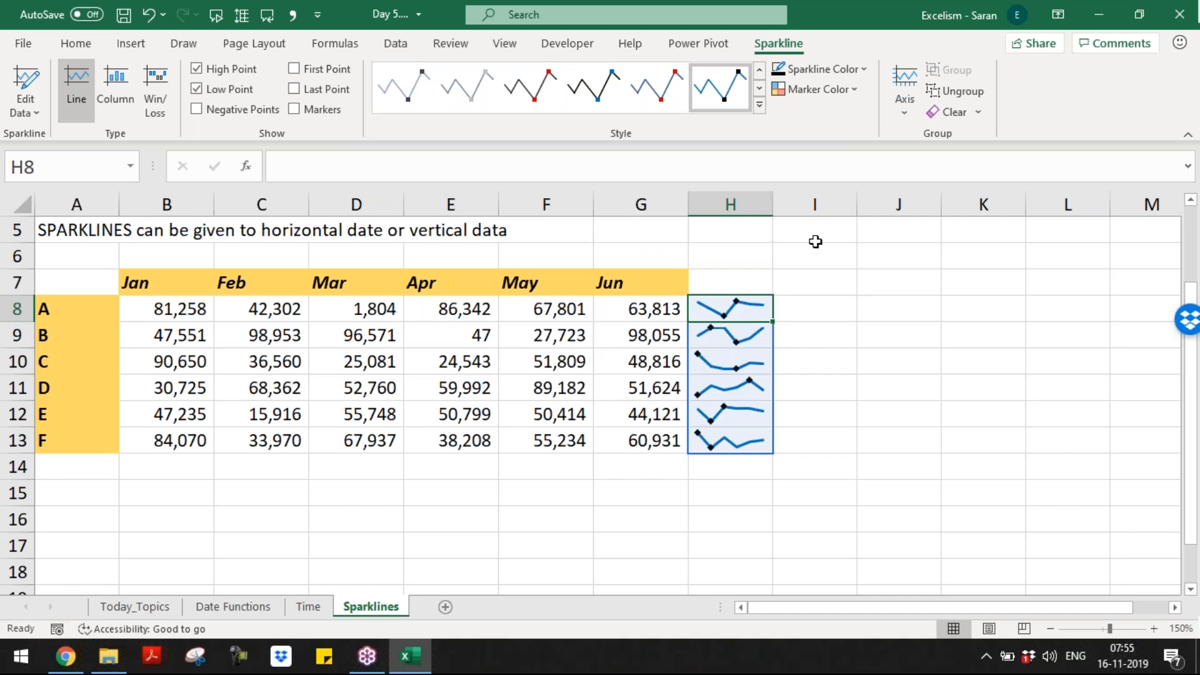
pyautogui.click(759, 104)
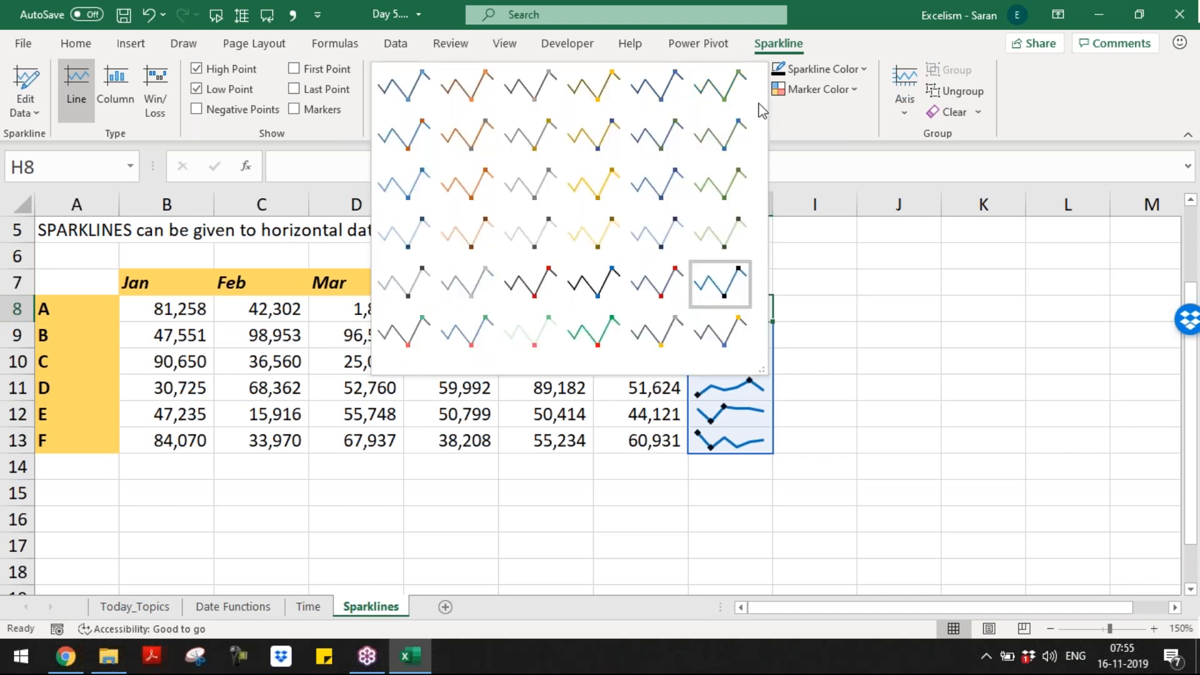
pyautogui.click(463, 236)
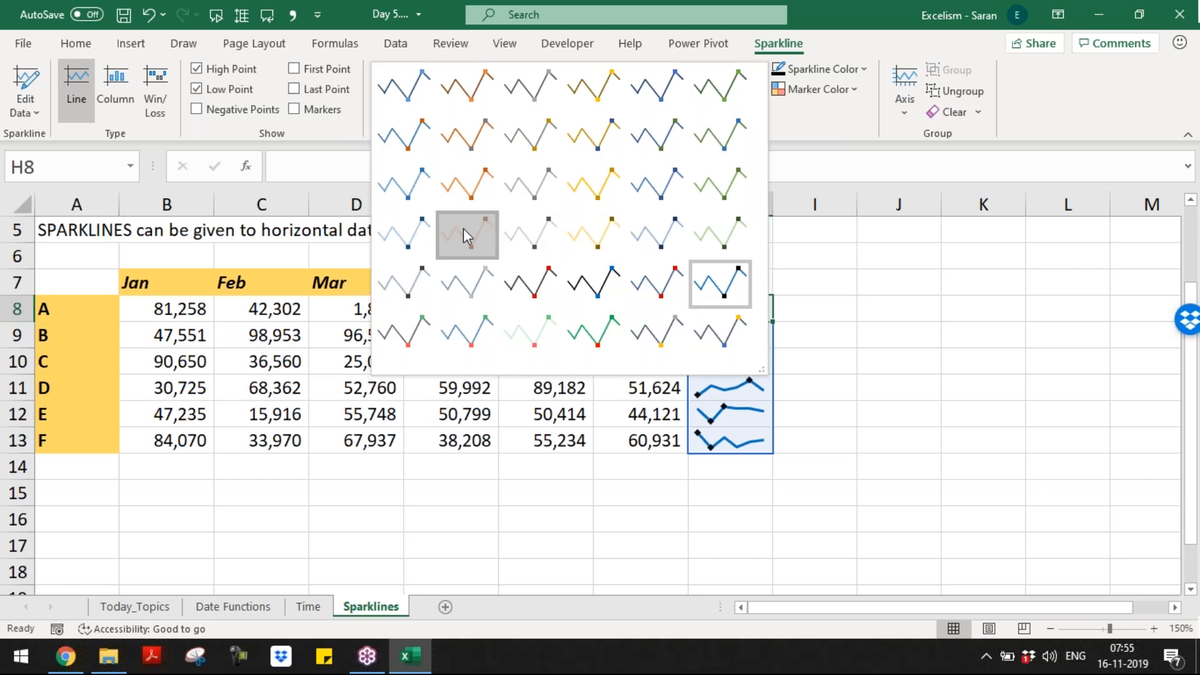
# Step: Colour the H8:H13 sparkline group dark blue
pyautogui.click(818, 296)
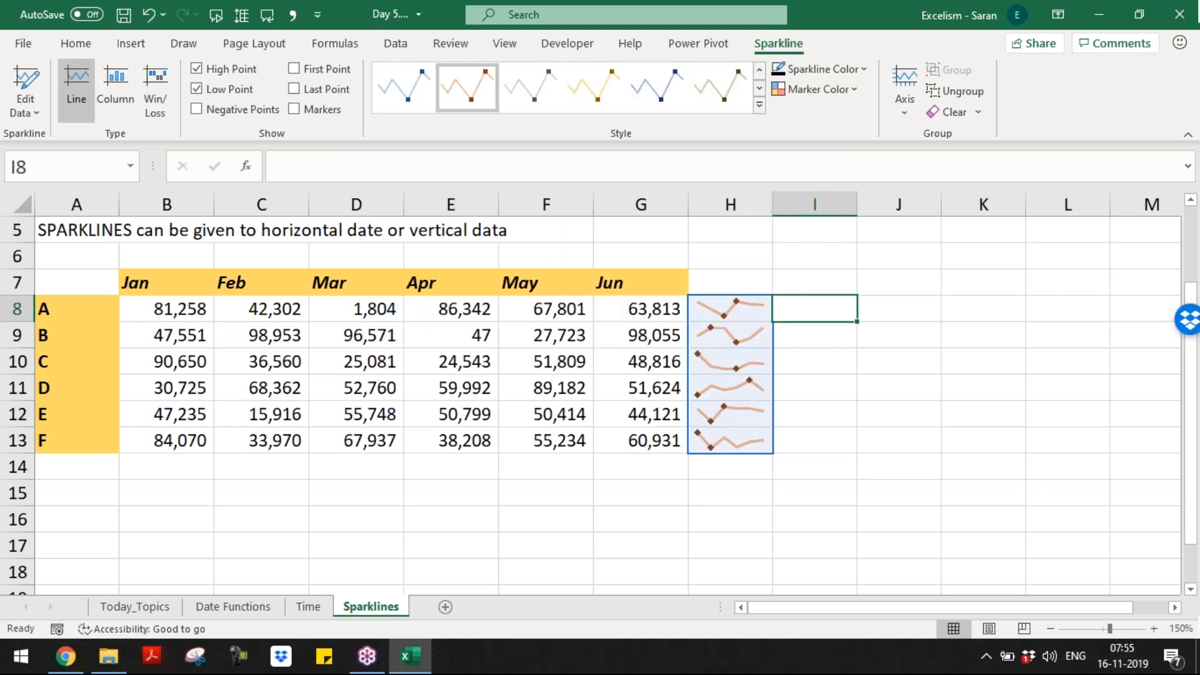
pyautogui.click(536, 333)
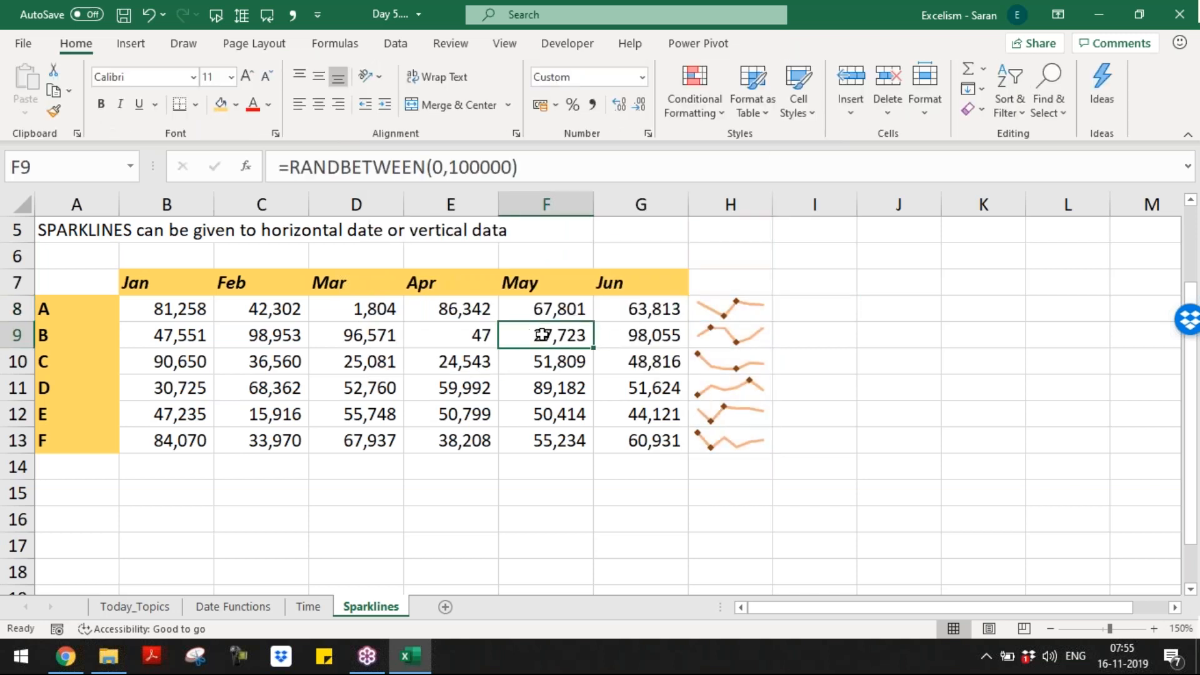
pyautogui.click(741, 307)
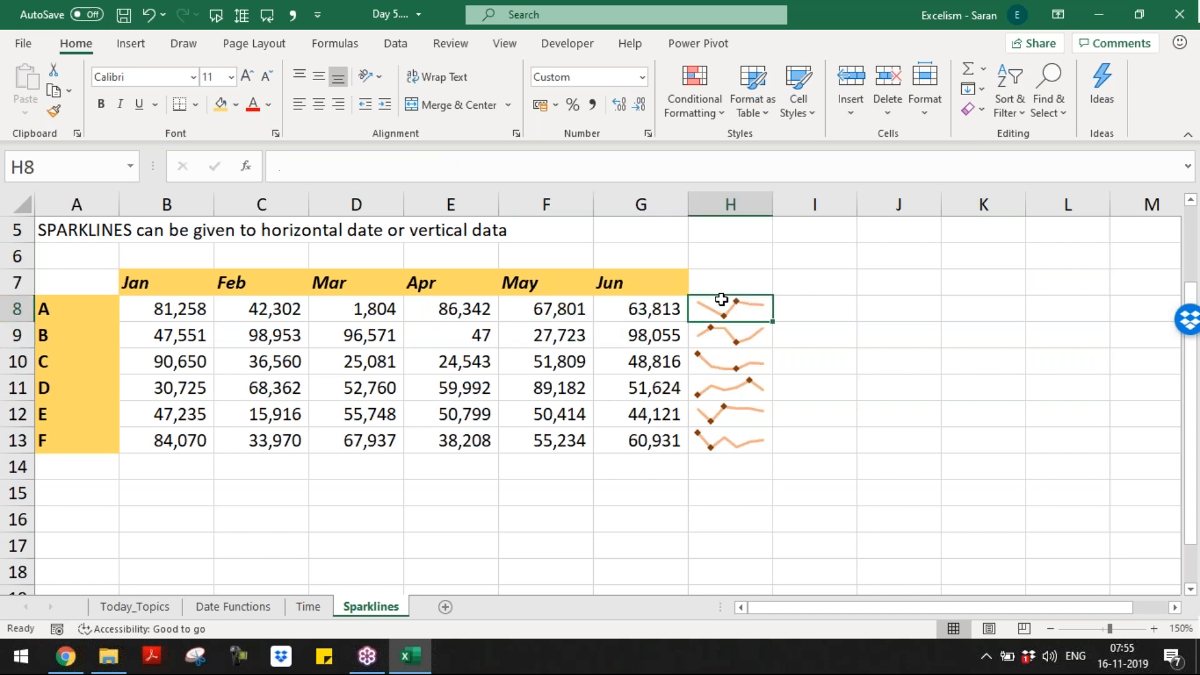
pyautogui.click(778, 43)
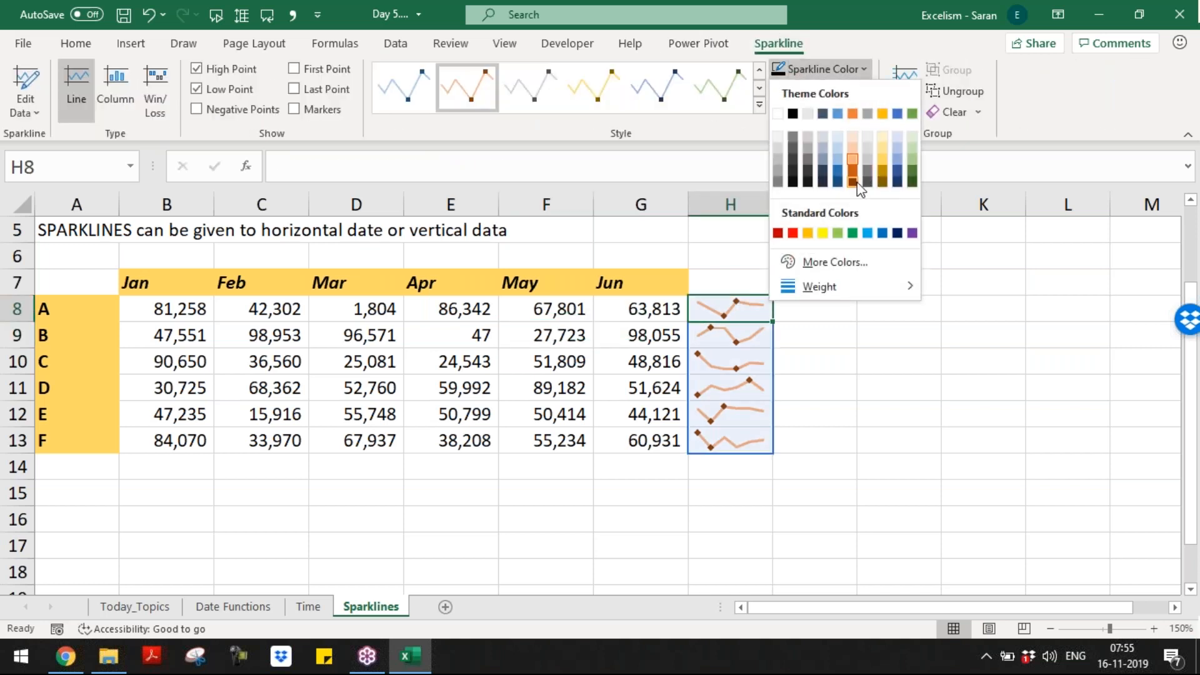
pyautogui.click(897, 233)
# Step: Recalculate the RANDBETWEEN monthly values with F9 so the sparklines redraw
pyautogui.click(590, 374)
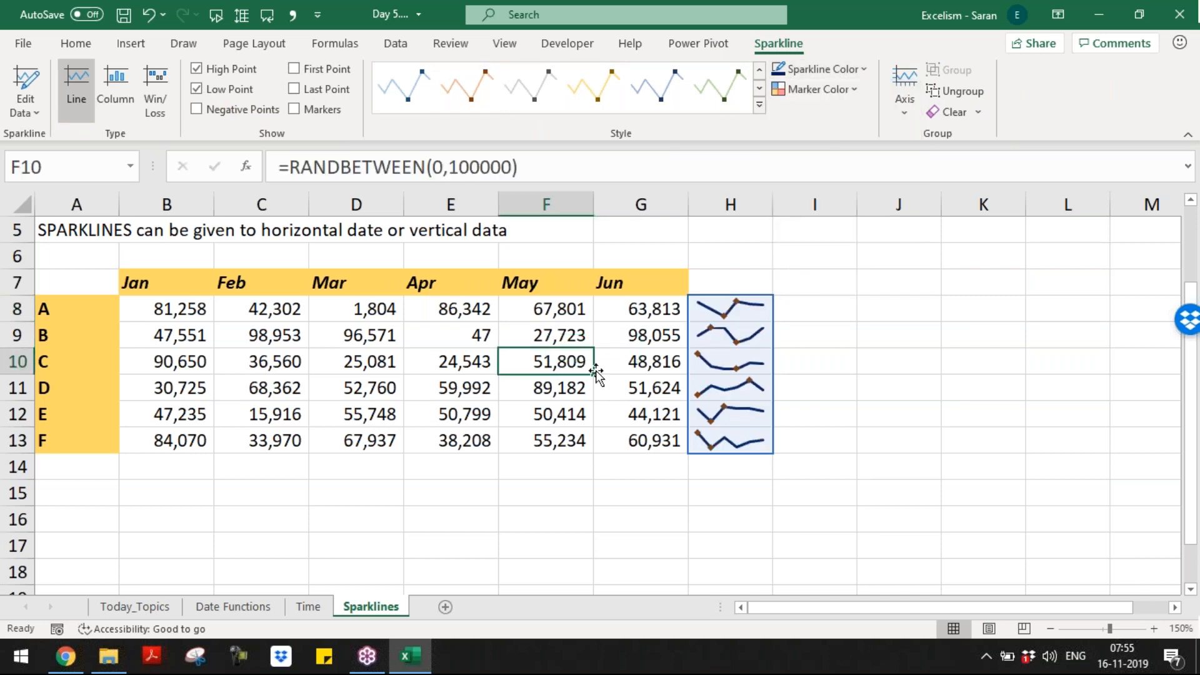
pyautogui.click(812, 313)
pyautogui.click(496, 303)
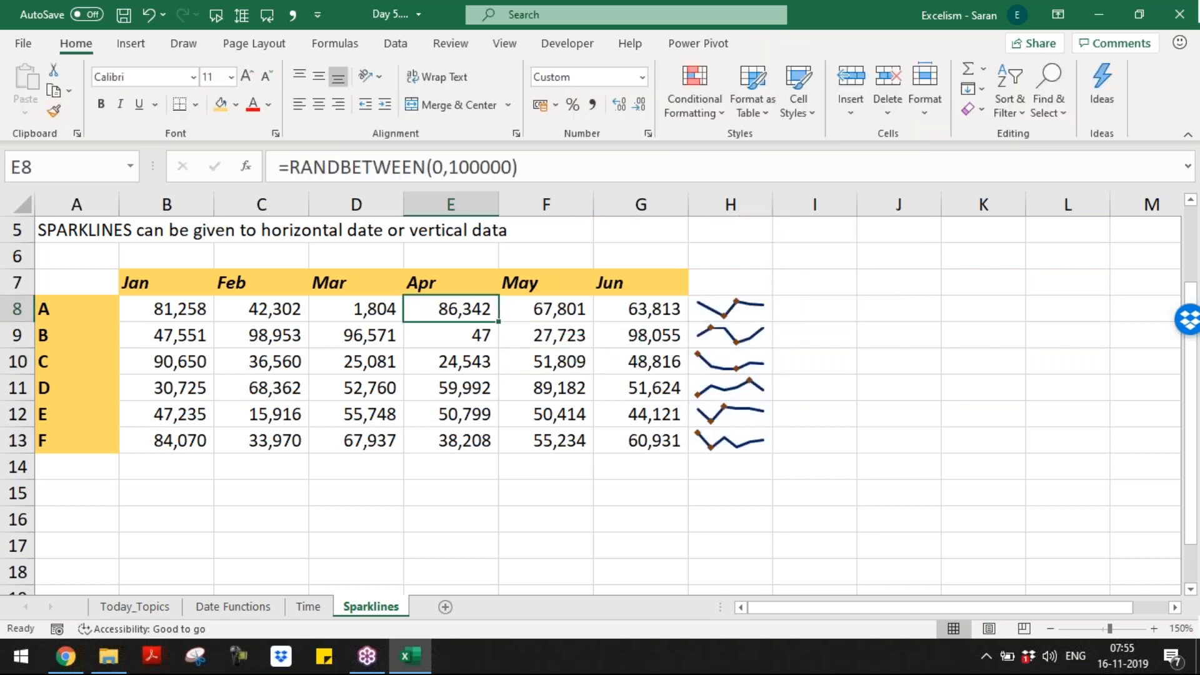
pyautogui.click(450, 336)
pyautogui.press('Down')
pyautogui.press('Down')
pyautogui.press('Down')
pyautogui.press('Down')
pyautogui.press('Down')
pyautogui.press('Down')
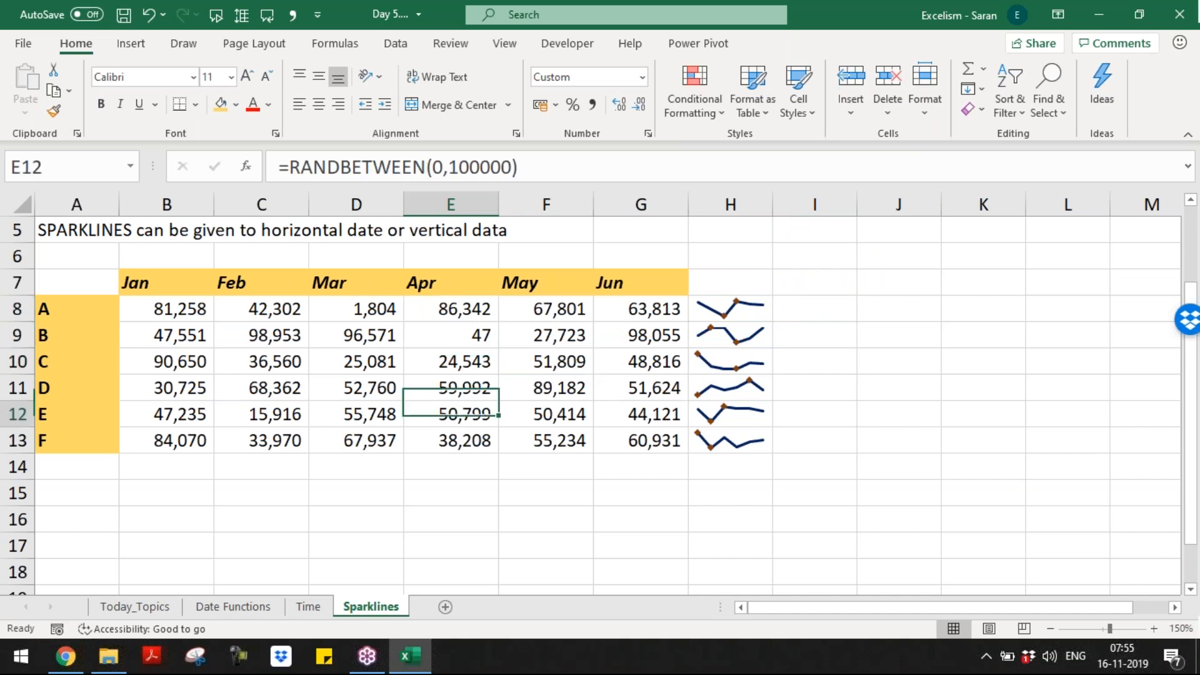
pyautogui.press('F9')
pyautogui.press('F9')
pyautogui.press('F9')
pyautogui.press('F9')
pyautogui.press('F9')
pyautogui.press('F9')
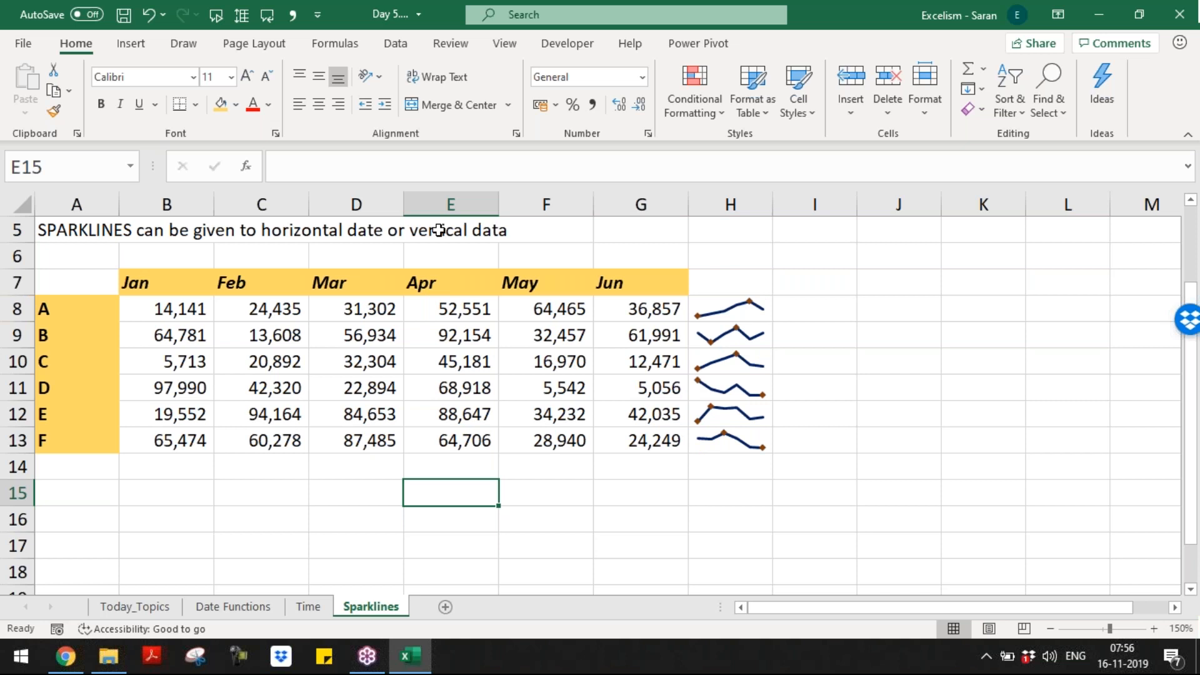
# Step: Delete the Apr–Jun columns so the sparklines in E8:E13 chart only Jan–Mar
pyautogui.moveTo(444, 205); pyautogui.dragTo(640, 205)
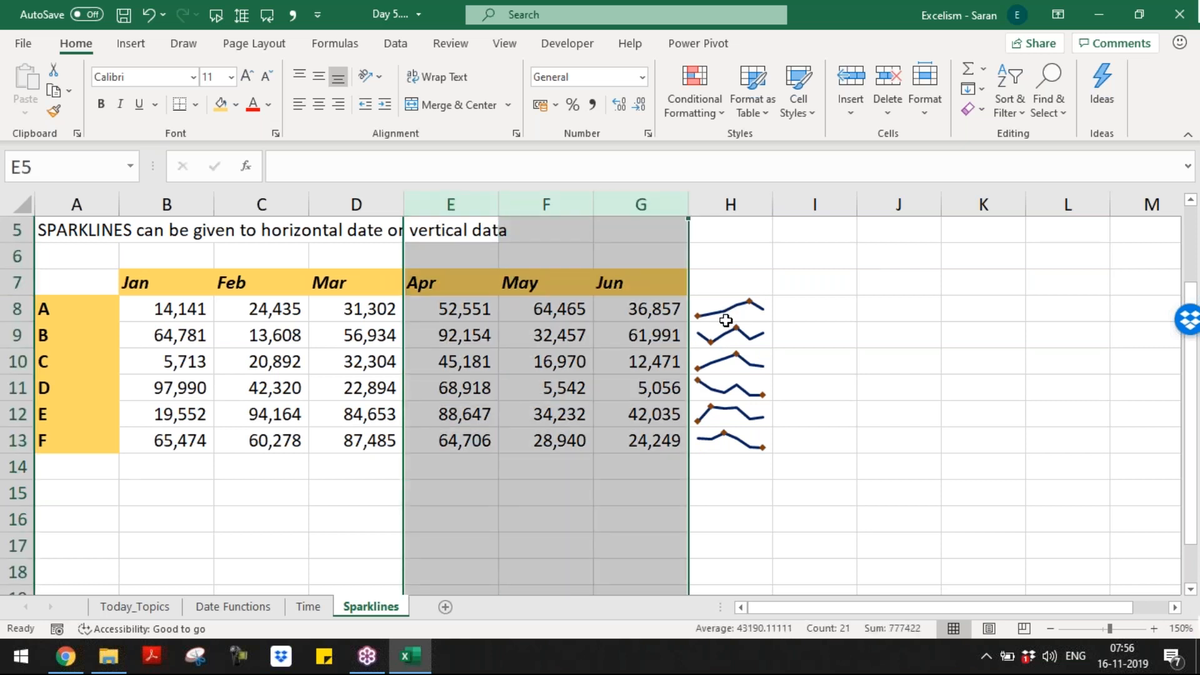
pyautogui.hotkey('ctrl', '-')
pyautogui.press('Down')
pyautogui.press('Down')
pyautogui.press('Down')
pyautogui.press('Down')
pyautogui.press('Down')
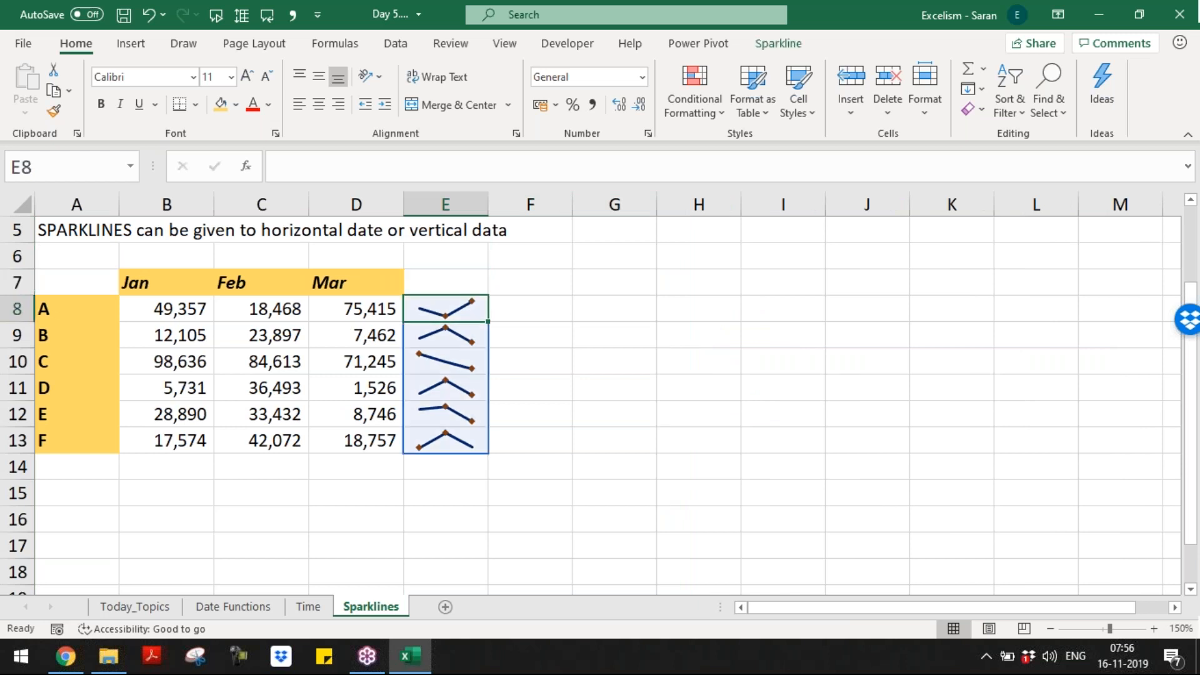
pyautogui.press('Down')
pyautogui.press('Up')
pyautogui.press('Up')
pyautogui.press('Up')
pyautogui.press('Up')
pyautogui.press('Down')
pyautogui.press('Down')
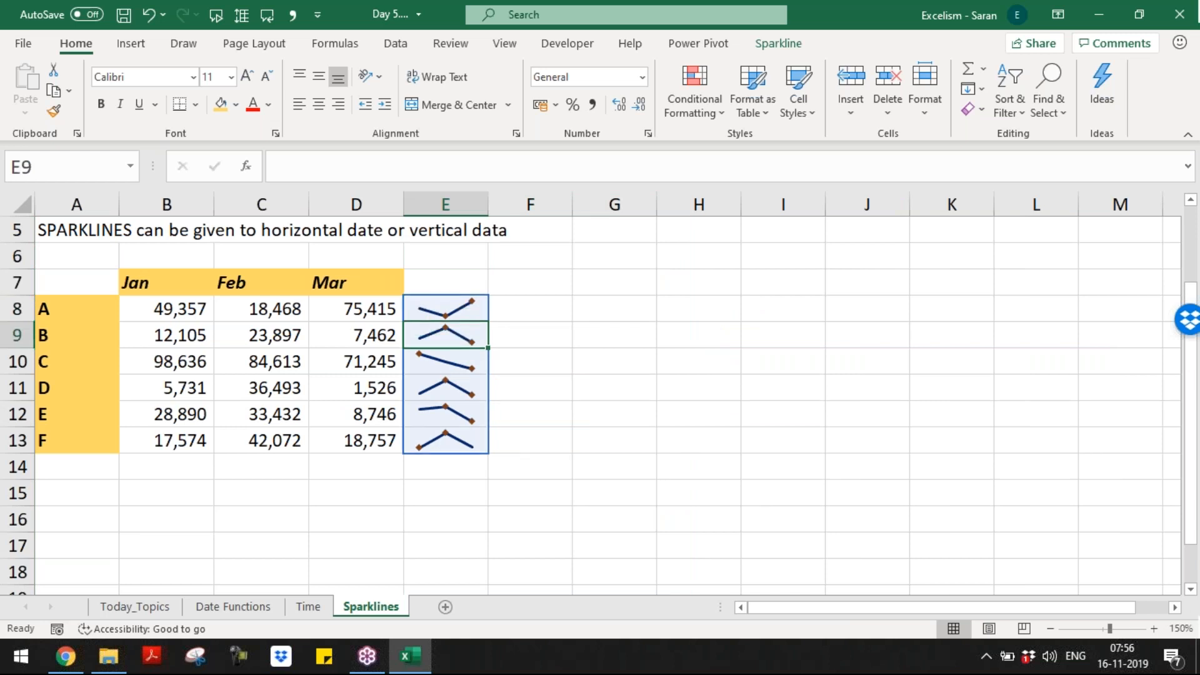
pyautogui.press('Down')
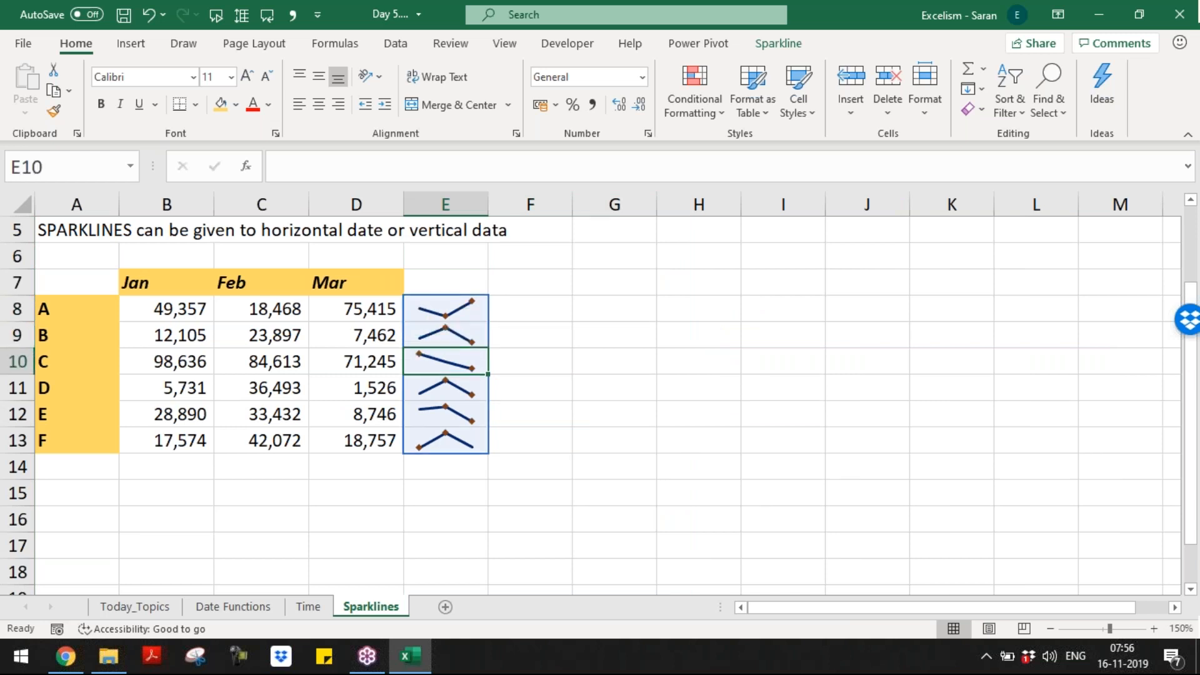
pyautogui.press('Down')
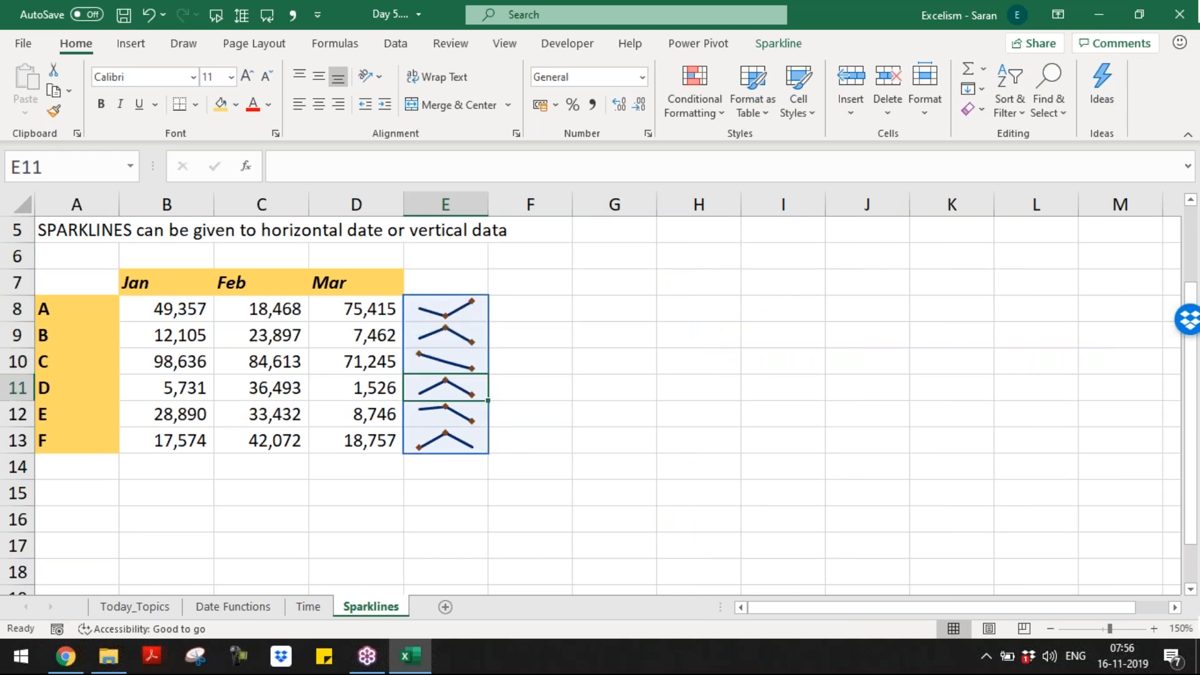
pyautogui.press('Down')
pyautogui.press('Down')
pyautogui.press('Up')
pyautogui.press('Up')
pyautogui.press('Up')
pyautogui.press('Up')
pyautogui.press('Up')
pyautogui.press('Up')
pyautogui.press('Down')
pyautogui.press('Down')
pyautogui.press('Down')
pyautogui.press('Down')
pyautogui.press('Down')
pyautogui.press('Down')
pyautogui.press('Down')
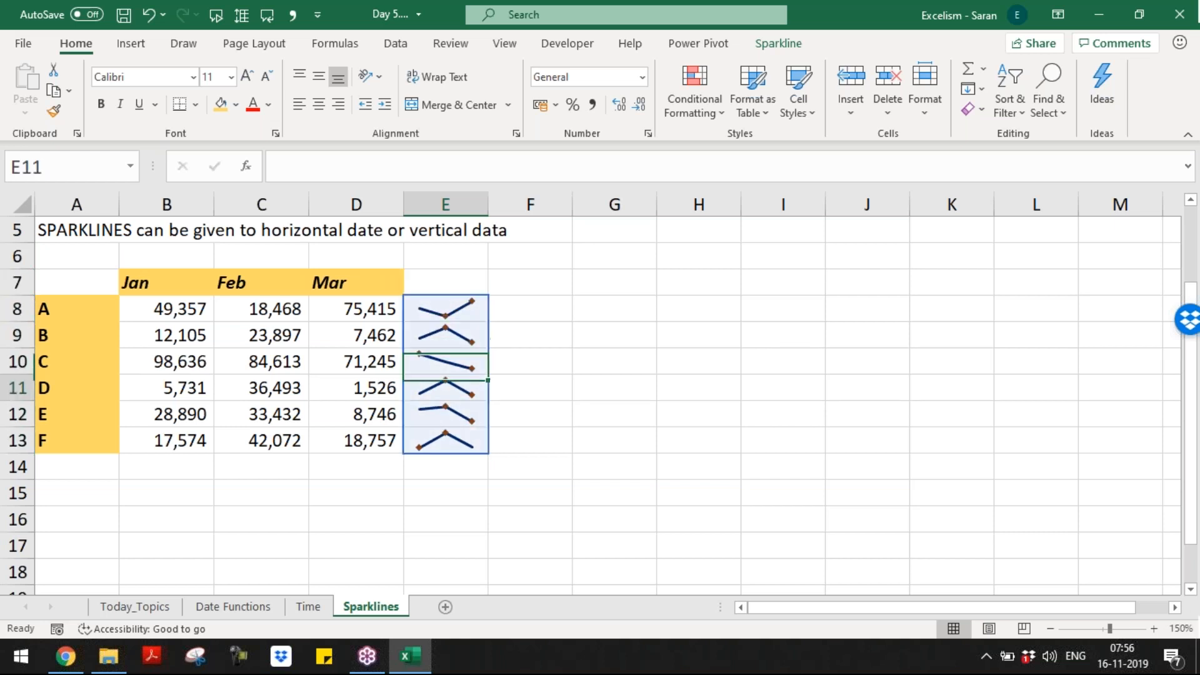
pyautogui.press('Up')
pyautogui.press('Up')
pyautogui.press('Up')
pyautogui.press('Up')
pyautogui.press('Up')
pyautogui.press('Up')
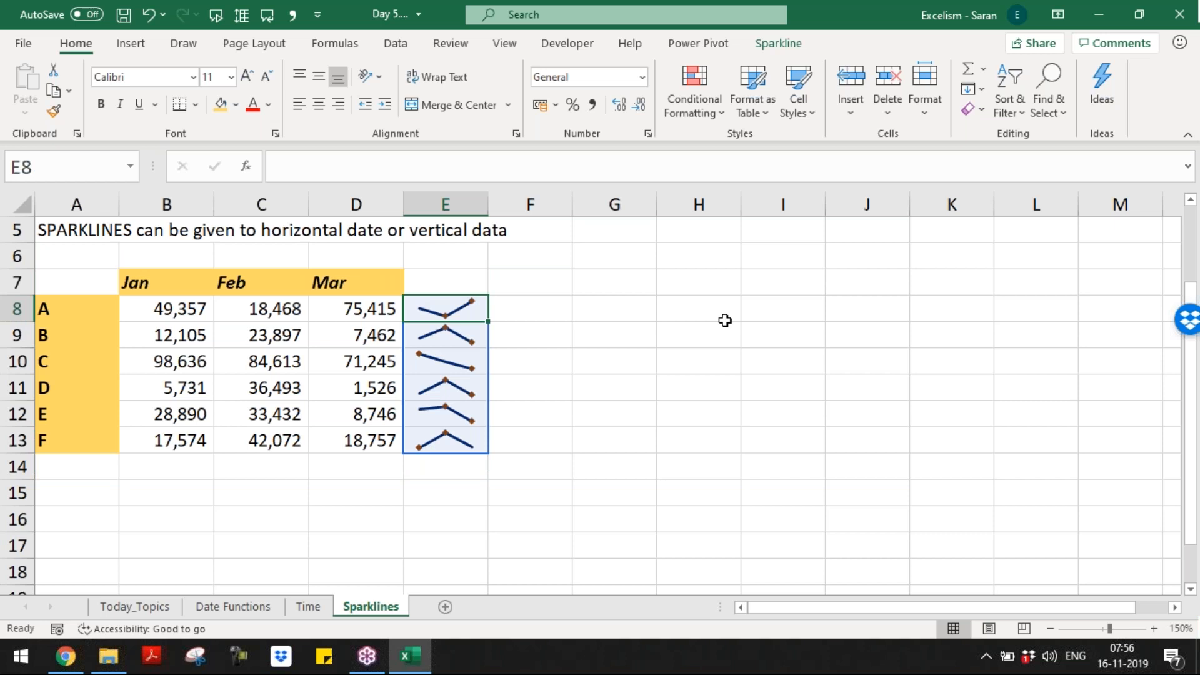
# Step: Select cell F8 as the starting point for the next sparklines
pyautogui.click(541, 324)
pyautogui.moveTo(543, 311)
pyautogui.mouseDown()
pyautogui.moveTo(445, 283)
pyautogui.moveTo(446, 257)
pyautogui.mouseUp()
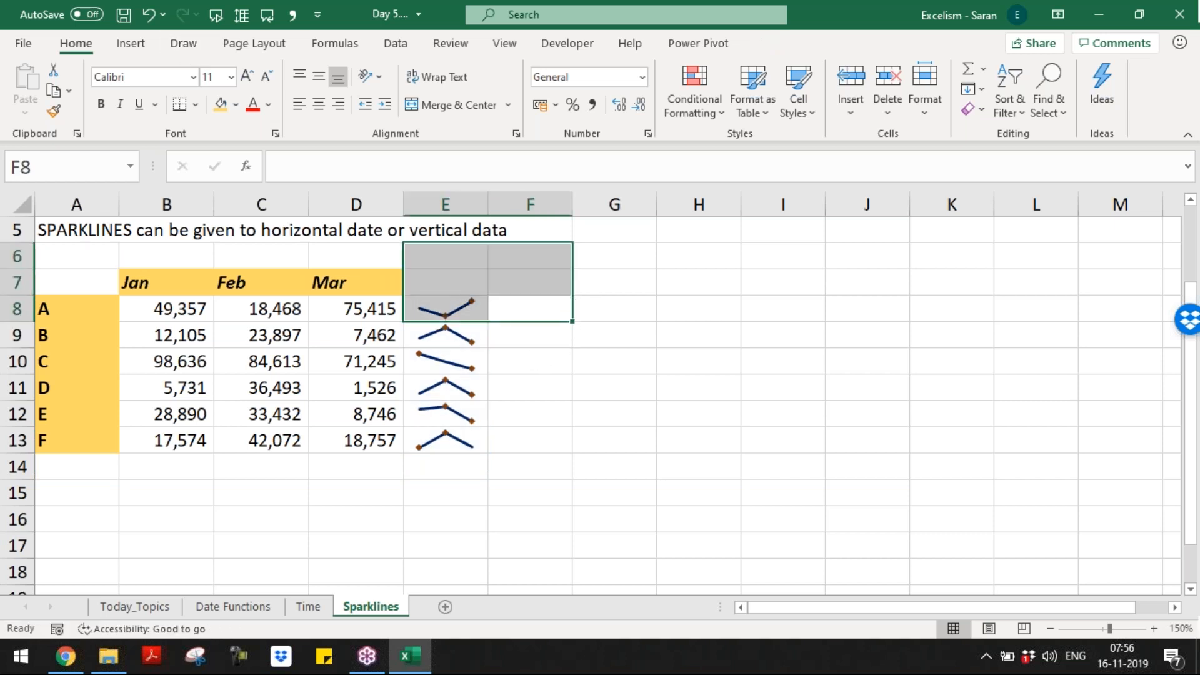
pyautogui.click(550, 301)
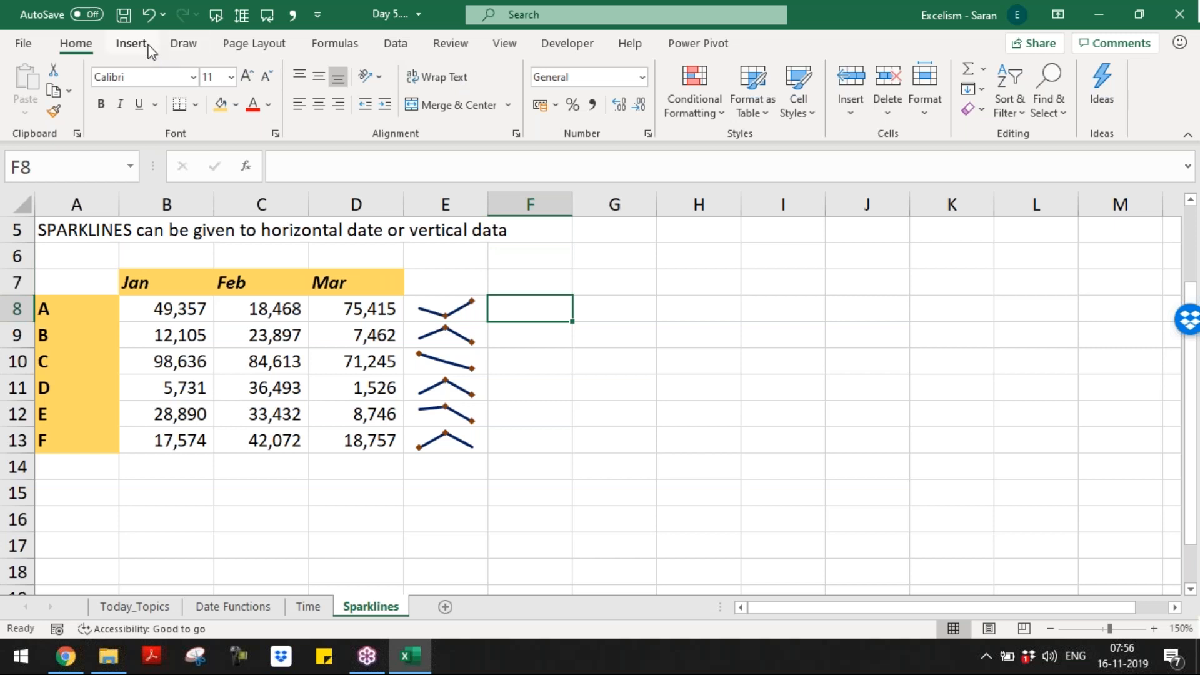
# Step: Insert column sparklines in F8:F13 using the data range B8:D13
pyautogui.click(130, 44)
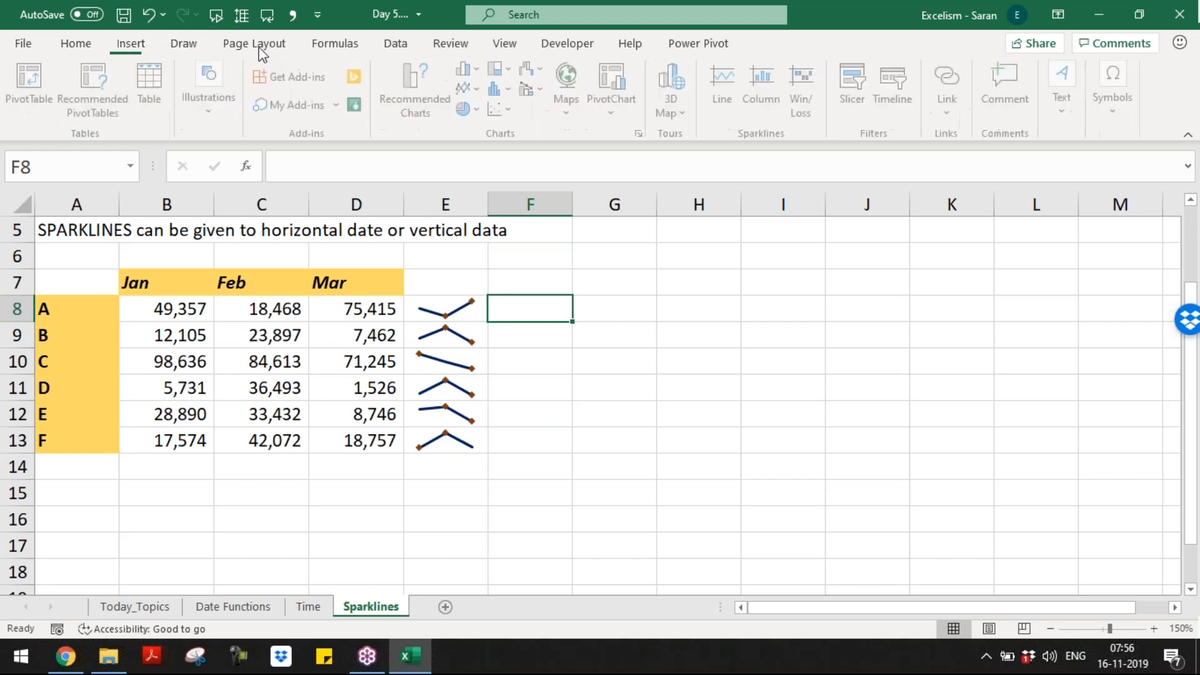
pyautogui.click(752, 92)
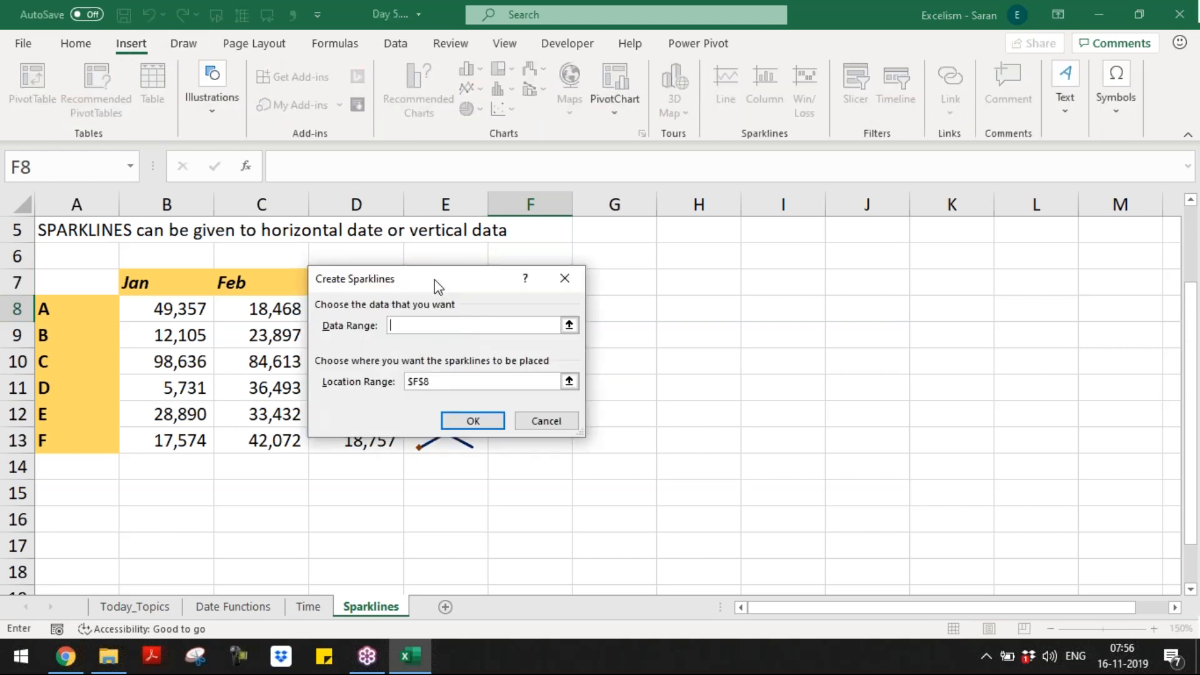
pyautogui.moveTo(434, 279); pyautogui.dragTo(706, 157)
pyautogui.moveTo(178, 309); pyautogui.dragTo(364, 440)
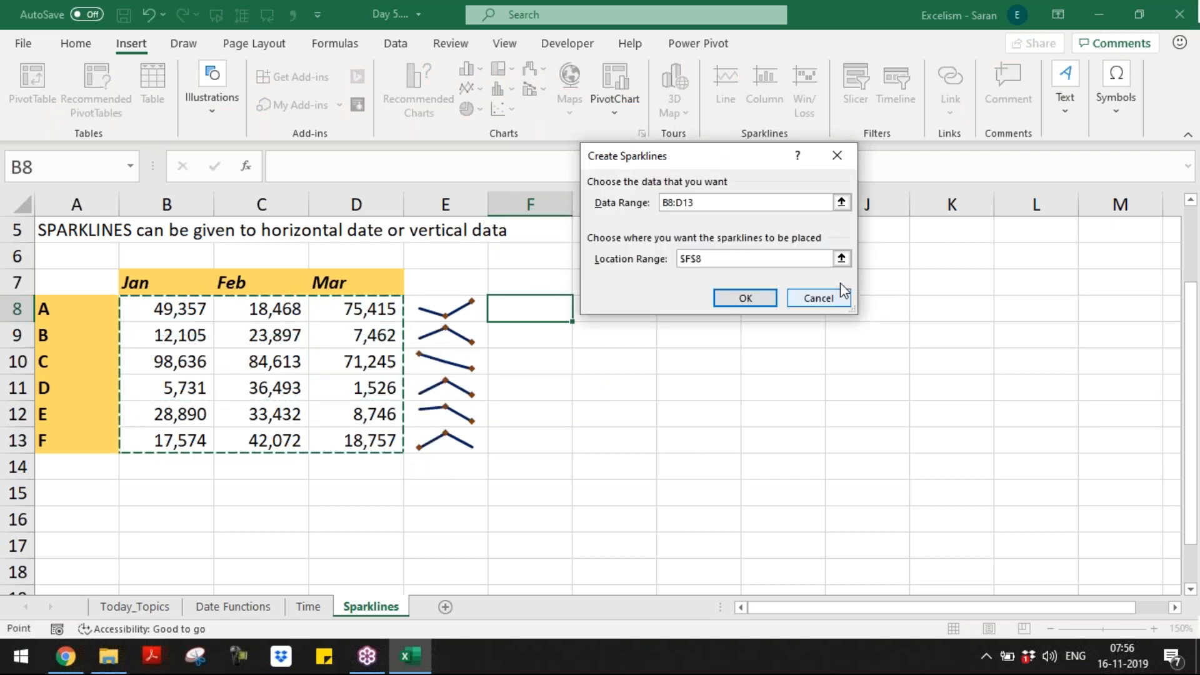
pyautogui.click(841, 258)
pyautogui.moveTo(541, 312); pyautogui.dragTo(531, 452)
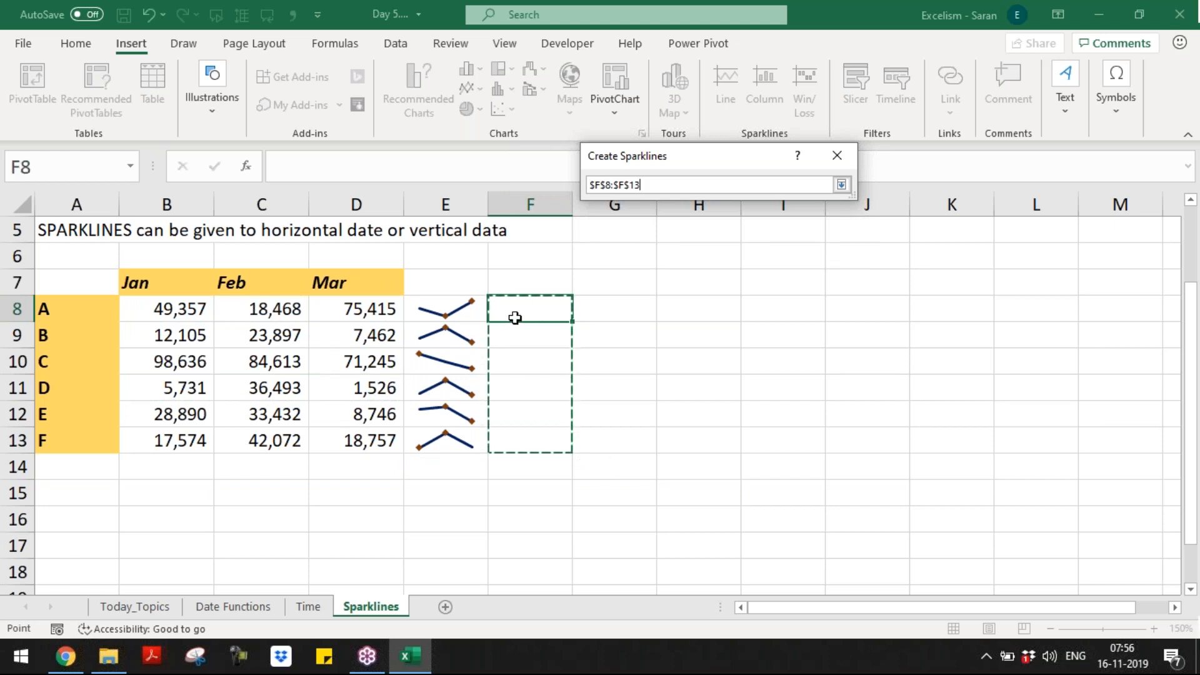
pyautogui.click(841, 184)
pyautogui.click(756, 299)
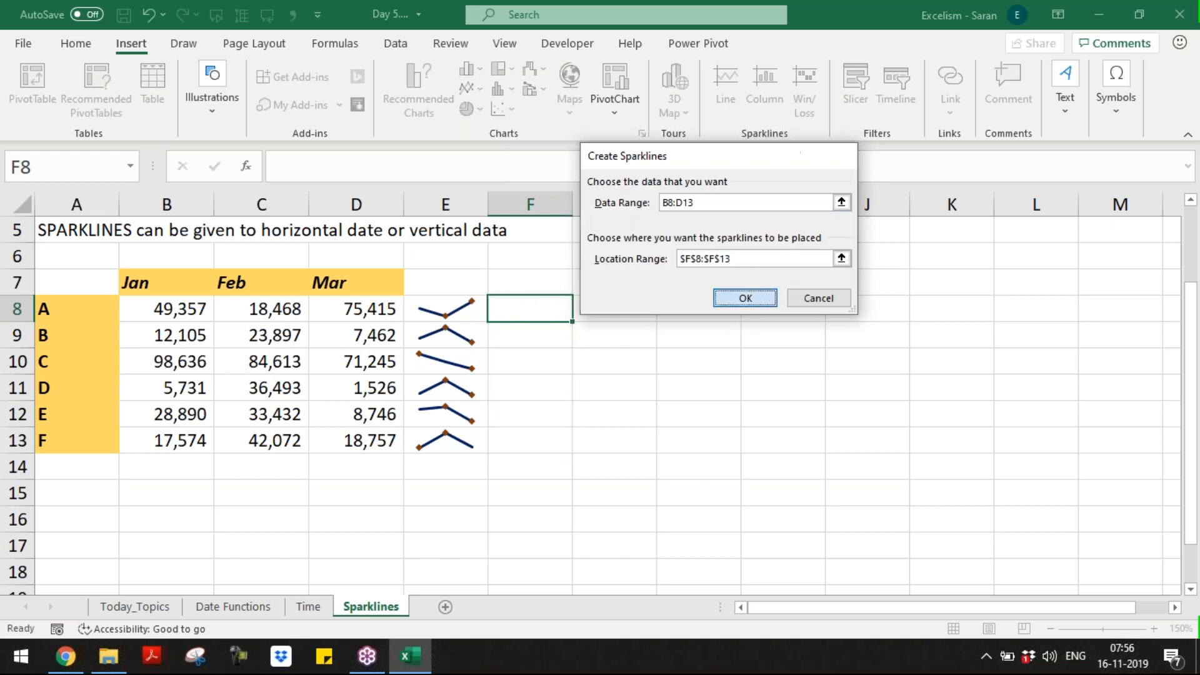
pyautogui.click(674, 425)
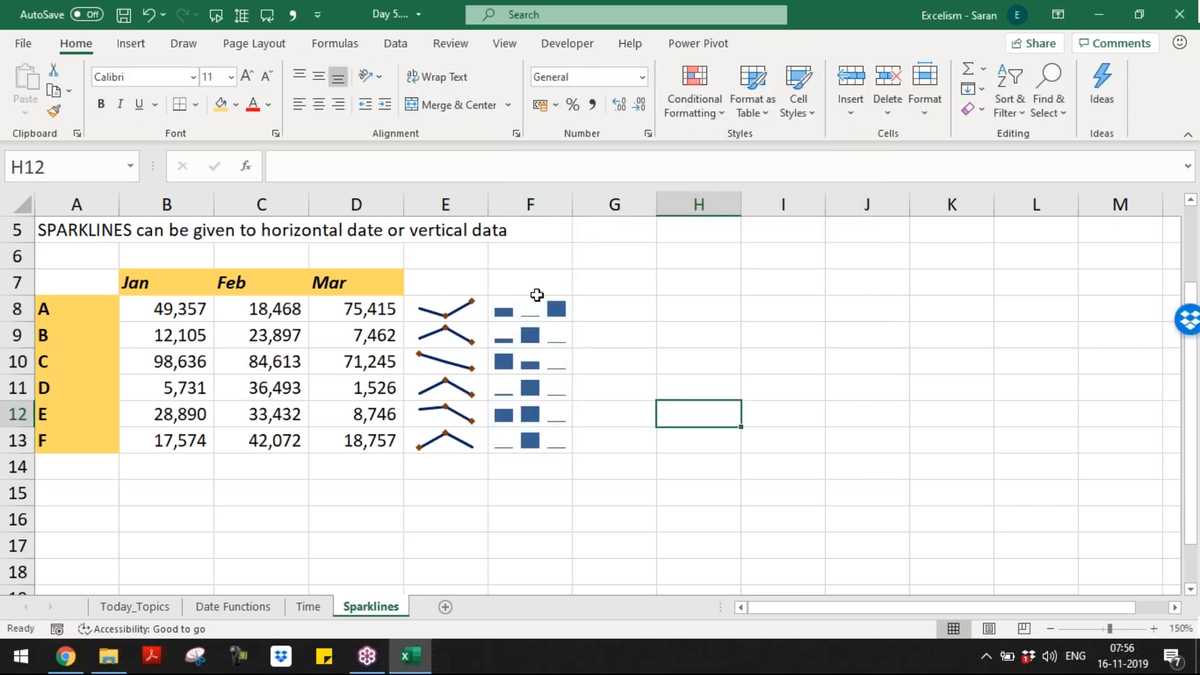
# Step: Colour the F8:F13 column sparklines dark blue
pyautogui.click(539, 308)
pyautogui.click(778, 44)
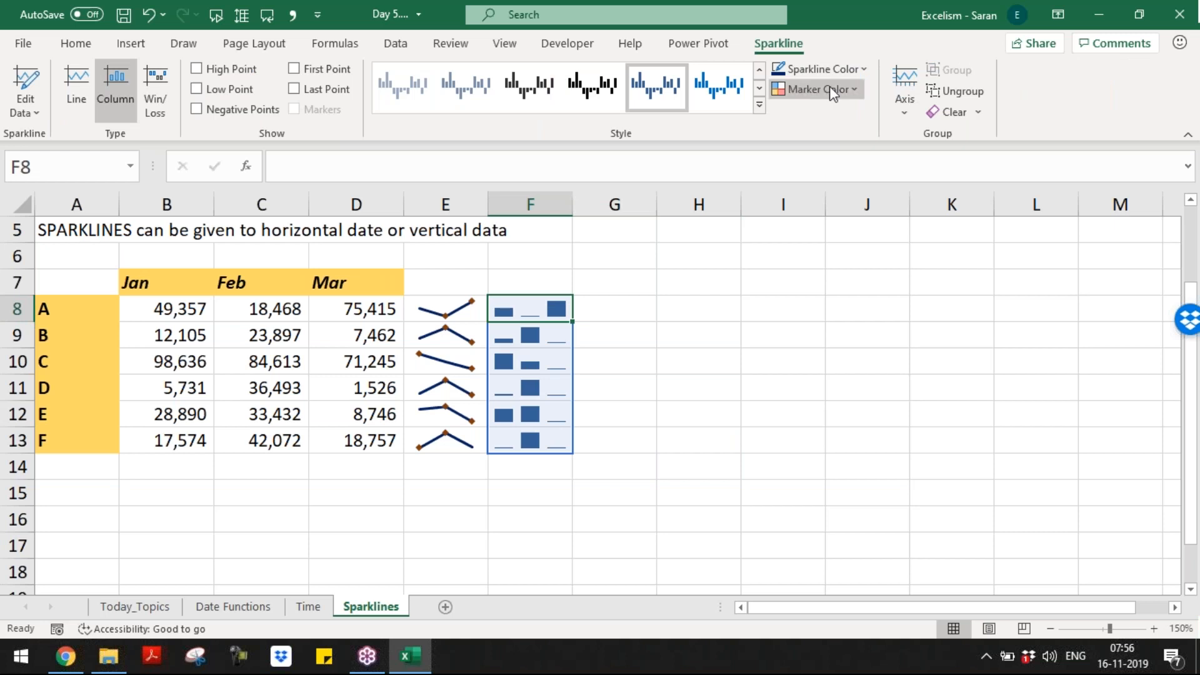
pyautogui.click(823, 69)
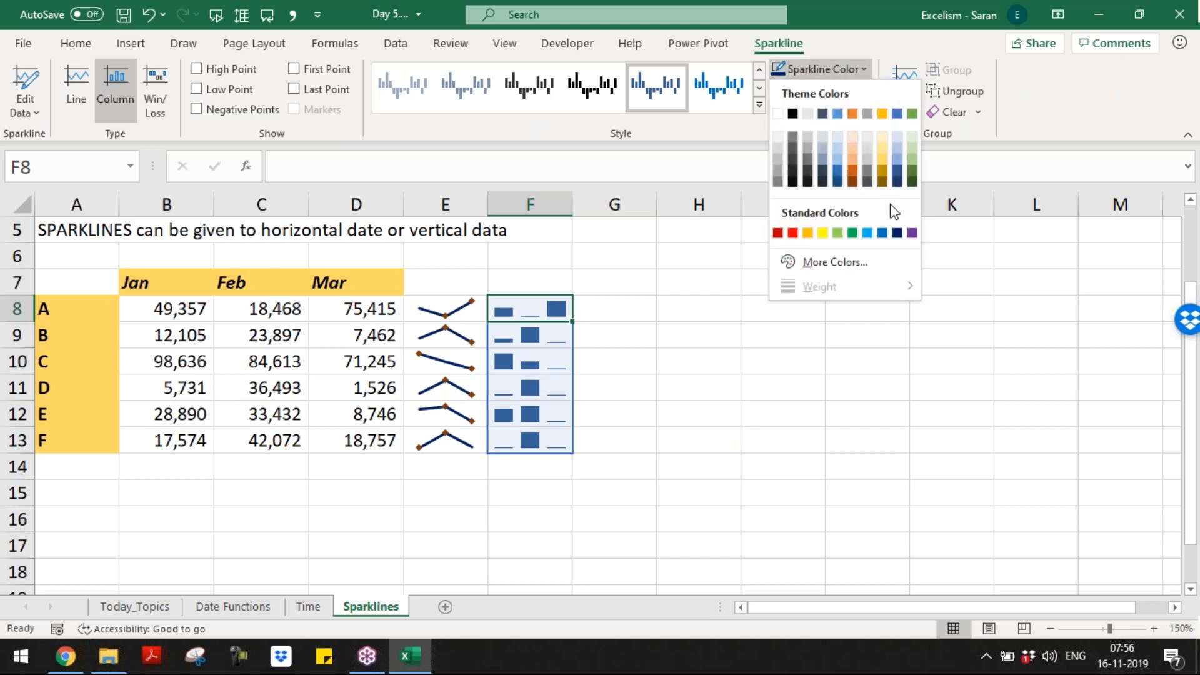
pyautogui.click(897, 234)
pyautogui.click(867, 229)
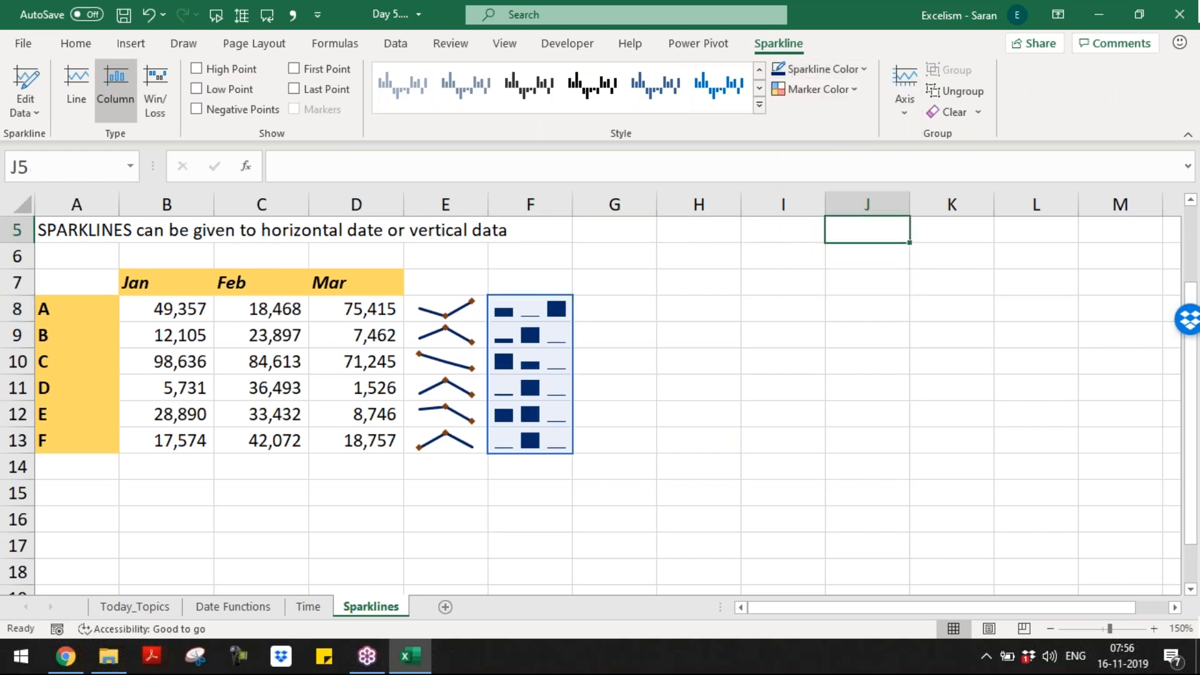
# Step: Review the marker and colour options for the column sparklines, leaving them unchanged
pyautogui.click(532, 308)
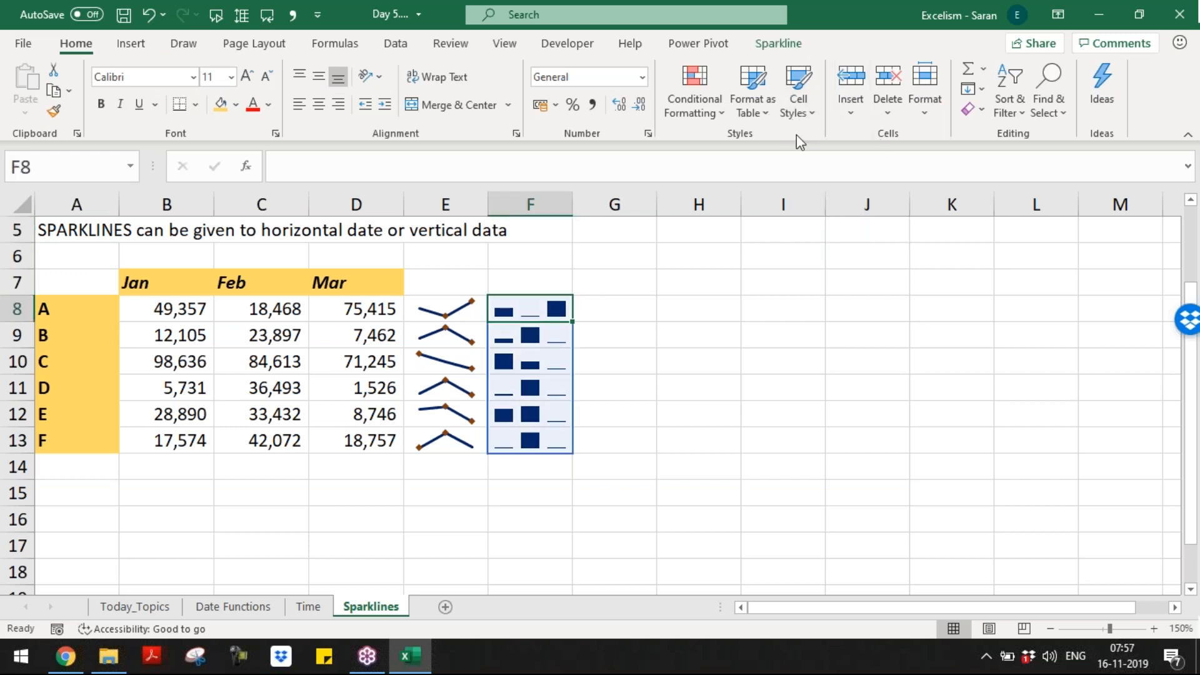
pyautogui.click(769, 49)
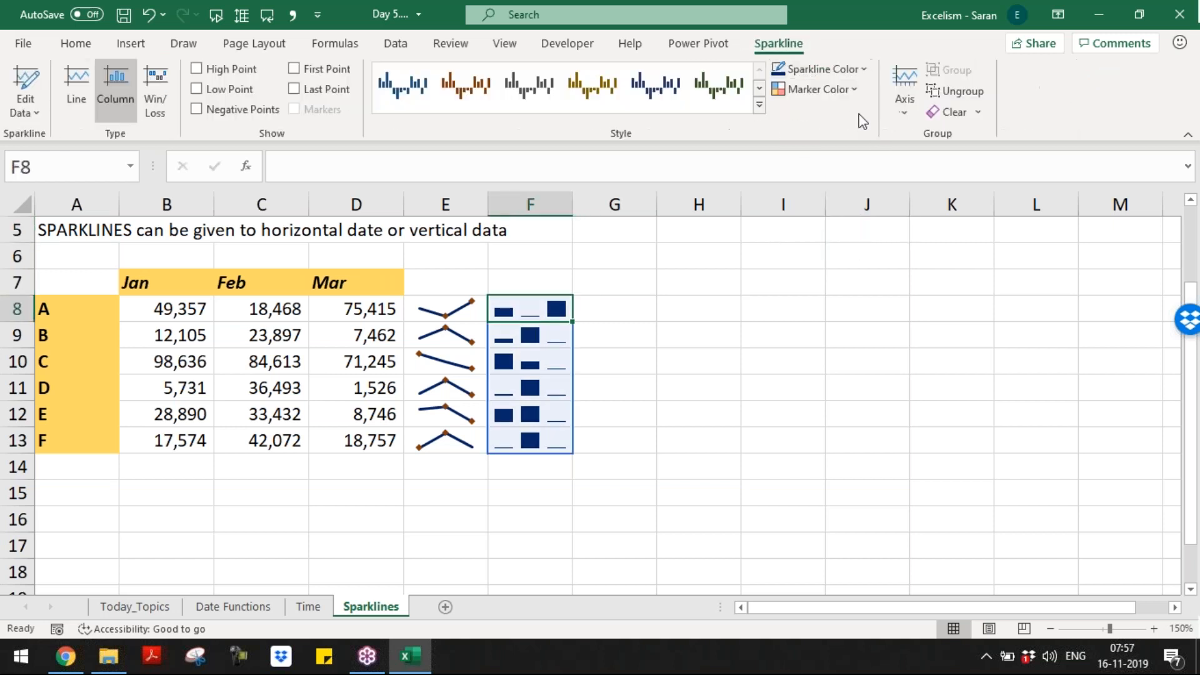
pyautogui.click(840, 92)
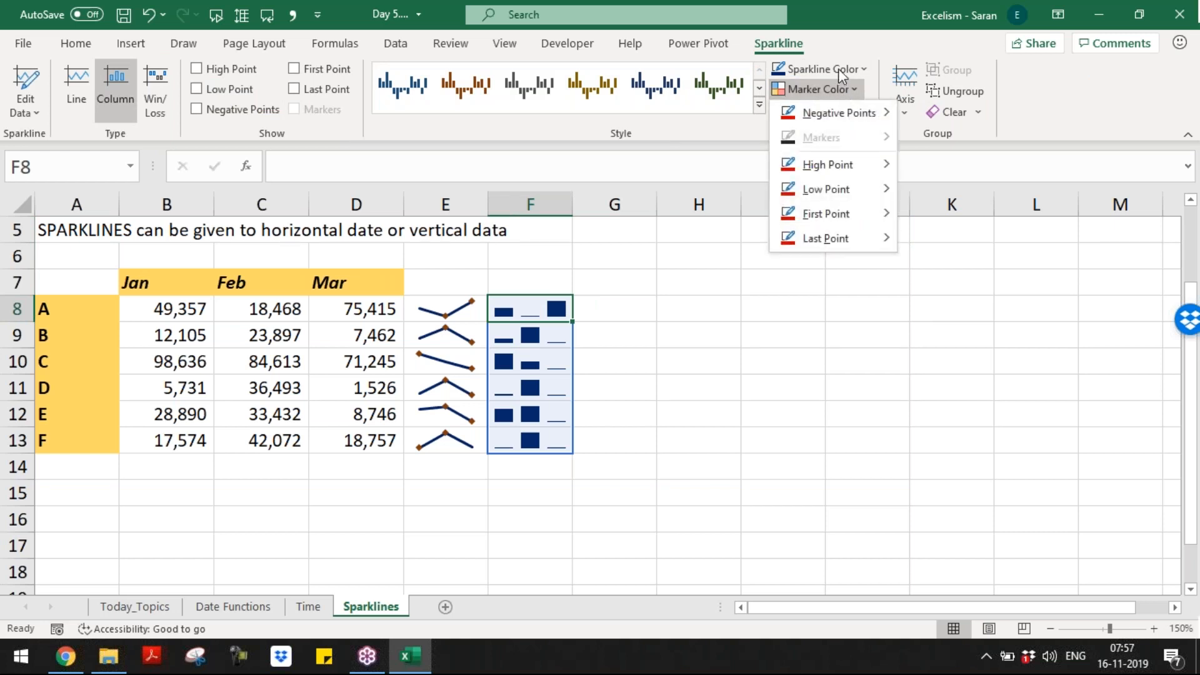
pyautogui.click(838, 69)
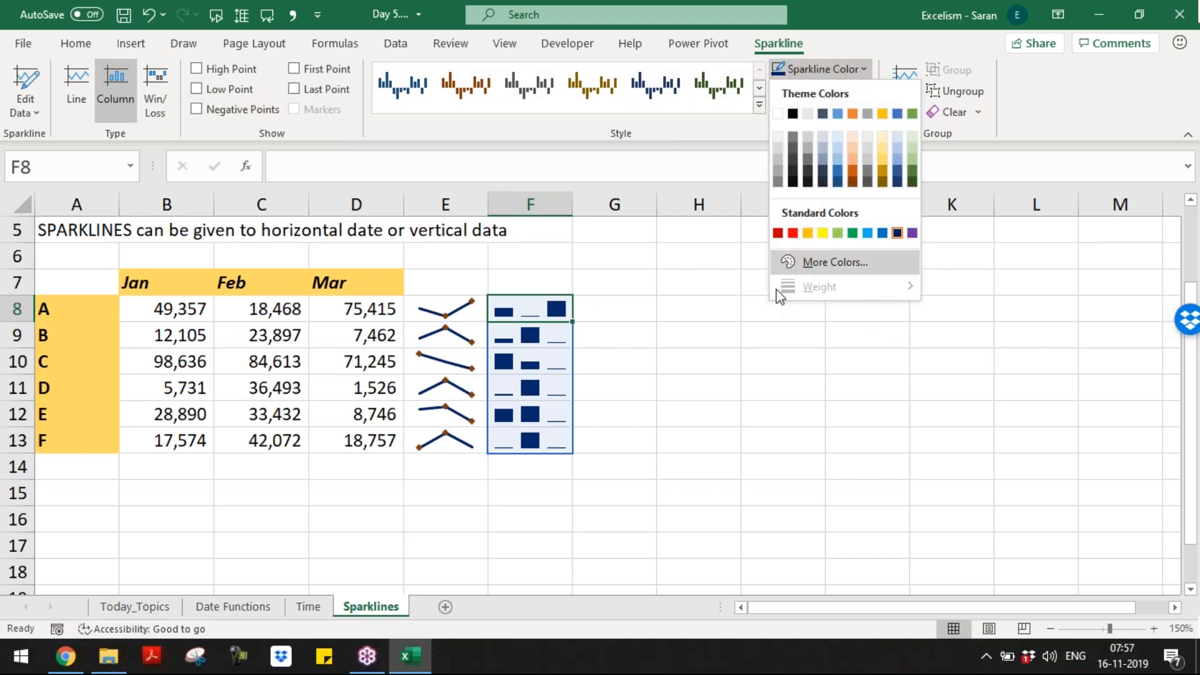
pyautogui.click(662, 335)
pyautogui.click(602, 324)
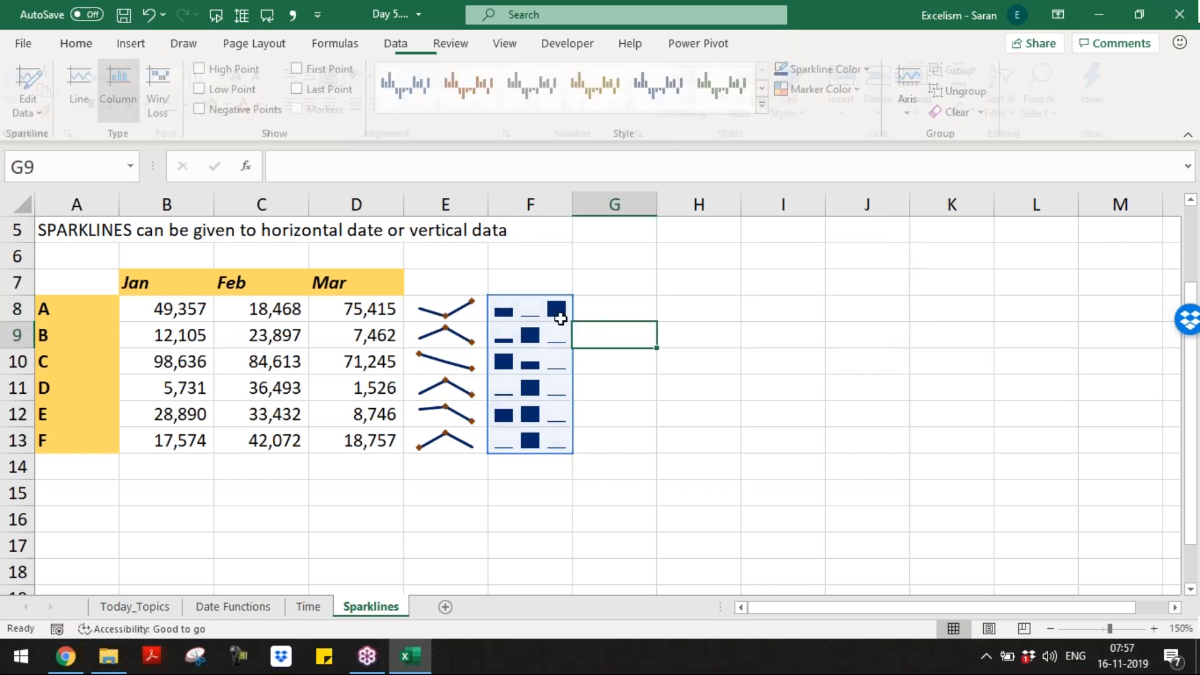
pyautogui.click(554, 313)
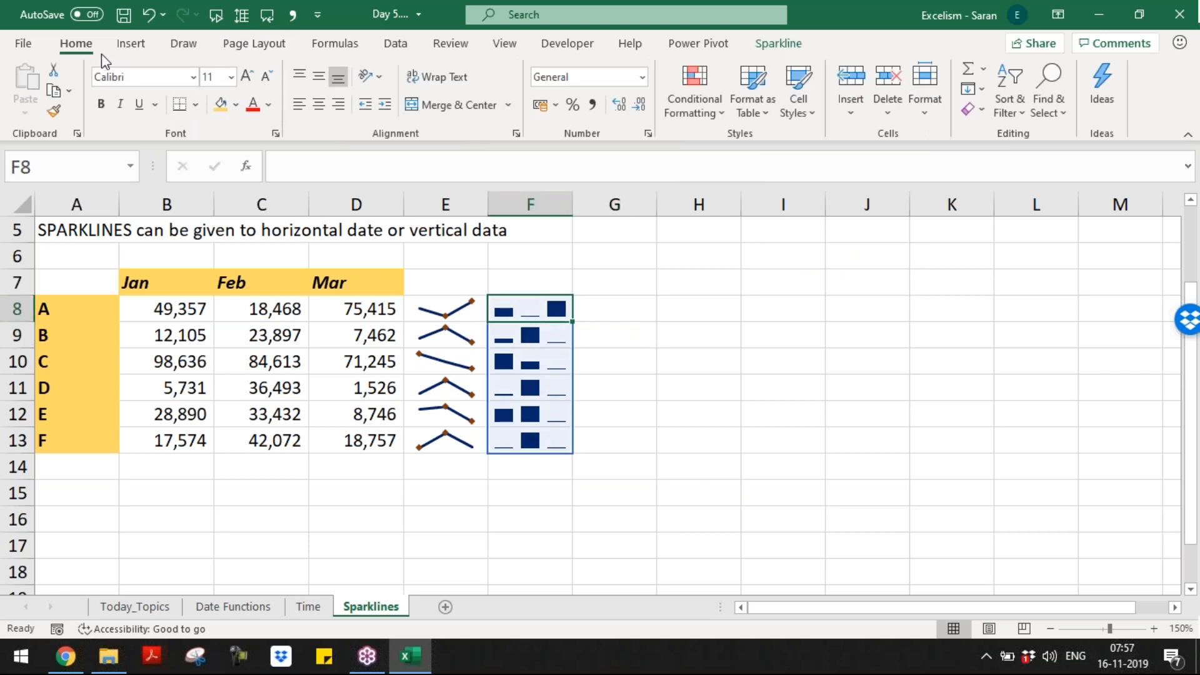
# Step: Insert win/loss sparklines in G8:G13 using the data range B8:D13
pyautogui.click(128, 44)
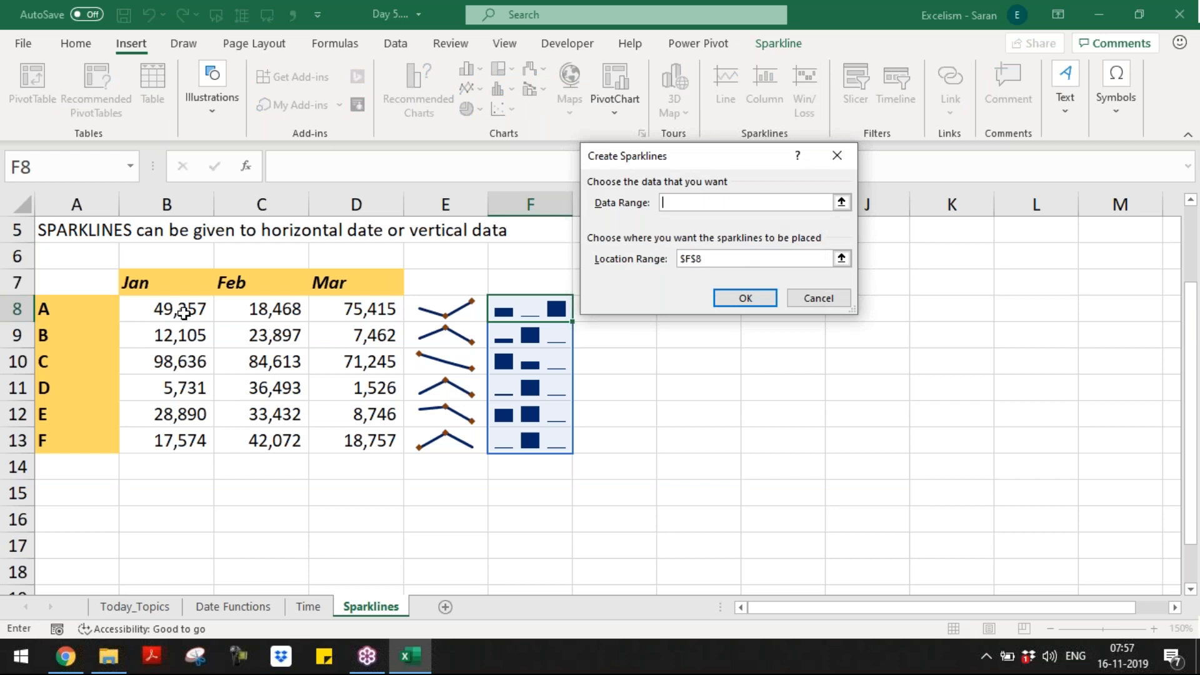
pyautogui.moveTo(178, 310); pyautogui.dragTo(388, 440)
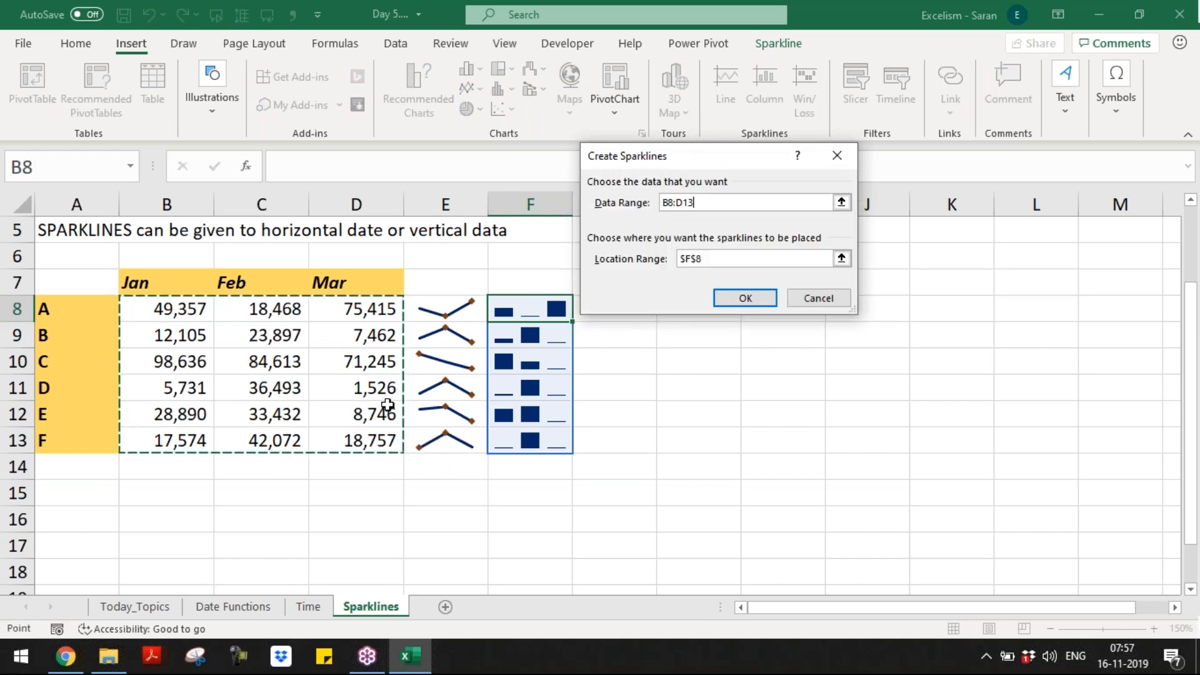
pyautogui.click(841, 258)
pyautogui.moveTo(642, 308); pyautogui.dragTo(616, 442)
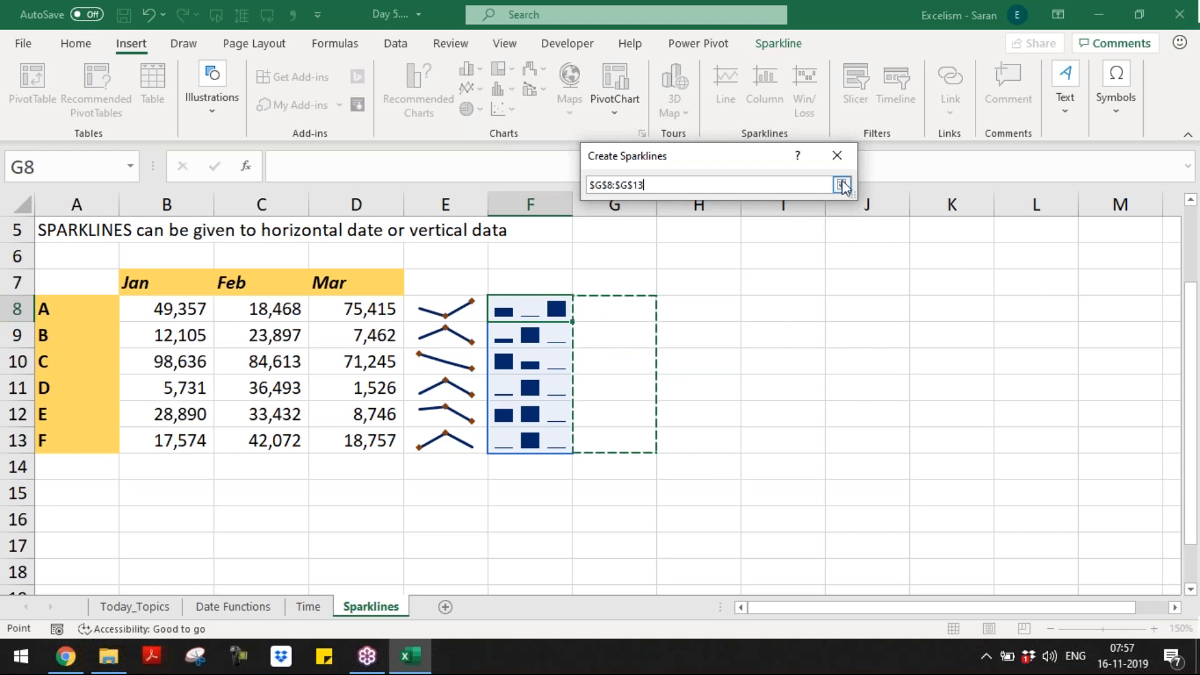
pyautogui.click(841, 185)
pyautogui.click(748, 297)
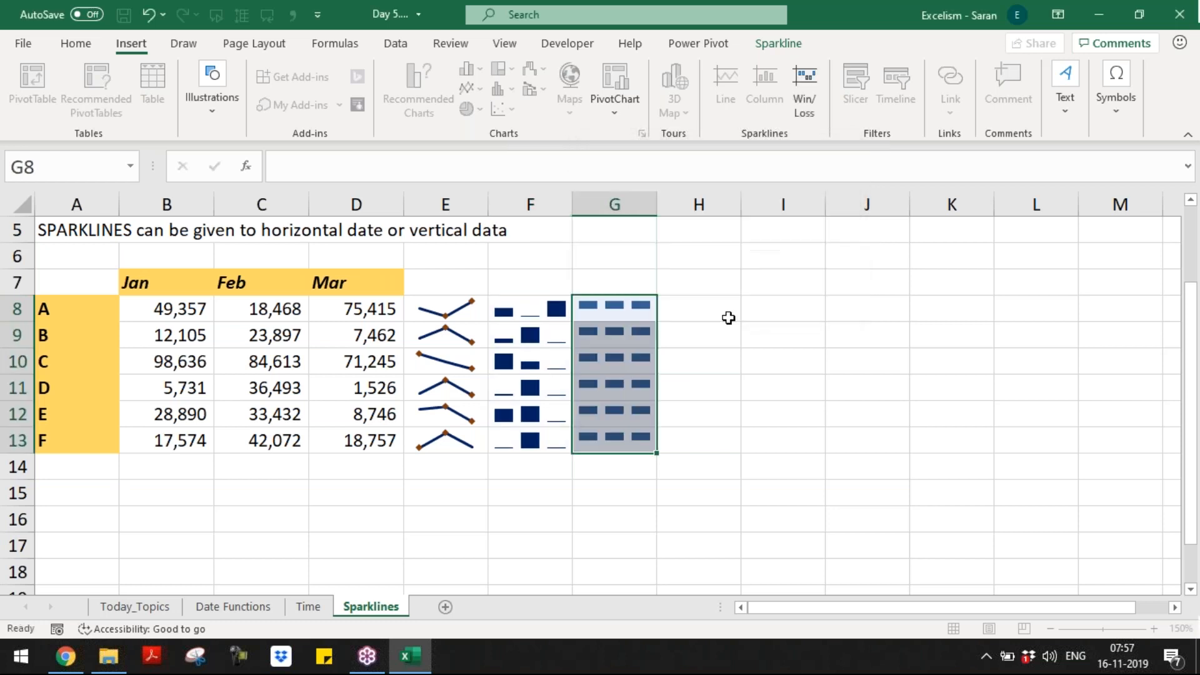
pyautogui.click(726, 316)
# Step: Select the Jan–Mar values in B8:D13
pyautogui.moveTo(150, 306); pyautogui.dragTo(329, 438)
pyautogui.moveTo(591, 311); pyautogui.dragTo(637, 439)
pyautogui.moveTo(184, 315); pyautogui.dragTo(379, 444)
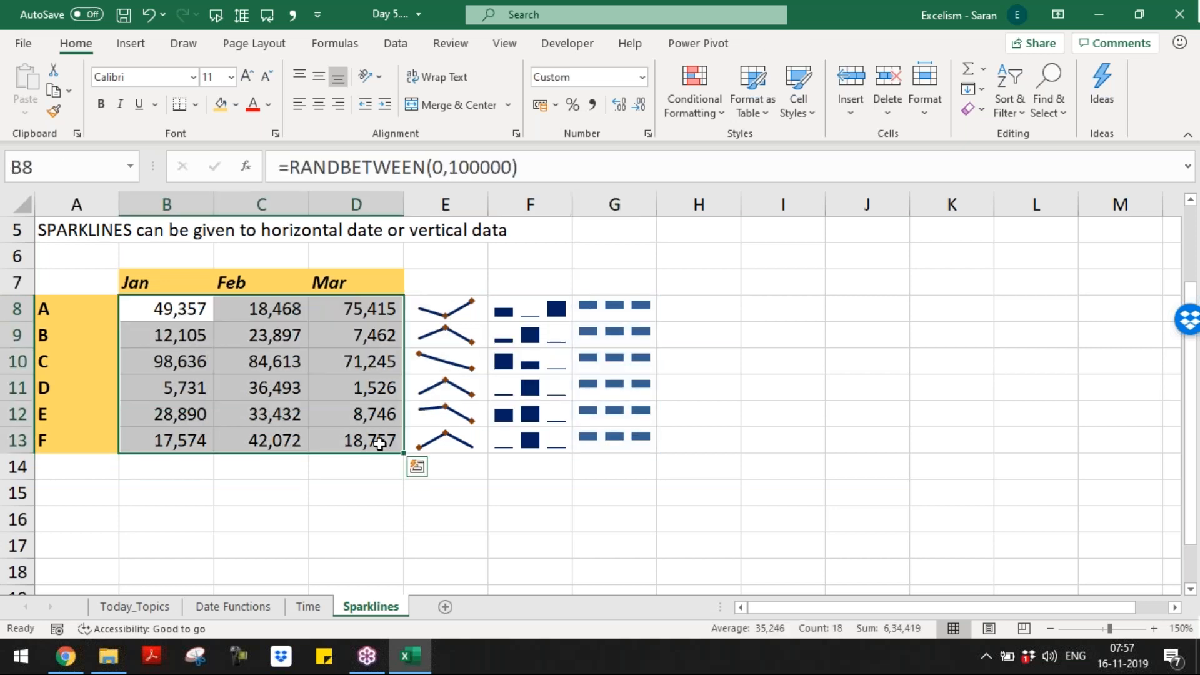
# Step: Edit the formula to =RANDBETWEEN(-100000,100000) and apply it to all of B8:D13
pyautogui.press('F2')
pyautogui.press('Left')
pyautogui.press('Left')
pyautogui.press('Left')
pyautogui.press('Left')
pyautogui.press('Left')
pyautogui.press('Left')
pyautogui.press('Left')
pyautogui.press('Left')
pyautogui.press('Left')
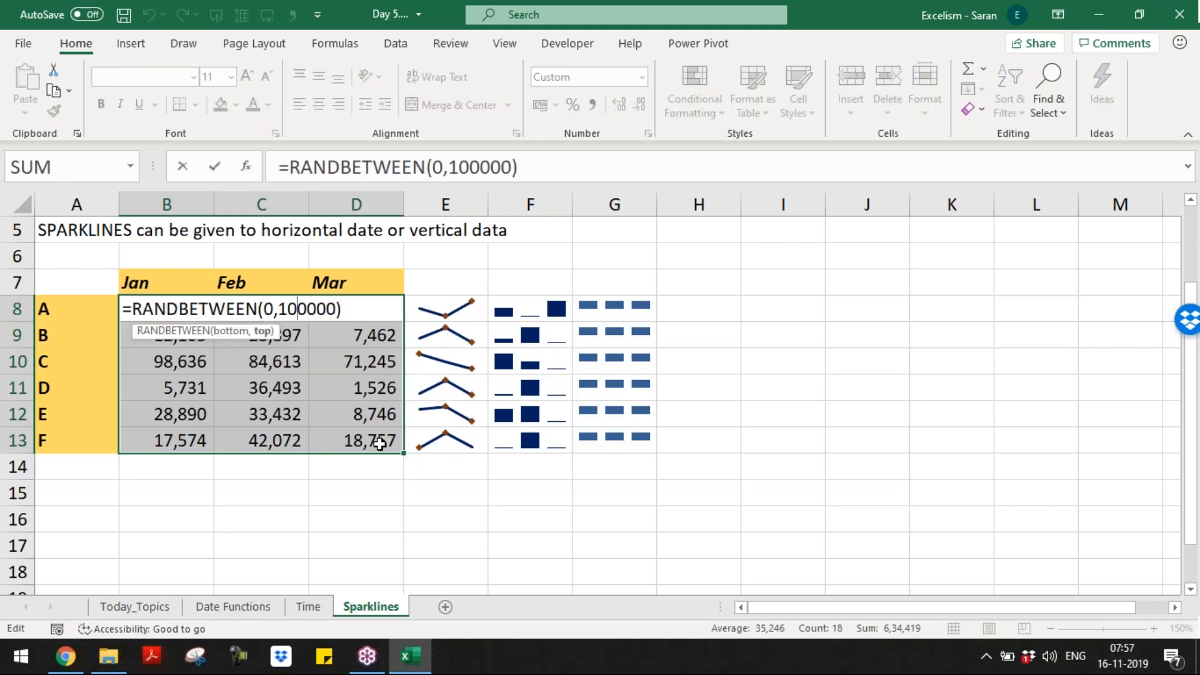
pyautogui.write('-10000')
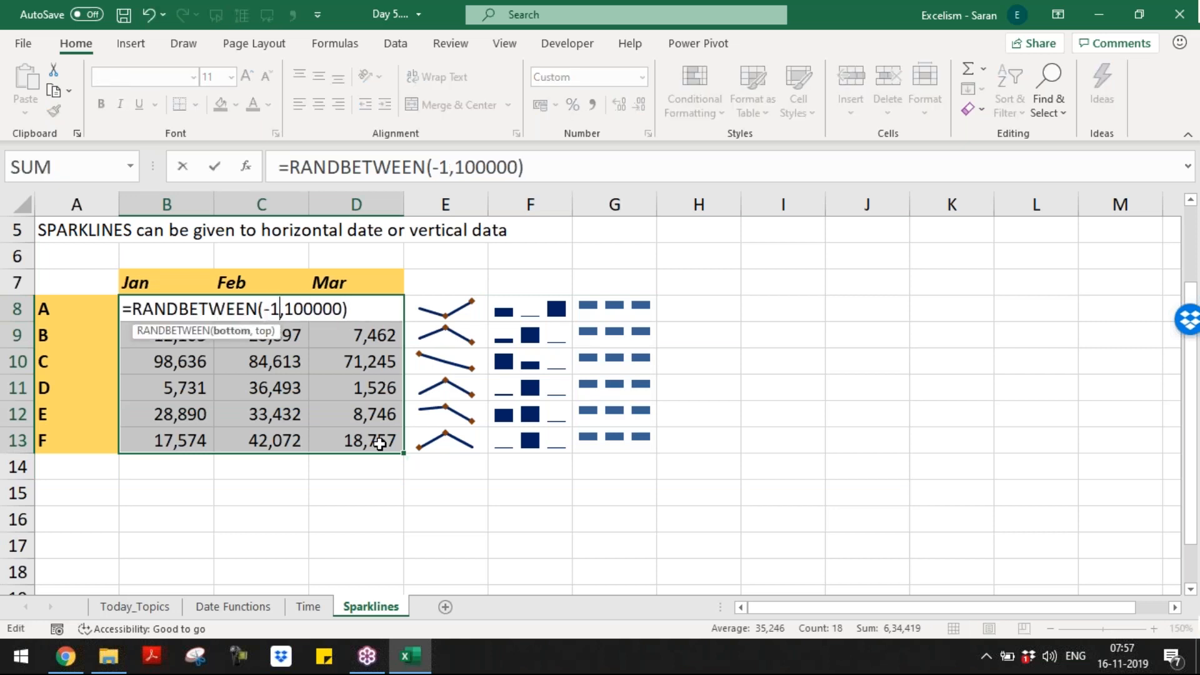
pyautogui.hotkey('ctrl', 'Return')
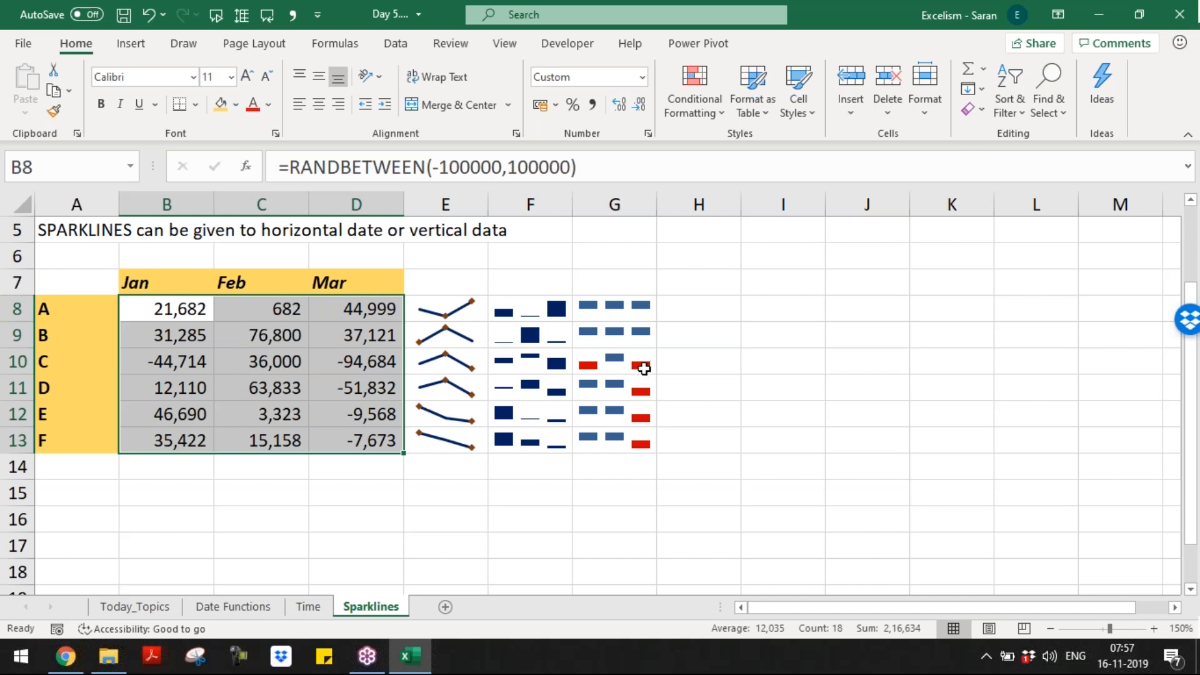
pyautogui.click(644, 367)
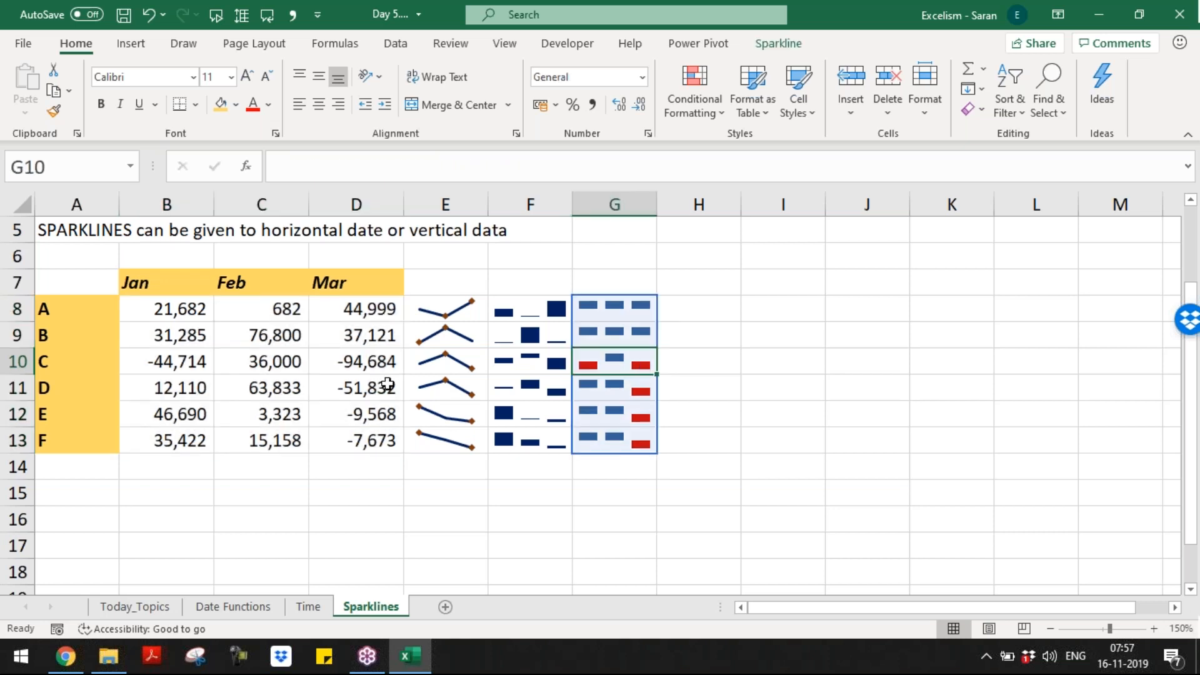
# Step: Recalculate B8:D13 several times with F9, checking the redrawn sparklines in E8:G13
pyautogui.press('Down')
pyautogui.press('Down')
pyautogui.press('Down')
pyautogui.press('Down')
pyautogui.press('Down')
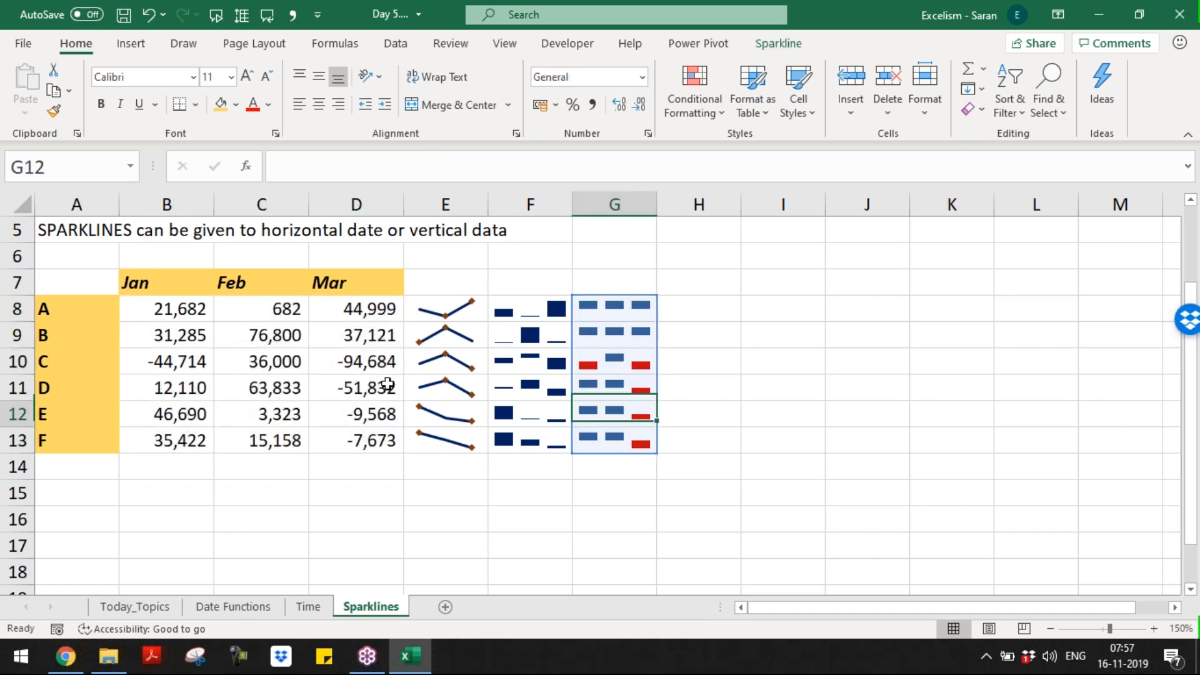
pyautogui.press('F9')
pyautogui.press('F9')
pyautogui.press('F9')
pyautogui.press('F9')
pyautogui.press('F9')
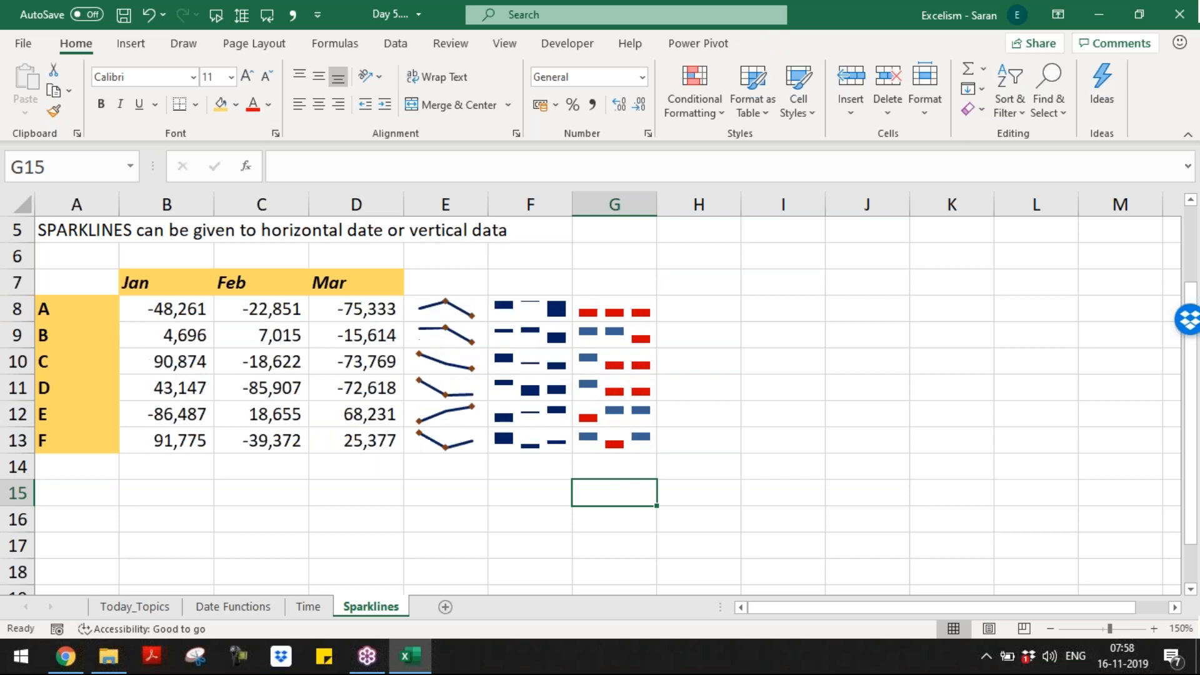
pyautogui.press('F9')
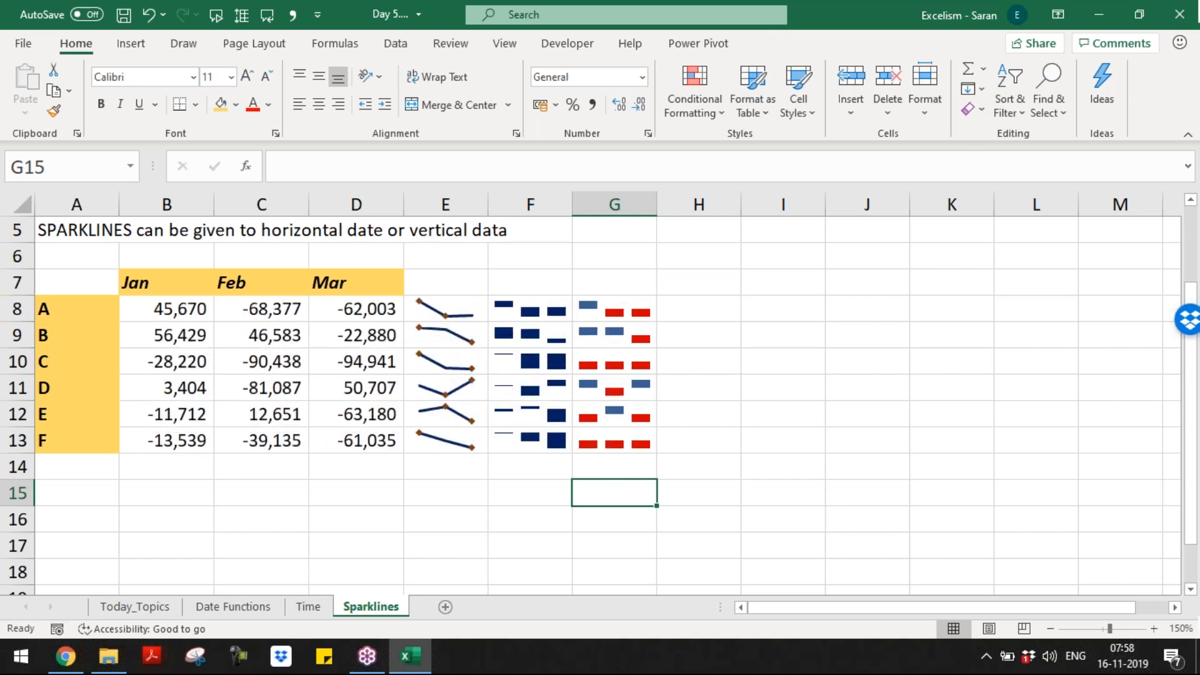
pyautogui.press('F9')
pyautogui.press('F9')
pyautogui.press('F9')
pyautogui.press('F9')
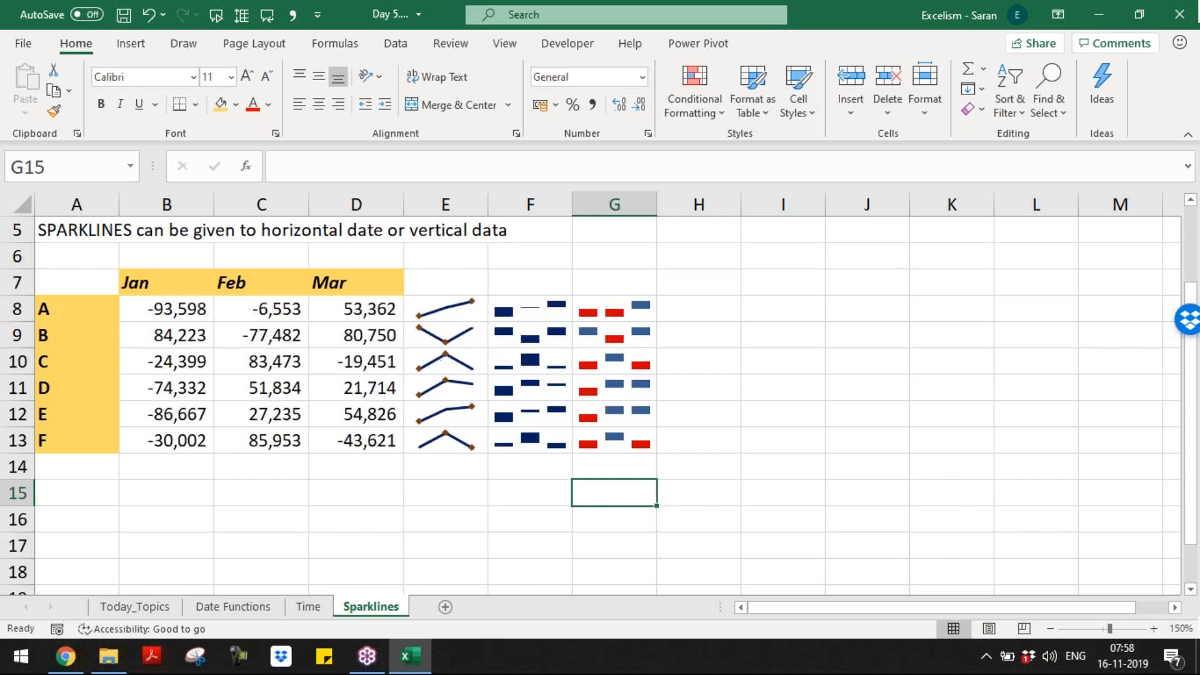
pyautogui.press('F9')
pyautogui.press('F9')
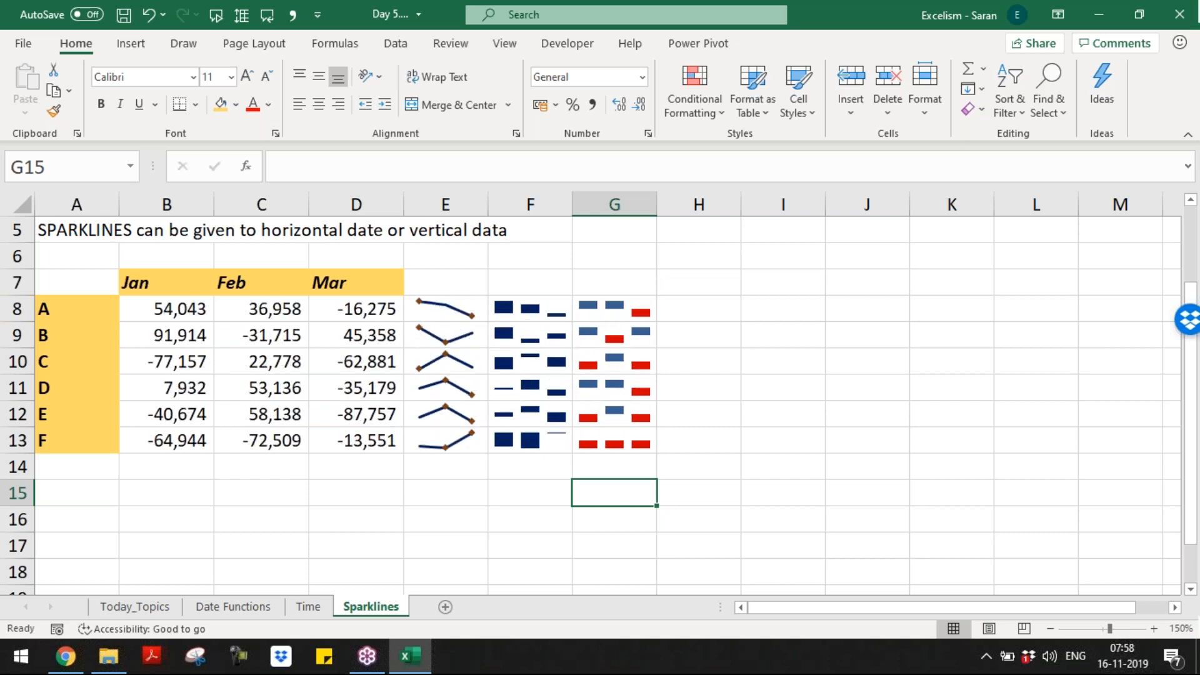
pyautogui.click(452, 321)
pyautogui.press('Escape')
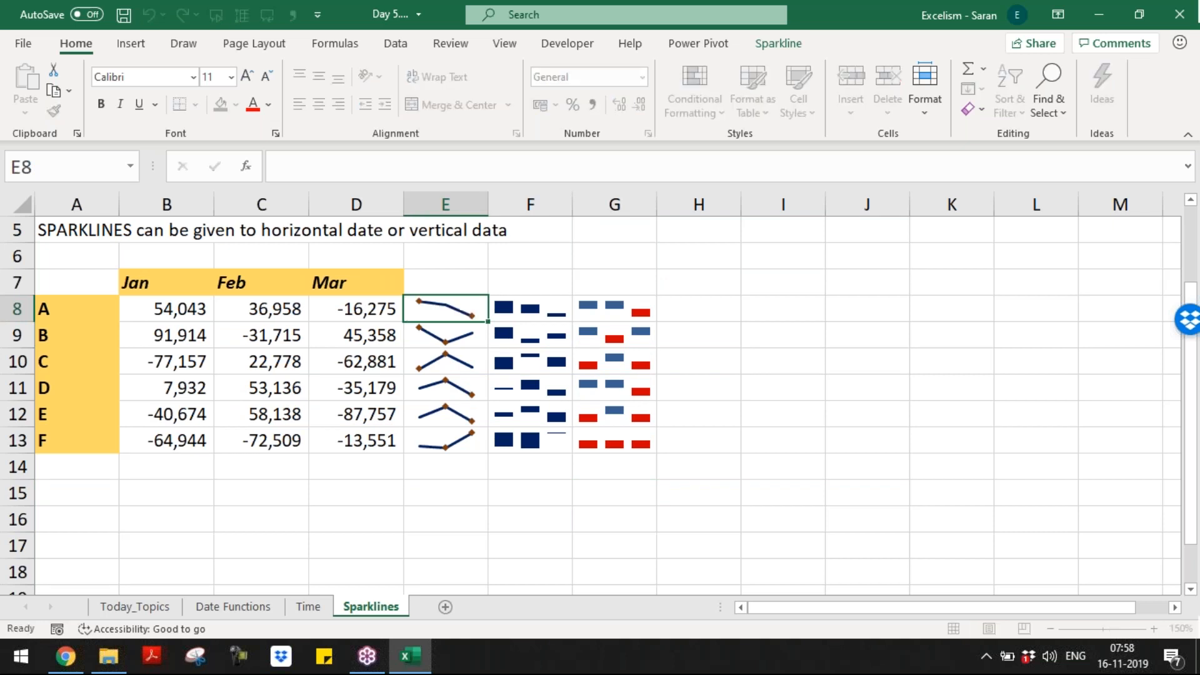
pyautogui.press('Right')
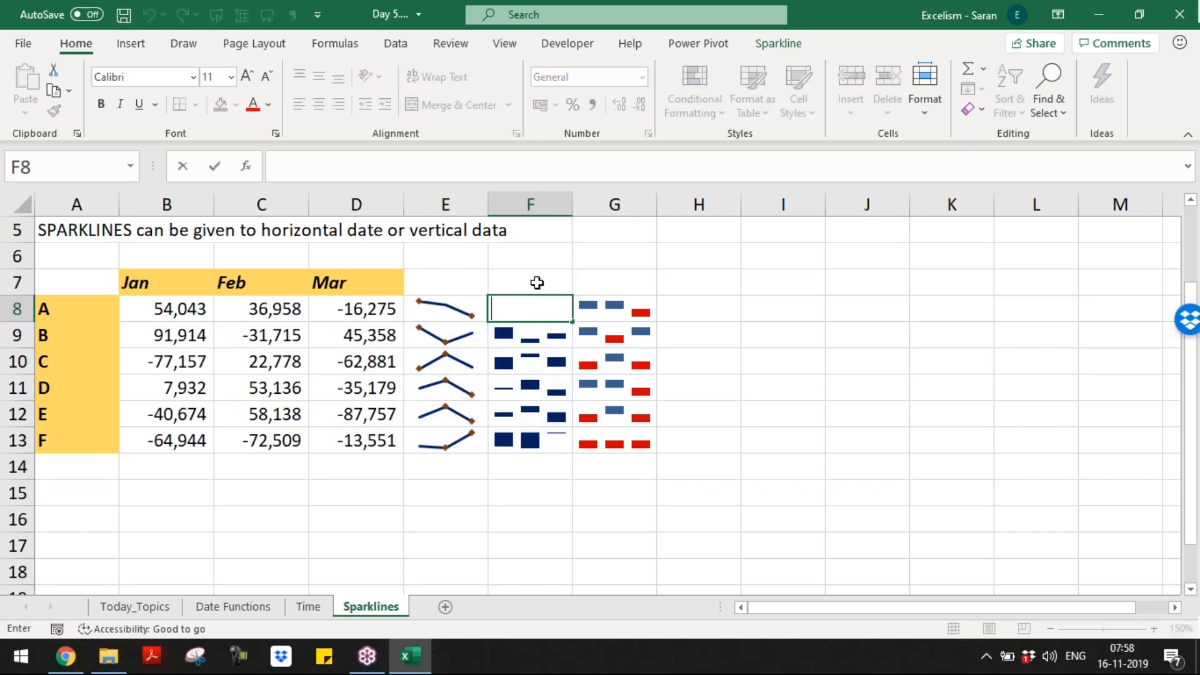
pyautogui.click(535, 279)
pyautogui.press('F9')
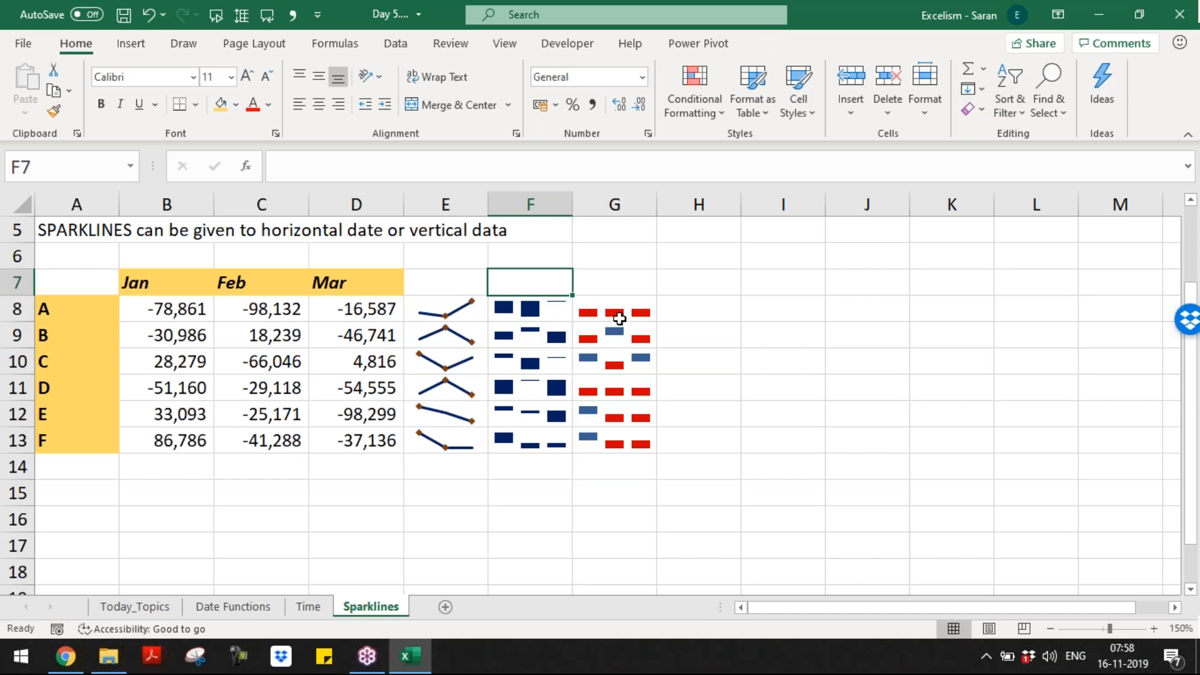
pyautogui.click(262, 506)
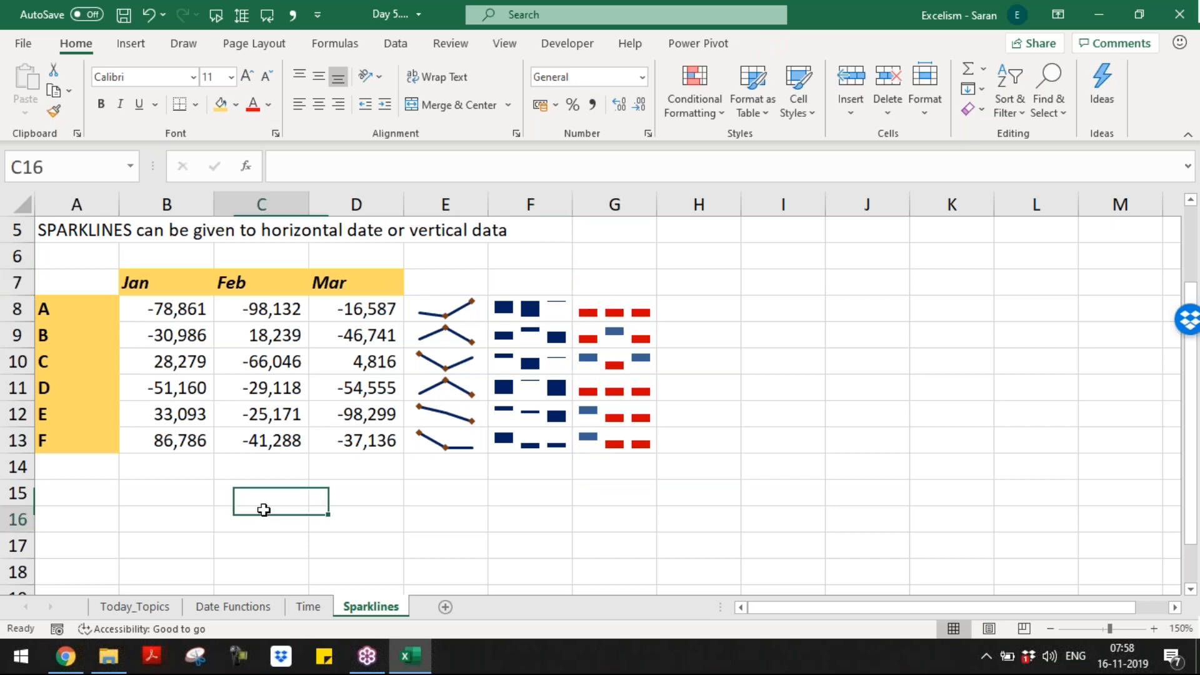
pyautogui.click(185, 463)
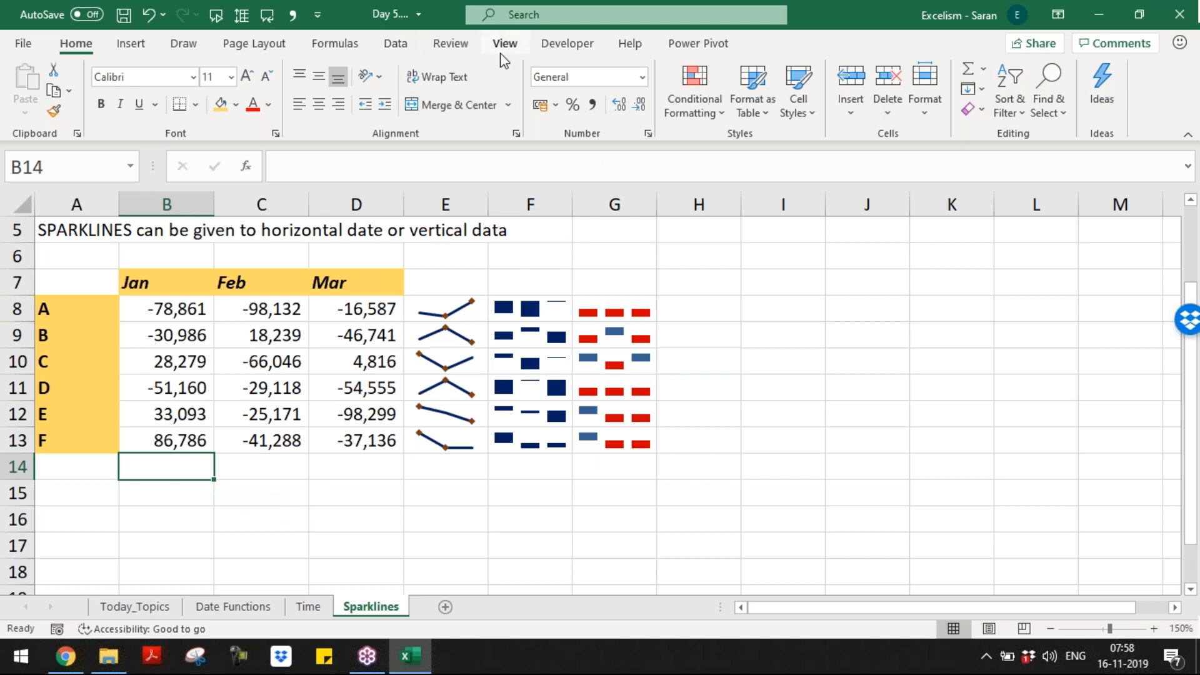
# Step: Insert line sparklines in B14:D14 charting the monthly data range B8:D13
pyautogui.click(517, 47)
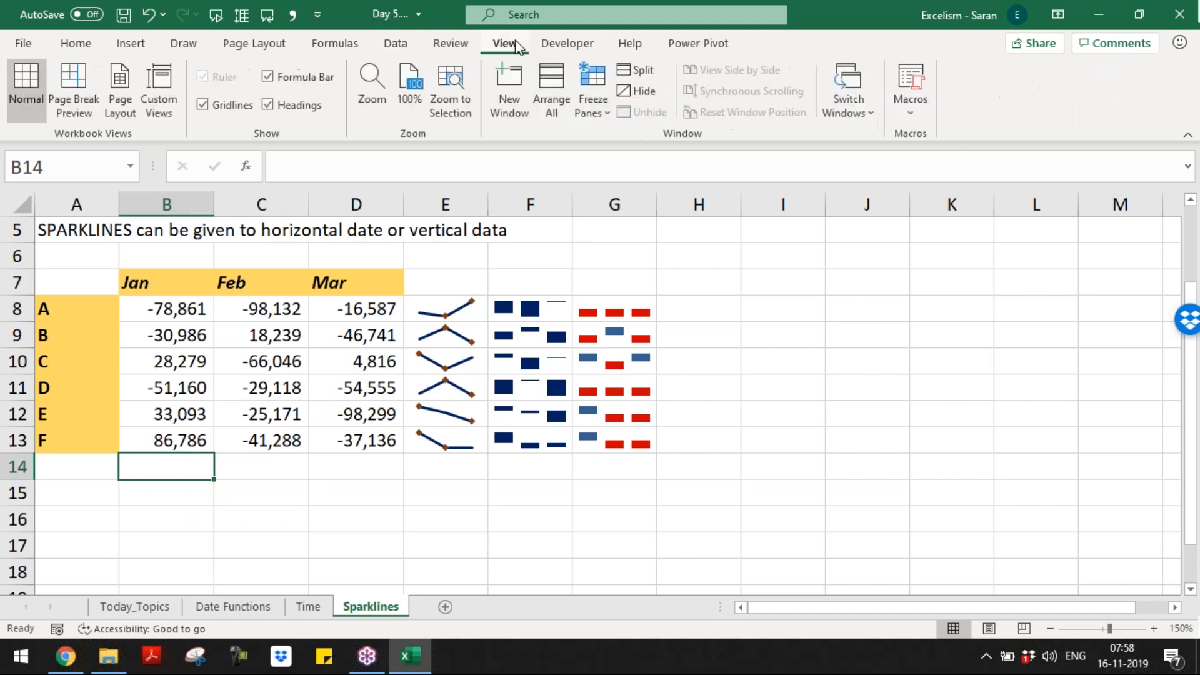
pyautogui.click(148, 45)
pyautogui.click(726, 89)
pyautogui.click(160, 308)
pyautogui.moveTo(160, 307); pyautogui.dragTo(349, 434)
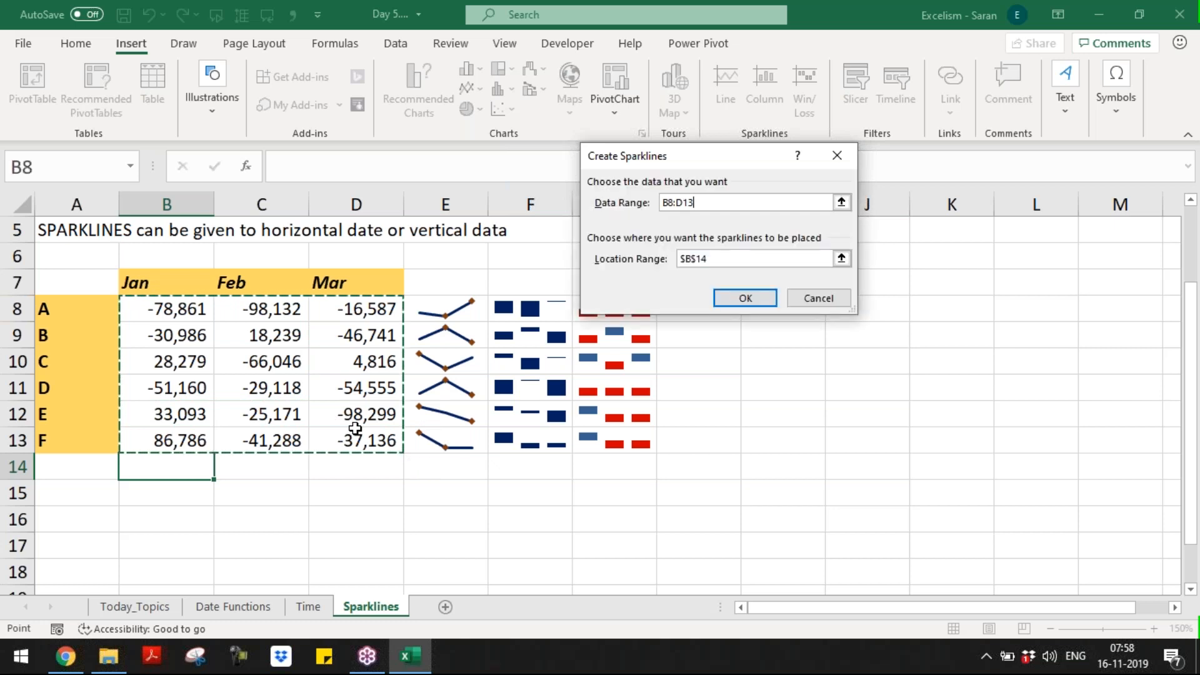
pyautogui.click(840, 258)
pyautogui.moveTo(166, 471); pyautogui.dragTo(394, 472)
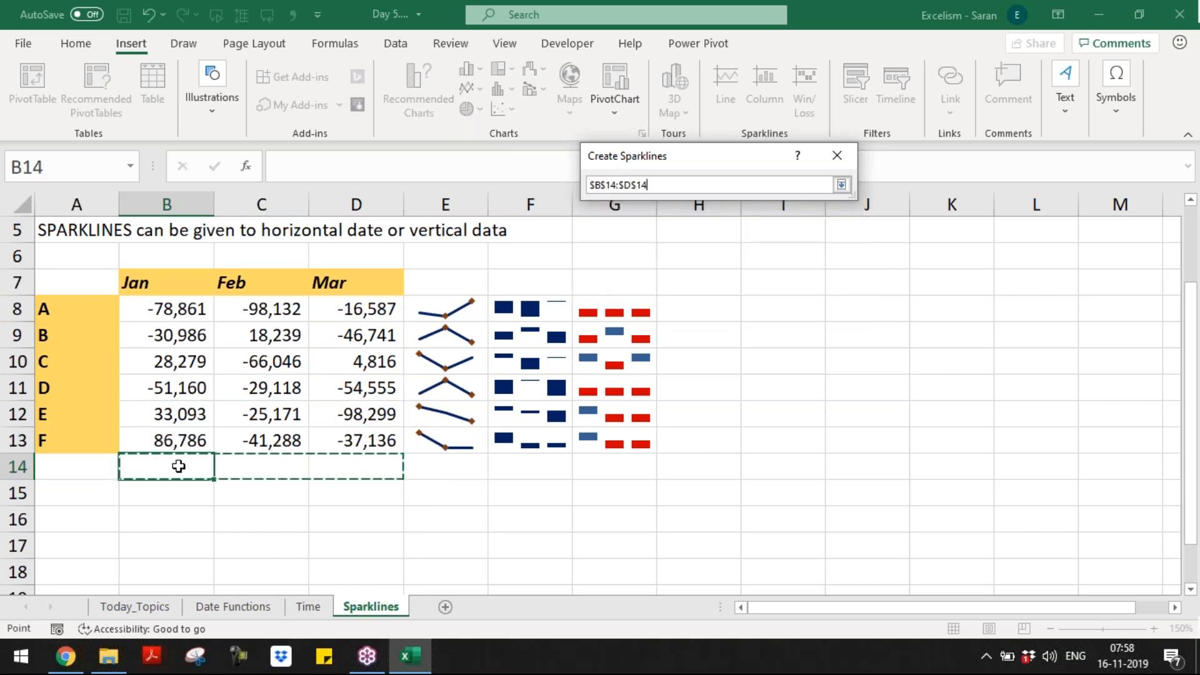
pyautogui.click(841, 185)
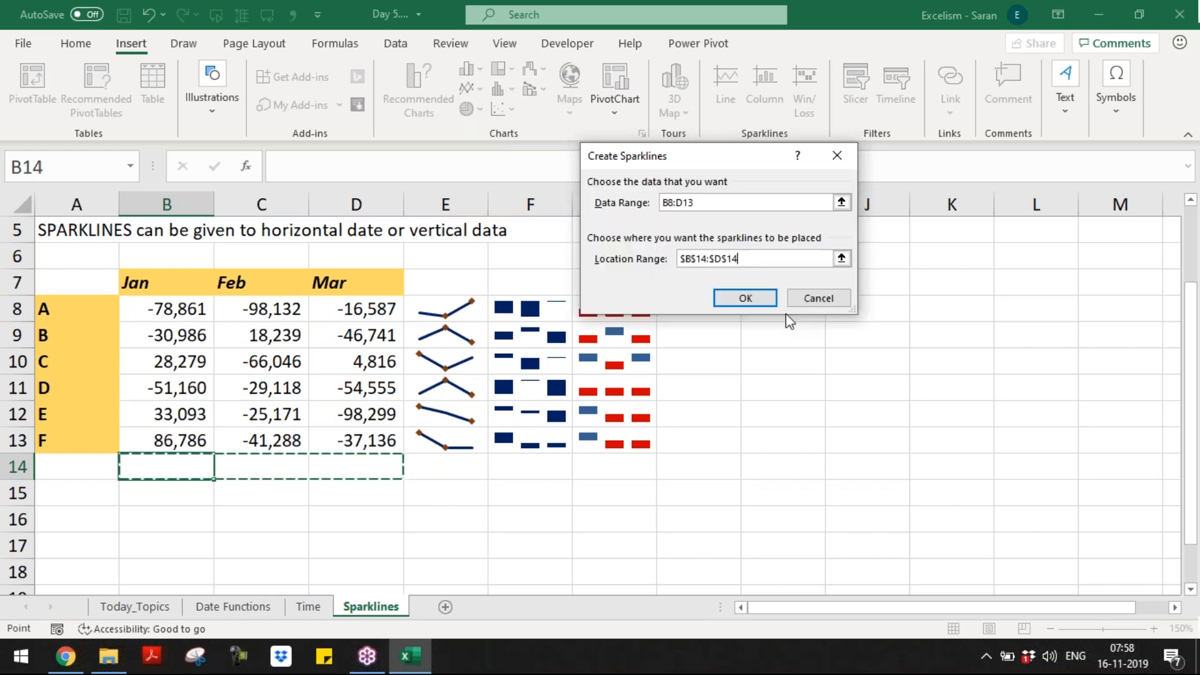
pyautogui.click(746, 298)
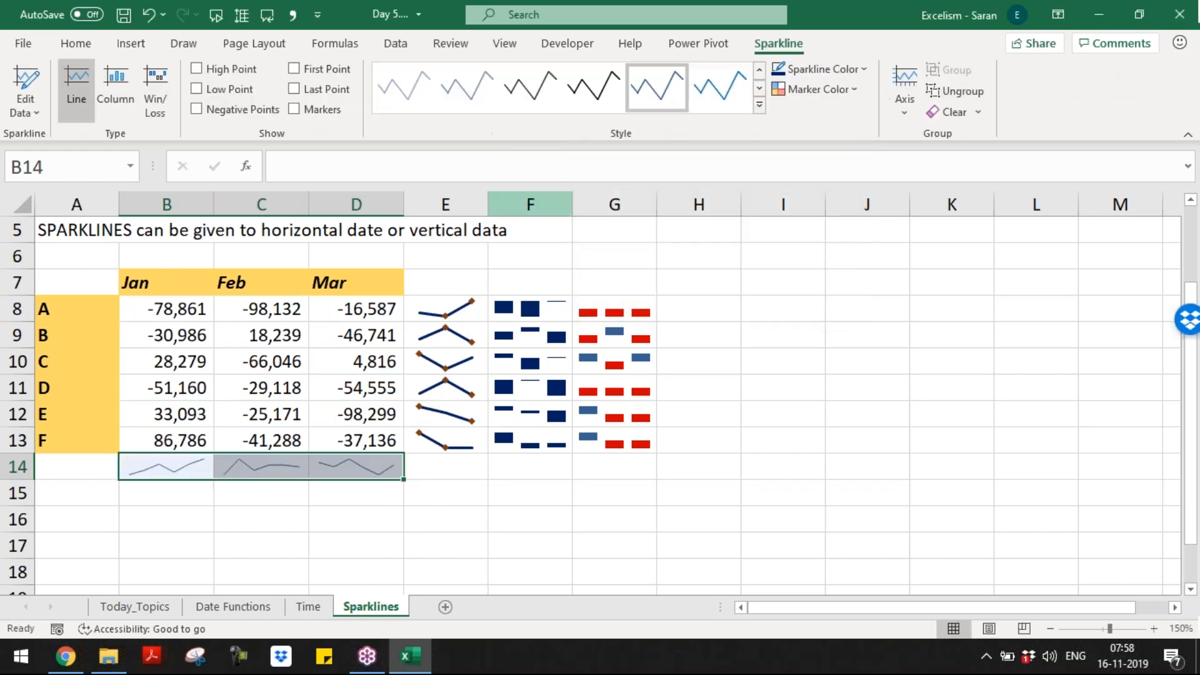
# Step: Style the row 14 sparklines with a new style, Dark Blue colour and 1½ pt weight
pyautogui.click(759, 105)
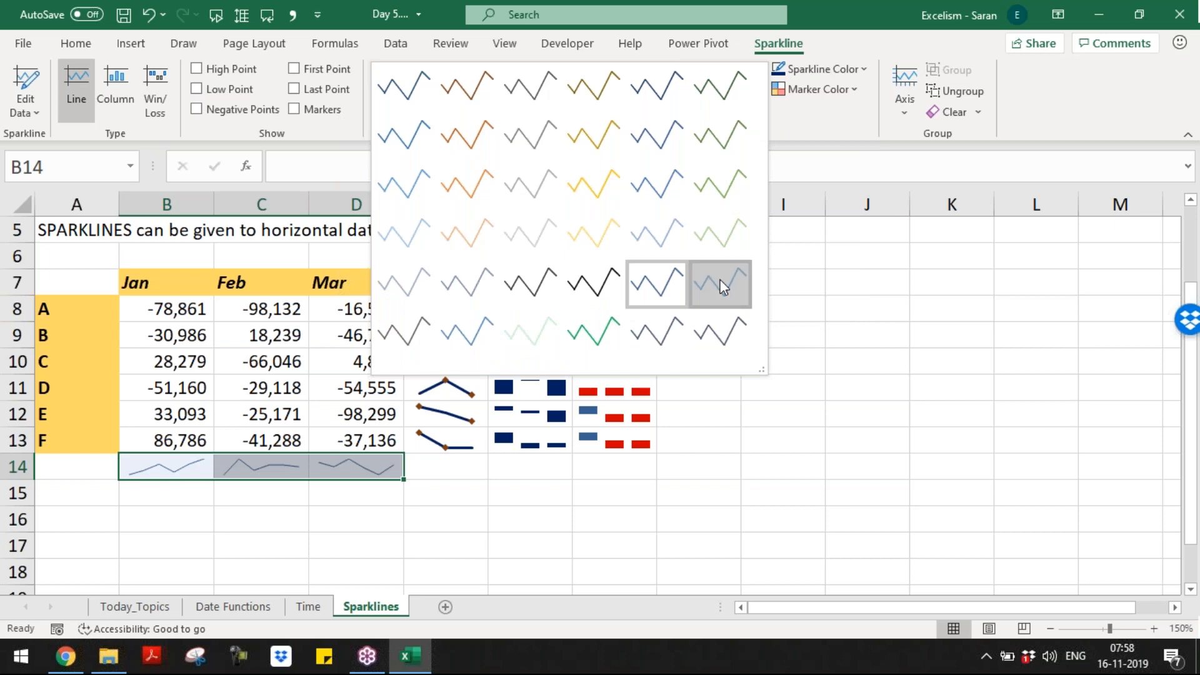
pyautogui.click(723, 282)
pyautogui.click(840, 70)
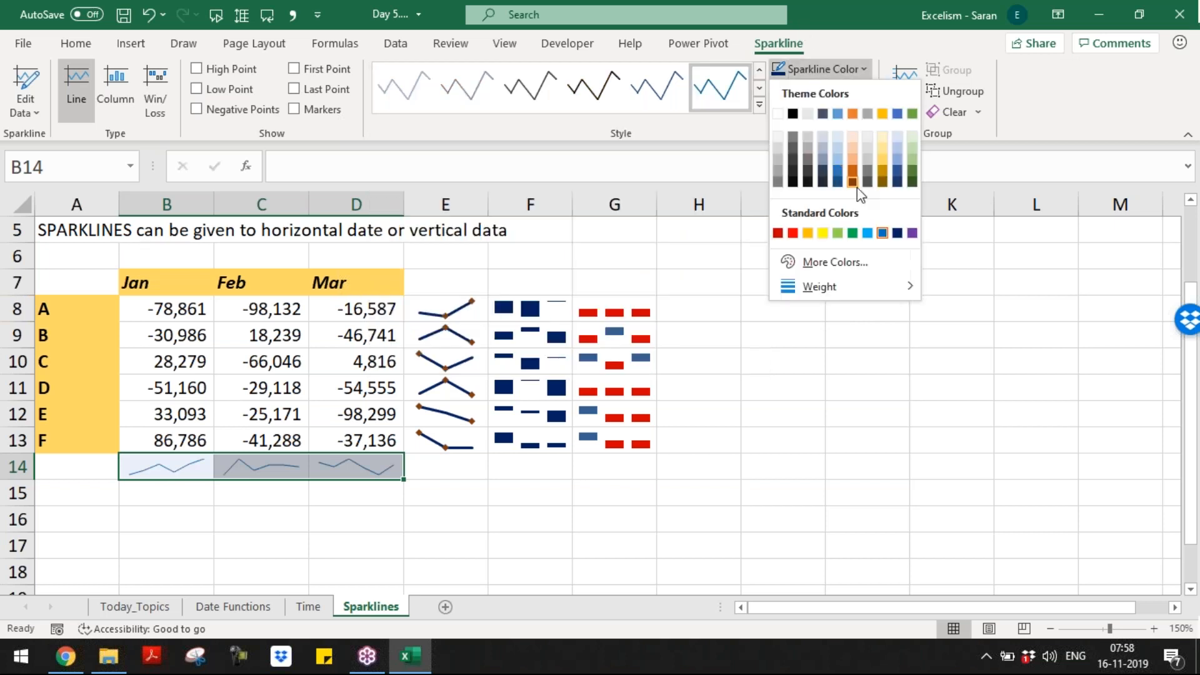
pyautogui.click(897, 234)
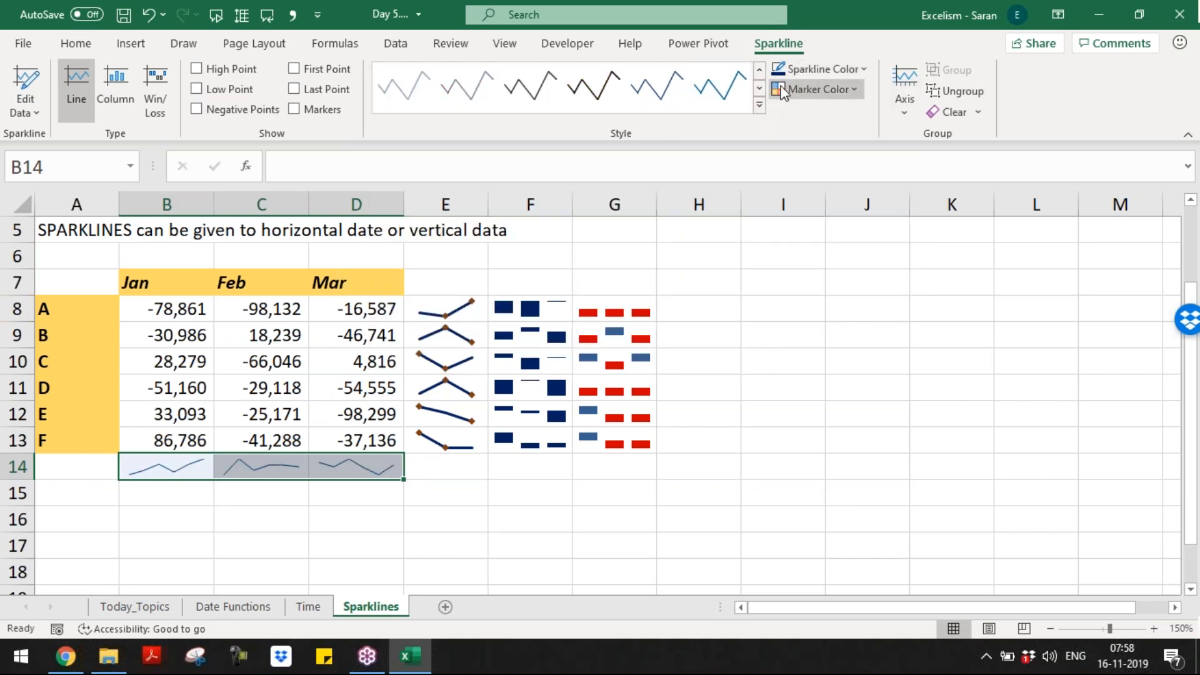
pyautogui.click(816, 89)
pyautogui.moveTo(826, 167)
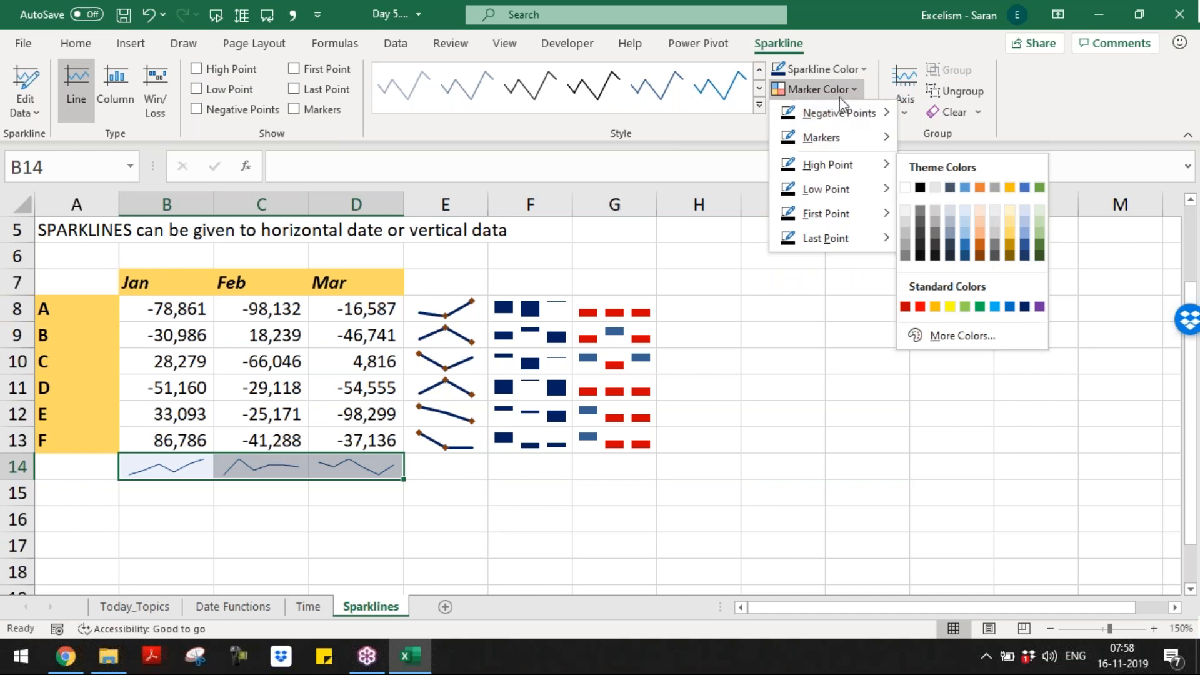
pyautogui.click(843, 70)
pyautogui.click(845, 70)
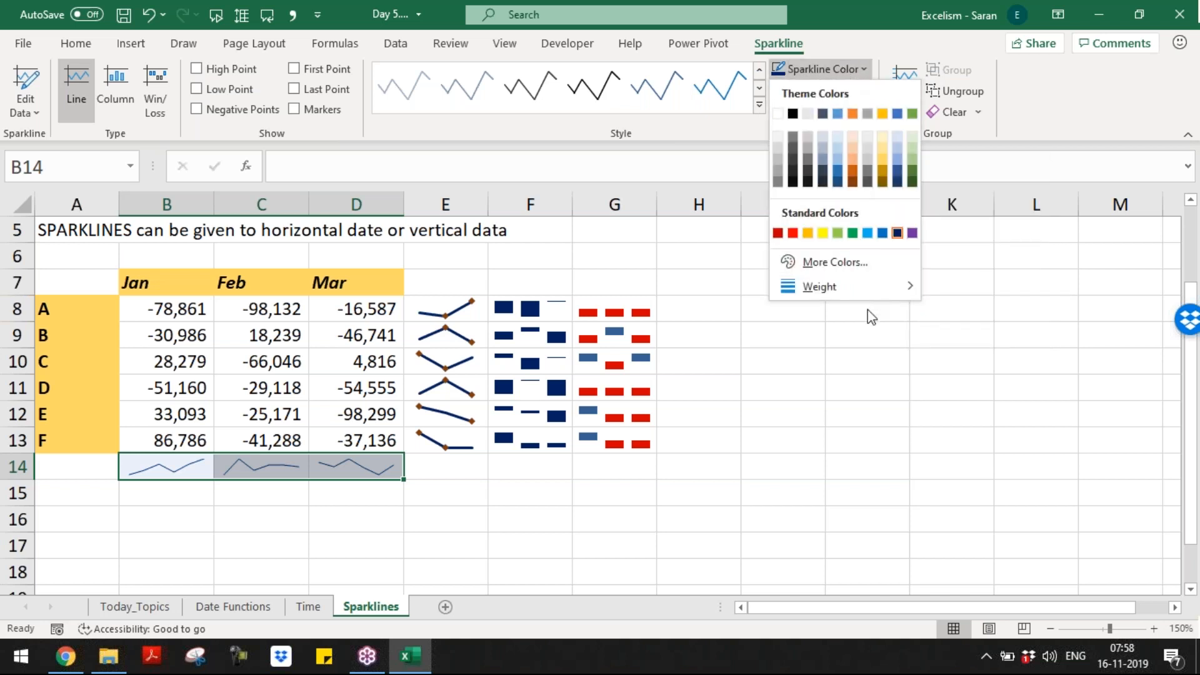
pyautogui.moveTo(888, 287)
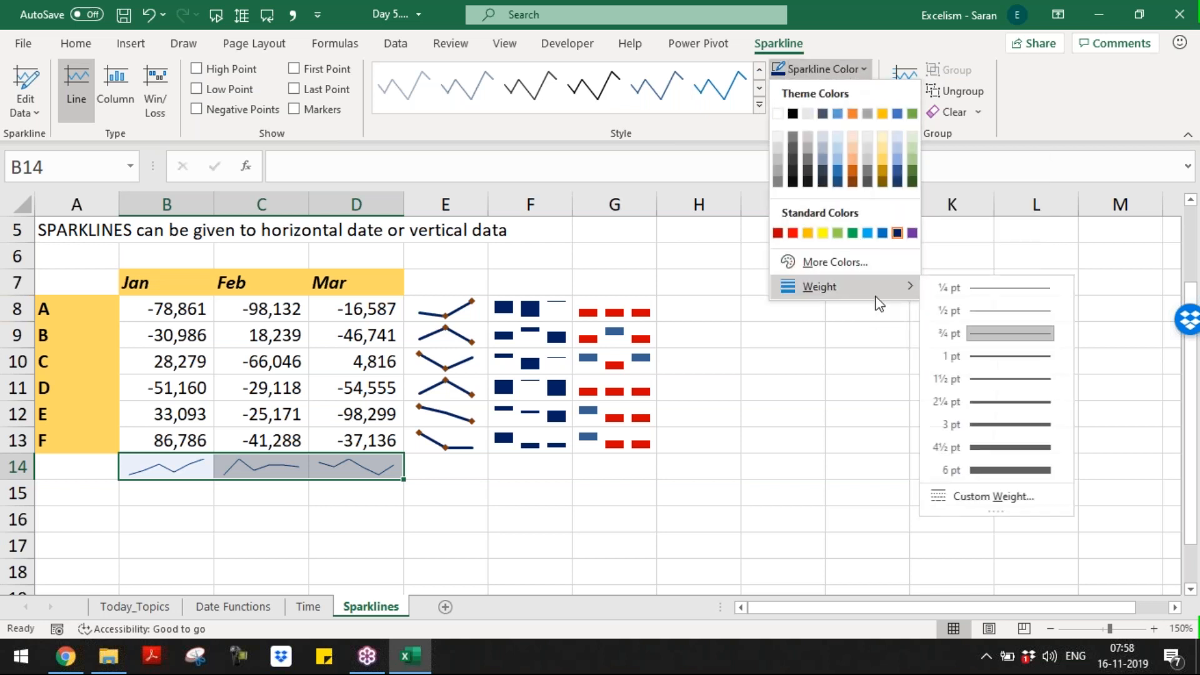
pyautogui.click(1013, 381)
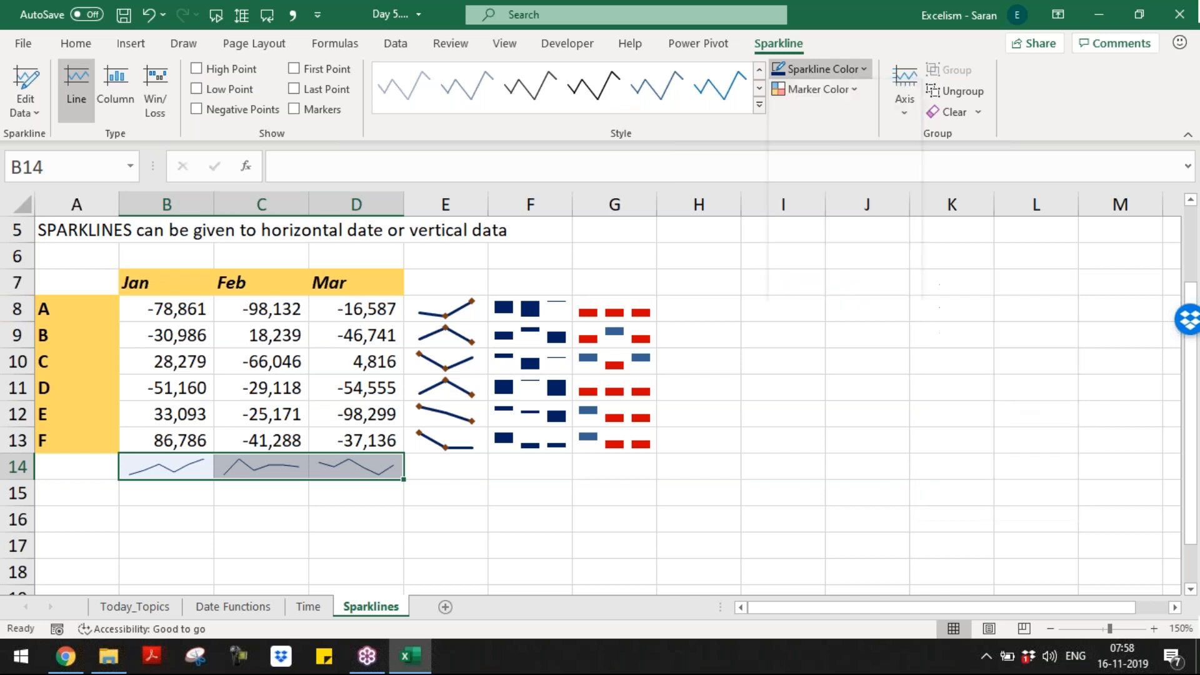
pyautogui.click(716, 478)
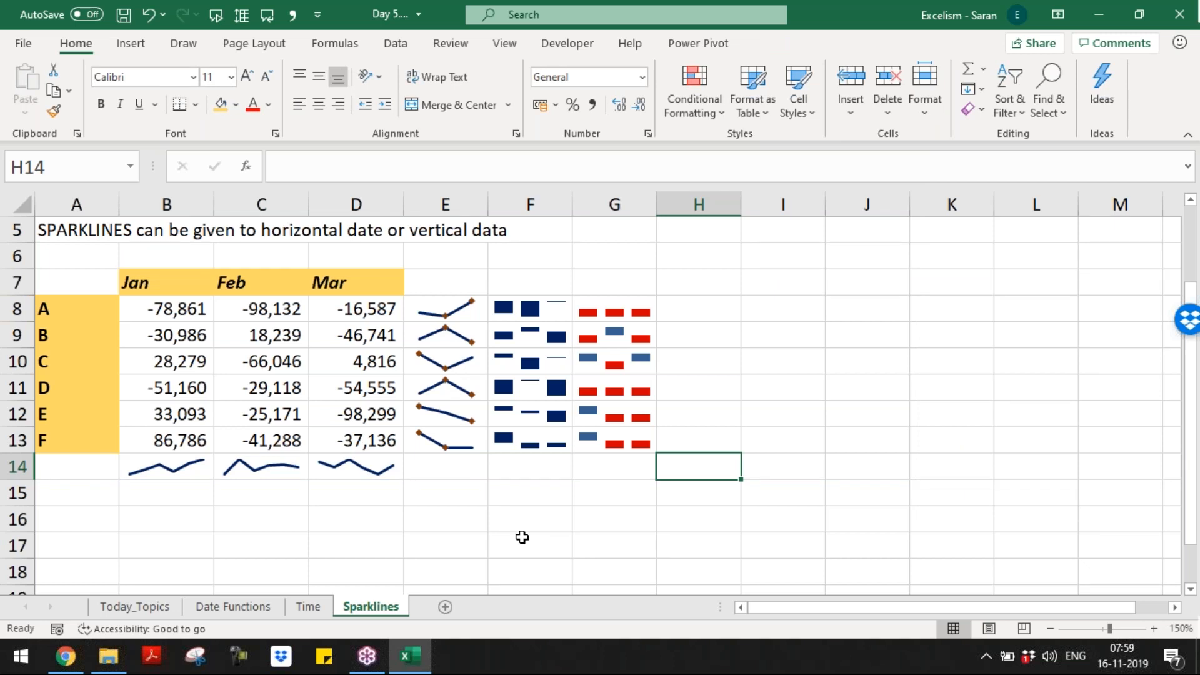
# Step: Return to cell A1, save the workbook, and add a new blank worksheet
pyautogui.hotkey('ctrl', 'Home')
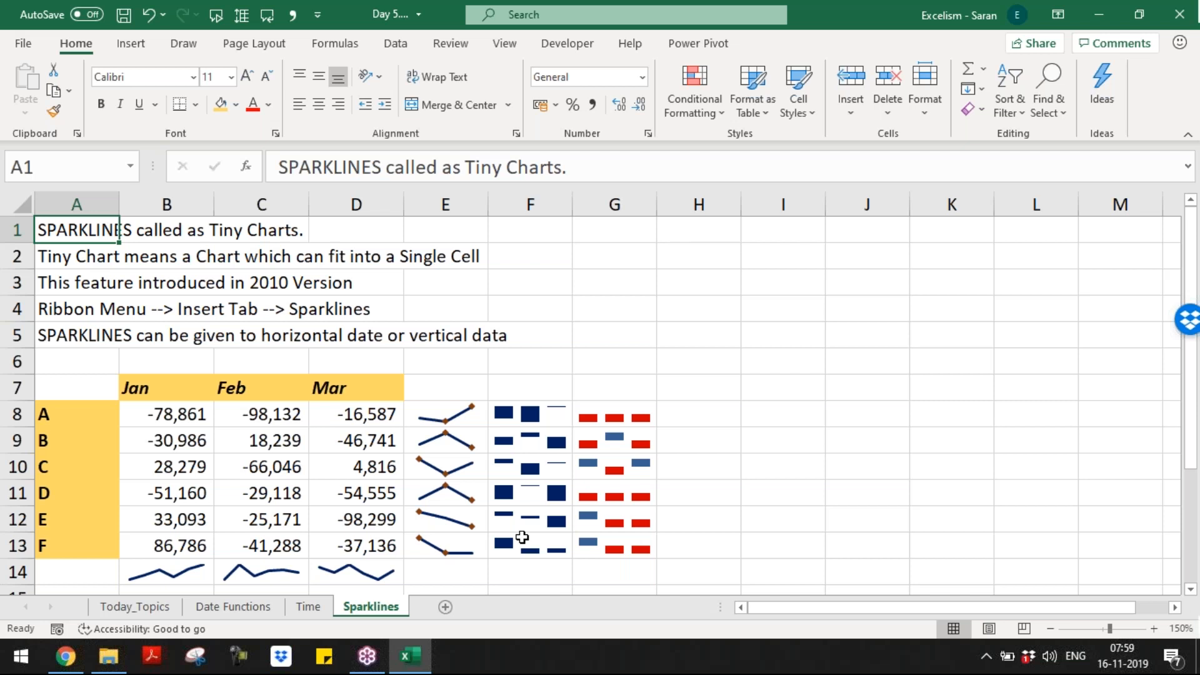
pyautogui.hotkey('ctrl', 's')
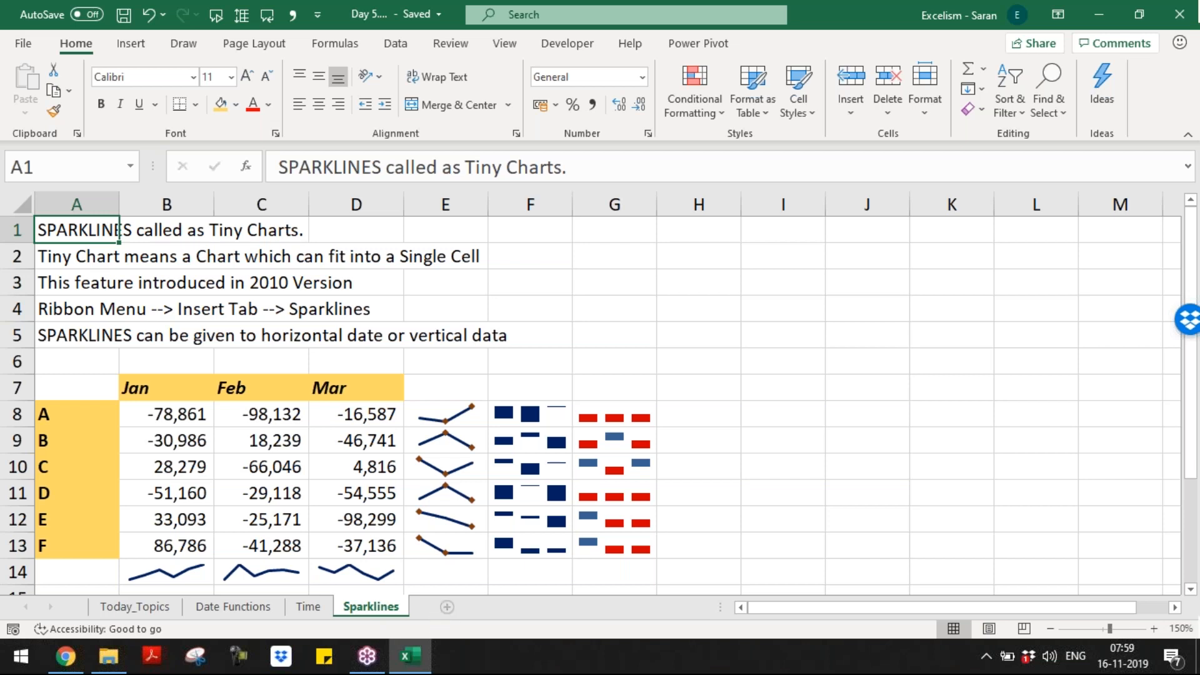
pyautogui.click(445, 610)
# Step: Rename the new sheet to 'Start-up Functions' and zoom in on it
pyautogui.doubleClick(445, 610)
pyautogui.write('Start')
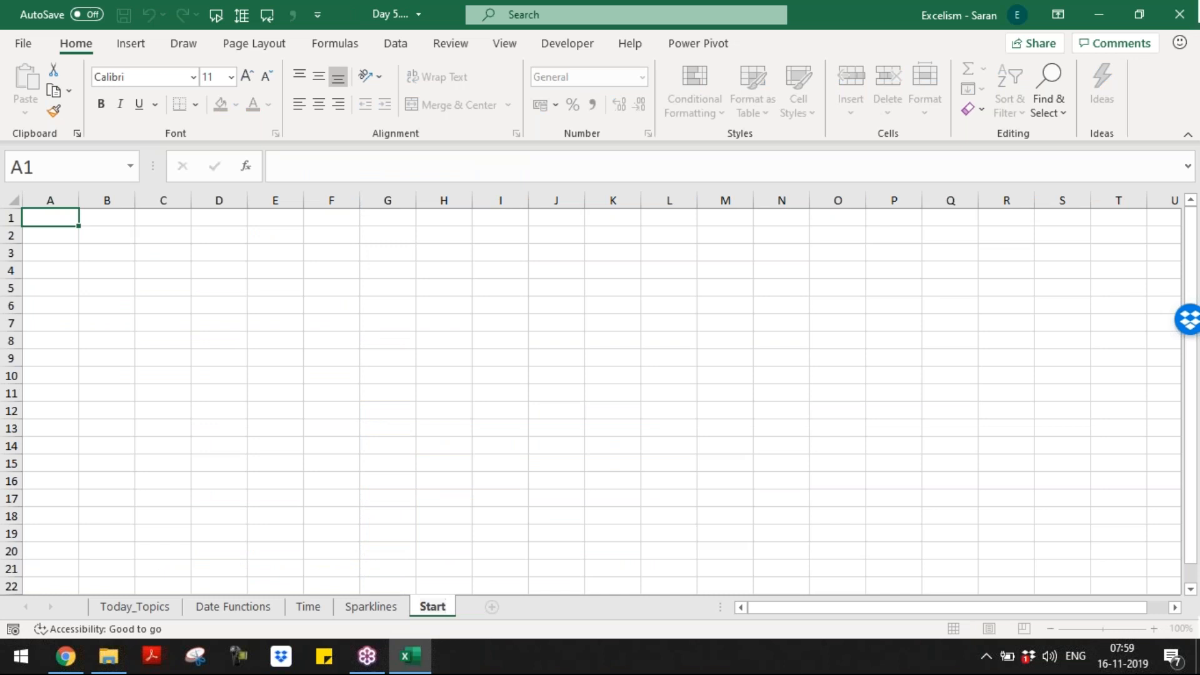
pyautogui.write('-up Functions')
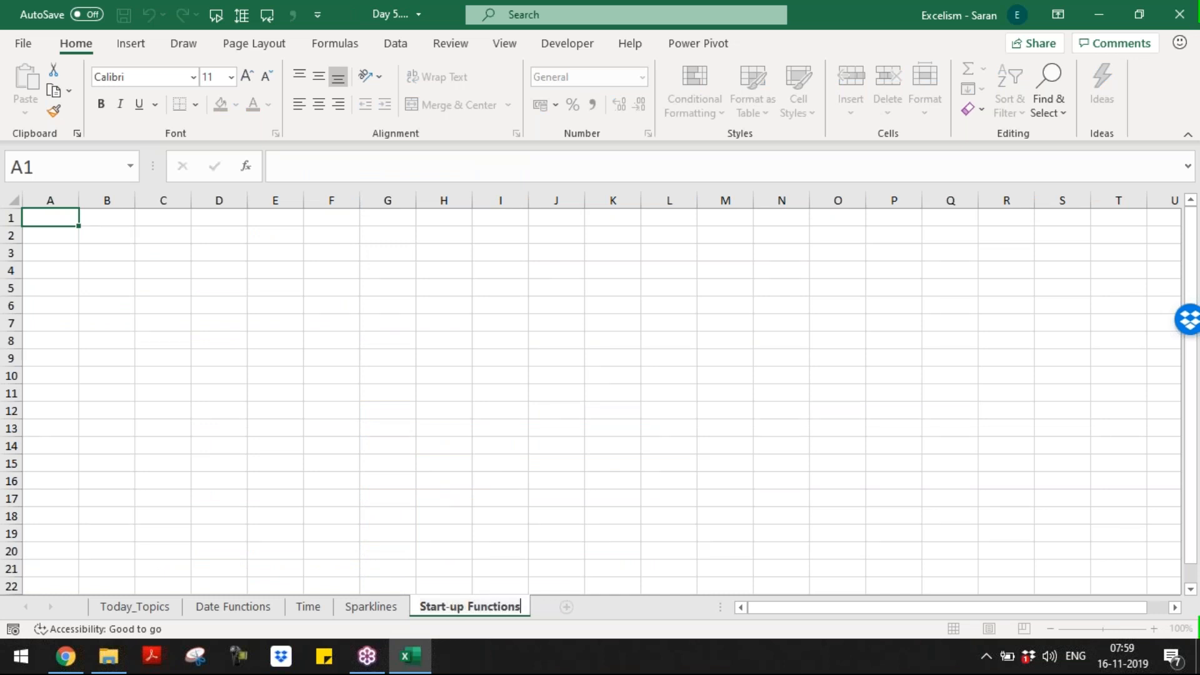
pyautogui.press('Return')
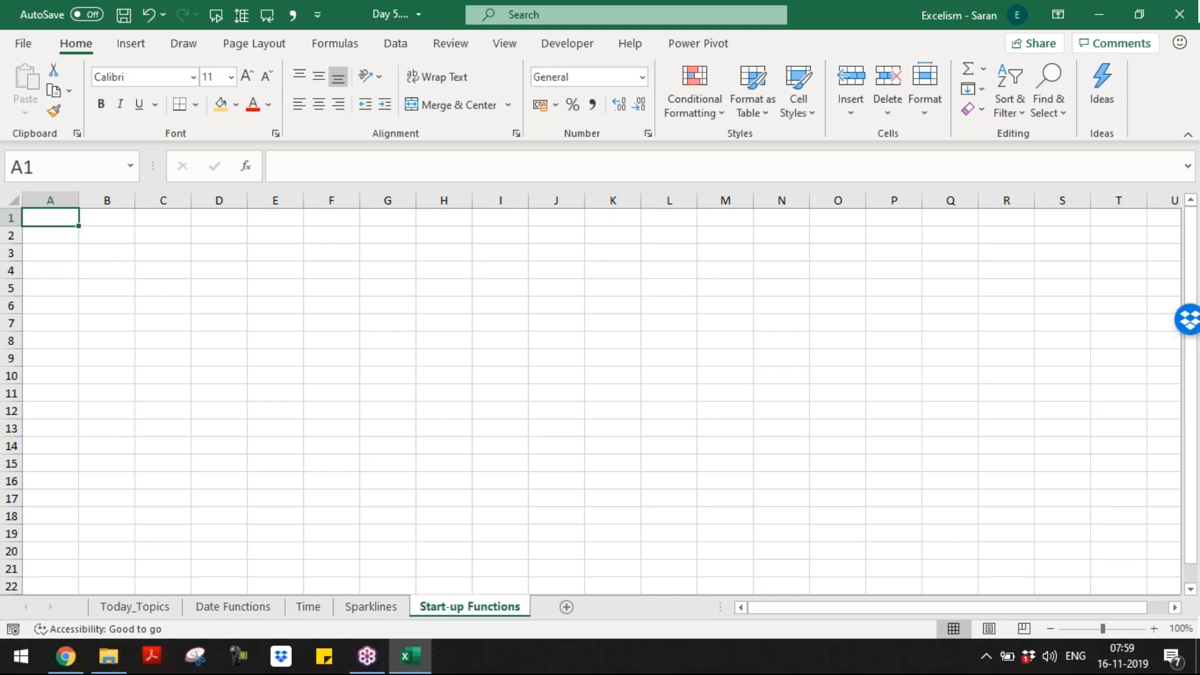
pyautogui.click(1154, 629)
pyautogui.click(1153, 629)
pyautogui.click(1153, 629)
pyautogui.click(1154, 629)
pyautogui.click(1154, 629)
pyautogui.click(1154, 629)
pyautogui.click(1154, 629)
pyautogui.click(1154, 629)
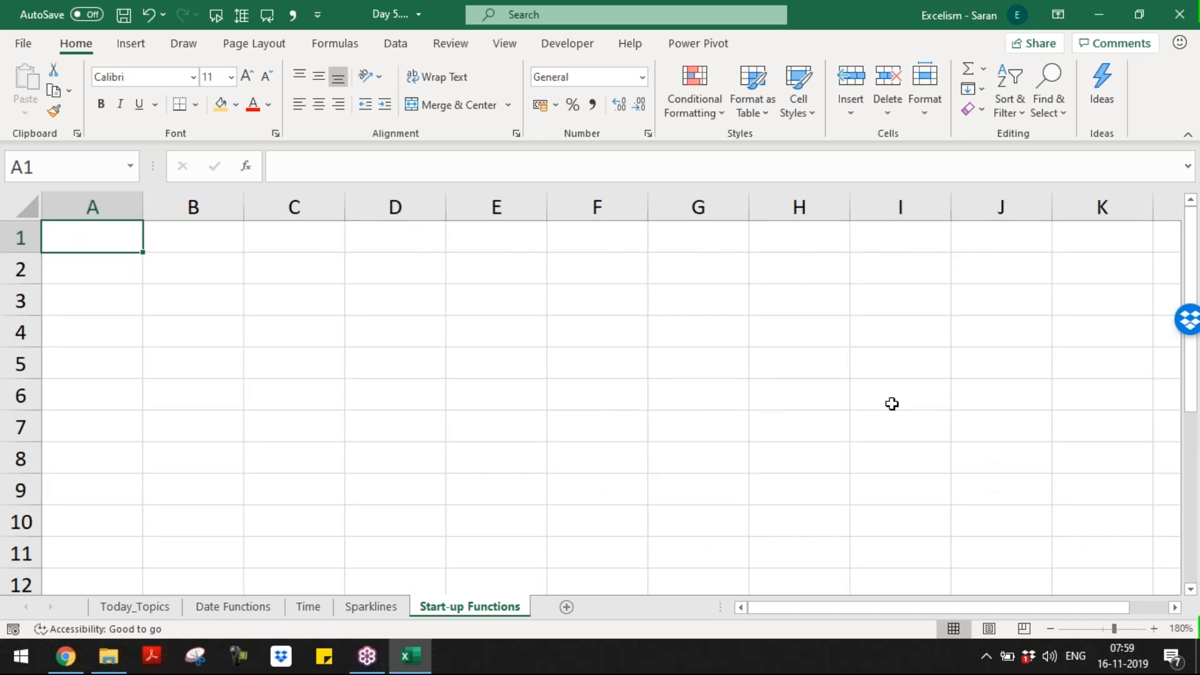
# Step: Enter SUM in cell A1, then go back to the Sparklines sheet
pyautogui.write('SUM')
pyautogui.press('Tab')
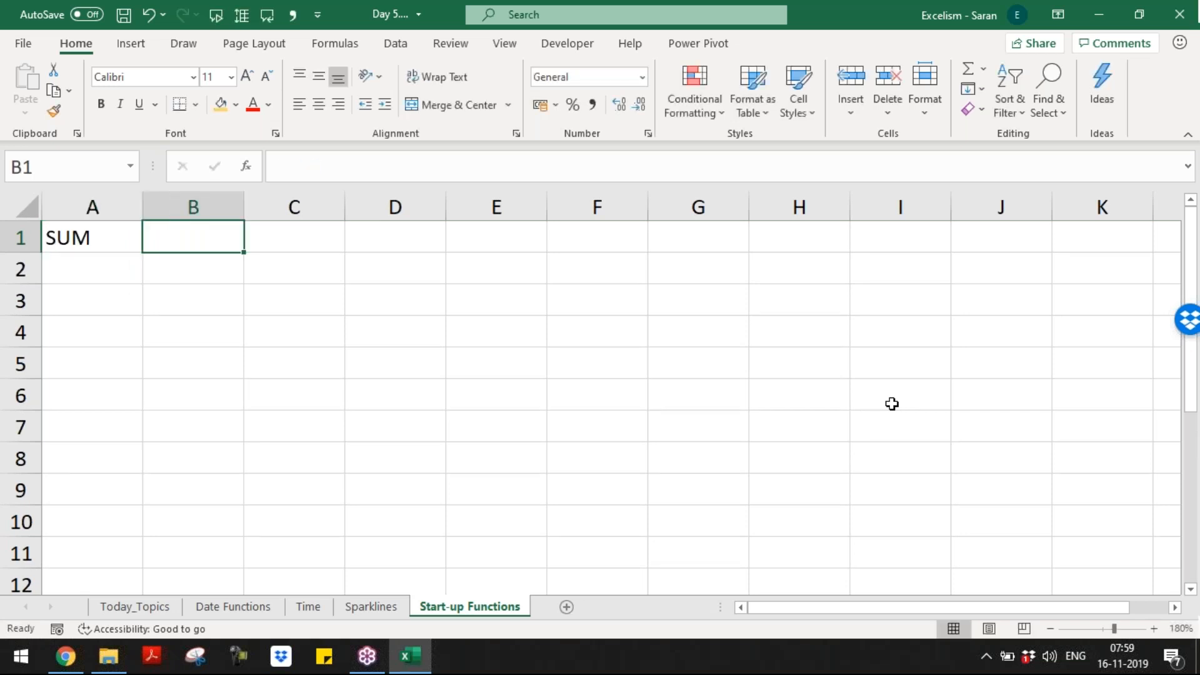
pyautogui.hotkey('ctrl', 'pageup')
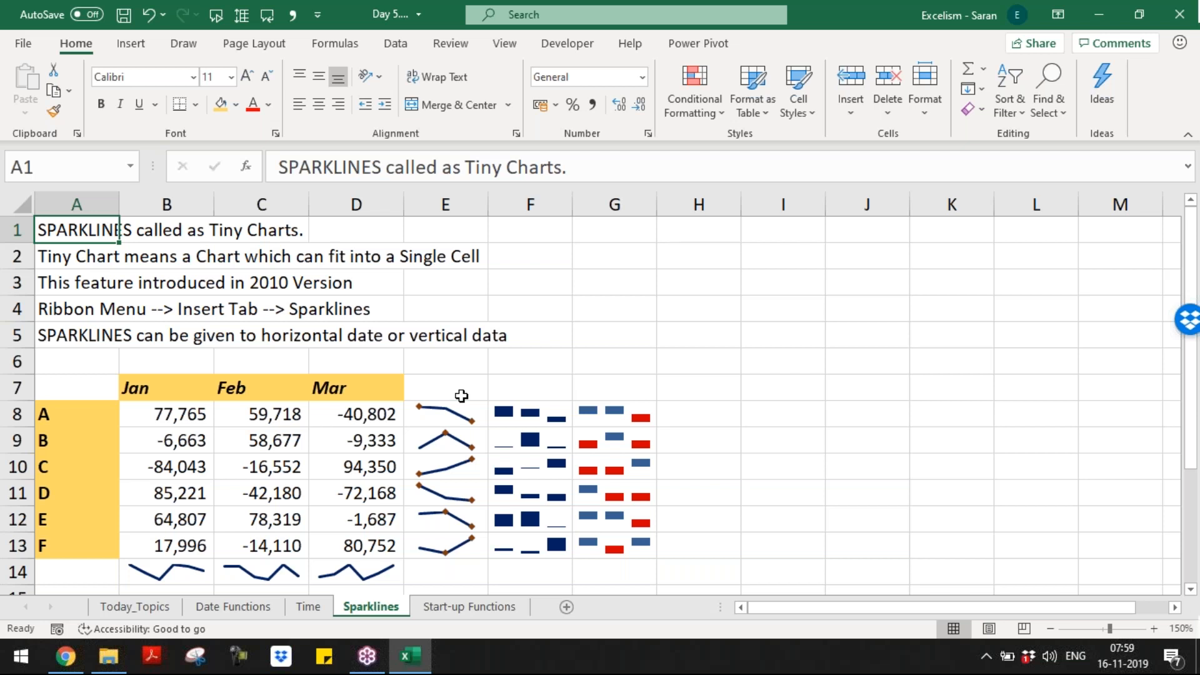
pyautogui.click(461, 407)
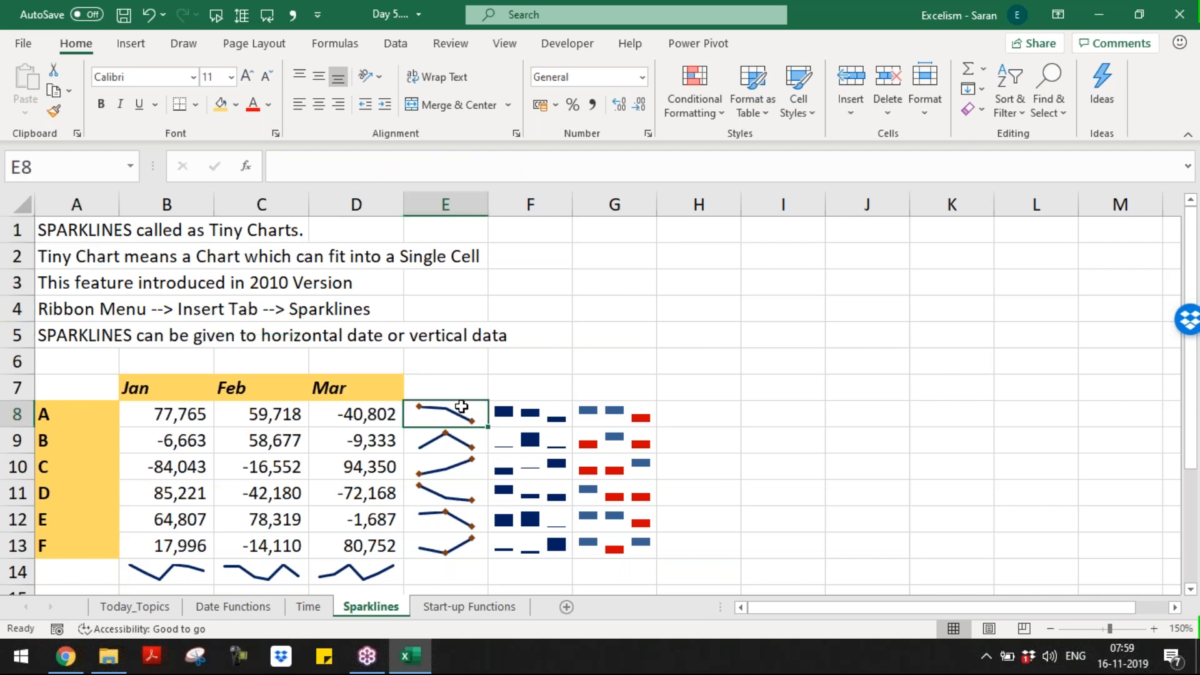
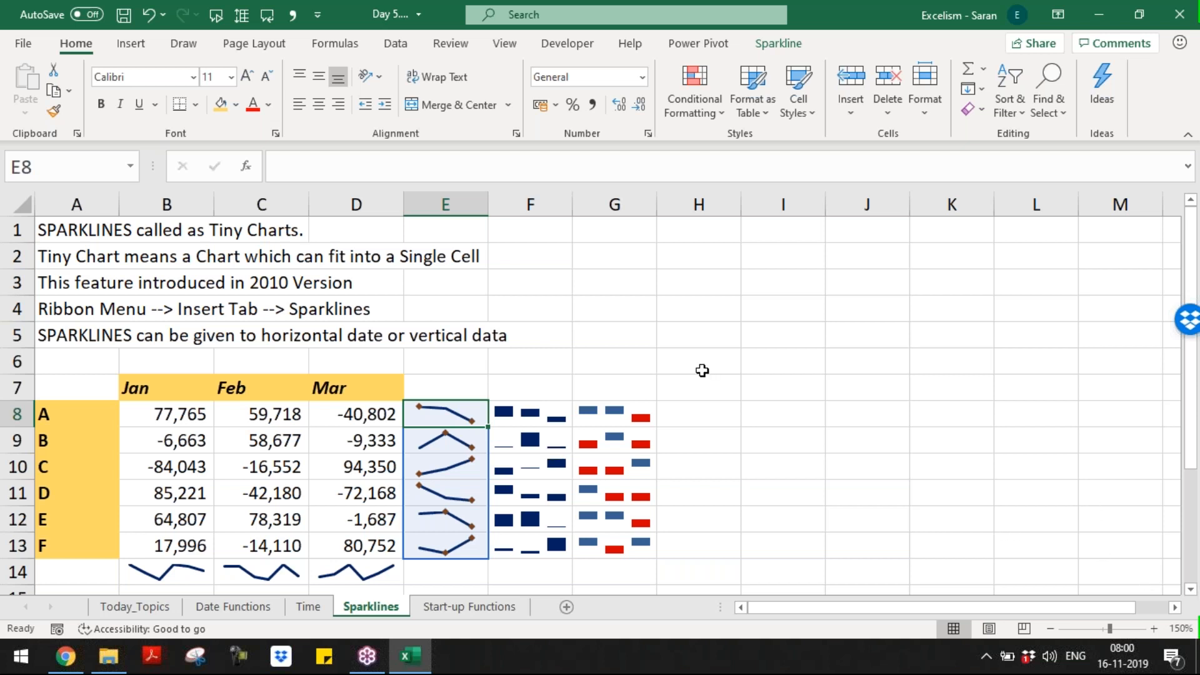
# Step: On Start-up Functions, enter AVERAGE and AVERAGEA headers in B1:C1 and autofit column C
pyautogui.click(371, 282)
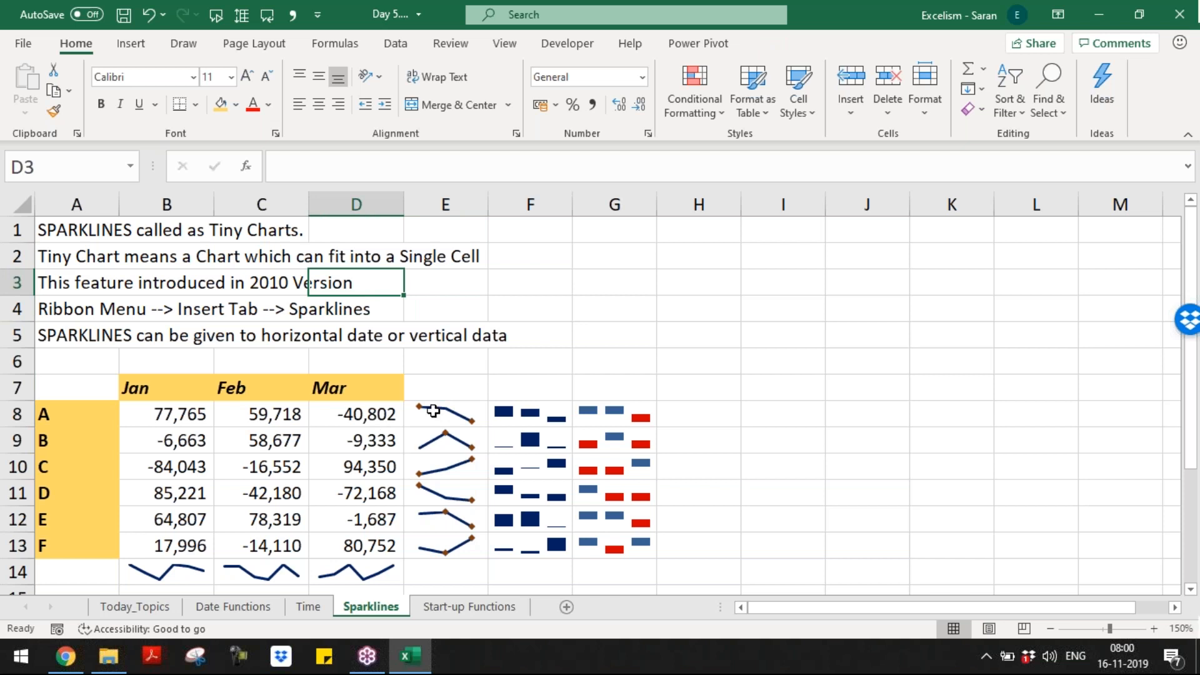
pyautogui.click(469, 606)
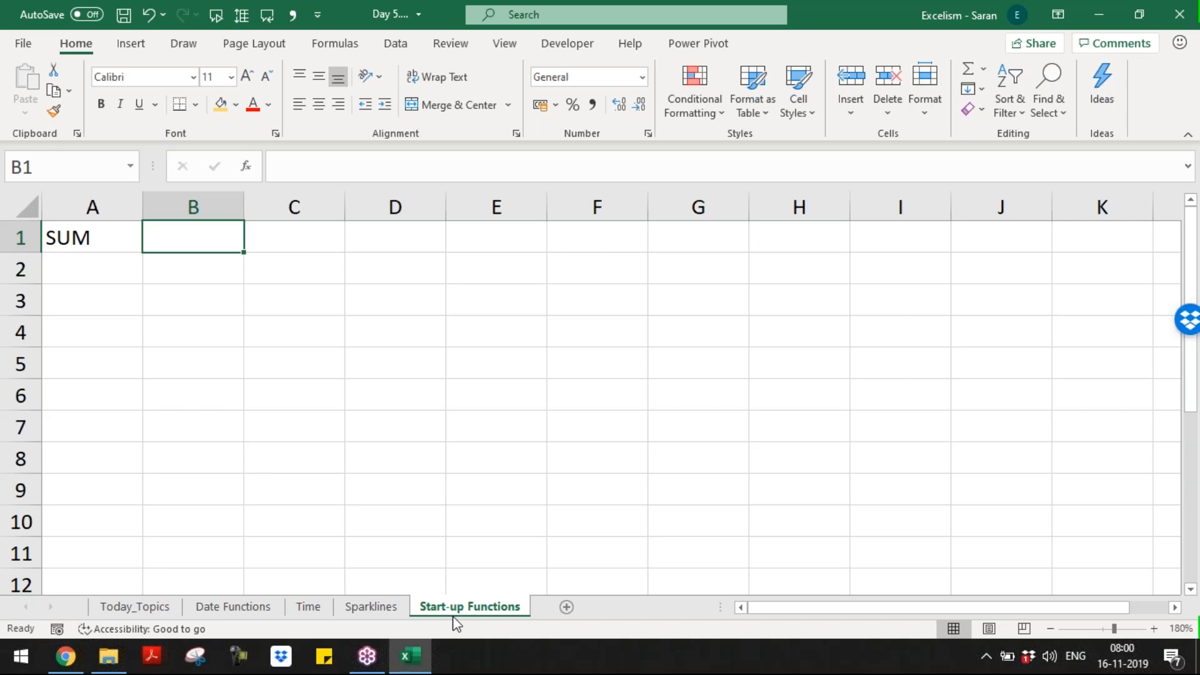
pyautogui.write('AVERAGE')
pyautogui.press('Tab')
pyautogui.write('AVERAGEA')
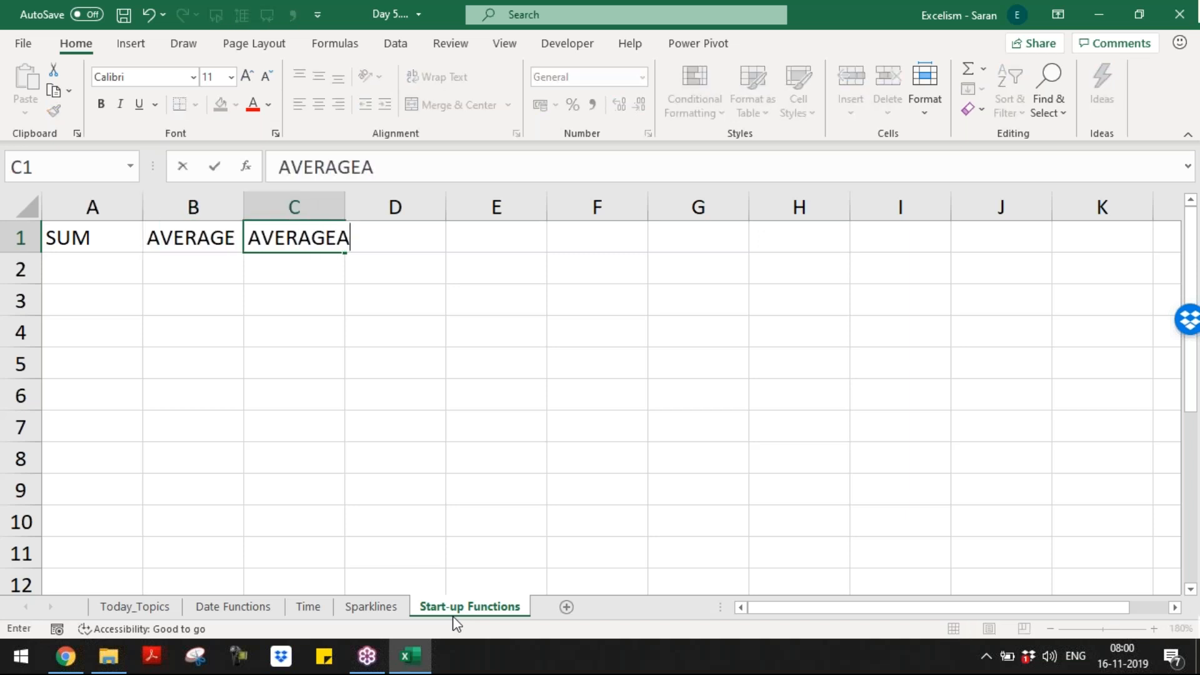
pyautogui.press('Tab')
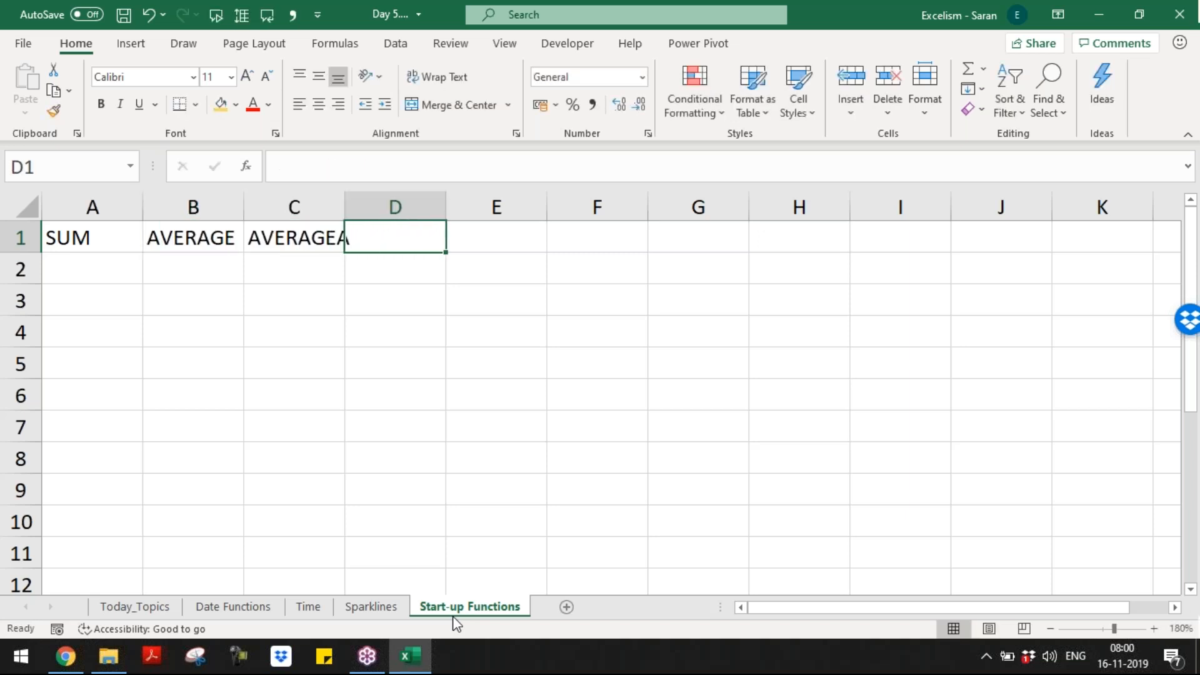
pyautogui.press('Left')
pyautogui.hotkey('alt', 'o')
pyautogui.press('c')
pyautogui.press('a')
pyautogui.press('Right')
# Step: Add COUNT, COUNTA and COUNTBLANK headers in D1:F1 and autofit column F
pyautogui.write('COUNT')
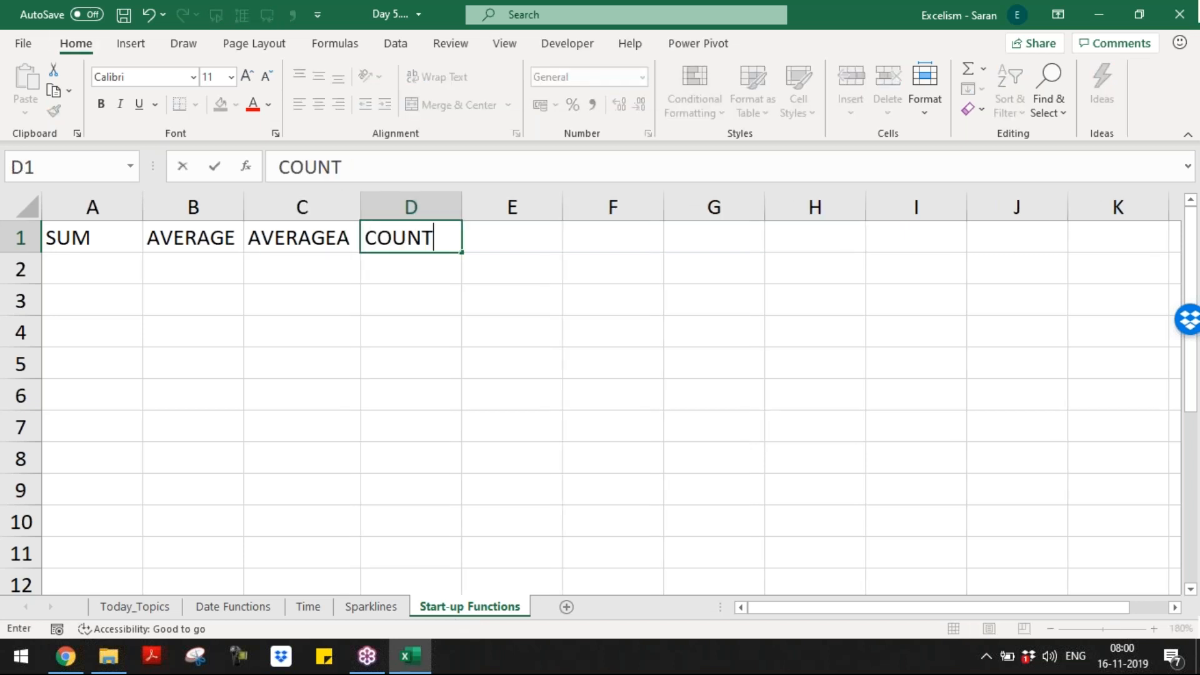
pyautogui.press('Tab')
pyautogui.write('COUNTA')
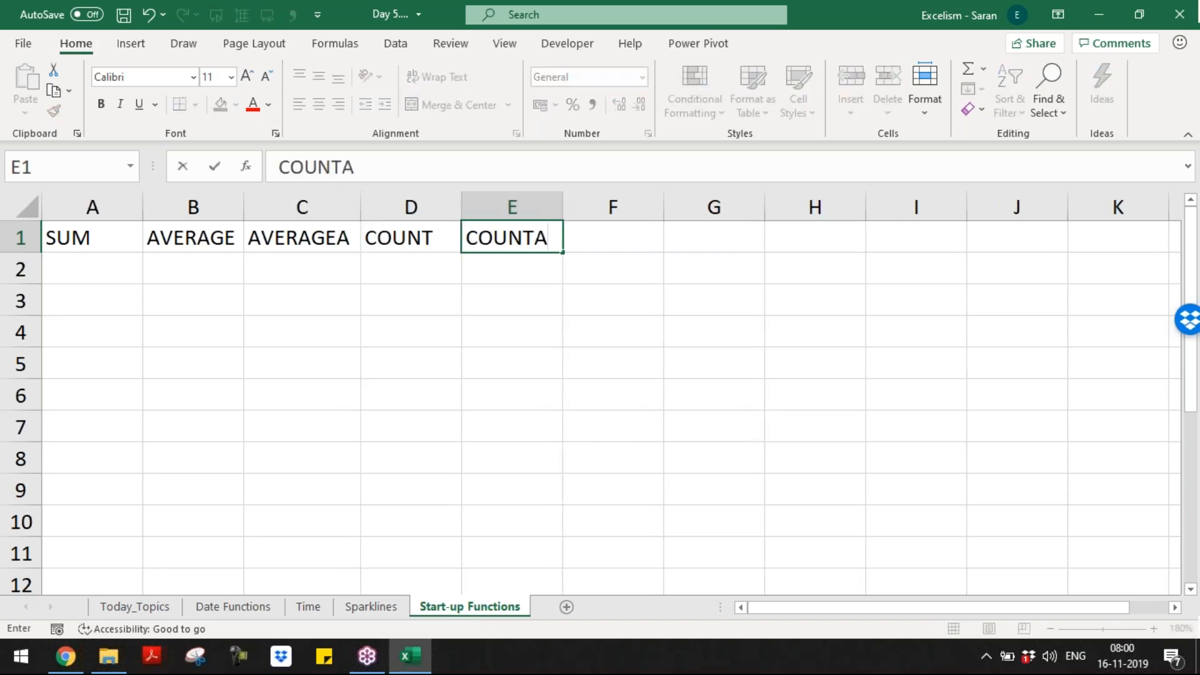
pyautogui.press('Tab')
pyautogui.write('COUNTBLANK')
pyautogui.press('Tab')
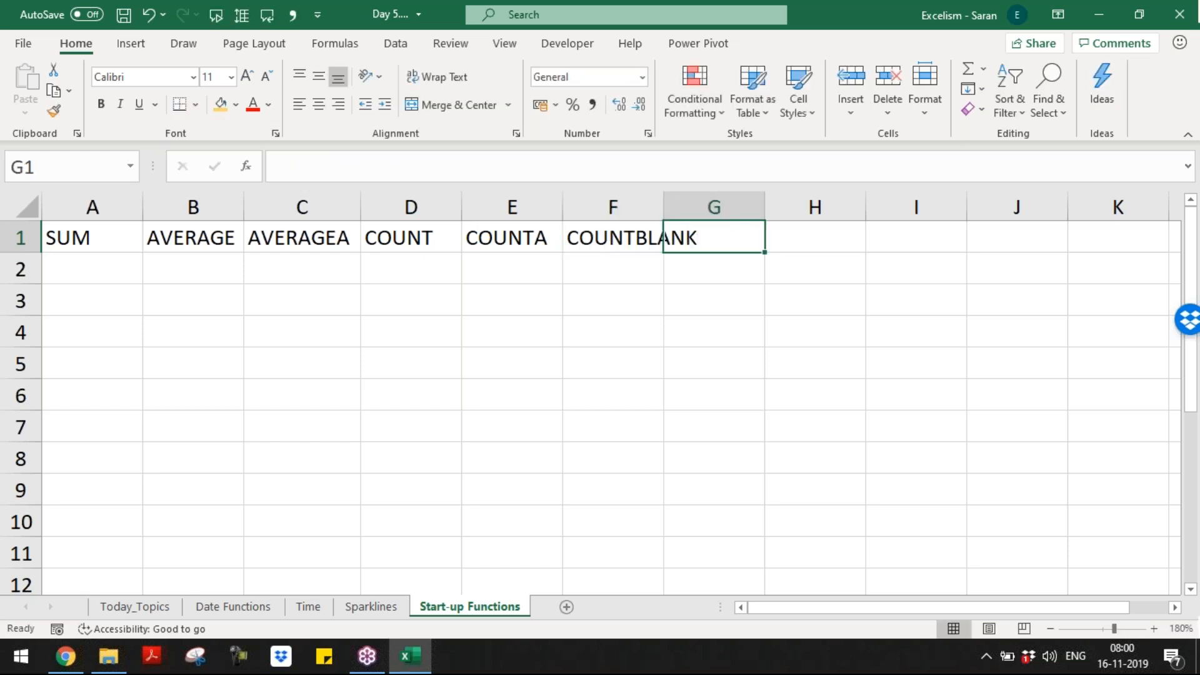
pyautogui.press('Left')
pyautogui.hotkey('alt', 'h')
pyautogui.press('o')
pyautogui.press('i')
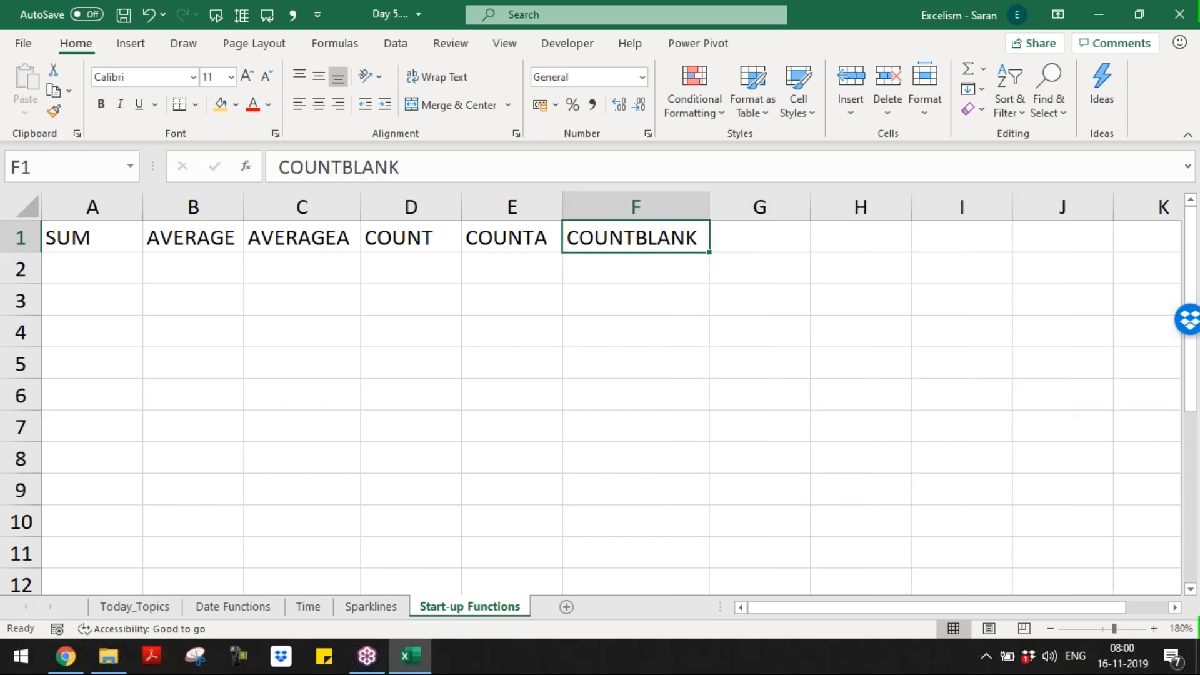
pyautogui.press('Right')
# Step: Add MAX, MAXA, MIN, MINA, MEDIAN, MODE, LARGE and SMALL headers in G1:N1
pyautogui.write('MAX')
pyautogui.press('Tab')
pyautogui.write('MAXA')
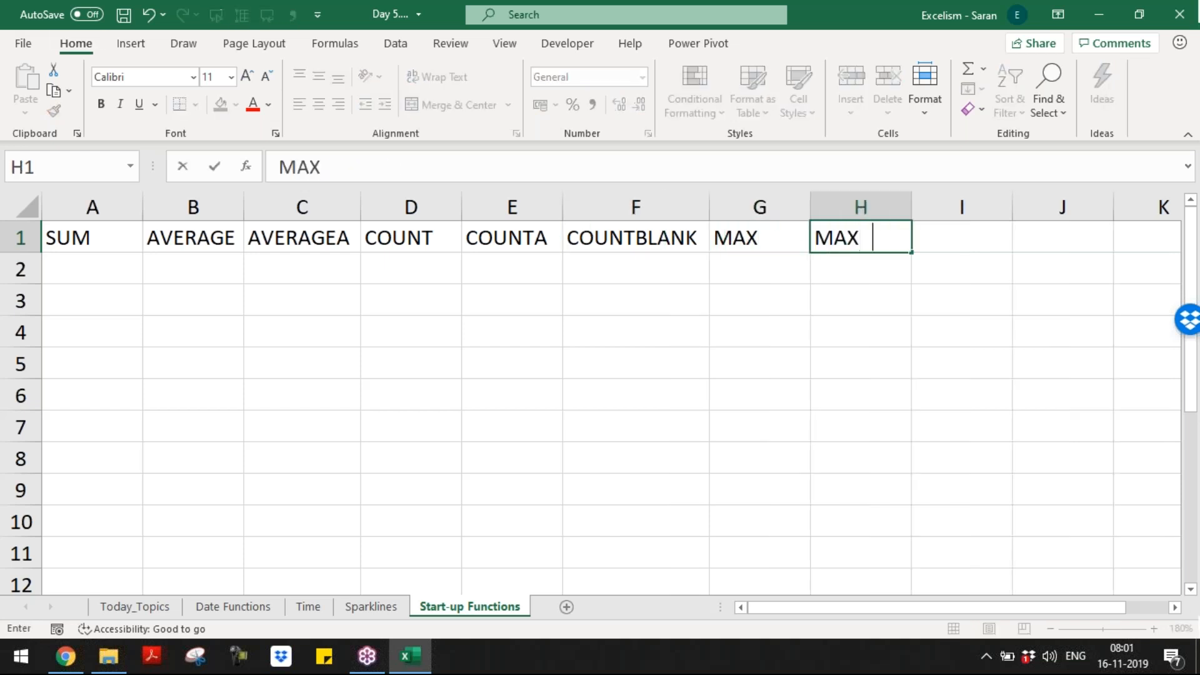
pyautogui.press('Tab')
pyautogui.write('MIN')
pyautogui.press('Tab')
pyautogui.write('MINA')
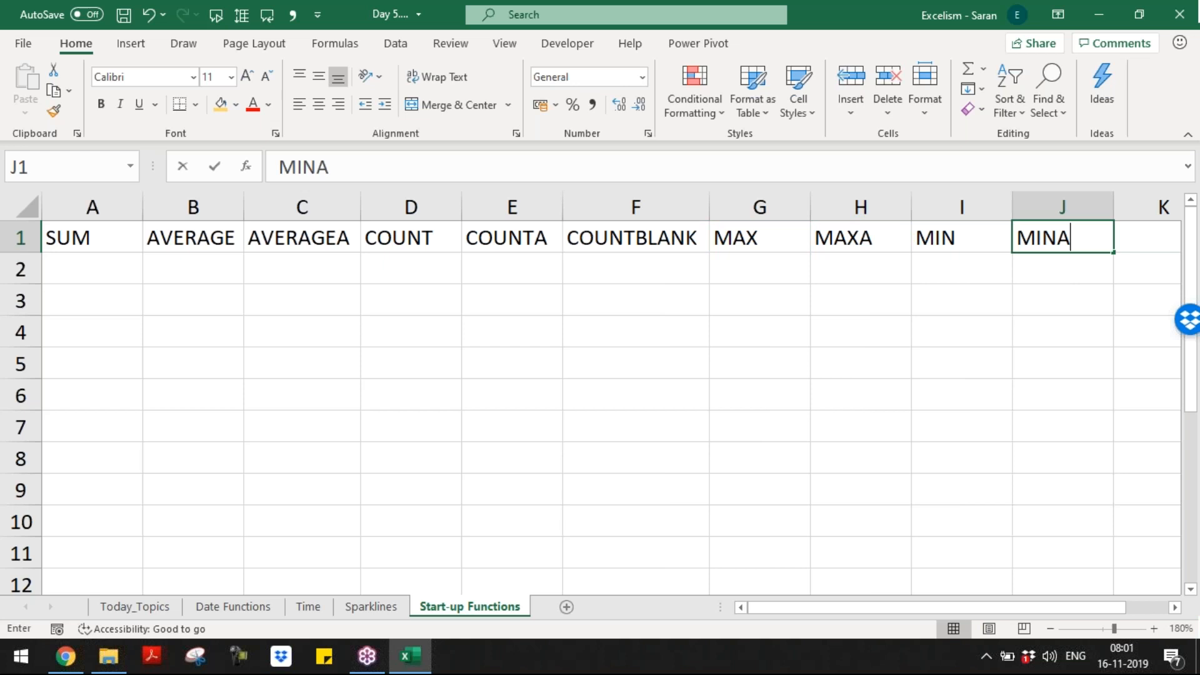
pyautogui.press('Tab')
pyautogui.write('MEDIAN')
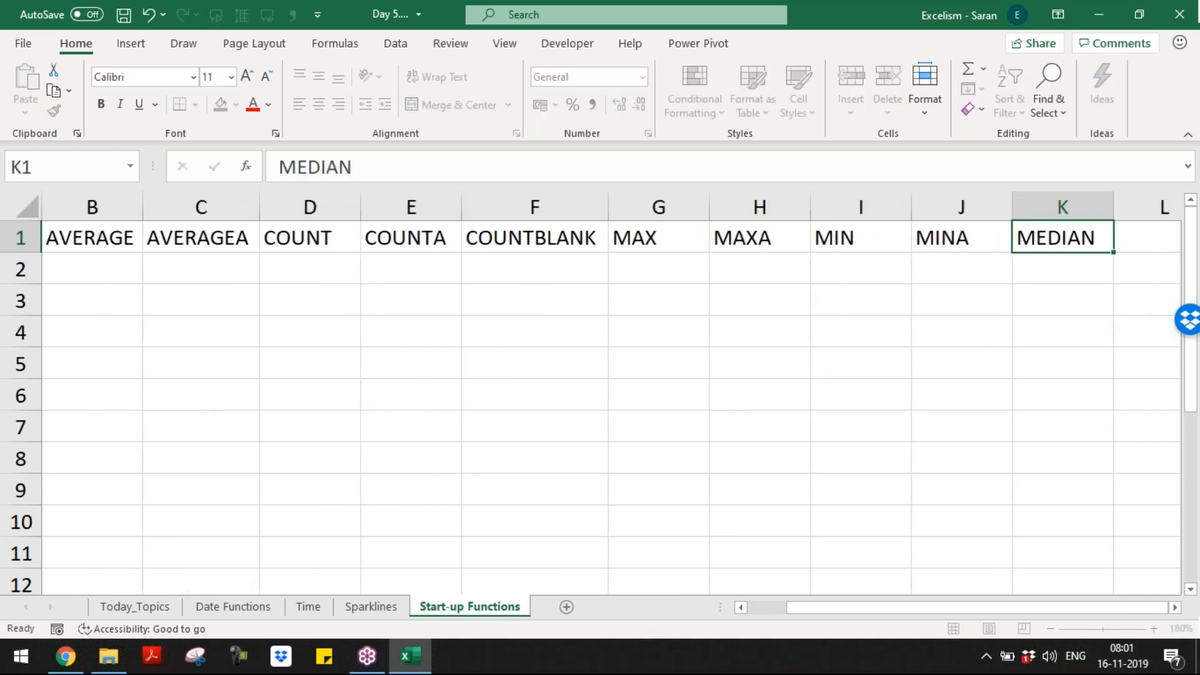
pyautogui.press('Tab')
pyautogui.write('MODE')
pyautogui.press('Tab')
pyautogui.write('SM')
pyautogui.press('BackSpace')
pyautogui.press('BackSpace')
pyautogui.write('LARGE')
pyautogui.press('Tab')
pyautogui.write('SMALL')
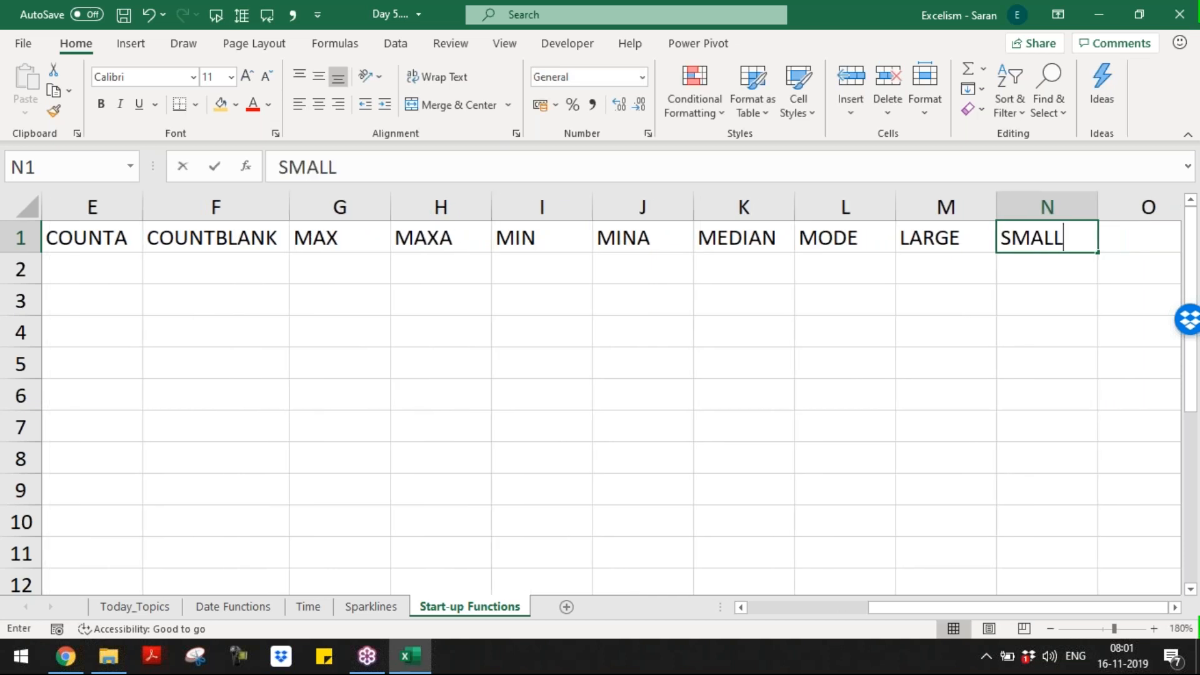
pyautogui.hotkey('ctrl', 'Return')
pyautogui.hotkey('ctrl', 'Home')
# Step: Select the header row A1:N1 and apply bold to all 14 function names
pyautogui.hotkey('ctrl', 'shift', 'Right')
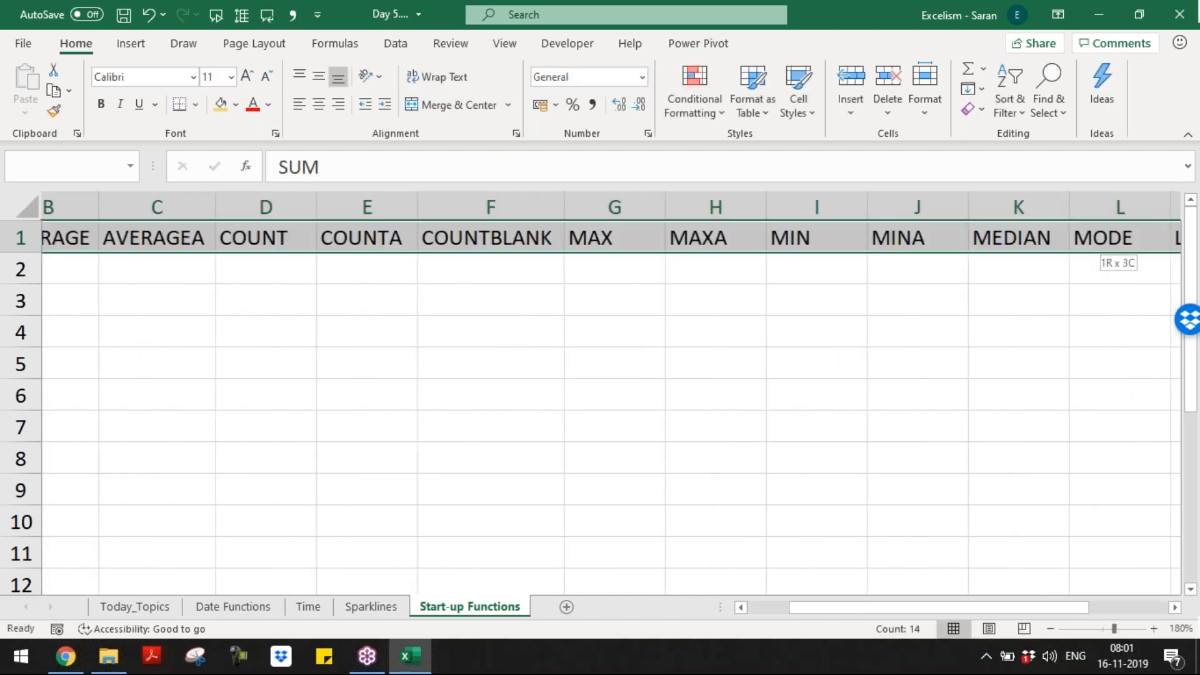
pyautogui.hotkey('ctrl', 'b')
pyautogui.press('Down')
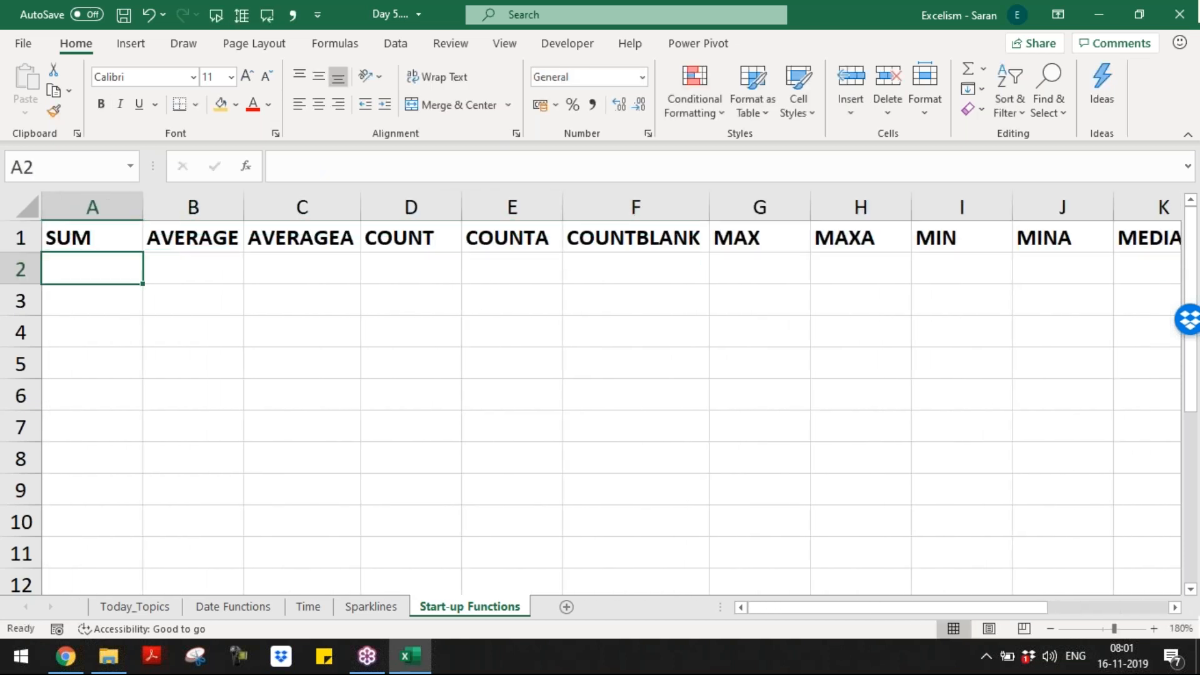
pyautogui.click(92, 238)
pyautogui.hotkey('ctrl', 'shift', 'Right')
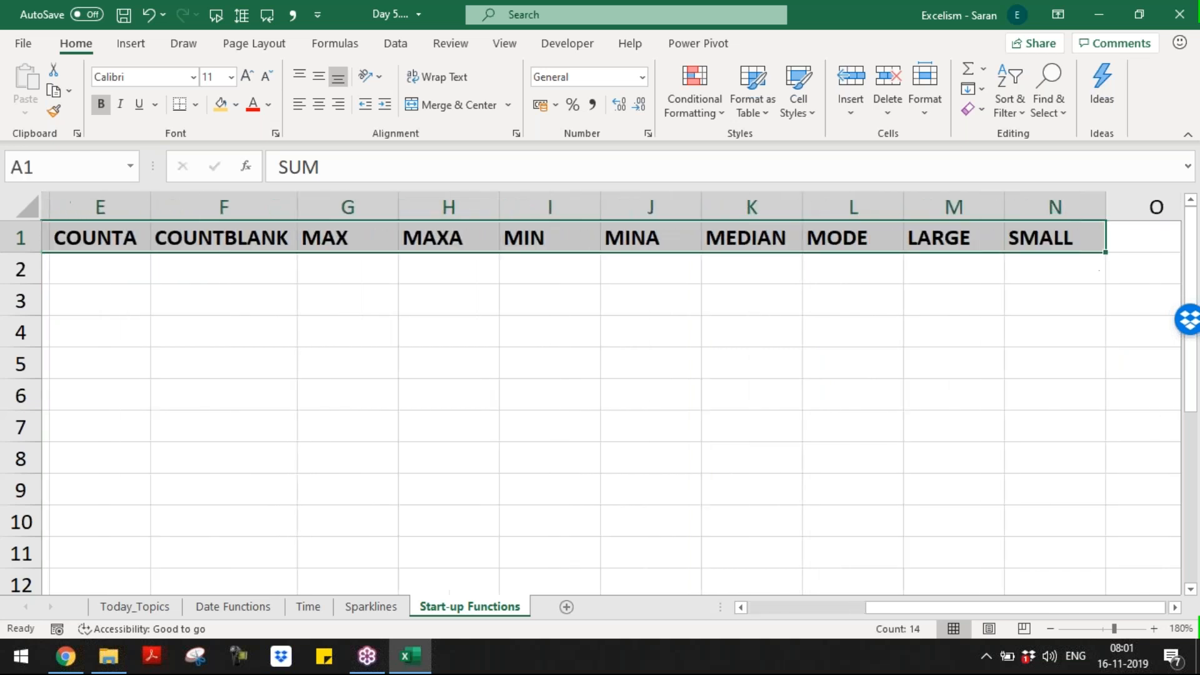
pyautogui.press('Down')
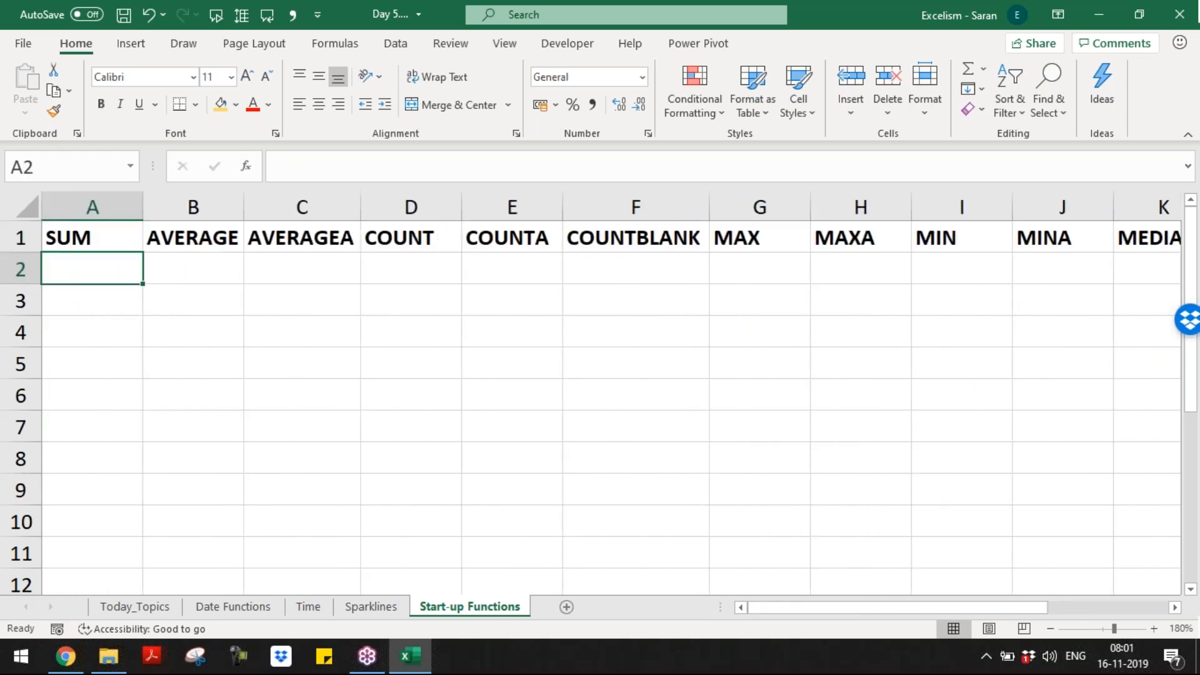
# Step: Enter 10, 20, 30 in A2:A4 and a bold =SUM(A2:A4) total of 60 in A5
pyautogui.write('10')
pyautogui.press('Return')
pyautogui.write('20')
pyautogui.press('Return')
pyautogui.write('30')
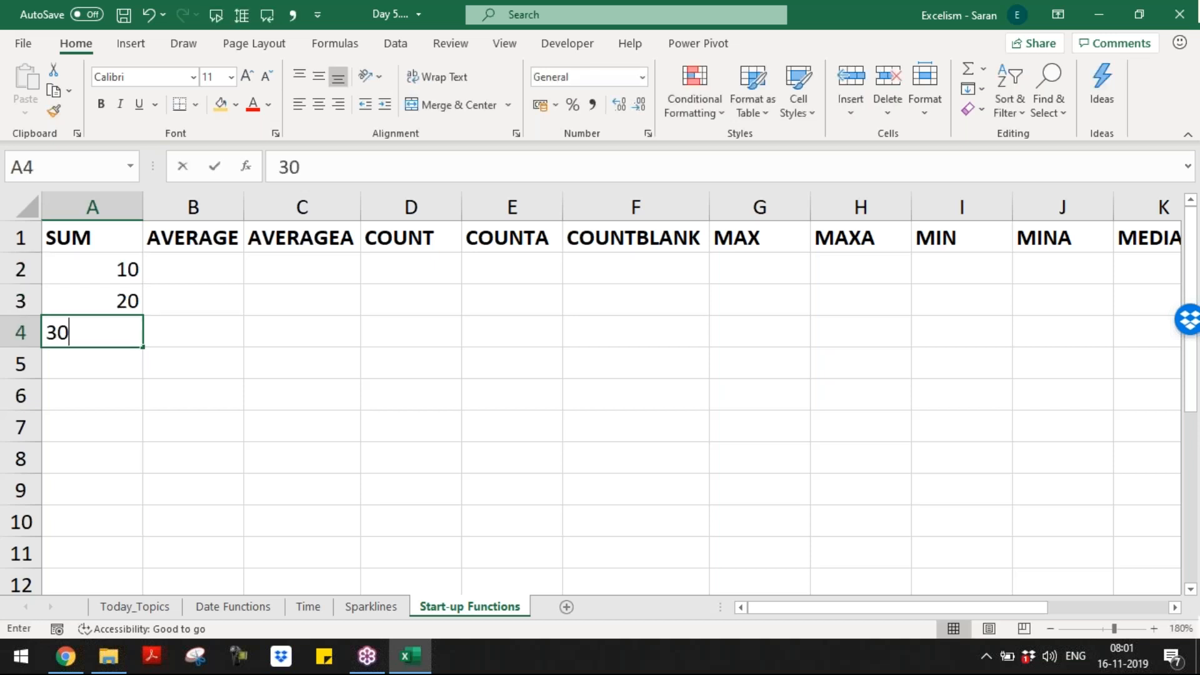
pyautogui.press('Return')
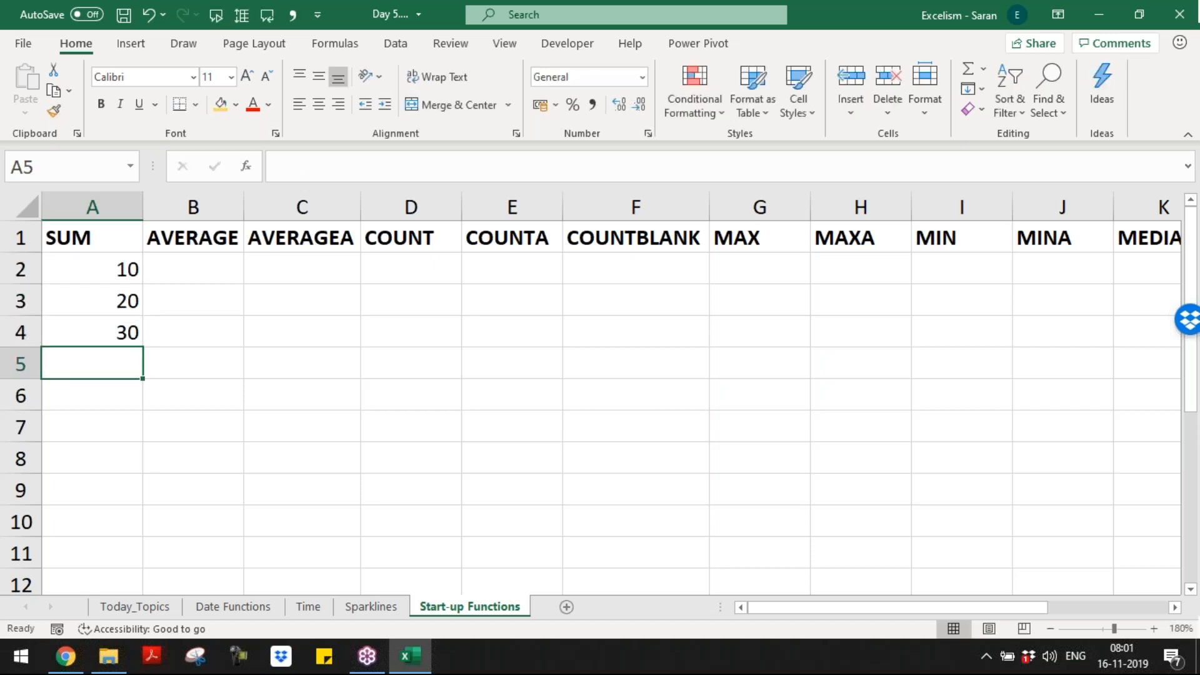
pyautogui.hotkey('alt', '=')
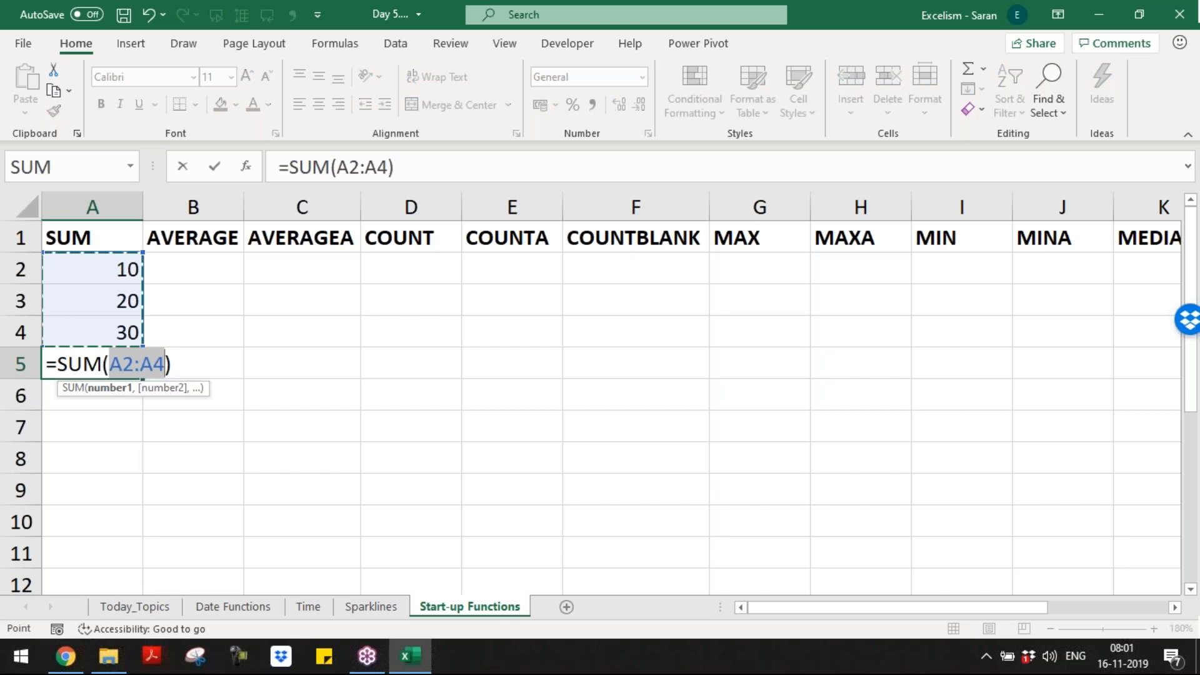
pyautogui.press('Return')
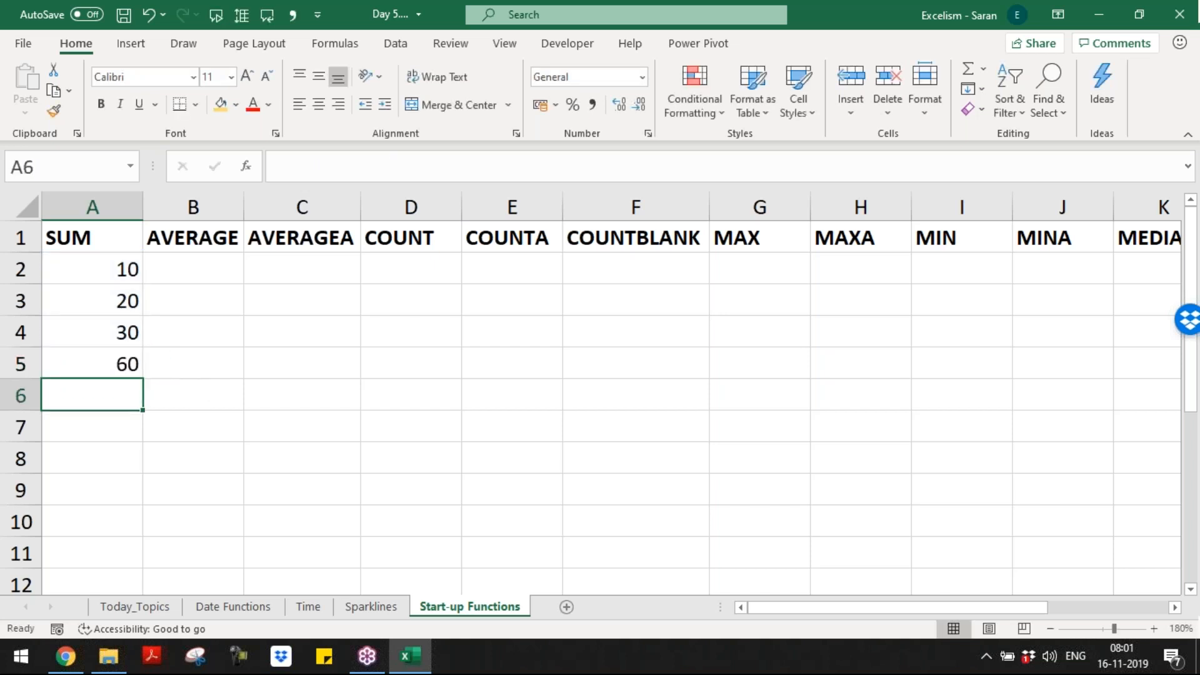
pyautogui.press('Up')
pyautogui.hotkey('shift', 'space')
pyautogui.hotkey('shift', 'BackSpace')
pyautogui.hotkey('ctrl', 'b')
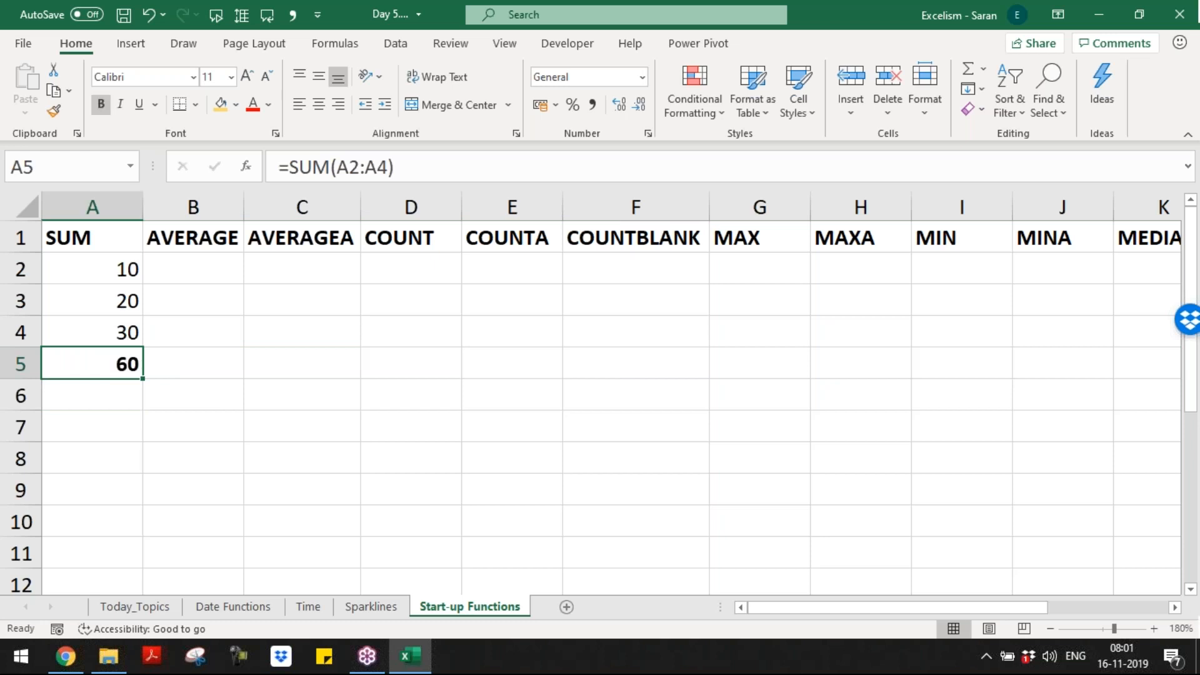
pyautogui.press('Up')
pyautogui.press('Up')
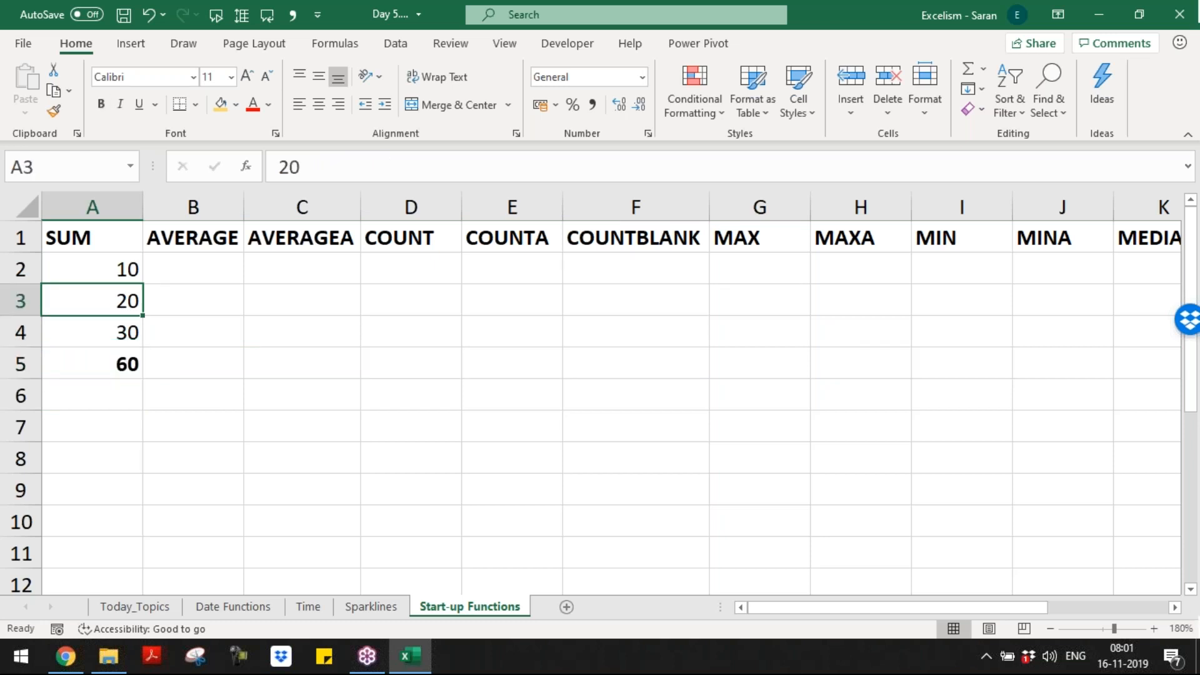
# Step: Replace 20 in A3 with the text abc so the A5 total becomes 40, then add a new sheet
pyautogui.write('abc')
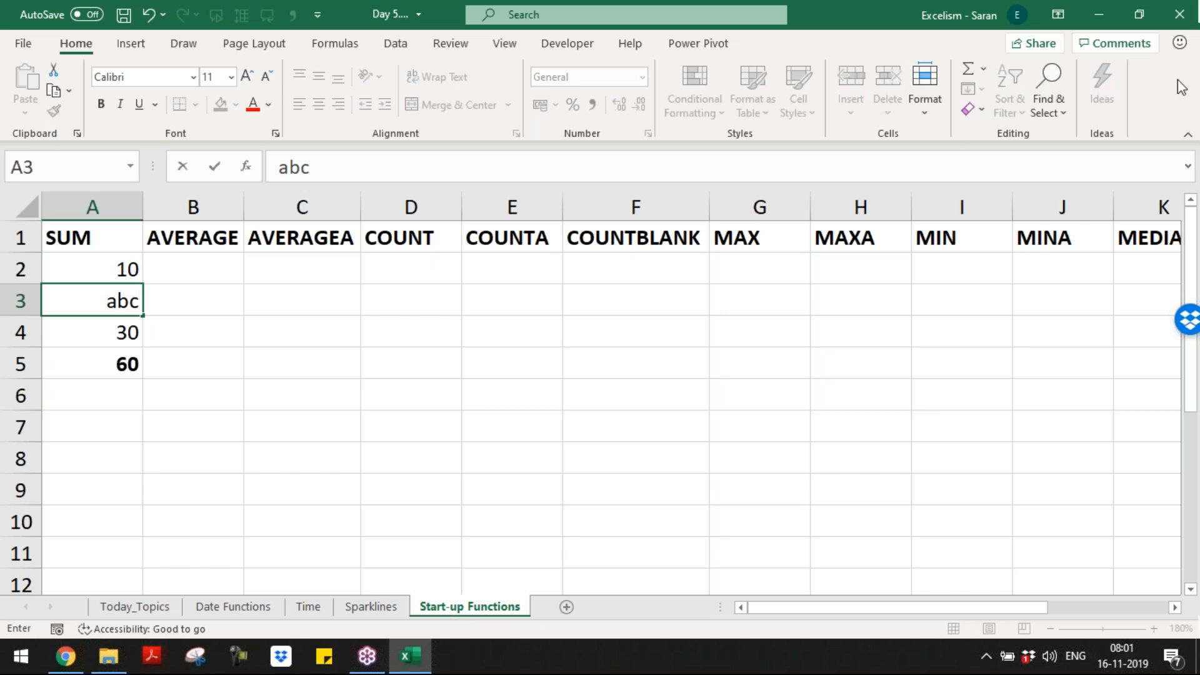
pyautogui.click(1194, 94)
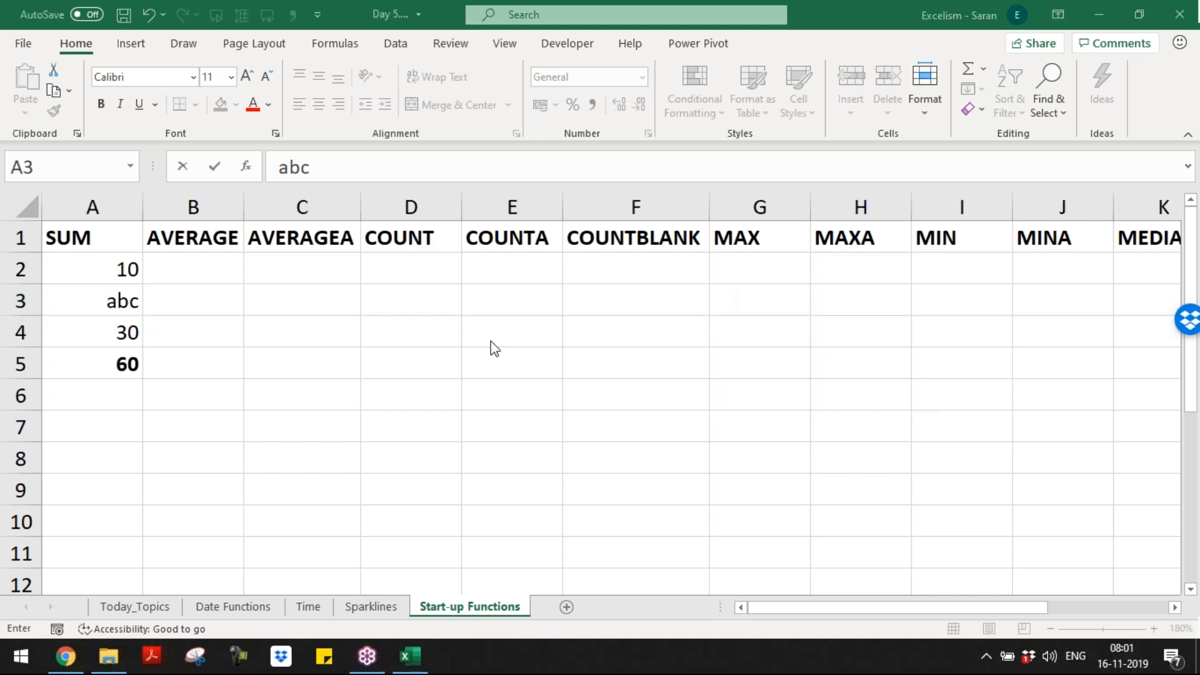
pyautogui.click(161, 332)
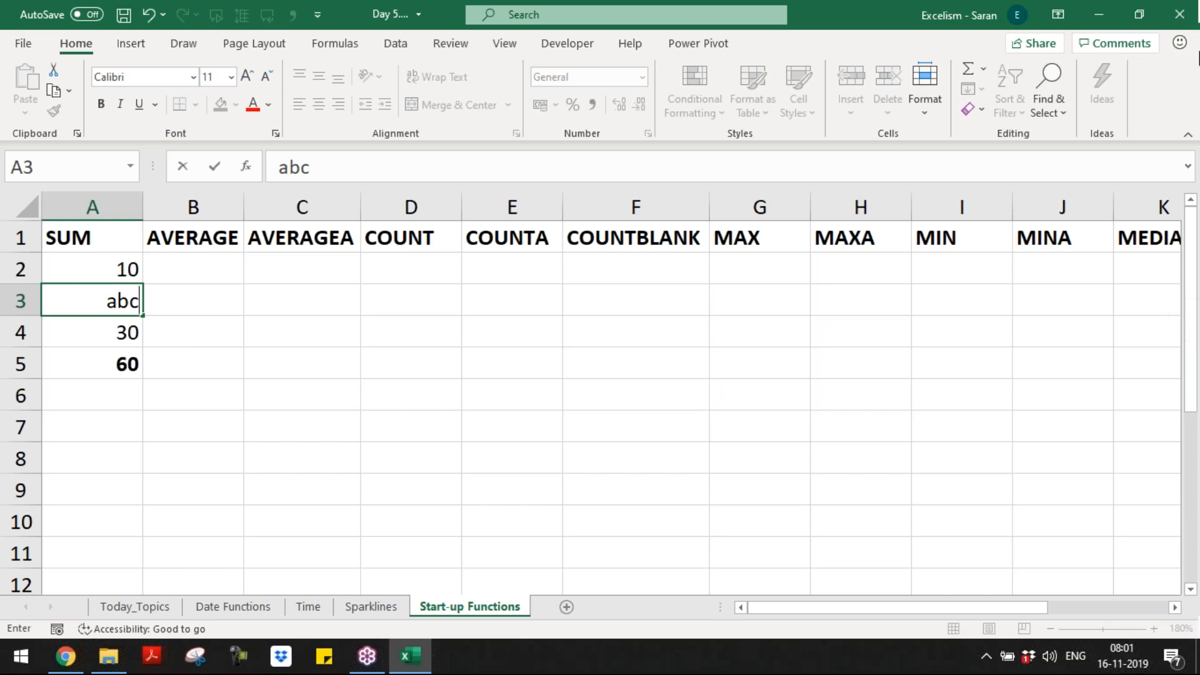
pyautogui.click(1187, 89)
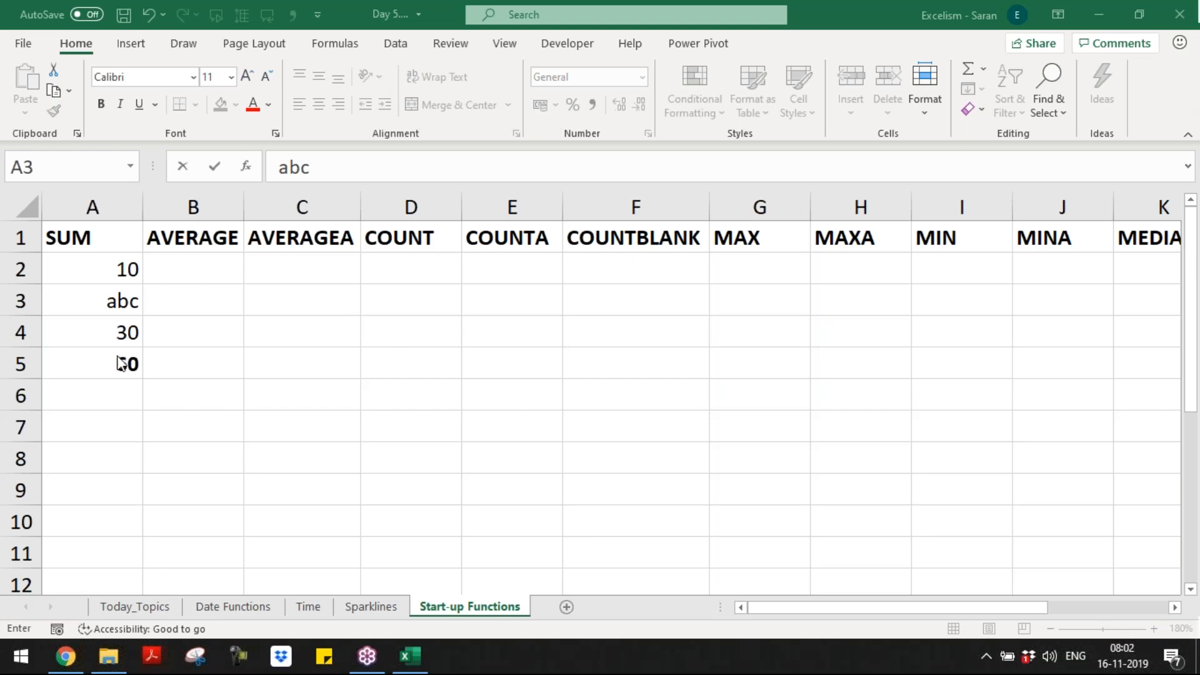
pyautogui.click(129, 300)
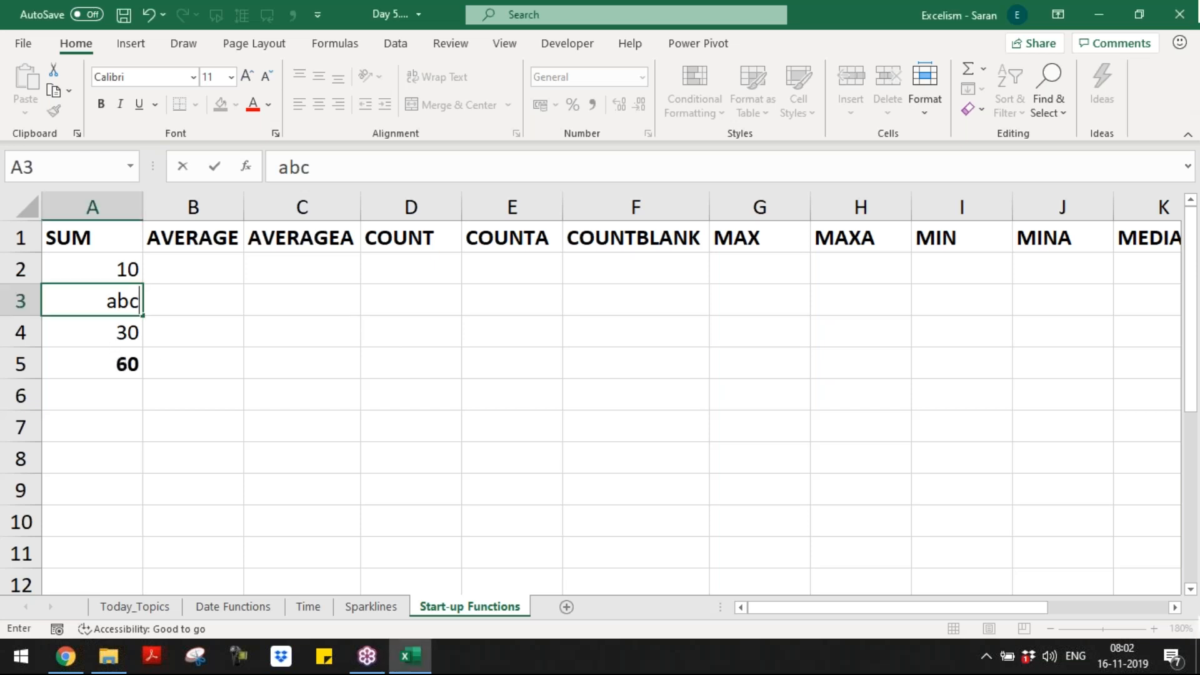
pyautogui.press('Return')
pyautogui.press('Return')
pyautogui.press('Return')
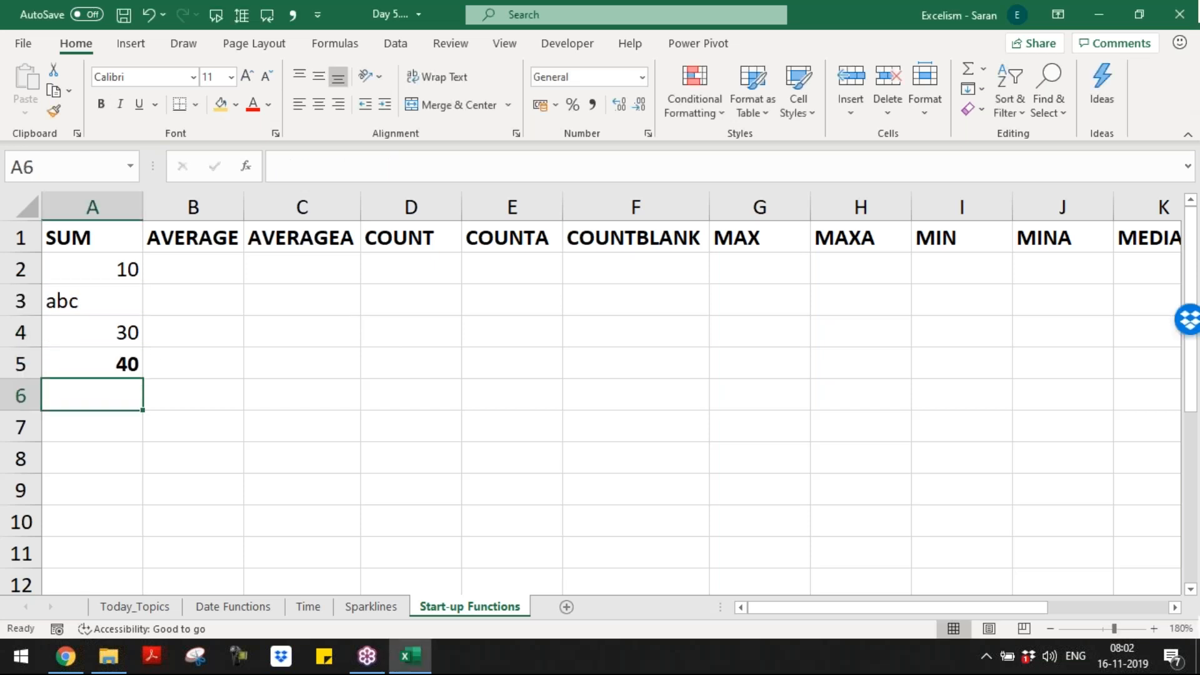
pyautogui.press('Return')
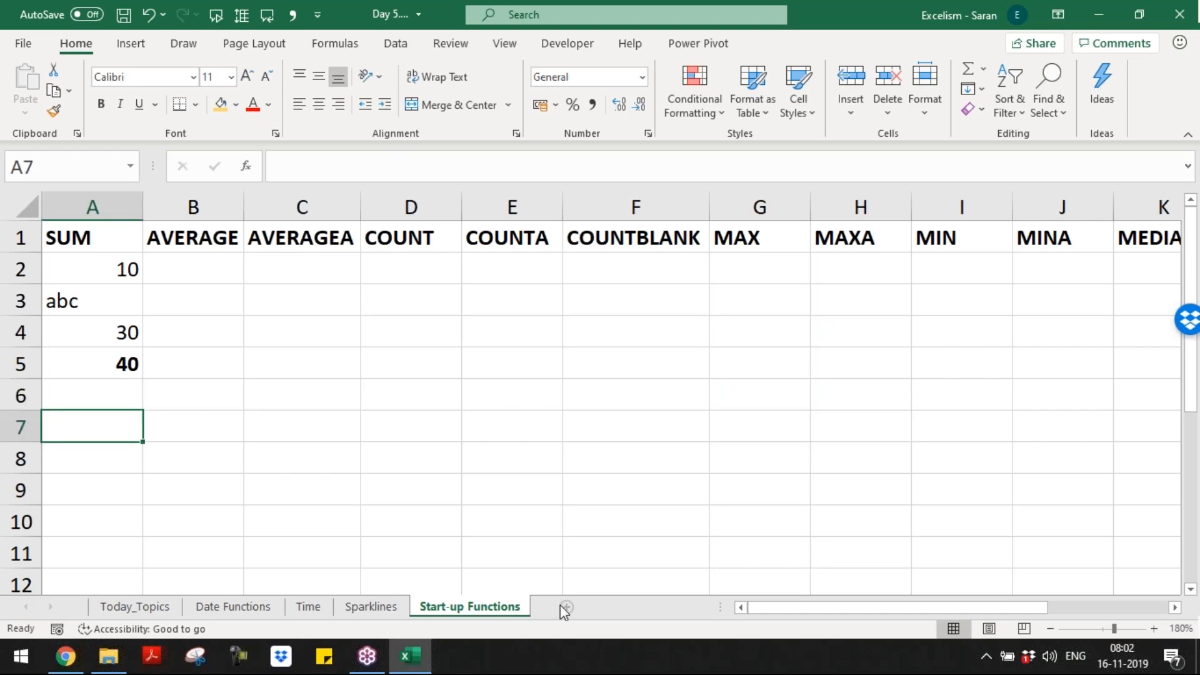
pyautogui.click(566, 607)
# Step: Rename the new sheet to 'Remarks' and zoom in on it
pyautogui.doubleClick(566, 606)
pyautogui.write('rEMARKS')
pyautogui.press('BackSpace')
pyautogui.press('BackSpace')
pyautogui.press('BackSpace')
pyautogui.press('BackSpace')
pyautogui.press('BackSpace')
pyautogui.press('BackSpace')
pyautogui.press('BackSpace')
pyautogui.write('Remarks')
pyautogui.press('Return')
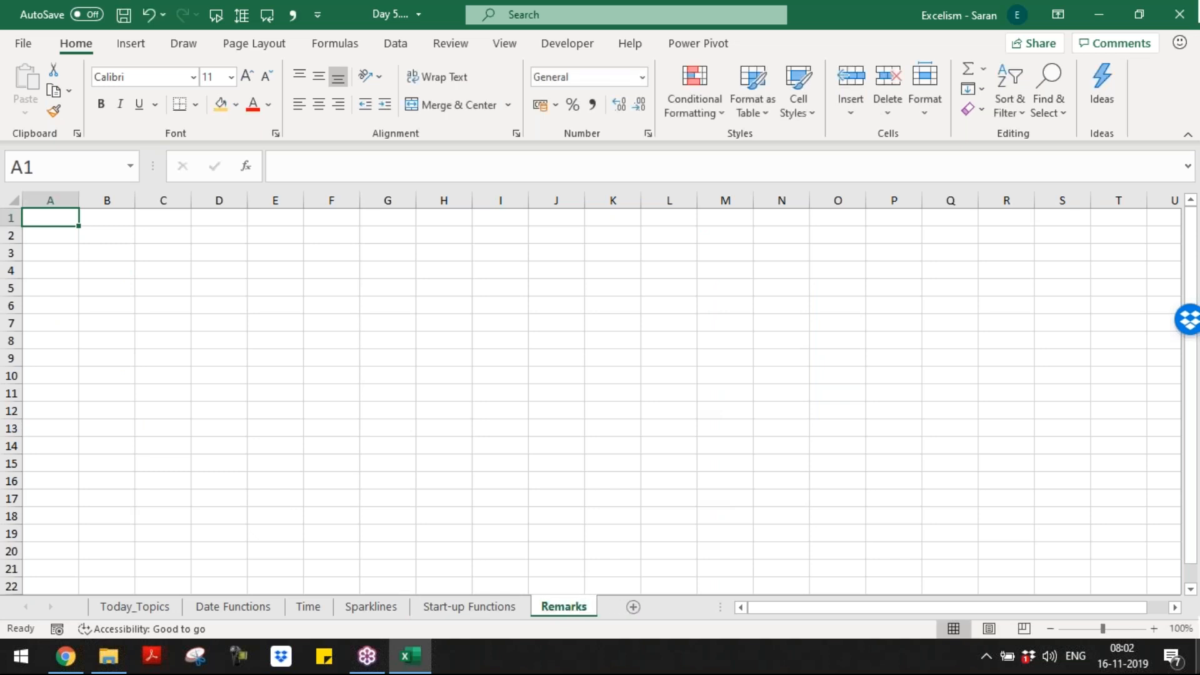
pyautogui.click(1154, 628)
pyautogui.click(1154, 628)
pyautogui.click(1153, 628)
pyautogui.click(1154, 628)
pyautogui.click(1154, 628)
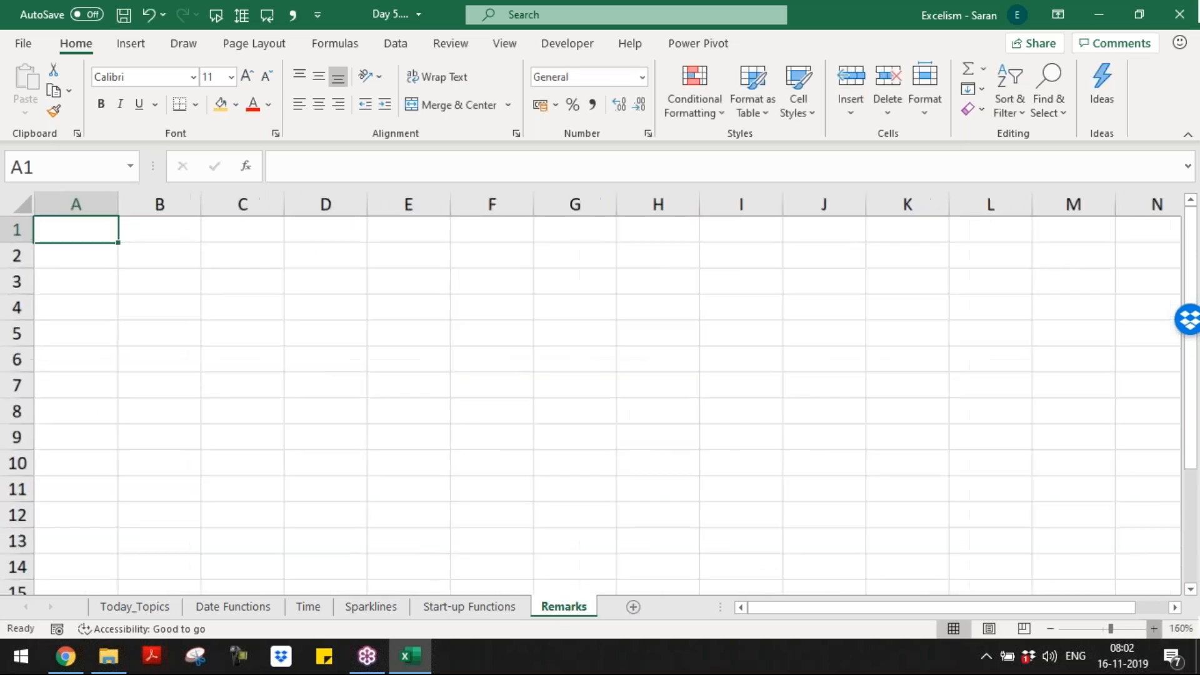
pyautogui.click(1154, 628)
pyautogui.click(1154, 628)
# Step: Enter 'SUM function Ignores TEXT which is part of the Range' in cell A1
pyautogui.write('SUM function Ingor')
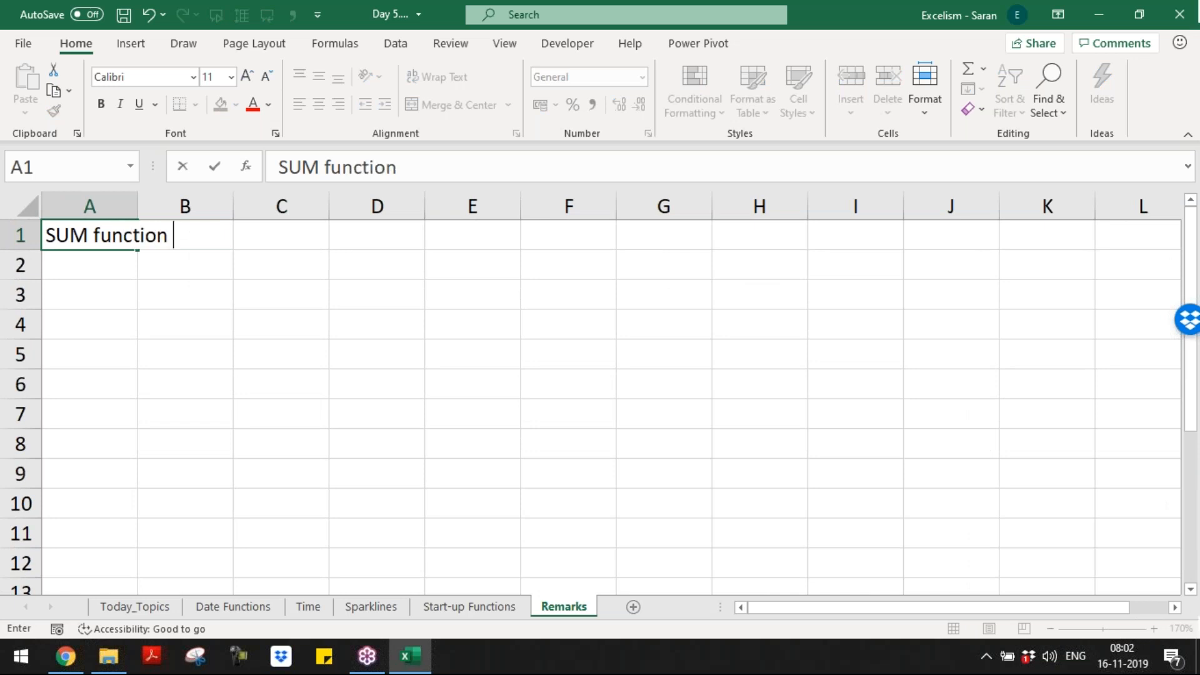
pyautogui.press('BackSpace')
pyautogui.press('BackSpace')
pyautogui.press('BackSpace')
pyautogui.press('BackSpace')
pyautogui.write('gnores Text')
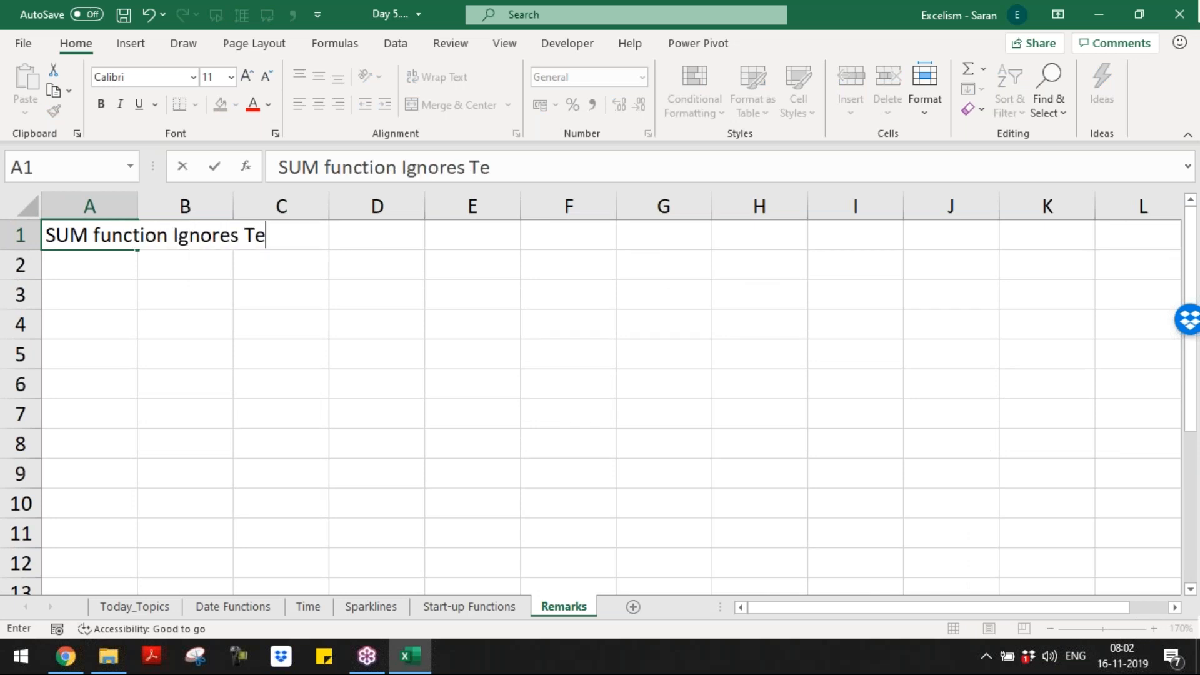
pyautogui.press('Return')
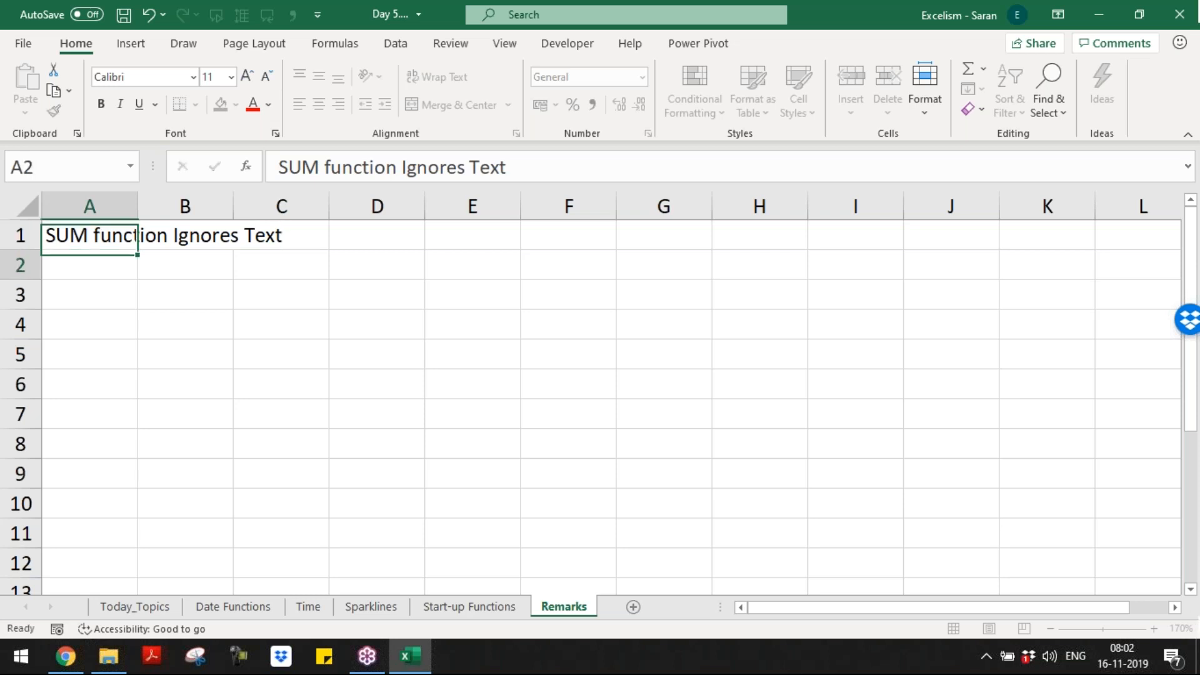
pyautogui.press('Up')
pyautogui.press('F2')
pyautogui.press('BackSpace')
pyautogui.press('BackSpace')
pyautogui.press('BackSpace')
pyautogui.write('EX')
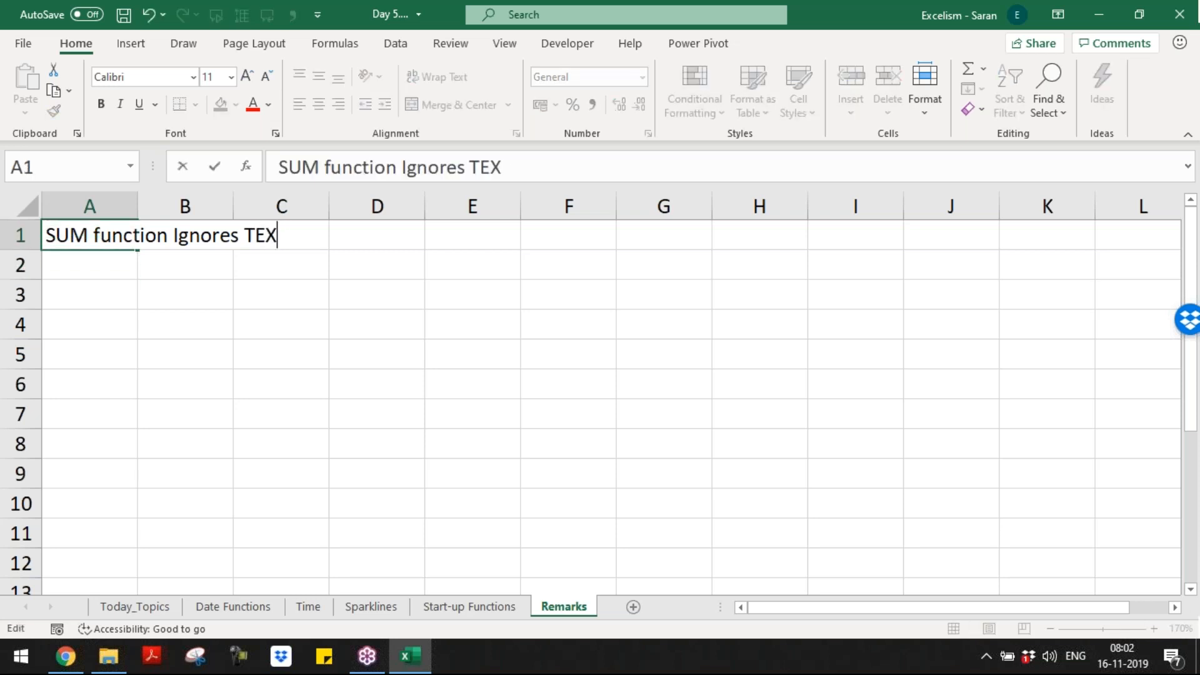
pyautogui.write('T a')
pyautogui.press('BackSpace')
pyautogui.press('BackSpace')
pyautogui.write('whic')
pyautogui.write('h is ')
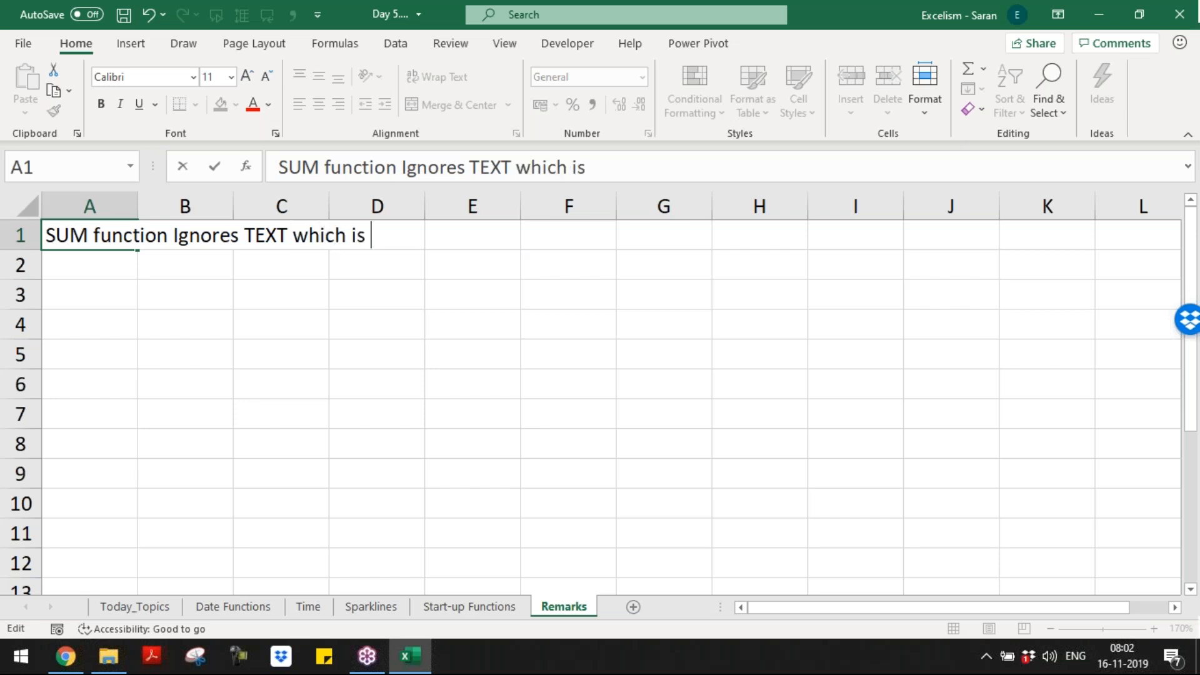
pyautogui.write('part of the Range')
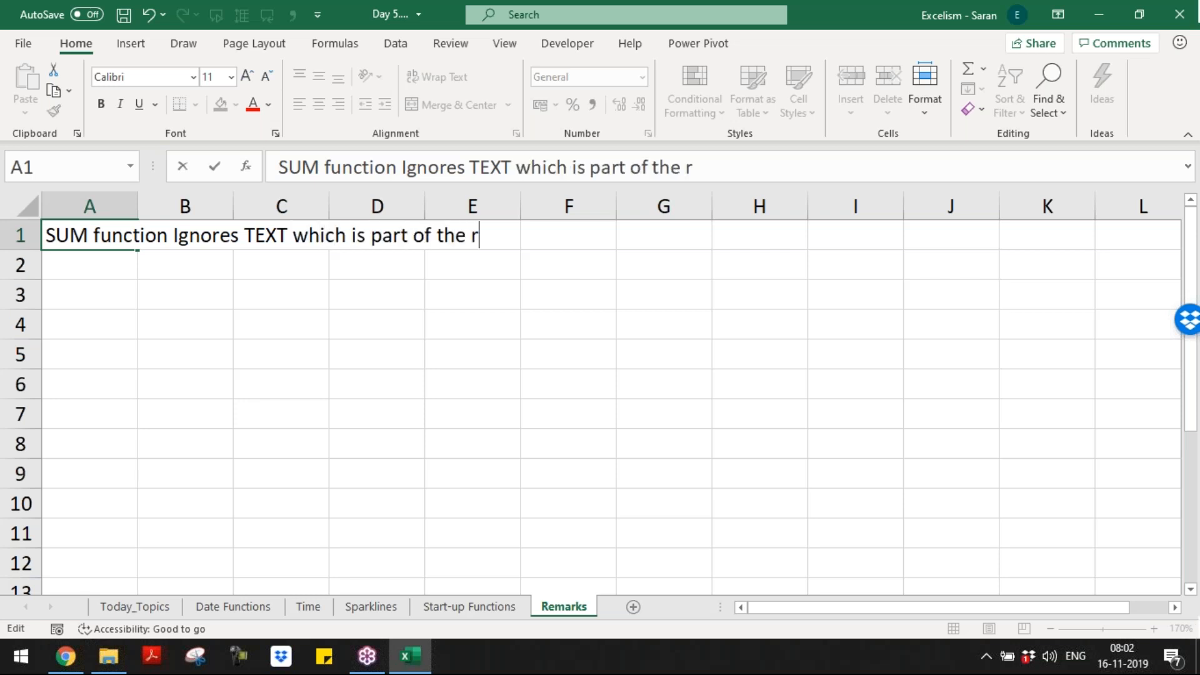
pyautogui.press('Return')
# Step: On Start-up Functions, enter 20 as text ('20) in A3, keeping the total at 40
pyautogui.hotkey('ctrl', 'pageup')
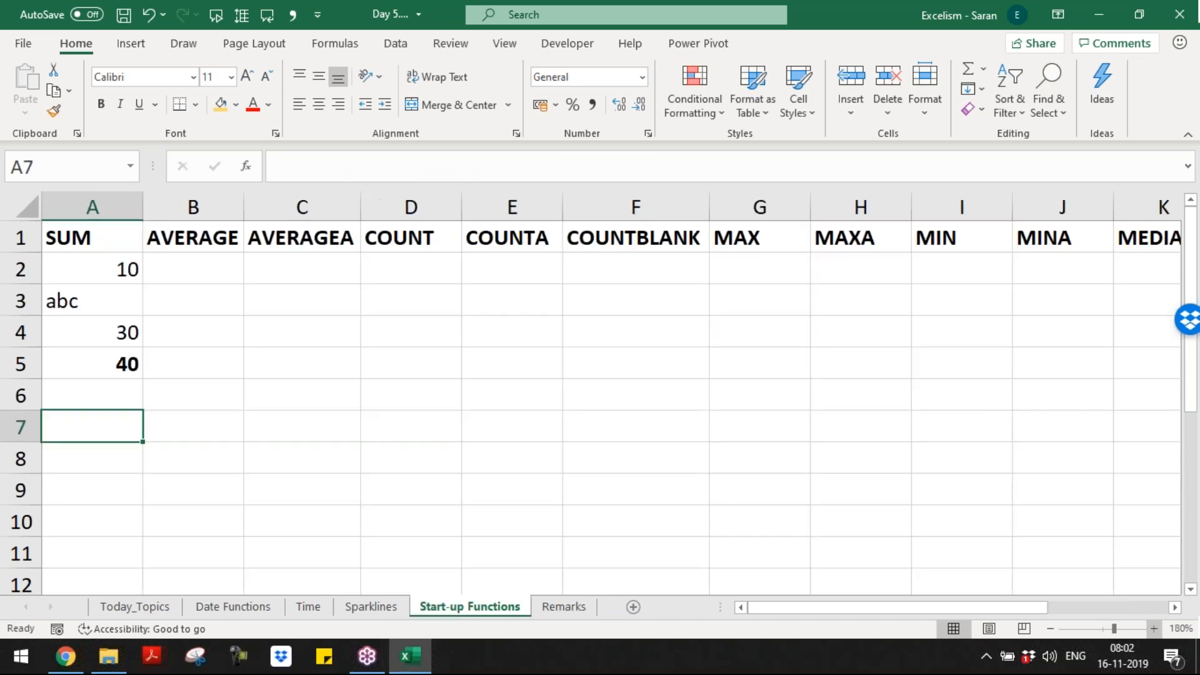
pyautogui.press('Up')
pyautogui.press('Up')
pyautogui.press('Up')
pyautogui.press('Up')
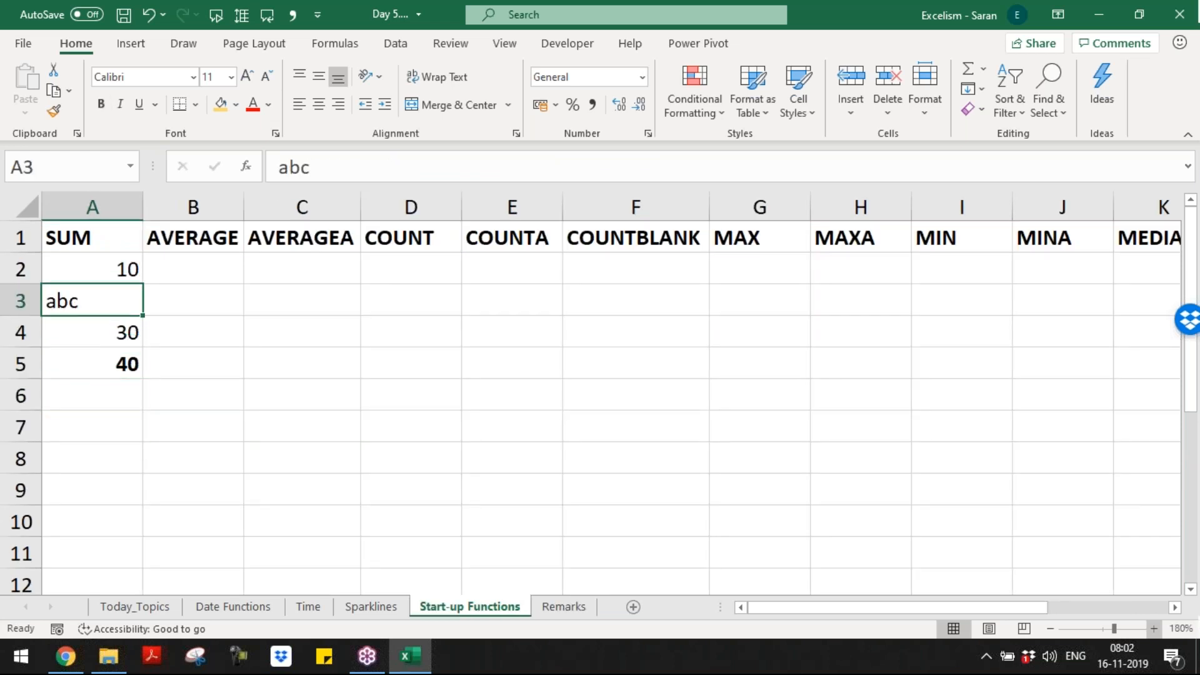
pyautogui.write("'")
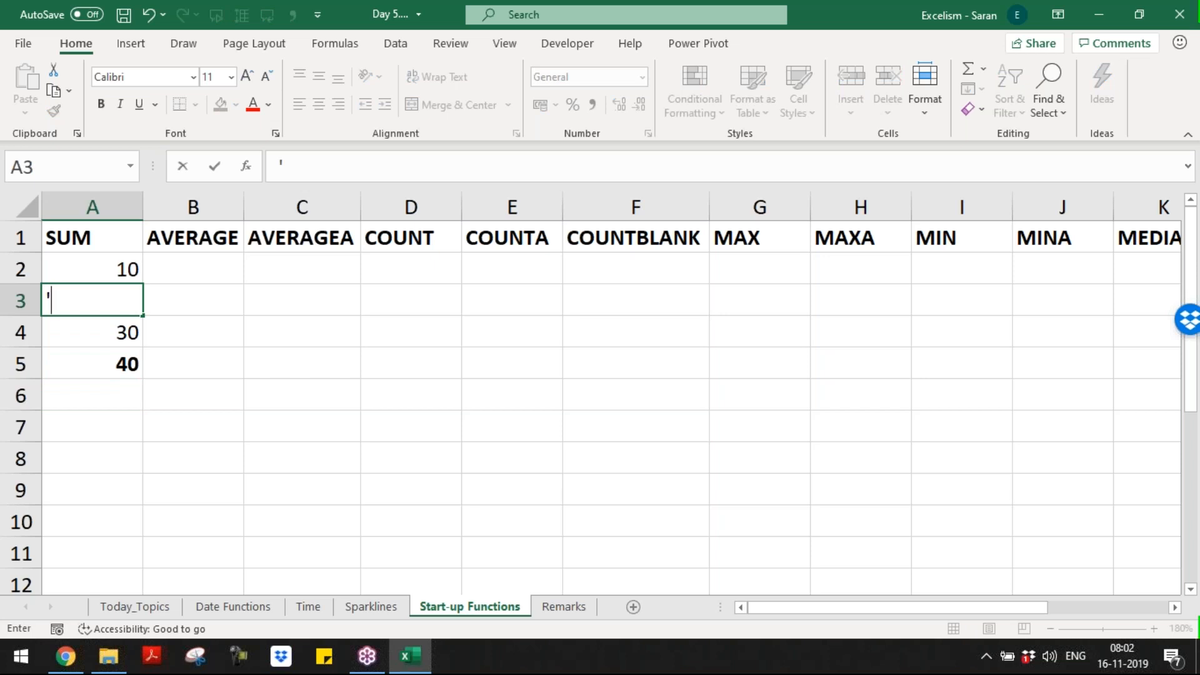
pyautogui.write('20')
pyautogui.press('Return')
# Step: Right-align A2:A4, recommit the SUM formula in A5, and return to the Remarks sheet
pyautogui.press('Up')
pyautogui.press('Up')
pyautogui.hotkey('shift', 'Down')
pyautogui.hotkey('shift', 'Down')
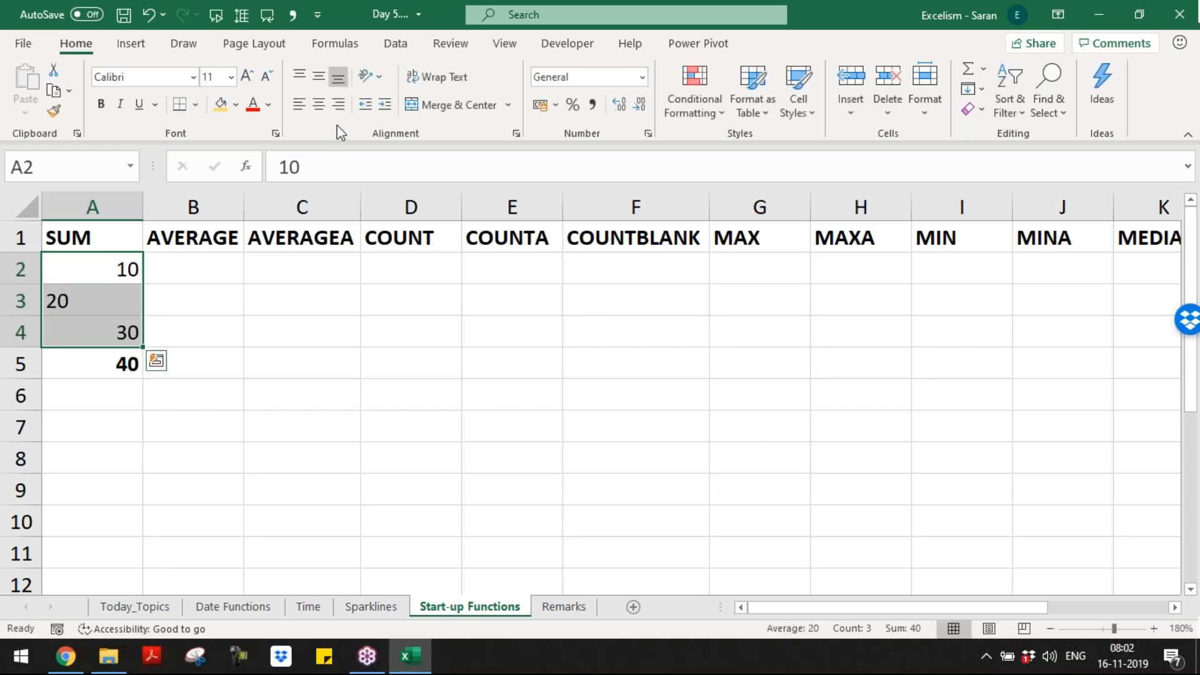
pyautogui.click(338, 105)
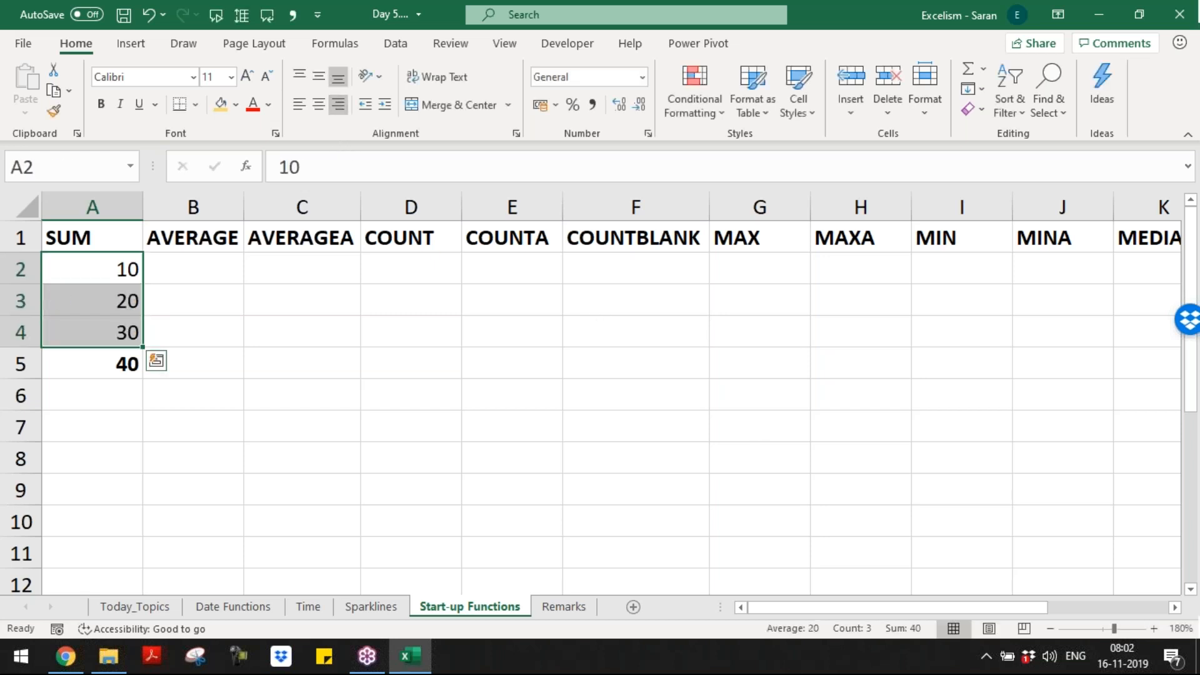
pyautogui.doubleClick(109, 361)
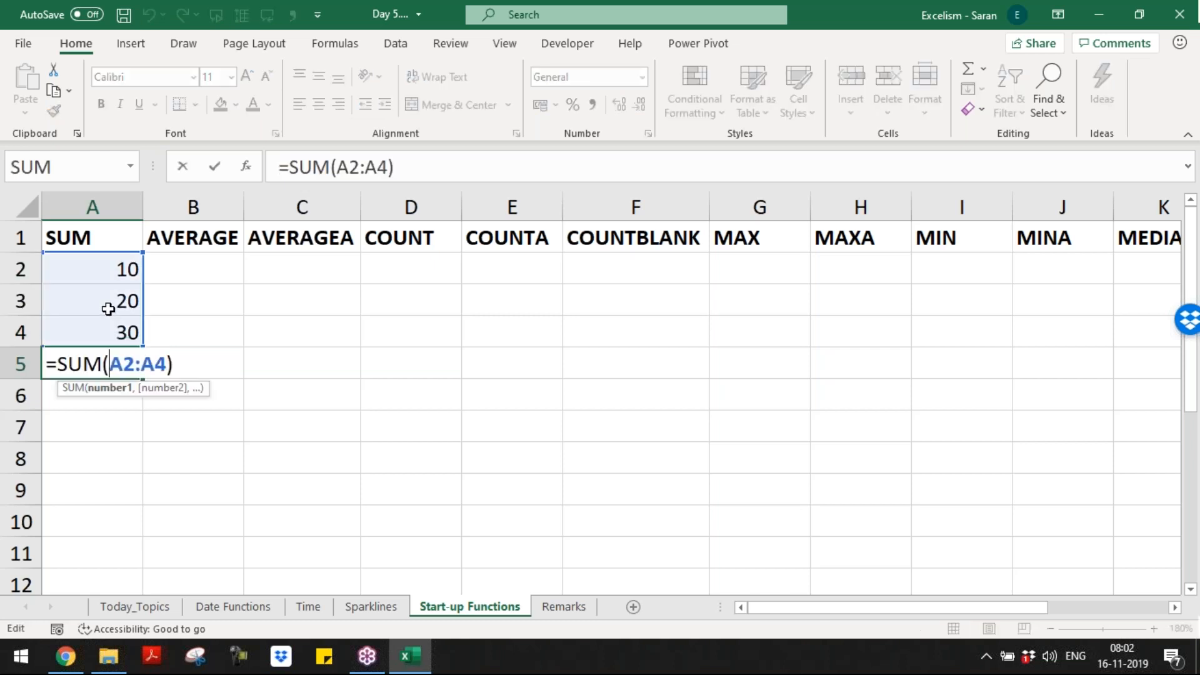
pyautogui.press('Return')
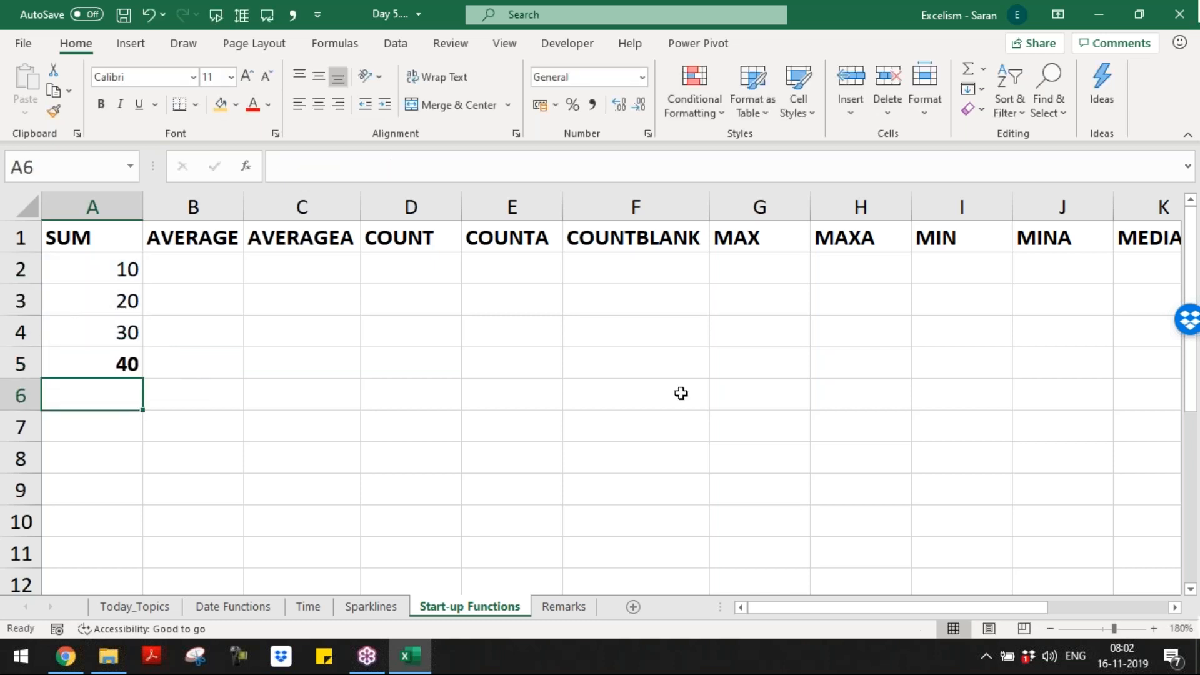
pyautogui.hotkey('ctrl', 'pagedown')
pyautogui.scroll(-1, 681, 393)
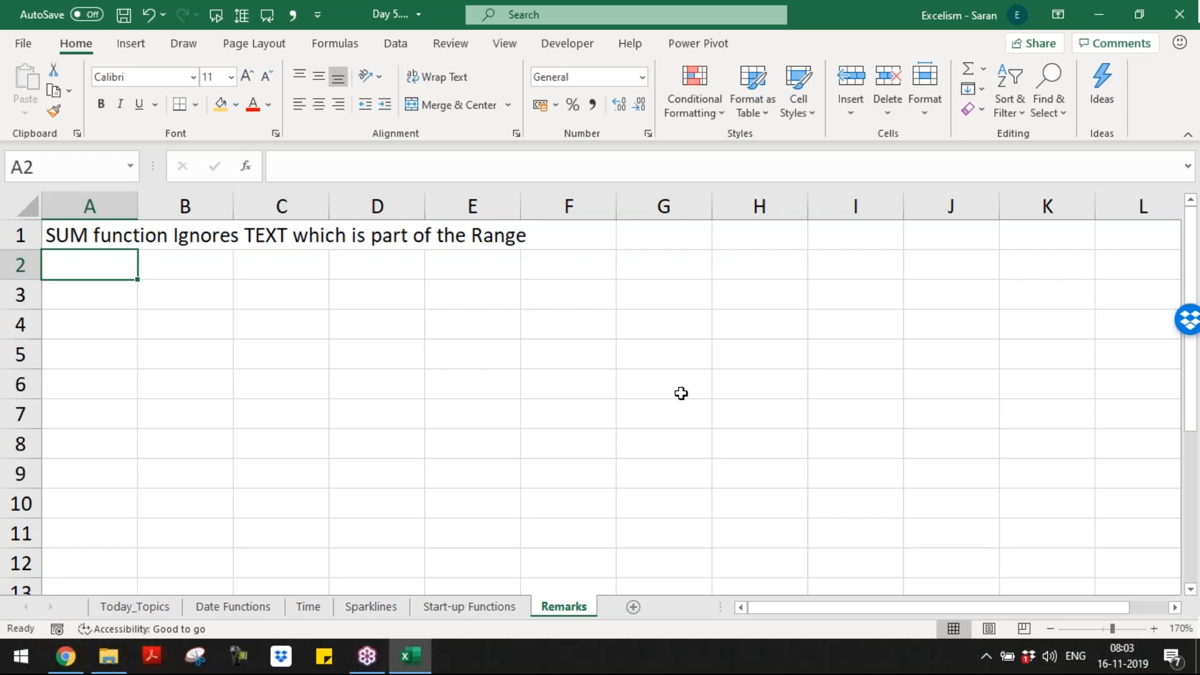
# Step: Fill A3:A11 with =RANDBETWEEN(1000,10000), paste as values, then undo the paste
pyautogui.press('Return')
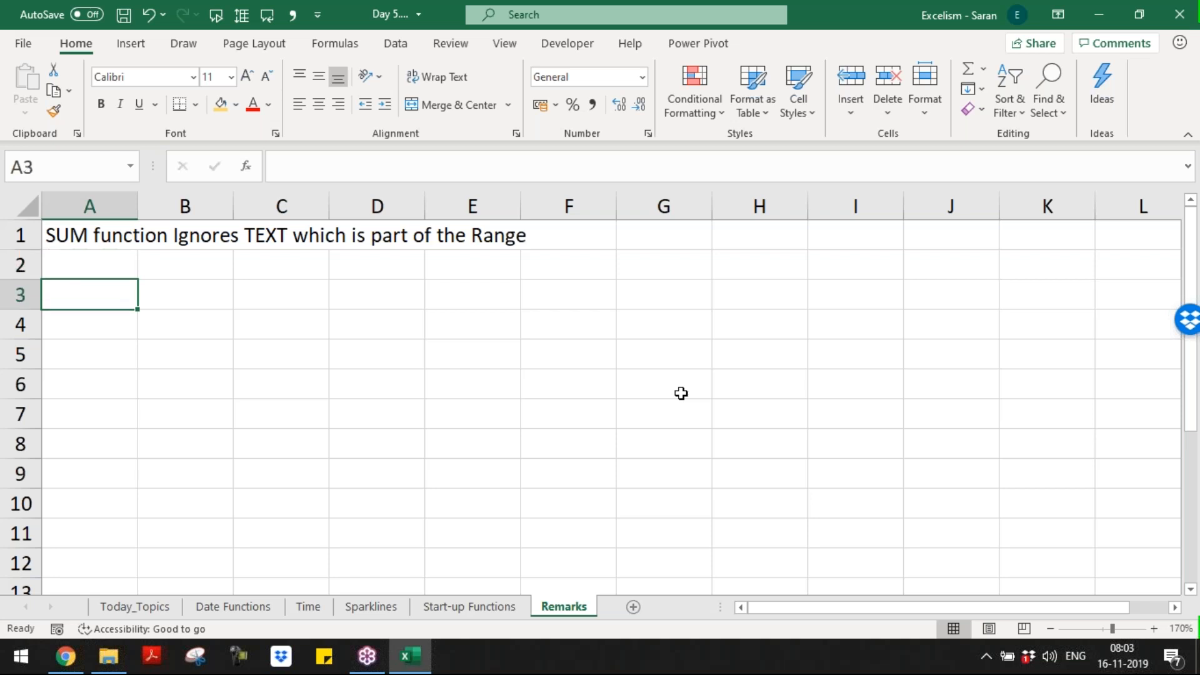
pyautogui.hotkey('shift', 'Down')
pyautogui.hotkey('shift', 'Down')
pyautogui.hotkey('shift', 'Down')
pyautogui.hotkey('shift', 'Down')
pyautogui.hotkey('shift', 'Down')
pyautogui.hotkey('shift', 'Down')
pyautogui.hotkey('shift', 'Down')
pyautogui.hotkey('shift', 'Down')
pyautogui.write('=')
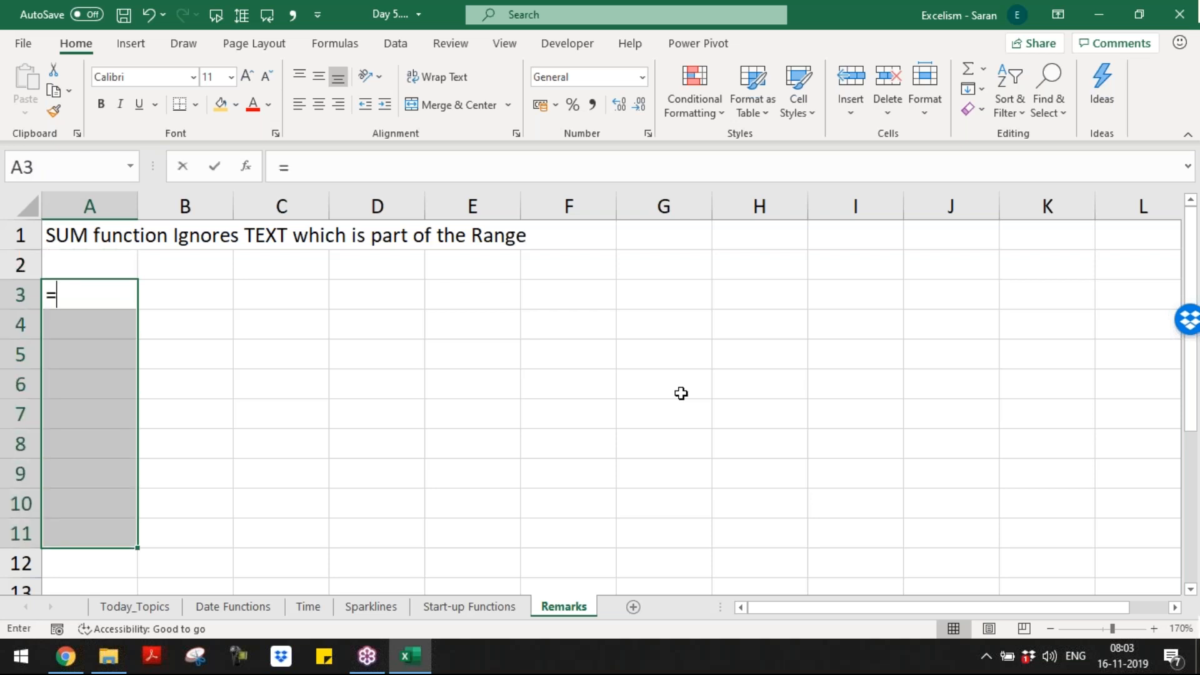
pyautogui.write('ra')
pyautogui.press('Down')
pyautogui.press('Down')
pyautogui.press('Tab')
pyautogui.write('1000,10000')
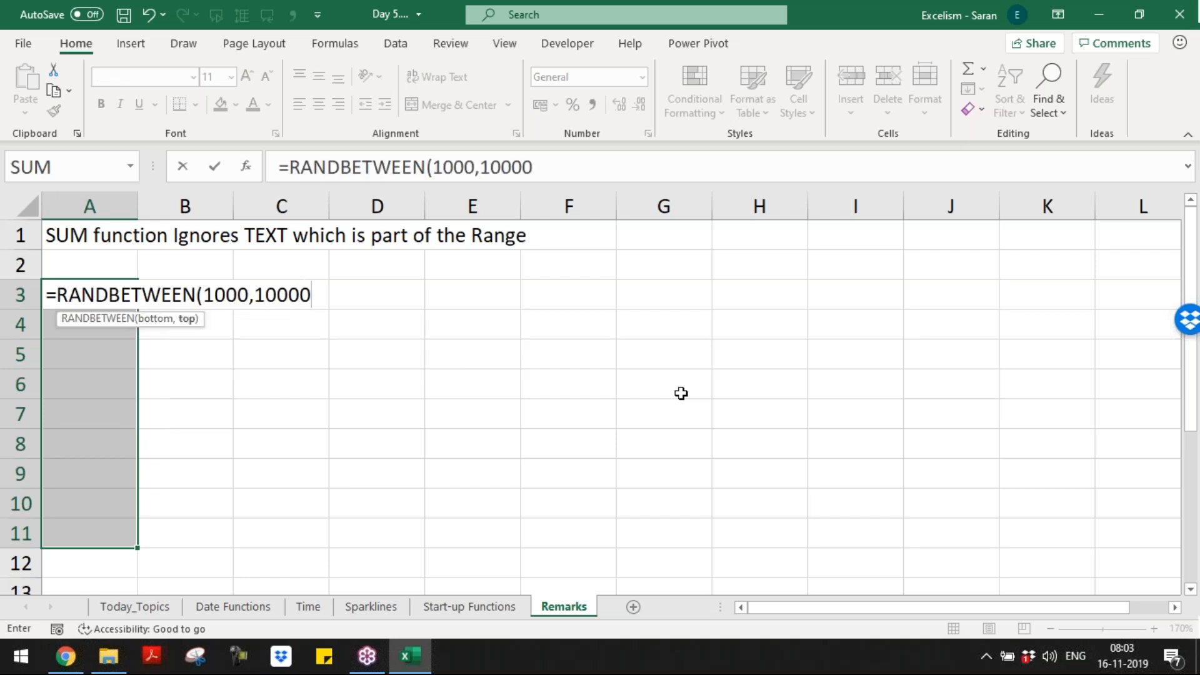
pyautogui.write(')')
pyautogui.hotkey('ctrl', 'Return')
pyautogui.hotkey('ctrl', 'c')
pyautogui.press('Menu')
pyautogui.press('v')
pyautogui.press('Escape')
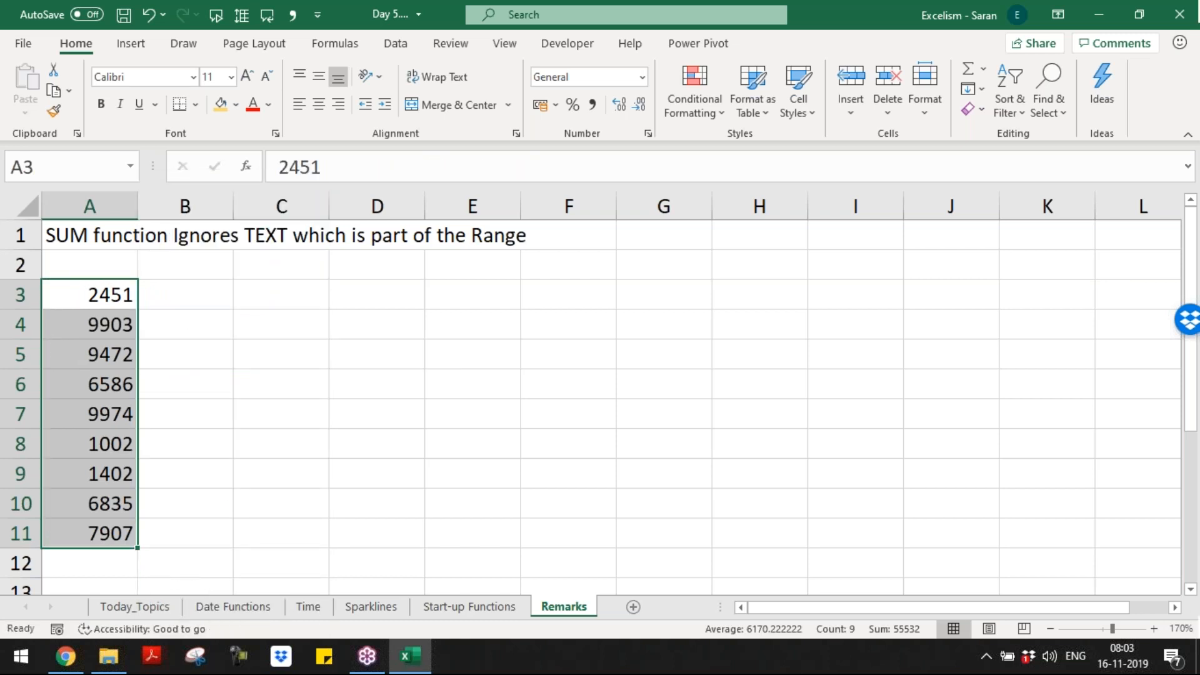
pyautogui.hotkey('ctrl', 'z')
# Step: Change A3:A11 to =RANDBETWEEN(100,1000) and paste the results as fixed values
pyautogui.press('Left')
pyautogui.press('Right')
pyautogui.press('Left')
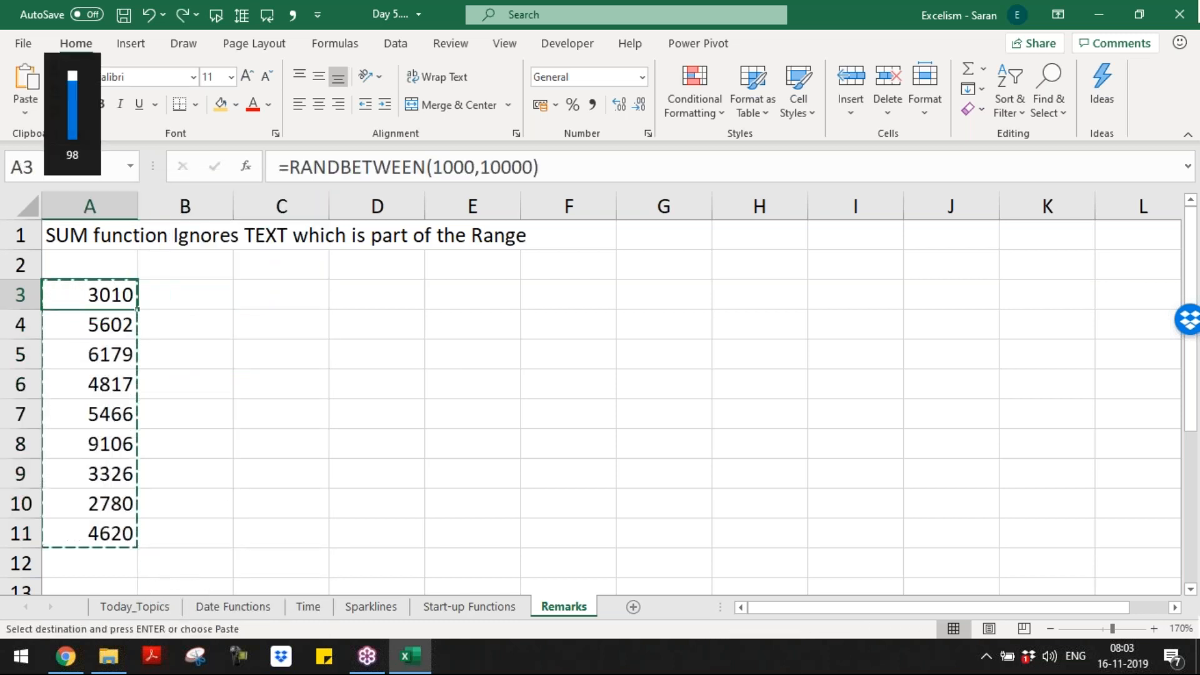
pyautogui.hotkey('ctrl', 'shift', 'Down')
pyautogui.press('Escape')
pyautogui.press('F2')
pyautogui.press('Left')
pyautogui.press('Left')
pyautogui.press('BackSpace')
pyautogui.press('Left')
pyautogui.press('Left')
pyautogui.press('Left')
pyautogui.press('Left')
pyautogui.press('BackSpace')
pyautogui.hotkey('ctrl', 'Return')
pyautogui.hotkey('ctrl', 'c')
pyautogui.press('Menu')
pyautogui.press('s')
pyautogui.press('v')
pyautogui.press('Escape')
pyautogui.press('Down')
pyautogui.press('Down')
pyautogui.press('Down')
pyautogui.press('Down')
pyautogui.press('Down')
# Step: Add a bold italic =SUM(A3:A11) total in A12
pyautogui.hotkey('ctrl', 'Down')
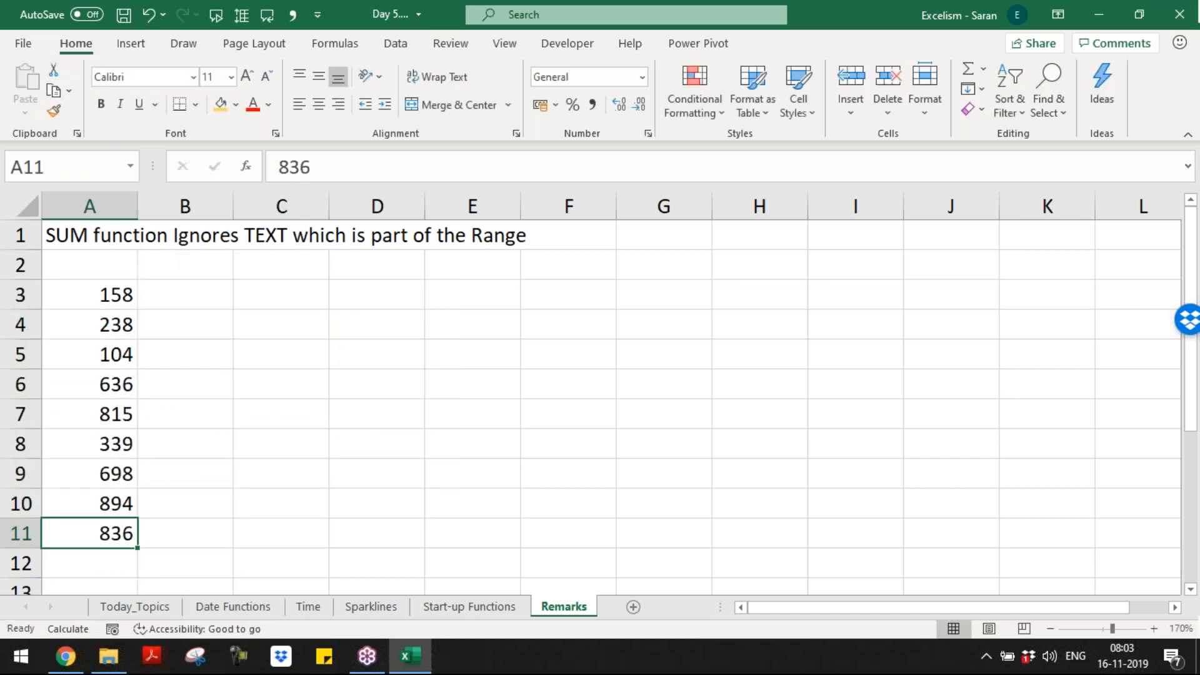
pyautogui.press('Down')
pyautogui.hotkey('alt', '=')
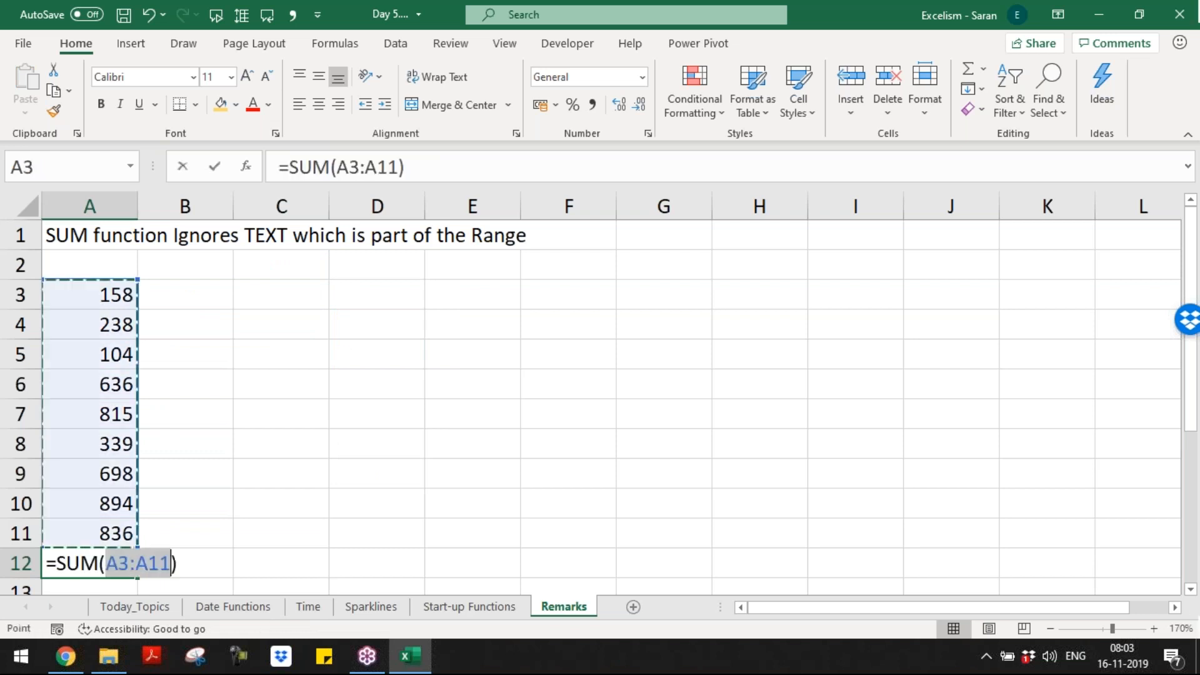
pyautogui.hotkey('ctrl', 'Return')
pyautogui.hotkey('ctrl', 'b')
pyautogui.hotkey('ctrl', 'i')
pyautogui.press('Up')
pyautogui.press('Up')
pyautogui.press('Up')
pyautogui.press('Down')
pyautogui.press('Down')
pyautogui.press('Down')
pyautogui.press('Down')
pyautogui.press('Up')
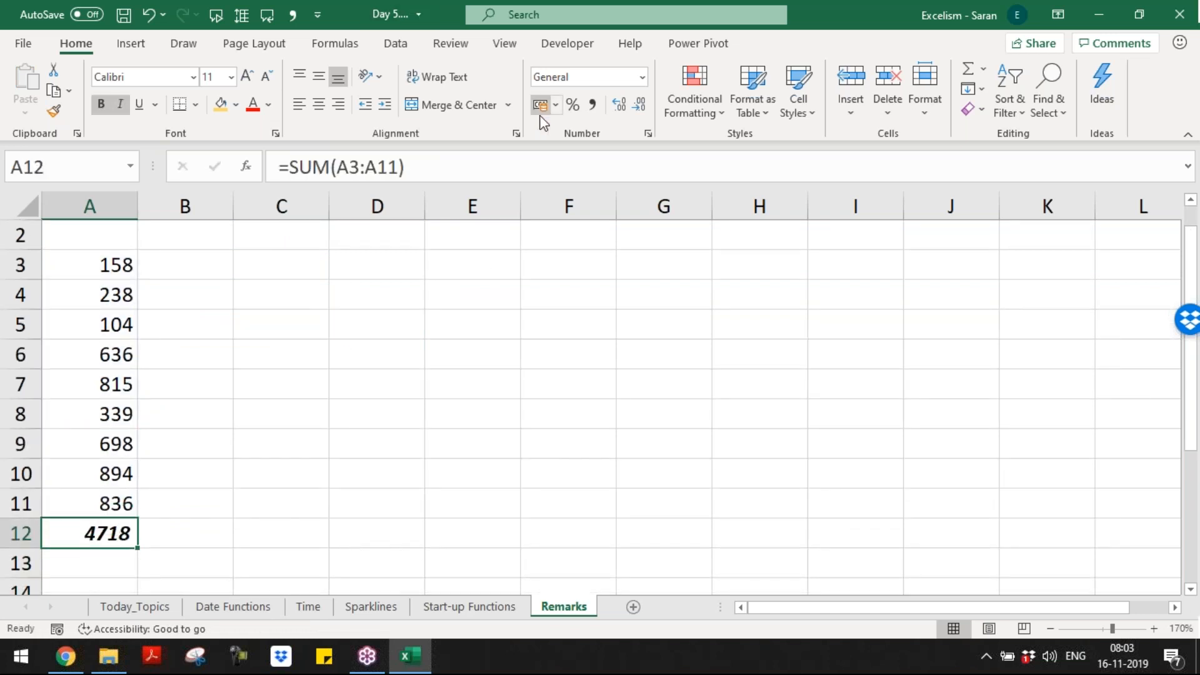
pyautogui.click(592, 105)
pyautogui.click(639, 104)
pyautogui.click(638, 104)
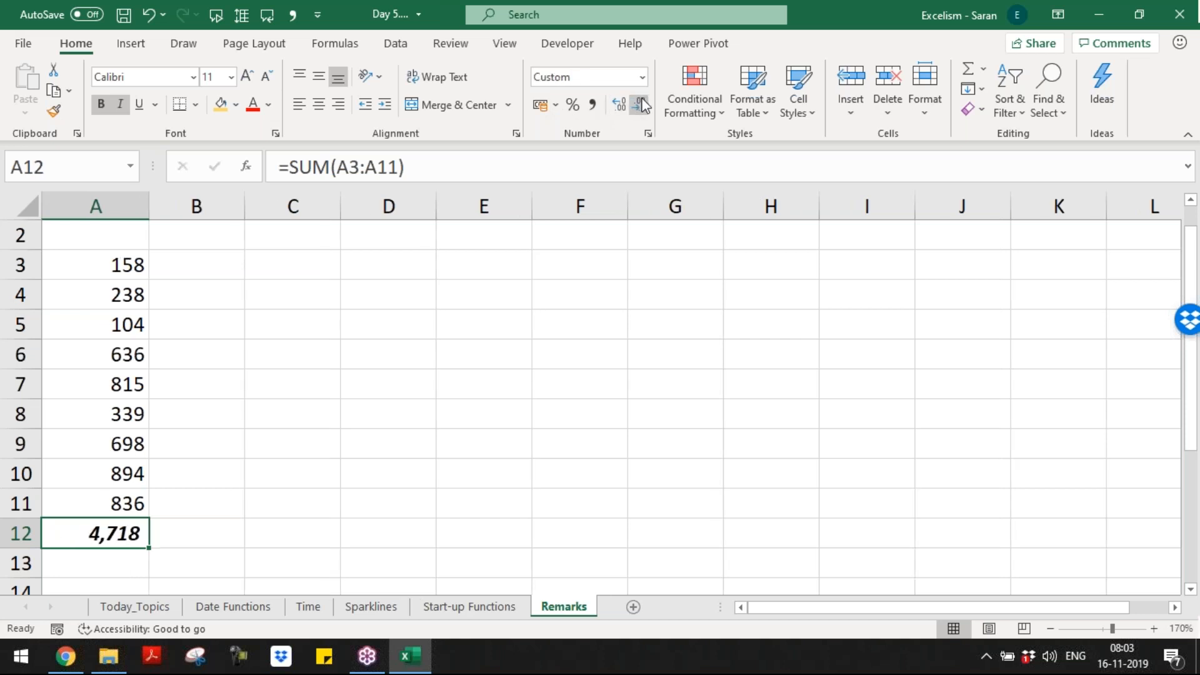
pyautogui.press('F2')
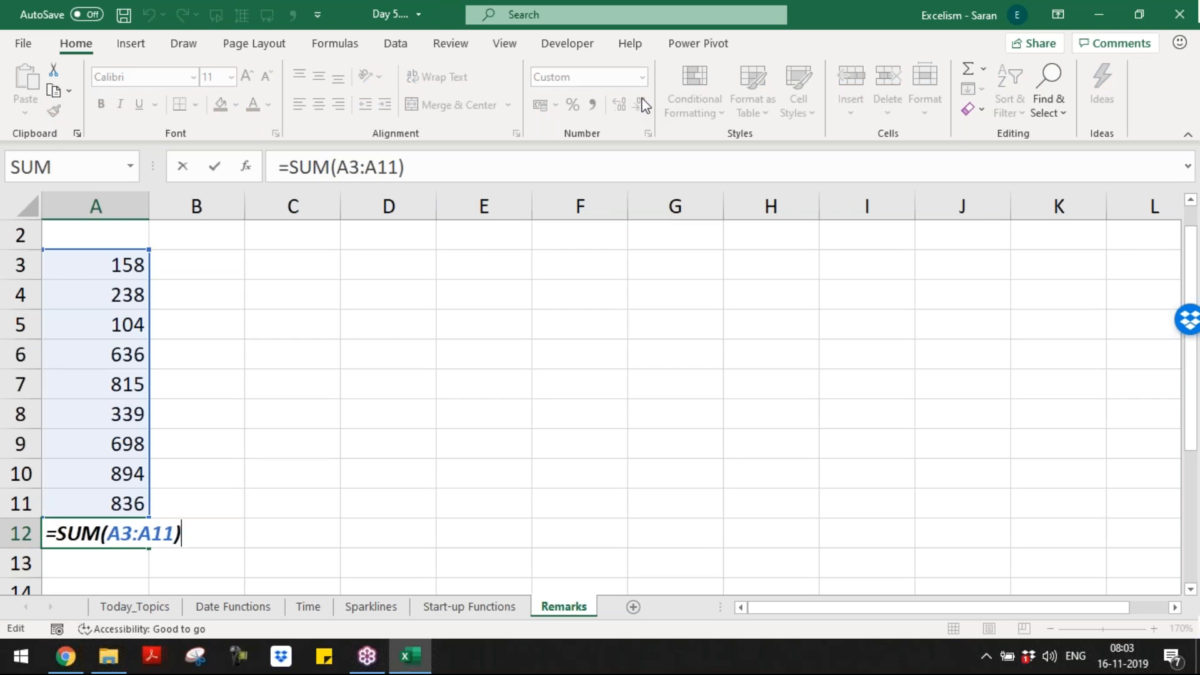
pyautogui.press('Return')
pyautogui.press('Up')
pyautogui.press('Up')
pyautogui.press('Up')
pyautogui.press('Up')
pyautogui.press('Up')
pyautogui.press('Up')
pyautogui.press('Up')
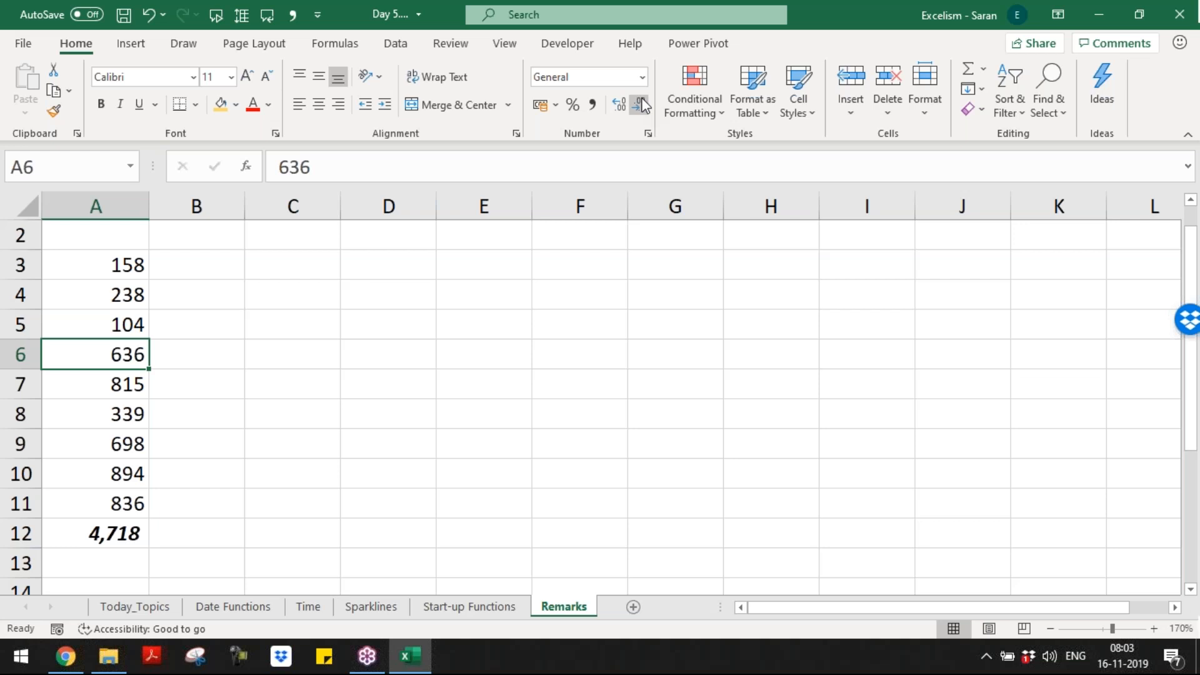
pyautogui.press('Down')
pyautogui.press('Down')
pyautogui.press('Down')
pyautogui.press('Down')
pyautogui.press('Down')
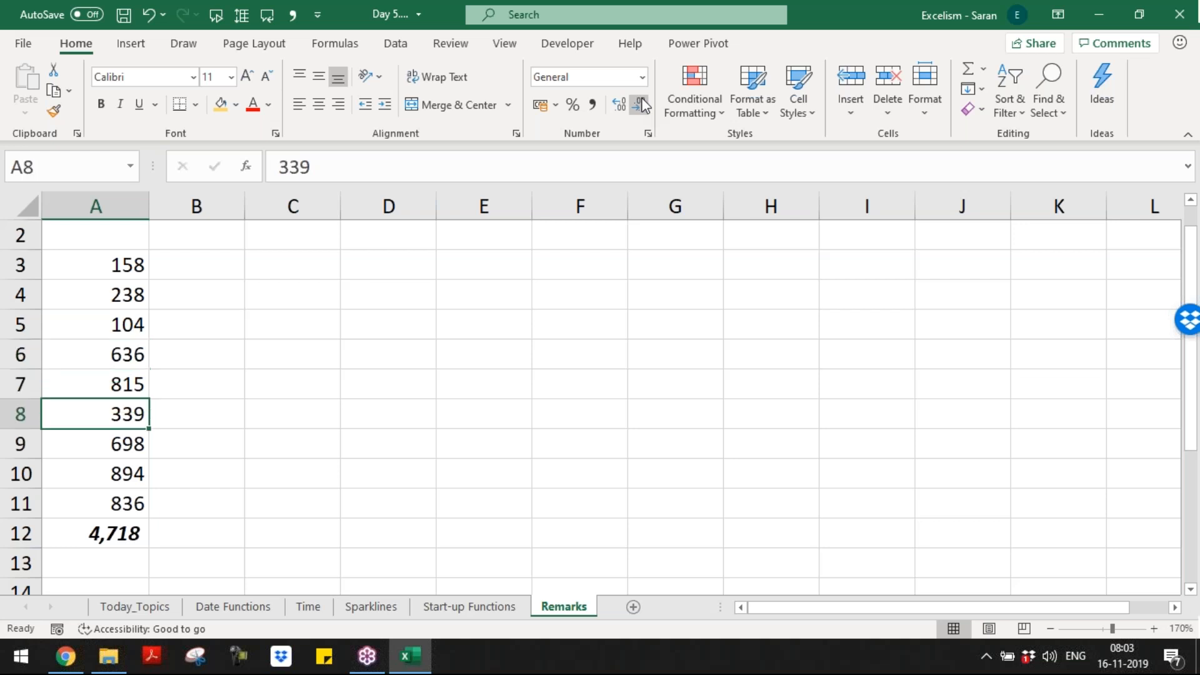
pyautogui.press('Down')
pyautogui.press('Up')
pyautogui.hotkey('ctrl', 'shift', 'Up')
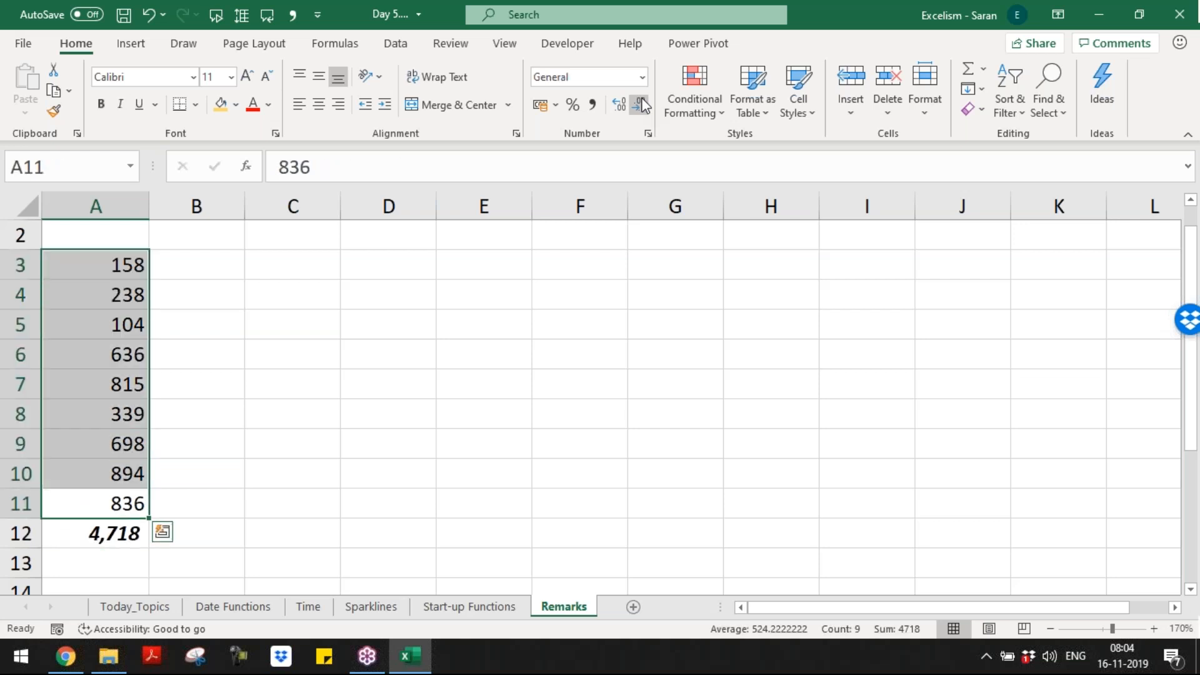
pyautogui.press('Up')
pyautogui.press('Up')
pyautogui.press('Up')
pyautogui.press('Up')
pyautogui.press('Up')
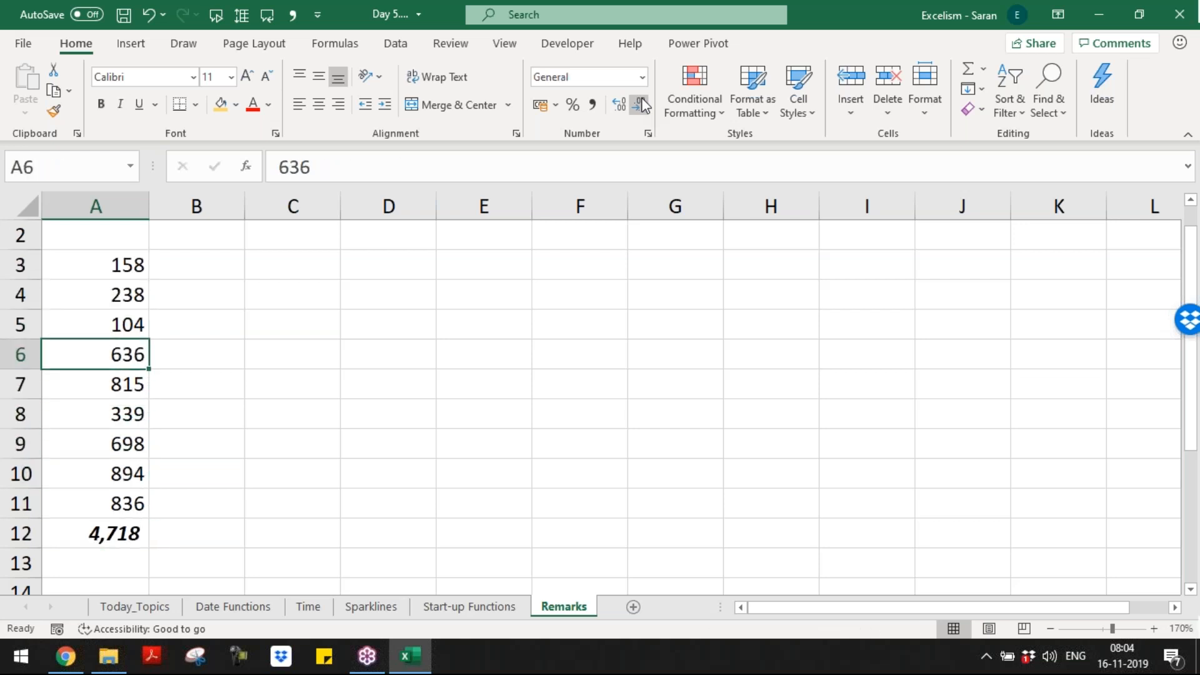
pyautogui.press('Down')
pyautogui.hotkey('ctrl', 'Up')
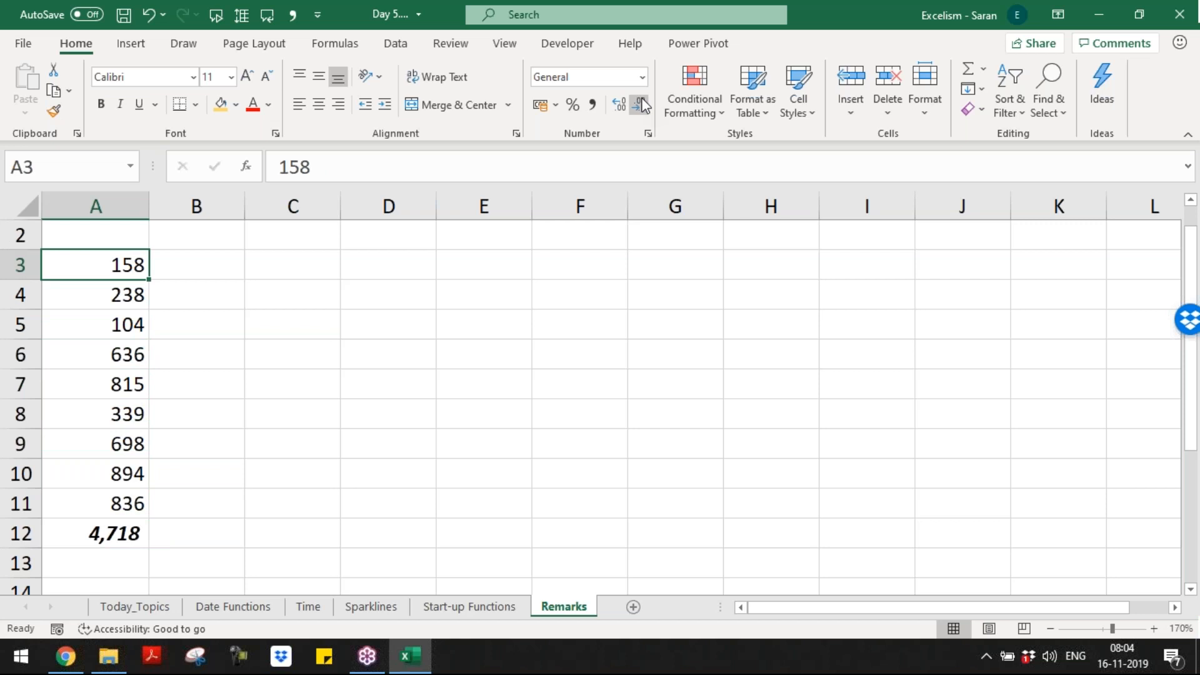
pyautogui.hotkey('ctrl', 'shift', 'Down')
pyautogui.hotkey('shift', 'Up')
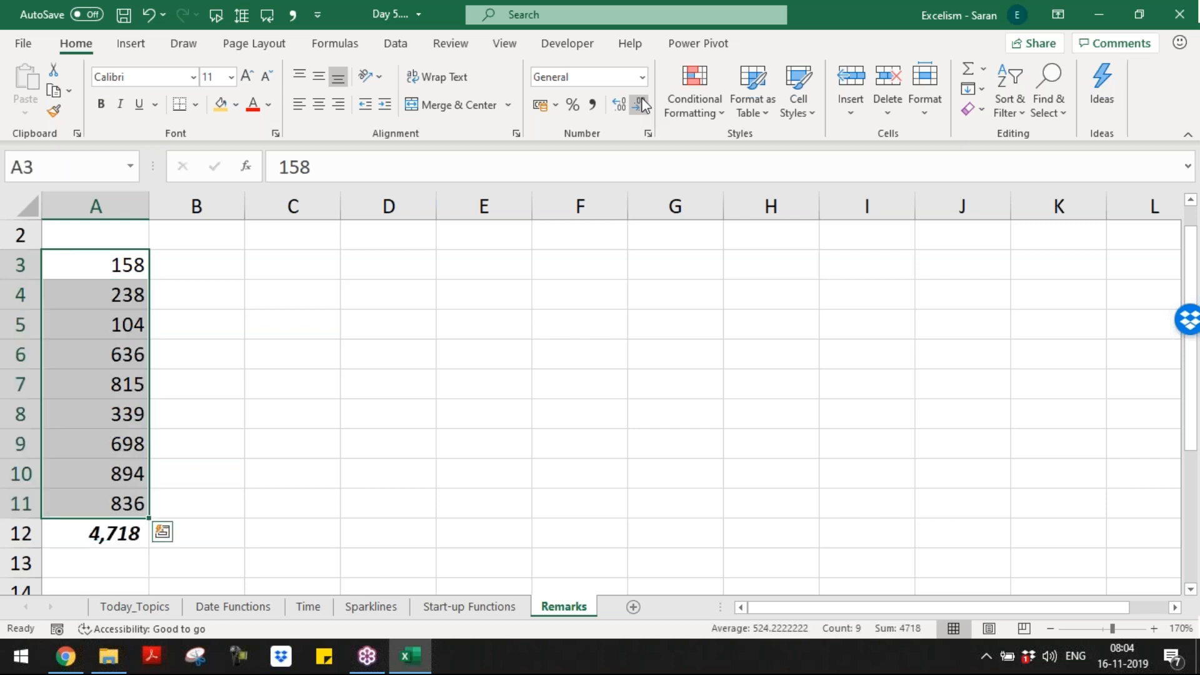
pyautogui.press('Down')
pyautogui.press('Down')
pyautogui.press('Down')
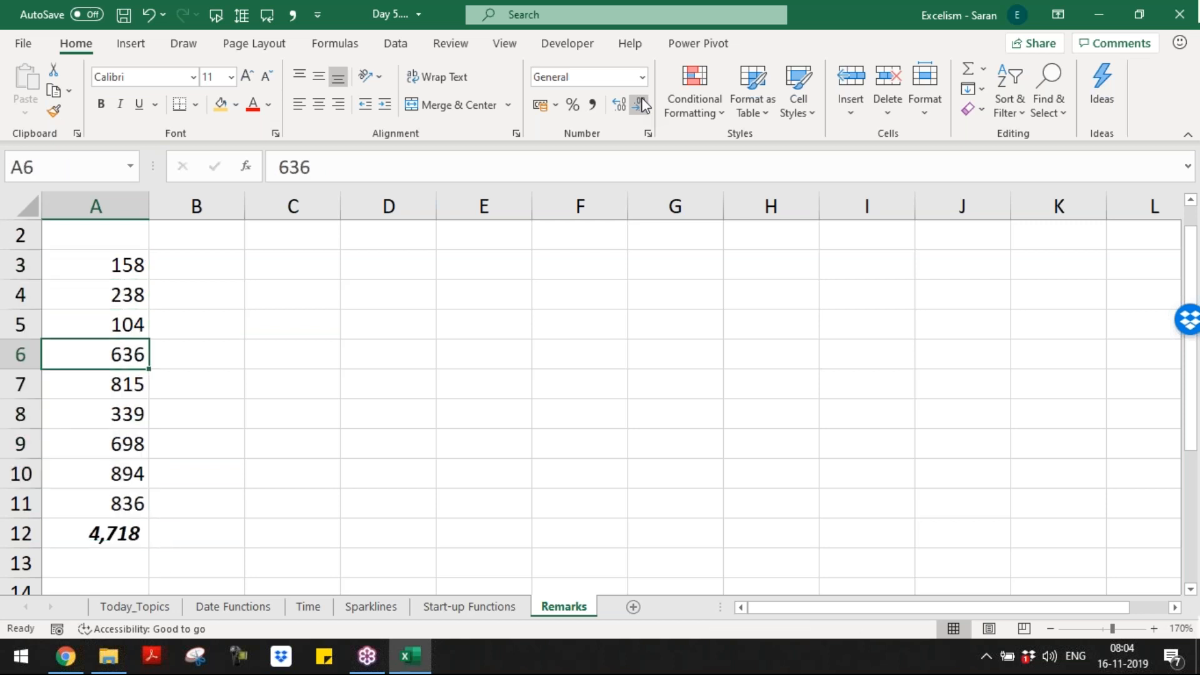
pyautogui.press('Down')
pyautogui.press('Down')
pyautogui.press('Down')
pyautogui.press('Down')
pyautogui.press('Down')
pyautogui.press('Down')
pyautogui.press('Up')
pyautogui.press('Up')
pyautogui.press('Up')
pyautogui.press('Up')
pyautogui.press('Up')
pyautogui.press('Up')
# Step: Convert the 636 in A6 to text with a leading apostrophe, then right-align it
pyautogui.press('F2')
pyautogui.press('Left')
pyautogui.press('Left')
pyautogui.press('Left')
pyautogui.write("'")
pyautogui.press('Return')
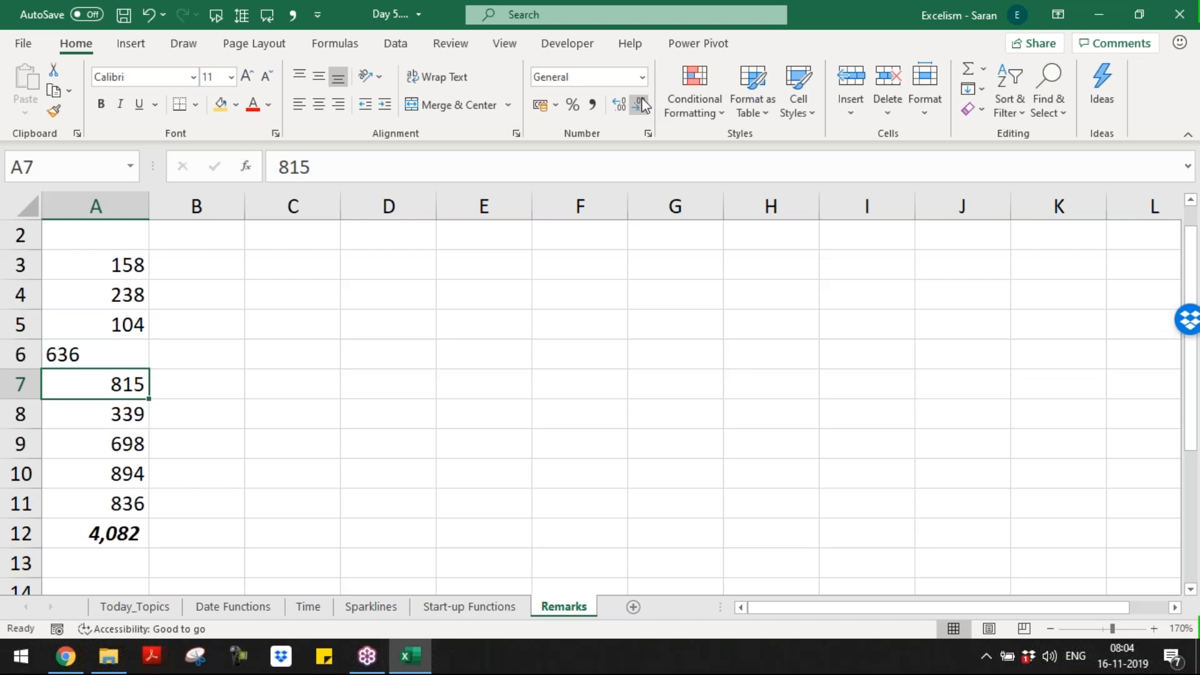
pyautogui.press('Up')
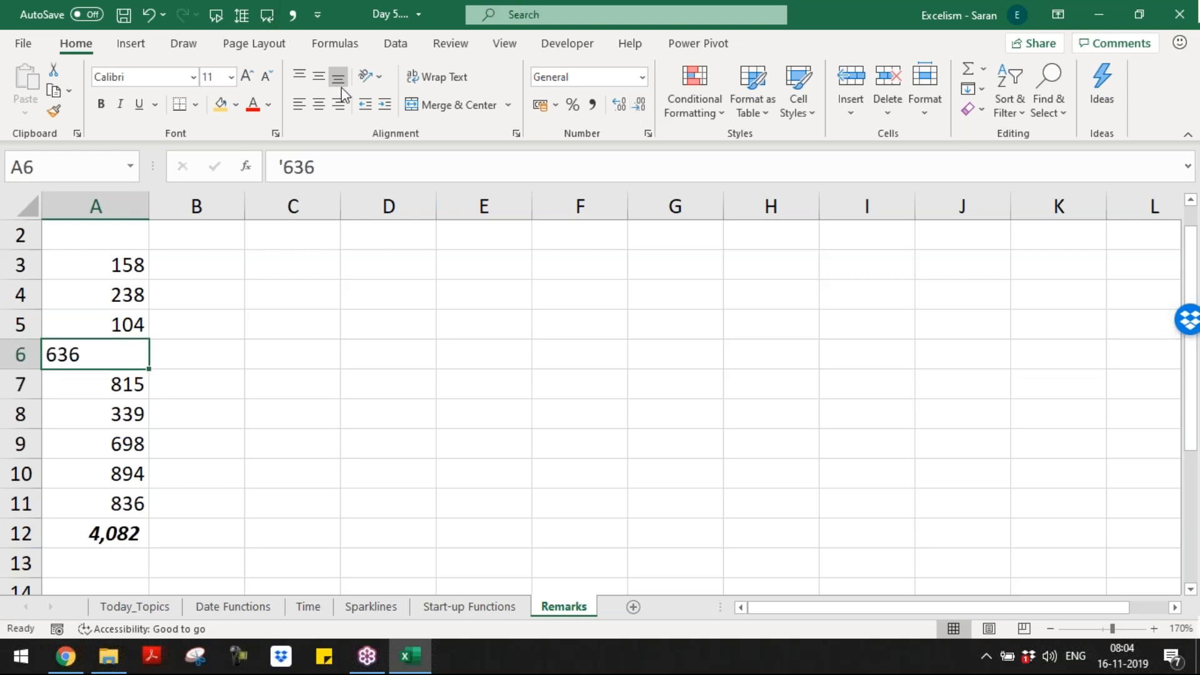
pyautogui.click(338, 104)
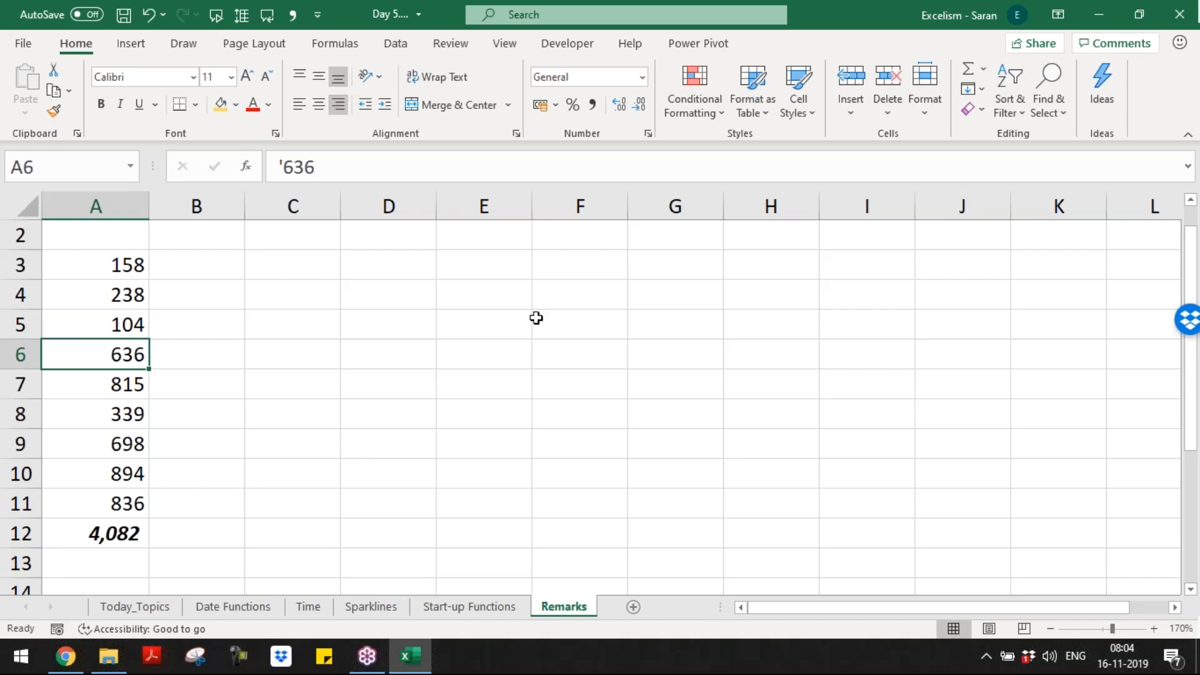
# Step: Show the =SUM(A3:A11) formula in A12, which now totals 4,082
pyautogui.press('Down')
pyautogui.press('Down')
pyautogui.press('Down')
pyautogui.press('Down')
pyautogui.hotkey('ctrl', 'Up')
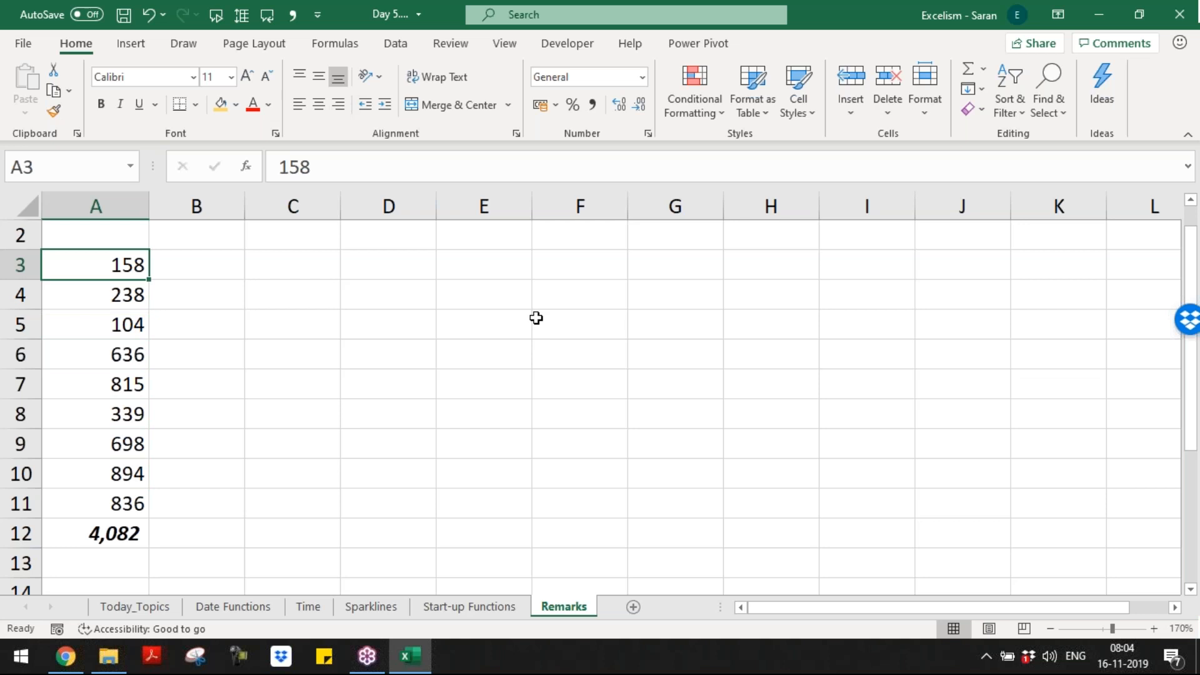
pyautogui.hotkey('ctrl', 'Down')
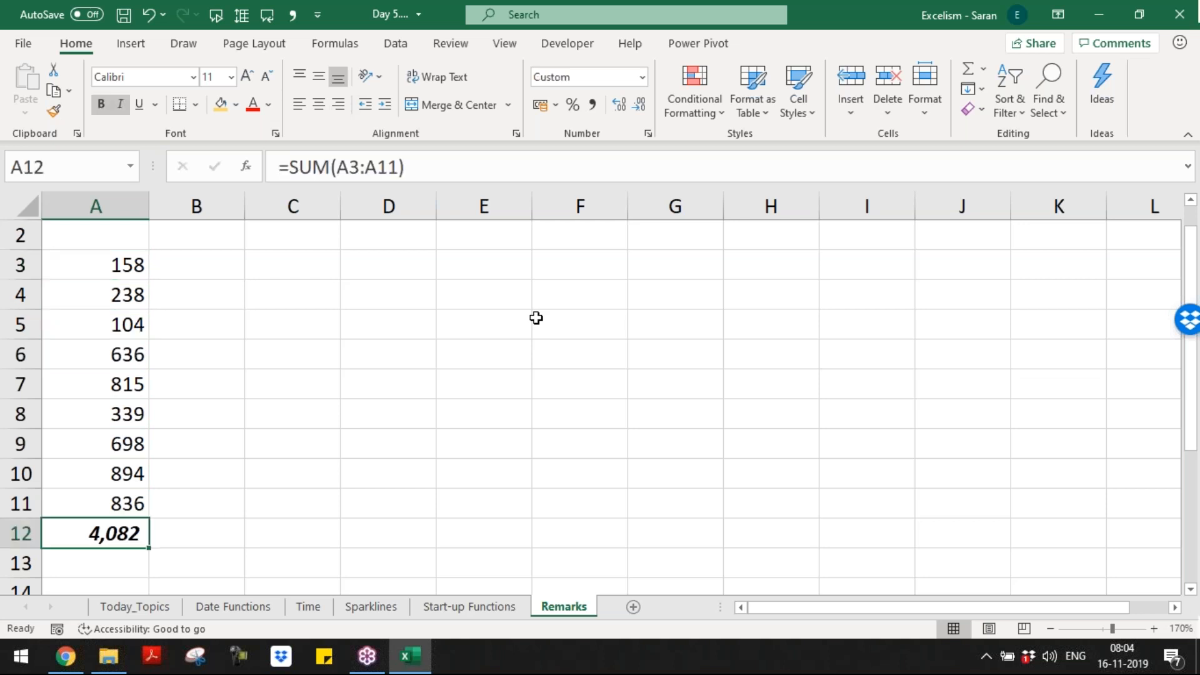
pyautogui.press('F2')
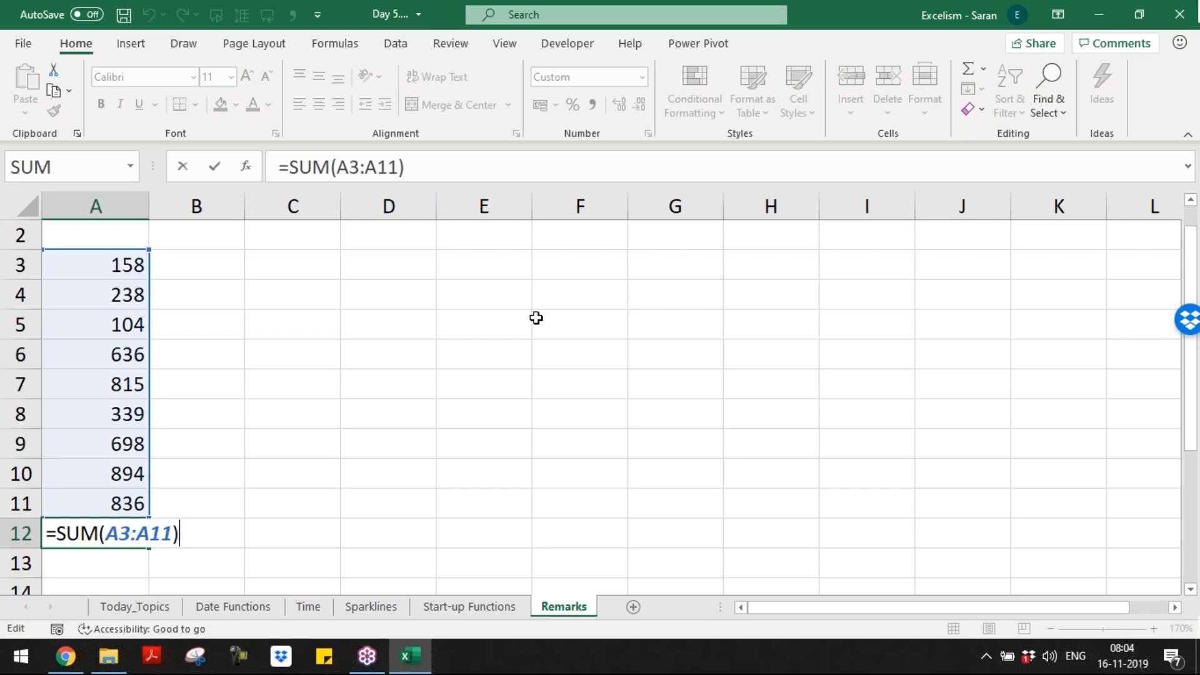
pyautogui.press('Return')
pyautogui.press('Up')
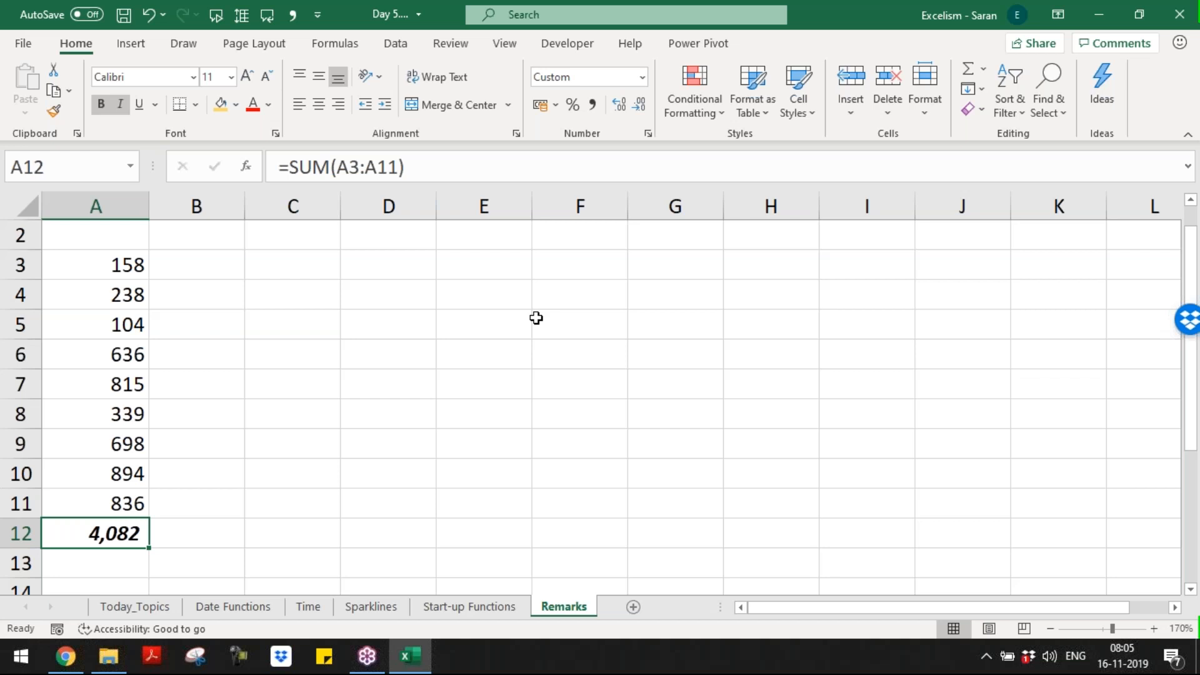
pyautogui.hotkey('ctrl', 'Up')
pyautogui.press('Down')
pyautogui.press('Down')
pyautogui.press('Down')
pyautogui.press('Down')
pyautogui.press('Down')
pyautogui.press('Down')
pyautogui.press('Down')
# Step: On Start-up Functions, review the SUM values 10, 20, 30 and the 40 total in A5
pyautogui.hotkey('ctrl', 'pageup')
pyautogui.press('Up')
pyautogui.press('Up')
pyautogui.press('Up')
pyautogui.press('Up')
pyautogui.press('Down')
pyautogui.press('Down')
pyautogui.press('Up')
pyautogui.press('Up')
pyautogui.press('Down')
pyautogui.press('Down')
pyautogui.press('Down')
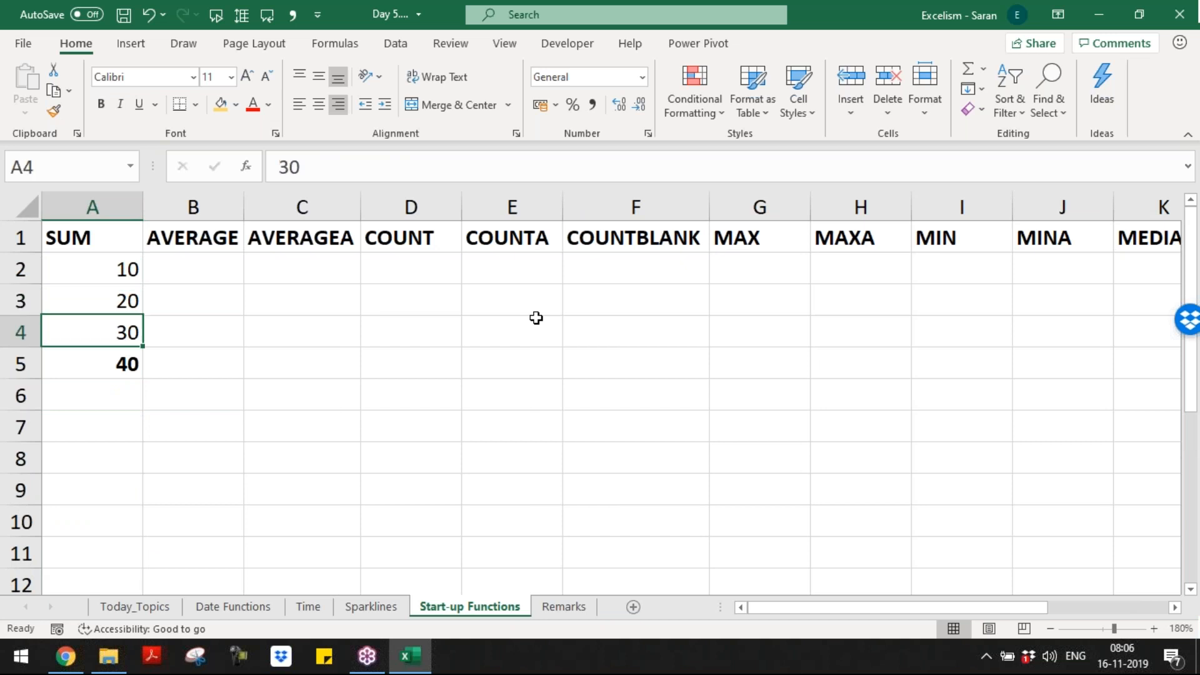
pyautogui.press('Up')
pyautogui.press('Up')
pyautogui.press('Up')
pyautogui.press('Down')
pyautogui.press('Down')
pyautogui.press('Down')
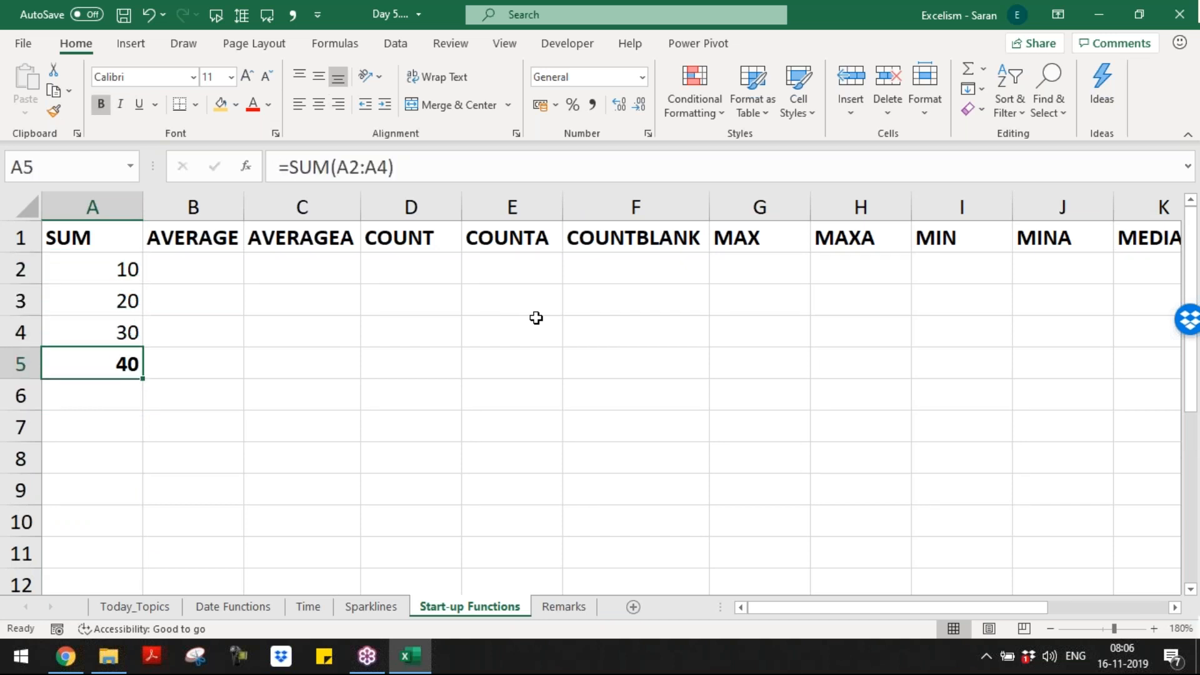
# Step: Review column A on Remarks, including the text 636, then return to Start-up Functions
pyautogui.hotkey('ctrl', 'pagedown')
pyautogui.hotkey('ctrl', 'Home')
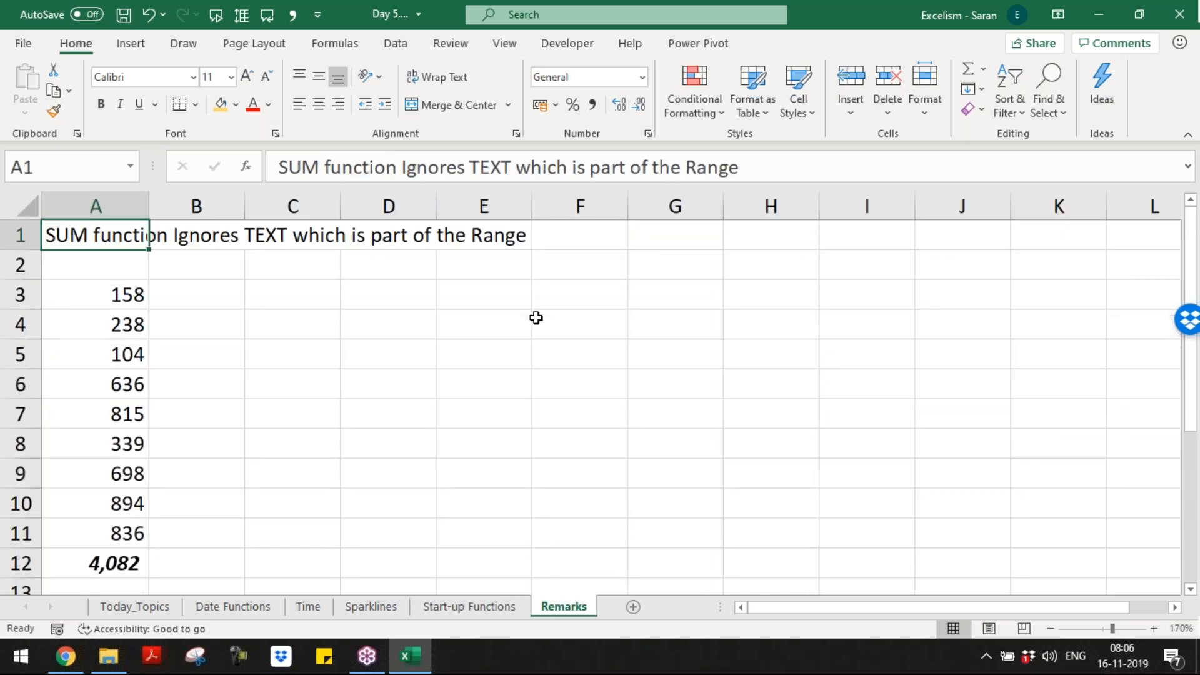
pyautogui.press('Down')
pyautogui.press('Down')
pyautogui.press('Down')
pyautogui.press('Down')
pyautogui.press('Down')
pyautogui.press('Down')
pyautogui.press('Down')
pyautogui.press('Down')
pyautogui.press('Down')
pyautogui.press('Down')
pyautogui.press('Down')
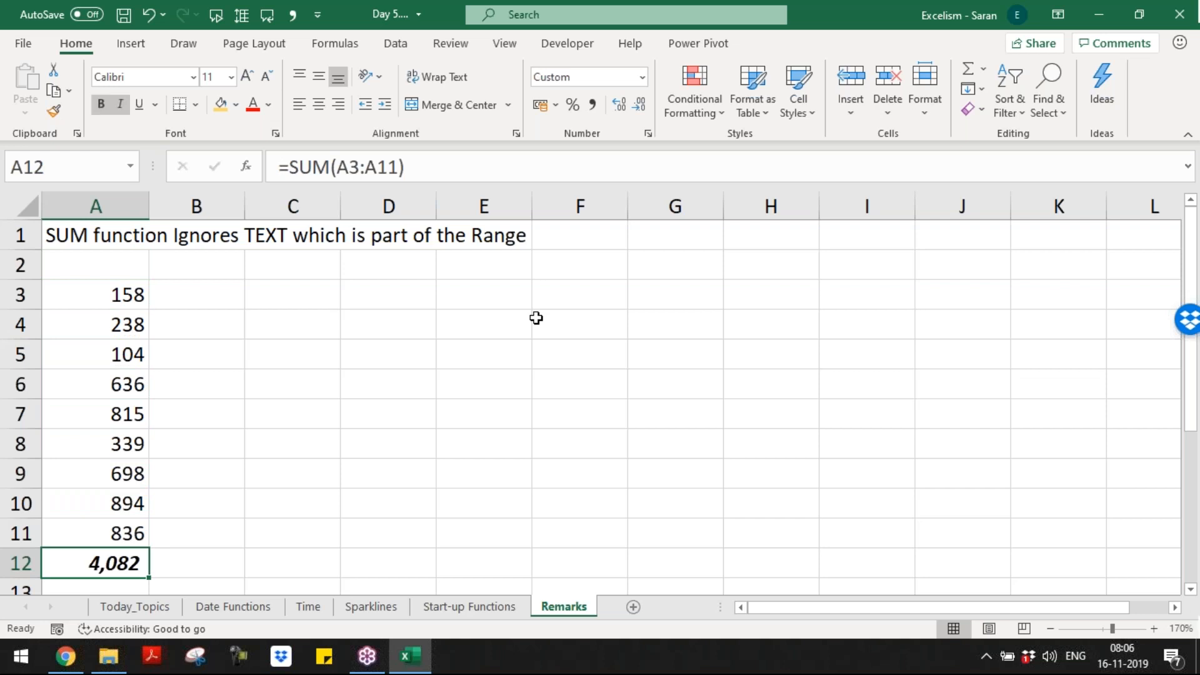
pyautogui.press('Up')
pyautogui.press('Up')
pyautogui.press('Up')
pyautogui.press('Up')
pyautogui.press('Up')
pyautogui.press('Up')
pyautogui.press('Up')
pyautogui.press('Up')
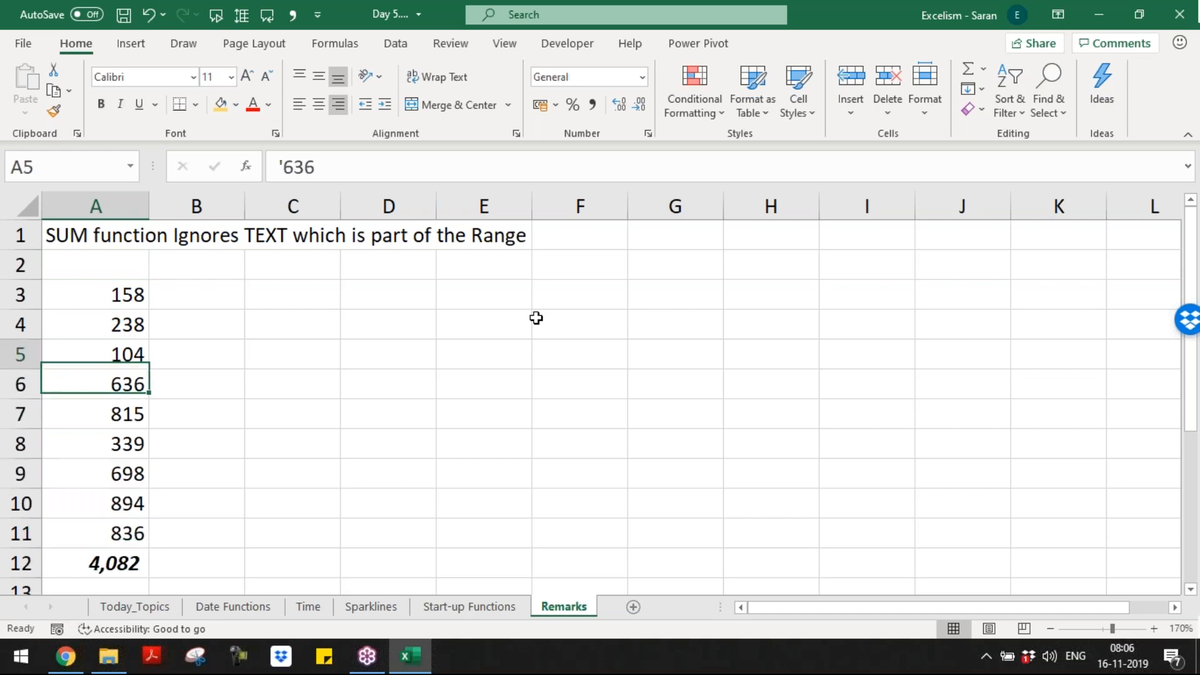
pyautogui.press('Down')
pyautogui.press('Down')
pyautogui.press('Down')
pyautogui.press('Down')
pyautogui.press('Down')
pyautogui.press('Down')
pyautogui.press('Down')
pyautogui.press('Down')
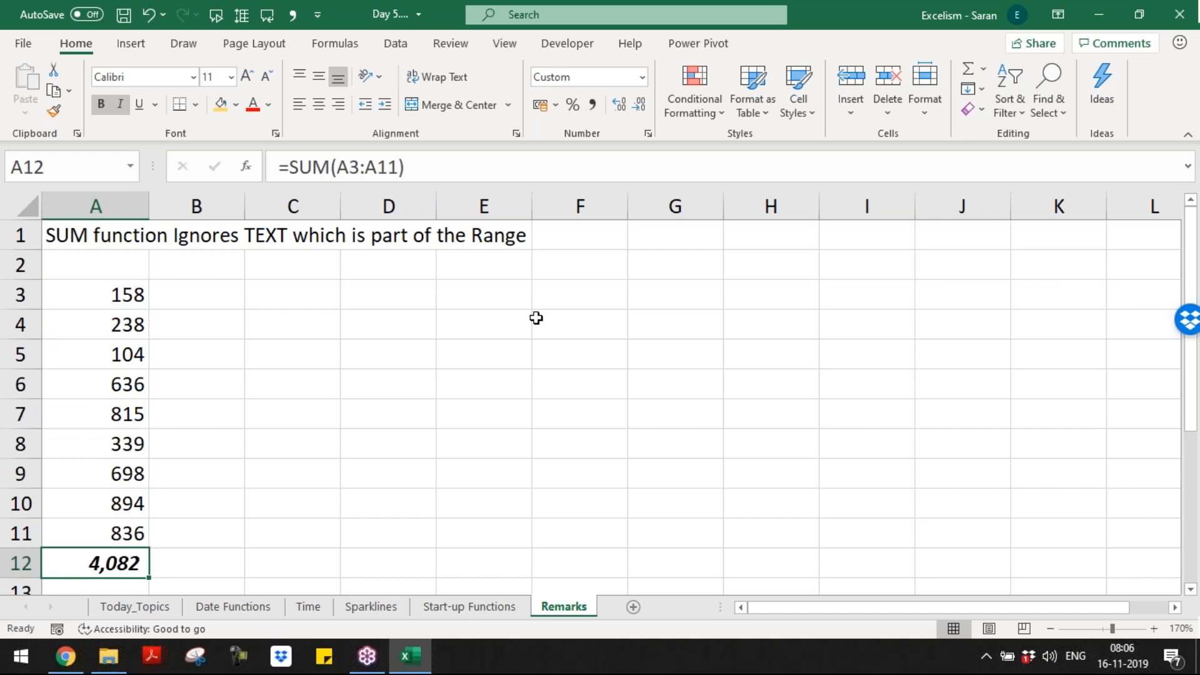
pyautogui.hotkey('ctrl', 'pageup')
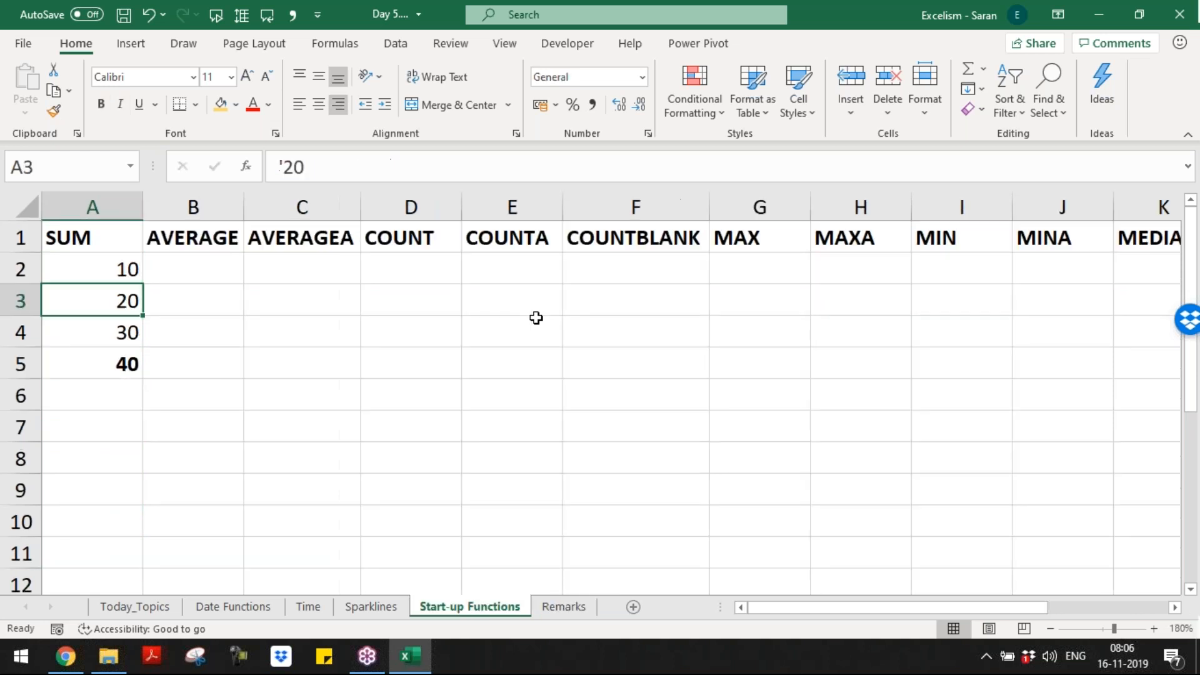
pyautogui.press('Up')
# Step: Enter =SUM(10,20,30) in A6 so it shows 60
pyautogui.press('Right')
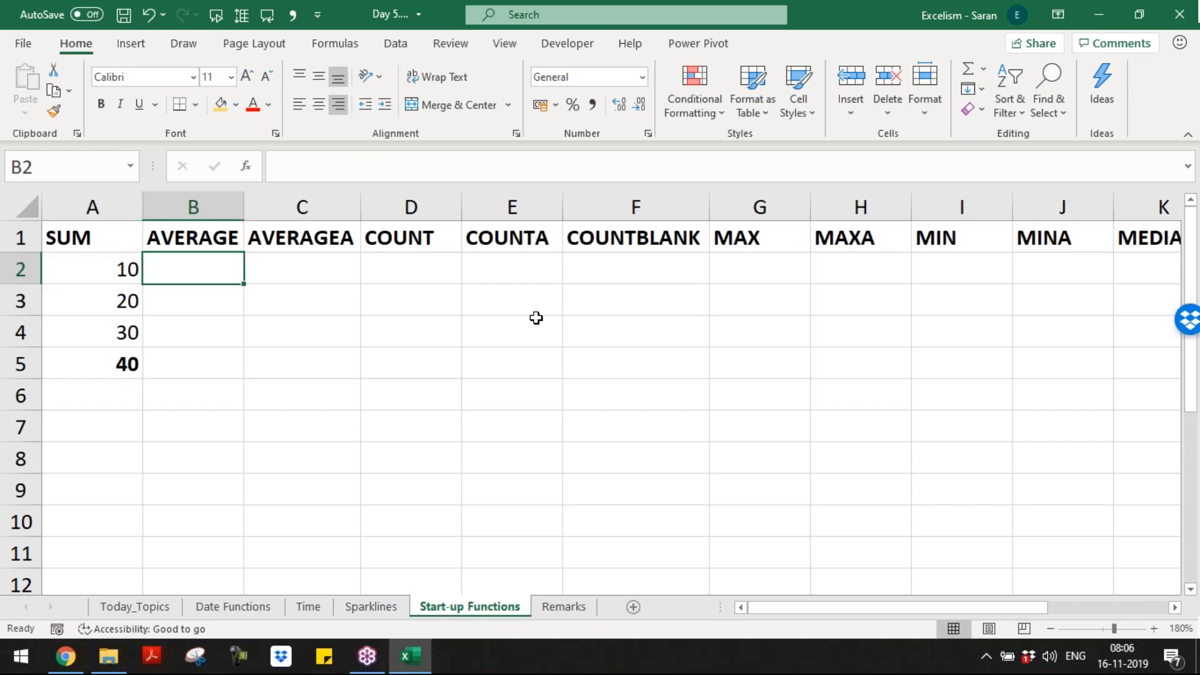
pyautogui.press('Down')
pyautogui.press('Down')
pyautogui.press('Down')
pyautogui.press('Down')
pyautogui.press('Down')
pyautogui.press('Left')
pyautogui.press('Up')
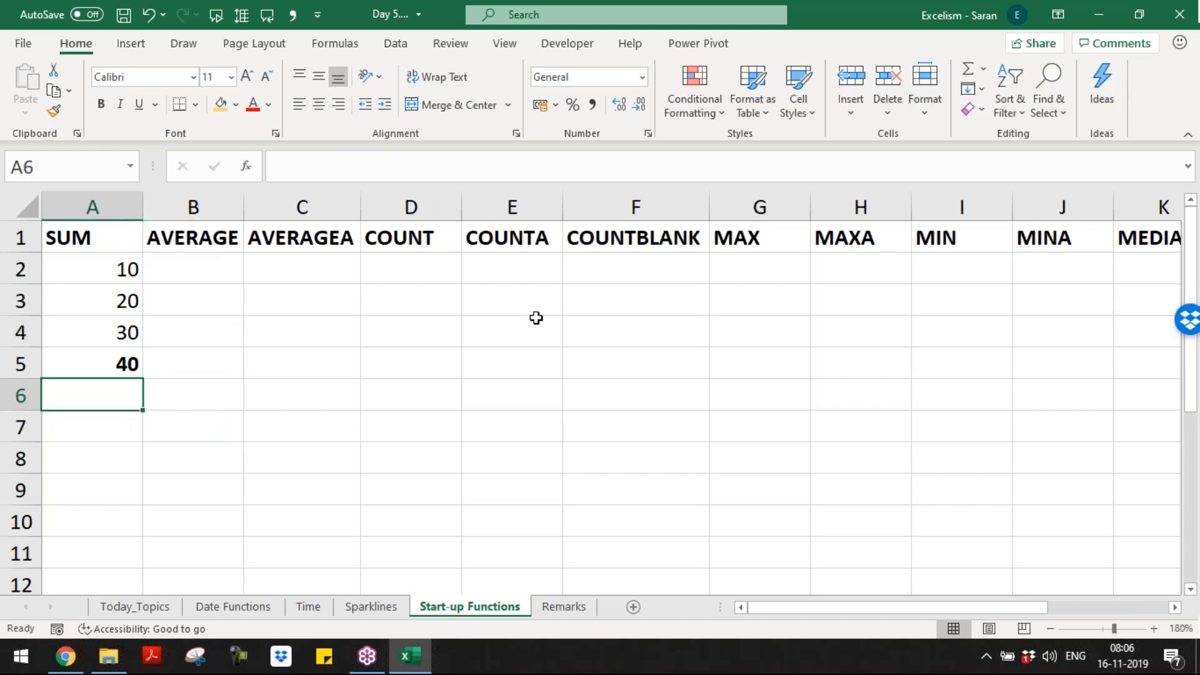
pyautogui.write('=su')
pyautogui.press('Tab')
pyautogui.write('10,20')
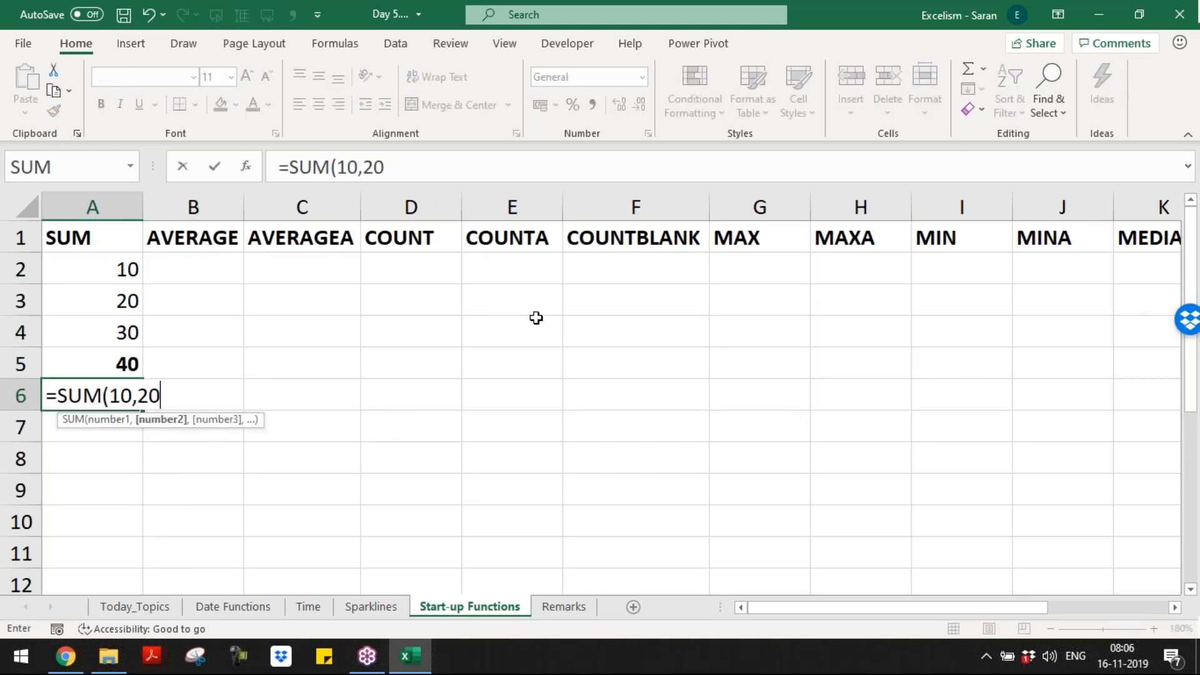
pyautogui.write(',30)')
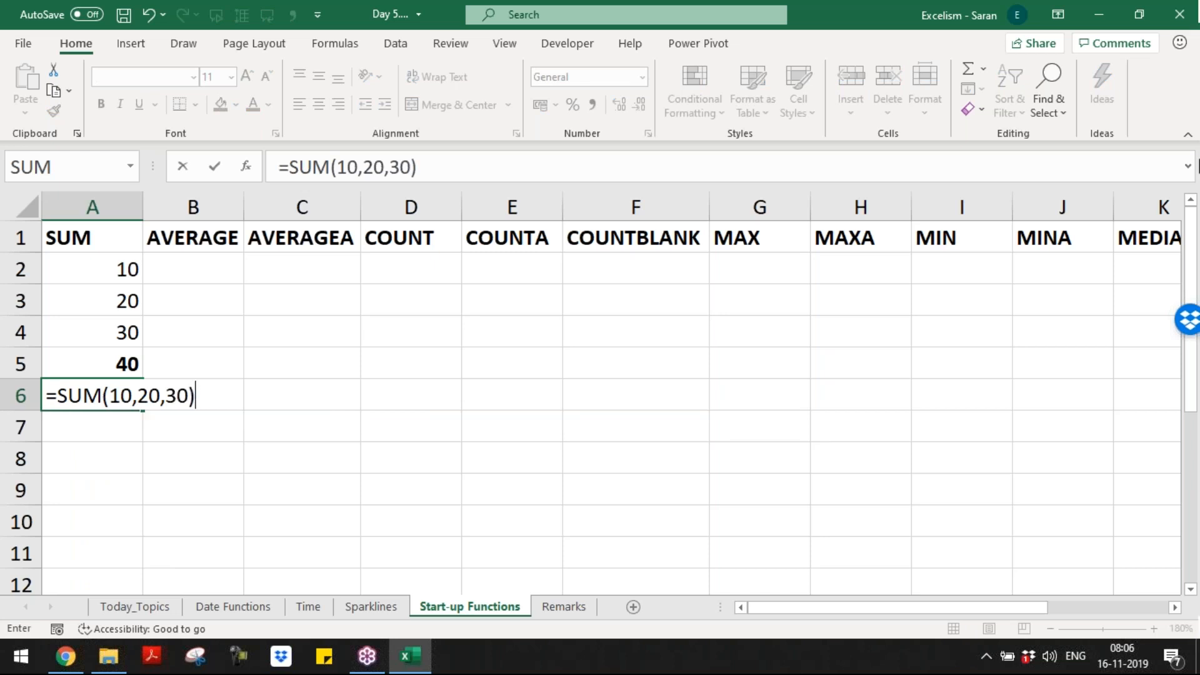
pyautogui.click(1186, 88)
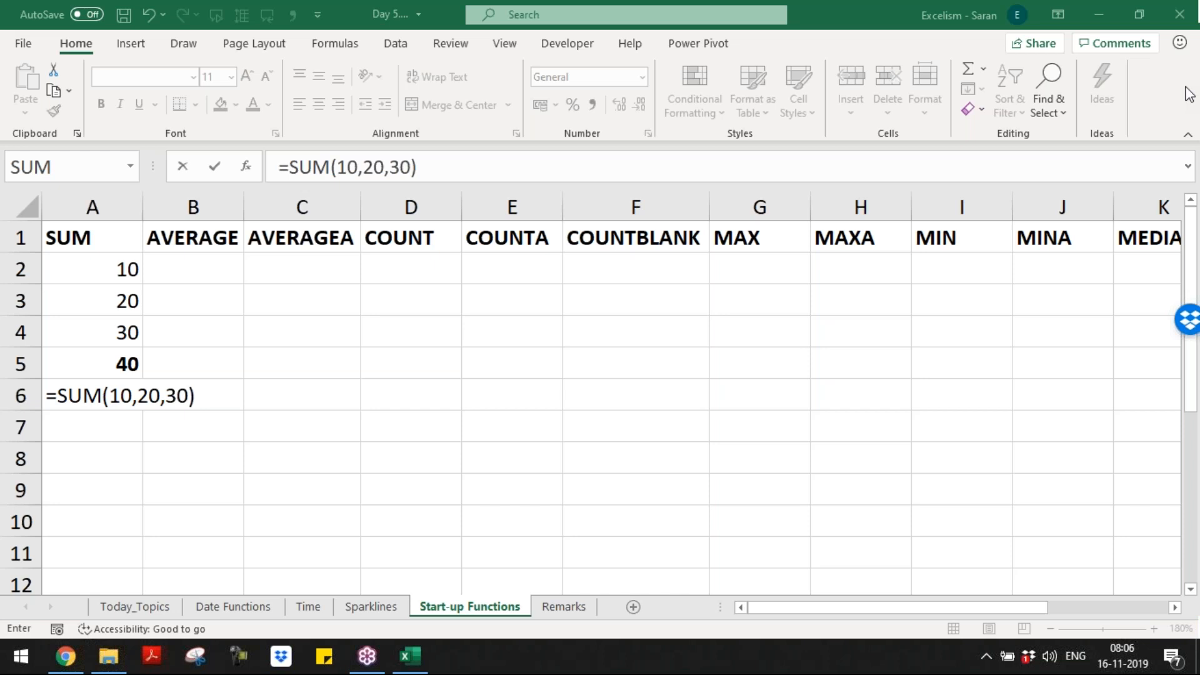
pyautogui.click(111, 396)
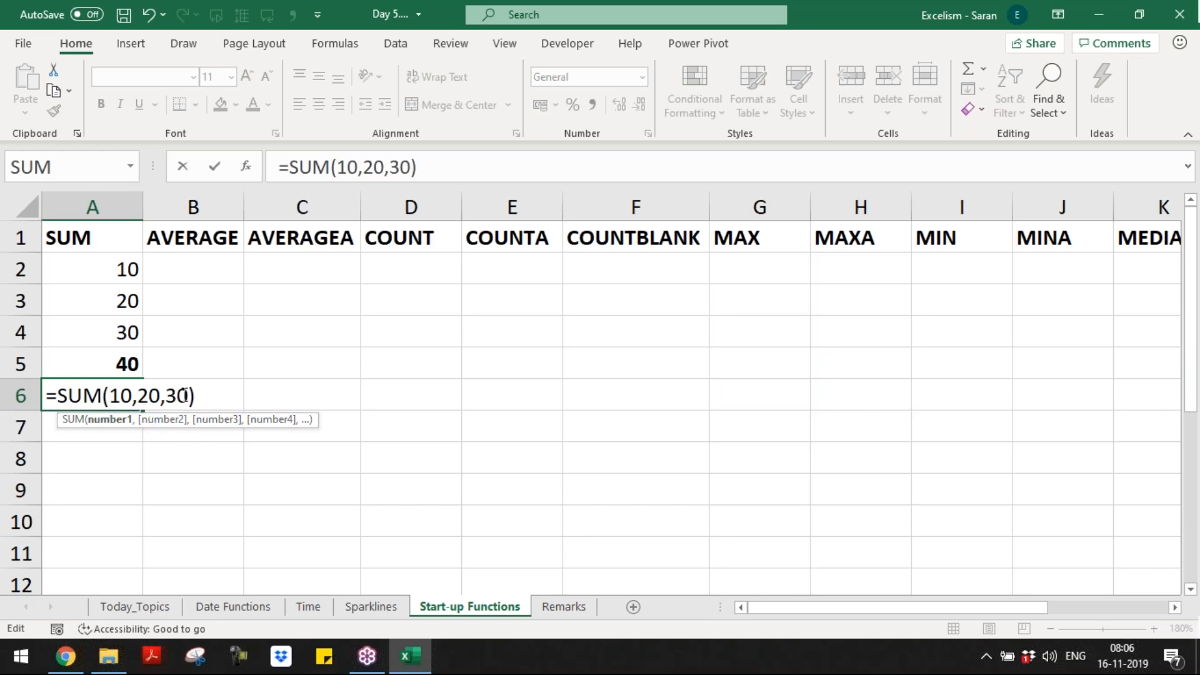
pyautogui.press('Return')
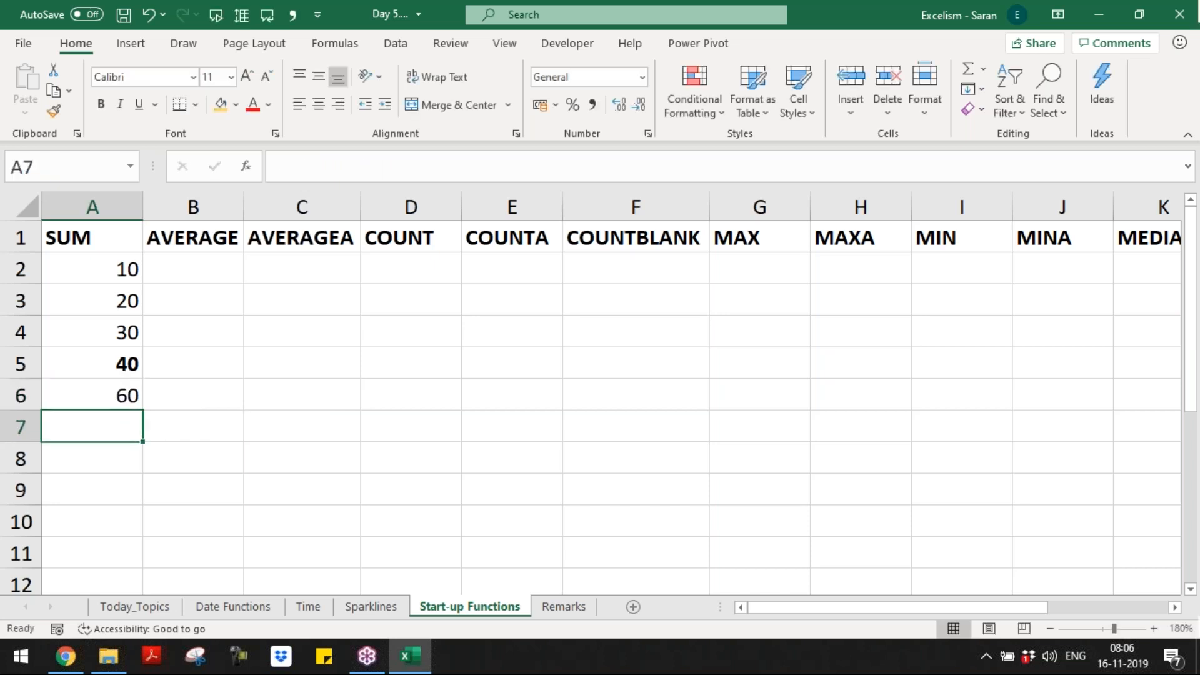
# Step: Compare the range-based SUM formula in A5 with the constants formula in A6
pyautogui.press('Up')
pyautogui.press('Up')
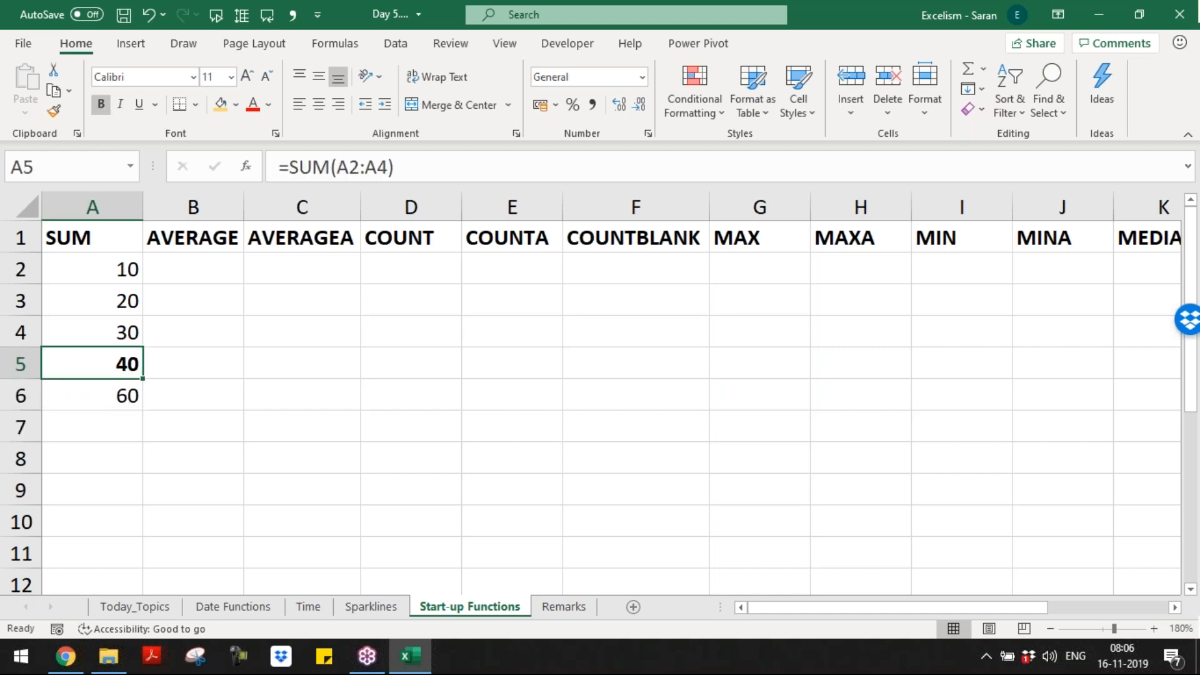
pyautogui.press('F2')
pyautogui.press('Left')
pyautogui.press('Left')
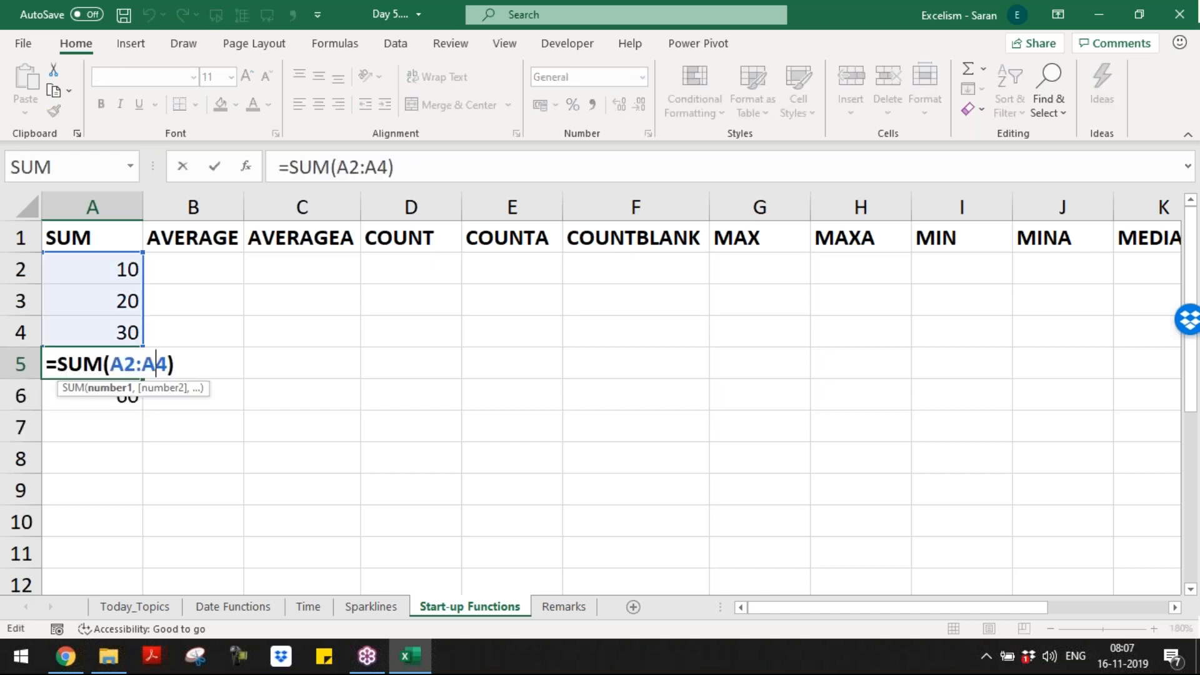
pyautogui.press('Return')
pyautogui.press('F2')
pyautogui.press('Left')
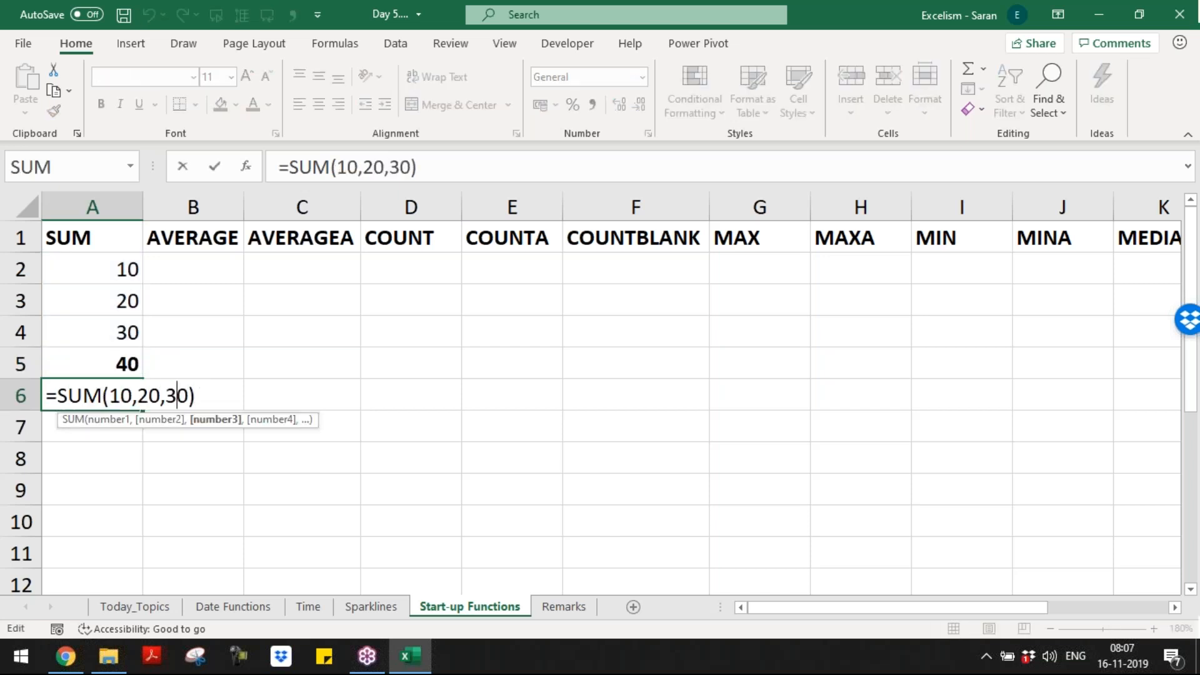
# Step: Commit A6, then enter =SUM(10,"10",10) in A7
pyautogui.press('Return')
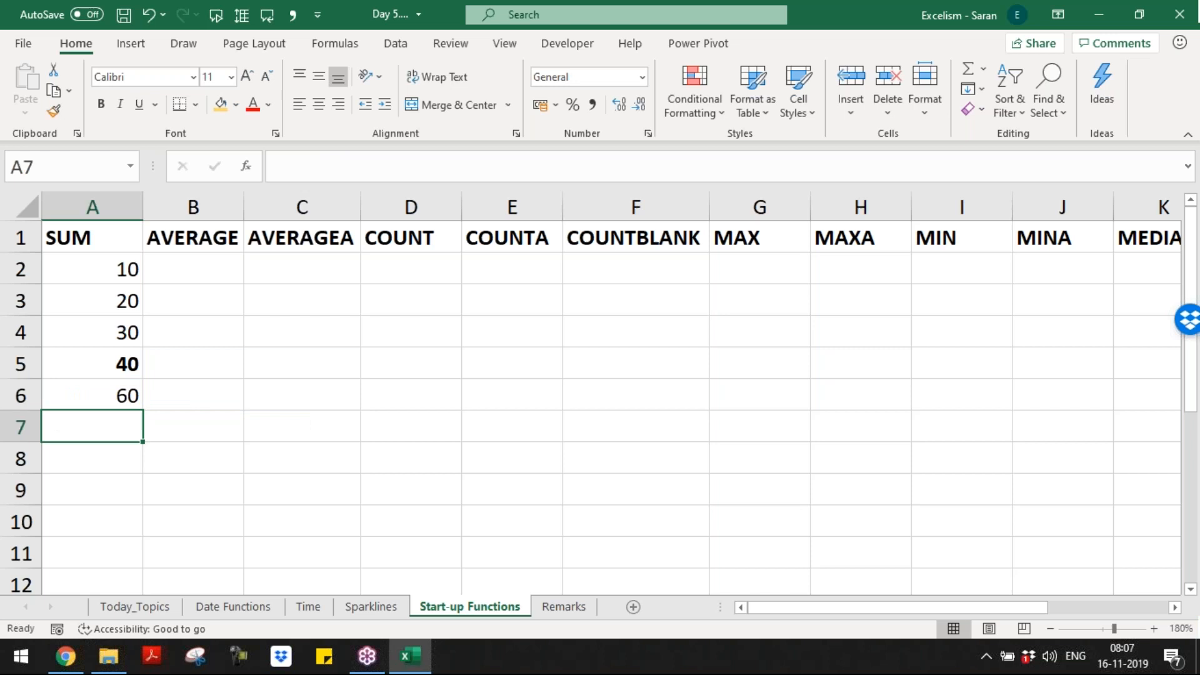
pyautogui.write('=sum')
pyautogui.press('Tab')
pyautogui.write('10,')
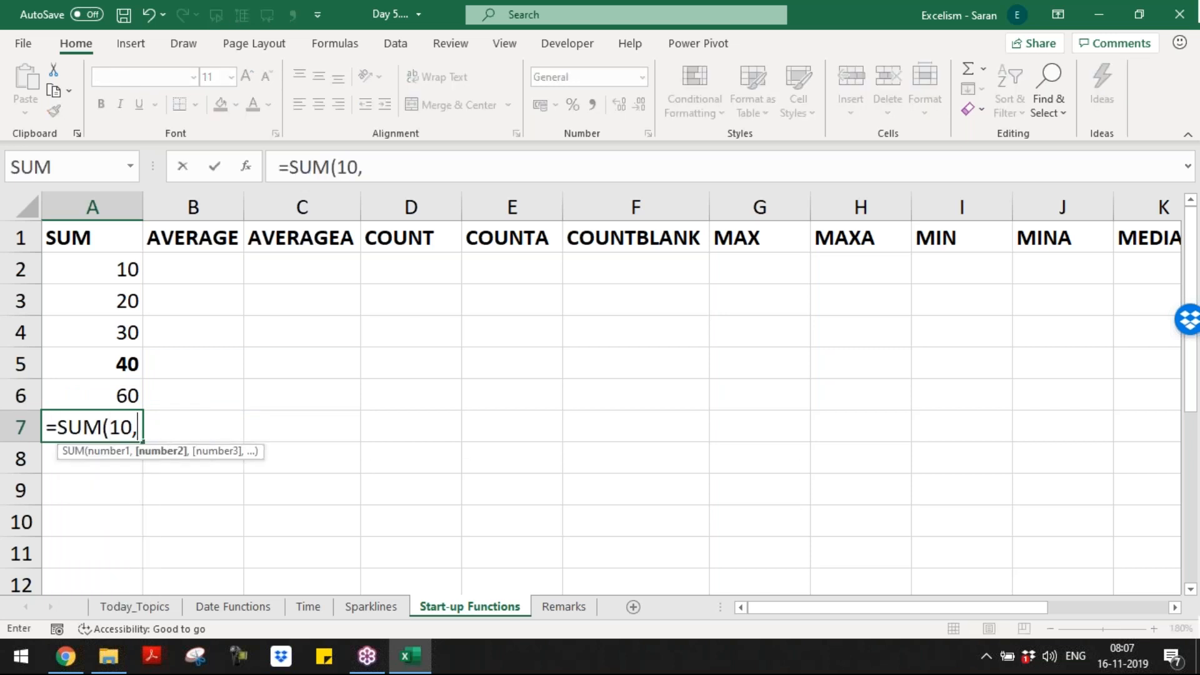
pyautogui.write('"10",10)')
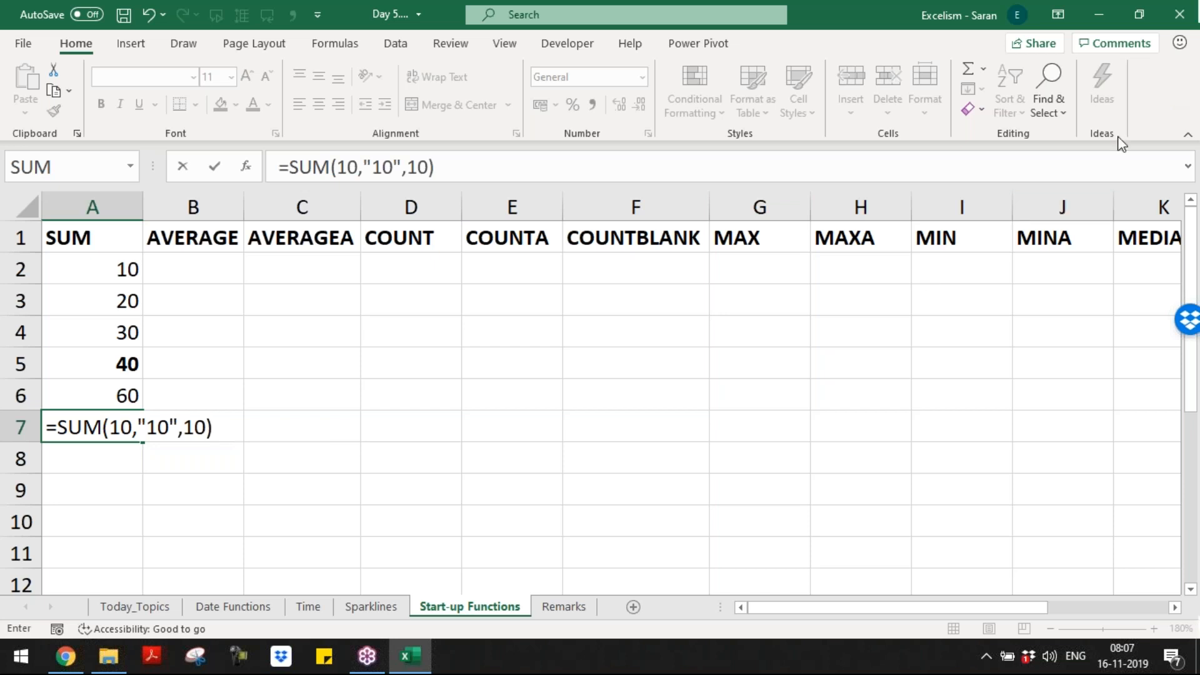
pyautogui.click(1183, 94)
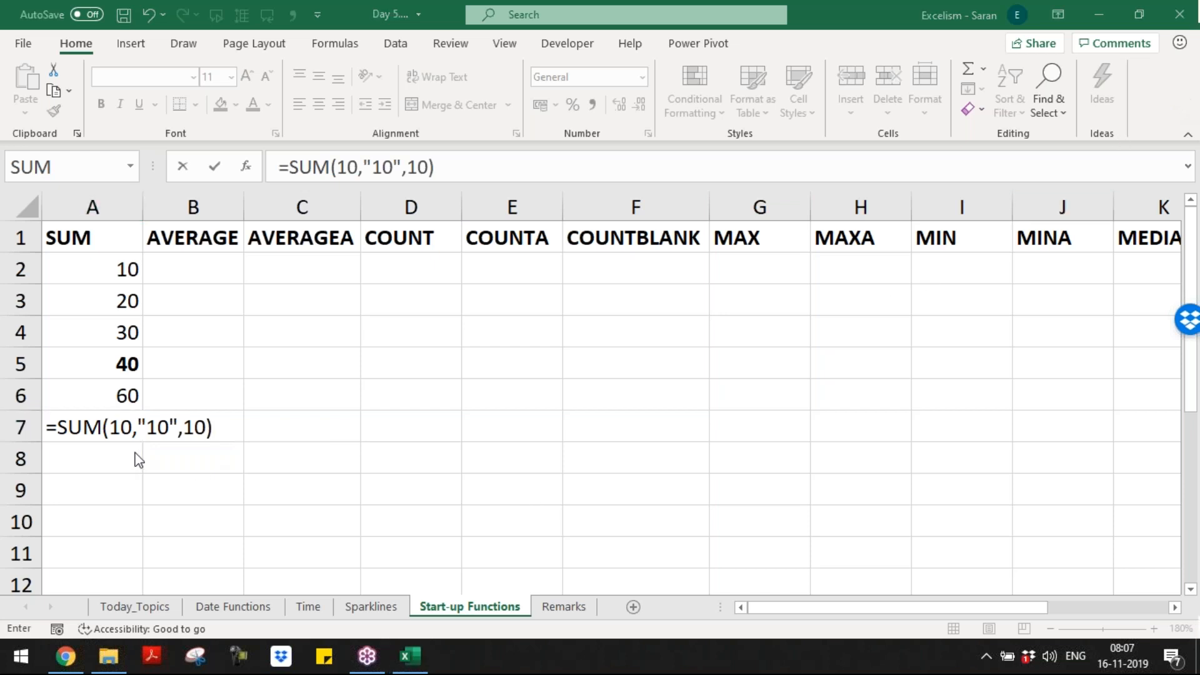
pyautogui.click(123, 432)
pyautogui.press('Return')
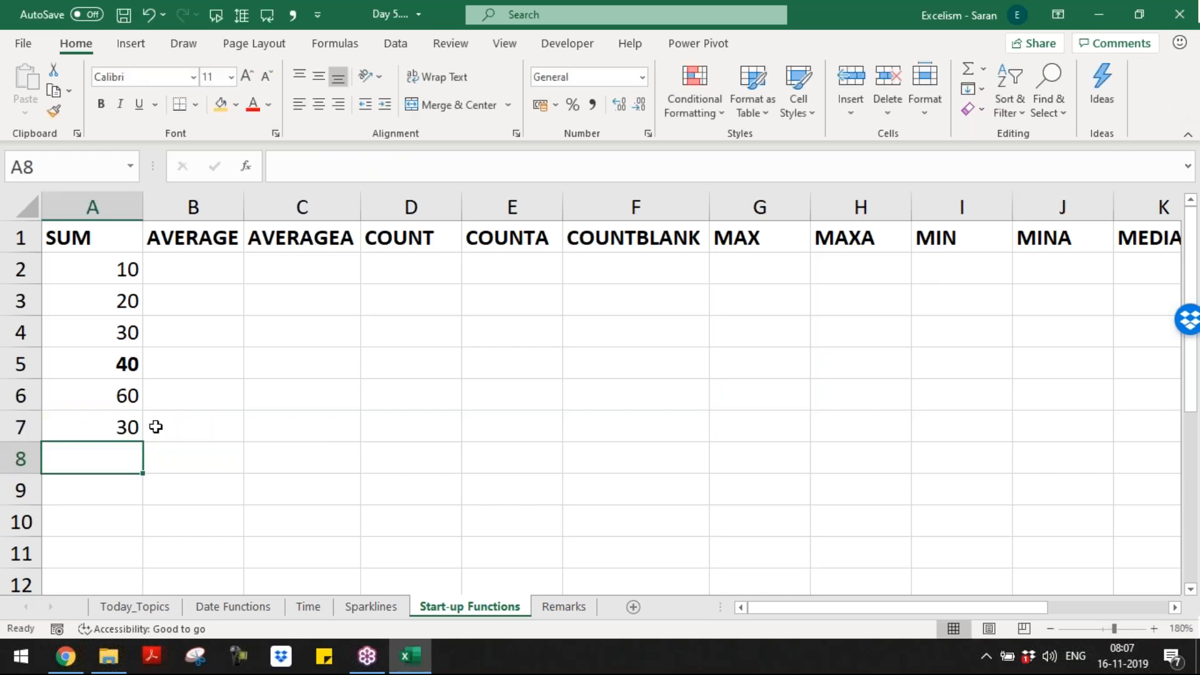
# Step: Reopen A7's formula and highlight the SUM name and the quoted "10" argument
pyautogui.click(71, 431)
pyautogui.doubleClick(71, 432)
pyautogui.moveTo(137, 427); pyautogui.dragTo(178, 425)
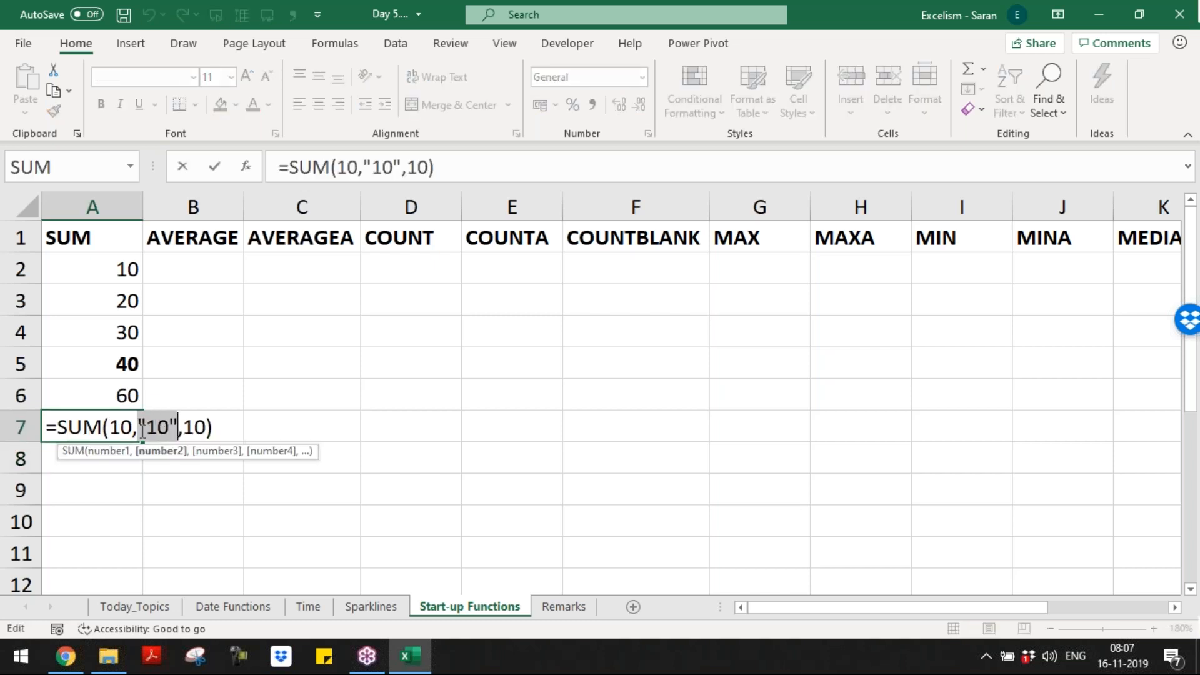
pyautogui.click(1185, 84)
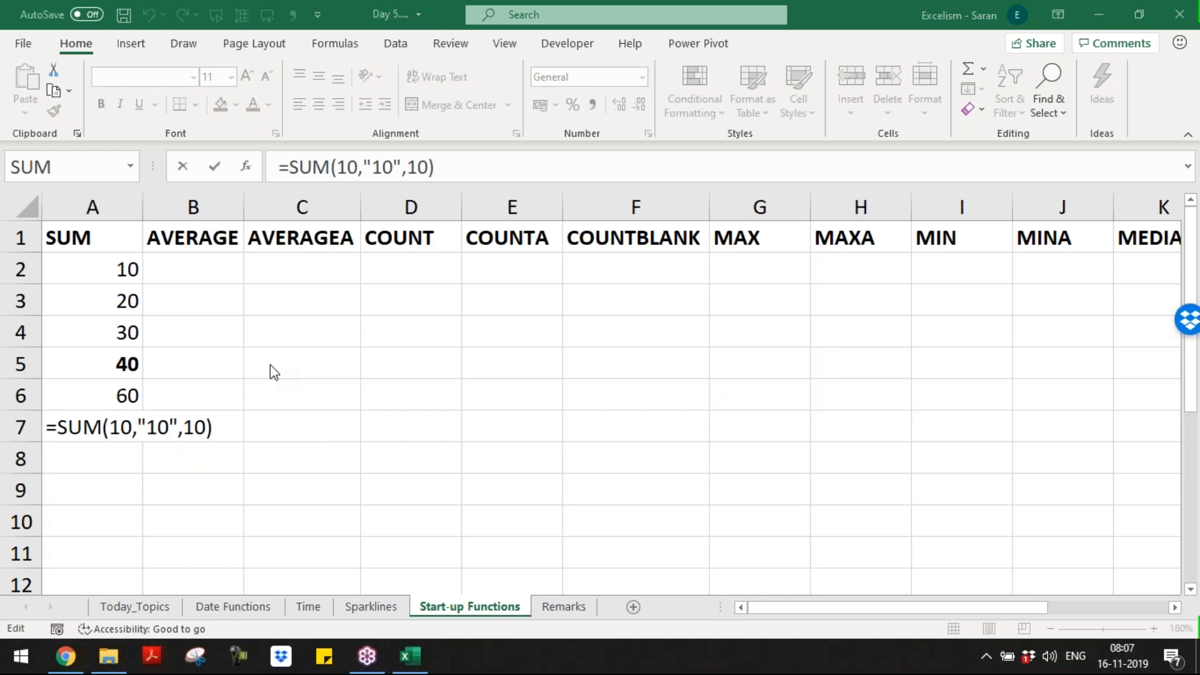
pyautogui.click(113, 433)
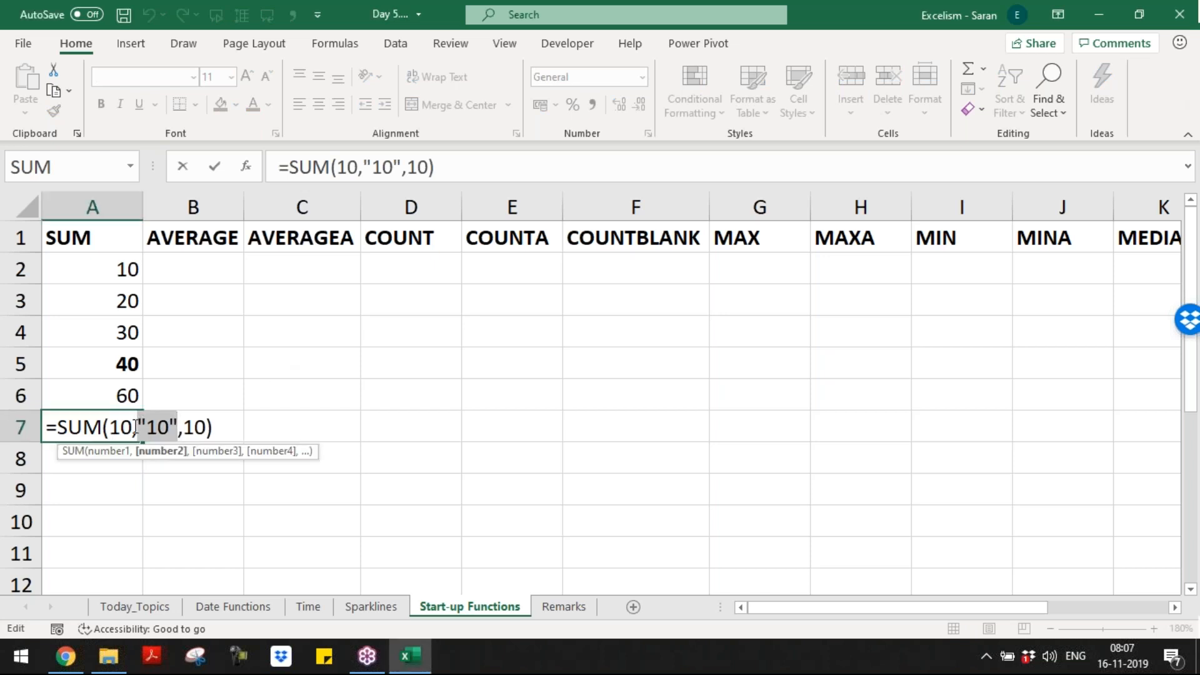
pyautogui.moveTo(59, 427); pyautogui.dragTo(101, 427)
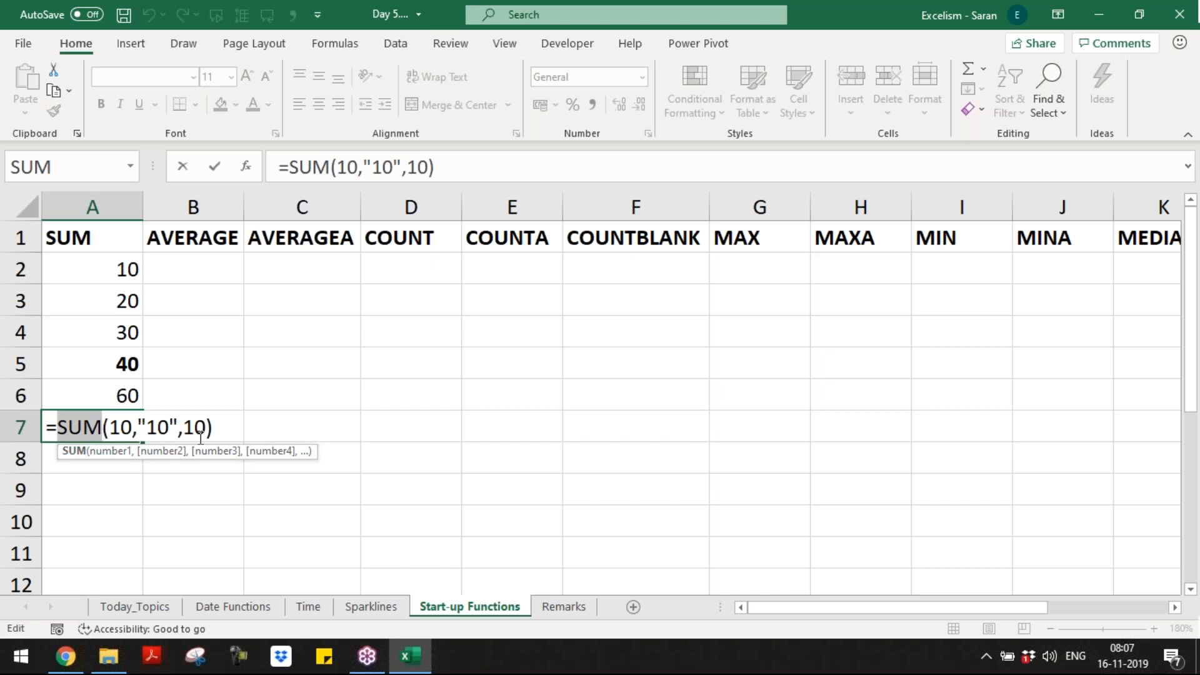
pyautogui.click(142, 422)
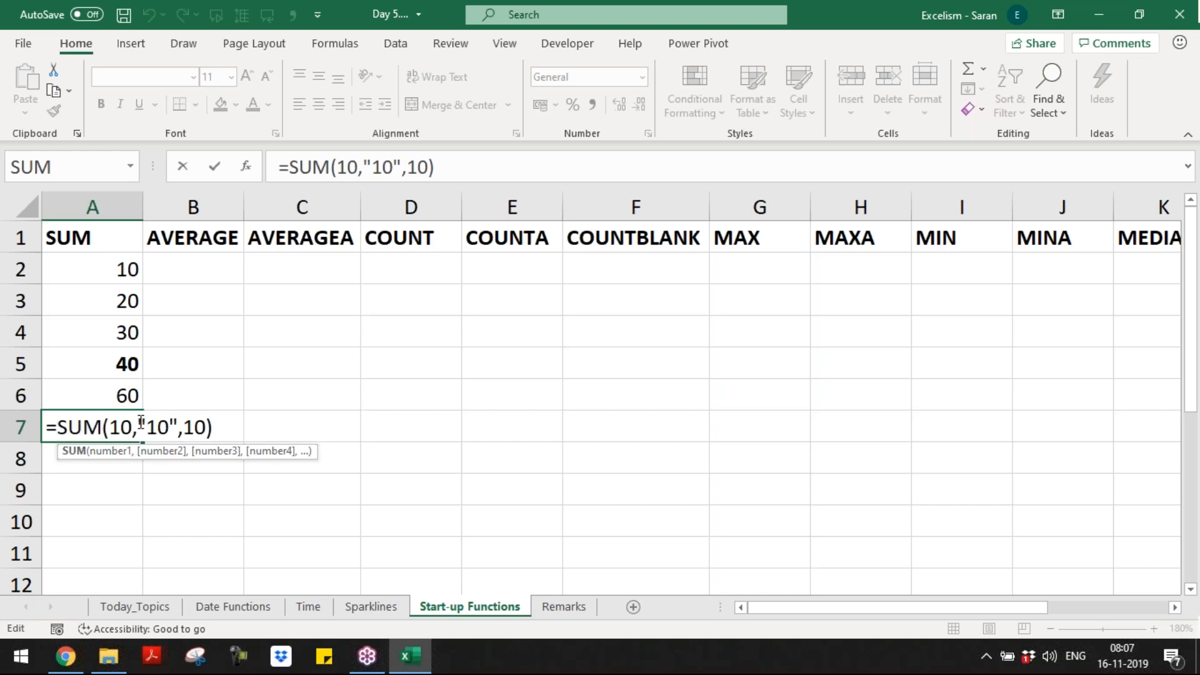
pyautogui.moveTo(141, 422); pyautogui.dragTo(177, 425)
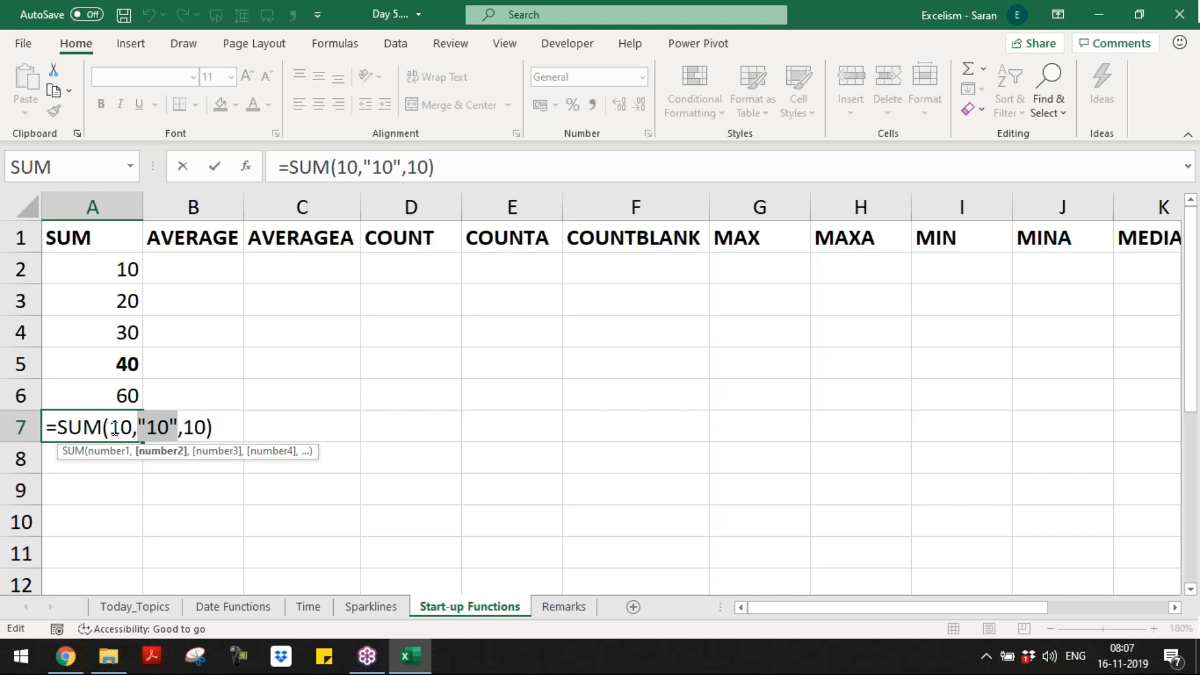
# Step: Confirm A7 showing 30, then enter =SUM(10,"A",10) in A8, which returns #VALUE!
pyautogui.press('Return')
pyautogui.write('=')
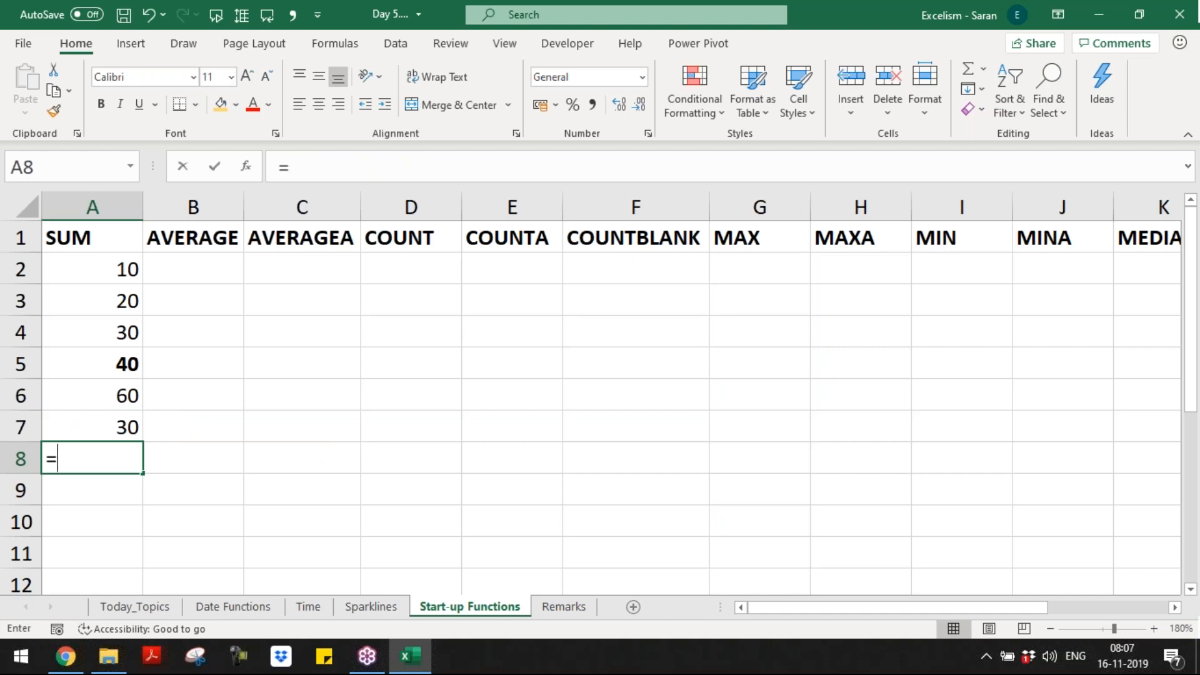
pyautogui.write('sum')
pyautogui.press('Tab')
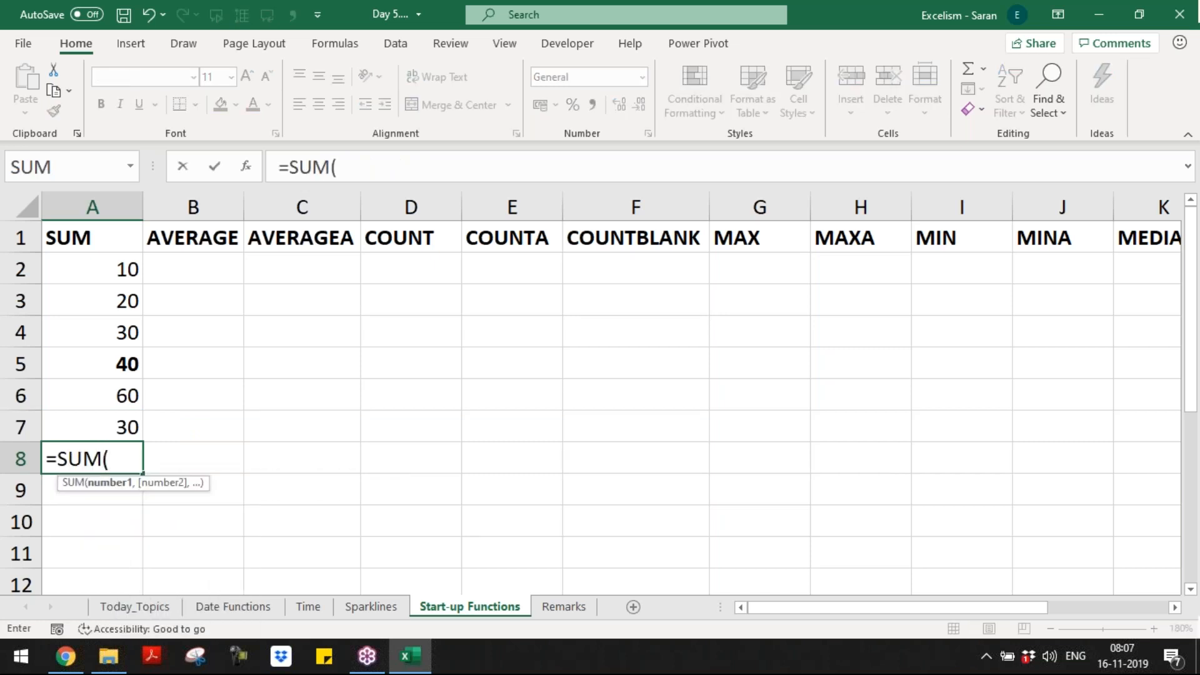
pyautogui.write('10,')
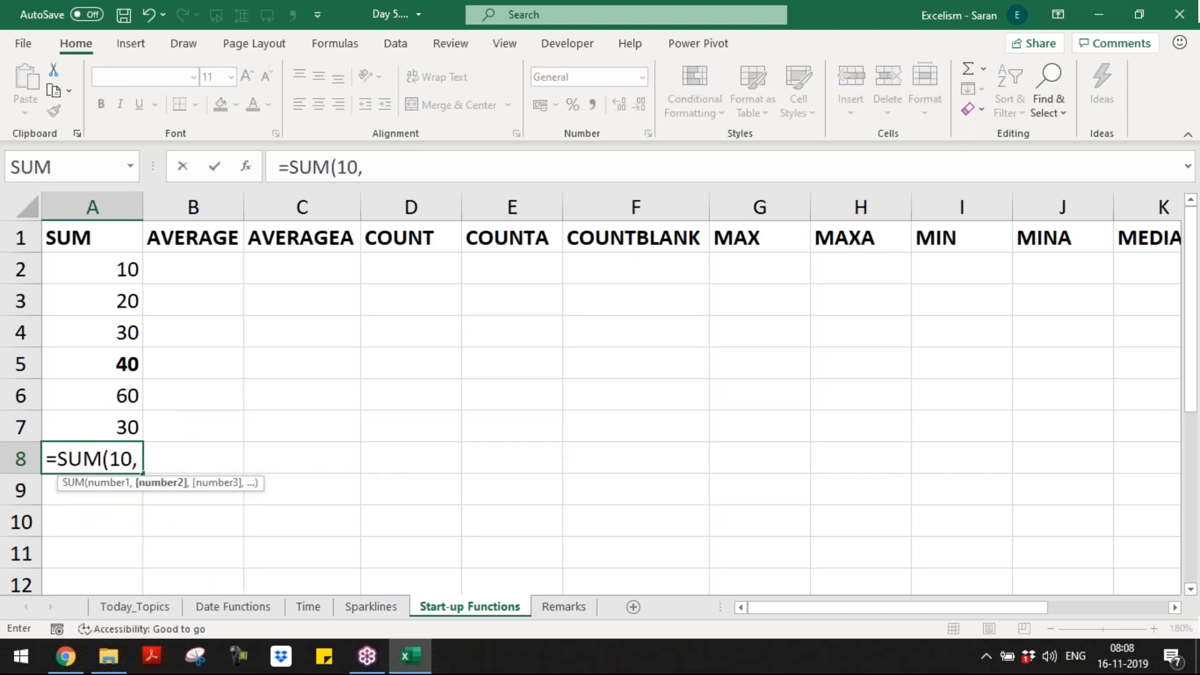
pyautogui.write('"A",10)')
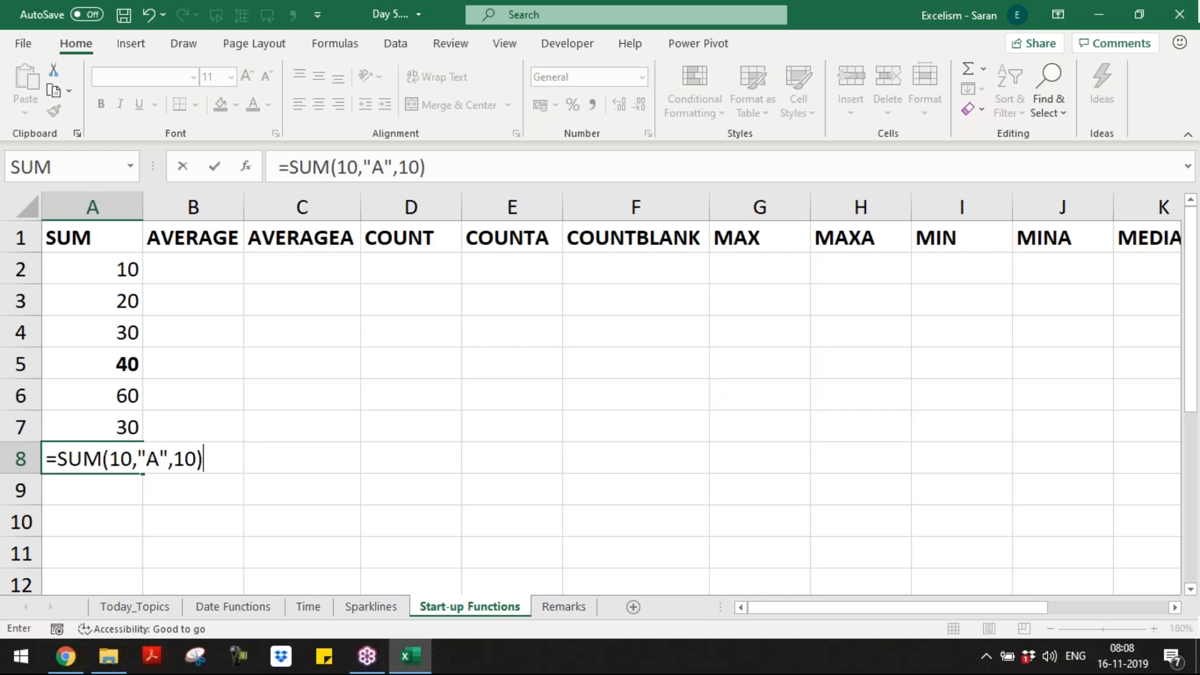
pyautogui.press('Return')
pyautogui.press('Up')
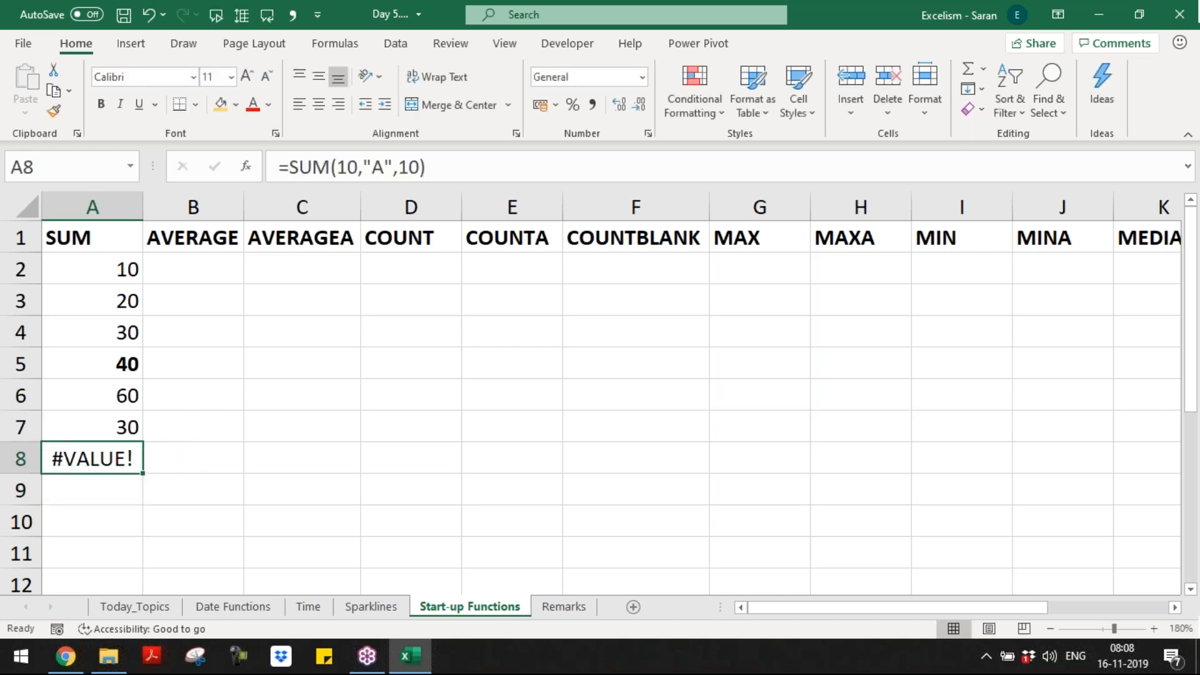
pyautogui.press('Down')
pyautogui.press('Down')
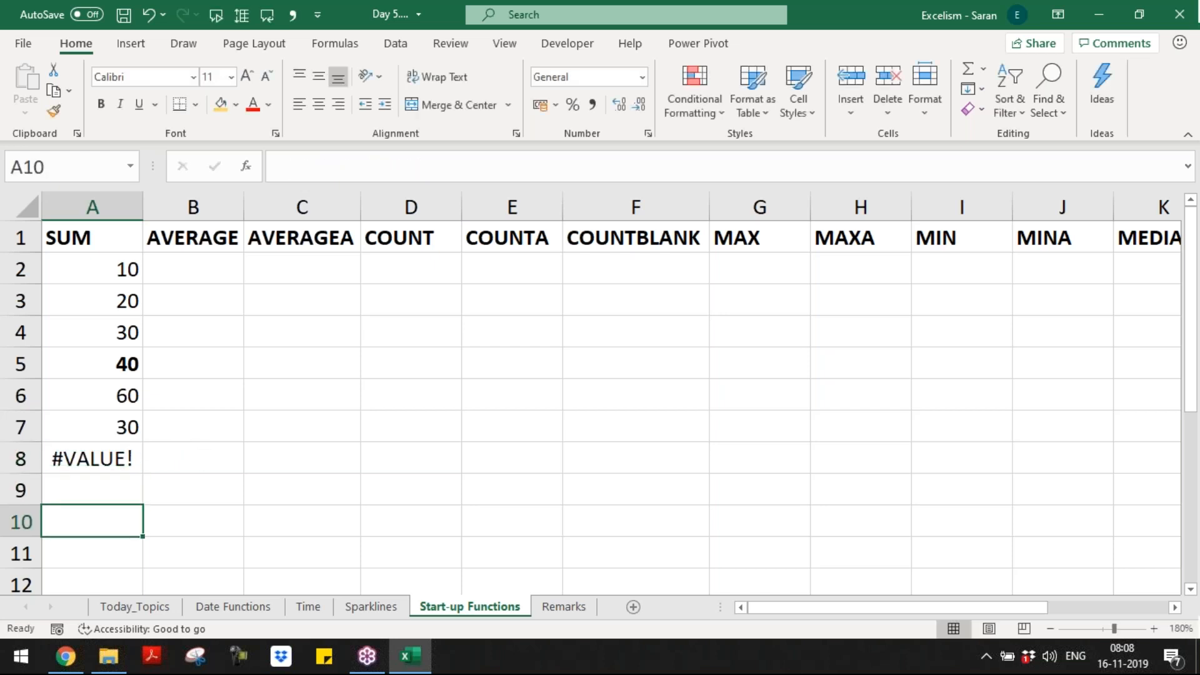
# Step: On Remarks, write 'If Text is part of the Range, then SUM ignores' in C2
pyautogui.hotkey('ctrl', 'pagedown')
pyautogui.hotkey('ctrl', 'Home')
pyautogui.press('Down')
pyautogui.press('Right')
pyautogui.press('Right')
pyautogui.write('If Text is')
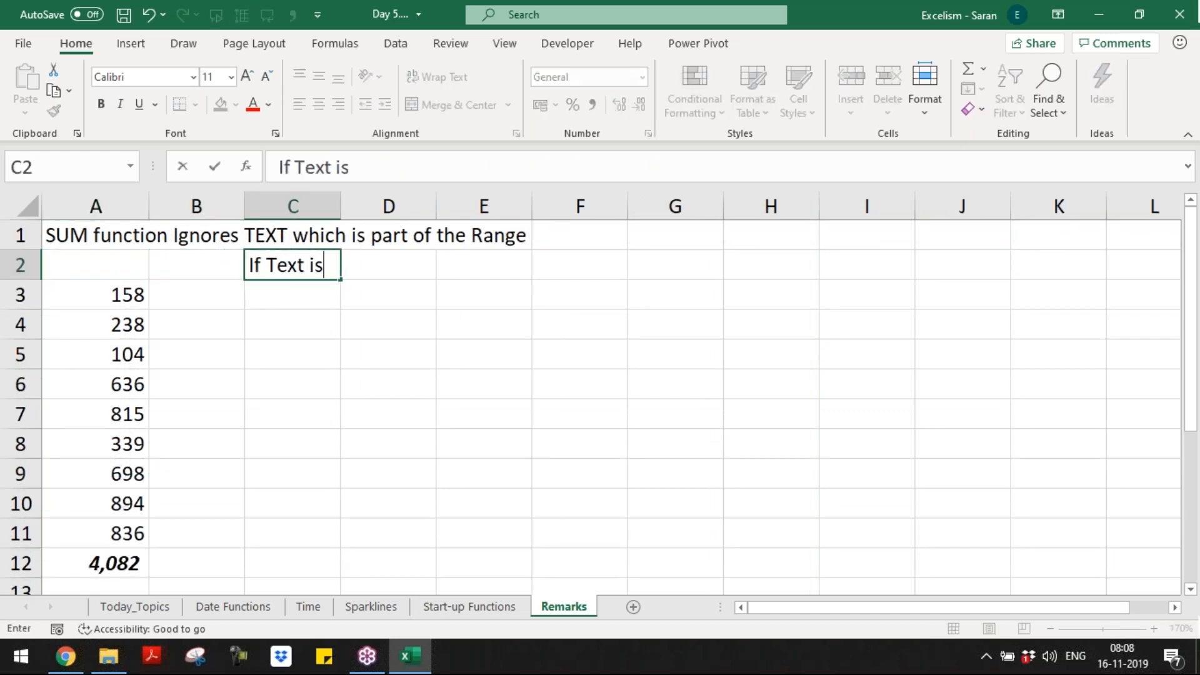
pyautogui.write(' part of the Ra')
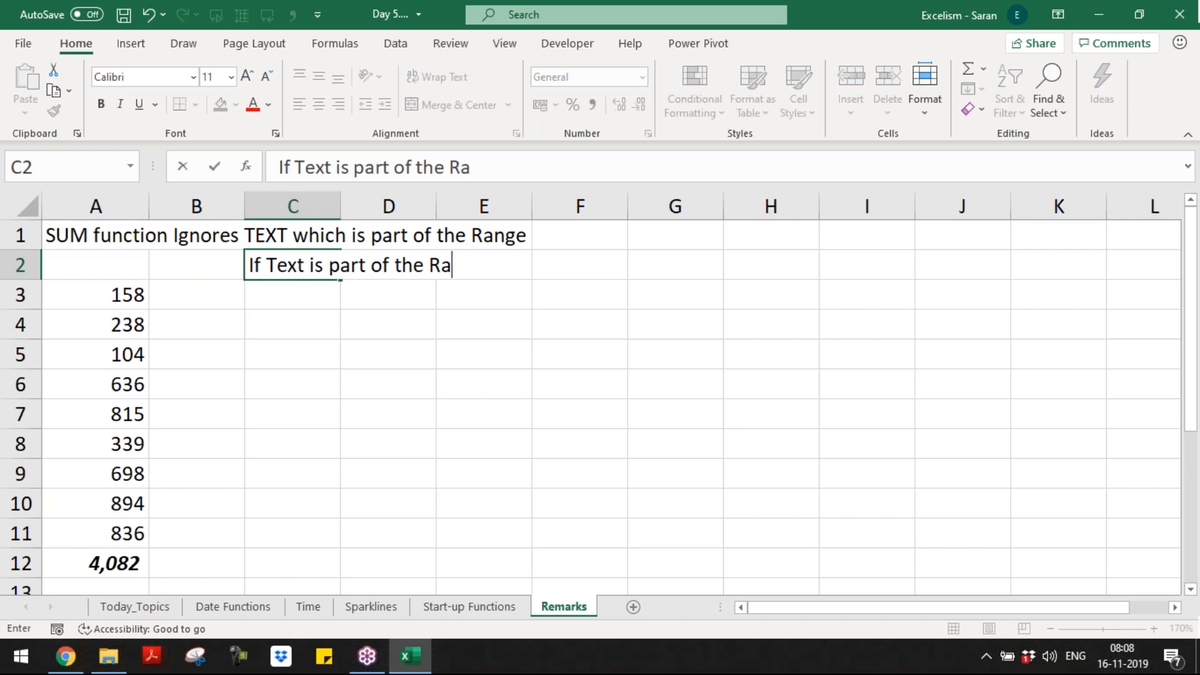
pyautogui.write('nge, then SUM ignores')
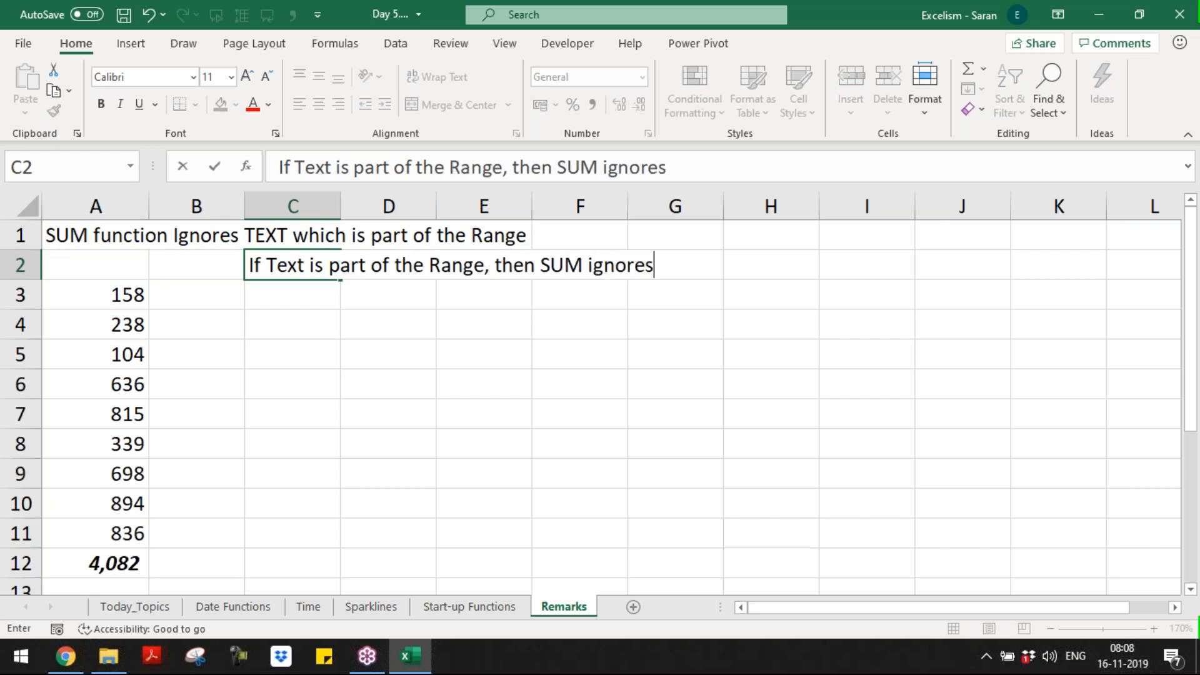
pyautogui.press('Return')
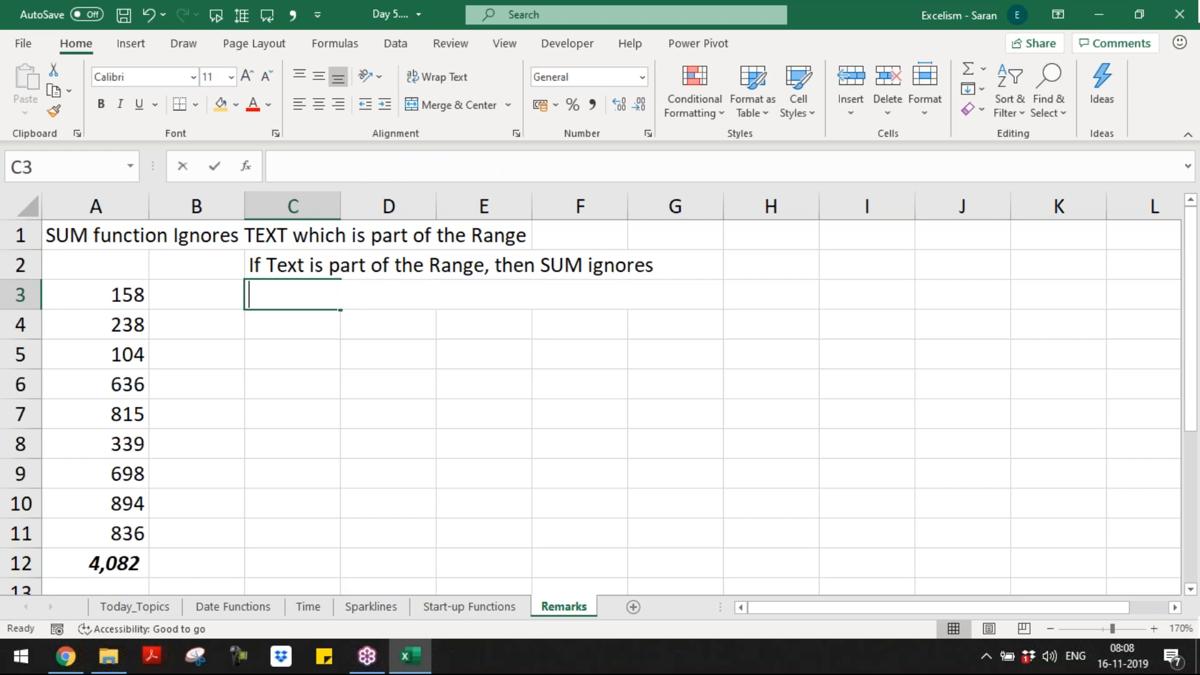
# Step: Write the C3 note that SUM returns #VALUE! when text is a direct argument
pyautogui.write('If t')
pyautogui.press('BackSpace')
pyautogui.press('BackSpace')
pyautogui.write('Text is directl')
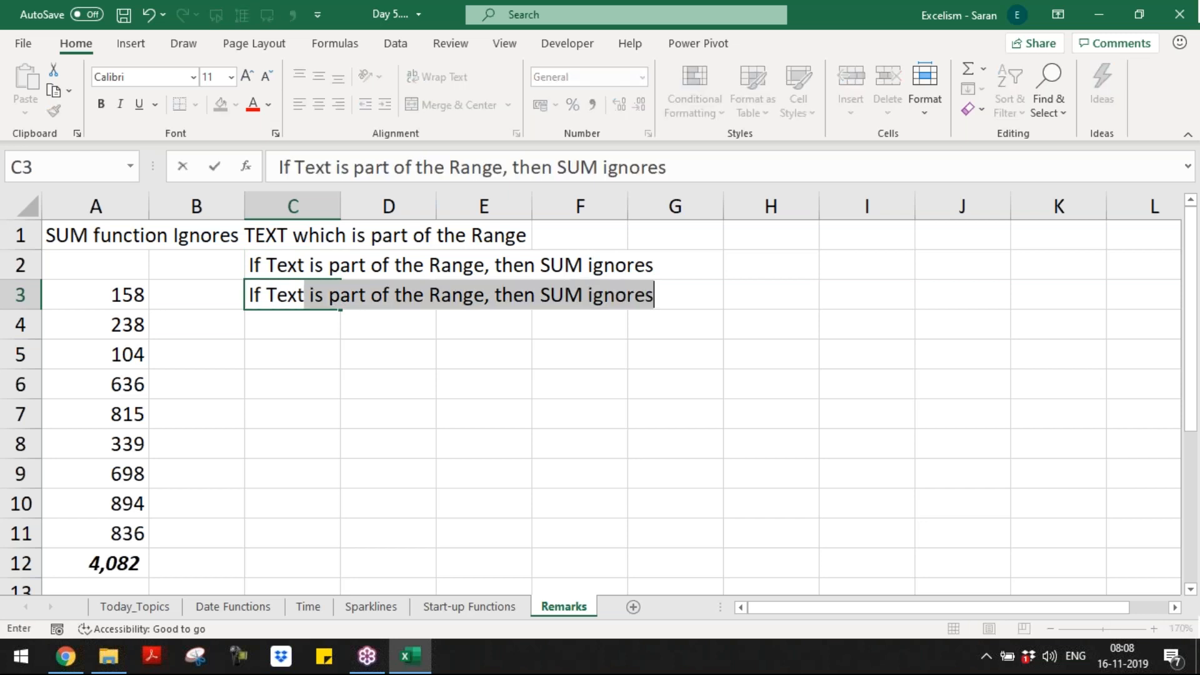
pyautogui.write('y as ')
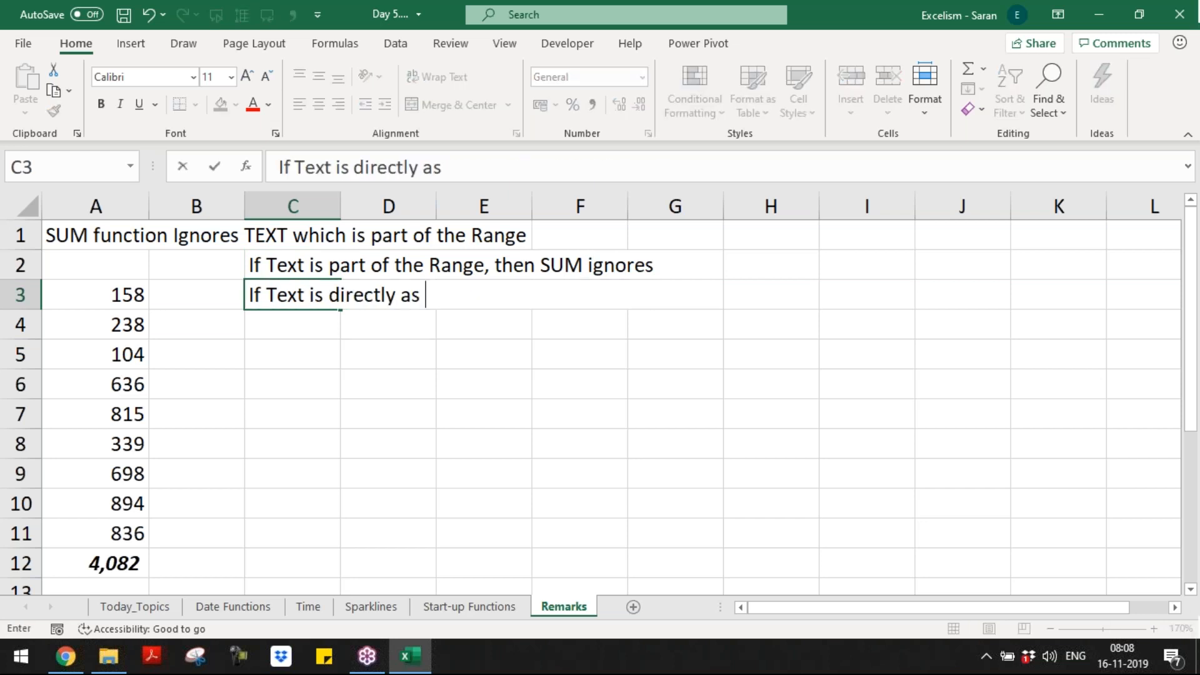
pyautogui.write('an Argument')
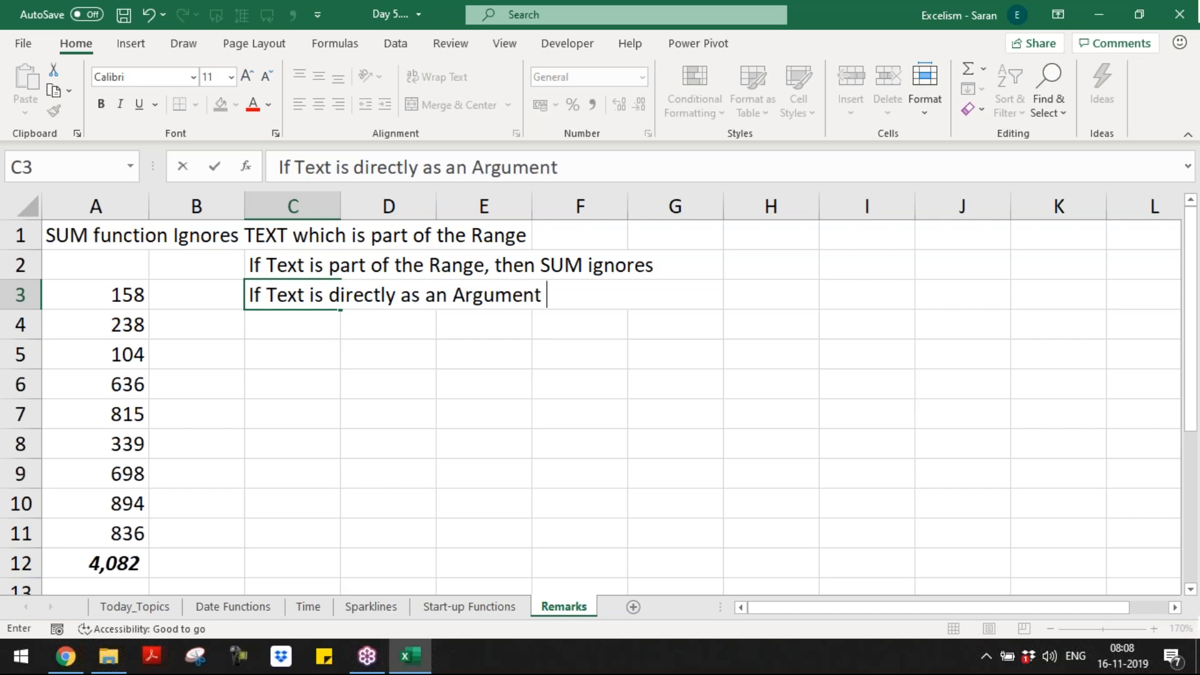
pyautogui.write(', then S')
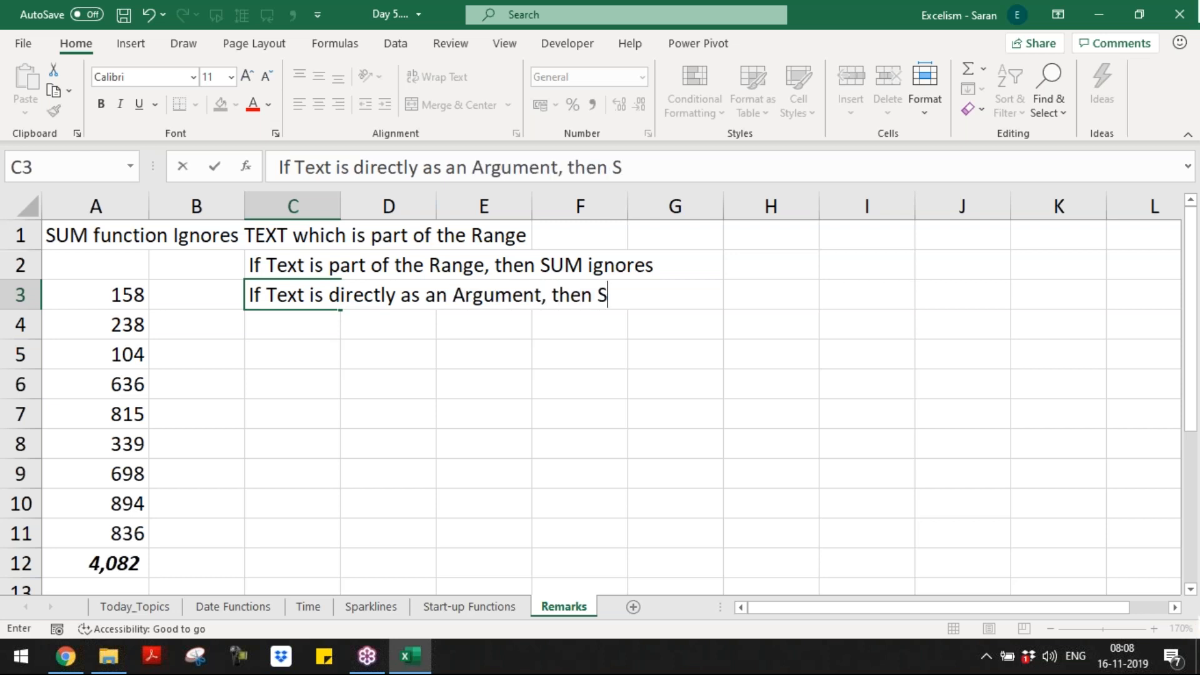
pyautogui.write('UM re t')
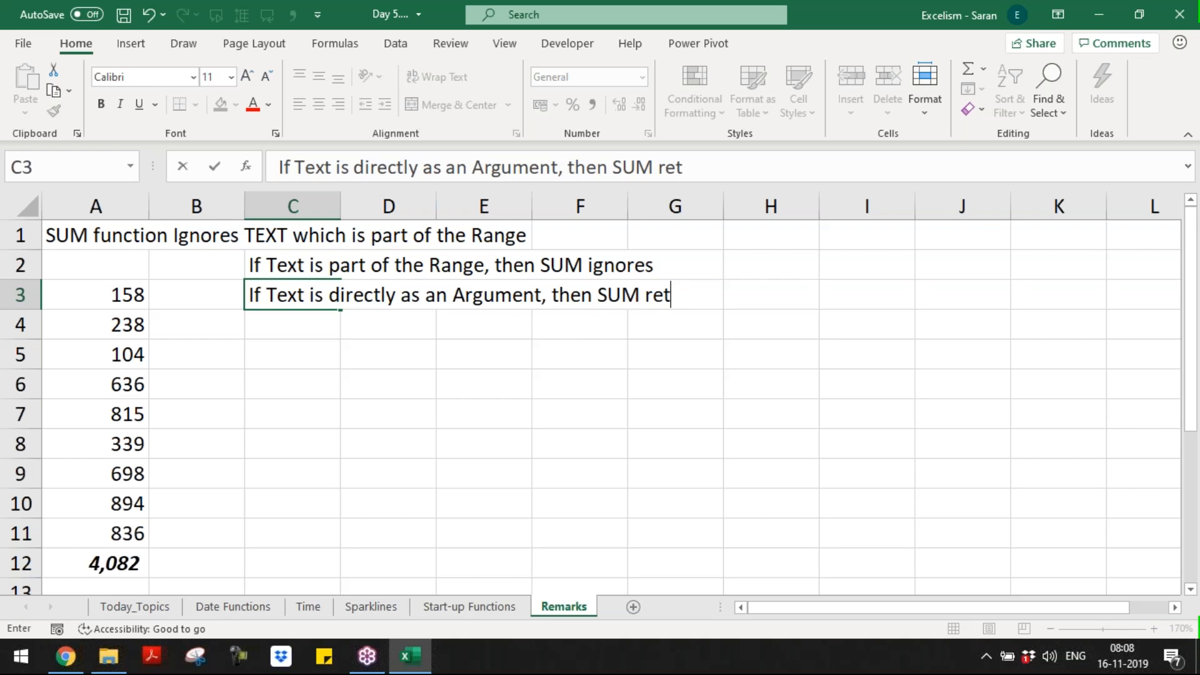
pyautogui.write('urns #')
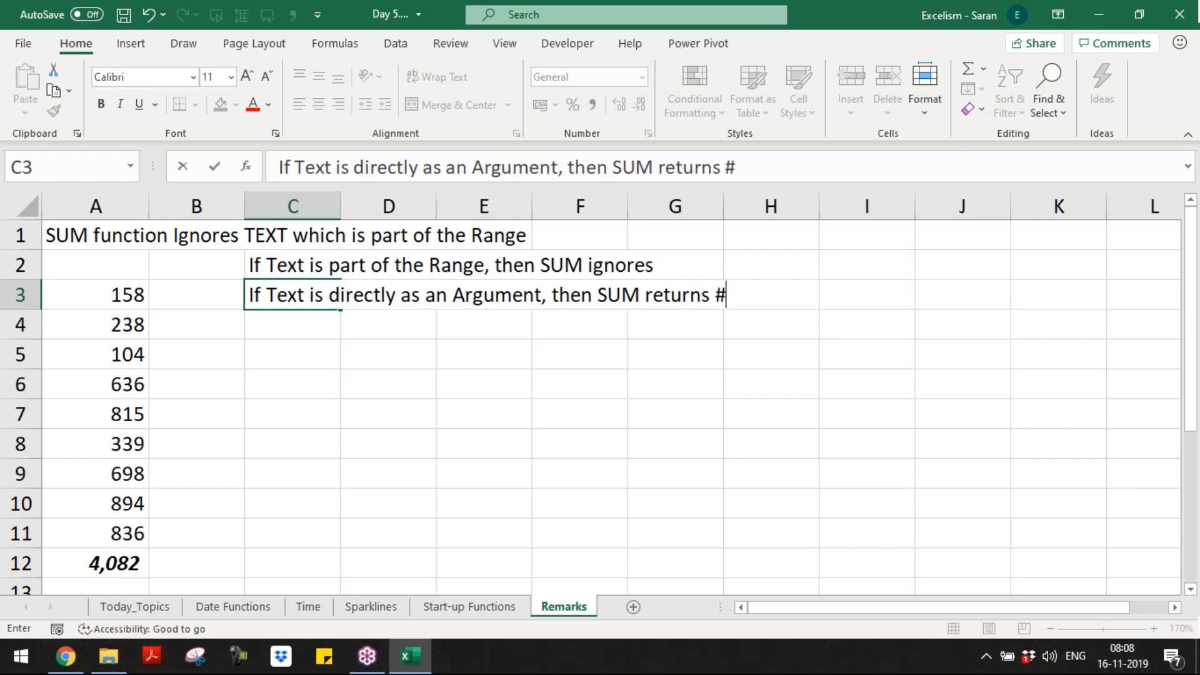
pyautogui.write('VALUE!')
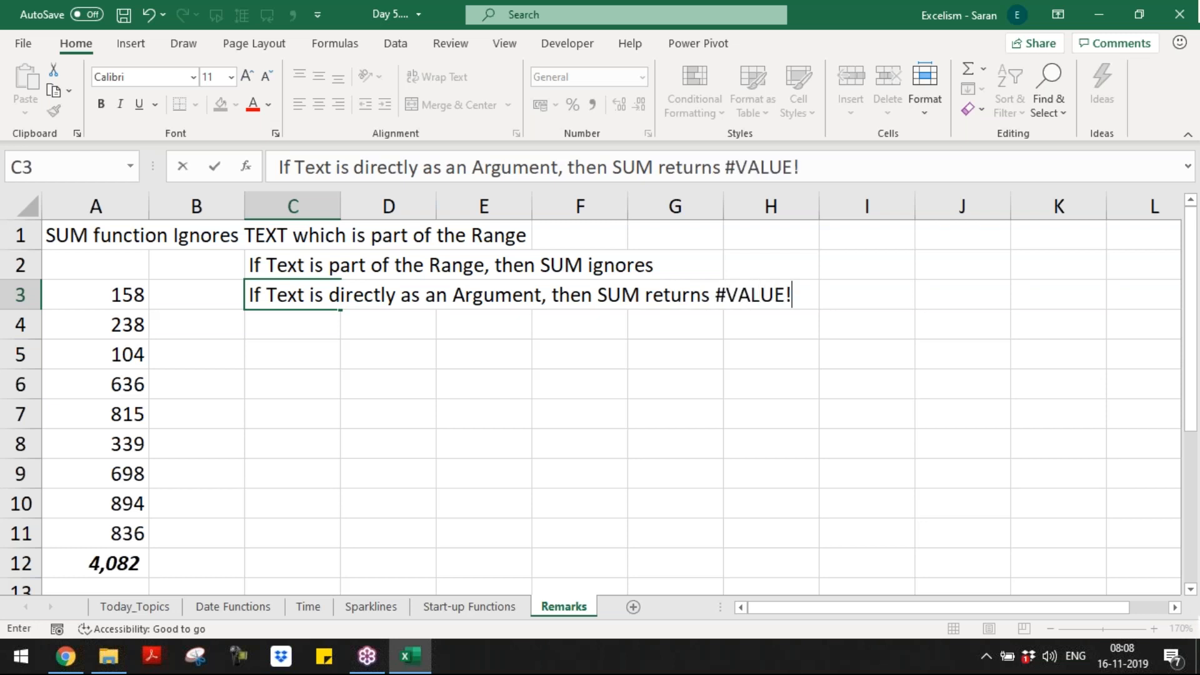
pyautogui.press('Return')
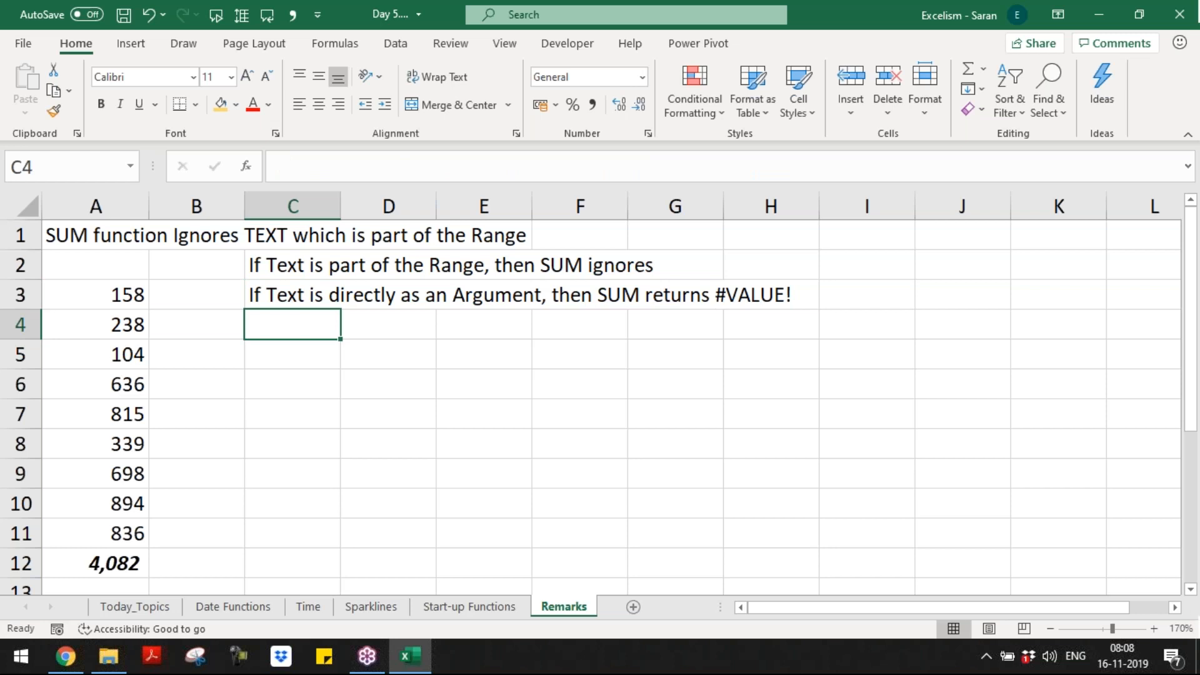
# Step: Cancel the SUM started in C4 and reopen A8's formula on Start-up Functions
pyautogui.write('=sum')
pyautogui.press('Tab')
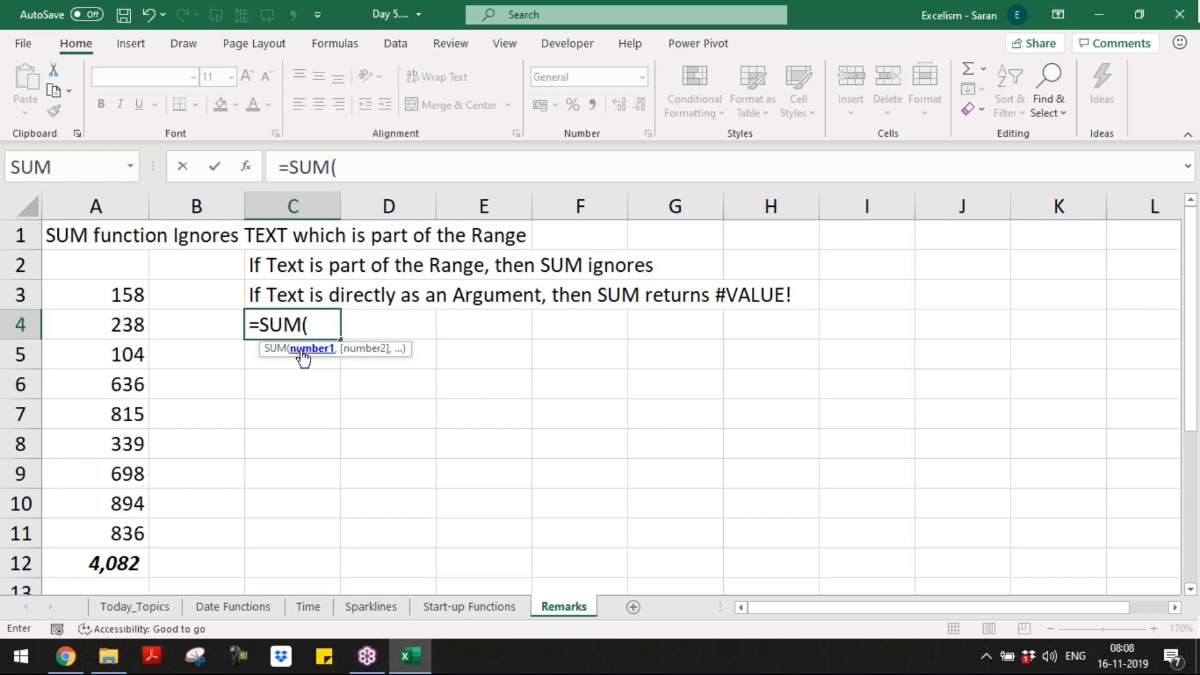
pyautogui.press('Escape')
pyautogui.hotkey('ctrl', 'pageup')
pyautogui.press('Up')
pyautogui.press('Up')
pyautogui.press('F2')
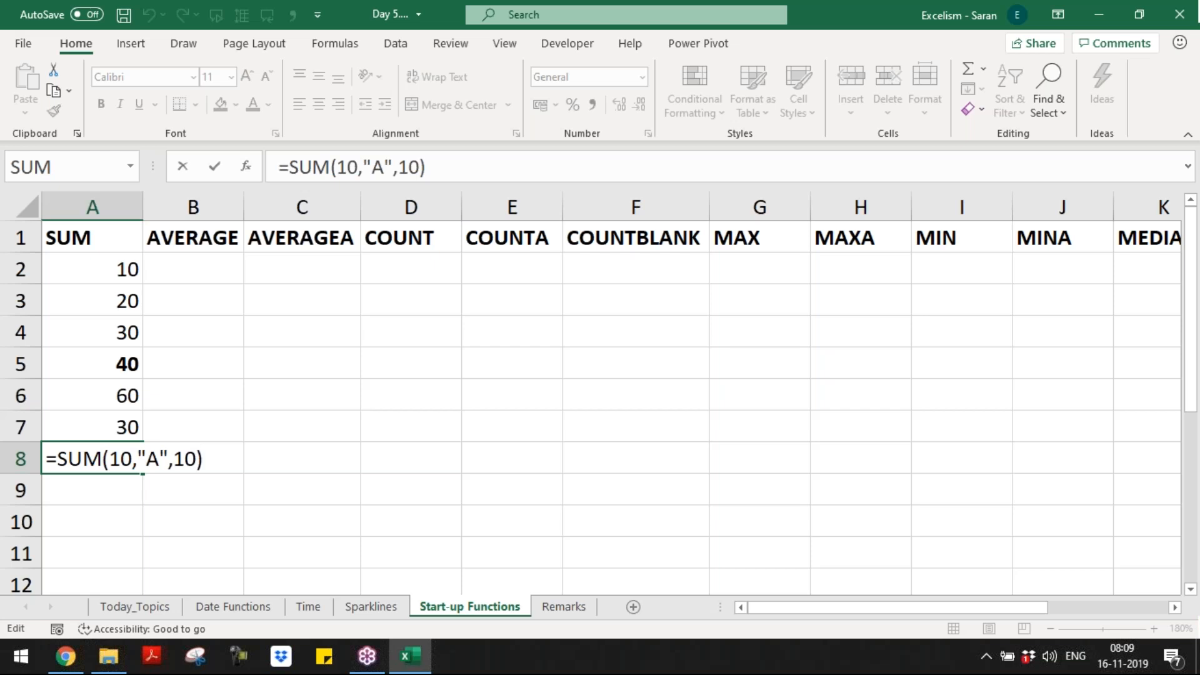
# Step: Enter =SUM(10,TRUE,20) in A9, returning 31
pyautogui.press('Return')
pyautogui.write('=sum')
pyautogui.press('Tab')
pyautogui.write('1')
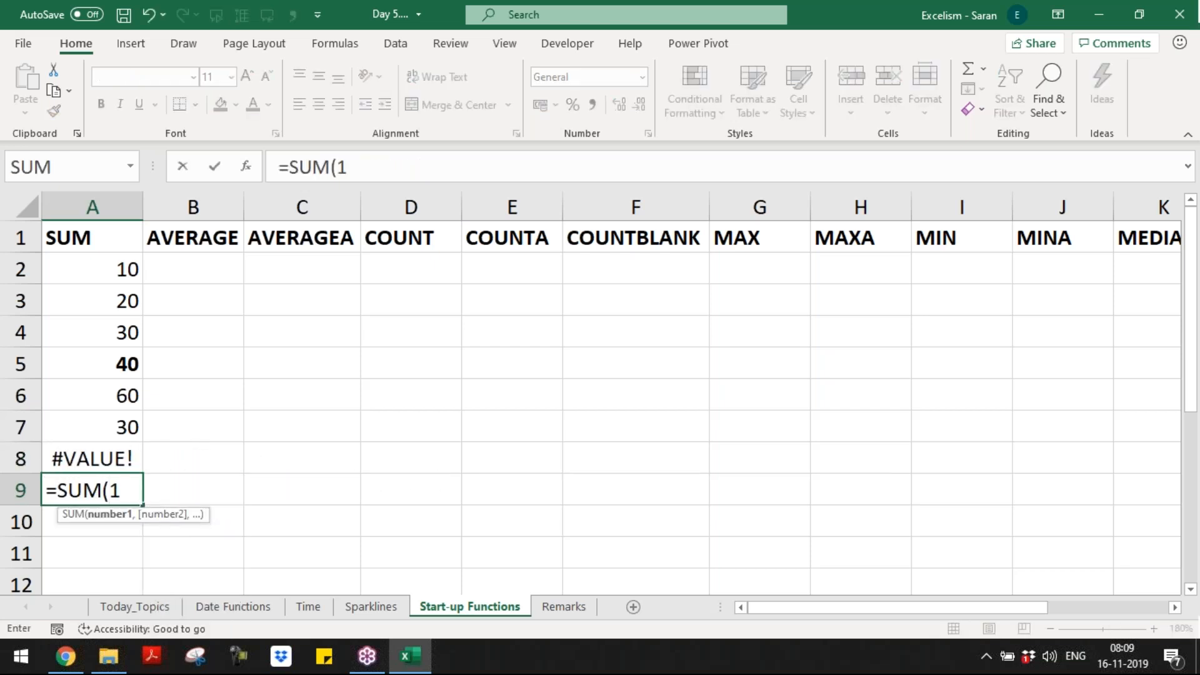
pyautogui.write('0,tr')
pyautogui.press('Tab')
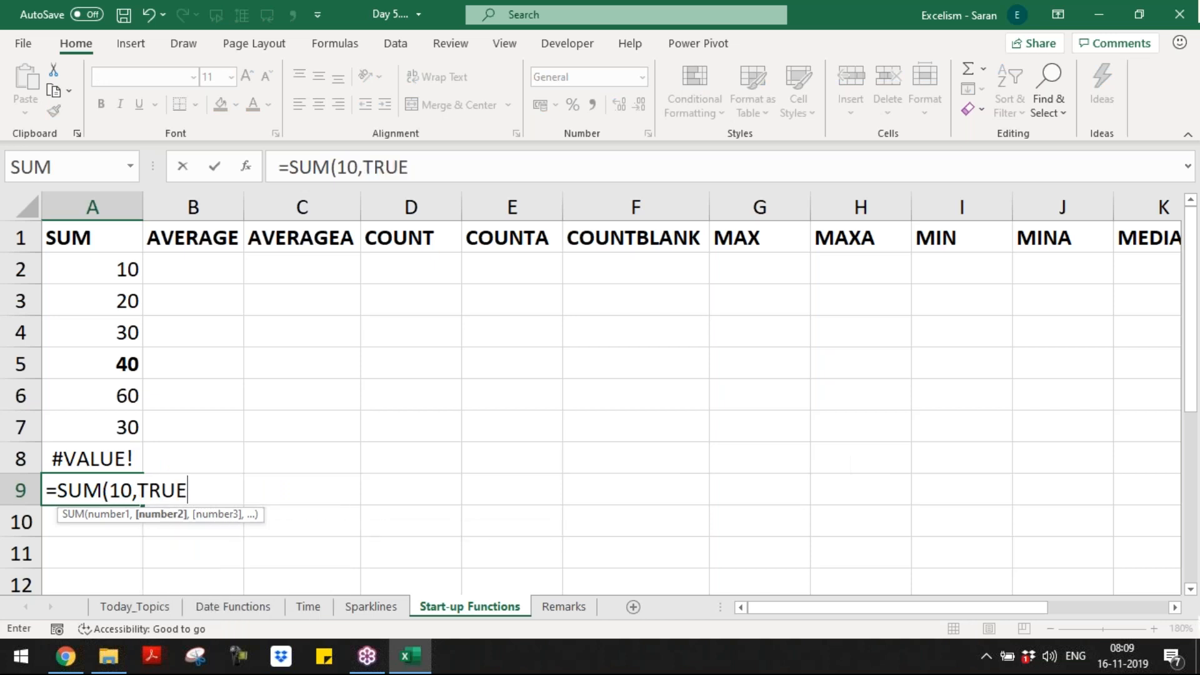
pyautogui.write(',20)')
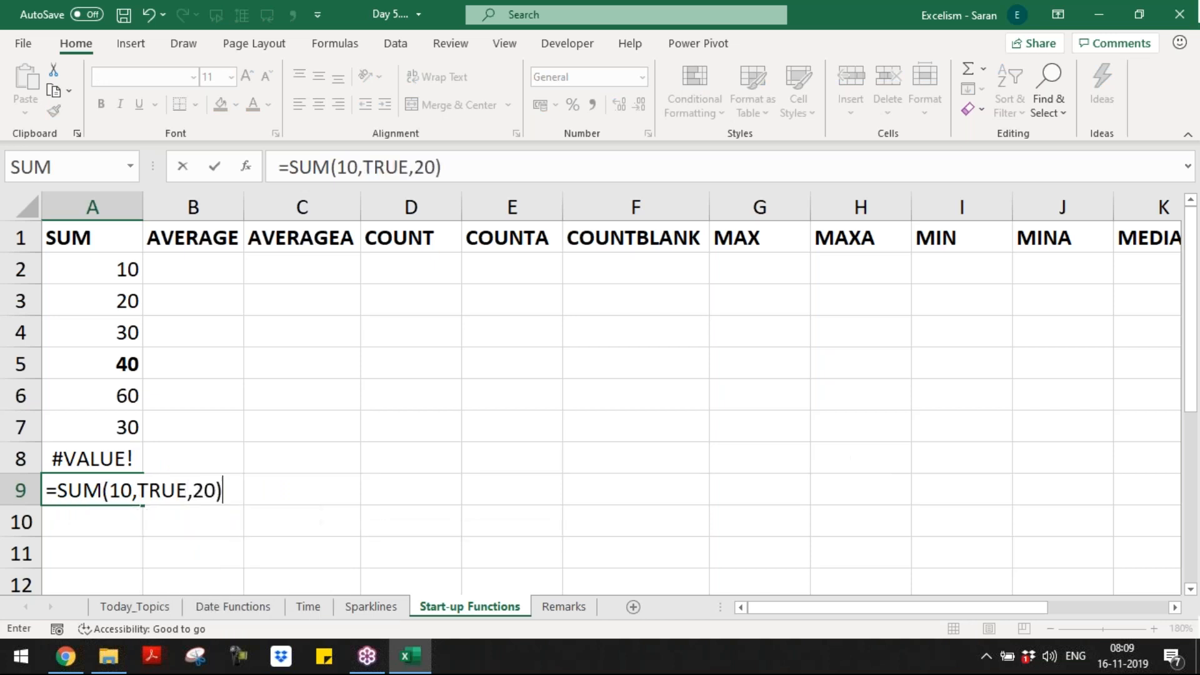
pyautogui.press('Return')
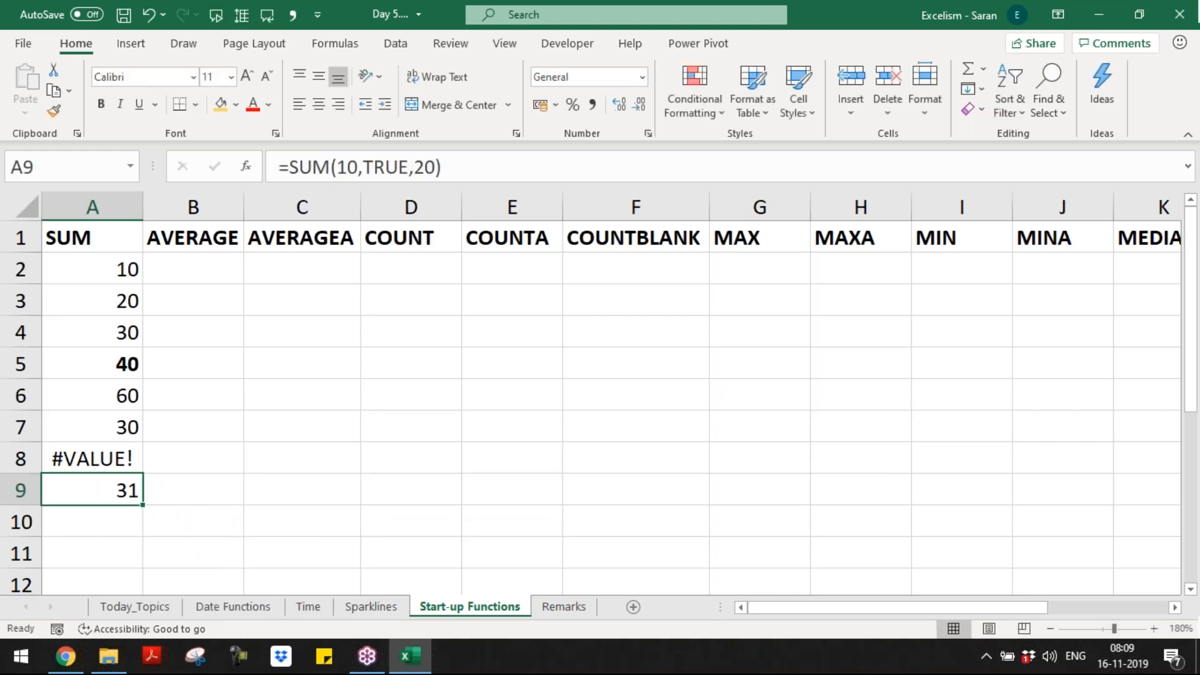
# Step: Reopen A9's formula to point out the TRUE argument, then confirm it
pyautogui.press('F2')
pyautogui.press('Left')
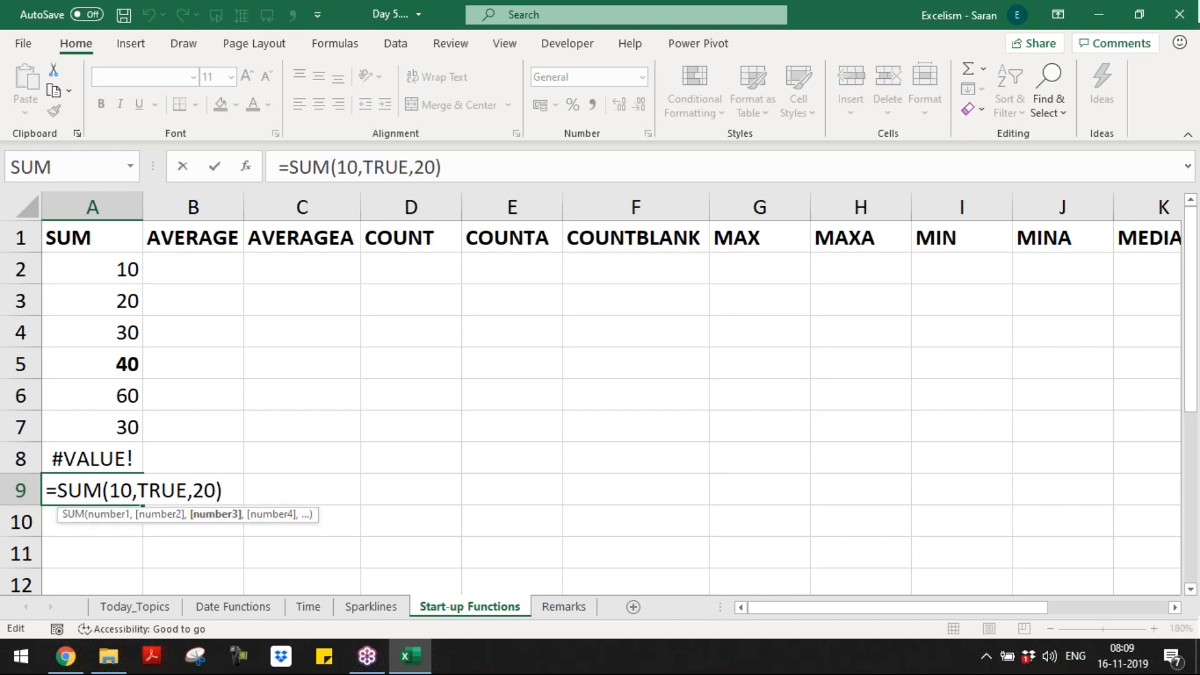
pyautogui.press('Left')
pyautogui.press('Left')
pyautogui.press('Left')
pyautogui.press('Left')
pyautogui.press('Return')
pyautogui.press('Up')
pyautogui.press('Up')
pyautogui.press('Up')
pyautogui.press('Up')
pyautogui.press('Up')
pyautogui.press('Up')
pyautogui.press('Up')
pyautogui.press('Up')
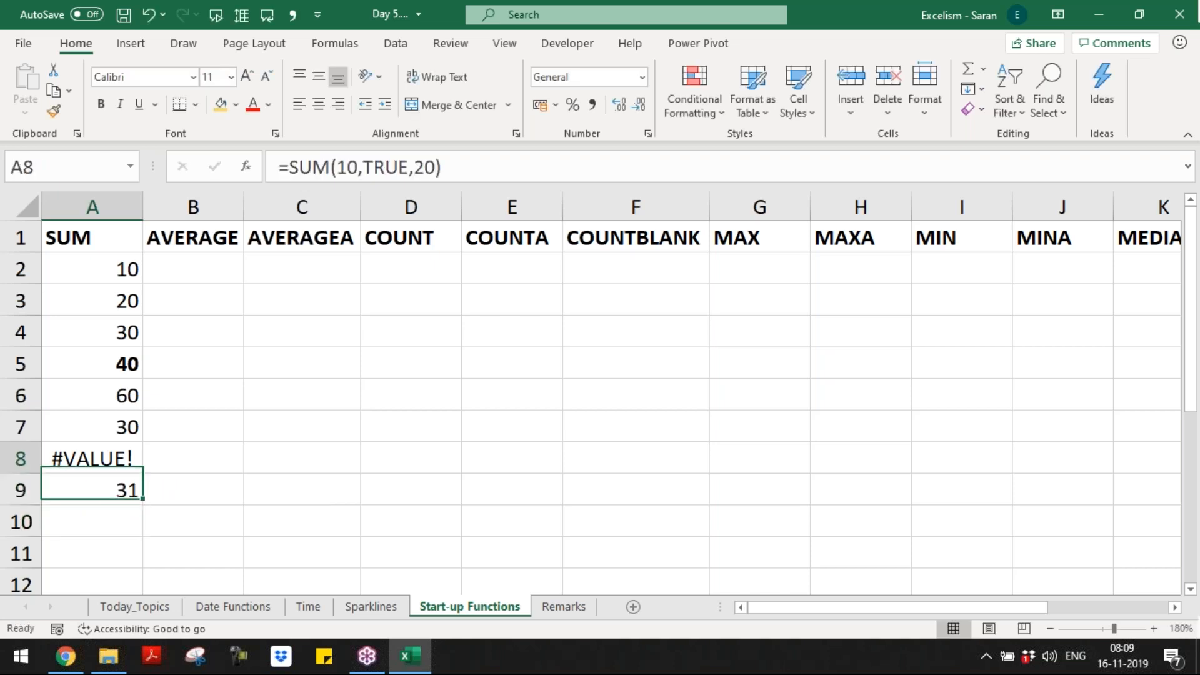
pyautogui.press('Down')
pyautogui.press('Down')
pyautogui.press('Down')
pyautogui.press('Down')
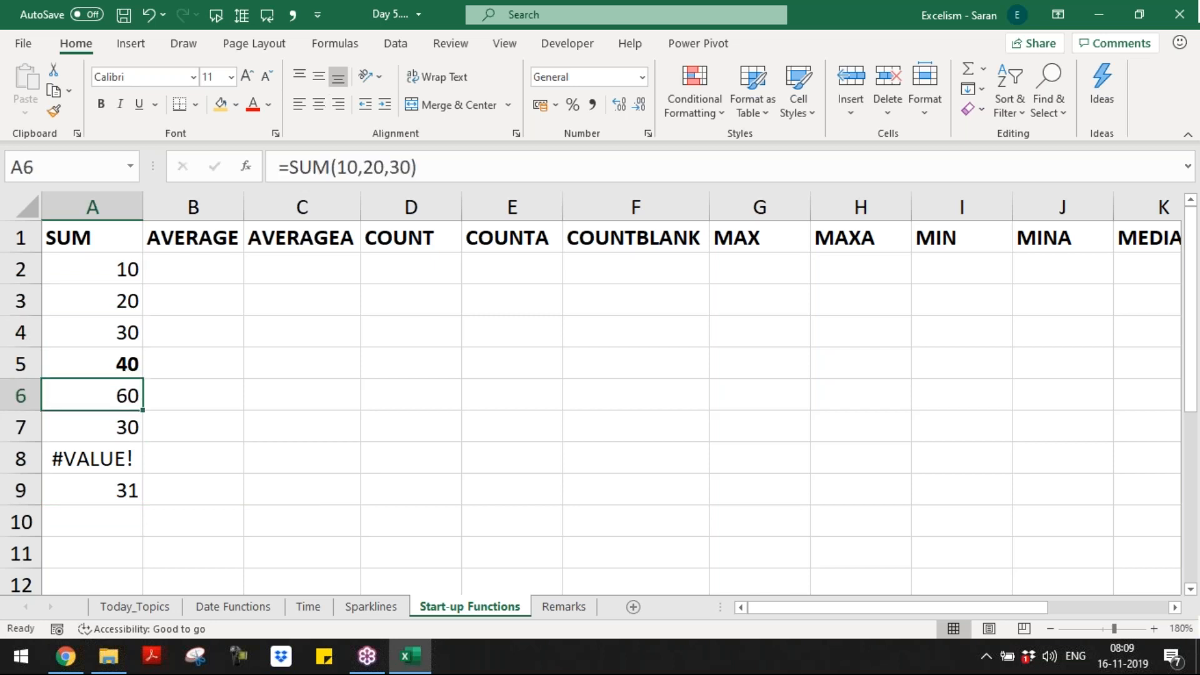
# Step: On Remarks, select the numbers down to the 4,082 total, then return to Start-up Functions
pyautogui.hotkey('ctrl', 'pagedown')
pyautogui.press('Left')
pyautogui.press('Left')
pyautogui.press('Up')
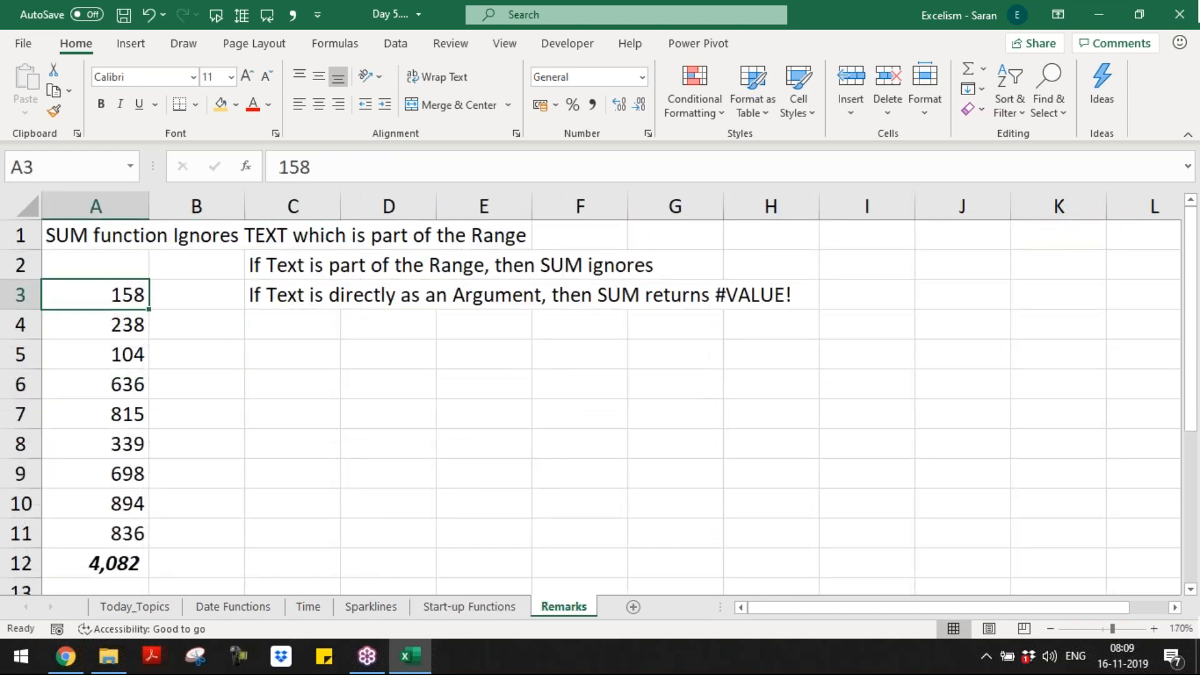
pyautogui.hotkey('ctrl', 'shift', 'Down')
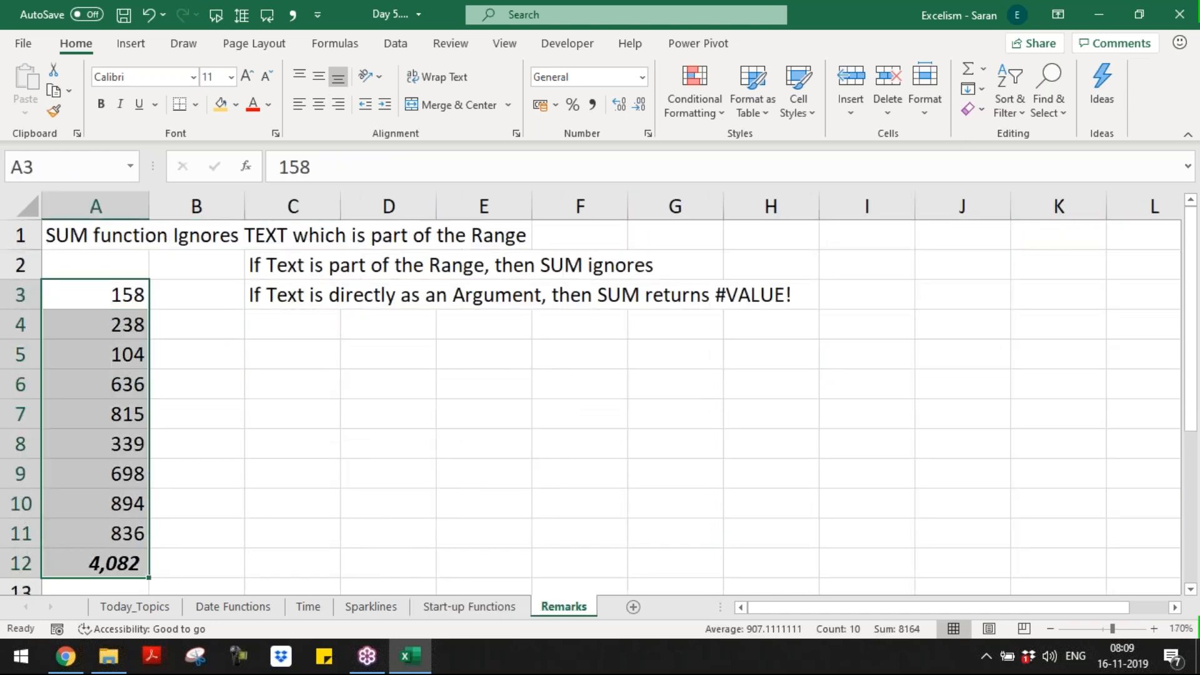
pyautogui.hotkey('ctrl', 'Home')
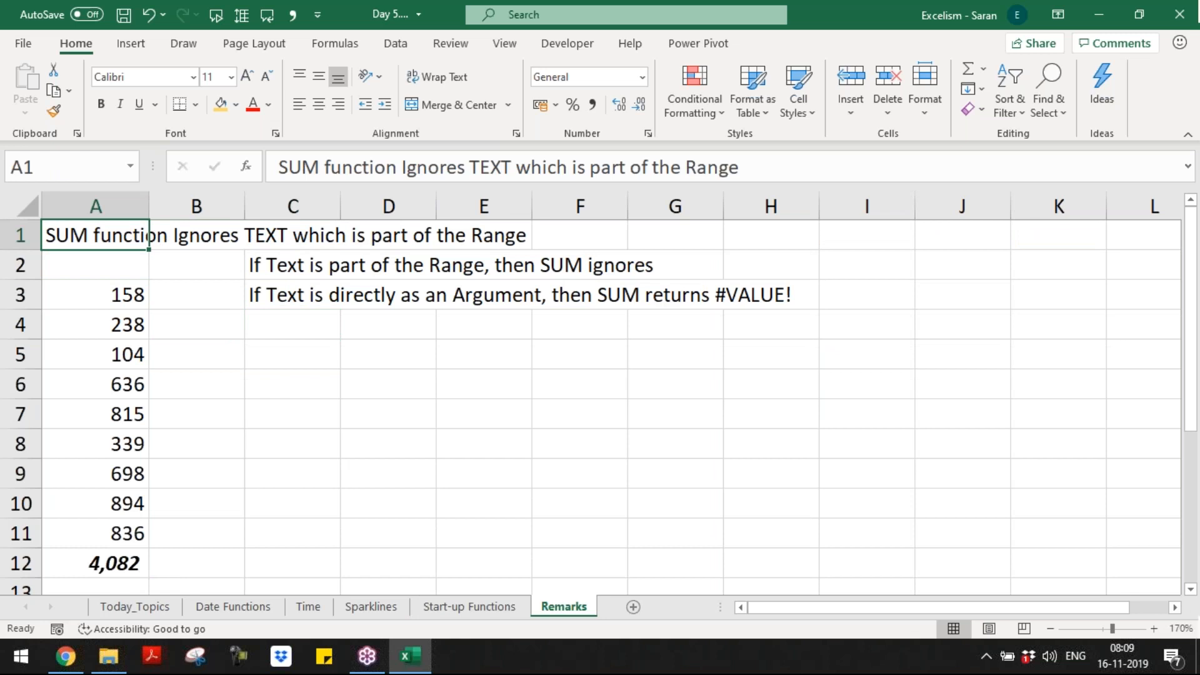
pyautogui.hotkey('ctrl', 'pageup')
pyautogui.press('Down')
pyautogui.press('Right')
# Step: Fill B2:B4 under AVERAGE with 10, 20 and 30
pyautogui.hotkey('ctrl', 'Up')
pyautogui.press('Down')
pyautogui.write('10')
pyautogui.press('Return')
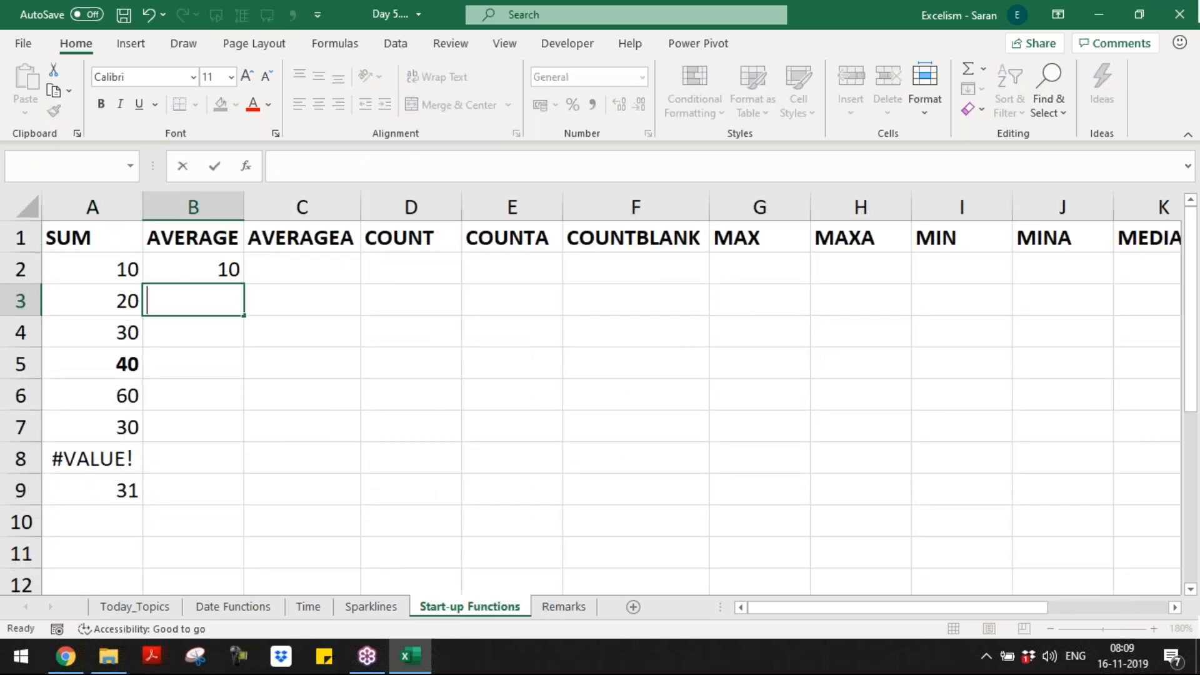
pyautogui.write('20')
pyautogui.press('Return')
pyautogui.write('3')
pyautogui.press('Return')
pyautogui.press('Up')
pyautogui.press('F2')
pyautogui.write('0')
pyautogui.press('Return')
# Step: Begin entering =AVERAGE(B2:B4) in B5
pyautogui.write('=aver')
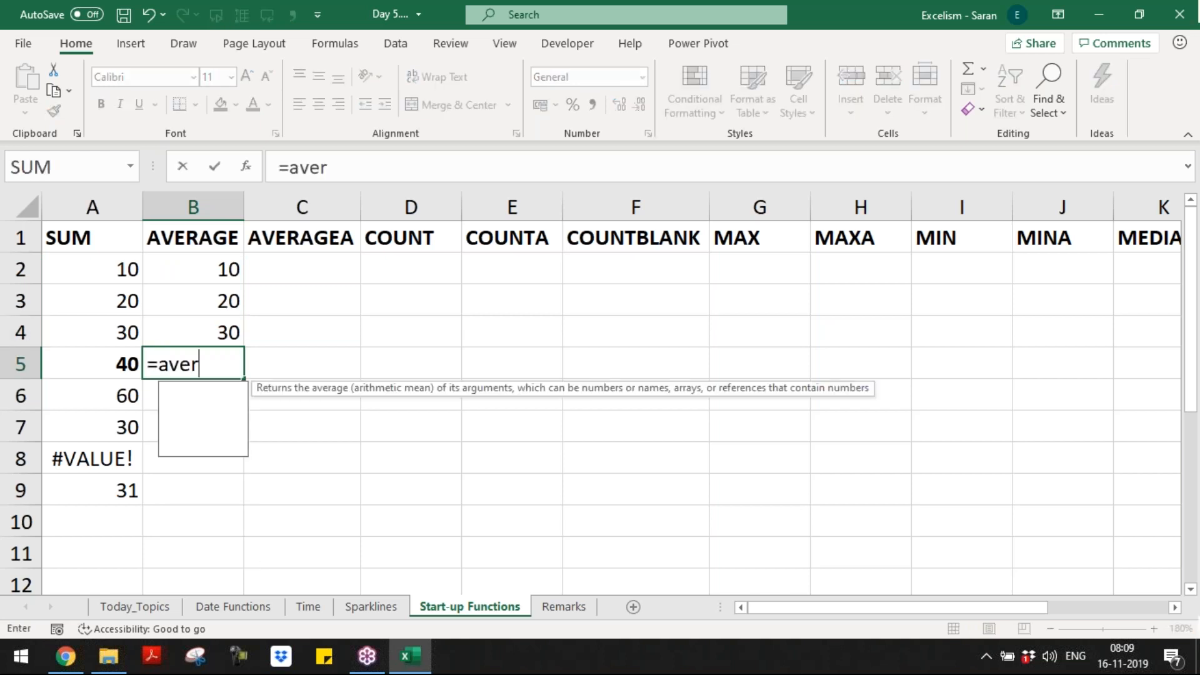
pyautogui.write('a')
pyautogui.press('Tab')
pyautogui.press('Up')
pyautogui.press('Up')
pyautogui.press('Up')
pyautogui.hotkey('shift', 'Down')
pyautogui.hotkey('shift', 'Down')
pyautogui.write(')')
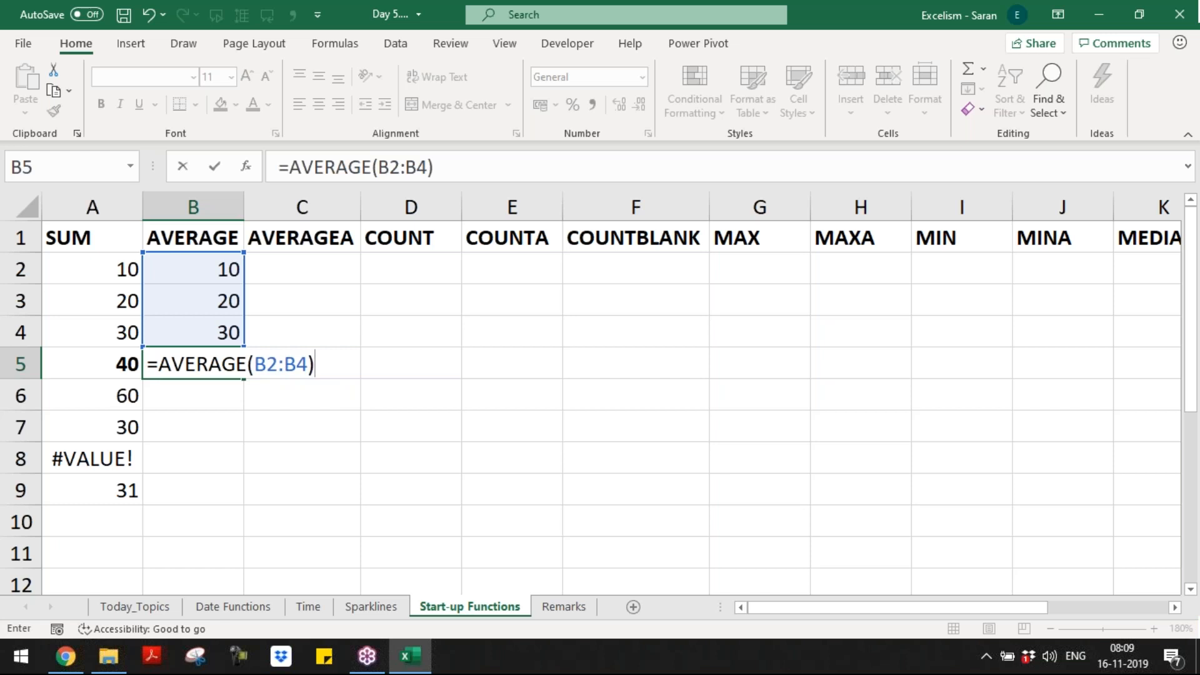
# Step: Commit the AVERAGE formula in B5, showing 20, and make it bold
pyautogui.press('Return')
pyautogui.press('Up')
pyautogui.hotkey('ctrl', 'b')
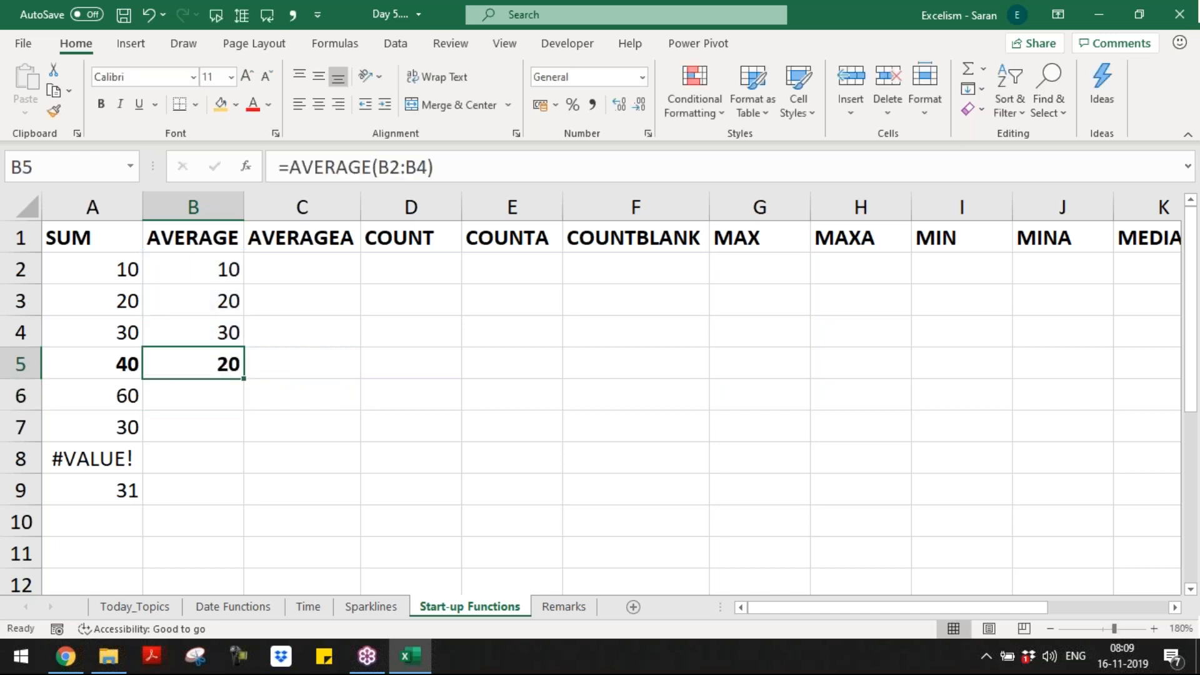
# Step: Replace the 30 in B4 with ABC so the average drops to 15
pyautogui.press('Up')
pyautogui.press('Up')
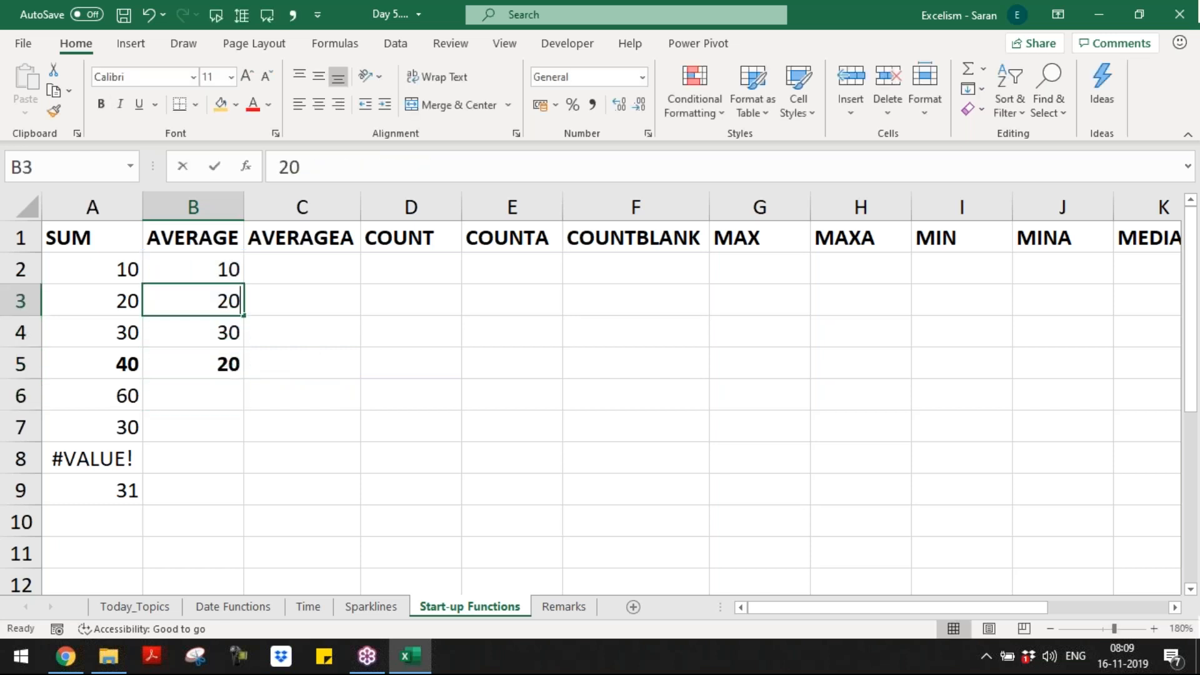
pyautogui.write('ABC')
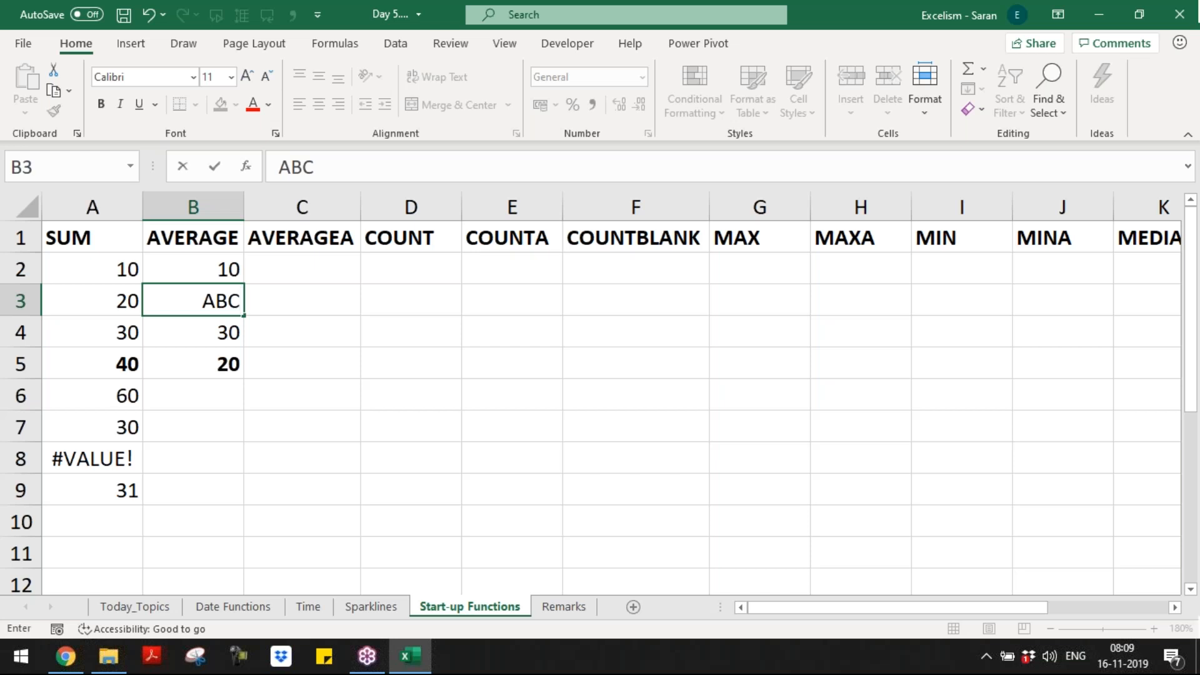
pyautogui.press('Escape')
pyautogui.press('Down')
pyautogui.write('ABC')
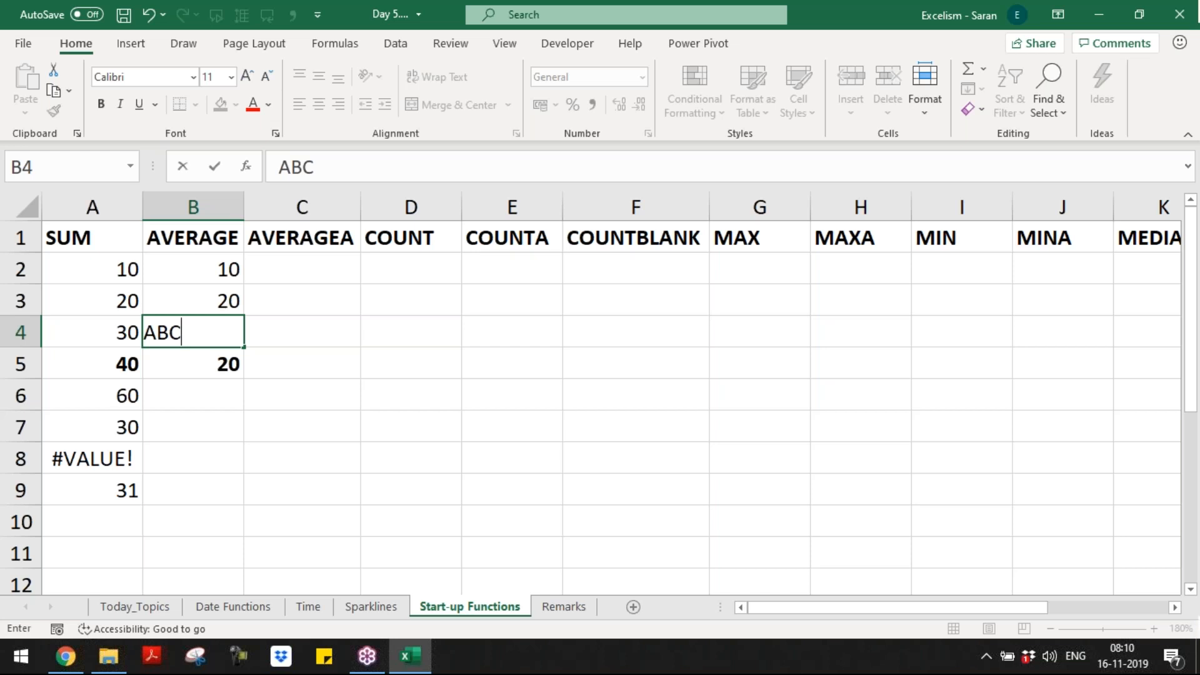
pyautogui.press('Return')
pyautogui.press('Return')
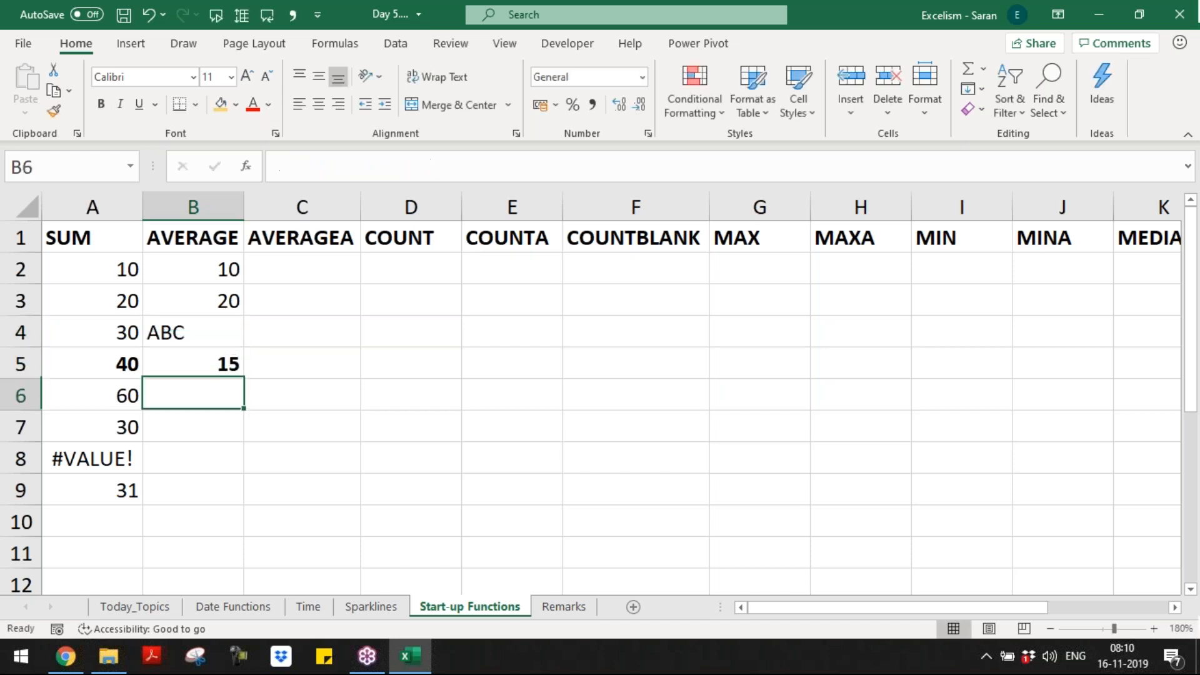
pyautogui.press('Down')
pyautogui.press('Down')
pyautogui.press('Down')
pyautogui.press('Down')
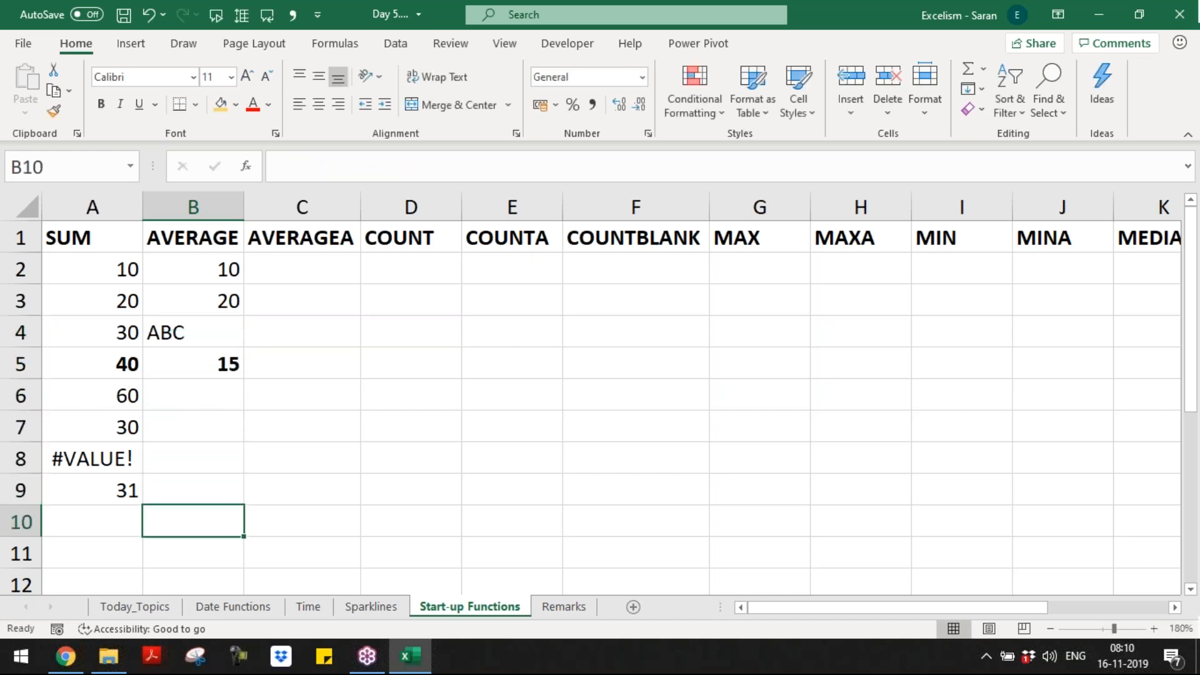
# Step: Move the Remarks number list (A3 down to the 4,082 total) onto a new sheet named Case Study
pyautogui.hotkey('ctrl', 'pagedown')
pyautogui.press('Down')
pyautogui.press('Down')
pyautogui.press('Down')
pyautogui.press('Right')
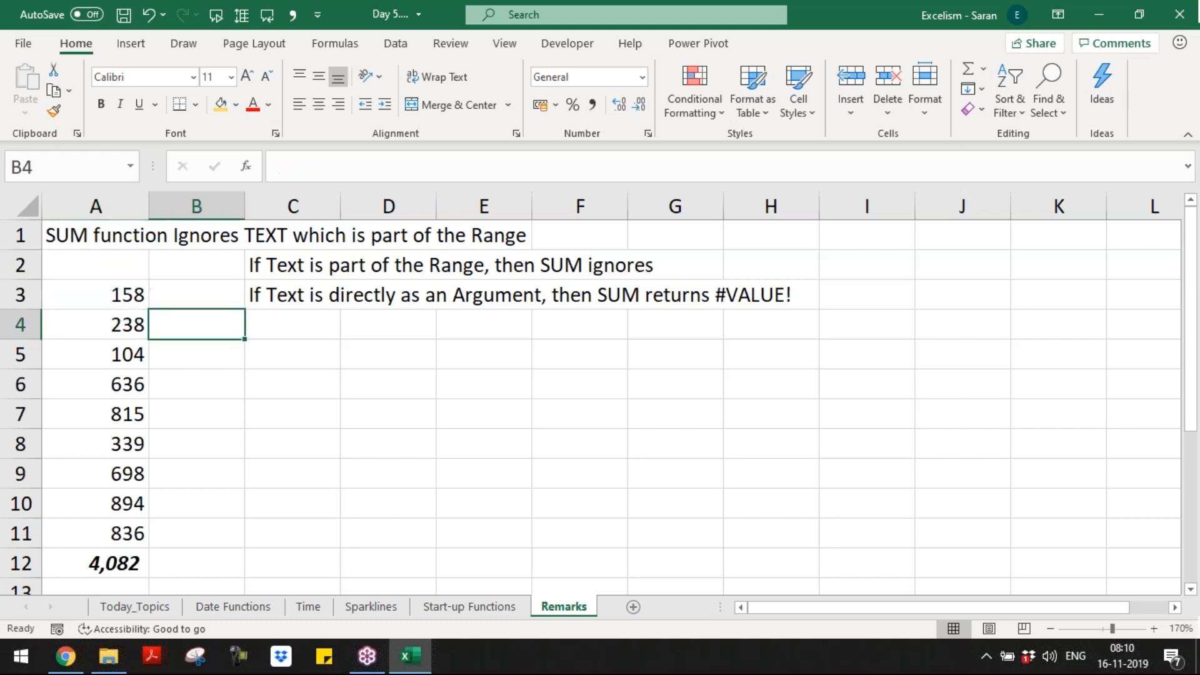
pyautogui.press('Right')
pyautogui.press('Left')
pyautogui.press('Left')
pyautogui.press('Up')
pyautogui.hotkey('ctrl', 'shift', 'Down')
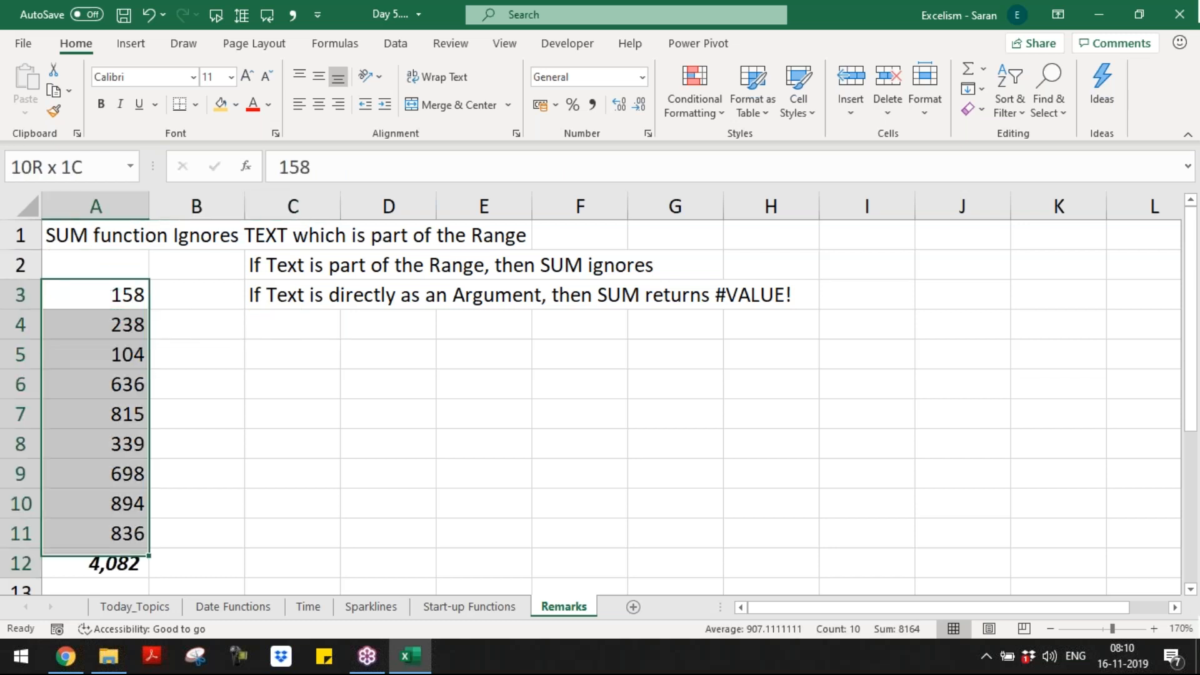
pyautogui.hotkey('ctrl', 'c')
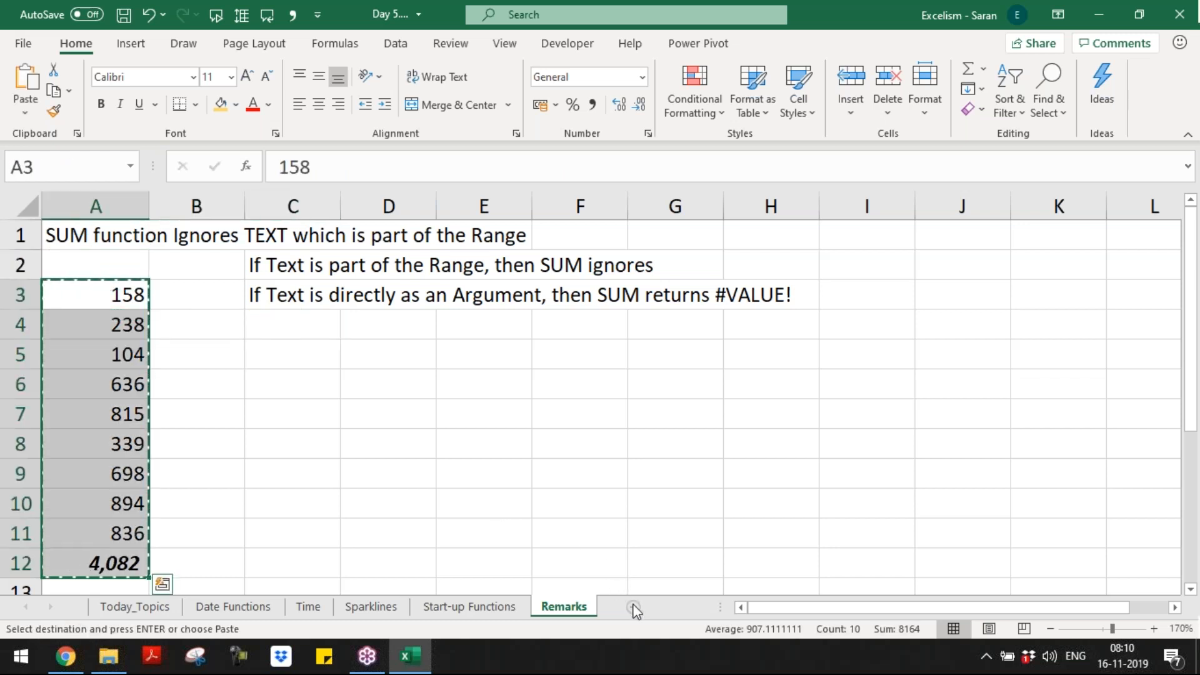
pyautogui.click(633, 607)
pyautogui.press('Return')
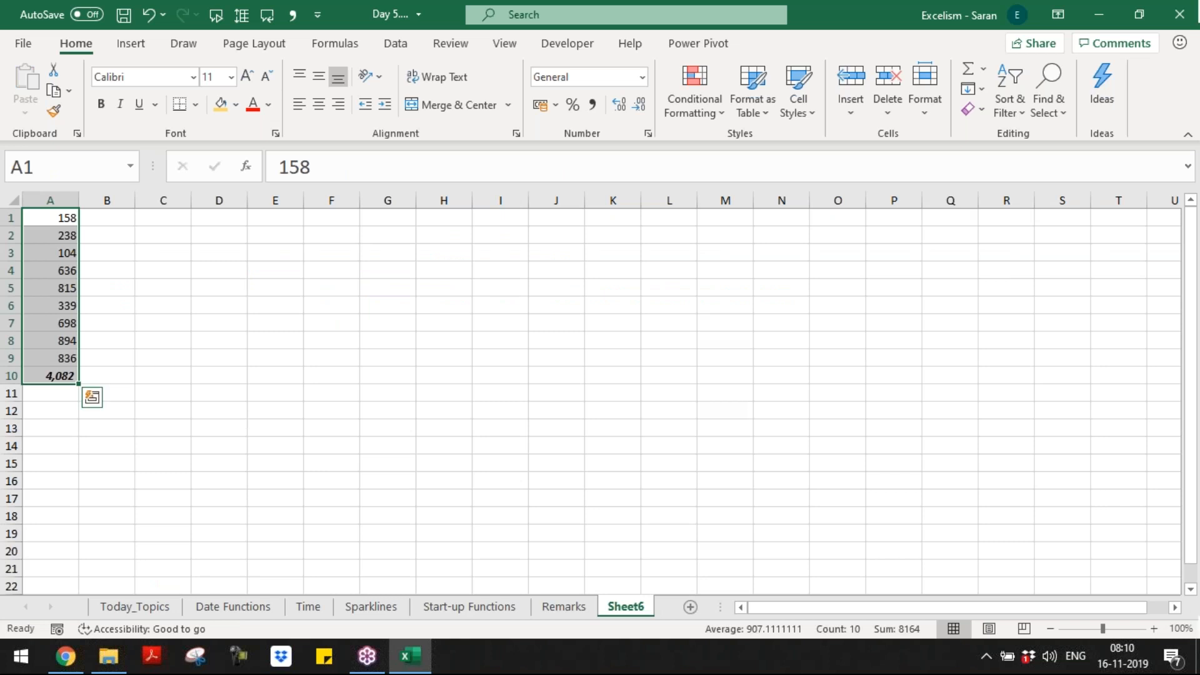
pyautogui.hotkey('alt', 'h')
pyautogui.write('orCase Stu')
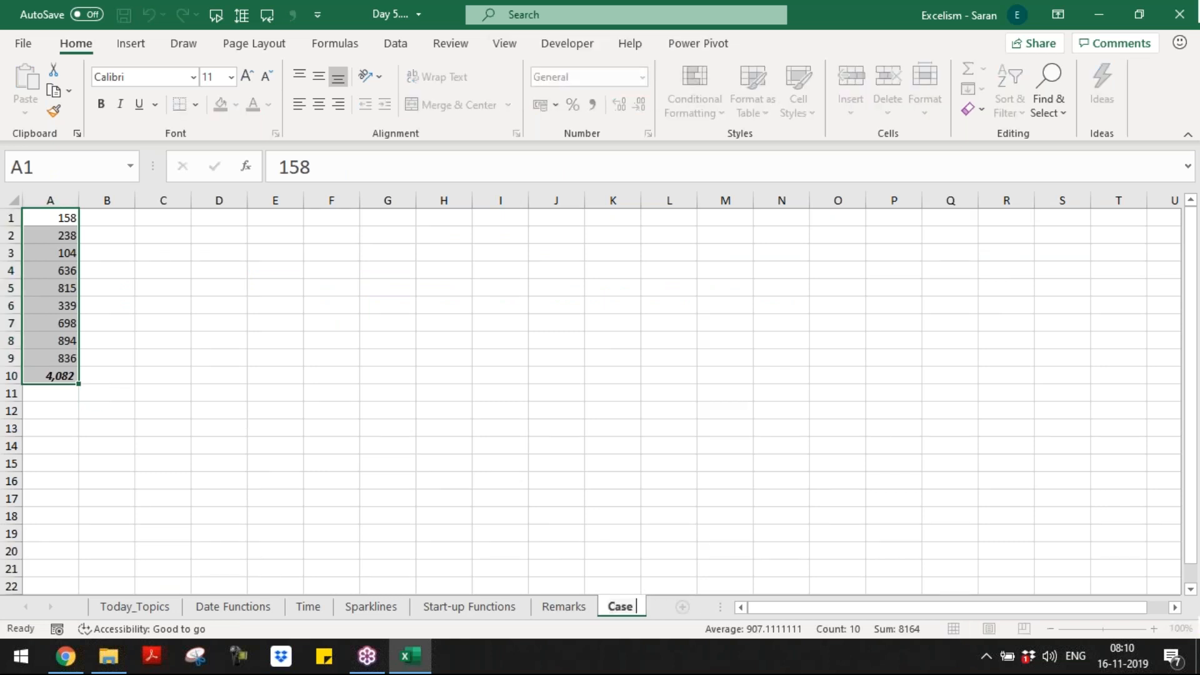
pyautogui.write('dy')
pyautogui.press('Return')
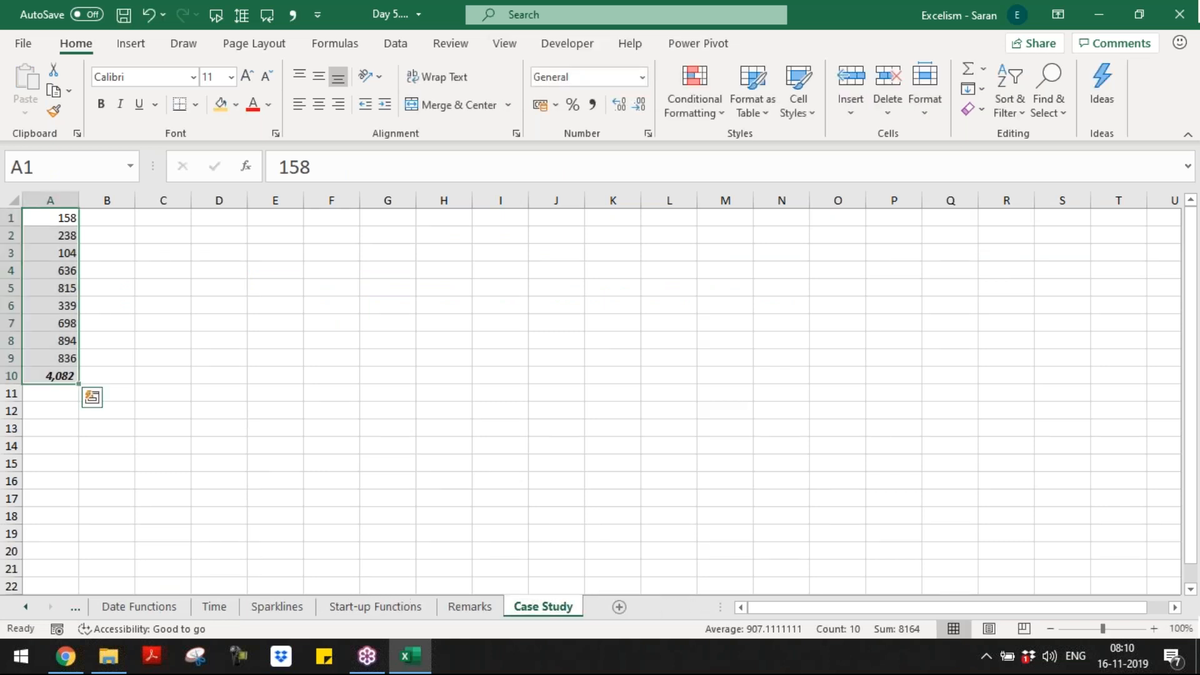
# Step: Move the two Remarks notes from C2:C3 into A2:A3
pyautogui.hotkey('ctrl', 'pageup')
pyautogui.moveTo(292, 265); pyautogui.dragTo(292, 294)
pyautogui.hotkey('ctrl', 'x')
pyautogui.press('Left')
pyautogui.press('Left')
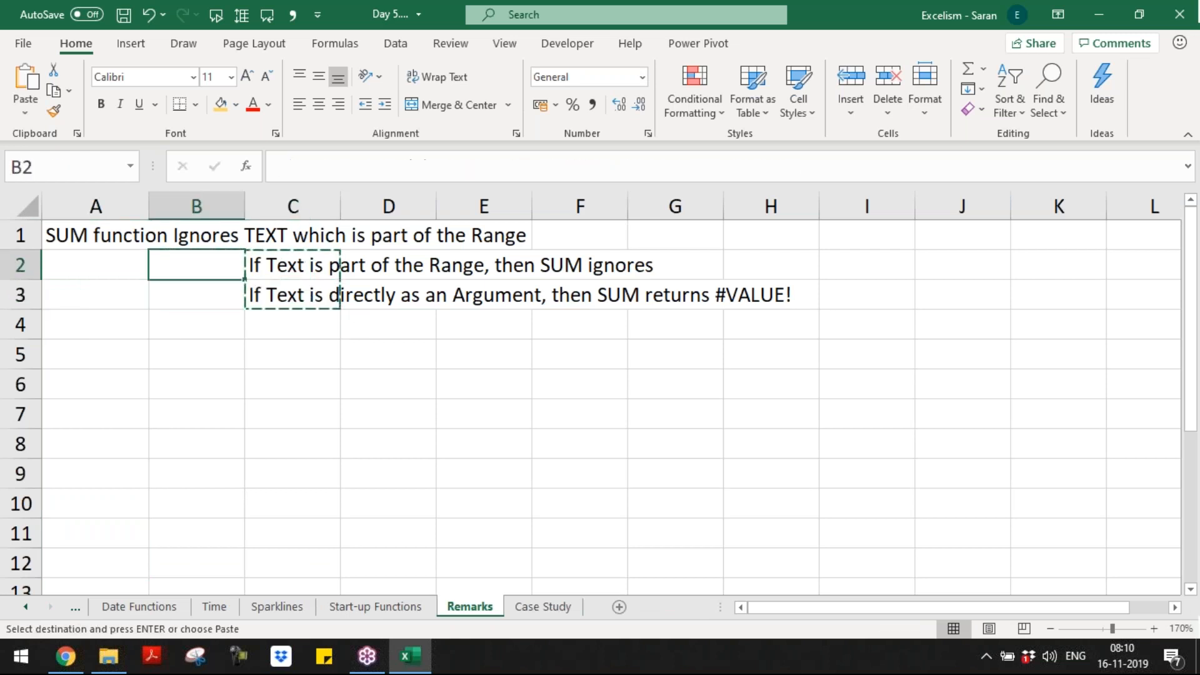
pyautogui.hotkey('ctrl', 'v')
# Step: Add a note in Remarks A5 stating that the AVERAGE function ignores text
pyautogui.click(95, 354)
pyautogui.write('AVEA')
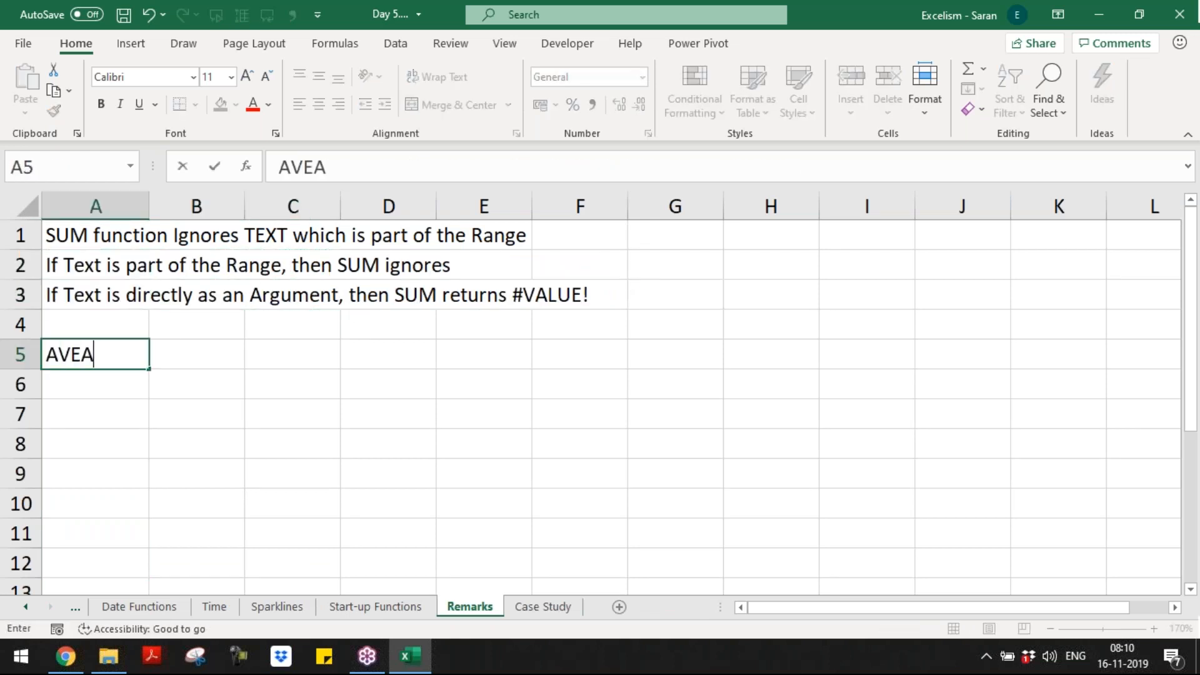
pyautogui.write('RGE Funct')
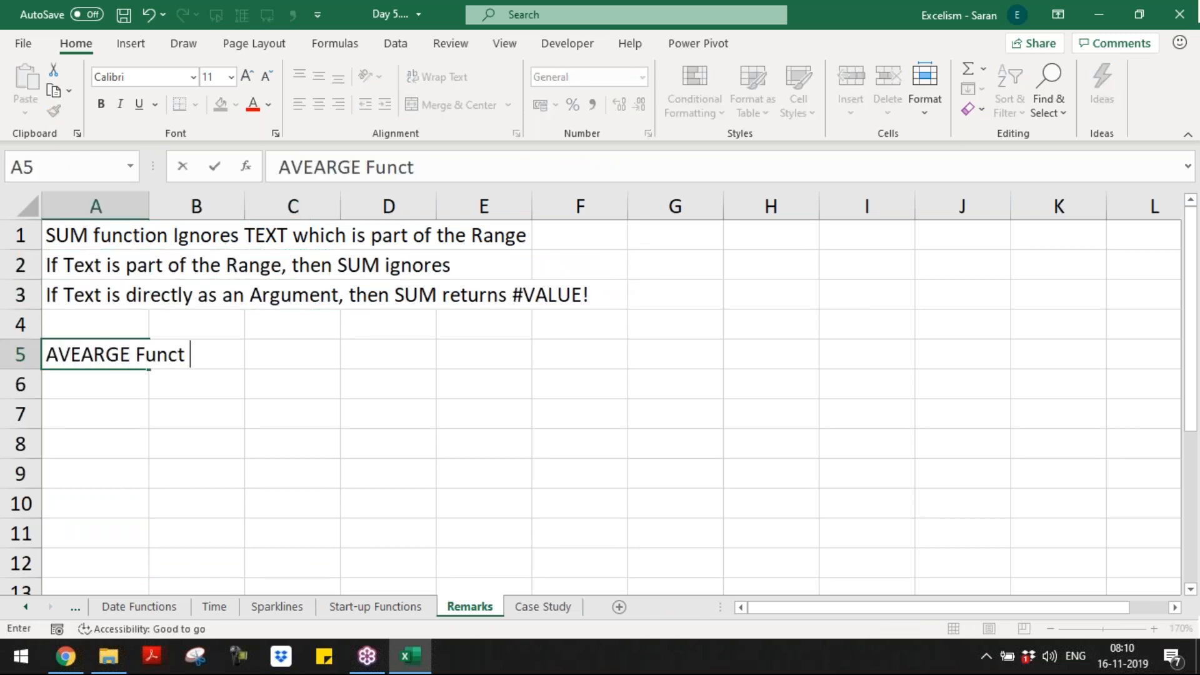
pyautogui.write('ion ignores t')
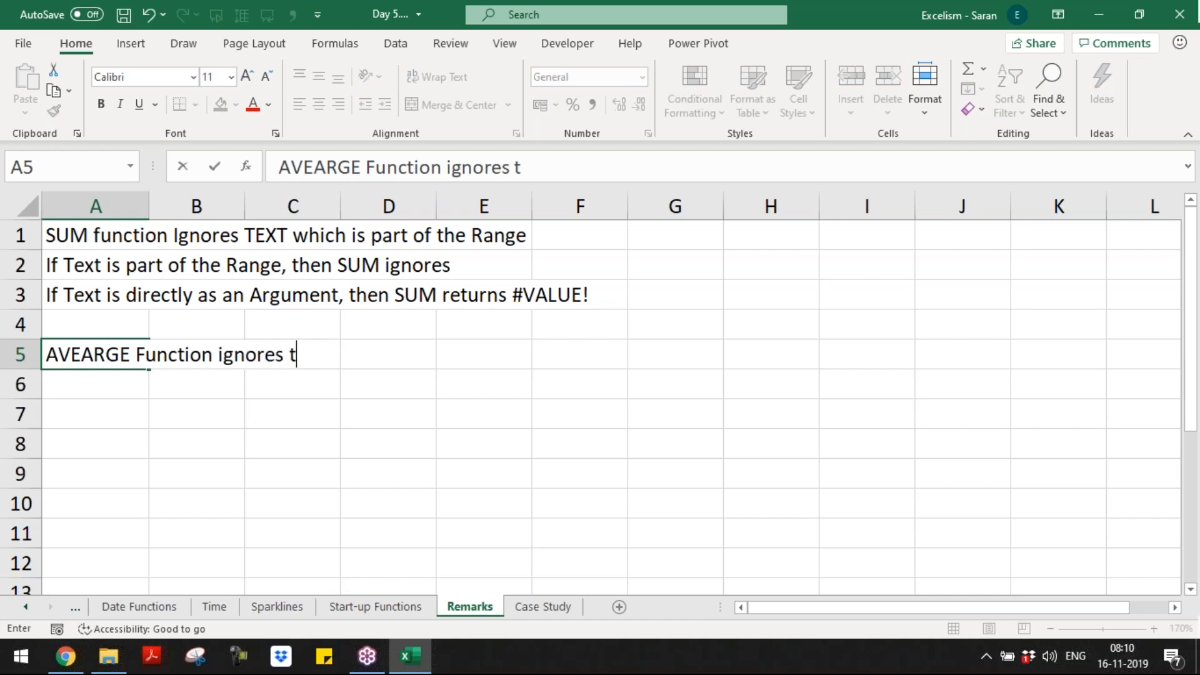
pyautogui.write('he Text in both')
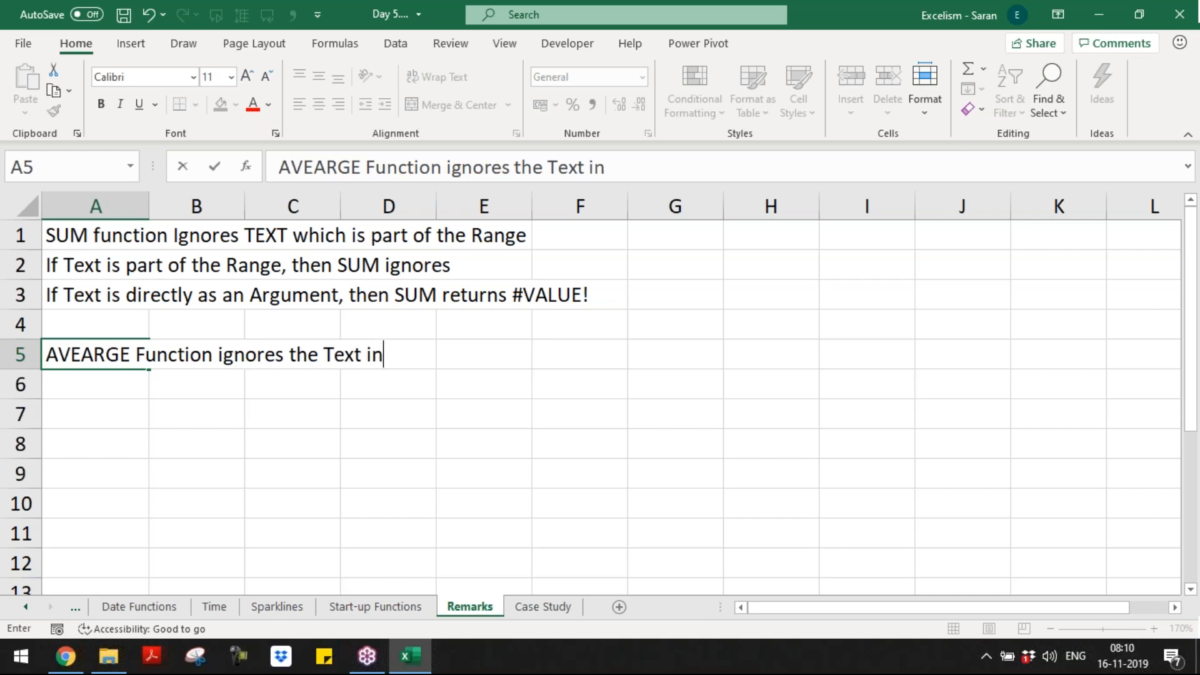
pyautogui.press('BackSpace')
pyautogui.press('BackSpace')
pyautogui.press('BackSpace')
pyautogui.press('BackSpace')
pyautogui.press('BackSpace')
pyautogui.press('BackSpace')
pyautogui.press('BackSpace')
pyautogui.press('BackSpace')
pyautogui.press('BackSpace')
pyautogui.press('Return')
pyautogui.press('Up')
pyautogui.press('Down')
pyautogui.hotkey('ctrl', 'pageup')
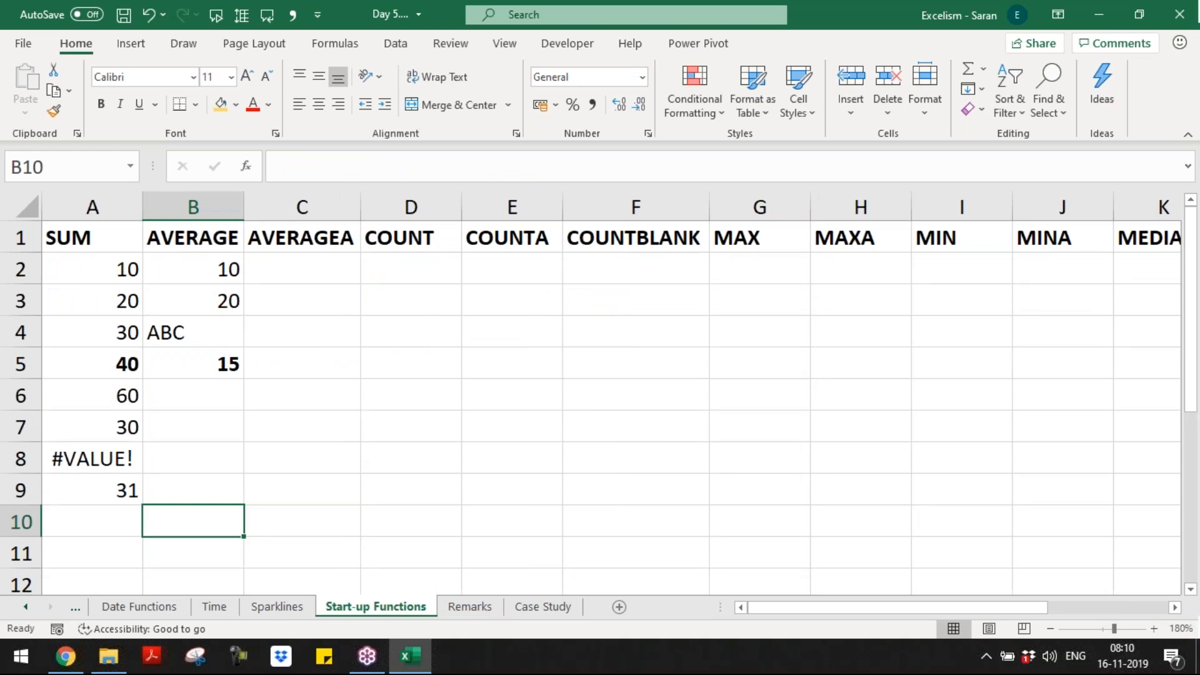
# Step: Copy the AVERAGE sample values 10, 20 and ABC from B2:B4 into C2:C4
pyautogui.press('Up')
pyautogui.press('Up')
pyautogui.press('Up')
pyautogui.press('Up')
pyautogui.press('Up')
pyautogui.press('Up')
pyautogui.press('Up')
pyautogui.press('Up')
pyautogui.hotkey('shift', 'Down')
pyautogui.hotkey('ctrl', 'v')
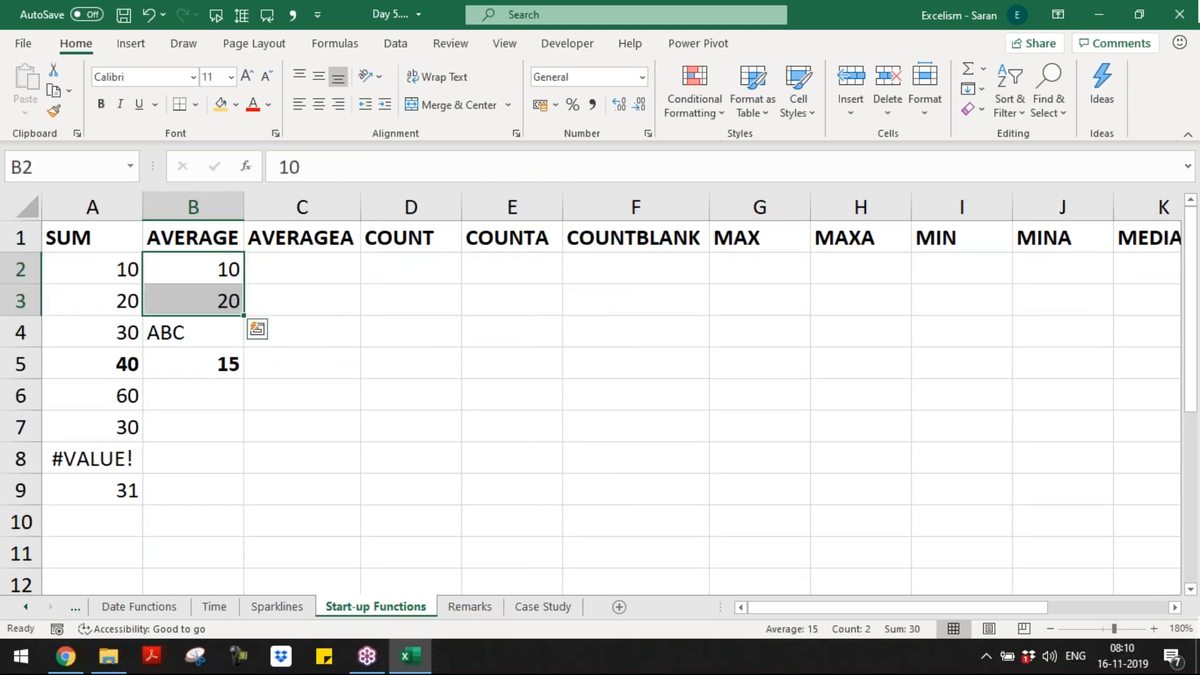
pyautogui.hotkey('shift', 'Down')
pyautogui.hotkey('ctrl', 'v')
pyautogui.press('Right')
pyautogui.hotkey('ctrl', 'v')
# Step: Enter =AVERAGEA(C2:C4) in C5, returning 10, and check the selected values' statistics
pyautogui.press('Down')
pyautogui.press('Down')
pyautogui.press('Down')
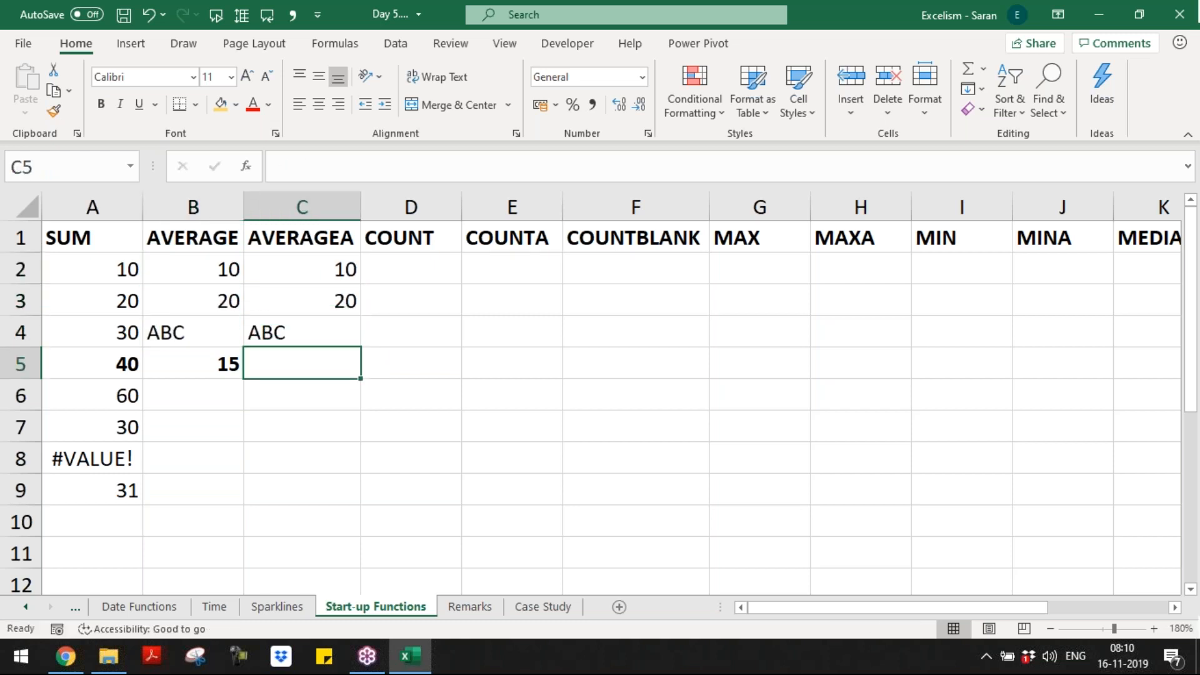
pyautogui.write('=AVERAGEA(')
pyautogui.press('Up')
pyautogui.press('Up')
pyautogui.press('Up')
pyautogui.hotkey('shift', 'Down')
pyautogui.hotkey('shift', 'Down')
pyautogui.write(')')
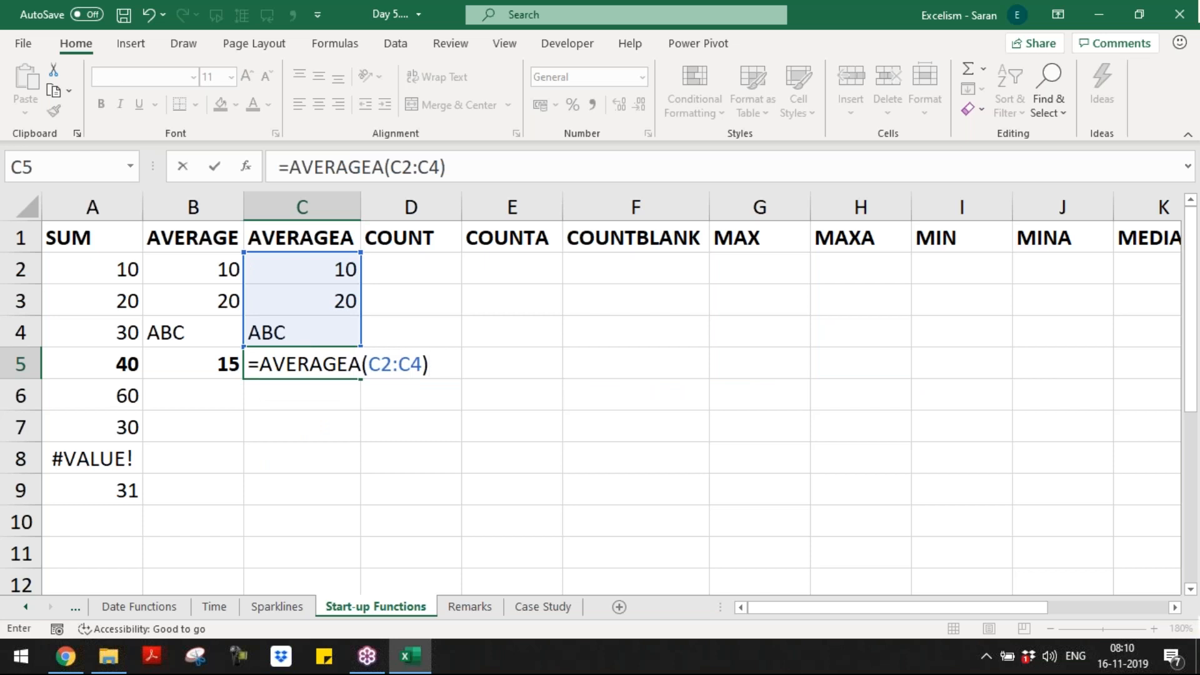
pyautogui.press('Return')
pyautogui.press('Up')
pyautogui.press('Up')
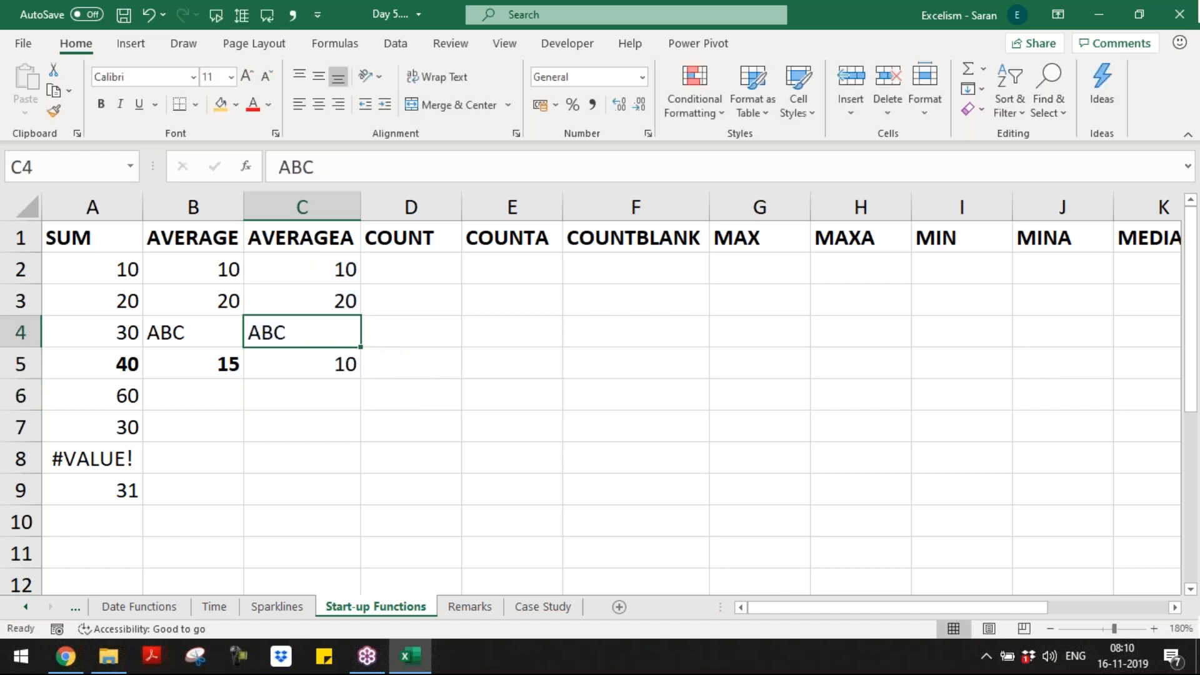
pyautogui.press('Up')
pyautogui.press('Up')
pyautogui.hotkey('shift', 'Down')
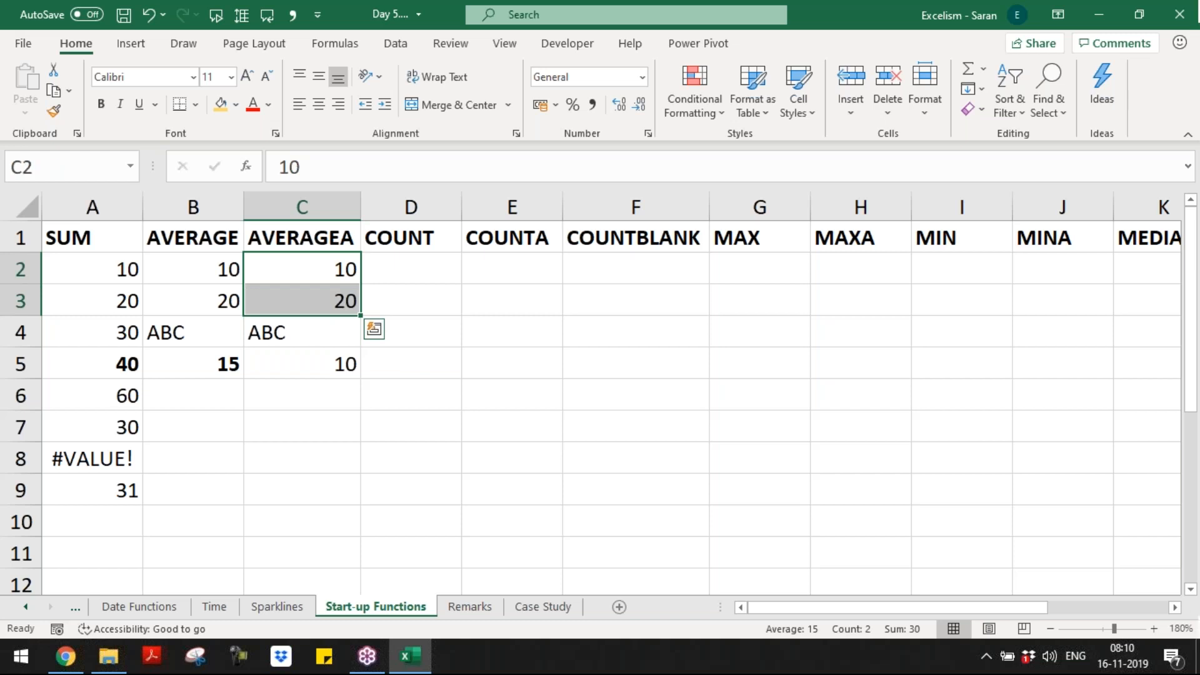
pyautogui.hotkey('shift', 'Down')
pyautogui.press('Down')
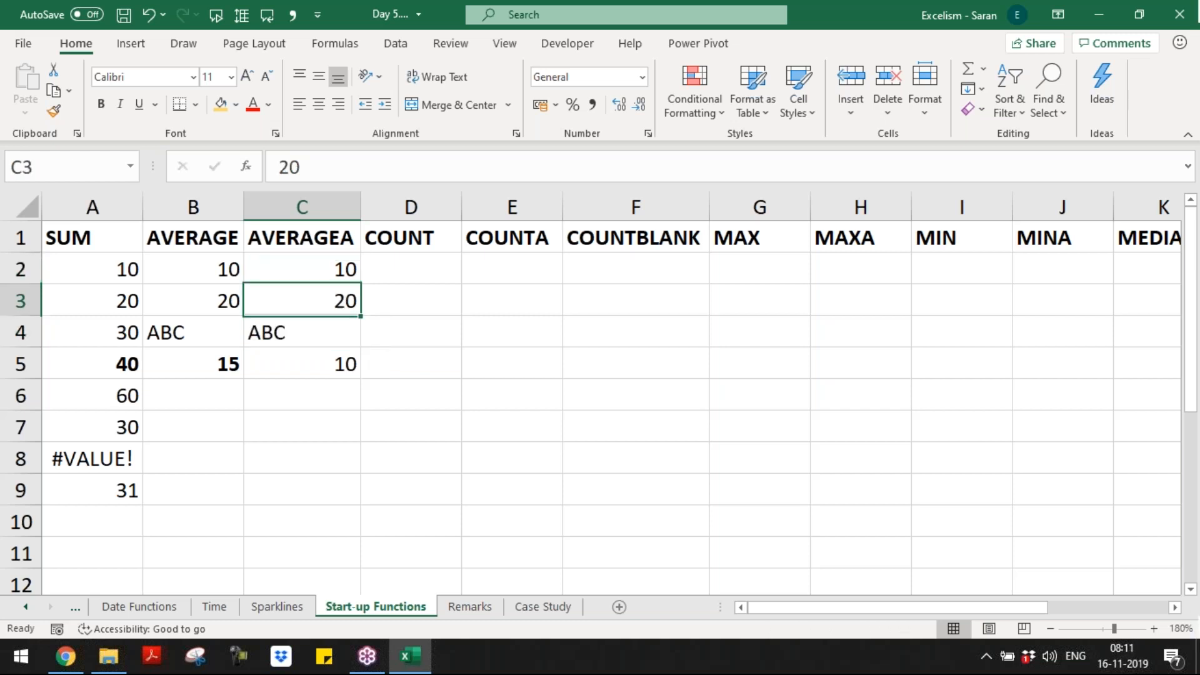
# Step: Start the Remarks A6 note 'AVEARGEA Function considers the Text'
pyautogui.hotkey('ctrl', 'pagedown')
pyautogui.write('AVEARGEA fUNCTION considers th')
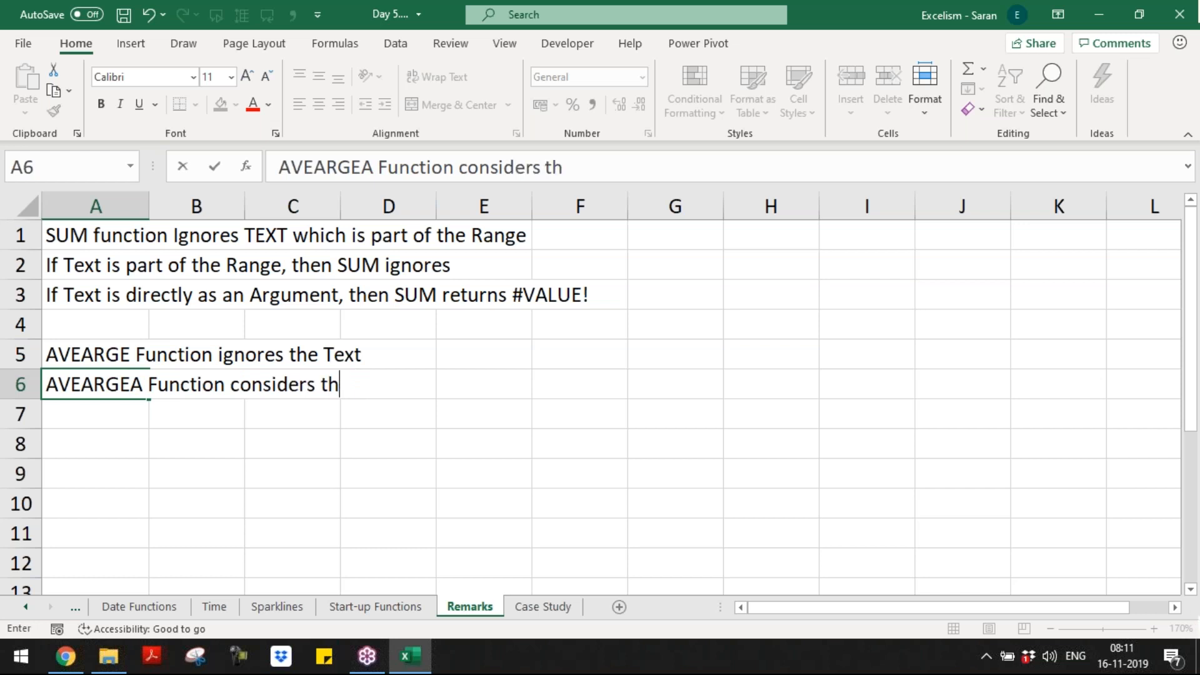
pyautogui.write('e Text')
# Step: Confirm the AVERAGEA note in A6 and reopen C5's formula on Start-up Functions
pyautogui.press('Return')
pyautogui.hotkey('ctrl', 'pageup')
pyautogui.press('Down')
pyautogui.press('Down')
pyautogui.press('F2')
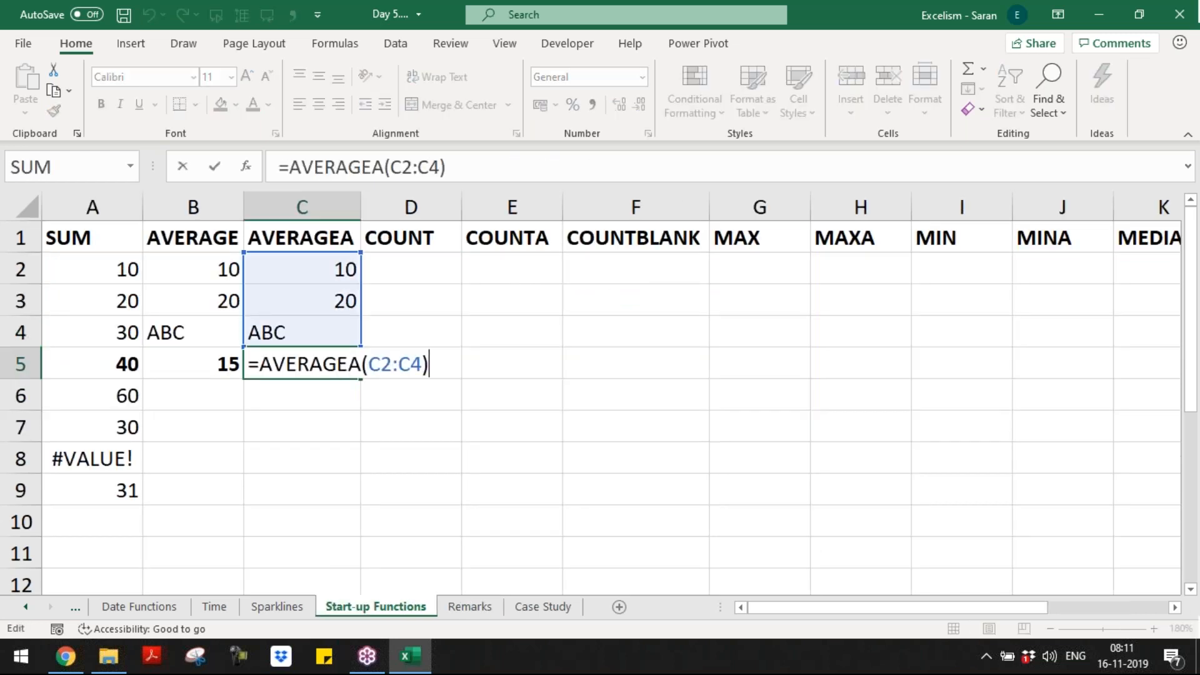
# Step: Commit C5's formula and select the AVERAGE values in B2:B4 to compare their statistics
pyautogui.press('Escape')
pyautogui.press('Up')
pyautogui.press('Left')
pyautogui.press('Up')
pyautogui.press('Up')
pyautogui.hotkey('shift', 'Down')
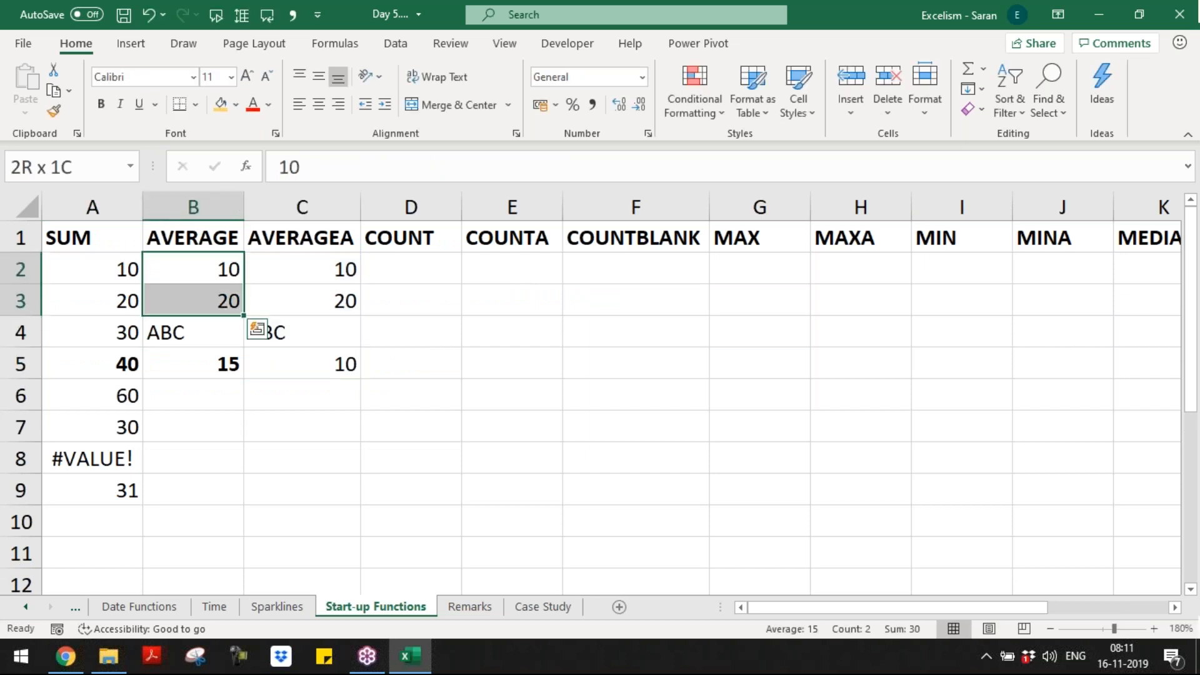
pyautogui.hotkey('shift', 'Down')
pyautogui.hotkey('shift', 'Up')
# Step: Select C2:C4 and review the AVERAGEA heading and its result of 10 in C5
pyautogui.press('Right')
pyautogui.hotkey('shift', 'Down')
pyautogui.hotkey('shift', 'Down')
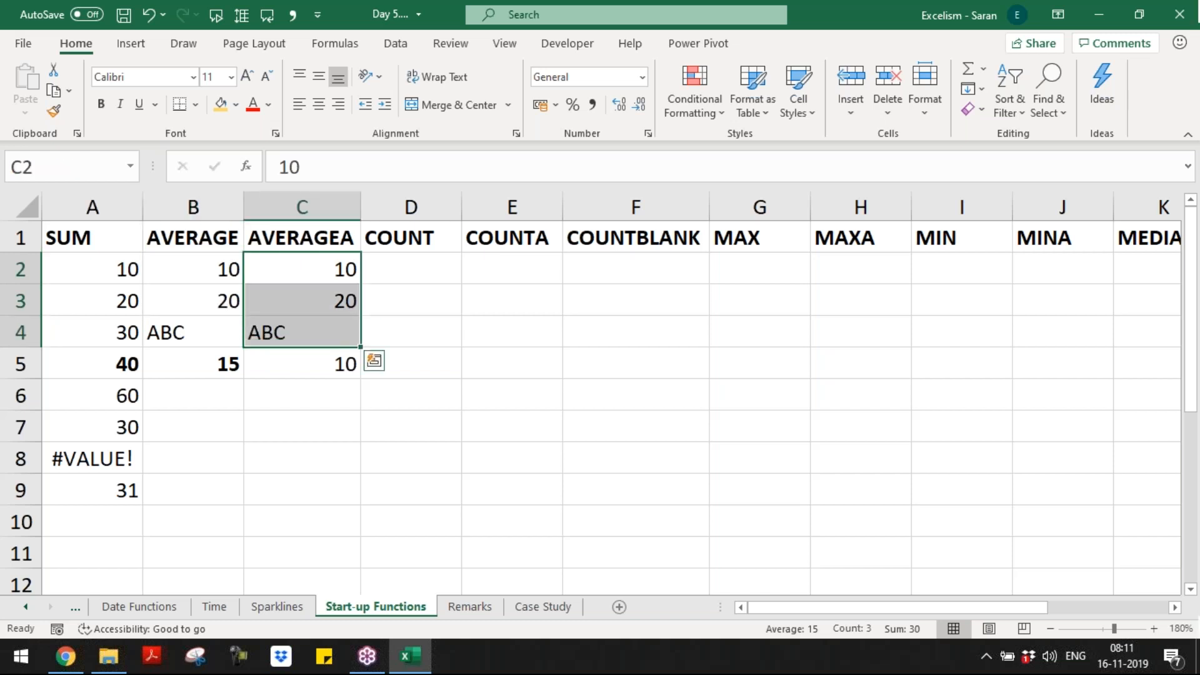
pyautogui.press('Down')
pyautogui.press('Down')
pyautogui.press('Down')
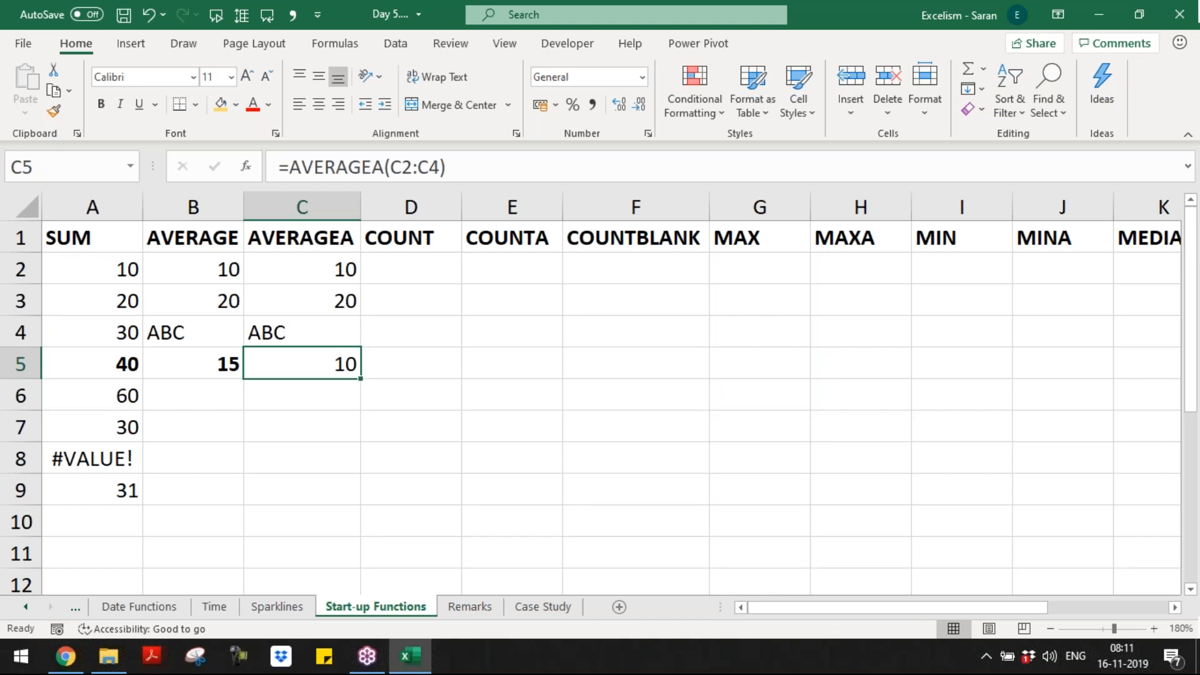
pyautogui.press('Up')
pyautogui.press('Up')
pyautogui.press('Up')
pyautogui.press('Up')
pyautogui.press('Right')
pyautogui.press('Right')
pyautogui.press('Right')
pyautogui.press('Right')
pyautogui.press('Right')
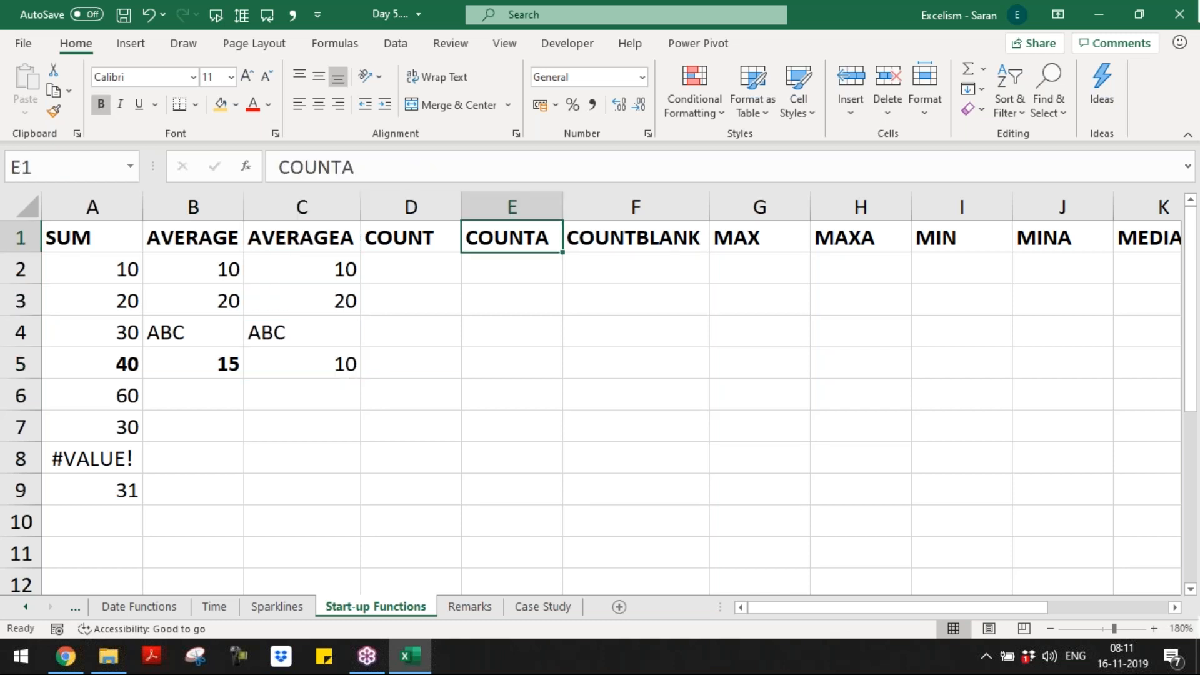
pyautogui.press('Right')
pyautogui.press('Right')
pyautogui.press('Left')
pyautogui.press('Left')
pyautogui.press('Left')
pyautogui.press('Left')
pyautogui.press('Left')
pyautogui.press('Left')
pyautogui.press('Left')
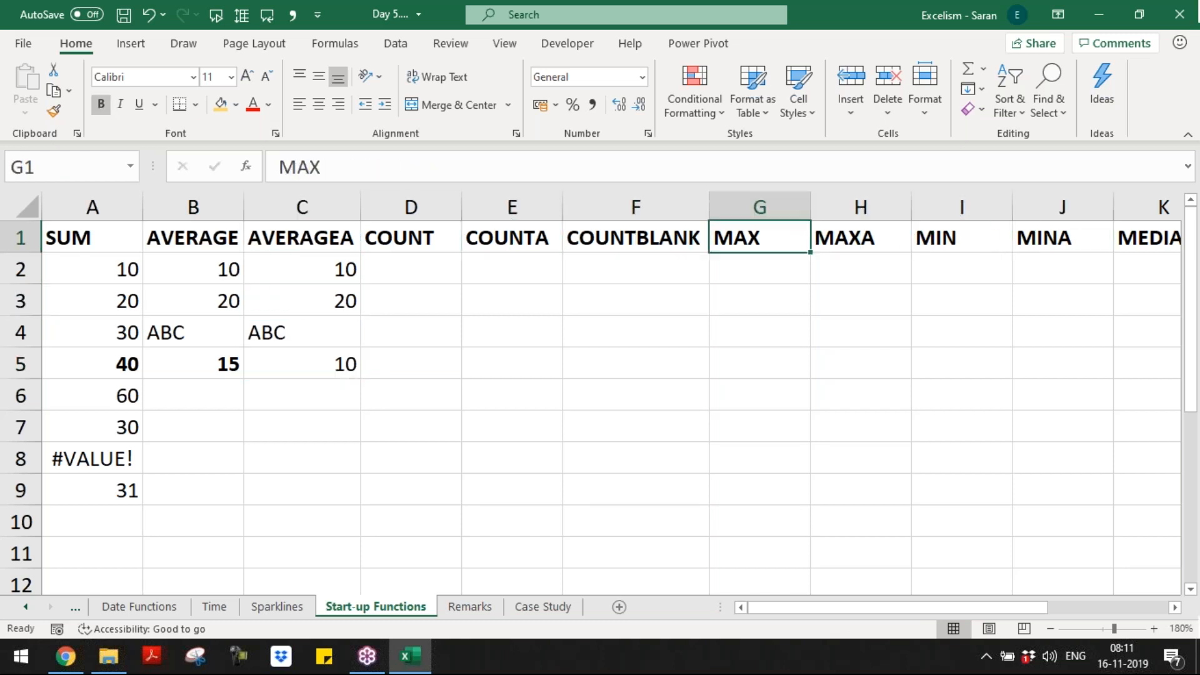
pyautogui.press('Down')
pyautogui.press('Down')
pyautogui.press('Down')
pyautogui.press('Down')
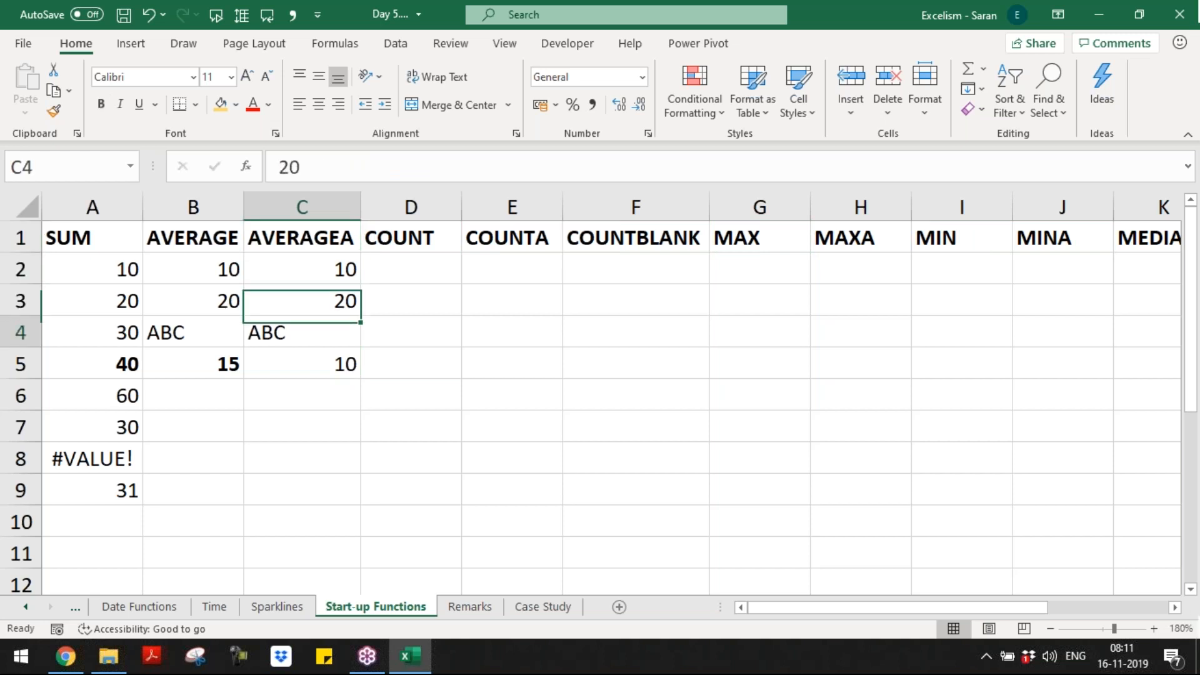
# Step: Select C2:C4 again to show count 3 and sum 30, highlighting the text ABC
pyautogui.press('Up')
pyautogui.press('Up')
pyautogui.press('Up')
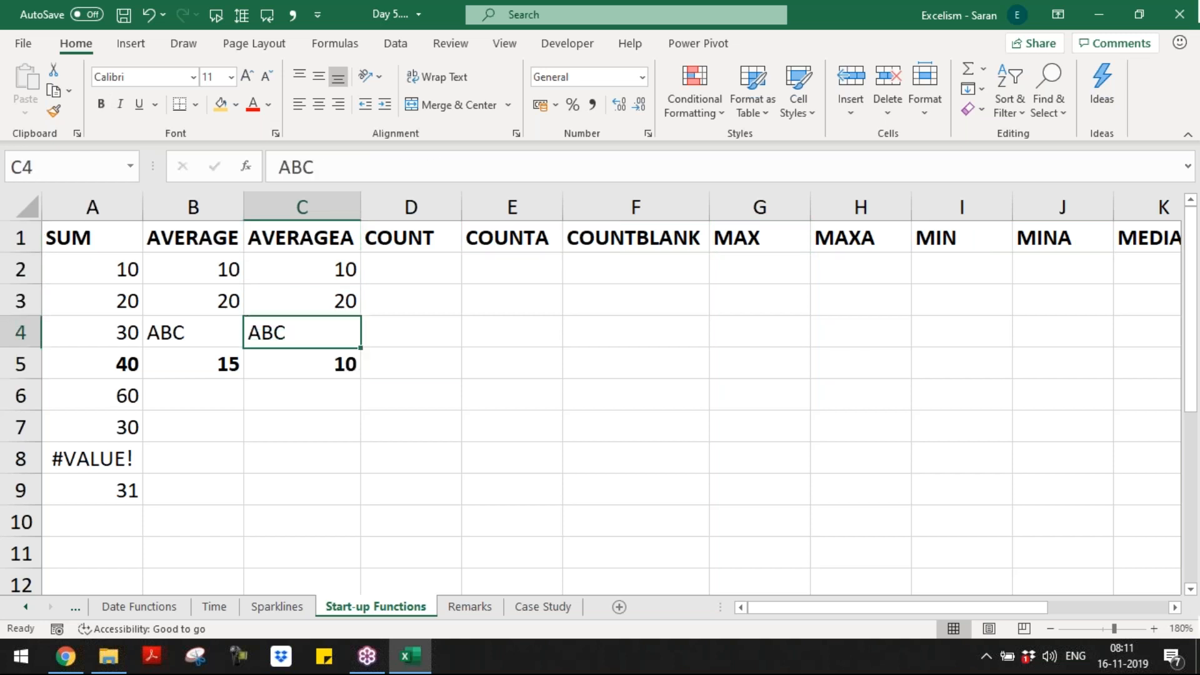
pyautogui.hotkey('shift', 'Down')
pyautogui.hotkey('shift', 'Down')
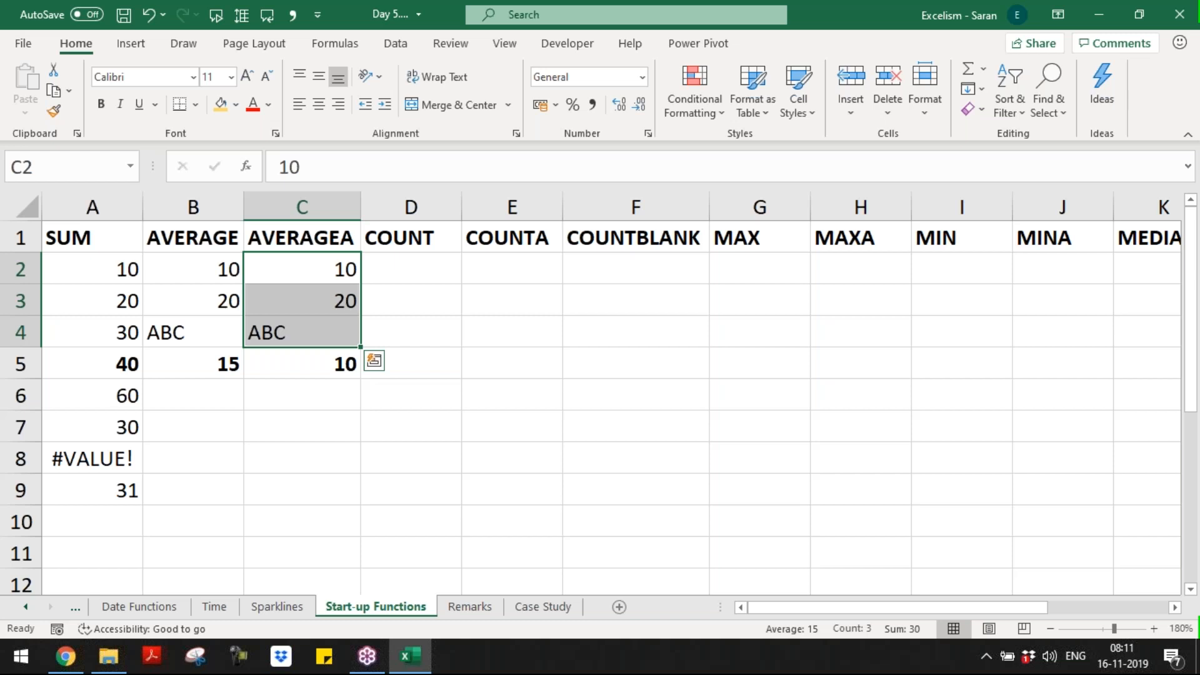
pyautogui.click(337, 331)
pyautogui.click(324, 260)
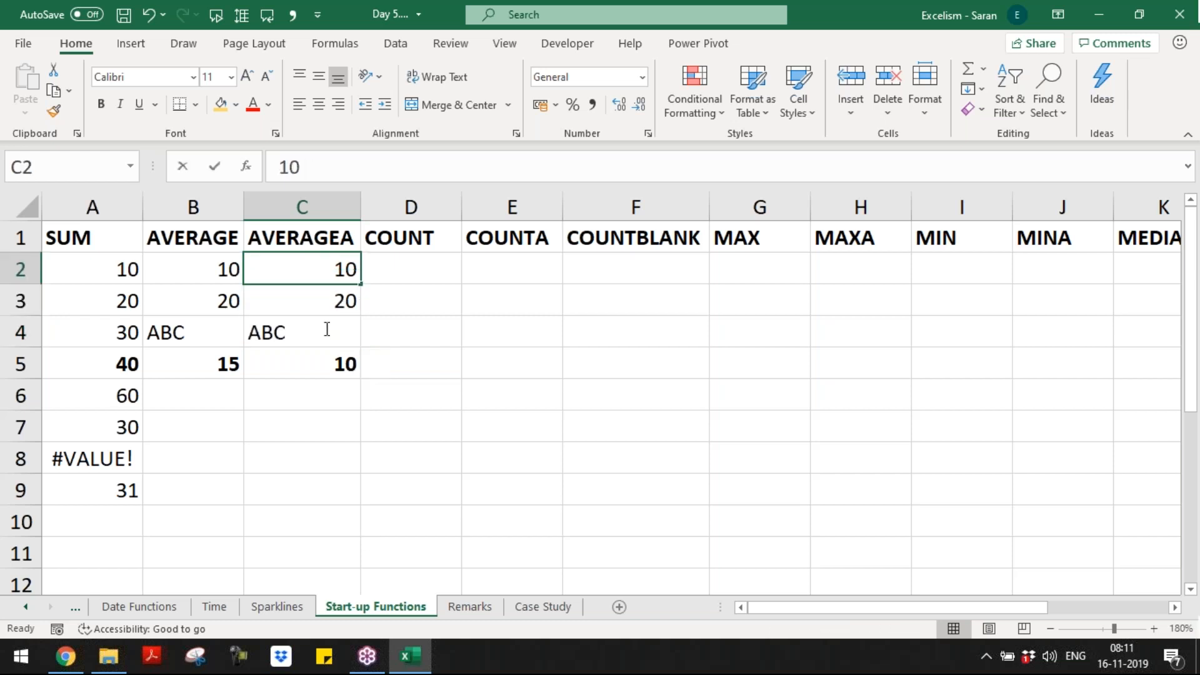
pyautogui.click(327, 330)
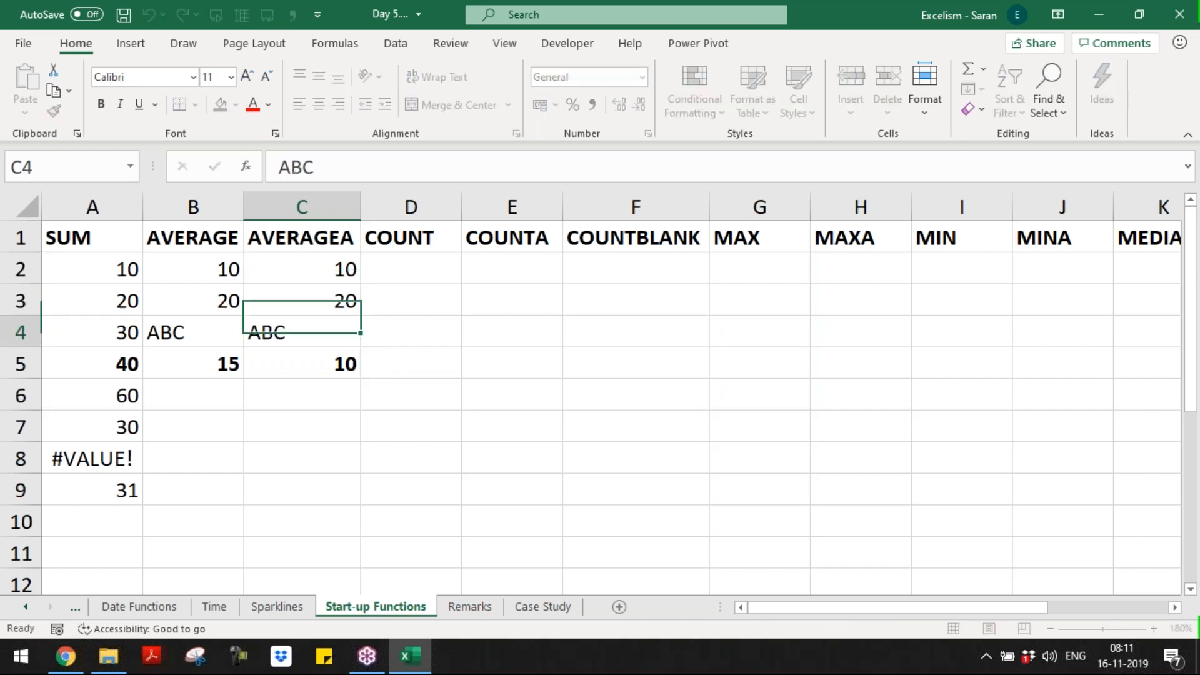
pyautogui.click(337, 270)
pyautogui.moveTo(338, 270); pyautogui.dragTo(332, 333)
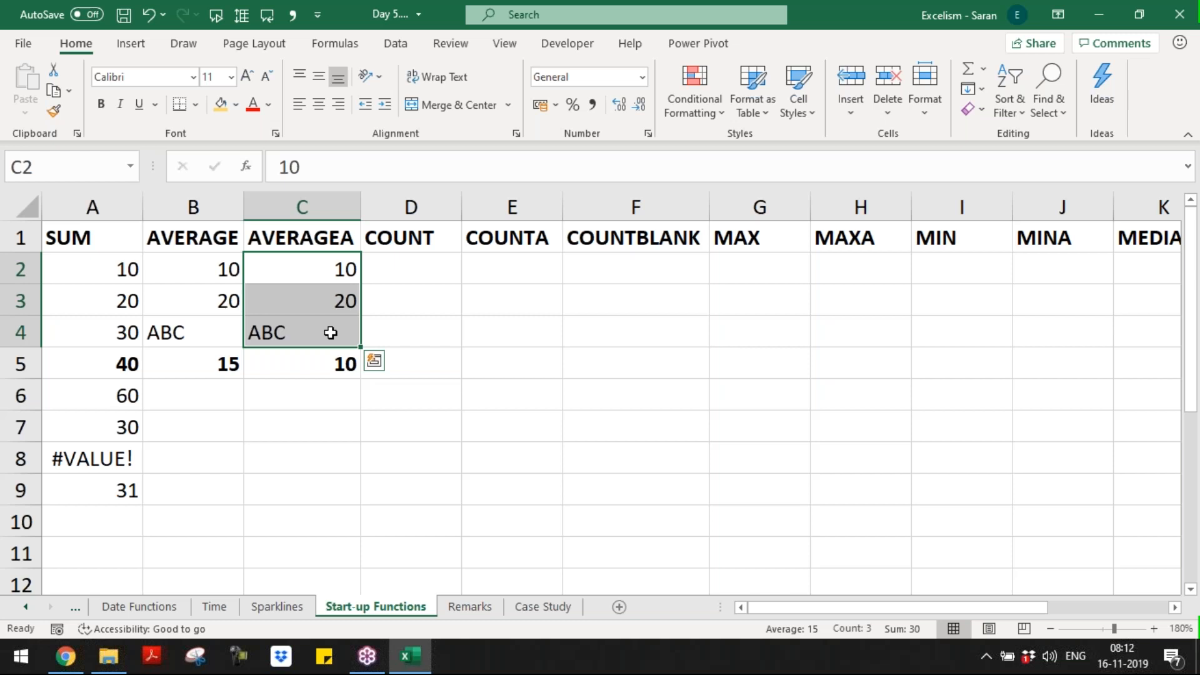
# Step: Enter 10, 20 and 30 into D2:D4 under COUNT
pyautogui.press('Right')
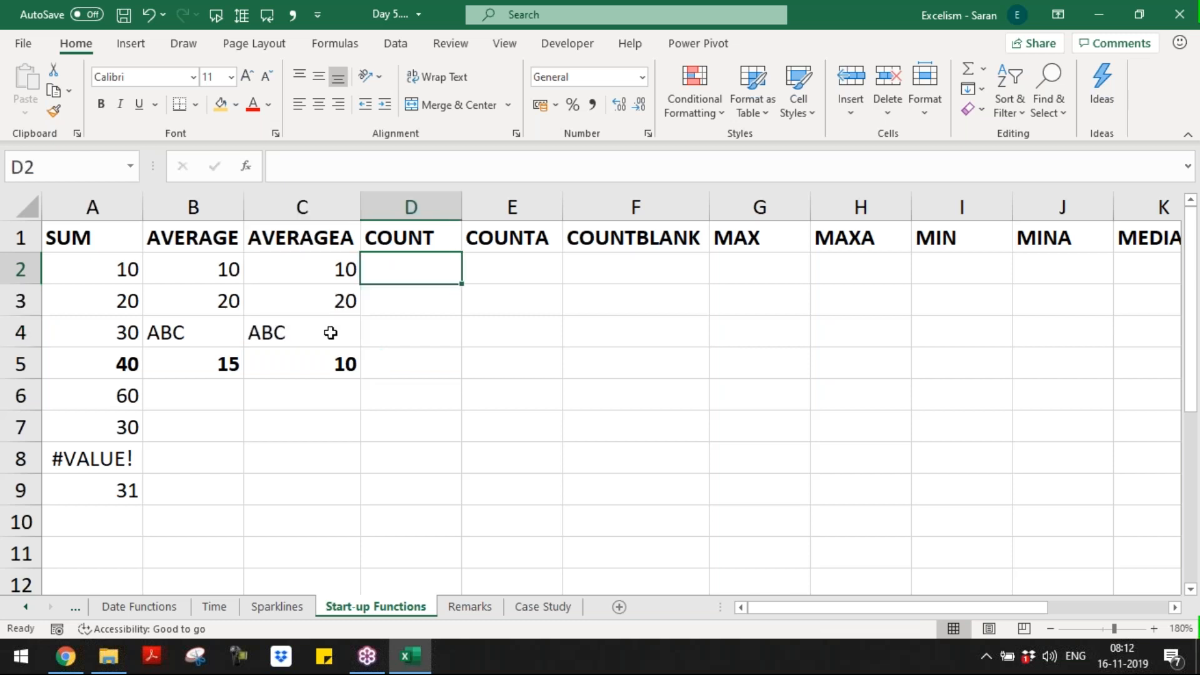
pyautogui.hotkey('shift', 'Down')
pyautogui.hotkey('shift', 'Down')
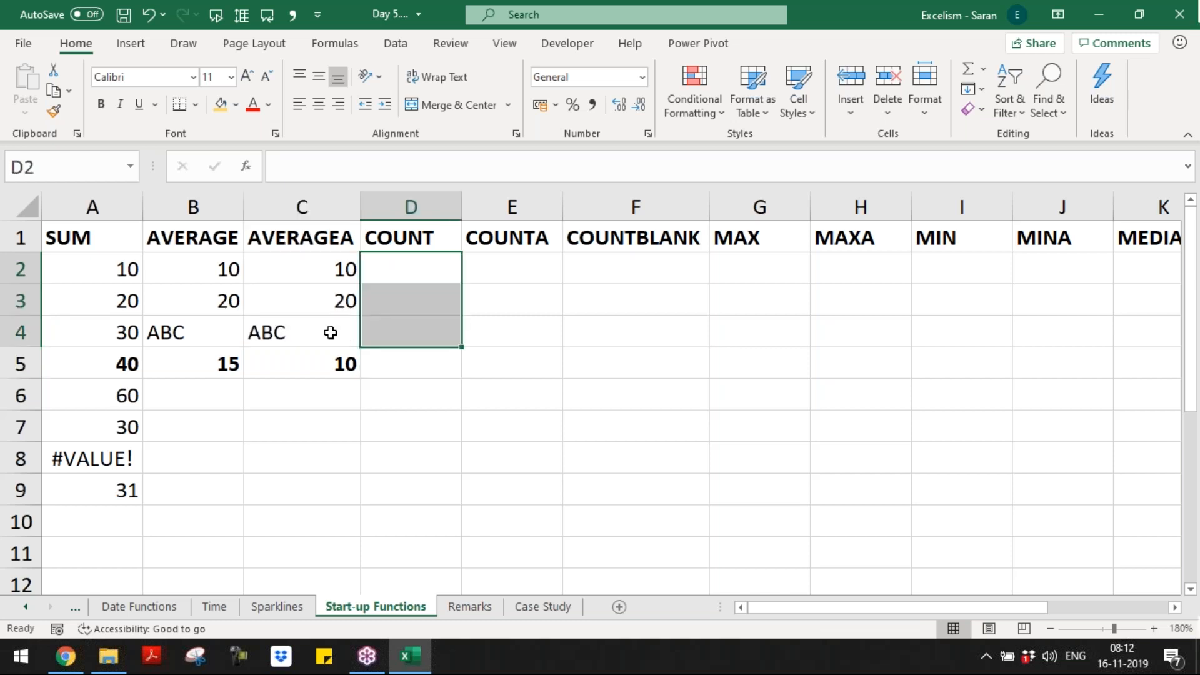
pyautogui.press('Up')
pyautogui.press('Down')
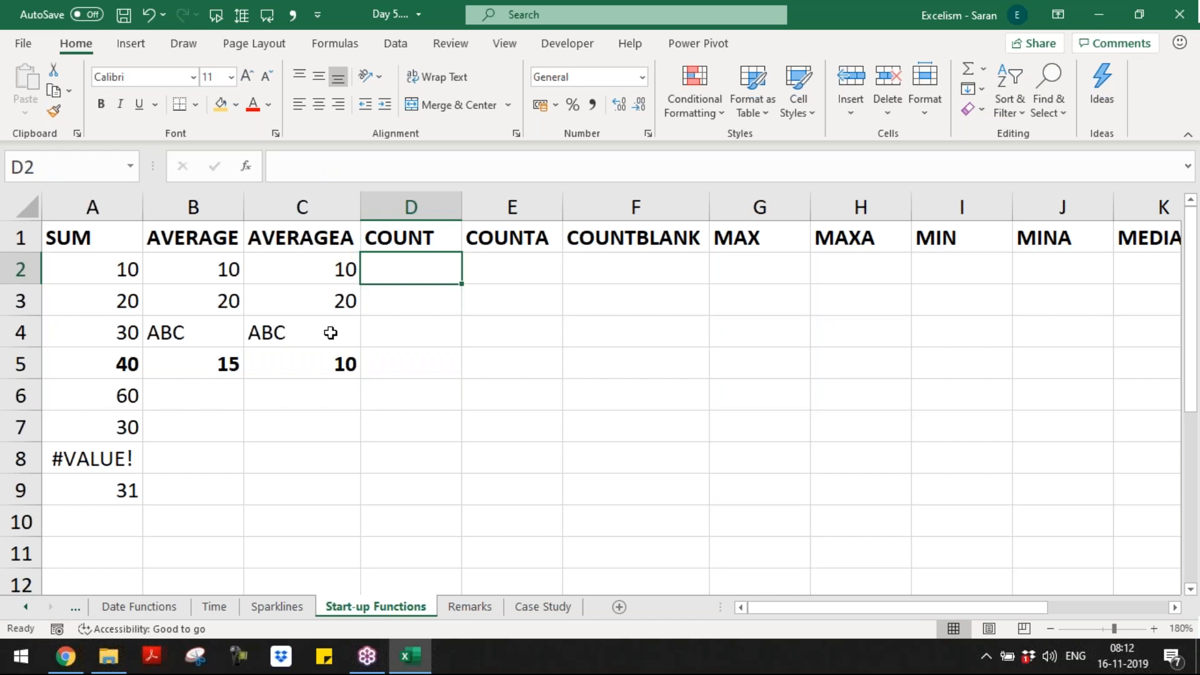
pyautogui.write('10')
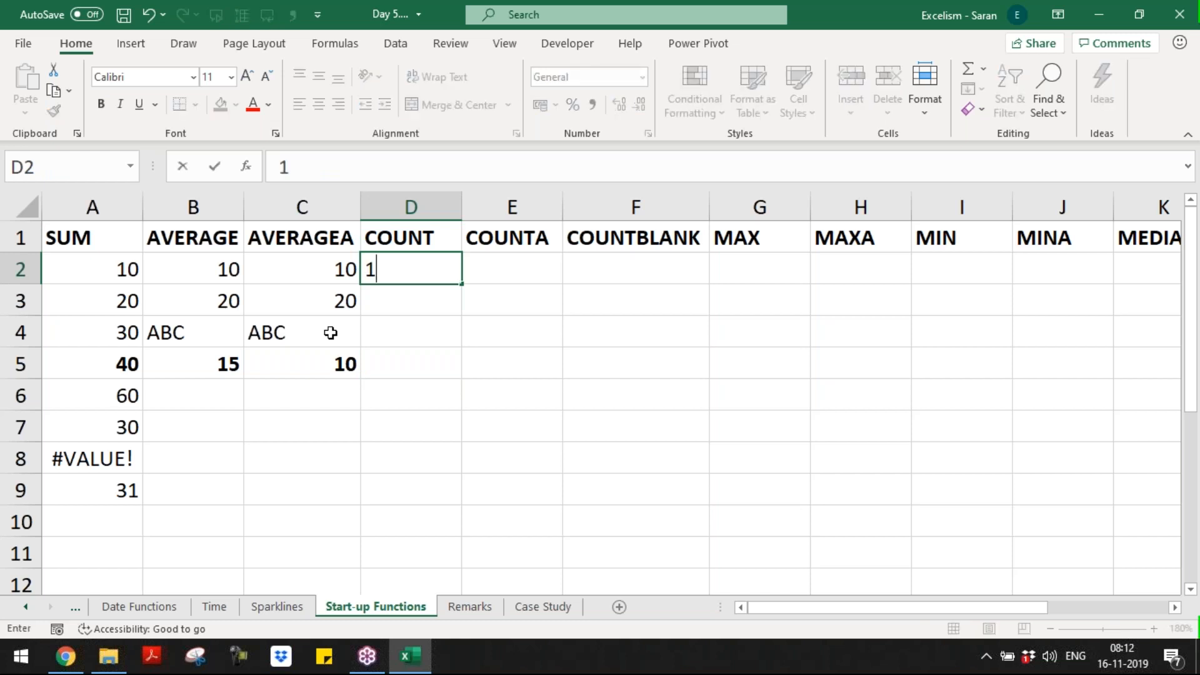
pyautogui.press('Return')
pyautogui.write('20')
pyautogui.press('Return')
pyautogui.press('Up')
pyautogui.write('20')
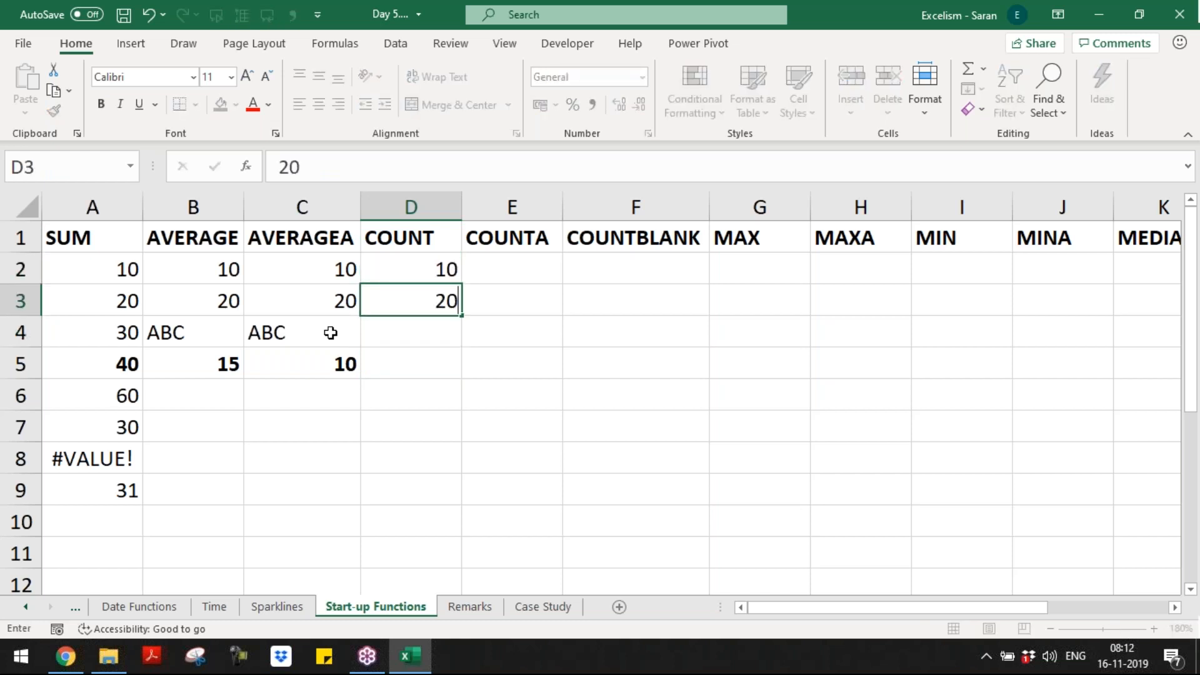
pyautogui.press('Return')
pyautogui.write('30')
pyautogui.press('Return')
pyautogui.press('Return')
# Step: Enter a bold =COUNT(D2:D4) formula in D5
pyautogui.press('Up')
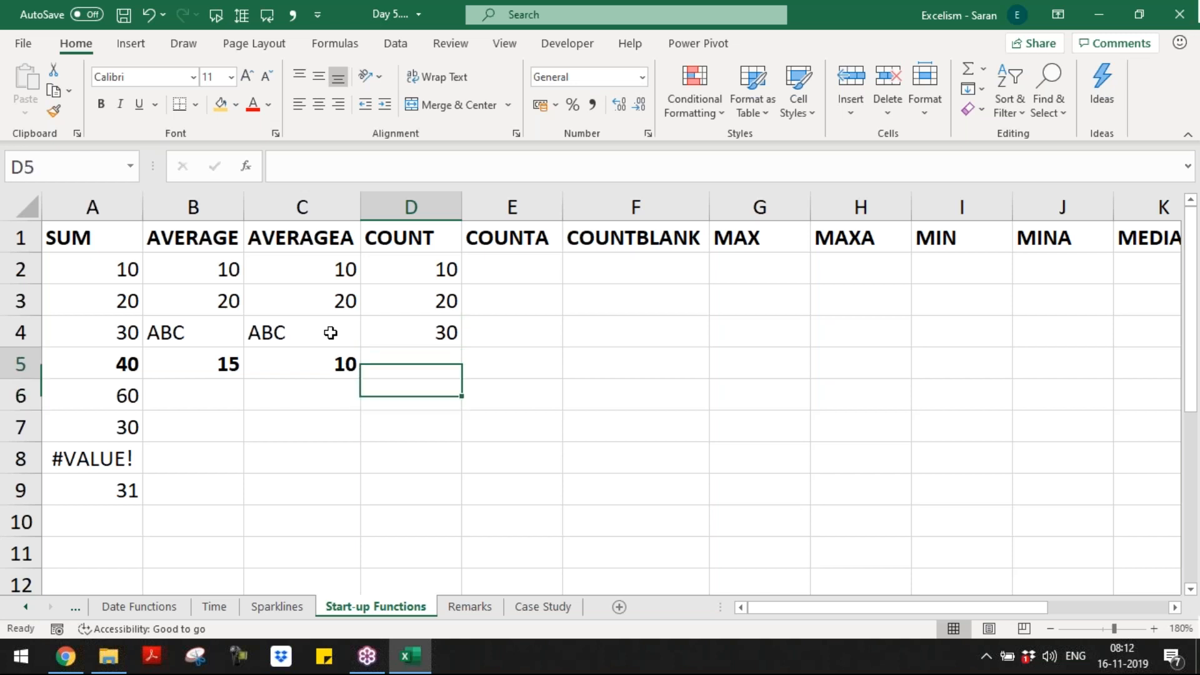
pyautogui.write('=cou')
pyautogui.press('Tab')
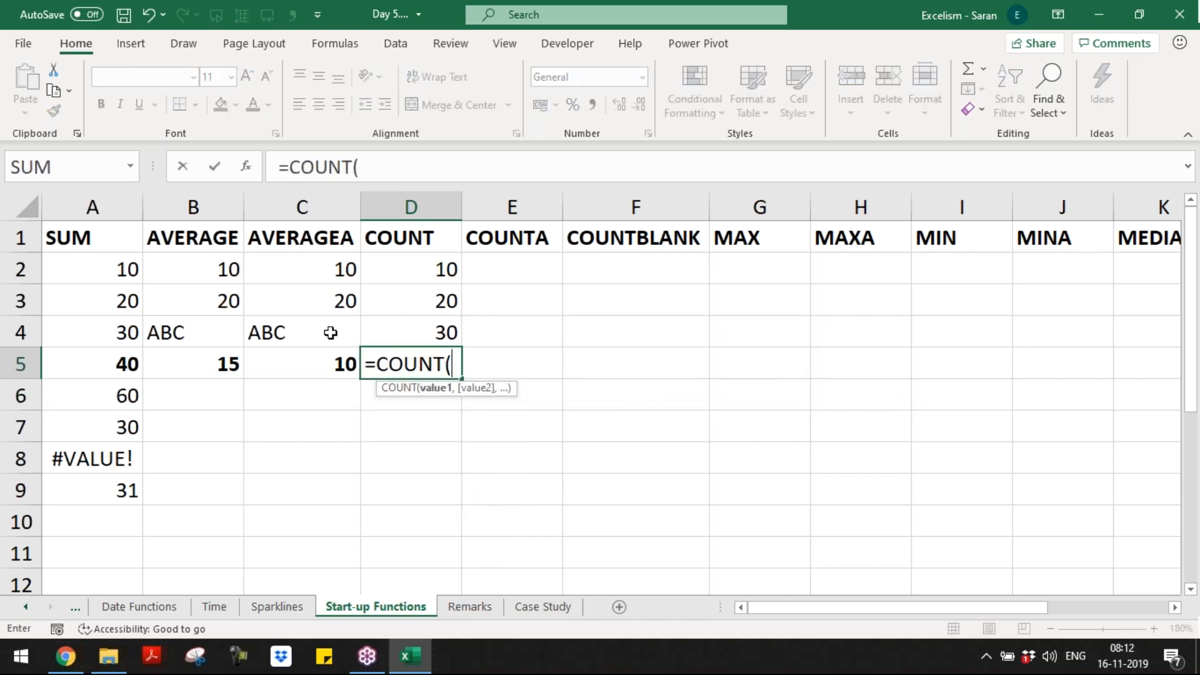
pyautogui.press('Up')
pyautogui.press('Up')
pyautogui.press('Up')
pyautogui.press('Up')
pyautogui.hotkey('shift', 'Down')
pyautogui.hotkey('shift', 'Down')
pyautogui.press('Down')
pyautogui.hotkey('shift', 'Down')
pyautogui.hotkey('shift', 'Down')
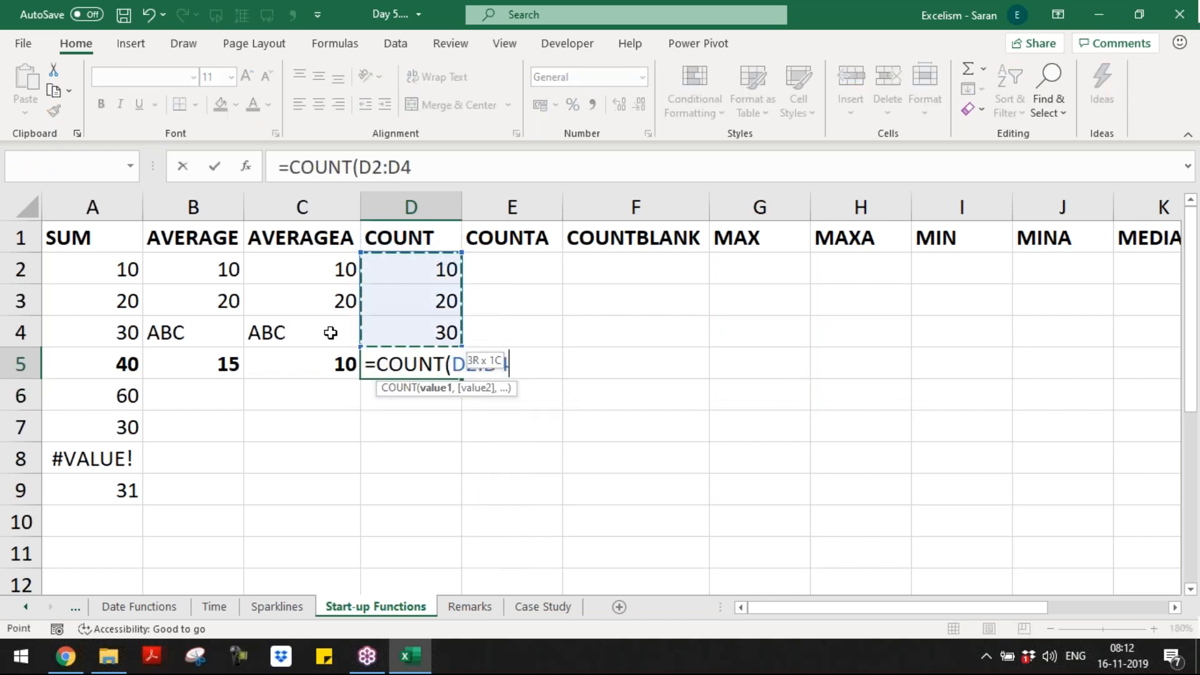
pyautogui.write(')')
pyautogui.press('Return')
pyautogui.press('Up')
pyautogui.press('Up')
pyautogui.press('Up')
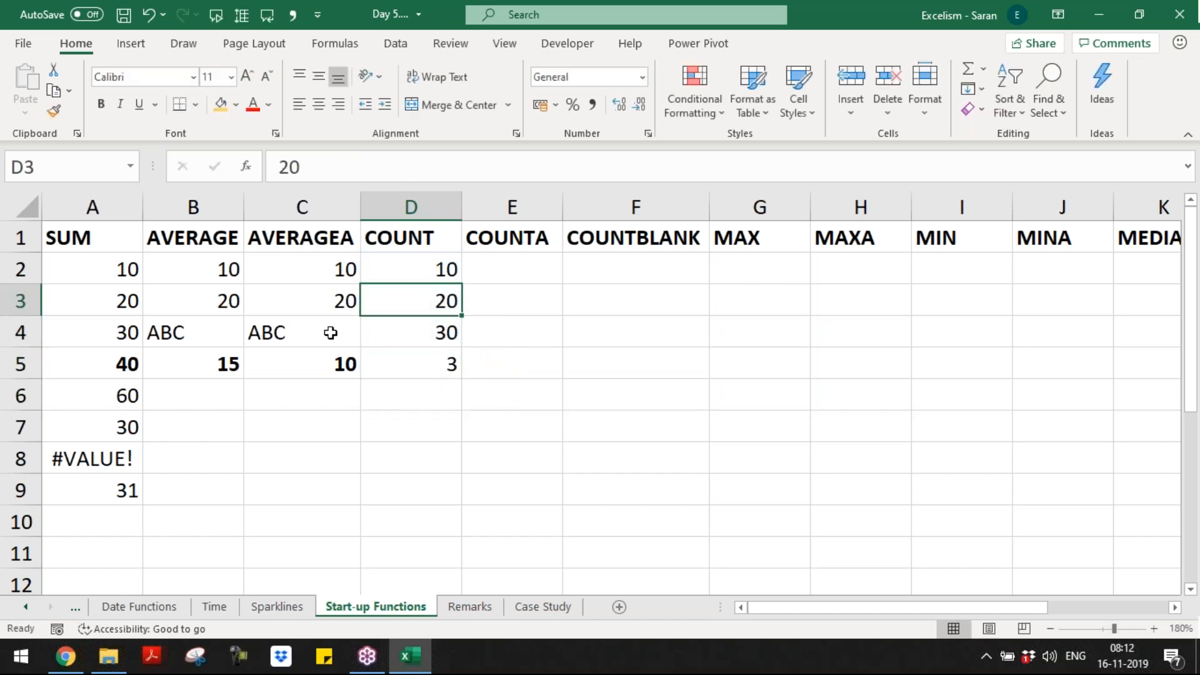
pyautogui.press('Down')
pyautogui.press('Down')
pyautogui.hotkey('ctrl', 'b')
# Step: Retype D3 as text '20, right-align it, and confirm COUNT now returns 2
pyautogui.press('Up')
pyautogui.press('Up')
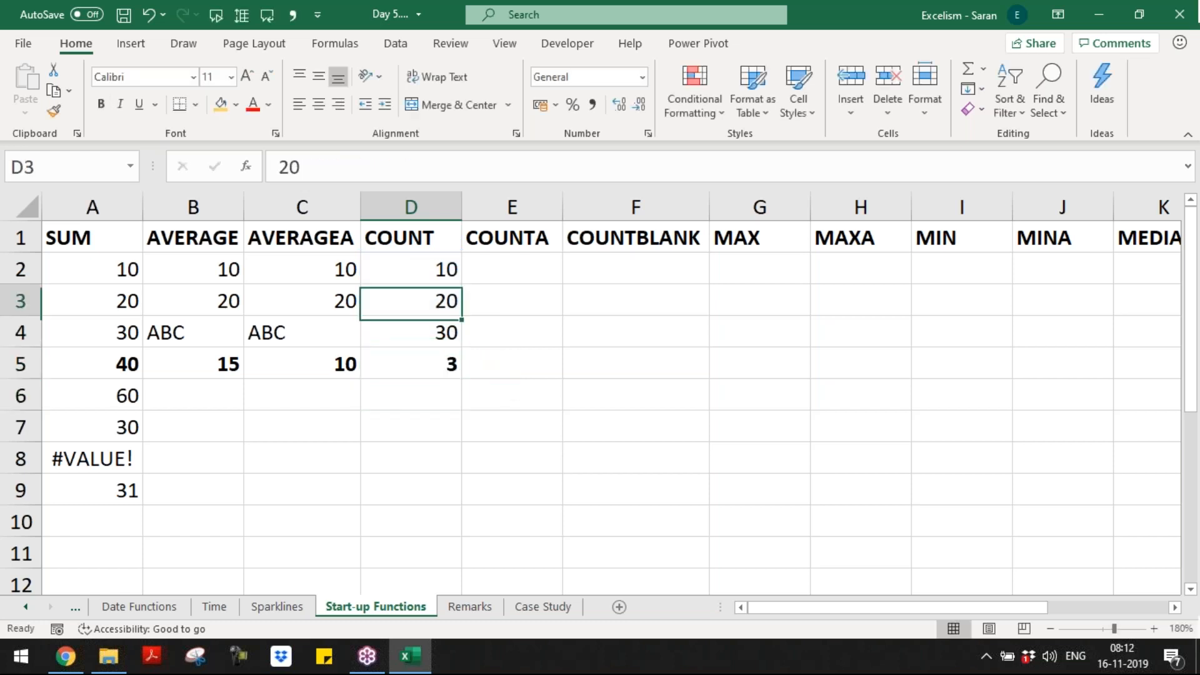
pyautogui.write("'20")
pyautogui.press('Return')
pyautogui.press('Up')
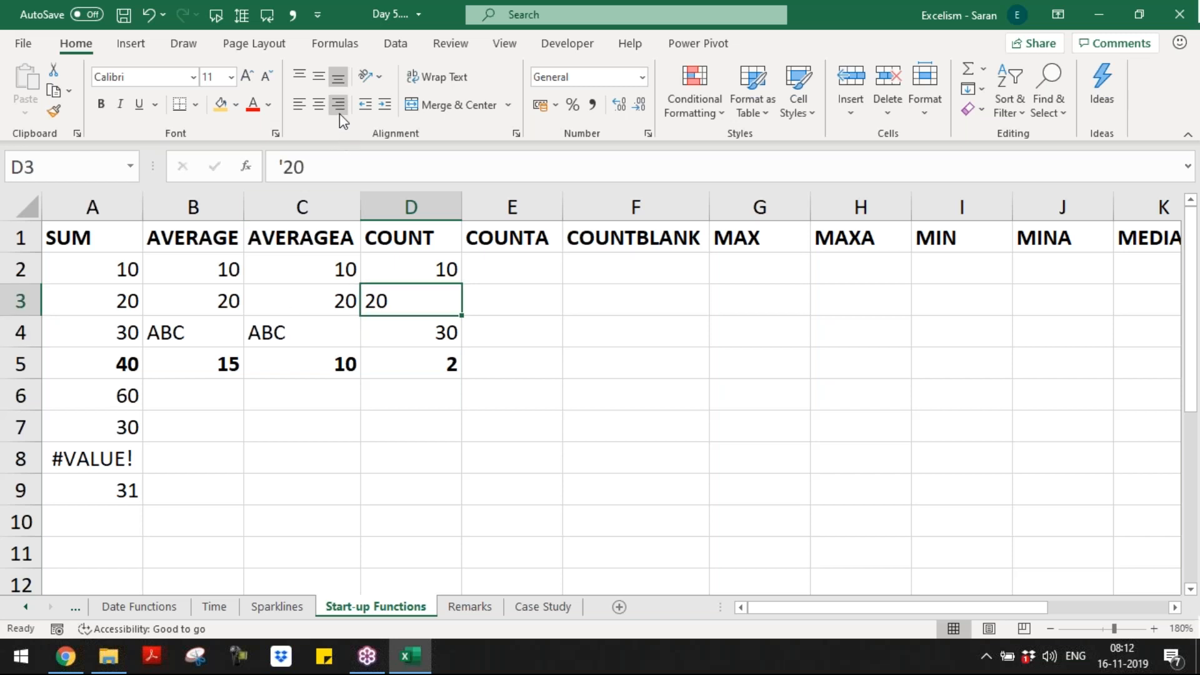
pyautogui.click(340, 114)
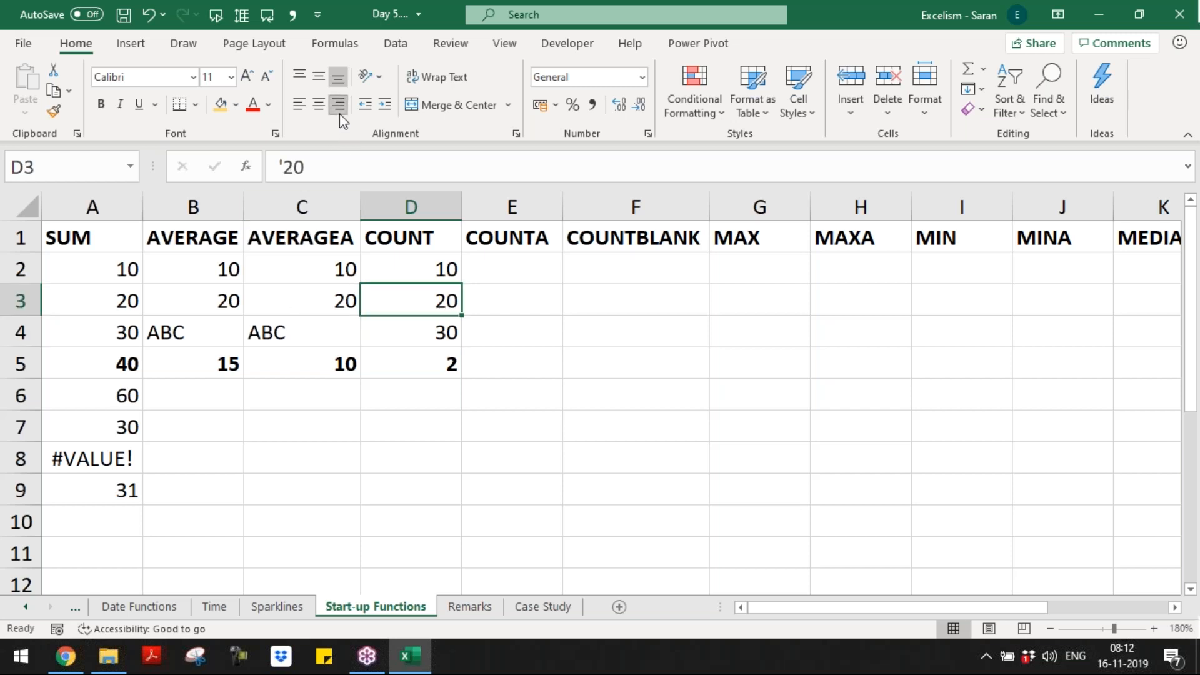
pyautogui.click(455, 372)
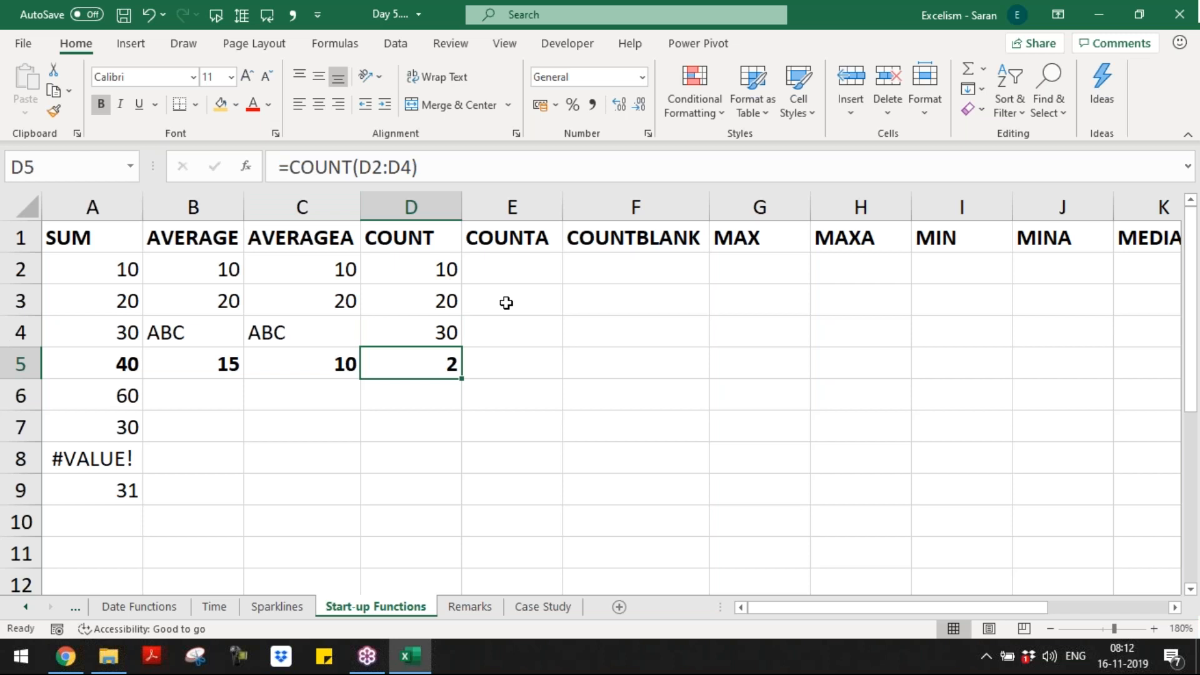
pyautogui.press('Up')
pyautogui.press('Up')
pyautogui.press('Up')
# Step: Copy the values 10, '20 and 30 from D2:D4 into E2:E4
pyautogui.hotkey('shift', 'Down')
pyautogui.hotkey('shift', 'Down')
pyautogui.hotkey('ctrl', 'c')
pyautogui.press('Right')
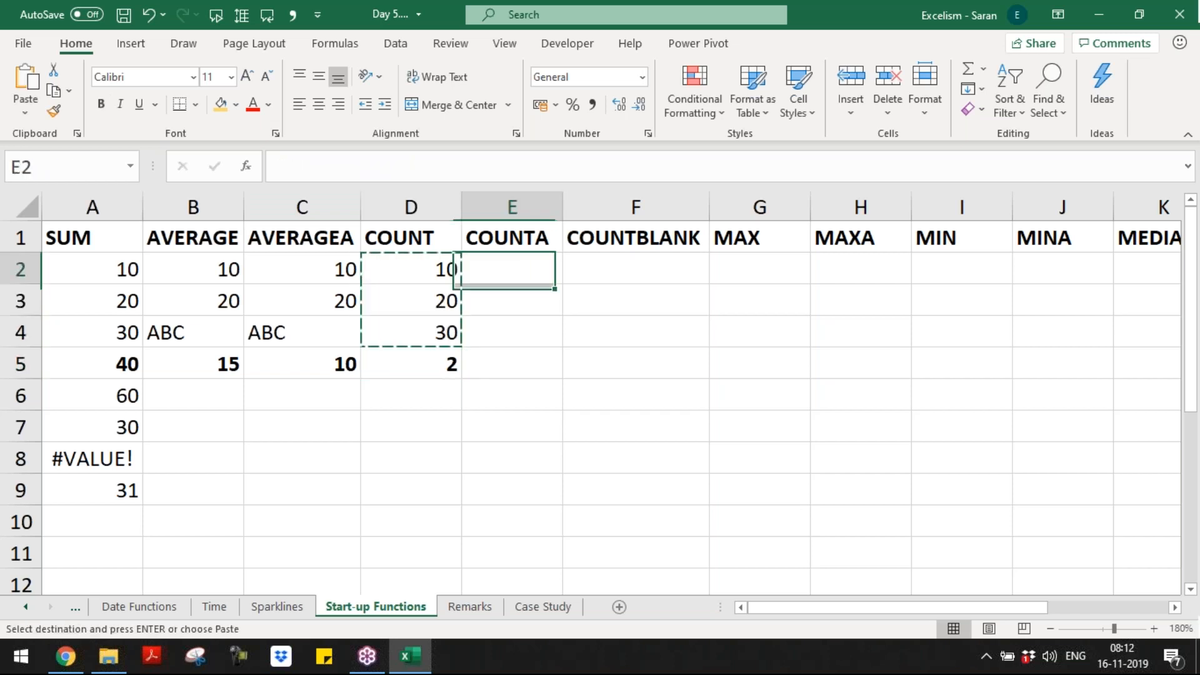
pyautogui.press('Return')
pyautogui.press('Down')
pyautogui.press('Down')
pyautogui.press('Up')
pyautogui.press('Up')
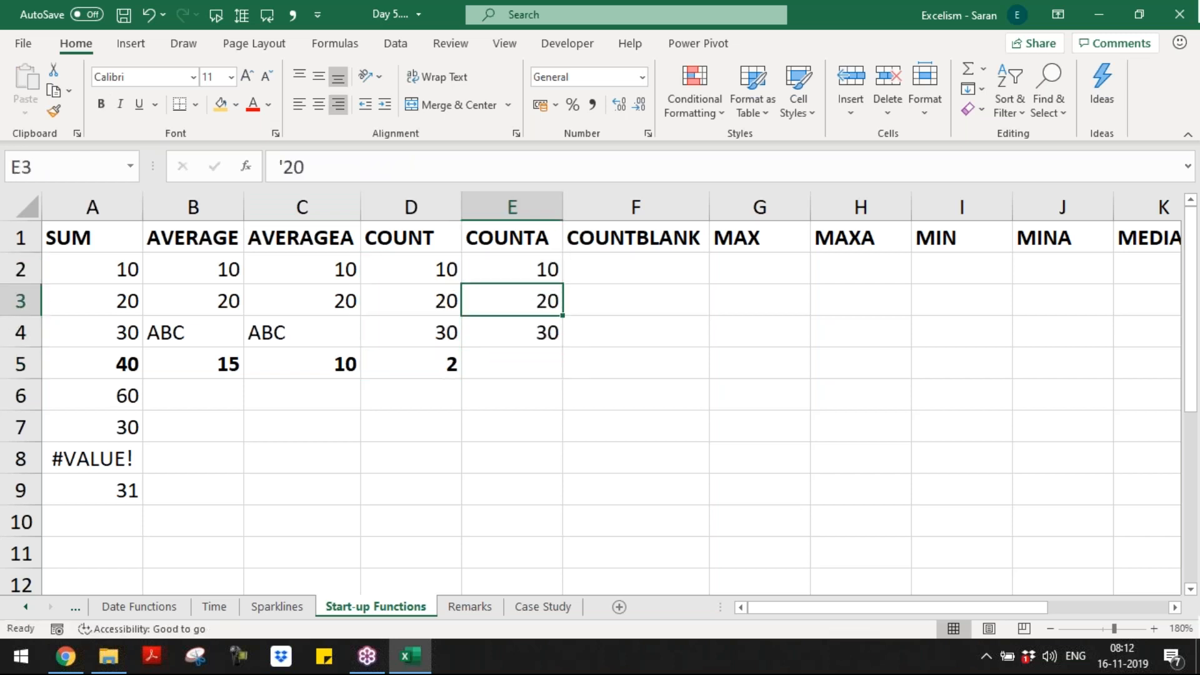
pyautogui.press('F2')
pyautogui.press('Escape')
pyautogui.press('Down')
pyautogui.press('Down')
# Step: Enter a bold =COUNTA(E2:E4) formula in E5
pyautogui.write('=')
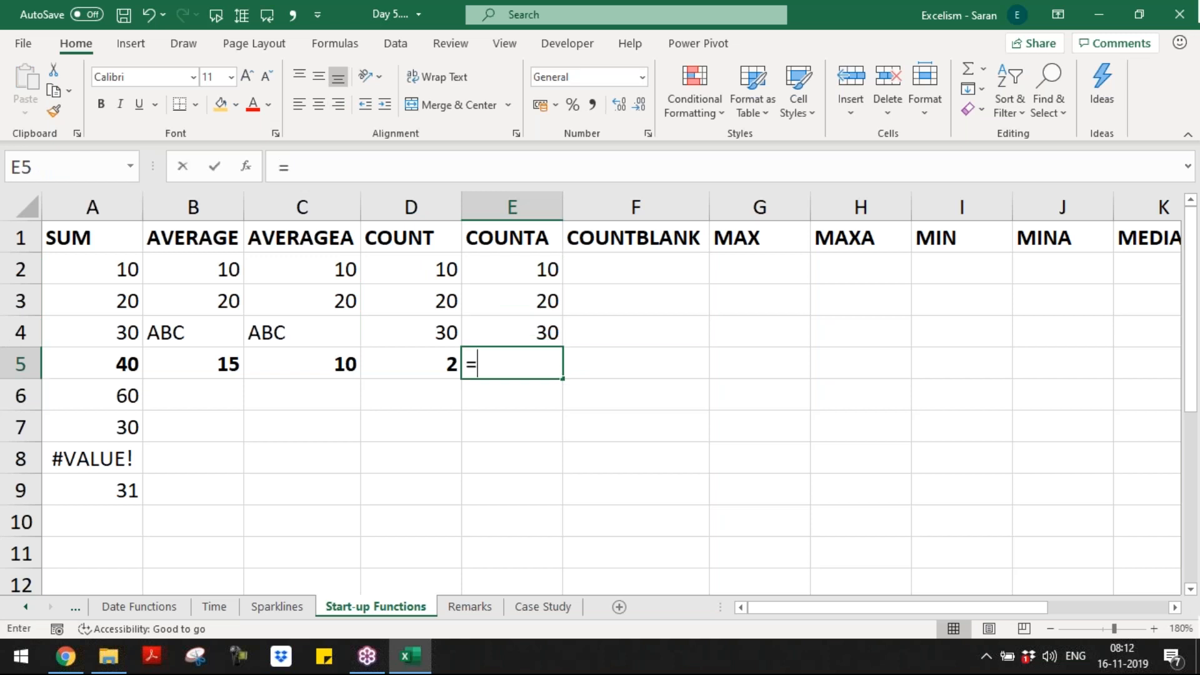
pyautogui.write('counta')
pyautogui.press('Tab')
pyautogui.press('Up')
pyautogui.press('Up')
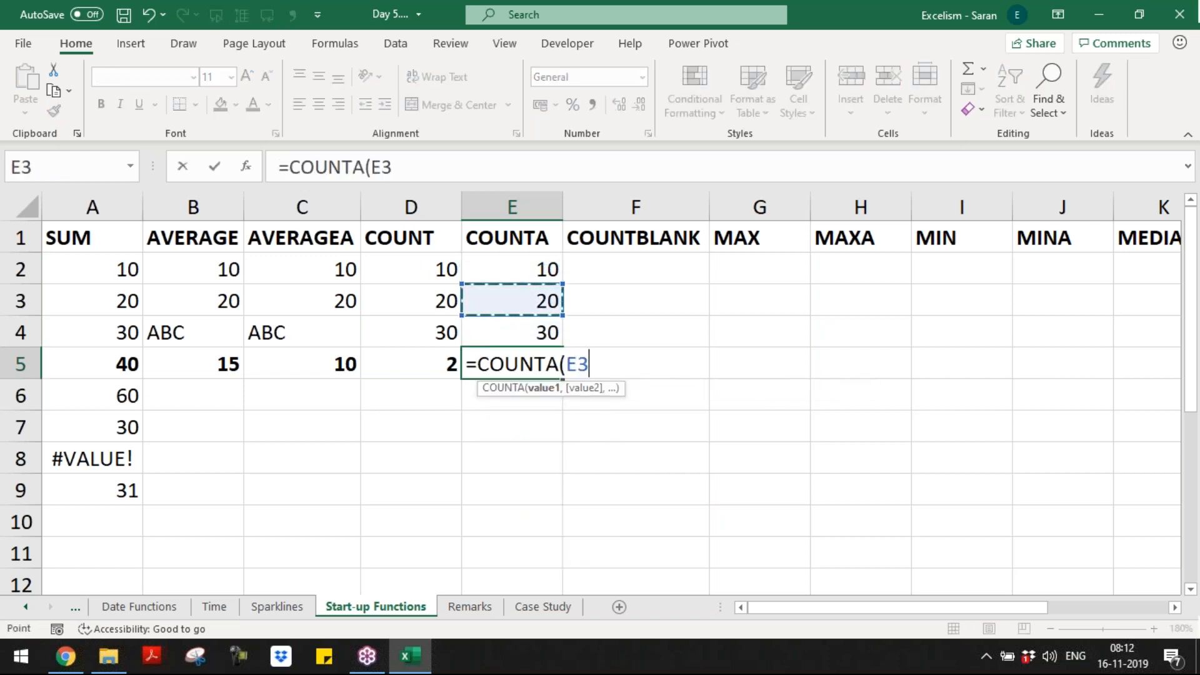
pyautogui.press('Up')
pyautogui.hotkey('shift', 'Down')
pyautogui.hotkey('shift', 'Down')
pyautogui.write(')')
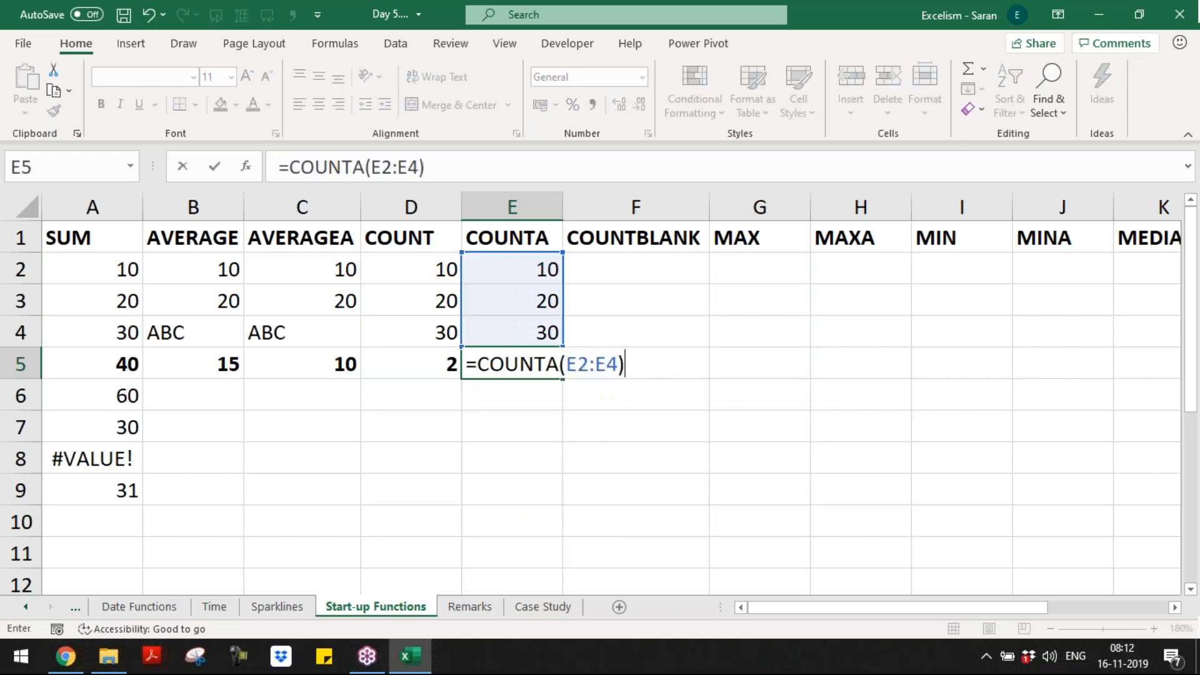
pyautogui.press('Return')
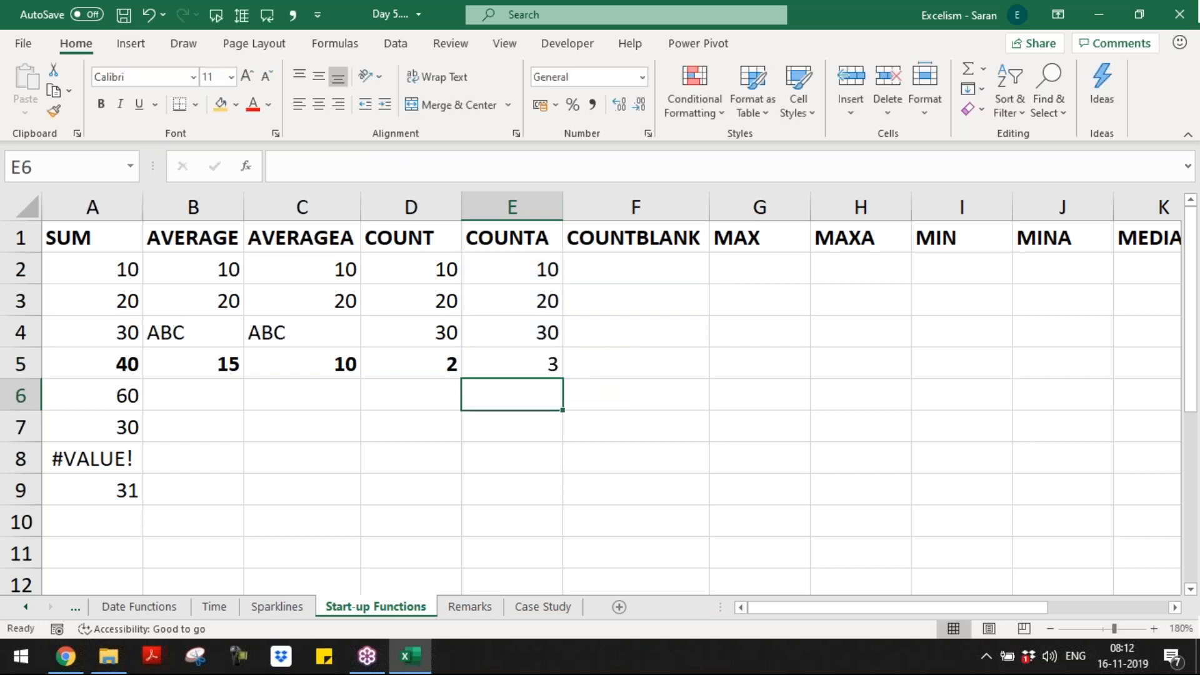
pyautogui.press('Up')
pyautogui.hotkey('ctrl', 'b')
# Step: Clear 30 from E4 so COUNTA drops to 2, and save the workbook
pyautogui.press('Up')
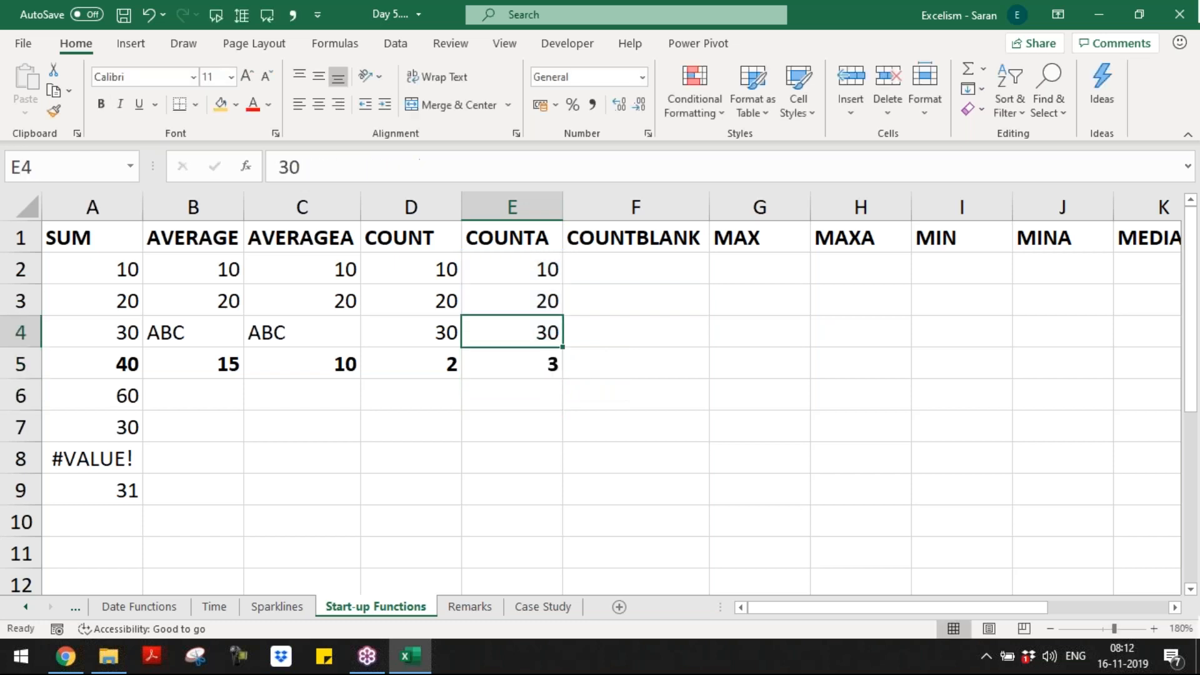
pyautogui.press('Delete')
pyautogui.press('Down')
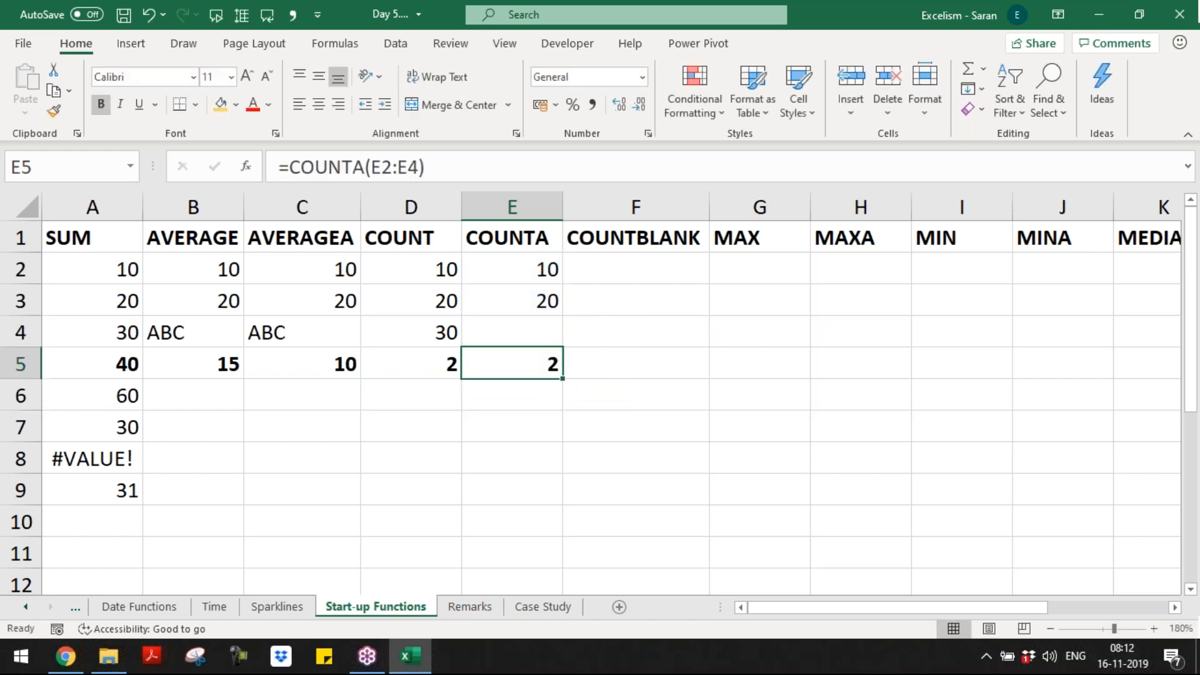
pyautogui.press('F2')
pyautogui.press('Escape')
pyautogui.press('Up')
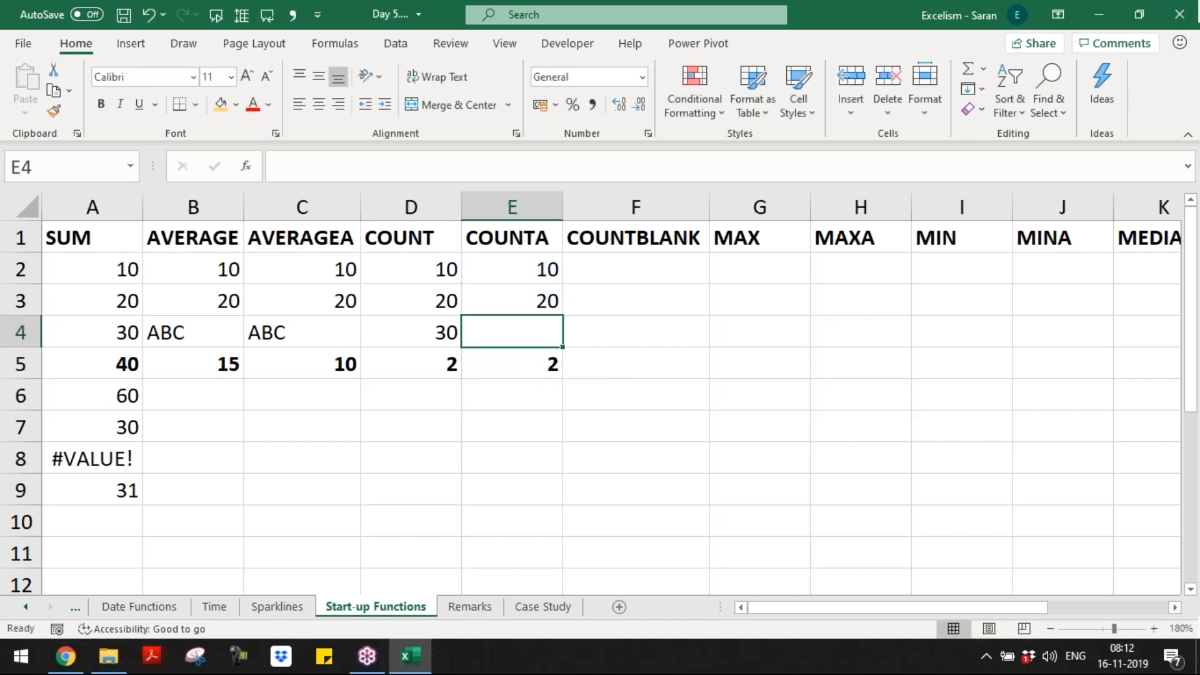
pyautogui.press('Down')
pyautogui.hotkey('ctrl', 's')
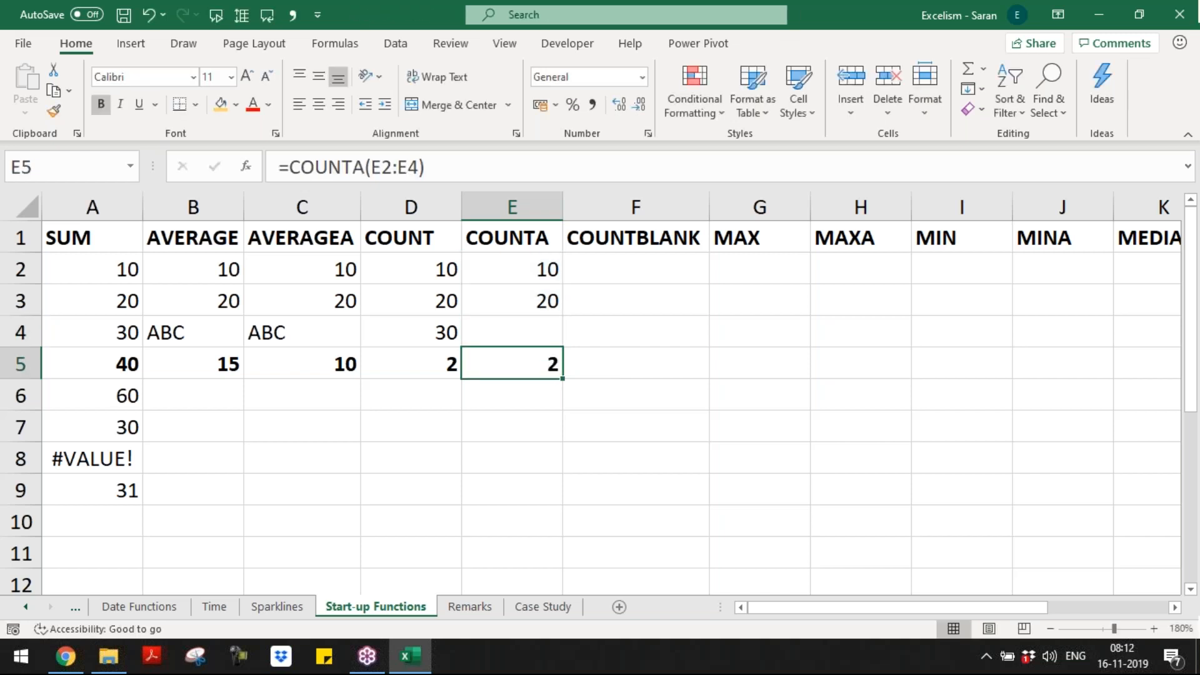
# Step: Enter 20 in F3 and 30 in F4 under the COUNTBLANK heading
pyautogui.press('Right')
pyautogui.hotkey('ctrl', 'Up')
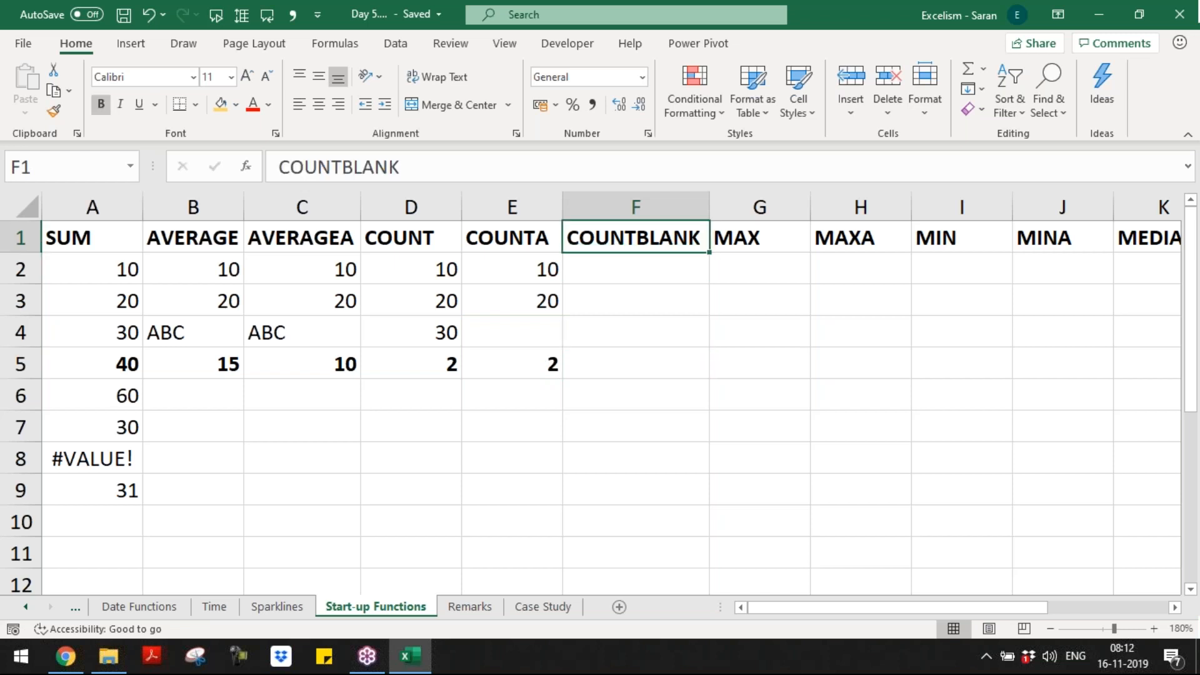
pyautogui.press('Down')
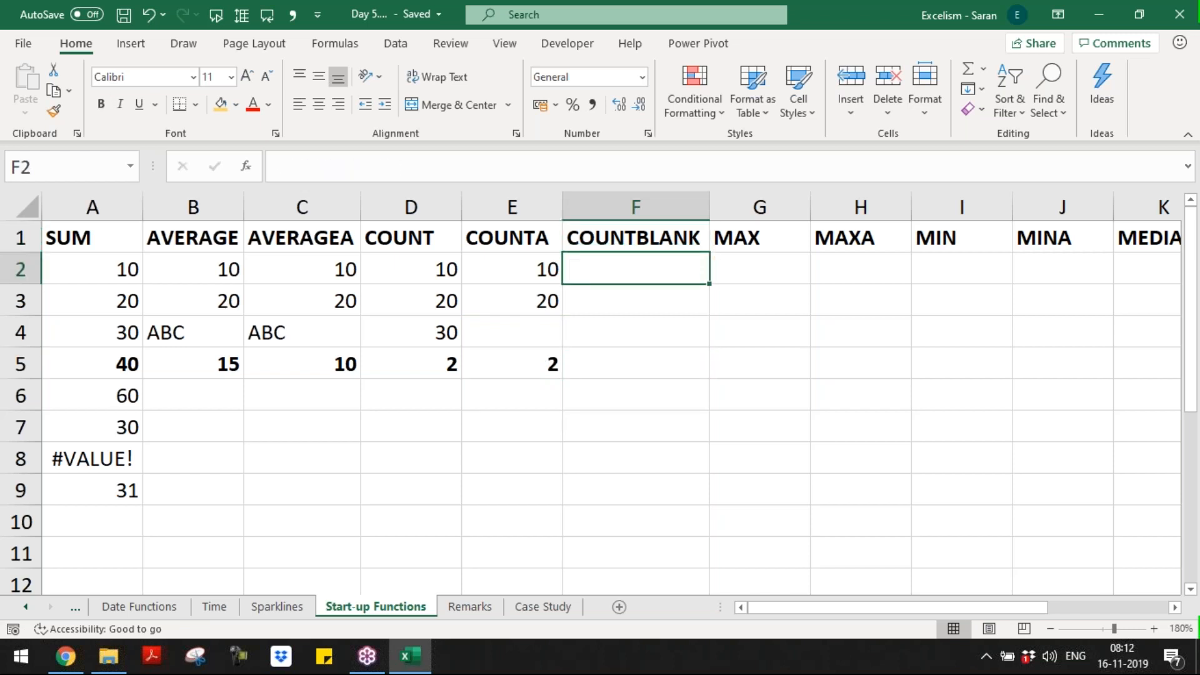
pyautogui.press('Return')
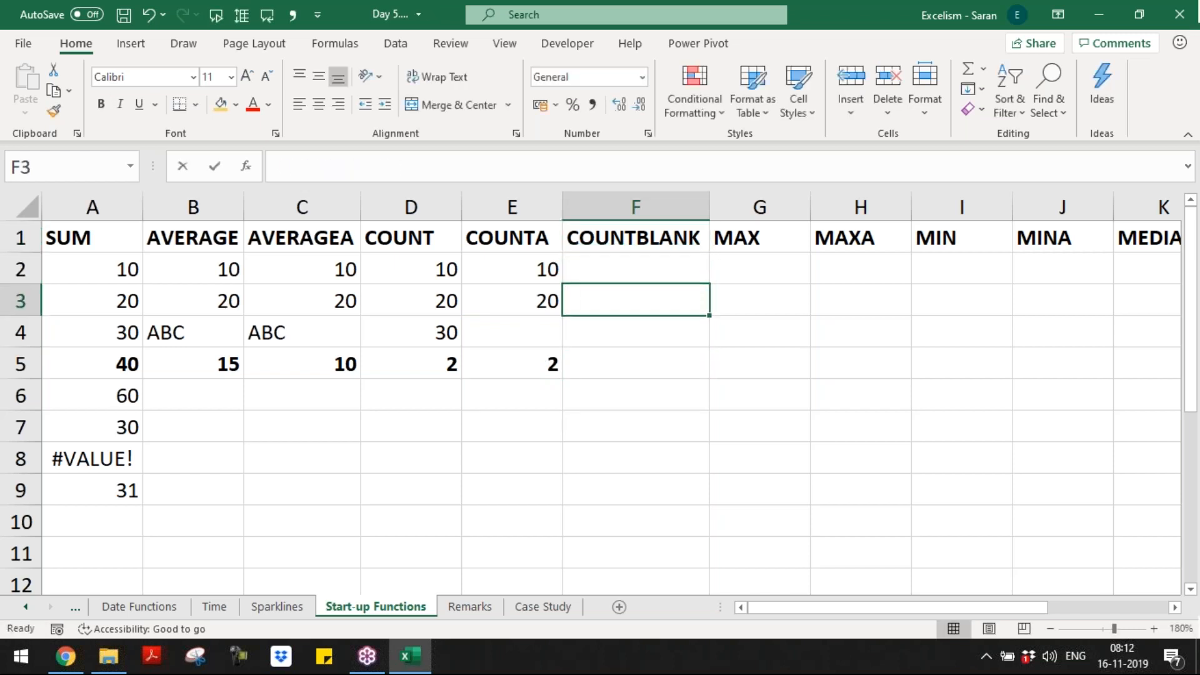
pyautogui.write('20')
pyautogui.press('Return')
pyautogui.write('30')
pyautogui.press('Return')
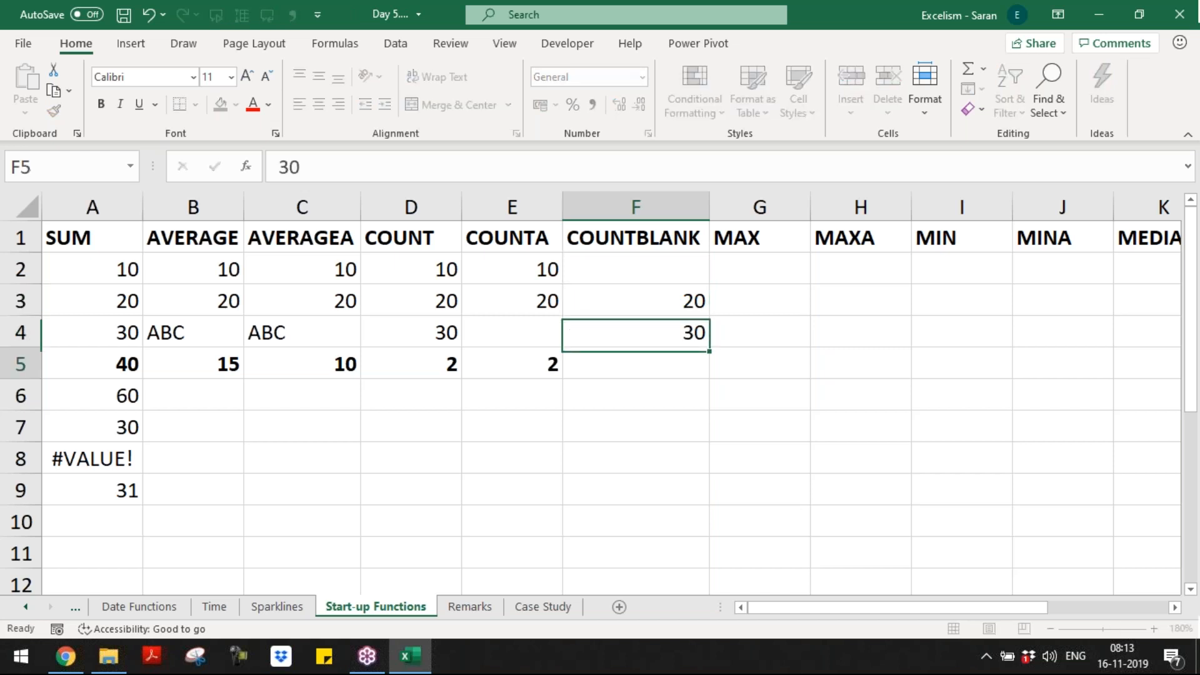
# Step: Enter =COUNTBLANK(F2:F4) in F5
pyautogui.write('=cou')
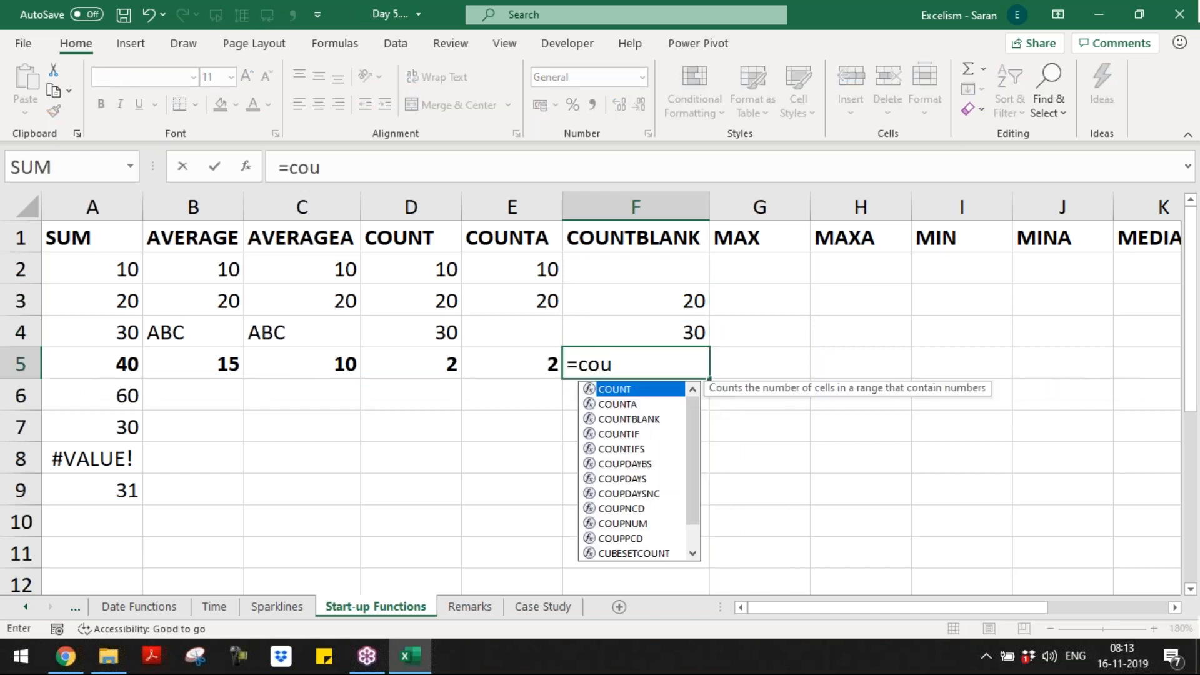
pyautogui.write('nt')
pyautogui.press('Down')
pyautogui.press('Down')
pyautogui.press('Tab')
pyautogui.press('Up')
pyautogui.press('Up')
pyautogui.press('Up')
pyautogui.press('Up')
pyautogui.press('Down')
pyautogui.hotkey('shift', 'Down')
pyautogui.hotkey('shift', 'Down')
pyautogui.write(')')
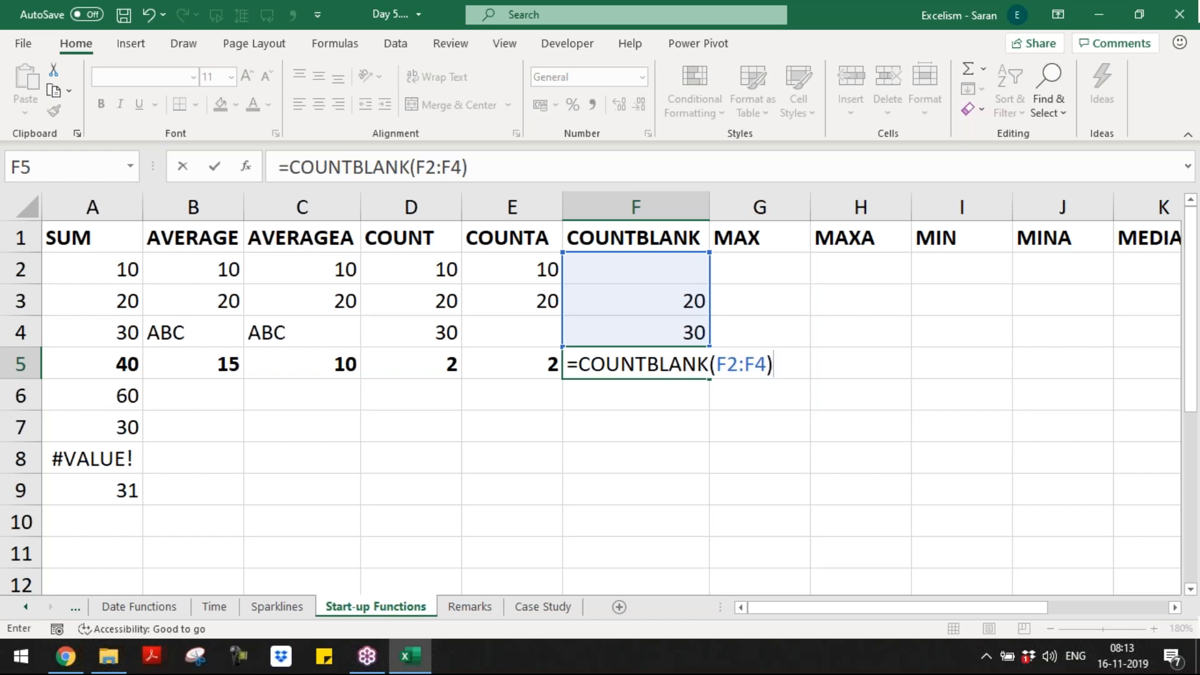
pyautogui.press('Return')
# Step: Clear F2 so COUNTBLANK in F5 returns 1, then go to the Remarks sheet
pyautogui.press('Up')
pyautogui.press('Up')
pyautogui.press('Up')
pyautogui.press('Up')
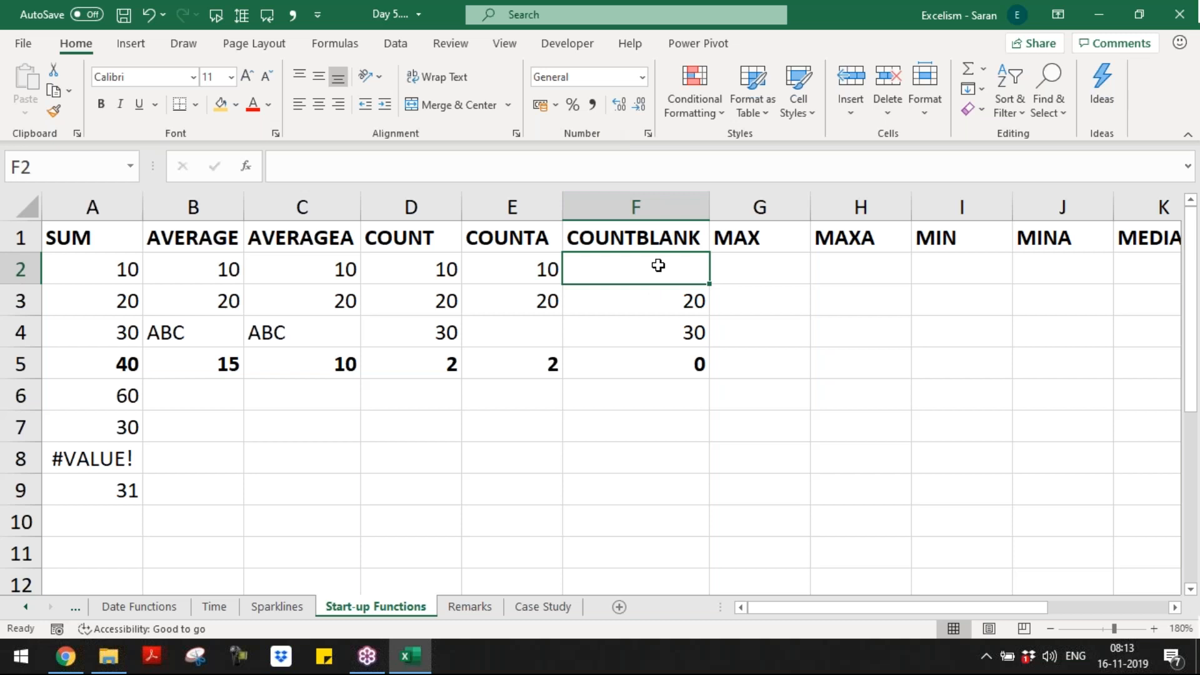
pyautogui.press('F2')
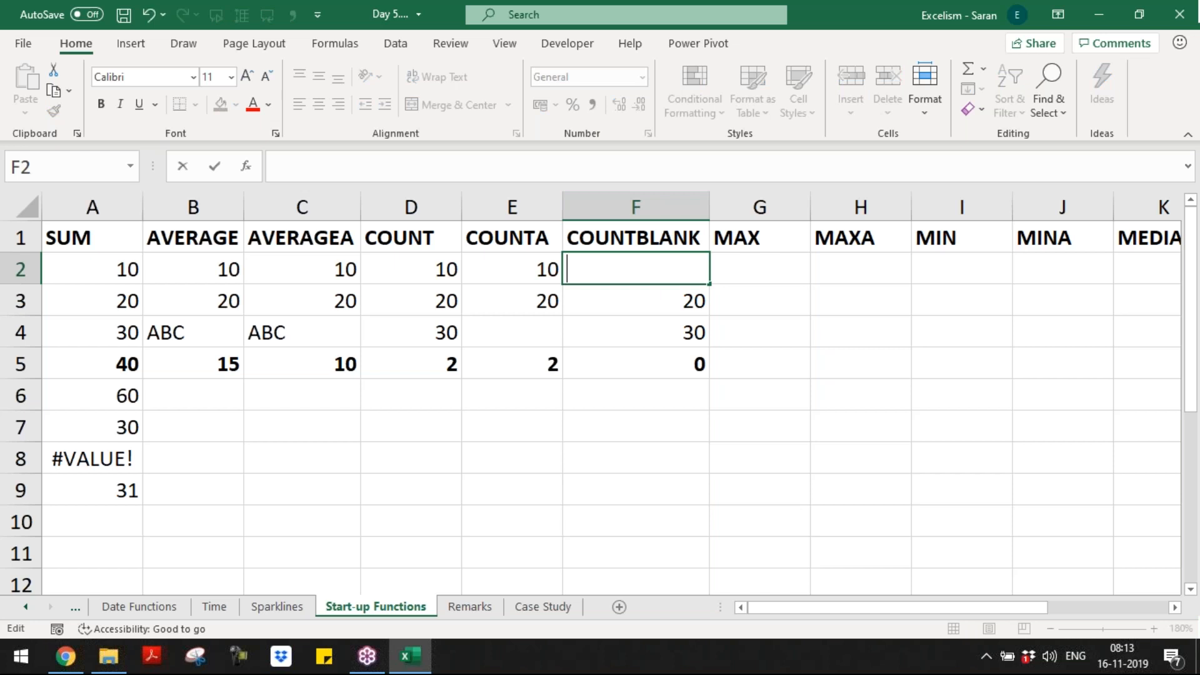
pyautogui.press('Return')
pyautogui.hotkey('ctrl', 'pagedown')
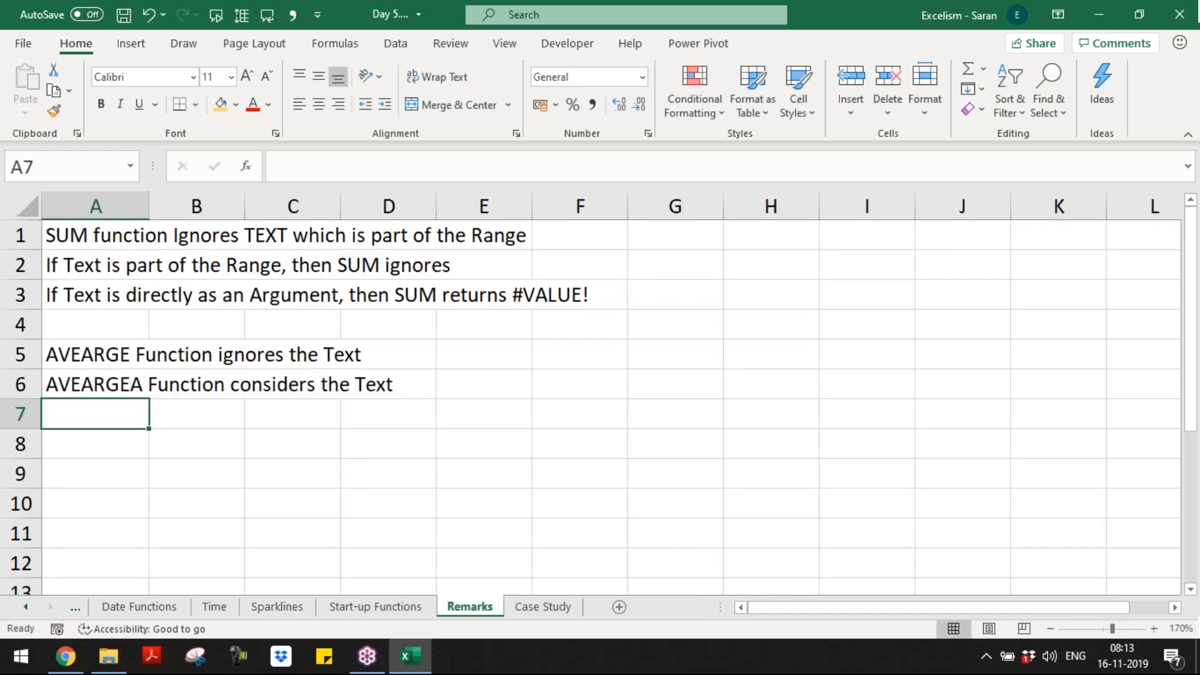
# Step: Add 'Space is also a Value, which is Text' in Remarks A8 and save the workbook
pyautogui.press('Down')
pyautogui.write('Space is also')
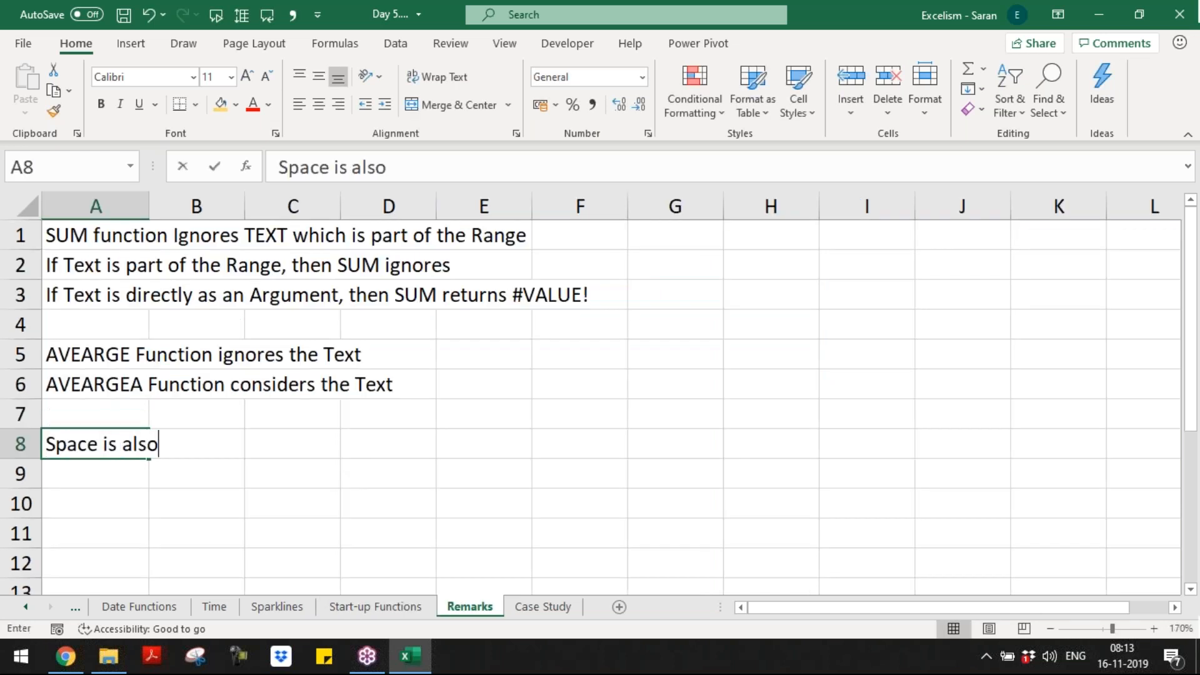
pyautogui.write(' a V')
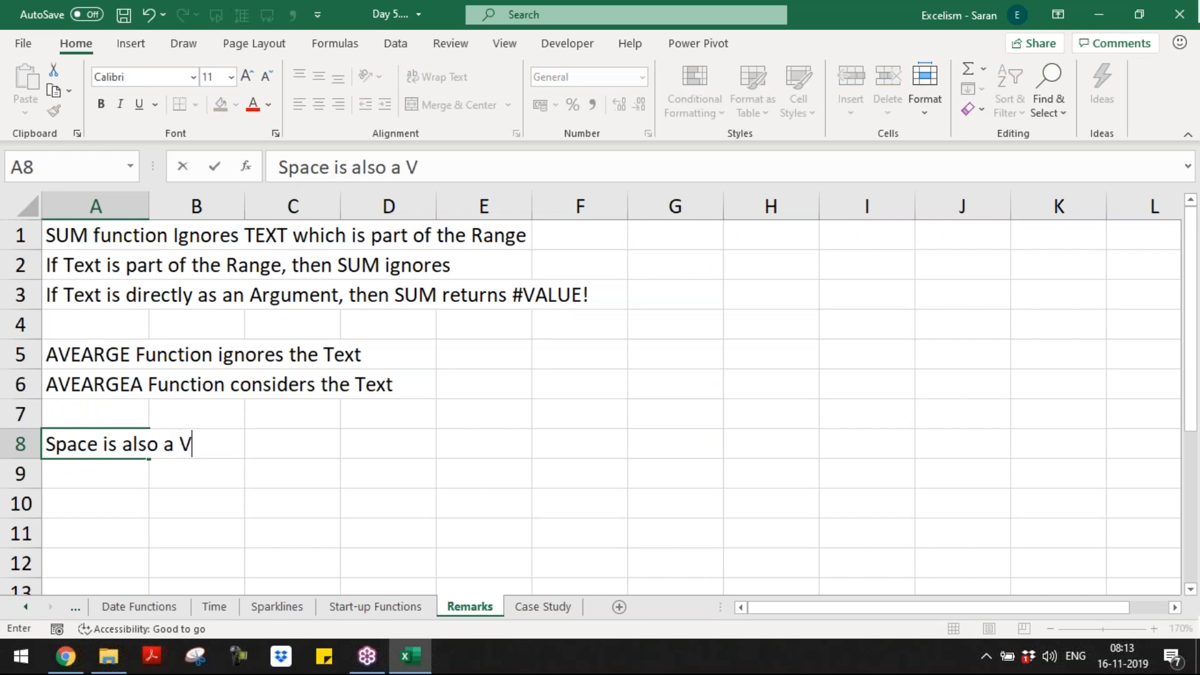
pyautogui.write('alue, which is Text')
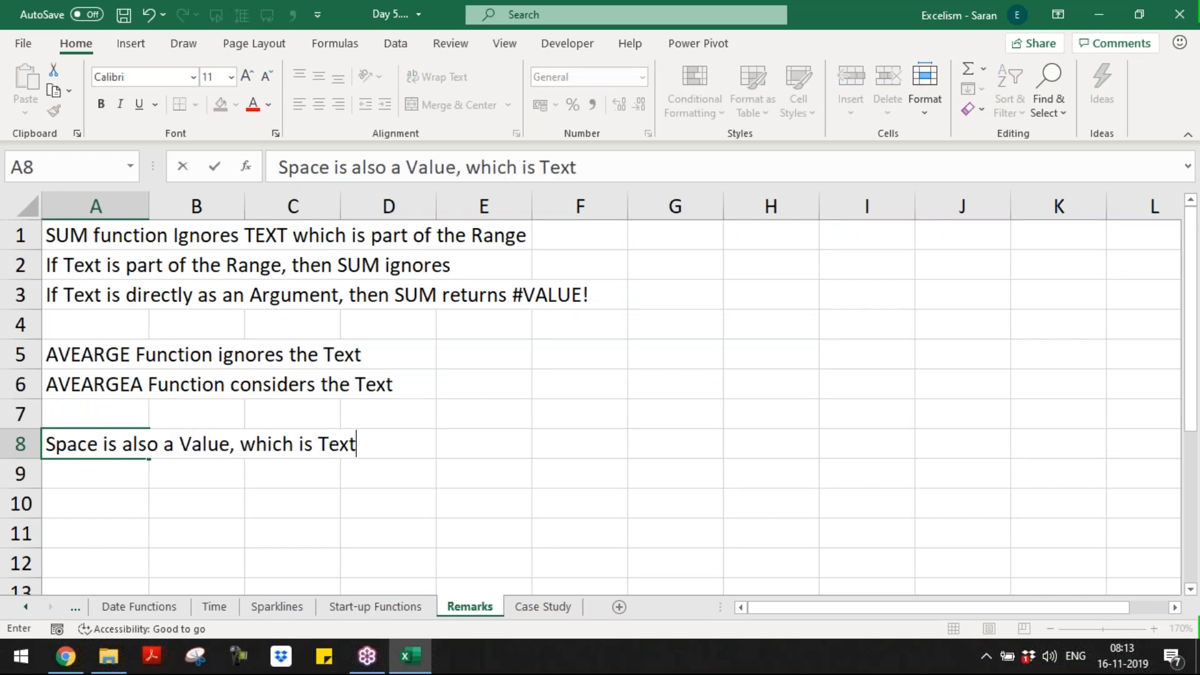
pyautogui.press('Return')
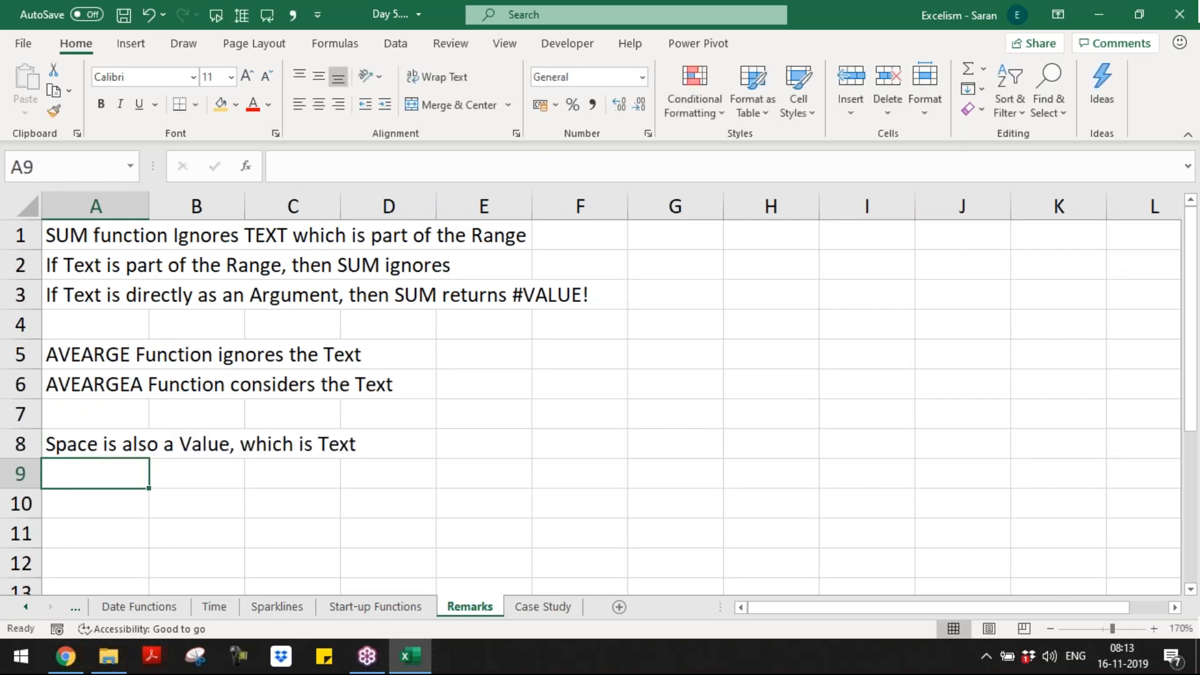
pyautogui.hotkey('ctrl', 's')
pyautogui.hotkey('ctrl', 'pageup')
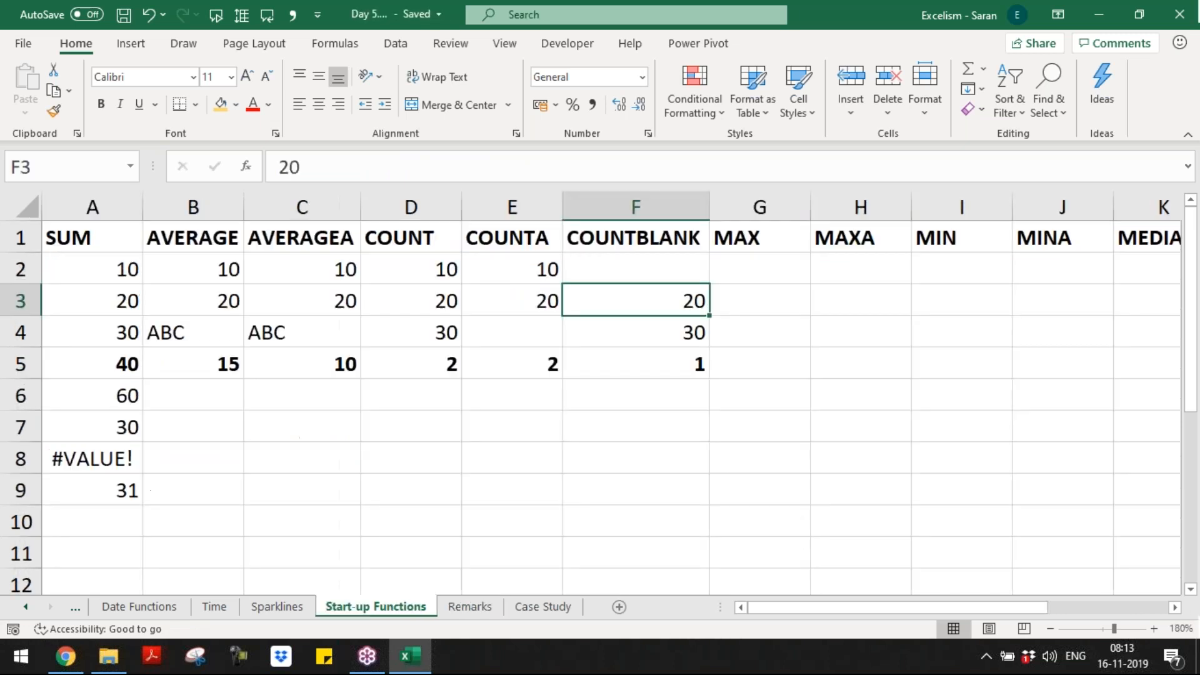
pyautogui.hotkey('ctrl', 'Home')
pyautogui.hotkey('ctrl', 's')
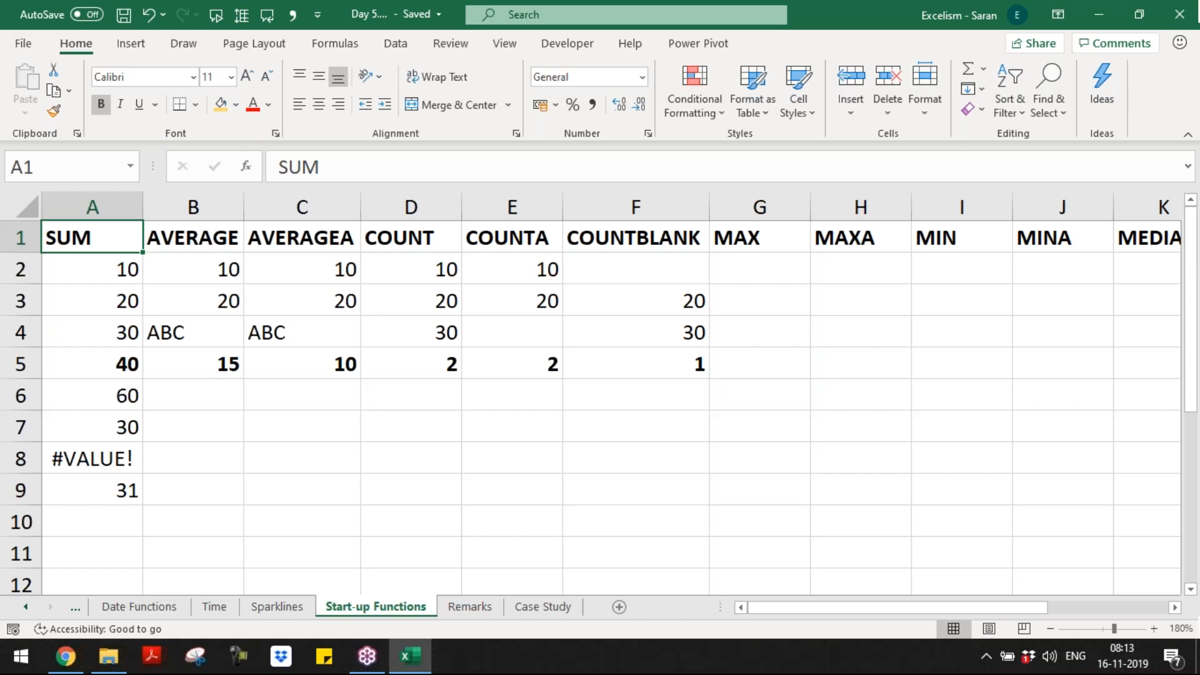
pyautogui.hotkey('ctrl', 'Right')
pyautogui.hotkey('ctrl', 'Left')
pyautogui.press('Down')
pyautogui.press('Down')
pyautogui.press('Down')
pyautogui.press('Down')
pyautogui.press('Down')
pyautogui.press('Down')
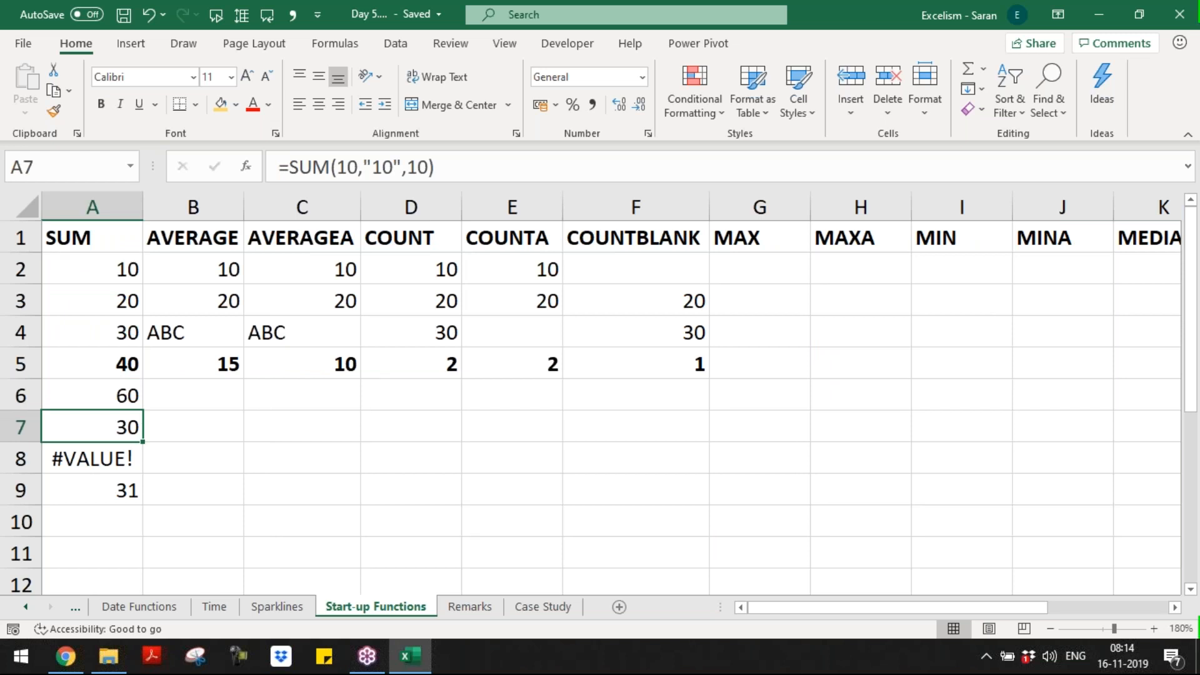
pyautogui.hotkey('ctrl', 'Up')
pyautogui.hotkey('ctrl', 'Right')
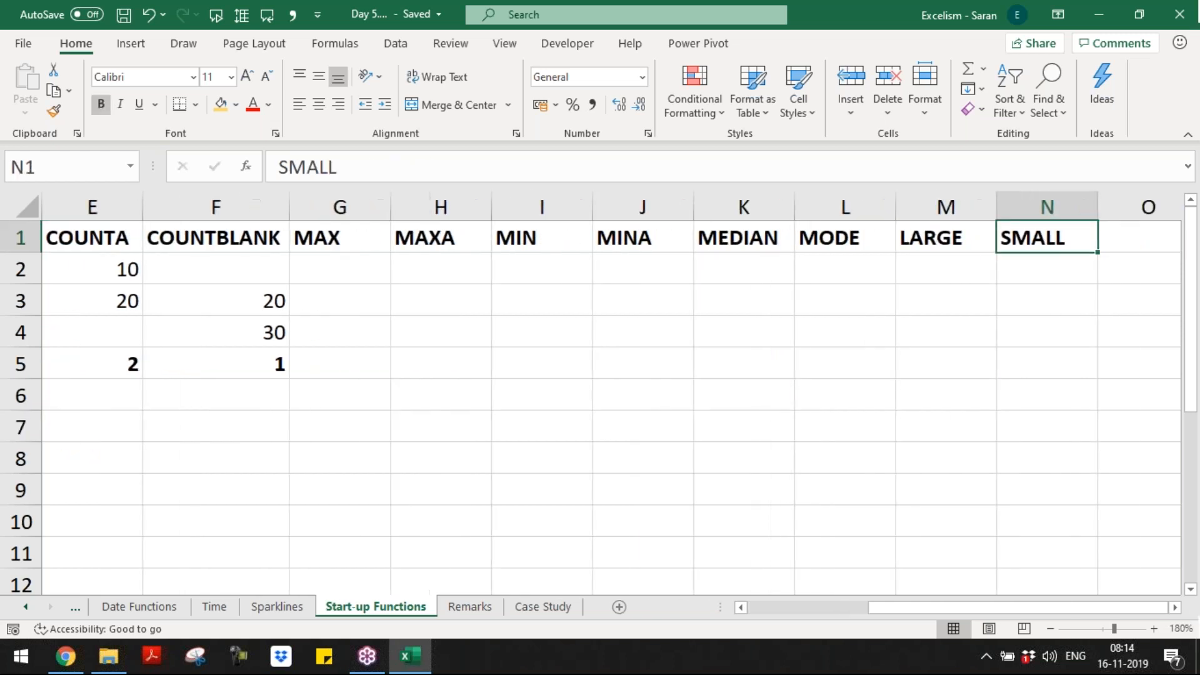
pyautogui.hotkey('ctrl', 'Left')
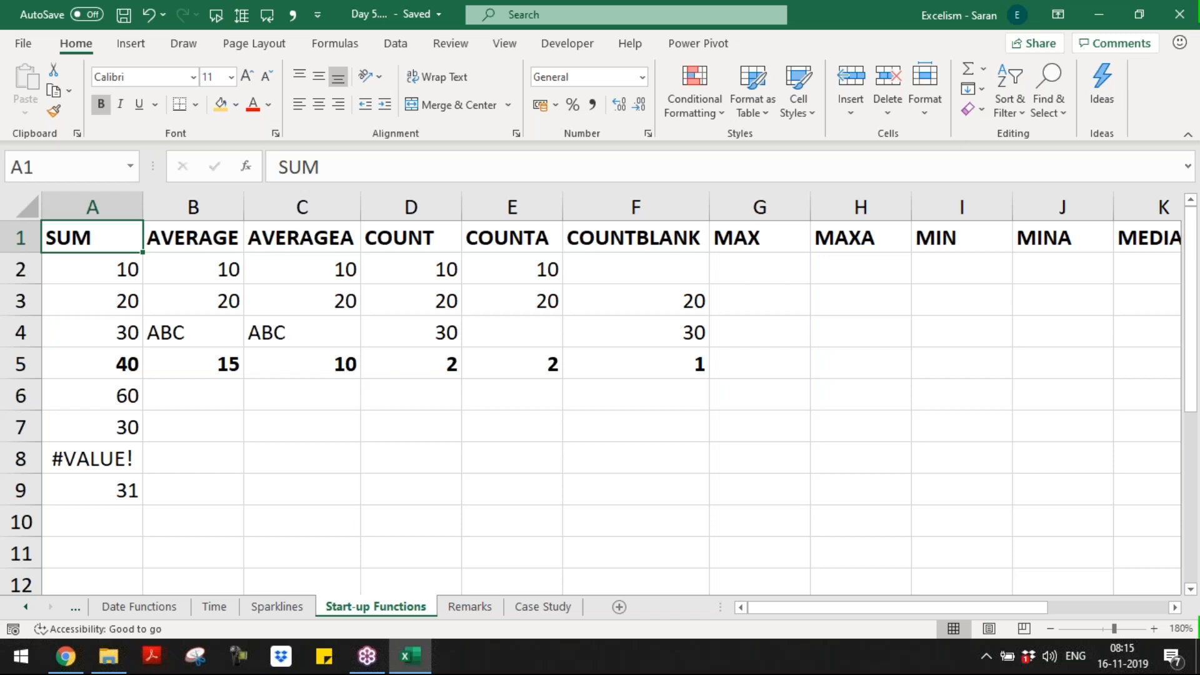
pyautogui.click(442, 302)
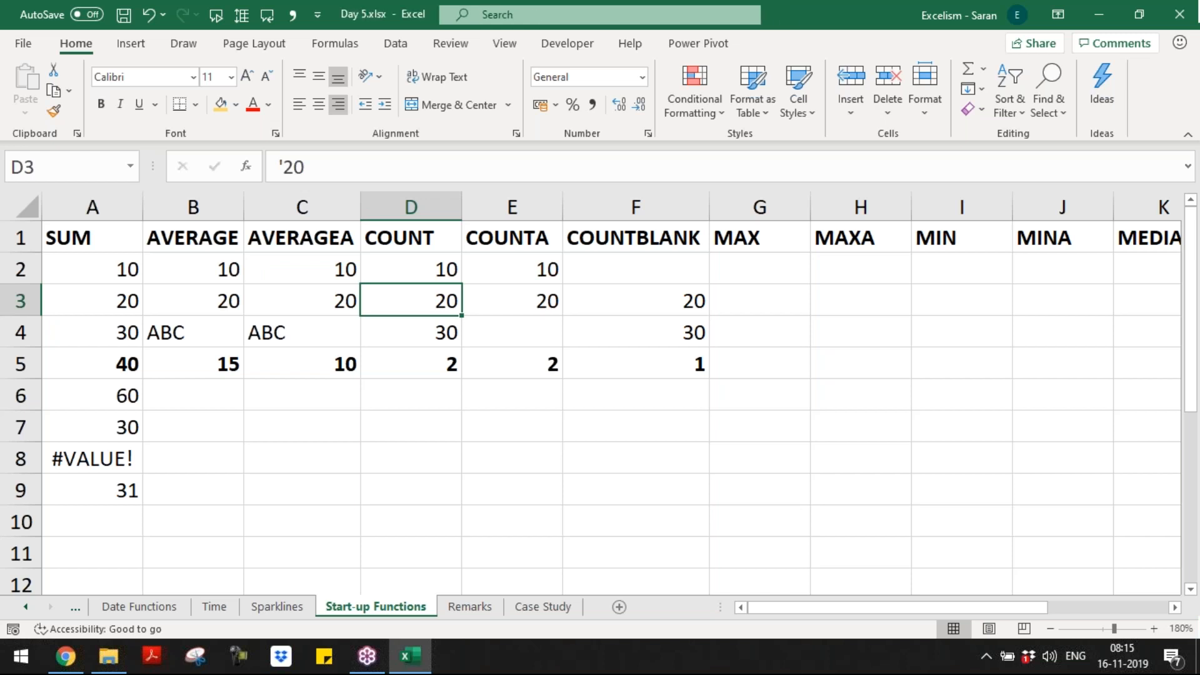
# Step: Close the Day 5 workbook and Excel, then open the AE - Batch 9 - Day 5 training
pyautogui.hotkey('alt', 'F4')
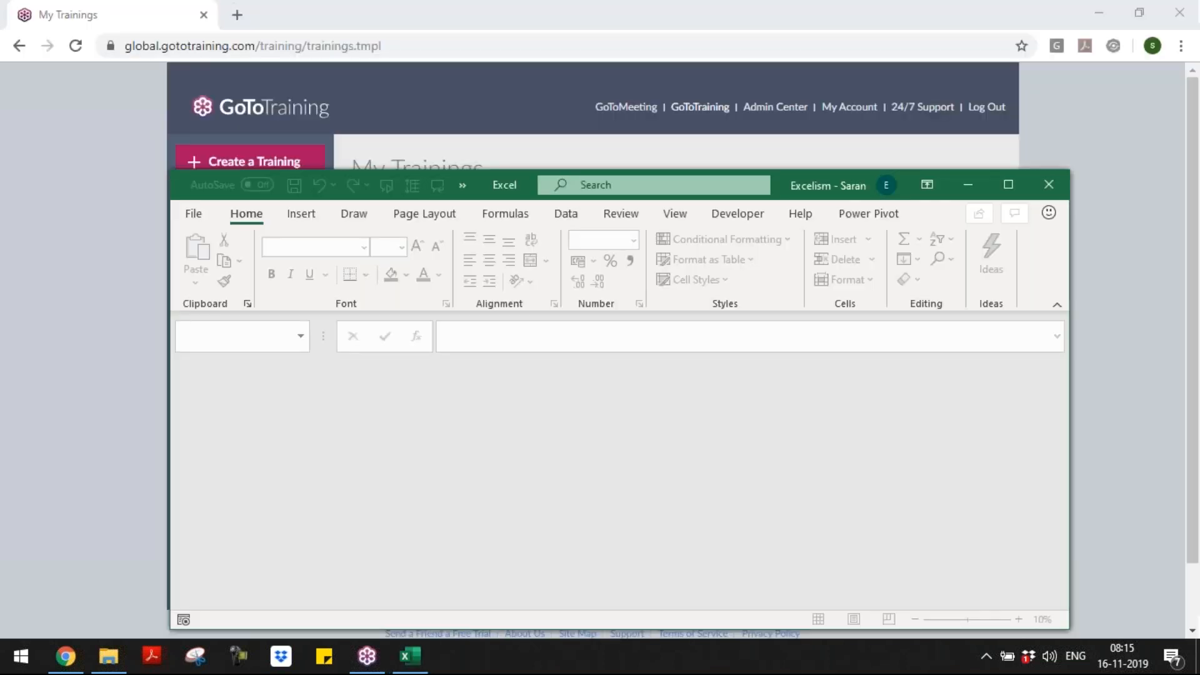
pyautogui.click(1060, 191)
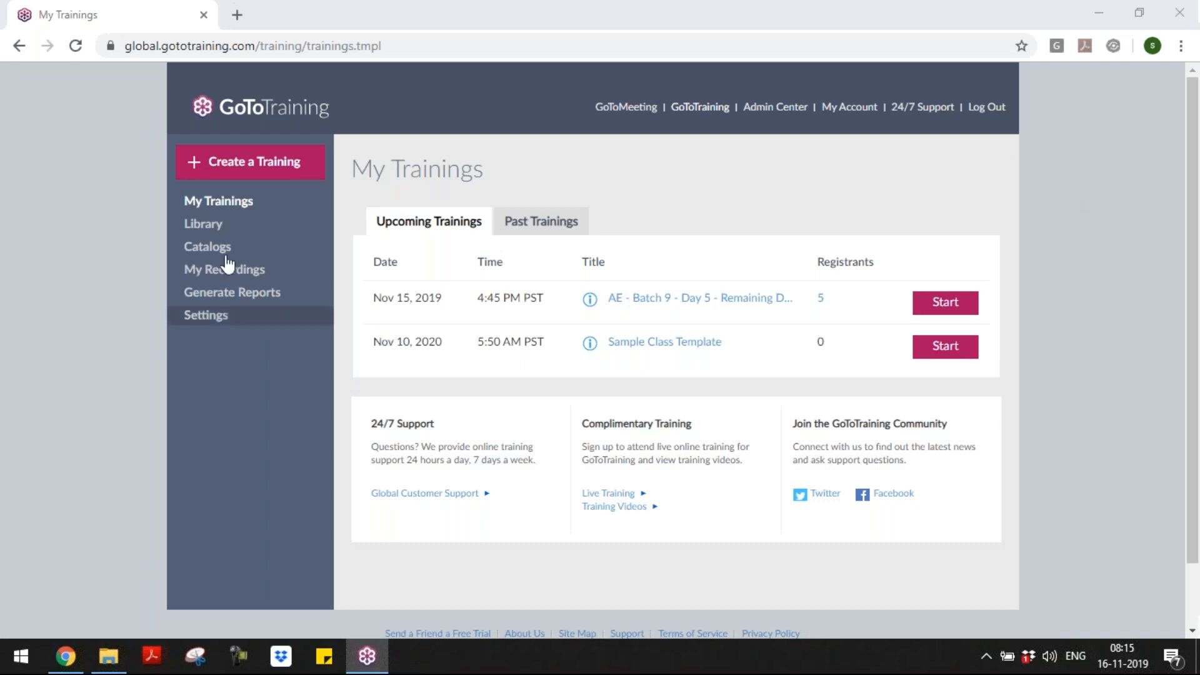
pyautogui.click(697, 301)
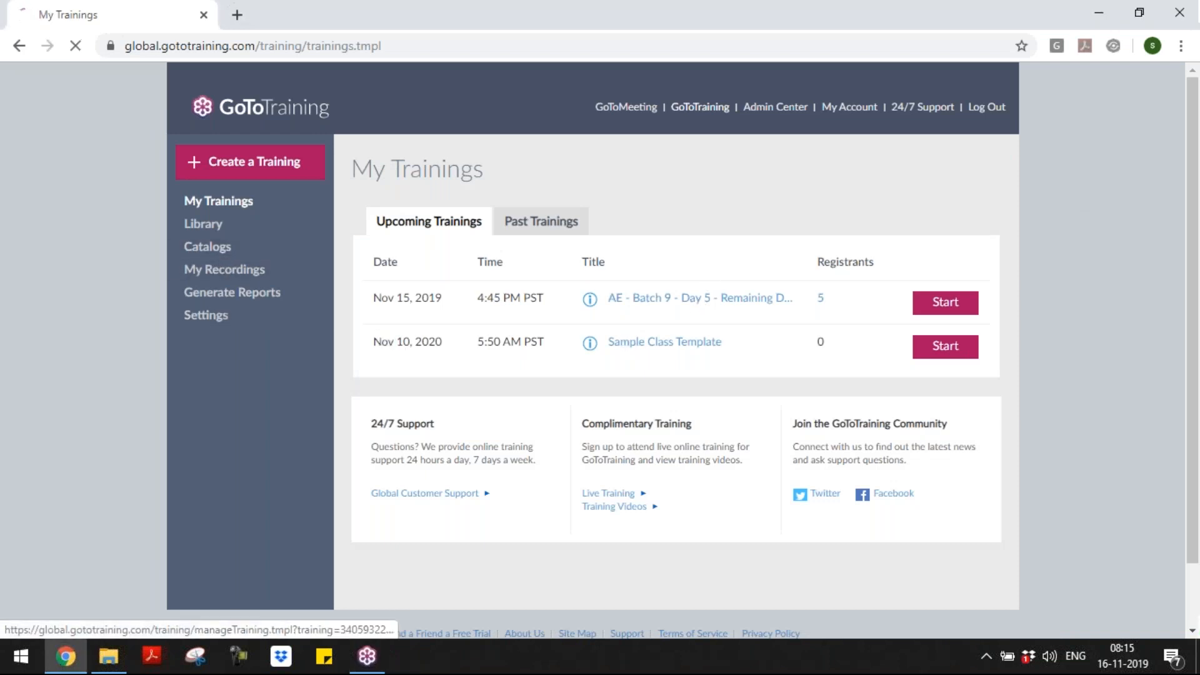